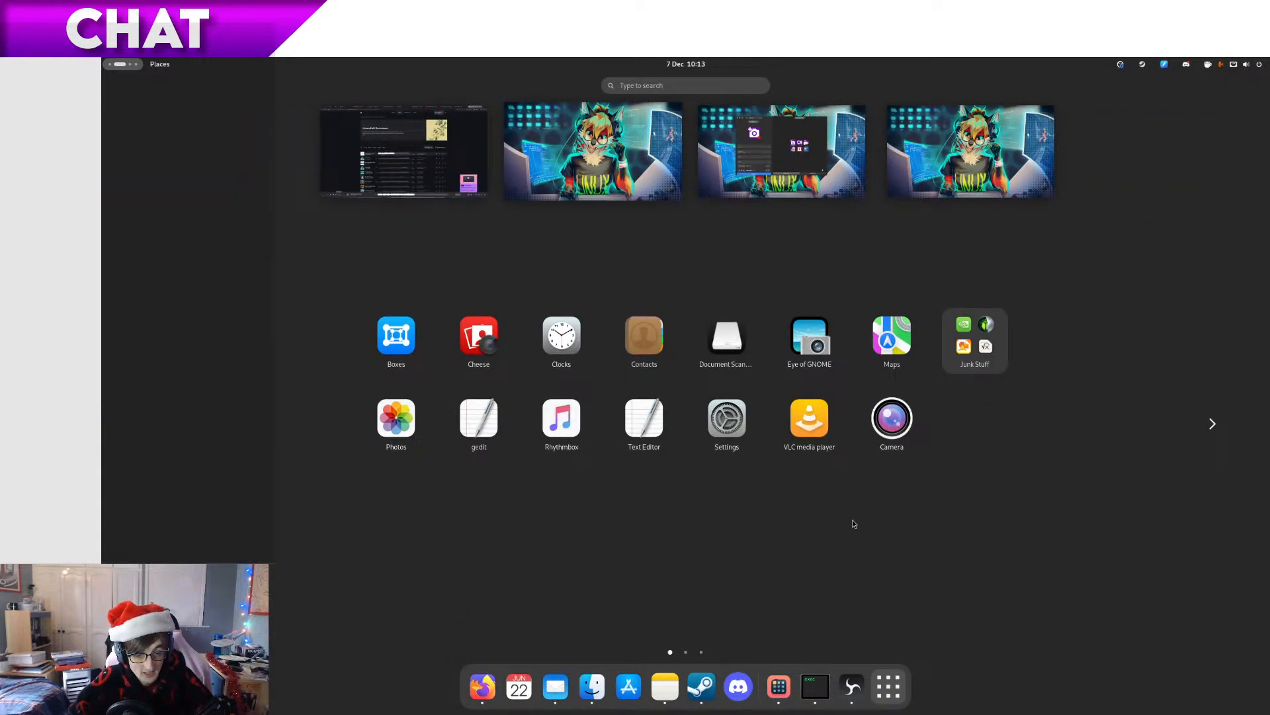
Launch Inkscape and open the particles.svg drawing
{"action": "key", "text": "Return"}
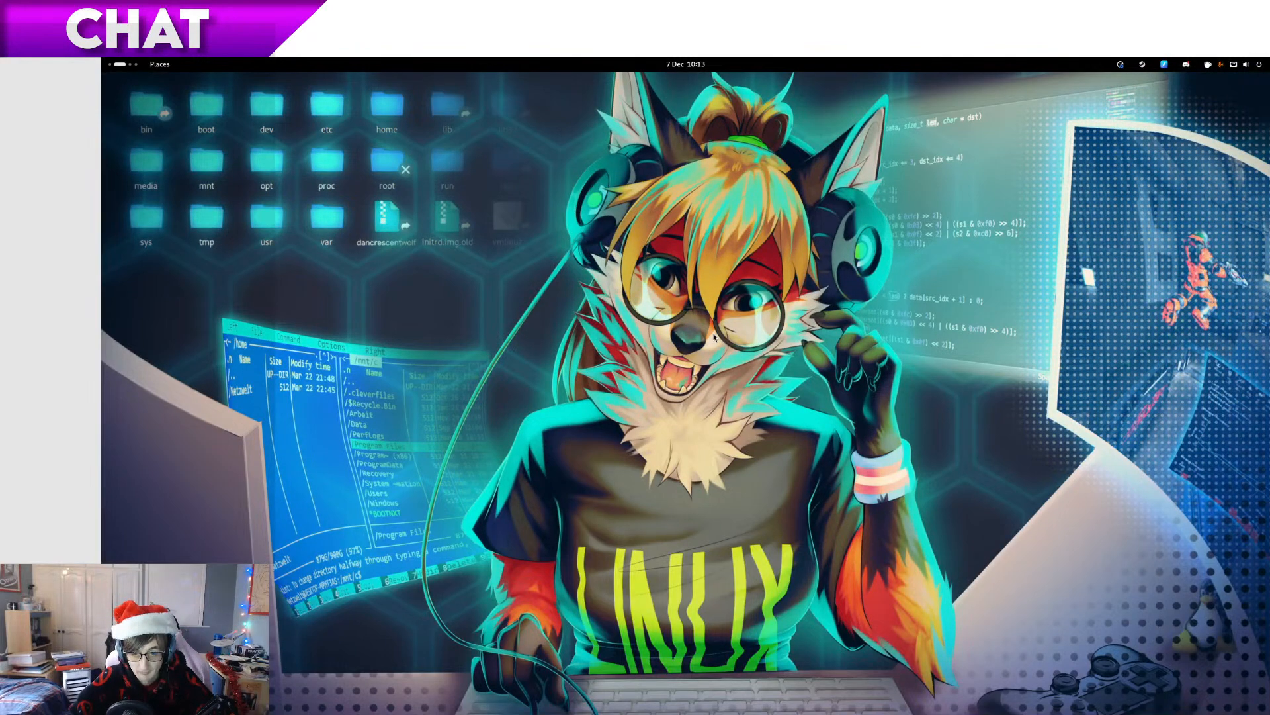
{"action": "double_click", "coordinate": [615, 383]}
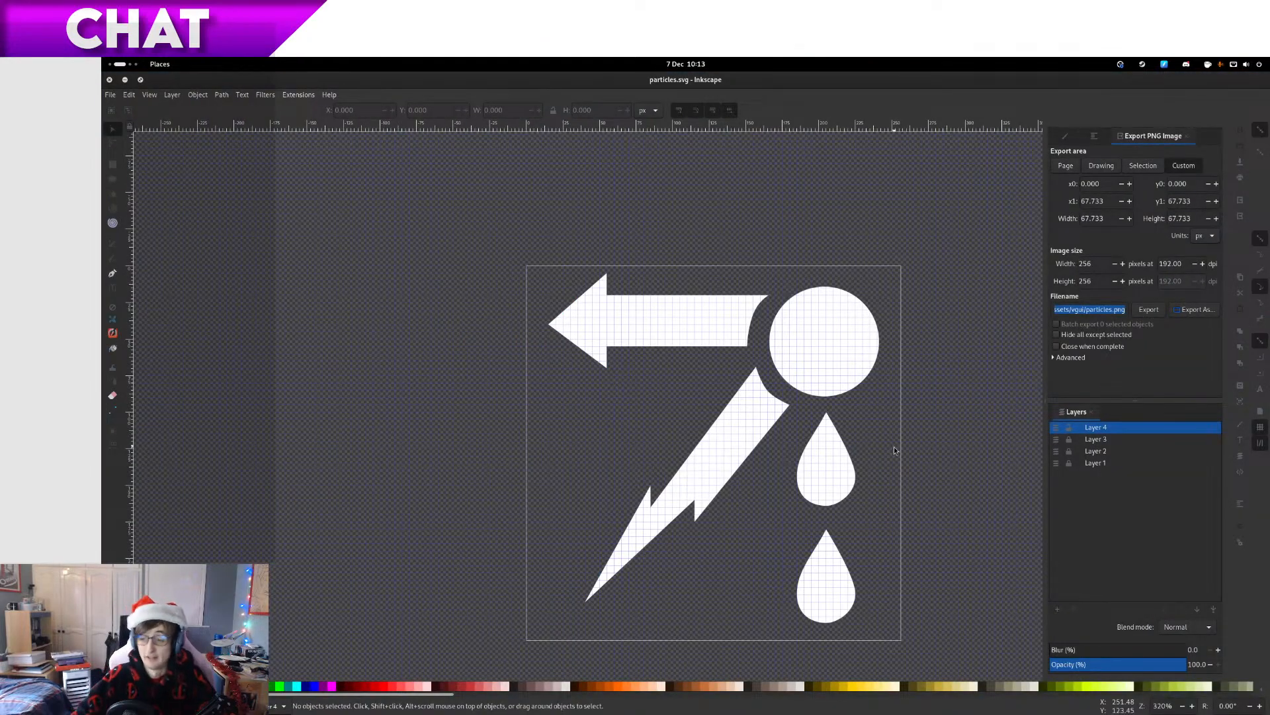
Examine the arrow, lightning bolt, circle and droplet shapes of the particles artwork at different zoom levels
{"action": "left_click_drag", "start_coordinate": [929, 458], "coordinate": [900, 436]}
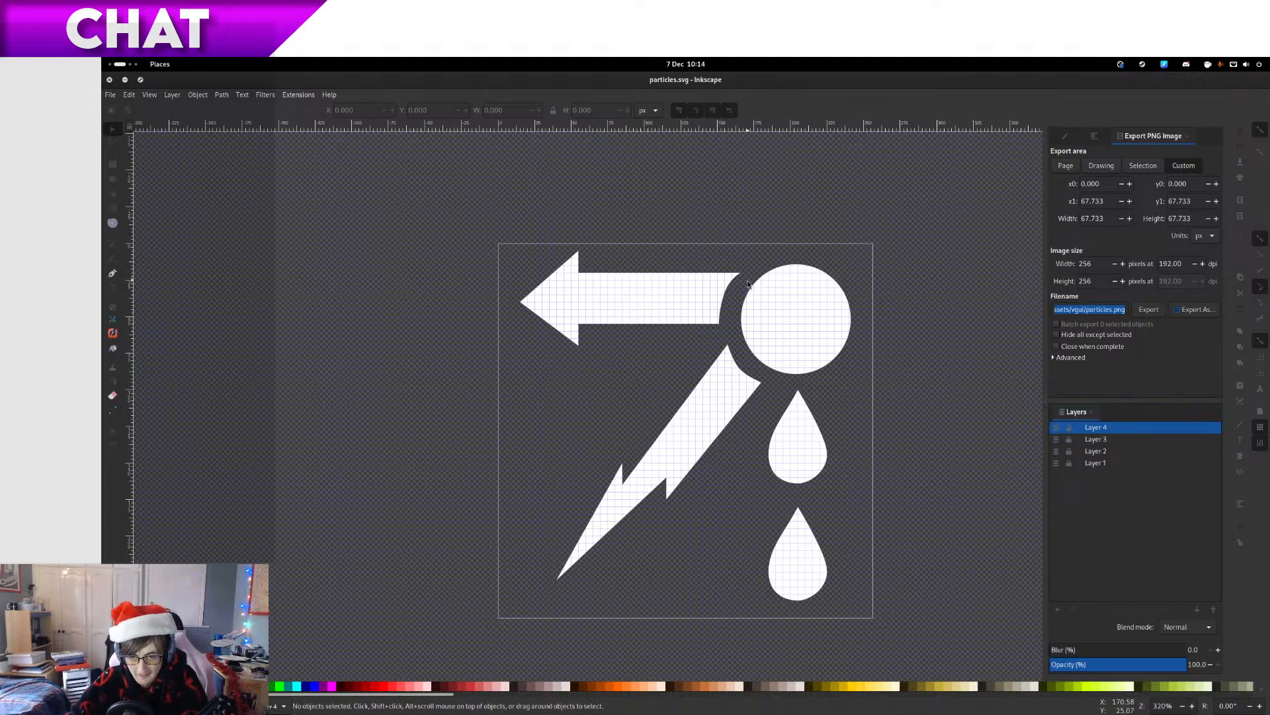
{"action": "left_click_drag", "start_coordinate": [708, 296], "coordinate": [726, 304]}
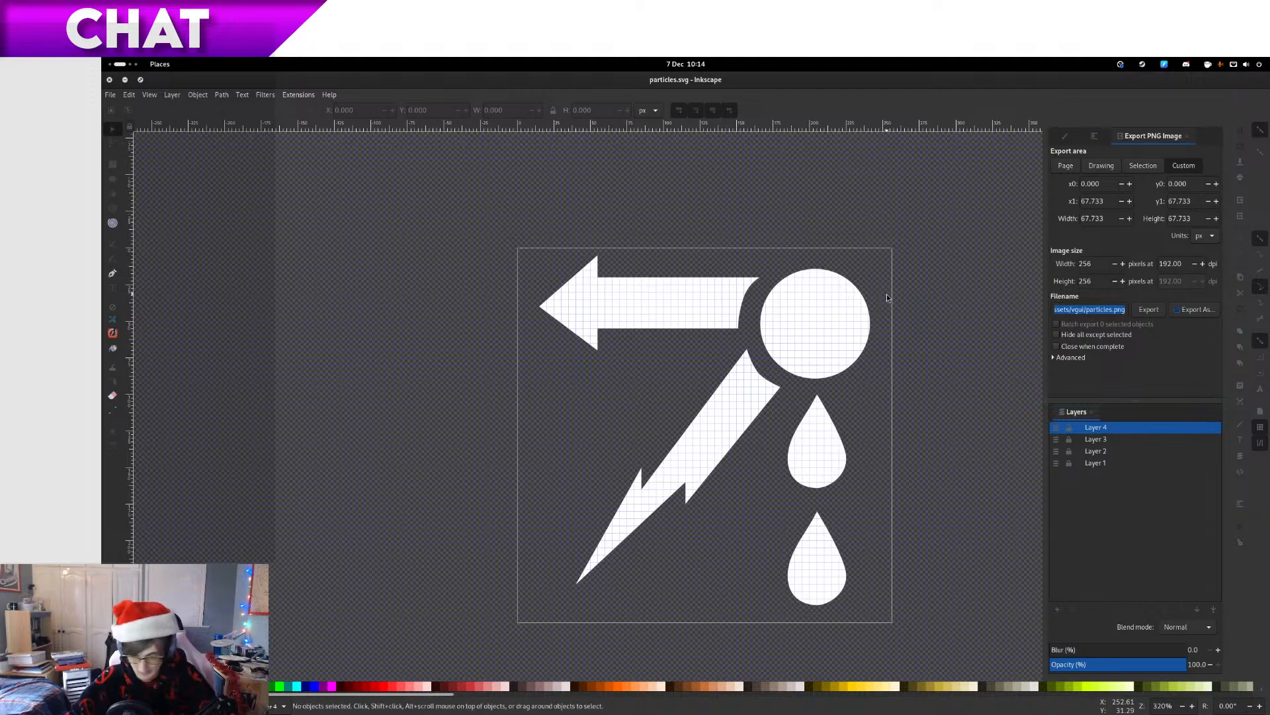
{"action": "scroll", "coordinate": [733, 416], "scroll_direction": "down", "scroll_amount": 6}
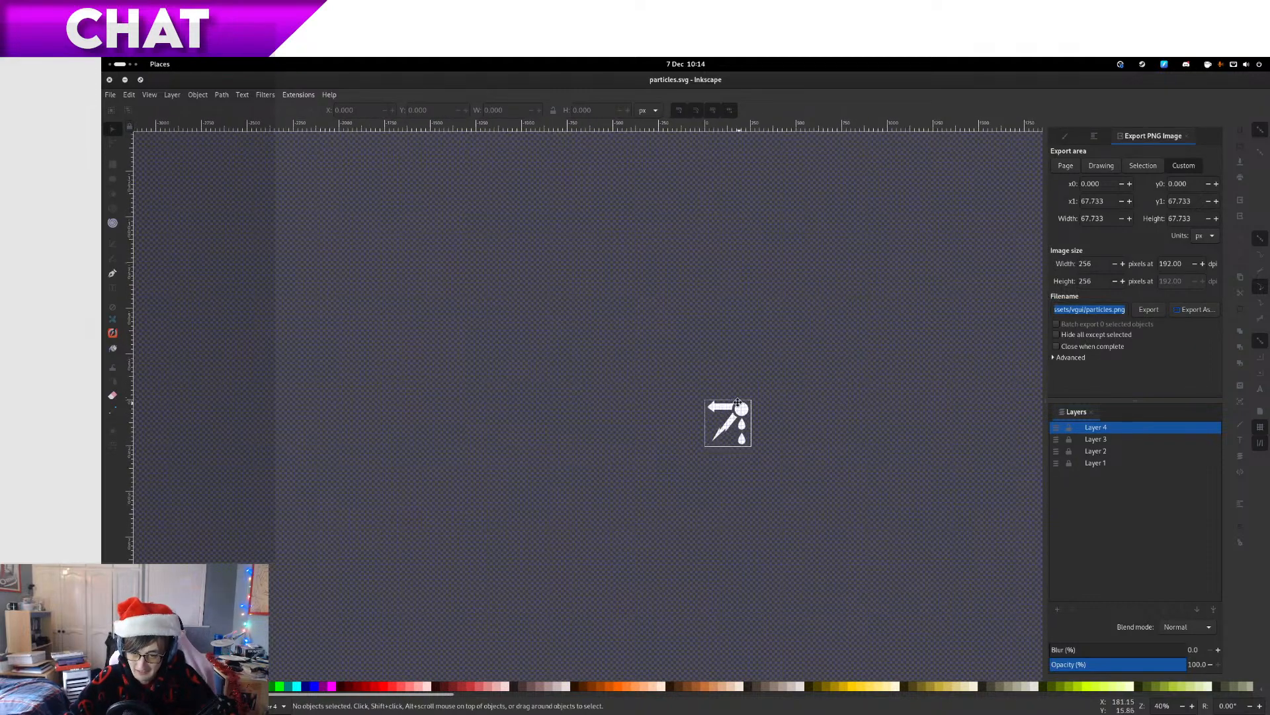
{"action": "left_click_drag", "start_coordinate": [738, 402], "coordinate": [733, 400]}
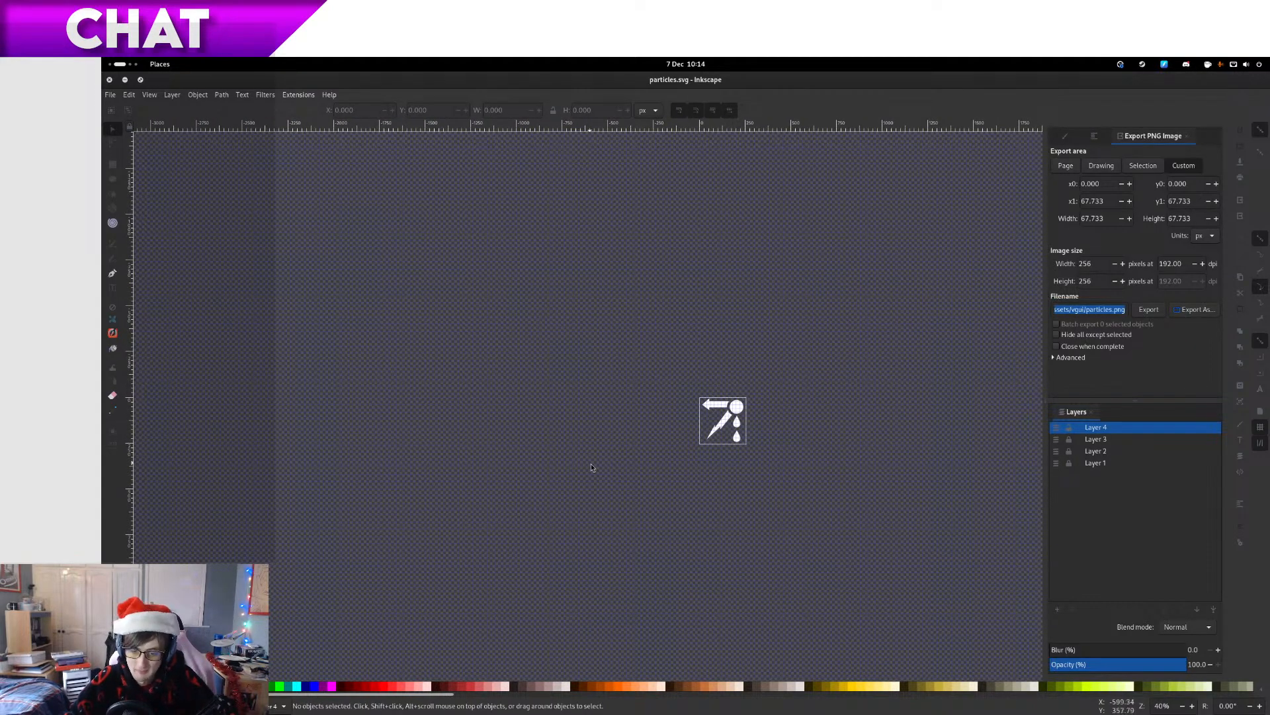
{"action": "left_click_drag", "start_coordinate": [663, 414], "coordinate": [614, 399]}
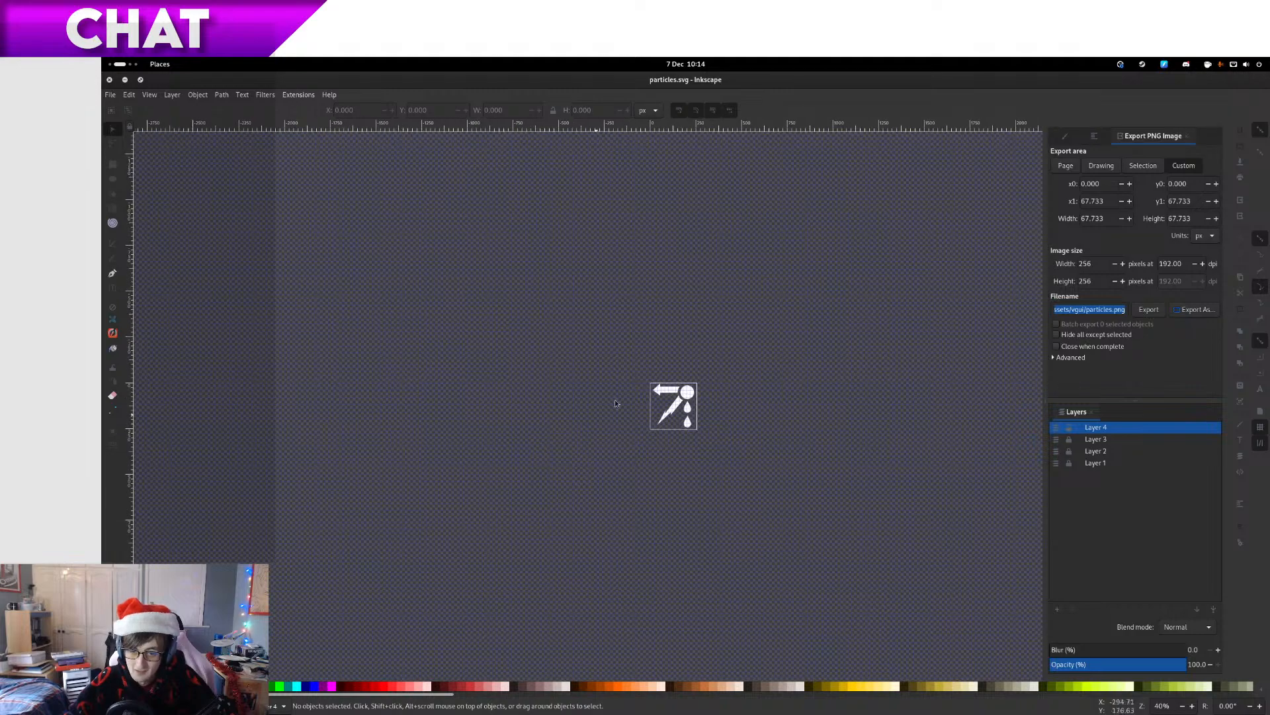
{"action": "scroll", "coordinate": [573, 437], "scroll_direction": "up", "scroll_amount": 4}
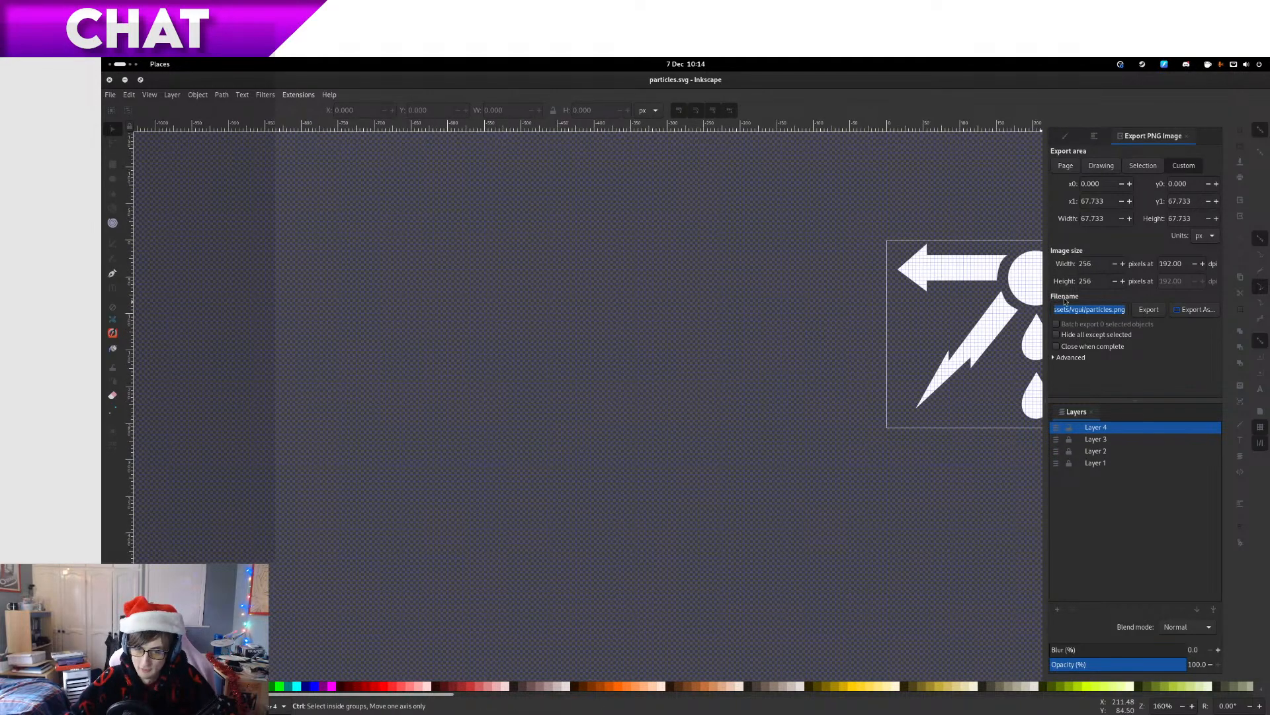
{"action": "left_click_drag", "start_coordinate": [771, 295], "coordinate": [469, 330]}
{"action": "scroll", "coordinate": [723, 362], "scroll_direction": "up", "scroll_amount": 4}
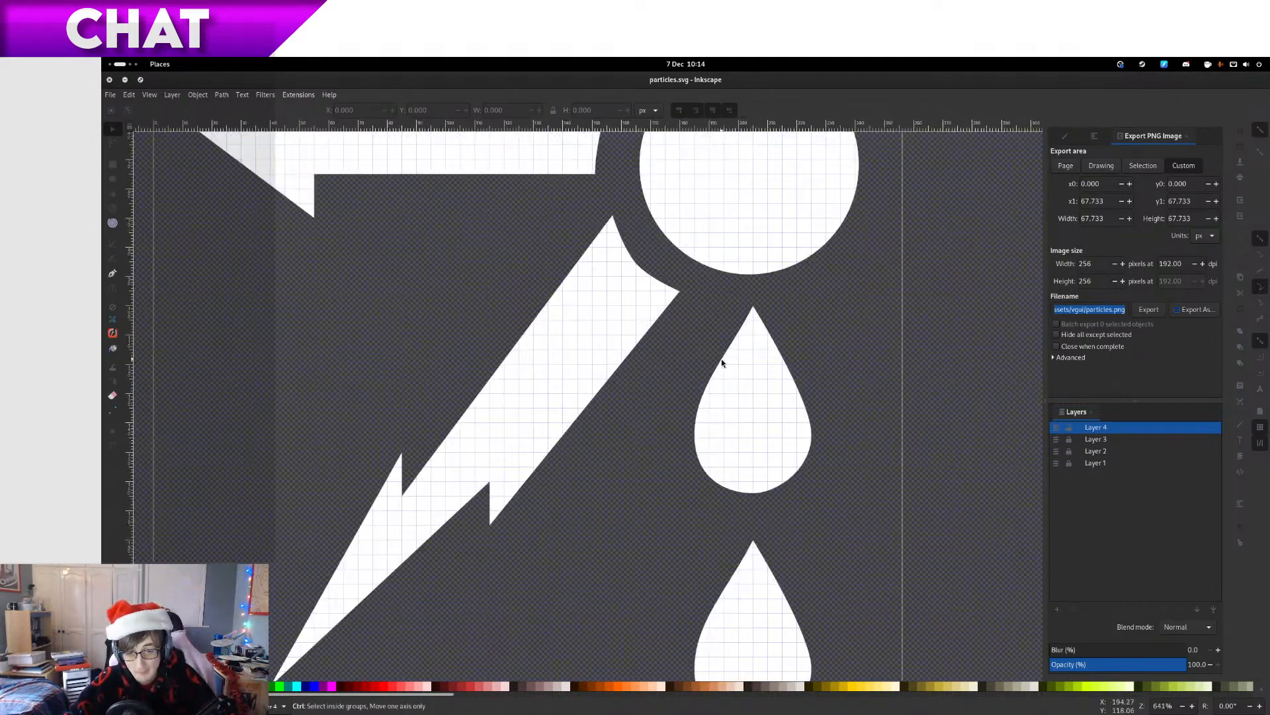
{"action": "scroll", "coordinate": [726, 360], "scroll_direction": "down", "scroll_amount": 2}
{"action": "left_click_drag", "start_coordinate": [729, 360], "coordinate": [669, 374]}
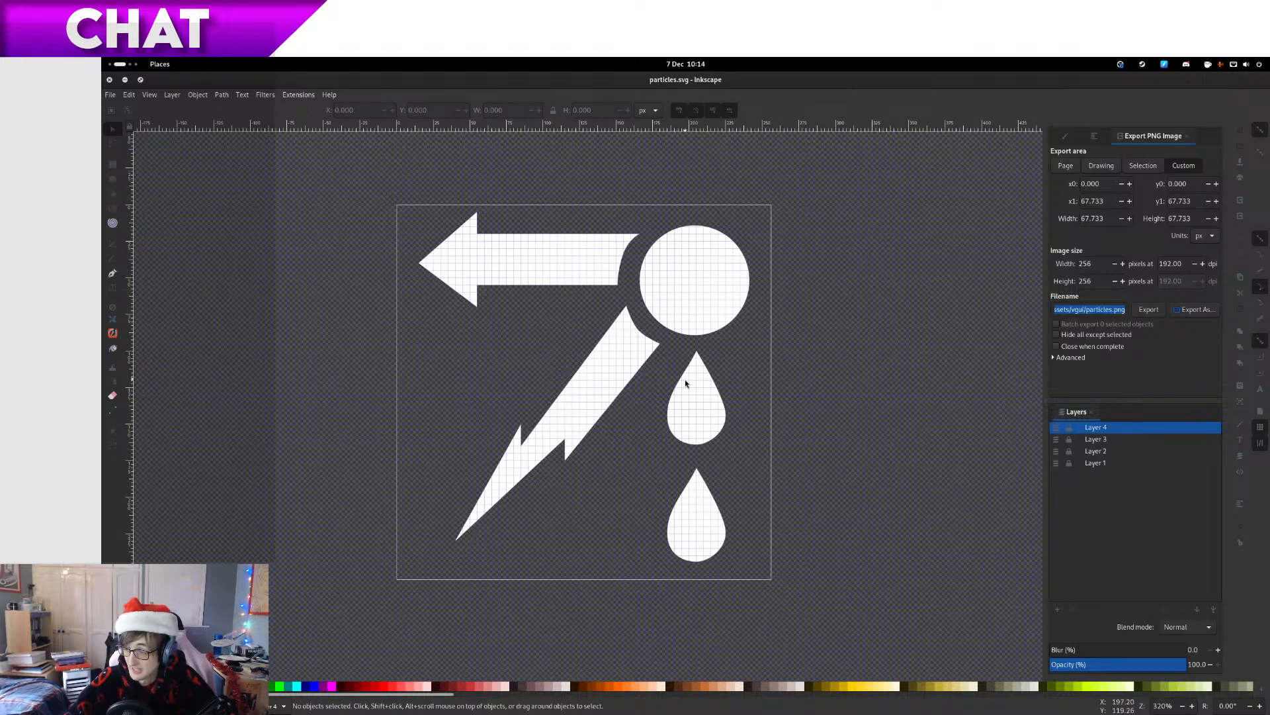
{"action": "mouse_move", "coordinate": [749, 366]}
{"action": "left_mouse_down"}
{"action": "mouse_move", "coordinate": [739, 362]}
{"action": "mouse_move", "coordinate": [746, 381]}
{"action": "left_mouse_up"}
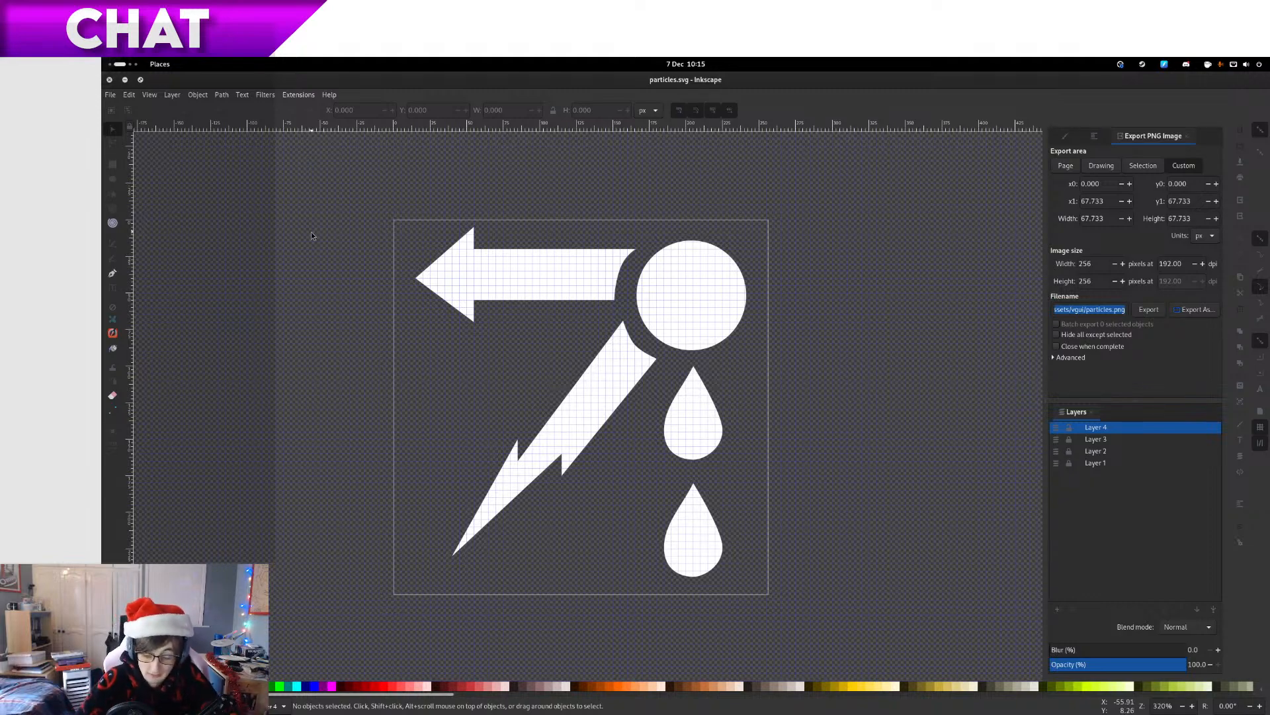
Switch to the Files window and open the misc folder of the Elements drive in a new tab
{"action": "key", "text": "super+Page_Up"}
{"action": "key", "text": "alt+Tab"}
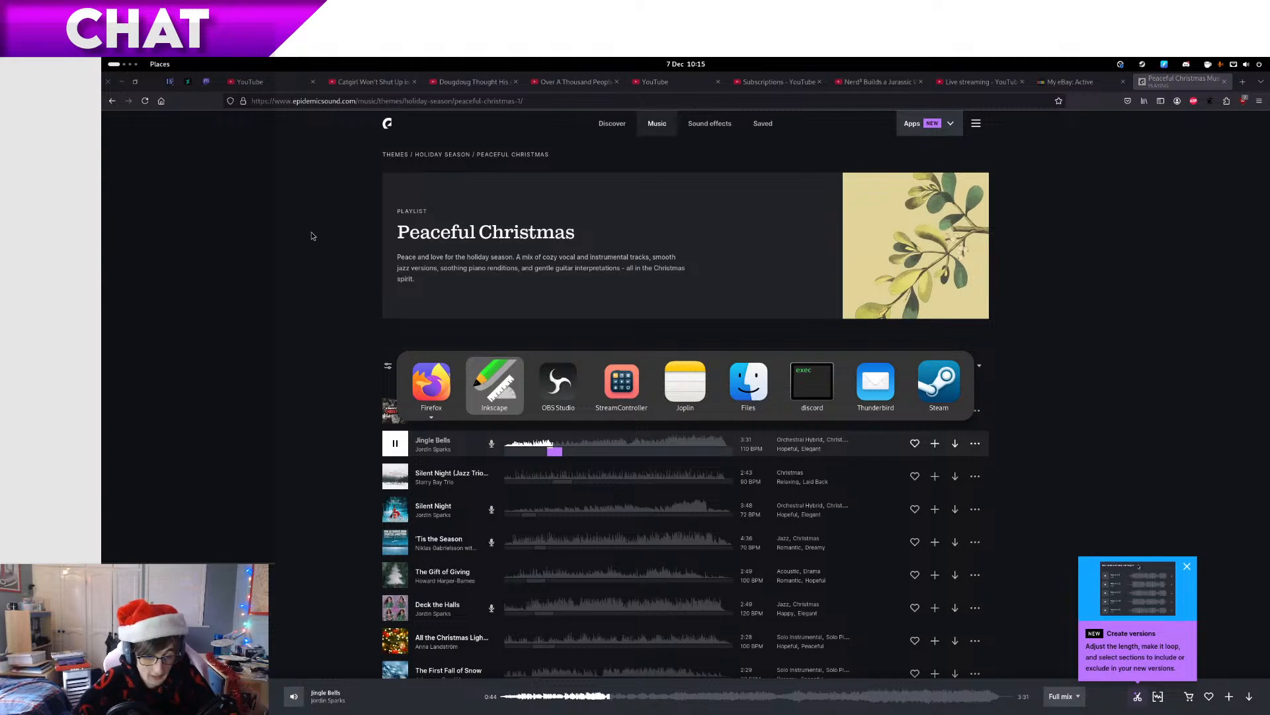
{"action": "key", "text": "Tab"}
{"action": "key", "text": "Tab"}
{"action": "key", "text": "Tab"}
{"action": "key", "text": "Tab"}
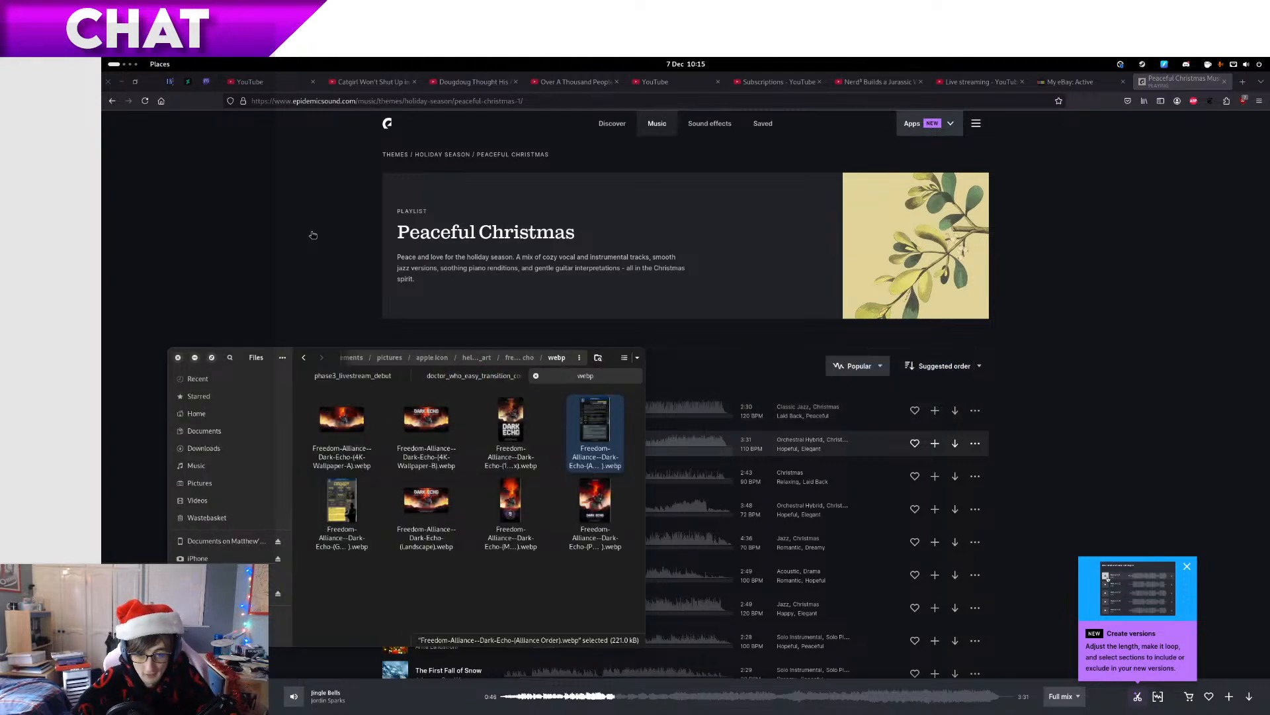
{"action": "scroll", "coordinate": [230, 582], "scroll_direction": "down", "scroll_amount": 1}
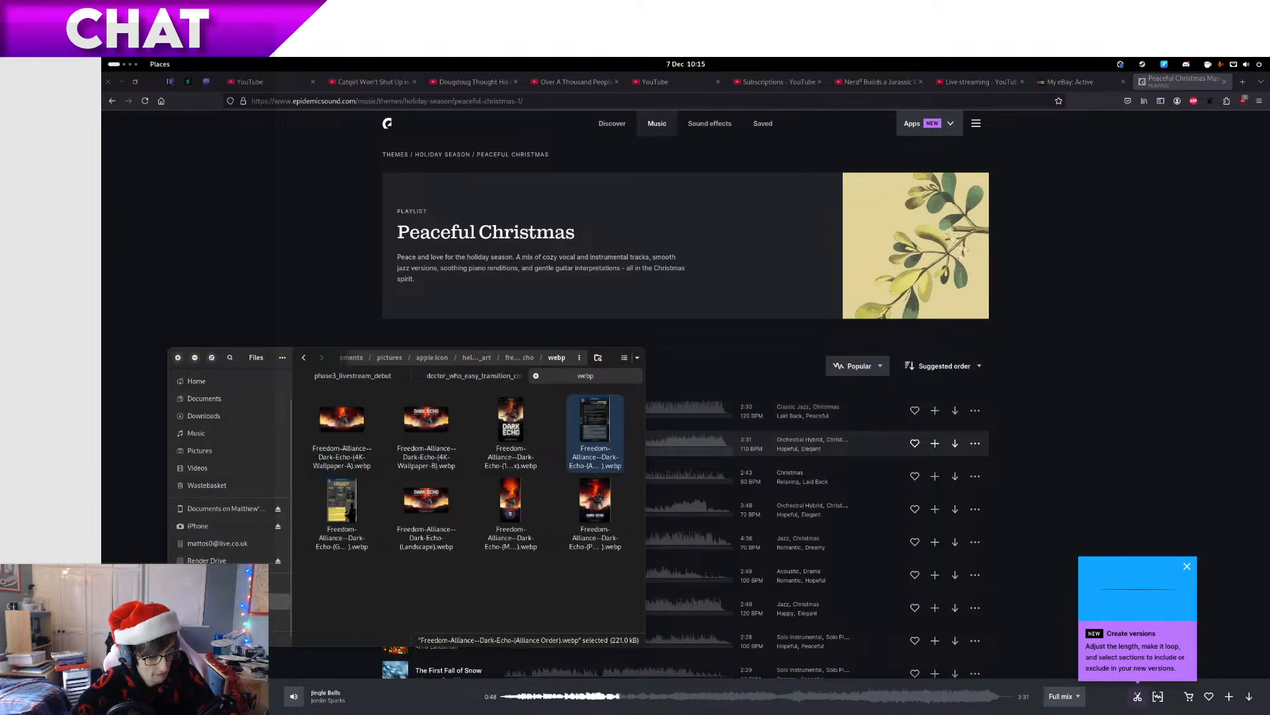
{"action": "middle_click", "coordinate": [230, 601]}
{"action": "left_click", "coordinate": [591, 376]}
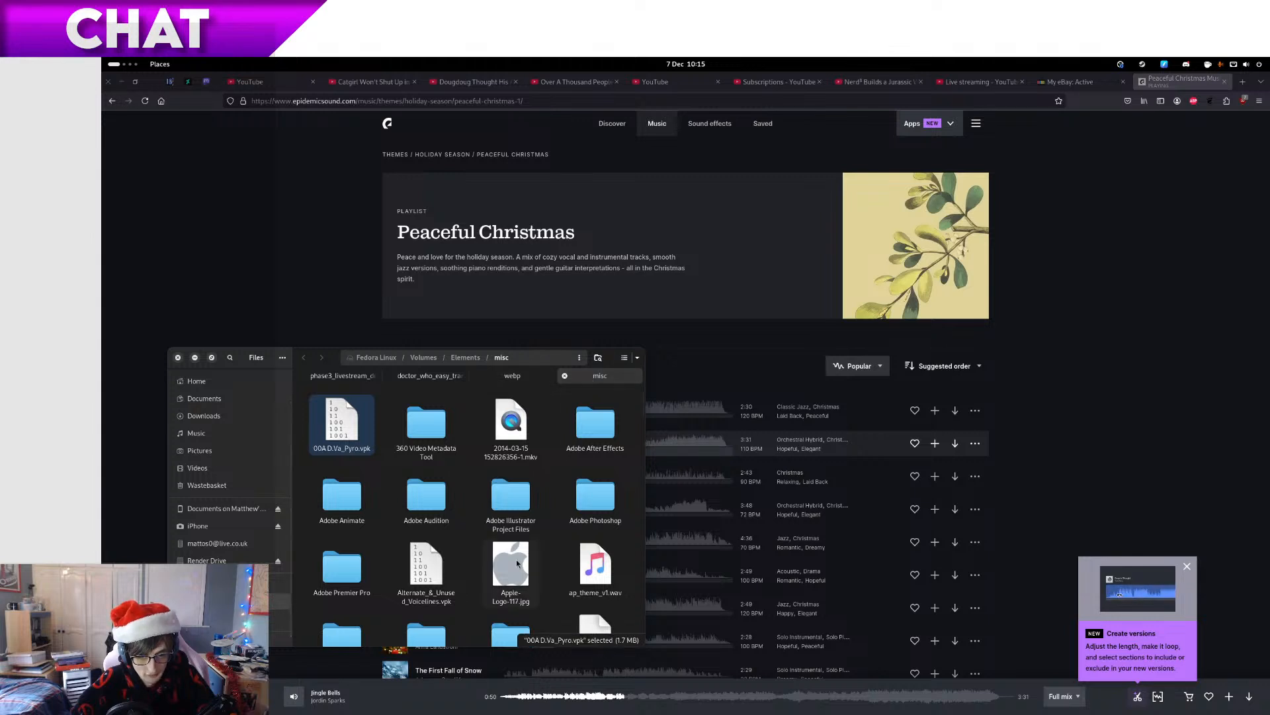
Go from the misc folder into Inkscape, misc, texture_assets and open the vgui folder
{"action": "scroll", "coordinate": [509, 549], "scroll_direction": "down", "scroll_amount": 6}
{"action": "scroll", "coordinate": [501, 536], "scroll_direction": "down", "scroll_amount": 5}
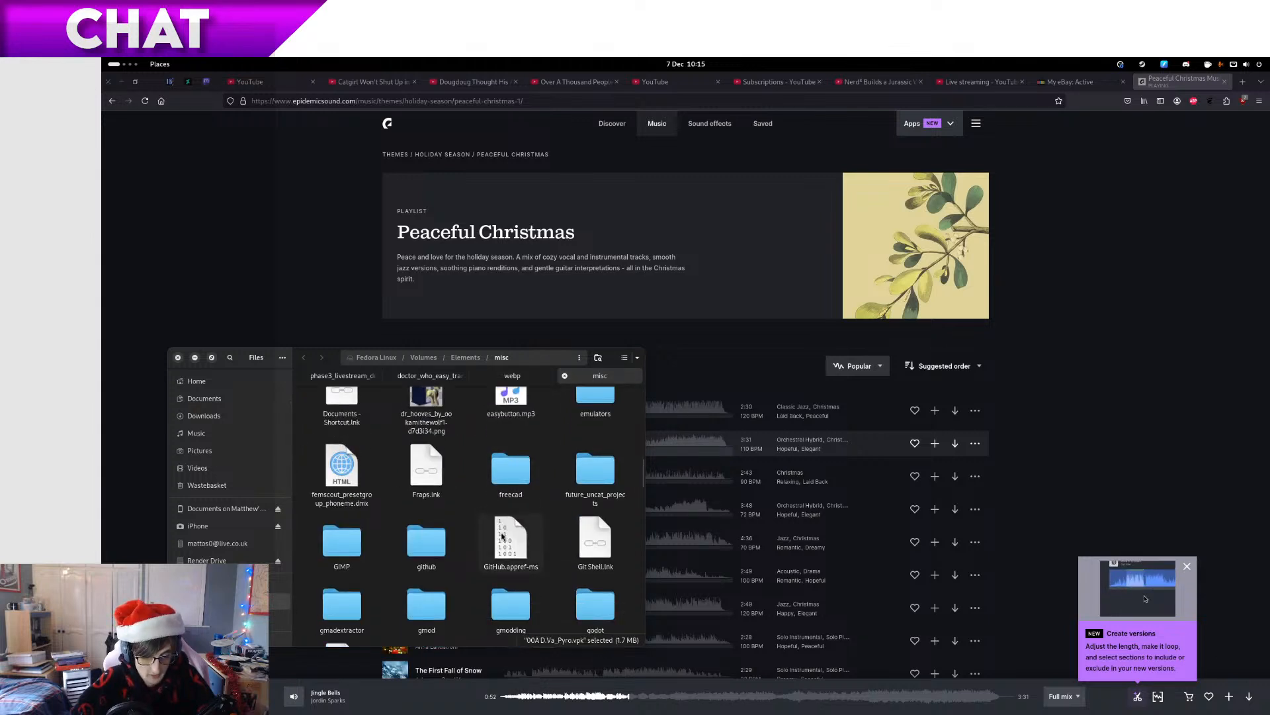
{"action": "scroll", "coordinate": [502, 537], "scroll_direction": "down", "scroll_amount": 3}
{"action": "double_click", "coordinate": [510, 549]}
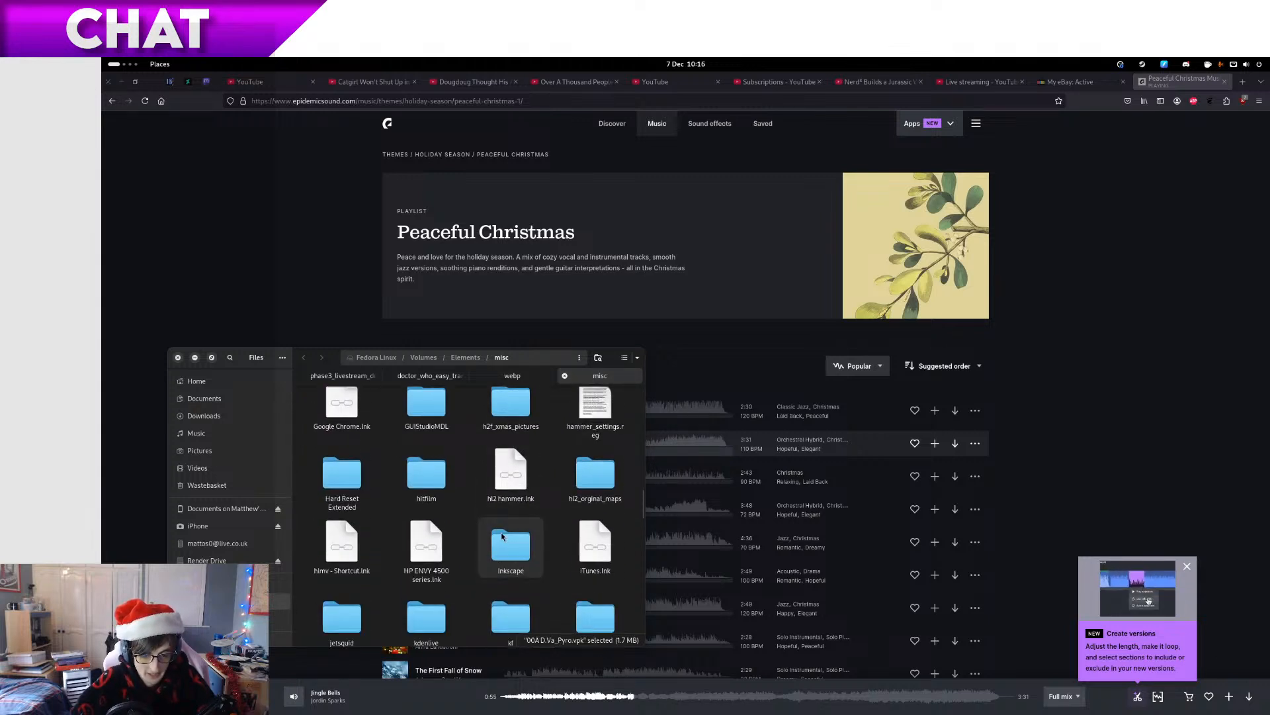
{"action": "double_click", "coordinate": [426, 488]}
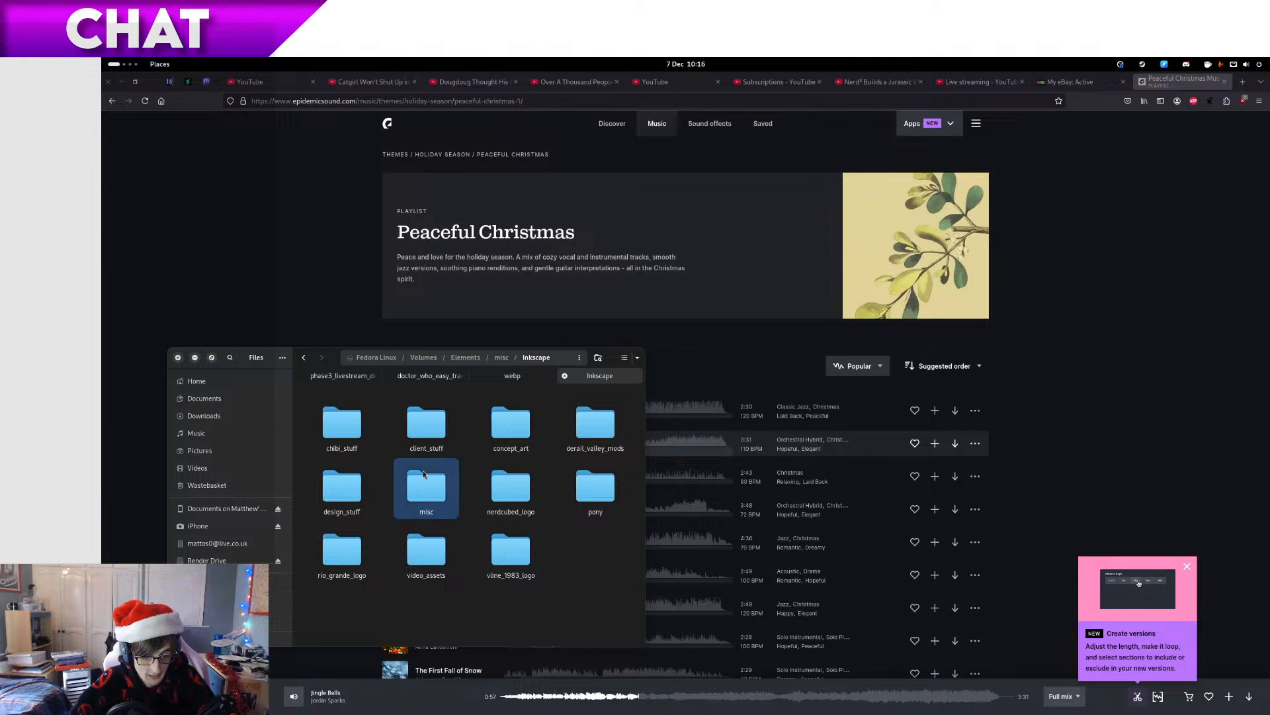
{"action": "double_click", "coordinate": [427, 432]}
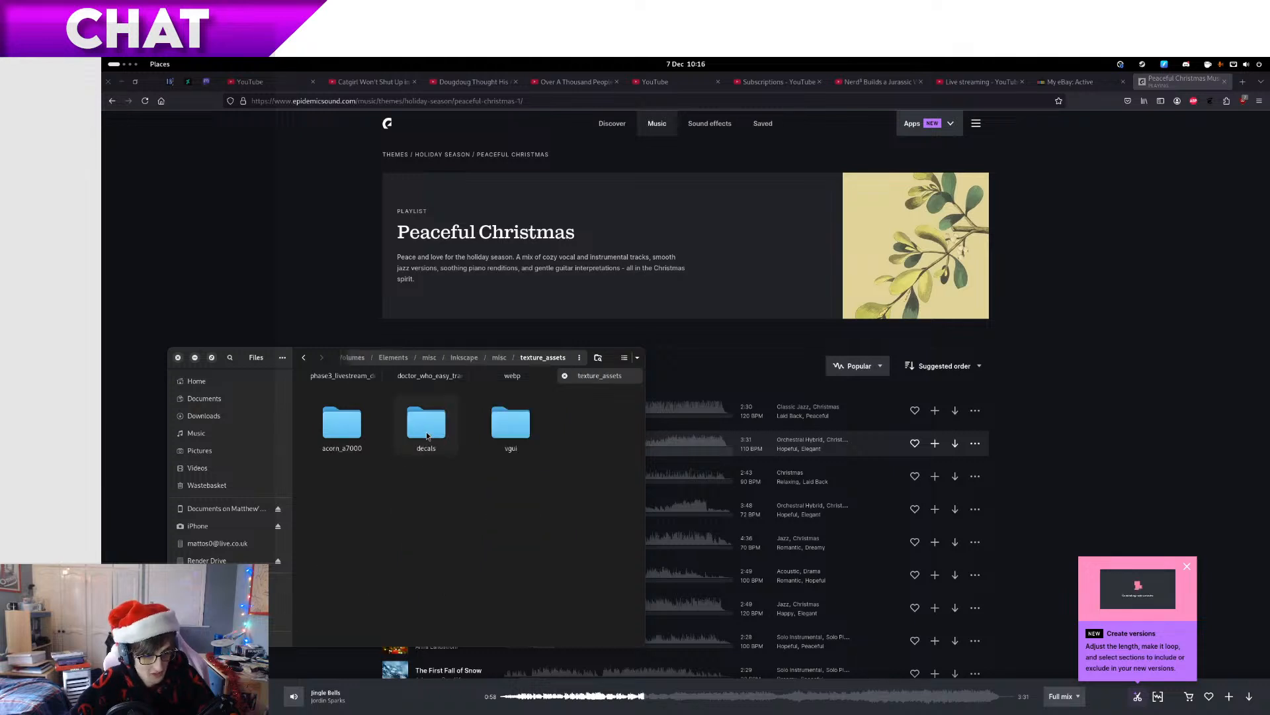
{"action": "double_click", "coordinate": [505, 424]}
Create a folder named original inside vgui and place a copy of particles.svg in it
{"action": "left_click", "coordinate": [348, 436]}
{"action": "left_click", "coordinate": [451, 495]}
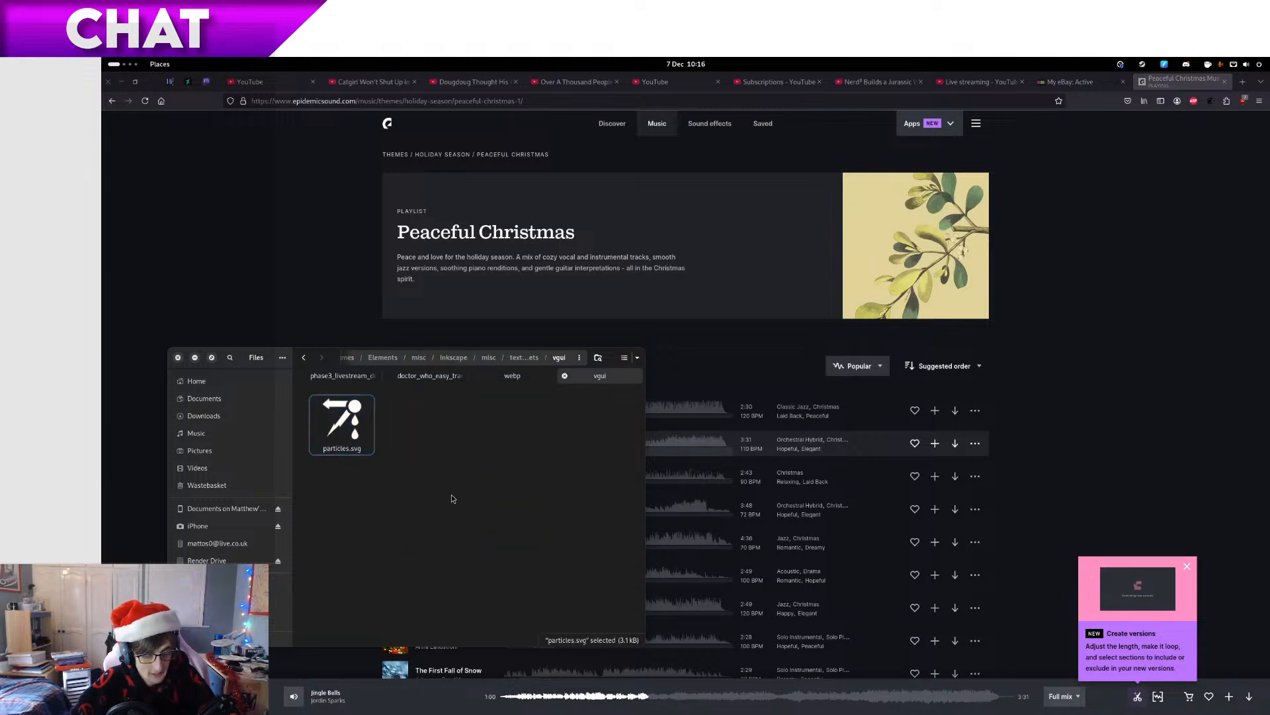
{"action": "right_click", "coordinate": [438, 449]}
{"action": "left_click", "coordinate": [455, 452]}
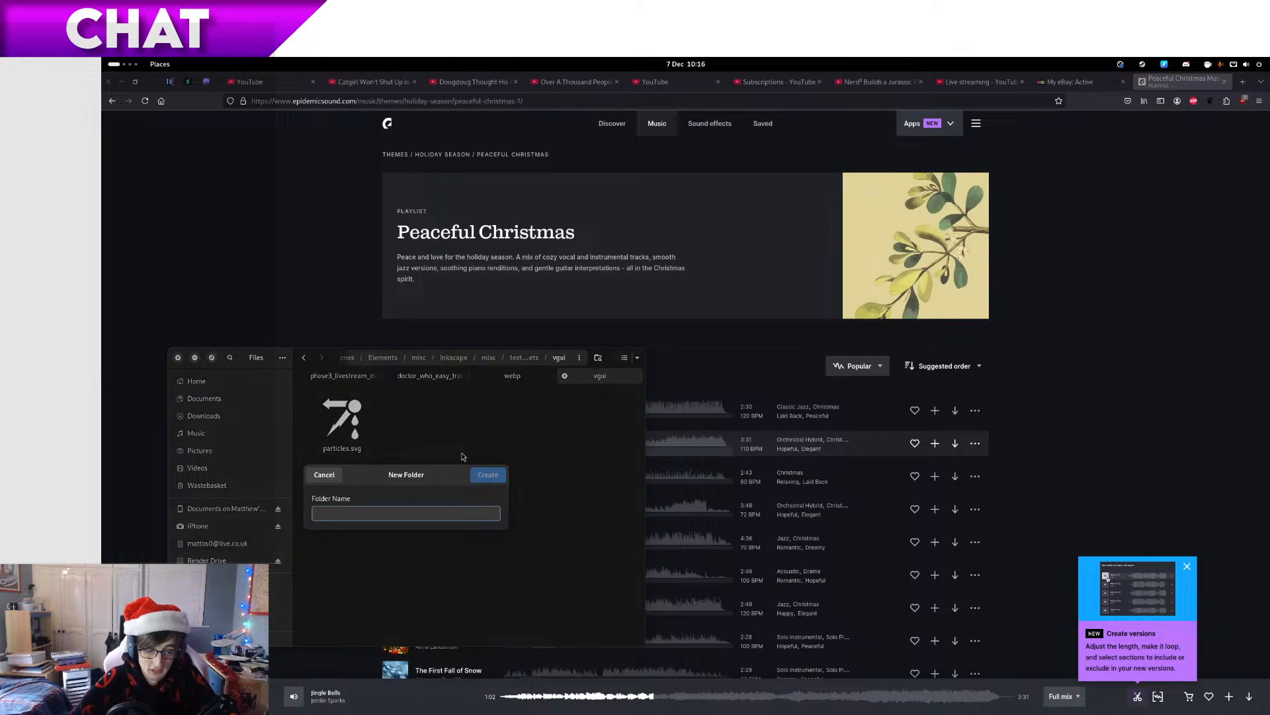
{"action": "type", "text": "origin"}
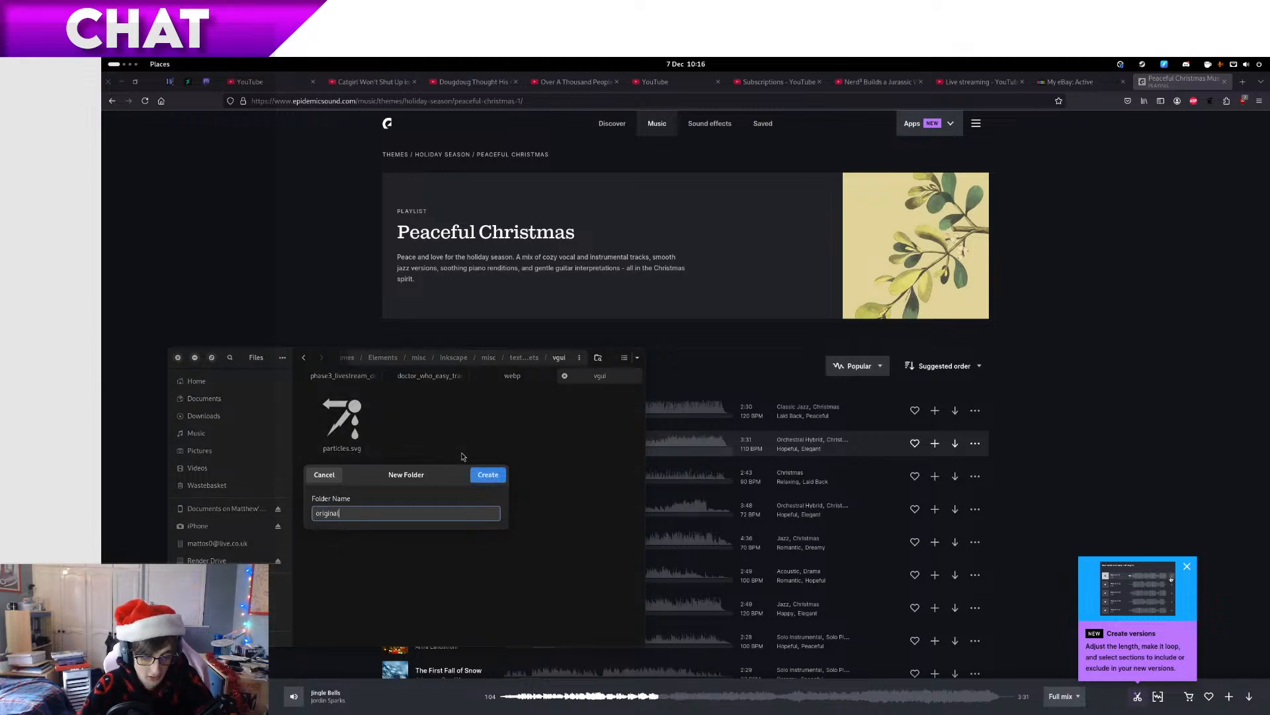
{"action": "type", "text": "al"}
{"action": "key", "text": "Return"}
{"action": "key", "text": "Return"}
{"action": "key", "text": "ctrl+v"}
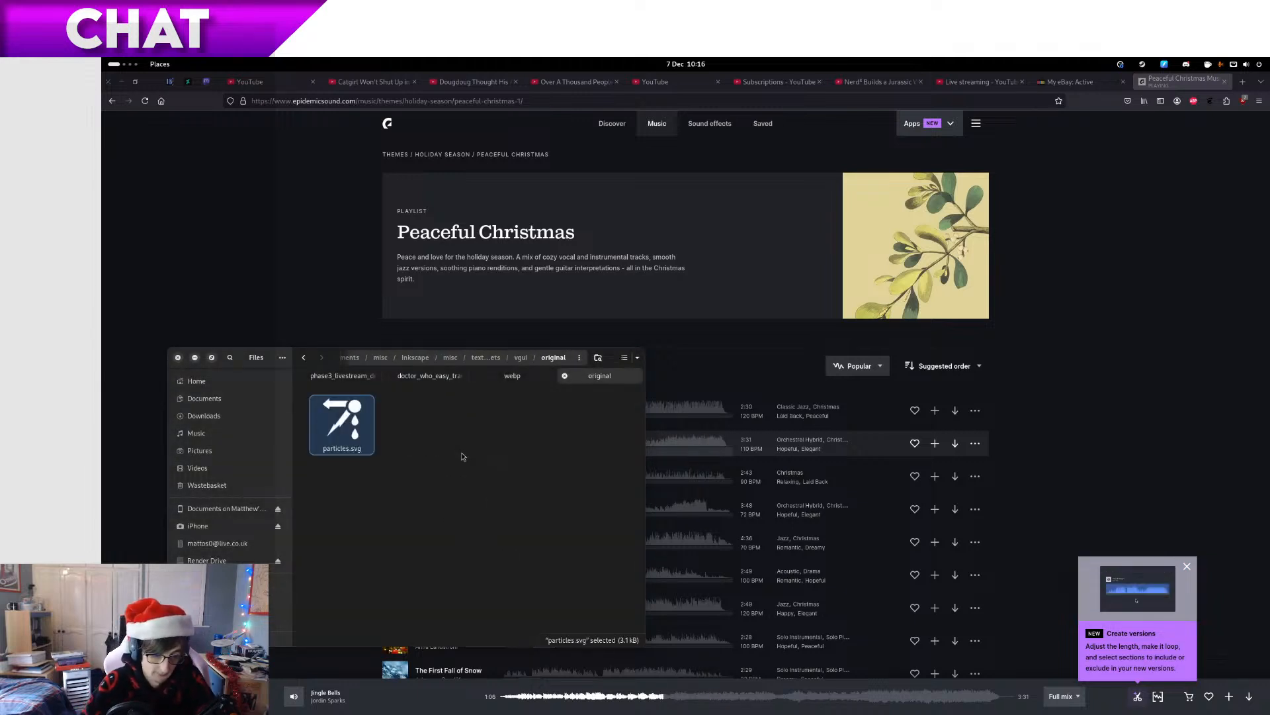
Rename the copied file in the original folder as particles_wip1.svg
{"action": "key", "text": "F2"}
{"action": "key", "text": "Right"}
{"action": "type", "text": "_wip"}
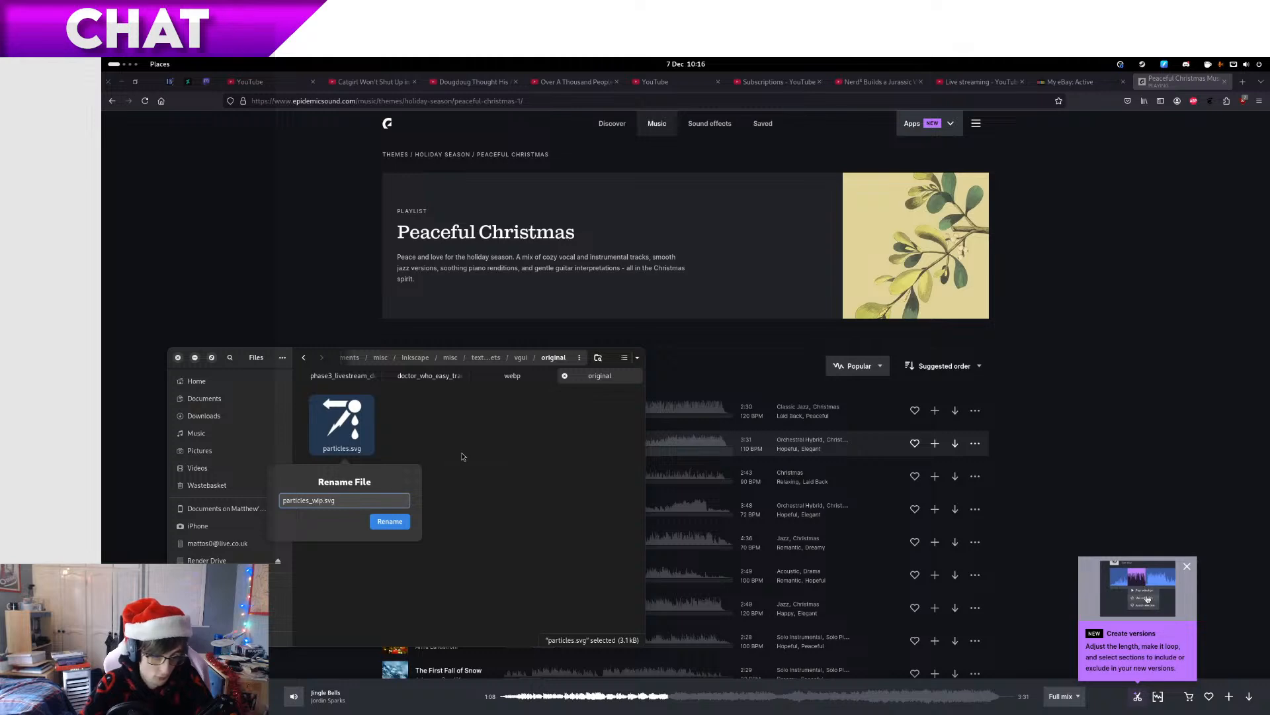
{"action": "type", "text": "1"}
{"action": "key", "text": "Return"}
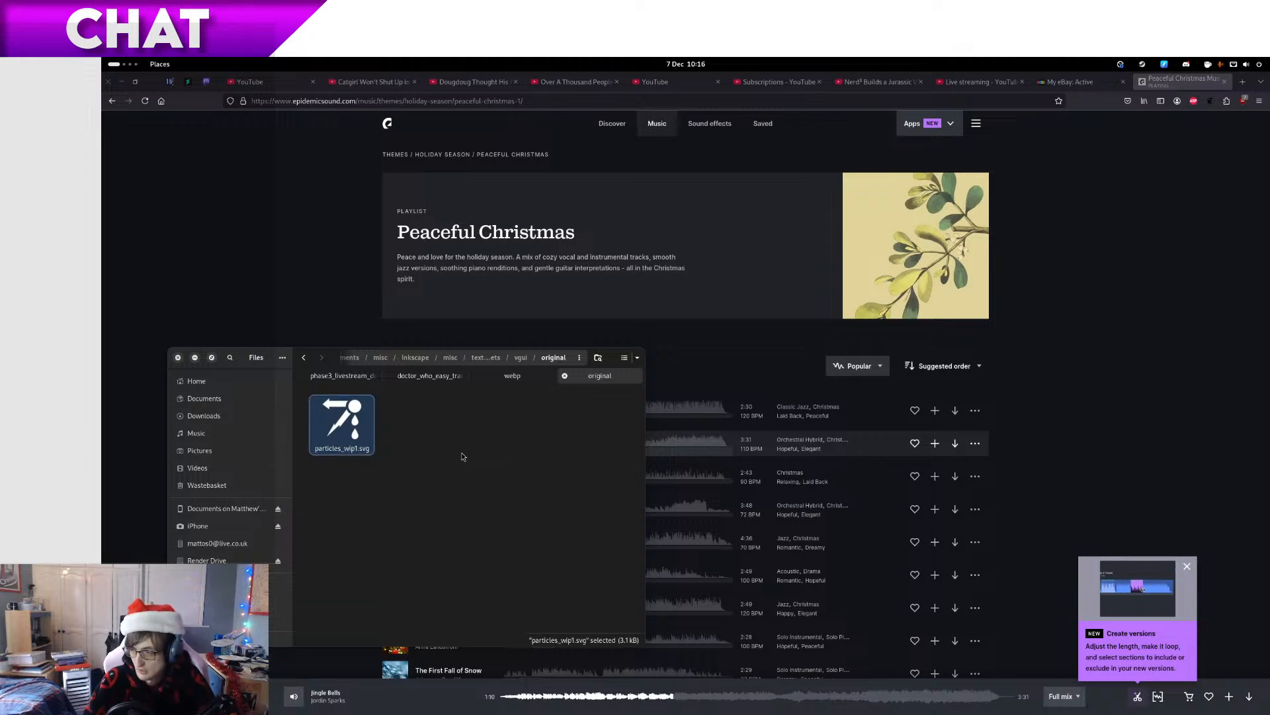
Switch back to the particles.svg drawing in Inkscape
{"action": "key", "text": "alt+Tab"}
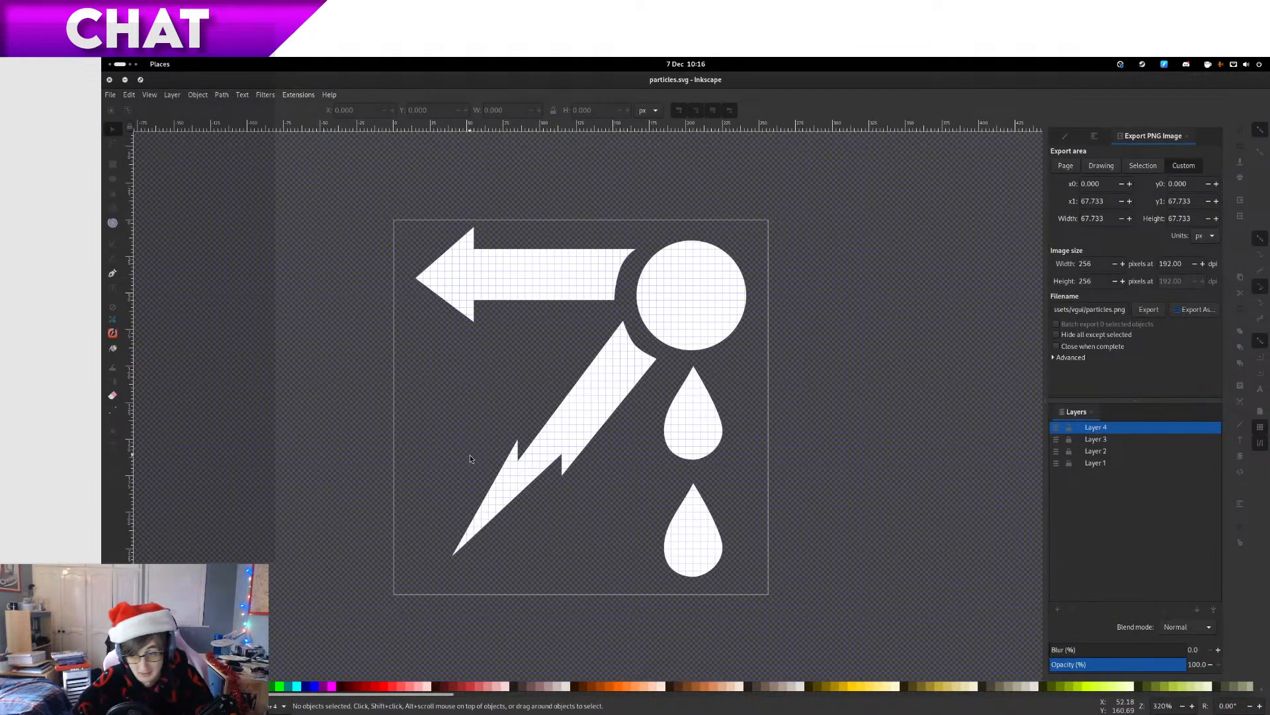
{"action": "left_click_drag", "start_coordinate": [470, 455], "coordinate": [554, 463]}
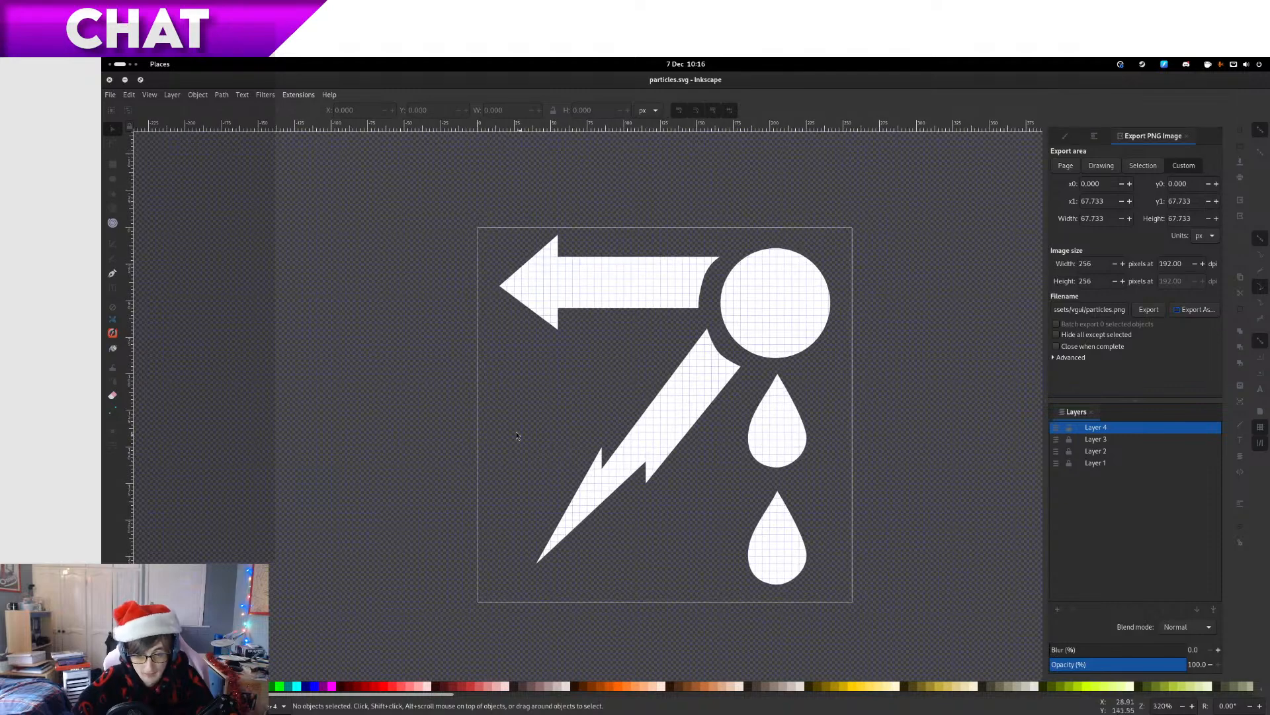
{"action": "left_click_drag", "start_coordinate": [506, 426], "coordinate": [1269, 280]}
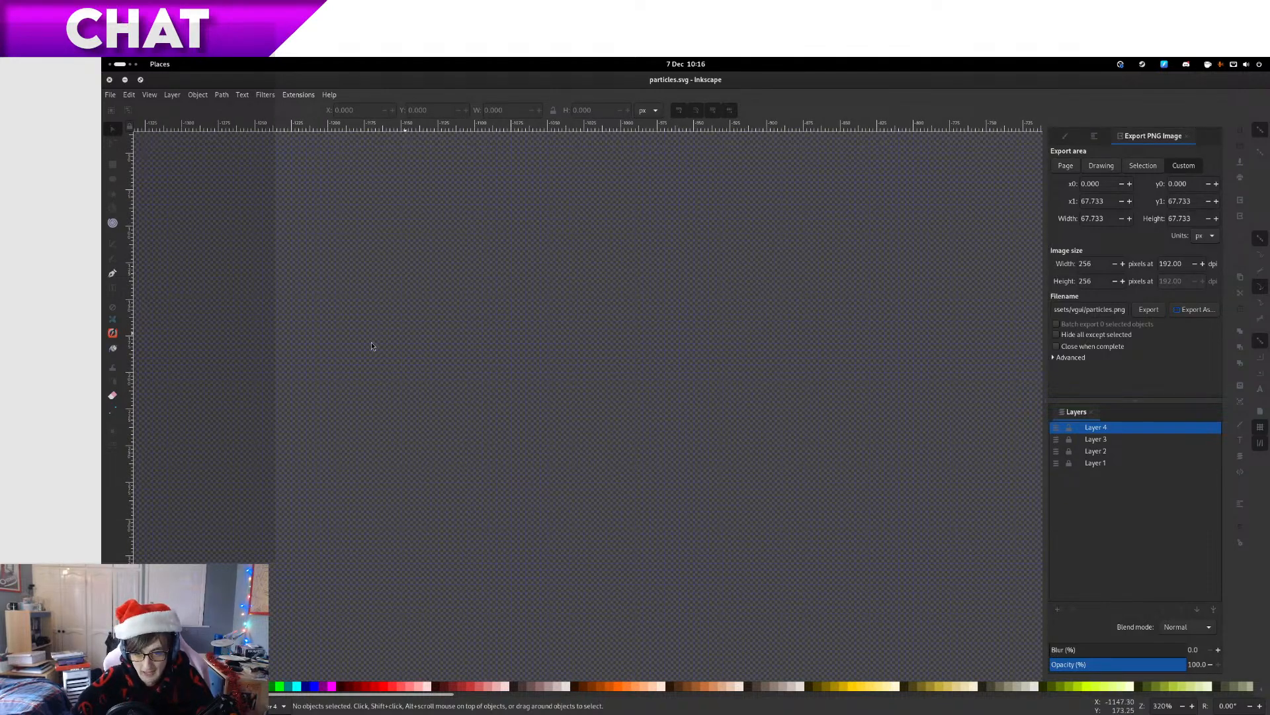
{"action": "scroll", "coordinate": [601, 373], "scroll_direction": "down", "scroll_amount": 20}
{"action": "left_click_drag", "start_coordinate": [597, 347], "coordinate": [466, 398]}
{"action": "scroll", "coordinate": [466, 402], "scroll_direction": "right", "scroll_amount": 15}
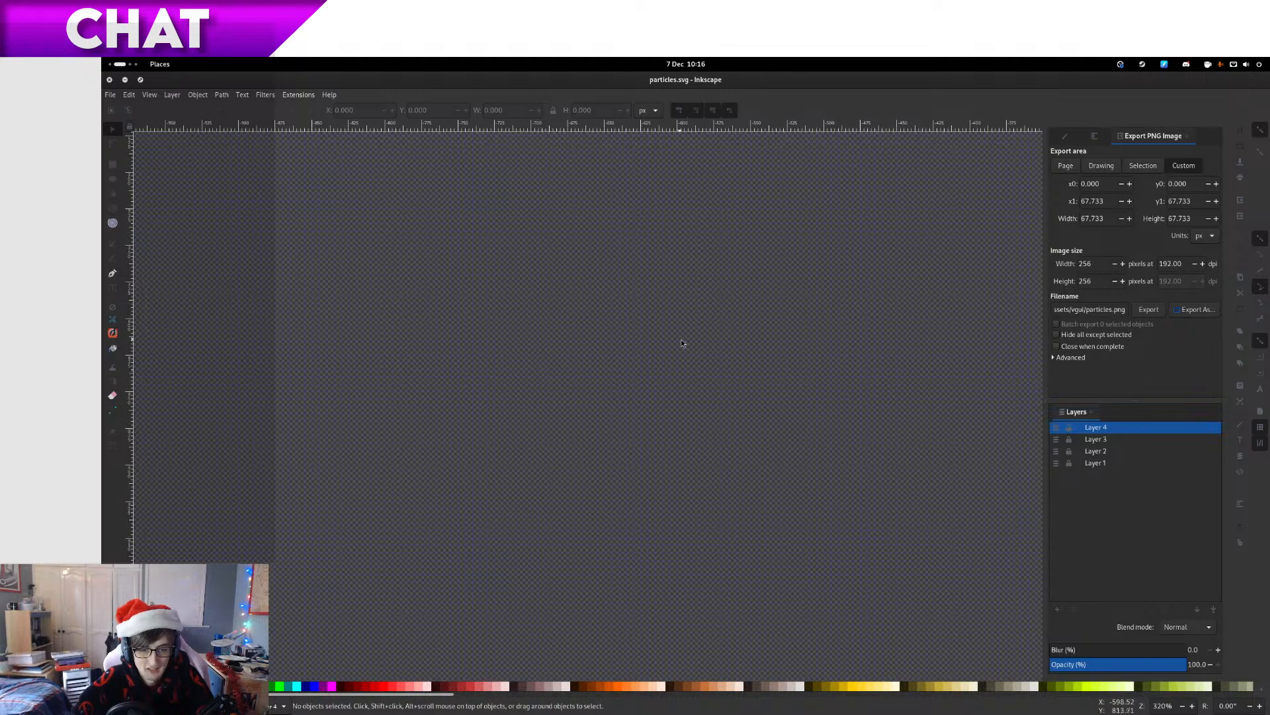
{"action": "left_click_drag", "start_coordinate": [669, 351], "coordinate": [156, 397]}
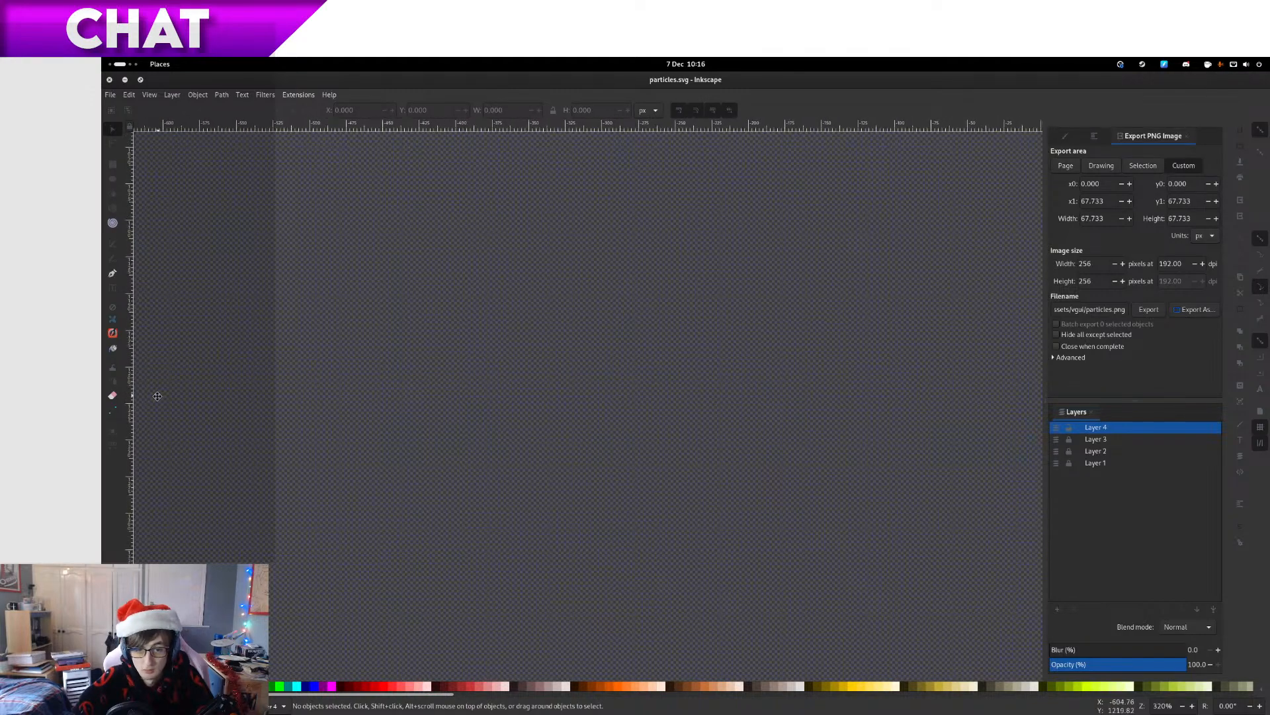
{"action": "left_click_drag", "start_coordinate": [734, 338], "coordinate": [245, 397]}
{"action": "left_click_drag", "start_coordinate": [944, 388], "coordinate": [926, 284]}
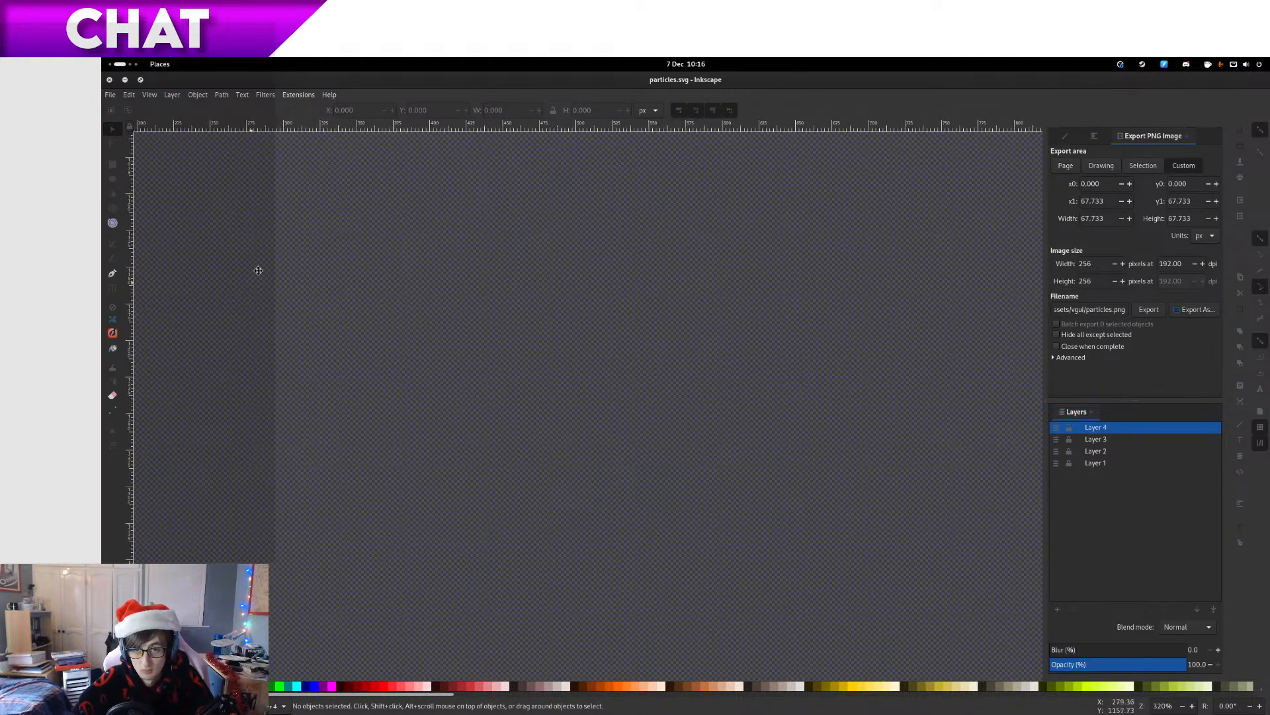
{"action": "left_click_drag", "start_coordinate": [258, 269], "coordinate": [992, 265]}
{"action": "left_click_drag", "start_coordinate": [265, 291], "coordinate": [1032, 301]}
{"action": "left_click_drag", "start_coordinate": [1269, 301], "coordinate": [745, 58]}
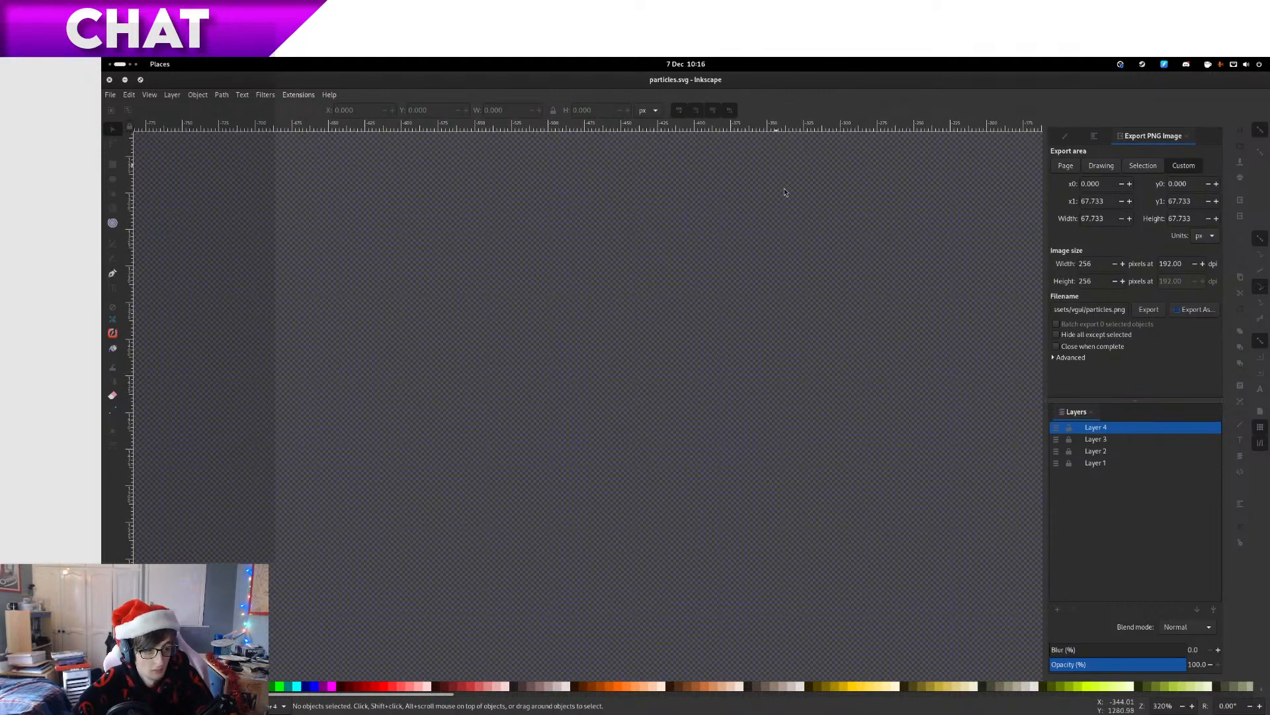
{"action": "left_click_drag", "start_coordinate": [784, 190], "coordinate": [800, 652]}
{"action": "left_click_drag", "start_coordinate": [721, 192], "coordinate": [700, 627]}
{"action": "left_click_drag", "start_coordinate": [681, 311], "coordinate": [672, 611]}
{"action": "left_click_drag", "start_coordinate": [616, 183], "coordinate": [574, 669]}
{"action": "left_click_drag", "start_coordinate": [643, 152], "coordinate": [627, 559]}
{"action": "left_click_drag", "start_coordinate": [633, 435], "coordinate": [621, 663]}
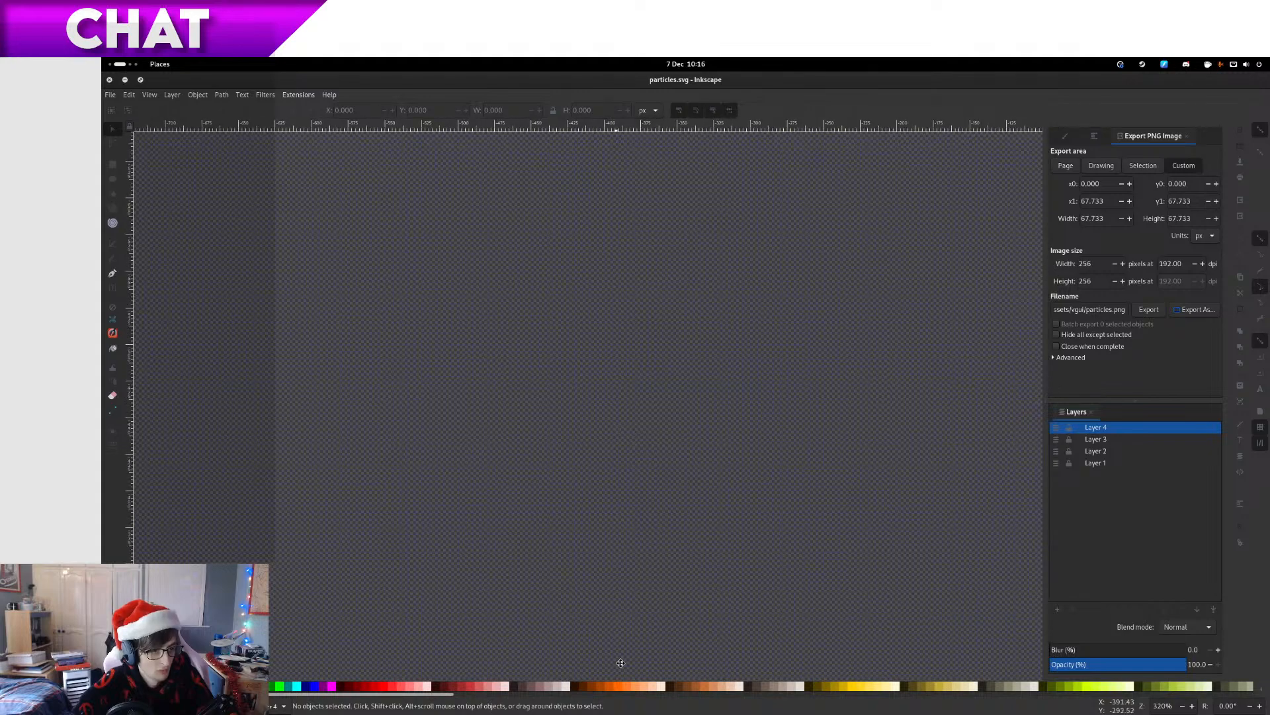
{"action": "left_click_drag", "start_coordinate": [606, 297], "coordinate": [622, 661]}
{"action": "scroll", "coordinate": [624, 587], "scroll_direction": "down", "scroll_amount": 15}
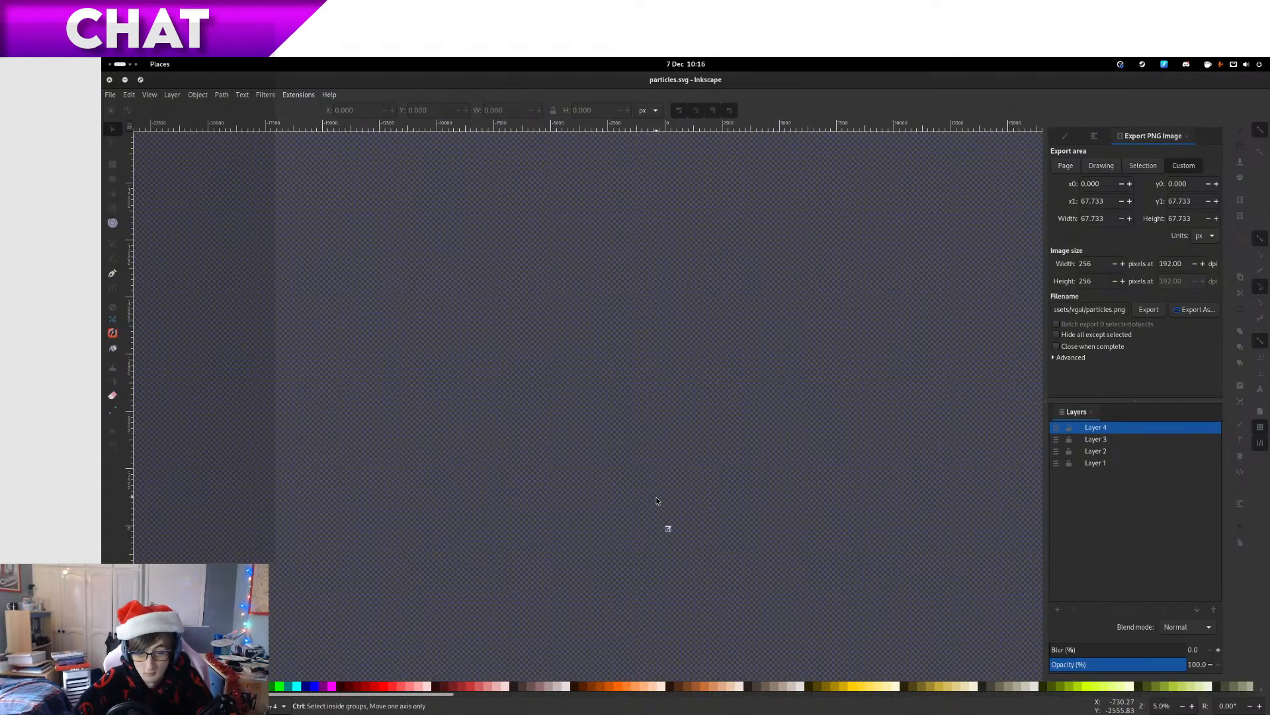
{"action": "scroll", "coordinate": [667, 525], "scroll_direction": "up", "scroll_amount": 10}
{"action": "scroll", "coordinate": [642, 391], "scroll_direction": "up", "scroll_amount": 6}
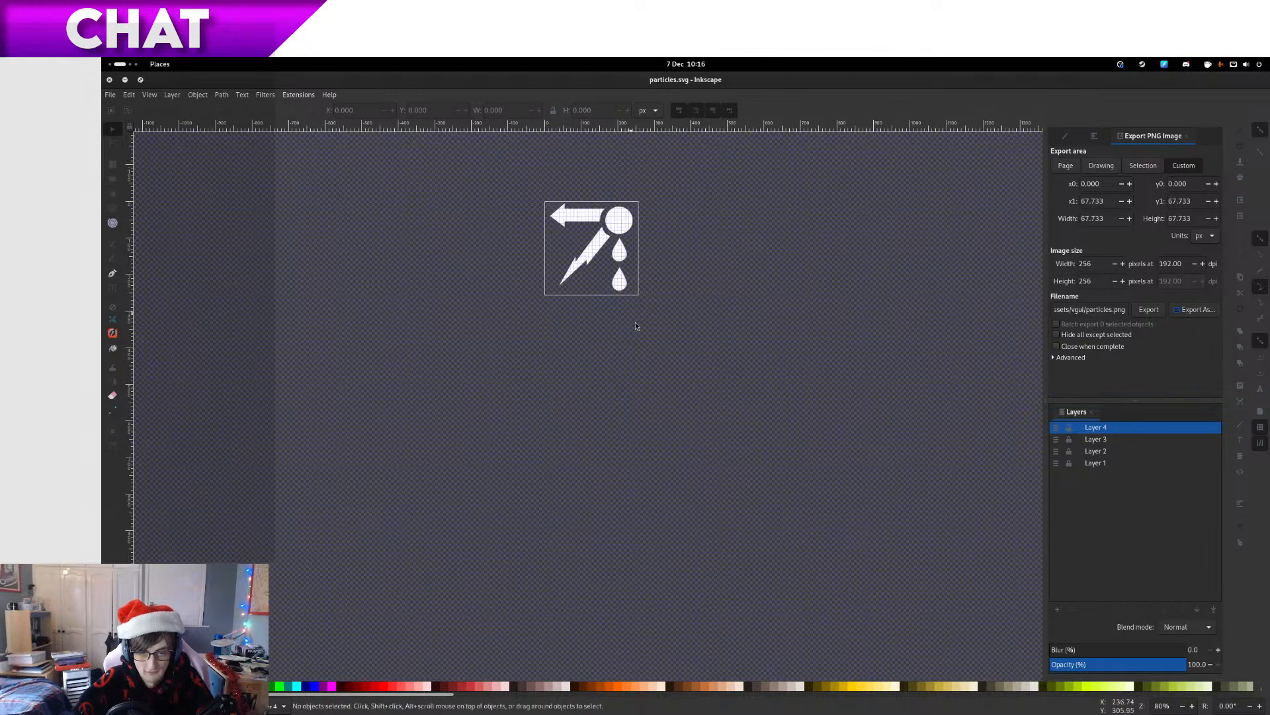
Unlock the drawing's layers and select the arrow, circle, lightning bolt and both drops
{"action": "left_click_drag", "start_coordinate": [699, 509], "coordinate": [722, 542]}
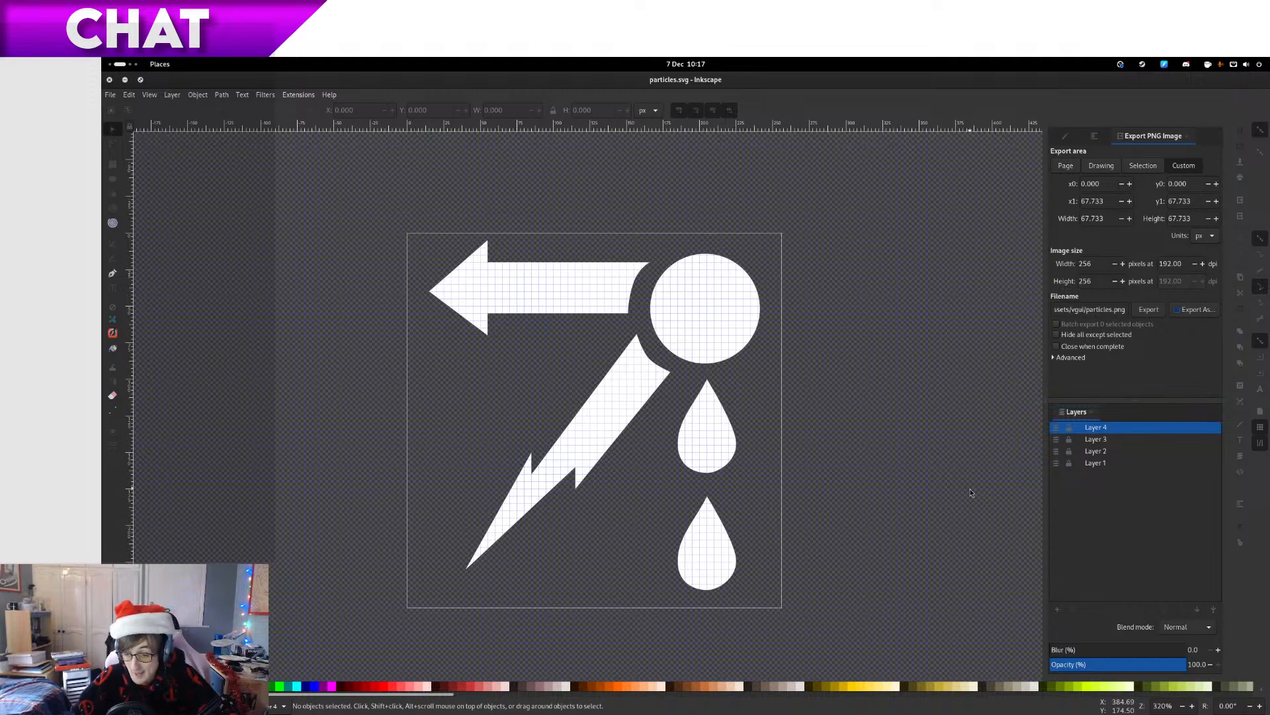
{"action": "mouse_move", "coordinate": [860, 458]}
{"action": "left_mouse_down"}
{"action": "mouse_move", "coordinate": [838, 479]}
{"action": "mouse_move", "coordinate": [1269, 640]}
{"action": "mouse_move", "coordinate": [1269, 496]}
{"action": "mouse_move", "coordinate": [635, 385]}
{"action": "mouse_move", "coordinate": [851, 448]}
{"action": "left_mouse_up"}
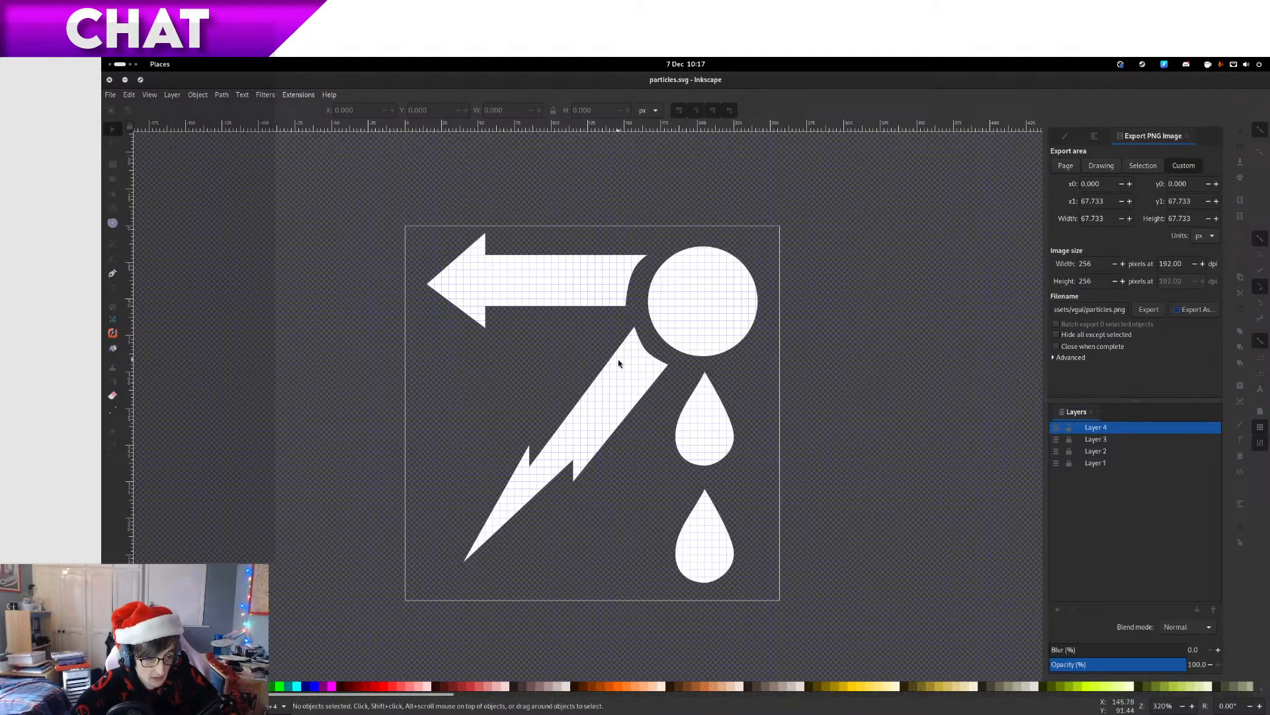
{"action": "left_click", "coordinate": [1068, 429]}
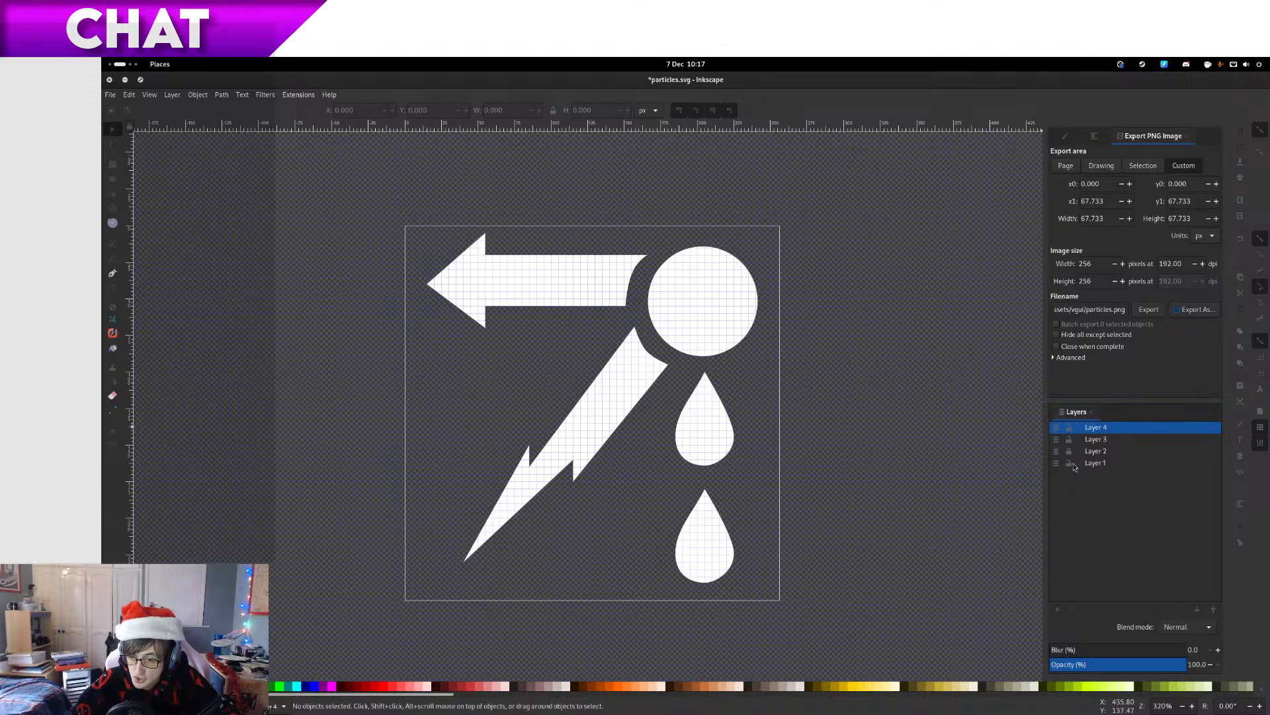
{"action": "left_click_drag", "start_coordinate": [239, 197], "coordinate": [1003, 634]}
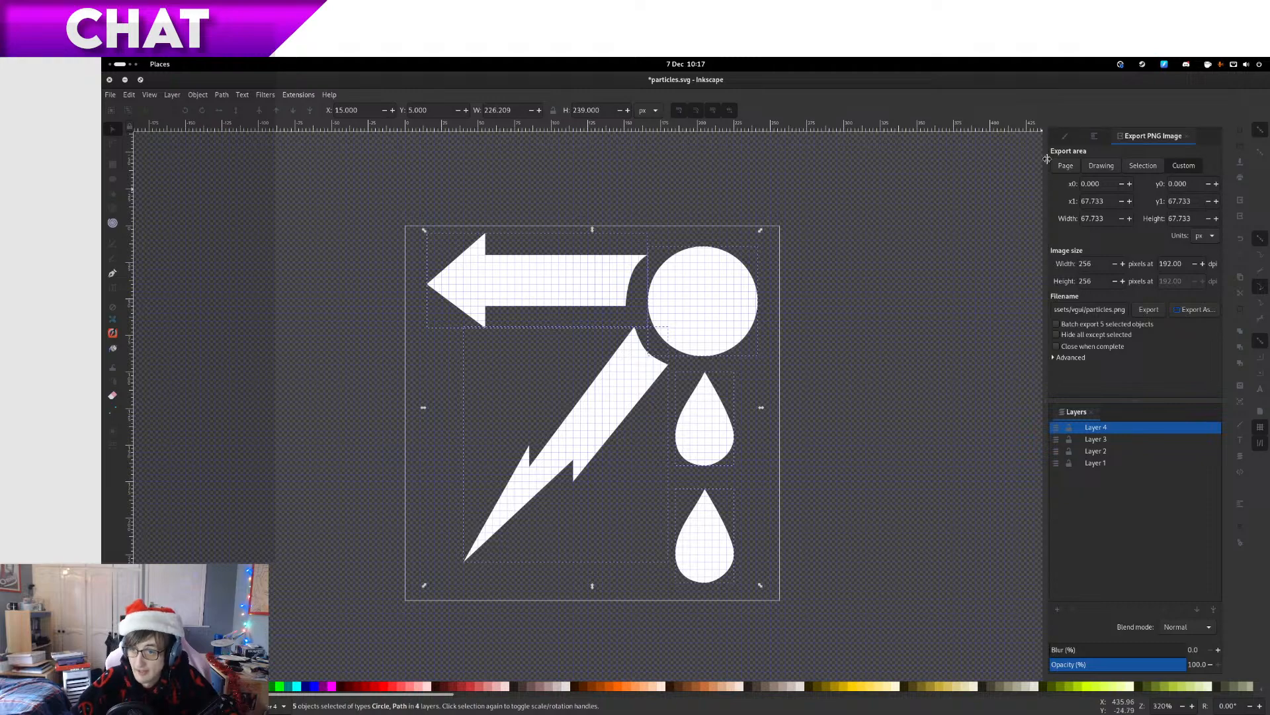
Fill the selected shapes with a flat colour of hue 343, saturation 85 and lightness 50, and copy its RGBA code
{"action": "left_click", "coordinate": [1064, 136]}
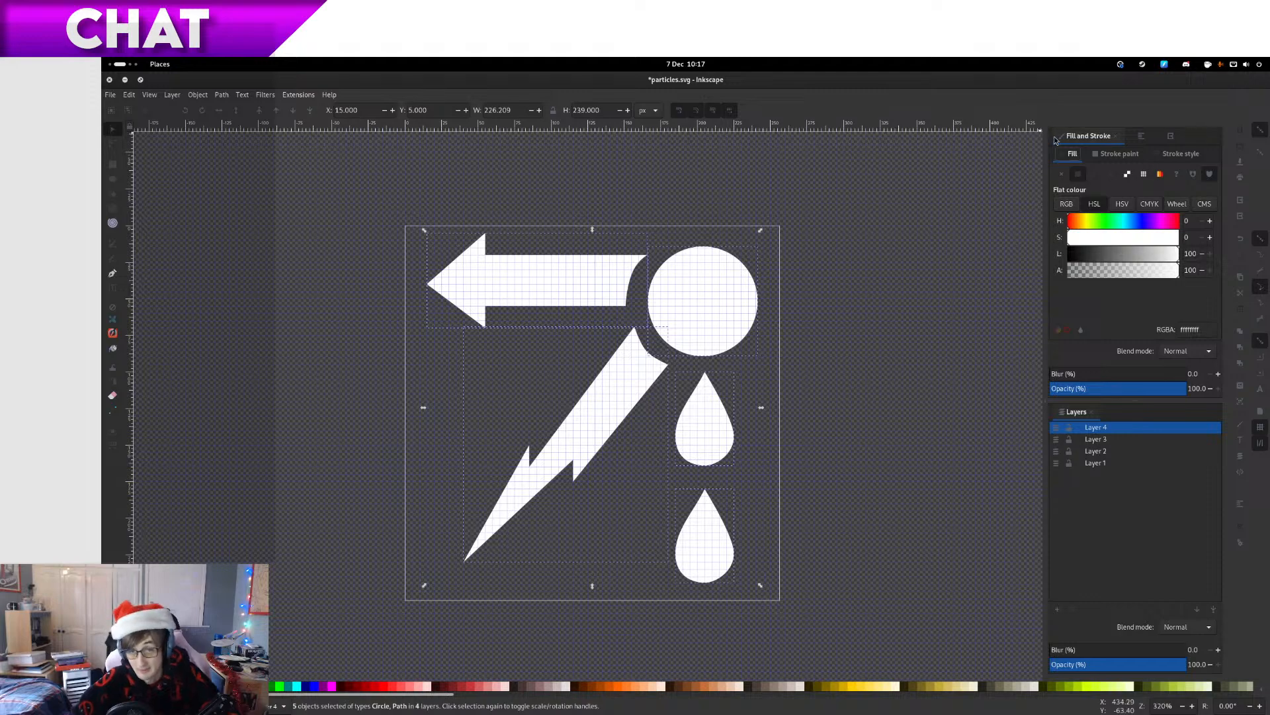
{"action": "left_click", "coordinate": [1174, 223]}
{"action": "left_click_drag", "start_coordinate": [1165, 235], "coordinate": [1127, 243]}
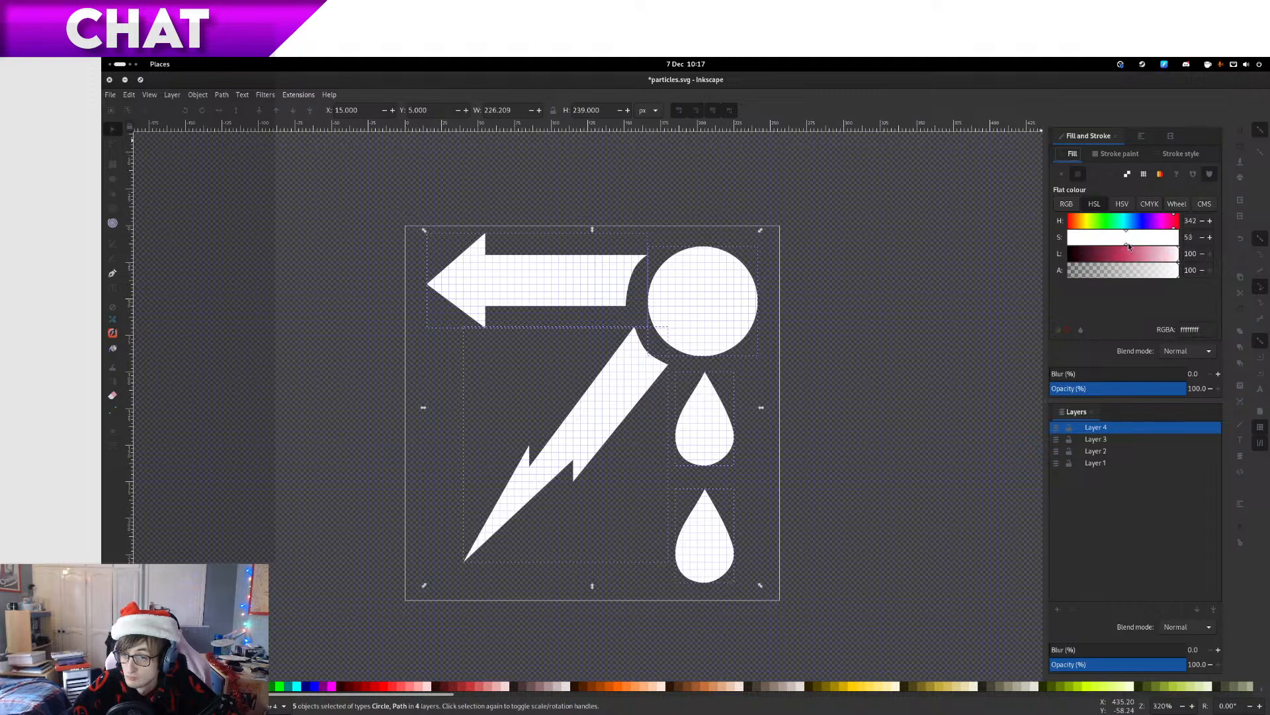
{"action": "left_click", "coordinate": [1121, 253]}
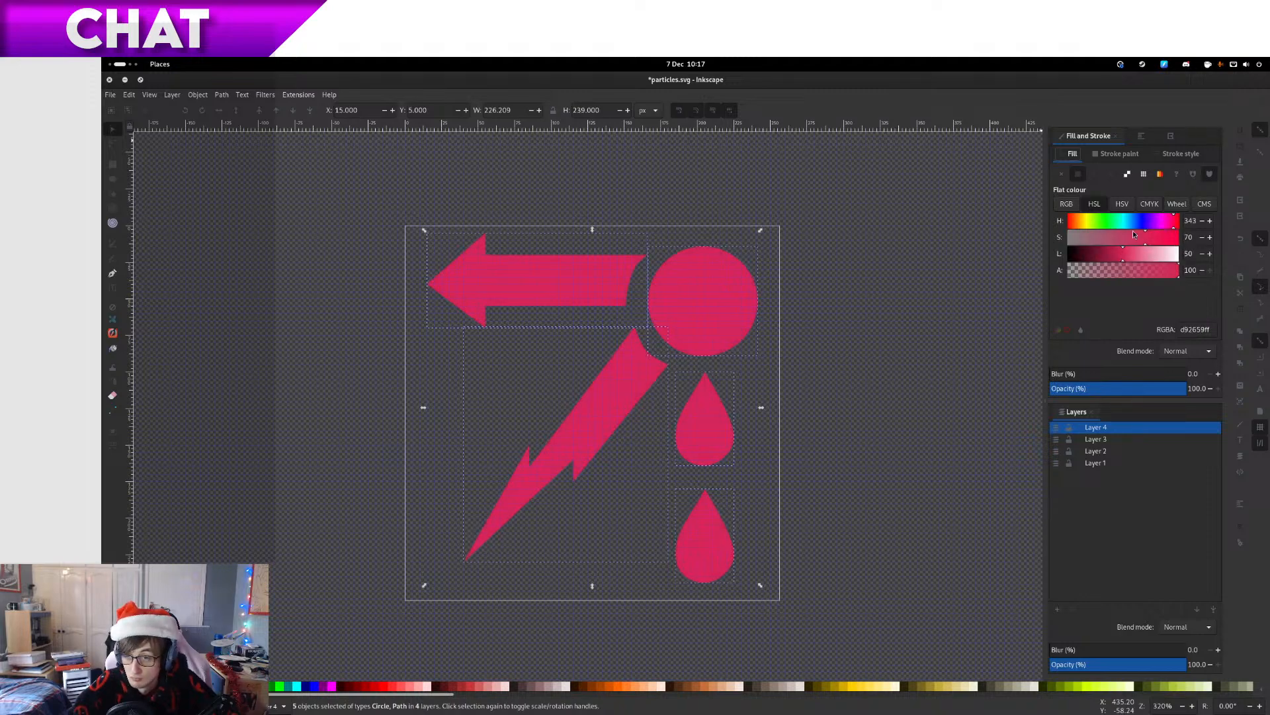
{"action": "left_click_drag", "start_coordinate": [1149, 237], "coordinate": [1163, 241]}
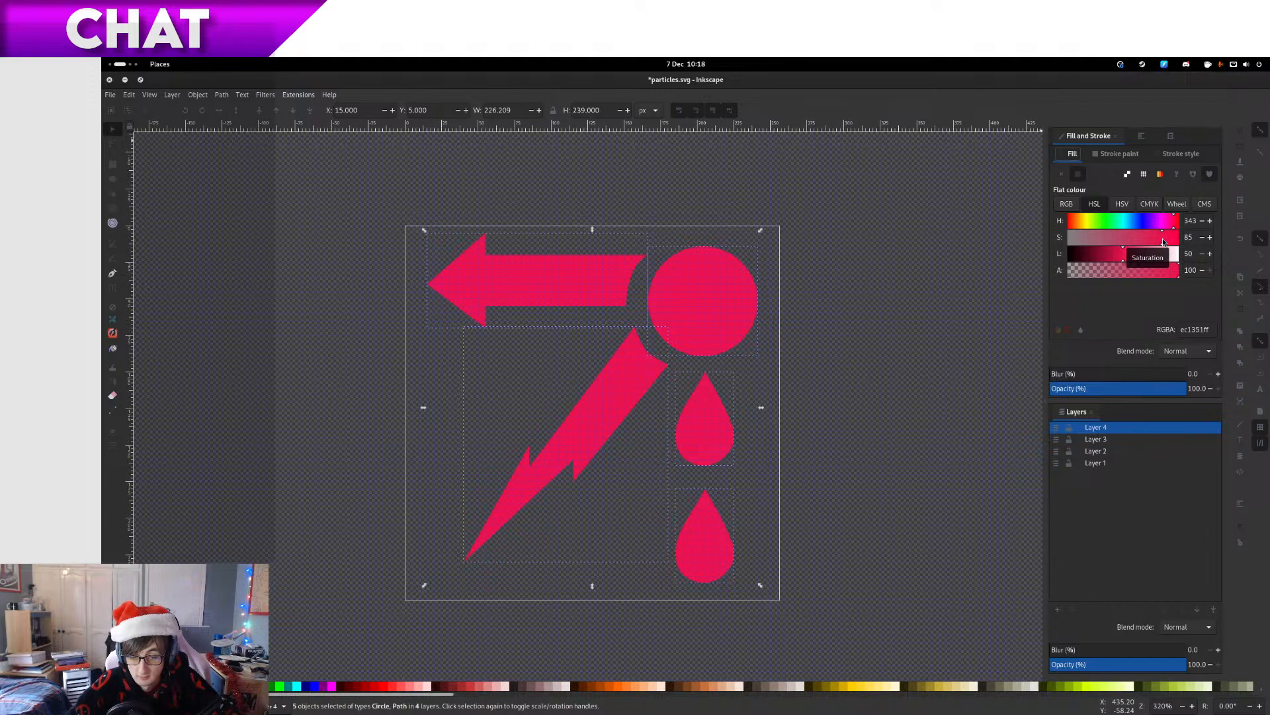
{"action": "double_click", "coordinate": [1197, 327]}
{"action": "key", "text": "ctrl+c"}
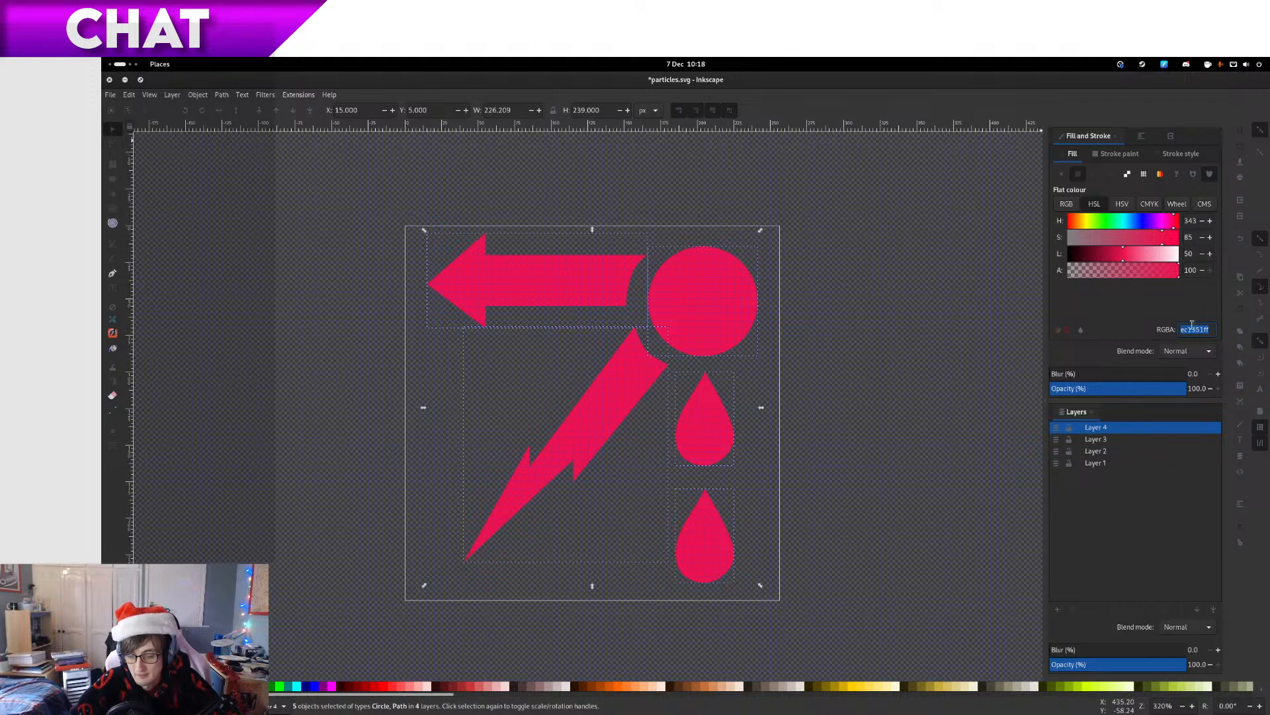
Change the fill of all five shapes to a radial gradient and duplicate that gradient for editing
{"action": "left_click", "coordinate": [1112, 175]}
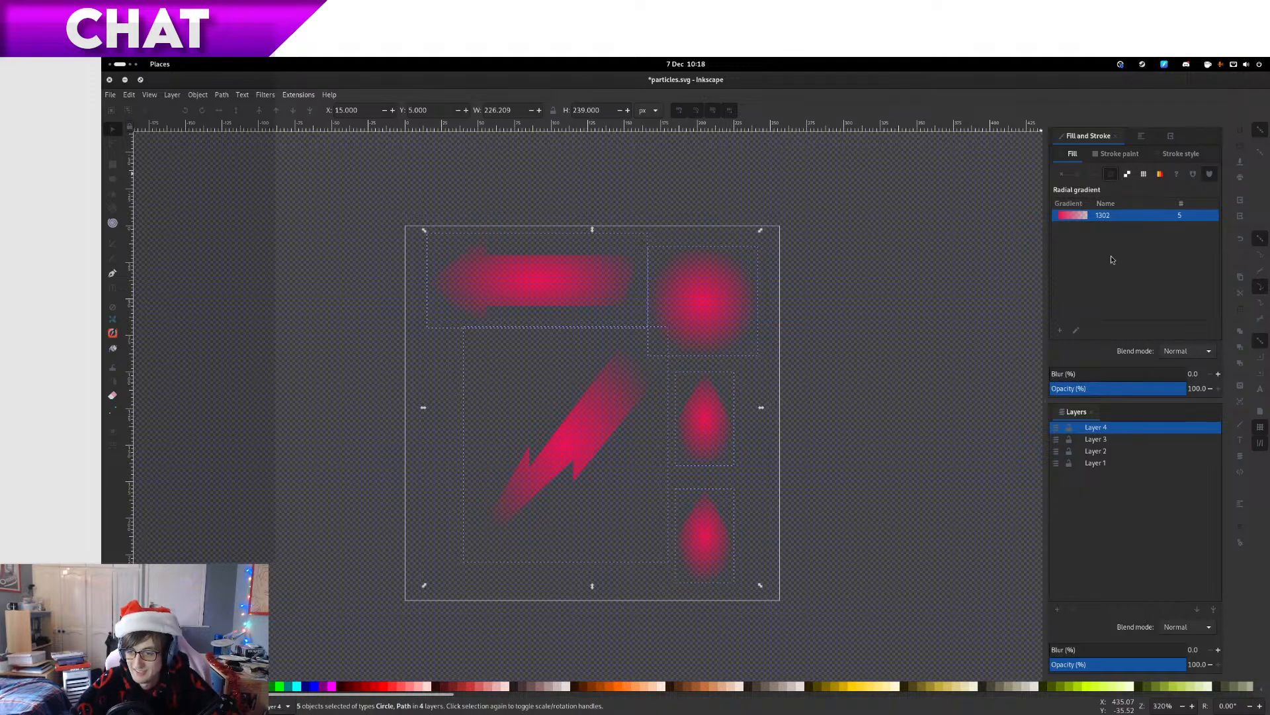
{"action": "left_click", "coordinate": [1078, 331]}
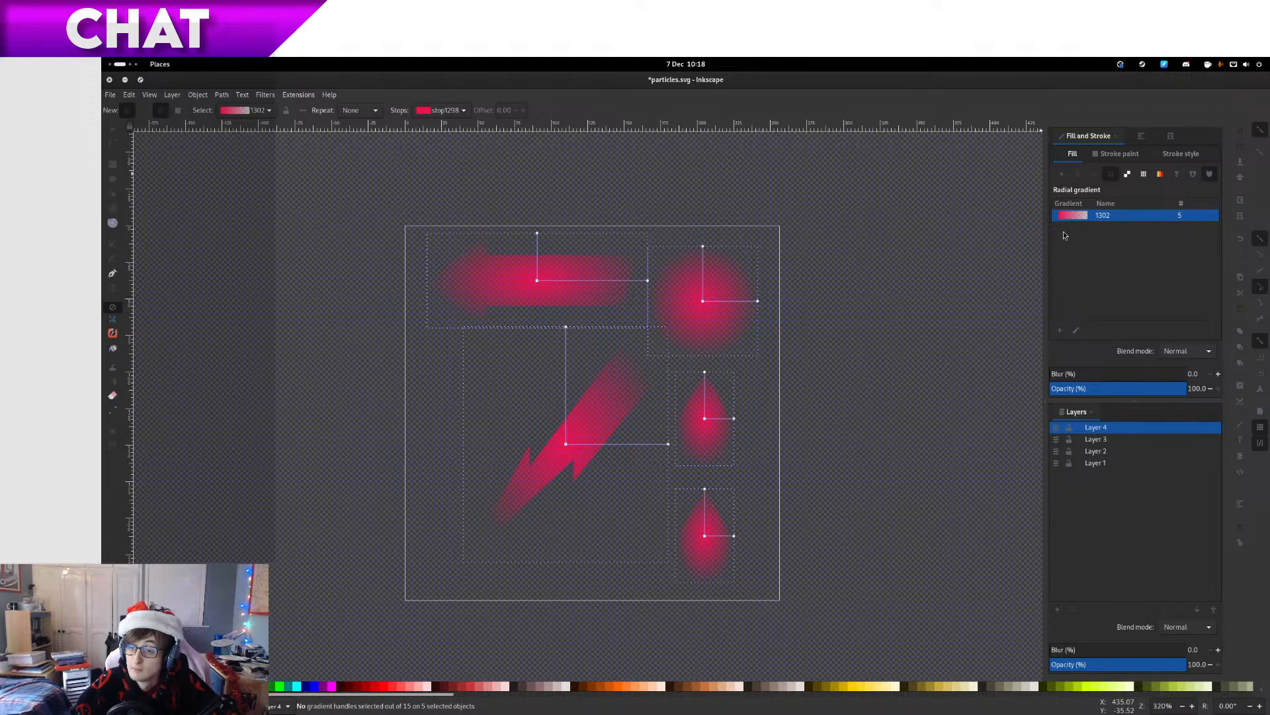
{"action": "left_click", "coordinate": [1061, 330]}
{"action": "left_click", "coordinate": [1076, 216]}
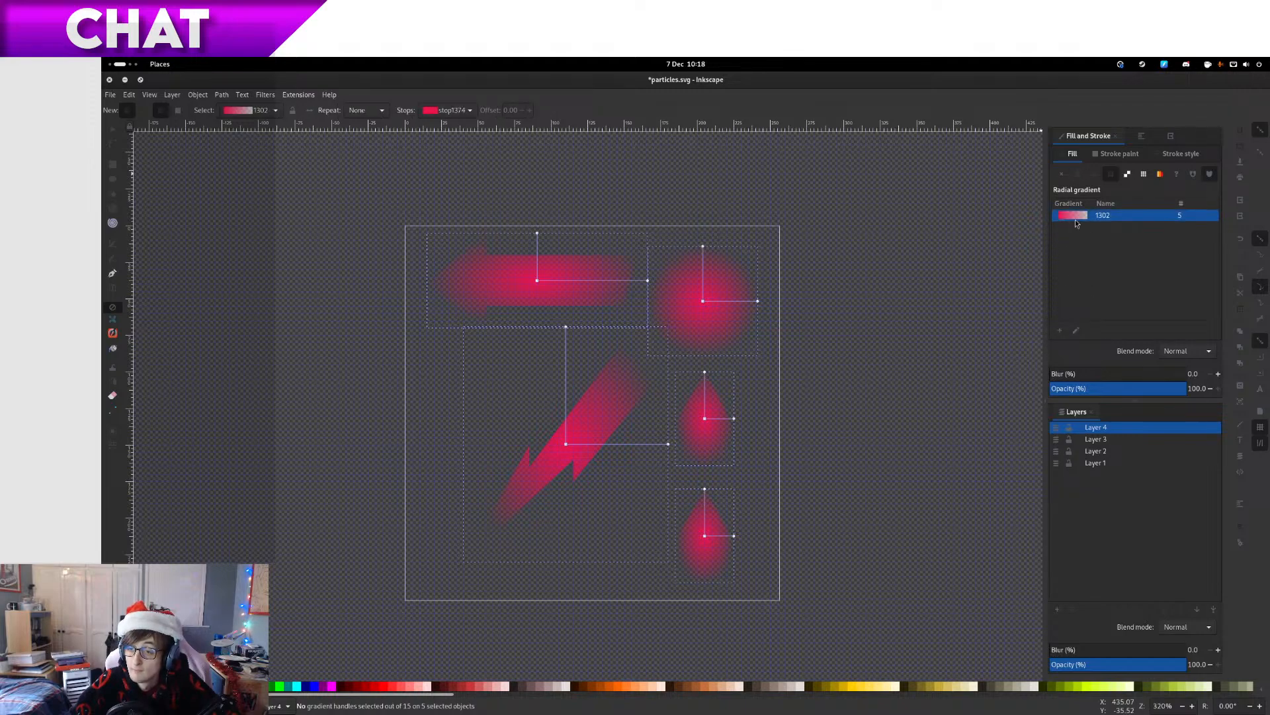
{"action": "left_click", "coordinate": [1060, 329]}
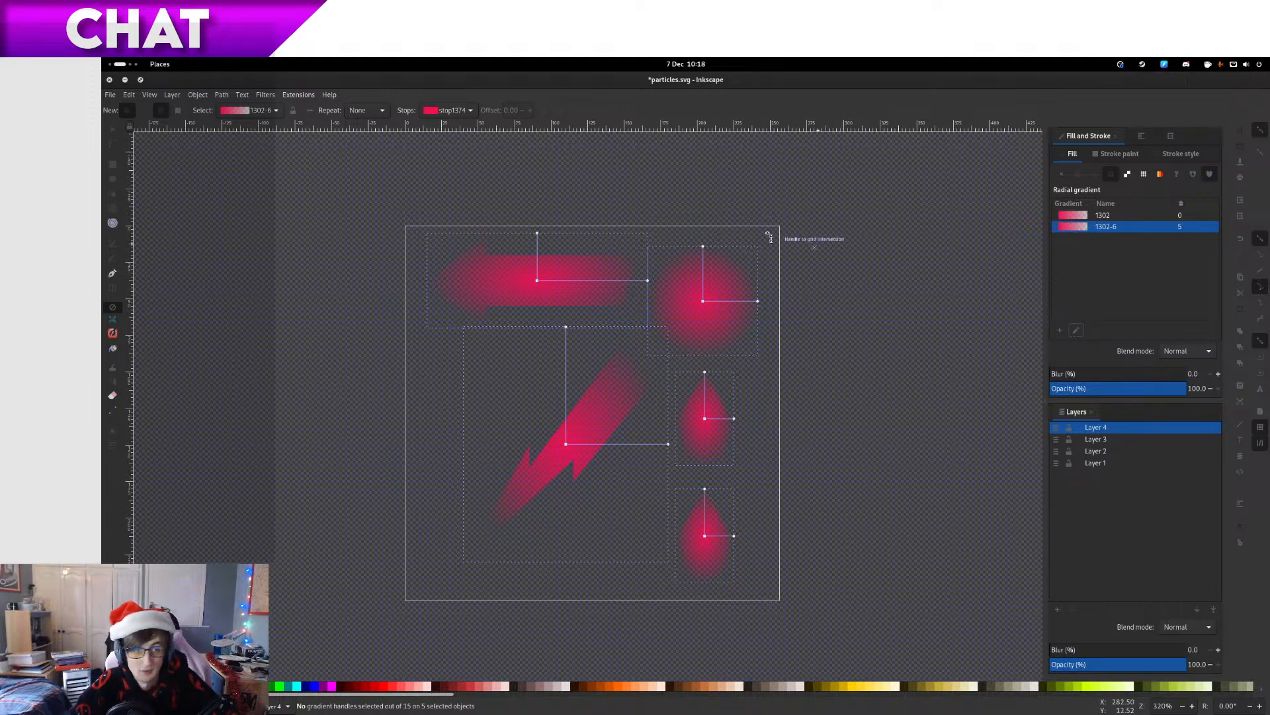
{"action": "left_click", "coordinate": [275, 112]}
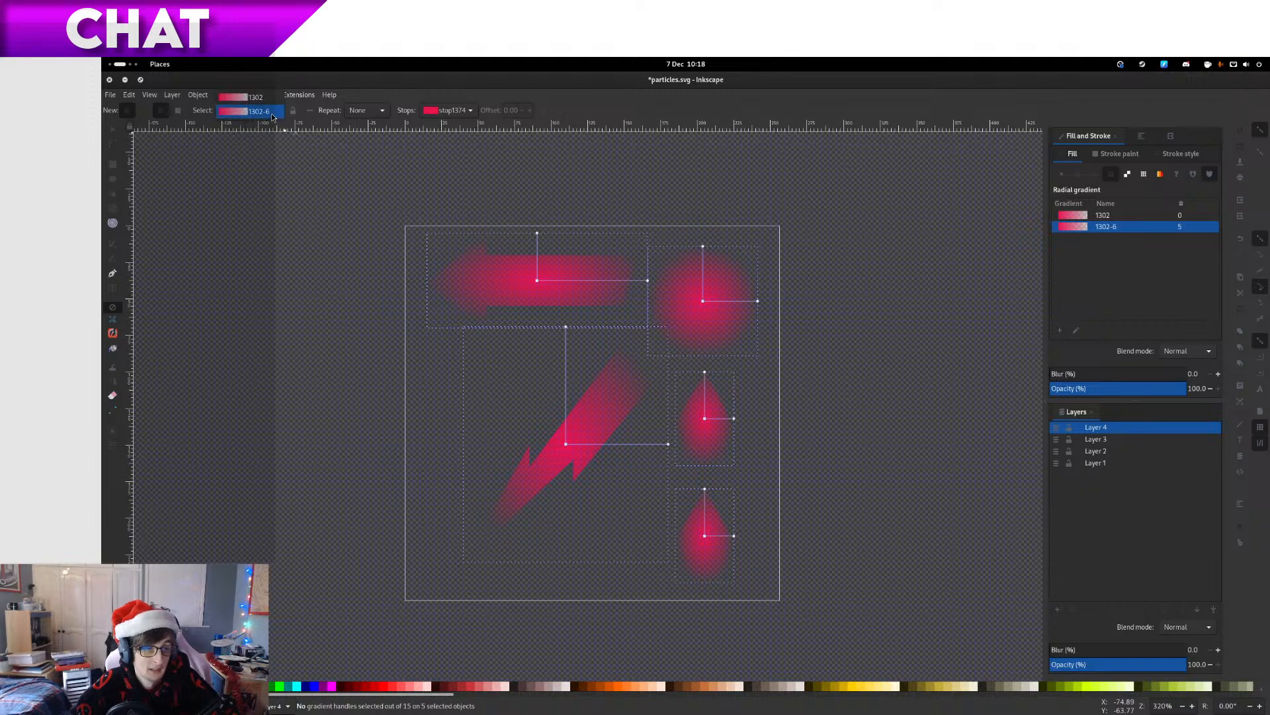
{"action": "left_click", "coordinate": [265, 111]}
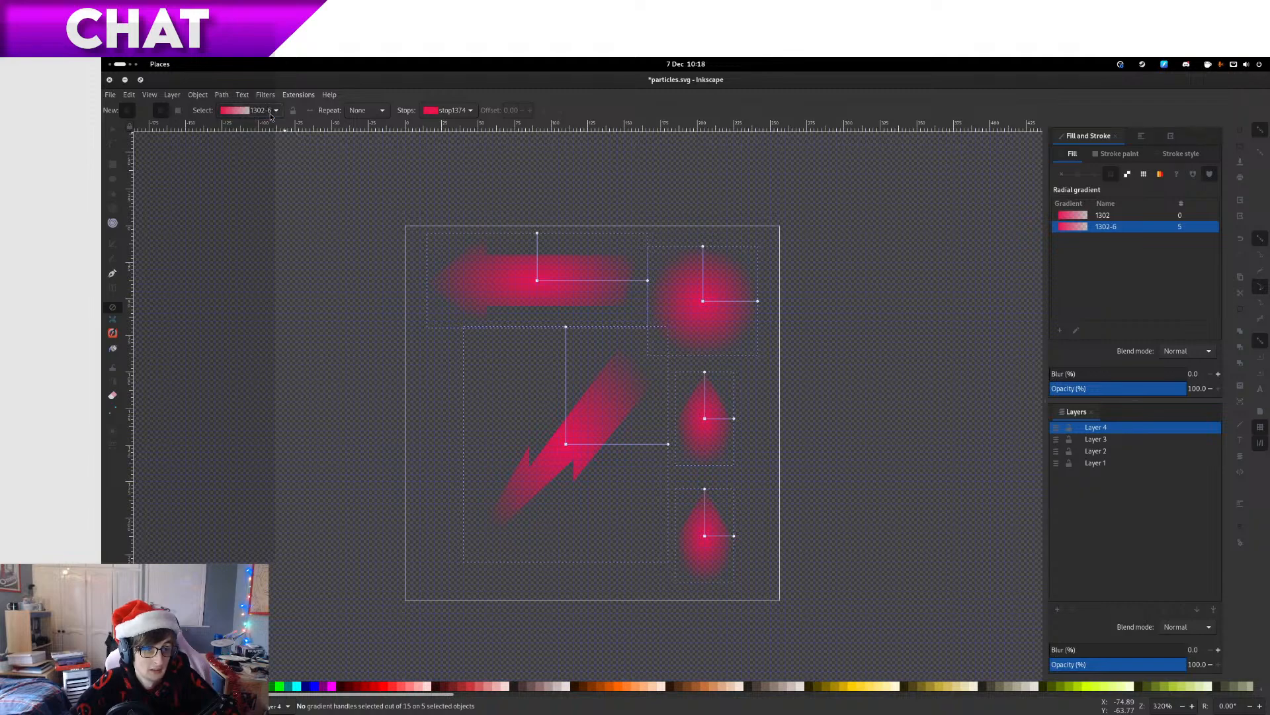
Select the arrow gradient's outer stop and set its alpha to 100
{"action": "left_click", "coordinate": [435, 112]}
{"action": "left_click", "coordinate": [448, 126]}
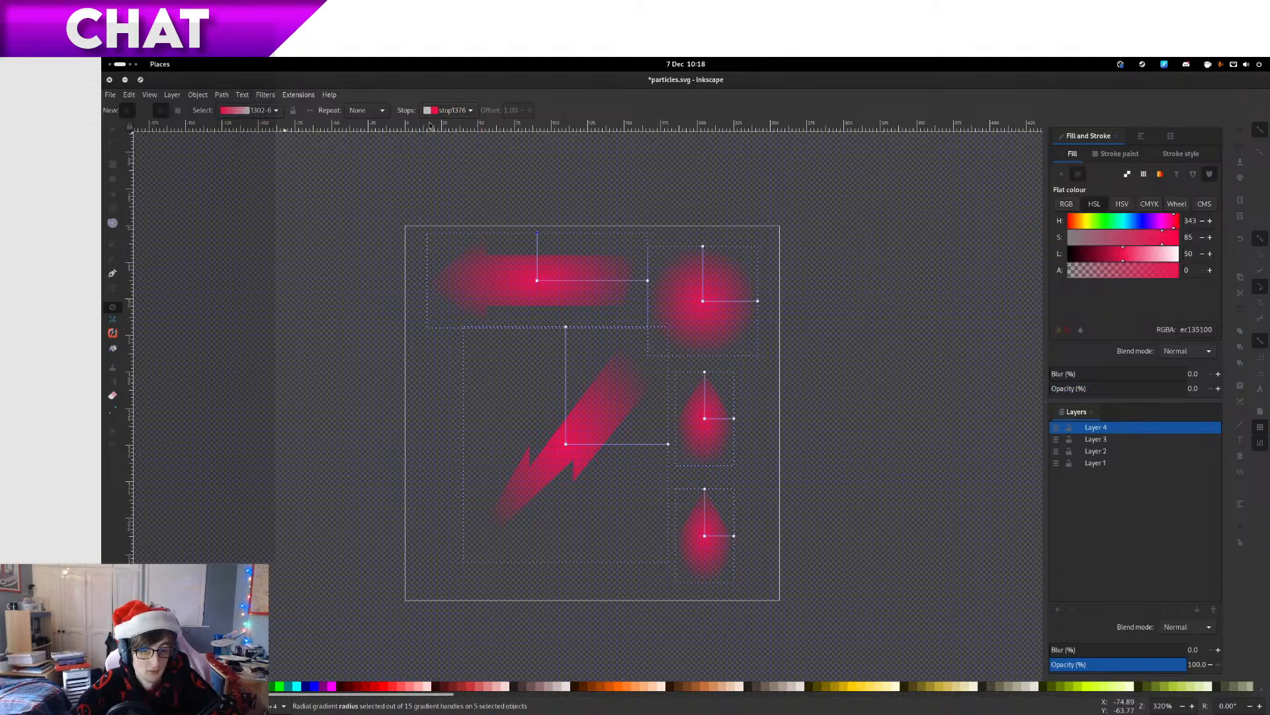
{"action": "left_click", "coordinate": [434, 114]}
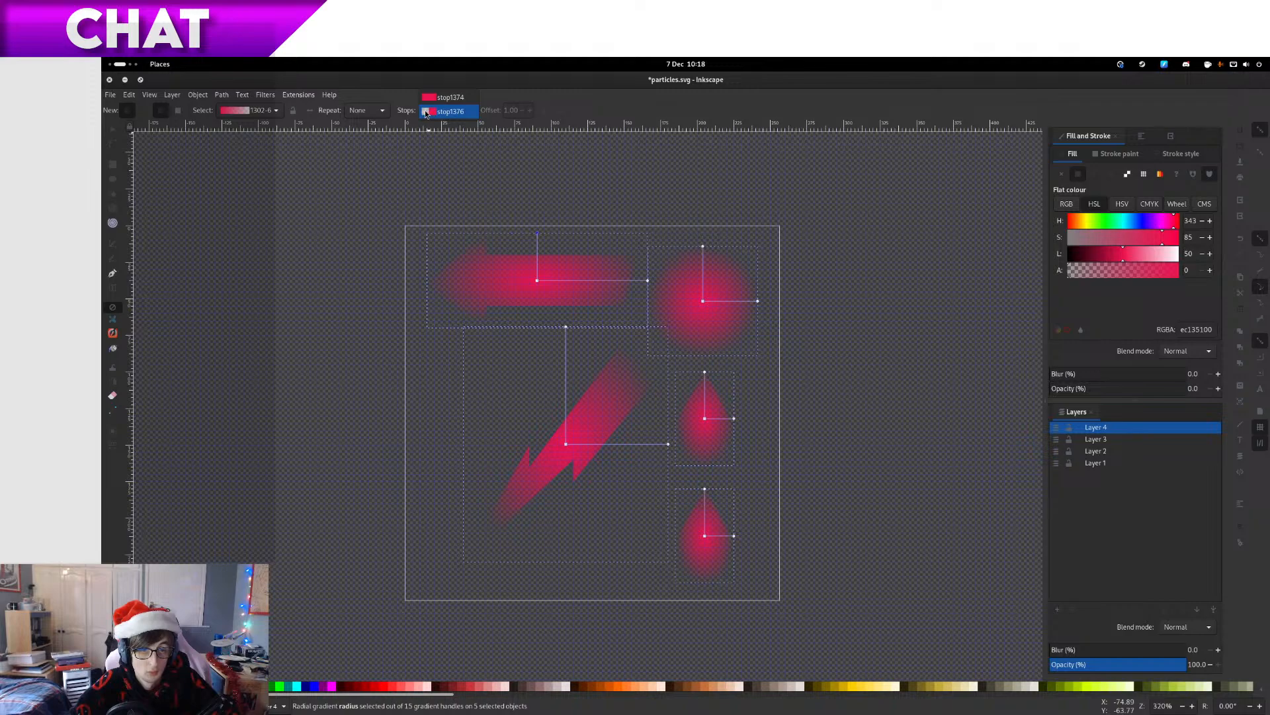
{"action": "left_click", "coordinate": [425, 113]}
{"action": "left_click", "coordinate": [427, 109]}
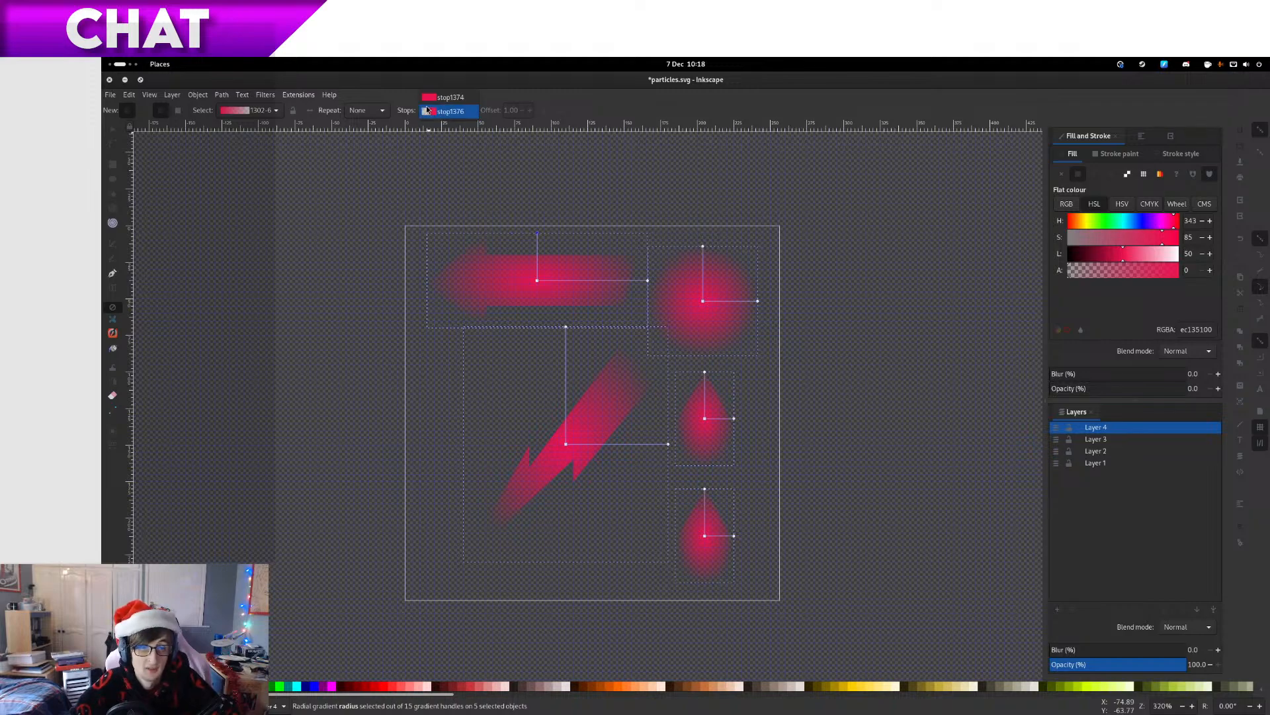
{"action": "left_click", "coordinate": [427, 110]}
{"action": "left_click_drag", "start_coordinate": [1146, 273], "coordinate": [1181, 271]}
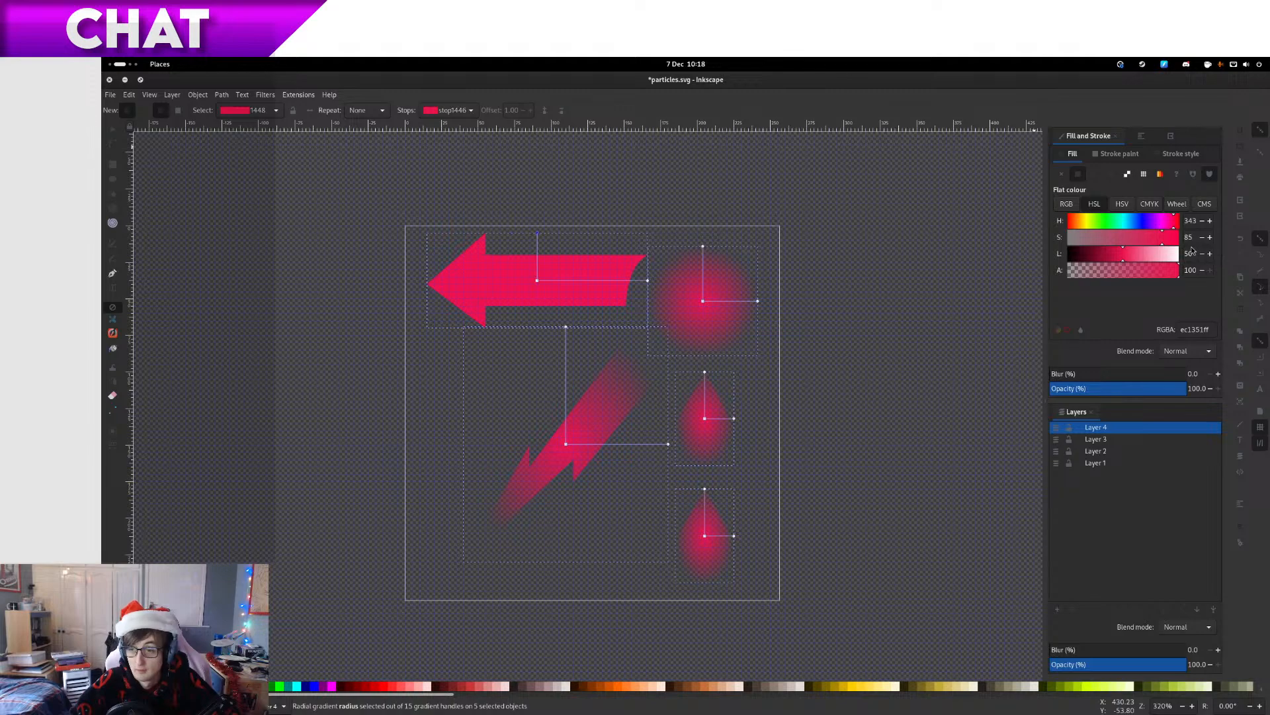
Try a lighter shade and a hue of 322 on the arrow's outer gradient stop, restoring ec1351ff after each
{"action": "left_click", "coordinate": [1118, 255]}
{"action": "mouse_move", "coordinate": [1118, 255]}
{"action": "left_mouse_down"}
{"action": "mouse_move", "coordinate": [1102, 254]}
{"action": "mouse_move", "coordinate": [1150, 257]}
{"action": "mouse_move", "coordinate": [1108, 259]}
{"action": "mouse_move", "coordinate": [1129, 263]}
{"action": "left_mouse_up"}
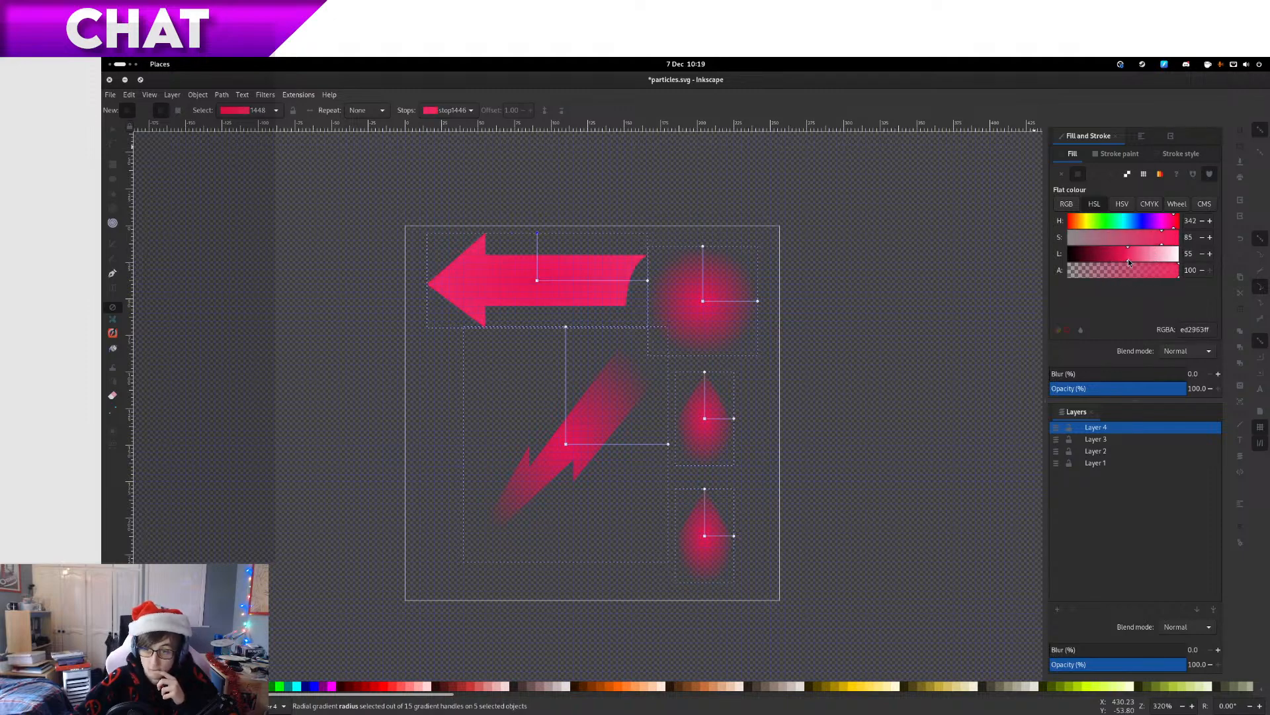
{"action": "double_click", "coordinate": [1194, 327]}
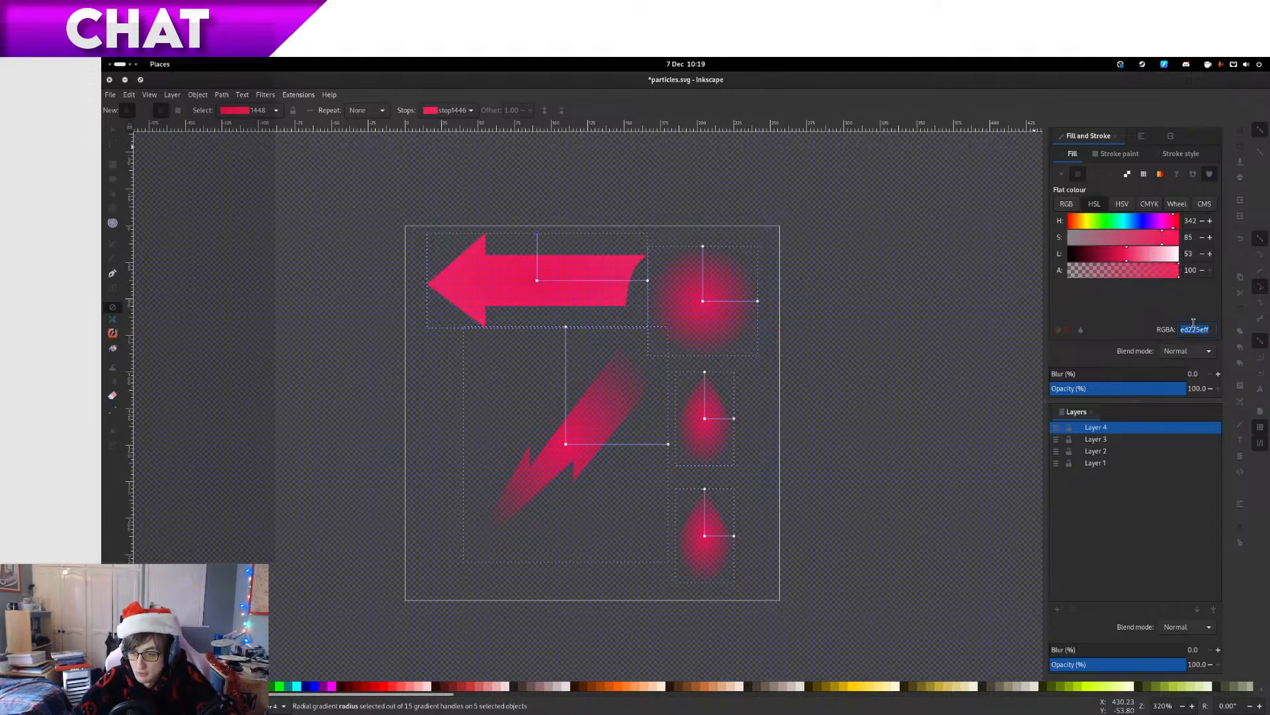
{"action": "key", "text": "ctrl+v"}
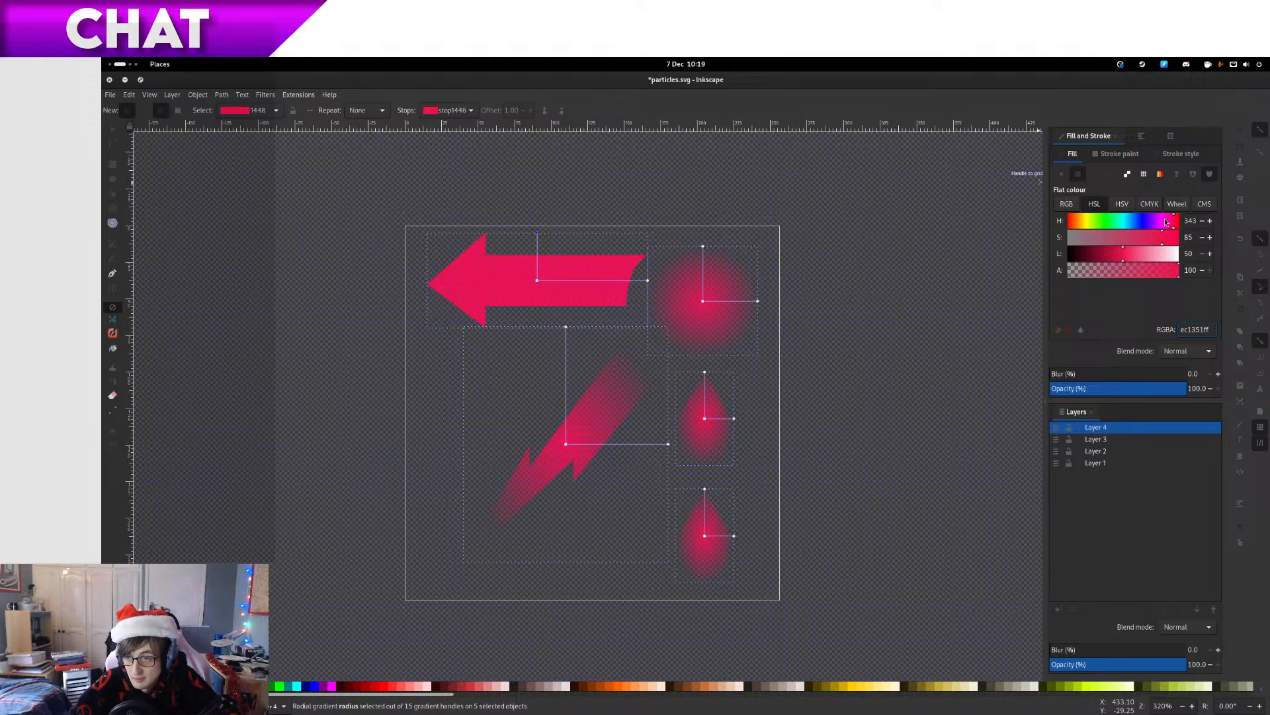
{"action": "left_click_drag", "start_coordinate": [1167, 222], "coordinate": [1169, 226]}
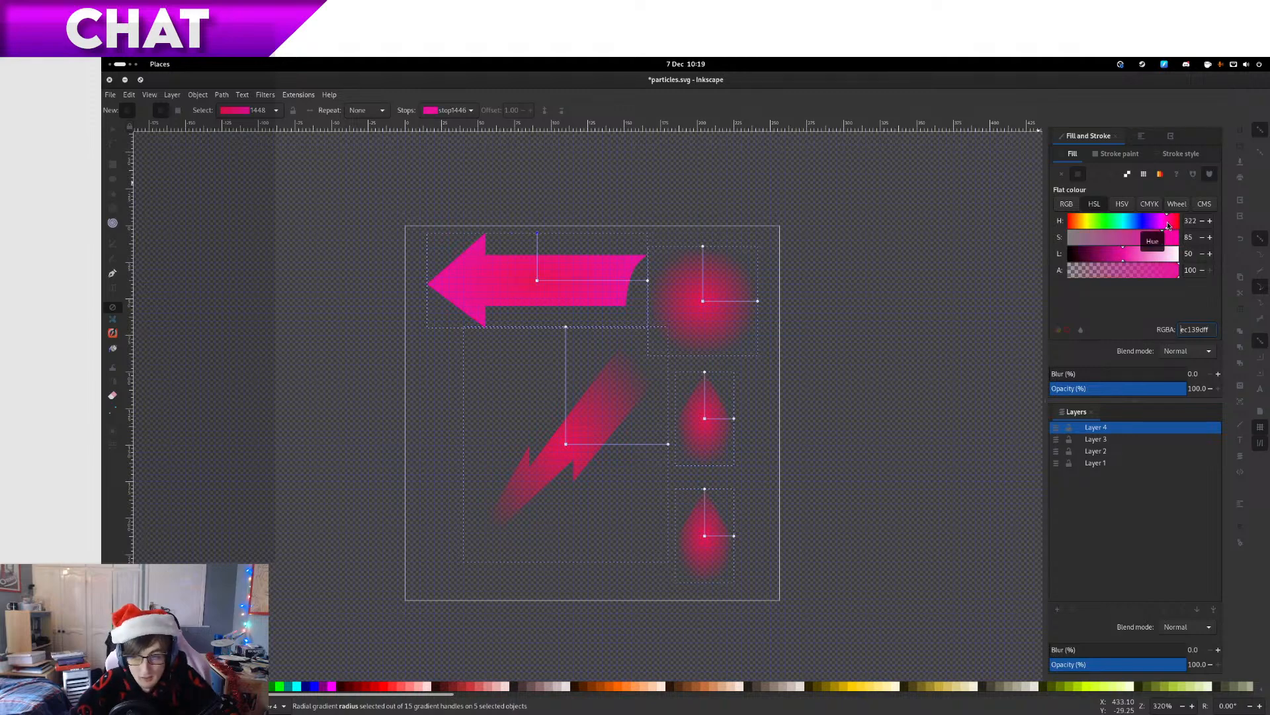
{"action": "left_click_drag", "start_coordinate": [1209, 329], "coordinate": [1148, 329]}
{"action": "key", "text": "ctrl+v"}
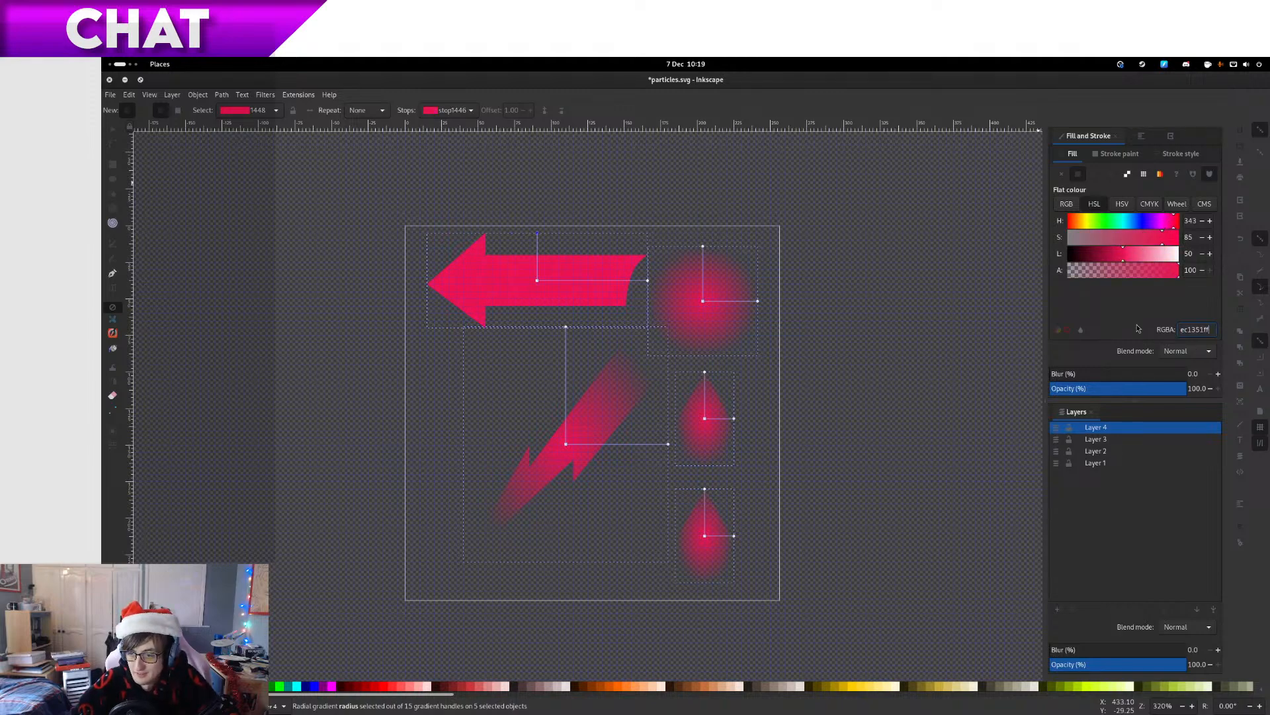
Darken the arrow's outer gradient stop to lightness 33, move the gradient centre to the arrow's tail and extend its horizontal radius
{"action": "left_click_drag", "start_coordinate": [1119, 262], "coordinate": [1105, 257]}
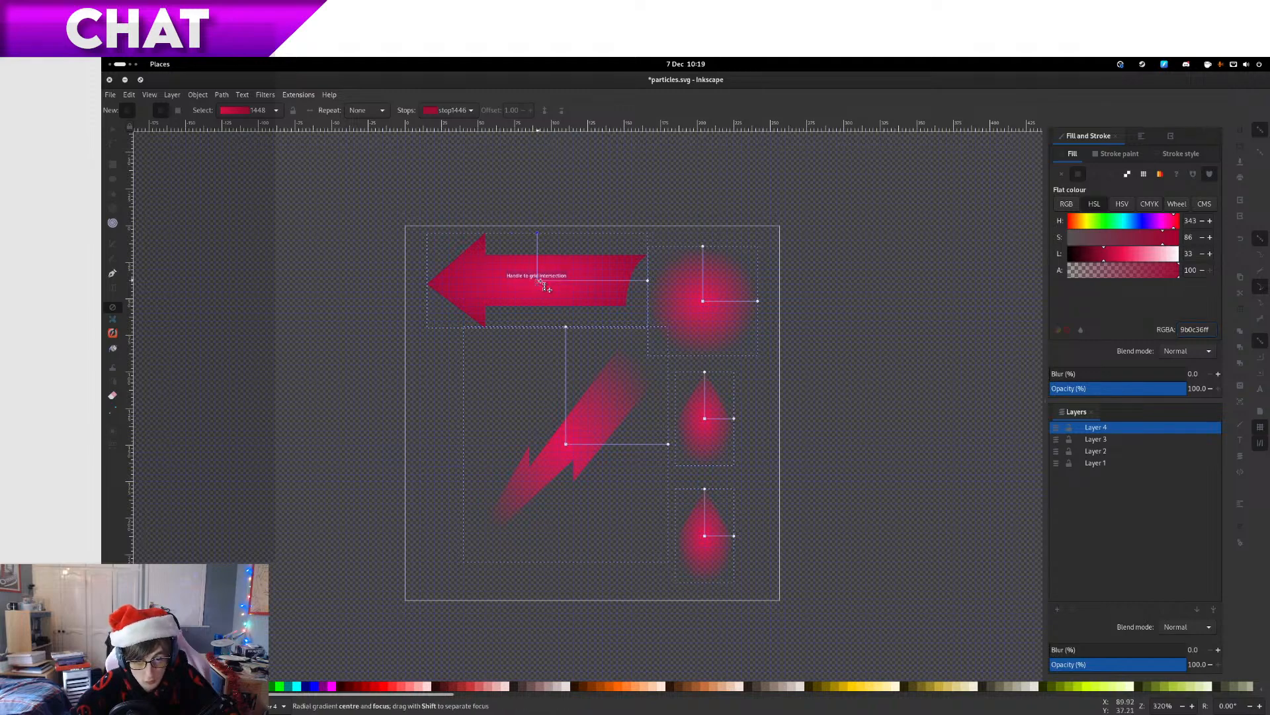
{"action": "left_click_drag", "start_coordinate": [541, 282], "coordinate": [638, 284]}
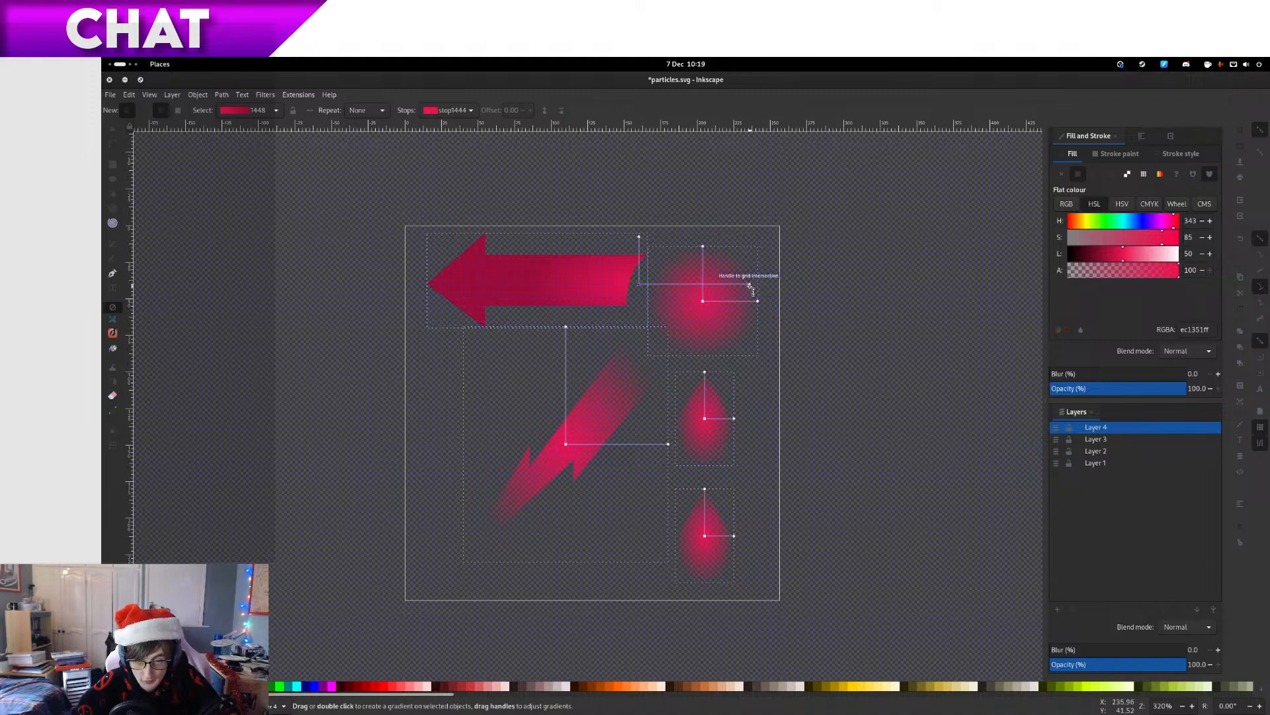
{"action": "left_click_drag", "start_coordinate": [751, 286], "coordinate": [814, 284]}
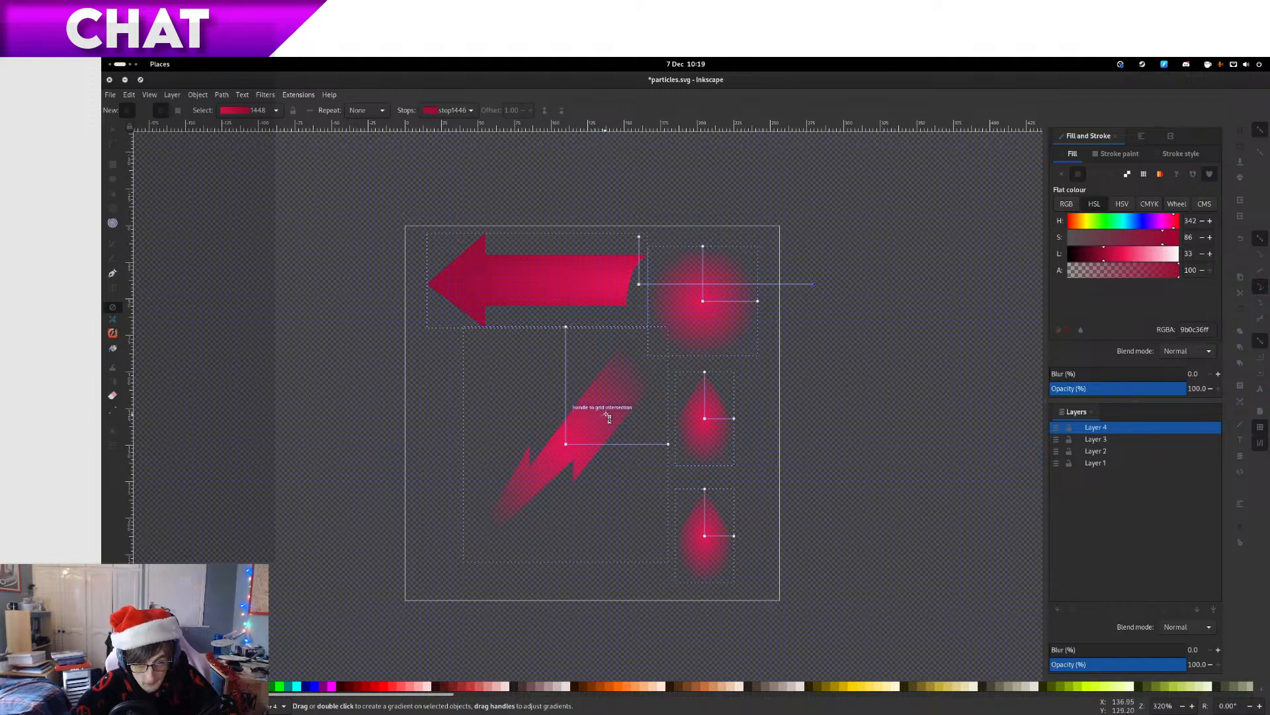
{"action": "double_click", "coordinate": [1189, 330]}
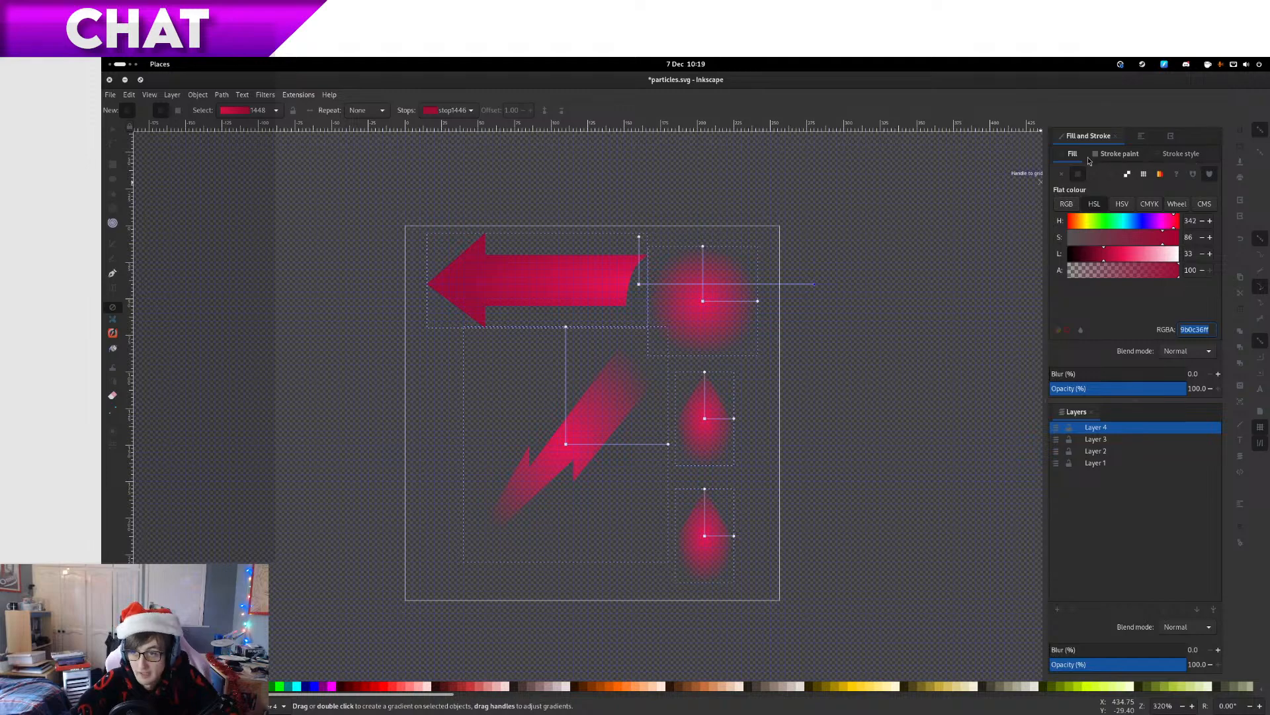
Apply the arrow's radial gradient to the circle, the lightning bolt and both drops
{"action": "left_click", "coordinate": [112, 129]}
{"action": "left_click", "coordinate": [959, 350]}
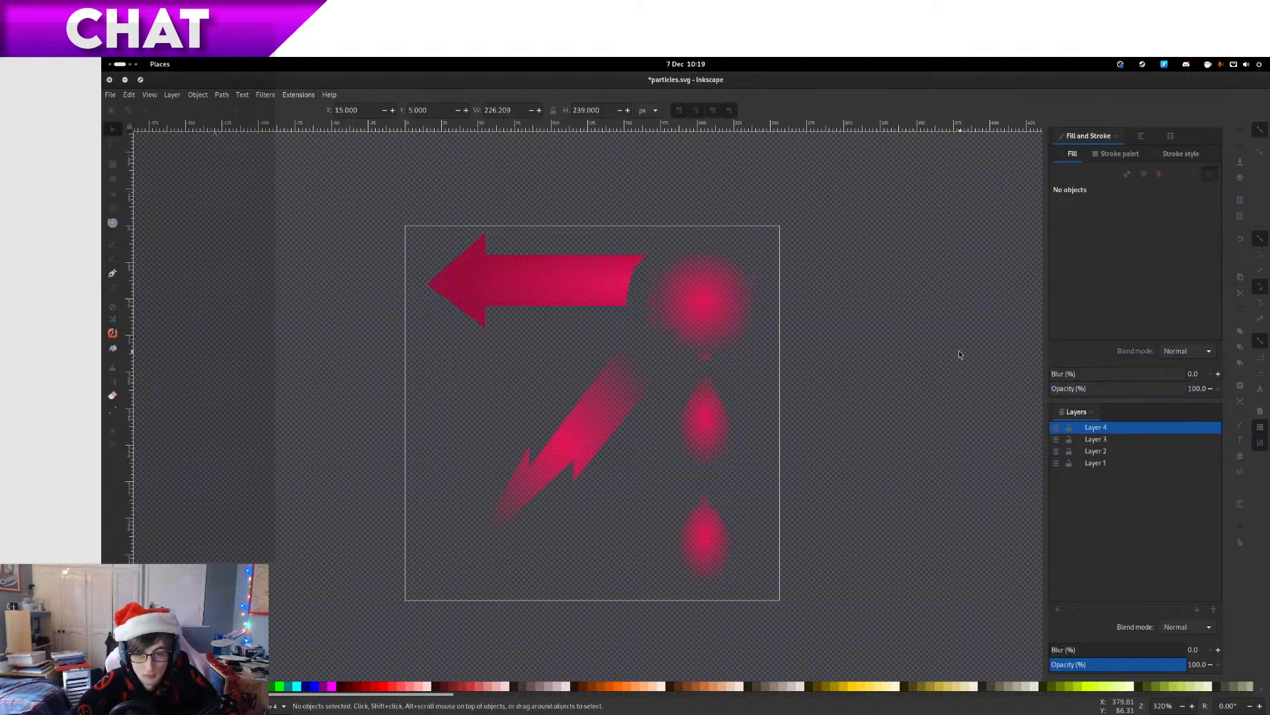
{"action": "left_click", "coordinate": [719, 314]}
{"action": "left_click", "coordinate": [1114, 226]}
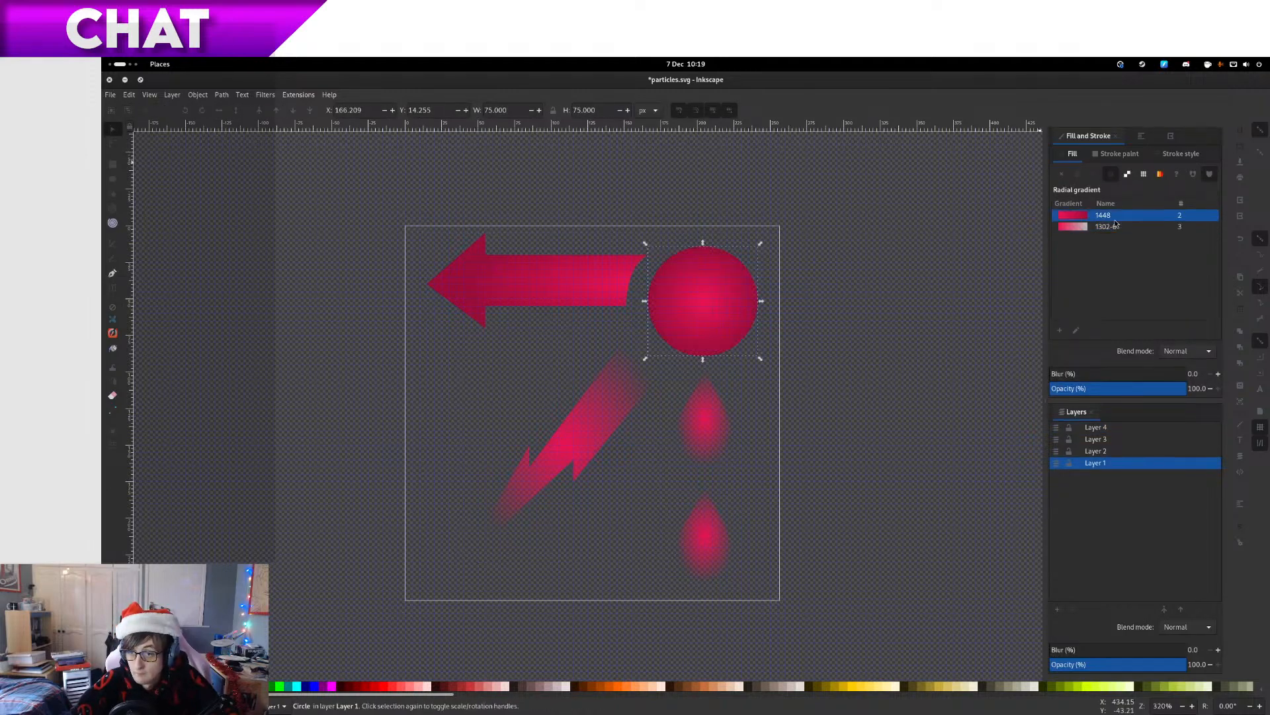
{"action": "left_click", "coordinate": [838, 553]}
{"action": "left_click_drag", "start_coordinate": [837, 616], "coordinate": [495, 368]}
{"action": "left_click", "coordinate": [579, 435], "text": "shift"}
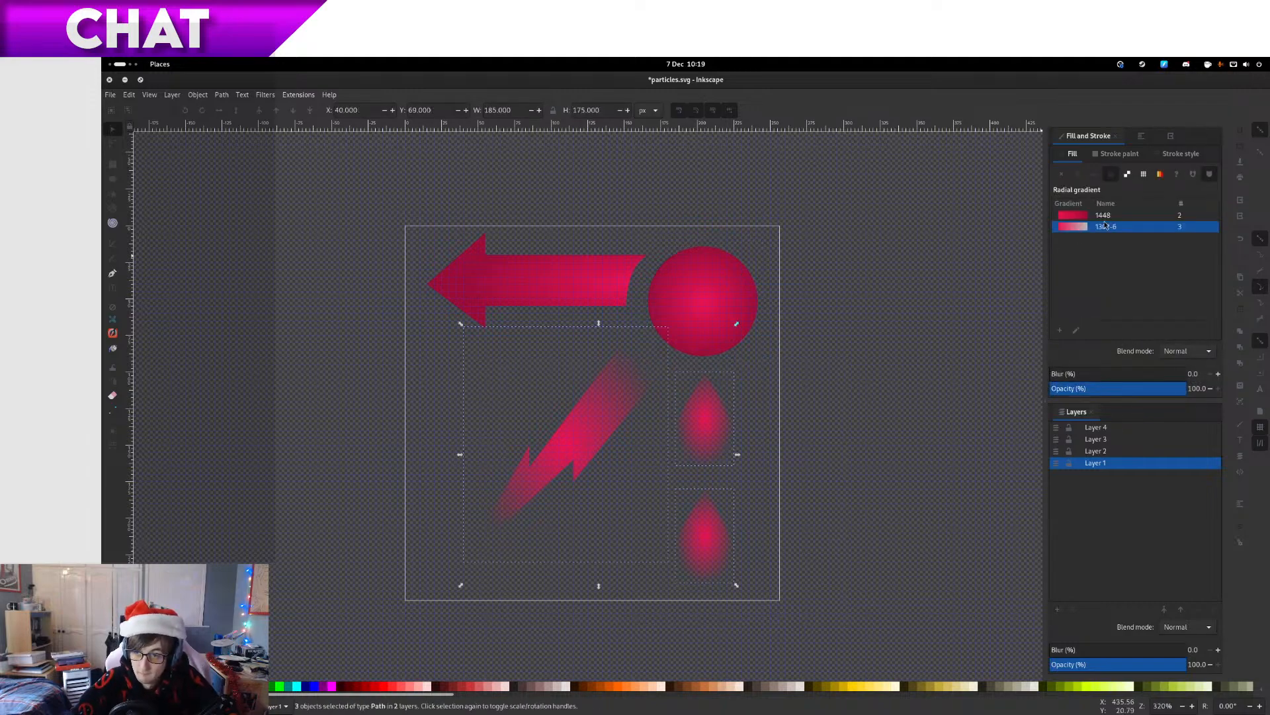
{"action": "left_click", "coordinate": [1103, 215]}
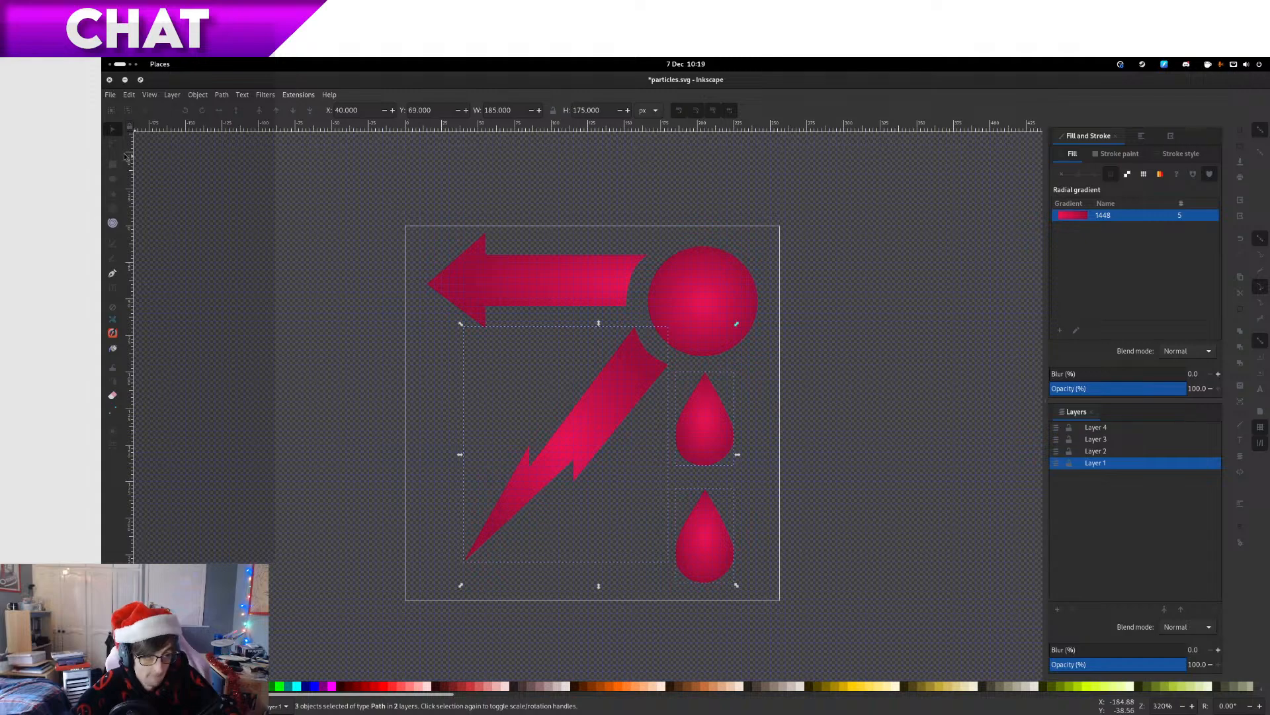
Move the lightning bolt's gradient centre to its upper end near the circle and extend the gradient's horizontal radius
{"action": "left_click", "coordinate": [1076, 332]}
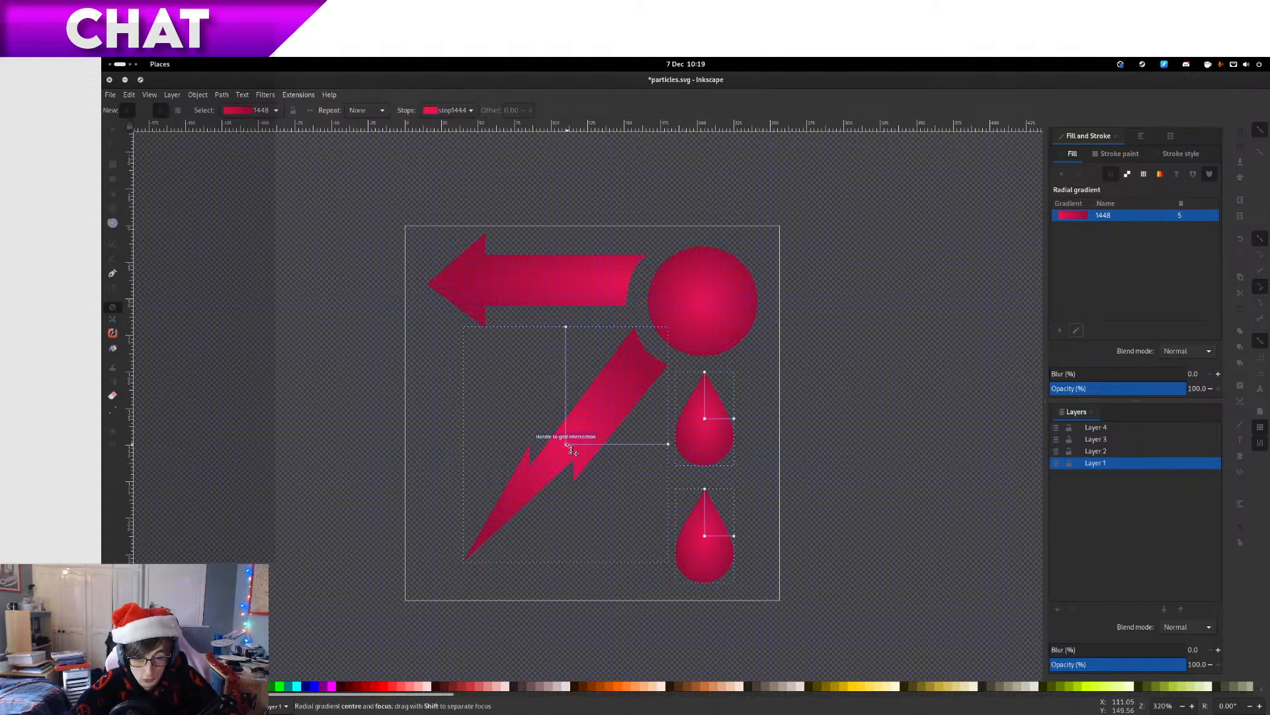
{"action": "left_click_drag", "start_coordinate": [567, 445], "coordinate": [647, 356]}
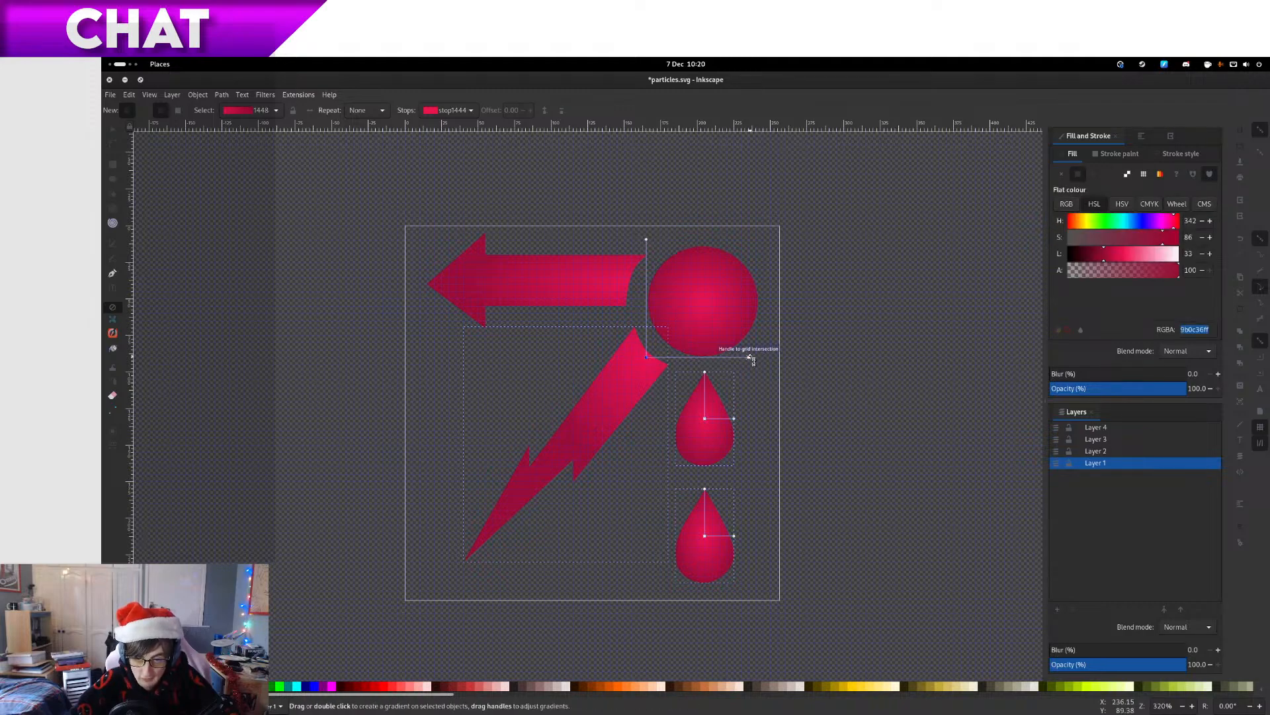
{"action": "left_click_drag", "start_coordinate": [750, 359], "coordinate": [990, 358]}
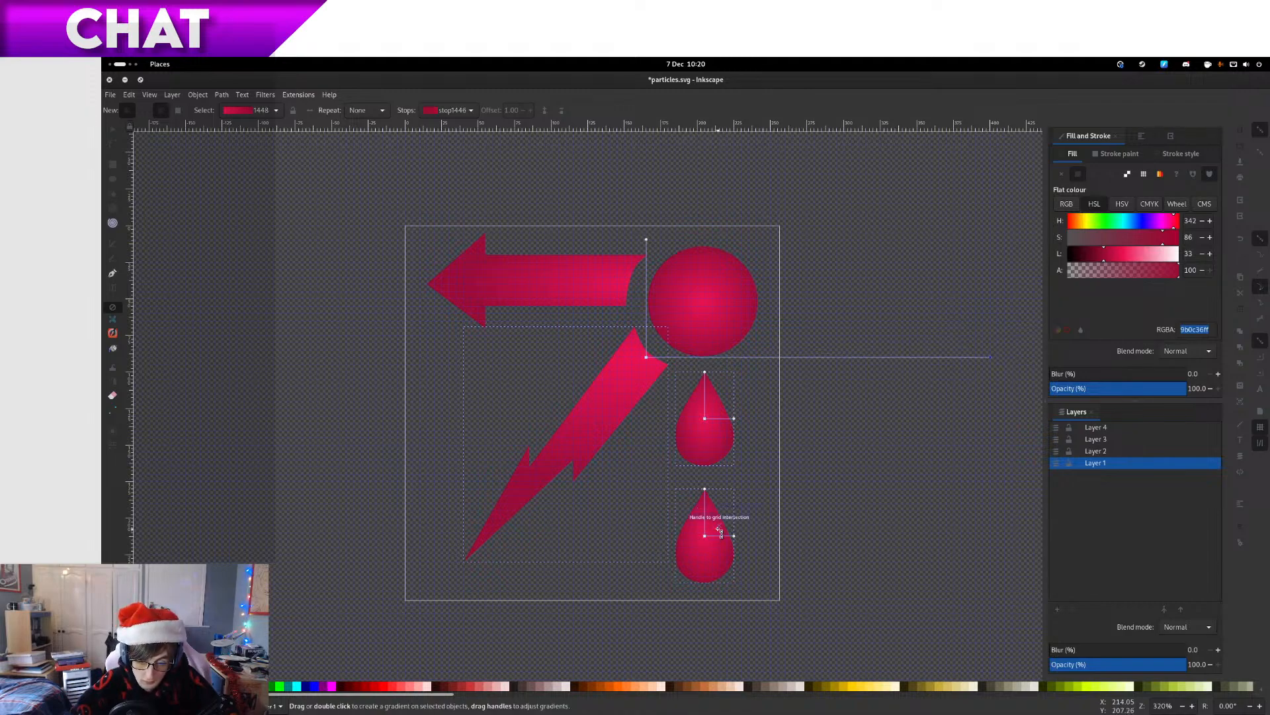
Extend the upper drop's gradient horizontal radius well beyond the drop's edge
{"action": "left_click_drag", "start_coordinate": [735, 418], "coordinate": [800, 415]}
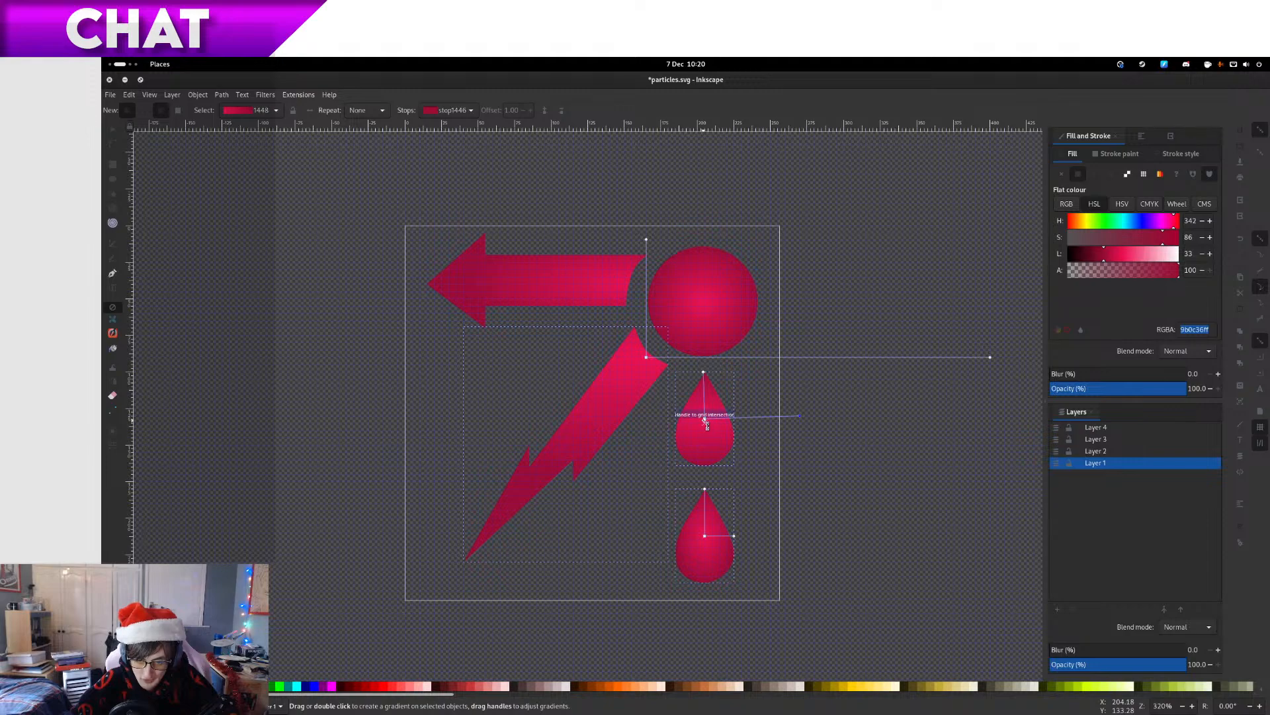
{"action": "left_click_drag", "start_coordinate": [705, 419], "coordinate": [705, 397]}
{"action": "key", "text": "ctrl+z"}
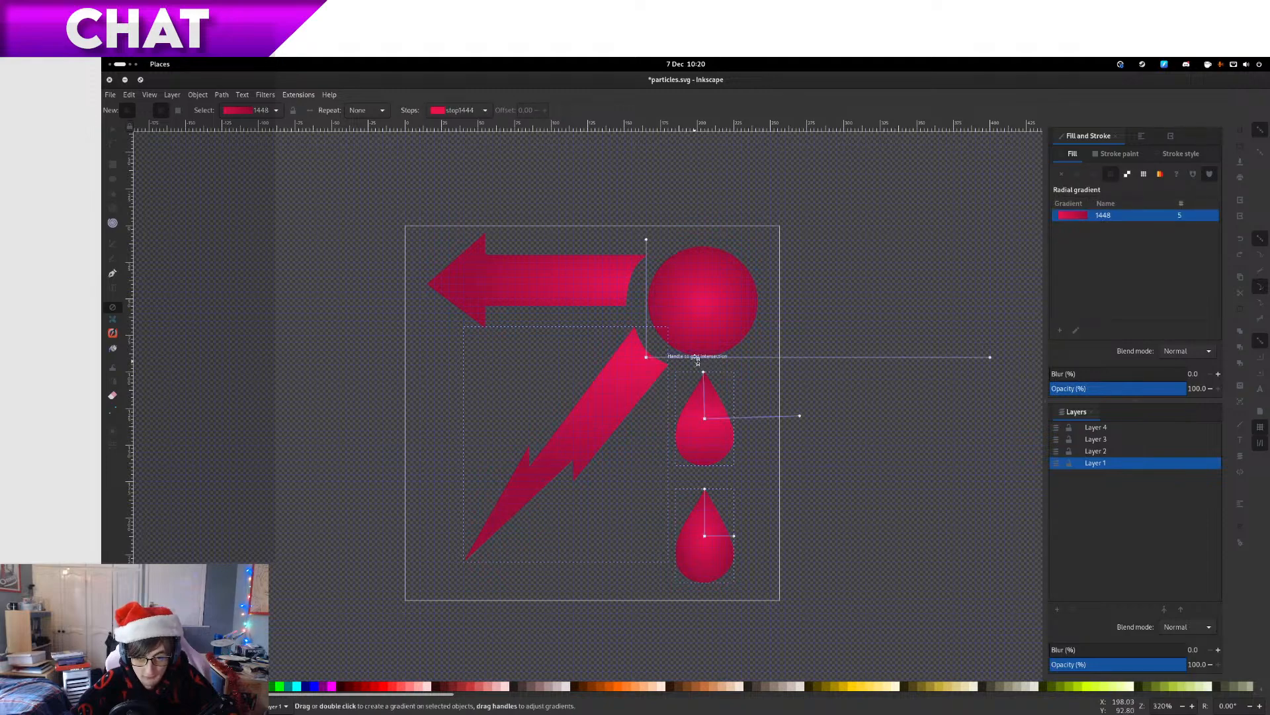
{"action": "left_click_drag", "start_coordinate": [705, 299], "coordinate": [1264, 339]}
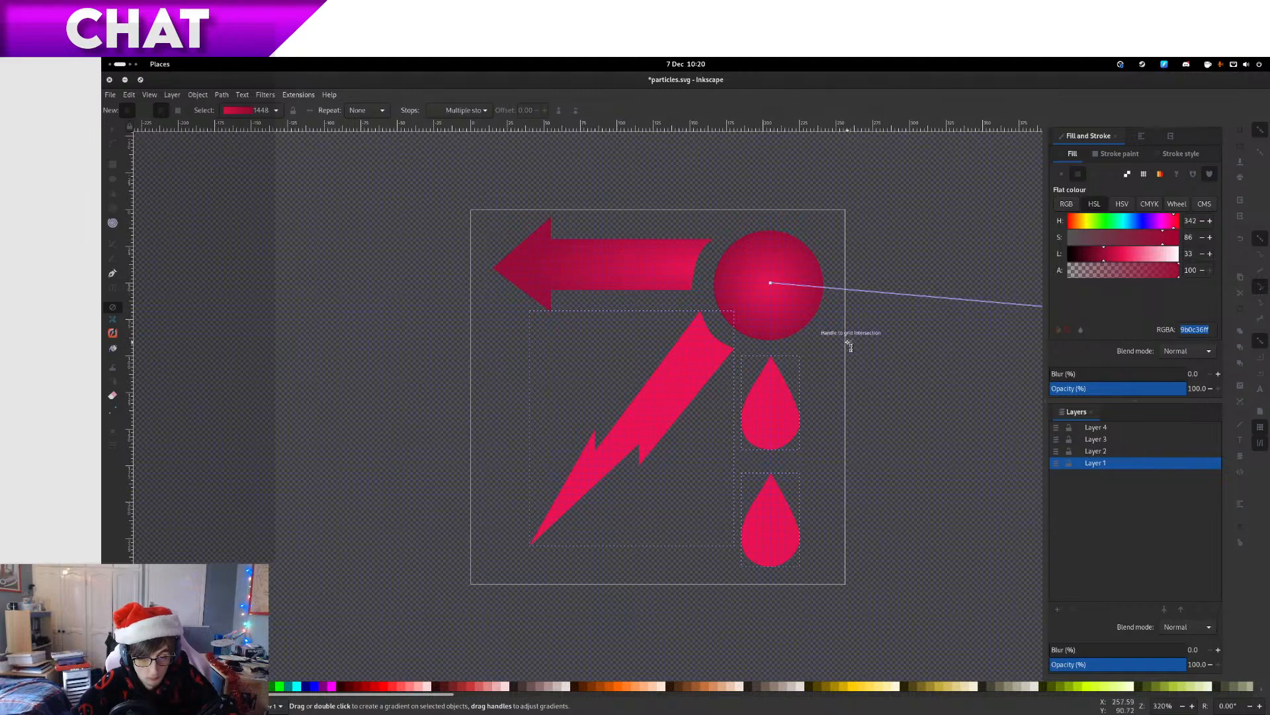
{"action": "left_click_drag", "start_coordinate": [849, 344], "coordinate": [661, 463]}
{"action": "key", "text": "ctrl+z"}
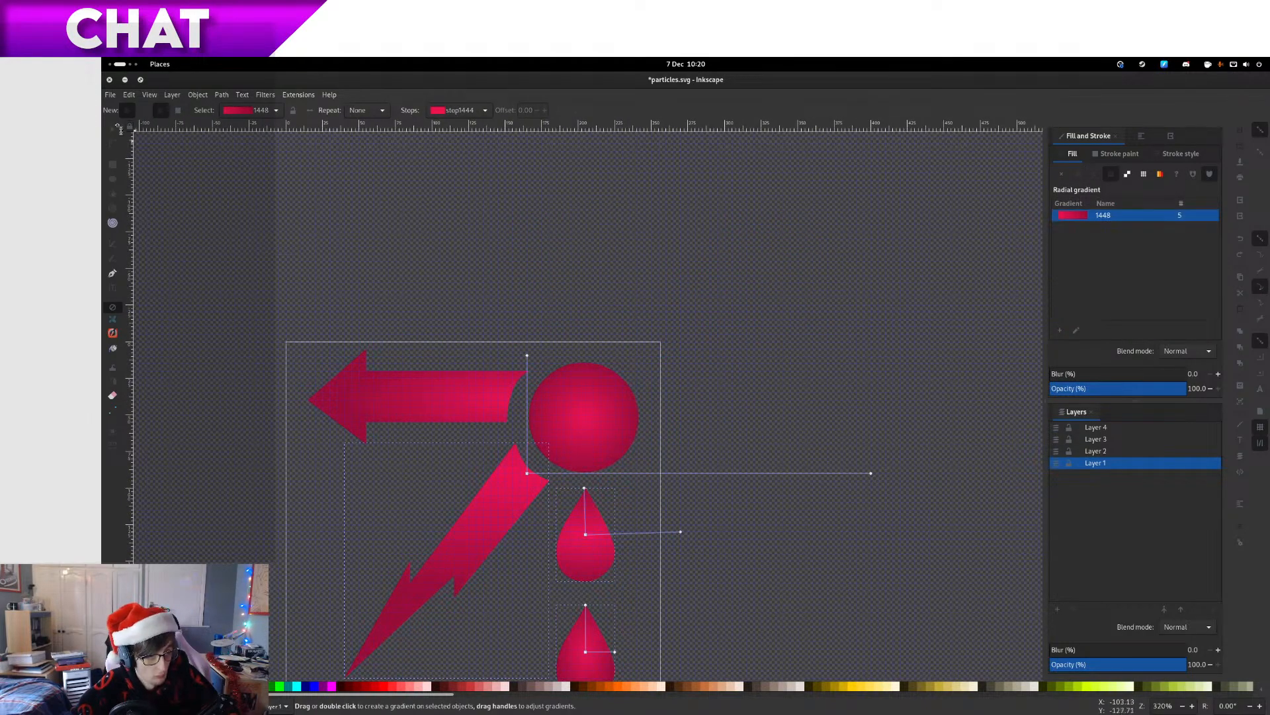
Select all five shapes and try drawing one shared gradient outward from the circle's centre
{"action": "left_click", "coordinate": [113, 128]}
{"action": "left_click_drag", "start_coordinate": [234, 272], "coordinate": [760, 594]}
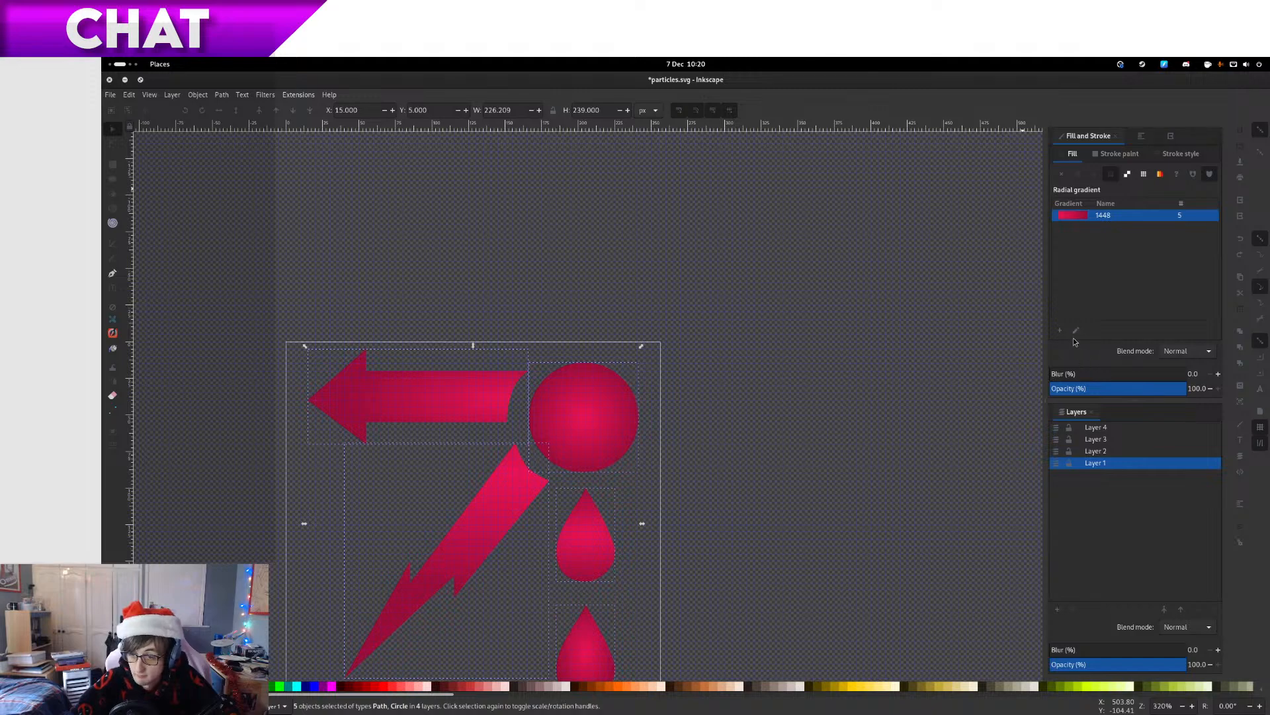
{"action": "key", "text": "g"}
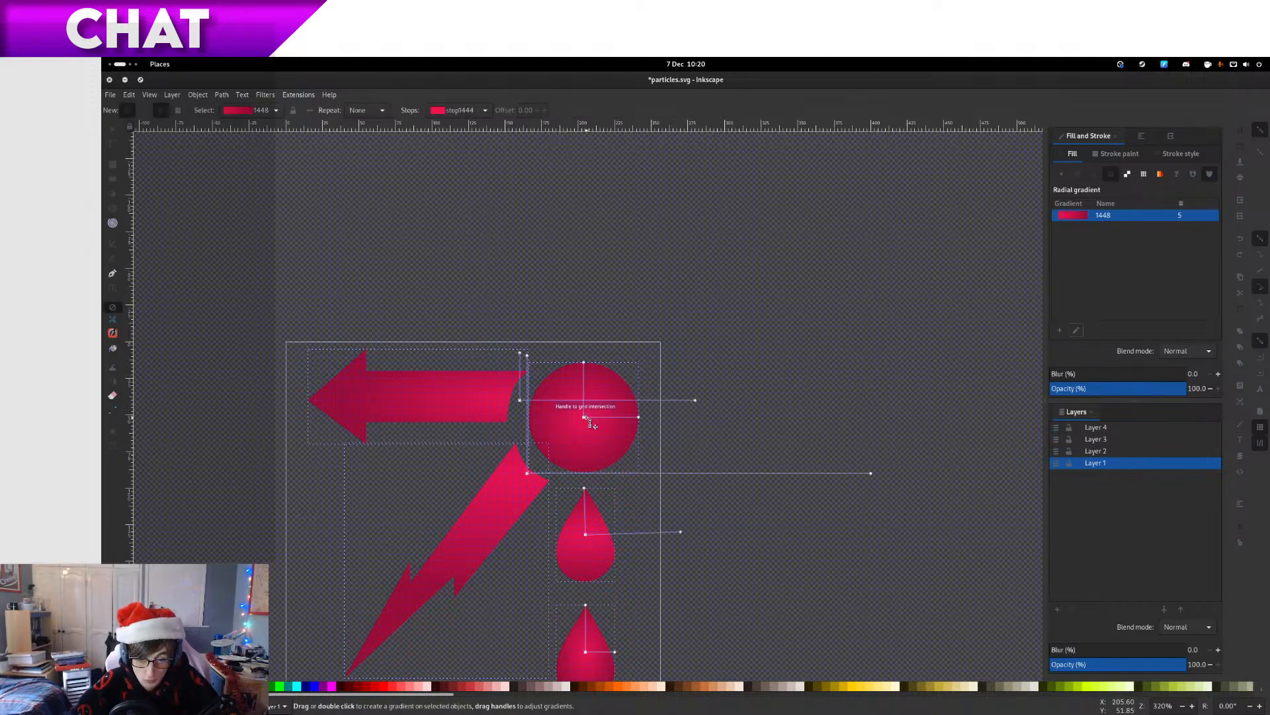
{"action": "left_click_drag", "start_coordinate": [585, 416], "coordinate": [1046, 266]}
{"action": "left_click_drag", "start_coordinate": [579, 429], "coordinate": [860, 276]}
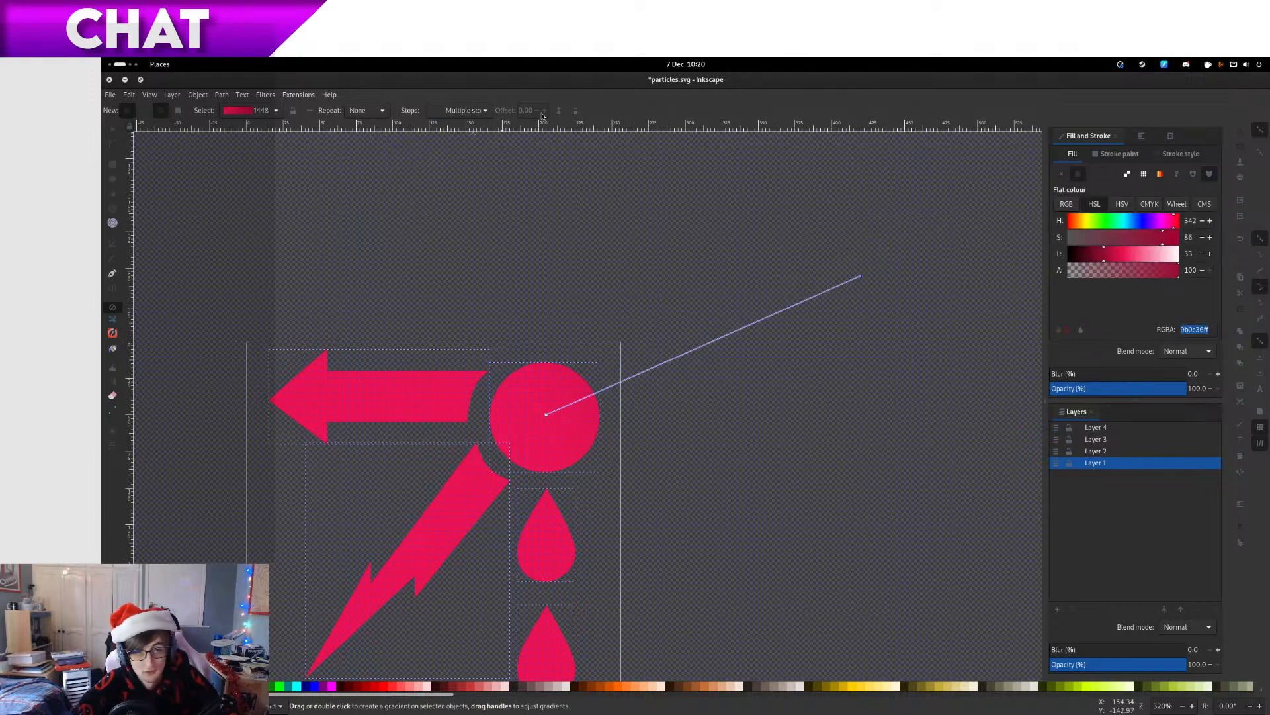
Try a linear gradient fill across the five selected shapes and undo the shared gradient back to the individual radial ones
{"action": "left_click", "coordinate": [484, 110]}
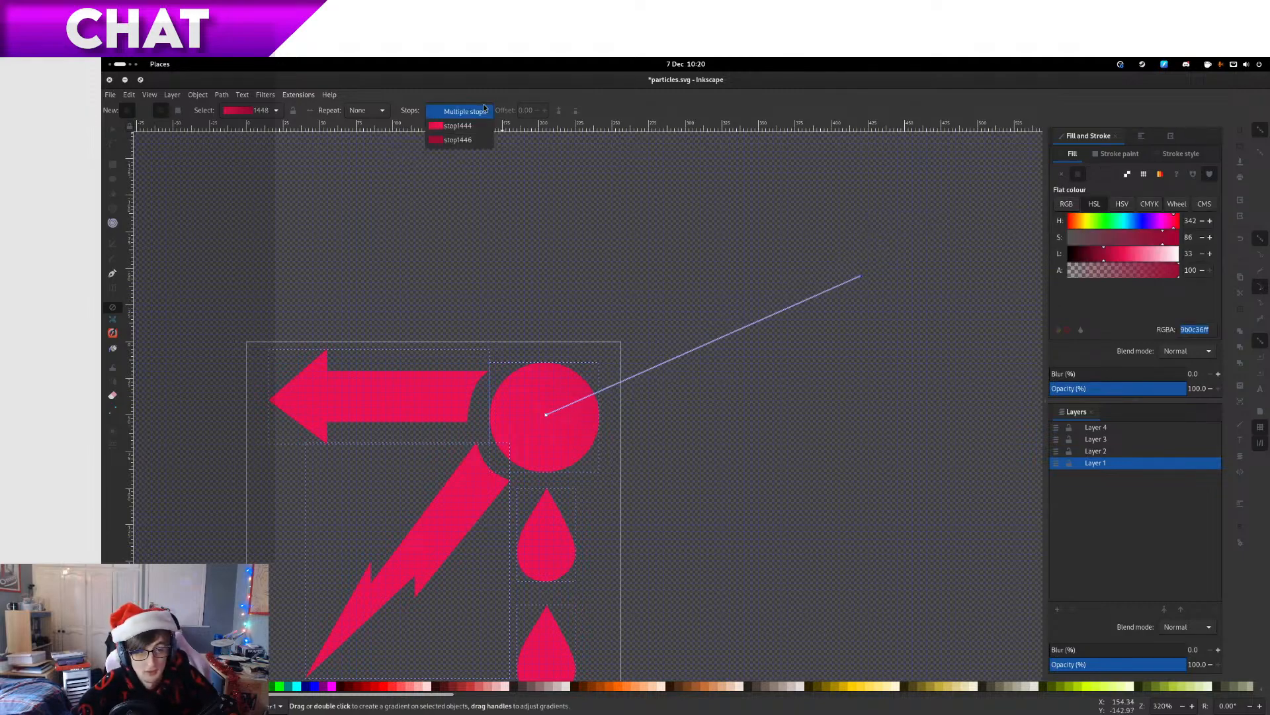
{"action": "left_click", "coordinate": [354, 111]}
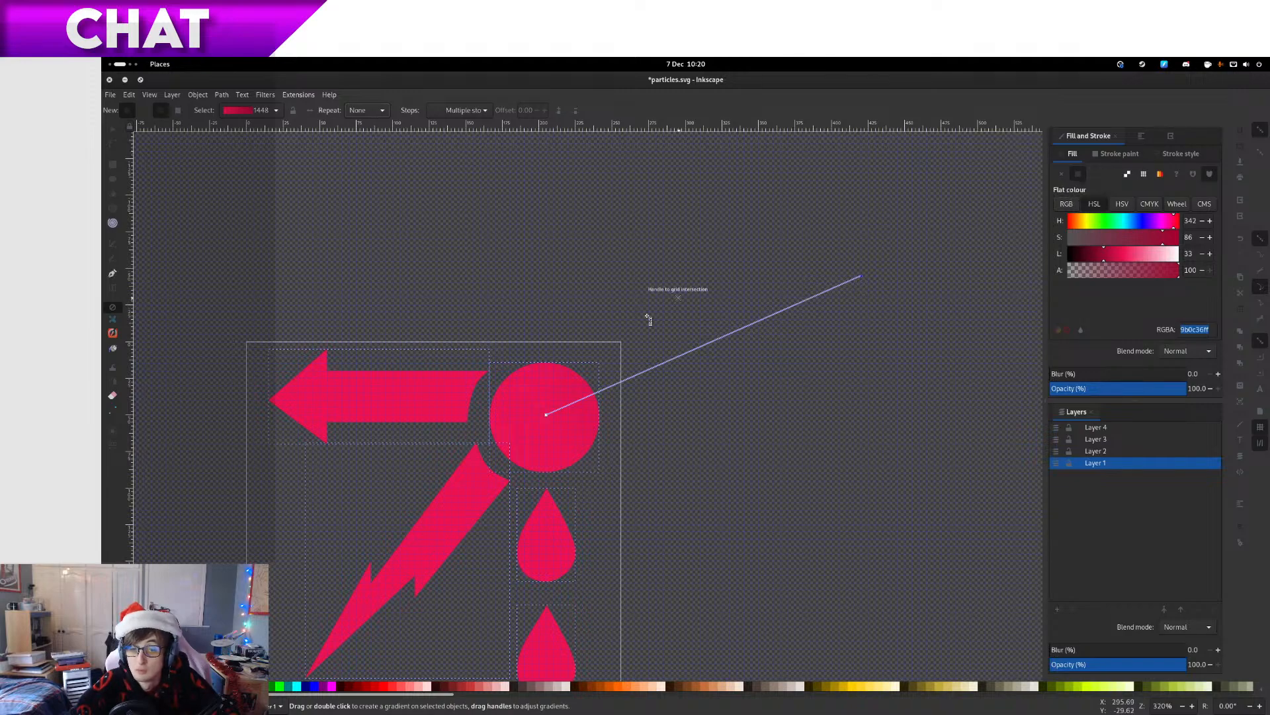
{"action": "left_click_drag", "start_coordinate": [542, 385], "coordinate": [539, 334]}
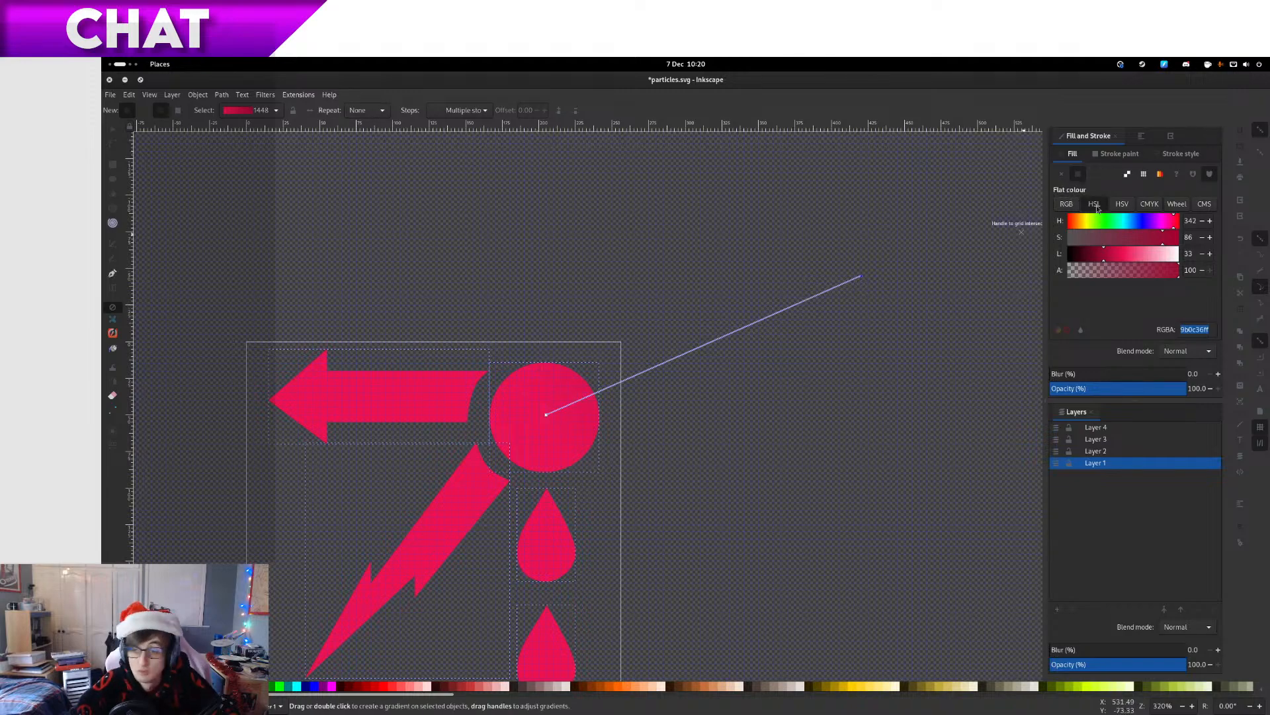
{"action": "left_click", "coordinate": [1098, 177]}
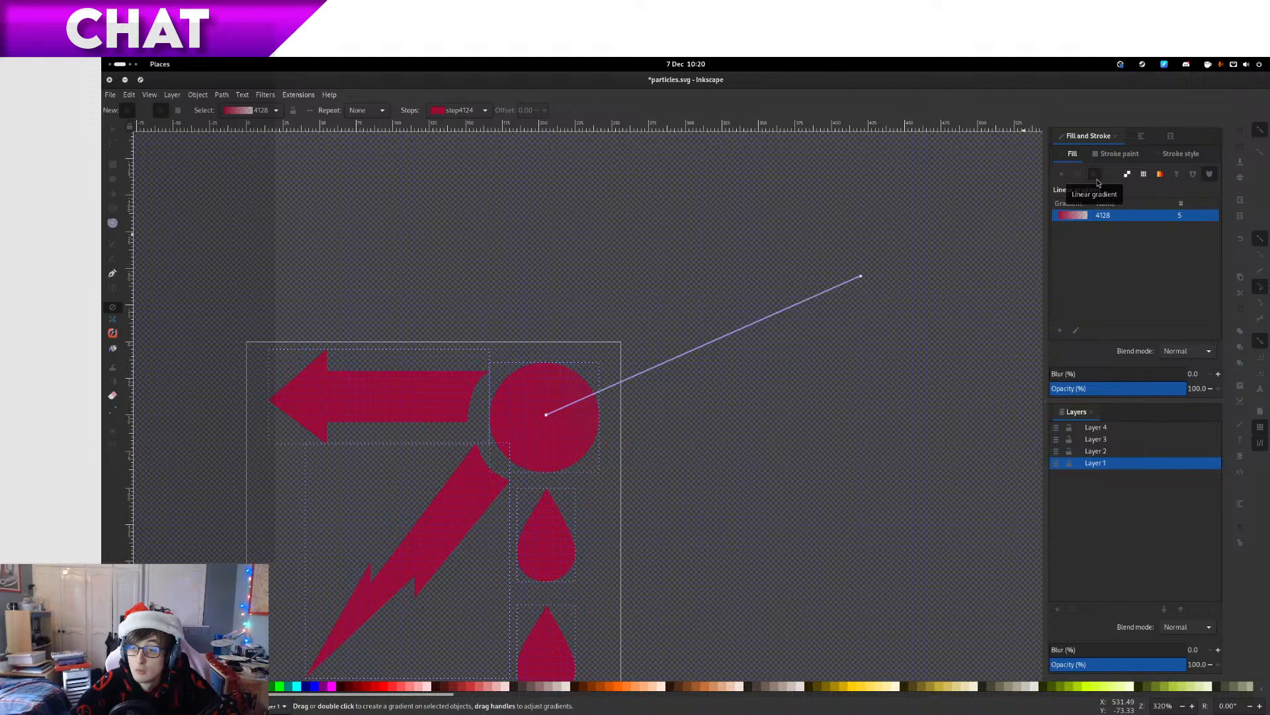
{"action": "left_click", "coordinate": [1109, 179]}
{"action": "left_click_drag", "start_coordinate": [546, 415], "coordinate": [860, 276]}
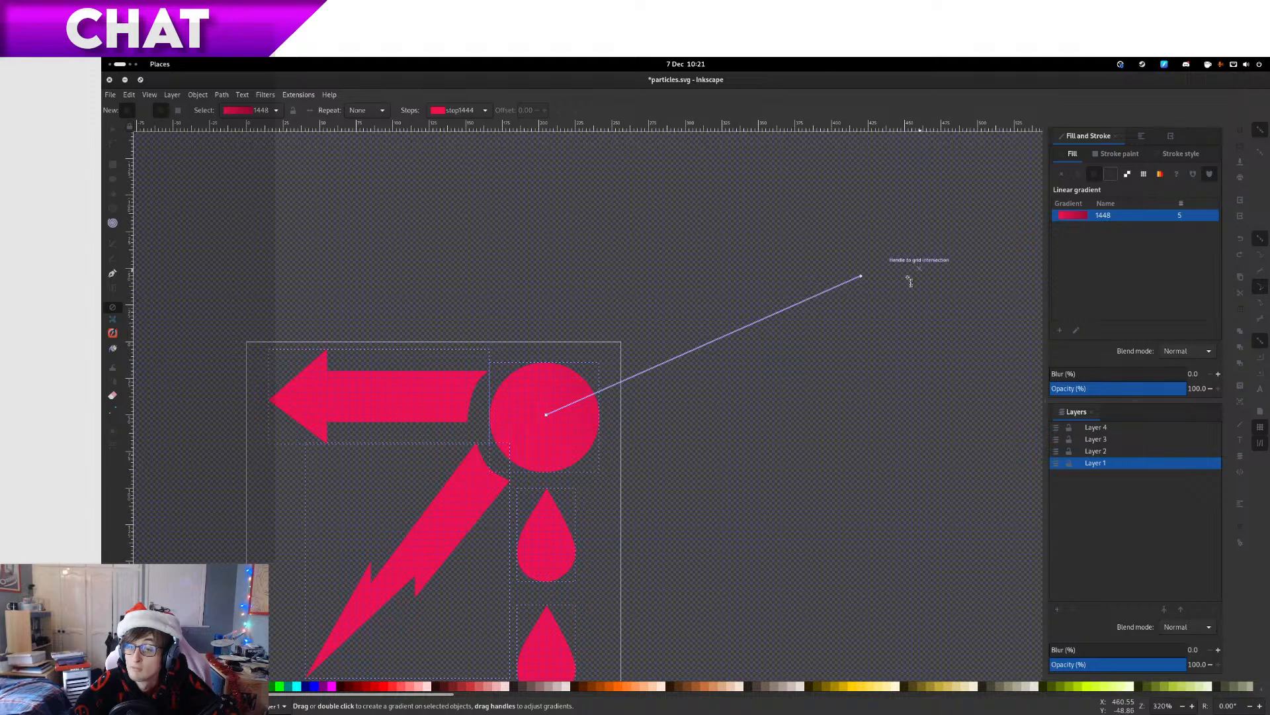
{"action": "left_click_drag", "start_coordinate": [614, 410], "coordinate": [688, 327]}
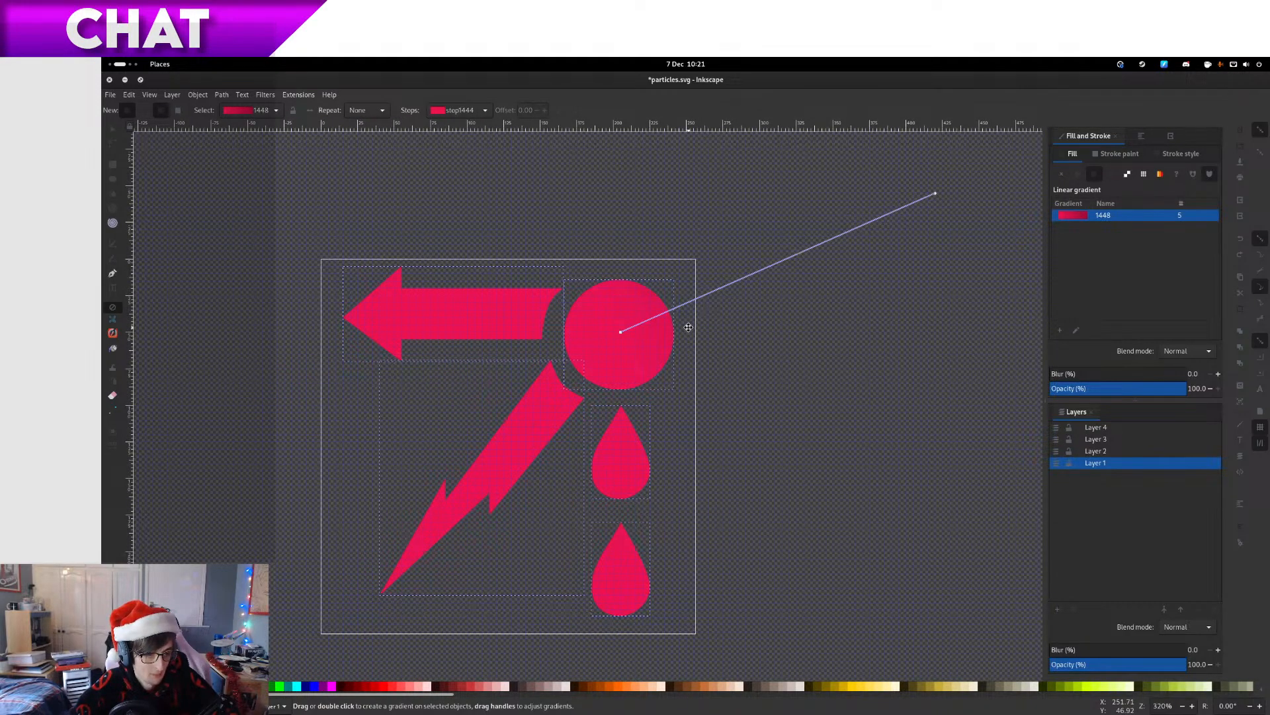
{"action": "left_click_drag", "start_coordinate": [688, 327], "coordinate": [679, 325]}
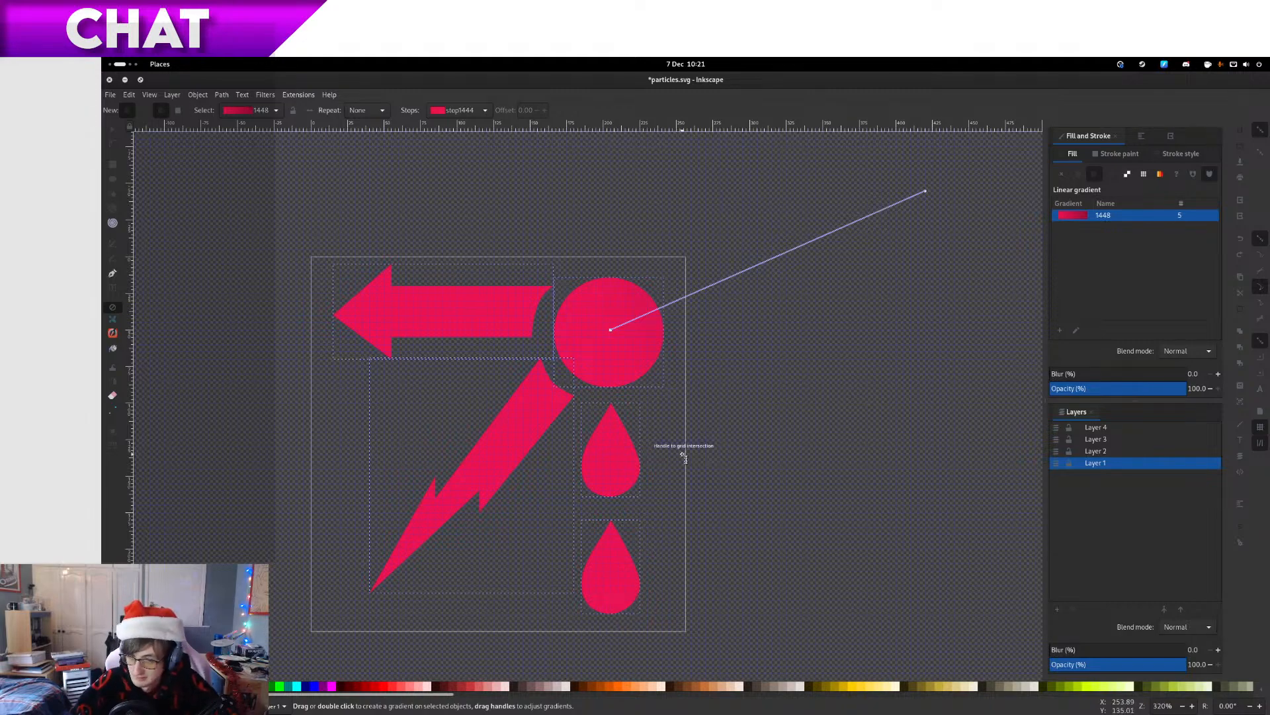
{"action": "key", "text": "ctrl+z"}
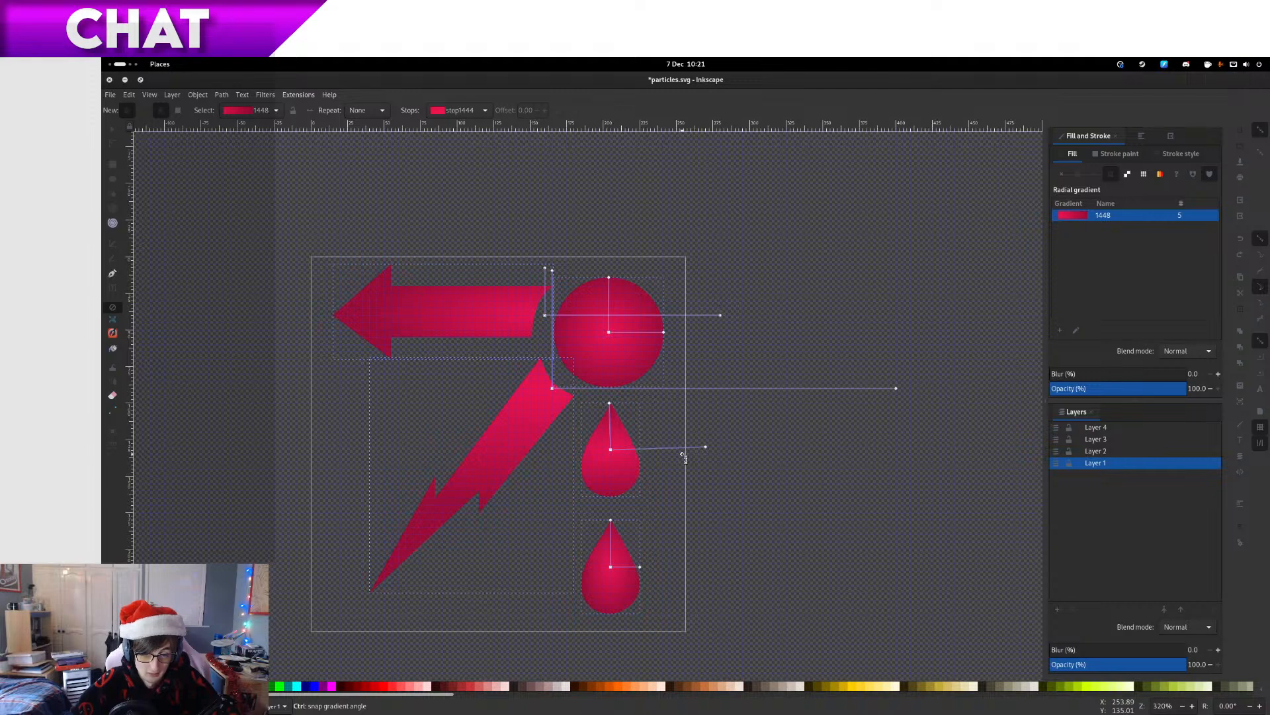
Move the upper drop's gradient centre to its tip and extend both gradient radii with the node tool
{"action": "left_click", "coordinate": [112, 147]}
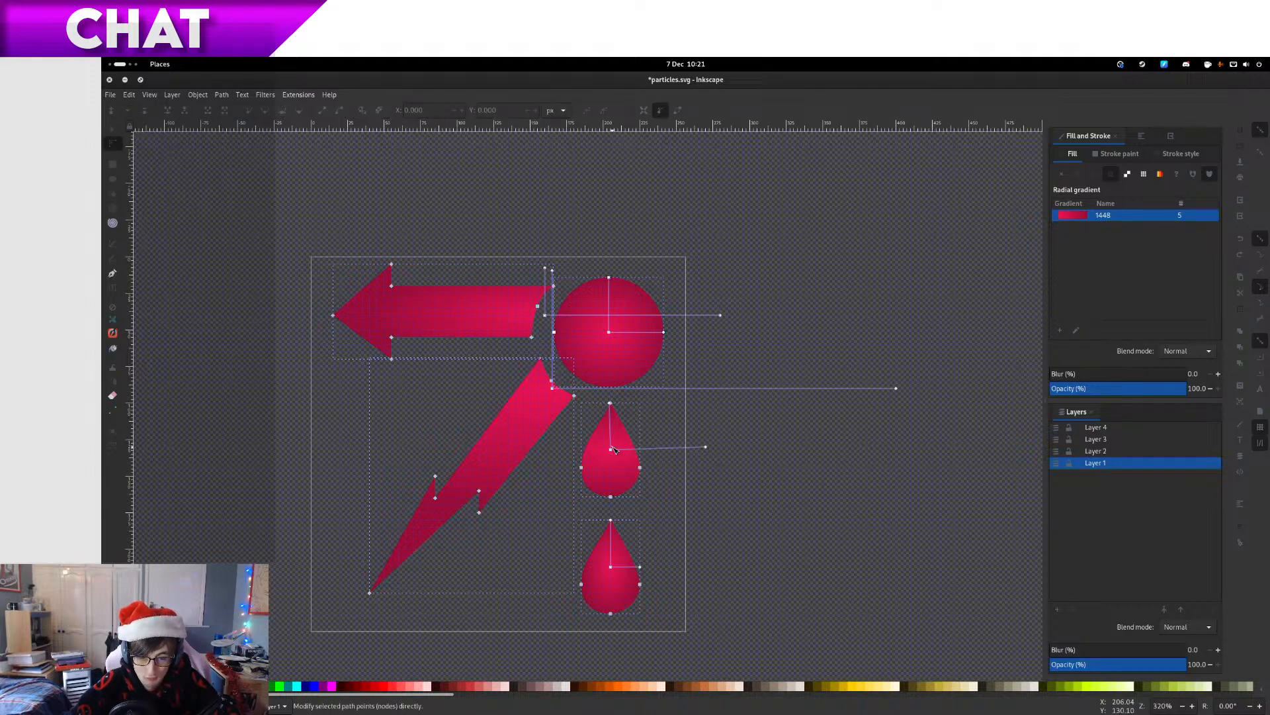
{"action": "left_click_drag", "start_coordinate": [612, 449], "coordinate": [610, 408]}
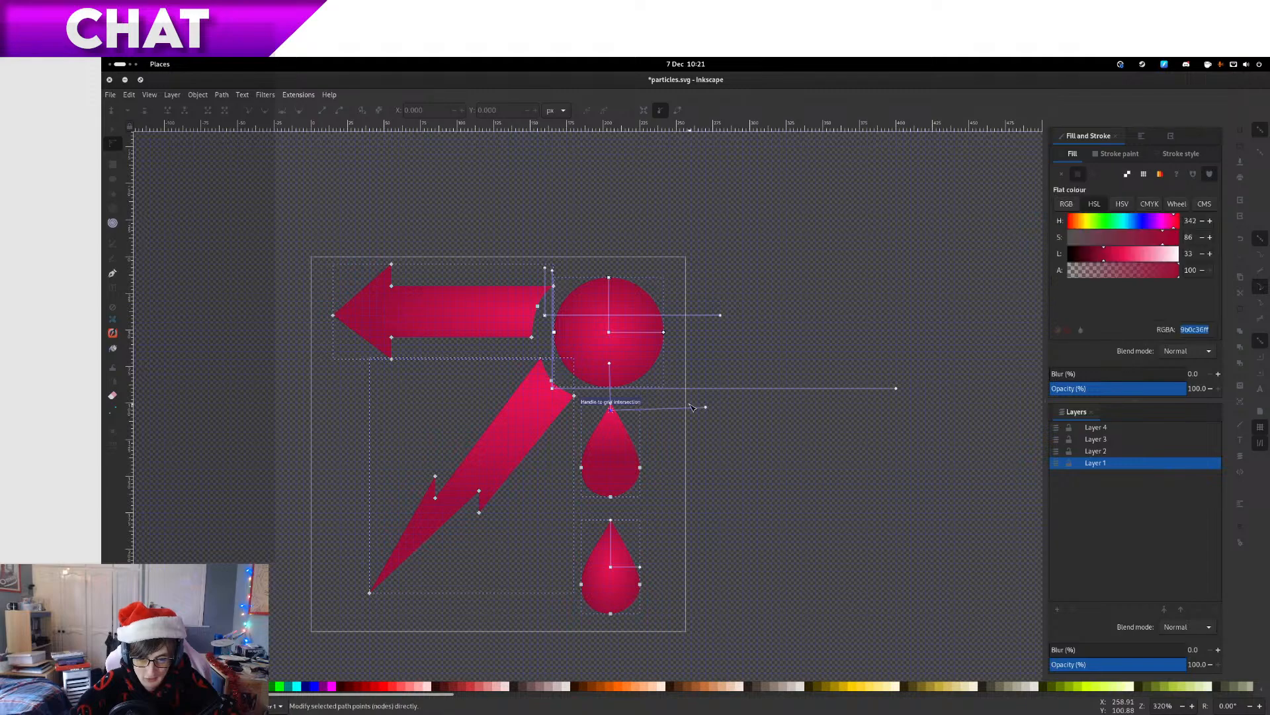
{"action": "left_click_drag", "start_coordinate": [708, 412], "coordinate": [545, 417]}
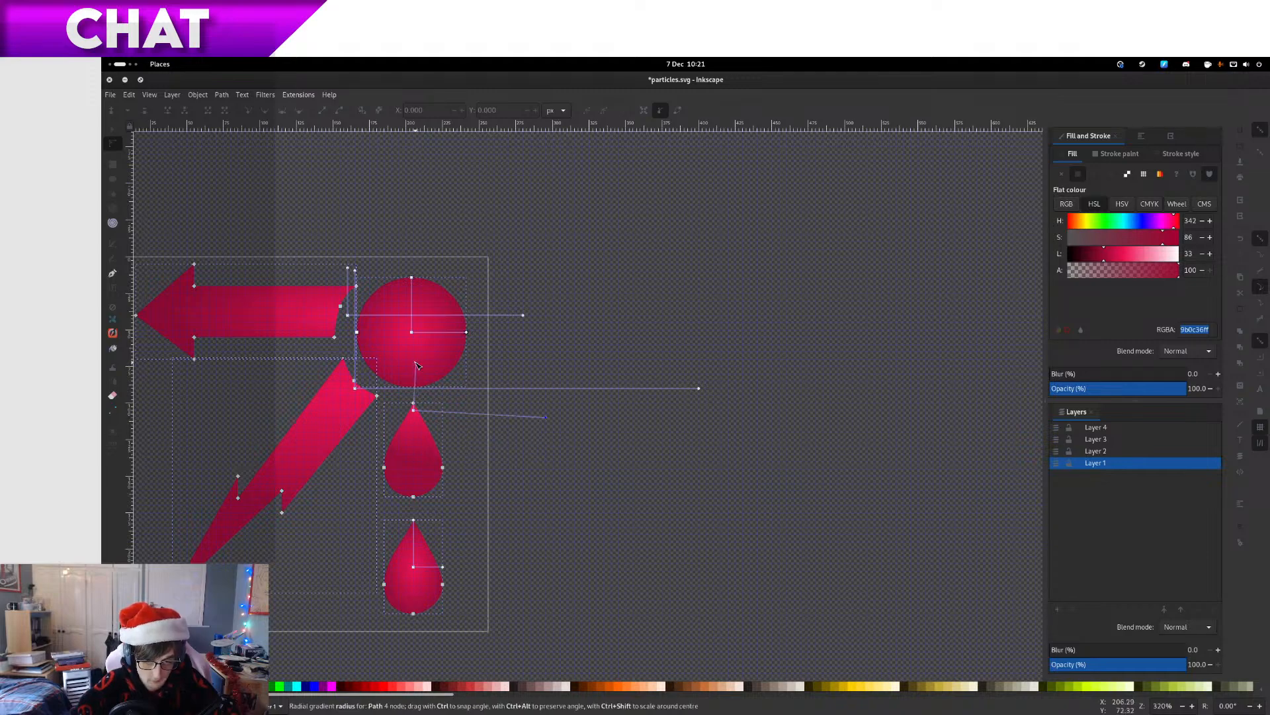
{"action": "left_click_drag", "start_coordinate": [416, 366], "coordinate": [417, 358]}
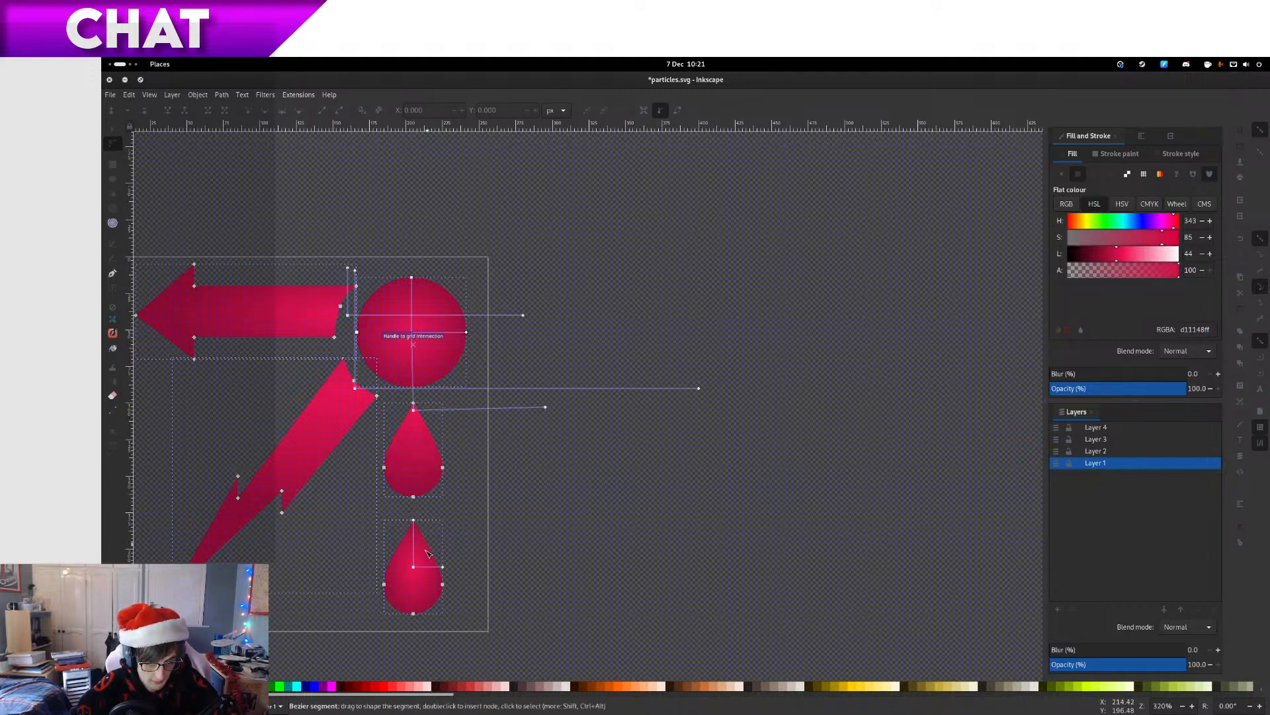
Move the lower drop's gradient centre to its tip and extend both gradient radii beyond the drop
{"action": "left_click_drag", "start_coordinate": [413, 520], "coordinate": [414, 476]}
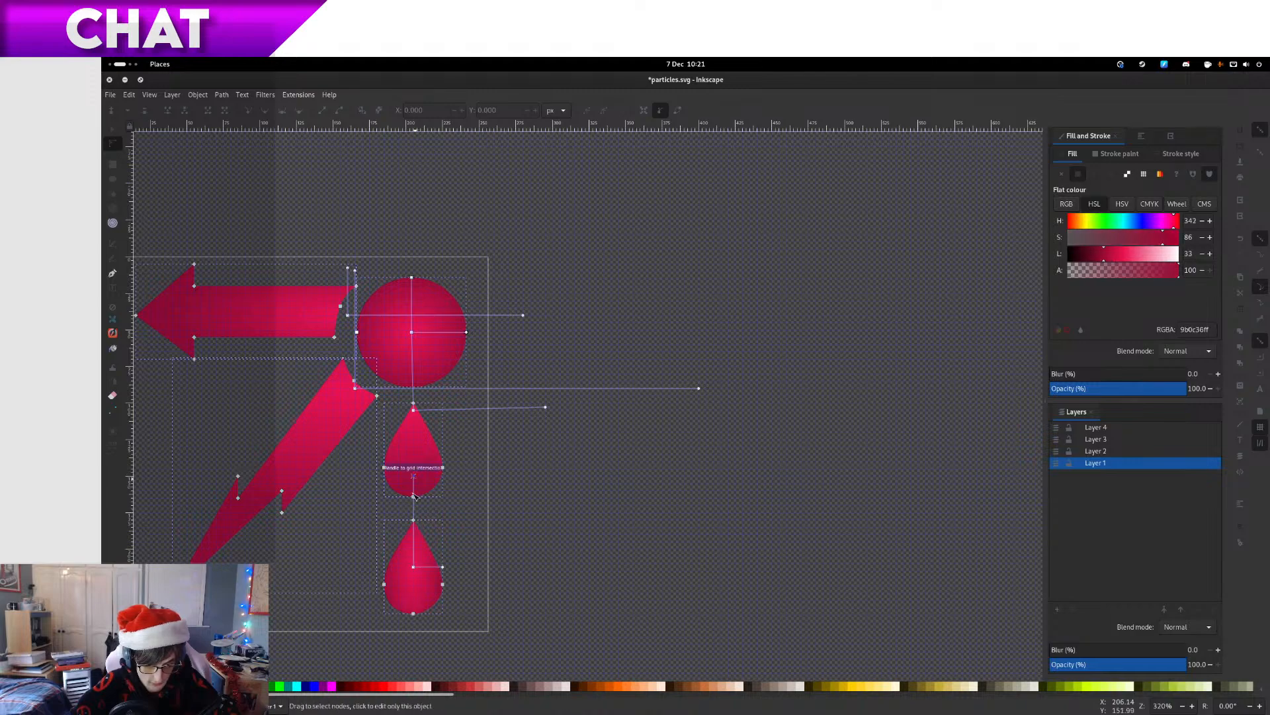
{"action": "left_click", "coordinate": [445, 569]}
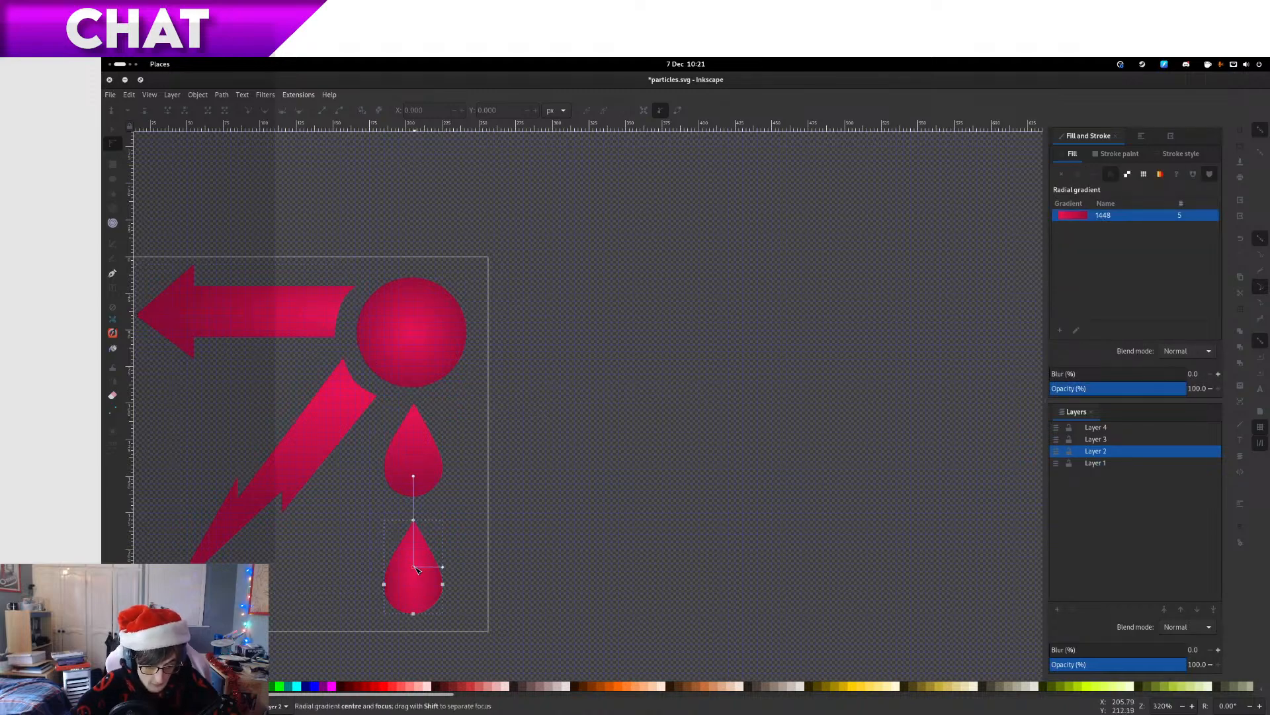
{"action": "left_click_drag", "start_coordinate": [418, 570], "coordinate": [492, 530]}
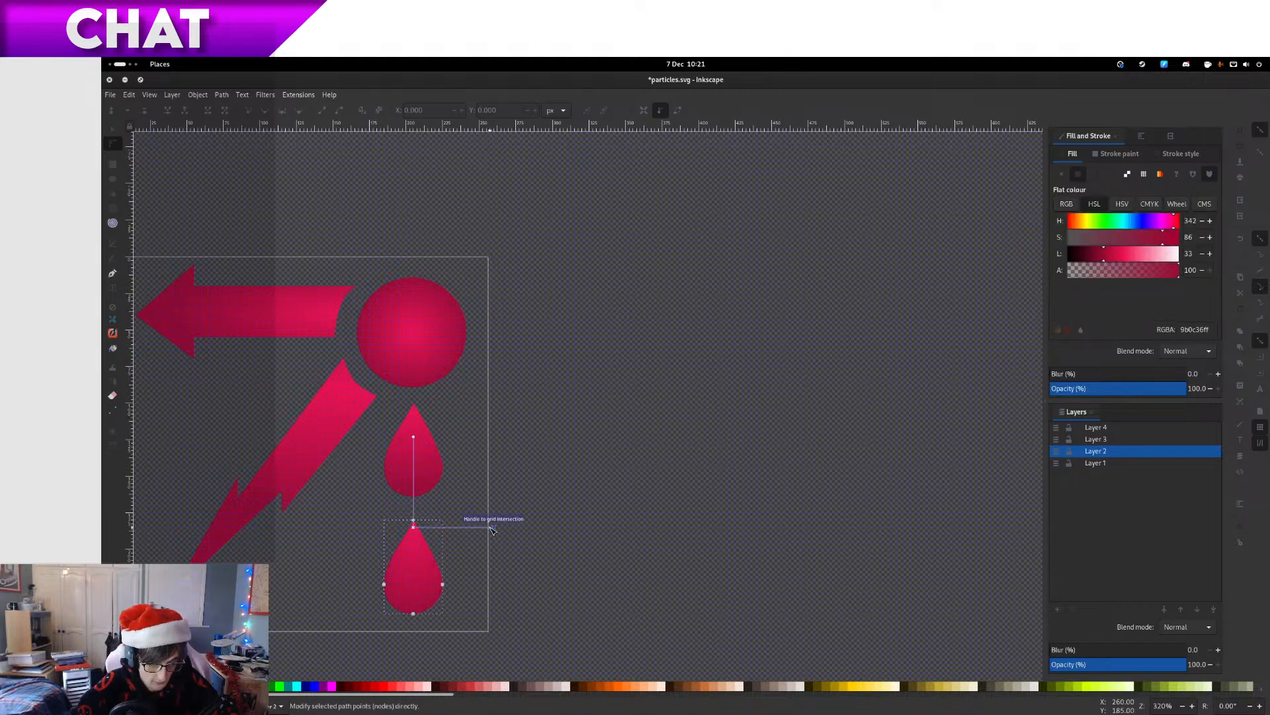
Tilt the lightning bolt's radial gradient by swinging its vertical radius to a point above the circle, and deselect the bolt
{"action": "left_click", "coordinate": [340, 425]}
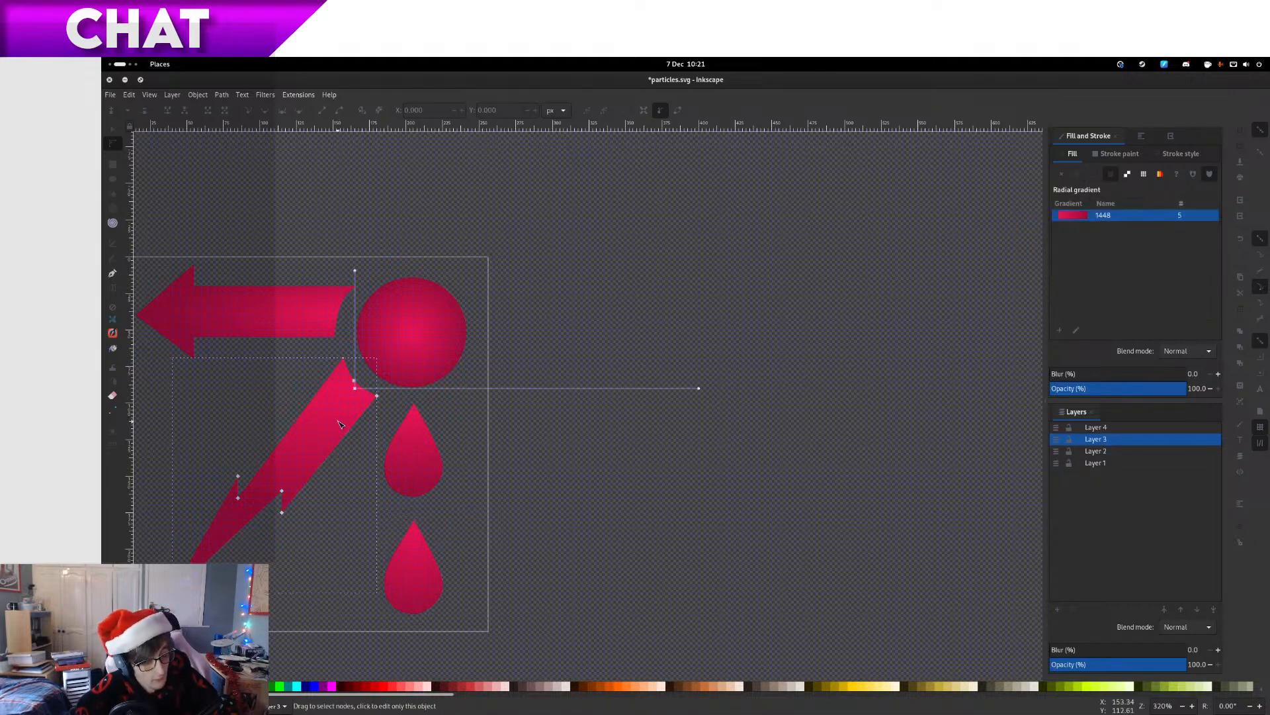
{"action": "left_click", "coordinate": [357, 390]}
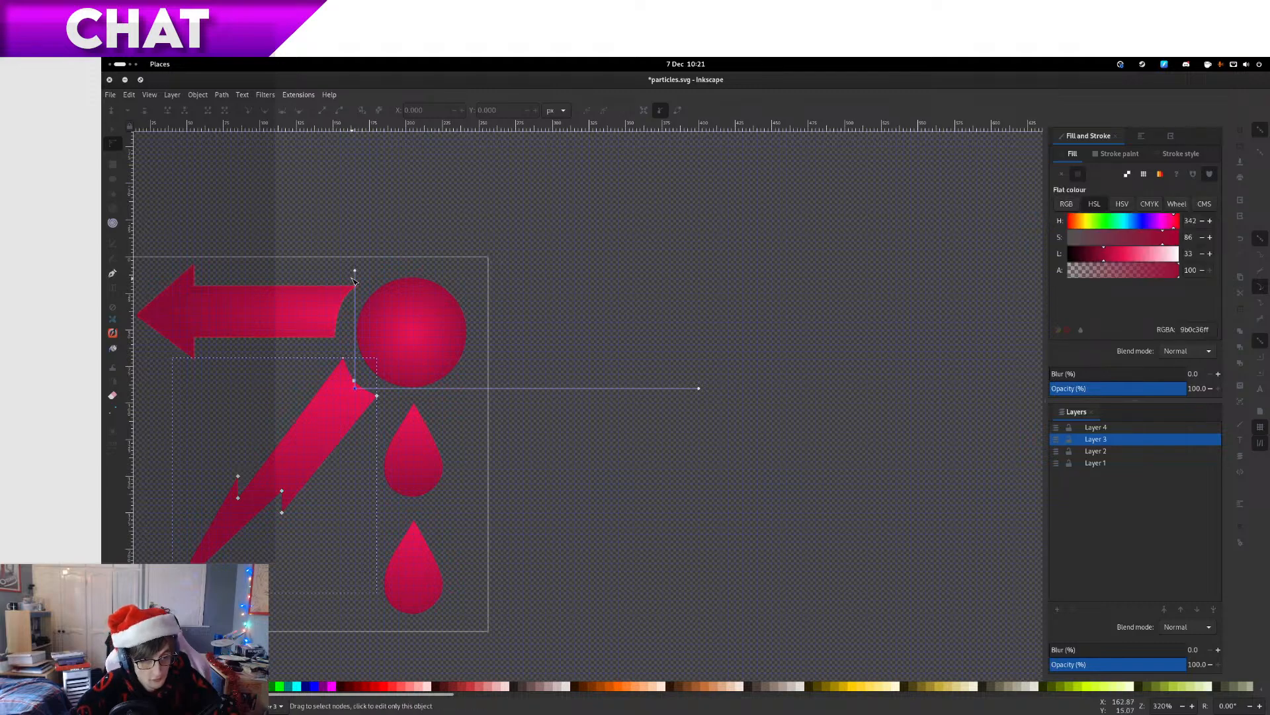
{"action": "left_click_drag", "start_coordinate": [355, 271], "coordinate": [440, 255]}
{"action": "key", "text": "Escape"}
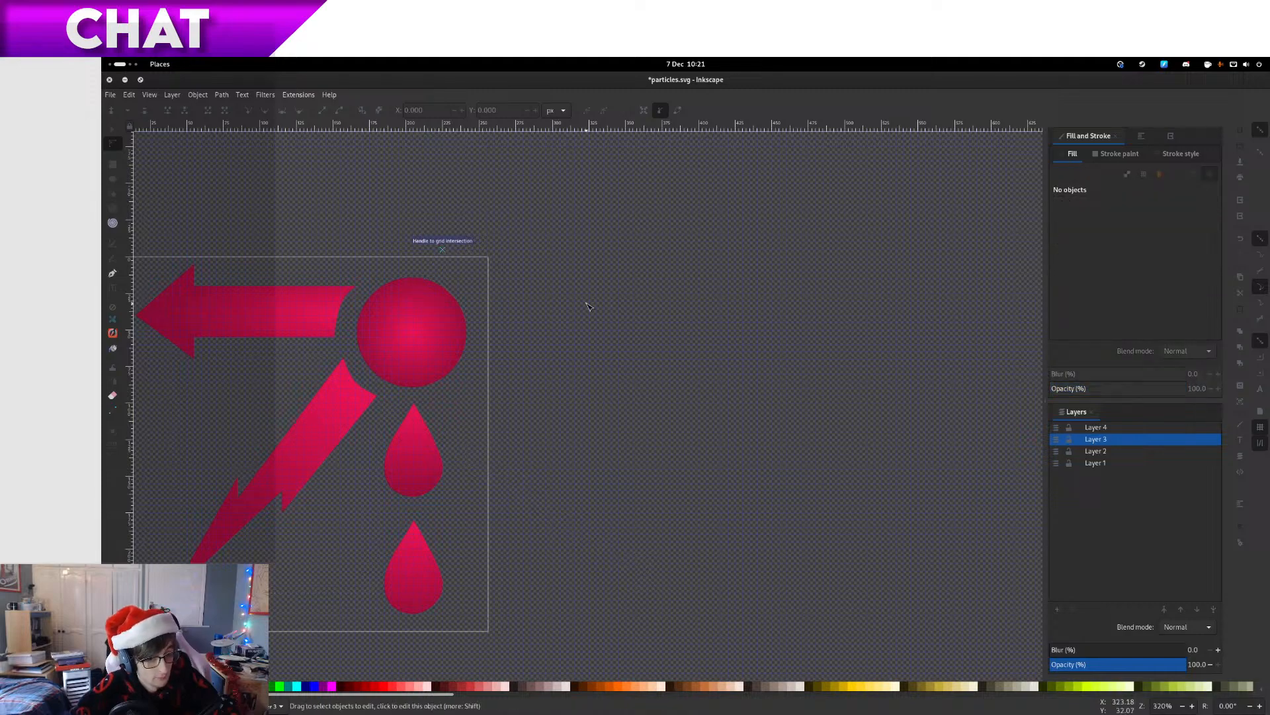
Extend both radii of the circle's radial gradient beyond the circle's edge, keeping them roughly upright, and deselect the circle
{"action": "left_click", "coordinate": [409, 311]}
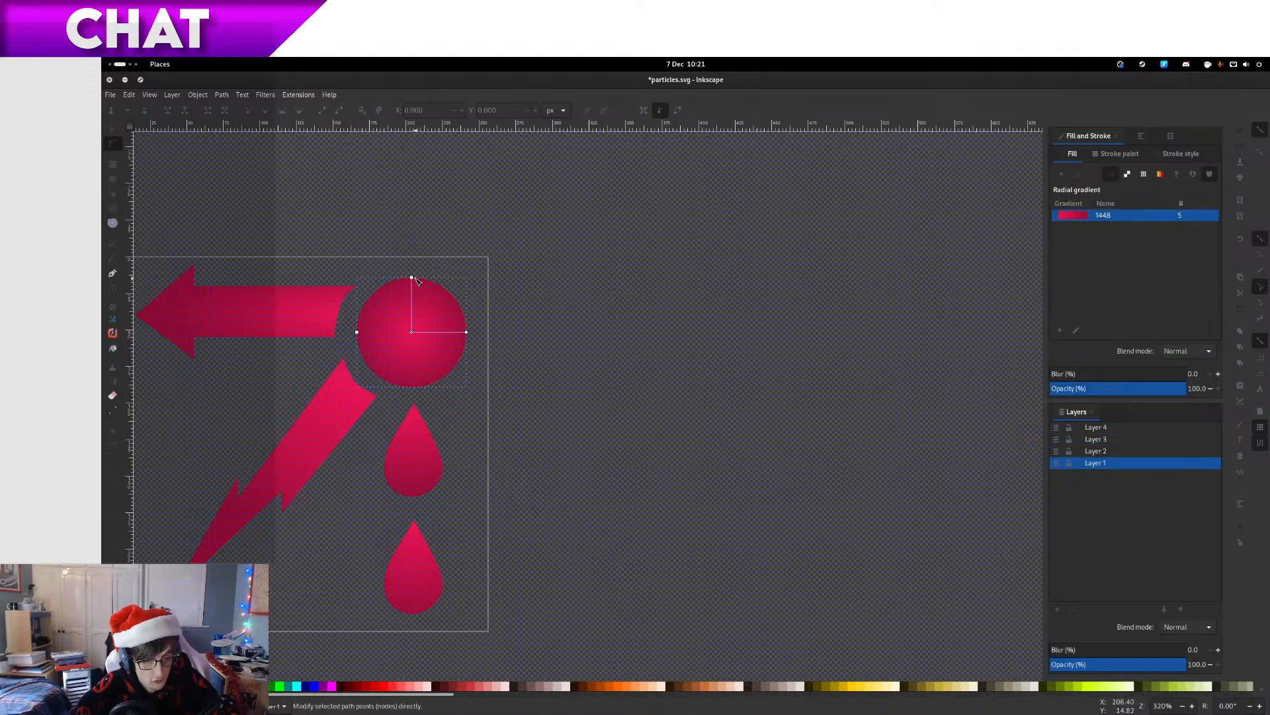
{"action": "left_click_drag", "start_coordinate": [413, 277], "coordinate": [413, 235]}
{"action": "key", "text": "ctrl+z"}
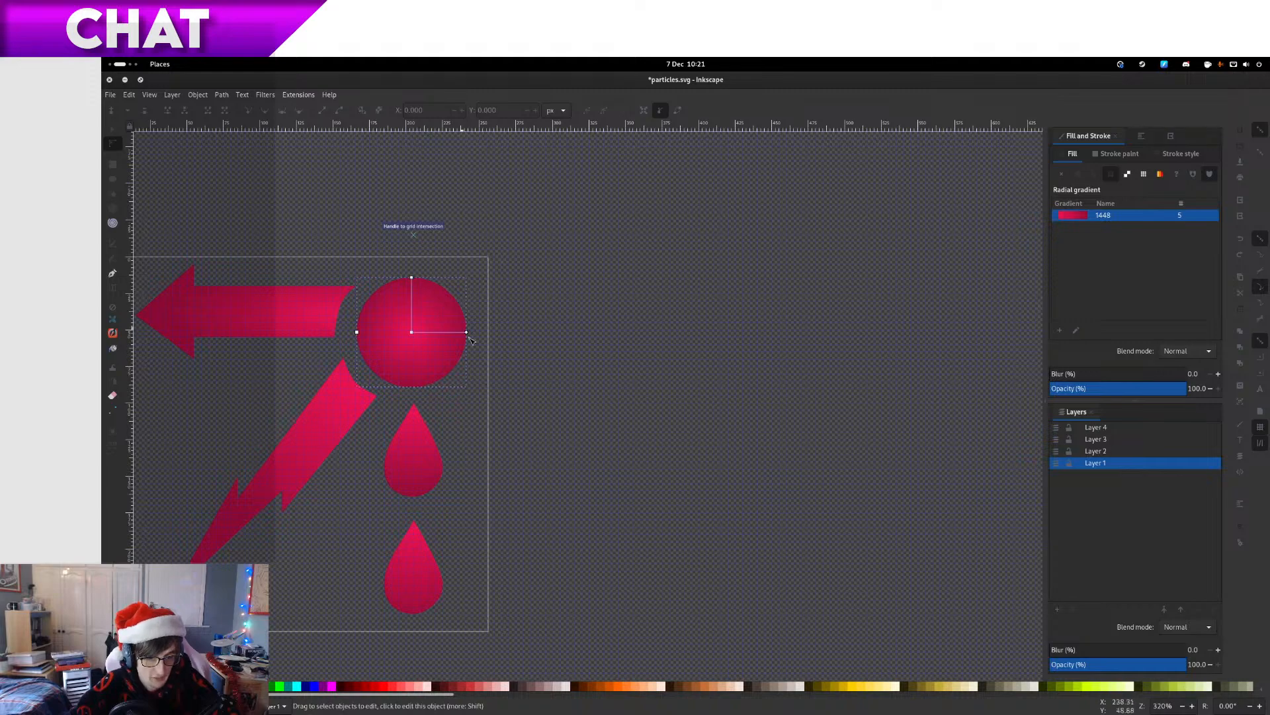
{"action": "left_click_drag", "start_coordinate": [467, 331], "coordinate": [491, 298]}
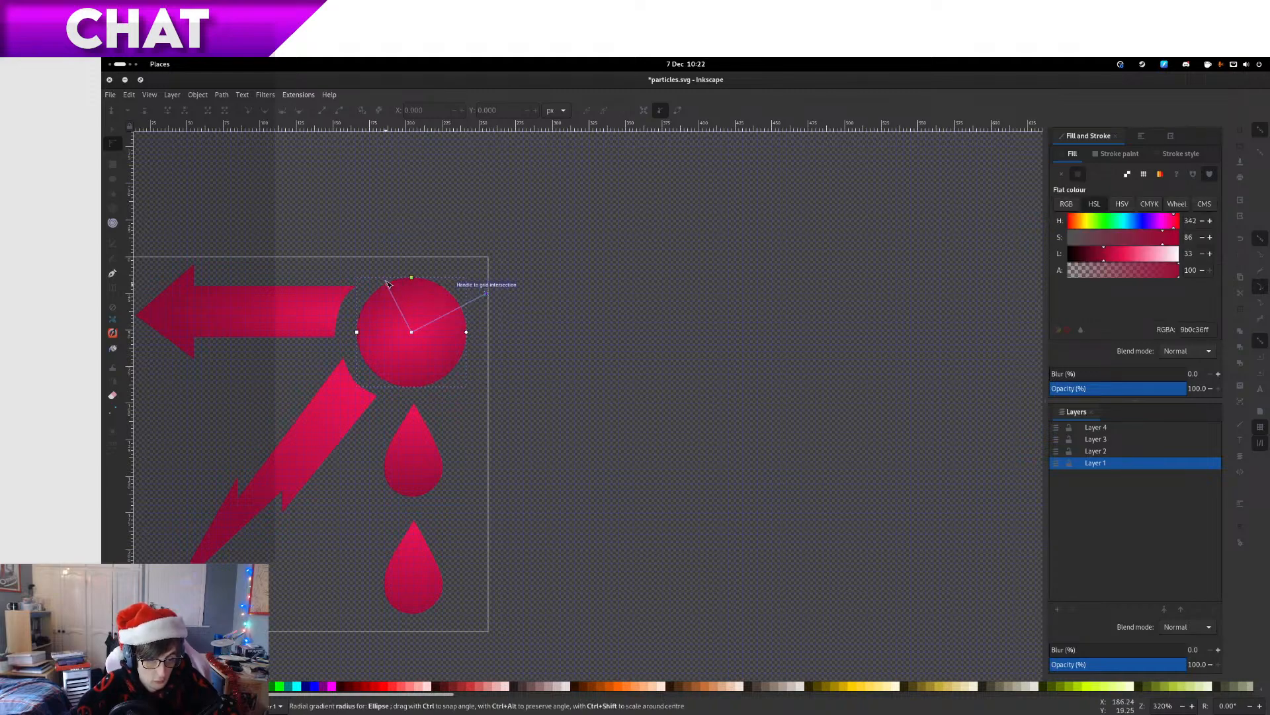
{"action": "left_click_drag", "start_coordinate": [386, 283], "coordinate": [415, 233]}
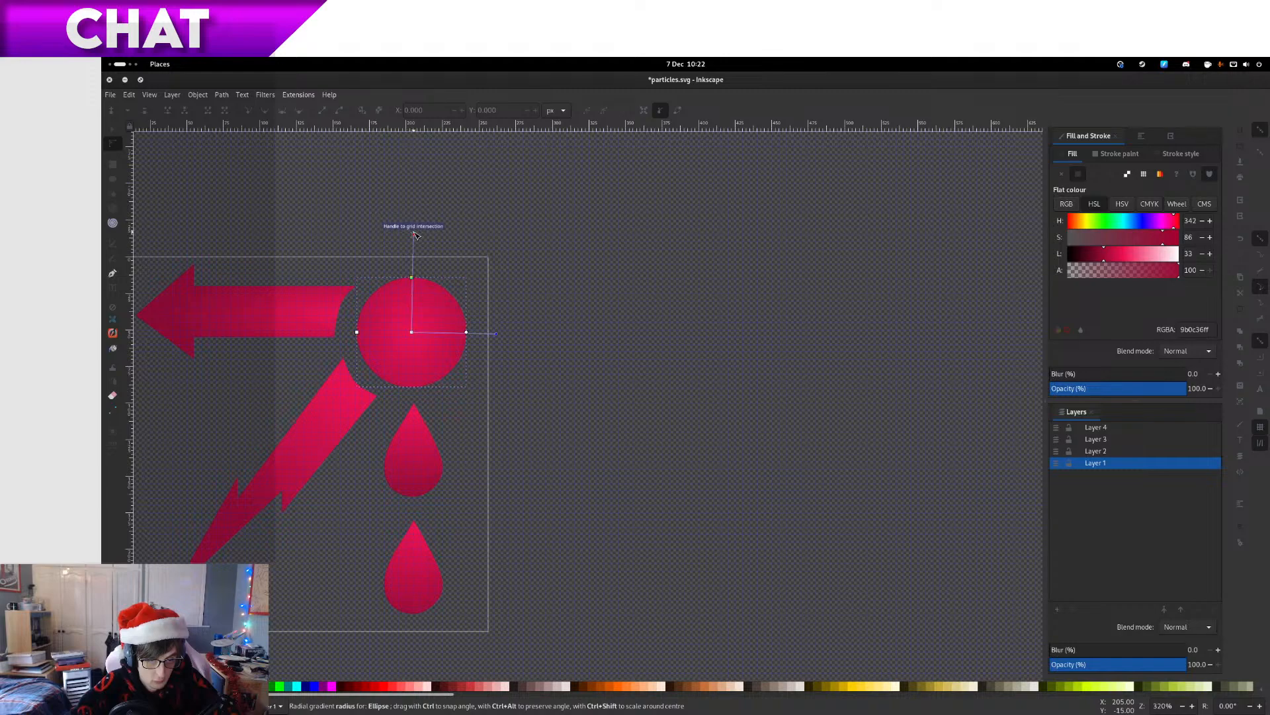
{"action": "left_click", "coordinate": [113, 129]}
{"action": "left_click", "coordinate": [317, 208]}
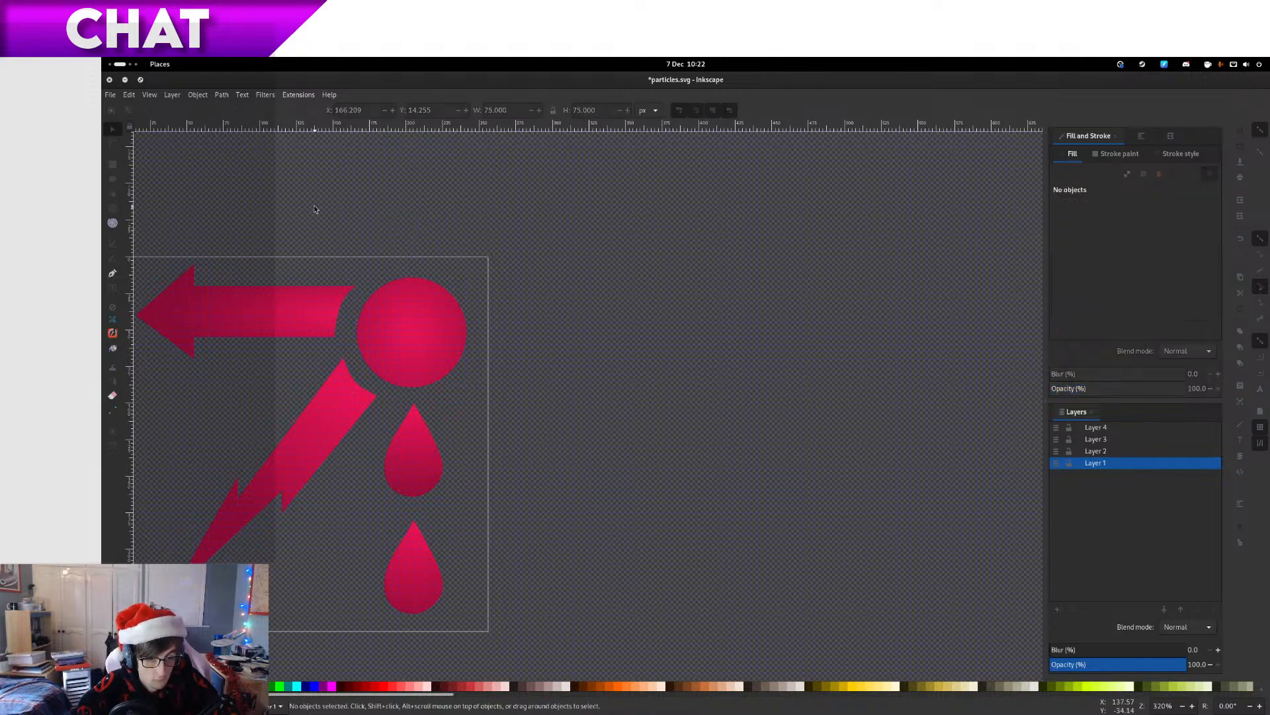
Extend the arrow's gradient vertical radius to a point well above the page edge and deselect the arrow
{"action": "left_click_drag", "start_coordinate": [319, 207], "coordinate": [632, 238]}
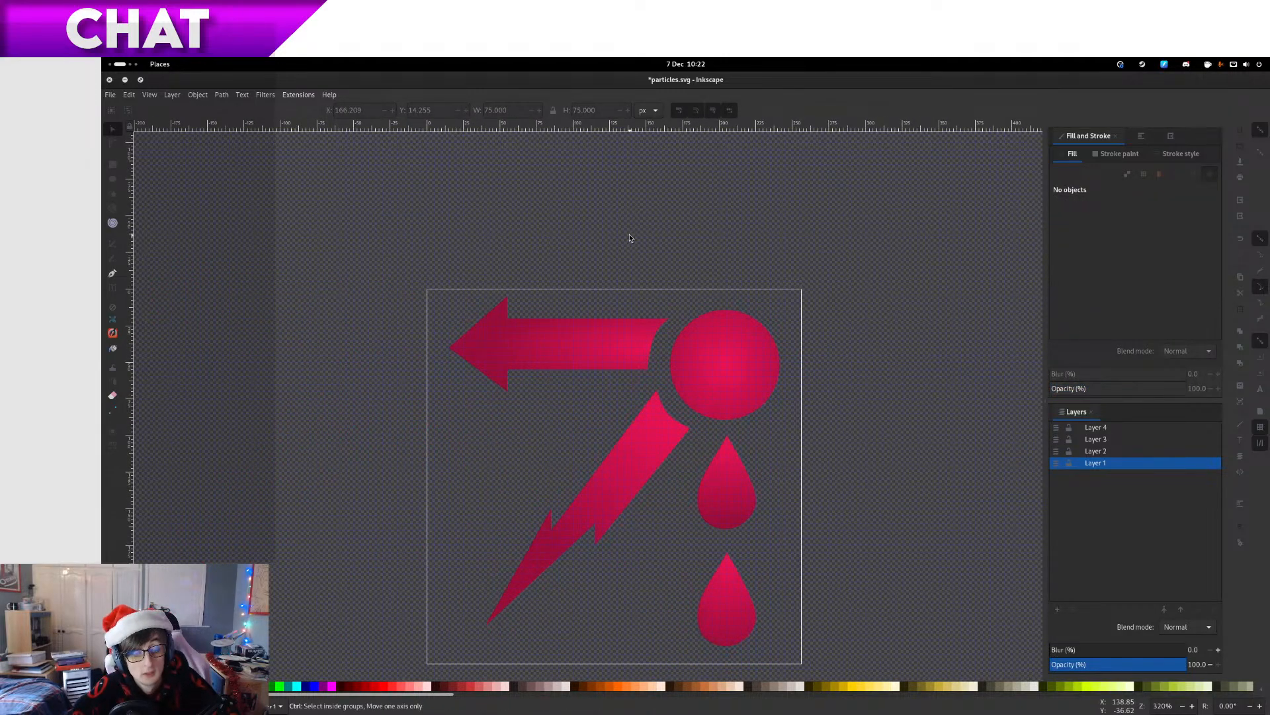
{"action": "left_click", "coordinate": [624, 333]}
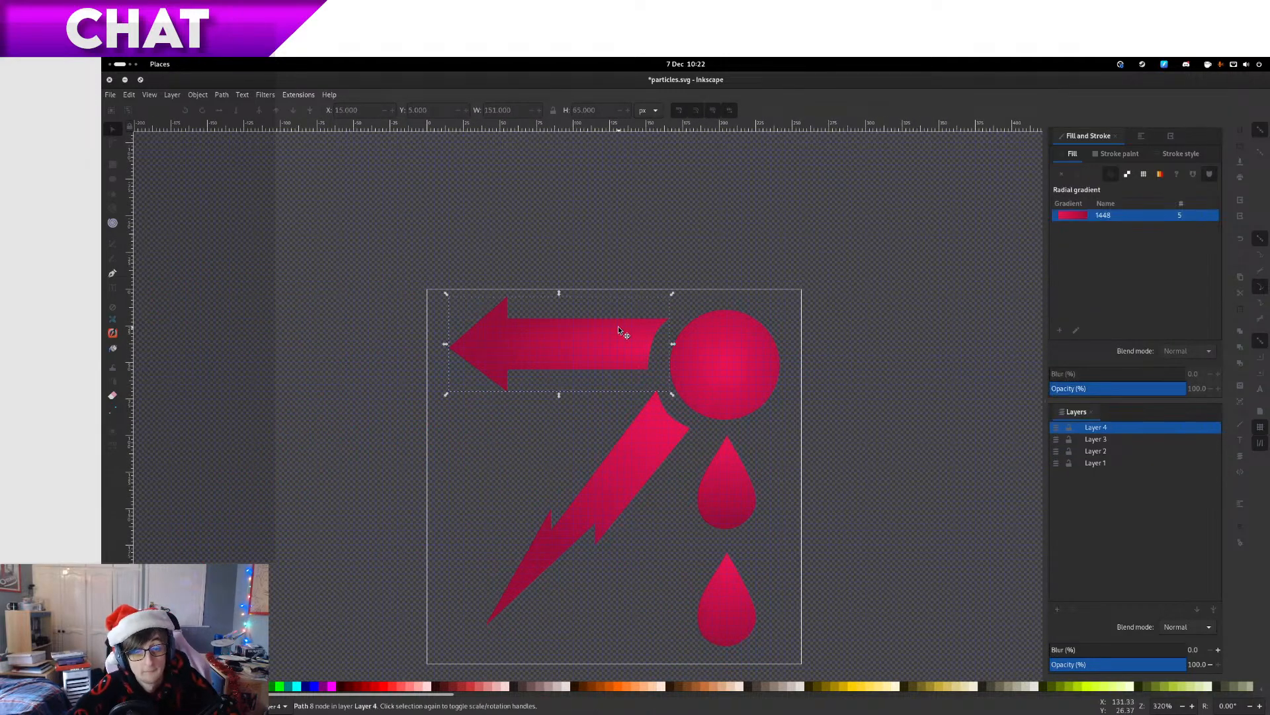
{"action": "left_click", "coordinate": [111, 145]}
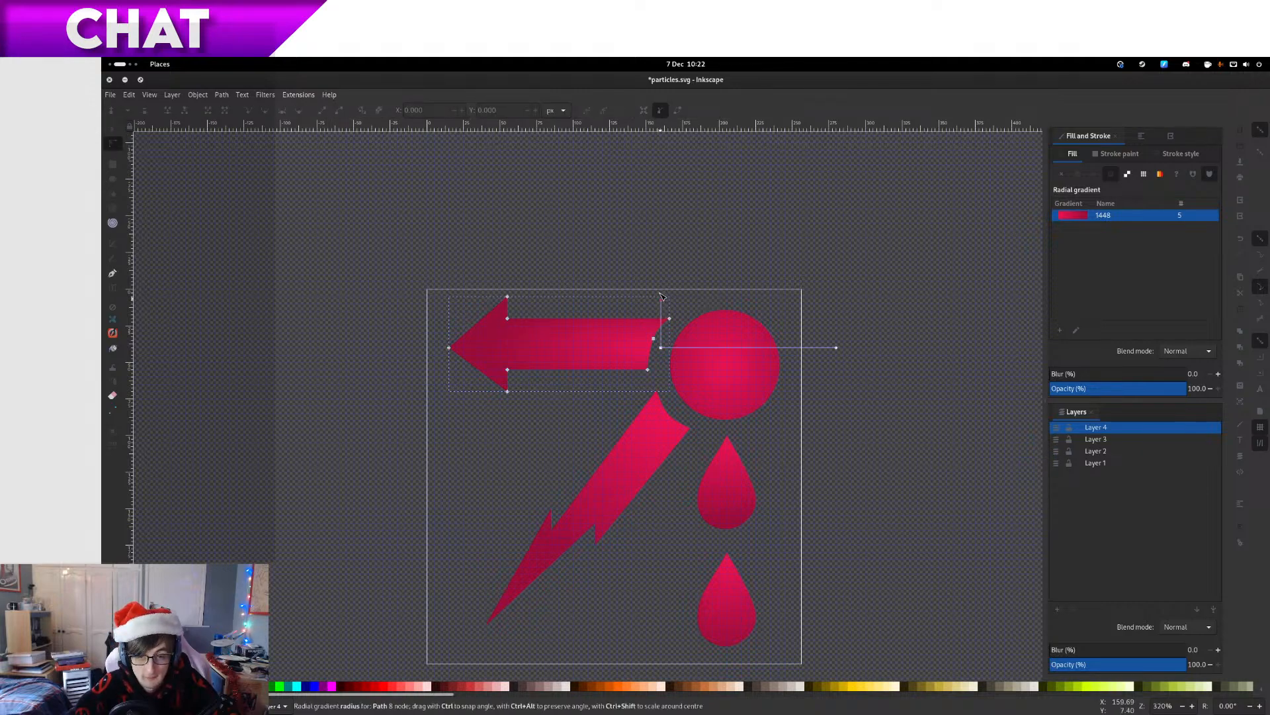
{"action": "left_click_drag", "start_coordinate": [661, 296], "coordinate": [664, 216]}
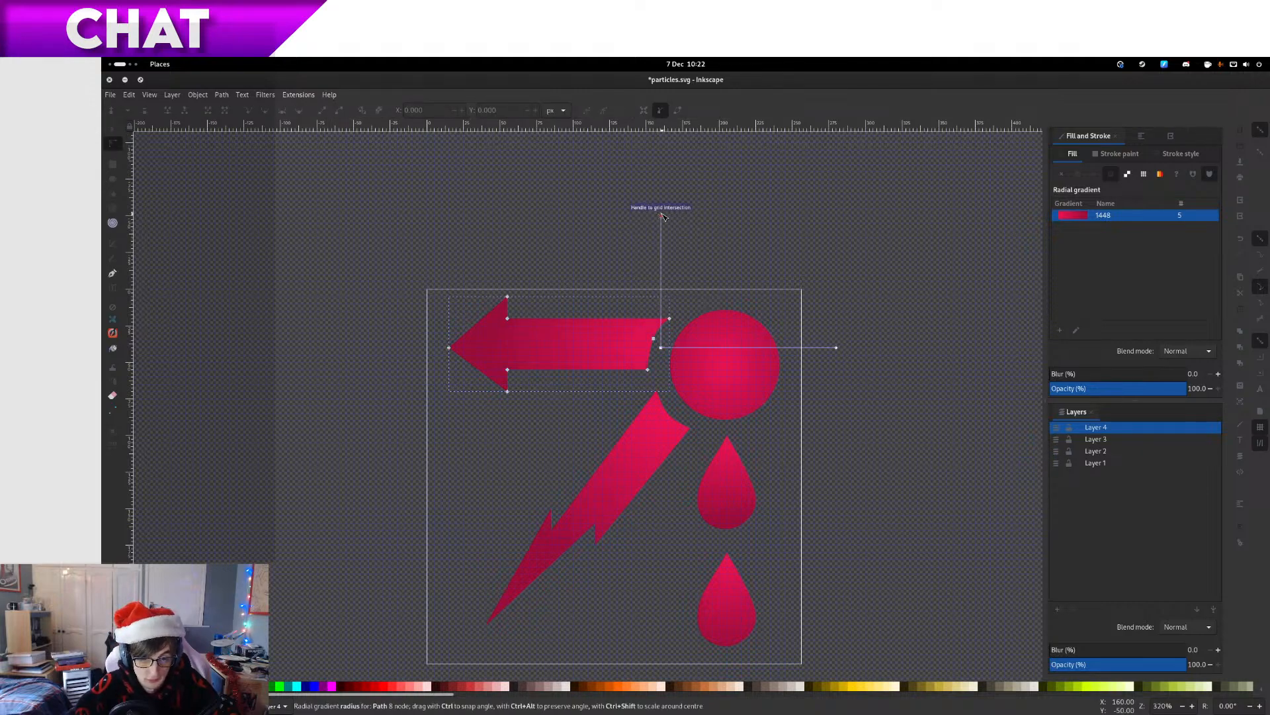
{"action": "left_click", "coordinate": [113, 131]}
{"action": "left_click", "coordinate": [386, 206]}
{"action": "left_click_drag", "start_coordinate": [497, 270], "coordinate": [396, 257]}
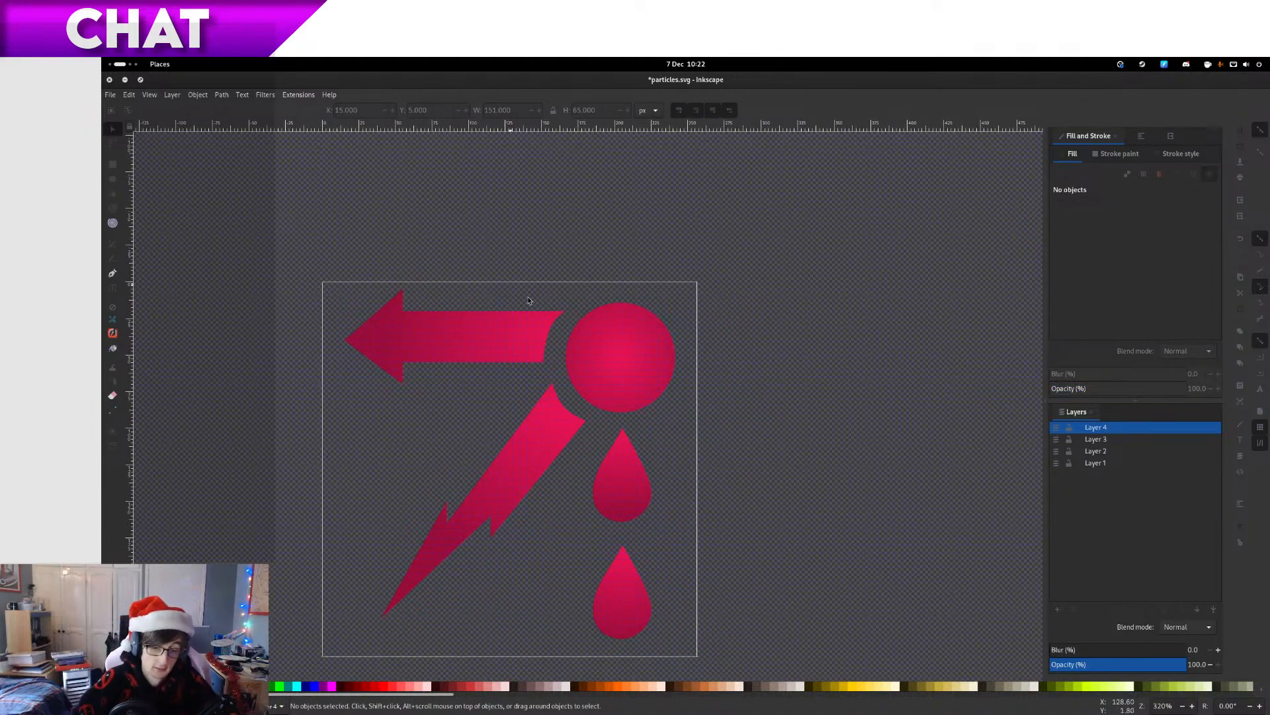
Save the recoloured particles.svg document
{"action": "scroll", "coordinate": [575, 277], "scroll_direction": "down", "scroll_amount": 2}
{"action": "key", "text": "ctrl+s"}
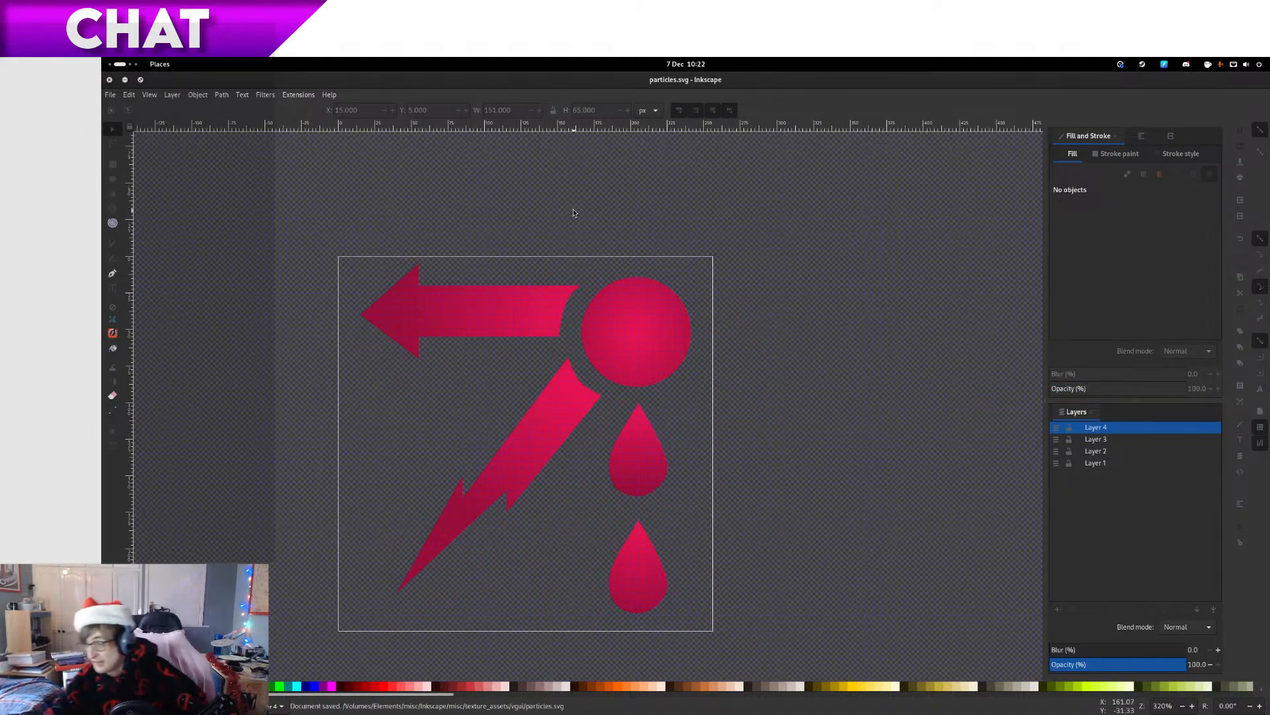
{"action": "left_click_drag", "start_coordinate": [552, 264], "coordinate": [603, 233]}
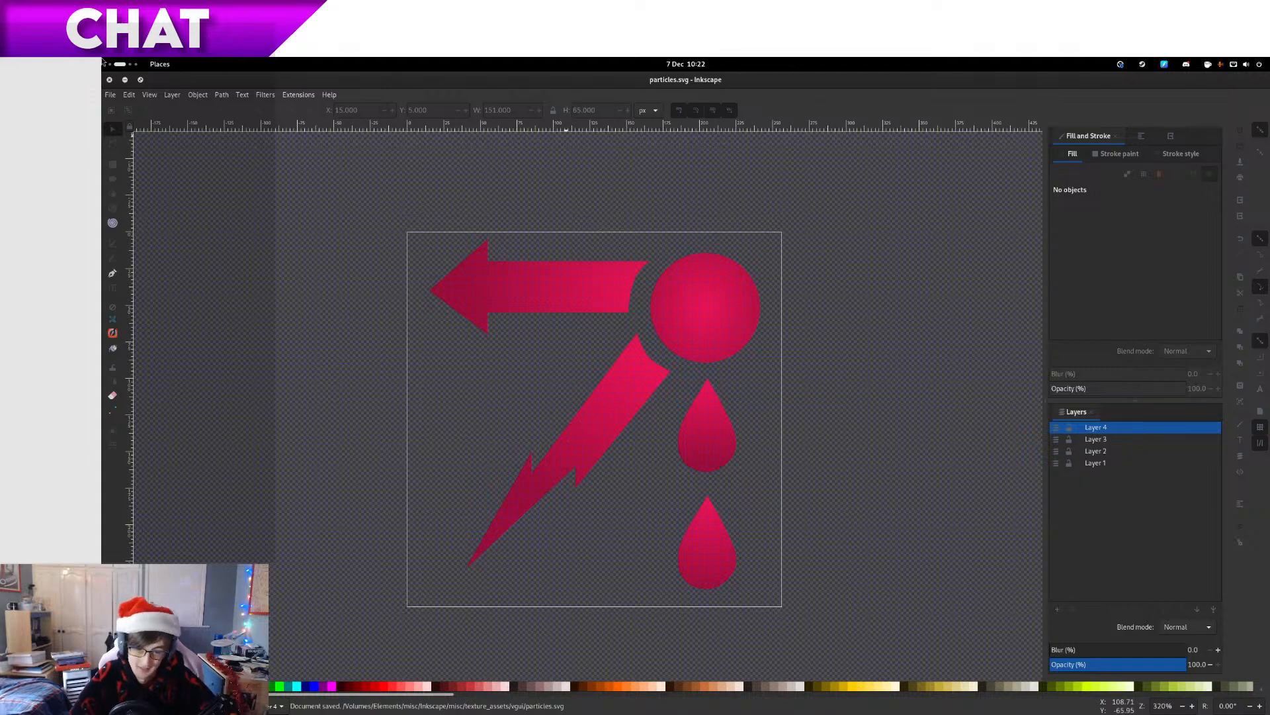
Switch to the private Firefox window and close the tab with the "Behind The Crystal - Creating Assets For Cyberpunk Scene" video
{"action": "mouse_move", "coordinate": [103, 61]}
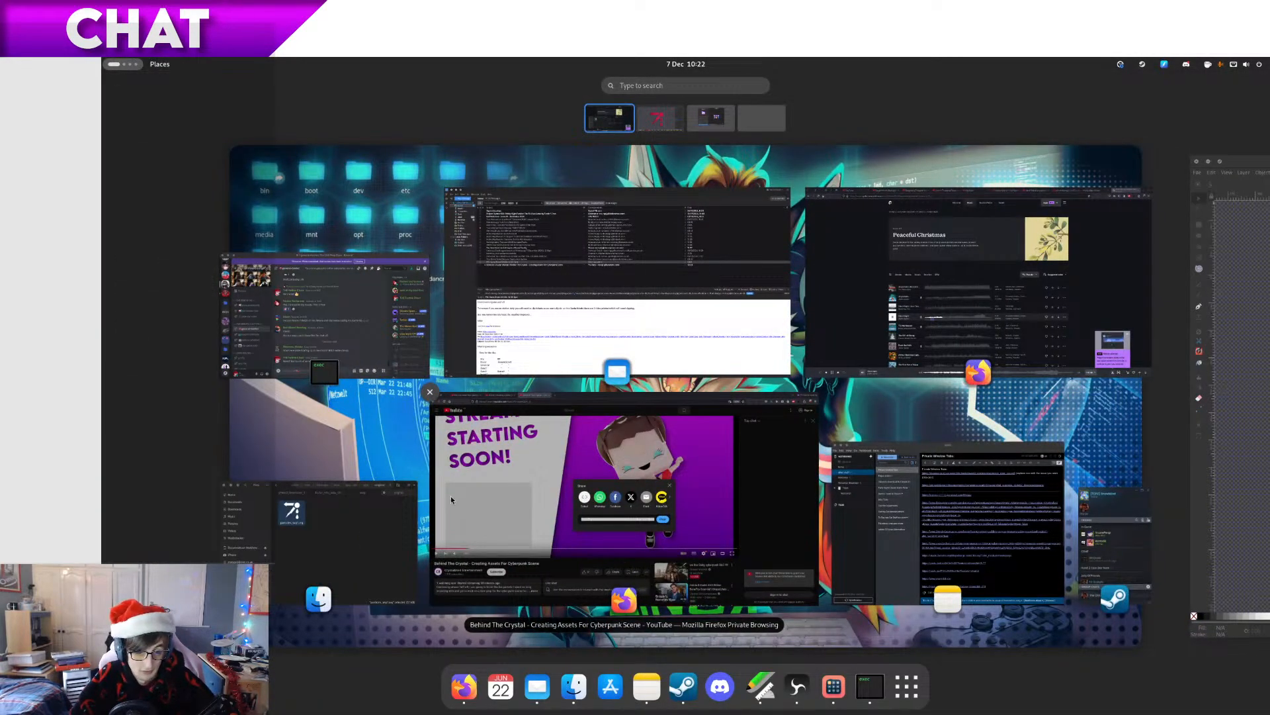
{"action": "left_click", "coordinate": [451, 495]}
{"action": "middle_click", "coordinate": [435, 88]}
Switch to the Files window, go back from the original folder to the vgui folder and clear the selection
{"action": "mouse_move", "coordinate": [103, 60]}
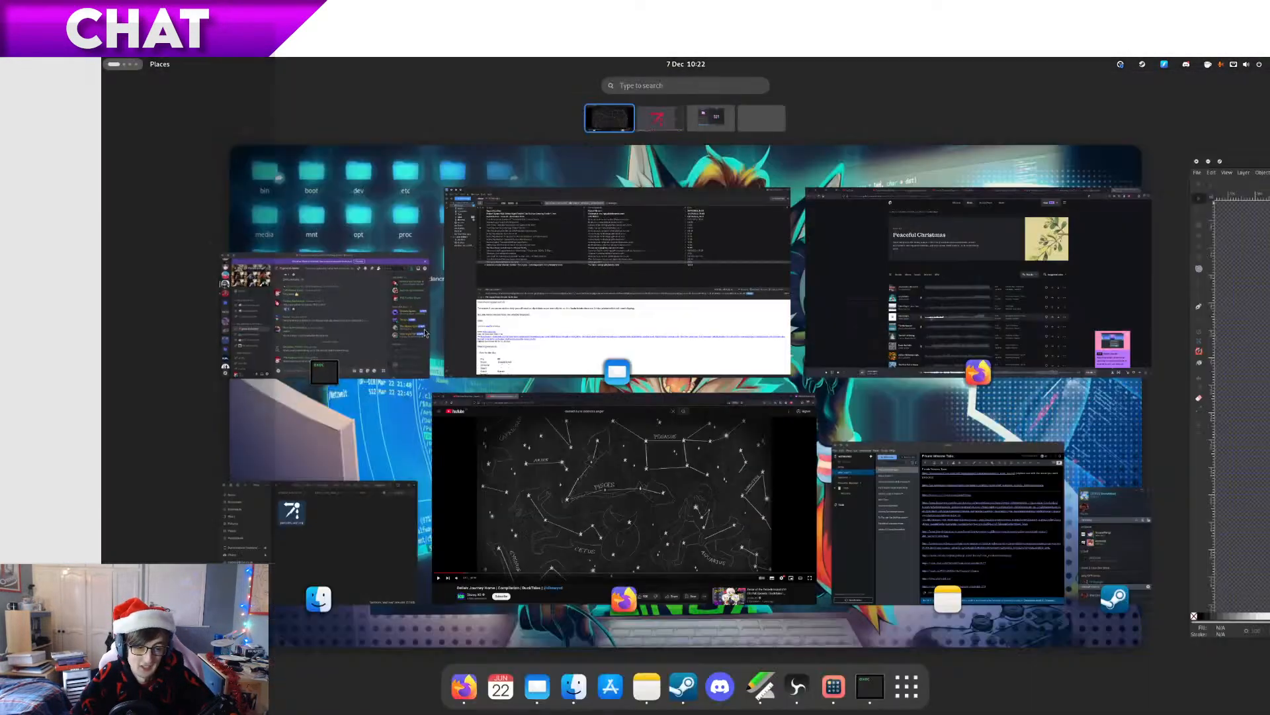
{"action": "left_click", "coordinate": [404, 523]}
{"action": "key", "text": "alt+Left"}
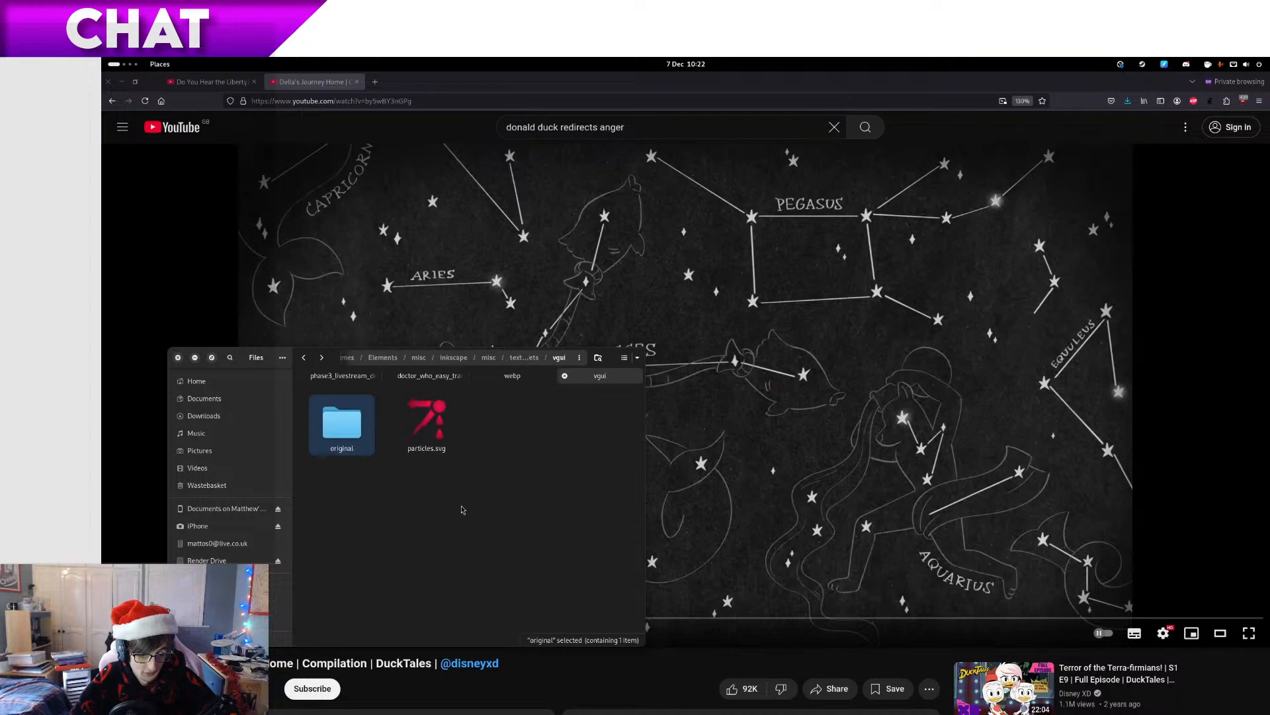
{"action": "left_click", "coordinate": [462, 510]}
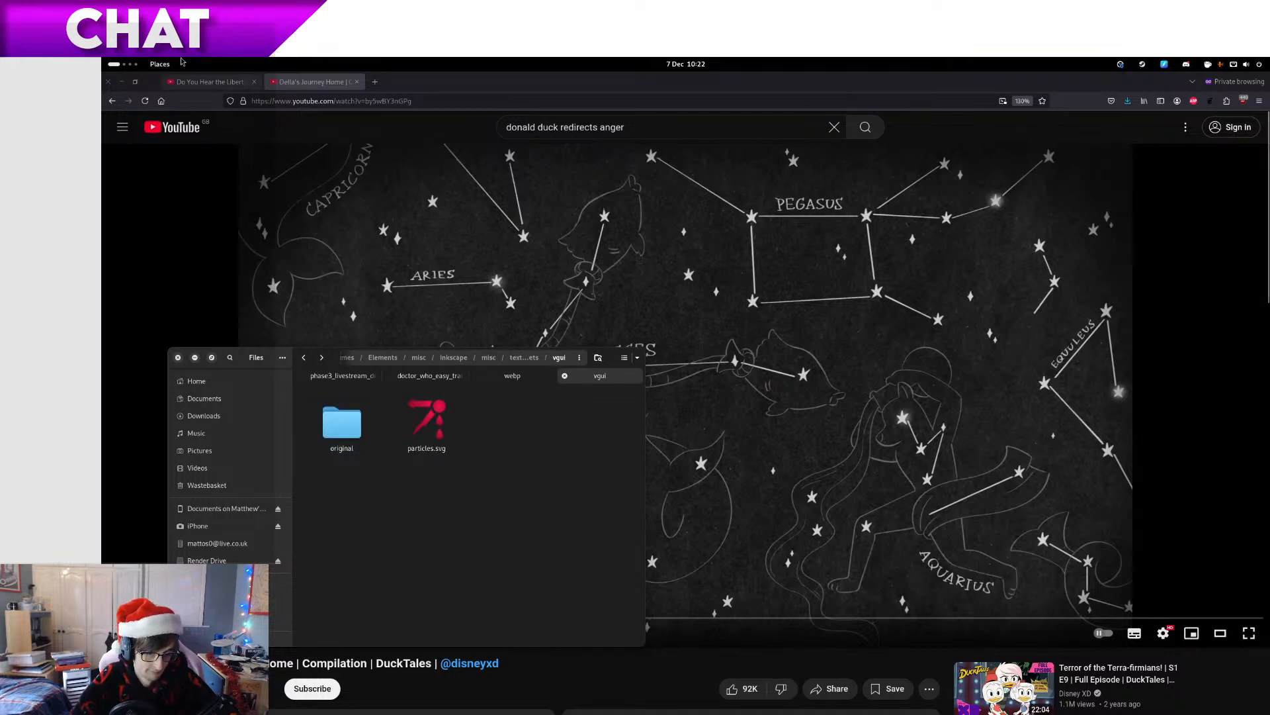
Open YouTube in a new tab of the private Firefox window and search for "inkscape inner shadow"
{"action": "middle_click", "coordinate": [178, 119]}
{"action": "left_click", "coordinate": [400, 82]}
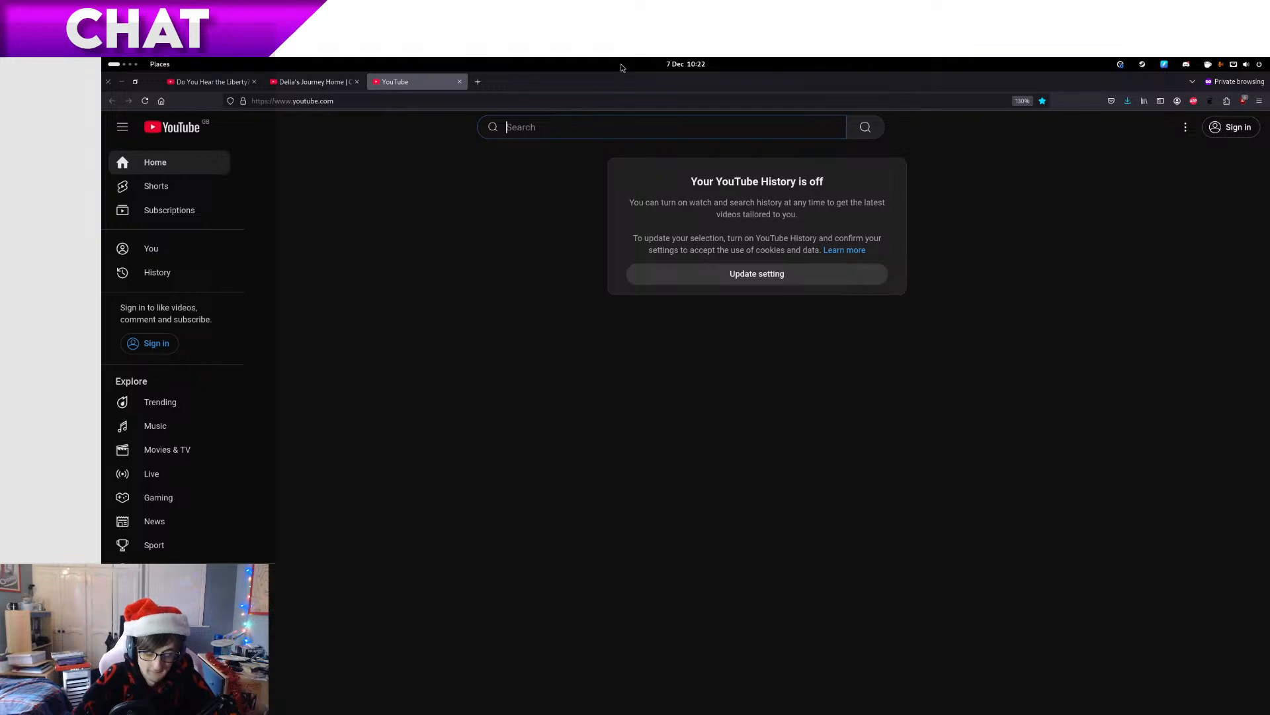
{"action": "type", "text": "inkscape in"}
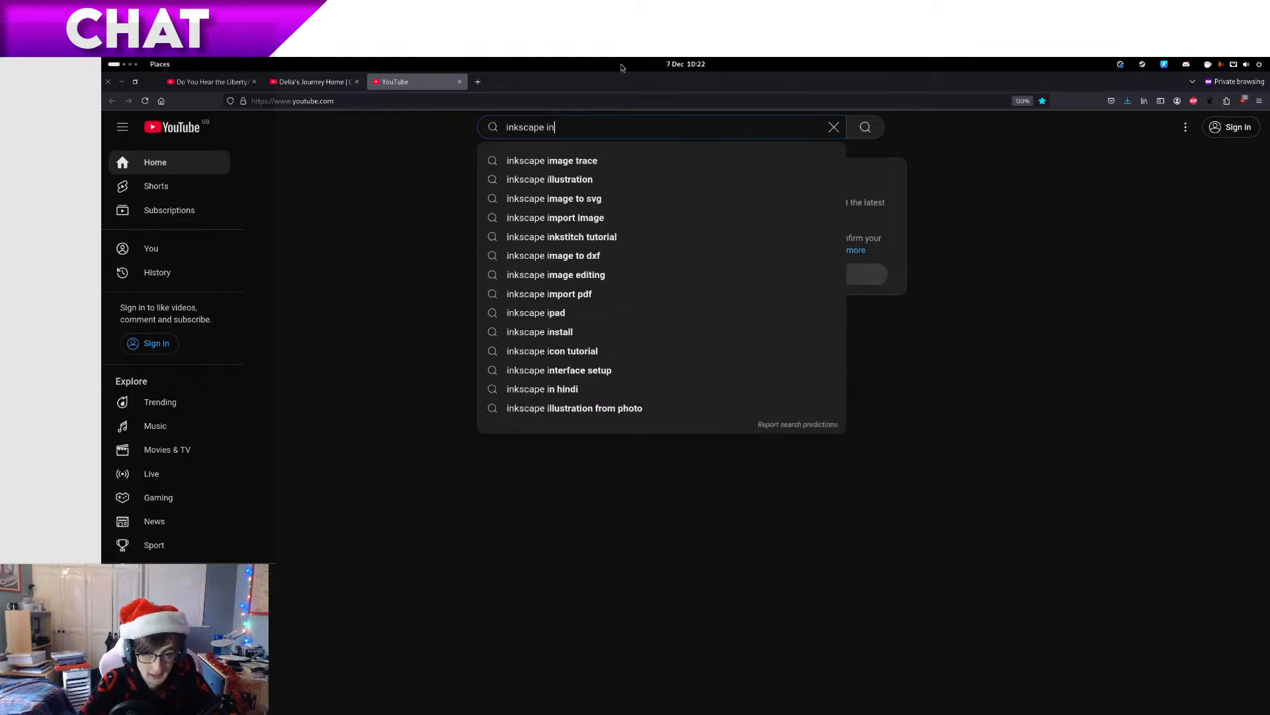
{"action": "type", "text": "ner shadow"}
{"action": "key", "text": "Return"}
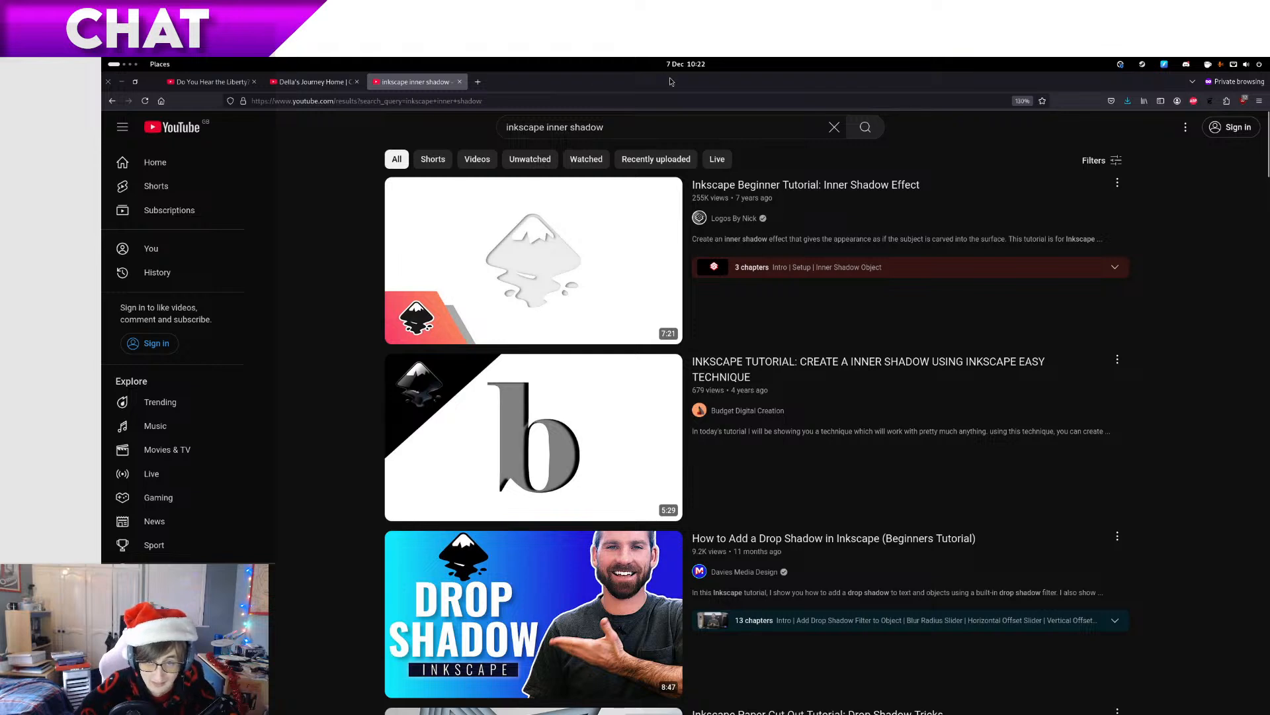
Open the video "INKSCAPE TUTORIAL: CREATE A INNER SHADOW USING INKSCAPE EASY TECHNIQUE" and skip ahead to the offset black cut-out behind the letter b
{"action": "mouse_move", "coordinate": [855, 198]}
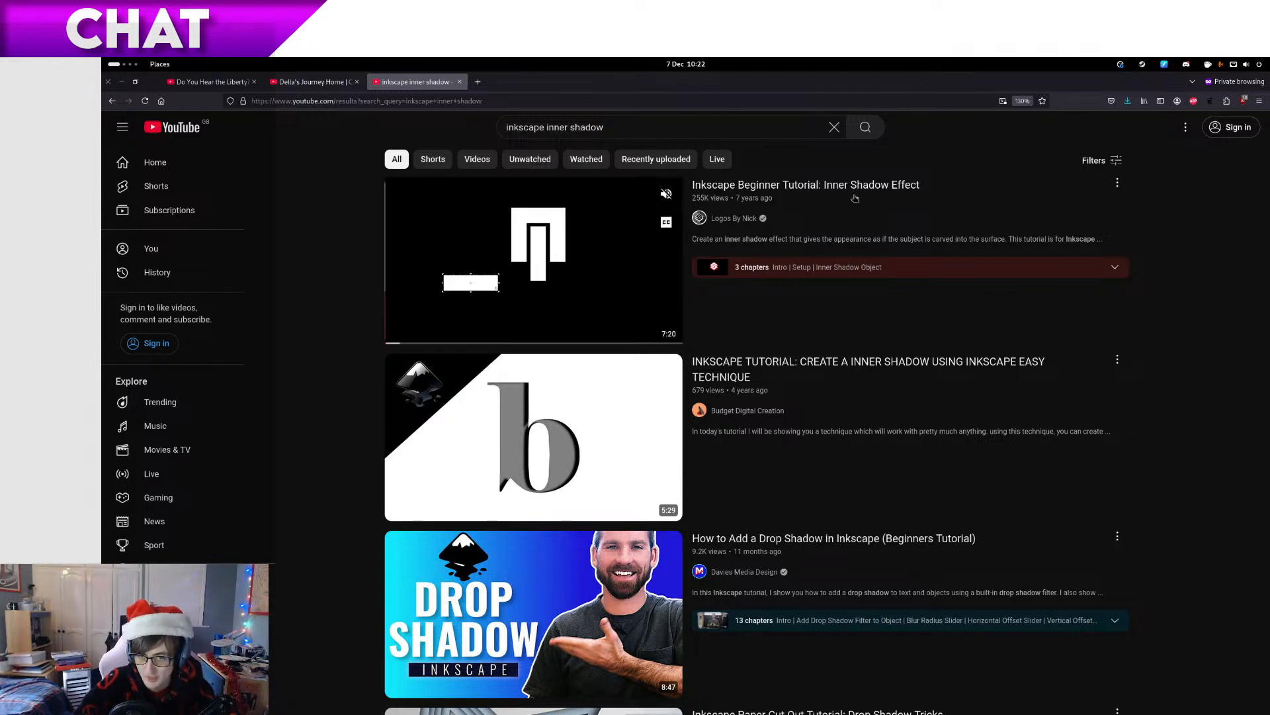
{"action": "left_click", "coordinate": [938, 395]}
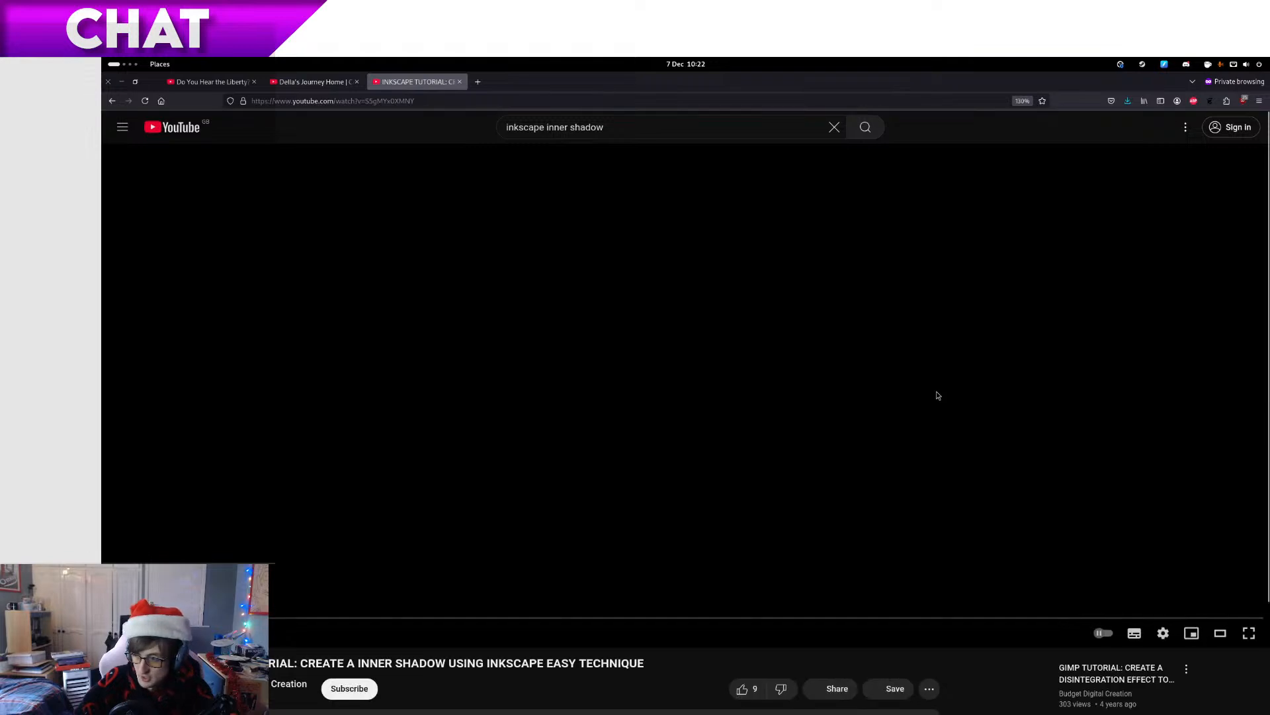
{"action": "key", "text": "Right"}
{"action": "key", "text": "Right"}
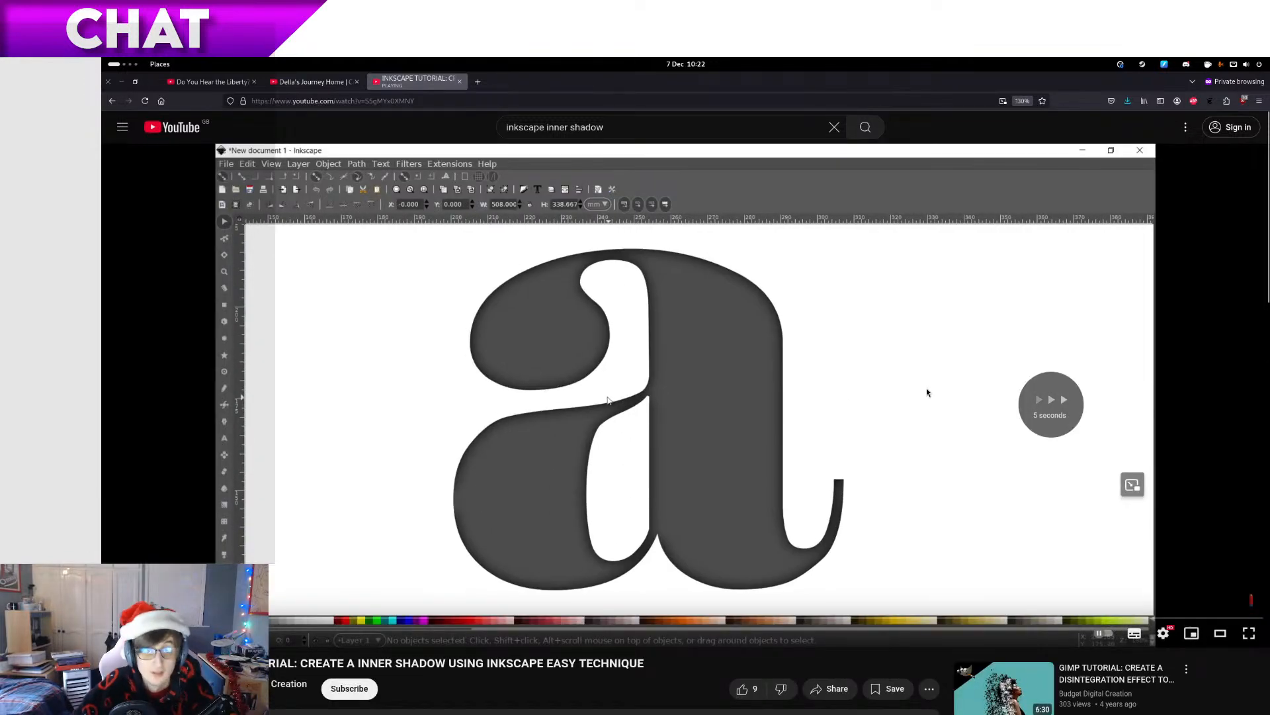
{"action": "key", "text": "Right"}
{"action": "key", "text": "Right"}
{"action": "key", "text": "Right"}
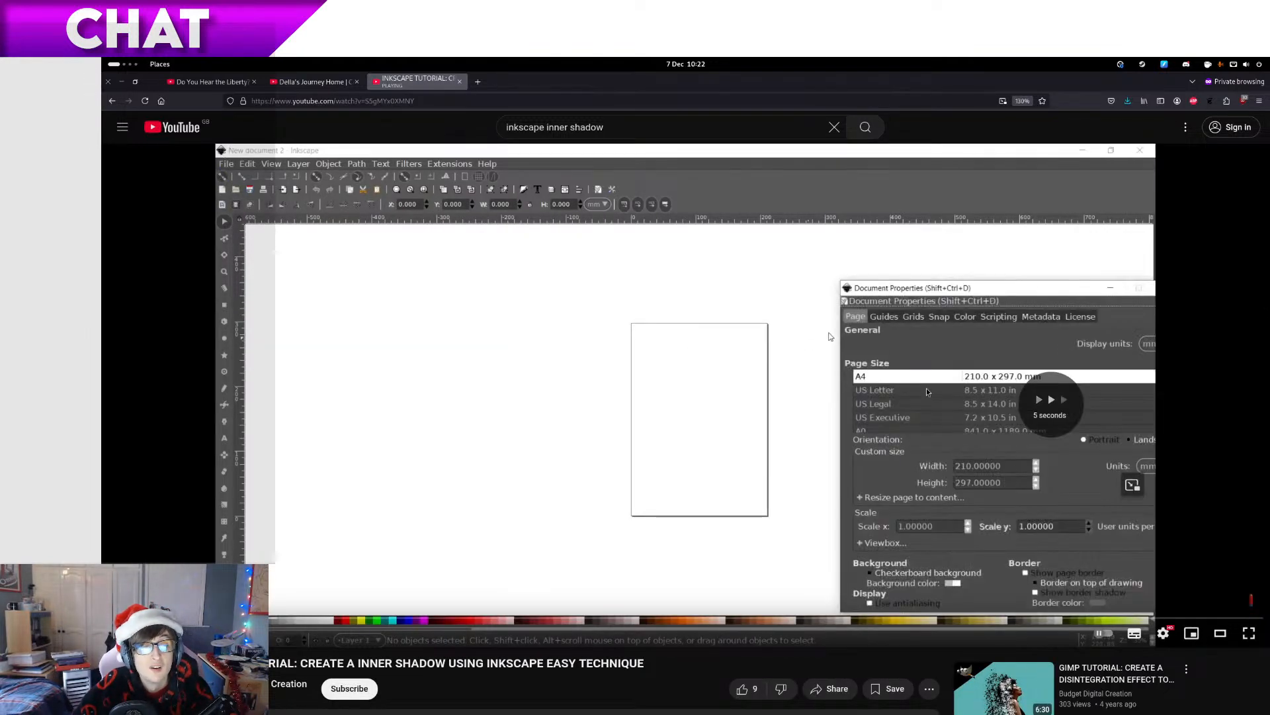
{"action": "key", "text": "Right"}
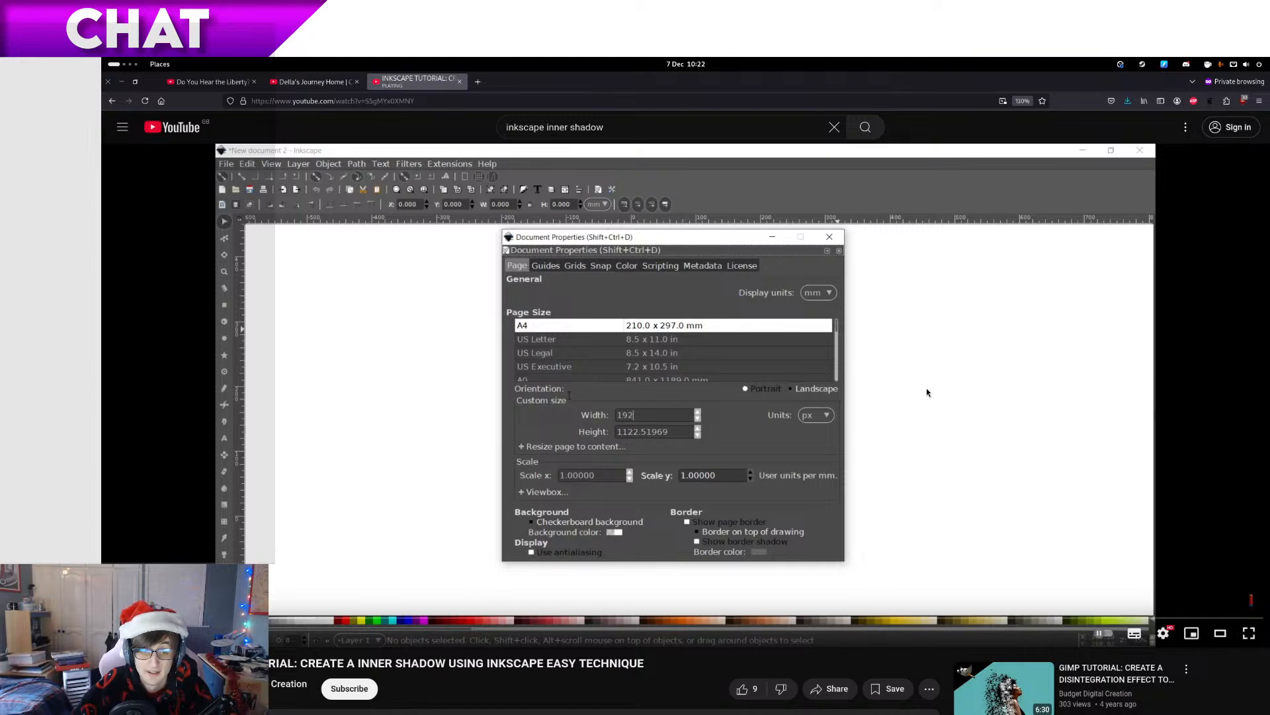
{"action": "key", "text": "Right"}
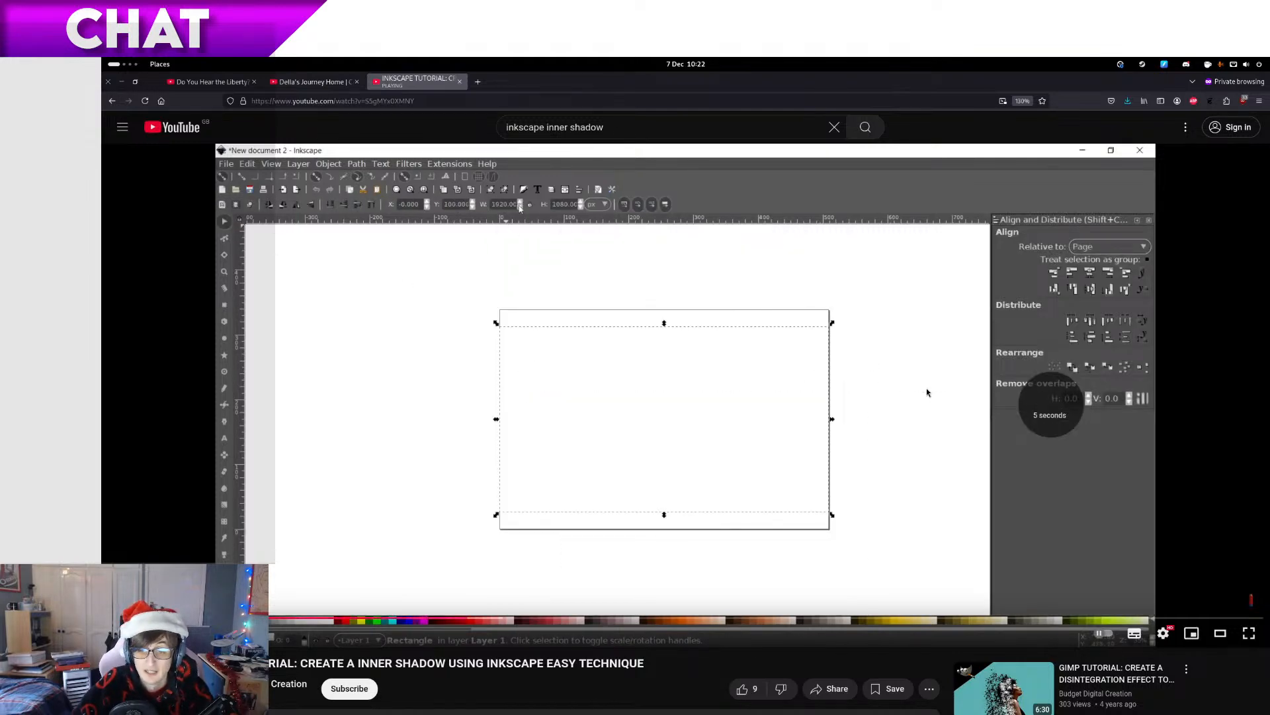
{"action": "key", "text": "Right"}
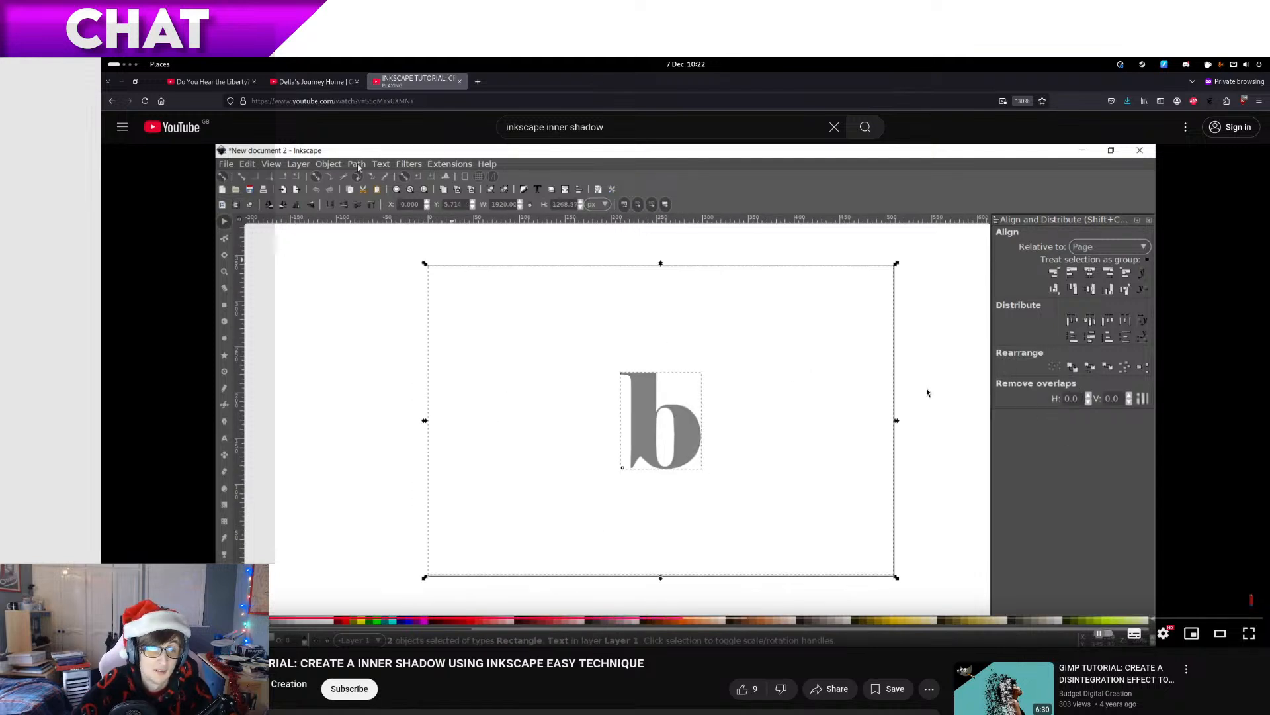
{"action": "key", "text": "Right"}
{"action": "key", "text": "Right"}
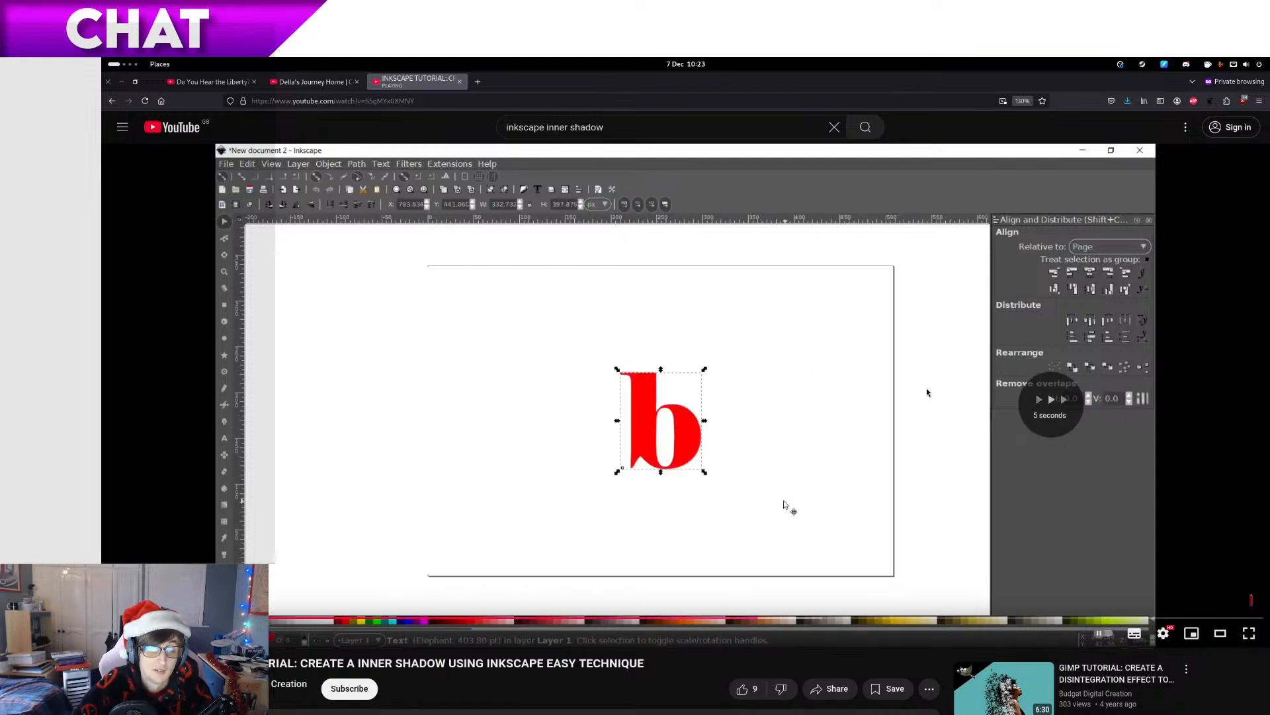
{"action": "key", "text": "Right"}
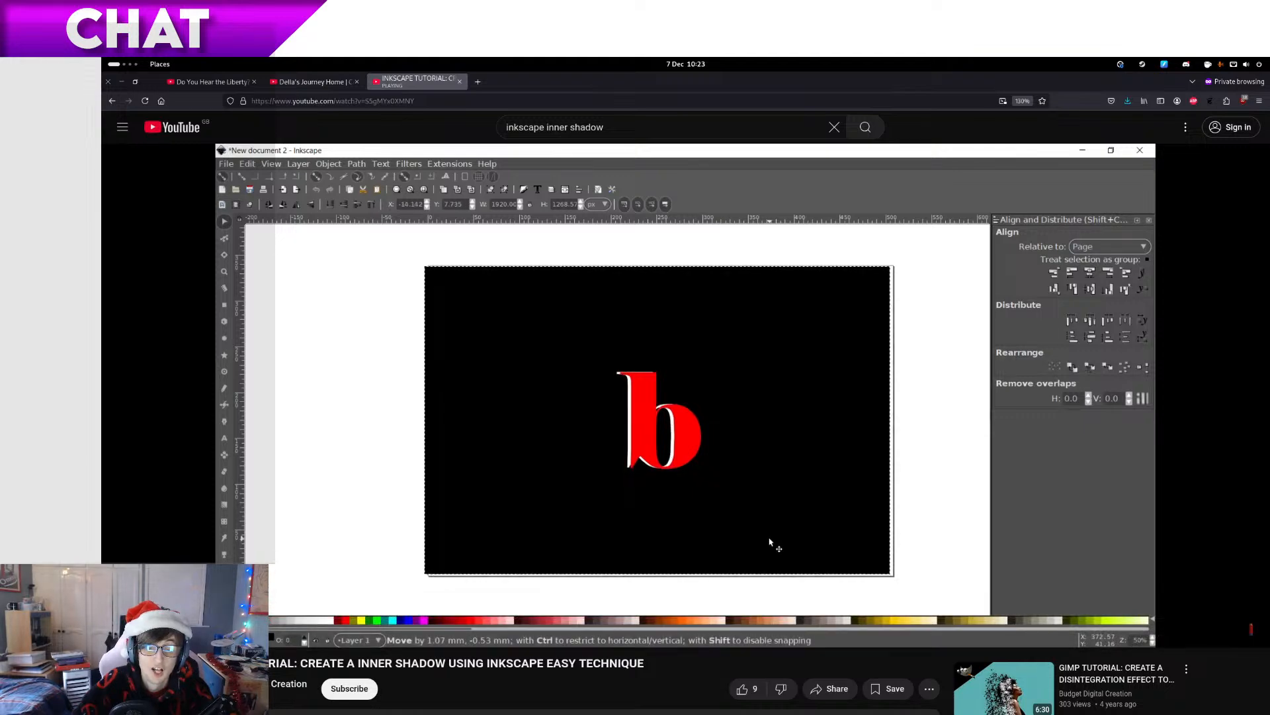
Pause the video to view its description, resume it, and examine how the black cut-out is positioned and clipped to the letter b
{"action": "key", "text": "space"}
{"action": "scroll", "coordinate": [702, 343], "scroll_direction": "down", "scroll_amount": 5}
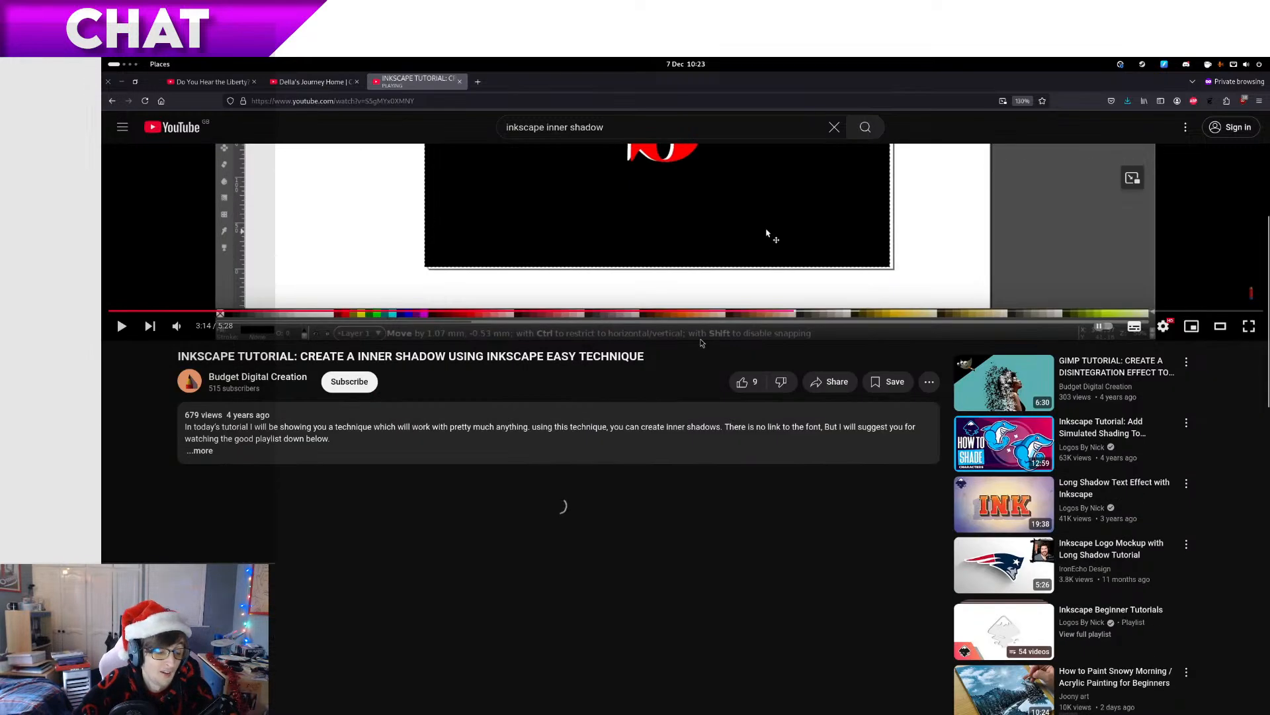
{"action": "scroll", "coordinate": [702, 342], "scroll_direction": "up", "scroll_amount": 5}
{"action": "key", "text": "space"}
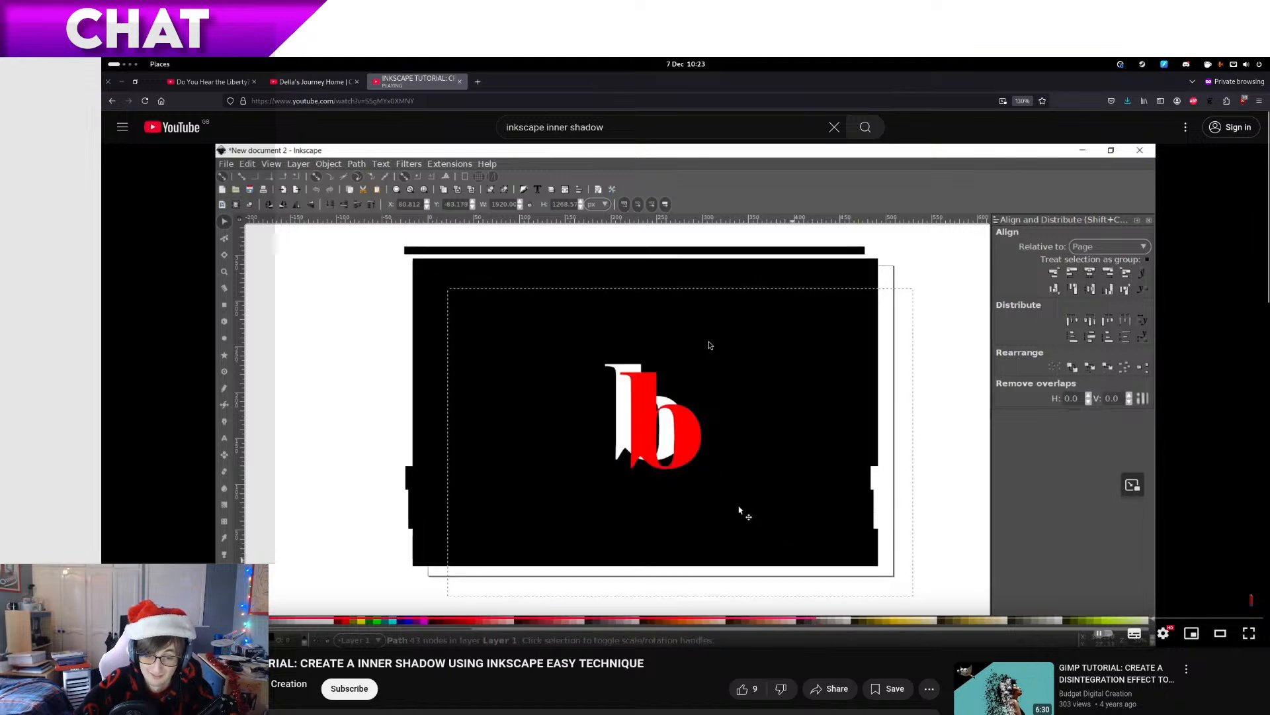
{"action": "key", "text": "Right"}
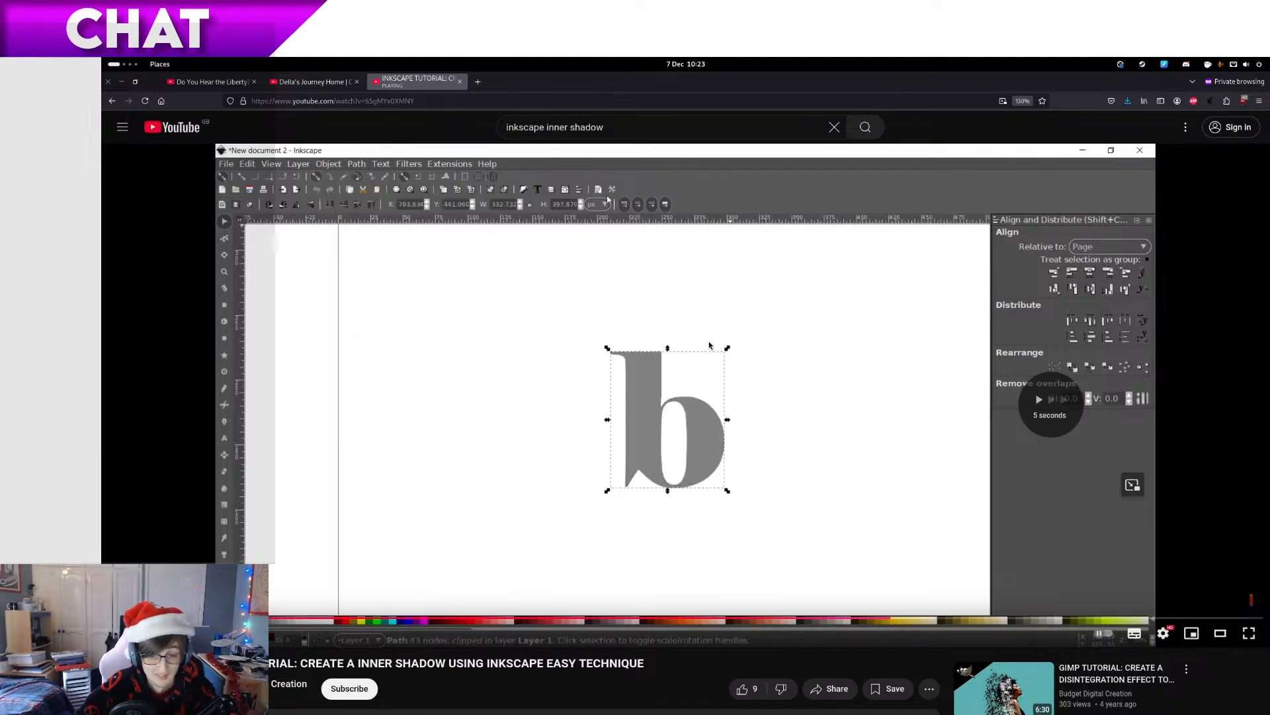
{"action": "key", "text": "Left"}
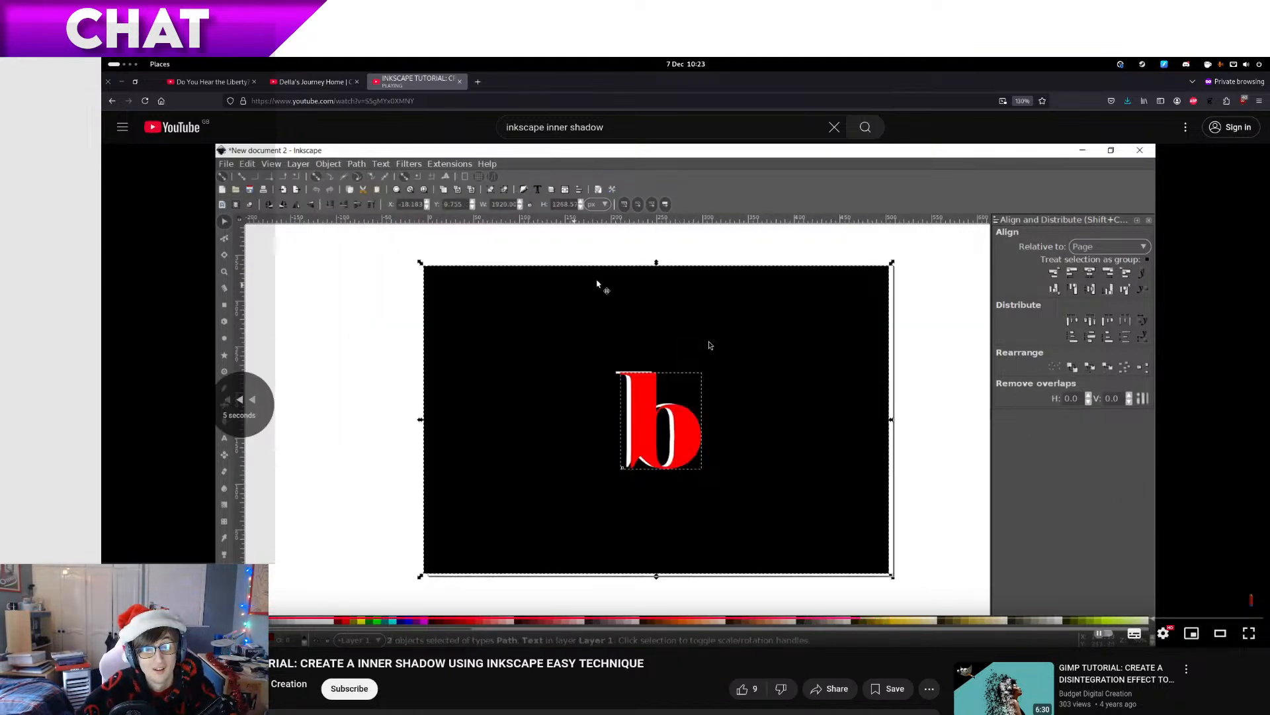
Return to the search results, open "Inkscape Beginner Tutorial: Inner Shadow Effect" and skip through to the clipped black shadow on the letter A
{"action": "key", "text": "alt+Left"}
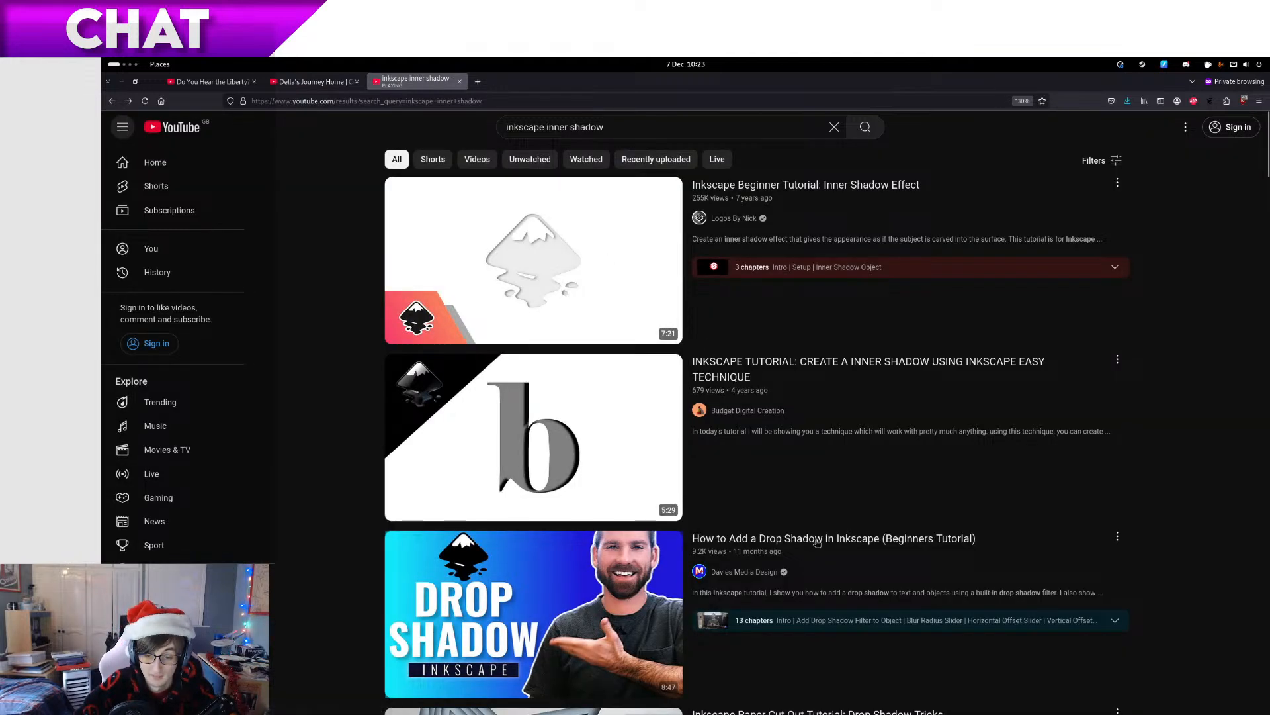
{"action": "left_click", "coordinate": [842, 208]}
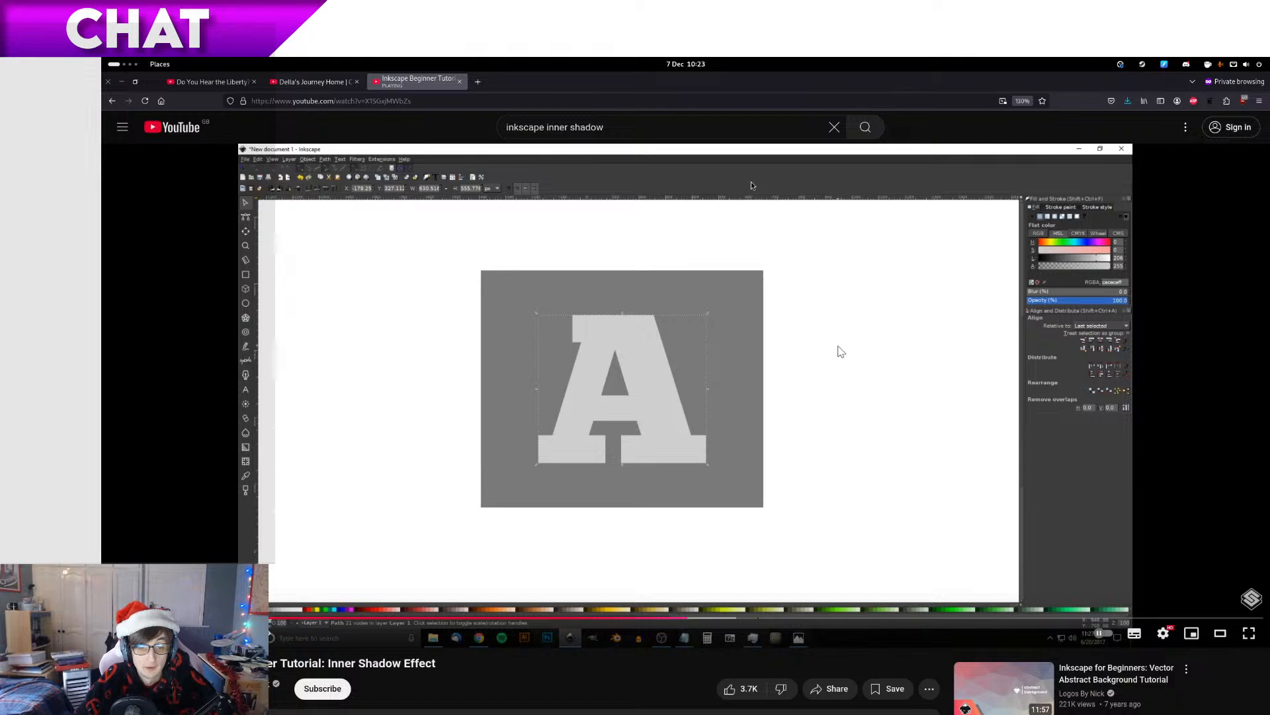
{"action": "key", "text": "Right"}
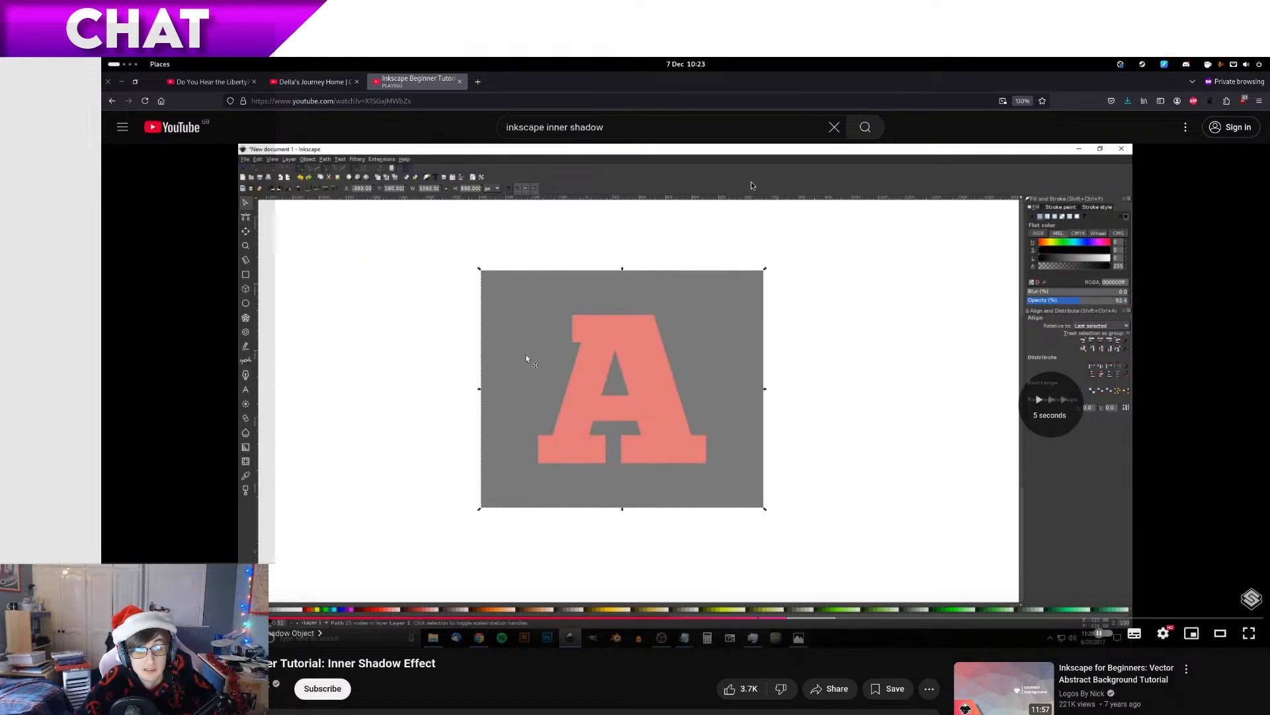
{"action": "key", "text": "Right"}
{"action": "key", "text": "Right"}
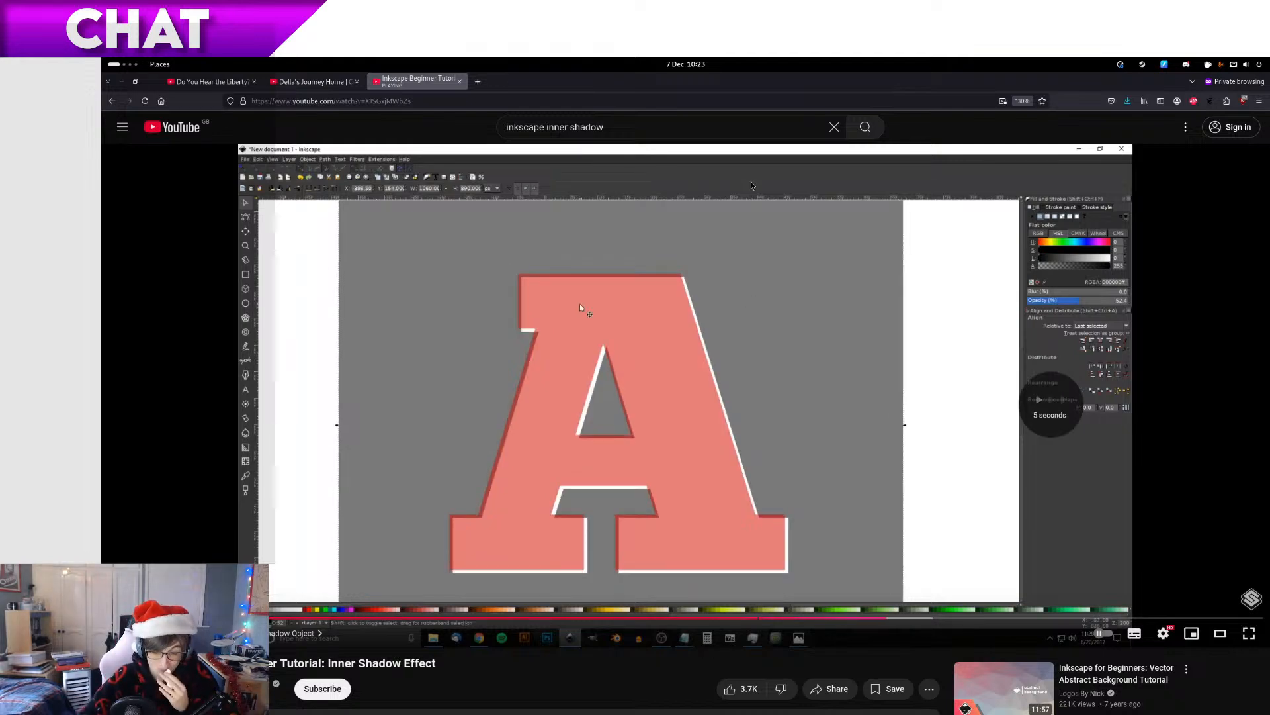
{"action": "key", "text": "Right"}
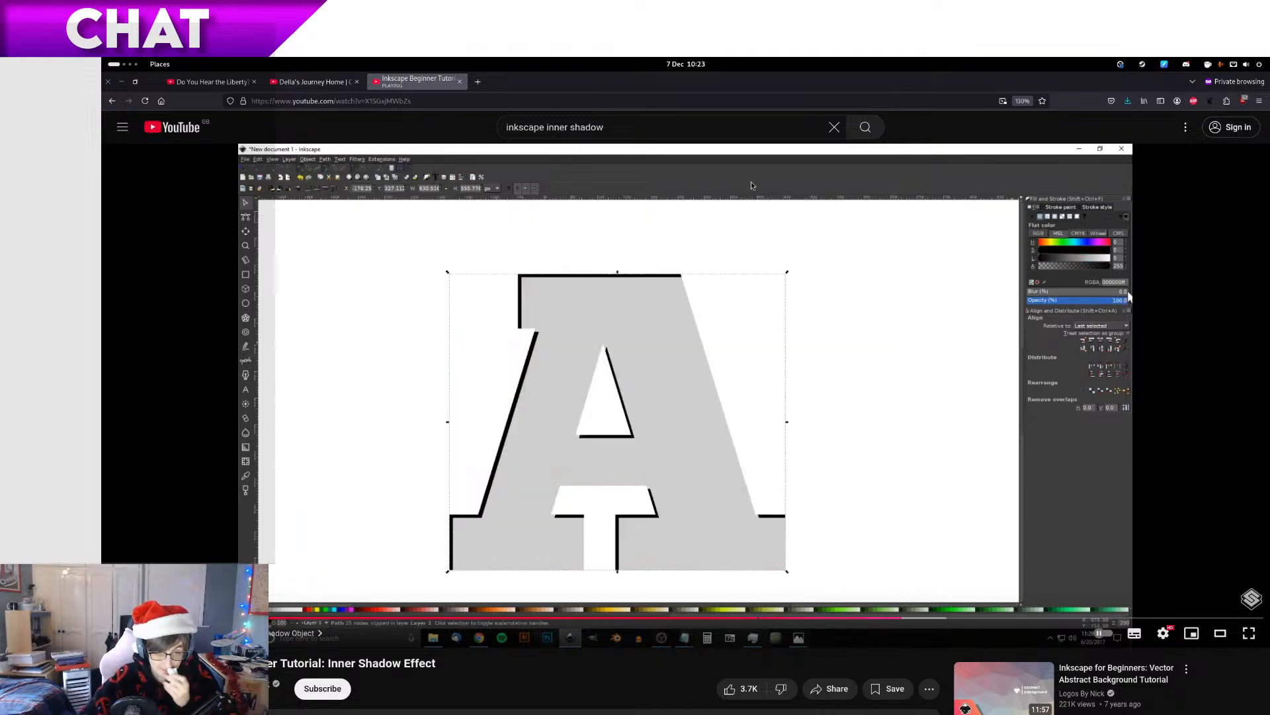
Pause and resume the tutorial to examine how the letter A's black shadow is blurred
{"action": "left_click", "coordinate": [616, 266]}
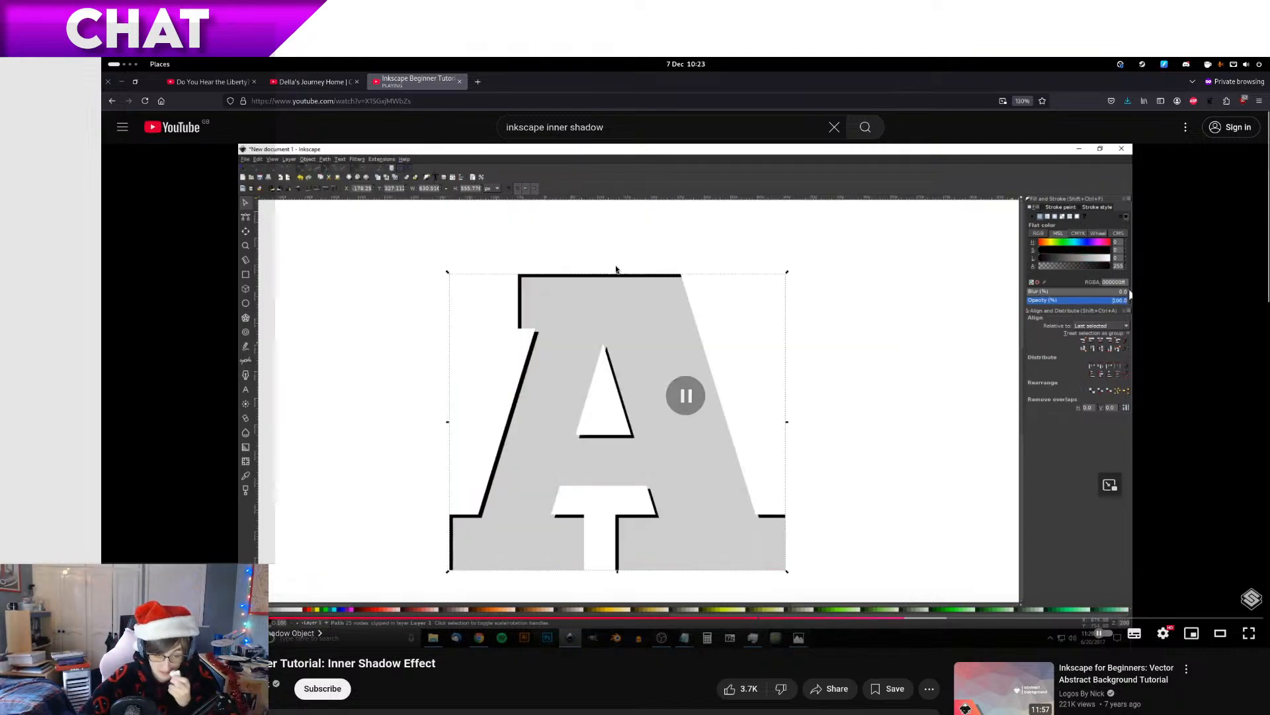
{"action": "left_click", "coordinate": [644, 377]}
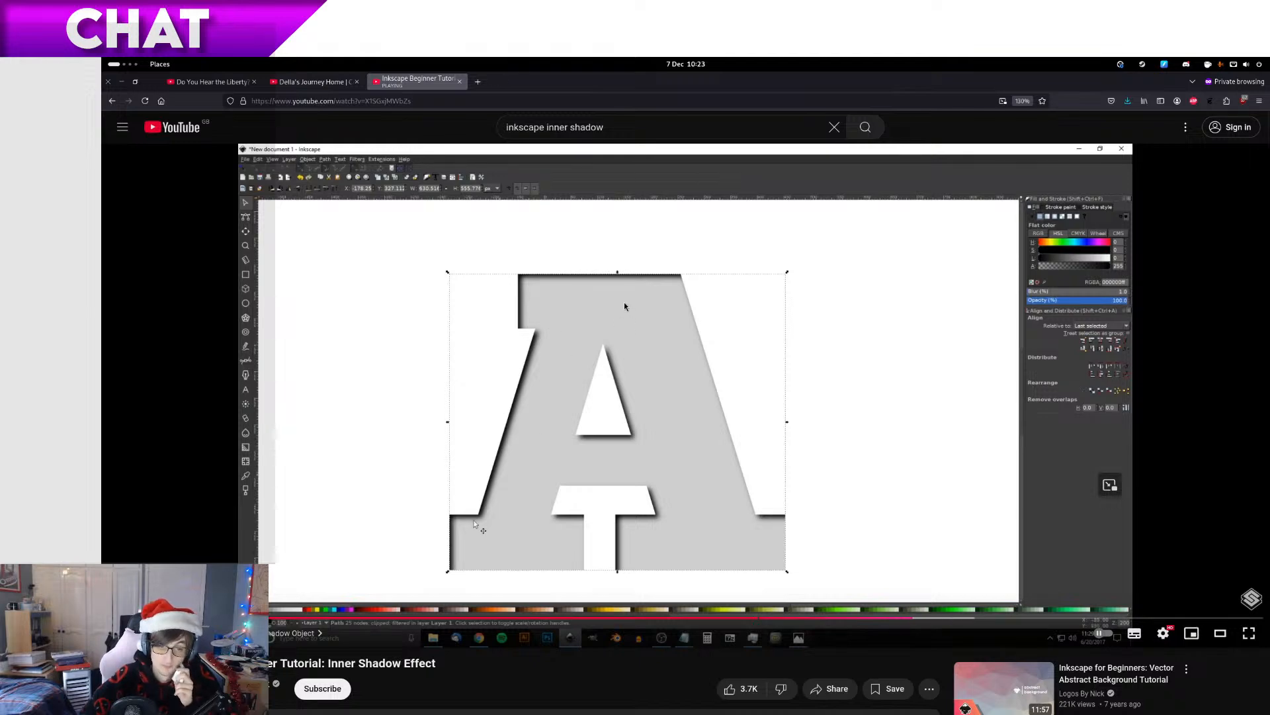
{"action": "left_click", "coordinate": [672, 283]}
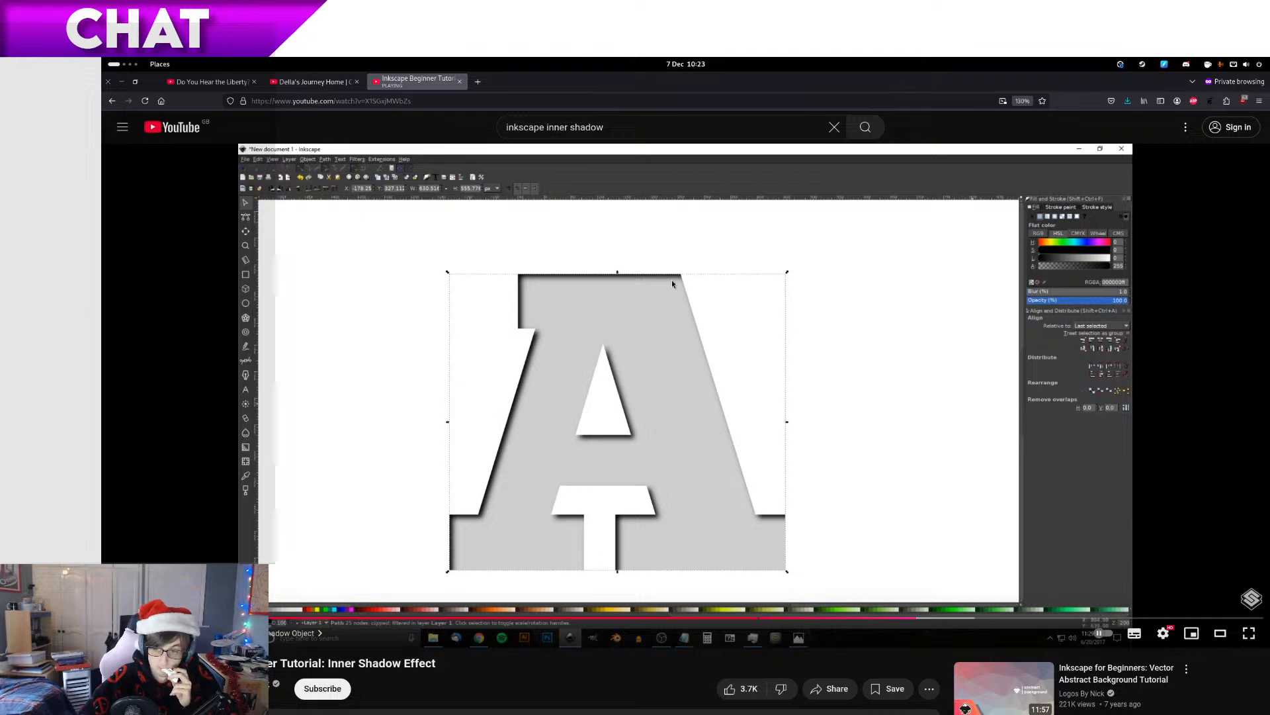
In Files, copy particles.svg from the vgui folder into the original folder and rename the copy particles_wip2.svg
{"action": "left_click", "coordinate": [111, 62]}
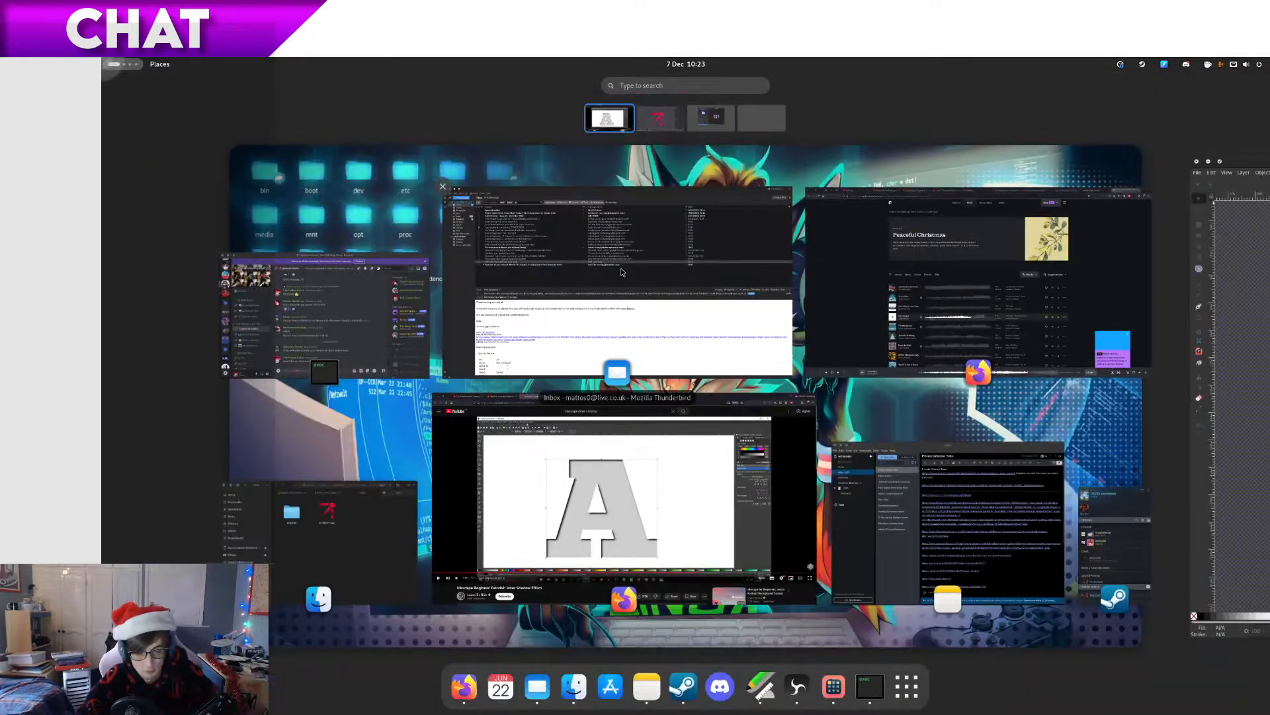
{"action": "left_click", "coordinate": [347, 516]}
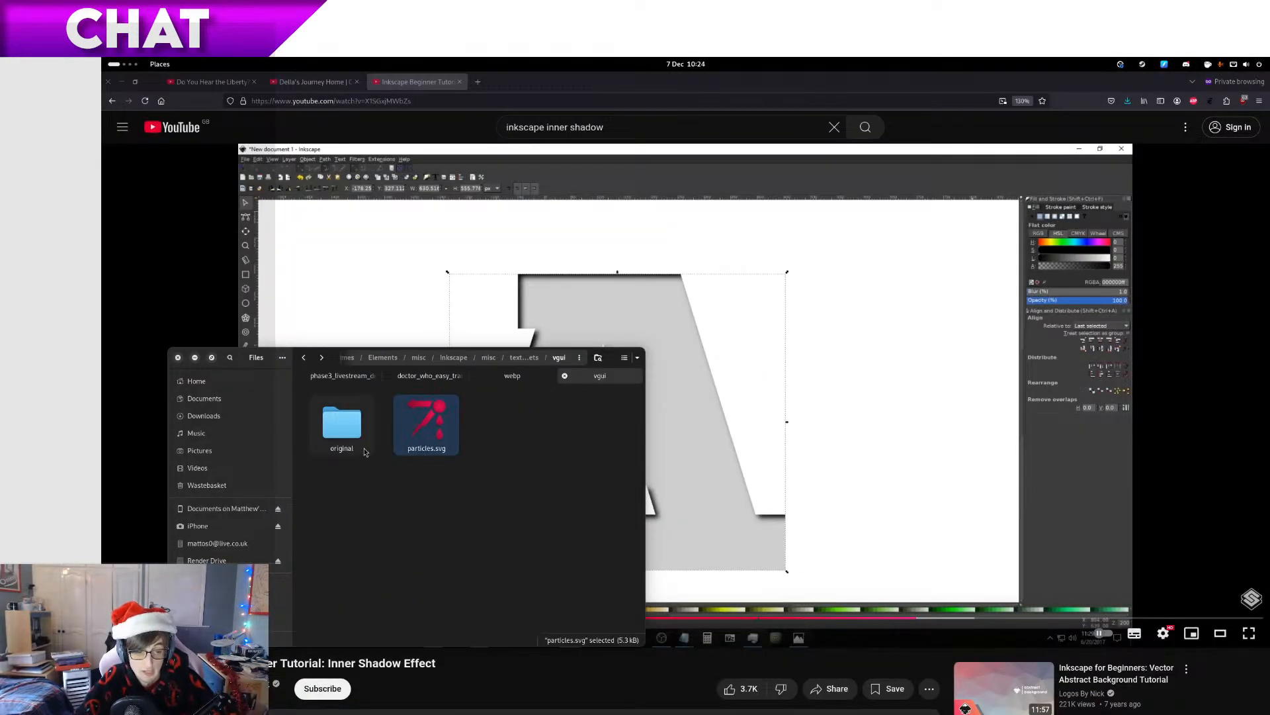
{"action": "double_click", "coordinate": [351, 431]}
{"action": "key", "text": "F2"}
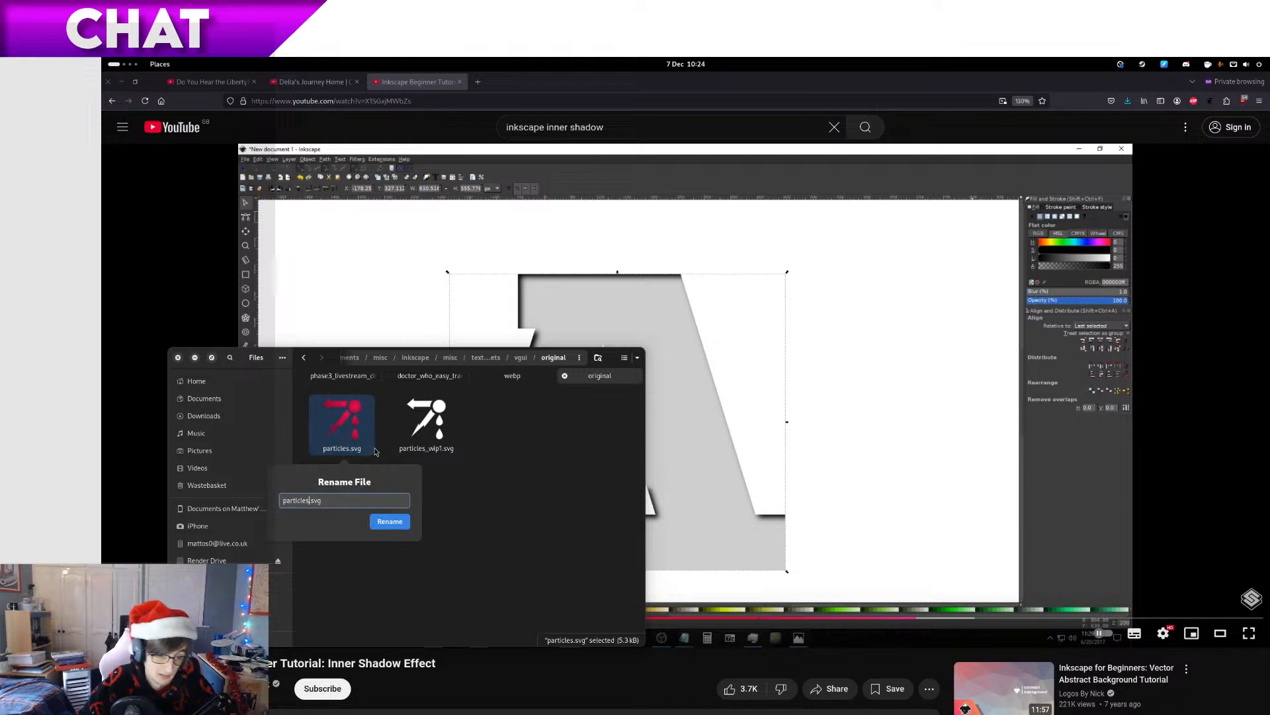
{"action": "type", "text": "_"}
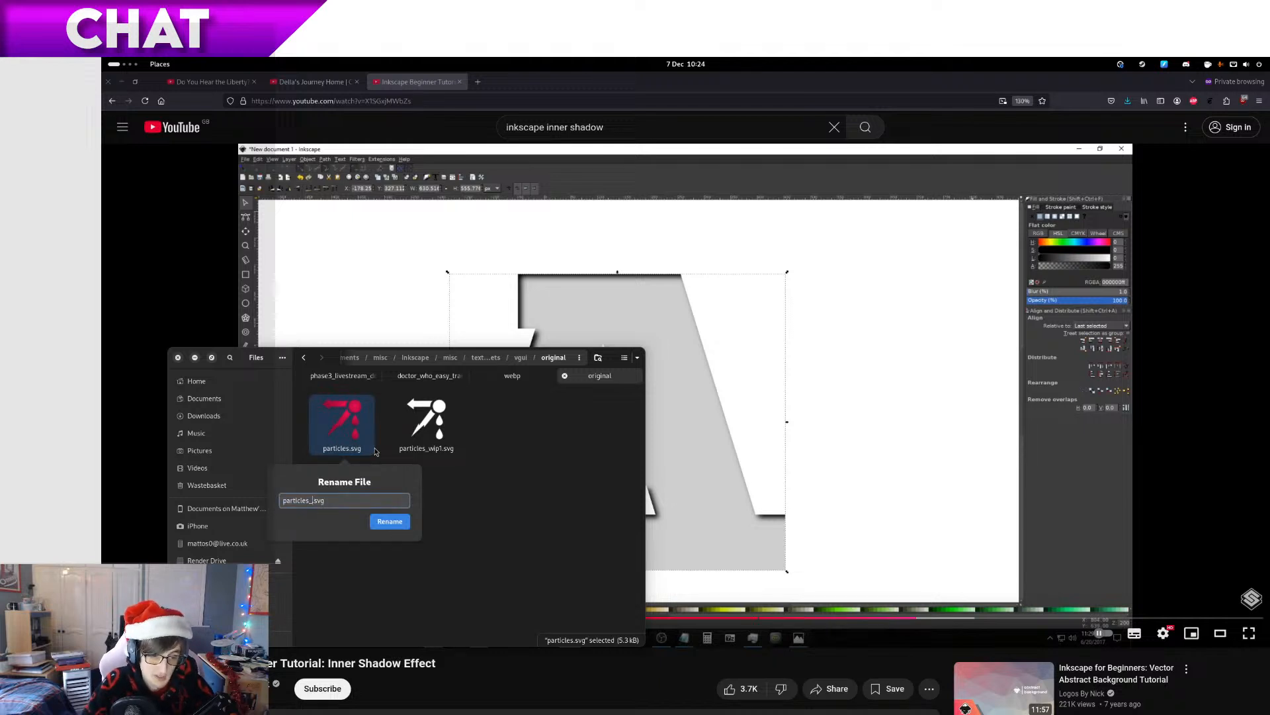
{"action": "type", "text": "wip2"}
{"action": "key", "text": "Return"}
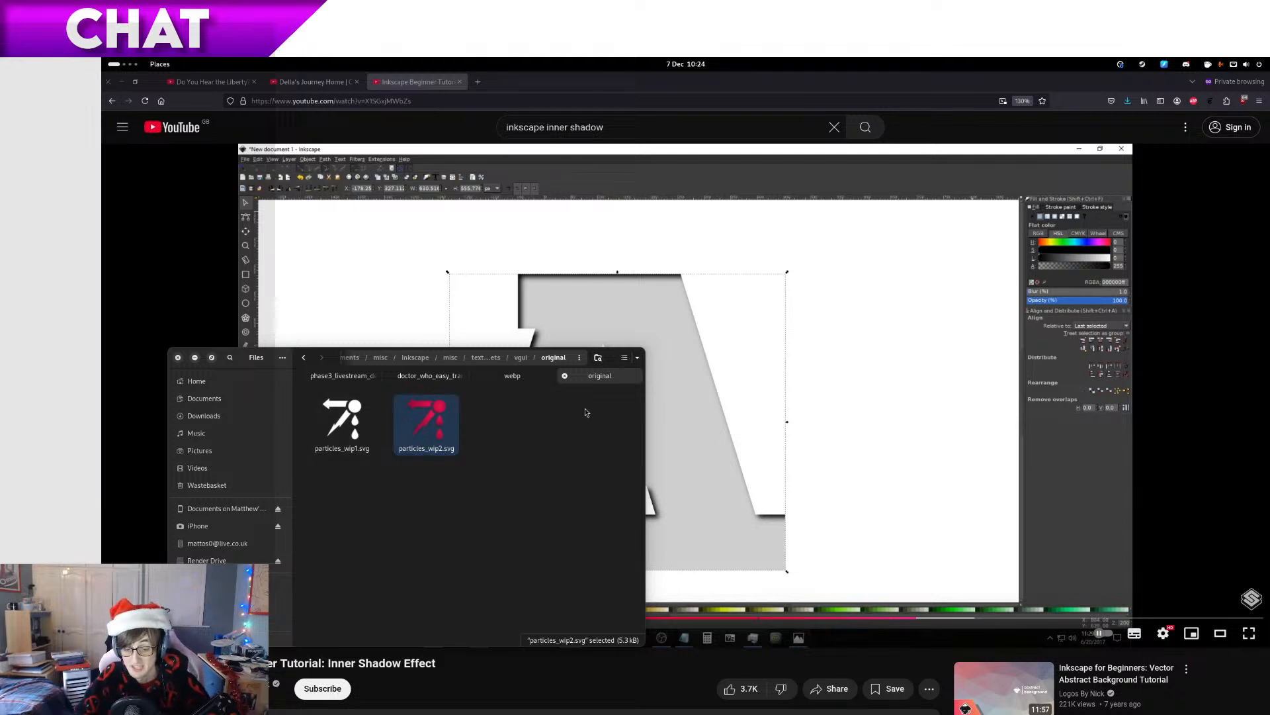
Return to the inner shadow tutorial, rewind it to near the beginning and skip forward to the black letter A
{"action": "left_click", "coordinate": [768, 451]}
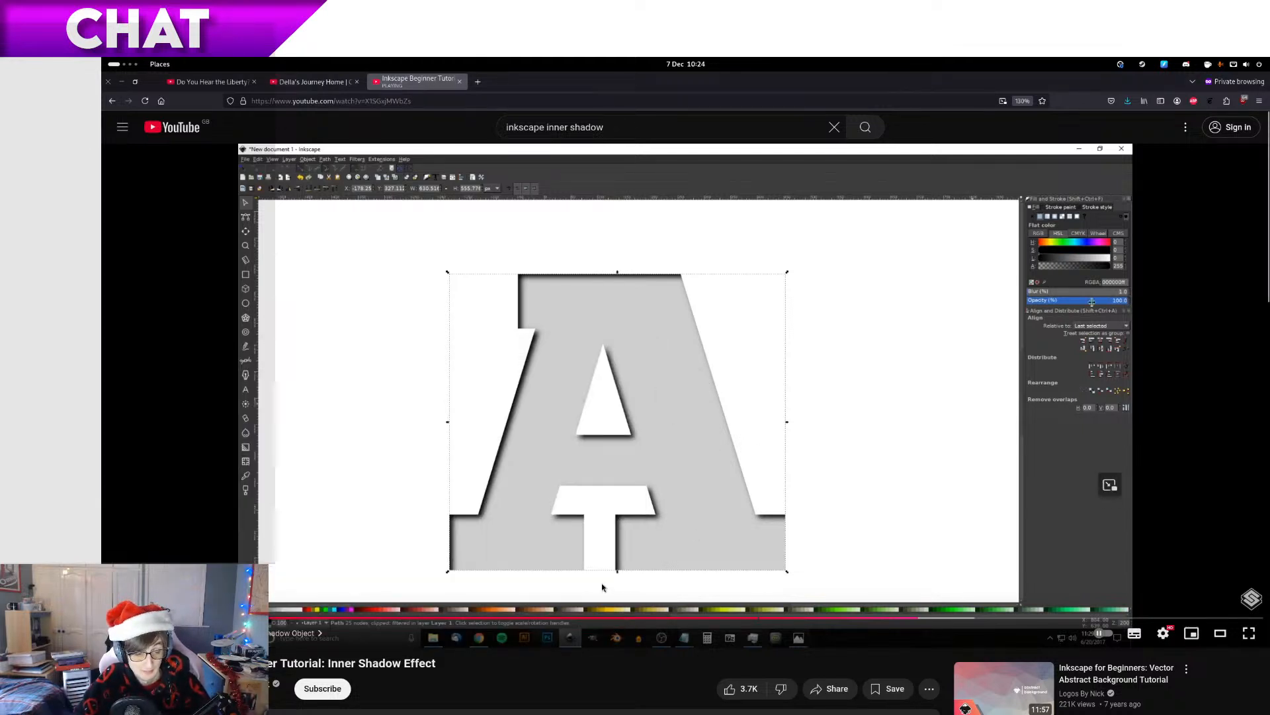
{"action": "left_click", "coordinate": [308, 617]}
{"action": "left_click", "coordinate": [381, 632]}
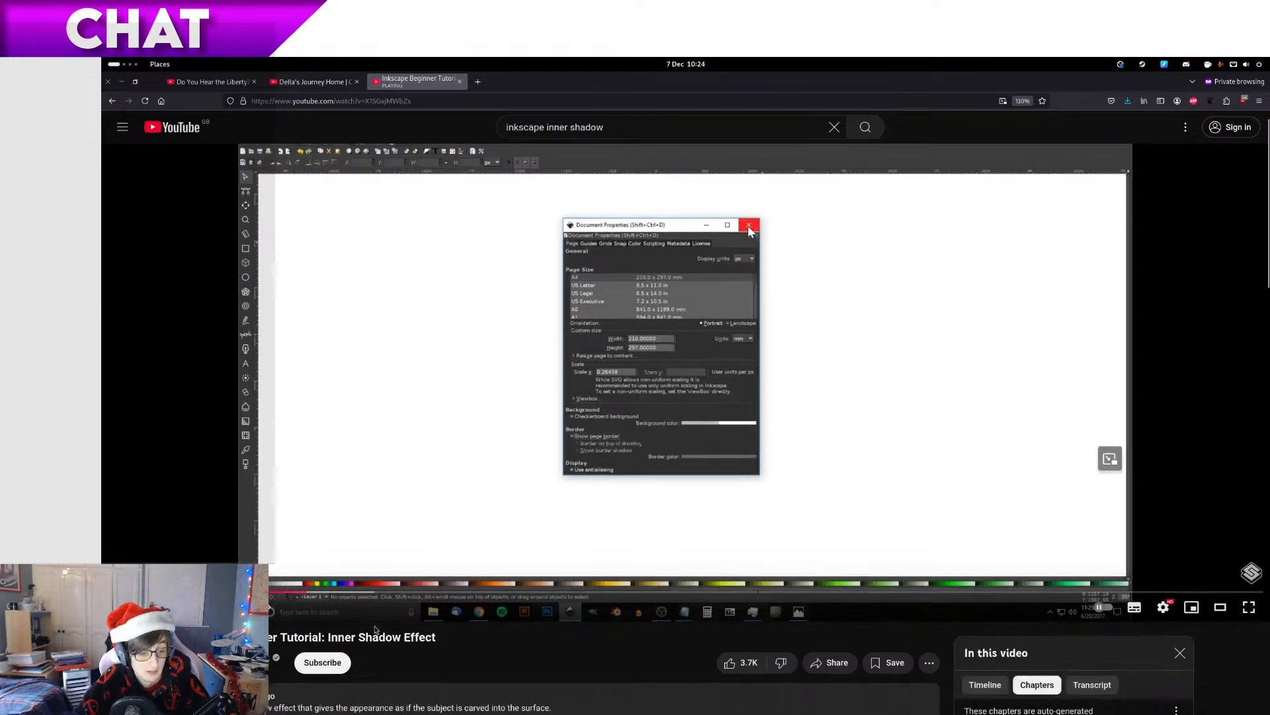
{"action": "scroll", "coordinate": [372, 582], "scroll_direction": "up", "scroll_amount": 3}
{"action": "left_click", "coordinate": [357, 616]}
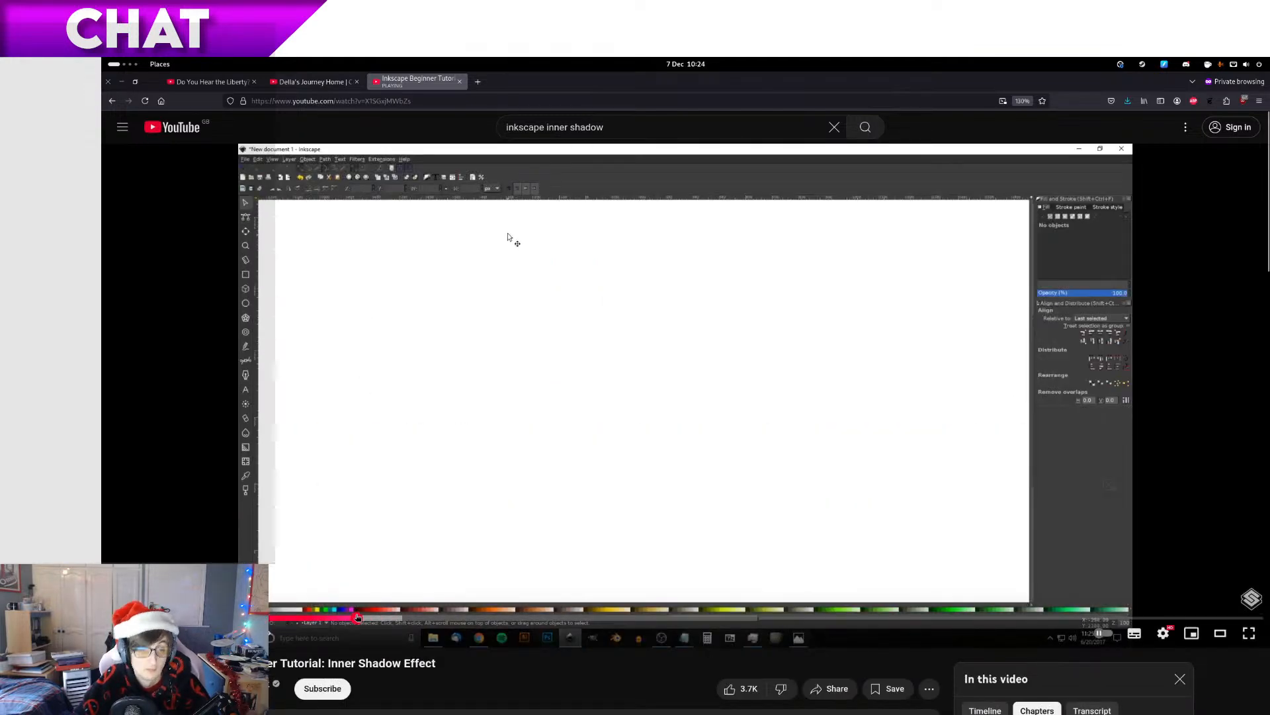
{"action": "key", "text": "Right"}
{"action": "key", "text": "Right"}
{"action": "key", "text": "Right"}
{"action": "key", "text": "Right"}
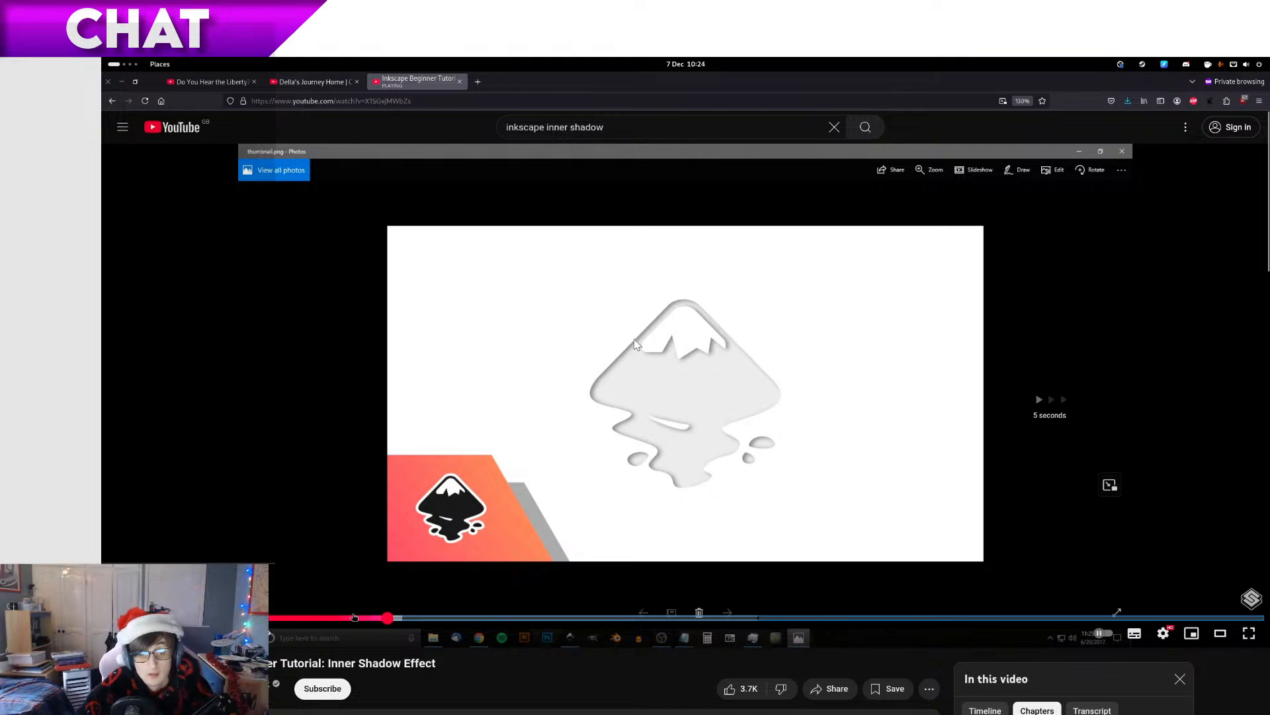
{"action": "key", "text": "Right"}
{"action": "key", "text": "Right"}
{"action": "key", "text": "Right"}
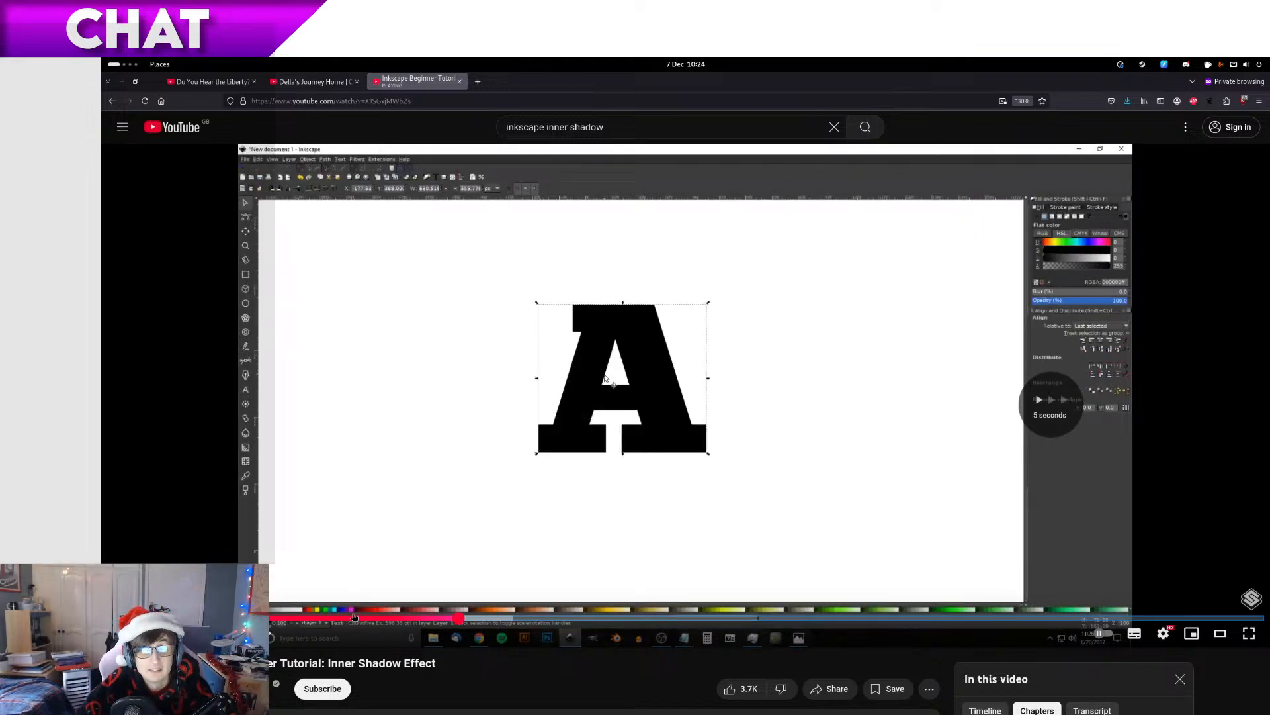
Skip further through the tutorial to examine how the letter A is recoloured and combined with a semi-transparent rectangle
{"action": "key", "text": "Right"}
{"action": "key", "text": "Right"}
{"action": "key", "text": "Right"}
{"action": "key", "text": "Right"}
{"action": "key", "text": "Right"}
{"action": "key", "text": "Right"}
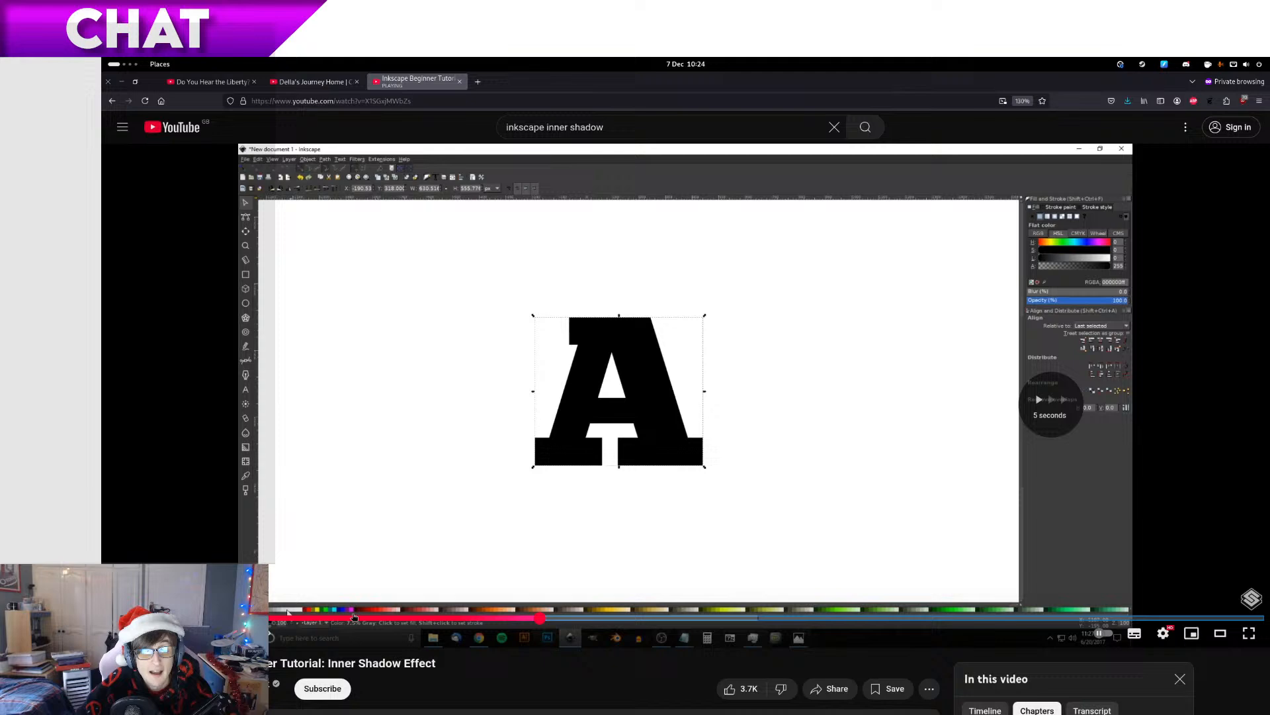
{"action": "key", "text": "Right"}
{"action": "key", "text": "Right"}
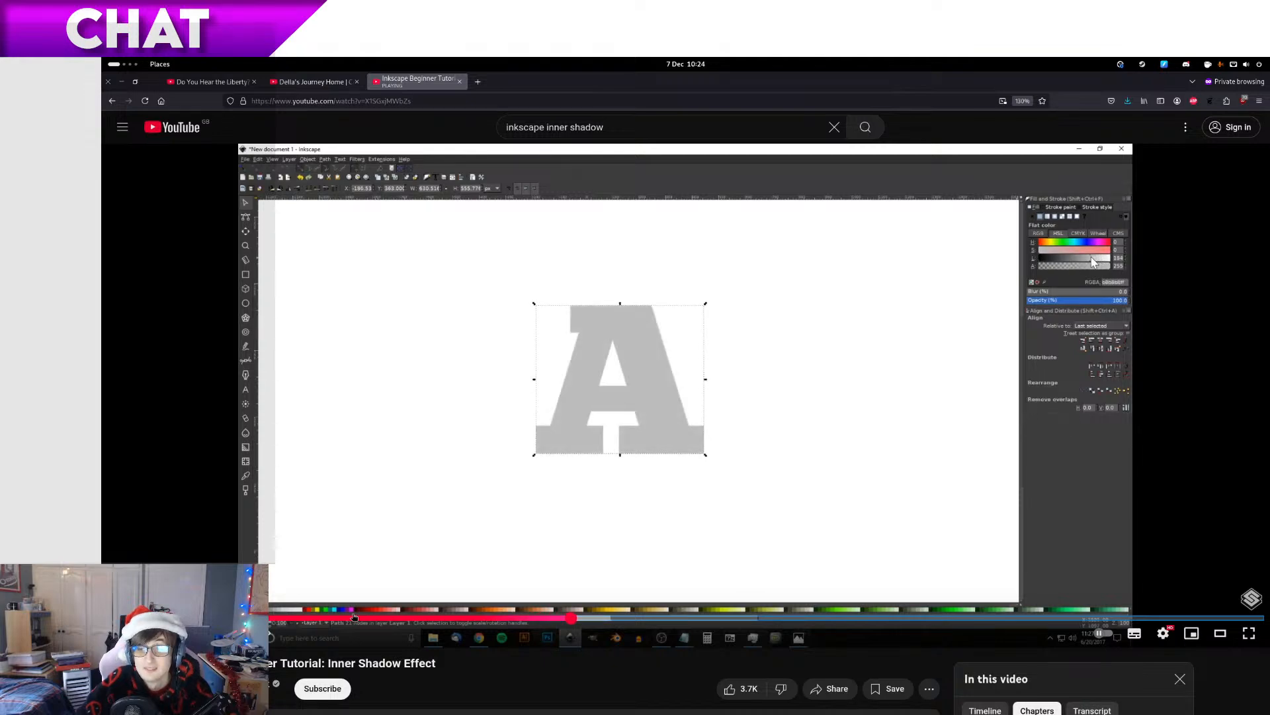
{"action": "key", "text": "Right"}
{"action": "key", "text": "Right"}
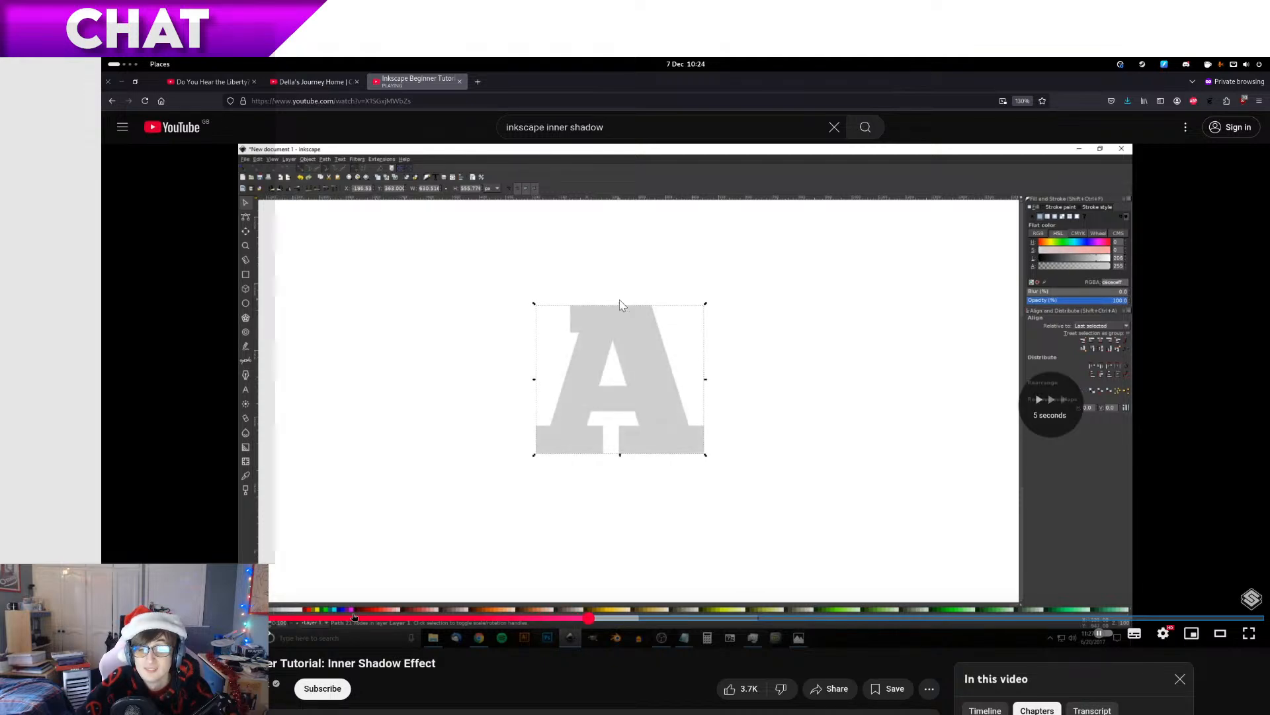
{"action": "key", "text": "Right"}
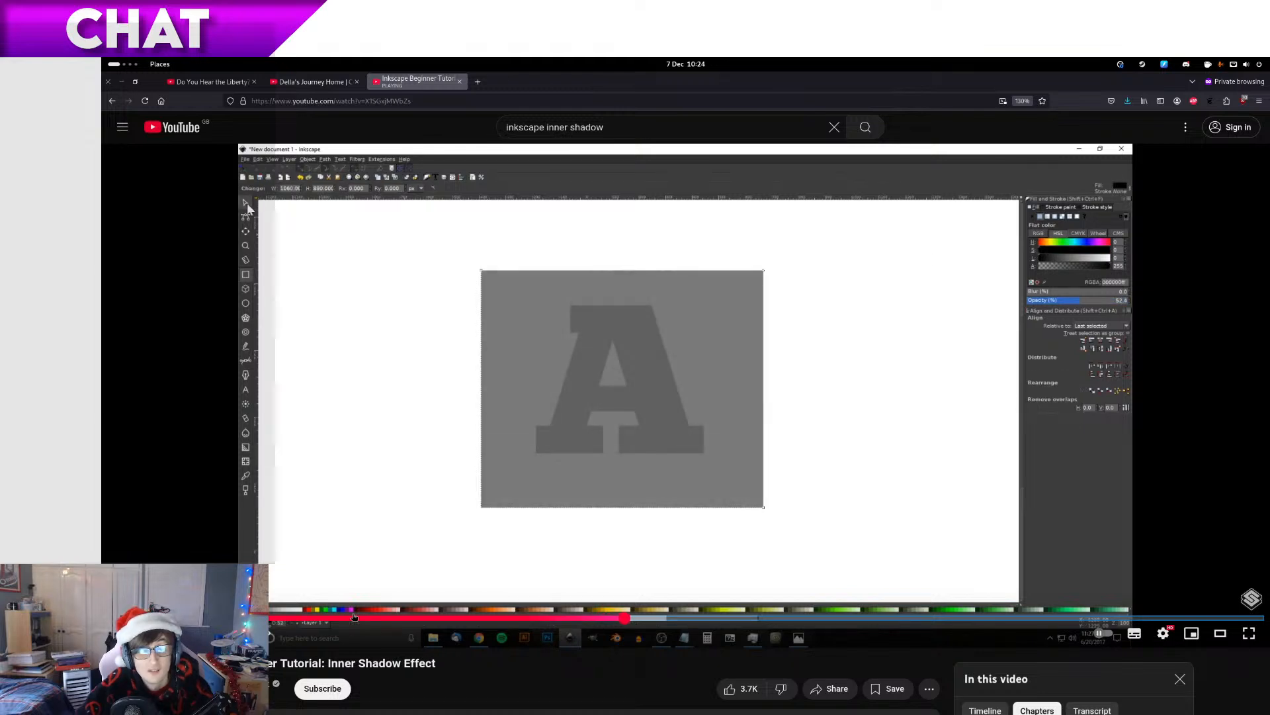
{"action": "key", "text": "Right"}
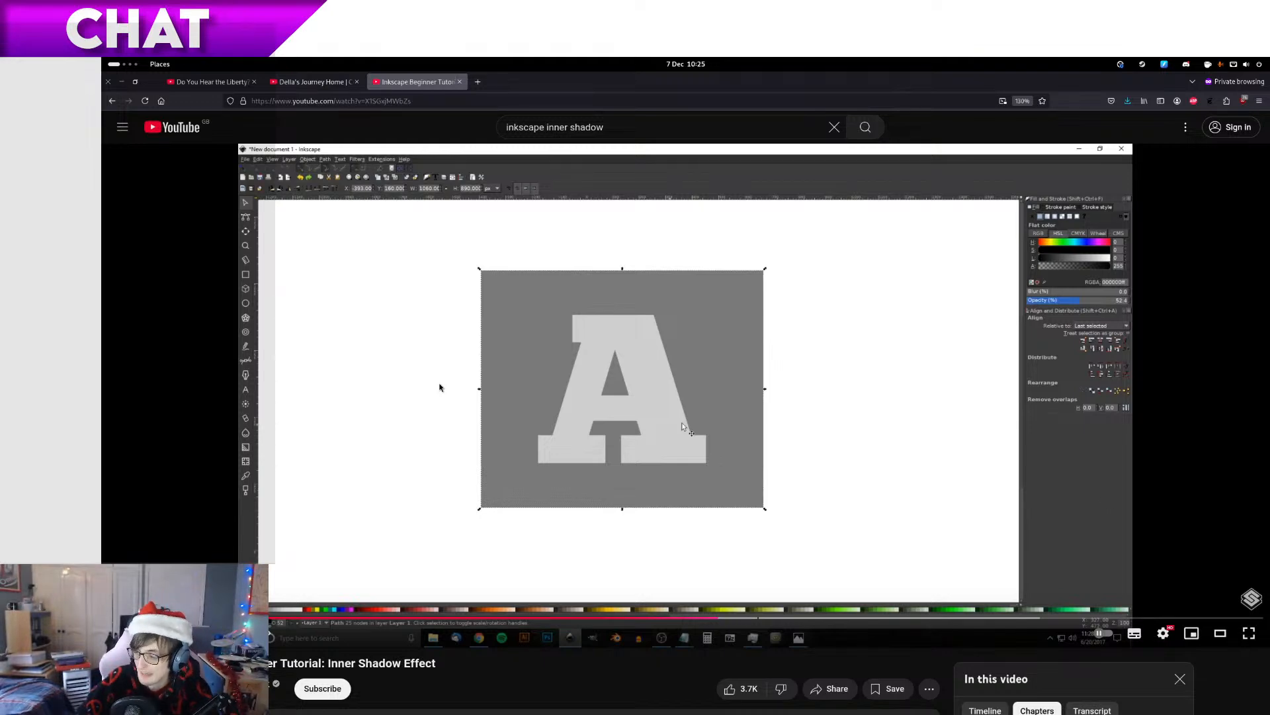
Check the particles icon in Inkscape, and return to the workspace with the tutorial and the Files window
{"action": "key", "text": "super"}
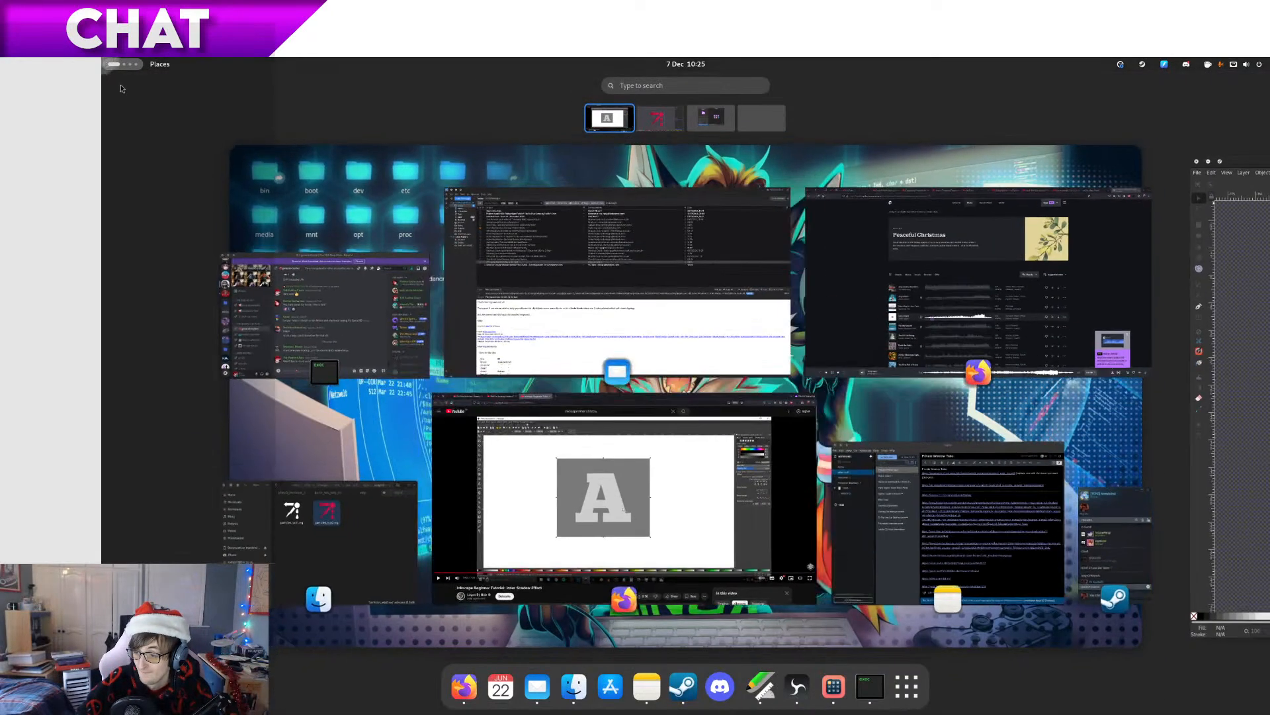
{"action": "scroll", "coordinate": [469, 278], "scroll_direction": "down", "scroll_amount": 1}
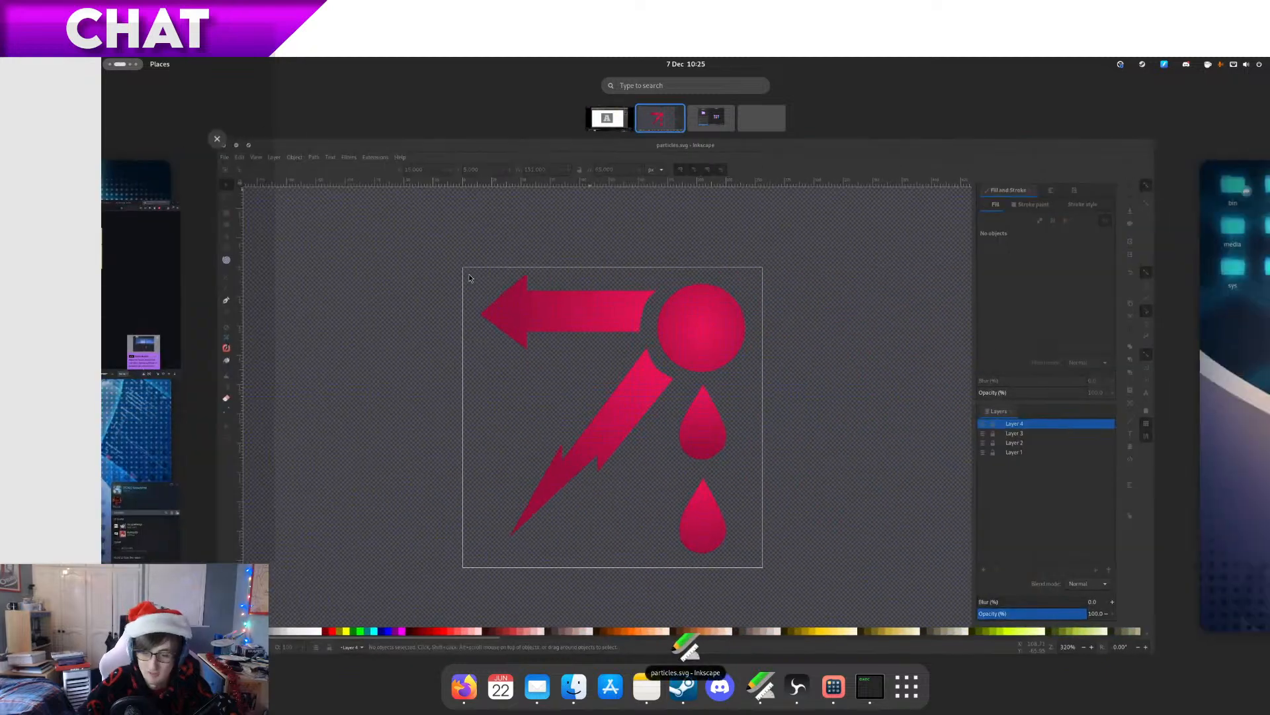
{"action": "left_click", "coordinate": [470, 278]}
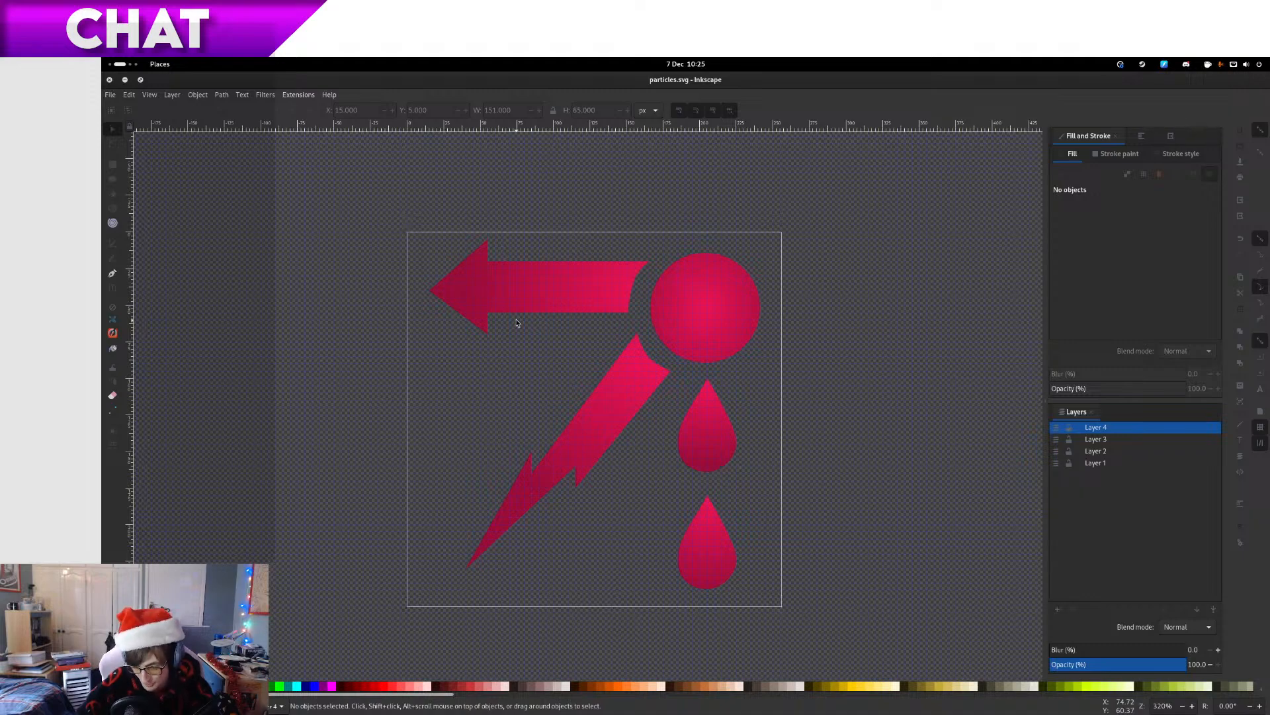
{"action": "key", "text": "super"}
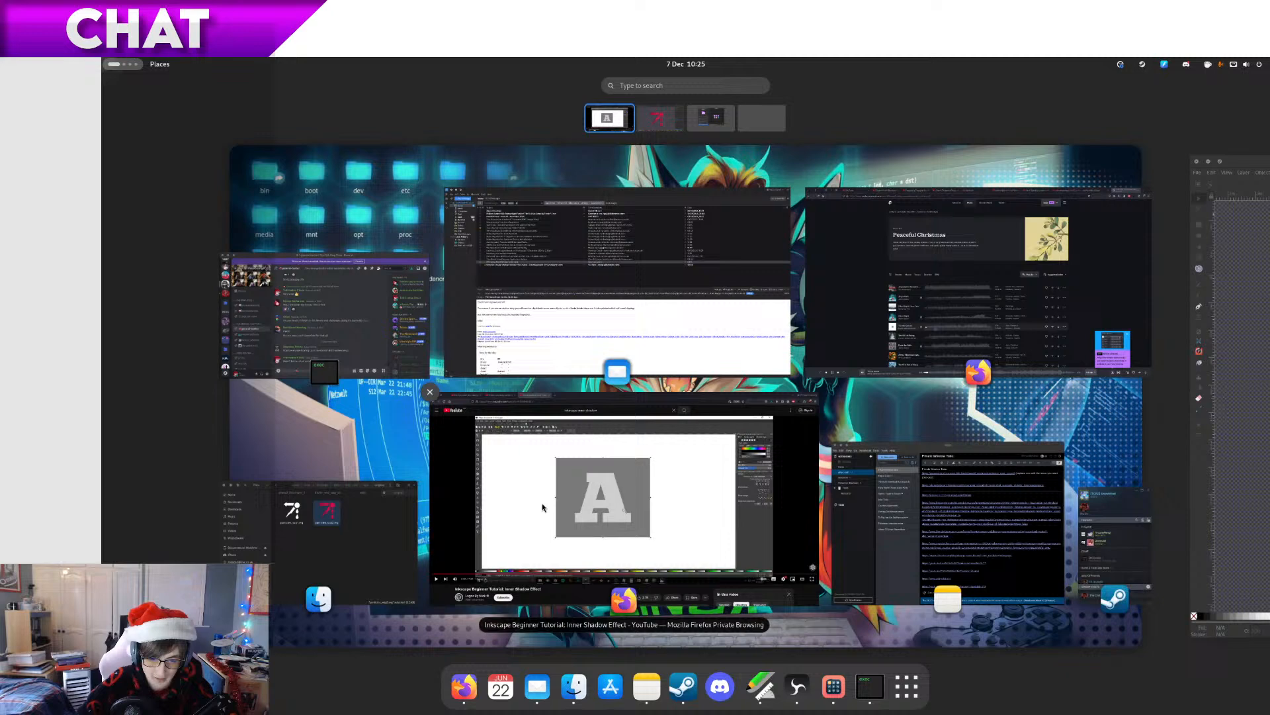
{"action": "left_click", "coordinate": [583, 475]}
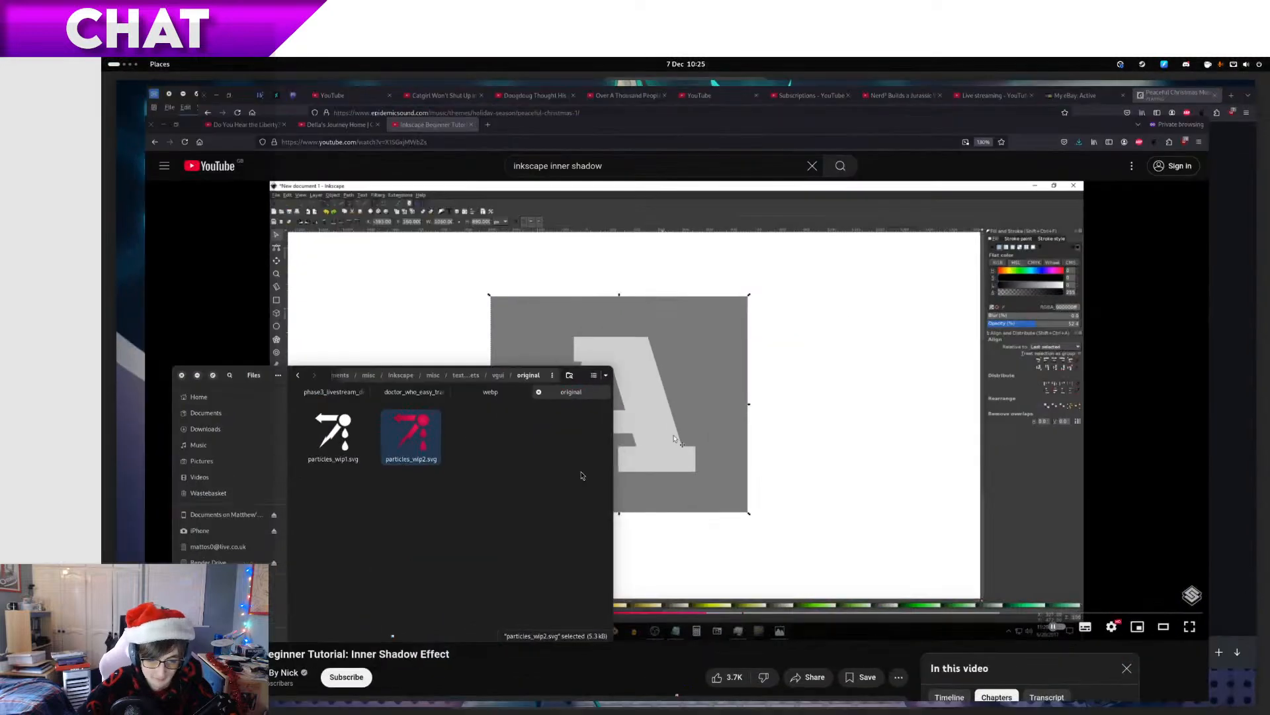
In Files, open the misc folder in a new tab and browse from Inkscape through video_assets and acorn_rpc_retrofit to export
{"action": "key", "text": "alt+Left"}
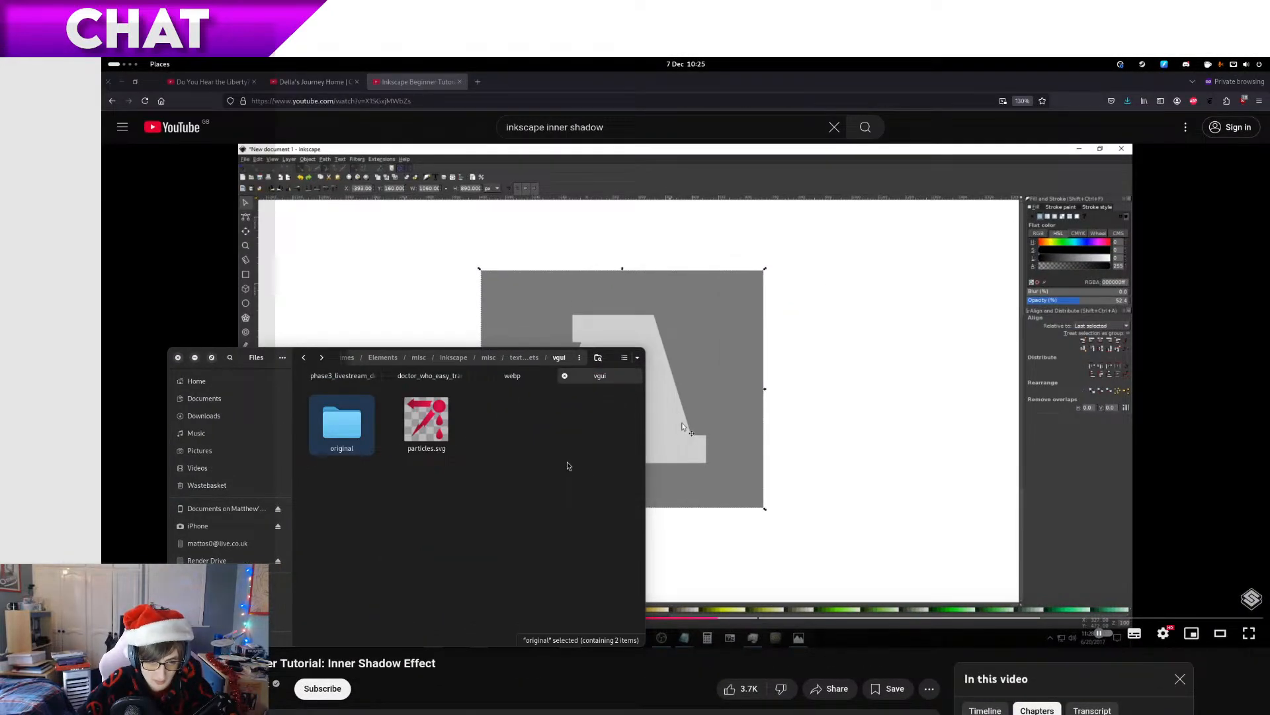
{"action": "middle_click", "coordinate": [488, 357]}
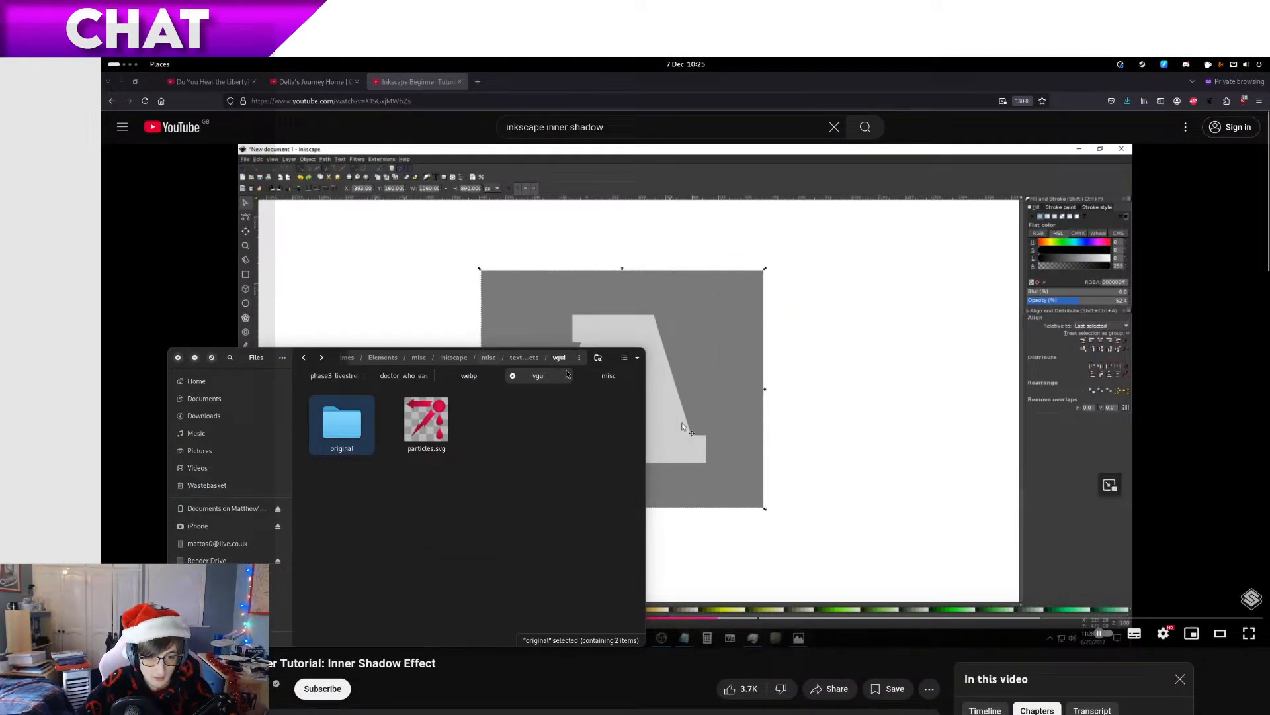
{"action": "left_click", "coordinate": [607, 380]}
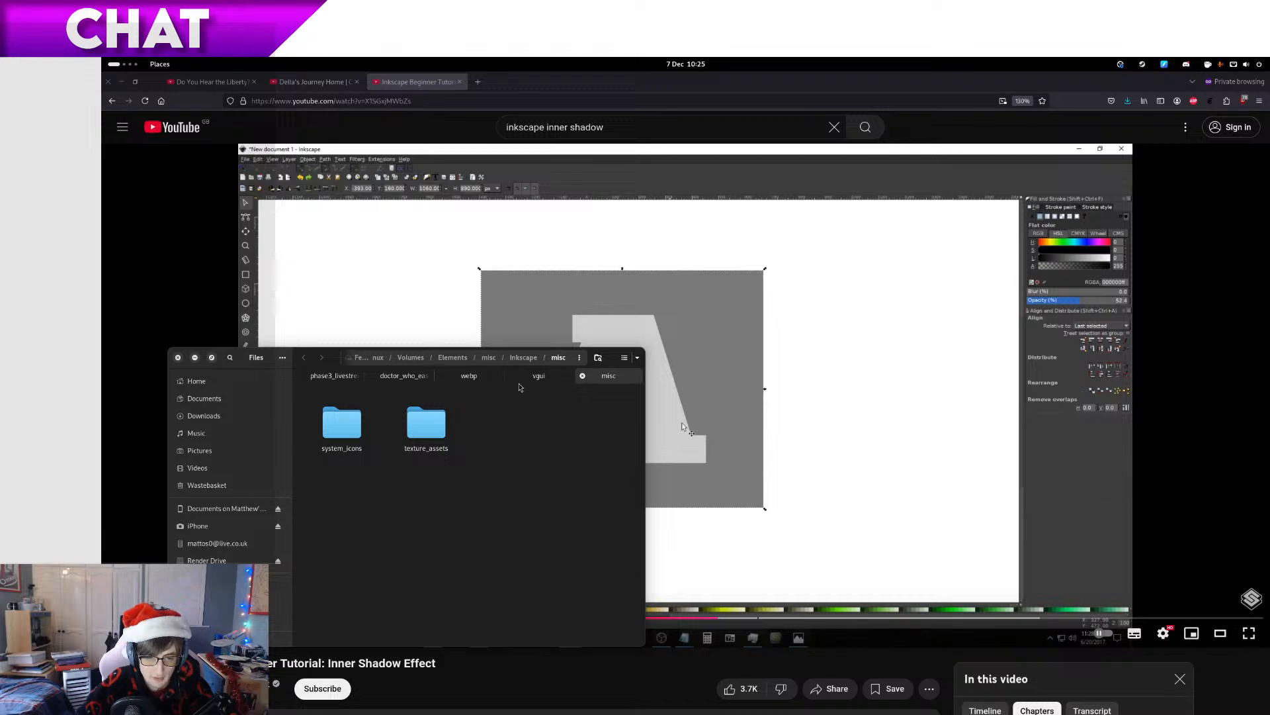
{"action": "left_click", "coordinate": [523, 358]}
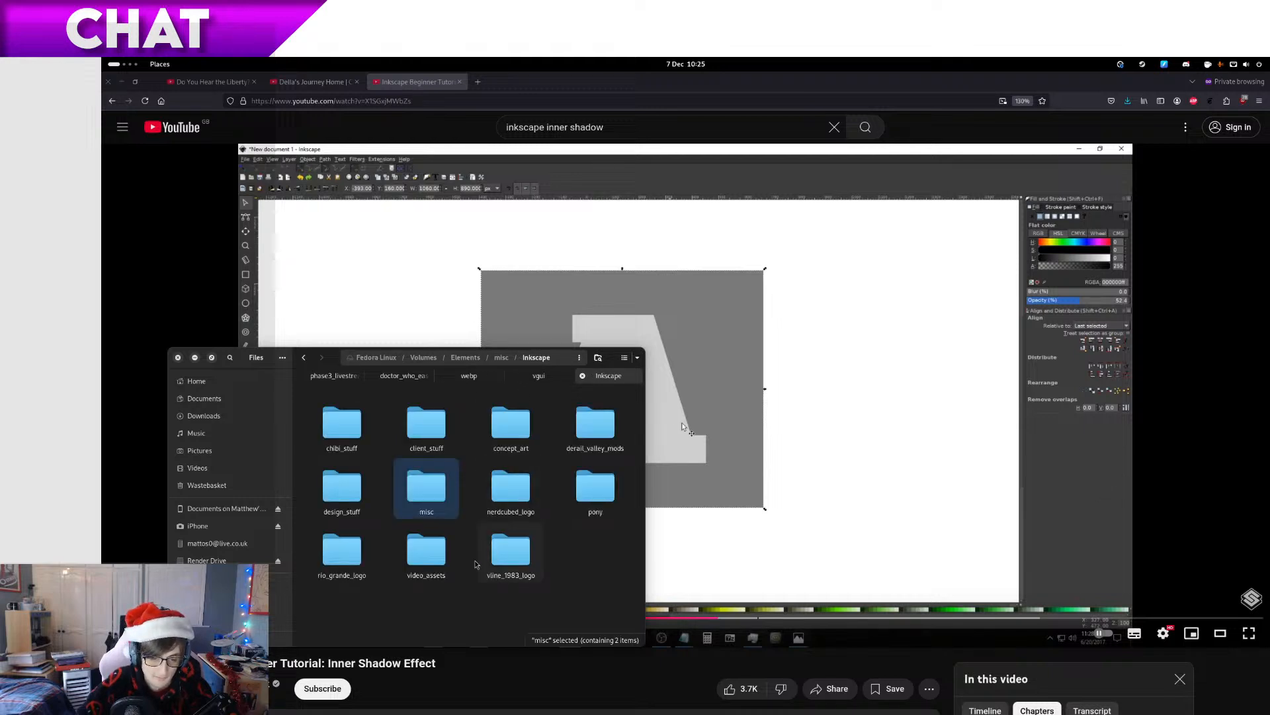
{"action": "double_click", "coordinate": [426, 553]}
{"action": "double_click", "coordinate": [413, 441]}
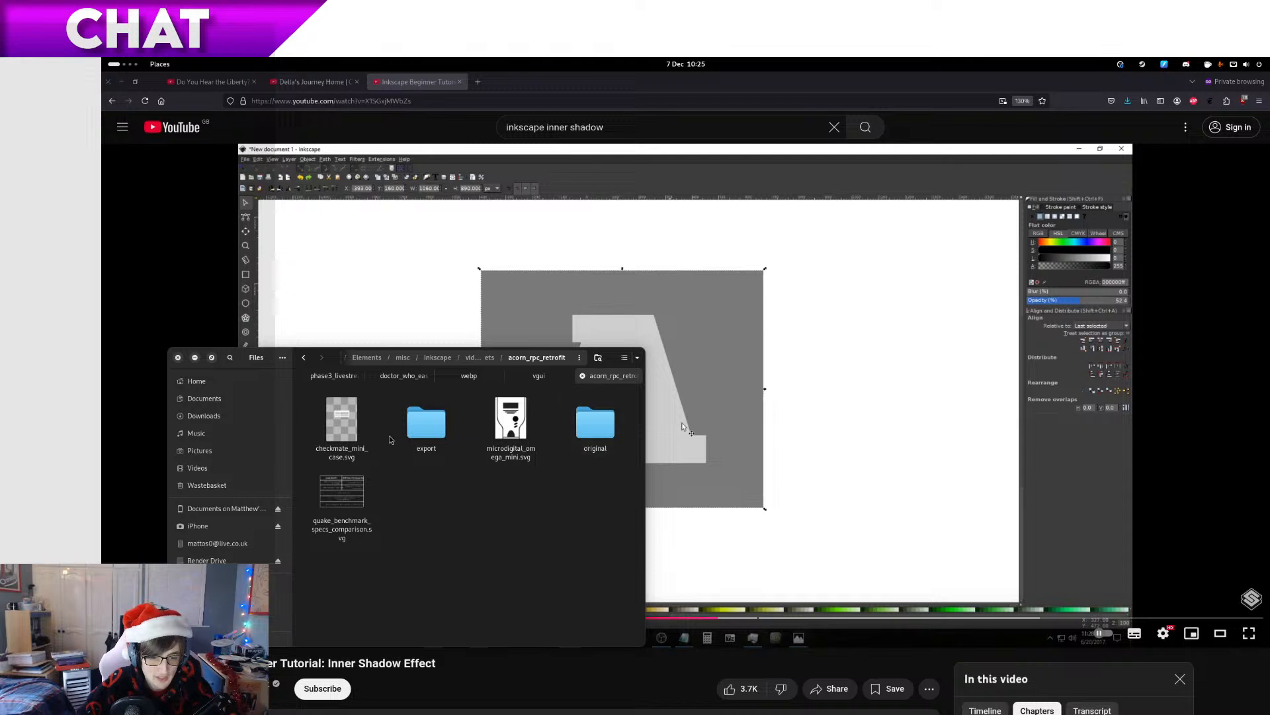
{"action": "double_click", "coordinate": [409, 442]}
Preview checkmate_mini_case.png, microdigital_omega_mini.png and microdigital_omega_mini_edited.png in the export folder
{"action": "left_click", "coordinate": [339, 444]}
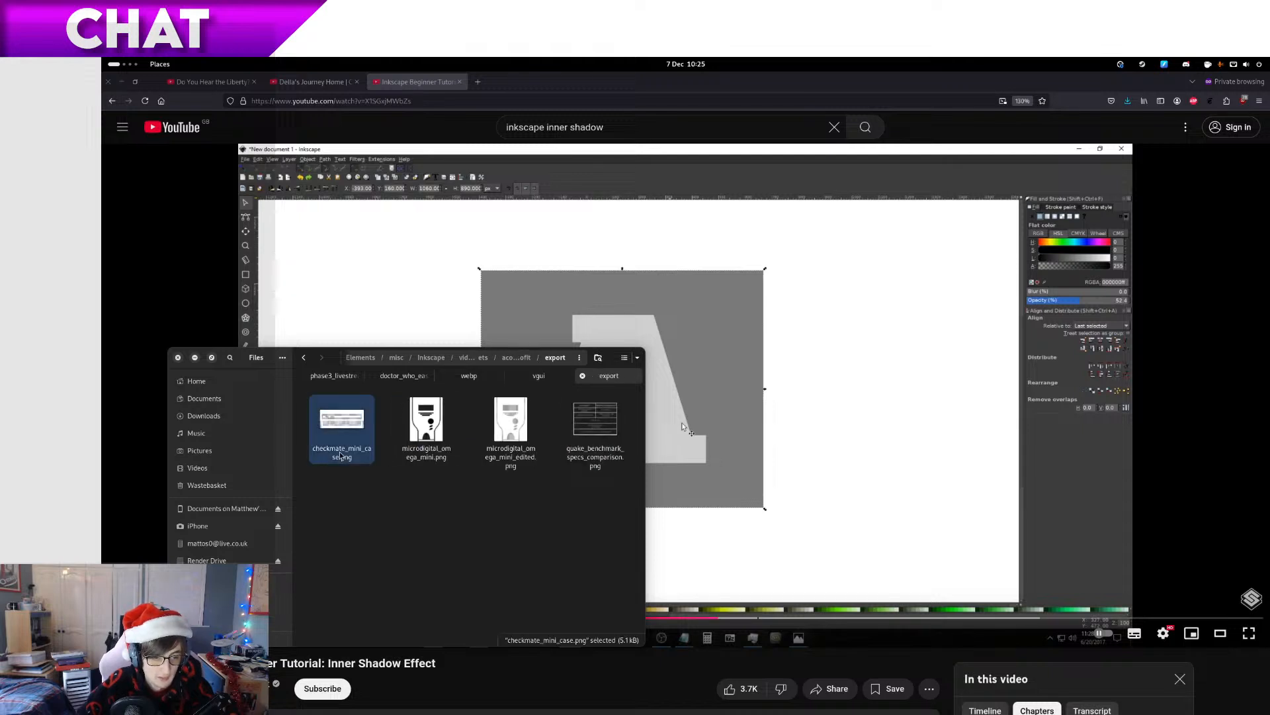
{"action": "key", "text": "space"}
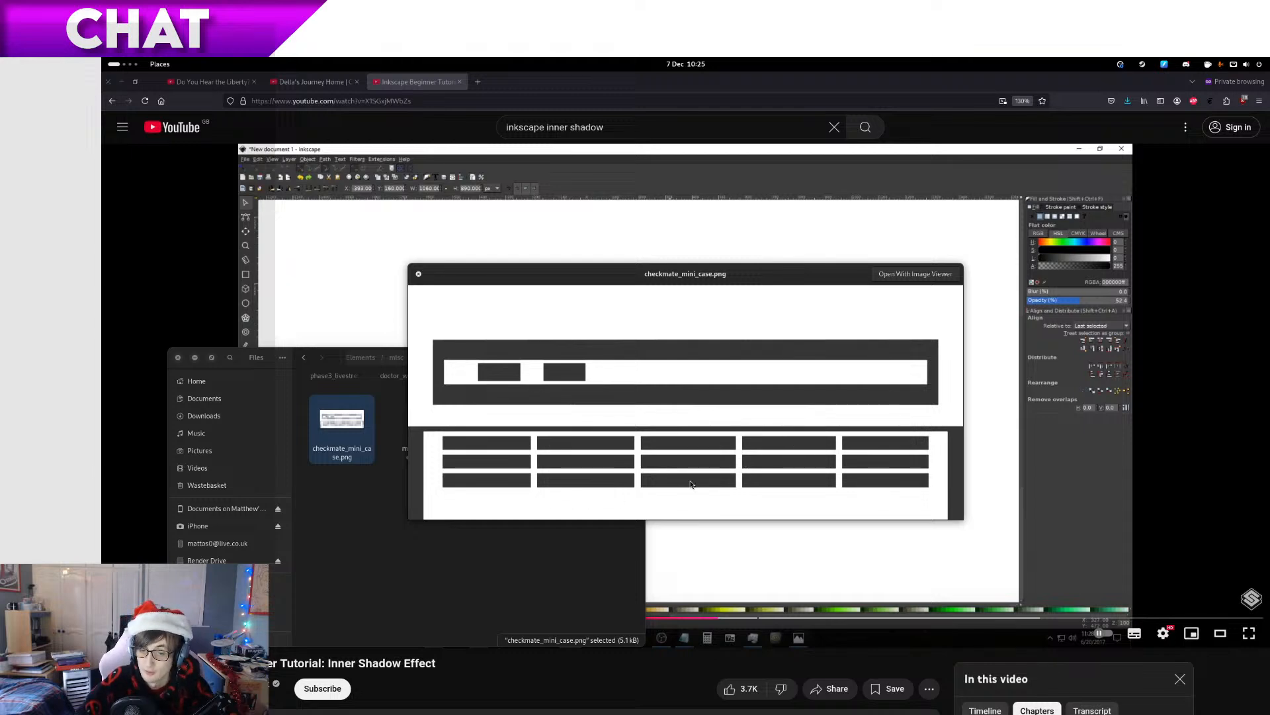
{"action": "key", "text": "Right"}
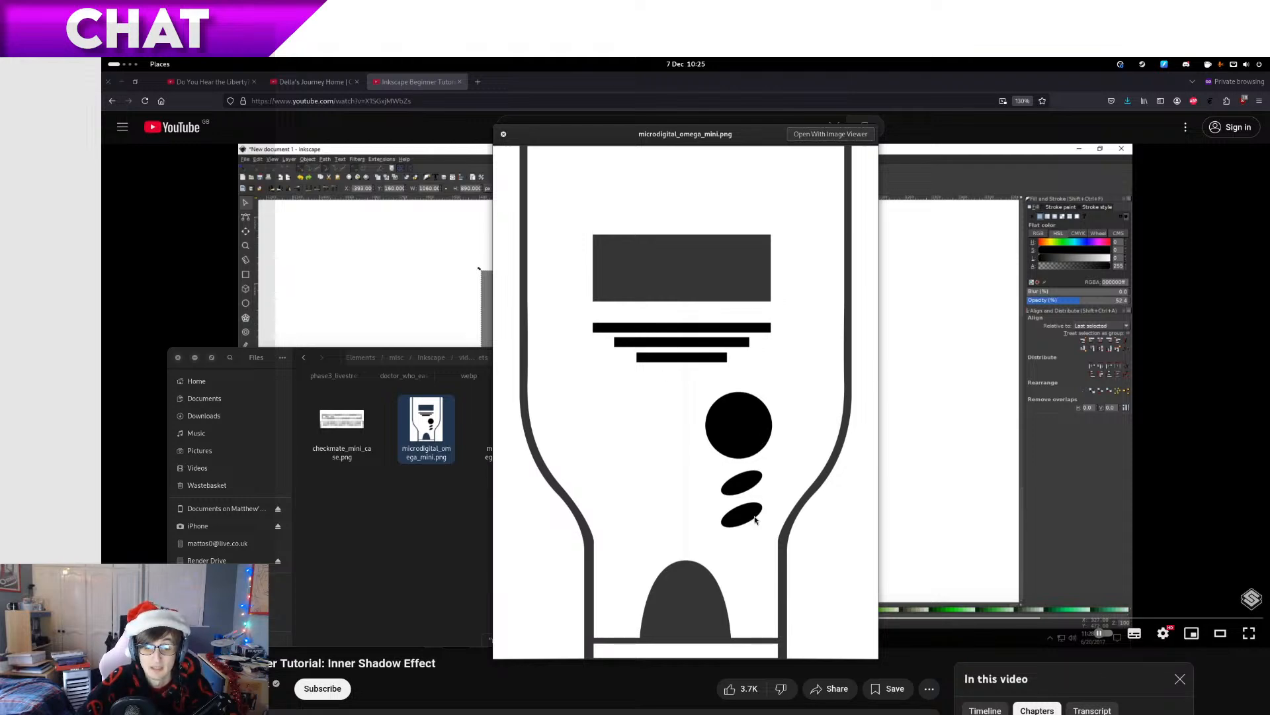
{"action": "key", "text": "Right"}
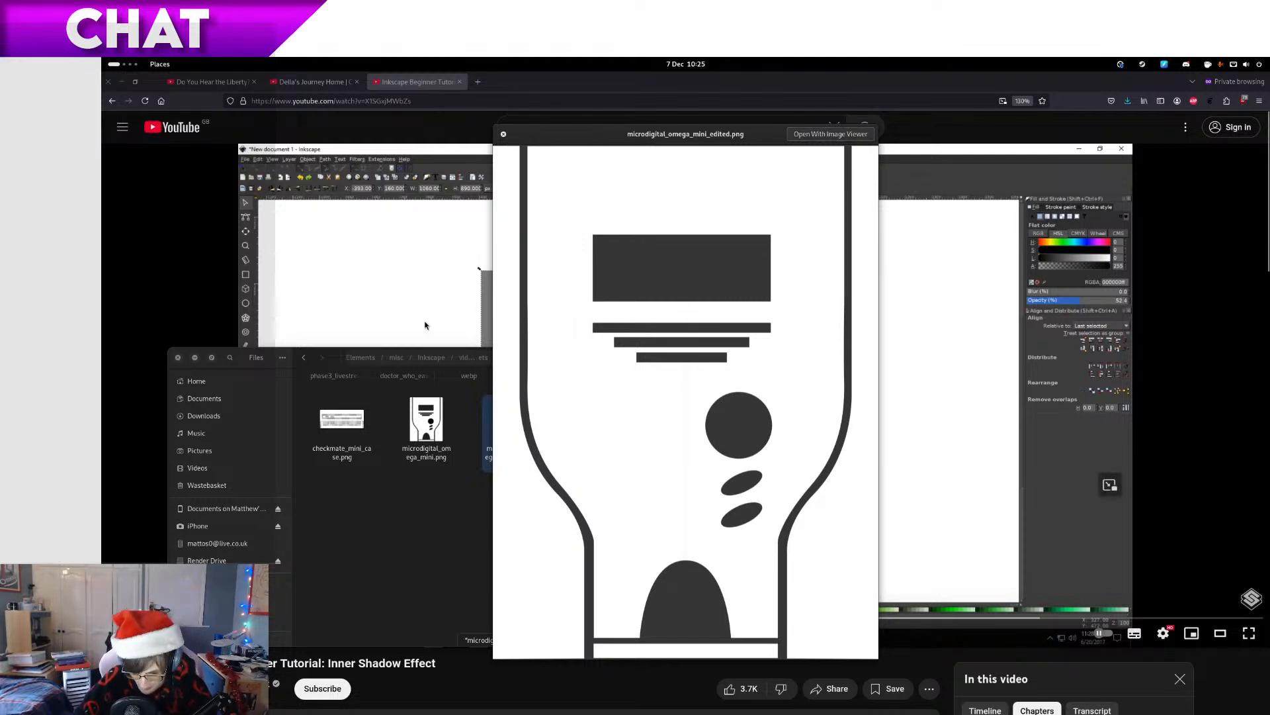
{"action": "key", "text": "space"}
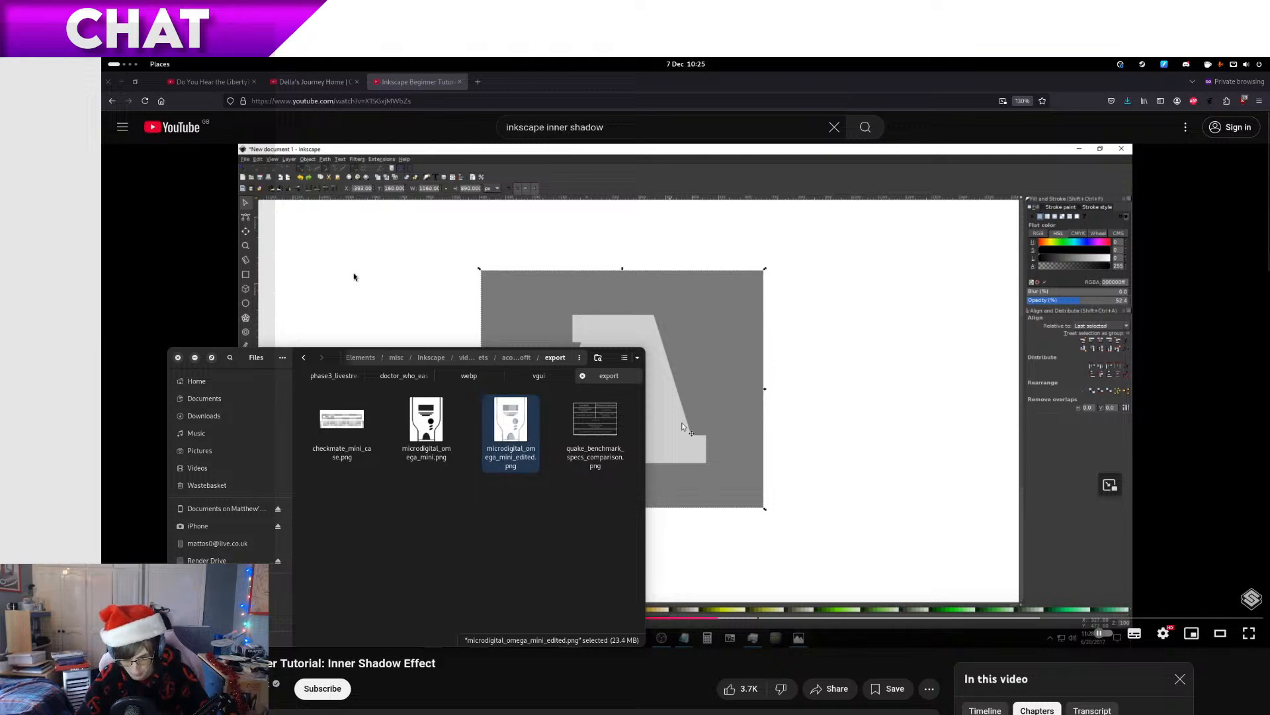
Switch to Inkscape and add a layer named shadow above Layer 4
{"action": "key", "text": "ctrl+alt+Right"}
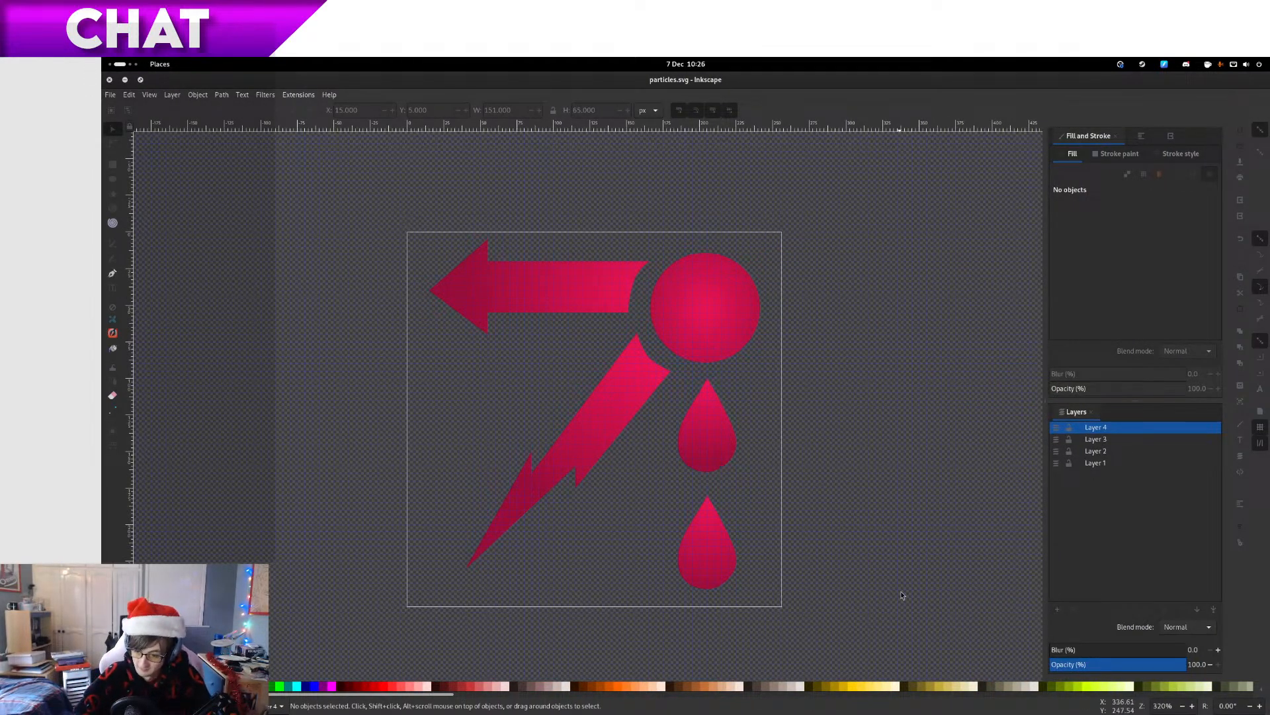
{"action": "left_click", "coordinate": [1059, 607]}
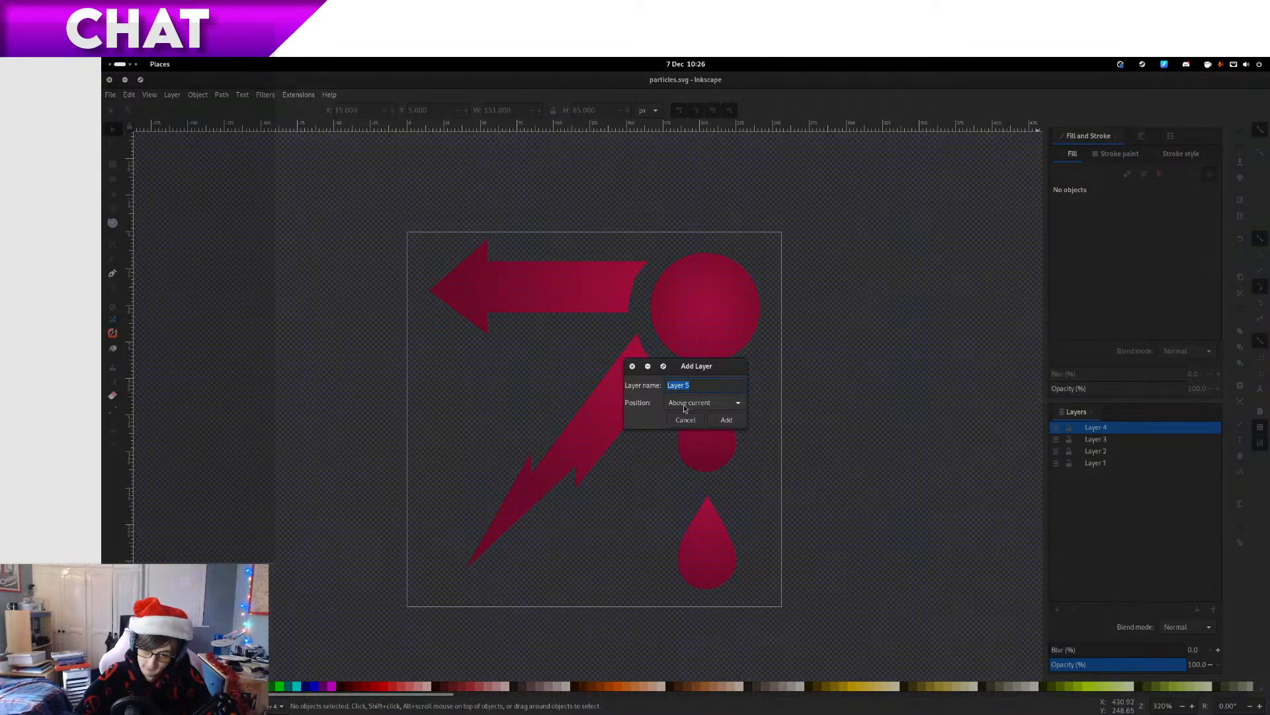
{"action": "type", "text": "shd"}
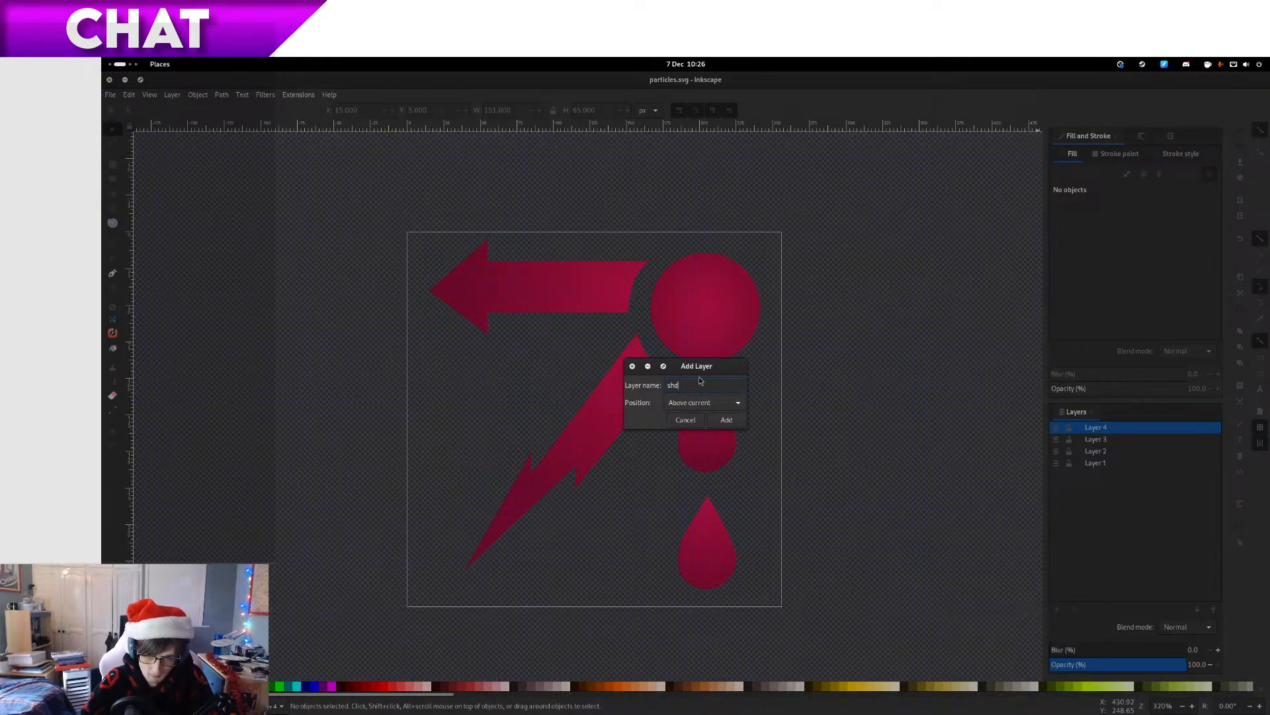
{"action": "type", "text": "dow"}
{"action": "key", "text": "Return"}
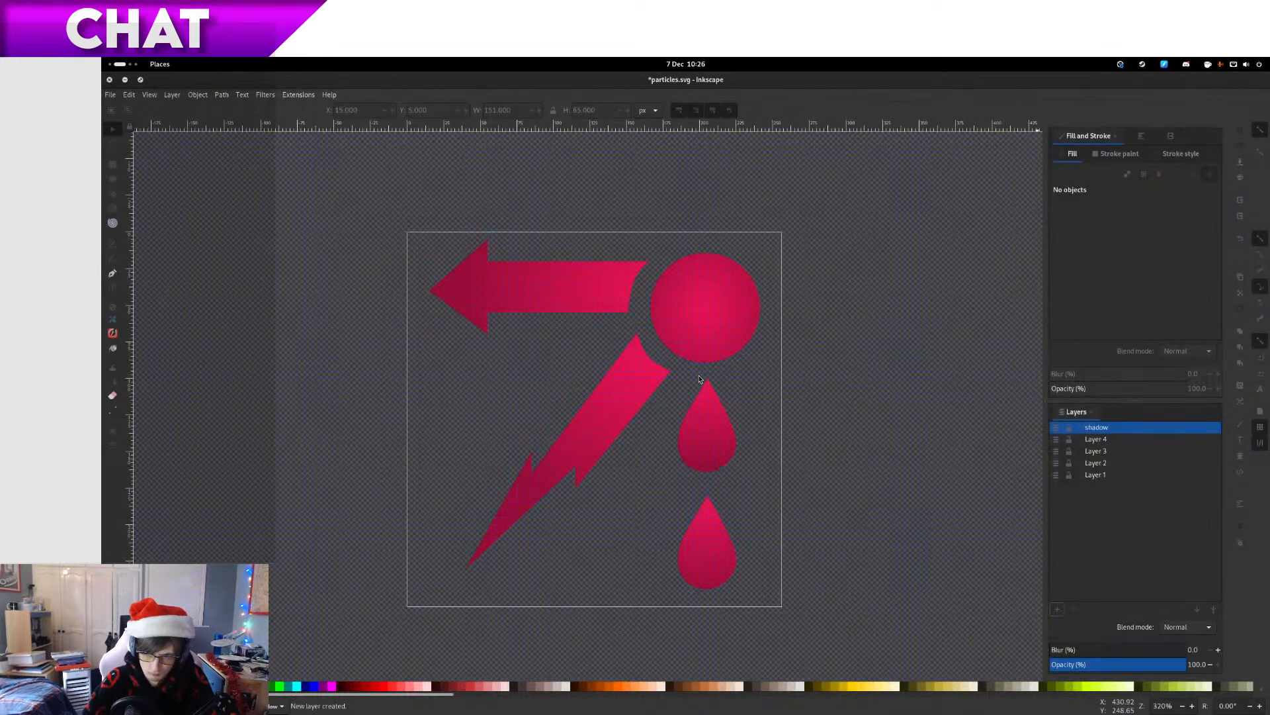
On the shadow layer, draw a square of about 260 by 260 px covering the icon and fill it black (000000ff)
{"action": "left_click", "coordinate": [674, 342]}
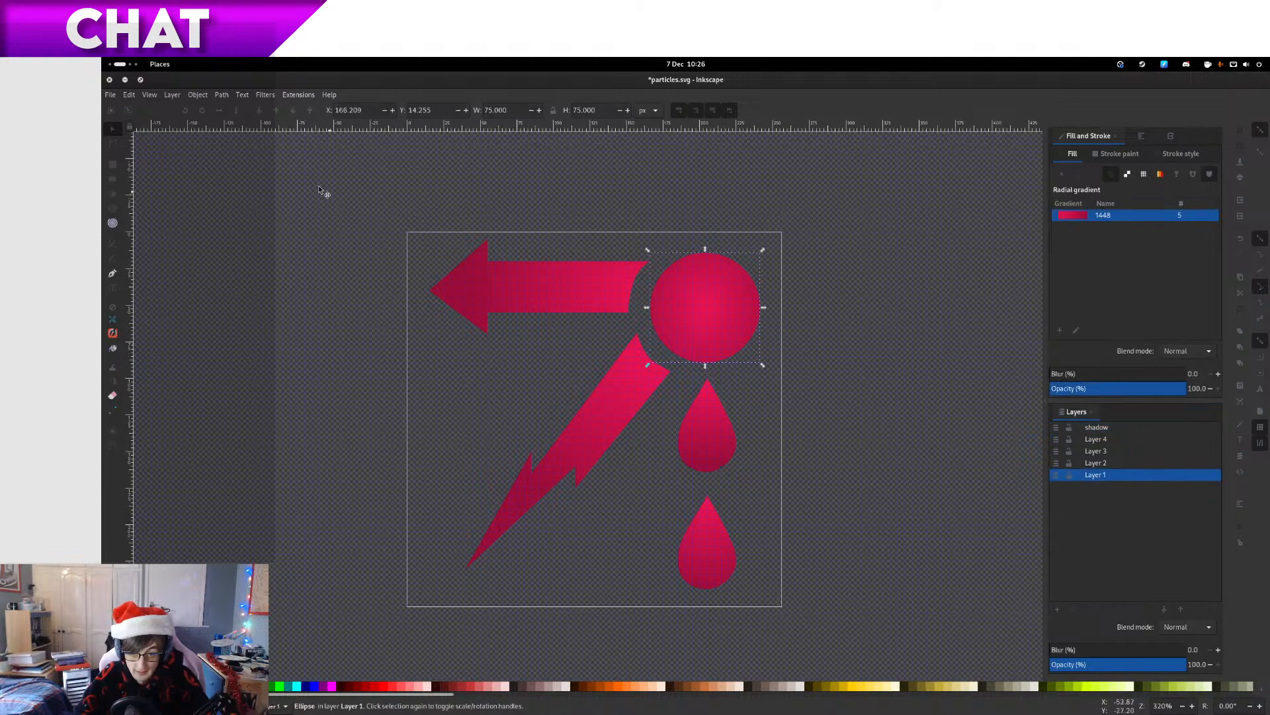
{"action": "left_click_drag", "start_coordinate": [324, 185], "coordinate": [954, 209]}
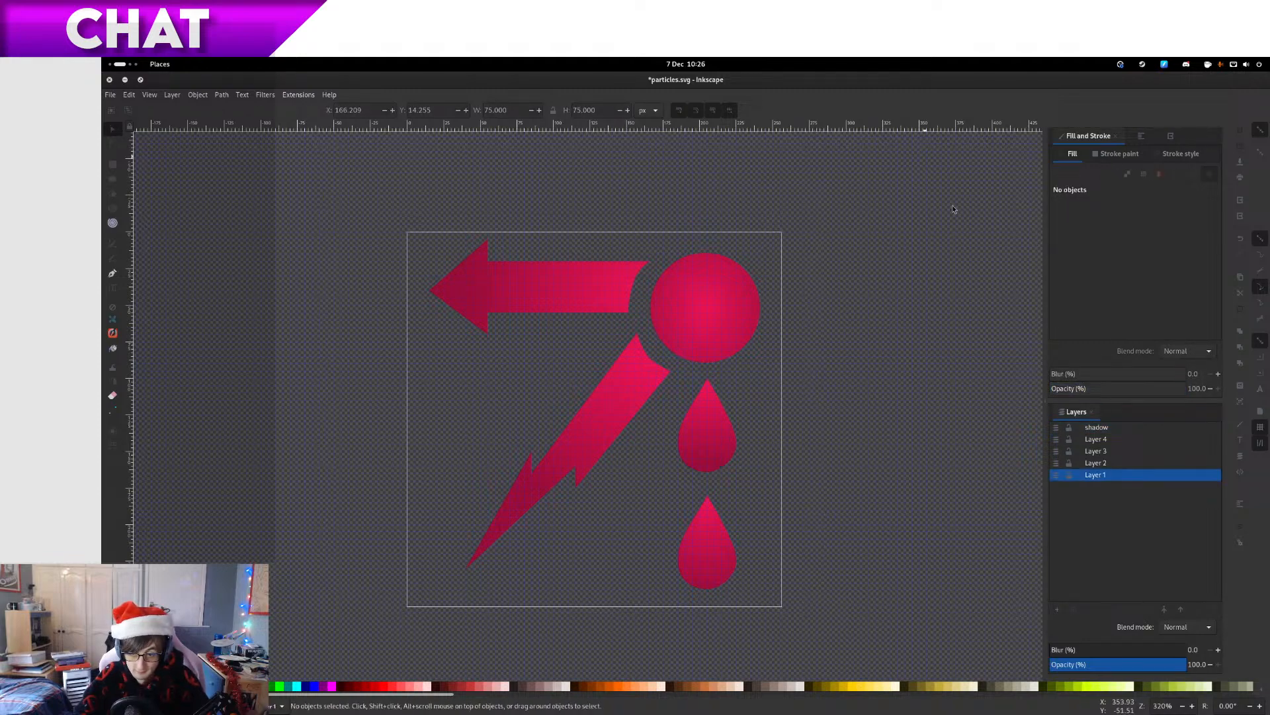
{"action": "left_click", "coordinate": [1097, 427]}
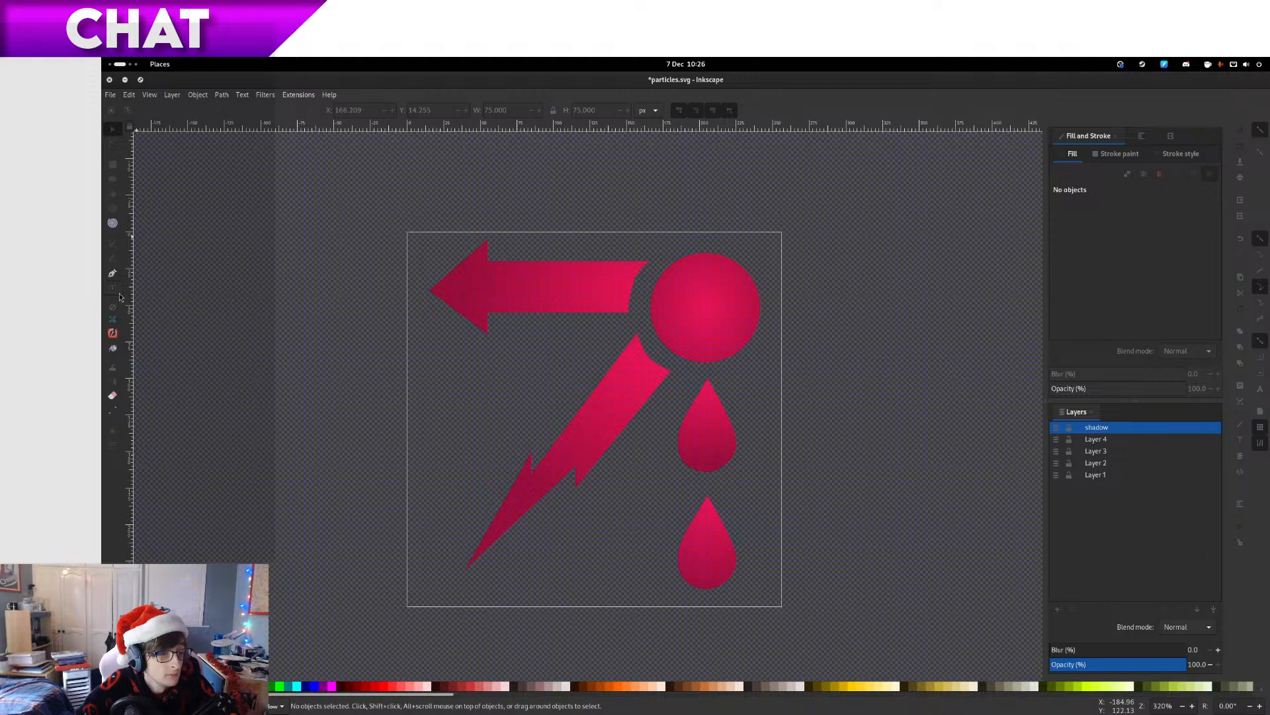
{"action": "left_click", "coordinate": [112, 165]}
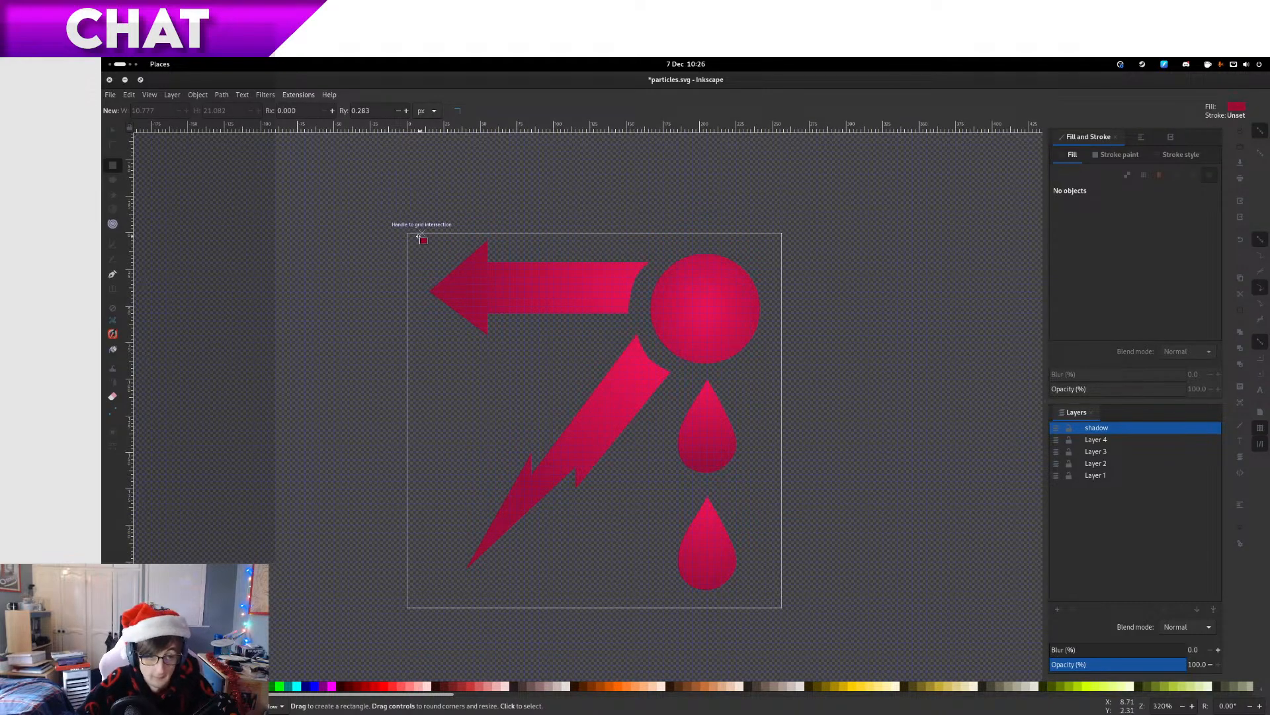
{"action": "mouse_move", "coordinate": [407, 234]}
{"action": "left_mouse_down"}
{"action": "mouse_move", "coordinate": [820, 601]}
{"action": "mouse_move", "coordinate": [771, 602]}
{"action": "mouse_move", "coordinate": [788, 613]}
{"action": "left_mouse_up"}
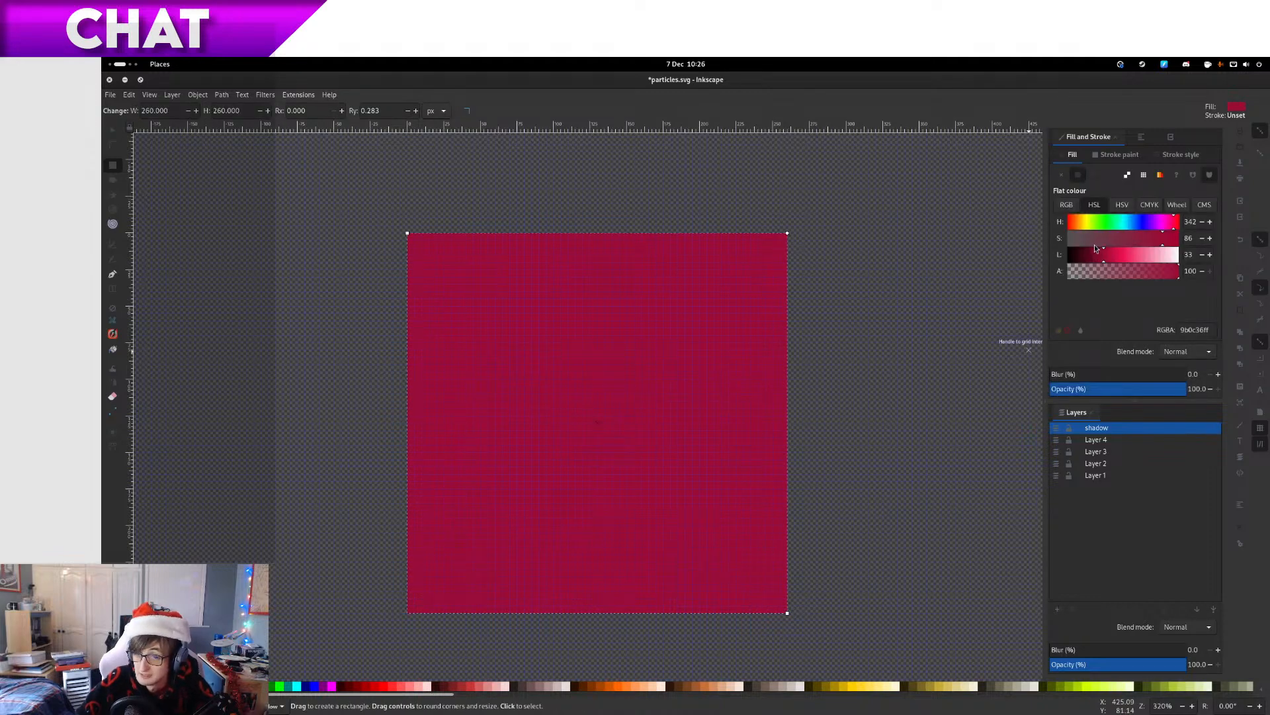
{"action": "left_click_drag", "start_coordinate": [1096, 248], "coordinate": [1047, 252]}
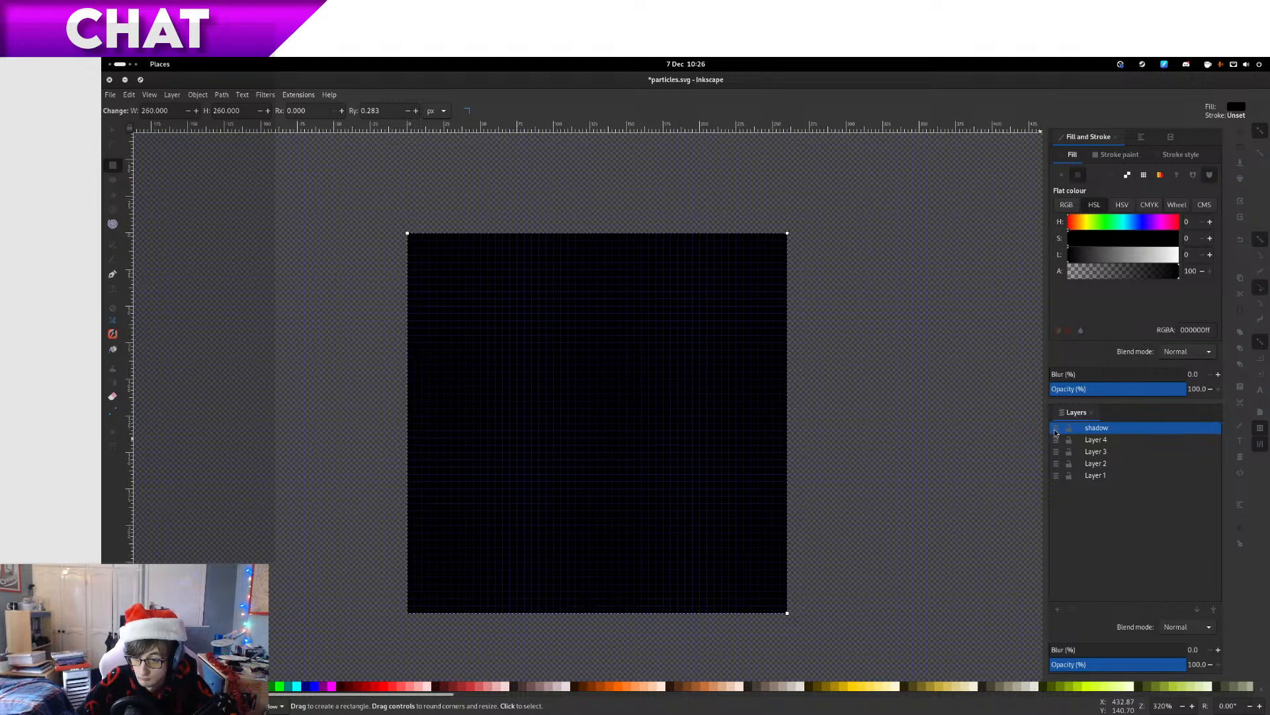
Lower the shadow layer to the bottom of the layer stack, below Layer 1
{"action": "left_click", "coordinate": [1197, 610]}
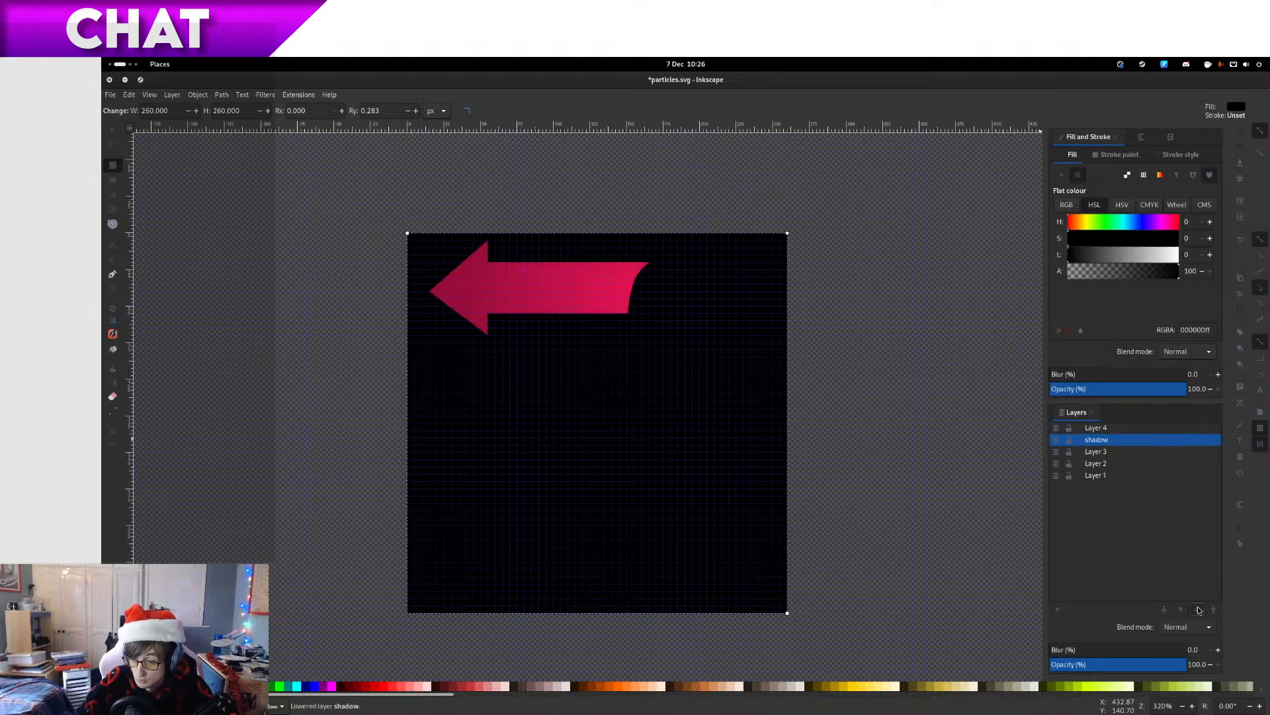
{"action": "left_click", "coordinate": [1197, 610]}
{"action": "left_click", "coordinate": [1198, 610]}
{"action": "left_click", "coordinate": [1199, 610]}
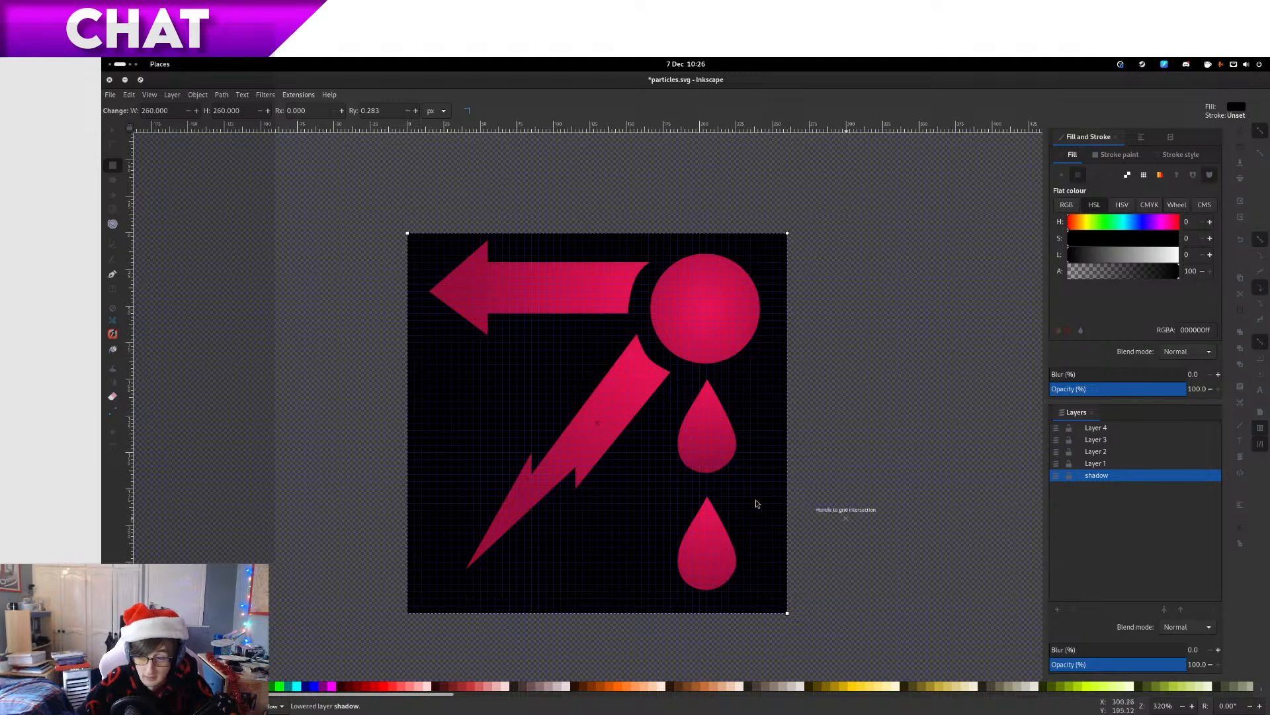
Select the arrow, circle, lightning bolt and both droplets together and duplicate them
{"action": "left_click", "coordinate": [116, 135]}
{"action": "left_click", "coordinate": [499, 284]}
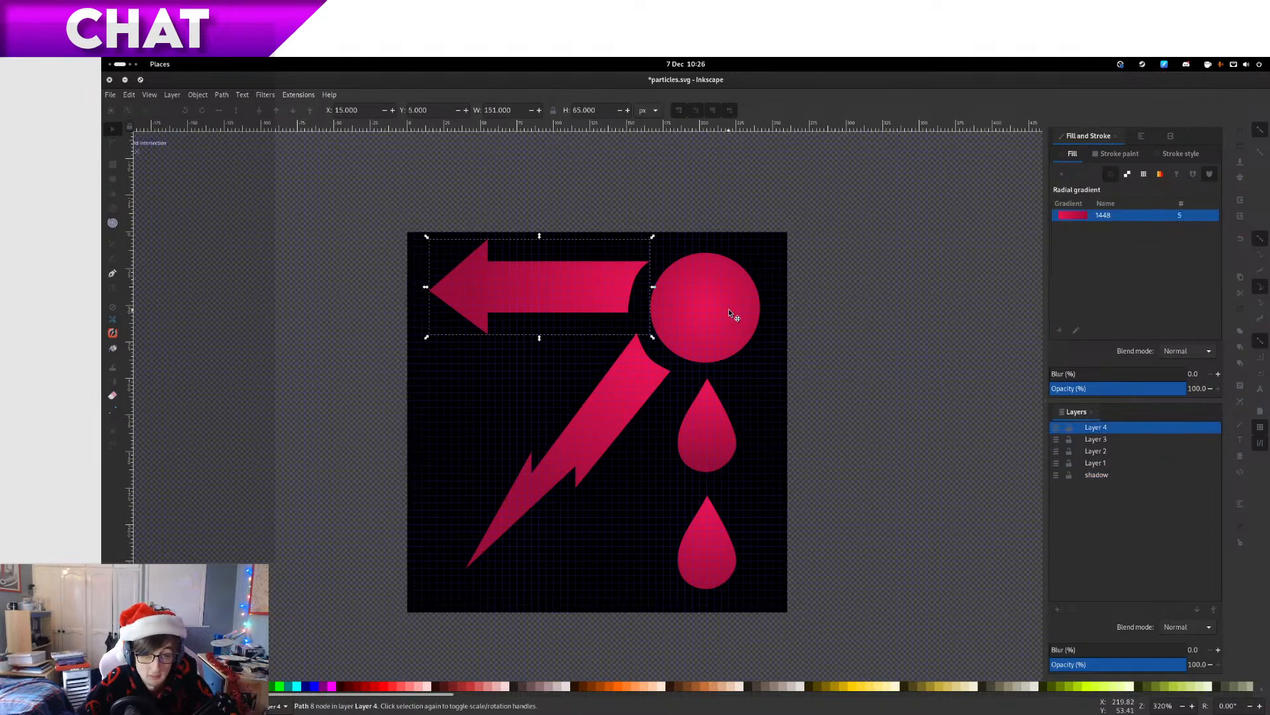
{"action": "left_click", "coordinate": [731, 314], "text": "shift"}
{"action": "left_click", "coordinate": [660, 410], "text": "shift"}
{"action": "left_click", "coordinate": [714, 431], "text": "shift"}
{"action": "left_click", "coordinate": [704, 573], "text": "shift"}
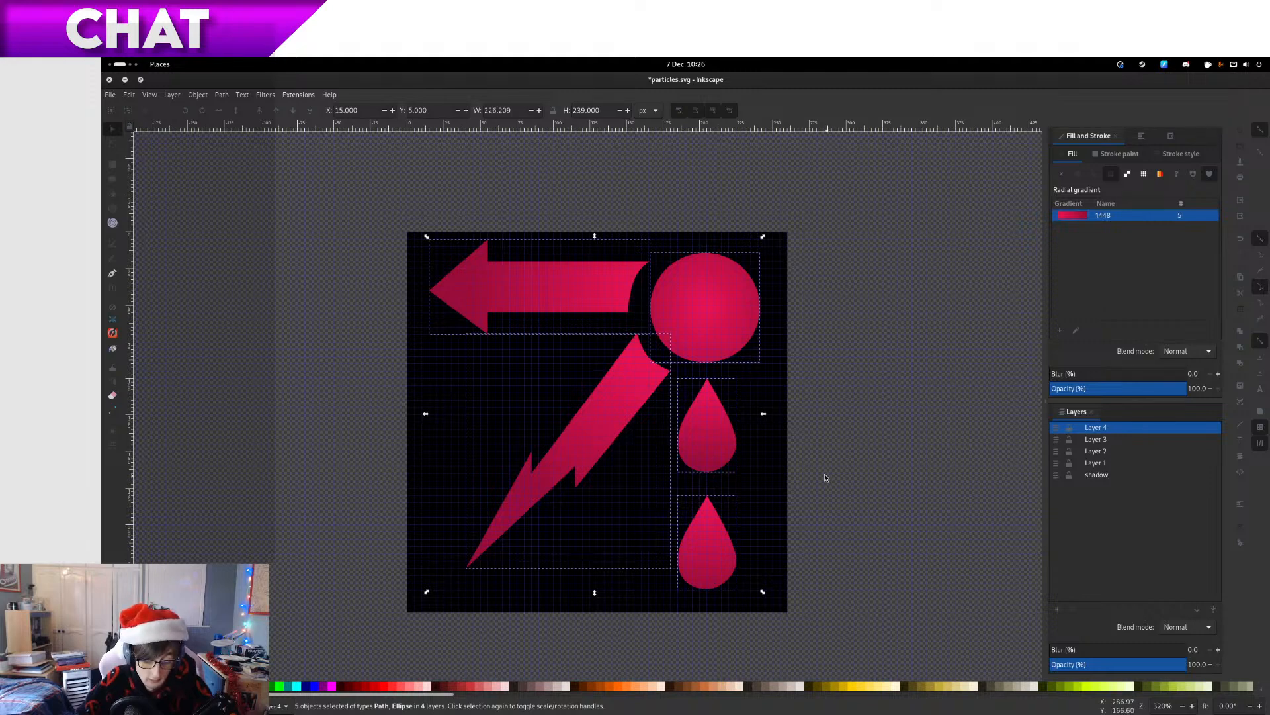
{"action": "key", "text": "ctrl"}
{"action": "key", "text": "n"}
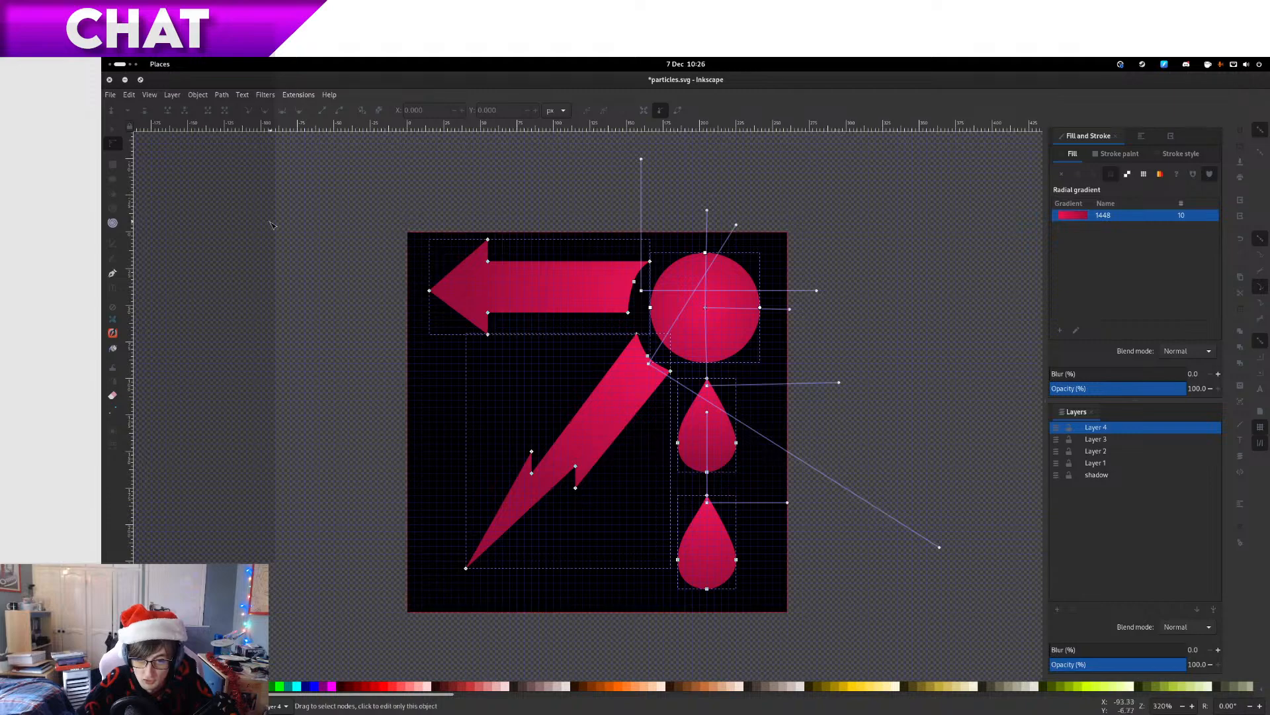
{"action": "key", "text": "s"}
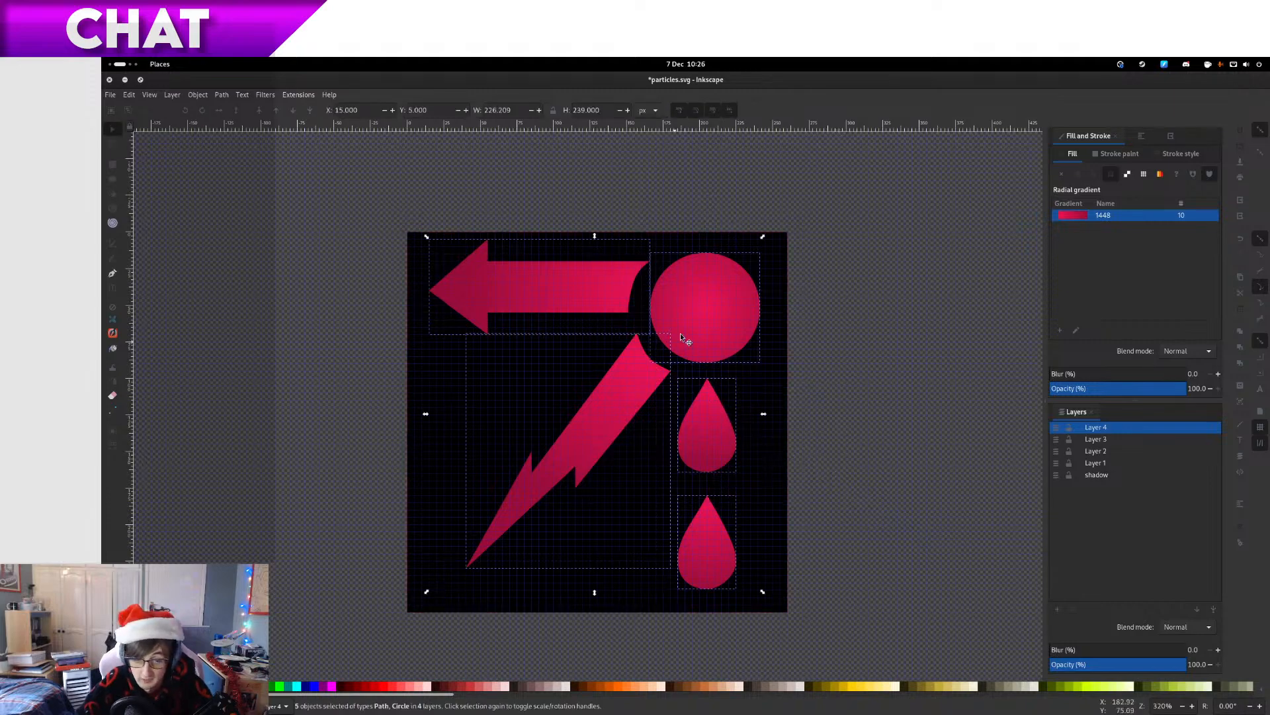
Move the five duplicated shapes to the shadow layer
{"action": "right_click", "coordinate": [712, 306]}
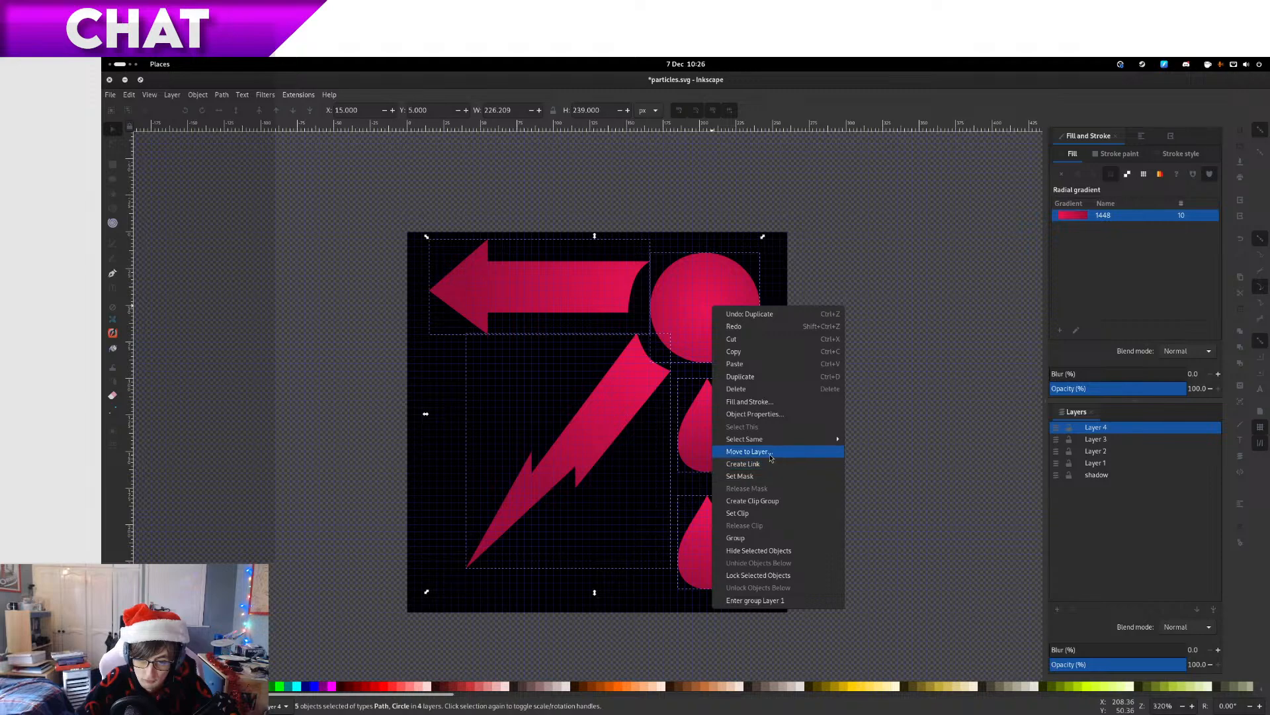
{"action": "left_click", "coordinate": [748, 452]}
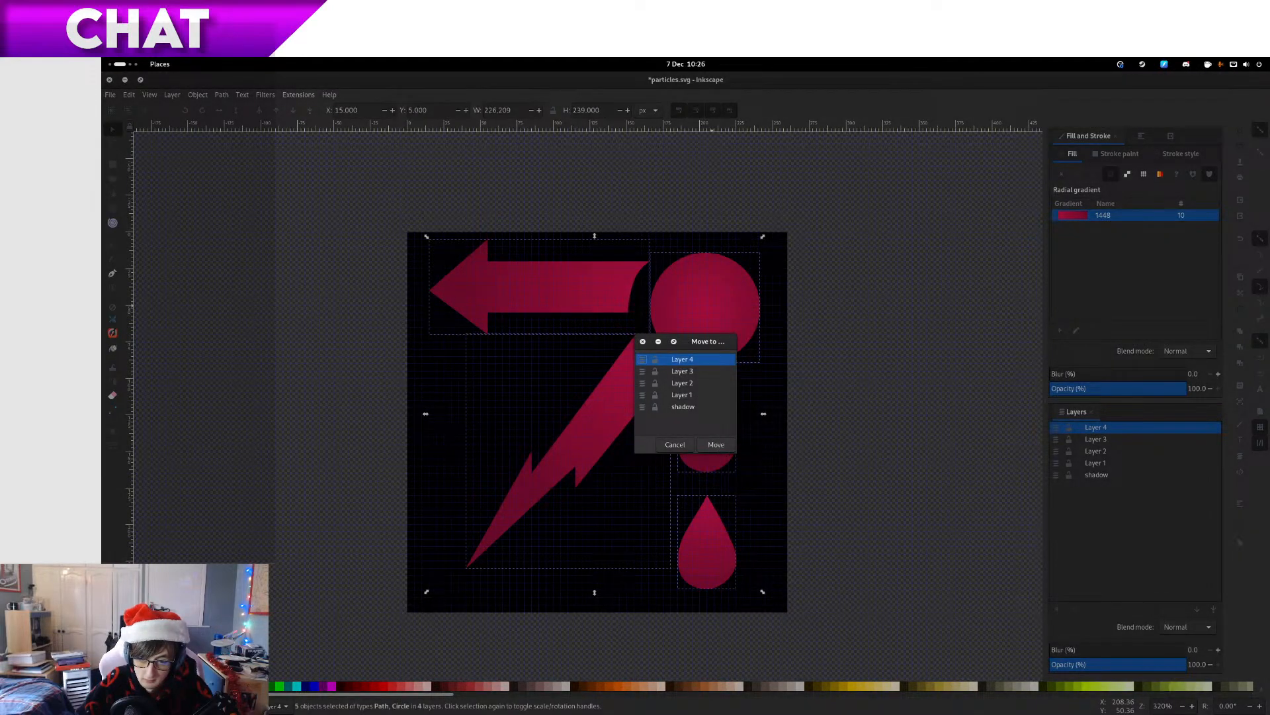
{"action": "left_click", "coordinate": [705, 410]}
{"action": "left_click", "coordinate": [720, 445]}
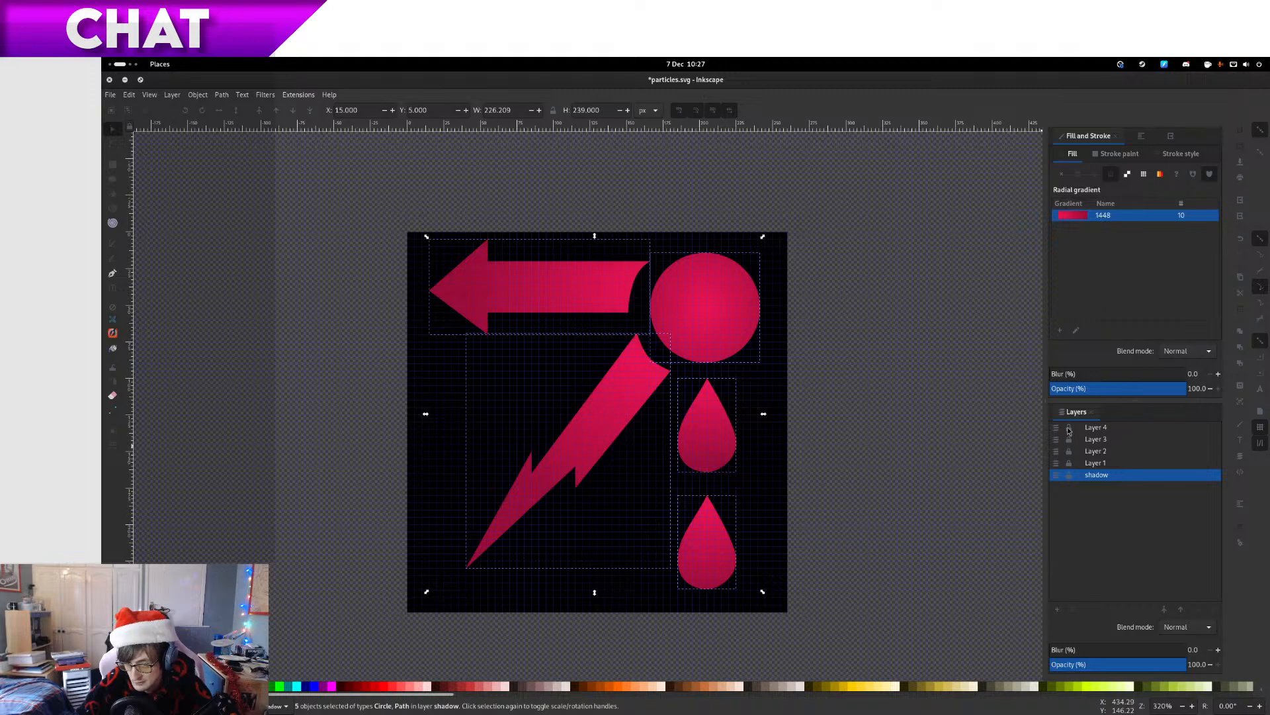
Try to subtract all five duplicates from the black square at once with Difference, and test-move the result
{"action": "left_click", "coordinate": [783, 455], "text": "shift"}
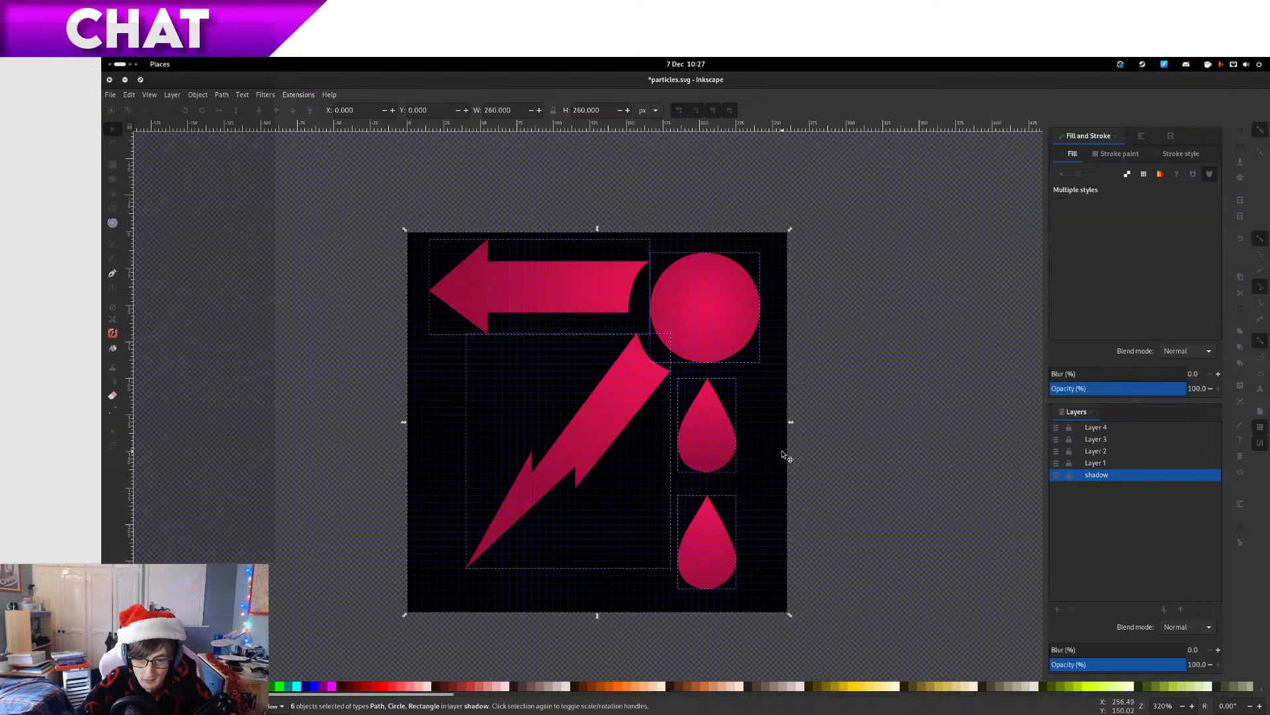
{"action": "left_click", "coordinate": [198, 94]}
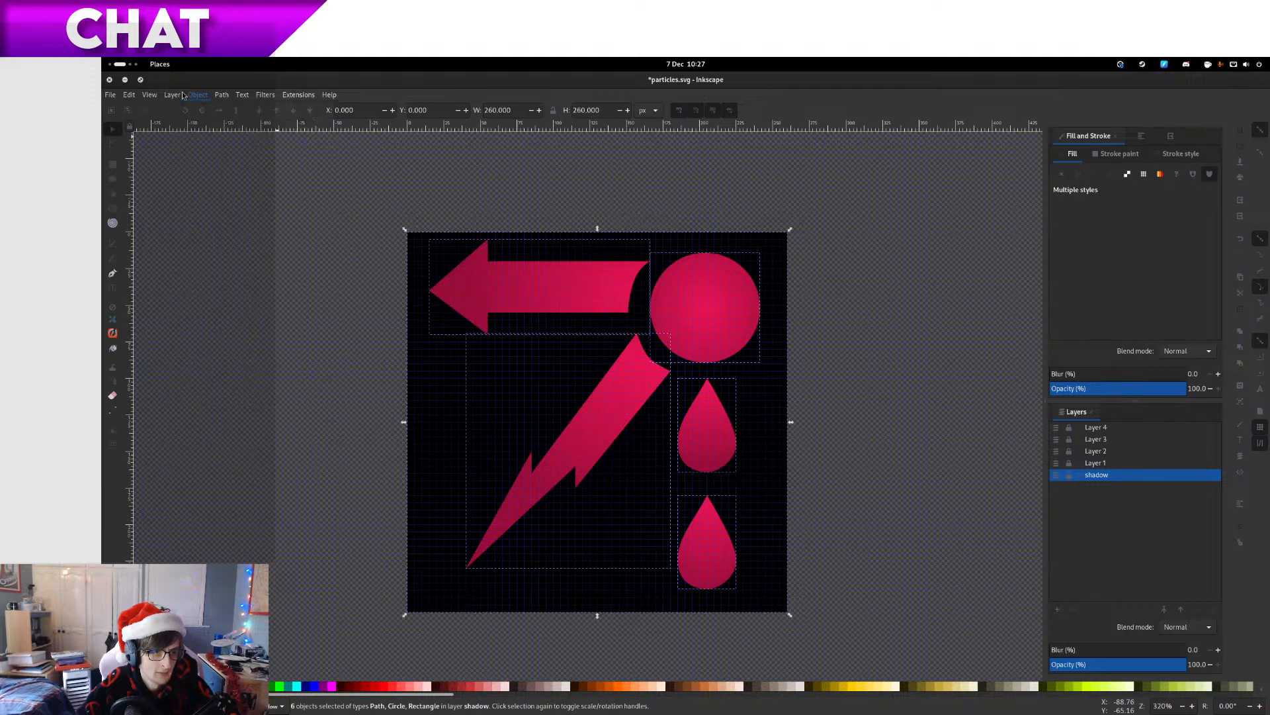
{"action": "mouse_move", "coordinate": [228, 98]}
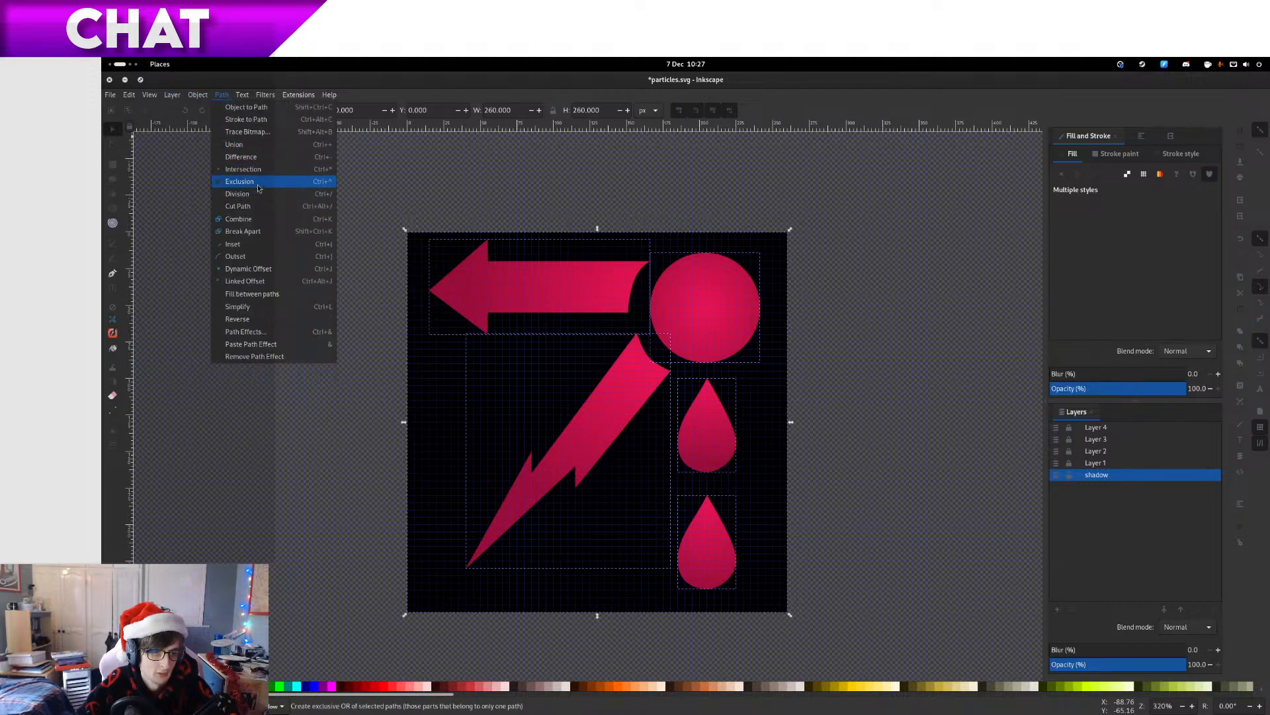
{"action": "left_click", "coordinate": [267, 157]}
{"action": "left_click_drag", "start_coordinate": [475, 392], "coordinate": [301, 308]}
{"action": "key", "text": "ctrl+z"}
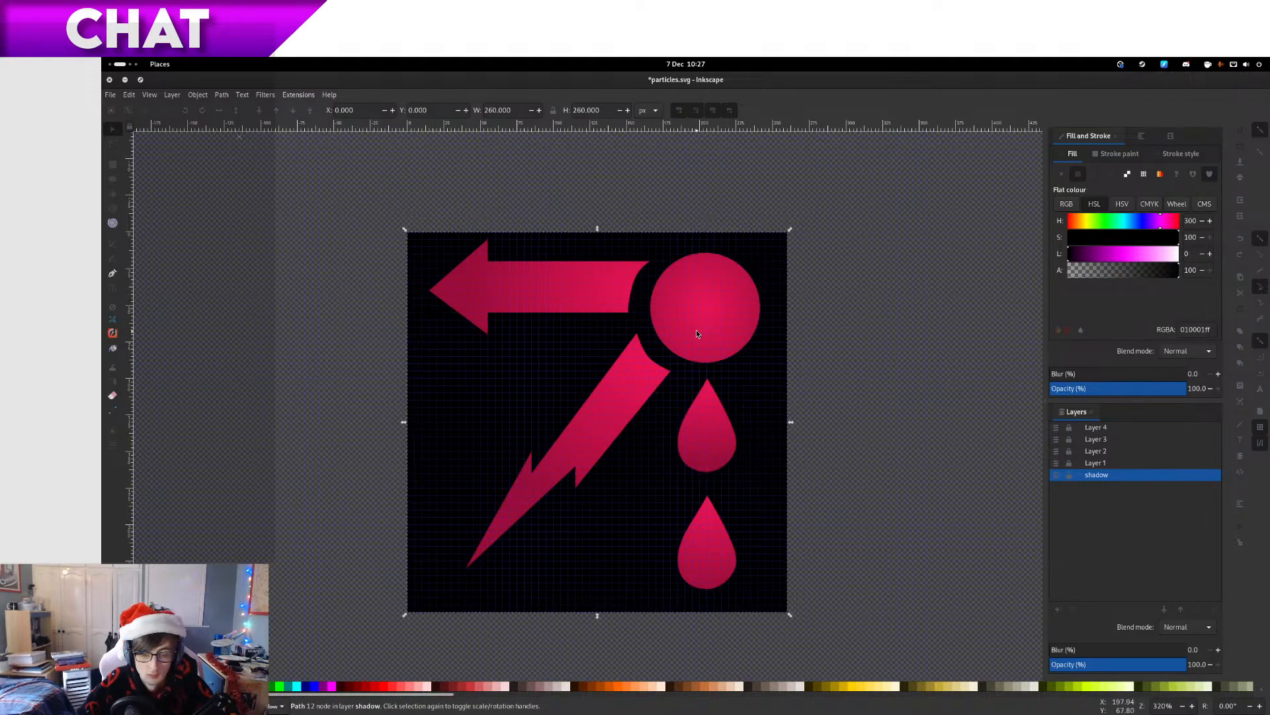
{"action": "left_click_drag", "start_coordinate": [673, 391], "coordinate": [938, 230]}
{"action": "key", "text": "ctrl+z"}
{"action": "left_click_drag", "start_coordinate": [589, 398], "coordinate": [539, 301]}
{"action": "key", "text": "ctrl+z"}
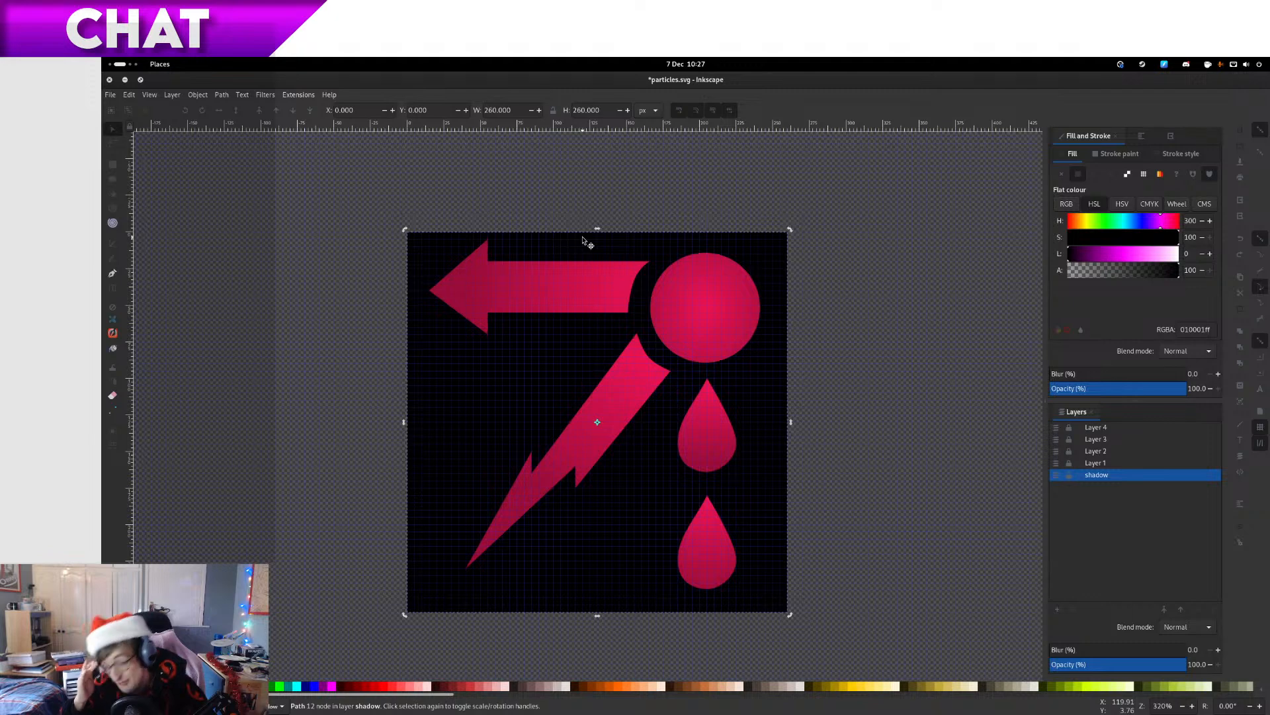
{"action": "key", "text": "Escape"}
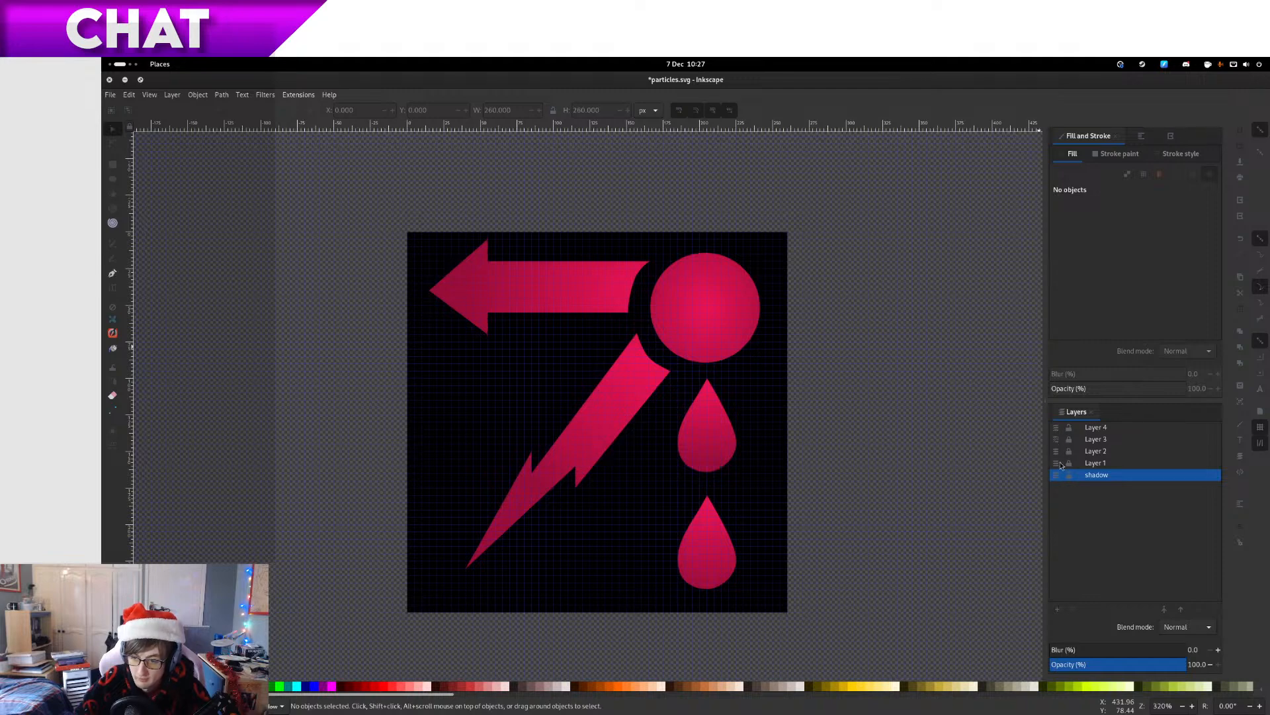
Subtract the duplicated lightning bolt on the shadow layer from the black square with Difference
{"action": "left_click", "coordinate": [652, 325]}
{"action": "left_click", "coordinate": [624, 385]}
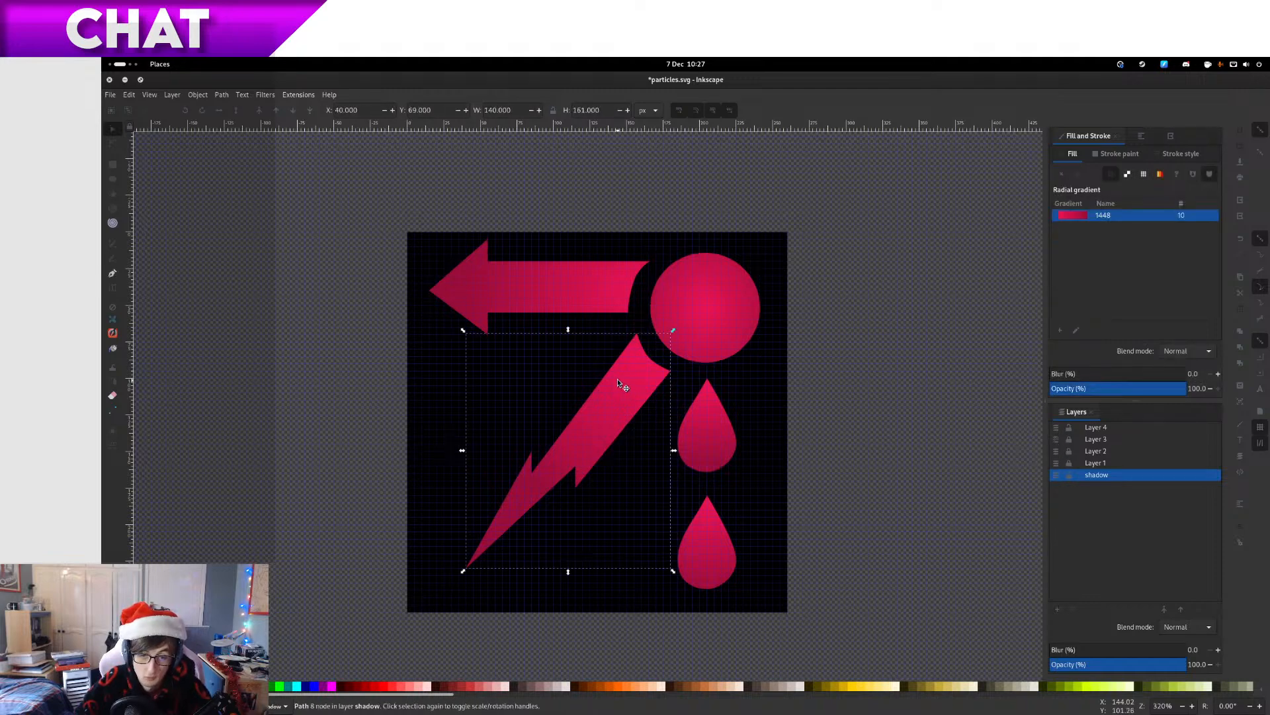
{"action": "key", "text": "n"}
{"action": "key", "text": "s"}
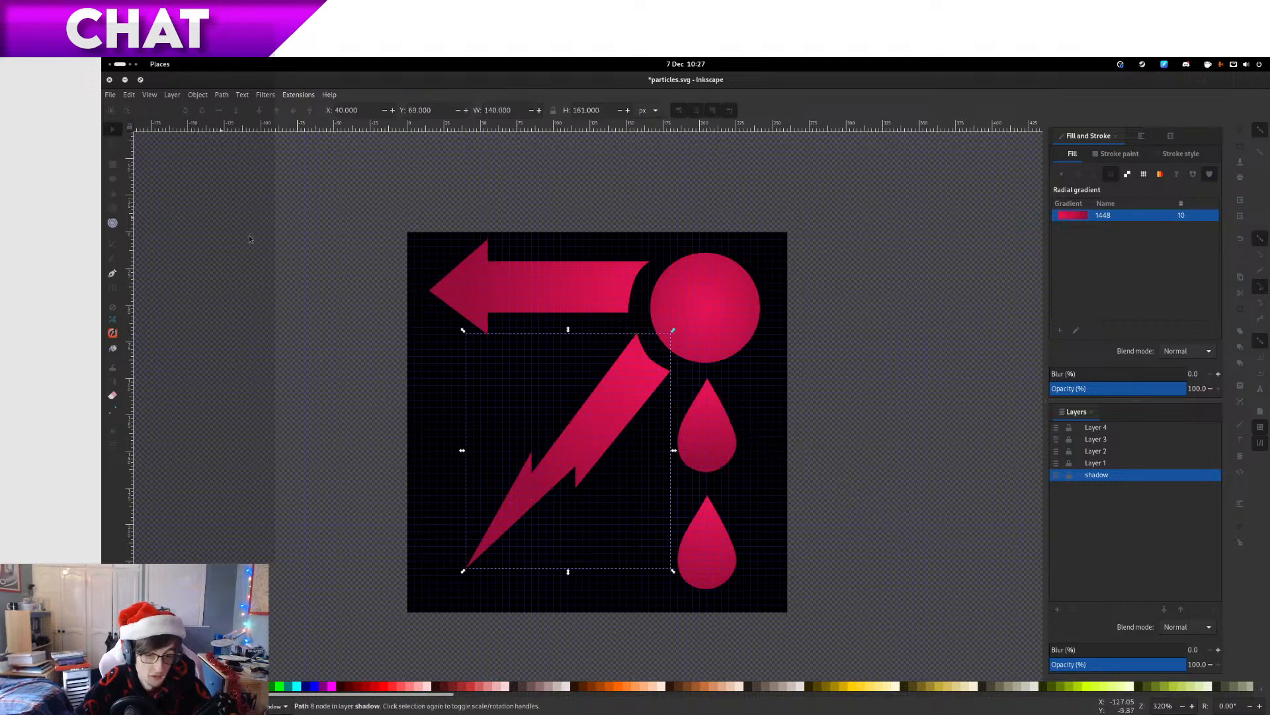
{"action": "left_click", "coordinate": [208, 96]}
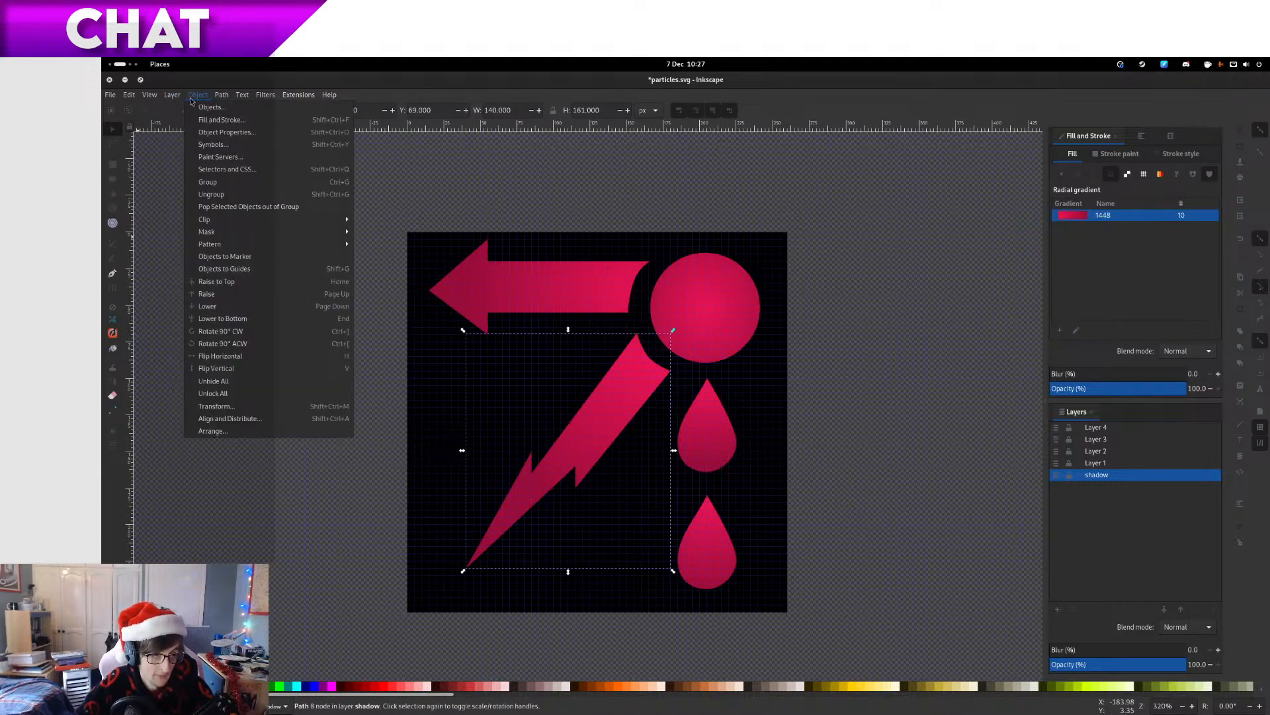
{"action": "mouse_move", "coordinate": [225, 96]}
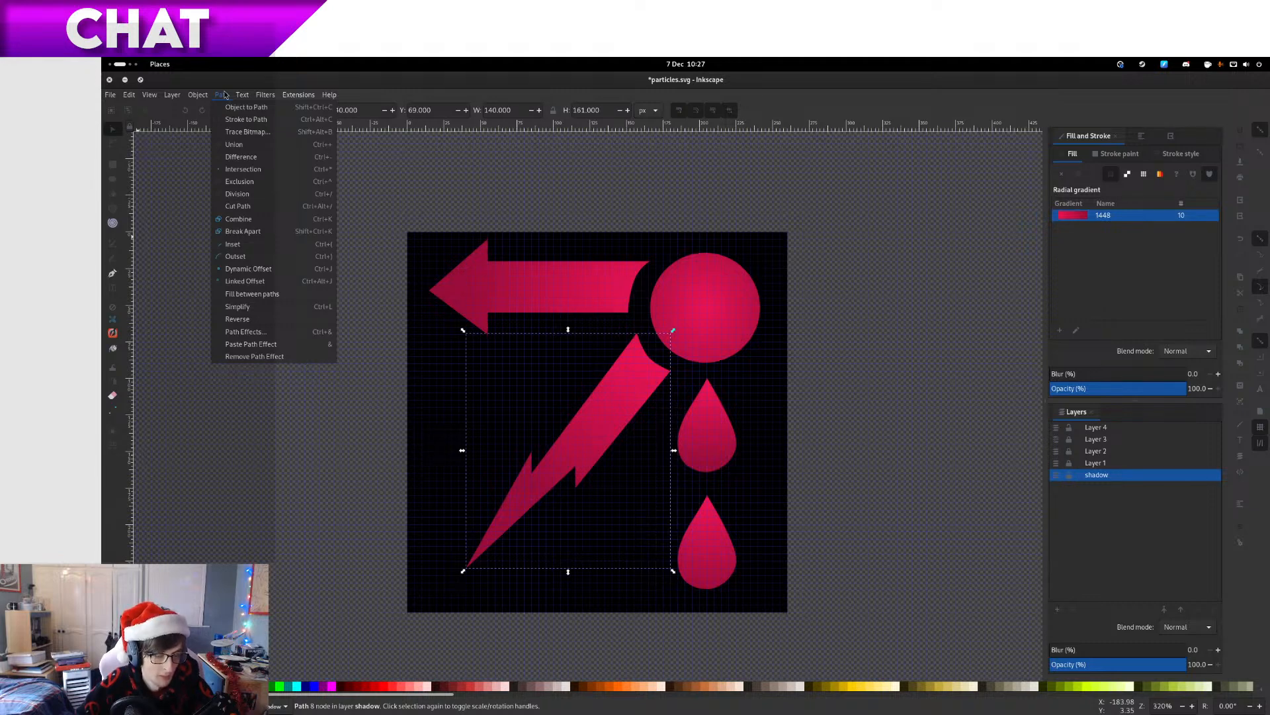
{"action": "left_click", "coordinate": [575, 126]}
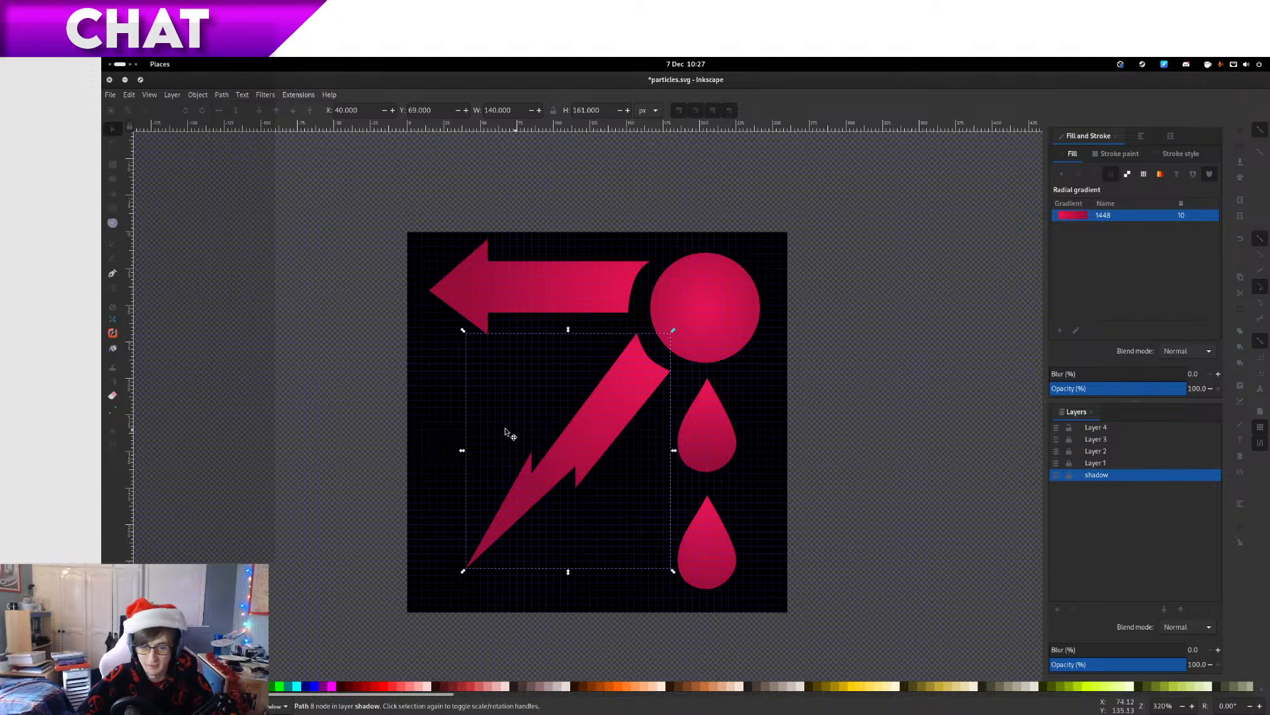
{"action": "left_click", "coordinate": [438, 437], "text": "shift"}
{"action": "key", "text": "ctrl"}
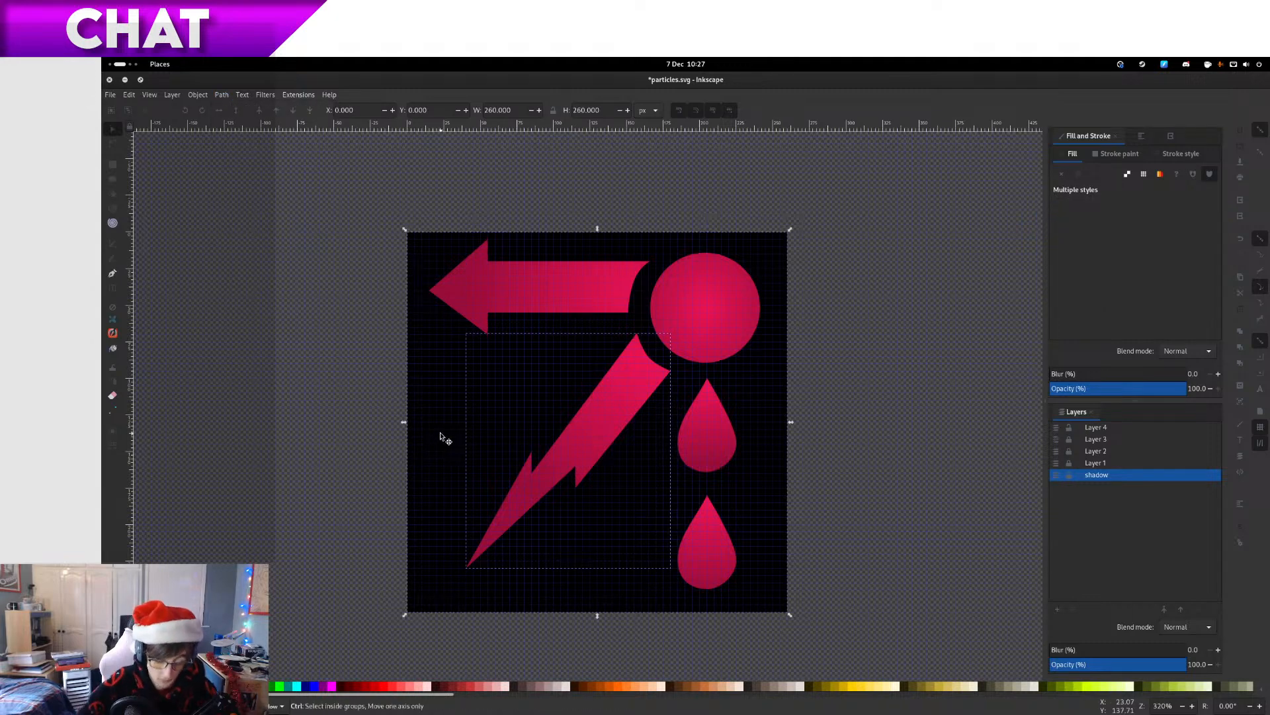
{"action": "key", "text": "ctrl+minus"}
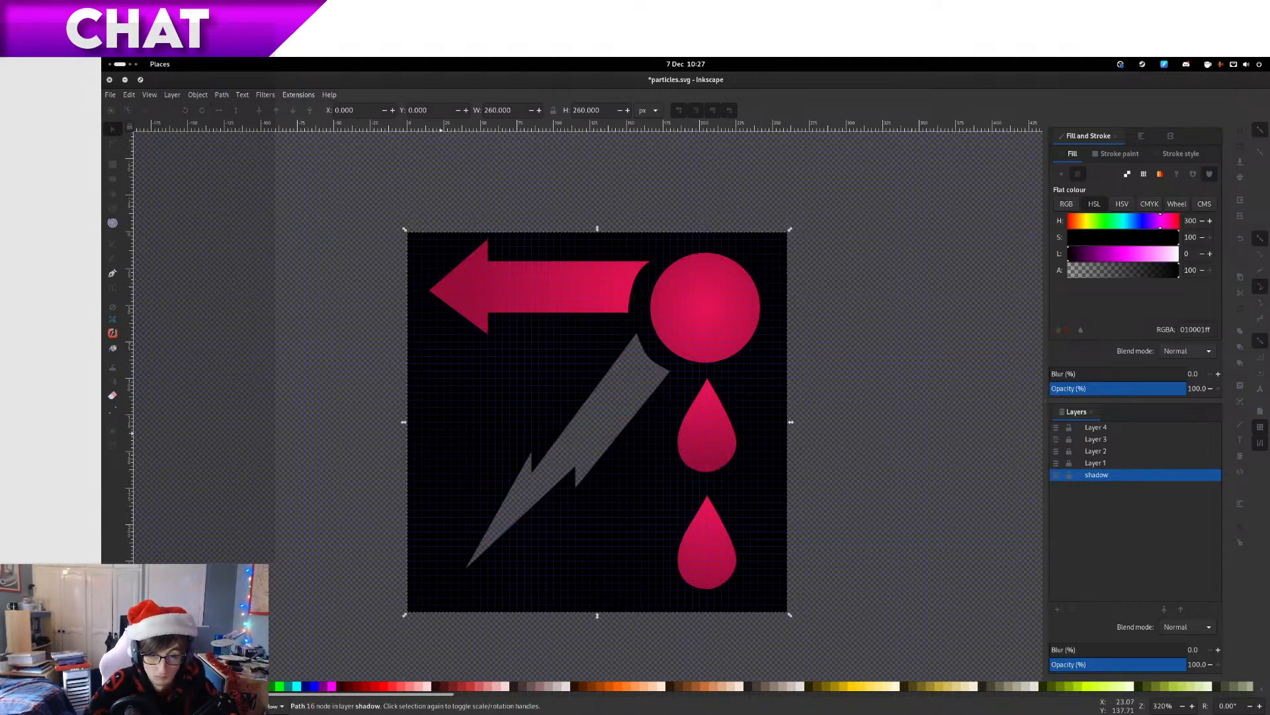
Subtract the duplicated circle from the black square with Difference, and hide Layer 1
{"action": "left_click", "coordinate": [695, 319], "text": "shift"}
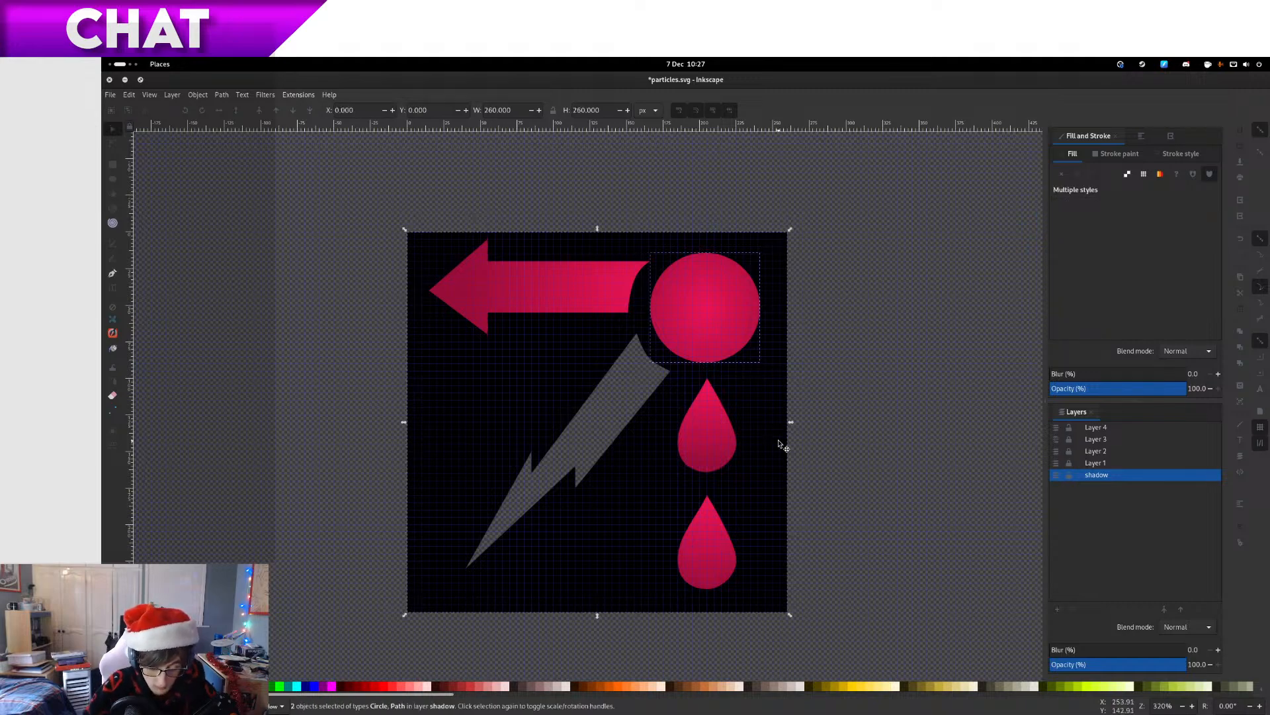
{"action": "key", "text": "ctrl"}
{"action": "key", "text": "ctrl+minus"}
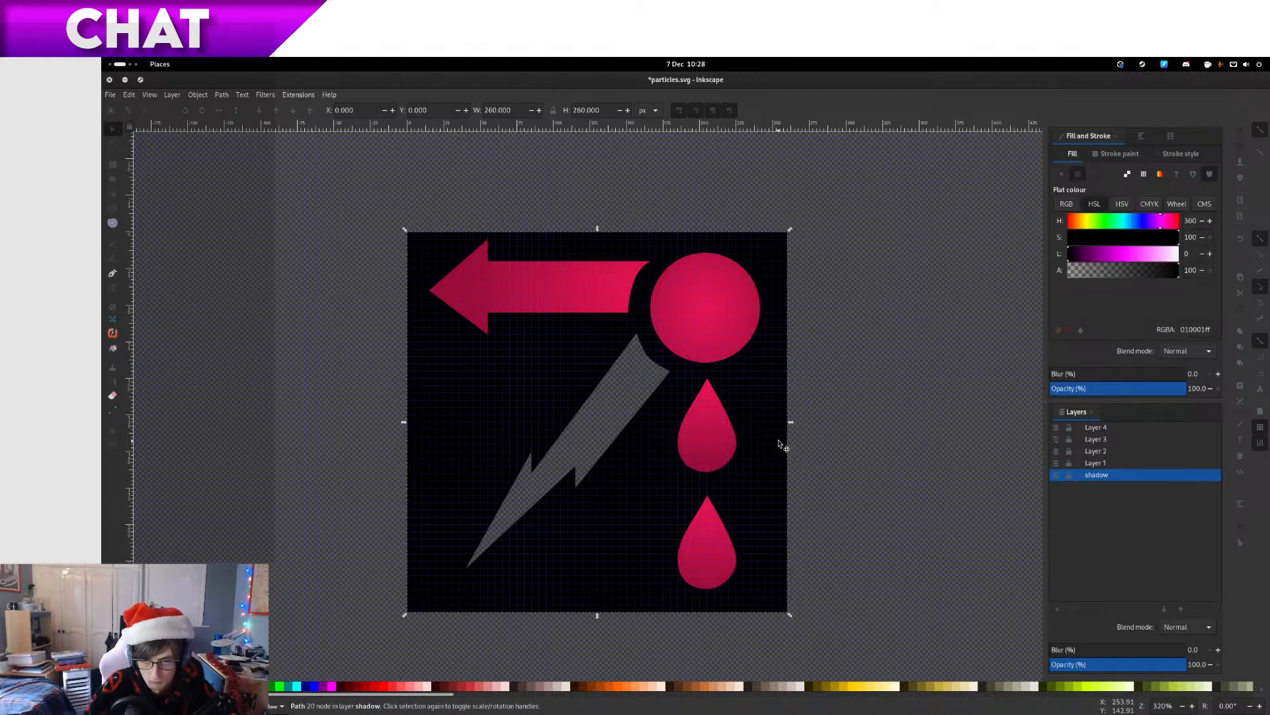
{"action": "left_click_drag", "start_coordinate": [779, 443], "coordinate": [683, 407]}
{"action": "key", "text": "ctrl+z"}
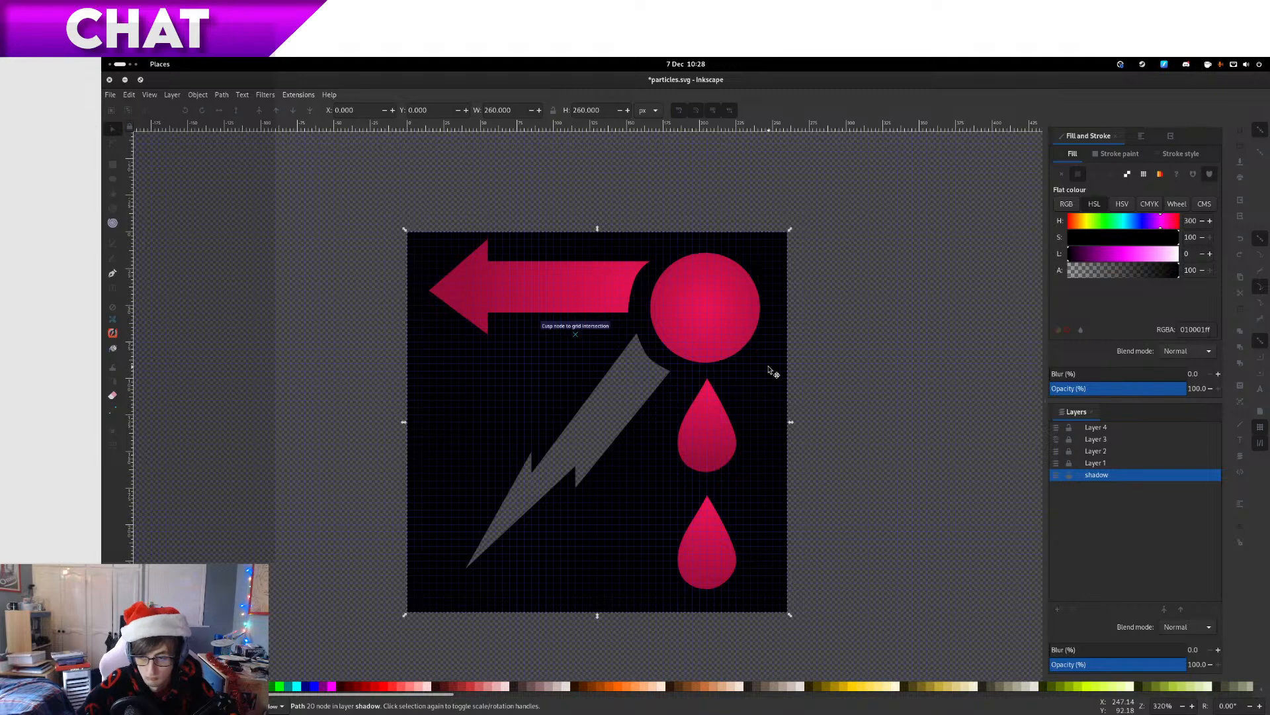
{"action": "left_click", "coordinate": [1057, 463]}
Subtract the duplicated upper droplet from the black square with Difference
{"action": "left_click", "coordinate": [712, 450], "text": "shift"}
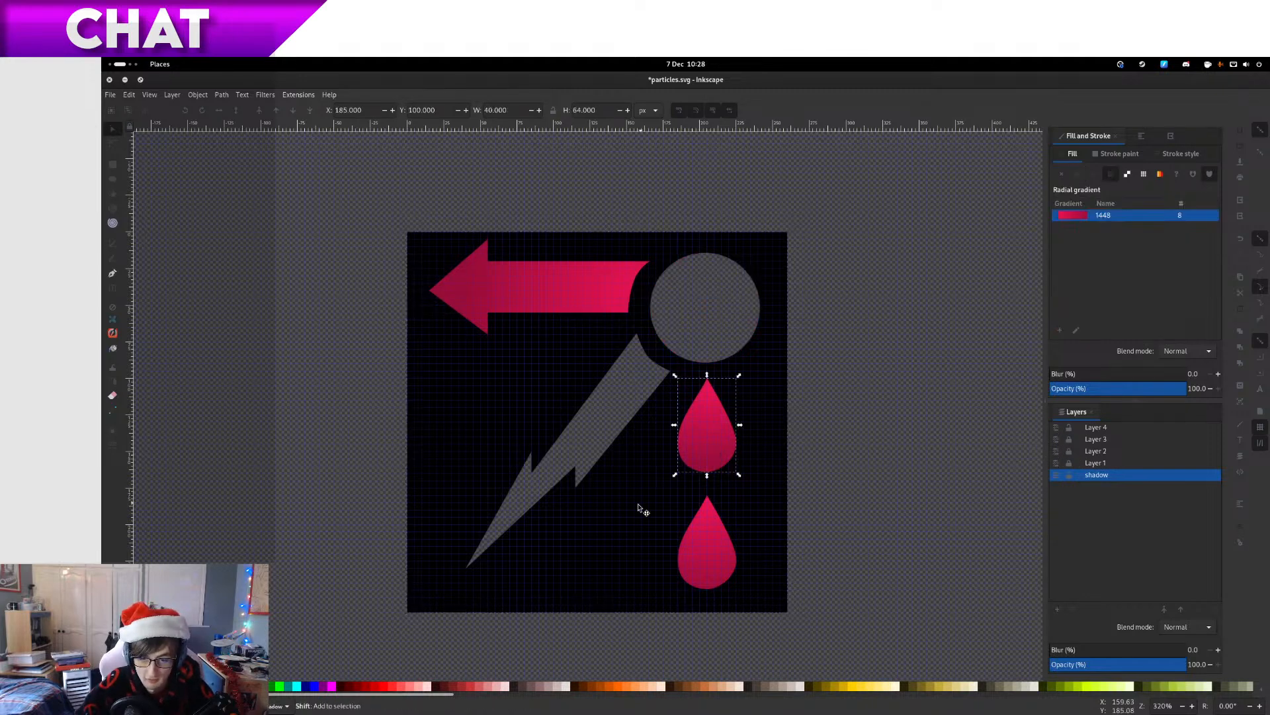
{"action": "key", "text": "ctrl"}
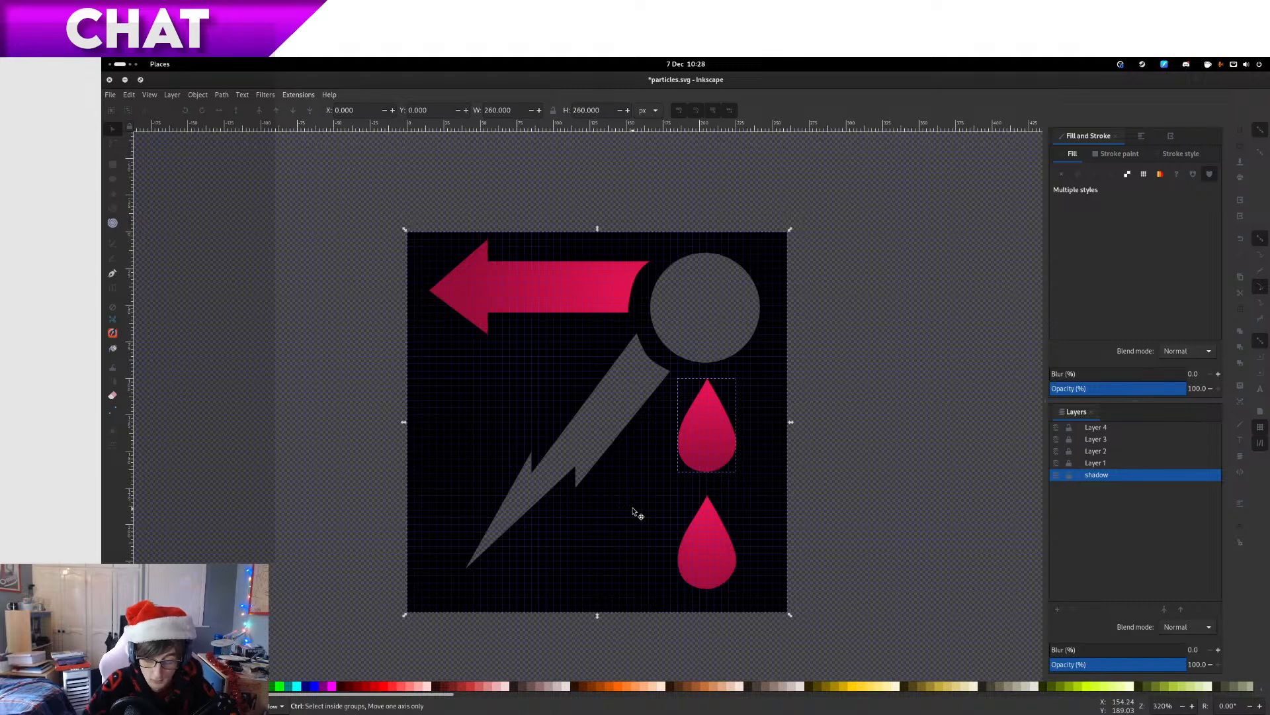
{"action": "key", "text": "ctrl+minus"}
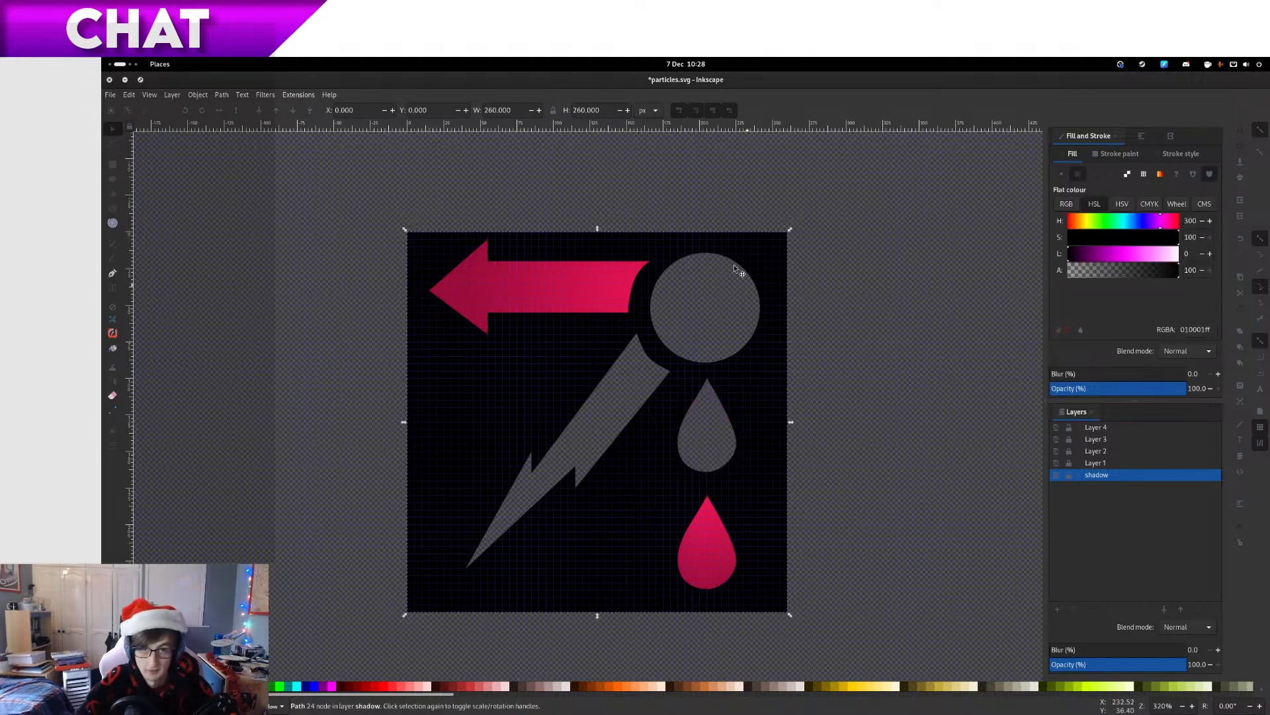
Turn on Do Not Disturb for the desktop notifications
{"action": "left_click", "coordinate": [686, 63]}
{"action": "left_click", "coordinate": [686, 63]}
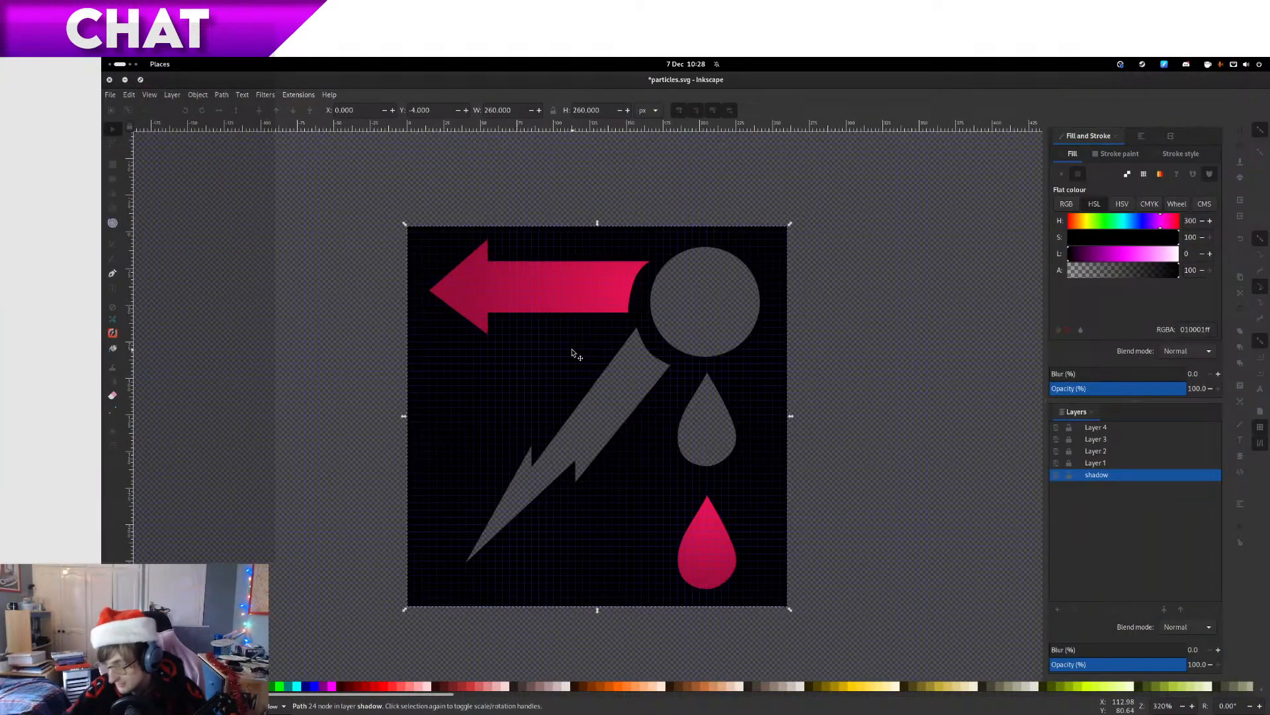
Cut the duplicated lower droplet and the duplicated arrow out of the black square, and clear the selection
{"action": "left_click", "coordinate": [686, 543], "text": "shift"}
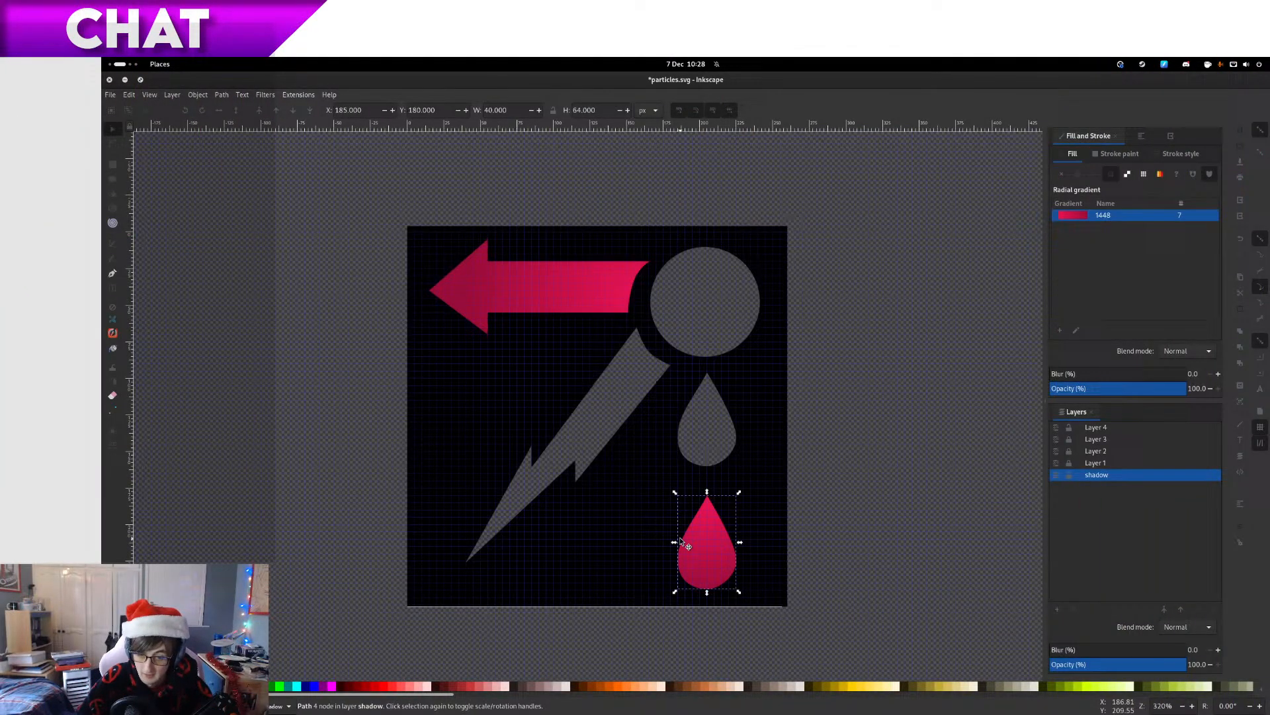
{"action": "left_click", "coordinate": [622, 546]}
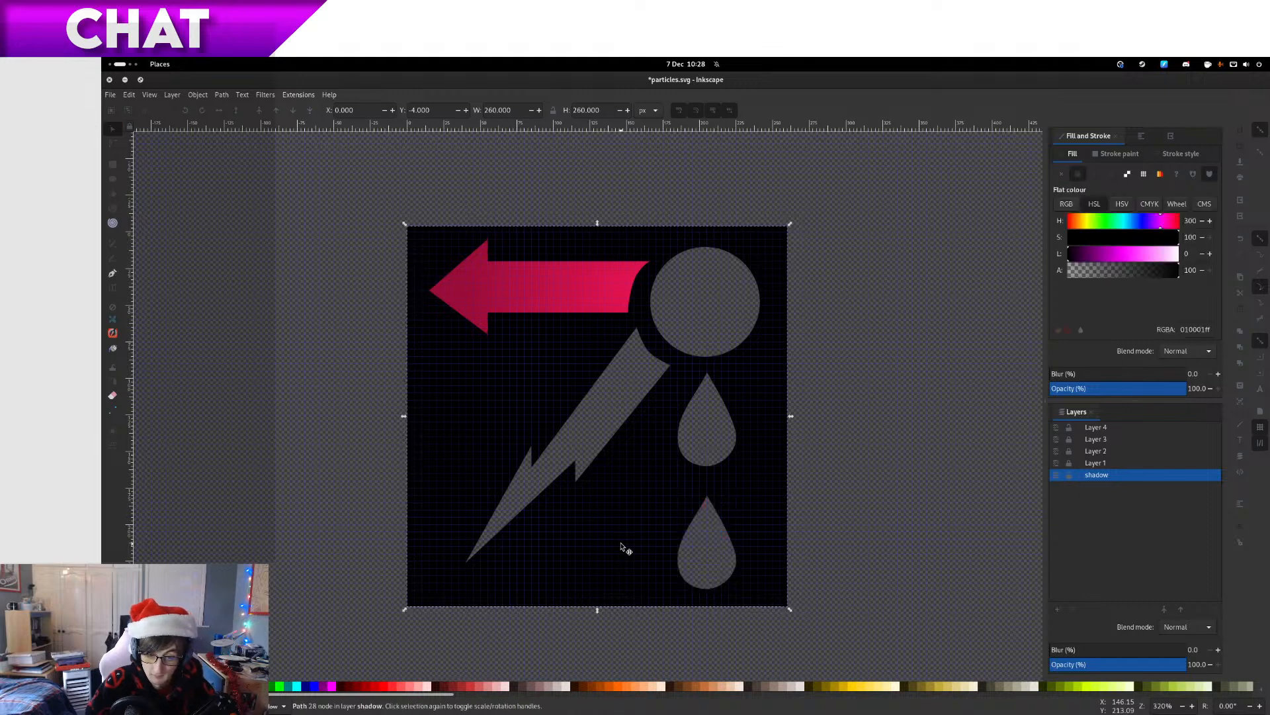
{"action": "left_click", "coordinate": [491, 337]}
{"action": "left_click", "coordinate": [498, 380]}
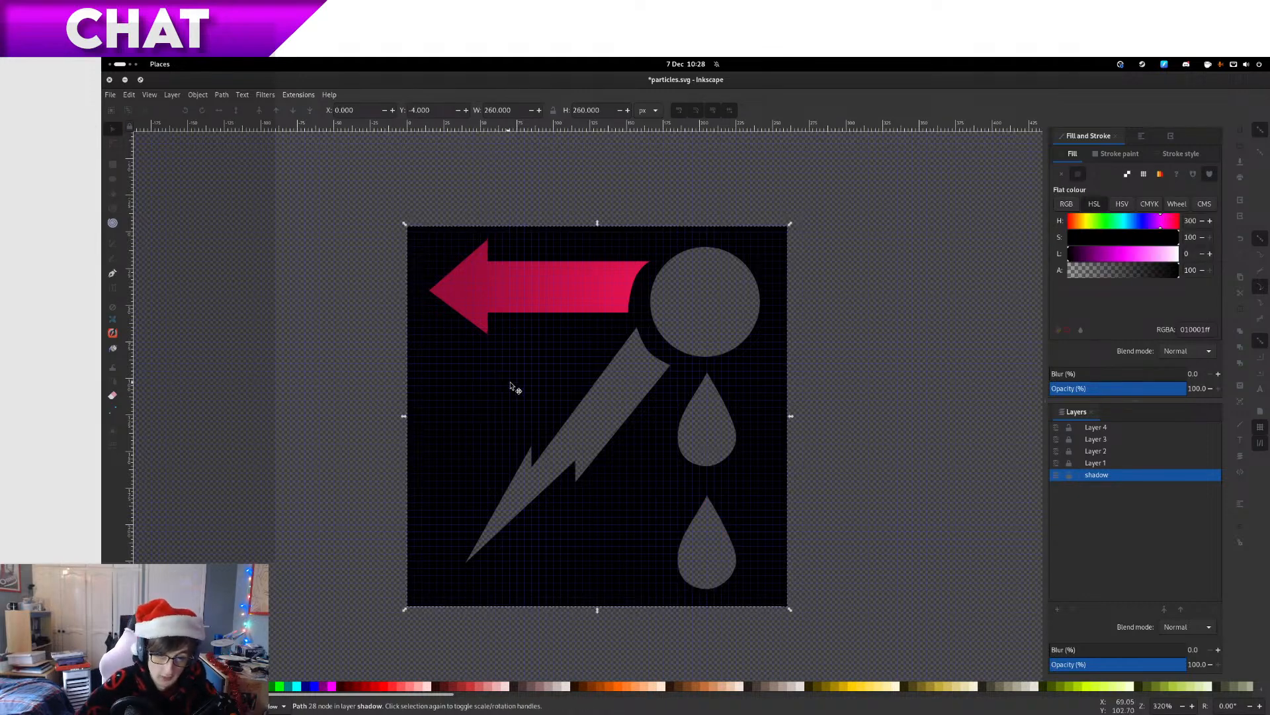
{"action": "left_click", "coordinate": [488, 275], "text": "shift"}
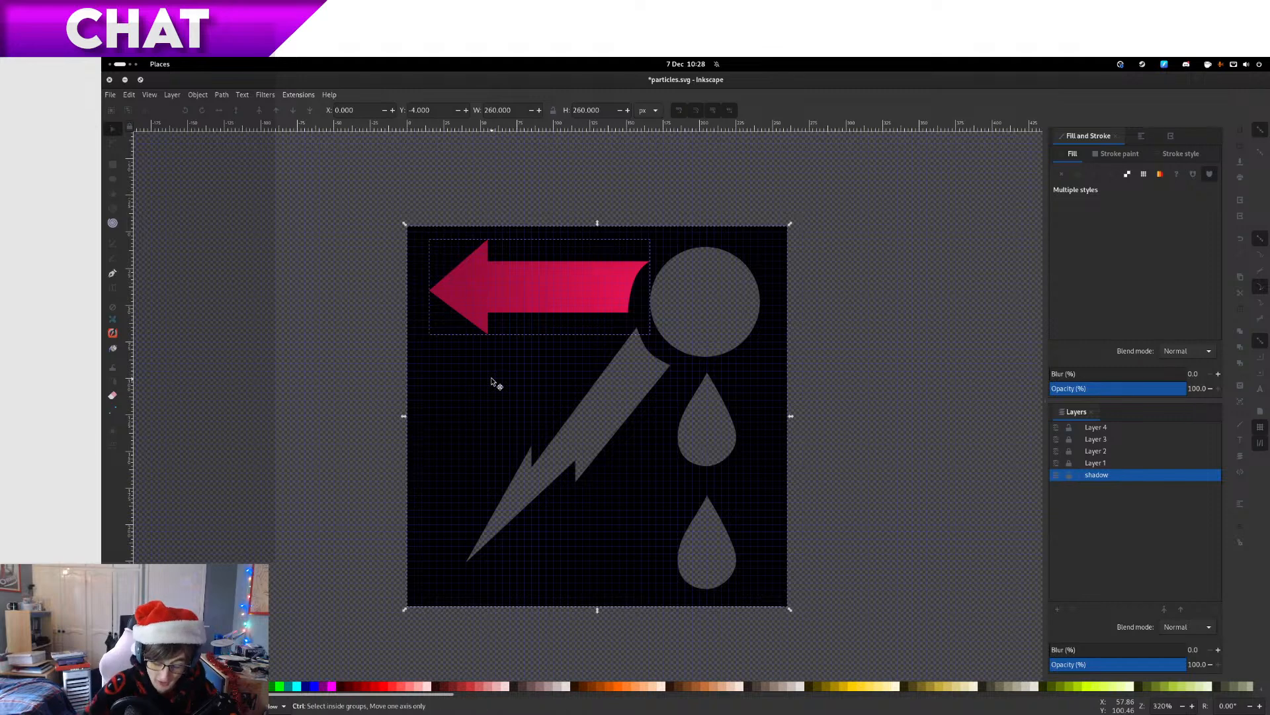
{"action": "key", "text": "ctrl+k"}
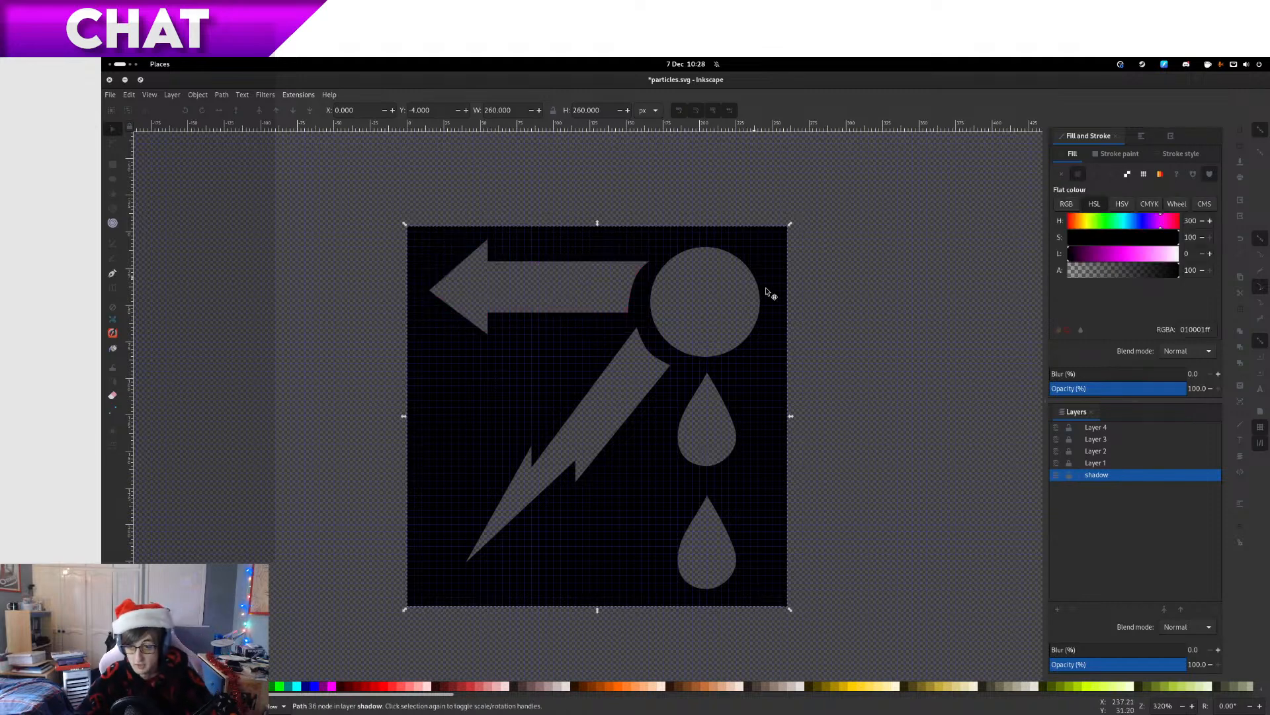
{"action": "left_click", "coordinate": [858, 370]}
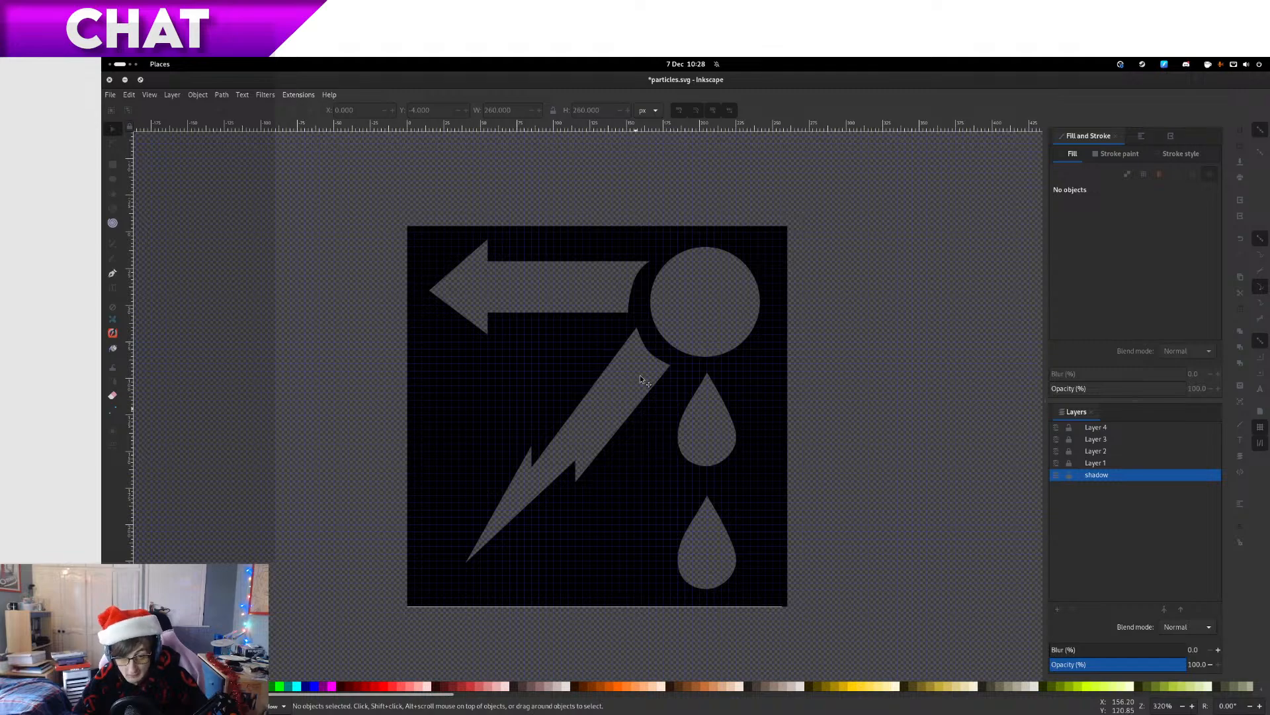
Raise the shadow layer to the top of the layer stack and save the document
{"action": "left_click_drag", "start_coordinate": [673, 440], "coordinate": [614, 469]}
{"action": "key", "text": "ctrl+z"}
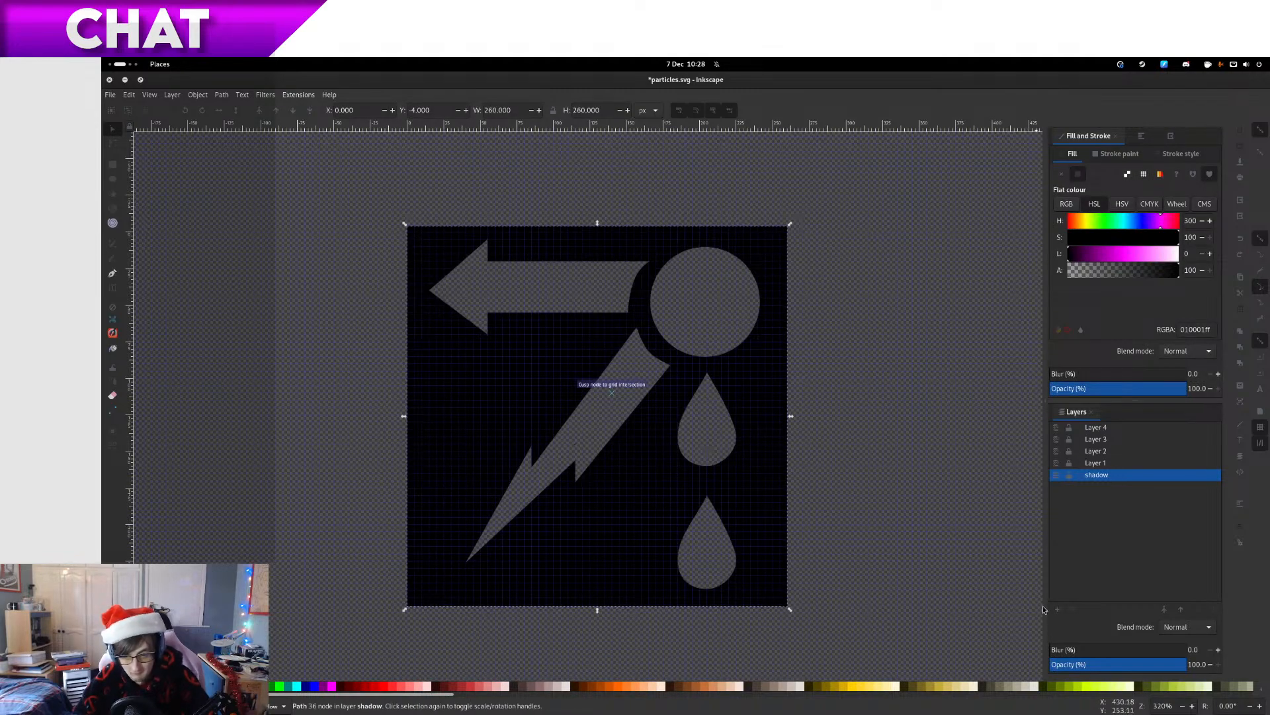
{"action": "left_click", "coordinate": [1181, 610]}
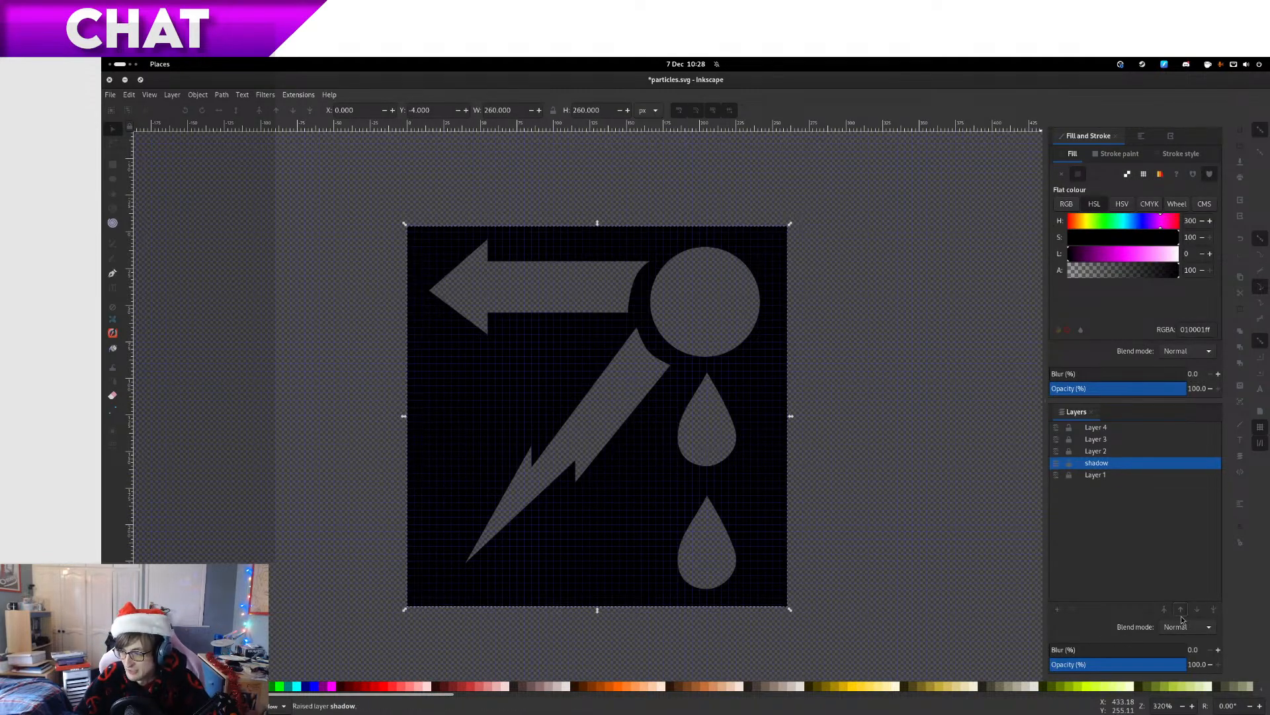
{"action": "left_click", "coordinate": [1181, 610]}
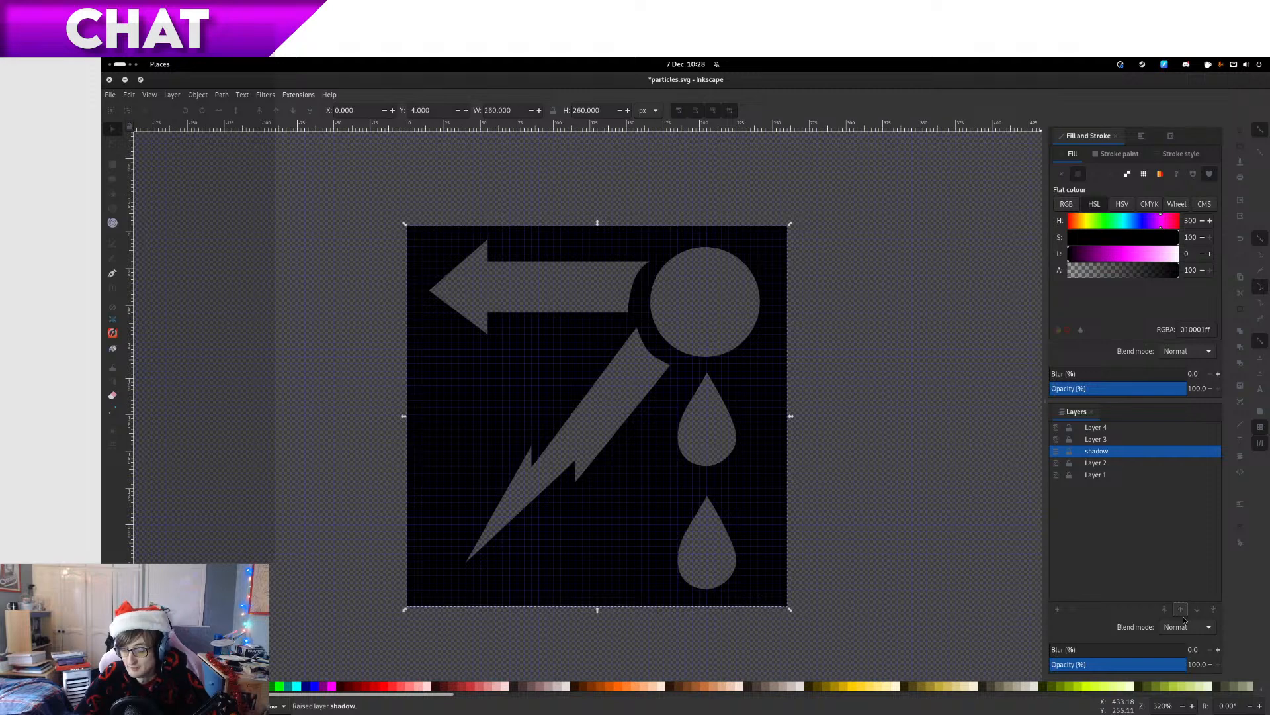
{"action": "left_click", "coordinate": [1183, 617]}
{"action": "left_click", "coordinate": [1183, 614]}
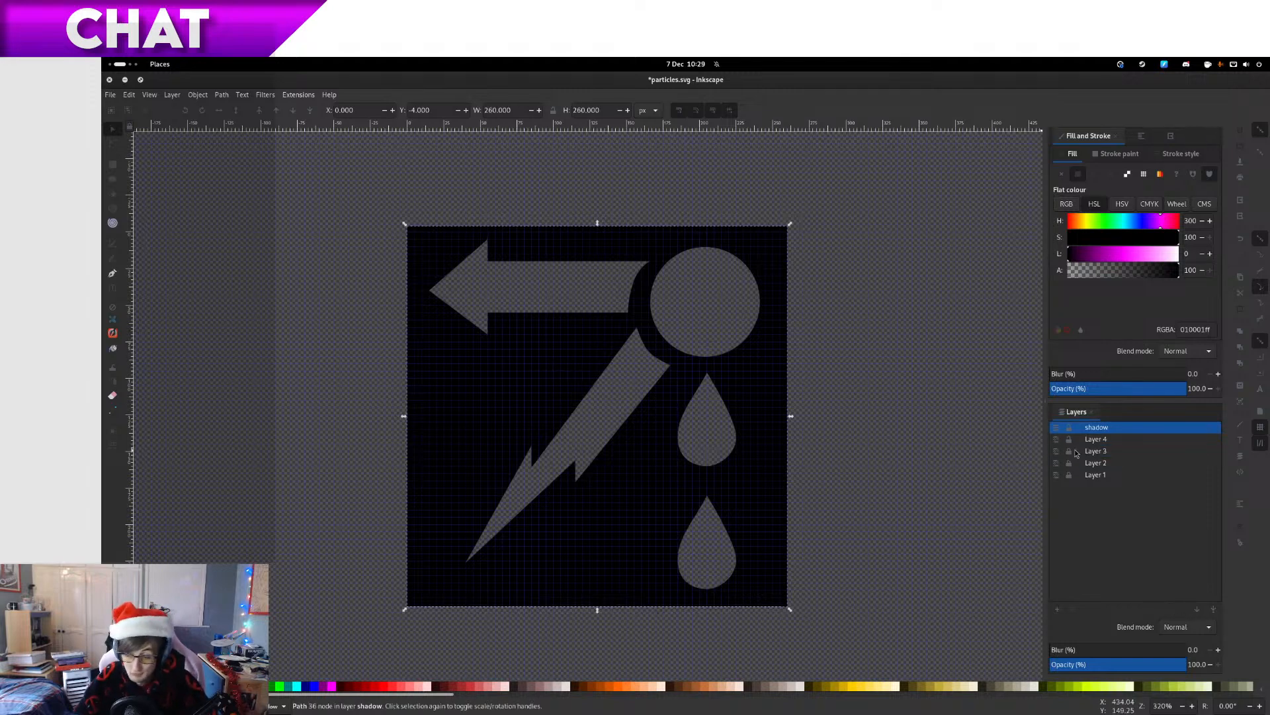
{"action": "key", "text": "ctrl+s"}
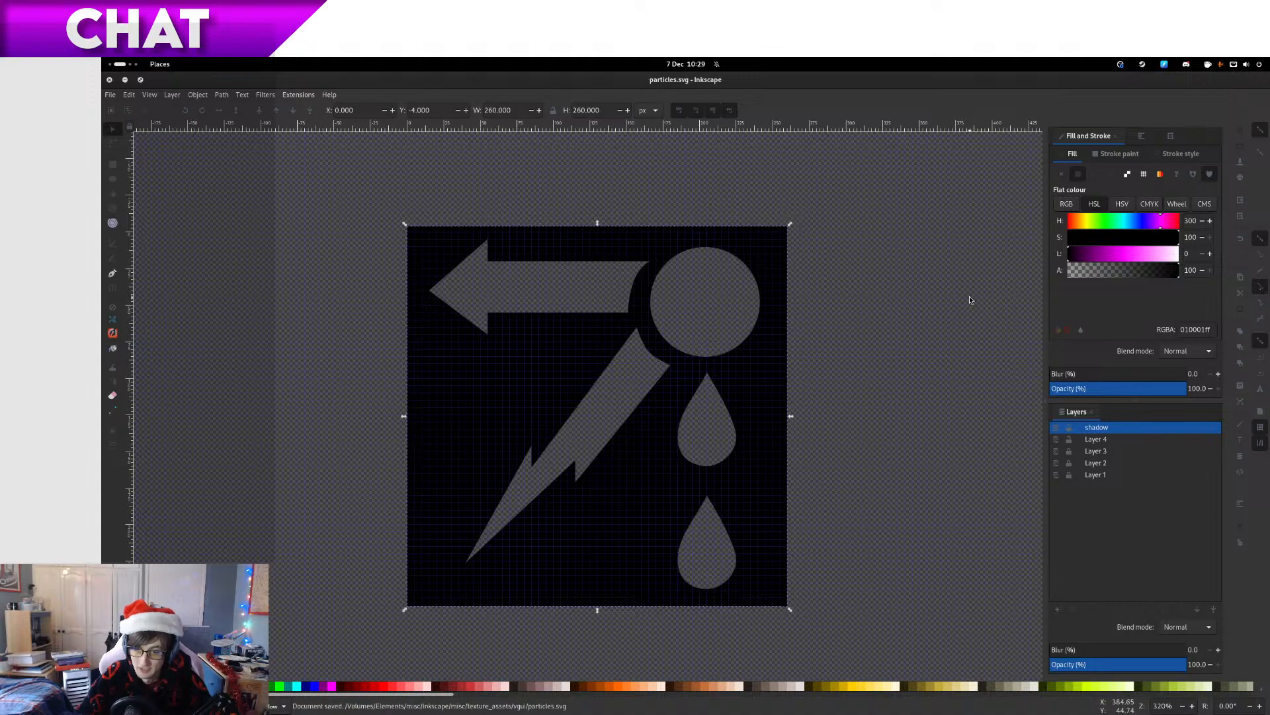
Switch to the browser and play the Inkscape inner shadow tutorial video briefly, then pause it
{"action": "key", "text": "super+Page_Up"}
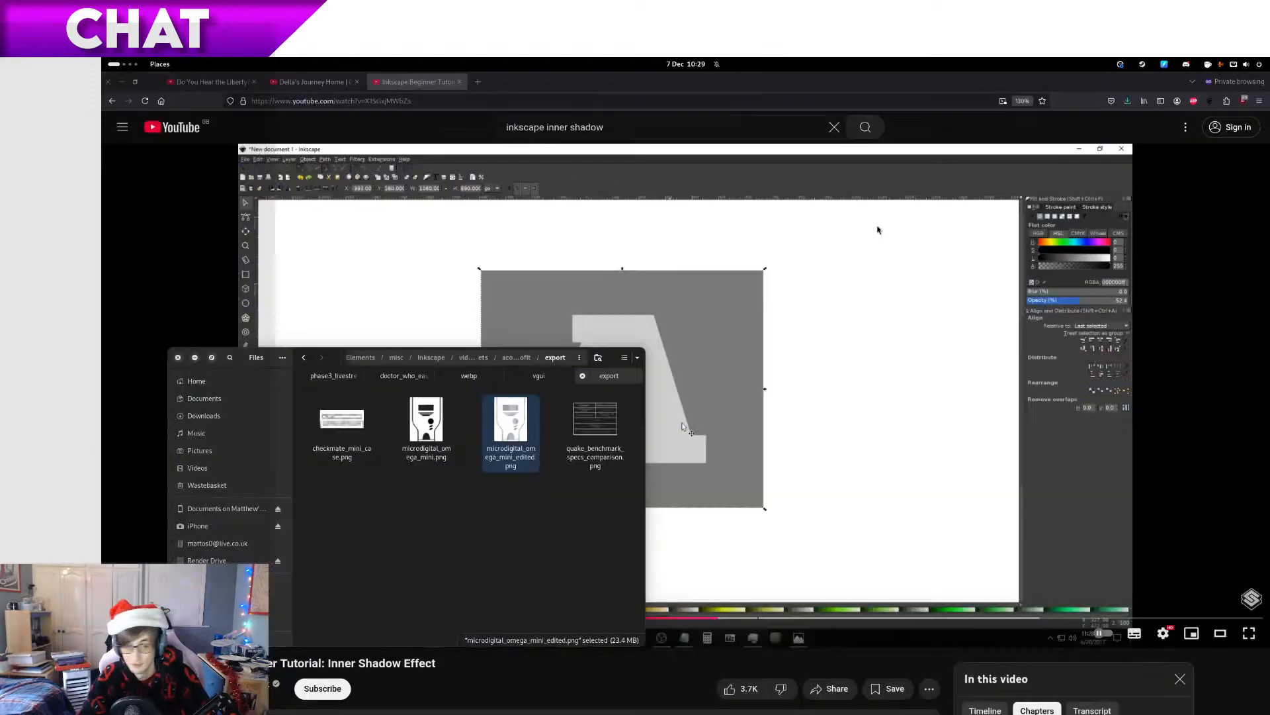
{"action": "left_click", "coordinate": [802, 309]}
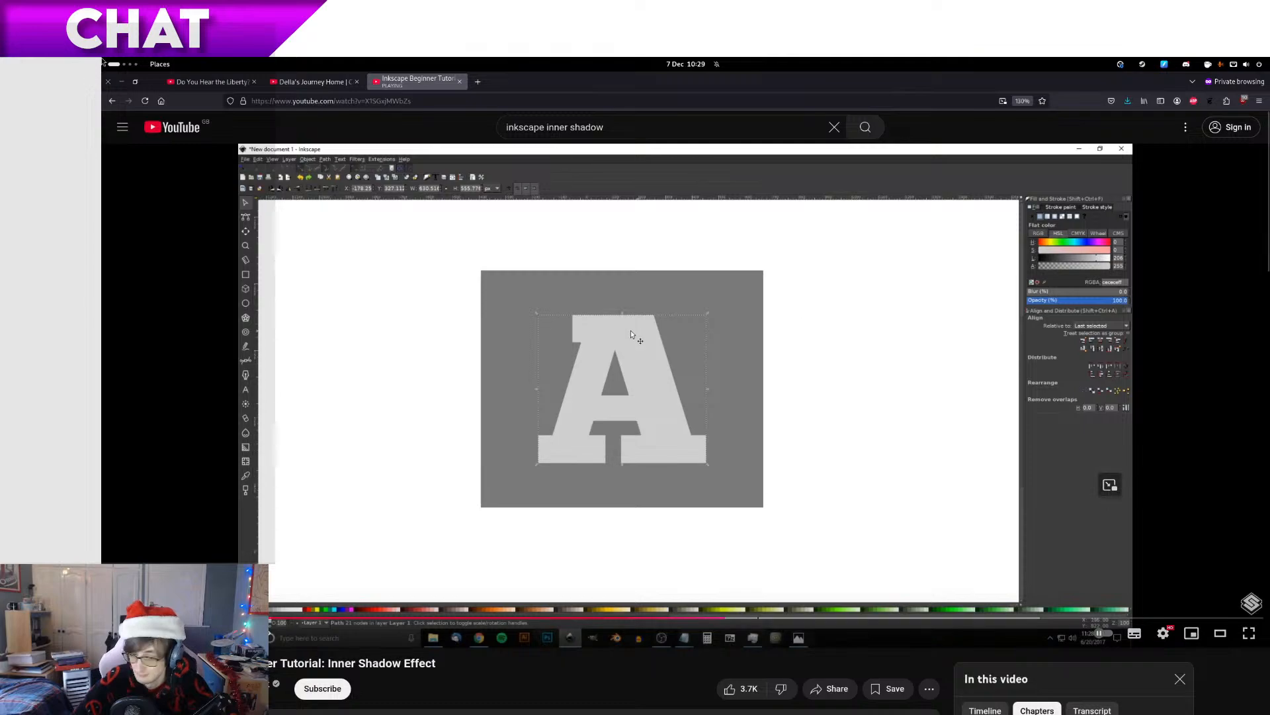
{"action": "key", "text": "super"}
{"action": "left_click", "coordinate": [562, 531]}
{"action": "left_click", "coordinate": [562, 532]}
Open the Epidemic Sound playlist window, adjust the music's playback volume, and return to the tutorial video window
{"action": "key", "text": "super"}
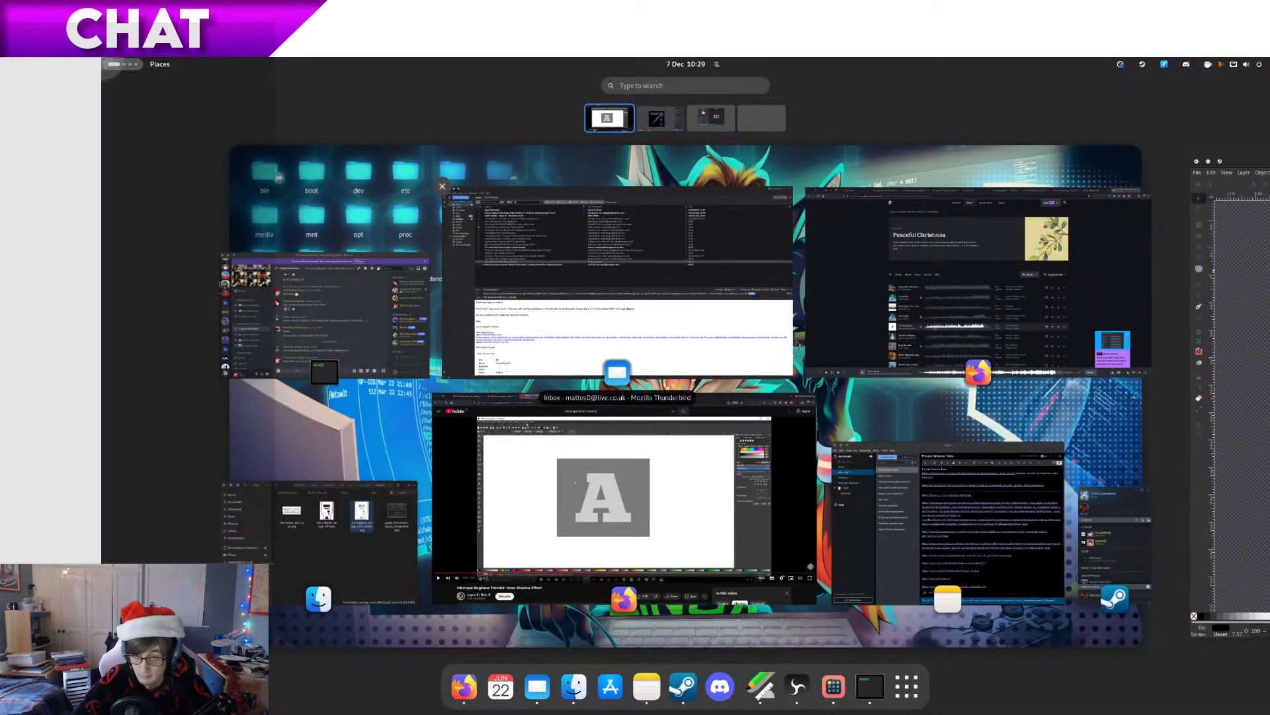
{"action": "left_click", "coordinate": [902, 312]}
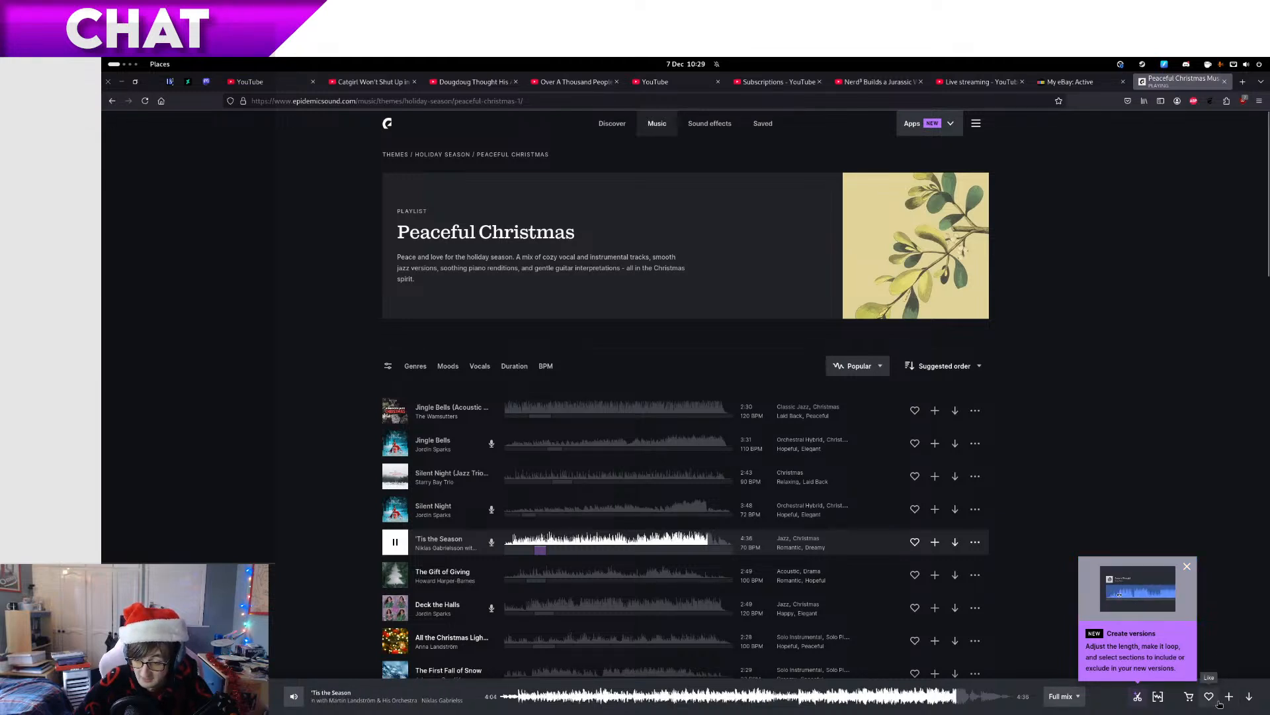
{"action": "mouse_move", "coordinate": [293, 695]}
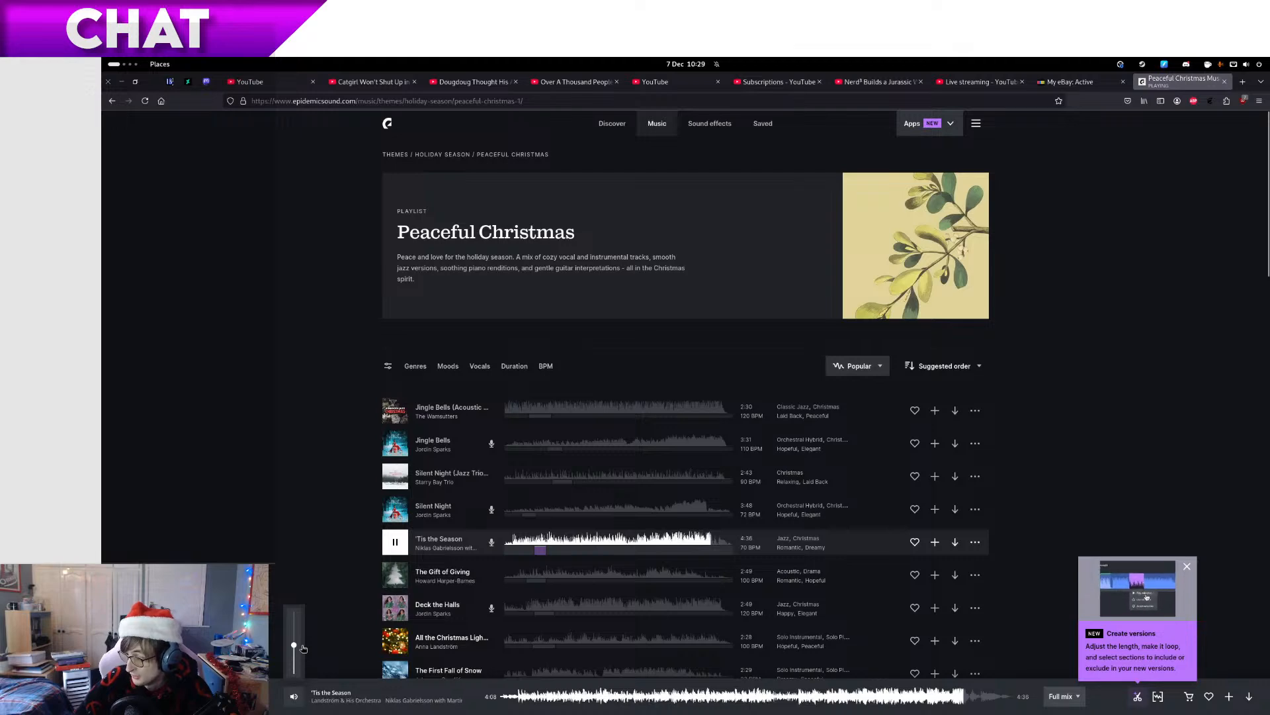
{"action": "key", "text": "super"}
{"action": "left_click", "coordinate": [761, 584]}
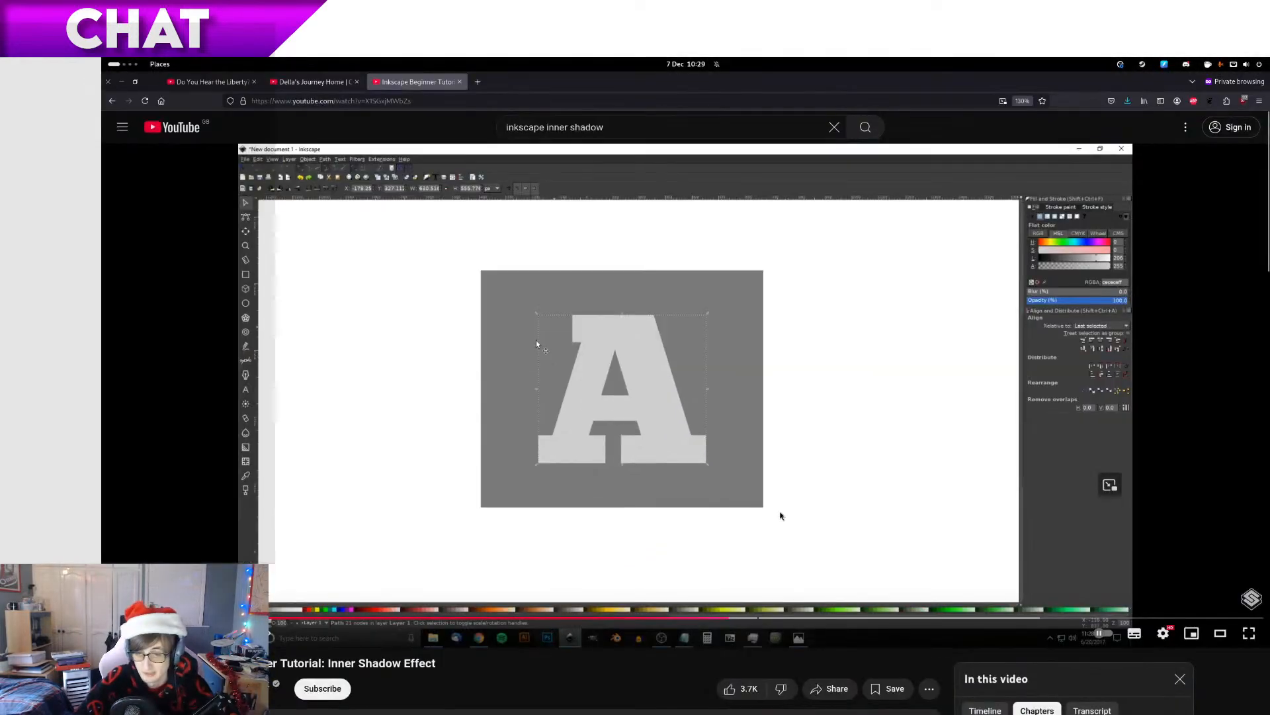
Watch how the tutorial clips the offset shadow shape to the letter, skipping and replaying the relevant part
{"action": "left_click", "coordinate": [780, 516]}
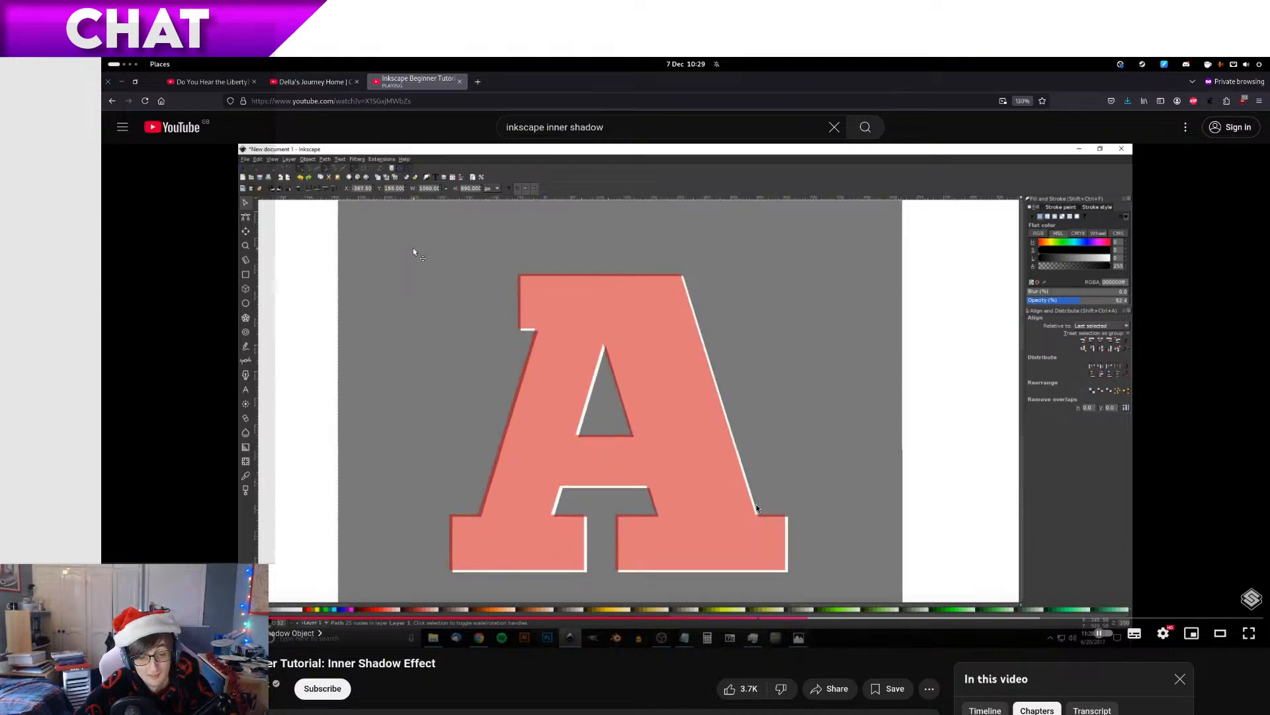
{"action": "key", "text": "Right"}
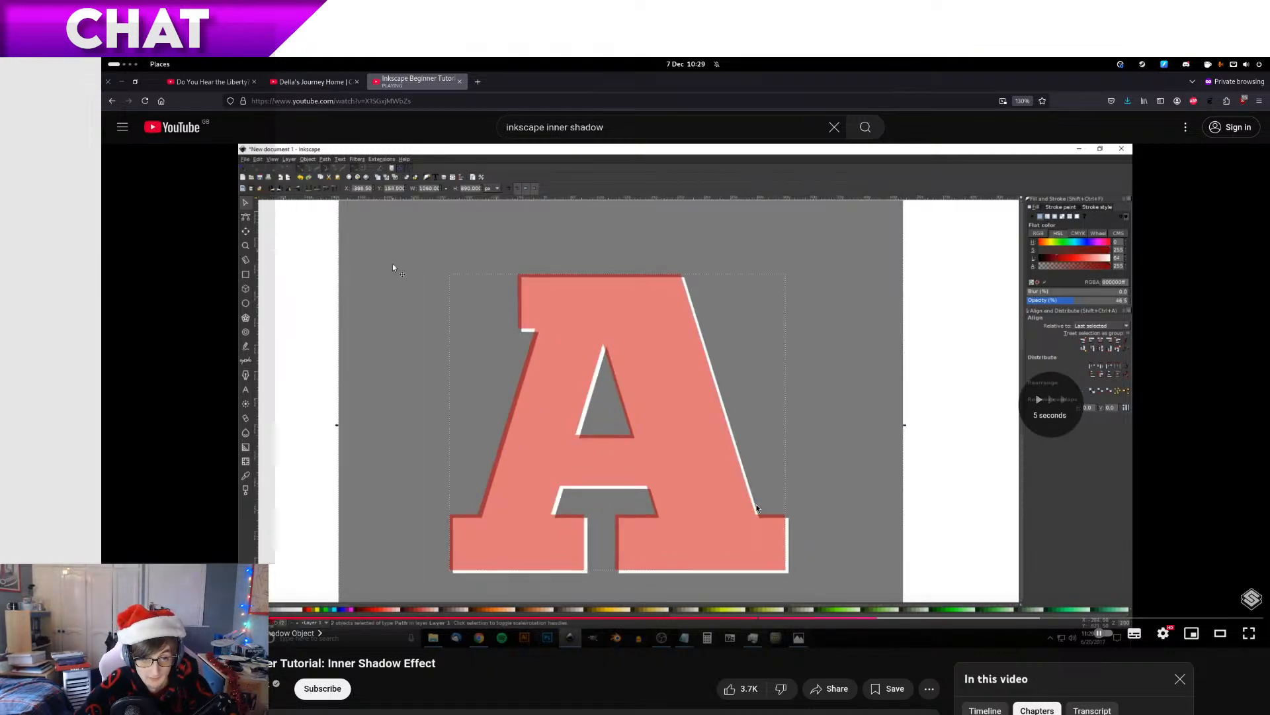
{"action": "key", "text": "Left"}
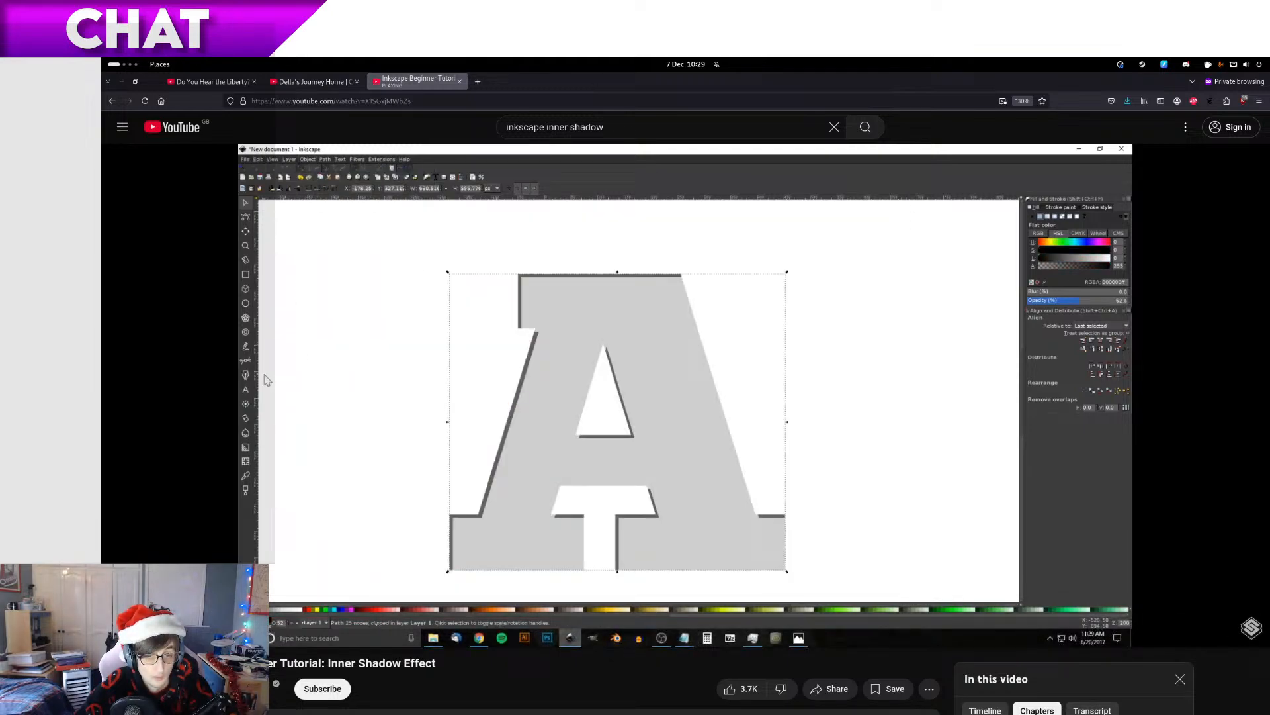
{"action": "left_click", "coordinate": [864, 481]}
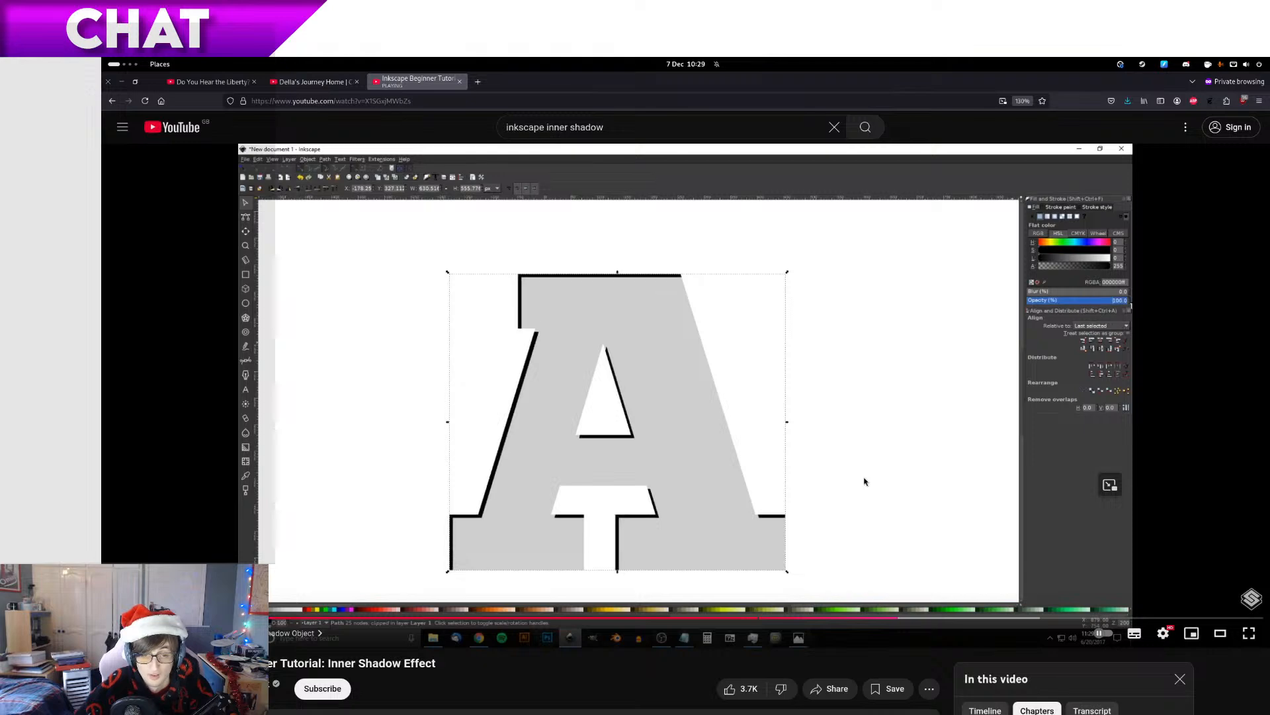
{"action": "key", "text": "Left"}
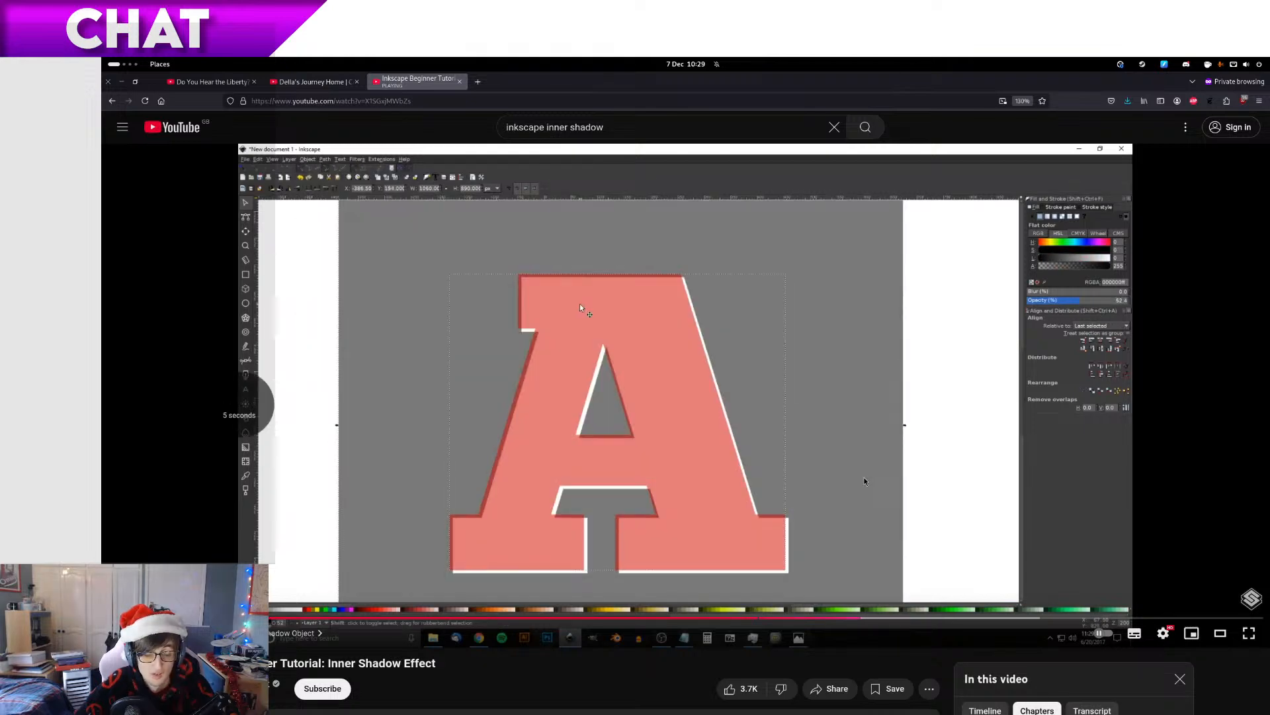
{"action": "left_click", "coordinate": [865, 477]}
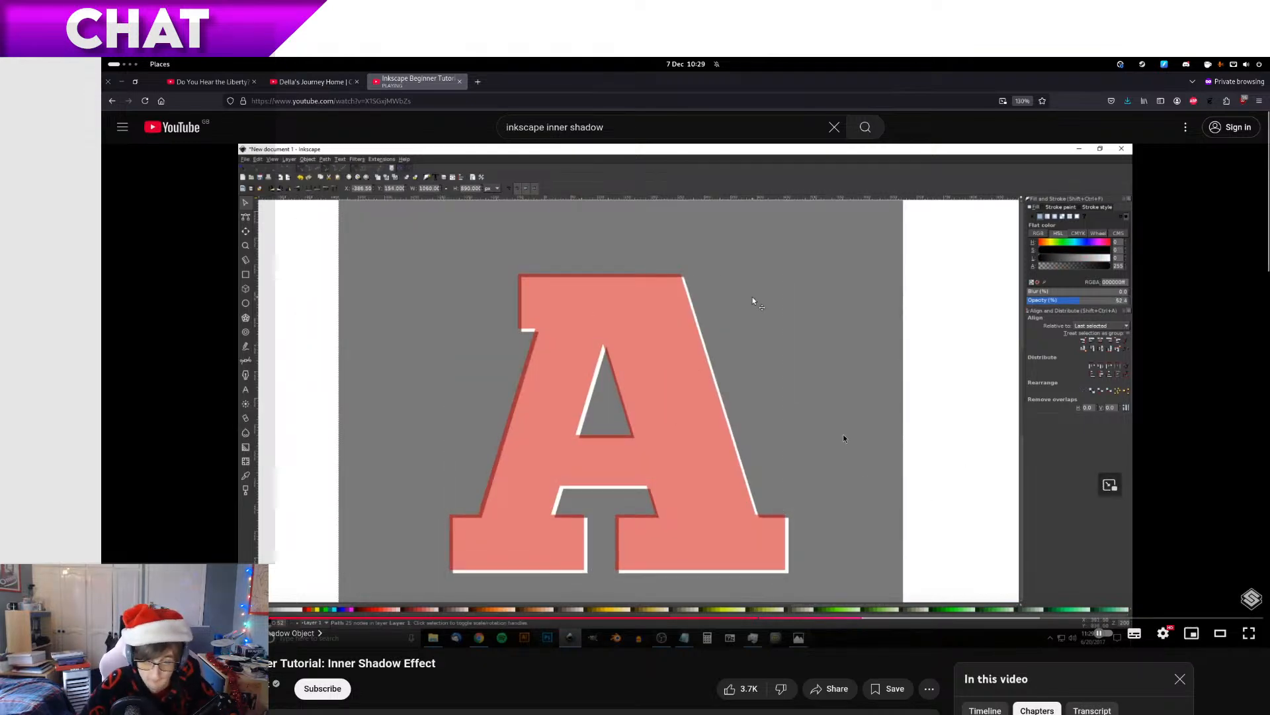
Switch back to Inkscape and make Layers 1 to 4 visible beneath the shadow
{"action": "key", "text": "alt+Tab"}
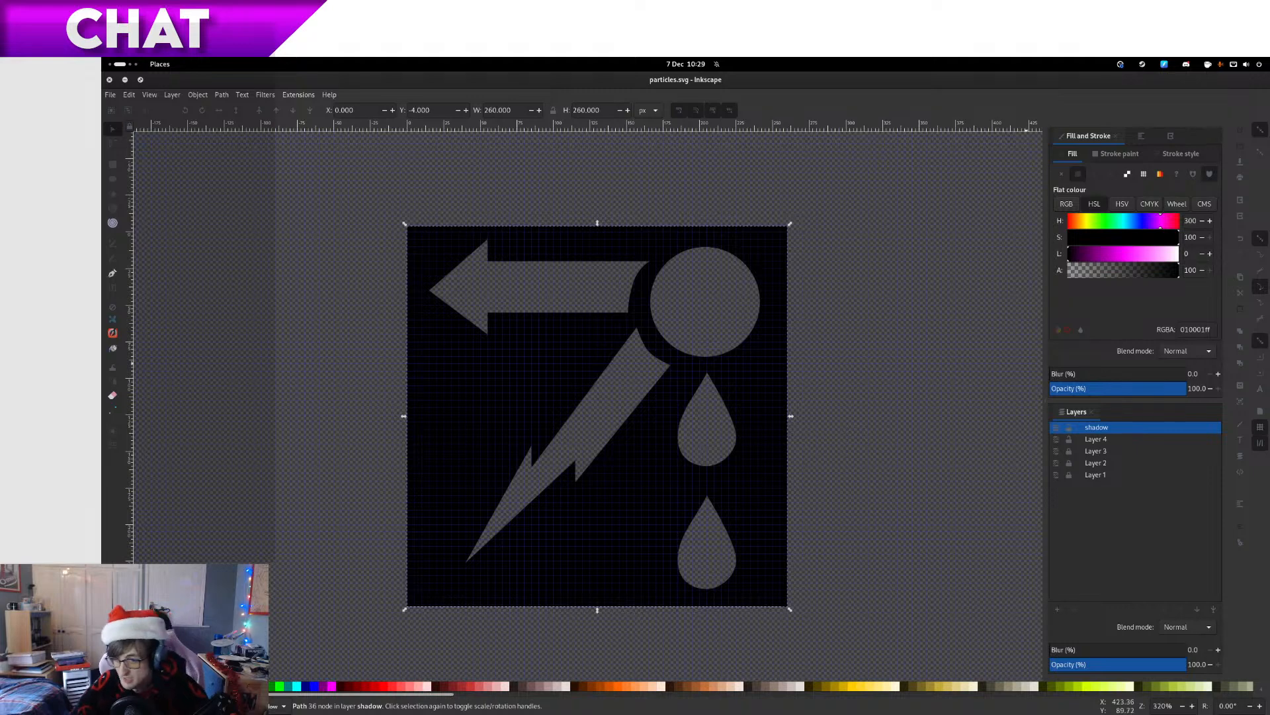
{"action": "left_click", "coordinate": [1057, 440]}
{"action": "left_click", "coordinate": [1056, 462]}
{"action": "left_click", "coordinate": [1057, 476]}
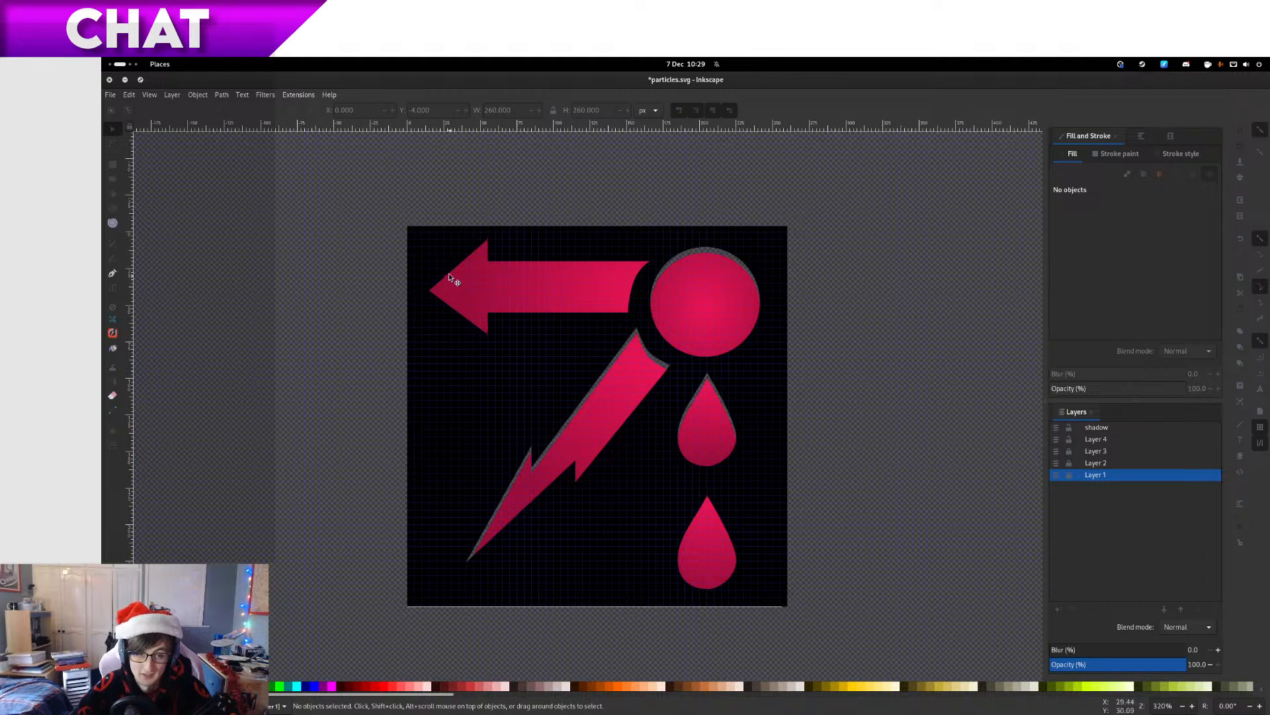
Set the shadow layer's opacity to 33.4% and leave nothing selected
{"action": "scroll", "coordinate": [457, 275], "scroll_direction": "up", "scroll_amount": 3, "text": "ctrl"}
{"action": "left_click", "coordinate": [1096, 429]}
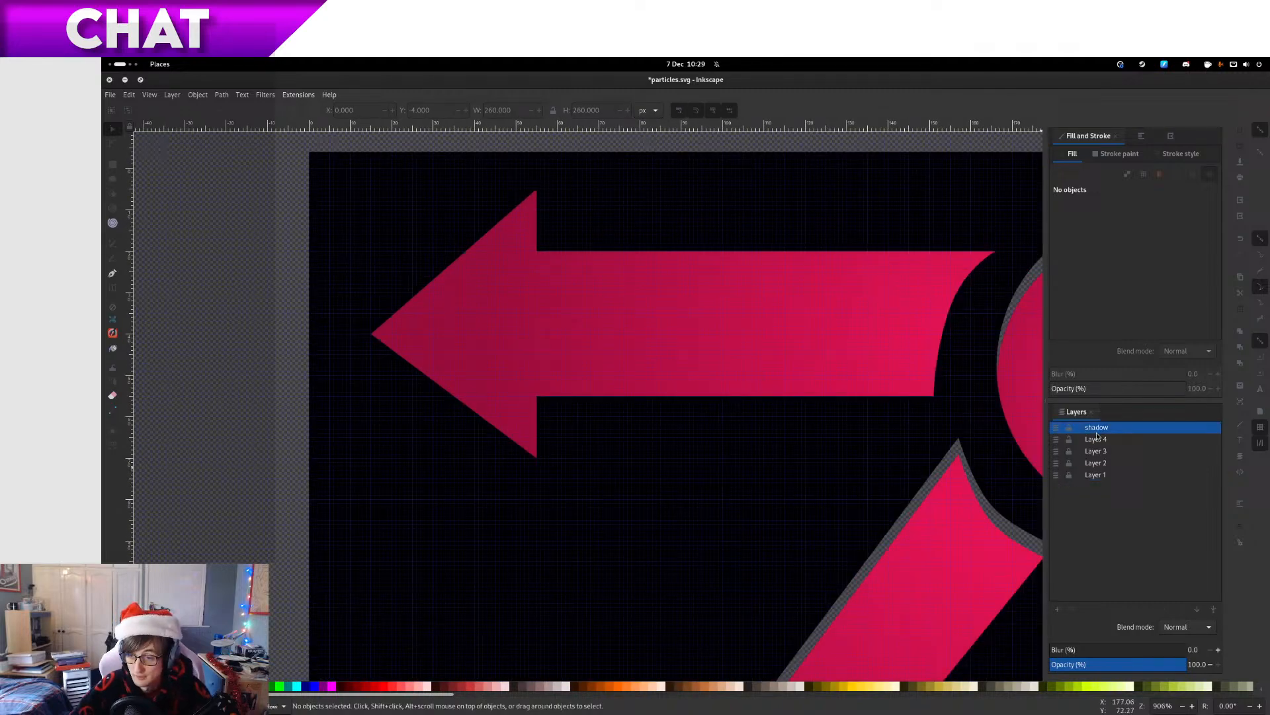
{"action": "left_click", "coordinate": [1119, 663]}
{"action": "left_click_drag", "start_coordinate": [1119, 665], "coordinate": [1105, 663]}
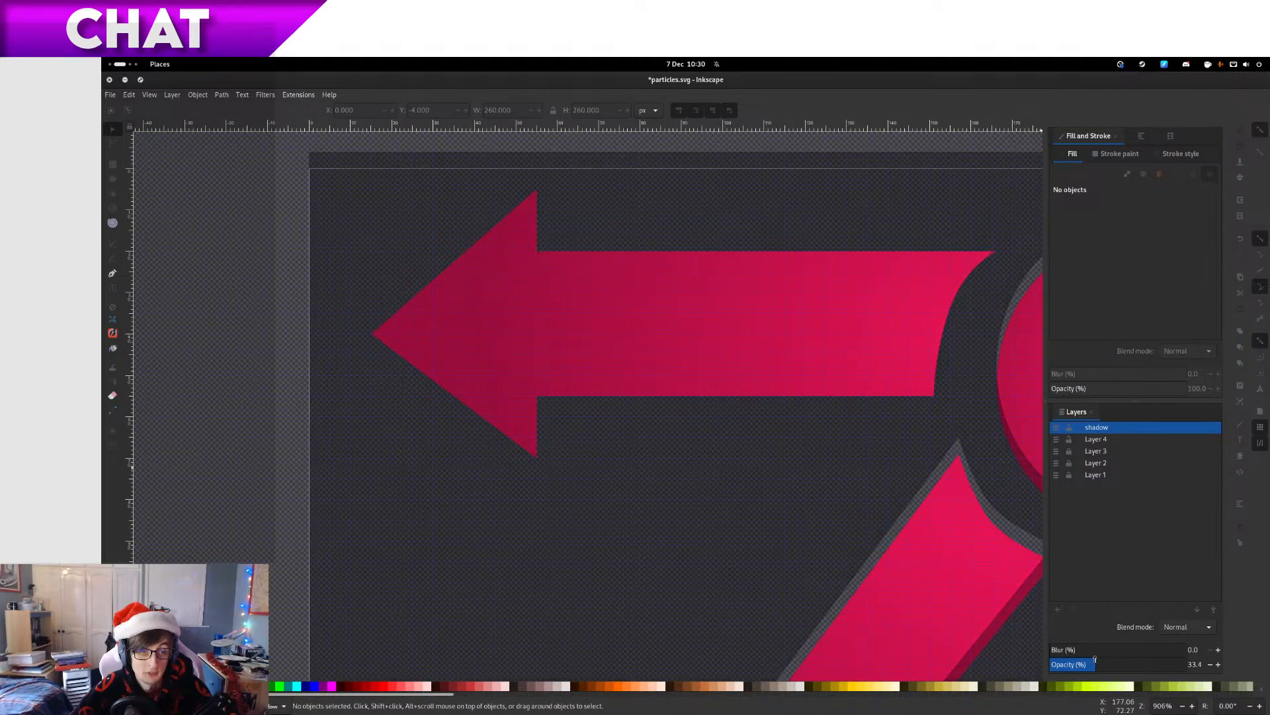
{"action": "mouse_move", "coordinate": [720, 210]}
{"action": "left_mouse_down"}
{"action": "mouse_move", "coordinate": [732, 219]}
{"action": "mouse_move", "coordinate": [722, 215]}
{"action": "left_mouse_up"}
{"action": "left_click_drag", "start_coordinate": [763, 274], "coordinate": [350, 249]}
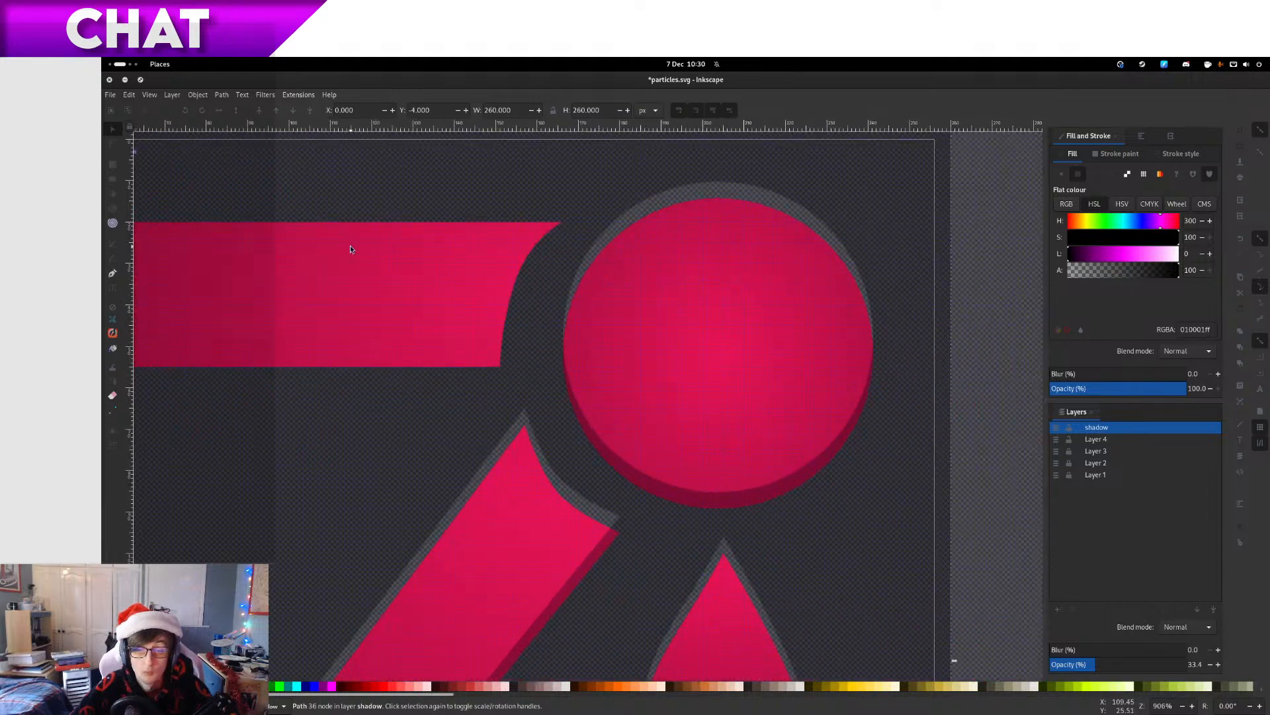
{"action": "key", "text": "Escape"}
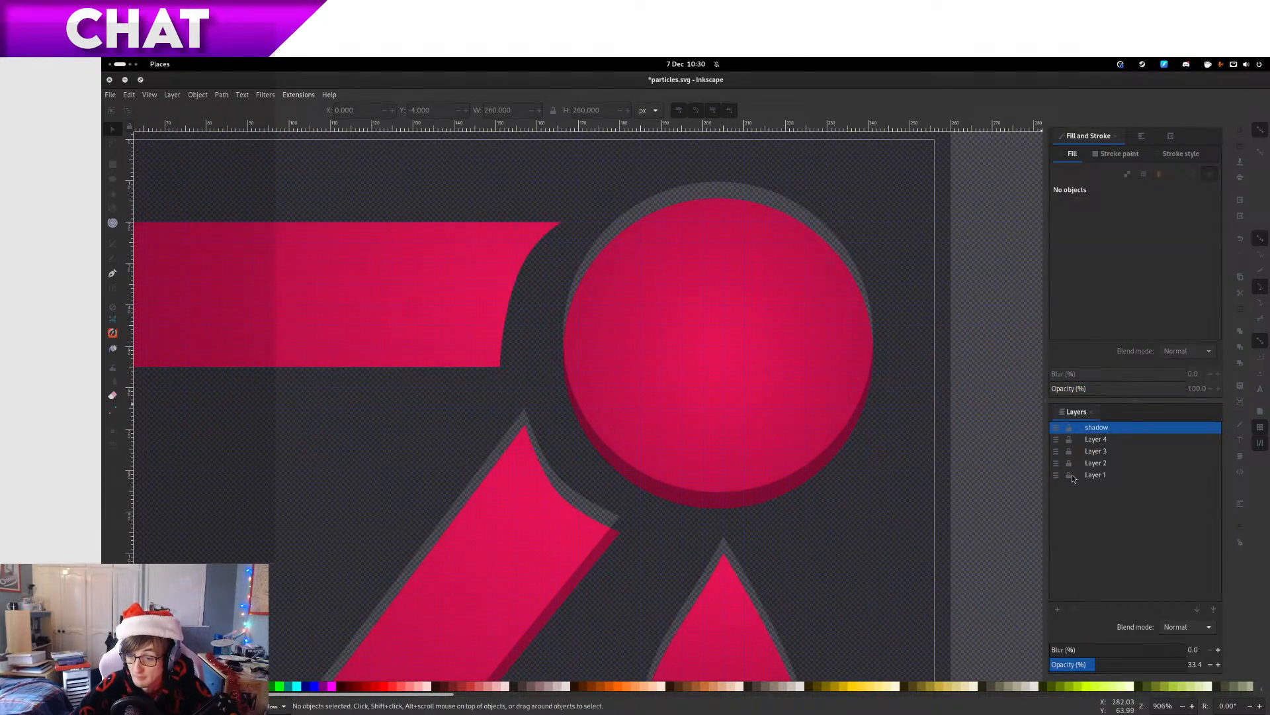
Move the circle up to about X 166.05, Y 10.10 px, over its cutout in the shadow shape
{"action": "left_click", "coordinate": [791, 311]}
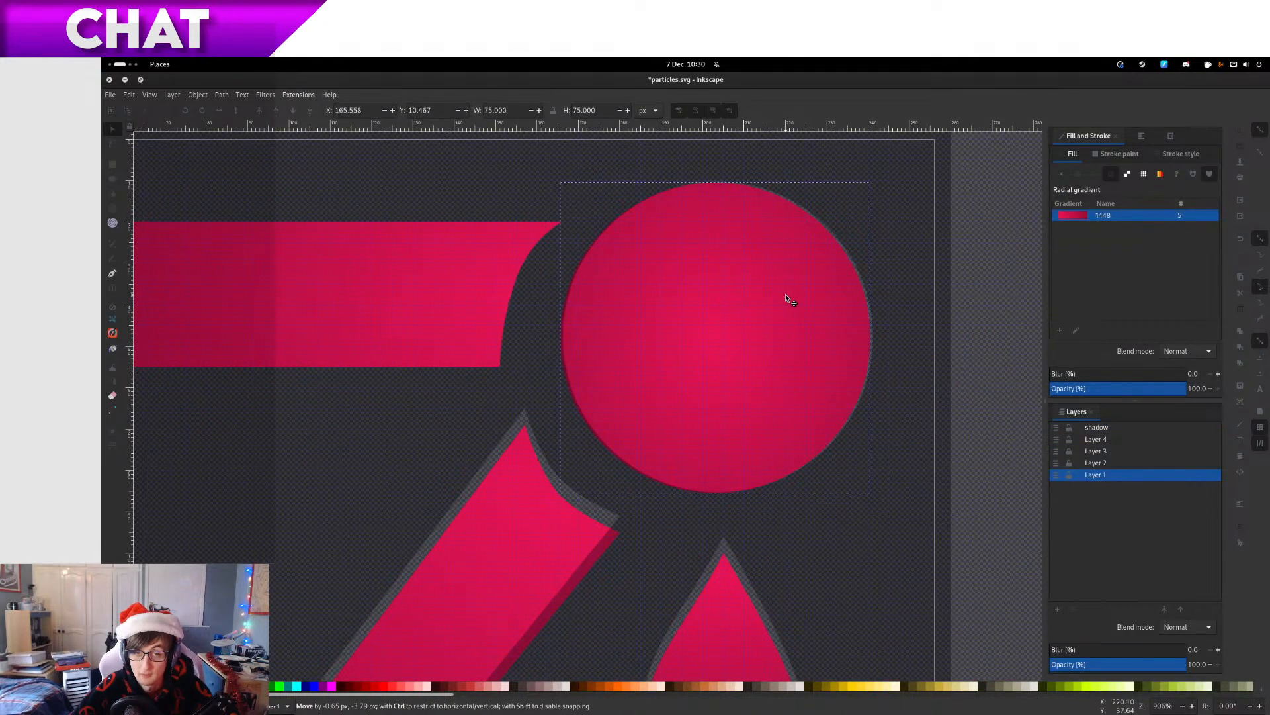
{"action": "scroll", "coordinate": [728, 338], "scroll_direction": "up", "scroll_amount": 9}
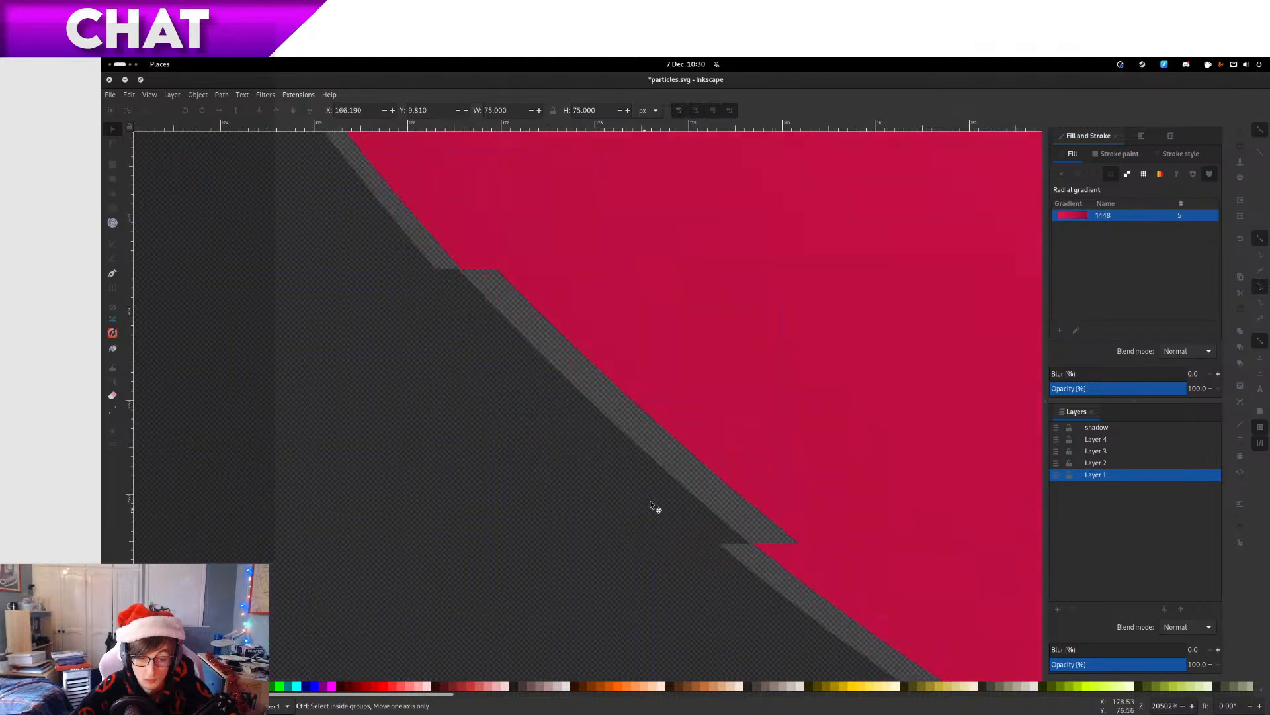
{"action": "left_click_drag", "start_coordinate": [710, 399], "coordinate": [697, 426]}
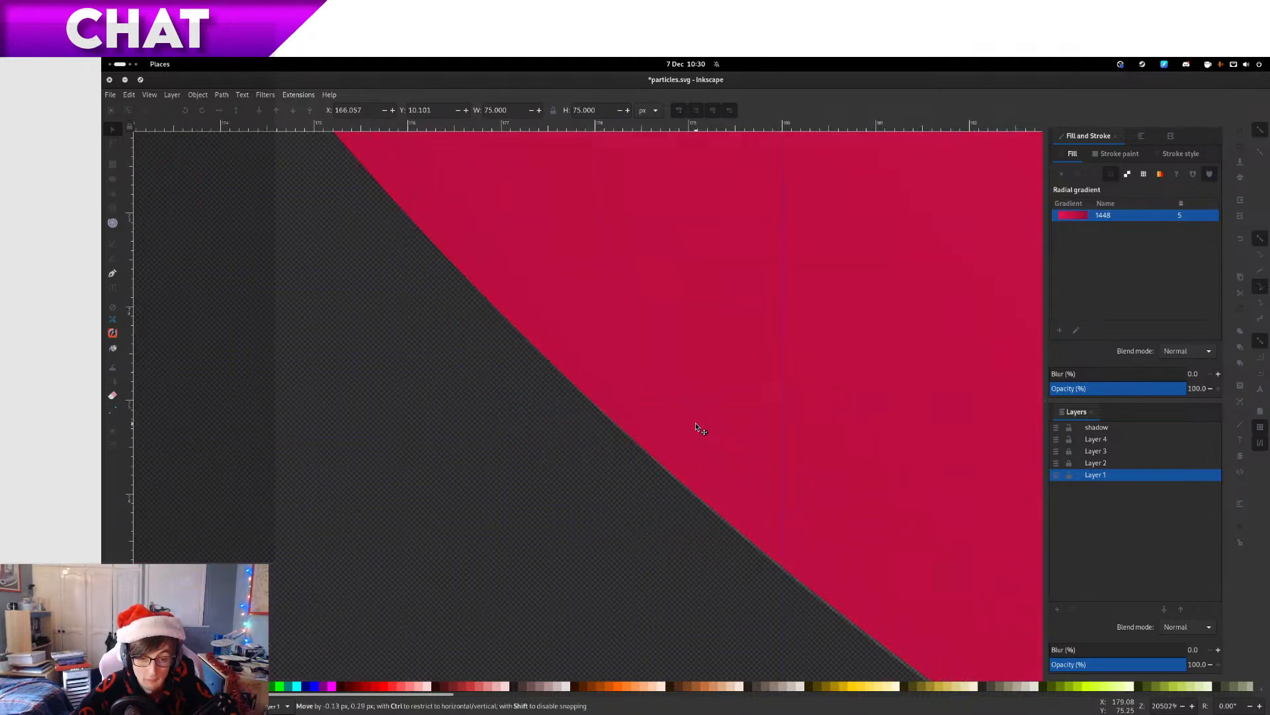
{"action": "scroll", "coordinate": [699, 425], "scroll_direction": "down", "scroll_amount": 8}
{"action": "scroll", "coordinate": [894, 488], "scroll_direction": "up", "scroll_amount": 8}
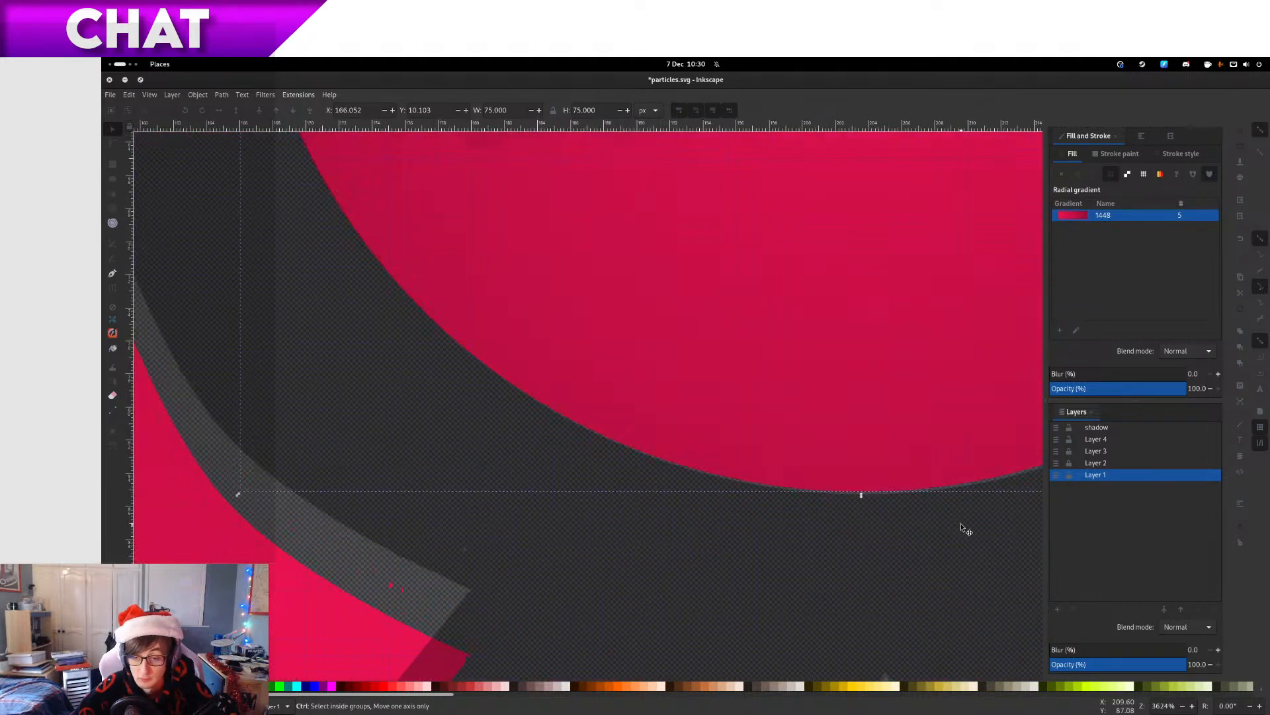
{"action": "scroll", "coordinate": [808, 496], "scroll_direction": "up", "scroll_amount": 1}
{"action": "key", "text": "Right"}
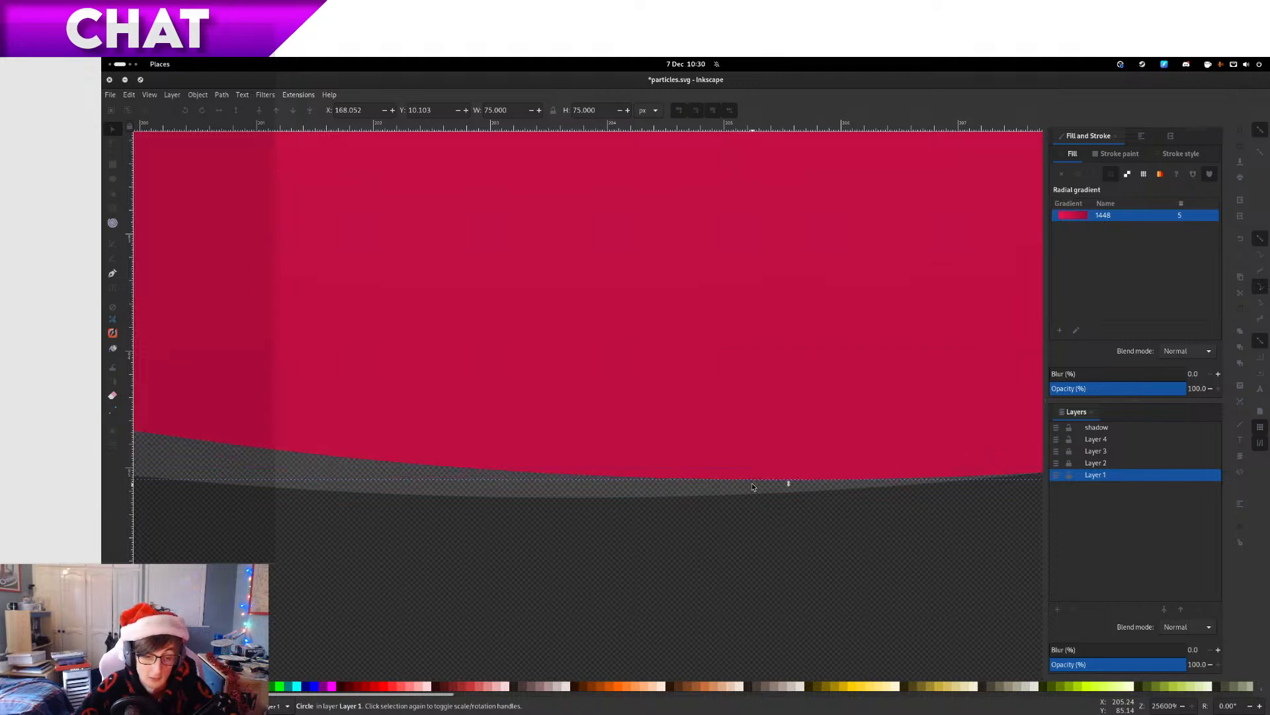
{"action": "key", "text": "Down"}
{"action": "key", "text": "Left"}
{"action": "key", "text": "Up"}
{"action": "key", "text": "Up"}
{"action": "key", "text": "Down"}
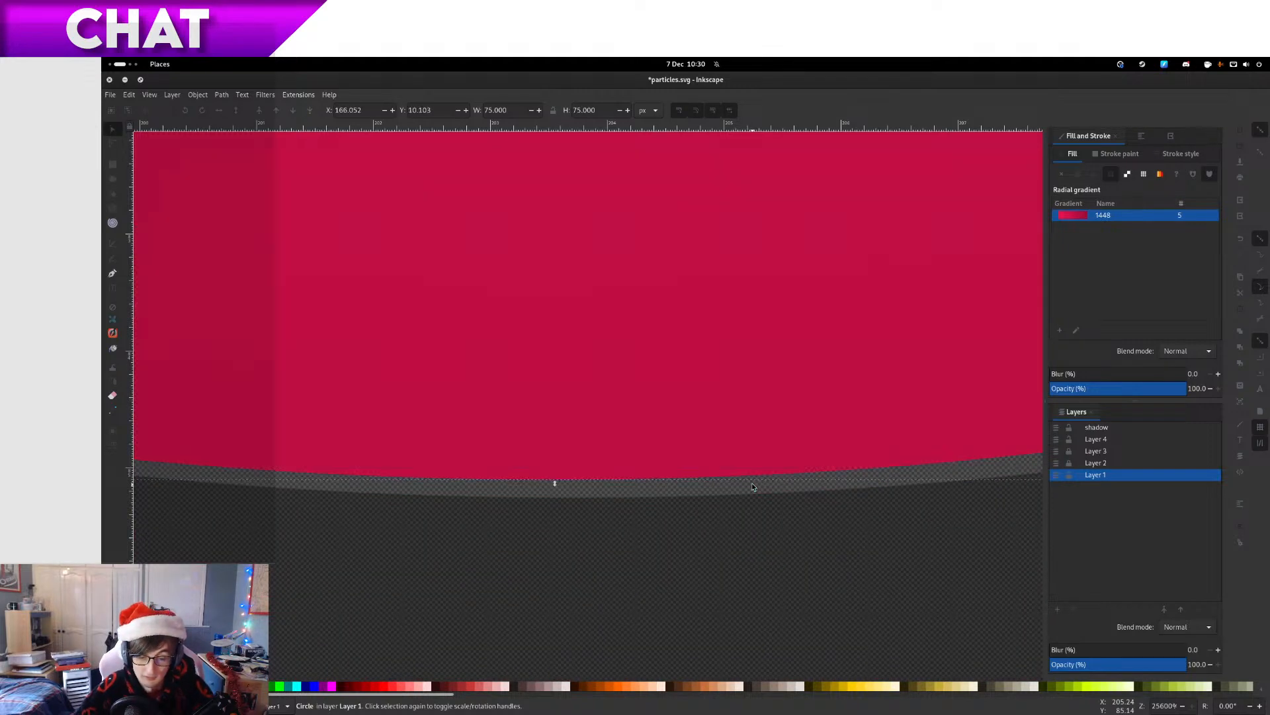
Fine-tune the circle's position over its cutout to X 166.213, Y 10.257 px, and lock Layer 1
{"action": "left_click_drag", "start_coordinate": [646, 322], "coordinate": [677, 346]}
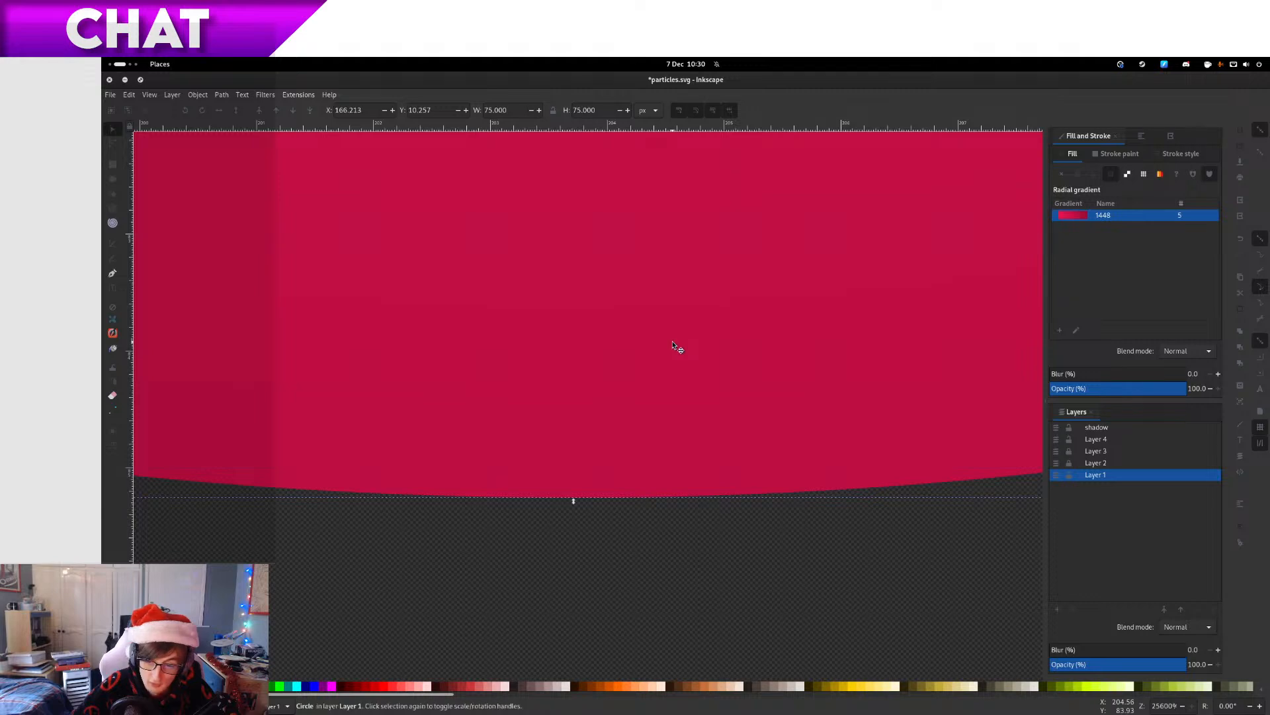
{"action": "scroll", "coordinate": [582, 329], "scroll_direction": "down", "scroll_amount": 6}
{"action": "scroll", "coordinate": [514, 204], "scroll_direction": "up", "scroll_amount": 5}
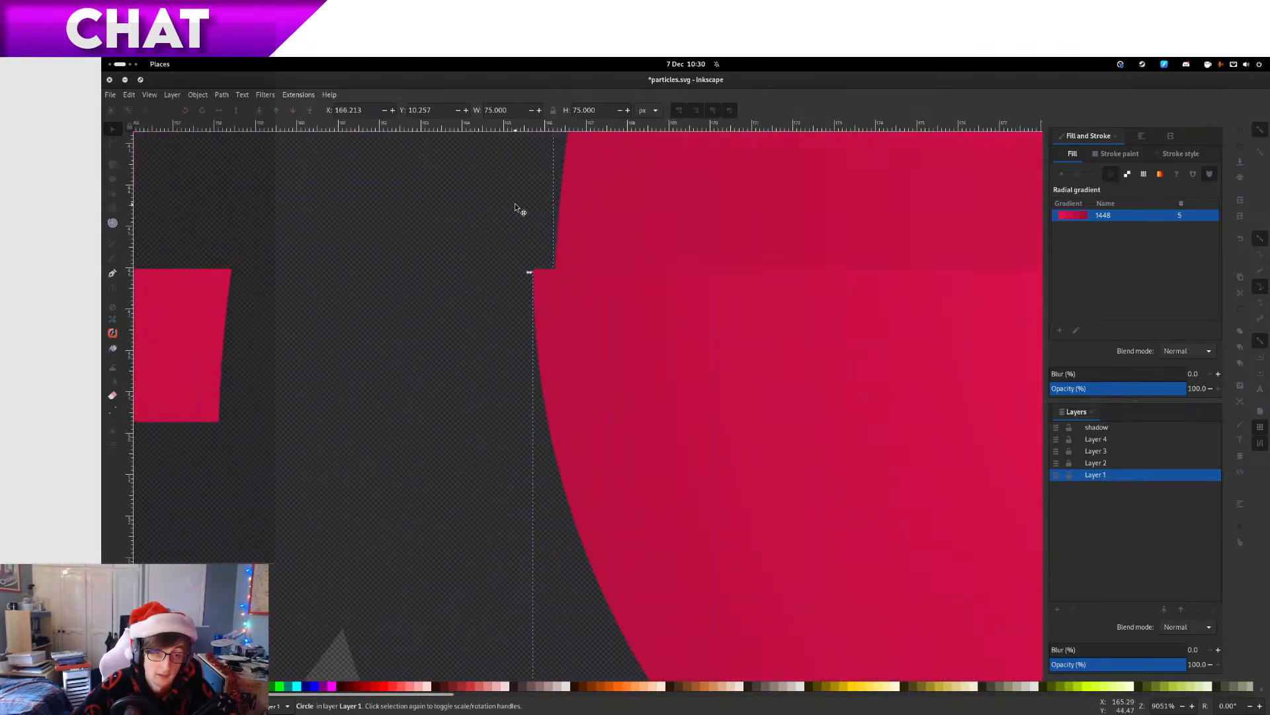
{"action": "scroll", "coordinate": [783, 293], "scroll_direction": "down", "scroll_amount": 2}
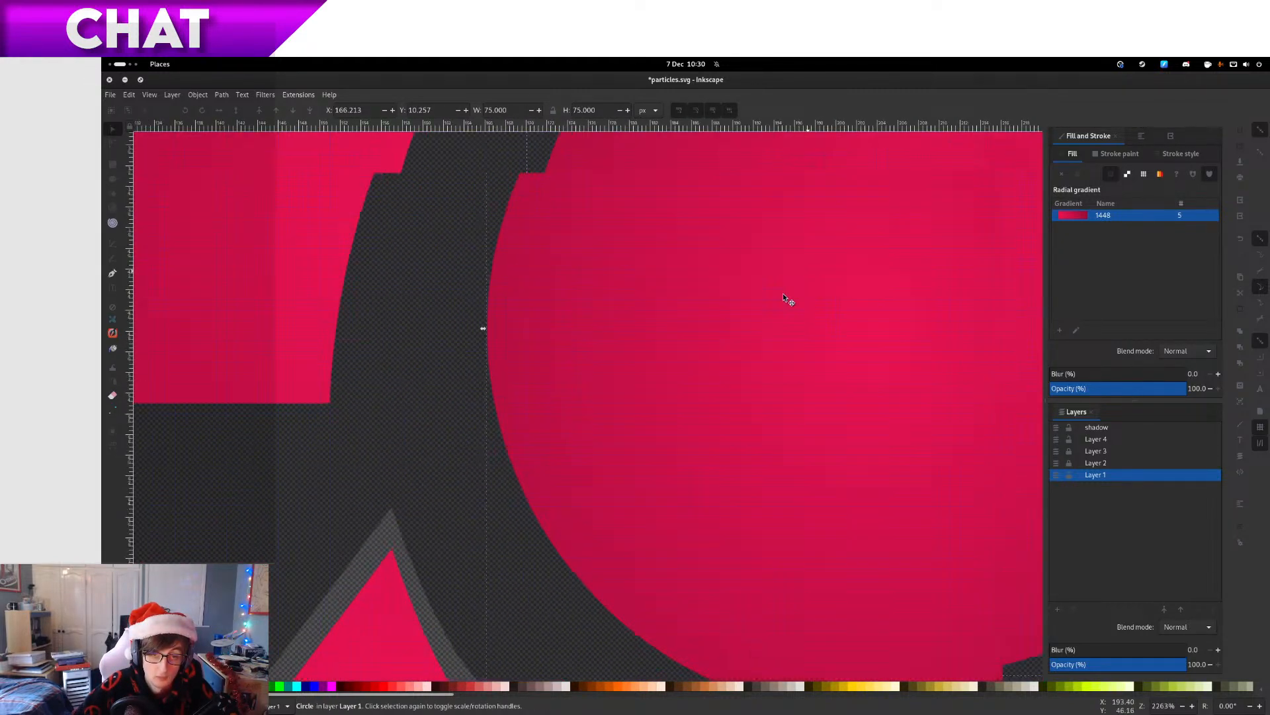
{"action": "scroll", "coordinate": [621, 281], "scroll_direction": "up", "scroll_amount": 6}
{"action": "scroll", "coordinate": [563, 269], "scroll_direction": "up", "scroll_amount": 2}
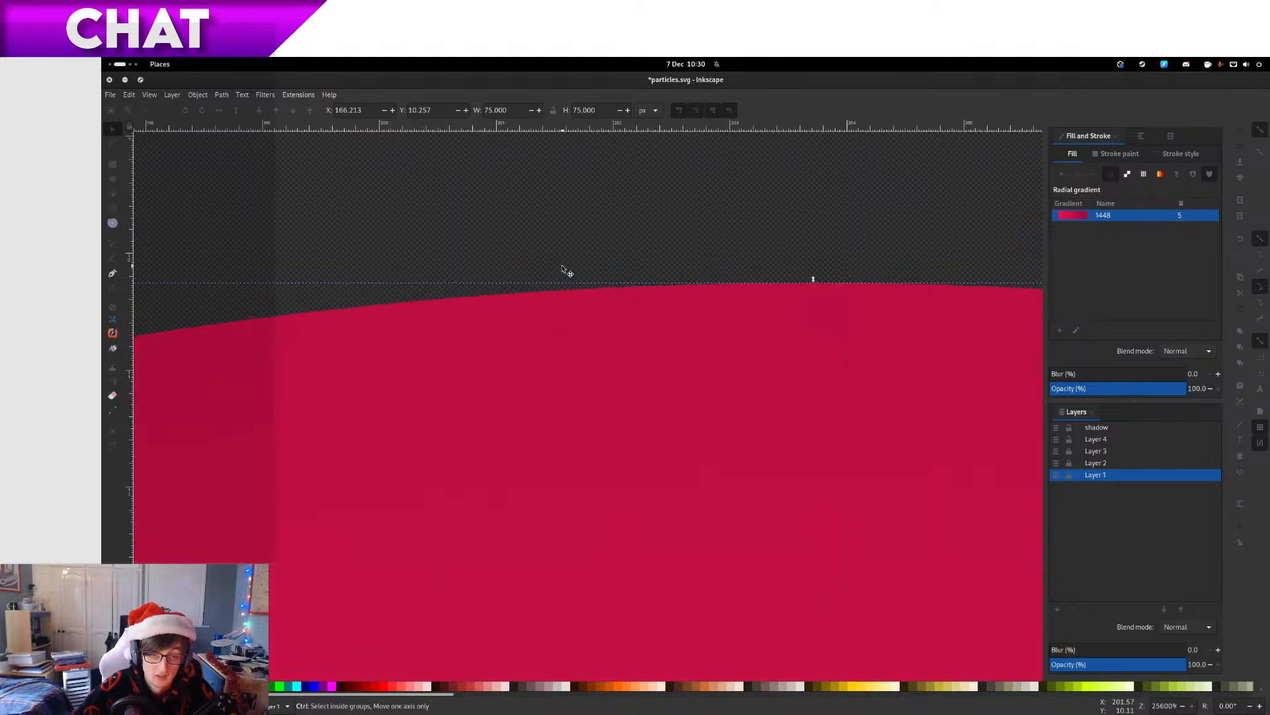
{"action": "scroll", "coordinate": [566, 278], "scroll_direction": "down", "scroll_amount": 13}
{"action": "scroll", "coordinate": [567, 279], "scroll_direction": "up", "scroll_amount": 2}
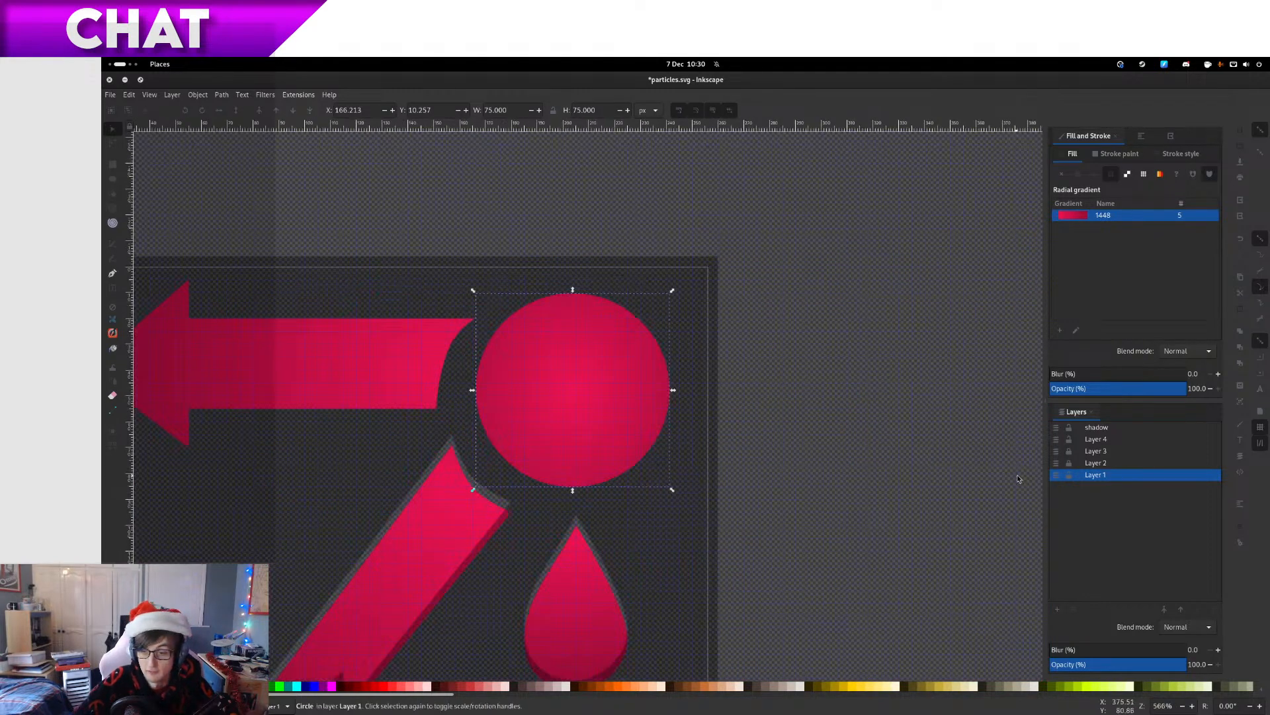
{"action": "left_click", "coordinate": [1062, 480]}
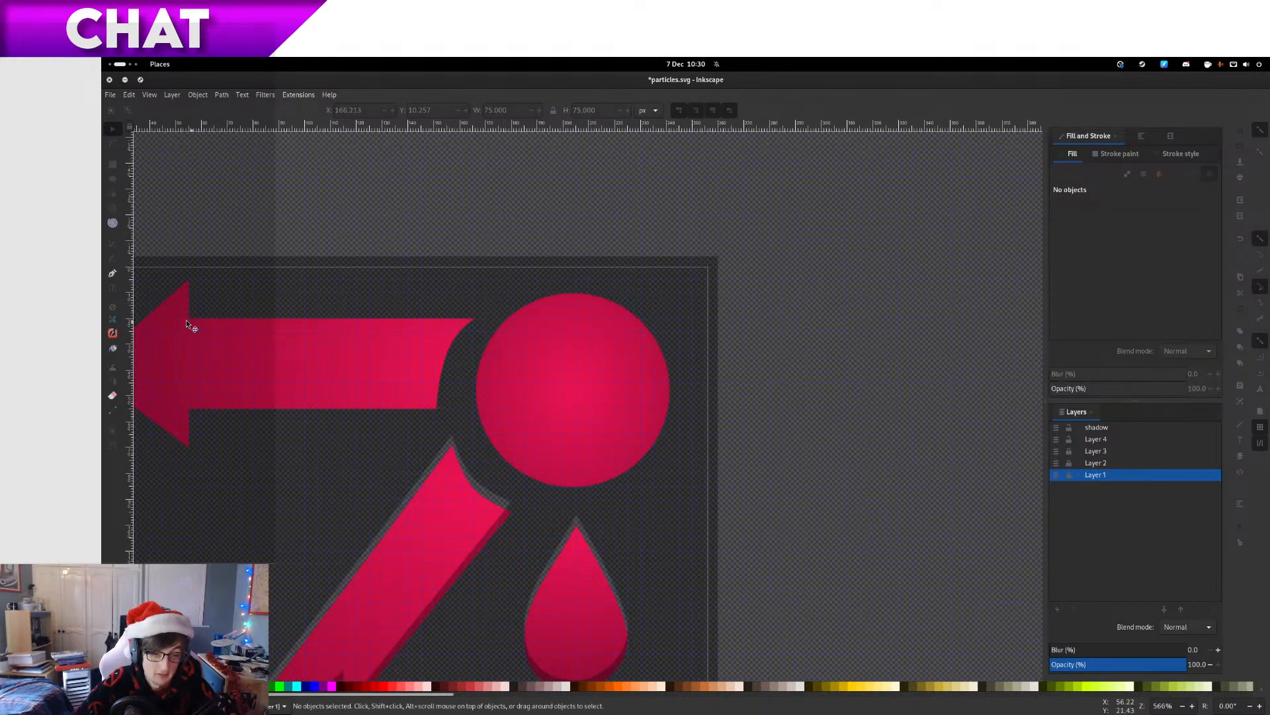
Try vertical positions of Y -5 px and Y -4 px for the cut-out shadow shape, comparing its edges with the icon shapes
{"action": "scroll", "coordinate": [189, 317], "scroll_direction": "up", "scroll_amount": 2}
{"action": "scroll", "coordinate": [217, 323], "scroll_direction": "down", "scroll_amount": 3}
{"action": "mouse_move", "coordinate": [325, 465]}
{"action": "left_mouse_down"}
{"action": "mouse_move", "coordinate": [335, 453]}
{"action": "mouse_move", "coordinate": [335, 474]}
{"action": "mouse_move", "coordinate": [327, 458]}
{"action": "left_mouse_up"}
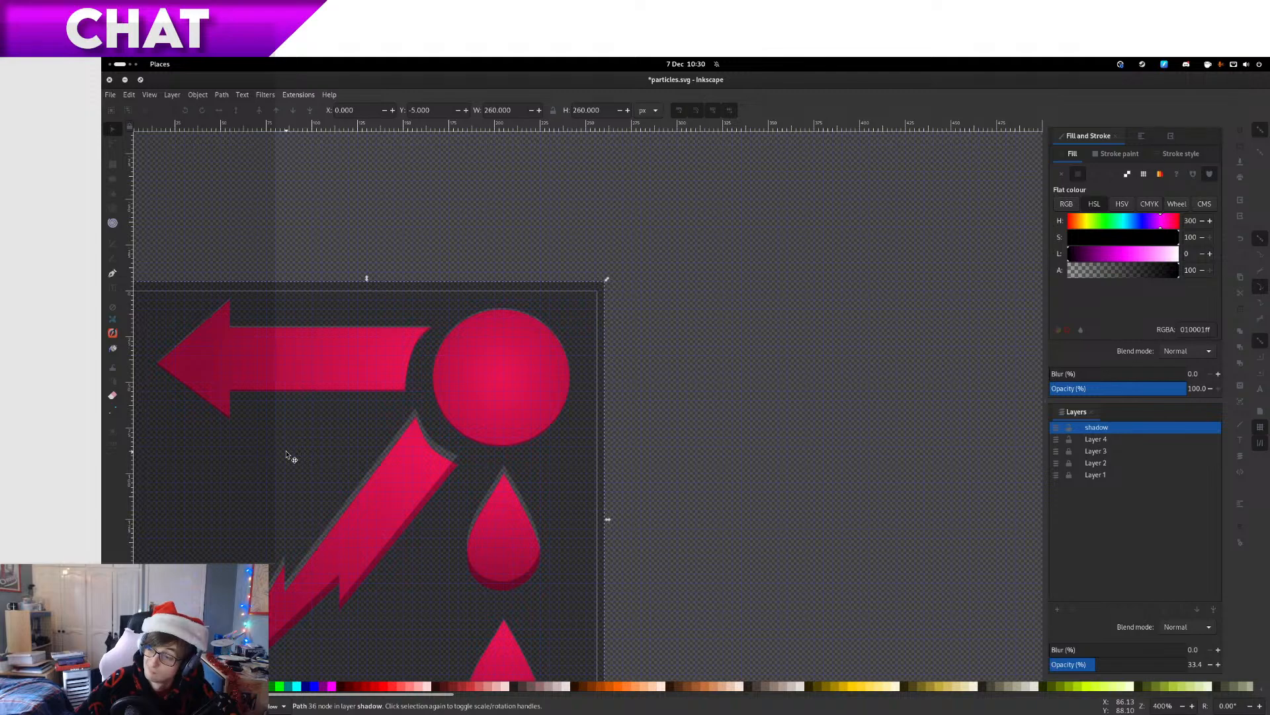
{"action": "left_click_drag", "start_coordinate": [346, 427], "coordinate": [559, 375]}
{"action": "scroll", "coordinate": [521, 307], "scroll_direction": "up", "scroll_amount": 2}
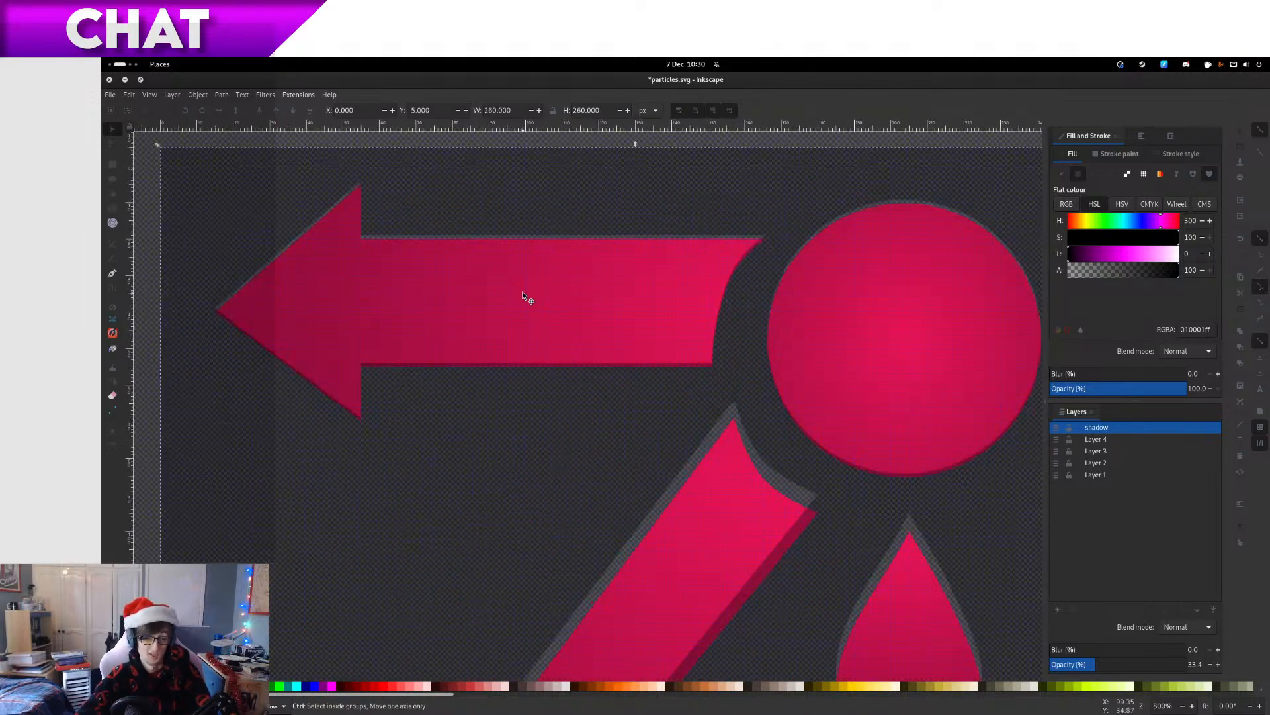
{"action": "scroll", "coordinate": [529, 296], "scroll_direction": "up", "scroll_amount": 1}
{"action": "scroll", "coordinate": [582, 344], "scroll_direction": "down", "scroll_amount": 7}
{"action": "scroll", "coordinate": [649, 400], "scroll_direction": "up", "scroll_amount": 6}
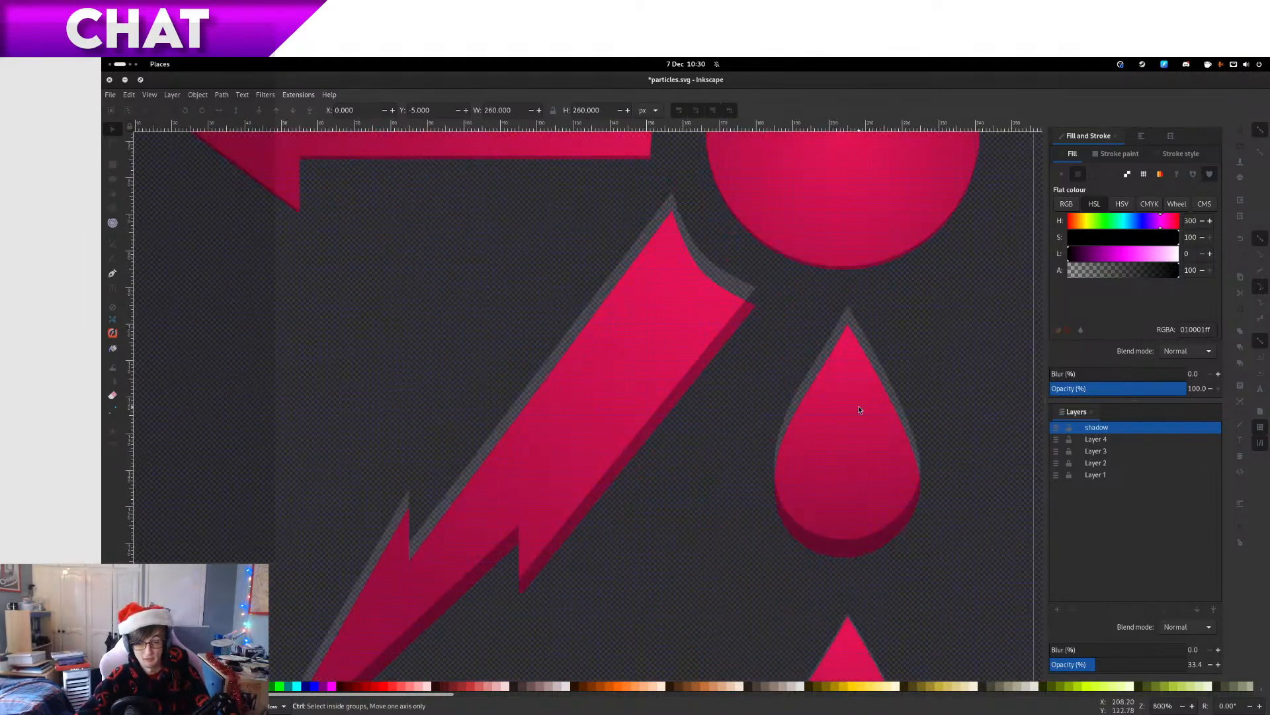
{"action": "scroll", "coordinate": [859, 409], "scroll_direction": "down", "scroll_amount": 6}
{"action": "scroll", "coordinate": [796, 312], "scroll_direction": "up", "scroll_amount": 4}
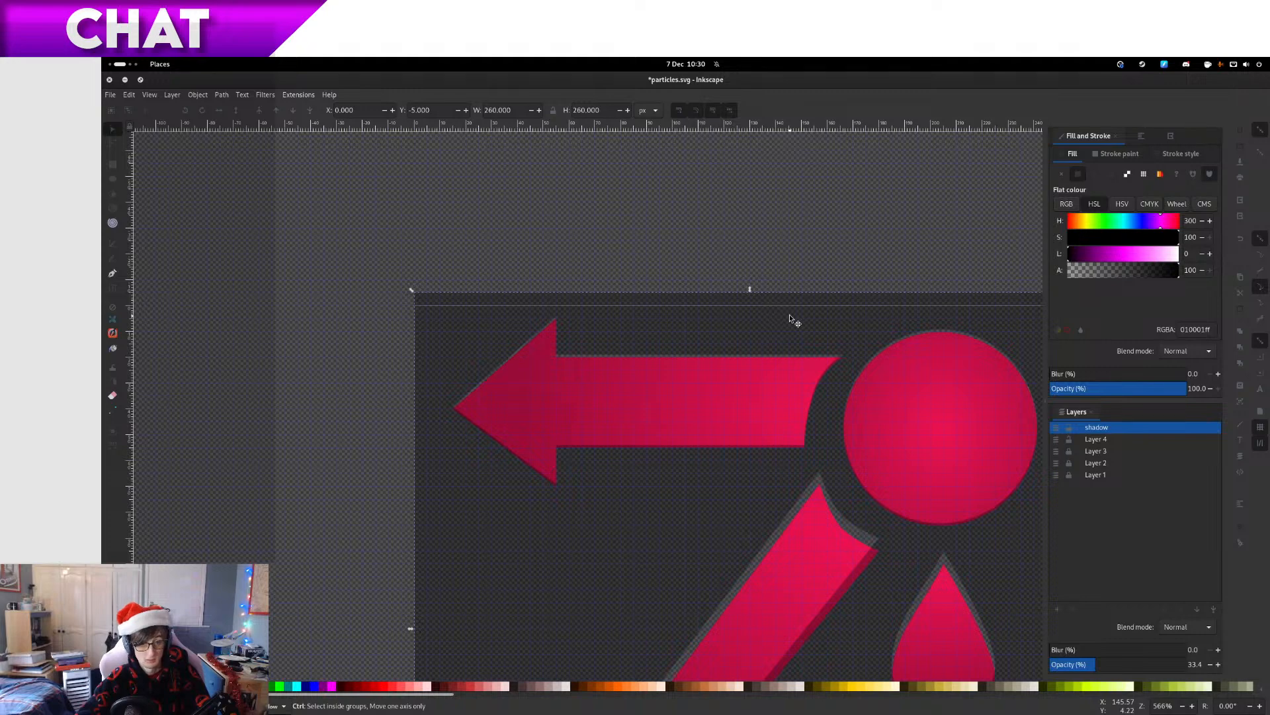
{"action": "key", "text": "Down"}
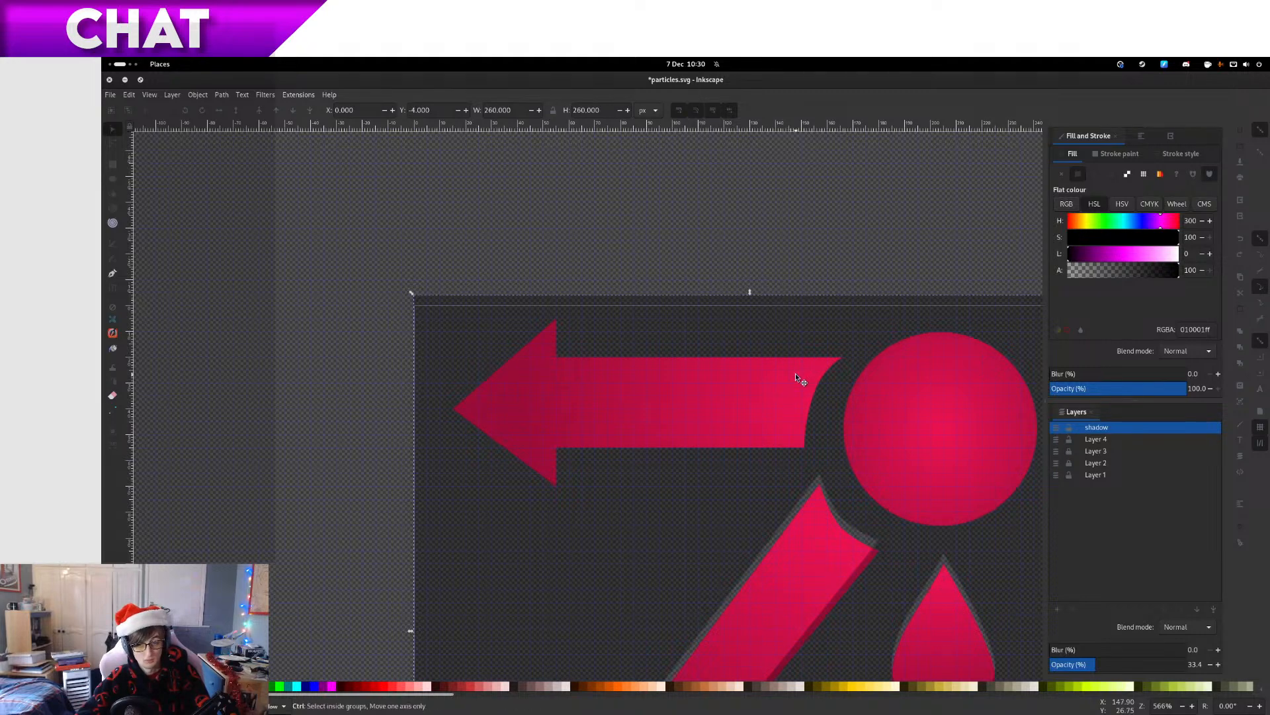
Undo the shadow work, including its opacity and cutouts, back to the solid uncut black square in the shadow layer
{"action": "key", "text": "ctrl+z"}
{"action": "key", "text": "ctrl+z"}
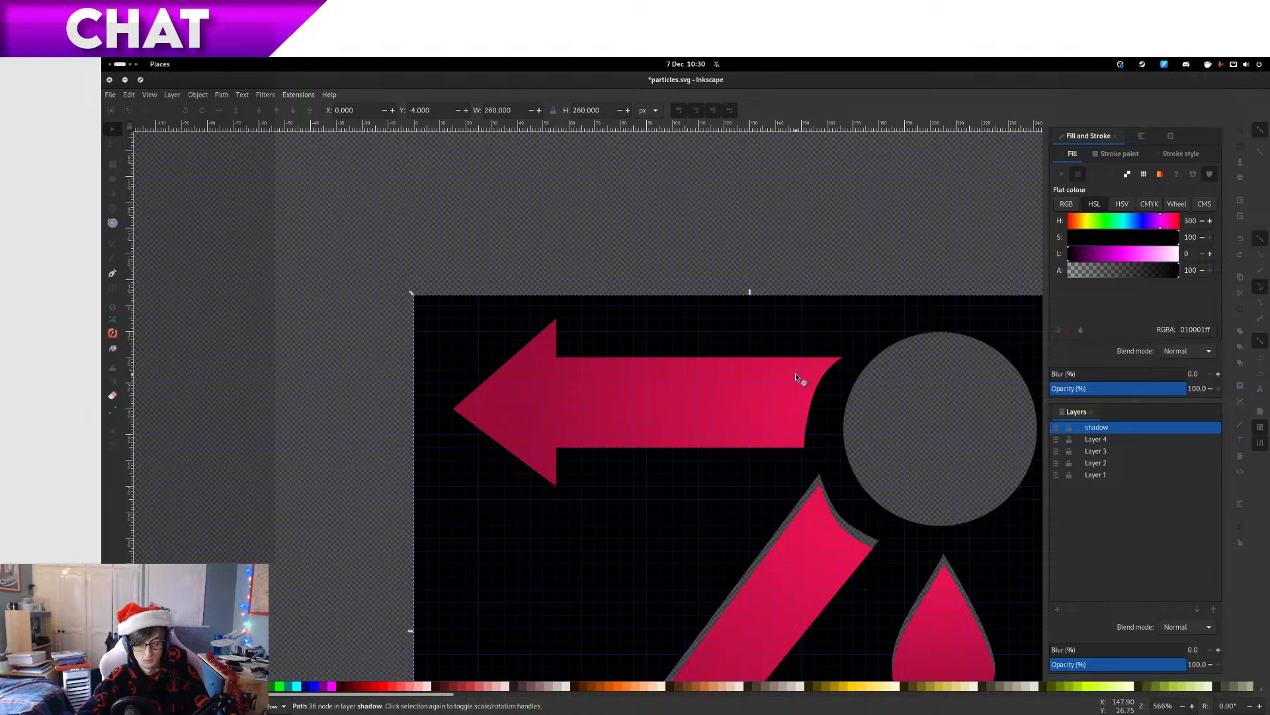
{"action": "key", "text": "ctrl+z"}
{"action": "key", "text": "ctrl+z"}
{"action": "key", "text": "ctrl+z"}
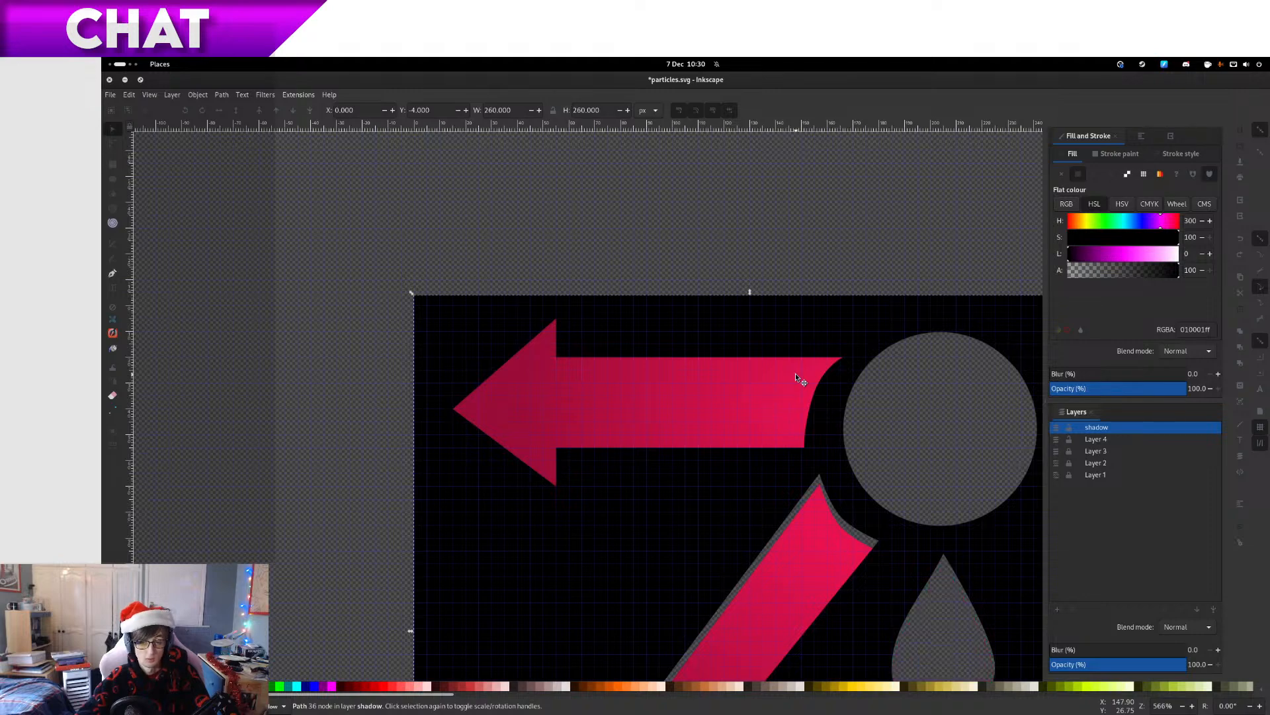
{"action": "key", "text": "ctrl+shift+z"}
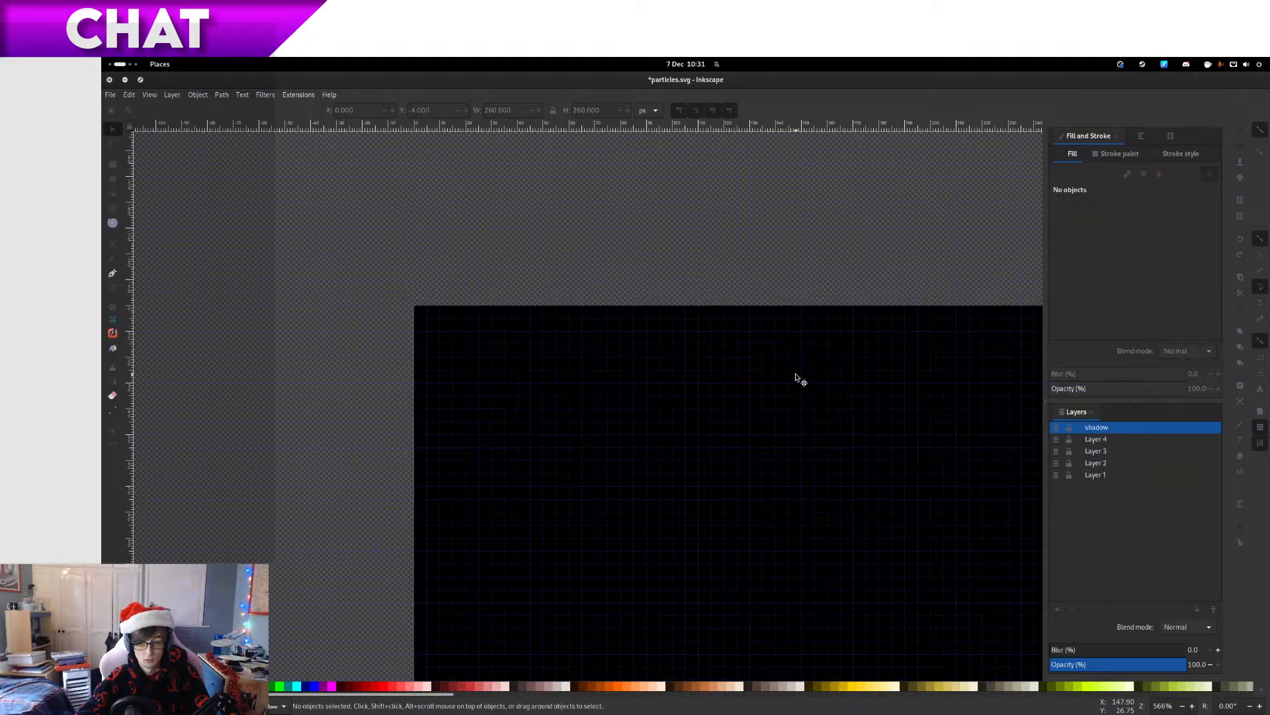
Hide the shadow layer so the icon shapes underneath can be edited
{"action": "scroll", "coordinate": [797, 379], "scroll_direction": "down", "scroll_amount": 4, "text": "ctrl"}
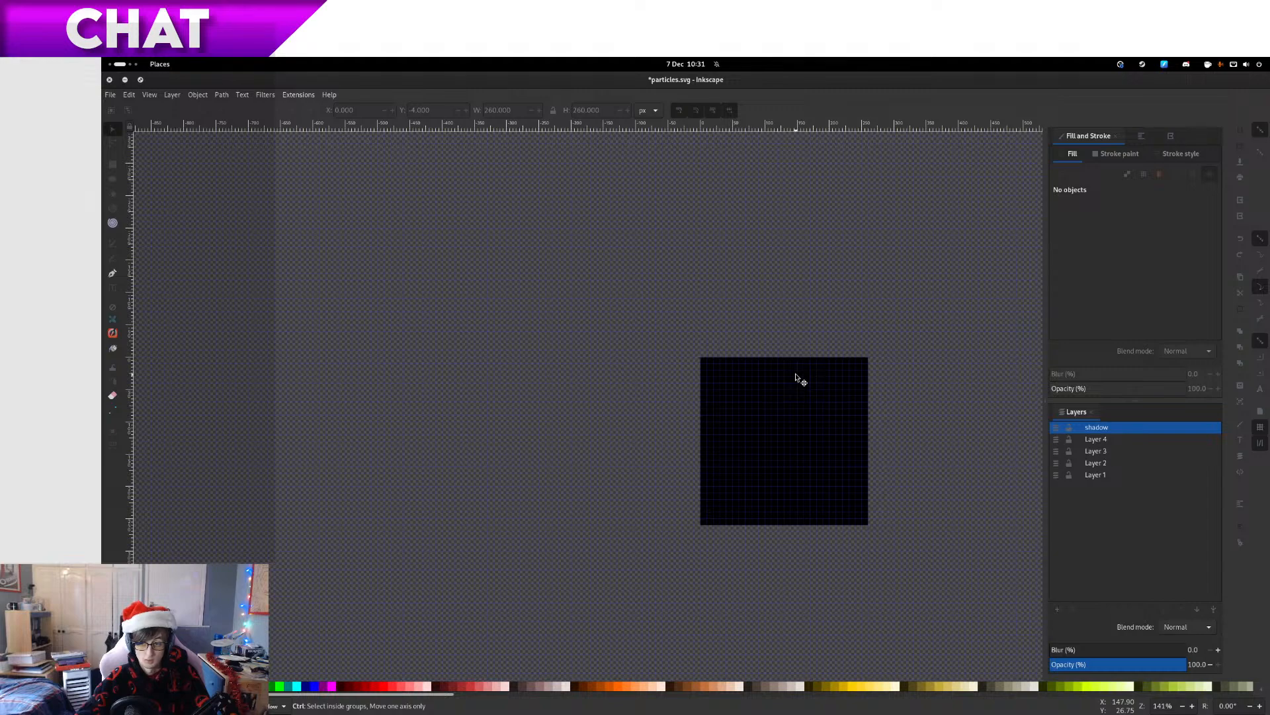
{"action": "left_click", "coordinate": [1056, 429]}
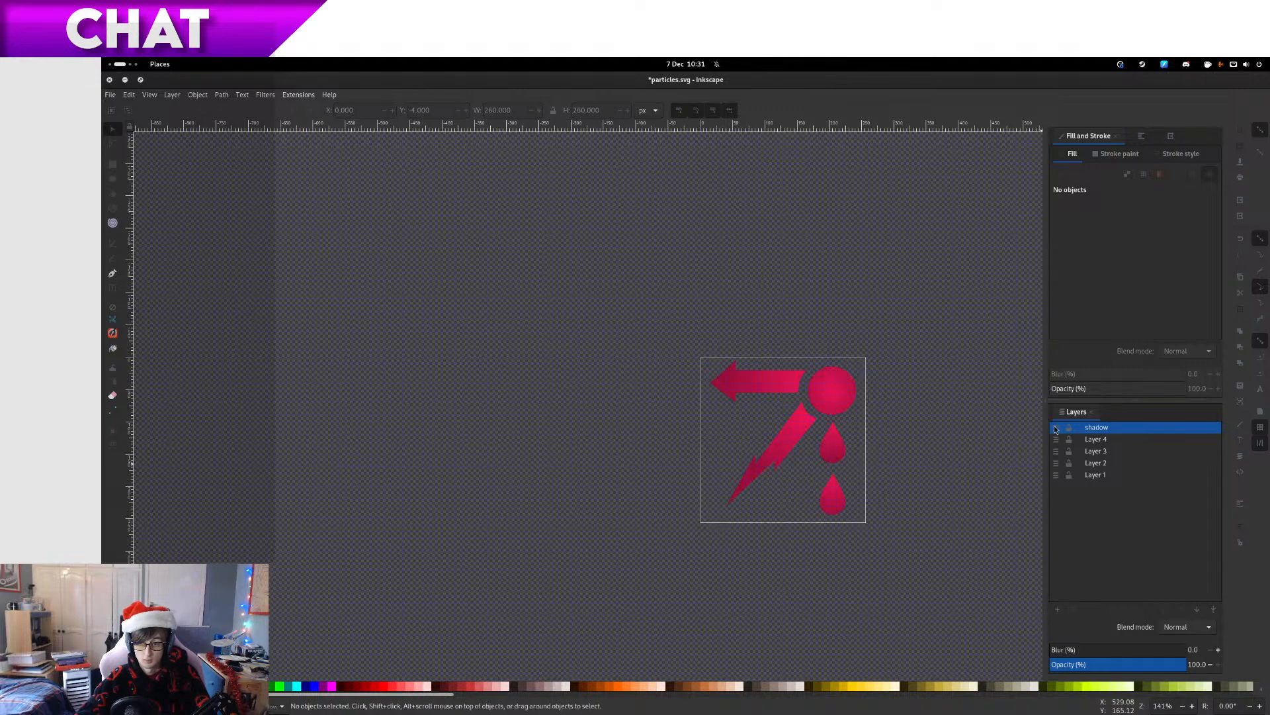
{"action": "left_click", "coordinate": [1056, 428]}
{"action": "left_click", "coordinate": [1056, 428]}
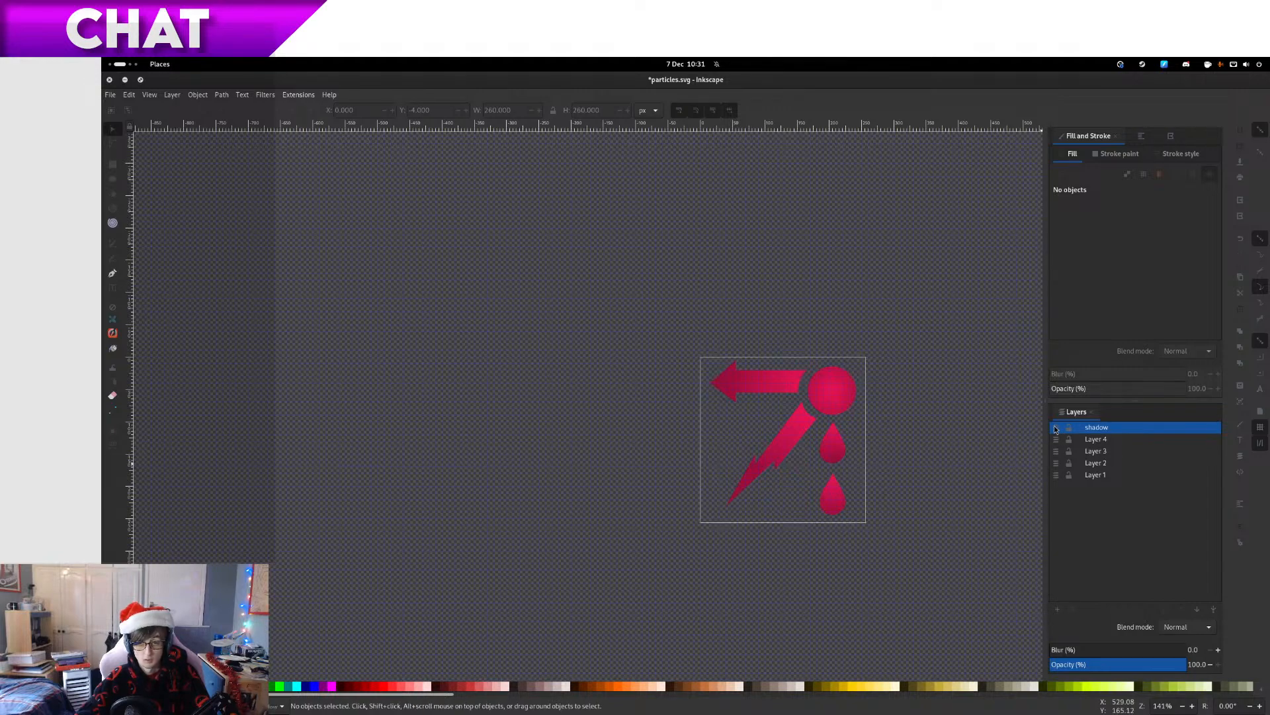
{"action": "scroll", "coordinate": [867, 391], "scroll_direction": "up", "scroll_amount": 6, "text": "ctrl"}
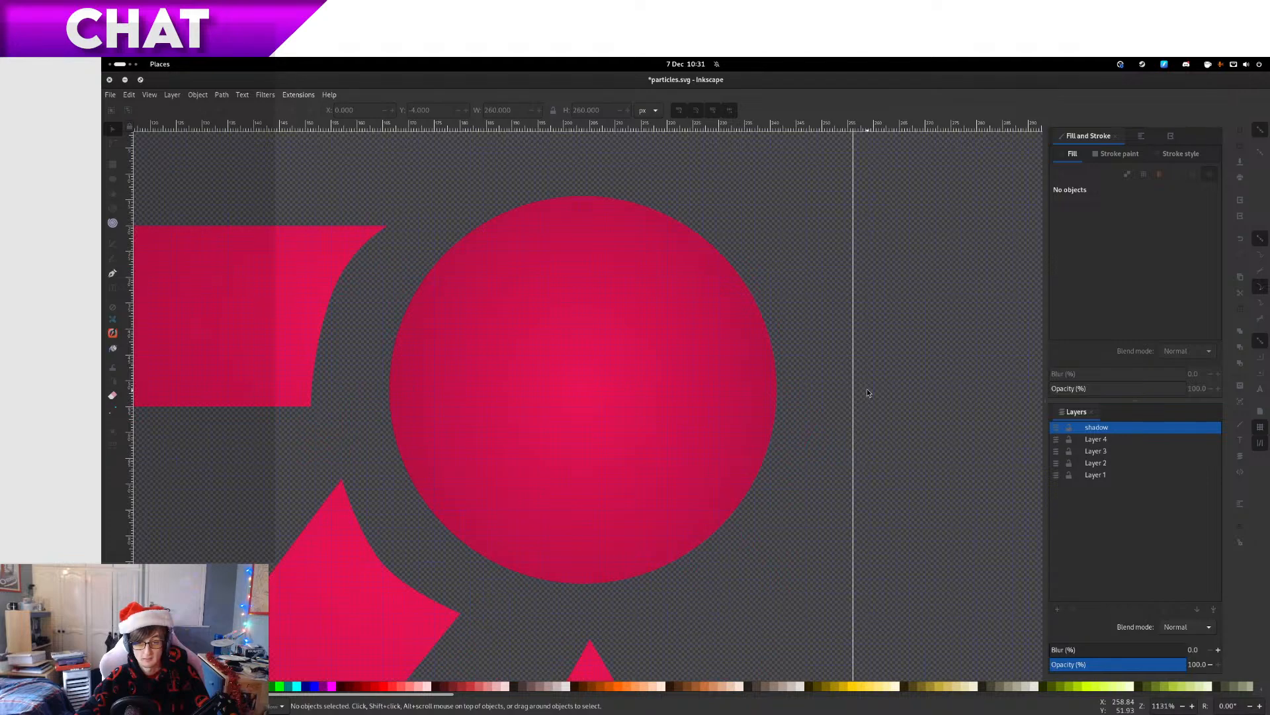
{"action": "scroll", "coordinate": [867, 393], "scroll_direction": "down", "scroll_amount": 2, "text": "ctrl"}
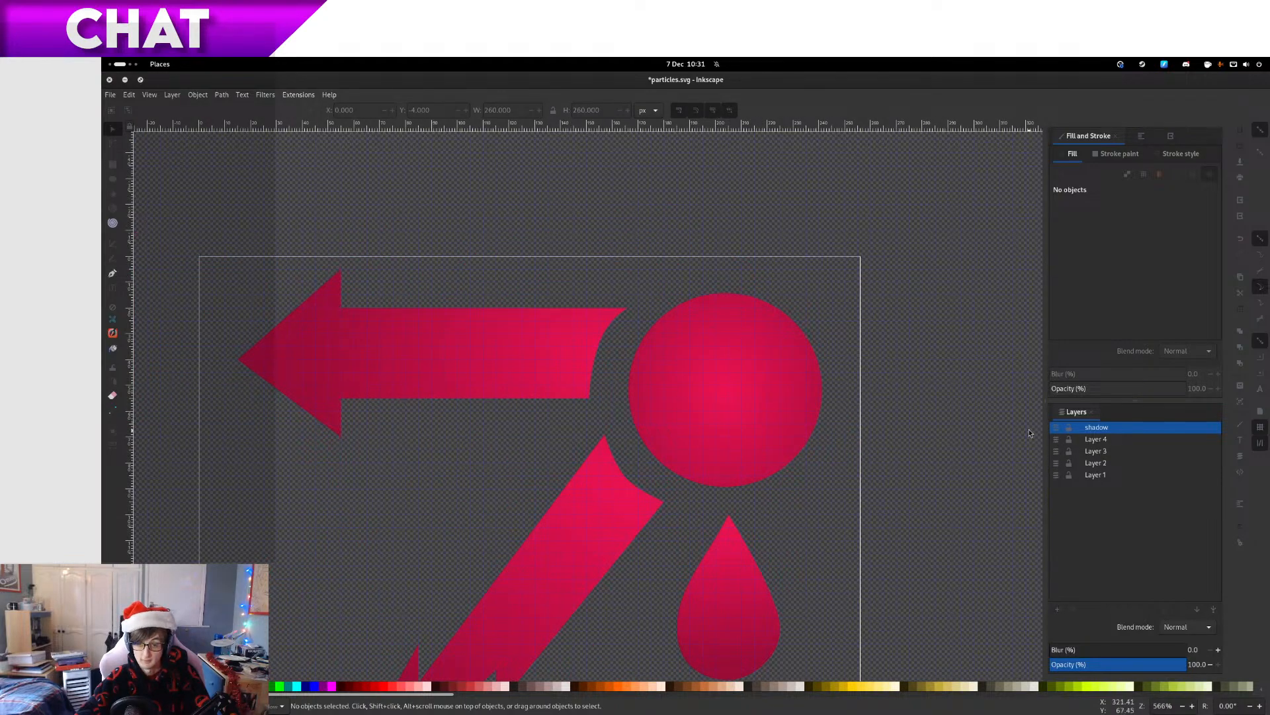
{"action": "left_click", "coordinate": [725, 396]}
{"action": "left_click_drag", "start_coordinate": [740, 384], "coordinate": [902, 338]}
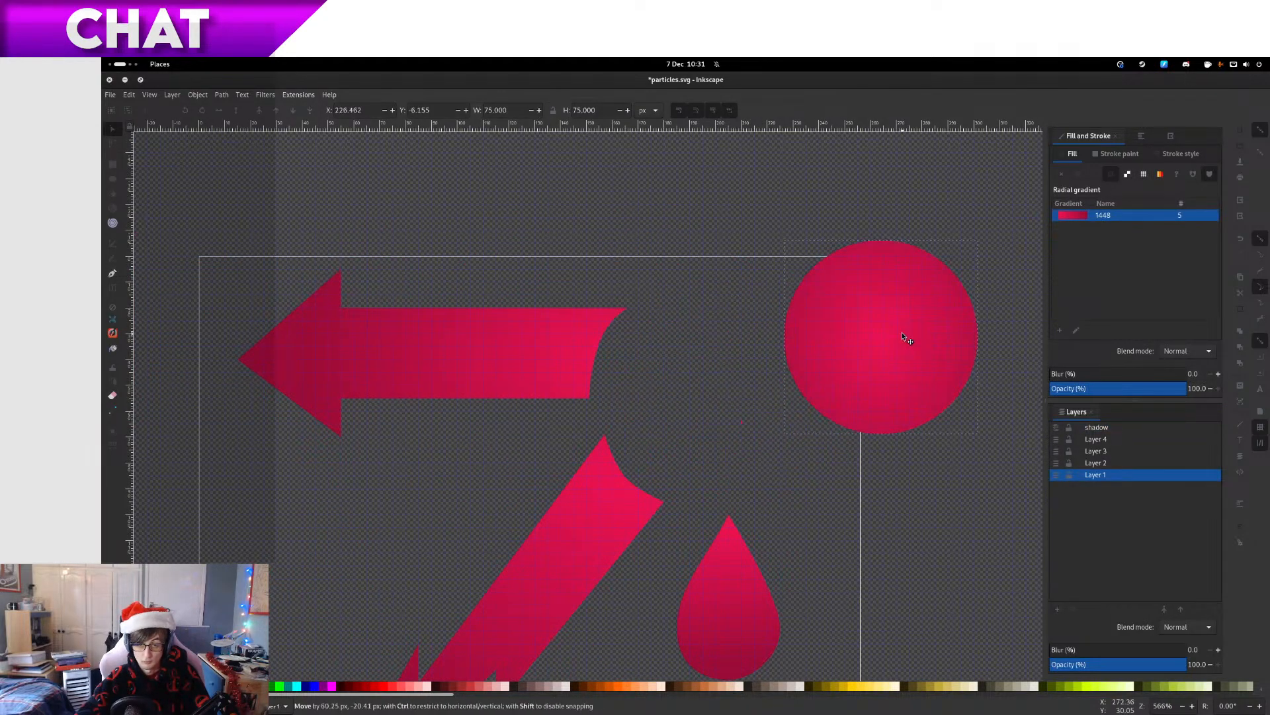
{"action": "key", "text": "ctrl+z"}
Select the arrow, lightning bolt, circle and both droplets together
{"action": "scroll", "coordinate": [490, 345], "scroll_direction": "down", "scroll_amount": 3, "text": "ctrl"}
{"action": "left_click_drag", "start_coordinate": [335, 264], "coordinate": [690, 594]}
{"action": "scroll", "coordinate": [535, 408], "scroll_direction": "down", "scroll_amount": 1}
{"action": "right_click", "coordinate": [533, 403]}
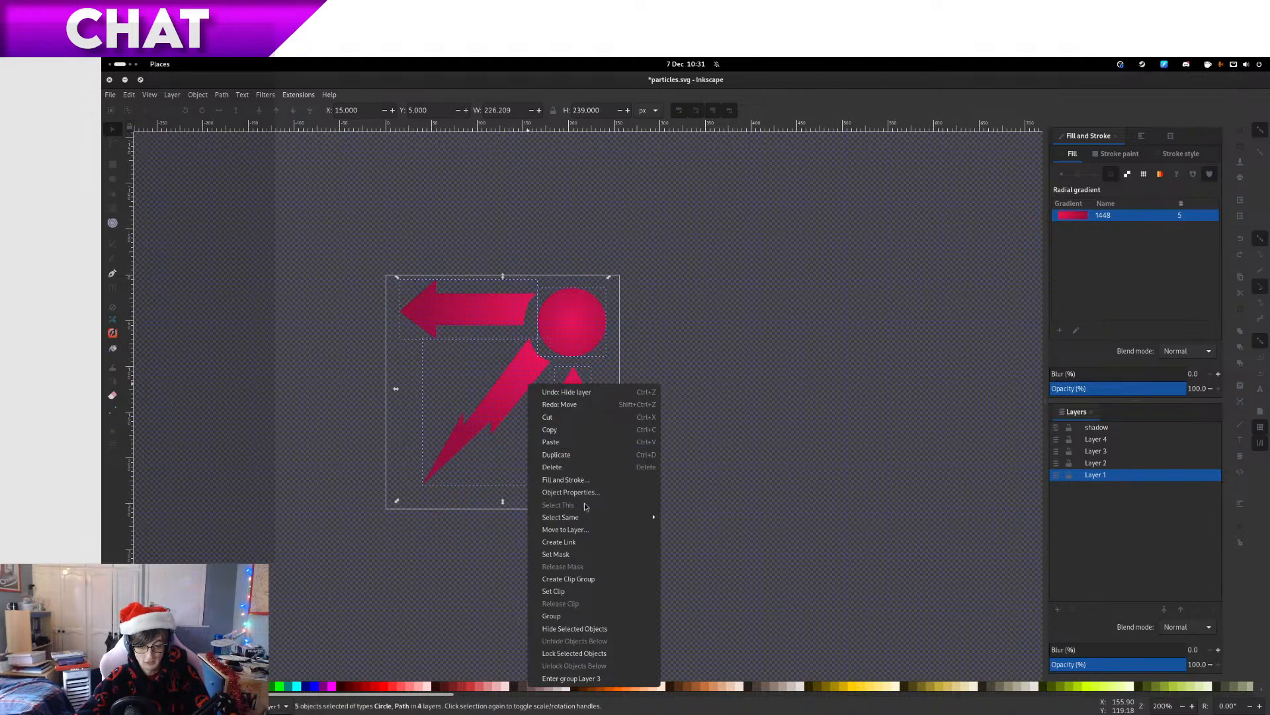
{"action": "left_click", "coordinate": [604, 534]}
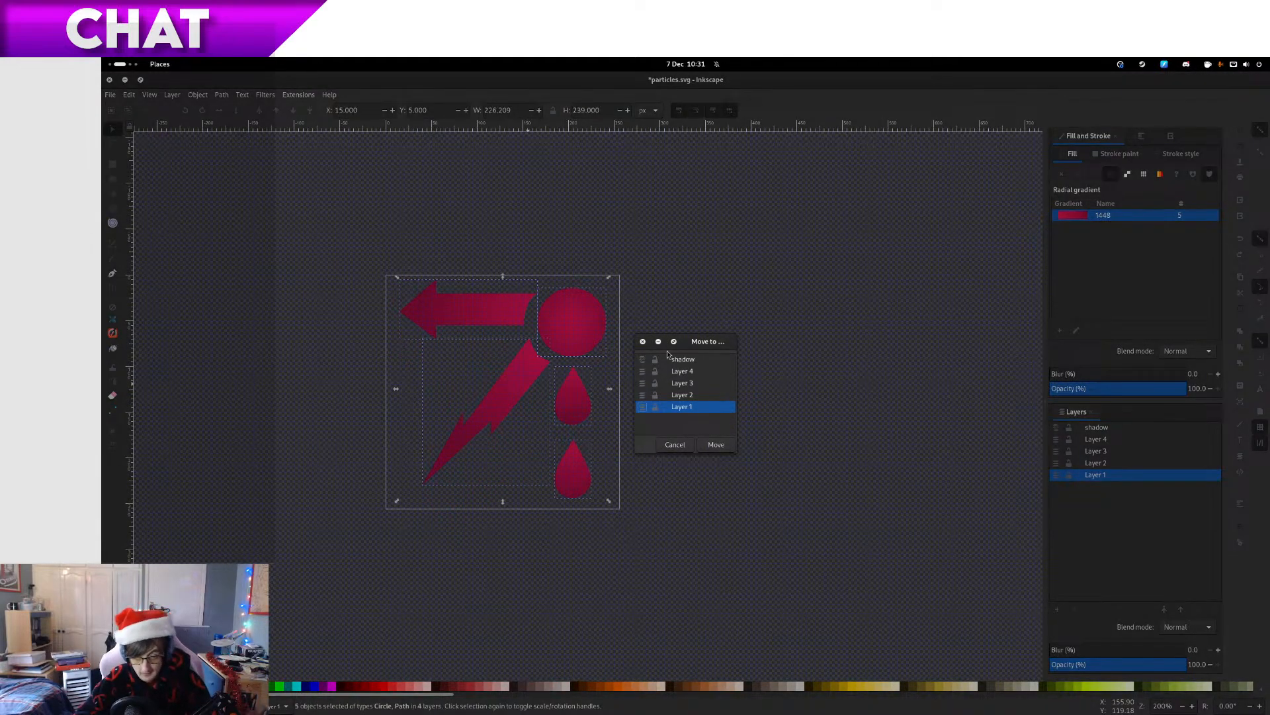
{"action": "left_click", "coordinate": [683, 359]}
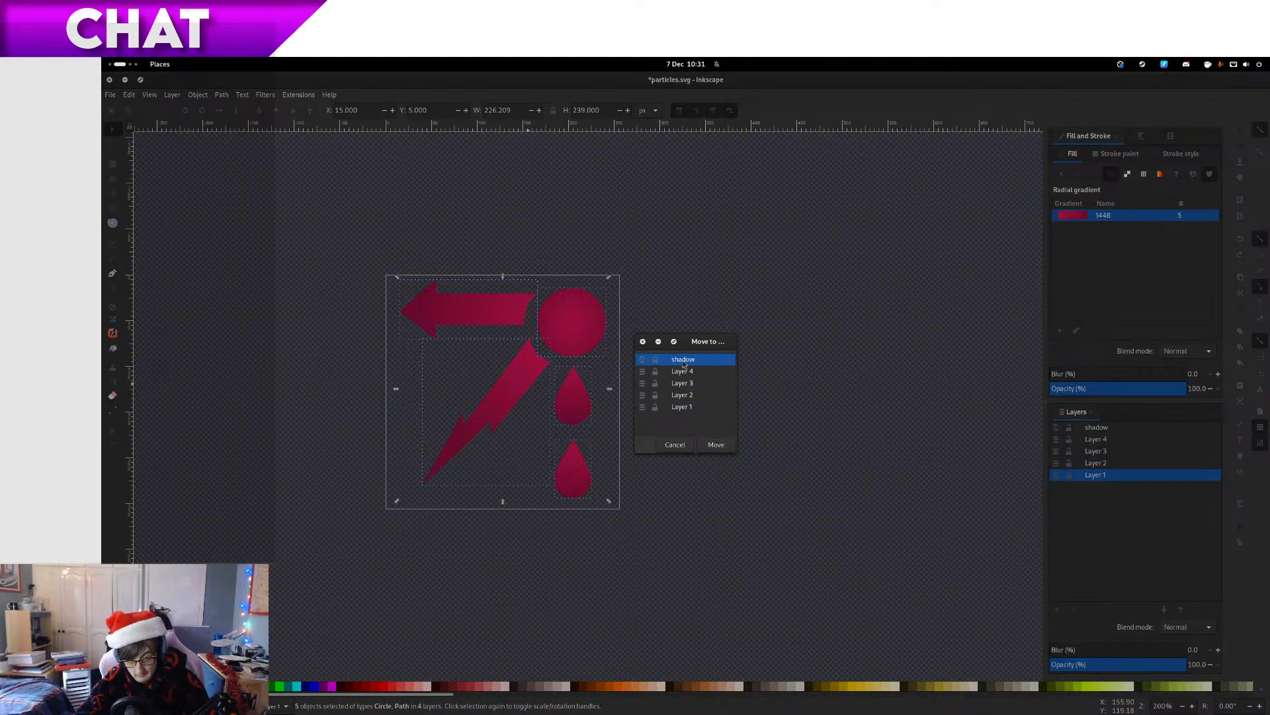
{"action": "left_click", "coordinate": [674, 445]}
{"action": "left_click_drag", "start_coordinate": [590, 340], "coordinate": [709, 320]}
{"action": "key", "text": "ctrl+z"}
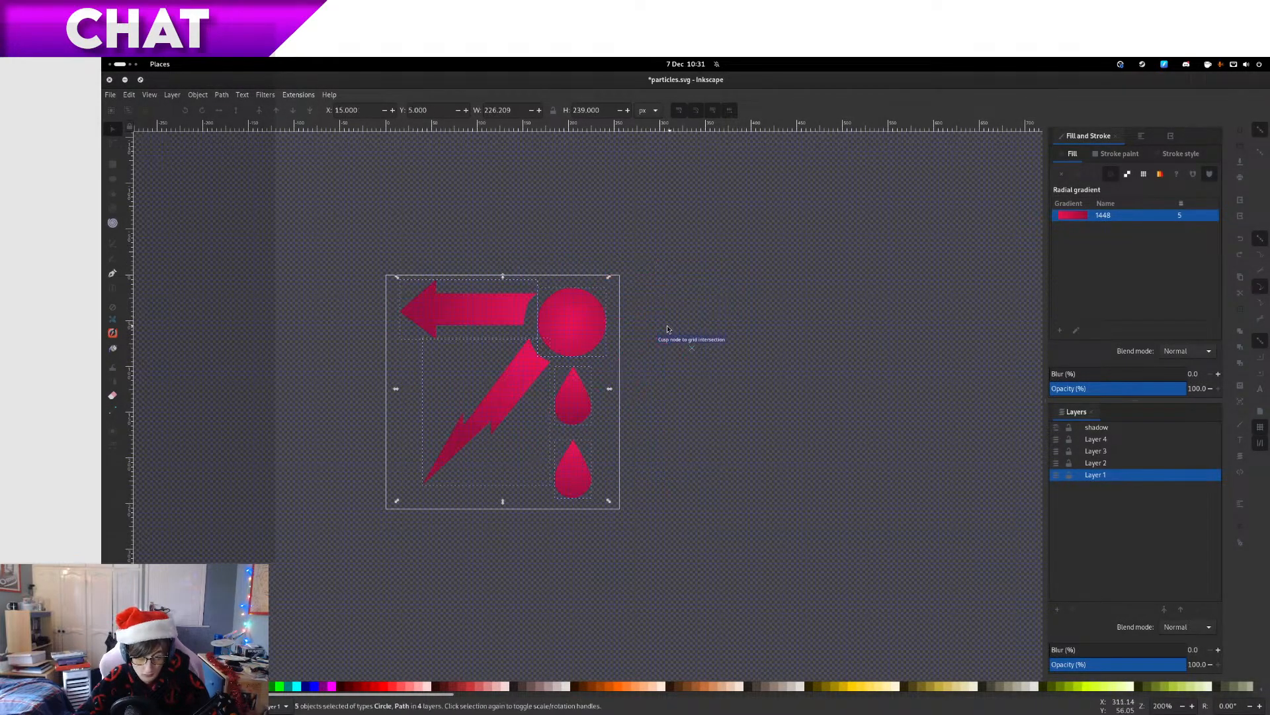
Duplicate the five selected icon shapes and move the copies to the shadow layer
{"action": "key", "text": "ctrl+d"}
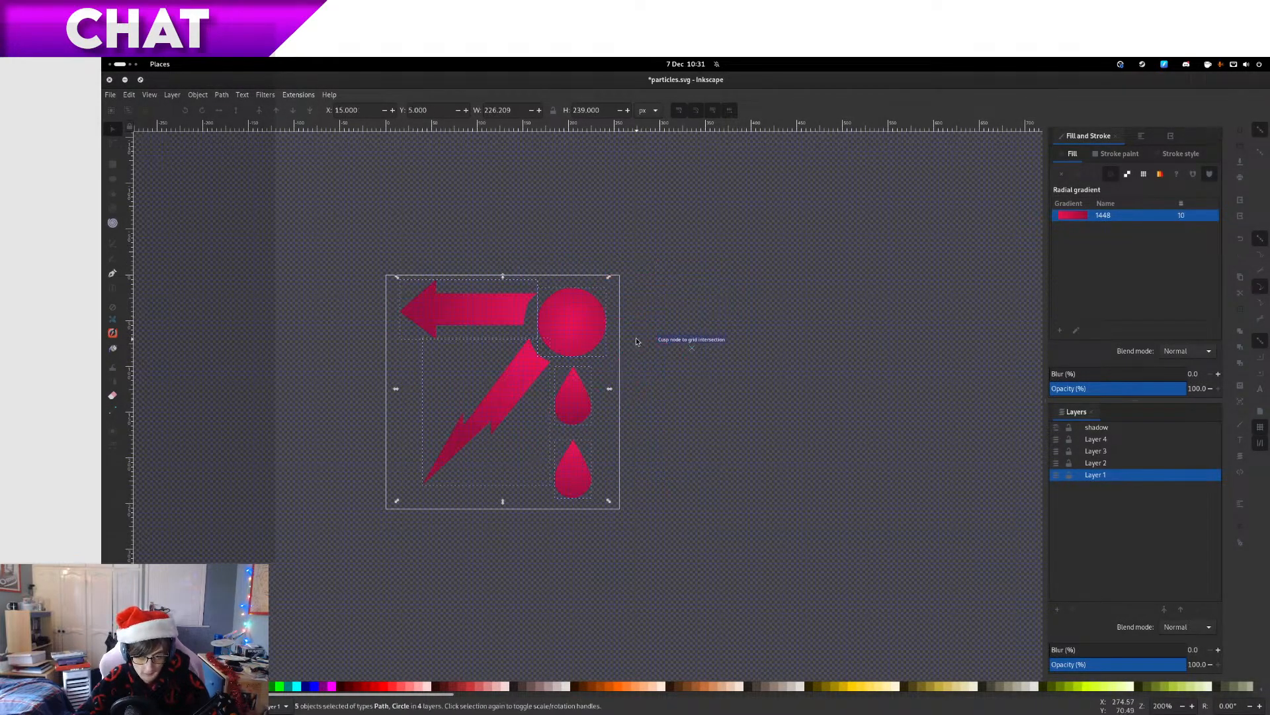
{"action": "right_click", "coordinate": [594, 325]}
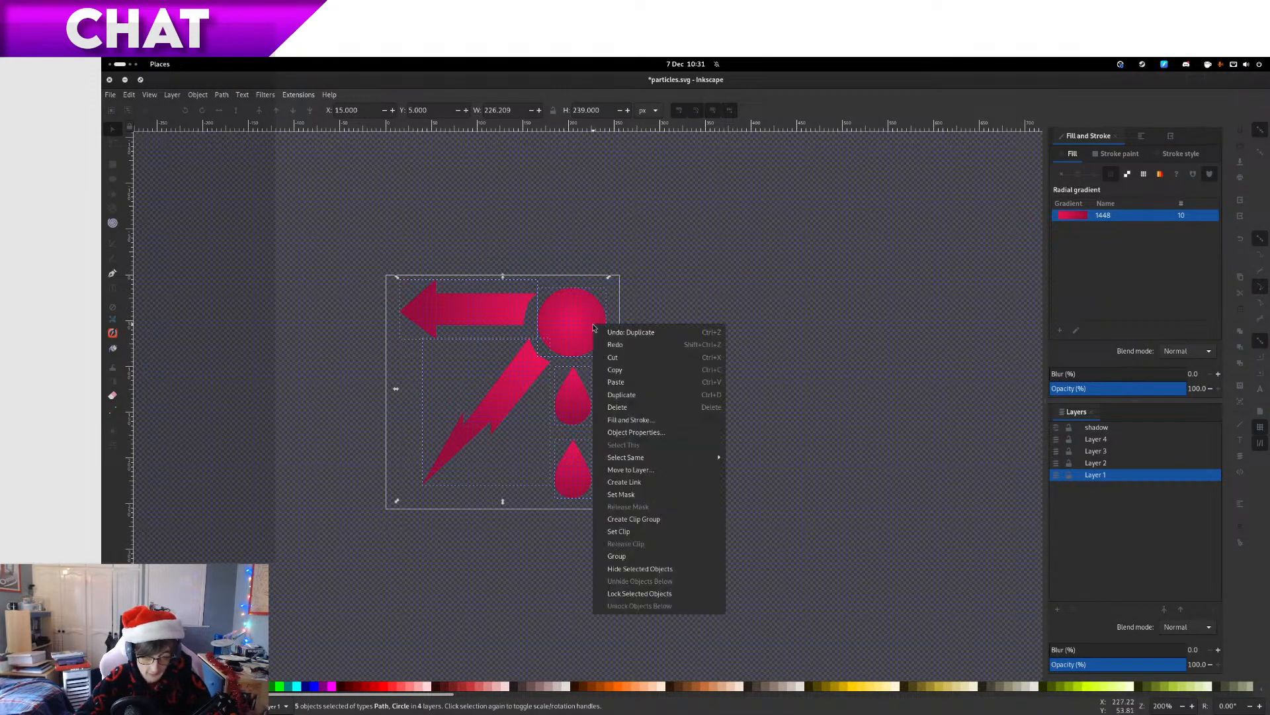
{"action": "left_click", "coordinate": [665, 471]}
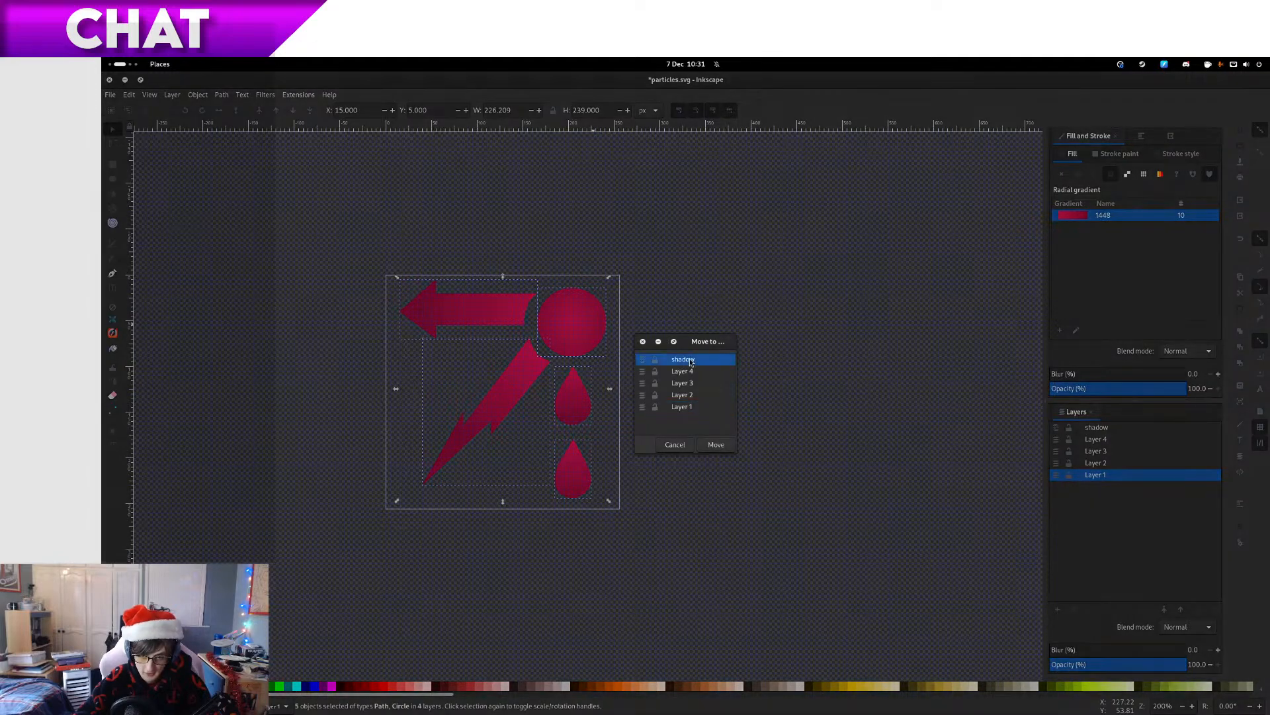
{"action": "left_click", "coordinate": [716, 444]}
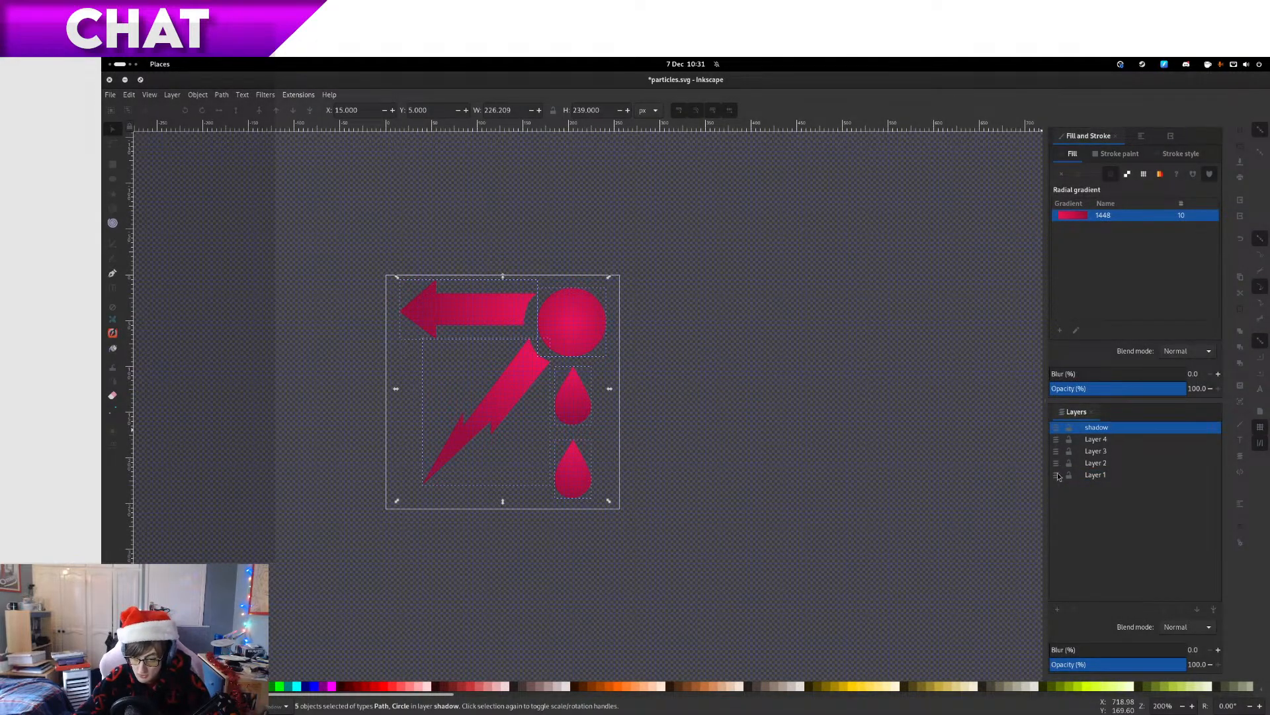
Hide Layers 1 to 4 and make the shadow layer visible
{"action": "left_click", "coordinate": [1059, 466]}
{"action": "left_click", "coordinate": [1058, 453]}
{"action": "left_click", "coordinate": [1058, 440]}
{"action": "left_click", "coordinate": [1057, 428]}
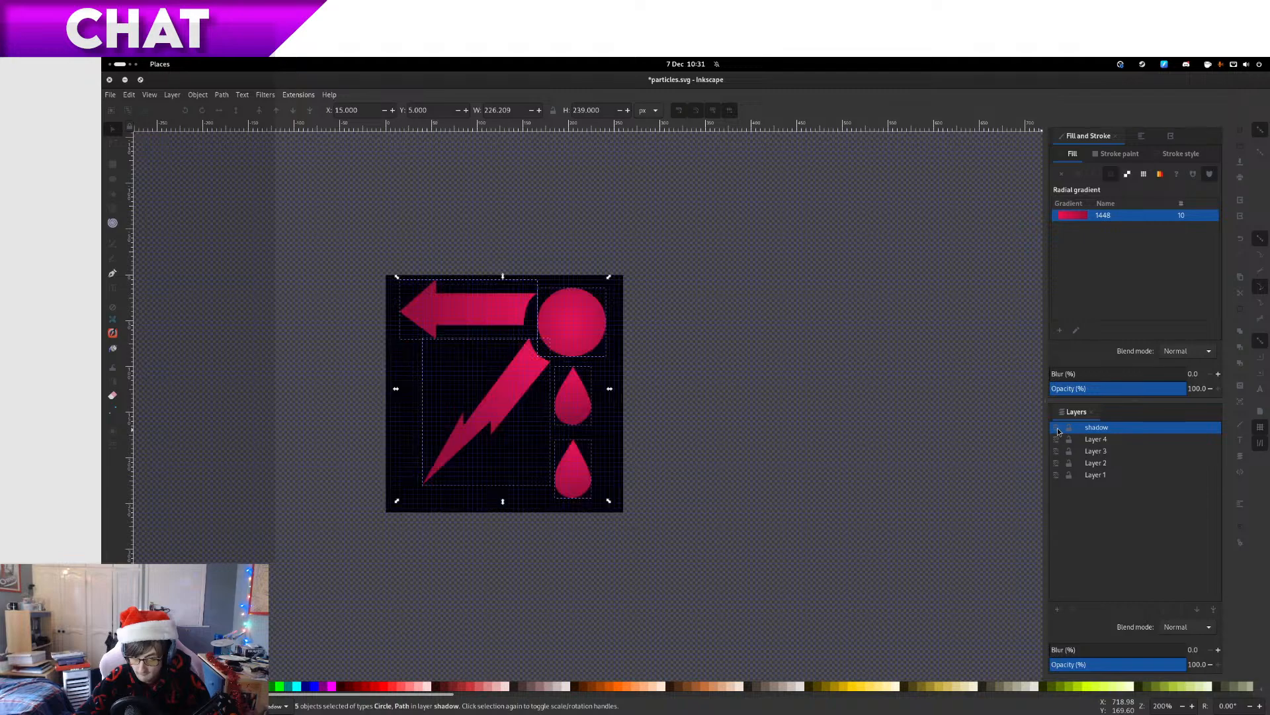
Cut the circle copy out of the black square with the Difference operation
{"action": "scroll", "coordinate": [376, 345], "scroll_direction": "up", "scroll_amount": 2}
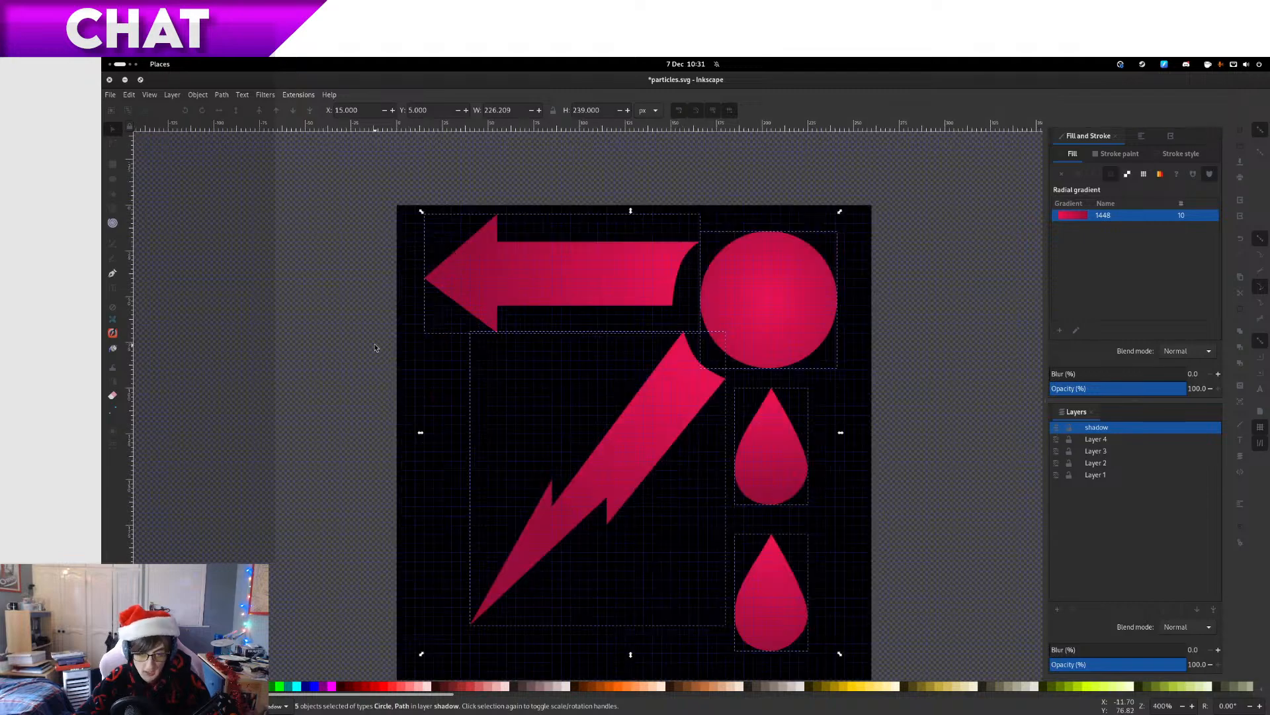
{"action": "left_click", "coordinate": [936, 299]}
{"action": "left_click", "coordinate": [770, 286]}
{"action": "left_click", "coordinate": [645, 348], "text": "shift"}
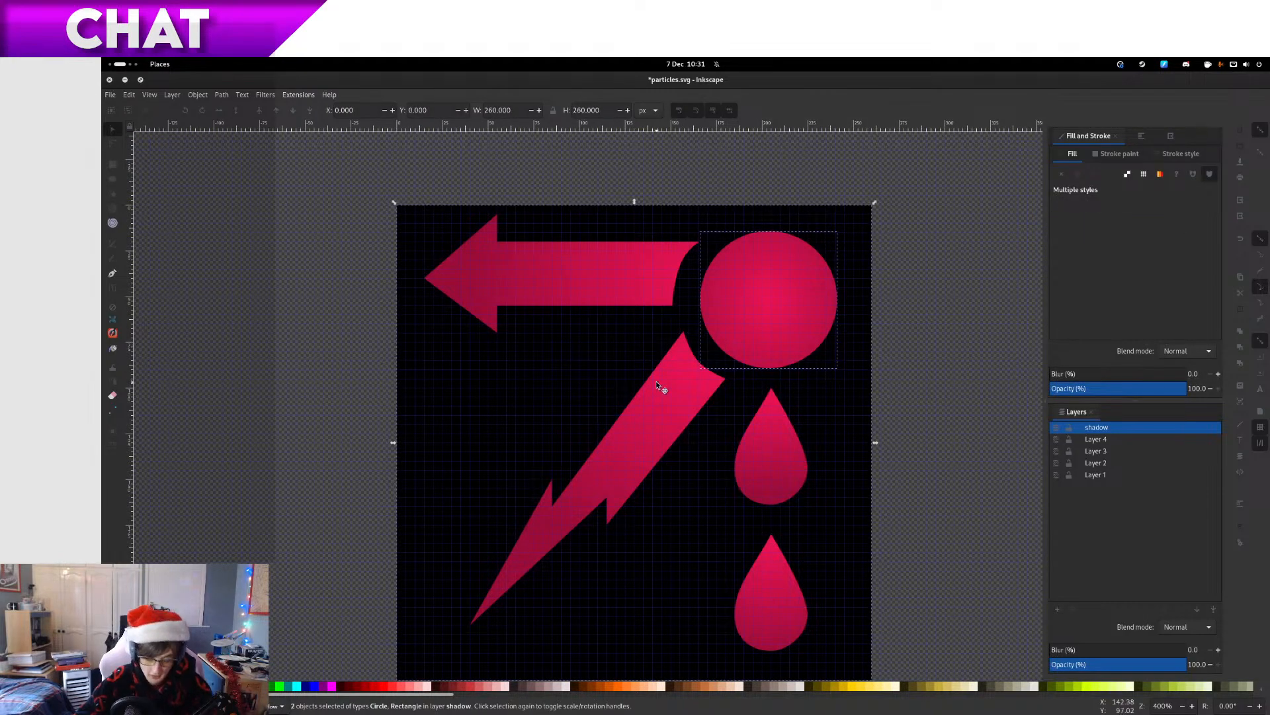
{"action": "key", "text": "ctrl+minus"}
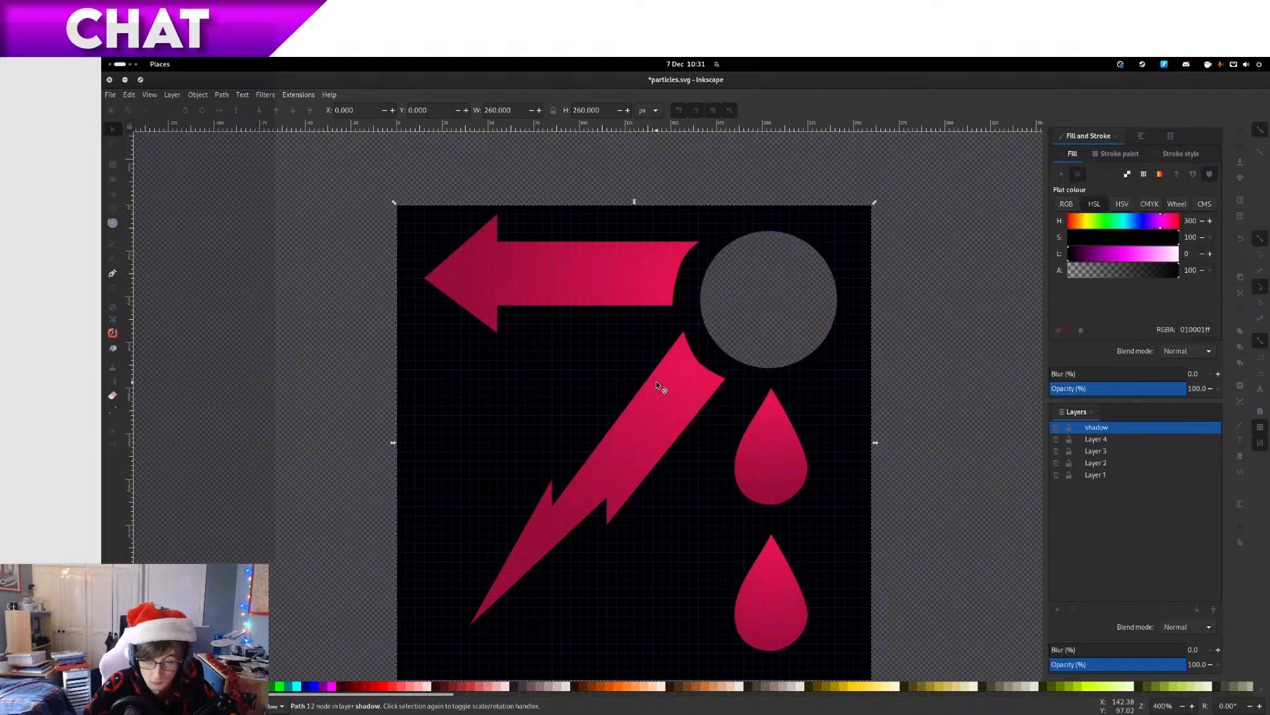
Set the shadow layer's opacity to 56.1% and make Layers 1 to 4 visible beneath it
{"action": "left_click", "coordinate": [656, 384]}
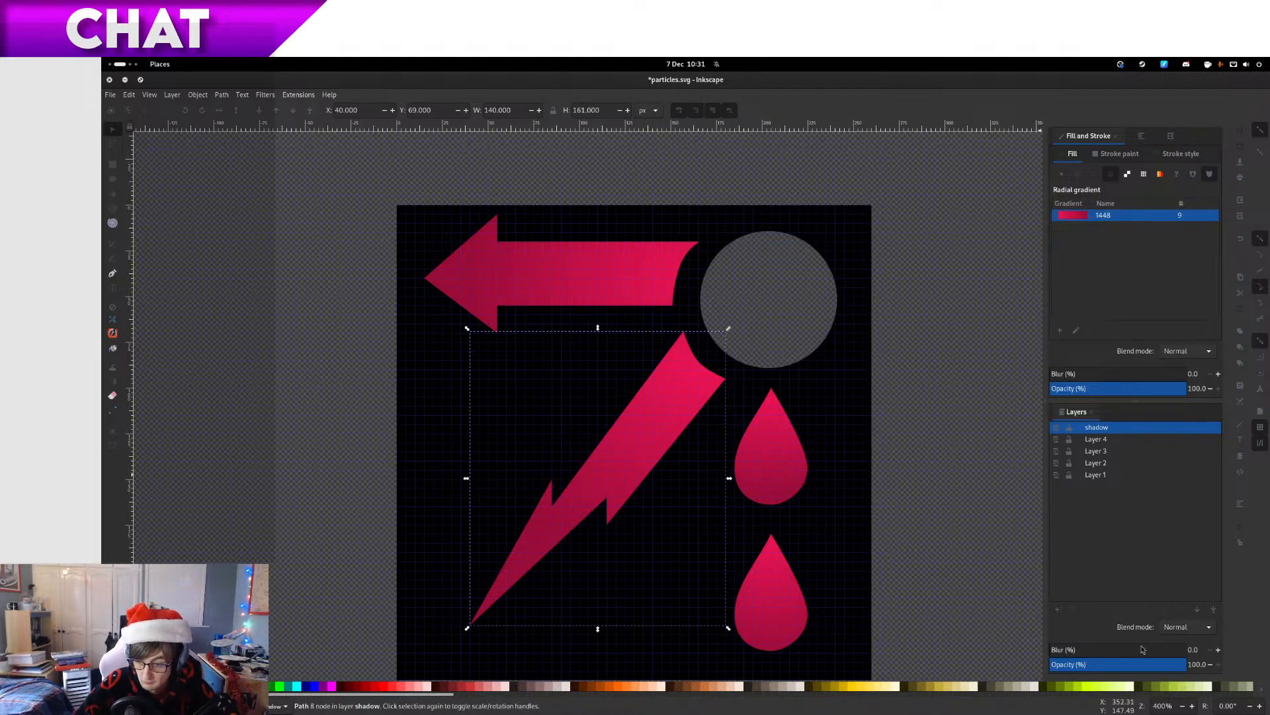
{"action": "left_click", "coordinate": [1126, 664]}
{"action": "left_click", "coordinate": [1056, 439]}
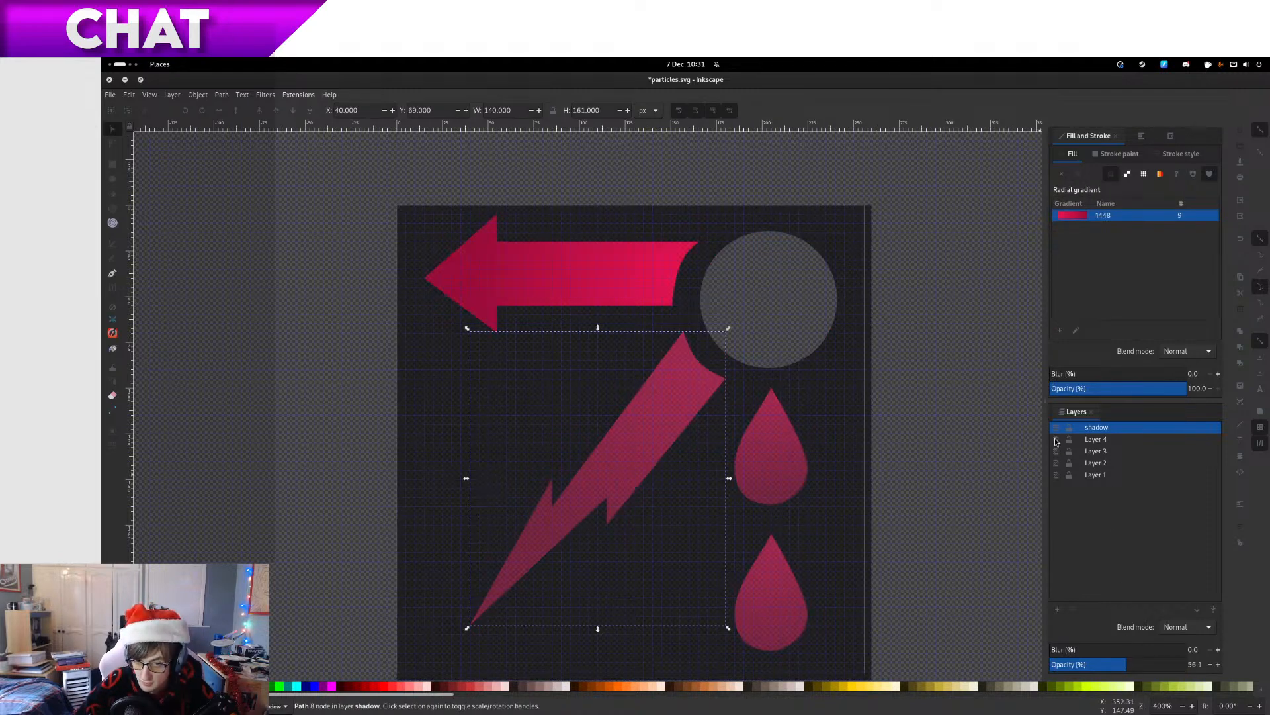
{"action": "left_click", "coordinate": [1056, 451]}
{"action": "left_click", "coordinate": [1057, 463]}
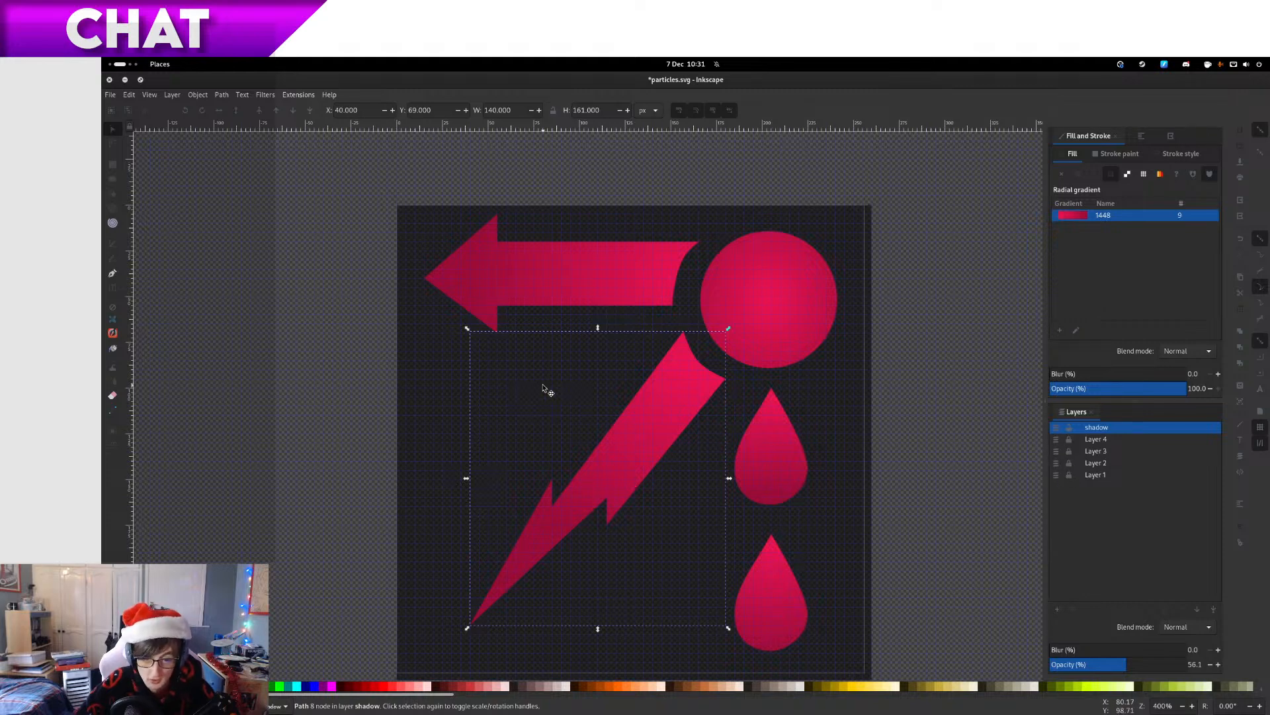
Cut the arrow copy and the lightning bolt copy out of the black square with Difference
{"action": "left_click", "coordinate": [593, 304]}
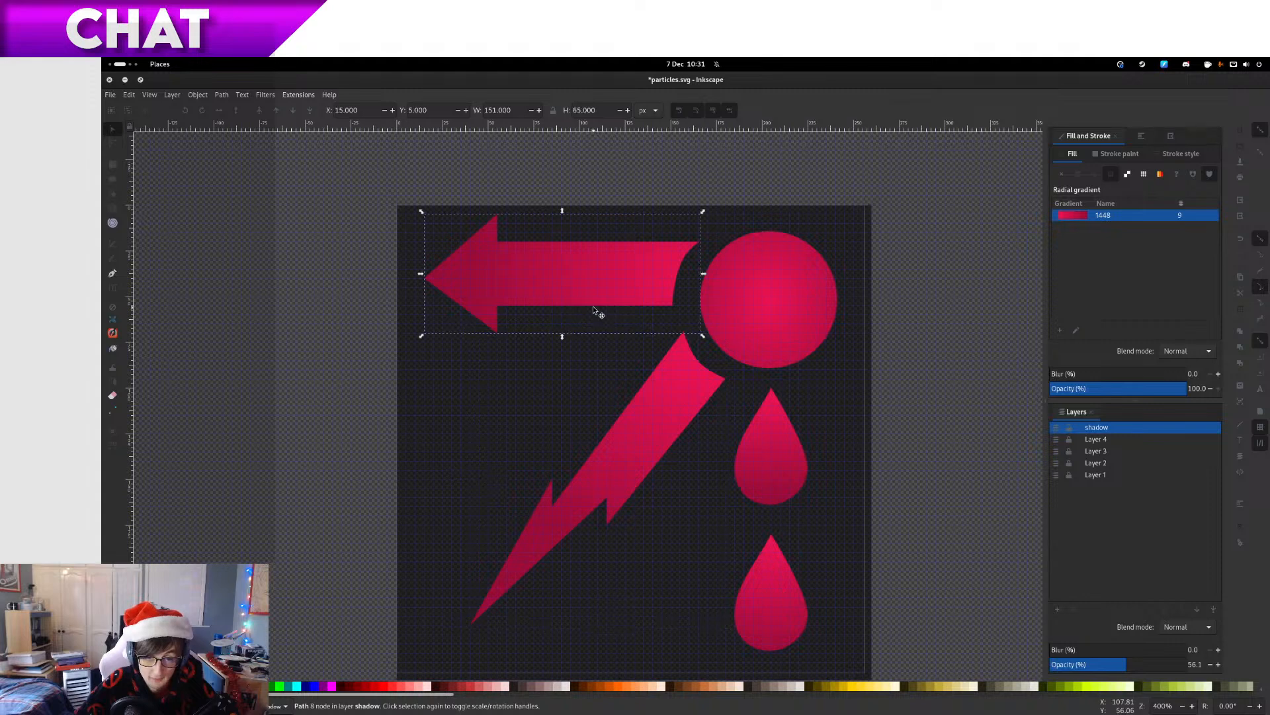
{"action": "left_click", "coordinate": [545, 392], "text": "shift"}
{"action": "left_click", "coordinate": [571, 411]}
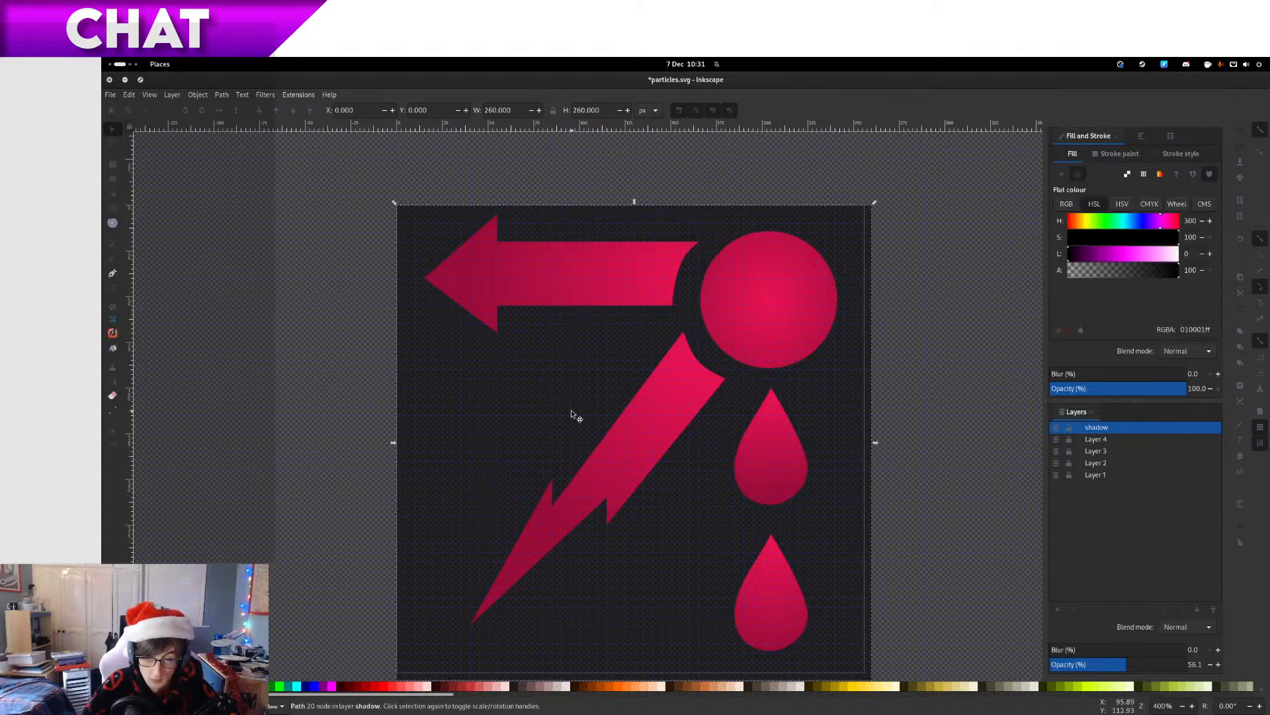
{"action": "left_click", "coordinate": [621, 430]}
{"action": "left_click", "coordinate": [568, 409], "text": "shift"}
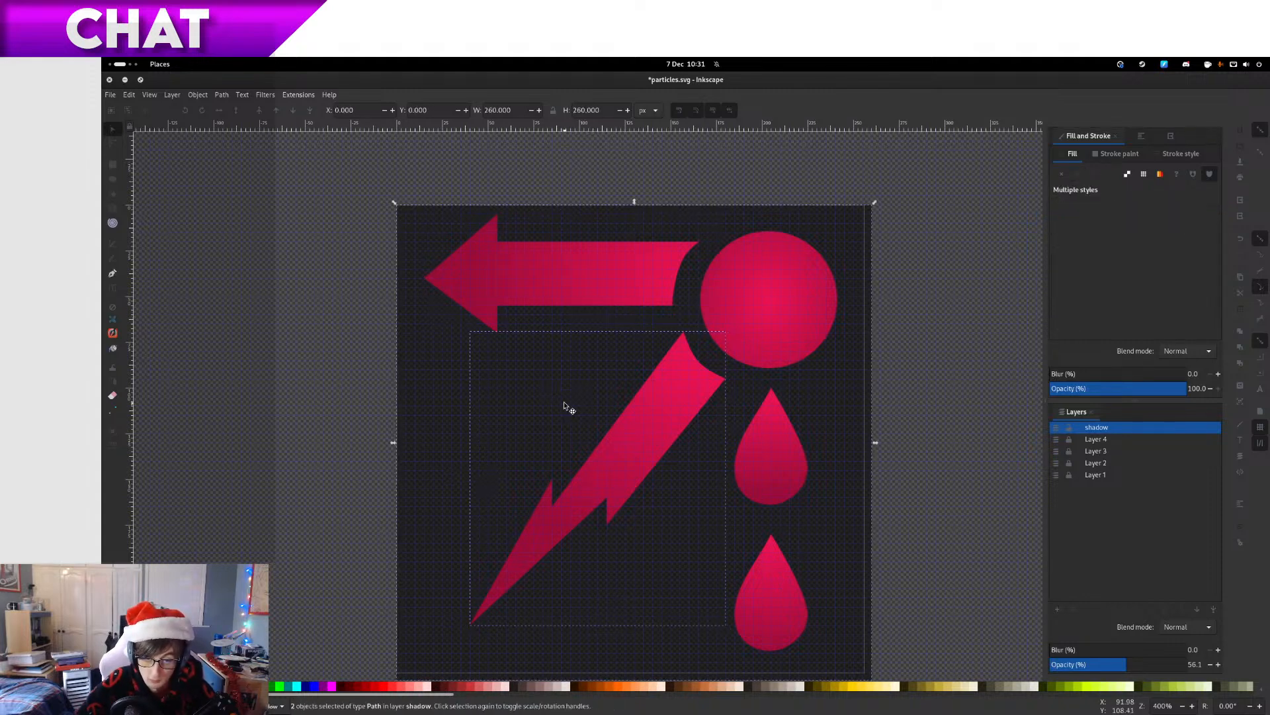
{"action": "left_click", "coordinate": [535, 397]}
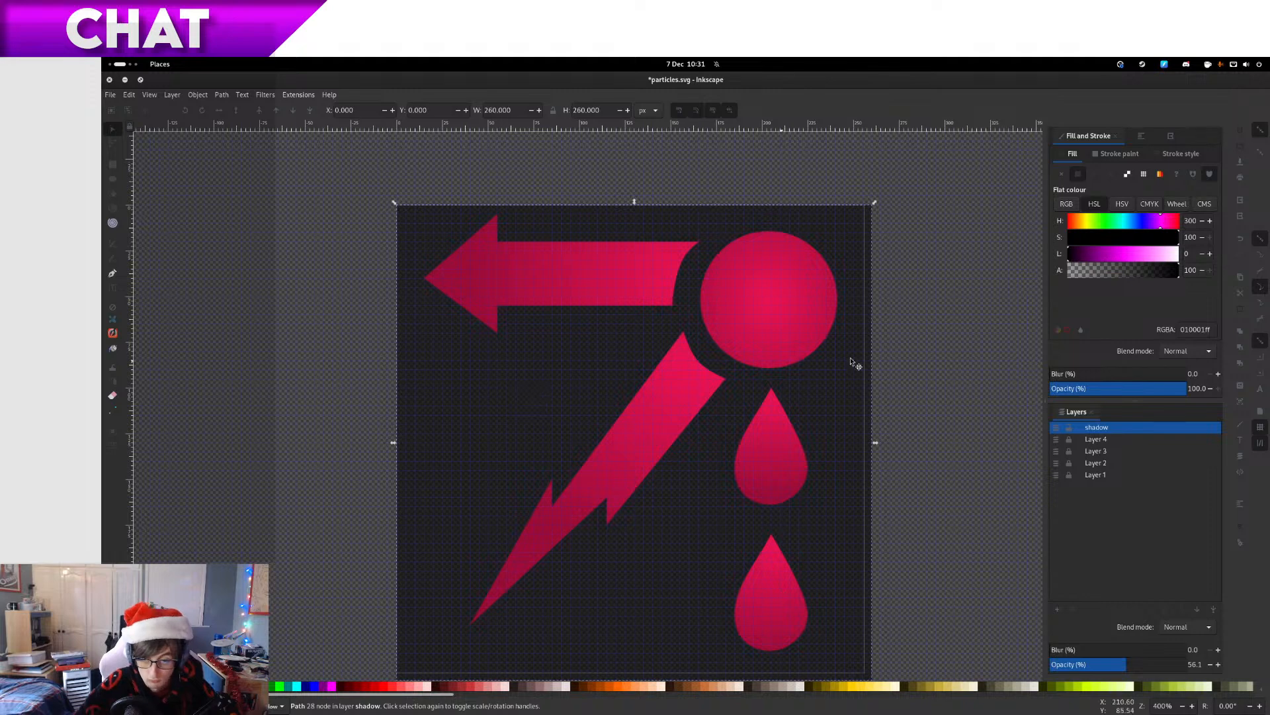
Cut the copies of the upper and lower droplets out of the black square with the Difference operation
{"action": "left_click", "coordinate": [761, 464]}
{"action": "left_click", "coordinate": [843, 436]}
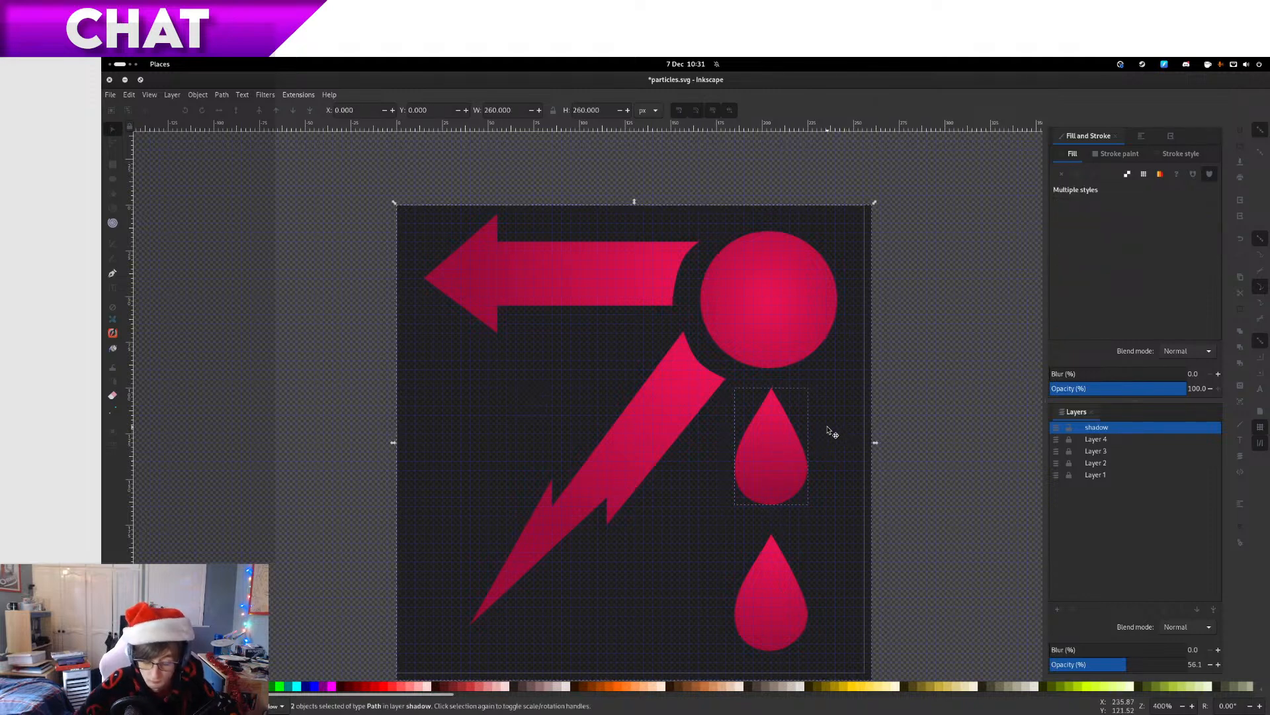
{"action": "left_click", "coordinate": [754, 599]}
{"action": "key", "text": "shift"}
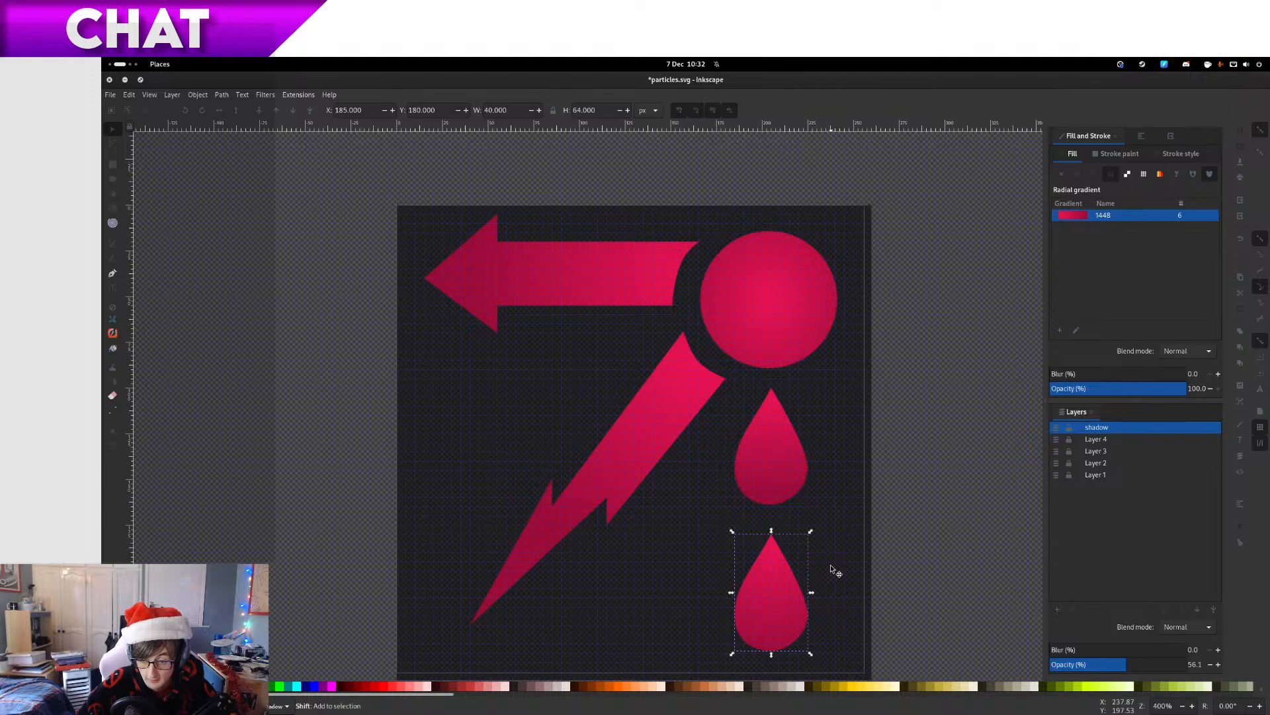
{"action": "left_click", "coordinate": [748, 538]}
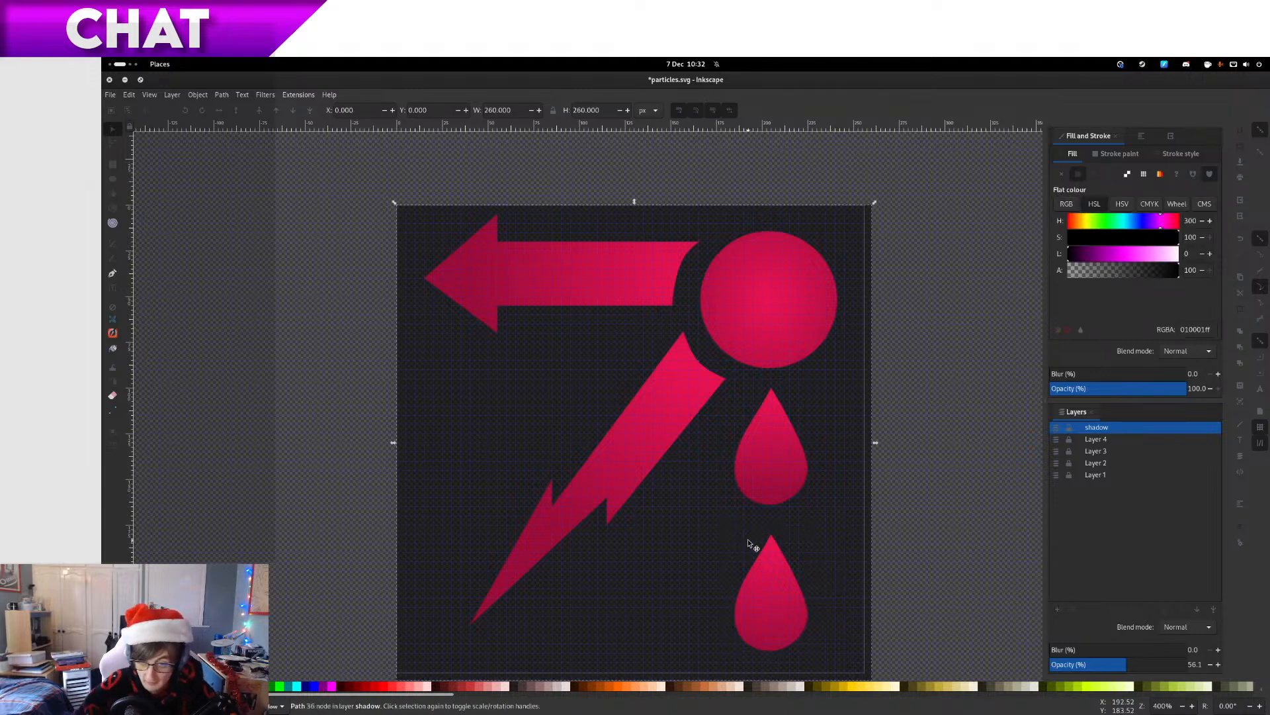
Toggle the visibility of the shadow layer and Layer 4 to check the cut-outs against the shapes
{"action": "left_click", "coordinate": [1057, 428]}
{"action": "left_click", "coordinate": [1057, 430]}
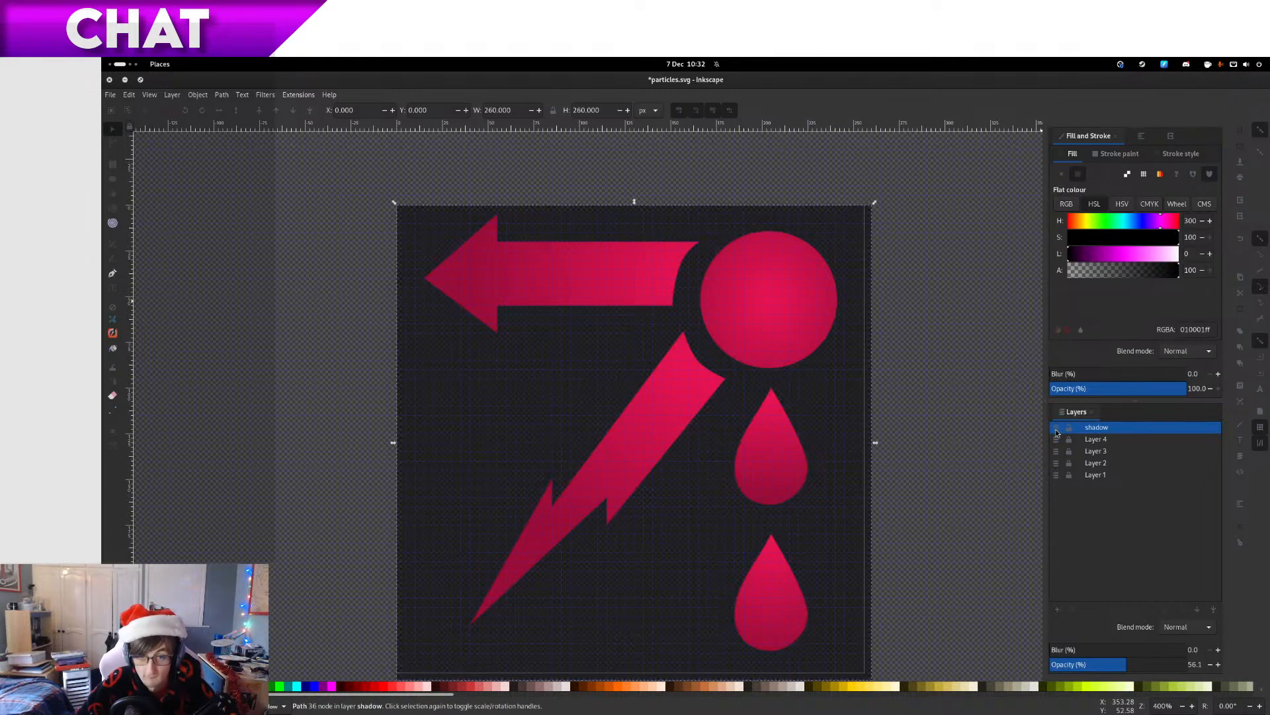
{"action": "left_click", "coordinate": [1056, 430]}
{"action": "left_click", "coordinate": [1057, 430]}
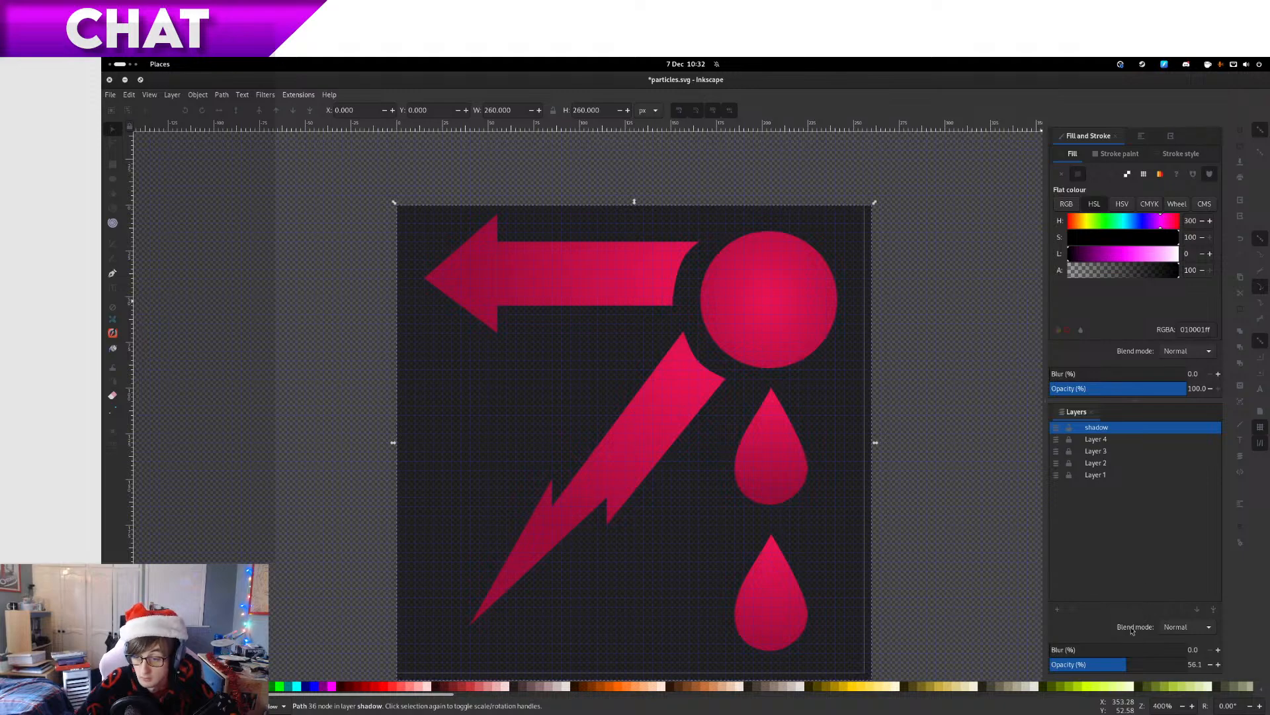
{"action": "left_click", "coordinate": [1059, 440]}
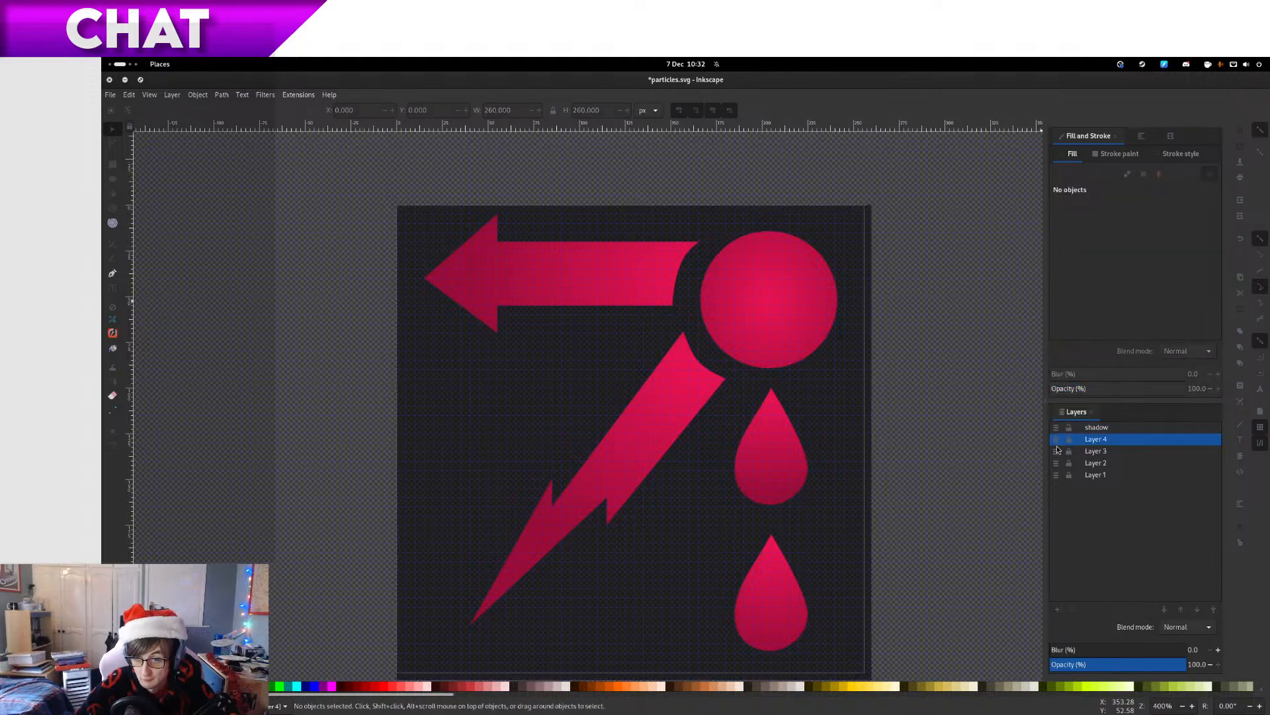
{"action": "left_click", "coordinate": [1056, 442]}
{"action": "left_click", "coordinate": [1056, 442]}
Offset the cut-out black shadow shape from the icon shapes to X 1 px and Y 2 px
{"action": "scroll", "coordinate": [467, 205], "scroll_direction": "up", "scroll_amount": 5}
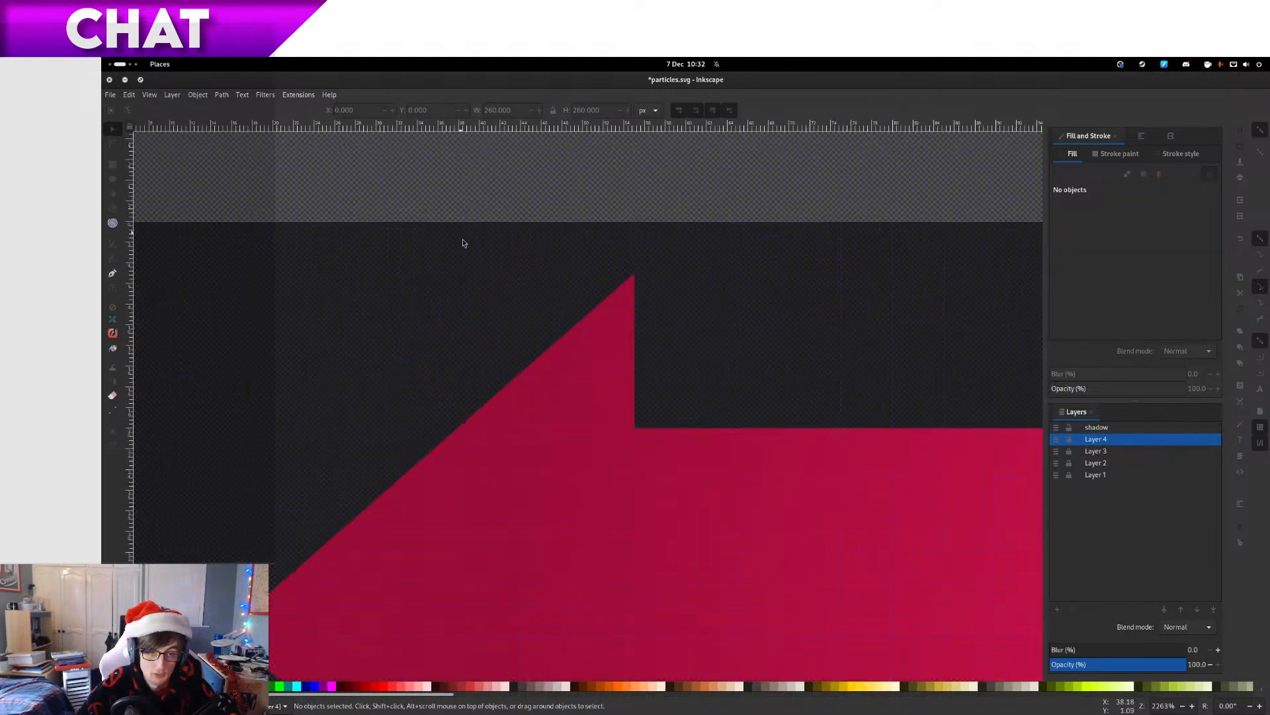
{"action": "scroll", "coordinate": [510, 318], "scroll_direction": "up", "scroll_amount": 1}
{"action": "left_click_drag", "start_coordinate": [510, 318], "coordinate": [522, 331]}
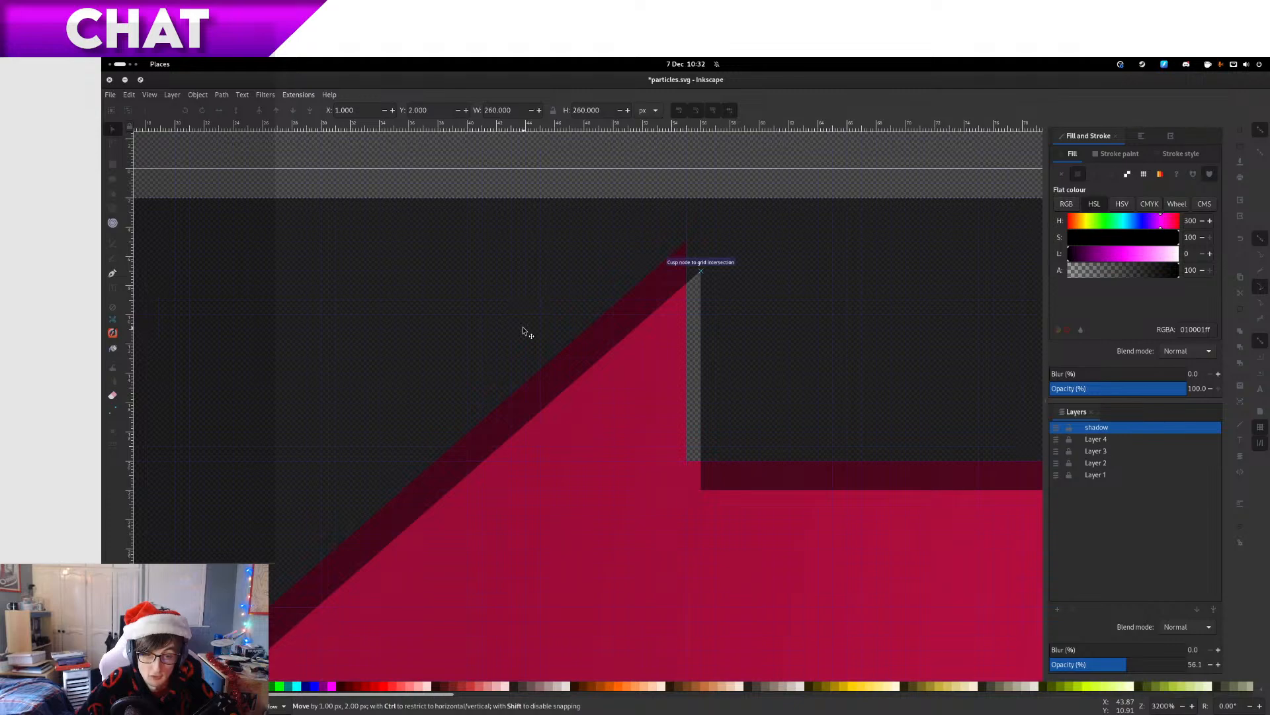
{"action": "scroll", "coordinate": [523, 331], "scroll_direction": "down", "scroll_amount": 5}
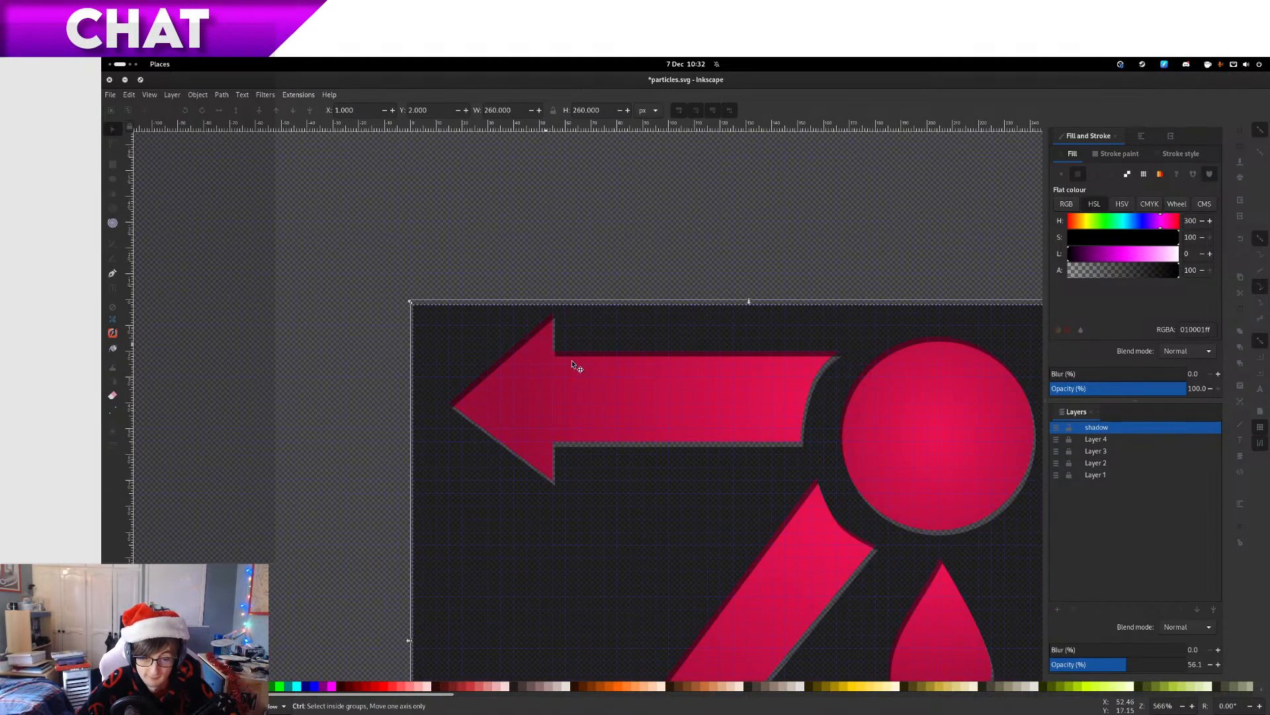
{"action": "scroll", "coordinate": [846, 321], "scroll_direction": "down", "scroll_amount": 3}
{"action": "scroll", "coordinate": [825, 263], "scroll_direction": "down", "scroll_amount": 3}
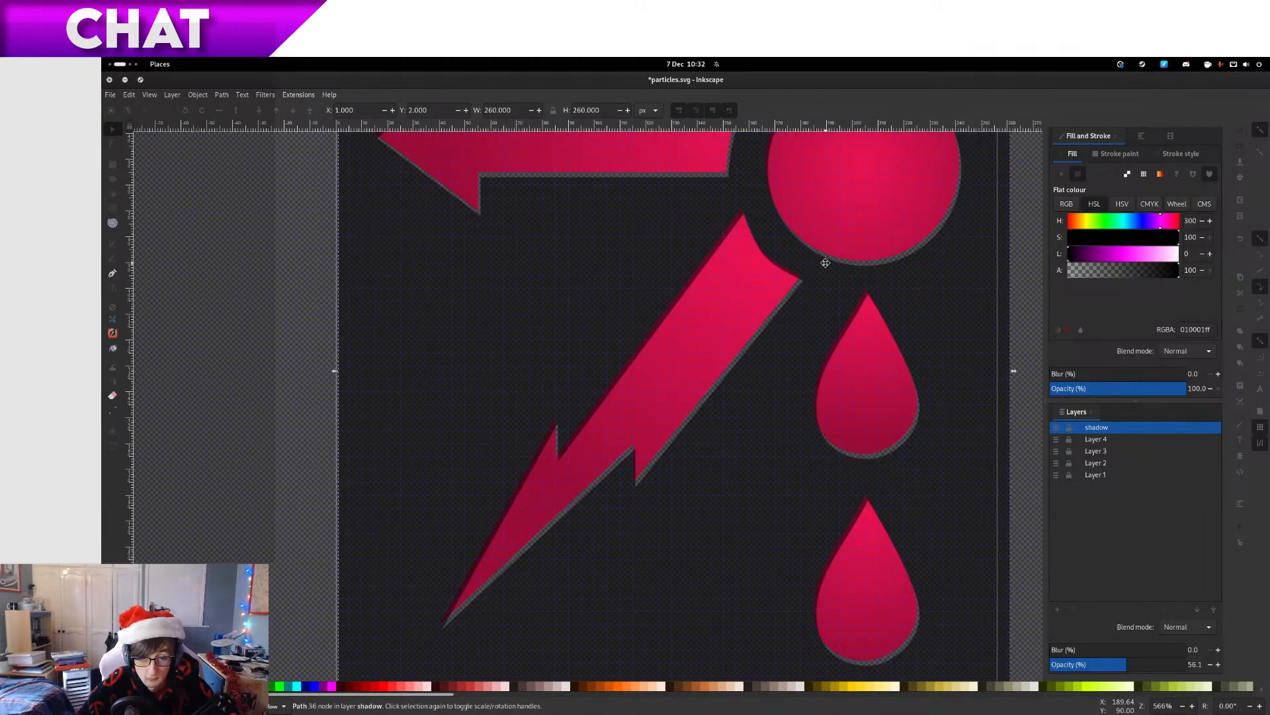
Try the Multiply, Lighten, Overlay and Difference blend modes on the shadow layer, ending on Multiply
{"action": "left_click", "coordinate": [1185, 632]}
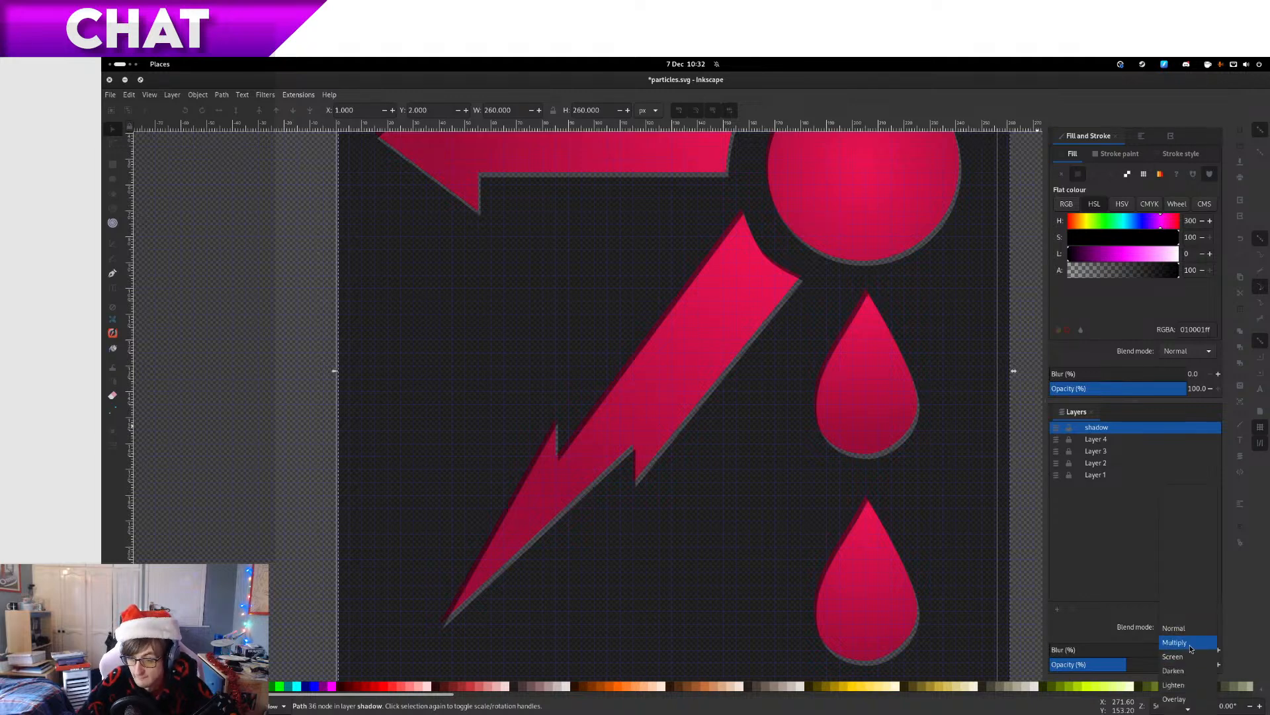
{"action": "left_click", "coordinate": [1190, 644]}
{"action": "left_click", "coordinate": [1187, 634]}
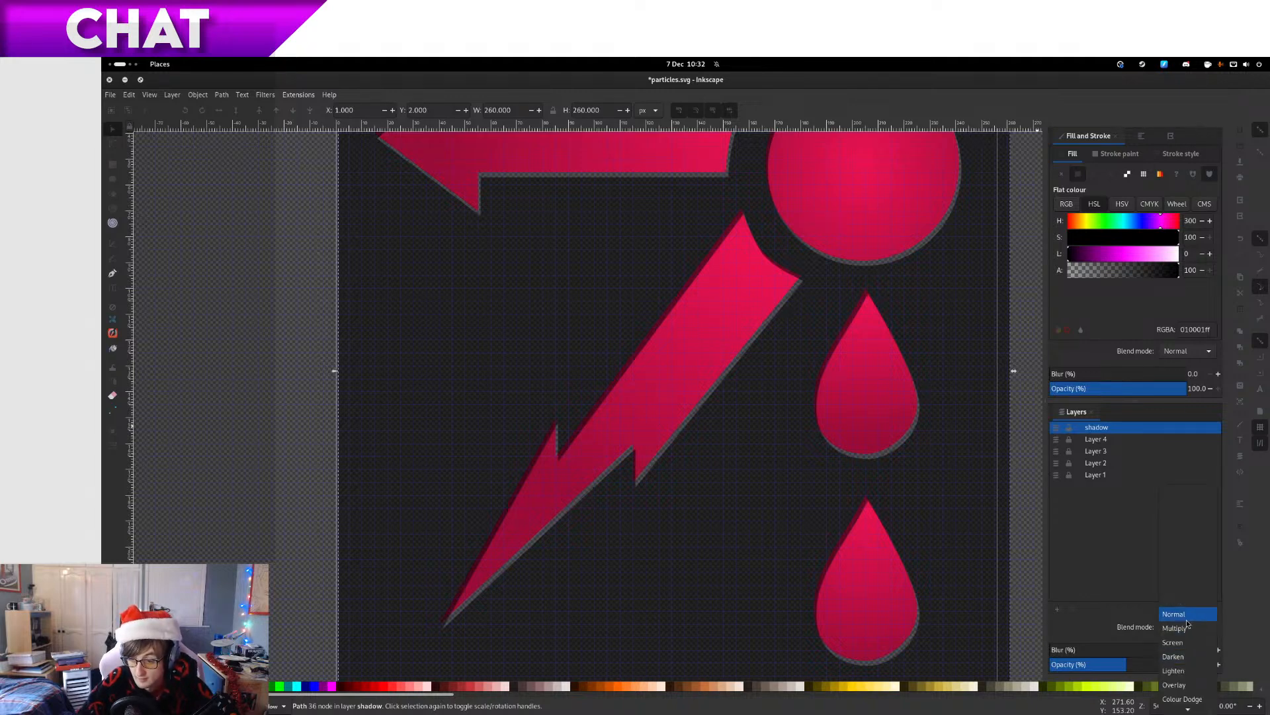
{"action": "left_click", "coordinate": [1193, 631]}
{"action": "left_click", "coordinate": [1195, 629]}
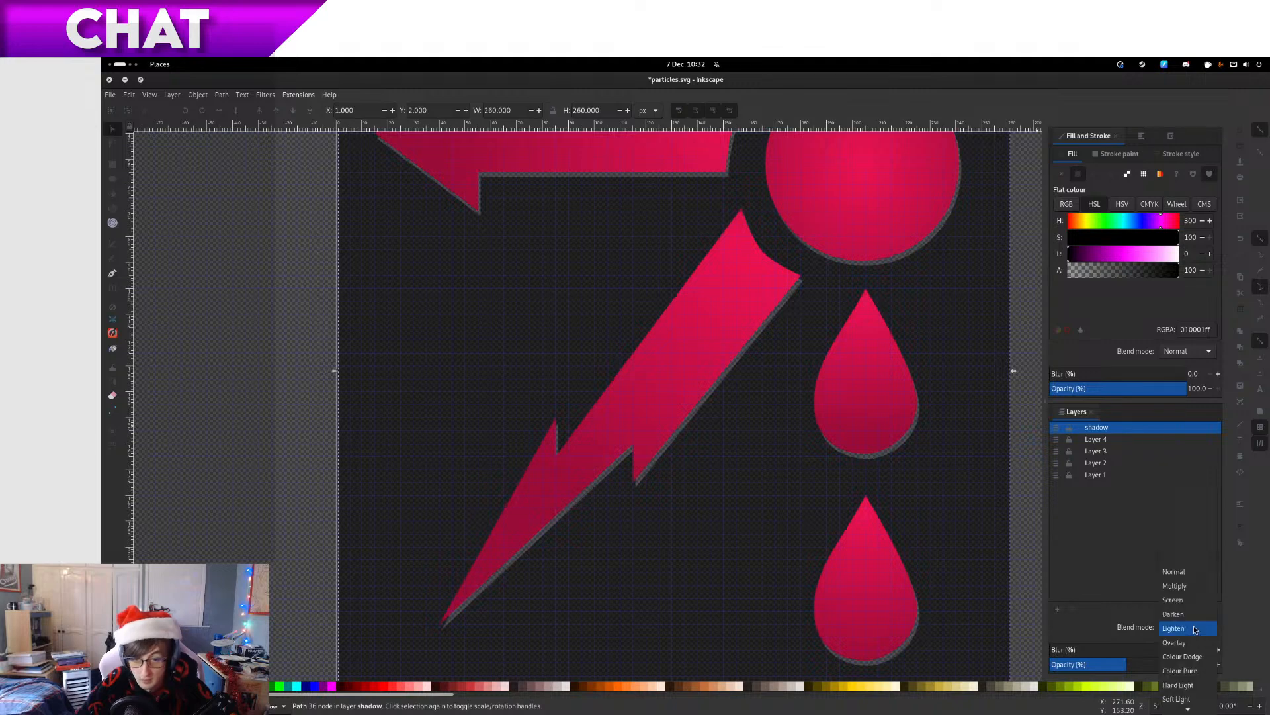
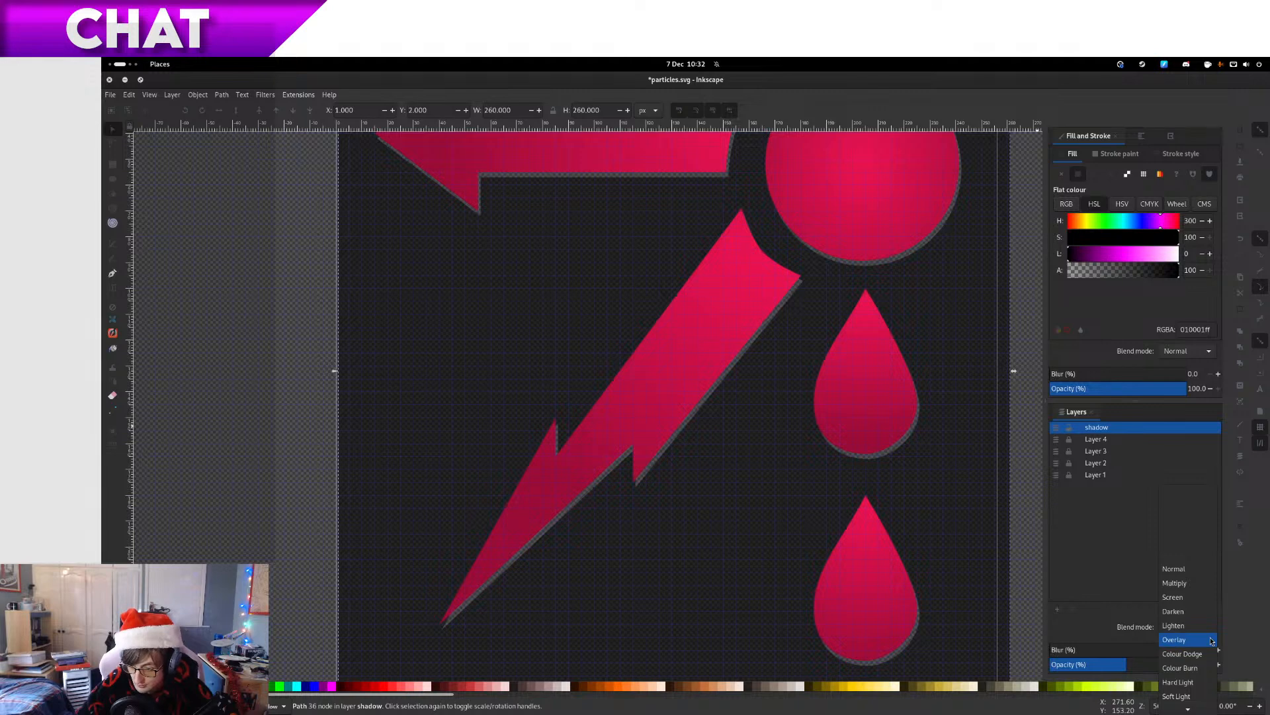
{"action": "left_click", "coordinate": [1201, 640]}
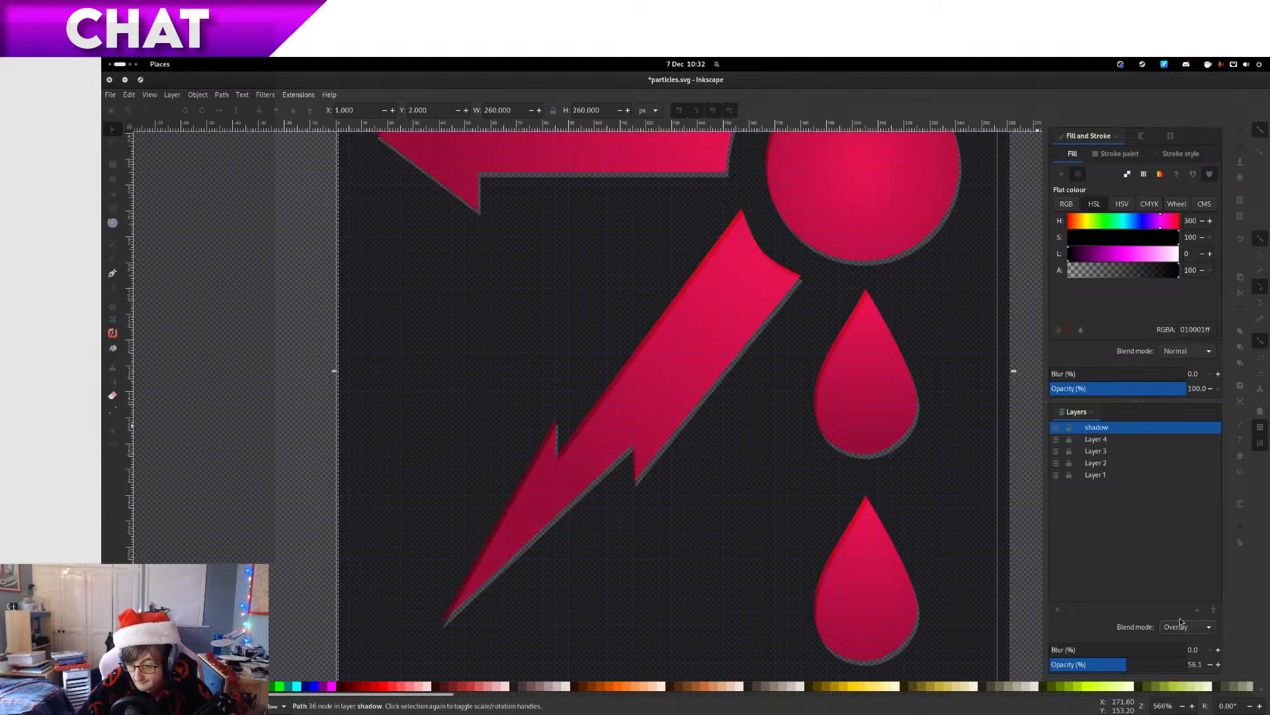
{"action": "left_click", "coordinate": [1179, 626]}
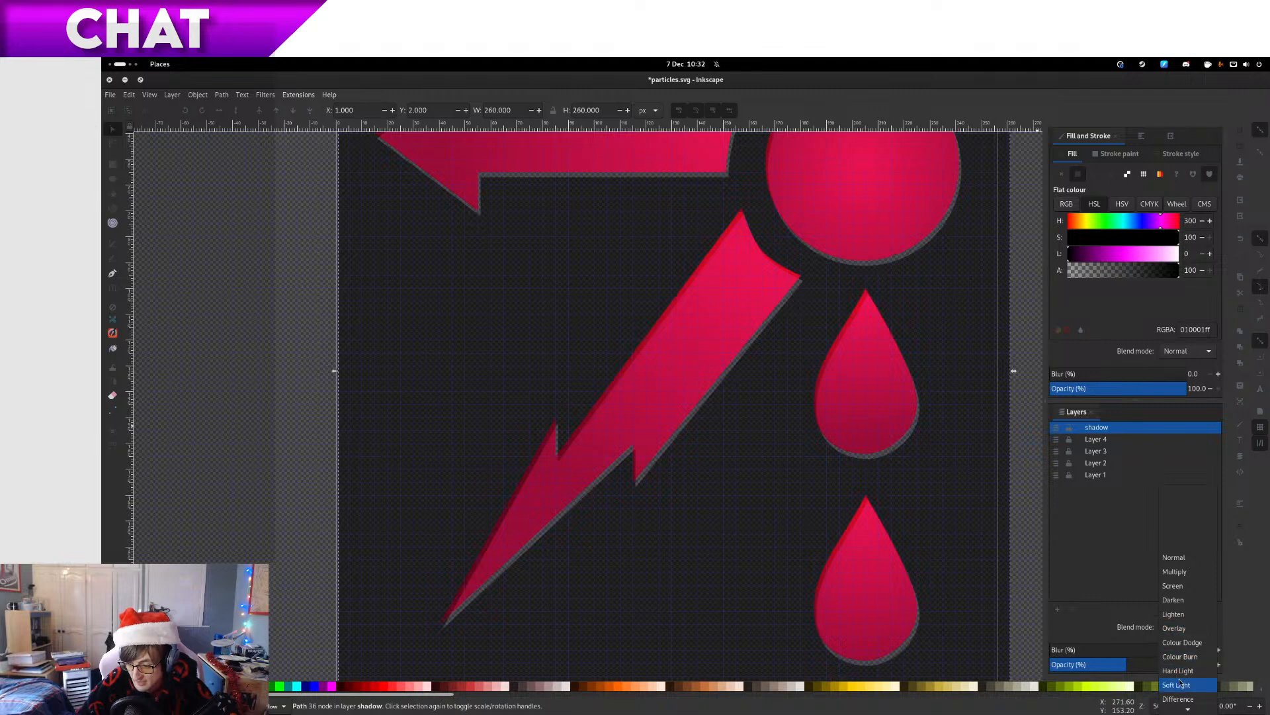
{"action": "left_click", "coordinate": [1186, 700]}
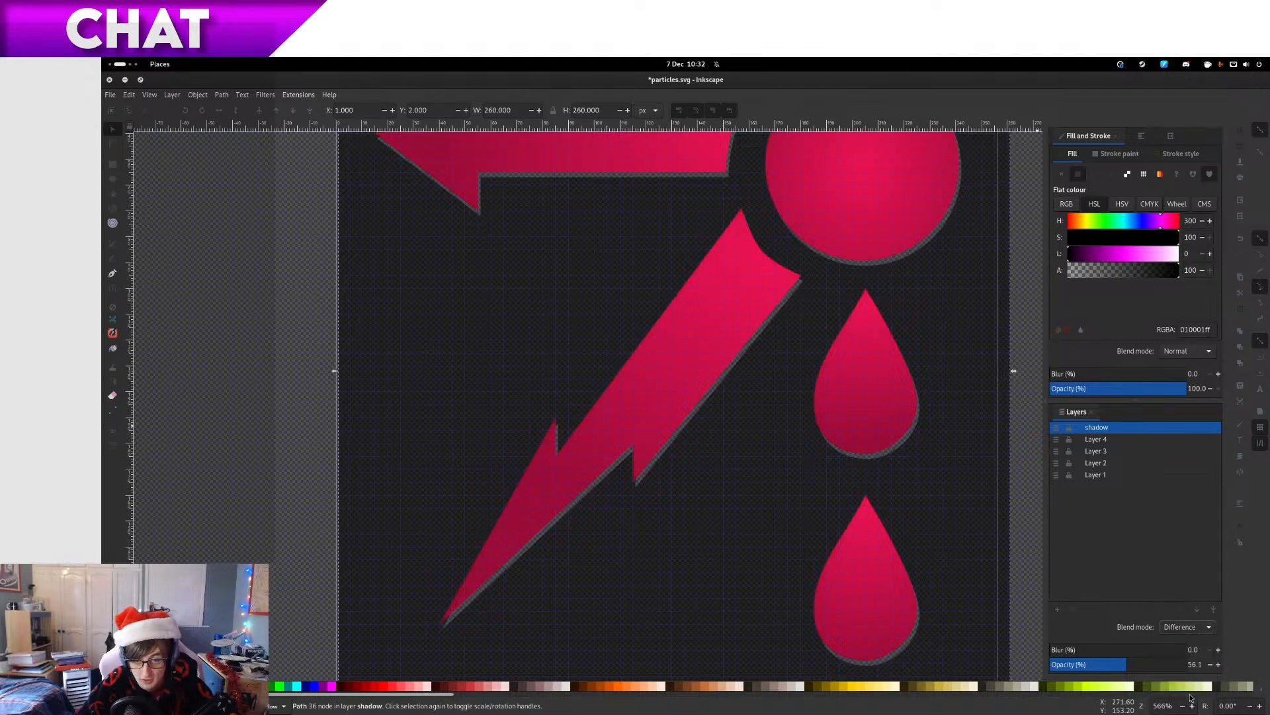
{"action": "left_click", "coordinate": [1166, 628]}
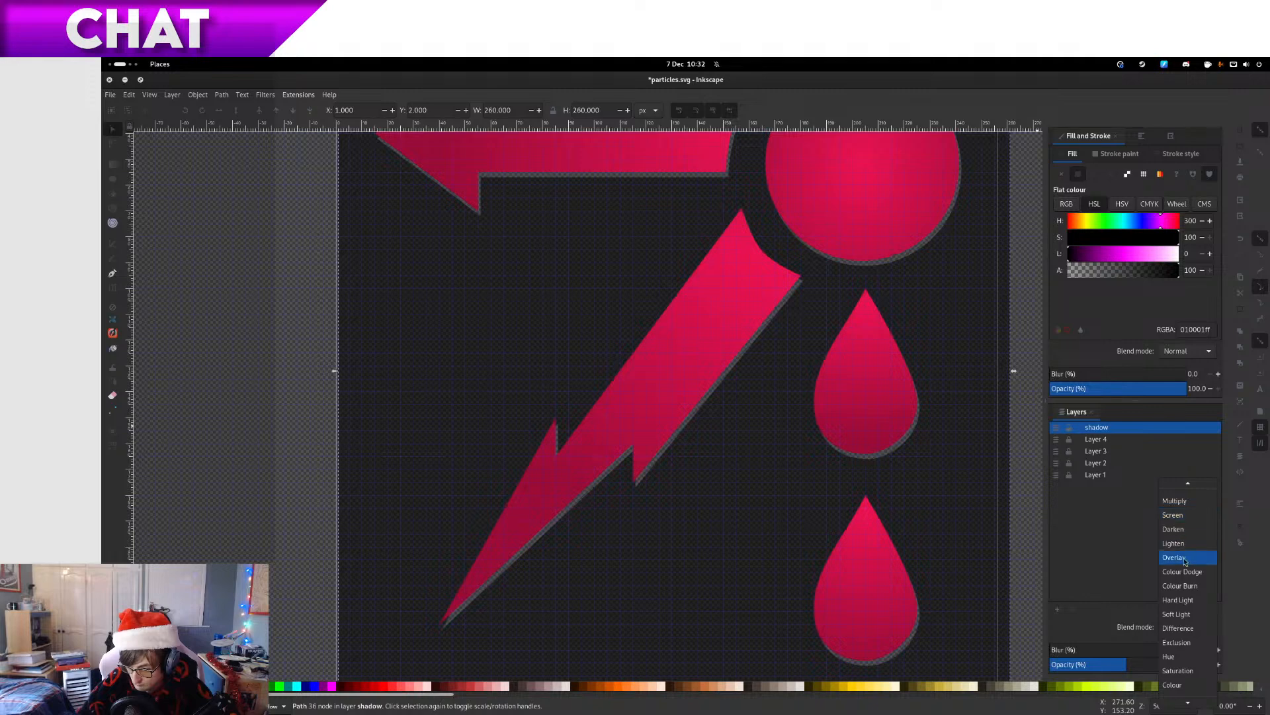
{"action": "left_click", "coordinate": [1175, 501]}
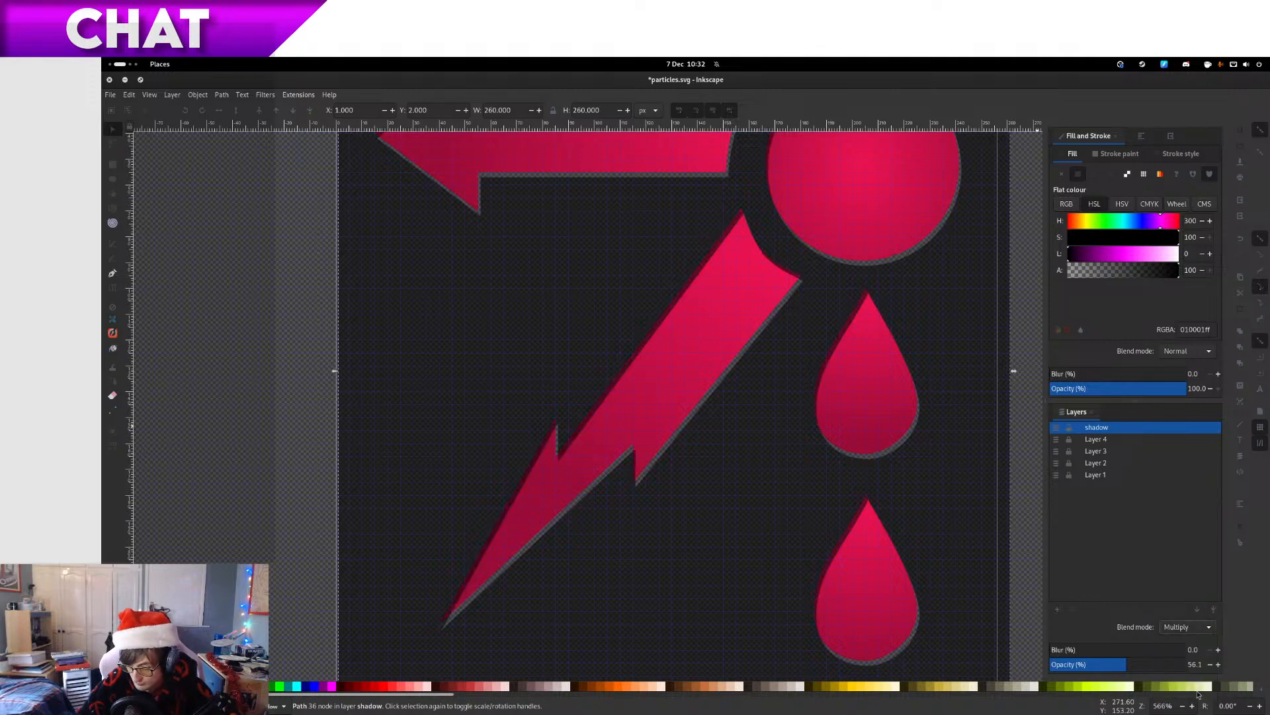
Step through the shadow layer's blend modes, including Hard Light, Colour Burn and Screen, and return it to Normal
{"action": "key", "text": "ctrl+z"}
{"action": "key", "text": "ctrl+shift+z"}
{"action": "key", "text": "ctrl+z"}
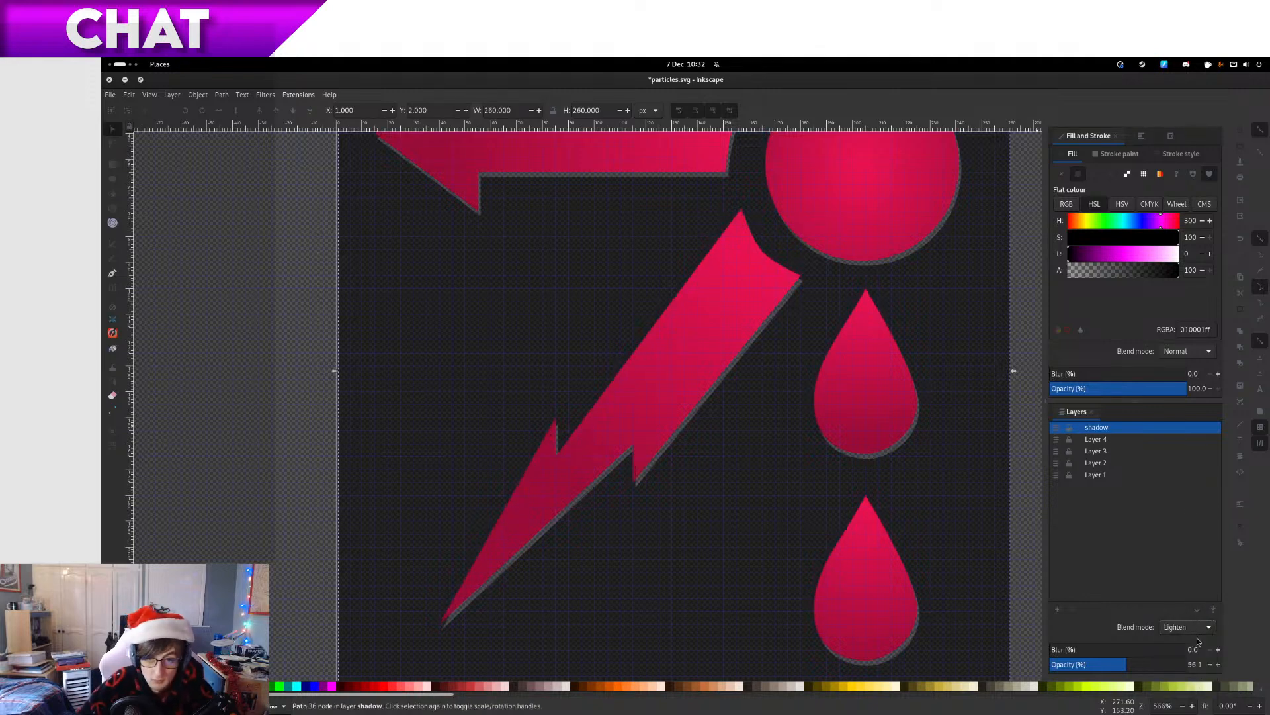
{"action": "key", "text": "ctrl+z"}
{"action": "key", "text": "Down"}
{"action": "key", "text": "Down"}
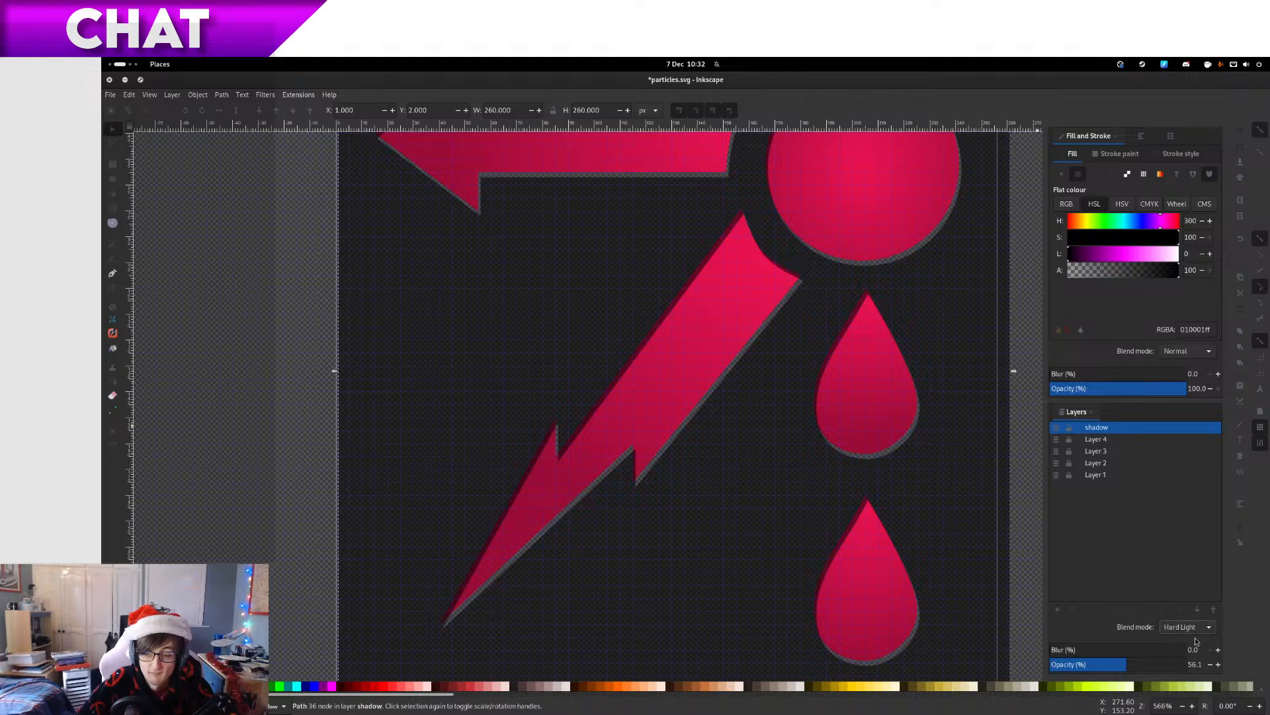
{"action": "key", "text": "Up"}
{"action": "key", "text": "Up"}
{"action": "key", "text": "Up"}
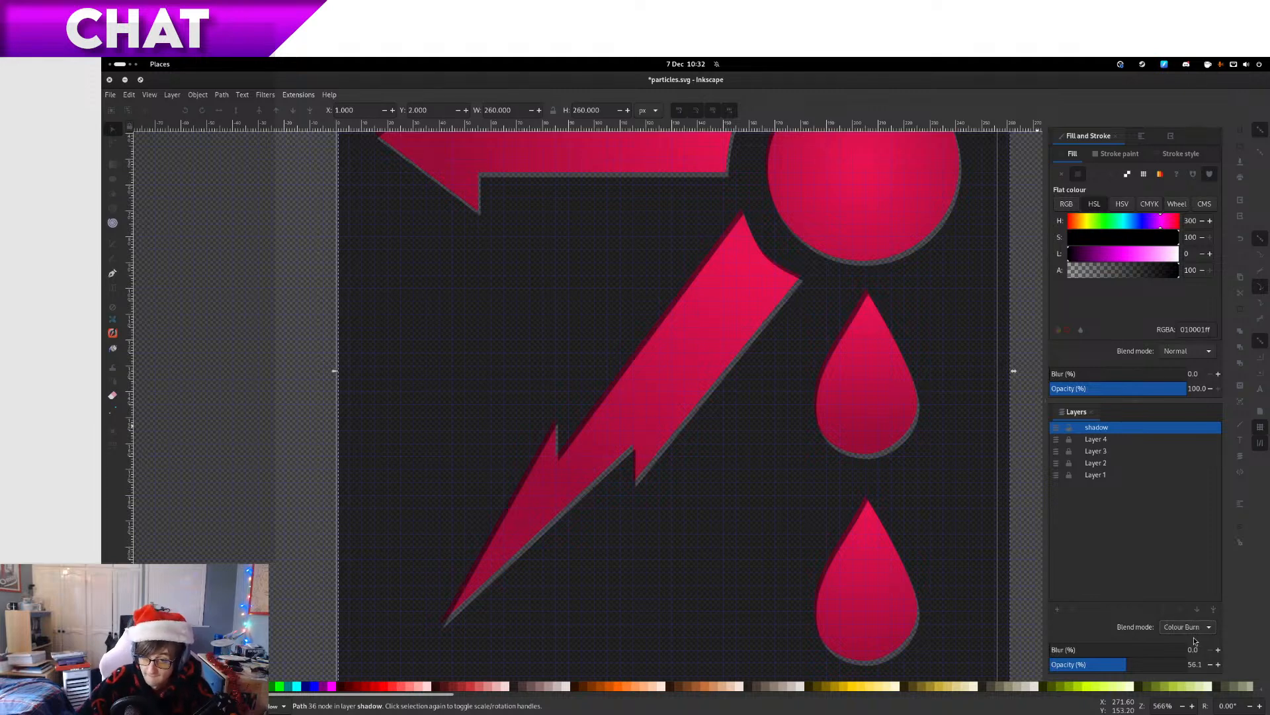
{"action": "key", "text": "Down"}
{"action": "key", "text": "Up"}
{"action": "key", "text": "Up"}
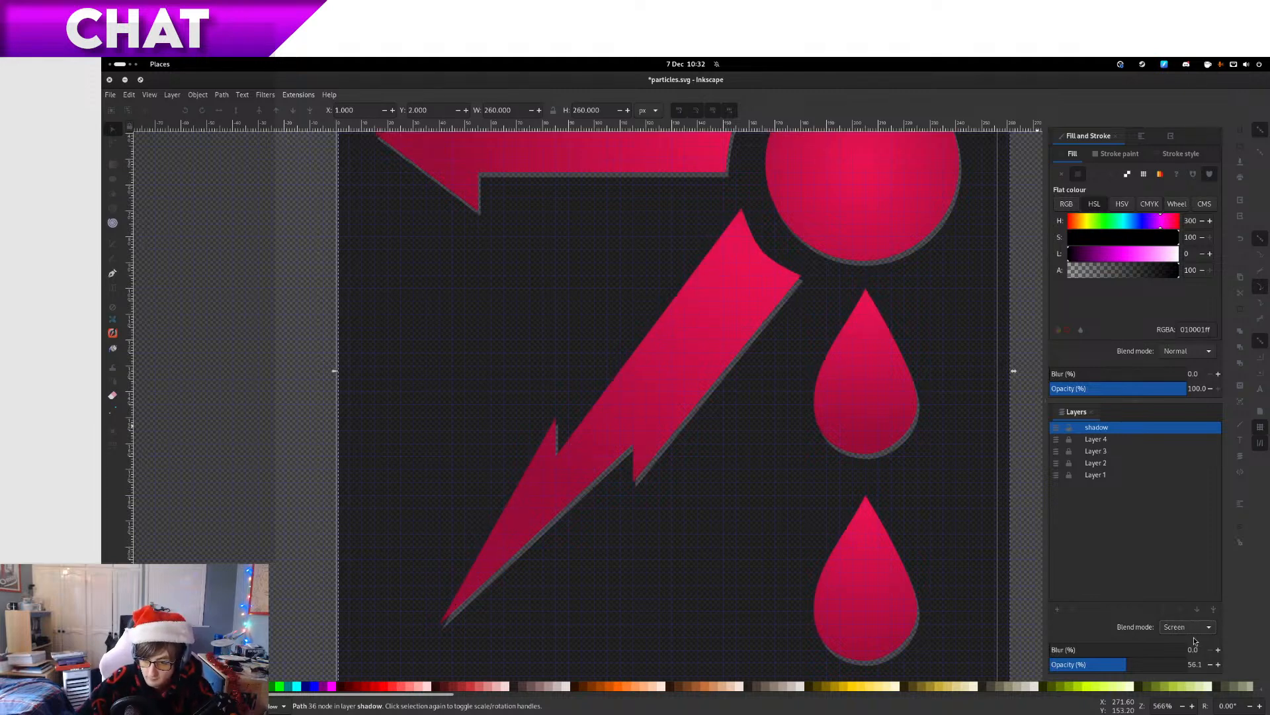
{"action": "key", "text": "Up"}
{"action": "key", "text": "Up"}
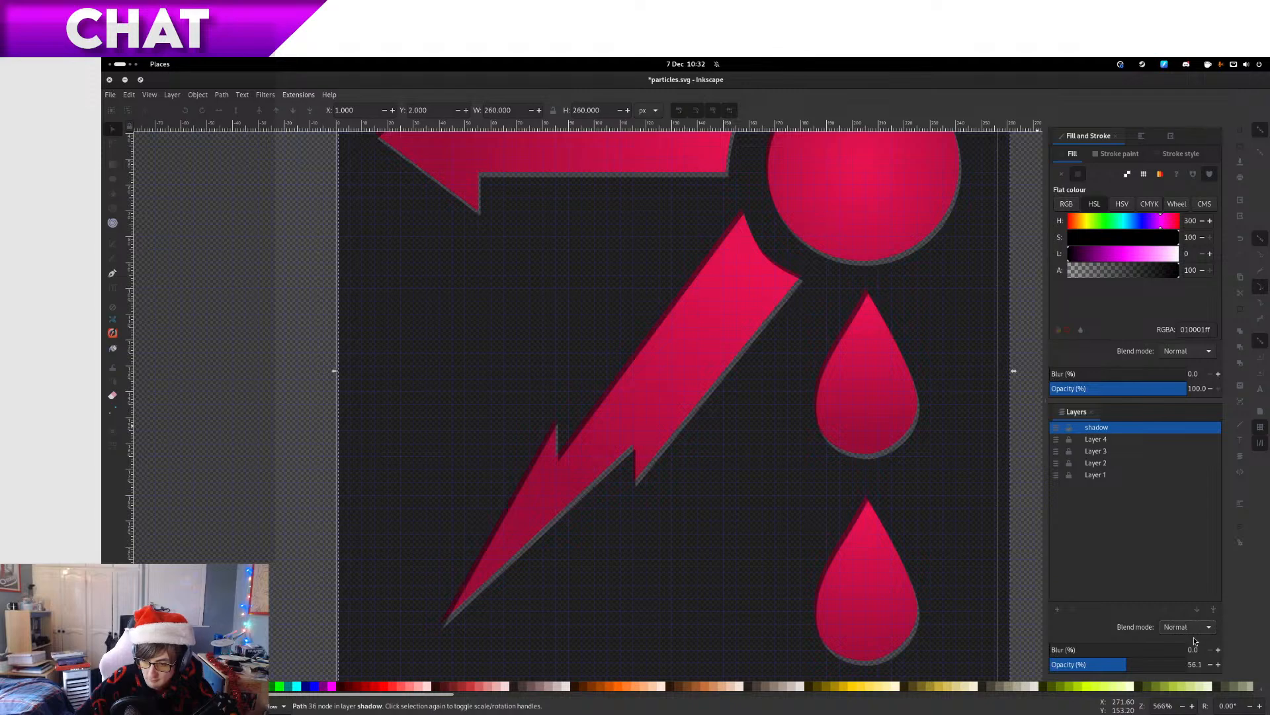
Set the shadow layer's blur to 9.0%
{"action": "left_click_drag", "start_coordinate": [868, 402], "coordinate": [908, 631]}
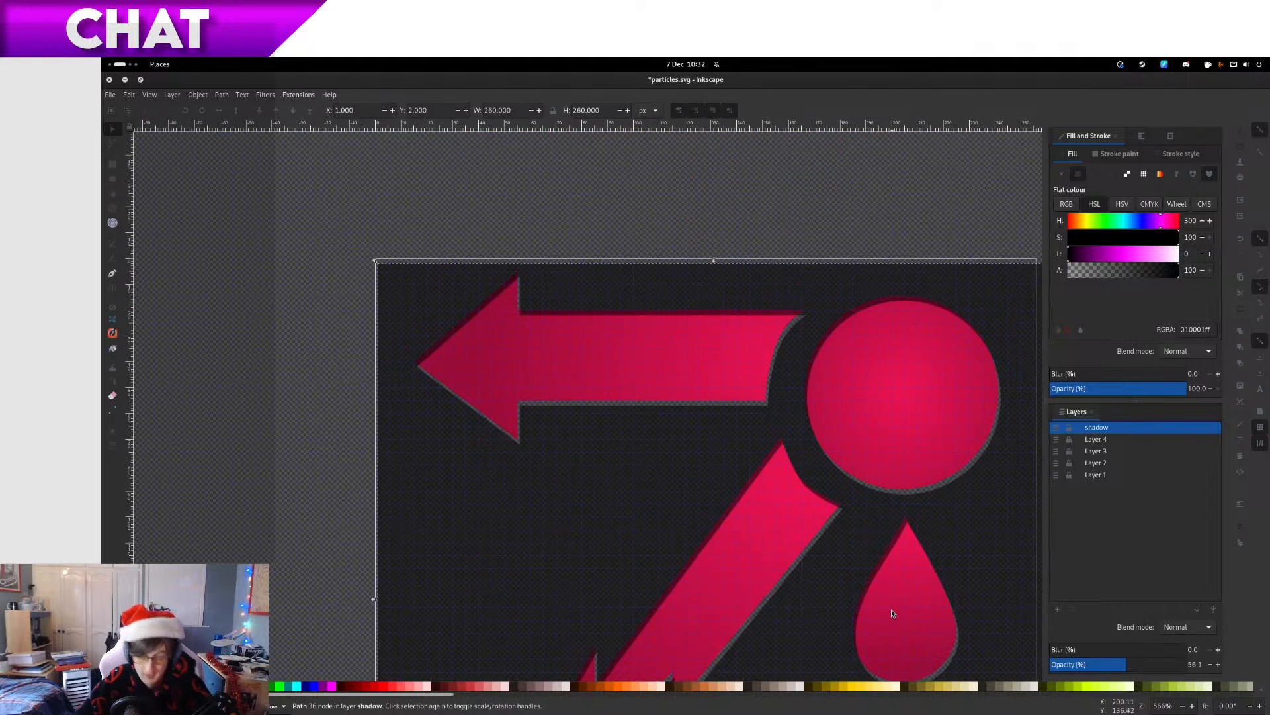
{"action": "mouse_move", "coordinate": [103, 58]}
{"action": "left_click", "coordinate": [580, 566]}
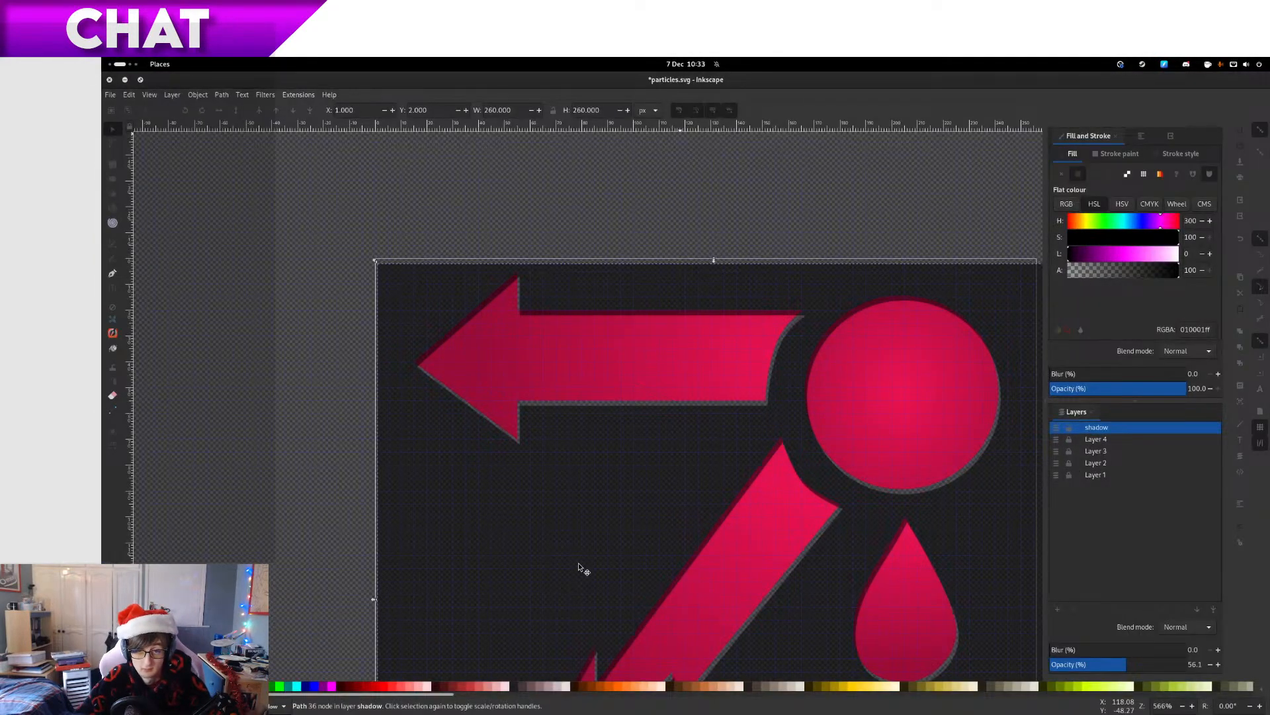
{"action": "left_click", "coordinate": [1118, 650]}
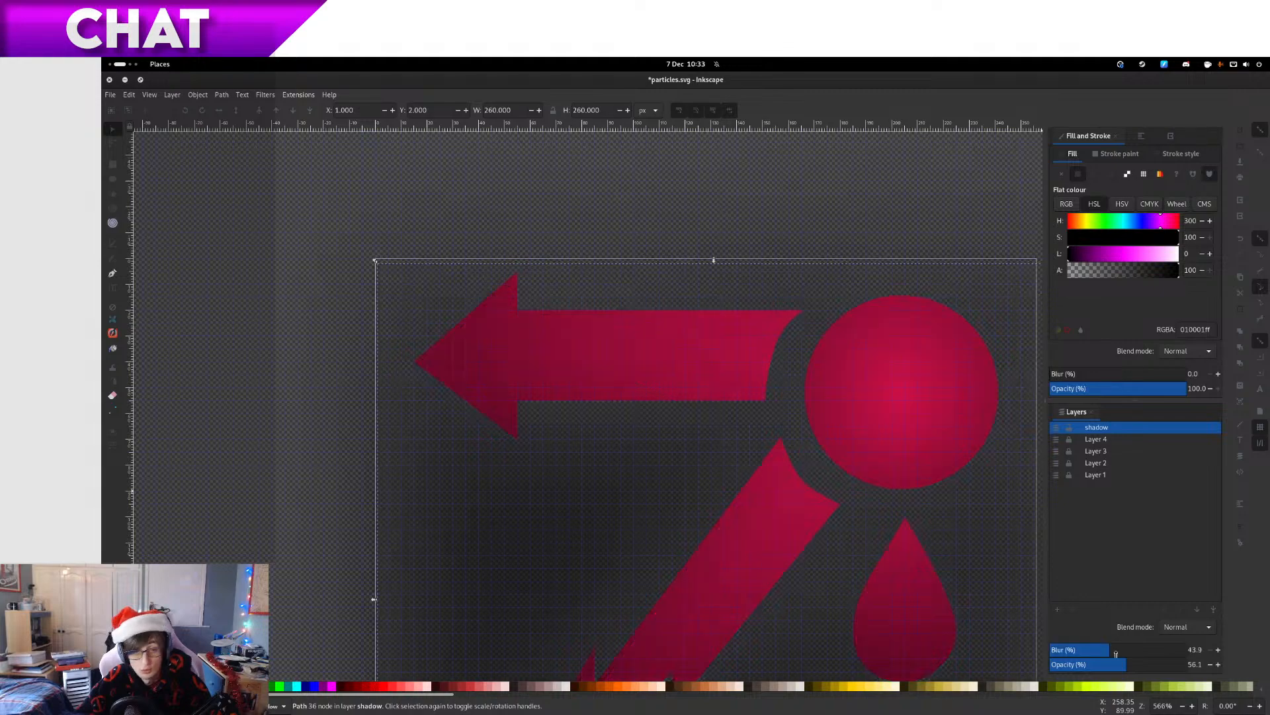
{"action": "left_click_drag", "start_coordinate": [1113, 653], "coordinate": [1042, 647]}
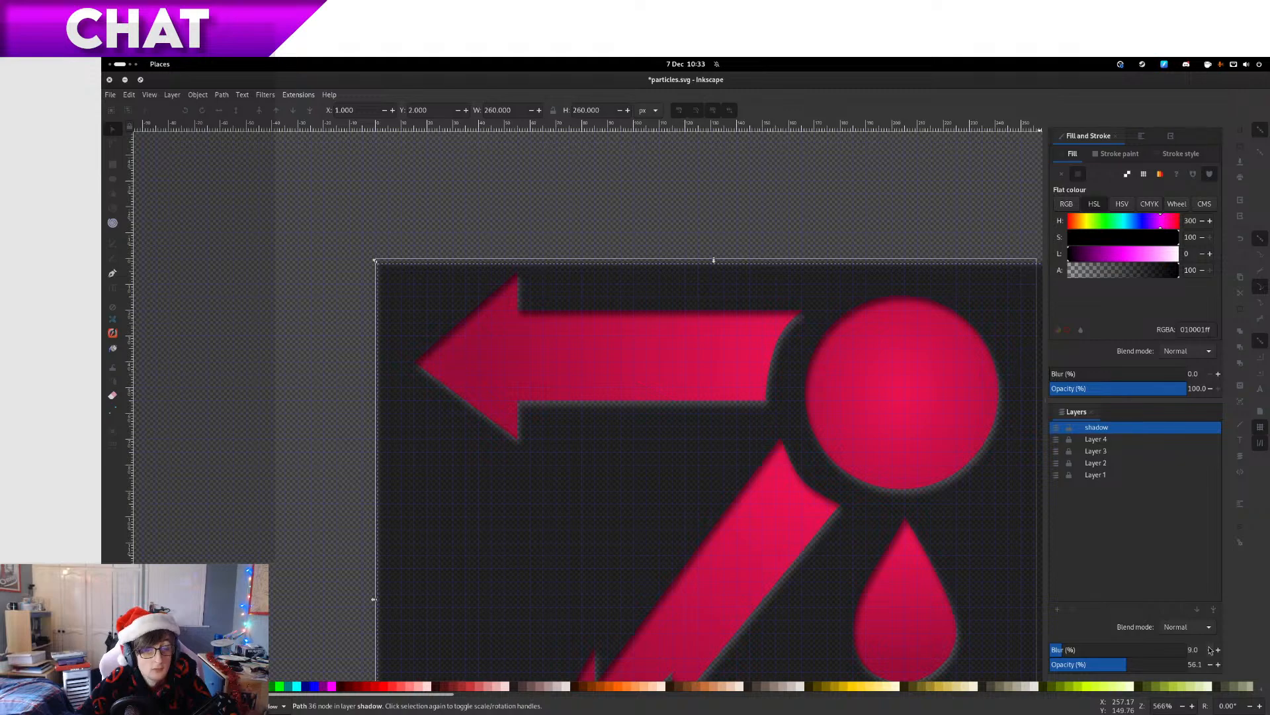
Check the blurred shadow edges around the icon shapes and save particles.svg
{"action": "scroll", "coordinate": [823, 419], "scroll_direction": "down", "scroll_amount": 1, "text": "ctrl"}
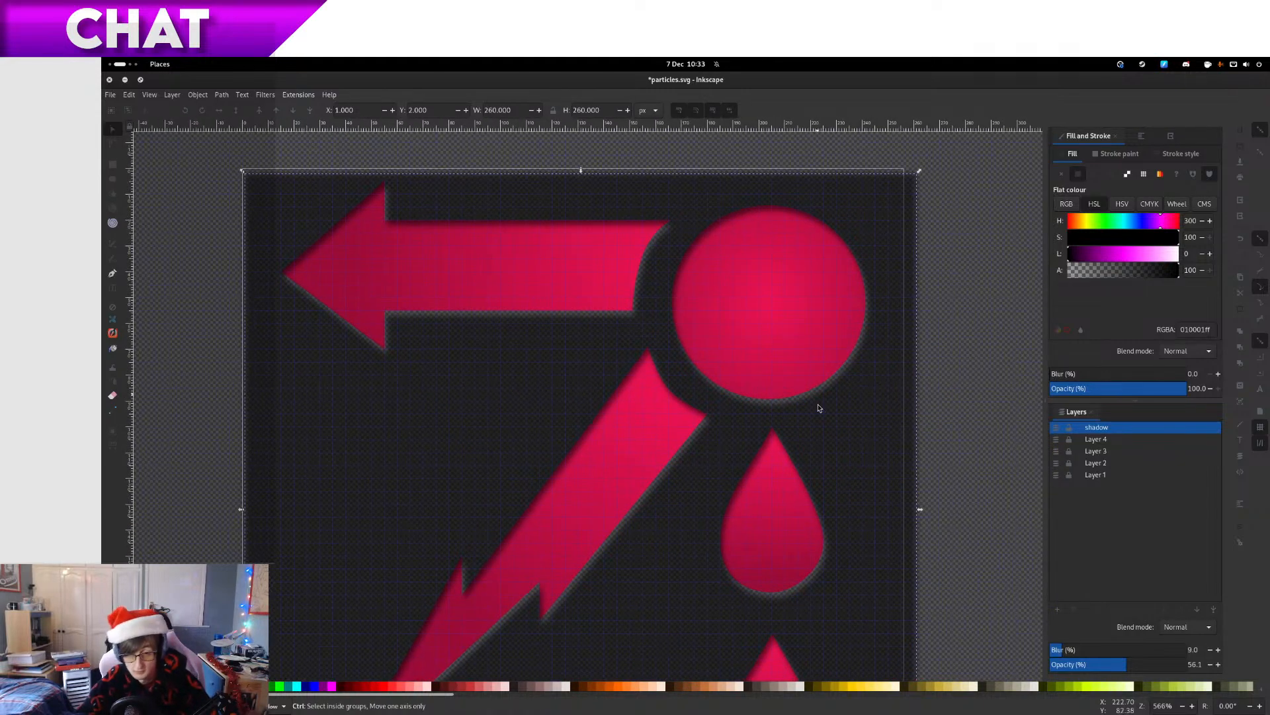
{"action": "scroll", "coordinate": [821, 412], "scroll_direction": "down", "scroll_amount": 2, "text": "ctrl"}
{"action": "scroll", "coordinate": [759, 360], "scroll_direction": "up", "scroll_amount": 7, "text": "ctrl"}
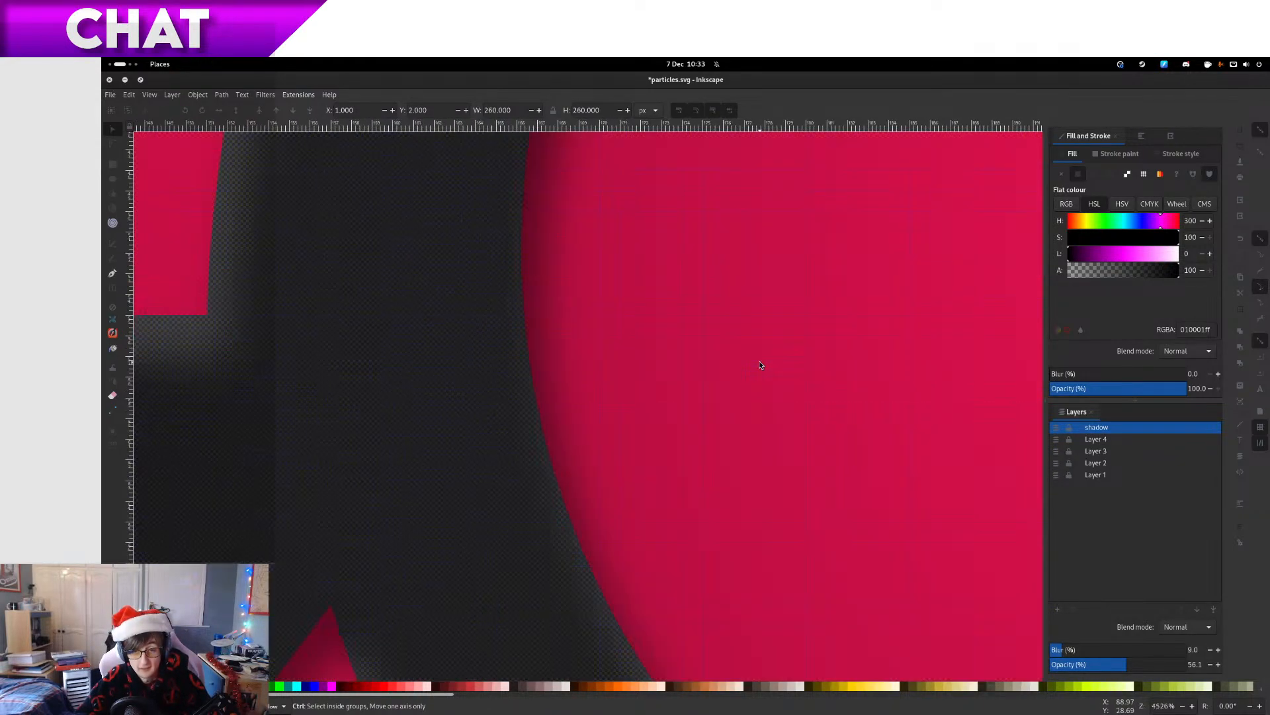
{"action": "scroll", "coordinate": [760, 365], "scroll_direction": "down", "scroll_amount": 8, "text": "ctrl"}
{"action": "scroll", "coordinate": [760, 364], "scroll_direction": "up", "scroll_amount": 4, "text": "ctrl"}
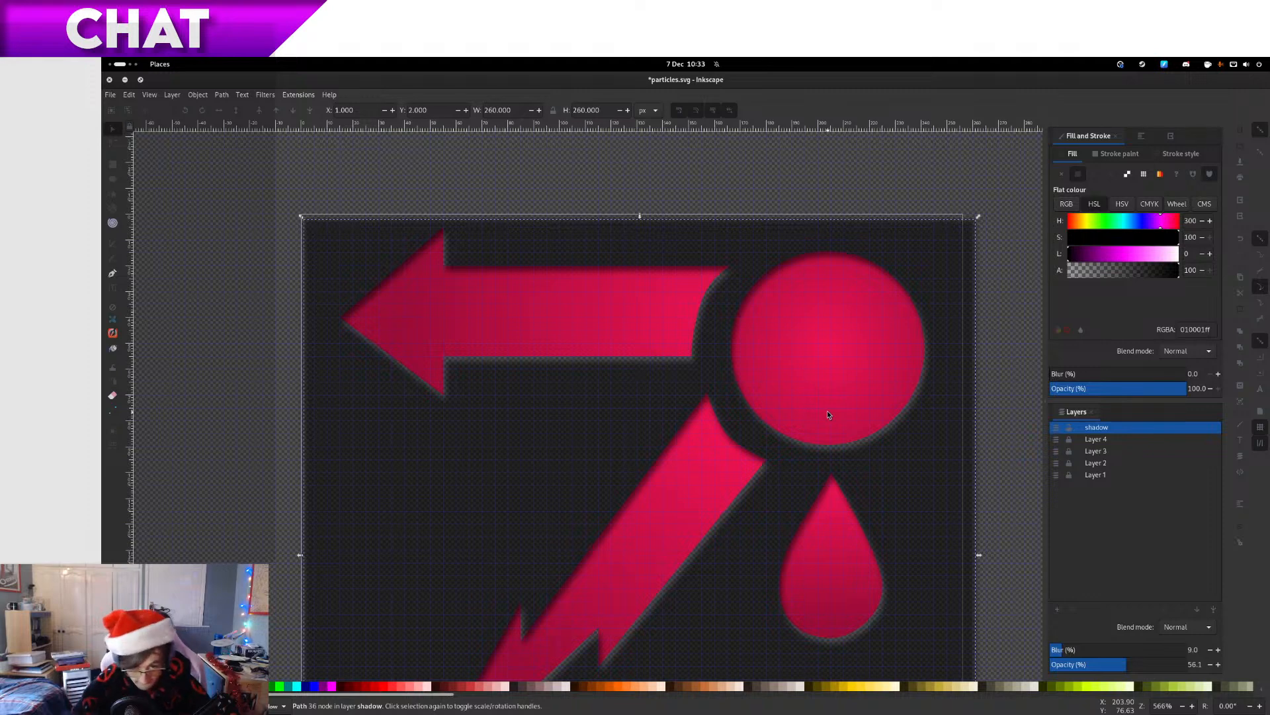
{"action": "key", "text": "ctrl"}
{"action": "key", "text": "ctrl+s"}
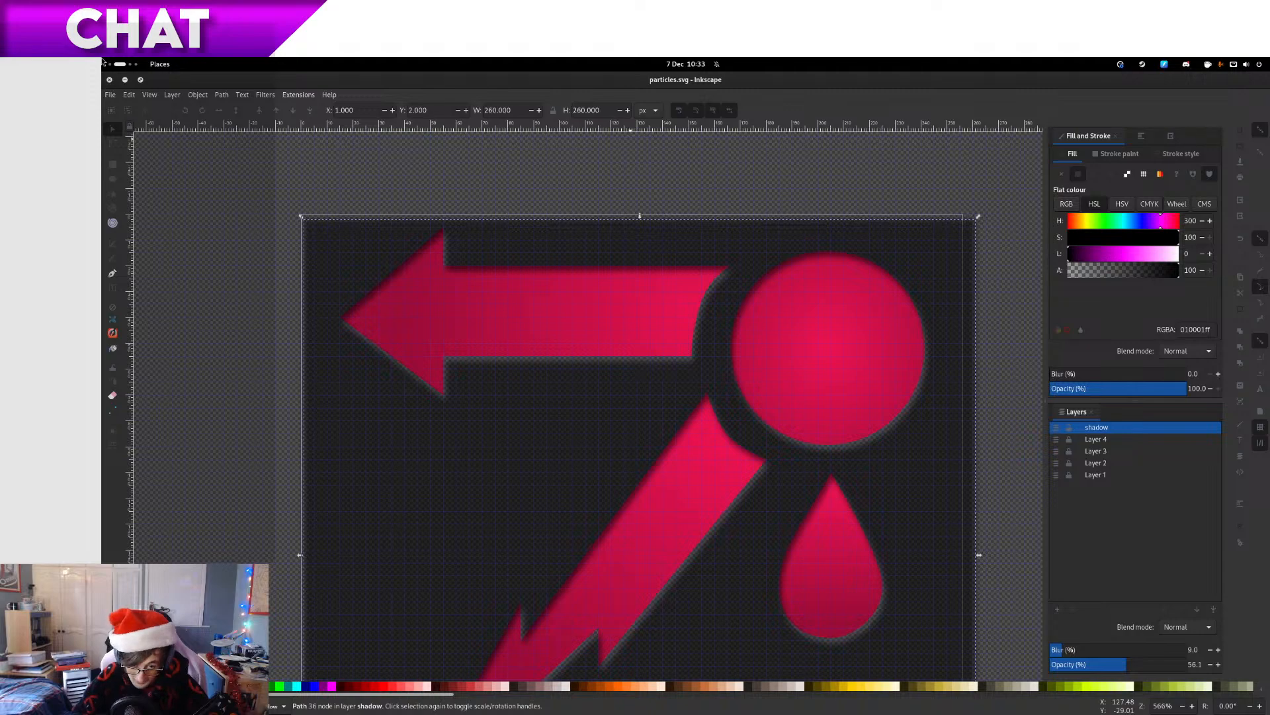
Switch to the file manager and close the export folder's tab to show the folder containing particles.svg
{"action": "key", "text": "super"}
{"action": "left_click", "coordinate": [723, 499]}
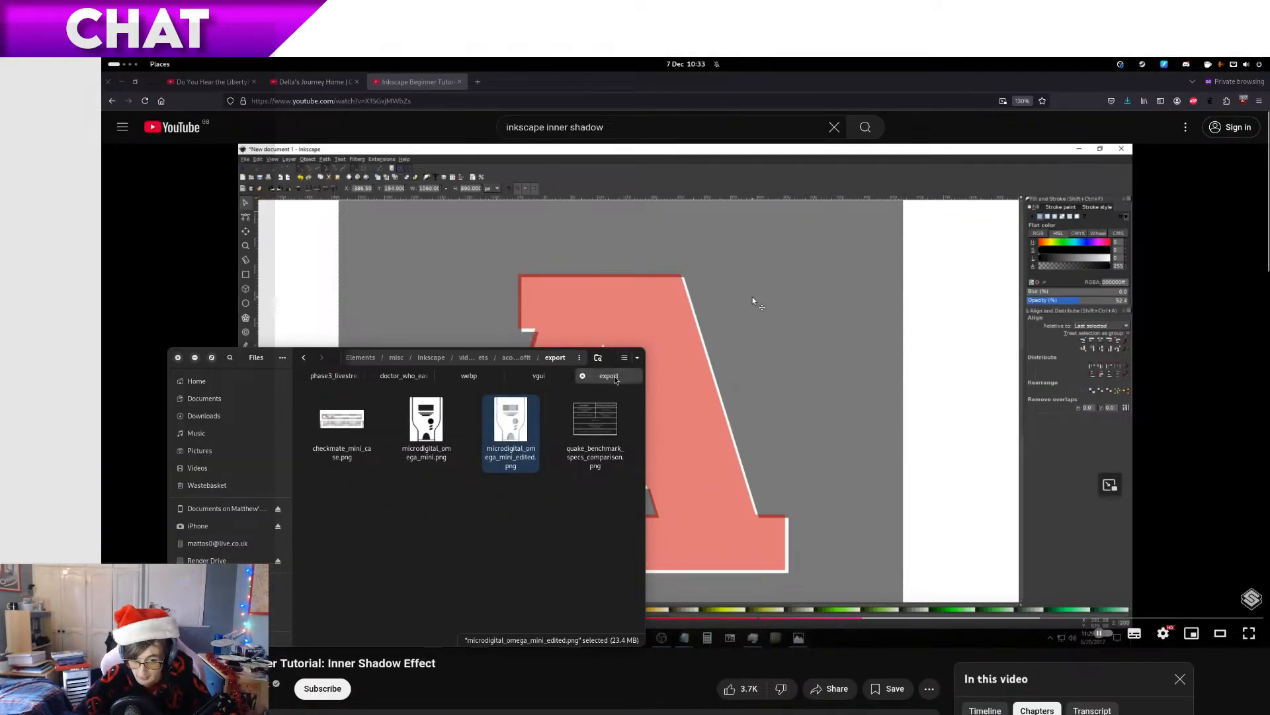
{"action": "middle_click", "coordinate": [606, 377]}
{"action": "key", "text": "ctrl+alt+Right"}
{"action": "key", "text": "ctrl+alt+Left"}
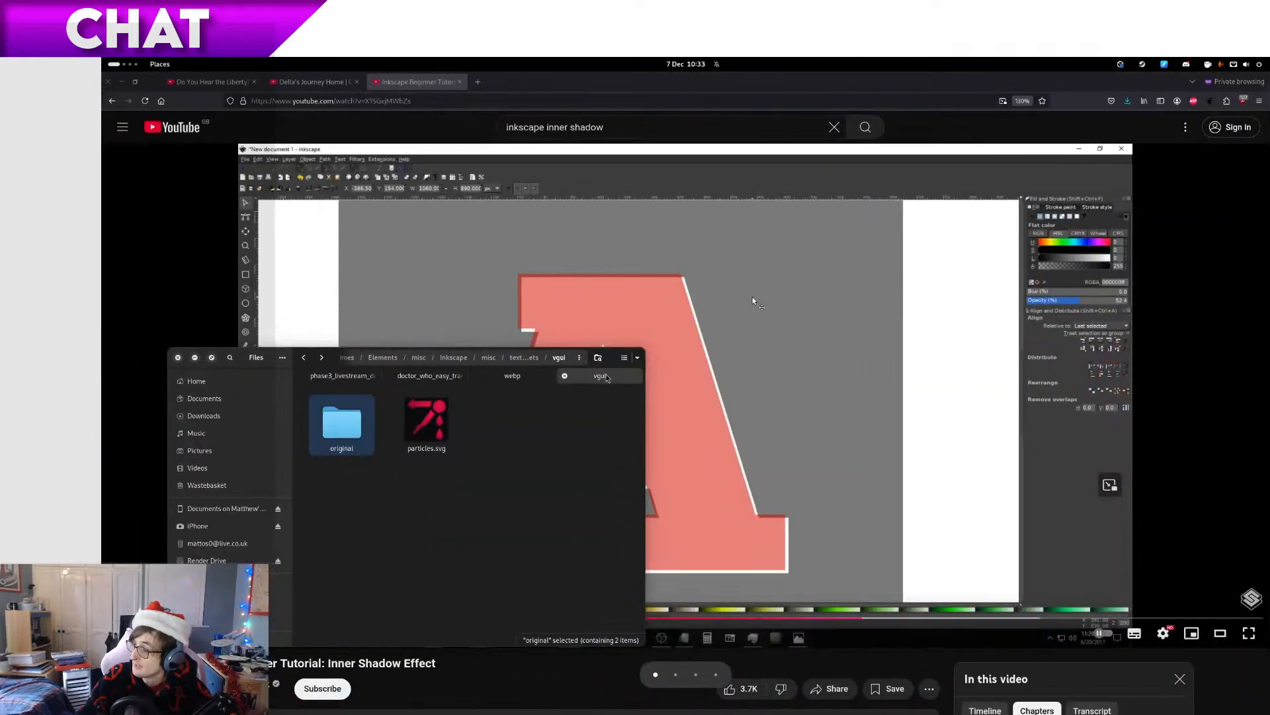
{"action": "key", "text": "ctrl+alt+Right"}
{"action": "key", "text": "ctrl+alt+Left"}
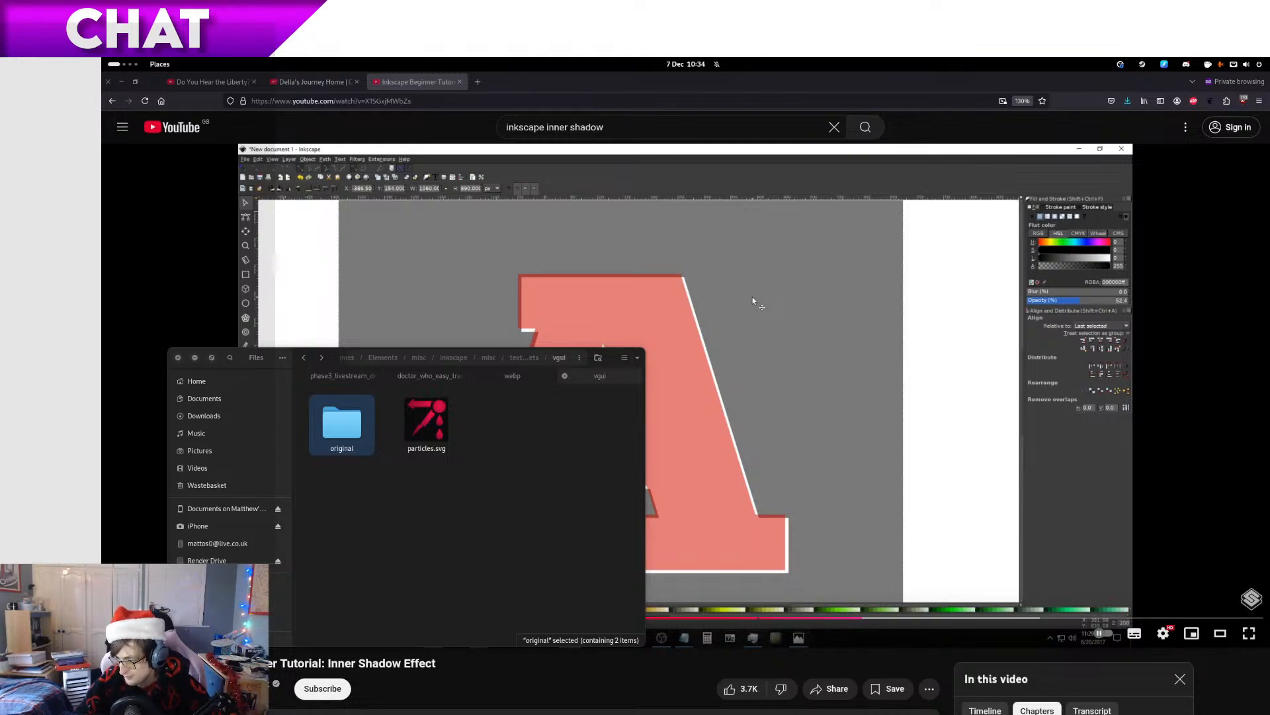
{"action": "key", "text": "ctrl+alt+Right"}
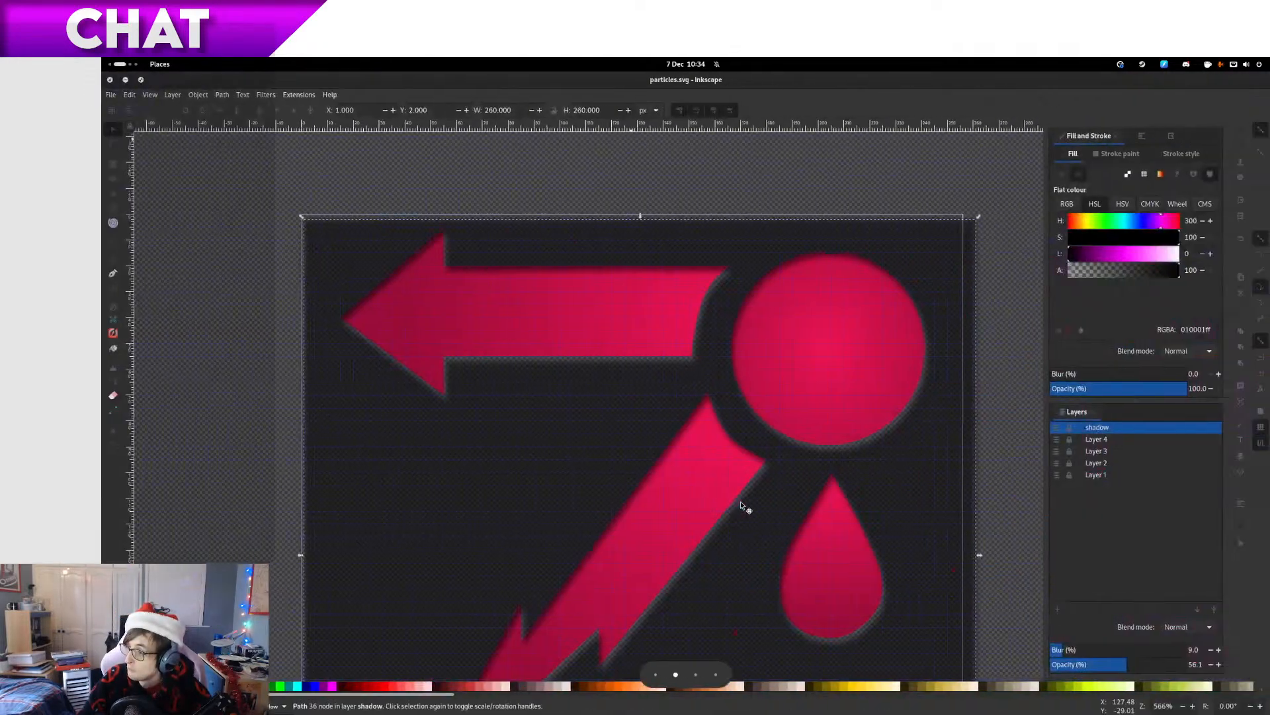
{"action": "key", "text": "ctrl+alt+Left"}
{"action": "key", "text": "super"}
{"action": "key", "text": "ctrl+alt+Right"}
{"action": "key", "text": "ctrl+alt+Left"}
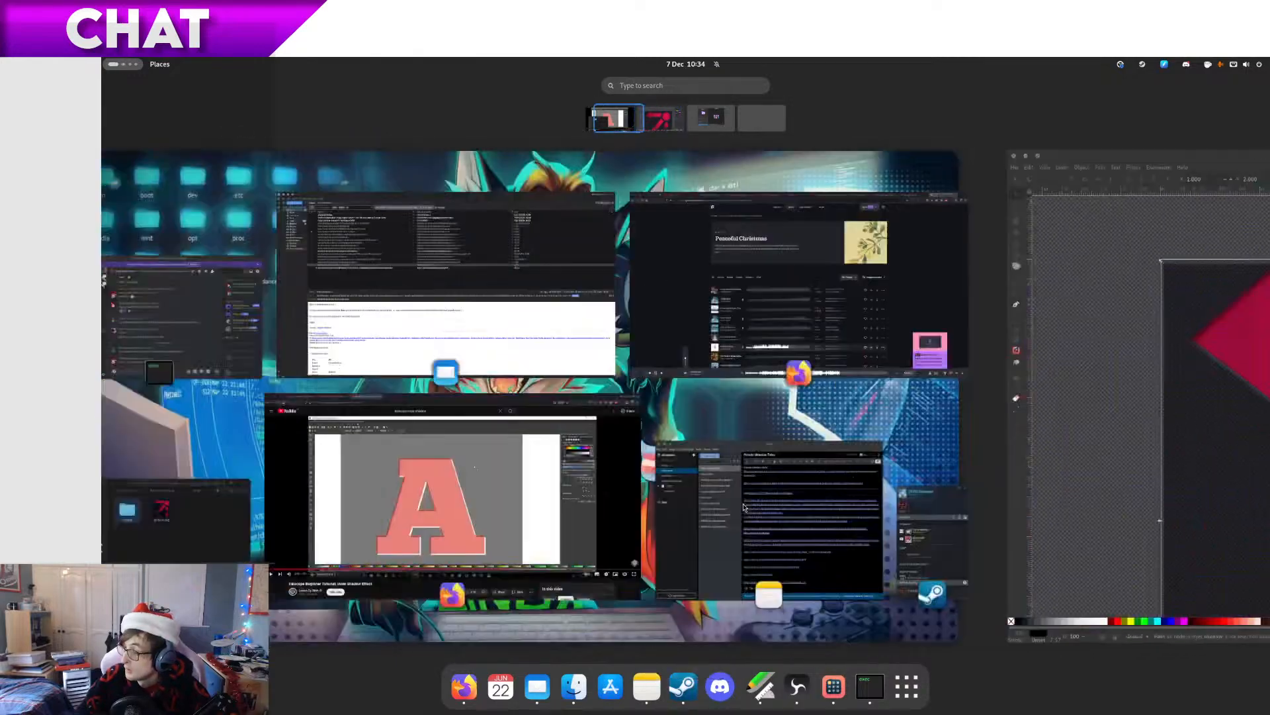
{"action": "key", "text": "ctrl+alt+Right"}
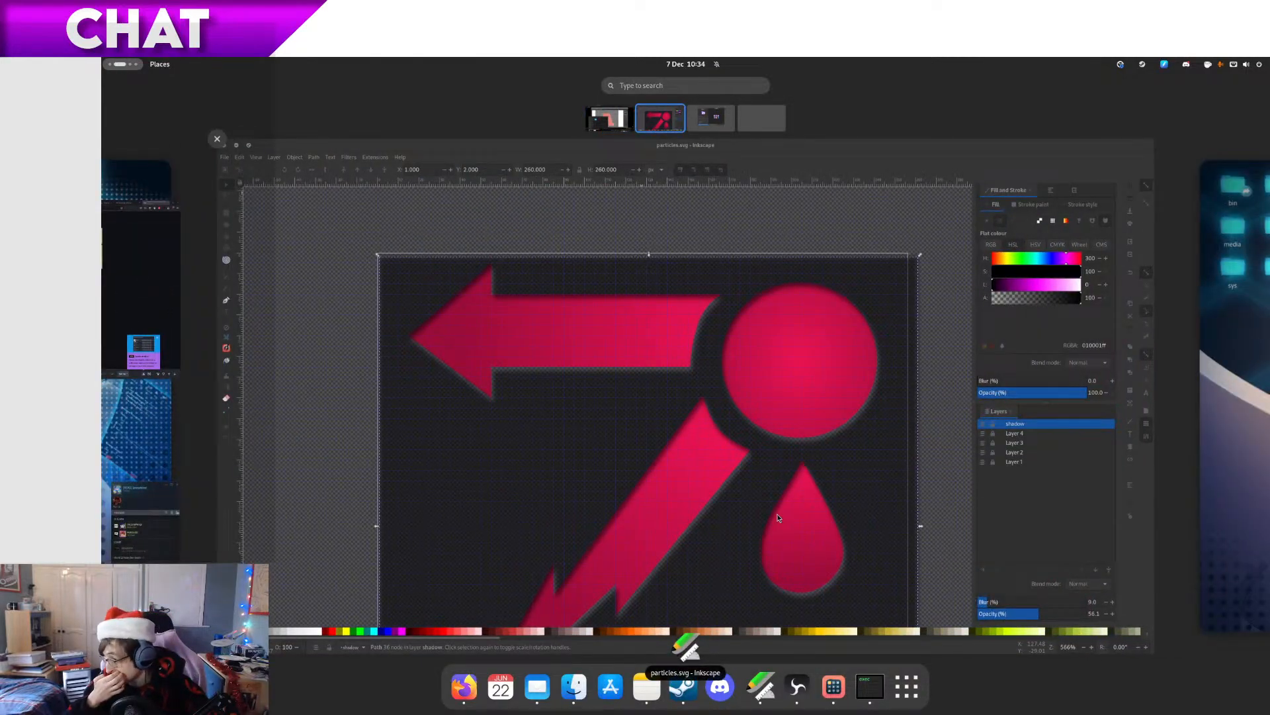
{"action": "key", "text": "ctrl+alt+Left"}
{"action": "key", "text": "ctrl+alt+Right"}
{"action": "key", "text": "ctrl+alt+Left"}
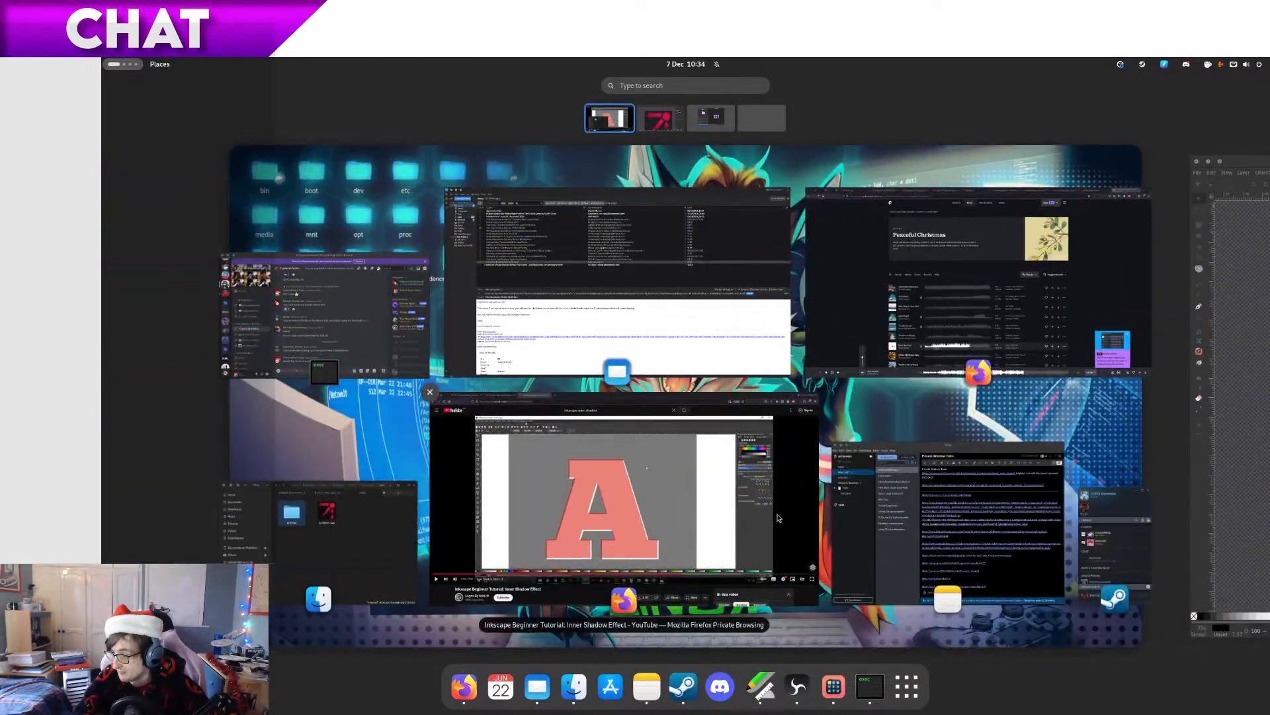
{"action": "key", "text": "ctrl+alt+Right"}
{"action": "key", "text": "ctrl+alt+Left"}
{"action": "key", "text": "ctrl+alt+Right"}
{"action": "key", "text": "ctrl+alt+Left"}
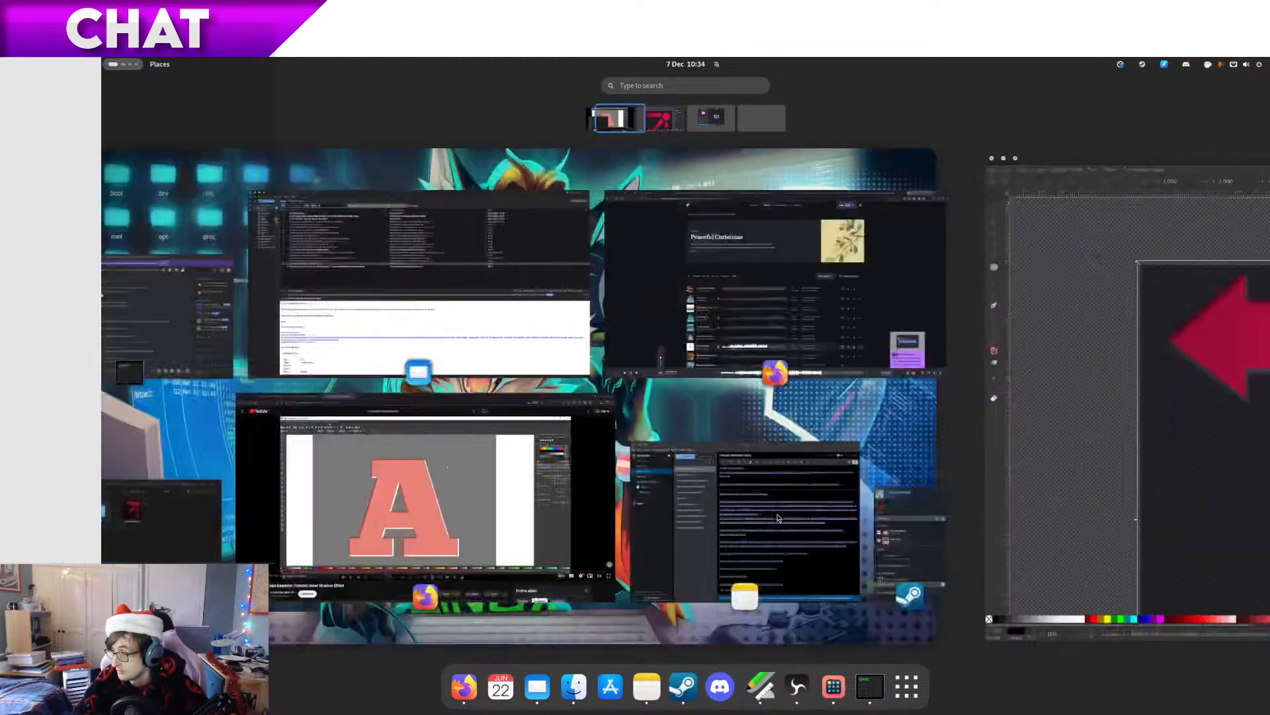
{"action": "key", "text": "ctrl+alt+Right"}
{"action": "left_click", "coordinate": [777, 517]}
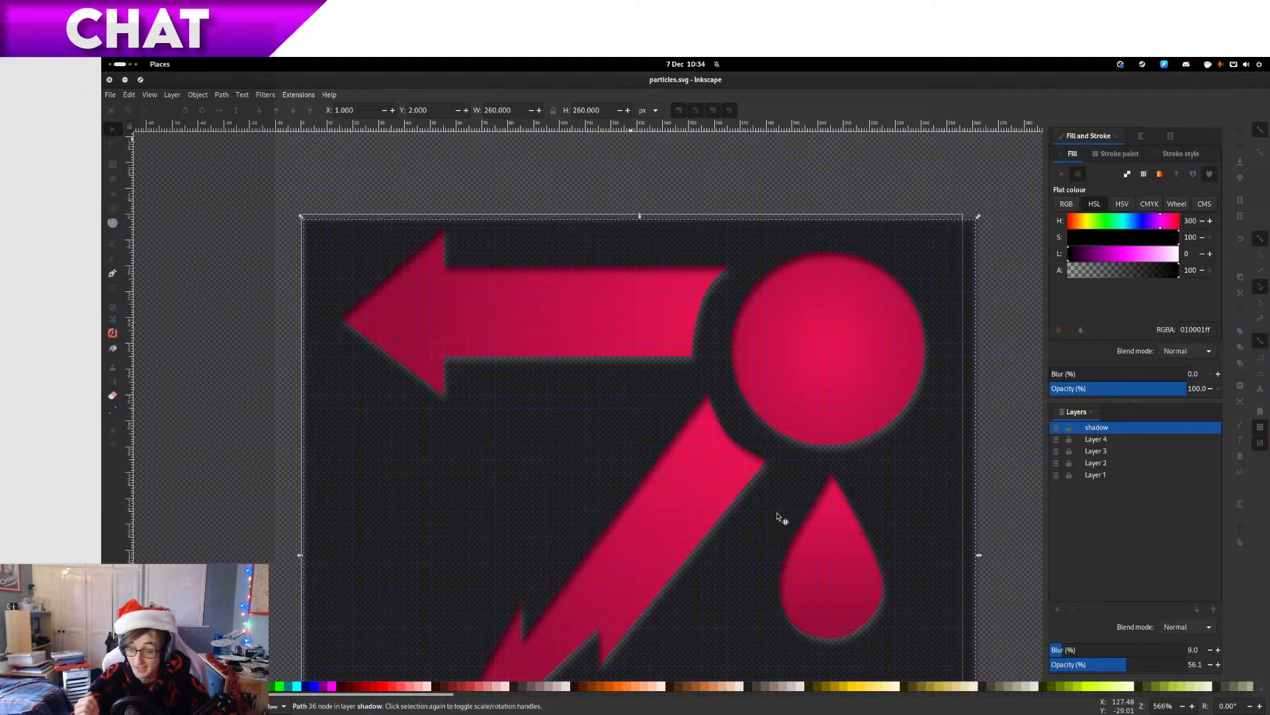
Switch to the file manager and copy particles.svg into the original folder
{"action": "key", "text": "ctrl+Page_Up"}
{"action": "key", "text": "super+Page_Up"}
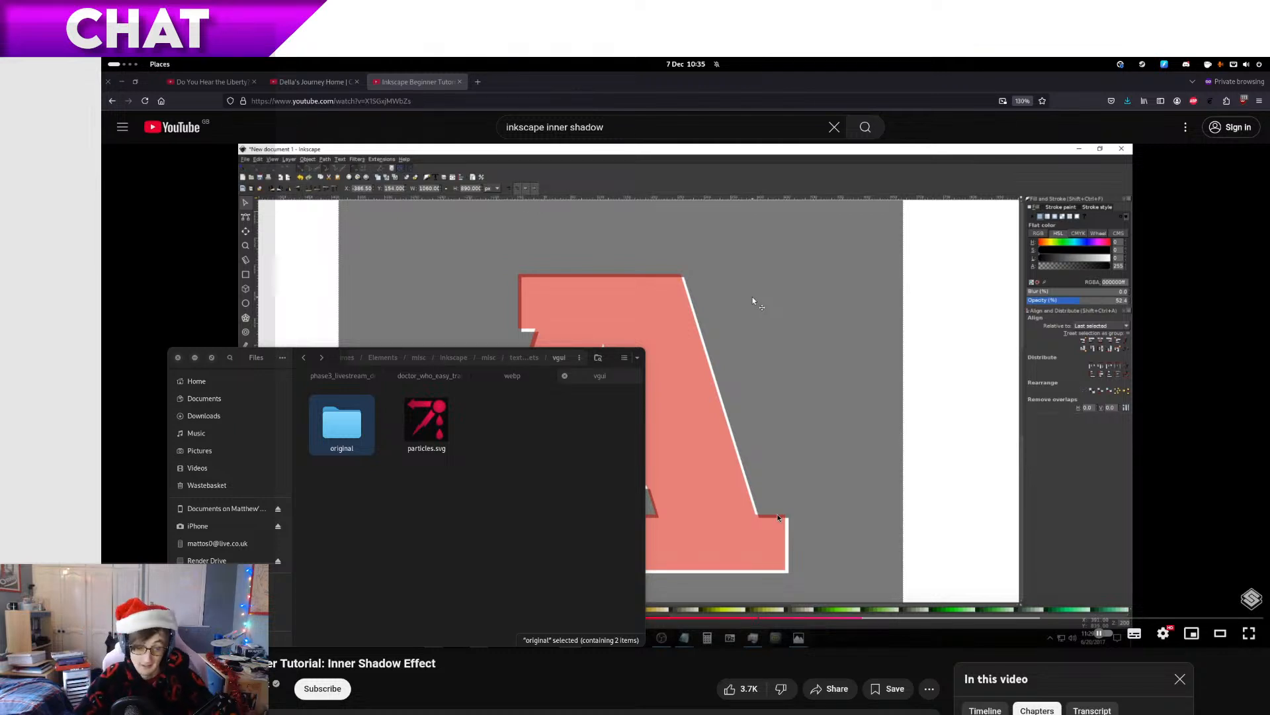
{"action": "left_click", "coordinate": [427, 429]}
{"action": "left_click", "coordinate": [351, 434]}
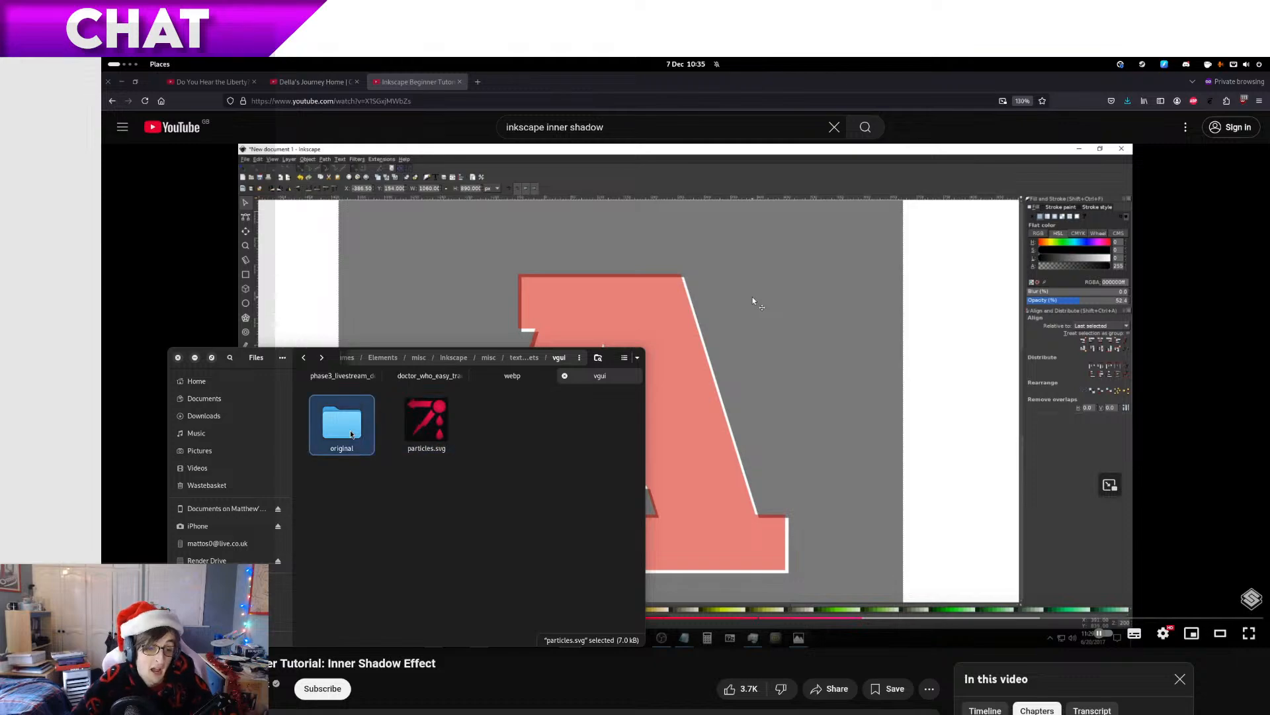
{"action": "key", "text": "ctrl+alt+Right"}
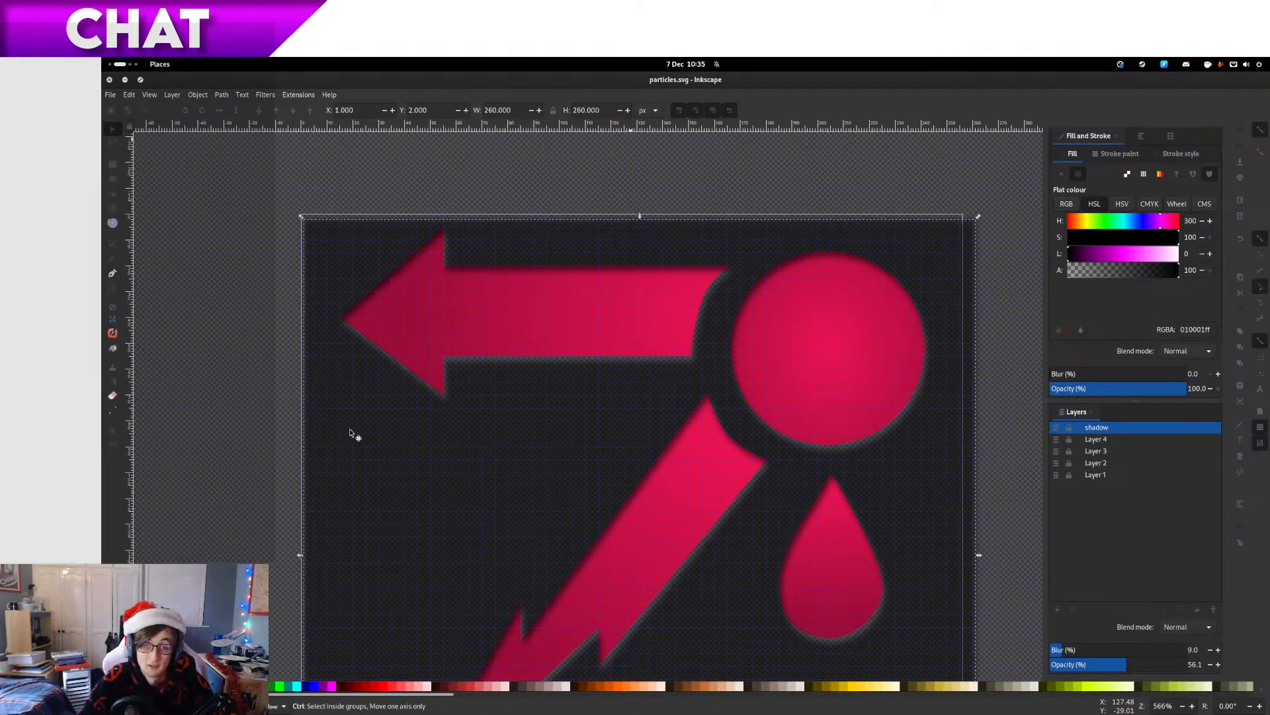
{"action": "key", "text": "ctrl+alt+Left"}
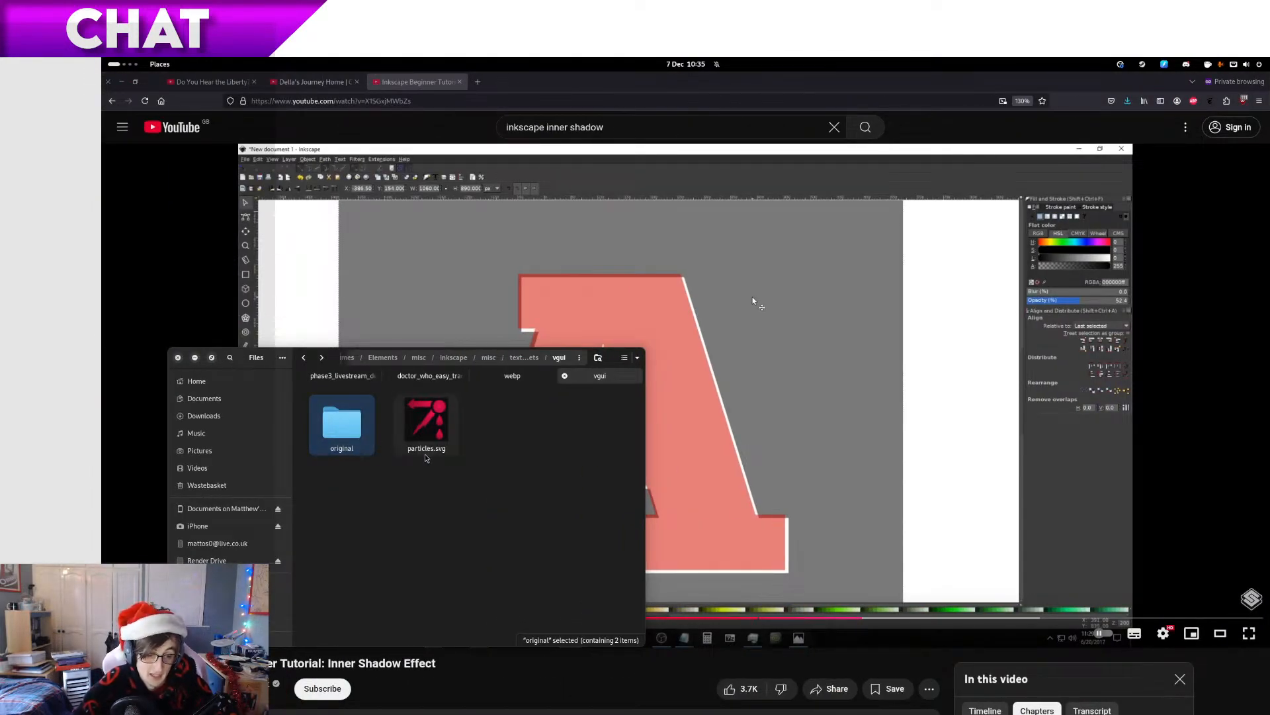
{"action": "double_click", "coordinate": [348, 443]}
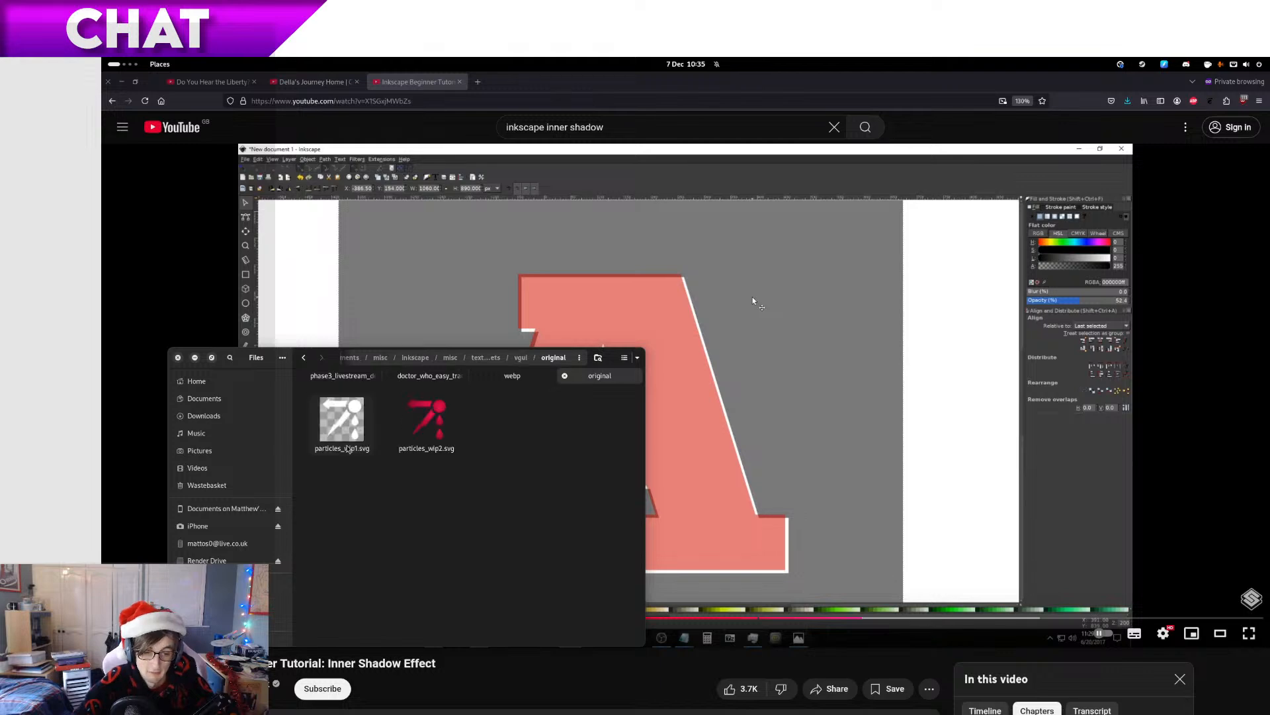
{"action": "key", "text": "ctrl+v"}
Rename the copied file particles_wip3a.svg, closing the help window that opens over the file manager
{"action": "key", "text": "F2"}
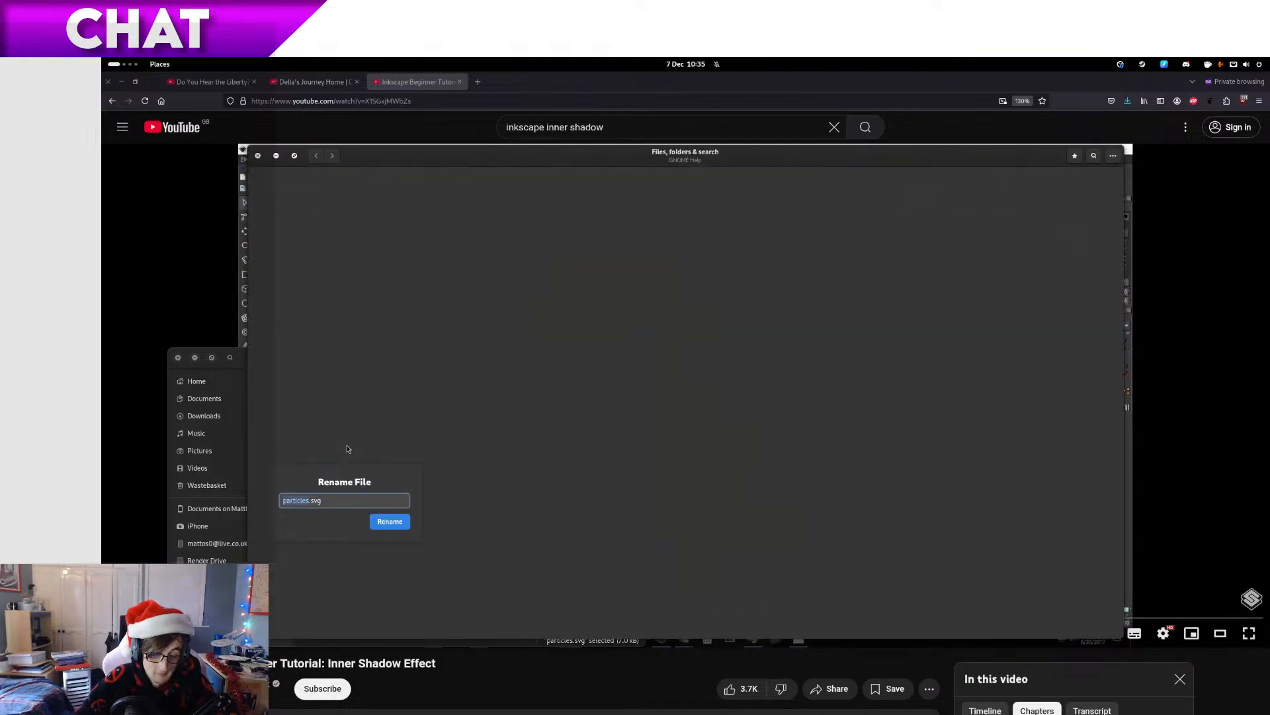
{"action": "left_click", "coordinate": [257, 156]}
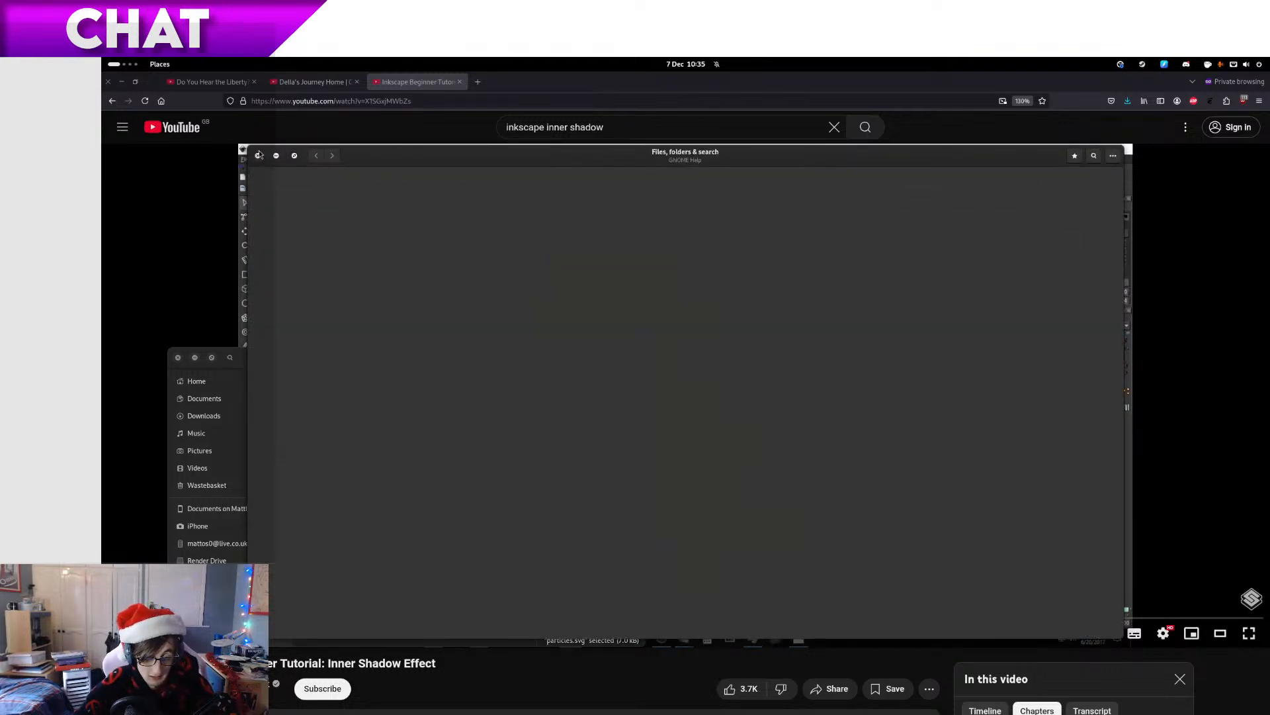
{"action": "left_click", "coordinate": [257, 156]}
{"action": "key", "text": "F2"}
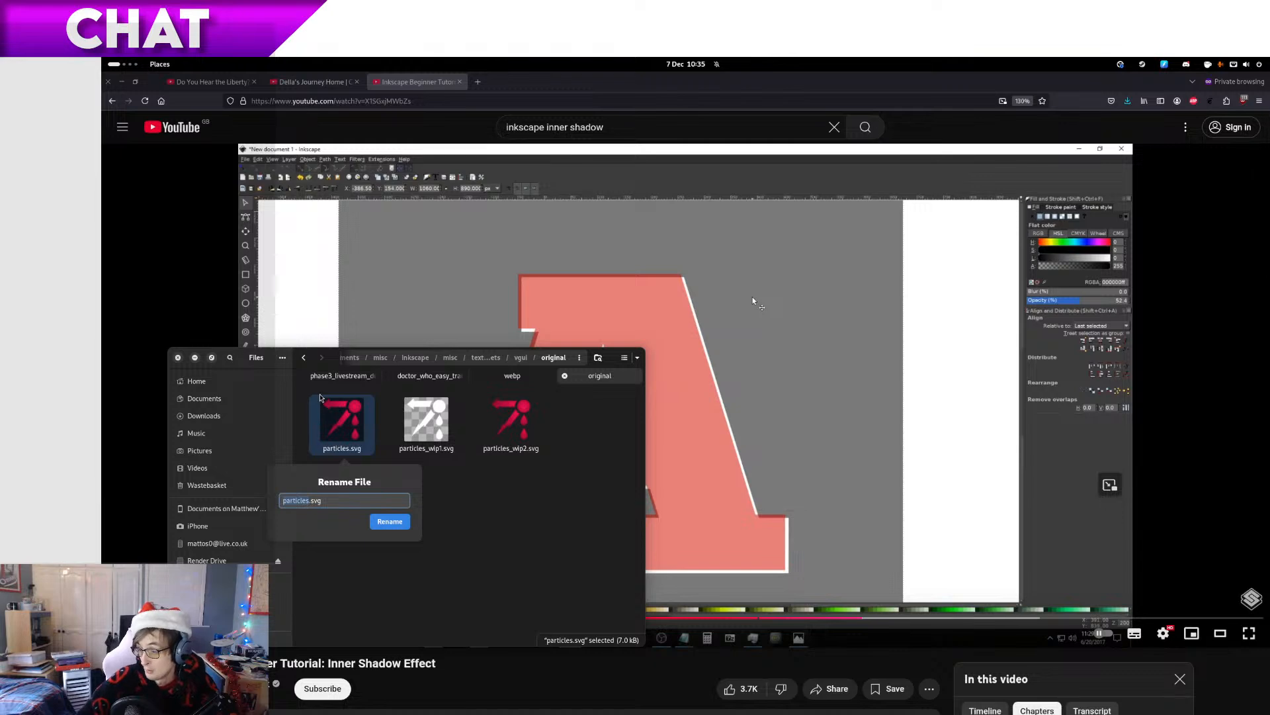
{"action": "type", "text": "_wip"}
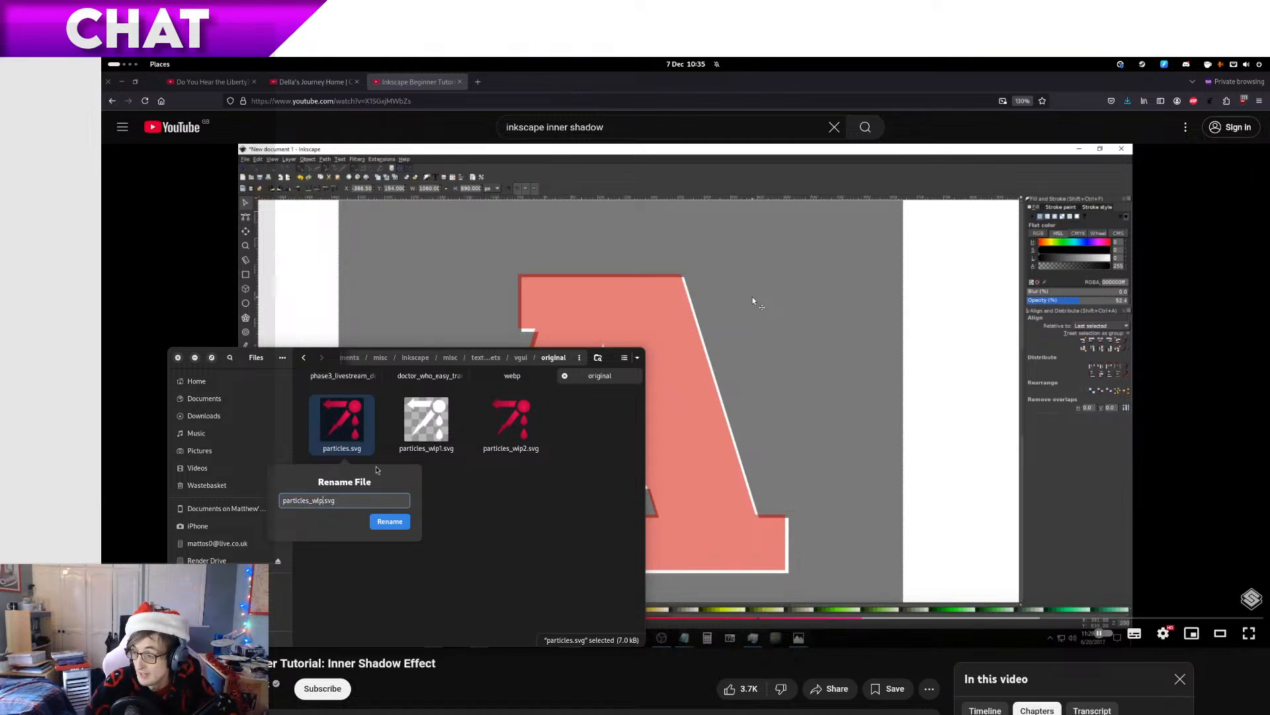
{"action": "type", "text": "2b"}
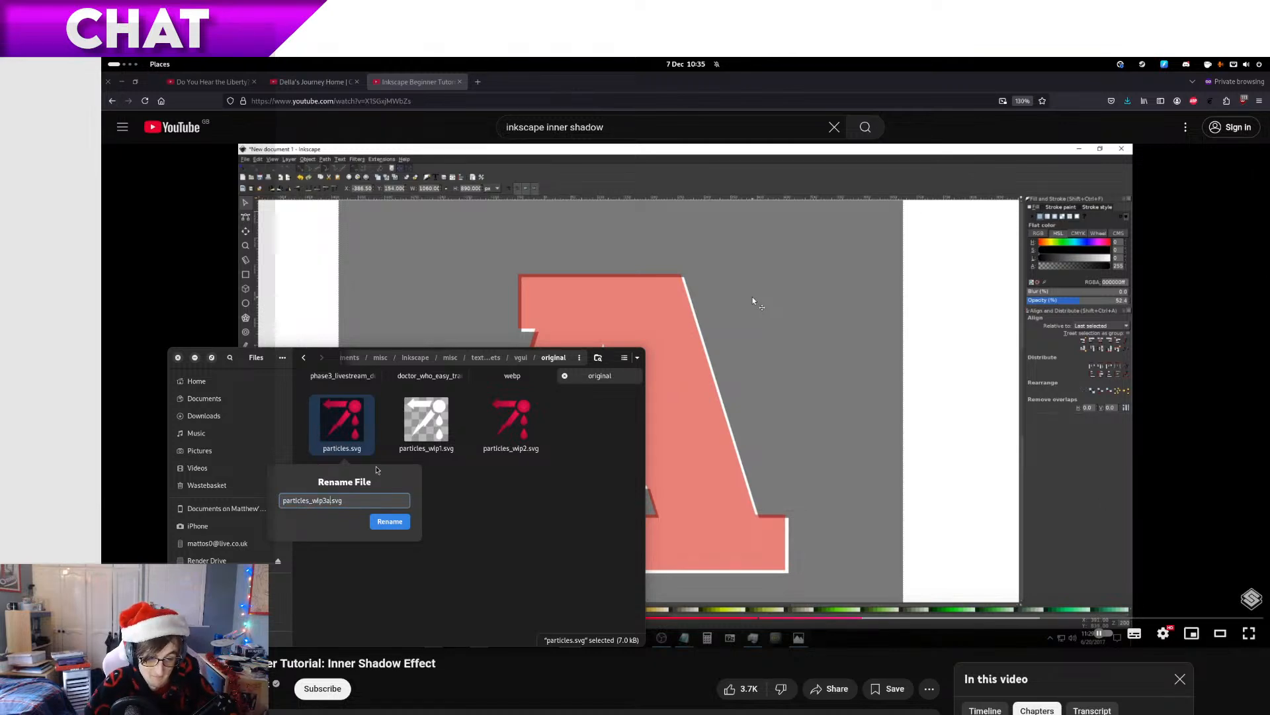
{"action": "key", "text": "Return"}
Switch to the browser's inner shadow tutorial, skip forward through it to examine how the shadow is confined to the letter, and pause it
{"action": "key", "text": "super"}
{"action": "key", "text": "super"}
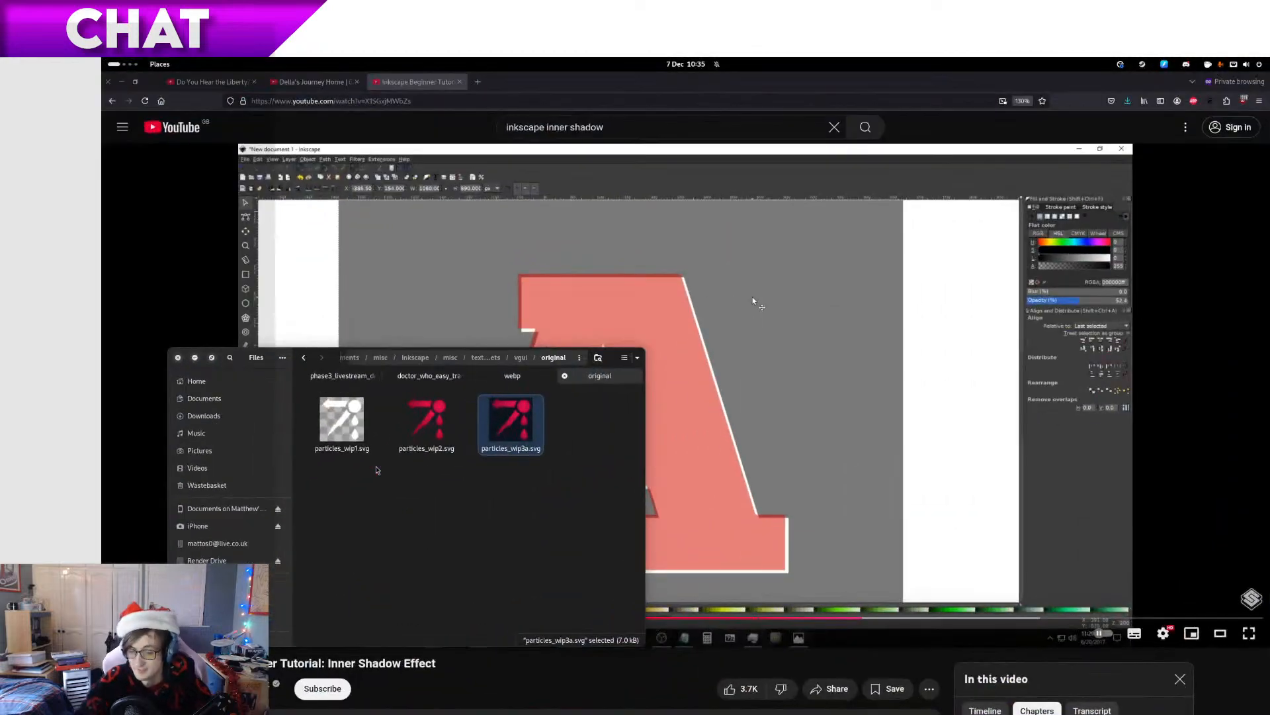
{"action": "double_click", "coordinate": [752, 296]}
{"action": "double_click", "coordinate": [757, 421]}
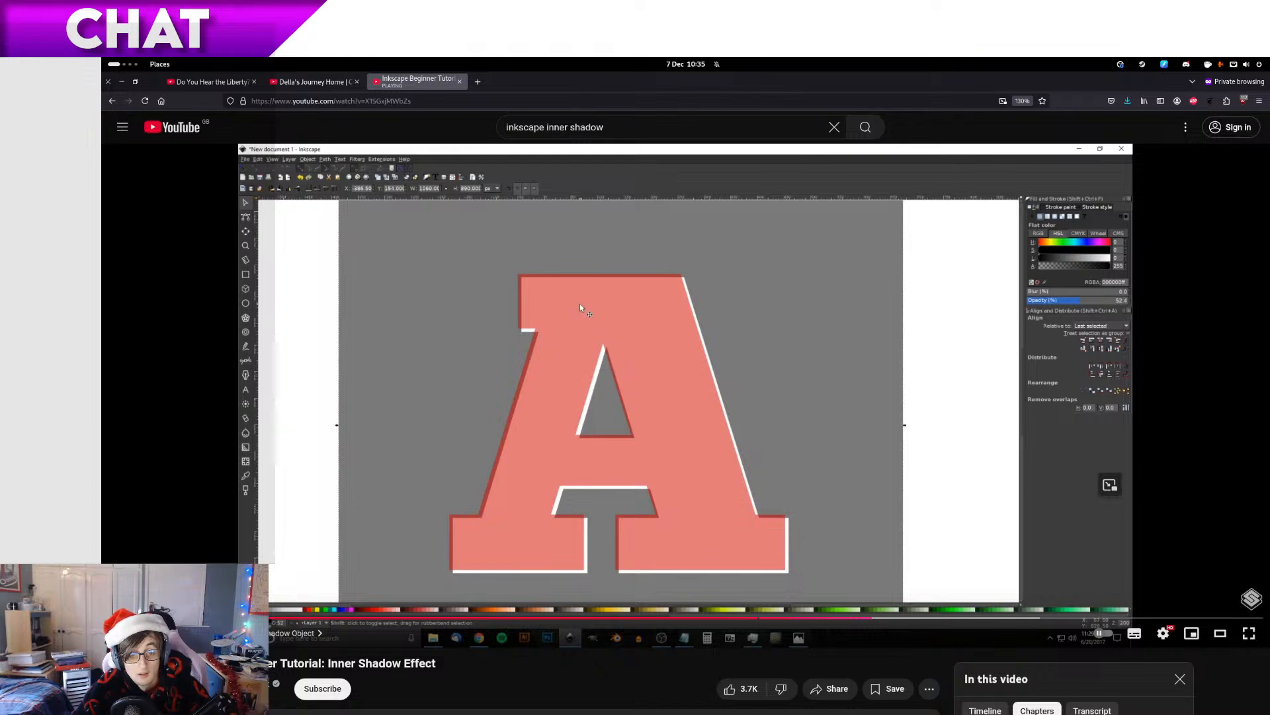
{"action": "key", "text": "Right"}
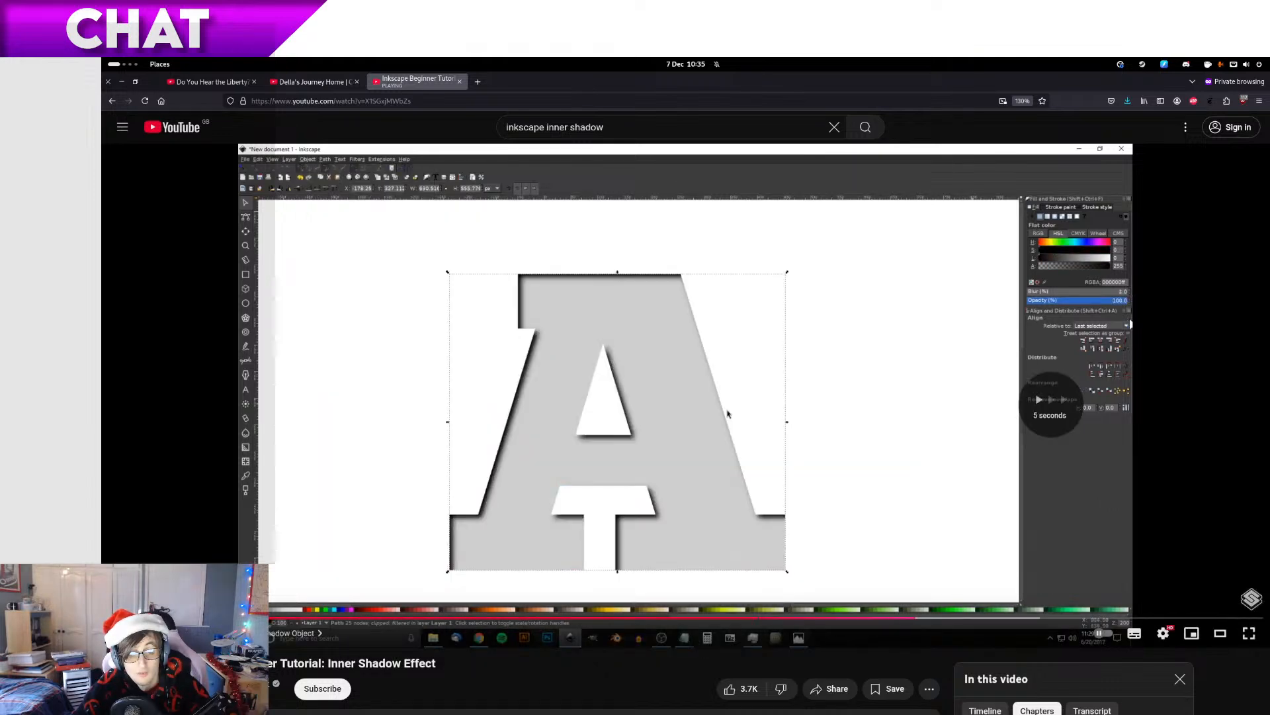
{"action": "key", "text": "Right"}
{"action": "key", "text": "Right"}
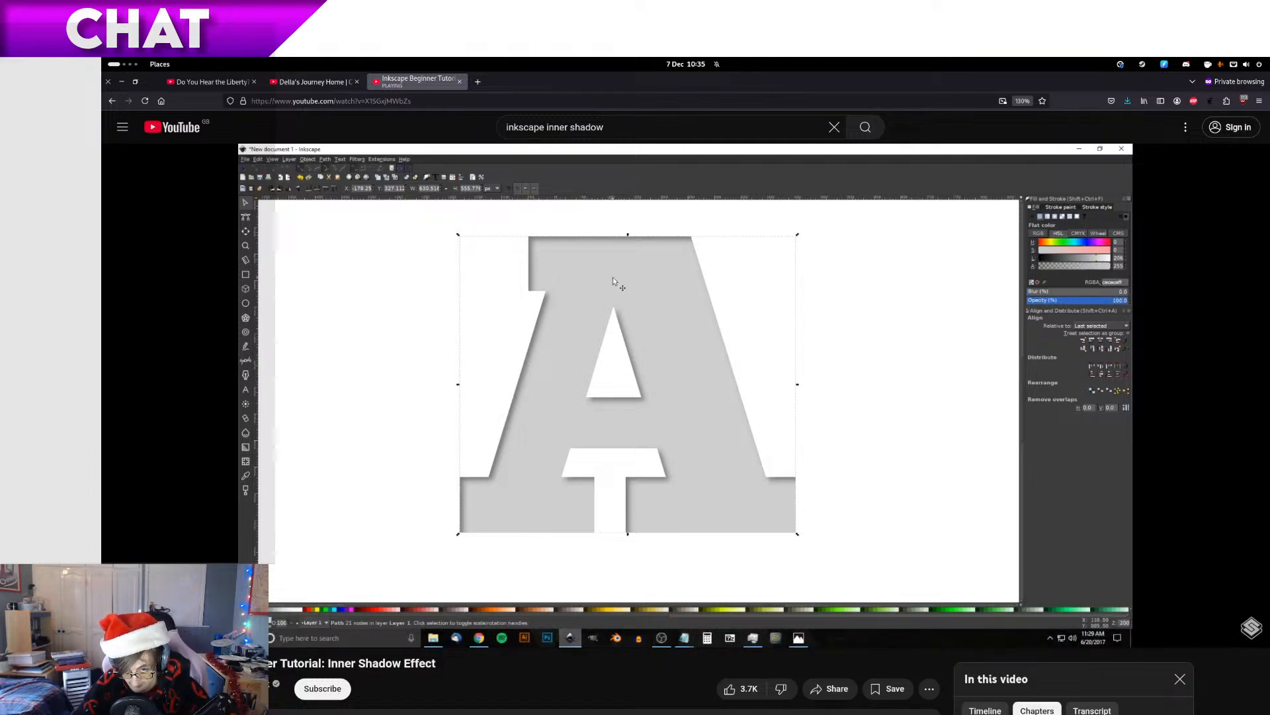
{"action": "key", "text": "Right"}
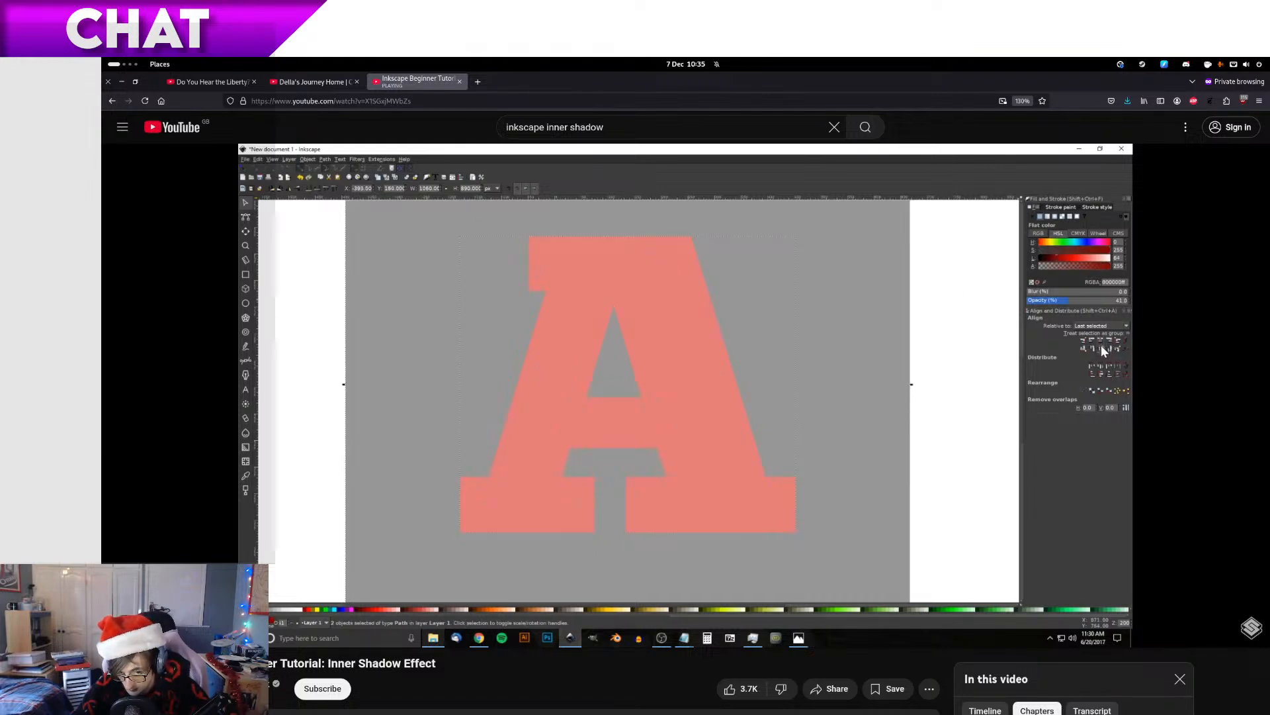
{"action": "key", "text": "Right"}
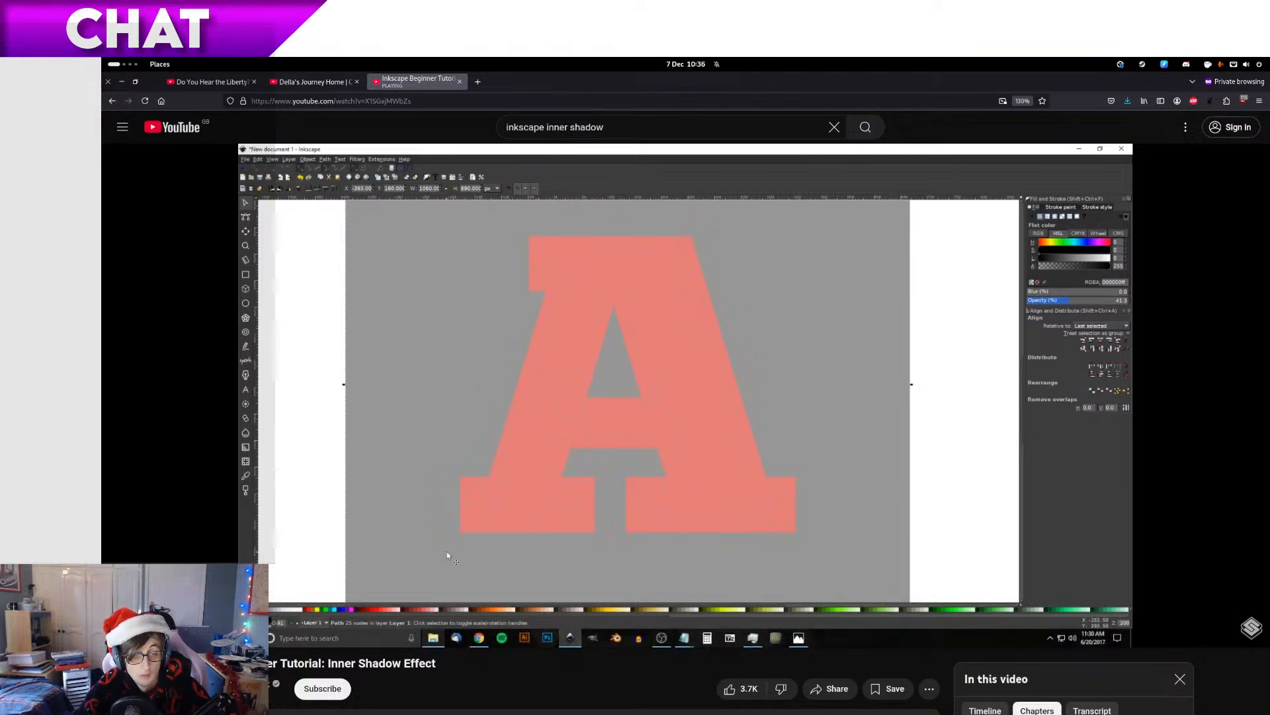
{"action": "key", "text": "Right"}
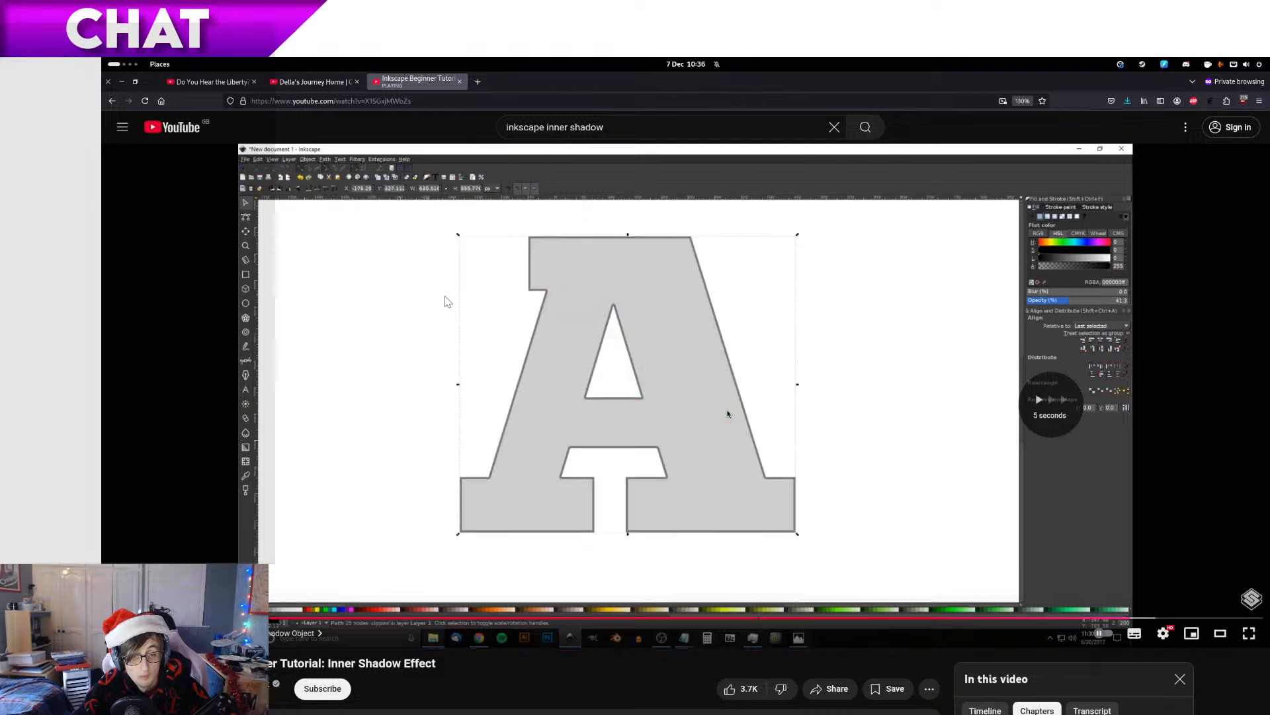
{"action": "key", "text": "Right"}
{"action": "key", "text": "Right"}
{"action": "key", "text": "space"}
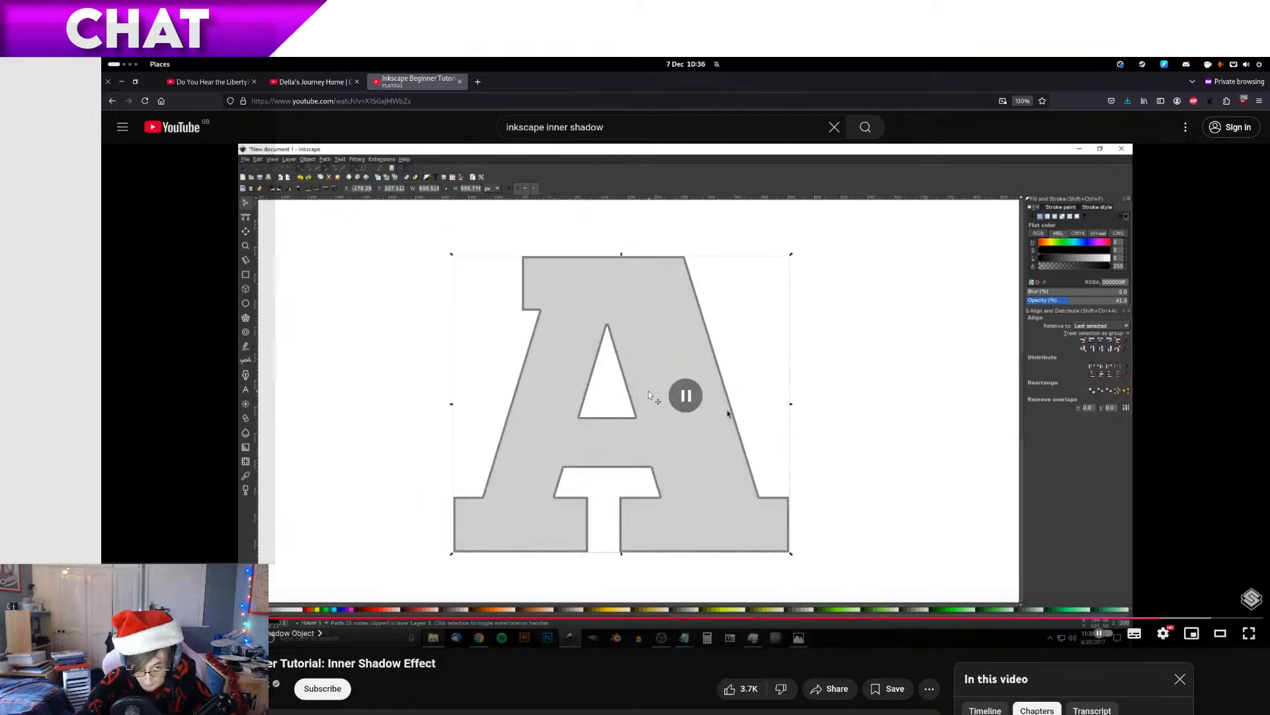
Switch to Inkscape and unlock Layer 4, Layer 3, Layer 2 and Layer 1
{"action": "key", "text": "super+Page_Down"}
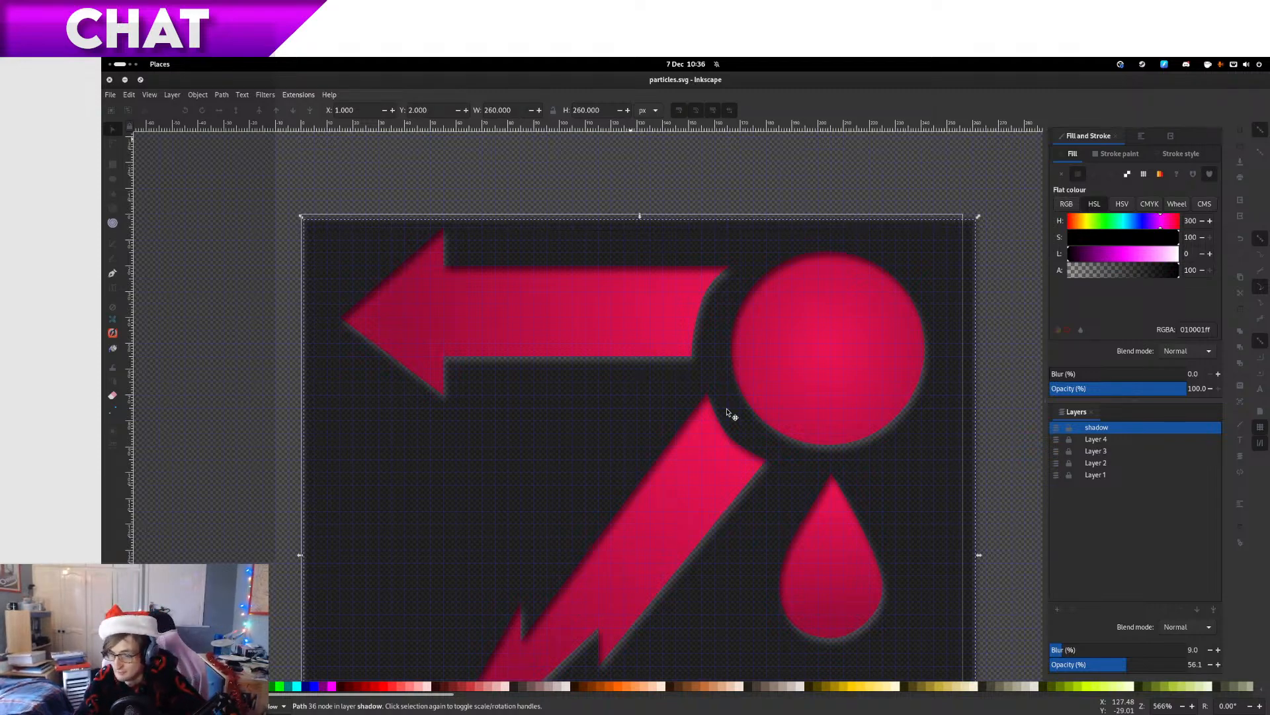
{"action": "key", "text": "super"}
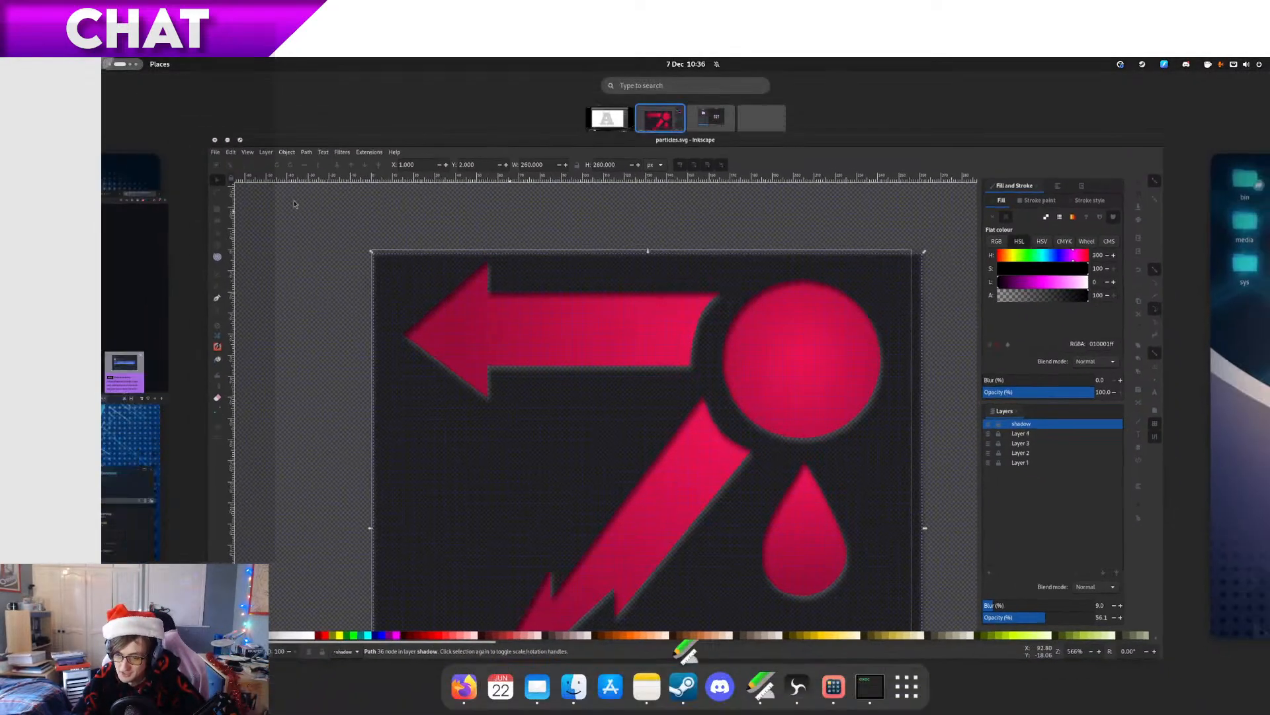
{"action": "scroll", "coordinate": [633, 515], "scroll_direction": "up", "scroll_amount": 1}
{"action": "scroll", "coordinate": [634, 515], "scroll_direction": "down", "scroll_amount": 1}
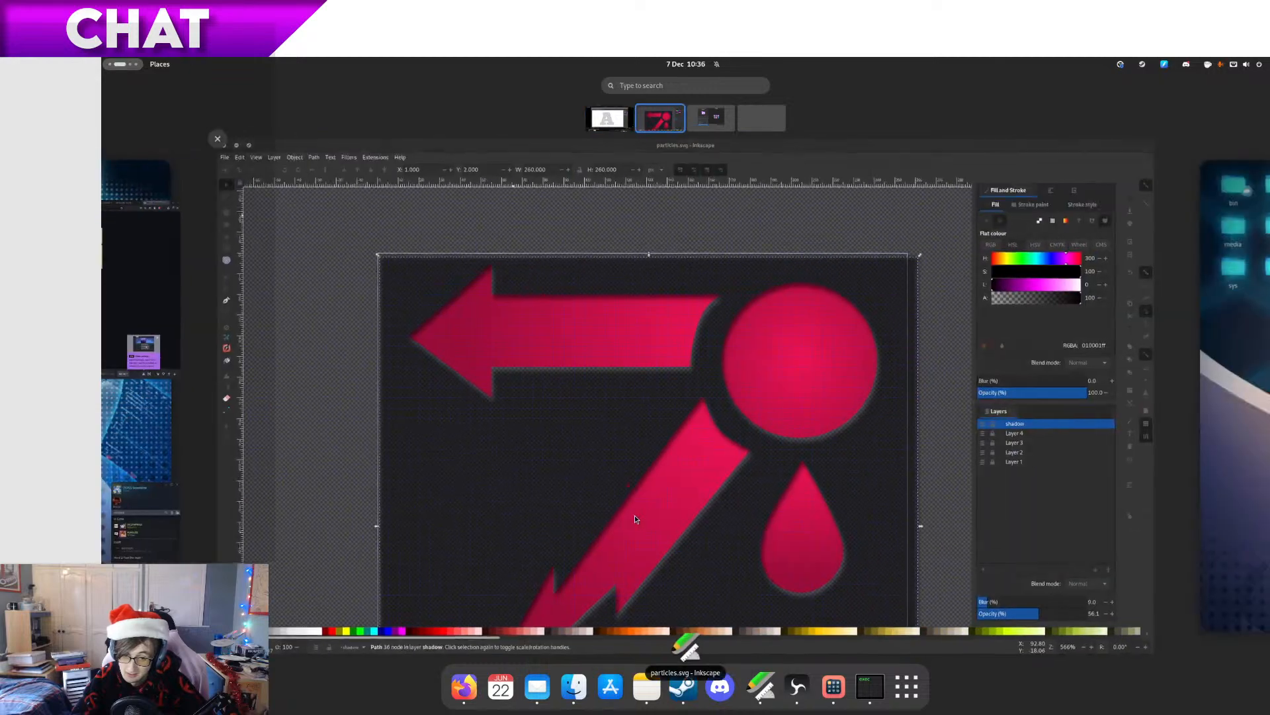
{"action": "left_click", "coordinate": [1080, 544]}
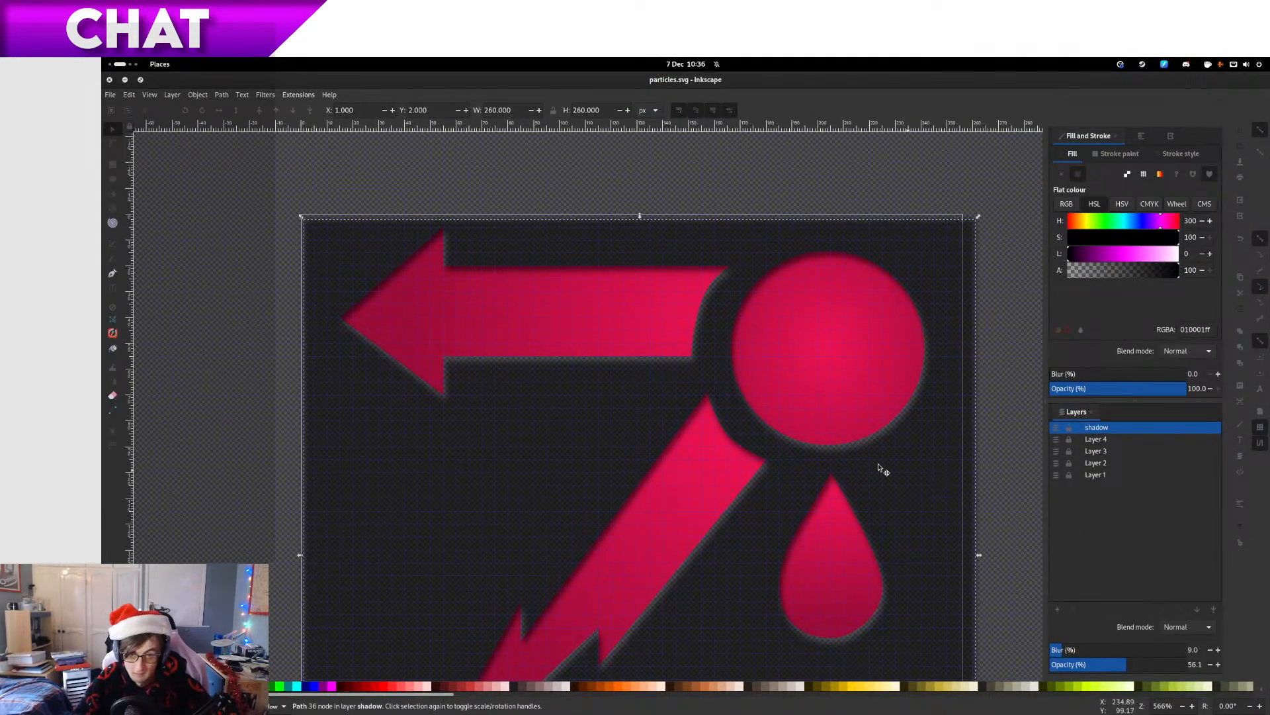
{"action": "left_click", "coordinate": [1068, 440]}
{"action": "left_click", "coordinate": [1069, 451]}
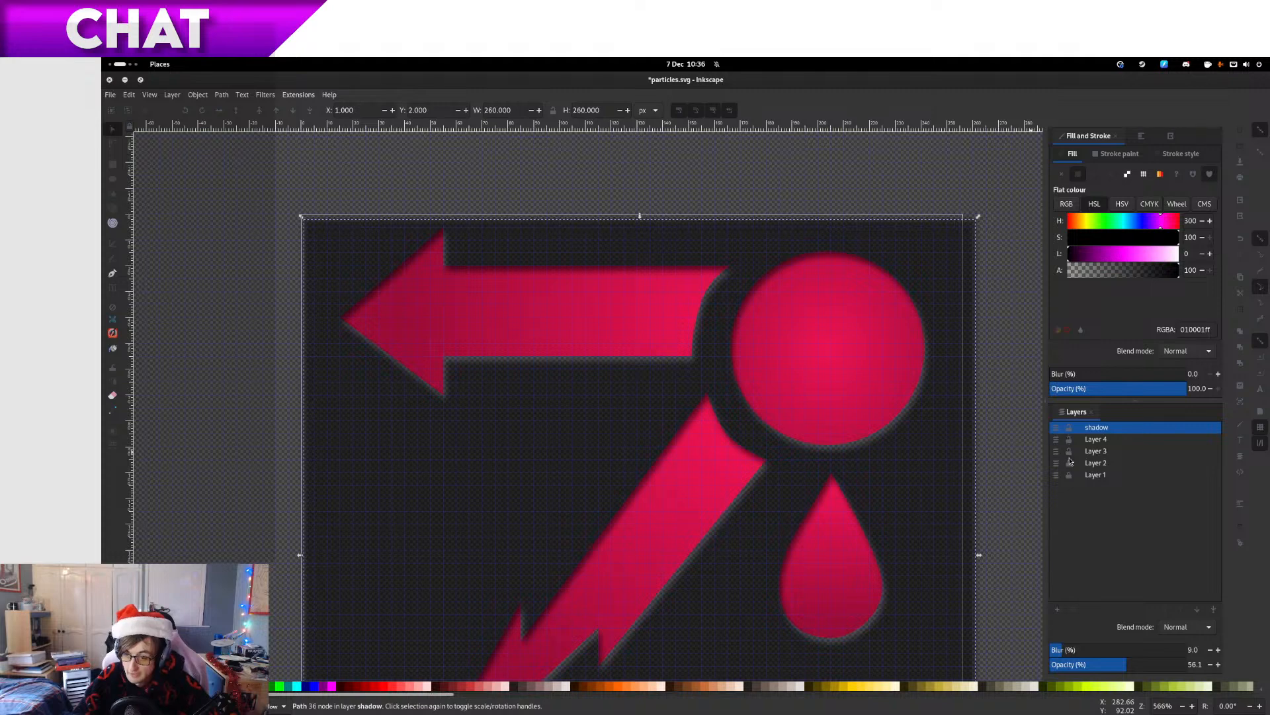
{"action": "left_click", "coordinate": [1069, 463]}
{"action": "left_click", "coordinate": [1069, 474]}
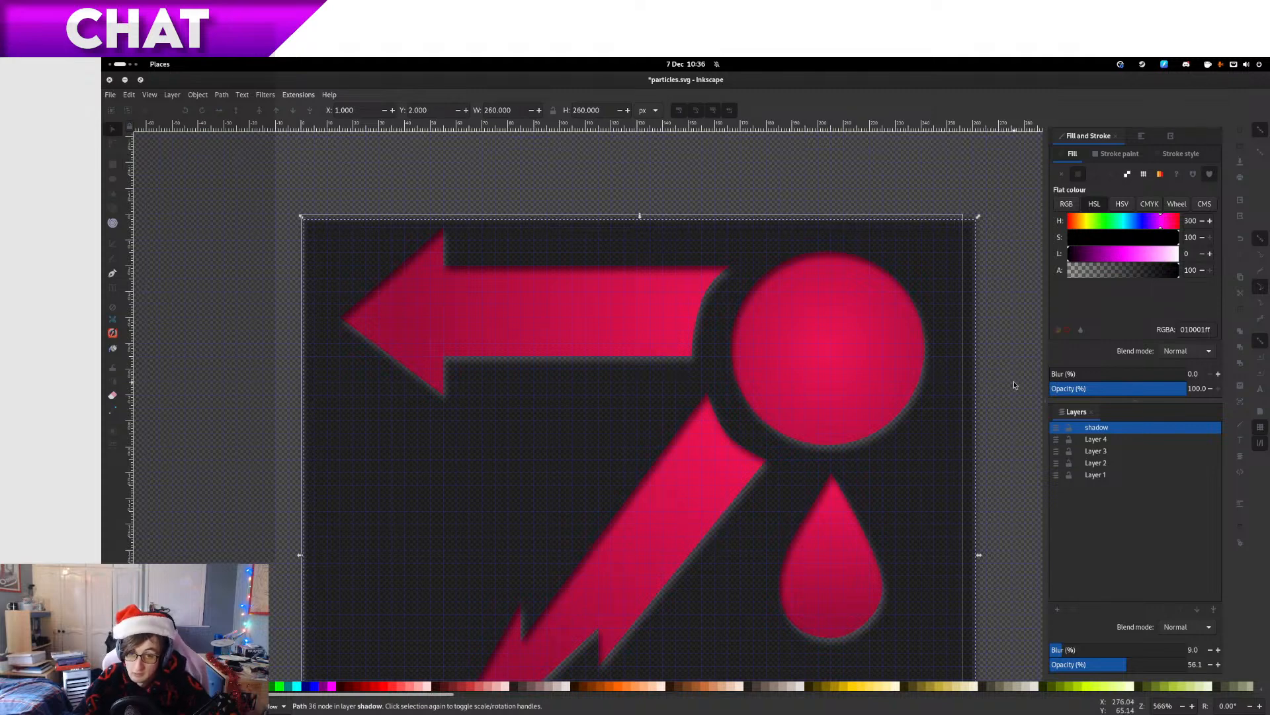
Select the circle, both arrow shapes, both drops and the shadow path together, and try to clip the icon shapes with the shadow
{"action": "left_click", "coordinate": [870, 391]}
{"action": "left_click", "coordinate": [713, 503], "text": "shift"}
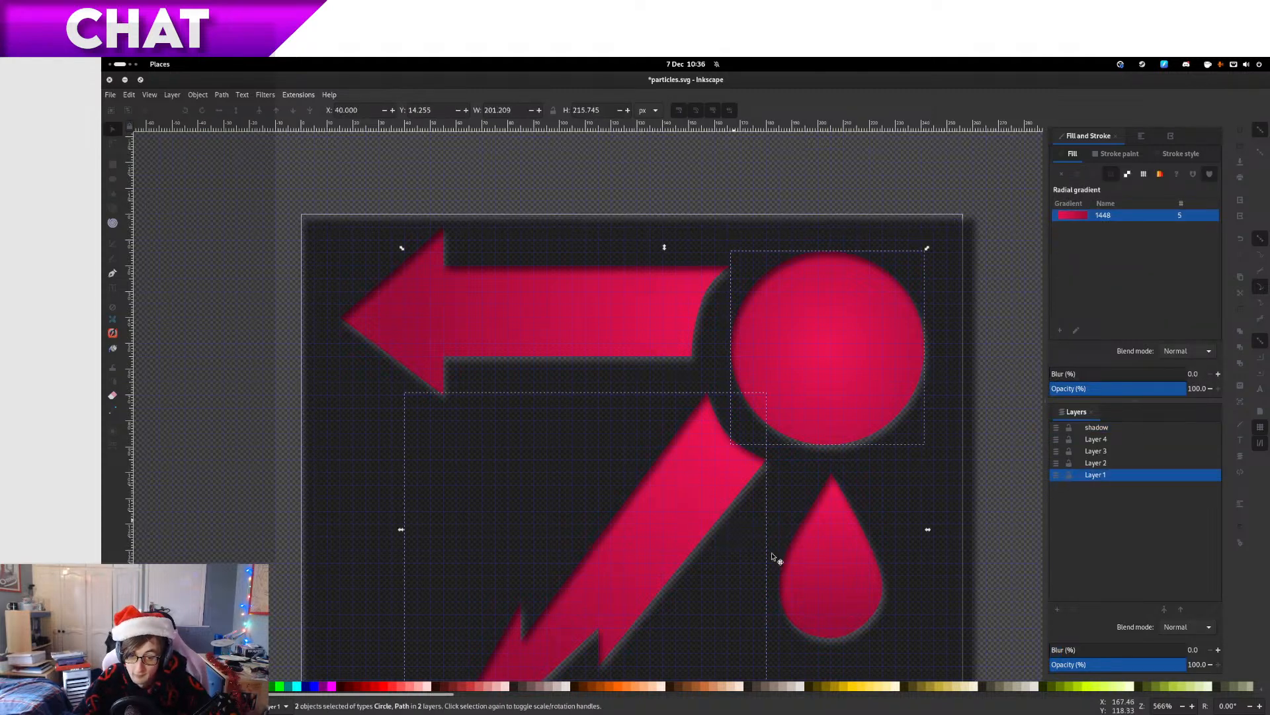
{"action": "left_click", "coordinate": [417, 291], "text": "shift"}
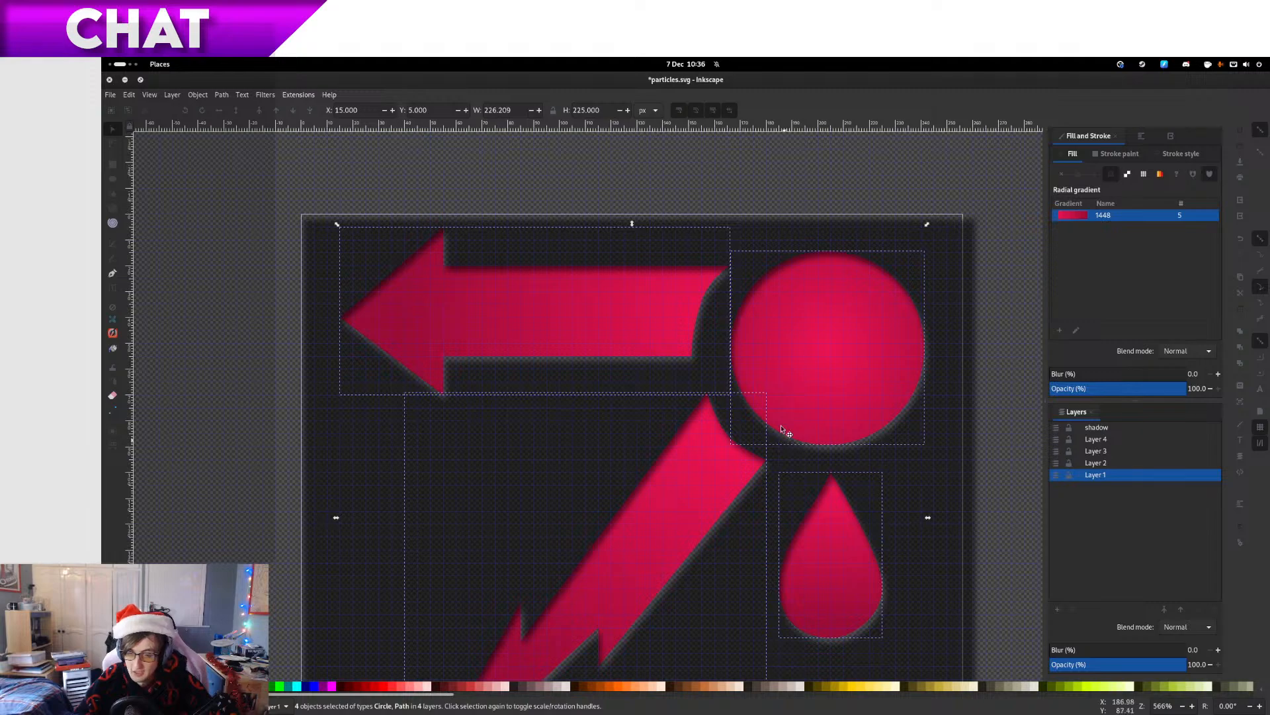
{"action": "scroll", "coordinate": [761, 437], "scroll_direction": "down", "scroll_amount": 5}
{"action": "scroll", "coordinate": [761, 437], "scroll_direction": "right", "scroll_amount": 2}
{"action": "left_click", "coordinate": [744, 483], "text": "shift"}
{"action": "left_click", "coordinate": [874, 485], "text": "shift"}
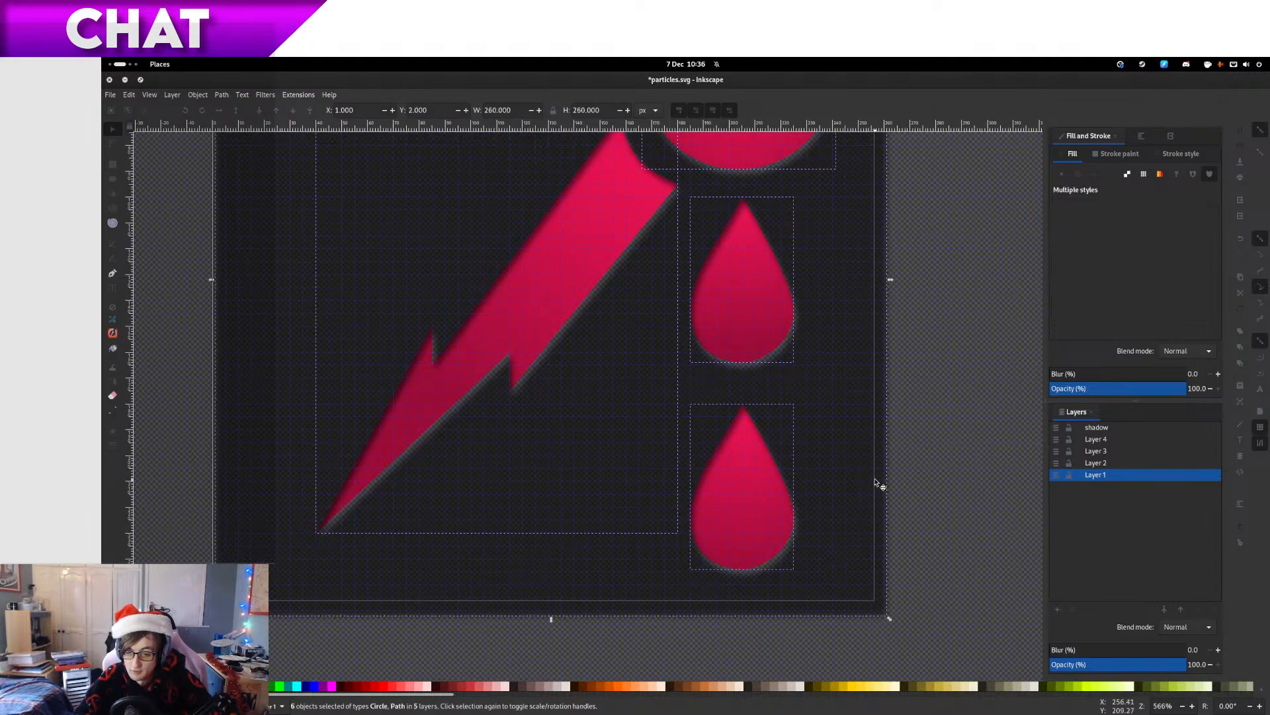
{"action": "right_click", "coordinate": [874, 483]}
{"action": "left_click", "coordinate": [926, 346]}
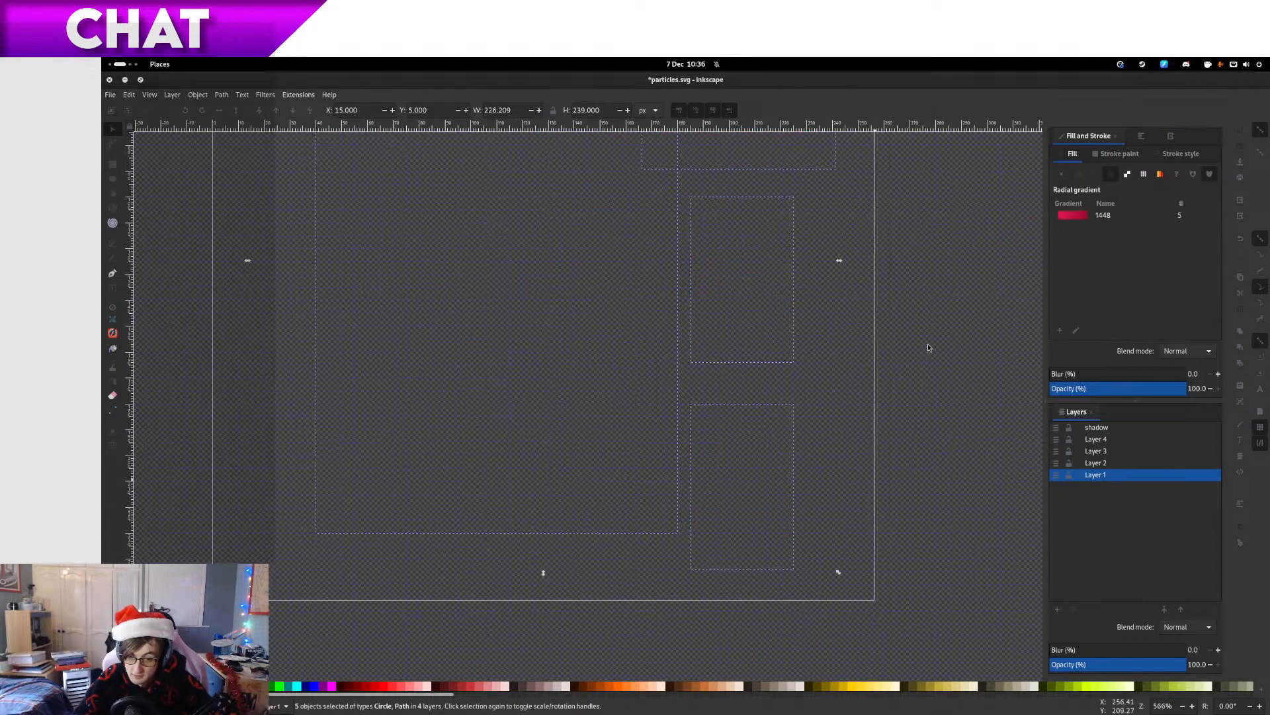
{"action": "left_click_drag", "start_coordinate": [846, 330], "coordinate": [885, 464]}
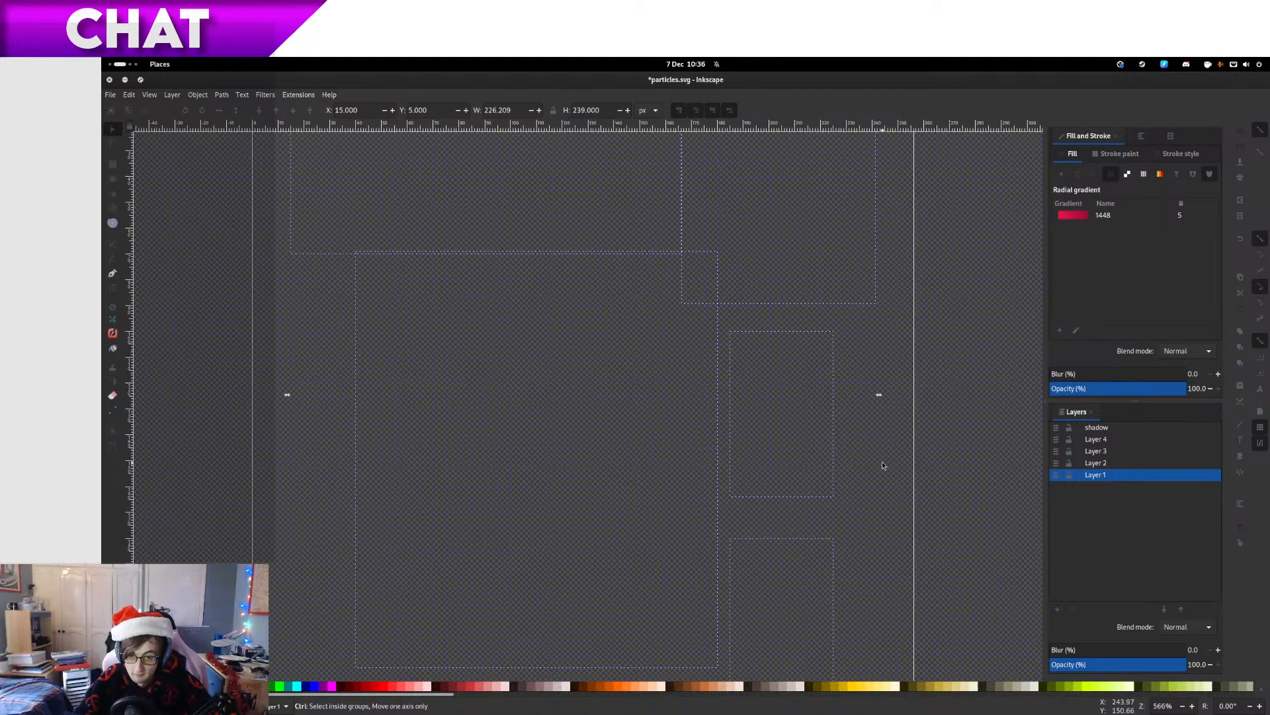
Undo the mask just applied to the icon shapes and clear the selection
{"action": "key", "text": "ctrl+z"}
{"action": "left_click_drag", "start_coordinate": [963, 519], "coordinate": [987, 586]}
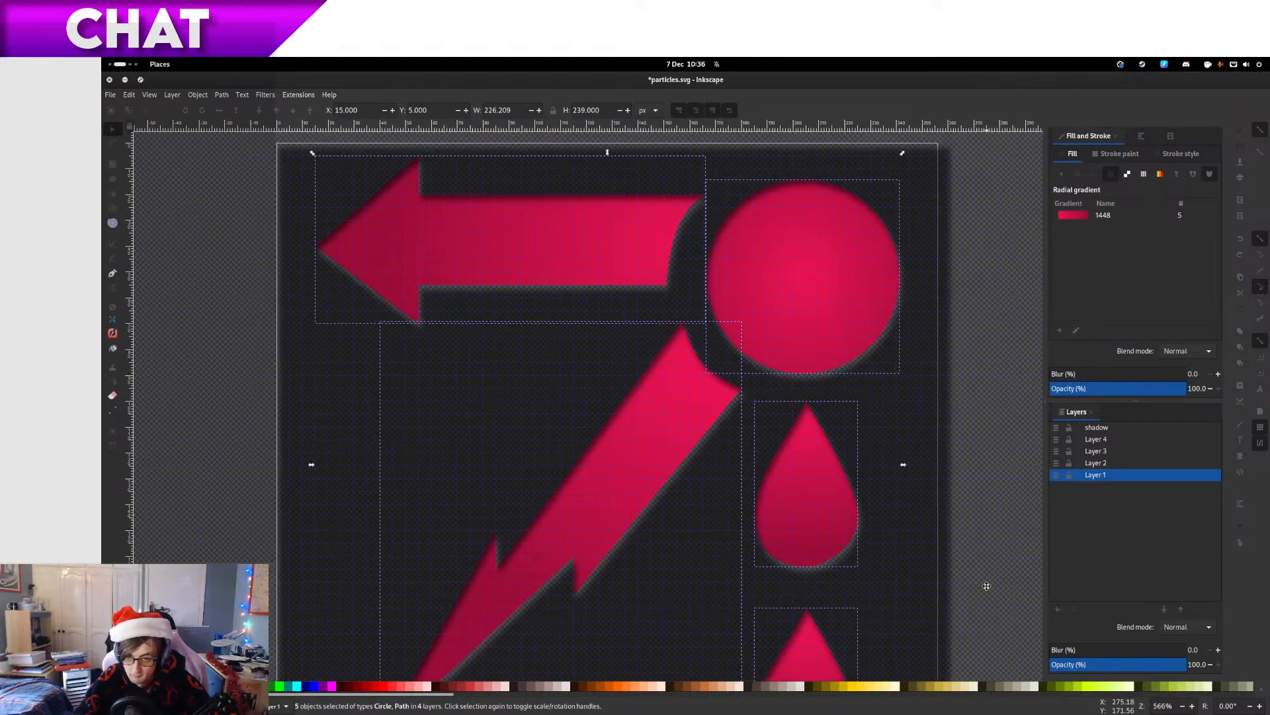
{"action": "left_click", "coordinate": [987, 553]}
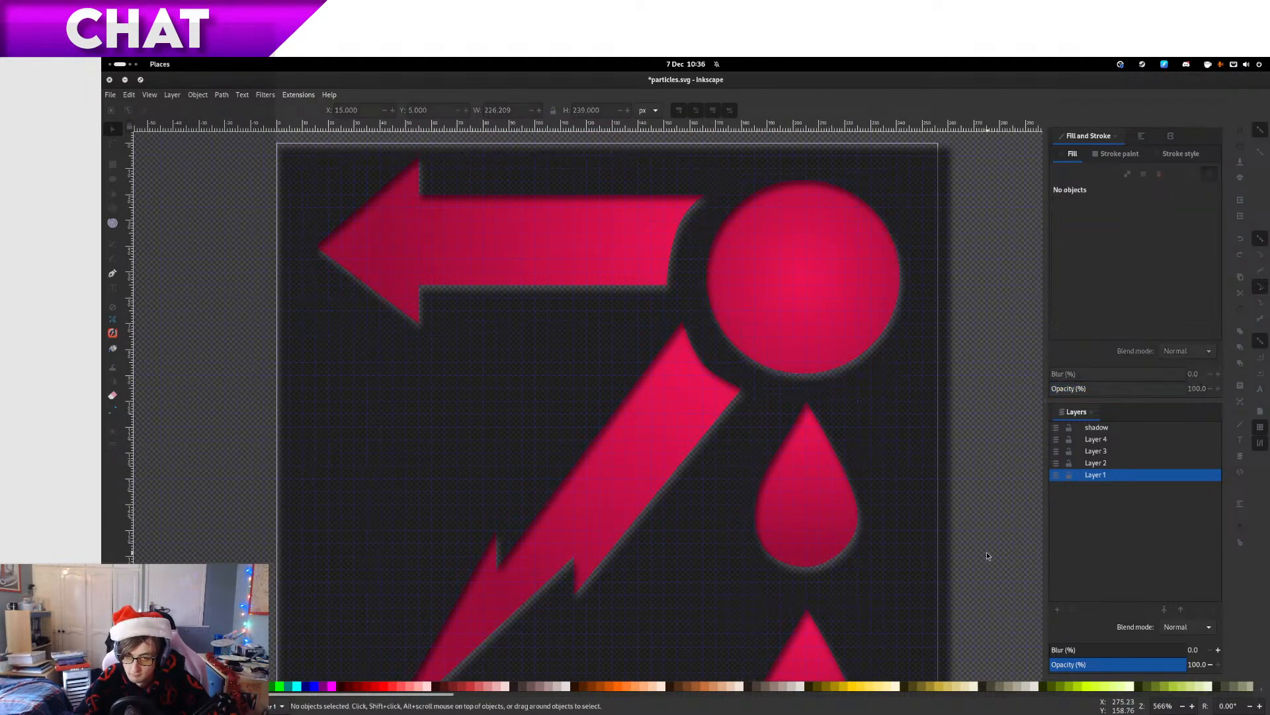
Try to mask the circle, both arrow shapes and both drops together with the shadow path, and undo the mask
{"action": "left_click", "coordinate": [898, 478]}
{"action": "left_click", "coordinate": [799, 511], "text": "shift"}
{"action": "left_click", "coordinate": [799, 630], "text": "shift"}
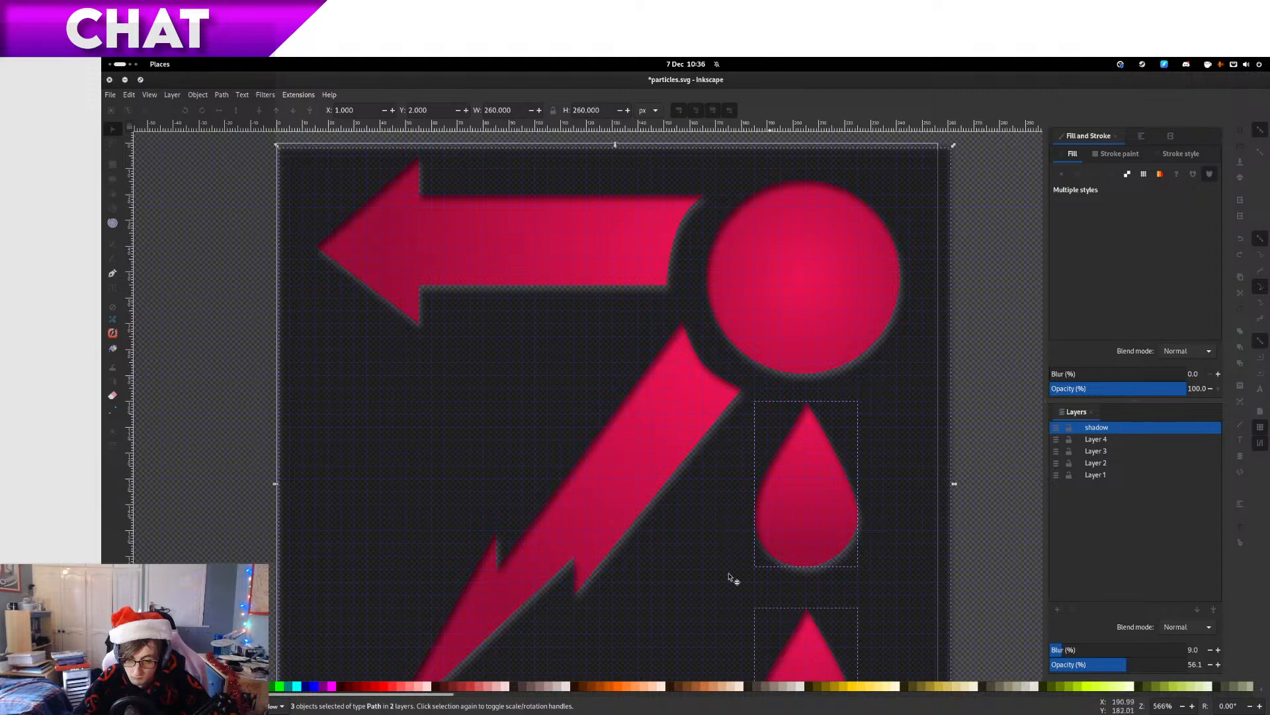
{"action": "left_click", "coordinate": [658, 445], "text": "shift"}
{"action": "left_click", "coordinate": [573, 275], "text": "shift"}
{"action": "left_click", "coordinate": [853, 275], "text": "shift"}
{"action": "right_click", "coordinate": [853, 275]}
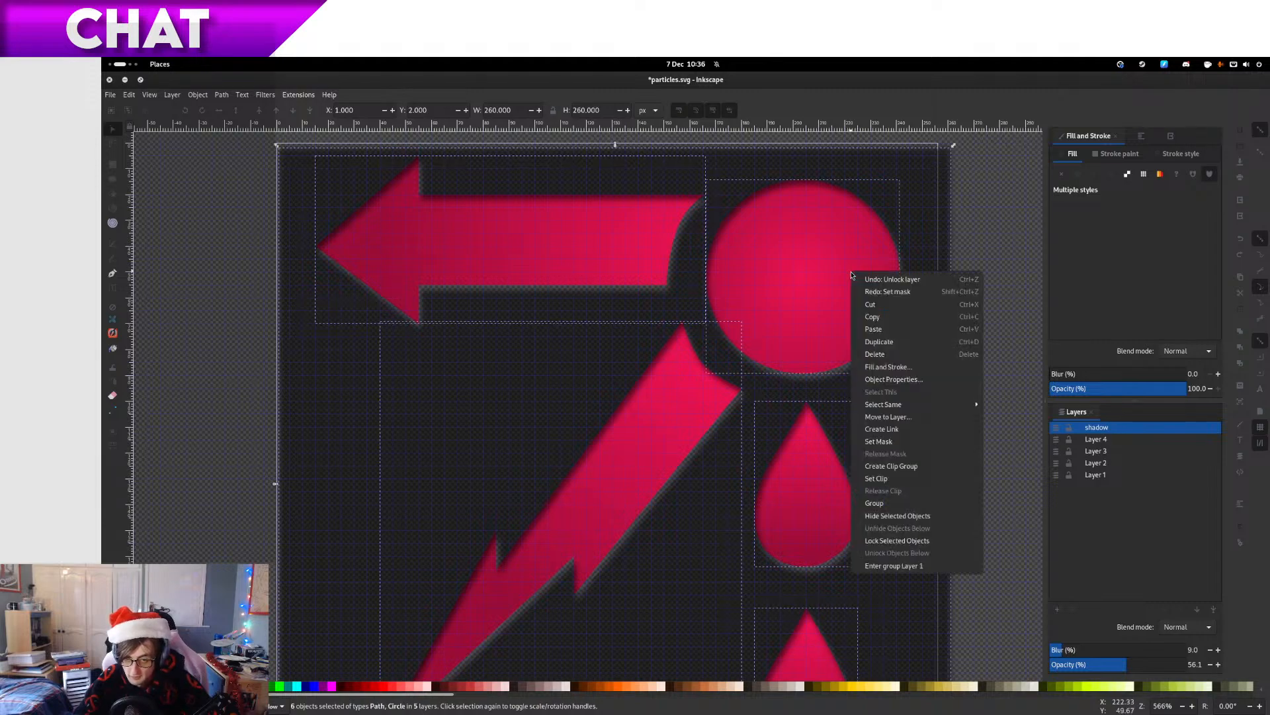
{"action": "left_click", "coordinate": [910, 449]}
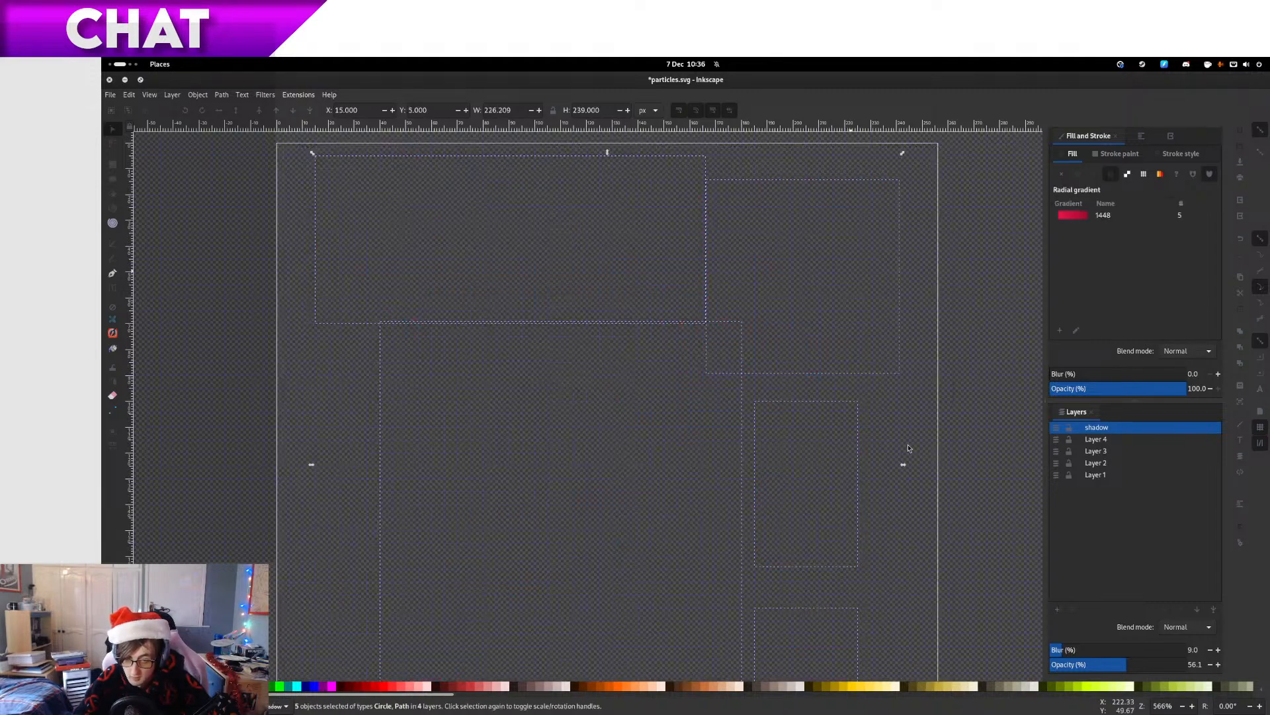
{"action": "key", "text": "ctrl+z"}
Try wrapping the shadow path in a link and moving it off the icon, and undo both the move and the link
{"action": "right_click", "coordinate": [905, 439]}
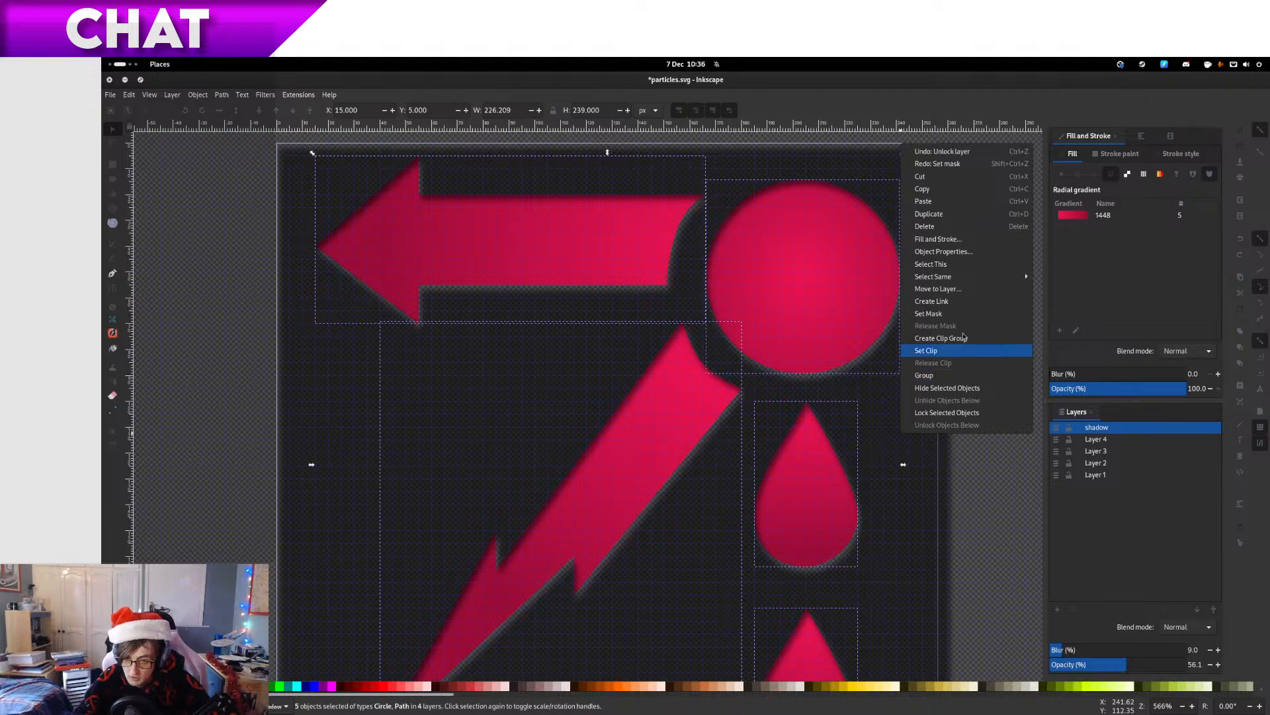
{"action": "left_click", "coordinate": [956, 302]}
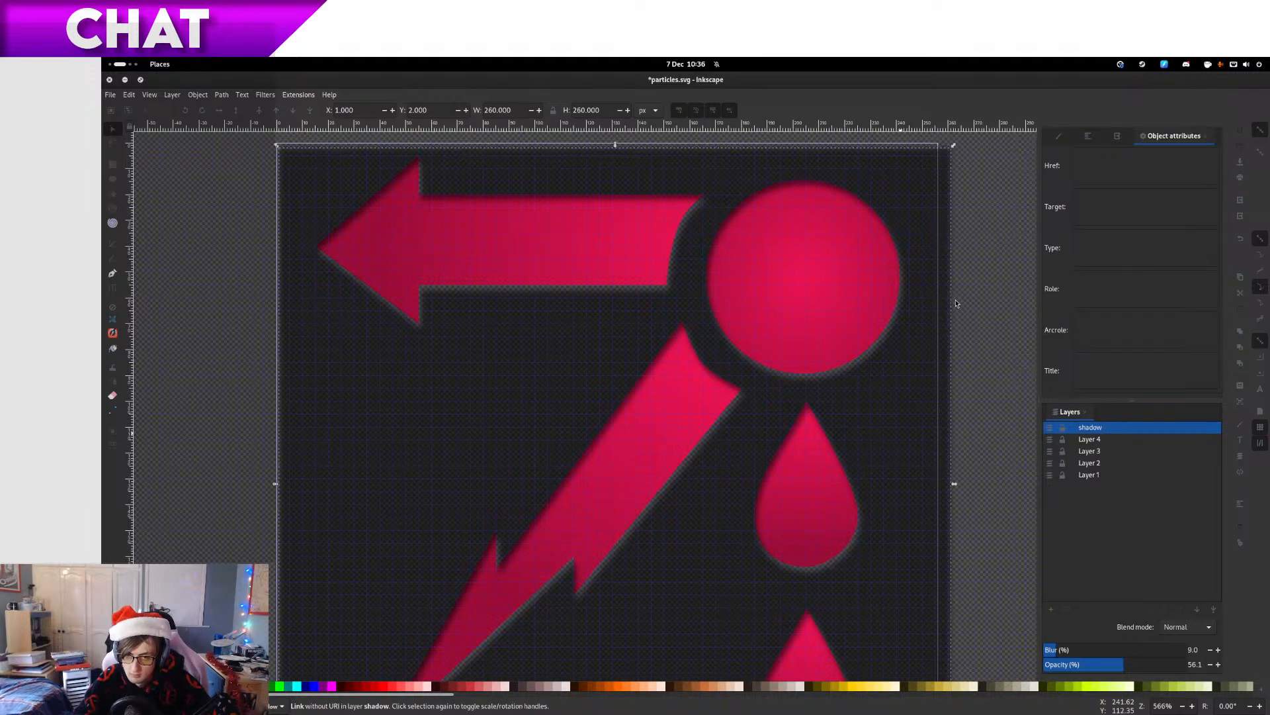
{"action": "left_click_drag", "start_coordinate": [925, 315], "coordinate": [1078, 218]}
{"action": "scroll", "coordinate": [937, 335], "scroll_direction": "down", "scroll_amount": 6}
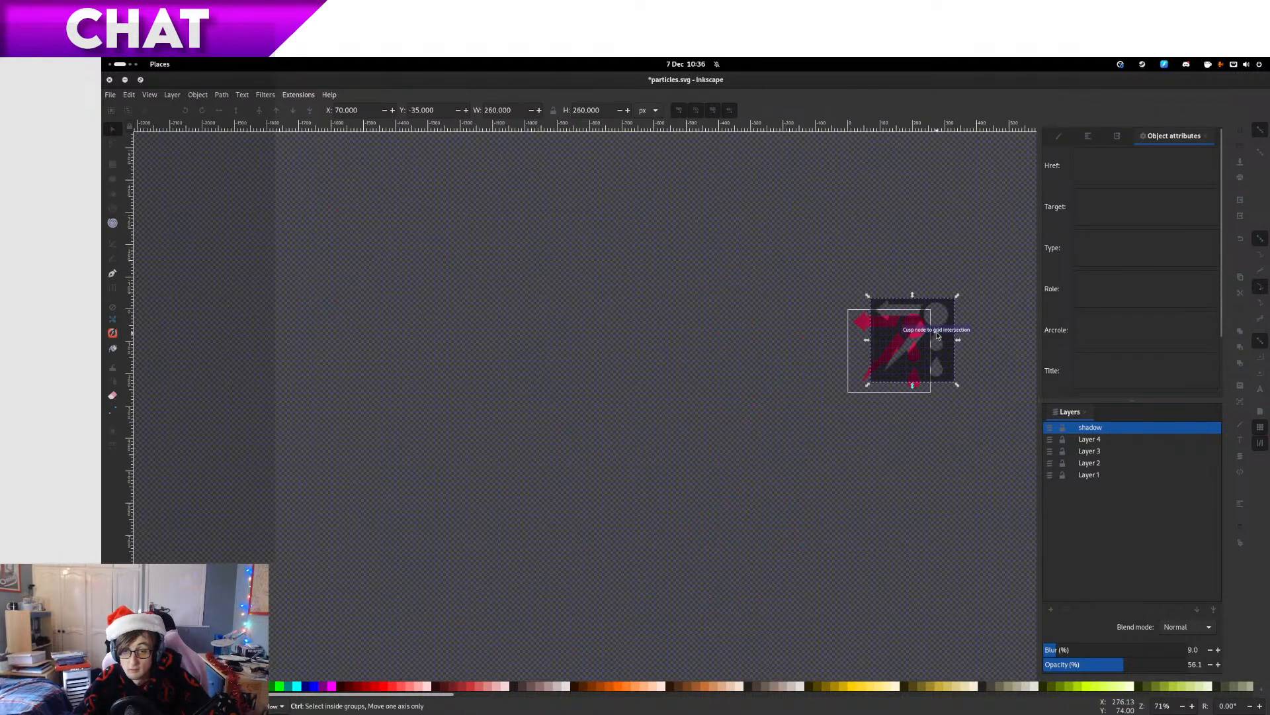
{"action": "scroll", "coordinate": [937, 335], "scroll_direction": "up", "scroll_amount": 6}
{"action": "key", "text": "ctrl+z"}
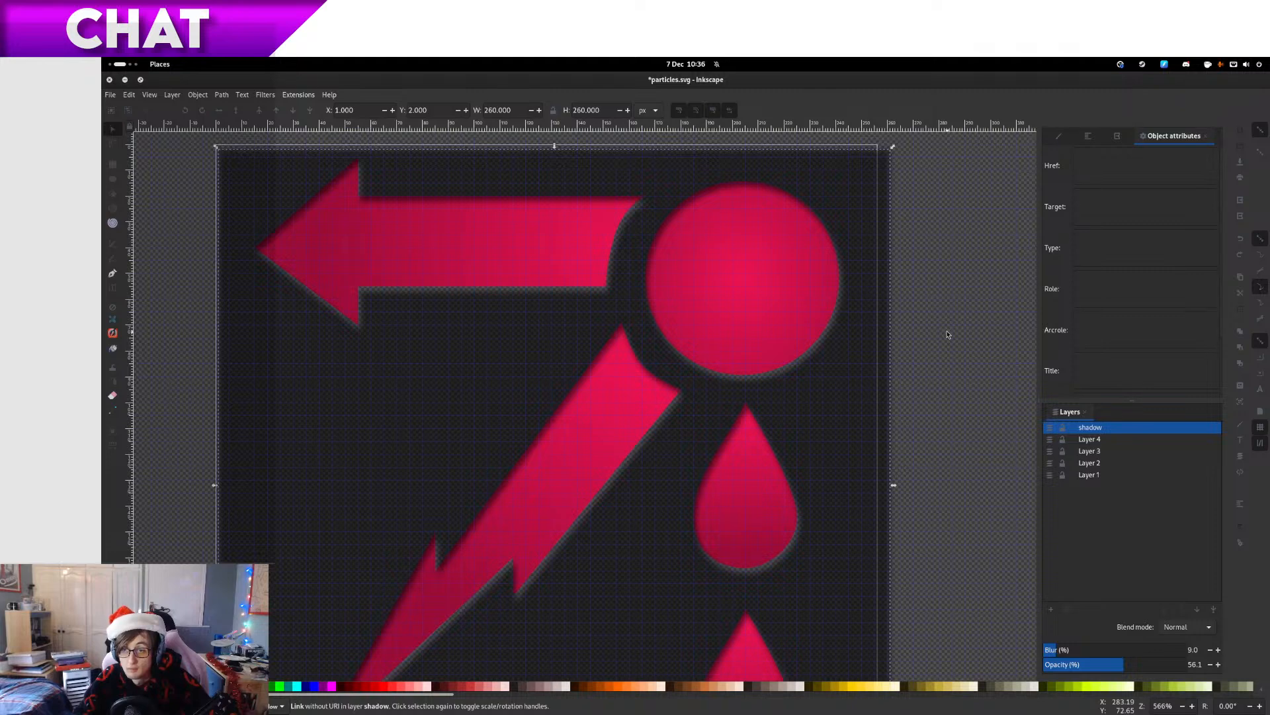
{"action": "key", "text": "ctrl+z"}
Select the left-pointing arrow together with the shadow path and try to set a mask on them
{"action": "left_click", "coordinate": [358, 197]}
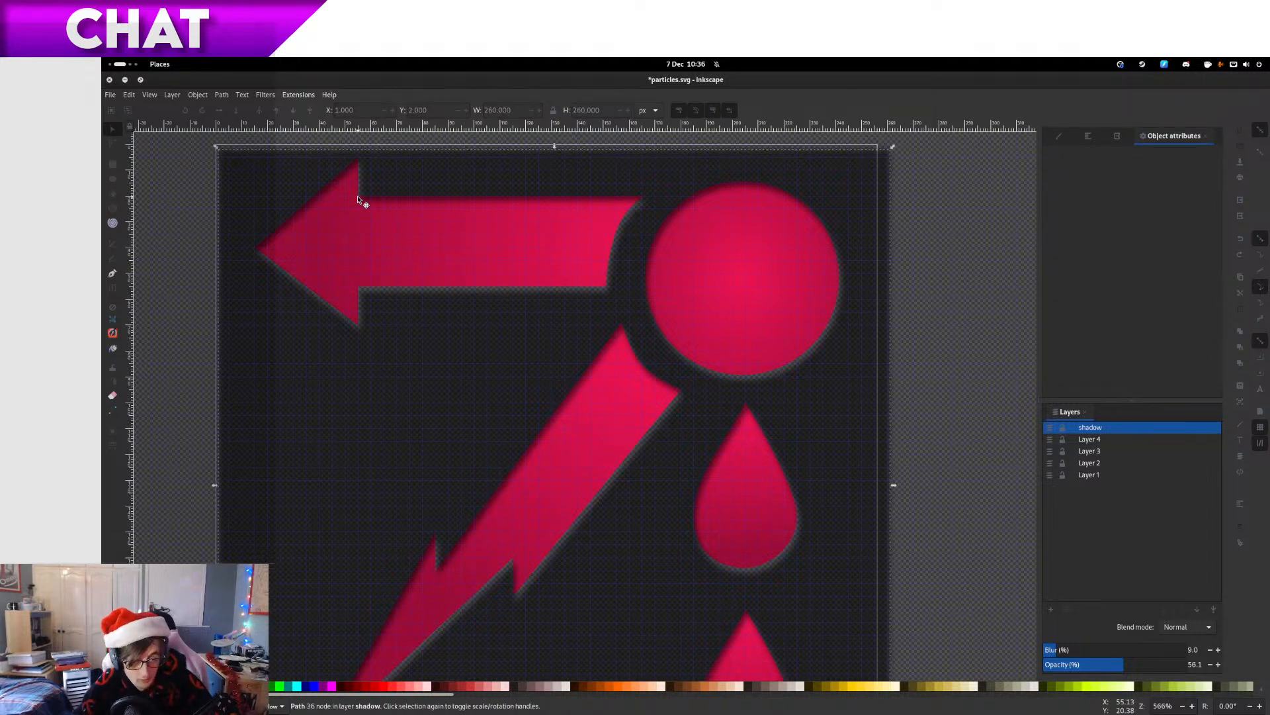
{"action": "left_click", "coordinate": [564, 215], "text": "alt"}
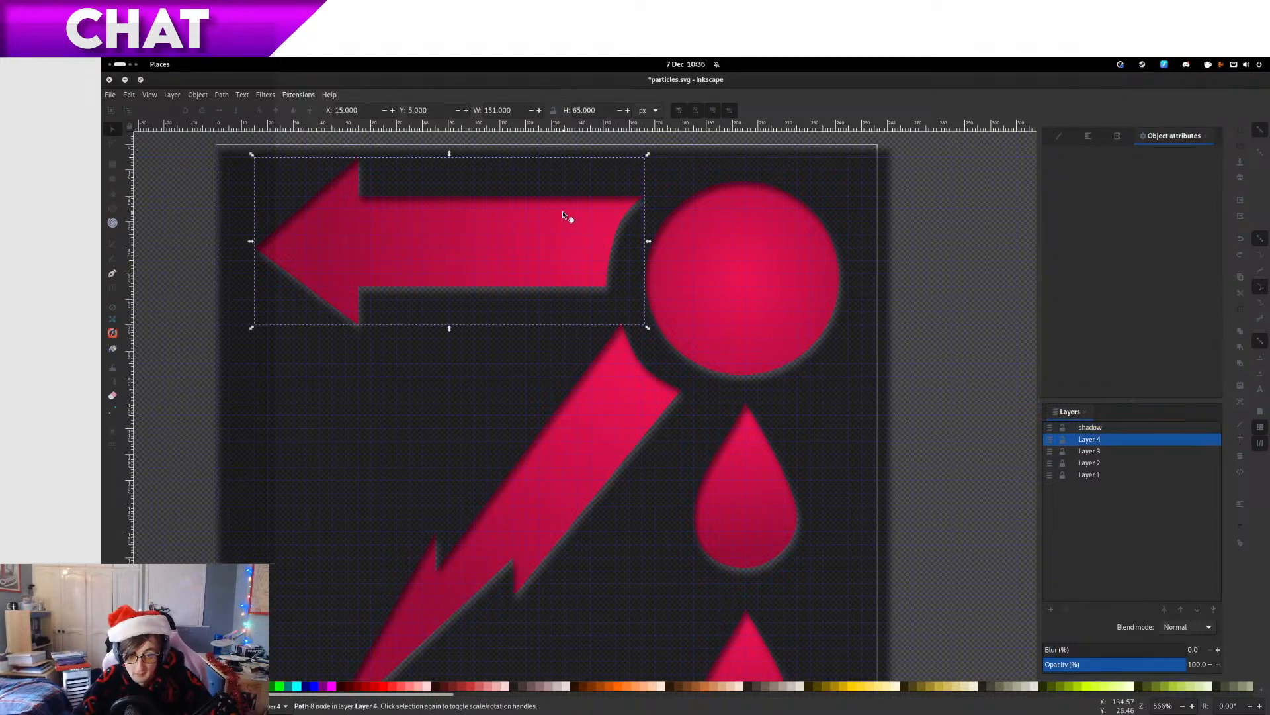
{"action": "left_click", "coordinate": [679, 178], "text": "shift"}
{"action": "right_click", "coordinate": [680, 178]}
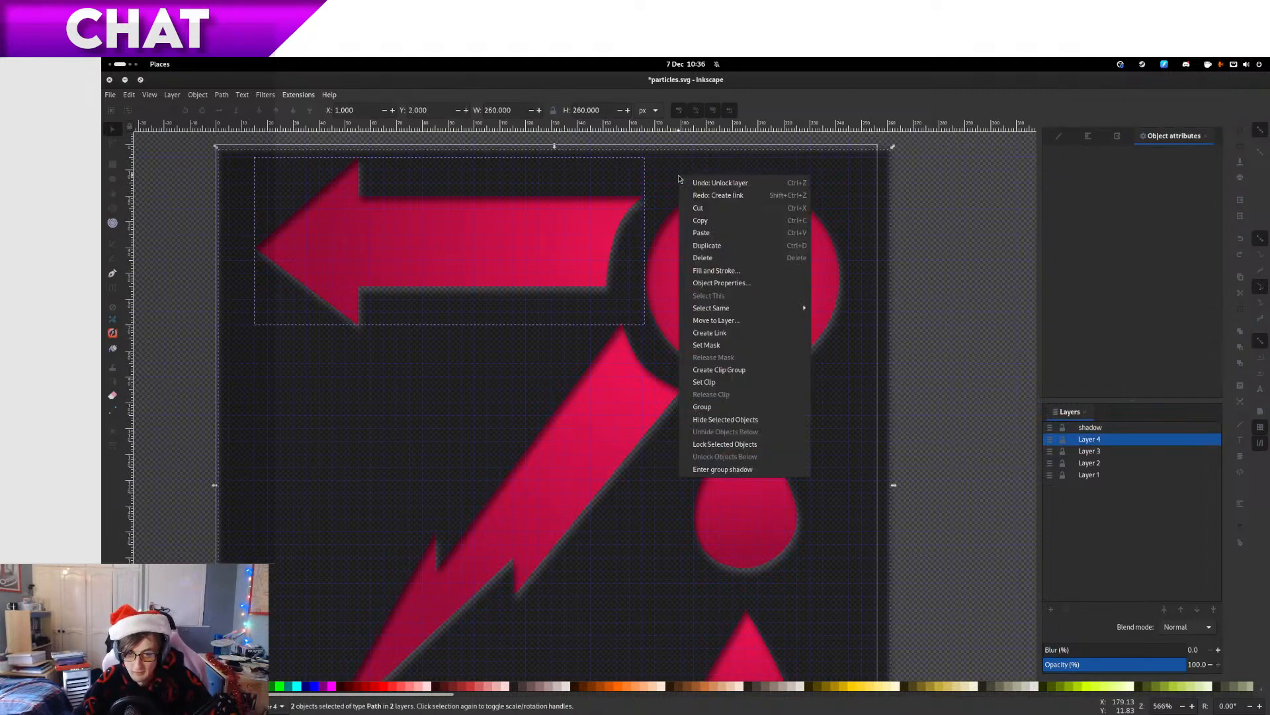
{"action": "left_click", "coordinate": [749, 345]}
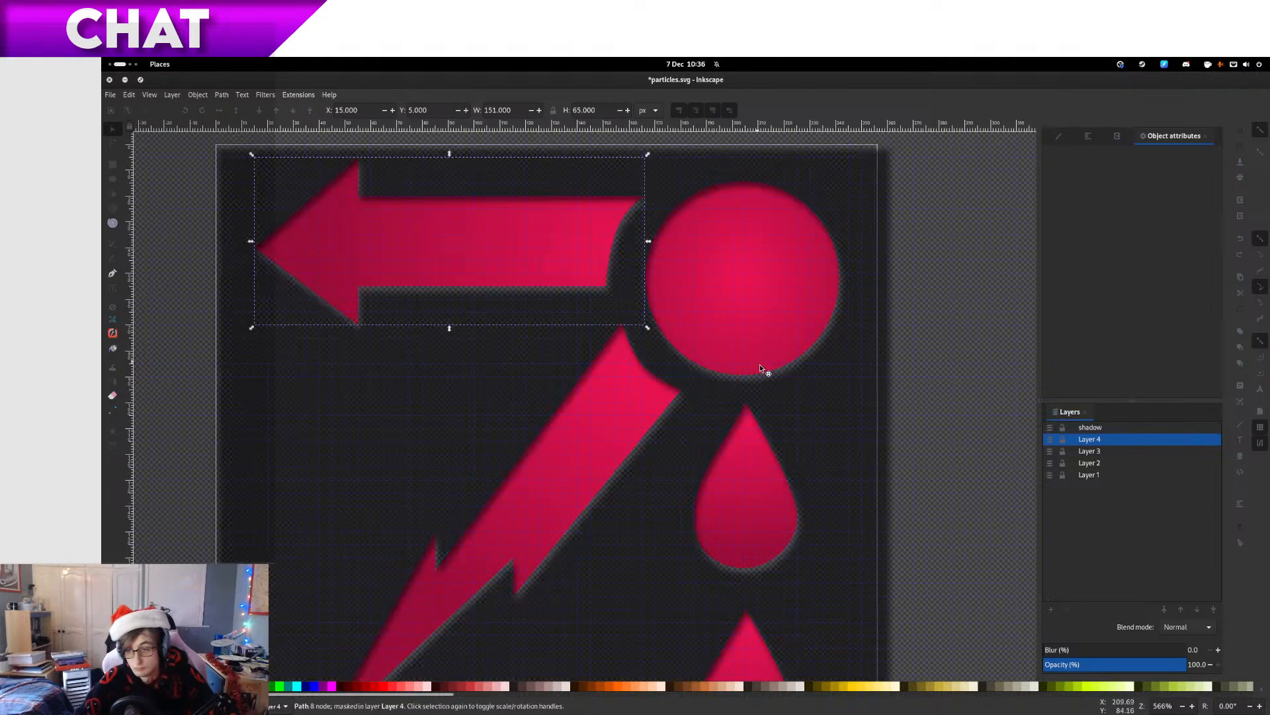
{"action": "left_click", "coordinate": [1102, 429]}
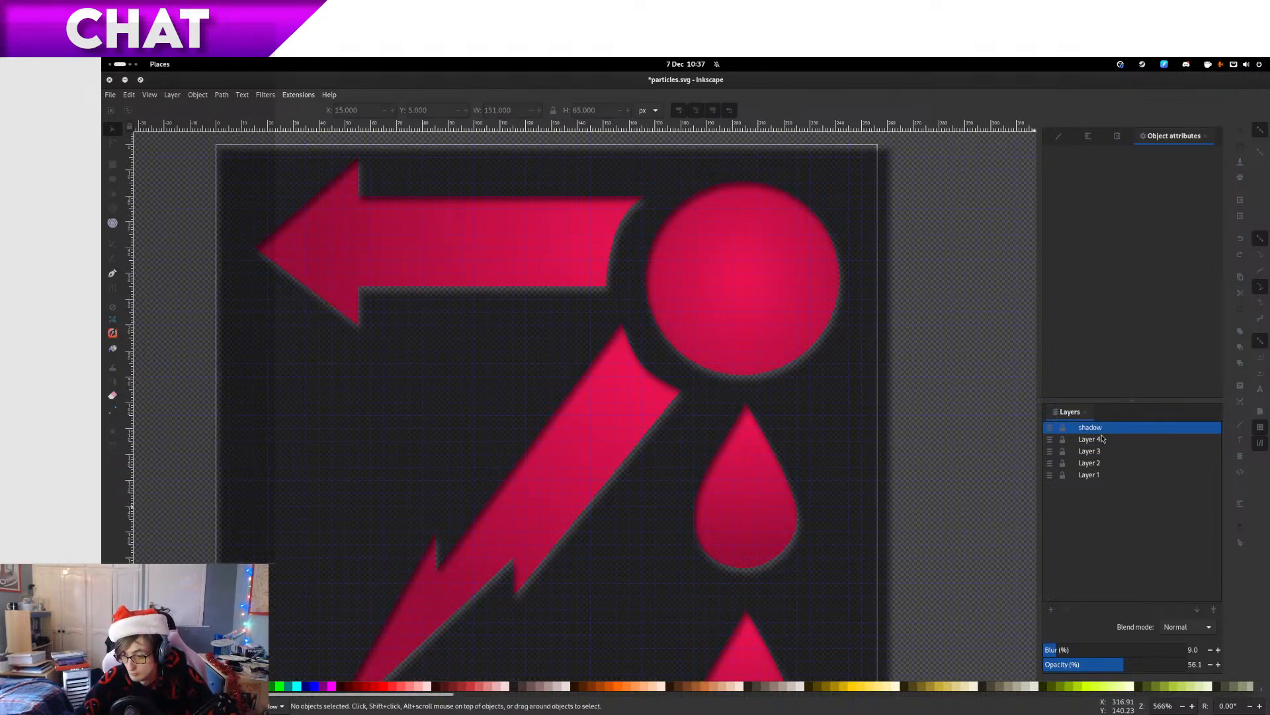
{"action": "left_click", "coordinate": [1102, 440]}
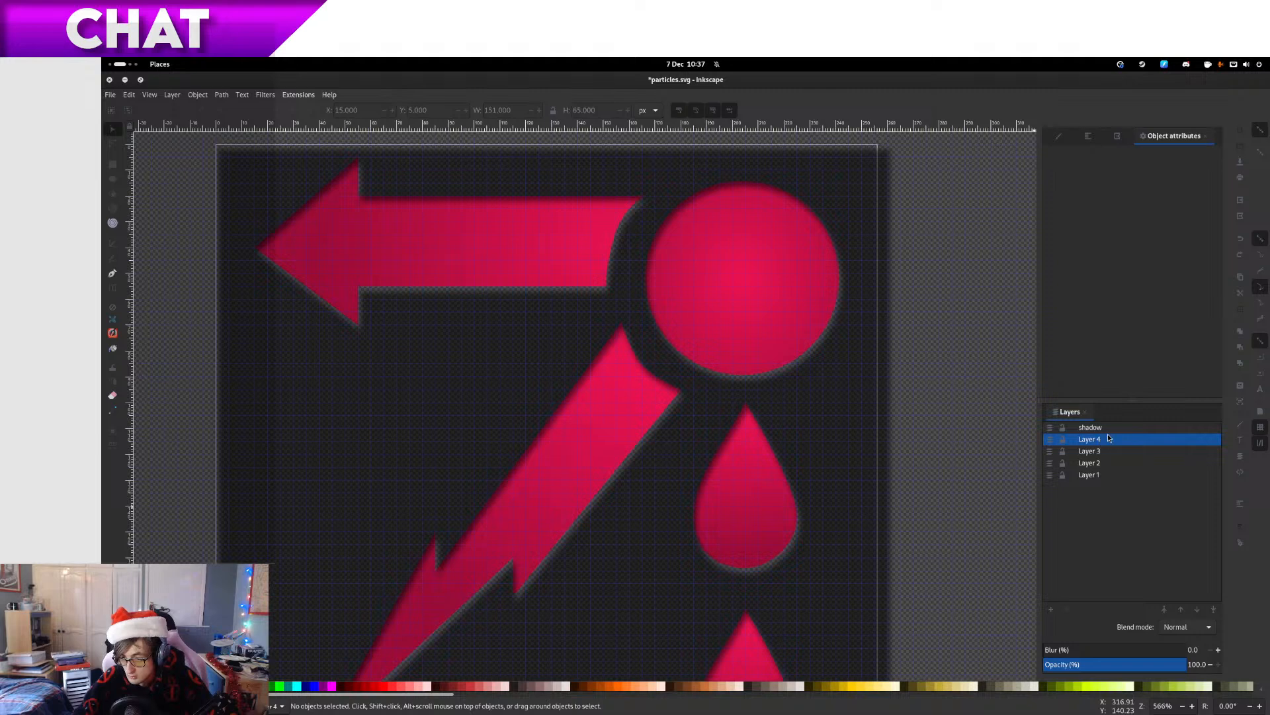
{"action": "left_click", "coordinate": [1110, 430]}
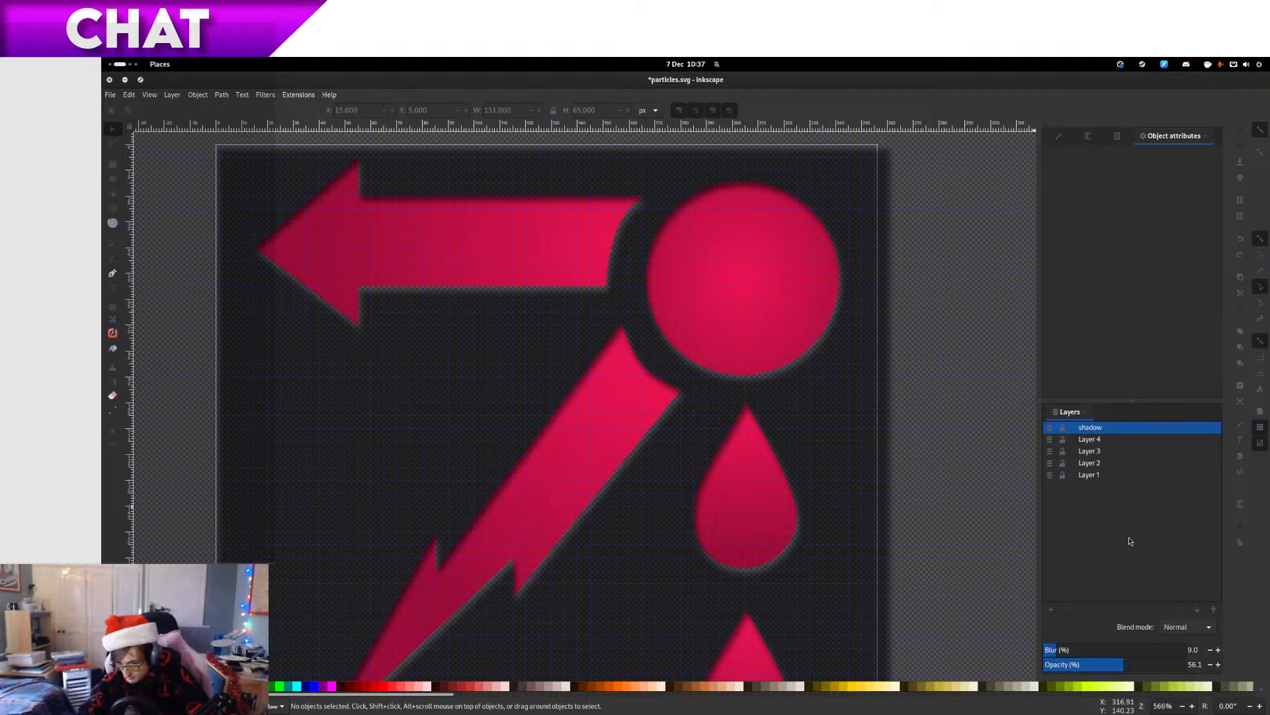
{"action": "left_click", "coordinate": [419, 351]}
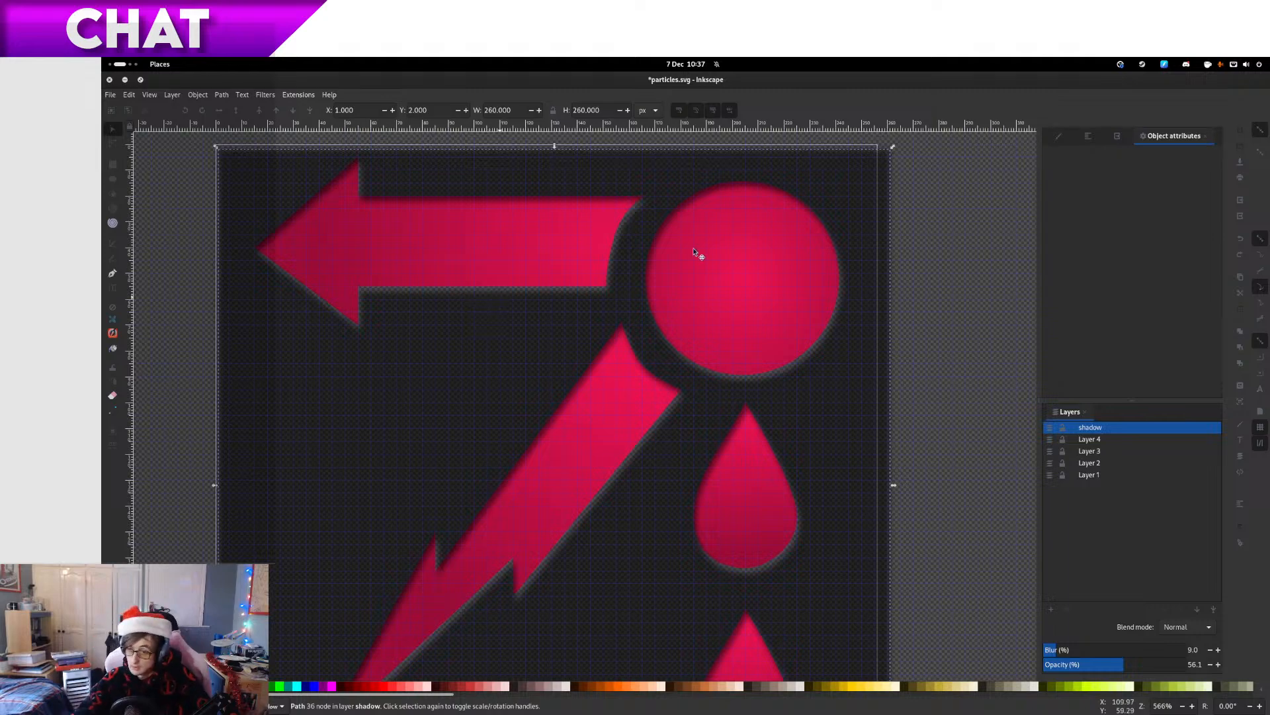
Select the circle, both arrow shapes and both drops together and duplicate them
{"action": "left_click", "coordinate": [823, 318]}
{"action": "left_click", "coordinate": [612, 439], "text": "shift"}
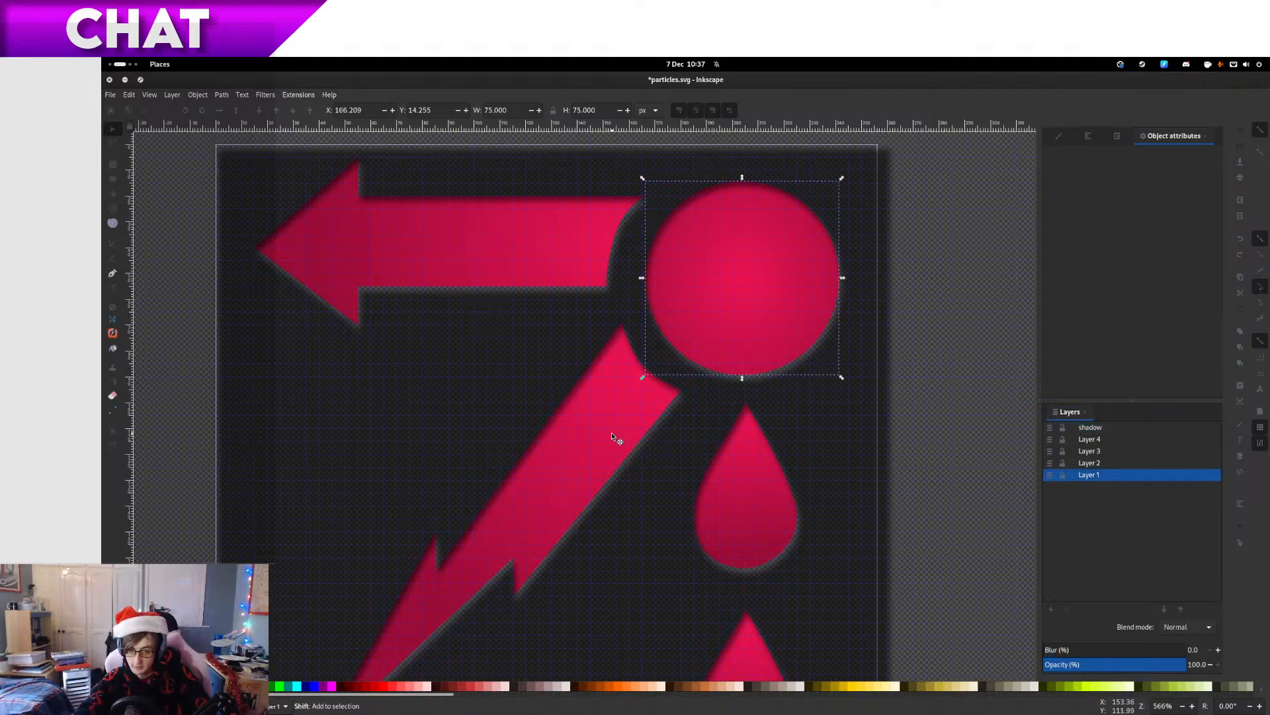
{"action": "left_click", "coordinate": [758, 501], "text": "shift"}
{"action": "scroll", "coordinate": [759, 530], "scroll_direction": "down", "scroll_amount": 3}
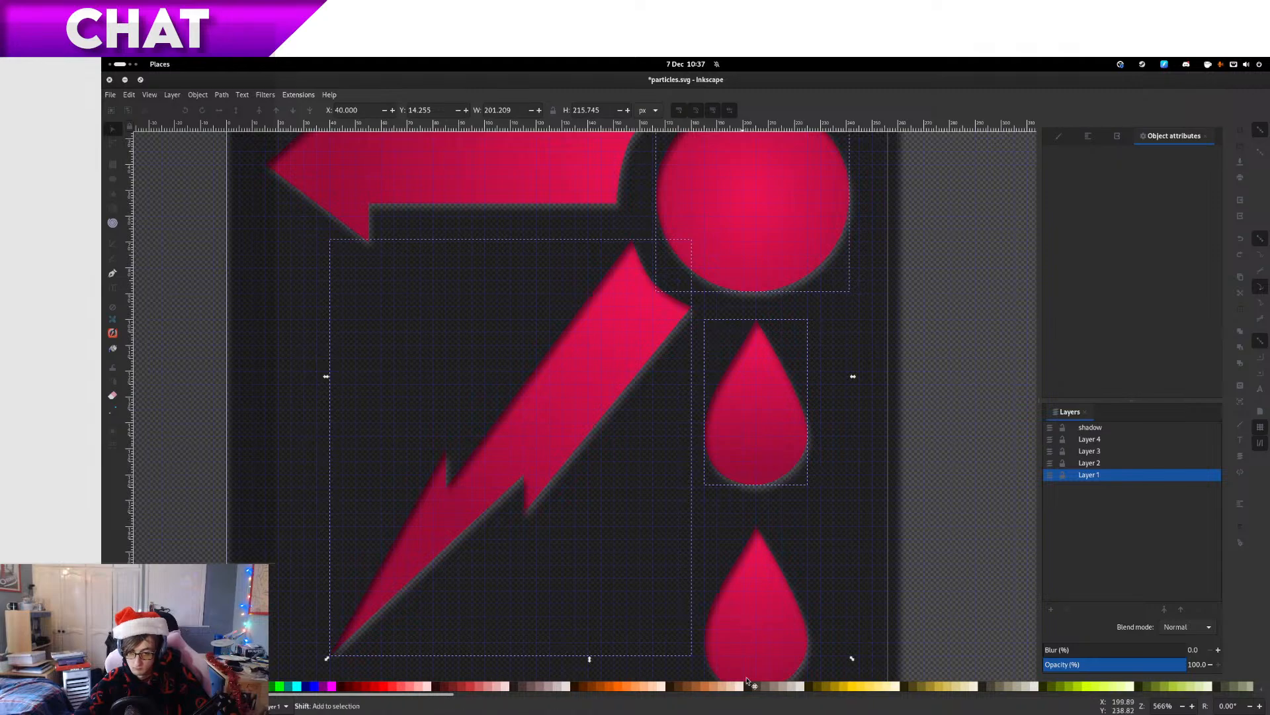
{"action": "left_click", "coordinate": [764, 645], "text": "shift"}
{"action": "scroll", "coordinate": [702, 416], "scroll_direction": "up", "scroll_amount": 6}
{"action": "scroll", "coordinate": [701, 415], "scroll_direction": "left", "scroll_amount": 2}
{"action": "left_click", "coordinate": [599, 354], "text": "shift"}
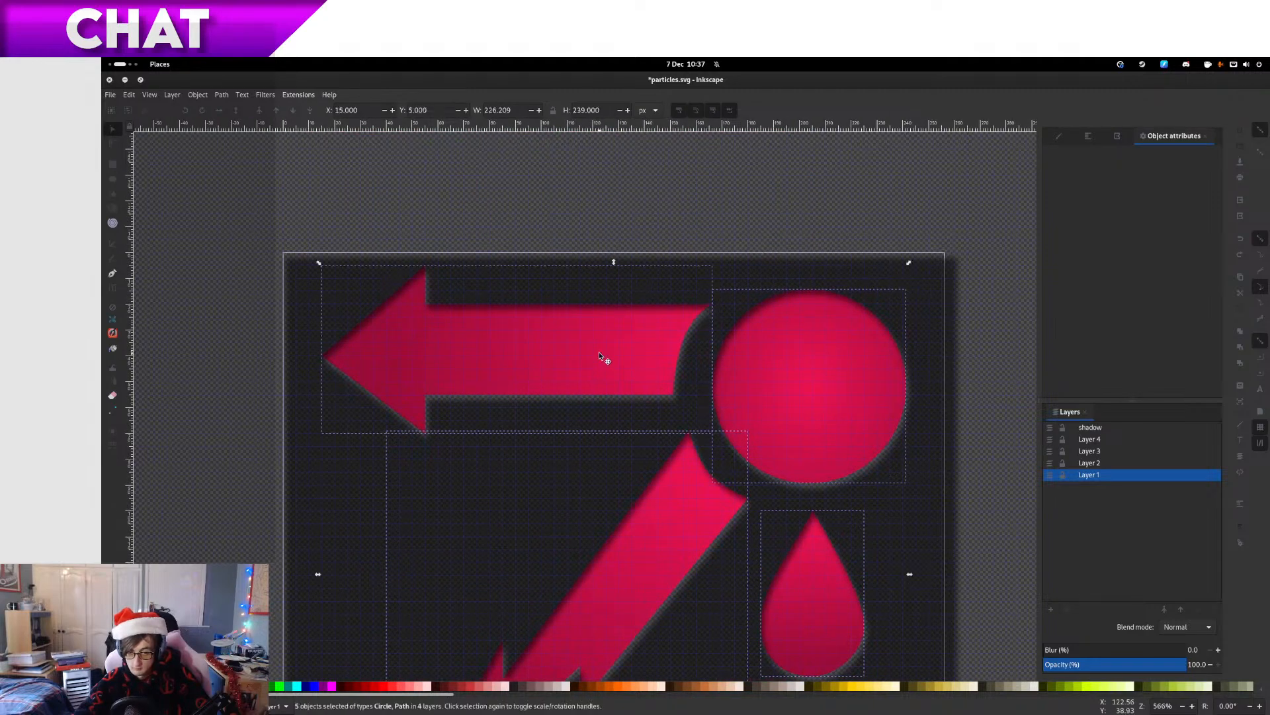
{"action": "right_click", "coordinate": [599, 356]}
{"action": "left_click", "coordinate": [544, 336]}
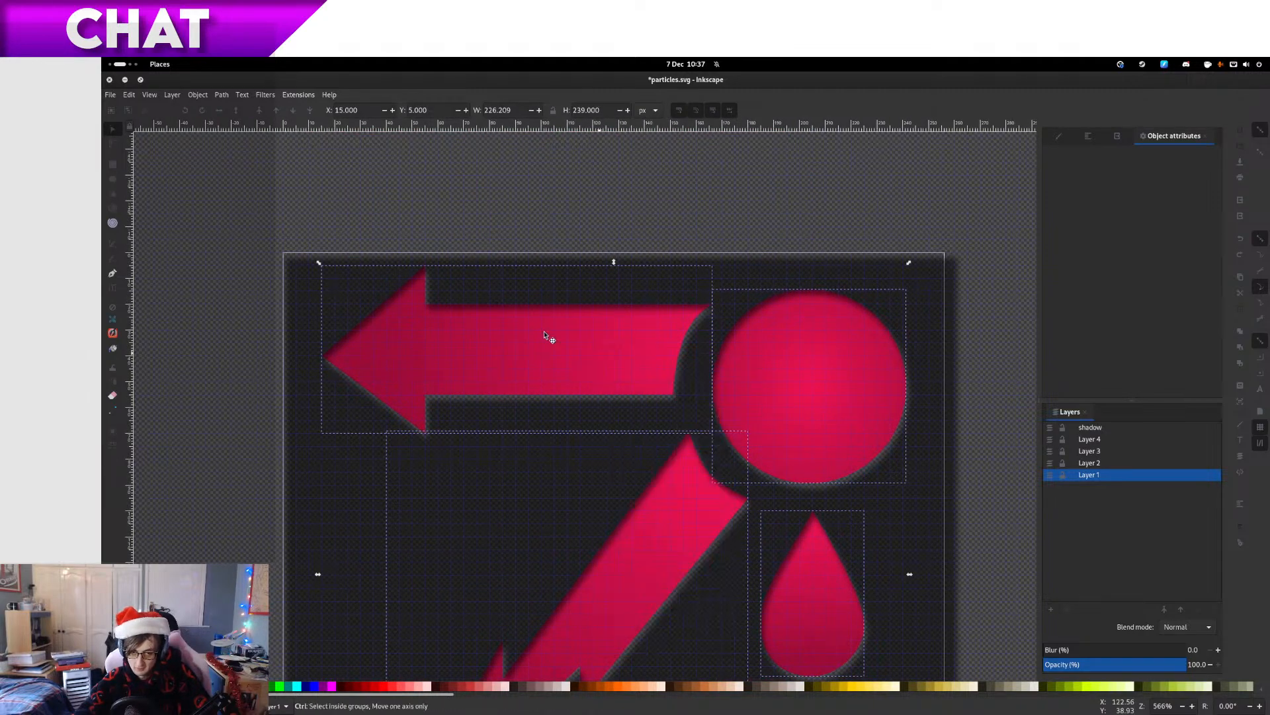
{"action": "key", "text": "ctrl+d"}
{"action": "right_click", "coordinate": [545, 335]}
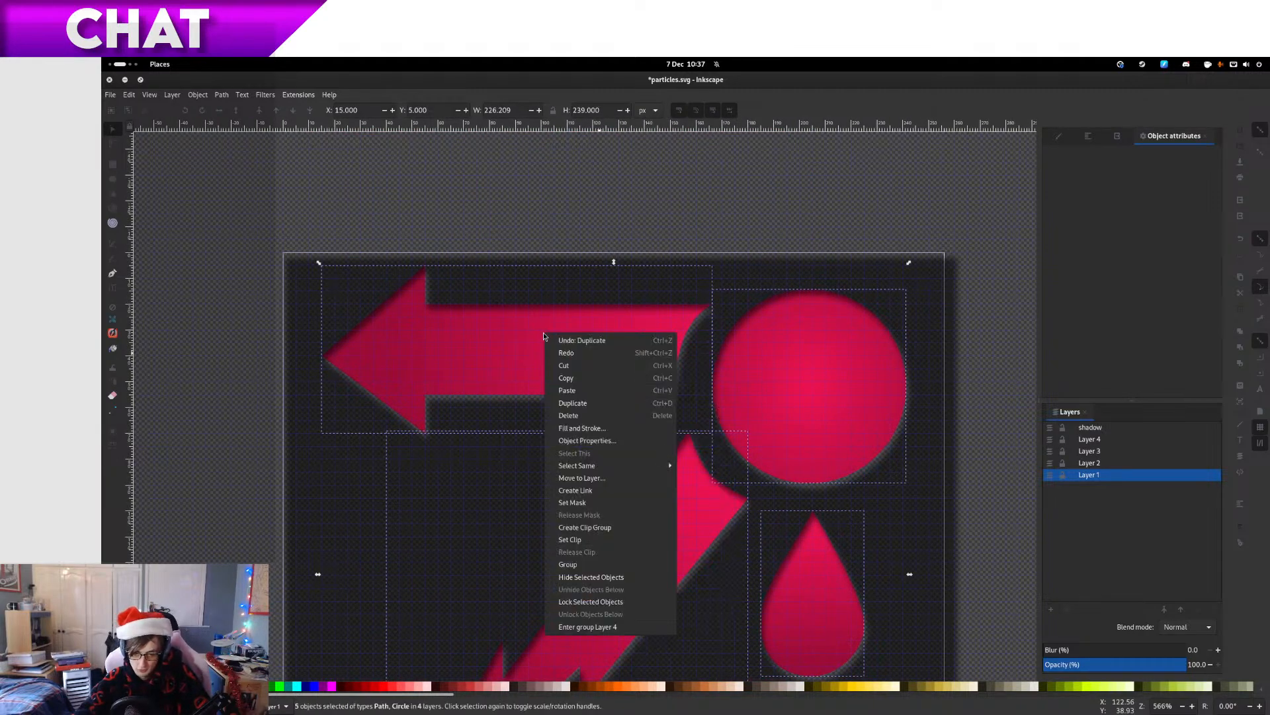
Move the five selected shapes to the shadow layer and lock the artwork layers
{"action": "left_click", "coordinate": [604, 479]}
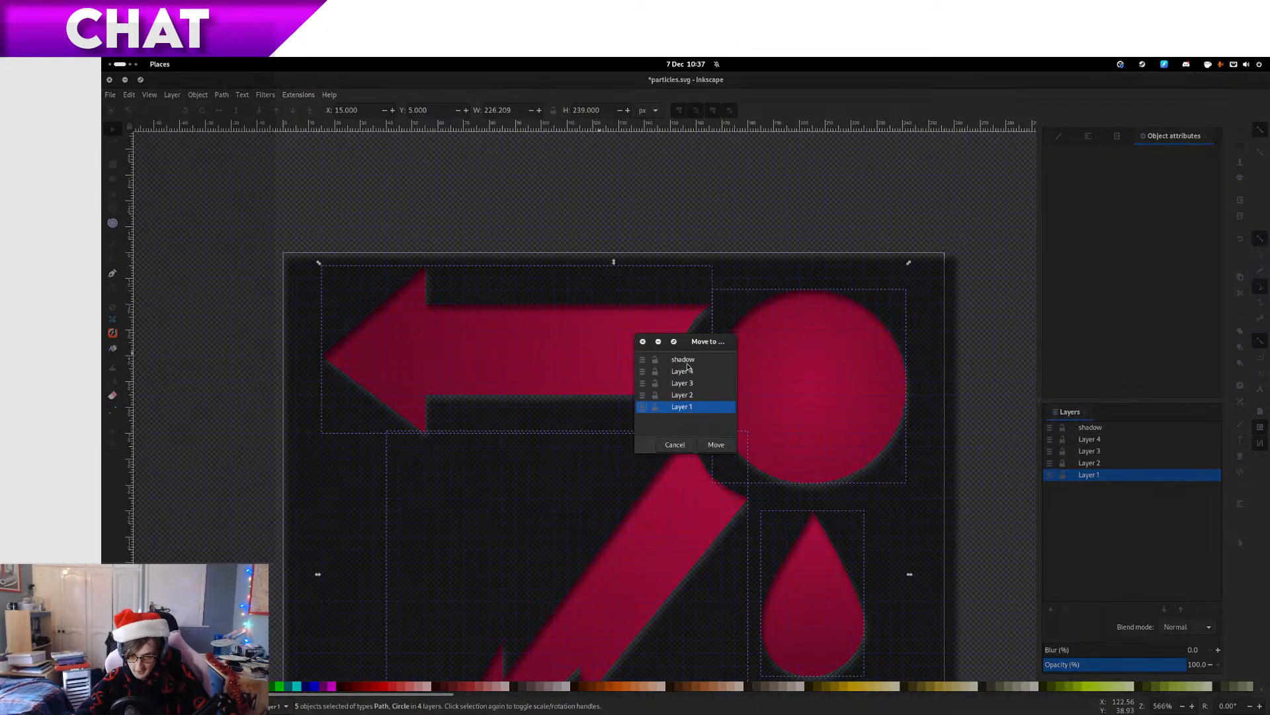
{"action": "key", "text": "Return"}
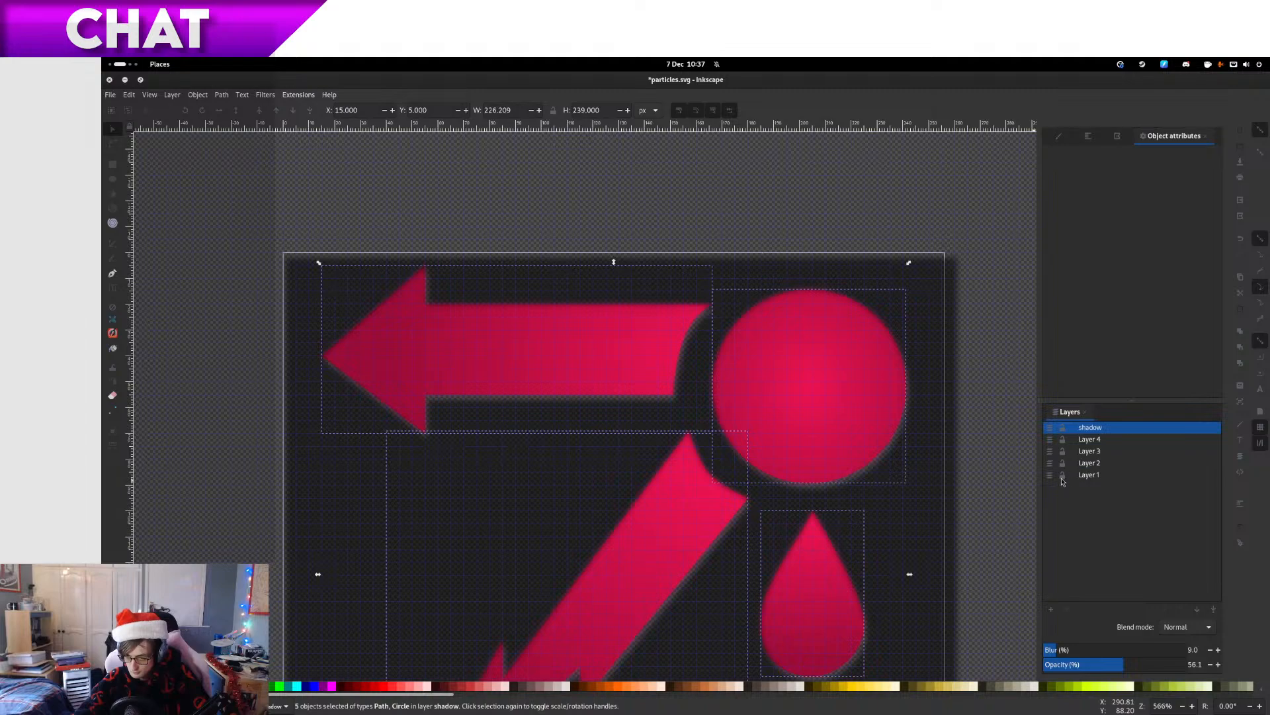
{"action": "left_click", "coordinate": [1064, 463]}
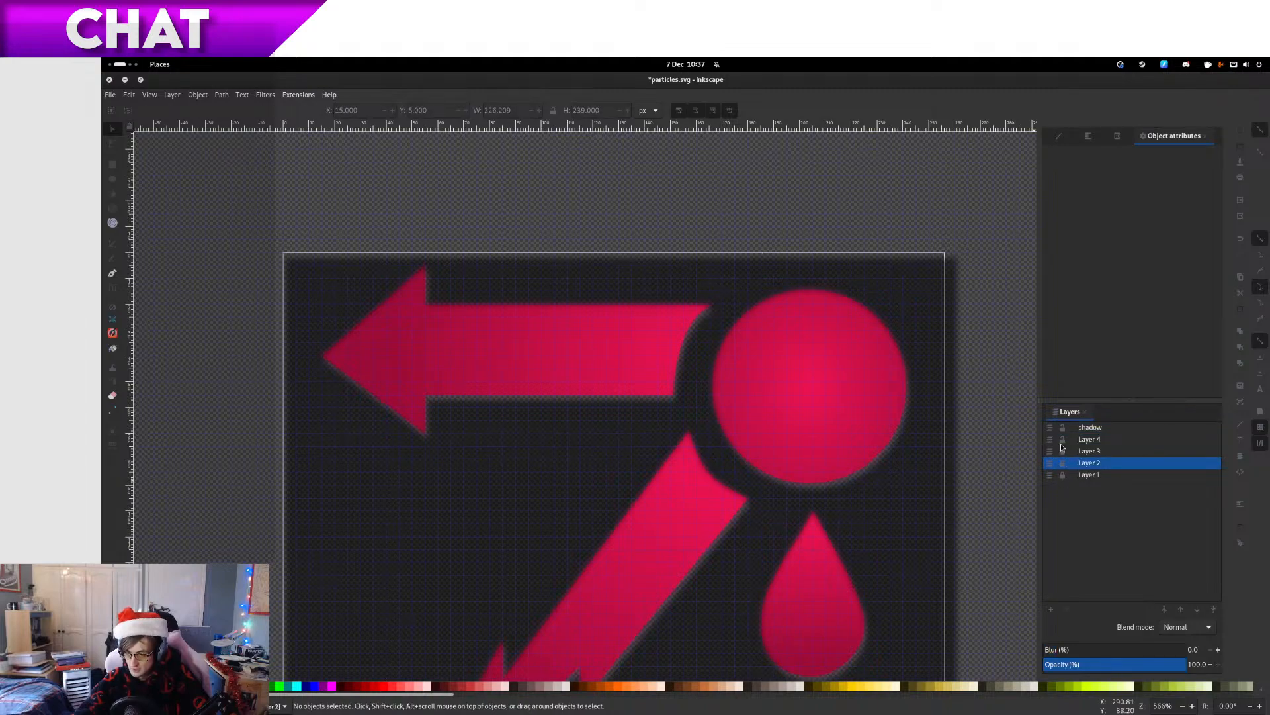
Try to clip the dark shadow square with the arrow, bolt, circle and two drop copies on the shadow layer
{"action": "left_click", "coordinate": [503, 348]}
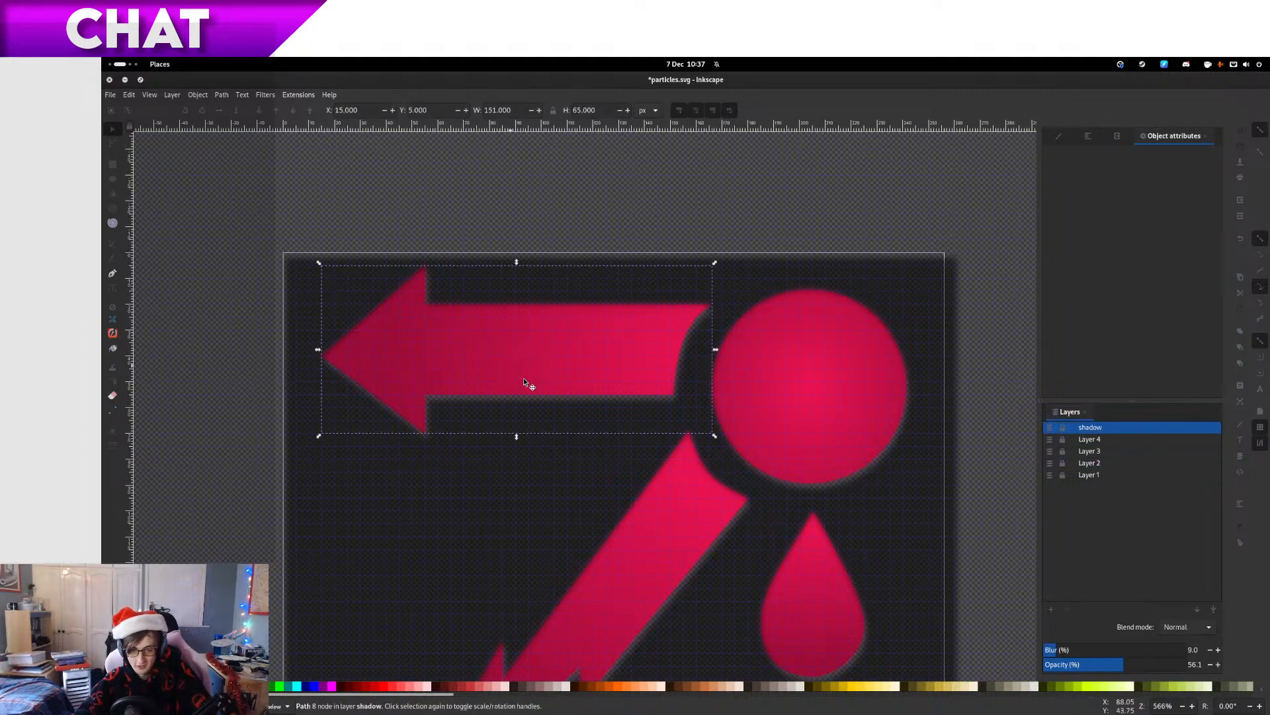
{"action": "scroll", "coordinate": [600, 307], "scroll_direction": "down", "scroll_amount": 4}
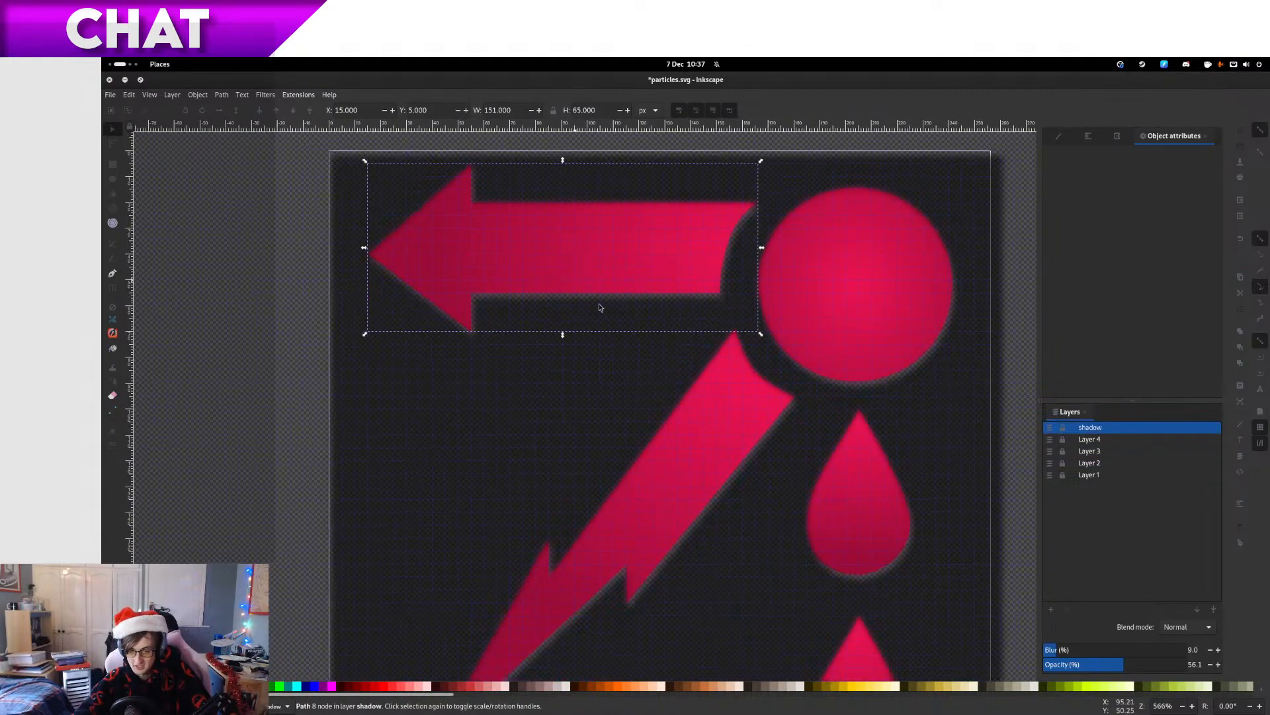
{"action": "left_click", "coordinate": [715, 418], "text": "shift"}
{"action": "left_click", "coordinate": [873, 513], "text": "shift"}
{"action": "left_click", "coordinate": [873, 312], "text": "shift"}
{"action": "scroll", "coordinate": [880, 344], "scroll_direction": "down", "scroll_amount": 4}
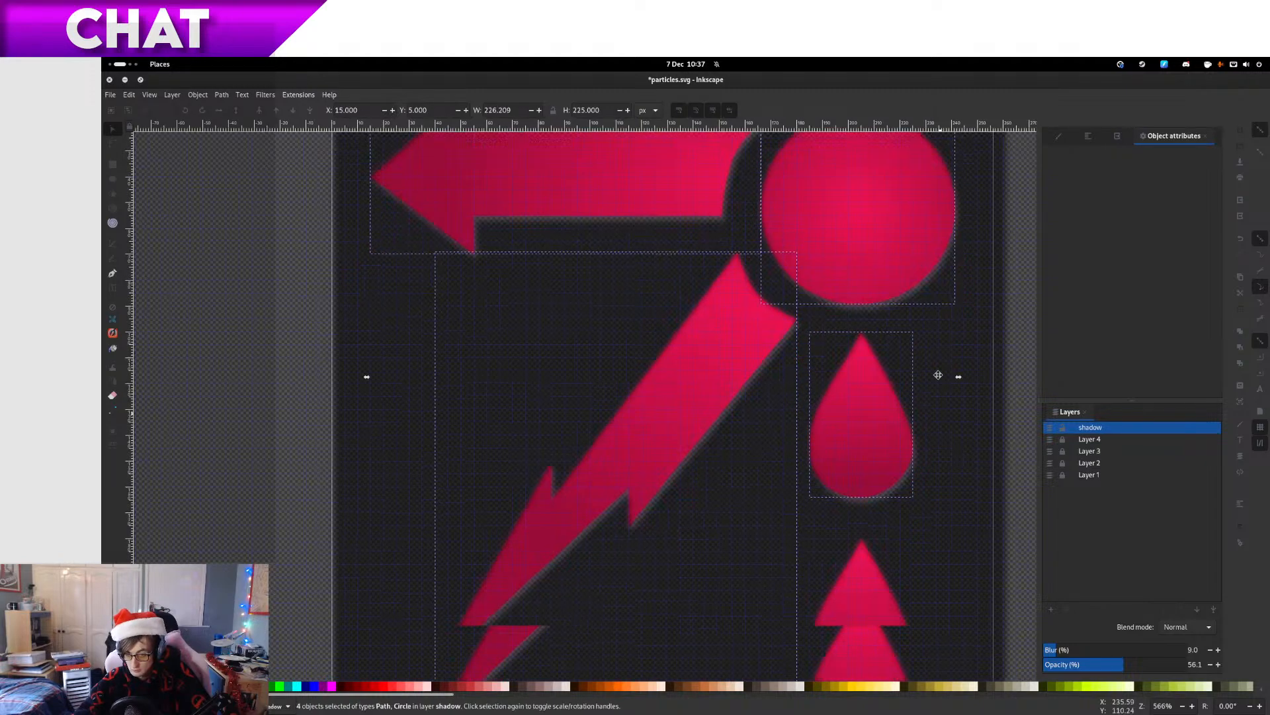
{"action": "left_click", "coordinate": [893, 500], "text": "shift"}
{"action": "left_click", "coordinate": [967, 474], "text": "shift"}
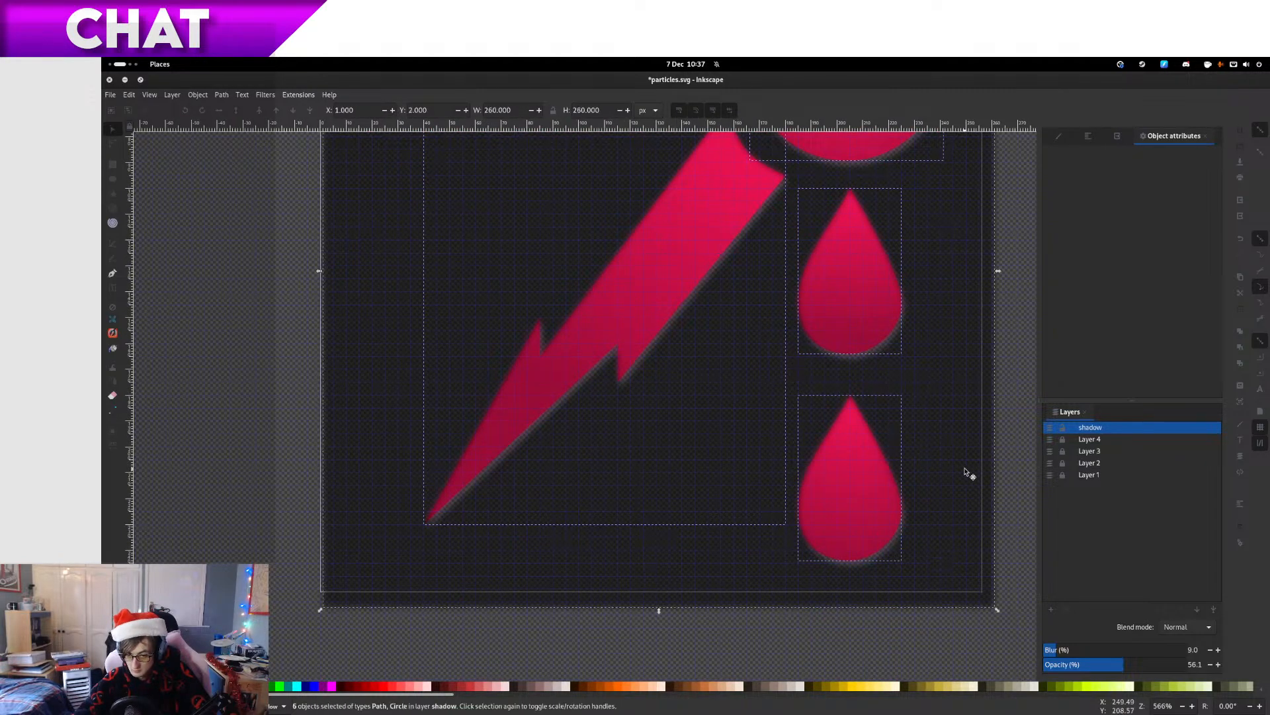
{"action": "right_click", "coordinate": [965, 472]}
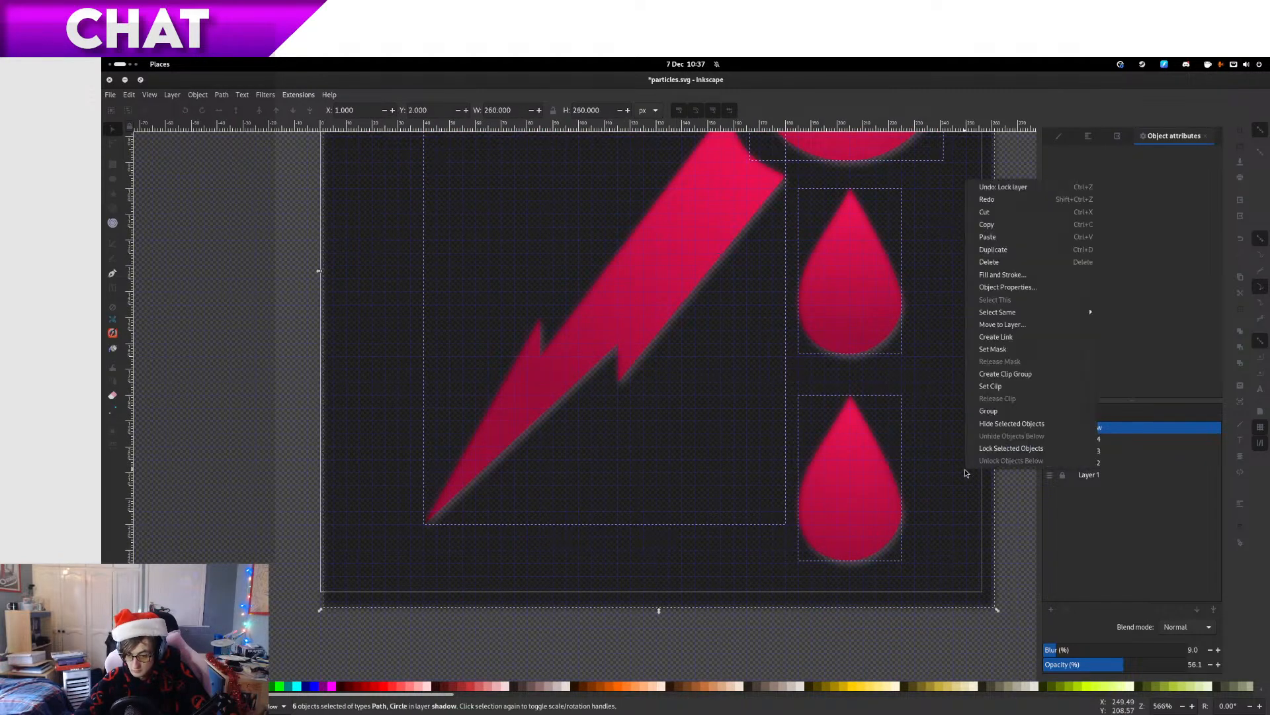
{"action": "left_click", "coordinate": [1023, 387]}
Examine how the clipped shadow falls along the edges of the arrow and on the other shapes
{"action": "scroll", "coordinate": [856, 440], "scroll_direction": "up", "scroll_amount": 8}
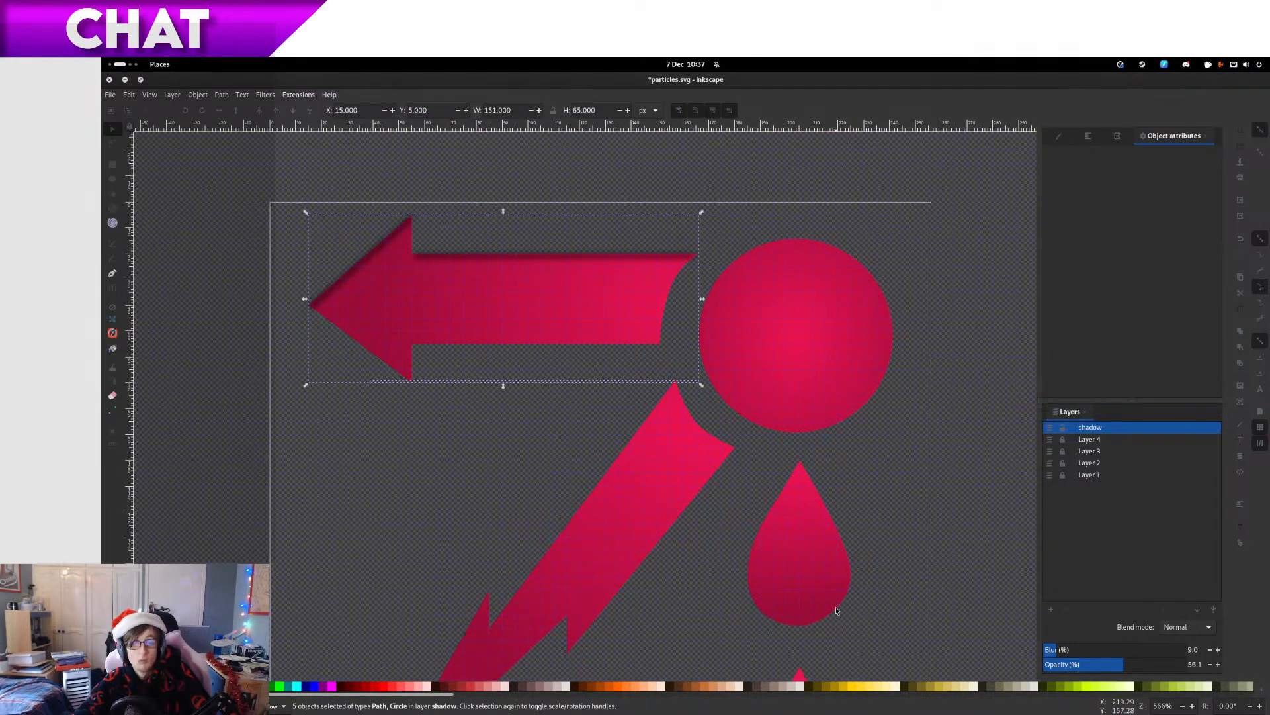
{"action": "scroll", "coordinate": [419, 276], "scroll_direction": "up", "scroll_amount": 6, "text": "ctrl"}
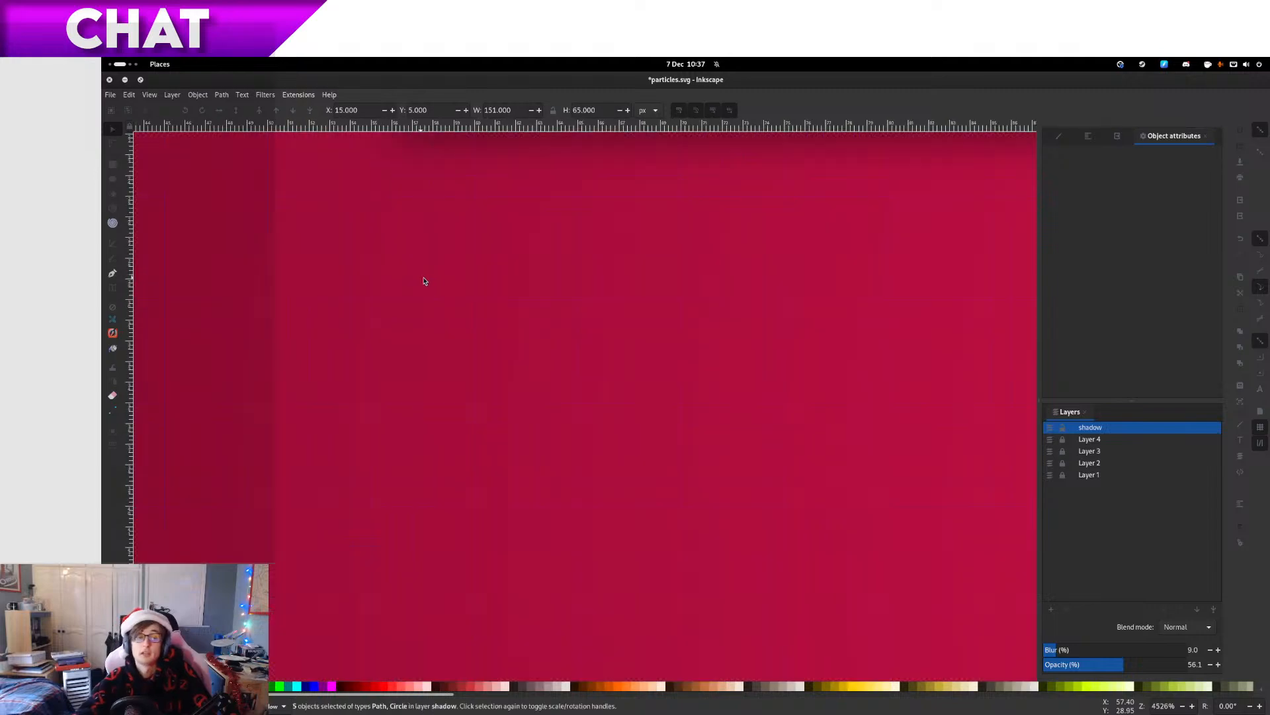
{"action": "scroll", "coordinate": [553, 548], "scroll_direction": "down", "scroll_amount": 1, "text": "ctrl"}
{"action": "scroll", "coordinate": [496, 496], "scroll_direction": "down", "scroll_amount": 1, "text": "ctrl"}
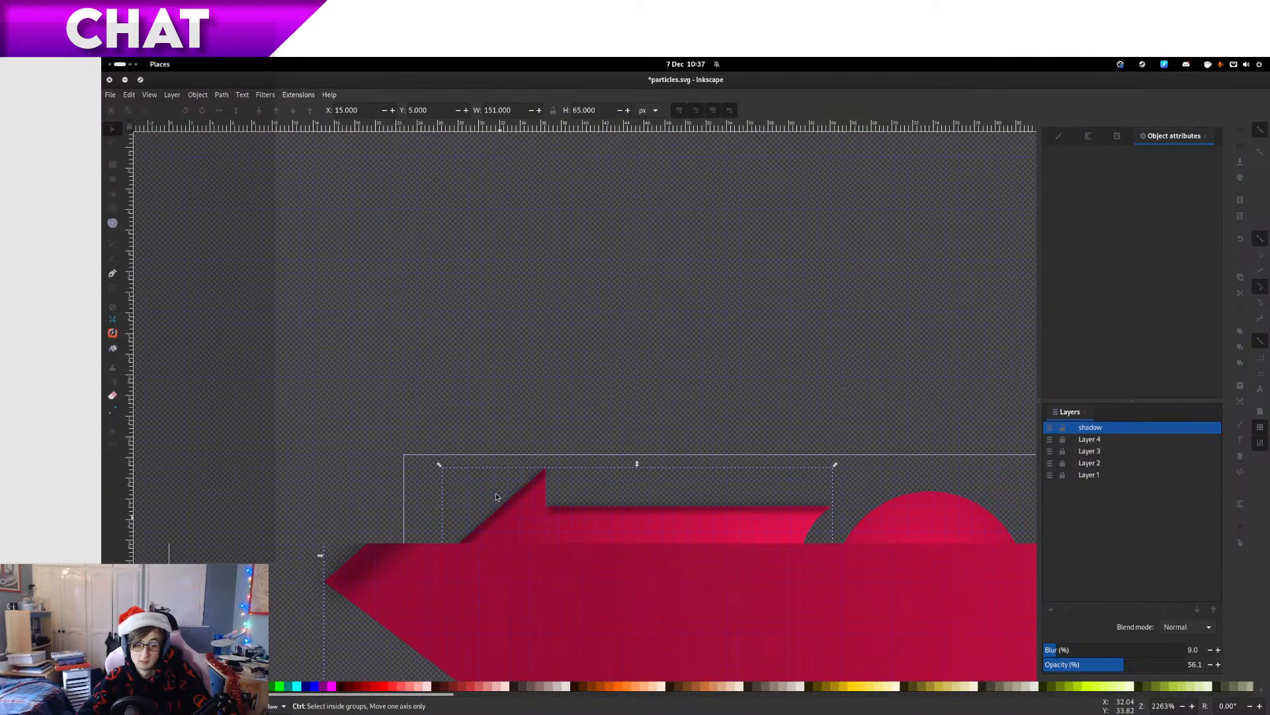
{"action": "scroll", "coordinate": [496, 496], "scroll_direction": "up", "scroll_amount": 1, "text": "ctrl"}
{"action": "scroll", "coordinate": [360, 448], "scroll_direction": "down", "scroll_amount": 3, "text": "ctrl"}
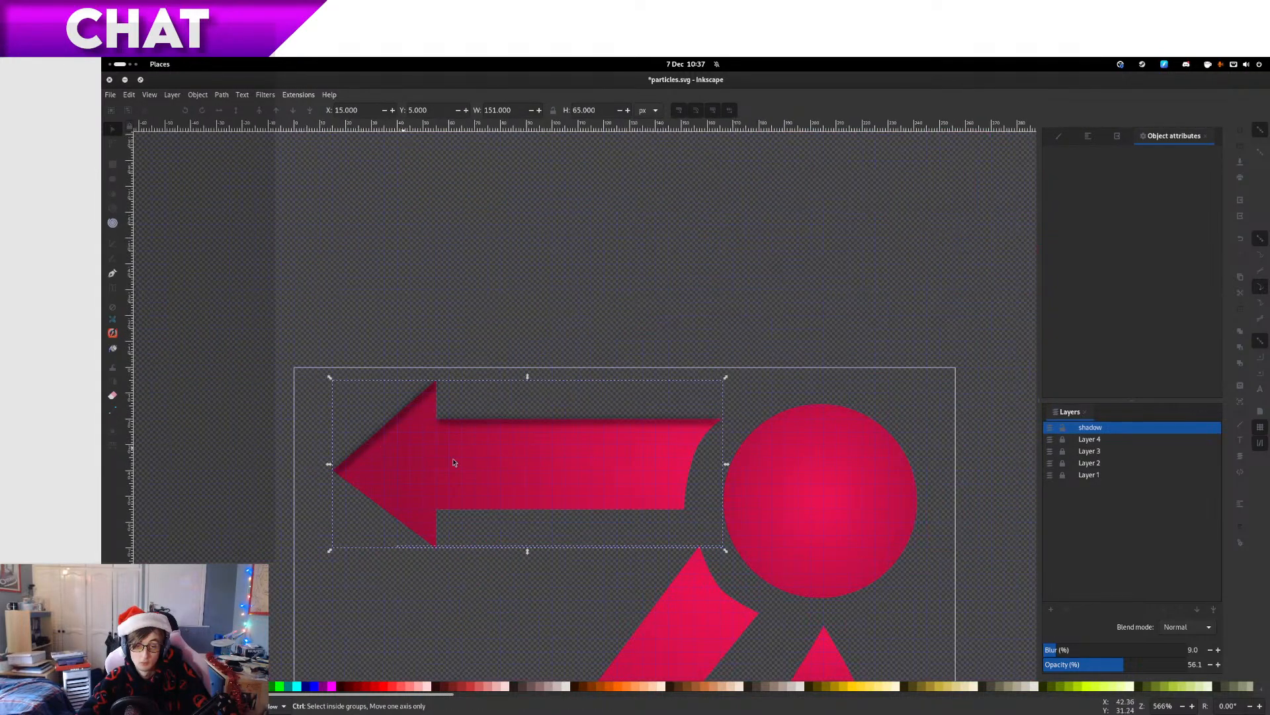
{"action": "scroll", "coordinate": [685, 408], "scroll_direction": "up", "scroll_amount": 2, "text": "ctrl"}
{"action": "scroll", "coordinate": [777, 412], "scroll_direction": "up", "scroll_amount": 3, "text": "ctrl"}
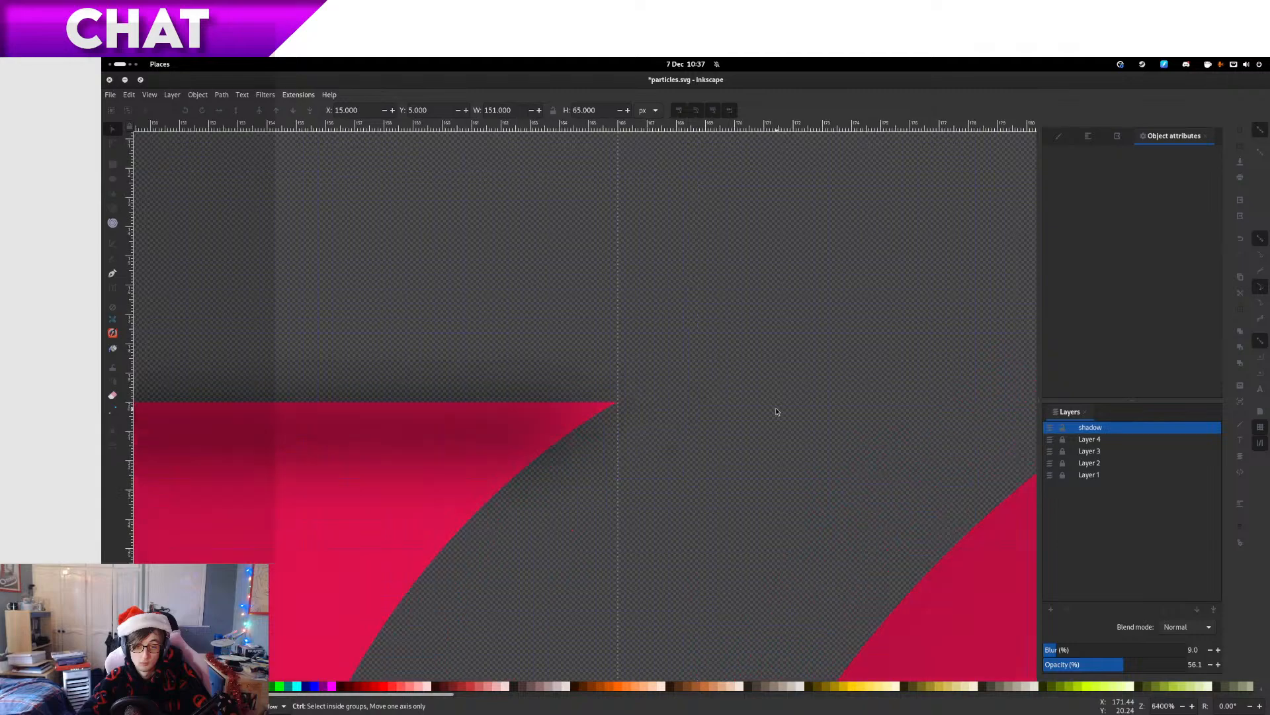
Undo the clip on the shadow layer's objects
{"action": "scroll", "coordinate": [777, 412], "scroll_direction": "down", "scroll_amount": 3, "text": "ctrl"}
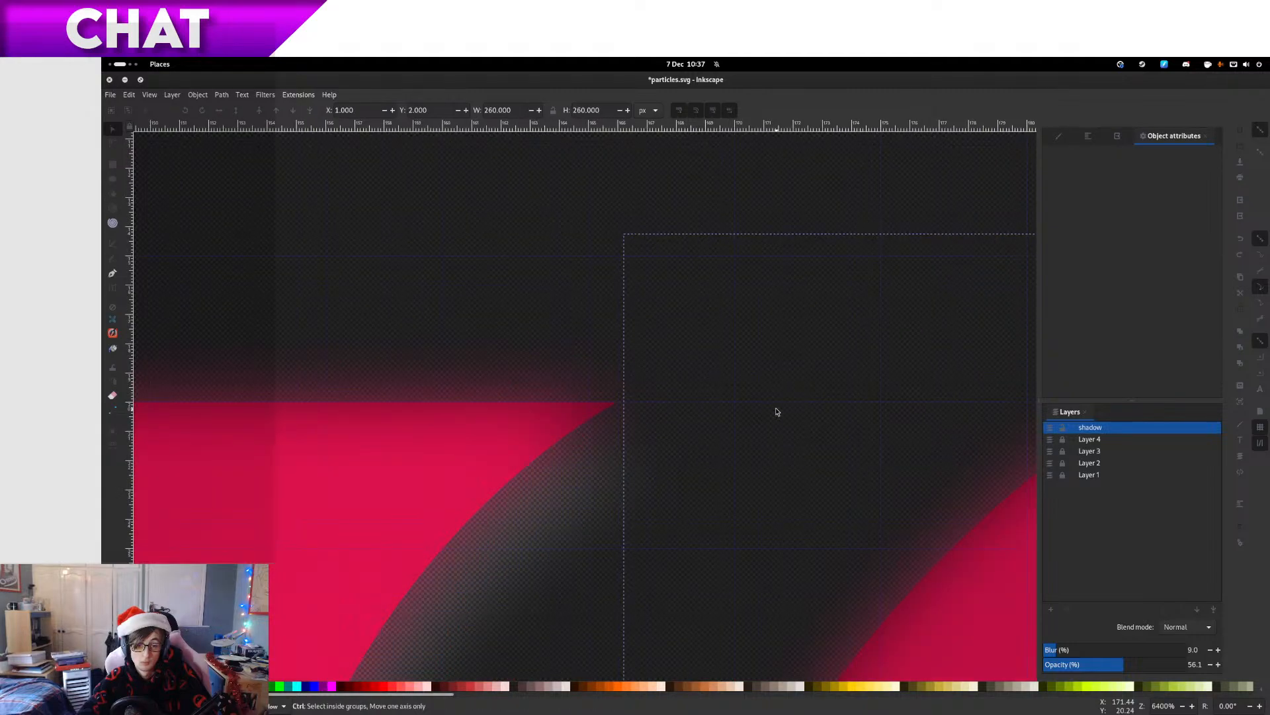
{"action": "scroll", "coordinate": [777, 411], "scroll_direction": "down", "scroll_amount": 4, "text": "ctrl"}
{"action": "scroll", "coordinate": [628, 411], "scroll_direction": "up", "scroll_amount": 2, "text": "ctrl"}
{"action": "scroll", "coordinate": [498, 403], "scroll_direction": "up", "scroll_amount": 4, "text": "ctrl"}
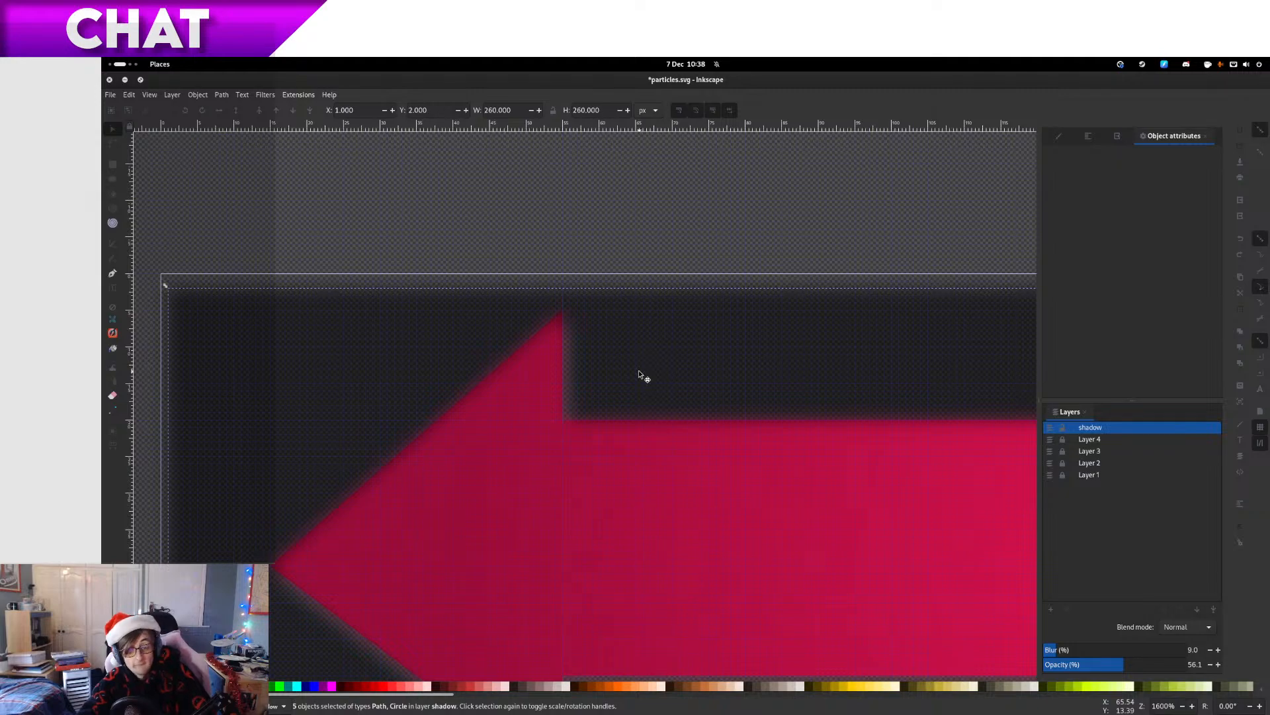
{"action": "scroll", "coordinate": [640, 375], "scroll_direction": "down", "scroll_amount": 2, "text": "ctrl"}
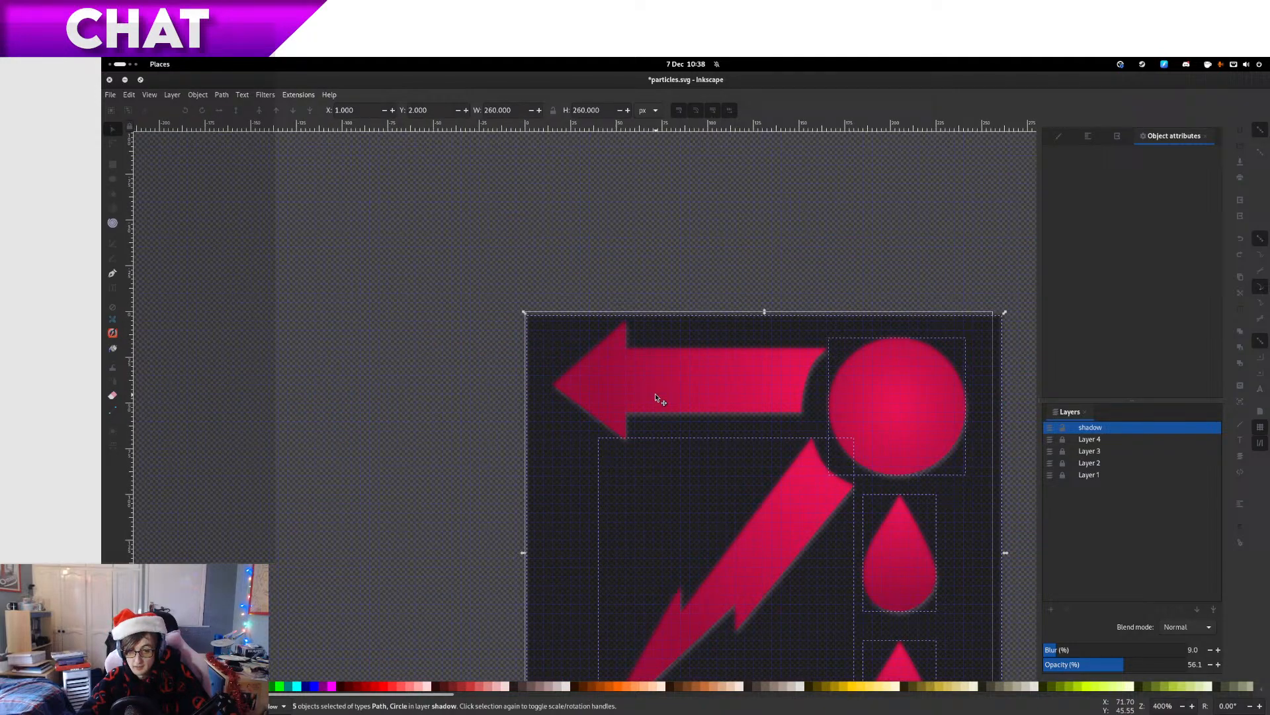
Try to mask the shadow layer's arrow, bolt, circle and drops together with the dark shadow square
{"action": "left_click", "coordinate": [658, 397]}
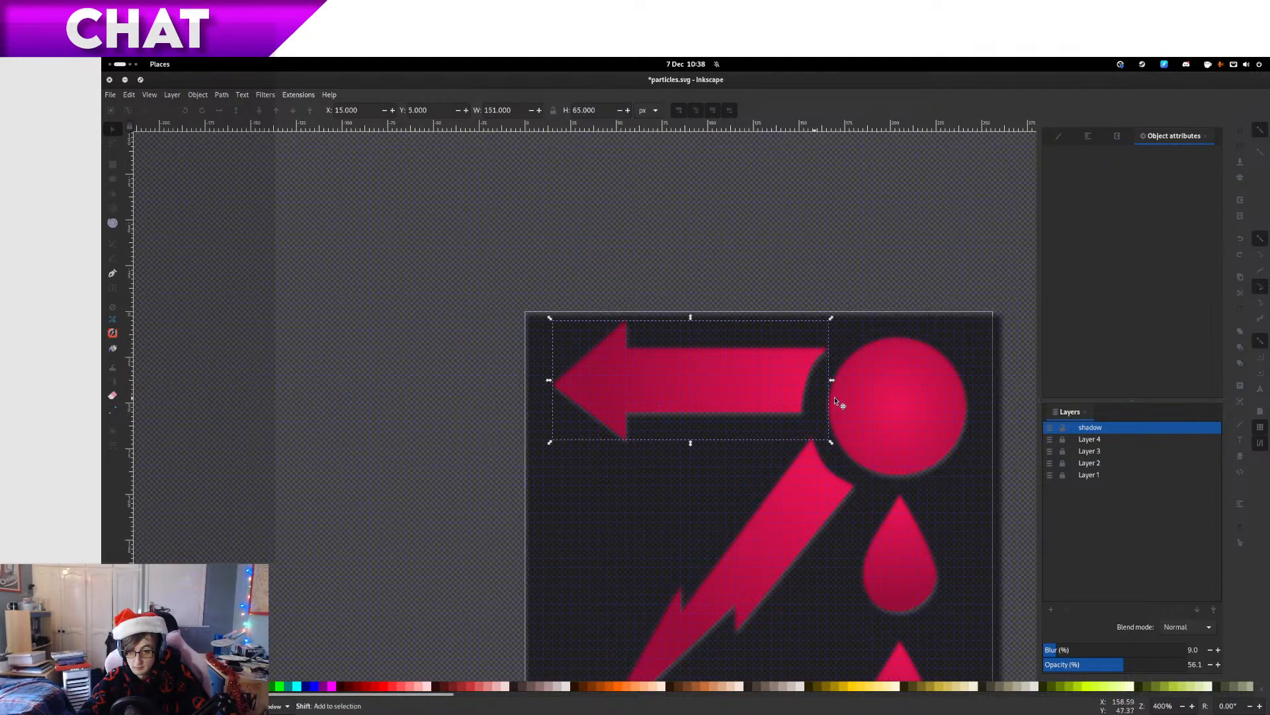
{"action": "left_click", "coordinate": [877, 395], "text": "shift"}
{"action": "left_click", "coordinate": [797, 510], "text": "shift"}
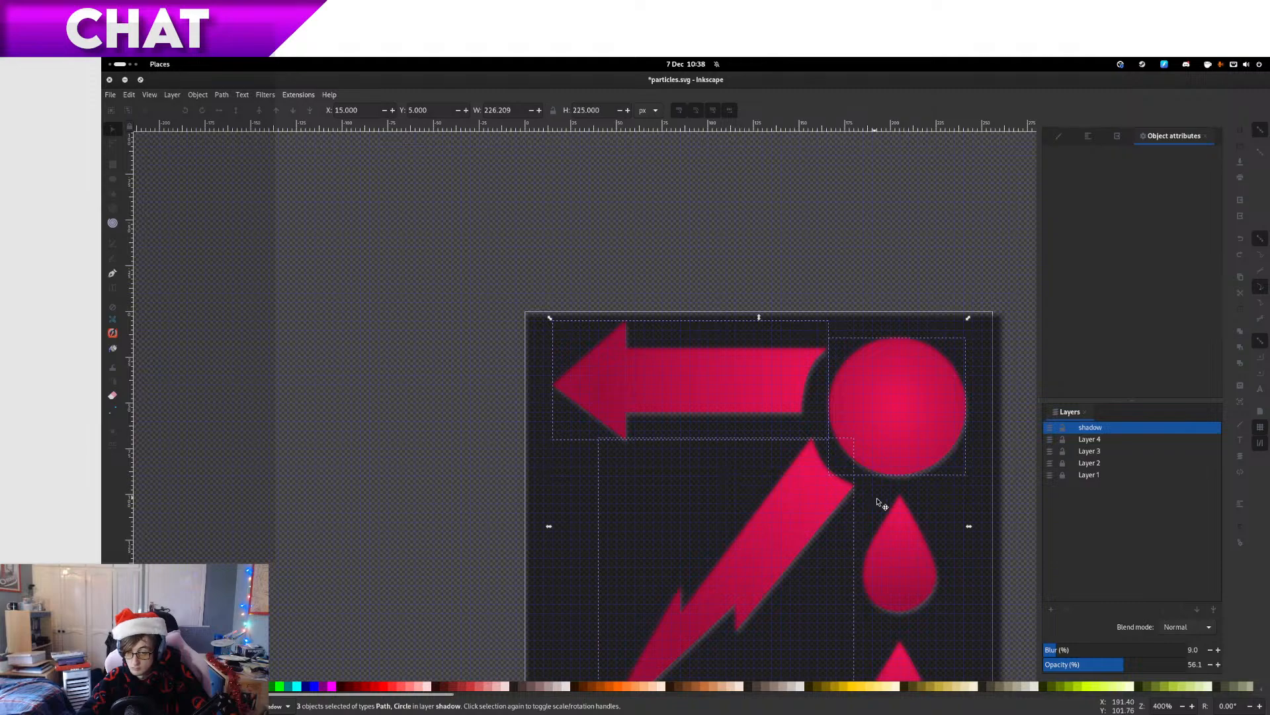
{"action": "left_click", "coordinate": [1052, 440]}
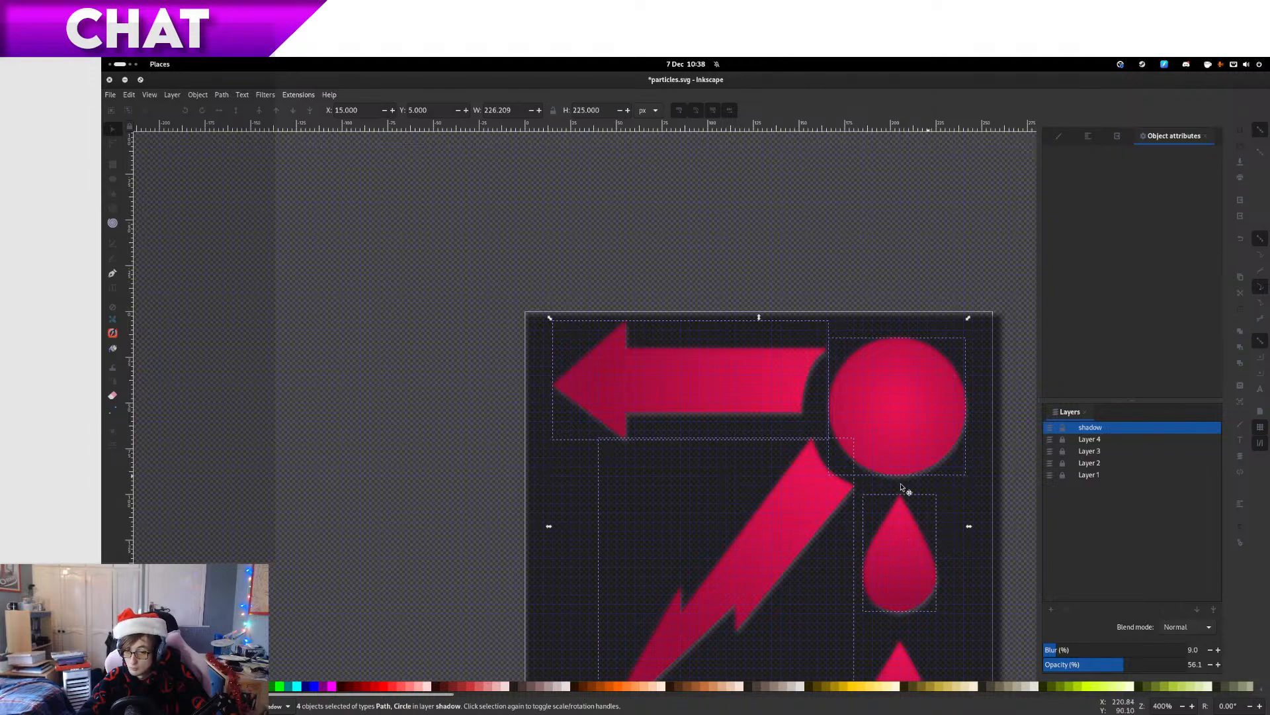
{"action": "scroll", "coordinate": [902, 440], "scroll_direction": "up", "scroll_amount": 3, "text": "ctrl"}
{"action": "scroll", "coordinate": [905, 424], "scroll_direction": "down", "scroll_amount": 4, "text": "ctrl"}
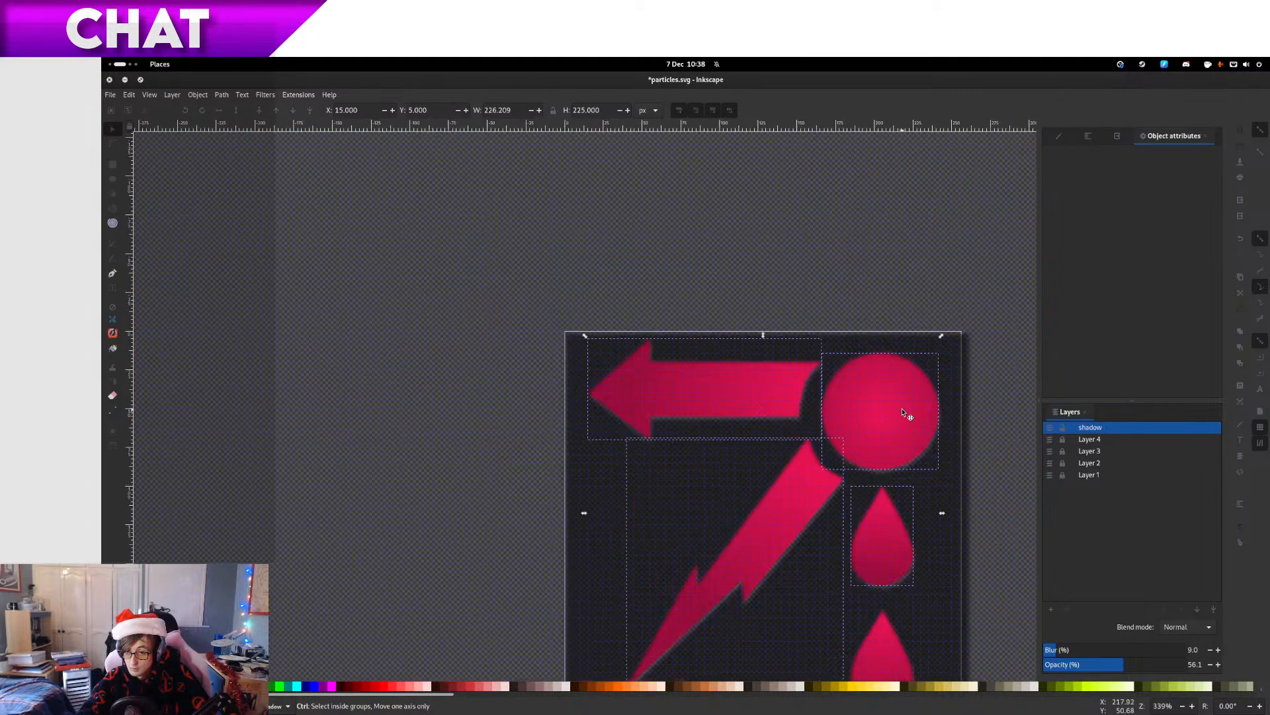
{"action": "left_click_drag", "start_coordinate": [976, 496], "coordinate": [872, 354]}
{"action": "left_click", "coordinate": [797, 521], "text": "shift"}
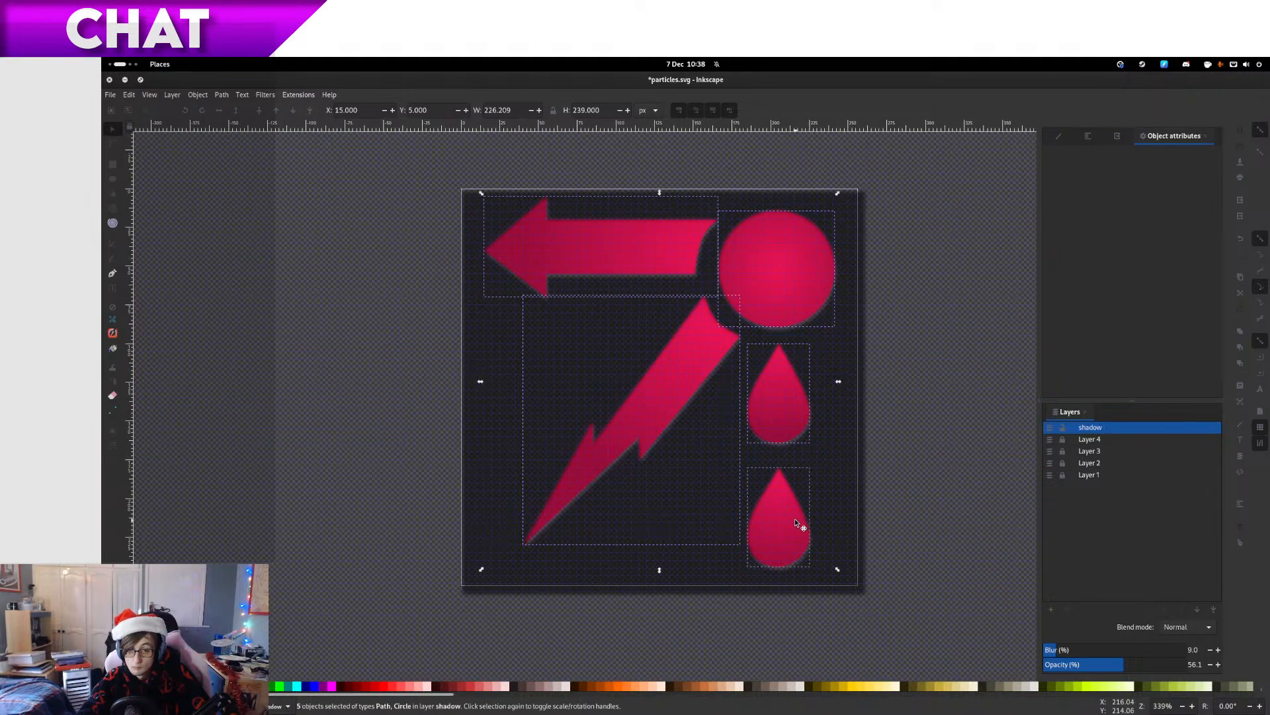
{"action": "right_click", "coordinate": [851, 495]}
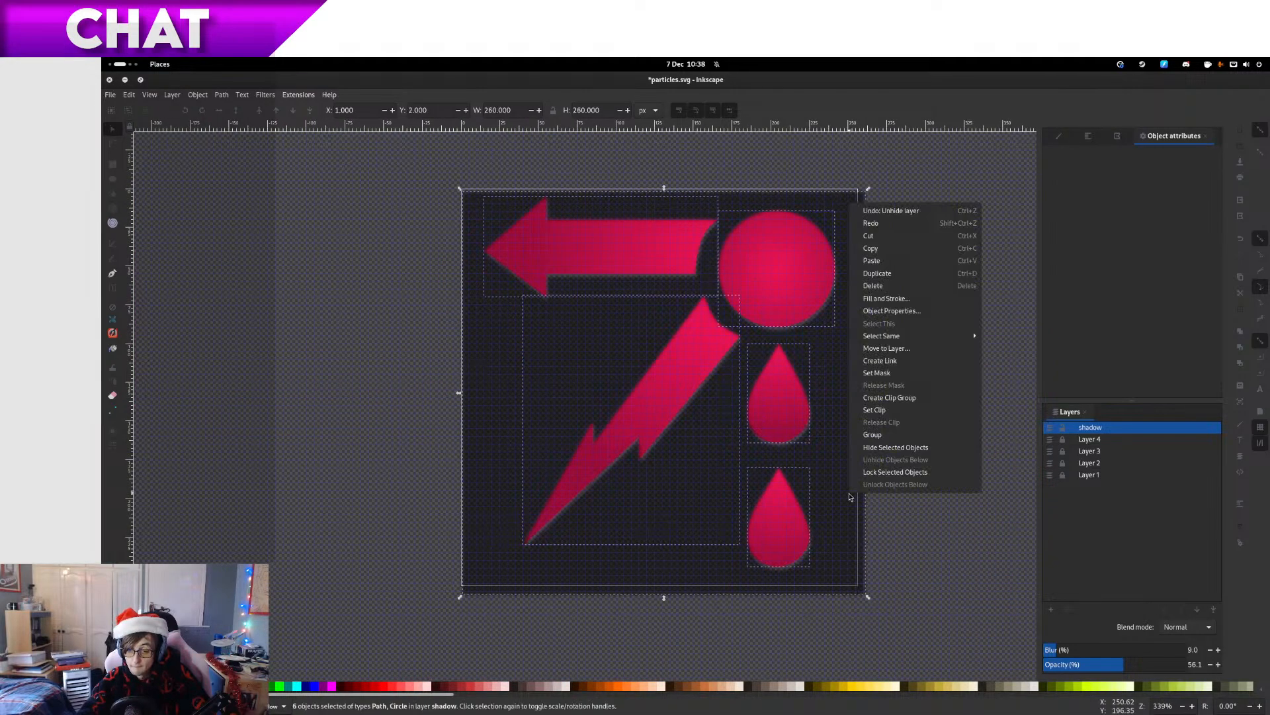
{"action": "left_click", "coordinate": [908, 372]}
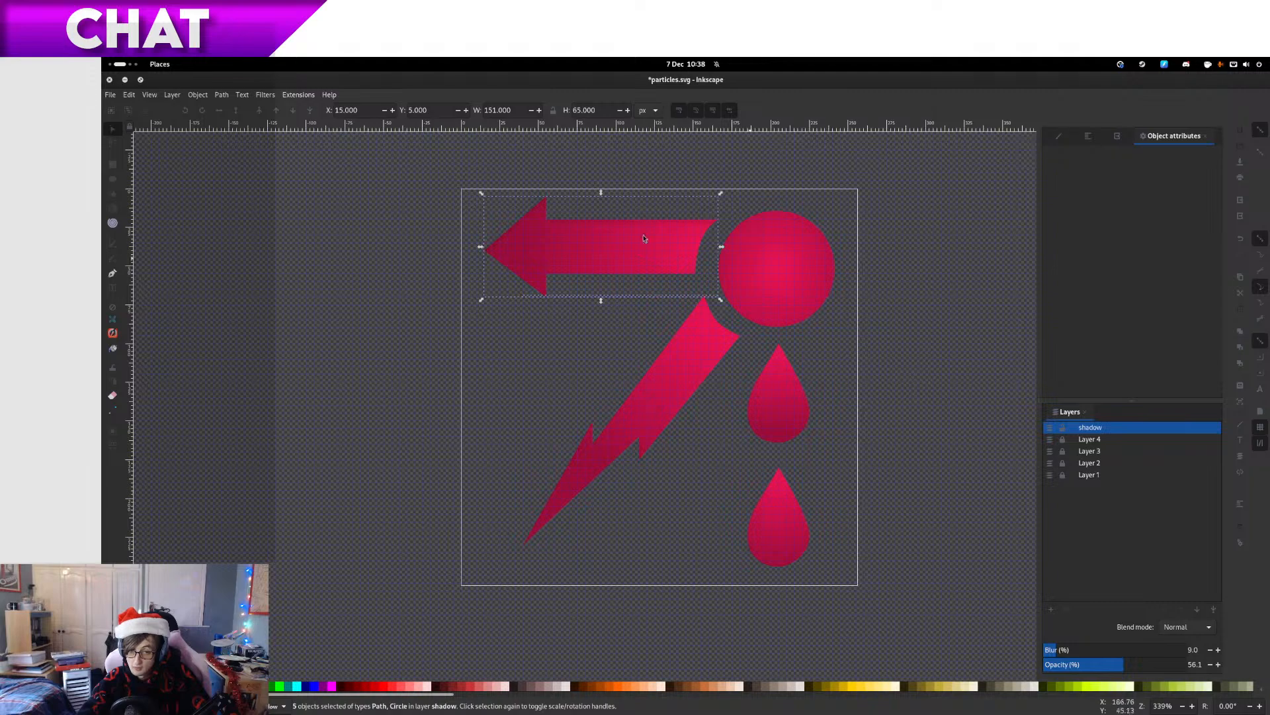
Examine the masked shadow along the arrow's head, shaft and curved end
{"action": "scroll", "coordinate": [583, 229], "scroll_direction": "up", "scroll_amount": 11}
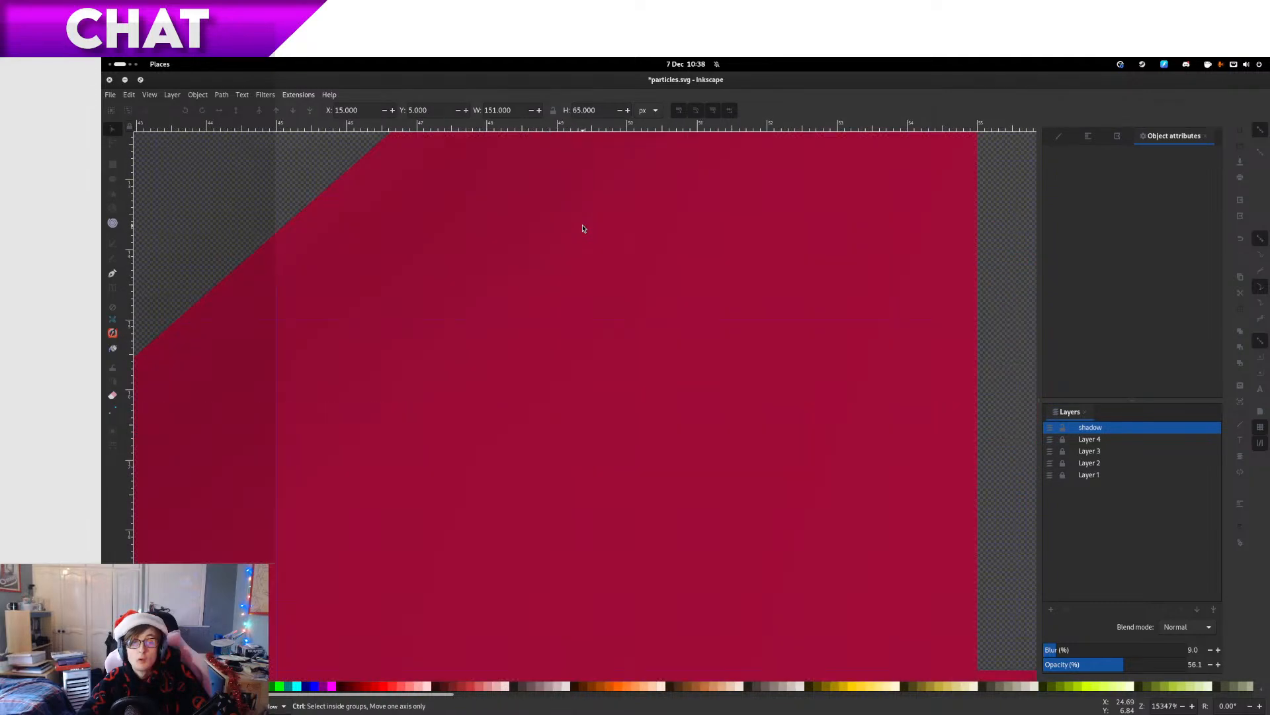
{"action": "scroll", "coordinate": [582, 229], "scroll_direction": "down", "scroll_amount": 6}
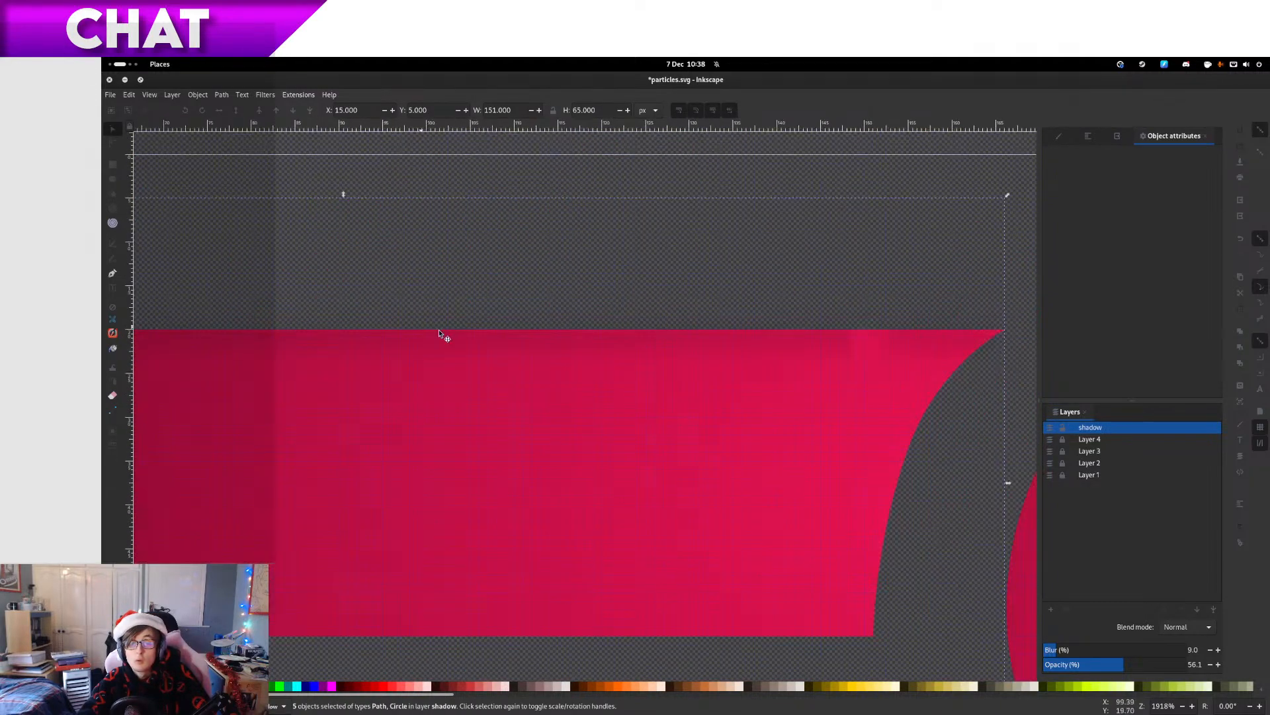
{"action": "scroll", "coordinate": [768, 311], "scroll_direction": "up", "scroll_amount": 6}
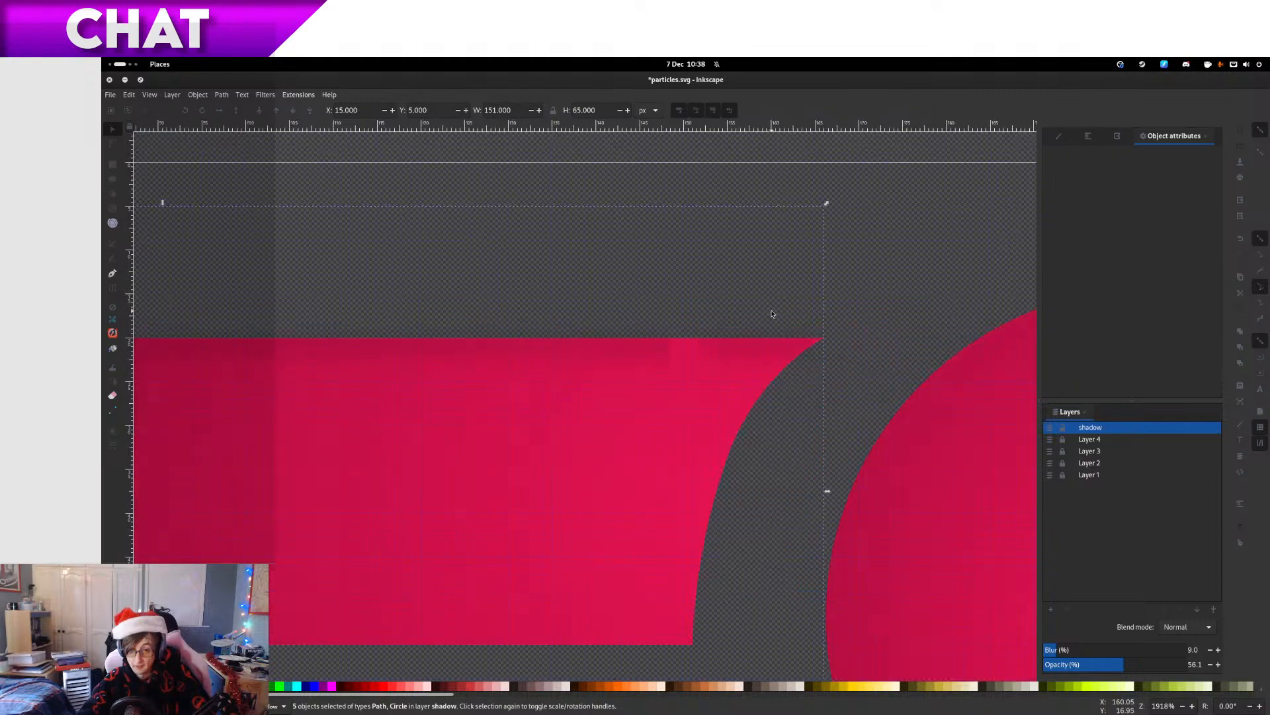
{"action": "scroll", "coordinate": [766, 324], "scroll_direction": "down", "scroll_amount": 9}
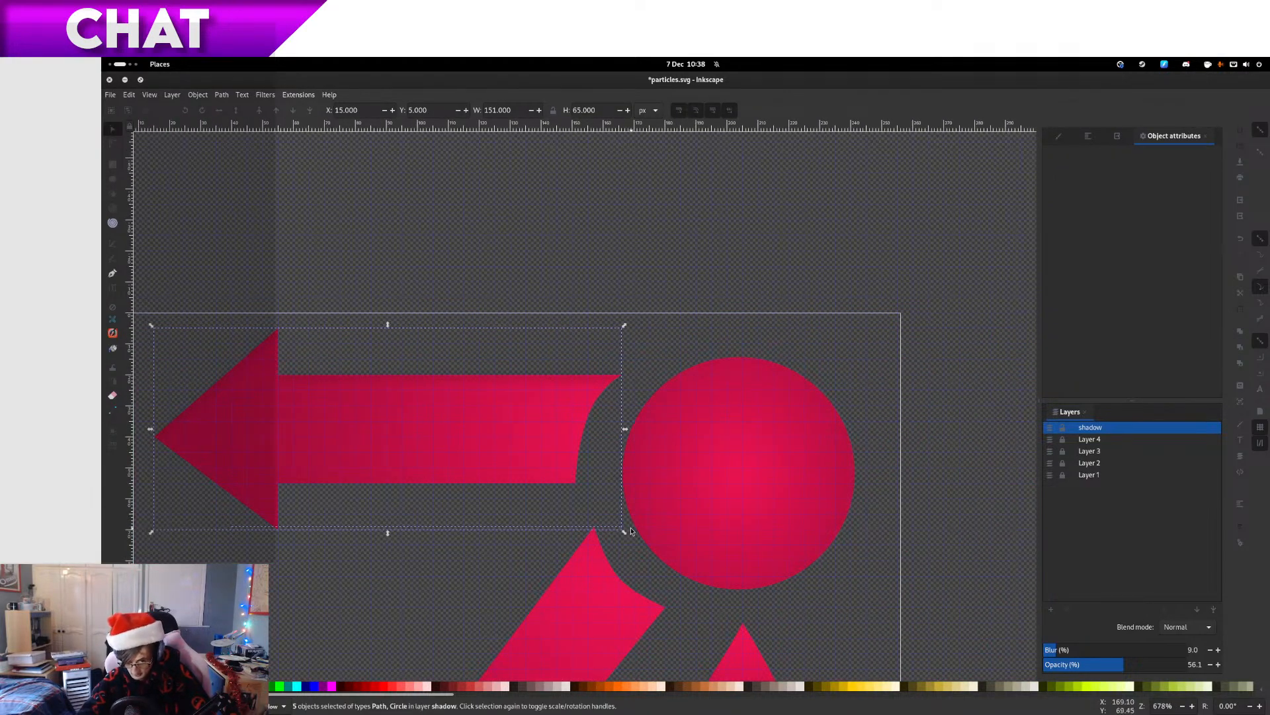
{"action": "left_click_drag", "start_coordinate": [634, 533], "coordinate": [838, 506]}
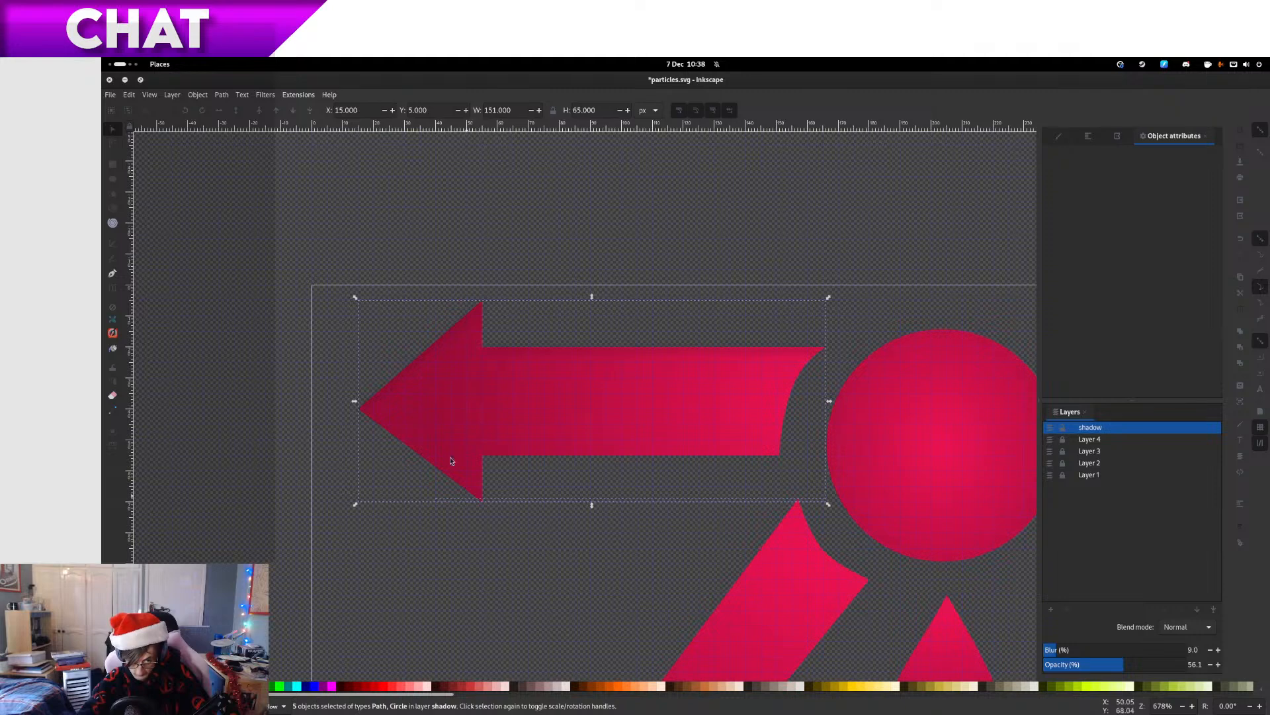
{"action": "key", "text": "Escape"}
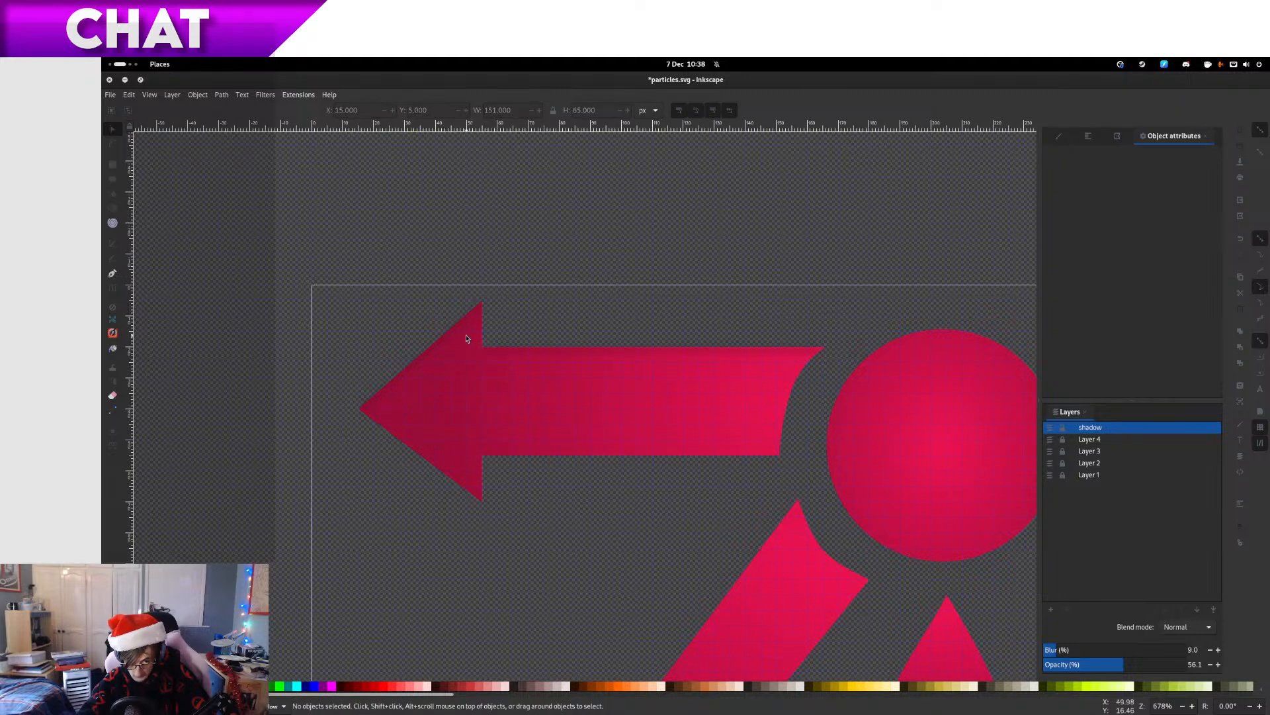
{"action": "left_click", "coordinate": [458, 329]}
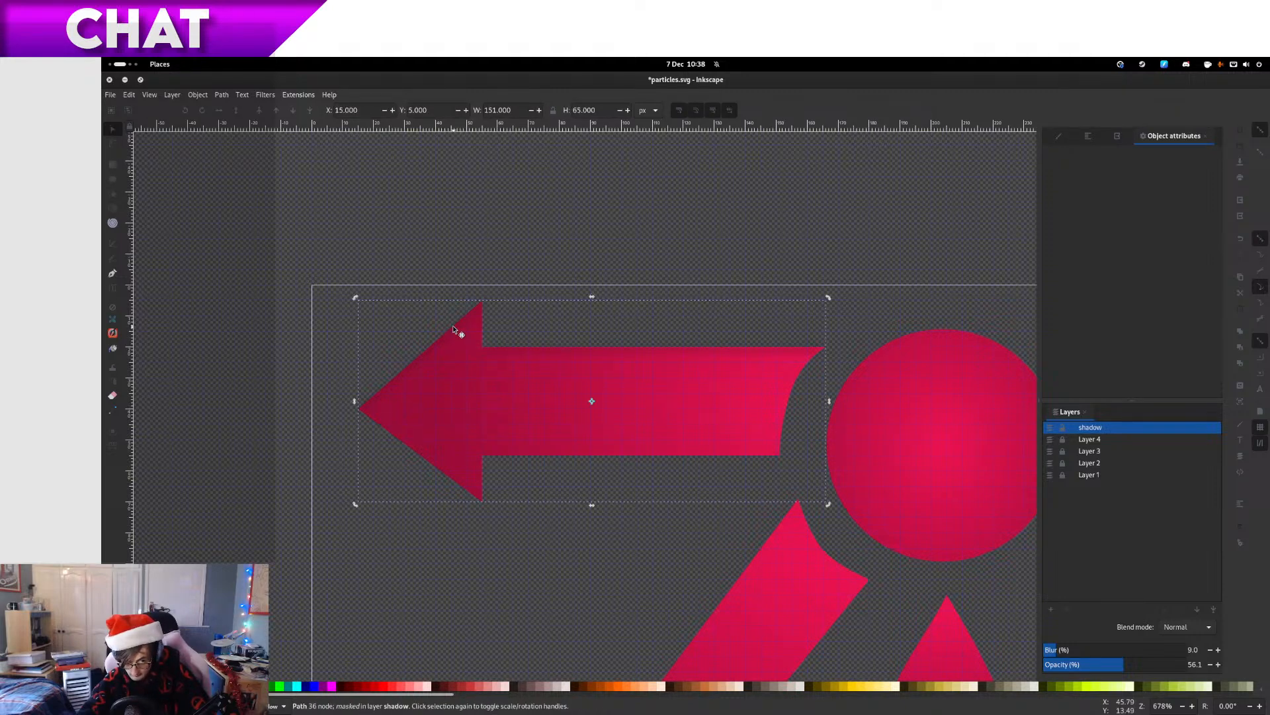
{"action": "left_click", "coordinate": [877, 331]}
Toggle the visibility of the artwork layers to check the masked shadow against the arrow
{"action": "left_click", "coordinate": [1050, 440]}
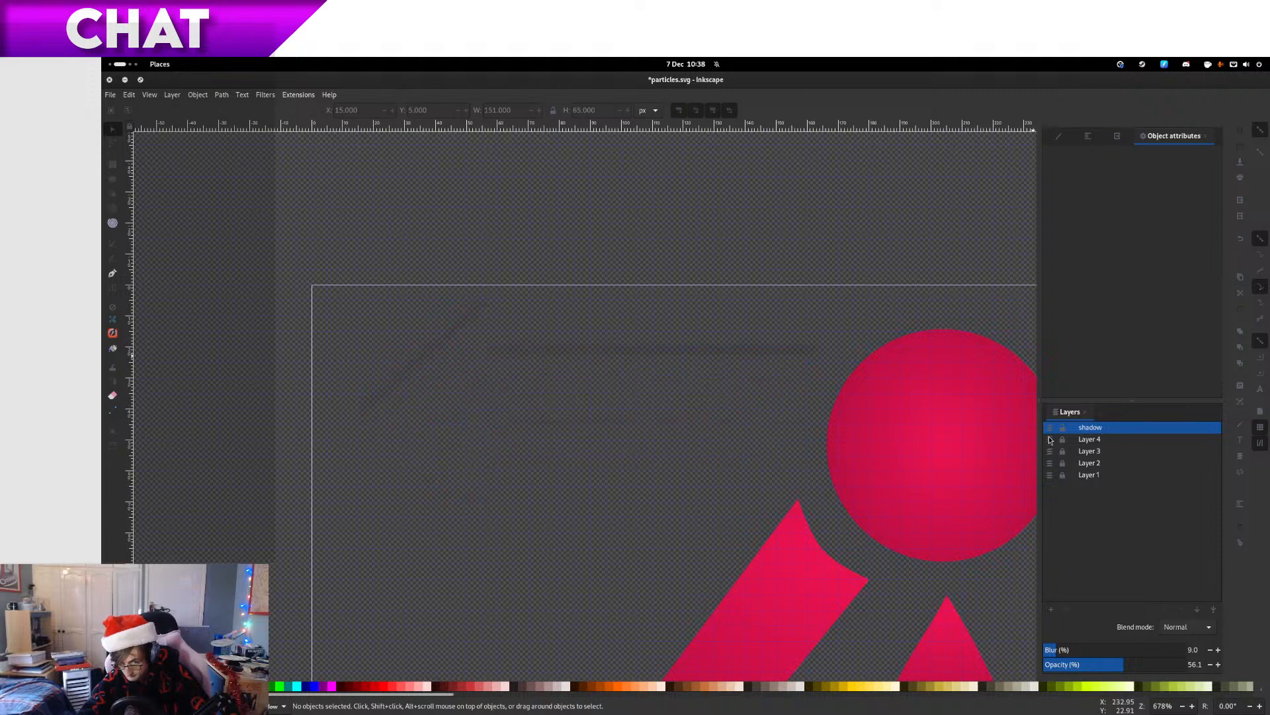
{"action": "left_click", "coordinate": [1050, 439]}
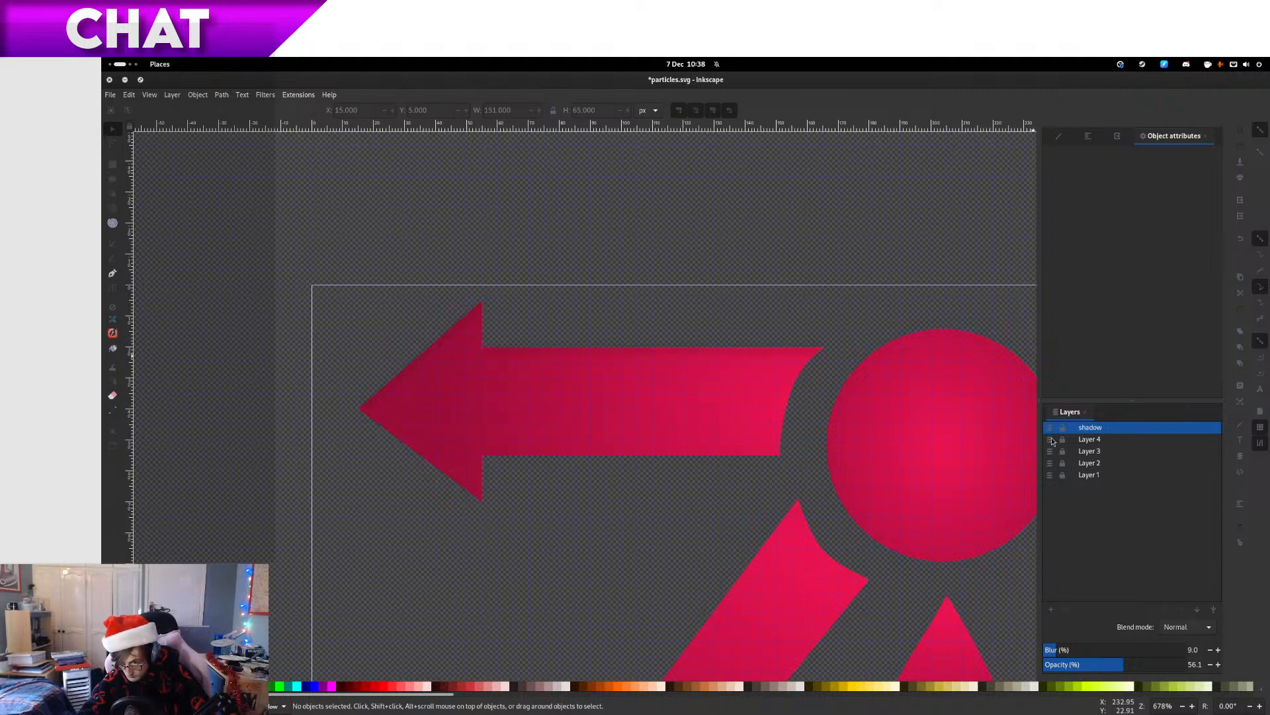
{"action": "left_click", "coordinate": [1050, 477]}
{"action": "left_click", "coordinate": [1052, 435]}
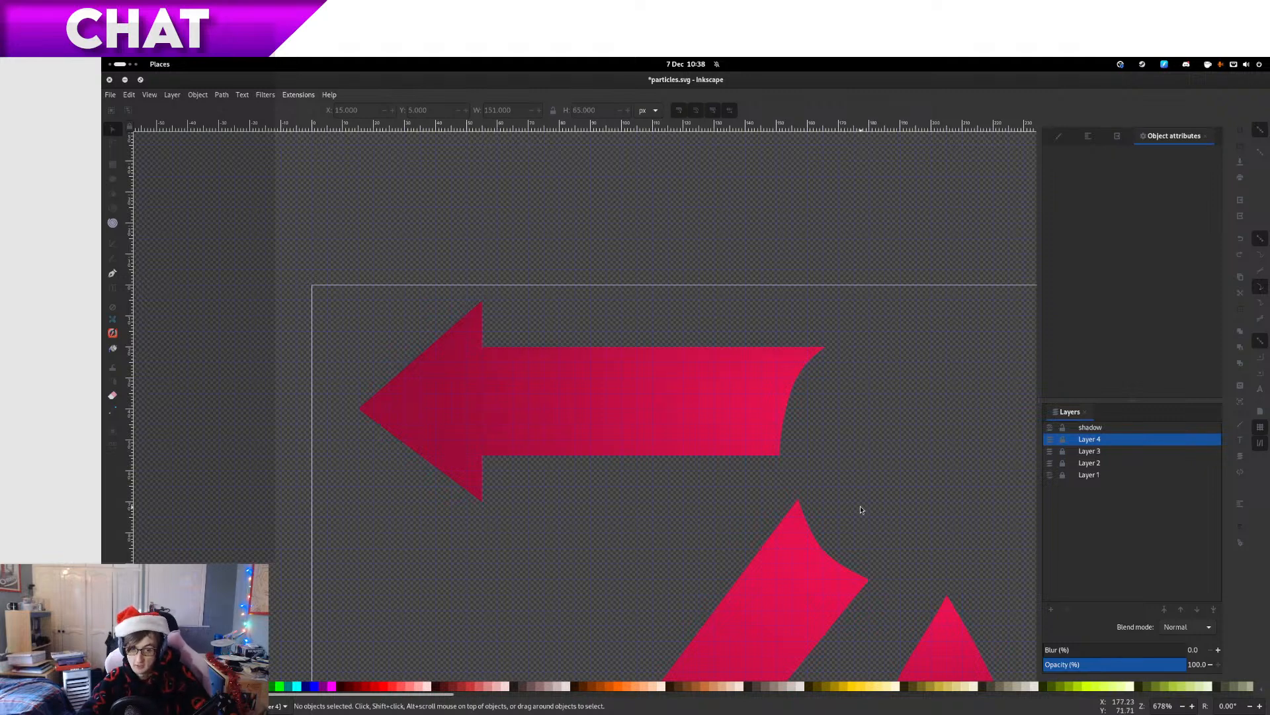
Undo the layer visibility changes and the mask on the shadow layer
{"action": "key", "text": "ctrl+z"}
{"action": "key", "text": "ctrl+z"}
{"action": "key", "text": "ctrl+shift+z"}
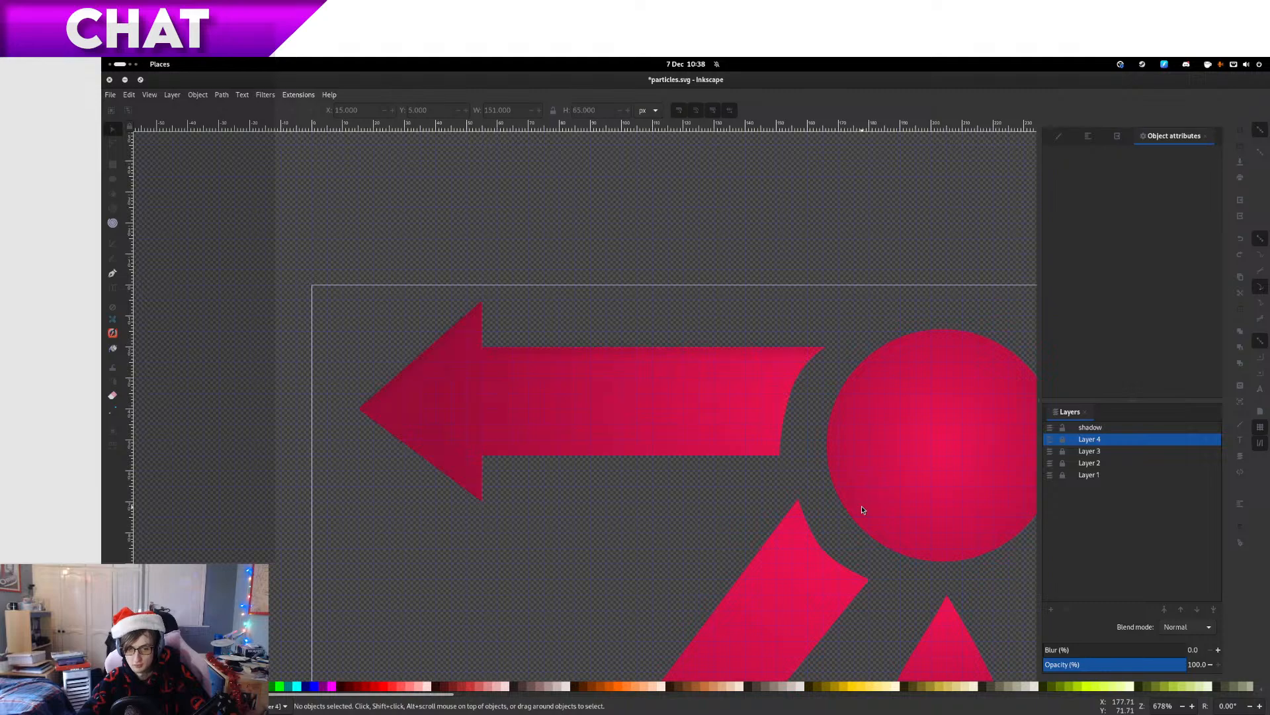
{"action": "left_click_drag", "start_coordinate": [862, 506], "coordinate": [648, 421]}
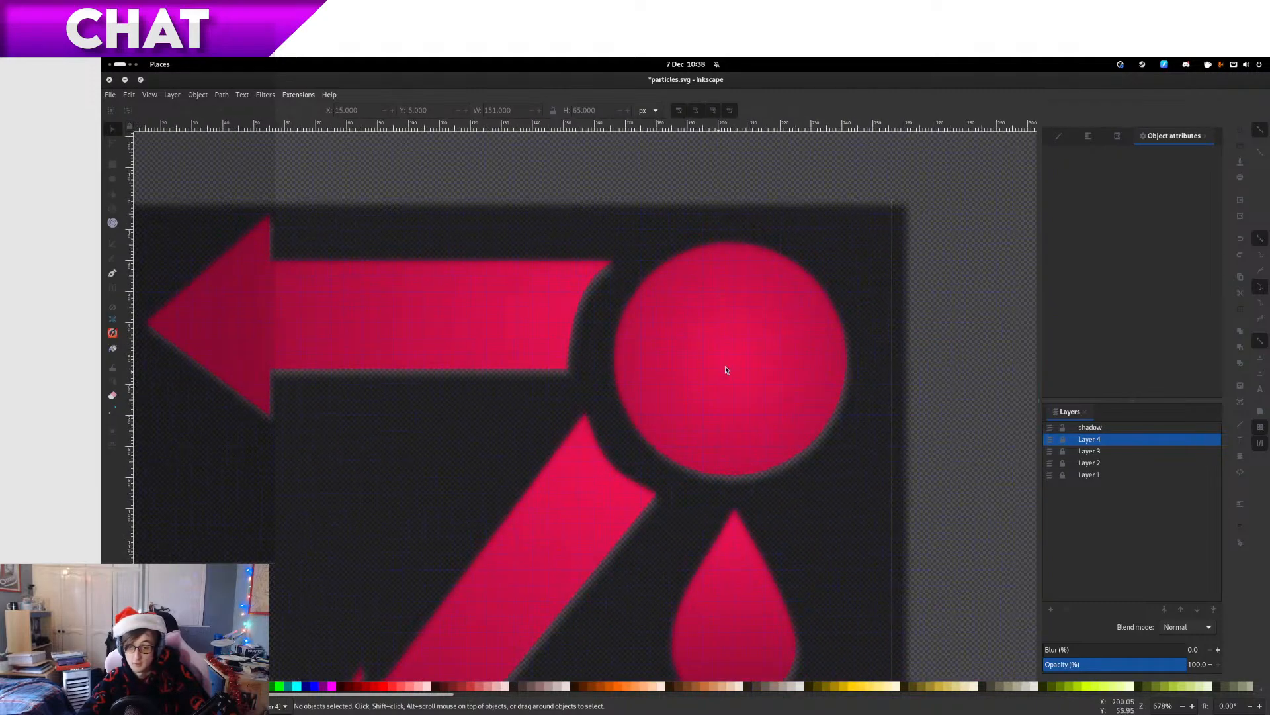
Group the shadow layer's circle, arrow, bolt and both drops into one object
{"action": "left_click", "coordinate": [724, 367]}
{"action": "left_click", "coordinate": [473, 327], "text": "shift"}
{"action": "left_click", "coordinate": [614, 536], "text": "shift"}
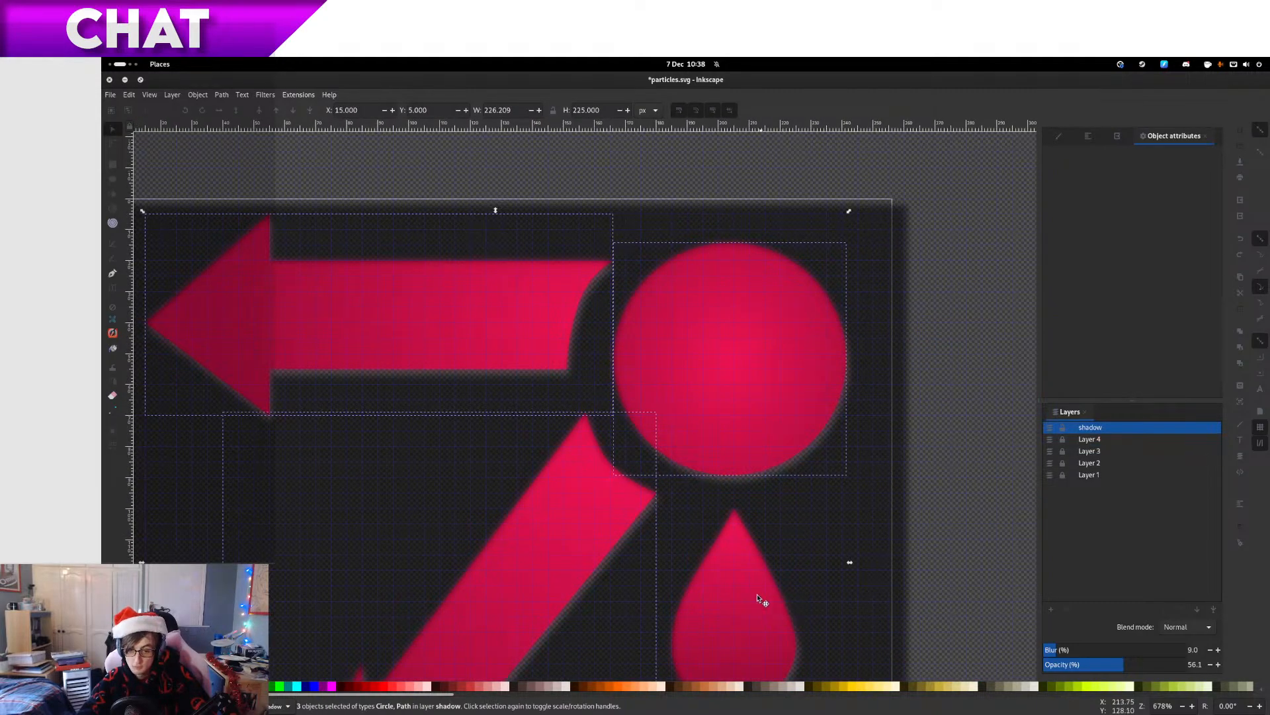
{"action": "left_click_drag", "start_coordinate": [757, 598], "coordinate": [748, 317]}
{"action": "scroll", "coordinate": [749, 318], "scroll_direction": "down", "scroll_amount": 4}
{"action": "scroll", "coordinate": [742, 313], "scroll_direction": "up", "scroll_amount": 4}
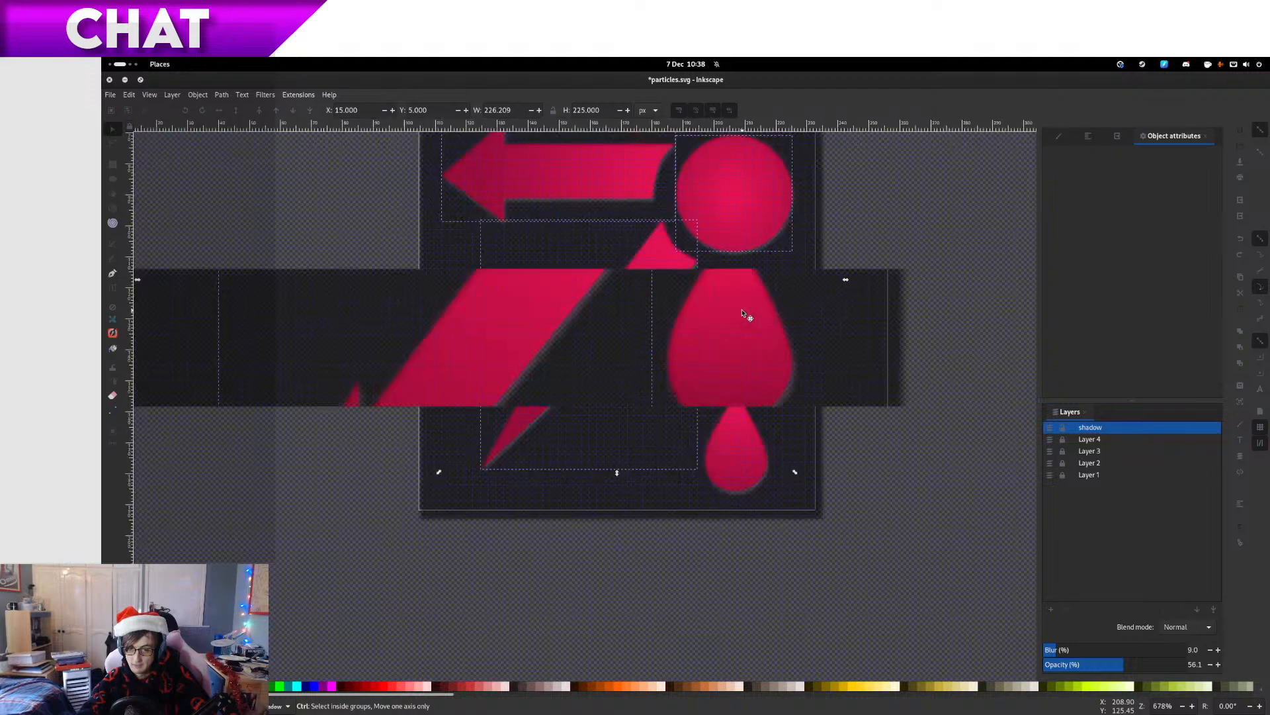
{"action": "left_click", "coordinate": [743, 326], "text": "shift"}
{"action": "left_click", "coordinate": [731, 604], "text": "shift"}
{"action": "scroll", "coordinate": [822, 525], "scroll_direction": "down", "scroll_amount": 2}
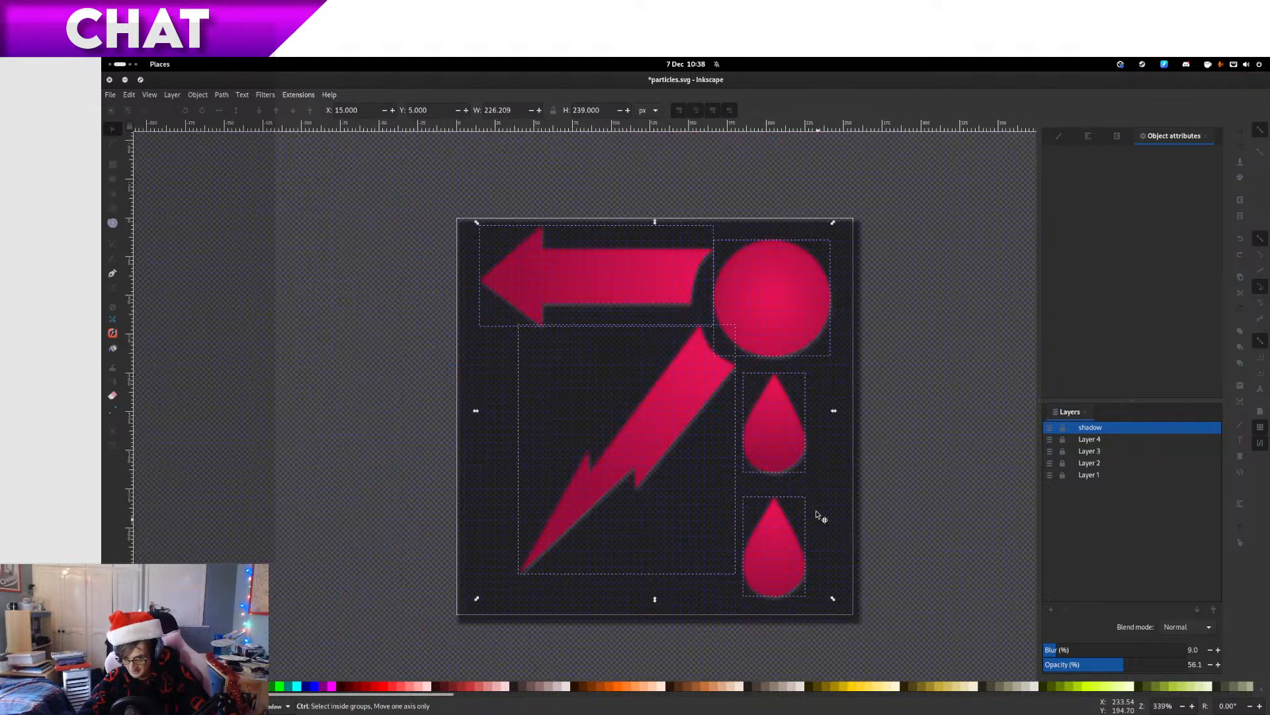
{"action": "left_click", "coordinate": [818, 508]}
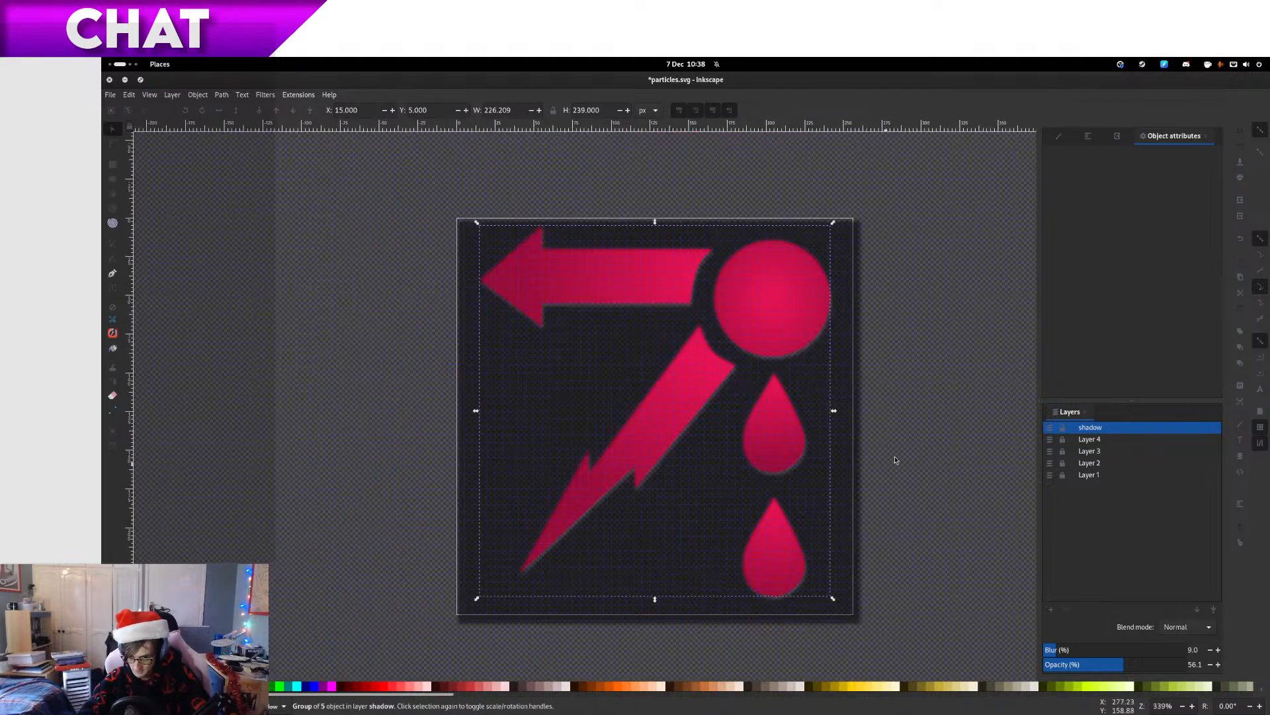
Mask the grouped shapes together with the dark shadow square on the shadow layer
{"action": "left_click", "coordinate": [670, 420], "text": "shift"}
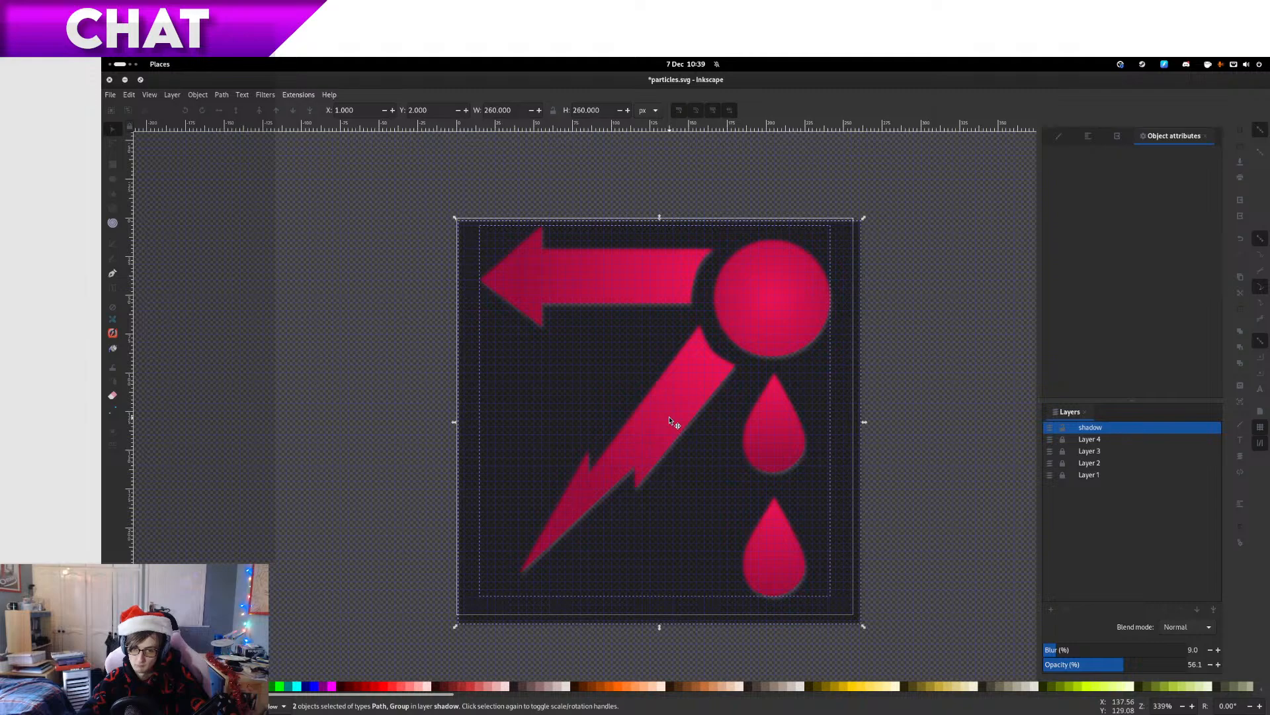
{"action": "right_click", "coordinate": [663, 416]}
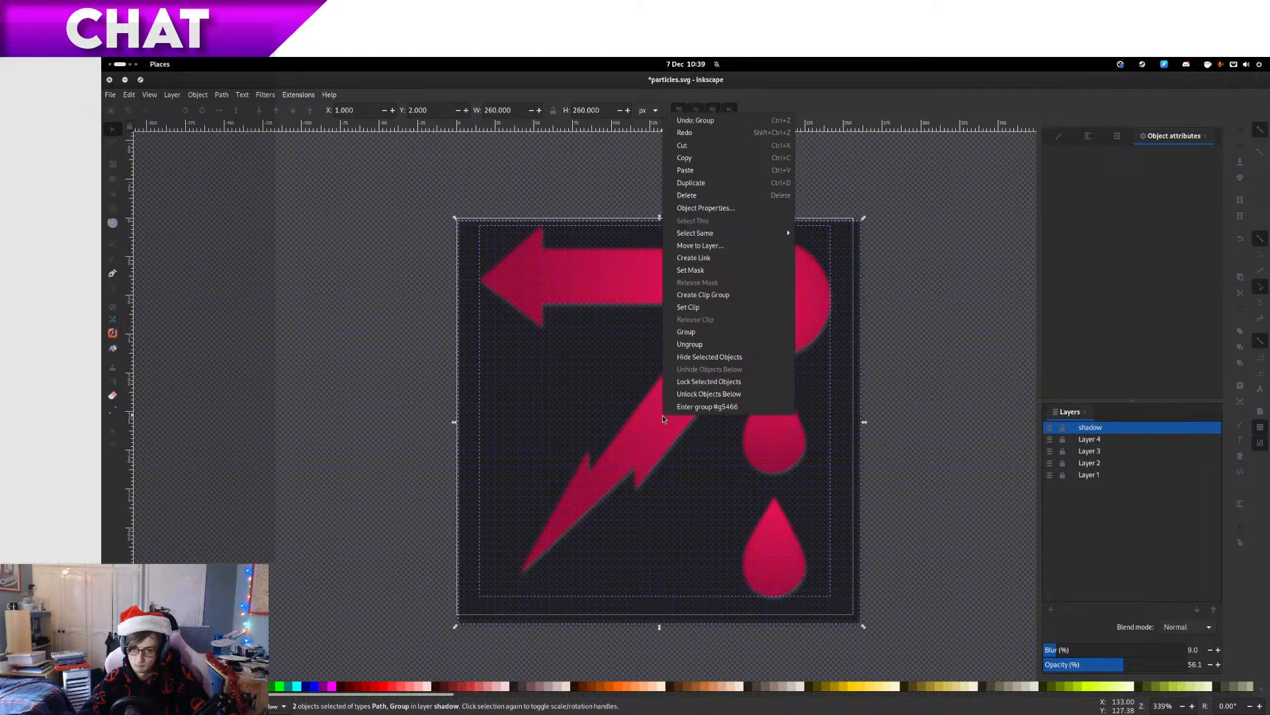
{"action": "left_click", "coordinate": [707, 279]}
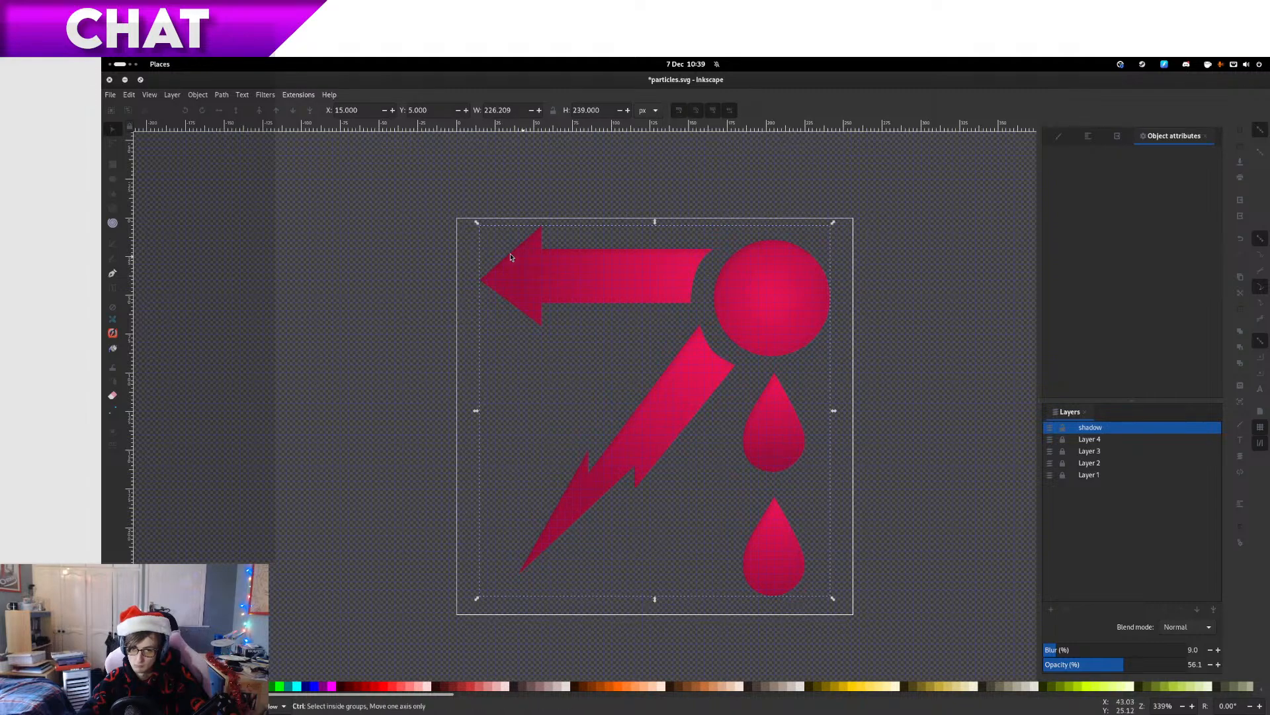
Toggle the visibility of Layers 1 to 4 to inspect the masked shadow over the drops, bolt and other shapes
{"action": "scroll", "coordinate": [517, 307], "scroll_direction": "up", "scroll_amount": 2, "text": "ctrl"}
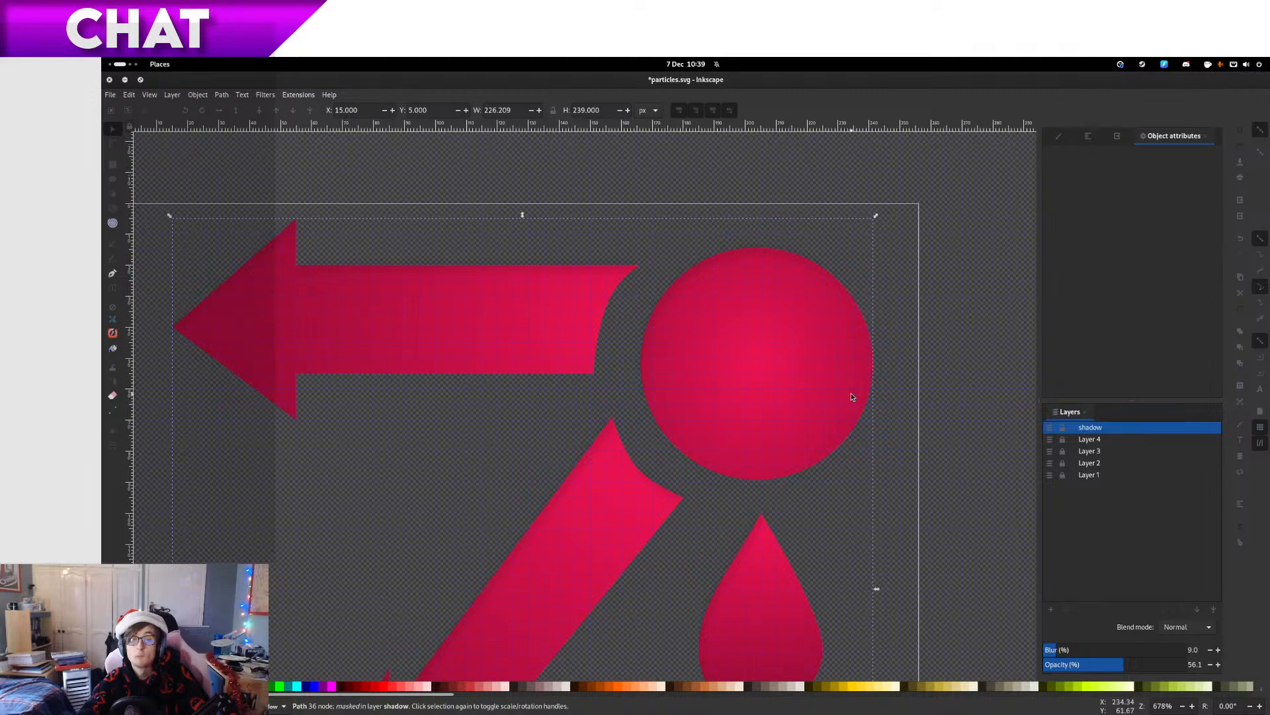
{"action": "left_click_drag", "start_coordinate": [851, 393], "coordinate": [808, 201]}
{"action": "left_click", "coordinate": [1050, 474]}
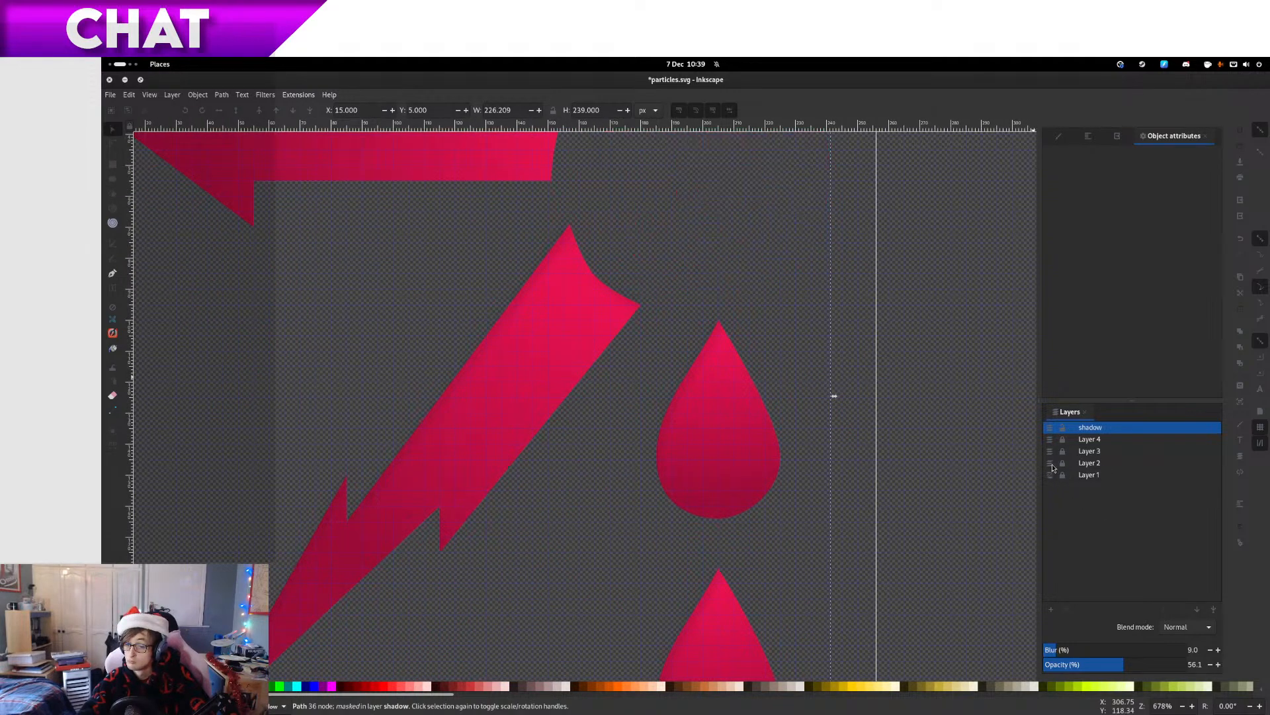
{"action": "left_click", "coordinate": [1051, 465]}
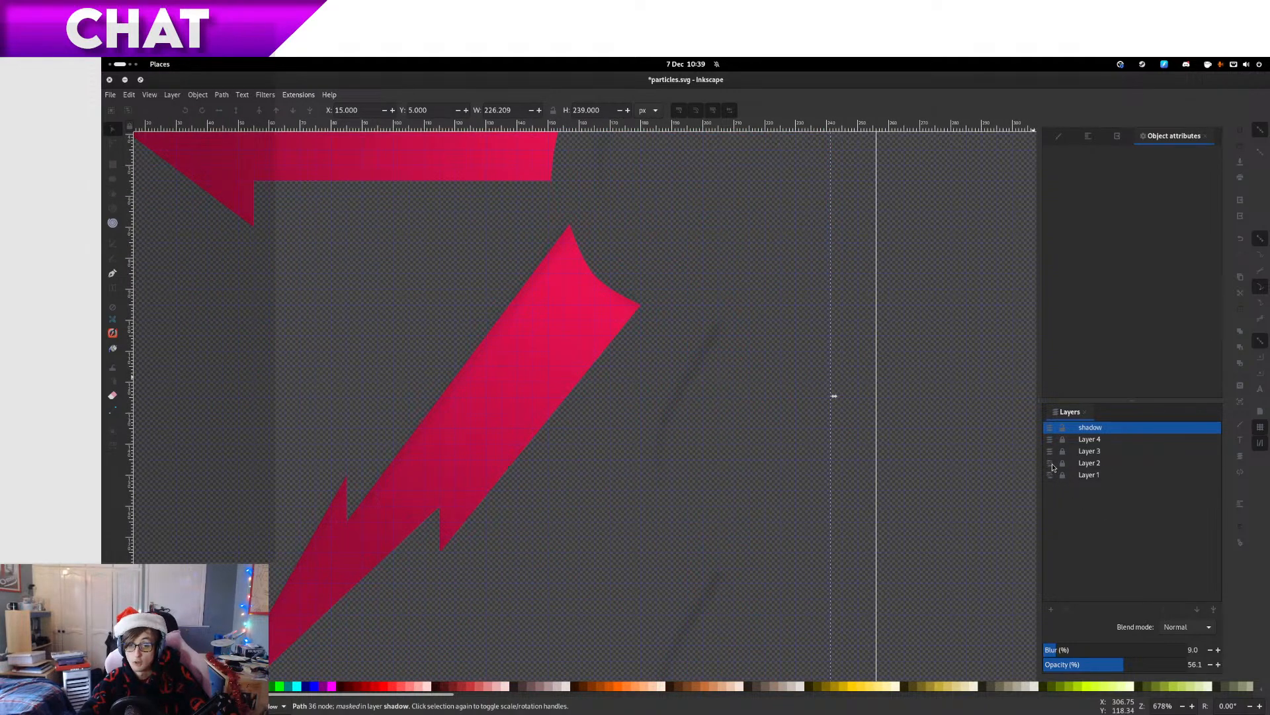
{"action": "left_click", "coordinate": [1052, 464]}
{"action": "left_click", "coordinate": [1052, 440]}
{"action": "left_click", "coordinate": [1051, 451]}
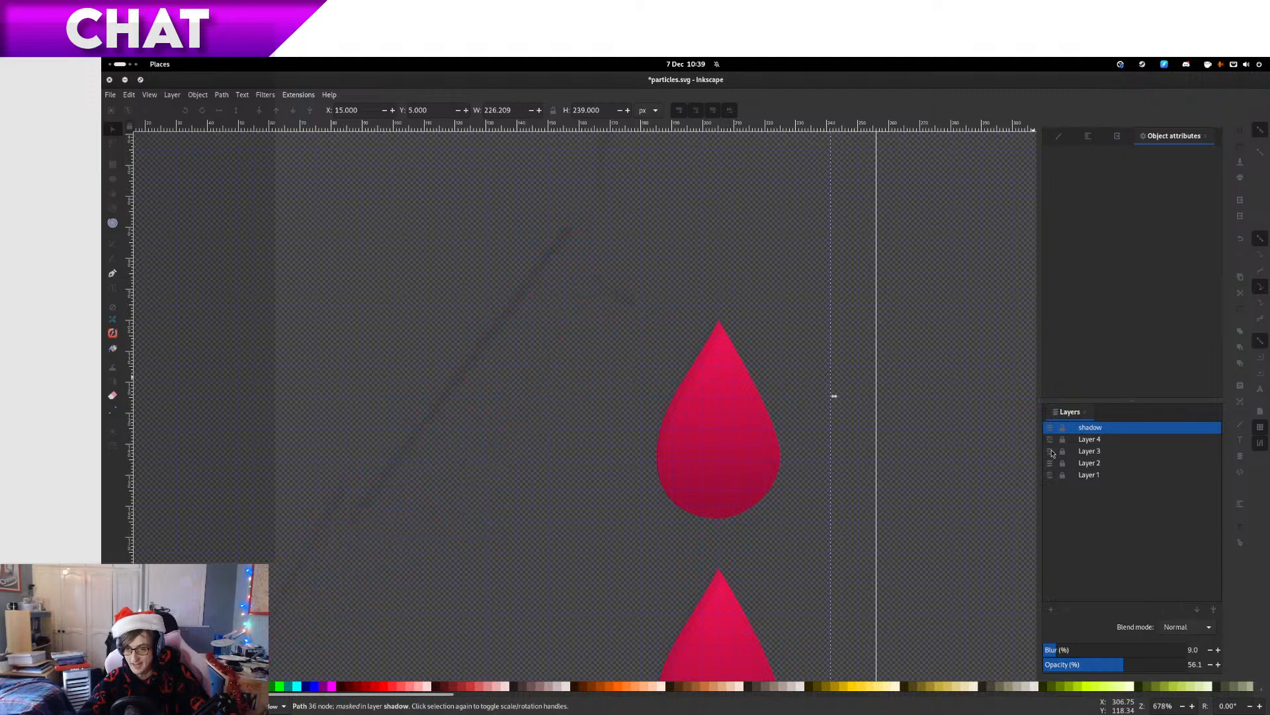
{"action": "left_click", "coordinate": [1052, 440]}
{"action": "left_click", "coordinate": [1052, 451]}
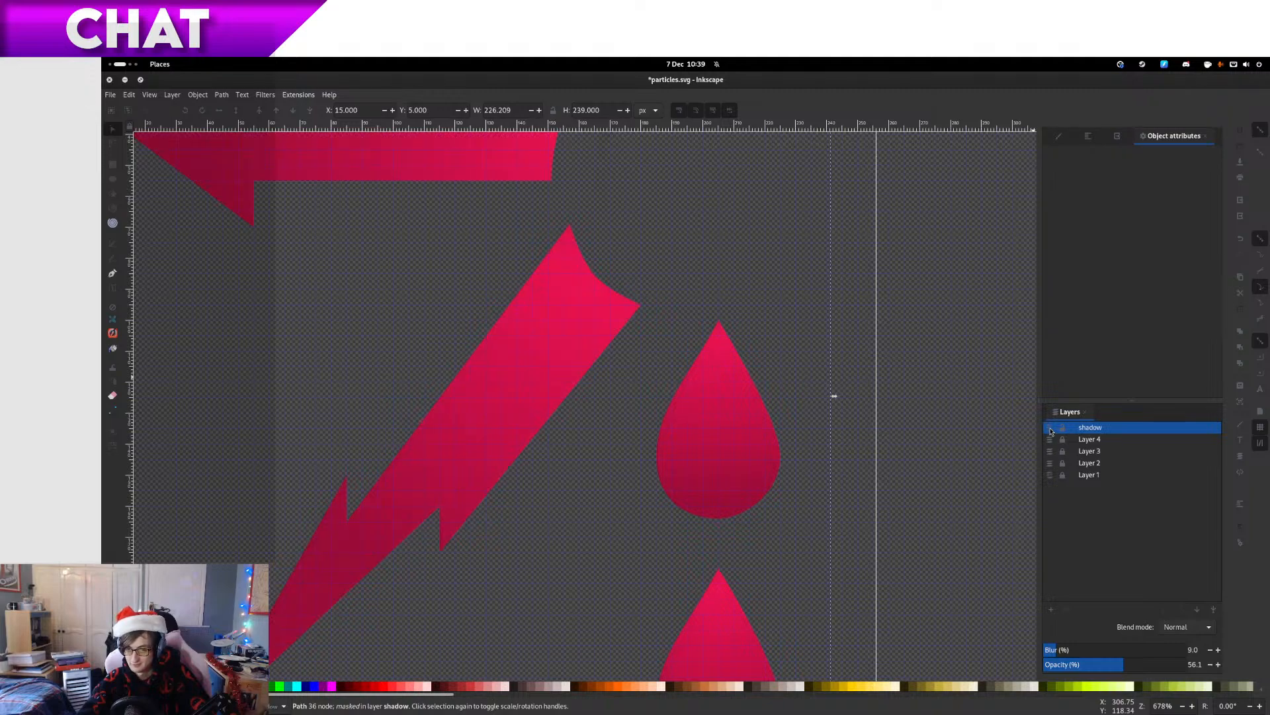
{"action": "left_click", "coordinate": [1050, 475]}
{"action": "left_click_drag", "start_coordinate": [778, 332], "coordinate": [837, 521]}
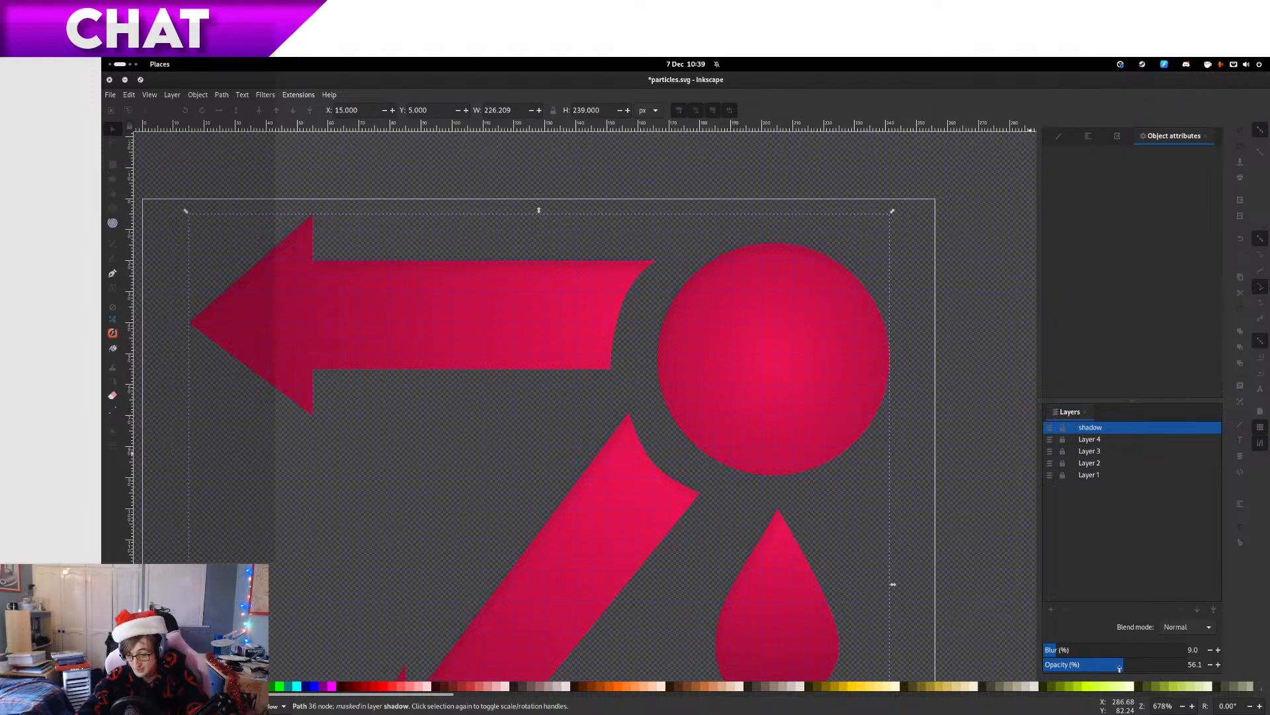
Try the masked shadow at 73.7% opacity and nudge it right and down, then back to X 15, Y 5 px
{"action": "left_click_drag", "start_coordinate": [1121, 669], "coordinate": [1149, 670]}
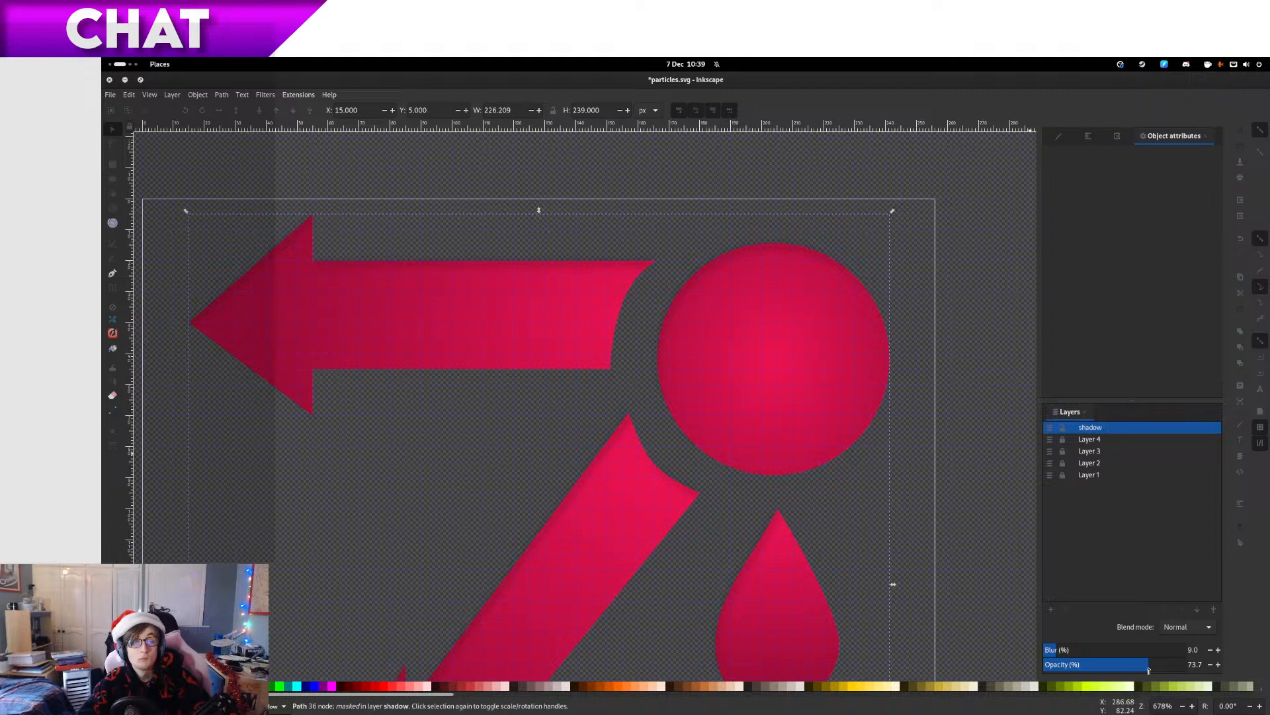
{"action": "key", "text": "Right"}
{"action": "key", "text": "Down"}
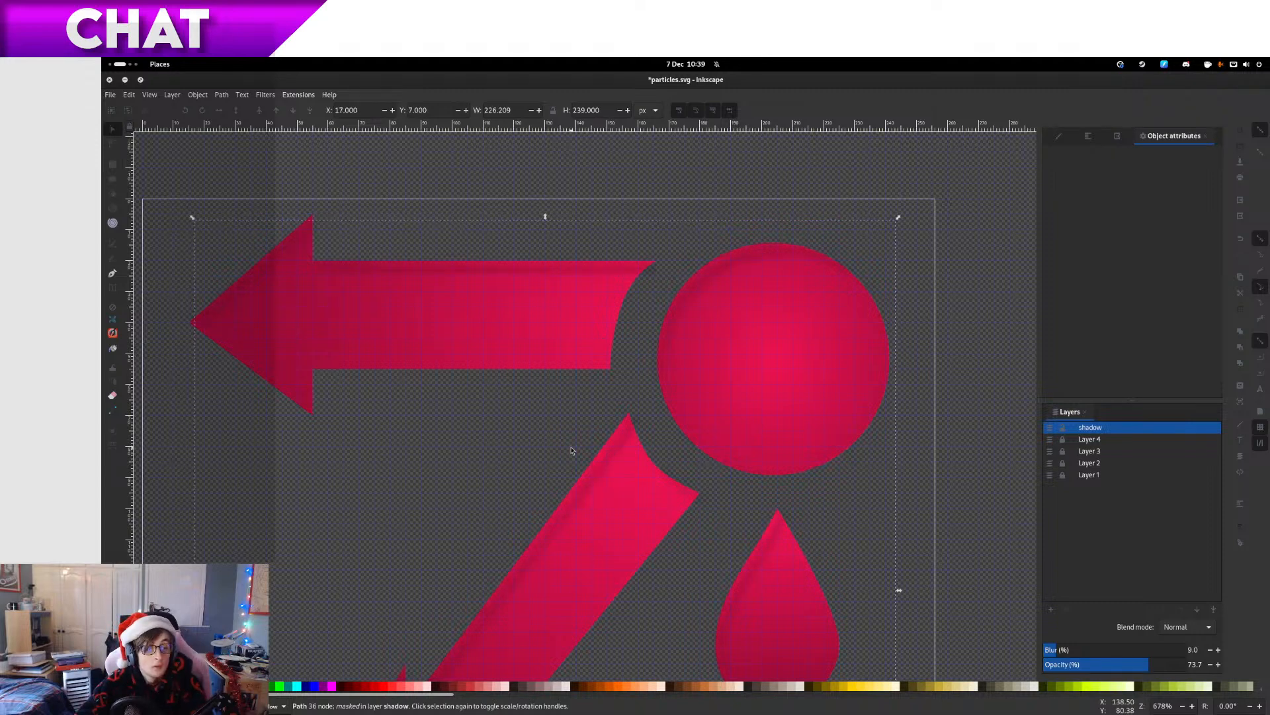
{"action": "key", "text": "Up"}
{"action": "key", "text": "Up"}
{"action": "key", "text": "Left"}
{"action": "key", "text": "Down"}
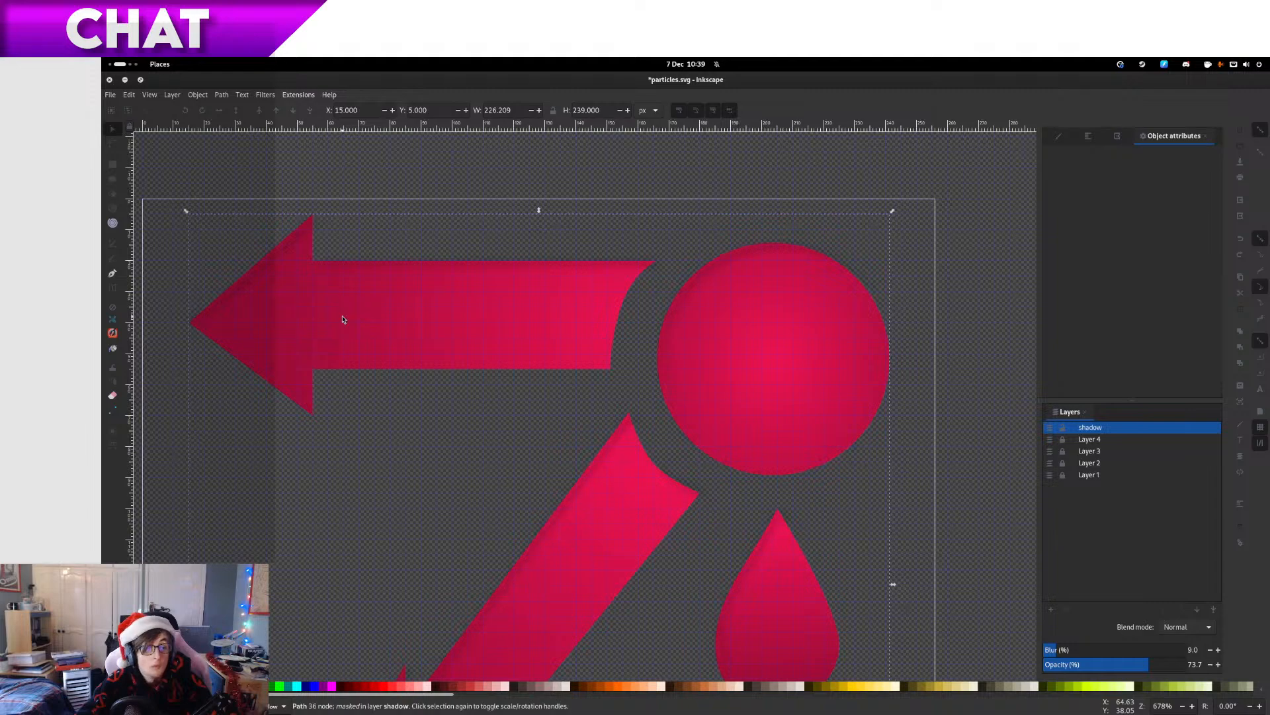
Examine the masked shadow along the arrowhead, the arrow's curved end and the circle's upper edge
{"action": "scroll", "coordinate": [263, 208], "scroll_direction": "up", "scroll_amount": 6}
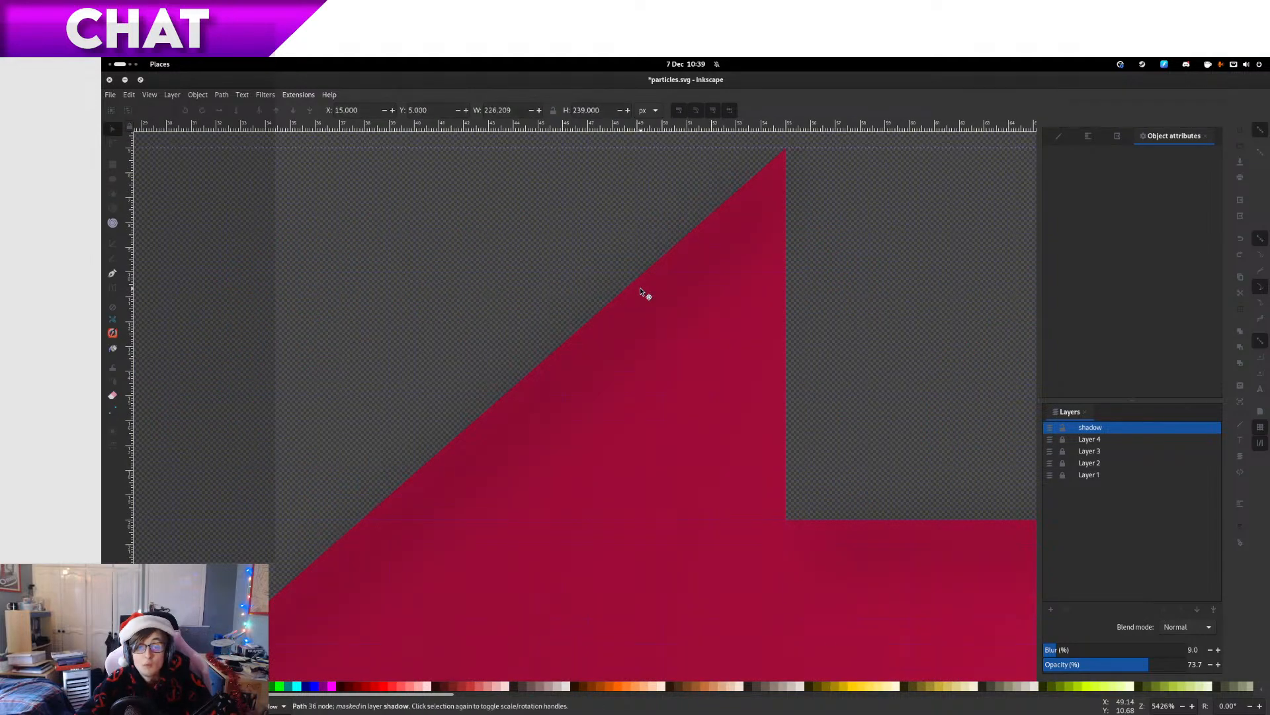
{"action": "left_click_drag", "start_coordinate": [651, 297], "coordinate": [708, 358]}
{"action": "key", "text": "ctrl+z"}
{"action": "scroll", "coordinate": [692, 359], "scroll_direction": "down", "scroll_amount": 8}
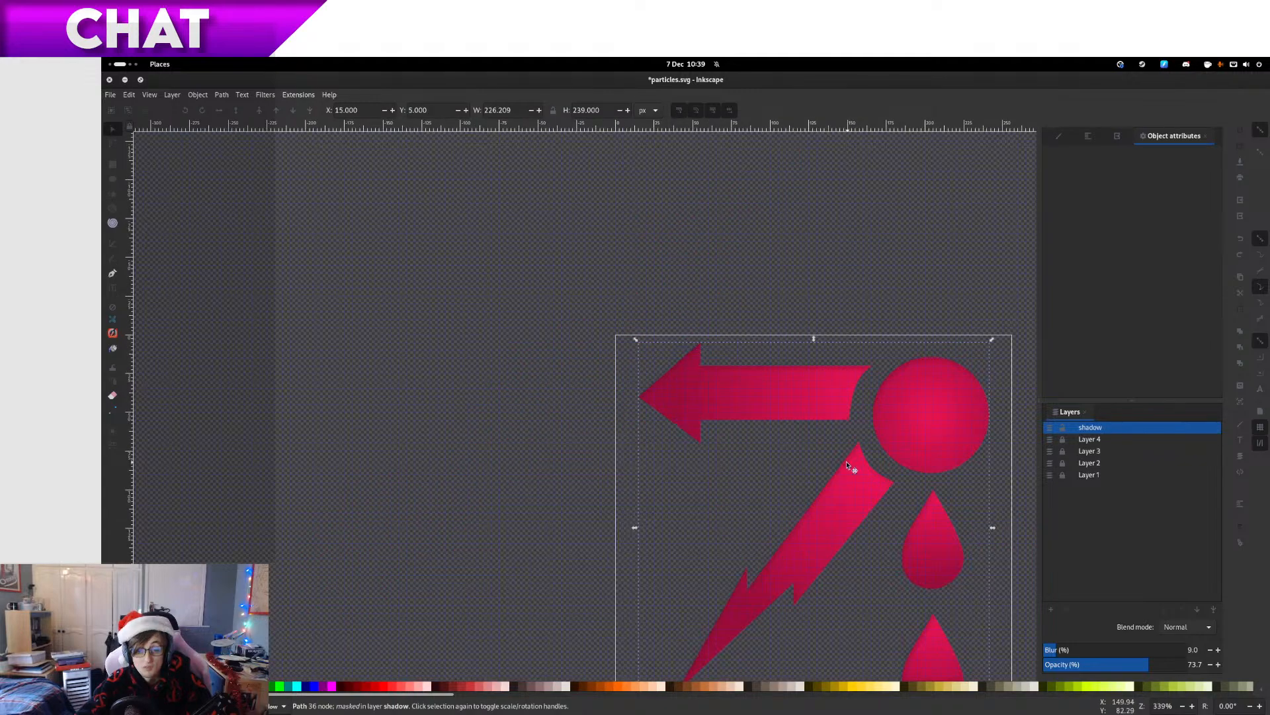
{"action": "left_click_drag", "start_coordinate": [835, 462], "coordinate": [546, 372]}
{"action": "scroll", "coordinate": [546, 371], "scroll_direction": "up", "scroll_amount": 5}
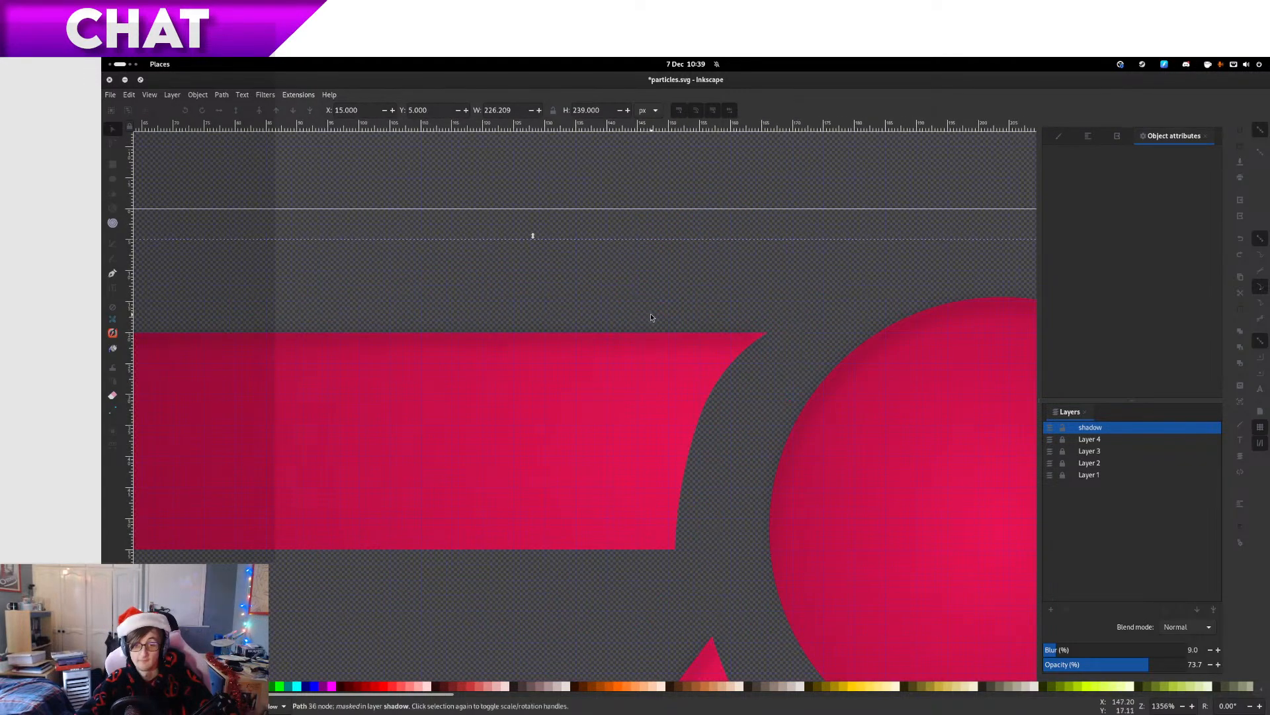
{"action": "scroll", "coordinate": [721, 289], "scroll_direction": "right", "scroll_amount": 6}
{"action": "scroll", "coordinate": [741, 291], "scroll_direction": "up", "scroll_amount": 2}
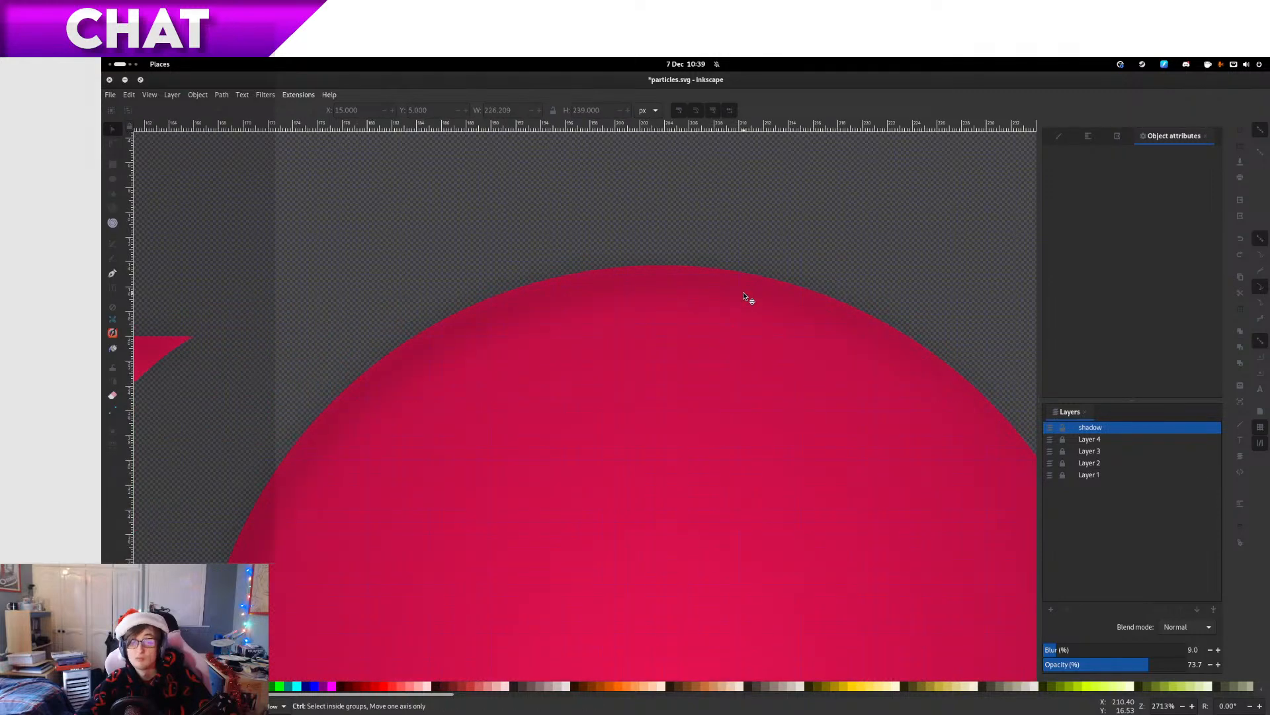
Undo the last shadow opacity change and try 100% opacity across all the shapes instead
{"action": "key", "text": "ctrl+z"}
{"action": "scroll", "coordinate": [744, 292], "scroll_direction": "down", "scroll_amount": 3}
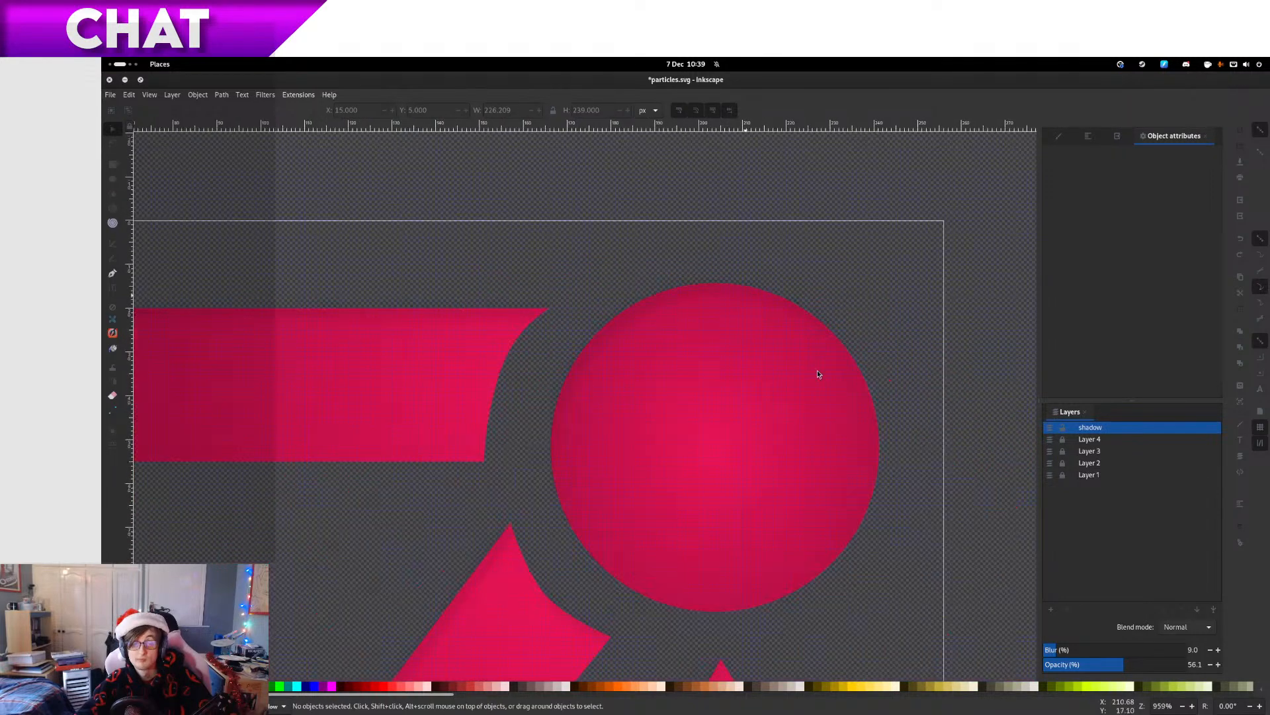
{"action": "left_click_drag", "start_coordinate": [1179, 670], "coordinate": [1223, 670]}
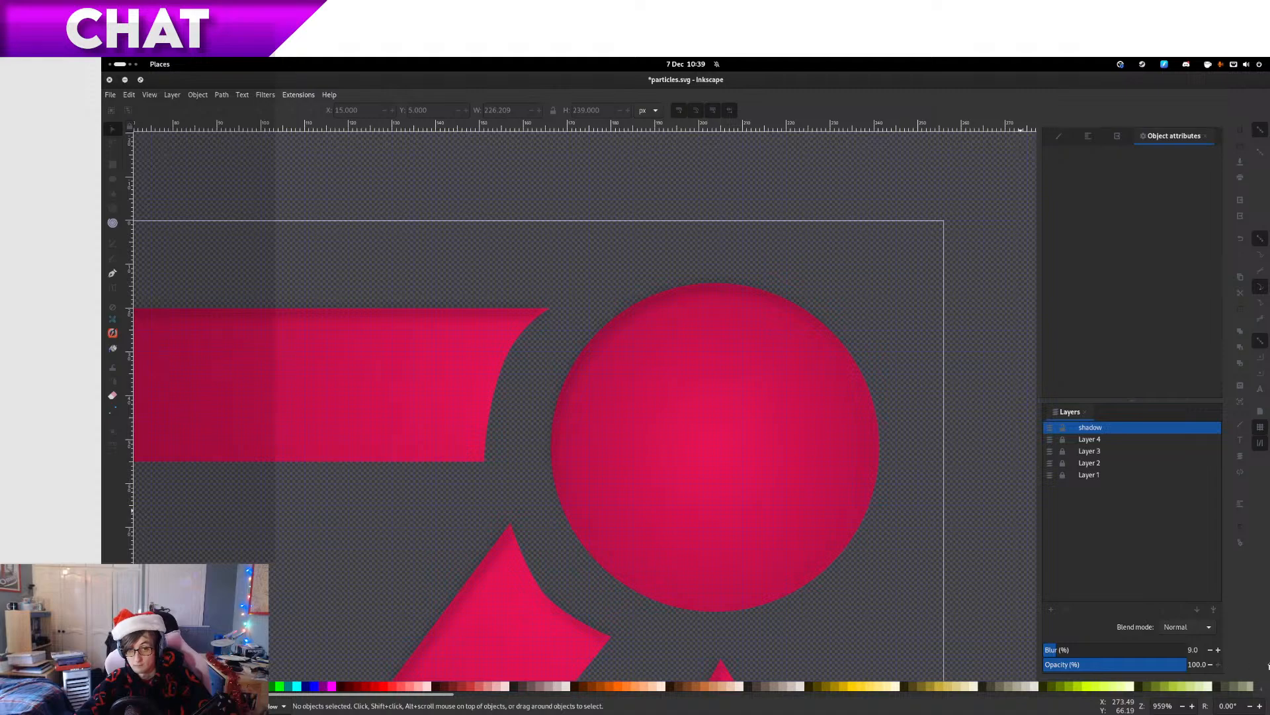
{"action": "scroll", "coordinate": [663, 347], "scroll_direction": "down", "scroll_amount": 4}
{"action": "scroll", "coordinate": [664, 346], "scroll_direction": "up", "scroll_amount": 2}
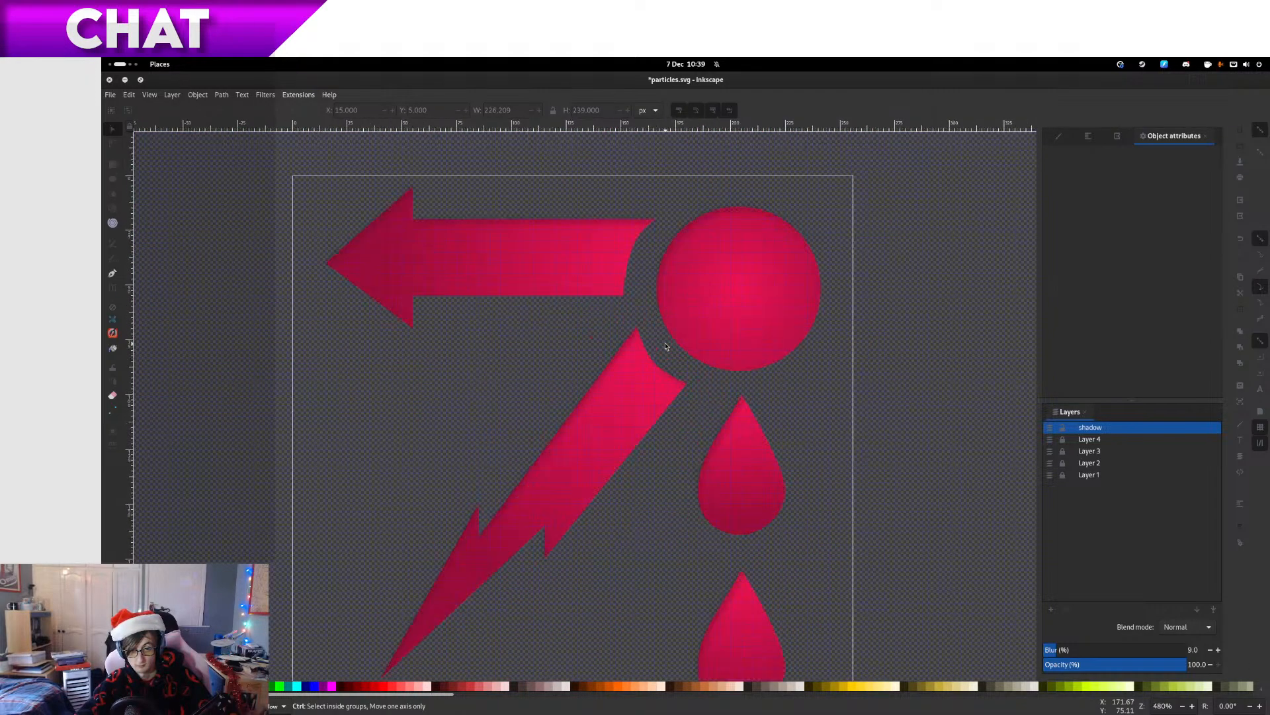
{"action": "left_click_drag", "start_coordinate": [664, 346], "coordinate": [742, 434]}
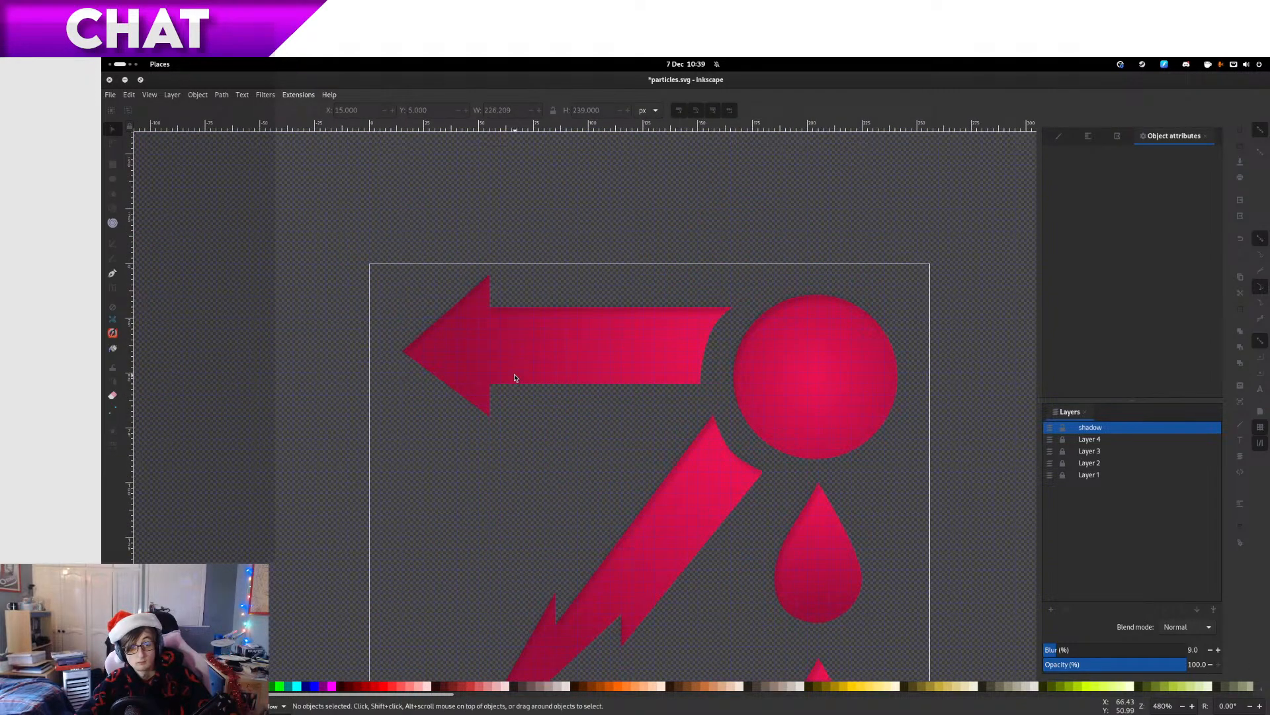
{"action": "scroll", "coordinate": [428, 340], "scroll_direction": "up", "scroll_amount": 2}
{"action": "scroll", "coordinate": [462, 338], "scroll_direction": "down", "scroll_amount": 4}
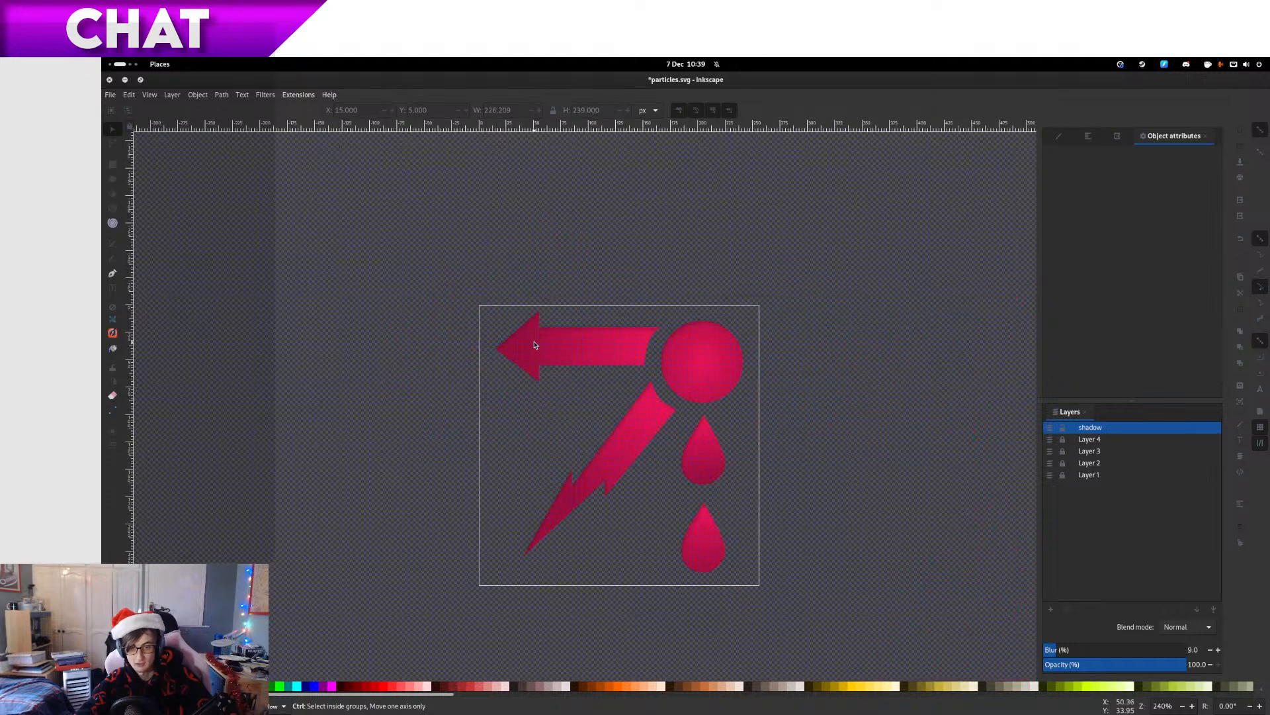
{"action": "scroll", "coordinate": [534, 346], "scroll_direction": "up", "scroll_amount": 2}
Step back through the opacity and layer visibility changes to before the mask on the shadow layer
{"action": "key", "text": "ctrl+z"}
{"action": "key", "text": "ctrl+z"}
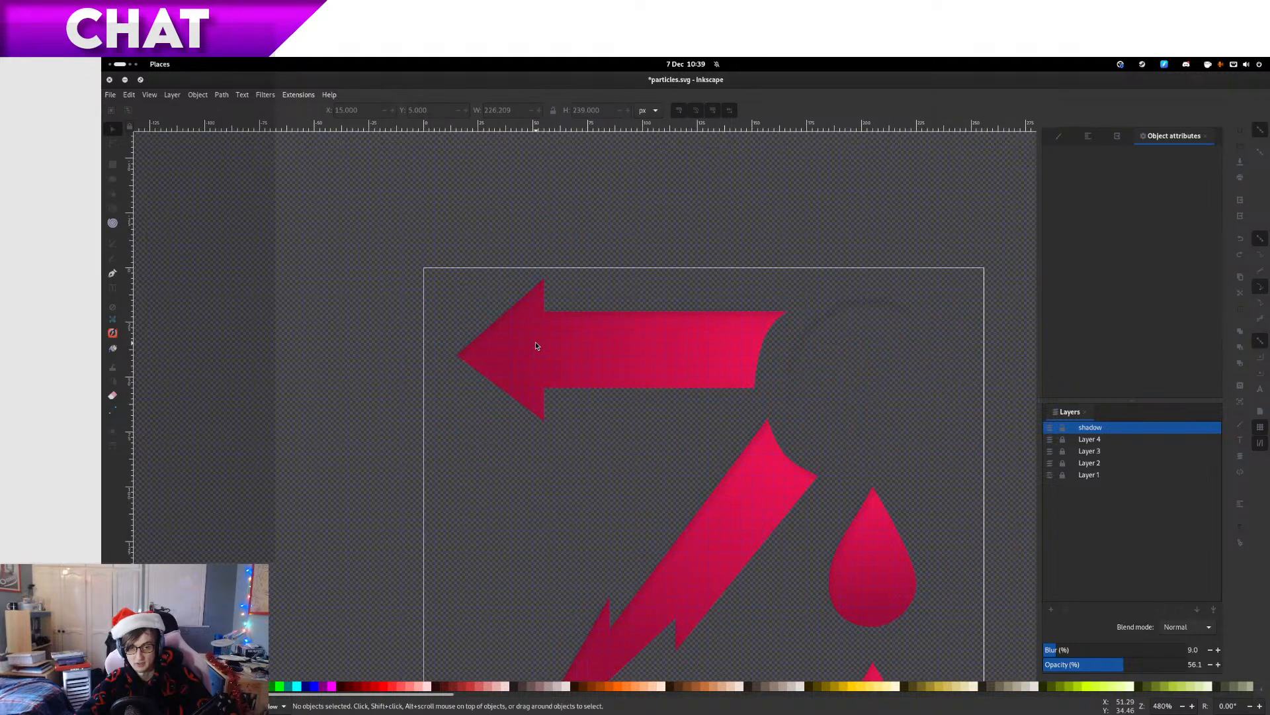
{"action": "key", "text": "ctrl+z"}
{"action": "key", "text": "ctrl+z"}
{"action": "key", "text": "ctrl+shift+z"}
{"action": "key", "text": "ctrl+shift+z"}
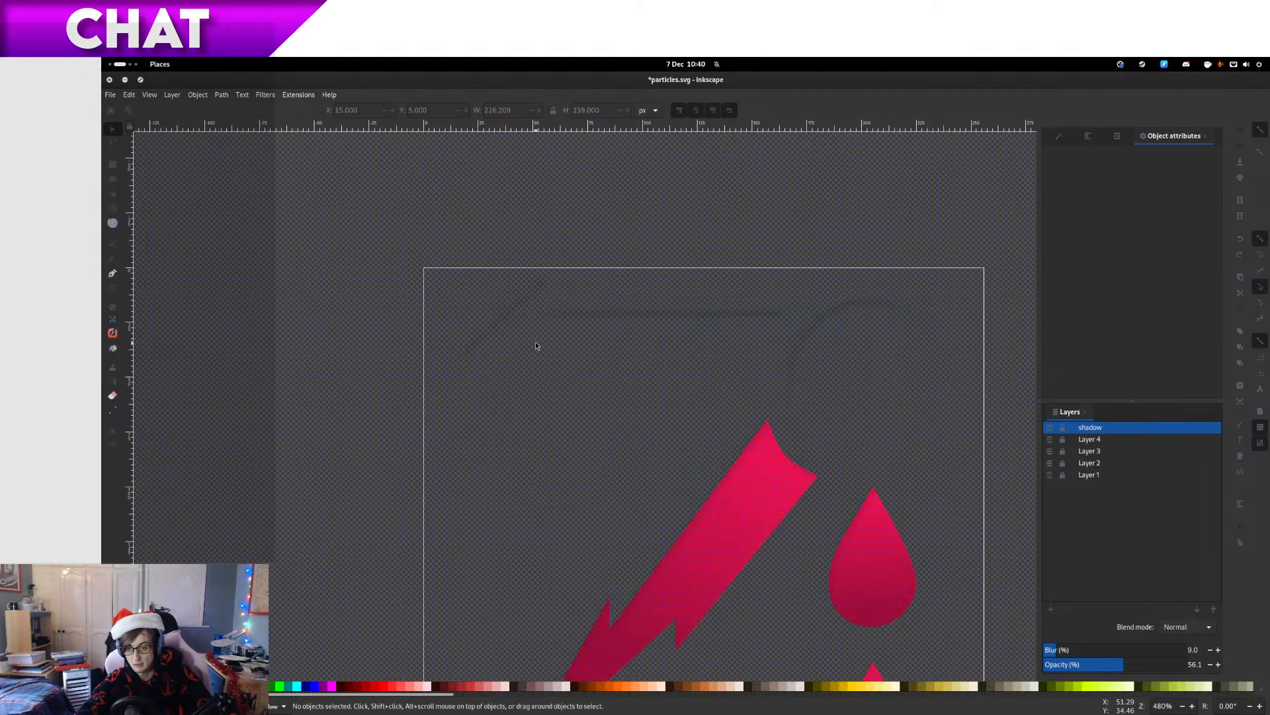
{"action": "key", "text": "ctrl+shift+z"}
{"action": "key", "text": "ctrl+shift+z"}
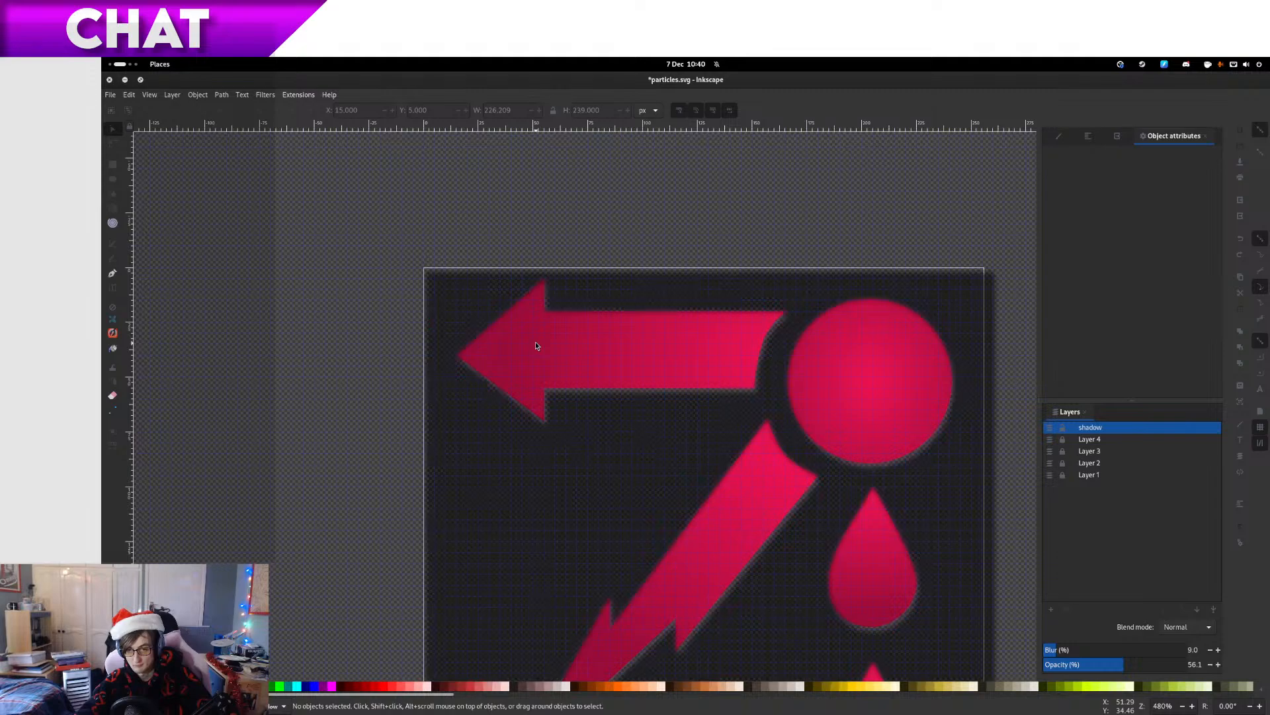
Shift the unmasked dark shadow square slightly right to X 2.717, Y 2 px and check its offset around the shapes
{"action": "scroll", "coordinate": [519, 266], "scroll_direction": "up", "scroll_amount": 2}
{"action": "left_click", "coordinate": [571, 336]}
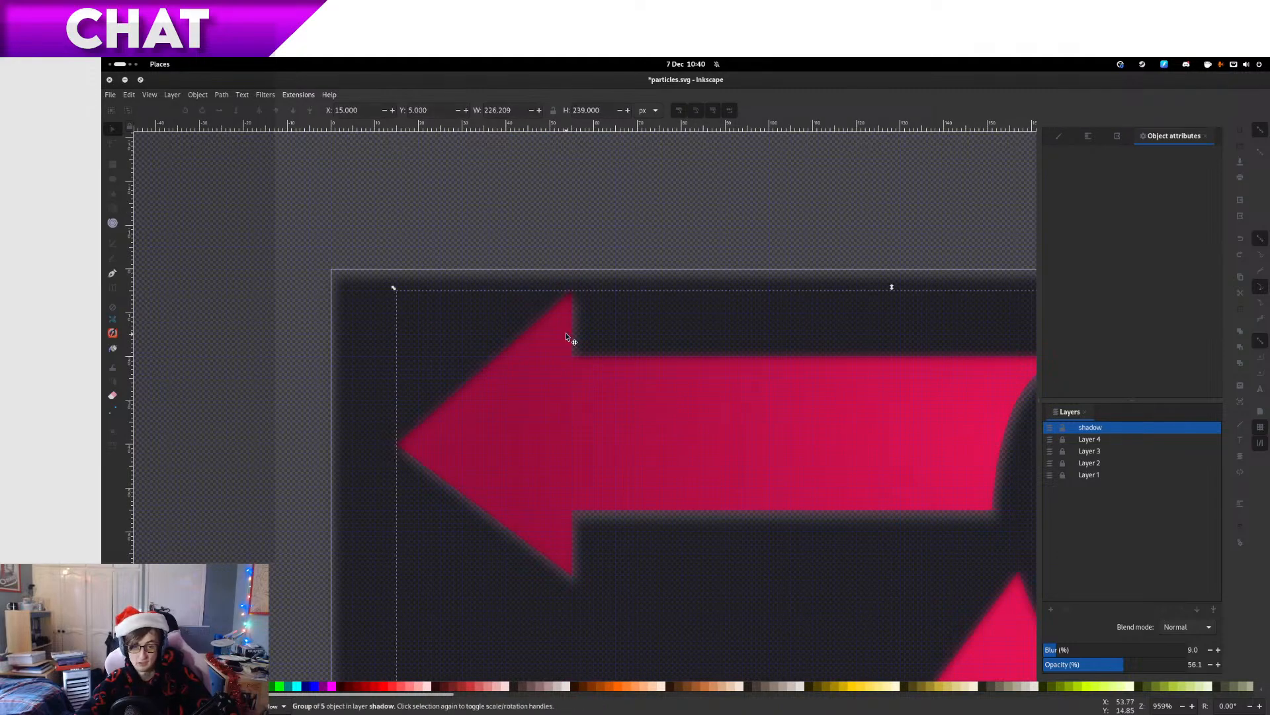
{"action": "mouse_move", "coordinate": [369, 315]}
{"action": "left_mouse_down"}
{"action": "mouse_move", "coordinate": [380, 326]}
{"action": "mouse_move", "coordinate": [365, 316]}
{"action": "left_mouse_up"}
{"action": "key", "text": "Right"}
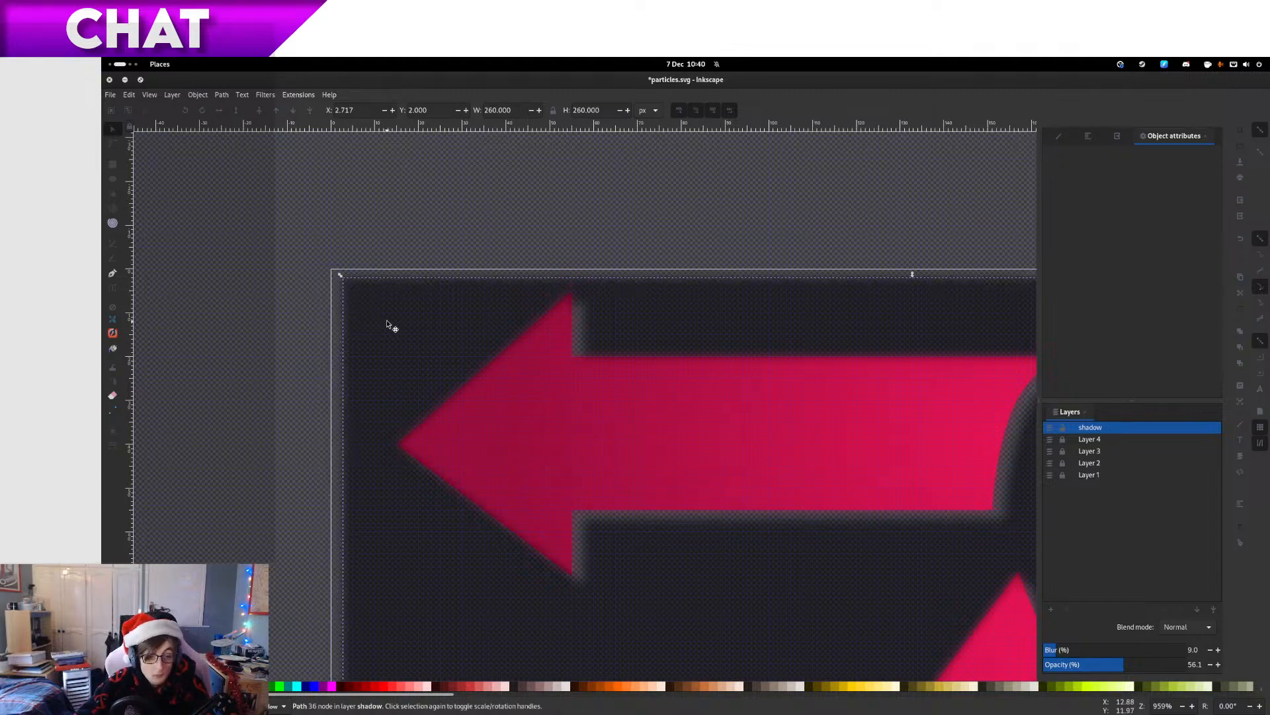
{"action": "scroll", "coordinate": [387, 324], "scroll_direction": "right", "scroll_amount": 10}
{"action": "scroll", "coordinate": [525, 431], "scroll_direction": "down", "scroll_amount": 5}
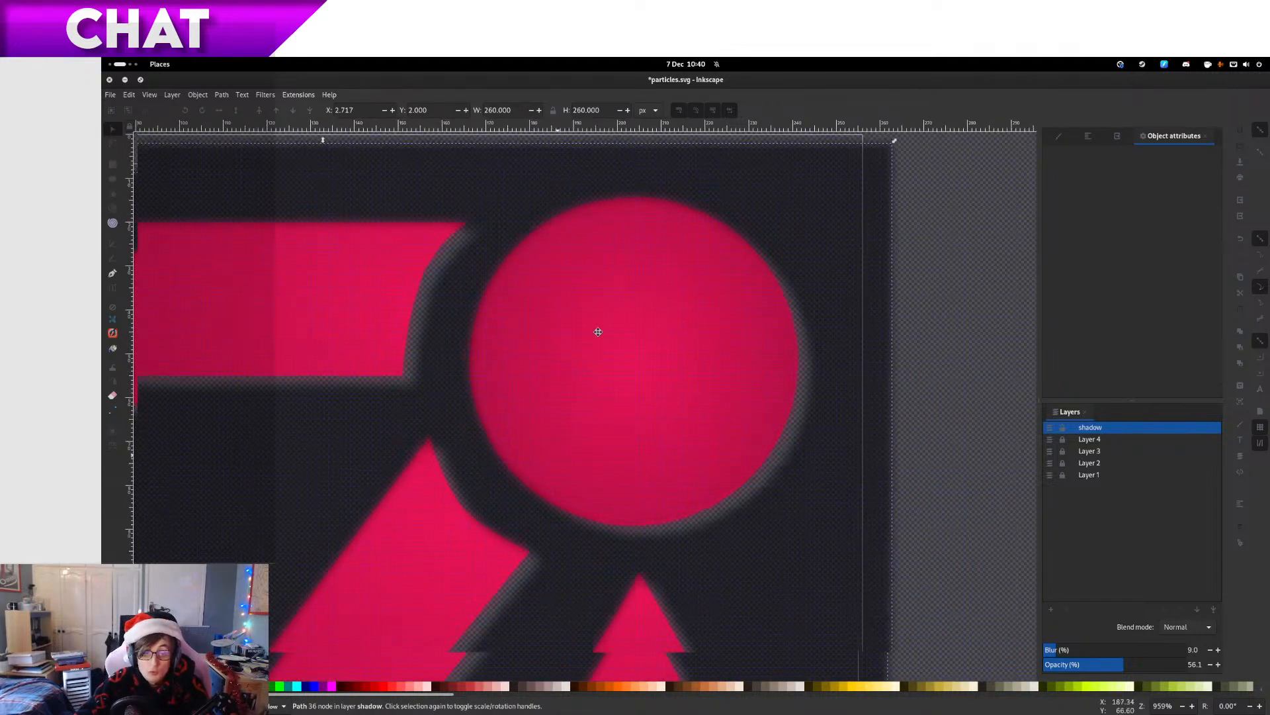
{"action": "scroll", "coordinate": [703, 357], "scroll_direction": "left", "scroll_amount": 2}
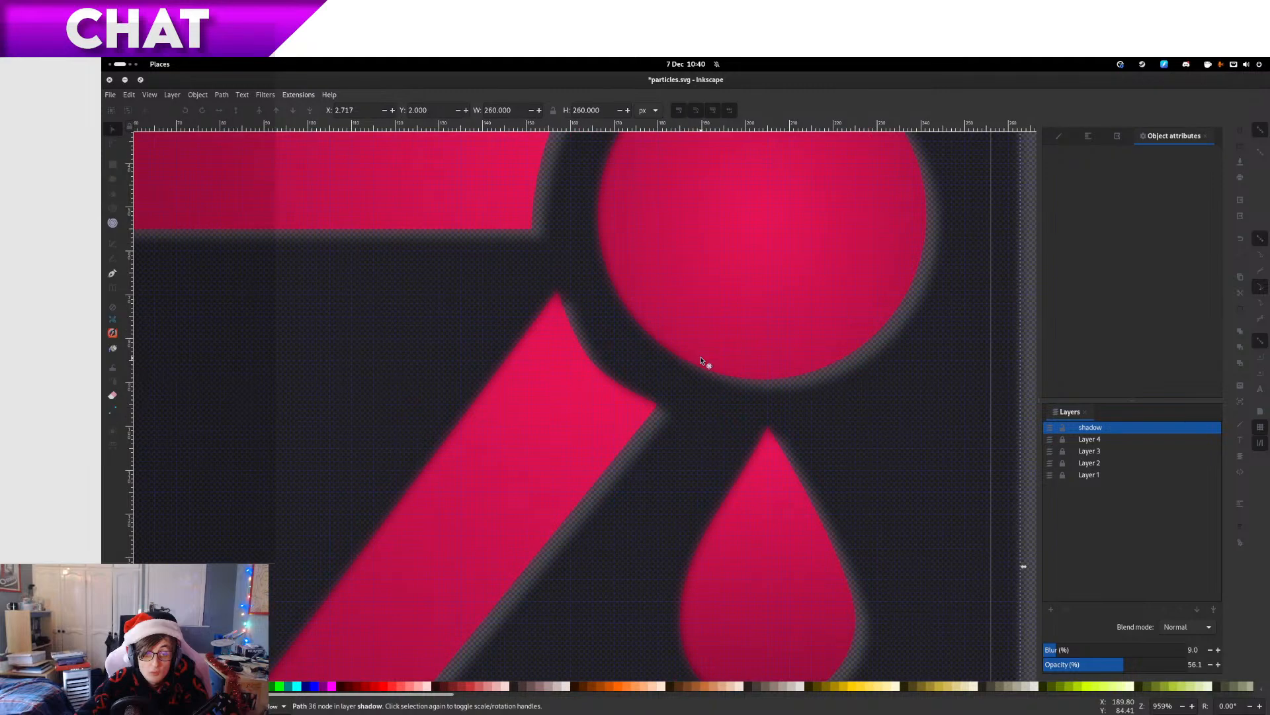
Reposition the dark shadow square at X 2 px, Y 3 px to offset it from the pink shapes
{"action": "key", "text": "Down"}
{"action": "key", "text": "Up"}
{"action": "left_click_drag", "start_coordinate": [701, 360], "coordinate": [714, 505]}
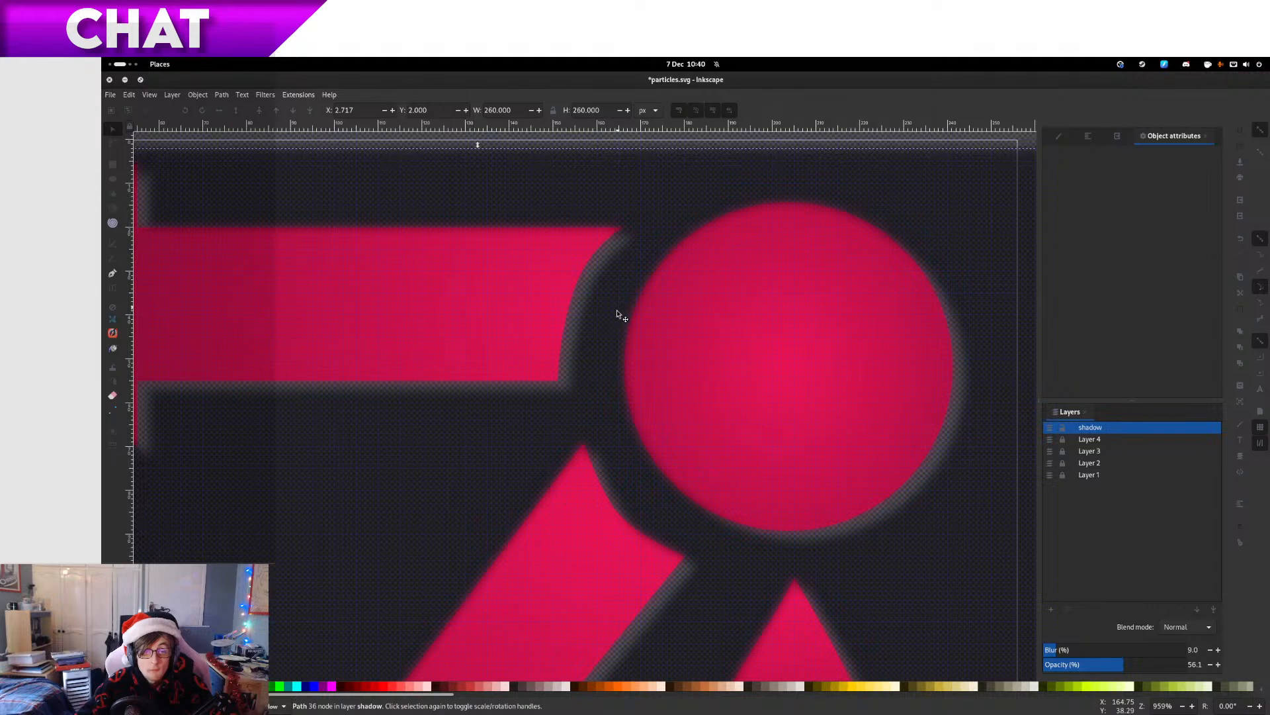
{"action": "left_click_drag", "start_coordinate": [618, 314], "coordinate": [617, 318]}
{"action": "left_click_drag", "start_coordinate": [446, 268], "coordinate": [714, 349]}
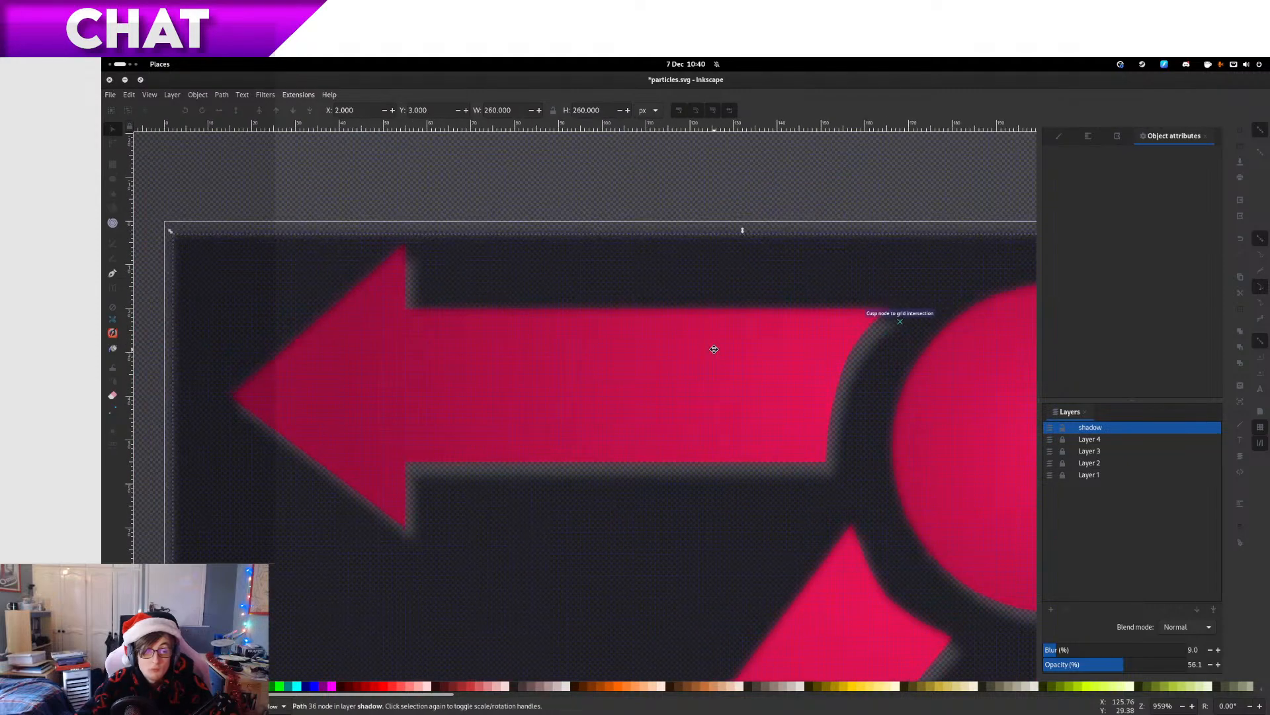
{"action": "scroll", "coordinate": [327, 247], "scroll_direction": "up", "scroll_amount": 2}
{"action": "scroll", "coordinate": [328, 246], "scroll_direction": "down", "scroll_amount": 3}
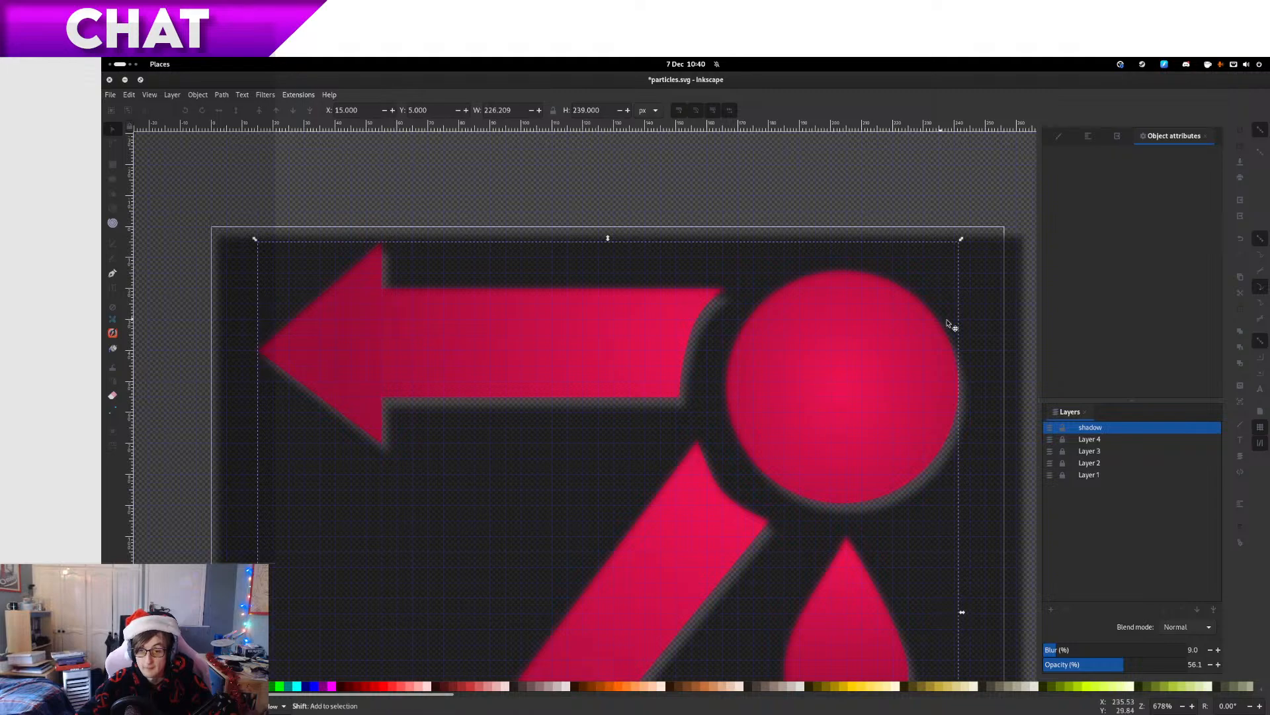
Mask the dark shadow square with the grouped shapes and set the shadow's opacity to 100%
{"action": "right_click", "coordinate": [979, 332]}
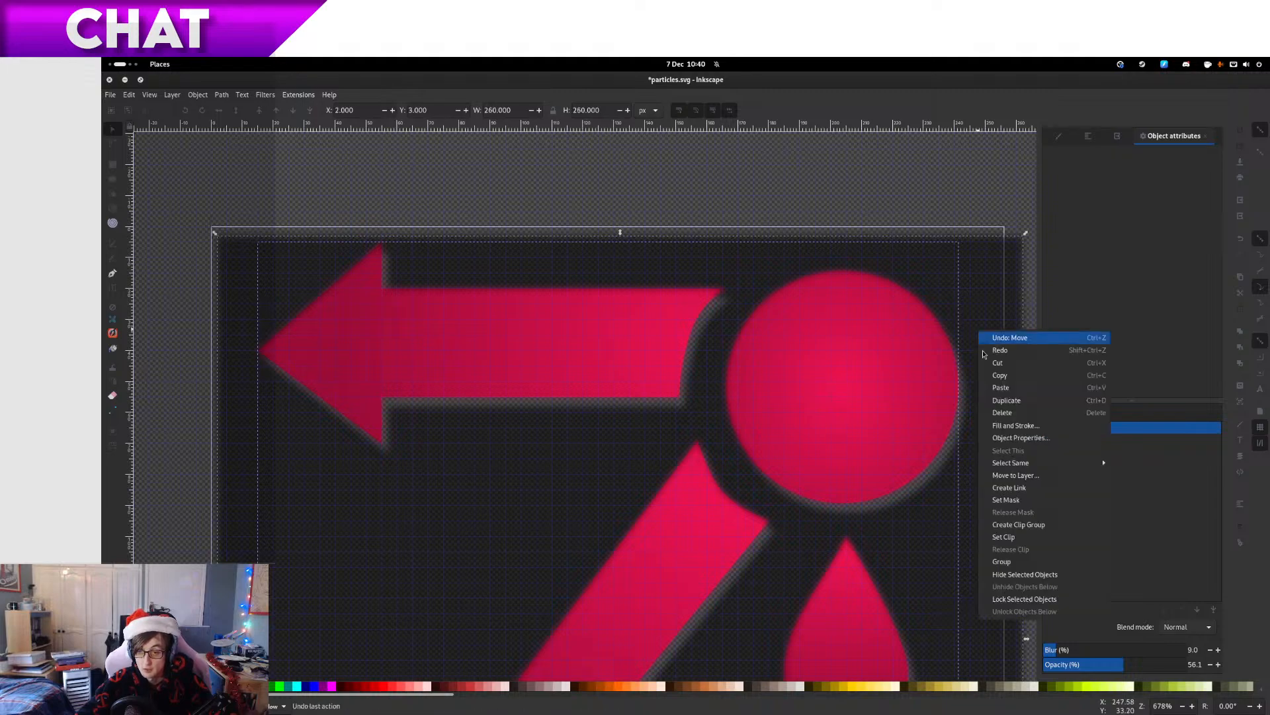
{"action": "left_click", "coordinate": [1006, 500]}
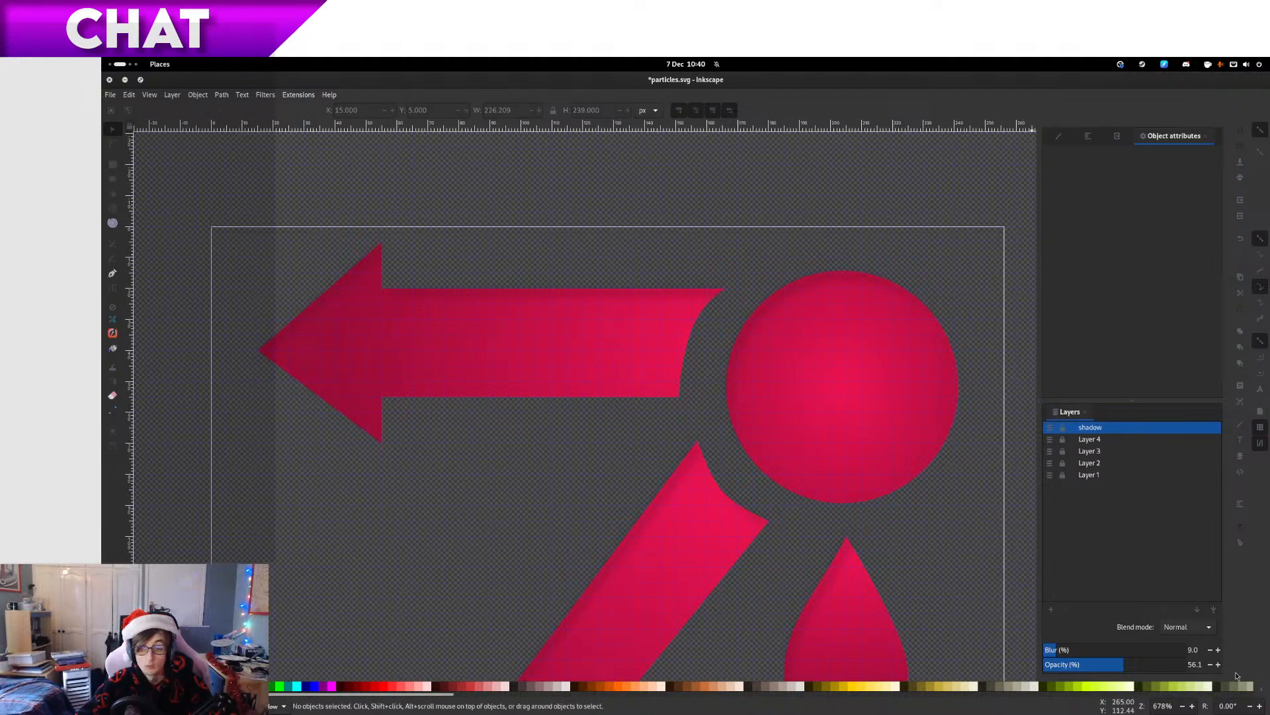
{"action": "left_click_drag", "start_coordinate": [1173, 663], "coordinate": [1201, 663]}
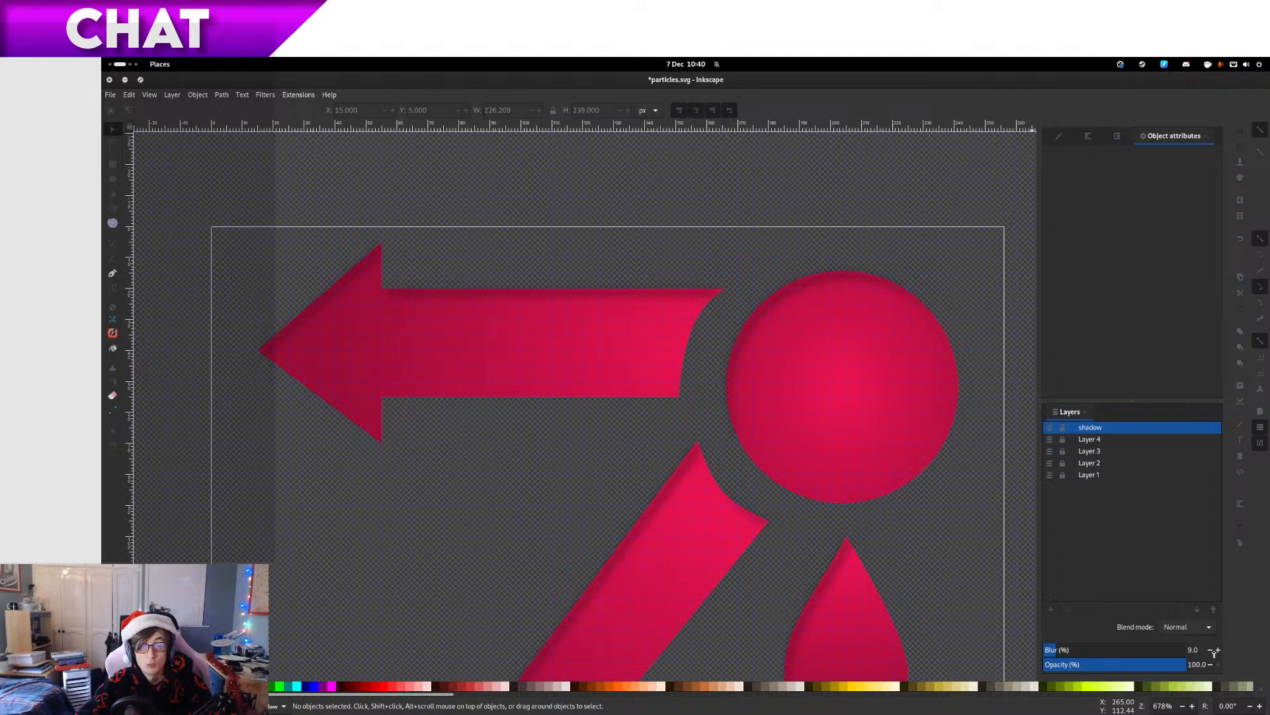
Examine the masked shadow's soft edges up close on the circle, arrow, bolt and upper drop
{"action": "scroll", "coordinate": [919, 297], "scroll_direction": "up", "scroll_amount": 2, "text": "ctrl"}
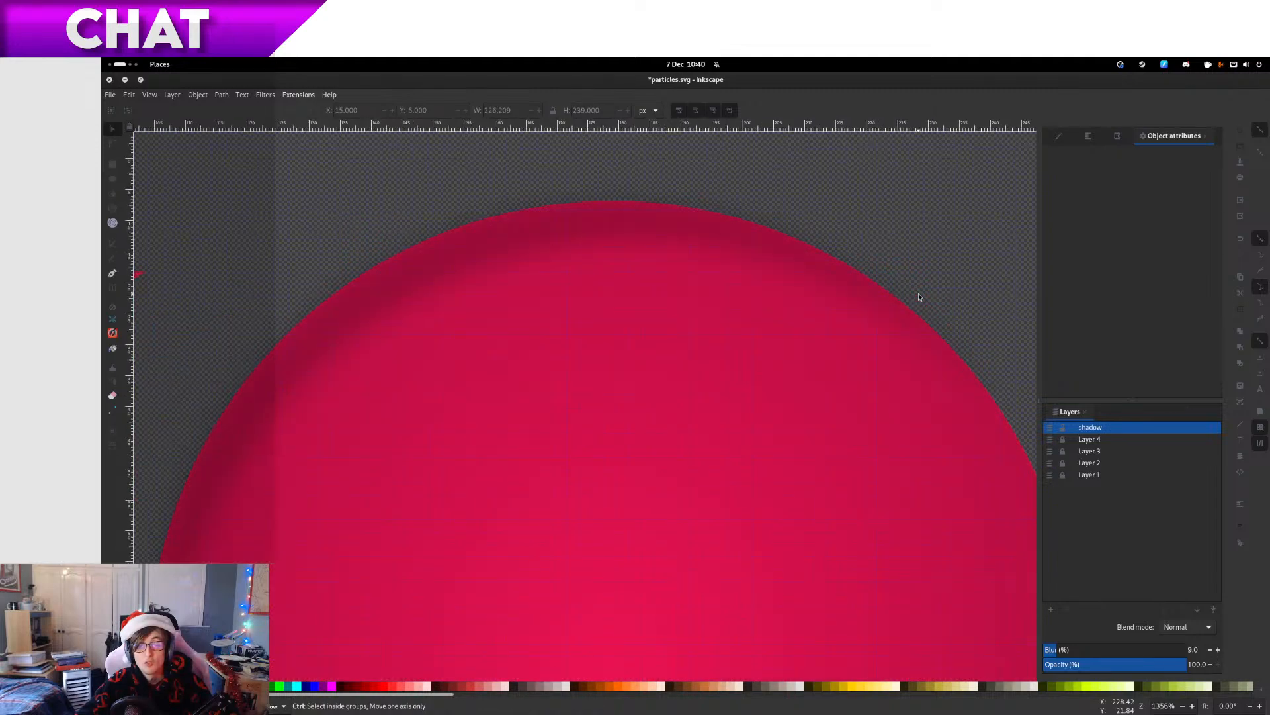
{"action": "scroll", "coordinate": [920, 297], "scroll_direction": "down", "scroll_amount": 4, "text": "ctrl"}
{"action": "scroll", "coordinate": [532, 244], "scroll_direction": "up", "scroll_amount": 2, "text": "ctrl"}
{"action": "left_click_drag", "start_coordinate": [701, 282], "coordinate": [433, 245]}
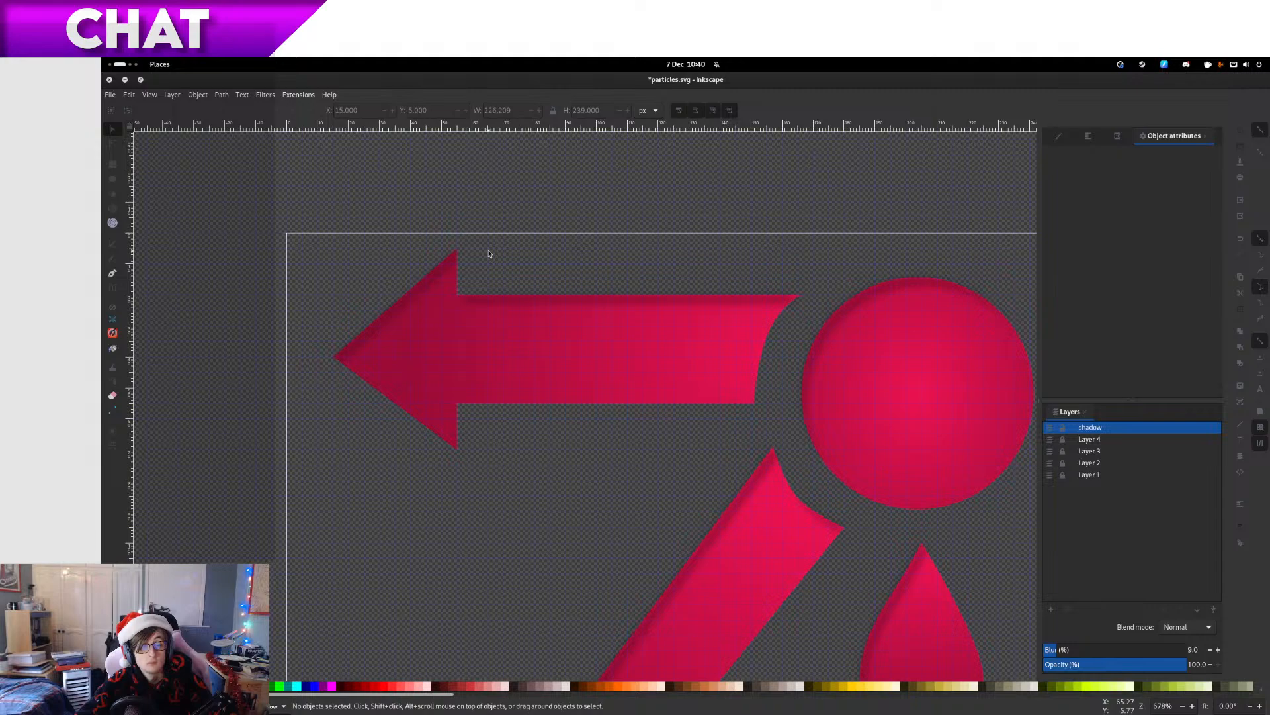
{"action": "scroll", "coordinate": [488, 254], "scroll_direction": "down", "scroll_amount": 2, "text": "ctrl"}
{"action": "scroll", "coordinate": [641, 383], "scroll_direction": "up", "scroll_amount": 4, "text": "ctrl"}
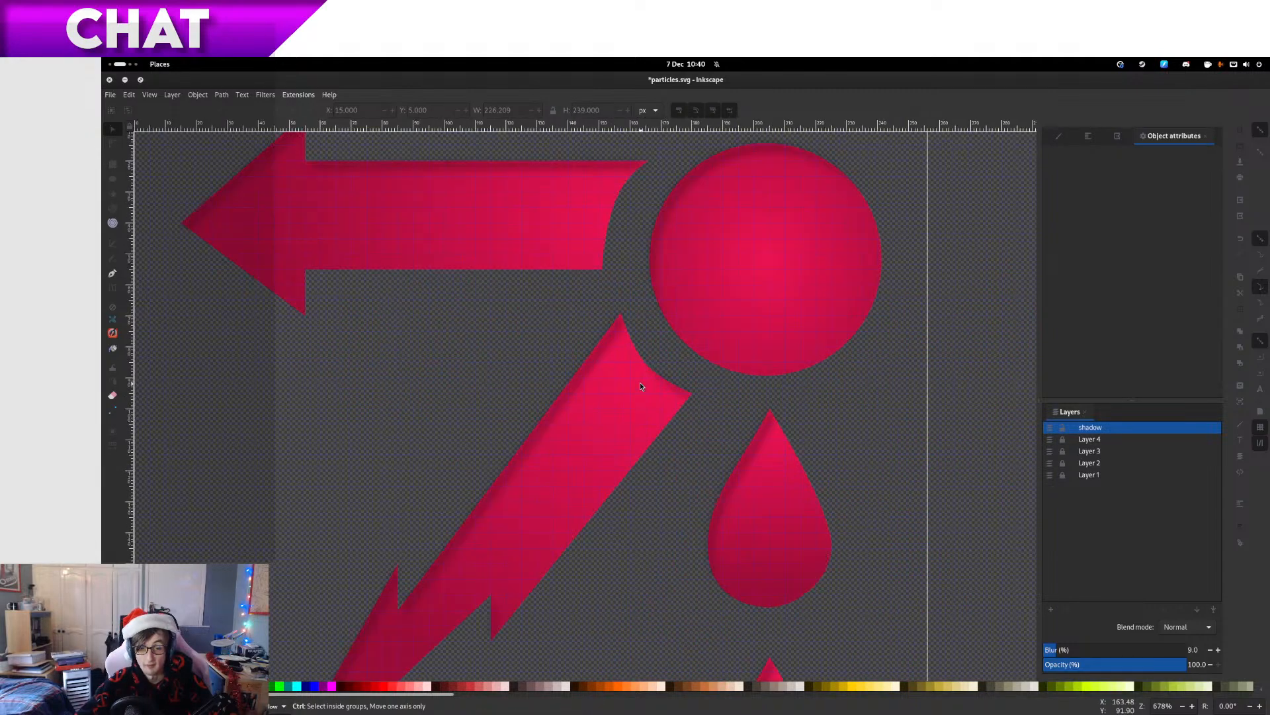
{"action": "left_click_drag", "start_coordinate": [641, 383], "coordinate": [794, 181]}
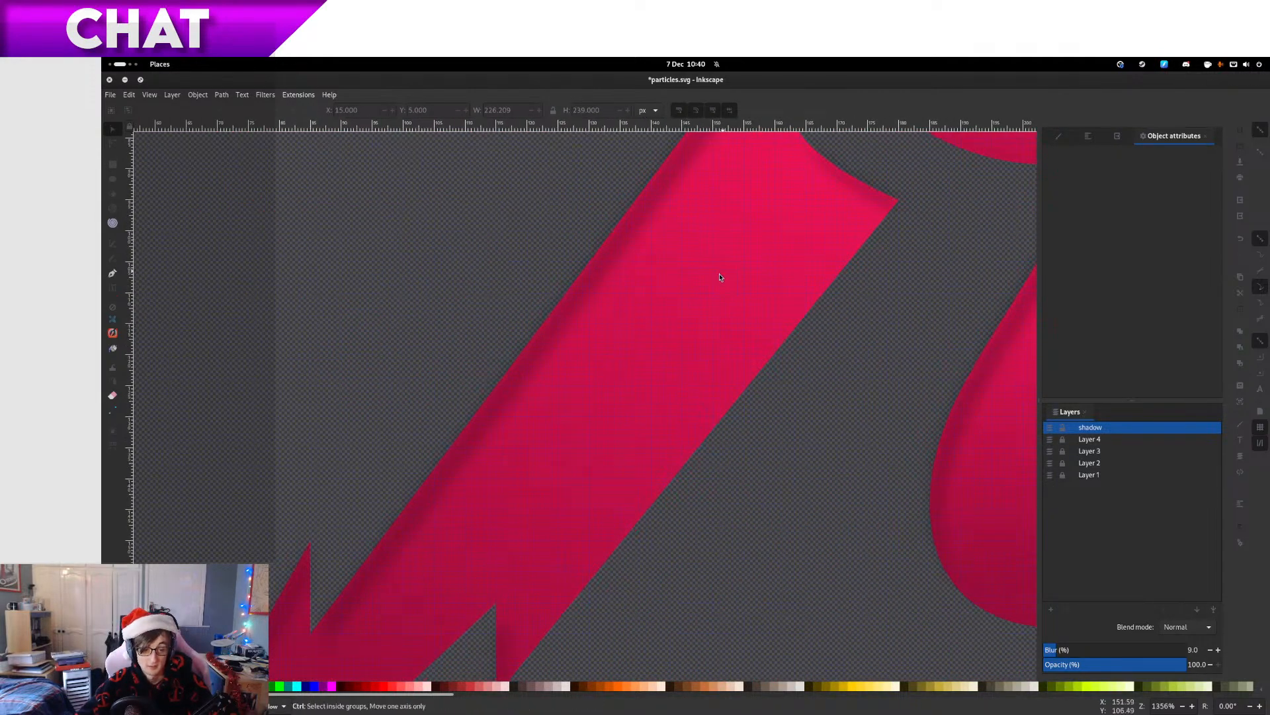
{"action": "scroll", "coordinate": [550, 273], "scroll_direction": "up", "scroll_amount": 1}
{"action": "scroll", "coordinate": [598, 315], "scroll_direction": "up", "scroll_amount": 7, "text": "ctrl"}
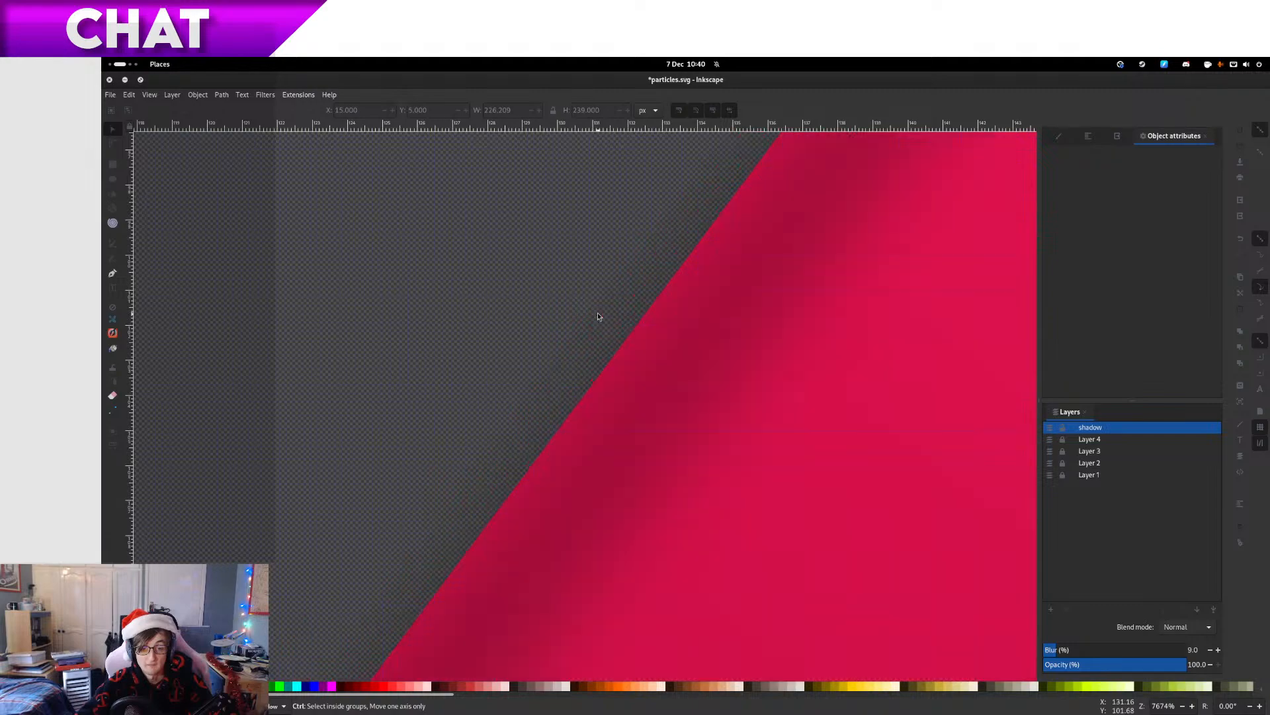
{"action": "scroll", "coordinate": [597, 315], "scroll_direction": "down", "scroll_amount": 8, "text": "ctrl"}
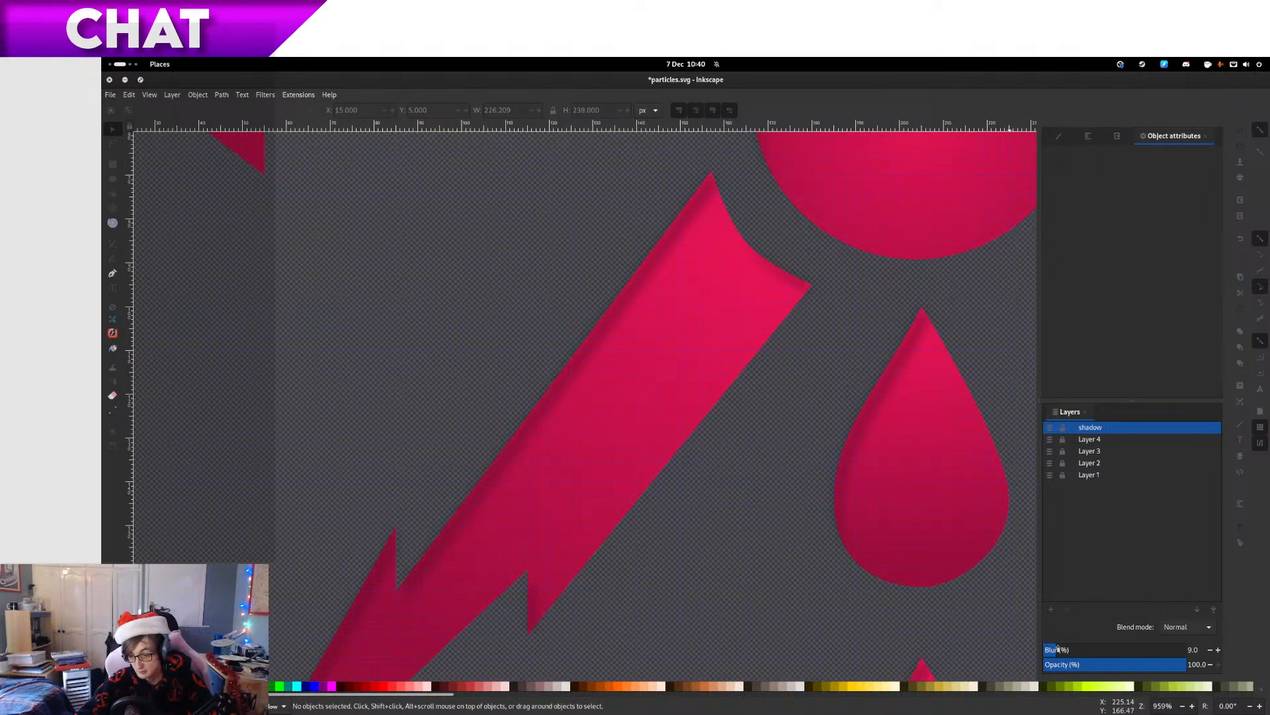
Try the masked shadow with 0% blur and check the hard edges on the bolt and drop
{"action": "left_click_drag", "start_coordinate": [1058, 649], "coordinate": [1031, 642]}
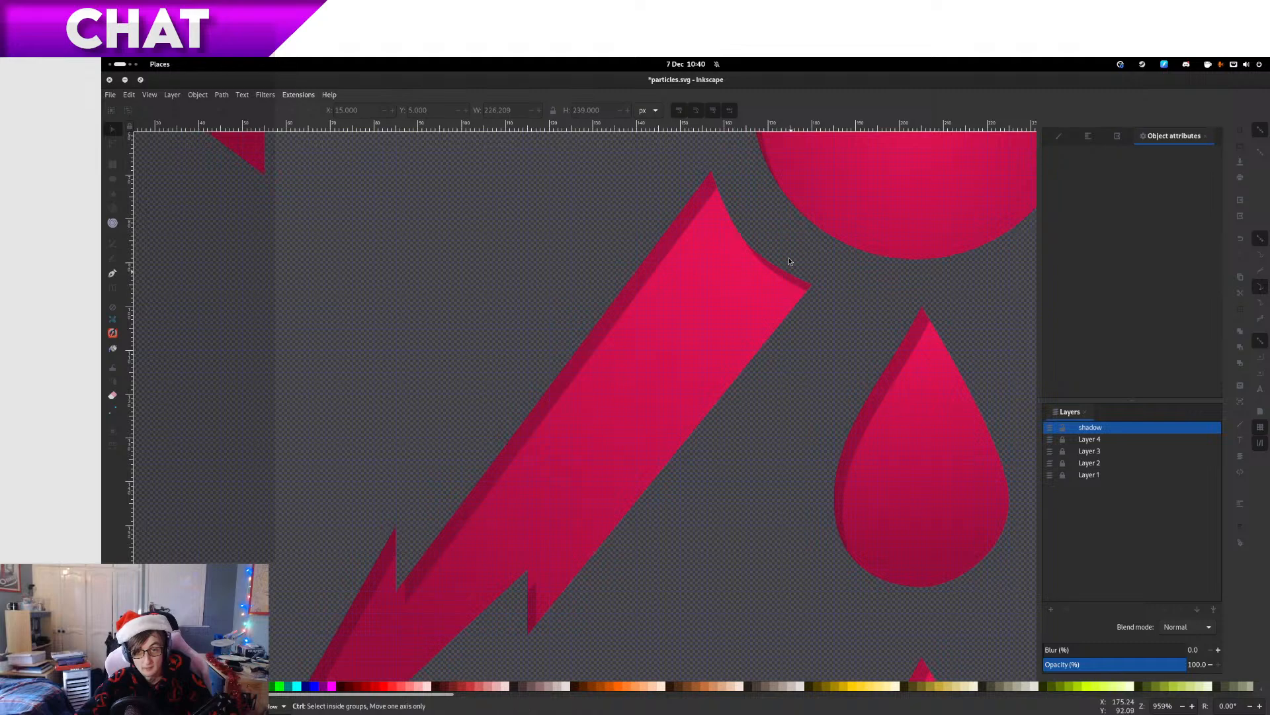
{"action": "scroll", "coordinate": [732, 530], "scroll_direction": "up", "scroll_amount": 10}
{"action": "left_click_drag", "start_coordinate": [778, 469], "coordinate": [475, 242]}
{"action": "left_click_drag", "start_coordinate": [848, 532], "coordinate": [828, 340]}
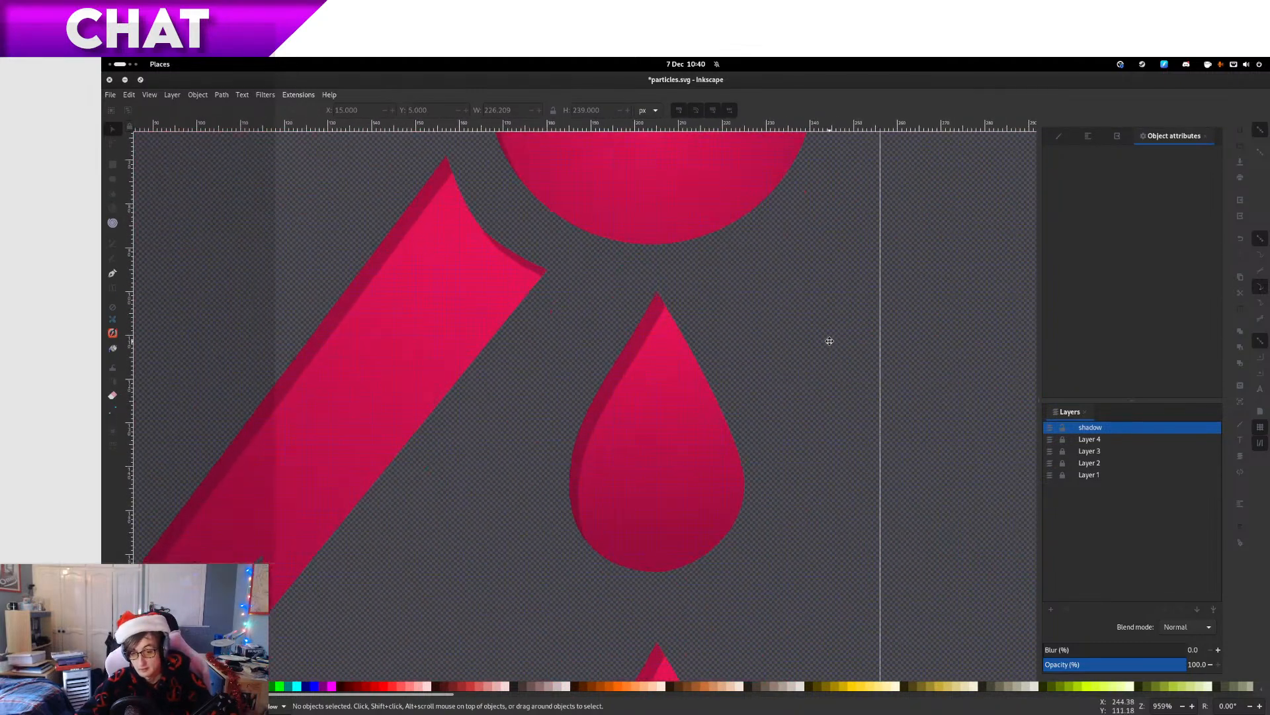
Try a 7% blur on the shadow and check it on the drops, bolt and circle
{"action": "left_click_drag", "start_coordinate": [760, 452], "coordinate": [678, 210]}
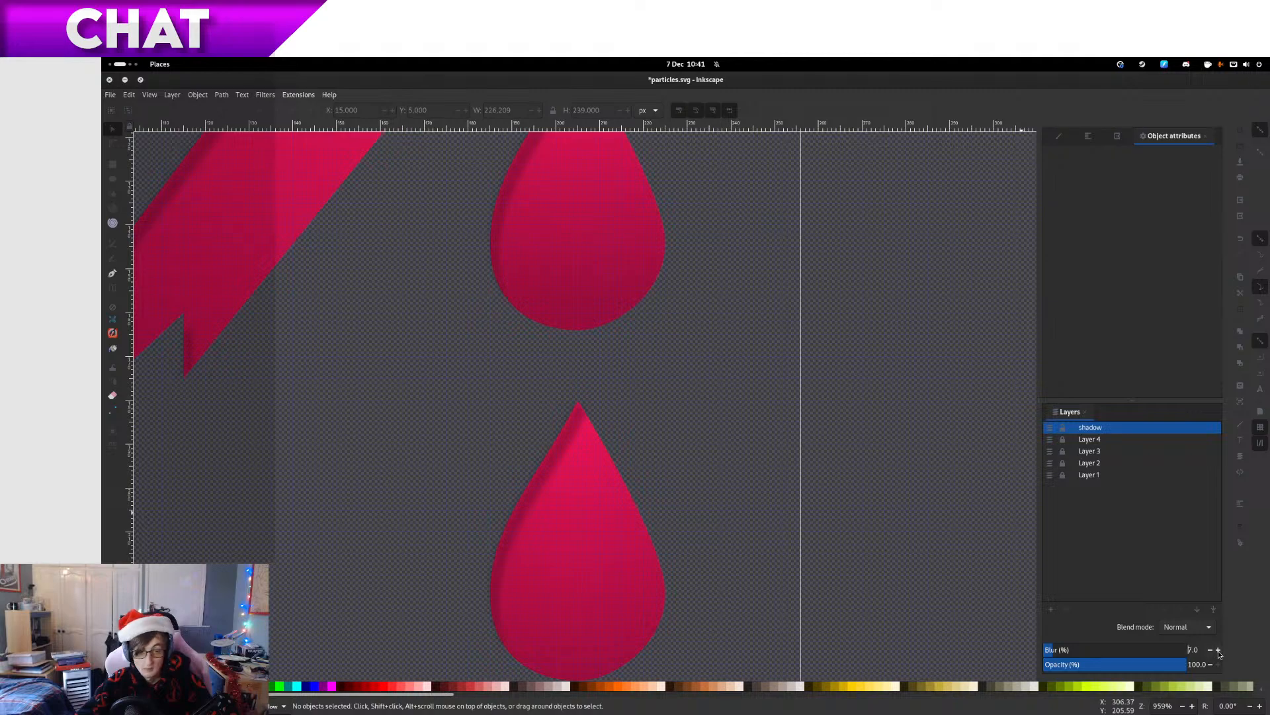
{"action": "left_click_drag", "start_coordinate": [478, 278], "coordinate": [783, 479]}
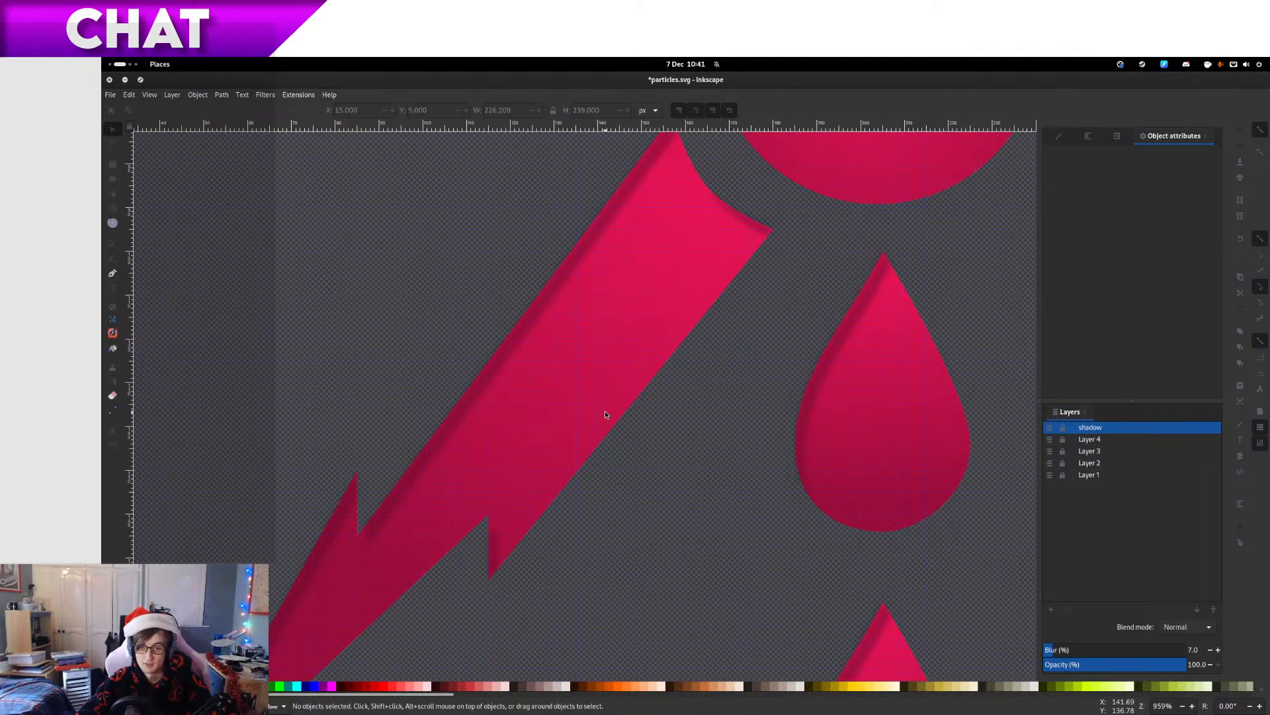
{"action": "scroll", "coordinate": [605, 414], "scroll_direction": "down", "scroll_amount": 5}
{"action": "scroll", "coordinate": [652, 317], "scroll_direction": "up", "scroll_amount": 5}
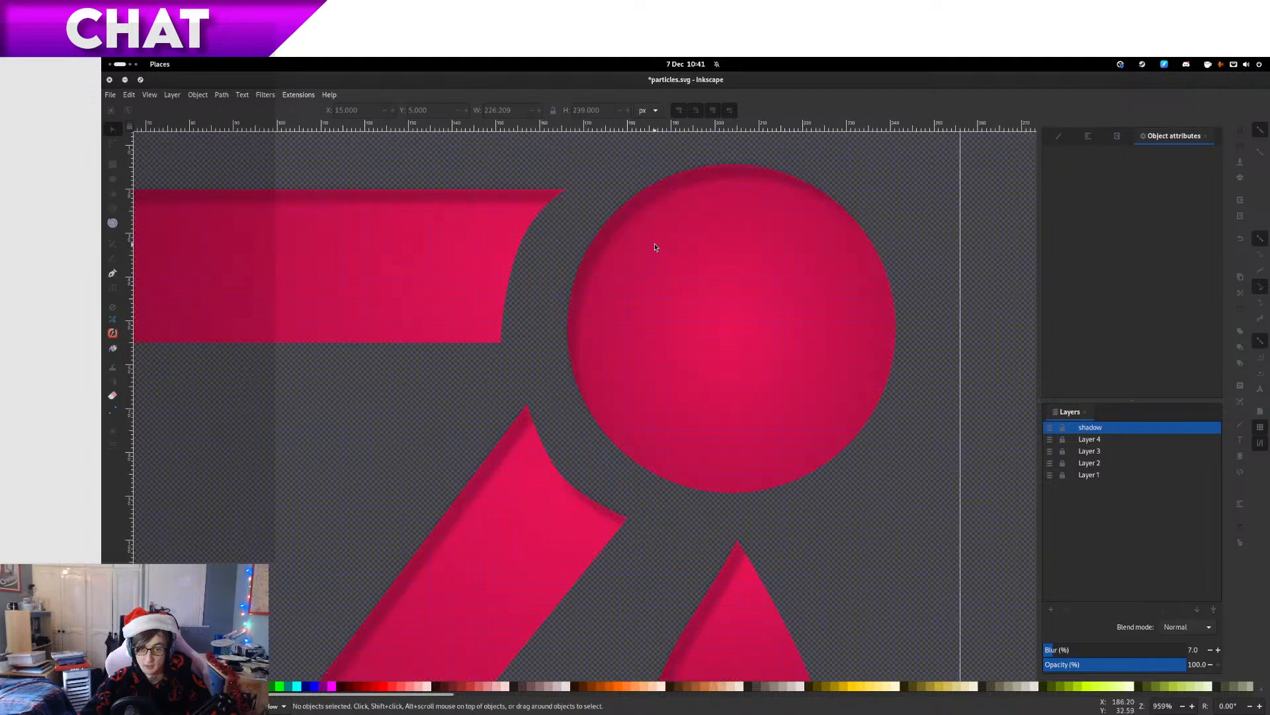
Set the masked shadow's blur to 6%, deselect it and save particles.svg
{"action": "left_click", "coordinate": [640, 202]}
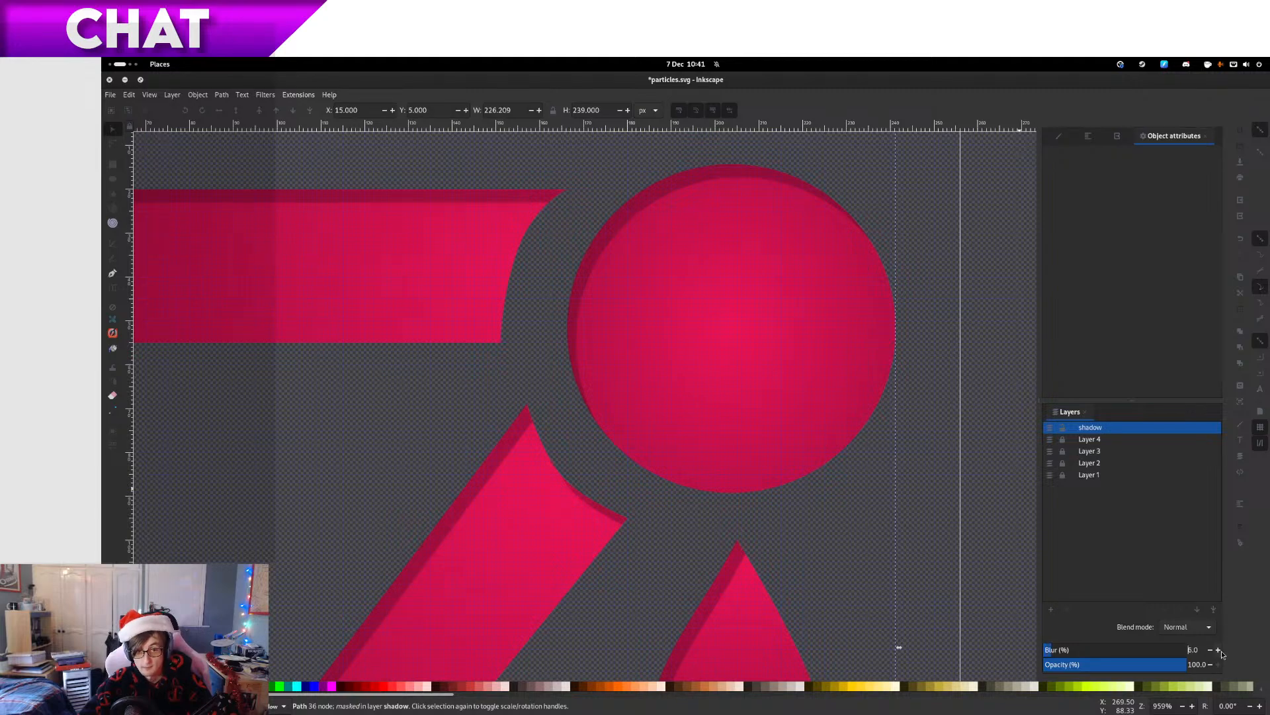
{"action": "scroll", "coordinate": [853, 308], "scroll_direction": "up", "scroll_amount": 2}
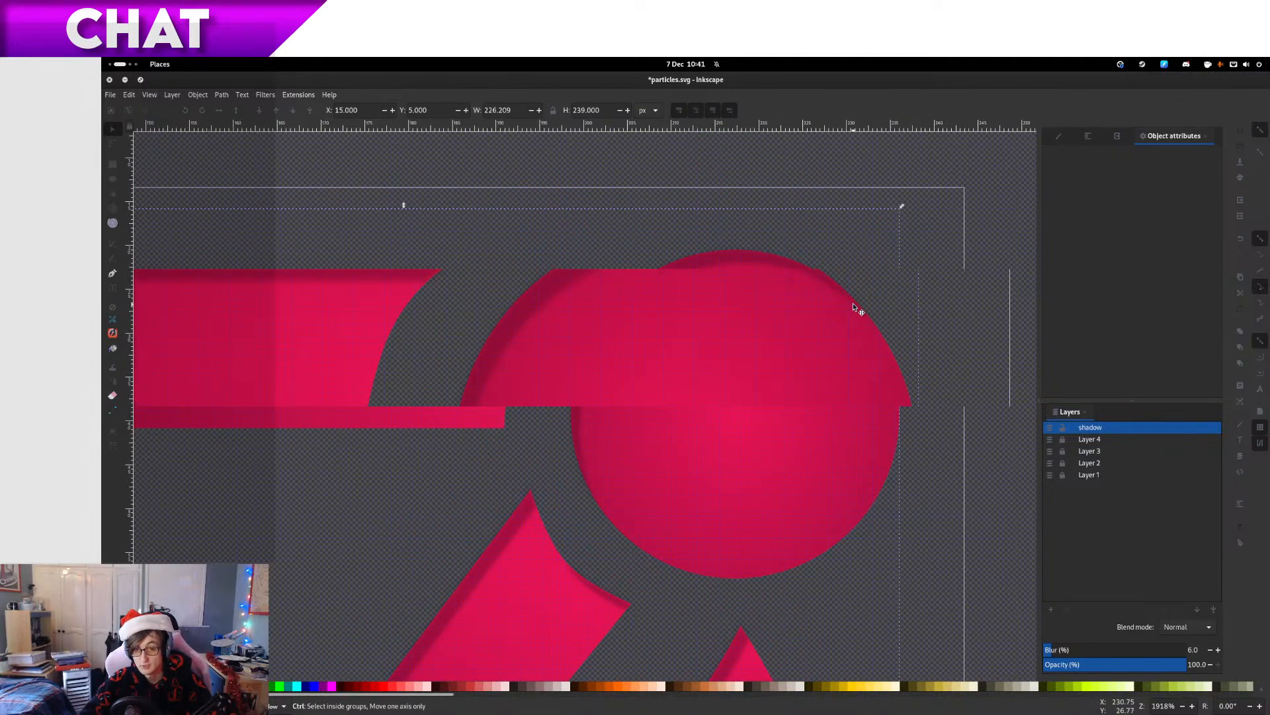
{"action": "scroll", "coordinate": [854, 307], "scroll_direction": "down", "scroll_amount": 5}
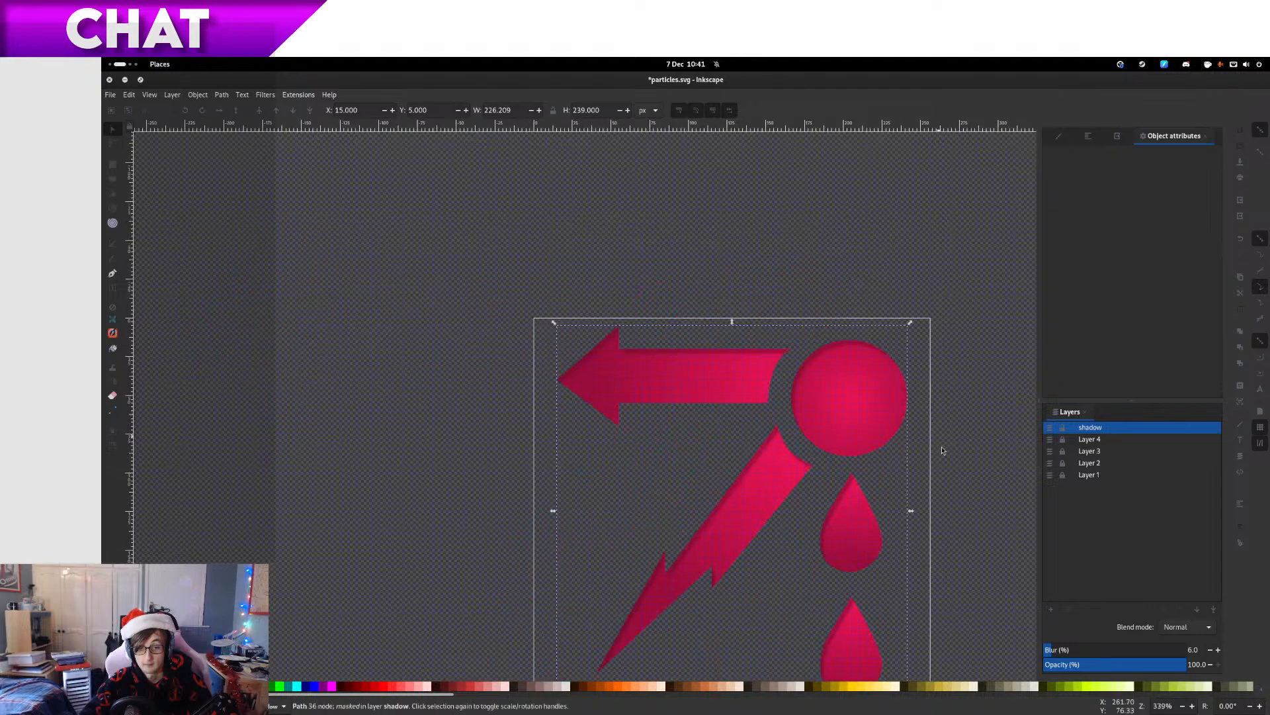
{"action": "left_click_drag", "start_coordinate": [942, 447], "coordinate": [833, 345]}
{"action": "left_click", "coordinate": [840, 349]}
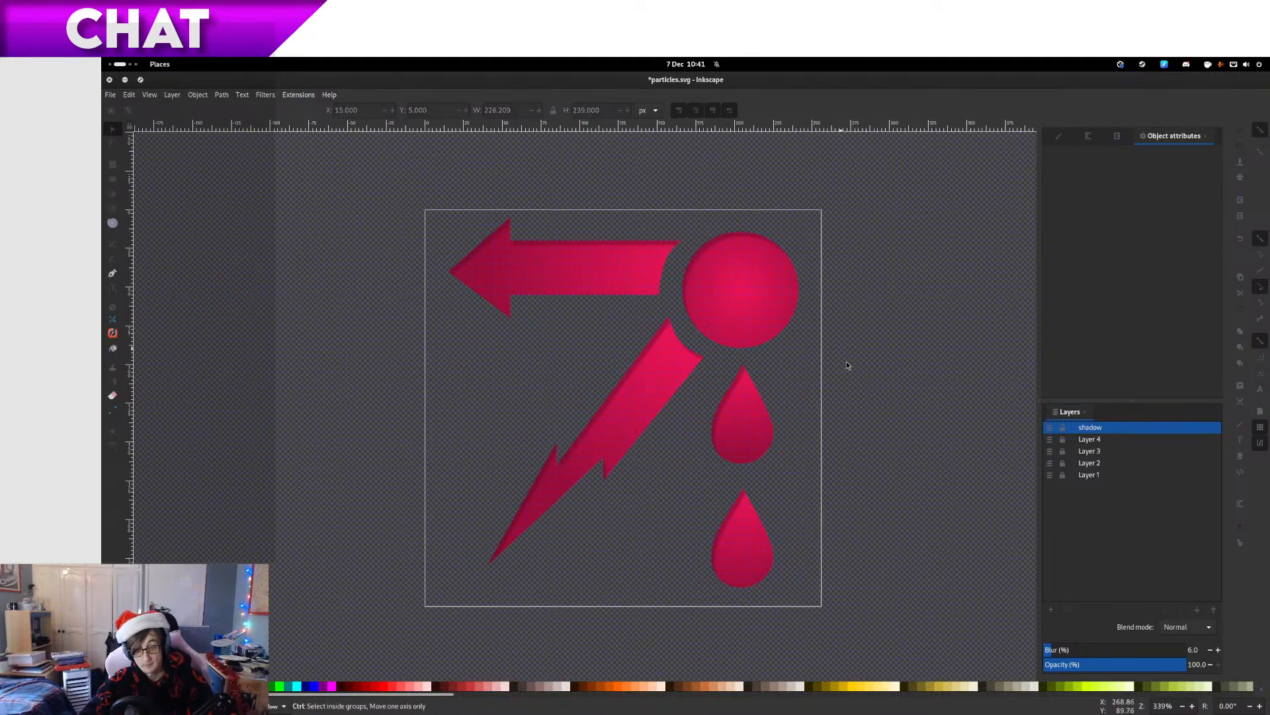
{"action": "key", "text": "ctrl+s"}
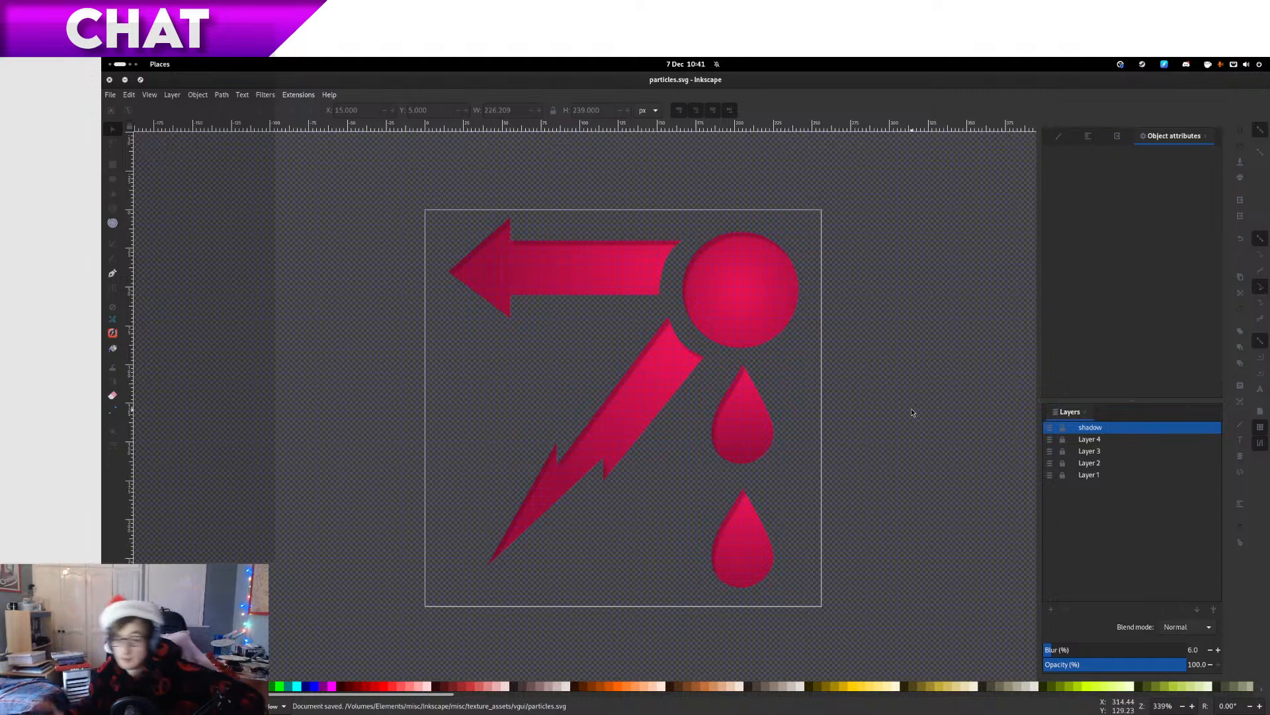
Switch to the Files window and rename particles.svg in the original folder to particles_wip3b.svg
{"action": "mouse_move", "coordinate": [102, 60]}
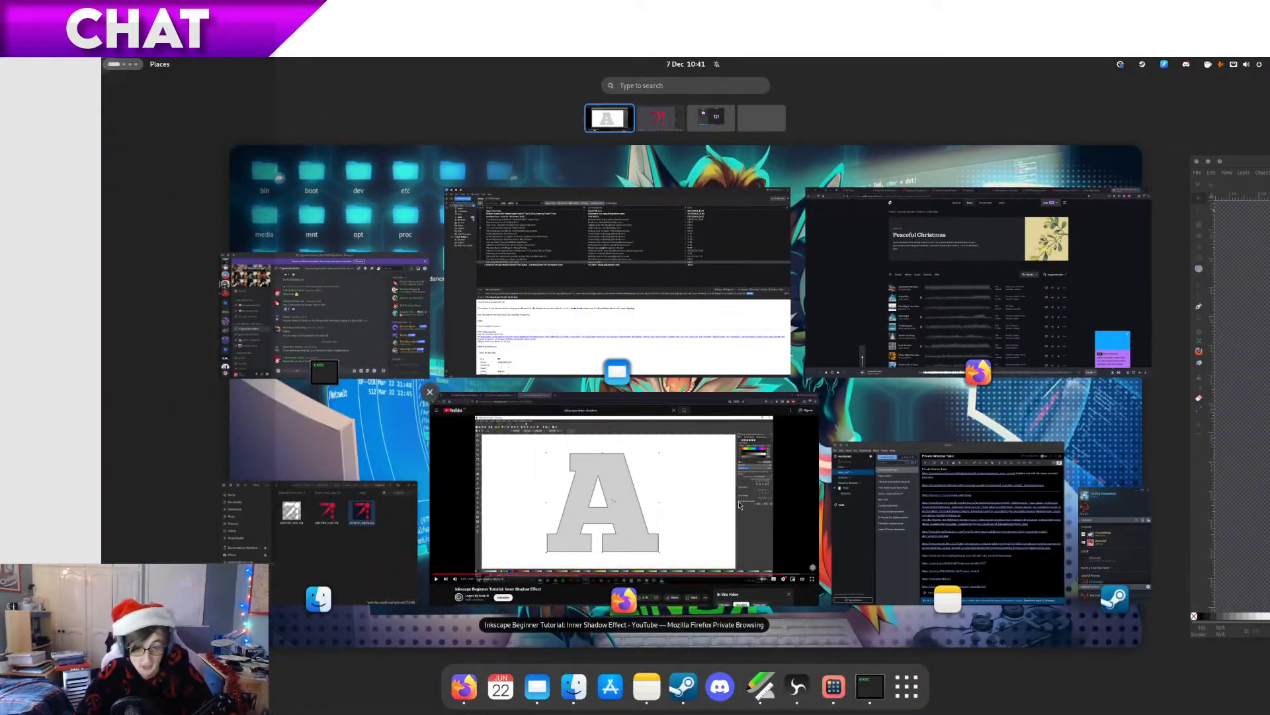
{"action": "left_click", "coordinate": [561, 465]}
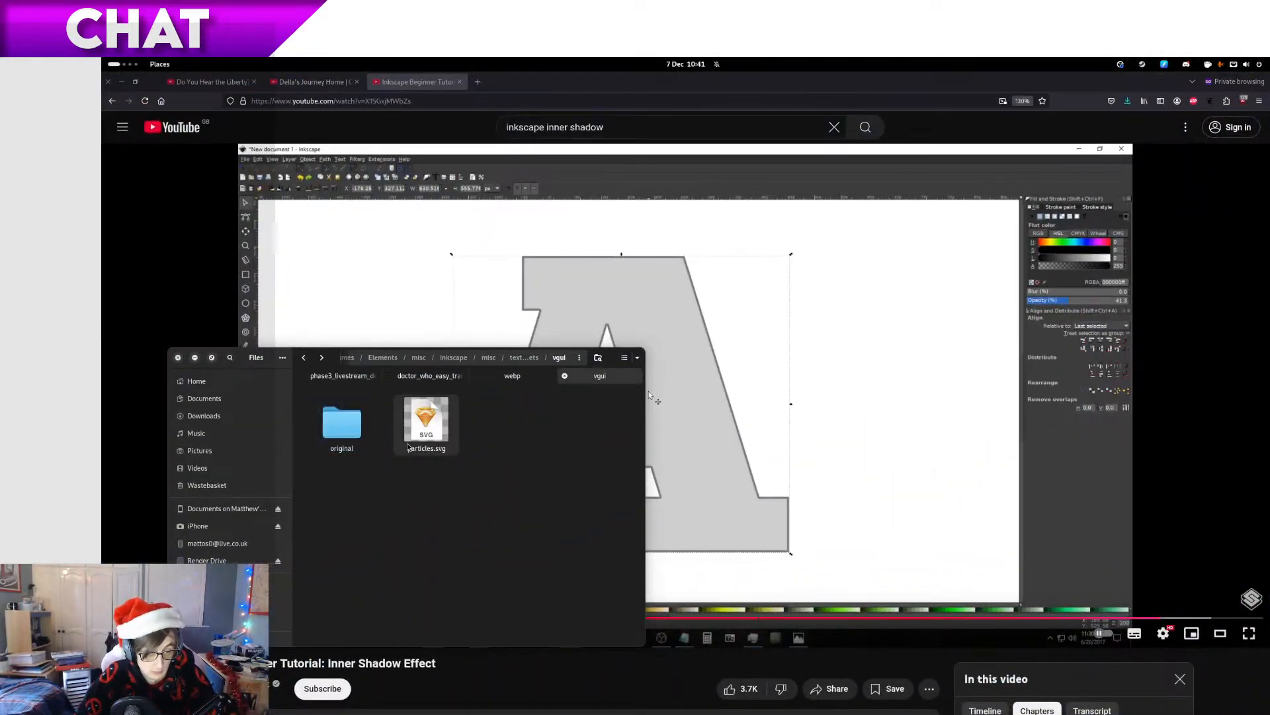
{"action": "key", "text": "F2"}
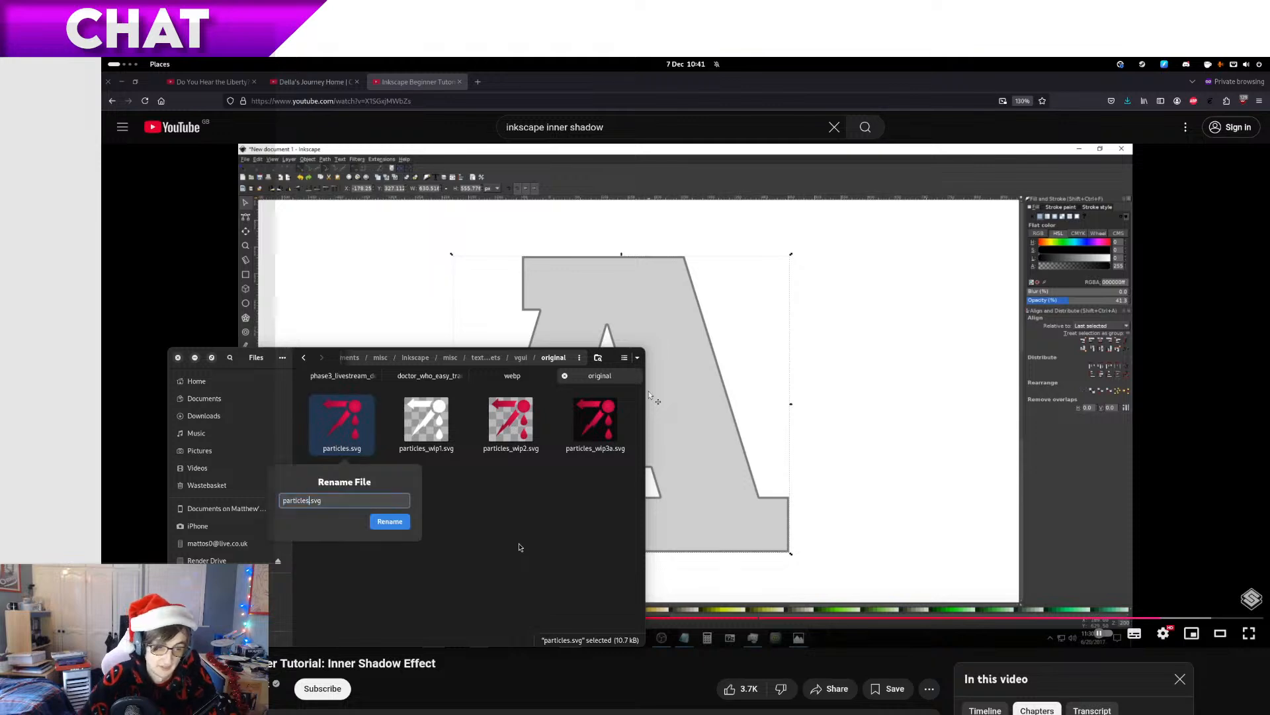
{"action": "type", "text": "+"}
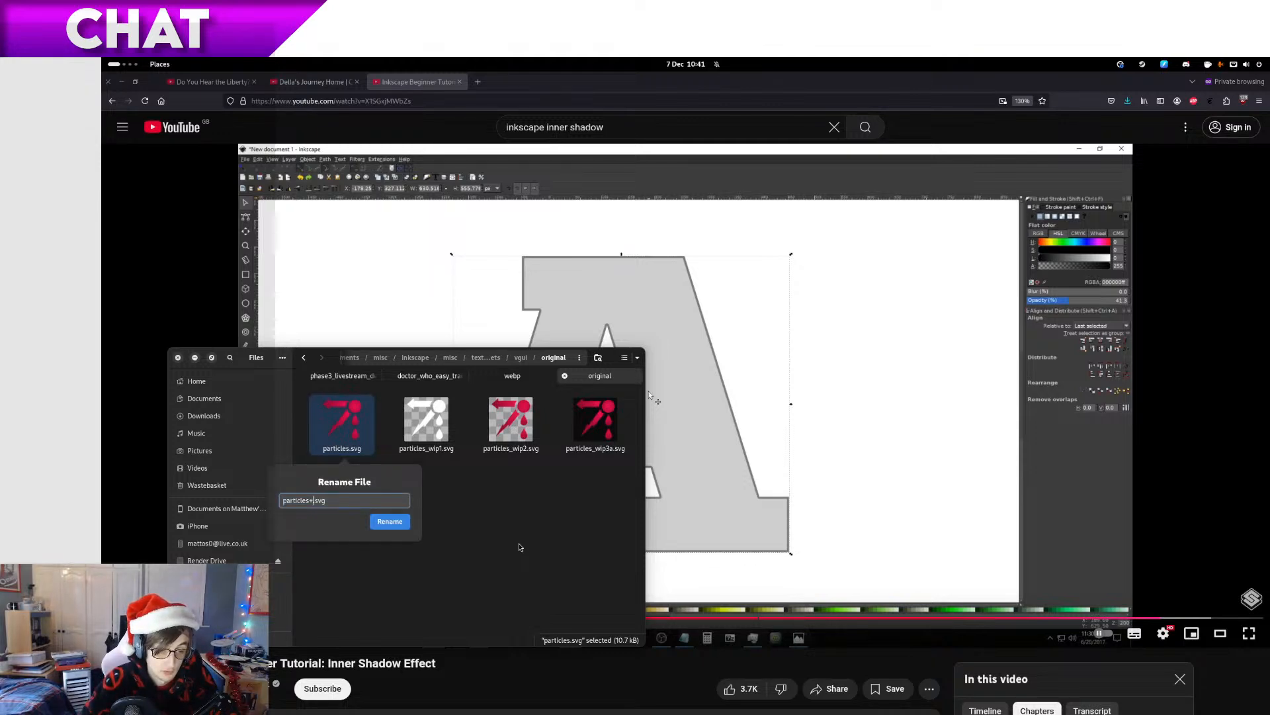
{"action": "type", "text": "wip4"}
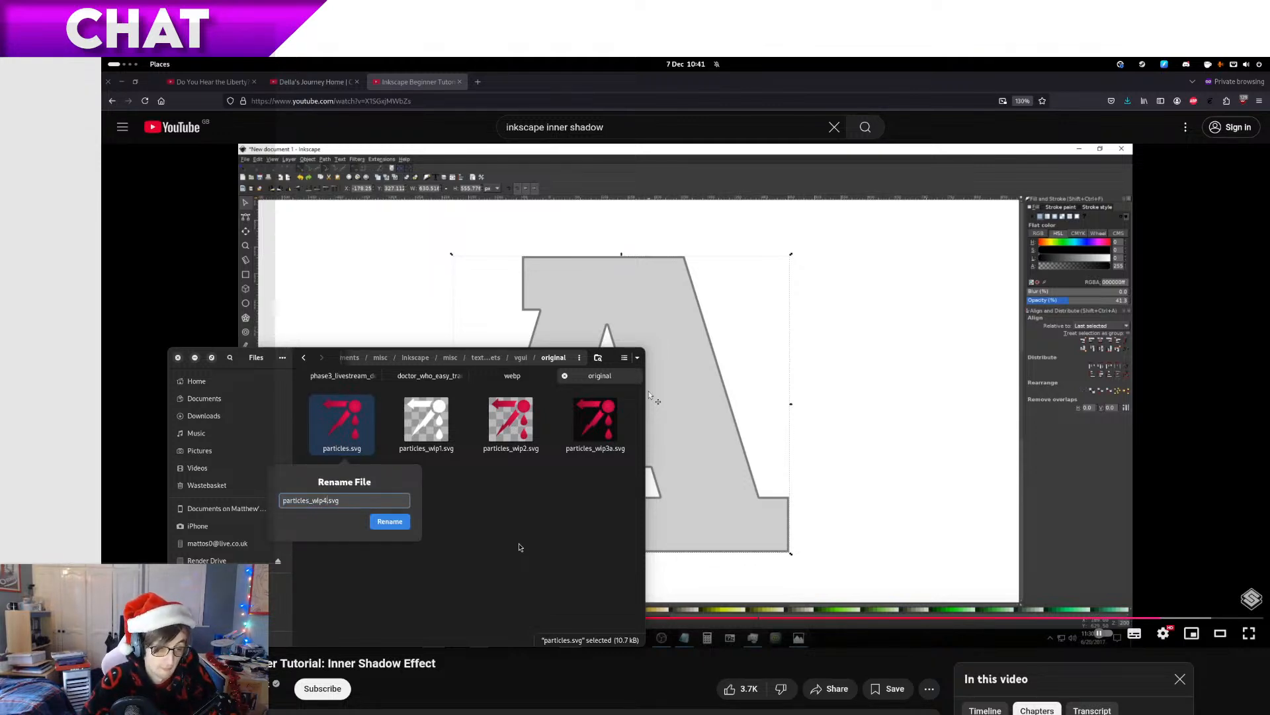
{"action": "type", "text": "b"}
{"action": "key", "text": "Return"}
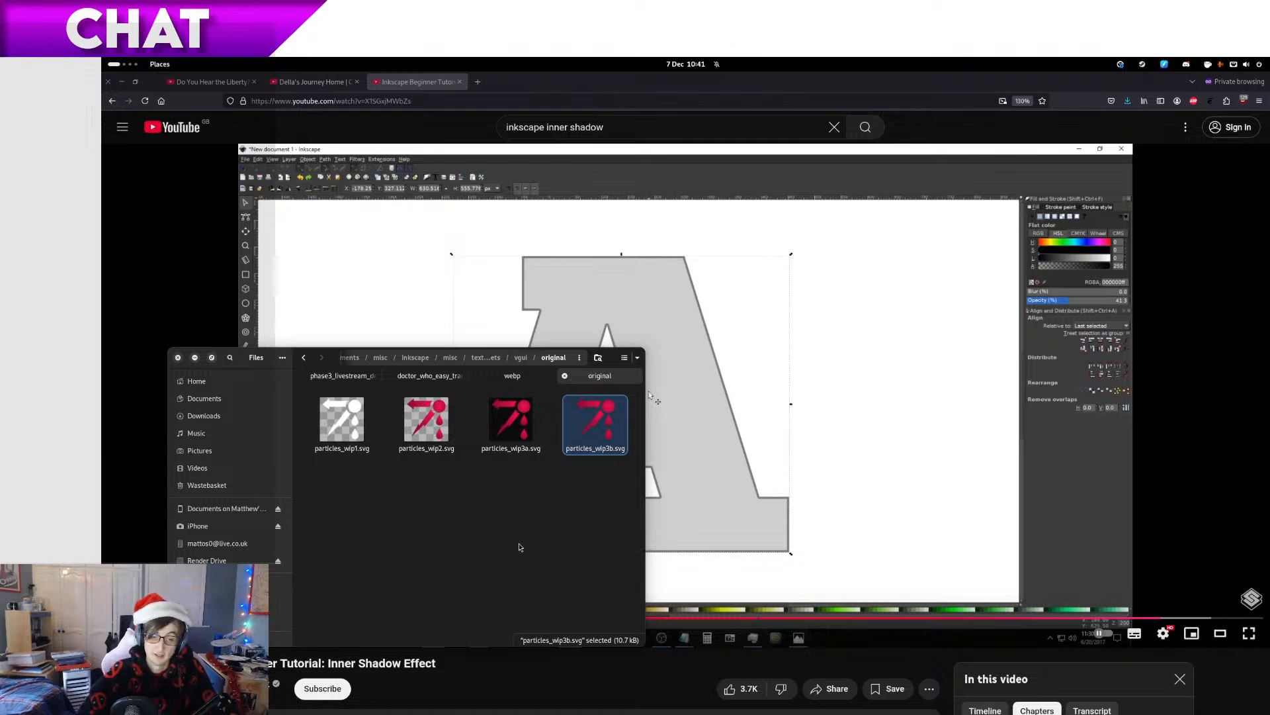
{"action": "left_click", "coordinate": [520, 546]}
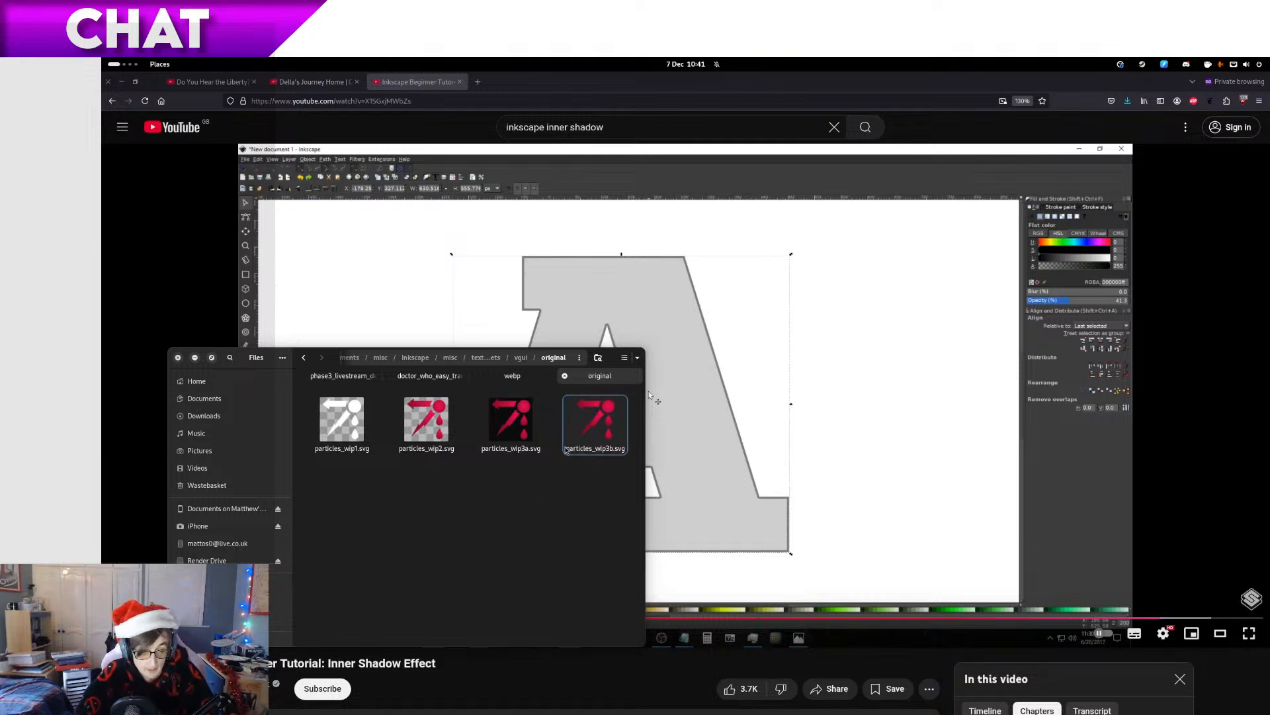
Open the Elements drive's misc folder in a separate tab and go to blender/platform
{"action": "middle_click", "coordinate": [265, 599]}
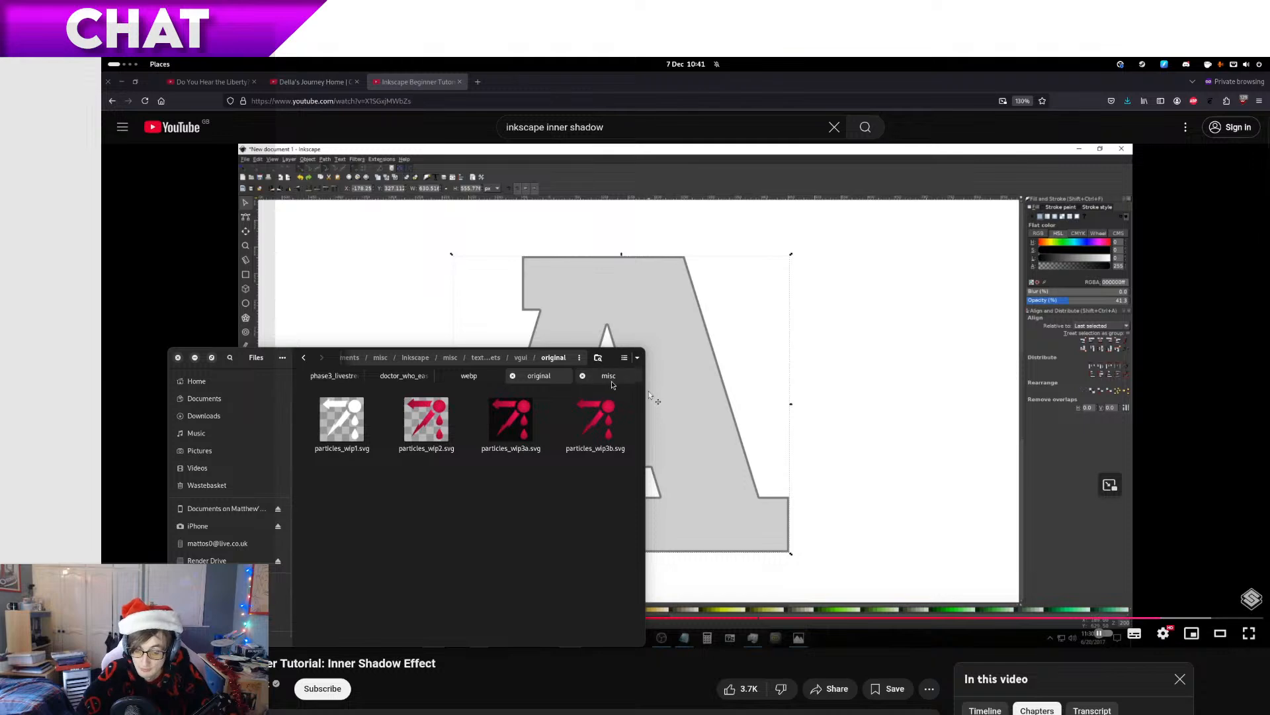
{"action": "left_click", "coordinate": [608, 375]}
{"action": "scroll", "coordinate": [589, 492], "scroll_direction": "down", "scroll_amount": 2}
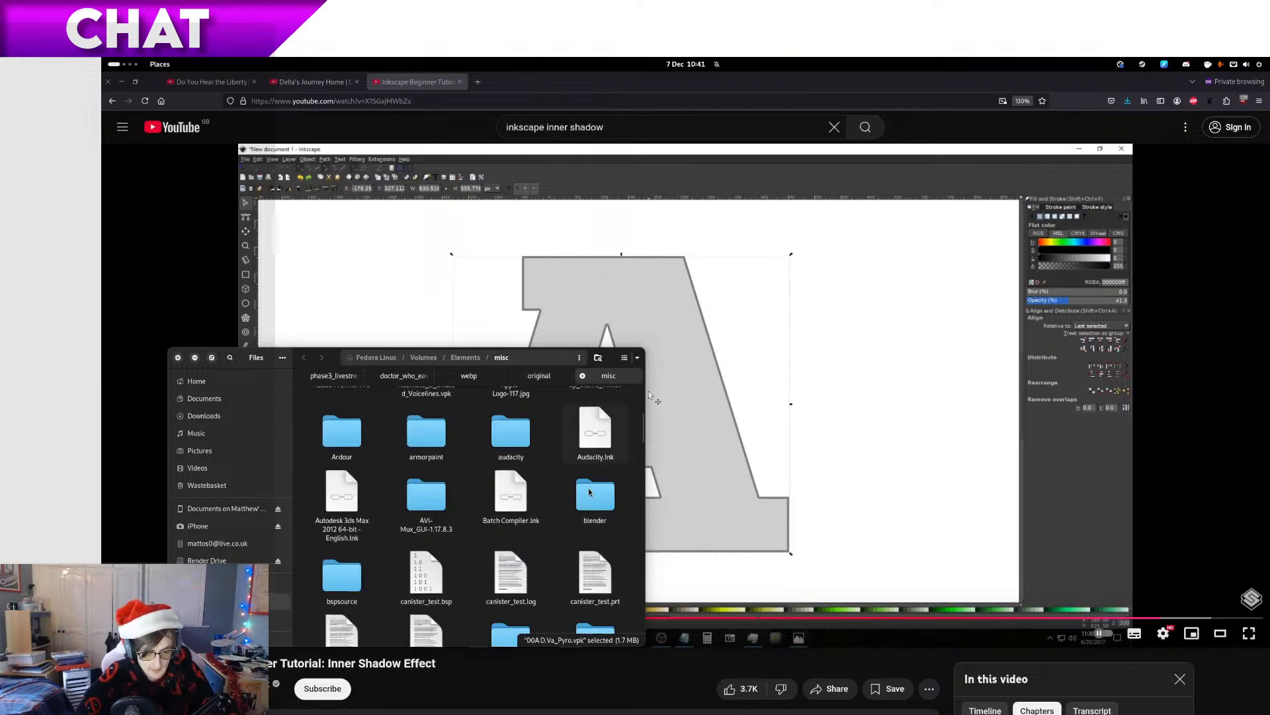
{"action": "double_click", "coordinate": [588, 492]}
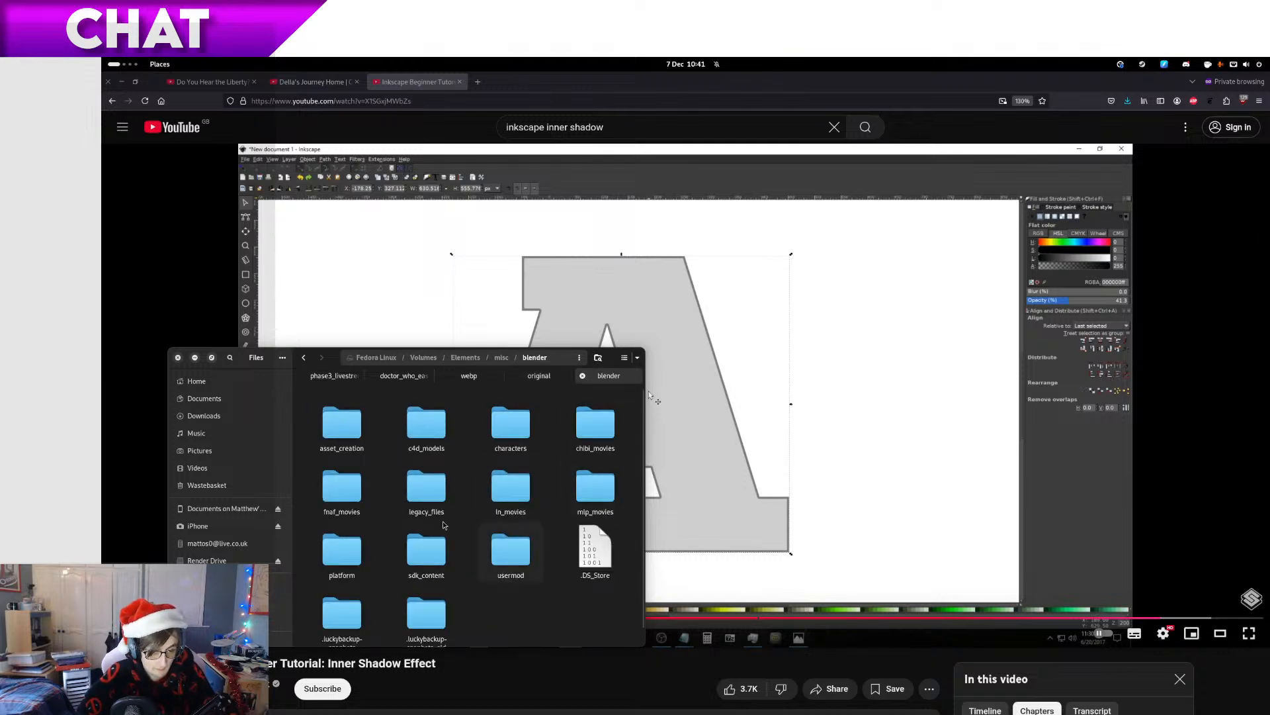
{"action": "double_click", "coordinate": [342, 553]}
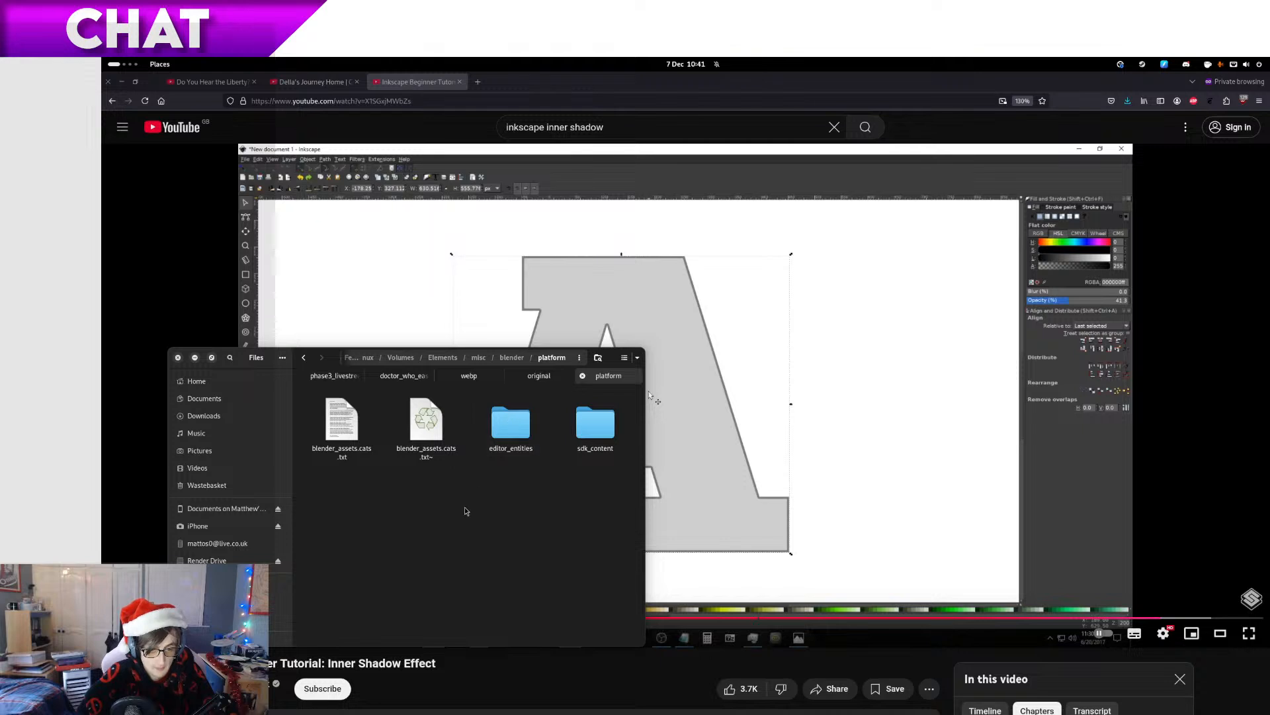
Create a folder named materials inside the platform folder
{"action": "right_click", "coordinate": [467, 508]}
{"action": "left_click", "coordinate": [478, 517]}
{"action": "type", "text": "ma"}
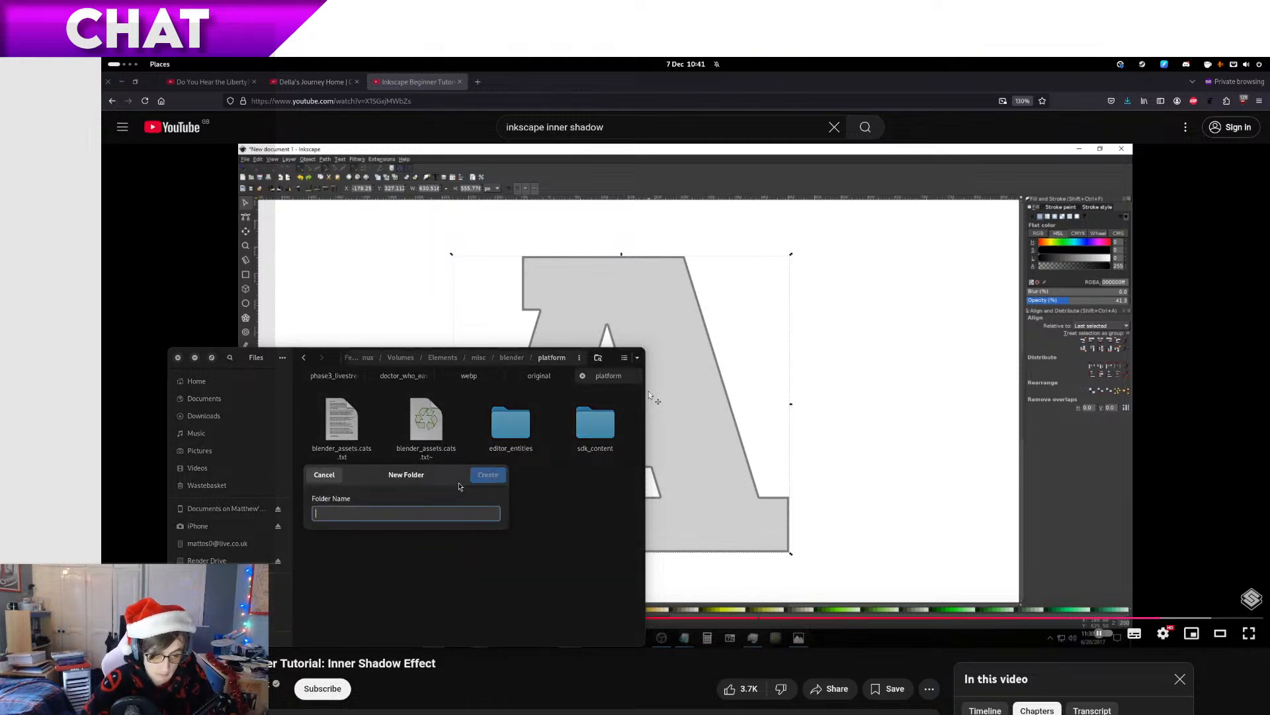
{"action": "type", "text": "terials"}
{"action": "key", "text": "Return"}
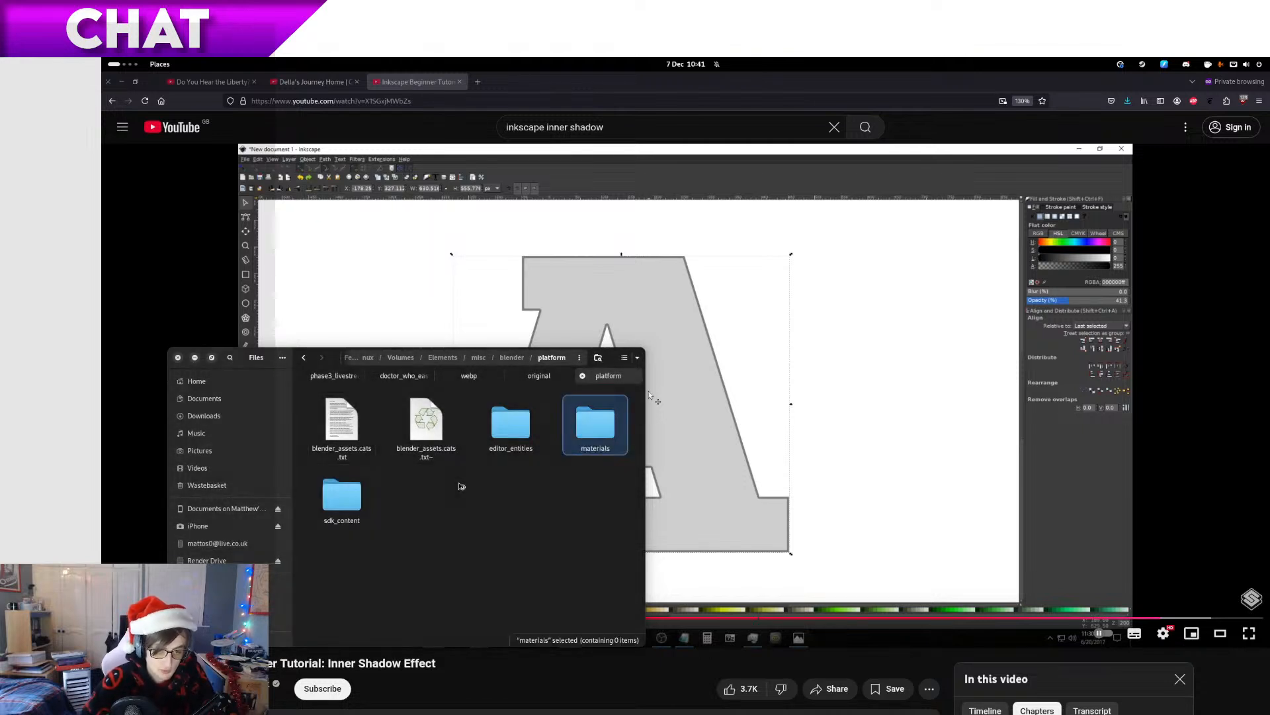
Create a vgui folder inside the materials folder and open it
{"action": "key", "text": "Return"}
{"action": "right_click", "coordinate": [460, 487]}
{"action": "left_click", "coordinate": [481, 492]}
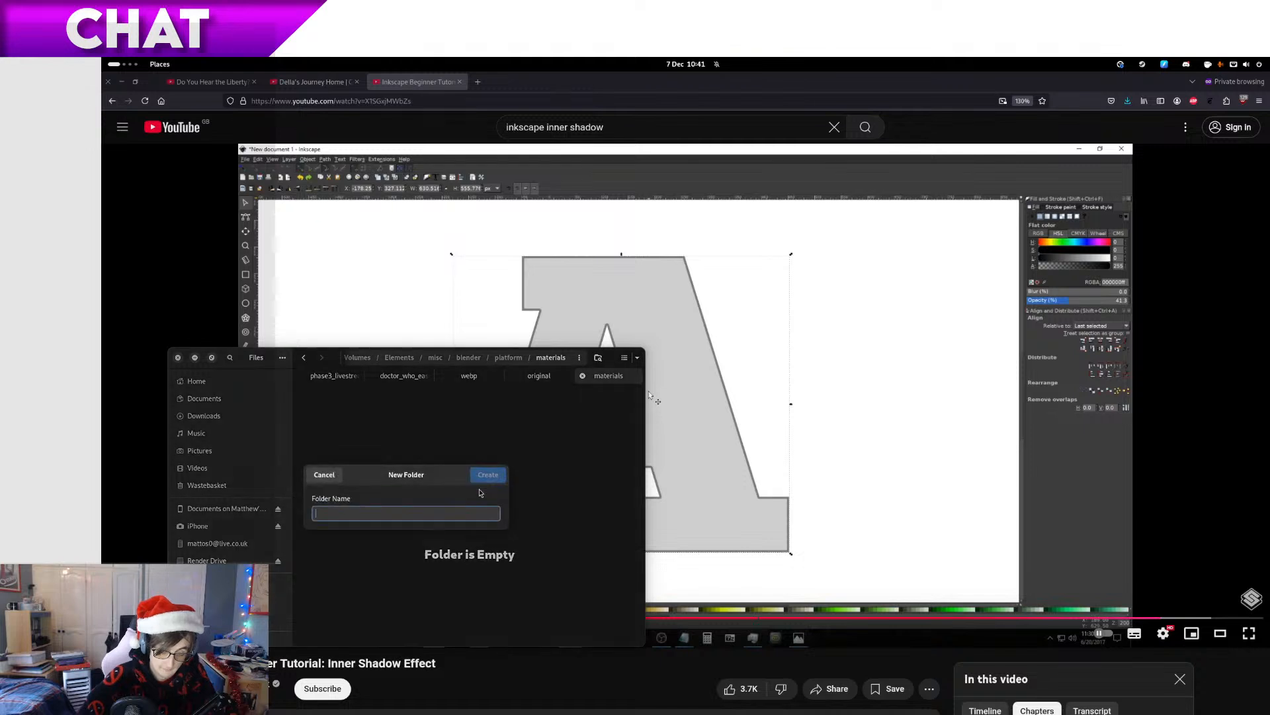
{"action": "type", "text": "vgui"}
{"action": "key", "text": "Return"}
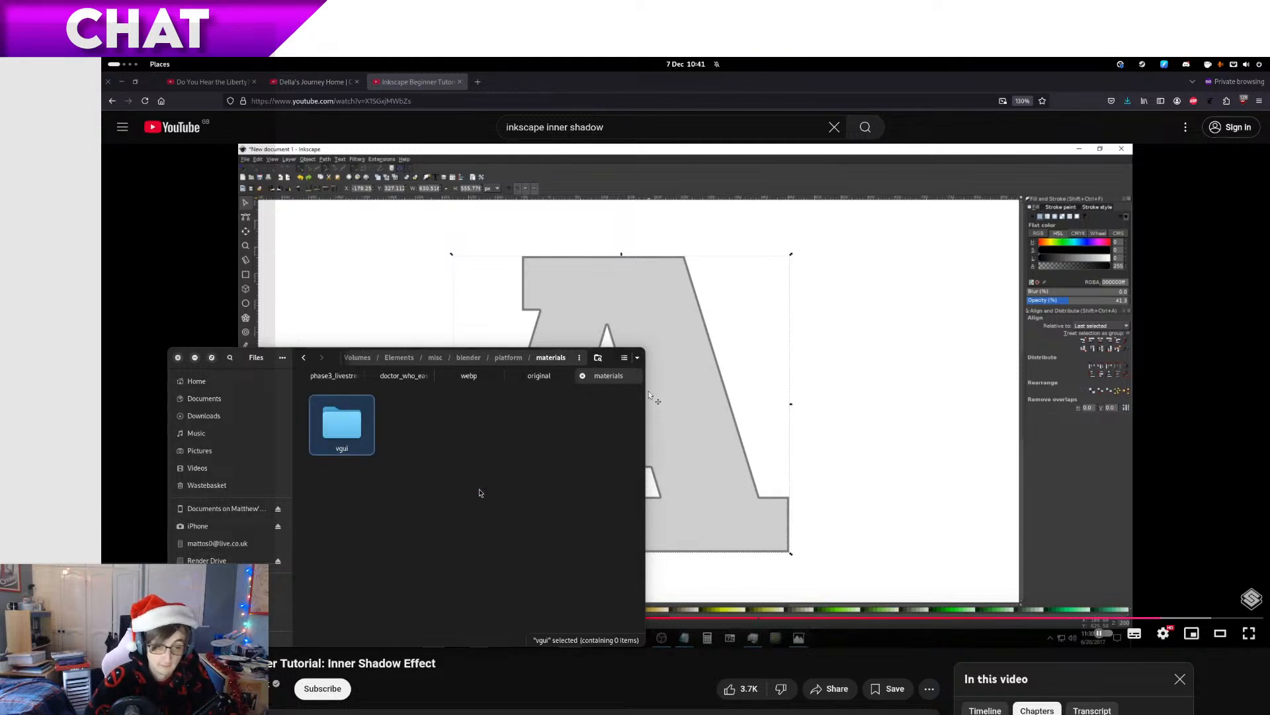
{"action": "key", "text": "Return"}
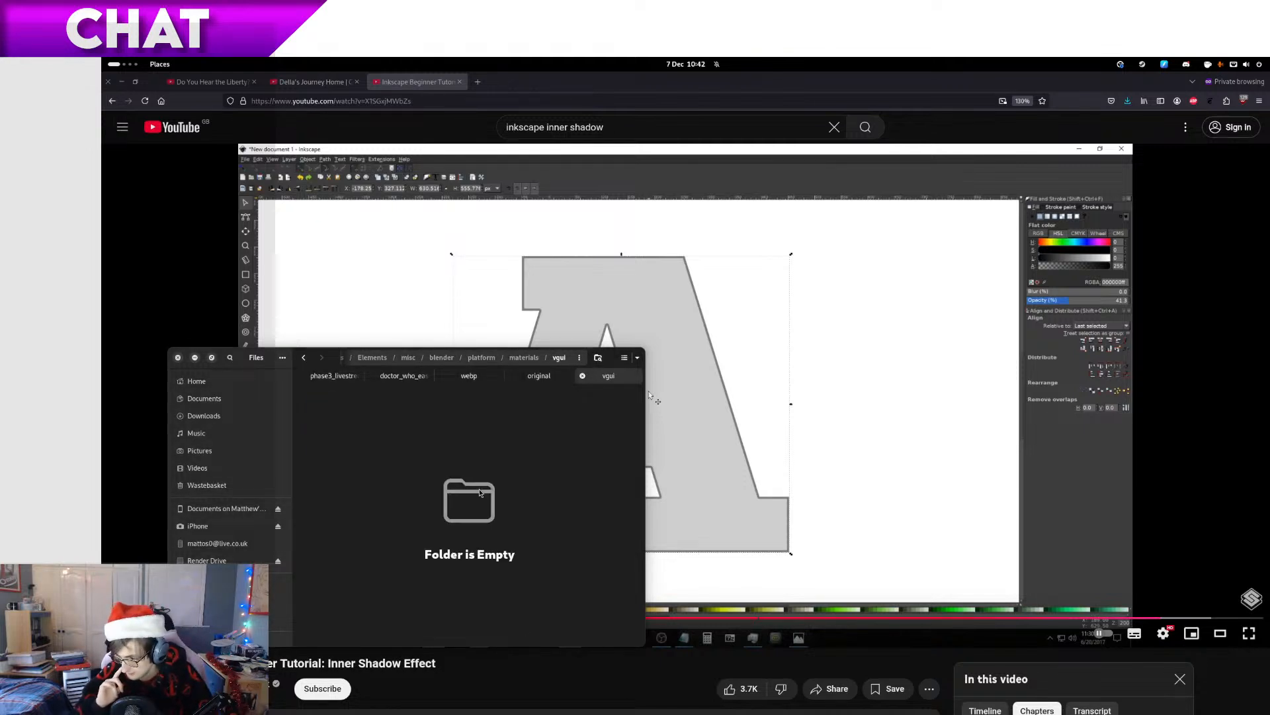
Create a folder named editor inside the vgui folder and open it
{"action": "right_click", "coordinate": [475, 491]}
{"action": "left_click", "coordinate": [493, 496]}
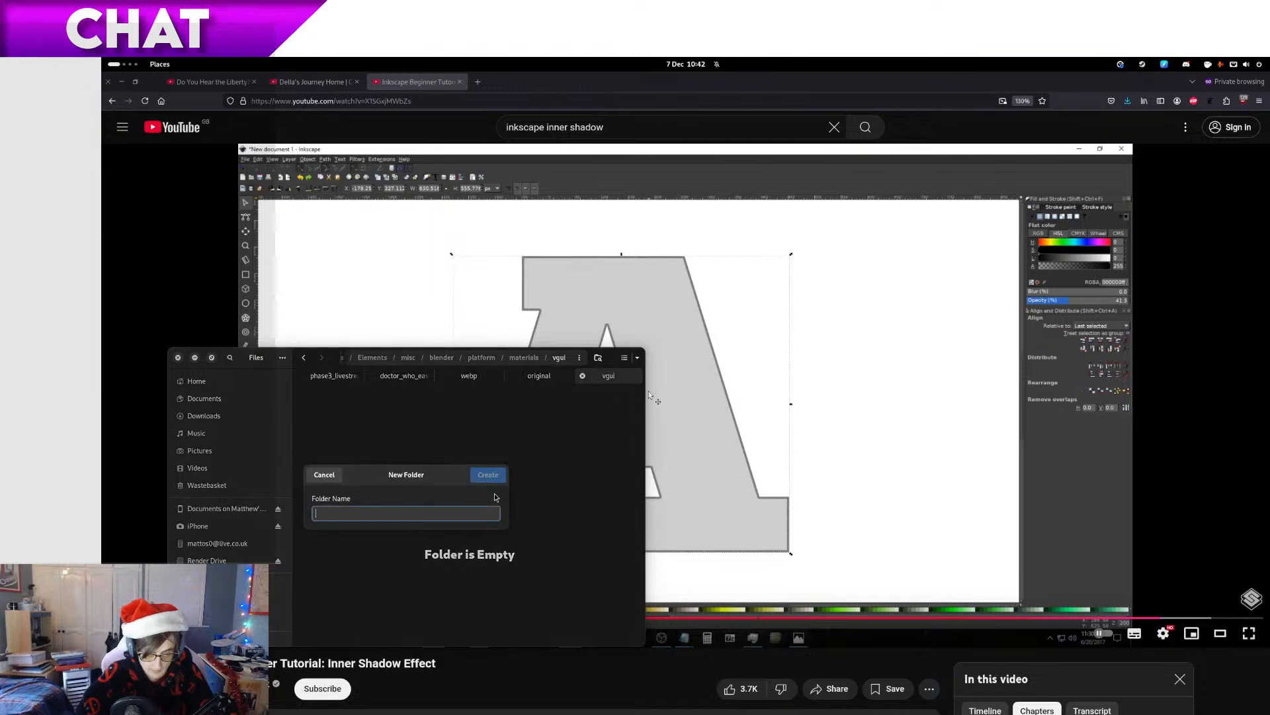
{"action": "type", "text": "editor"}
{"action": "key", "text": "Return"}
{"action": "key", "text": "Return"}
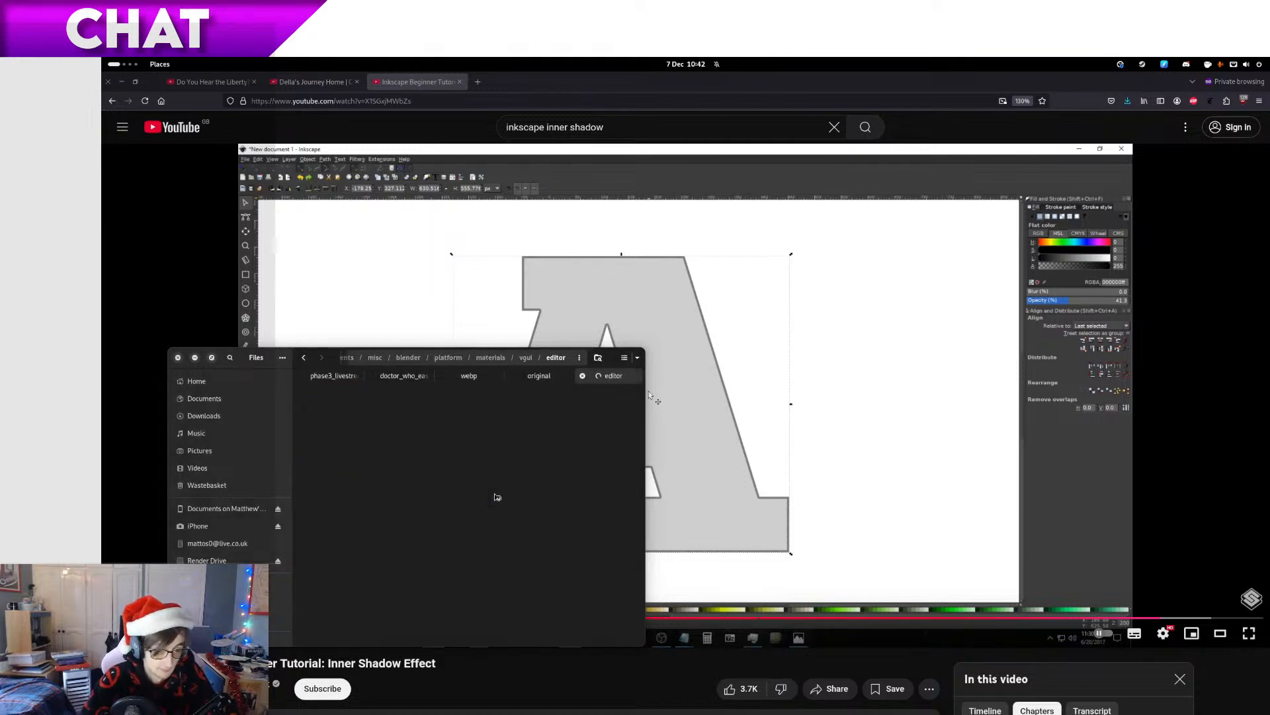
Paste particles.svg into the editor folder and open it in Inkscape
{"action": "key", "text": "ctrl+v"}
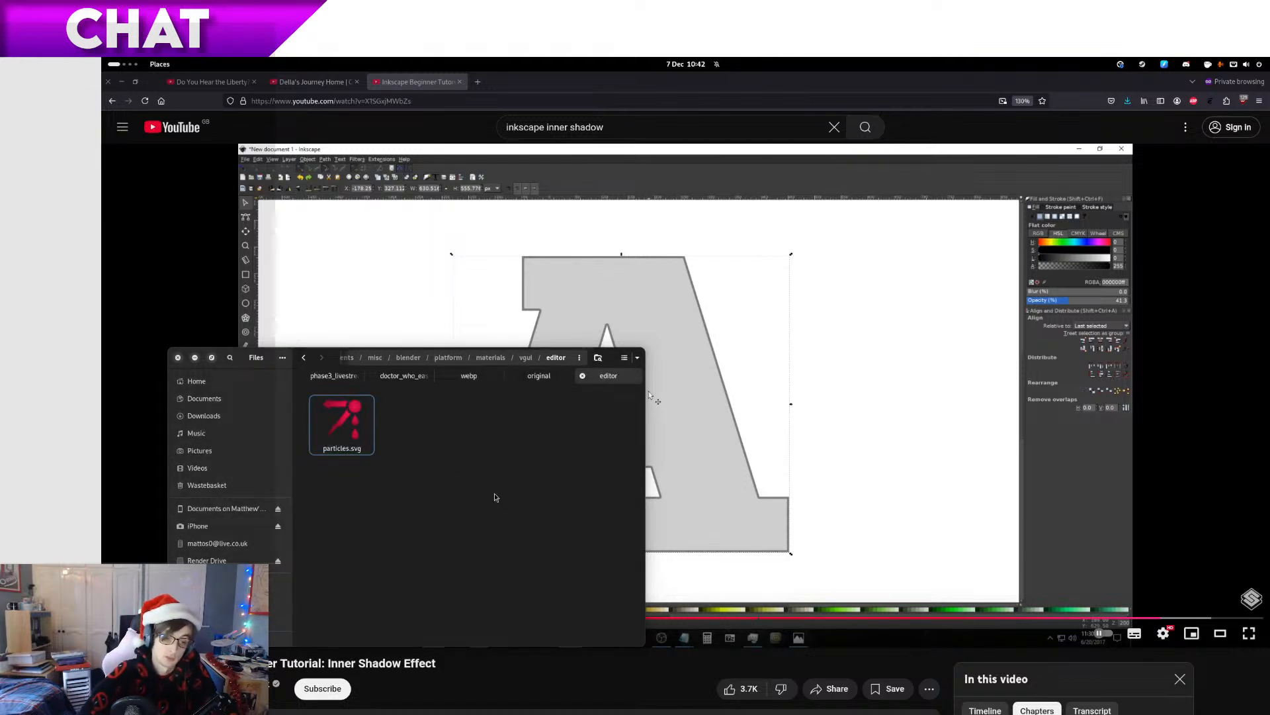
{"action": "key", "text": "Return"}
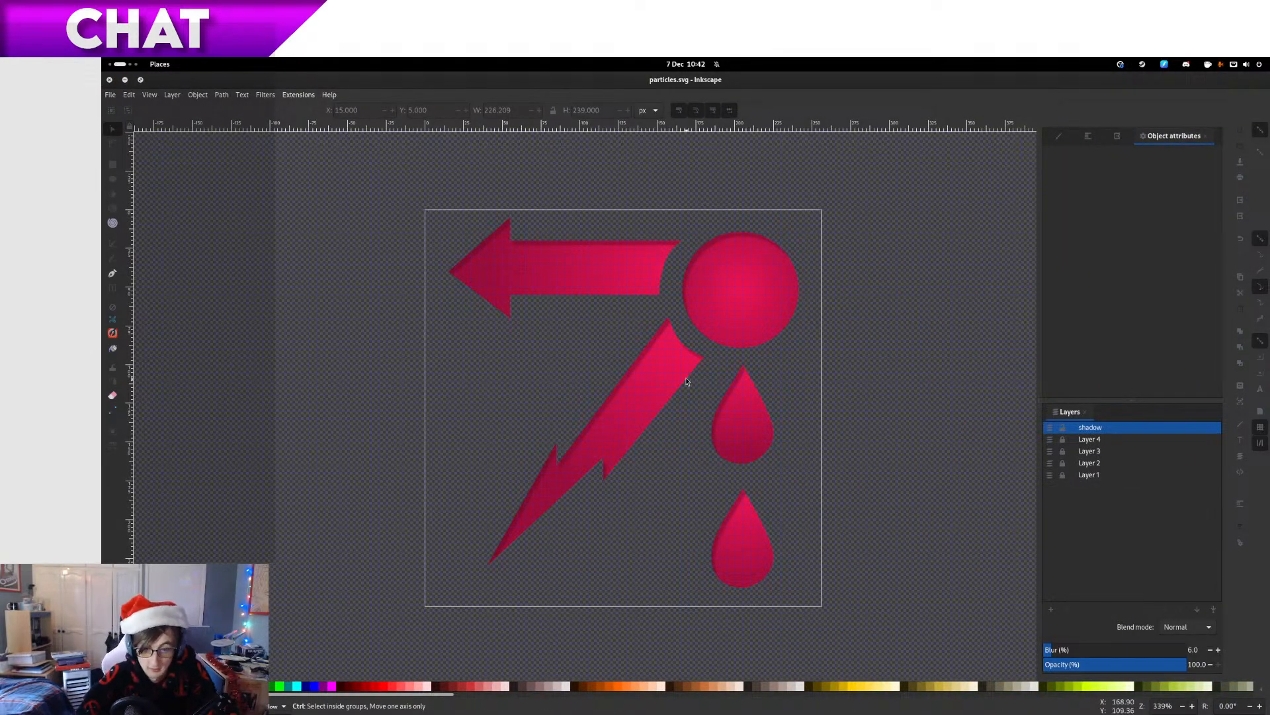
{"action": "key", "text": "ctrl+w"}
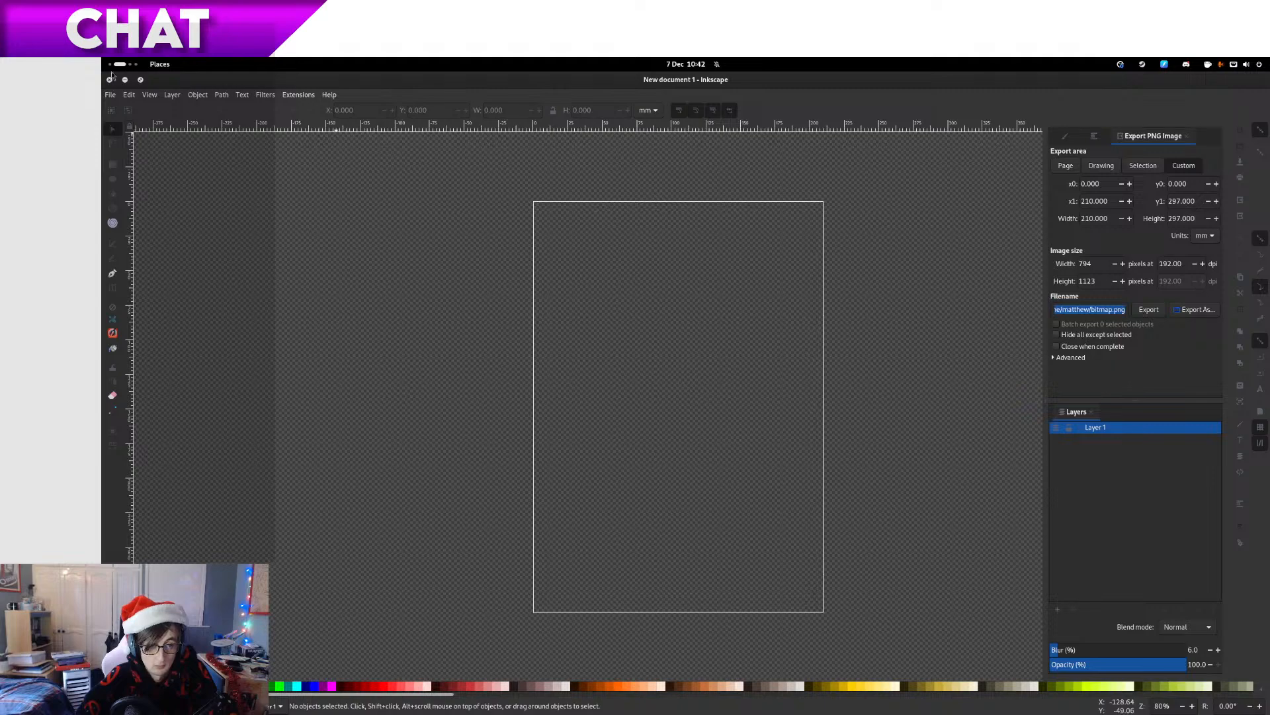
{"action": "left_click", "coordinate": [109, 79]}
{"action": "left_click", "coordinate": [111, 94]}
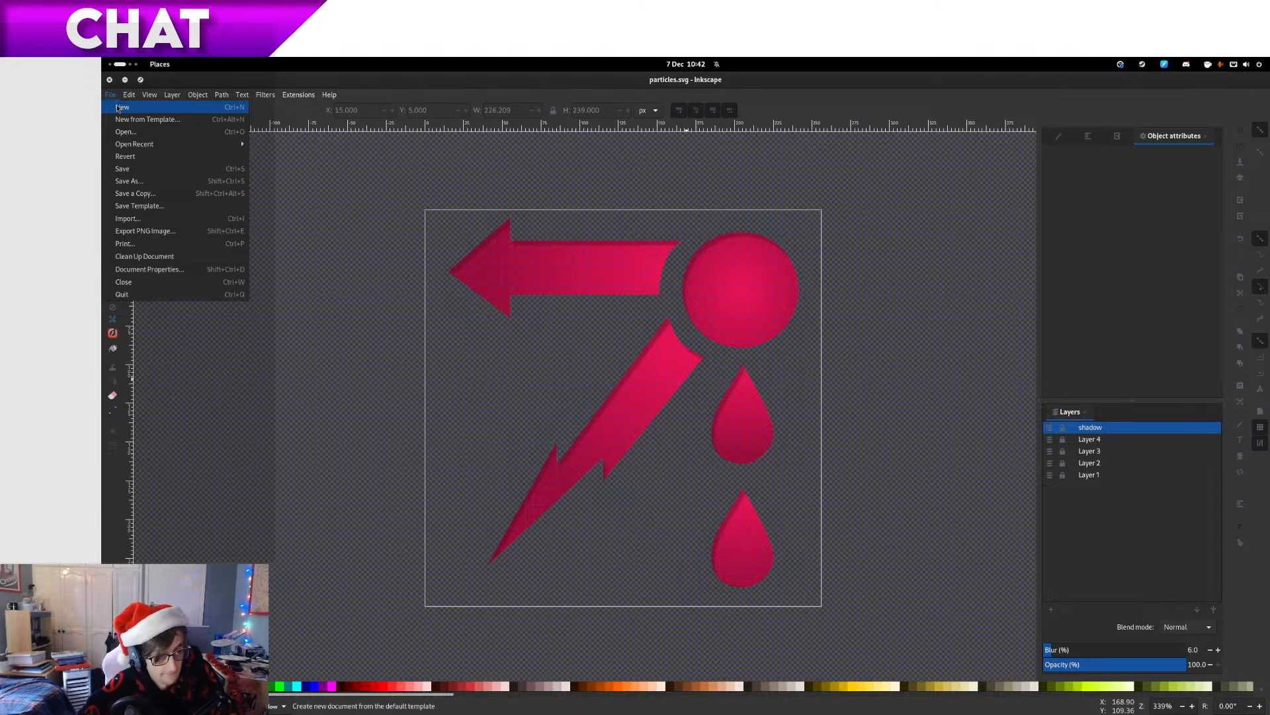
{"action": "left_click", "coordinate": [118, 108]}
{"action": "left_click", "coordinate": [109, 81]}
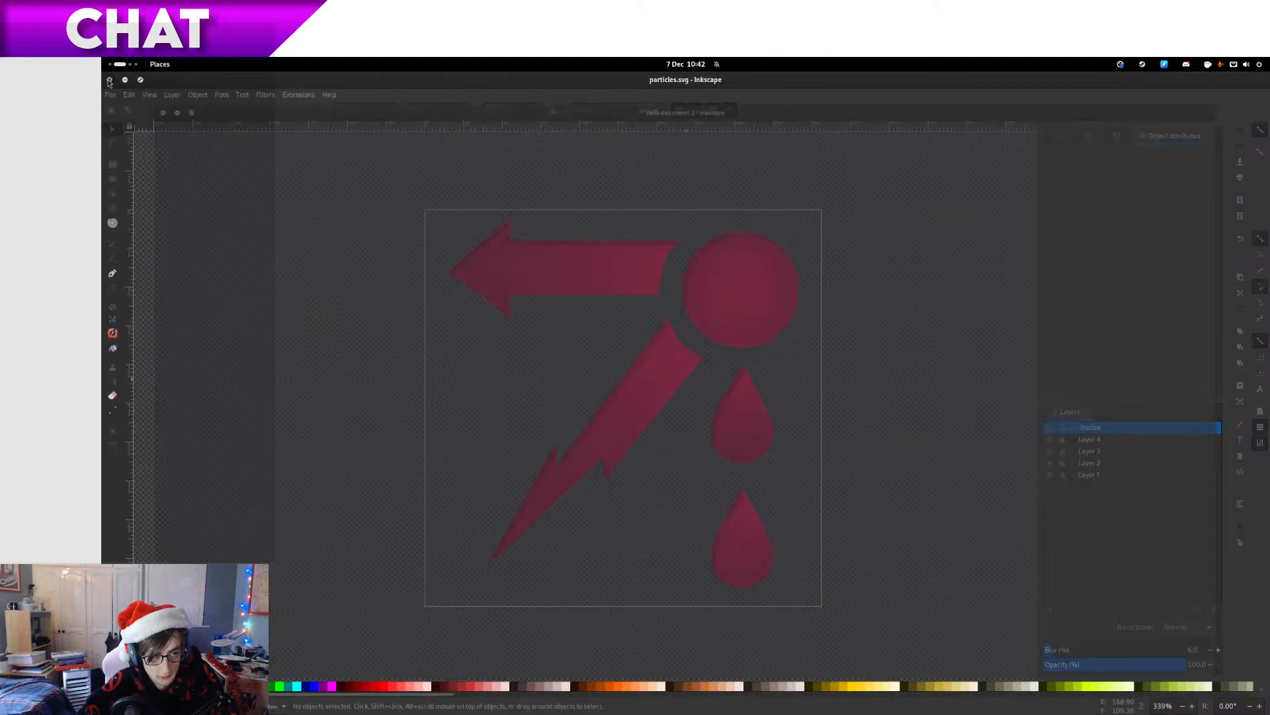
Create a new document from the Icon template with an icon size of 256
{"action": "left_click", "coordinate": [110, 95]}
{"action": "left_click", "coordinate": [123, 121]}
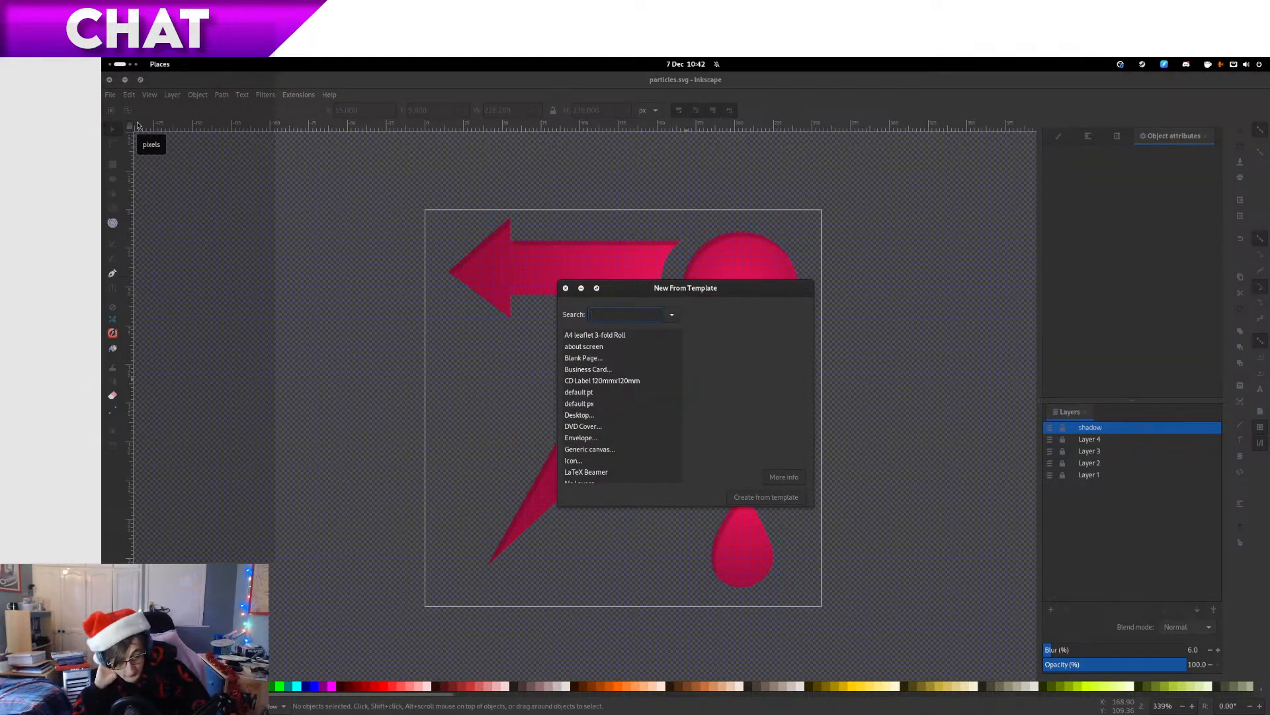
{"action": "left_click", "coordinate": [596, 460]}
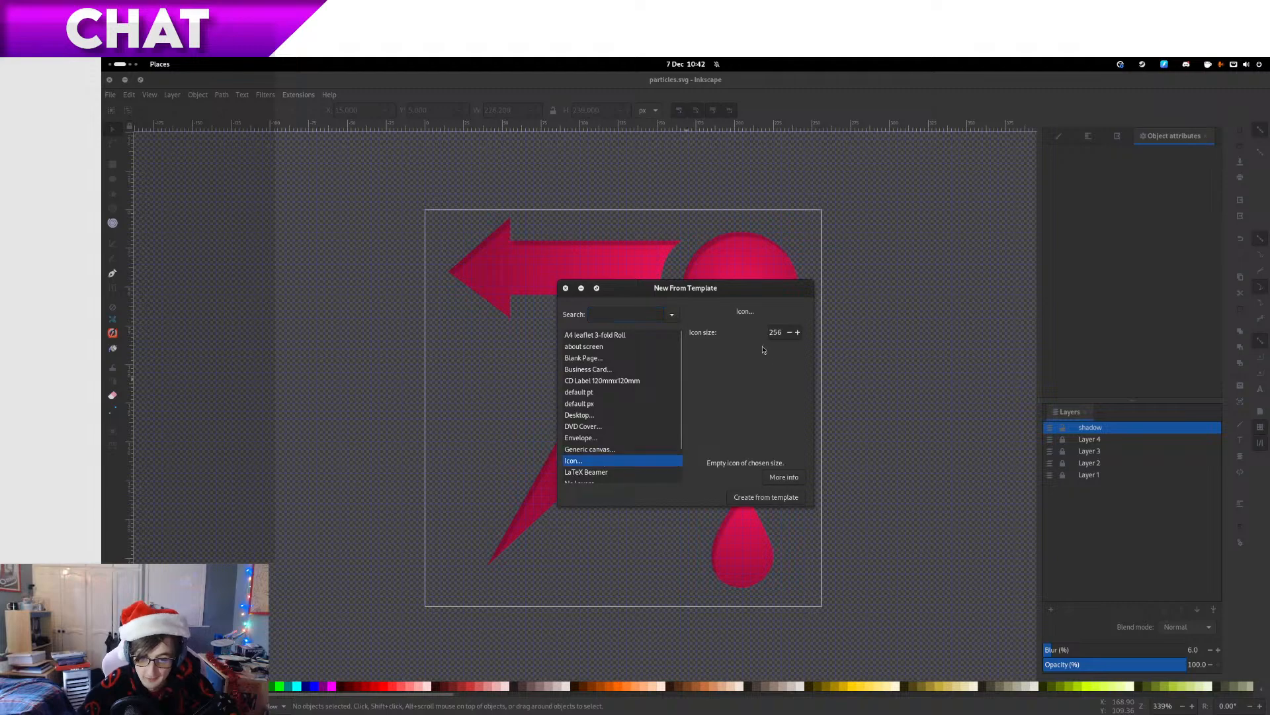
{"action": "left_click", "coordinate": [789, 496]}
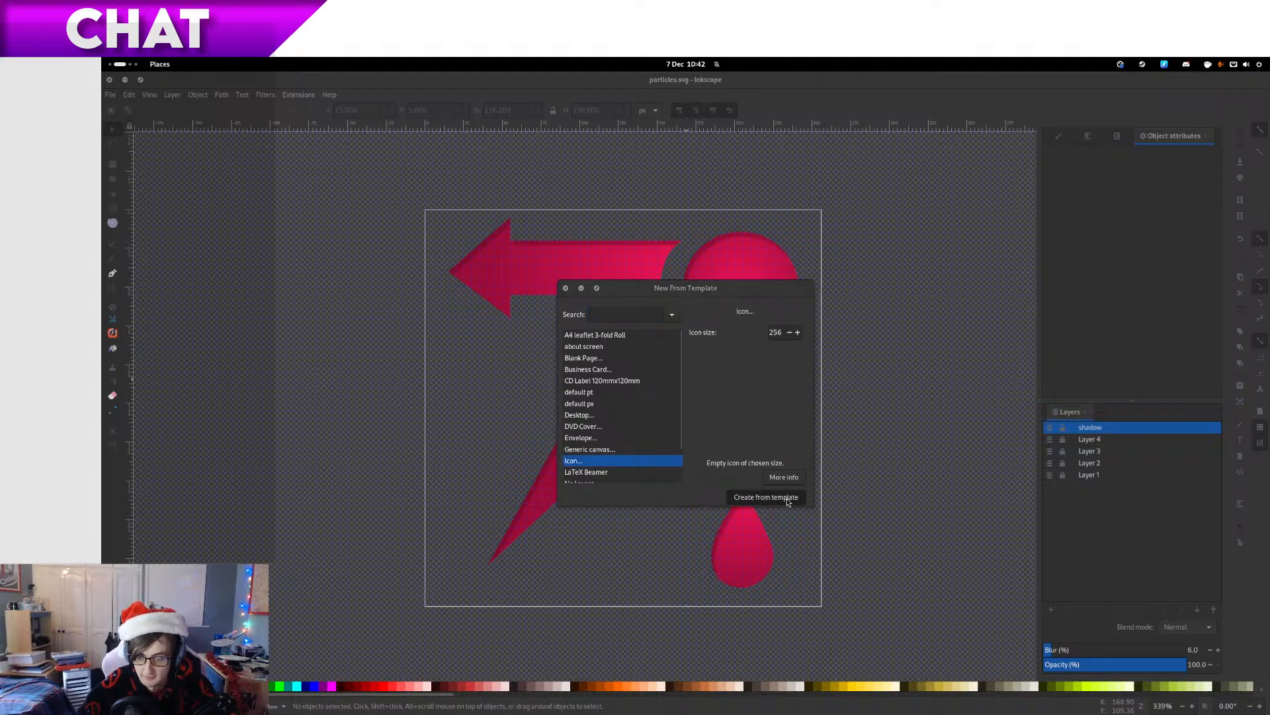
Add a new layer above Layer 1 in the new icon document
{"action": "left_click_drag", "start_coordinate": [584, 230], "coordinate": [713, 366]}
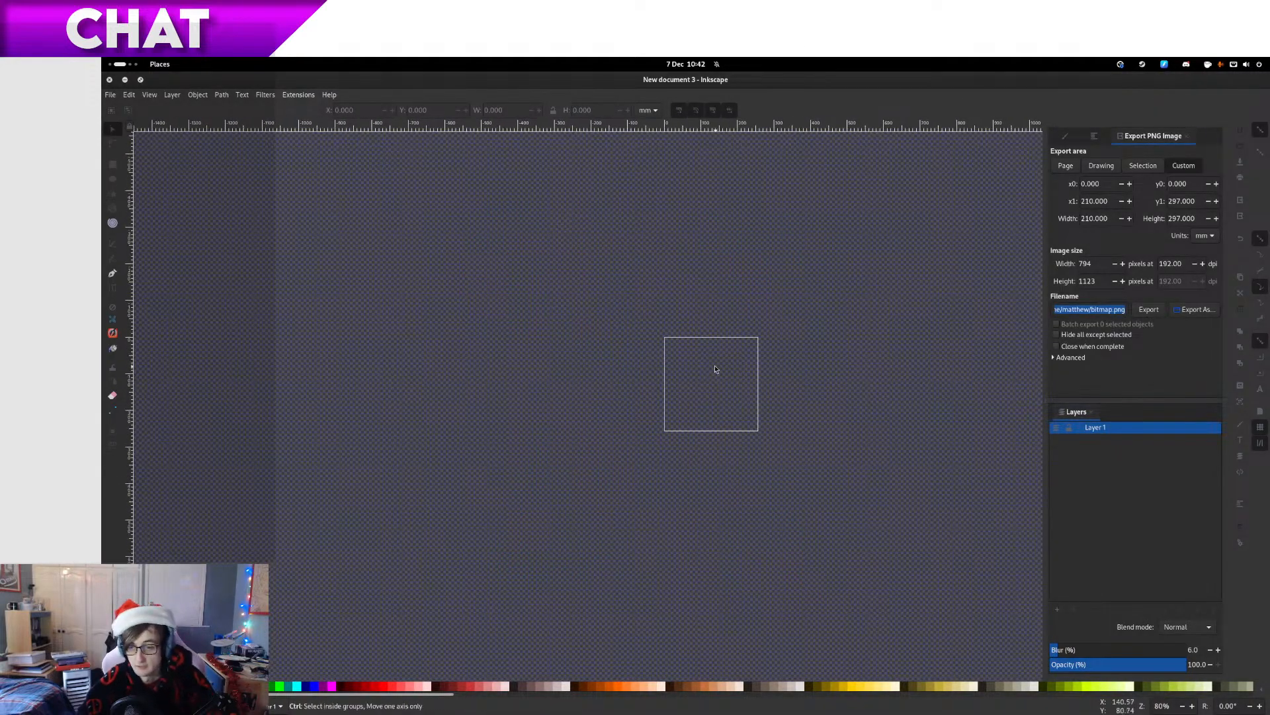
{"action": "scroll", "coordinate": [713, 365], "scroll_direction": "up", "scroll_amount": 4}
{"action": "left_click", "coordinate": [1056, 610]}
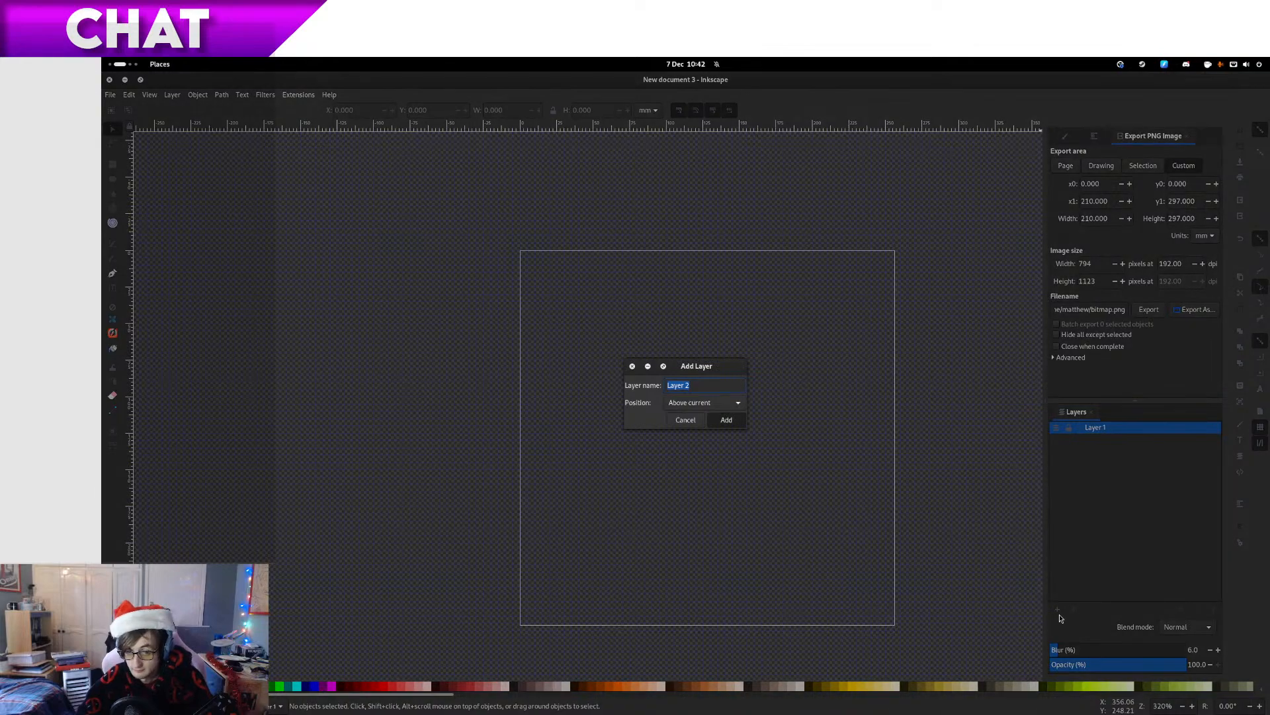
{"action": "key", "text": "Return"}
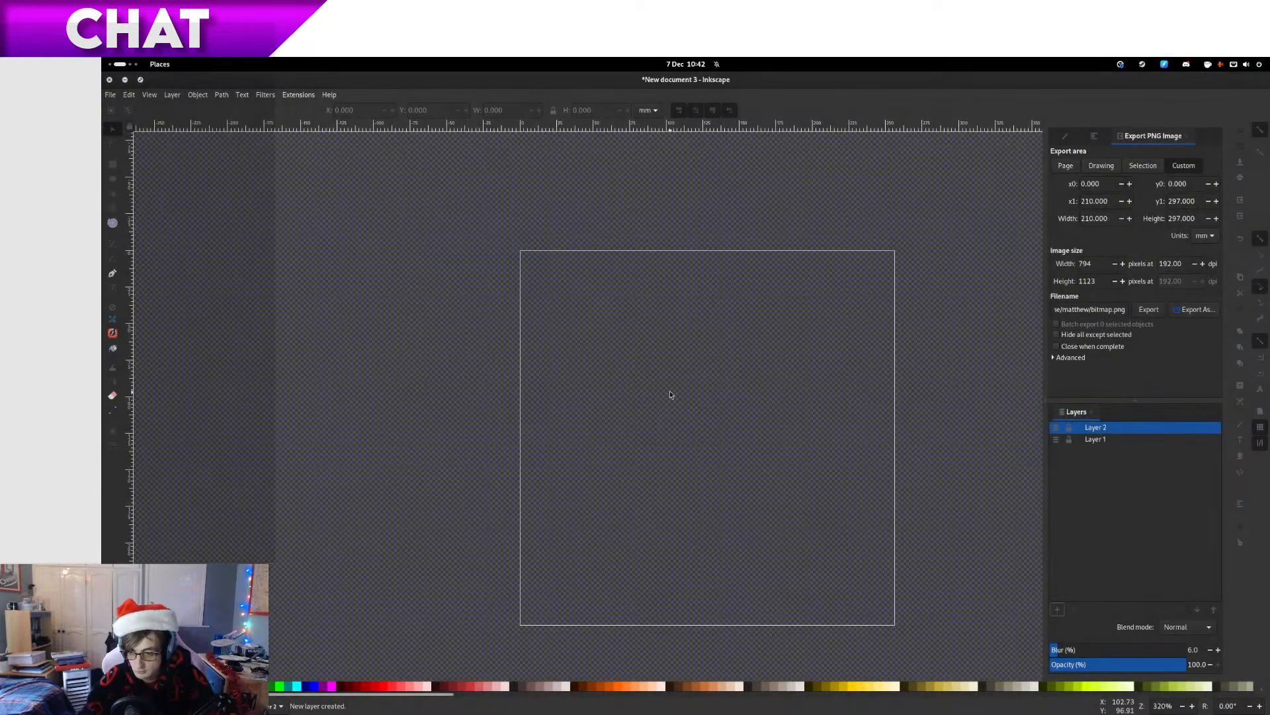
Open the misc folder of the Elements drive in Files and go to Inkscape/misc/texture_assets/vgui
{"action": "left_click", "coordinate": [160, 64]}
{"action": "left_click", "coordinate": [194, 316]}
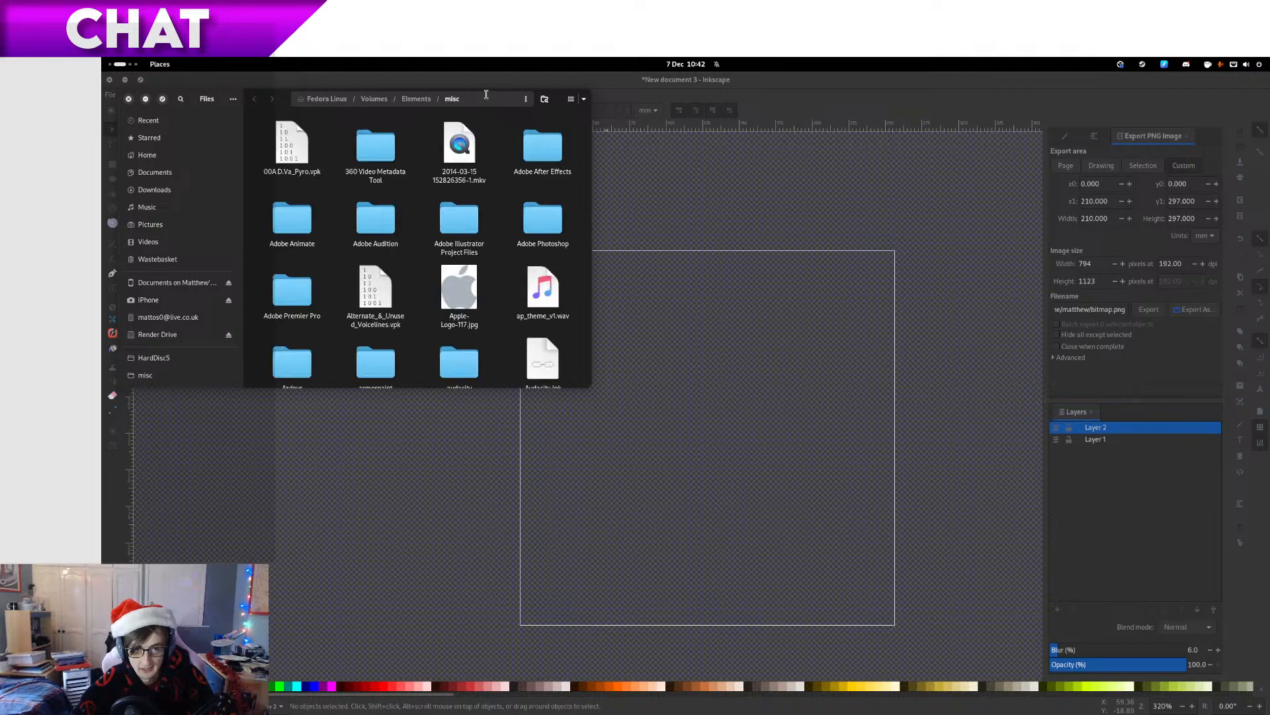
{"action": "left_click", "coordinate": [493, 98]}
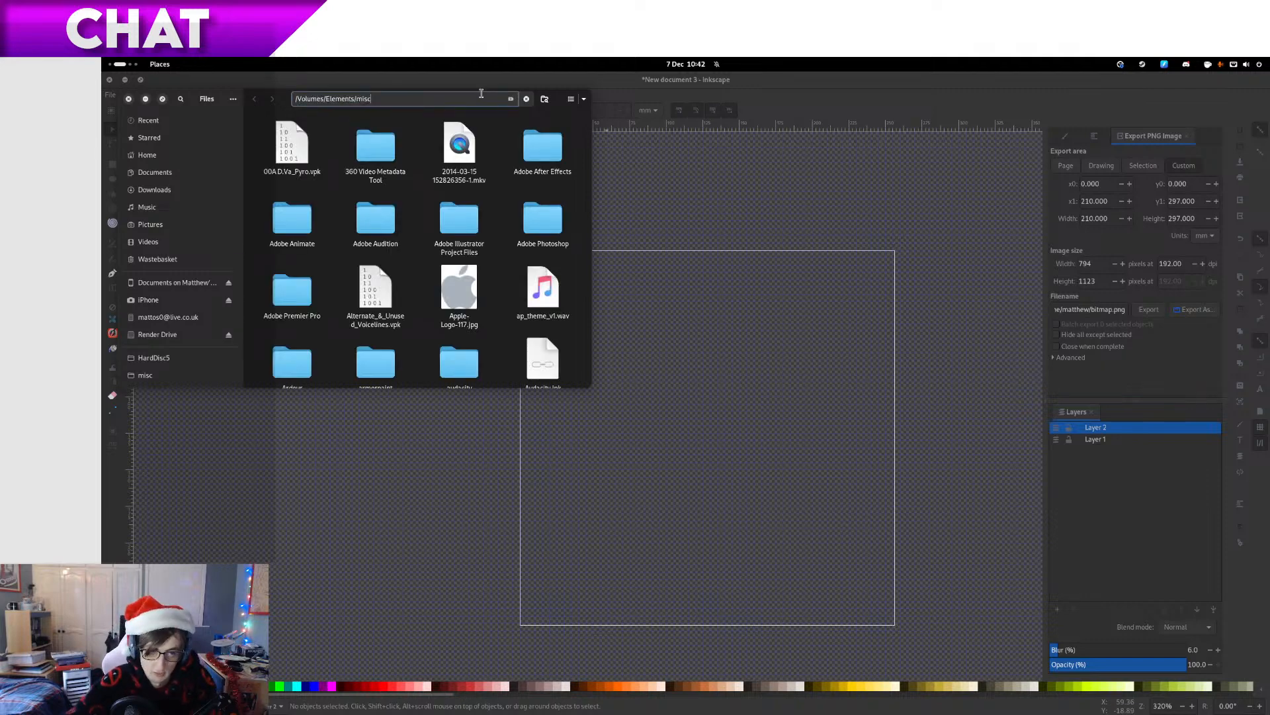
{"action": "type", "text": "Inkscape/"}
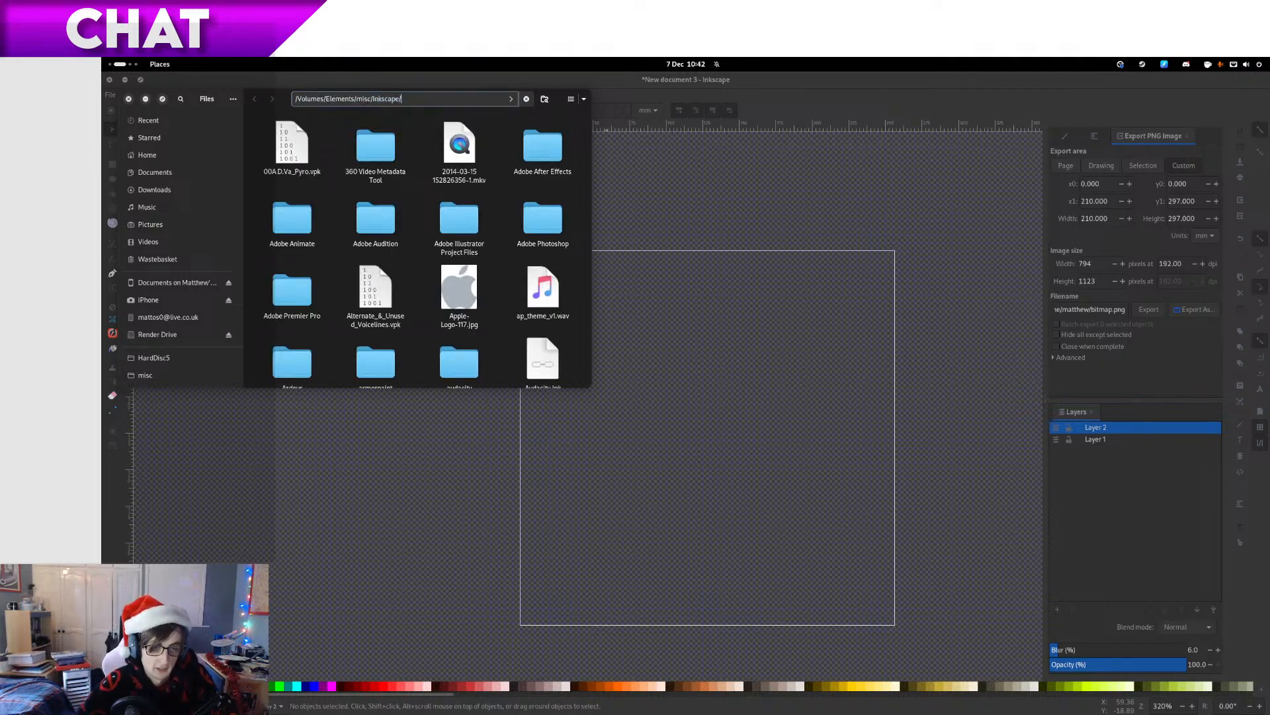
{"action": "type", "text": "misc/s"}
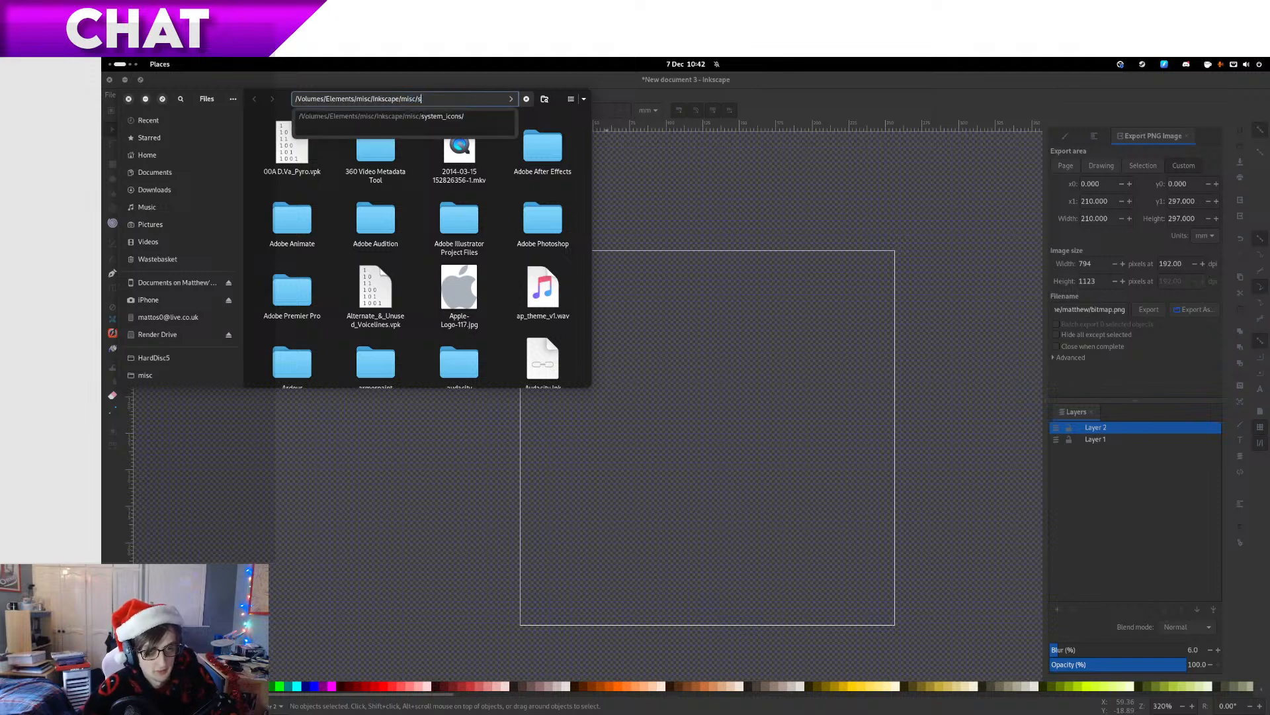
{"action": "key", "text": "BackSpace"}
{"action": "type", "text": "texture_assets/vgui/"}
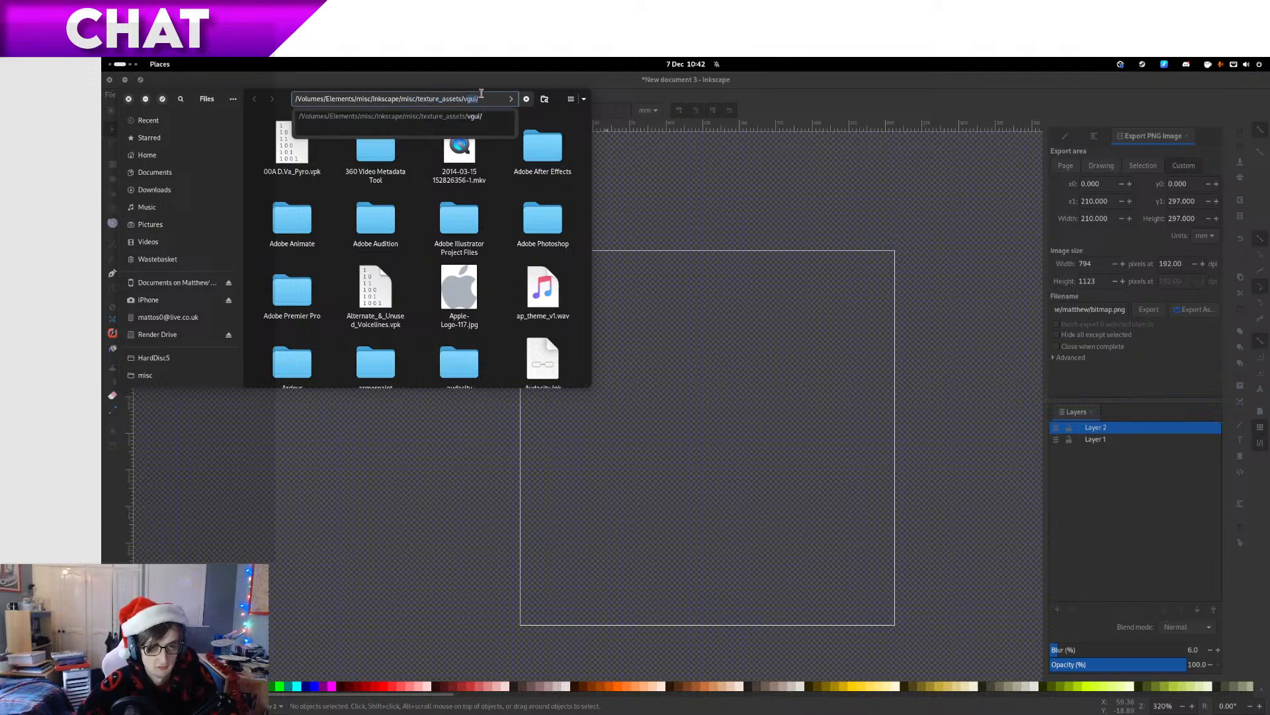
{"action": "key", "text": "Return"}
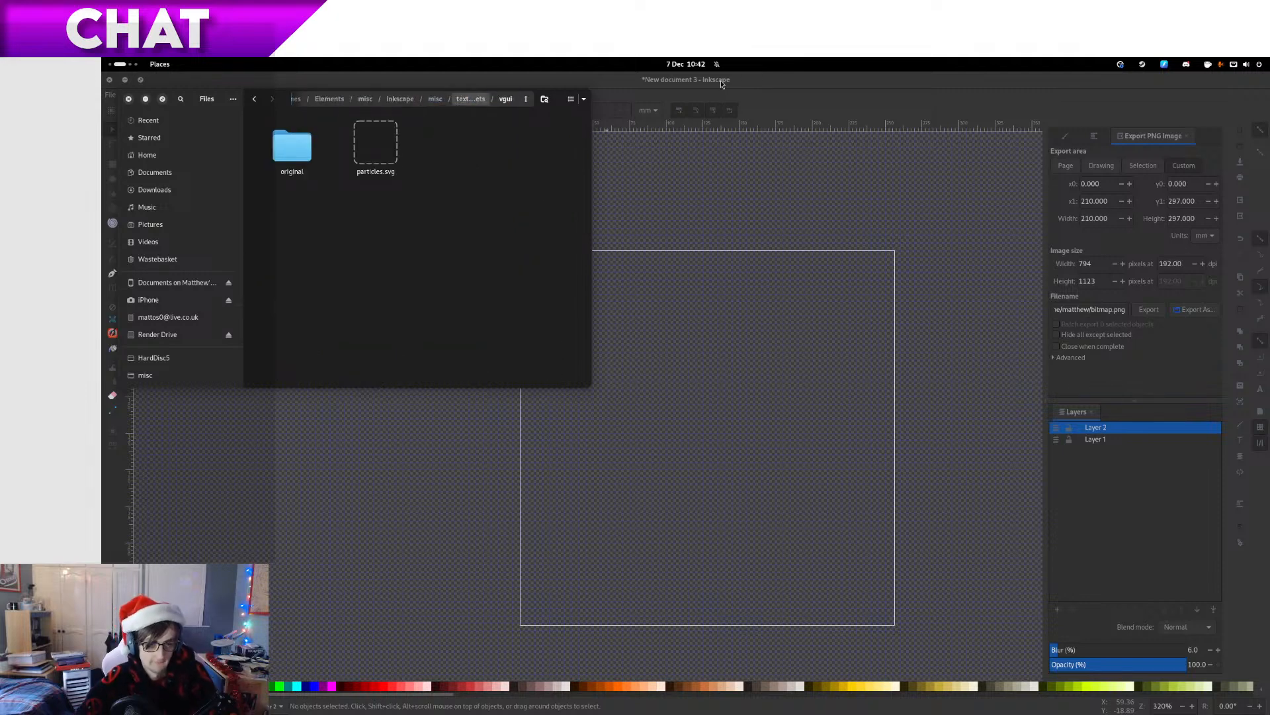
Import particles.svg from the vgui folder into the new document as editable objects
{"action": "left_click_drag", "start_coordinate": [388, 156], "coordinate": [703, 403]}
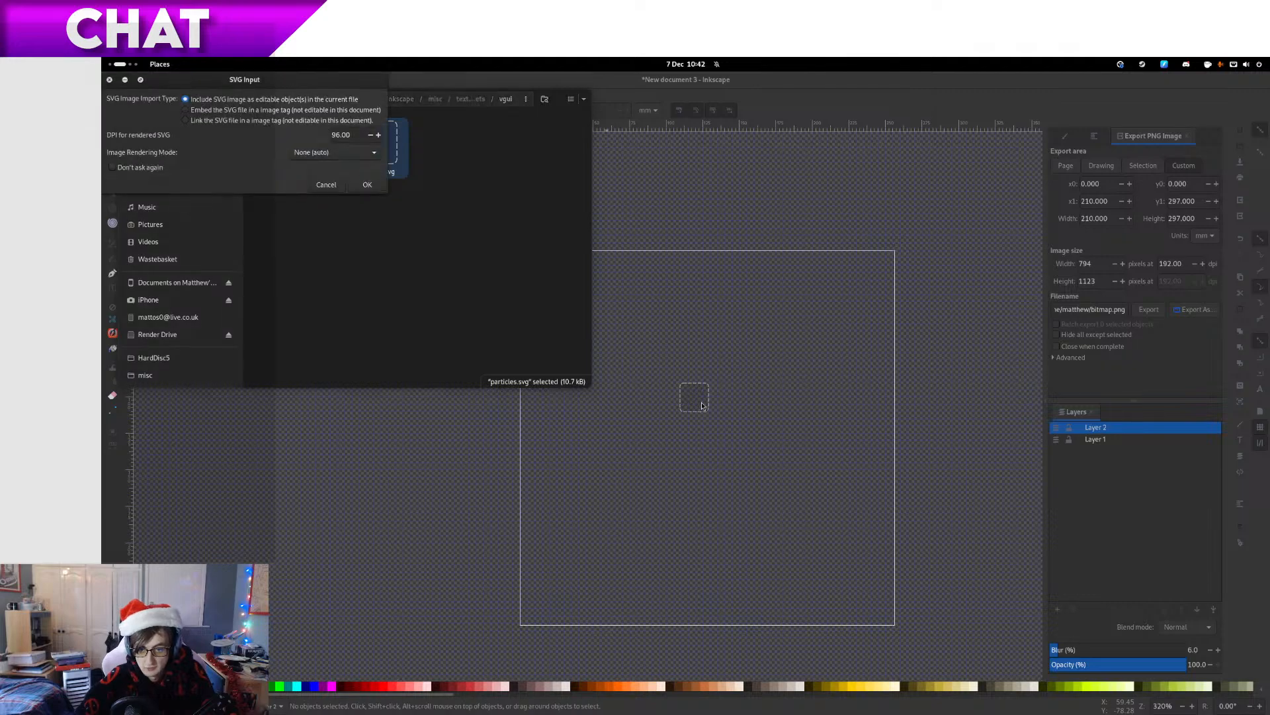
{"action": "left_click", "coordinate": [367, 185]}
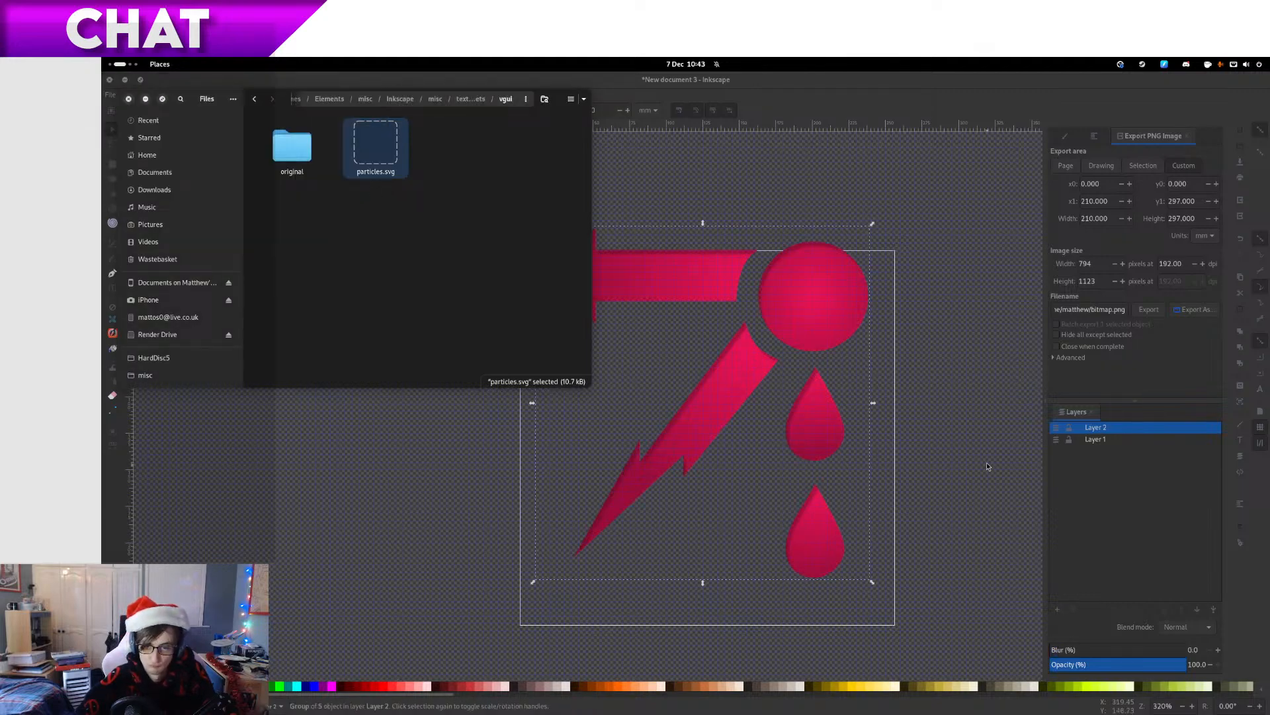
Scale the imported icon down to about 47 × 50 mm and place it in the upper part of the page
{"action": "left_click_drag", "start_coordinate": [841, 305], "coordinate": [845, 337]}
{"action": "mouse_move", "coordinate": [876, 608]}
{"action": "left_mouse_down"}
{"action": "mouse_move", "coordinate": [860, 587]}
{"action": "mouse_move", "coordinate": [874, 588]}
{"action": "left_mouse_up"}
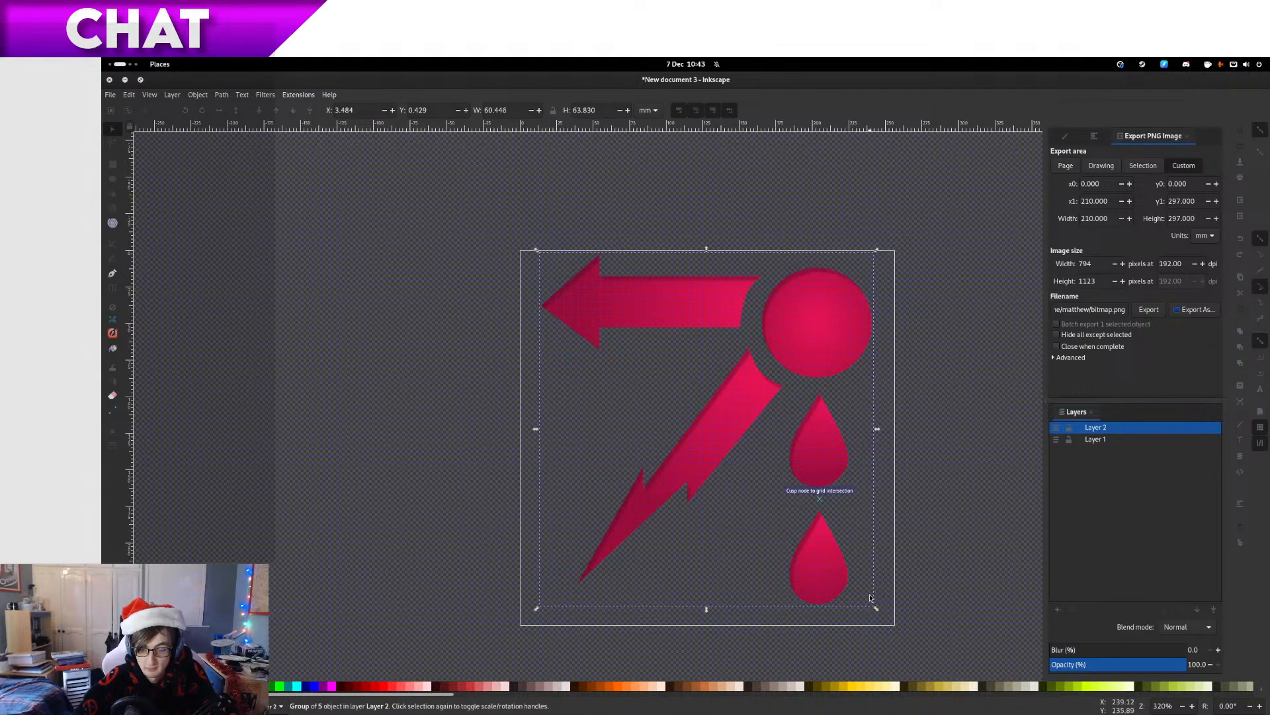
{"action": "left_click_drag", "start_coordinate": [780, 443], "coordinate": [819, 487]}
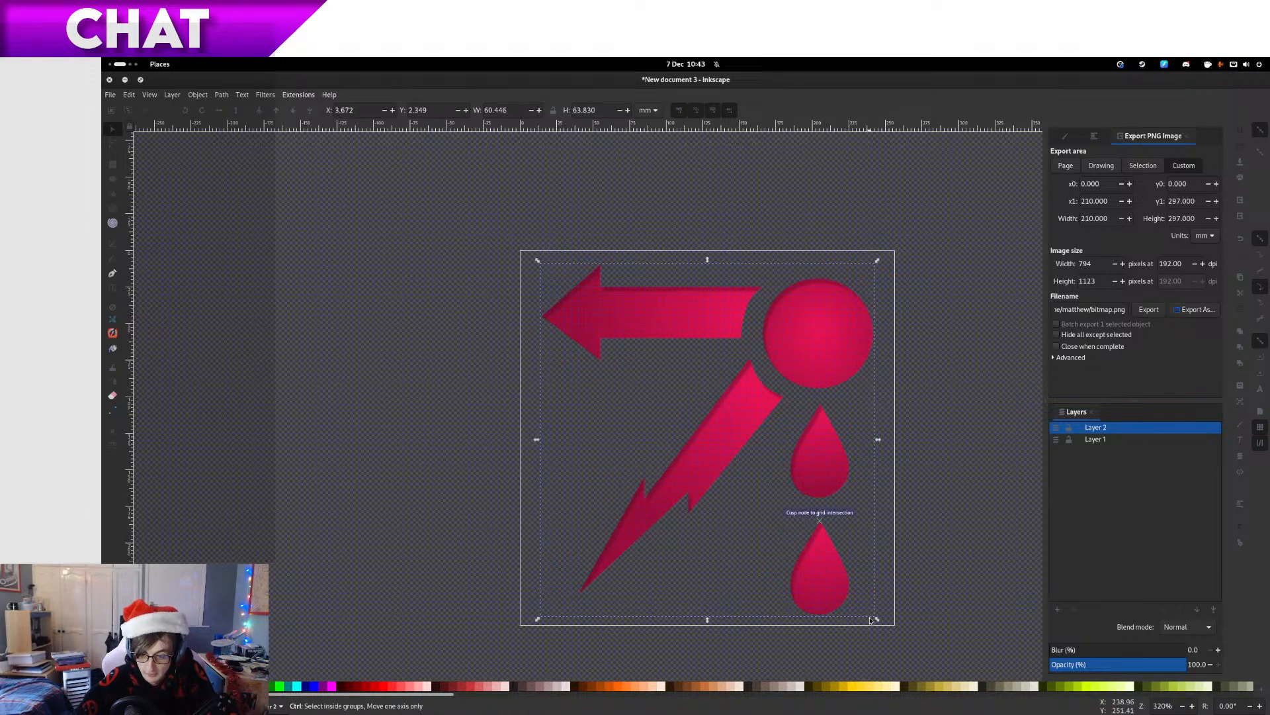
{"action": "left_click_drag", "start_coordinate": [877, 620], "coordinate": [850, 592]}
{"action": "key", "text": "Escape"}
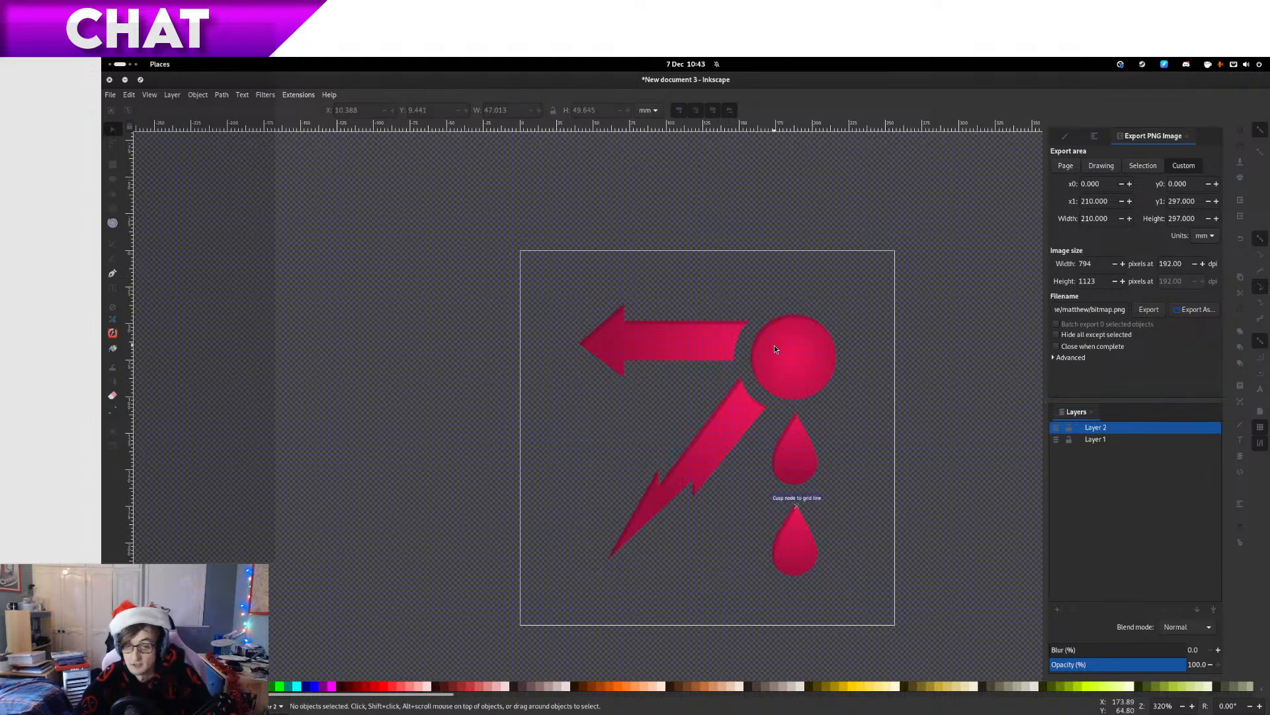
{"action": "left_click_drag", "start_coordinate": [774, 344], "coordinate": [774, 309]}
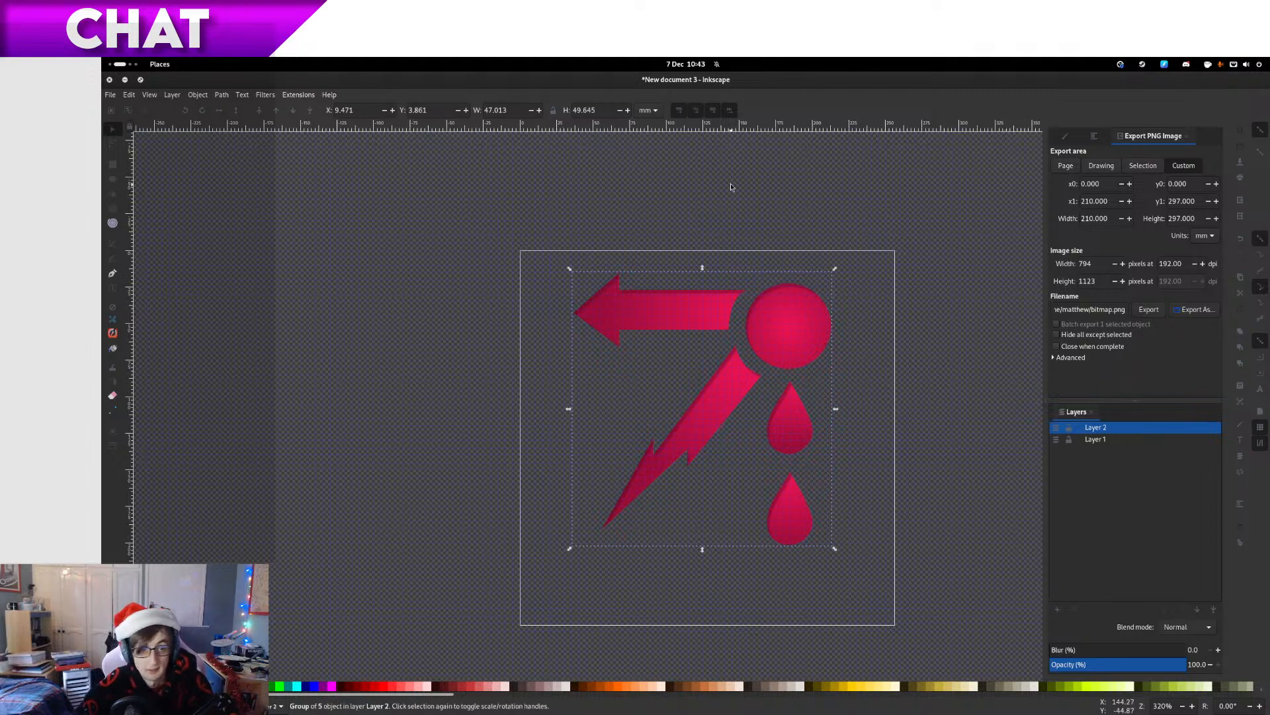
Centre the icon group horizontally relative to the page and deselect it
{"action": "left_click", "coordinate": [1093, 134]}
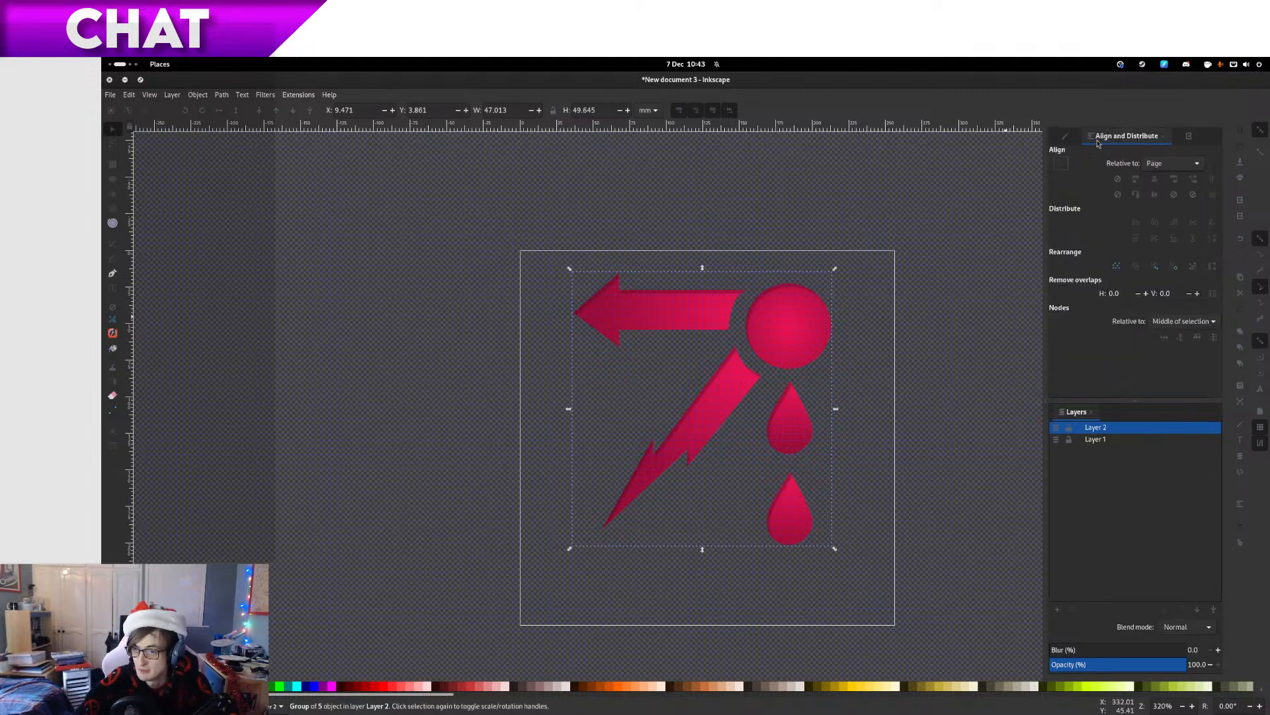
{"action": "left_click", "coordinate": [1155, 185]}
{"action": "left_click", "coordinate": [975, 249]}
{"action": "scroll", "coordinate": [862, 275], "scroll_direction": "right", "scroll_amount": 1}
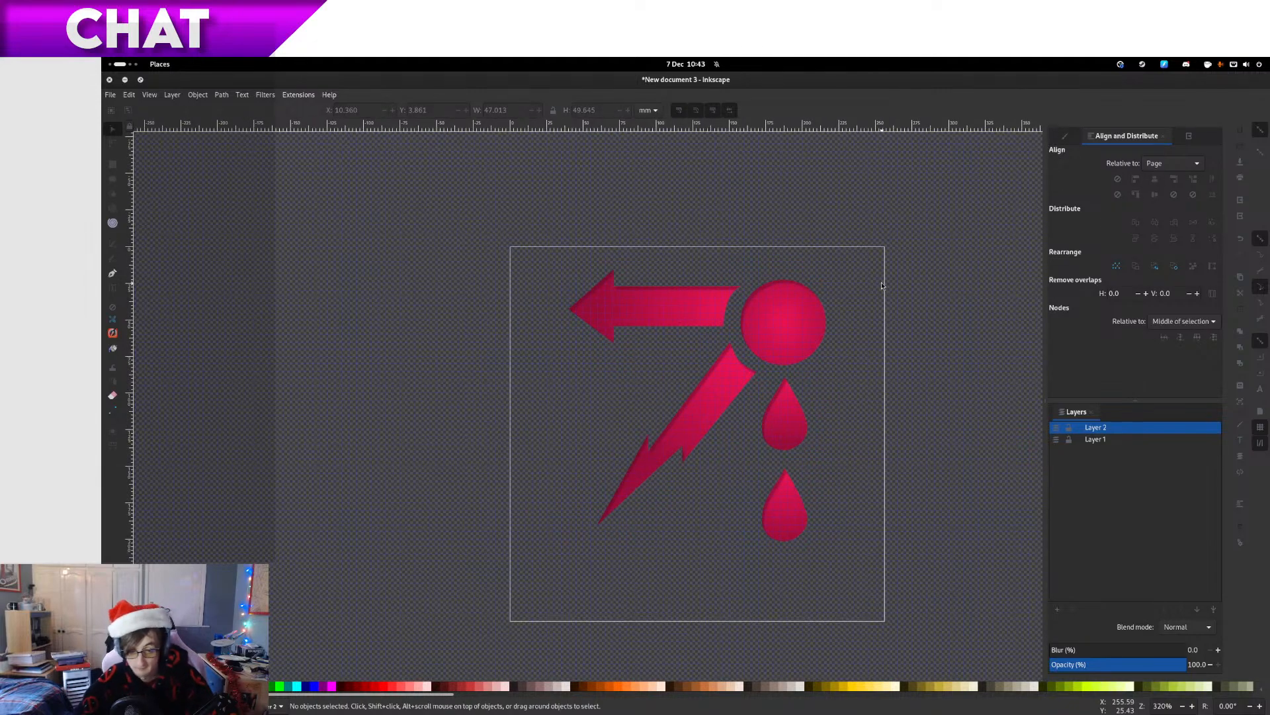
Save the document as particles_mat.svg in the texture_assets/vgui folder
{"action": "key", "text": "ctrl+s"}
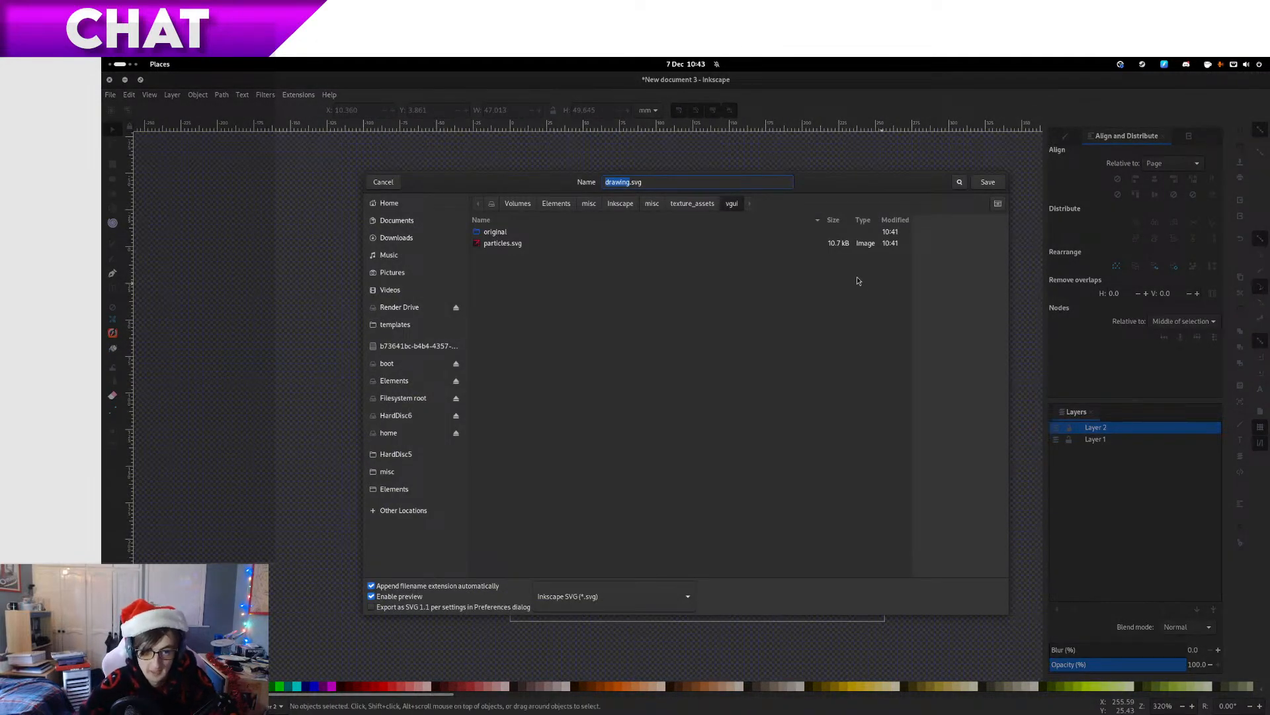
{"action": "type", "text": "particles"}
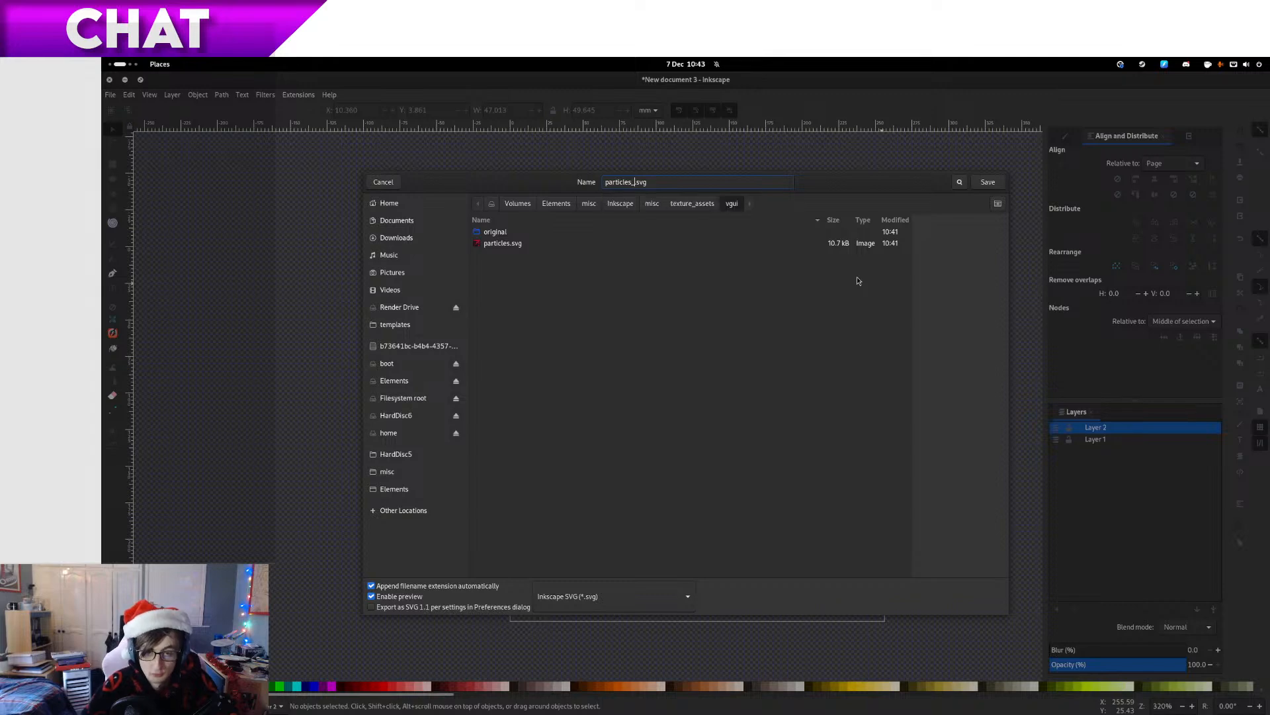
{"action": "type", "text": "_mat"}
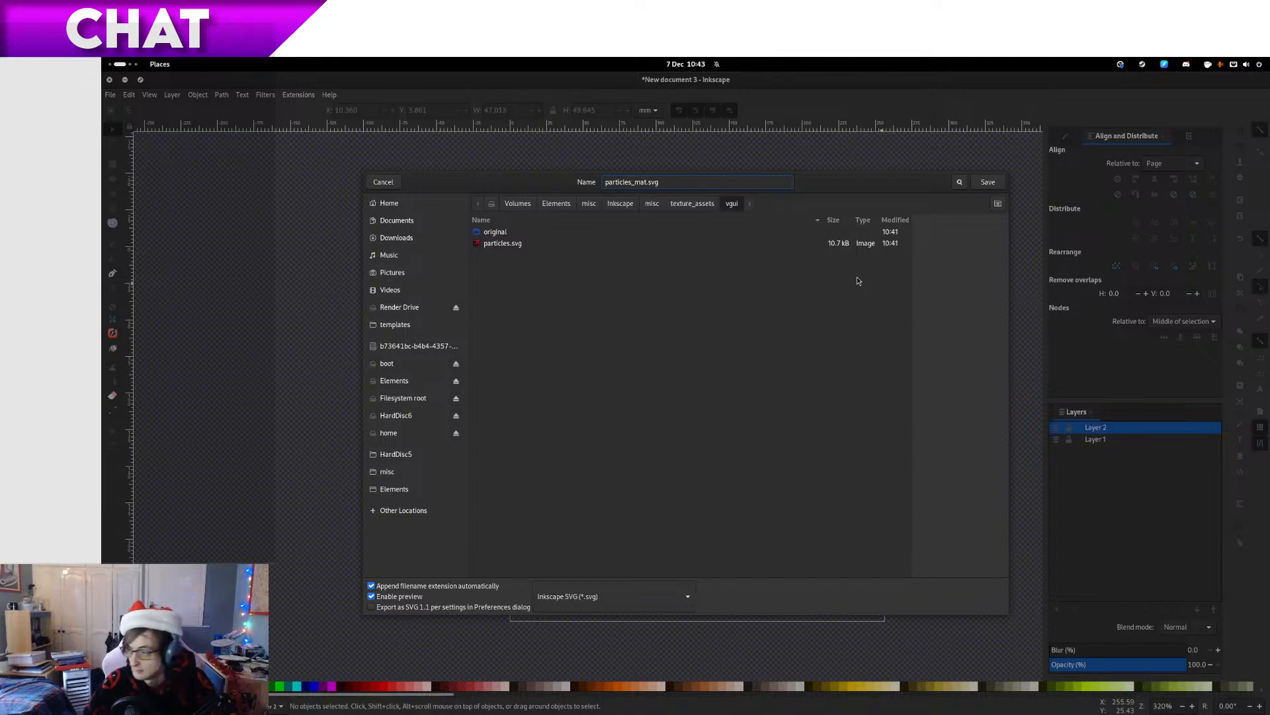
{"action": "key", "text": "Return"}
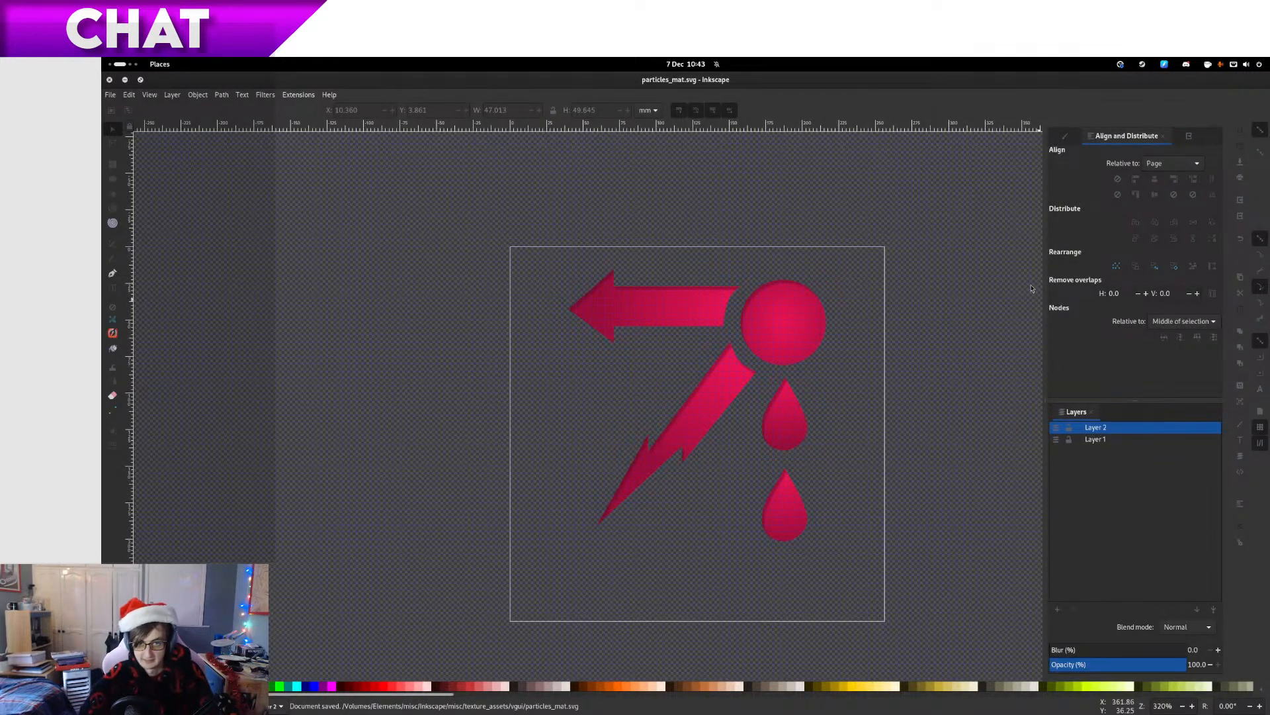
Lock Layer 2 and draw a rectangle about 58 × 64 mm on Layer 1, surrounding the particle icon
{"action": "left_click_drag", "start_coordinate": [972, 327], "coordinate": [915, 314]}
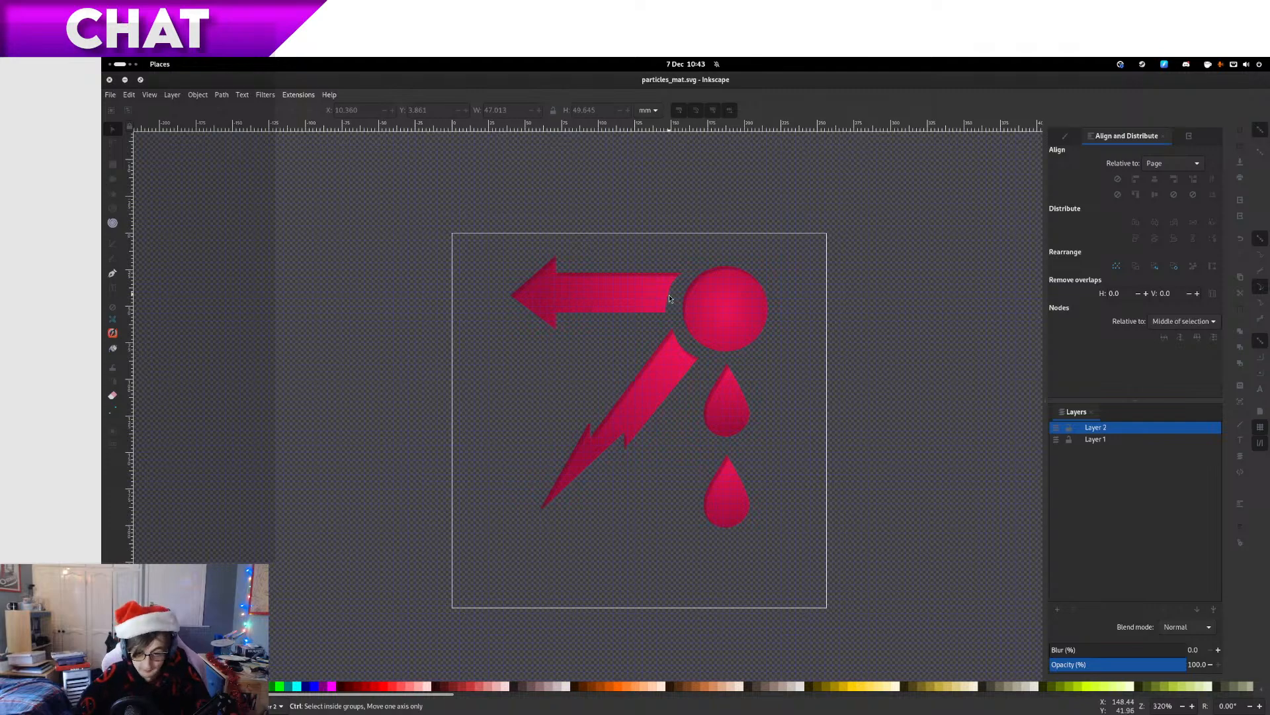
{"action": "scroll", "coordinate": [669, 299], "scroll_direction": "up", "scroll_amount": 1}
{"action": "scroll", "coordinate": [671, 298], "scroll_direction": "down", "scroll_amount": 1}
{"action": "left_click_drag", "start_coordinate": [671, 298], "coordinate": [646, 317]}
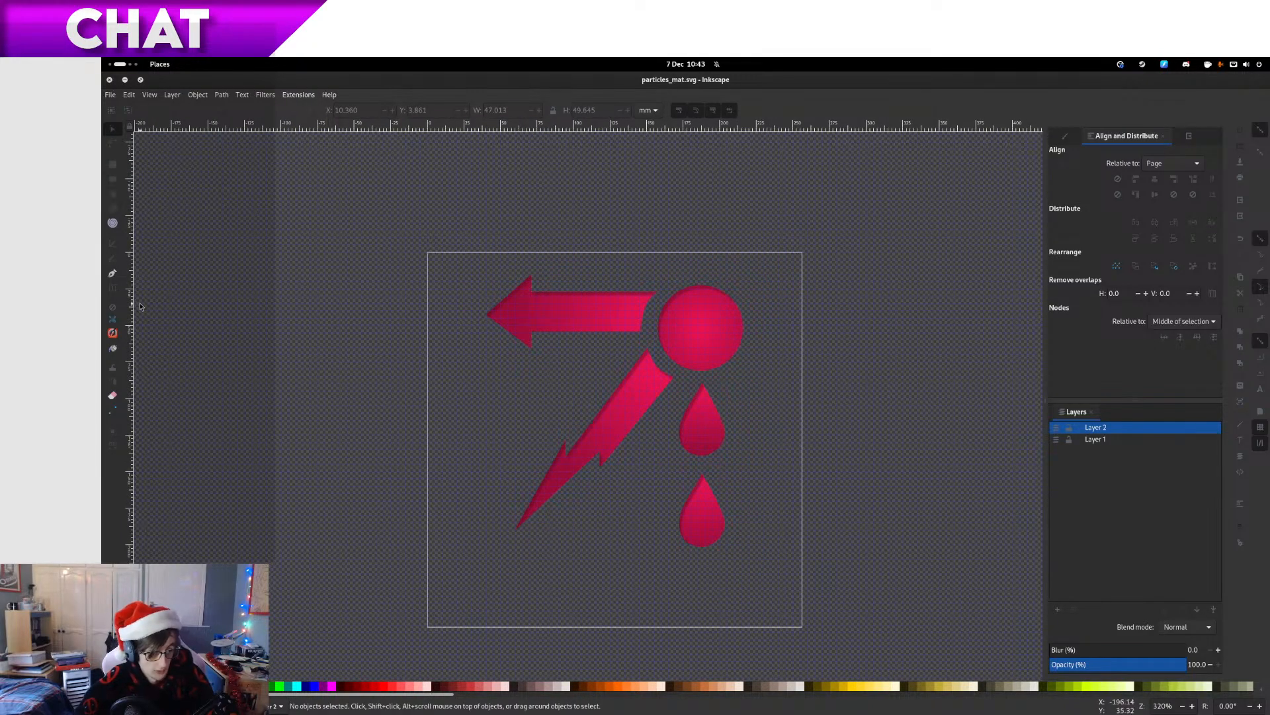
{"action": "left_click", "coordinate": [1070, 429]}
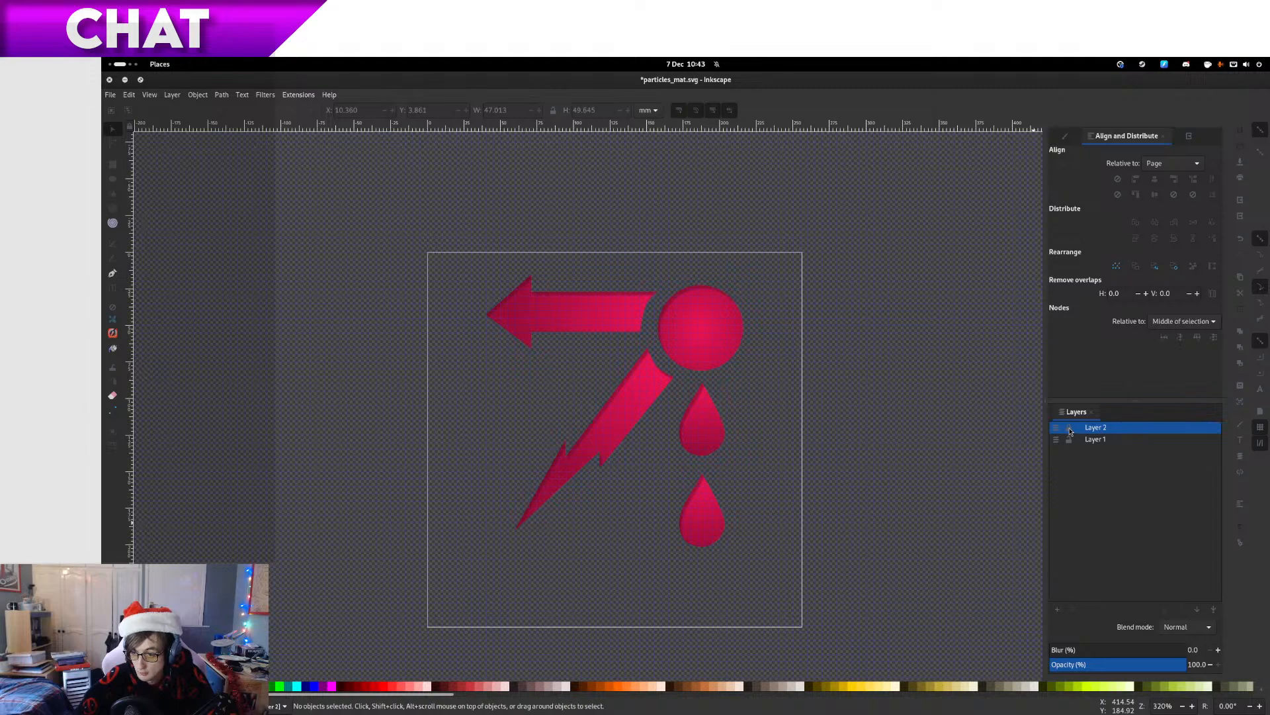
{"action": "left_click", "coordinate": [111, 166]}
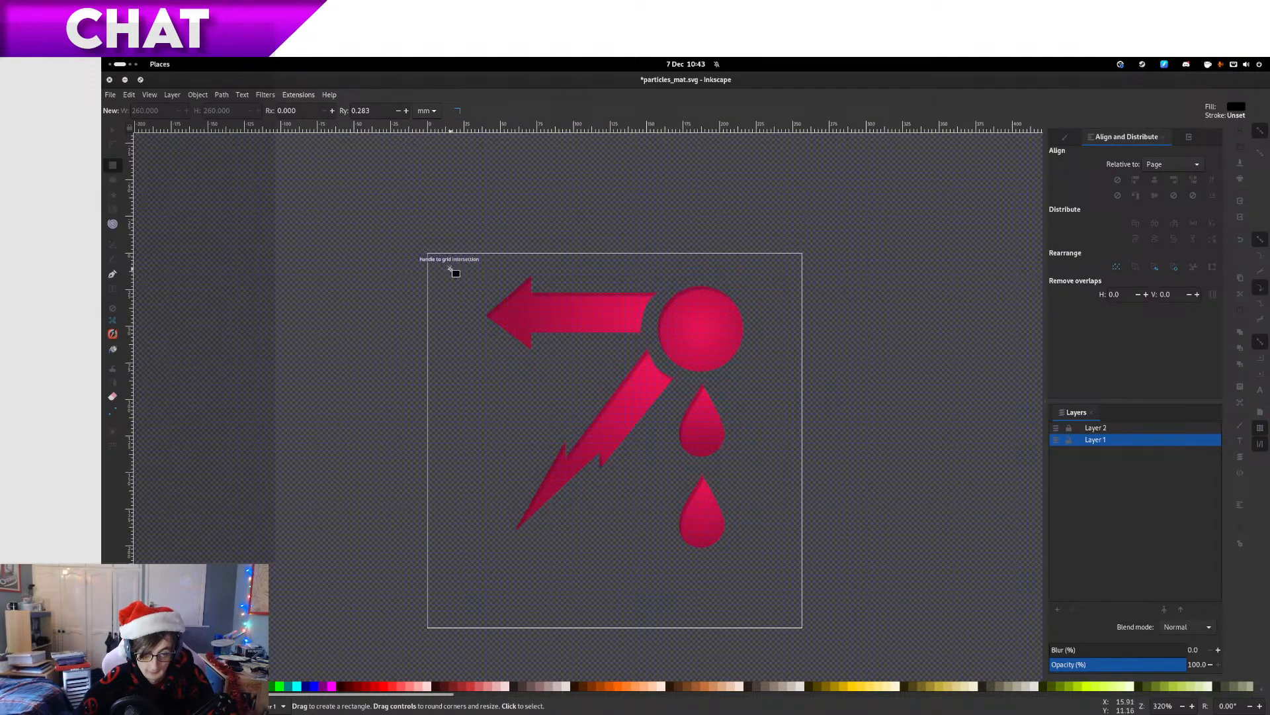
{"action": "left_click_drag", "start_coordinate": [450, 268], "coordinate": [786, 604]}
{"action": "left_click_drag", "start_coordinate": [788, 609], "coordinate": [771, 619]}
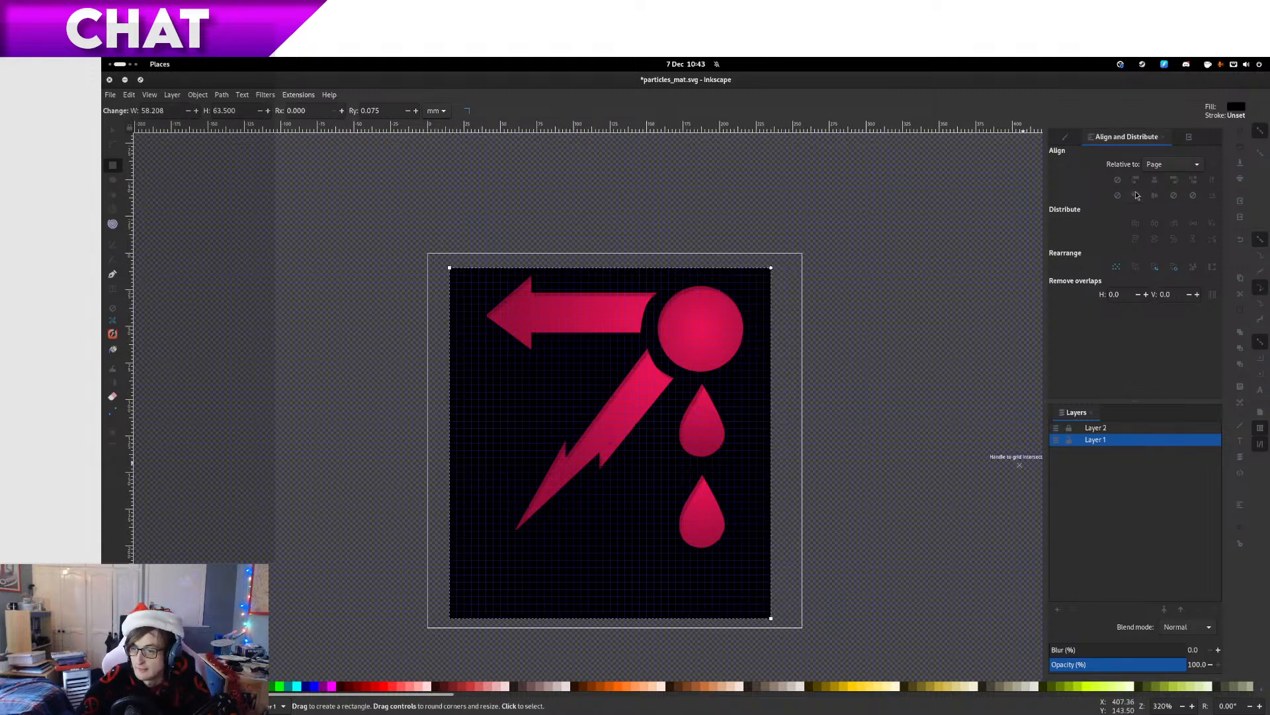
Centre the rectangle horizontally on the page and turn it into an unfilled frame with a flat black stroke
{"action": "left_click", "coordinate": [1155, 184]}
{"action": "left_click", "coordinate": [1066, 137]}
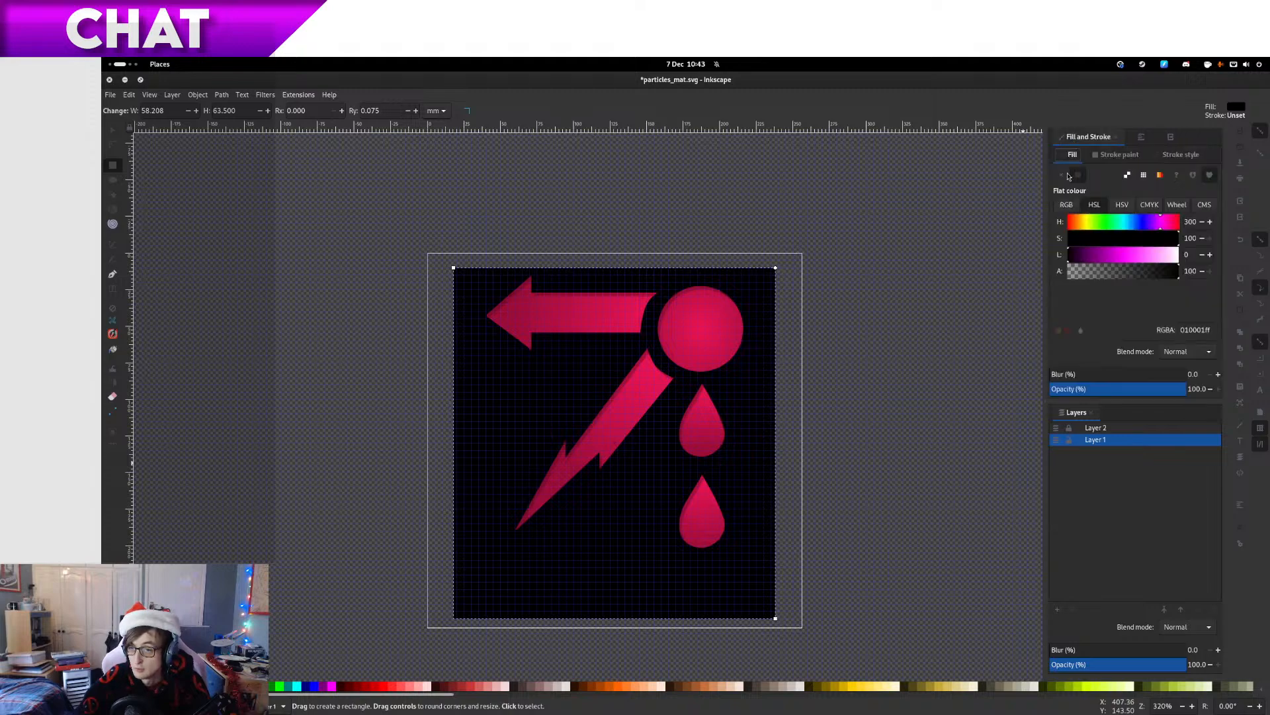
{"action": "left_click", "coordinate": [1063, 174]}
{"action": "left_click", "coordinate": [1078, 176]}
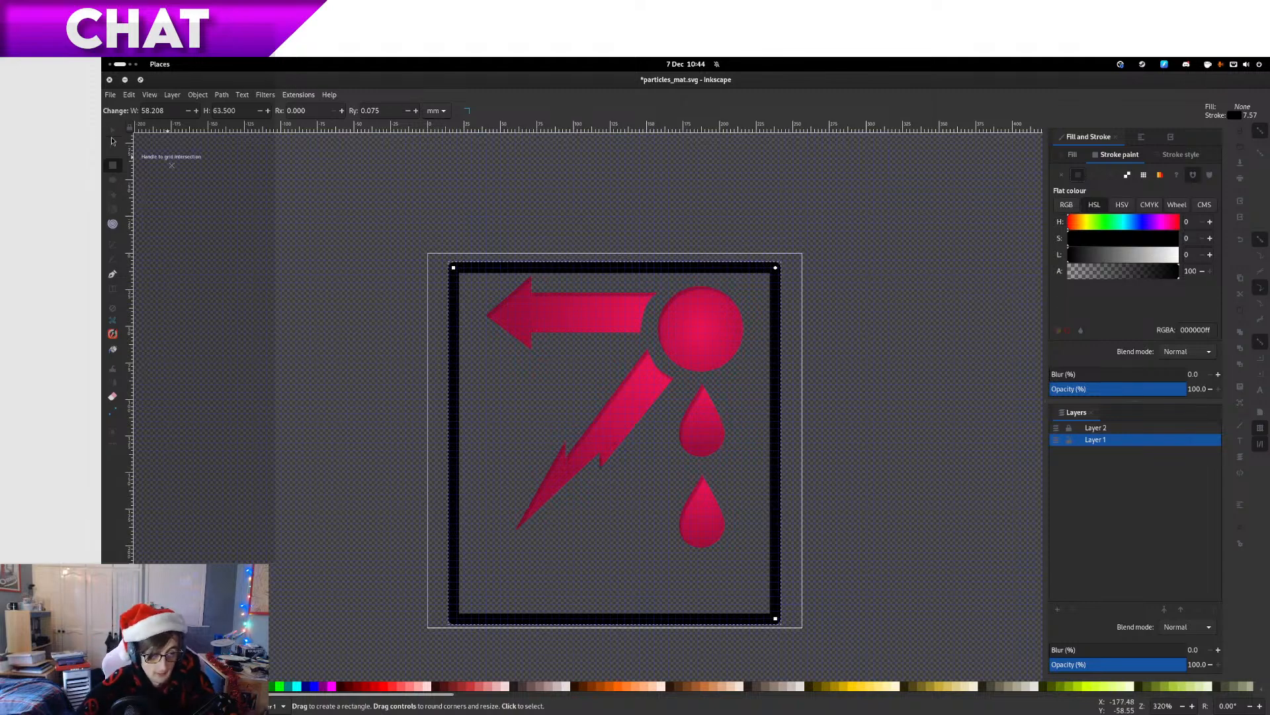
Examine the black frame's corners and its spacing to the page edge and the icon
{"action": "left_click_drag", "start_coordinate": [830, 549], "coordinate": [697, 372]}
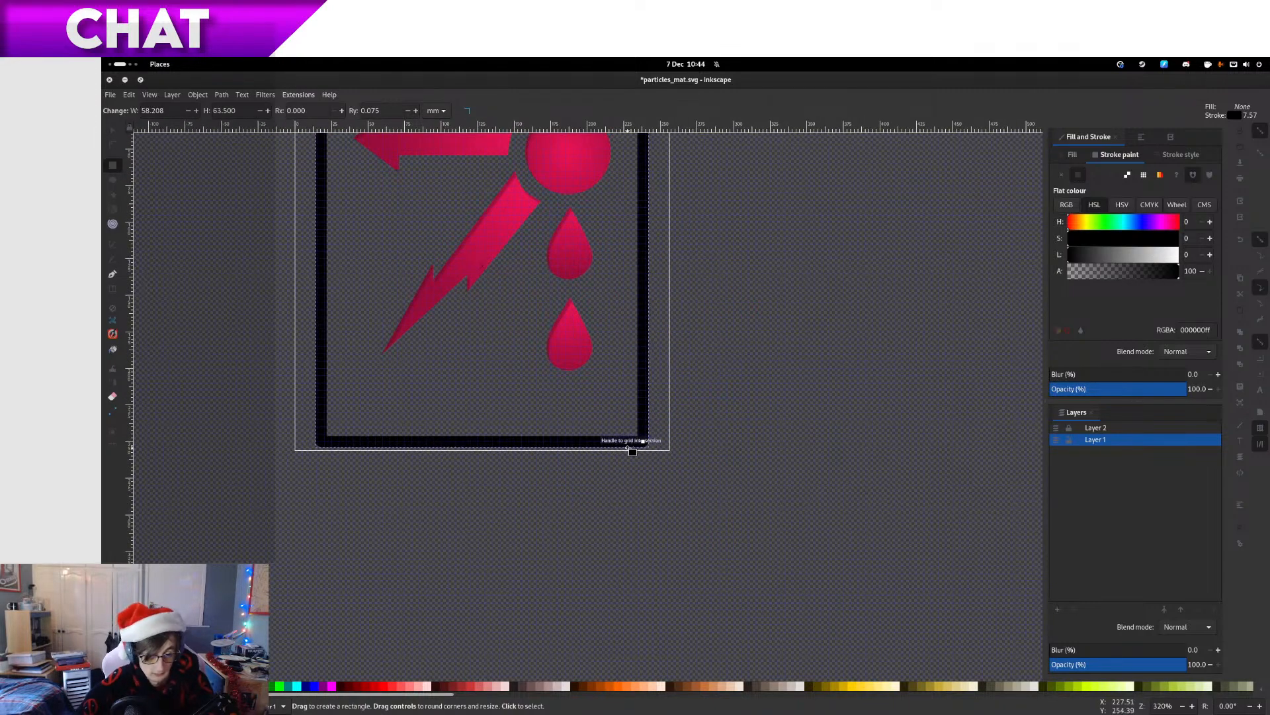
{"action": "scroll", "coordinate": [634, 455], "scroll_direction": "up", "scroll_amount": 4}
{"action": "scroll", "coordinate": [629, 454], "scroll_direction": "down", "scroll_amount": 2}
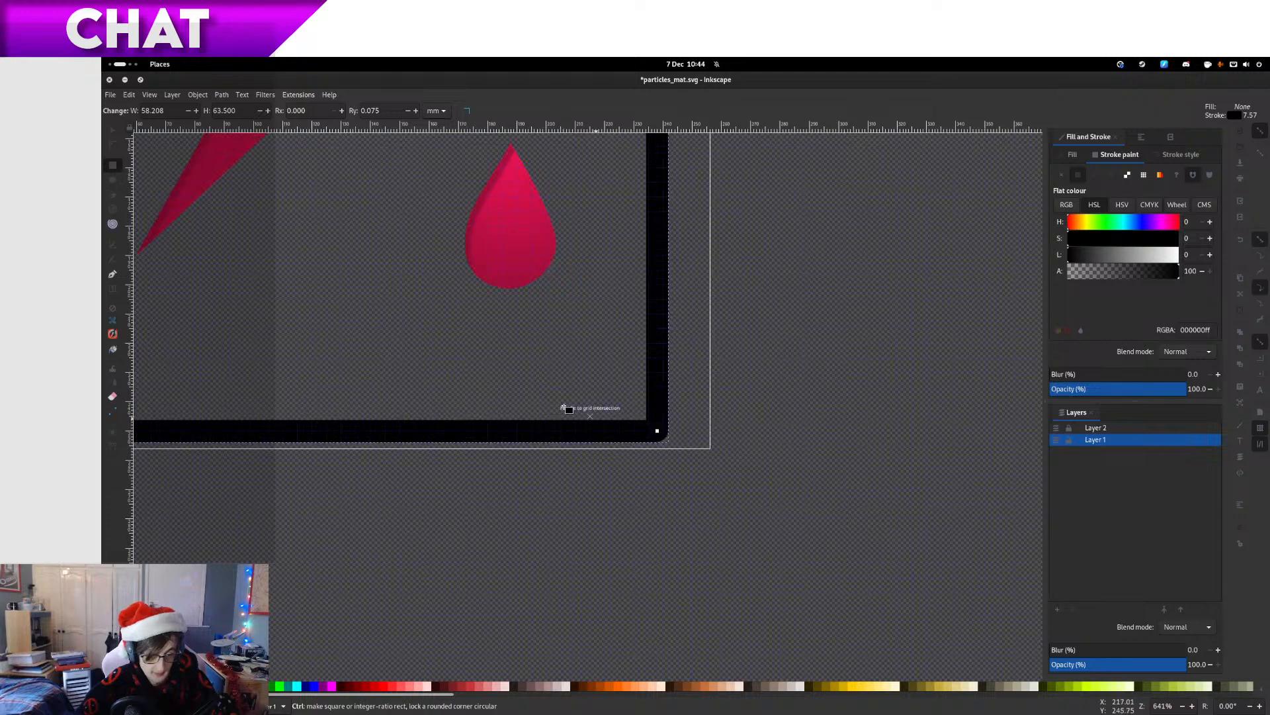
{"action": "left_click_drag", "start_coordinate": [452, 379], "coordinate": [508, 410]}
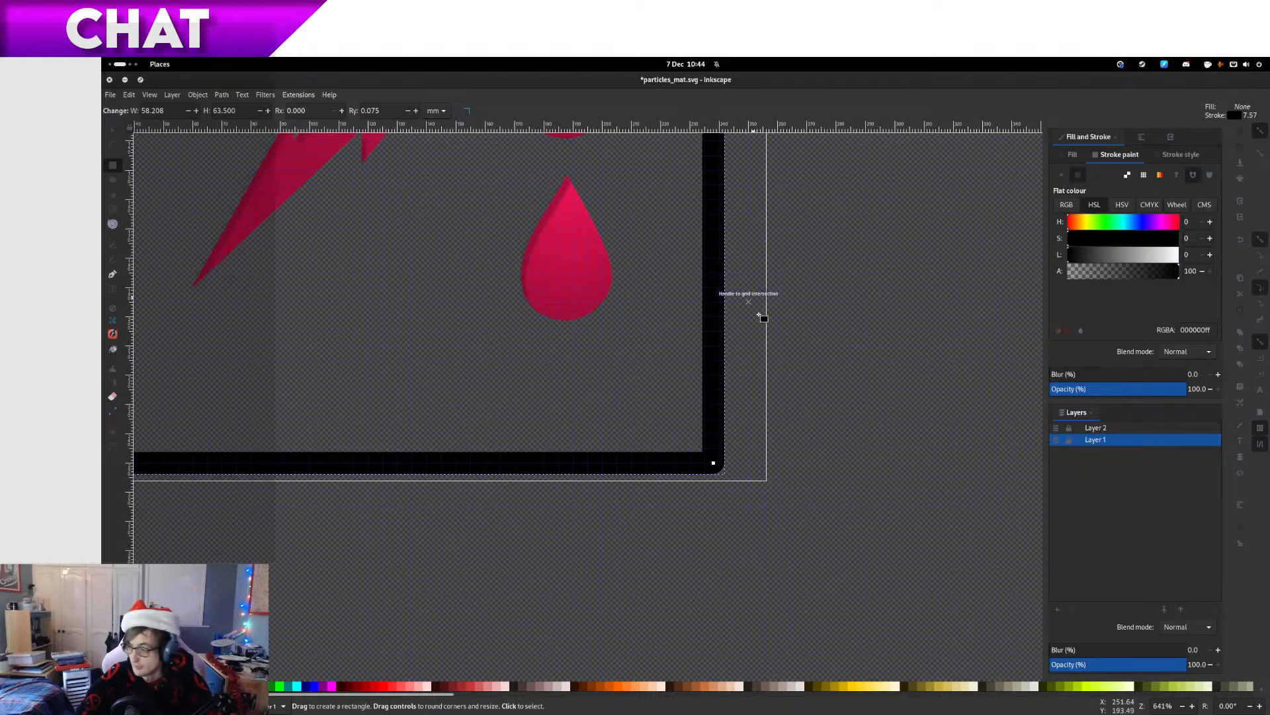
{"action": "left_click_drag", "start_coordinate": [690, 298], "coordinate": [752, 406]}
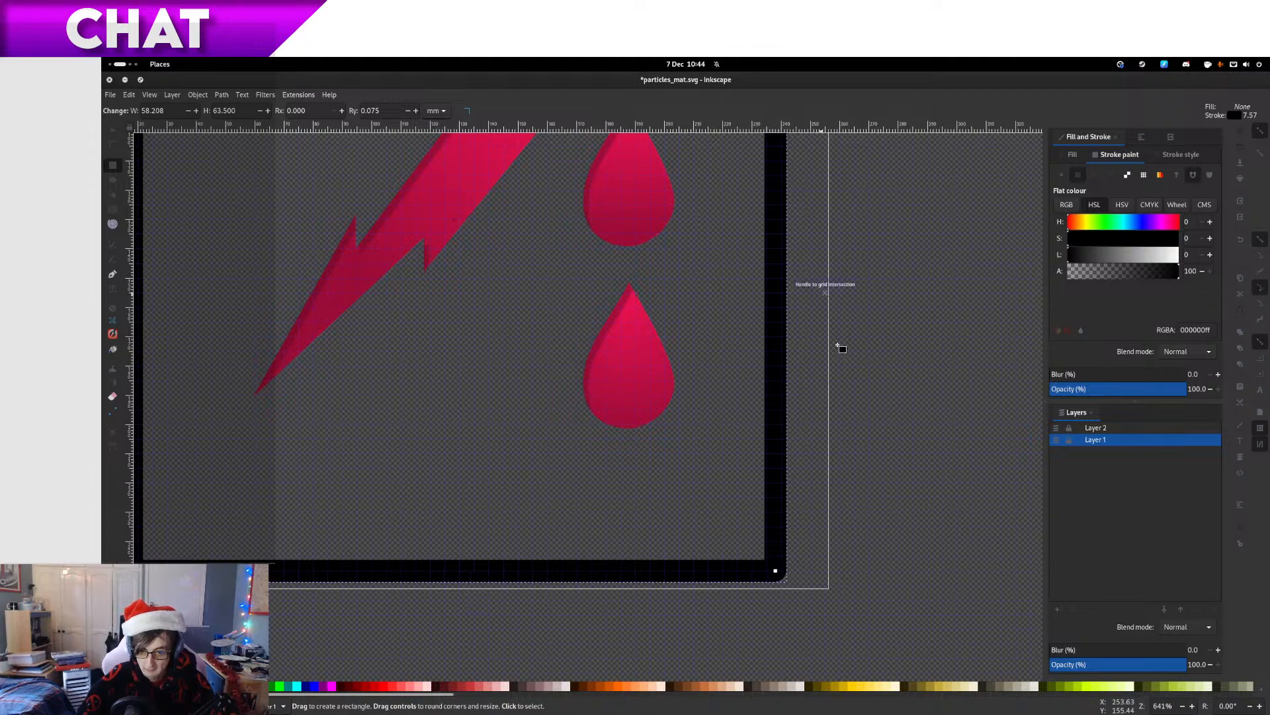
{"action": "scroll", "coordinate": [647, 397], "scroll_direction": "down", "scroll_amount": 4, "text": "ctrl"}
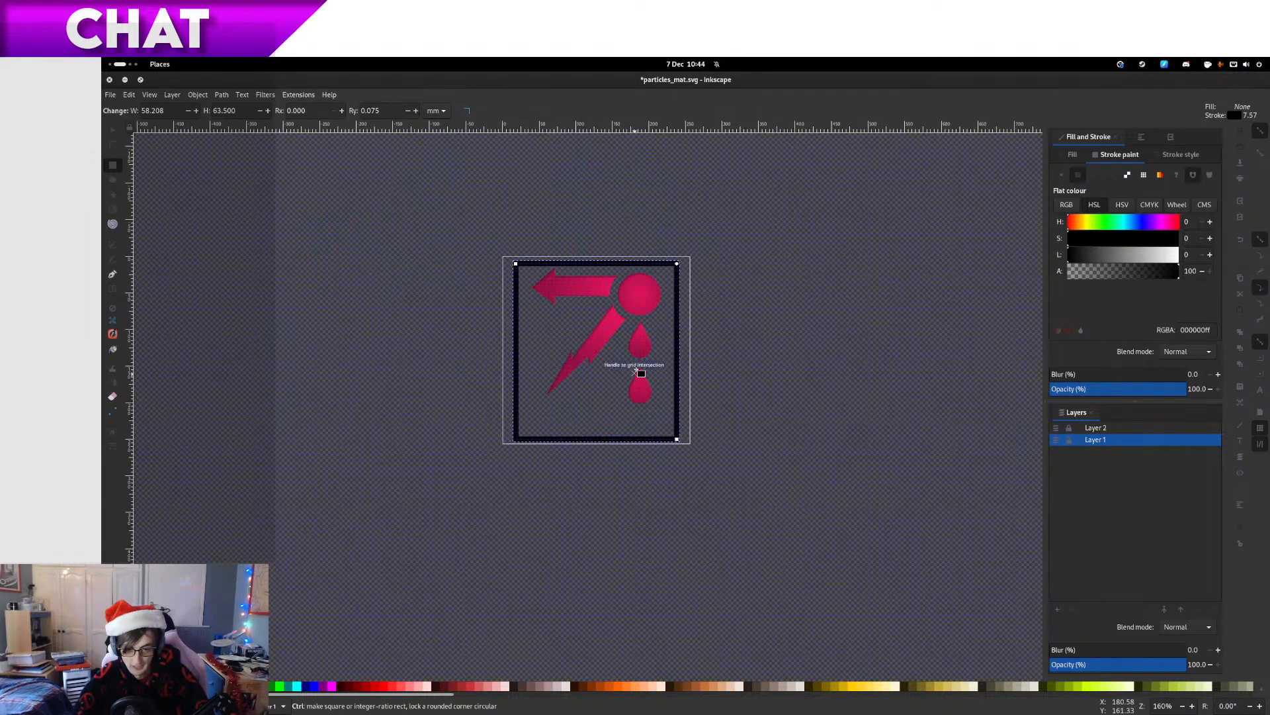
{"action": "scroll", "coordinate": [637, 354], "scroll_direction": "up", "scroll_amount": 2, "text": "ctrl"}
{"action": "left_click_drag", "start_coordinate": [586, 277], "coordinate": [641, 292]}
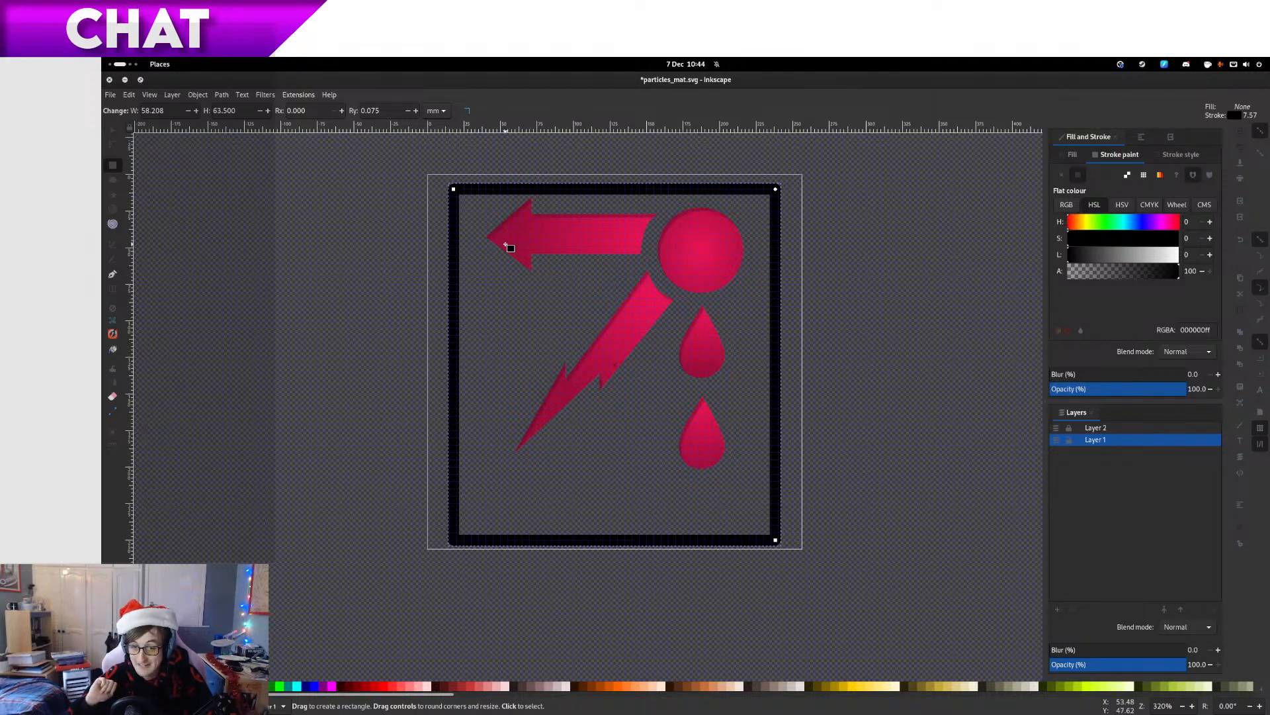
{"action": "mouse_move", "coordinate": [523, 248]}
{"action": "left_mouse_down"}
{"action": "mouse_move", "coordinate": [542, 253]}
{"action": "mouse_move", "coordinate": [514, 248]}
{"action": "left_mouse_up"}
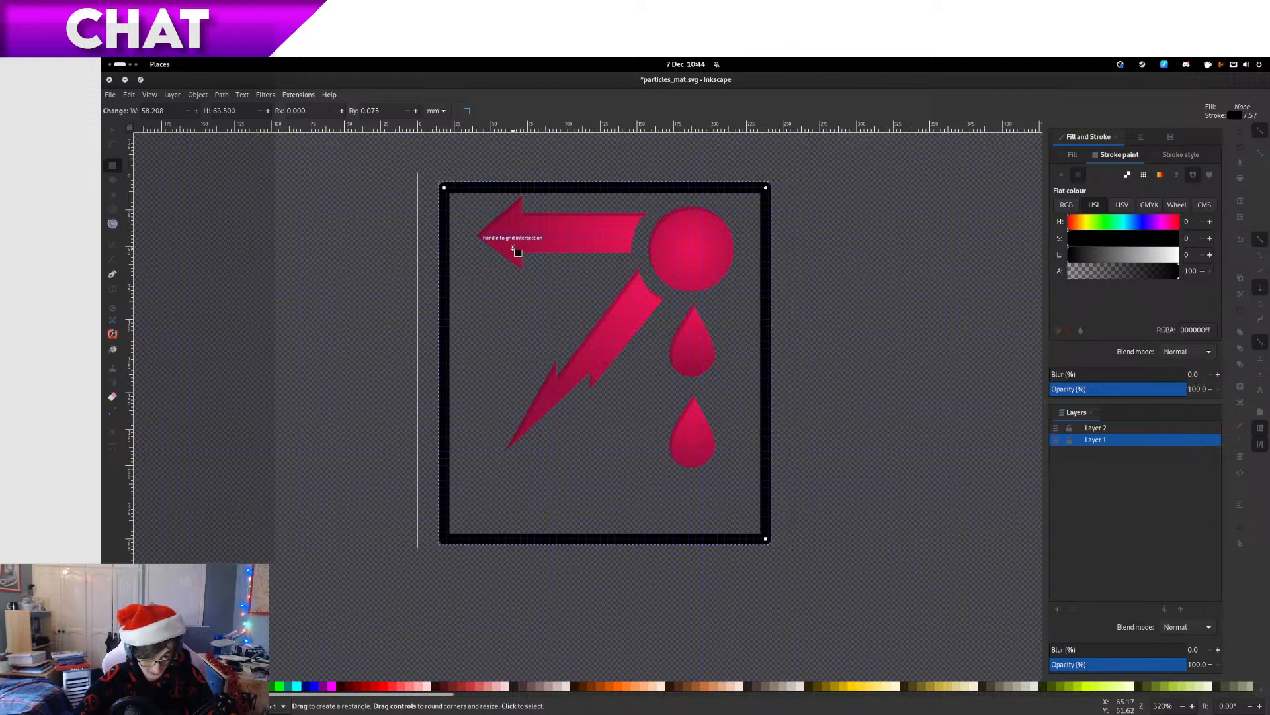
Draw a closed page-curl outline about 16 × 10 mm with the Pen tool in the frame's lower-right corner
{"action": "left_click", "coordinate": [112, 245]}
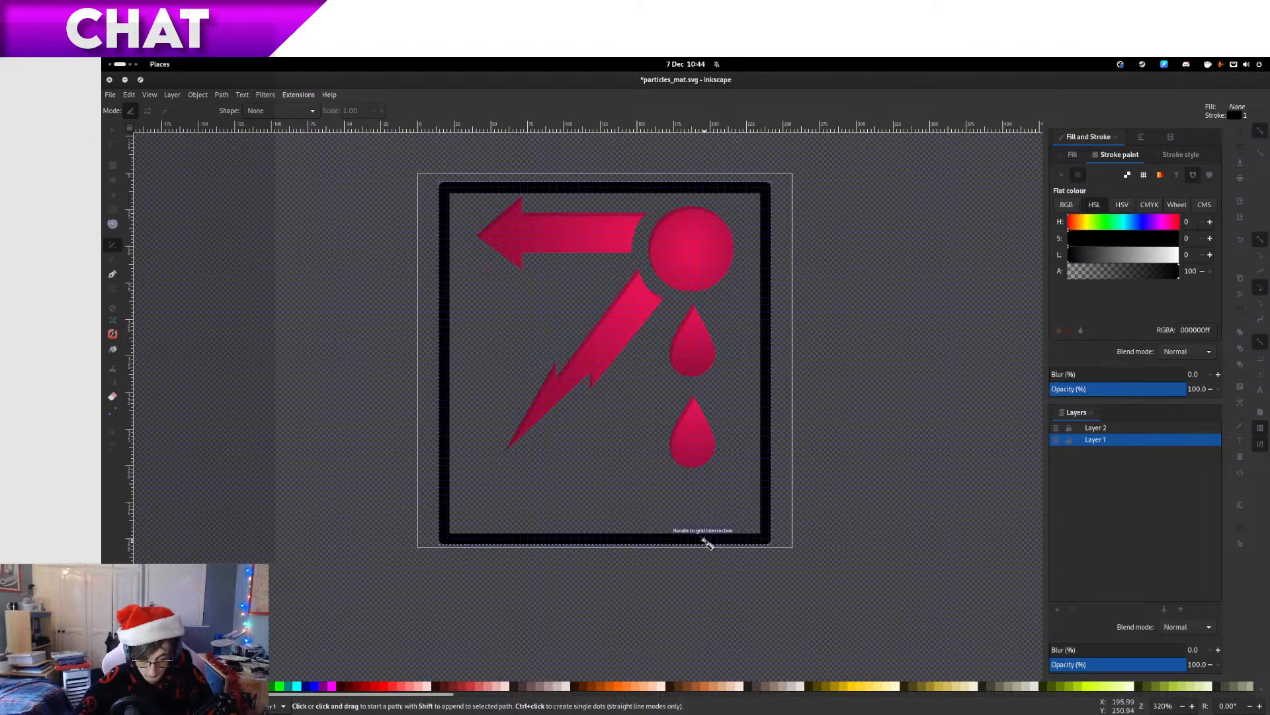
{"action": "mouse_move", "coordinate": [681, 538]}
{"action": "left_mouse_down"}
{"action": "mouse_move", "coordinate": [736, 477]}
{"action": "mouse_move", "coordinate": [712, 481]}
{"action": "left_mouse_up"}
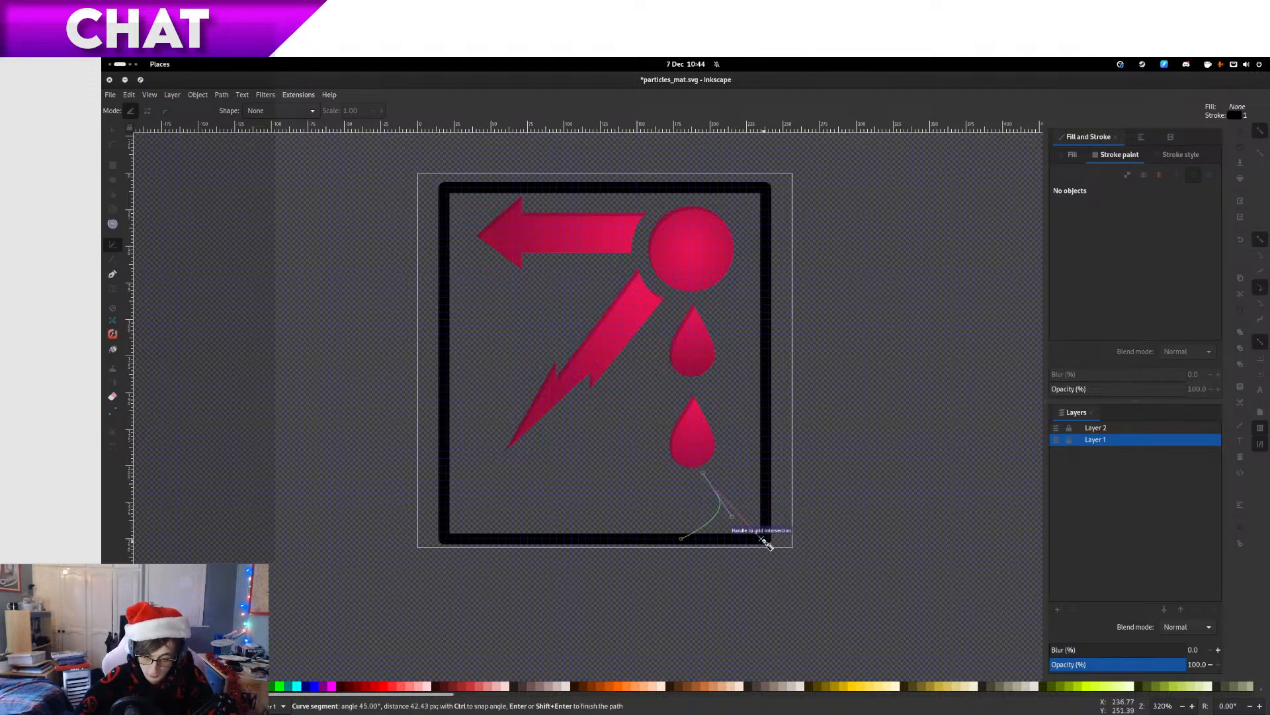
{"action": "left_click", "coordinate": [753, 505]}
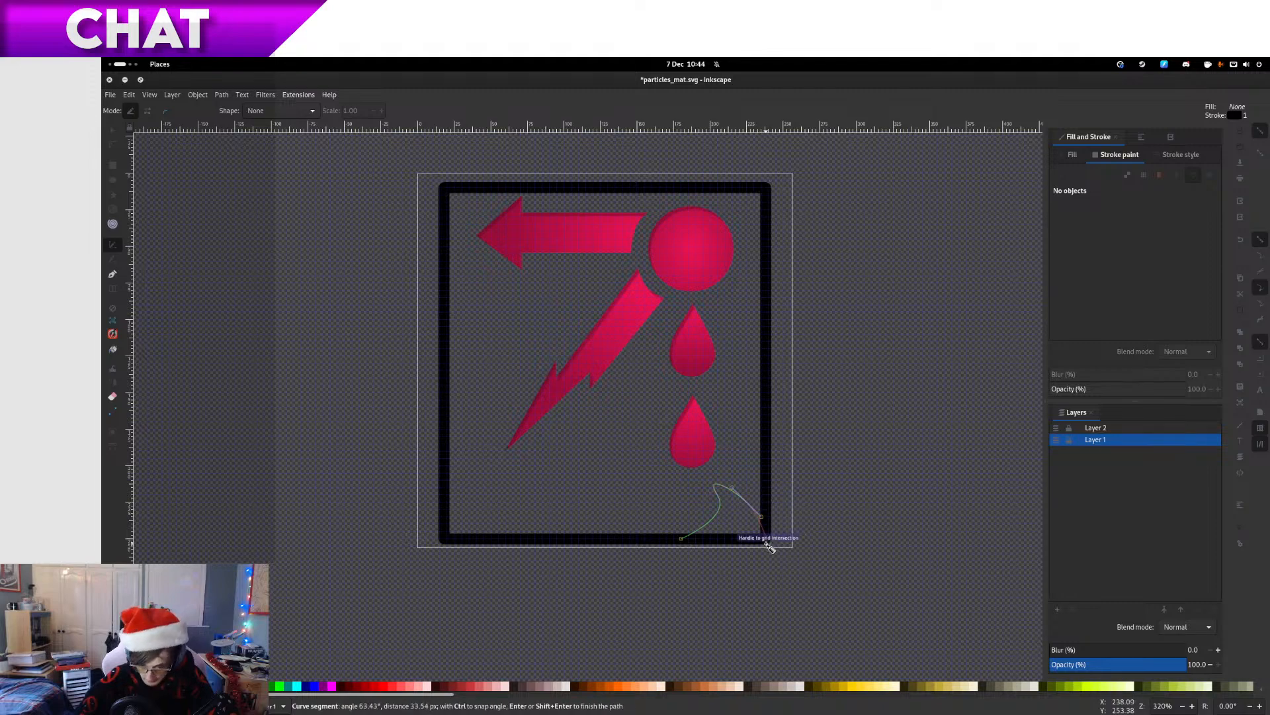
{"action": "left_click", "coordinate": [769, 540]}
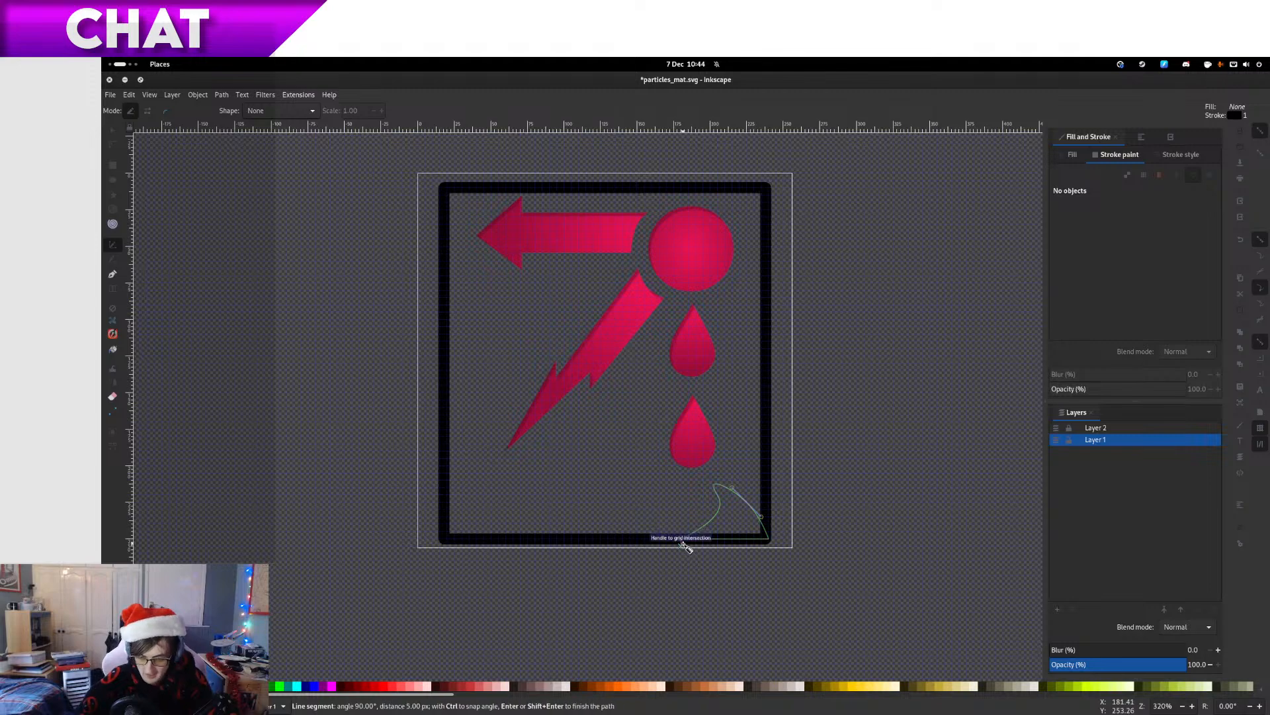
{"action": "double_click", "coordinate": [681, 541]}
{"action": "left_click", "coordinate": [113, 145]}
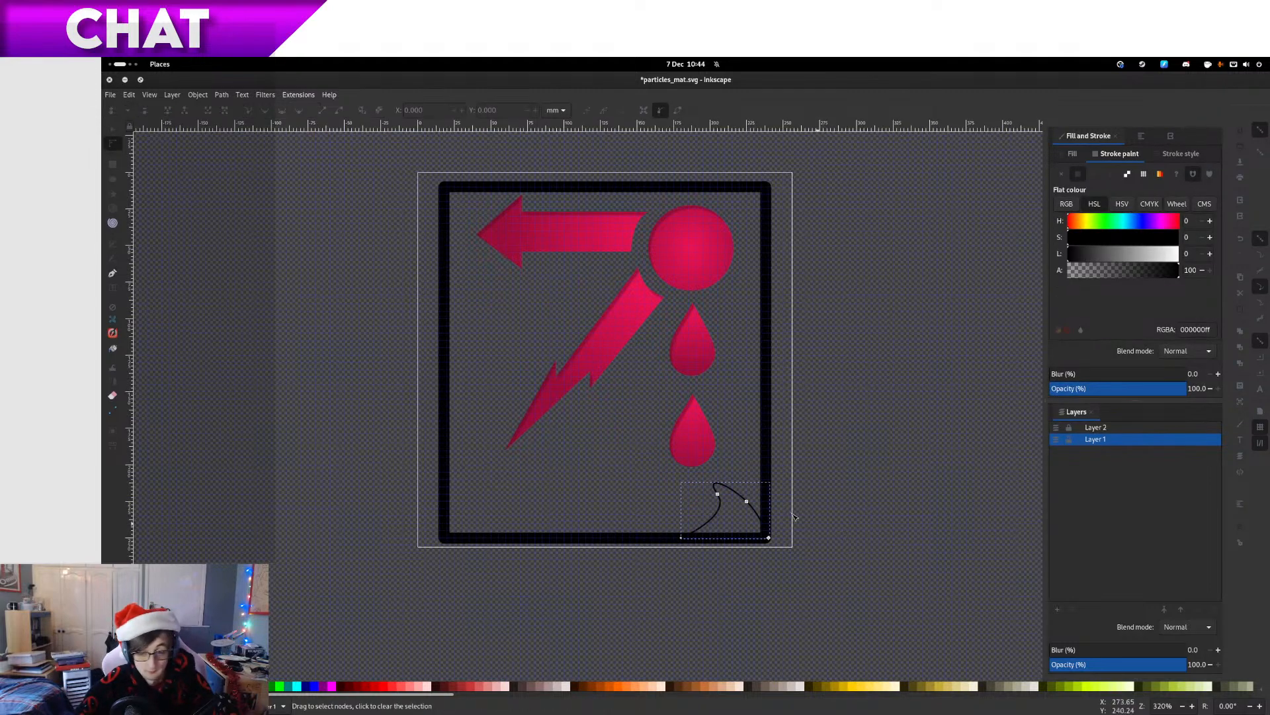
{"action": "scroll", "coordinate": [725, 497], "scroll_direction": "up", "scroll_amount": 6}
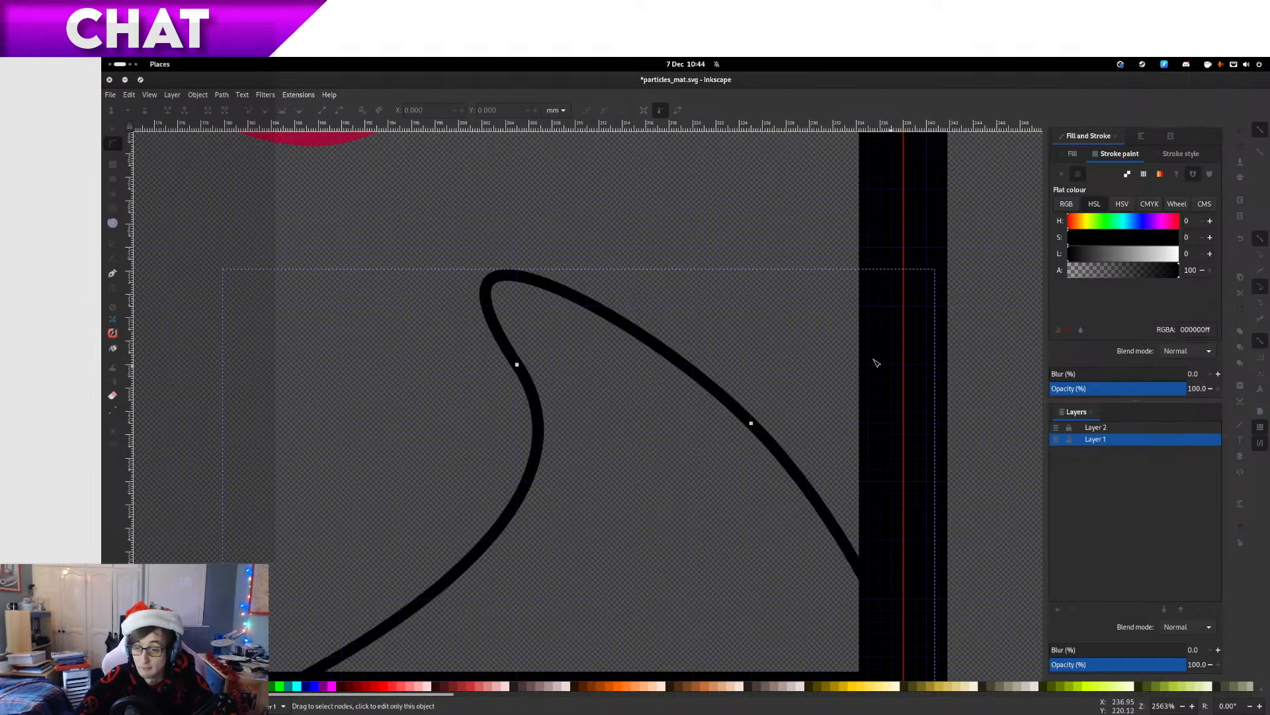
Add a new layer above Layer 1 and move the page-curl path onto it
{"action": "left_click", "coordinate": [1057, 609]}
{"action": "key", "text": "Return"}
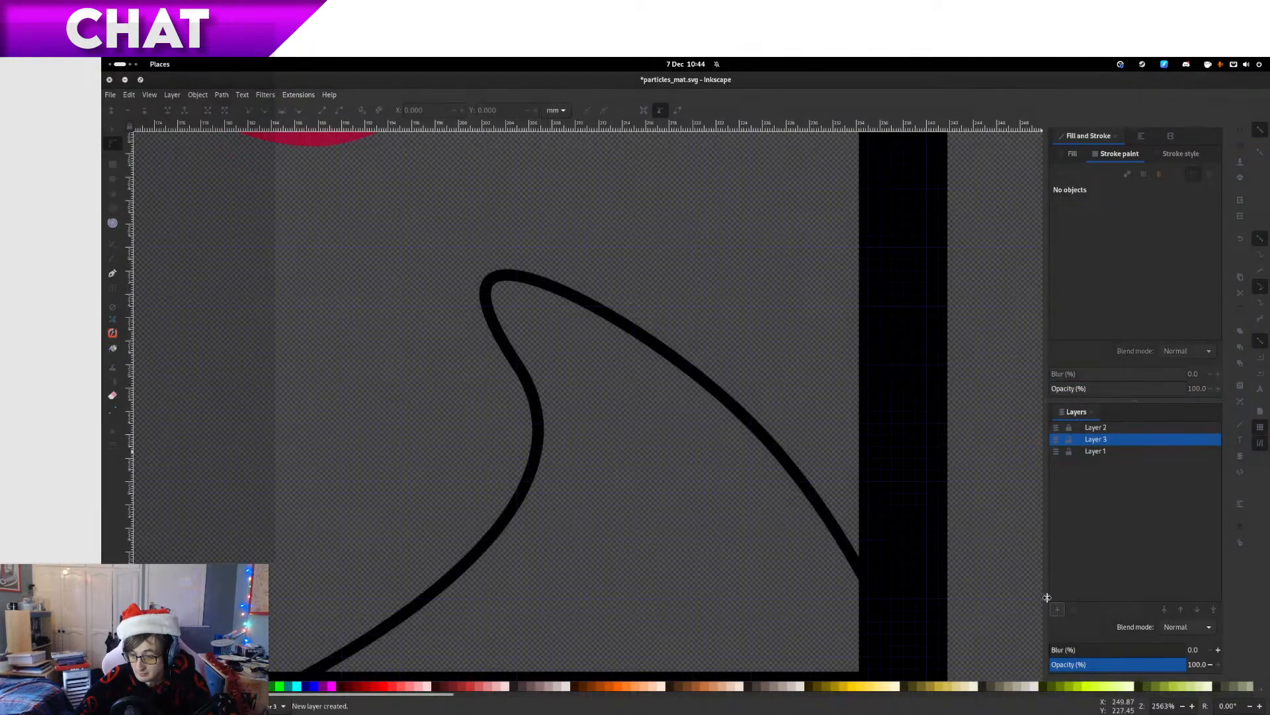
{"action": "key", "text": "s"}
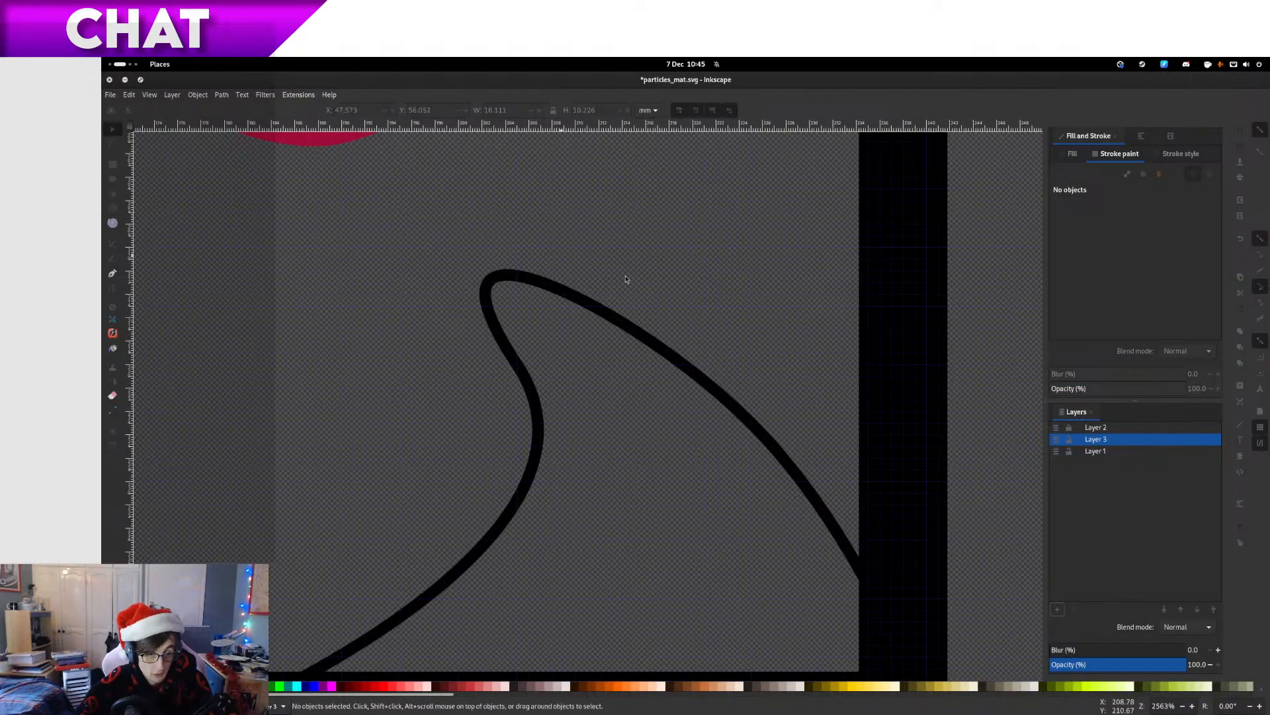
{"action": "right_click", "coordinate": [625, 325]}
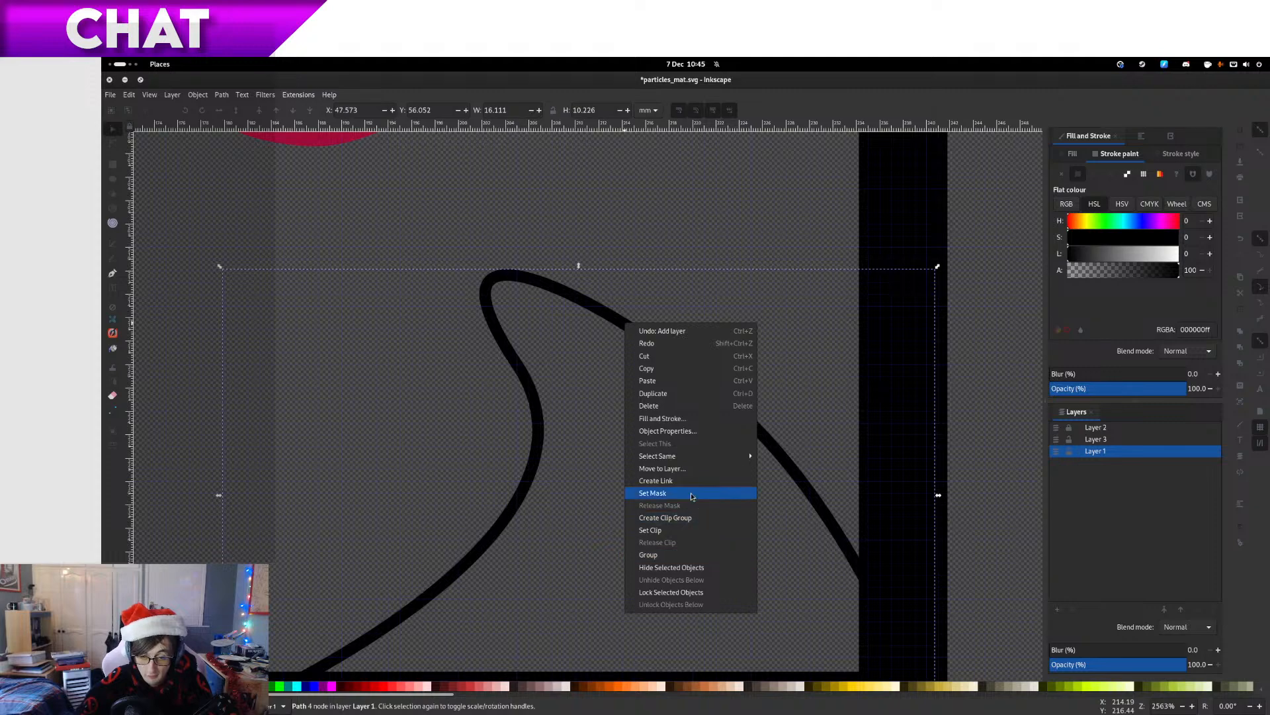
{"action": "left_click", "coordinate": [662, 468]}
{"action": "left_click", "coordinate": [671, 374]}
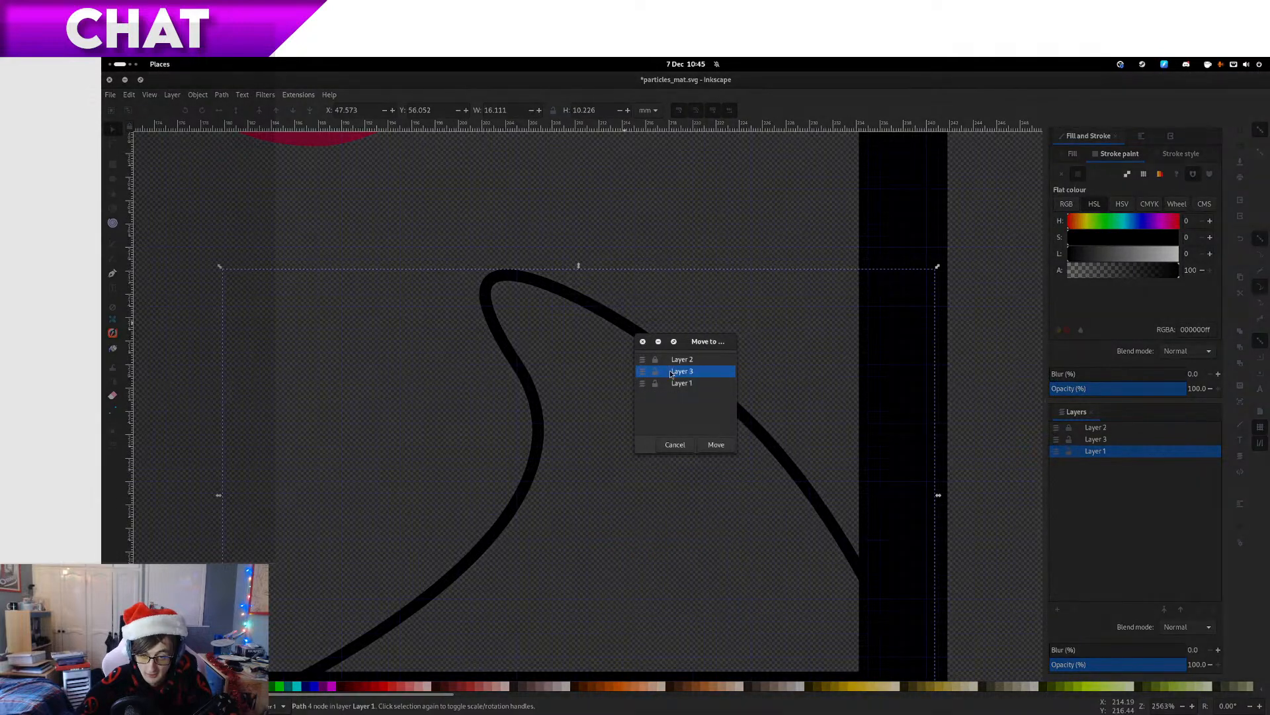
{"action": "left_click", "coordinate": [713, 447]}
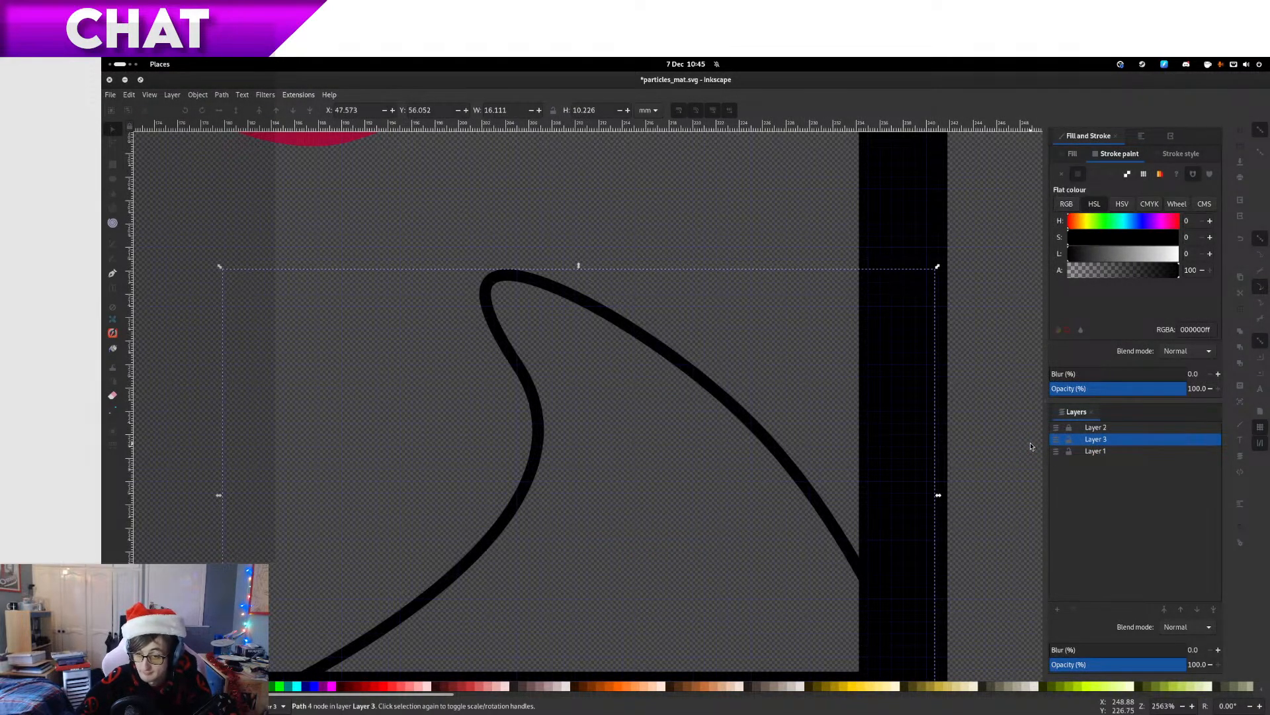
Reshape the page curl's upper-left node into a sharp point by pulling its outgoing handle in towards the right-hand curve
{"action": "left_click", "coordinate": [113, 143]}
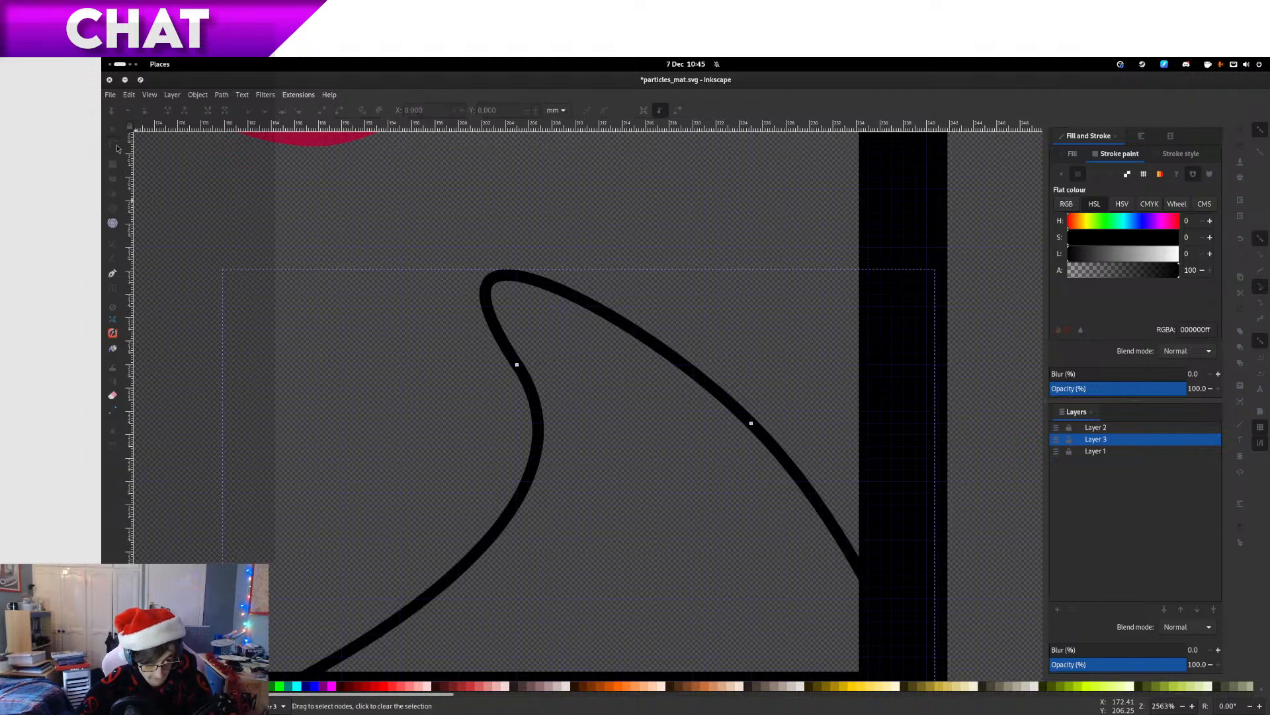
{"action": "left_click", "coordinate": [517, 365]}
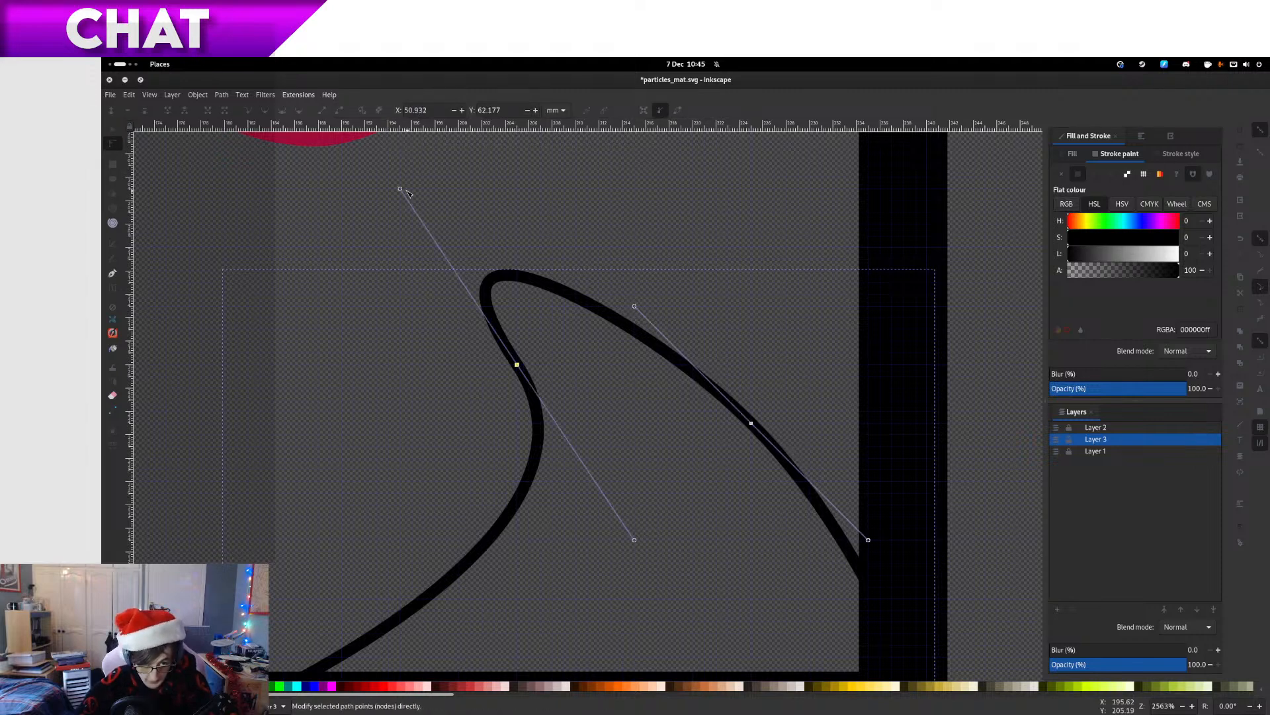
{"action": "left_click_drag", "start_coordinate": [401, 189], "coordinate": [636, 378]}
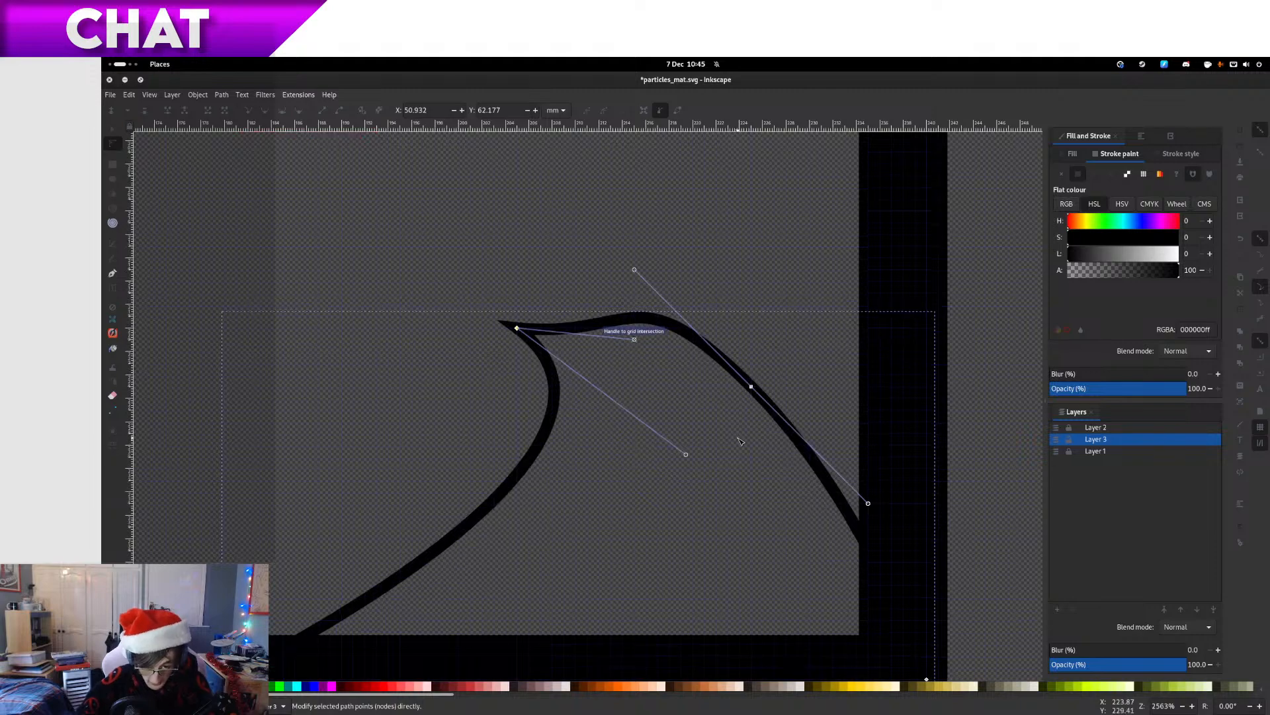
{"action": "scroll", "coordinate": [599, 402], "scroll_direction": "down", "scroll_amount": 8}
{"action": "scroll", "coordinate": [595, 401], "scroll_direction": "up", "scroll_amount": 6}
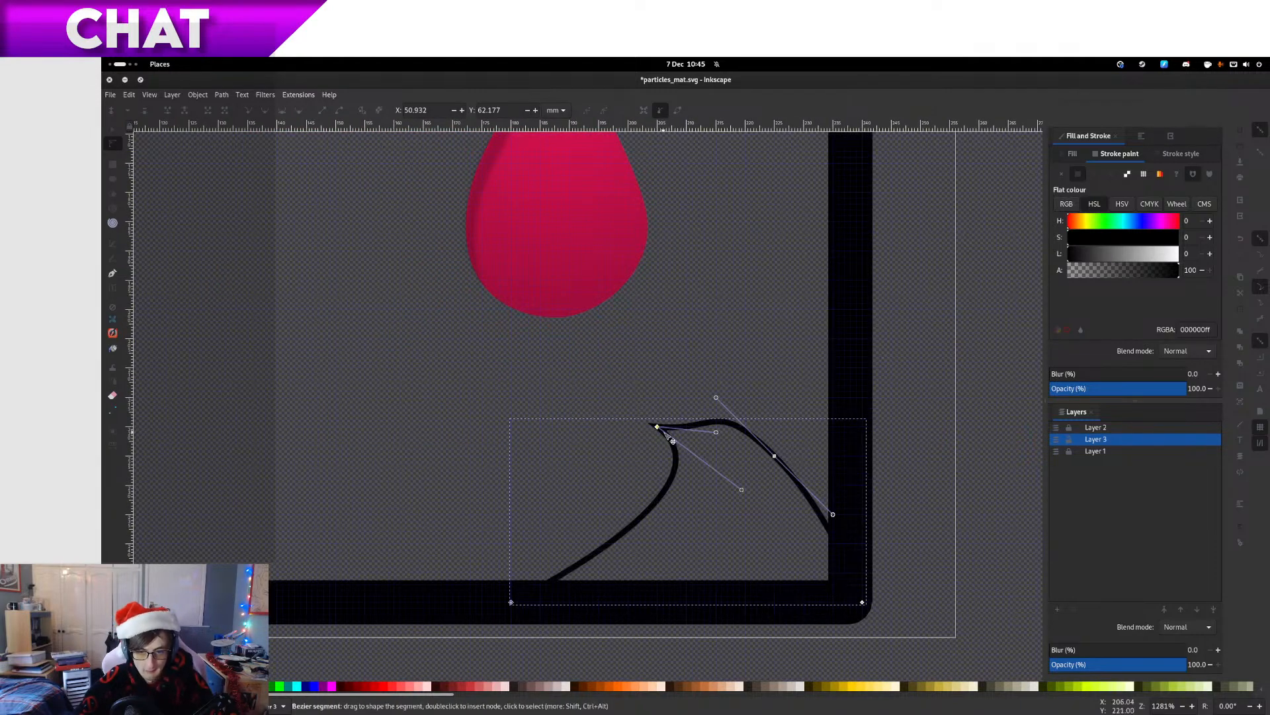
Move only the page curl's tip node up to about X 52.9, Y 54.0 mm, just below the lower droplet
{"action": "left_click_drag", "start_coordinate": [657, 427], "coordinate": [620, 323]}
{"action": "key", "text": "ctrl+z"}
{"action": "left_click", "coordinate": [732, 503]}
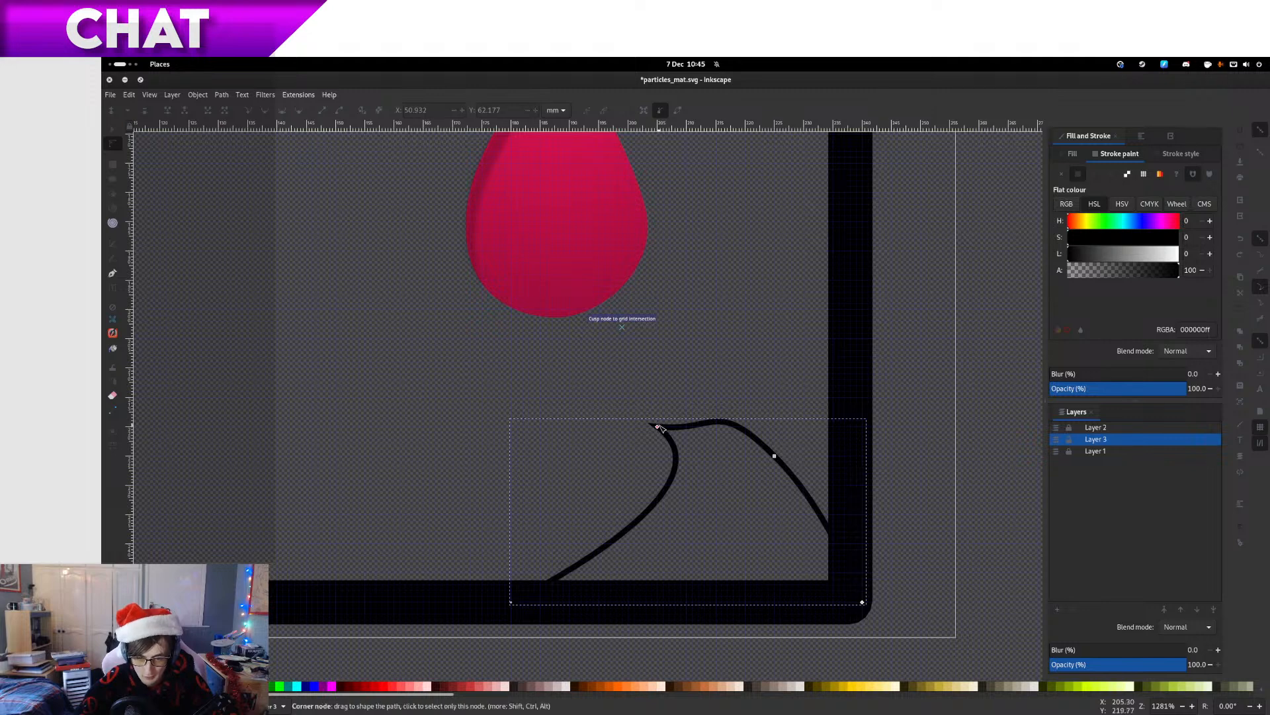
{"action": "left_click_drag", "start_coordinate": [657, 427], "coordinate": [628, 333]}
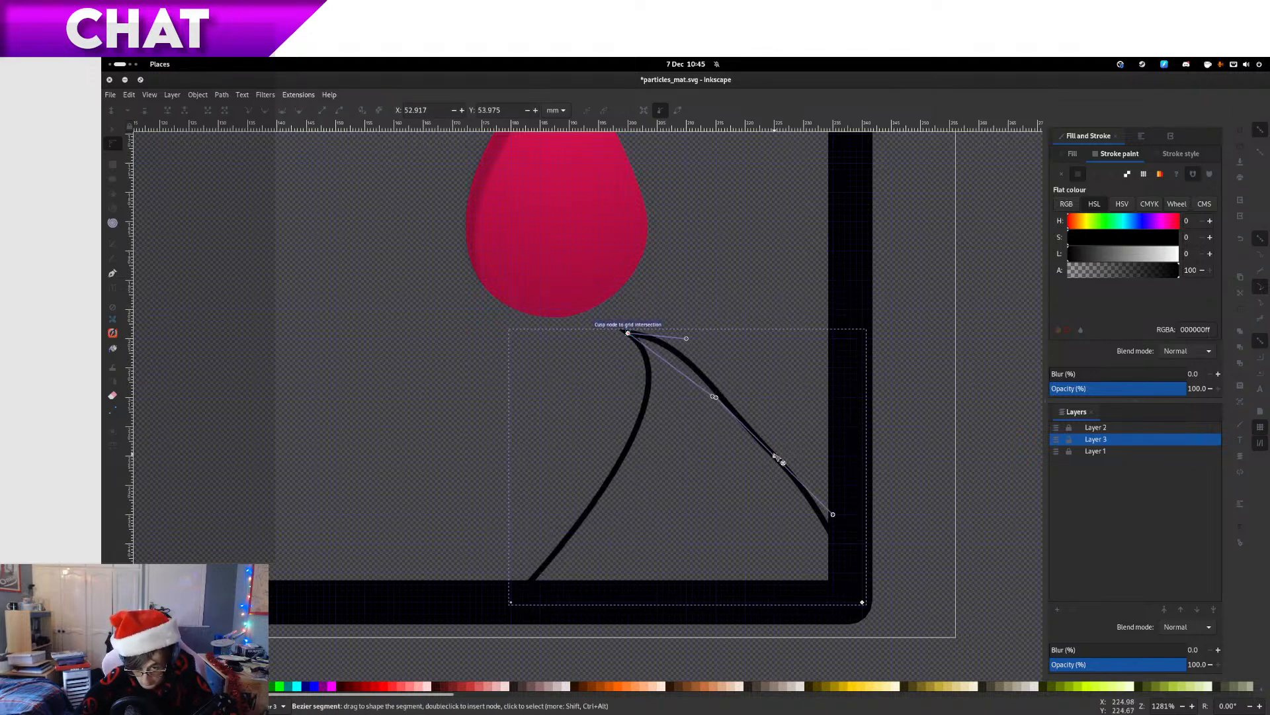
{"action": "left_click_drag", "start_coordinate": [774, 456], "coordinate": [776, 432]}
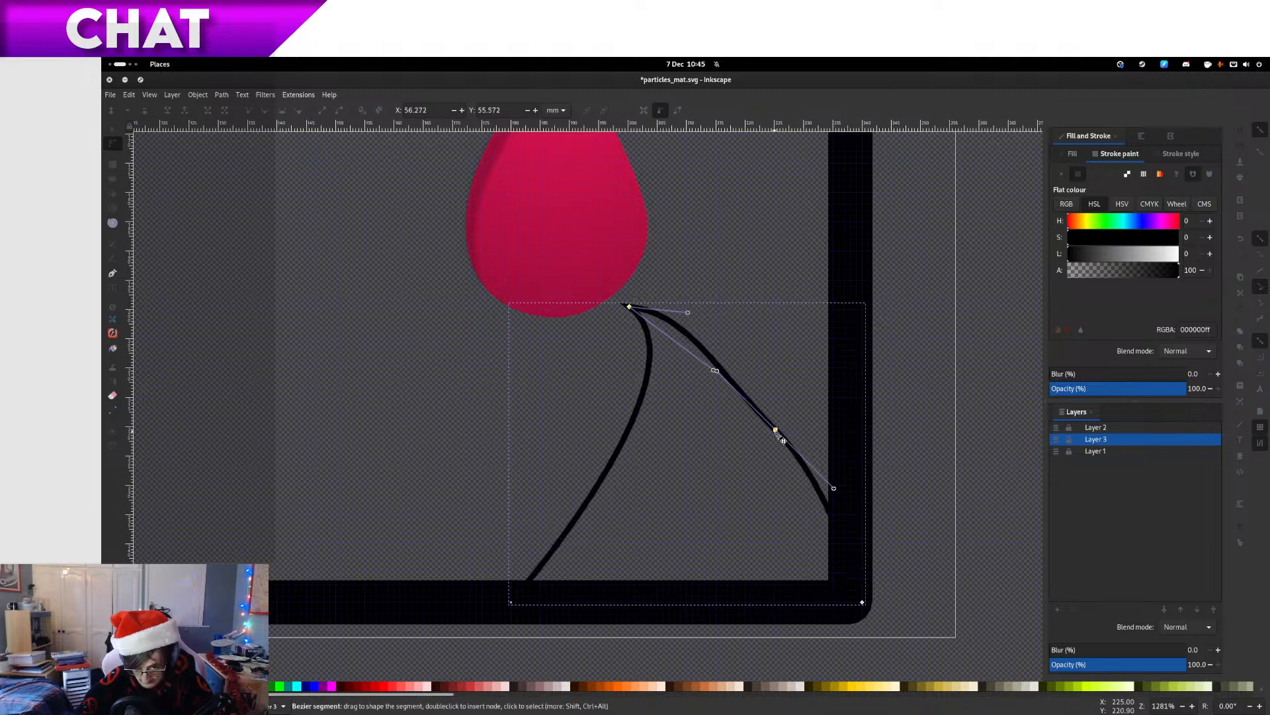
{"action": "key", "text": "ctrl+z"}
{"action": "left_click", "coordinate": [689, 396]}
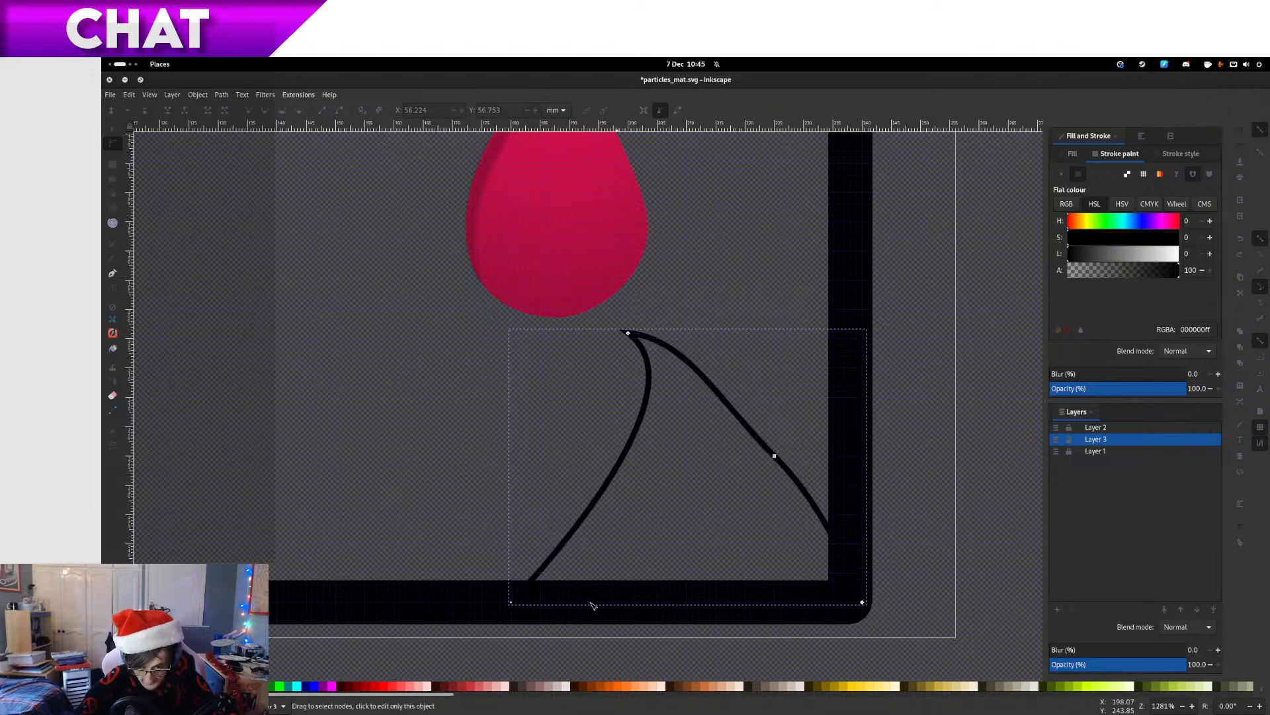
Bend the lower part of the page curl's left edge slightly inward
{"action": "left_click", "coordinate": [552, 557]}
{"action": "left_click_drag", "start_coordinate": [552, 557], "coordinate": [571, 556]}
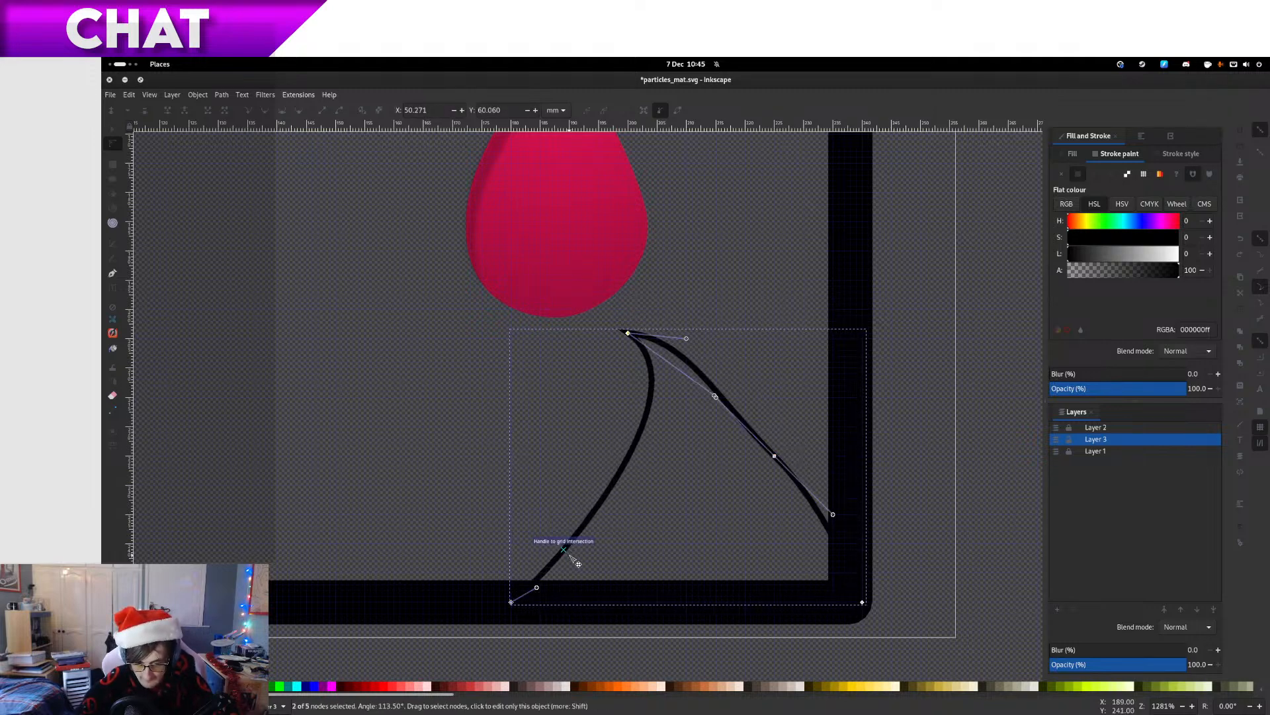
{"action": "scroll", "coordinate": [694, 385], "scroll_direction": "up", "scroll_amount": 6}
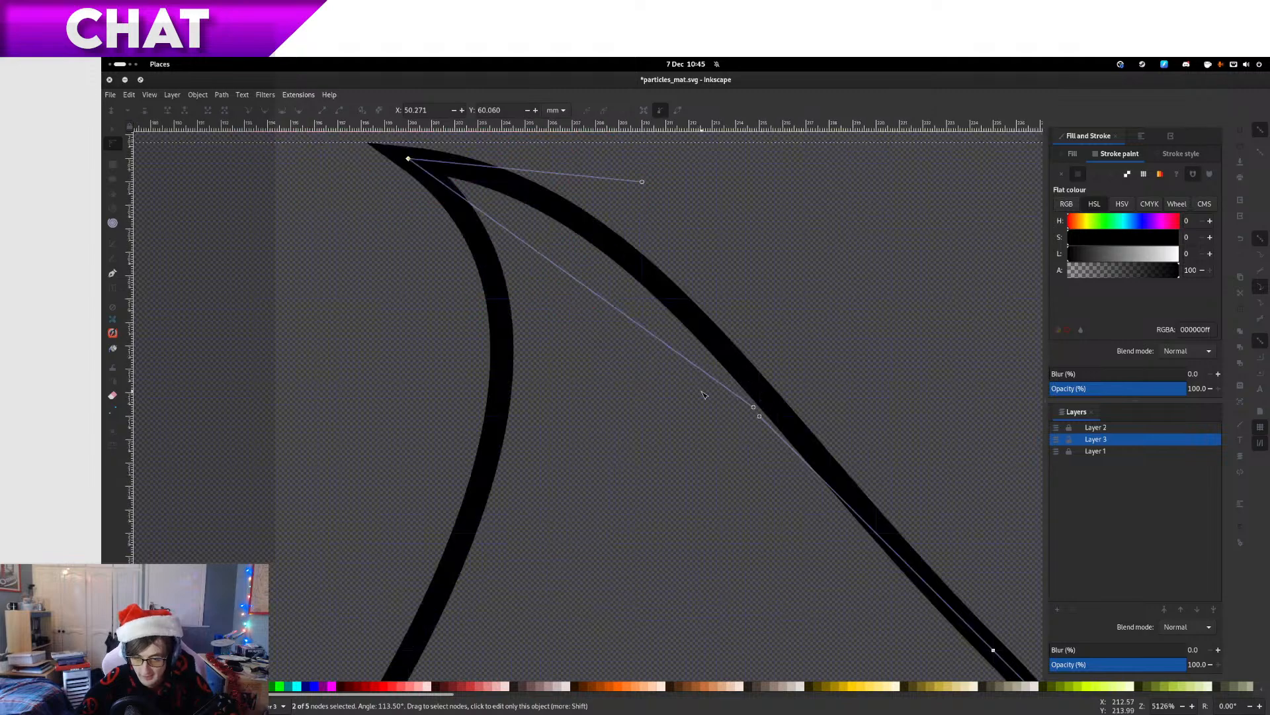
Move the smooth node on the page curl's right-hand curve to about X 60.5, Y 56.1 mm, bulging the curve outward
{"action": "scroll", "coordinate": [488, 590], "scroll_direction": "down", "scroll_amount": 9}
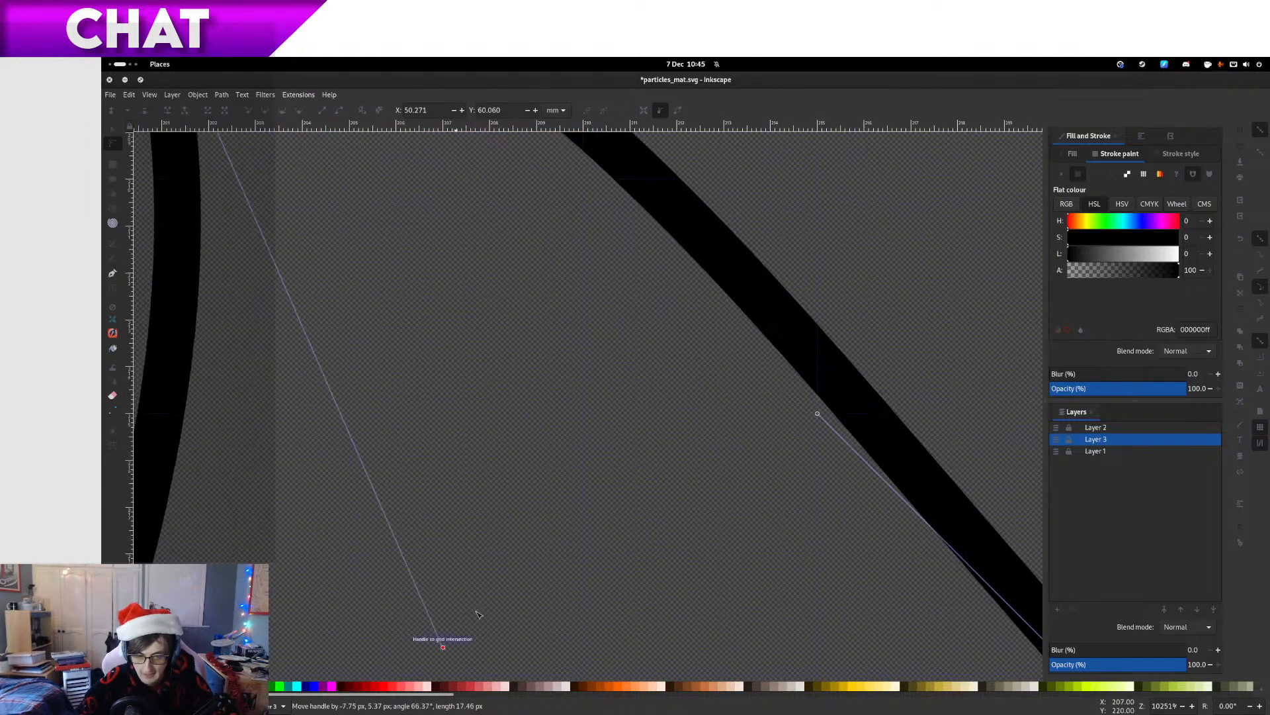
{"action": "scroll", "coordinate": [500, 588], "scroll_direction": "up", "scroll_amount": 1}
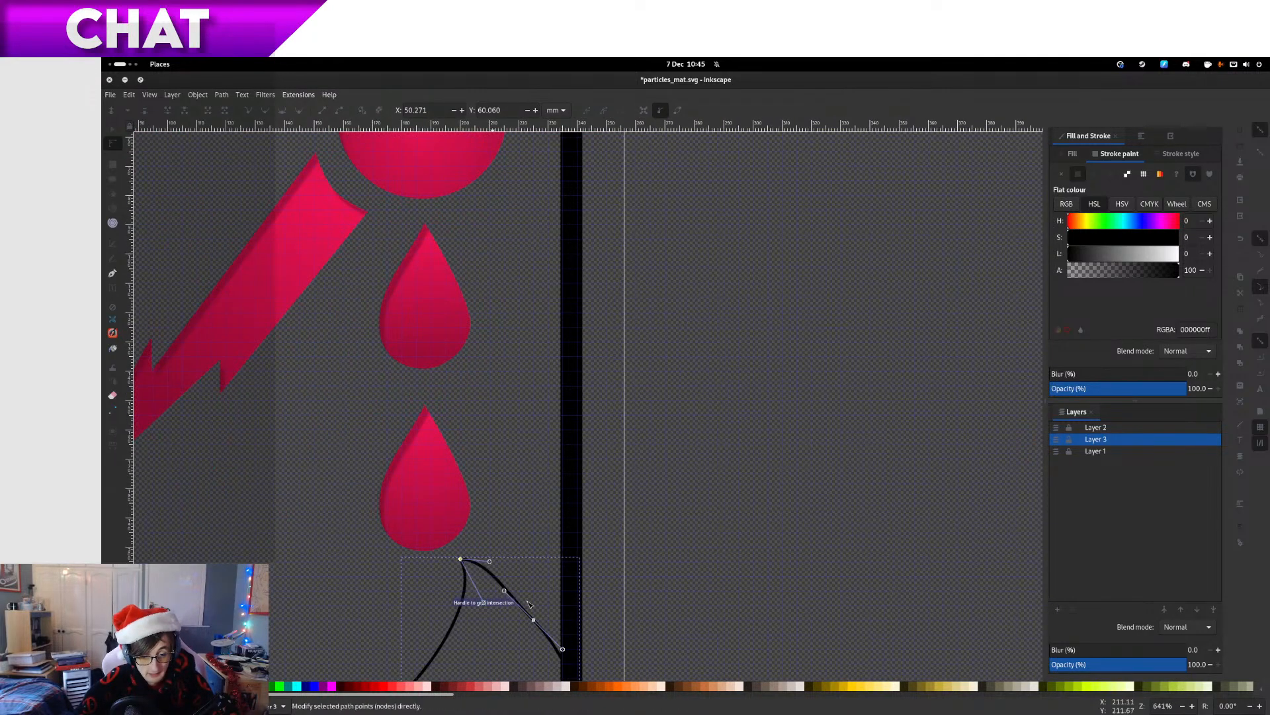
{"action": "scroll", "coordinate": [563, 484], "scroll_direction": "down", "scroll_amount": 5}
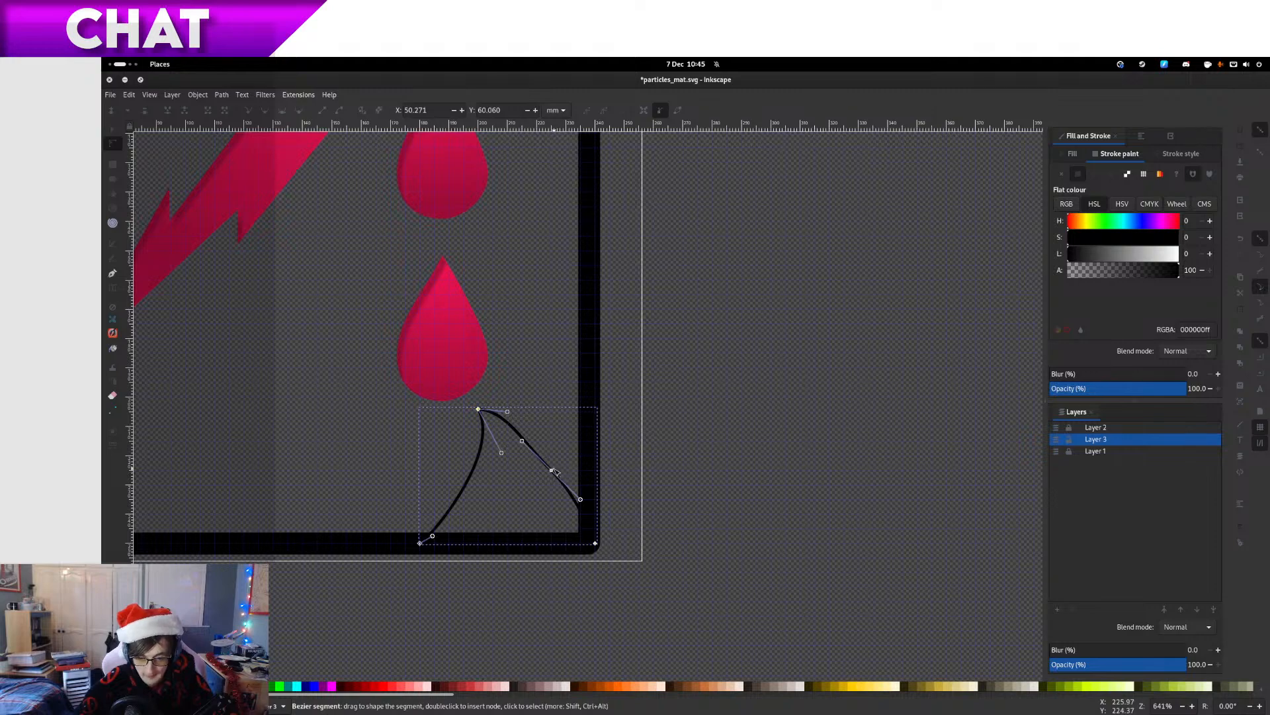
{"action": "left_click_drag", "start_coordinate": [556, 477], "coordinate": [564, 434]}
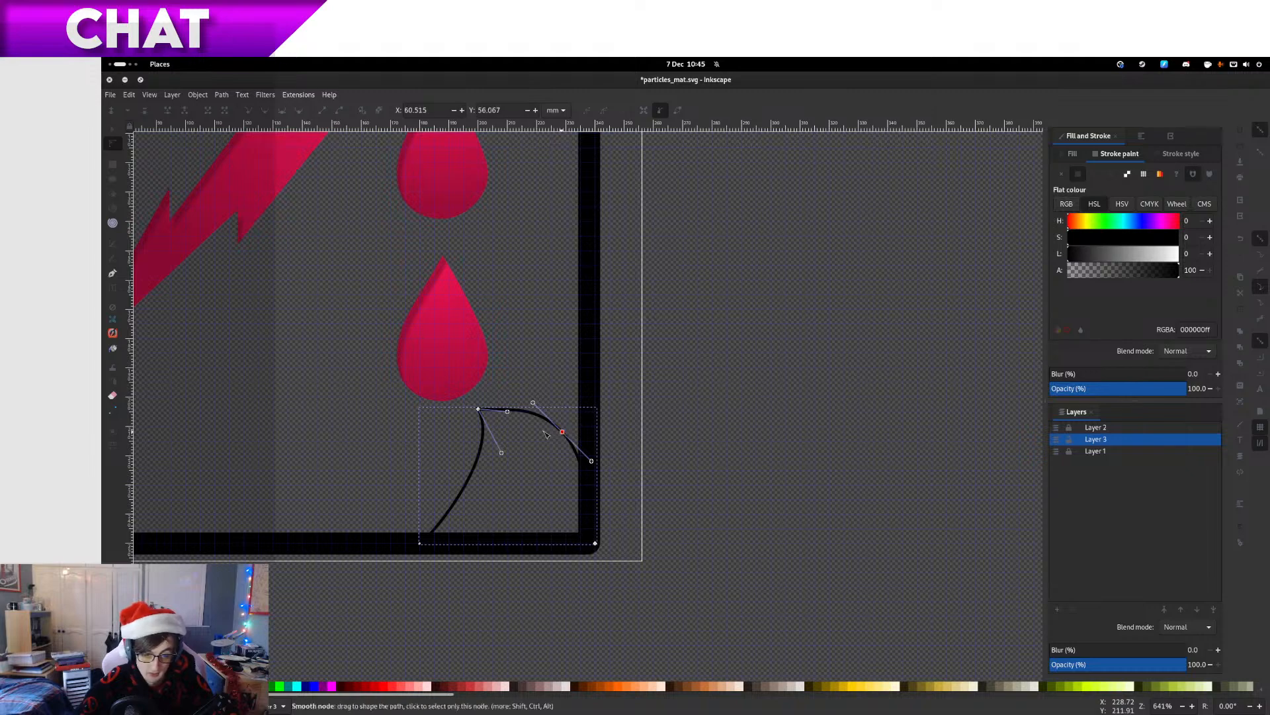
{"action": "scroll", "coordinate": [489, 419], "scroll_direction": "down", "scroll_amount": 2}
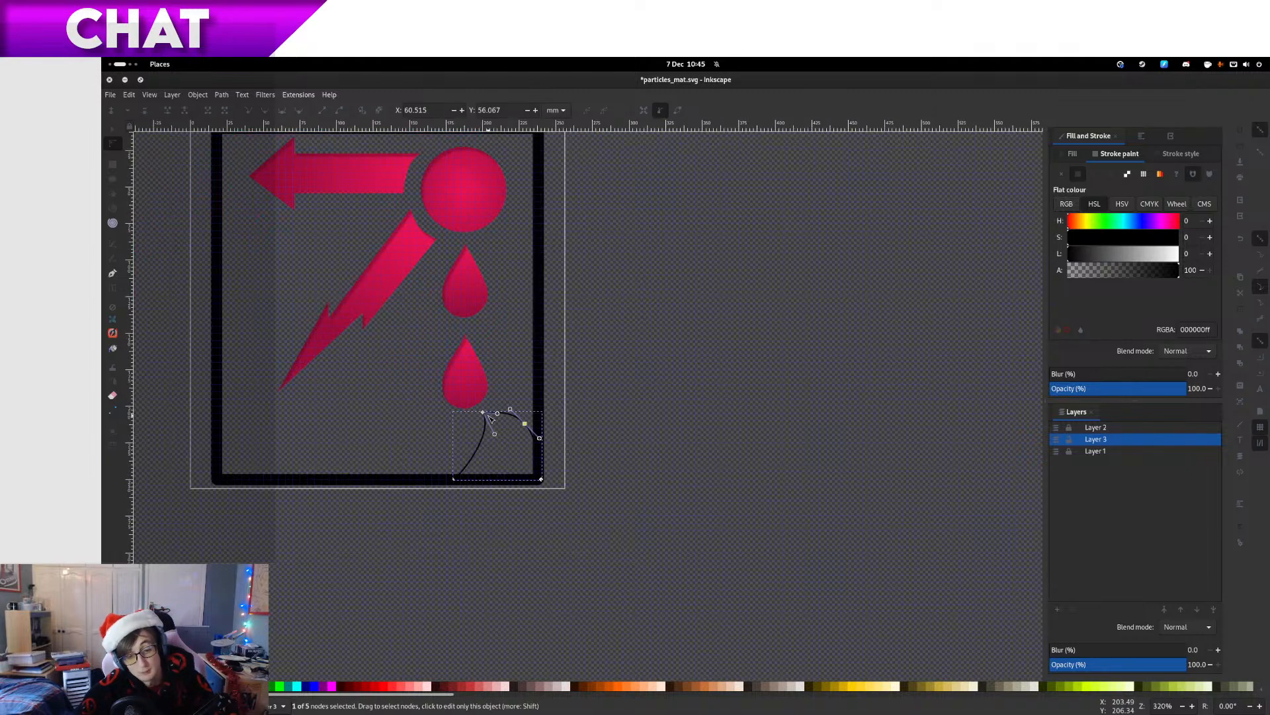
{"action": "scroll", "coordinate": [490, 418], "scroll_direction": "up", "scroll_amount": 4}
{"action": "scroll", "coordinate": [920, 460], "scroll_direction": "down", "scroll_amount": 4}
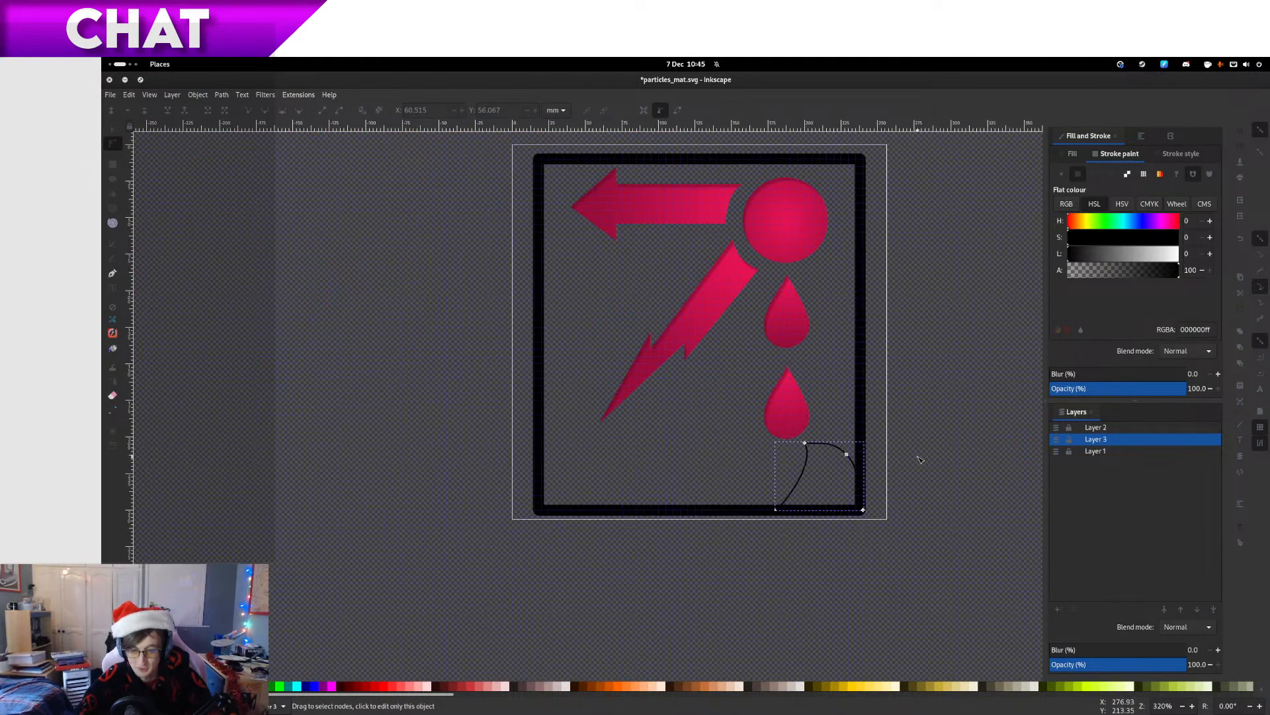
{"action": "scroll", "coordinate": [920, 459], "scroll_direction": "up", "scroll_amount": 4}
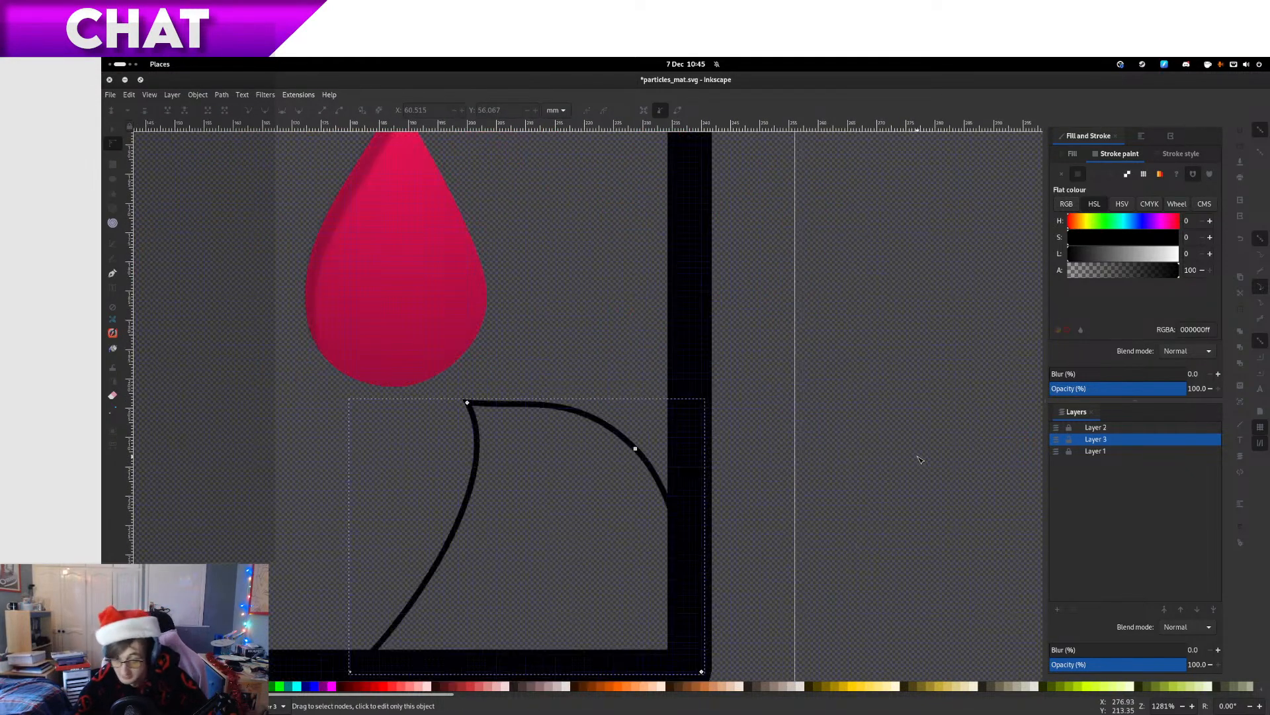
Remove the page curl's stroke, give it a flat black fill, and deselect it
{"action": "left_click", "coordinate": [1063, 174]}
{"action": "left_click", "coordinate": [1073, 153]}
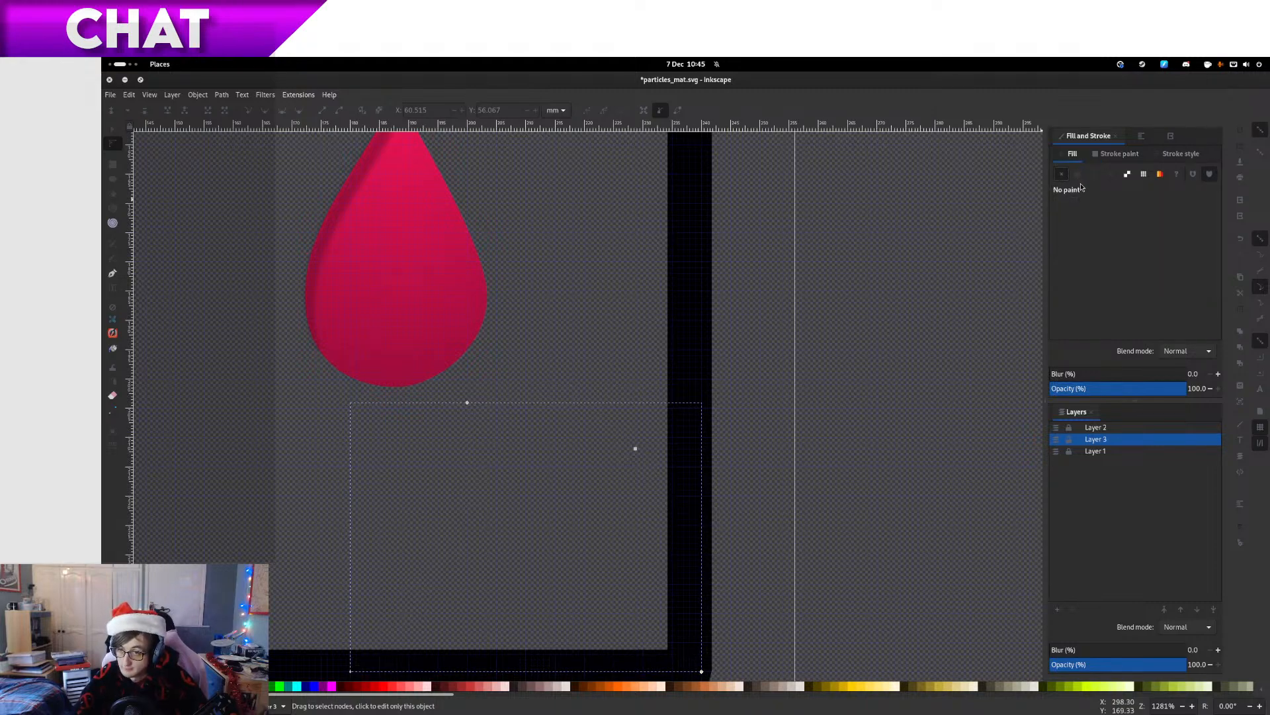
{"action": "left_click", "coordinate": [1078, 175]}
{"action": "scroll", "coordinate": [903, 370], "scroll_direction": "down", "scroll_amount": 4}
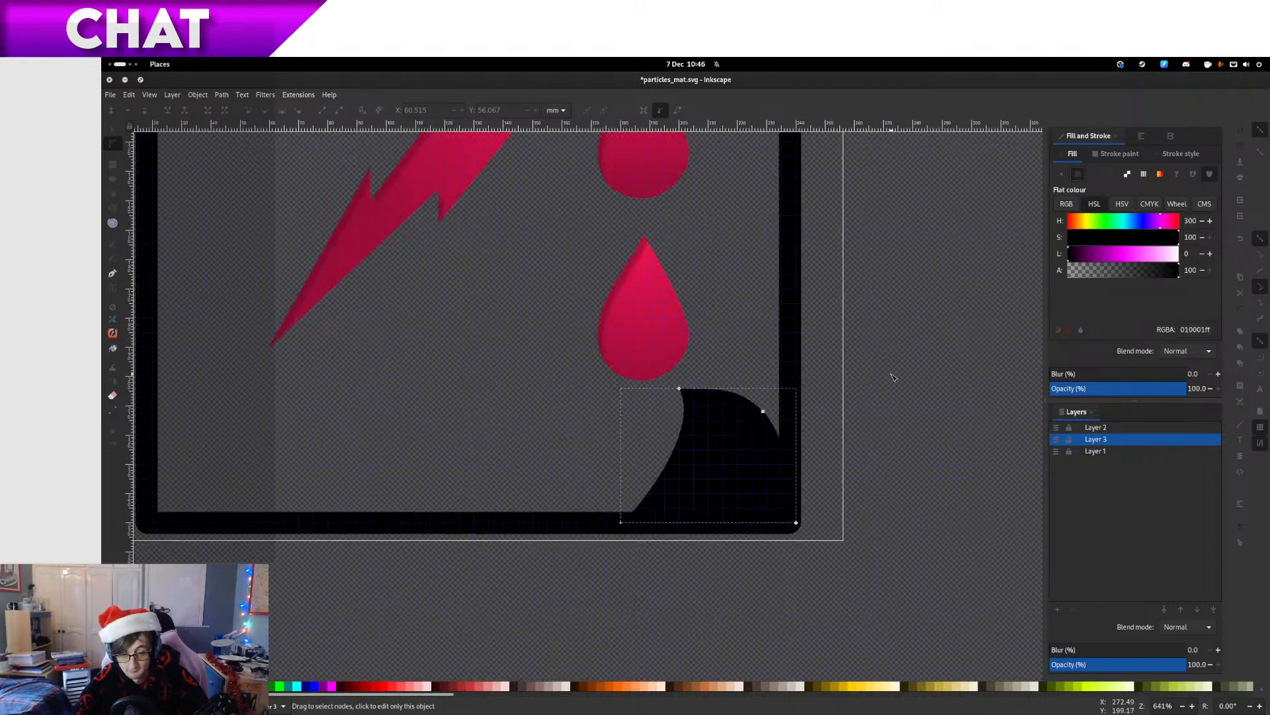
{"action": "key", "text": "Escape"}
{"action": "left_click_drag", "start_coordinate": [893, 377], "coordinate": [836, 471]}
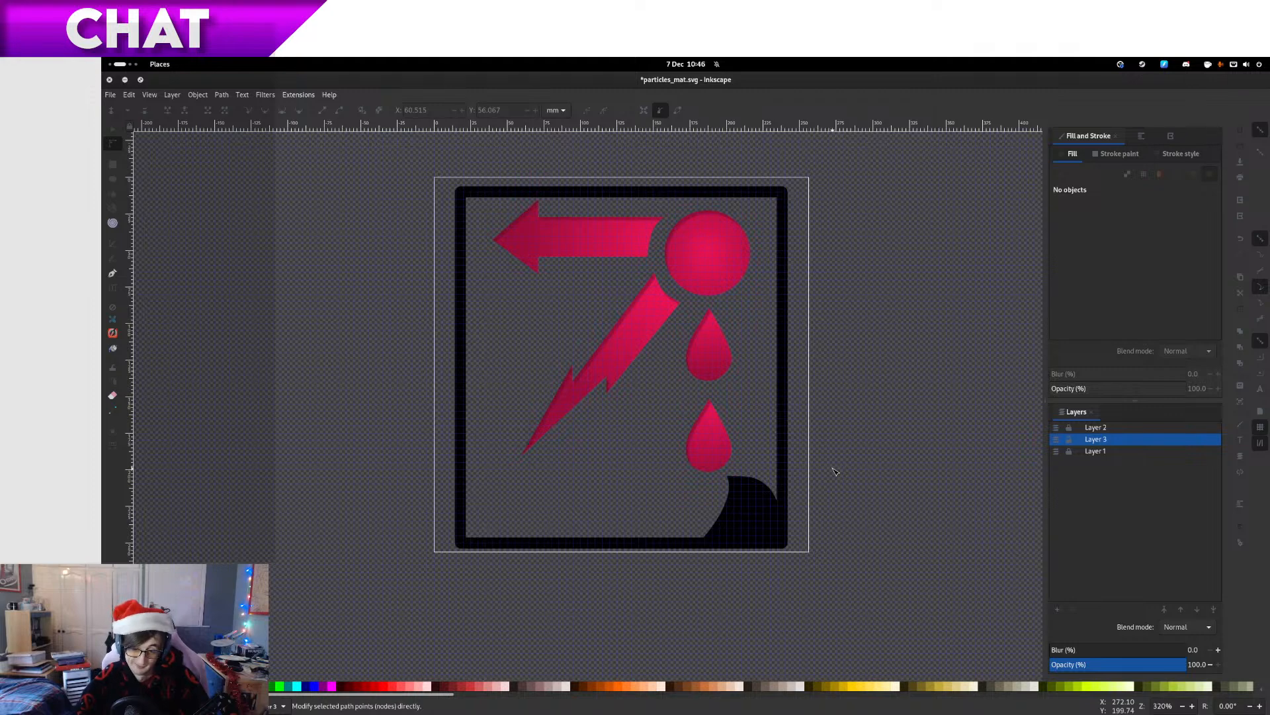
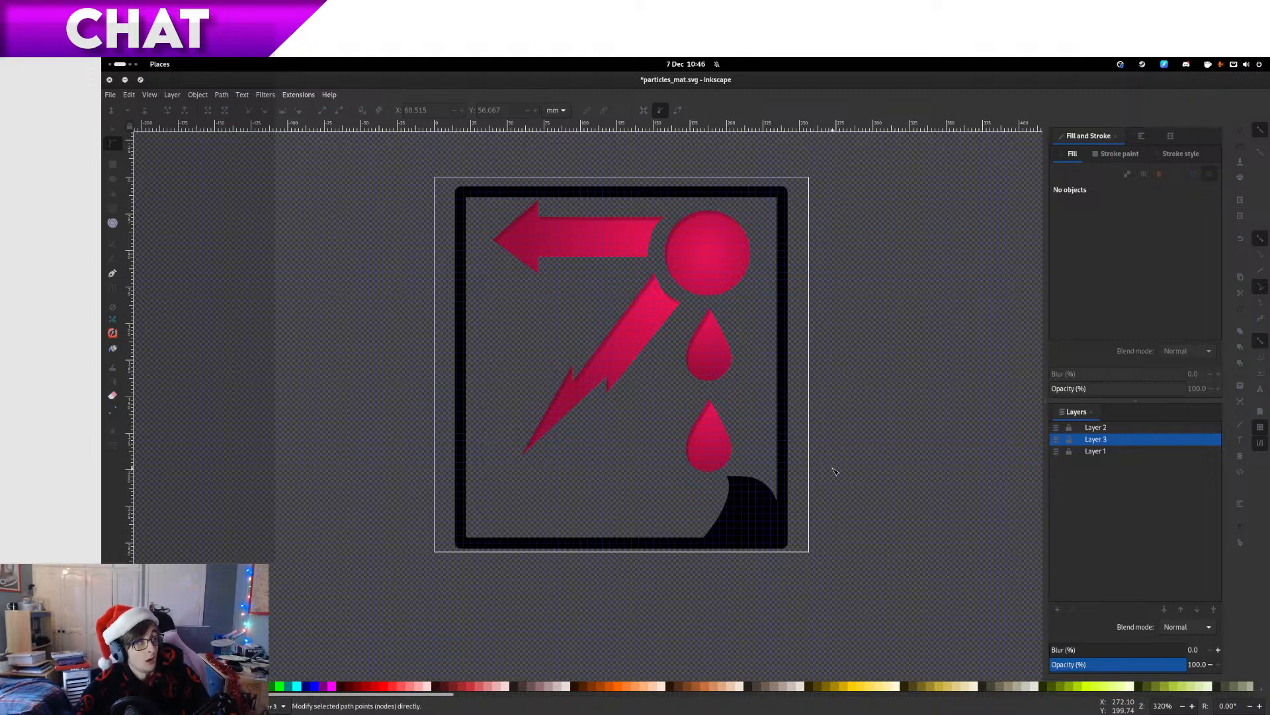
Save the drawing, switch to the file manager, and copy particles_mat.svg from the vgui folder into its original subfolder
{"action": "key", "text": "ctrl+s"}
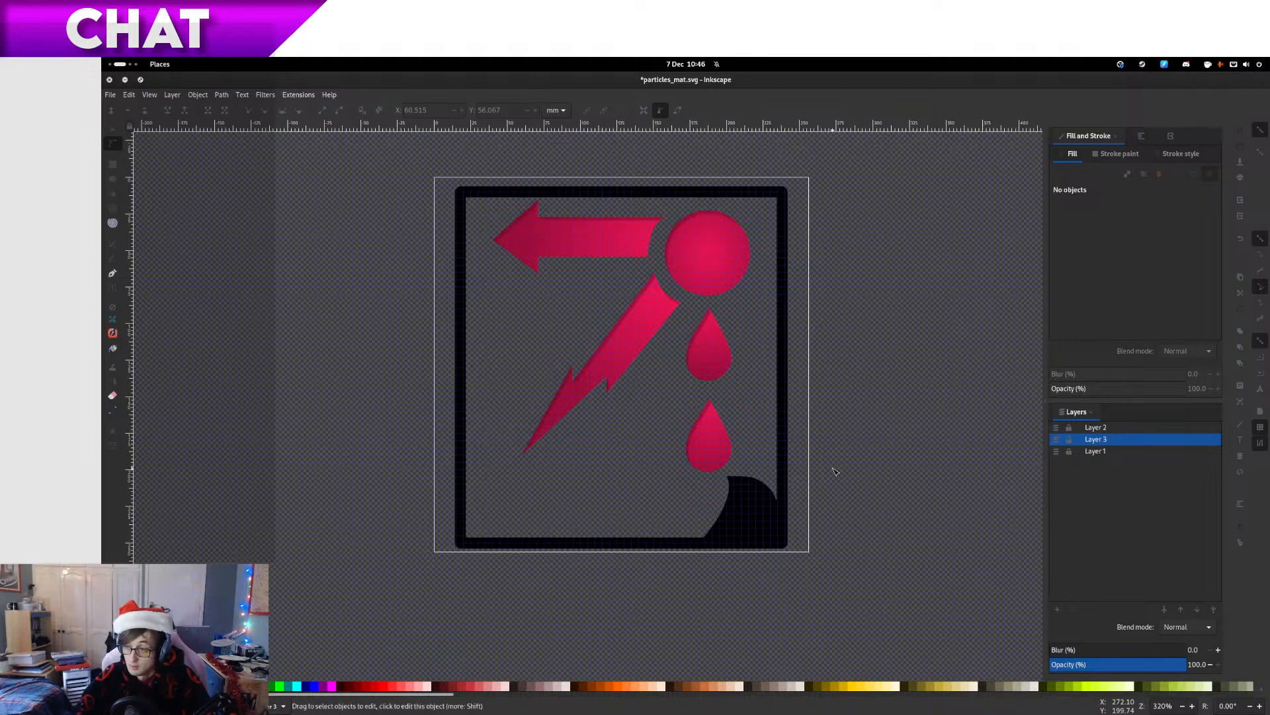
{"action": "key", "text": "ctrl+alt+Left"}
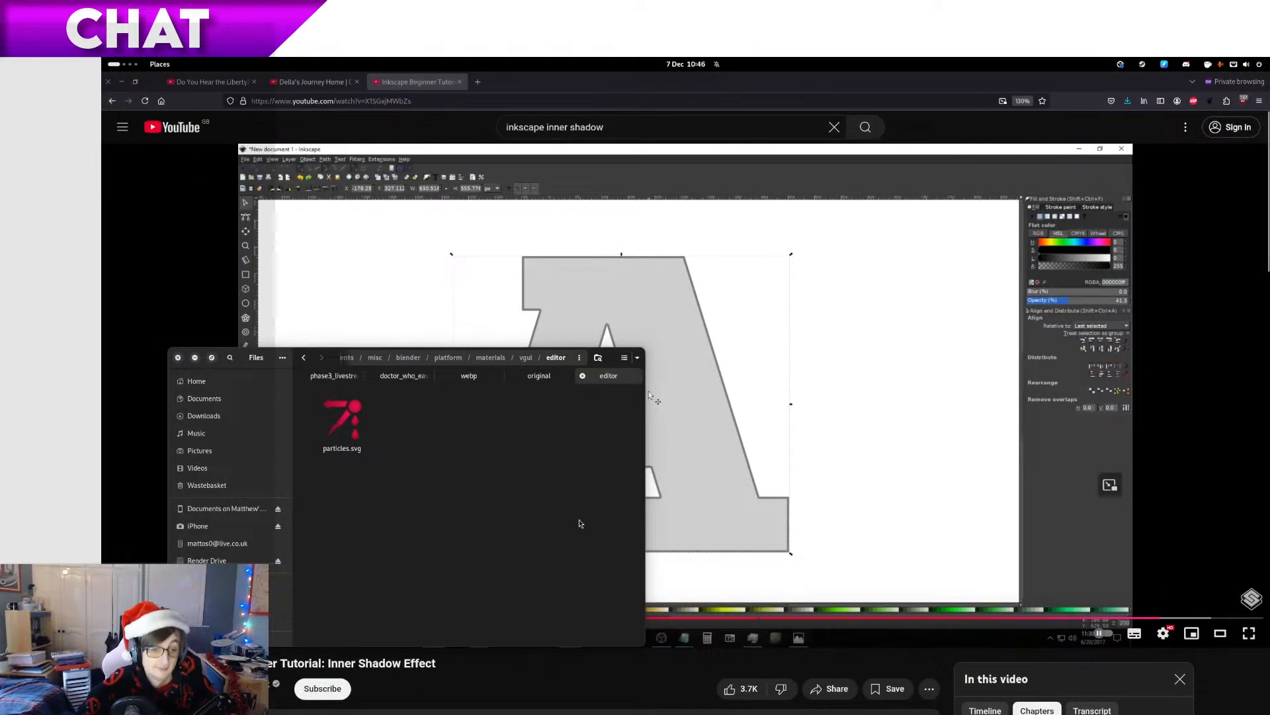
{"action": "left_click", "coordinate": [542, 376]}
{"action": "key", "text": "alt+Left"}
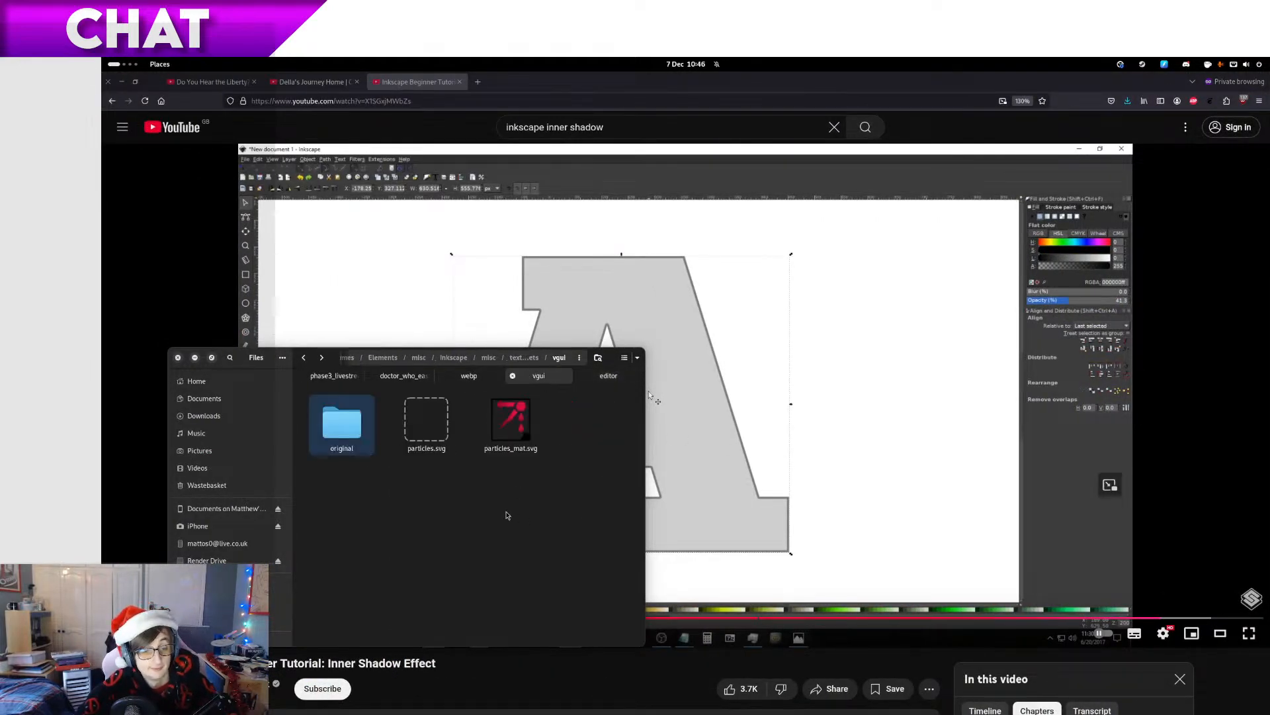
{"action": "left_click", "coordinate": [509, 431]}
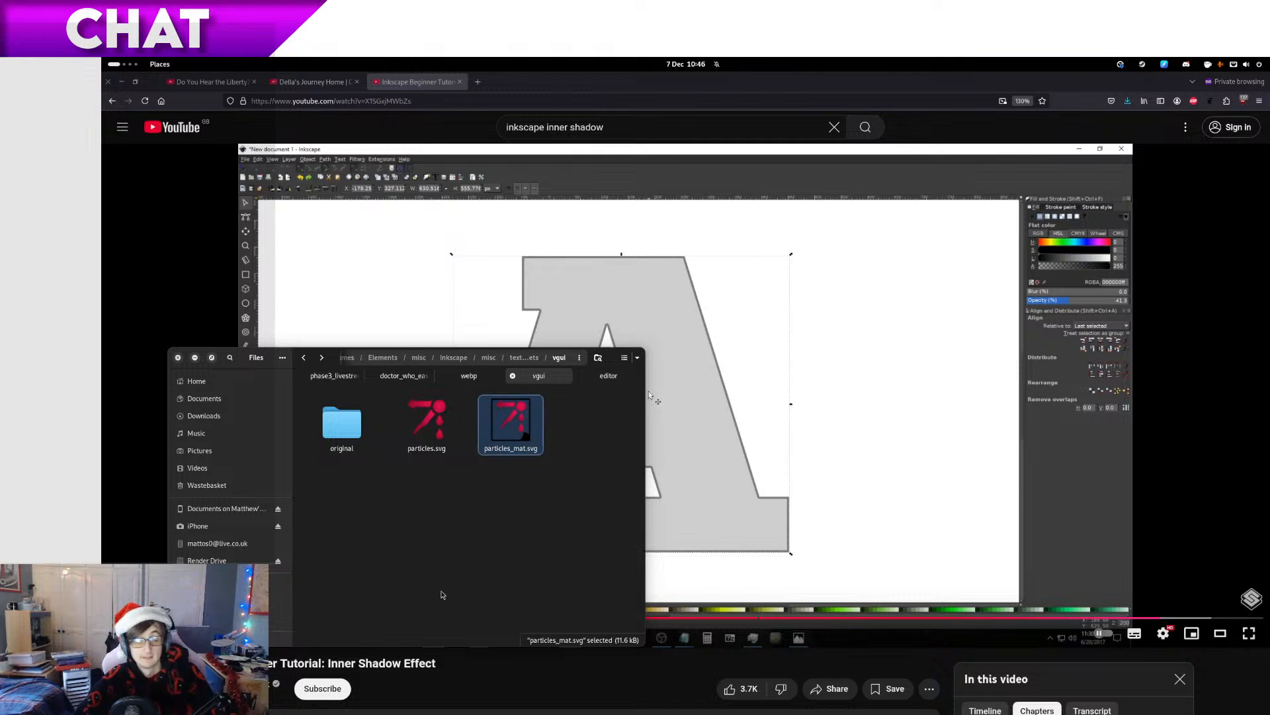
{"action": "key", "text": "alt+Right"}
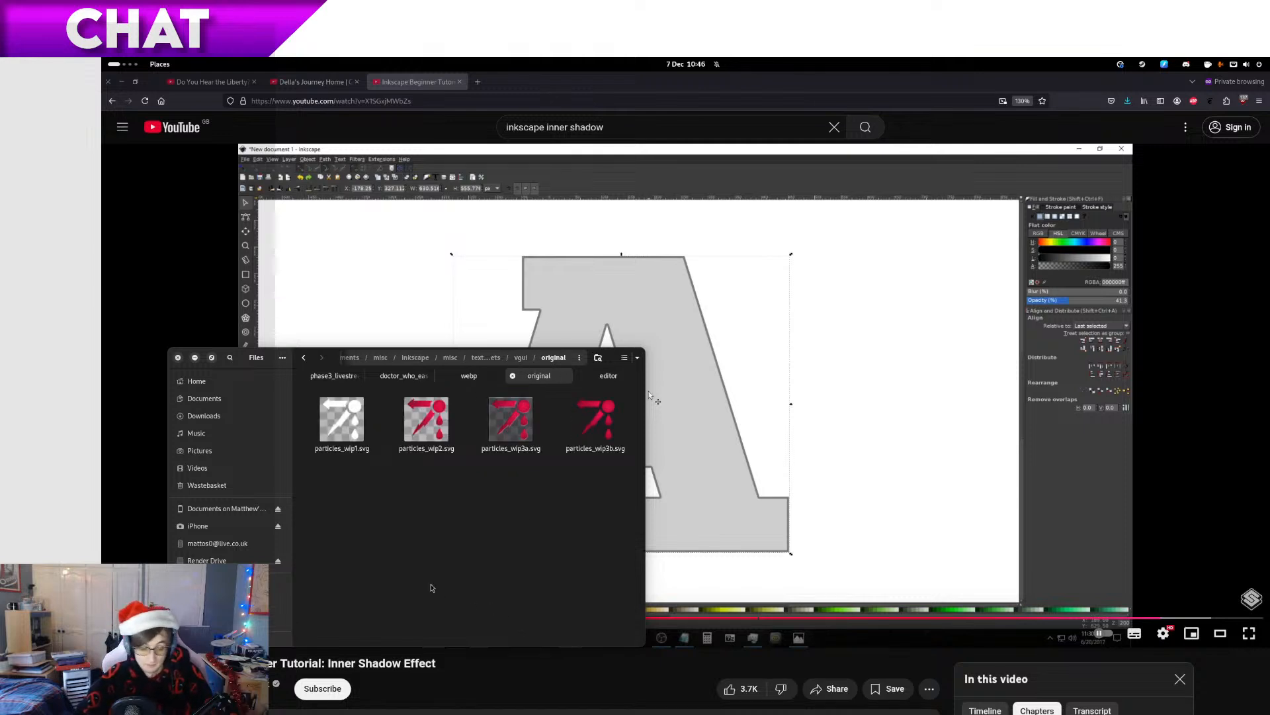
{"action": "key", "text": "ctrl+v"}
Rename the copied file in the original folder as particles_mat_wip1.svg
{"action": "key", "text": "F2"}
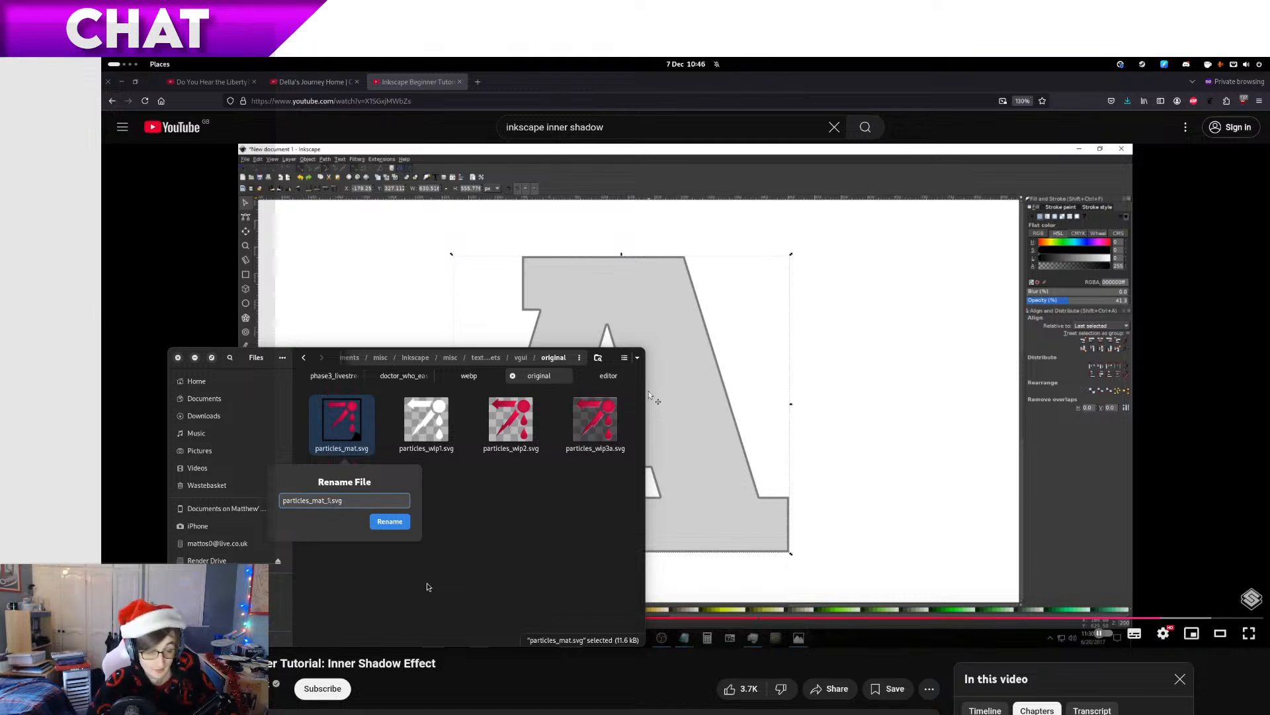
{"action": "type", "text": "_1wip1"}
{"action": "key", "text": "Return"}
{"action": "key", "text": "F2"}
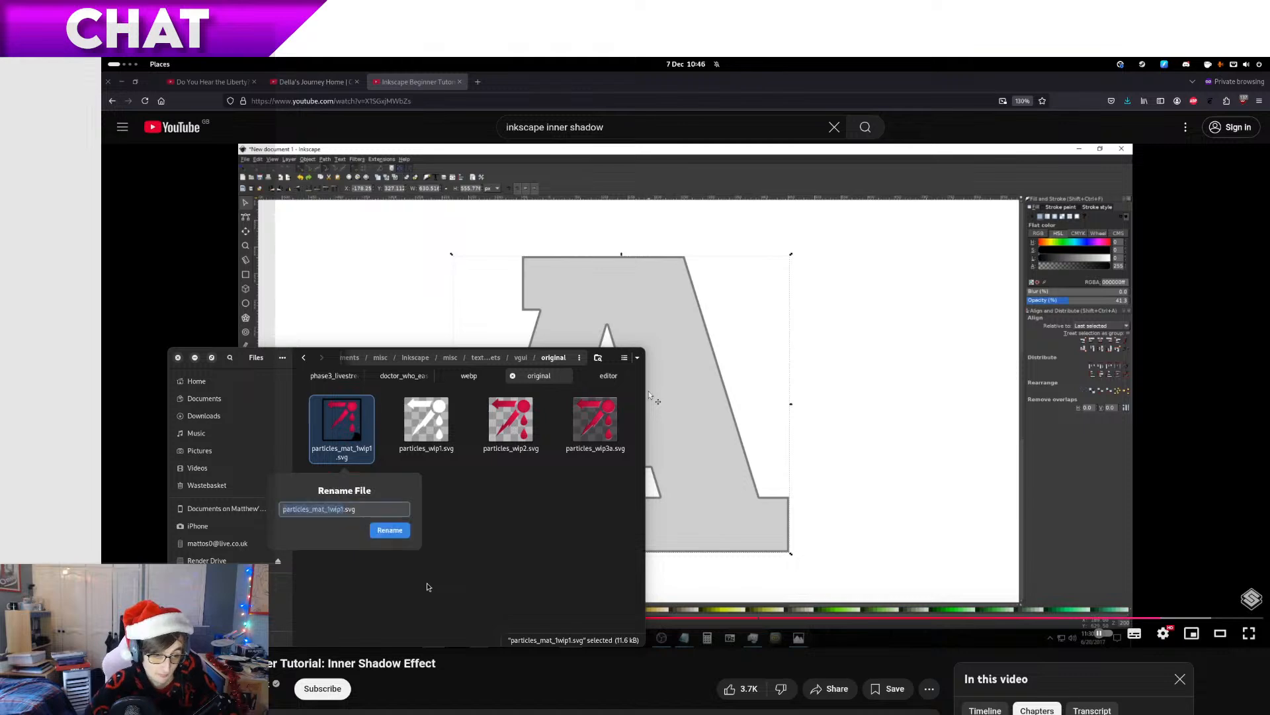
{"action": "key", "text": "Right"}
{"action": "key", "text": "Left"}
{"action": "key", "text": "BackSpace"}
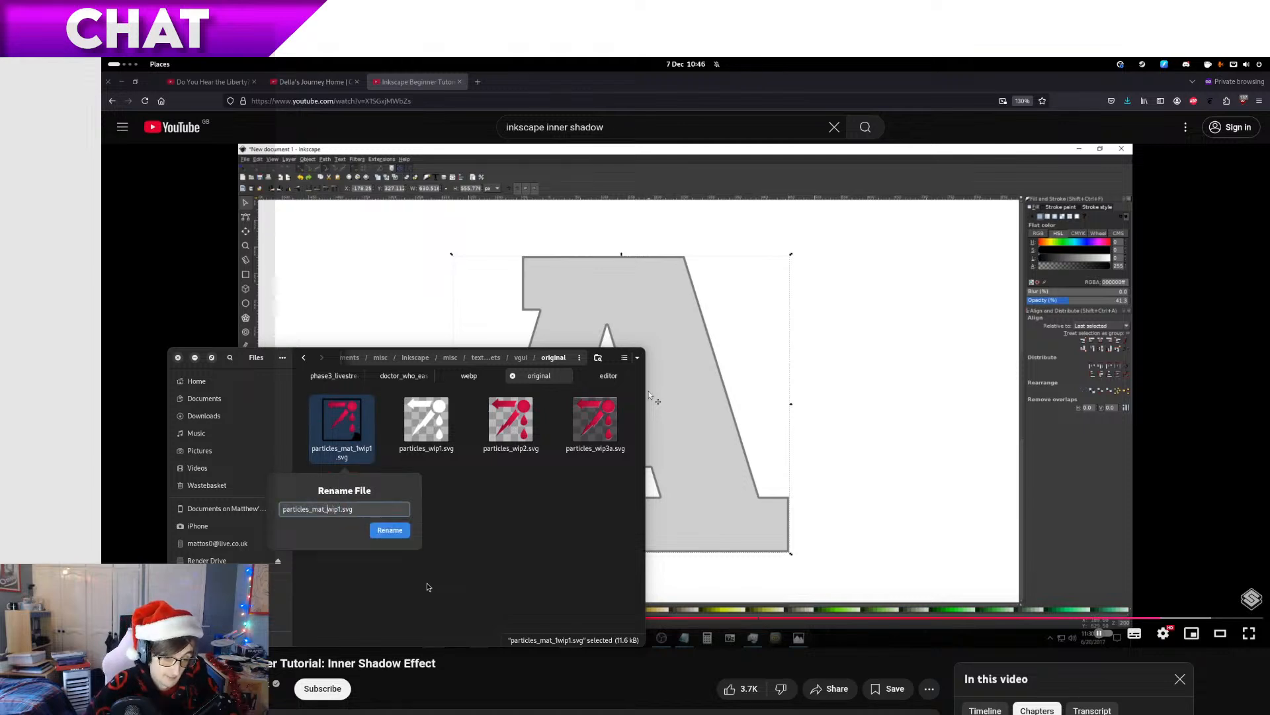
{"action": "key", "text": "Return"}
Switch back to Inkscape and delete the black page-curl shape from the frame's lower-right corner
{"action": "key", "text": "super+Page_Down"}
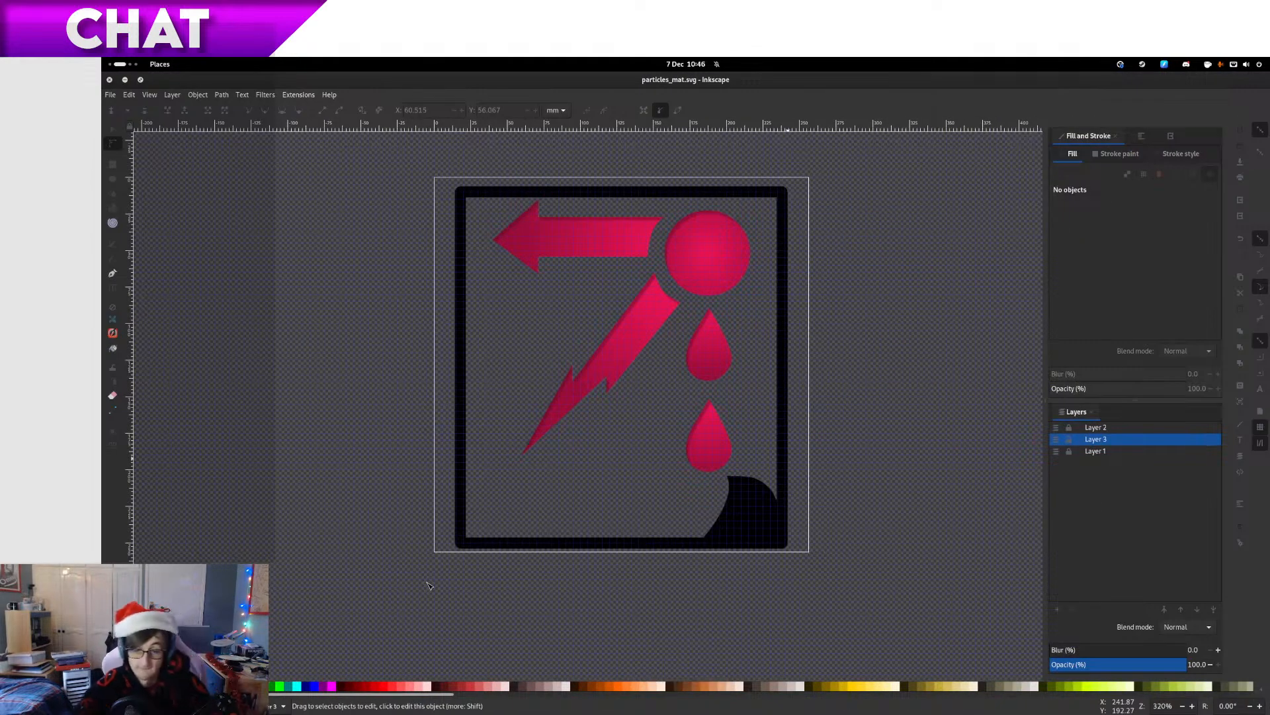
{"action": "left_click", "coordinate": [781, 546]}
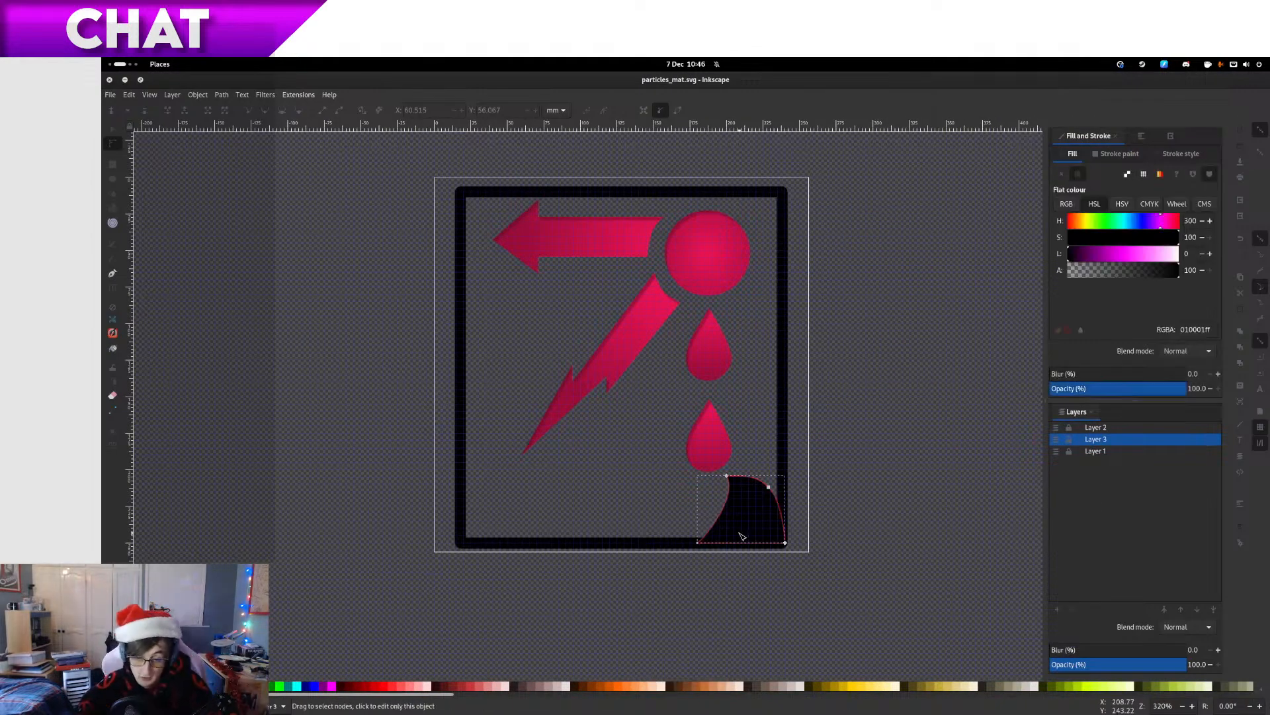
{"action": "left_click", "coordinate": [113, 130]}
{"action": "key", "text": "Delete"}
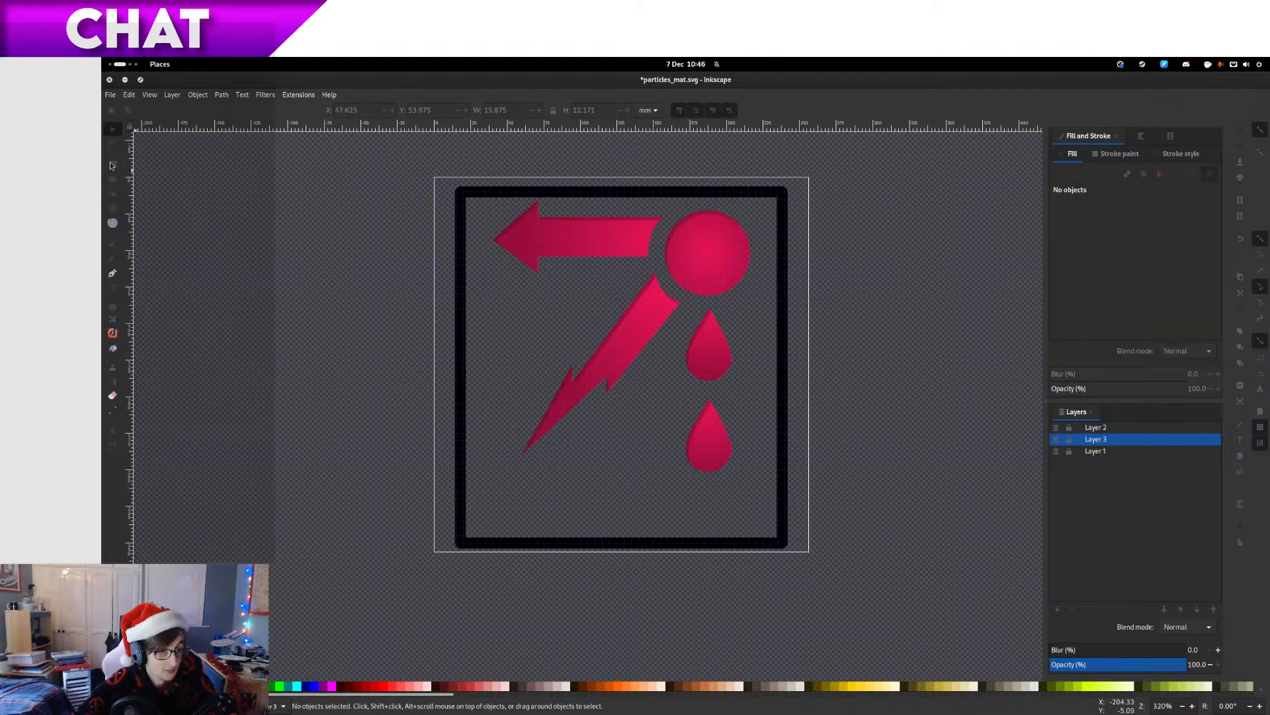
Draw a closed Bezier shape about 18.4 × 16.8 mm over the frame's lower-right corner, with a curved diagonal inner edge
{"action": "left_click", "coordinate": [109, 151]}
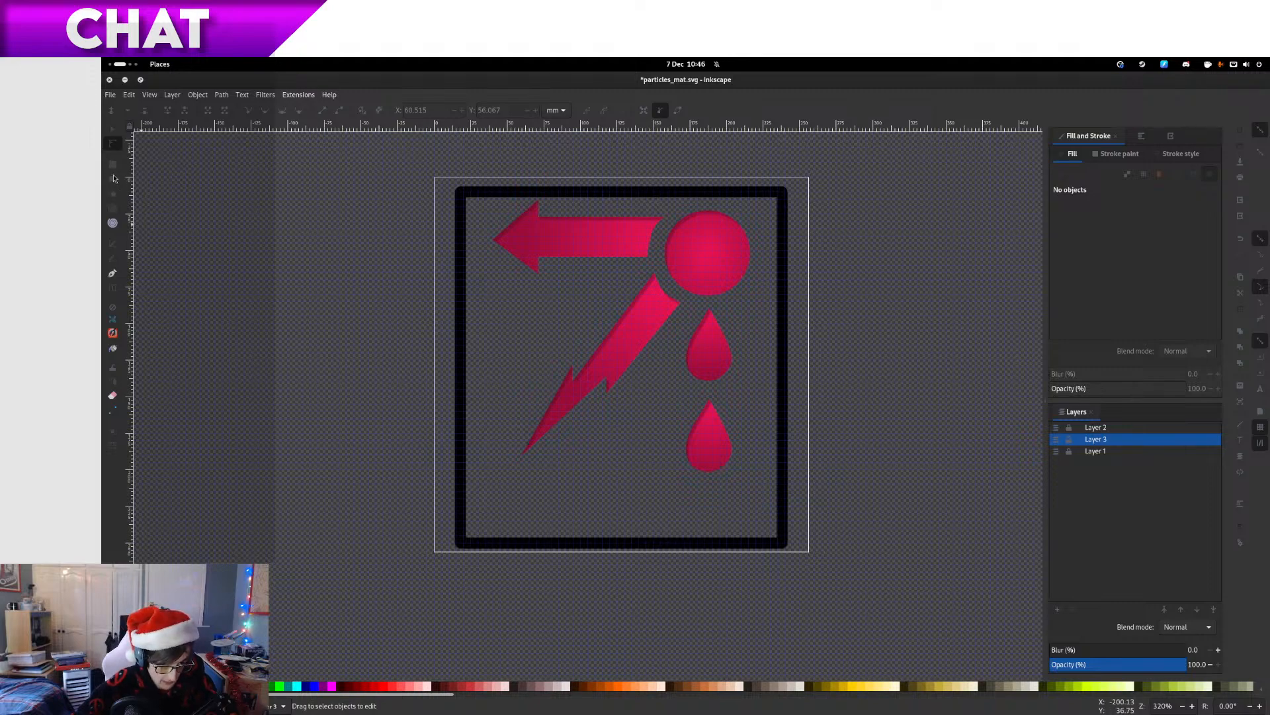
{"action": "left_click", "coordinate": [112, 244]}
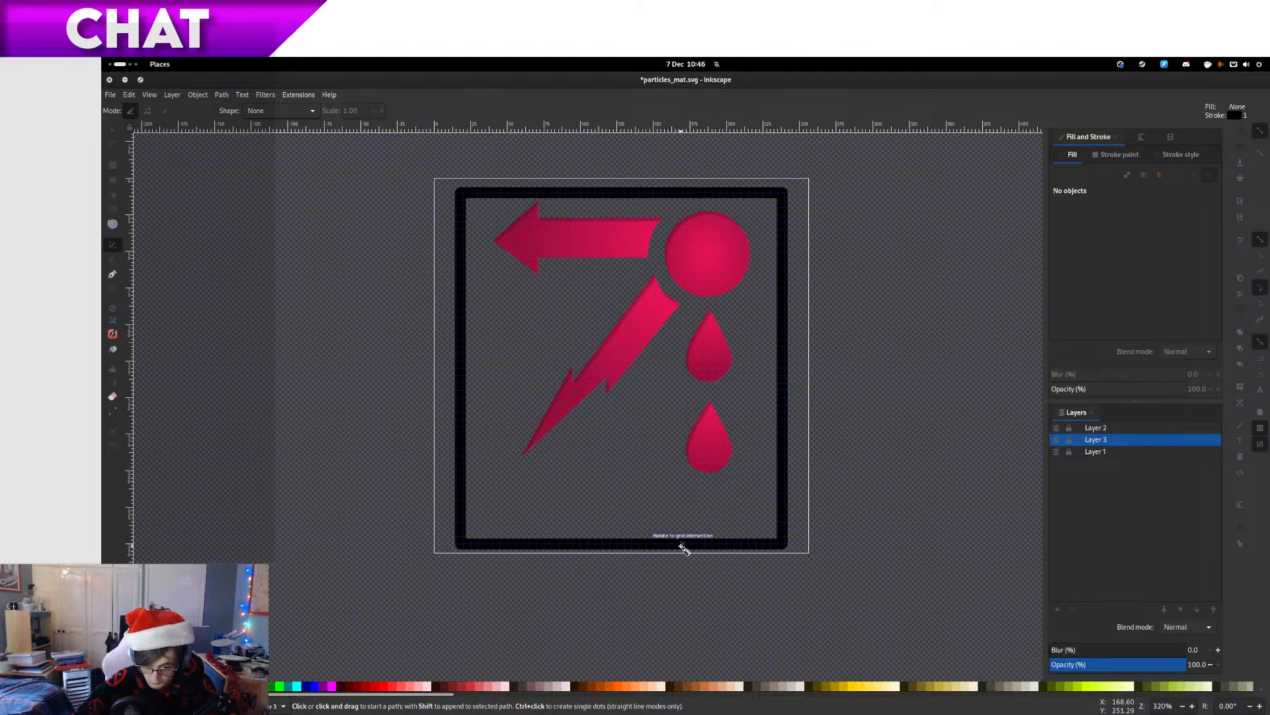
{"action": "left_click_drag", "start_coordinate": [684, 544], "coordinate": [734, 520]}
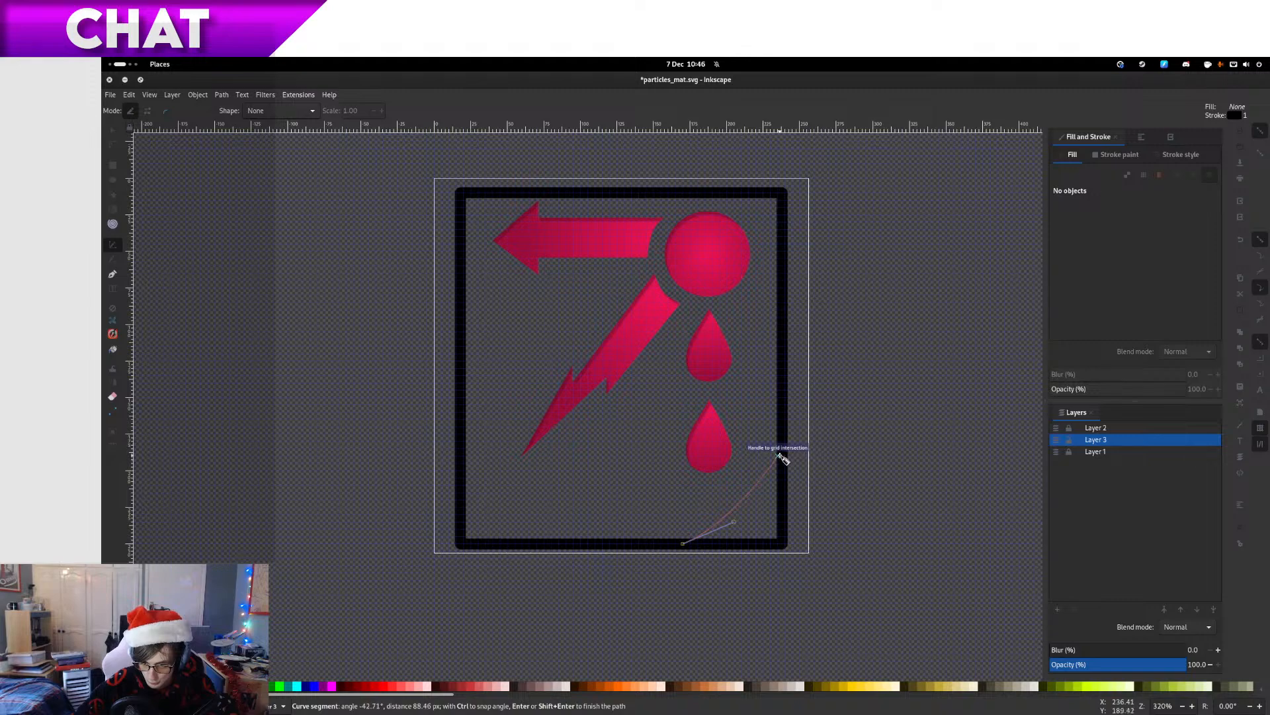
{"action": "left_click_drag", "start_coordinate": [778, 470], "coordinate": [781, 438]}
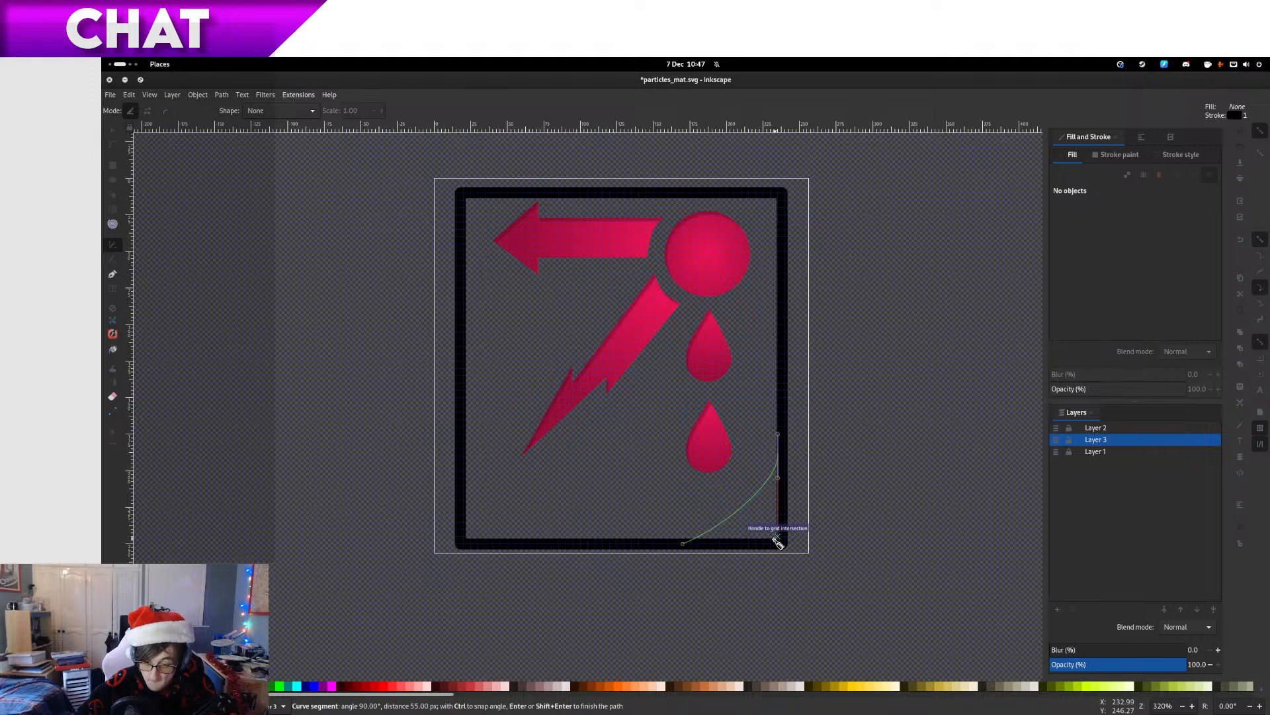
{"action": "left_click_drag", "start_coordinate": [778, 539], "coordinate": [764, 556]}
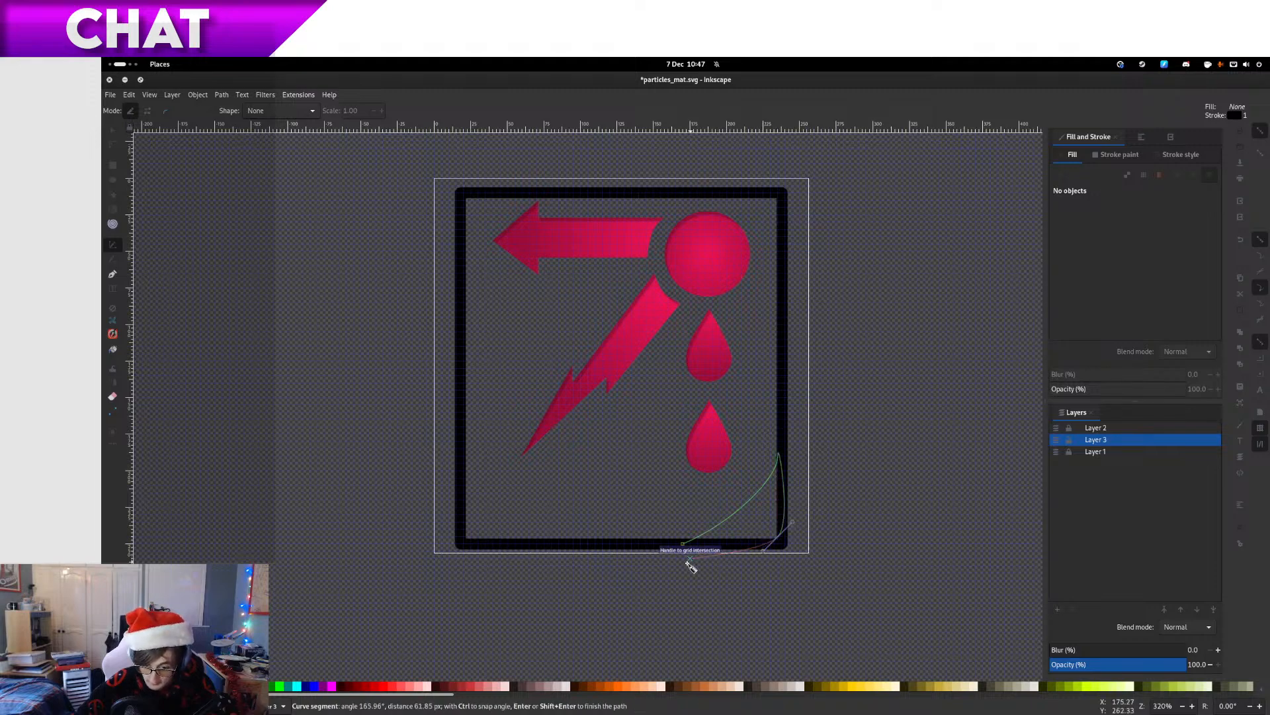
{"action": "left_click", "coordinate": [682, 544]}
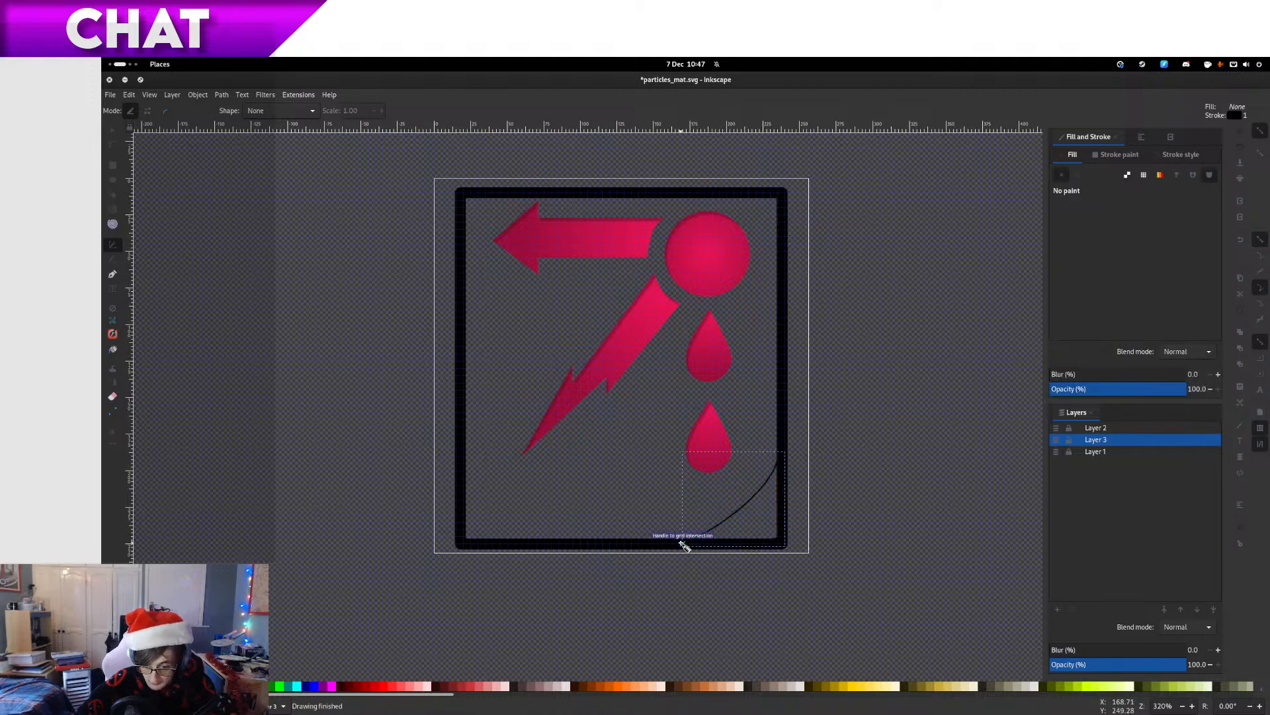
Give the new corner shape a flat black fill and remove its stroke
{"action": "left_click", "coordinate": [1078, 175]}
{"action": "left_click", "coordinate": [1118, 154]}
{"action": "left_click", "coordinate": [1061, 174]}
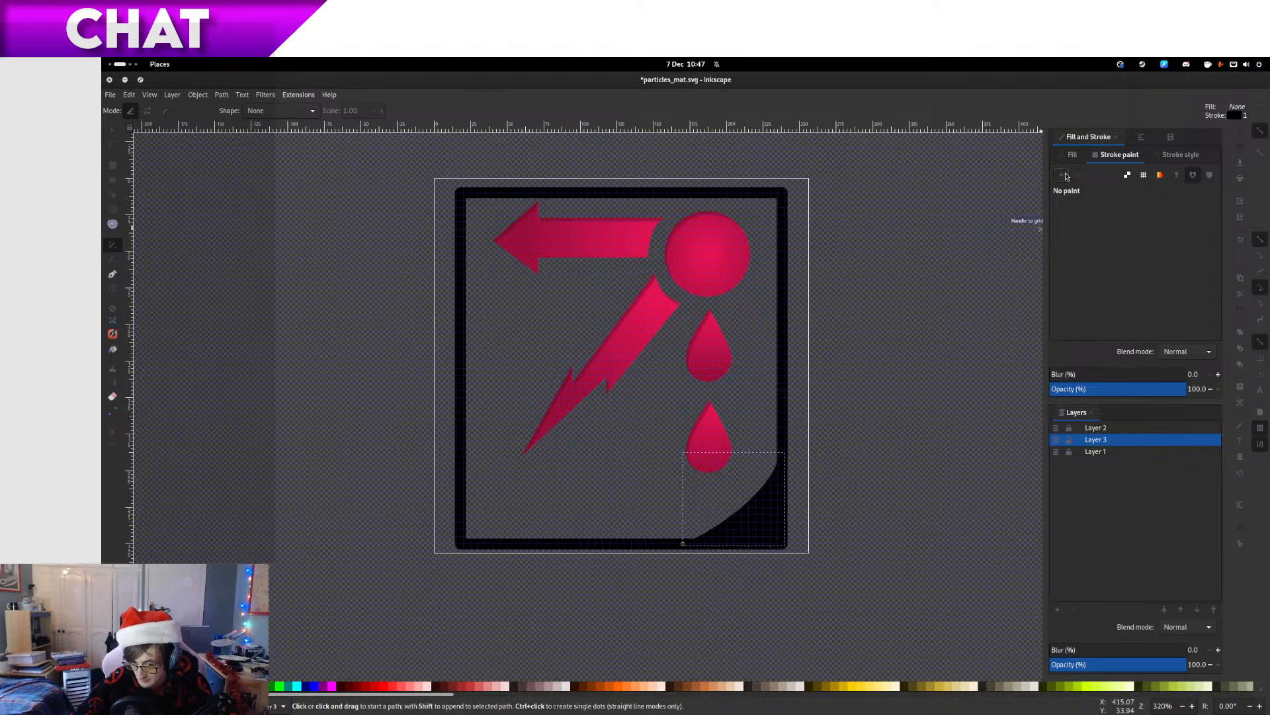
Scale the corner shape up proportionally to about 25.0 × 22.9 mm towards the upper left, then deselect it and save the drawing
{"action": "left_click_drag", "start_coordinate": [907, 421], "coordinate": [875, 391]}
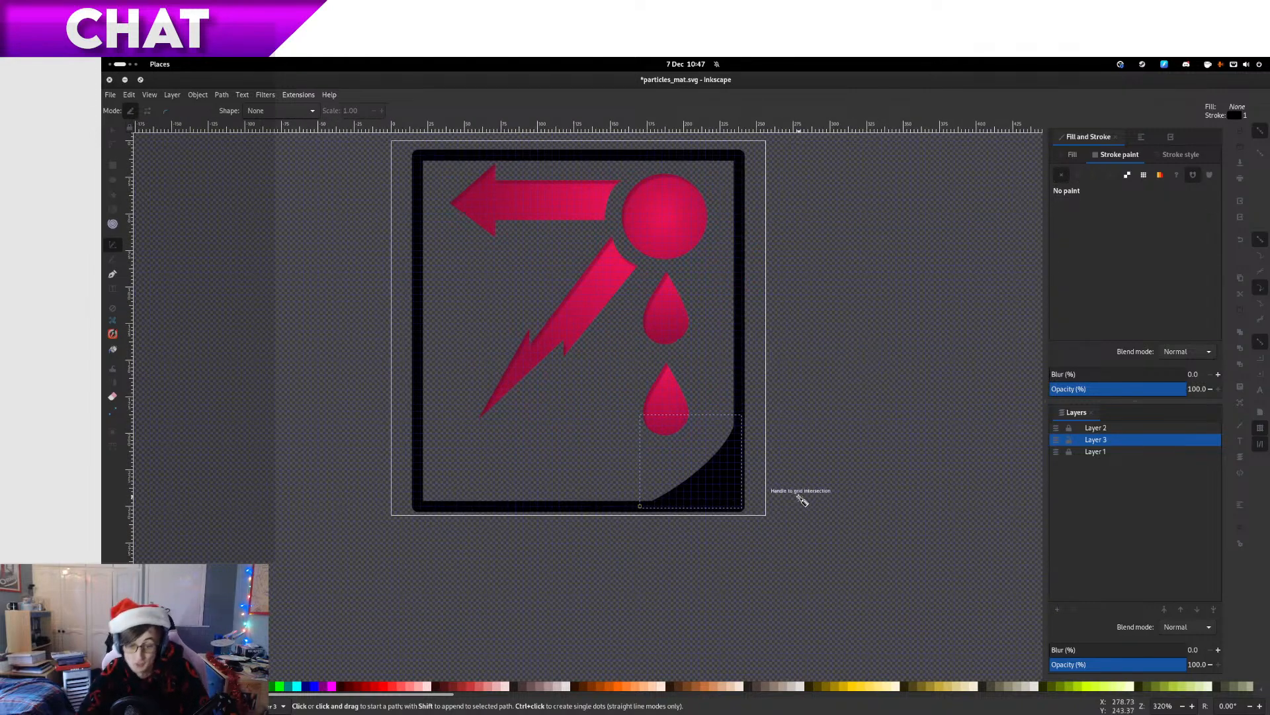
{"action": "scroll", "coordinate": [803, 496], "scroll_direction": "up", "scroll_amount": 4}
{"action": "scroll", "coordinate": [807, 499], "scroll_direction": "down", "scroll_amount": 4}
{"action": "left_click_drag", "start_coordinate": [764, 458], "coordinate": [788, 474]}
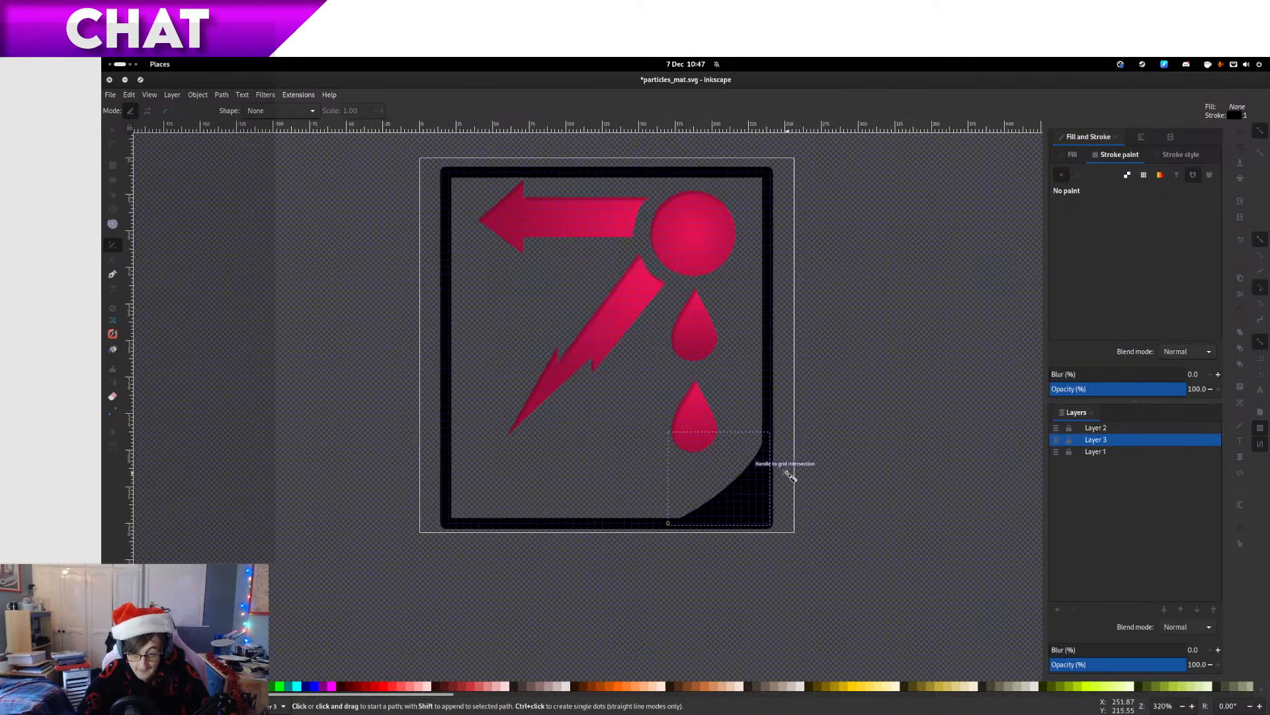
{"action": "left_click", "coordinate": [114, 128]}
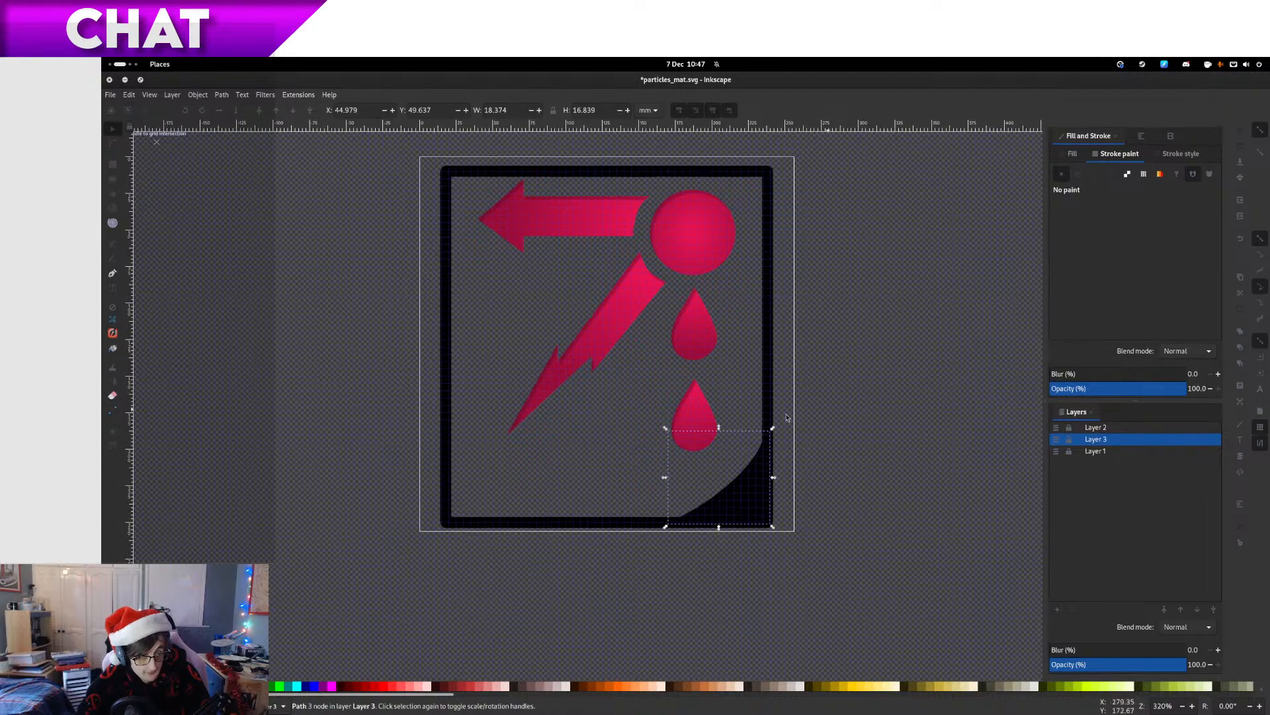
{"action": "mouse_move", "coordinate": [668, 432]}
{"action": "left_mouse_down"}
{"action": "mouse_move", "coordinate": [603, 375]}
{"action": "mouse_move", "coordinate": [644, 389]}
{"action": "left_mouse_up"}
{"action": "key", "text": "Escape"}
{"action": "key", "text": "ctrl+s"}
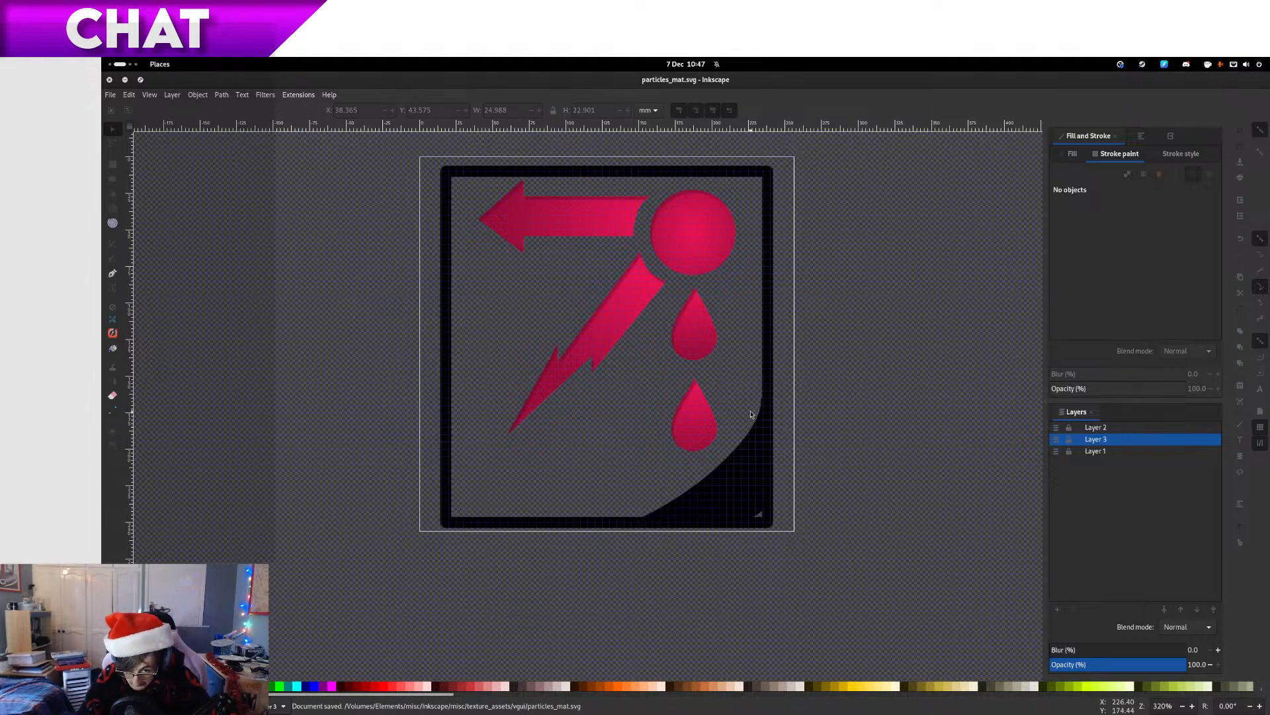
Switch to Files and copy particles_mat.svg from the vgui folder into its original subfolder
{"action": "key", "text": "super+Page_Up"}
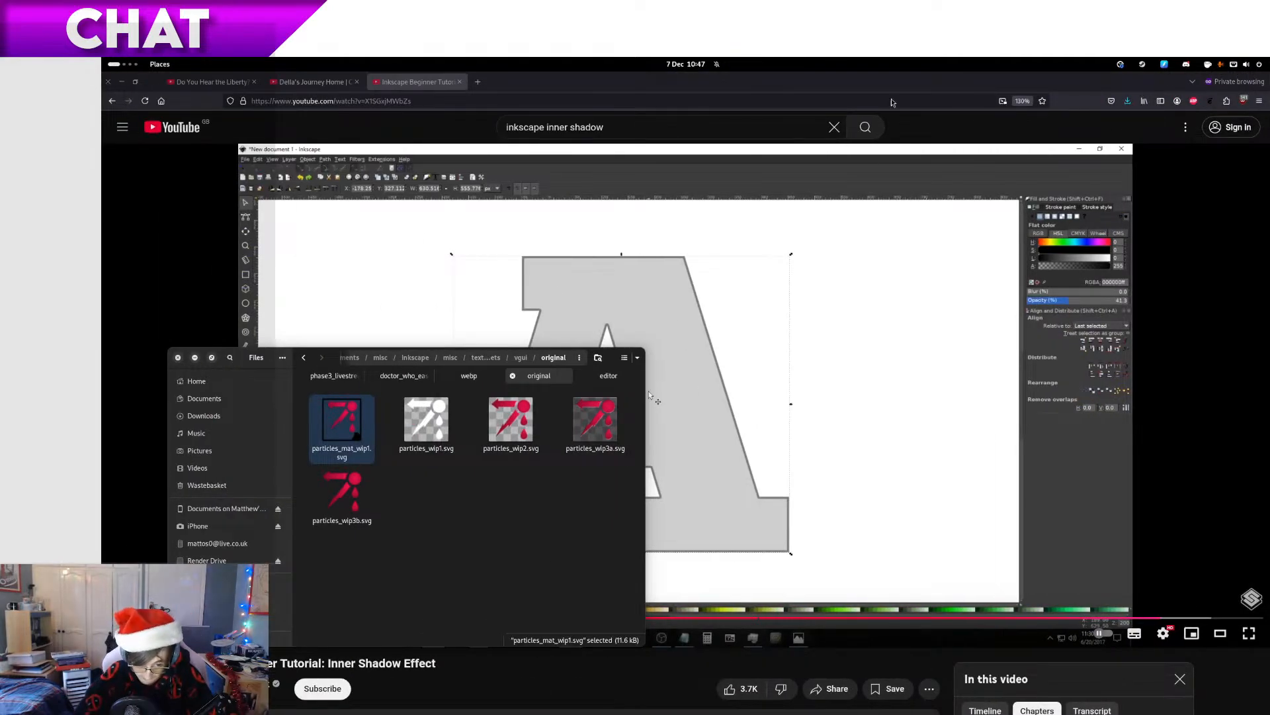
{"action": "left_click", "coordinate": [440, 558]}
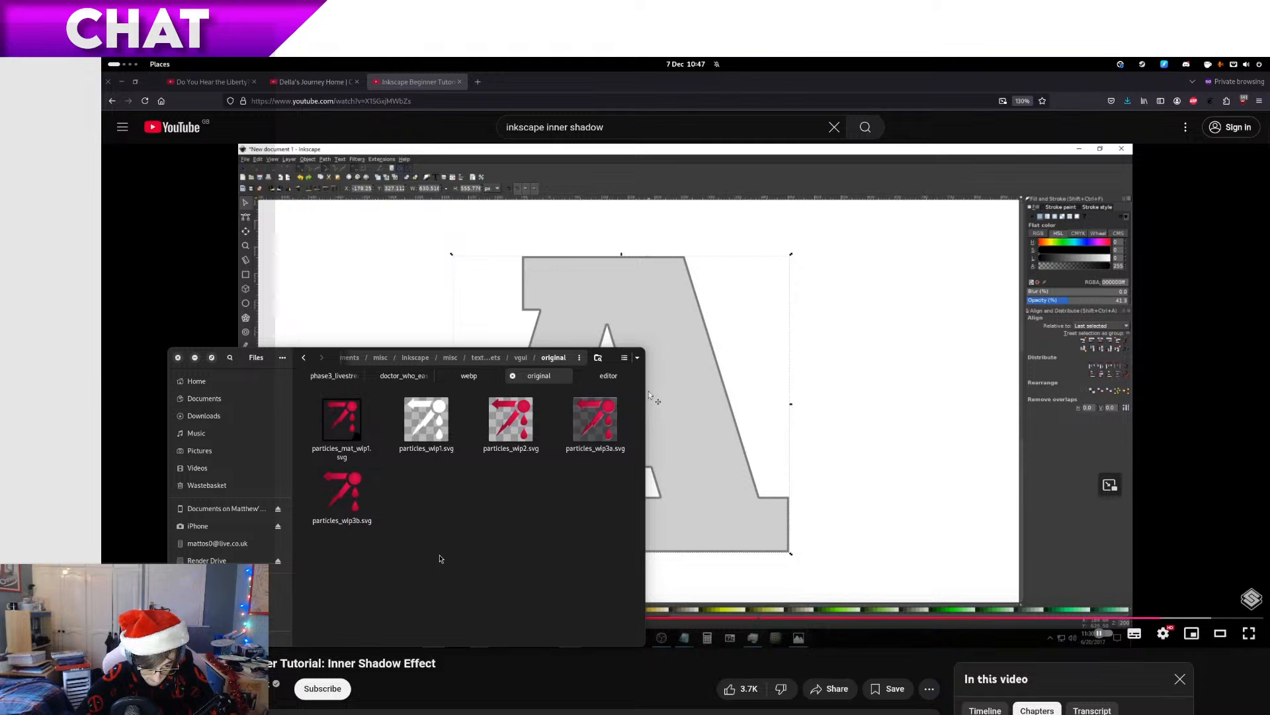
{"action": "key", "text": "alt+Left"}
{"action": "left_click", "coordinate": [410, 519]}
{"action": "left_click", "coordinate": [500, 434]}
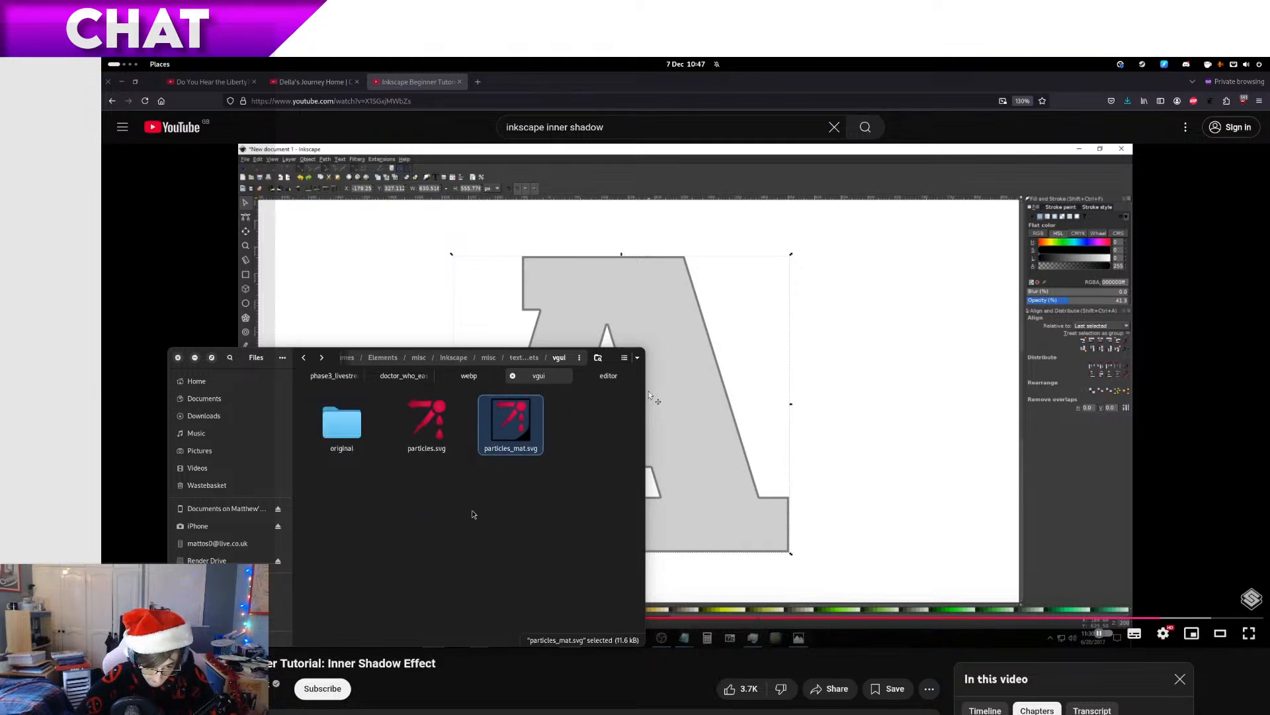
{"action": "left_click", "coordinate": [449, 561]}
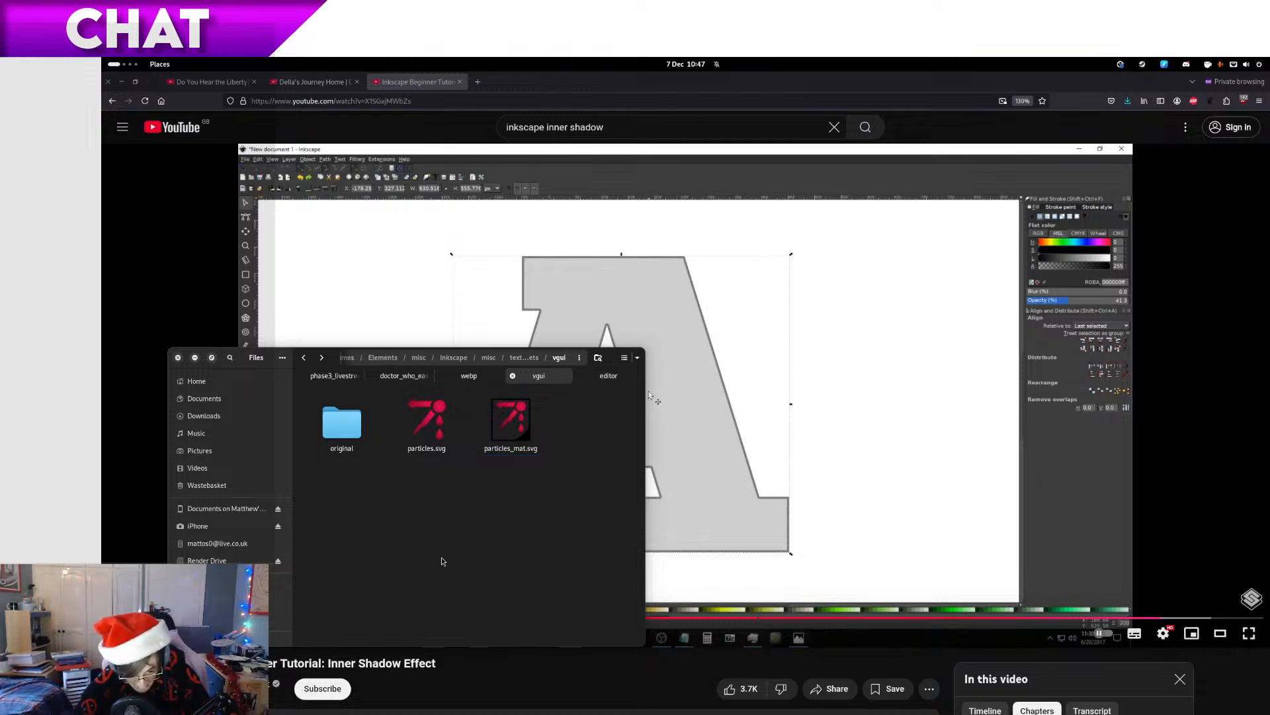
{"action": "key", "text": "alt+Right"}
Rename the particles_mat.svg copy in the original folder as particles_mat_wip2.svg
{"action": "key", "text": "Right"}
{"action": "key", "text": "F2"}
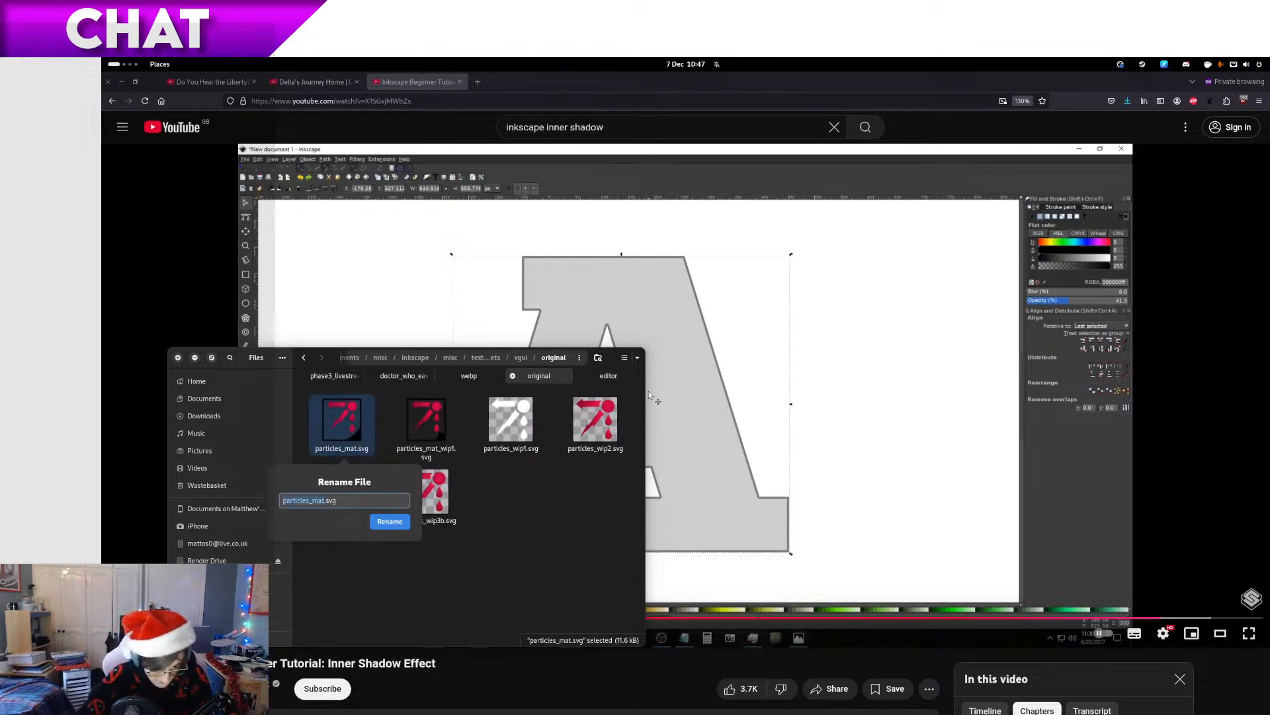
{"action": "type", "text": "_"}
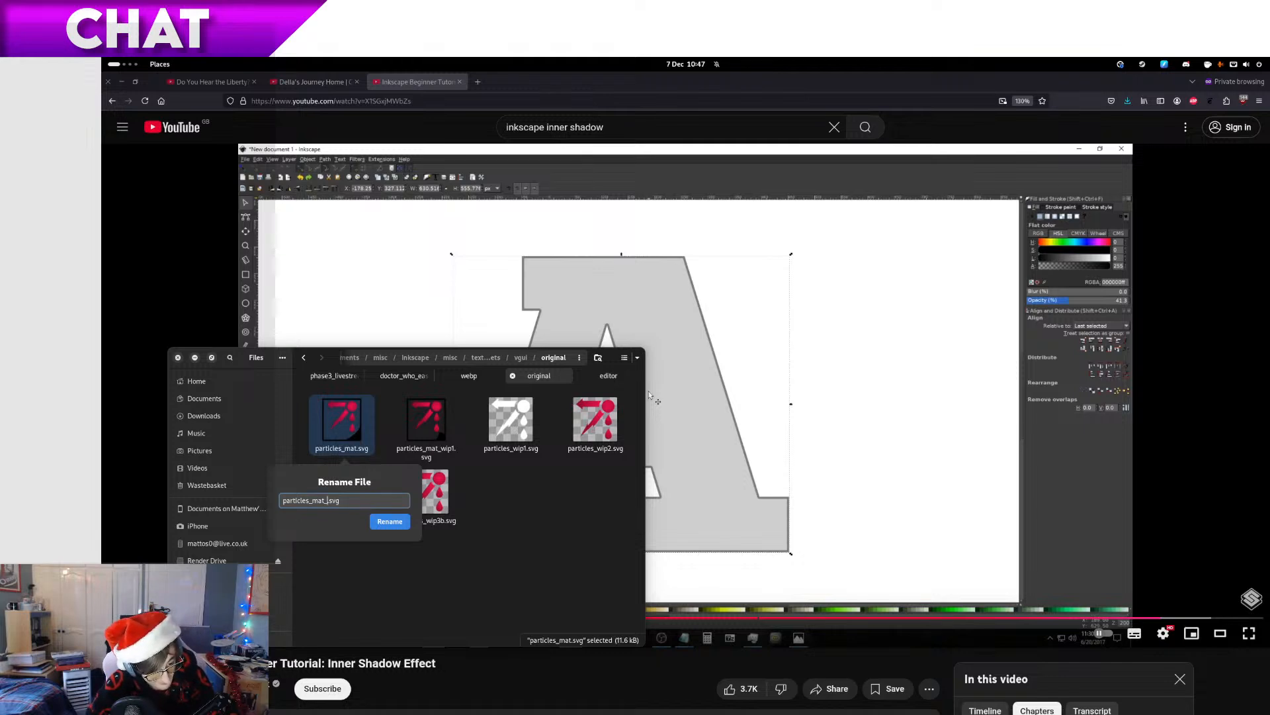
{"action": "type", "text": "wip2"}
{"action": "key", "text": "Return"}
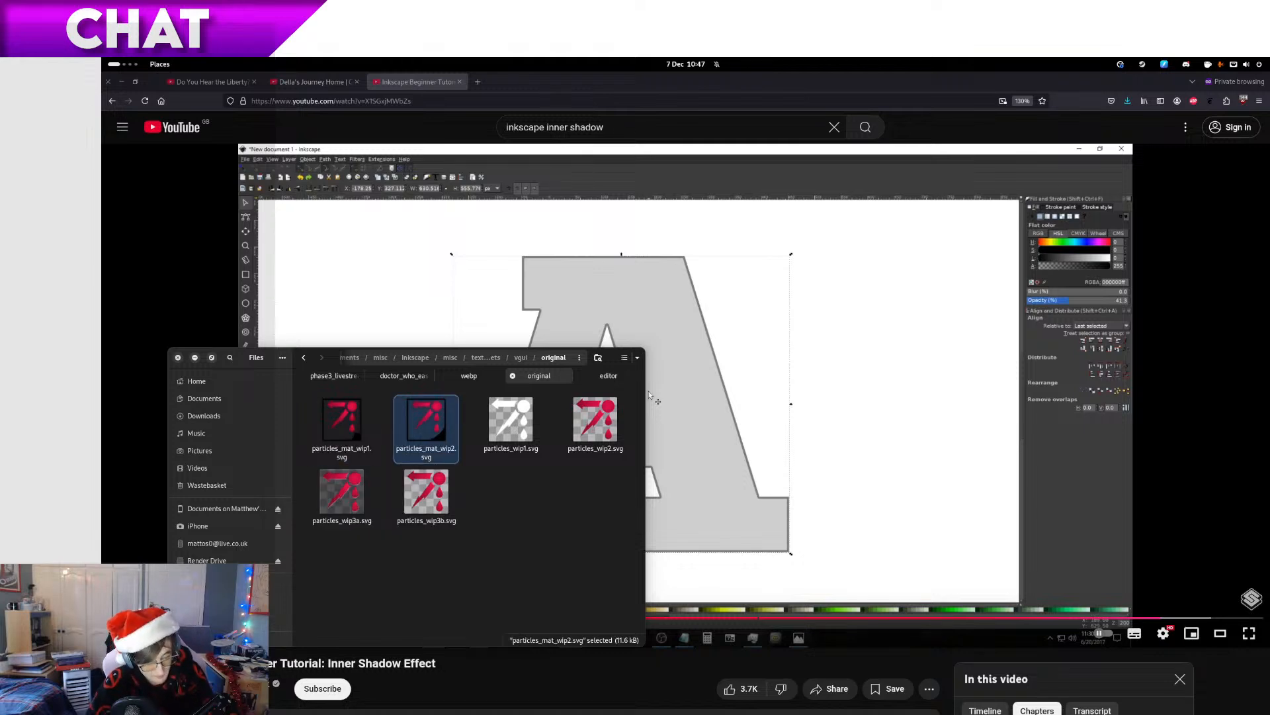
Switch back to Inkscape, make Layer 1 the current layer and lock Layer 3
{"action": "key", "text": "super+Page_Down"}
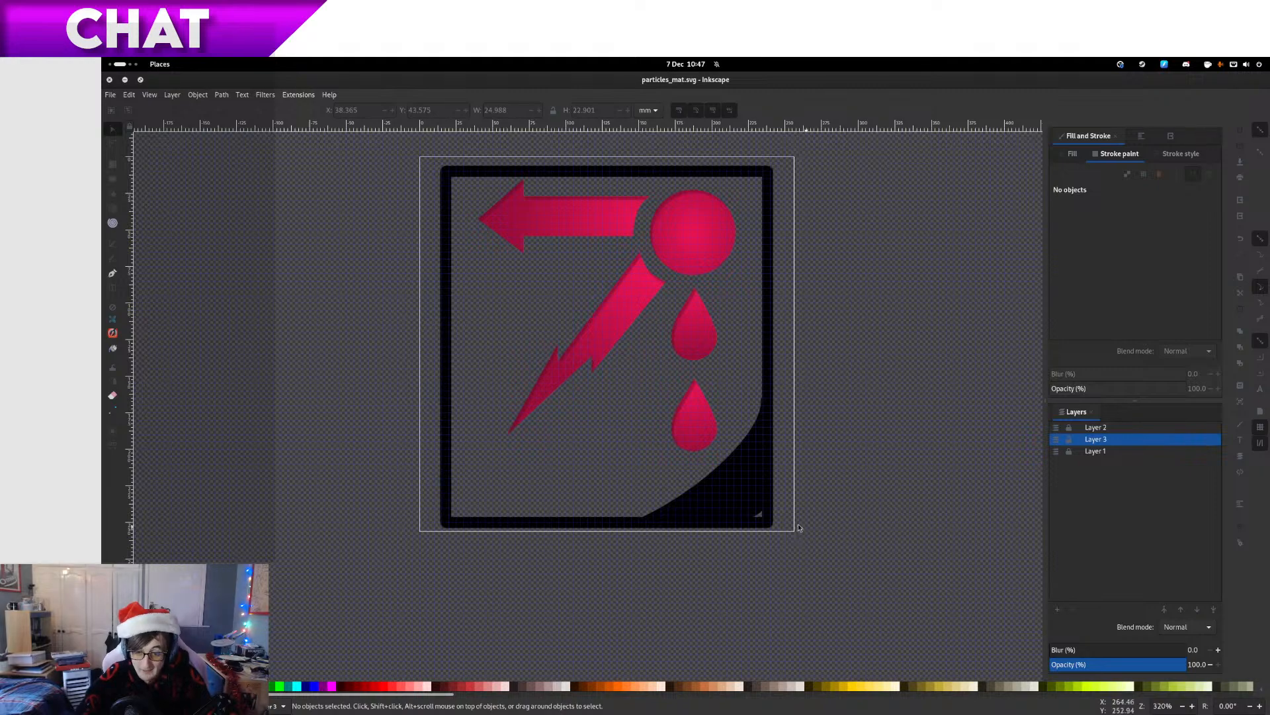
{"action": "left_click", "coordinate": [757, 513]}
{"action": "left_click", "coordinate": [824, 587]}
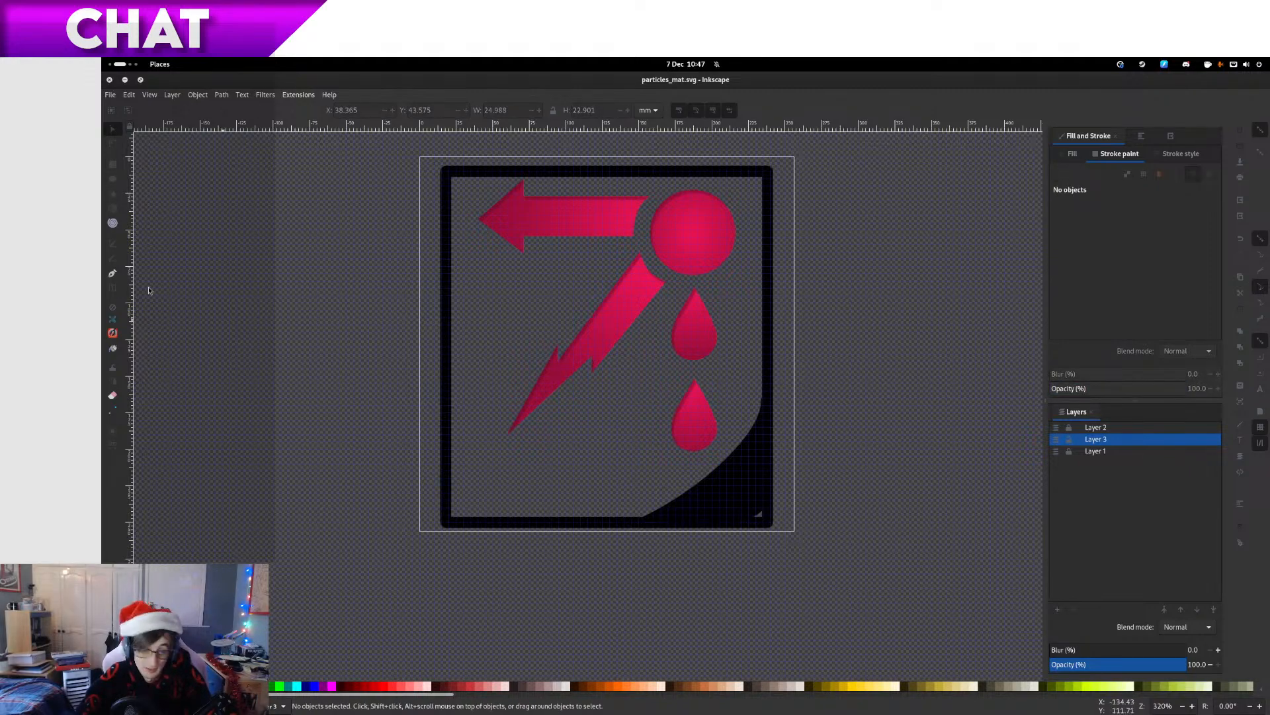
{"action": "left_click", "coordinate": [768, 518]}
{"action": "key", "text": "Escape"}
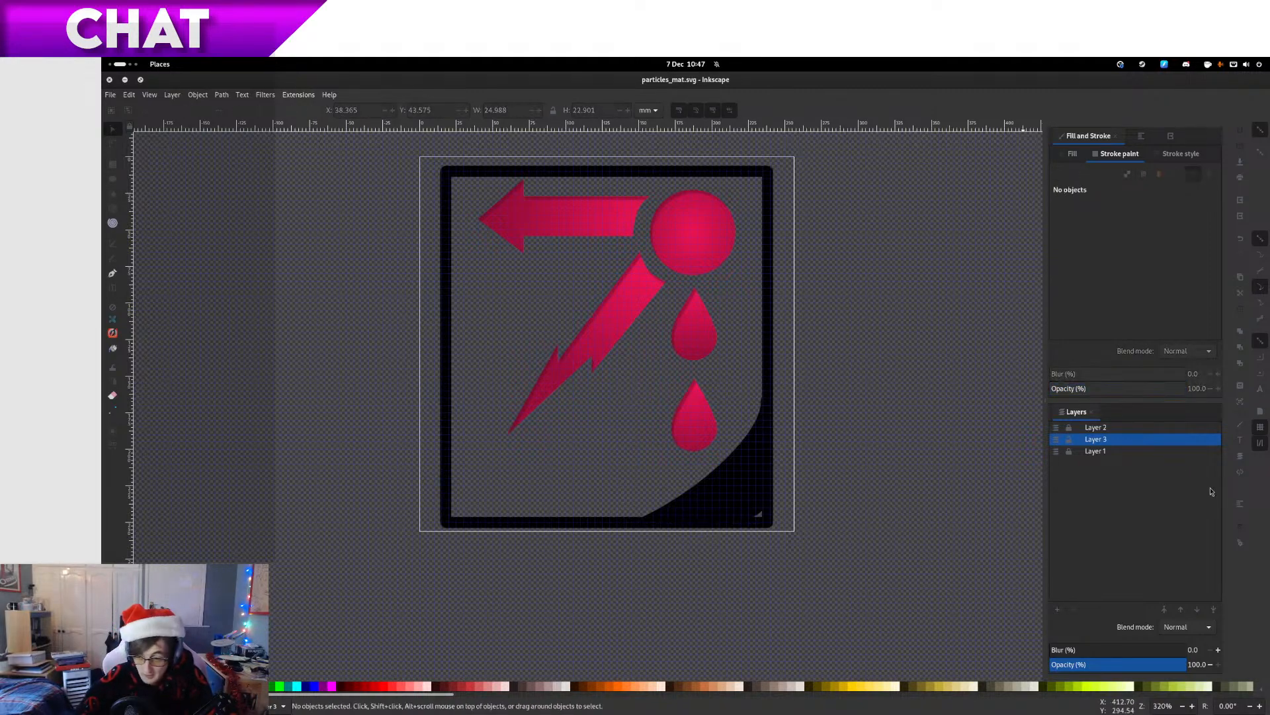
{"action": "left_click", "coordinate": [1154, 456]}
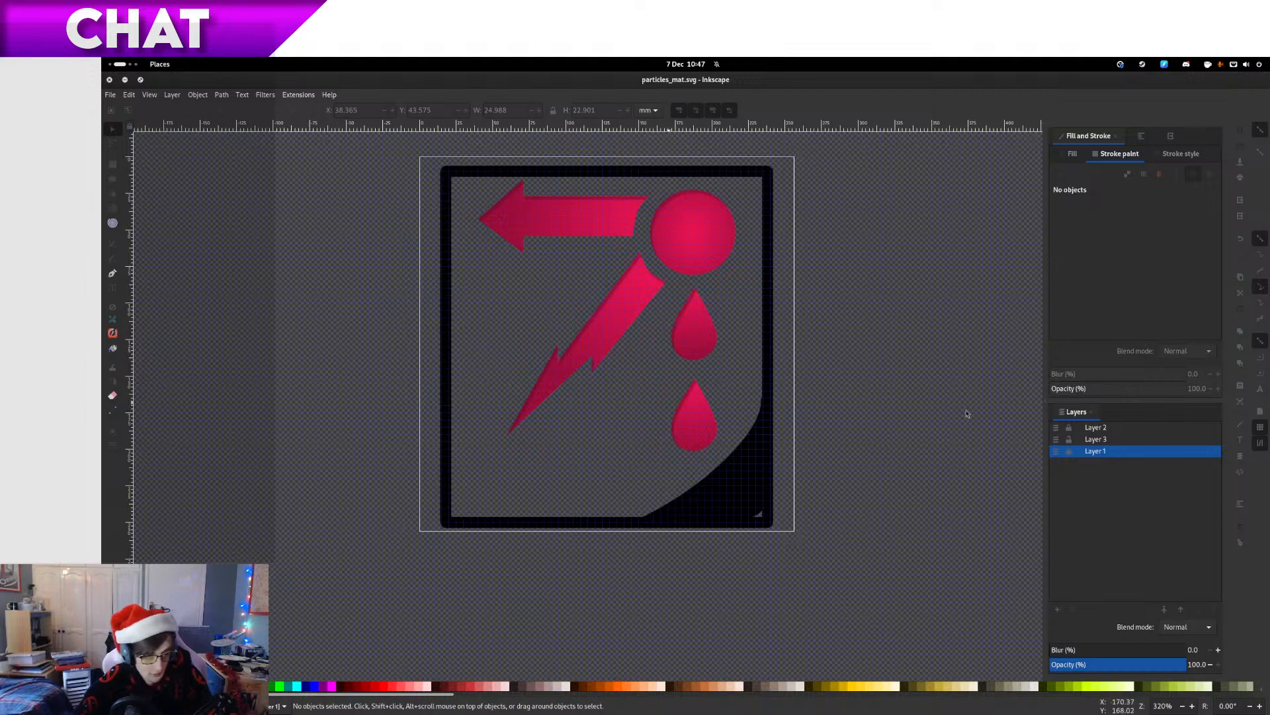
{"action": "left_click", "coordinate": [1068, 440]}
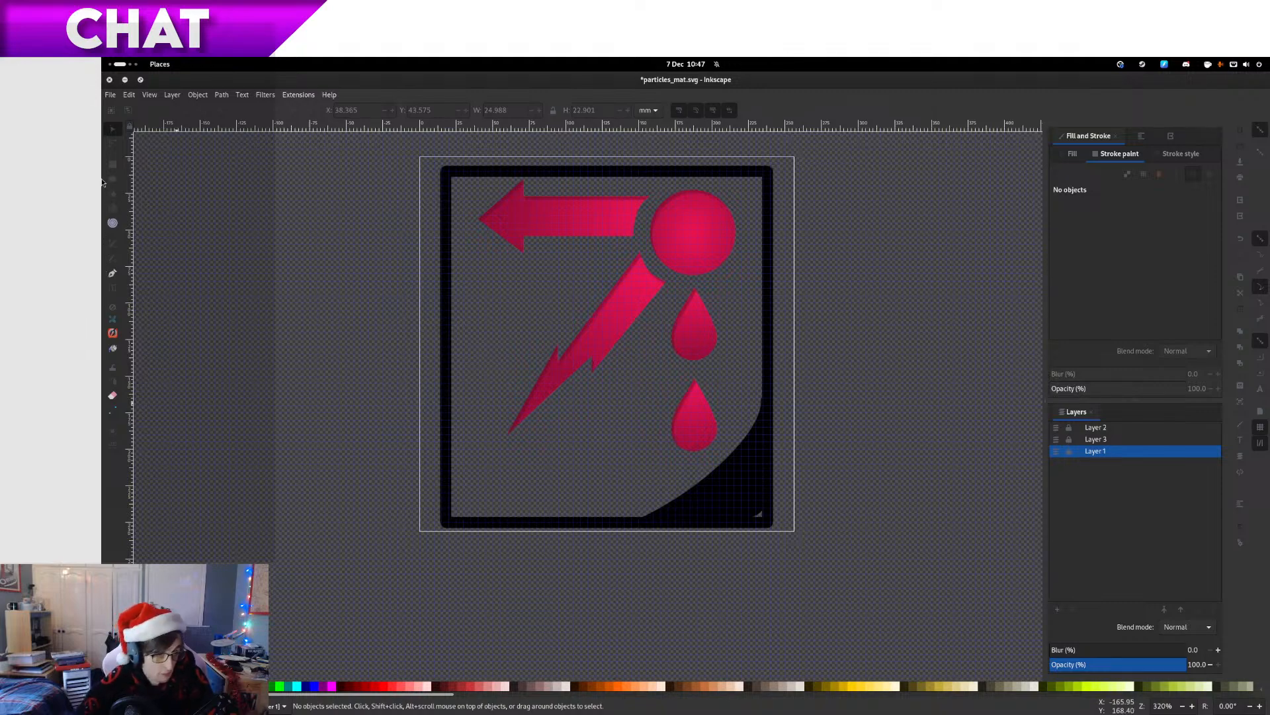
Unlock Layer 1 and draw a closed straight-sided triangle over the frame's lower-right corner, with a vertical outer edge about 125 px long
{"action": "left_click", "coordinate": [113, 245]}
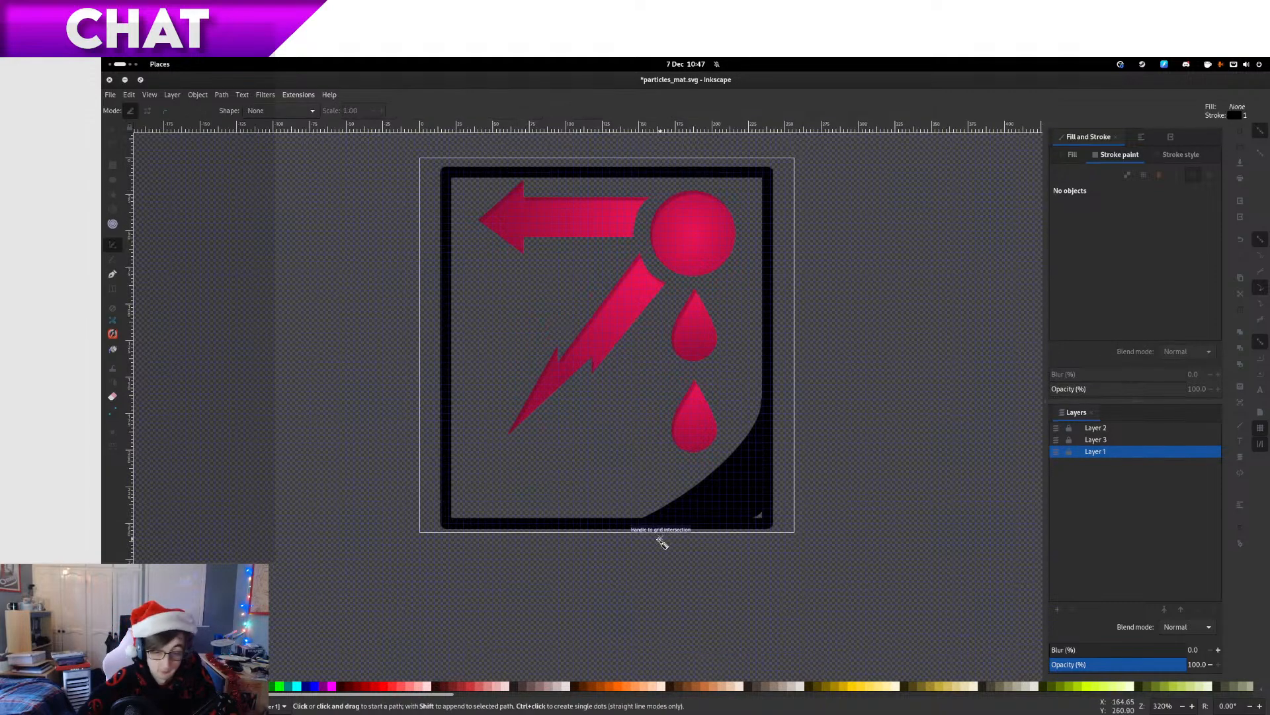
{"action": "left_click", "coordinate": [606, 530]}
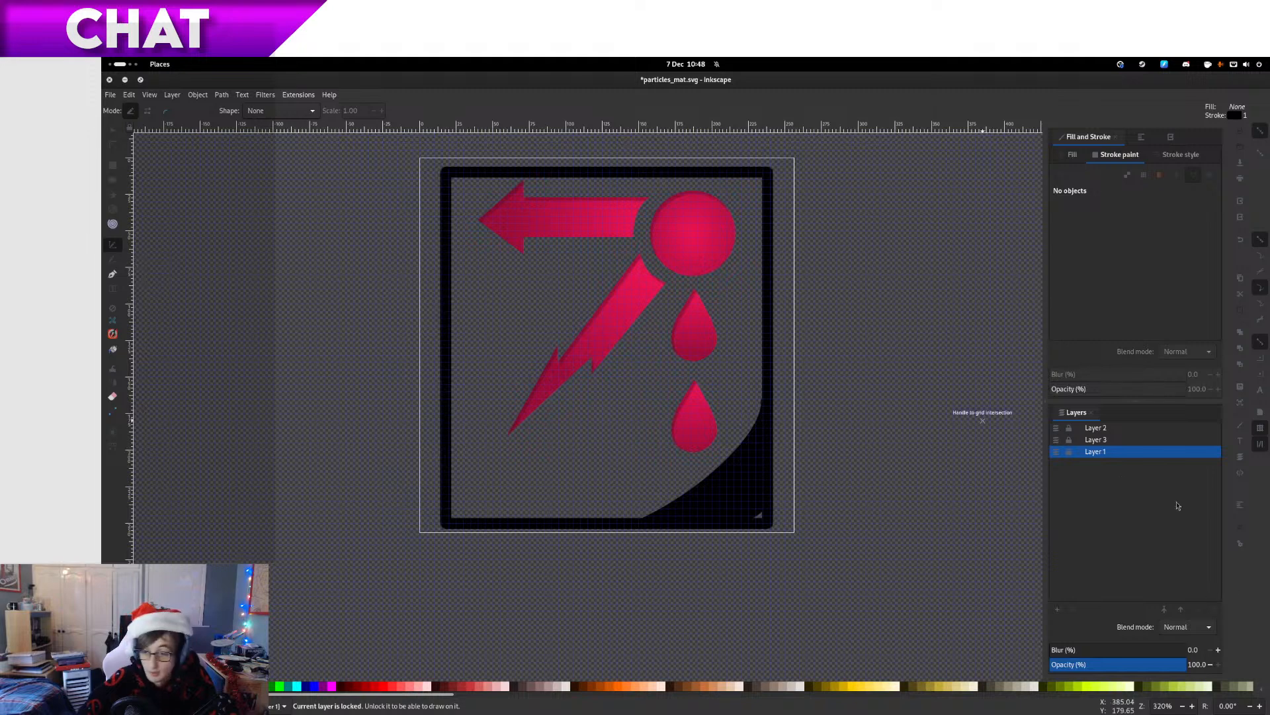
{"action": "left_click", "coordinate": [610, 537]}
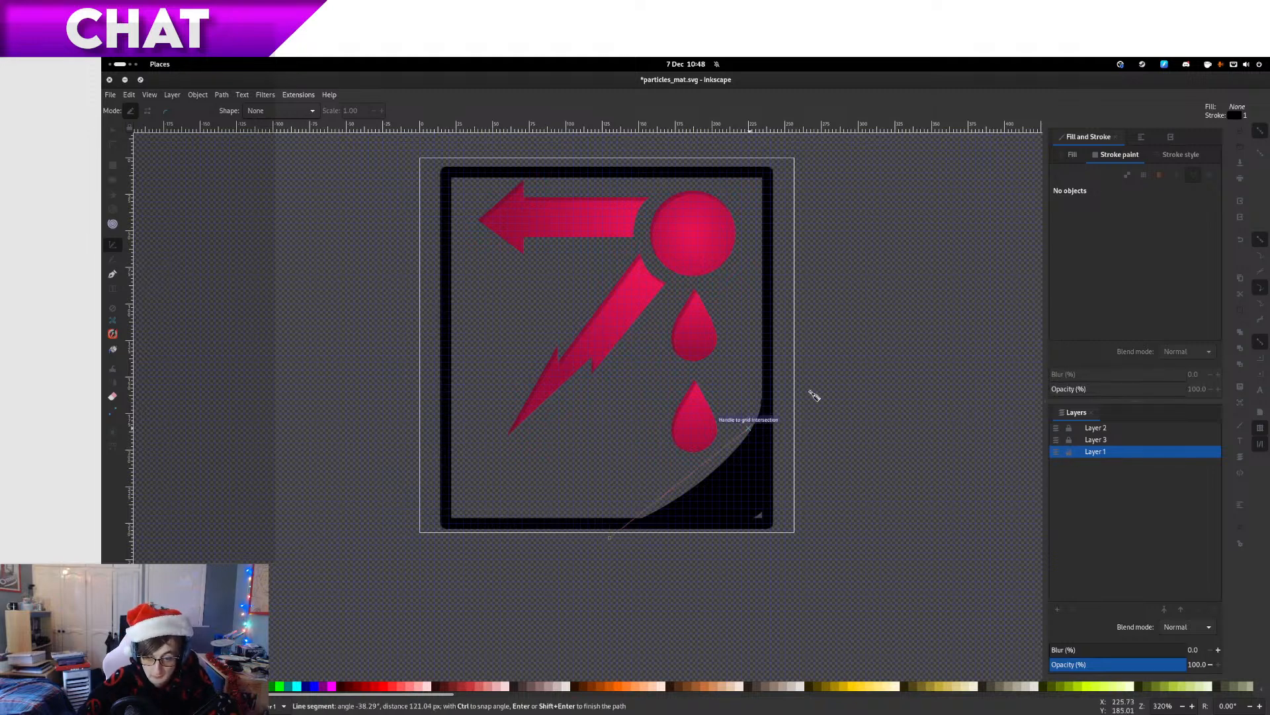
{"action": "left_click", "coordinate": [784, 370]}
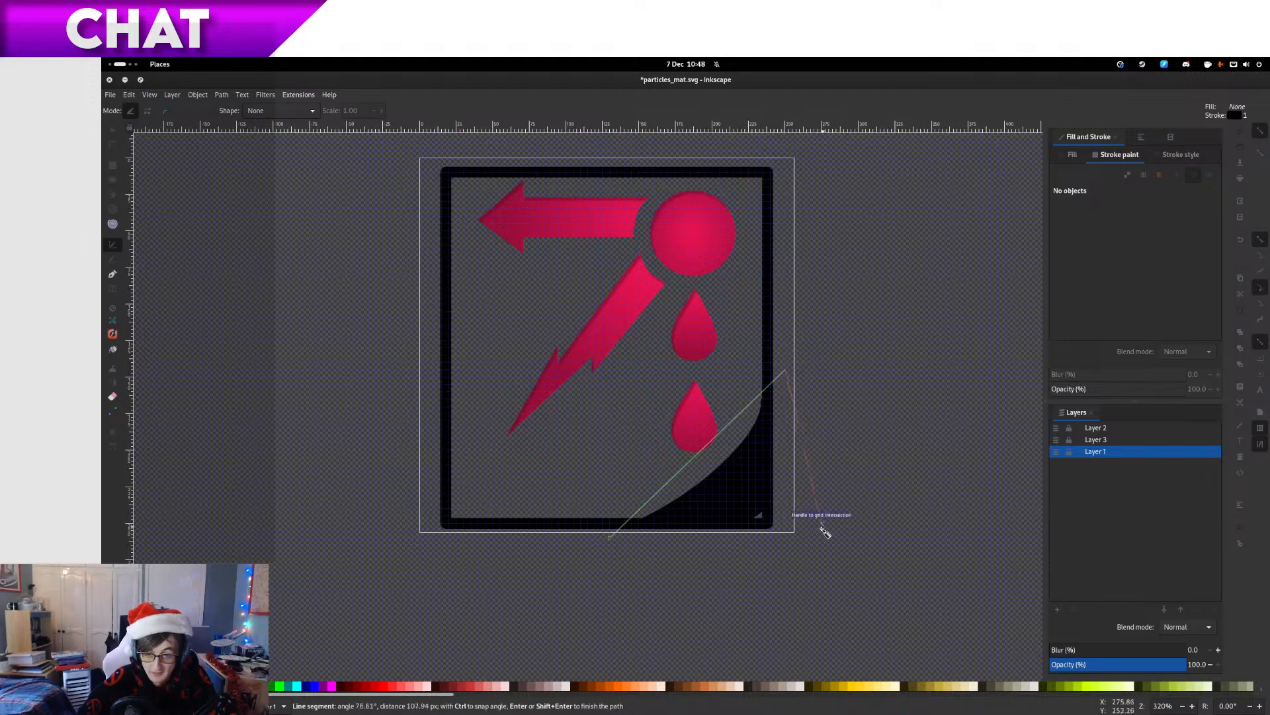
{"action": "left_click", "coordinate": [785, 551]}
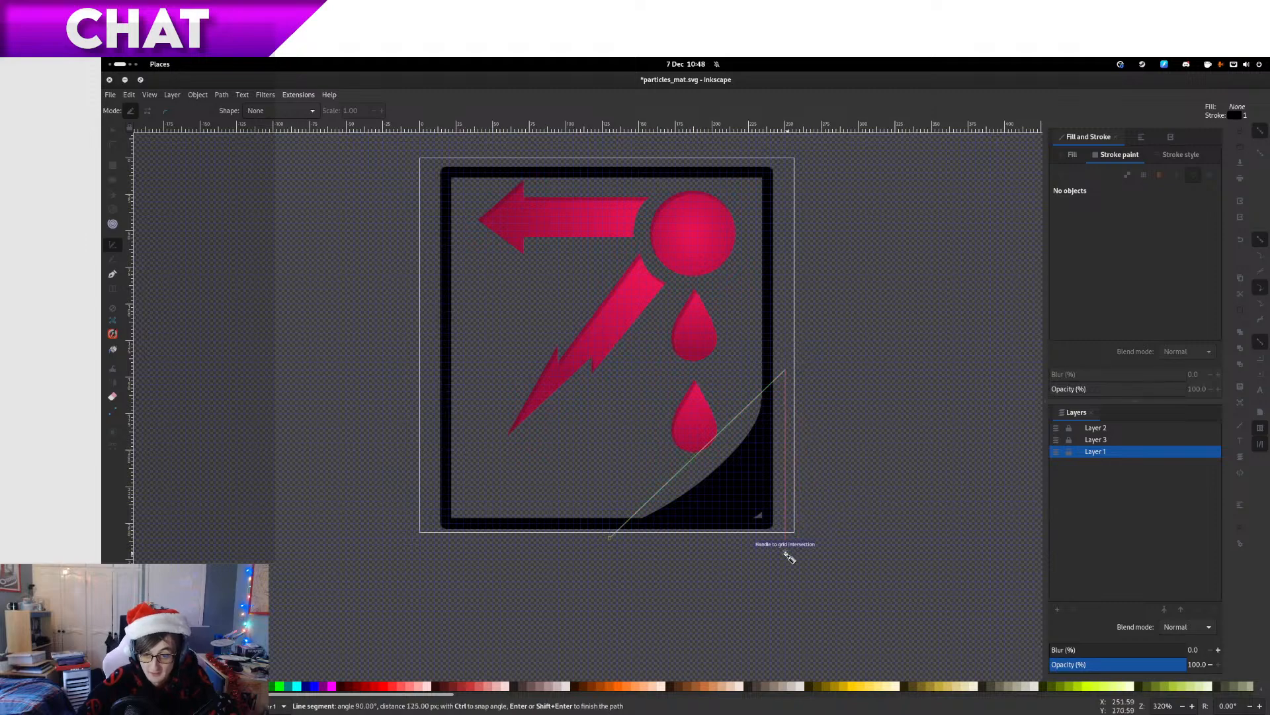
{"action": "left_click", "coordinate": [609, 537]}
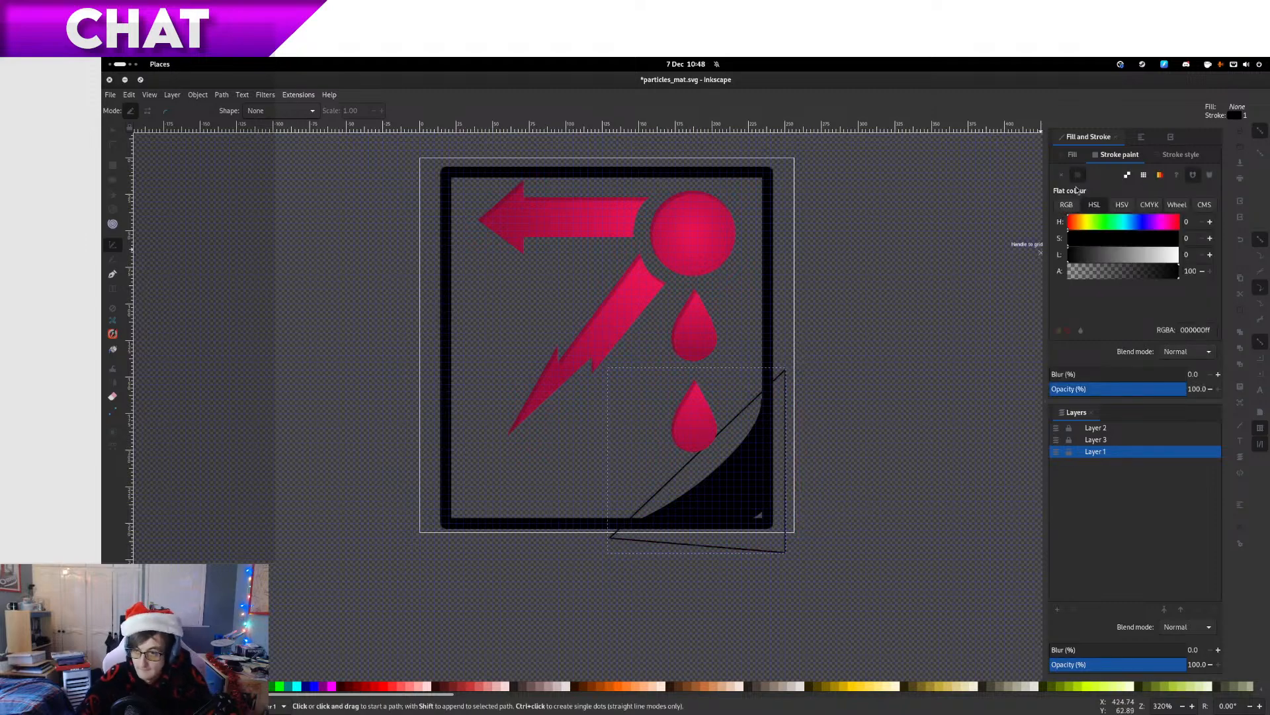
Give the triangle a flat white fill and remove its stroke
{"action": "left_click_drag", "start_coordinate": [1160, 256], "coordinate": [1207, 265]}
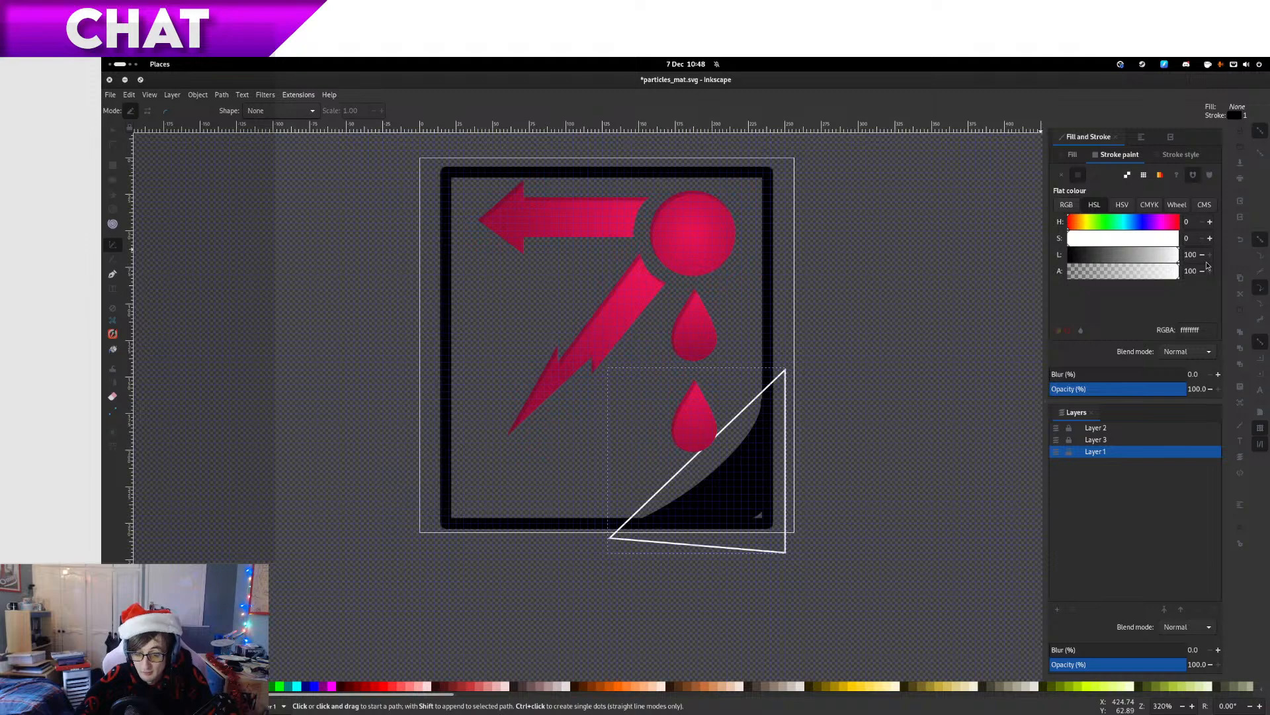
{"action": "left_click", "coordinate": [1070, 156]}
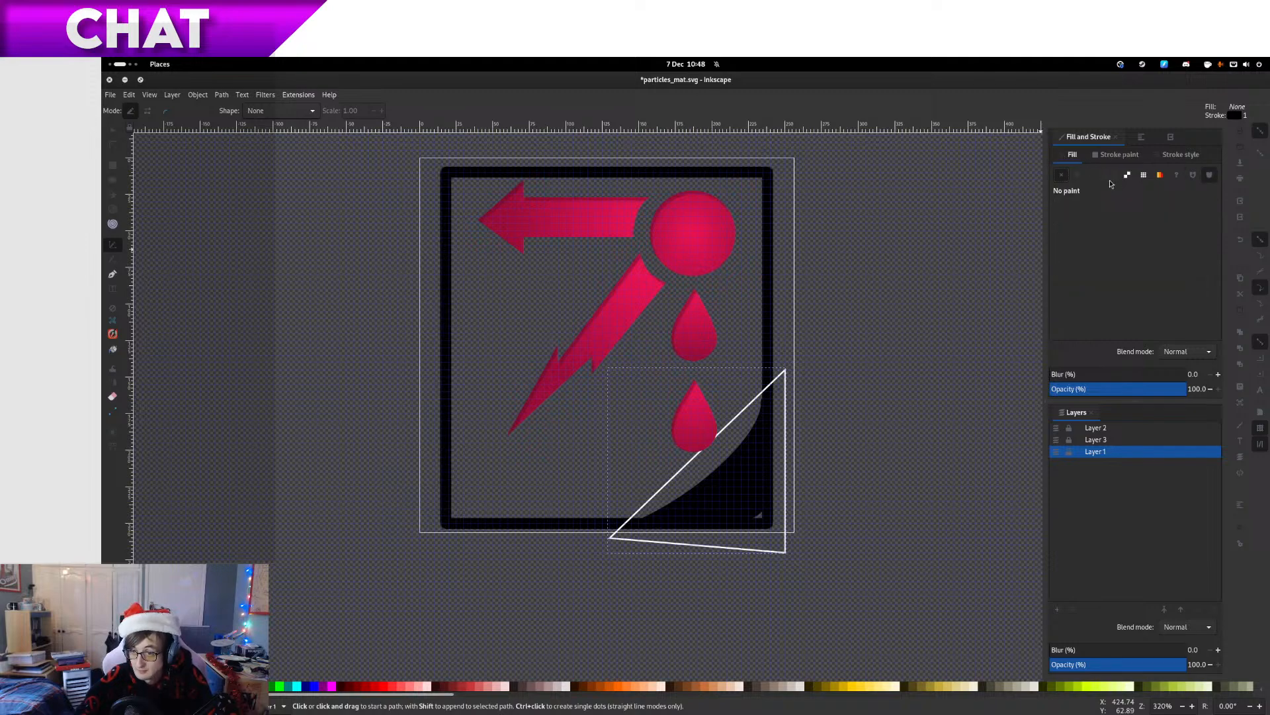
{"action": "left_click", "coordinate": [1077, 174]}
{"action": "left_click", "coordinate": [1118, 154]}
{"action": "left_click", "coordinate": [1061, 175]}
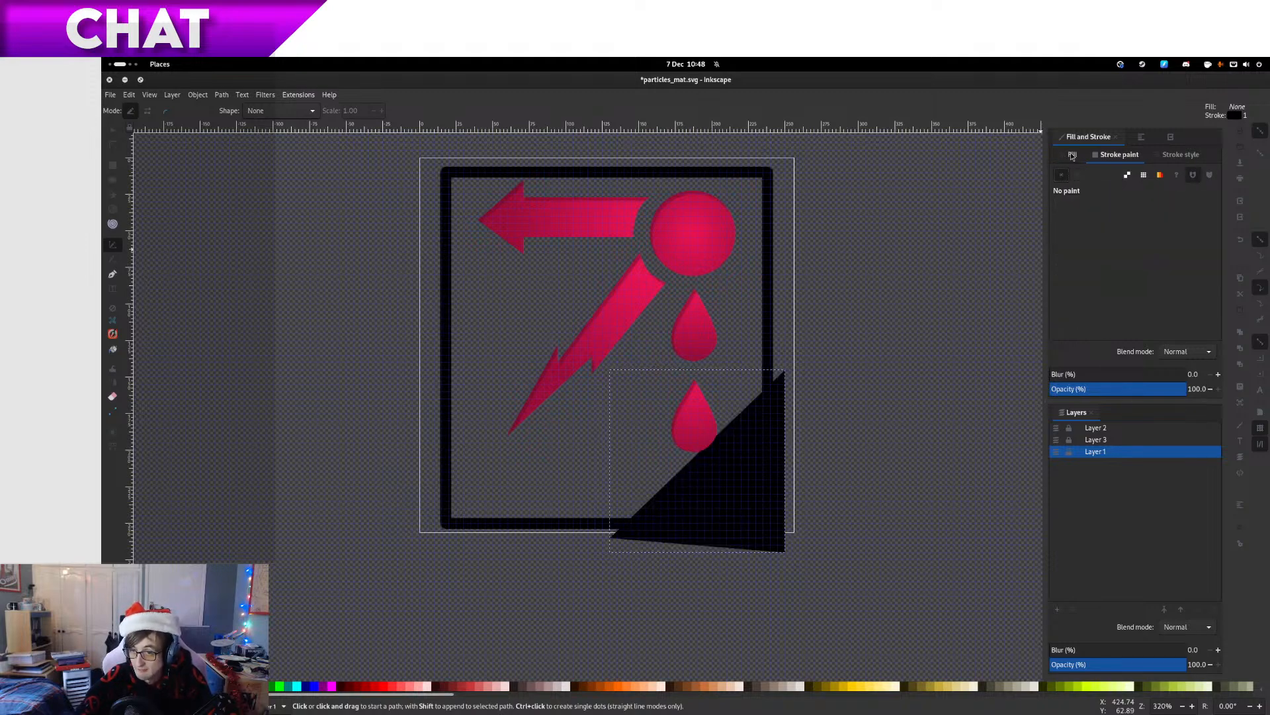
{"action": "left_click", "coordinate": [1073, 156]}
{"action": "left_click_drag", "start_coordinate": [1166, 262], "coordinate": [1182, 258]}
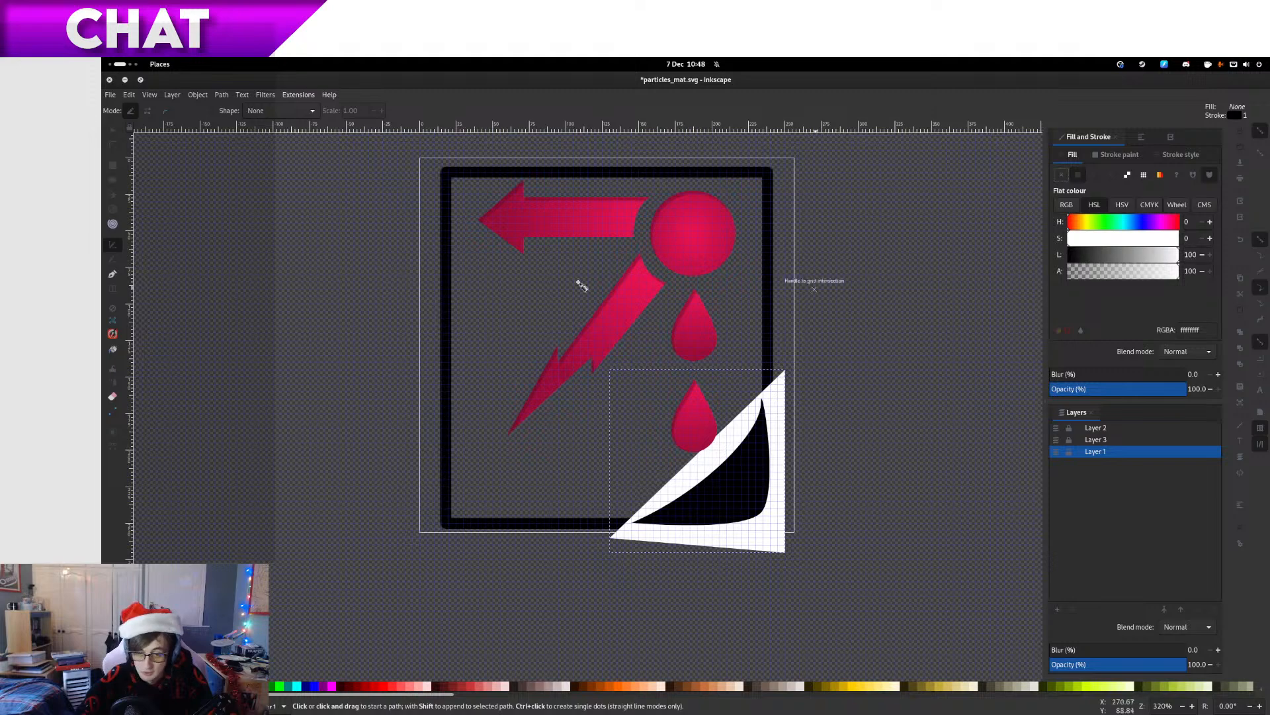
Move the triangle's upper node to about X 64.8, Y 38.4 mm and its left node to about X 33.1, Y 68.8 mm
{"action": "left_click", "coordinate": [113, 145]}
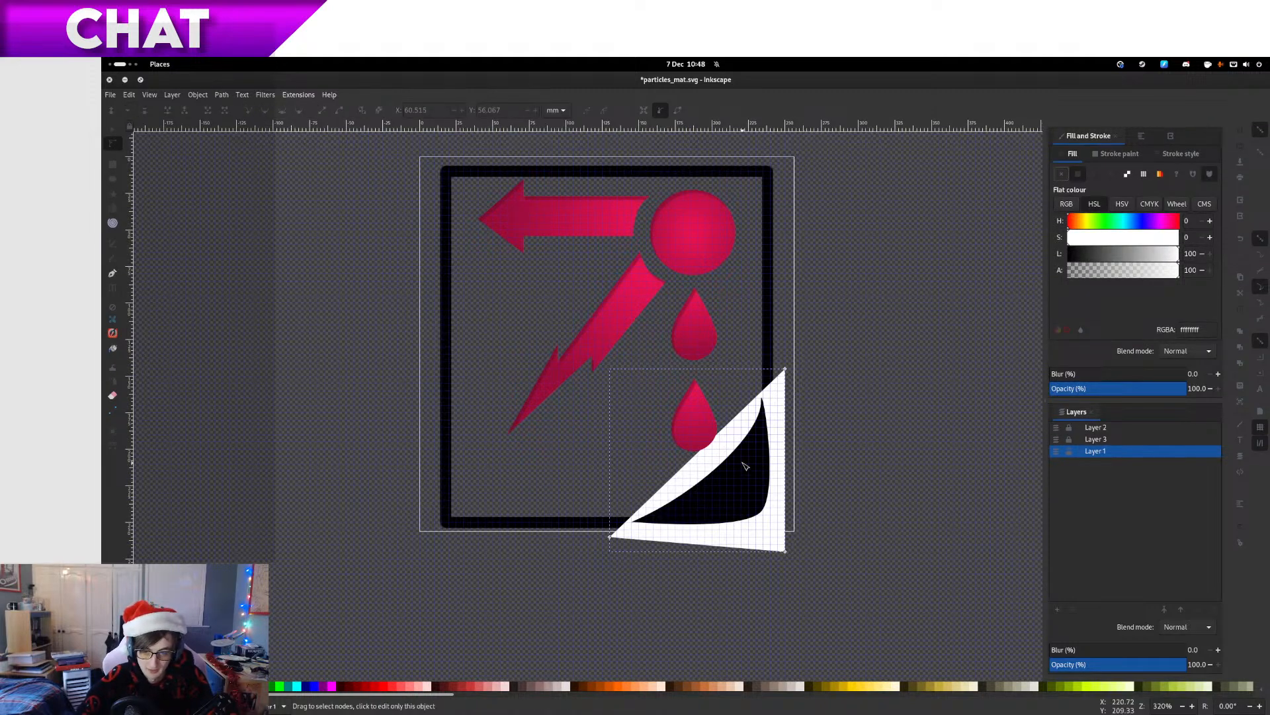
{"action": "scroll", "coordinate": [745, 453], "scroll_direction": "up", "scroll_amount": 1}
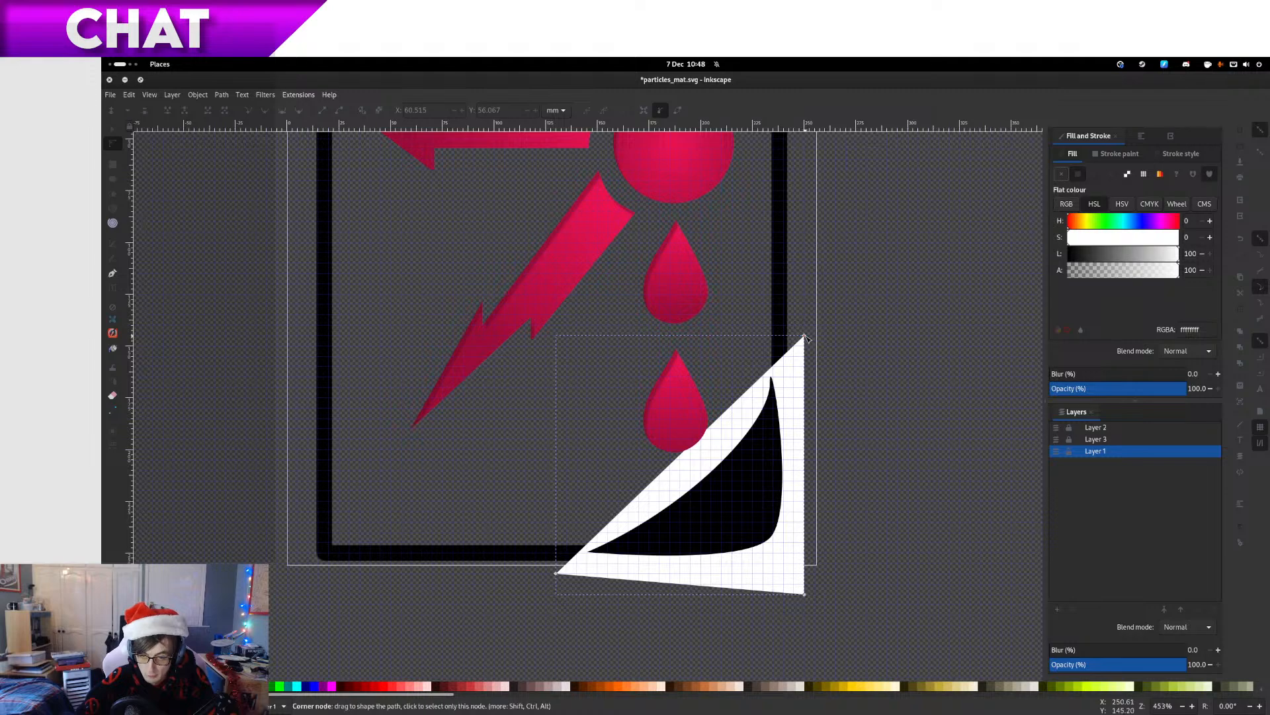
{"action": "left_click_drag", "start_coordinate": [804, 336], "coordinate": [784, 346]}
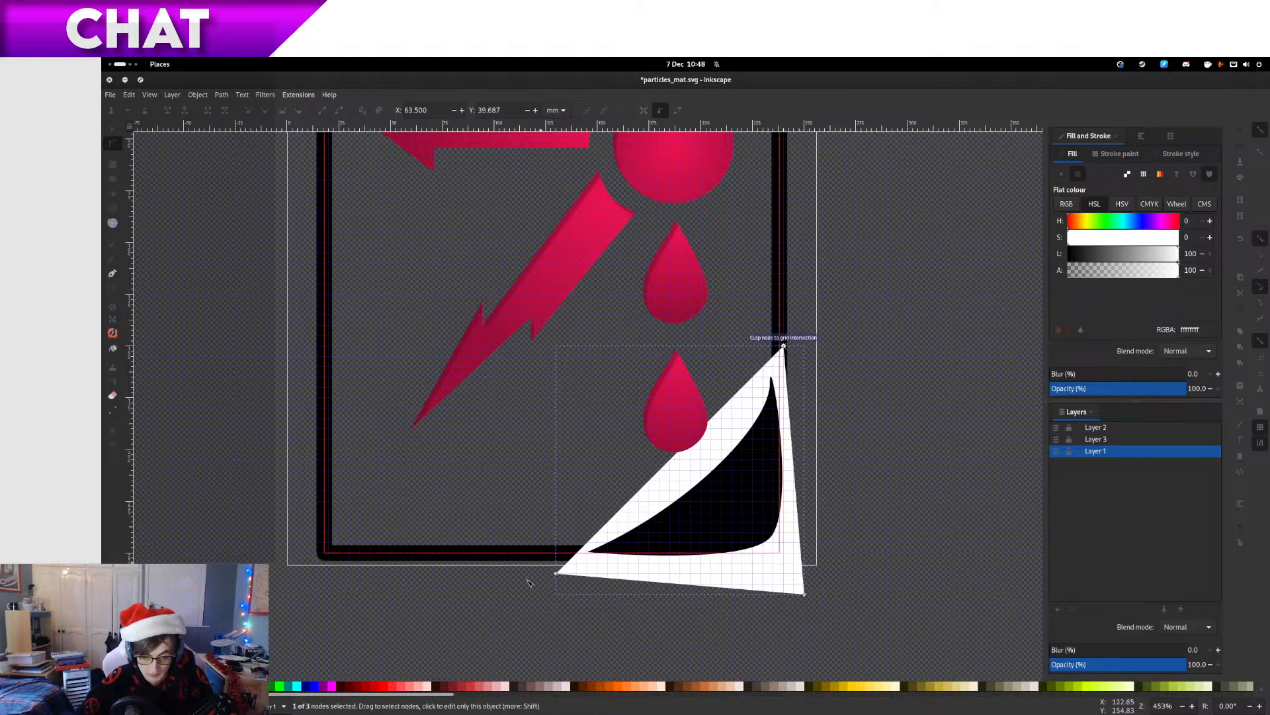
{"action": "left_click_drag", "start_coordinate": [558, 574], "coordinate": [545, 572]}
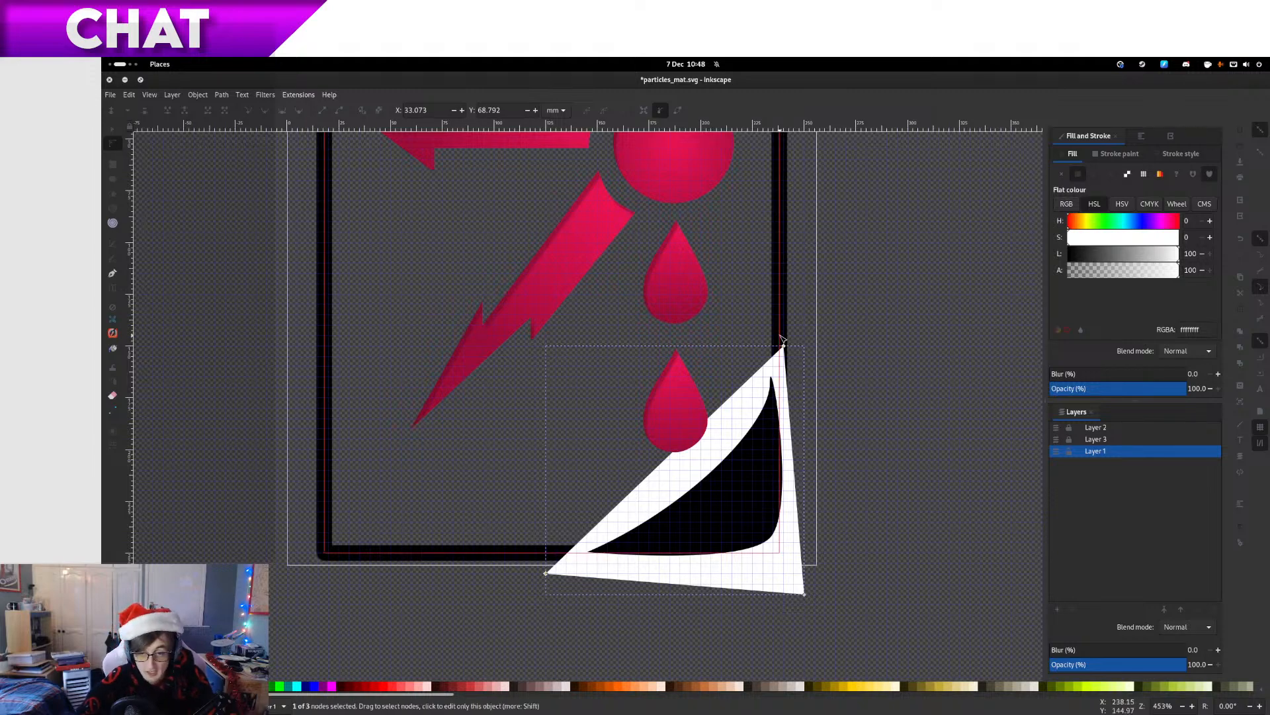
{"action": "left_click_drag", "start_coordinate": [782, 341], "coordinate": [793, 340]}
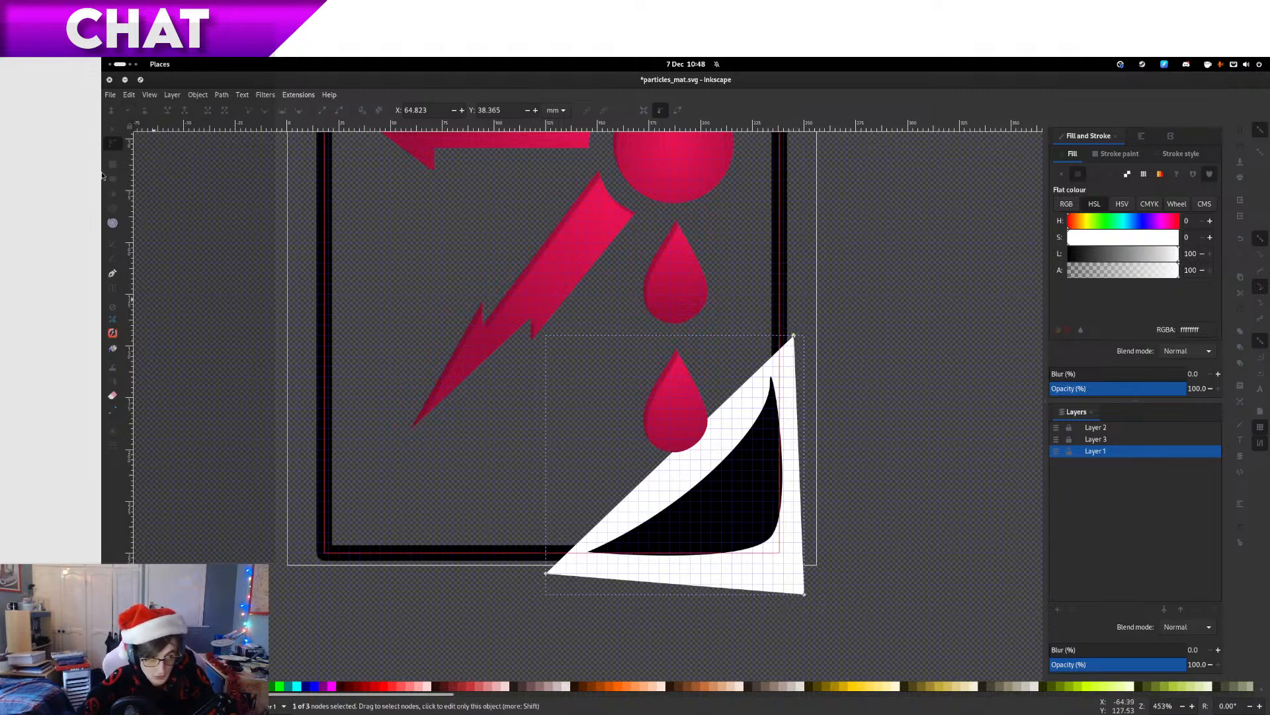
Subtract the white triangle from the black frame with a Difference operation to cut off its lower-right corner, then deselect
{"action": "left_click", "coordinate": [113, 128]}
{"action": "left_click", "coordinate": [485, 558], "text": "shift"}
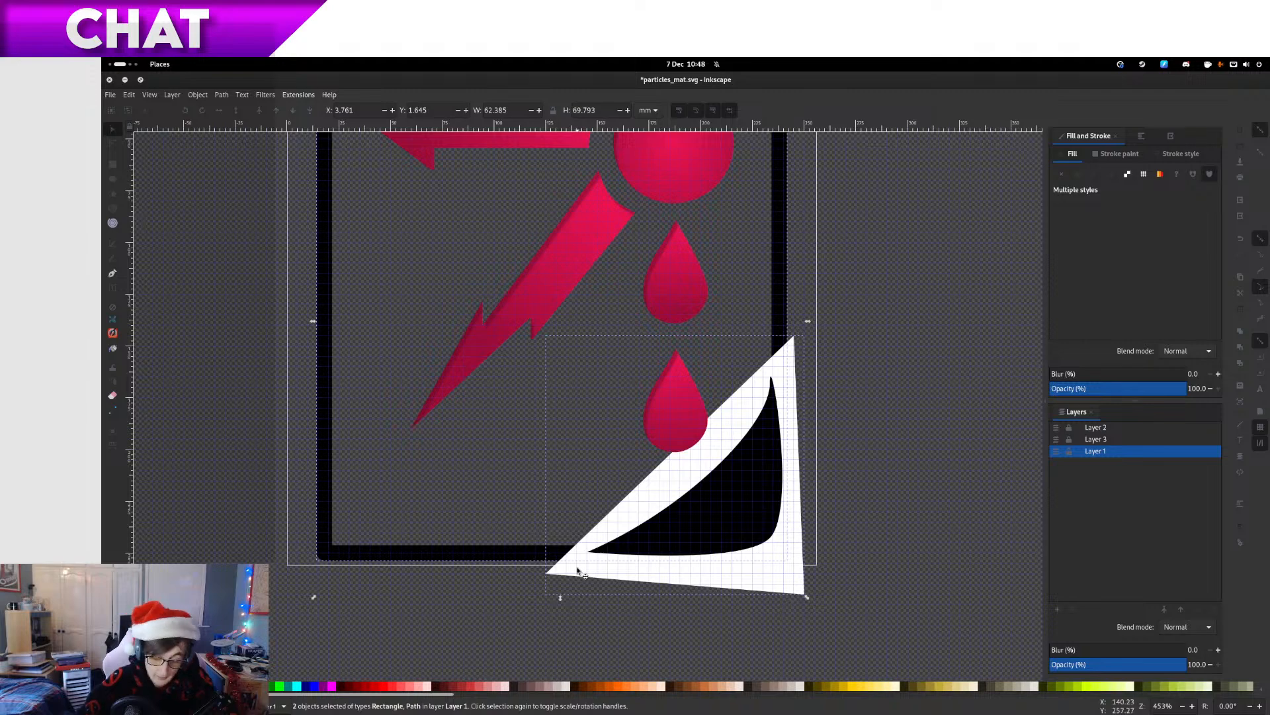
{"action": "key", "text": "ctrl+minus"}
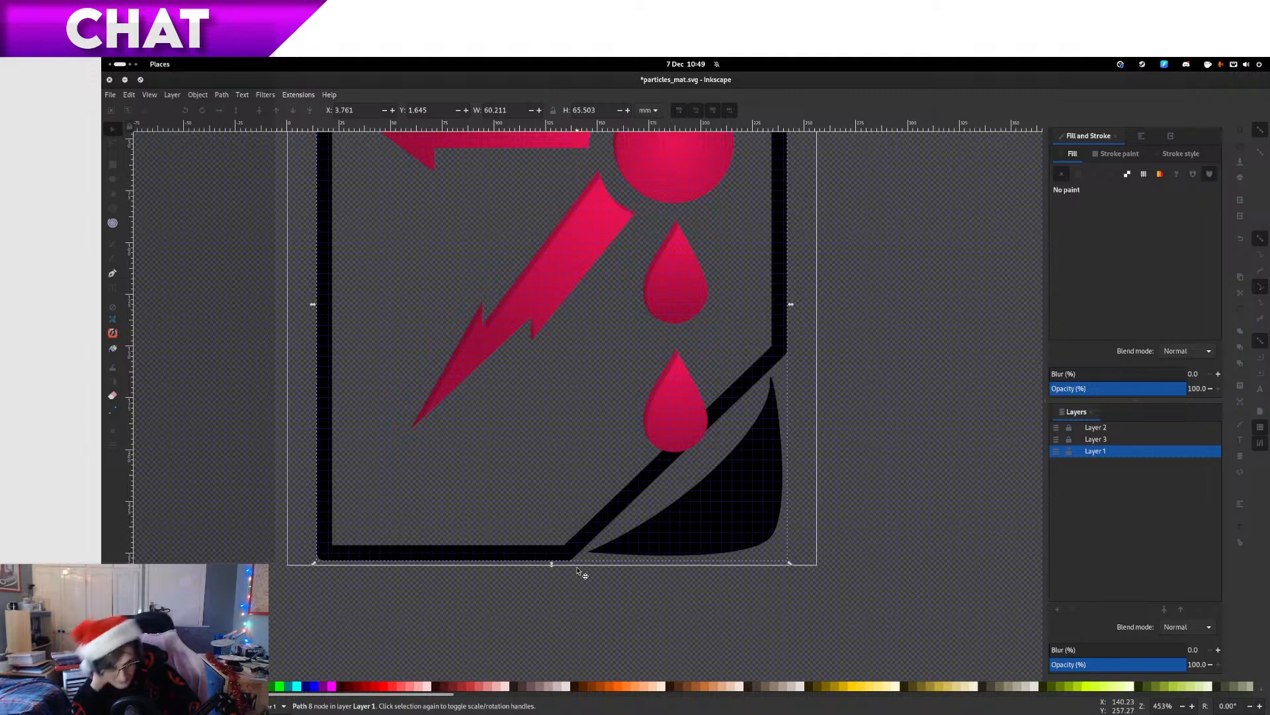
{"action": "key", "text": "Escape"}
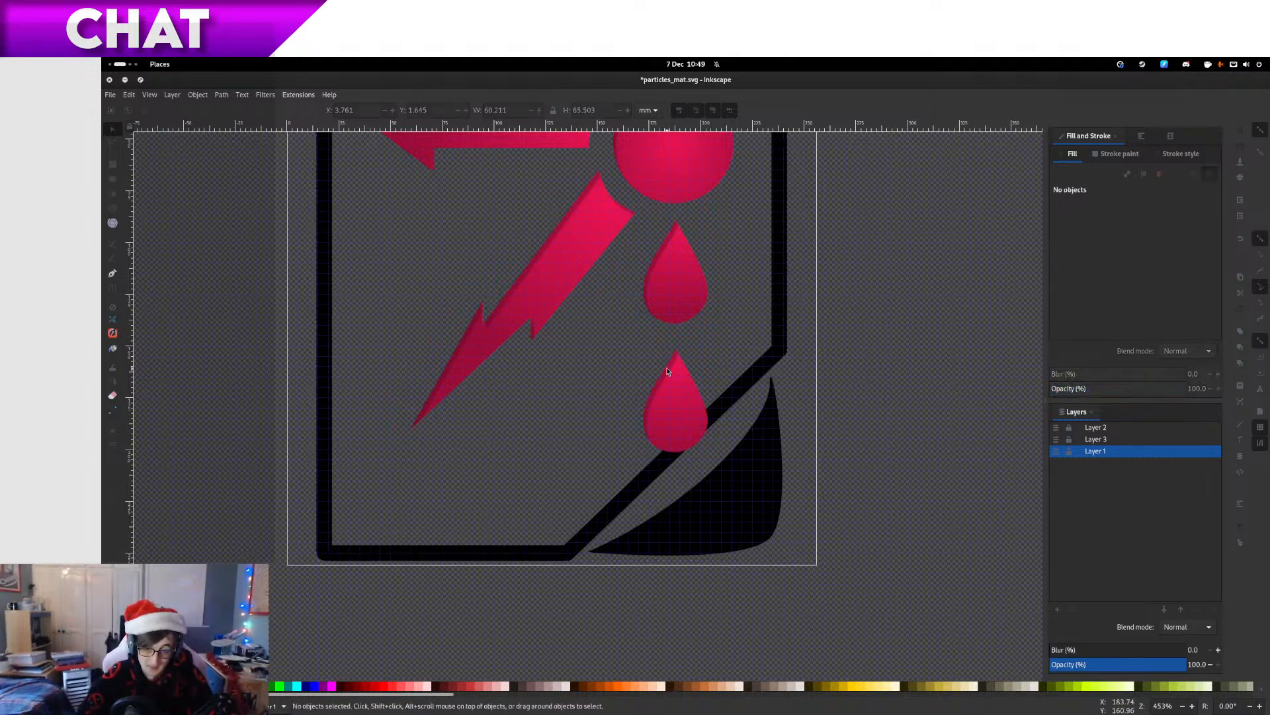
Lock Layer 1, which contains the black page frame
{"action": "left_click", "coordinate": [112, 112]}
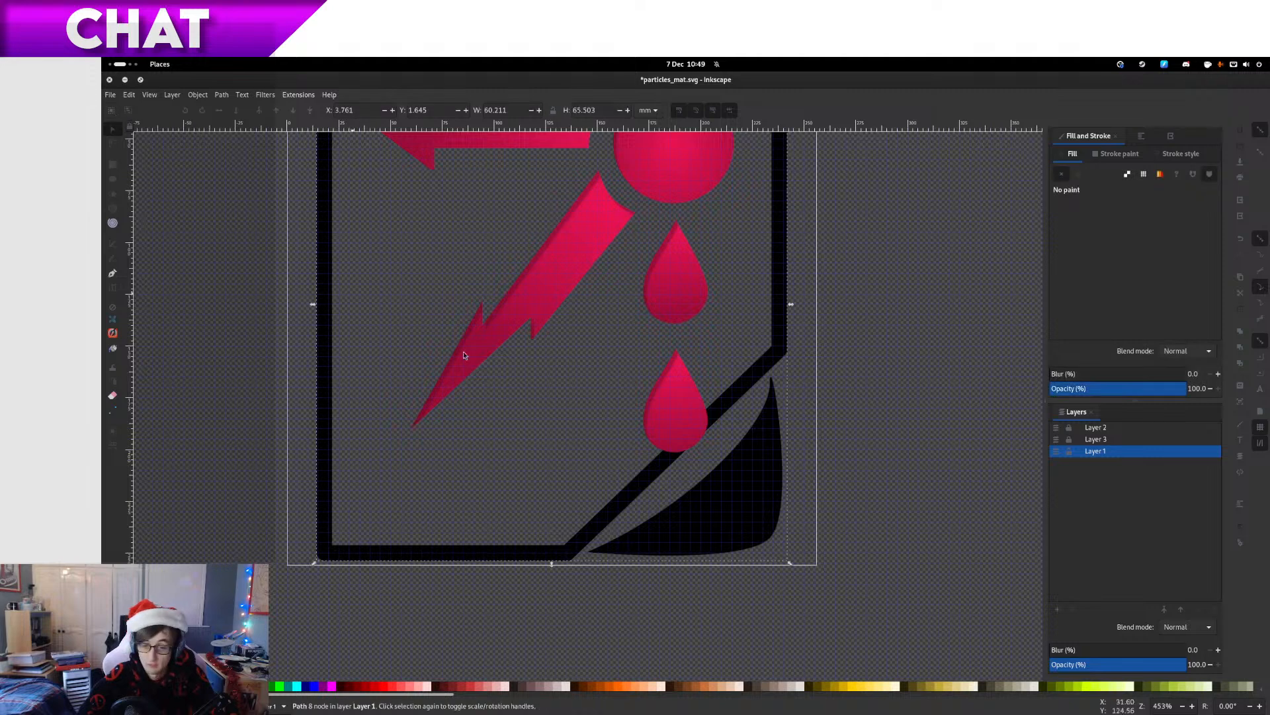
{"action": "left_click", "coordinate": [831, 547]}
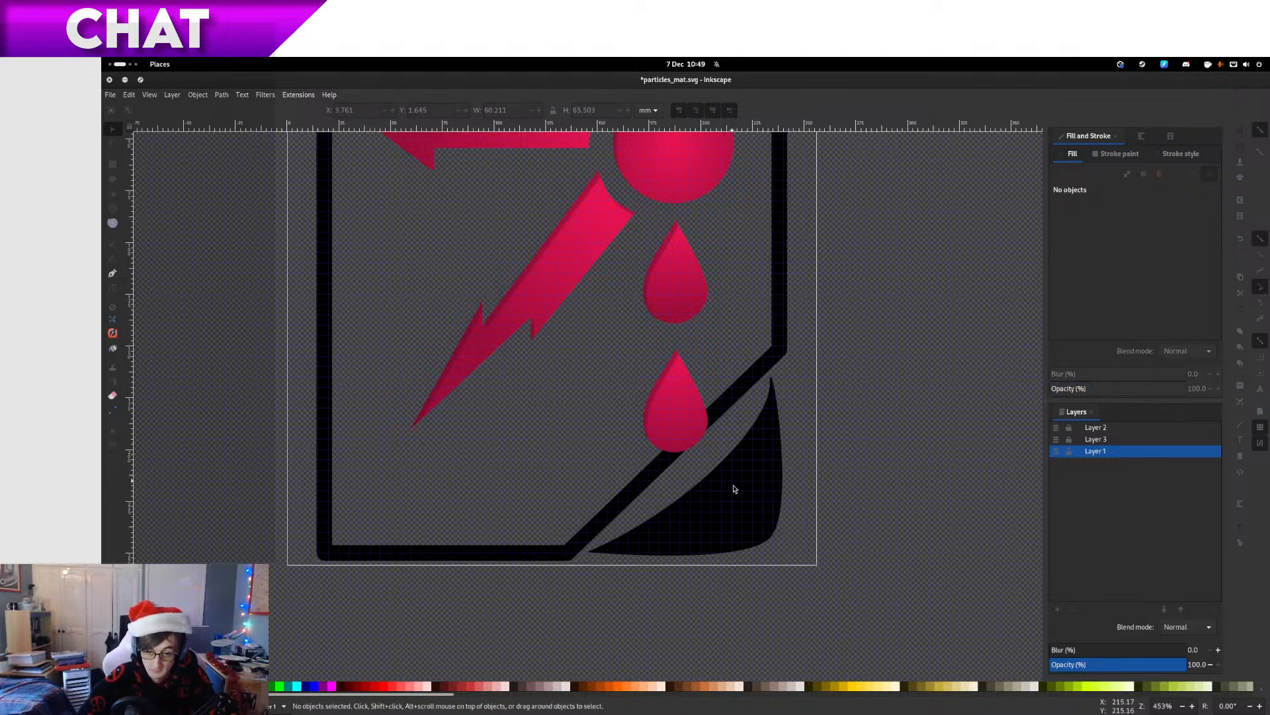
{"action": "left_click", "coordinate": [111, 111]}
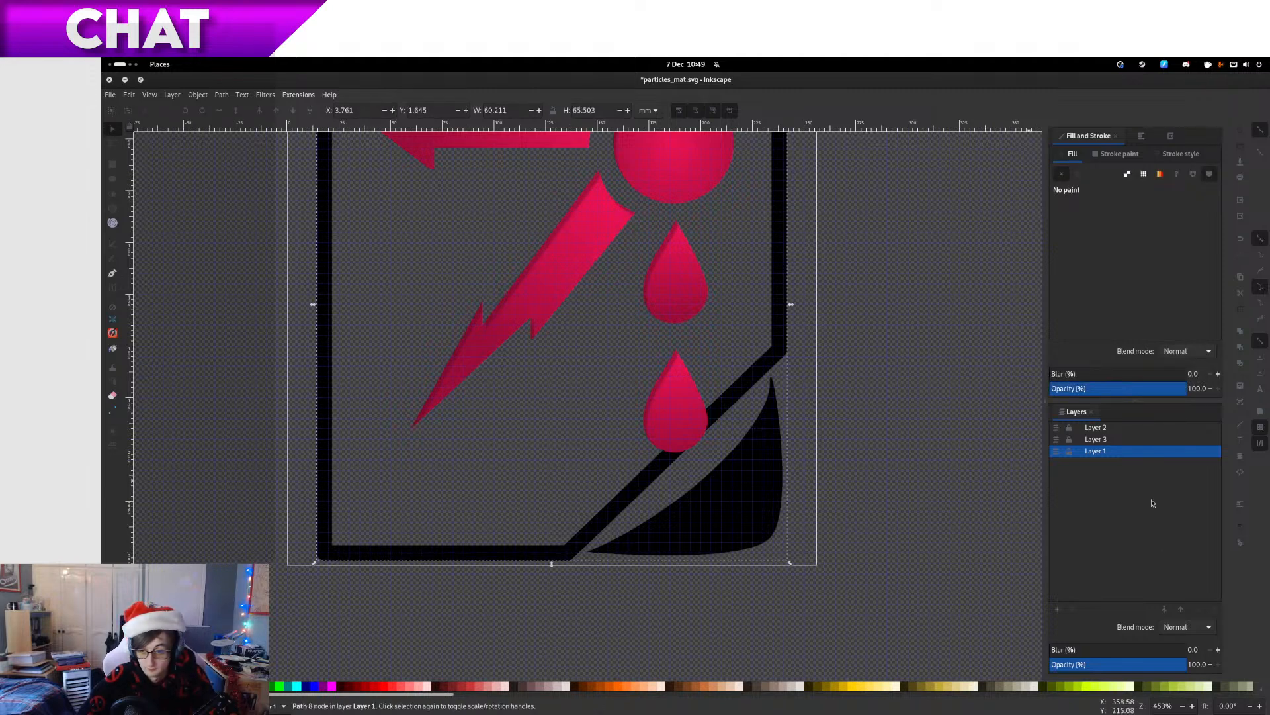
{"action": "left_click", "coordinate": [1068, 451]}
Move the black curl shape's left node to about X 38.4, Y 67.2 mm and angle its handle closer to the frame's diagonal cut
{"action": "left_click", "coordinate": [782, 544]}
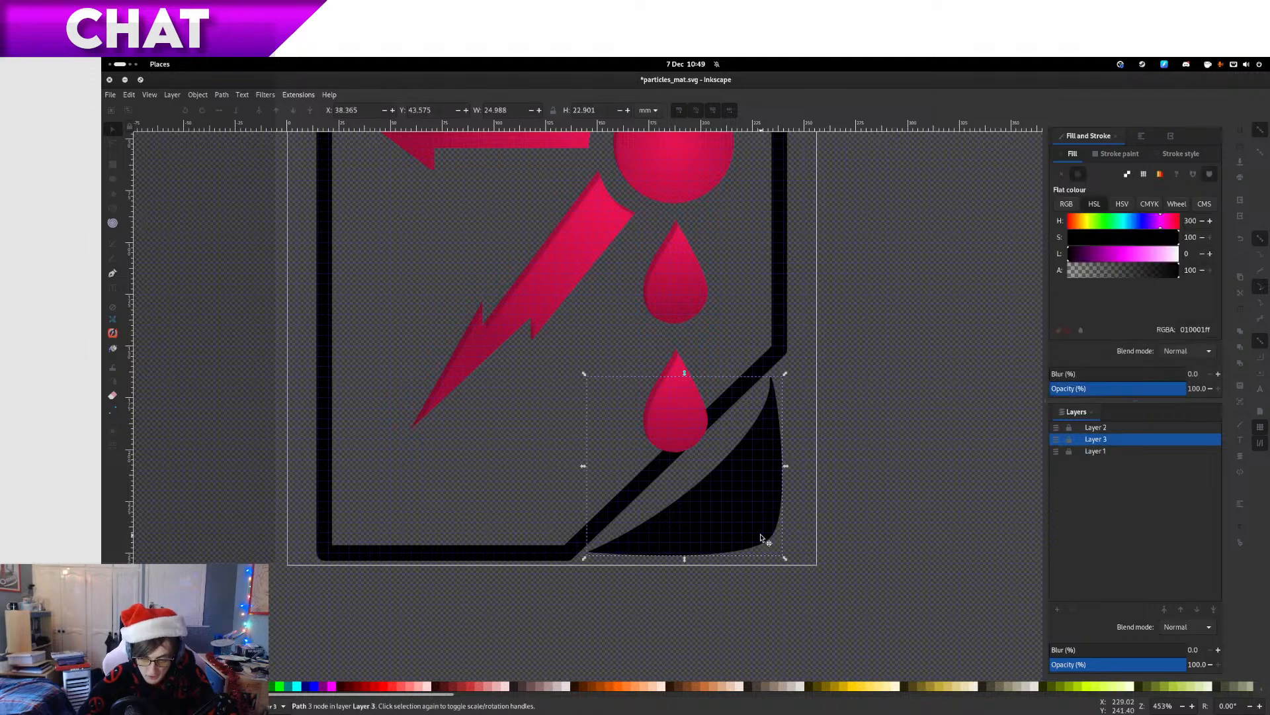
{"action": "left_click", "coordinate": [112, 143]}
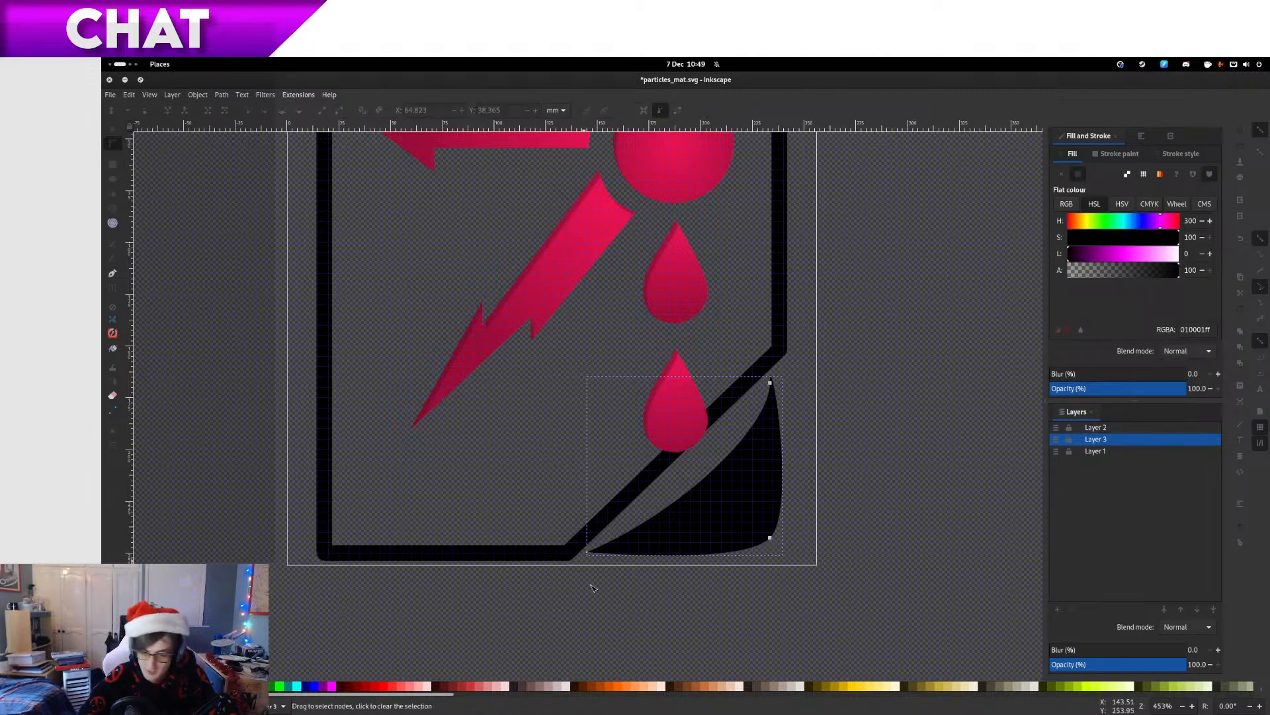
{"action": "scroll", "coordinate": [574, 504], "scroll_direction": "up", "scroll_amount": 4}
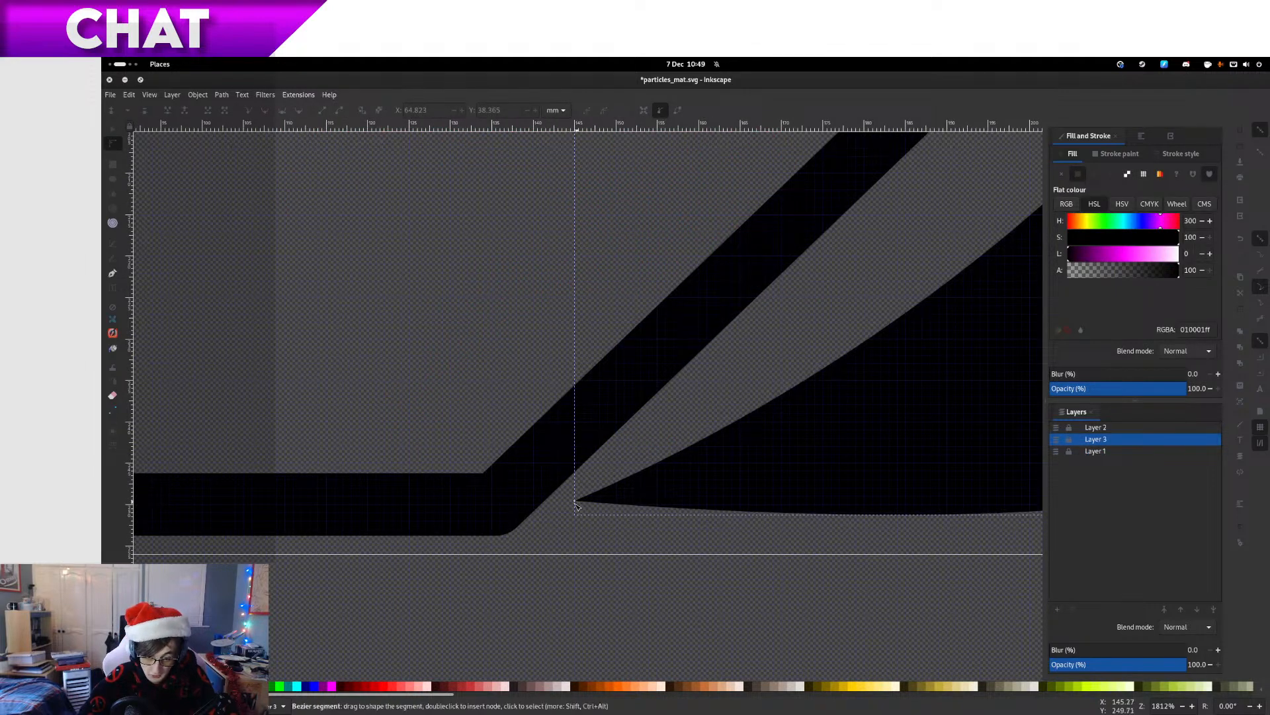
{"action": "left_click_drag", "start_coordinate": [575, 503], "coordinate": [575, 538]}
{"action": "scroll", "coordinate": [768, 443], "scroll_direction": "down", "scroll_amount": 4}
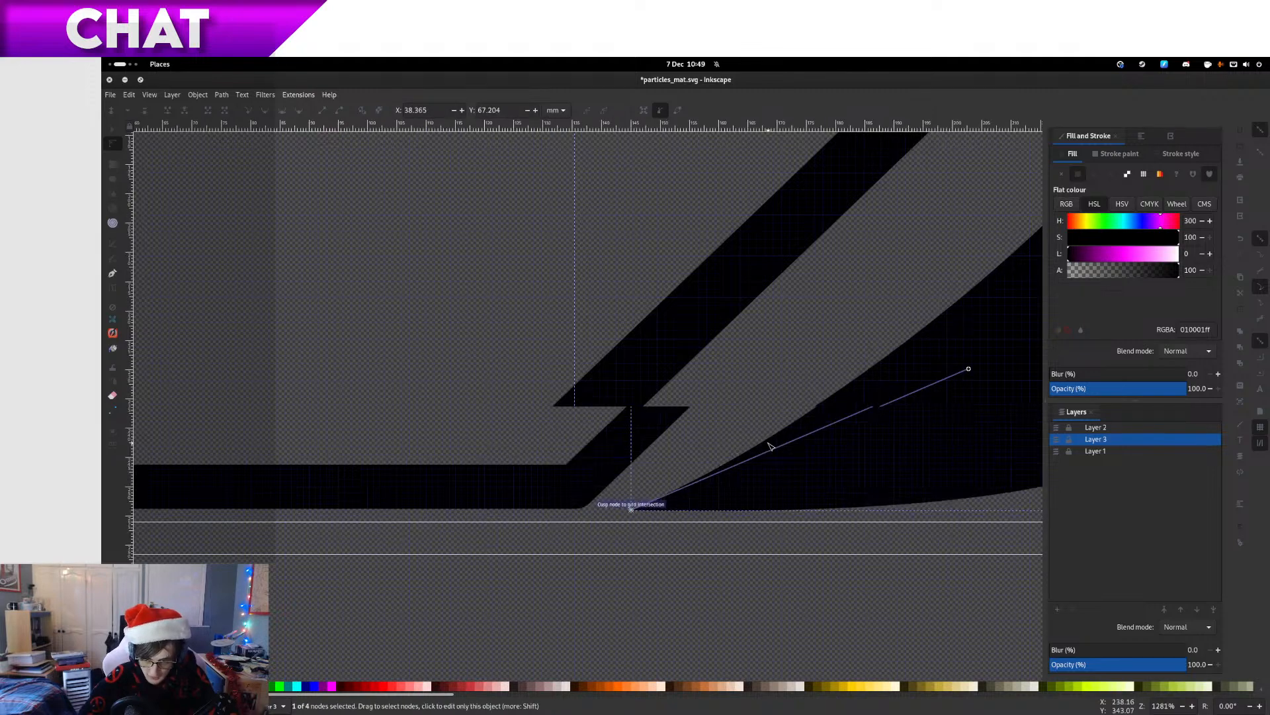
{"action": "left_click_drag", "start_coordinate": [819, 425], "coordinate": [793, 391]}
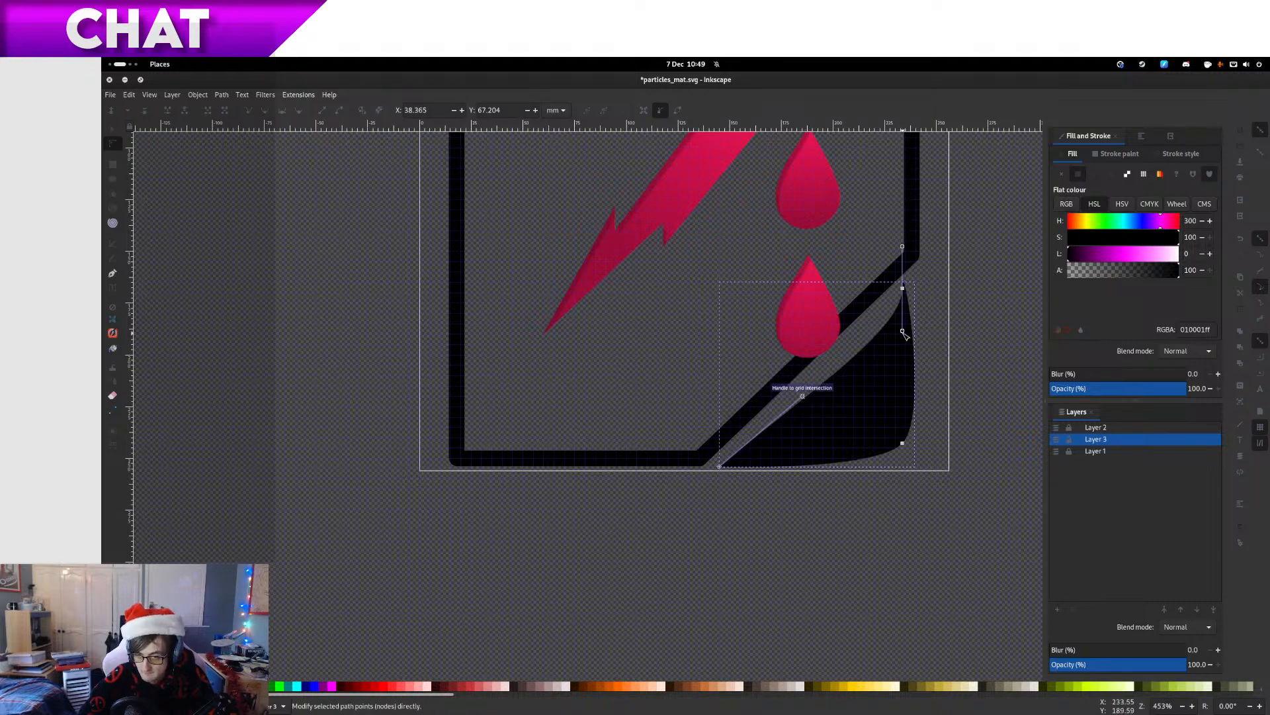
Align the curl's upper node handle with the frame's diagonal cut and convert that node to a cusp
{"action": "left_click", "coordinate": [904, 289]}
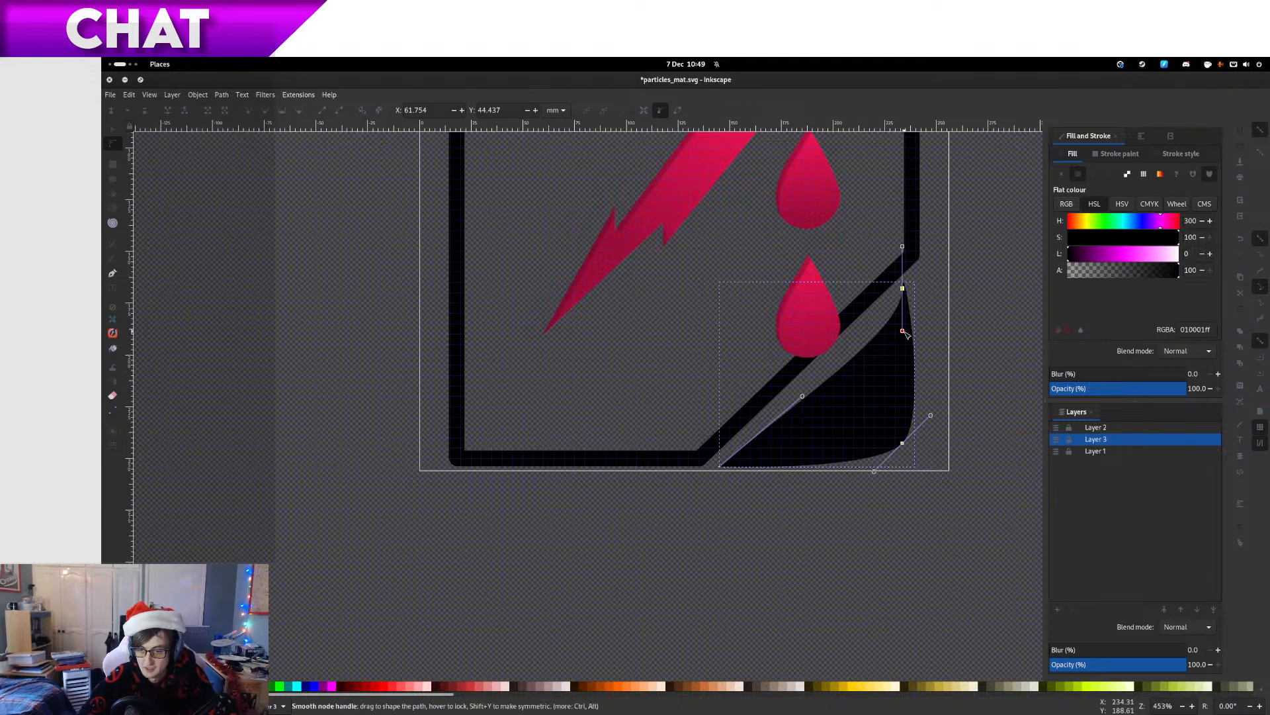
{"action": "left_click_drag", "start_coordinate": [899, 331], "coordinate": [878, 319]}
{"action": "left_click", "coordinate": [903, 288]}
{"action": "scroll", "coordinate": [902, 289], "scroll_direction": "up", "scroll_amount": 1}
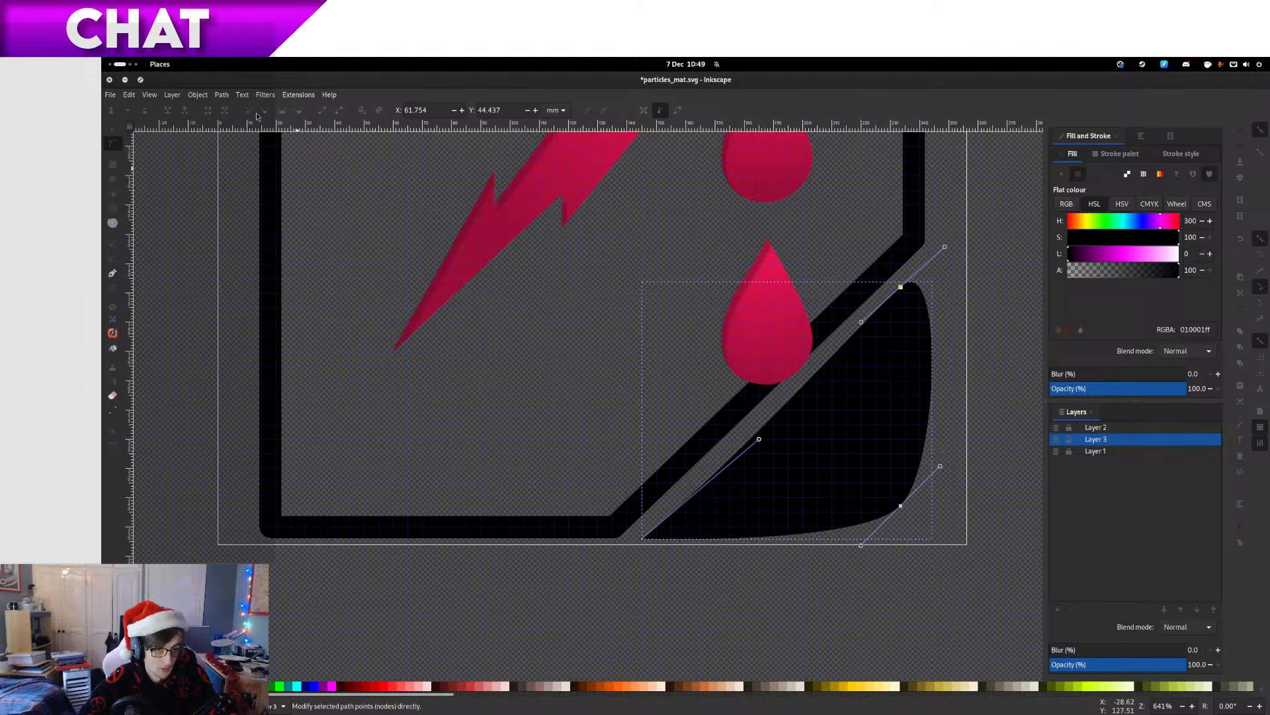
{"action": "left_click", "coordinate": [946, 251]}
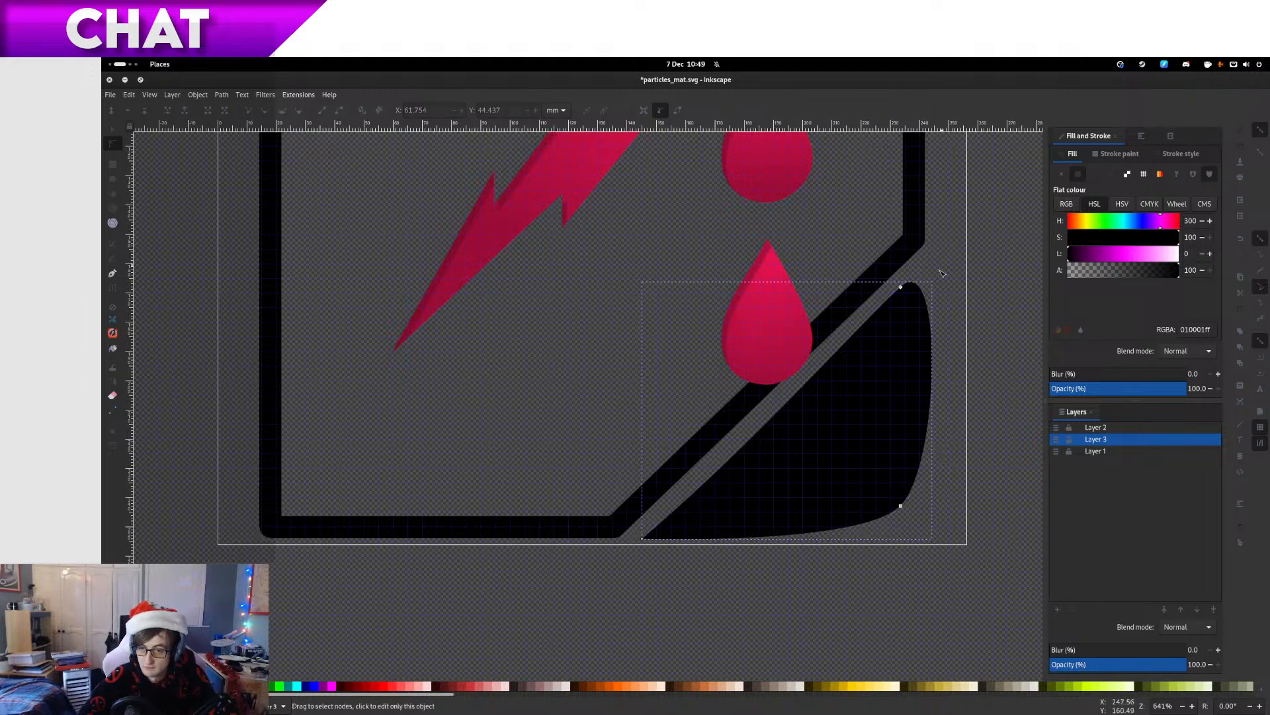
{"action": "left_click", "coordinate": [908, 290]}
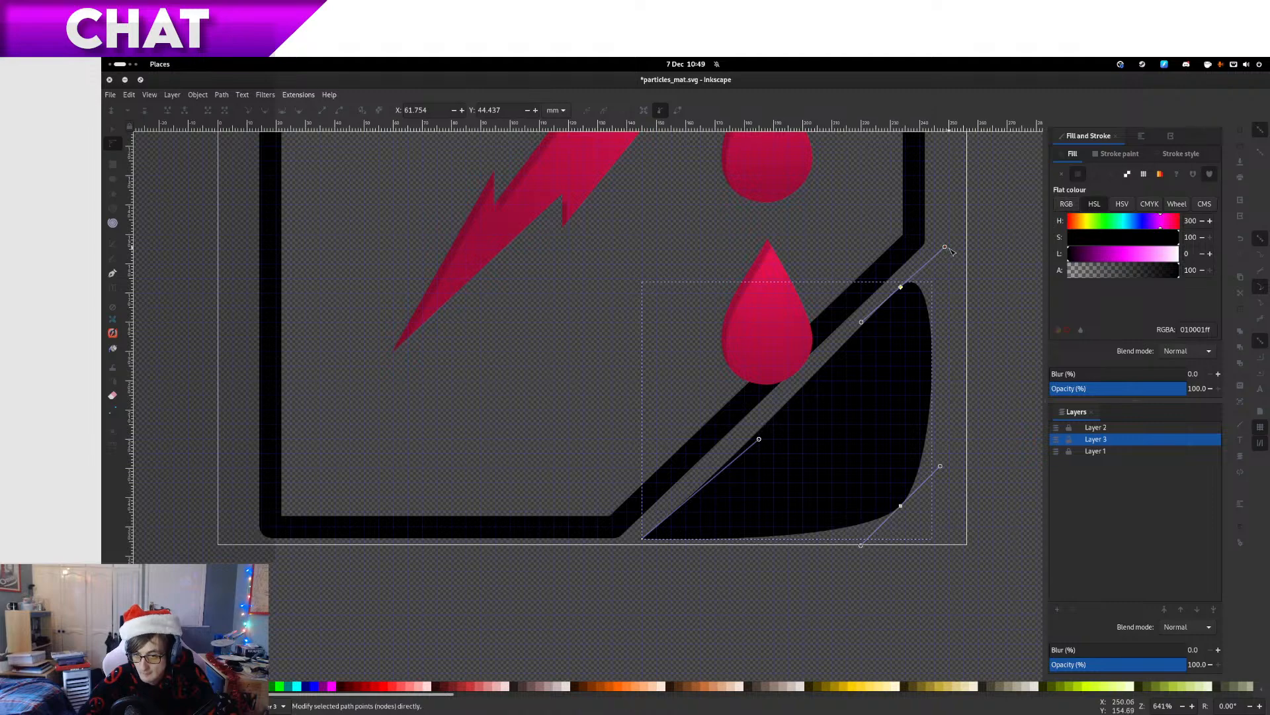
Turn the upper cusp node's outer handle downward and move the node to about X 63.5, Y 42.3 mm
{"action": "left_click_drag", "start_coordinate": [948, 249], "coordinate": [926, 331]}
{"action": "left_click_drag", "start_coordinate": [900, 287], "coordinate": [935, 266]}
{"action": "left_click", "coordinate": [925, 259]}
{"action": "left_click", "coordinate": [925, 261]}
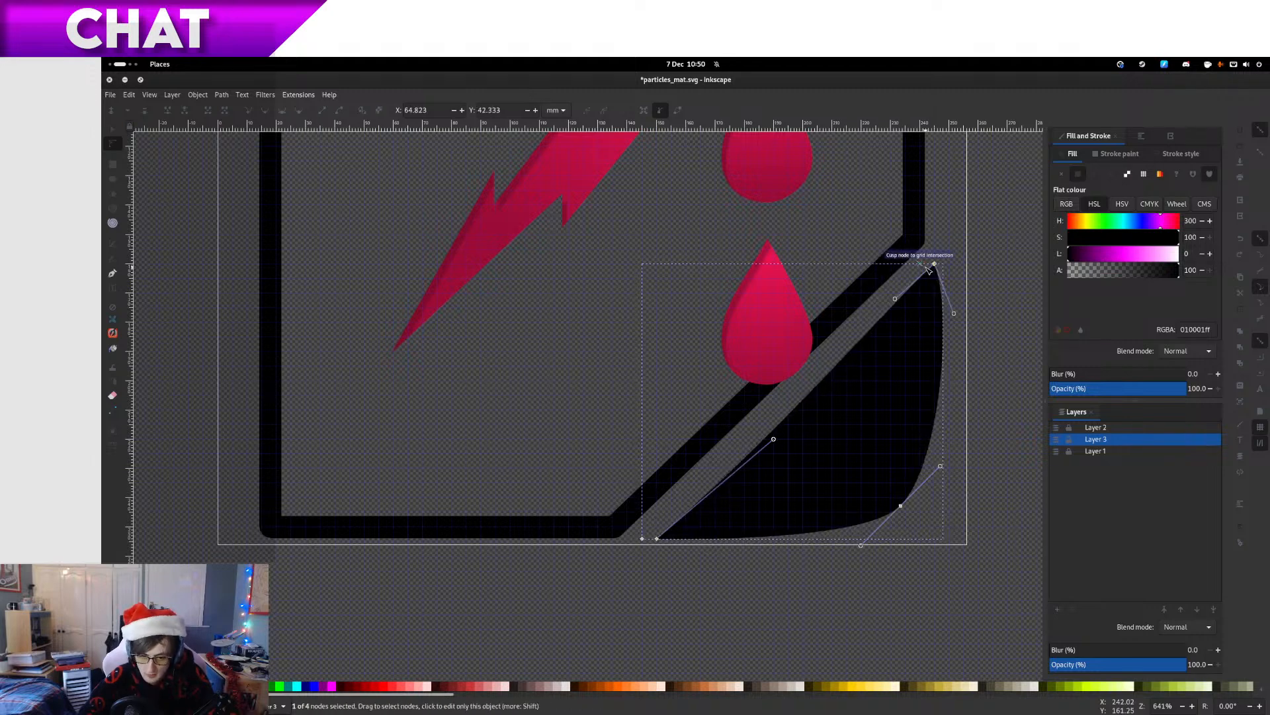
{"action": "key", "text": "ctrl+z"}
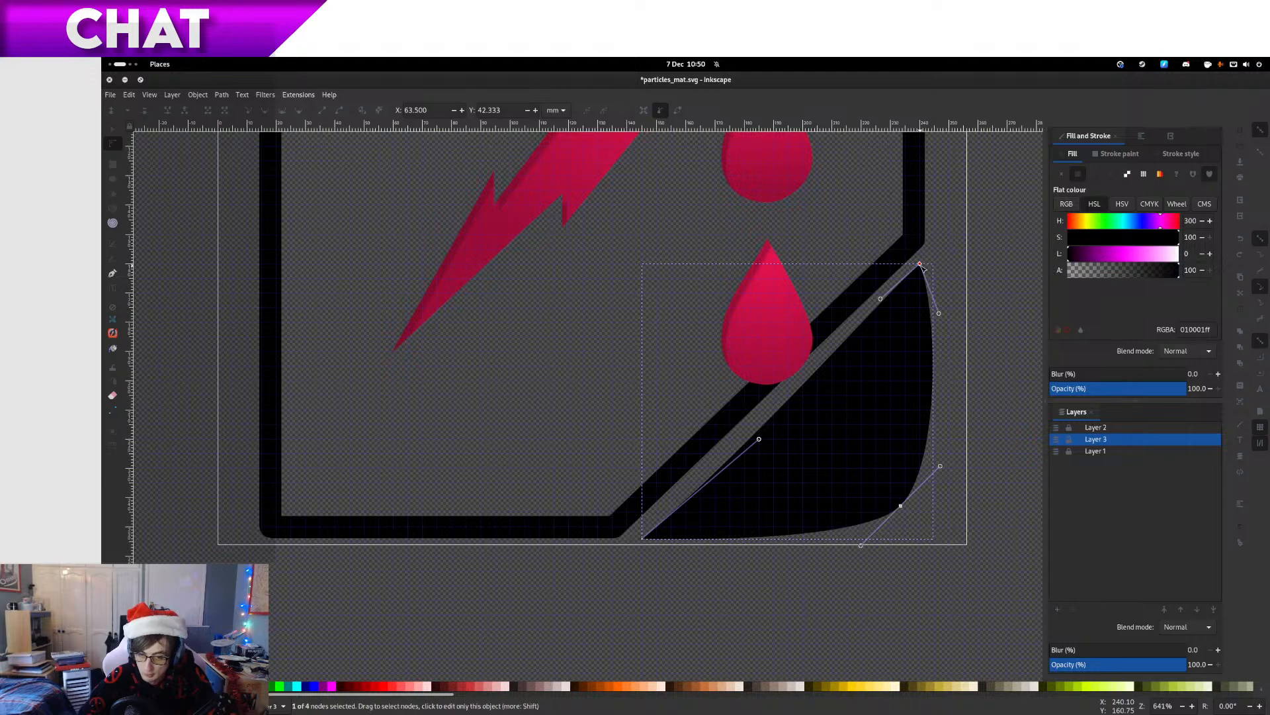
Lengthen the upper node's outer handle downward to bulge the curl's outer edge, then deselect the shape
{"action": "left_click_drag", "start_coordinate": [921, 264], "coordinate": [949, 351]}
{"action": "scroll", "coordinate": [941, 614], "scroll_direction": "down", "scroll_amount": 4}
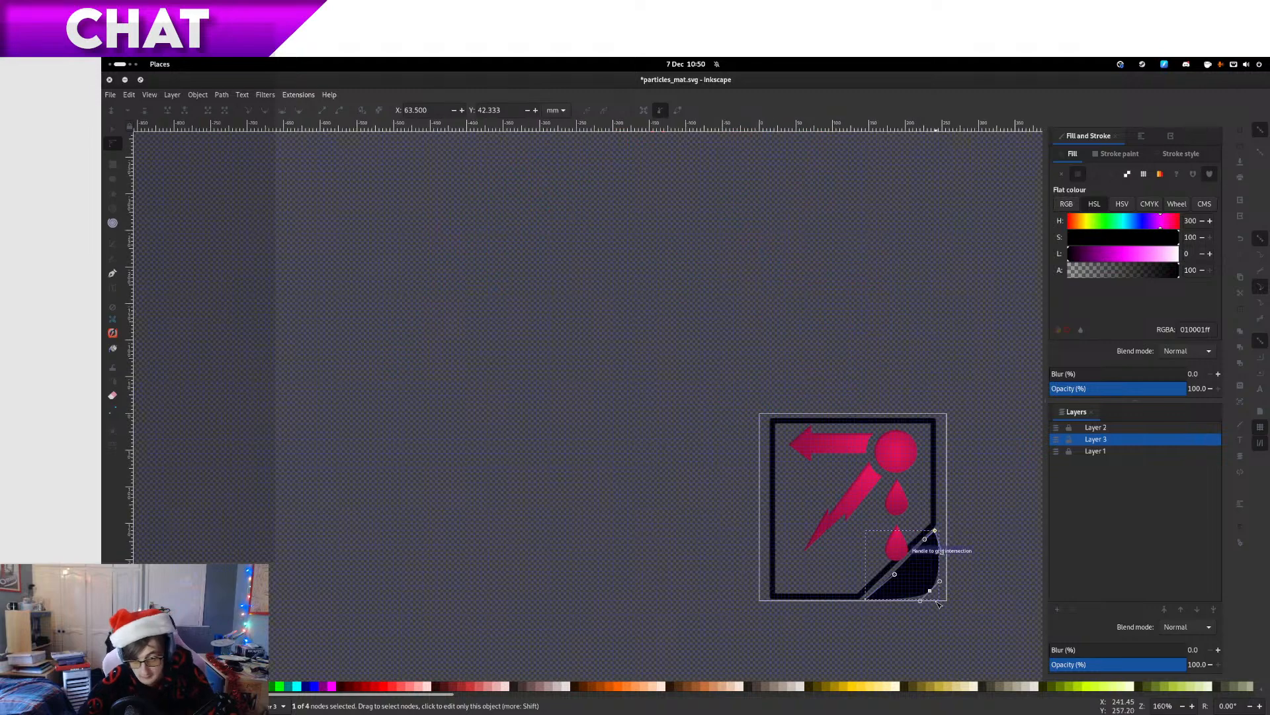
{"action": "left_click", "coordinate": [944, 614]}
{"action": "left_click_drag", "start_coordinate": [972, 621], "coordinate": [870, 488]}
{"action": "left_click", "coordinate": [869, 488]}
{"action": "scroll", "coordinate": [870, 488], "scroll_direction": "up", "scroll_amount": 2}
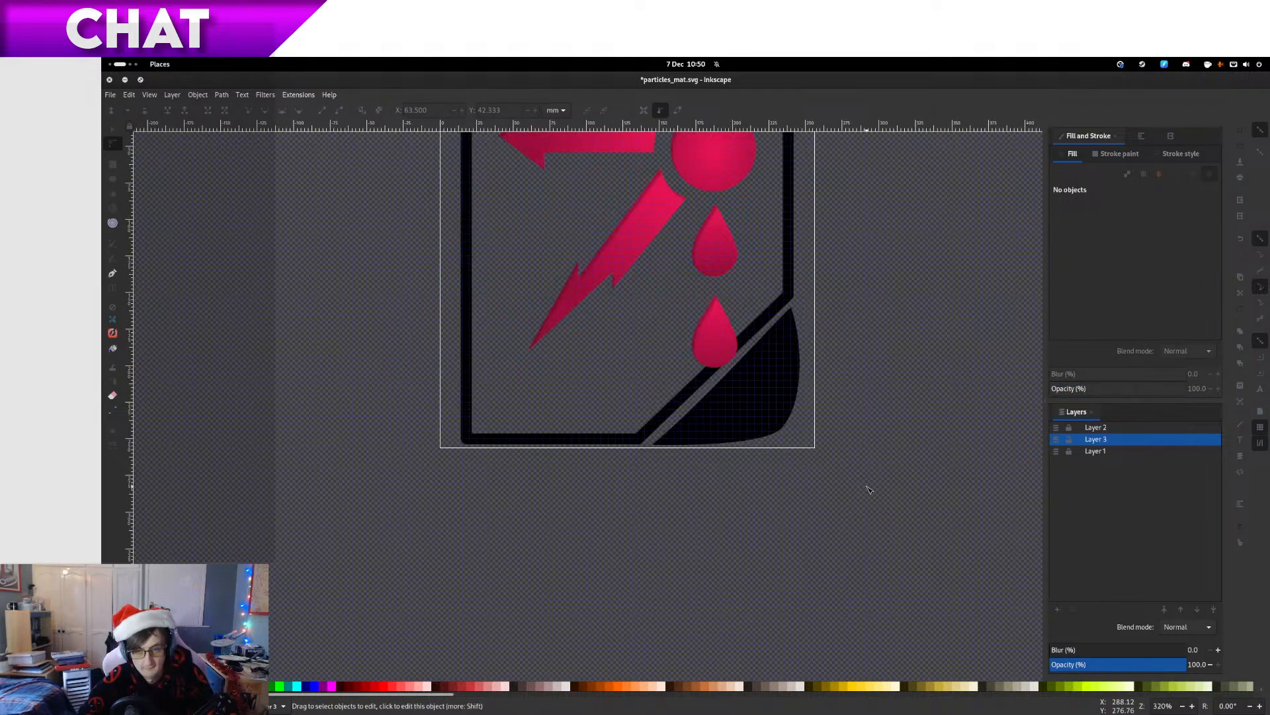
Extend both handles of the curl's lower-right corner node to make the corner fuller, then deselect the shape
{"action": "scroll", "coordinate": [869, 489], "scroll_direction": "up", "scroll_amount": 2}
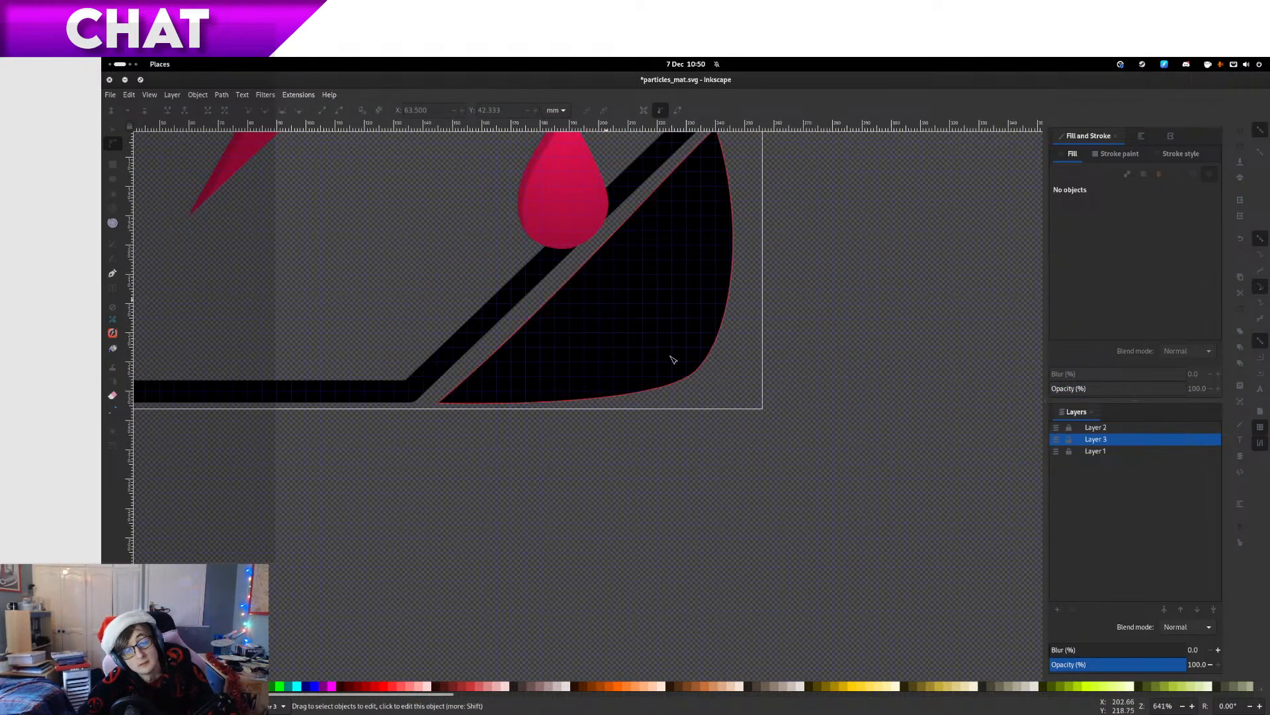
{"action": "left_click", "coordinate": [693, 370]}
{"action": "left_click", "coordinate": [696, 371]}
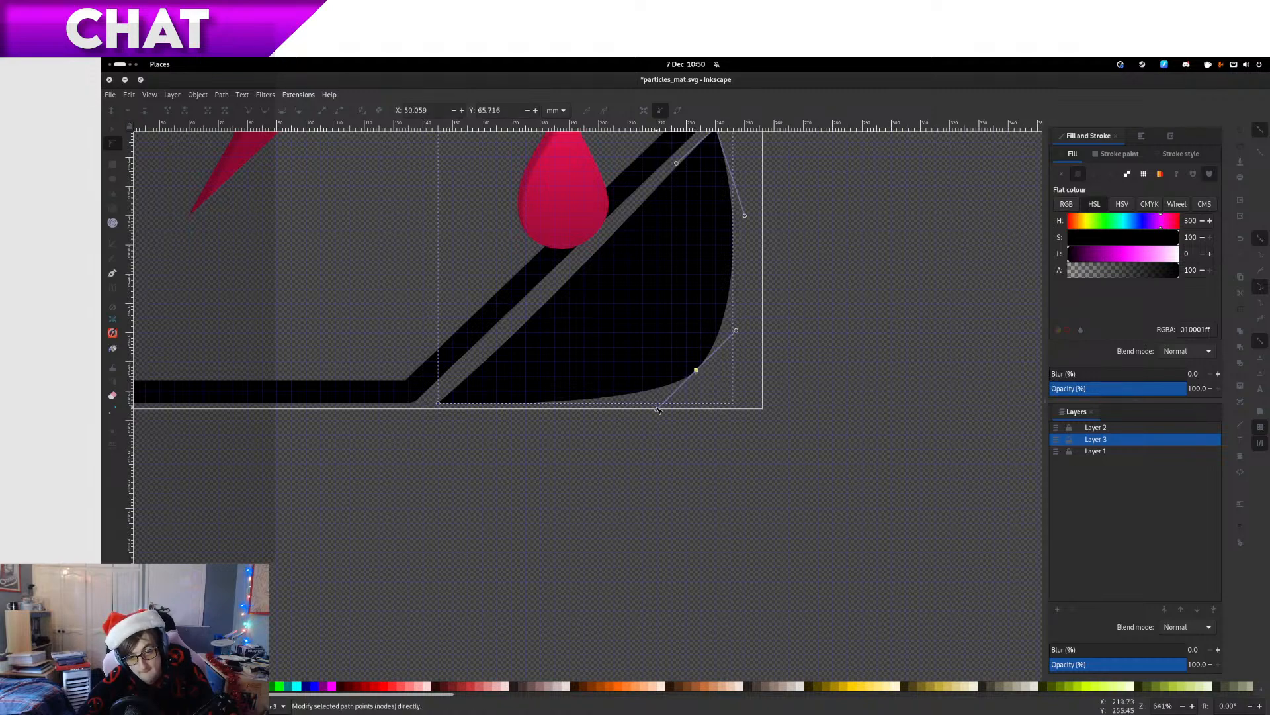
{"action": "left_click_drag", "start_coordinate": [657, 409], "coordinate": [659, 421]}
{"action": "left_click_drag", "start_coordinate": [733, 326], "coordinate": [753, 321]}
{"action": "left_click_drag", "start_coordinate": [890, 301], "coordinate": [913, 475]}
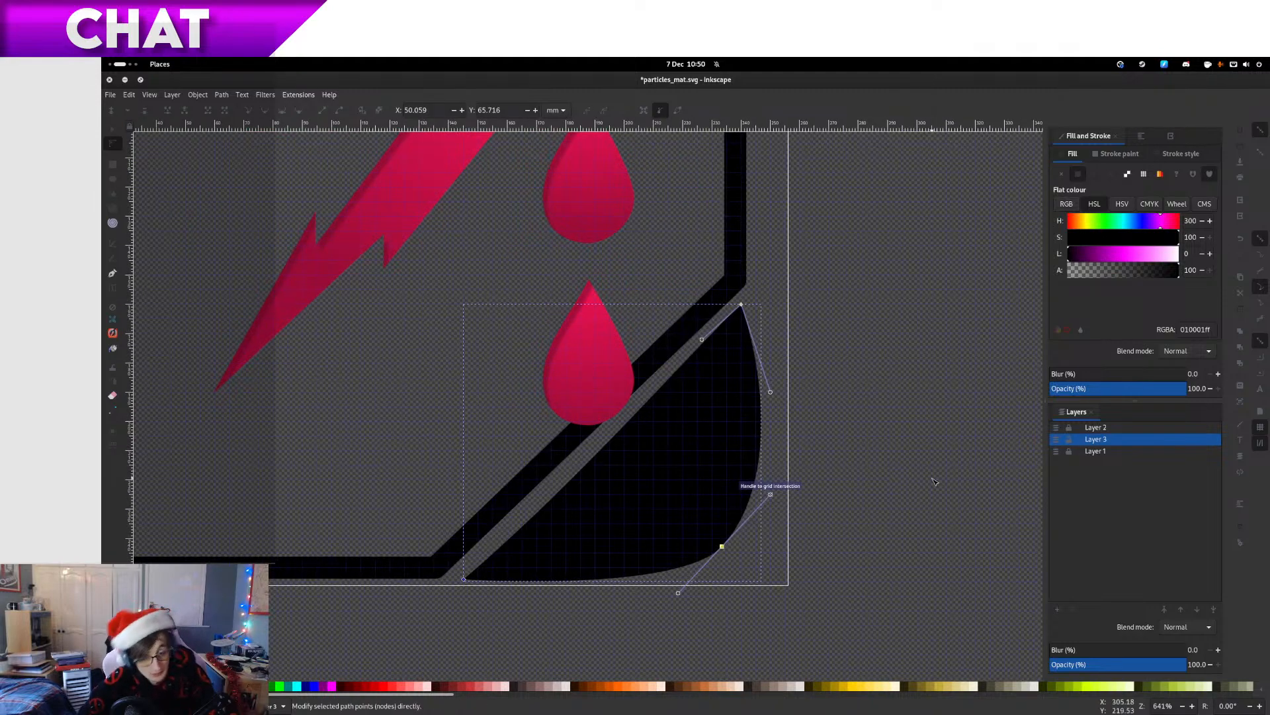
{"action": "scroll", "coordinate": [934, 481], "scroll_direction": "down", "scroll_amount": 4, "text": "ctrl"}
{"action": "left_click", "coordinate": [940, 483]}
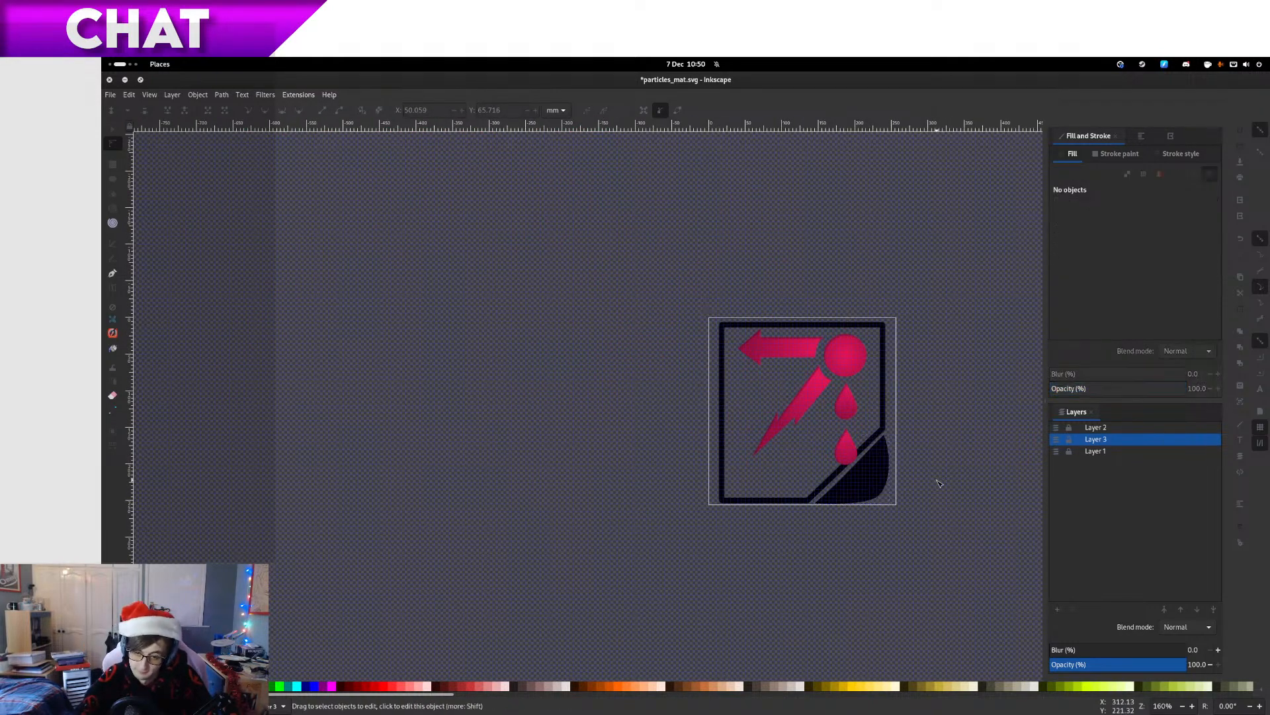
Scale the pink particle group down to about 42.8 × 45.2 mm and position it clear of the frame's diagonal cut
{"action": "left_click_drag", "start_coordinate": [940, 484], "coordinate": [818, 449]}
{"action": "scroll", "coordinate": [816, 448], "scroll_direction": "up", "scroll_amount": 4}
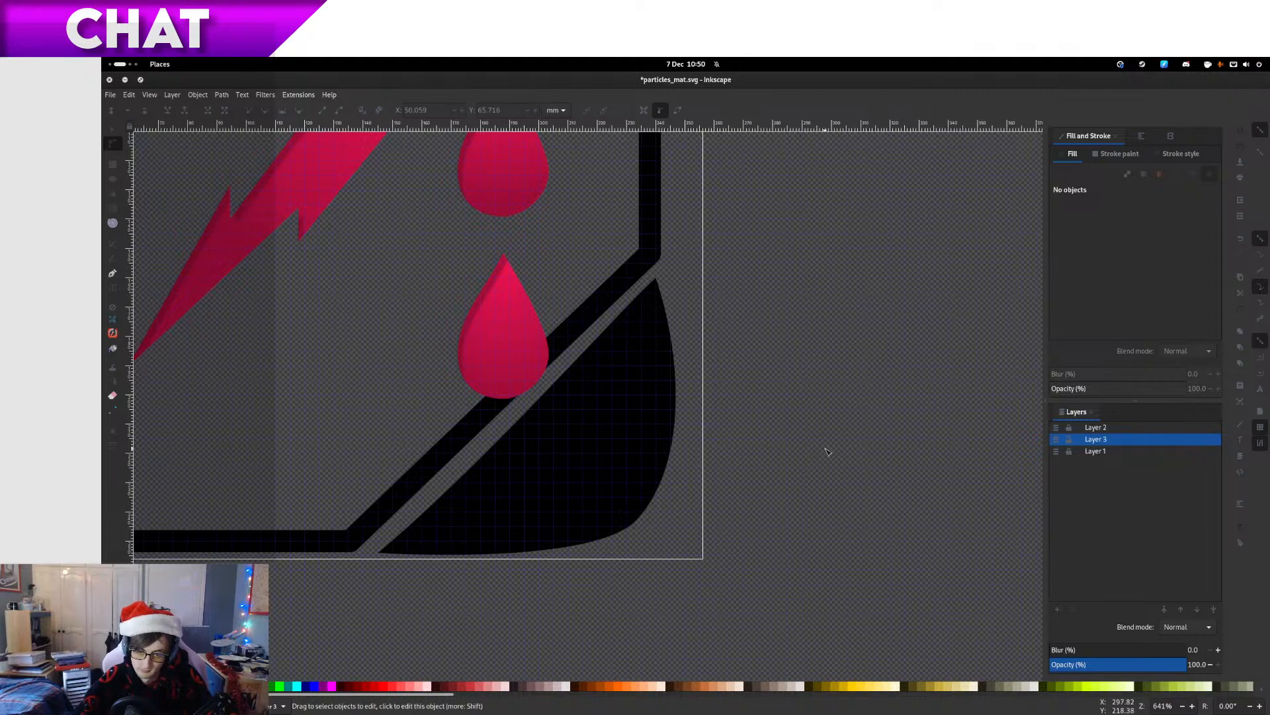
{"action": "scroll", "coordinate": [837, 428], "scroll_direction": "down", "scroll_amount": 4}
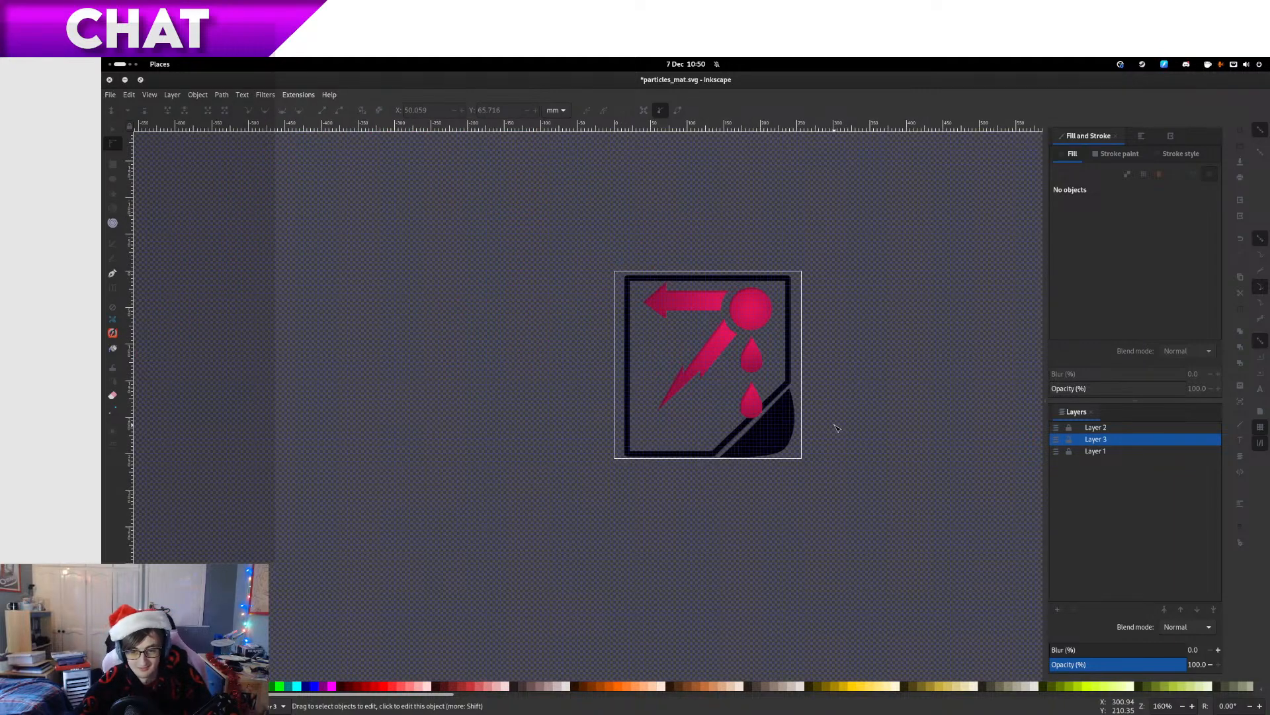
{"action": "left_click_drag", "start_coordinate": [837, 428], "coordinate": [774, 513]}
{"action": "scroll", "coordinate": [754, 487], "scroll_direction": "up", "scroll_amount": 4}
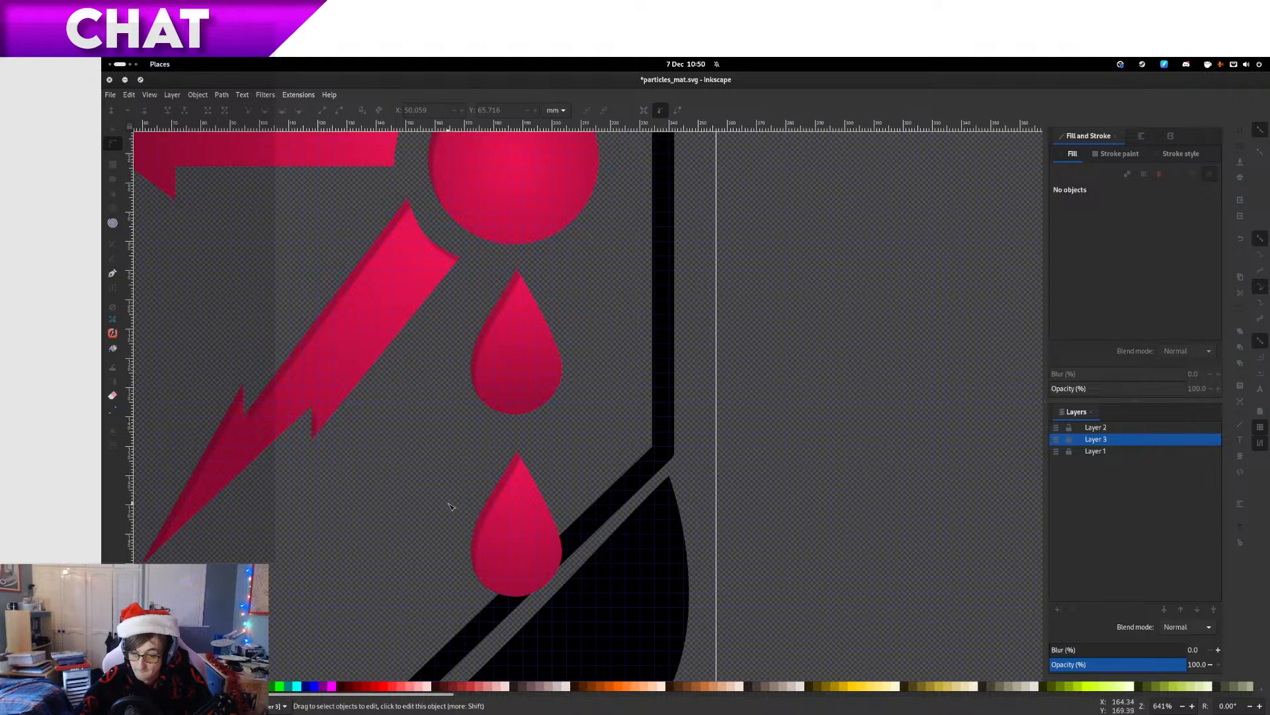
{"action": "left_click", "coordinate": [551, 589]}
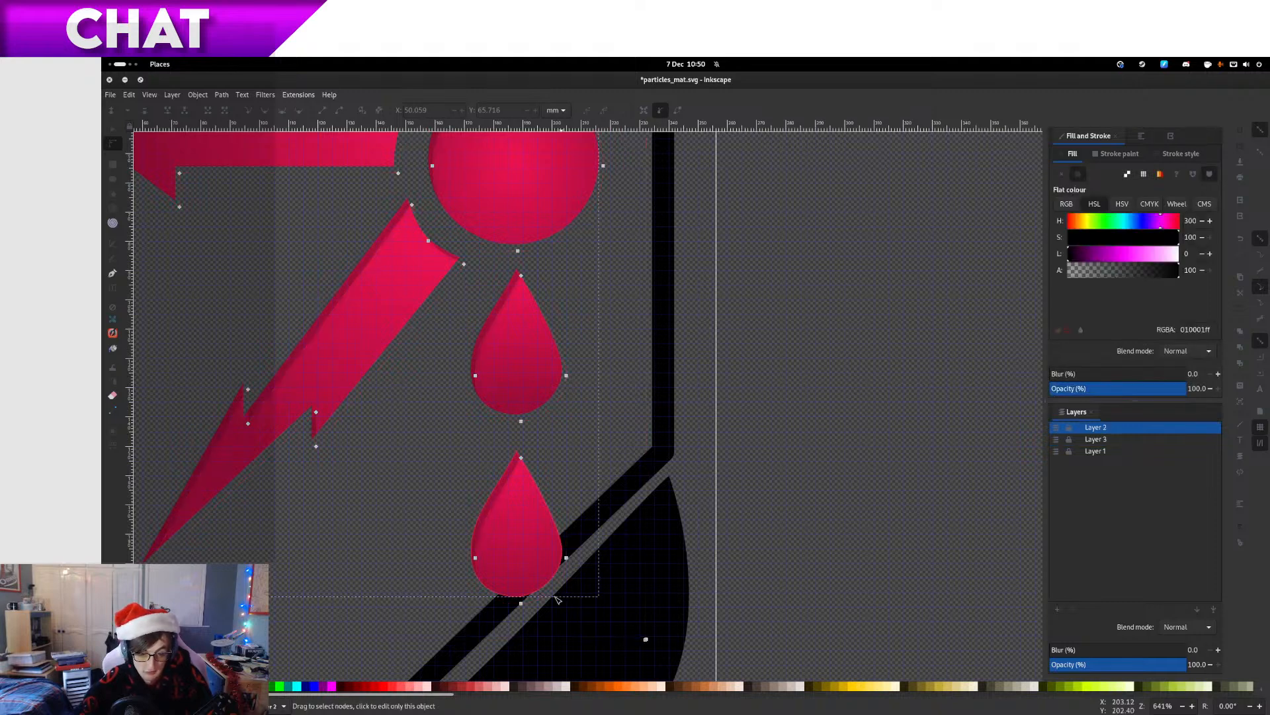
{"action": "left_click", "coordinate": [112, 130]}
{"action": "left_click", "coordinate": [721, 405]}
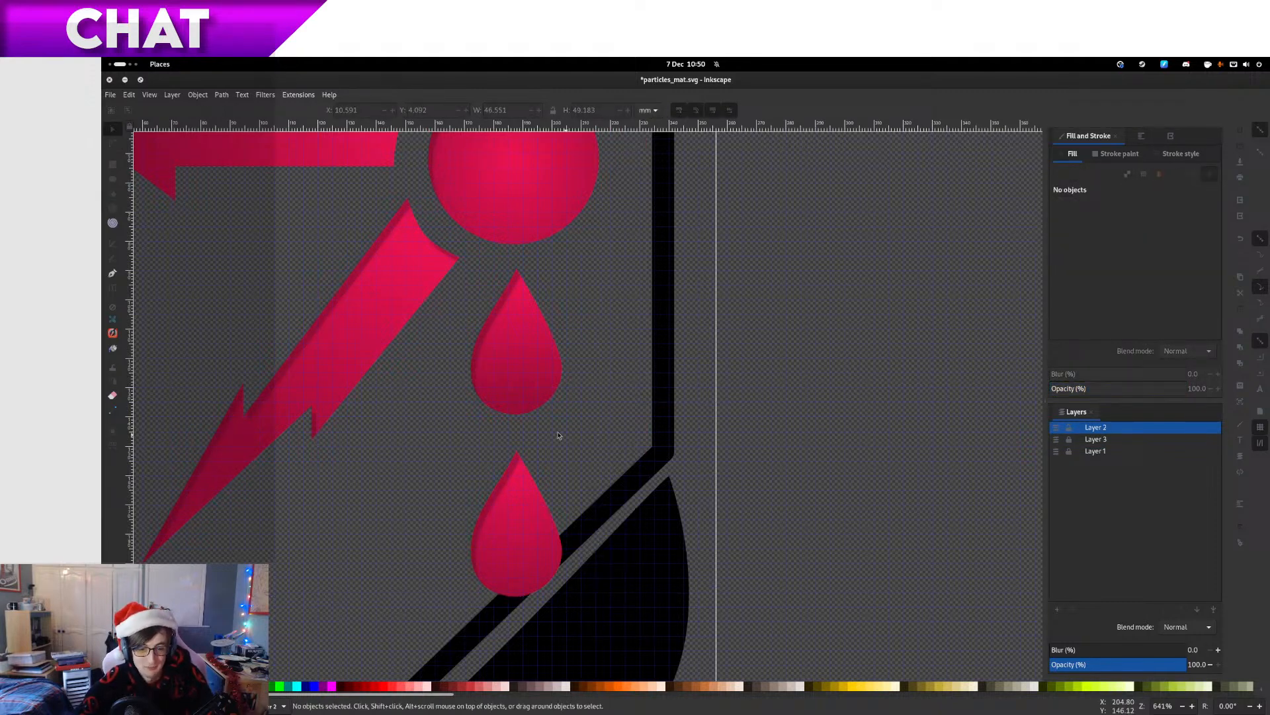
{"action": "left_click", "coordinate": [518, 415]}
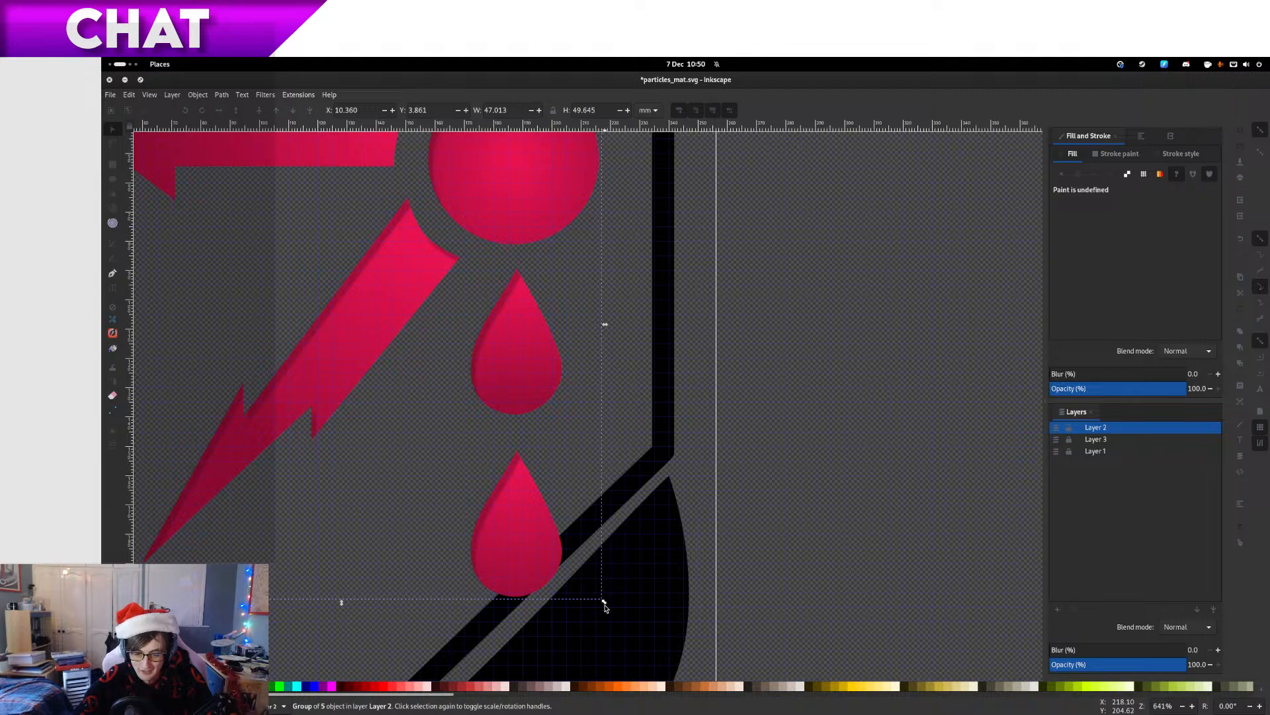
{"action": "left_click_drag", "start_coordinate": [606, 600], "coordinate": [518, 596]}
{"action": "scroll", "coordinate": [603, 603], "scroll_direction": "down", "scroll_amount": 1}
{"action": "left_click", "coordinate": [977, 404]}
Nudge the particle group up and left within the frame to about X 7.8, Y 6.1 mm
{"action": "scroll", "coordinate": [963, 408], "scroll_direction": "down", "scroll_amount": 4}
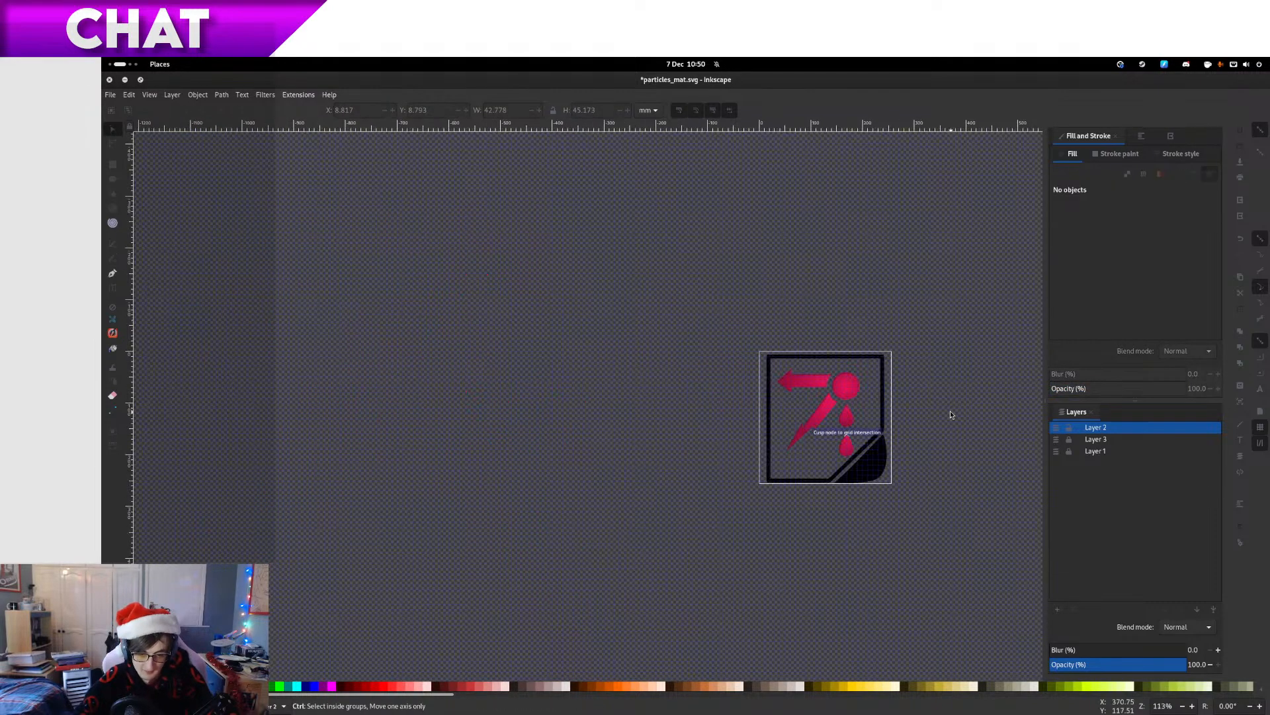
{"action": "scroll", "coordinate": [951, 414], "scroll_direction": "up", "scroll_amount": 2}
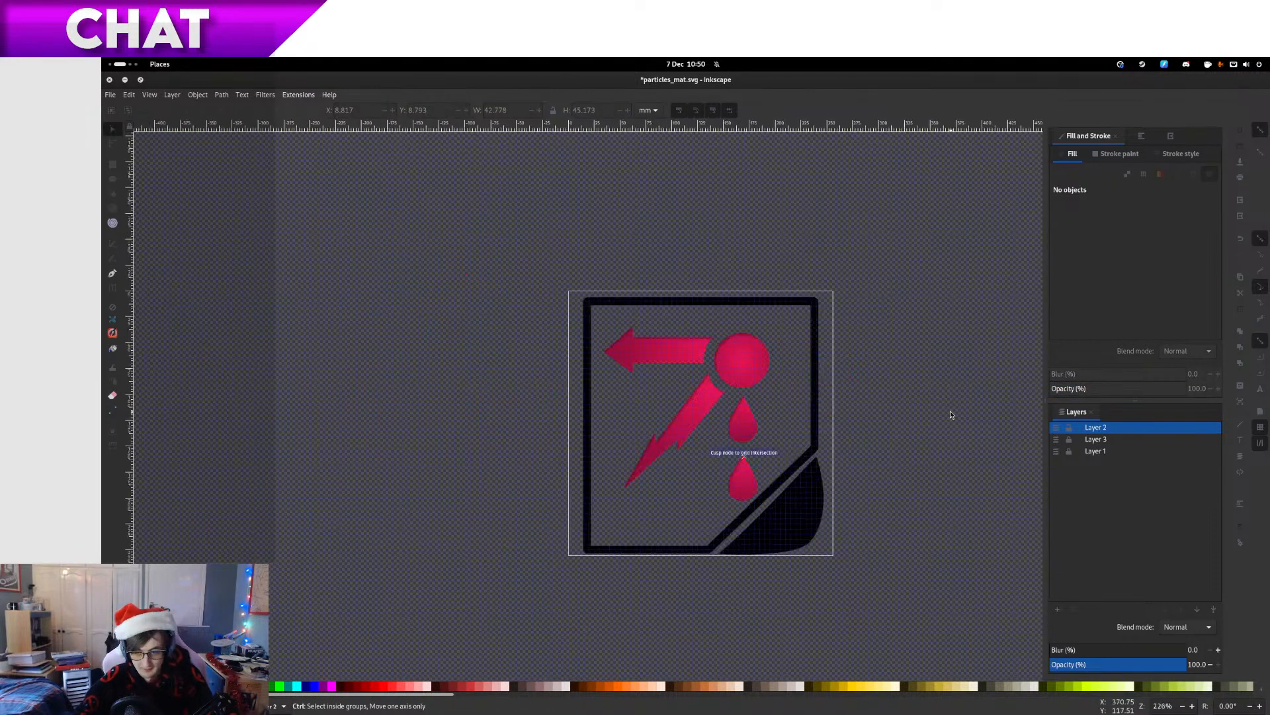
{"action": "left_click", "coordinate": [747, 364]}
{"action": "key", "text": "Left"}
{"action": "key", "text": "Up"}
{"action": "key", "text": "Up"}
{"action": "key", "text": "Up"}
{"action": "key", "text": "Up"}
{"action": "key", "text": "Up"}
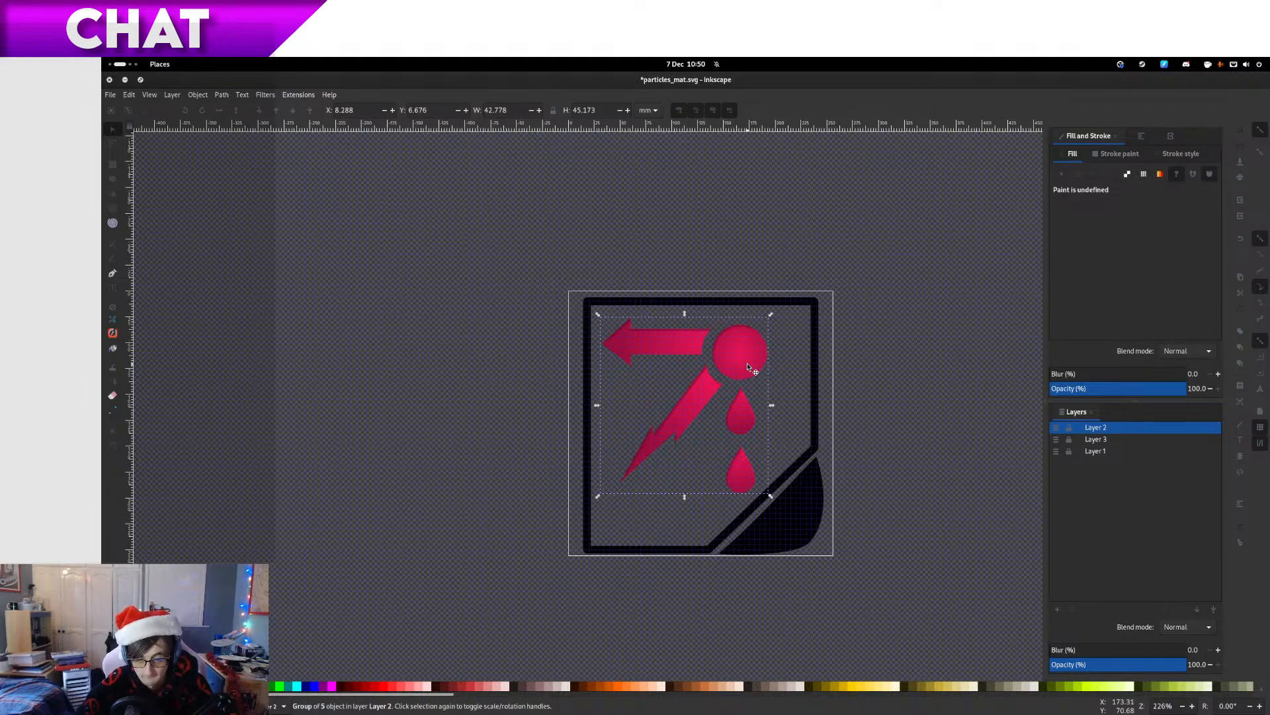
{"action": "key", "text": "Left"}
Deselect the particle group and save the changes to particles_mat.svg
{"action": "left_click", "coordinate": [947, 484]}
{"action": "left_click_drag", "start_coordinate": [946, 481], "coordinate": [871, 458]}
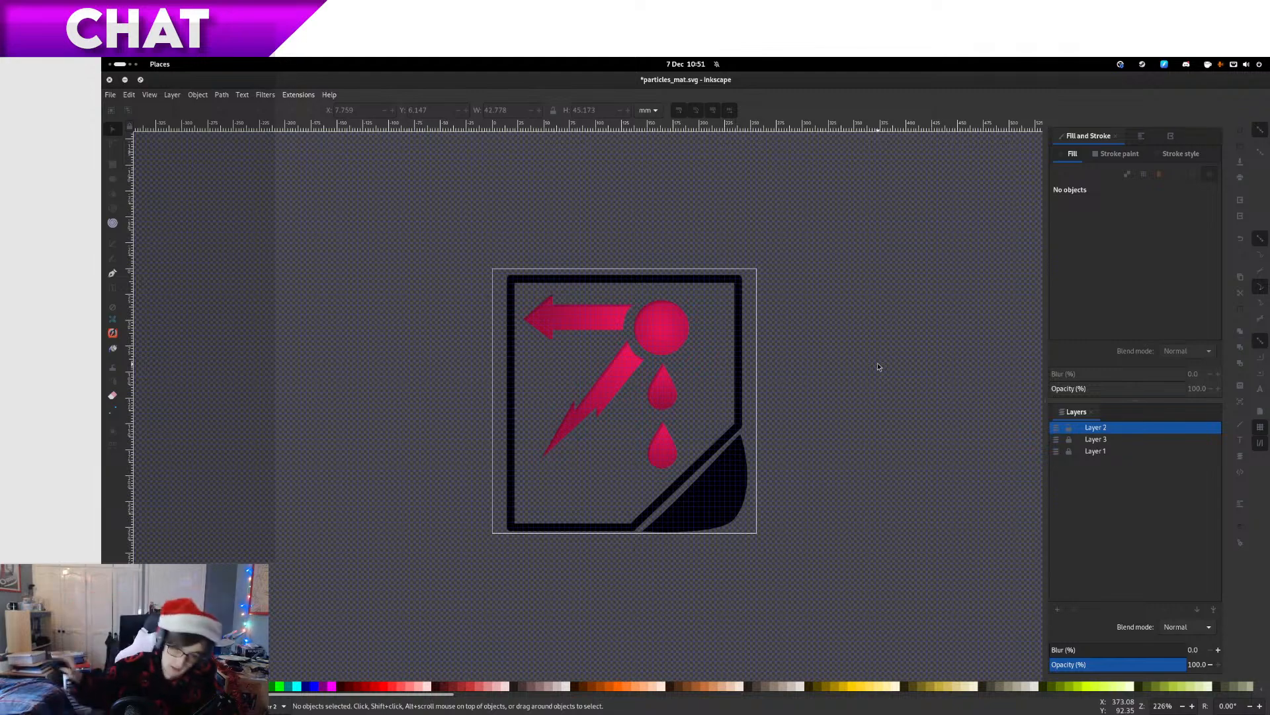
{"action": "key", "text": "ctrl+s"}
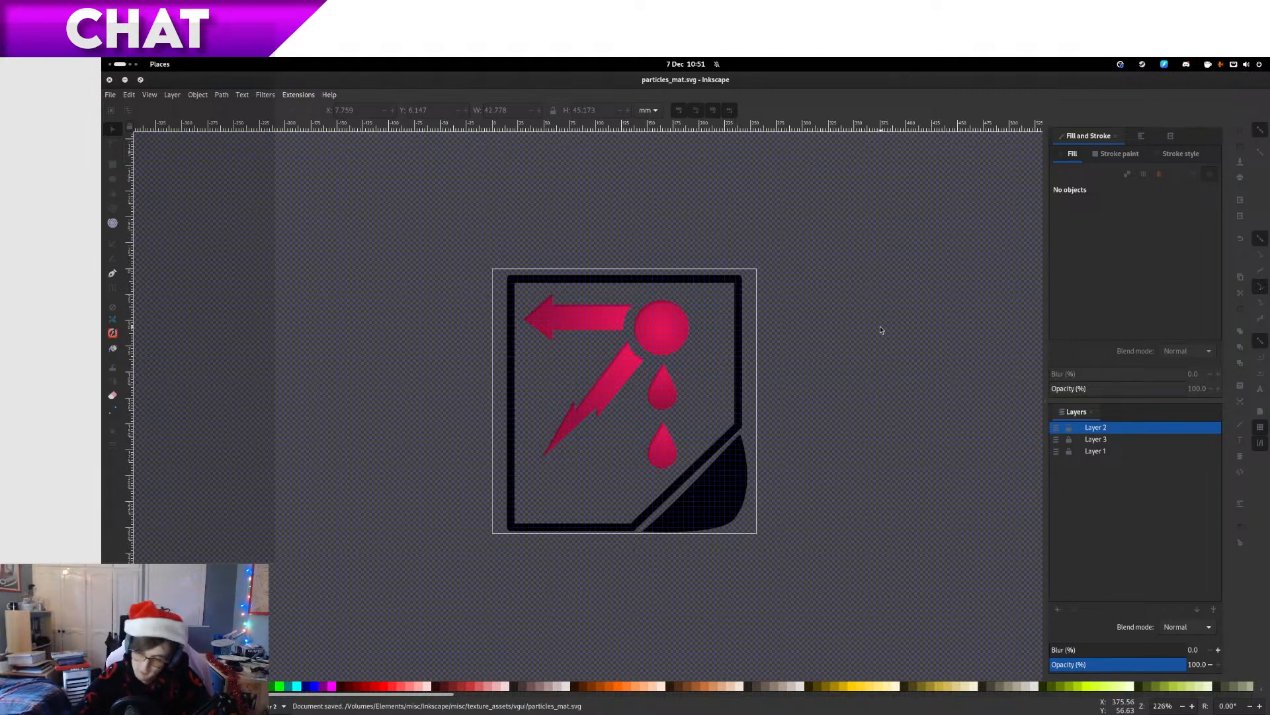
{"action": "key", "text": "super"}
{"action": "key", "text": "super"}
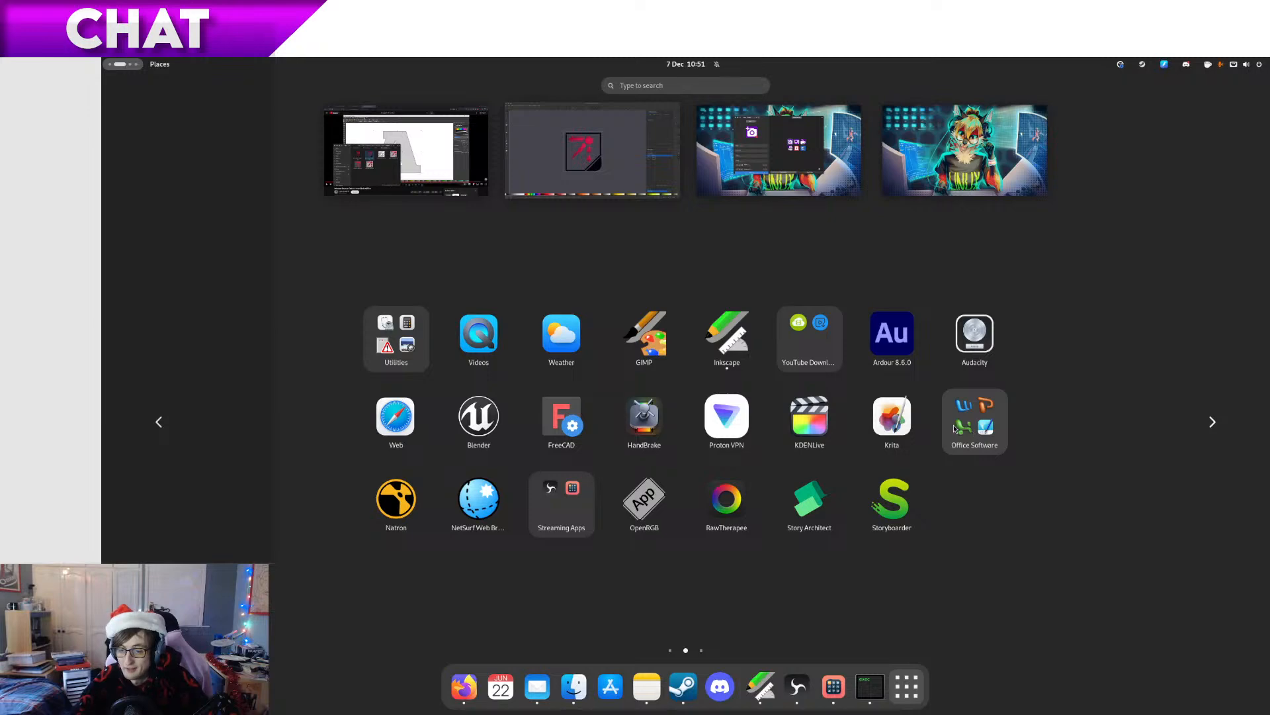
{"action": "type", "text": "lib"}
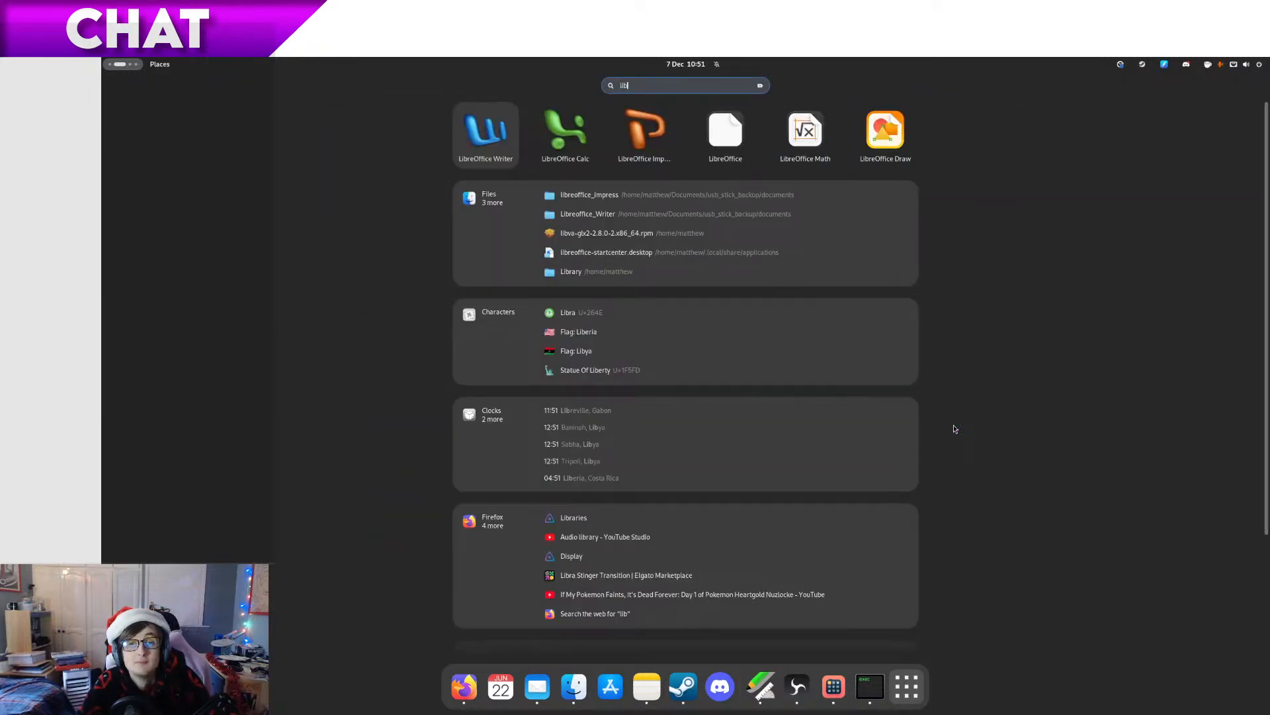
{"action": "key", "text": "Escape"}
{"action": "key", "text": "Escape"}
{"action": "key", "text": "Escape"}
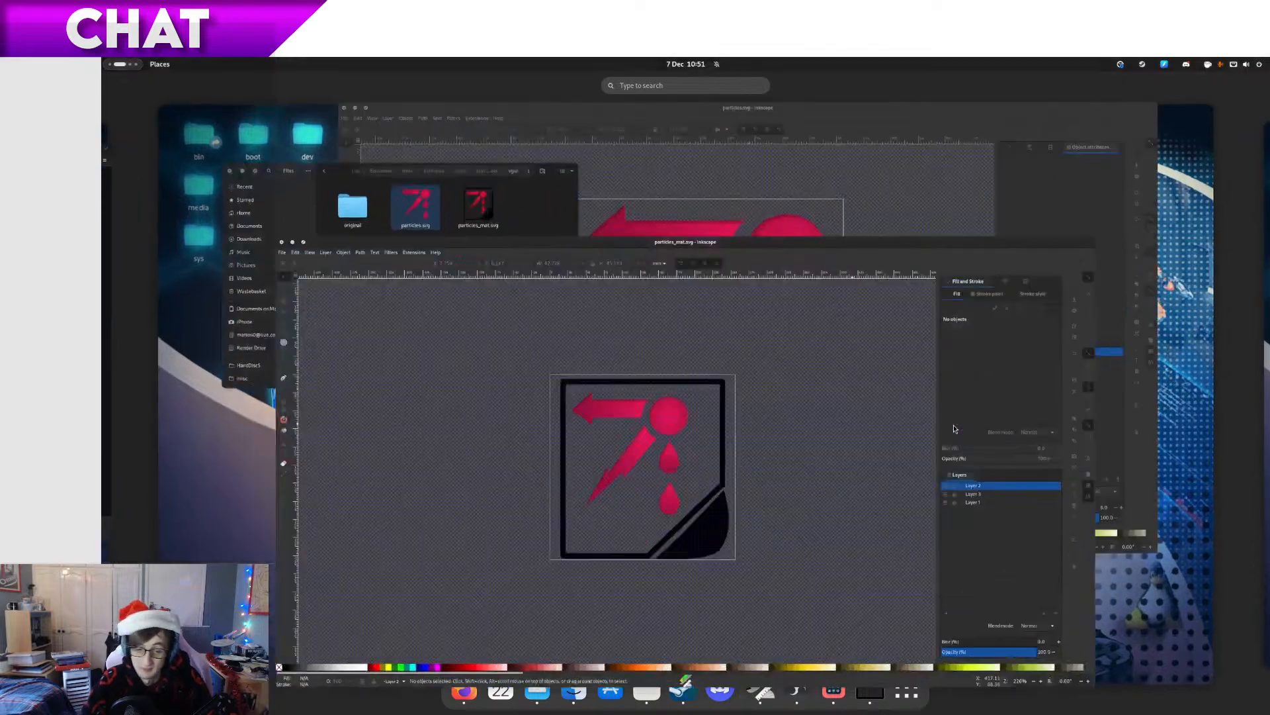
{"action": "scroll", "coordinate": [953, 424], "scroll_direction": "up", "scroll_amount": 2}
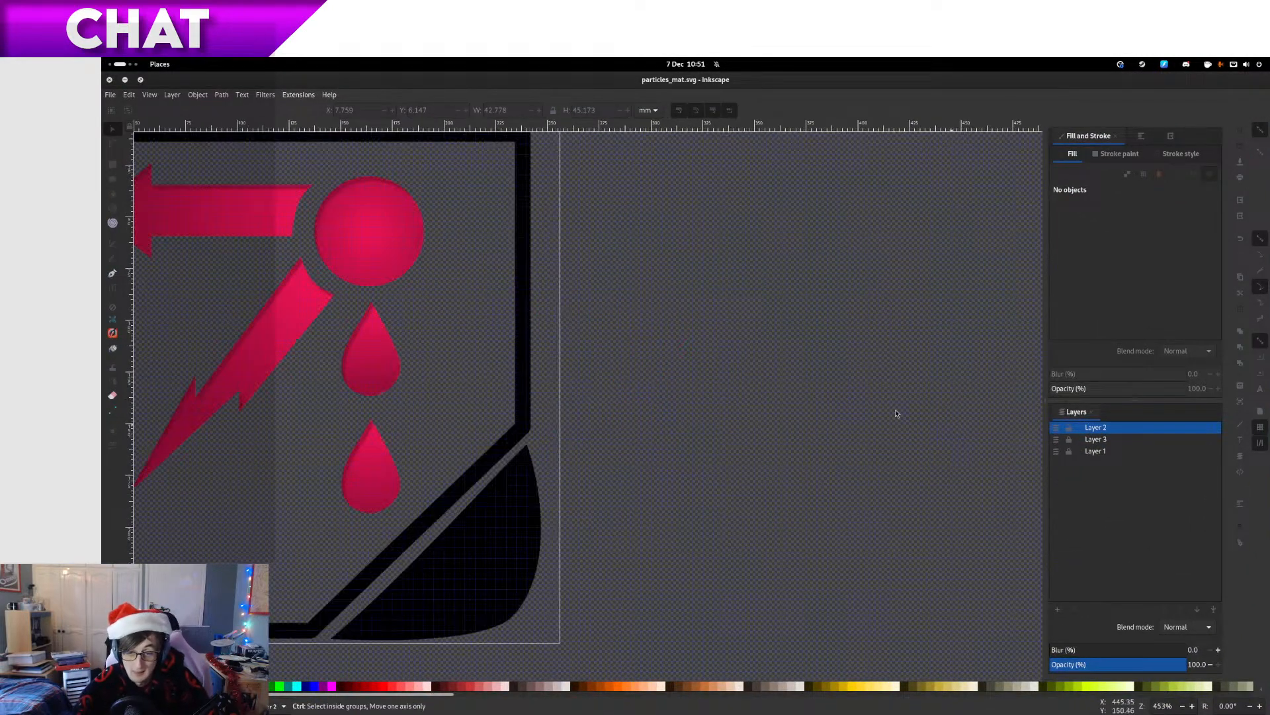
Make the curl's layer editable and align the lower handle of the curl's upper corner node vertically to flatten its outer edge
{"action": "left_click_drag", "start_coordinate": [552, 459], "coordinate": [605, 419]}
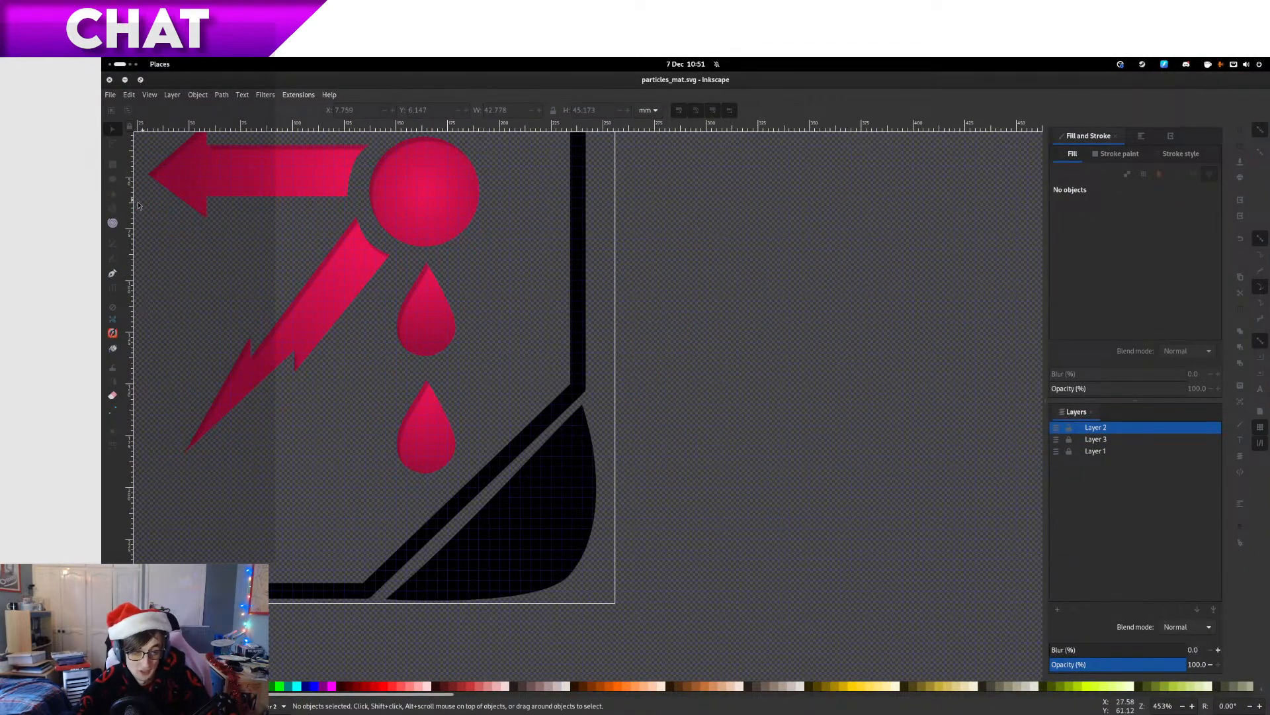
{"action": "left_click", "coordinate": [1070, 429]}
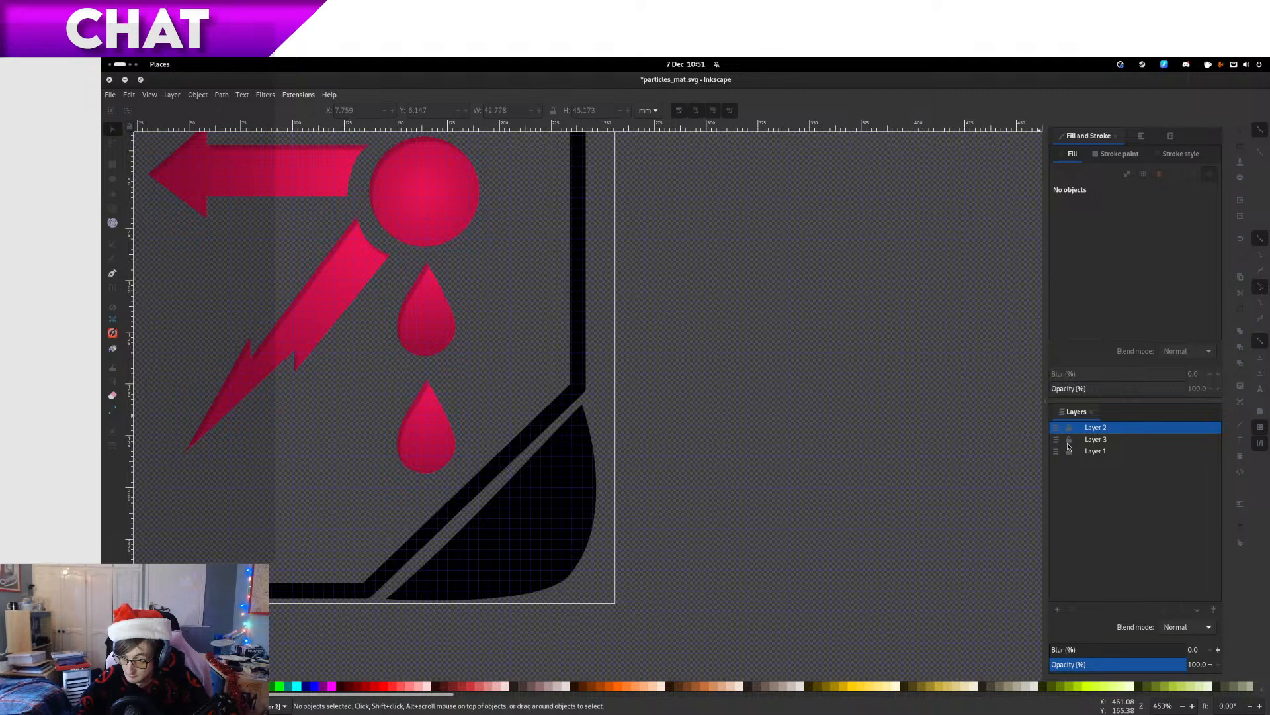
{"action": "left_click", "coordinate": [112, 145]}
{"action": "left_click", "coordinate": [553, 440]}
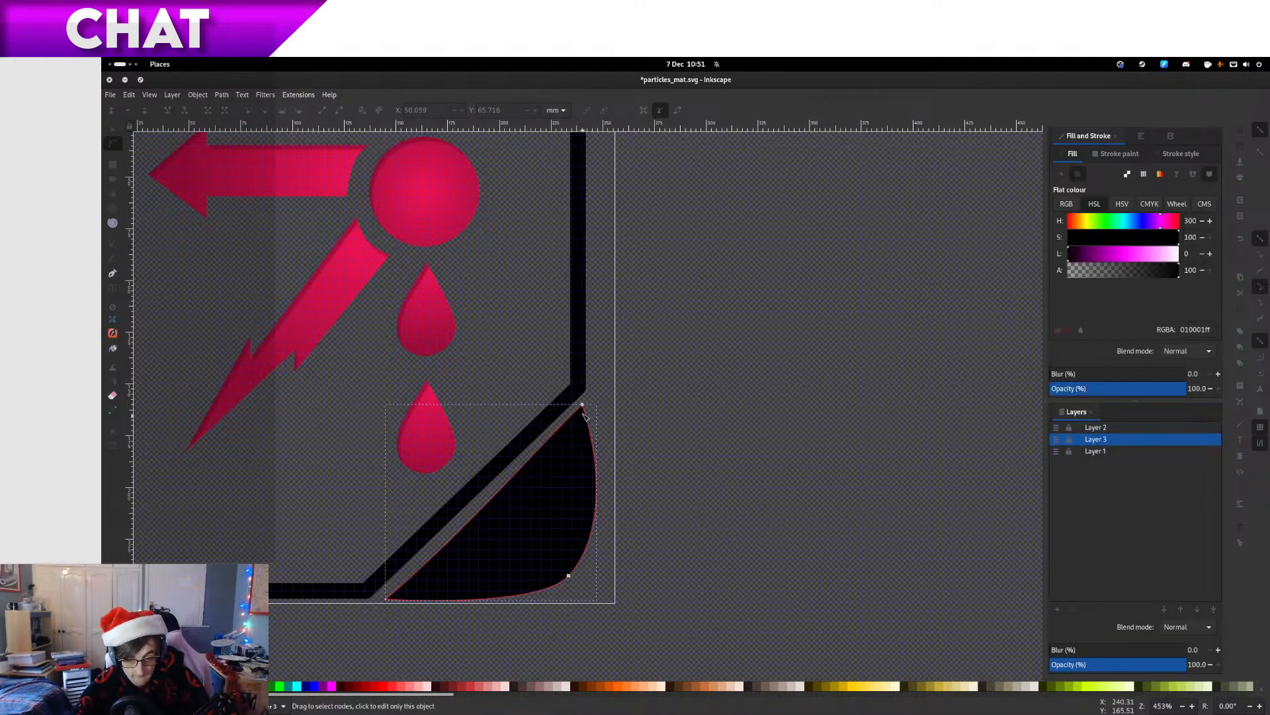
{"action": "left_click", "coordinate": [583, 405]}
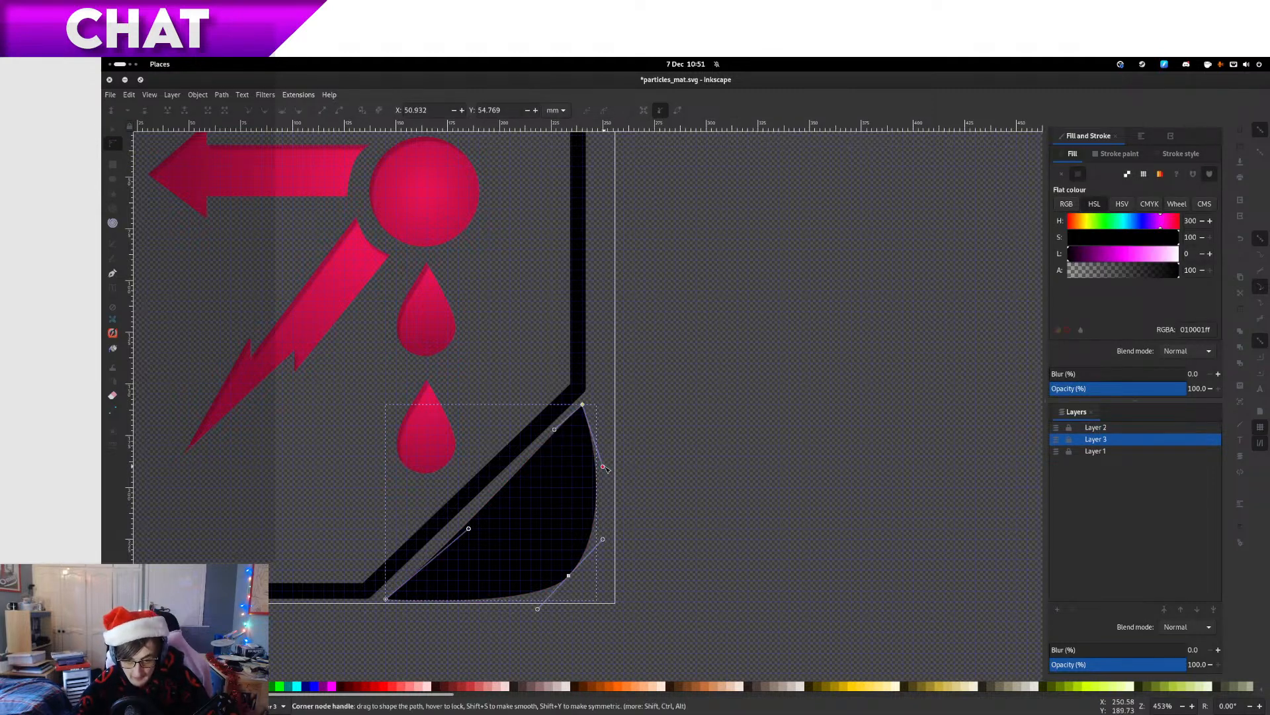
{"action": "left_click_drag", "start_coordinate": [603, 466], "coordinate": [583, 467]}
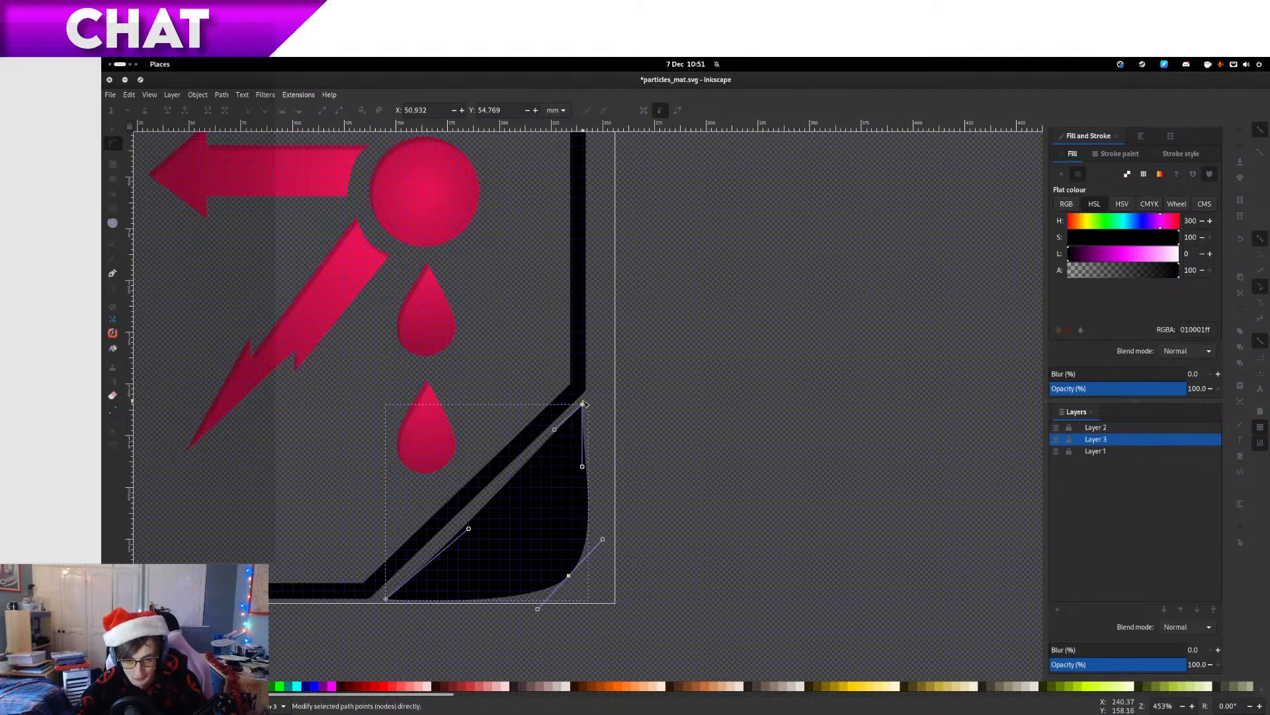
Shift the curl's upper corner node slightly outward to about X 64.0, Y 42.3 mm and deselect the node
{"action": "key", "text": "Right"}
{"action": "key", "text": "ctrl+z"}
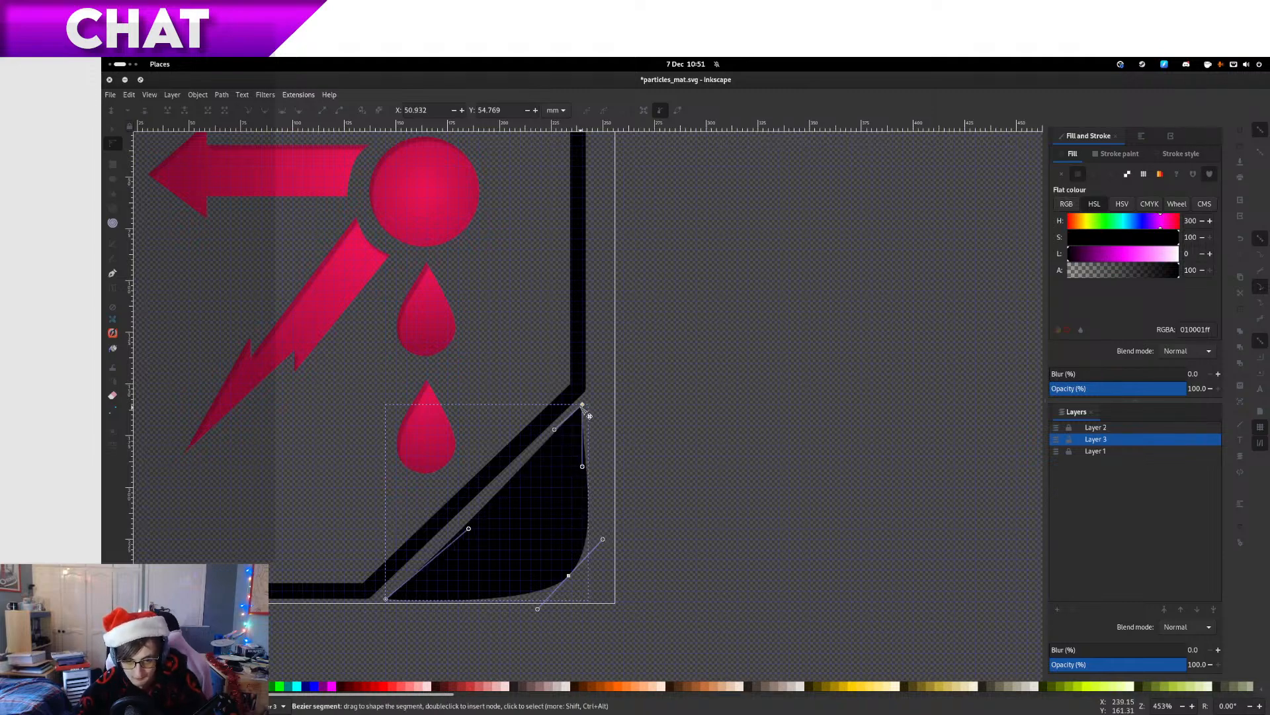
{"action": "left_click_drag", "start_coordinate": [583, 406], "coordinate": [587, 408]}
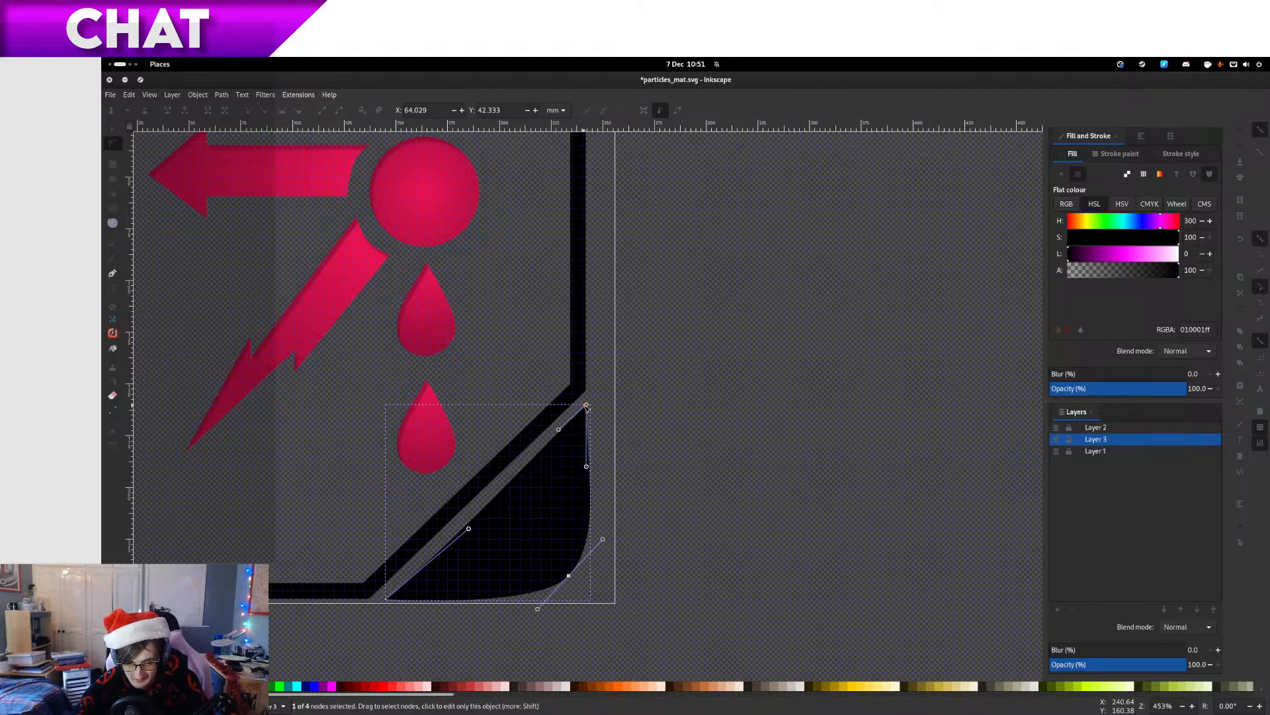
{"action": "key", "text": "Escape"}
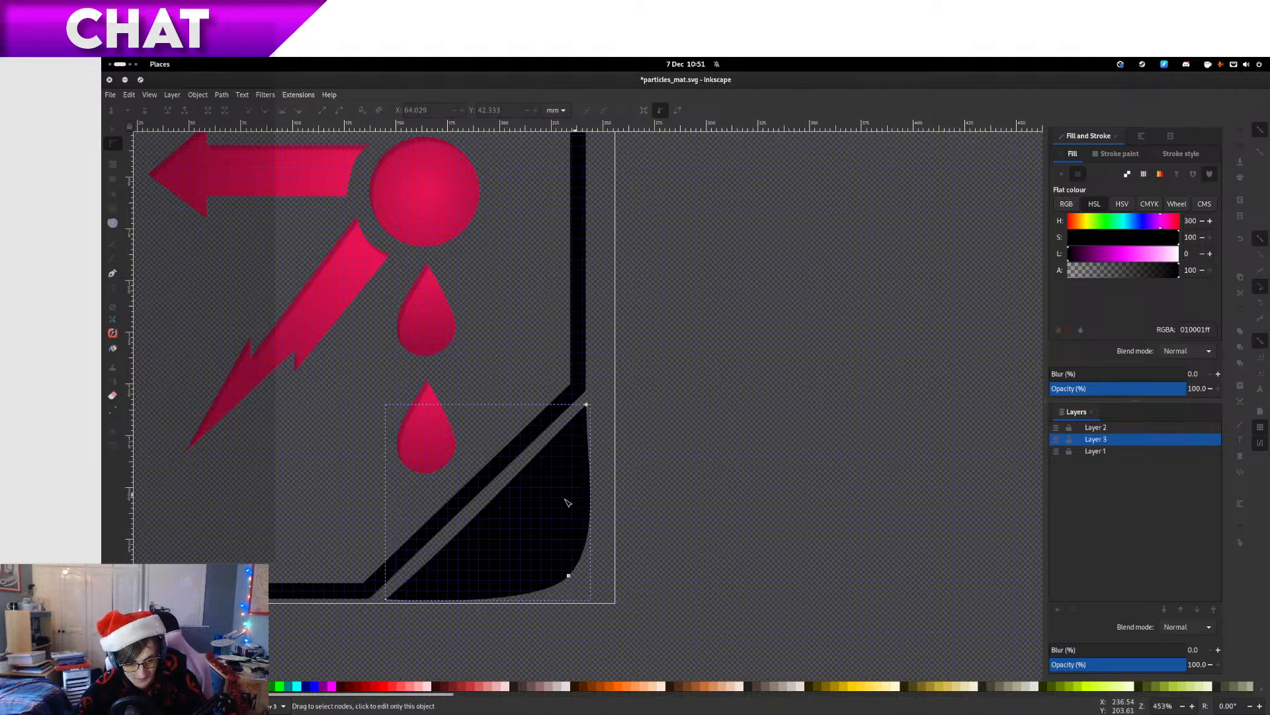
Deselect the curl shape and save the changes to particles_mat.svg
{"action": "left_click_drag", "start_coordinate": [682, 463], "coordinate": [953, 441]}
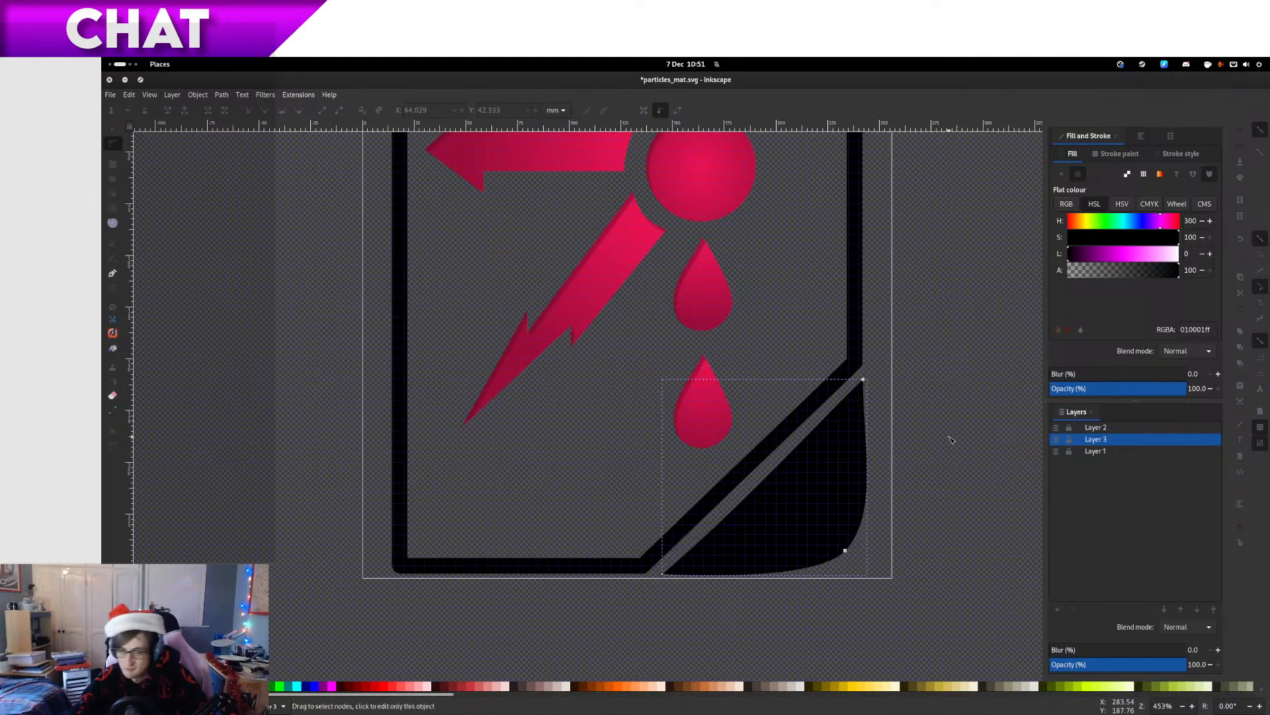
{"action": "left_click", "coordinate": [938, 436]}
{"action": "scroll", "coordinate": [938, 436], "scroll_direction": "down", "scroll_amount": 4}
{"action": "scroll", "coordinate": [1040, 469], "scroll_direction": "up", "scroll_amount": 1}
{"action": "key", "text": "ctrl+s"}
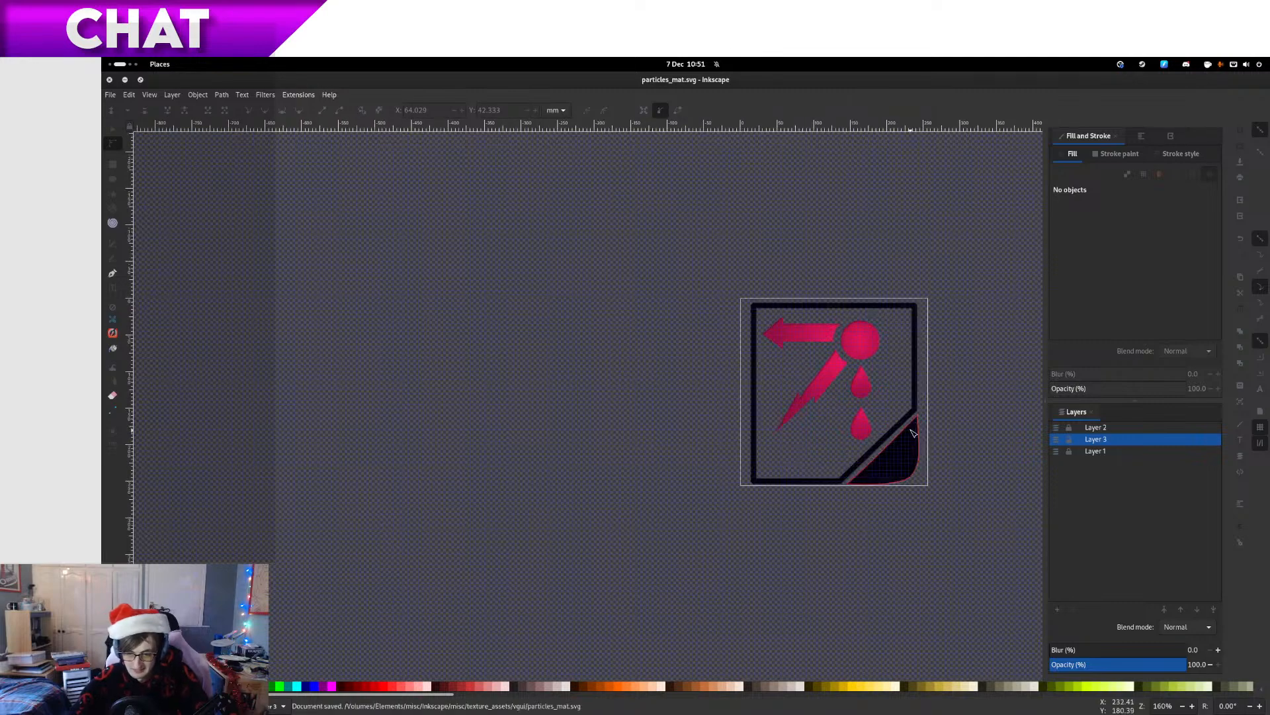
Switch to the Files window and copy particles_mat.svg from the vgui folder into the original folder
{"action": "key", "text": "ctrl+alt+Left"}
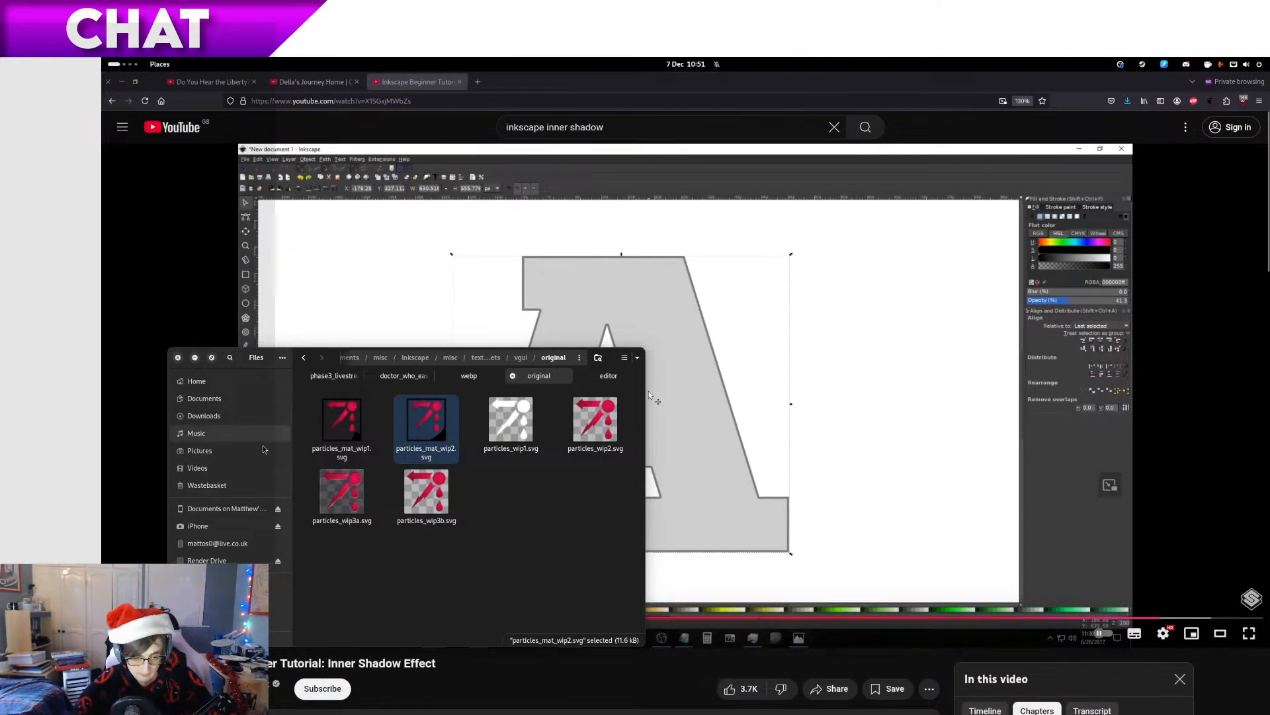
{"action": "key", "text": "alt+Left"}
{"action": "left_click", "coordinate": [471, 513]}
{"action": "left_click", "coordinate": [522, 433]}
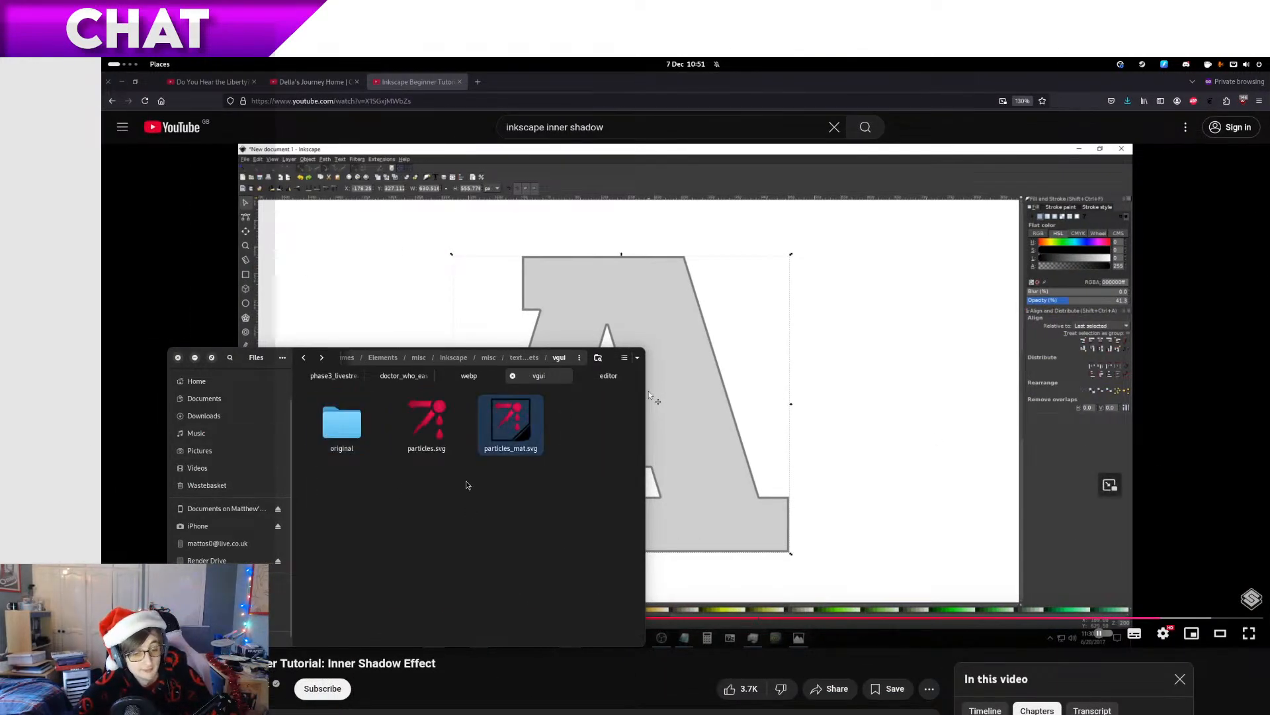
{"action": "left_click", "coordinate": [454, 505]}
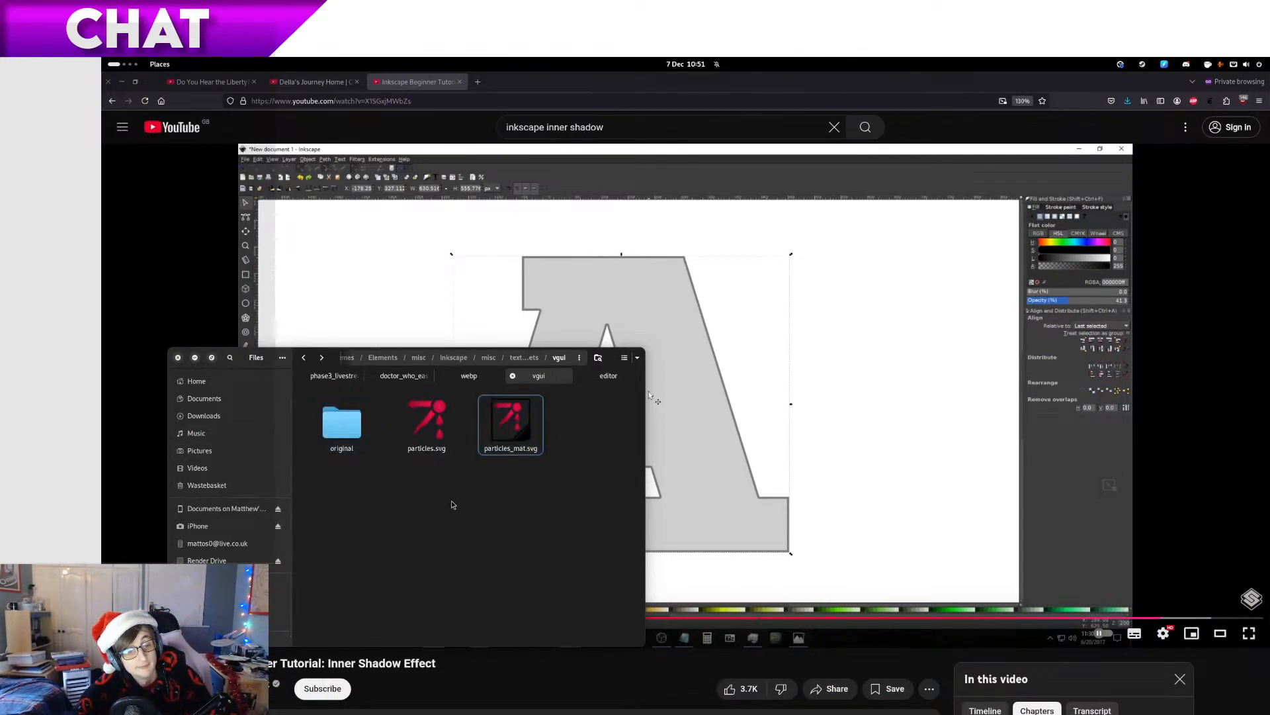
{"action": "key", "text": "super"}
{"action": "key", "text": "super"}
{"action": "left_click", "coordinate": [357, 439]}
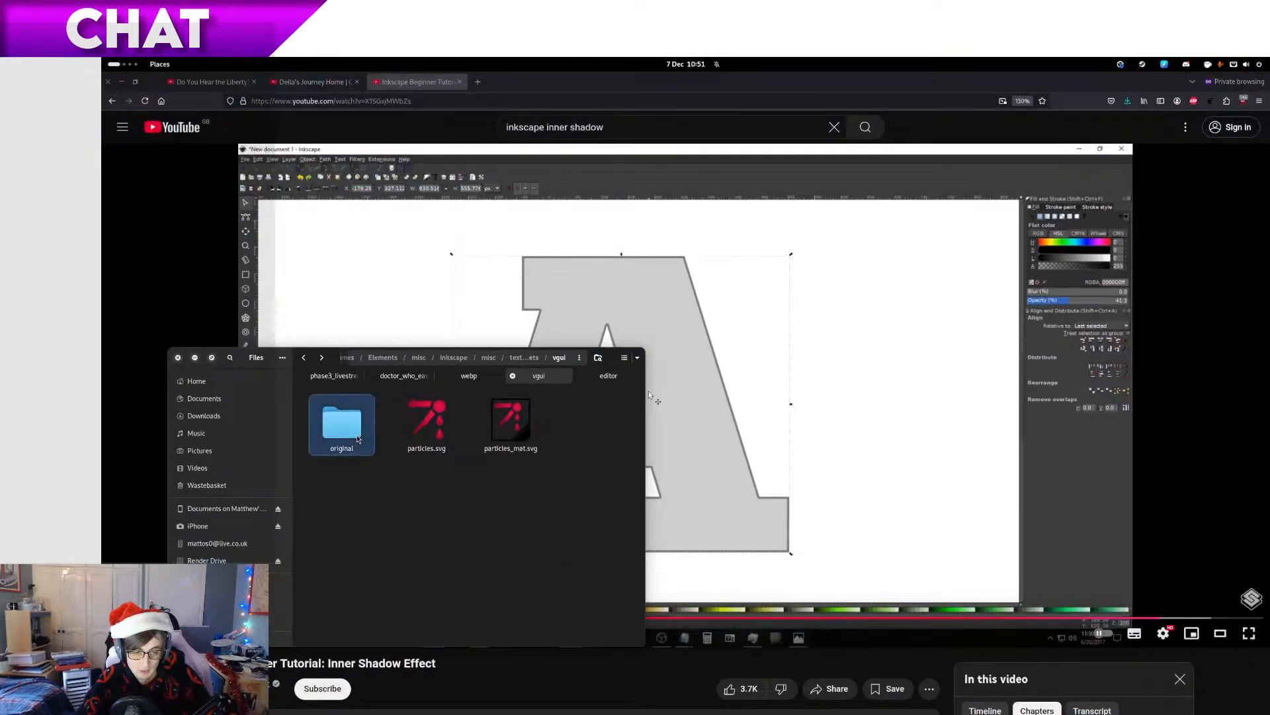
{"action": "double_click", "coordinate": [358, 439]}
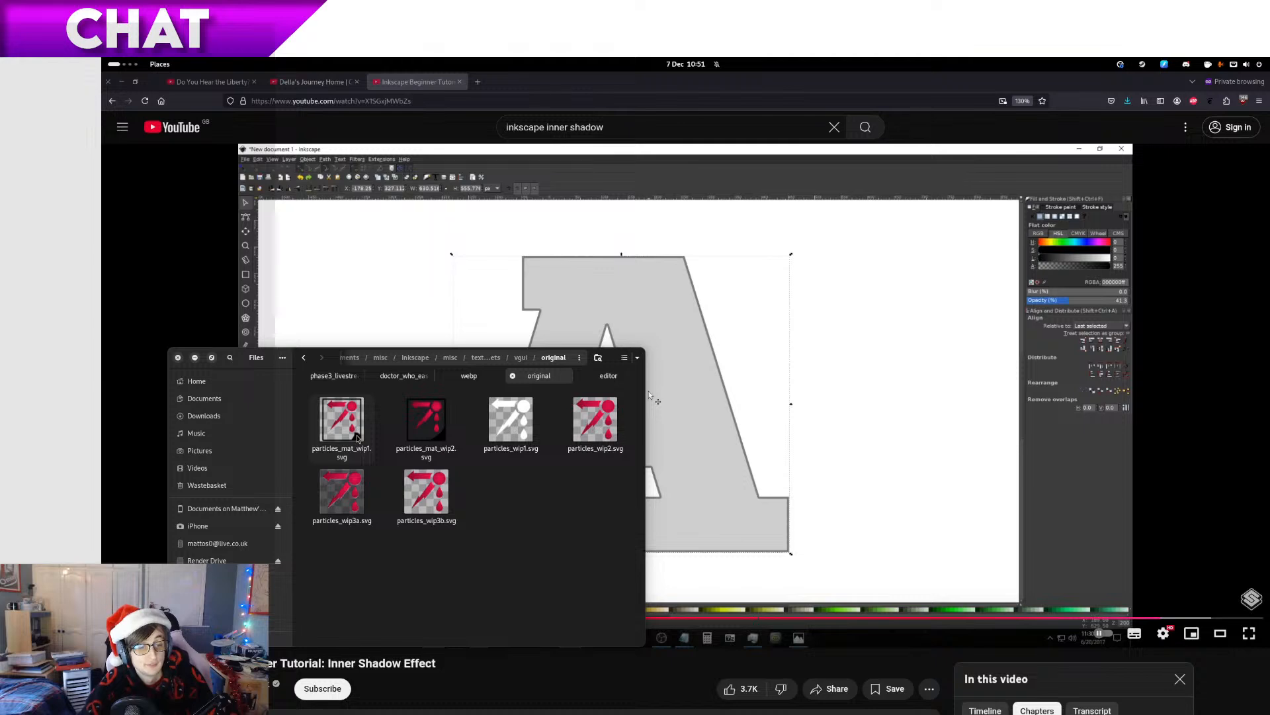
{"action": "key", "text": "ctrl+v"}
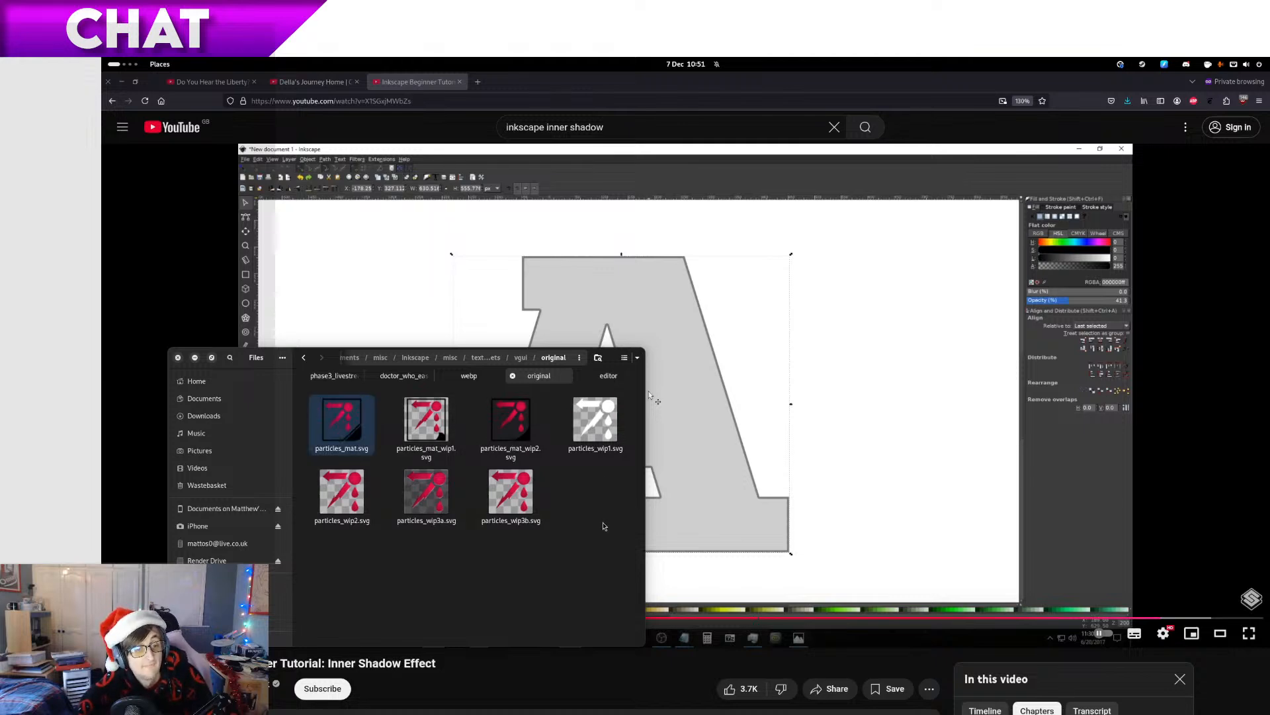
Rename the new copy in the original folder as particles_mat_wip3.svg
{"action": "key", "text": "F2"}
{"action": "type", "text": "_wip3.svg"}
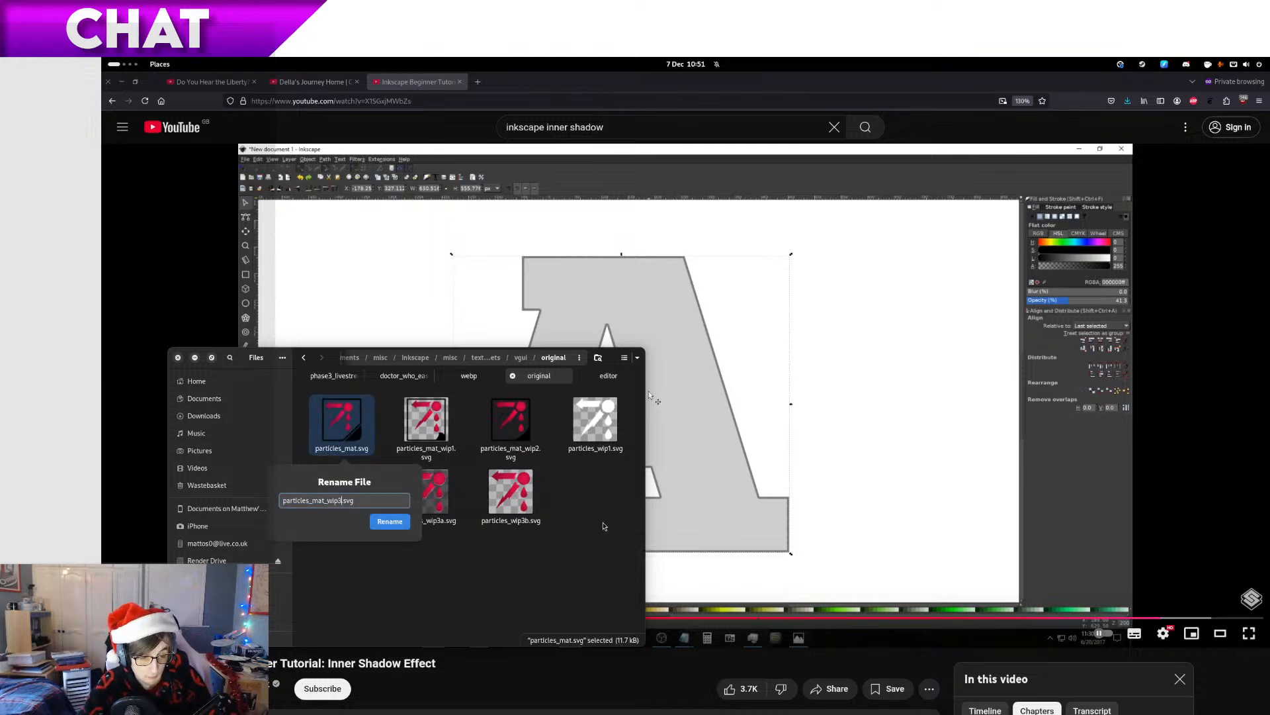
{"action": "key", "text": "Return"}
Switch back to Inkscape and select the black corner curl as a whole object with the Selector tool
{"action": "key", "text": "super+Page_Down"}
{"action": "scroll", "coordinate": [732, 434], "scroll_direction": "up", "scroll_amount": 4}
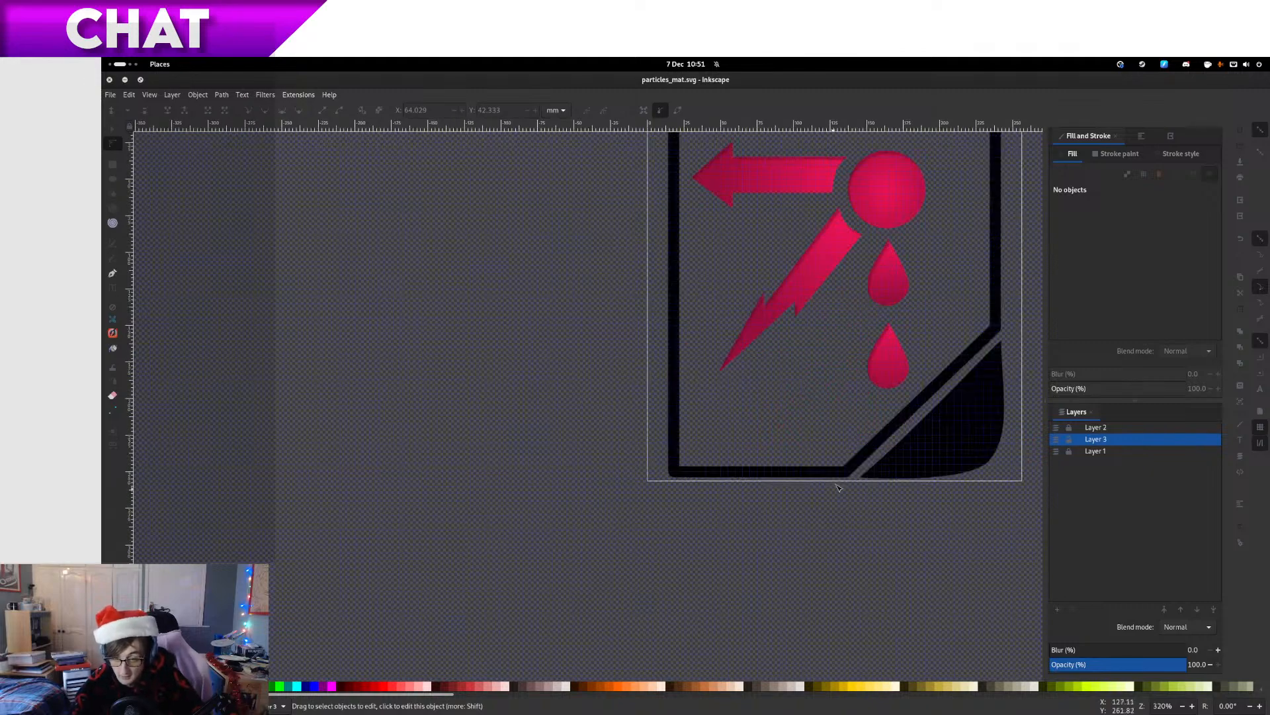
{"action": "left_click", "coordinate": [731, 434]}
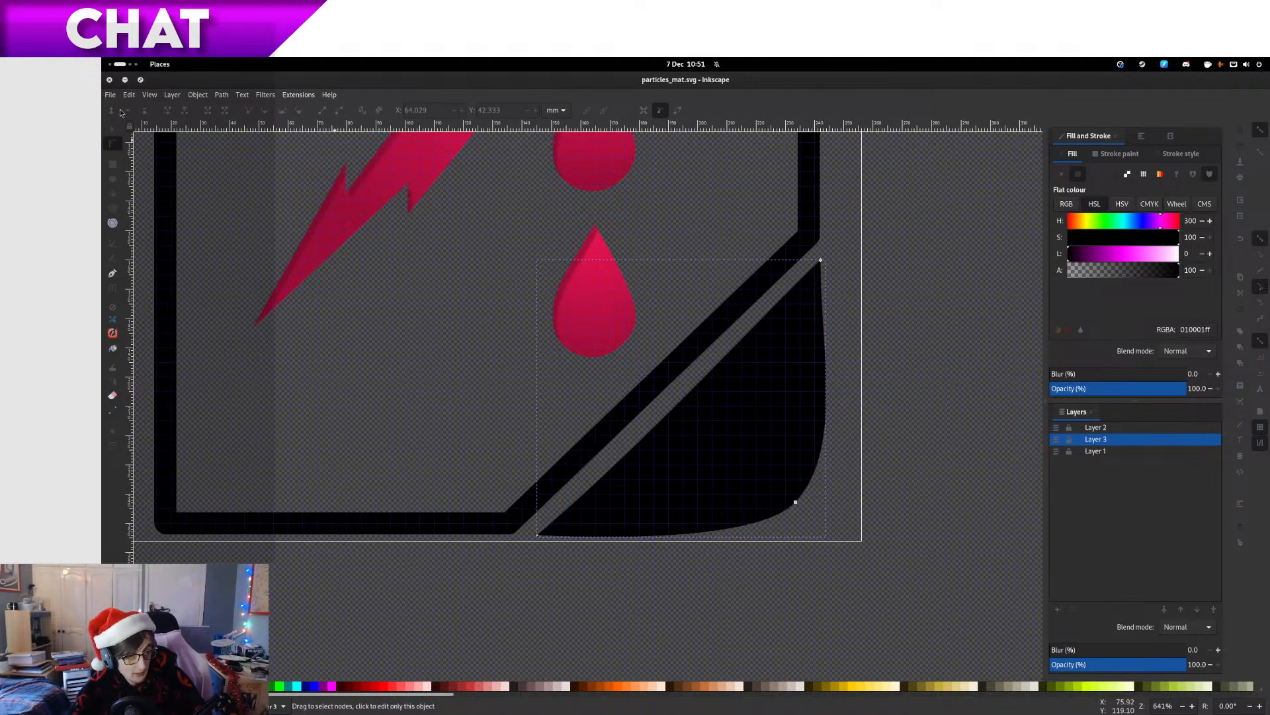
{"action": "left_click", "coordinate": [115, 130]}
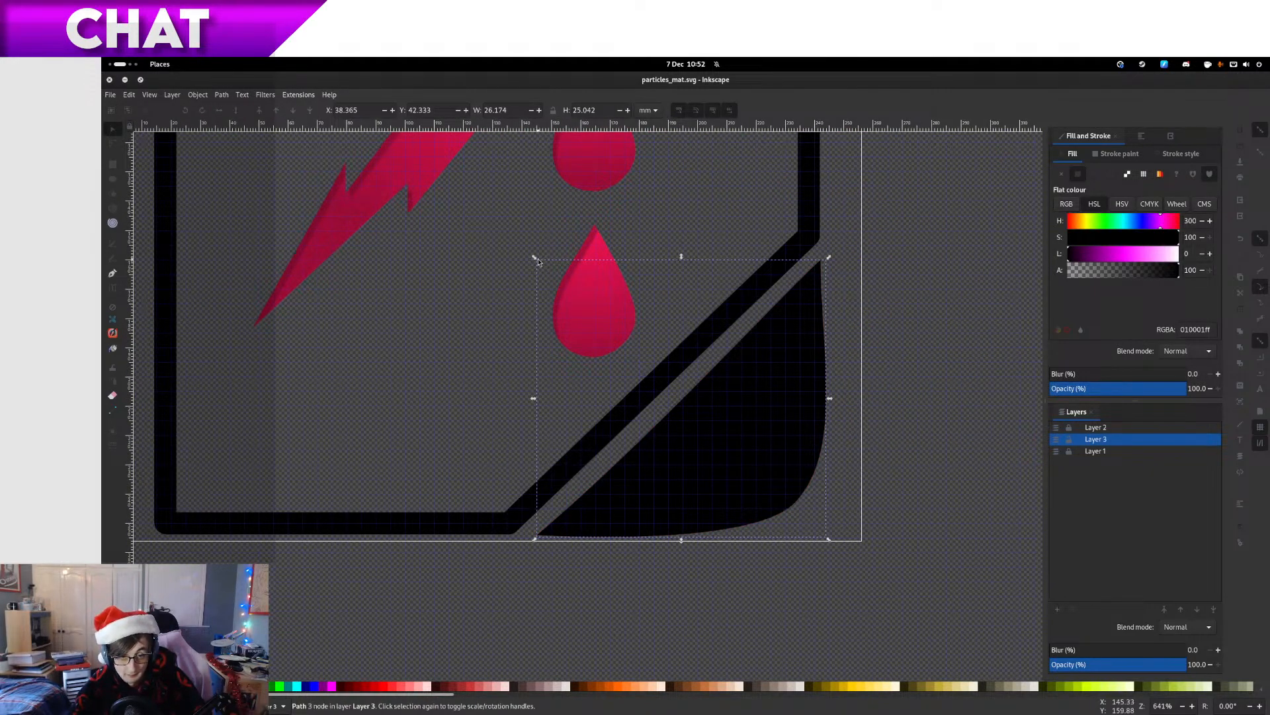
{"action": "left_click_drag", "start_coordinate": [535, 259], "coordinate": [540, 261]}
{"action": "left_click_drag", "start_coordinate": [542, 261], "coordinate": [555, 271]}
{"action": "key", "text": "ctrl+z"}
{"action": "left_click", "coordinate": [772, 378]}
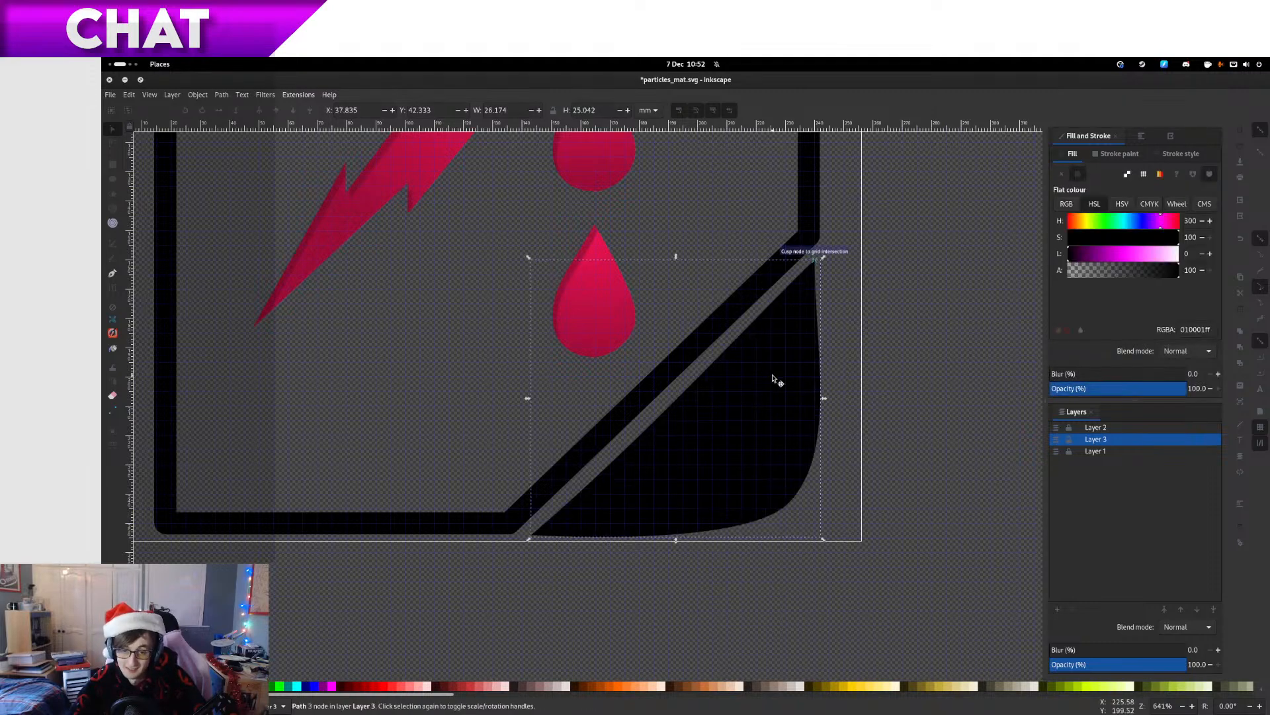
{"action": "key", "text": "ctrl+z"}
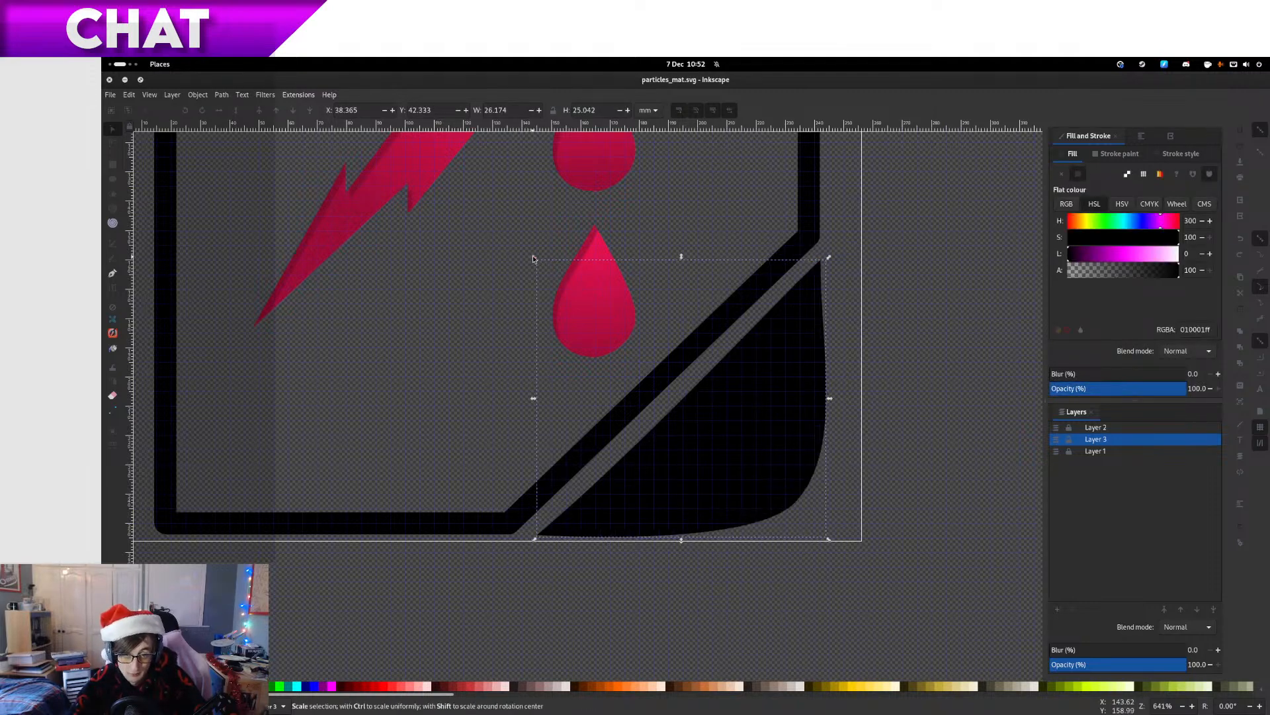
{"action": "left_click_drag", "start_coordinate": [535, 258], "coordinate": [545, 263]}
{"action": "key", "text": "Escape"}
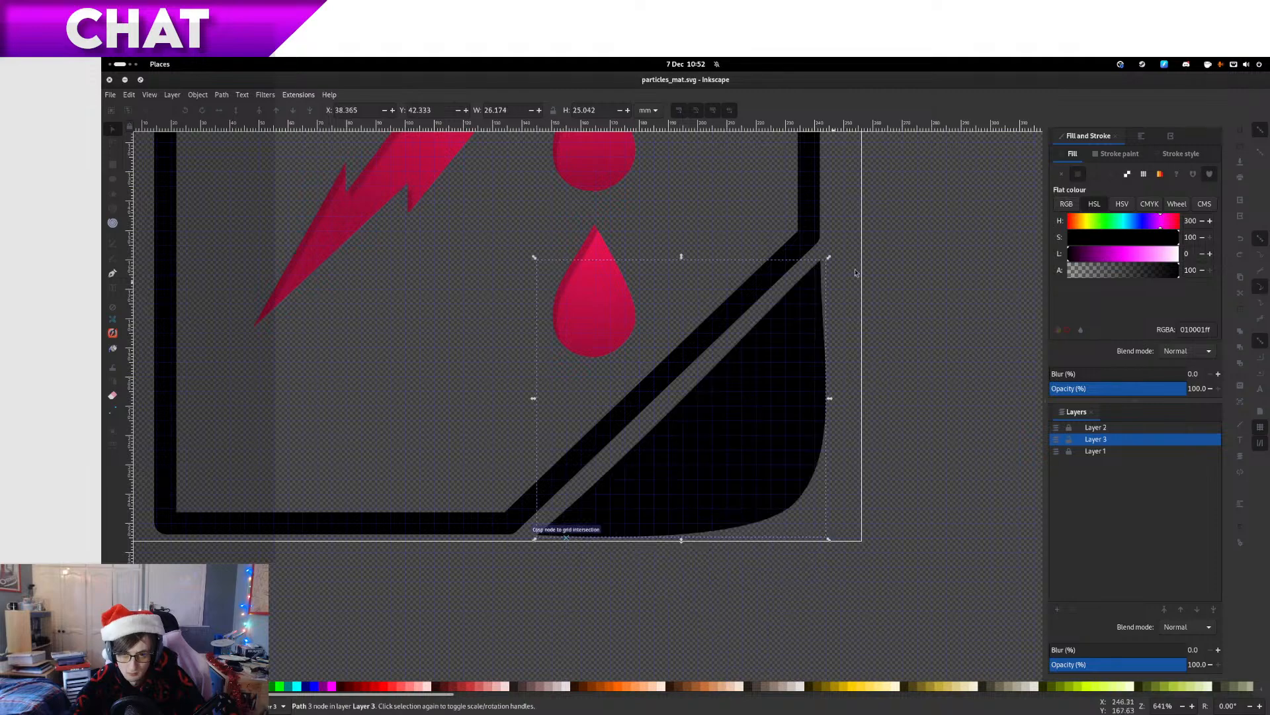
Shrink the curl to about 21.7 × 22.4 mm to widen its gap from the frame's diagonal, and save particles_mat.svg
{"action": "left_click_drag", "start_coordinate": [833, 262], "coordinate": [823, 286]}
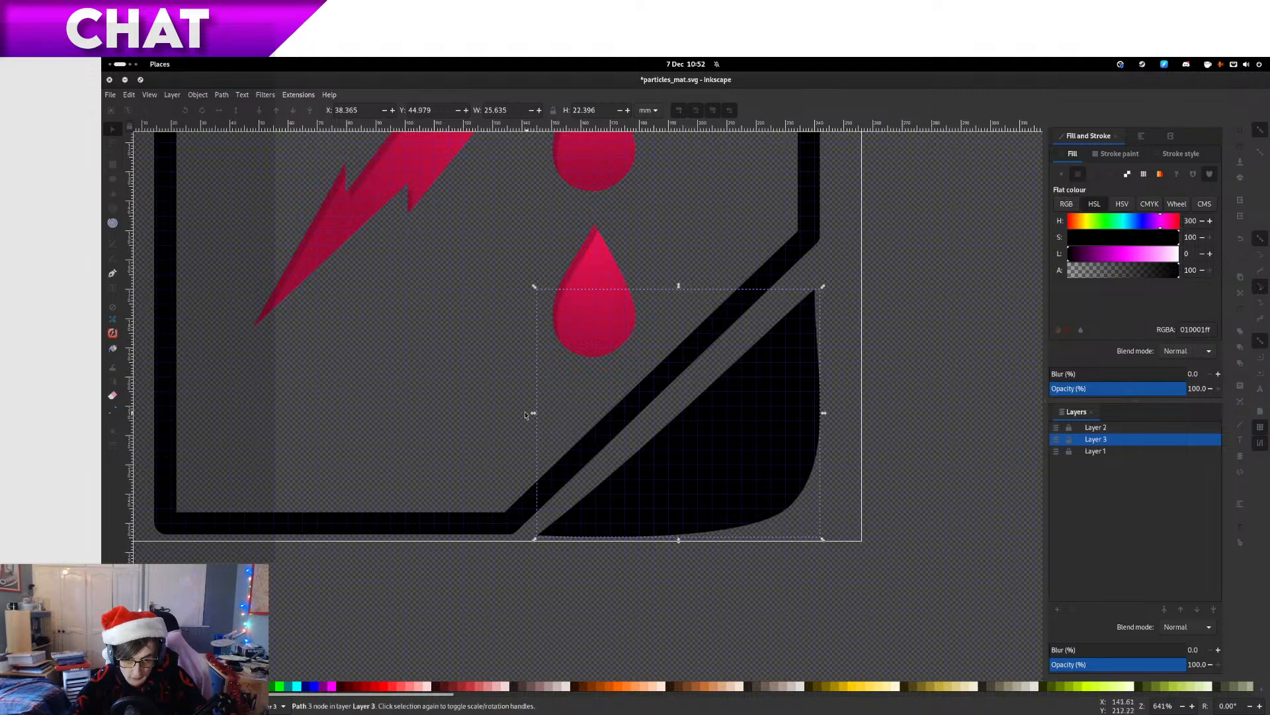
{"action": "left_click_drag", "start_coordinate": [534, 413], "coordinate": [580, 416]}
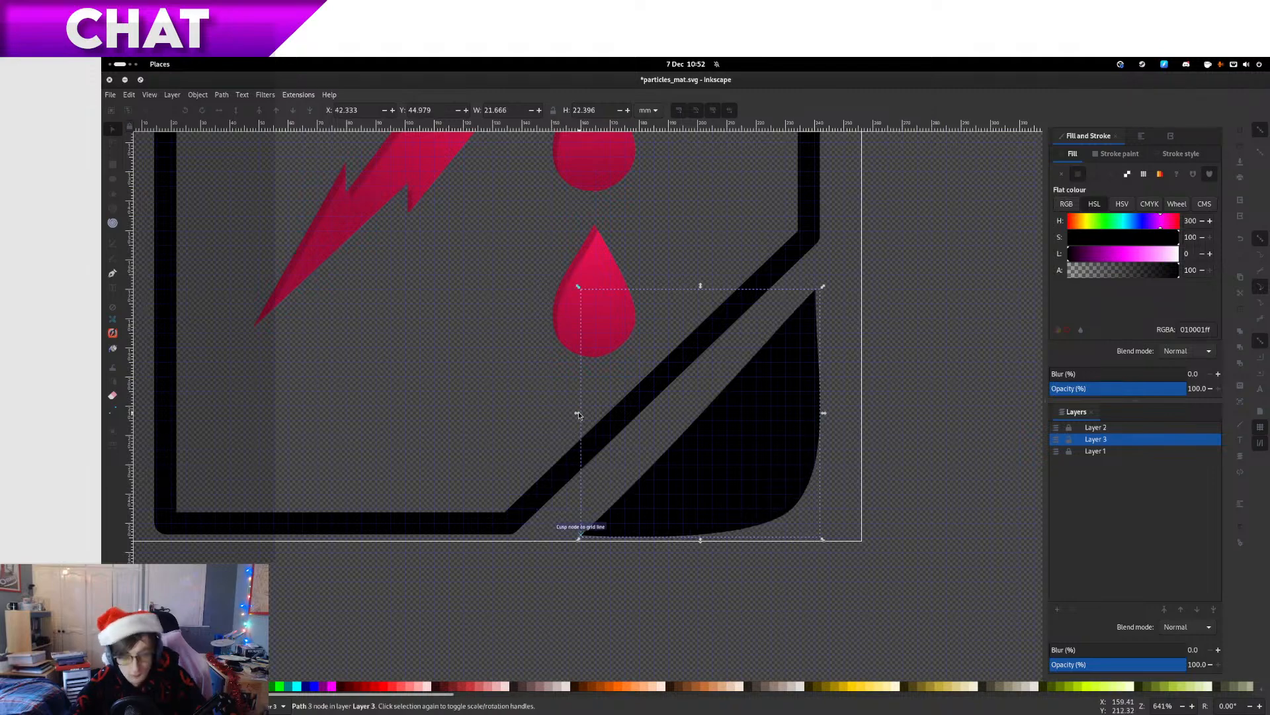
{"action": "left_click", "coordinate": [963, 397]}
{"action": "scroll", "coordinate": [923, 391], "scroll_direction": "down", "scroll_amount": 4, "text": "ctrl"}
{"action": "left_click_drag", "start_coordinate": [922, 391], "coordinate": [740, 452]}
{"action": "scroll", "coordinate": [650, 484], "scroll_direction": "up", "scroll_amount": 2, "text": "ctrl"}
{"action": "key", "text": "ctrl+s"}
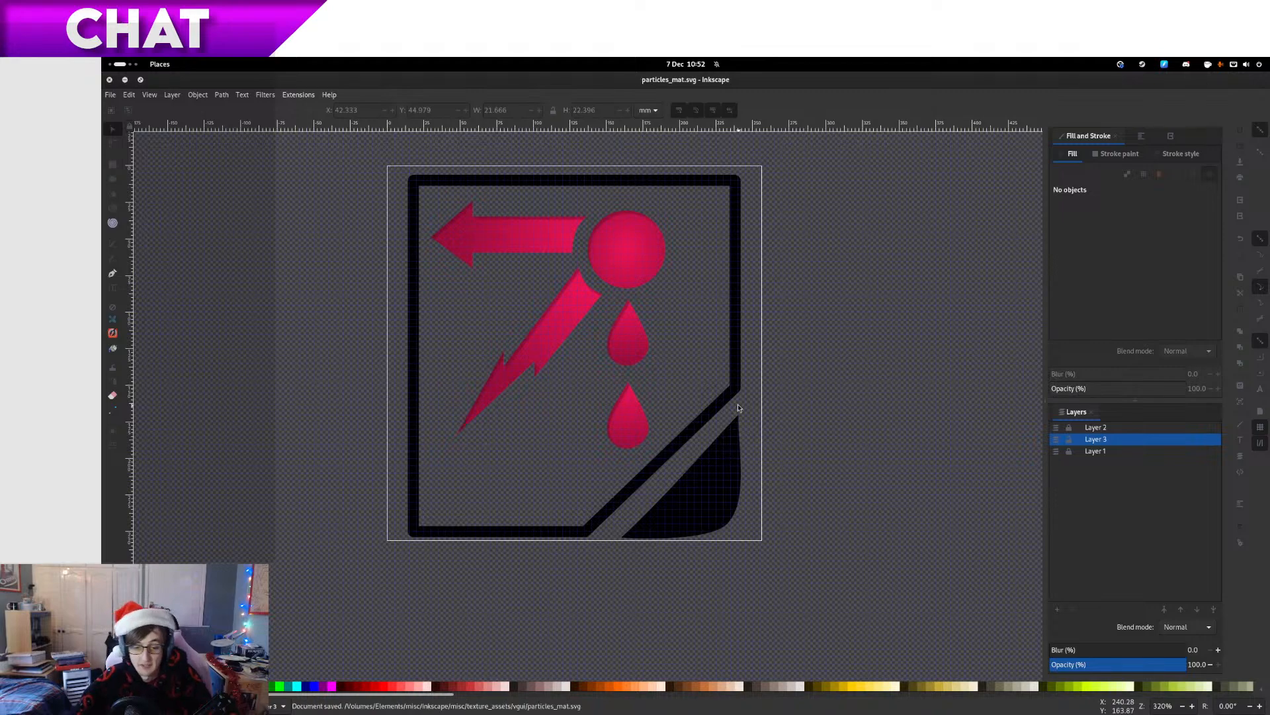
Switch to the Files window and place a copy of the updated particles_mat.svg in the original folder
{"action": "key", "text": "ctrl+alt+Left"}
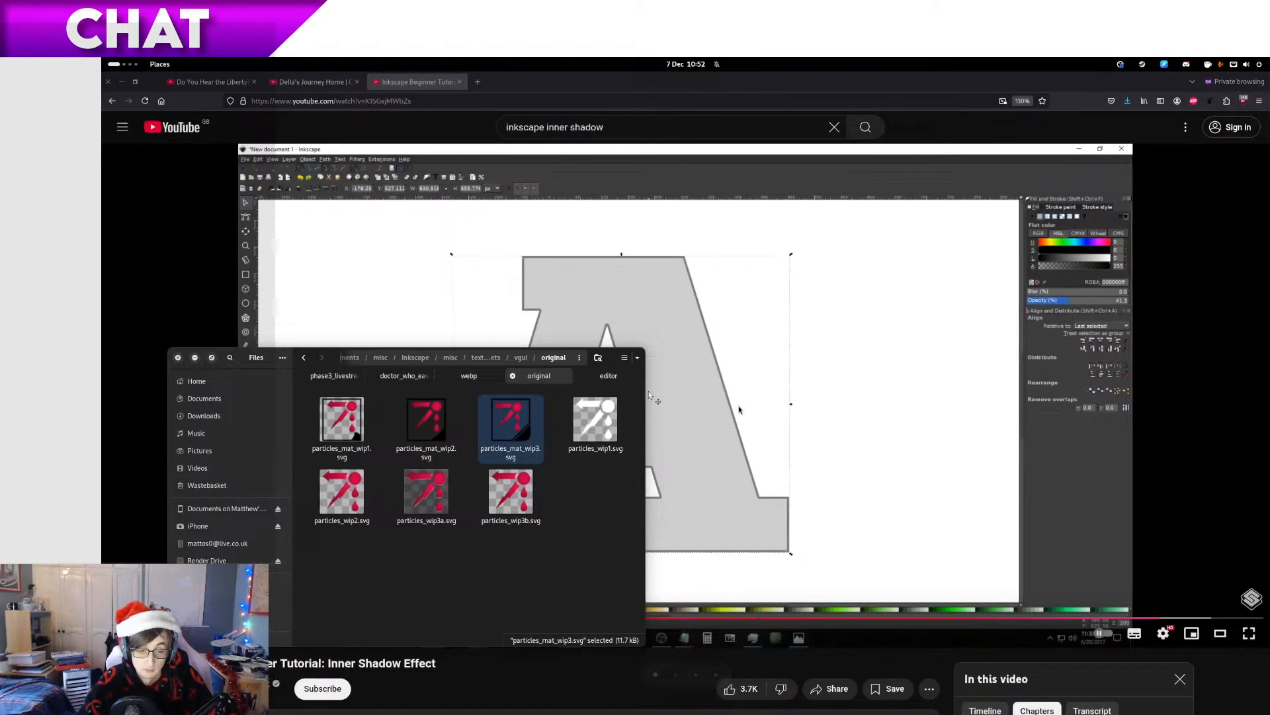
{"action": "key", "text": "alt+Left"}
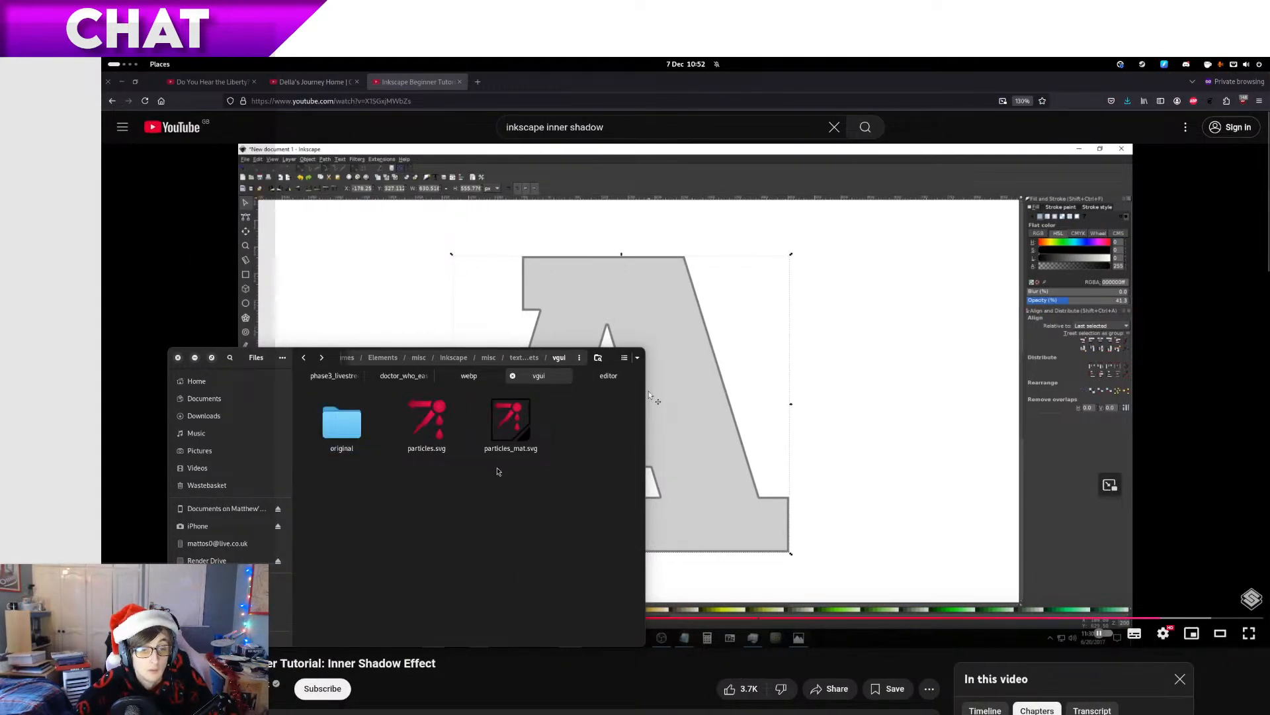
{"action": "double_click", "coordinate": [362, 435]}
{"action": "left_click", "coordinate": [363, 435]}
Rename the latest particles_mat.svg copy in the original folder as particles_mat_wip4.svg
{"action": "key", "text": "F2"}
{"action": "key", "text": "Right"}
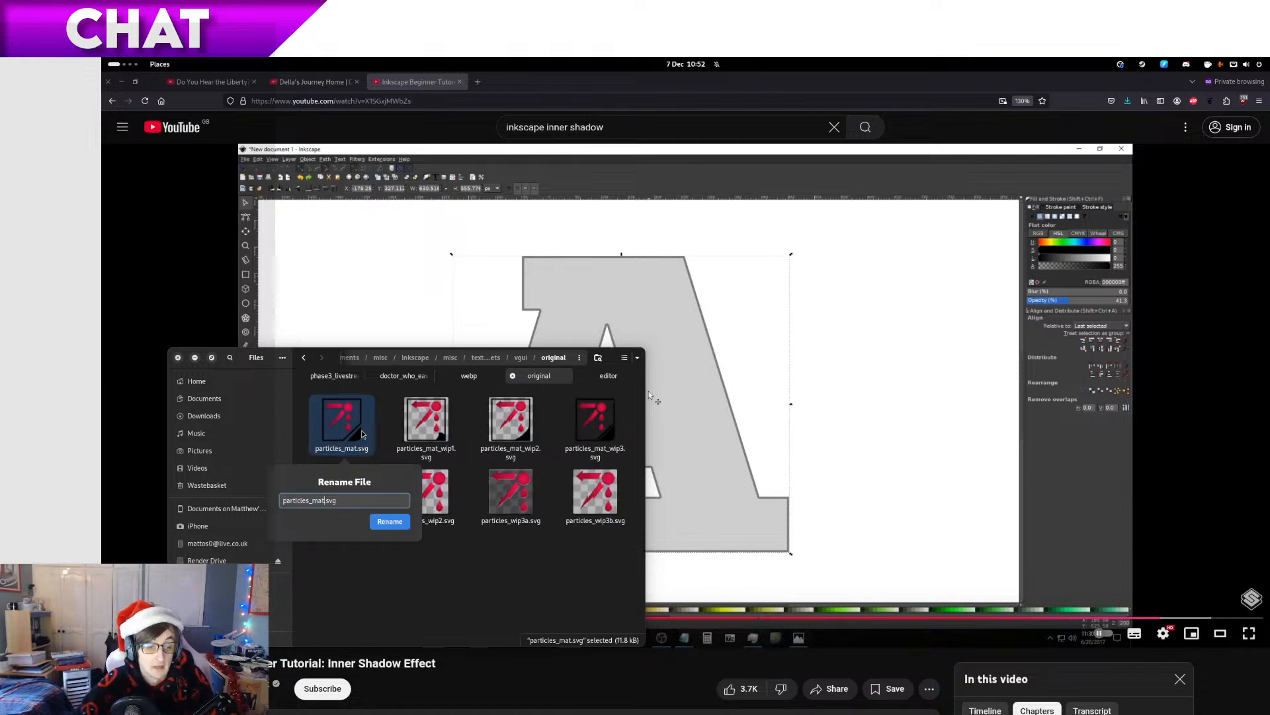
{"action": "type", "text": "_wi"}
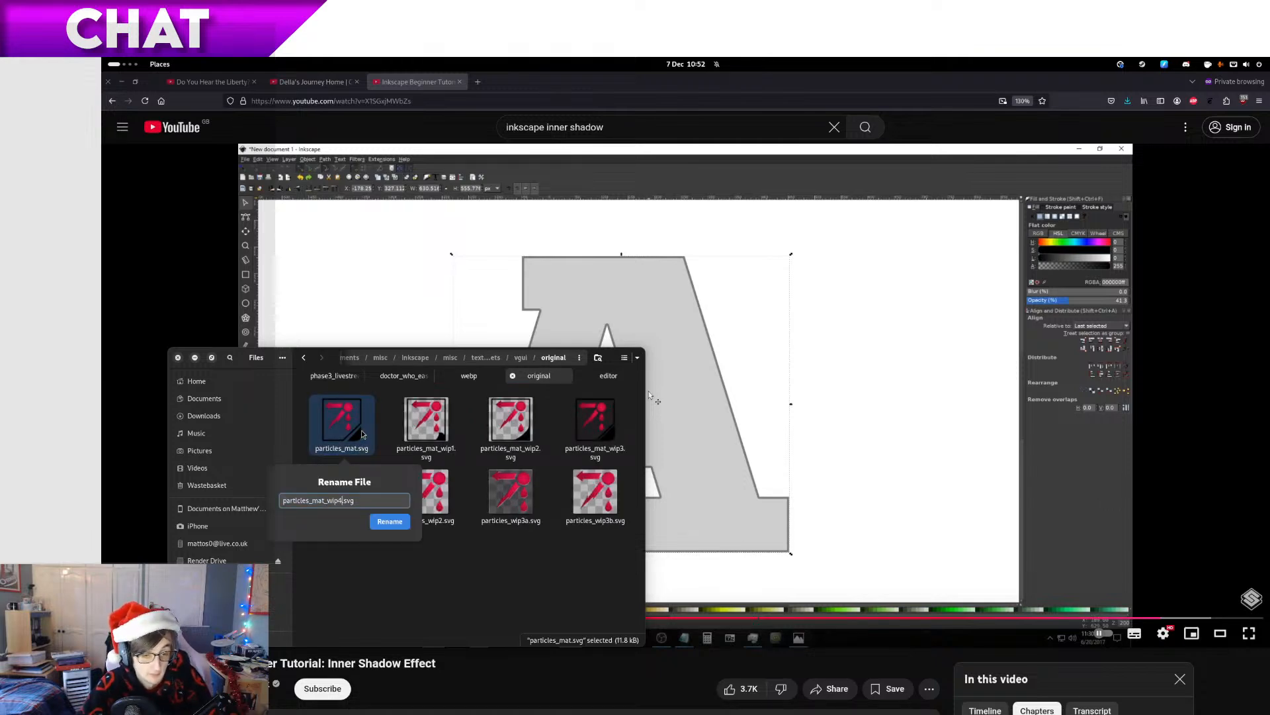
{"action": "type", "text": "p4"}
{"action": "key", "text": "Return"}
Switch to Inkscape, unlock Layer 3, and select the page frame together with the black corner curl
{"action": "double_click", "coordinate": [362, 435]}
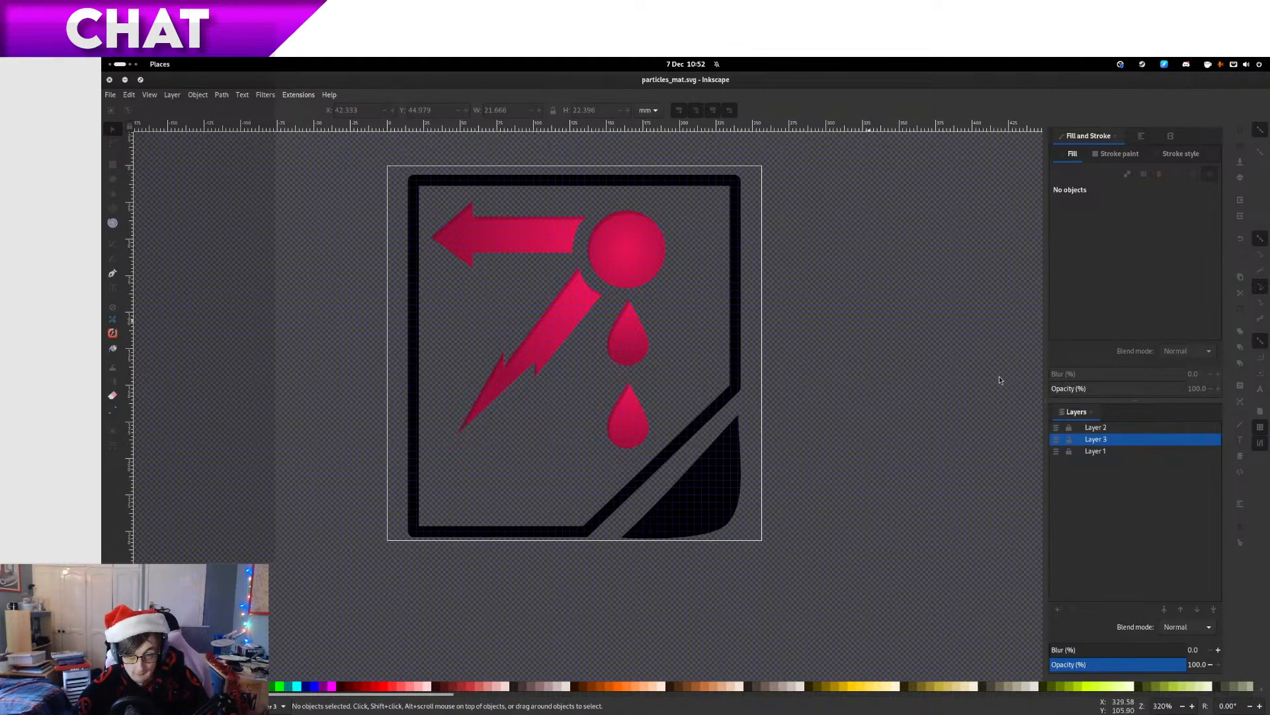
{"action": "left_click", "coordinate": [1069, 439]}
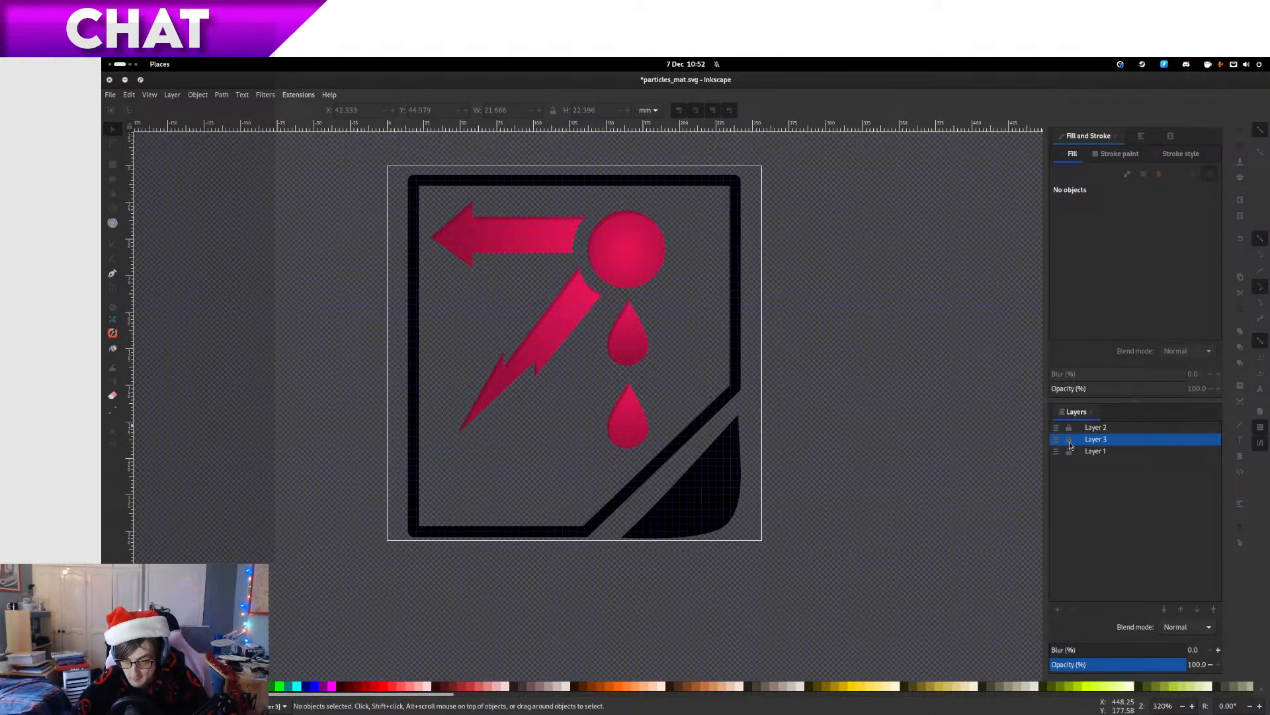
{"action": "left_click", "coordinate": [738, 321]}
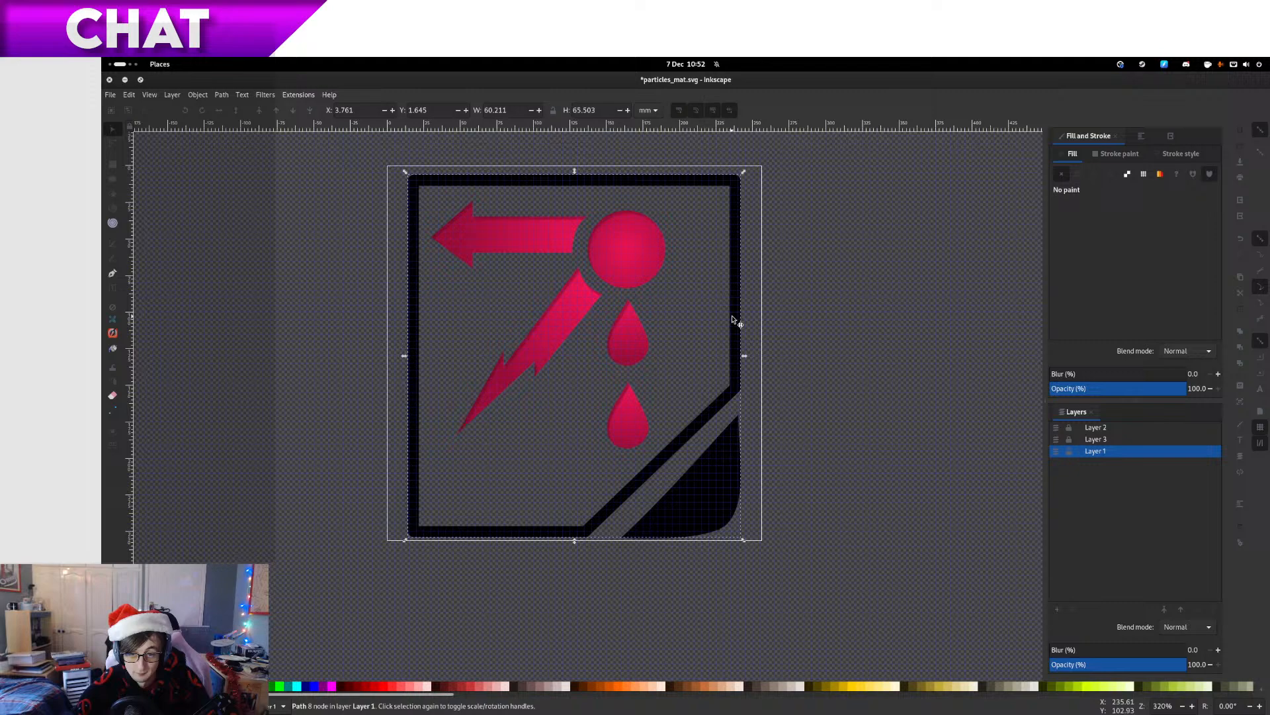
{"action": "left_click", "coordinate": [723, 488], "text": "shift"}
{"action": "scroll", "coordinate": [753, 421], "scroll_direction": "left", "scroll_amount": 1}
{"action": "scroll", "coordinate": [752, 421], "scroll_direction": "up", "scroll_amount": 2}
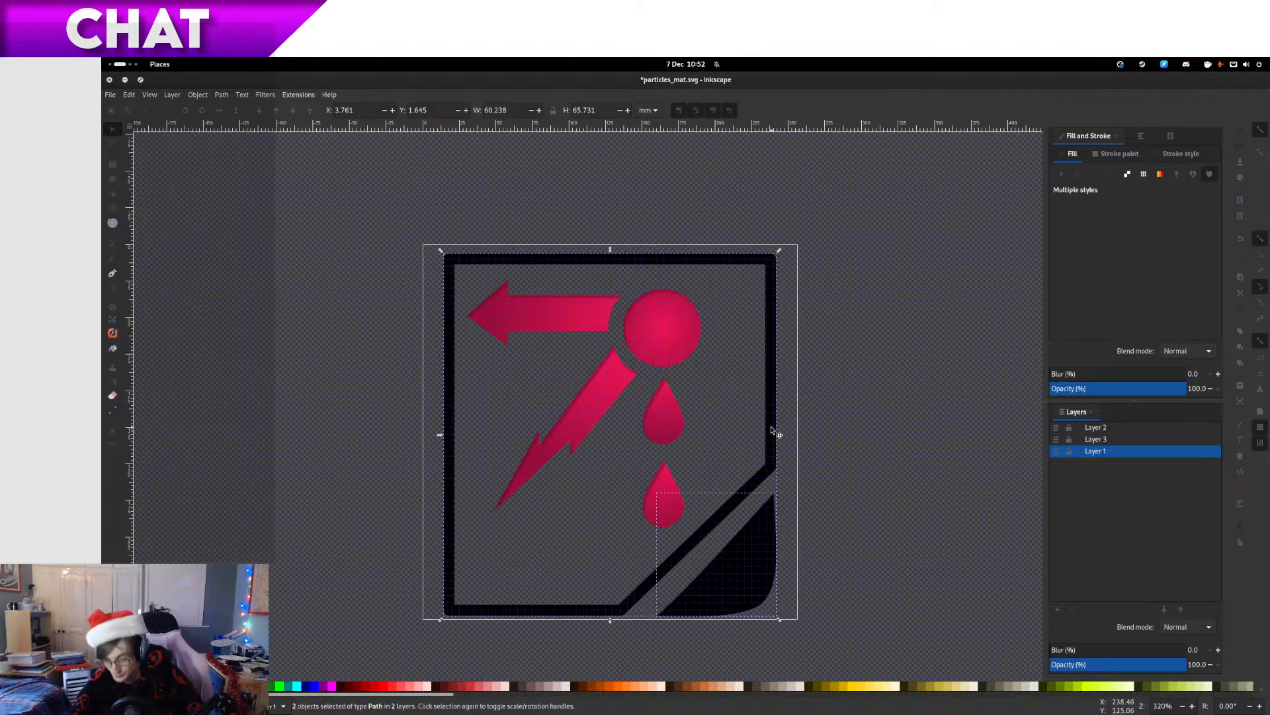
Select only the page frame and recolour its stroke by sampling the pink-red of the circle
{"action": "left_click", "coordinate": [1097, 161]}
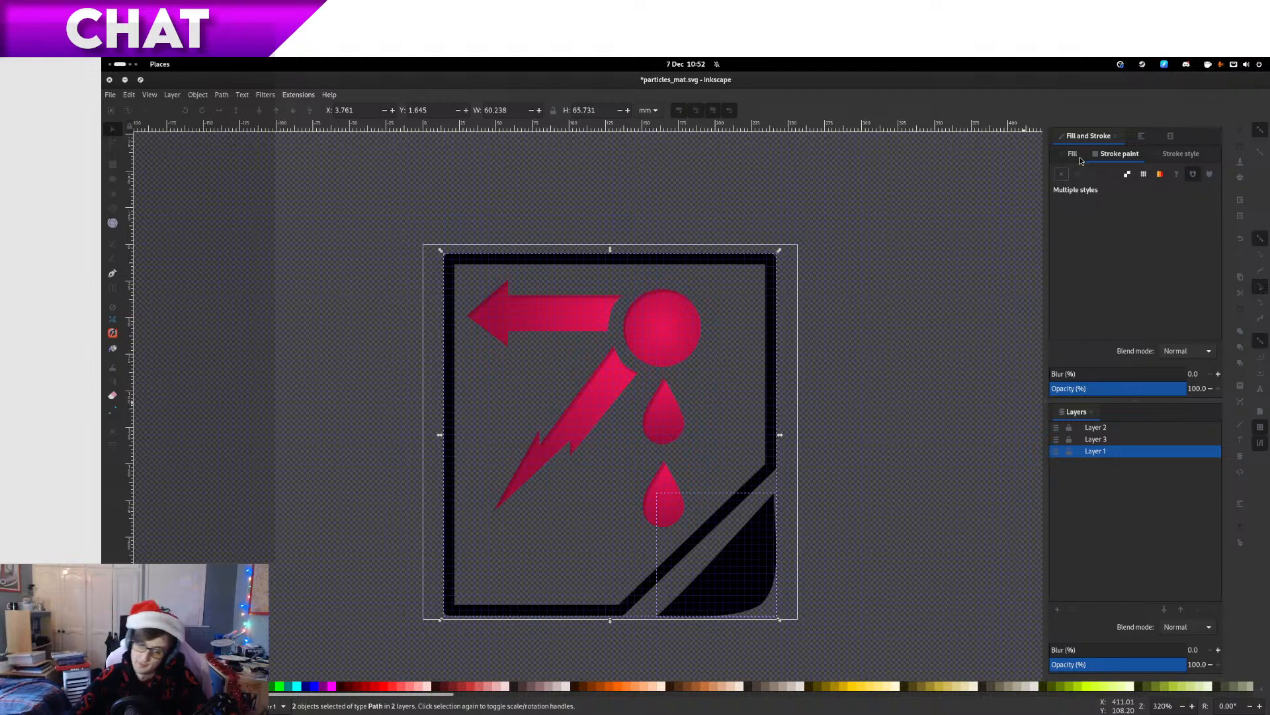
{"action": "left_click", "coordinate": [715, 403]}
{"action": "left_click", "coordinate": [762, 395]}
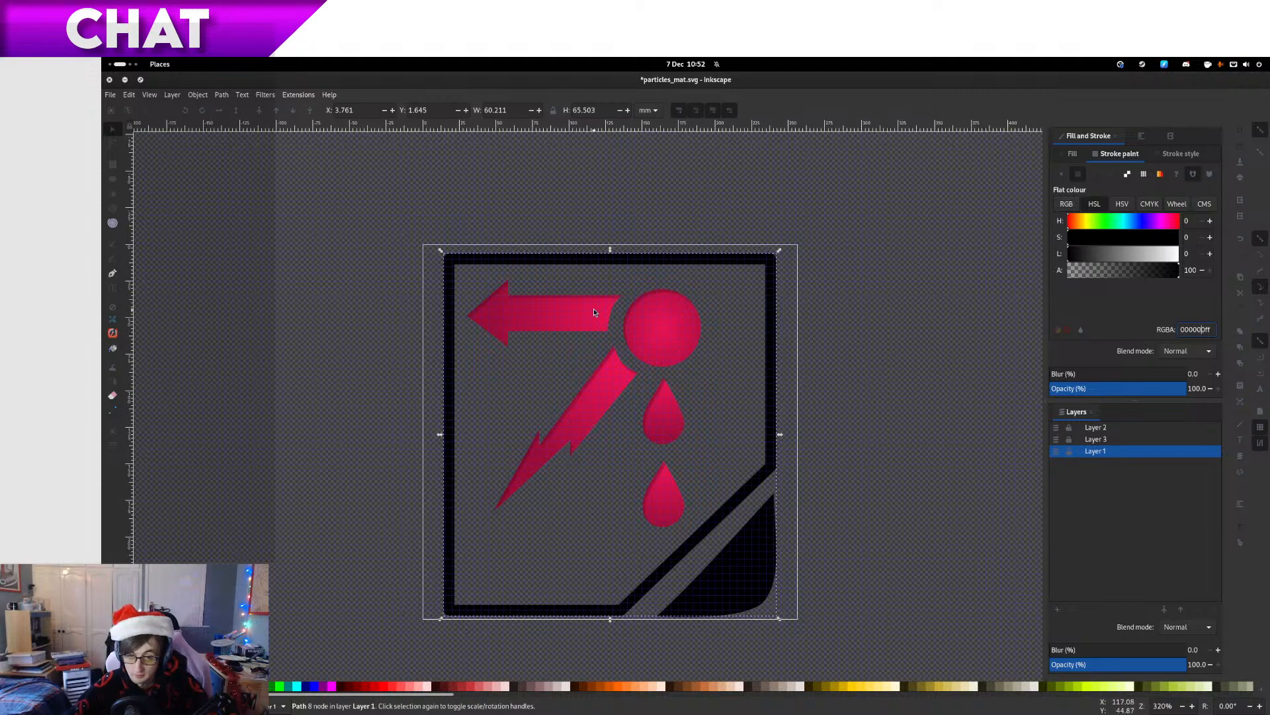
{"action": "left_click", "coordinate": [1081, 330]}
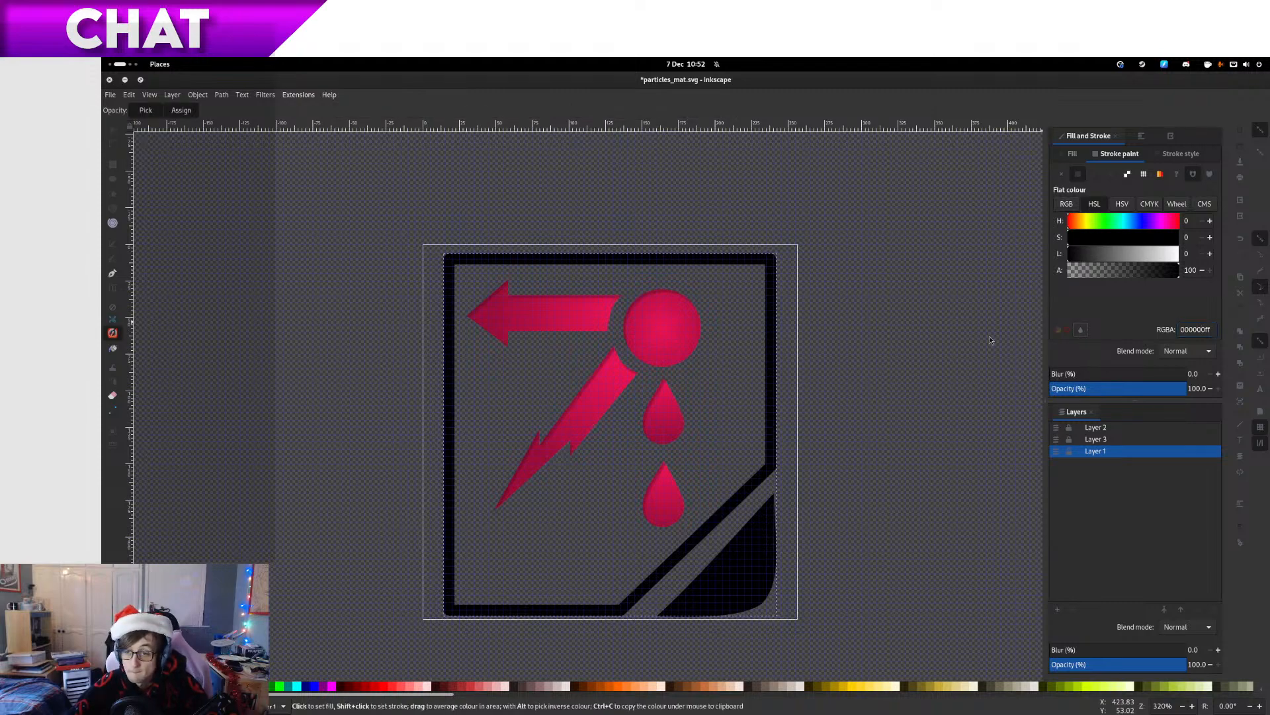
{"action": "left_click", "coordinate": [667, 329]}
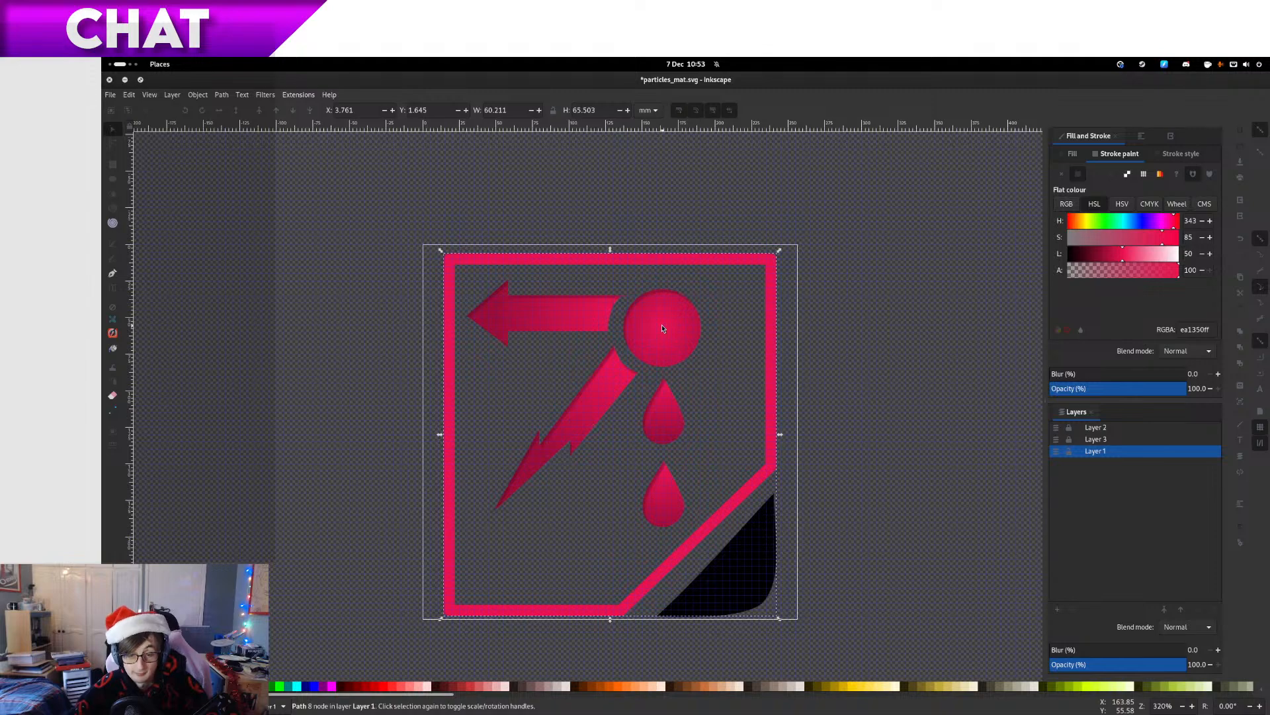
Apply linear gradient 1448 to the frame's stroke, running from the middle of its upper edge to the diagonal's lower end
{"action": "left_click", "coordinate": [1093, 175]}
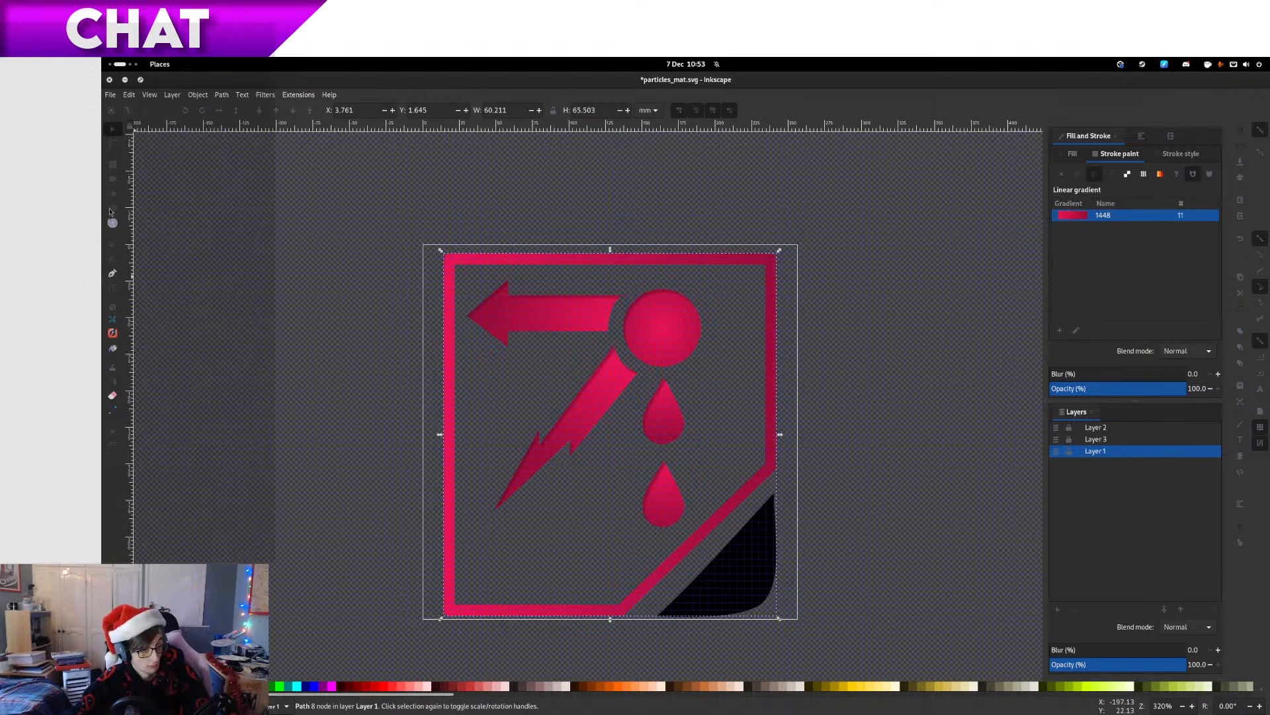
{"action": "left_click", "coordinate": [1076, 330]}
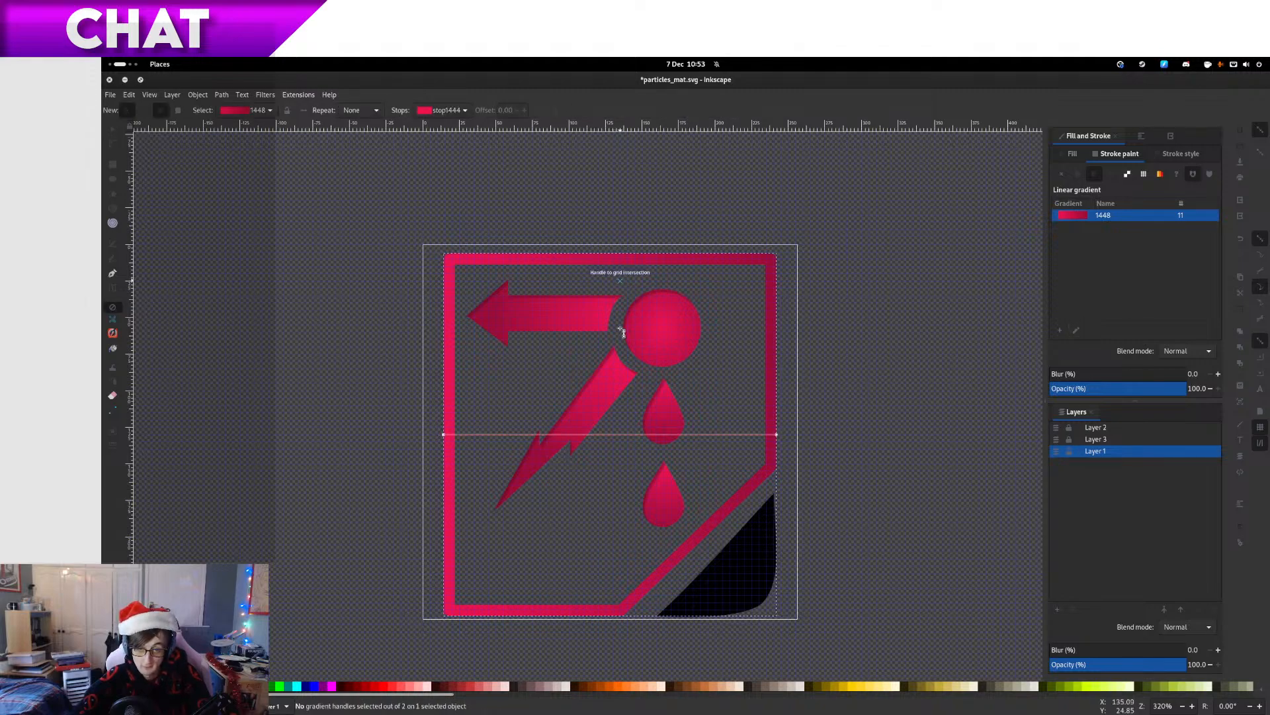
{"action": "left_click_drag", "start_coordinate": [620, 328], "coordinate": [627, 411]}
{"action": "key", "text": "ctrl+z"}
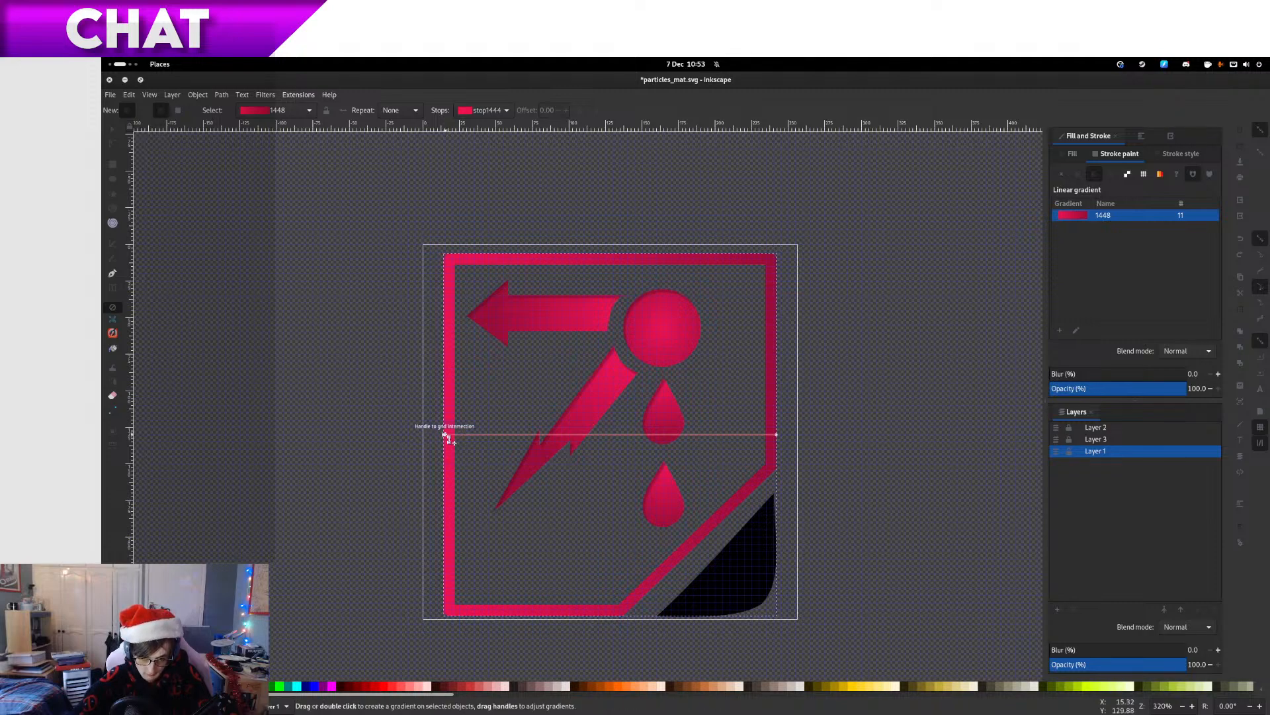
{"action": "mouse_move", "coordinate": [446, 435]}
{"action": "left_mouse_down"}
{"action": "mouse_move", "coordinate": [617, 249]}
{"action": "mouse_move", "coordinate": [614, 259]}
{"action": "left_mouse_up"}
{"action": "left_click", "coordinate": [775, 430]}
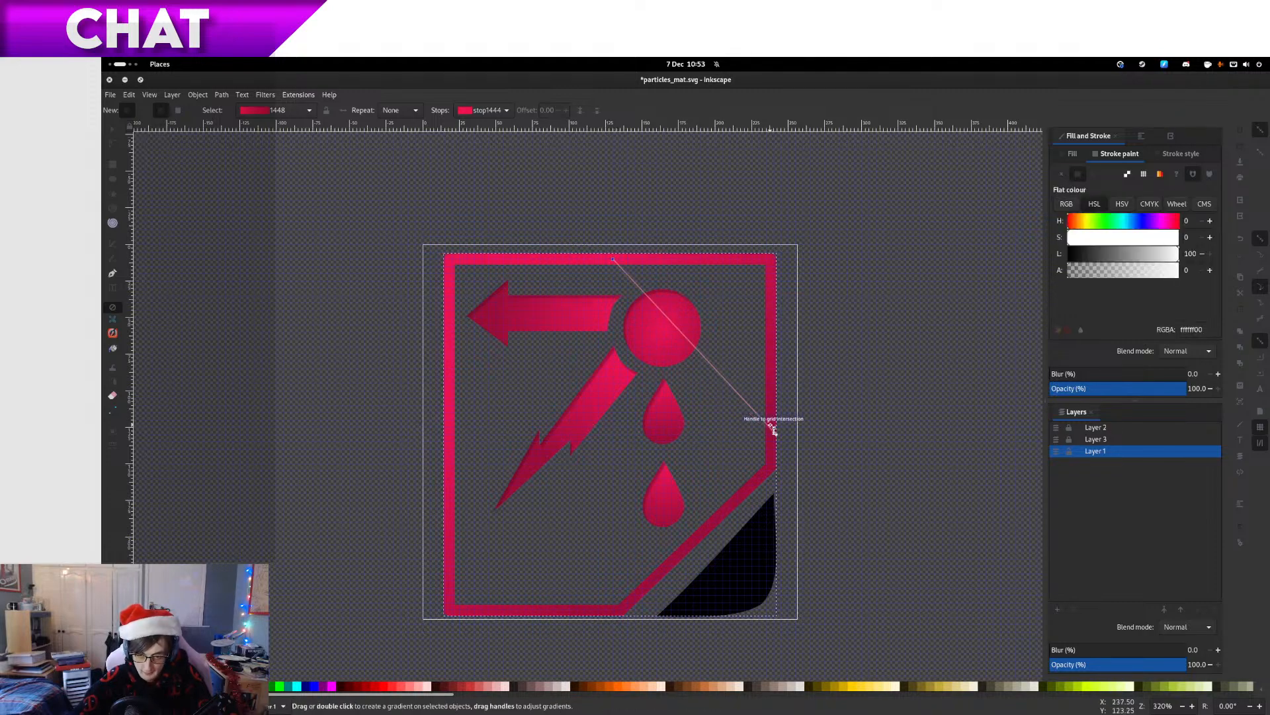
{"action": "left_click_drag", "start_coordinate": [775, 431], "coordinate": [624, 602]}
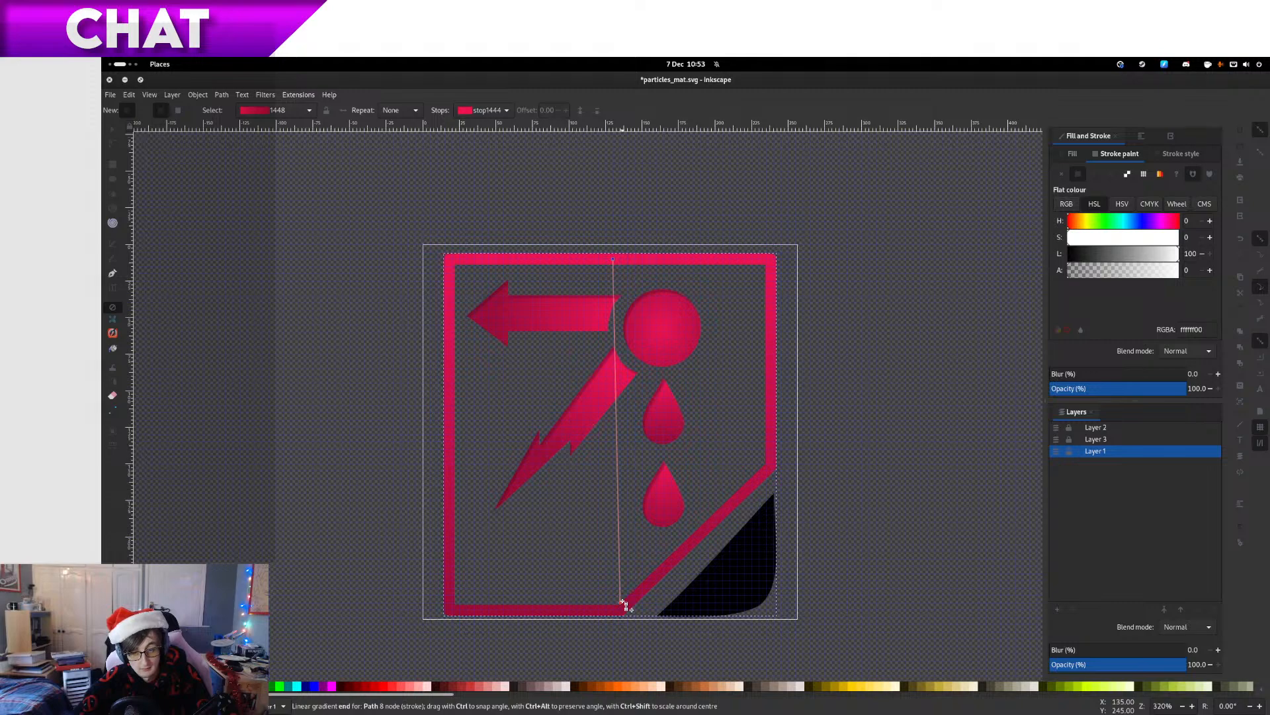
Straighten the frame's stroke gradient to vertical by placing its start handle at about X 135, Y 25
{"action": "left_click", "coordinate": [624, 602]}
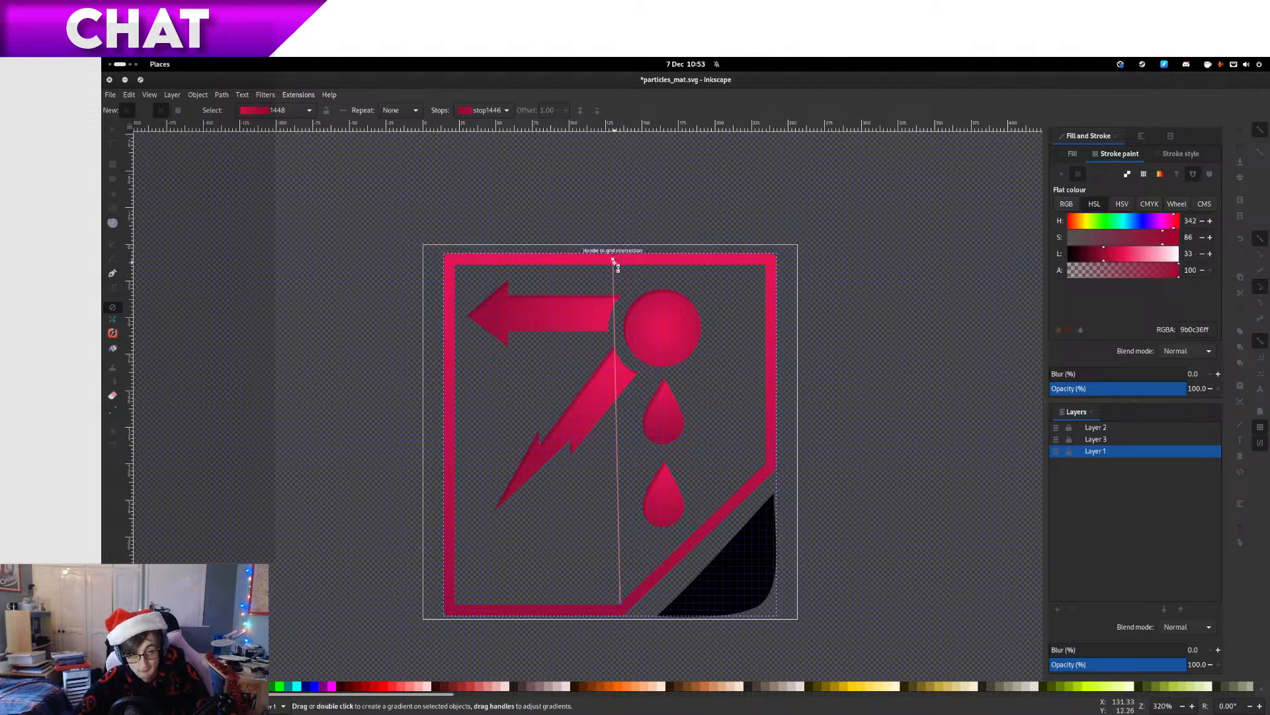
{"action": "left_click_drag", "start_coordinate": [616, 265], "coordinate": [620, 284]}
{"action": "key", "text": "ctrl+z"}
{"action": "key", "text": "ctrl+z"}
{"action": "key", "text": "ctrl+z"}
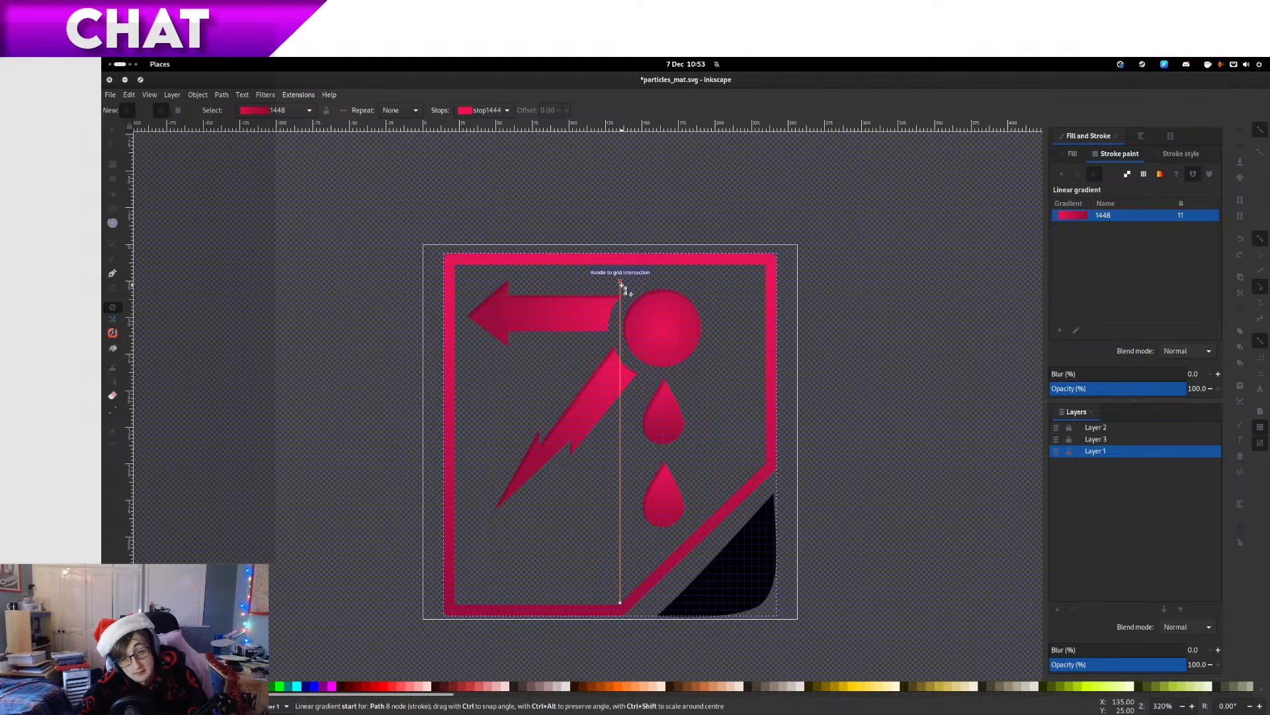
{"action": "left_click", "coordinate": [622, 285]}
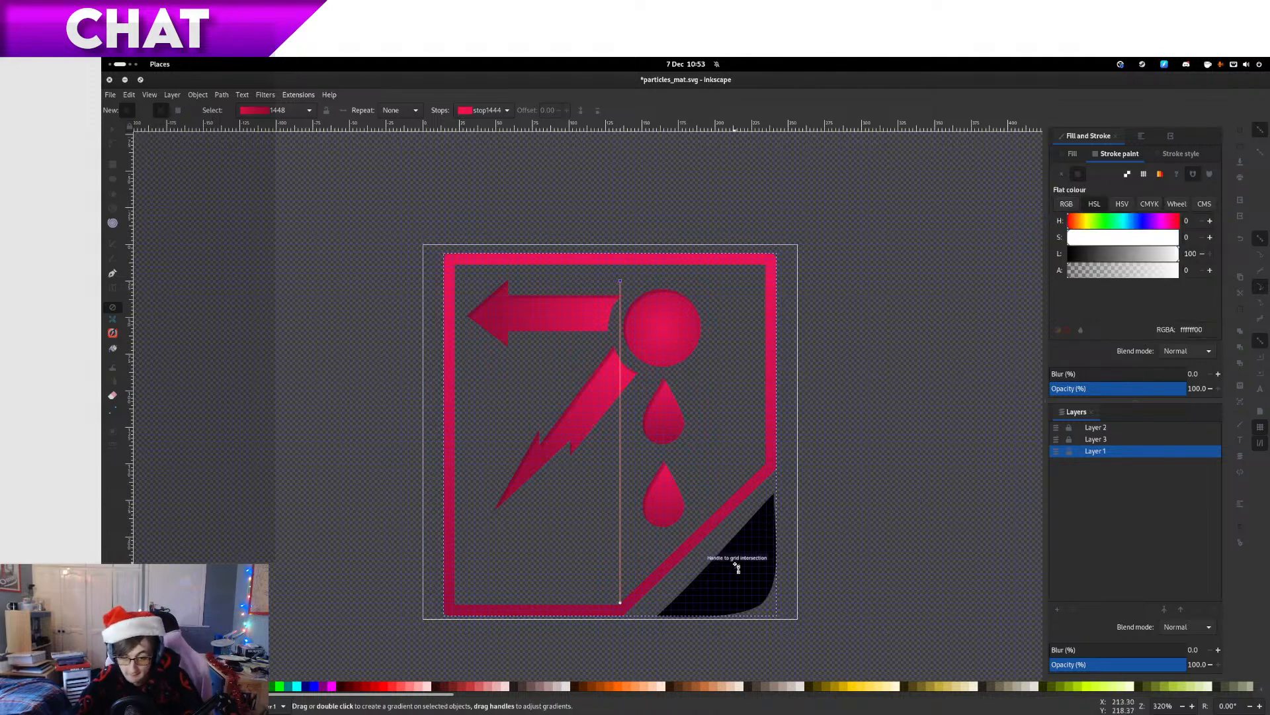
Select the black corner curl and fill it with linear gradient 1448
{"action": "left_click", "coordinate": [112, 130]}
{"action": "left_click", "coordinate": [736, 612]}
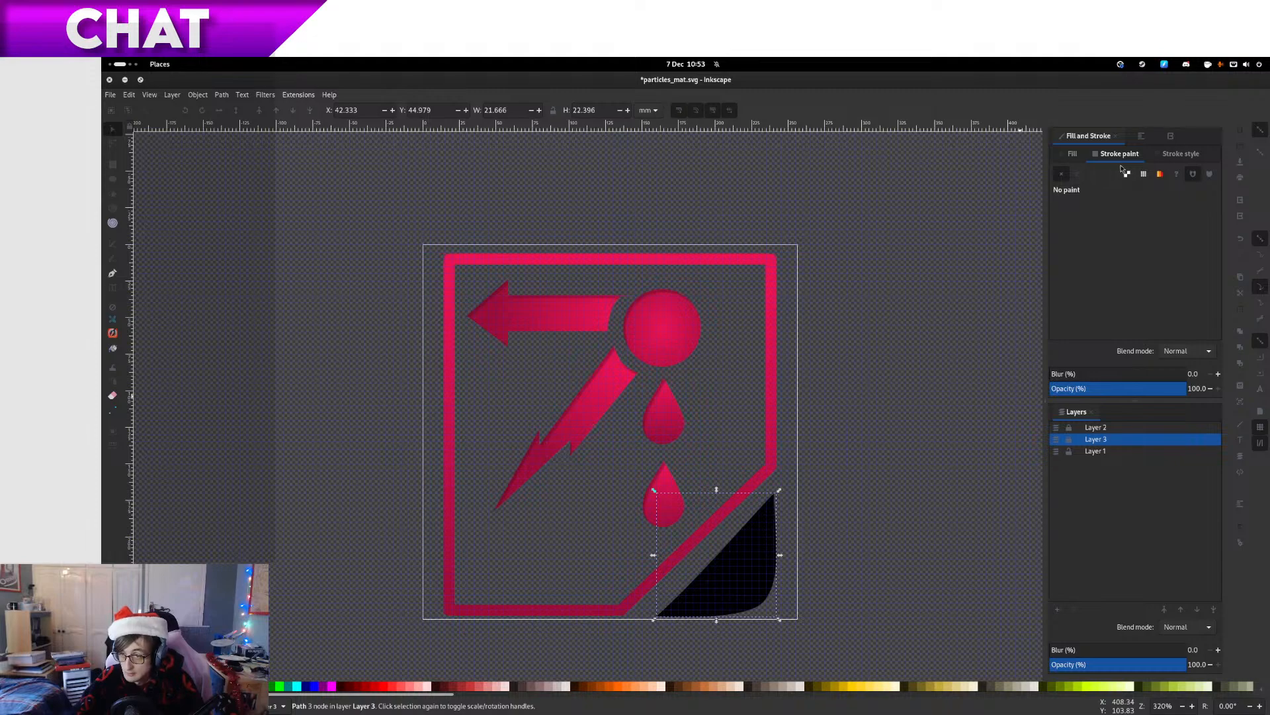
{"action": "left_click", "coordinate": [1073, 154]}
{"action": "left_click", "coordinate": [1095, 174]}
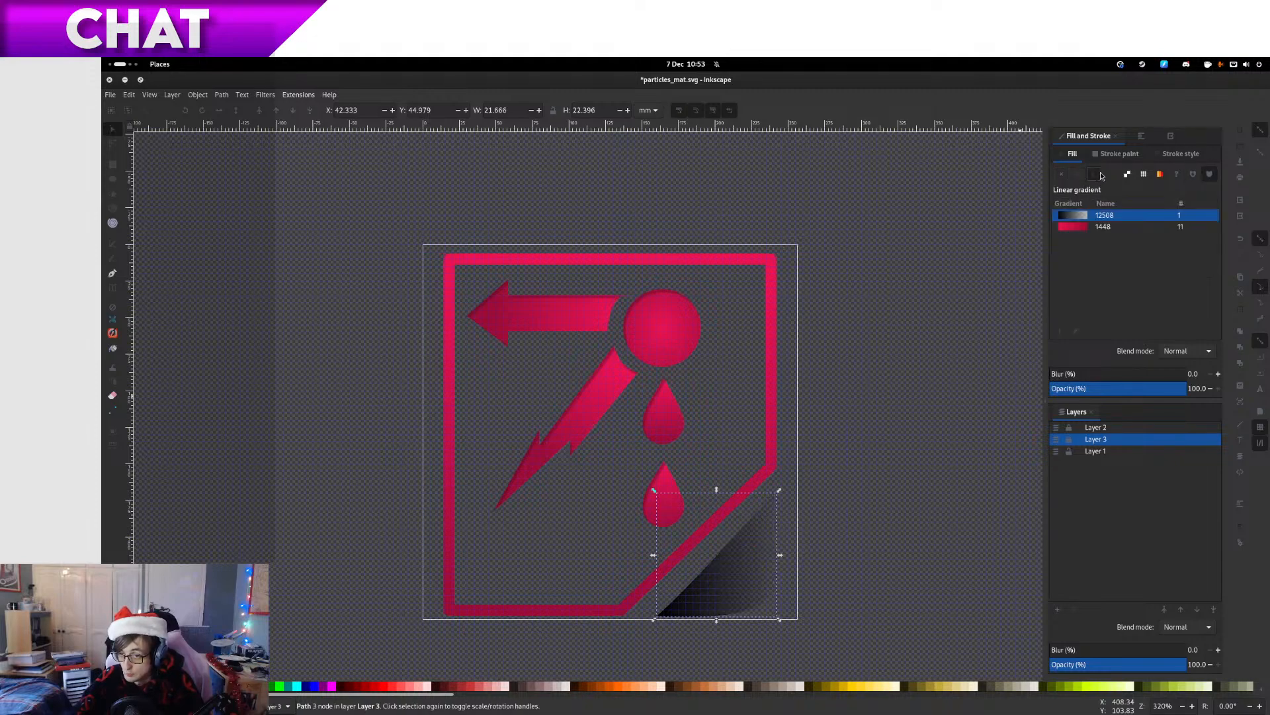
{"action": "left_click", "coordinate": [1099, 228]}
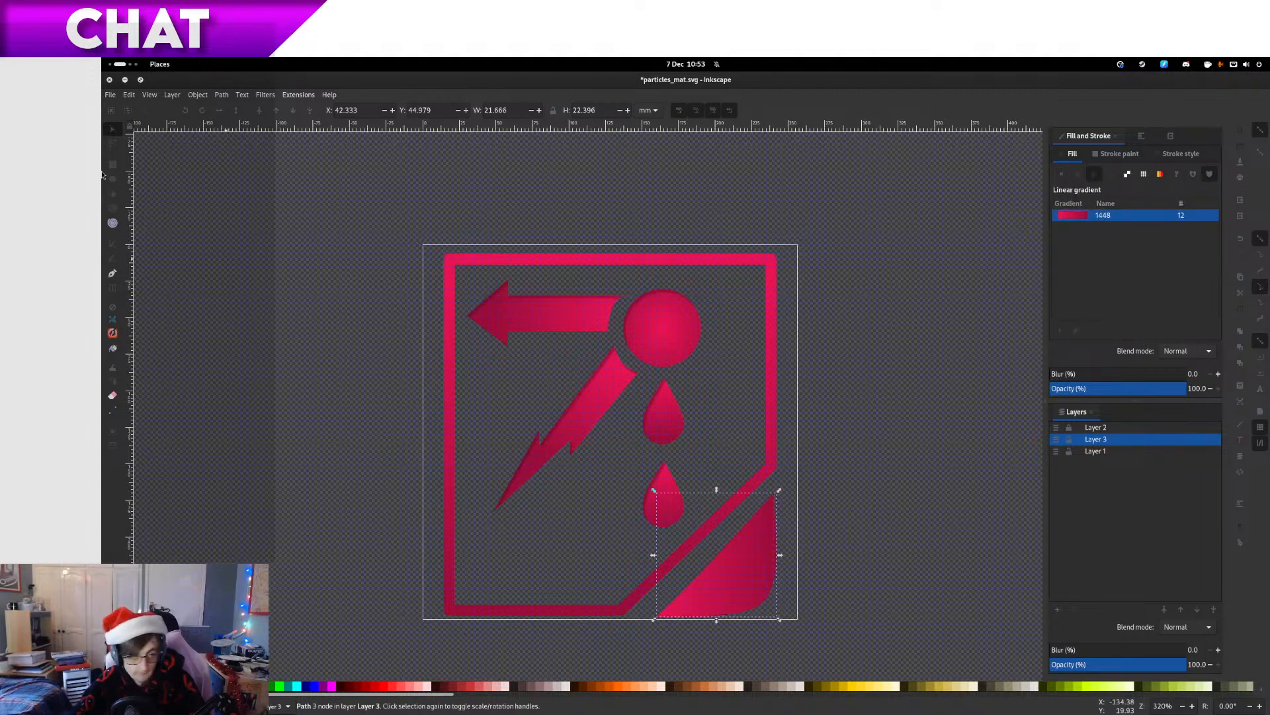
Orient the curl's fill gradient vertically, starting level with the curl's upper tip and ending near its lower edge
{"action": "left_click", "coordinate": [1077, 330]}
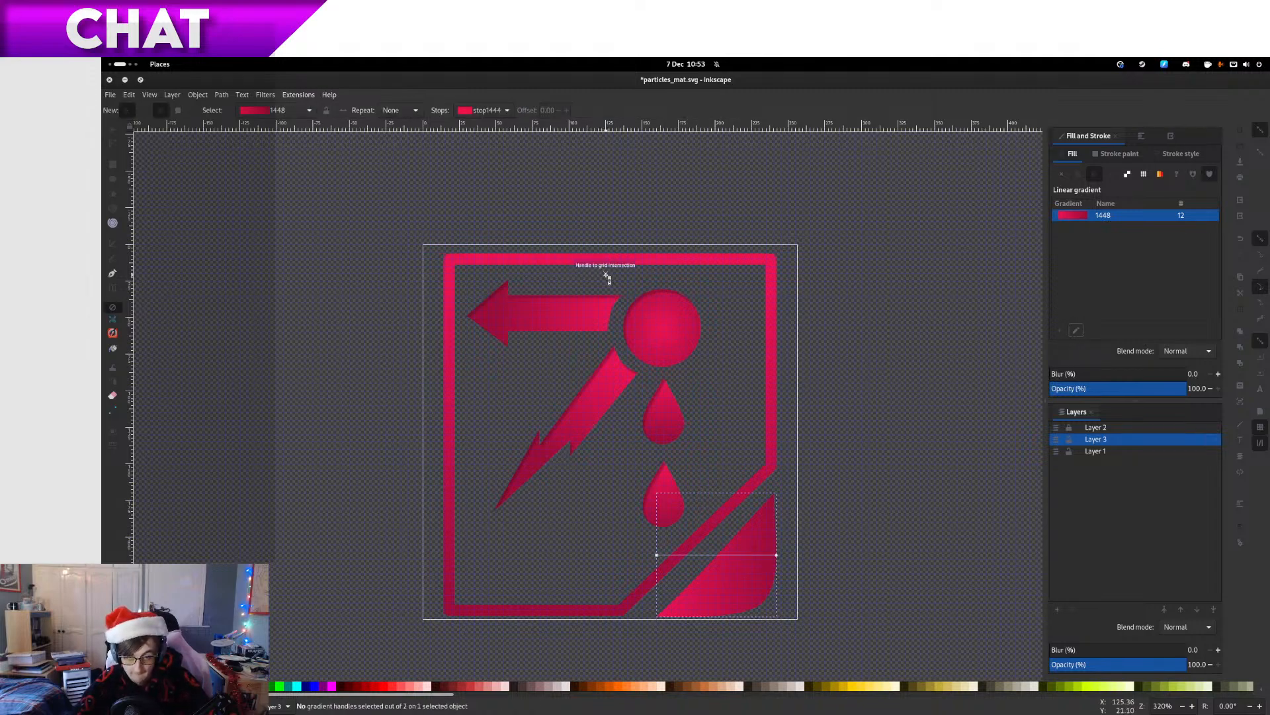
{"action": "left_click_drag", "start_coordinate": [606, 274], "coordinate": [606, 616]}
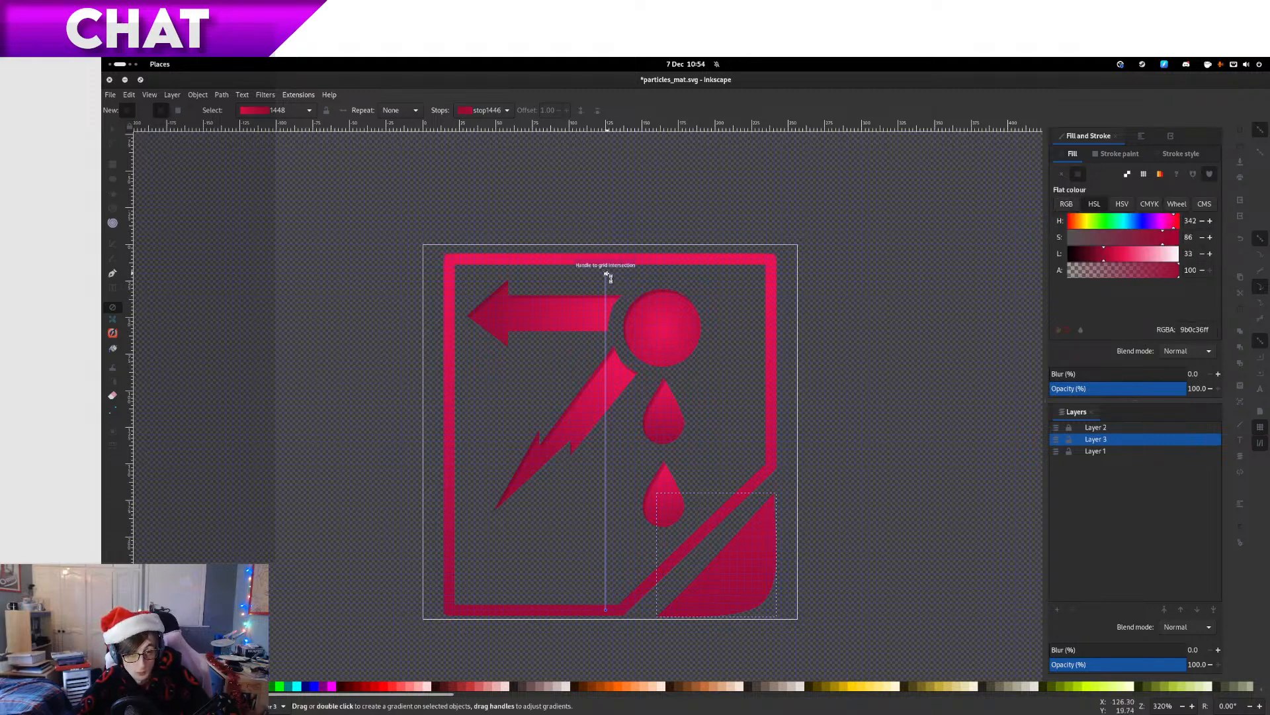
{"action": "left_click_drag", "start_coordinate": [607, 276], "coordinate": [607, 487]}
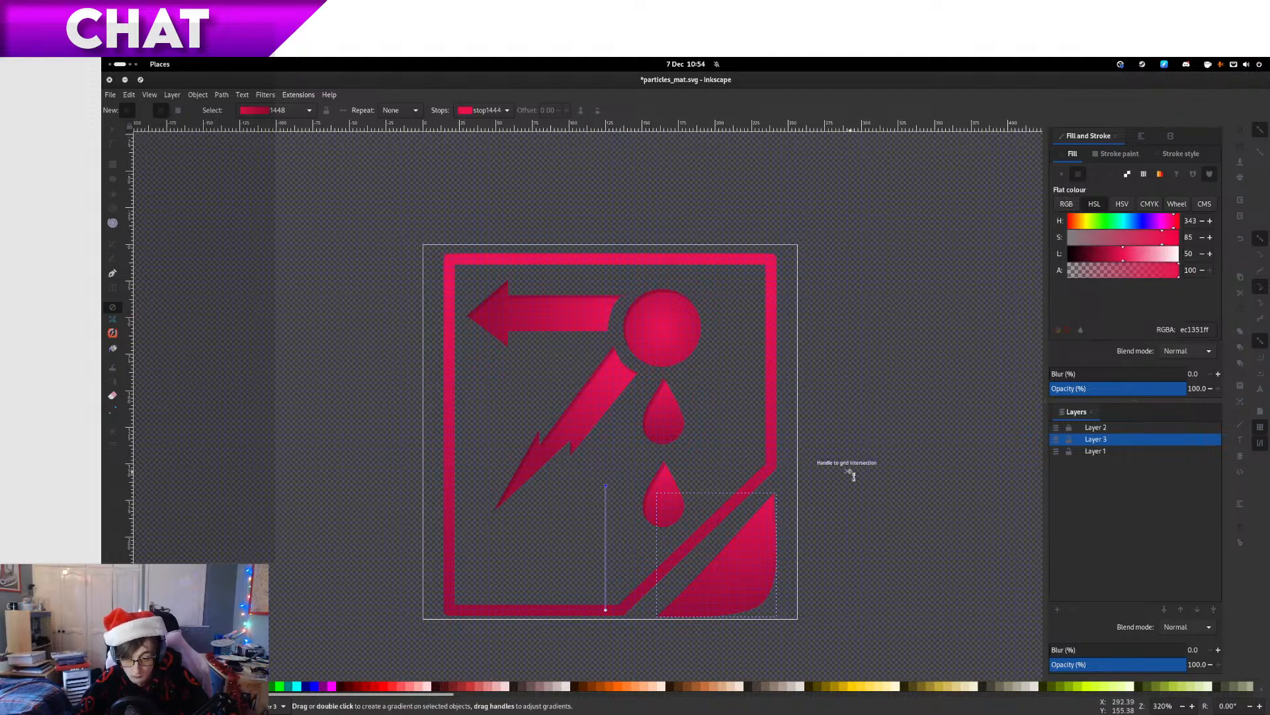
Select the frame on Layer 1 and examine the direction of its stroke gradient on the canvas
{"action": "left_click", "coordinate": [1096, 453]}
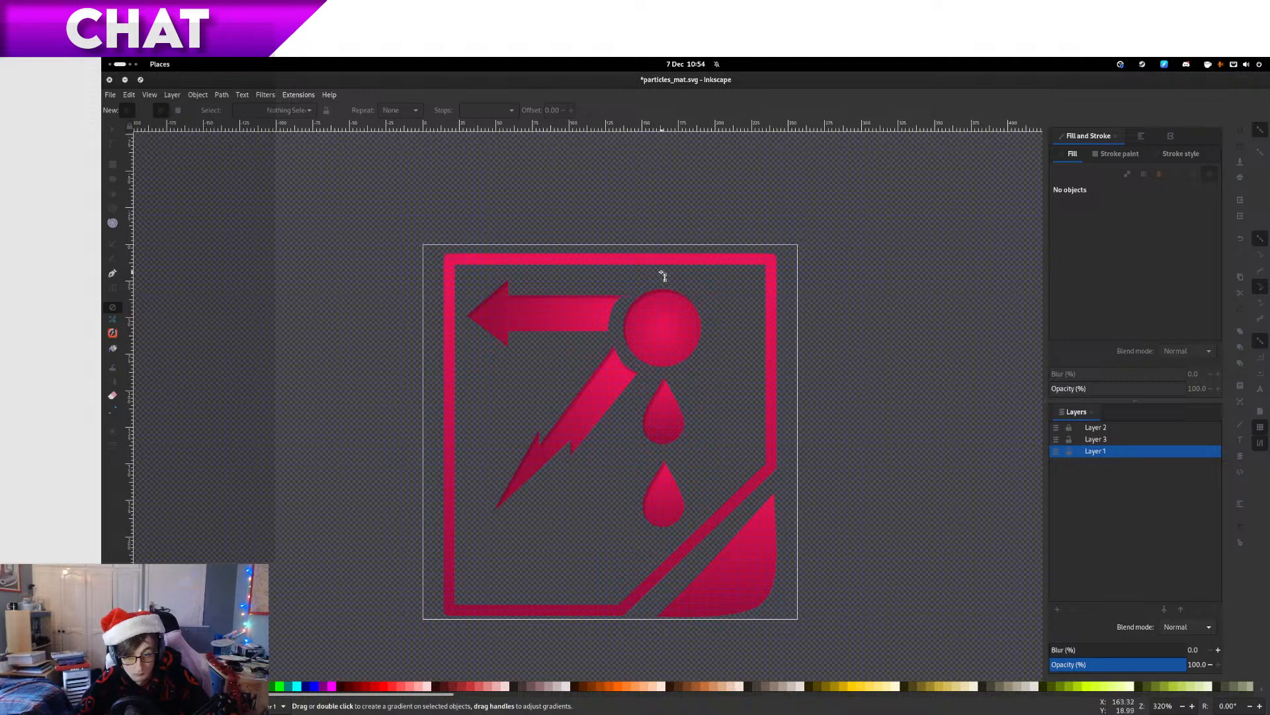
{"action": "left_click", "coordinate": [111, 129]}
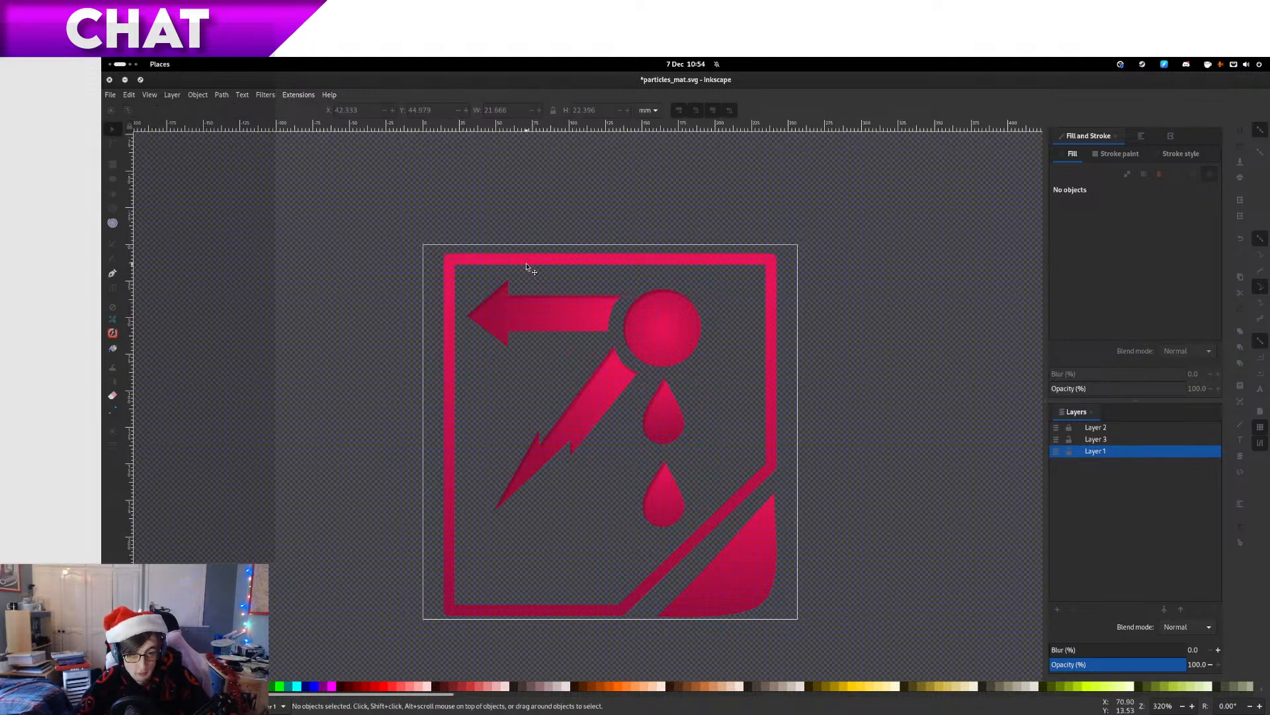
{"action": "left_click", "coordinate": [527, 266]}
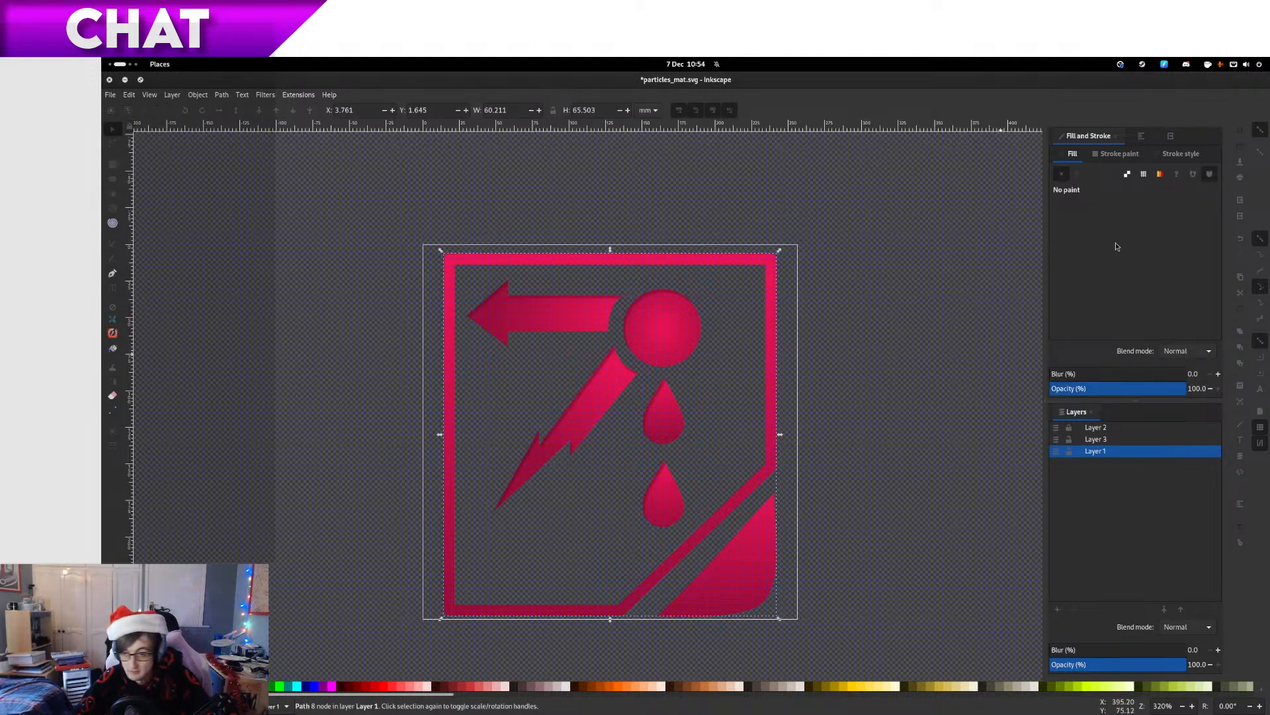
{"action": "left_click", "coordinate": [1114, 153]}
{"action": "left_click", "coordinate": [1076, 331]}
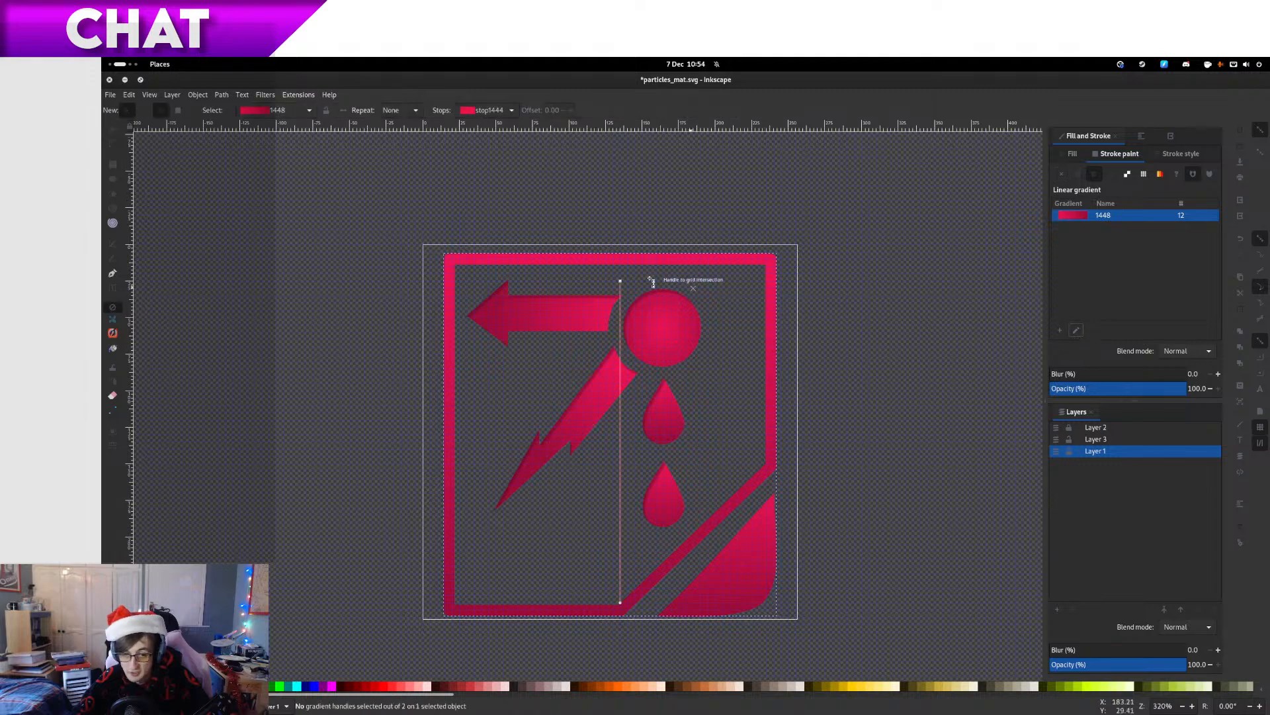
{"action": "left_click_drag", "start_coordinate": [623, 313], "coordinate": [632, 500]}
{"action": "left_click", "coordinate": [111, 131]}
Deselect everything, check the whole recoloured icon and save particles_mat.svg
{"action": "left_click", "coordinate": [380, 269]}
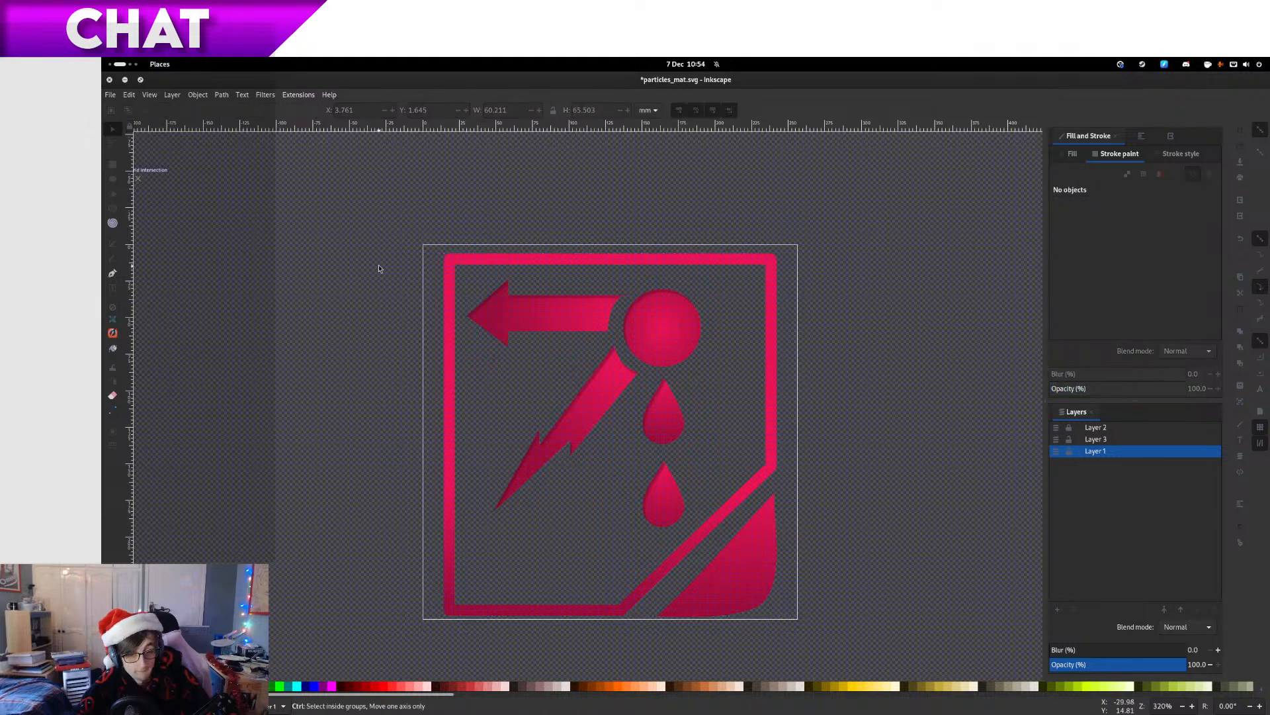
{"action": "scroll", "coordinate": [382, 268], "scroll_direction": "down", "scroll_amount": 2}
{"action": "left_click_drag", "start_coordinate": [405, 263], "coordinate": [540, 298]}
{"action": "scroll", "coordinate": [541, 298], "scroll_direction": "up", "scroll_amount": 1}
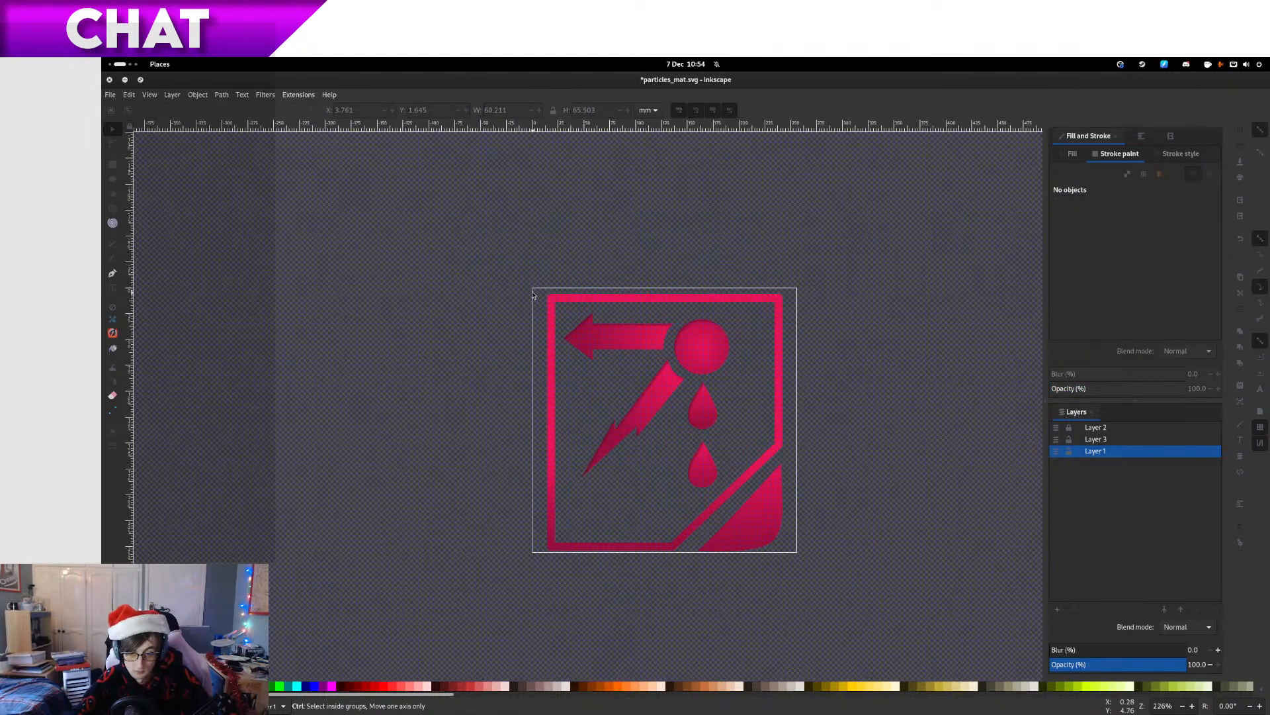
{"action": "key", "text": "ctrl+s"}
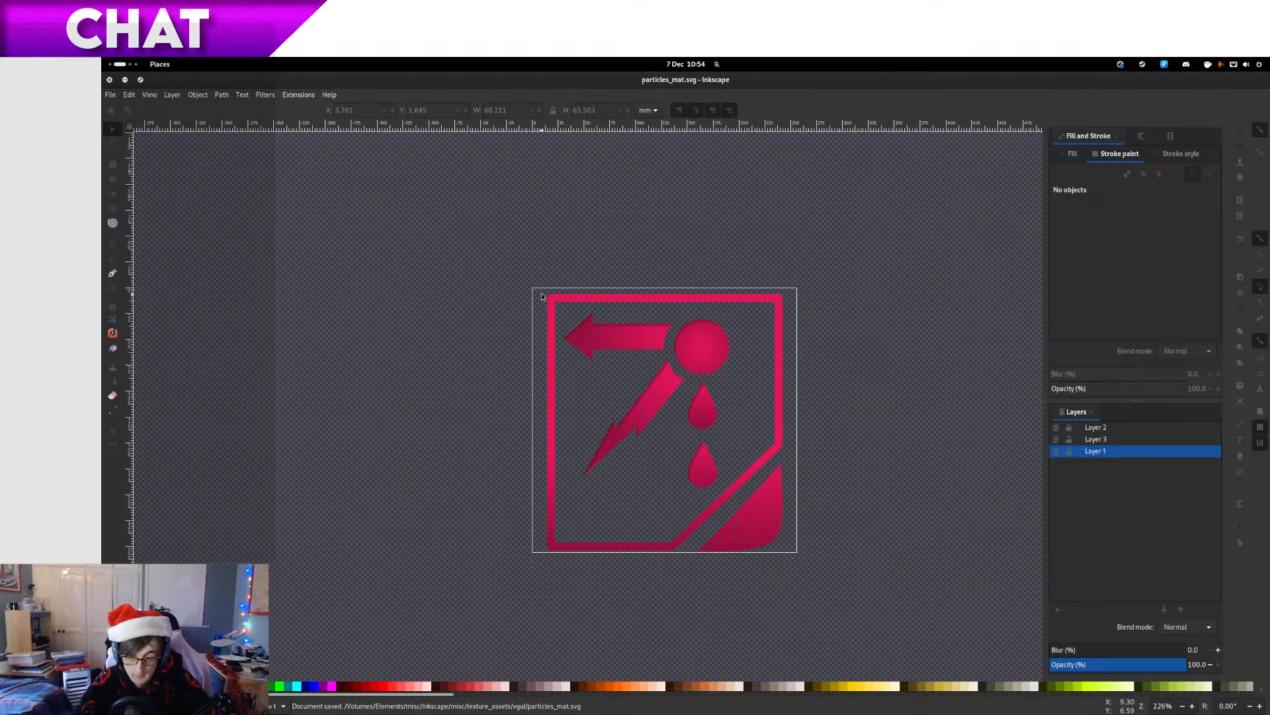
Return to the particles_mat.svg window, widen the corner curl to about 23 mm towards the frame's diagonal, and save the file
{"action": "key", "text": "super"}
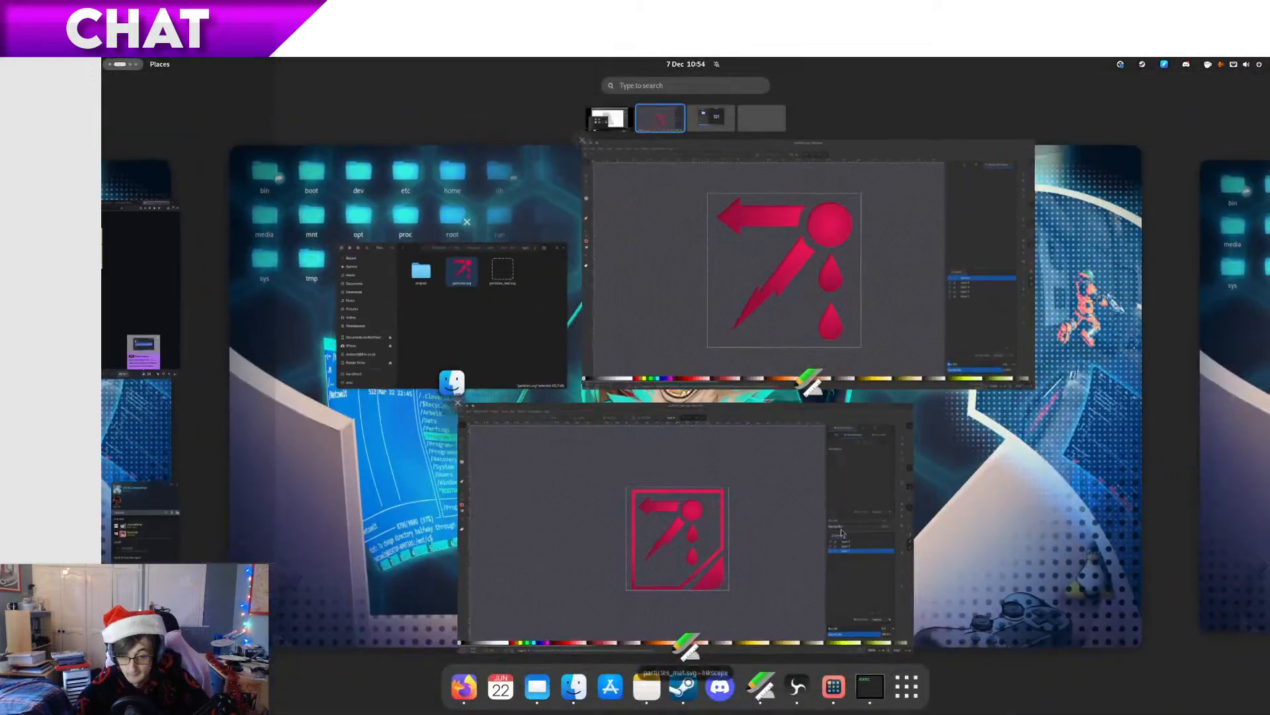
{"action": "left_click", "coordinate": [771, 532]}
{"action": "left_click", "coordinate": [769, 532]}
{"action": "scroll", "coordinate": [734, 529], "scroll_direction": "up", "scroll_amount": 2}
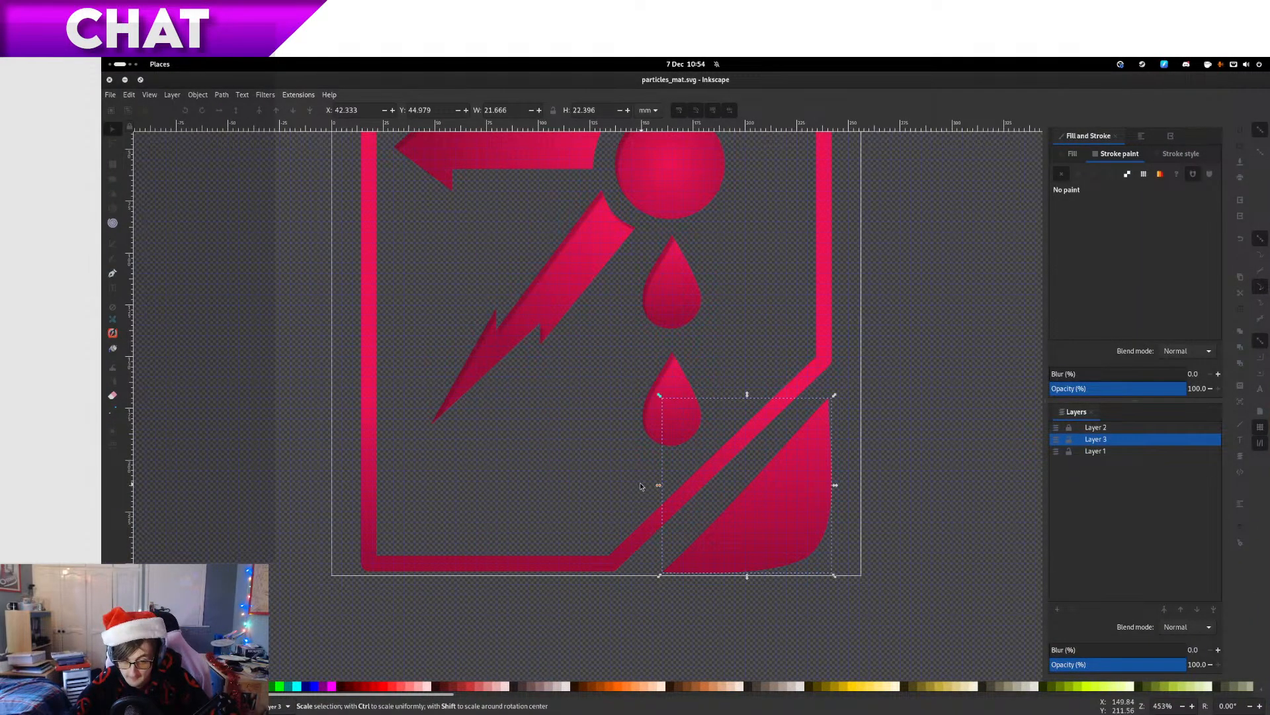
{"action": "left_click_drag", "start_coordinate": [658, 487], "coordinate": [652, 489]}
{"action": "left_click", "coordinate": [963, 511]}
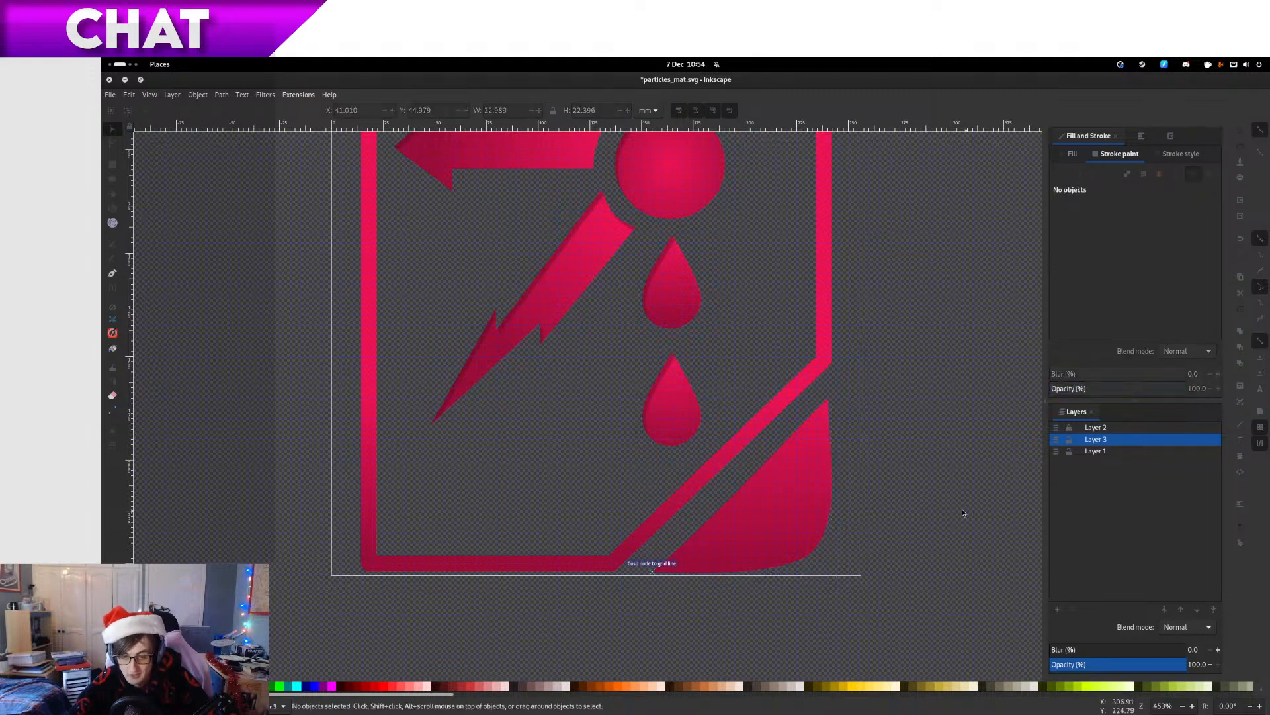
{"action": "left_click_drag", "start_coordinate": [788, 516], "coordinate": [836, 523]}
Switch to the file manager's vgui folder and copy particles_mat.svg into its original subfolder
{"action": "key", "text": "super+Page_Up"}
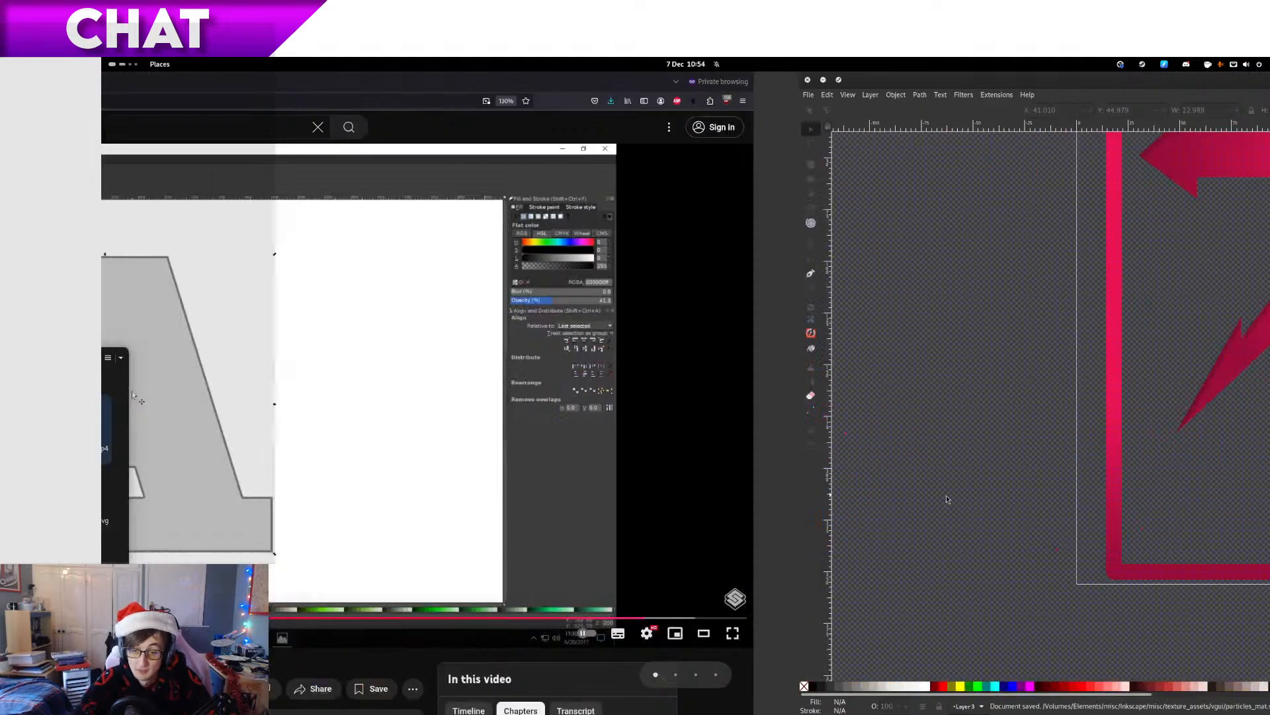
{"action": "key", "text": "alt+Left"}
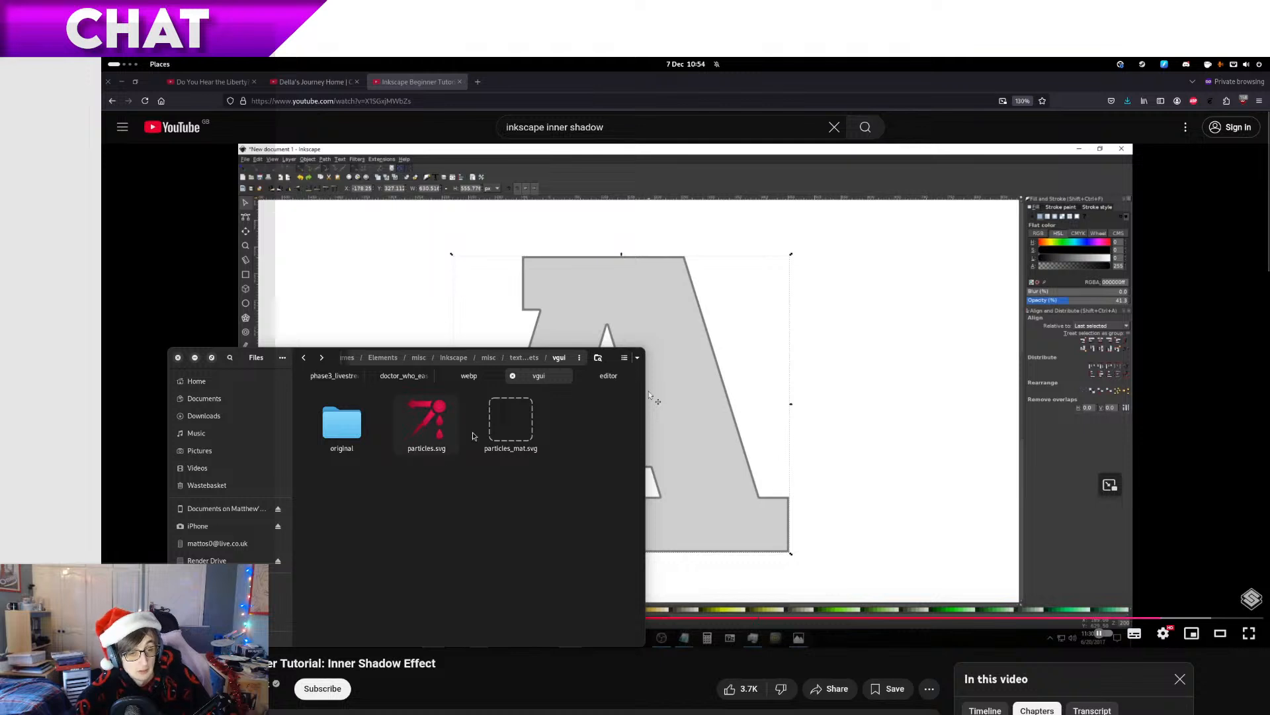
{"action": "left_click", "coordinate": [516, 452]}
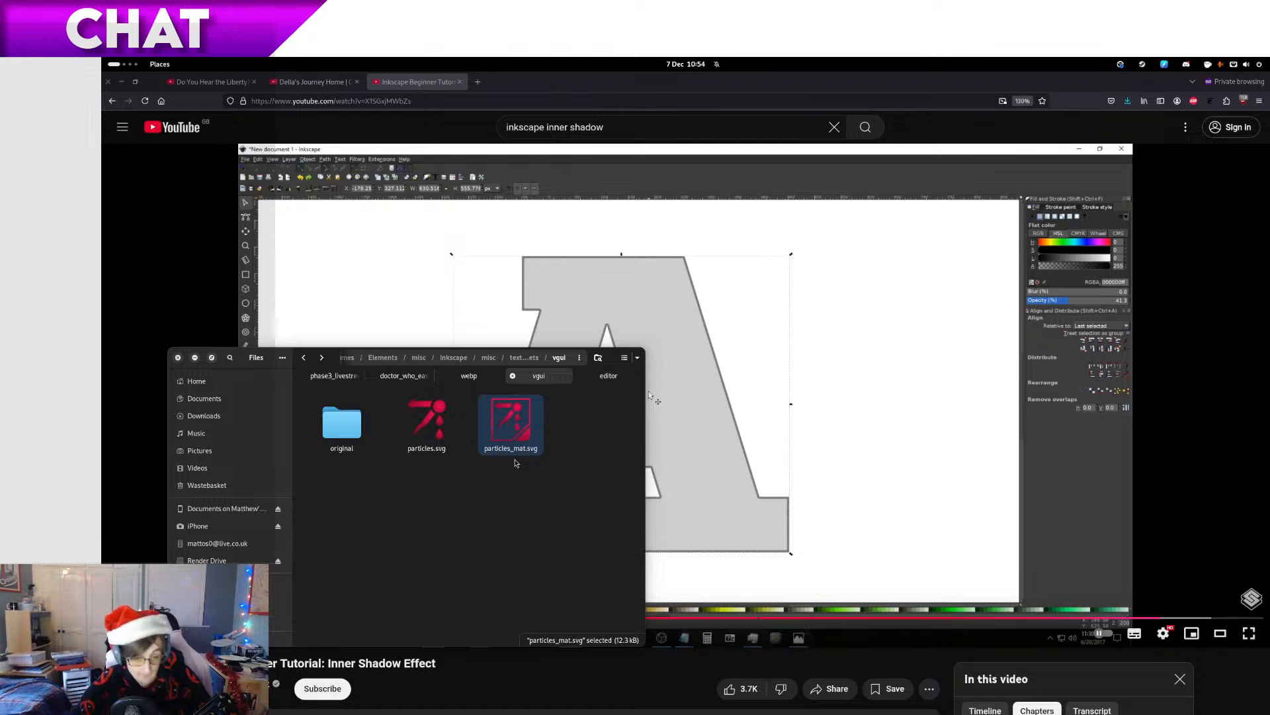
{"action": "left_click", "coordinate": [554, 474]}
{"action": "left_click", "coordinate": [502, 452]}
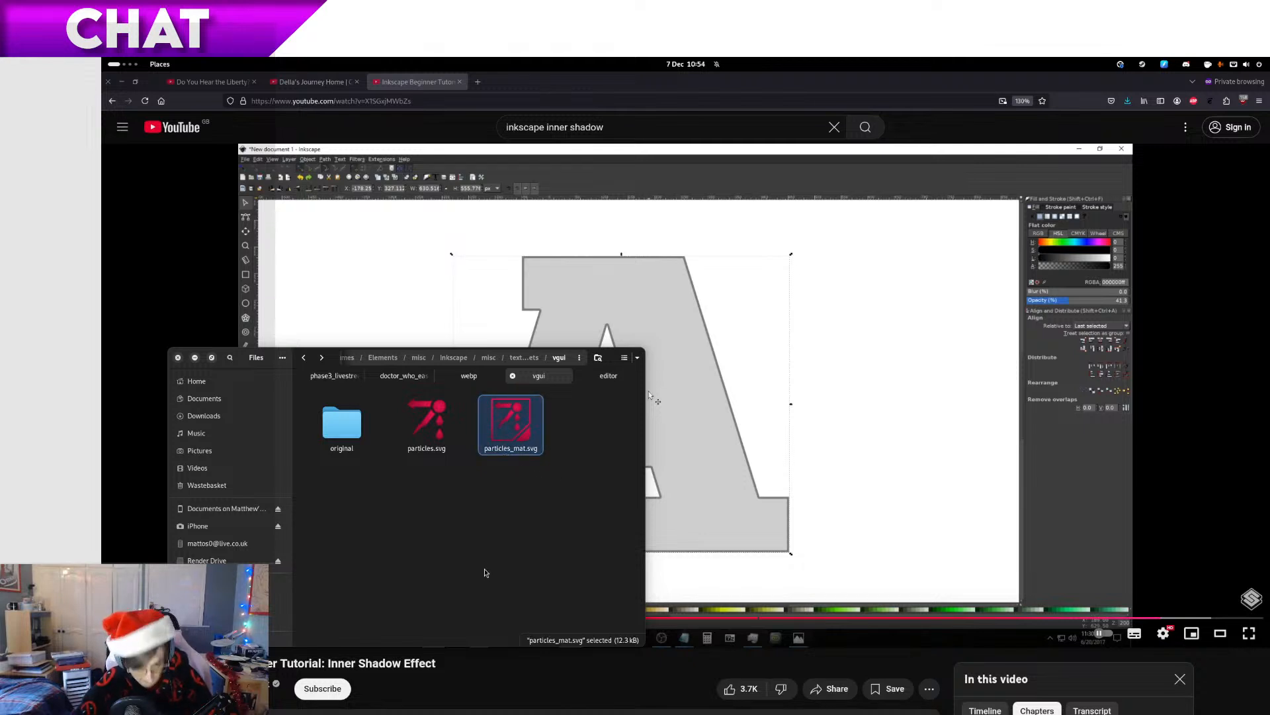
{"action": "left_click", "coordinate": [485, 570]}
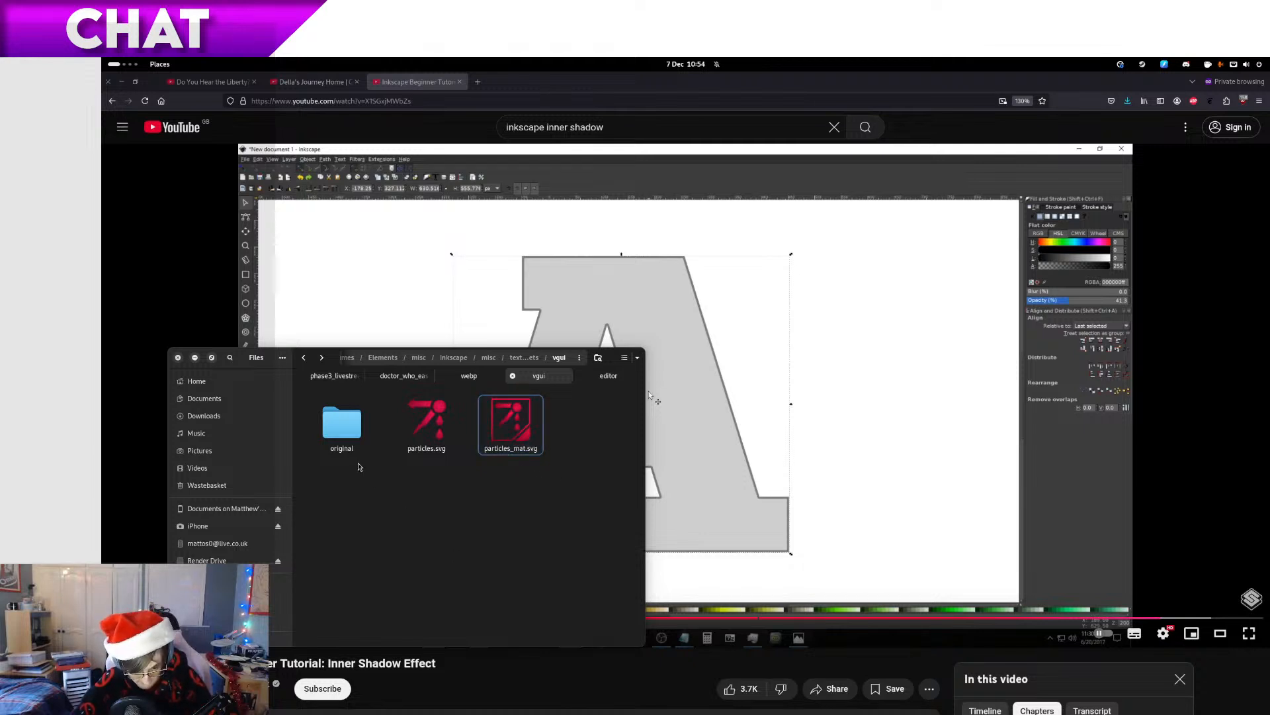
{"action": "double_click", "coordinate": [334, 430]}
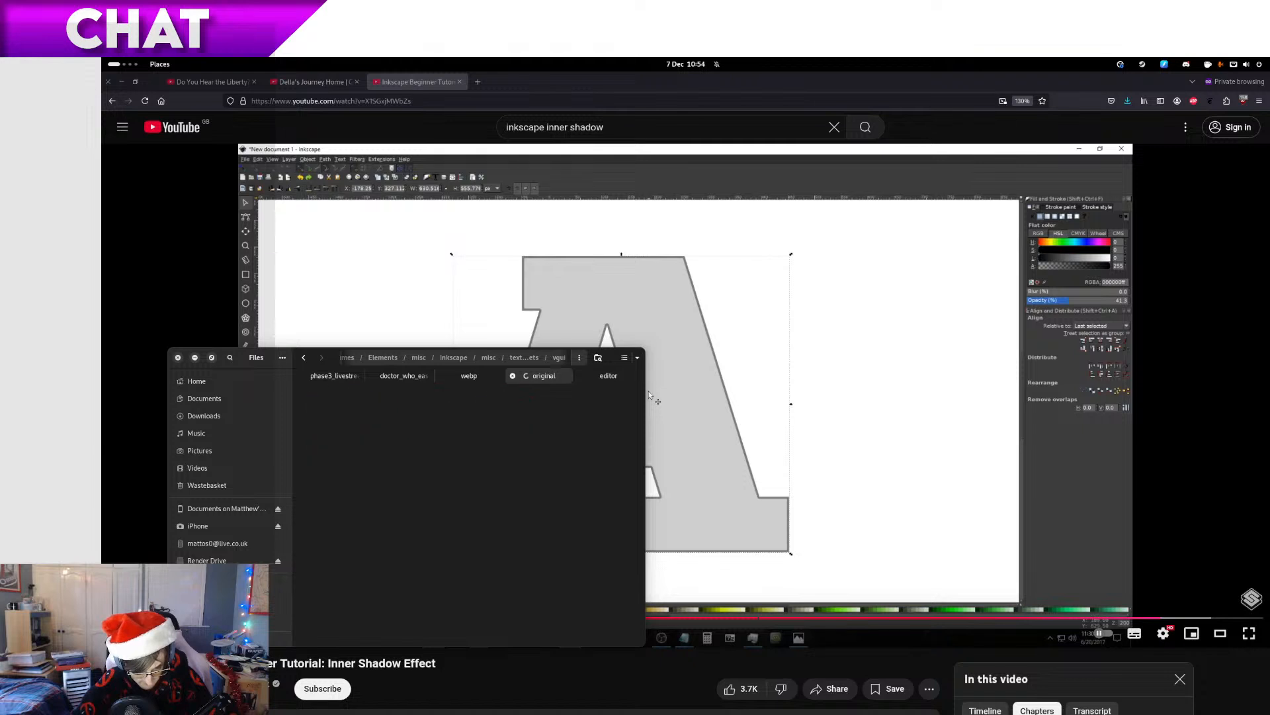
Rename the copied particles_mat.svg in the original folder to particles_mat_wip5.svg
{"action": "left_click", "coordinate": [352, 434]}
{"action": "key", "text": "F2"}
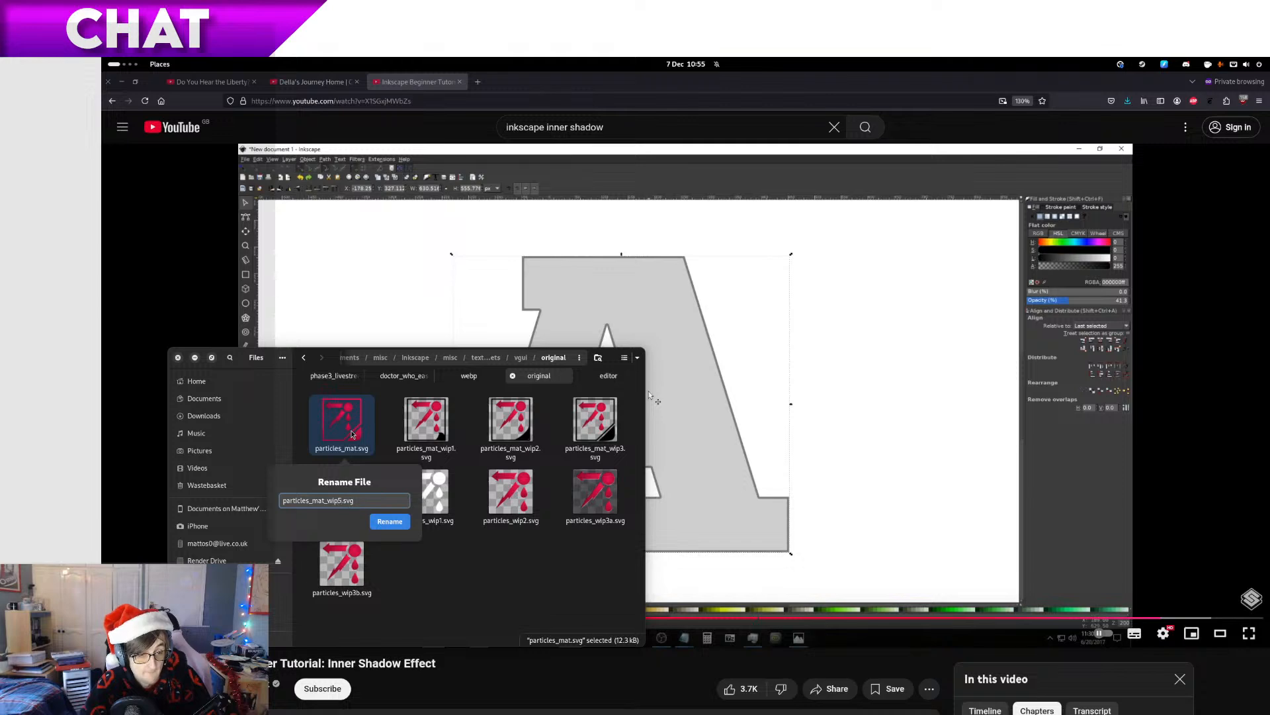
{"action": "type", "text": "_wip5"}
{"action": "key", "text": "Return"}
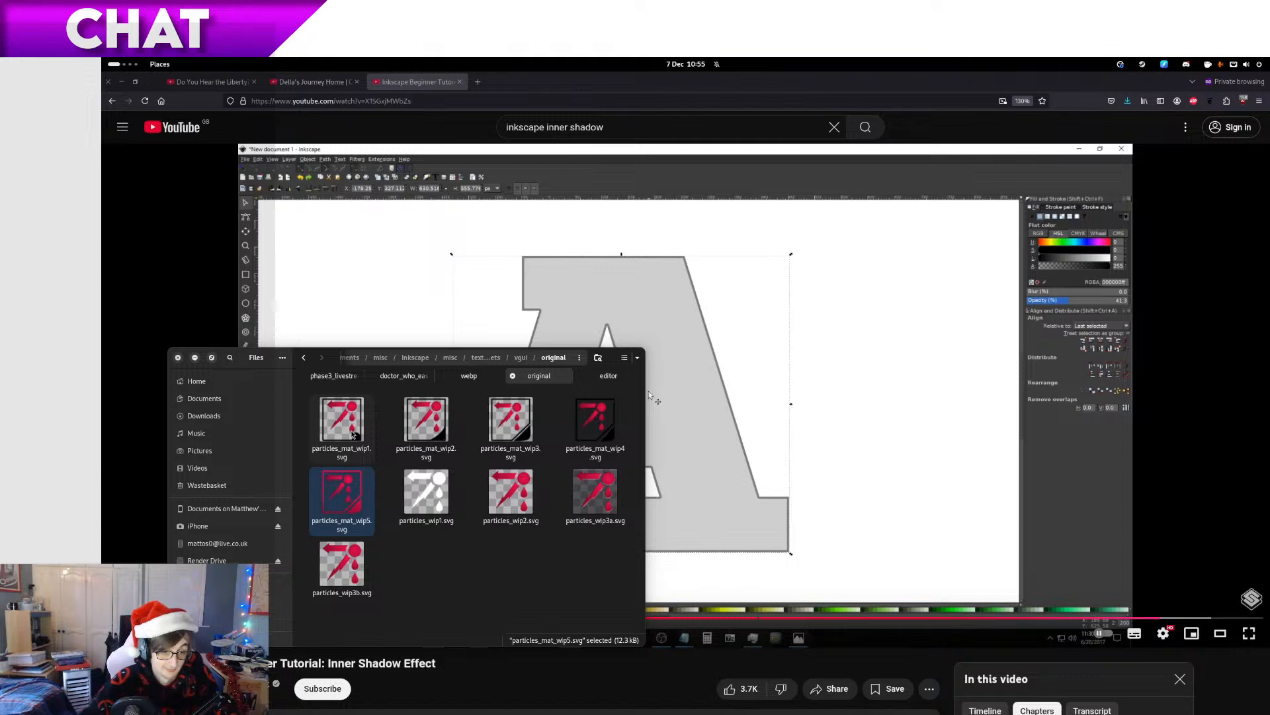
Return to the particles_mat.svg window, add Layer 4 above Layer 3, and draw a rectangle about 66 mm square over the page
{"action": "key", "text": "super+Page_Down"}
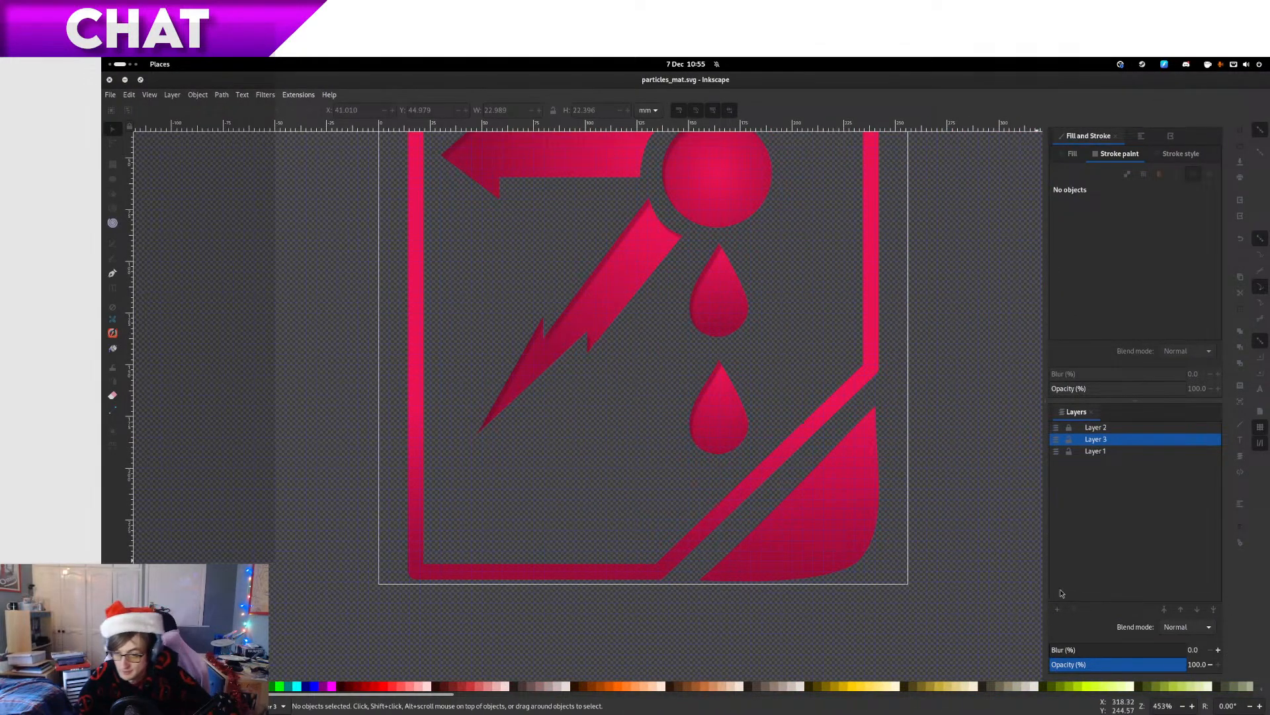
{"action": "left_click", "coordinate": [1058, 607]}
{"action": "key", "text": "Return"}
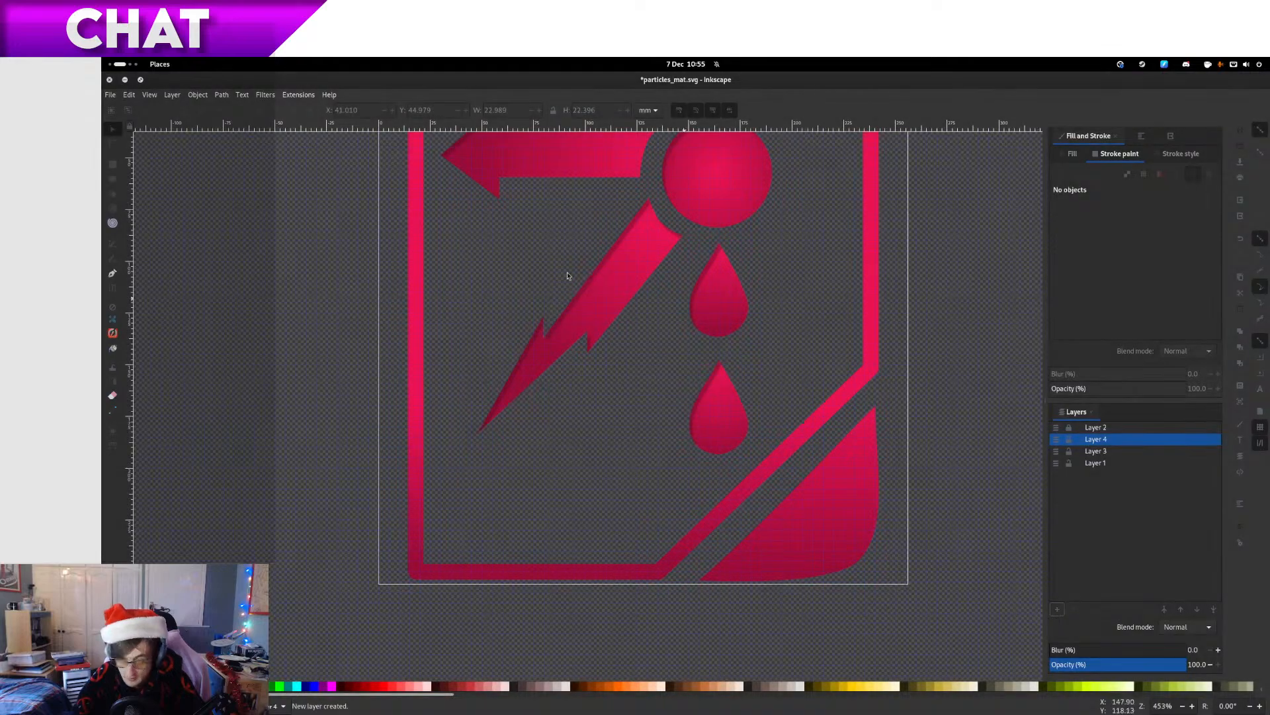
{"action": "left_click", "coordinate": [113, 164]}
{"action": "left_click_drag", "start_coordinate": [433, 276], "coordinate": [537, 580]}
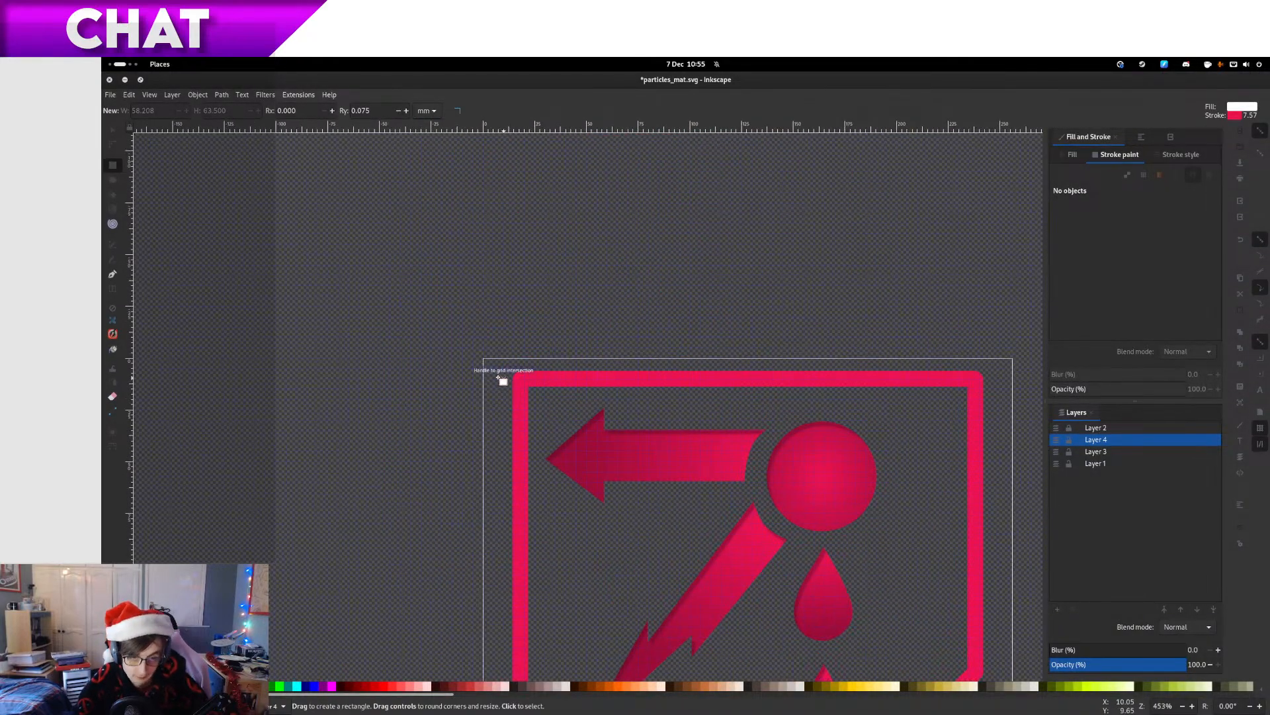
{"action": "scroll", "coordinate": [490, 365], "scroll_direction": "down", "scroll_amount": 2}
{"action": "mouse_move", "coordinate": [489, 365]}
{"action": "left_mouse_down"}
{"action": "mouse_move", "coordinate": [681, 595]}
{"action": "mouse_move", "coordinate": [752, 626]}
{"action": "left_mouse_up"}
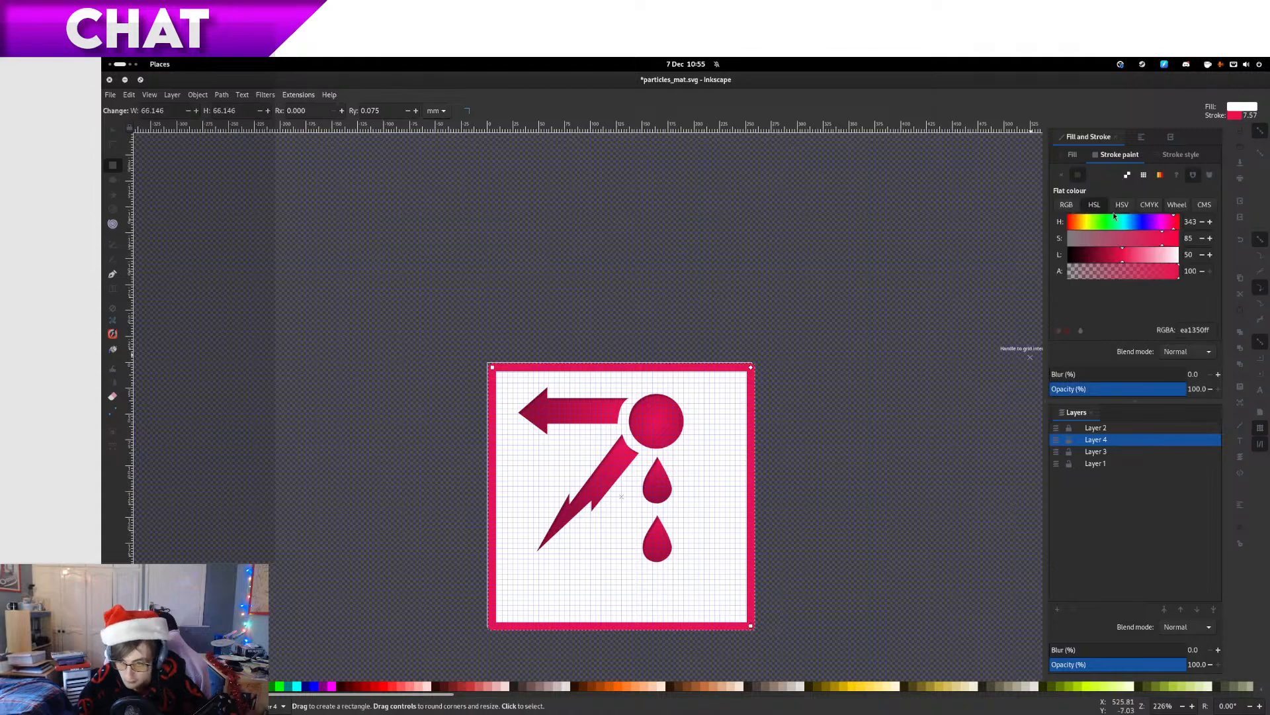
Give the new rectangle a solid black fill (000000ff) and remove its stroke
{"action": "mouse_move", "coordinate": [1096, 260]}
{"action": "left_mouse_down"}
{"action": "mouse_move", "coordinate": [1052, 245]}
{"action": "mouse_move", "coordinate": [1015, 261]}
{"action": "left_mouse_up"}
{"action": "left_click", "coordinate": [1063, 175]}
{"action": "left_click", "coordinate": [1065, 153]}
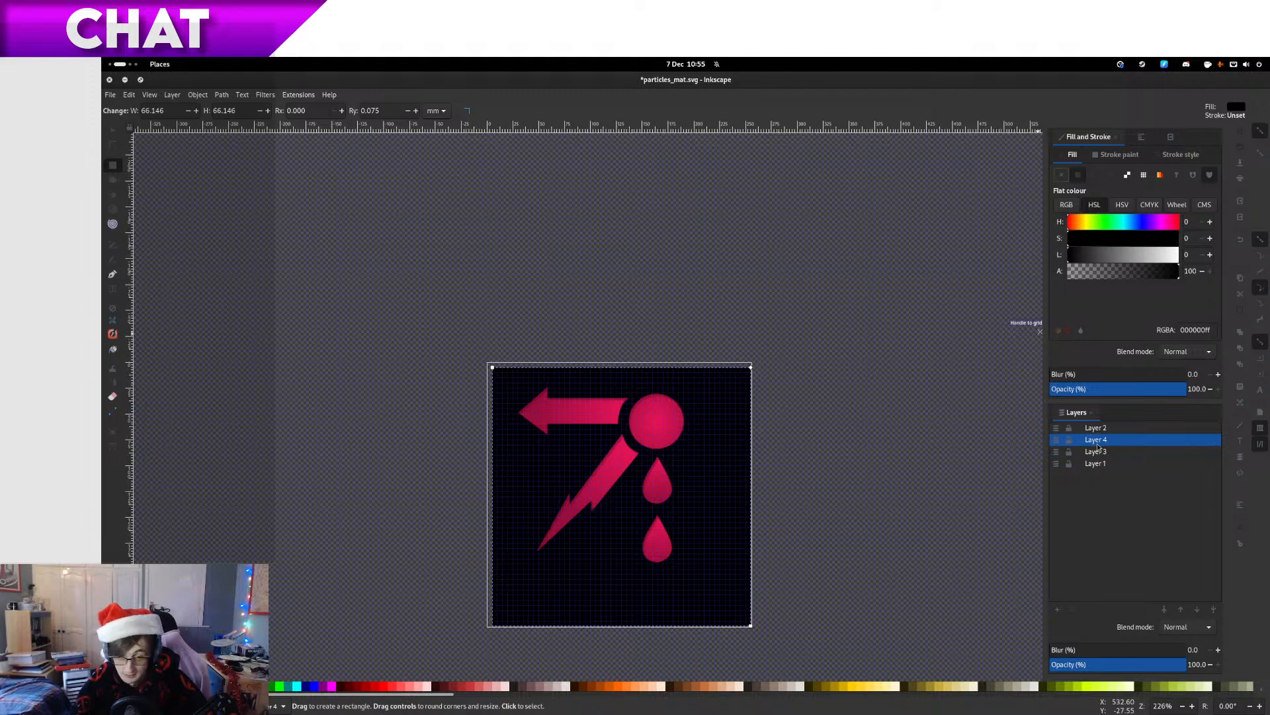
Hide Layer 4, duplicate the frame and the corner curl, and move the duplicates to Layer 4
{"action": "left_click", "coordinate": [1055, 442]}
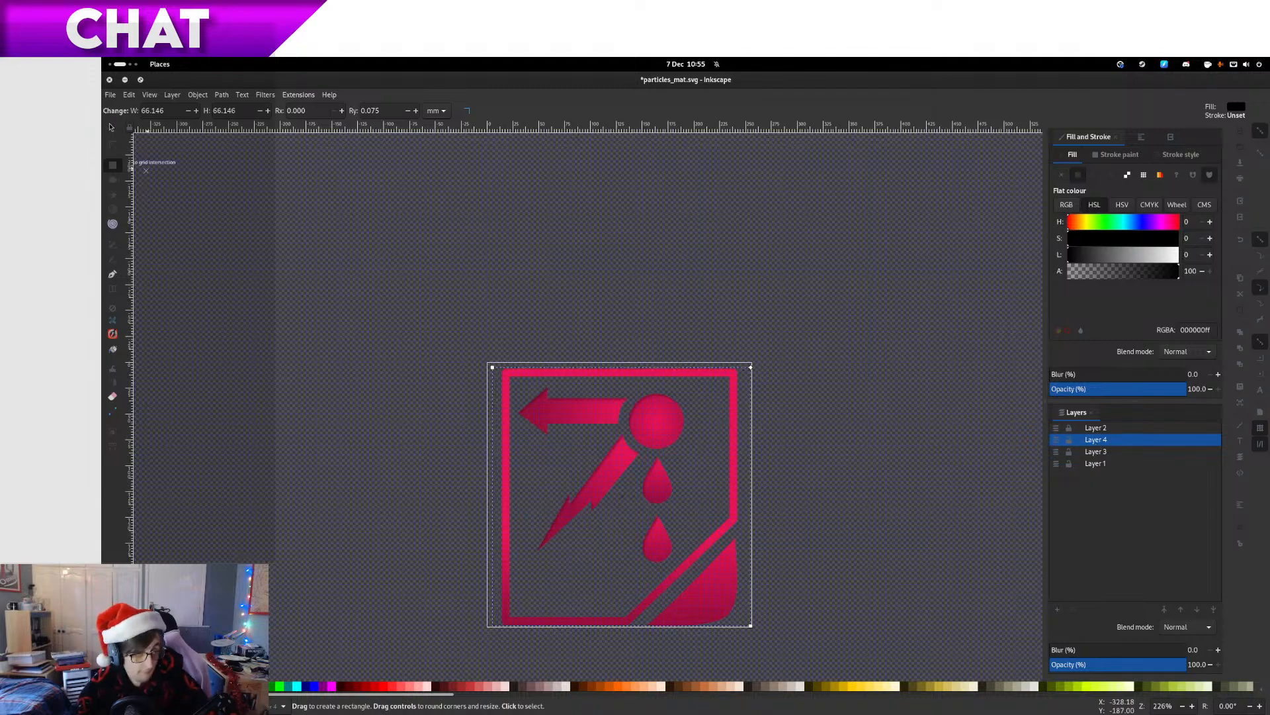
{"action": "key", "text": "s"}
{"action": "left_click", "coordinate": [721, 582]}
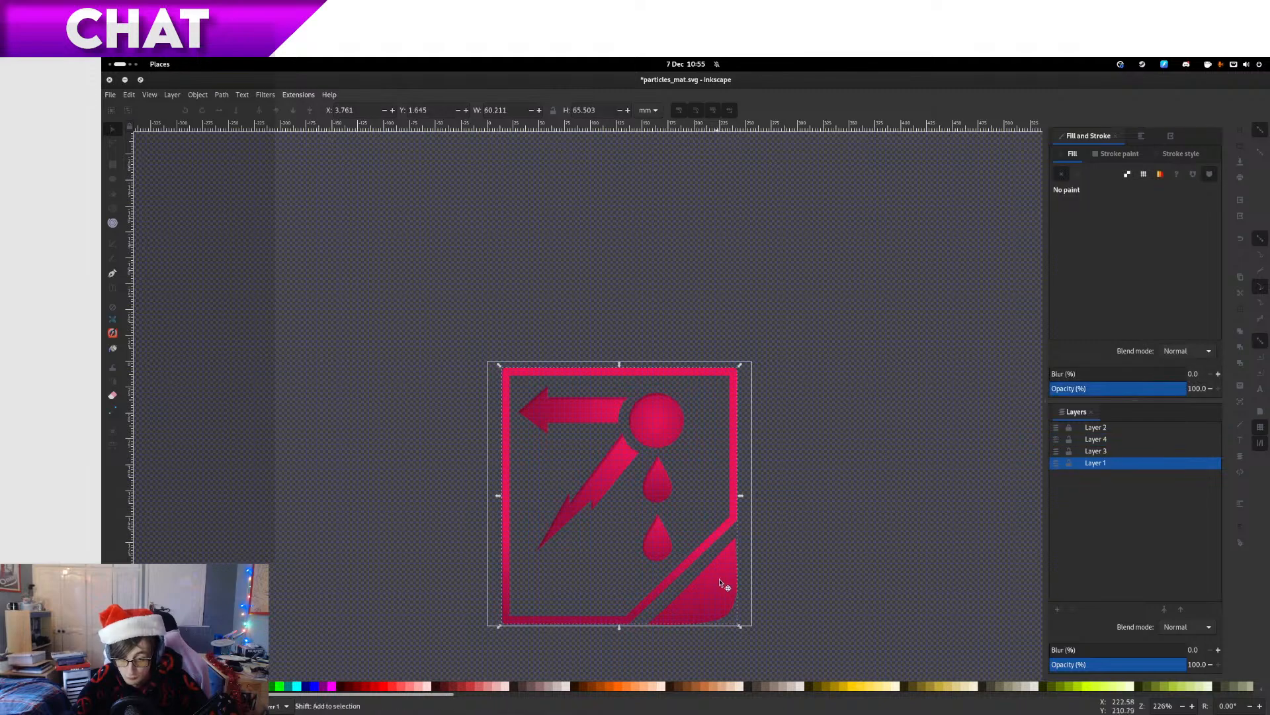
{"action": "left_click", "coordinate": [723, 584], "text": "shift"}
{"action": "right_click", "coordinate": [722, 584]}
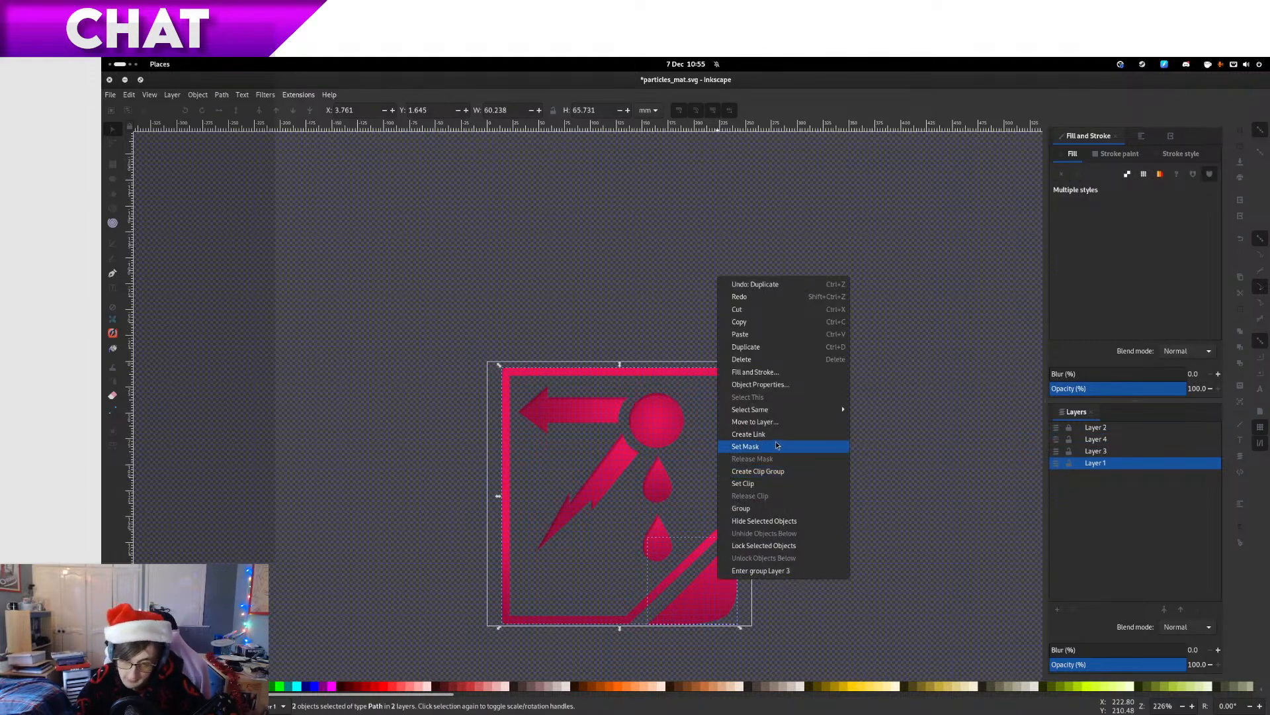
{"action": "left_click", "coordinate": [779, 421]}
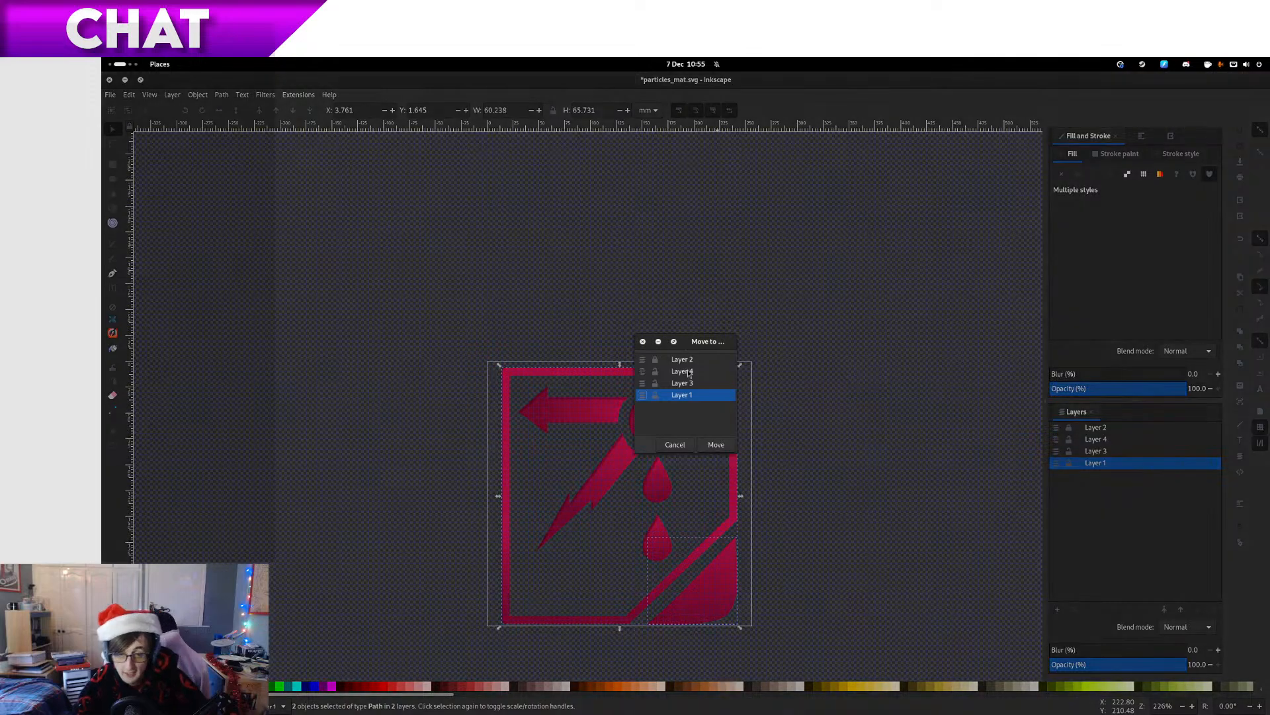
{"action": "left_click", "coordinate": [688, 372]}
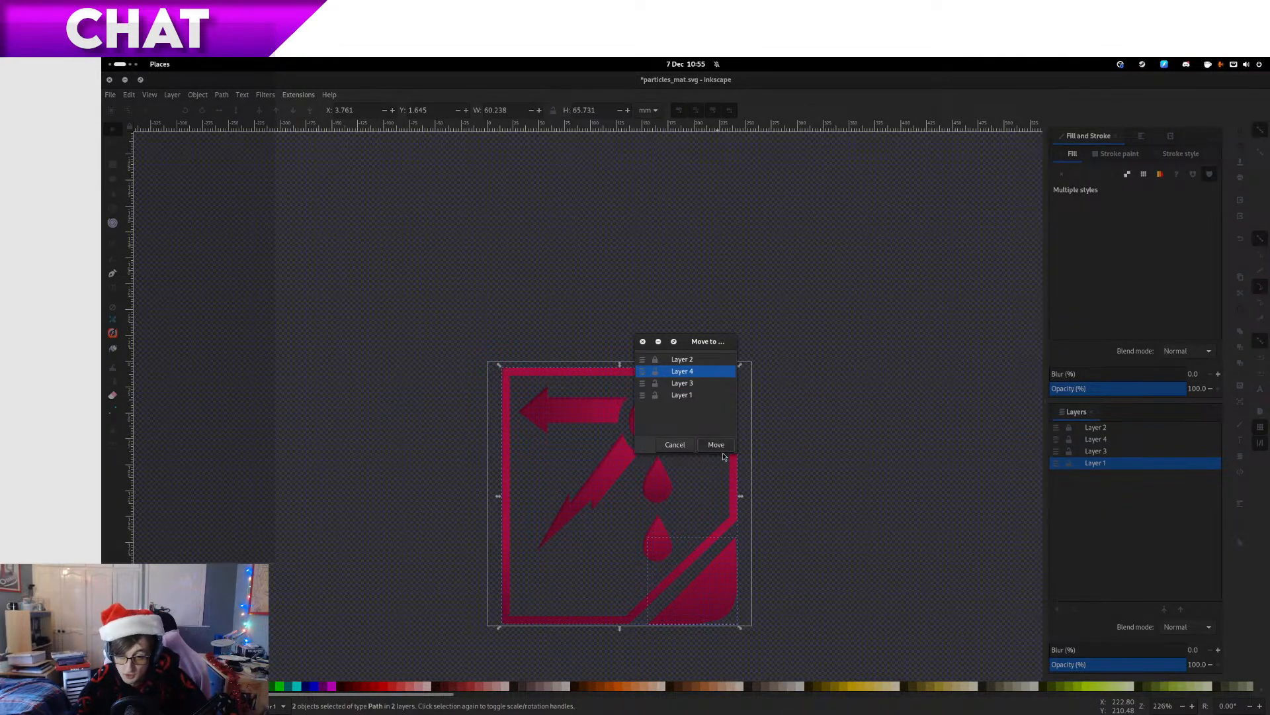
{"action": "left_click", "coordinate": [717, 444]}
Rename Layer 4 to shadow and make the layer visible again
{"action": "double_click", "coordinate": [1095, 441]}
{"action": "type", "text": "shadow"}
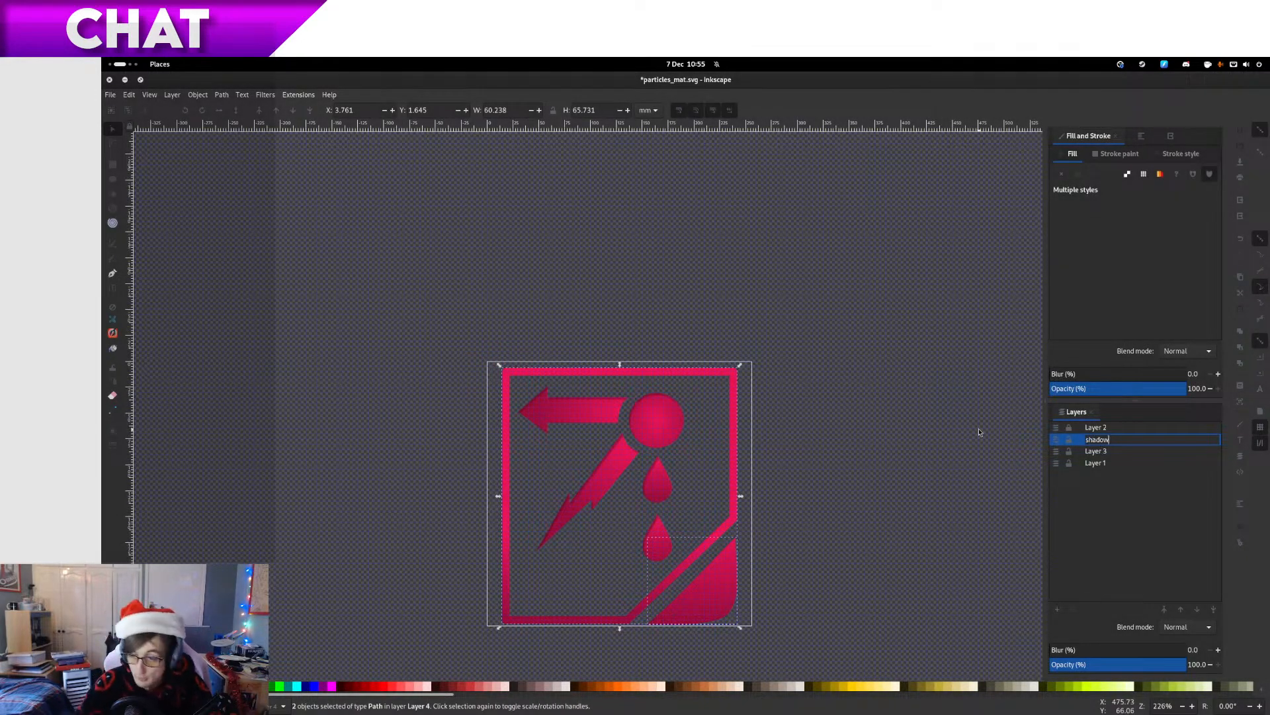
{"action": "key", "text": "Return"}
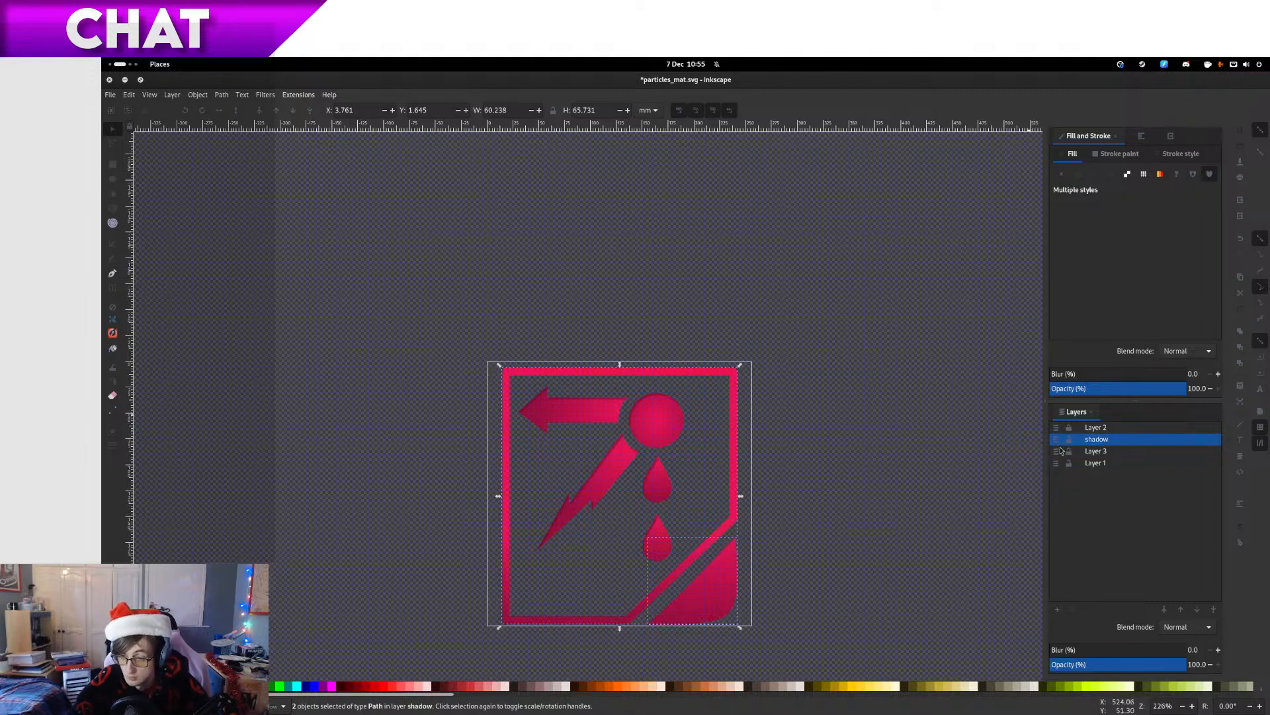
{"action": "left_click", "coordinate": [1067, 452]}
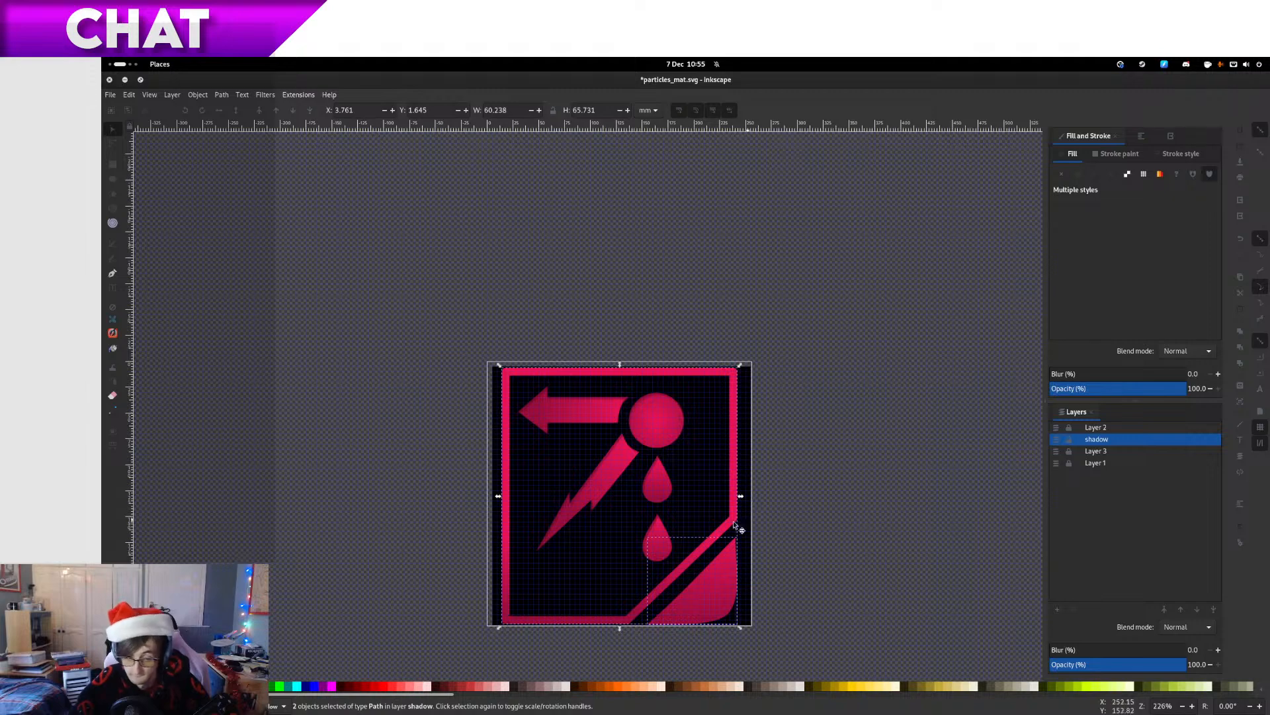
Subtract the duplicated curl and the duplicated frame from the black rectangle on the shadow layer with path difference
{"action": "scroll", "coordinate": [805, 538], "scroll_direction": "up", "scroll_amount": 2}
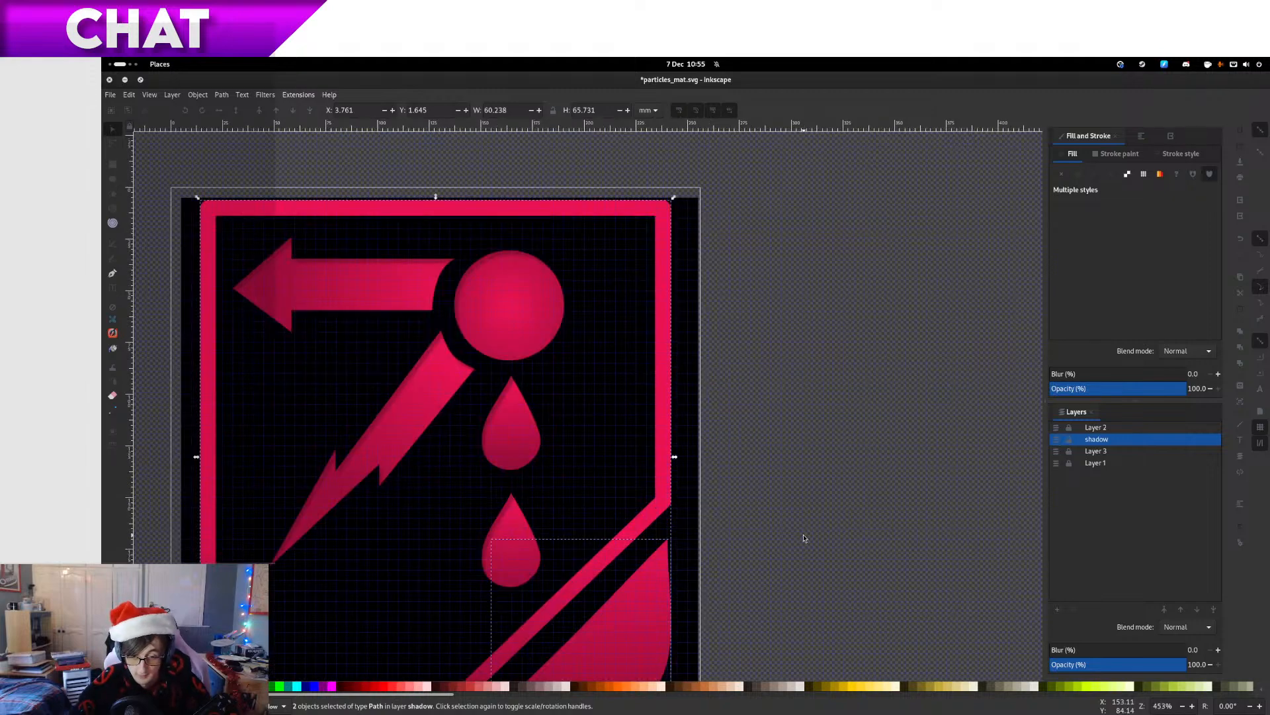
{"action": "left_click", "coordinate": [645, 579]}
{"action": "key", "text": "ctrl+a"}
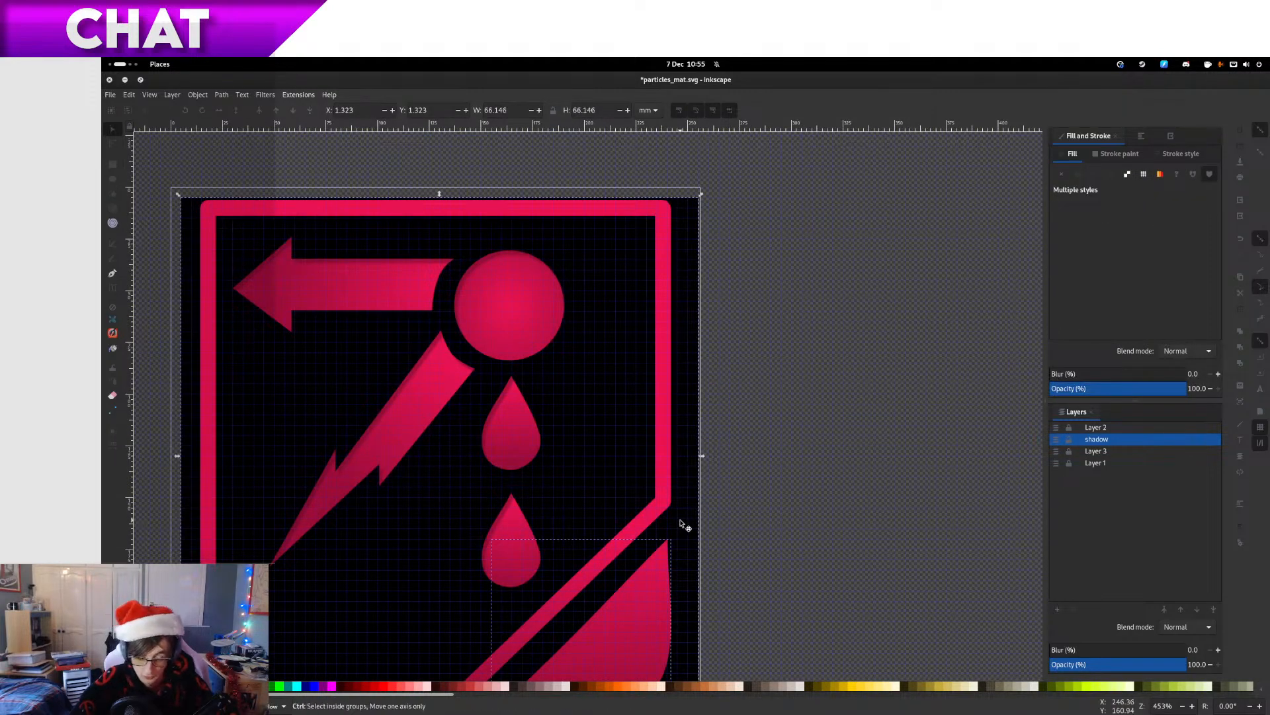
{"action": "left_click", "coordinate": [685, 526]}
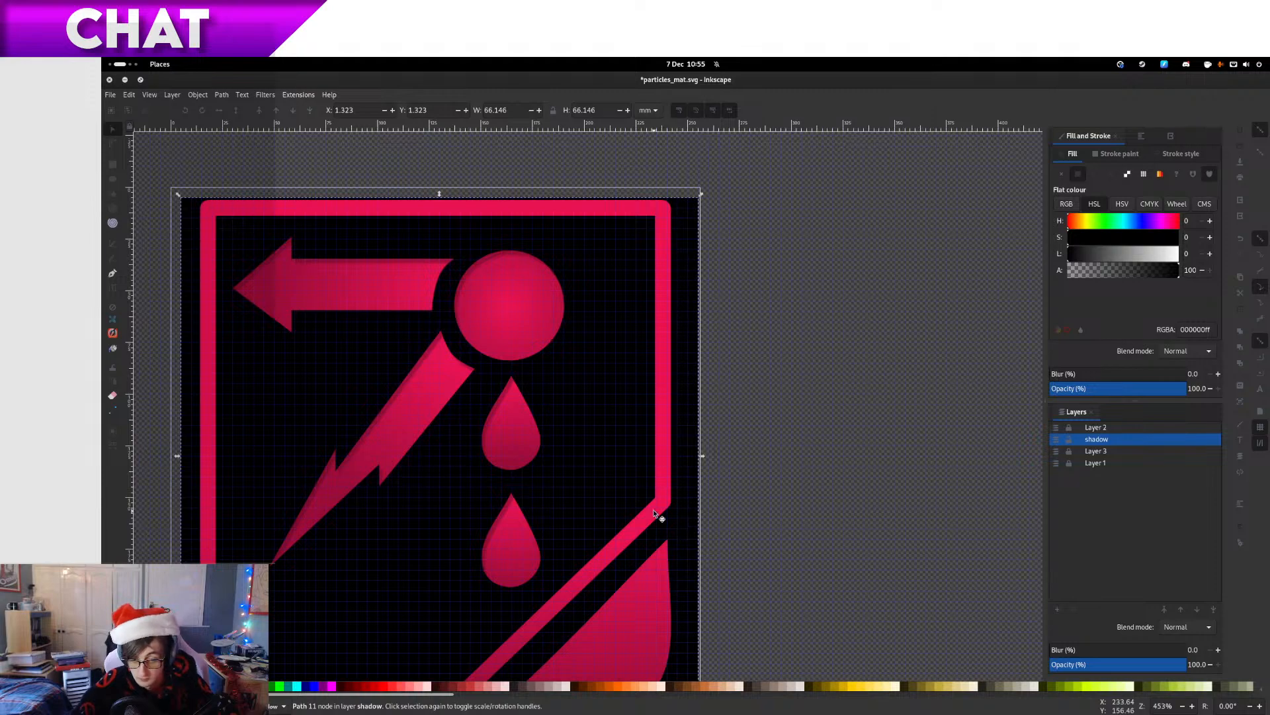
{"action": "key", "text": "ctrl+a"}
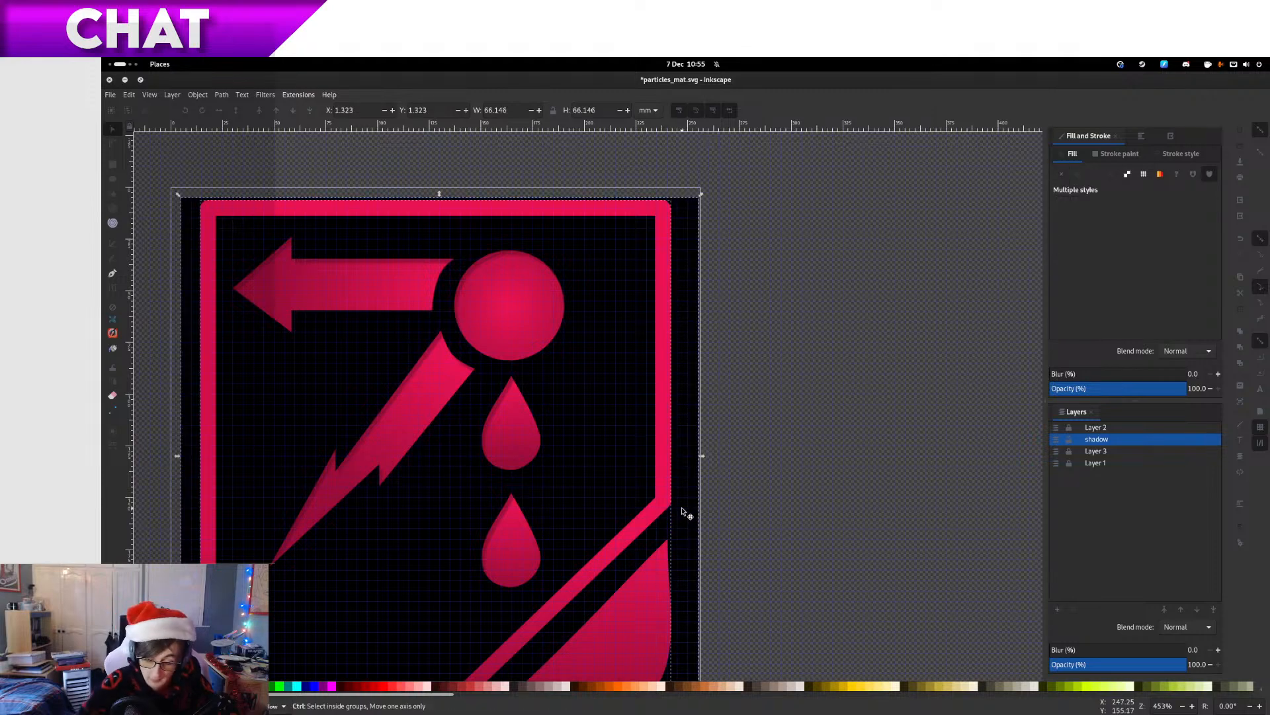
{"action": "left_click", "coordinate": [685, 512], "text": "ctrl"}
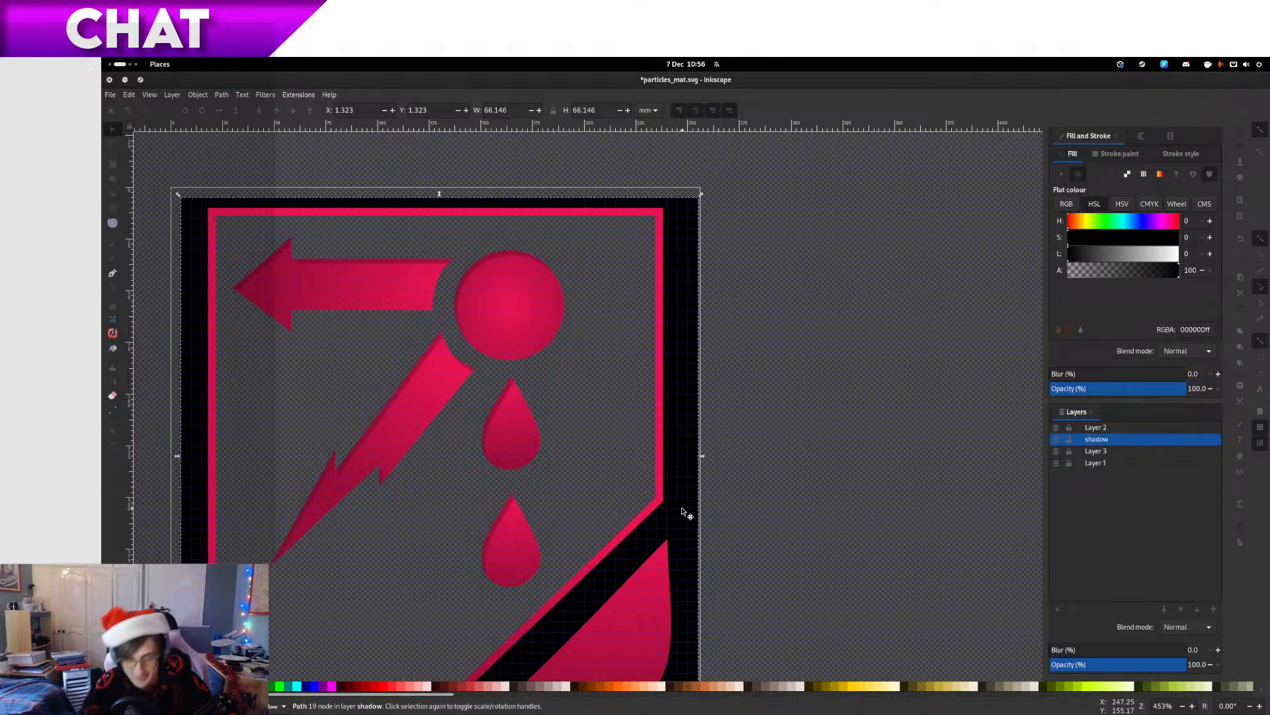
Offset the black shadow shape diagonally to X 1.777, Y 1.587 mm and set the shadow layer's opacity to 64.8%
{"action": "scroll", "coordinate": [685, 513], "scroll_direction": "up", "scroll_amount": 10, "text": "ctrl"}
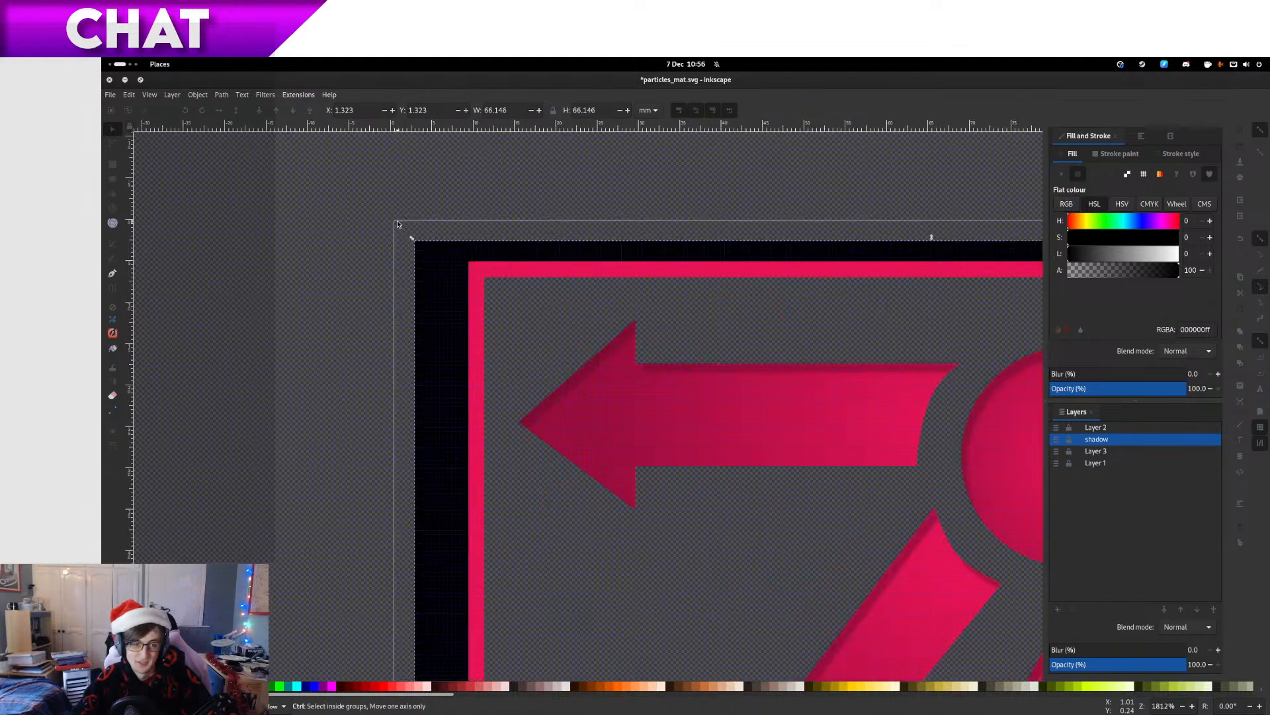
{"action": "scroll", "coordinate": [682, 338], "scroll_direction": "down", "scroll_amount": 4, "text": "ctrl"}
{"action": "left_click_drag", "start_coordinate": [950, 462], "coordinate": [473, 215]}
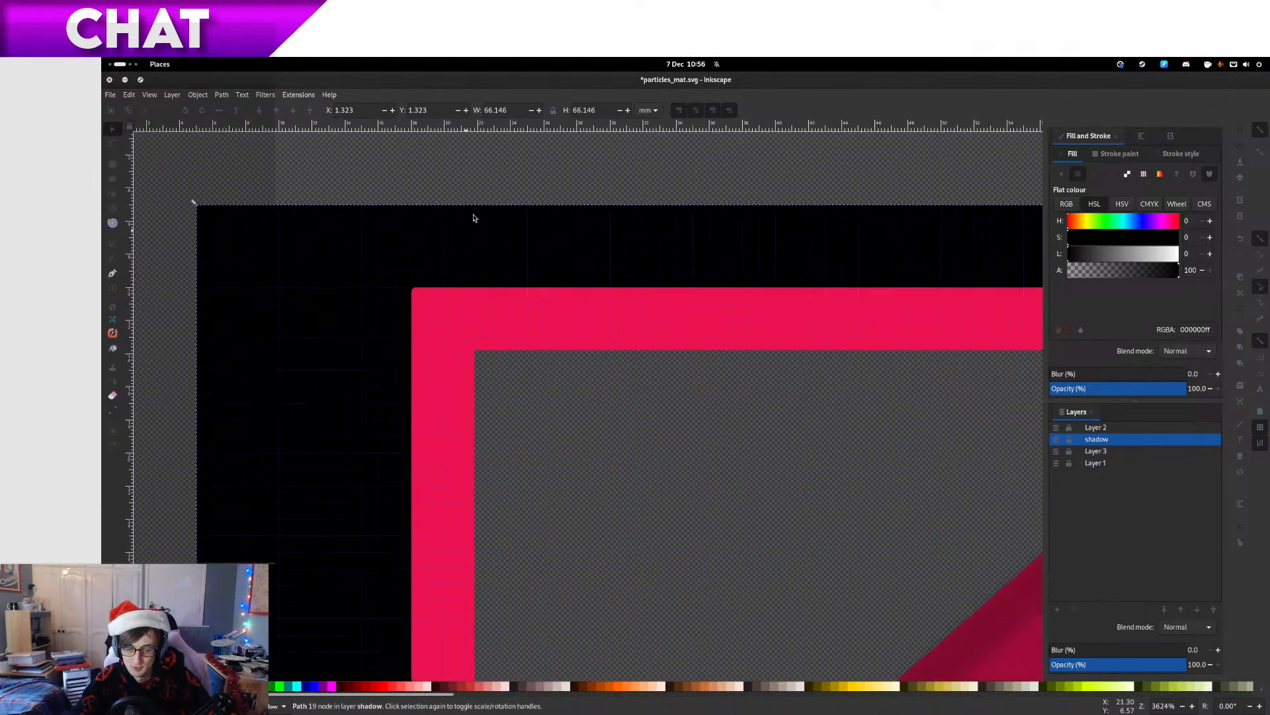
{"action": "key", "text": "Escape"}
{"action": "left_click_drag", "start_coordinate": [497, 264], "coordinate": [527, 281]}
{"action": "scroll", "coordinate": [528, 281], "scroll_direction": "down", "scroll_amount": 4, "text": "ctrl"}
{"action": "left_click_drag", "start_coordinate": [629, 335], "coordinate": [550, 119]}
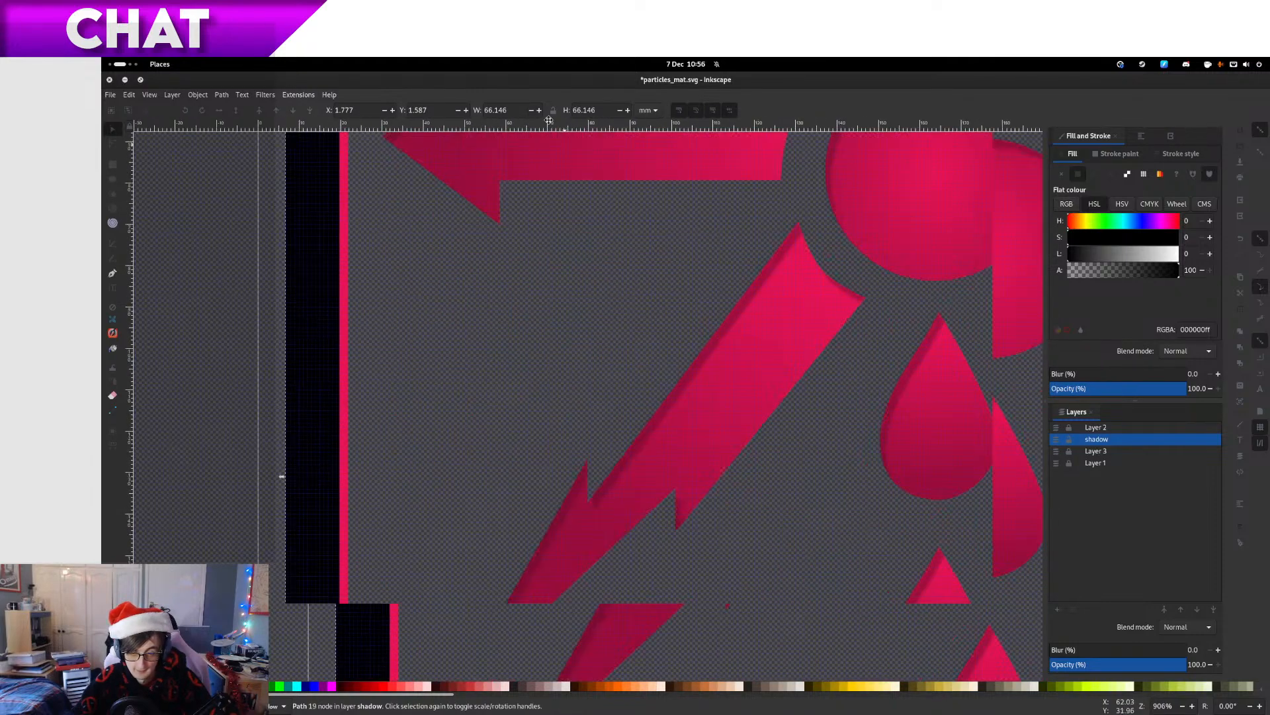
{"action": "left_click", "coordinate": [1138, 665]}
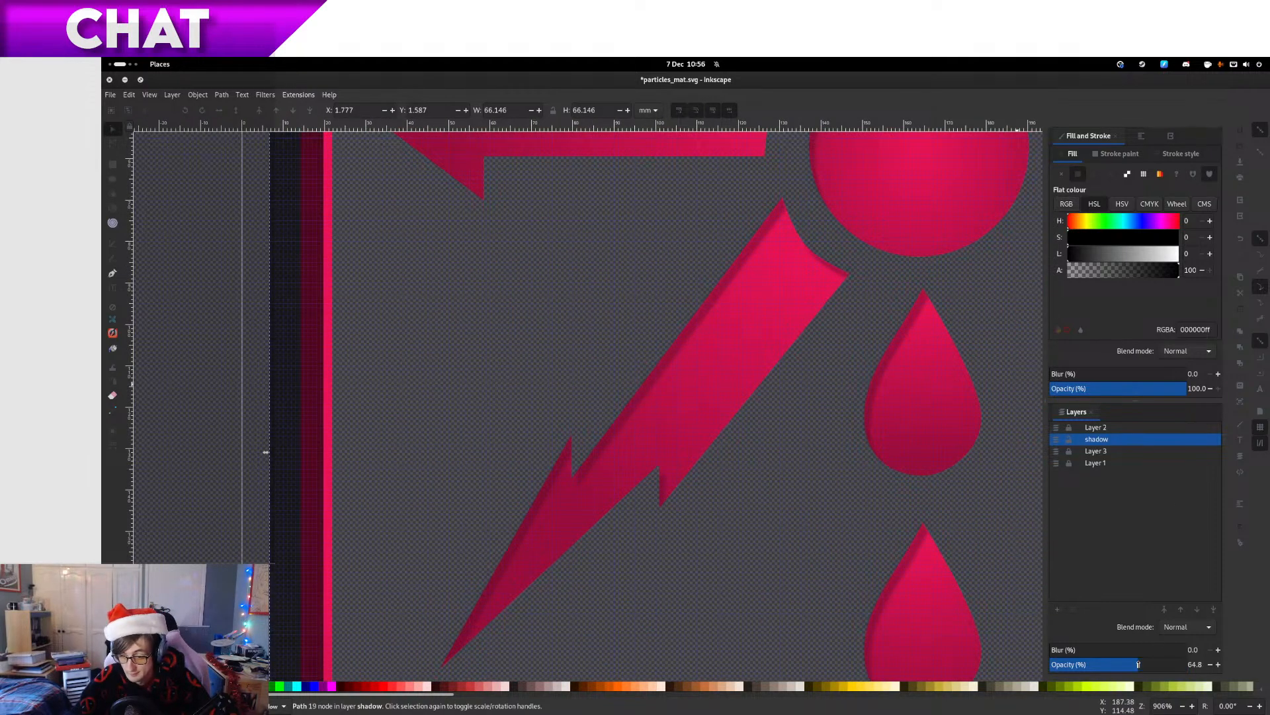
Shift the shadow shape up and left to X 1.513, Y 1.323 mm at the frame's upper-left corner
{"action": "left_click_drag", "start_coordinate": [586, 153], "coordinate": [611, 490]}
{"action": "scroll", "coordinate": [242, 279], "scroll_direction": "up", "scroll_amount": 6, "text": "ctrl"}
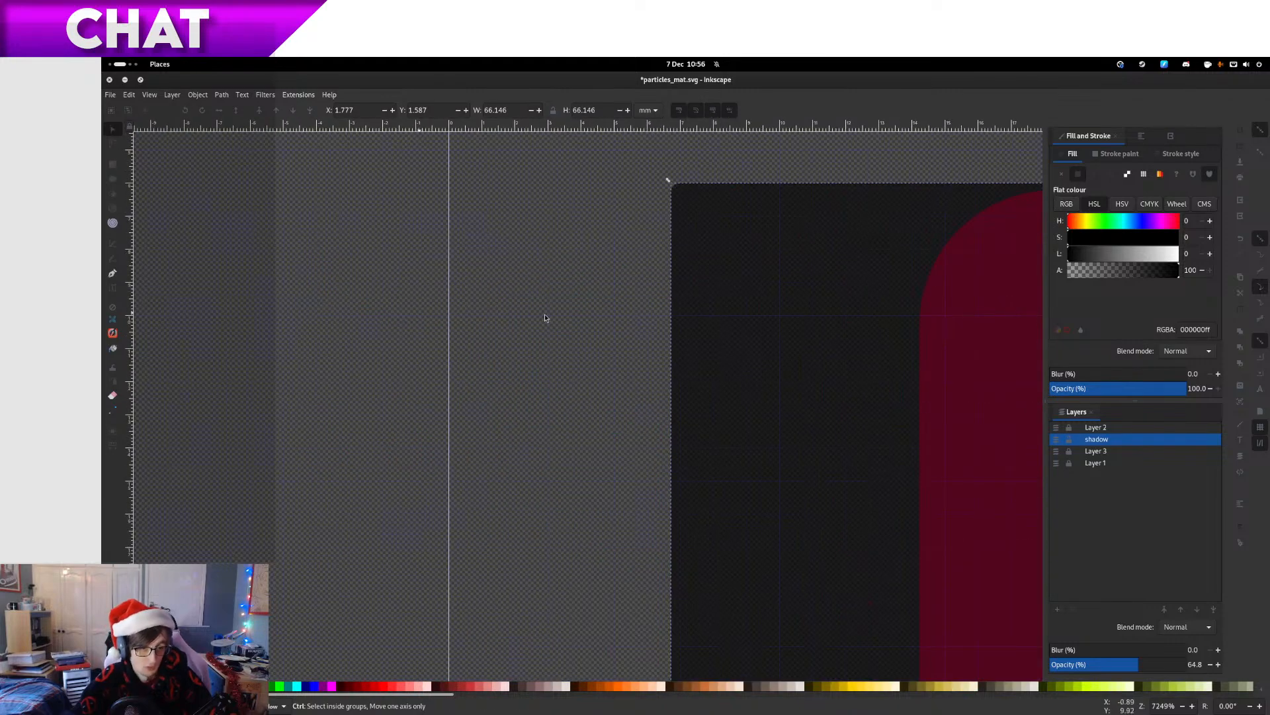
{"action": "scroll", "coordinate": [680, 297], "scroll_direction": "down", "scroll_amount": 1, "text": "ctrl"}
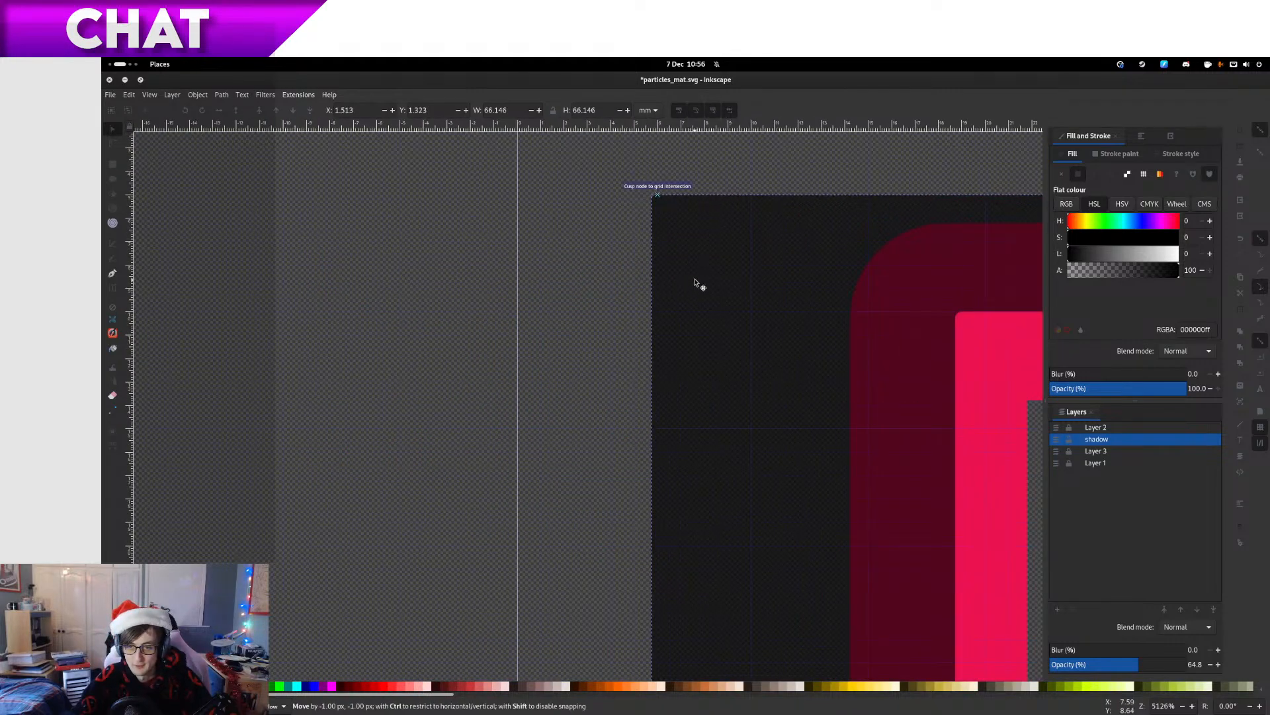
Try aligning the shadow shape at the curl's upper tip by moving it to X 1.271, Y 1.587 mm
{"action": "scroll", "coordinate": [695, 284], "scroll_direction": "down", "scroll_amount": 5, "text": "ctrl"}
{"action": "scroll", "coordinate": [826, 417], "scroll_direction": "down", "scroll_amount": 2, "text": "ctrl"}
{"action": "left_click_drag", "start_coordinate": [919, 496], "coordinate": [524, 155]}
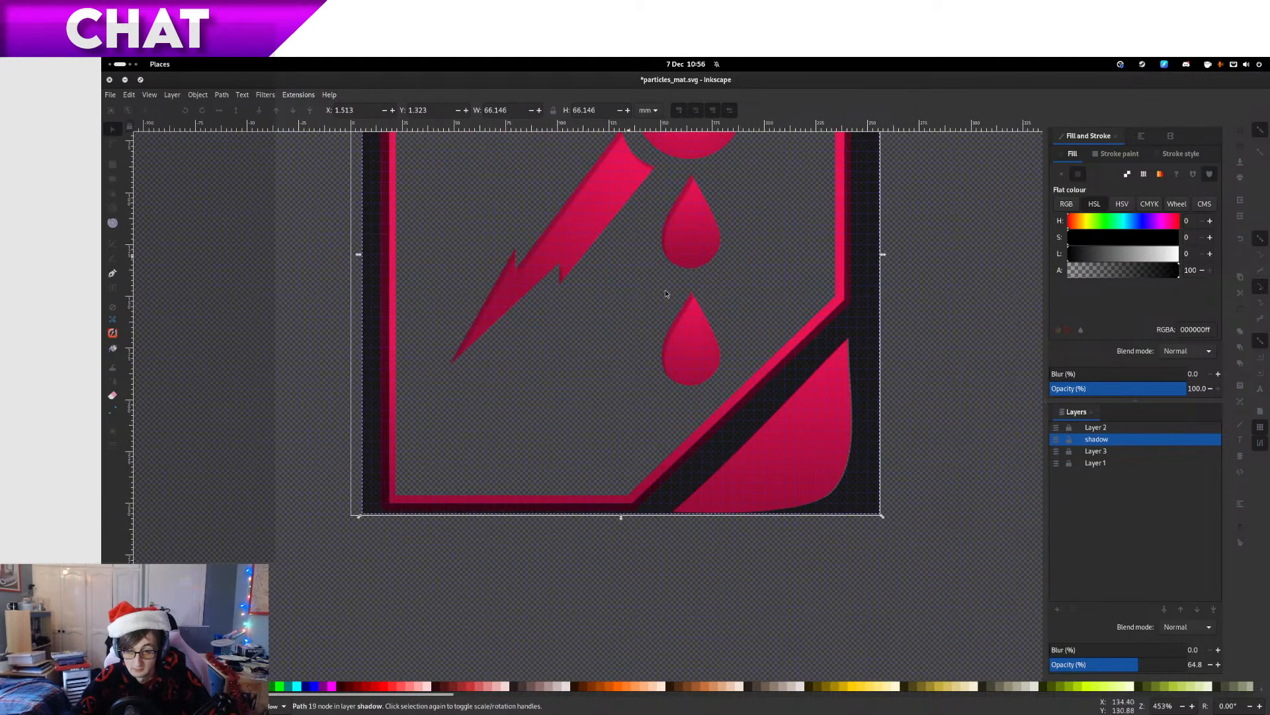
{"action": "scroll", "coordinate": [855, 363], "scroll_direction": "up", "scroll_amount": 1, "text": "ctrl"}
{"action": "scroll", "coordinate": [825, 335], "scroll_direction": "up", "scroll_amount": 4, "text": "ctrl"}
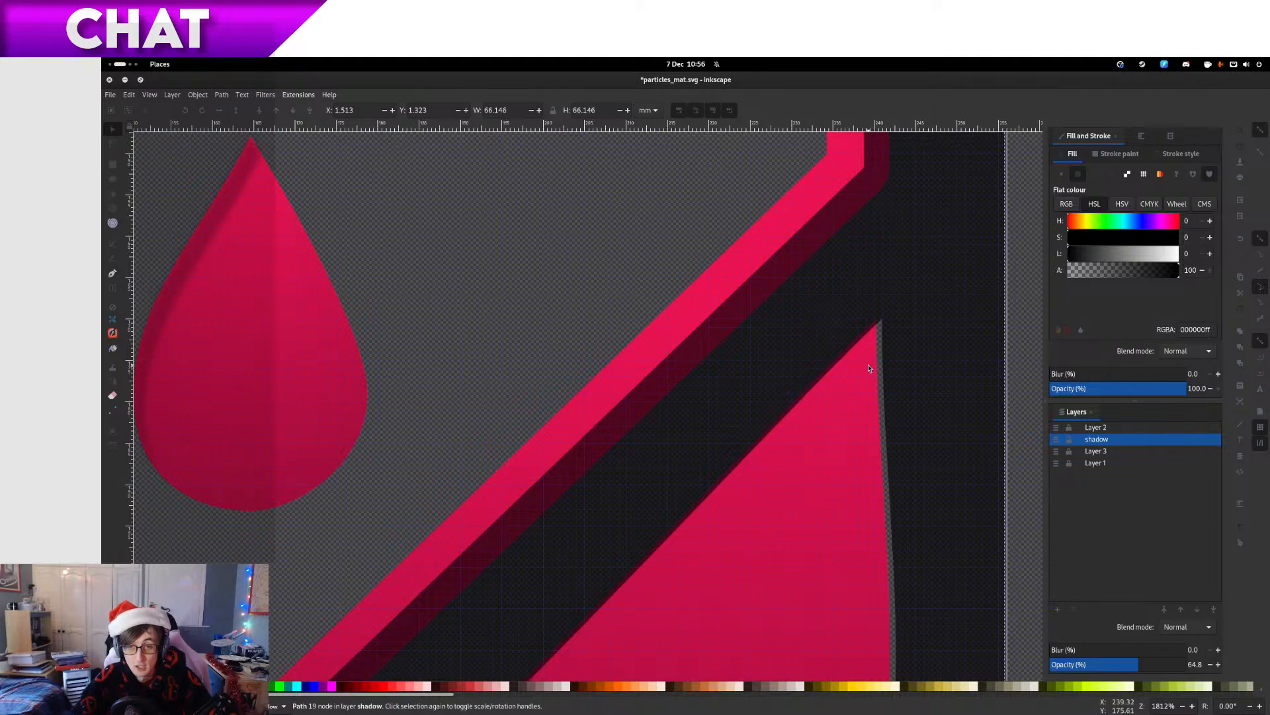
{"action": "scroll", "coordinate": [873, 339], "scroll_direction": "up", "scroll_amount": 2, "text": "ctrl"}
{"action": "left_click_drag", "start_coordinate": [880, 338], "coordinate": [875, 363]}
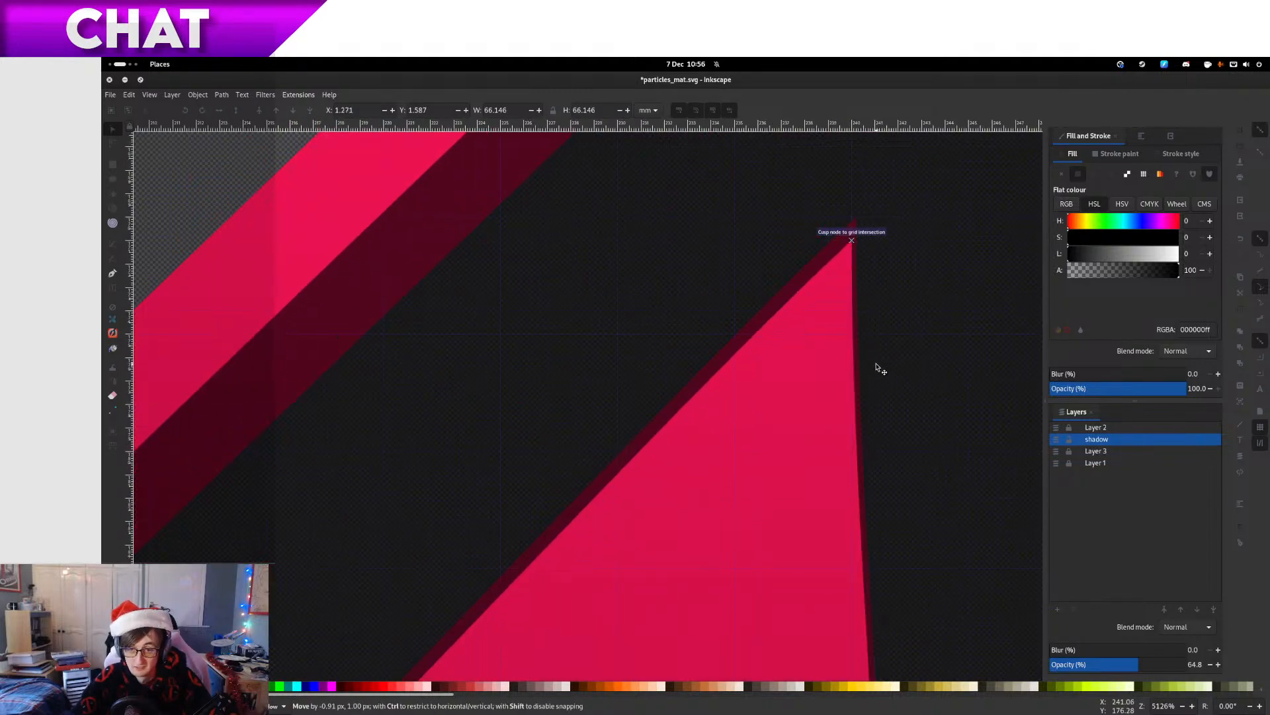
Reposition the shadow shape from the frame's upper-left corner to X 1.513, Y 1.323 mm and check its edge along the curl
{"action": "scroll", "coordinate": [868, 358], "scroll_direction": "down", "scroll_amount": 1, "text": "ctrl"}
{"action": "scroll", "coordinate": [868, 358], "scroll_direction": "down", "scroll_amount": 4, "text": "ctrl"}
{"action": "scroll", "coordinate": [544, 258], "scroll_direction": "down", "scroll_amount": 2, "text": "ctrl"}
{"action": "left_click_drag", "start_coordinate": [544, 260], "coordinate": [600, 508]}
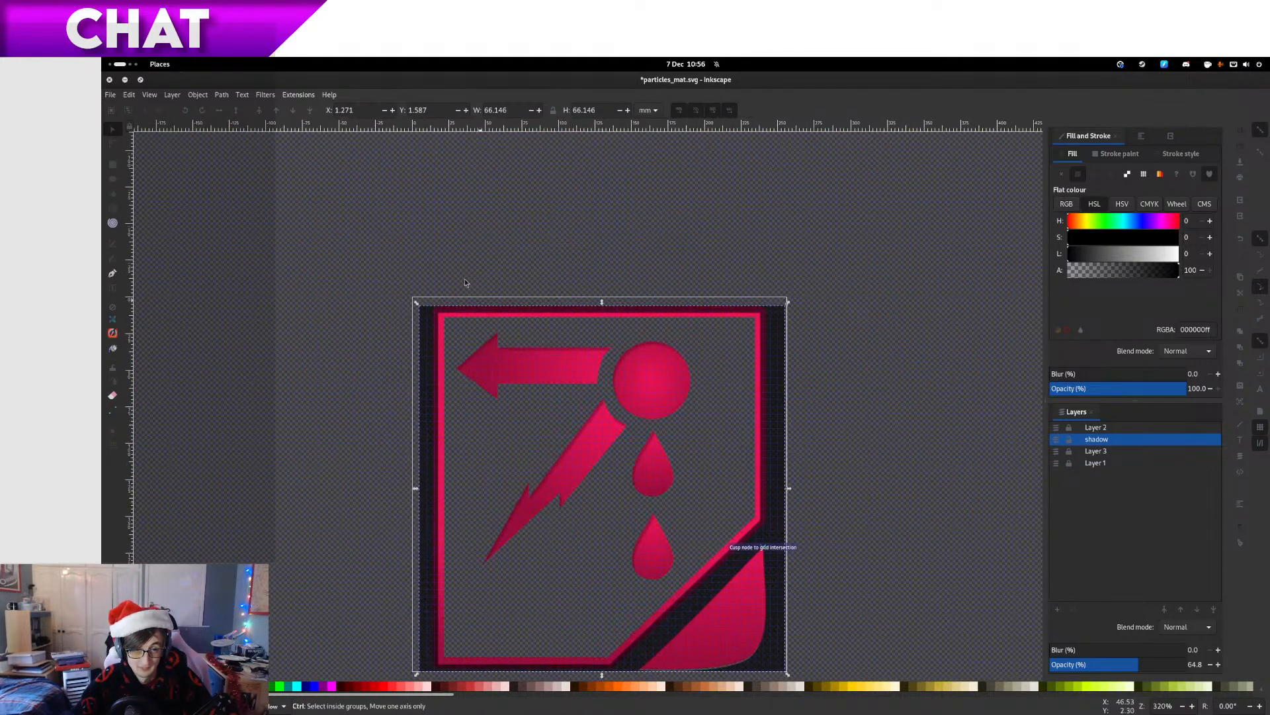
{"action": "scroll", "coordinate": [434, 317], "scroll_direction": "up", "scroll_amount": 1, "text": "ctrl"}
{"action": "scroll", "coordinate": [434, 317], "scroll_direction": "up", "scroll_amount": 6, "text": "ctrl"}
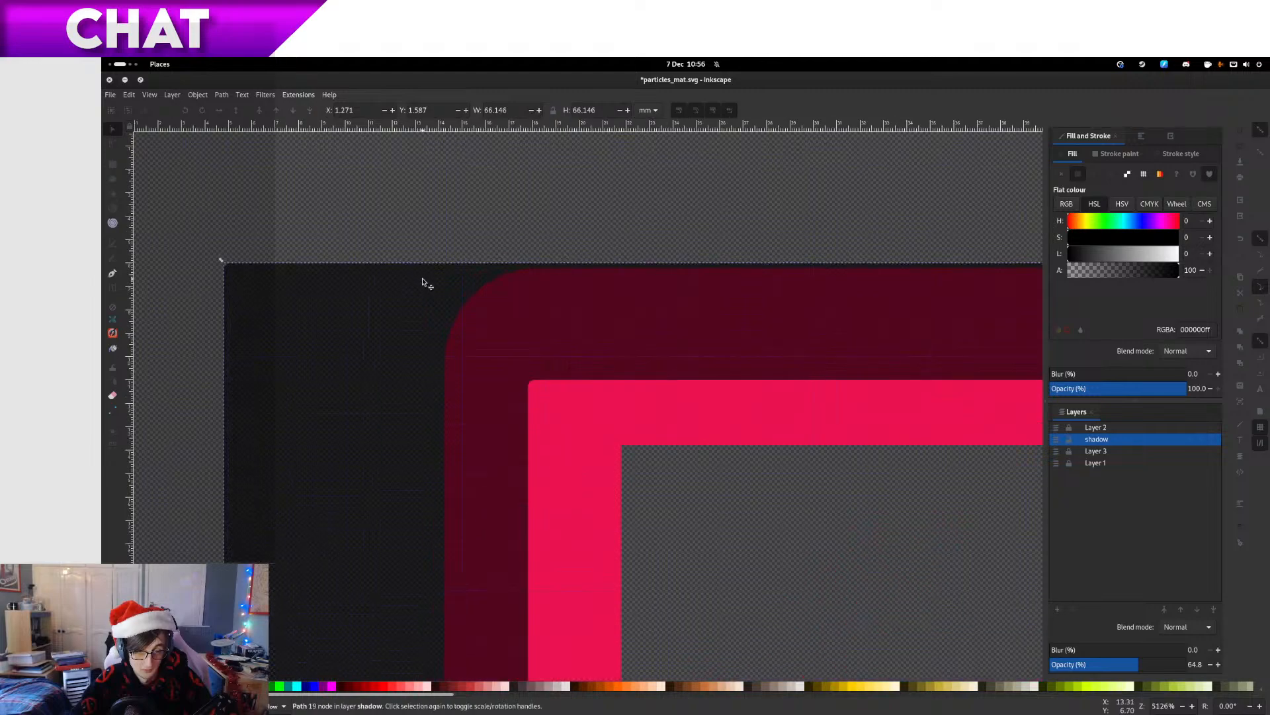
{"action": "left_click_drag", "start_coordinate": [425, 283], "coordinate": [439, 268]}
{"action": "scroll", "coordinate": [554, 354], "scroll_direction": "up", "scroll_amount": 2, "text": "ctrl"}
{"action": "left_click_drag", "start_coordinate": [554, 355], "coordinate": [553, 320]}
{"action": "scroll", "coordinate": [553, 320], "scroll_direction": "down", "scroll_amount": 16, "text": "ctrl"}
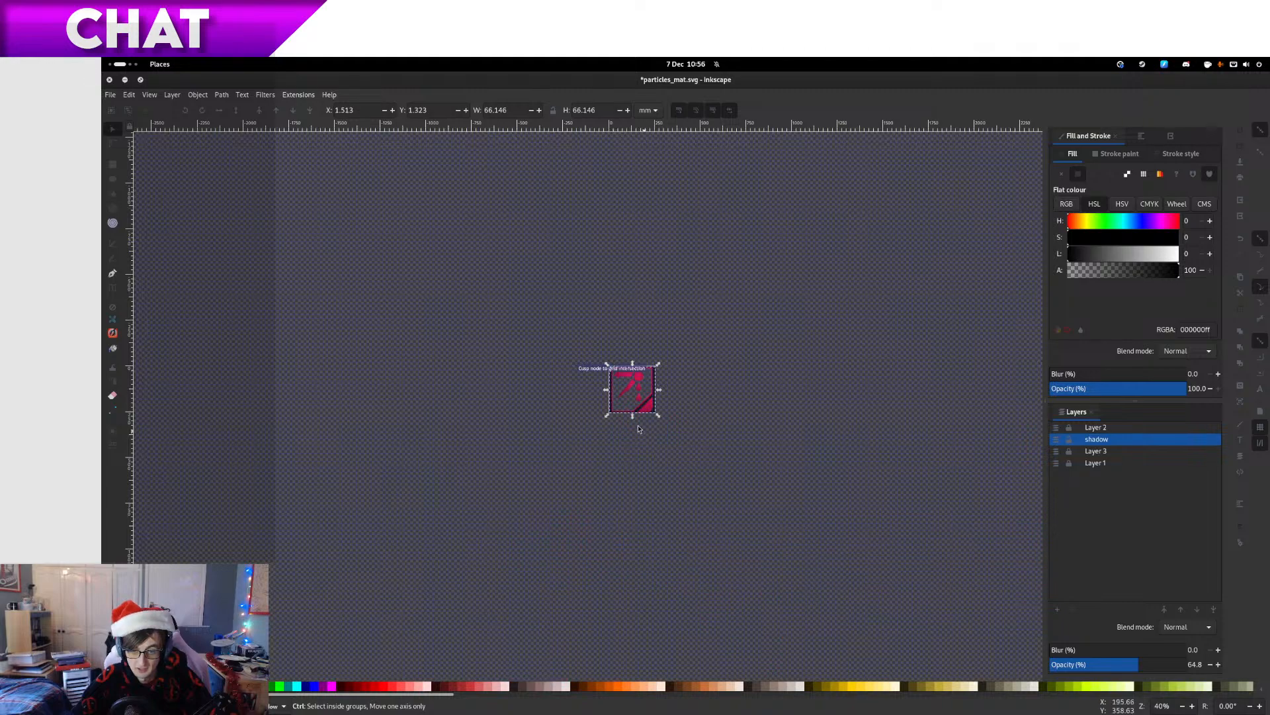
{"action": "scroll", "coordinate": [639, 429], "scroll_direction": "up", "scroll_amount": 10, "text": "ctrl"}
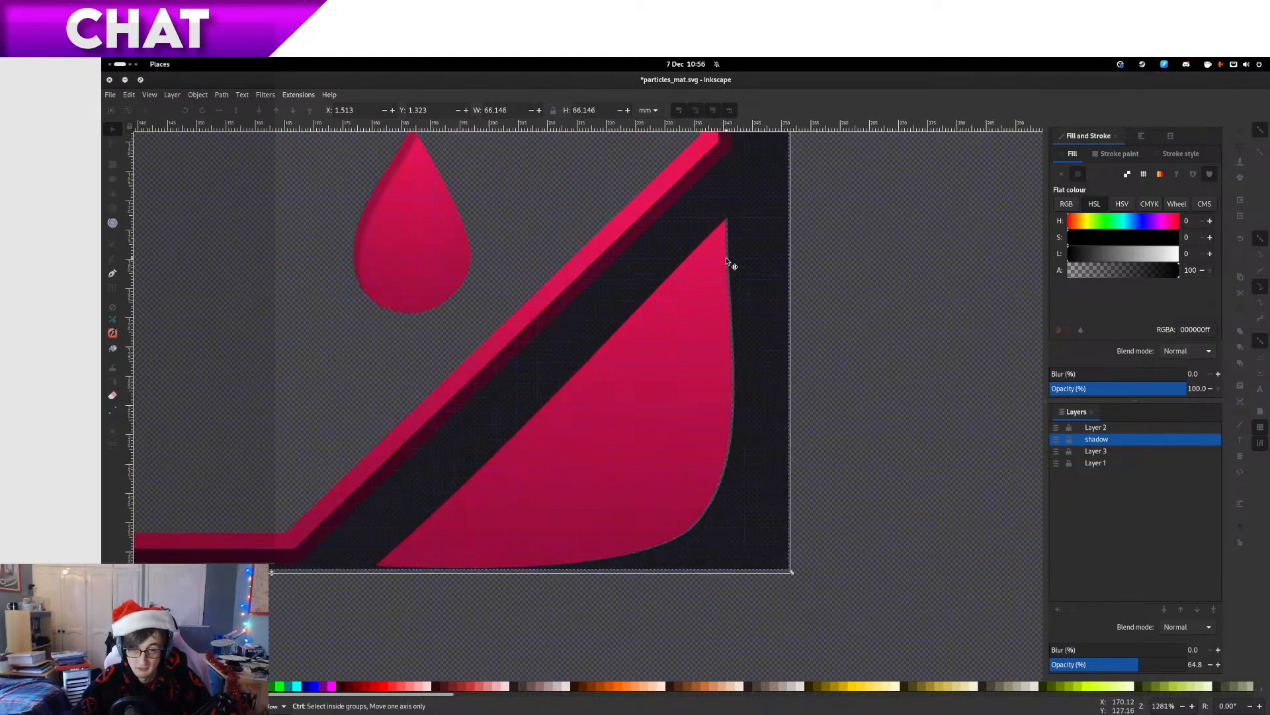
{"action": "scroll", "coordinate": [726, 261], "scroll_direction": "up", "scroll_amount": 1, "text": "ctrl"}
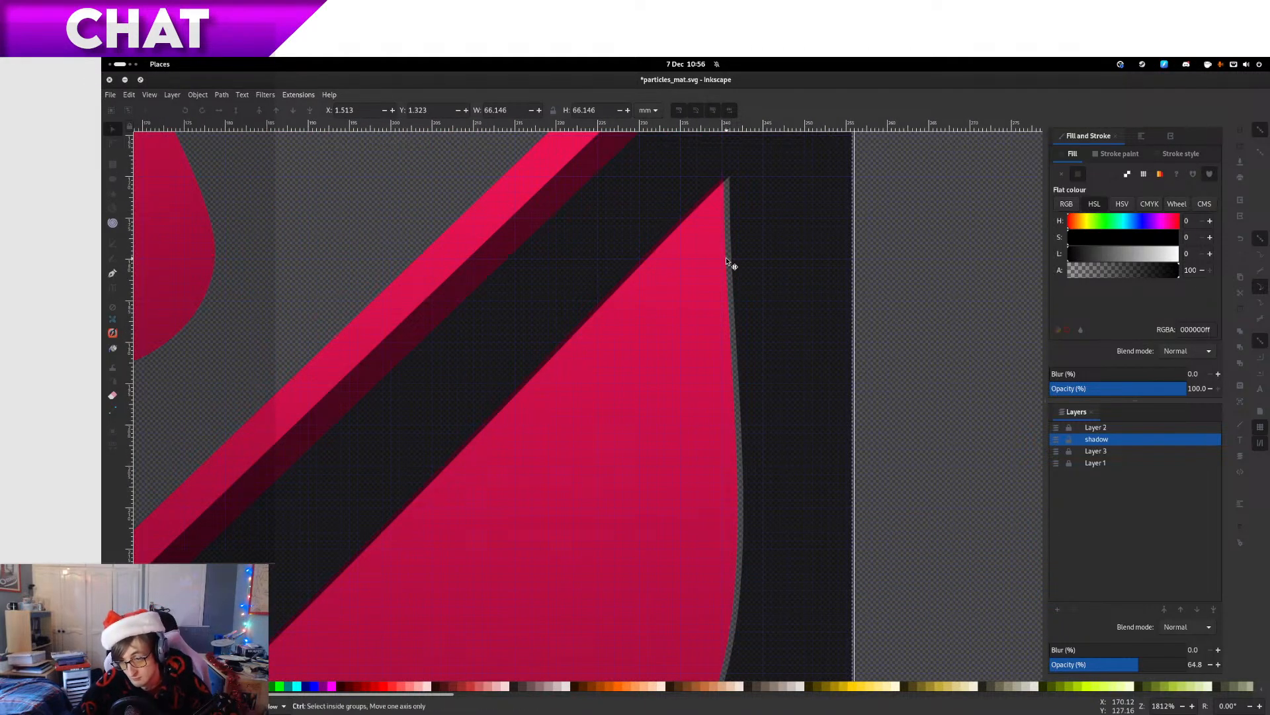
Undo the shadow layer's opacity reduction and the sideways shift of its black path
{"action": "scroll", "coordinate": [727, 261], "scroll_direction": "down", "scroll_amount": 6, "text": "ctrl"}
{"action": "scroll", "coordinate": [587, 250], "scroll_direction": "up", "scroll_amount": 4, "text": "ctrl"}
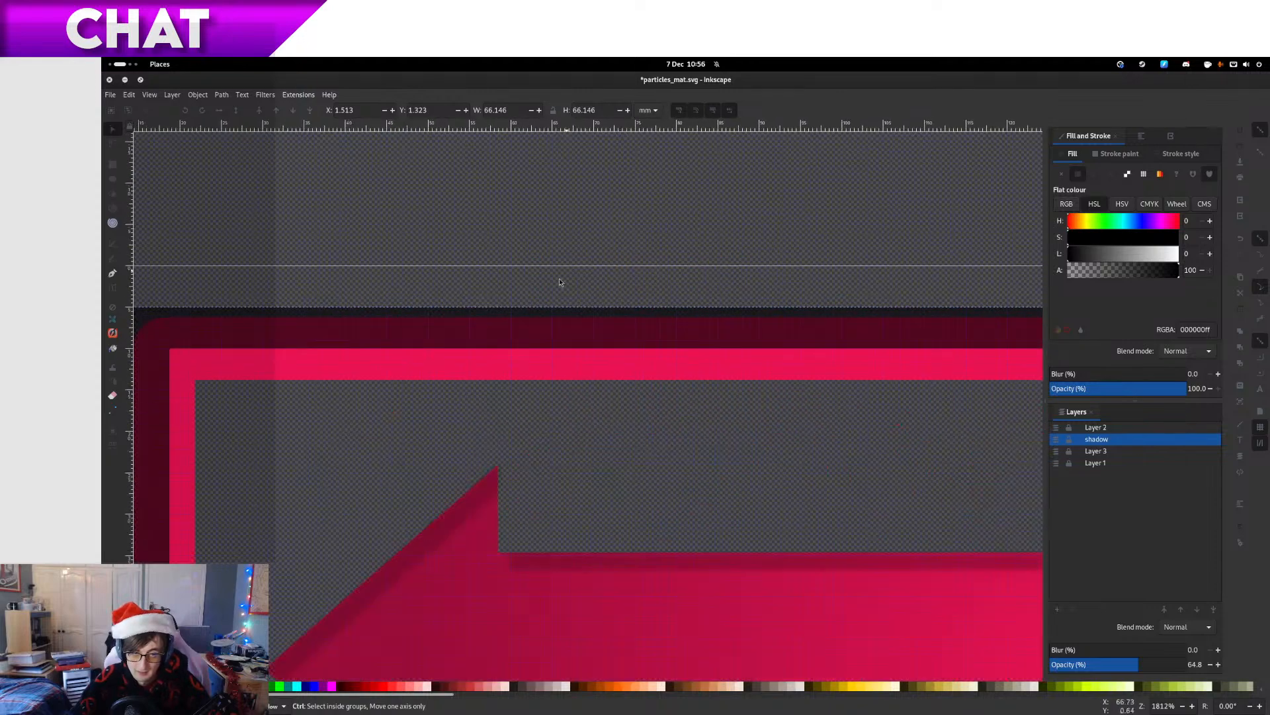
{"action": "scroll", "coordinate": [552, 298], "scroll_direction": "down", "scroll_amount": 2, "text": "ctrl"}
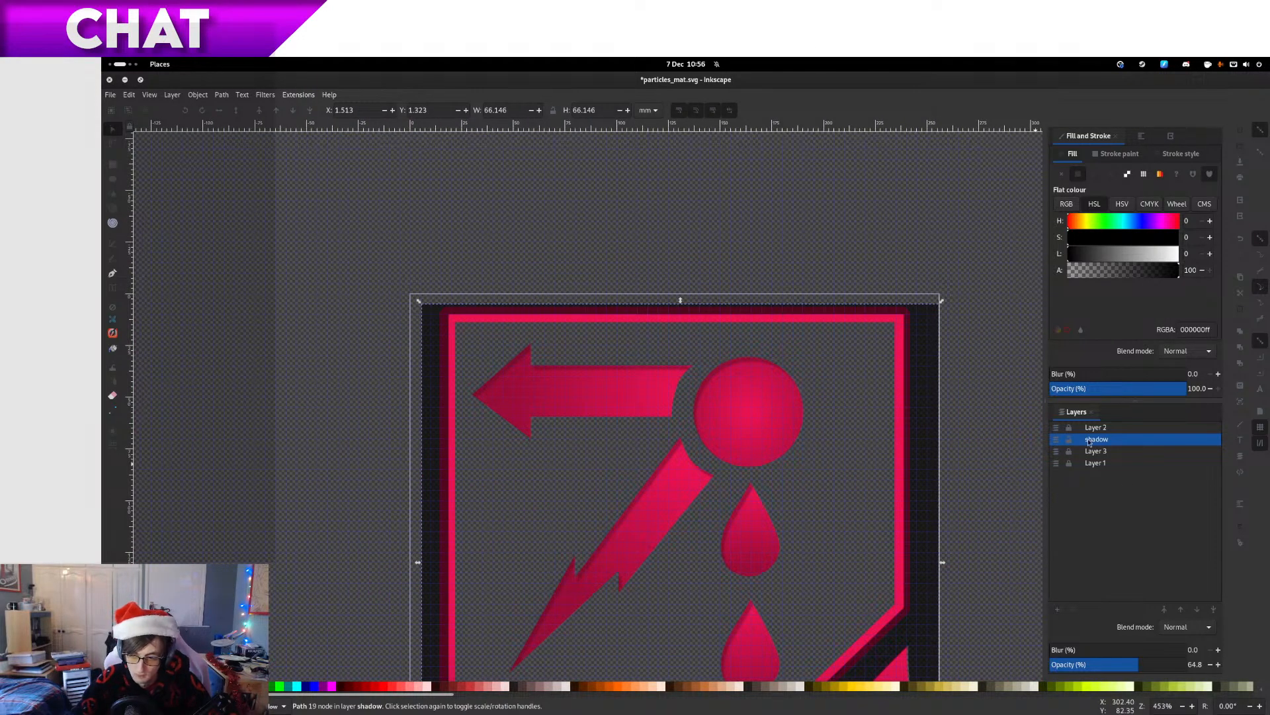
{"action": "left_click_drag", "start_coordinate": [934, 457], "coordinate": [907, 384]}
{"action": "key", "text": "ctrl+z"}
{"action": "key", "text": "ctrl+z"}
{"action": "key", "text": "ctrl+z"}
{"action": "key", "text": "ctrl+z"}
{"action": "key", "text": "ctrl+z"}
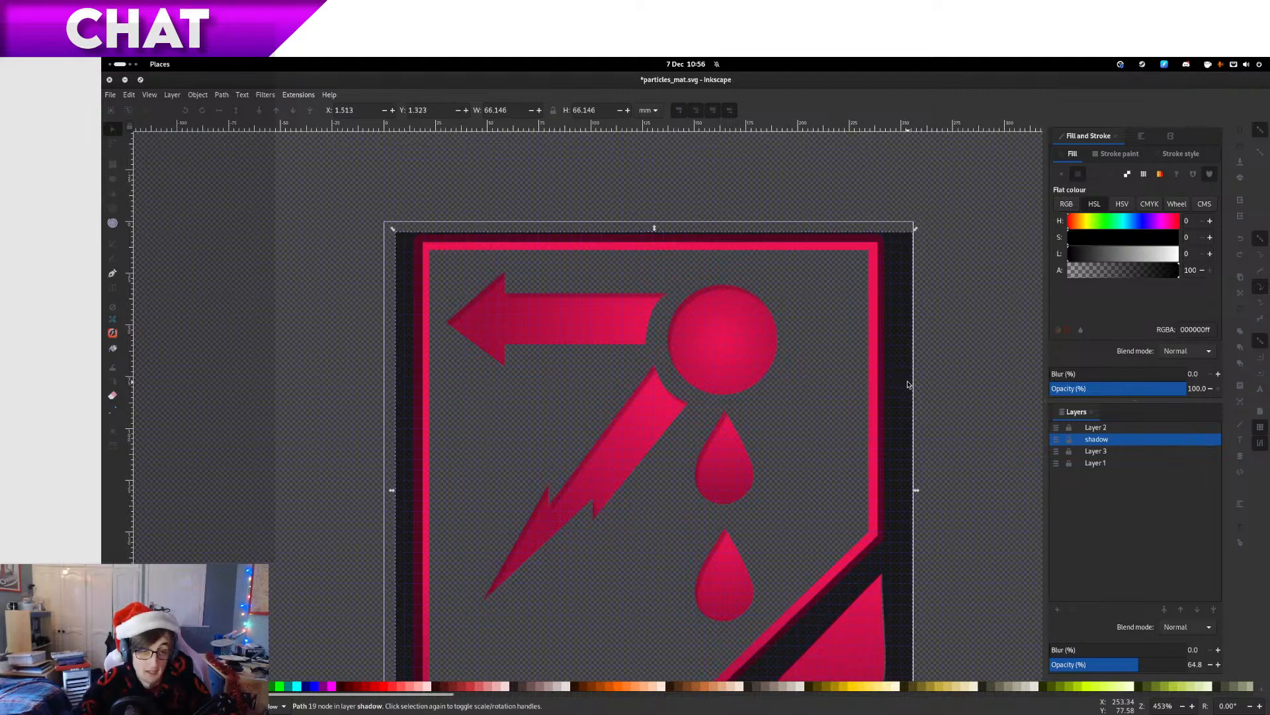
{"action": "key", "text": "ctrl+z"}
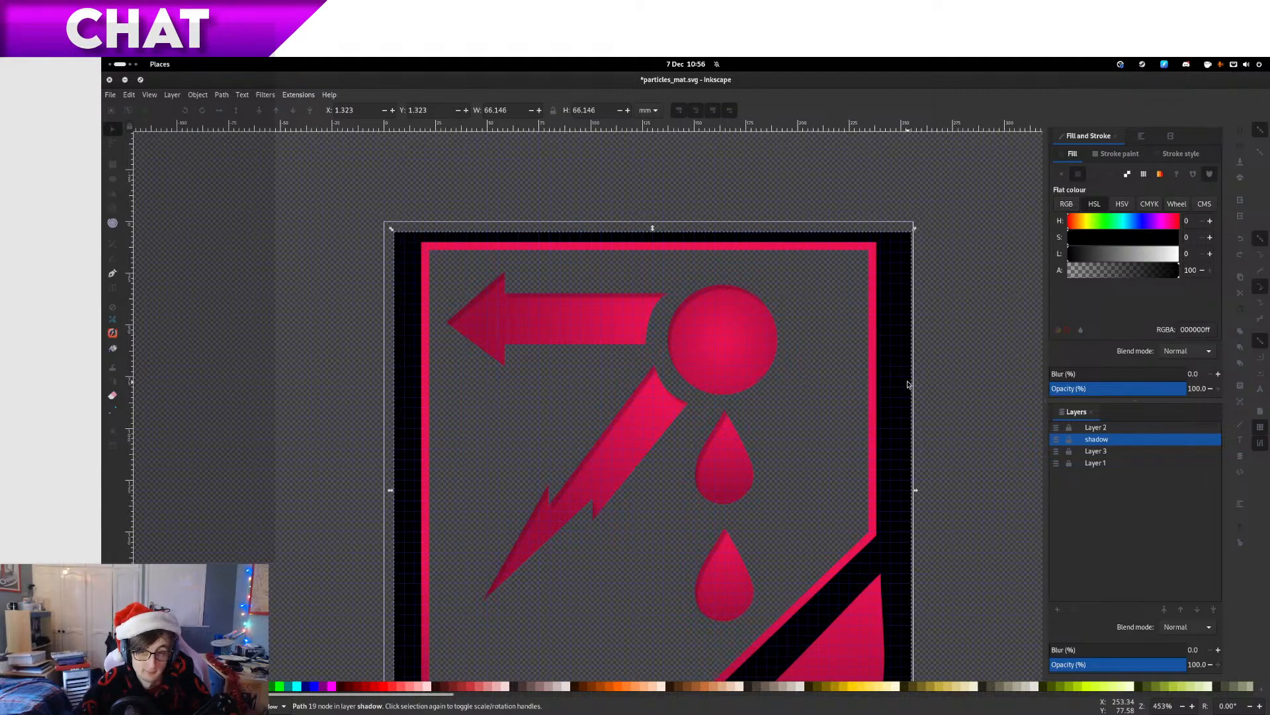
Rename the shadow layer to shadow1
{"action": "left_click", "coordinate": [1056, 438]}
{"action": "left_click", "coordinate": [1056, 439]}
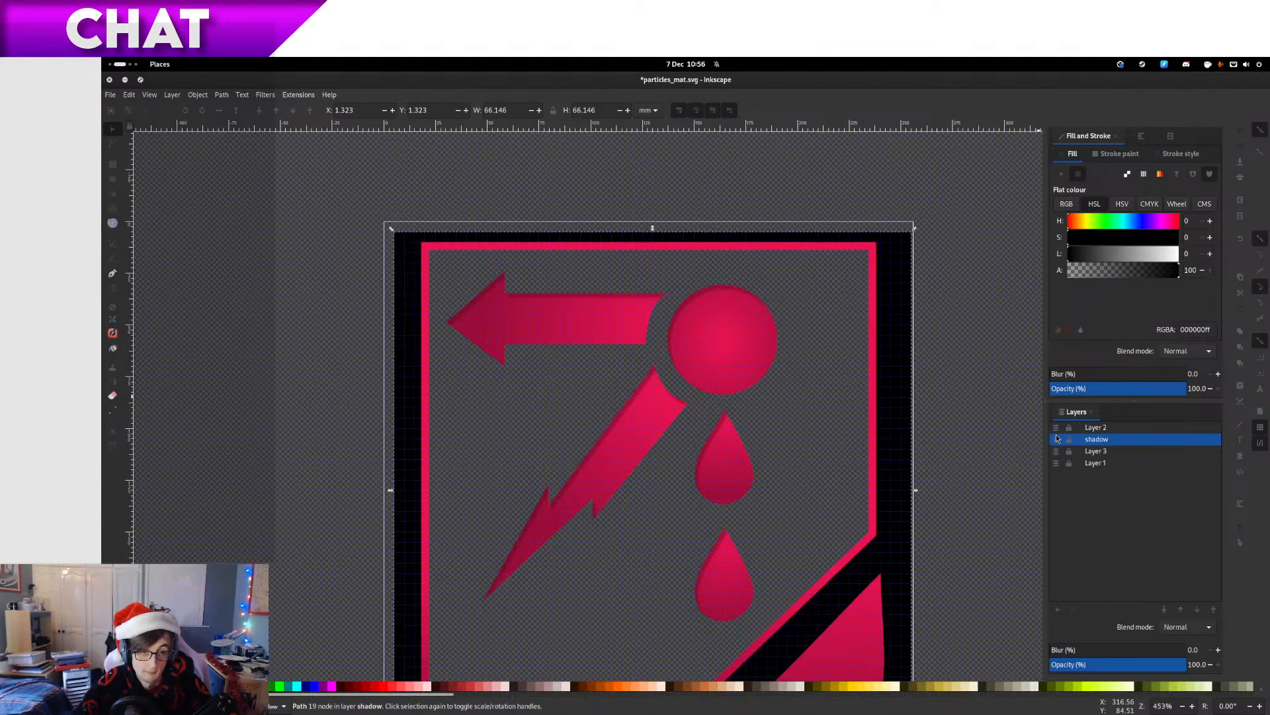
{"action": "left_click_drag", "start_coordinate": [888, 494], "coordinate": [821, 324]}
{"action": "scroll", "coordinate": [820, 327], "scroll_direction": "up", "scroll_amount": 6}
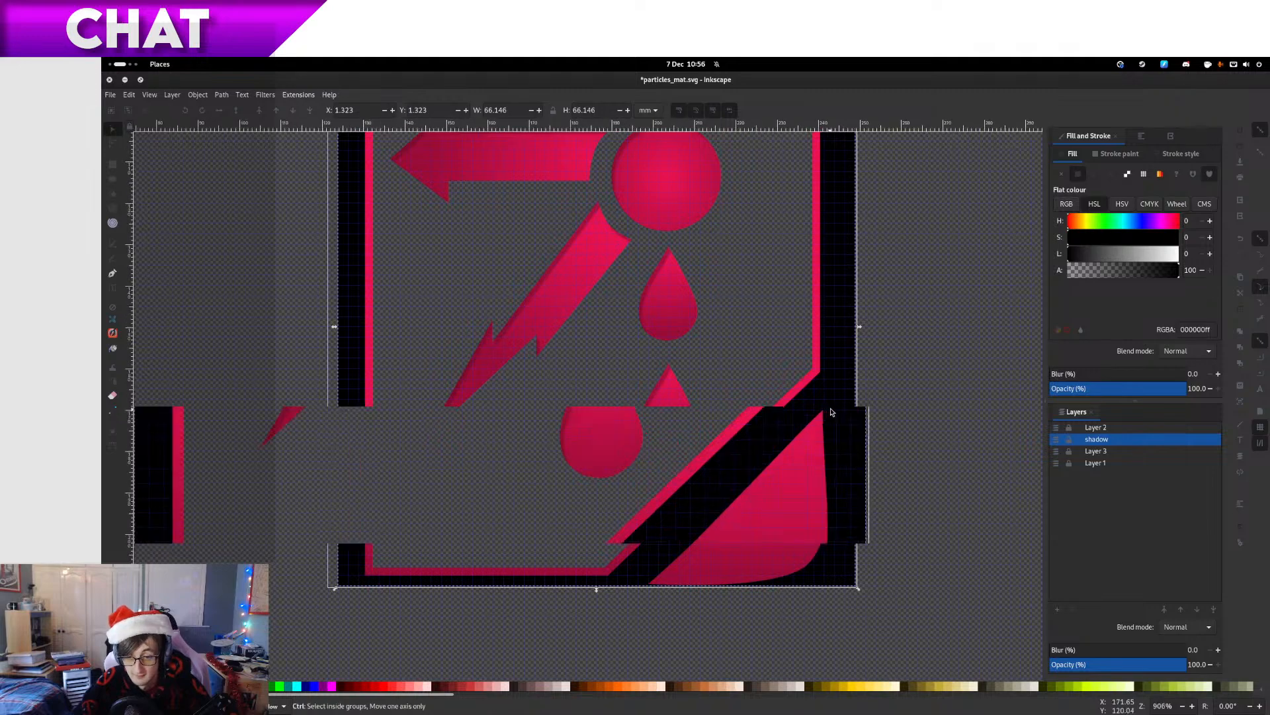
{"action": "scroll", "coordinate": [834, 414], "scroll_direction": "down", "scroll_amount": 4}
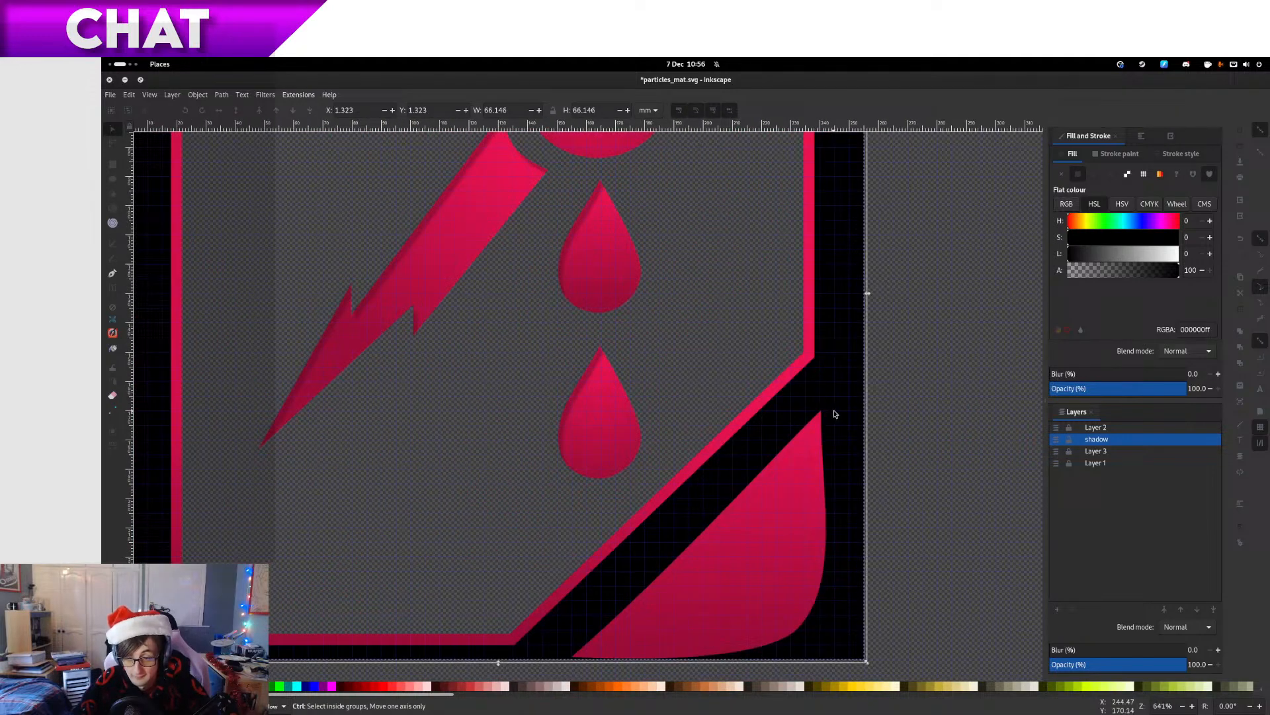
{"action": "double_click", "coordinate": [1114, 439]}
{"action": "key", "text": "Return"}
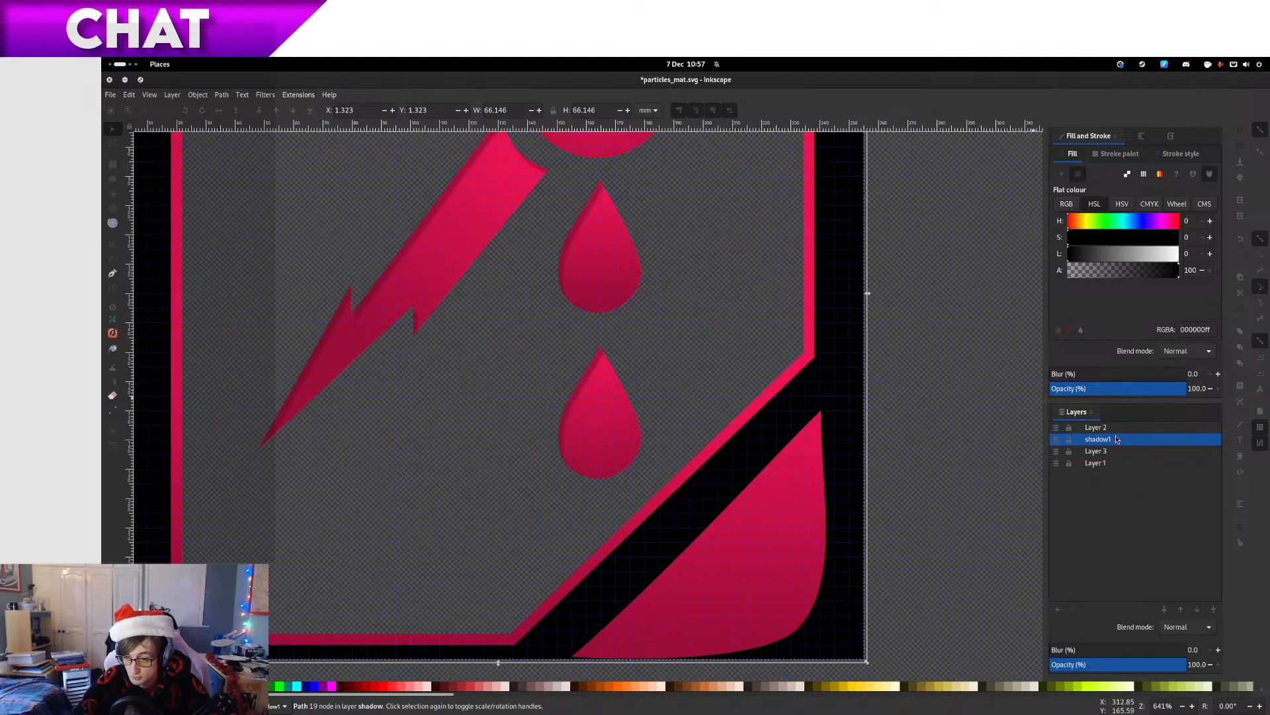
Duplicate the shadow1 layer and rename the copy to shadow2
{"action": "right_click", "coordinate": [1117, 440]}
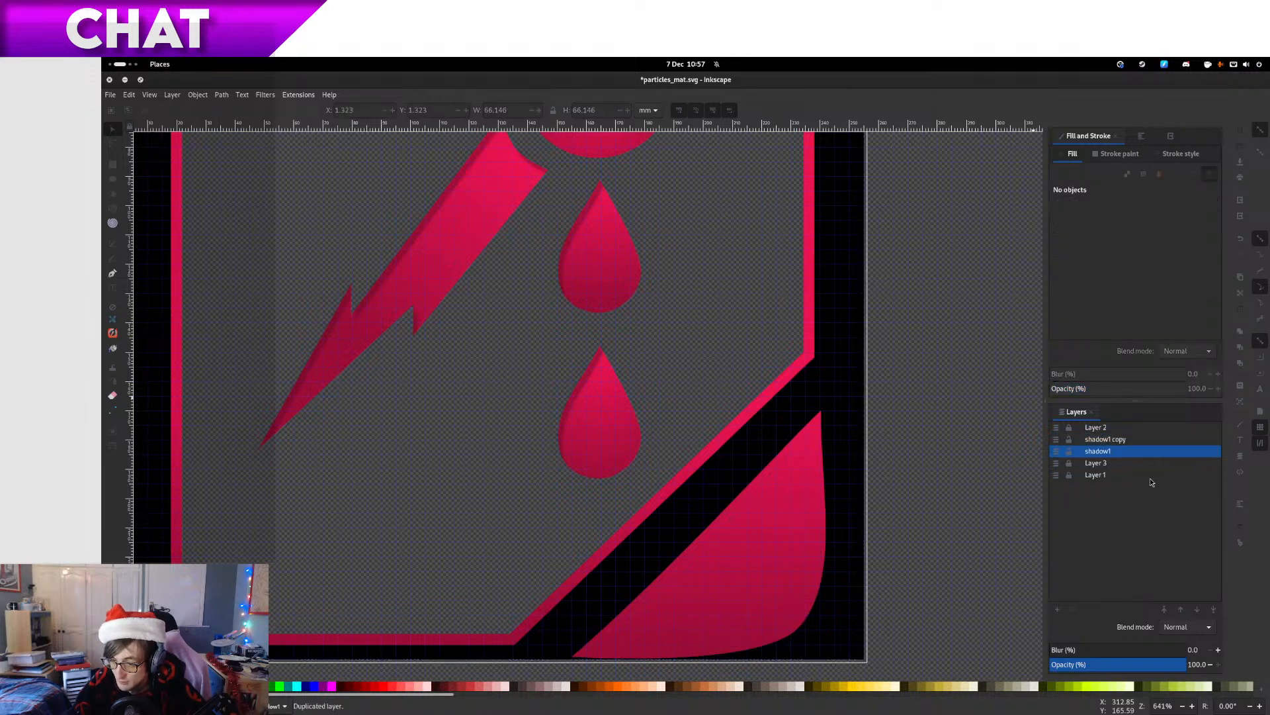
{"action": "double_click", "coordinate": [1129, 441]}
{"action": "left_click_drag", "start_coordinate": [1130, 440], "coordinate": [1110, 436]}
{"action": "type", "text": "2"}
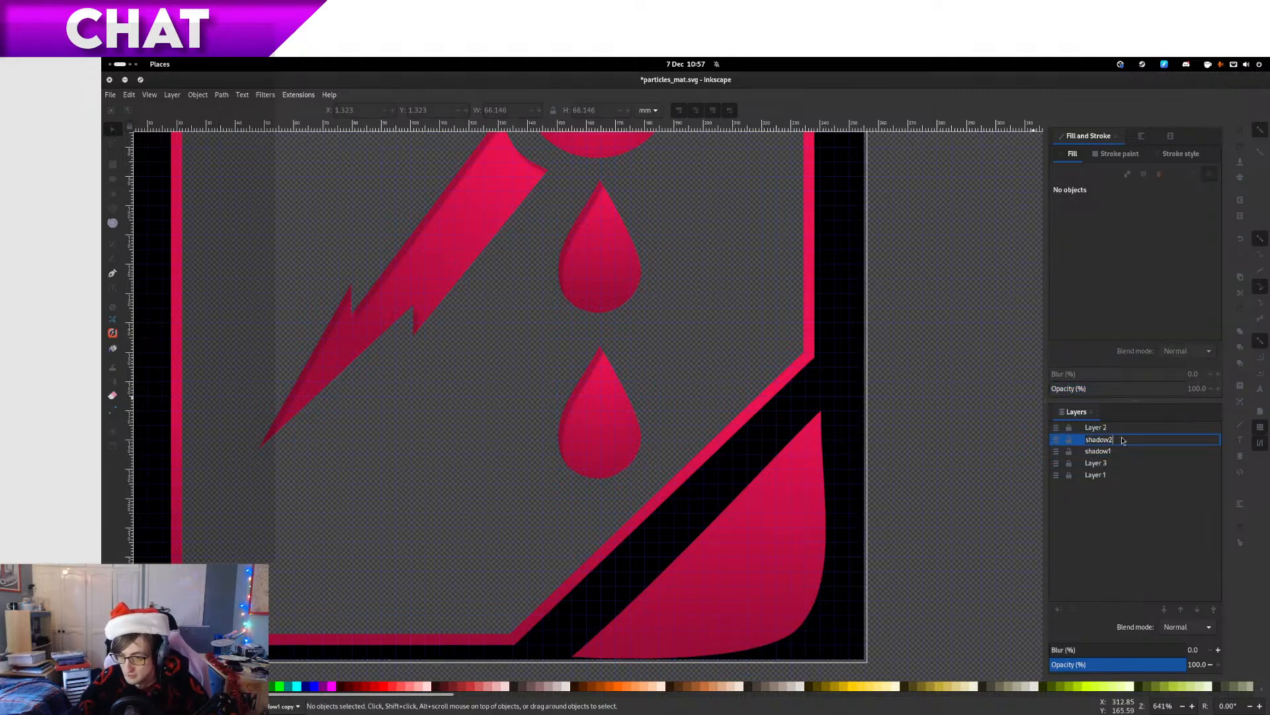
{"action": "key", "text": "Return"}
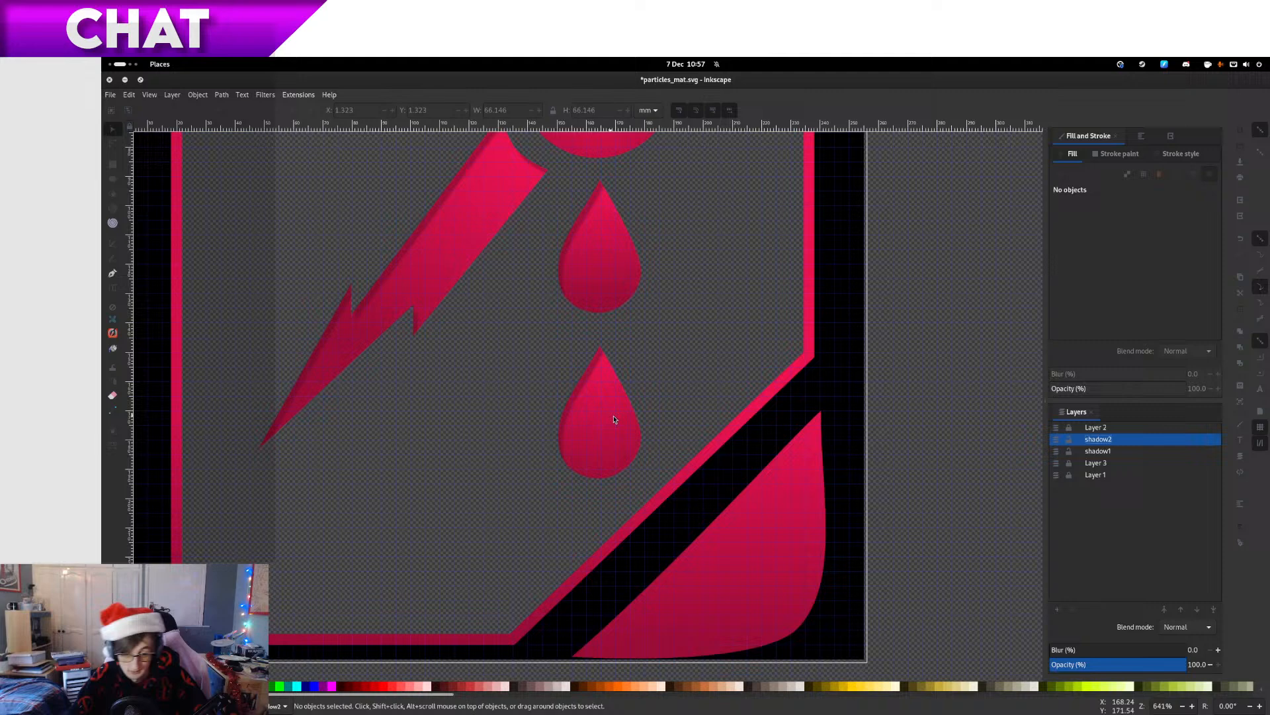
Shift the black path in shadow2 horizontally to about X 2.594 mm and lower the layer's opacity to 48.1%
{"action": "left_click", "coordinate": [760, 431]}
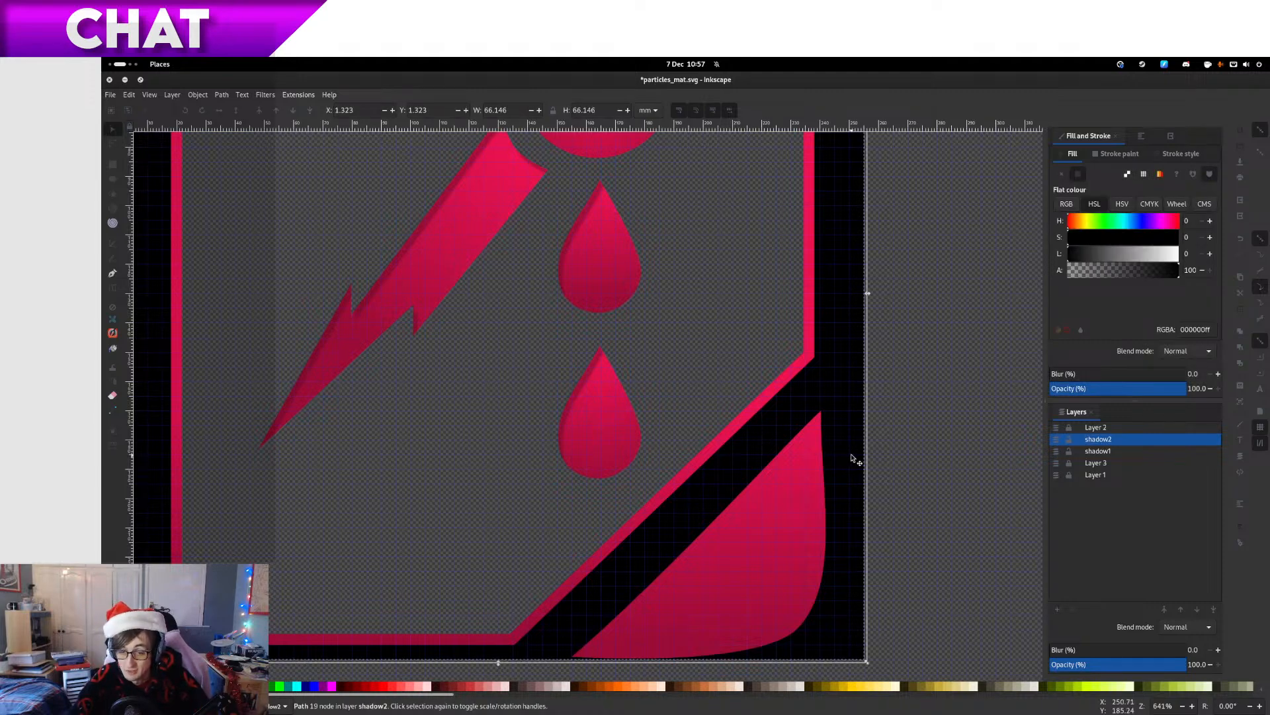
{"action": "left_click_drag", "start_coordinate": [854, 459], "coordinate": [856, 483]}
{"action": "left_click_drag", "start_coordinate": [1135, 664], "coordinate": [1116, 663]}
{"action": "scroll", "coordinate": [820, 476], "scroll_direction": "up", "scroll_amount": 1}
{"action": "left_click_drag", "start_coordinate": [820, 477], "coordinate": [881, 455]}
{"action": "scroll", "coordinate": [870, 456], "scroll_direction": "down", "scroll_amount": 2}
{"action": "scroll", "coordinate": [880, 456], "scroll_direction": "up", "scroll_amount": 5}
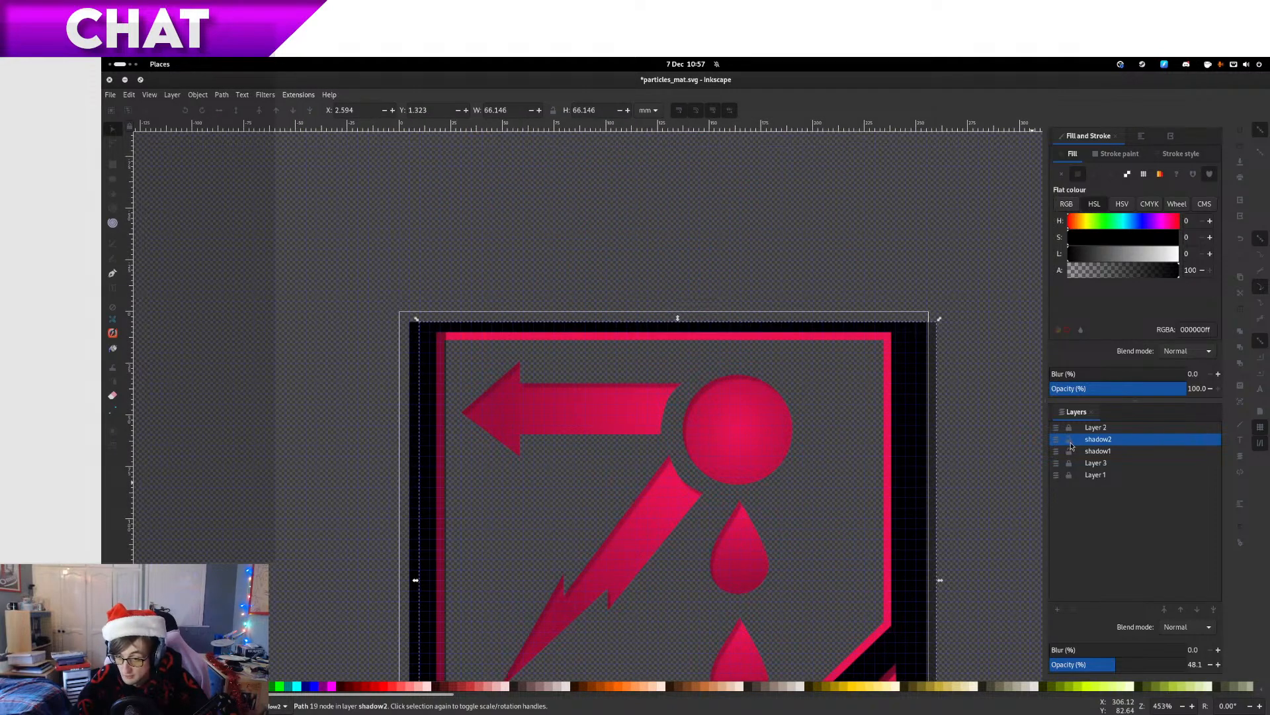
Set the opacity of the shadow1 layer to 48.1%
{"action": "key", "text": "Escape"}
{"action": "left_click", "coordinate": [1095, 451]}
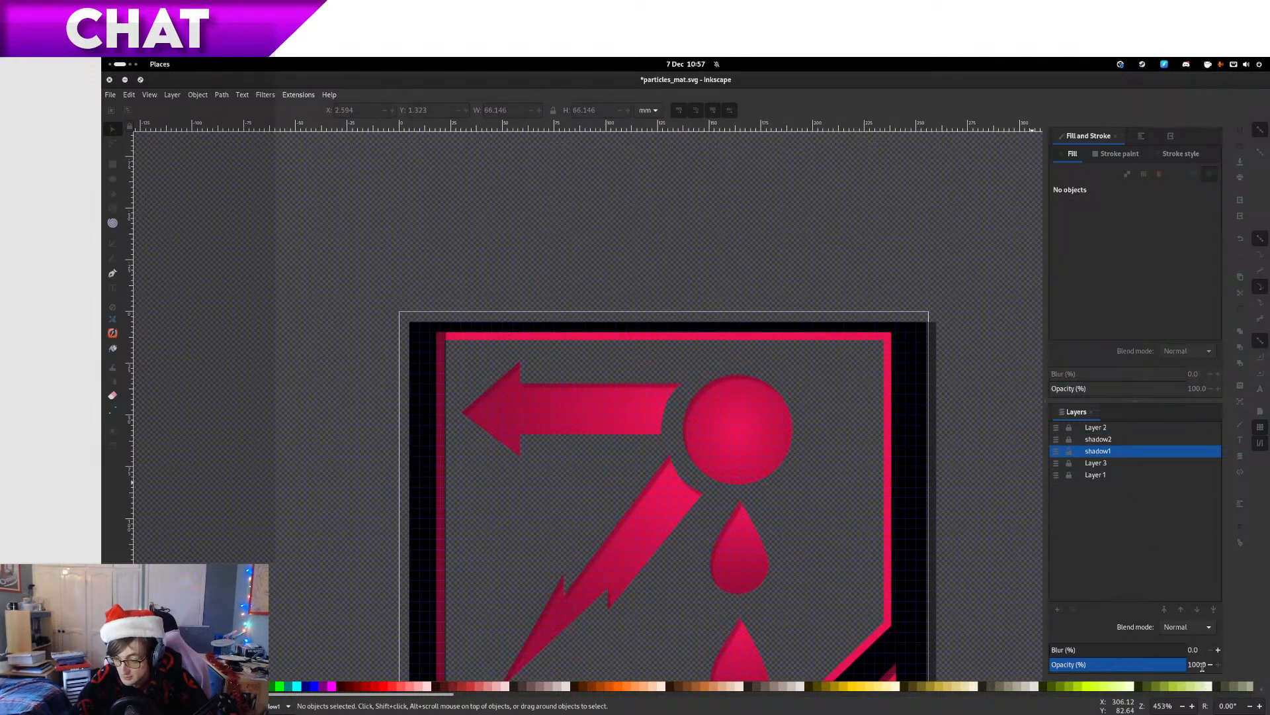
{"action": "type", "text": "48"}
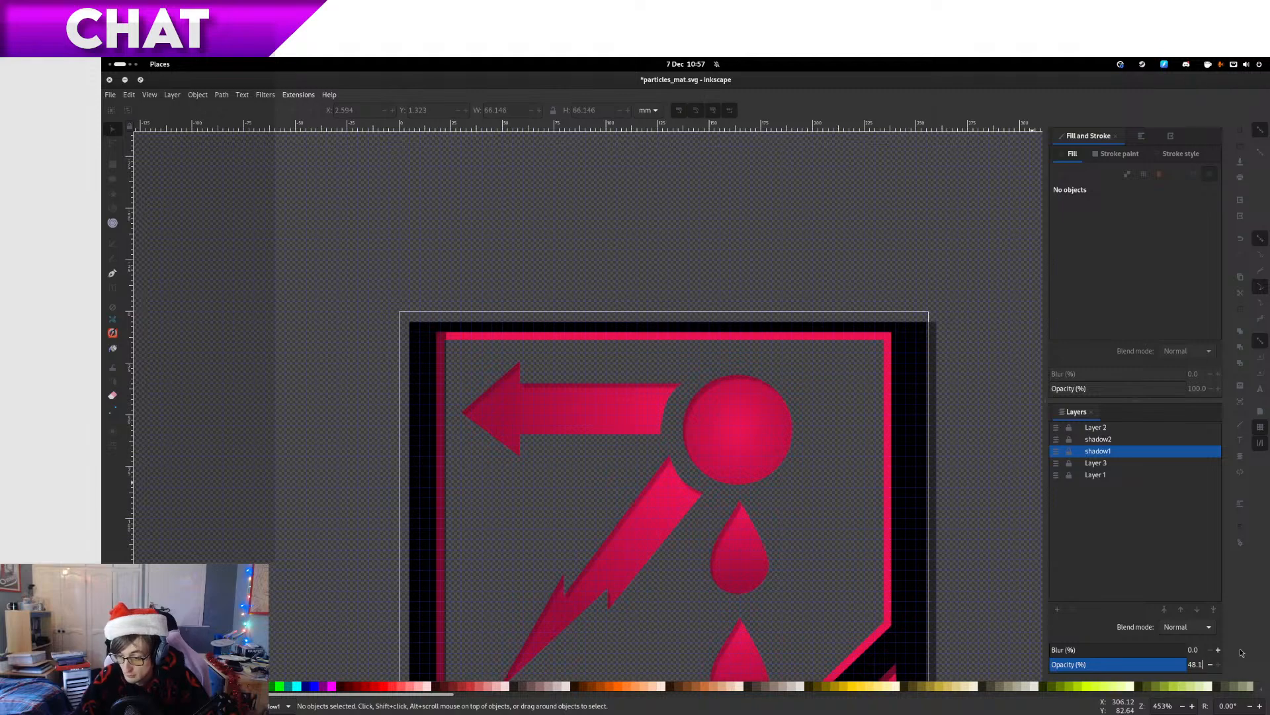
{"action": "type", "text": ".1"}
{"action": "key", "text": "Return"}
{"action": "scroll", "coordinate": [454, 271], "scroll_direction": "up", "scroll_amount": 7}
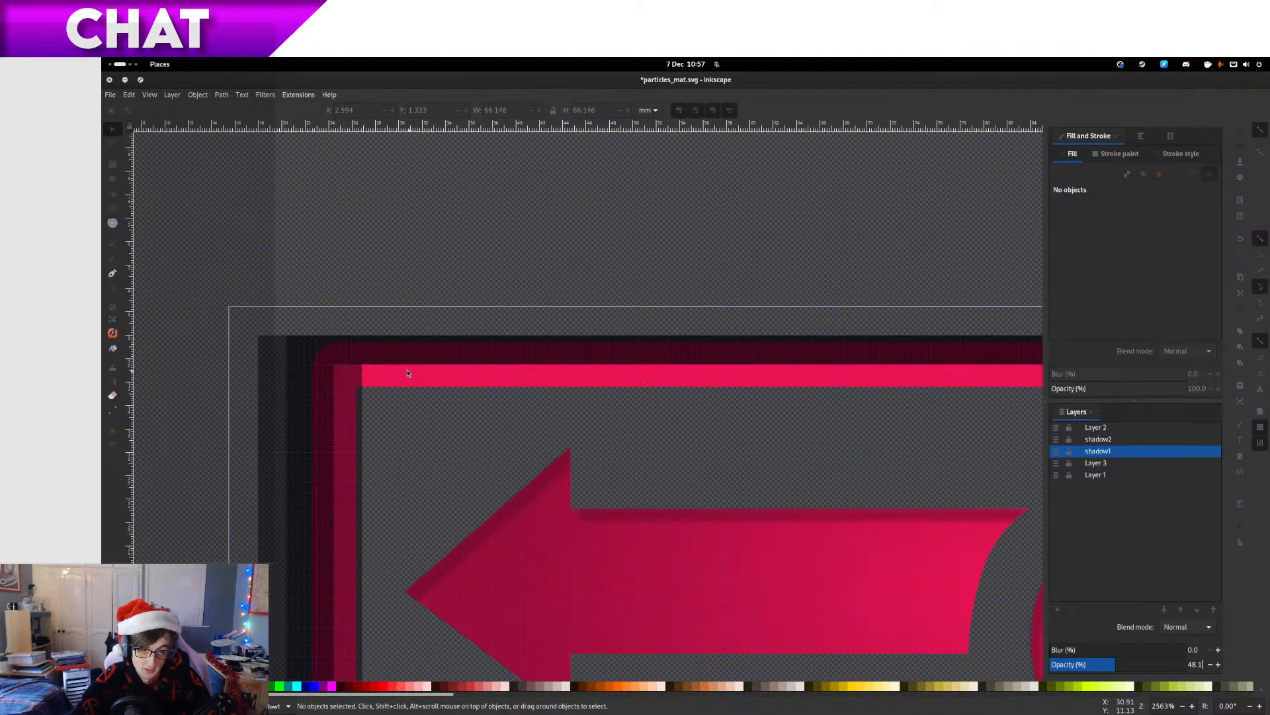
{"action": "scroll", "coordinate": [569, 316], "scroll_direction": "down", "scroll_amount": 3}
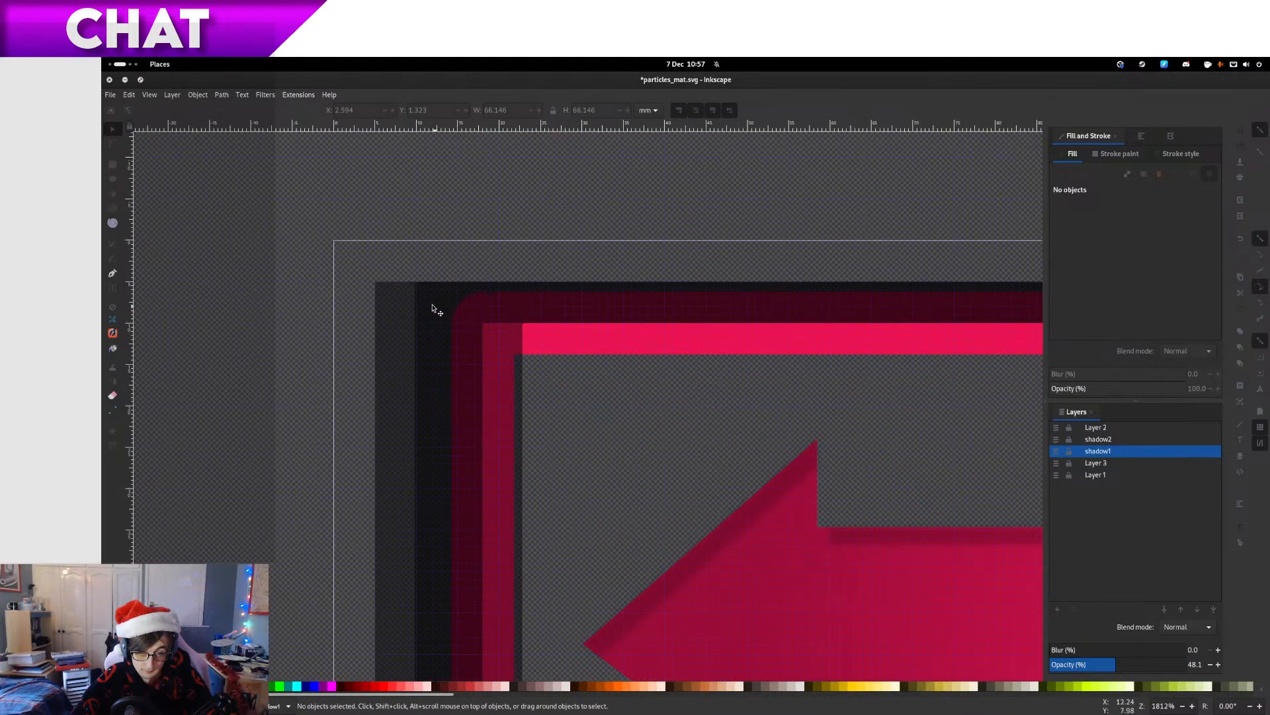
Nudge the black path in shadow1 sideways to about X 1.513 mm and save the file
{"action": "mouse_move", "coordinate": [434, 306]}
{"action": "left_mouse_down"}
{"action": "mouse_move", "coordinate": [424, 291]}
{"action": "mouse_move", "coordinate": [449, 317]}
{"action": "left_mouse_up"}
{"action": "scroll", "coordinate": [491, 320], "scroll_direction": "down", "scroll_amount": 4}
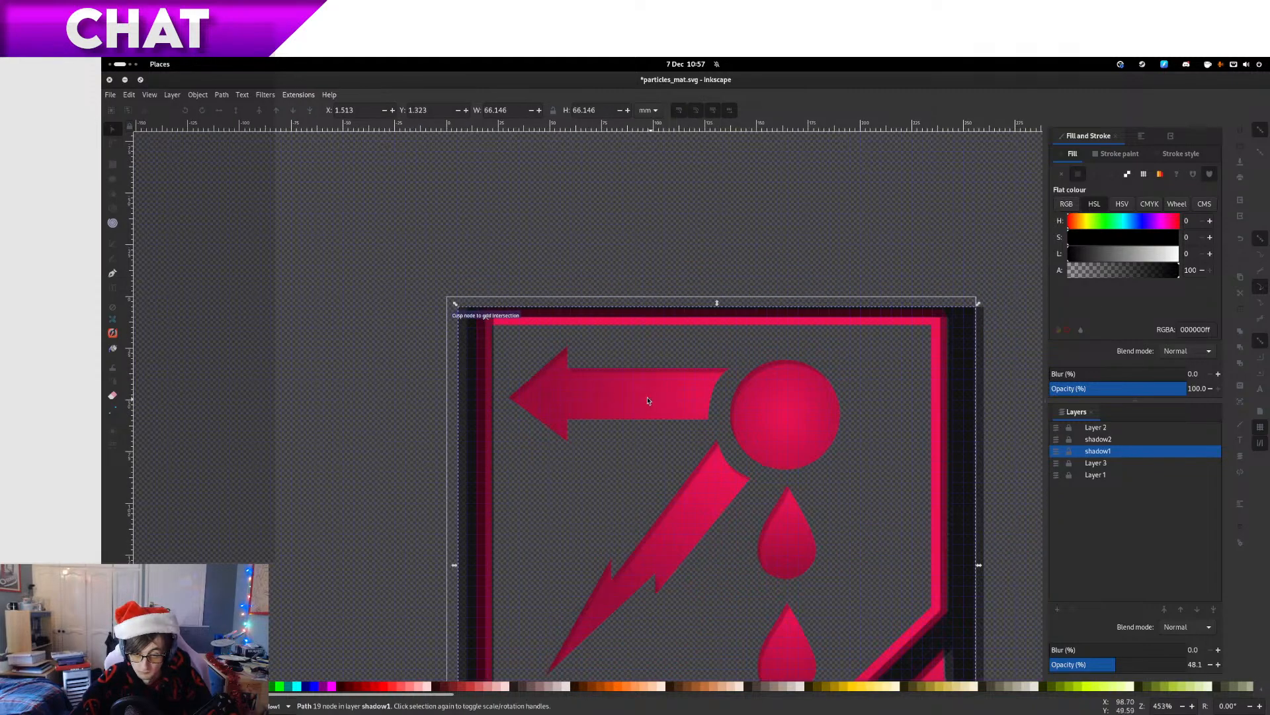
{"action": "left_click_drag", "start_coordinate": [754, 448], "coordinate": [505, 297]}
{"action": "key", "text": "ctrl+s"}
{"action": "scroll", "coordinate": [724, 530], "scroll_direction": "up", "scroll_amount": 4}
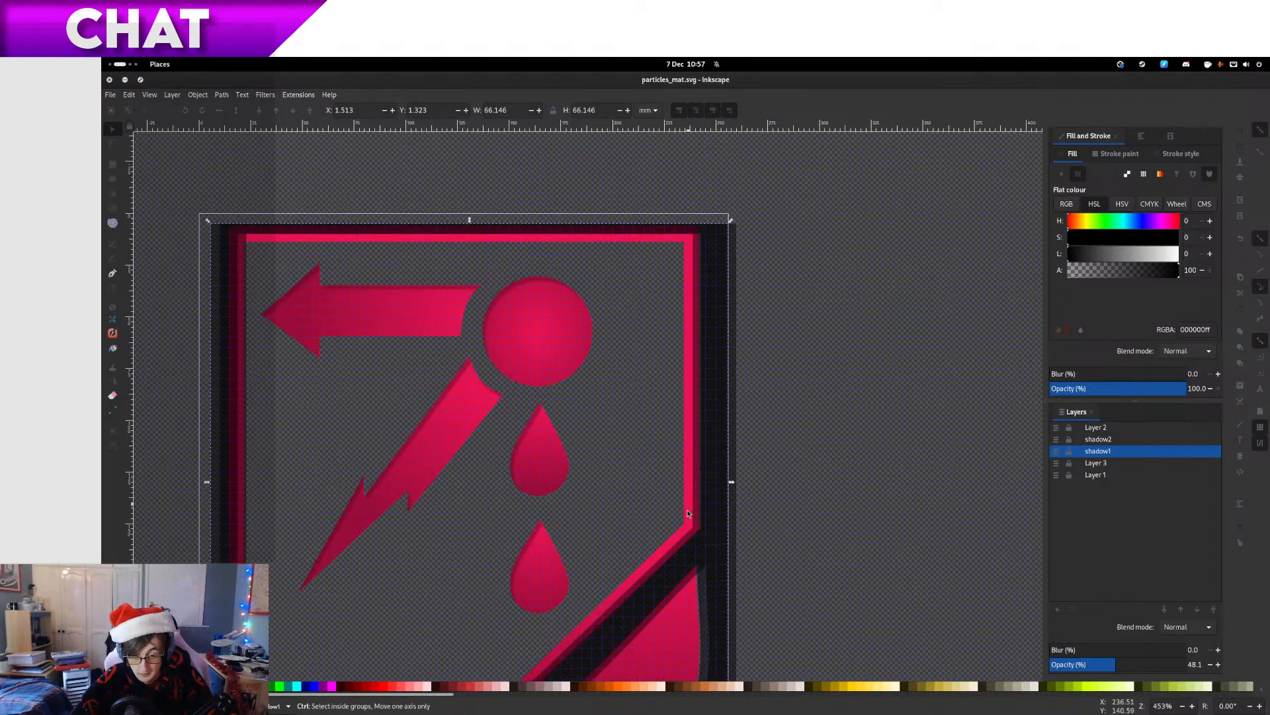
{"action": "scroll", "coordinate": [712, 531], "scroll_direction": "down", "scroll_amount": 5}
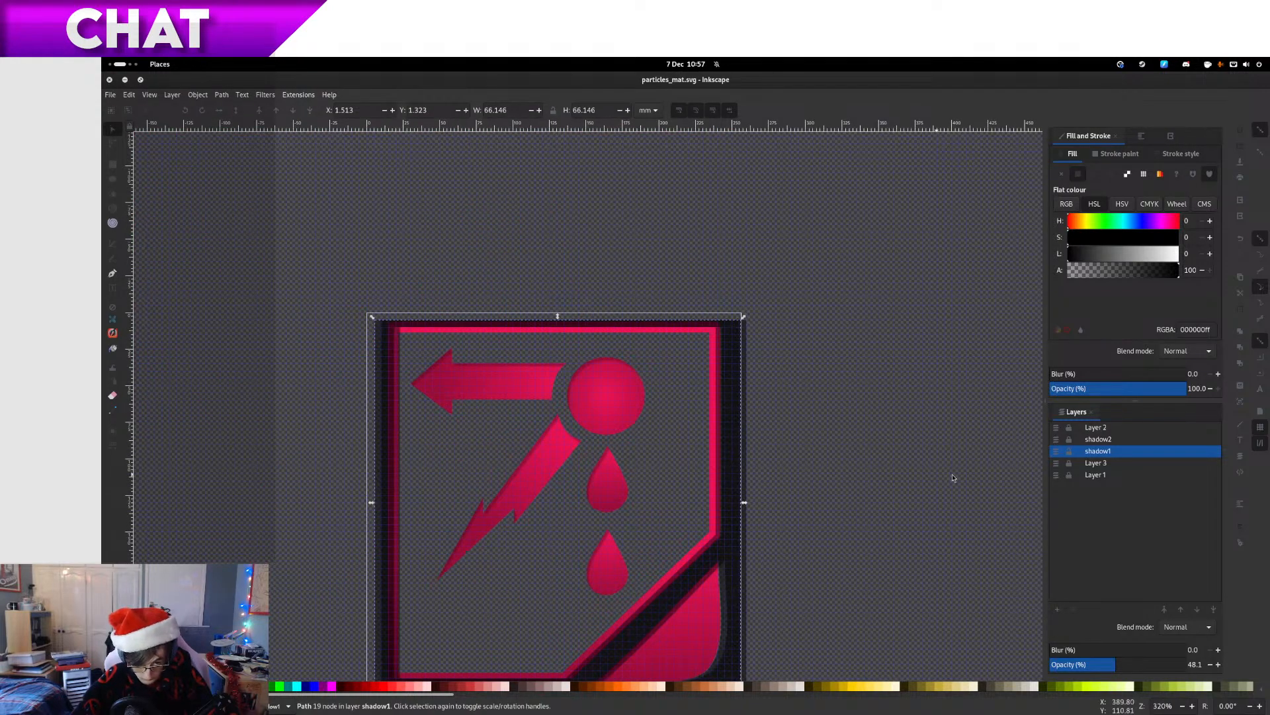
Unlock Layer 1, duplicate the selected black path and send the copy to the shadow1 layer
{"action": "left_click", "coordinate": [1069, 475]}
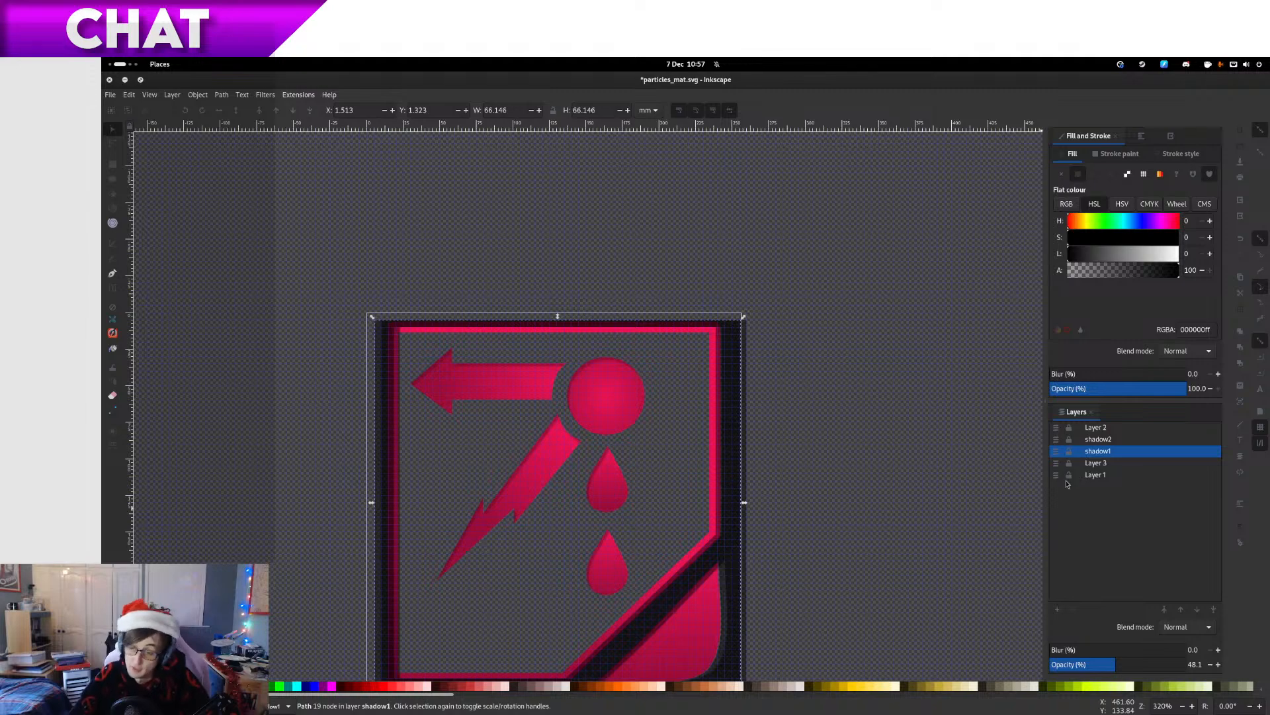
{"action": "left_click", "coordinate": [715, 458]}
{"action": "right_click", "coordinate": [715, 458]}
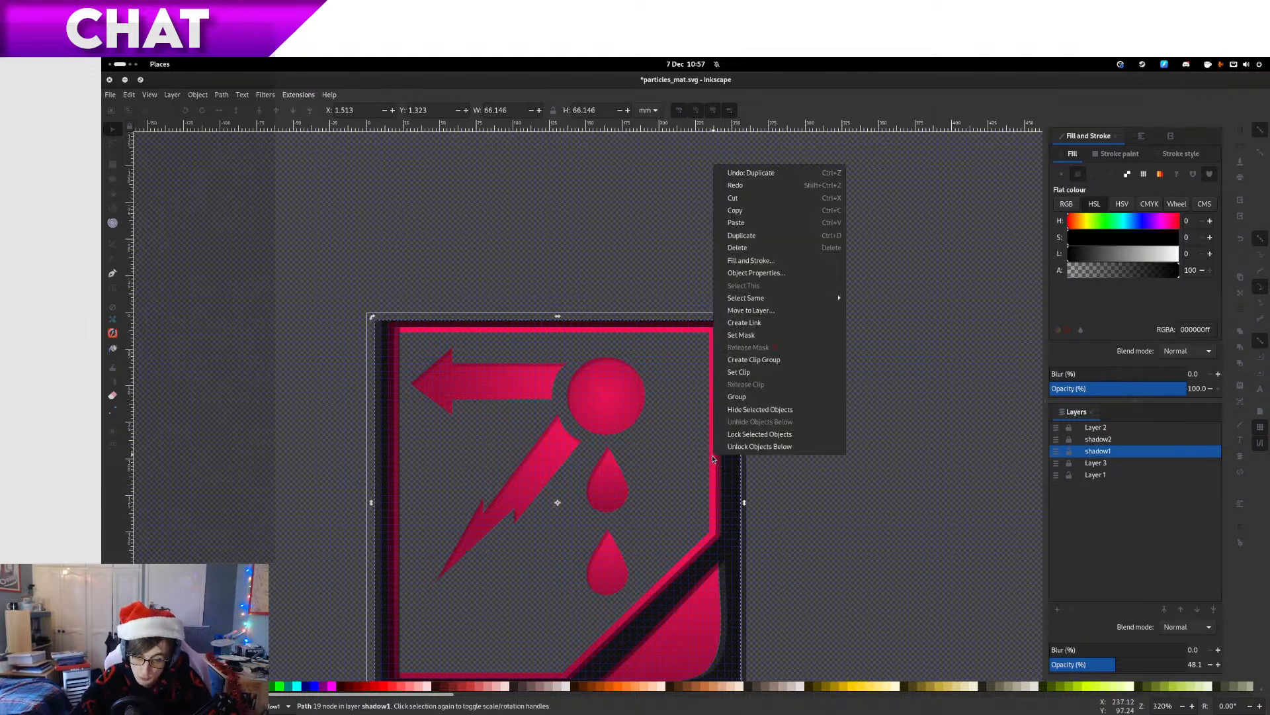
{"action": "left_click", "coordinate": [757, 308]}
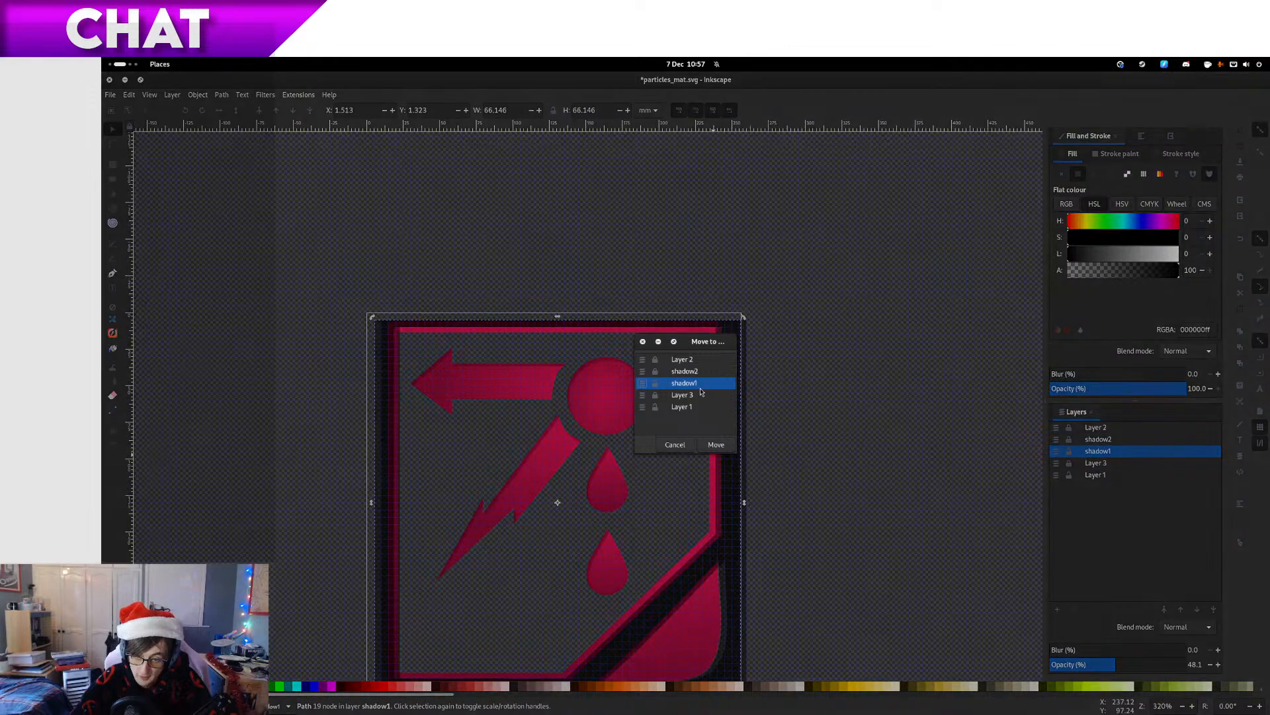
{"action": "left_click", "coordinate": [725, 449]}
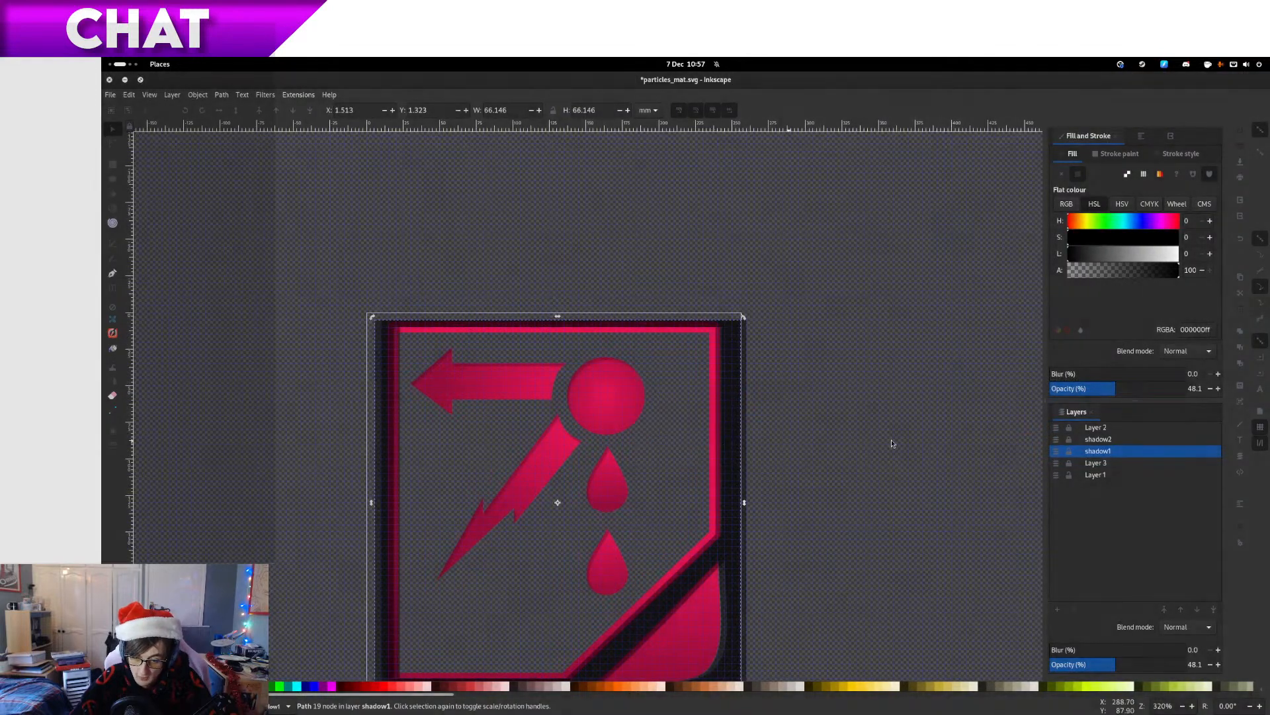
Unlock Layer 3, duplicate the pink corner shape and move the copy to the shadow2 layer
{"action": "left_click", "coordinate": [1069, 464]}
{"action": "right_click", "coordinate": [673, 642]}
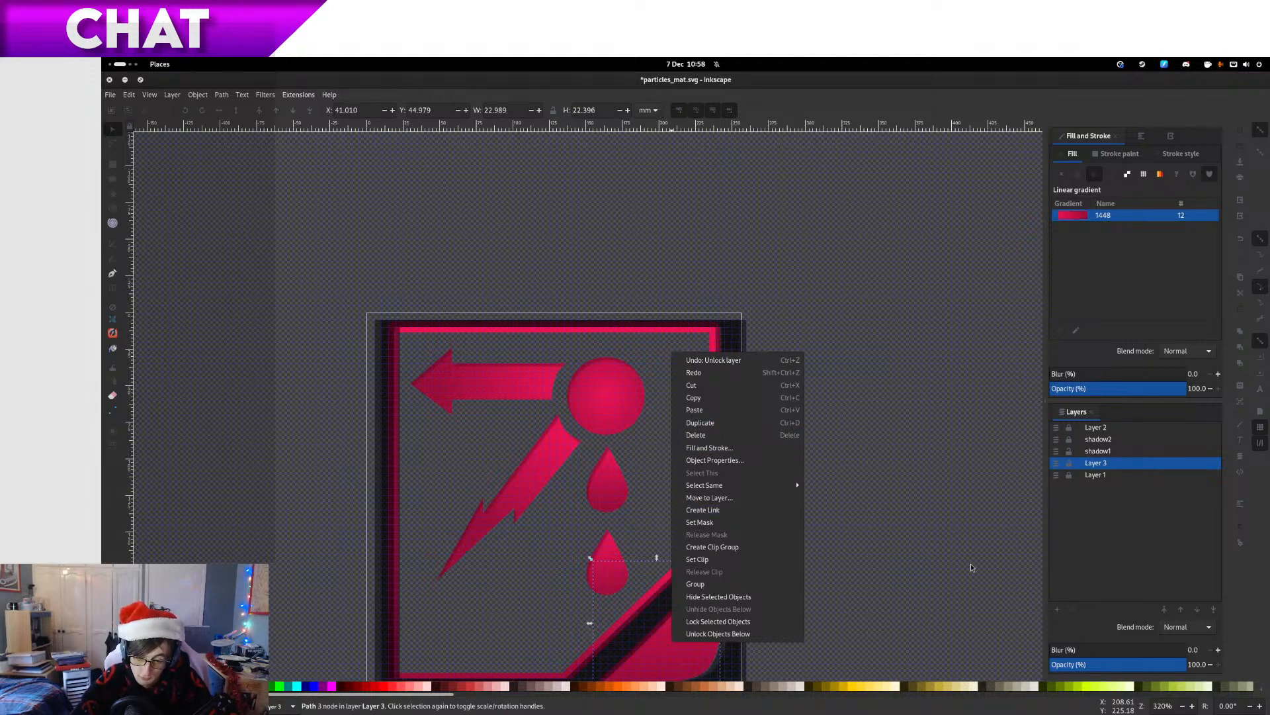
{"action": "left_click", "coordinate": [700, 422]}
{"action": "right_click", "coordinate": [707, 630]}
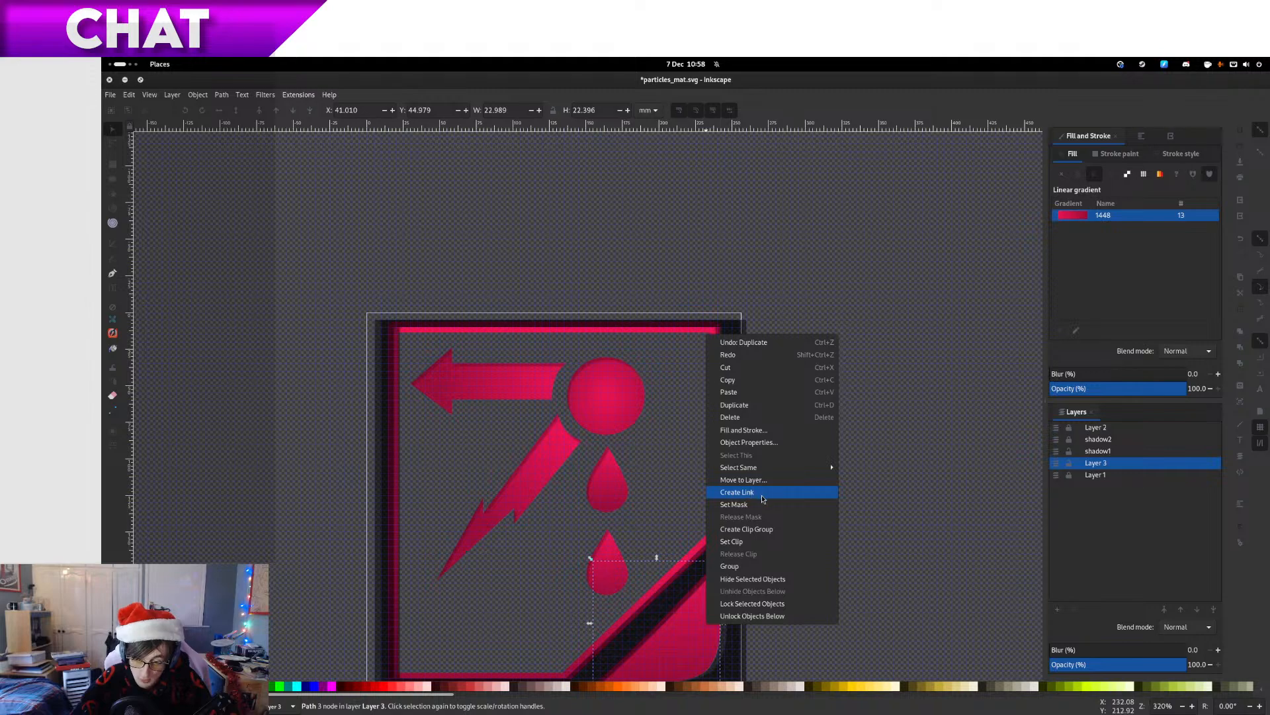
{"action": "left_click", "coordinate": [744, 480]}
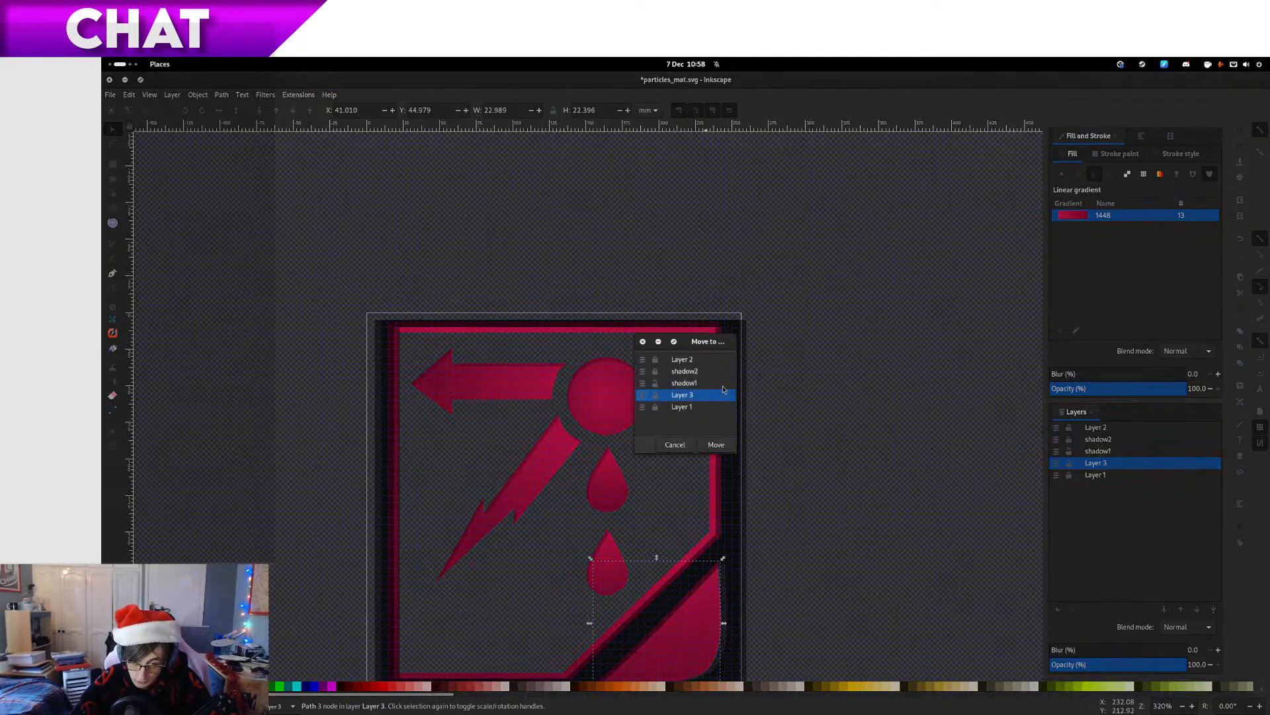
{"action": "left_click", "coordinate": [712, 373]}
{"action": "left_click", "coordinate": [715, 445]}
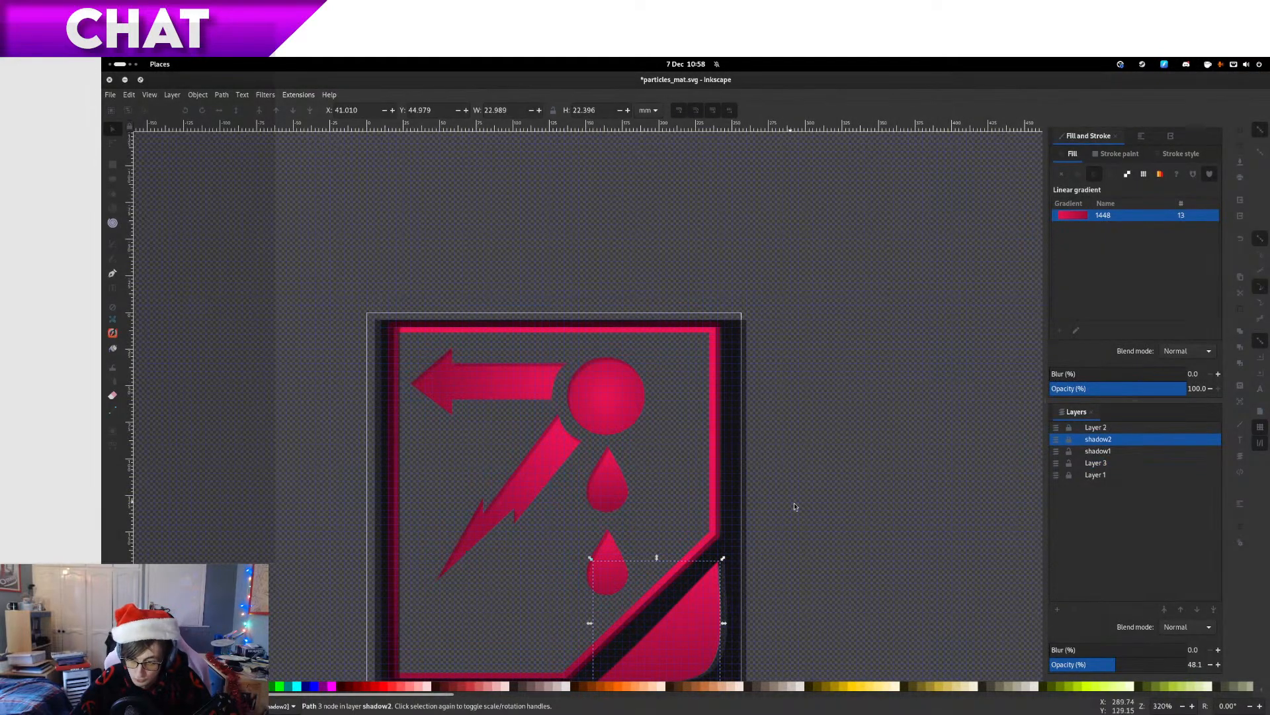
Try moving the black paths in shadow1 away from the frame, undoing each move
{"action": "left_click", "coordinate": [753, 517]}
{"action": "left_click_drag", "start_coordinate": [722, 548], "coordinate": [787, 498]}
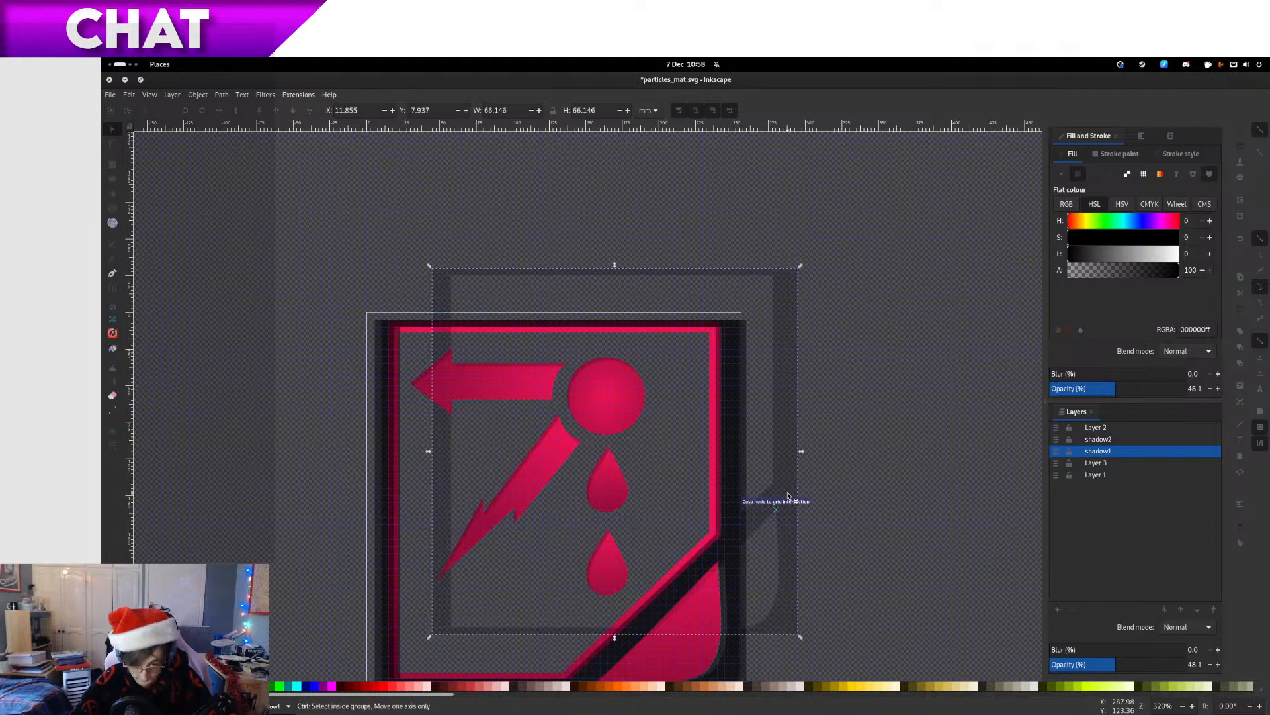
{"action": "key", "text": "ctrl+z"}
{"action": "scroll", "coordinate": [768, 586], "scroll_direction": "down", "scroll_amount": 4}
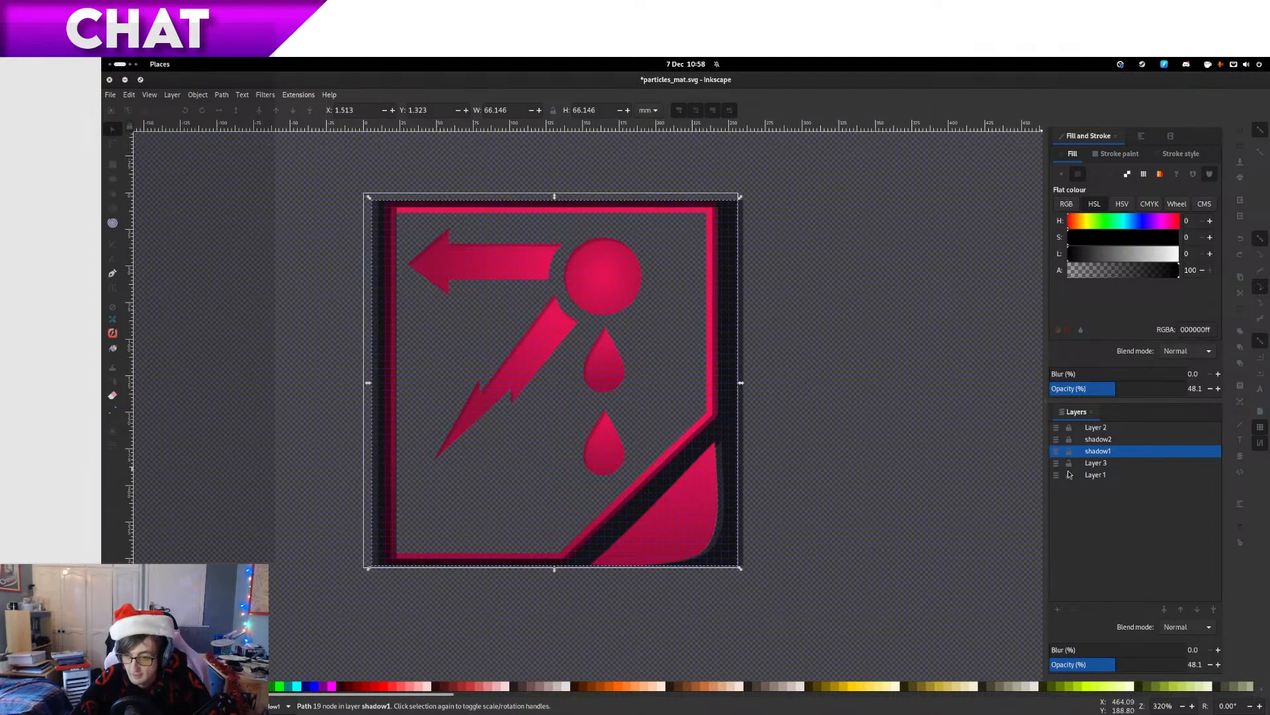
{"action": "key", "text": "Escape"}
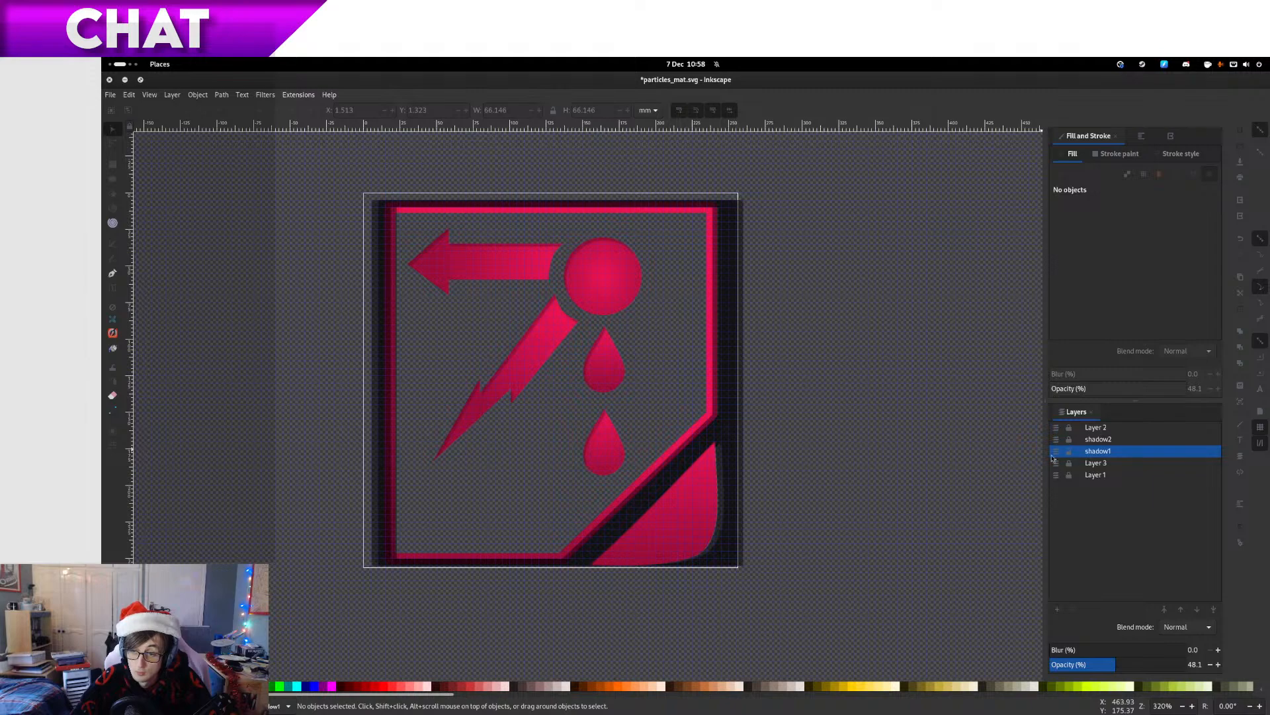
{"action": "left_click", "coordinate": [673, 461]}
{"action": "left_click_drag", "start_coordinate": [674, 461], "coordinate": [885, 336]}
{"action": "key", "text": "ctrl+z"}
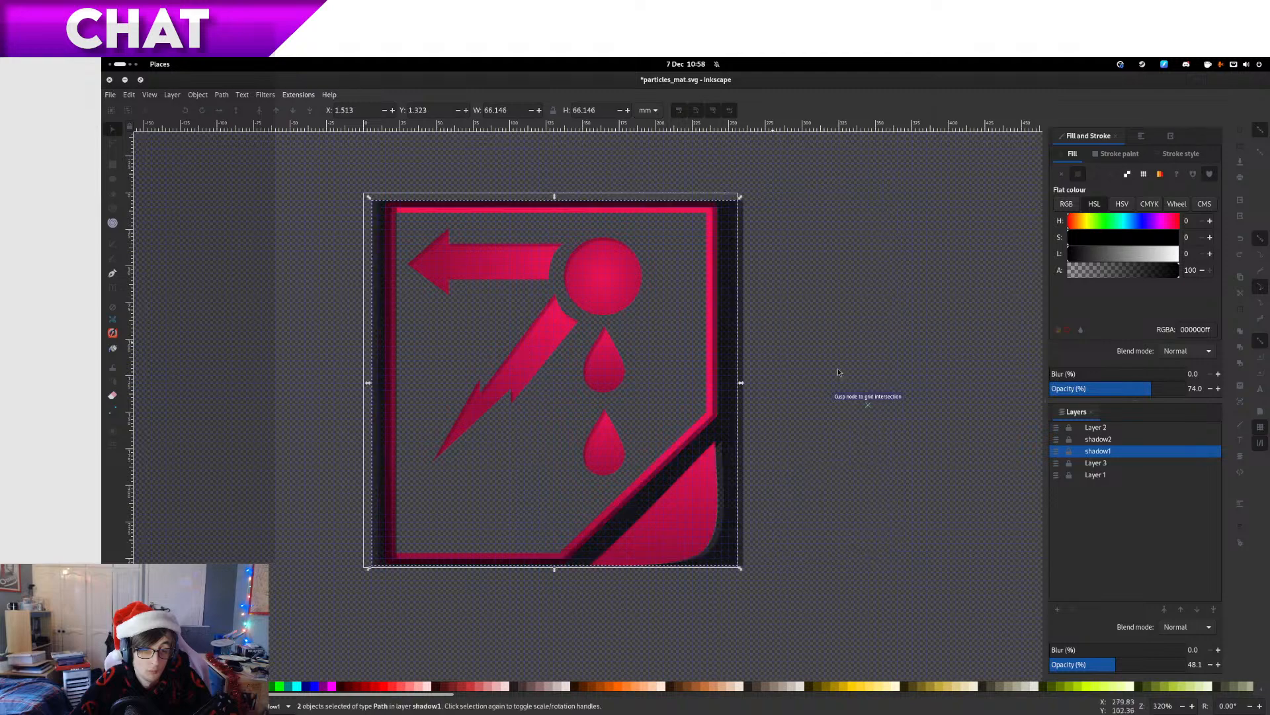
Hide the shadow2 layer and toggle Layer 1's visibility to check the frame under the black paths
{"action": "left_click", "coordinate": [1058, 440]}
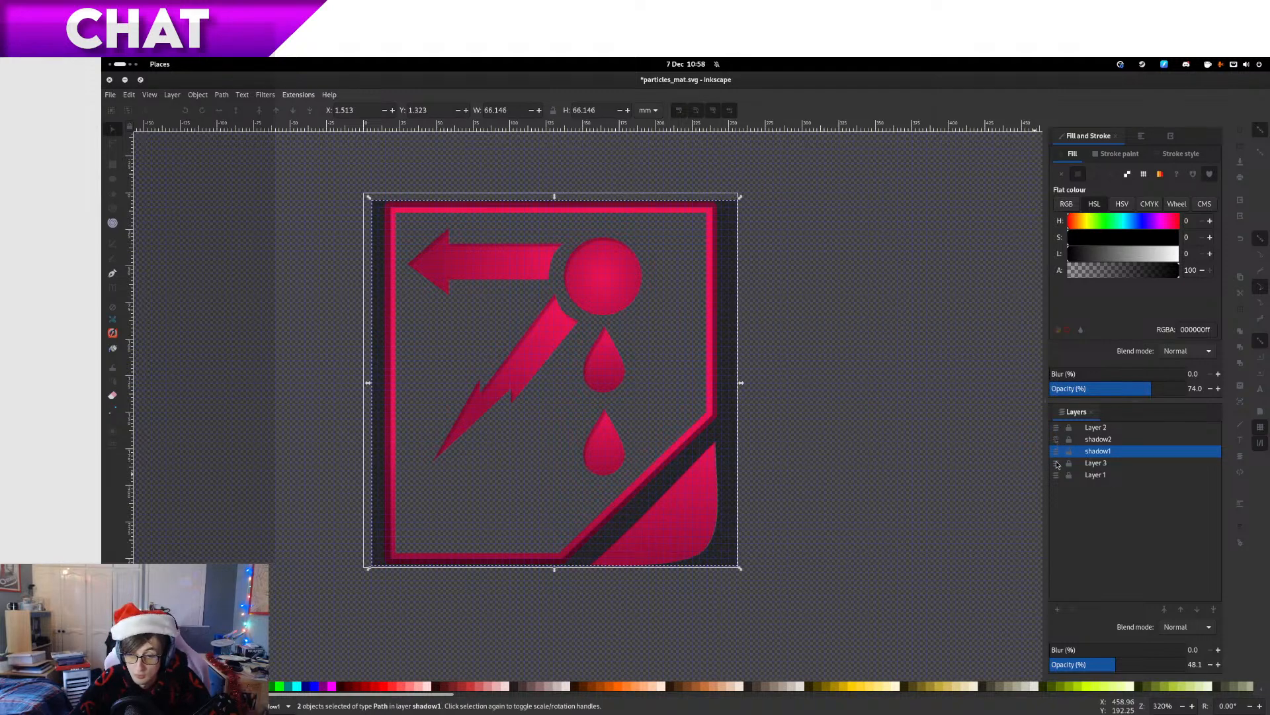
{"action": "left_click", "coordinate": [1058, 474]}
{"action": "left_click", "coordinate": [1057, 474]}
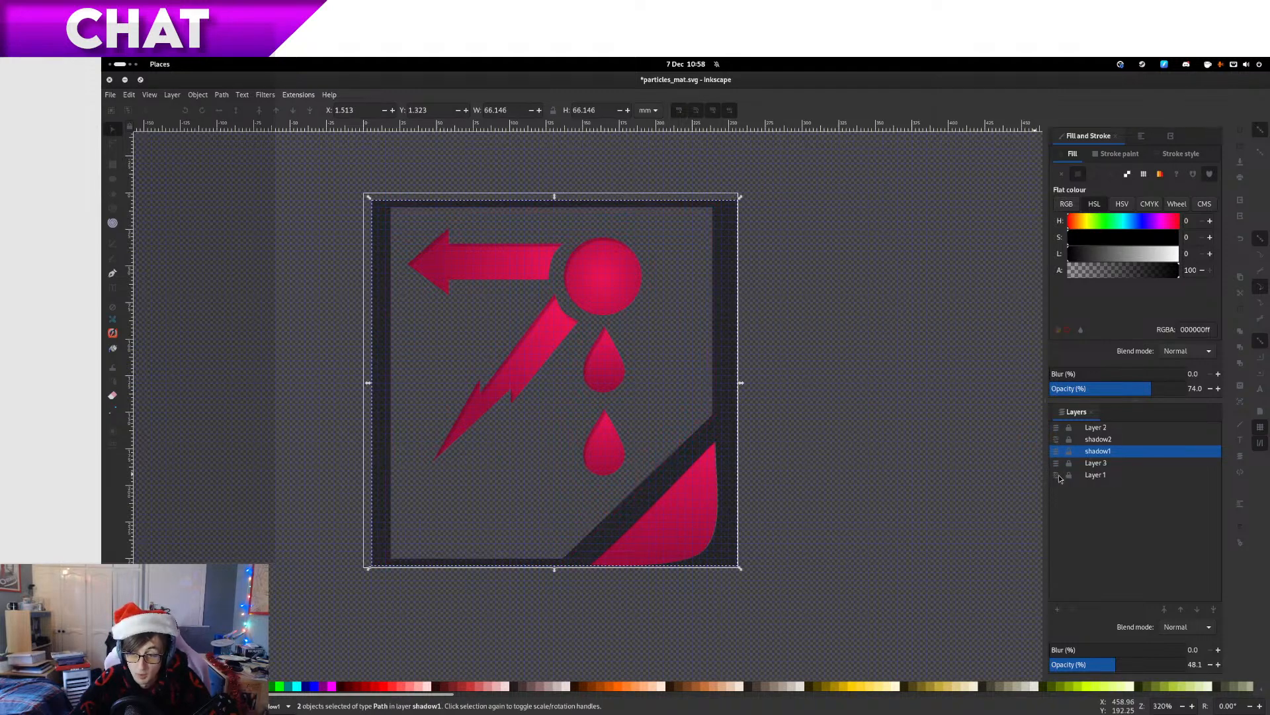
Unlock Layer 1, select its pink frame and try sending it to another layer
{"action": "left_click", "coordinate": [1093, 476]}
{"action": "left_click", "coordinate": [715, 410]}
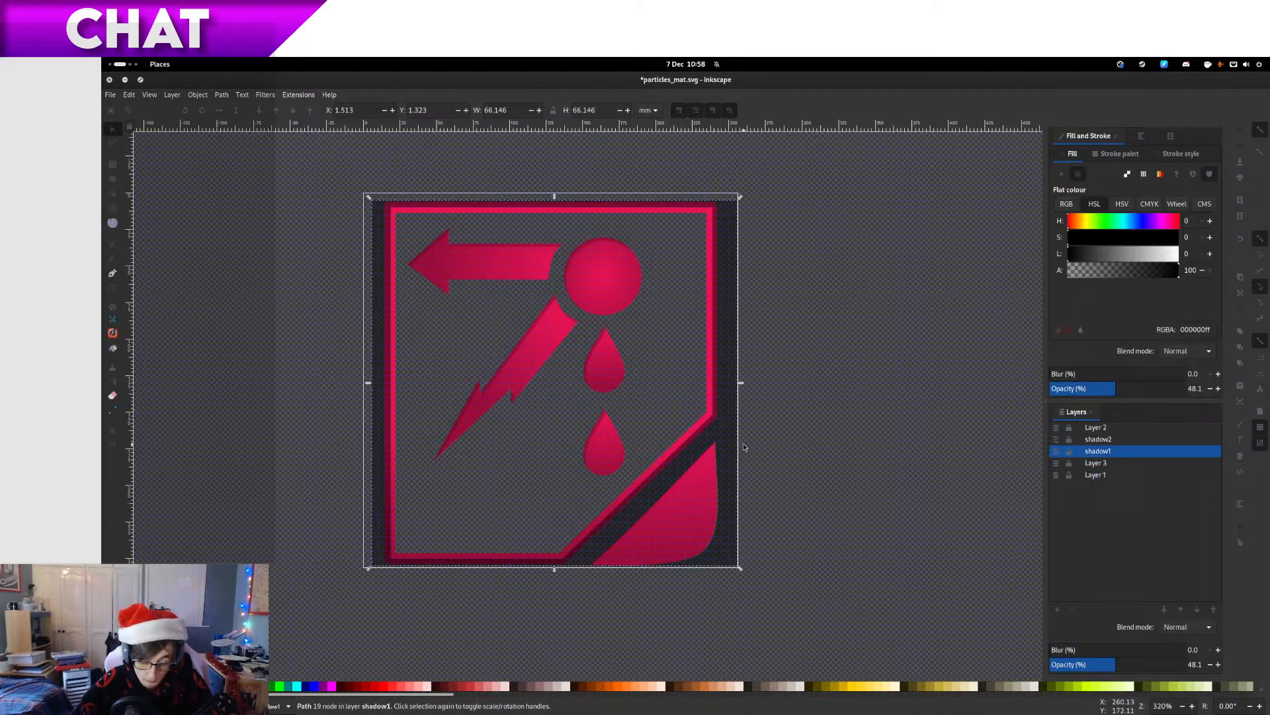
{"action": "left_click", "coordinate": [693, 428]}
{"action": "right_click", "coordinate": [692, 428]}
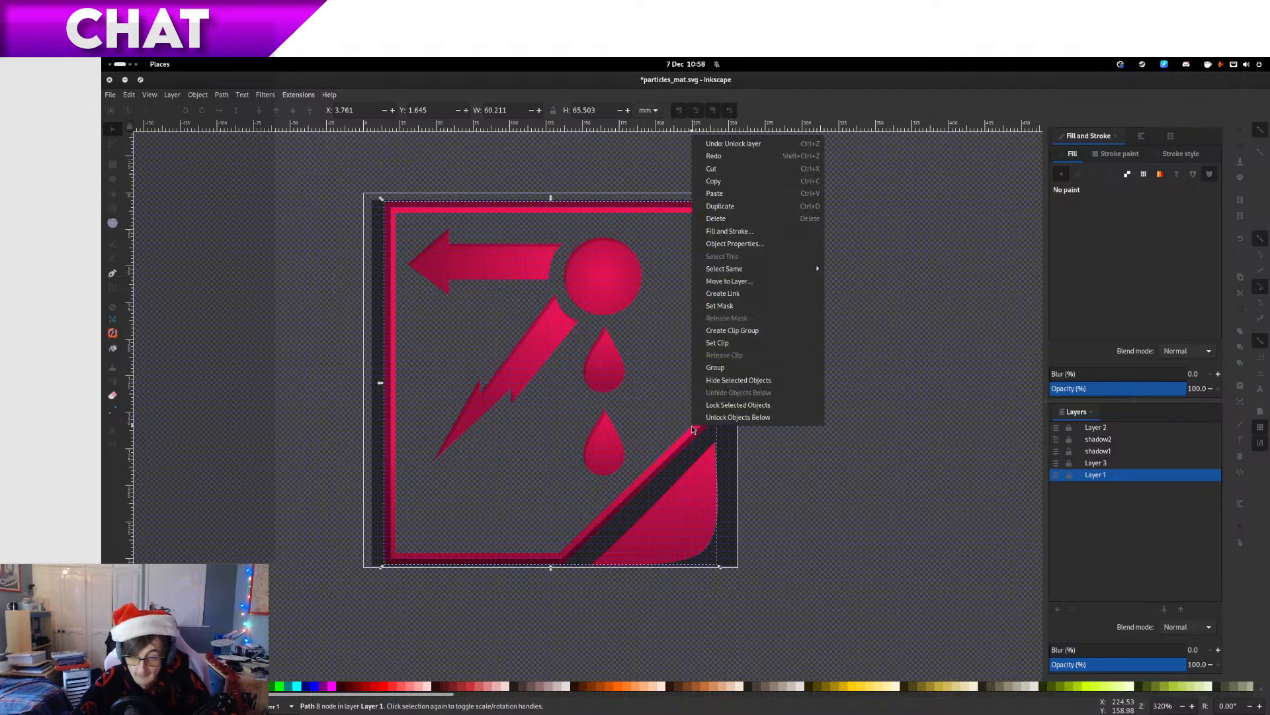
{"action": "left_click", "coordinate": [728, 282]}
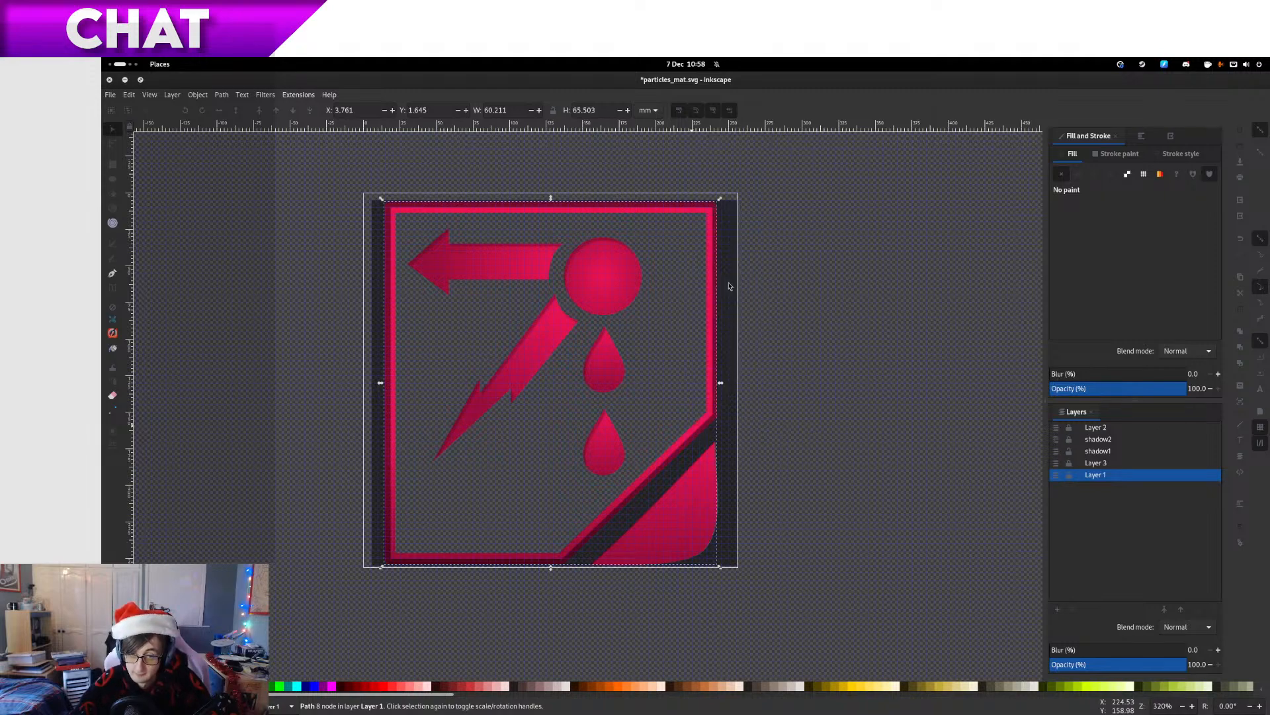
{"action": "left_click", "coordinate": [716, 445]}
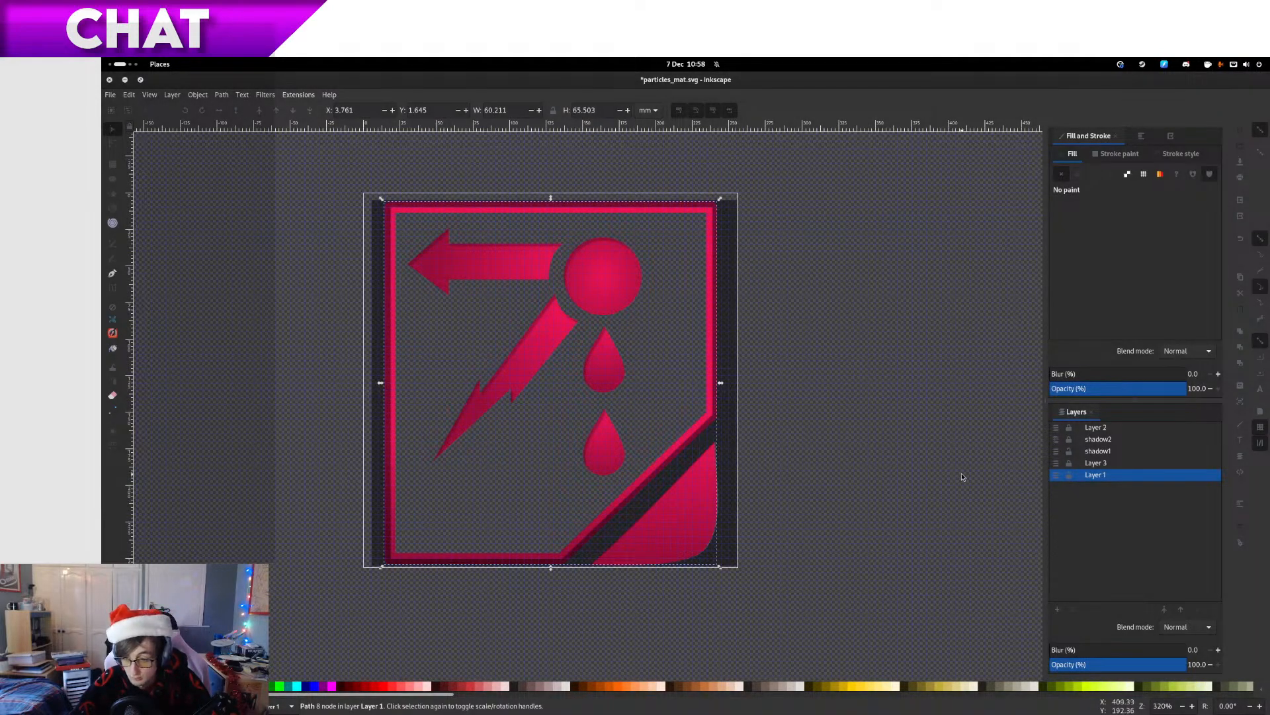
Toggle the visibility of Layer 1, shadow2 and shadow1 to check what each layer contains
{"action": "left_click", "coordinate": [1056, 476]}
{"action": "left_click", "coordinate": [1056, 476]}
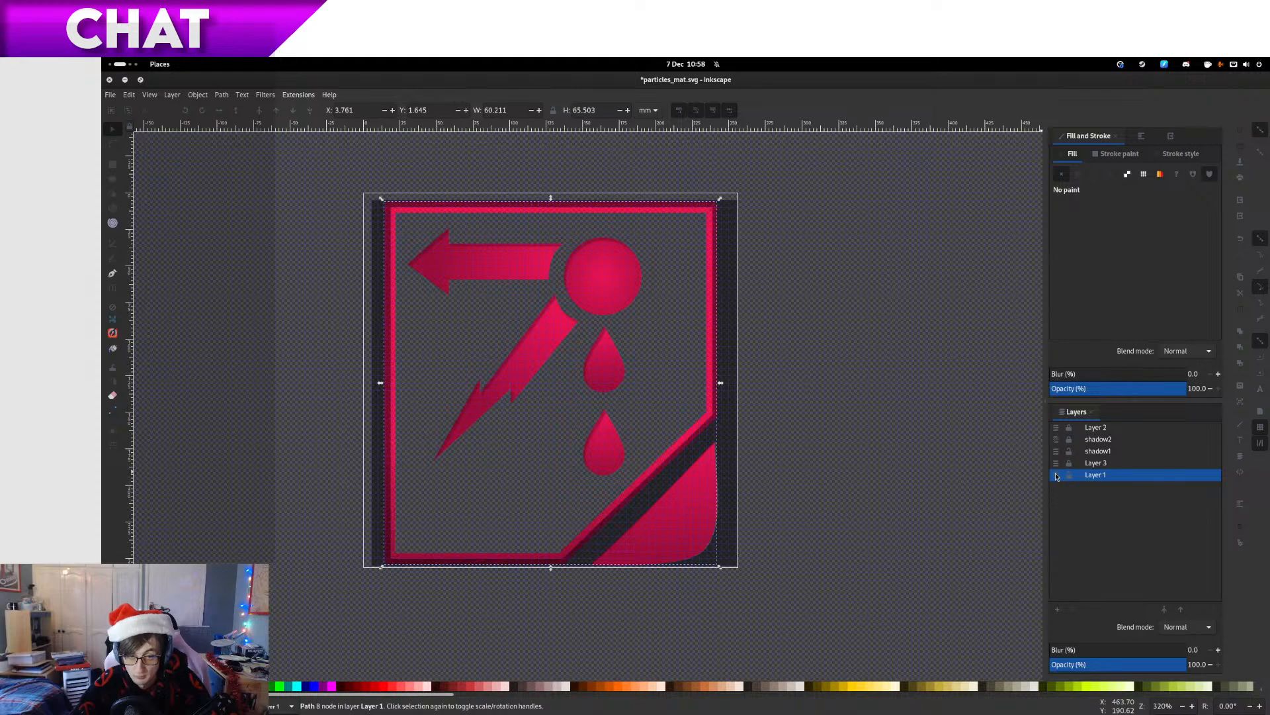
{"action": "left_click", "coordinate": [1057, 442]}
{"action": "left_click", "coordinate": [1057, 441]}
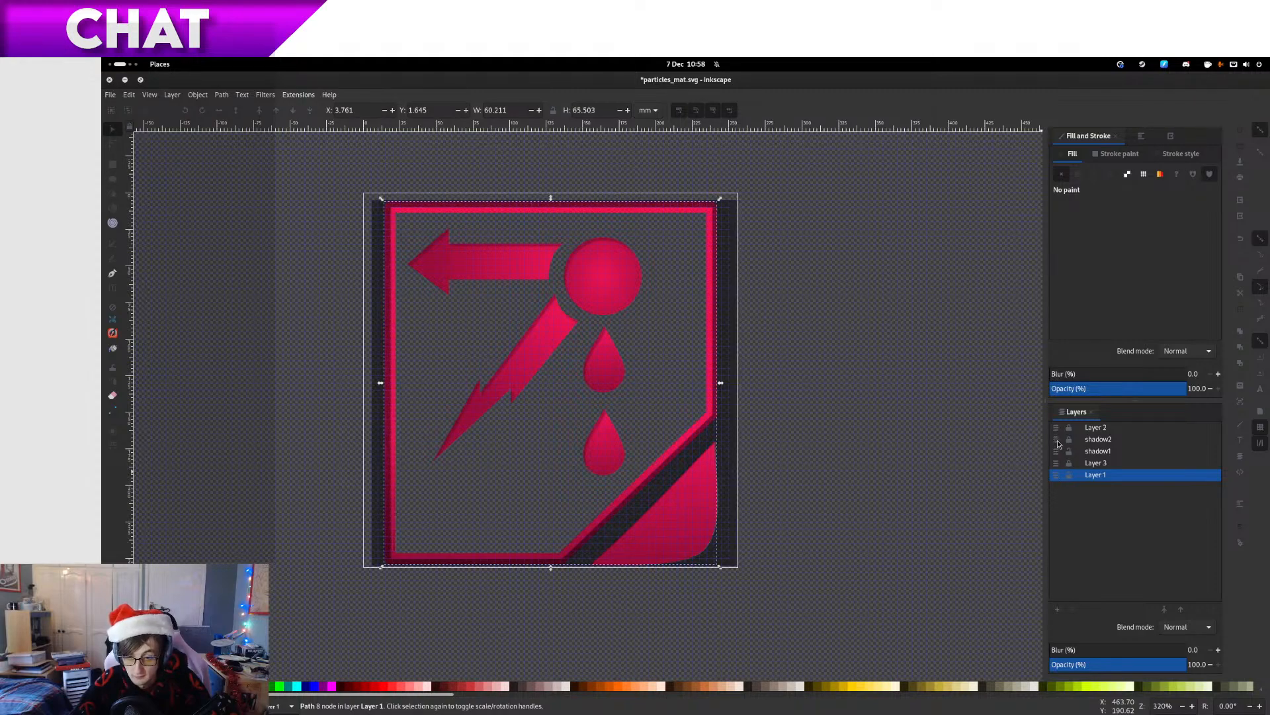
{"action": "left_click", "coordinate": [1057, 453]}
{"action": "left_click", "coordinate": [1056, 453]}
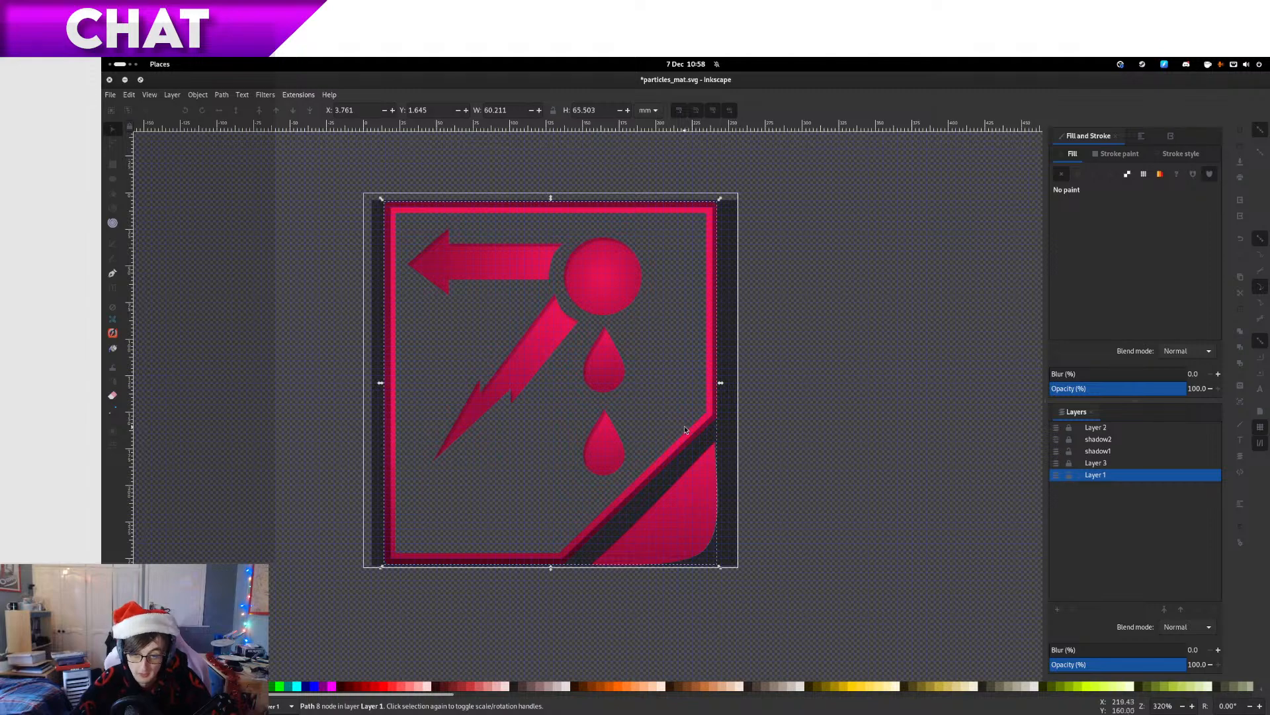
Duplicate the pink frame in Layer 1 and move the copy to the shadow1 layer
{"action": "right_click", "coordinate": [707, 373]}
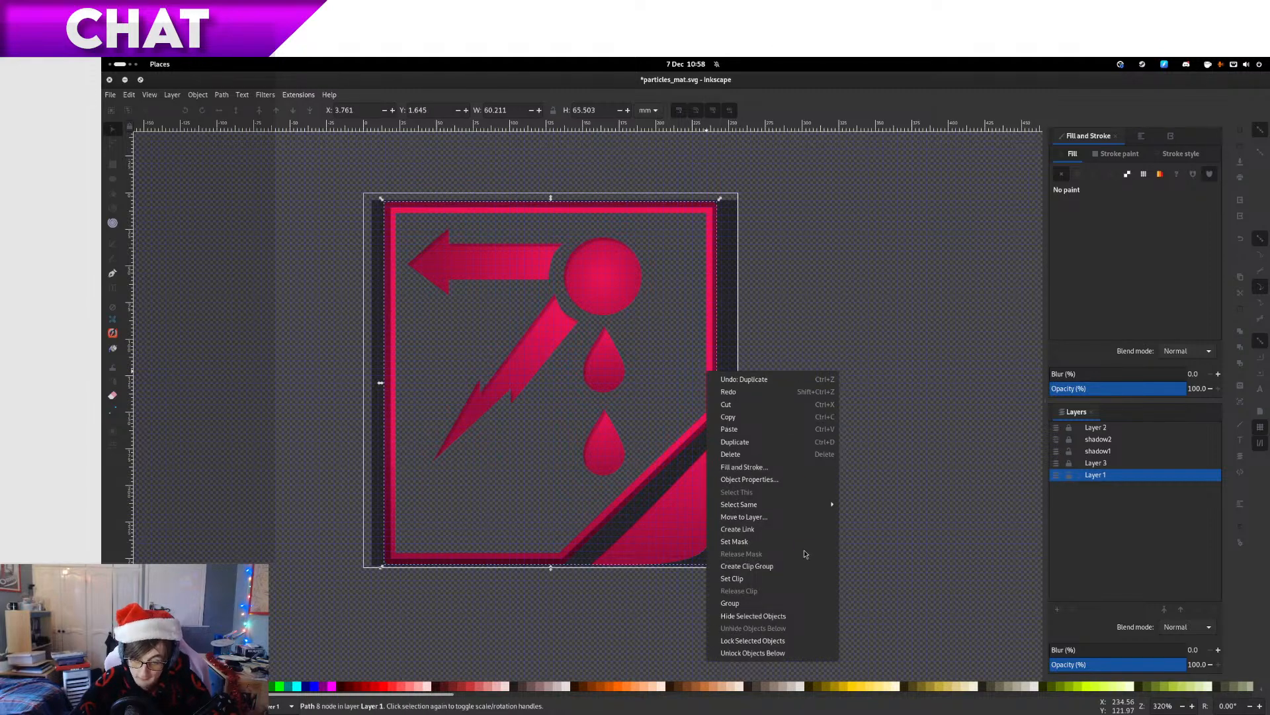
{"action": "left_click", "coordinate": [794, 519]}
{"action": "left_click", "coordinate": [701, 383]}
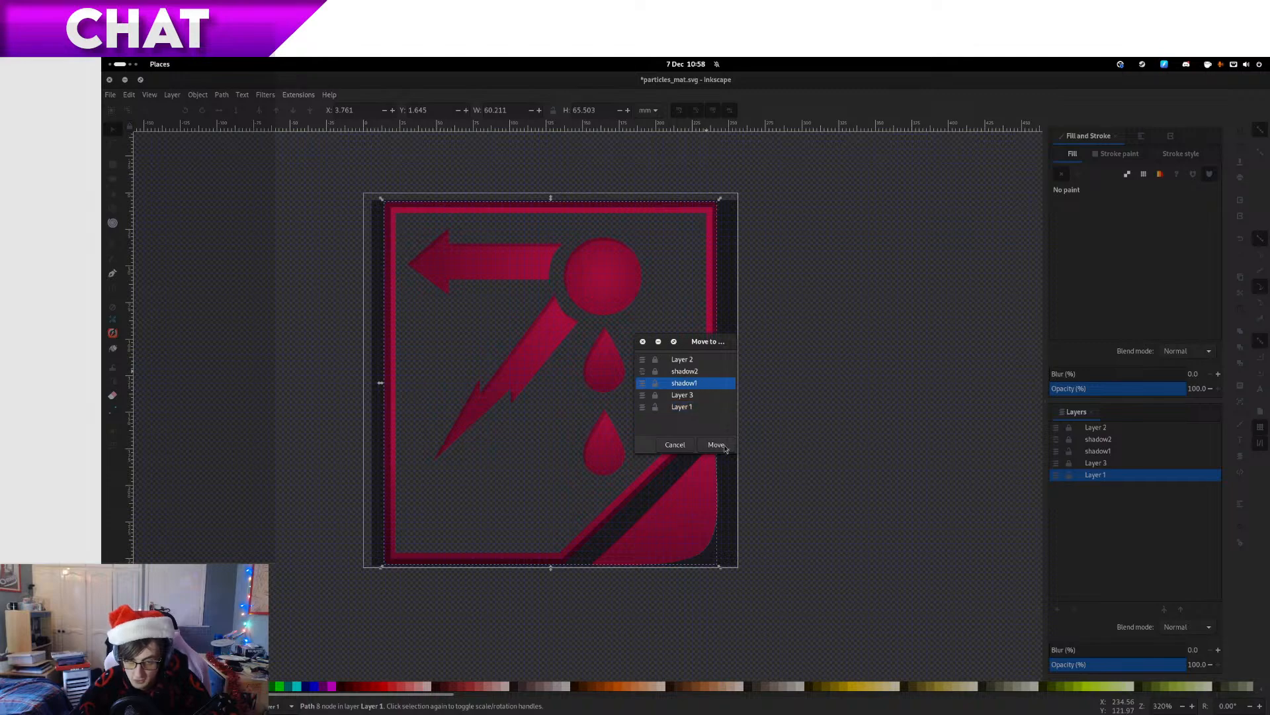
{"action": "left_click", "coordinate": [725, 446]}
{"action": "left_click", "coordinate": [815, 475]}
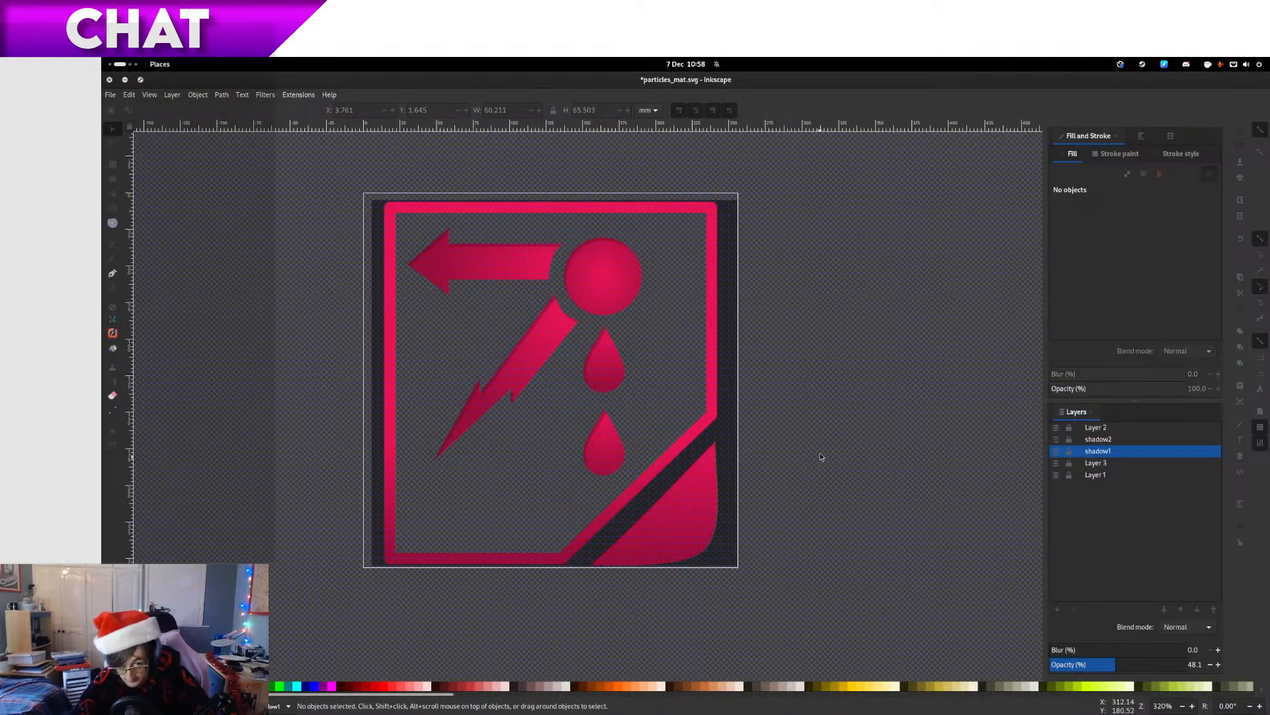
Try combining the frame copy with the black path in shadow1, inspect the frame's edges and undo the change
{"action": "left_click", "coordinate": [1058, 476]}
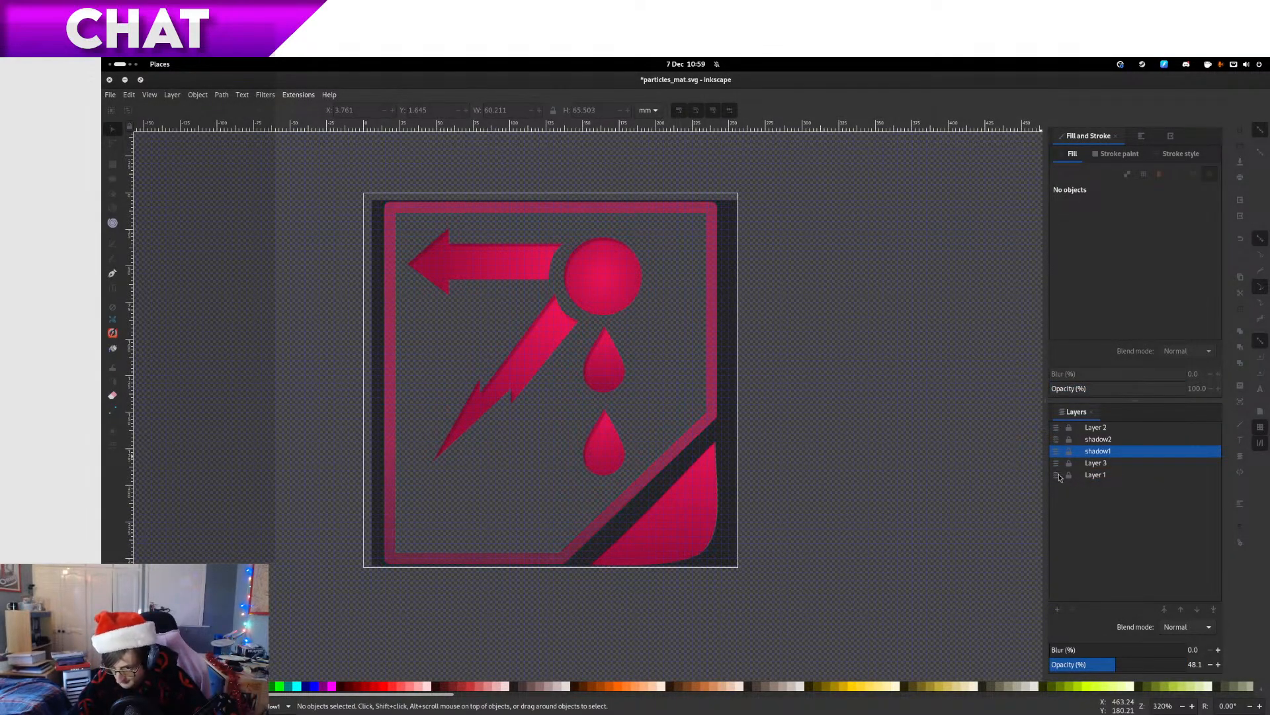
{"action": "scroll", "coordinate": [383, 204], "scroll_direction": "up", "scroll_amount": 2}
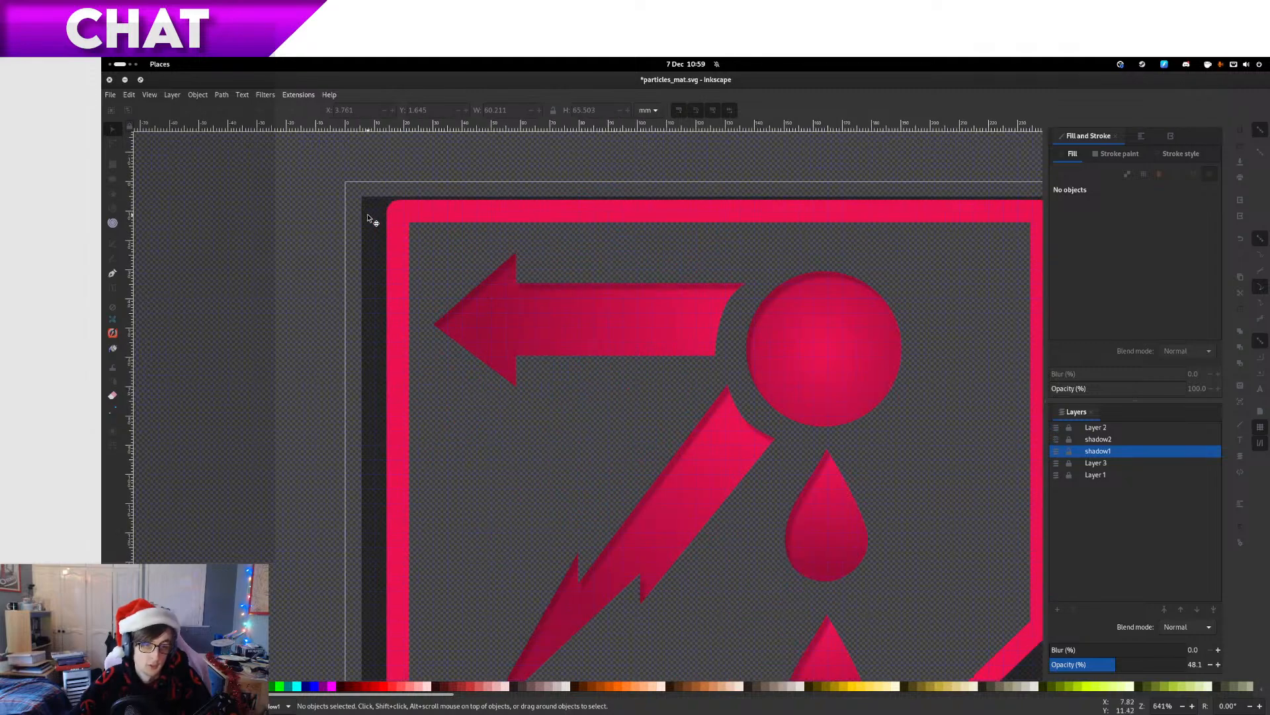
{"action": "left_click", "coordinate": [395, 233]}
{"action": "left_click", "coordinate": [395, 233], "text": "shift"}
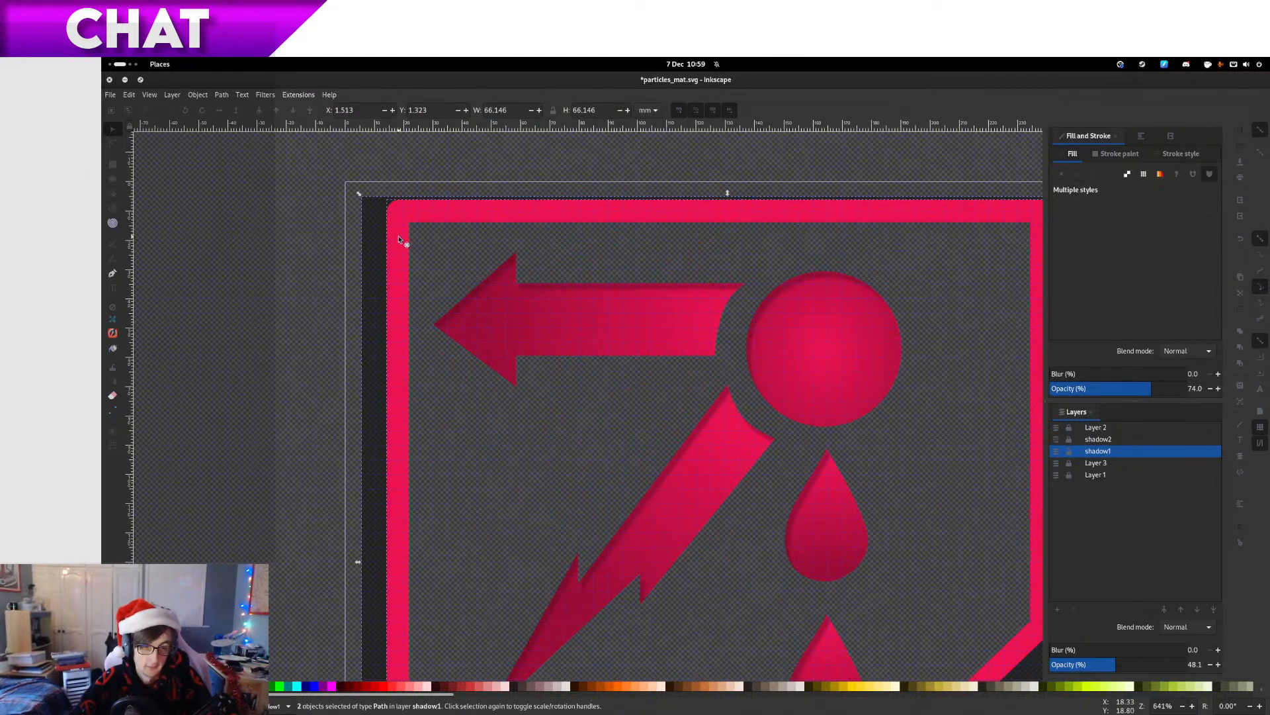
{"action": "left_click", "coordinate": [349, 227]}
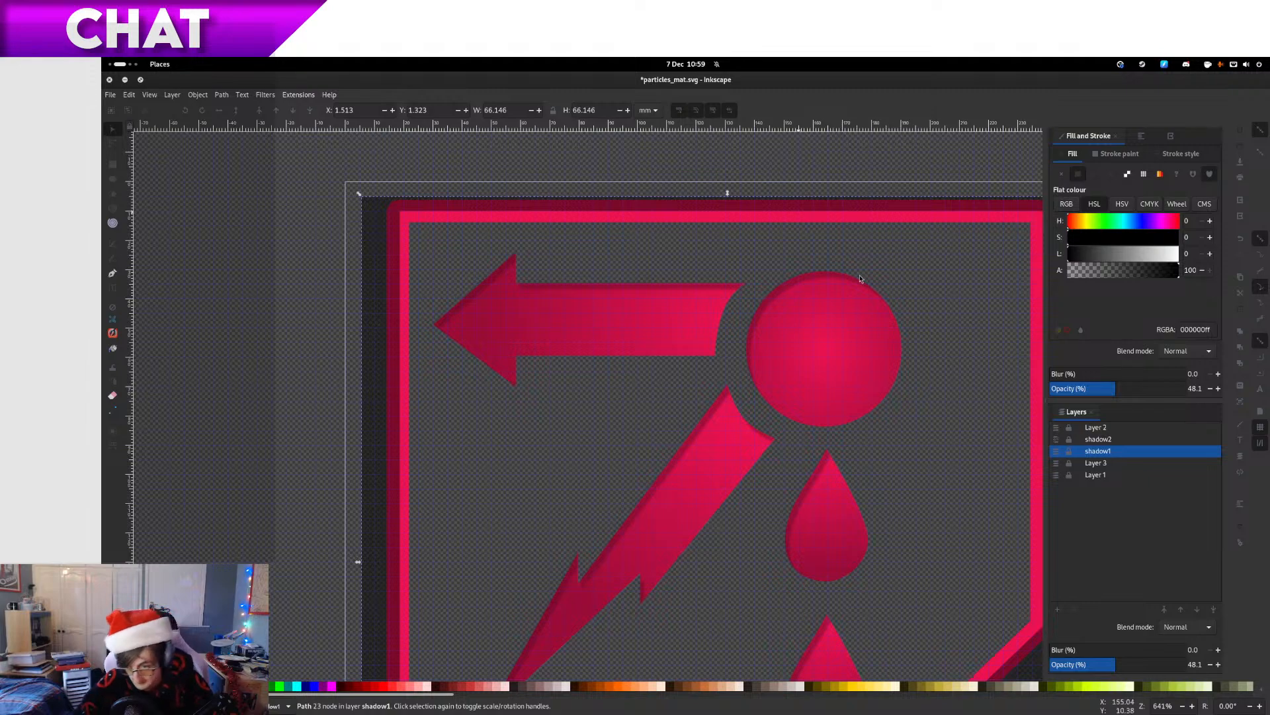
{"action": "scroll", "coordinate": [485, 368], "scroll_direction": "down", "scroll_amount": 6}
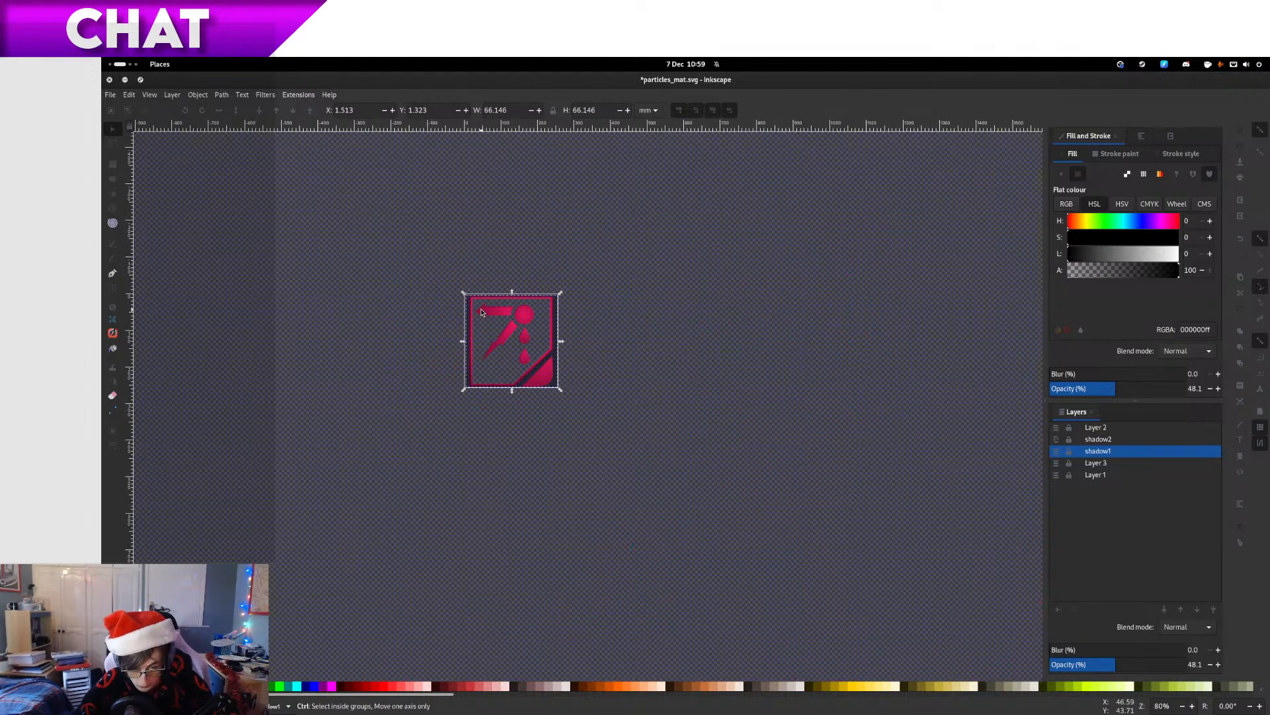
{"action": "scroll", "coordinate": [490, 370], "scroll_direction": "up", "scroll_amount": 6}
{"action": "left_click", "coordinate": [640, 544]}
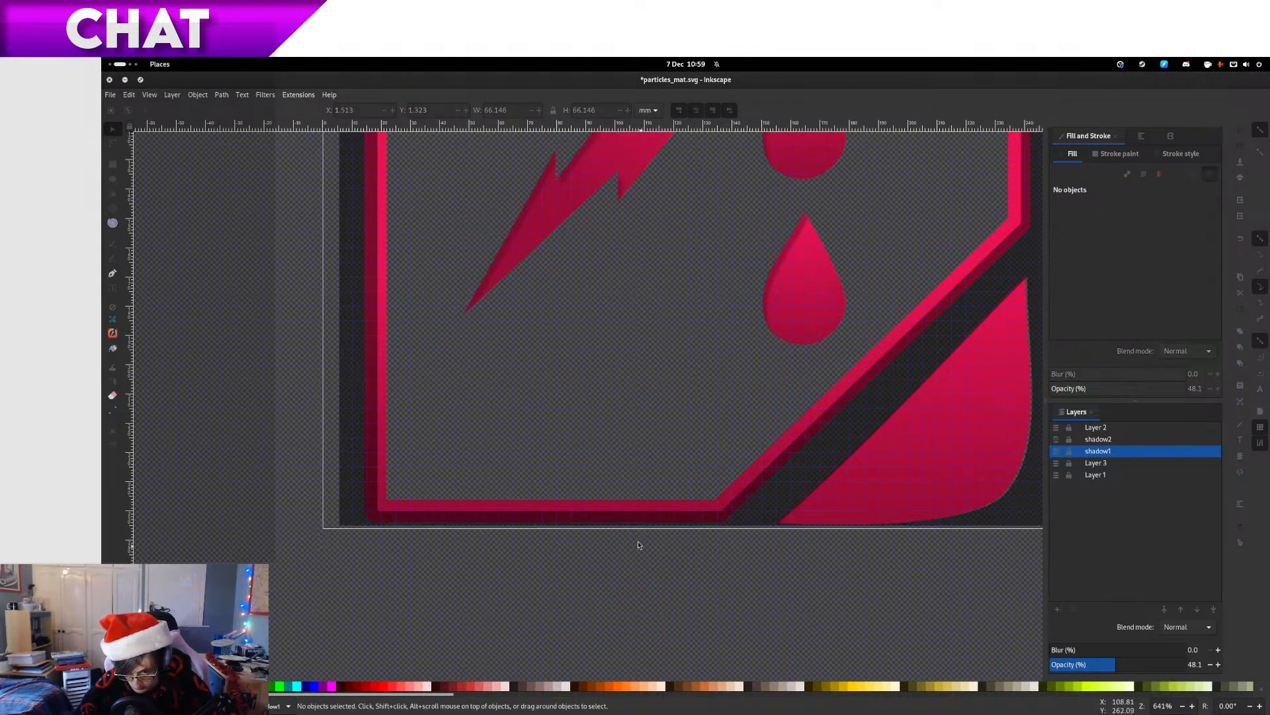
{"action": "scroll", "coordinate": [493, 450], "scroll_direction": "up", "scroll_amount": 8}
{"action": "scroll", "coordinate": [491, 485], "scroll_direction": "up", "scroll_amount": 4}
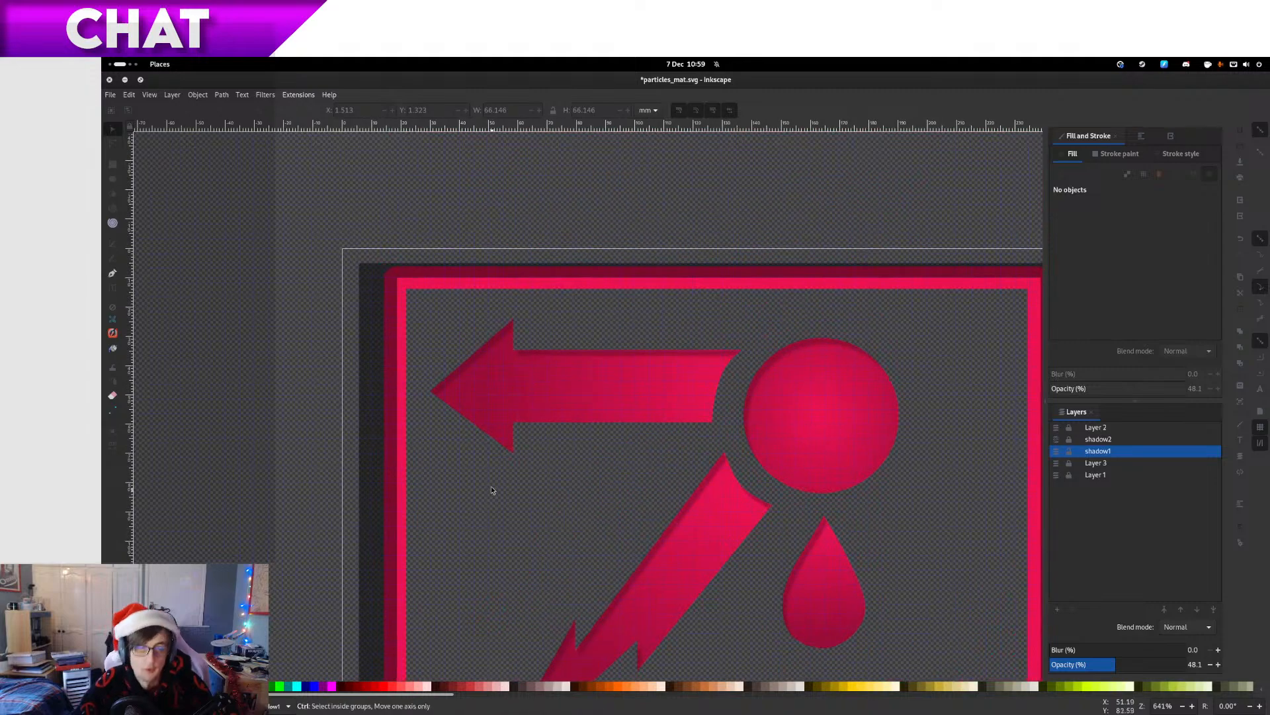
{"action": "key", "text": "ctrl+a"}
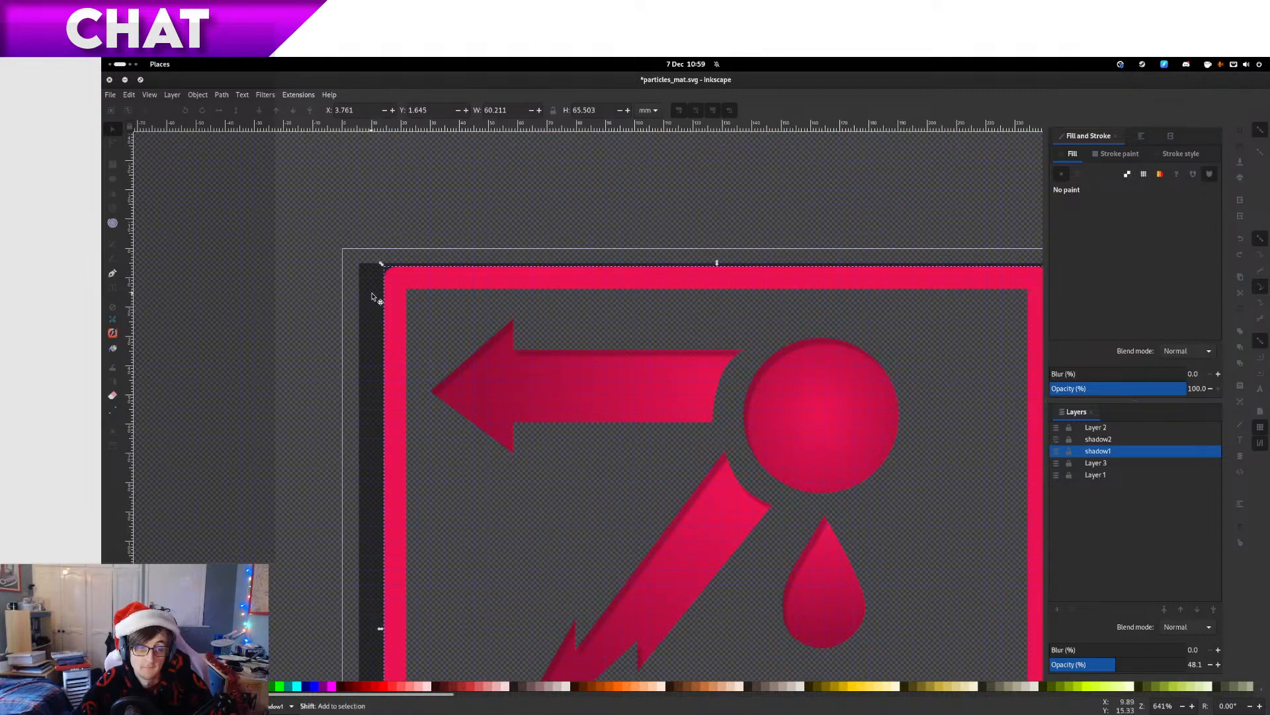
Try clipping the black path in shadow1 with the frame copy, inspect the frame's edges and undo the clip
{"action": "right_click", "coordinate": [373, 295]}
{"action": "left_click", "coordinate": [447, 501]}
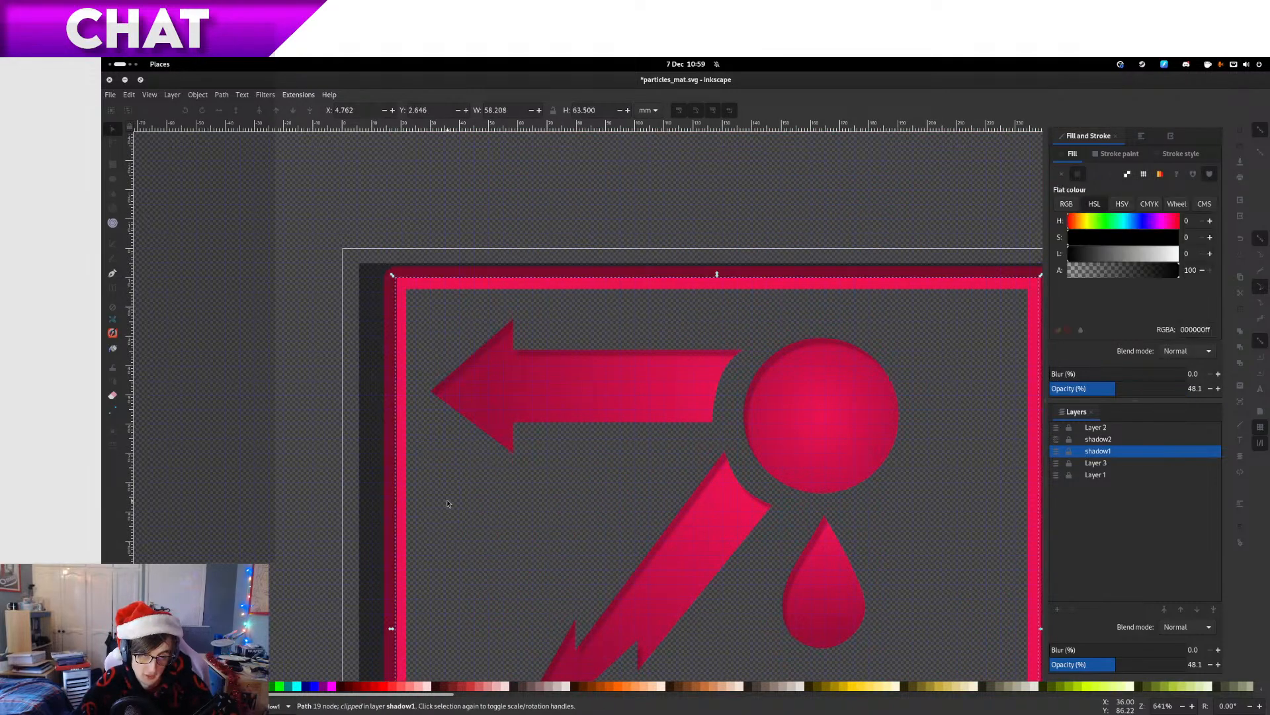
{"action": "mouse_move", "coordinate": [510, 508]}
{"action": "left_mouse_down"}
{"action": "mouse_move", "coordinate": [207, 503]}
{"action": "mouse_move", "coordinate": [258, 397]}
{"action": "mouse_move", "coordinate": [294, 268]}
{"action": "mouse_move", "coordinate": [332, 448]}
{"action": "left_mouse_up"}
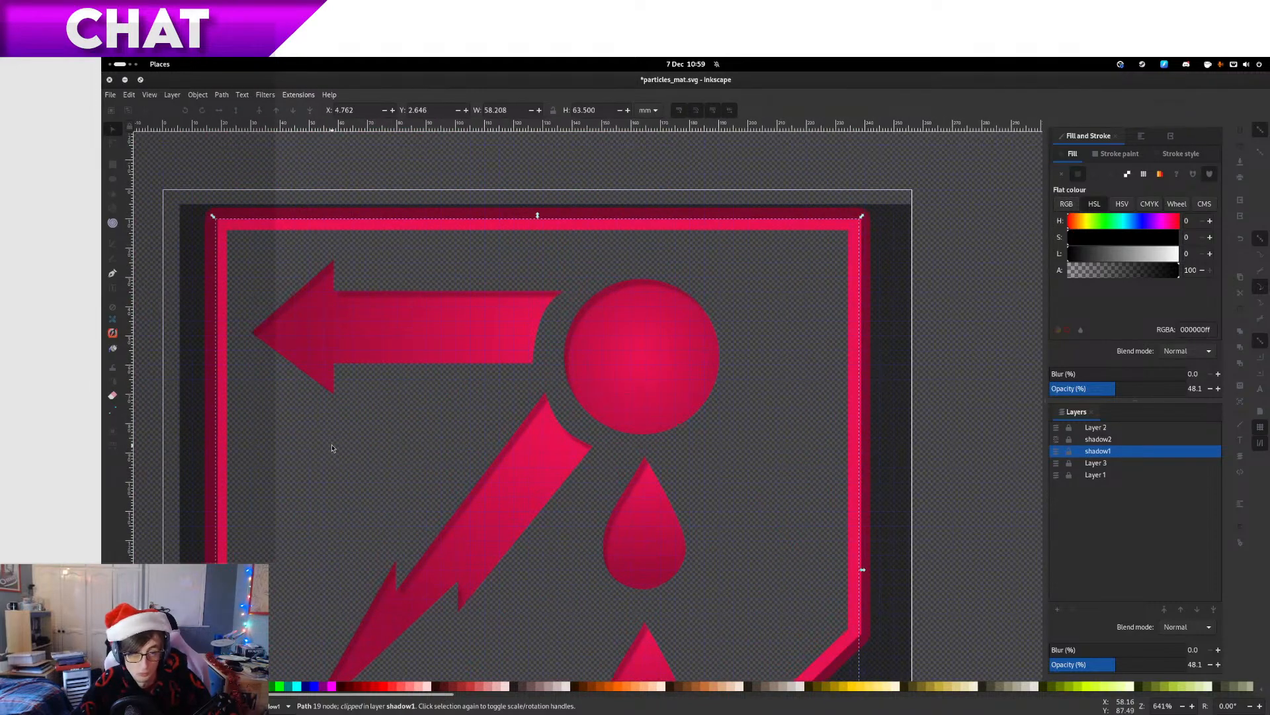
{"action": "left_click_drag", "start_coordinate": [504, 458], "coordinate": [442, 334]}
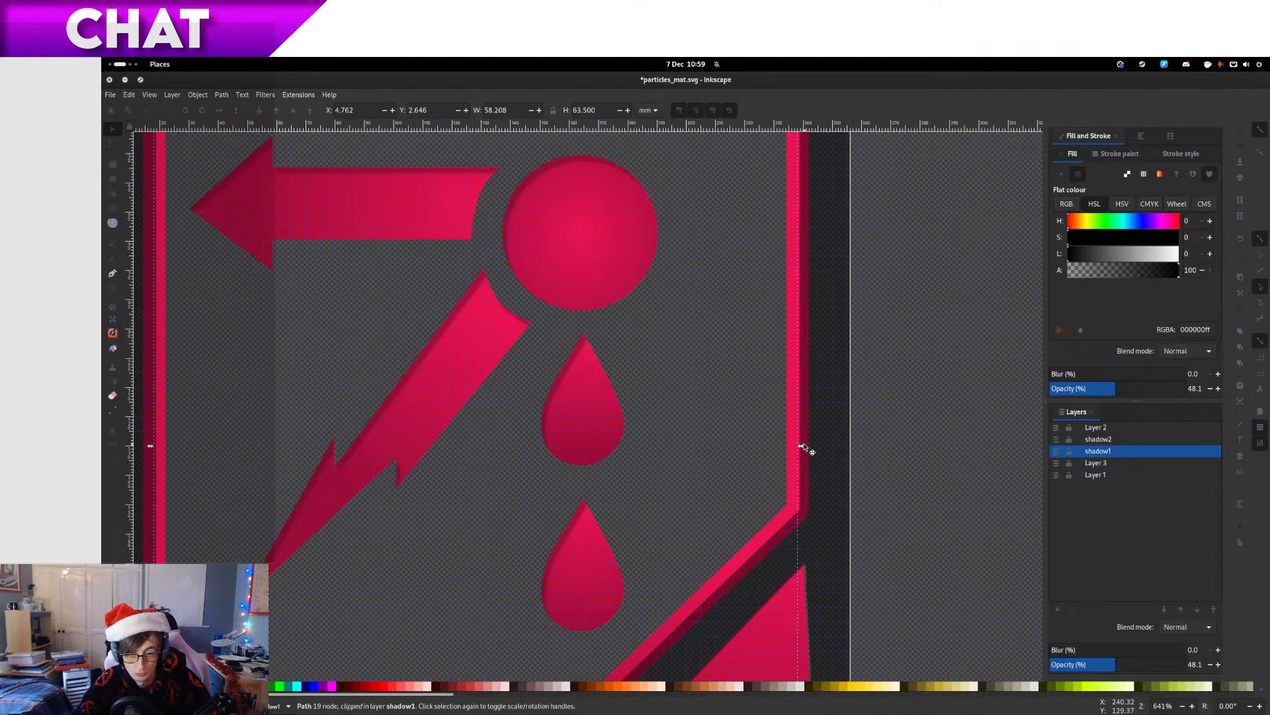
{"action": "left_click_drag", "start_coordinate": [828, 449], "coordinate": [835, 458]}
{"action": "left_click_drag", "start_coordinate": [769, 495], "coordinate": [884, 590]}
{"action": "key", "text": "ctrl+z"}
{"action": "key", "text": "ctrl+z"}
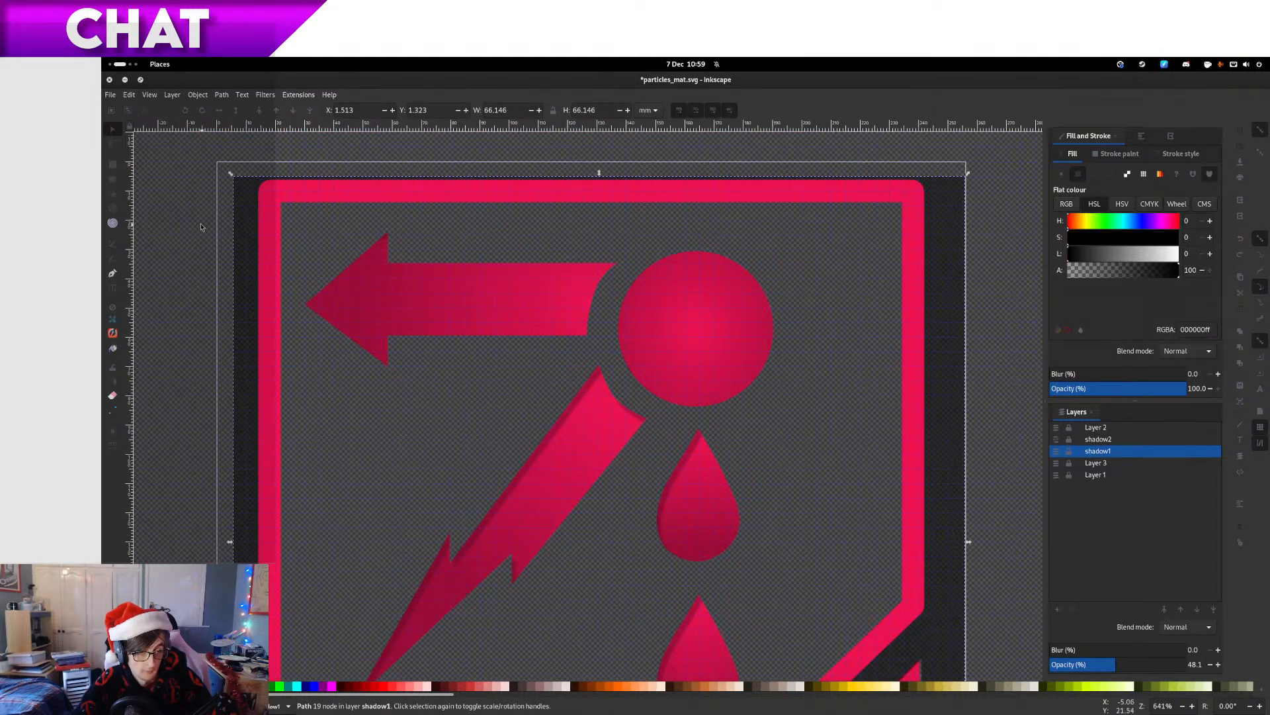
Try shifting the black path in shadow1 up across the frame's corner and undo the move
{"action": "left_click", "coordinate": [258, 241]}
{"action": "left_click", "coordinate": [239, 232]}
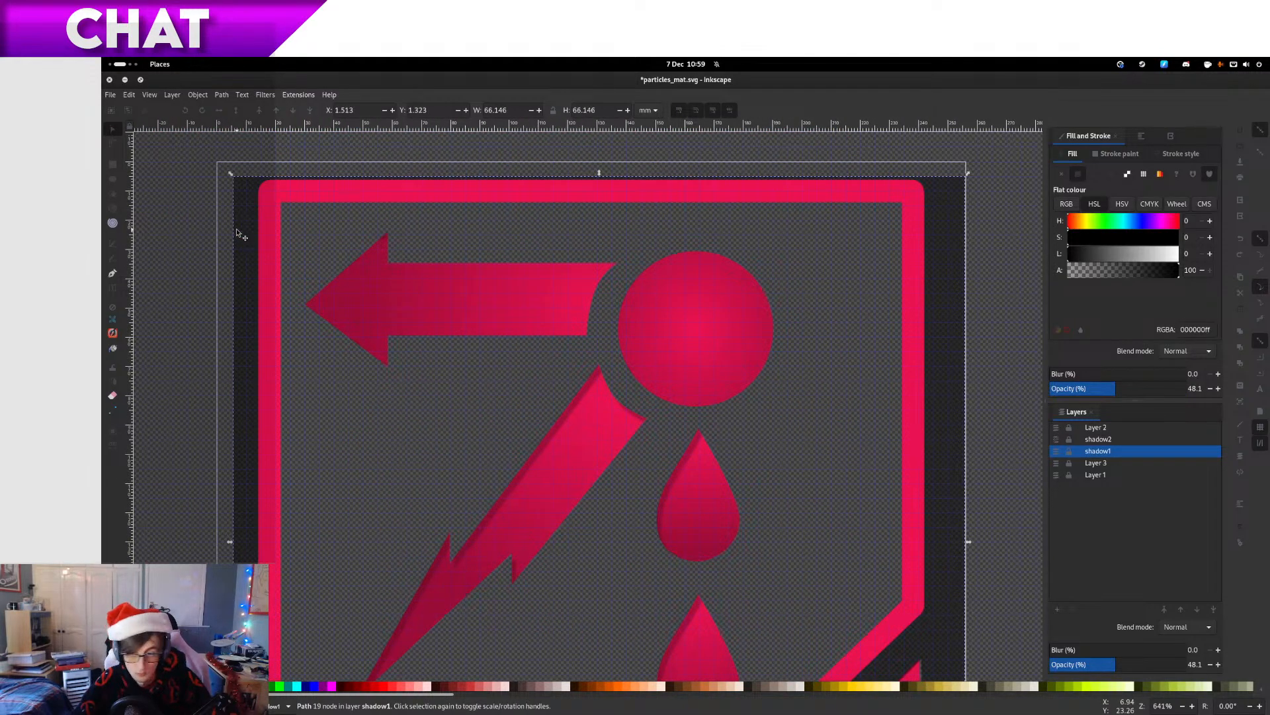
{"action": "left_click_drag", "start_coordinate": [238, 233], "coordinate": [292, 187]}
{"action": "key", "text": "ctrl+z"}
Lock the shadow1 layer, then show and unlock the shadow2 layer
{"action": "scroll", "coordinate": [451, 404], "scroll_direction": "down", "scroll_amount": 10}
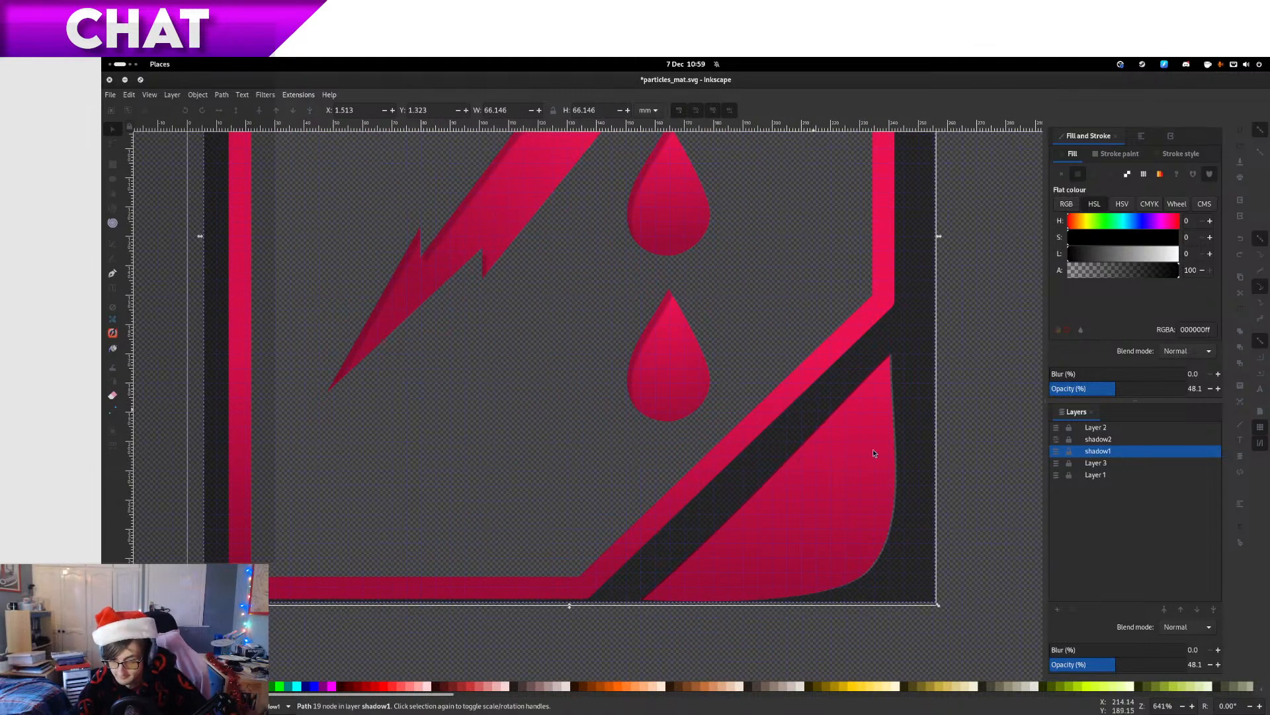
{"action": "left_click", "coordinate": [1070, 452]}
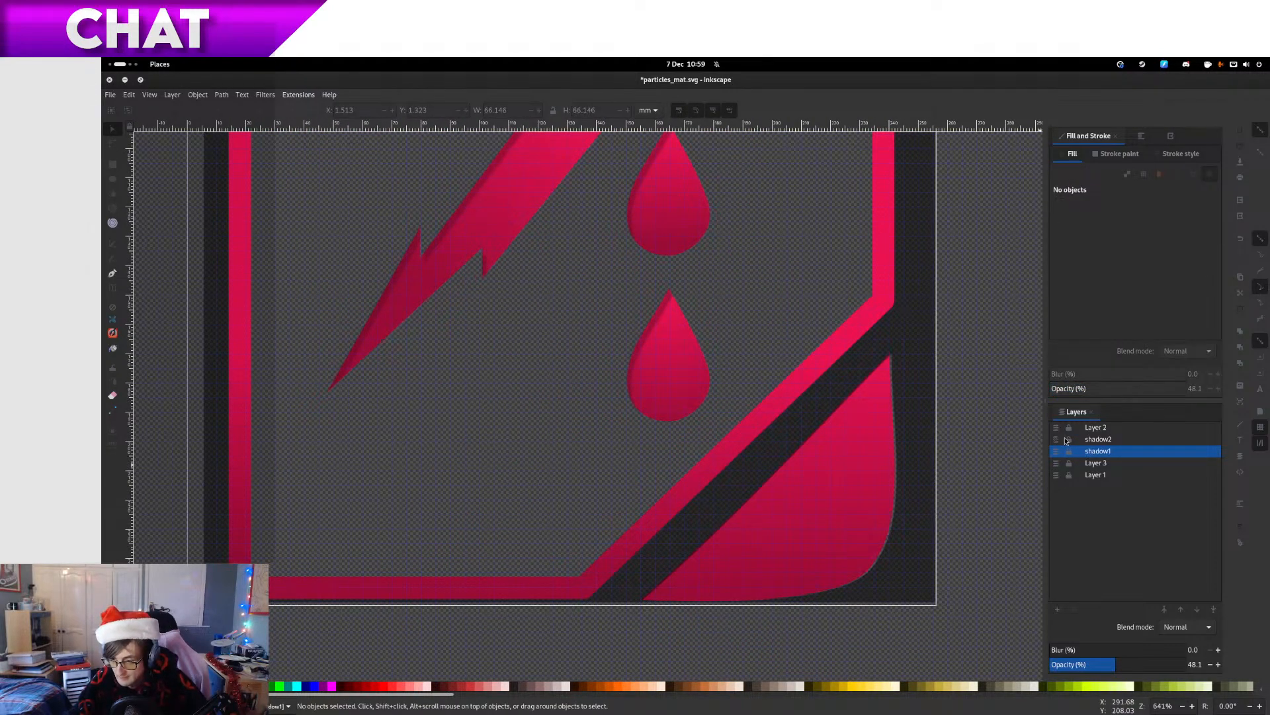
{"action": "left_click", "coordinate": [1058, 440]}
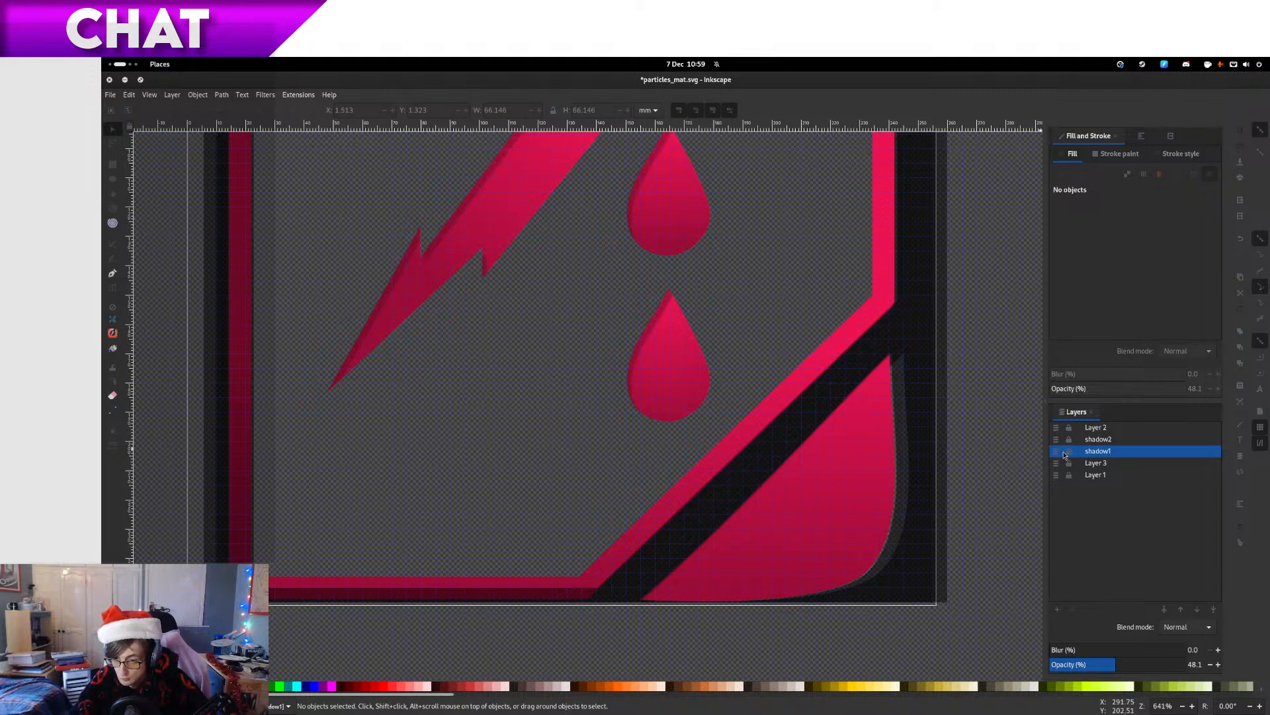
Select the pink corner copy together with the black path in shadow2 and mask the path with the copy
{"action": "left_click", "coordinate": [828, 451]}
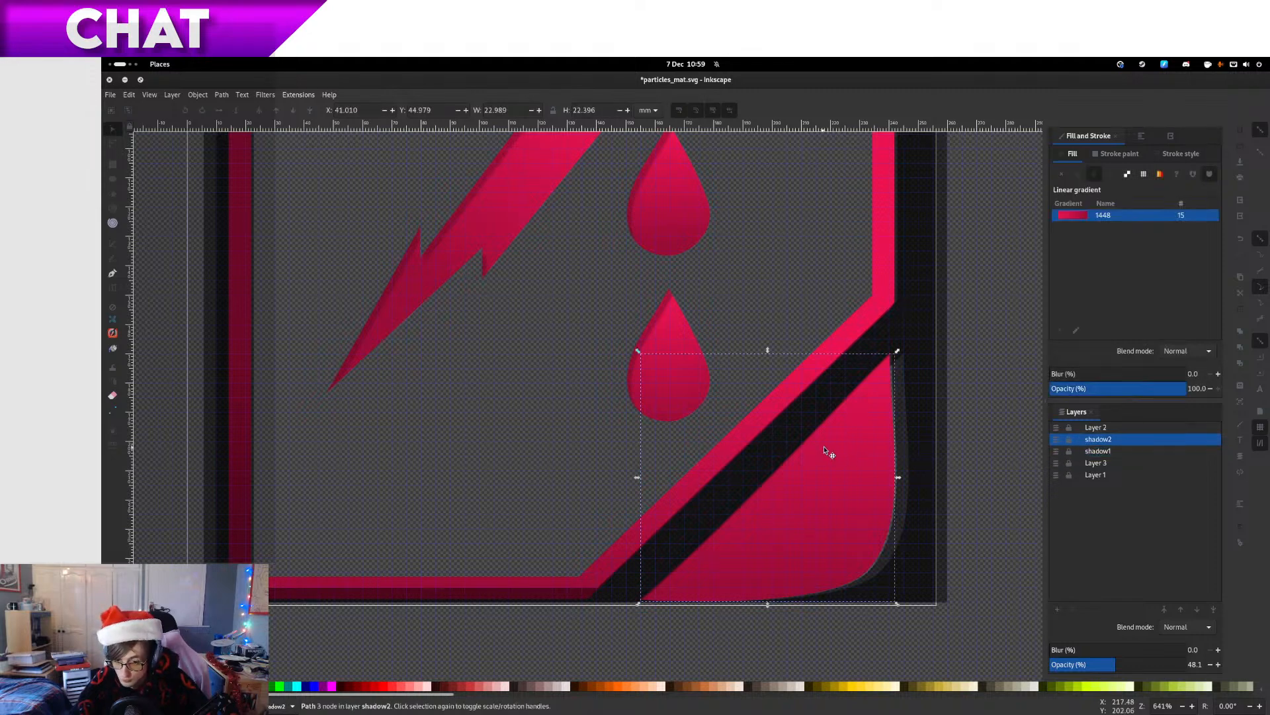
{"action": "left_click_drag", "start_coordinate": [842, 455], "coordinate": [914, 499]}
{"action": "key", "text": "ctrl+z"}
{"action": "key", "text": "shift"}
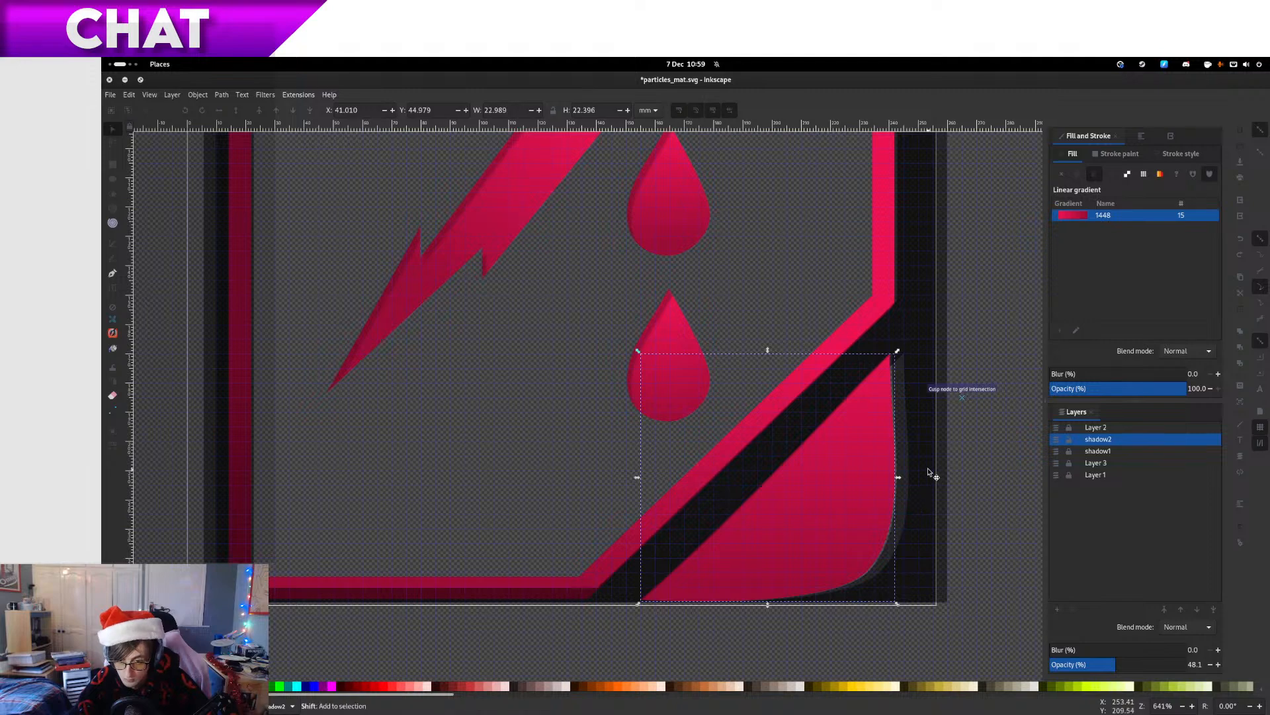
{"action": "left_click", "coordinate": [908, 331], "text": "shift"}
{"action": "right_click", "coordinate": [908, 331]}
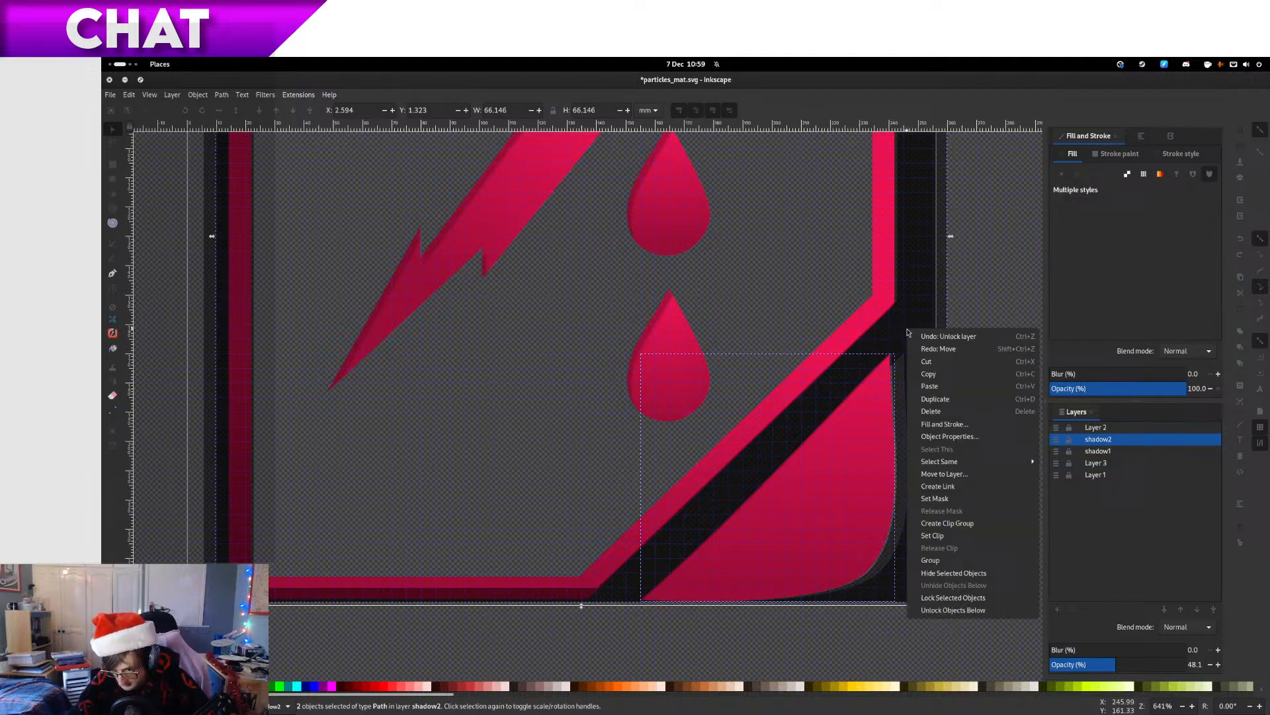
{"action": "left_click", "coordinate": [990, 504]}
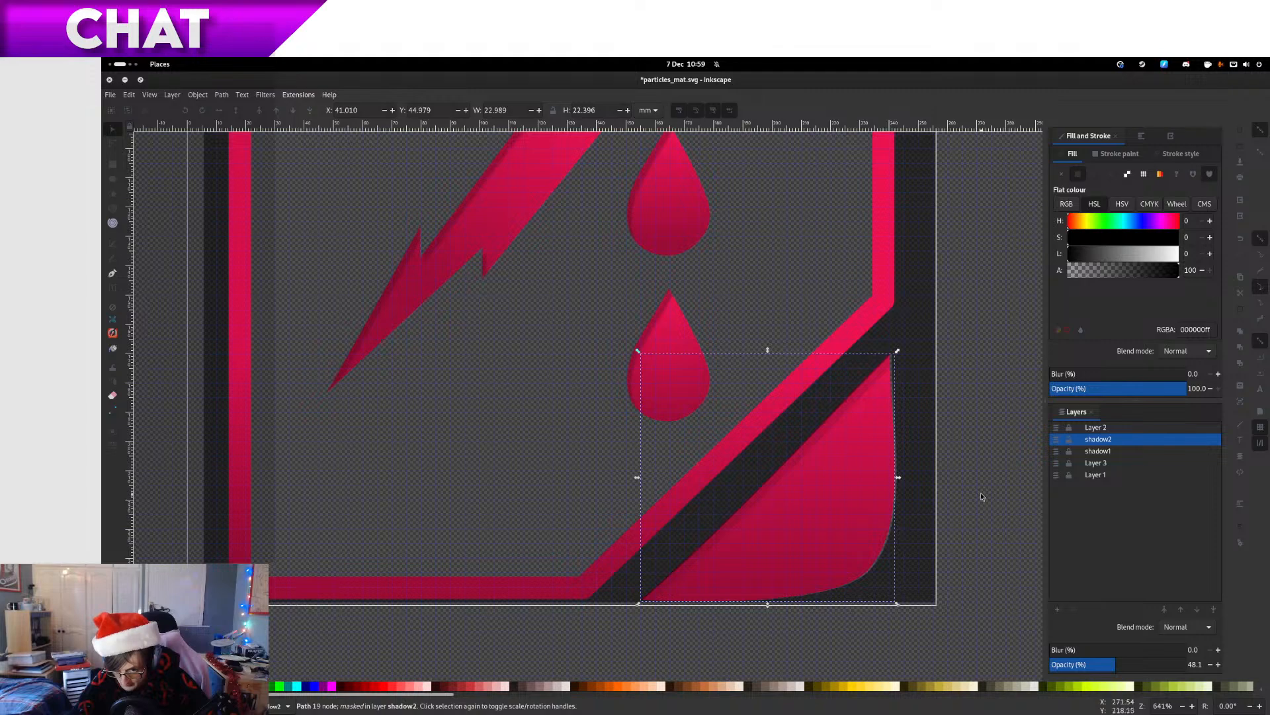
{"action": "left_click", "coordinate": [981, 493]}
Hide the shadow1 layer and inspect the masked shadow on the pink corner shape
{"action": "left_click", "coordinate": [1056, 451]}
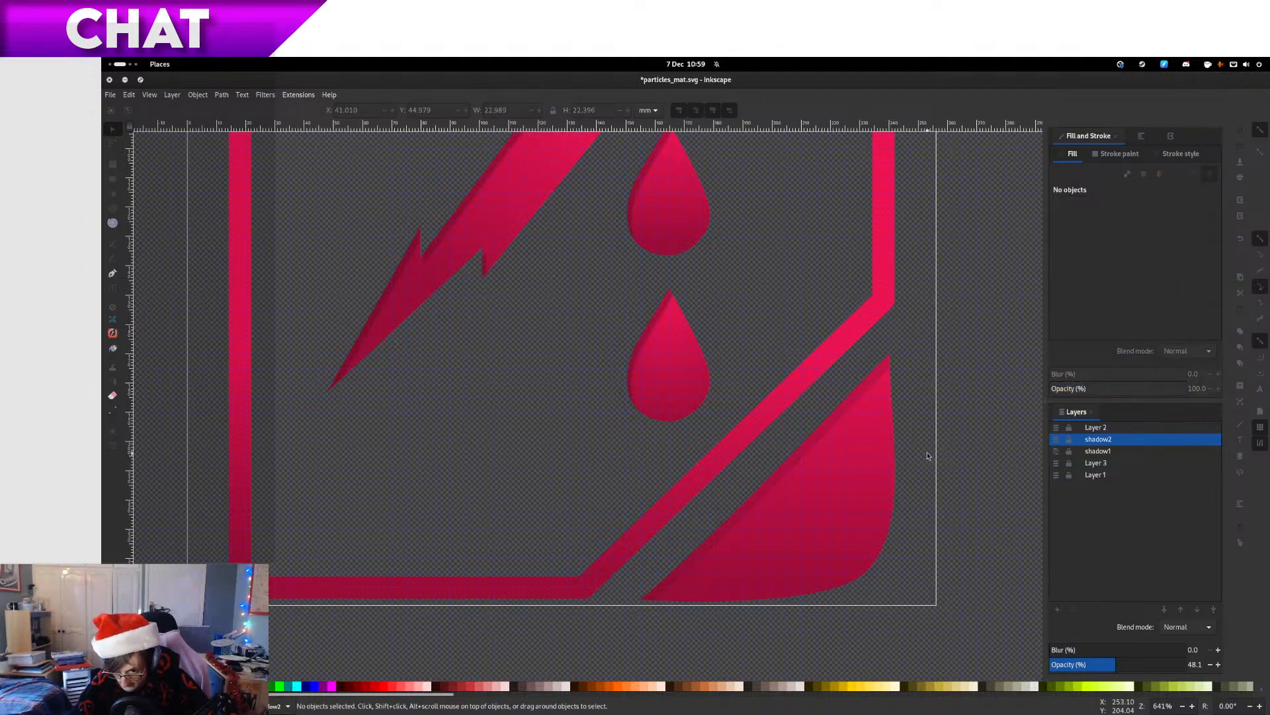
{"action": "scroll", "coordinate": [741, 369], "scroll_direction": "down", "scroll_amount": 3}
{"action": "scroll", "coordinate": [743, 460], "scroll_direction": "up", "scroll_amount": 2, "text": "ctrl"}
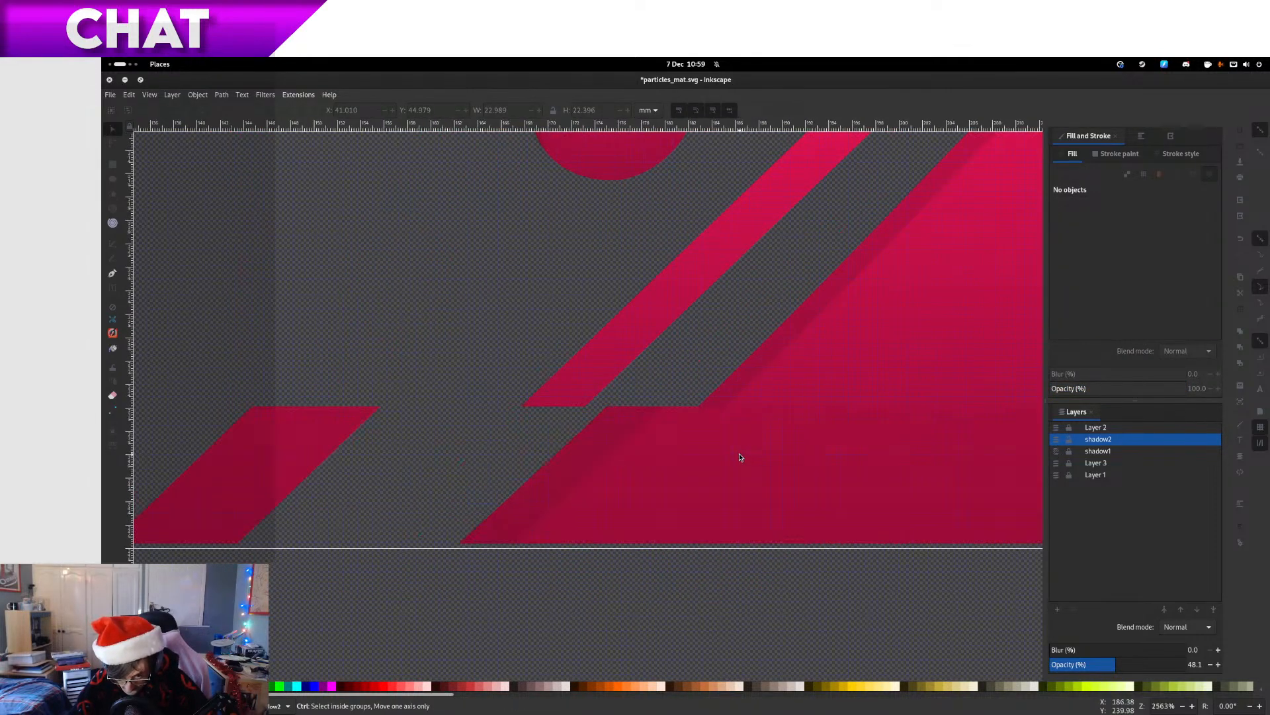
{"action": "scroll", "coordinate": [744, 458], "scroll_direction": "down", "scroll_amount": 2, "text": "ctrl"}
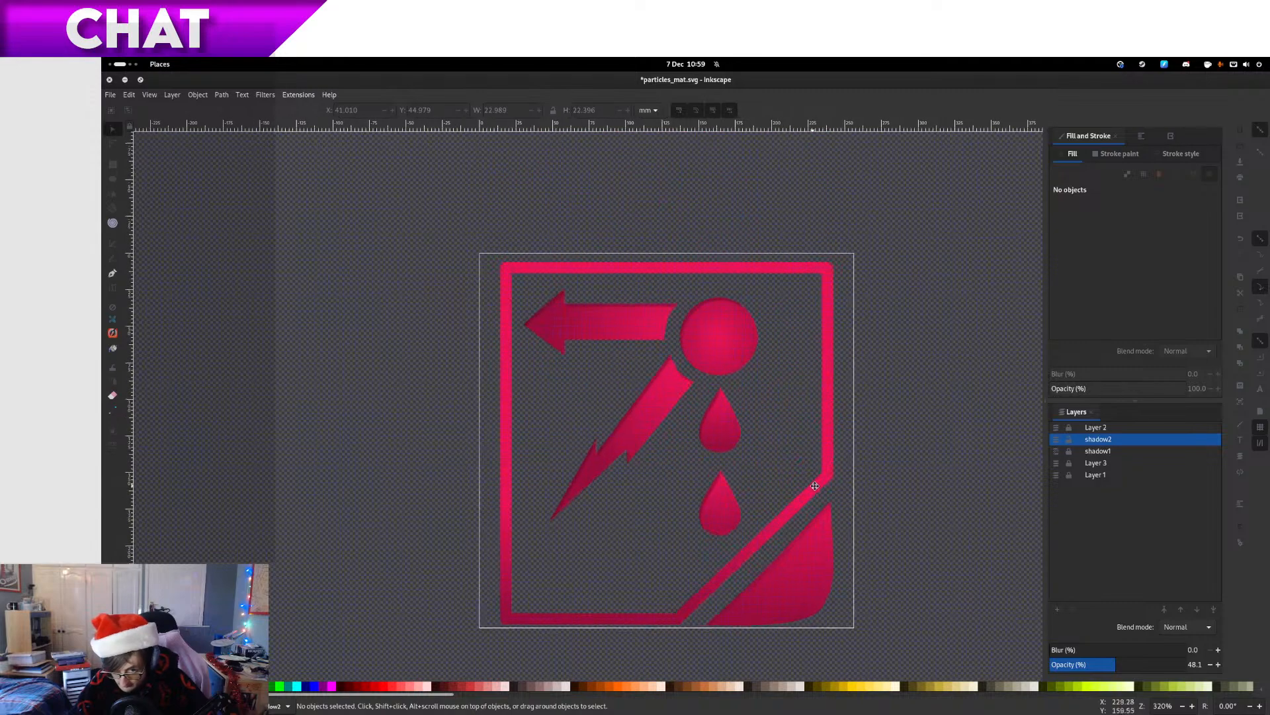
Show and unlock the shadow1 layer and hide Layer 1, which holds the original pink frame
{"action": "scroll", "coordinate": [807, 339], "scroll_direction": "up", "scroll_amount": 2}
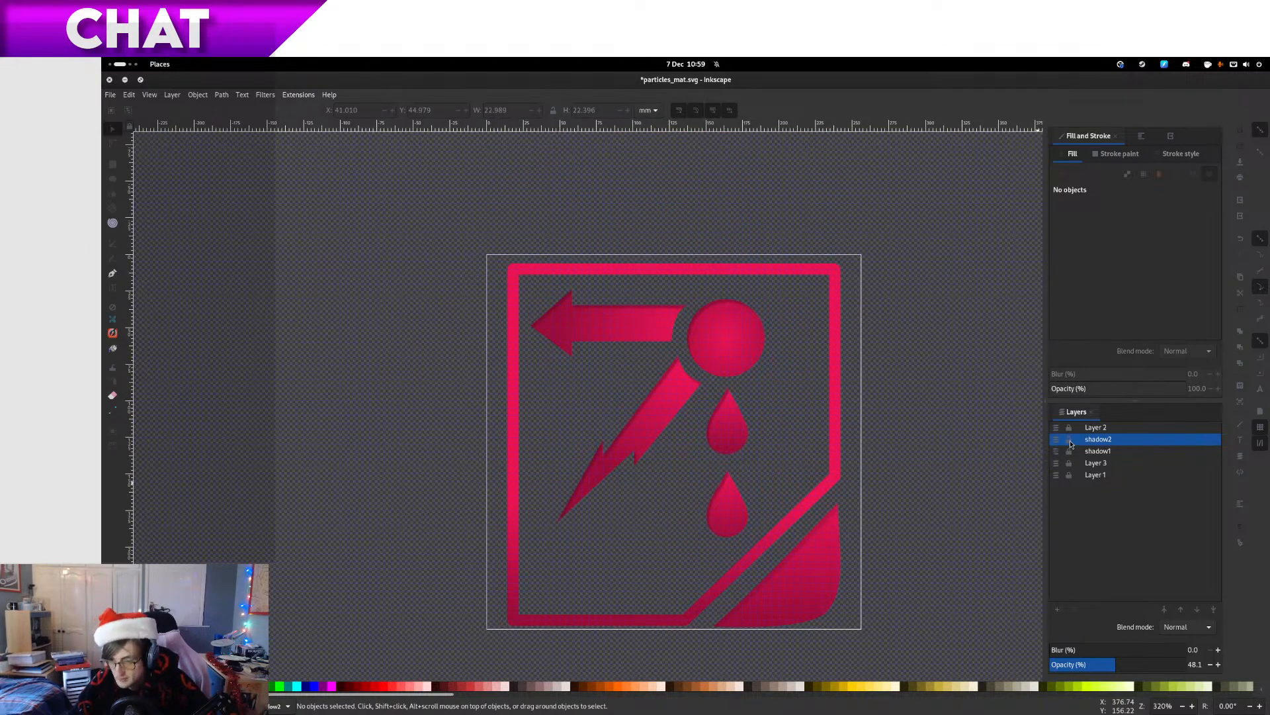
{"action": "left_click", "coordinate": [1057, 451]}
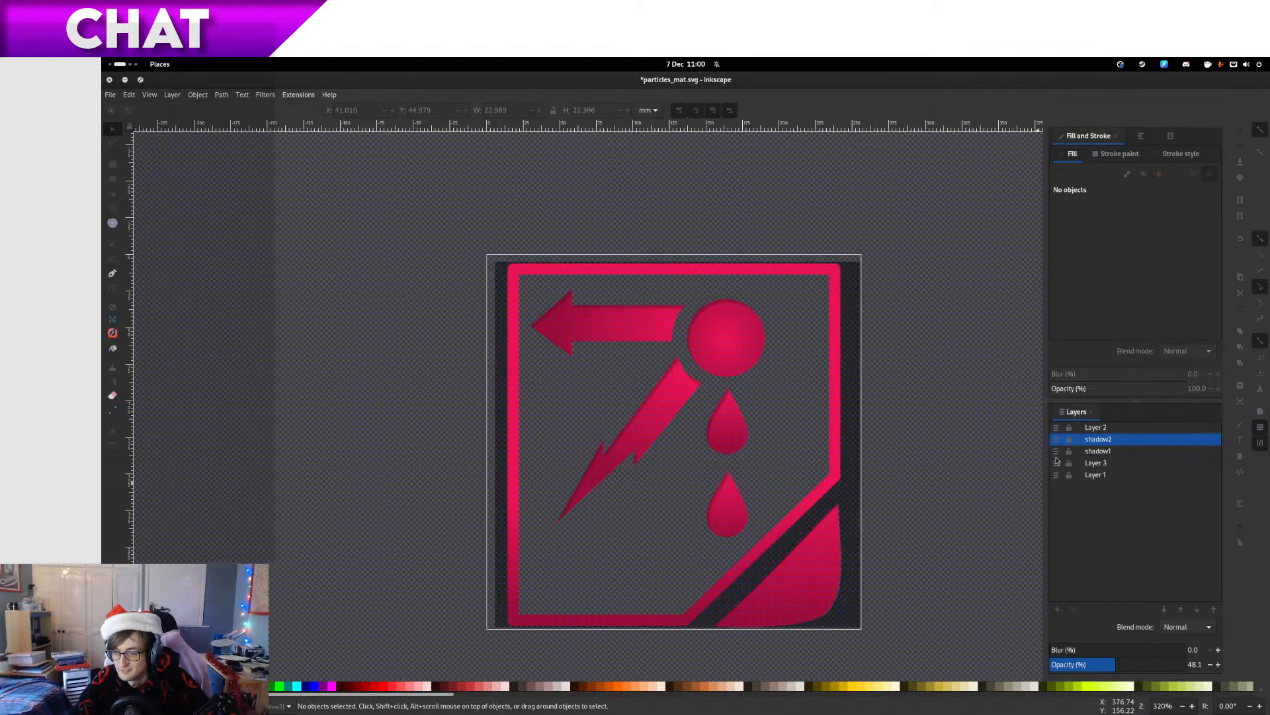
{"action": "scroll", "coordinate": [528, 258], "scroll_direction": "up", "scroll_amount": 4, "text": "ctrl"}
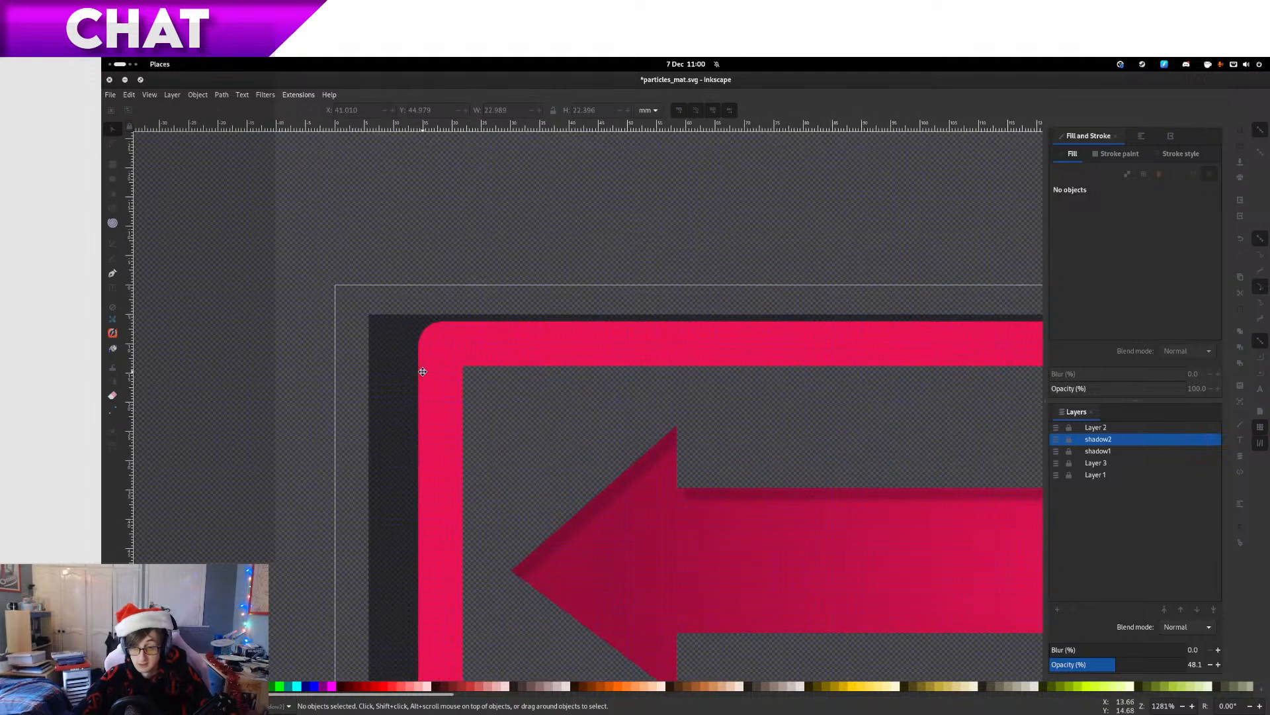
{"action": "left_click_drag", "start_coordinate": [463, 337], "coordinate": [478, 338]}
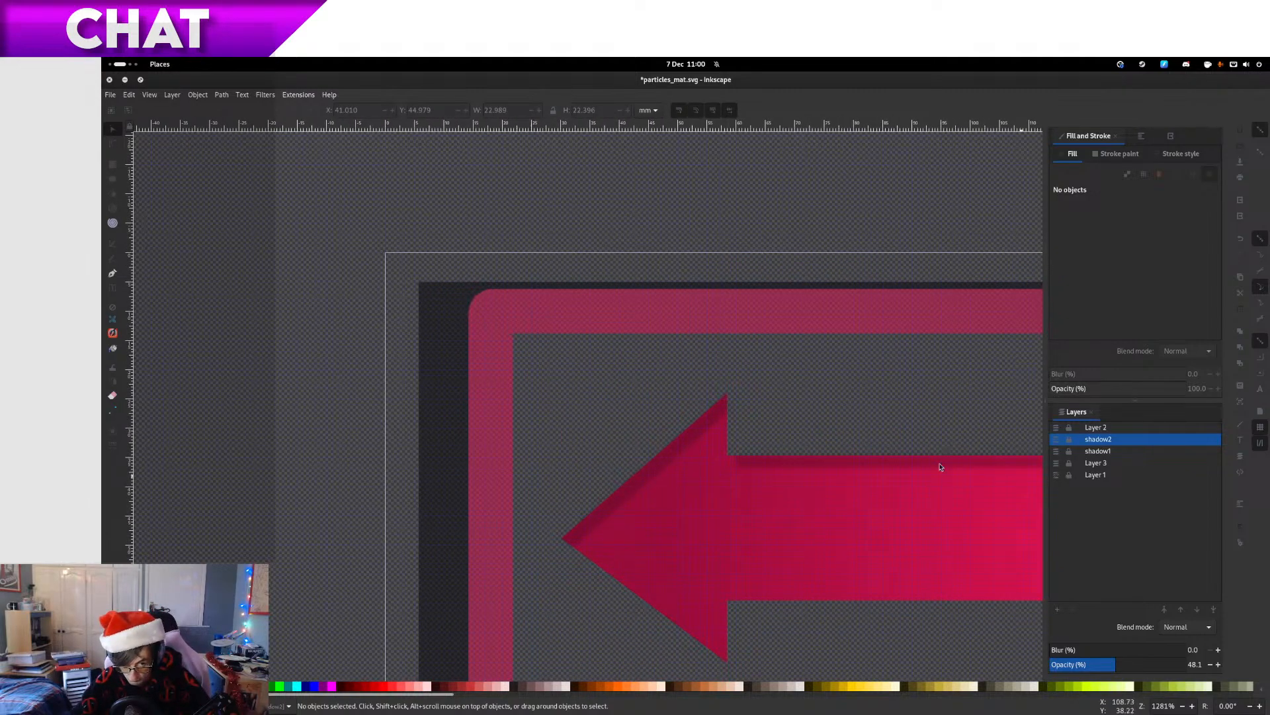
{"action": "scroll", "coordinate": [939, 467], "scroll_direction": "down", "scroll_amount": 8, "text": "ctrl"}
{"action": "scroll", "coordinate": [908, 474], "scroll_direction": "up", "scroll_amount": 7, "text": "ctrl"}
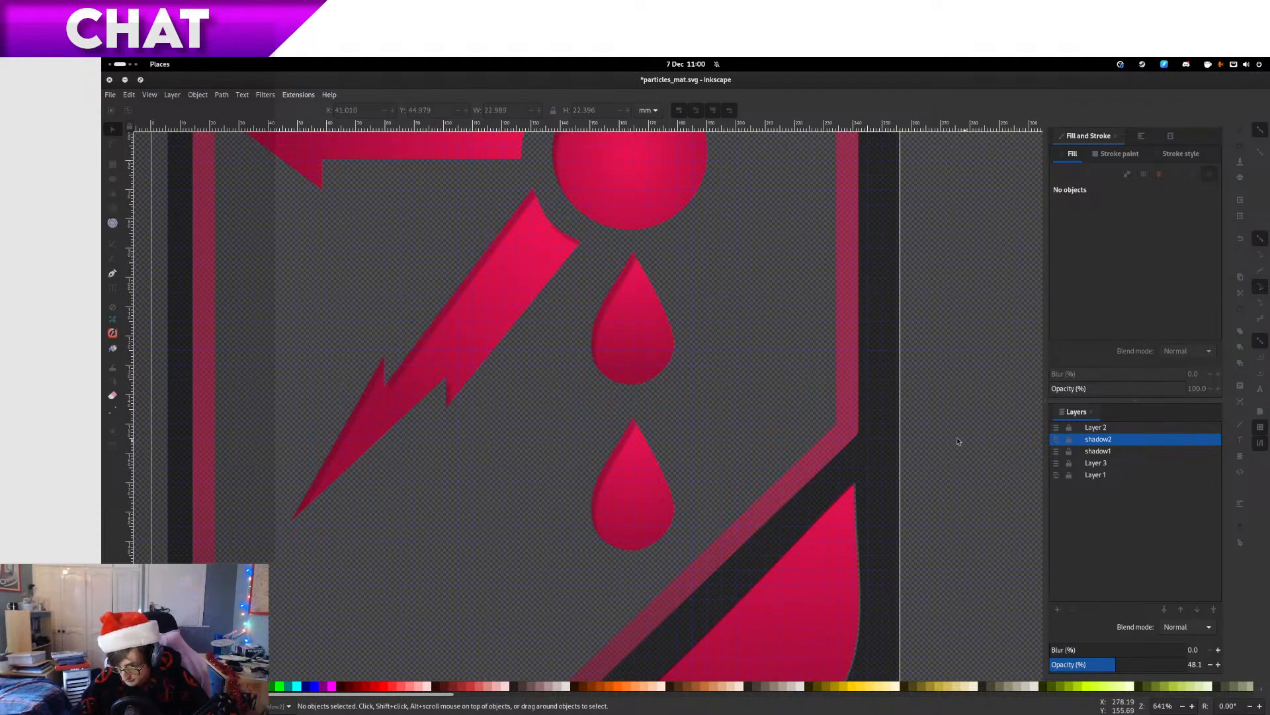
Try clipping the black path in shadow1 with the pink frame copy, and undo the clip
{"action": "left_click", "coordinate": [880, 472]}
{"action": "left_click", "coordinate": [841, 424]}
{"action": "left_click_drag", "start_coordinate": [608, 389], "coordinate": [826, 668]}
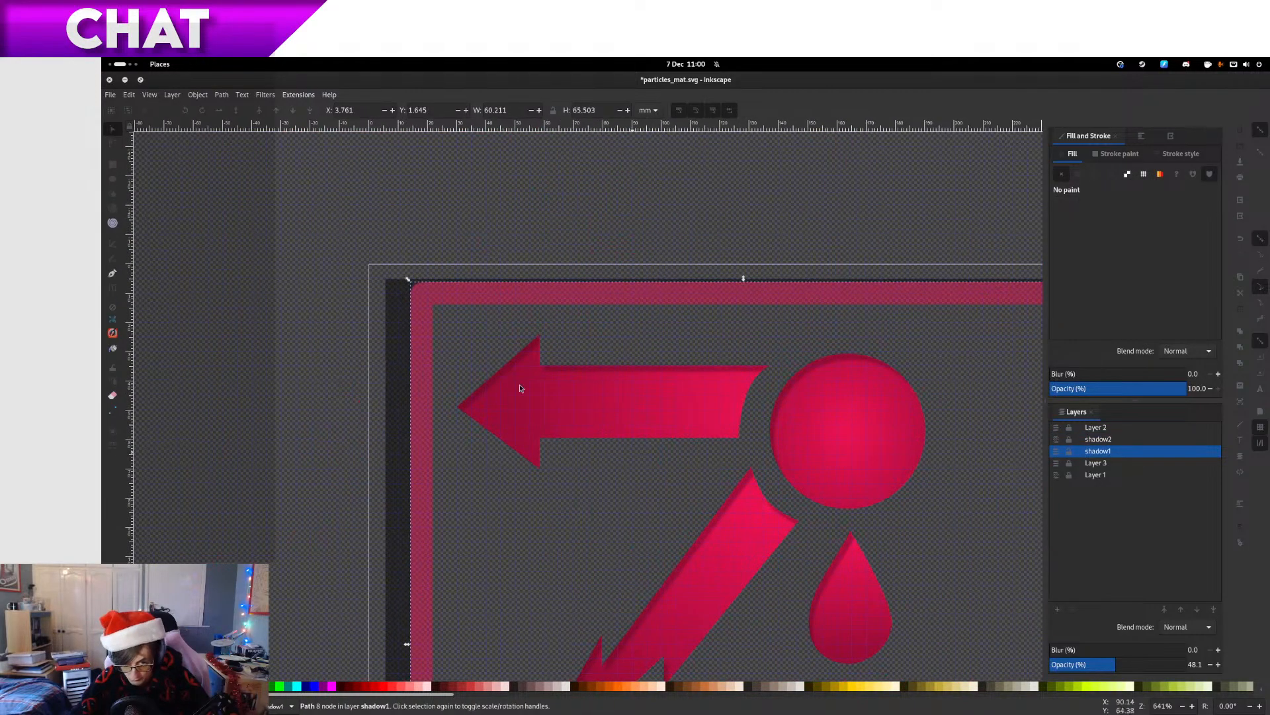
{"action": "scroll", "coordinate": [434, 310], "scroll_direction": "up", "scroll_amount": 2, "text": "ctrl"}
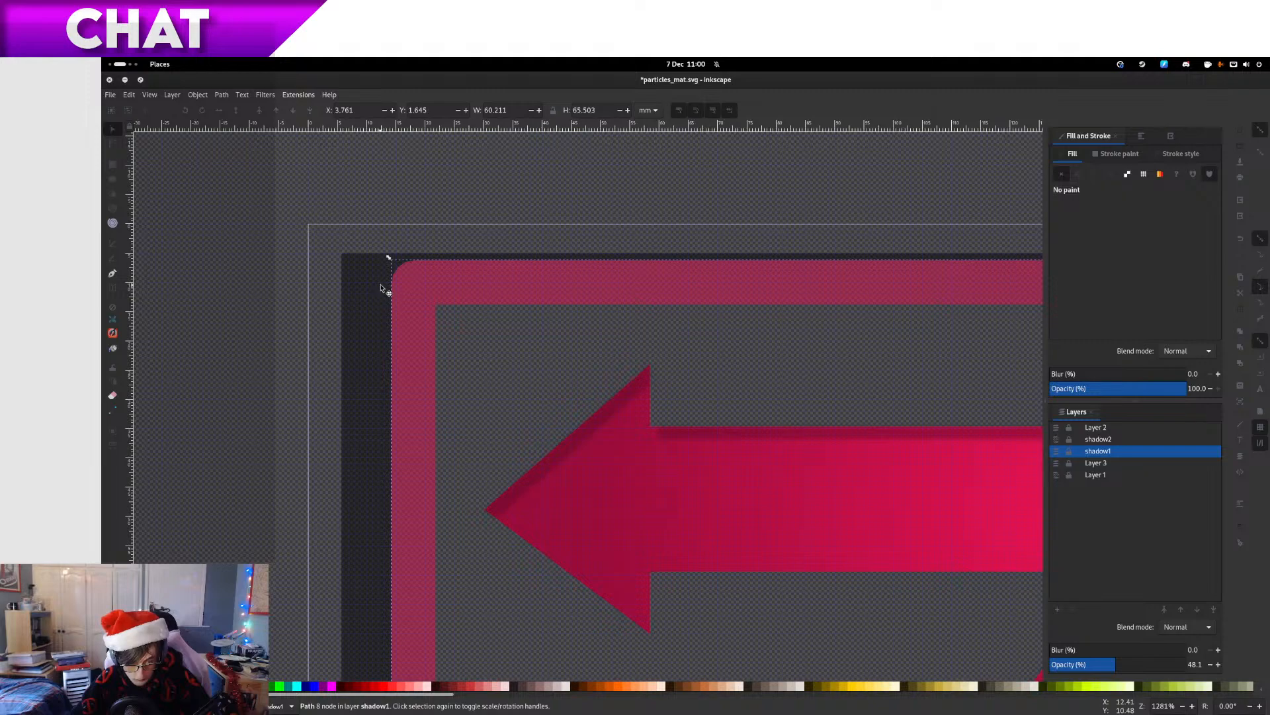
{"action": "scroll", "coordinate": [381, 286], "scroll_direction": "down", "scroll_amount": 3, "text": "ctrl"}
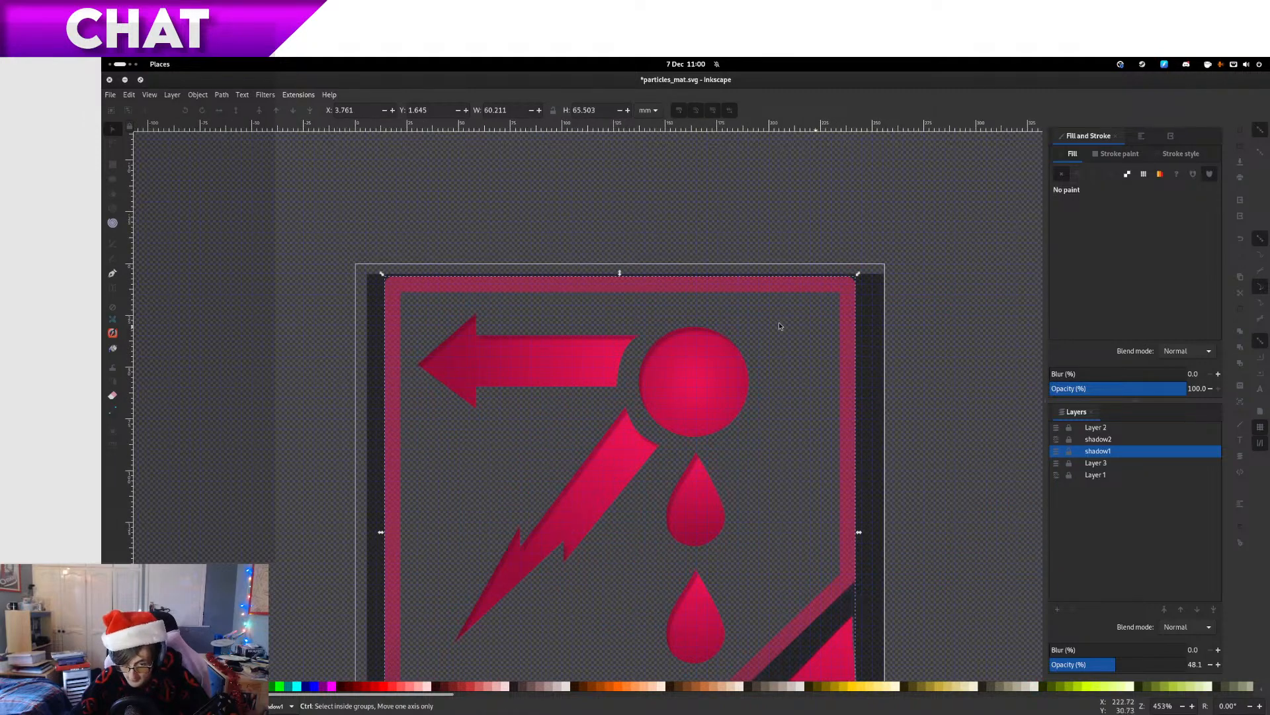
{"action": "left_click", "coordinate": [870, 382]}
{"action": "scroll", "coordinate": [862, 431], "scroll_direction": "up", "scroll_amount": 2, "text": "ctrl"}
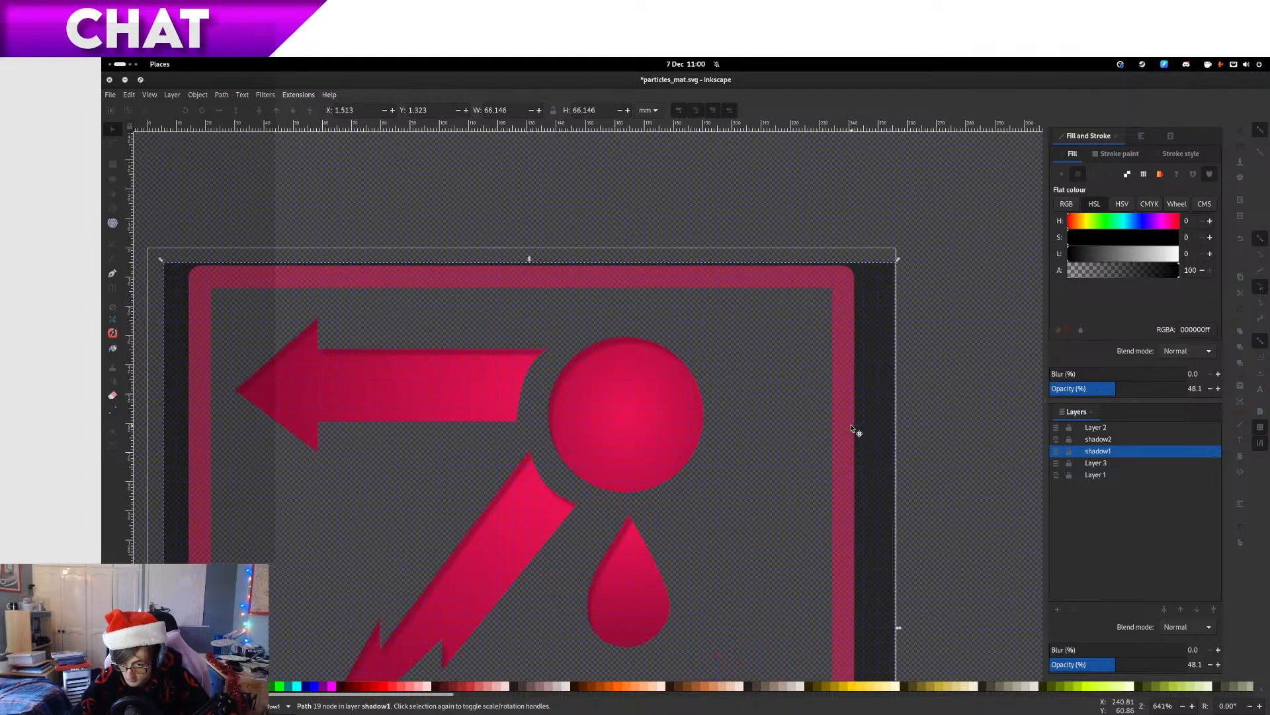
{"action": "left_click", "coordinate": [875, 430]}
{"action": "right_click", "coordinate": [875, 430]}
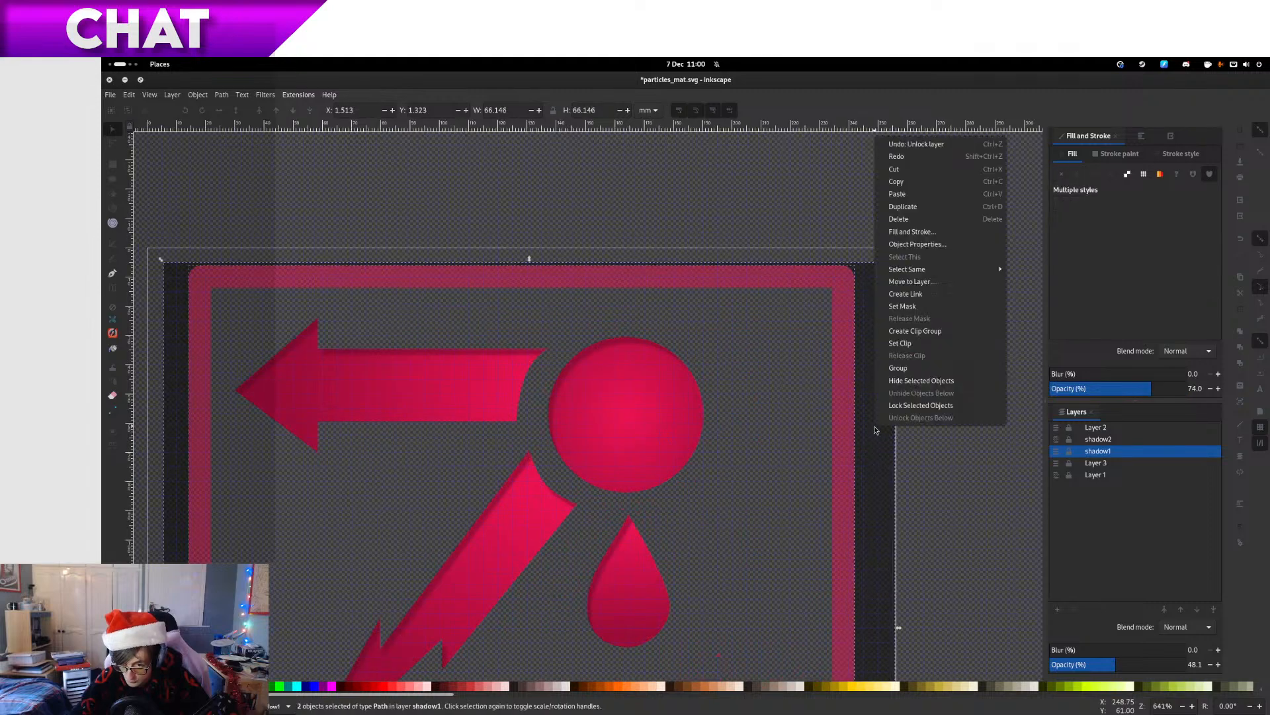
{"action": "left_click", "coordinate": [953, 343]}
{"action": "key", "text": "ctrl+z"}
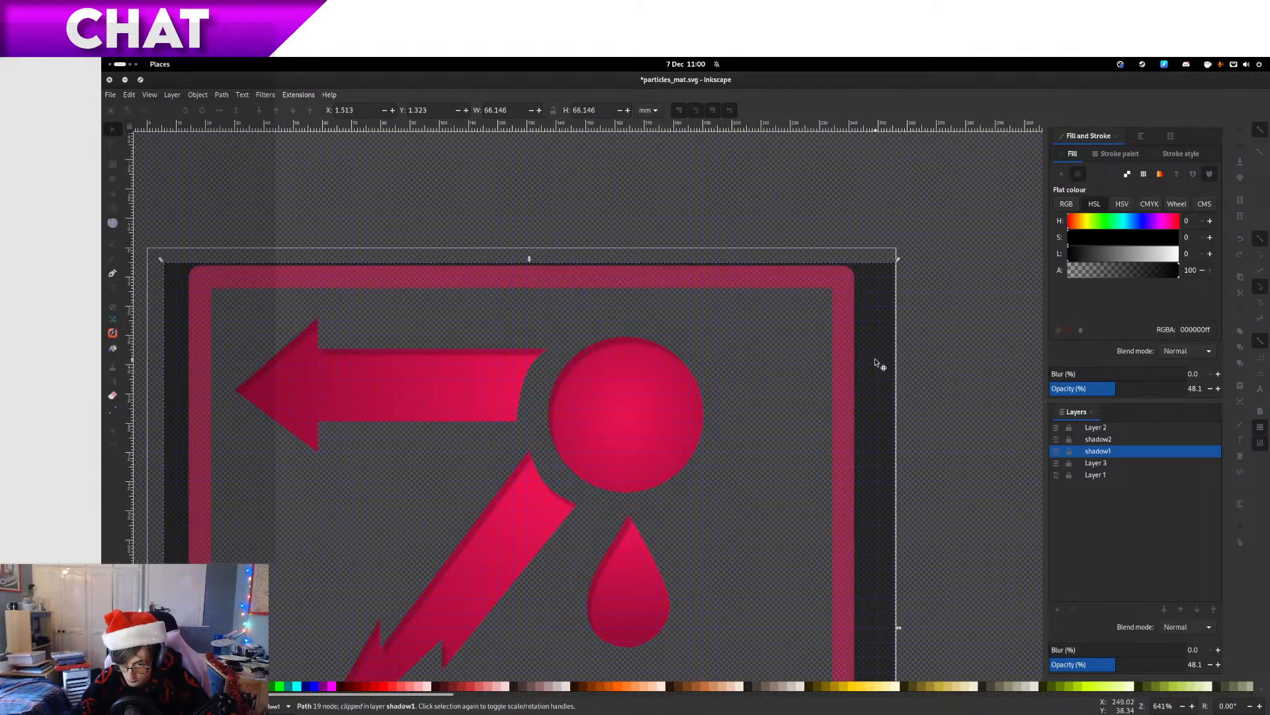
{"action": "right_click", "coordinate": [878, 363]}
{"action": "left_click", "coordinate": [943, 530]}
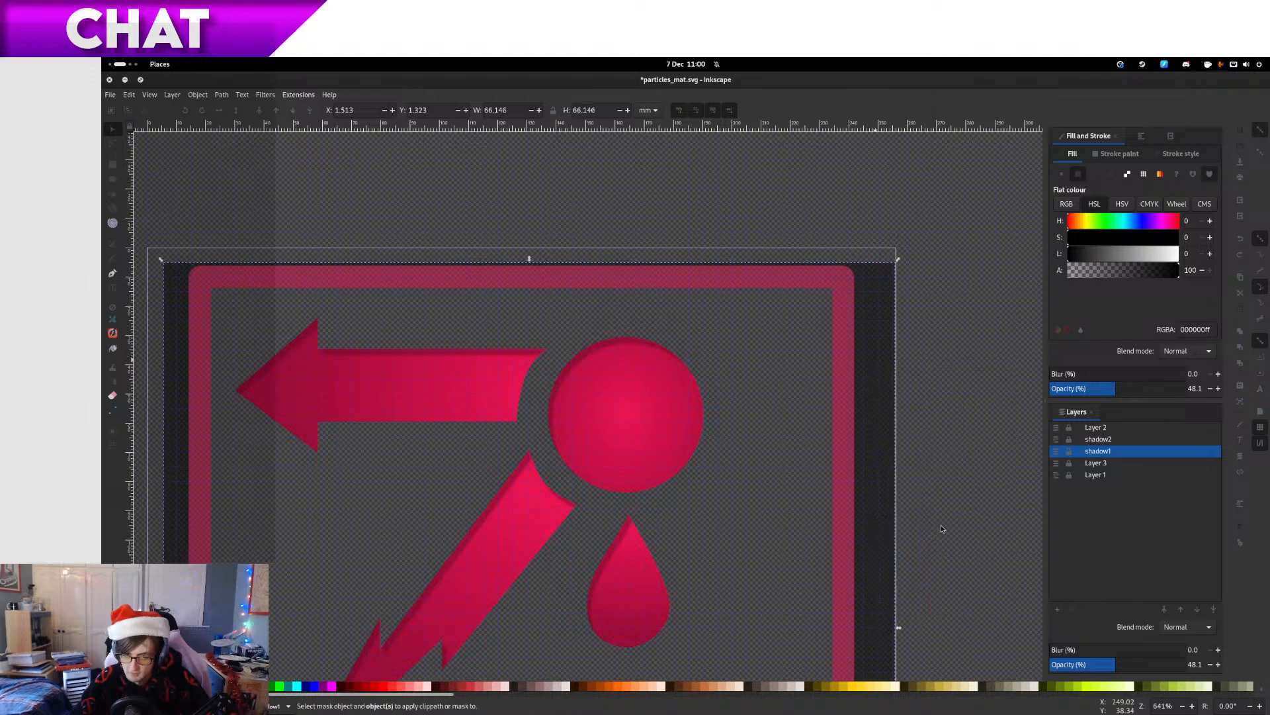
Try masking the black path in shadow1 with the frame copy, check the masked area around the icon, and undo the mask
{"action": "left_click", "coordinate": [922, 502]}
{"action": "key", "text": "ctrl+a"}
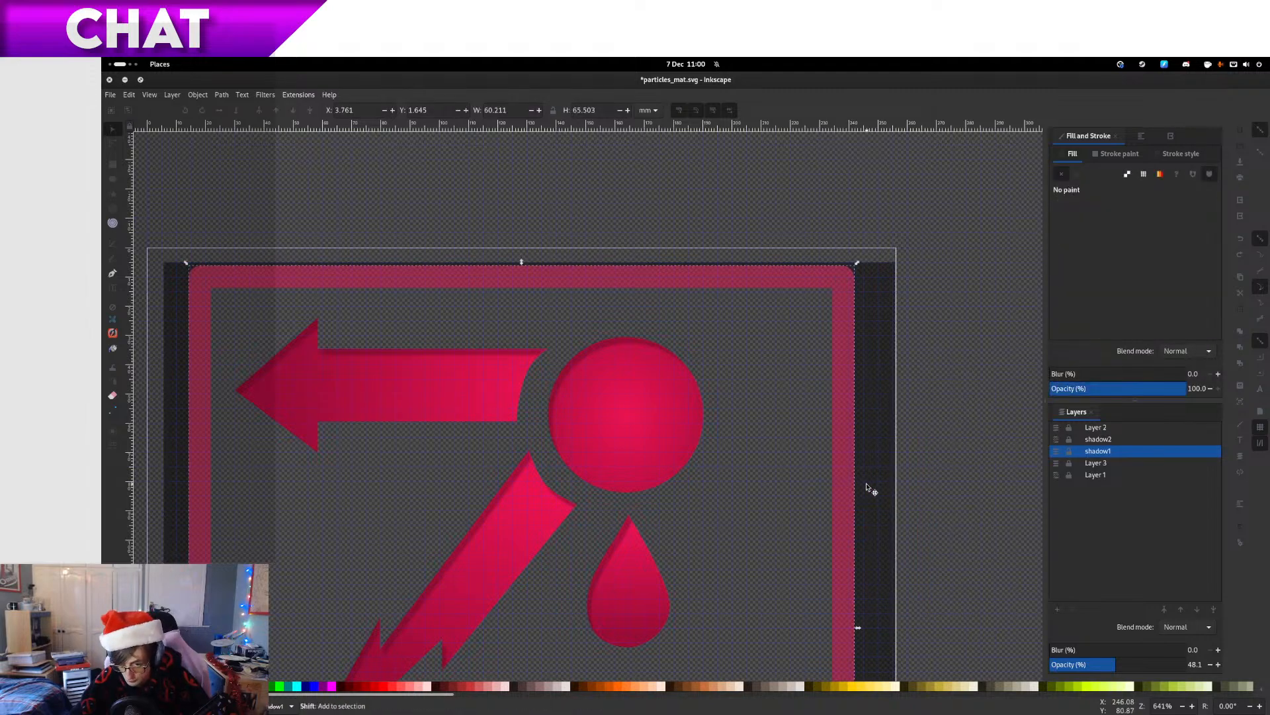
{"action": "right_click", "coordinate": [867, 486]}
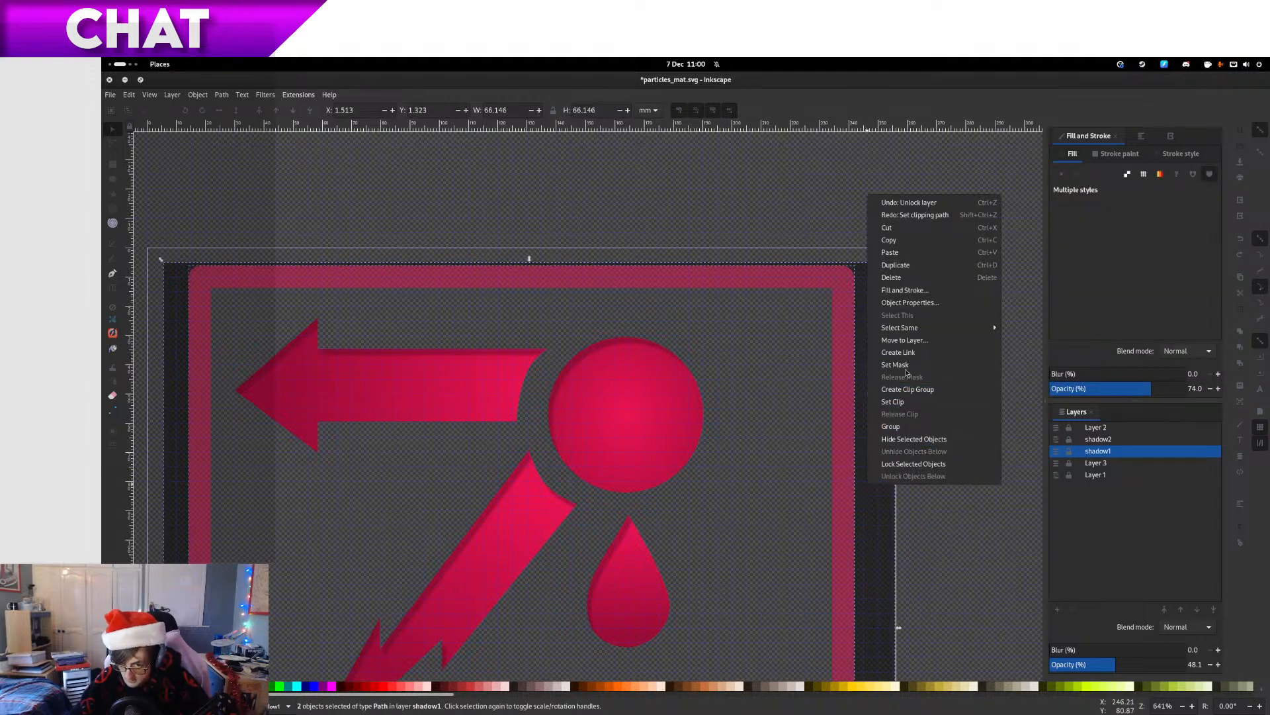
{"action": "left_click", "coordinate": [927, 365]}
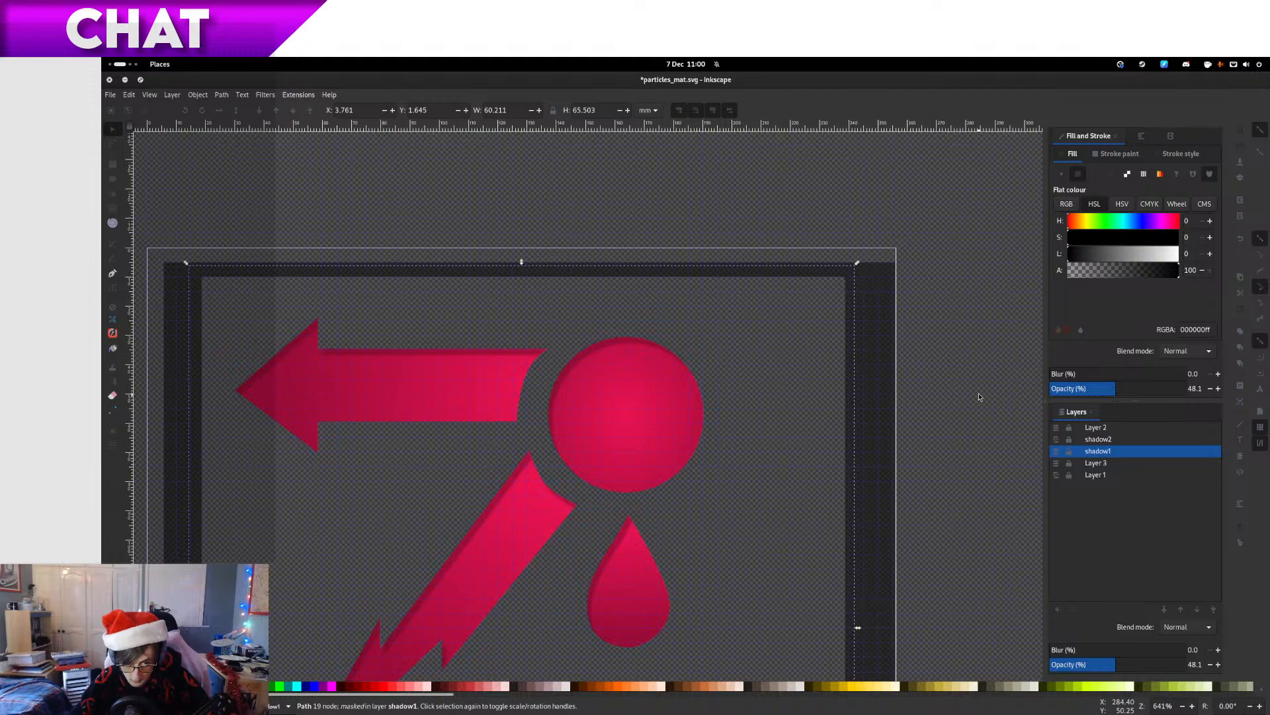
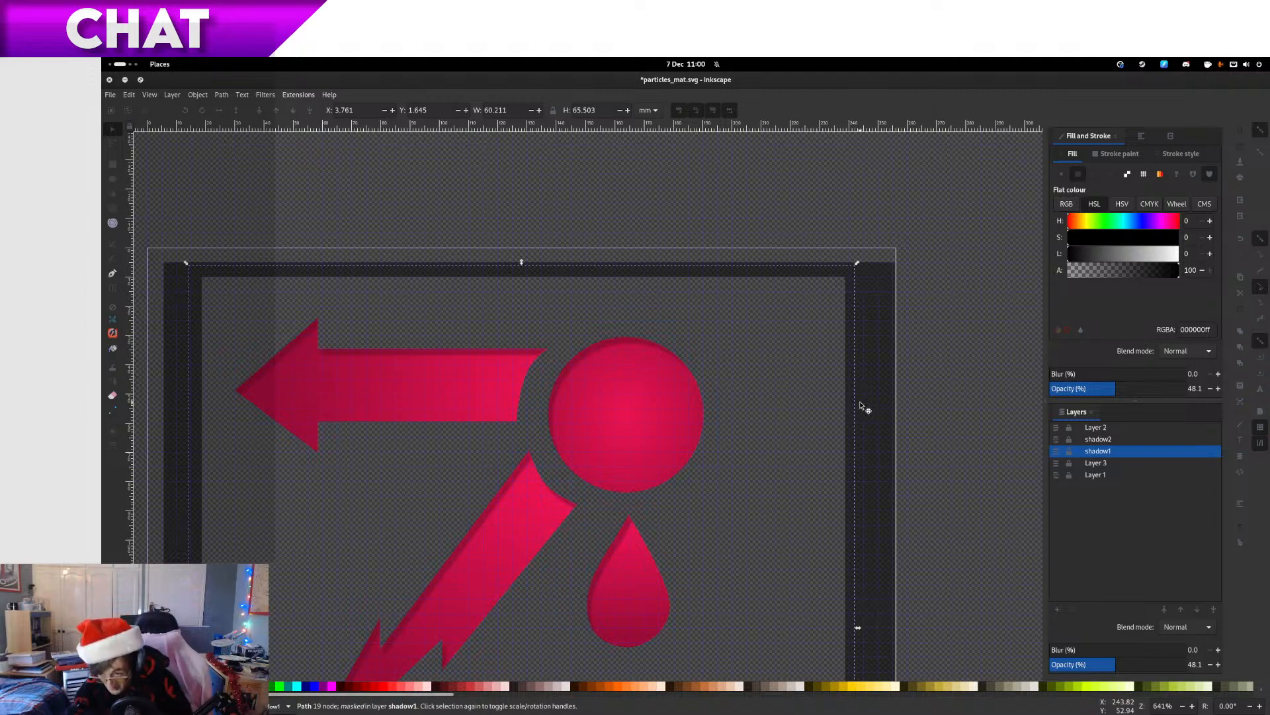
{"action": "scroll", "coordinate": [863, 406], "scroll_direction": "down", "scroll_amount": 10}
{"action": "scroll", "coordinate": [863, 407], "scroll_direction": "right", "scroll_amount": 2}
{"action": "scroll", "coordinate": [867, 292], "scroll_direction": "down", "scroll_amount": 3}
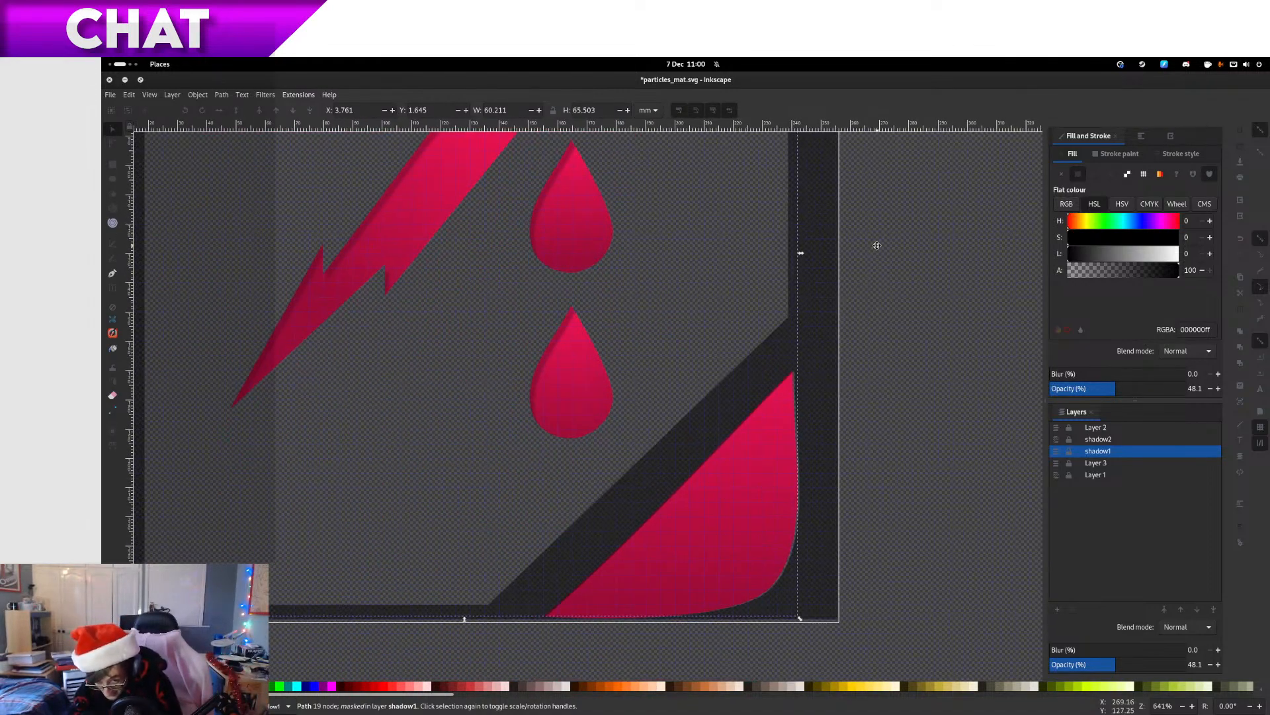
{"action": "mouse_move", "coordinate": [877, 246]}
{"action": "left_mouse_down"}
{"action": "mouse_move", "coordinate": [907, 474]}
{"action": "mouse_move", "coordinate": [884, 642]}
{"action": "mouse_move", "coordinate": [891, 594]}
{"action": "left_mouse_up"}
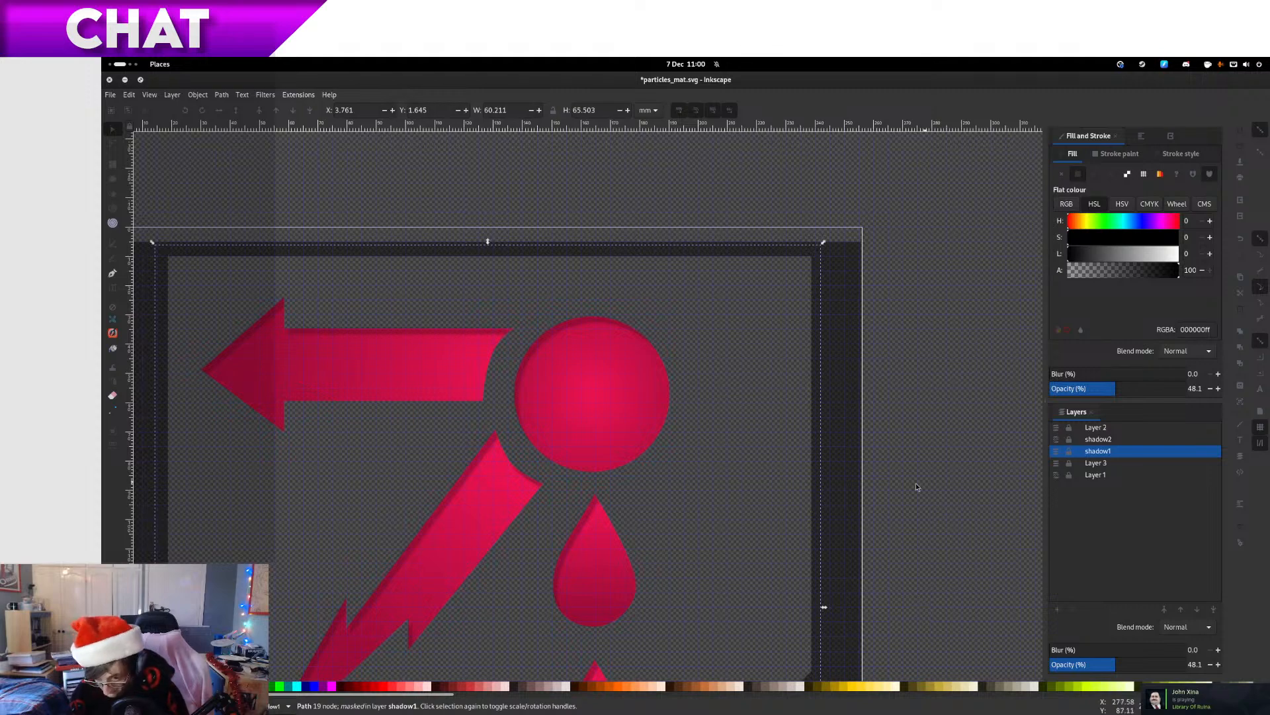
{"action": "key", "text": "ctrl+z"}
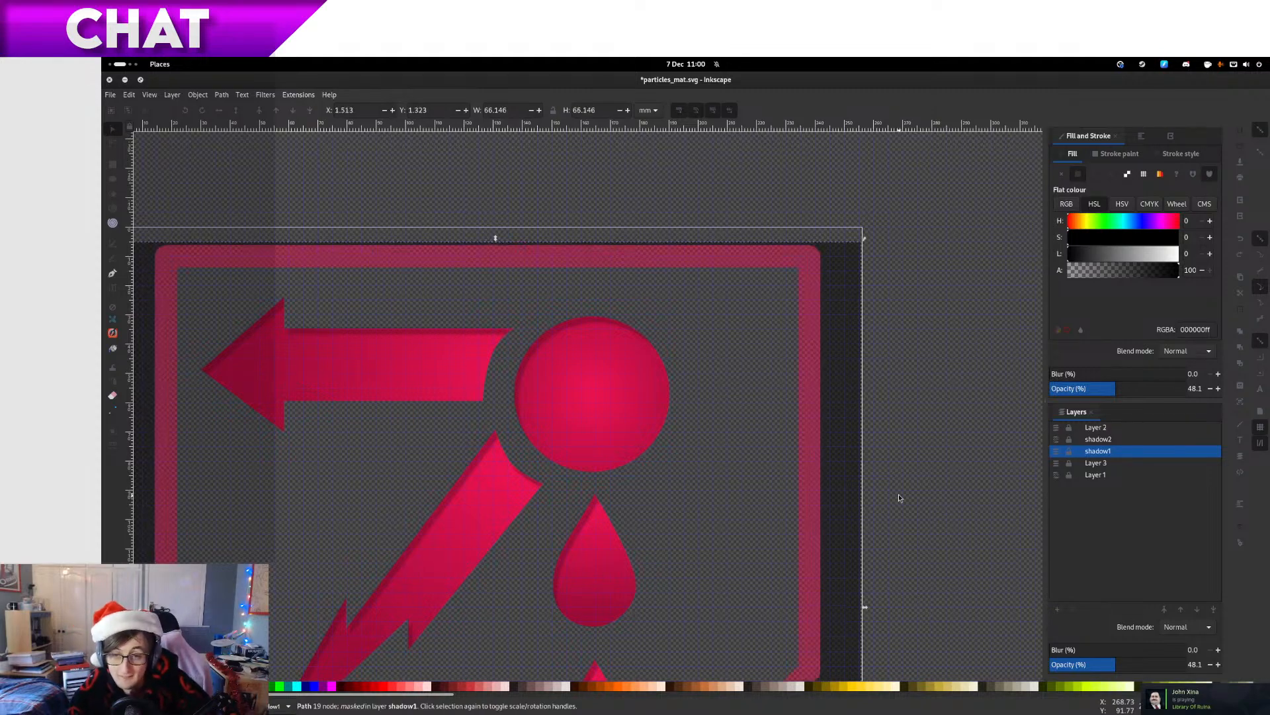
Select the black path together with the pink frame copy in shadow1 and set the copy as its mask
{"action": "left_click", "coordinate": [812, 460], "text": "shift"}
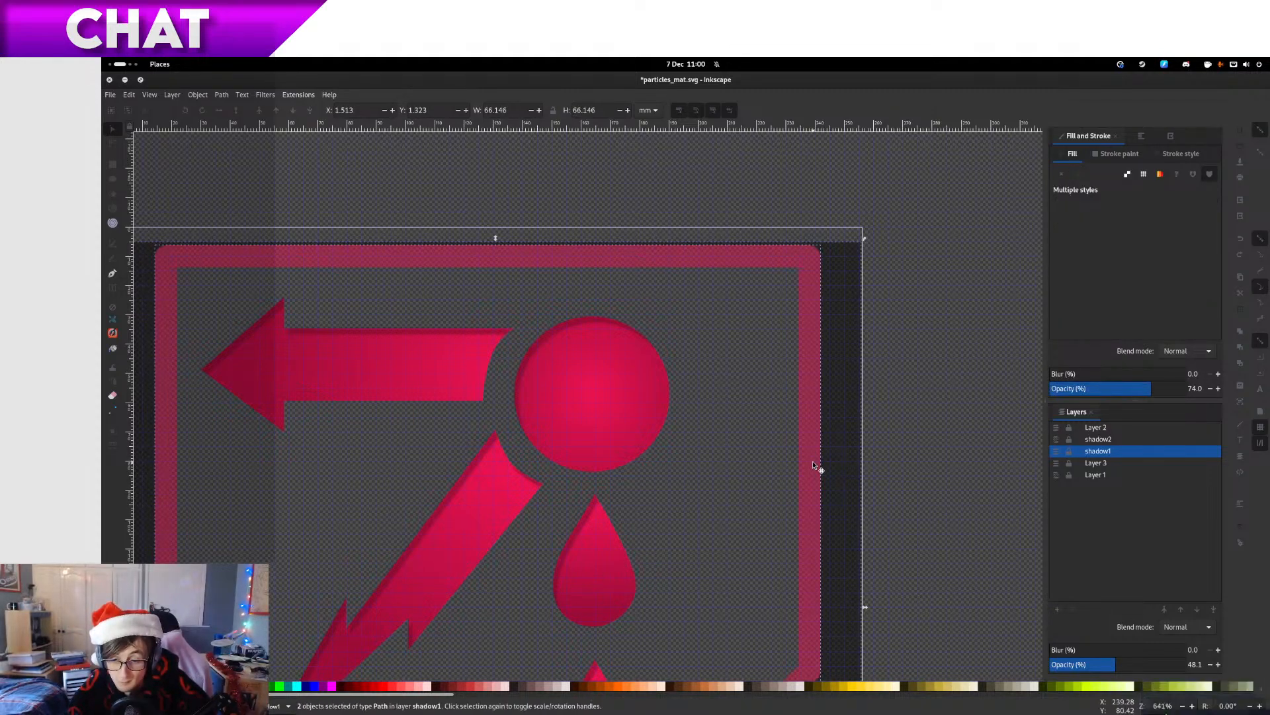
{"action": "right_click", "coordinate": [812, 461]}
{"action": "left_click", "coordinate": [841, 343]}
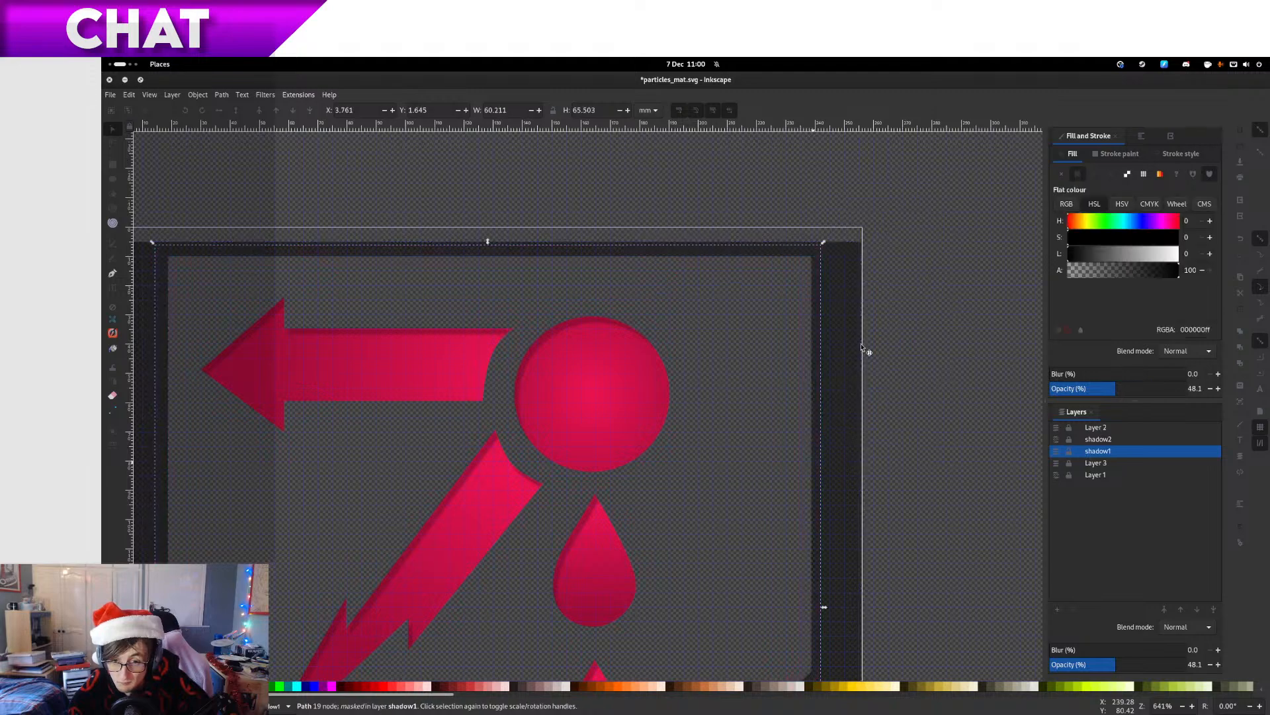
Hide the shadow1 layer and show Layer 1 with the pink frame again
{"action": "scroll", "coordinate": [862, 348], "scroll_direction": "down", "scroll_amount": 2, "text": "ctrl"}
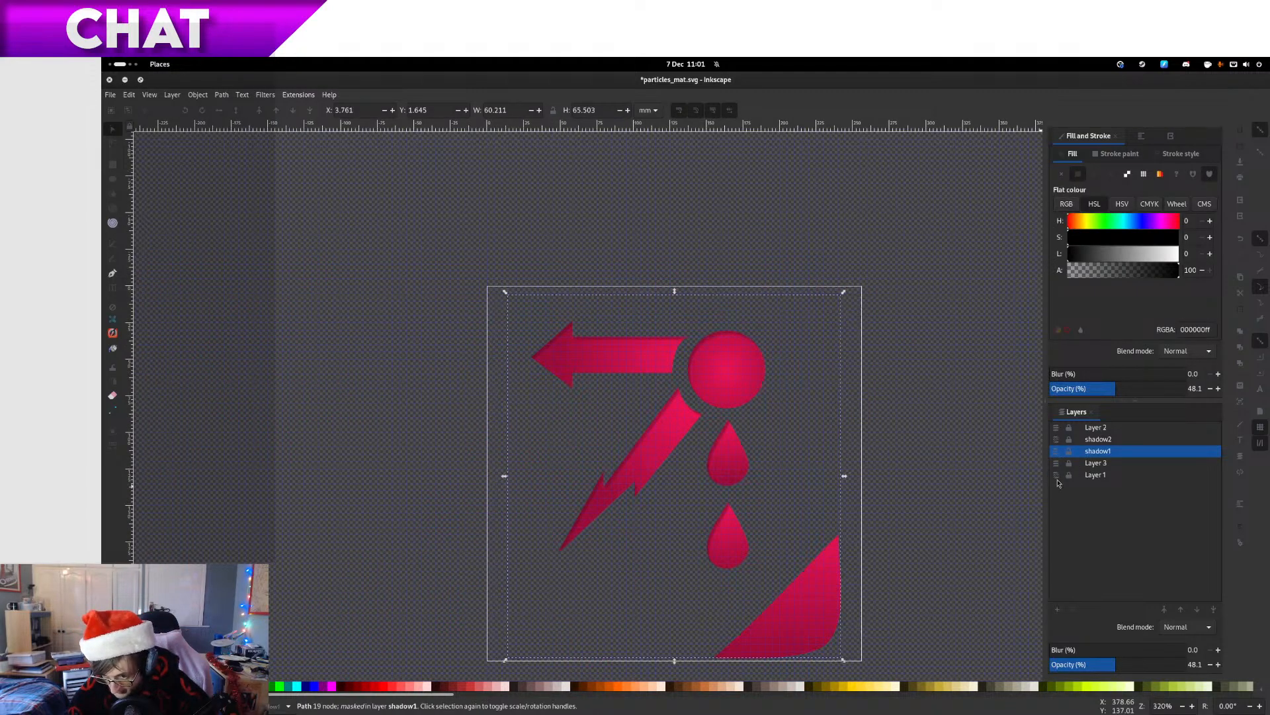
{"action": "left_click", "coordinate": [935, 493]}
{"action": "scroll", "coordinate": [935, 493], "scroll_direction": "down", "scroll_amount": 2}
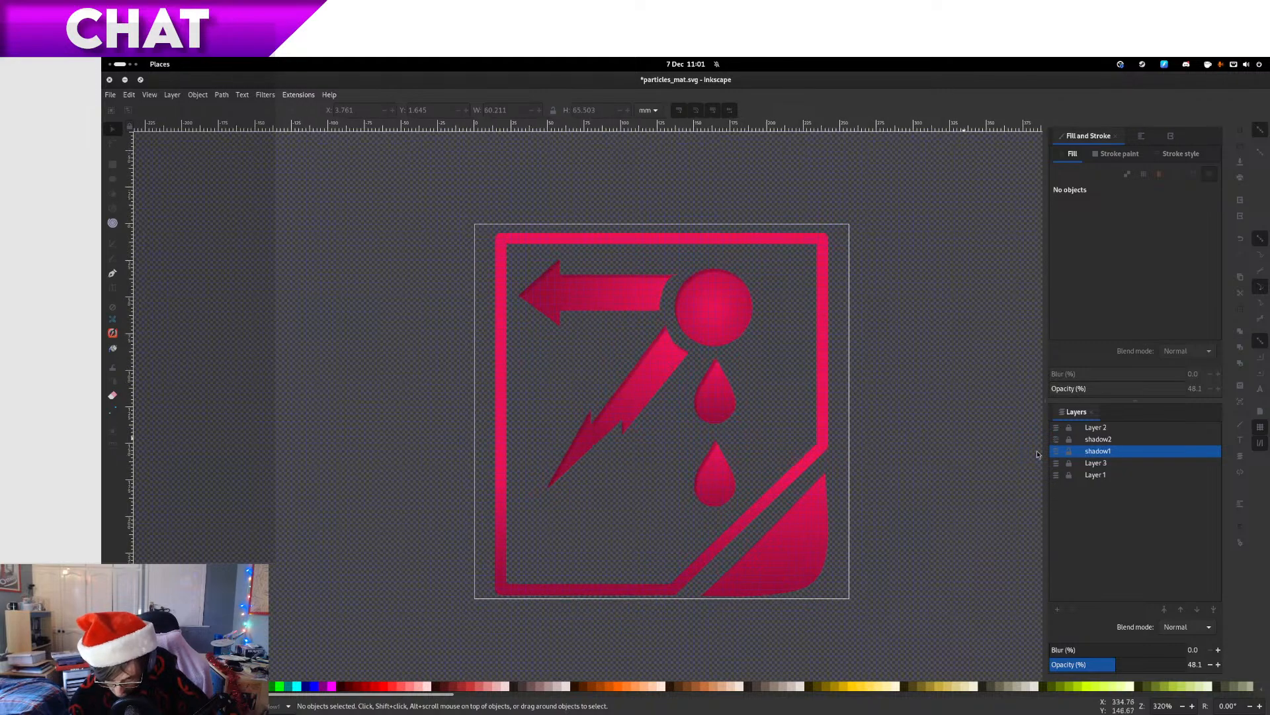
Set the shadow2 layer's opacity to 75.7% and its blur to 6%, and check the shadow on the pink corner shape
{"action": "left_click", "coordinate": [1104, 441]}
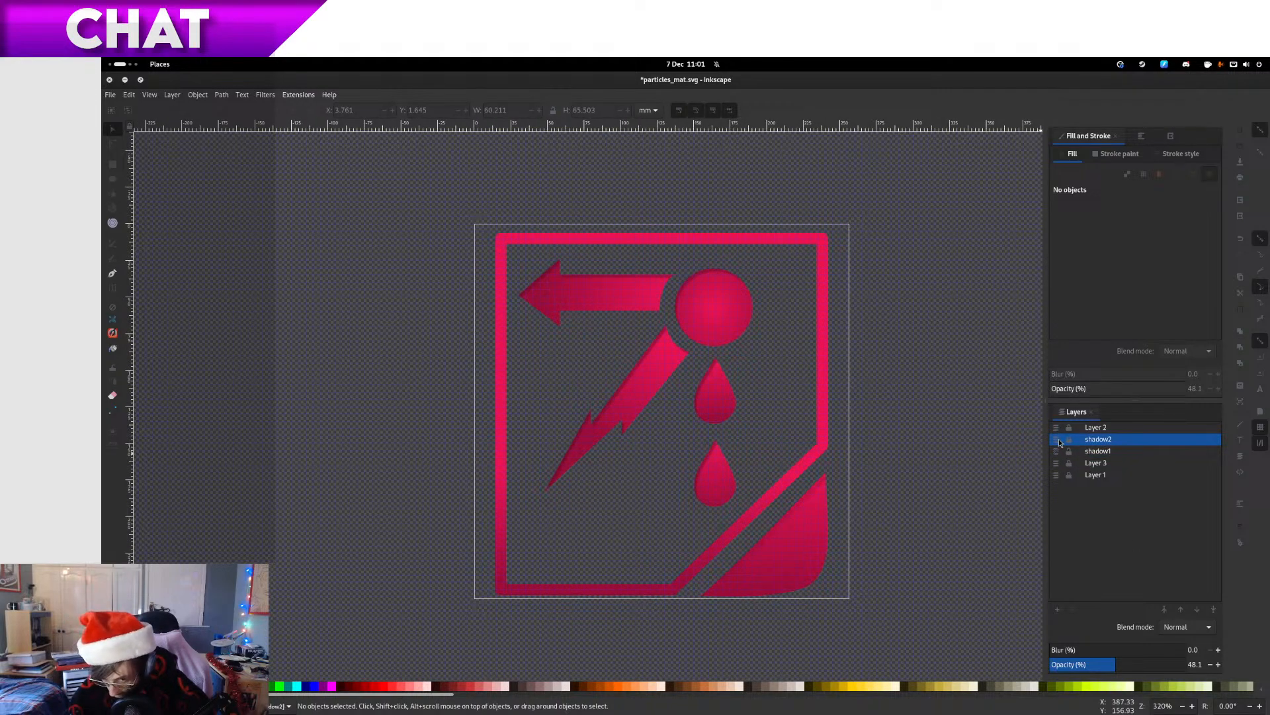
{"action": "mouse_move", "coordinate": [1152, 662]}
{"action": "left_mouse_down"}
{"action": "mouse_move", "coordinate": [1168, 665]}
{"action": "mouse_move", "coordinate": [1158, 665]}
{"action": "left_mouse_up"}
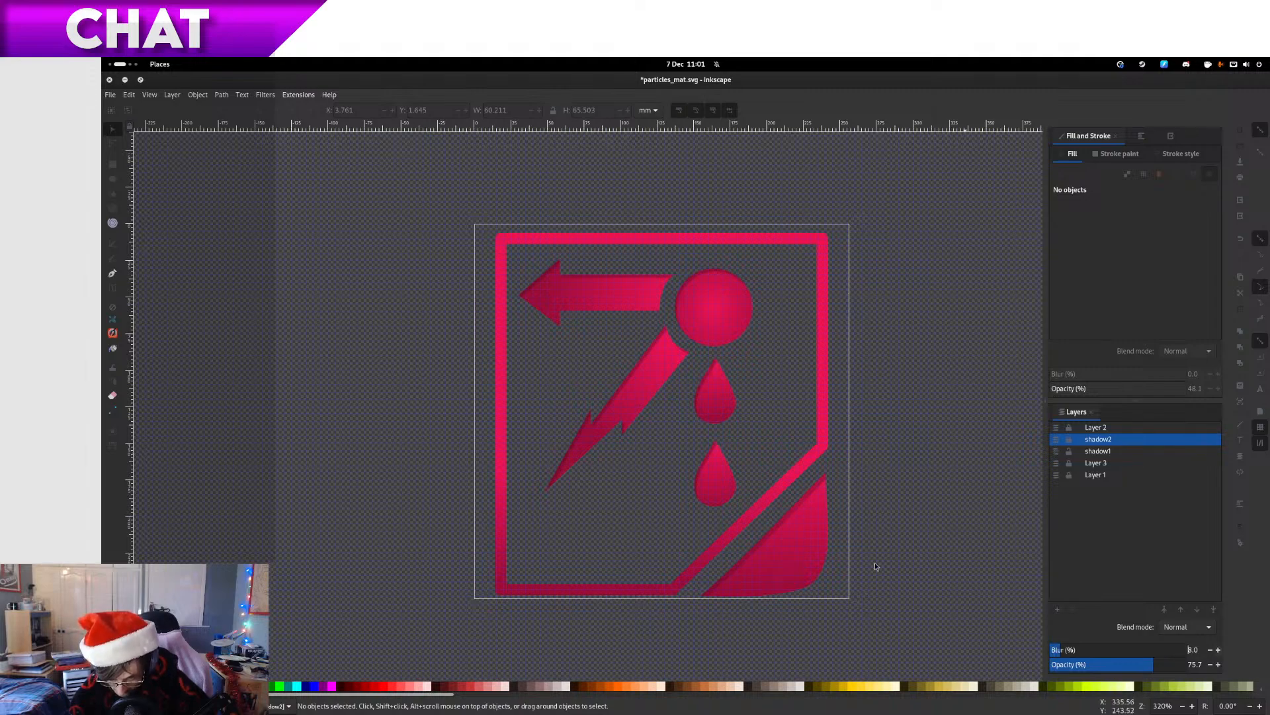
{"action": "scroll", "coordinate": [876, 567], "scroll_direction": "up", "scroll_amount": 5}
{"action": "scroll", "coordinate": [797, 510], "scroll_direction": "down", "scroll_amount": 3}
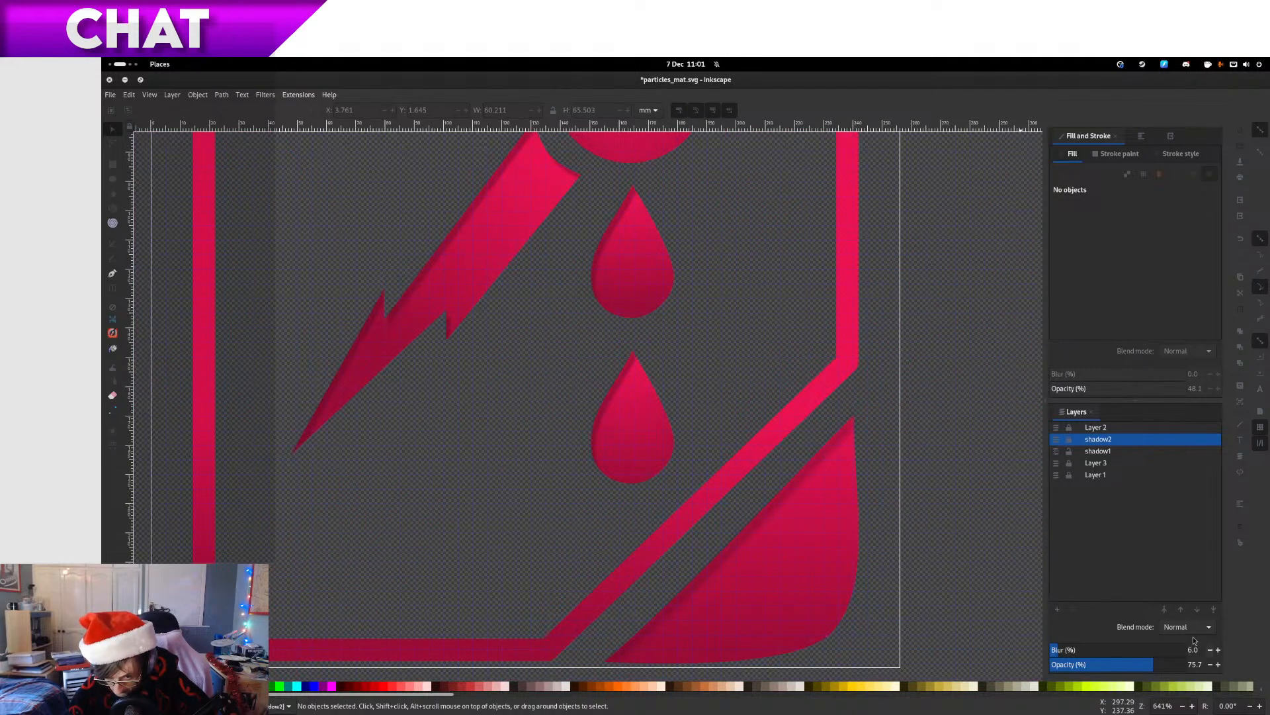
{"action": "scroll", "coordinate": [834, 445], "scroll_direction": "up", "scroll_amount": 6}
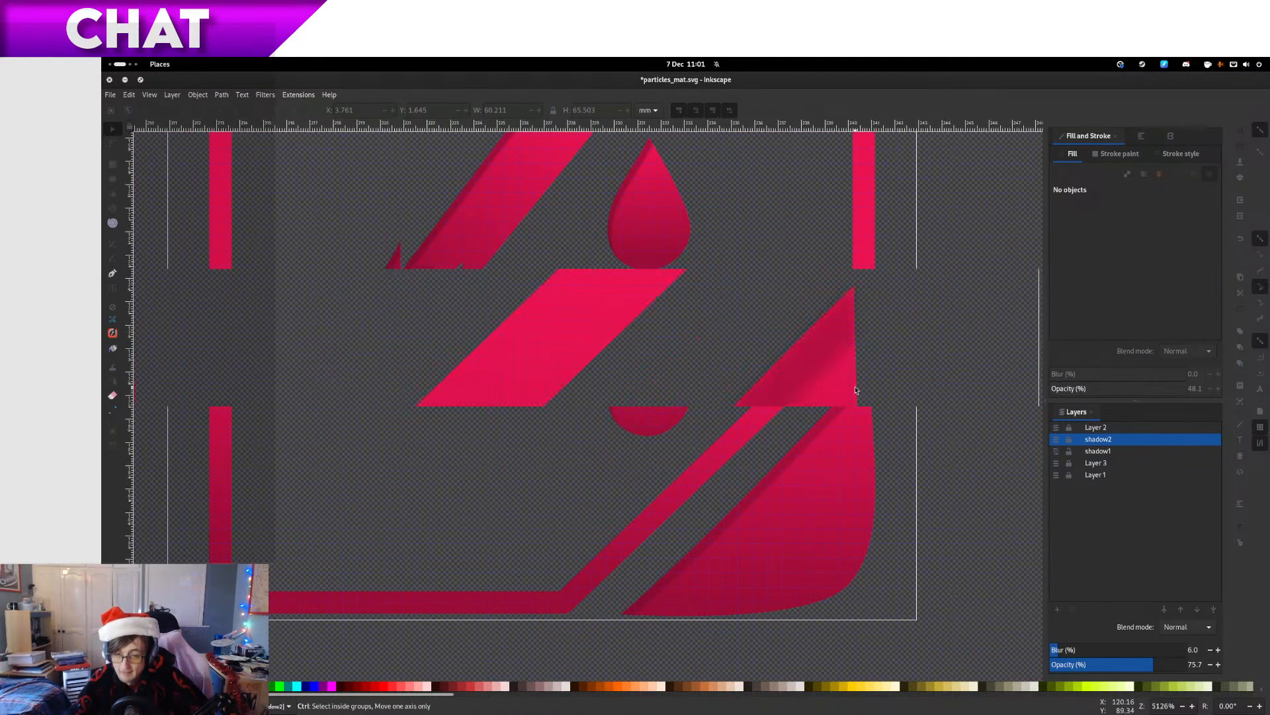
{"action": "scroll", "coordinate": [759, 283], "scroll_direction": "down", "scroll_amount": 4}
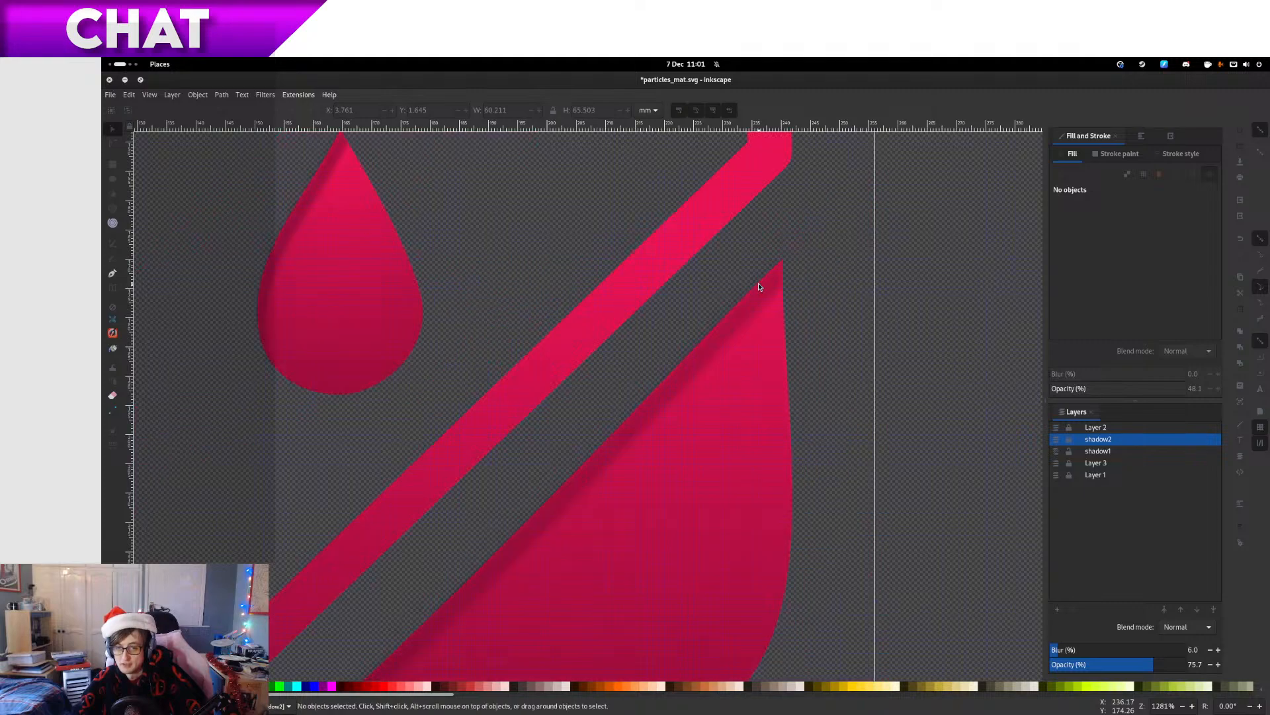
{"action": "scroll", "coordinate": [820, 327], "scroll_direction": "up", "scroll_amount": 1}
{"action": "scroll", "coordinate": [814, 315], "scroll_direction": "down", "scroll_amount": 5}
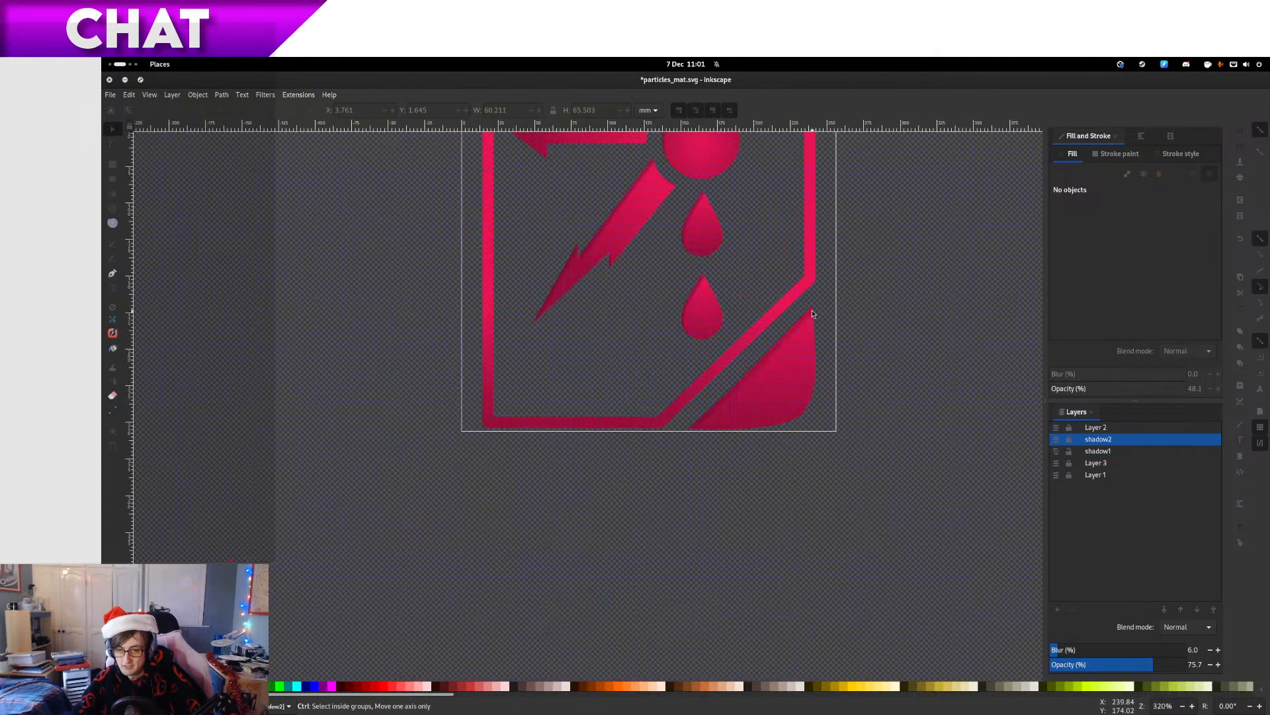
{"action": "left_click_drag", "start_coordinate": [812, 314], "coordinate": [845, 457]}
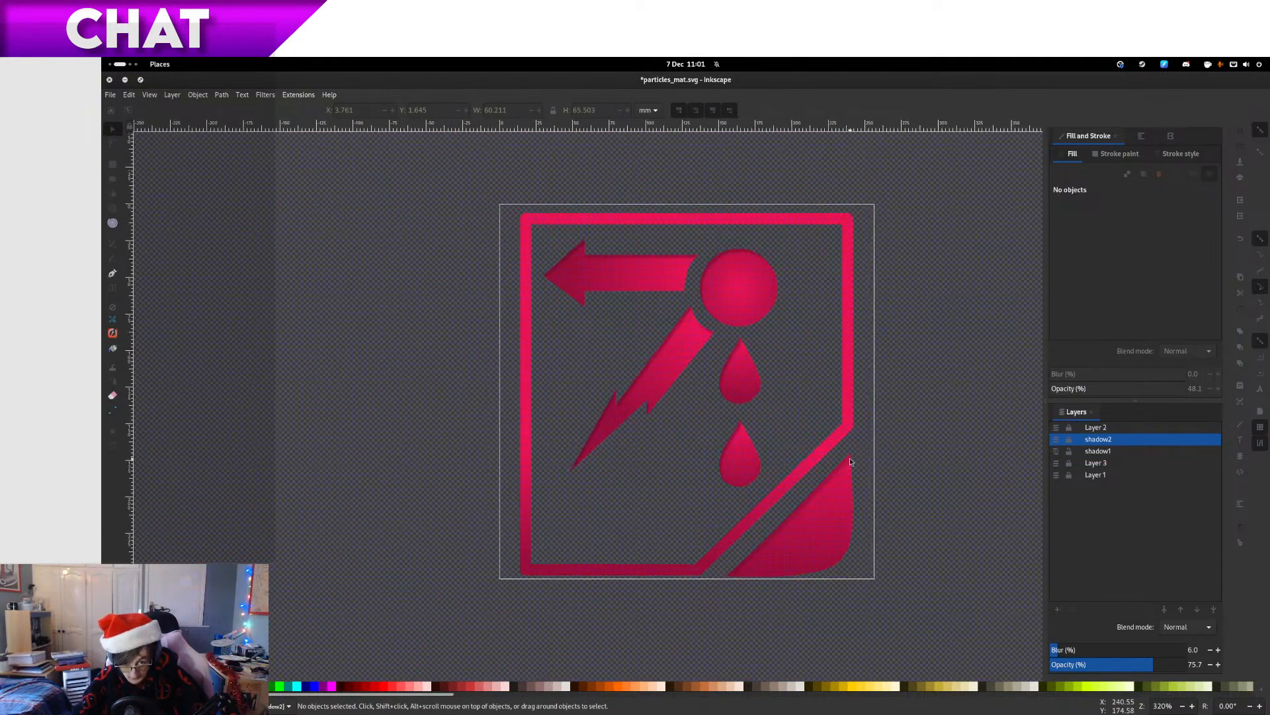
Save particles_mat.svg and switch to the file manager window showing the vgui folder
{"action": "key", "text": "ctrl+s"}
{"action": "key", "text": "super"}
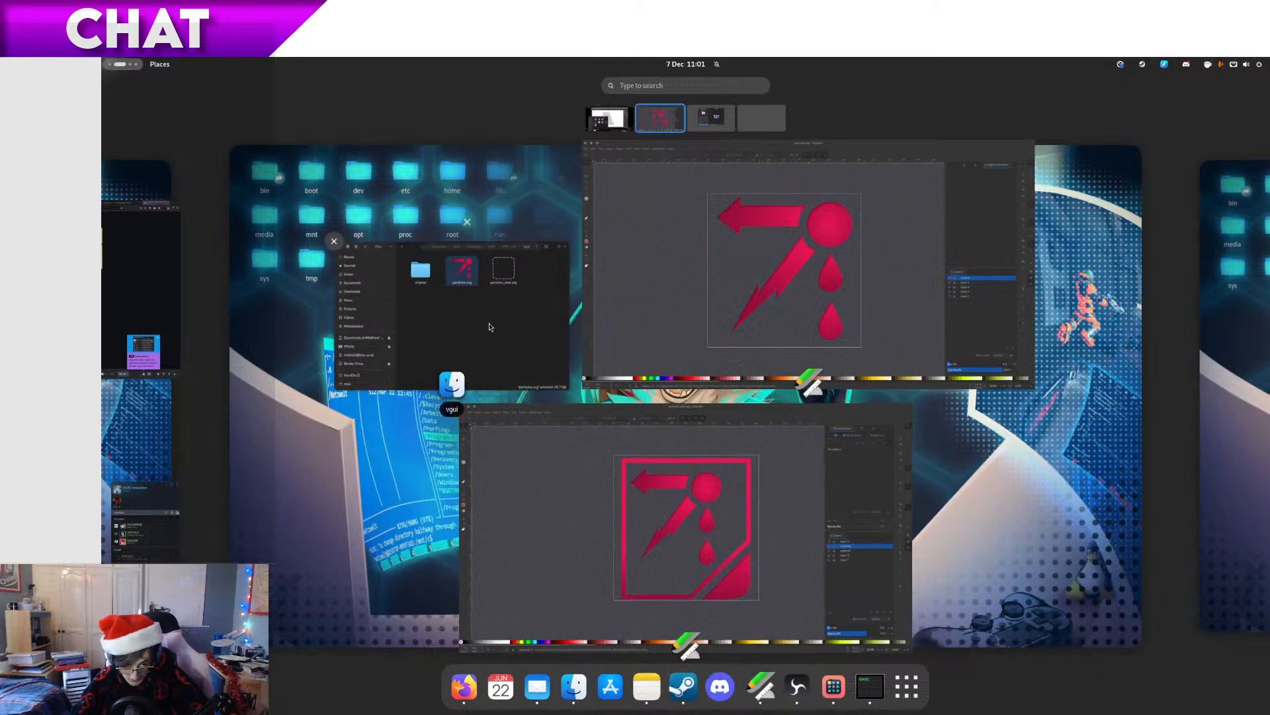
{"action": "left_click", "coordinate": [528, 342]}
Copy particles_mat.svg into the original folder and rename the copy as particles_mat_wip6.svg
{"action": "left_click", "coordinate": [436, 175]}
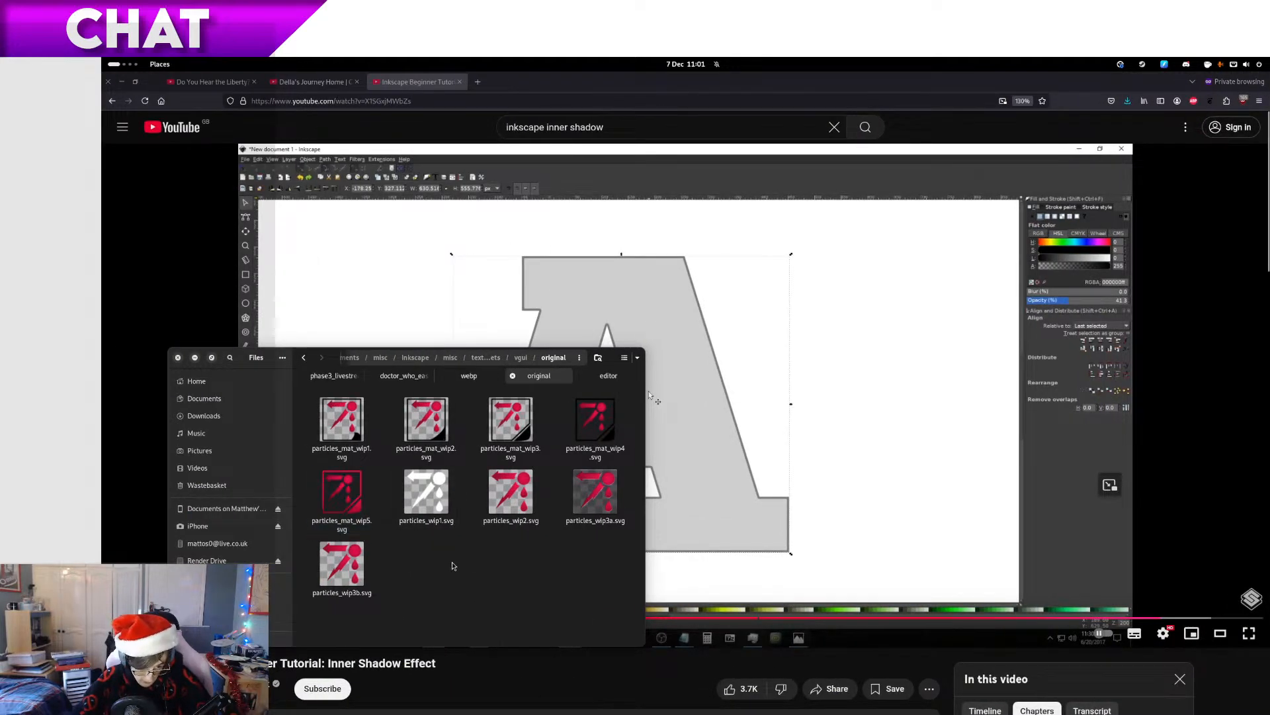
{"action": "key", "text": "ctrl+v"}
{"action": "key", "text": "F2"}
{"action": "key", "text": "Right"}
{"action": "type", "text": "_wi"}
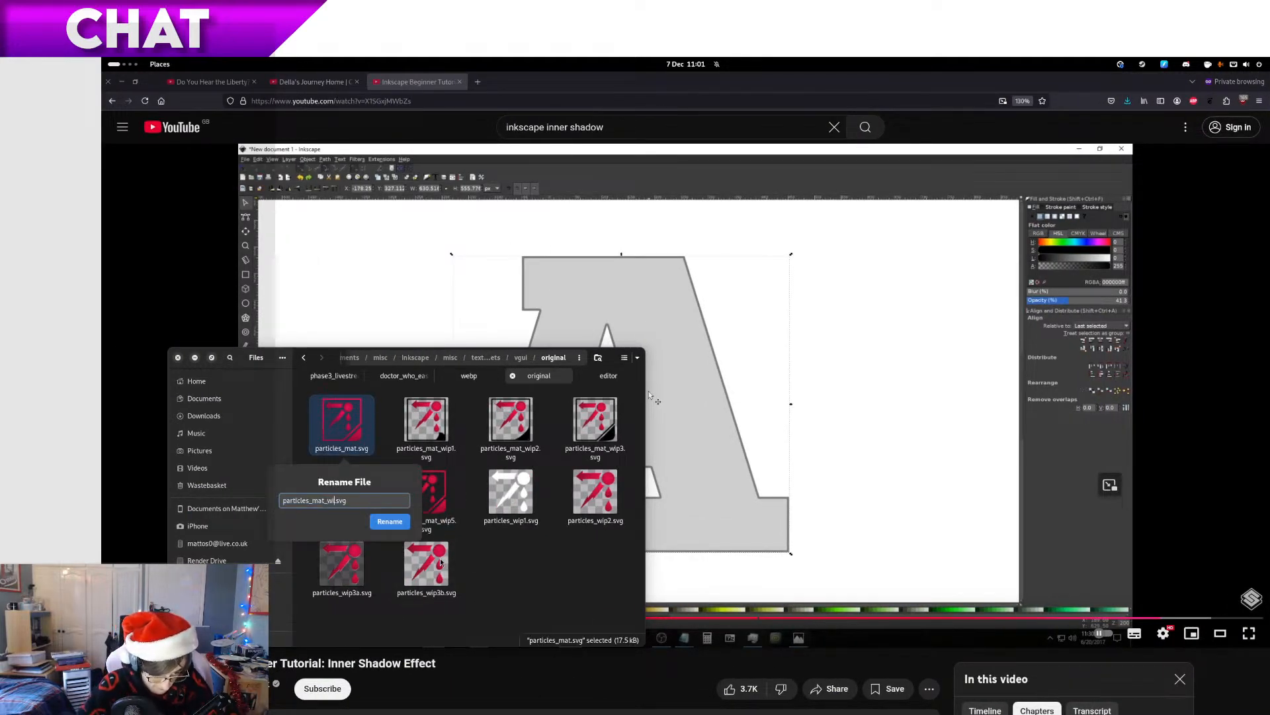
{"action": "type", "text": "p6"}
{"action": "key", "text": "Return"}
Preview particles_mat_wip6.svg and particles_wip3b.svg in the original folder to compare the shading of the two icon versions
{"action": "key", "text": "space"}
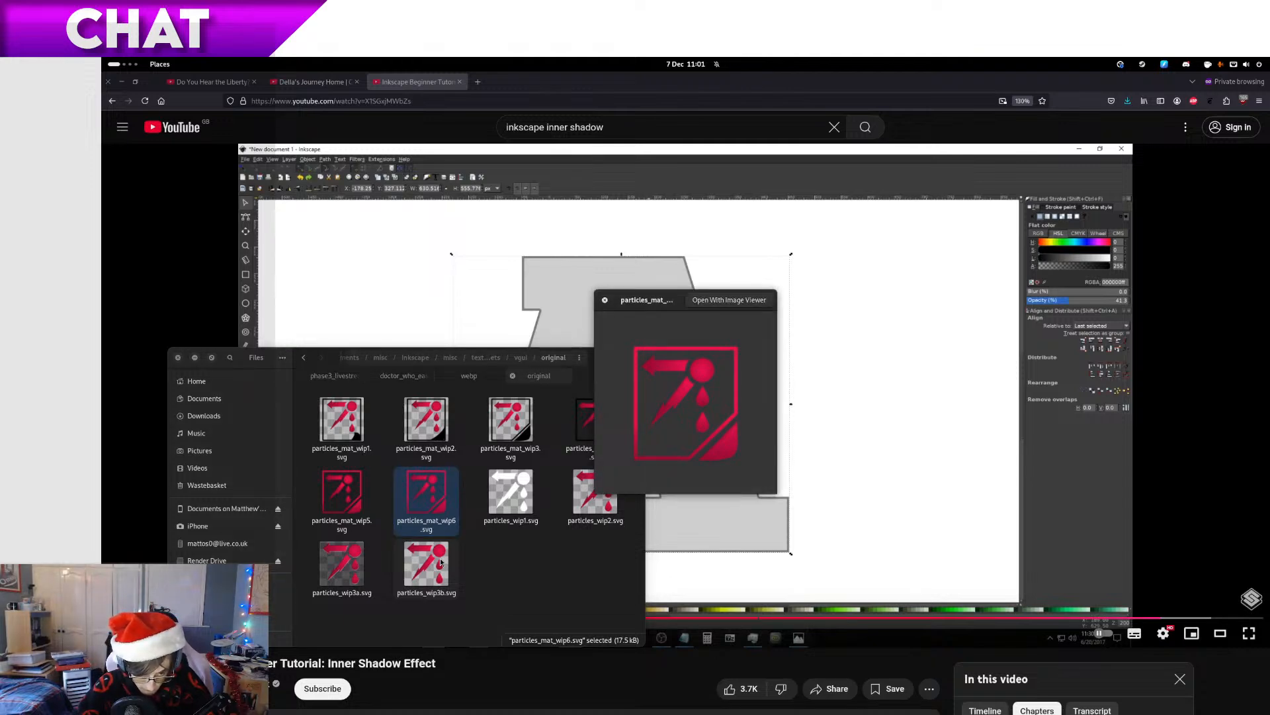
{"action": "key", "text": "Left"}
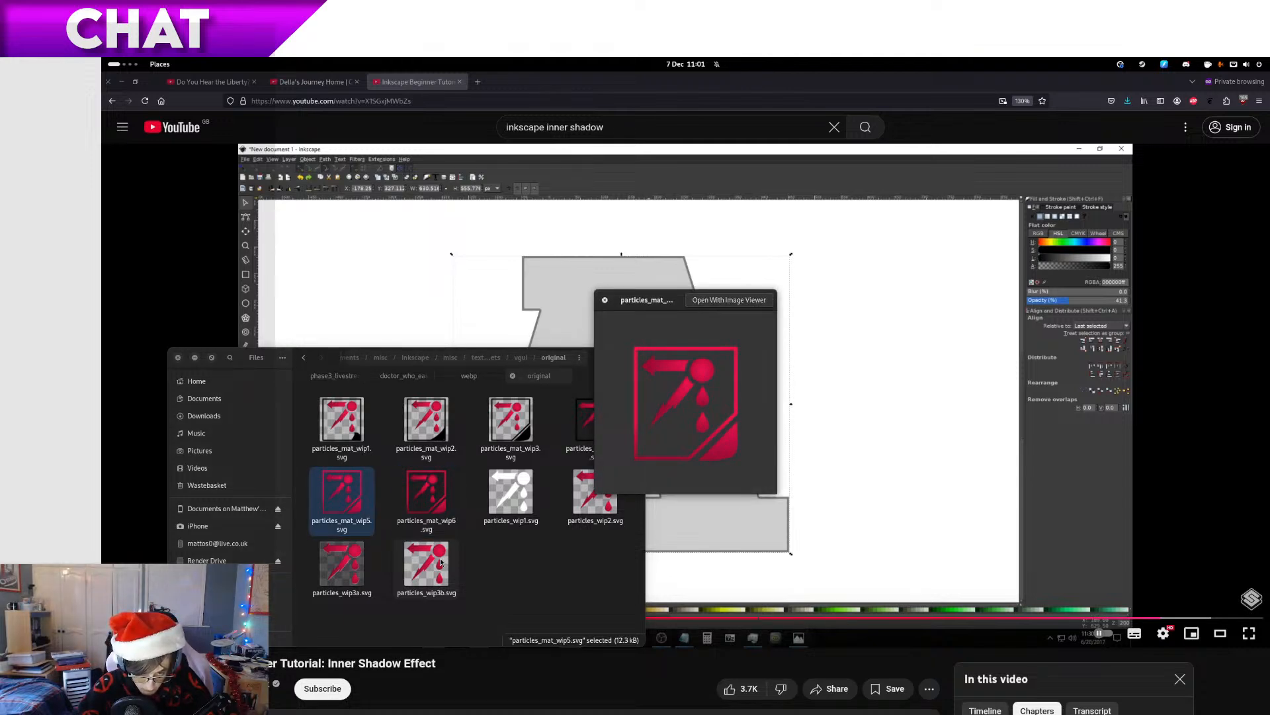
{"action": "key", "text": "space"}
{"action": "key", "text": "Down"}
{"action": "key", "text": "Right"}
{"action": "key", "text": "space"}
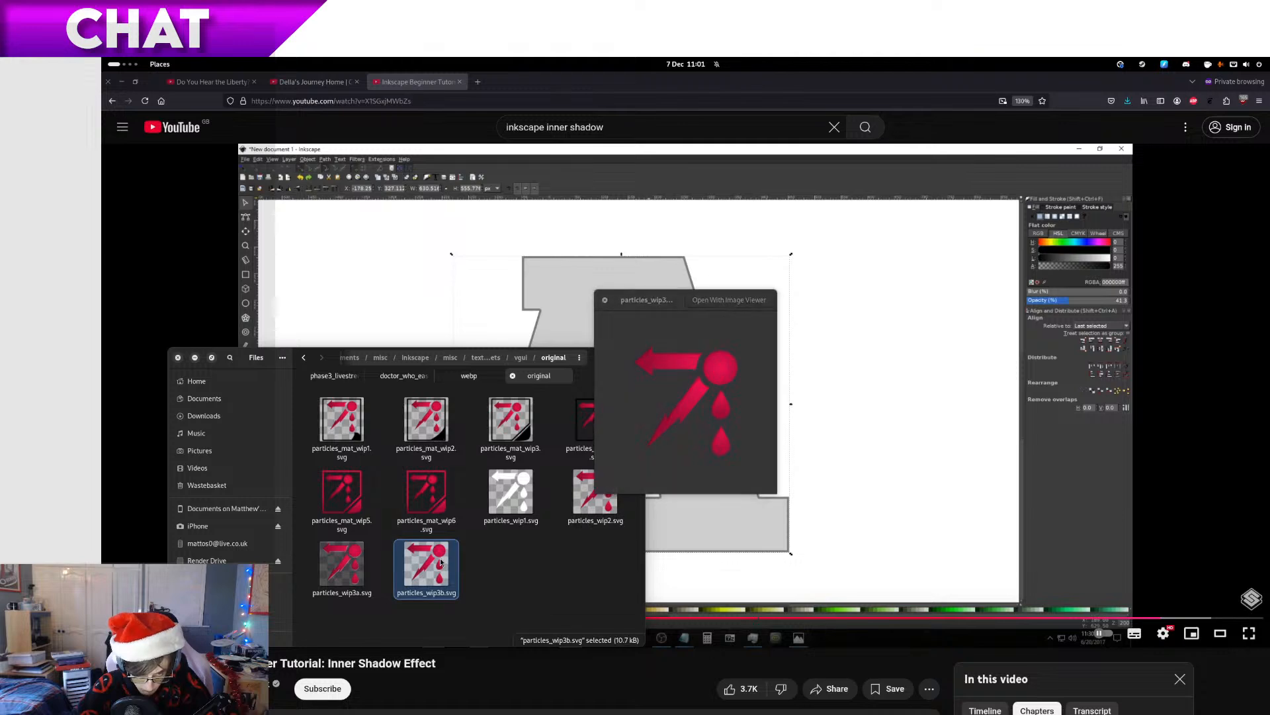
{"action": "key", "text": "space"}
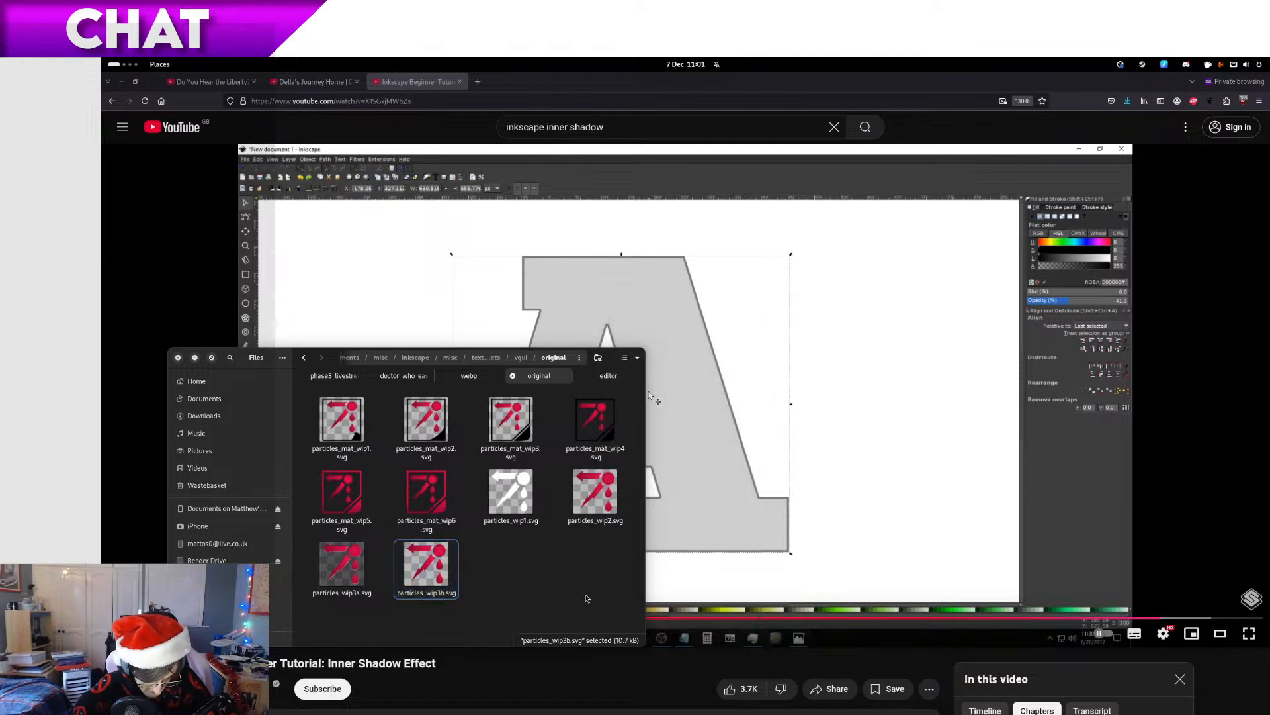
{"action": "left_click", "coordinate": [421, 495]}
{"action": "key", "text": "space"}
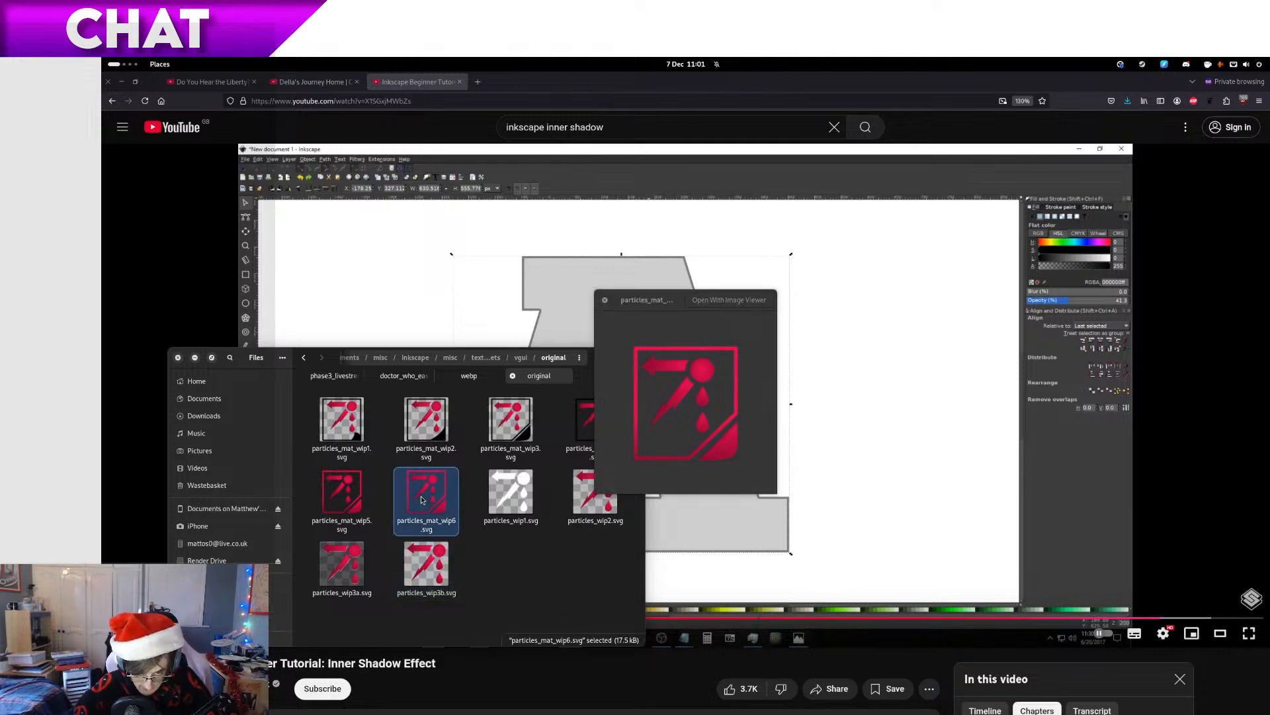
{"action": "key", "text": "space"}
Switch to particles_mat.svg in Inkscape, check the corner shape with the shadow2 layer hidden, and unlock that layer
{"action": "key", "text": "super+Page_Down"}
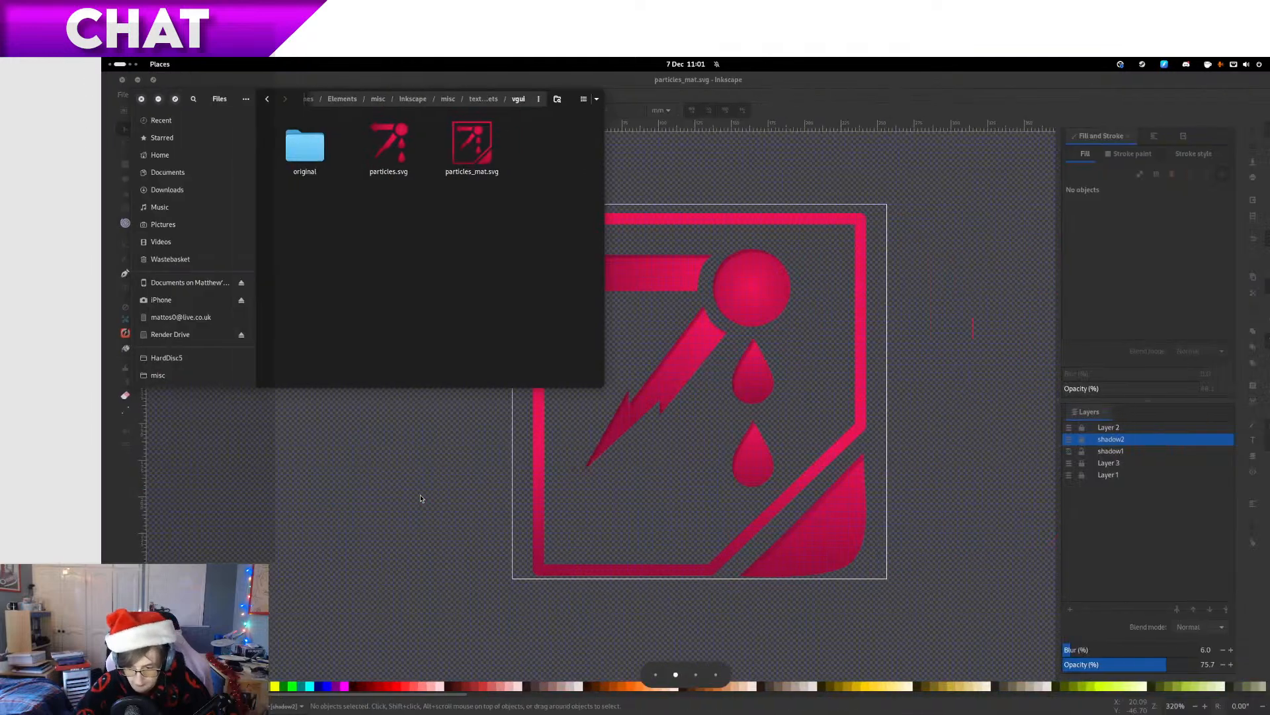
{"action": "left_click", "coordinate": [834, 463]}
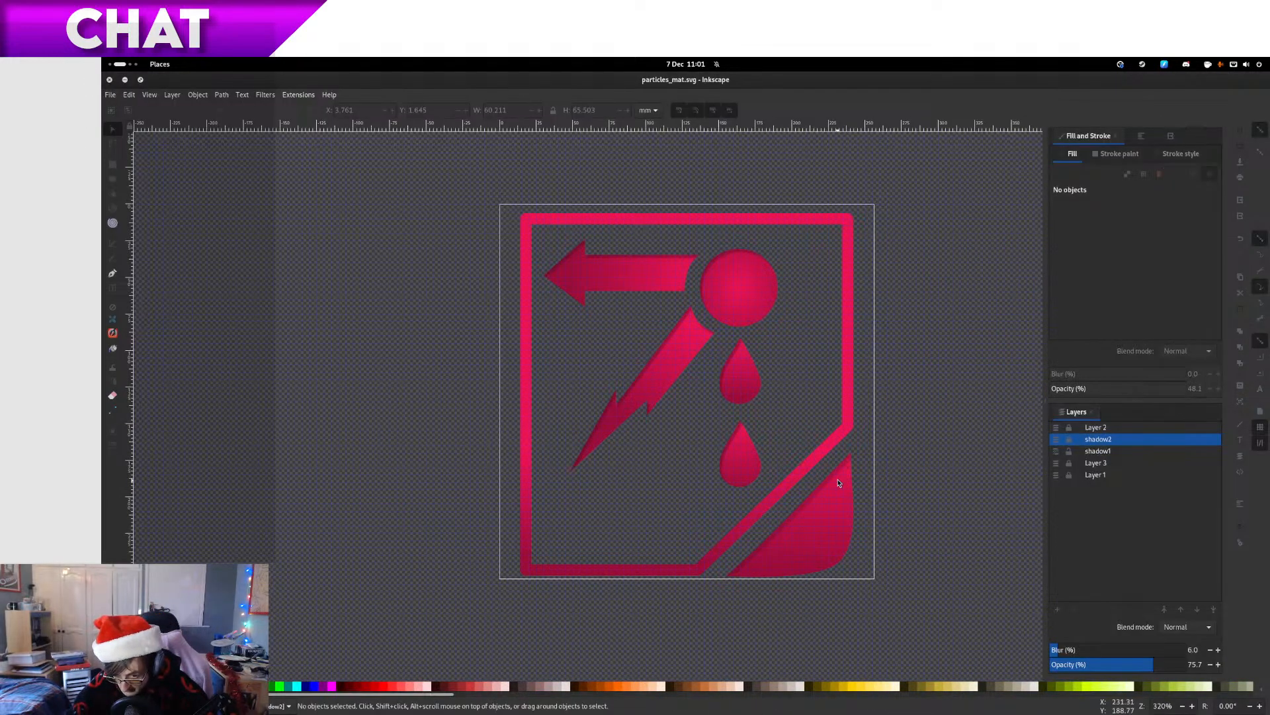
{"action": "left_click", "coordinate": [1057, 449]}
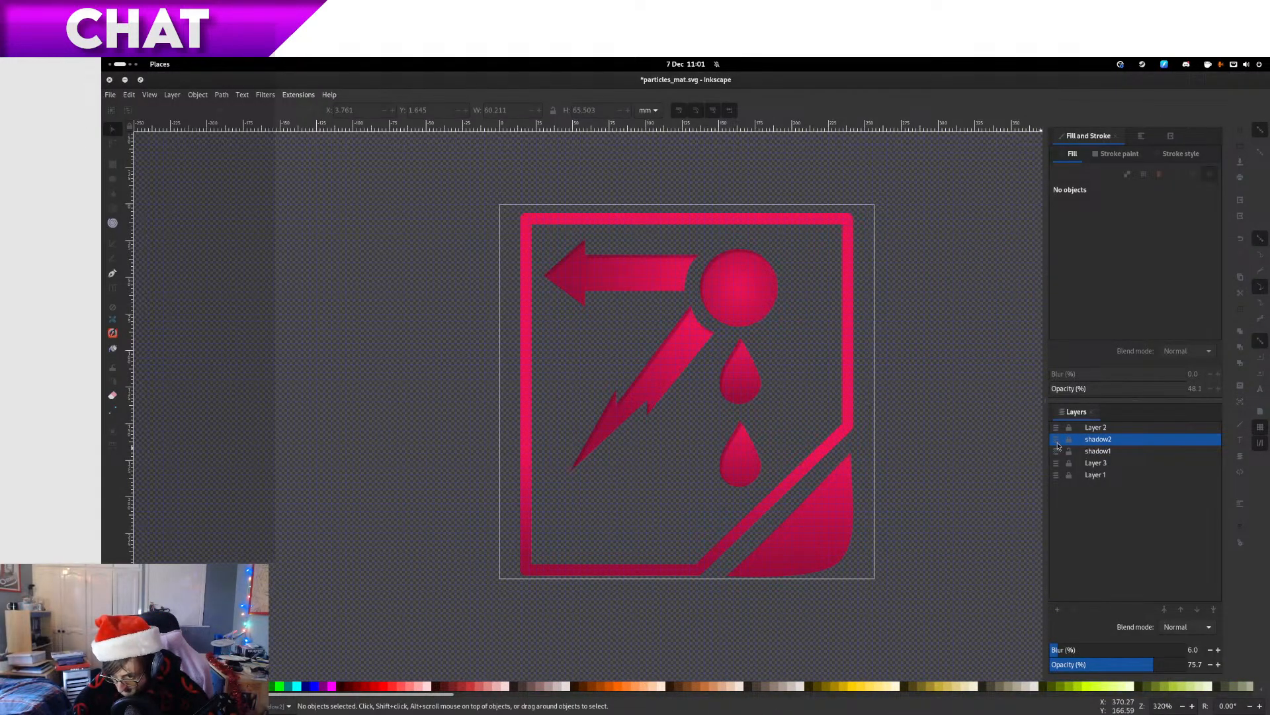
{"action": "left_click", "coordinate": [1069, 439]}
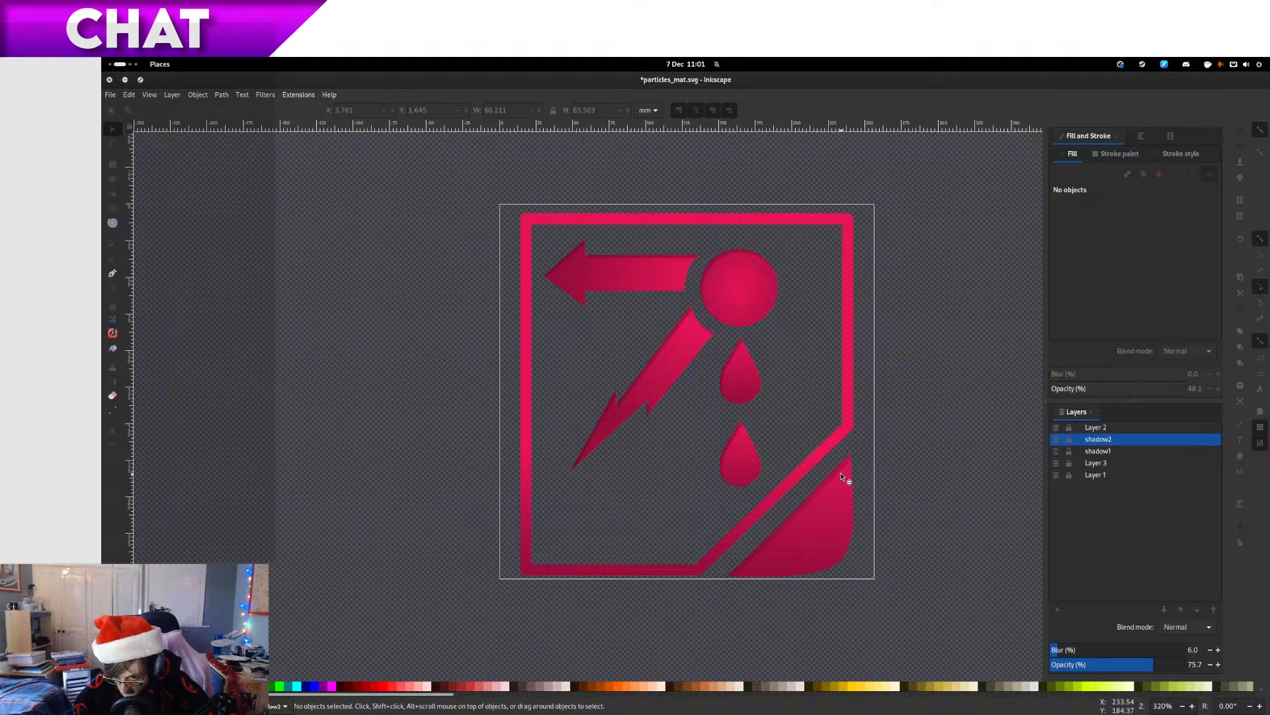
Try to release the mask from the corner shape's shadow in the shadow2 layer and inspect the separated shapes
{"action": "left_click", "coordinate": [843, 476]}
{"action": "right_click", "coordinate": [842, 475]}
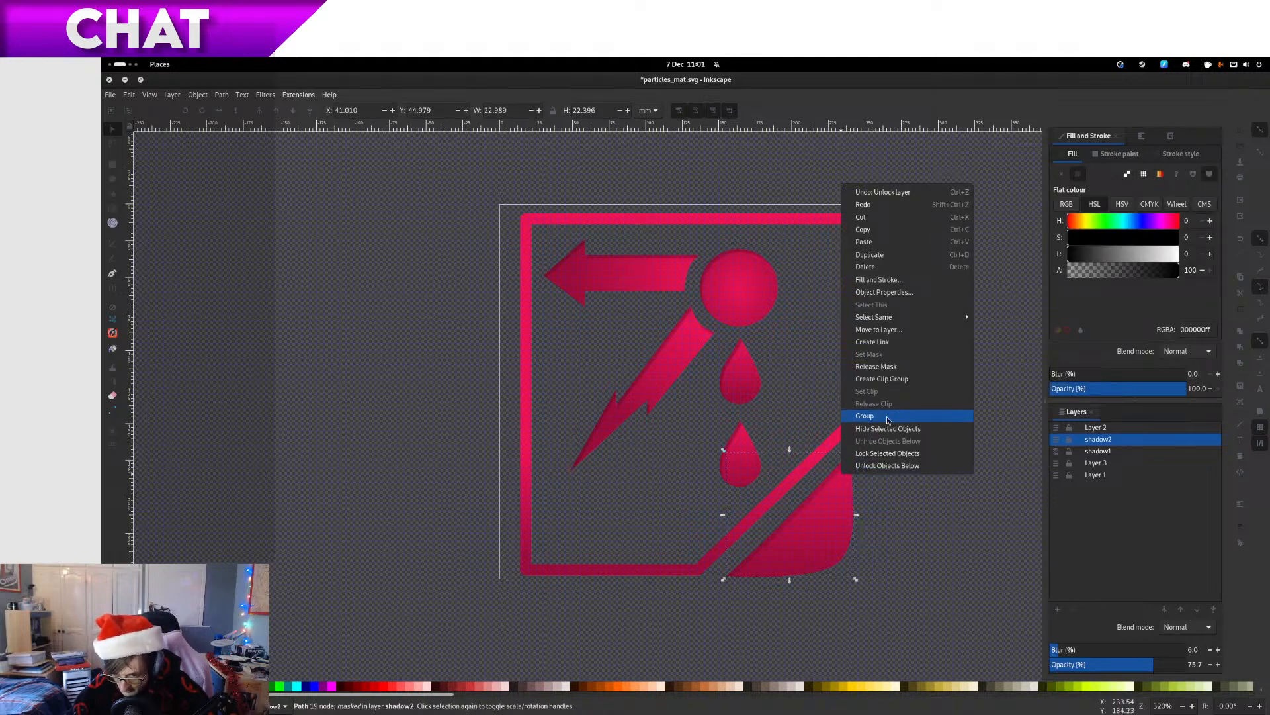
{"action": "left_click", "coordinate": [910, 363]}
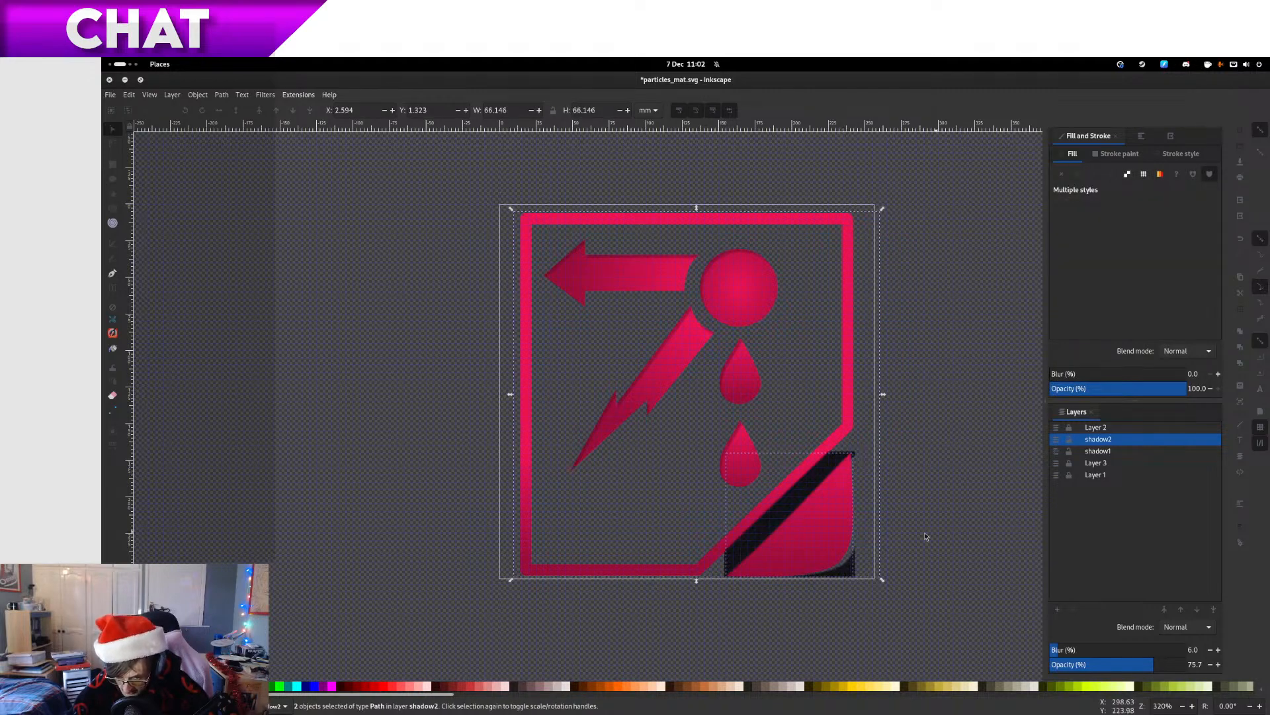
{"action": "scroll", "coordinate": [905, 509], "scroll_direction": "up", "scroll_amount": 2, "text": "ctrl"}
{"action": "left_click", "coordinate": [896, 511]}
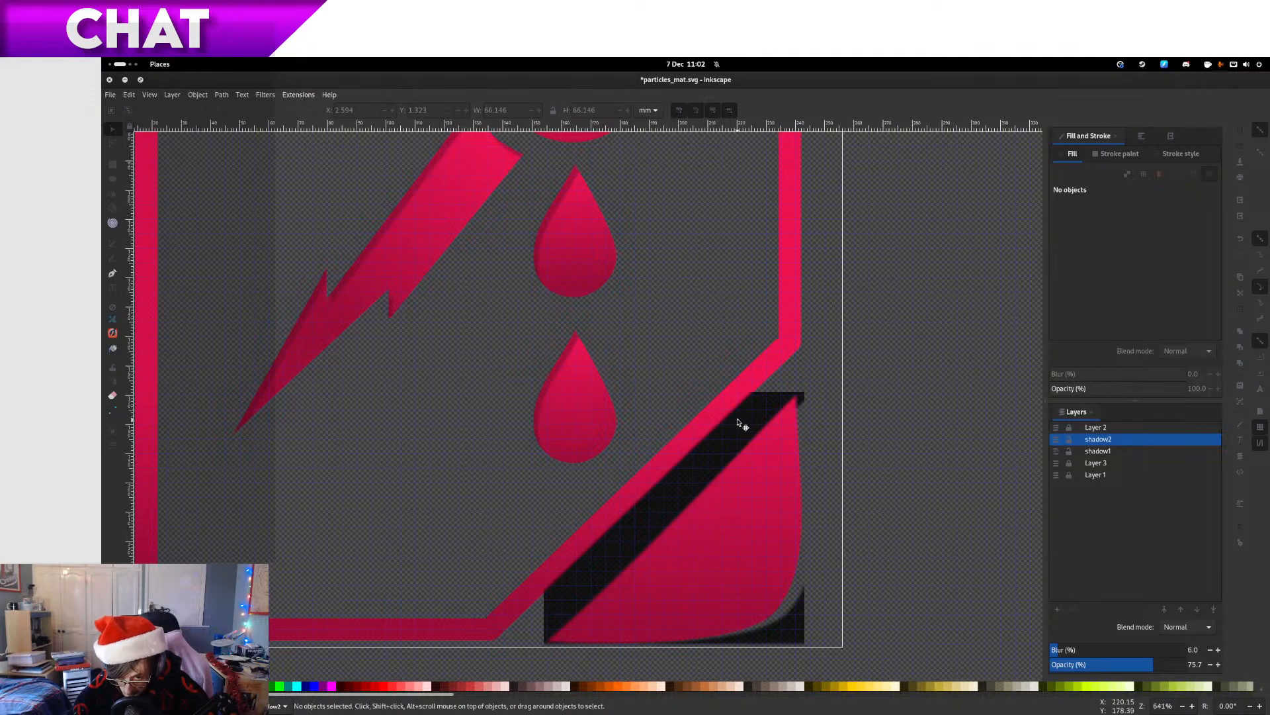
{"action": "left_click_drag", "start_coordinate": [738, 422], "coordinate": [760, 440]}
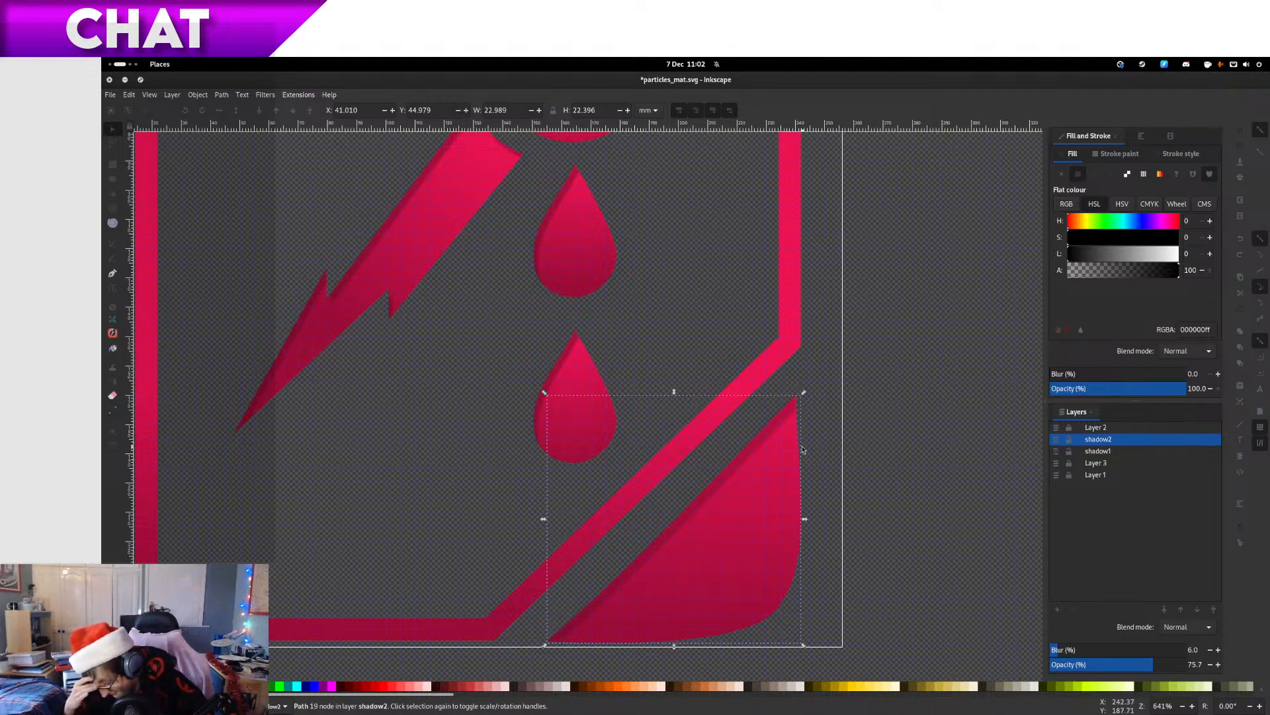
Release the mask from the corner shape's shadow and delete the black shadow shape
{"action": "right_click", "coordinate": [766, 438]}
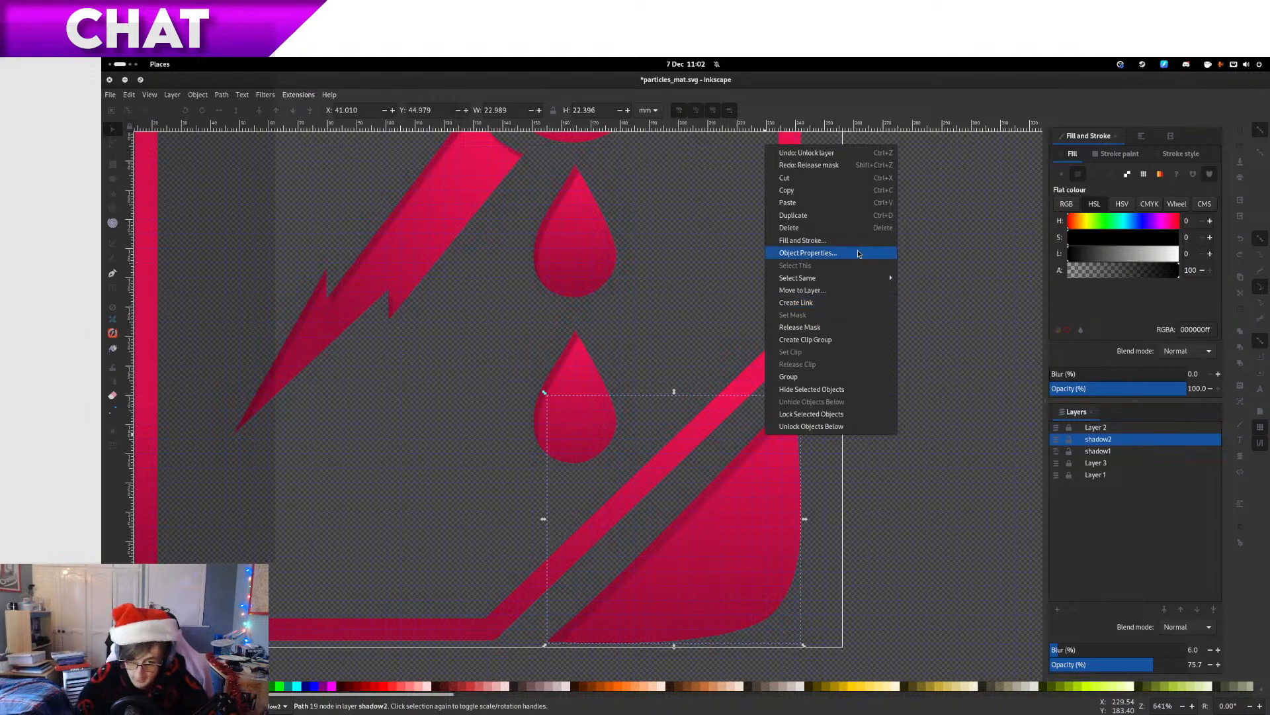
{"action": "left_click", "coordinate": [839, 328]}
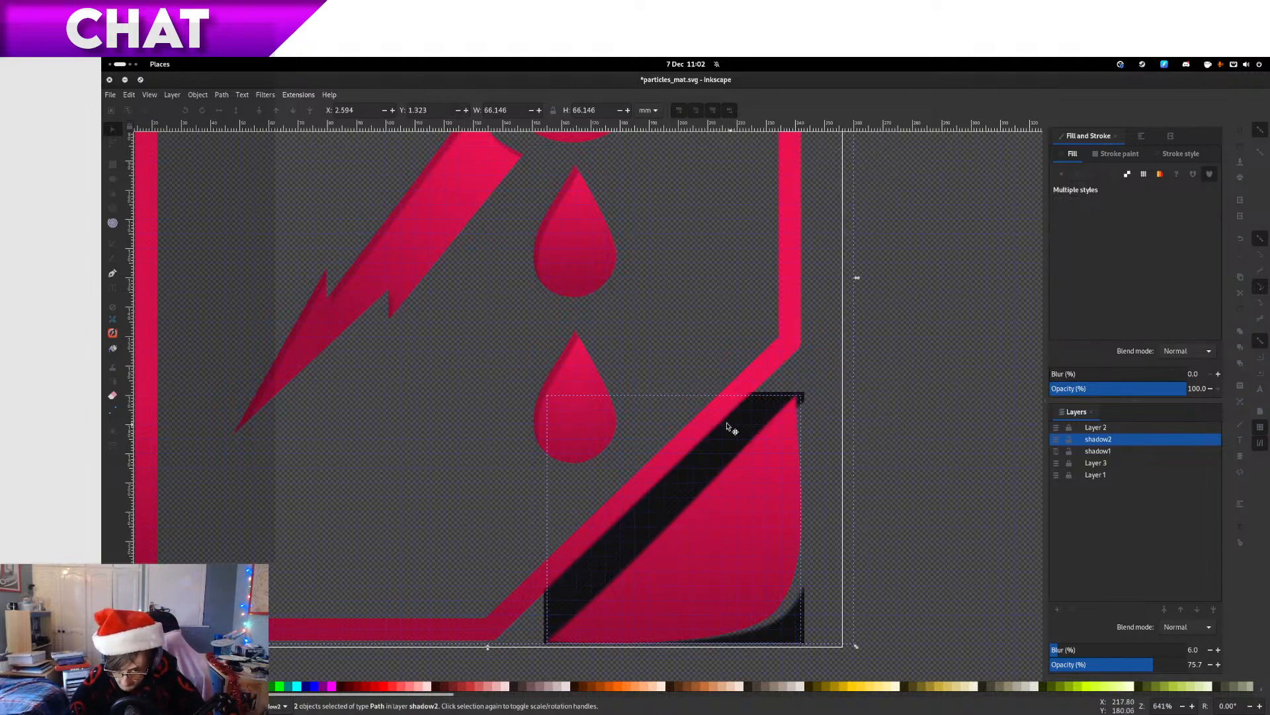
{"action": "left_click", "coordinate": [933, 449]}
{"action": "left_click", "coordinate": [731, 424]}
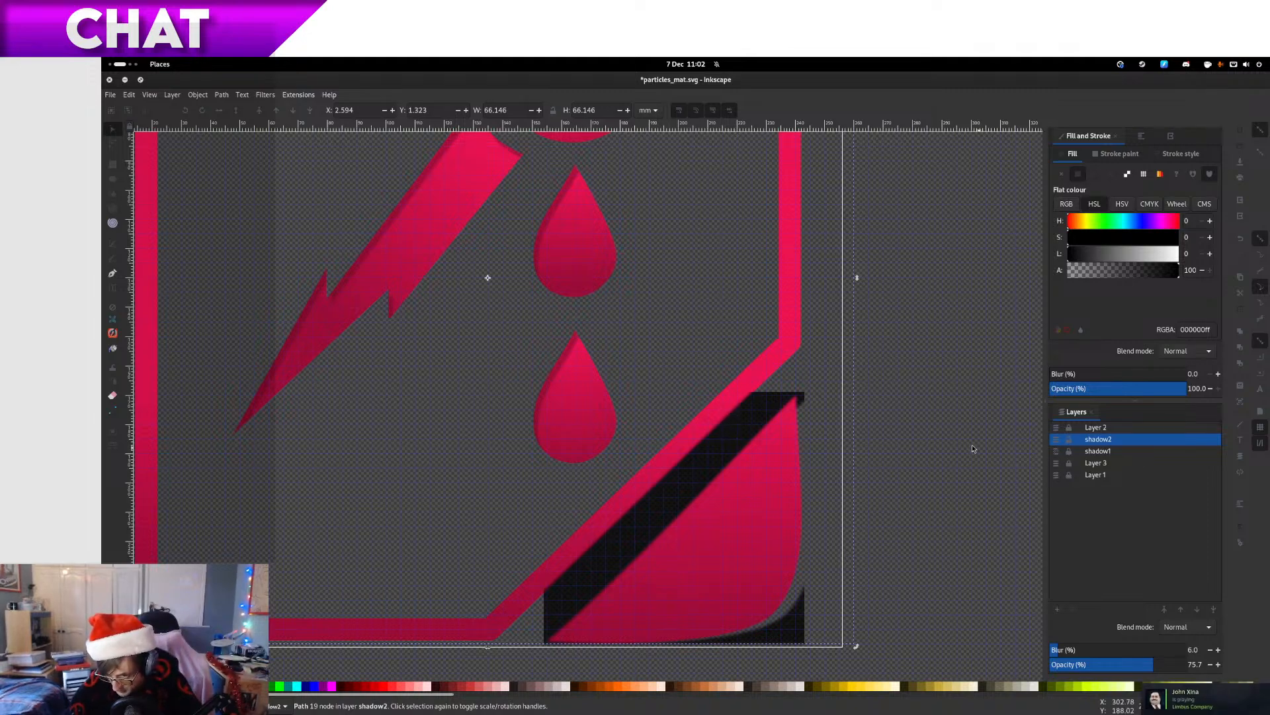
{"action": "left_click", "coordinate": [798, 416]}
{"action": "left_click", "coordinate": [758, 417]}
{"action": "key", "text": "Delete"}
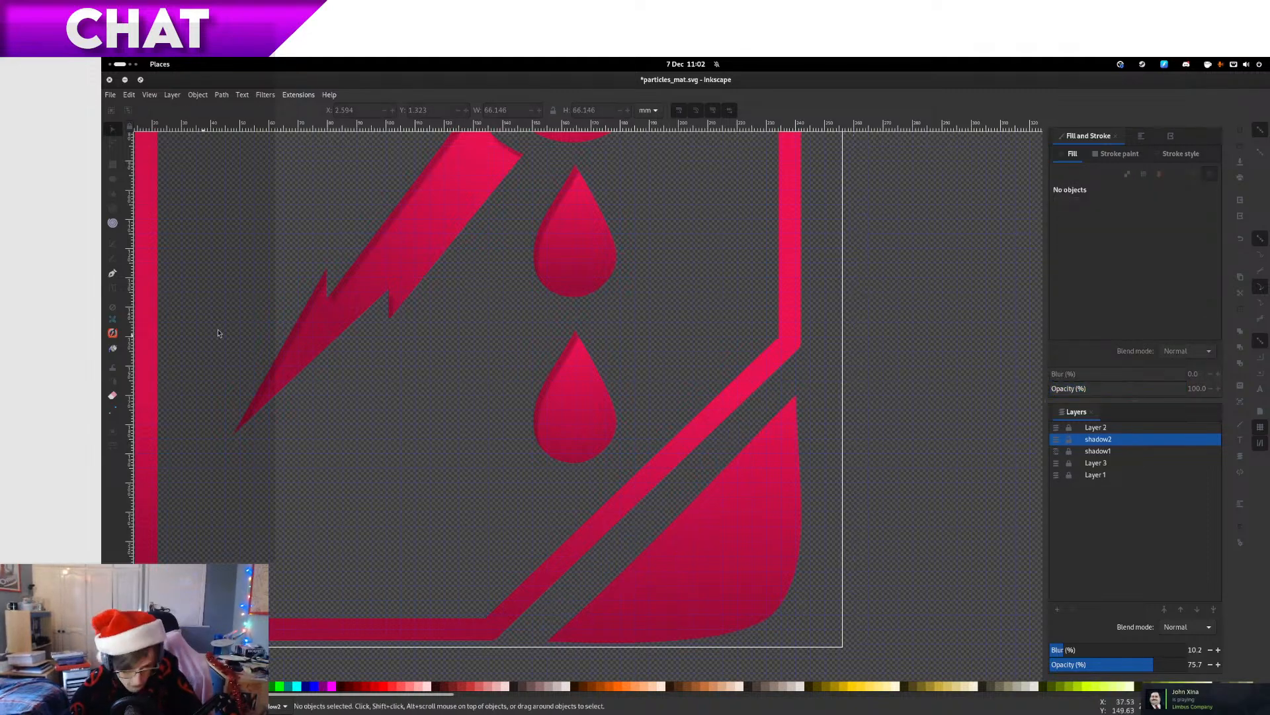
Try a black rectangle about 41 × 37 mm over the pink corner shape in the shadow2 layer and undo it
{"action": "scroll", "coordinate": [218, 333], "scroll_direction": "down", "scroll_amount": 3}
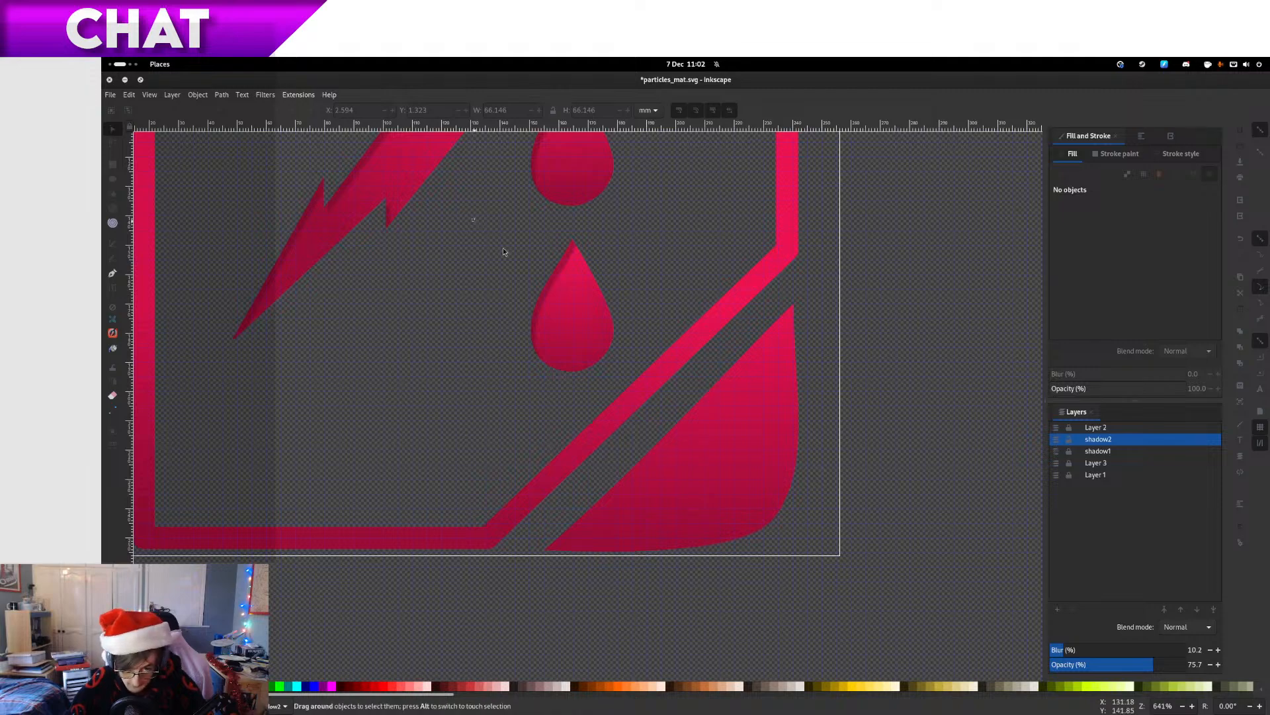
{"action": "left_click_drag", "start_coordinate": [470, 220], "coordinate": [865, 576]}
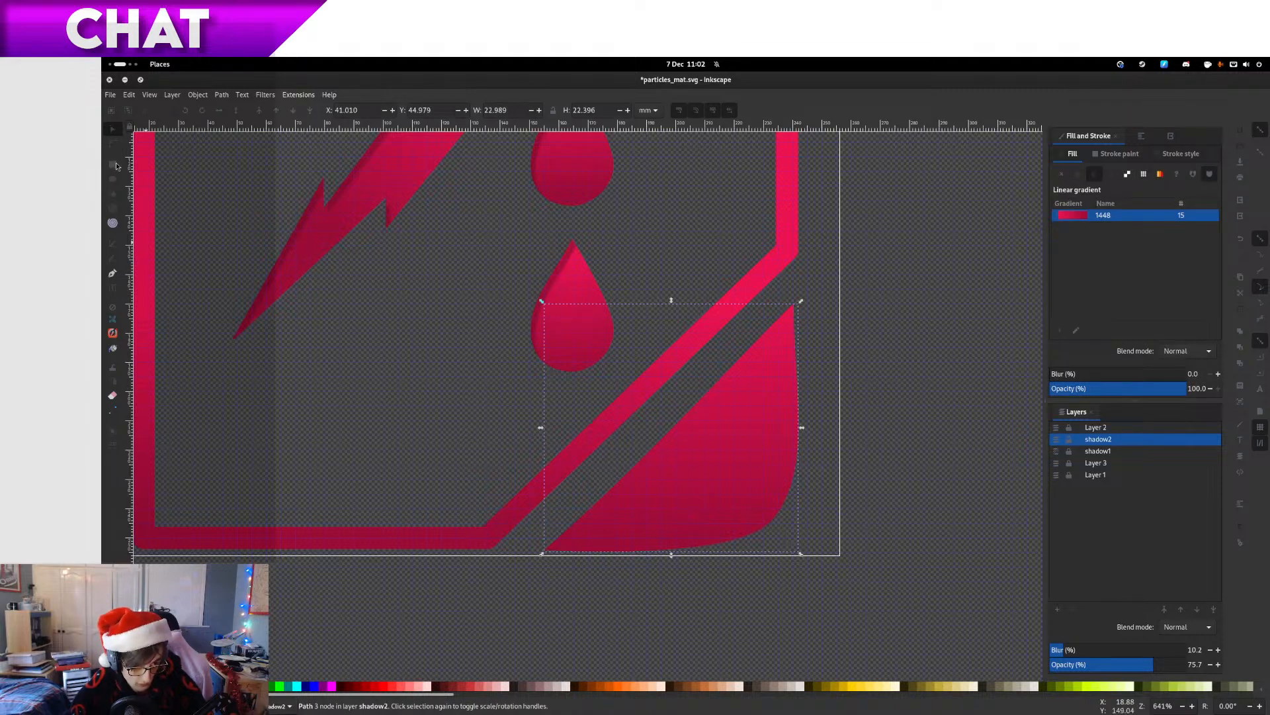
{"action": "left_click", "coordinate": [112, 166]}
{"action": "left_click_drag", "start_coordinate": [720, 493], "coordinate": [937, 654]}
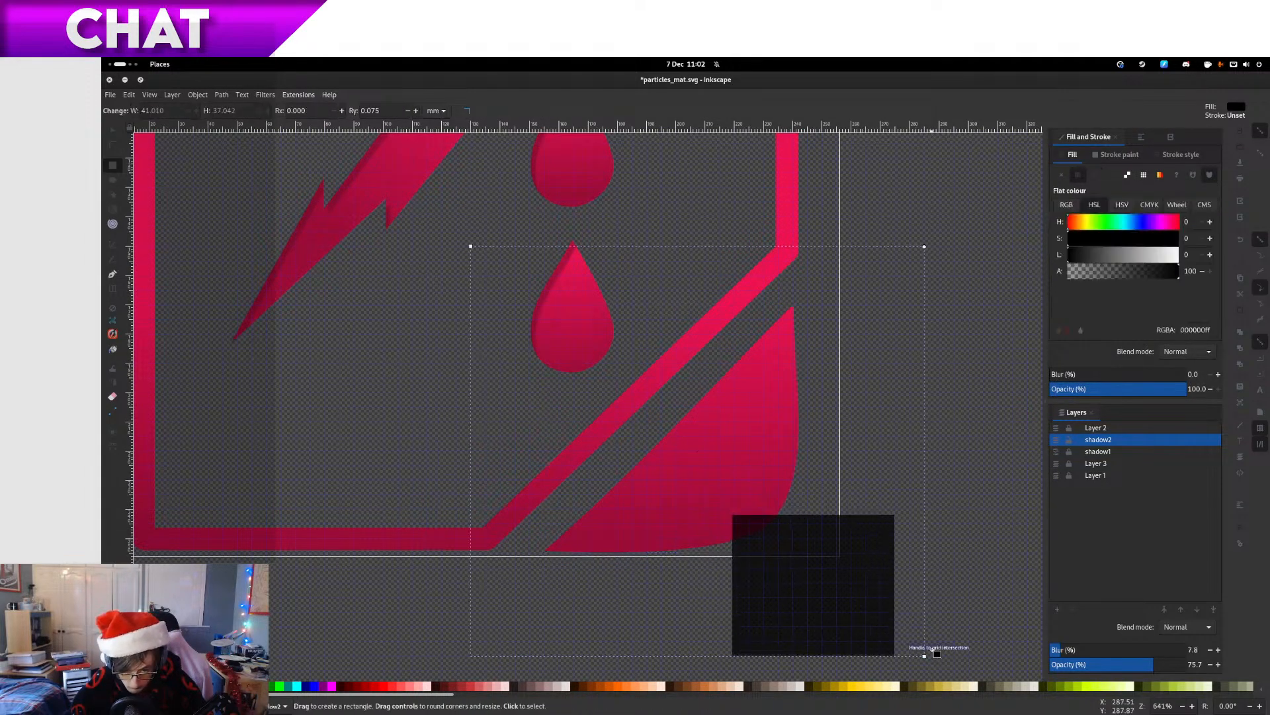
{"action": "key", "text": "ctrl+z"}
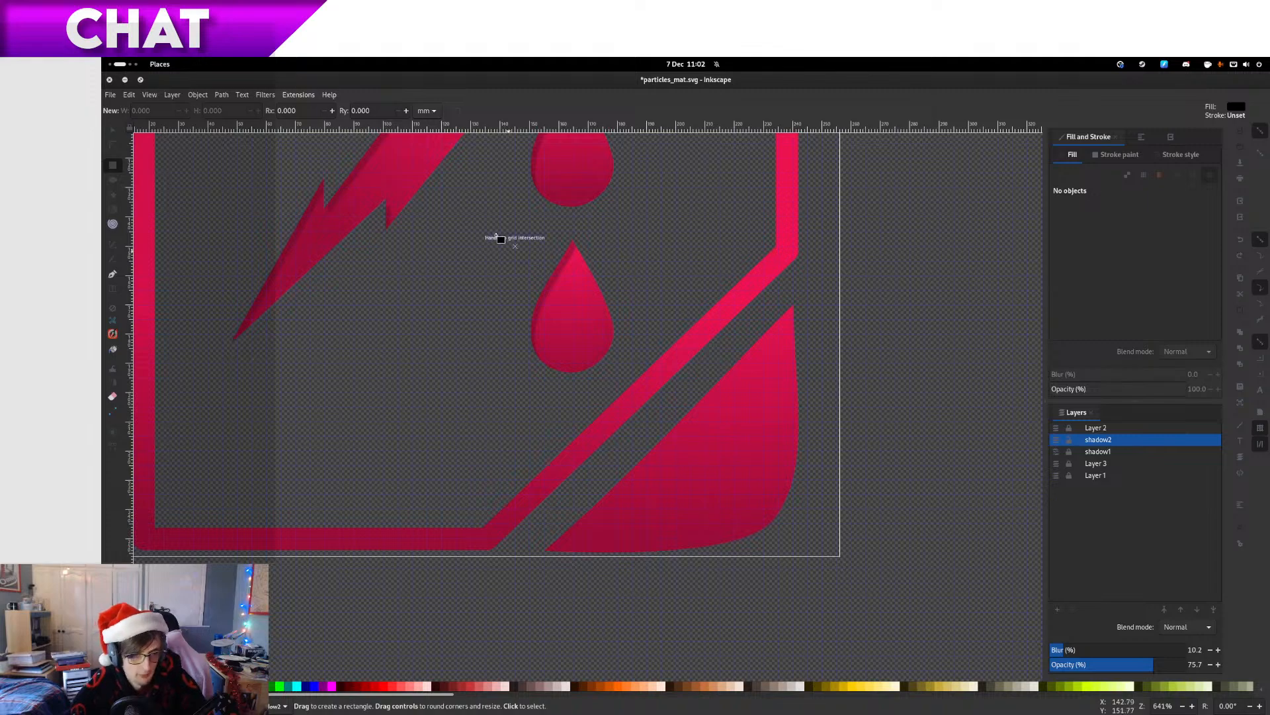
Try a smaller black rectangle about 36 × 34 mm over the corner shape, saving particles_mat.svg before undoing the rectangle
{"action": "left_click_drag", "start_coordinate": [496, 236], "coordinate": [876, 611]}
{"action": "key", "text": "ctrl+s"}
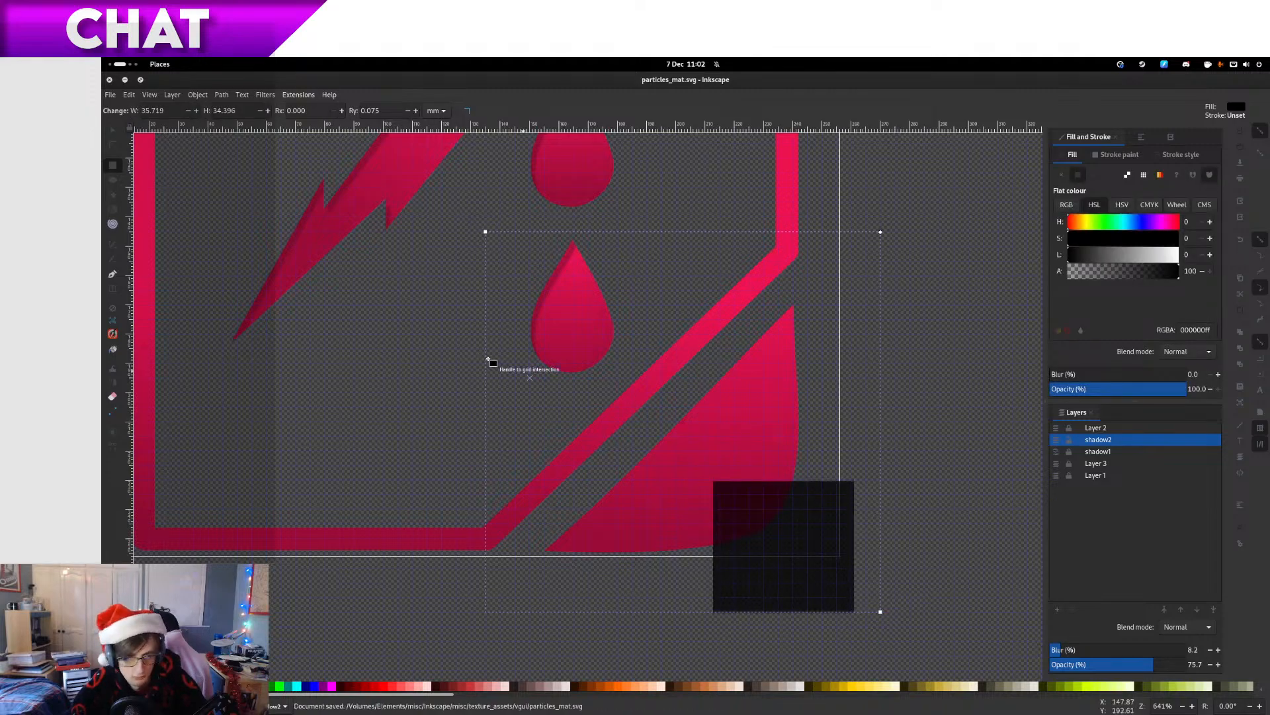
{"action": "key", "text": "ctrl+z"}
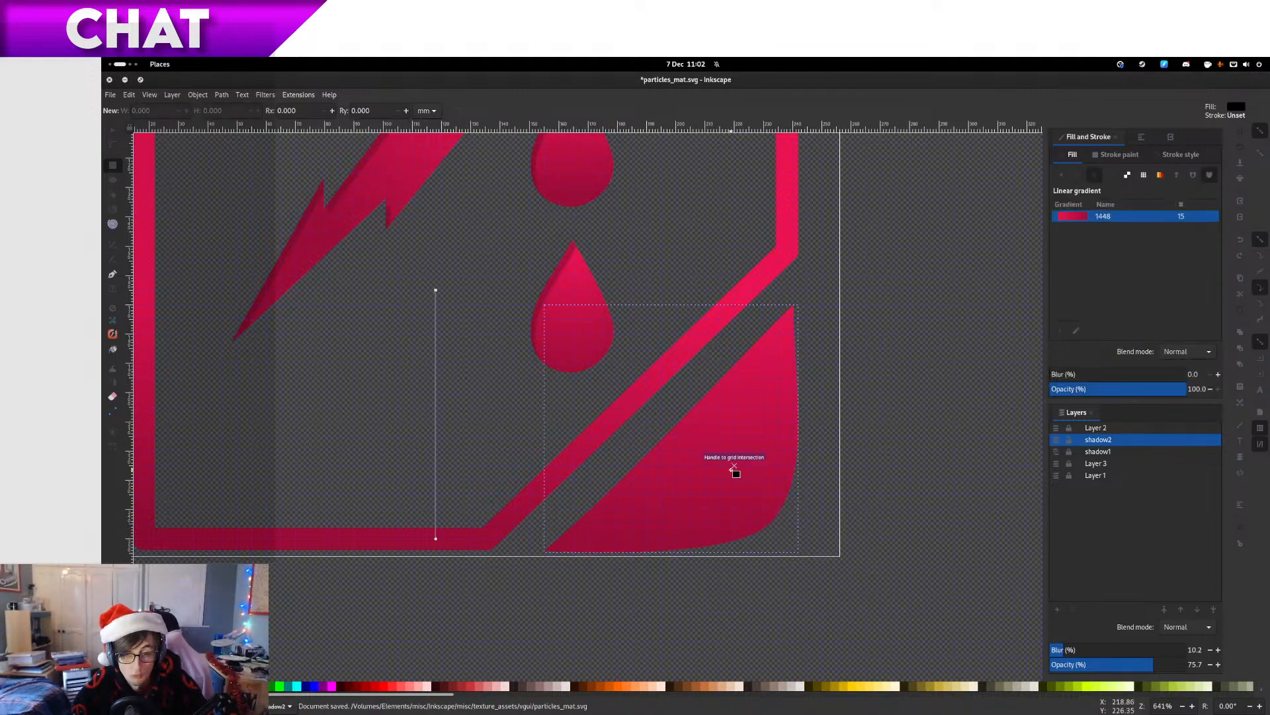
{"action": "left_click", "coordinate": [112, 134]}
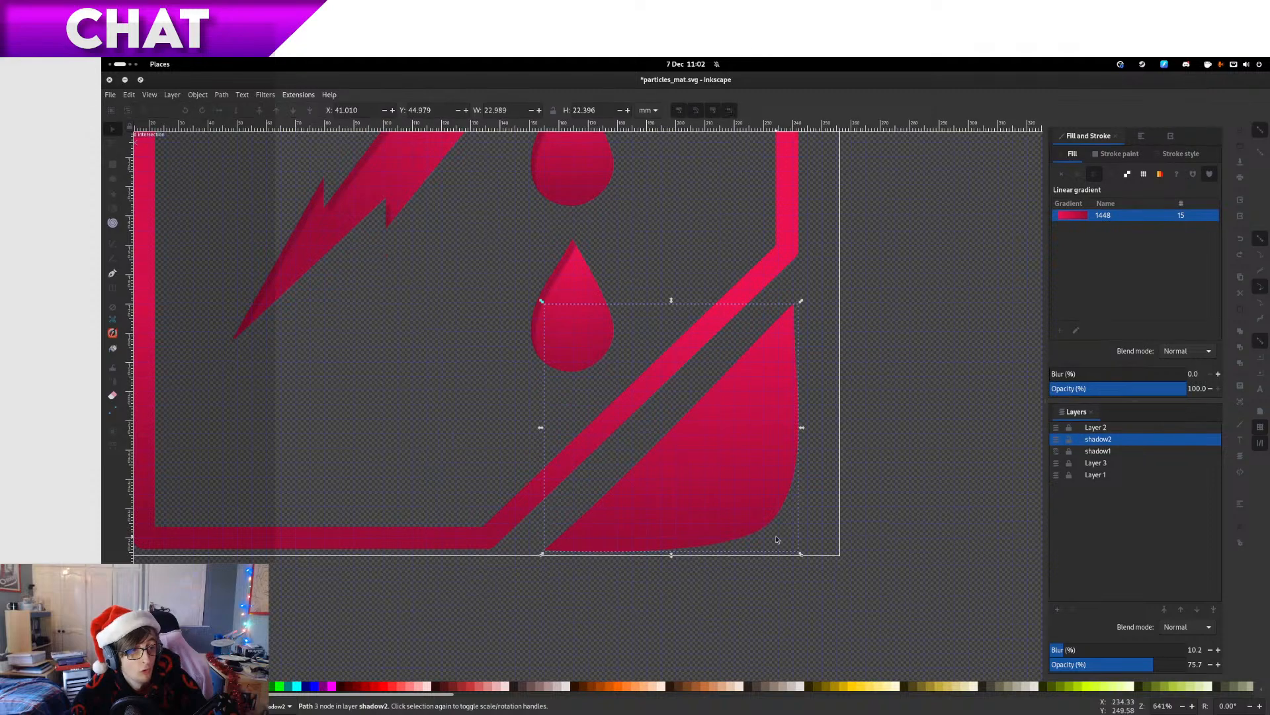
{"action": "right_click", "coordinate": [752, 505]}
{"action": "left_click", "coordinate": [355, 241]}
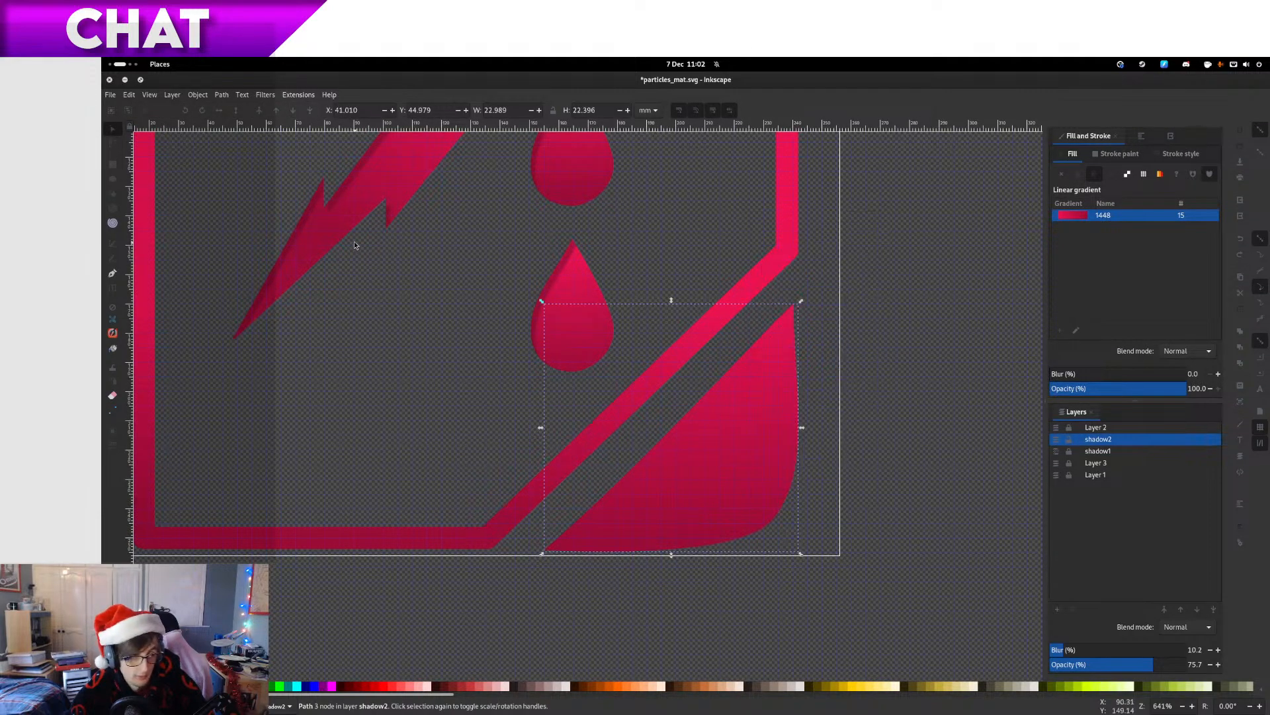
{"action": "left_click", "coordinate": [138, 183]}
Try drawing a wider black rectangle about 54 × 38 mm over the corner shape and moving it, undoing the move
{"action": "left_click", "coordinate": [112, 165]}
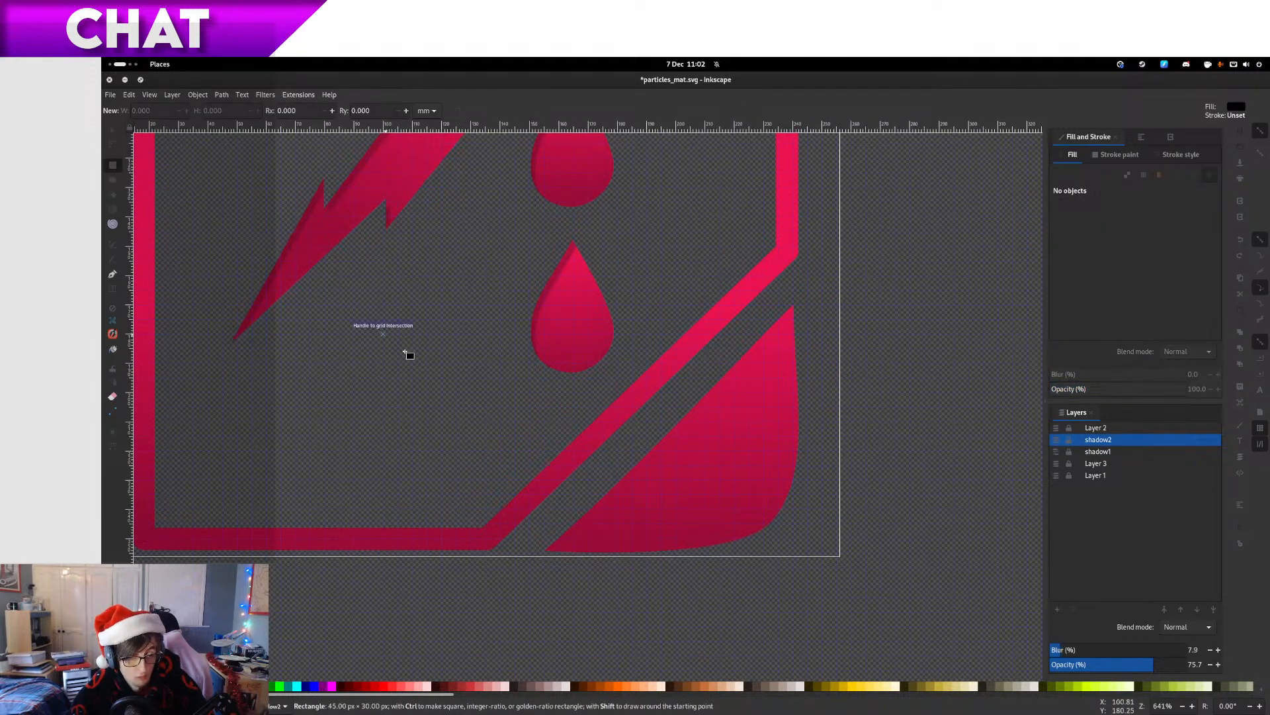
{"action": "left_click_drag", "start_coordinate": [598, 525], "coordinate": [853, 679]}
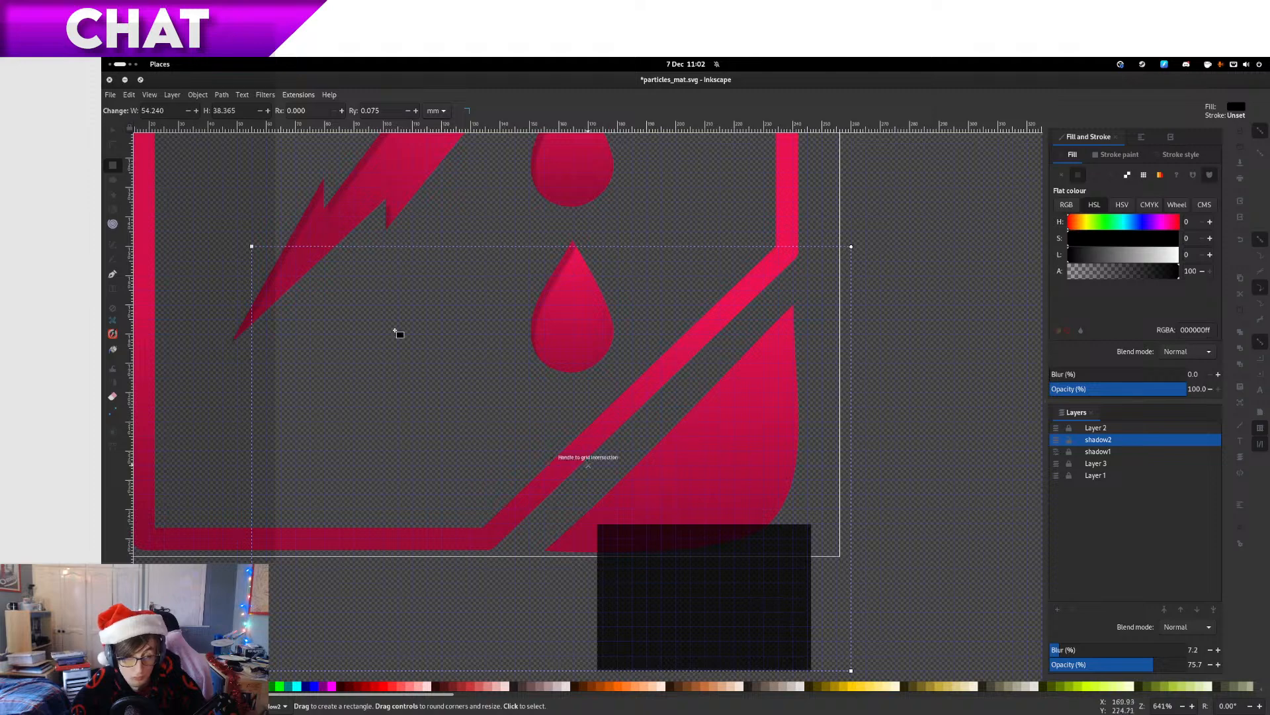
{"action": "key", "text": "s"}
{"action": "left_click_drag", "start_coordinate": [725, 571], "coordinate": [557, 258]}
{"action": "key", "text": "ctrl+z"}
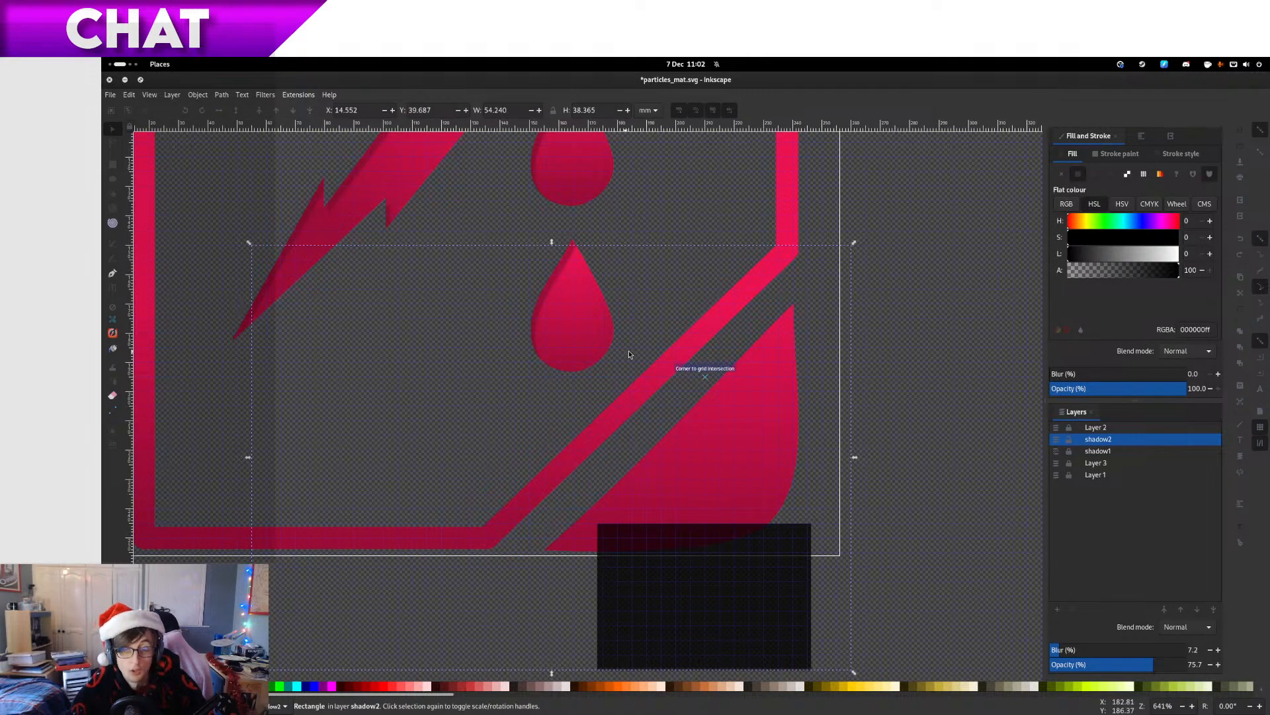
Undo the wide rectangle and the deletion of the black shadow shape
{"action": "scroll", "coordinate": [629, 354], "scroll_direction": "down", "scroll_amount": 4}
{"action": "key", "text": "ctrl+z"}
{"action": "key", "text": "ctrl+z"}
{"action": "scroll", "coordinate": [628, 353], "scroll_direction": "up", "scroll_amount": 2}
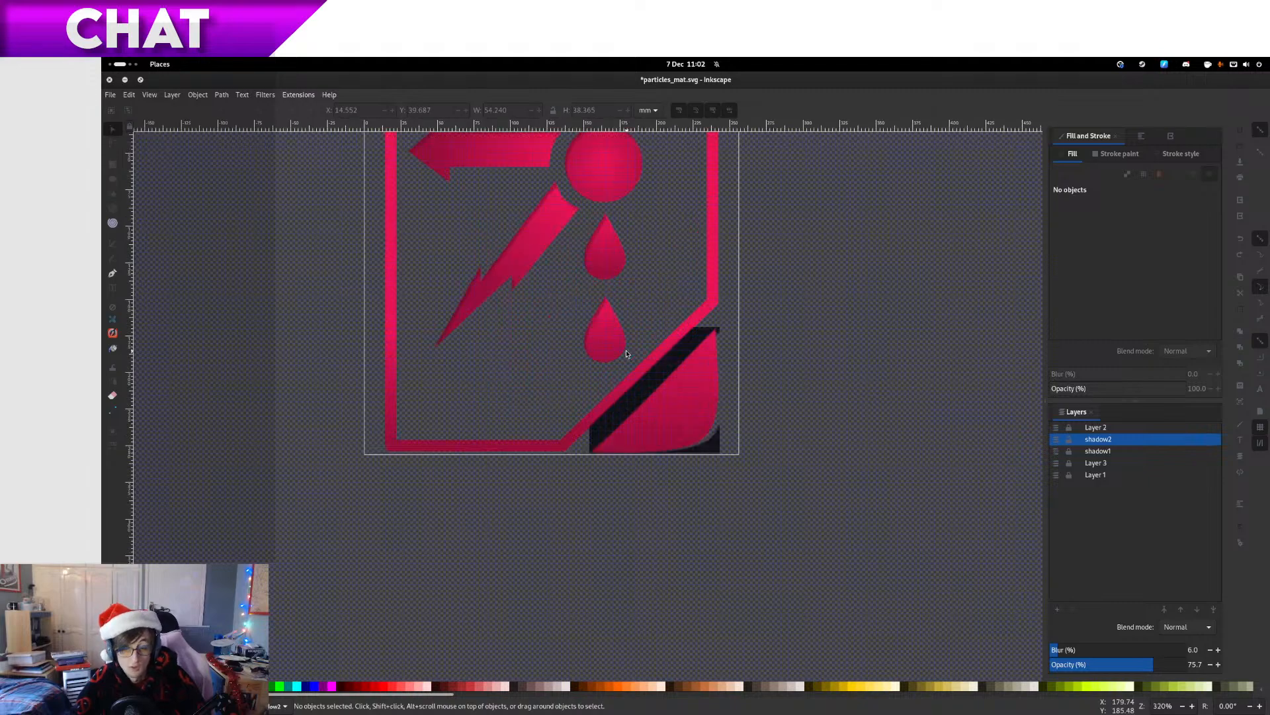
{"action": "scroll", "coordinate": [627, 354], "scroll_direction": "up", "scroll_amount": 2}
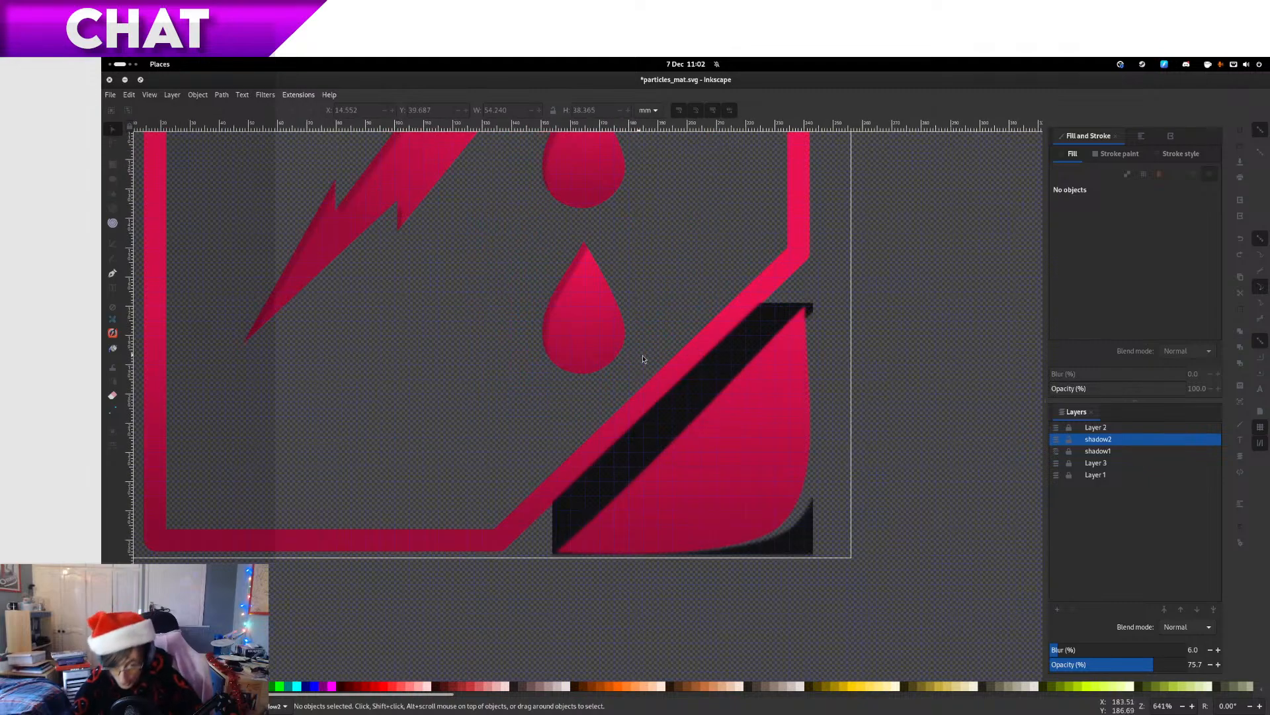
Delete the black shadow shape around the corner and draw a black rectangle about 70 × 51 mm over the icon
{"action": "left_click", "coordinate": [700, 377]}
{"action": "key", "text": "Delete"}
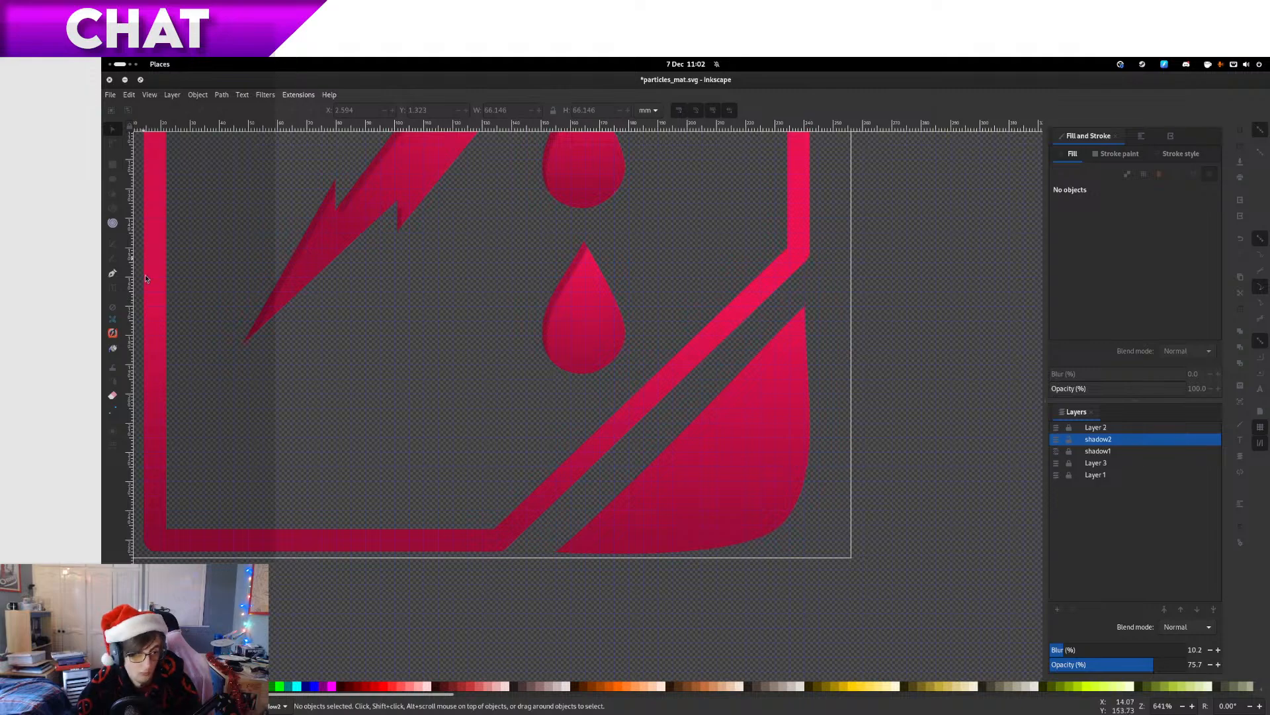
{"action": "key", "text": "r"}
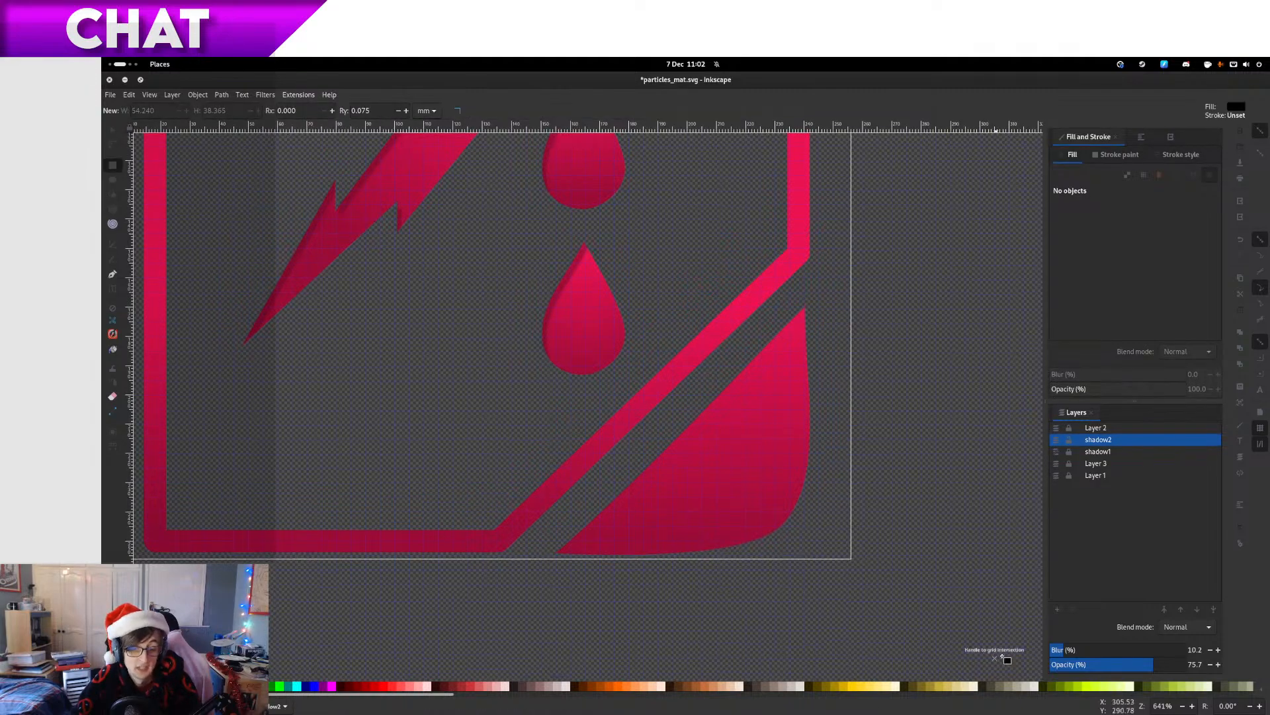
{"action": "left_click_drag", "start_coordinate": [995, 648], "coordinate": [176, 65]}
{"action": "scroll", "coordinate": [628, 429], "scroll_direction": "down", "scroll_amount": 2}
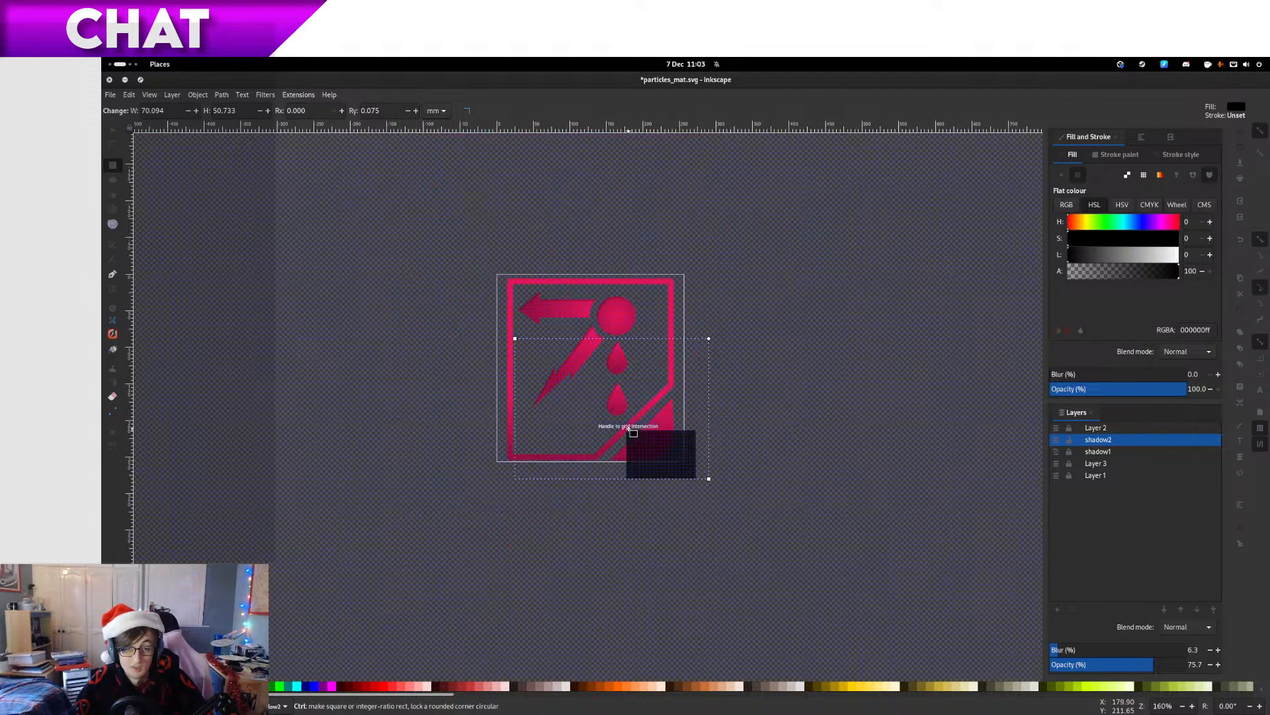
Remove the new black rectangle and delete the whole shadow2 layer
{"action": "key", "text": "Delete"}
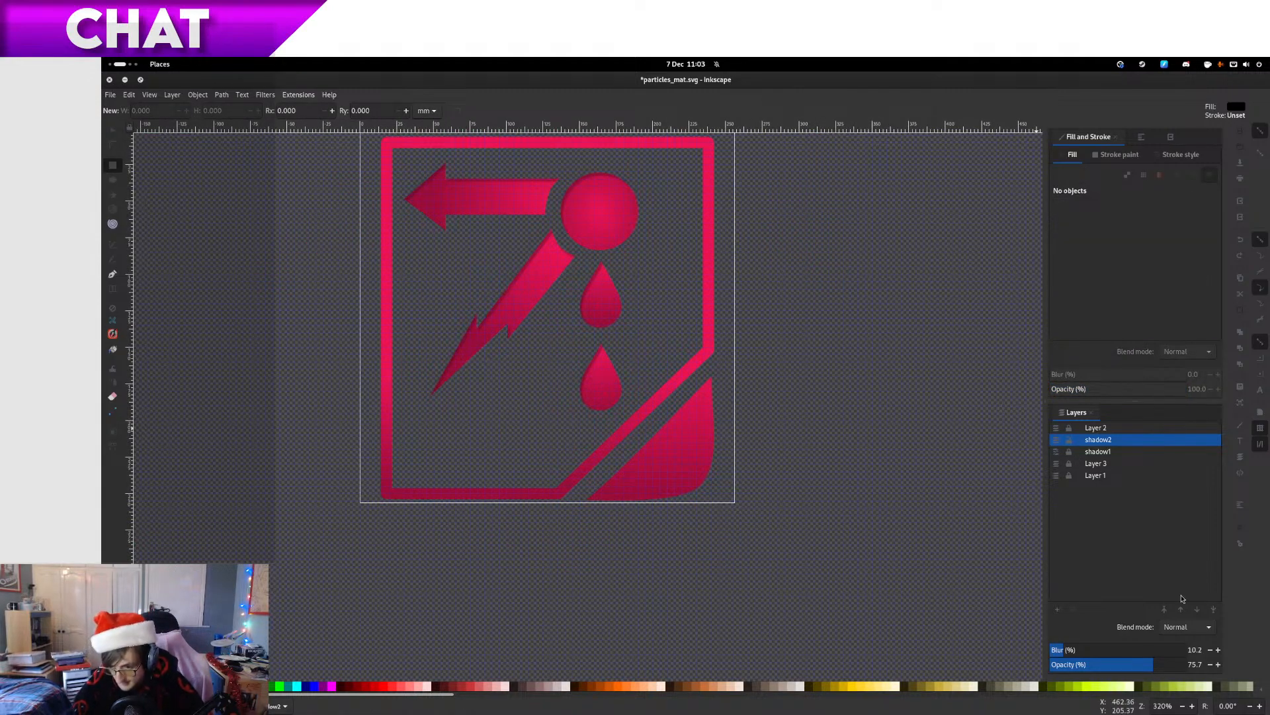
{"action": "left_click", "coordinate": [1076, 615]}
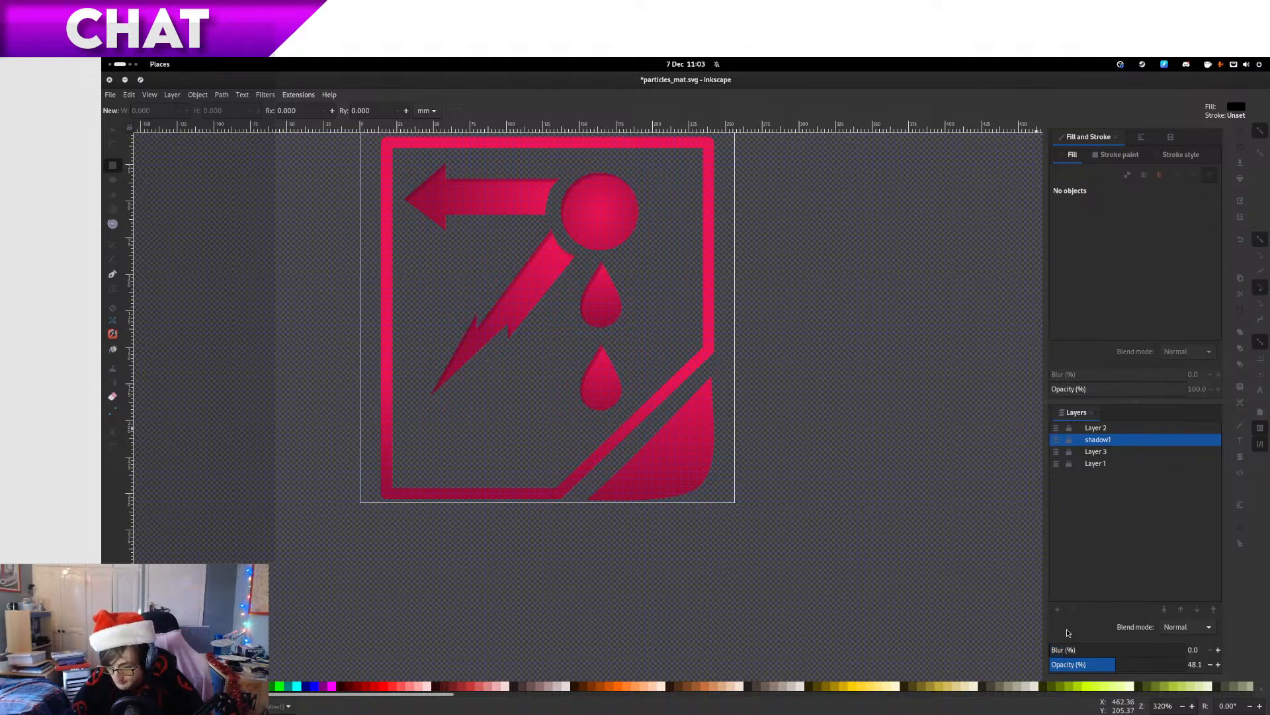
Add a new layer named shadow2 above shadow1 and make it the current layer
{"action": "left_click", "coordinate": [1061, 612]}
{"action": "key", "text": "Return"}
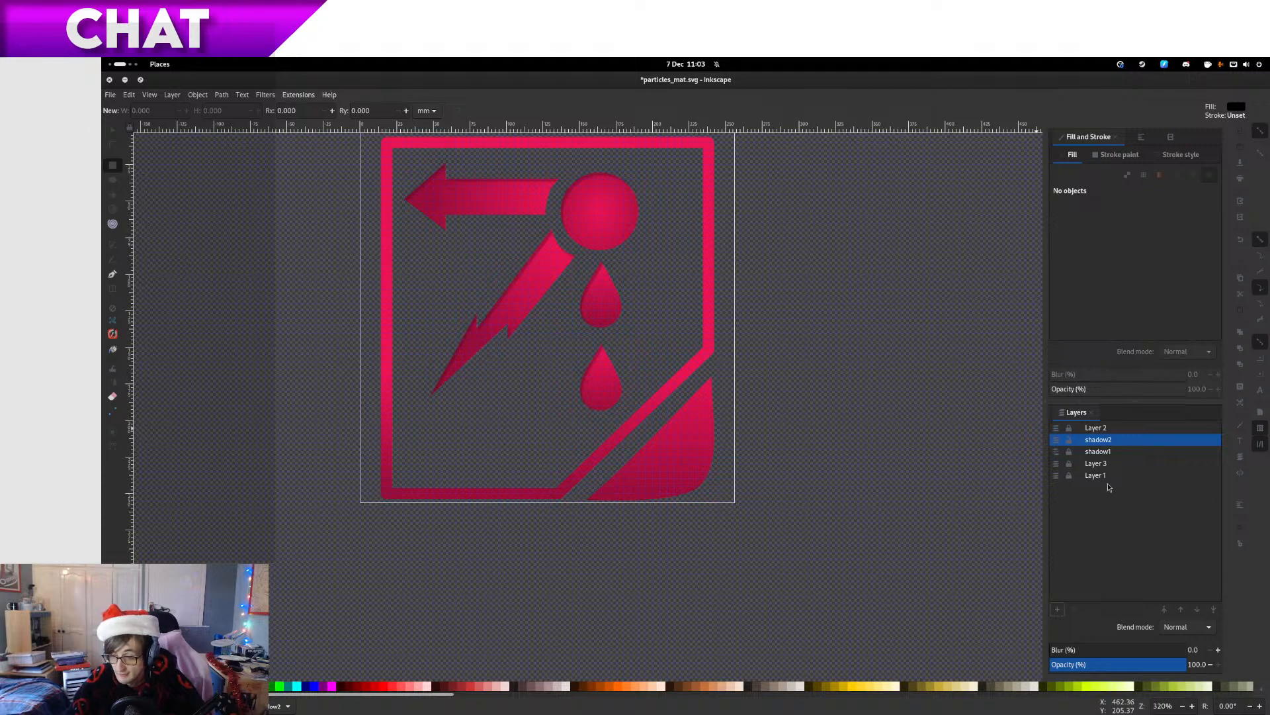
{"action": "left_click", "coordinate": [1110, 476]}
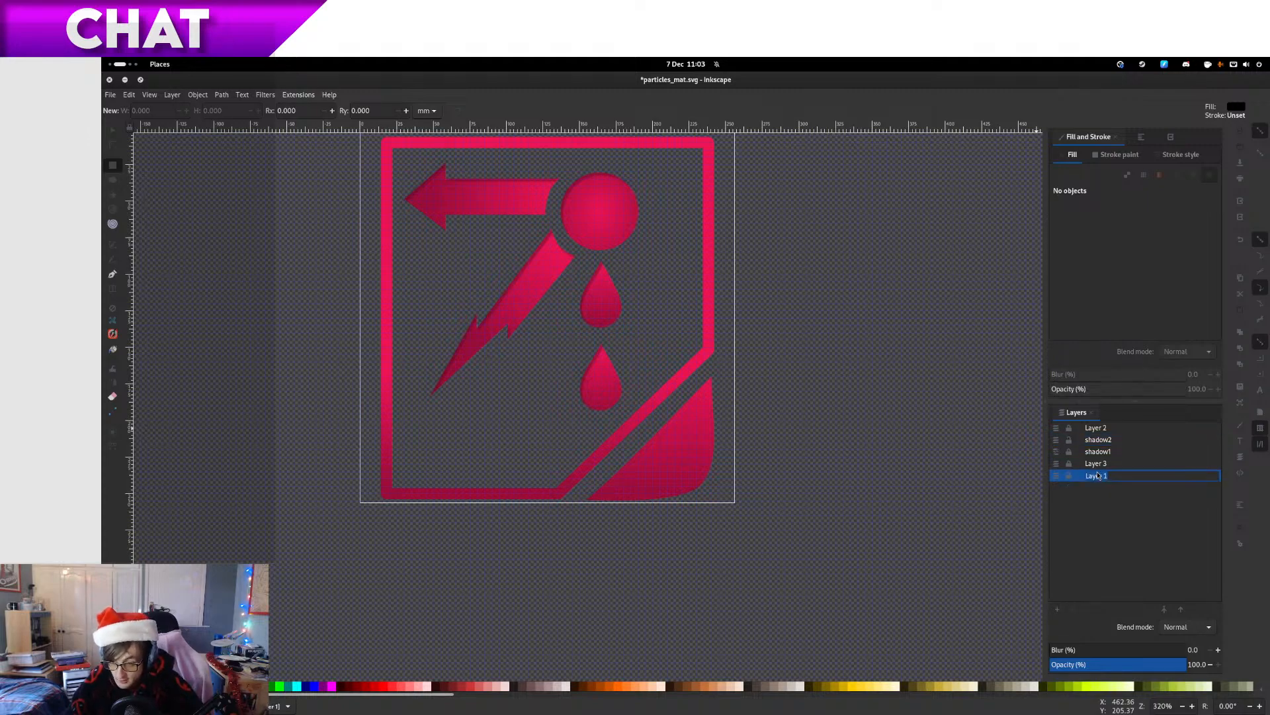
{"action": "left_click", "coordinate": [1112, 463]}
{"action": "left_click", "coordinate": [1118, 440]}
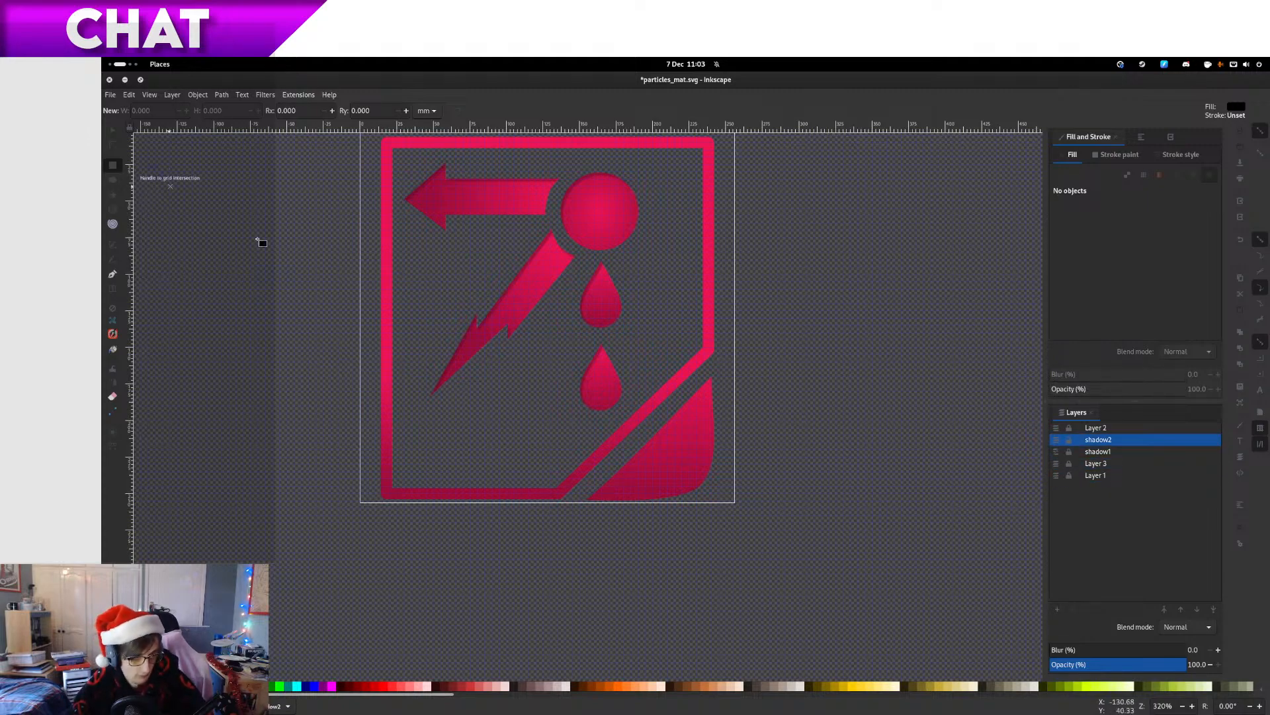
Draw a black rectangle about 38 × 32 mm over the corner shape on shadow2 and hide that layer
{"action": "scroll", "coordinate": [519, 379], "scroll_direction": "up", "scroll_amount": 2}
{"action": "left_click_drag", "start_coordinate": [586, 311], "coordinate": [1010, 662]}
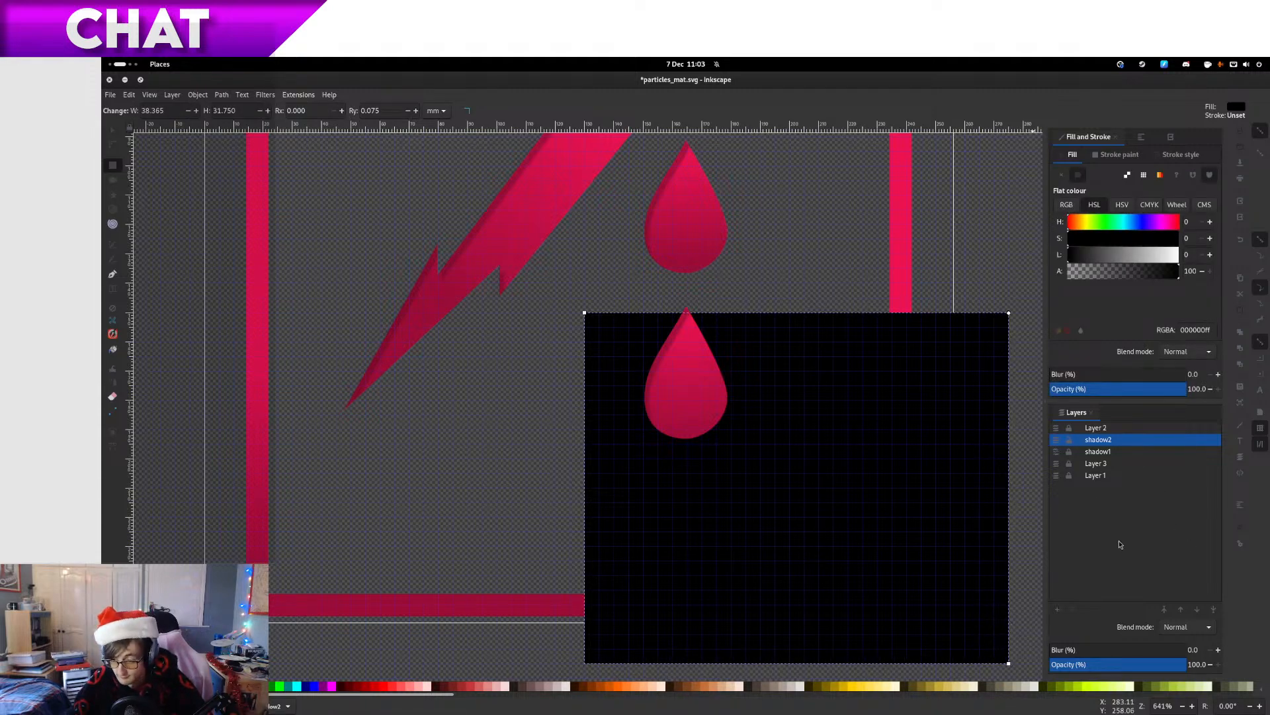
{"action": "left_click", "coordinate": [1136, 457]}
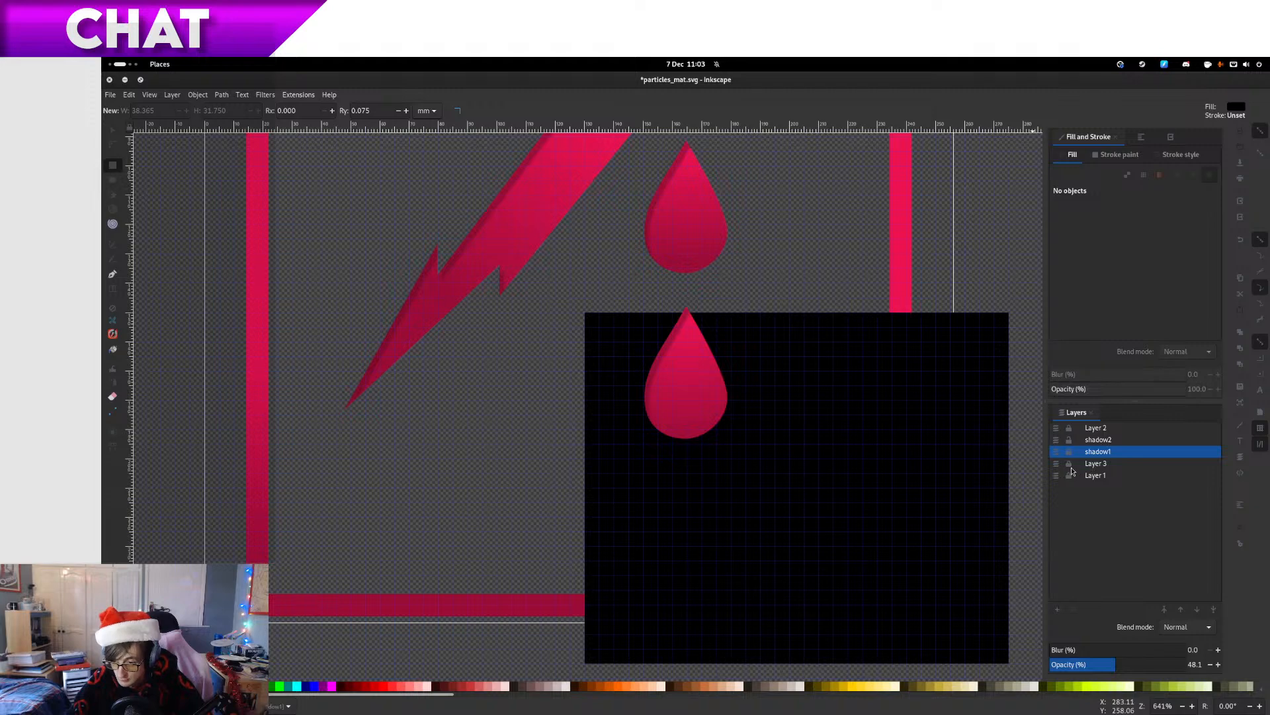
{"action": "left_click", "coordinate": [1064, 442]}
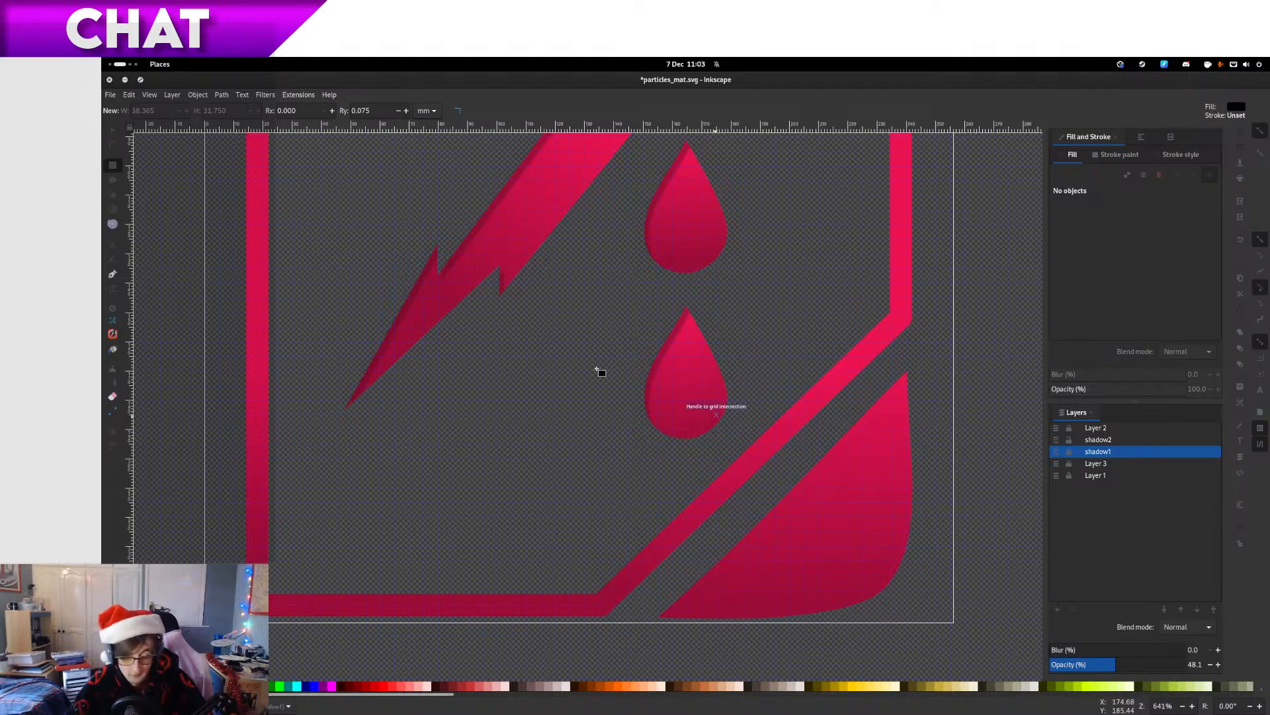
{"action": "left_click", "coordinate": [112, 129]}
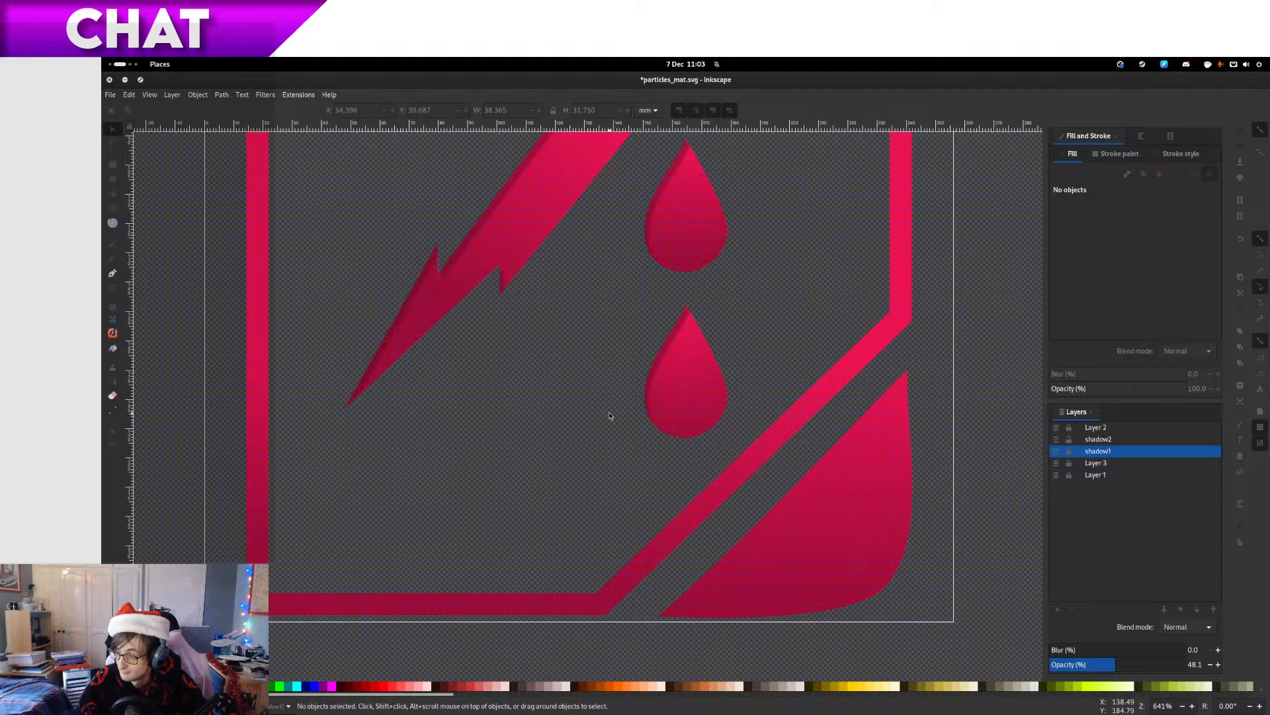
Switch to the browser, download the playing track "Angels We Have Heard on High" as a full-mix WAV, and return to Inkscape
{"action": "key", "text": "super+Page_Up"}
{"action": "key", "text": "super"}
{"action": "left_click", "coordinate": [938, 288]}
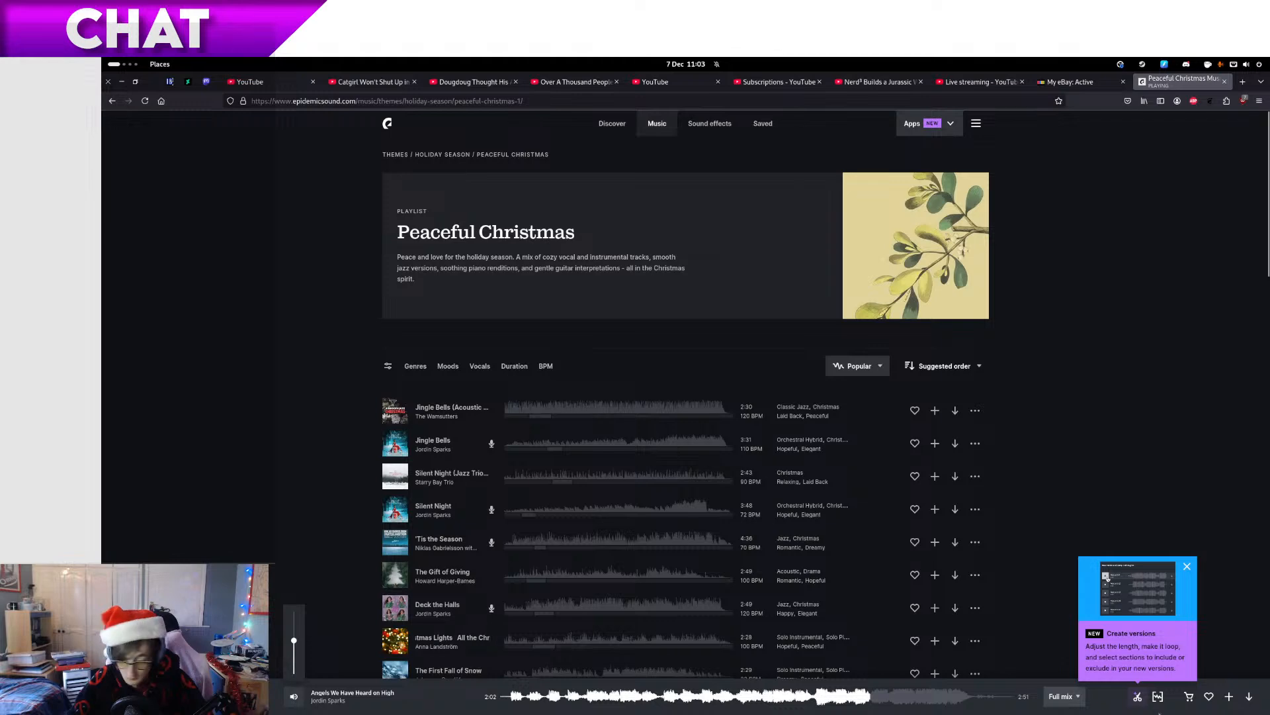
{"action": "left_click", "coordinate": [1249, 696]}
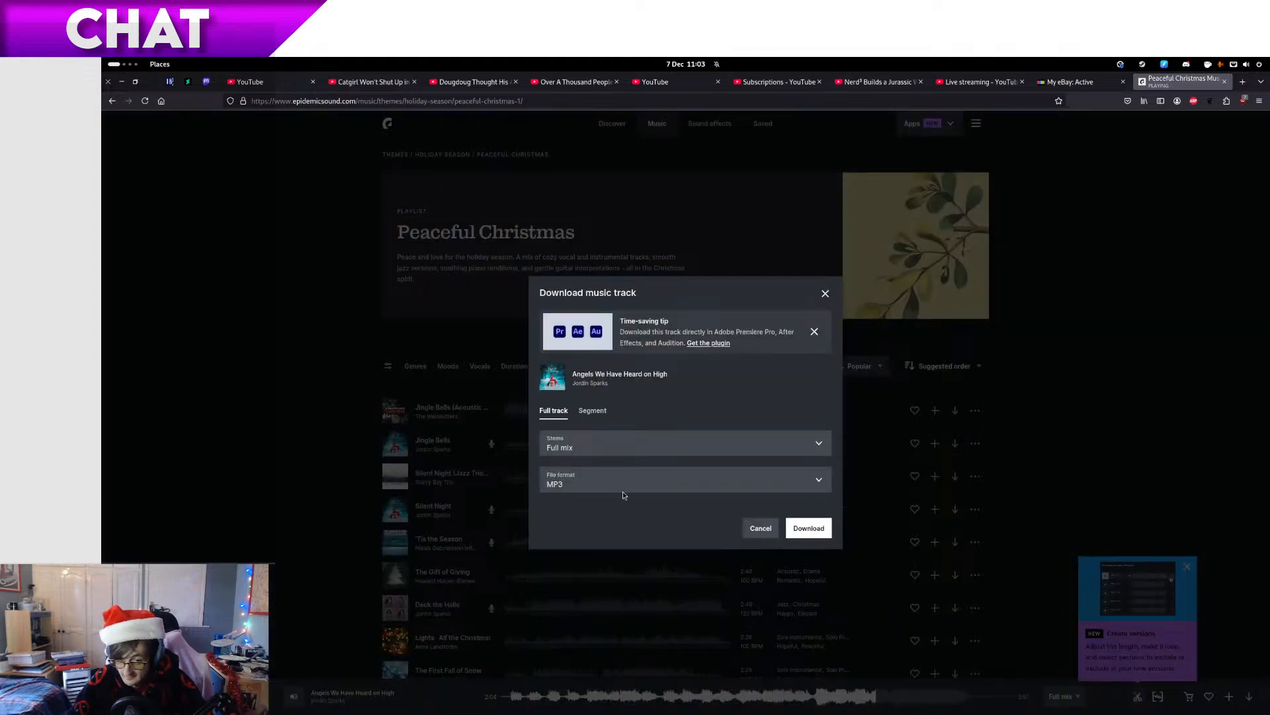
{"action": "left_click", "coordinate": [774, 486]}
{"action": "left_click", "coordinate": [761, 522]}
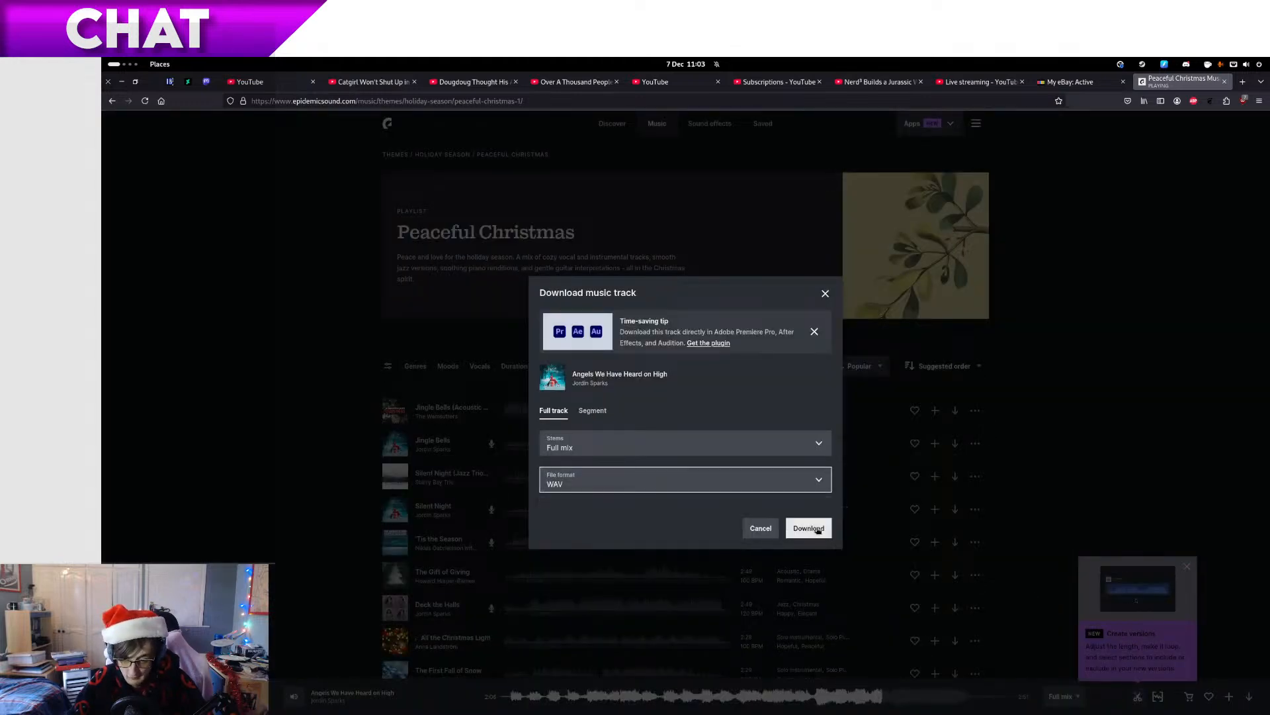
{"action": "left_click", "coordinate": [818, 530]}
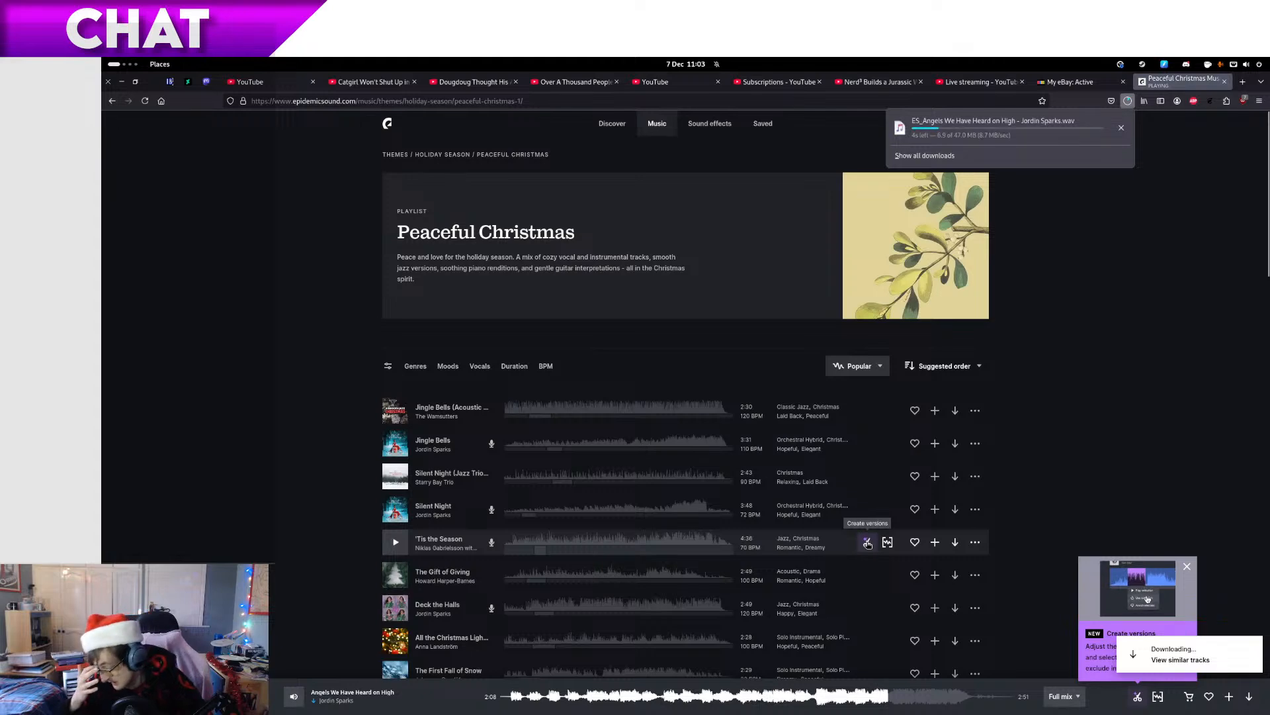
{"action": "key", "text": "super+Page_Down"}
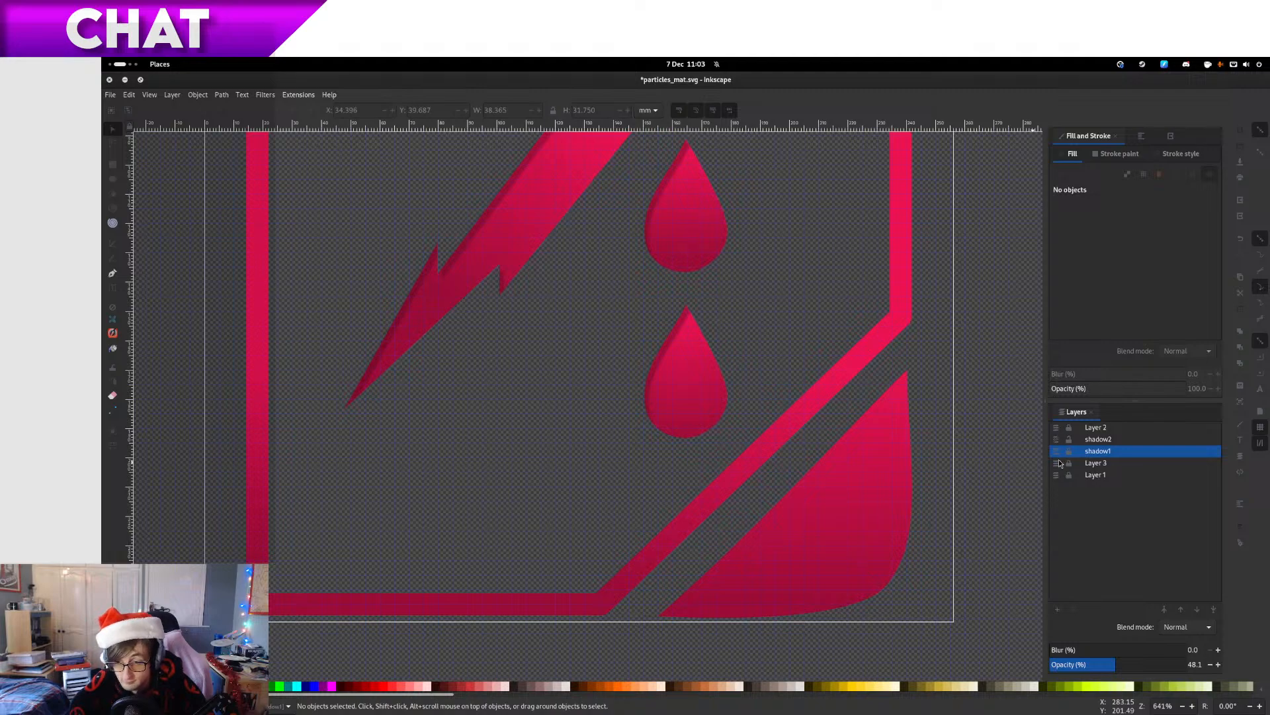
Duplicate the pink corner shape and move the copy to the shadow2 layer
{"action": "left_click", "coordinate": [885, 480]}
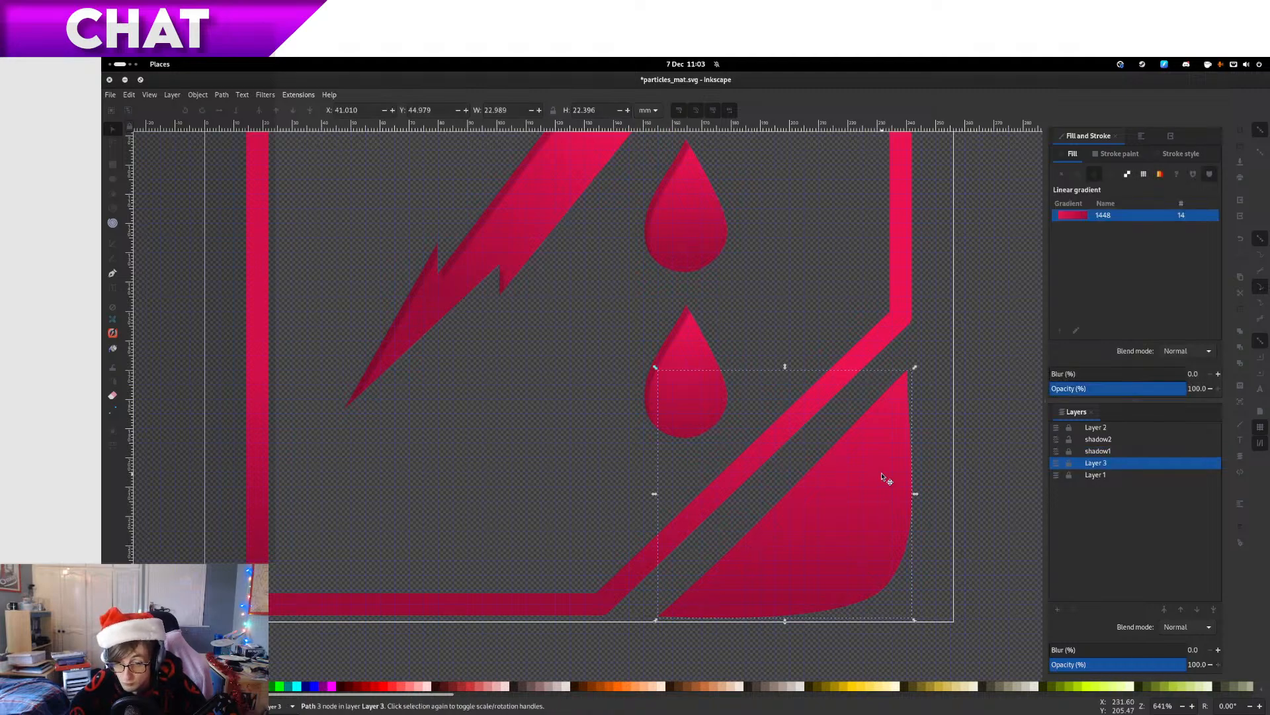
{"action": "right_click", "coordinate": [885, 480]}
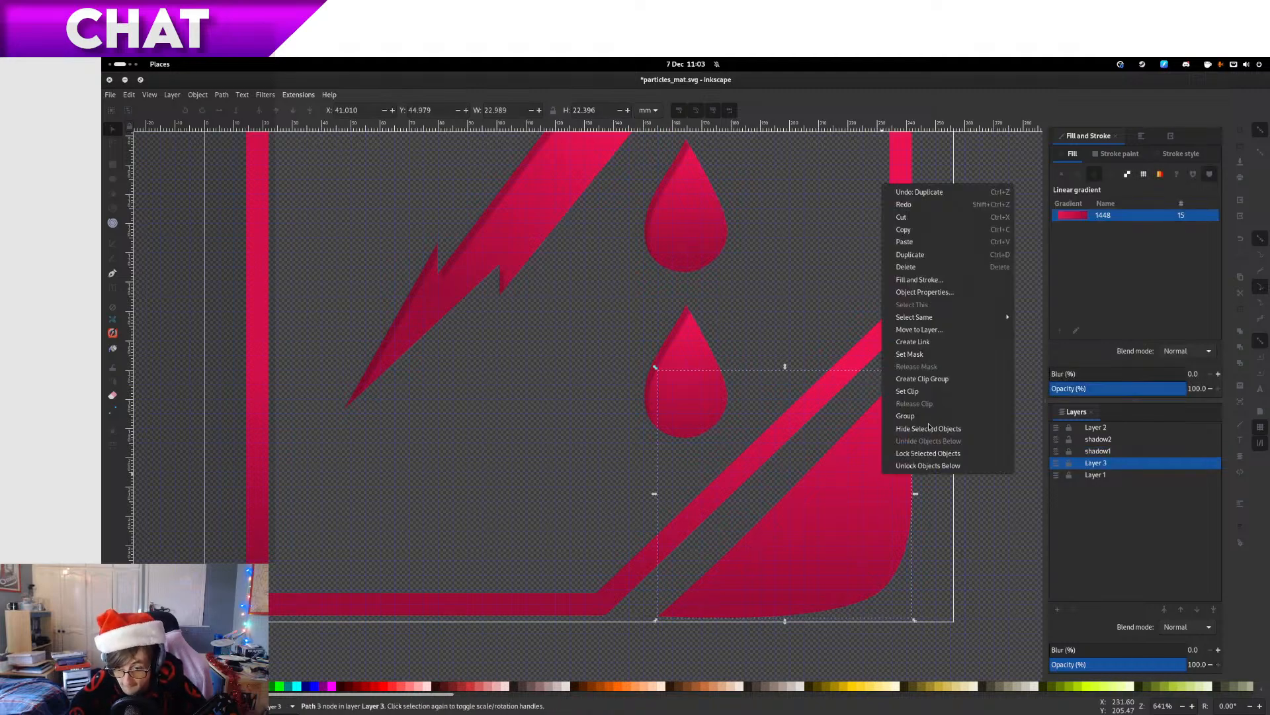
{"action": "left_click", "coordinate": [942, 332]}
{"action": "left_click", "coordinate": [728, 372]}
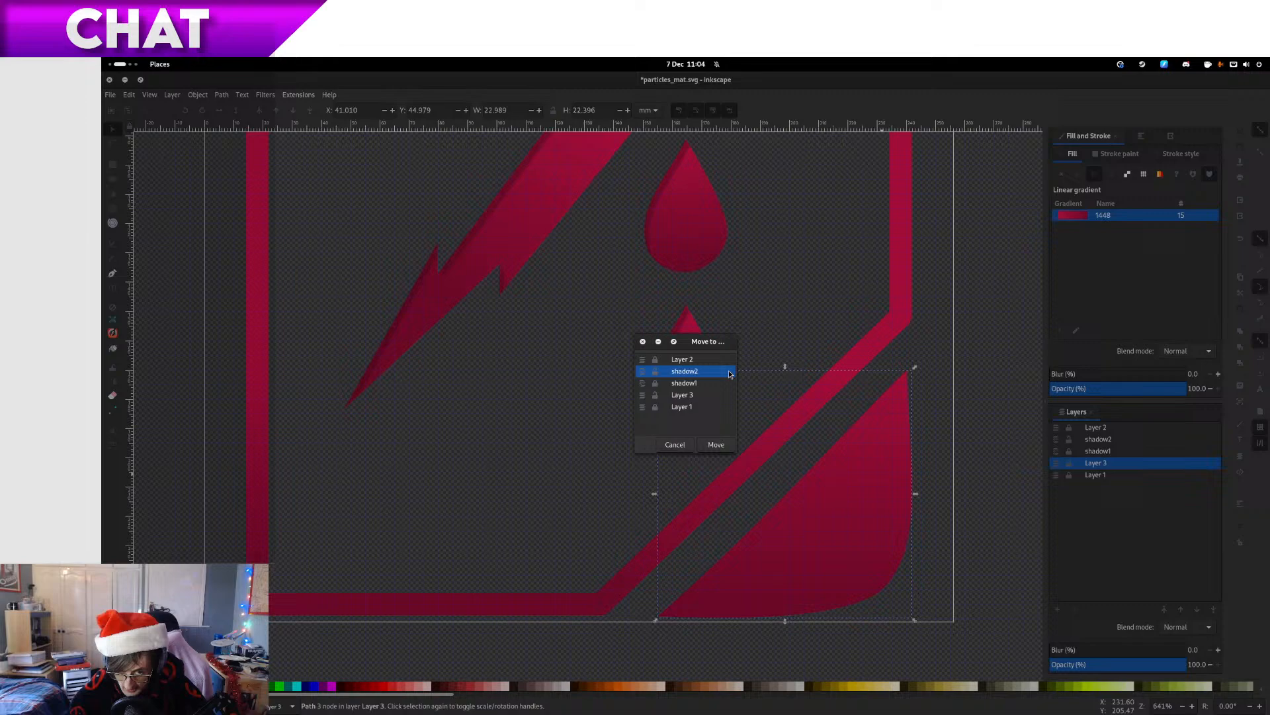
{"action": "left_click", "coordinate": [721, 445]}
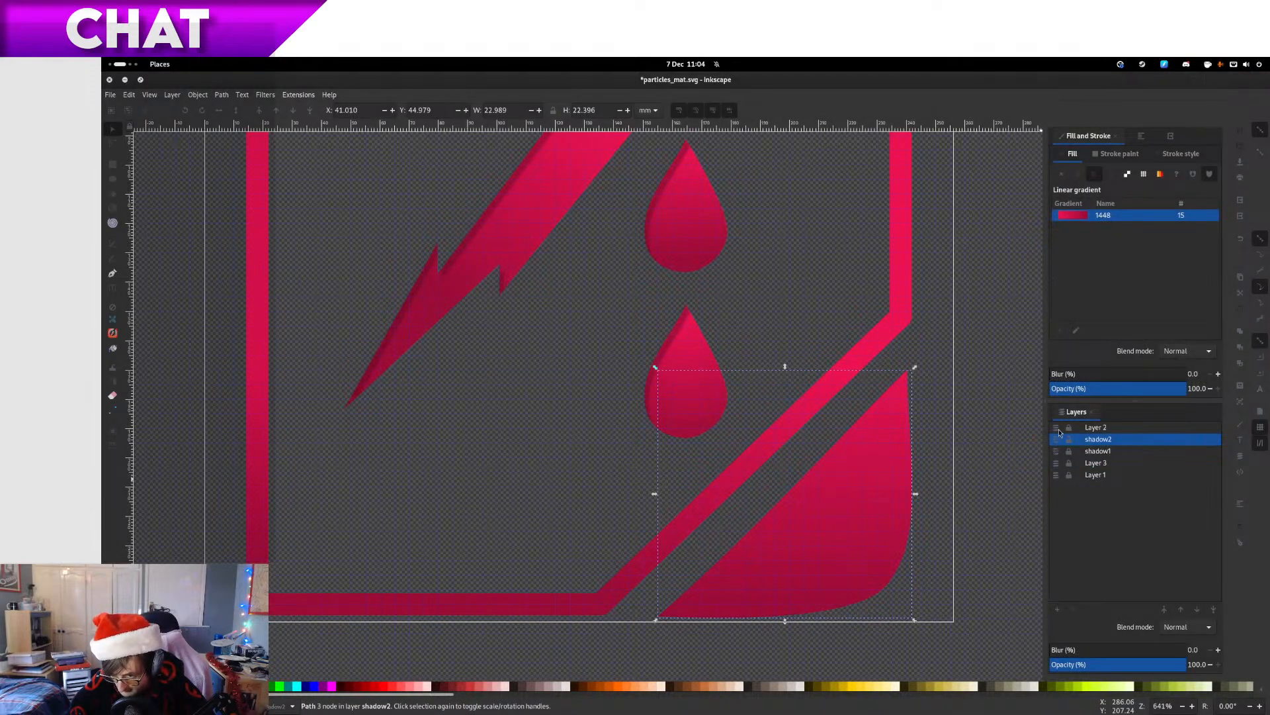
Show the shadow2 layer and cut the corner-shape copy out of the black rectangle
{"action": "left_click", "coordinate": [1057, 428]}
{"action": "left_click", "coordinate": [996, 425], "text": "shift"}
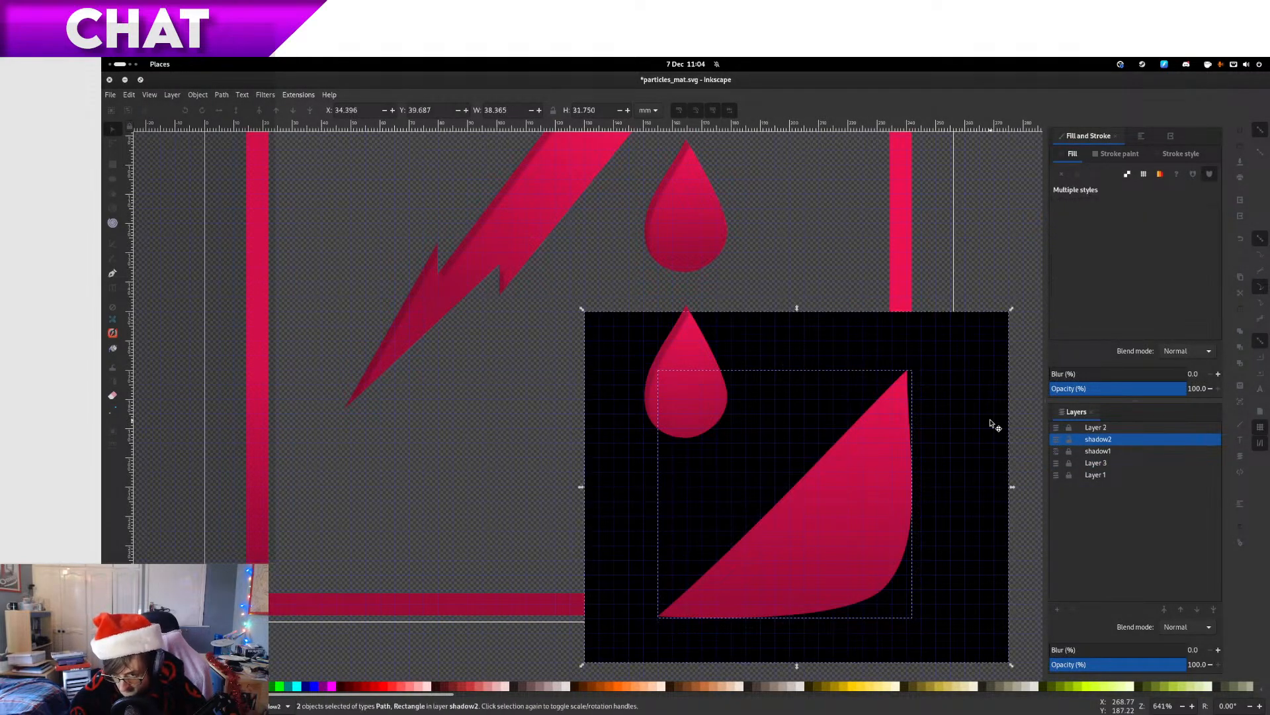
{"action": "left_click", "coordinate": [984, 419]}
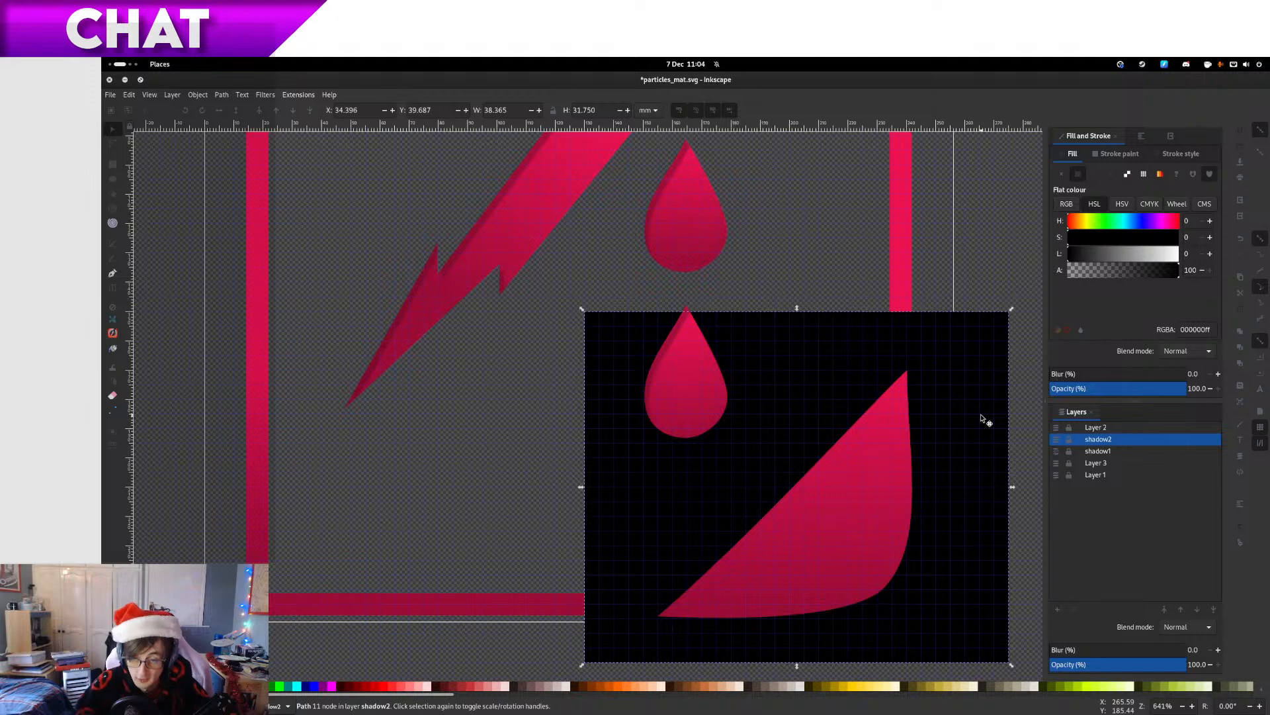
Move the cut-out rectangle to about X 35.667, Y 42.333 mm and set the shadow2 layer's opacity to 61%
{"action": "left_click_drag", "start_coordinate": [990, 420], "coordinate": [1007, 448]}
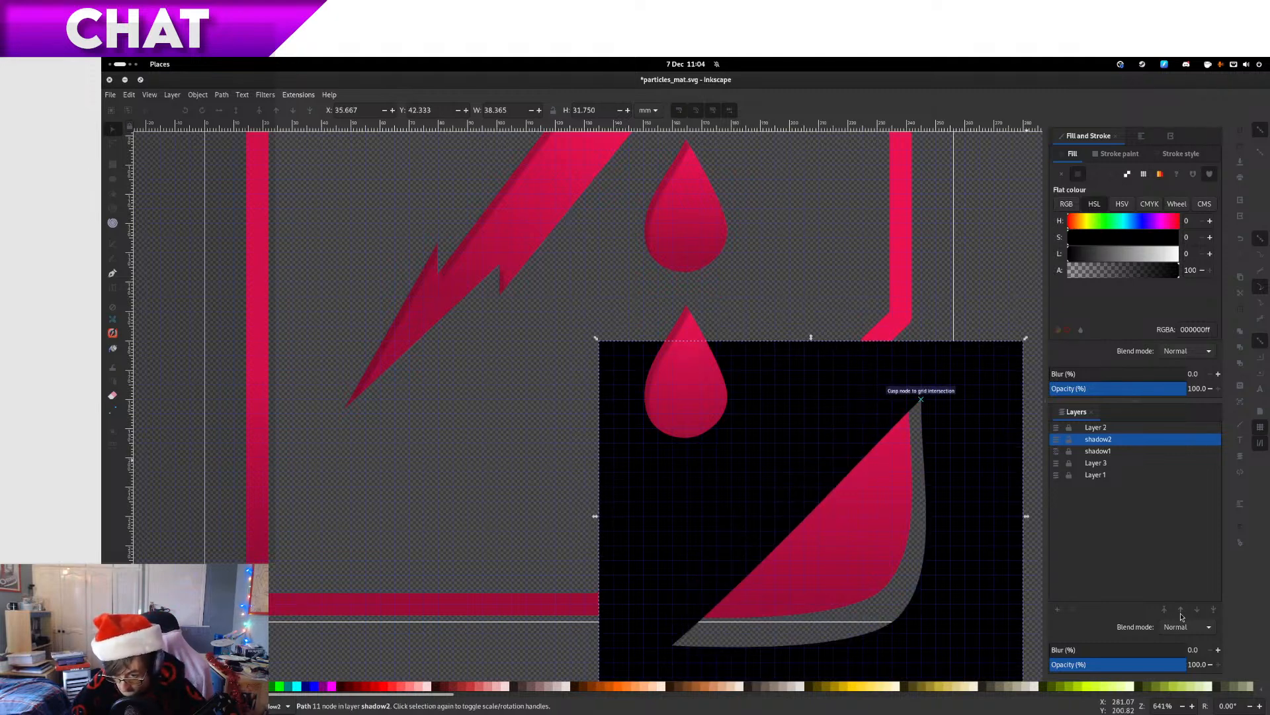
{"action": "left_click", "coordinate": [1131, 672]}
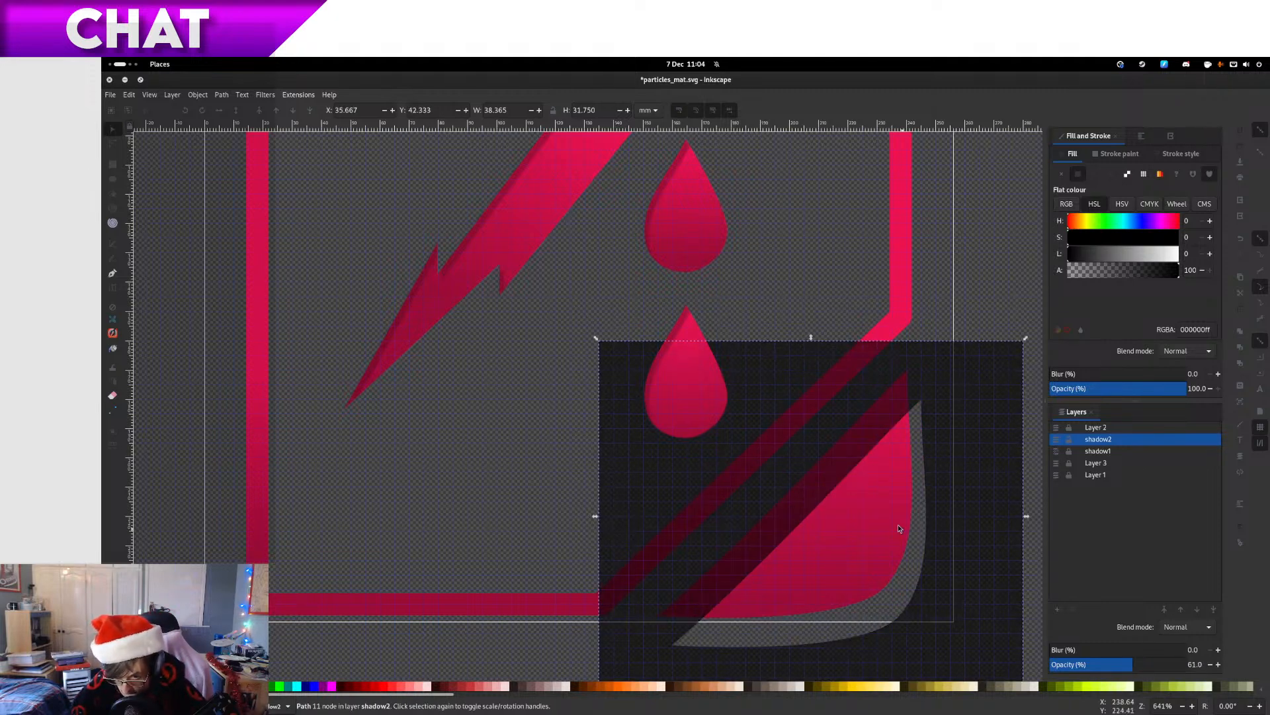
{"action": "left_click_drag", "start_coordinate": [998, 546], "coordinate": [1003, 542]}
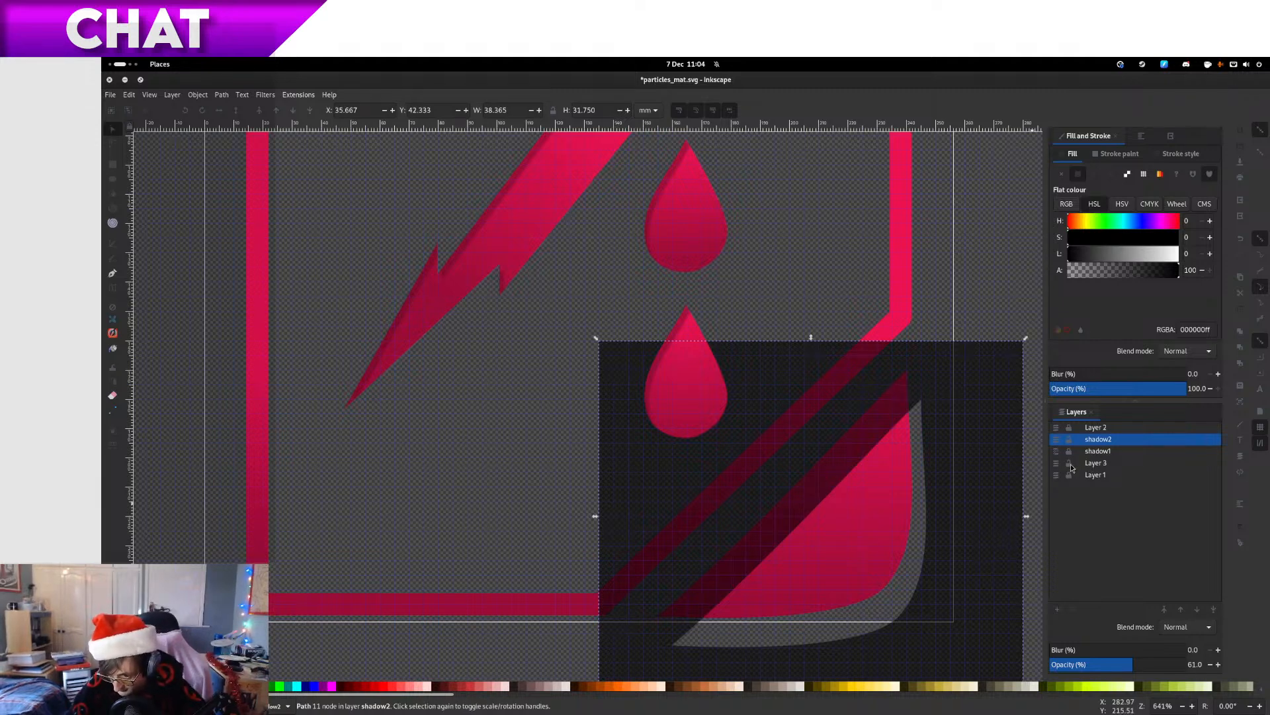
Duplicate the corner shape again and move this copy to shadow2 on top of the cut-out rectangle
{"action": "left_click", "coordinate": [904, 503]}
{"action": "right_click", "coordinate": [904, 504]}
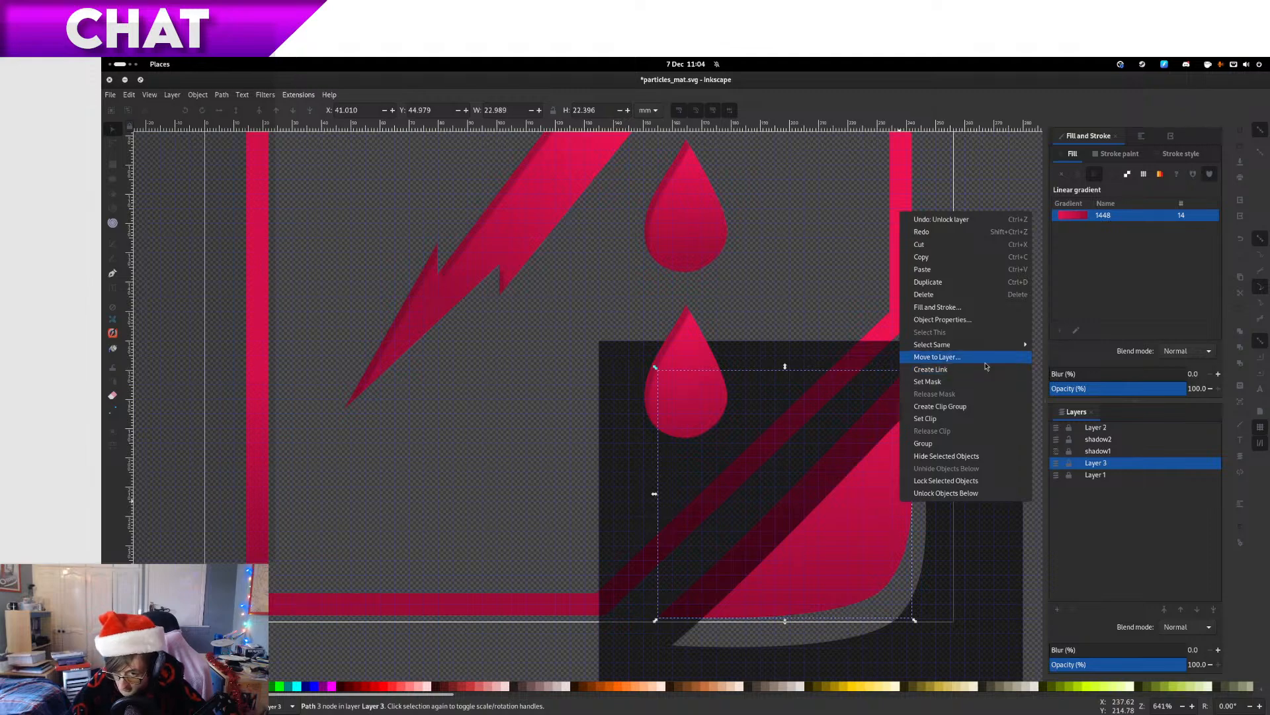
{"action": "key", "text": "ctrl+d"}
{"action": "right_click", "coordinate": [844, 564]}
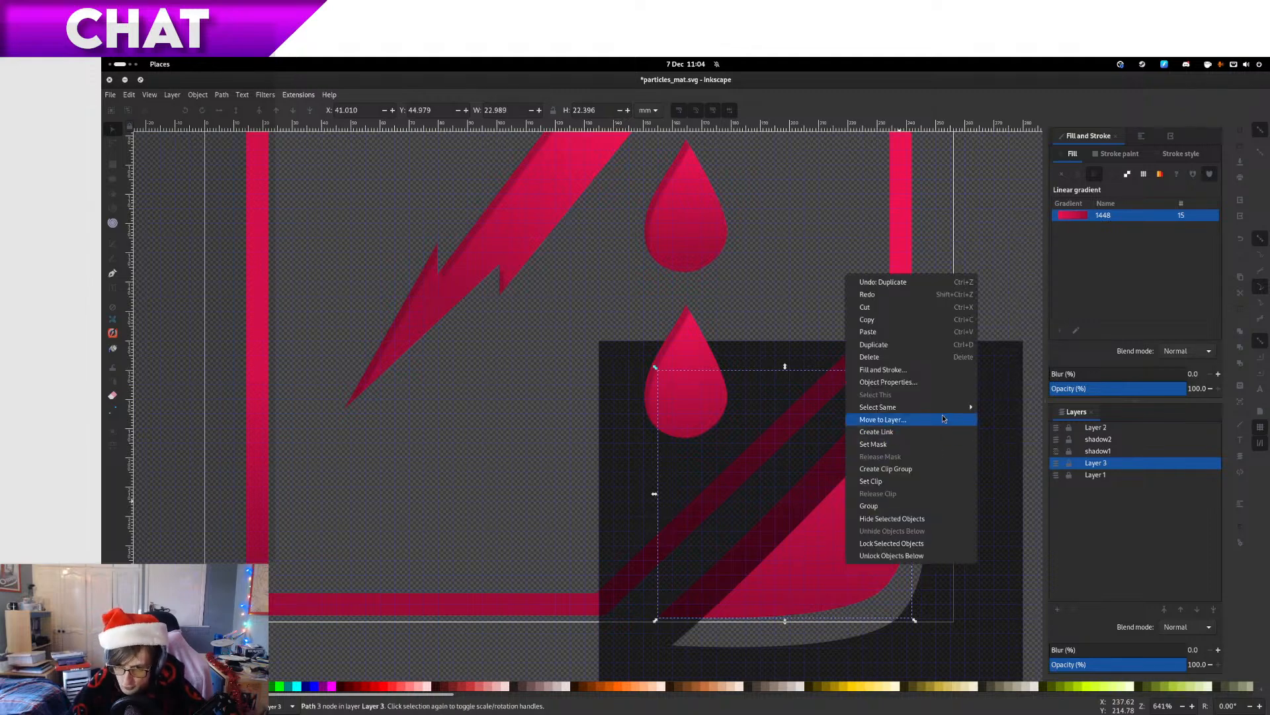
{"action": "left_click", "coordinate": [940, 422]}
{"action": "left_click", "coordinate": [683, 376]}
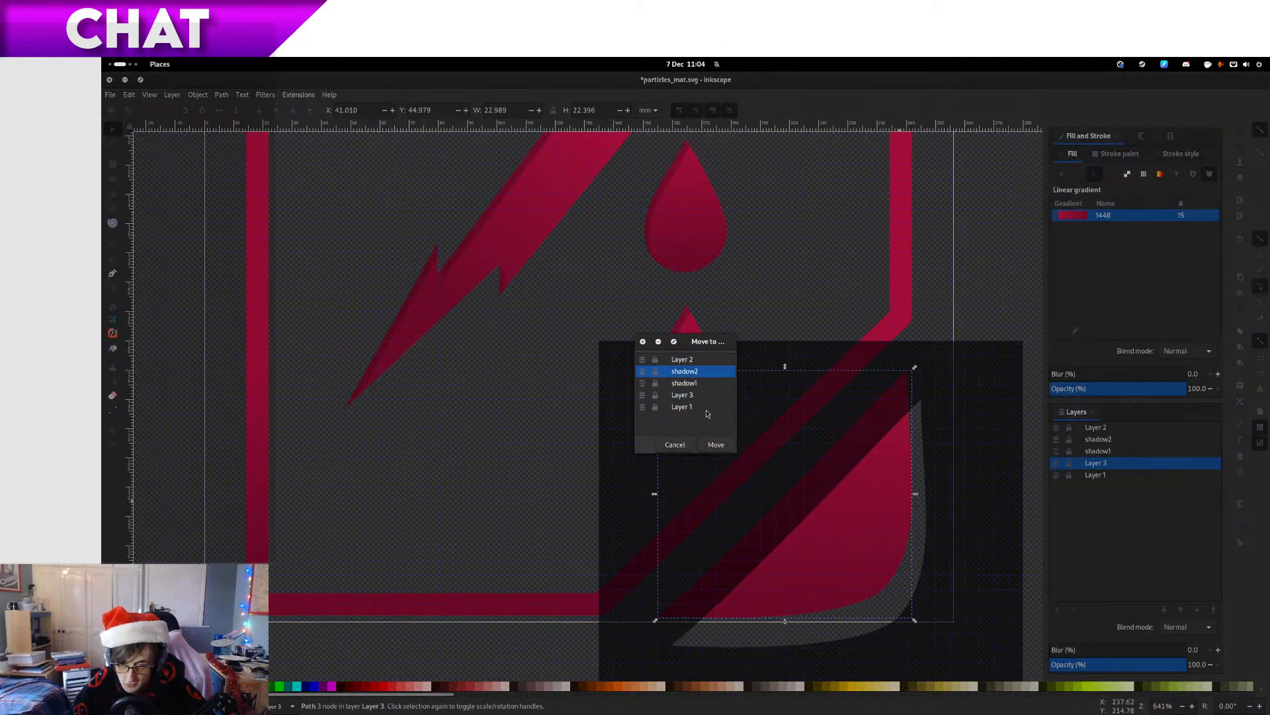
{"action": "left_click", "coordinate": [721, 445]}
Set the shadow2 layer's blur to 10%
{"action": "left_click", "coordinate": [998, 380]}
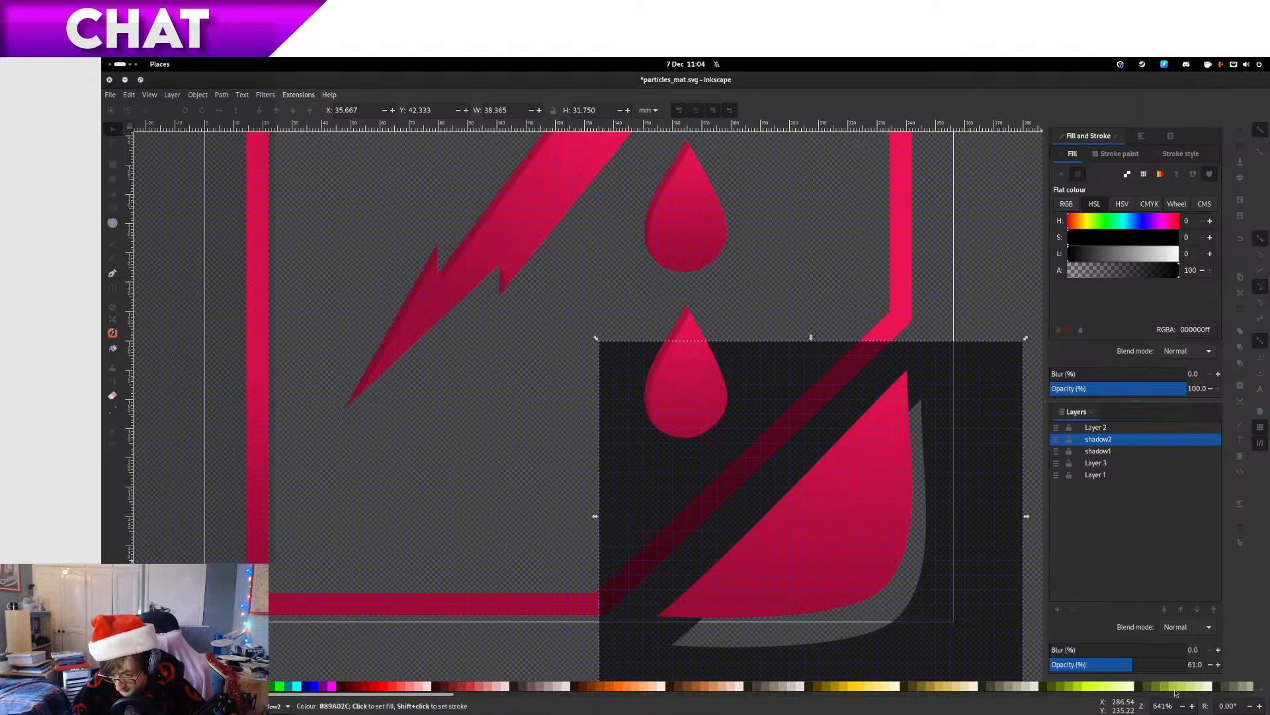
{"action": "double_click", "coordinate": [1191, 651]}
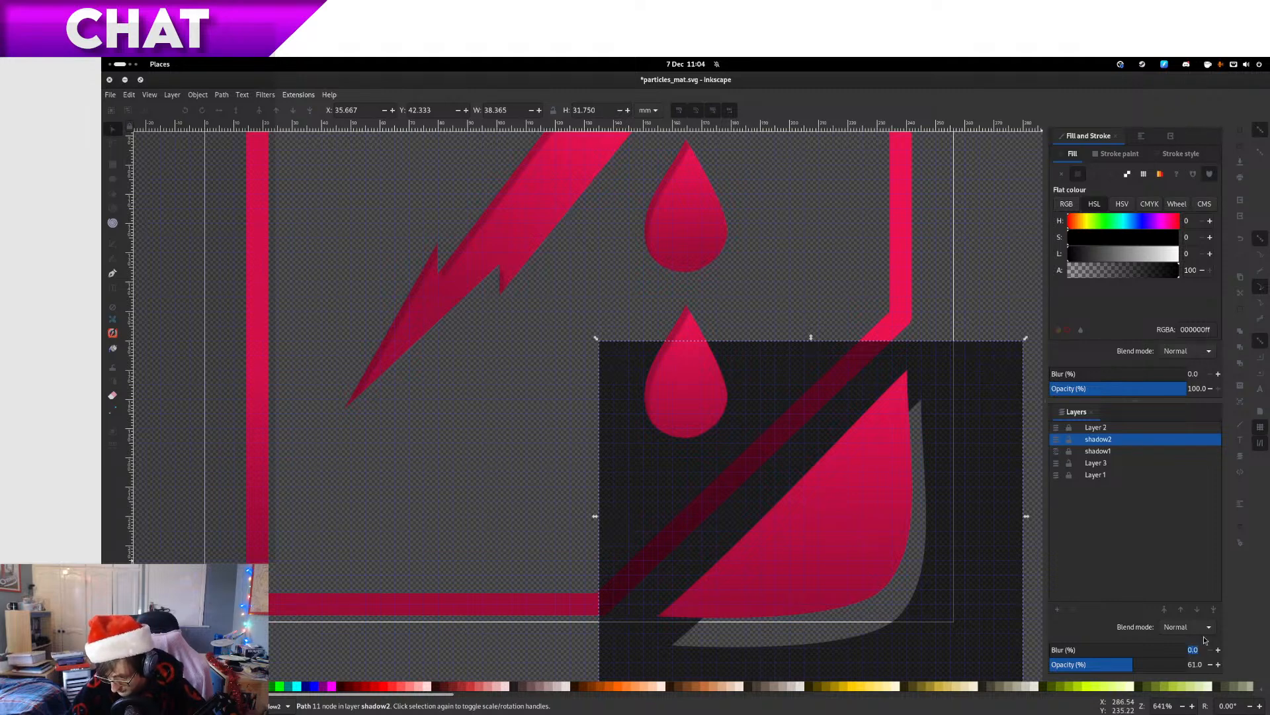
{"action": "type", "text": "10"}
{"action": "key", "text": "Return"}
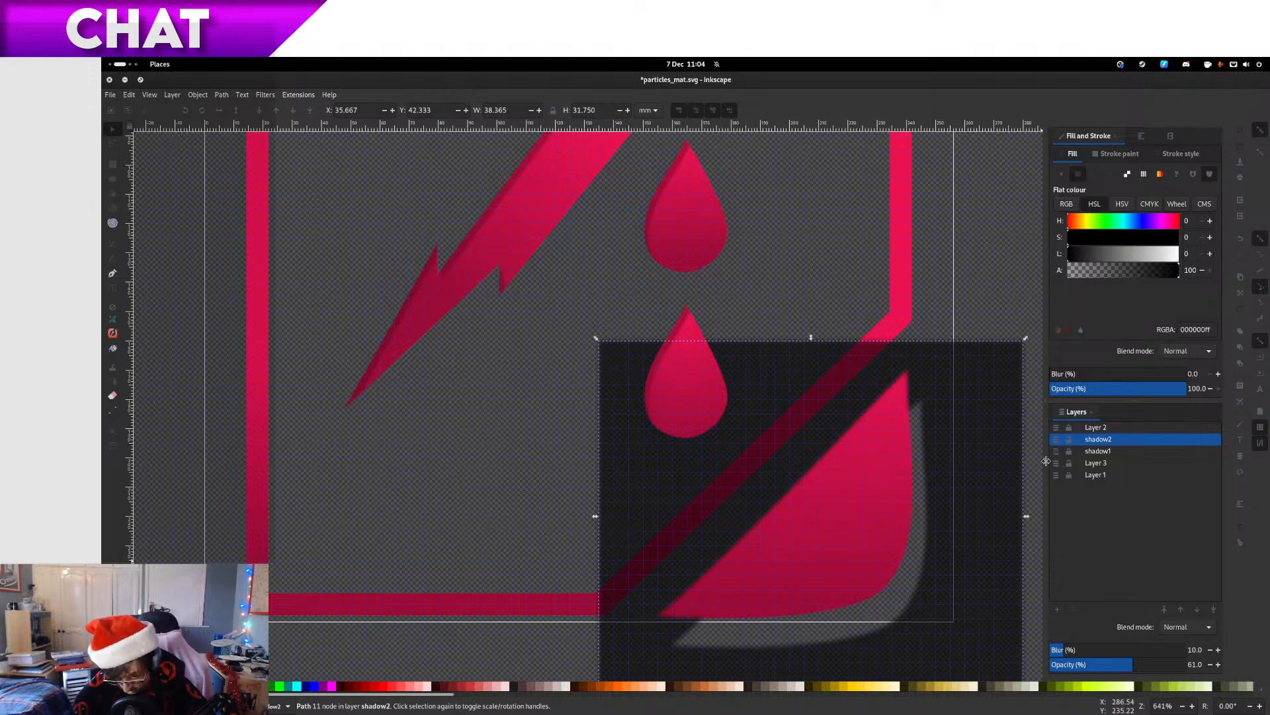
Try masking the black cut-out rectangle with the corner-shape copy and adjusting the layer blur, ending at 10%
{"action": "left_click", "coordinate": [961, 325]}
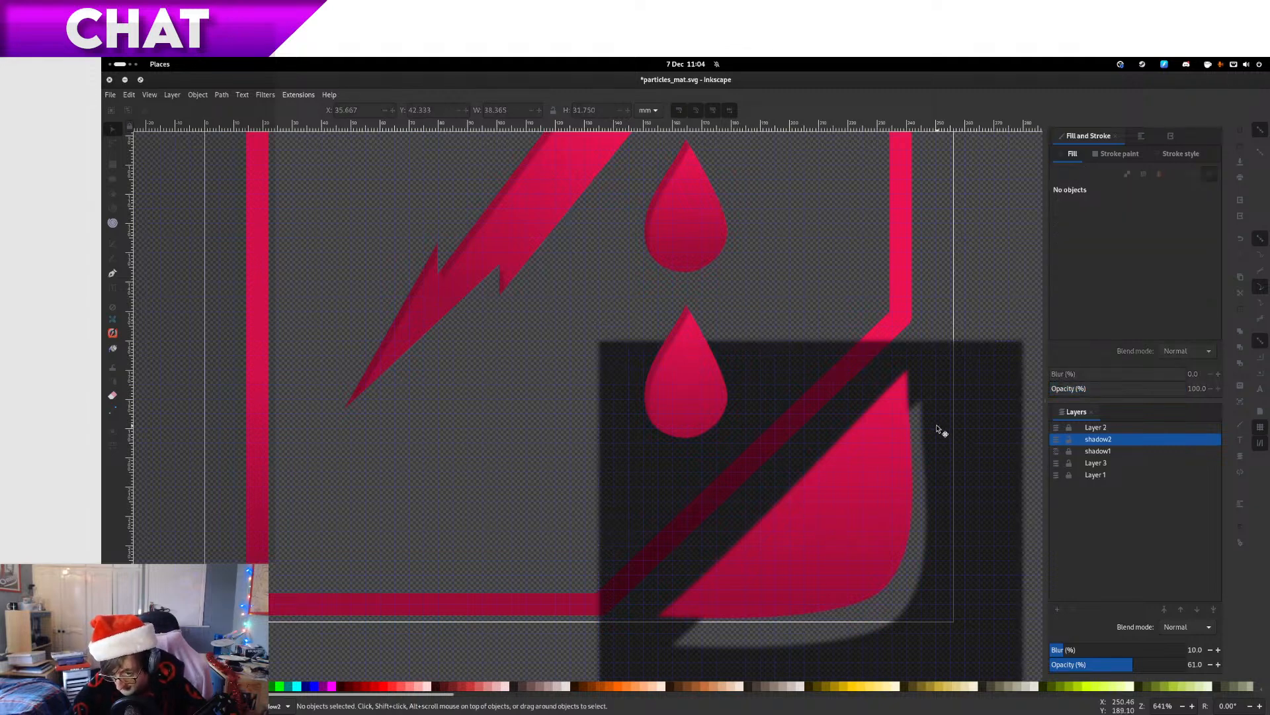
{"action": "key", "text": "ctrl+a"}
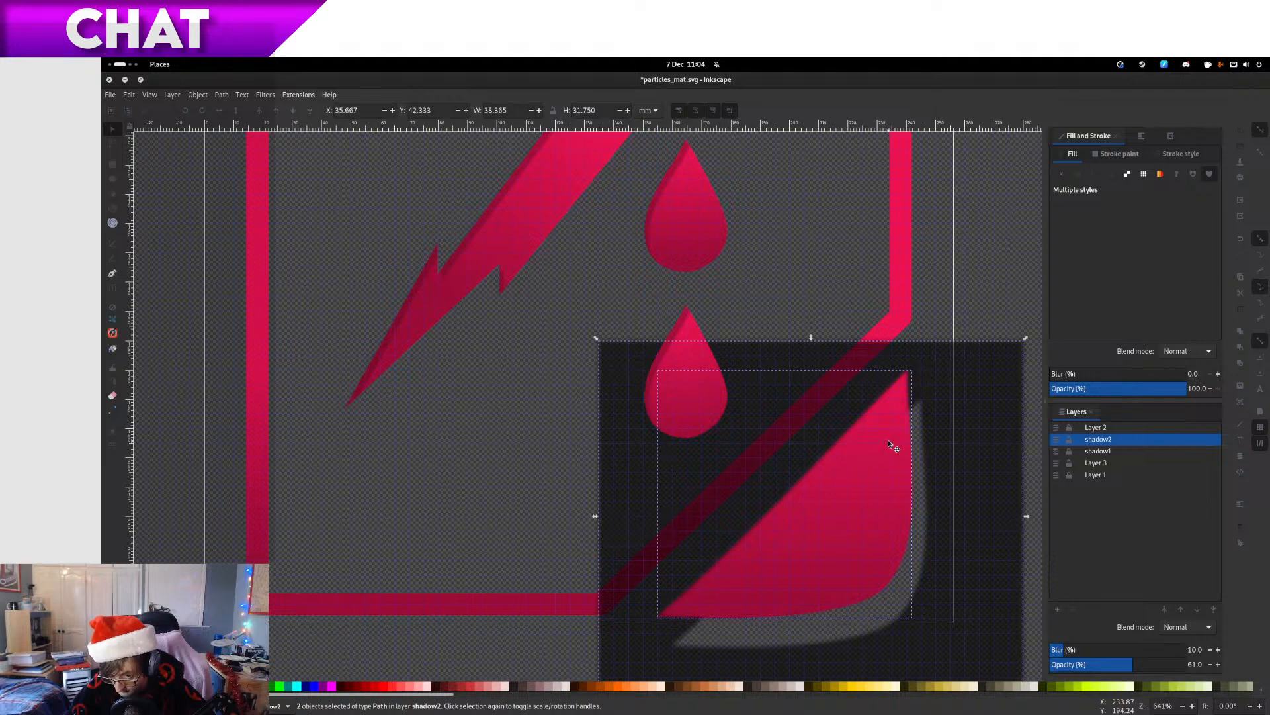
{"action": "right_click", "coordinate": [898, 421]}
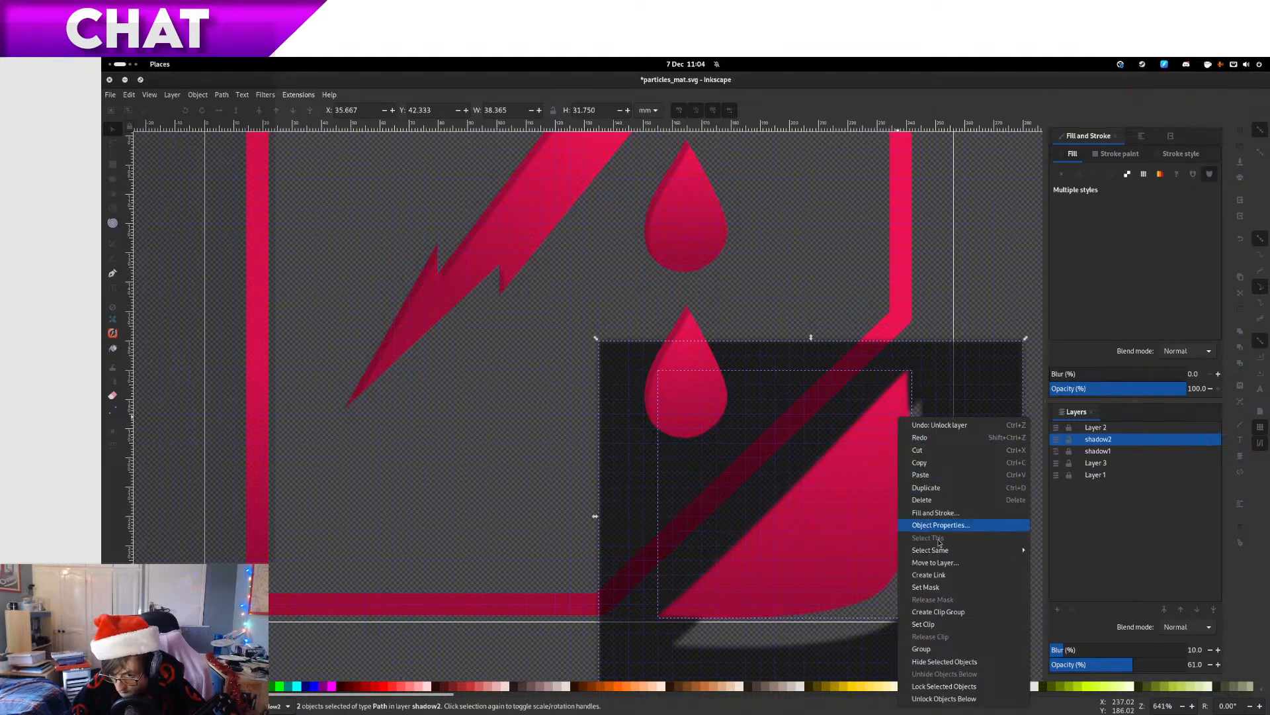
{"action": "left_click", "coordinate": [940, 587]}
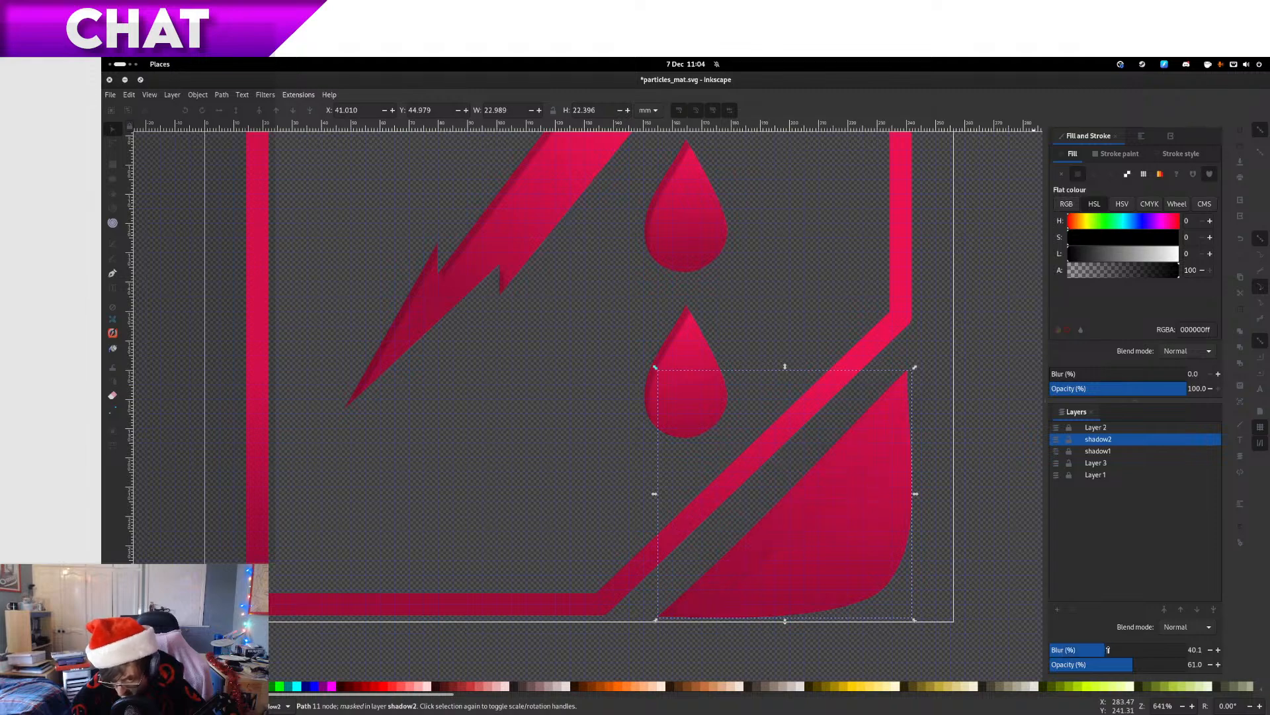
{"action": "left_click_drag", "start_coordinate": [1115, 648], "coordinate": [1060, 645]}
{"action": "left_click", "coordinate": [1018, 595]}
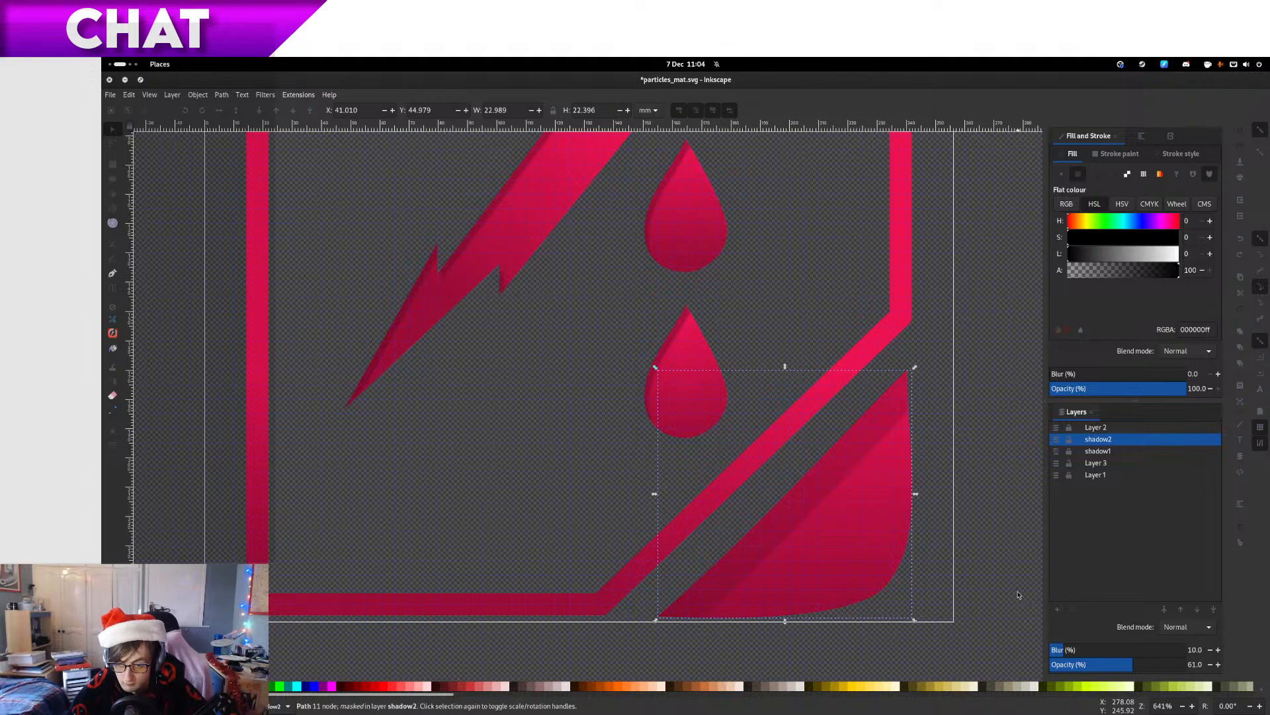
Select both the black cut-out rectangle and the corner-shape copy in shadow2 and apply an inverse mask (LPE)
{"action": "key", "text": "ctrl+a"}
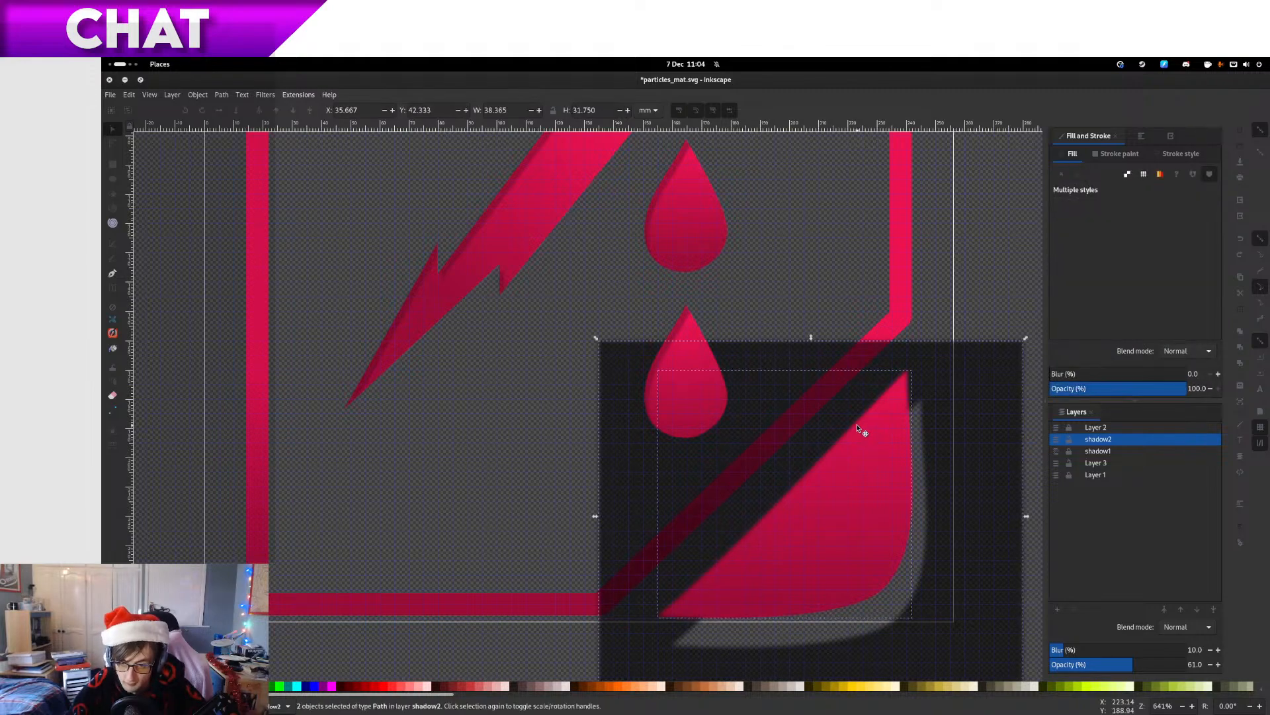
{"action": "left_click", "coordinate": [199, 95]}
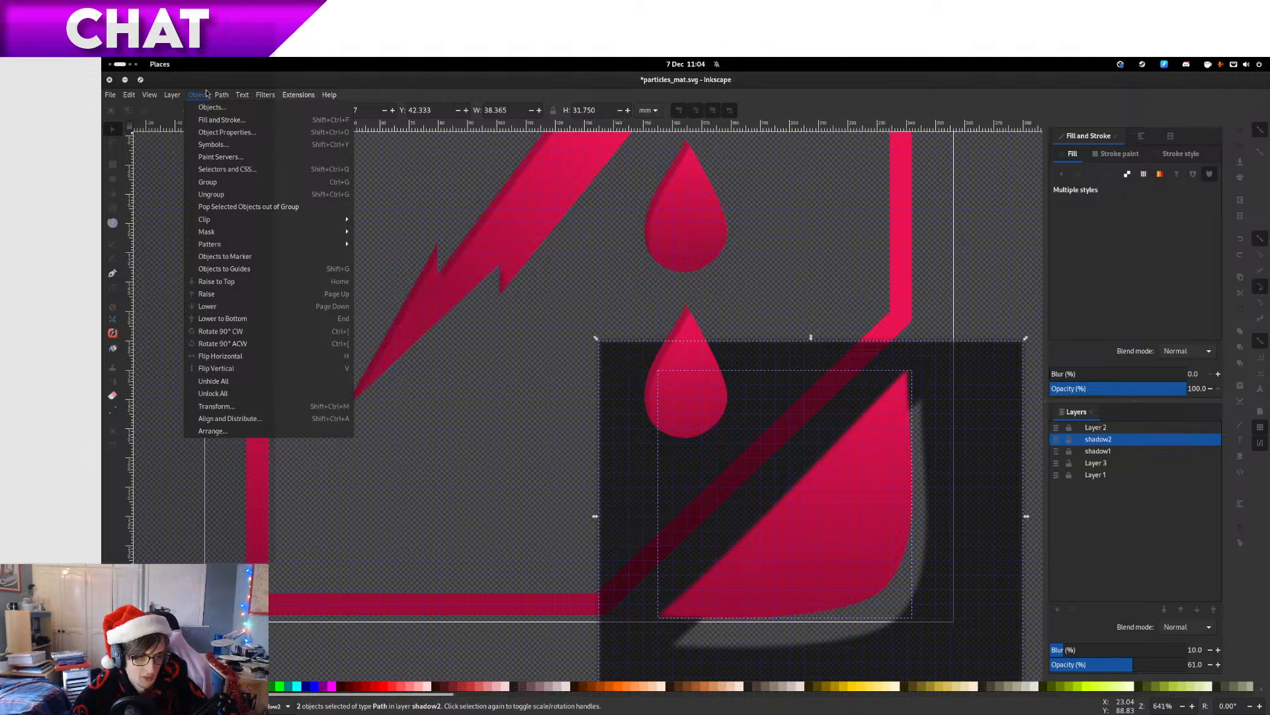
{"action": "mouse_move", "coordinate": [287, 232]}
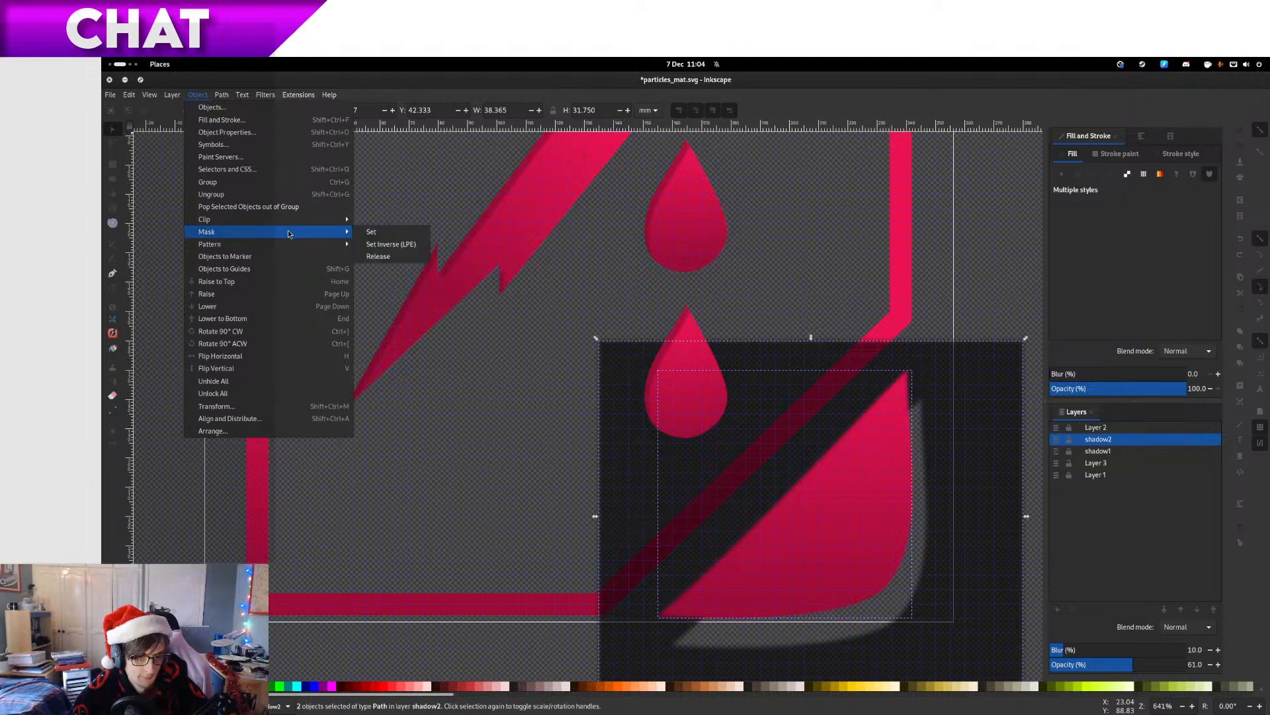
{"action": "left_click", "coordinate": [393, 245]}
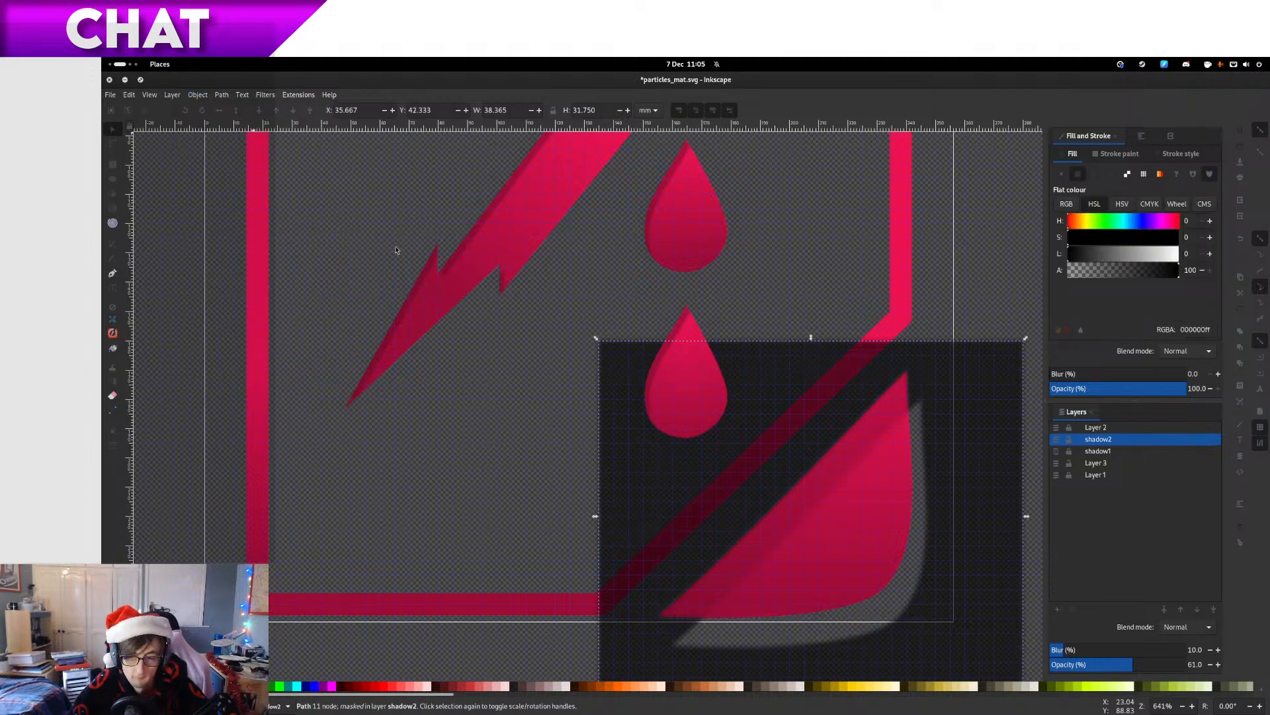
{"action": "key", "text": "ctrl"}
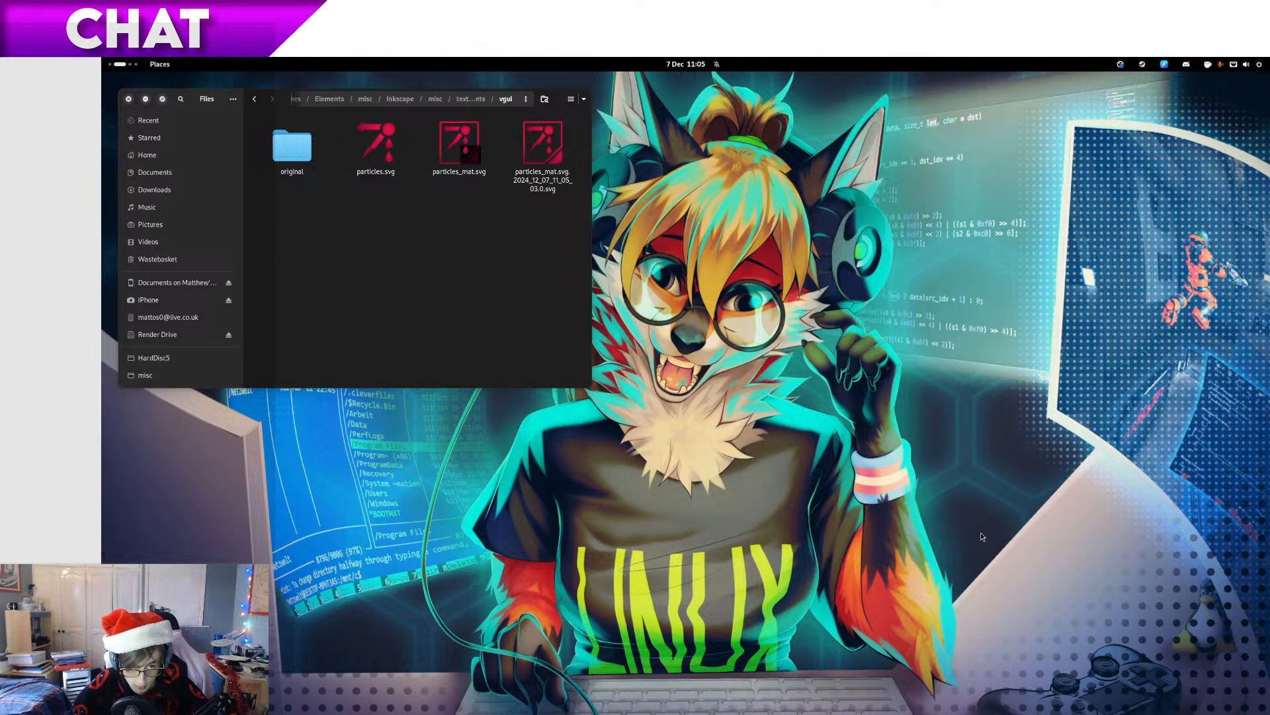
Relaunch Inkscape and reopen particles_mat.svg from the recent files
{"action": "key", "text": "super"}
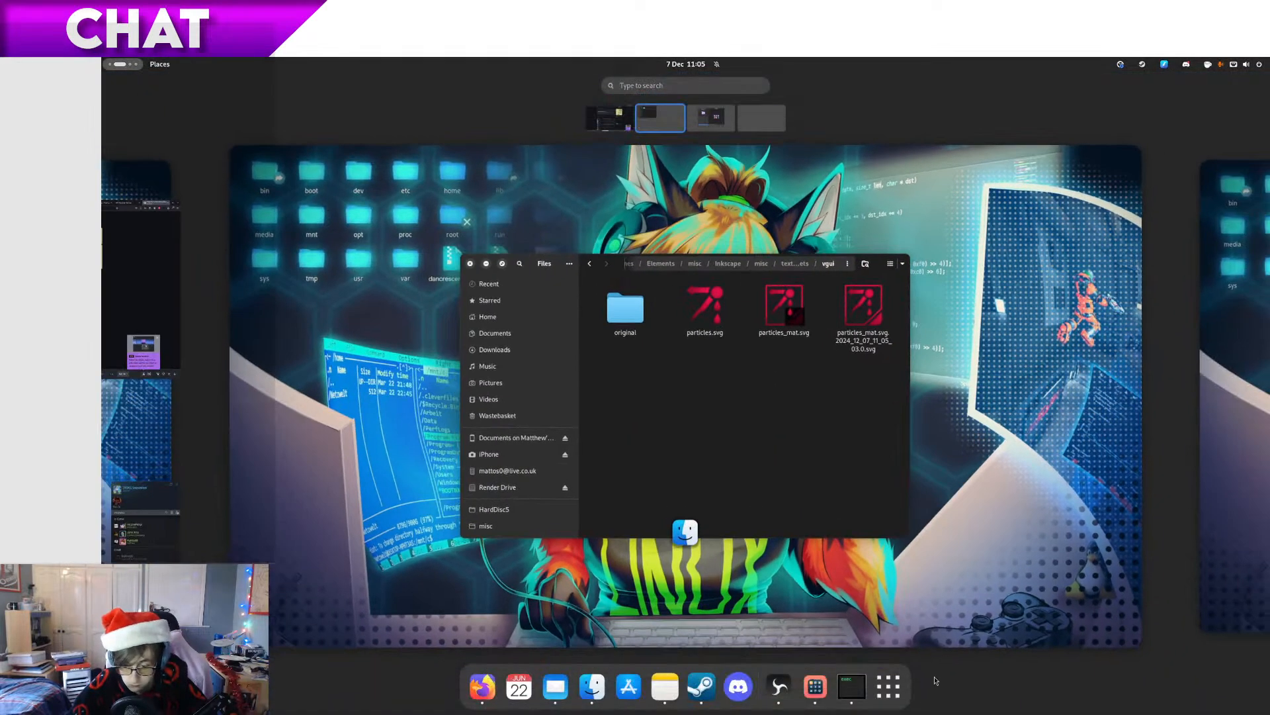
{"action": "left_click", "coordinate": [888, 686]}
{"action": "scroll", "coordinate": [749, 410], "scroll_direction": "down", "scroll_amount": 1}
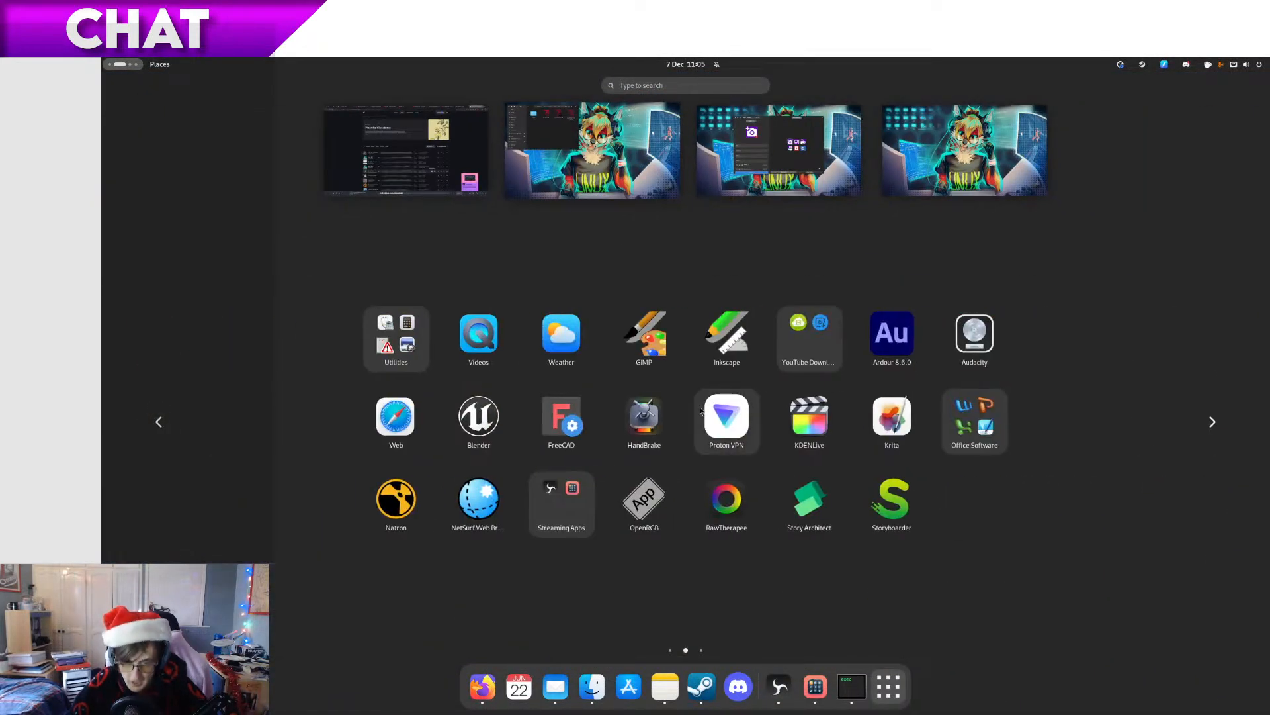
{"action": "left_click", "coordinate": [728, 361]}
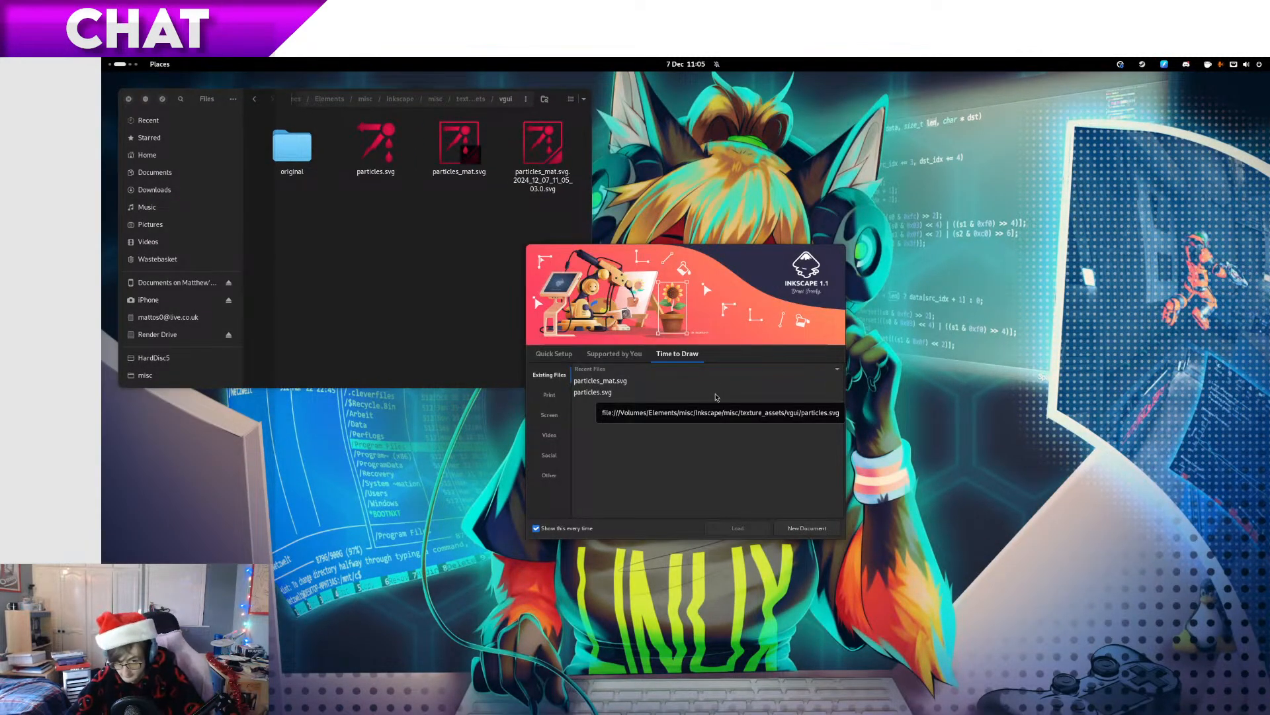
{"action": "double_click", "coordinate": [720, 380]}
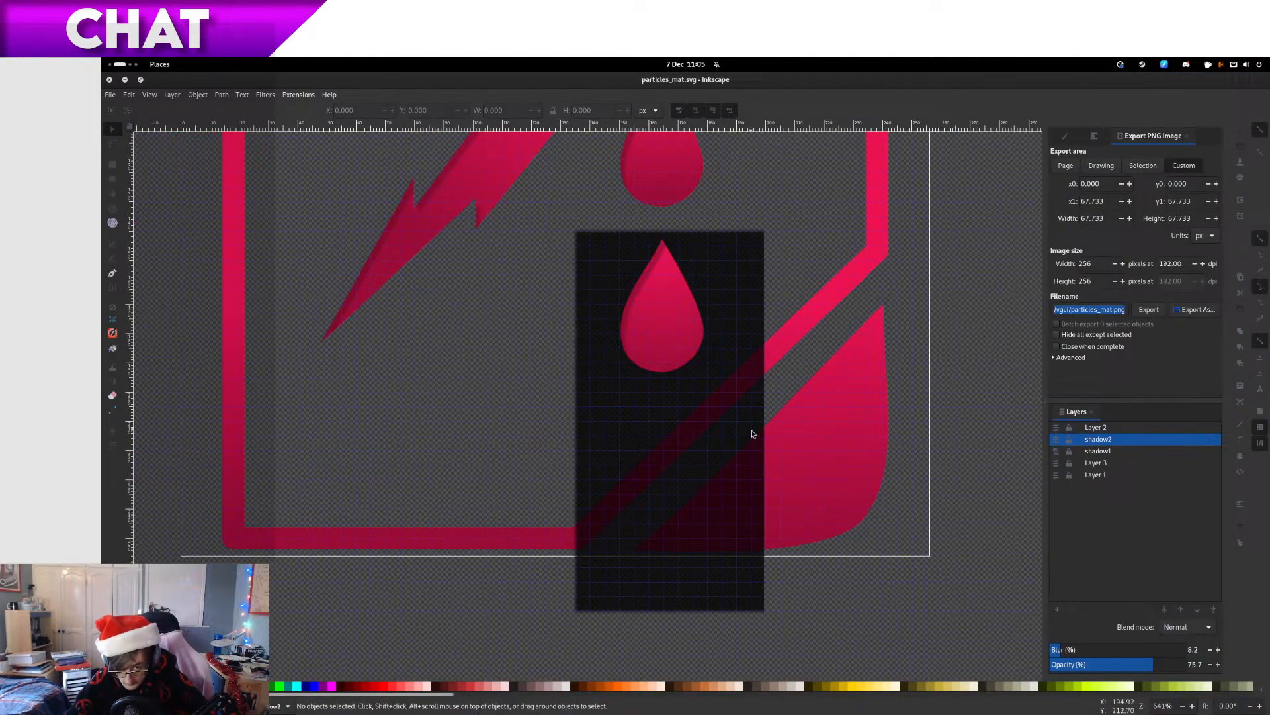
Try moving the black rectangle in shadow2 to about X 165, Y 130 px
{"action": "left_click", "coordinate": [752, 434]}
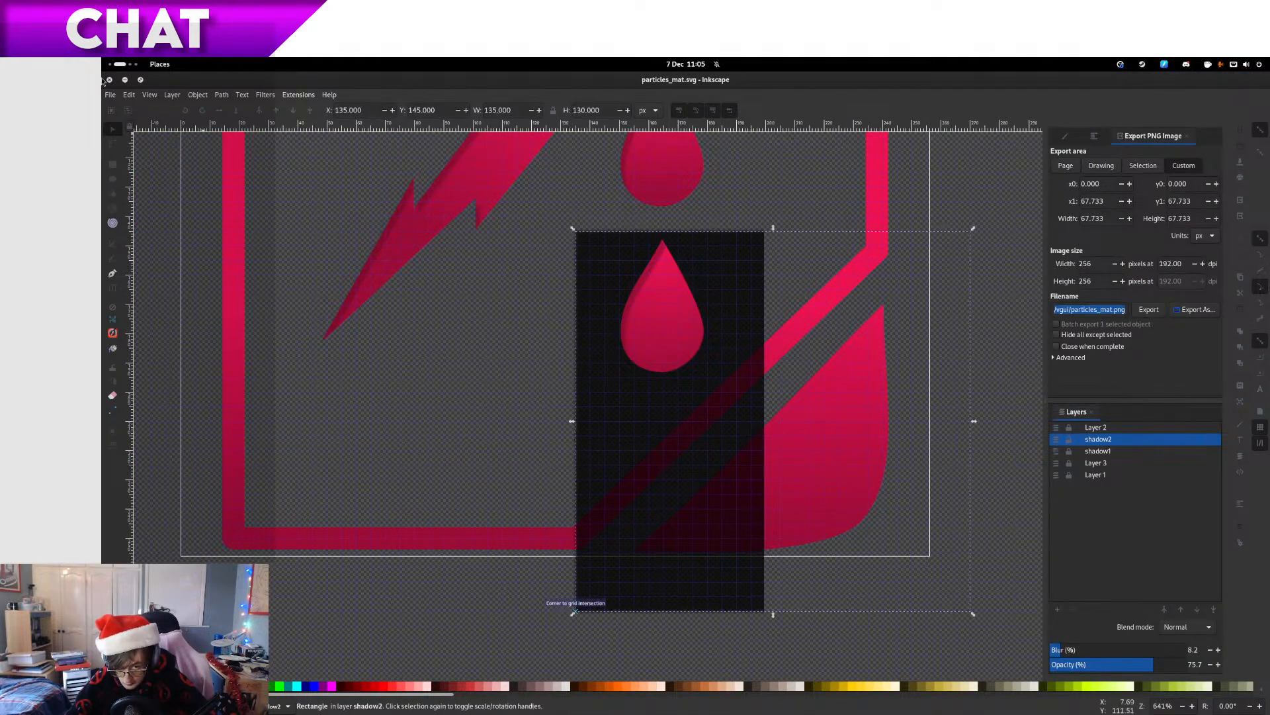
{"action": "left_click_drag", "start_coordinate": [669, 422], "coordinate": [575, 382]}
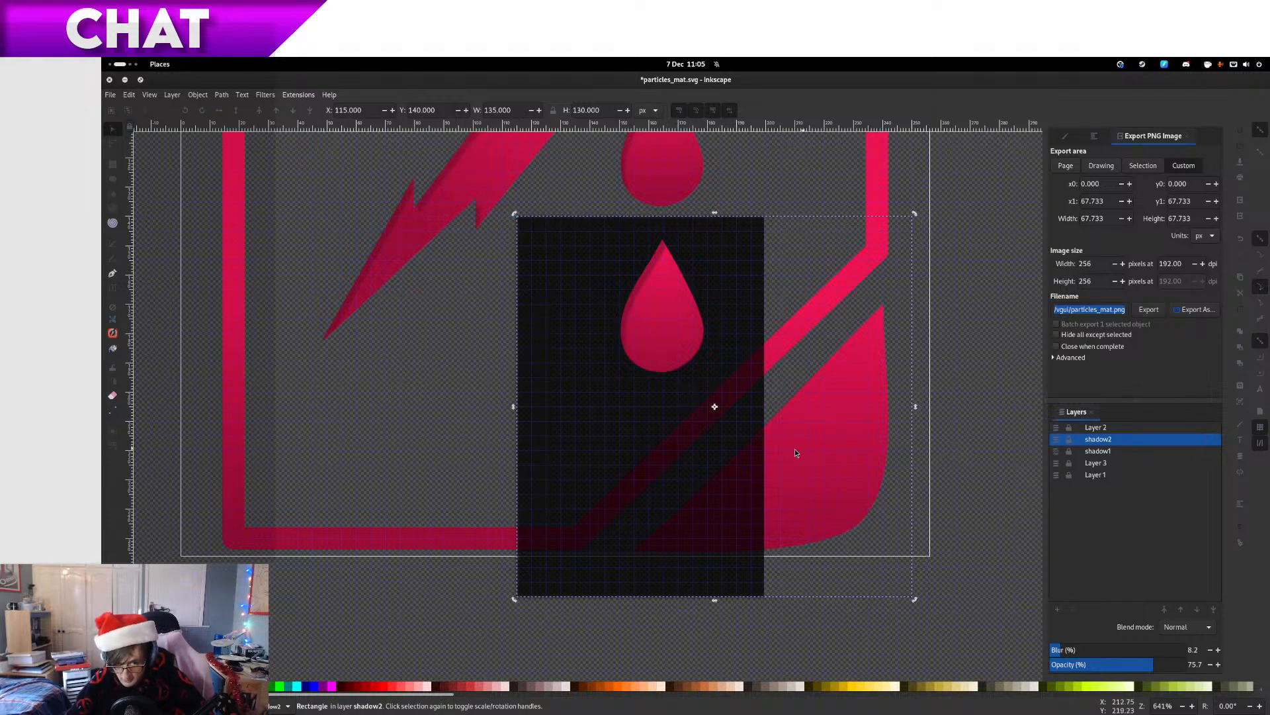
{"action": "left_click_drag", "start_coordinate": [796, 452], "coordinate": [912, 433]}
Switch to Files, preview the timestamped particles_mat backup in the vgui folder, and move the outdated particles_mat.svg to the wastebasket
{"action": "key", "text": "super"}
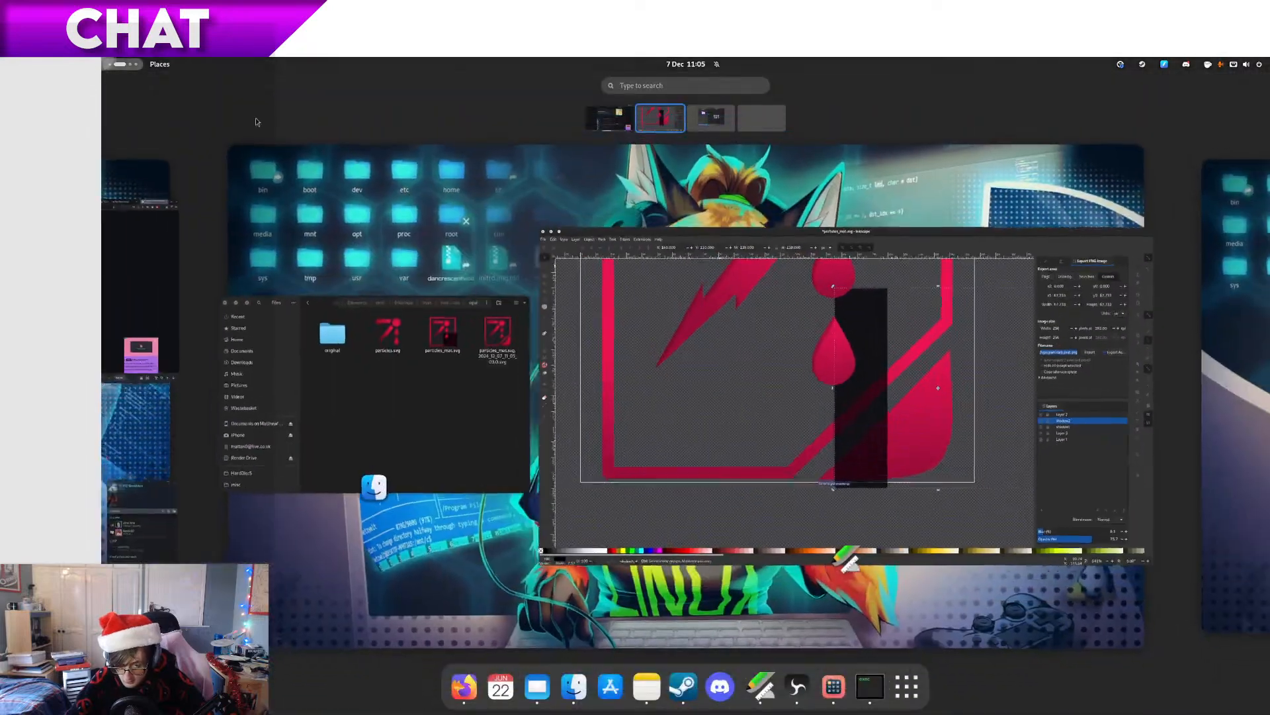
{"action": "left_click", "coordinate": [488, 329]}
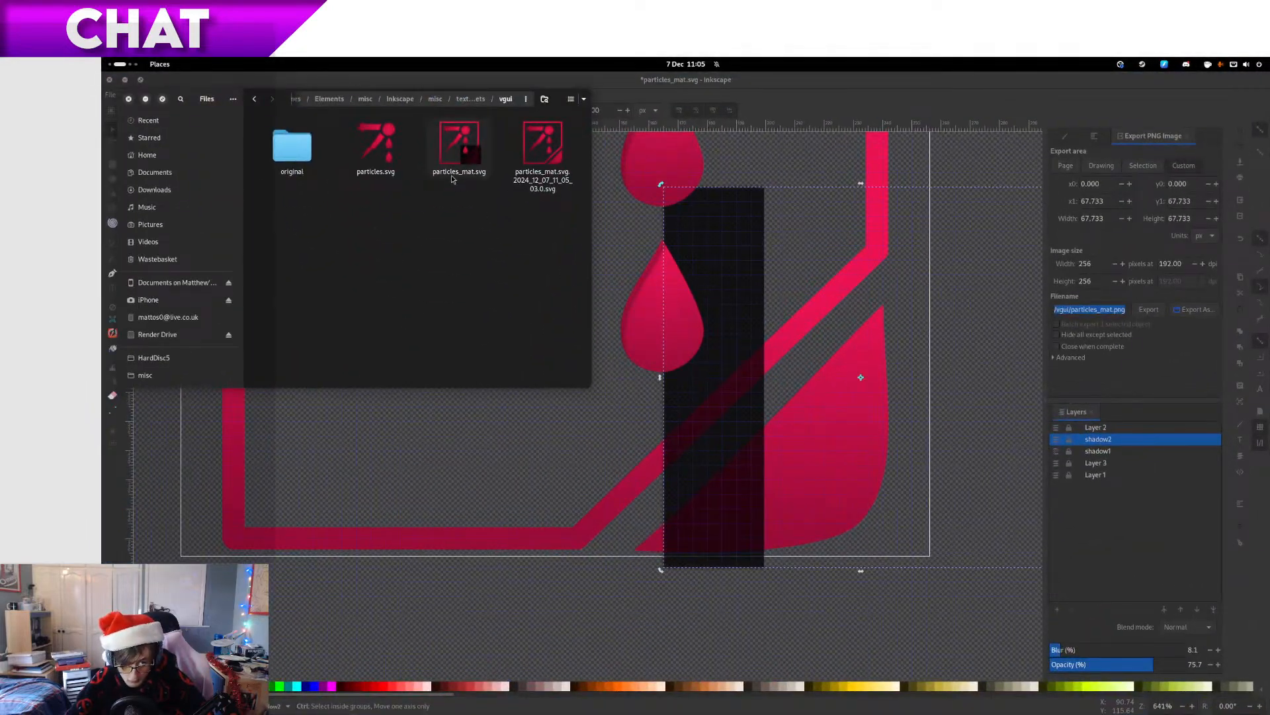
{"action": "left_click", "coordinate": [529, 190]}
{"action": "key", "text": "space"}
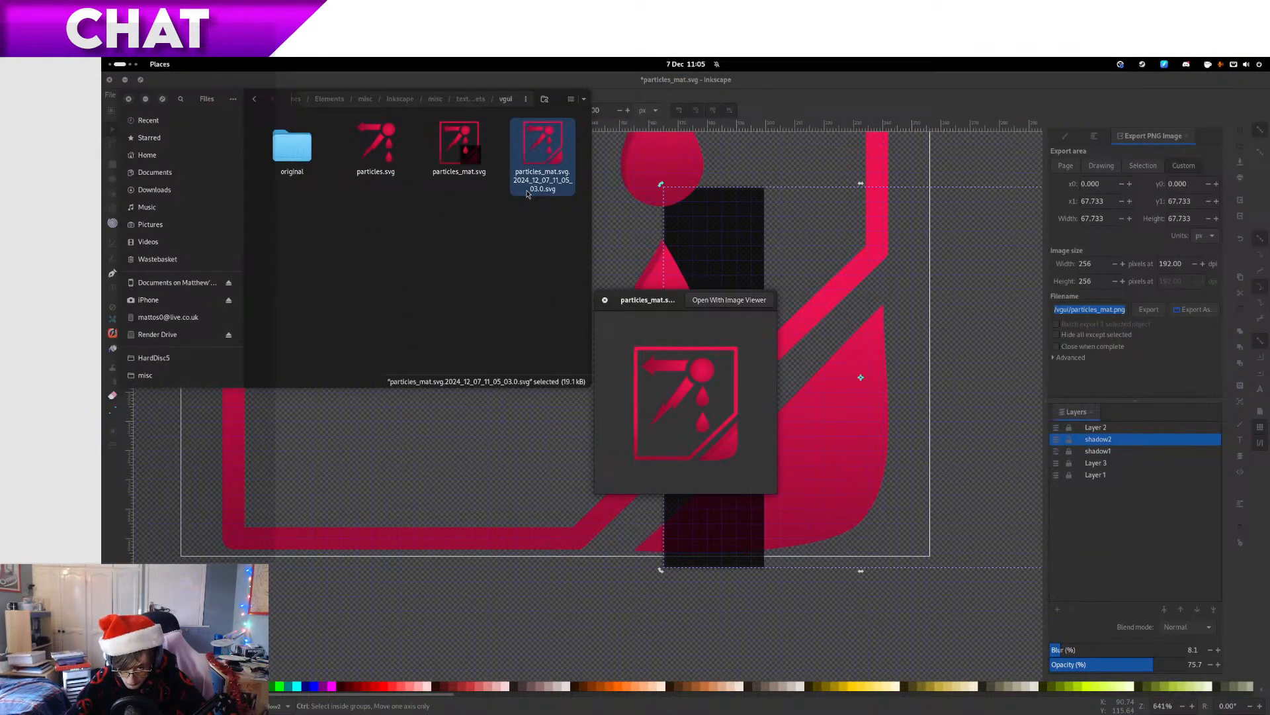
{"action": "key", "text": "space"}
{"action": "left_click", "coordinate": [461, 174]}
{"action": "key", "text": "Delete"}
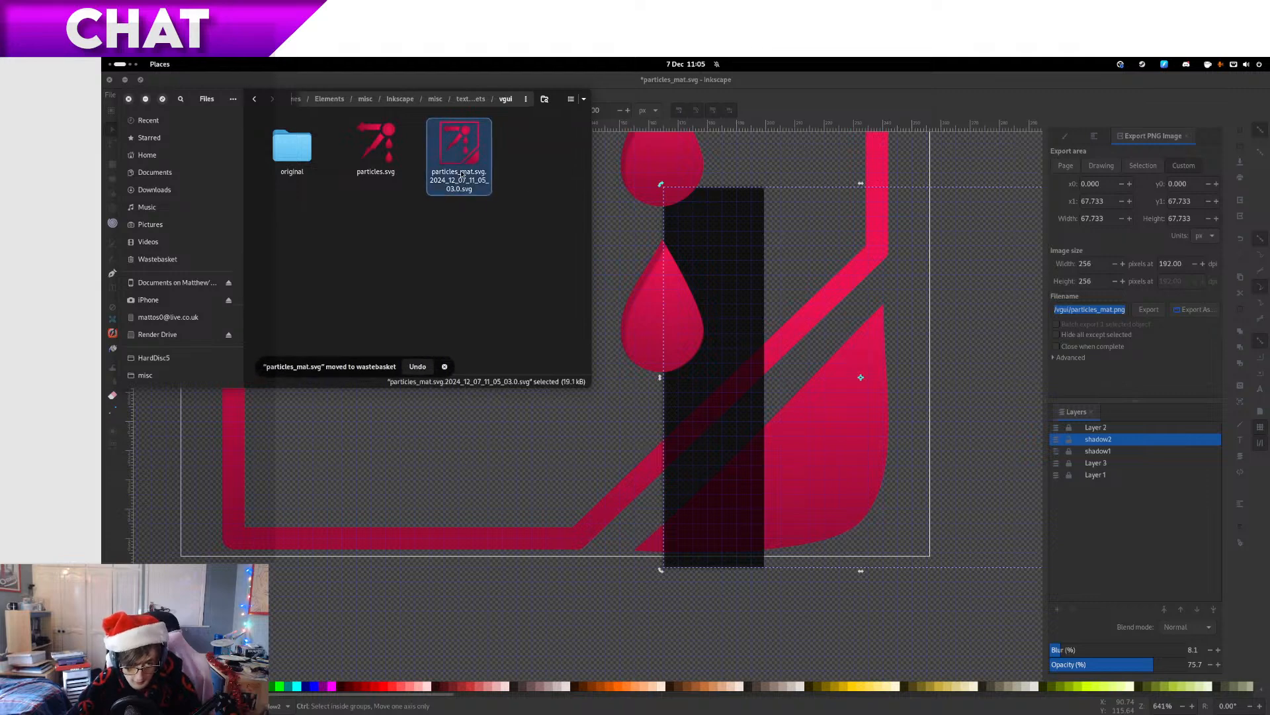
Rename the timestamped backup file as particles_mat.svg
{"action": "key", "text": "F2"}
{"action": "key", "text": "Right"}
{"action": "key", "text": "BackSpace"}
{"action": "key", "text": "BackSpace"}
{"action": "key", "text": "BackSpace"}
{"action": "key", "text": "BackSpace"}
{"action": "key", "text": "BackSpace"}
{"action": "key", "text": "BackSpace"}
{"action": "key", "text": "BackSpace"}
{"action": "key", "text": "BackSpace"}
{"action": "key", "text": "BackSpace"}
{"action": "key", "text": "BackSpace"}
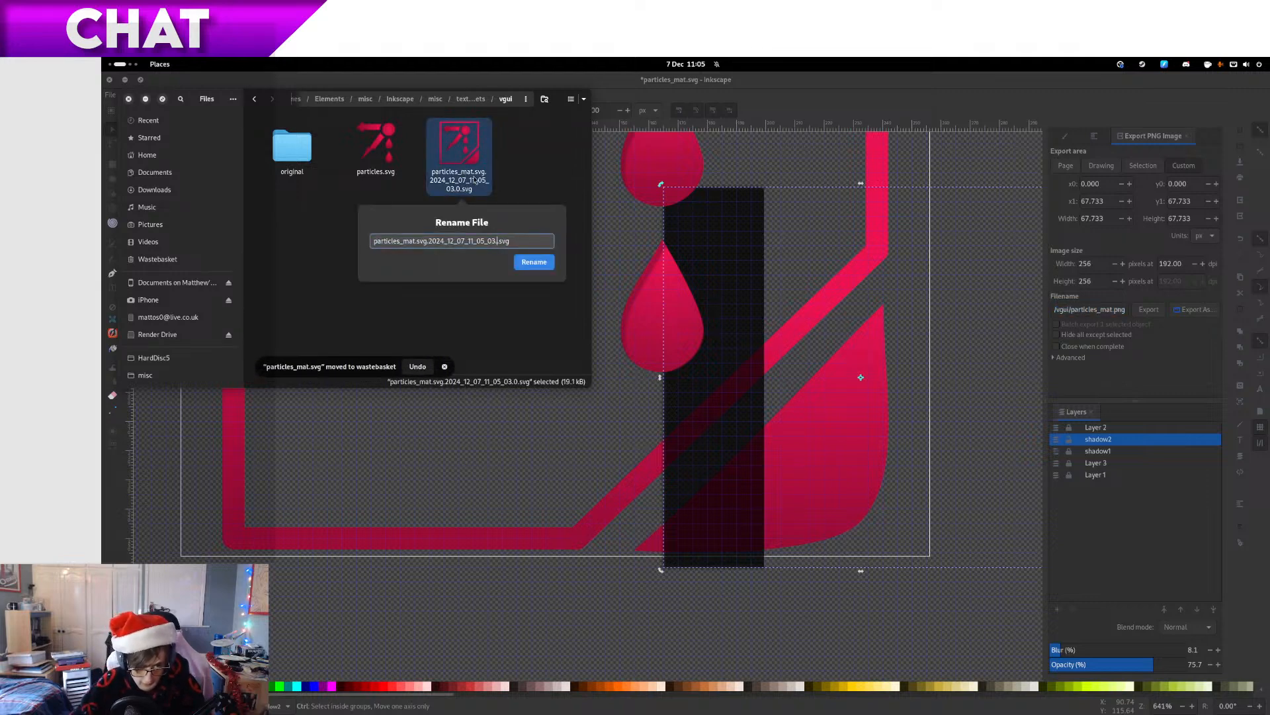
{"action": "key", "text": "BackSpace"}
{"action": "key", "text": "BackSpace"}
{"action": "key", "text": "BackSpace"}
{"action": "key", "text": "BackSpace"}
{"action": "key", "text": "BackSpace"}
{"action": "key", "text": "BackSpace"}
{"action": "key", "text": "BackSpace"}
{"action": "key", "text": "BackSpace"}
{"action": "key", "text": "BackSpace"}
{"action": "key", "text": "BackSpace"}
{"action": "key", "text": "BackSpace"}
{"action": "key", "text": "BackSpace"}
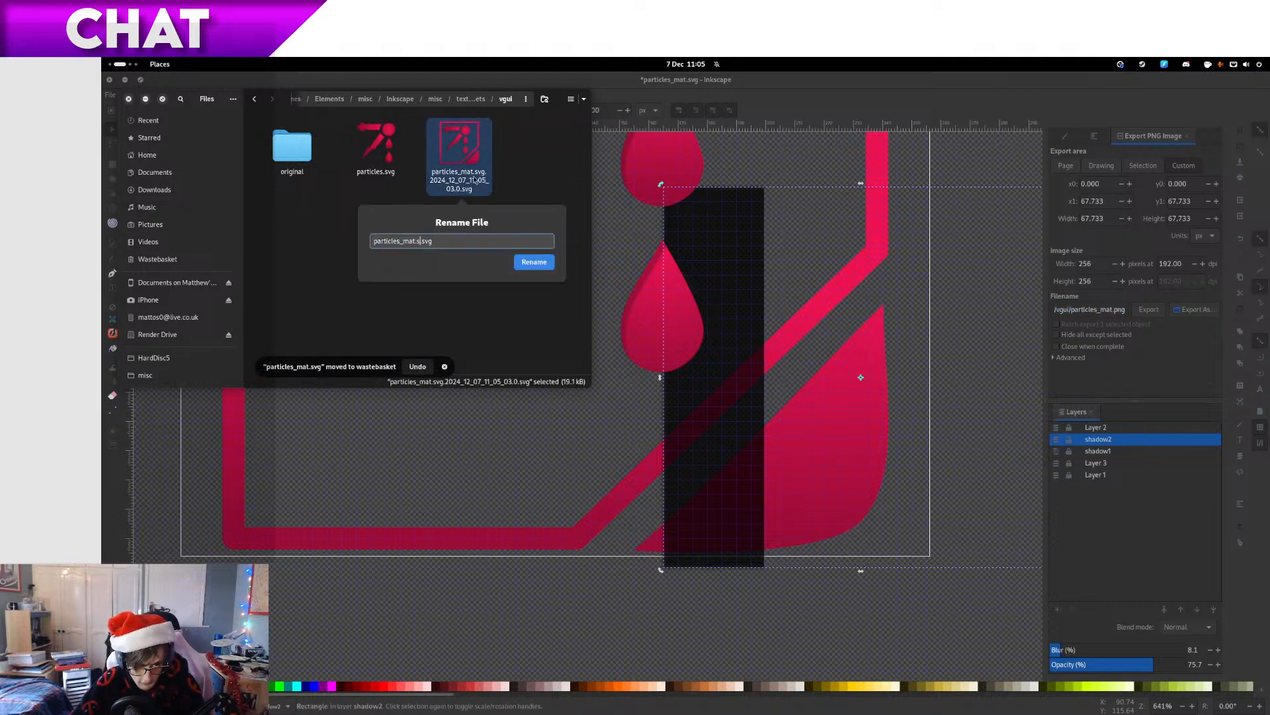
{"action": "key", "text": "Return"}
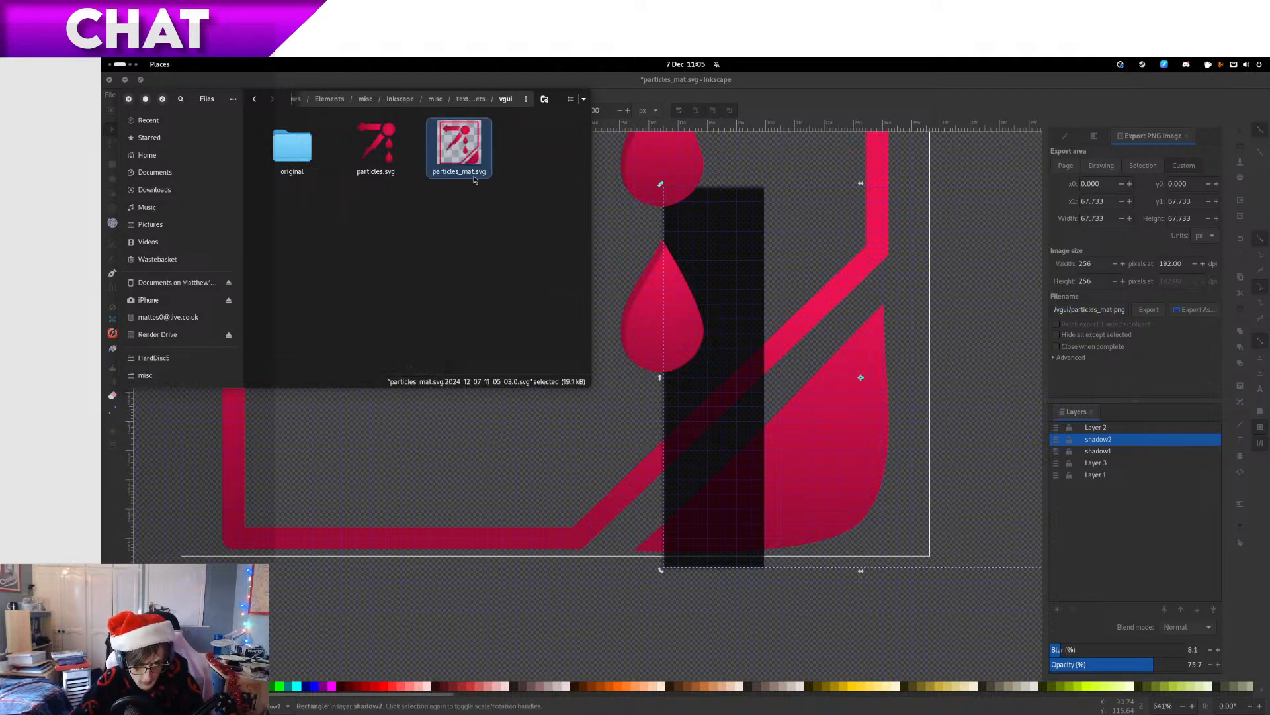
Switch back to Inkscape and revert the open document to the particles_mat.svg file on disk
{"action": "left_click", "coordinate": [737, 99]}
{"action": "left_click", "coordinate": [111, 95]}
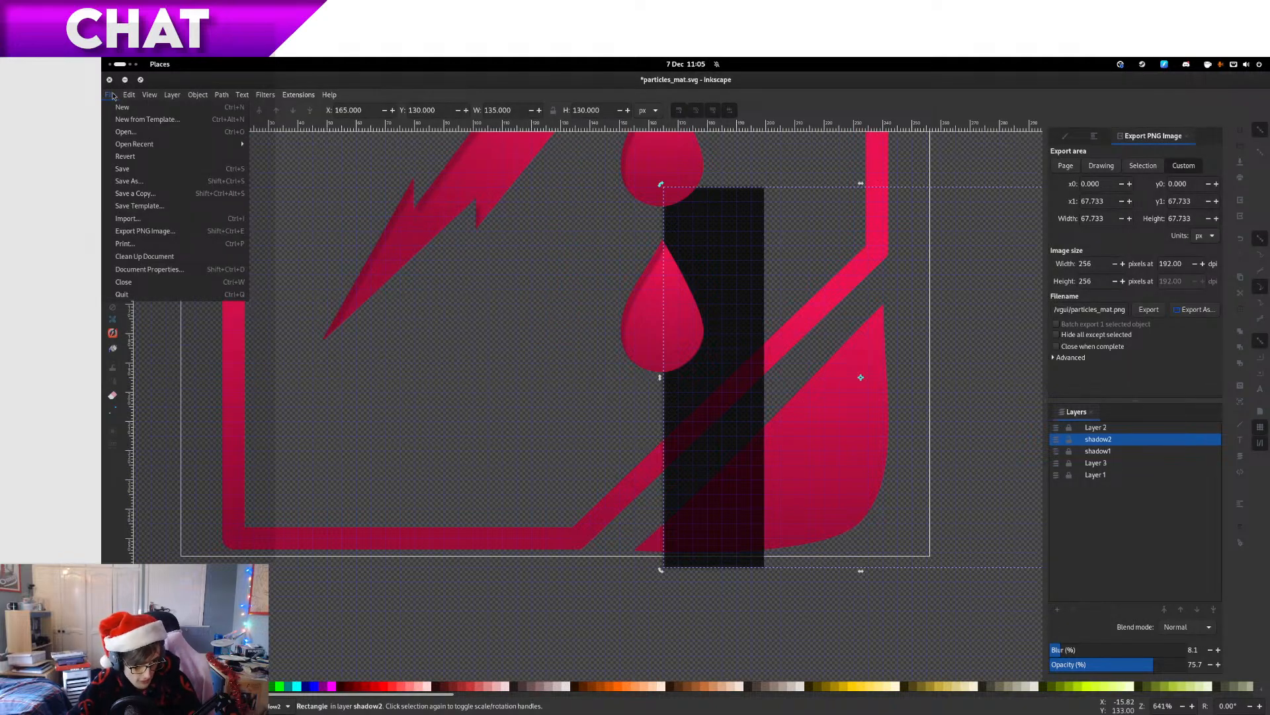
{"action": "left_click", "coordinate": [125, 156]}
{"action": "left_click", "coordinate": [756, 414]}
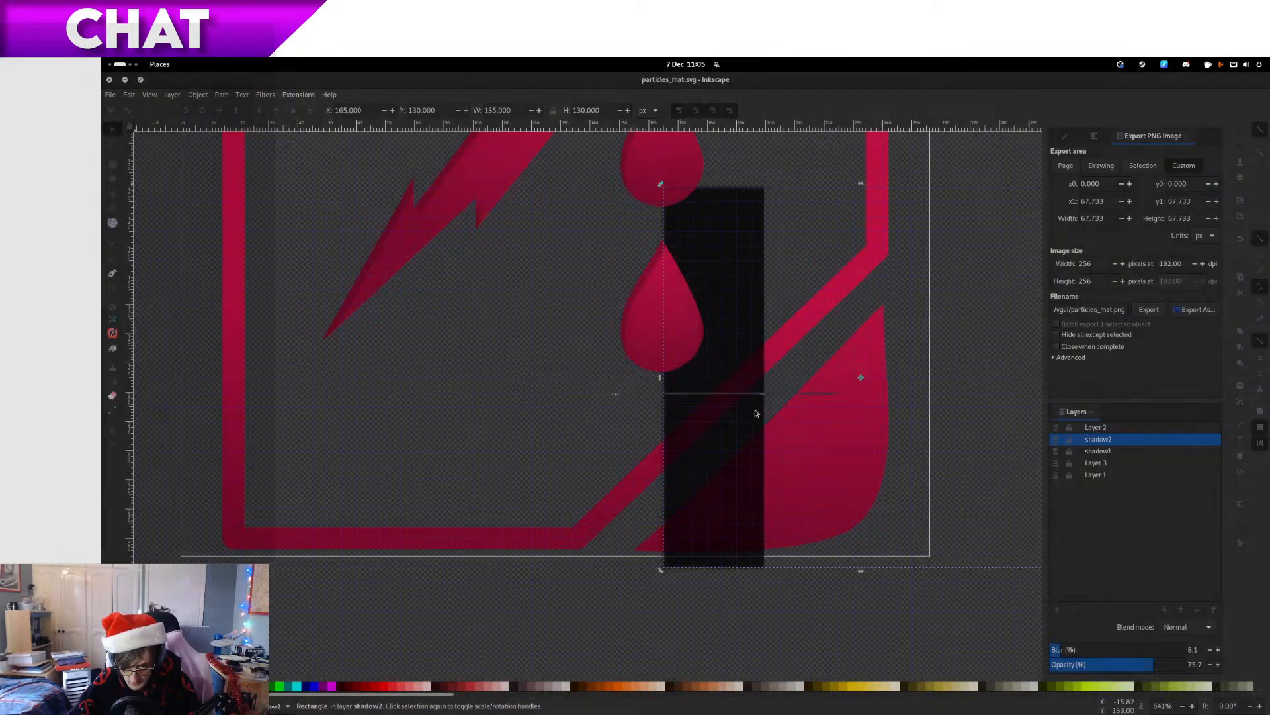
Select the masked corner shadow and set the shadow2 layer's blur to 14.5% and opacity to 74.4%
{"action": "left_click_drag", "start_coordinate": [814, 355], "coordinate": [727, 455]}
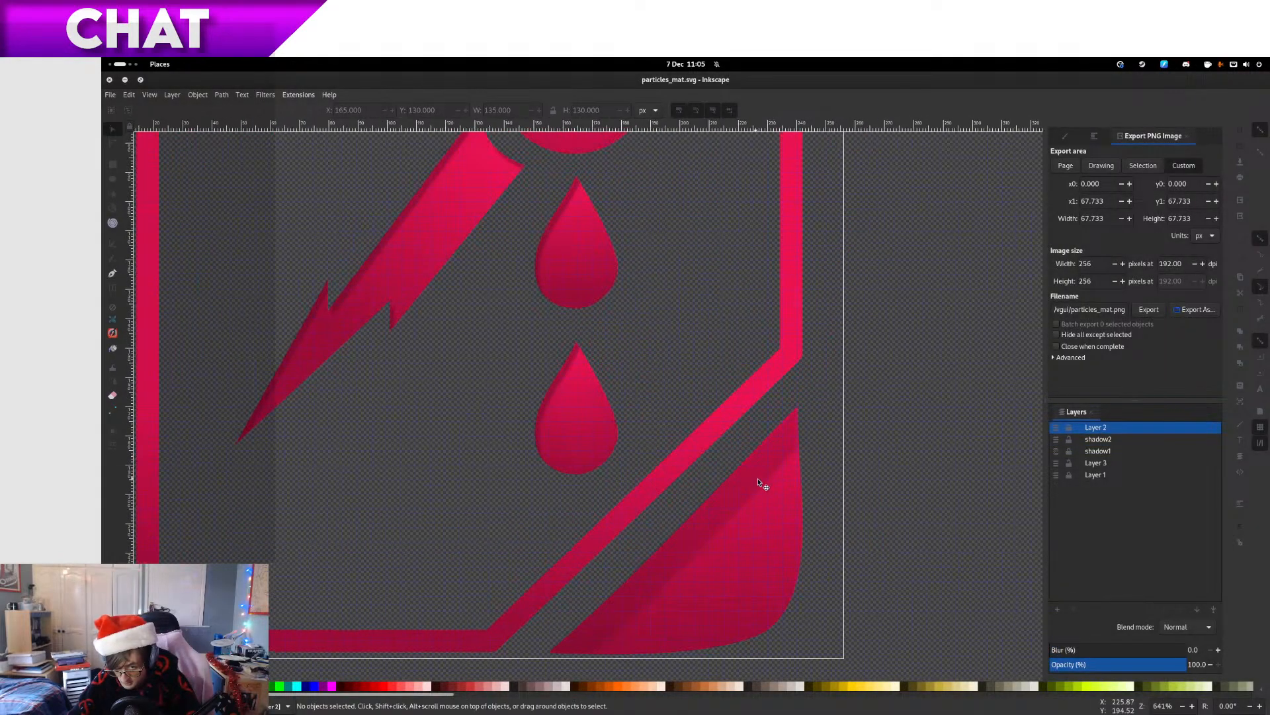
{"action": "left_click", "coordinate": [761, 483]}
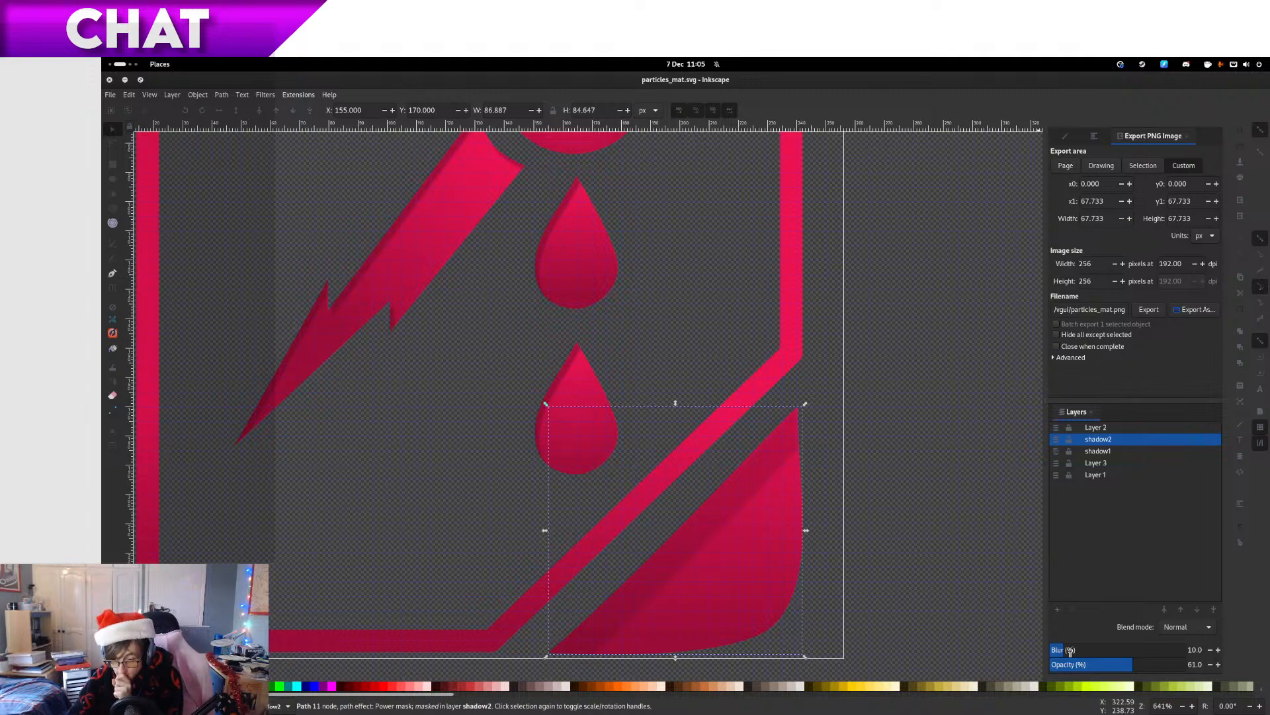
{"action": "mouse_move", "coordinate": [1070, 651]}
{"action": "left_mouse_down"}
{"action": "mouse_move", "coordinate": [1093, 652]}
{"action": "mouse_move", "coordinate": [1066, 654]}
{"action": "left_mouse_up"}
{"action": "mouse_move", "coordinate": [1141, 671]}
{"action": "left_mouse_down"}
{"action": "mouse_move", "coordinate": [1169, 667]}
{"action": "mouse_move", "coordinate": [1082, 647]}
{"action": "mouse_move", "coordinate": [1161, 672]}
{"action": "left_mouse_up"}
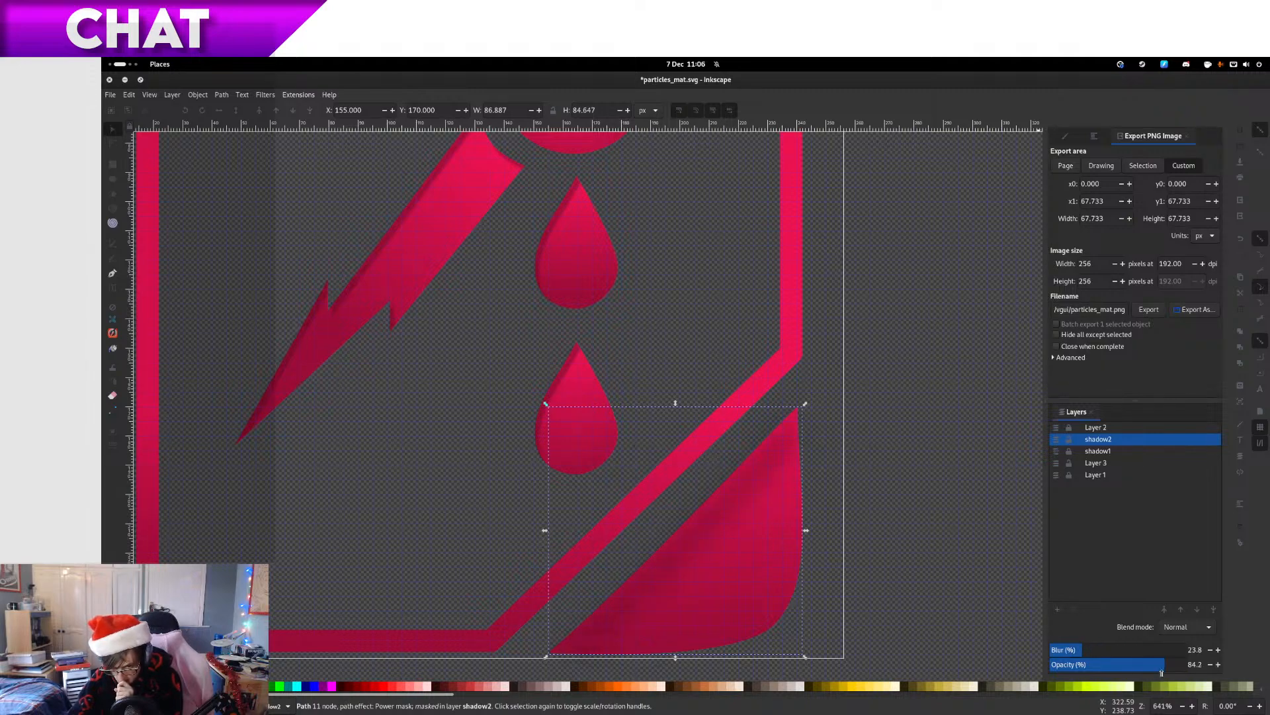
{"action": "left_click_drag", "start_coordinate": [1084, 657], "coordinate": [1066, 654]}
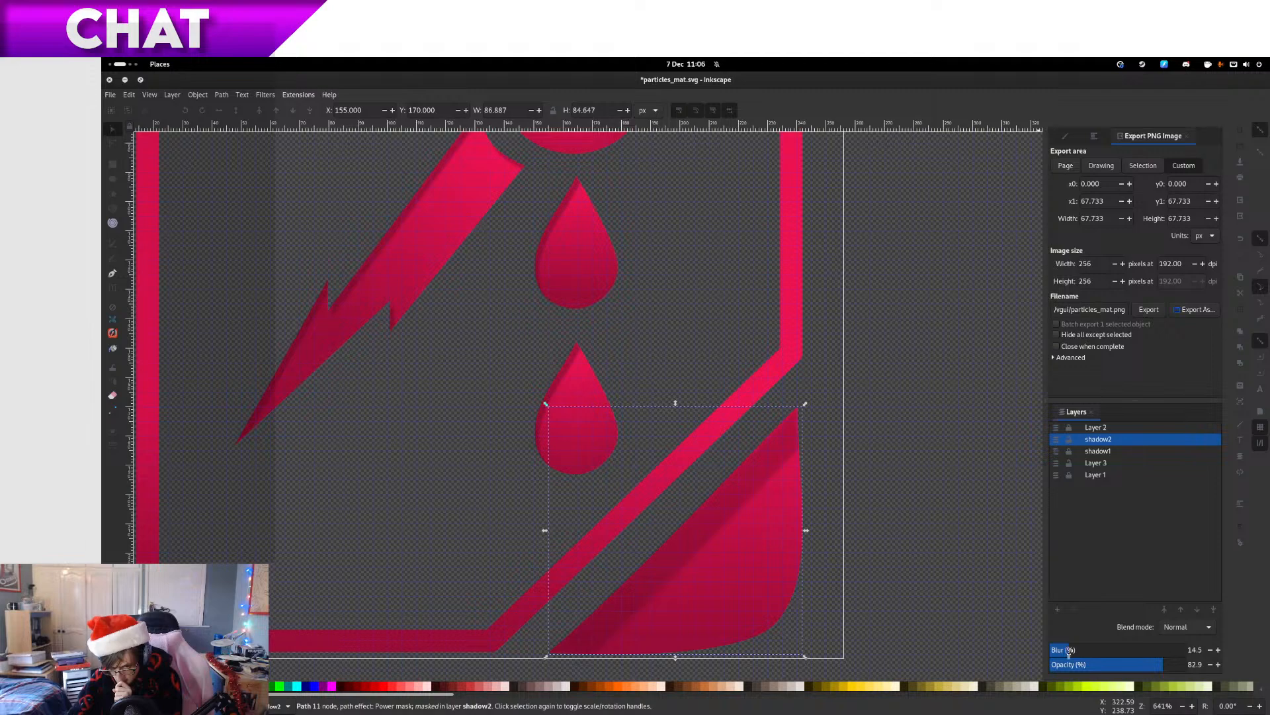
{"action": "left_click_drag", "start_coordinate": [1152, 669], "coordinate": [1152, 667]}
{"action": "left_click", "coordinate": [925, 554]}
Check the whole icon and save particles_mat.svg
{"action": "scroll", "coordinate": [924, 555], "scroll_direction": "down", "scroll_amount": 4, "text": "ctrl"}
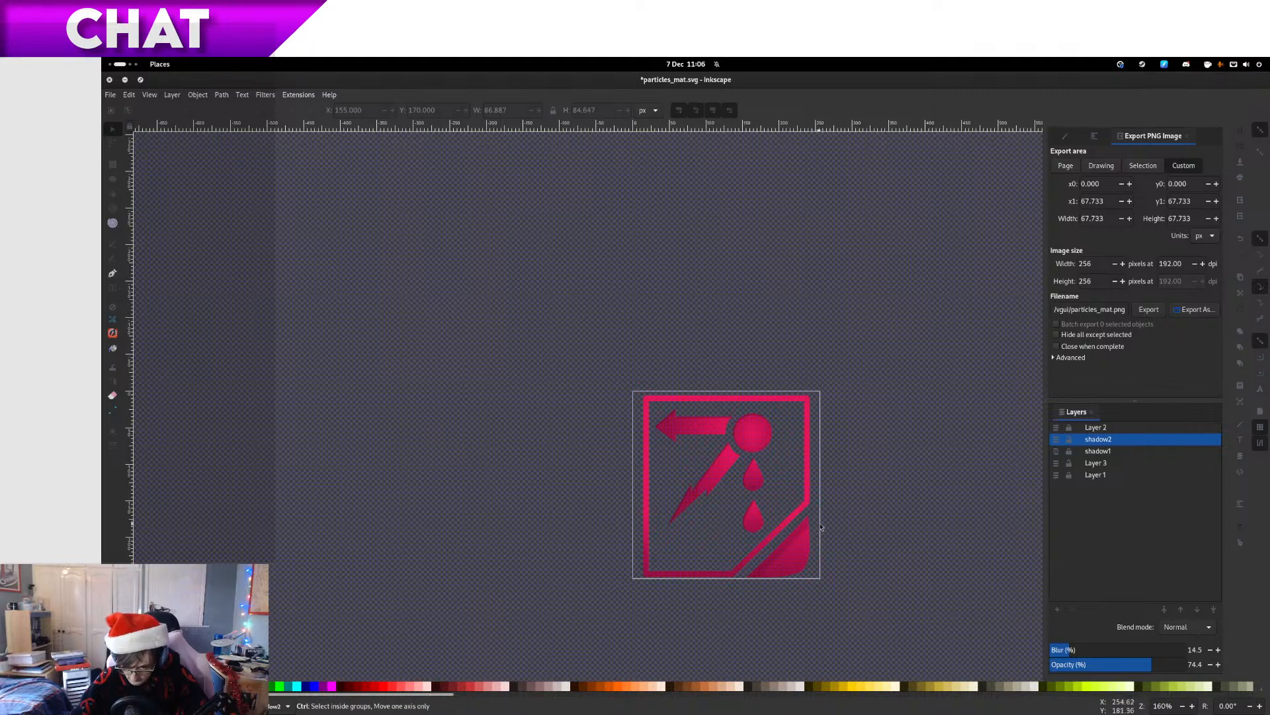
{"action": "scroll", "coordinate": [859, 536], "scroll_direction": "up", "scroll_amount": 2, "text": "ctrl"}
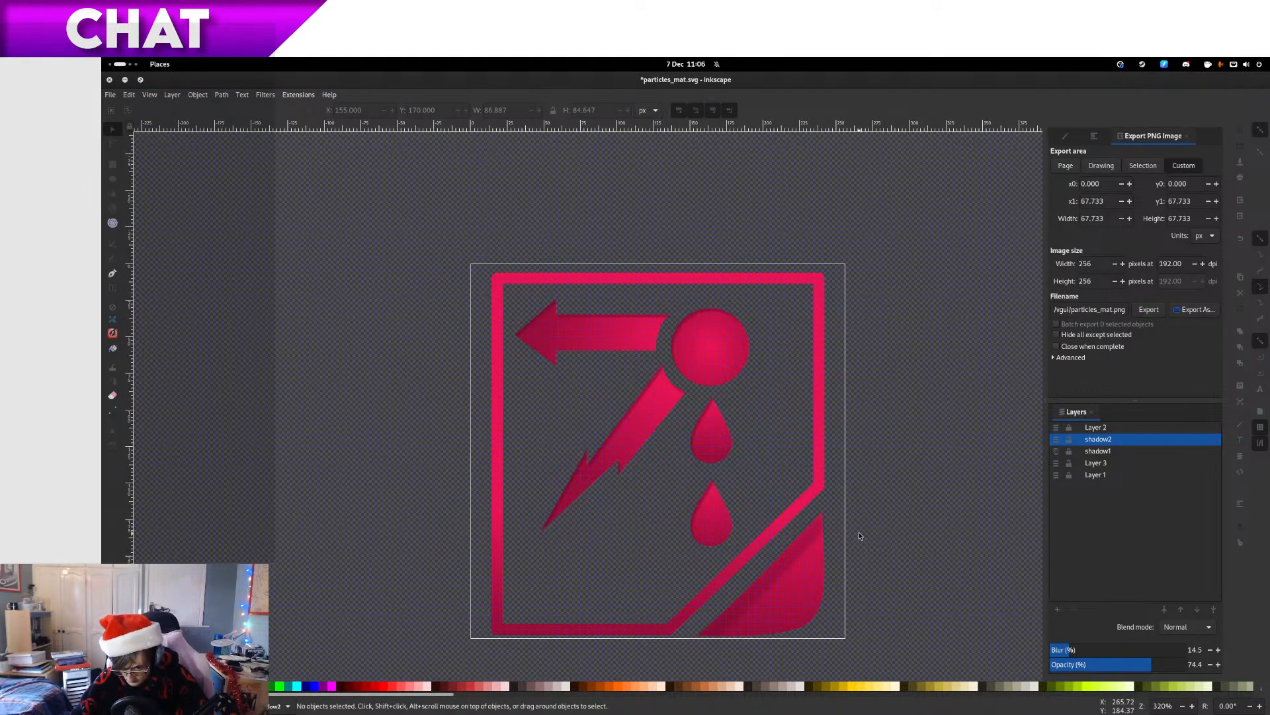
{"action": "key", "text": "ctrl+s"}
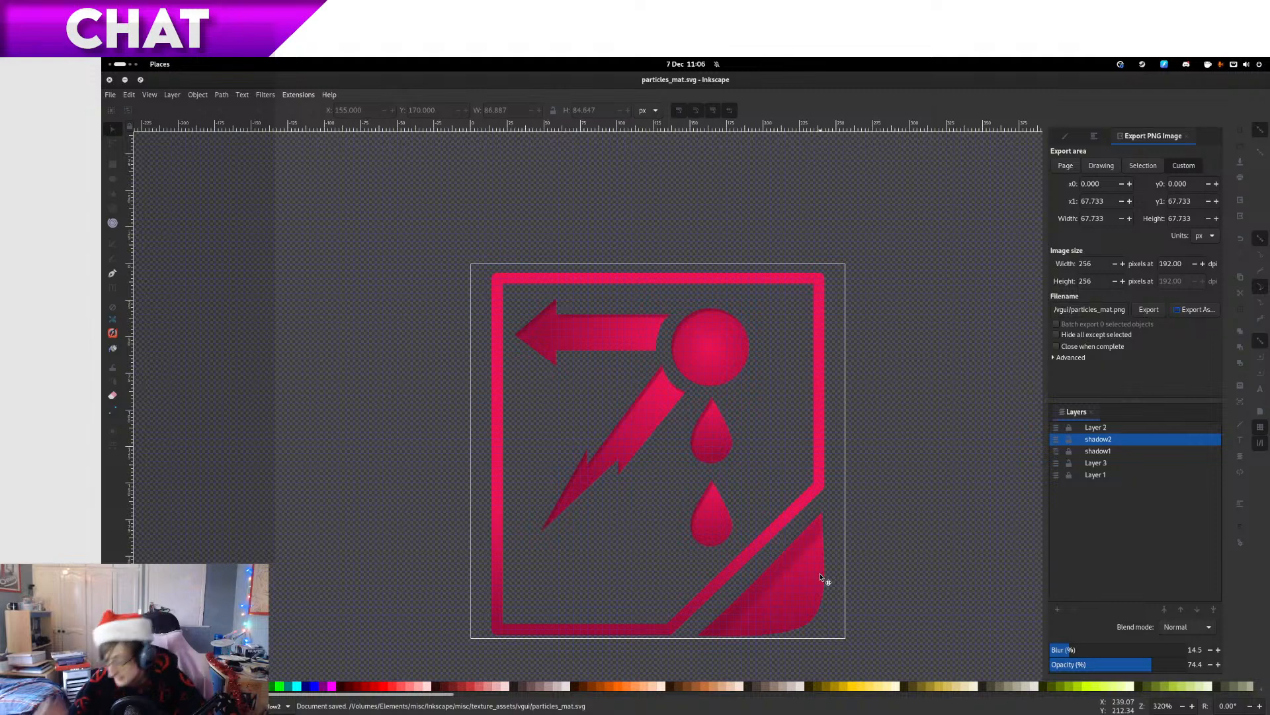
{"action": "key", "text": "ctrl+s"}
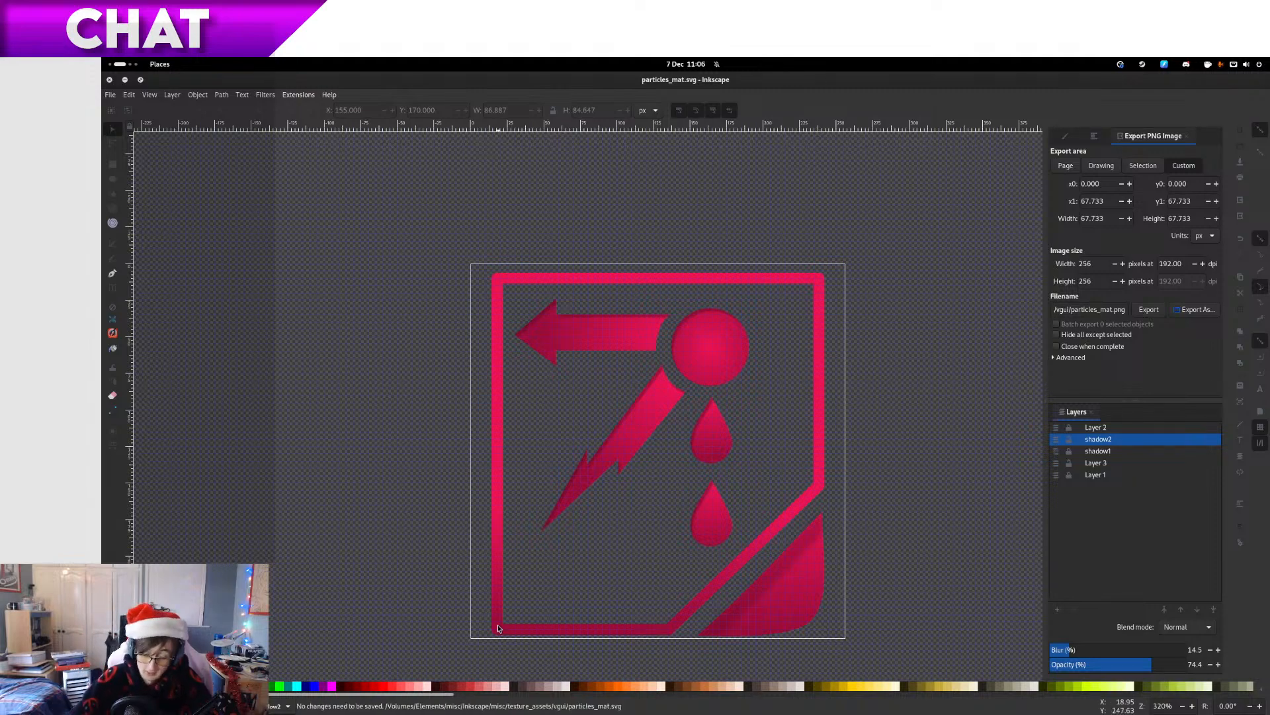
Switch to the Files window on the browser's workspace and preview particles_mat.svg in the vgui folder
{"action": "key", "text": "ctrl+alt+Left"}
{"action": "key", "text": "super"}
{"action": "left_click", "coordinate": [370, 592]}
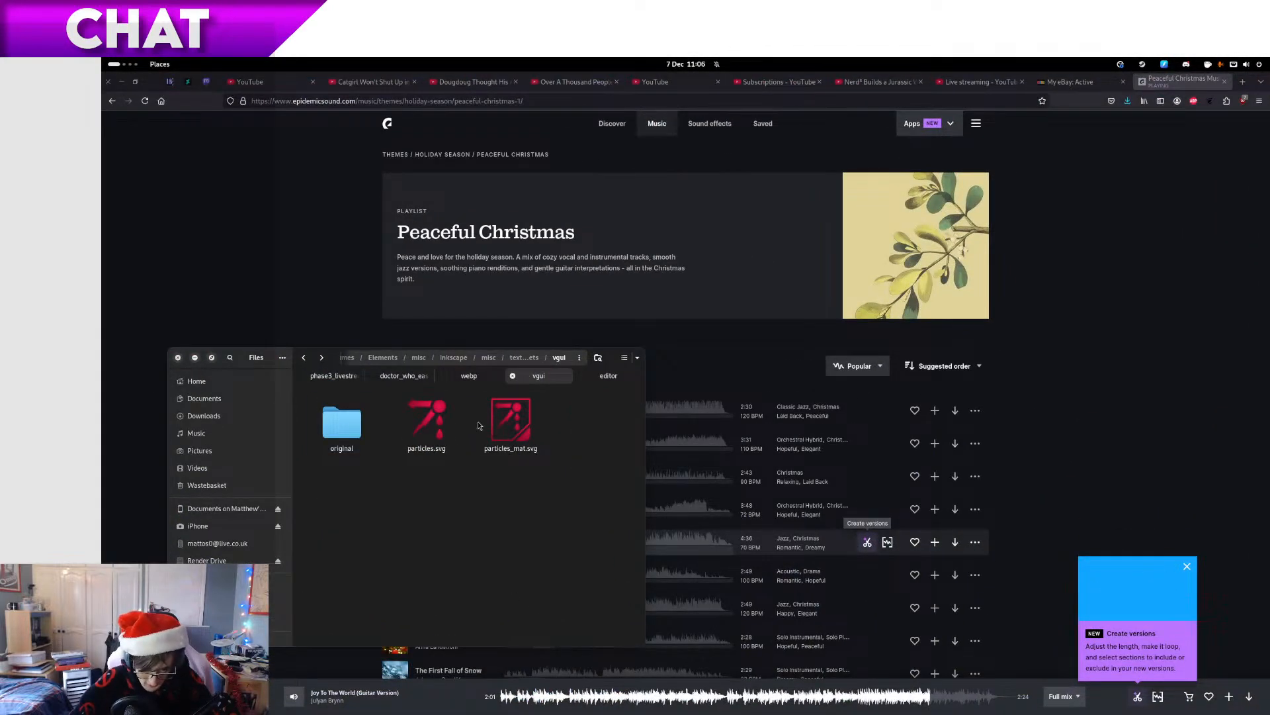
{"action": "left_click", "coordinate": [487, 426]}
{"action": "key", "text": "space"}
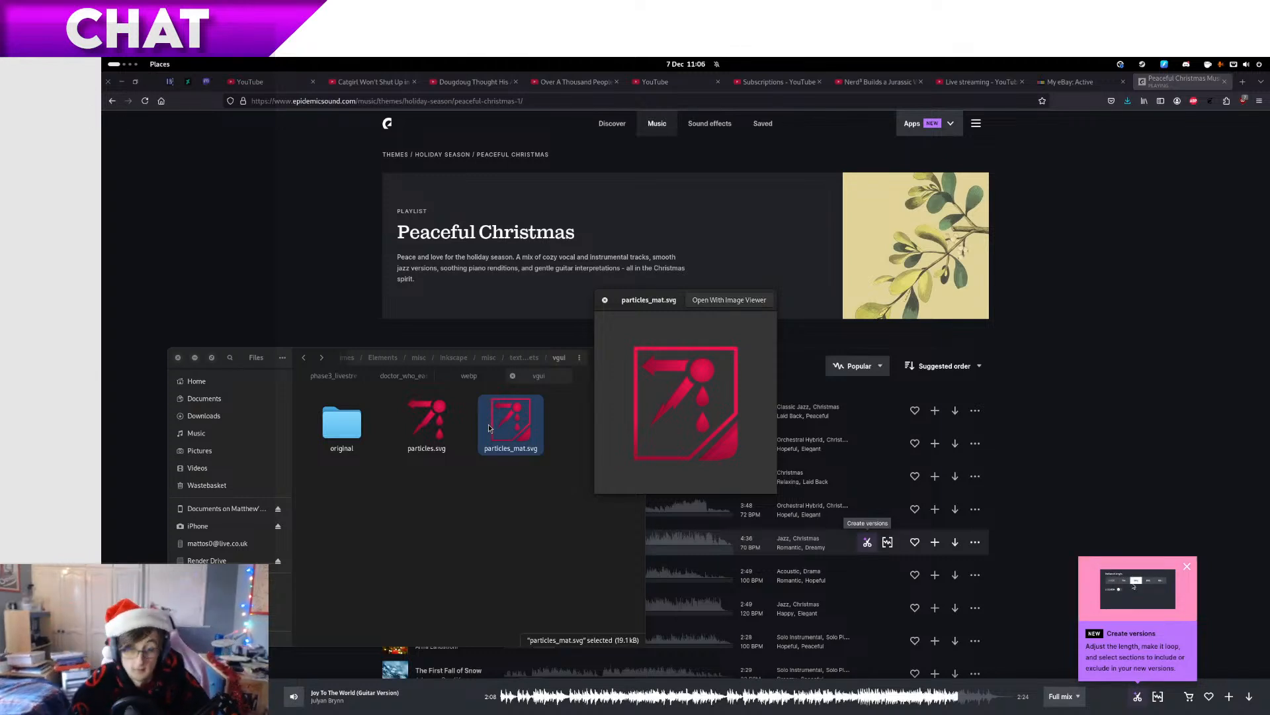
{"action": "key", "text": "space"}
Put a copy of particles_mat.svg in the original folder and rename it as particles_mat_wip7.svg
{"action": "double_click", "coordinate": [330, 428]}
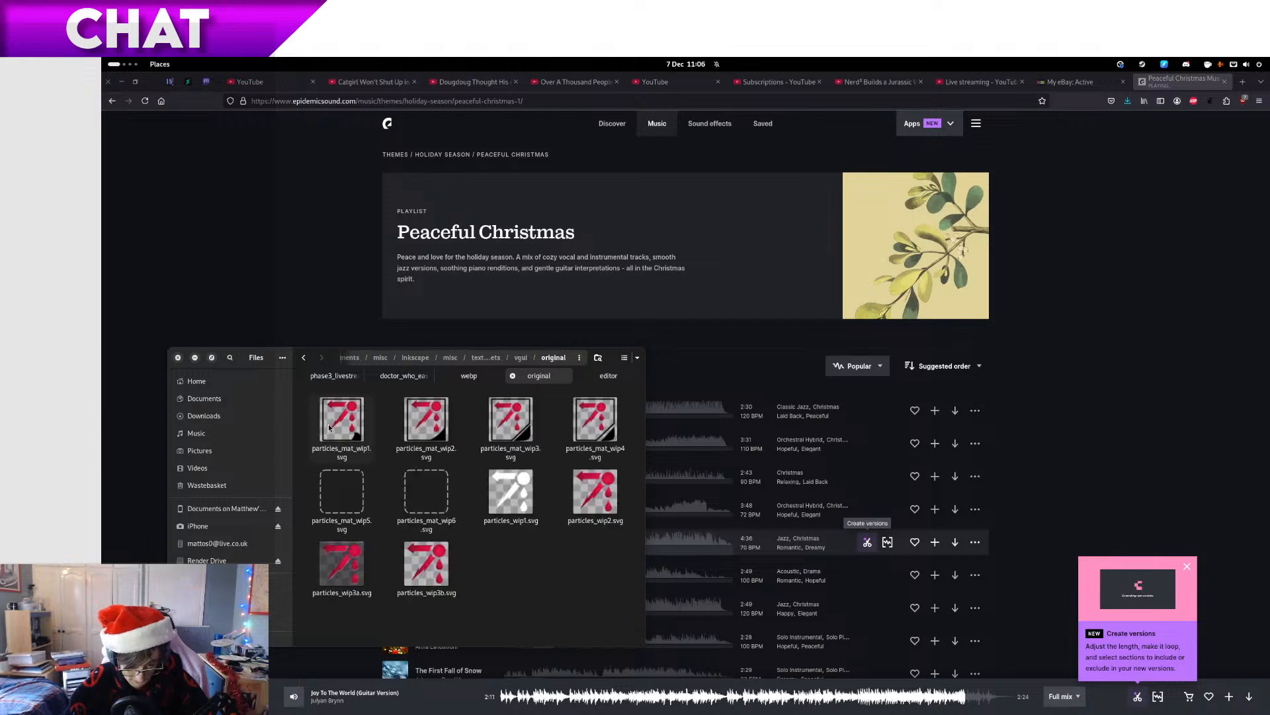
{"action": "left_click", "coordinate": [327, 423]}
{"action": "key", "text": "F2"}
{"action": "type", "text": "_wip.svg"}
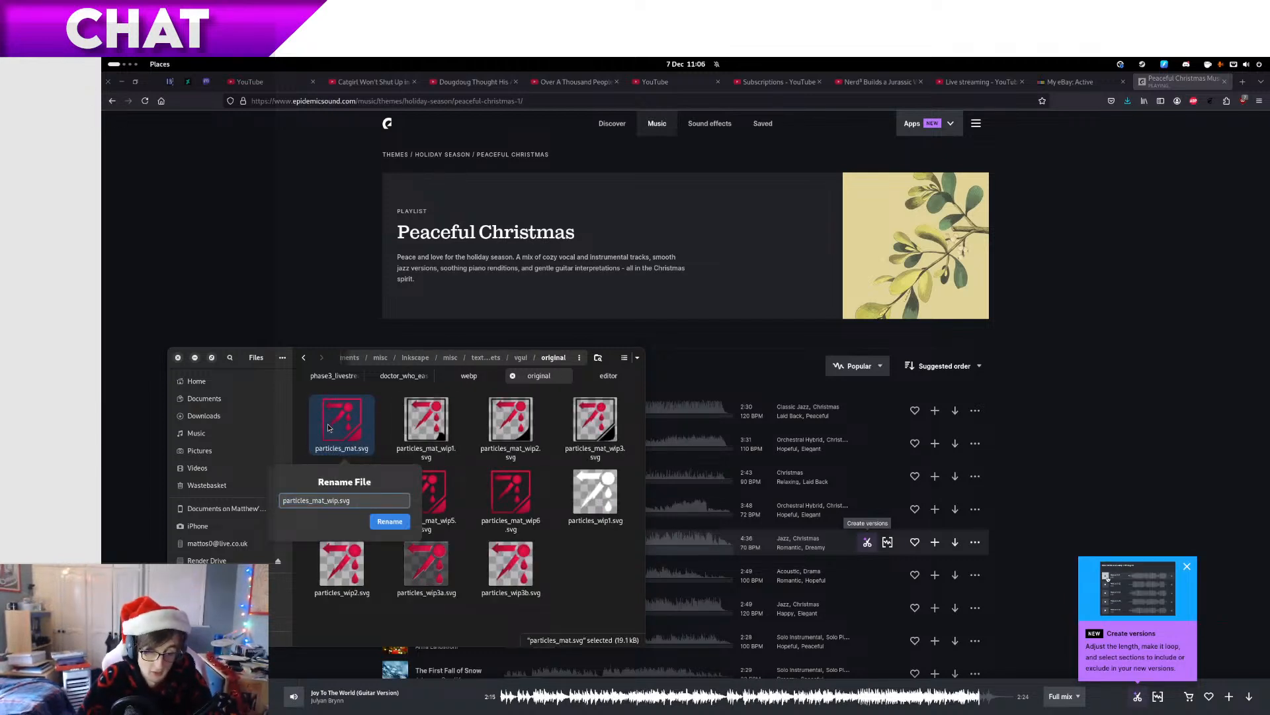
{"action": "type", "text": "7"}
{"action": "key", "text": "Return"}
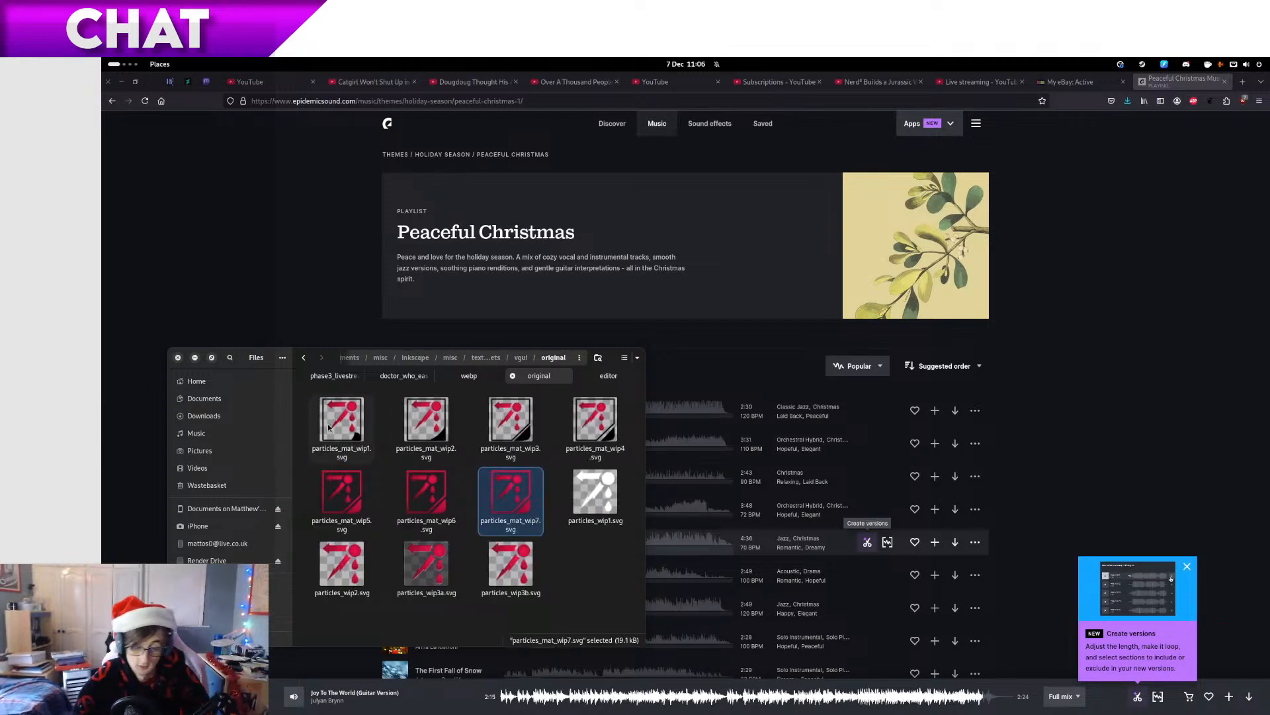
Put a copy of particles_mat.svg in the editor folder of the platform materials
{"action": "left_click", "coordinate": [612, 378]}
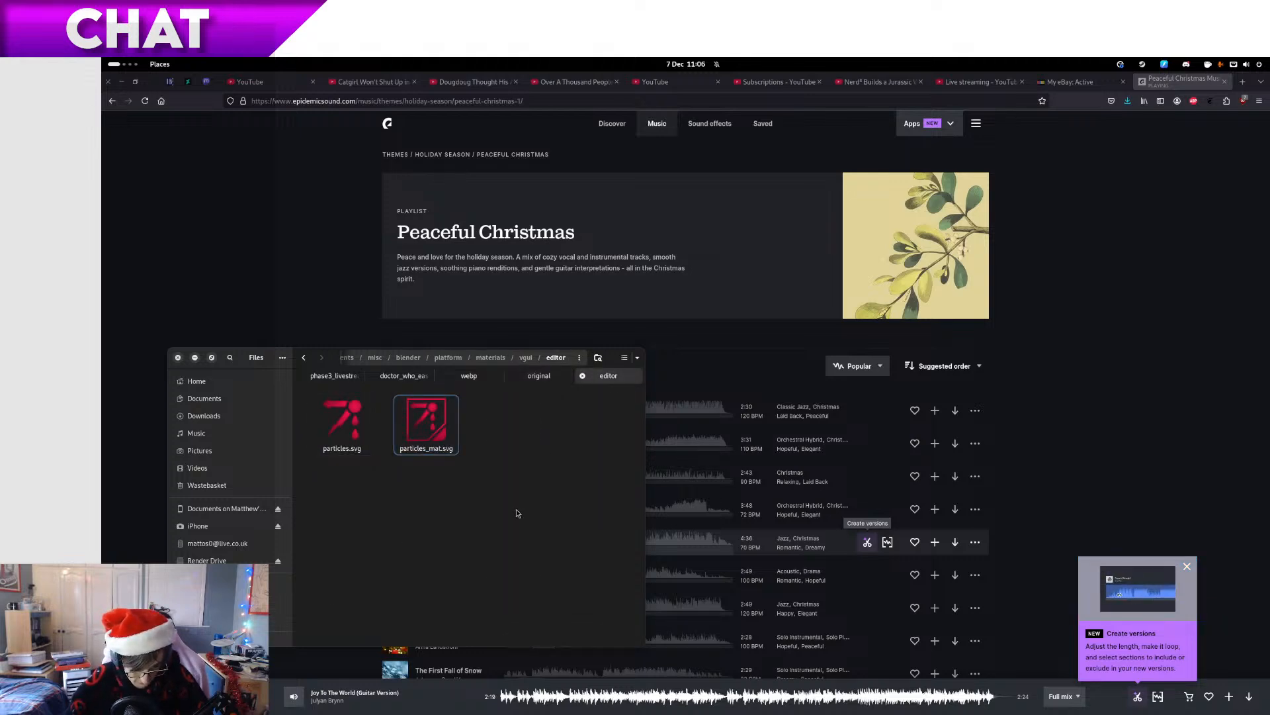
{"action": "left_click", "coordinate": [483, 504]}
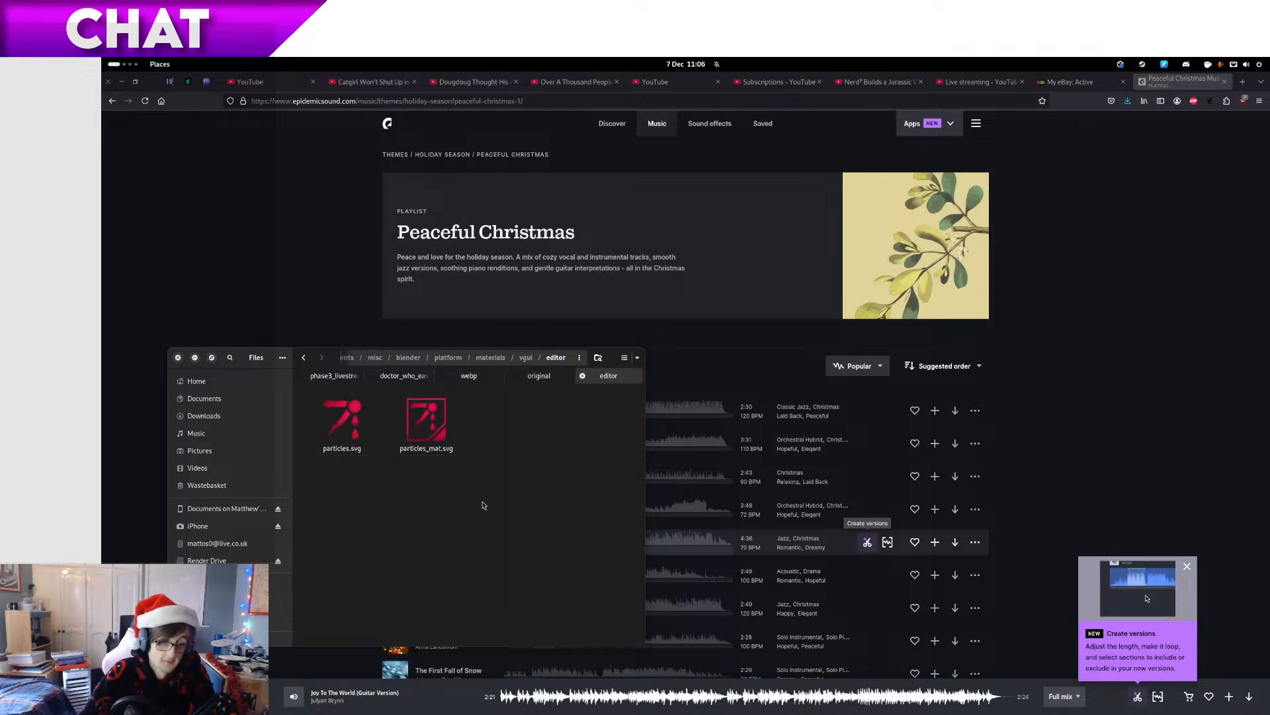
{"action": "key", "text": "alt+Tab"}
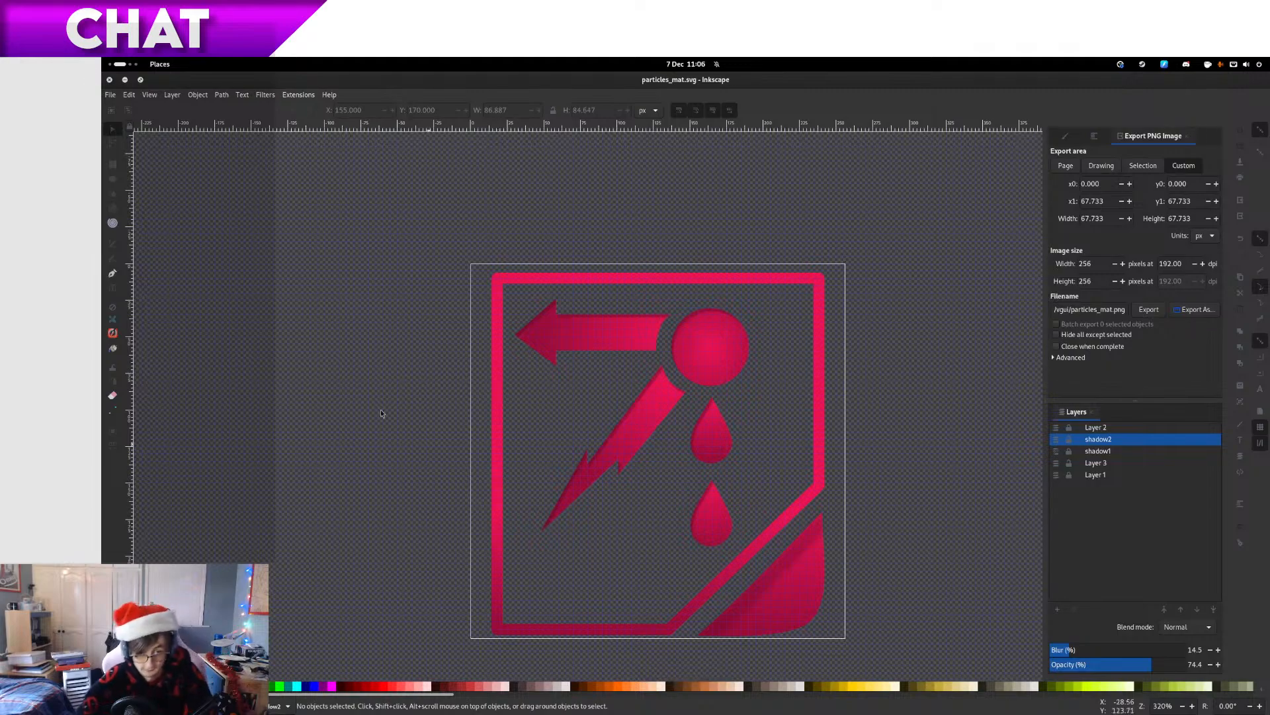
{"action": "left_click", "coordinate": [110, 80]}
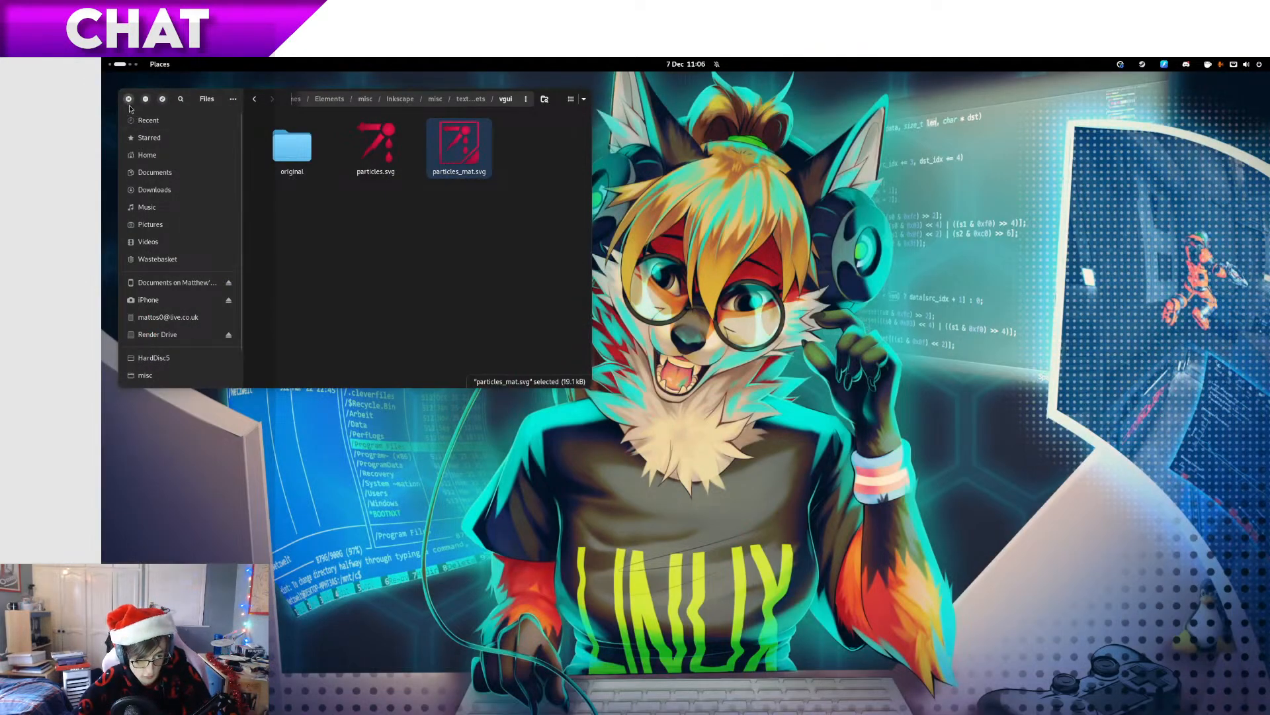
{"action": "left_click", "coordinate": [127, 99]}
Launch Blender with a new unsaved file in the Material Editor workspace
{"action": "key", "text": "super"}
{"action": "left_click", "coordinate": [888, 686]}
{"action": "scroll", "coordinate": [774, 578], "scroll_direction": "down", "scroll_amount": 1}
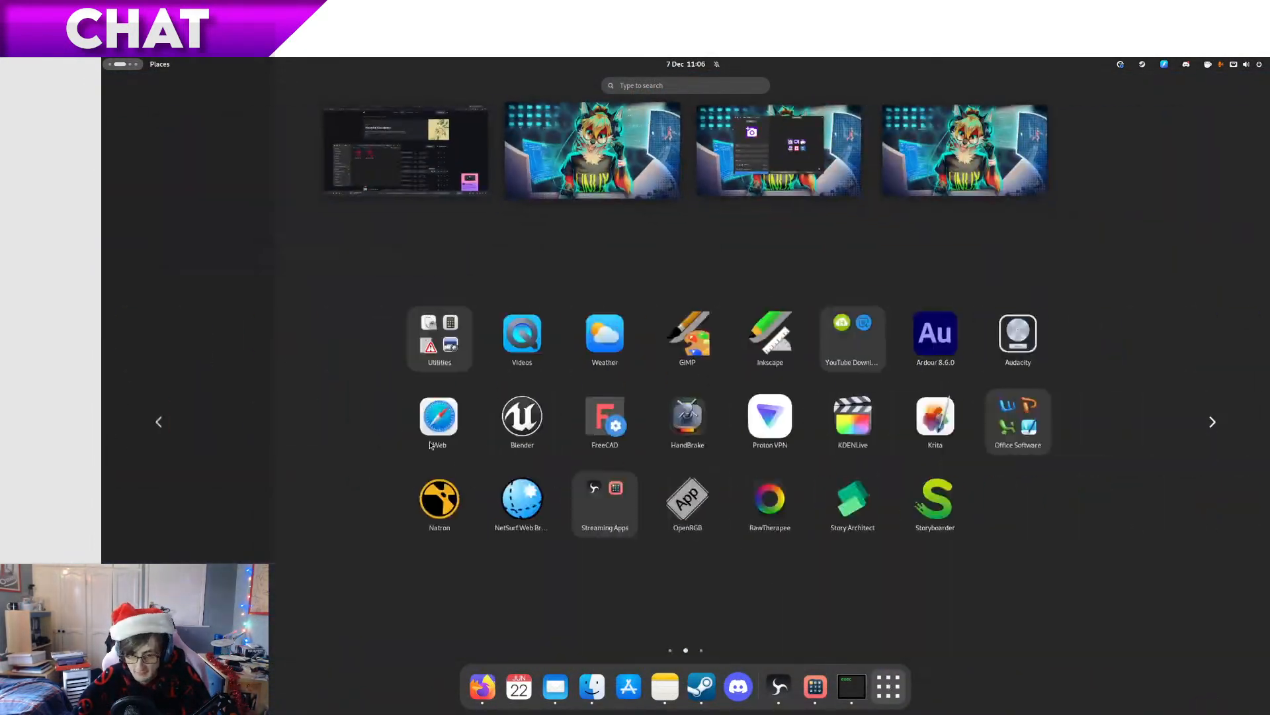
{"action": "left_click", "coordinate": [463, 422]}
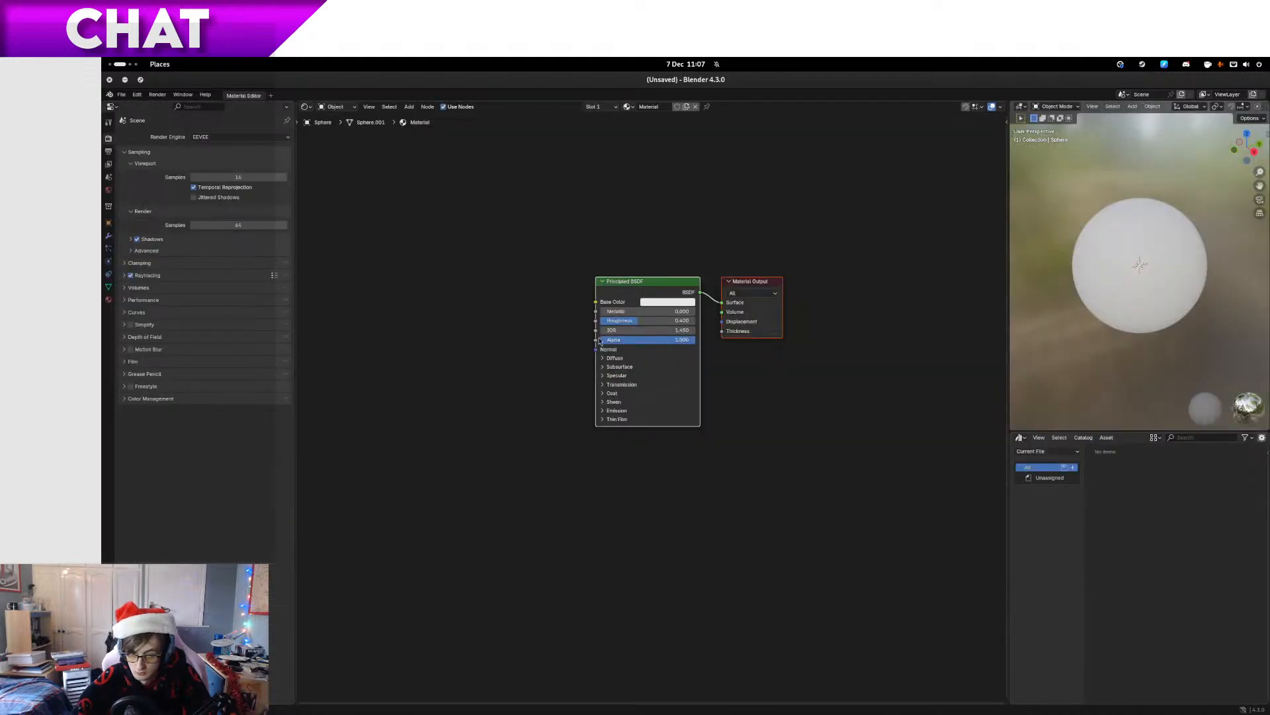
Add an Image Texture node before the Principled BSDF and link its Alpha to Alpha and its Color to Base Color
{"action": "scroll", "coordinate": [570, 321], "scroll_direction": "up", "scroll_amount": 2}
{"action": "left_click_drag", "start_coordinate": [570, 322], "coordinate": [599, 416]}
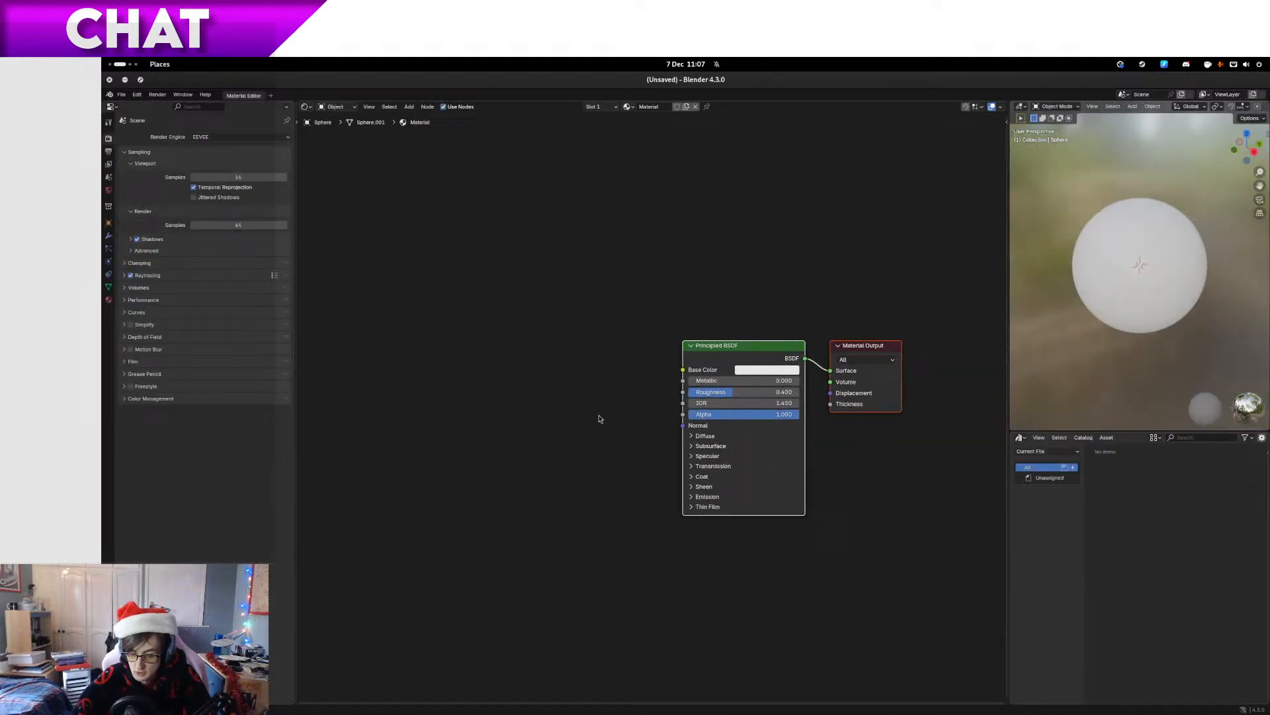
{"action": "left_click", "coordinate": [544, 383]}
{"action": "key", "text": "shift+a"}
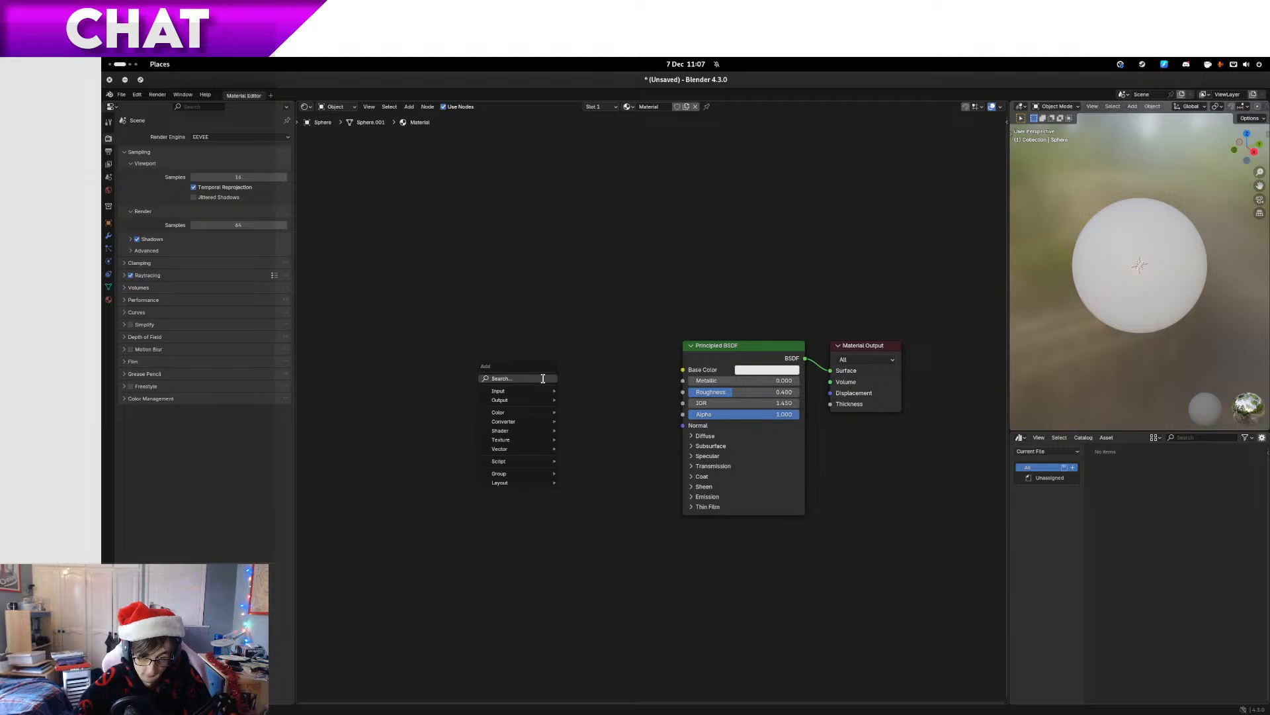
{"action": "type", "text": "t"}
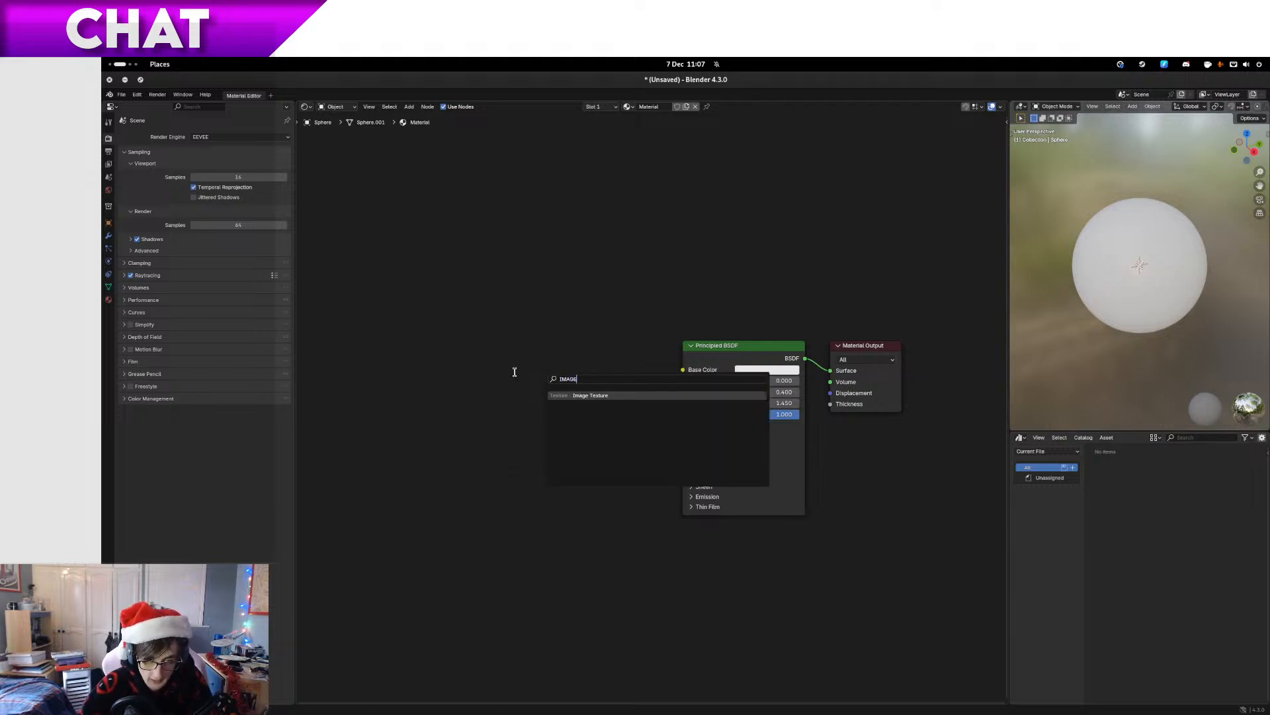
{"action": "key", "text": "Return"}
{"action": "left_click", "coordinate": [452, 354]}
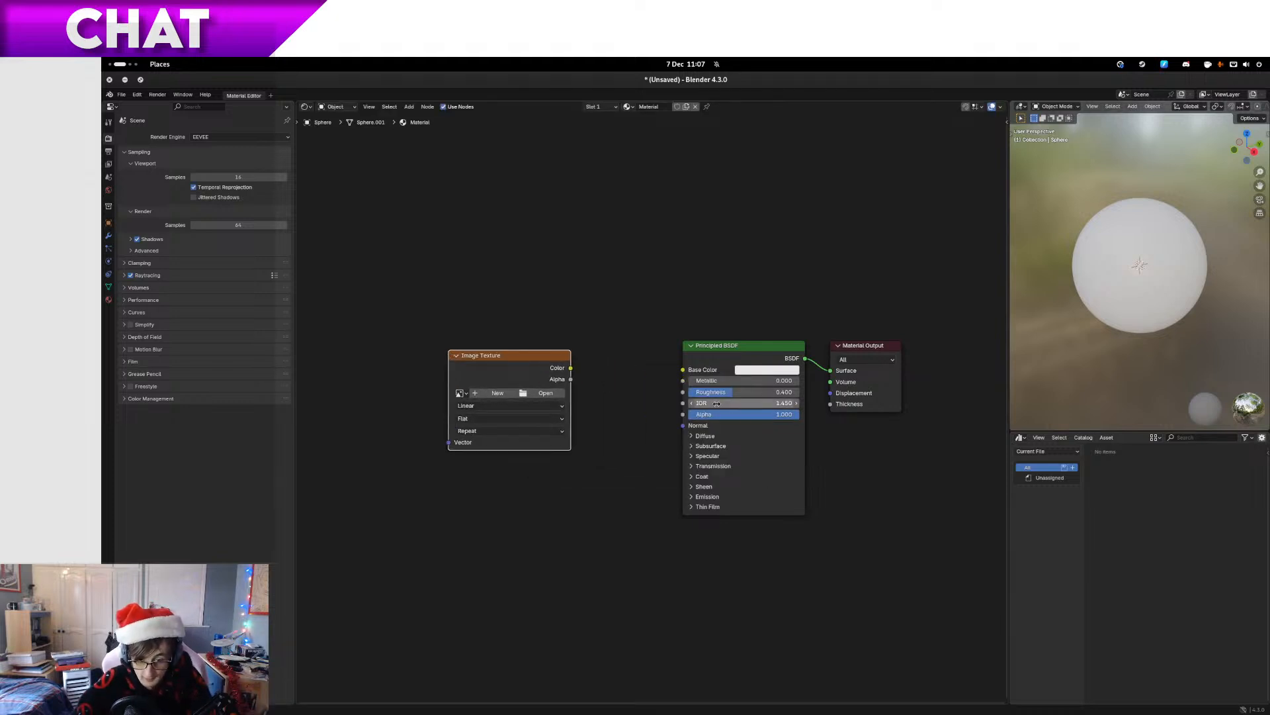
{"action": "left_click_drag", "start_coordinate": [571, 379], "coordinate": [686, 417]}
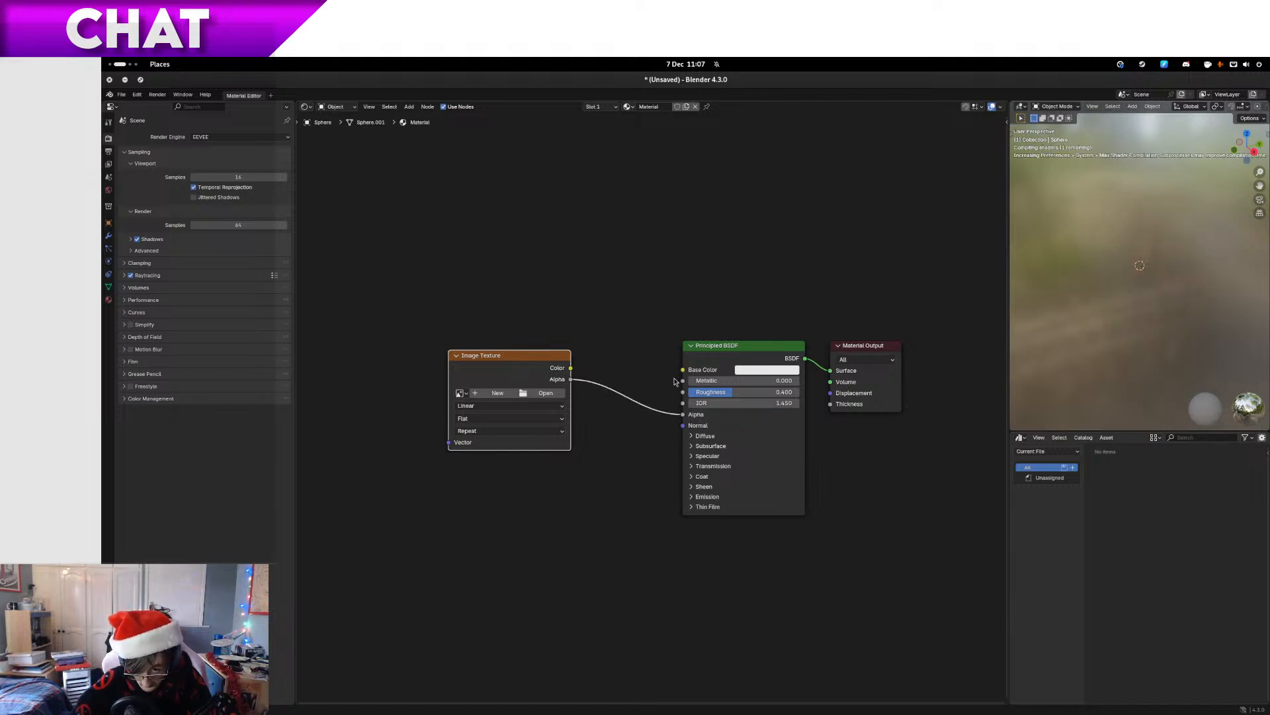
{"action": "left_click_drag", "start_coordinate": [570, 368], "coordinate": [683, 370]}
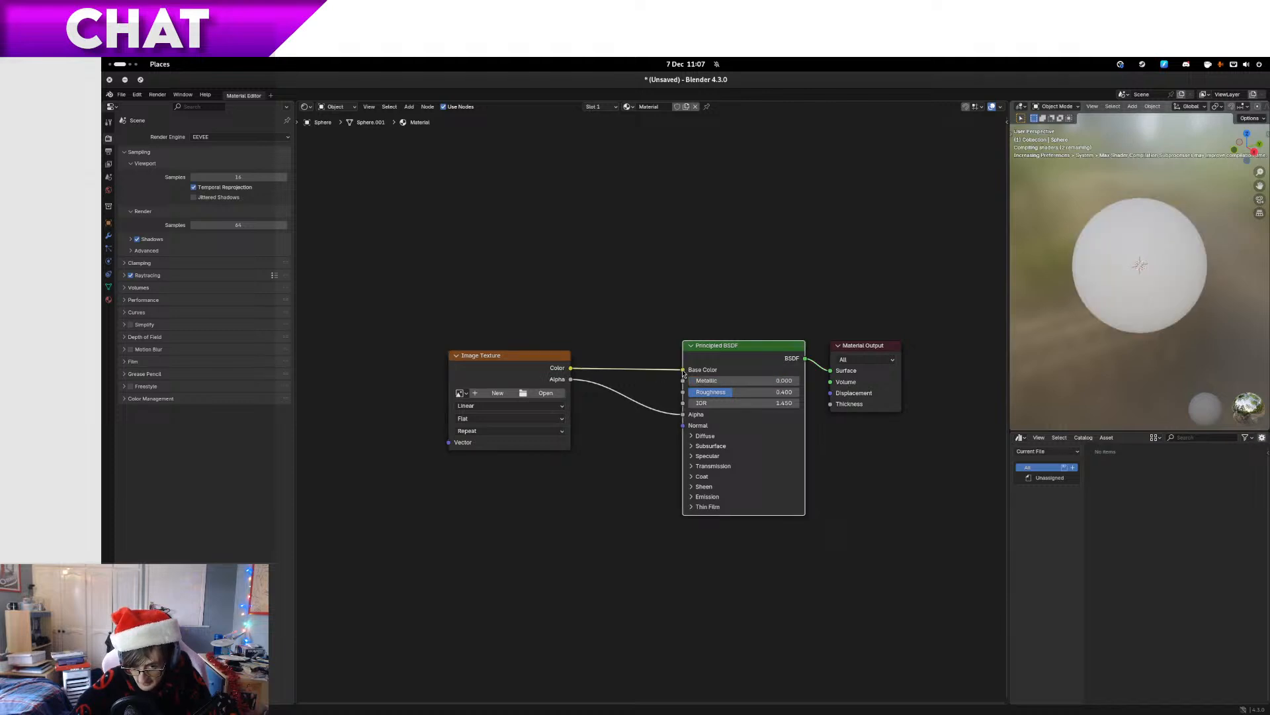
Find the Emission settings of the Principled BSDF and link the image texture's Color to the Emission Color
{"action": "left_click", "coordinate": [711, 466]}
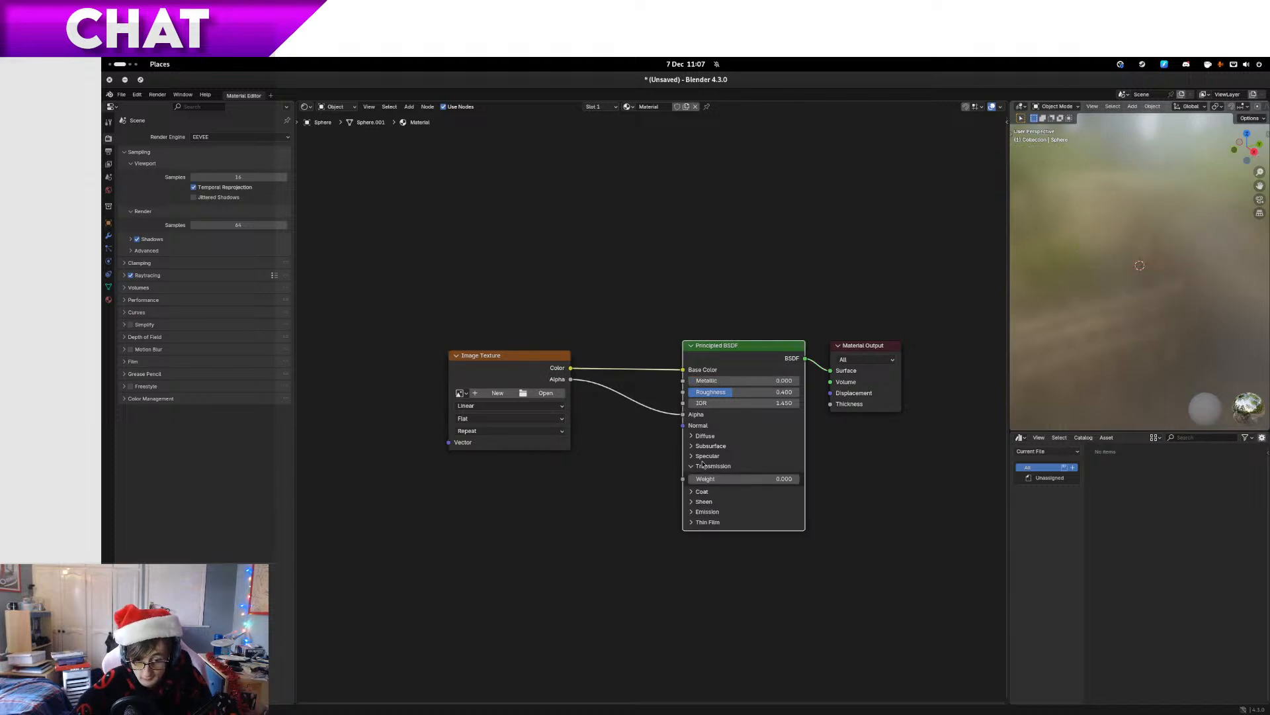
{"action": "left_click", "coordinate": [716, 468]}
{"action": "left_click", "coordinate": [708, 479]}
{"action": "left_click", "coordinate": [708, 479]}
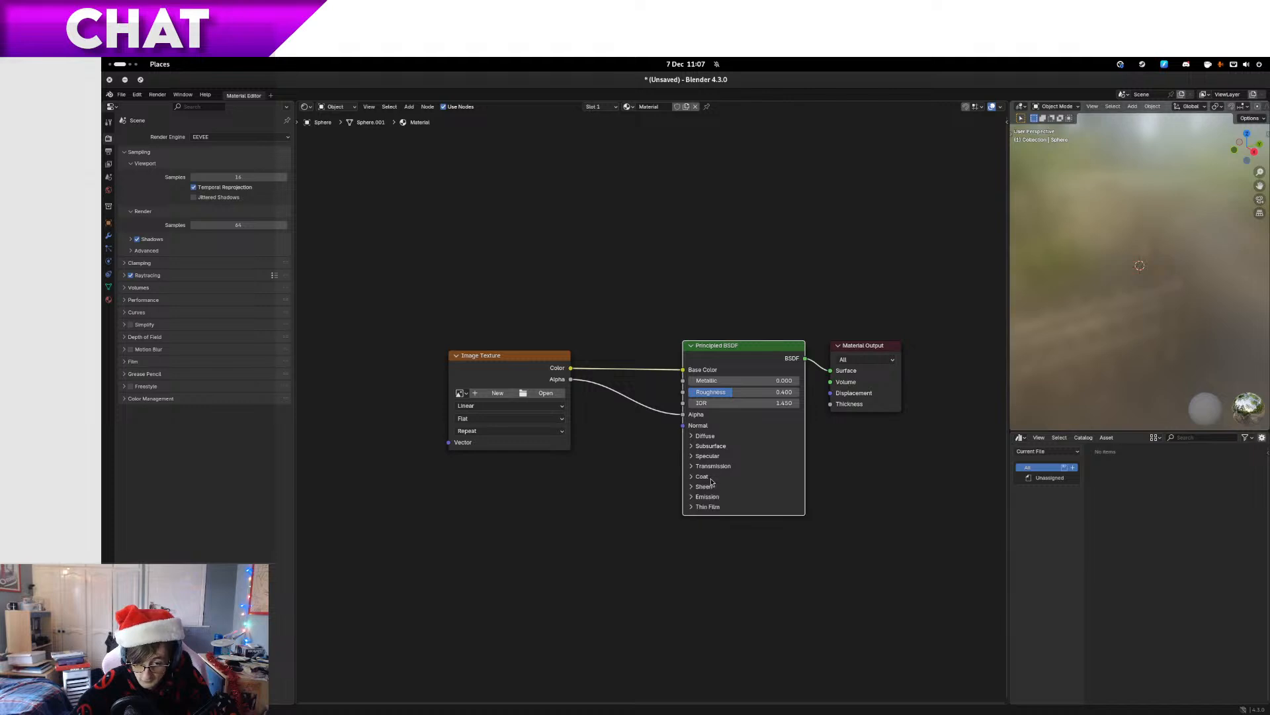
{"action": "left_click", "coordinate": [708, 496]}
{"action": "left_click", "coordinate": [708, 496]}
{"action": "left_click", "coordinate": [713, 459]}
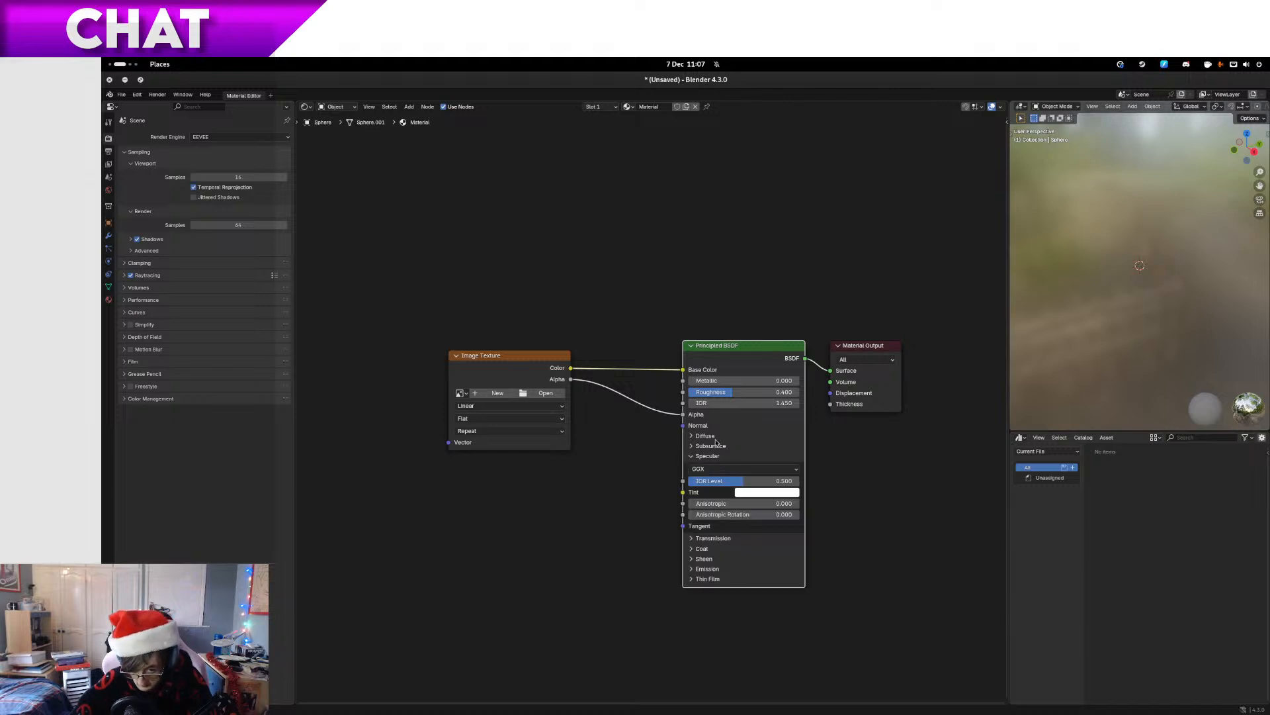
{"action": "left_click", "coordinate": [713, 458]}
{"action": "left_click", "coordinate": [711, 501]}
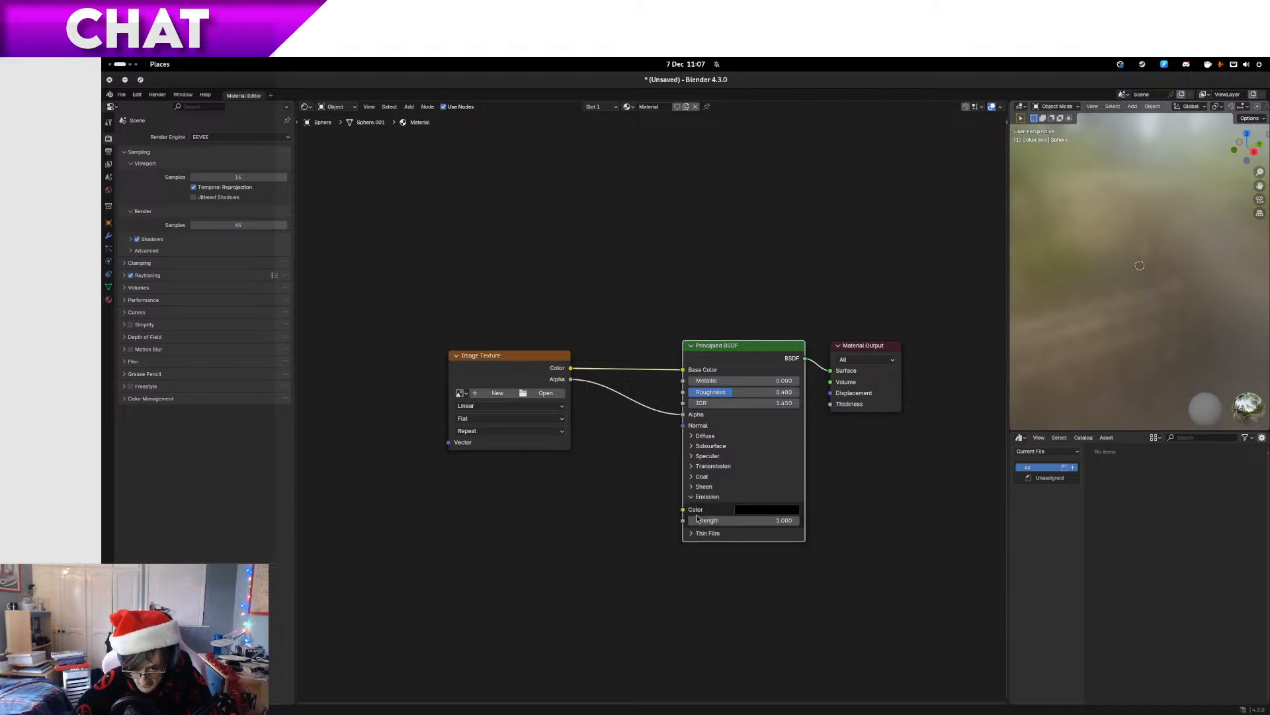
{"action": "left_click_drag", "start_coordinate": [684, 516], "coordinate": [573, 374]}
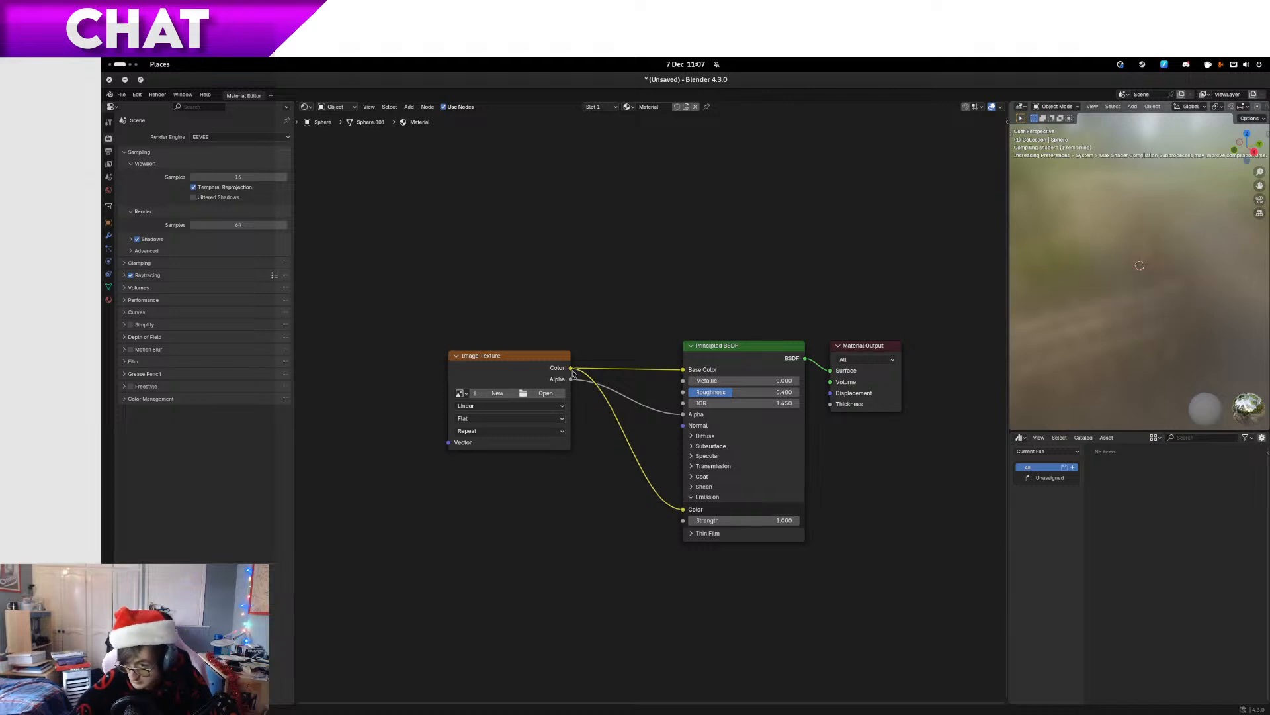
Load fire01_small0040.png from the usermod particles folder fire01_small into the Image Texture node
{"action": "left_click", "coordinate": [547, 395]}
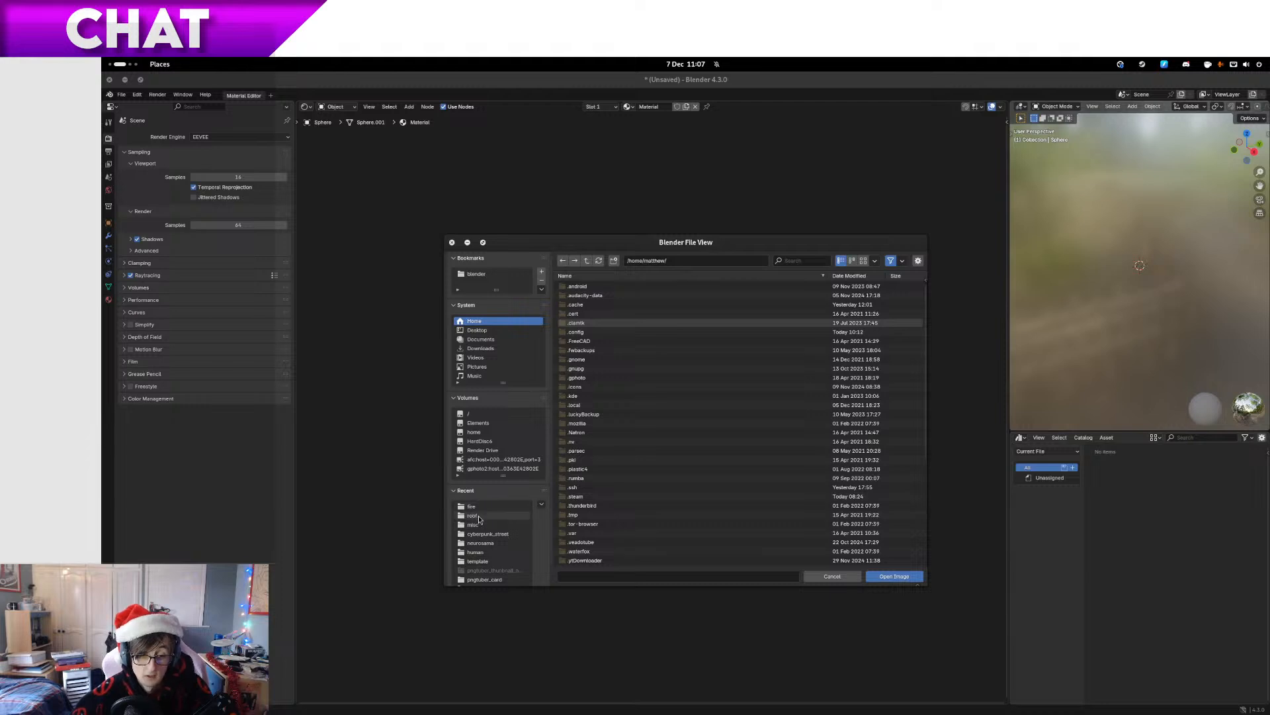
{"action": "left_click", "coordinate": [506, 508]}
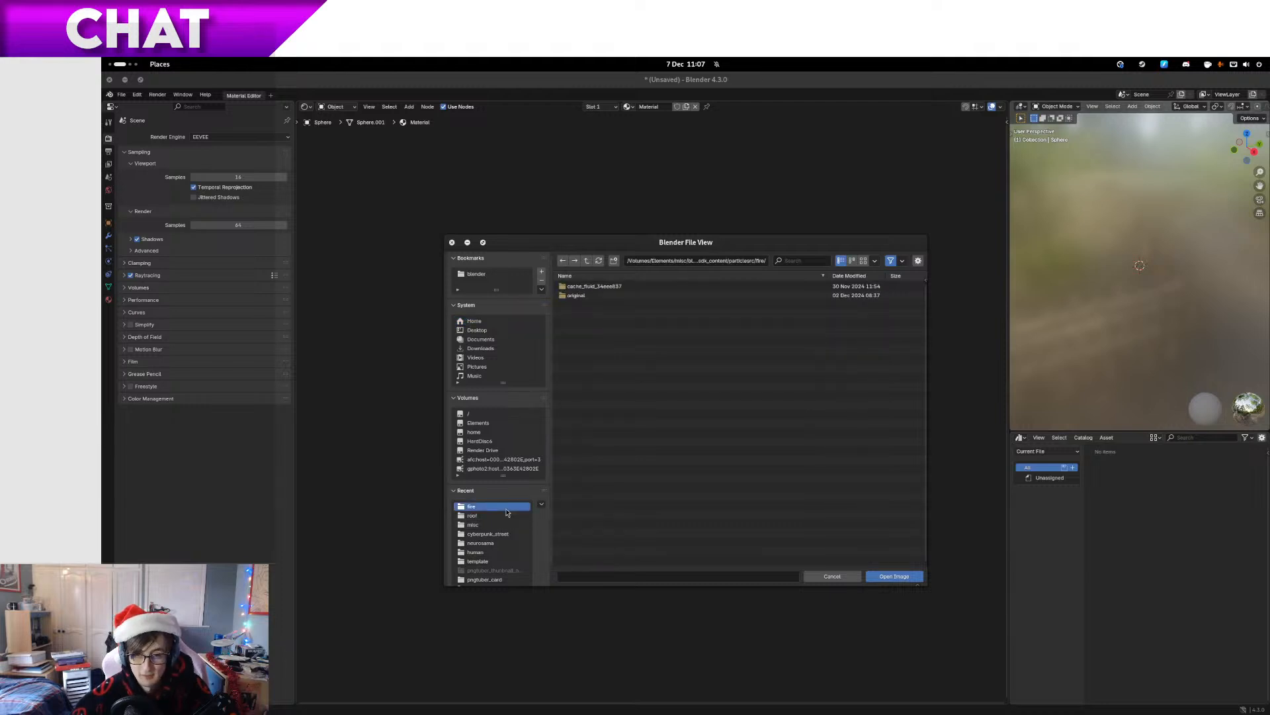
{"action": "left_click", "coordinate": [476, 274]}
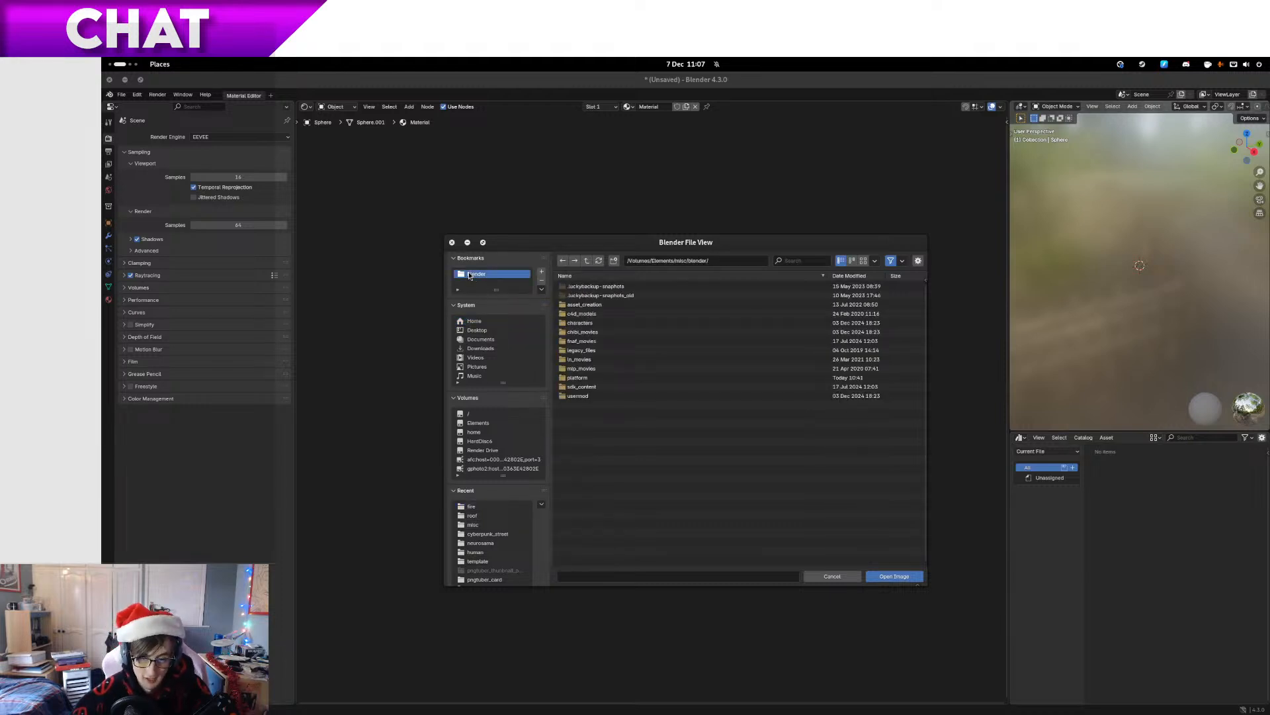
{"action": "left_click", "coordinate": [599, 396]}
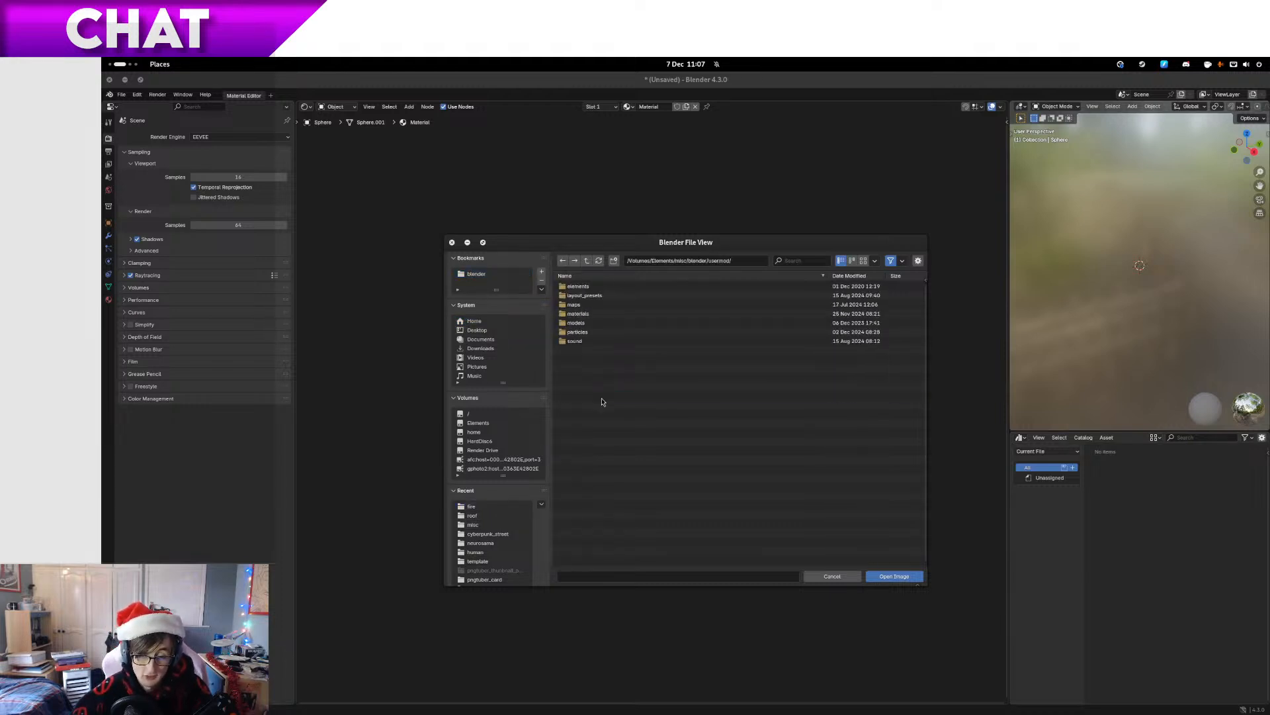
{"action": "left_click", "coordinate": [582, 332]}
{"action": "left_click", "coordinate": [583, 290]}
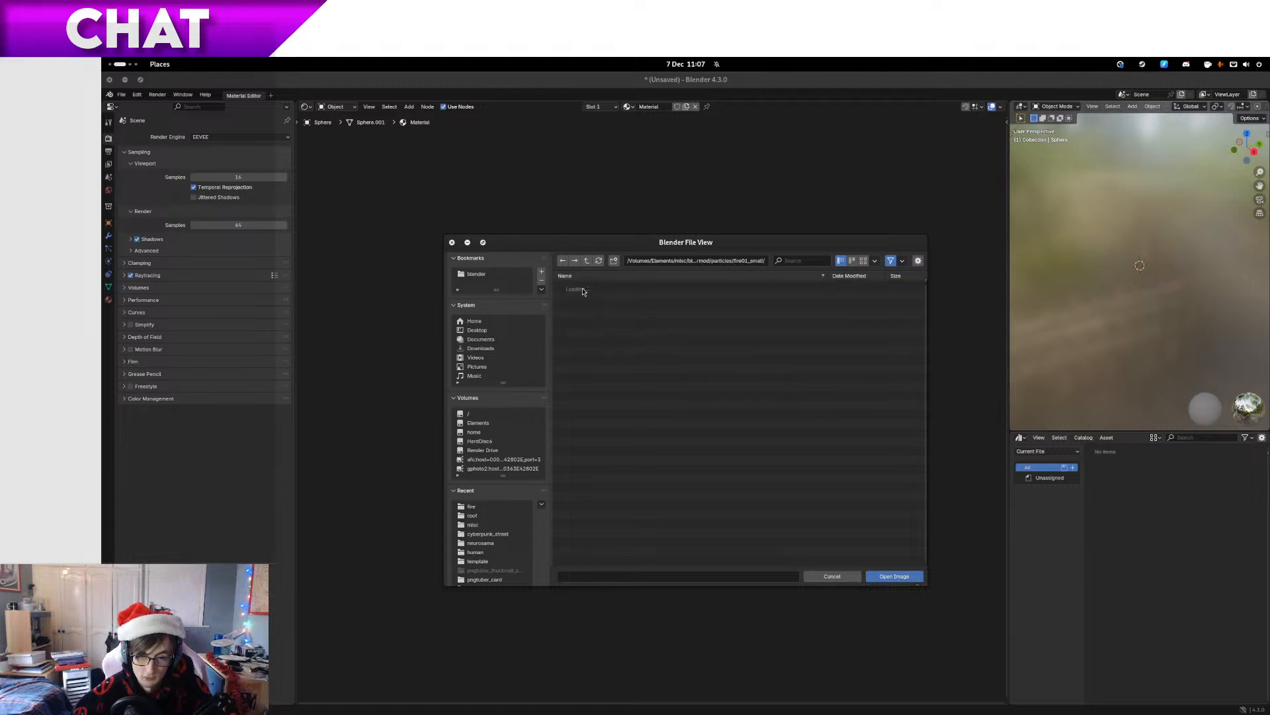
{"action": "left_click", "coordinate": [583, 289]}
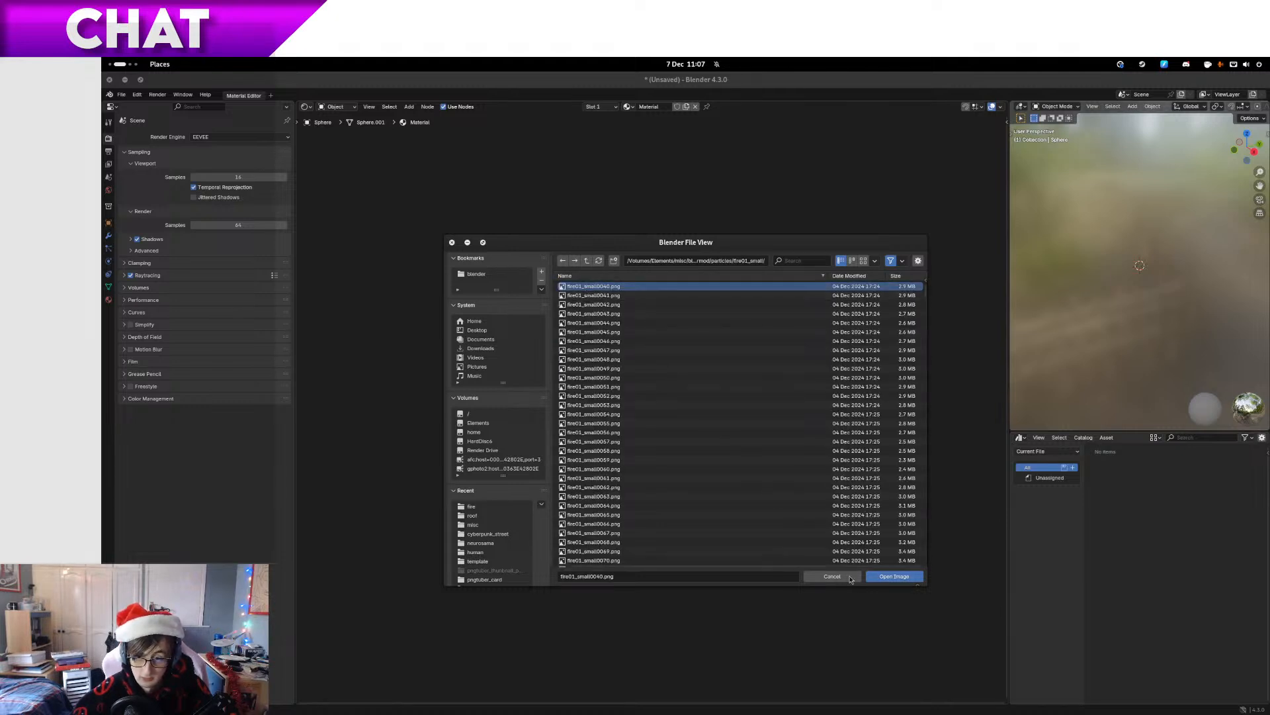
{"action": "left_click", "coordinate": [904, 577]}
Try an emission strength of 5 on the Principled BSDF and settle on 3
{"action": "scroll", "coordinate": [847, 553], "scroll_direction": "up", "scroll_amount": 1}
{"action": "left_click_drag", "start_coordinate": [1158, 361], "coordinate": [1131, 327]}
{"action": "scroll", "coordinate": [847, 559], "scroll_direction": "up", "scroll_amount": 1}
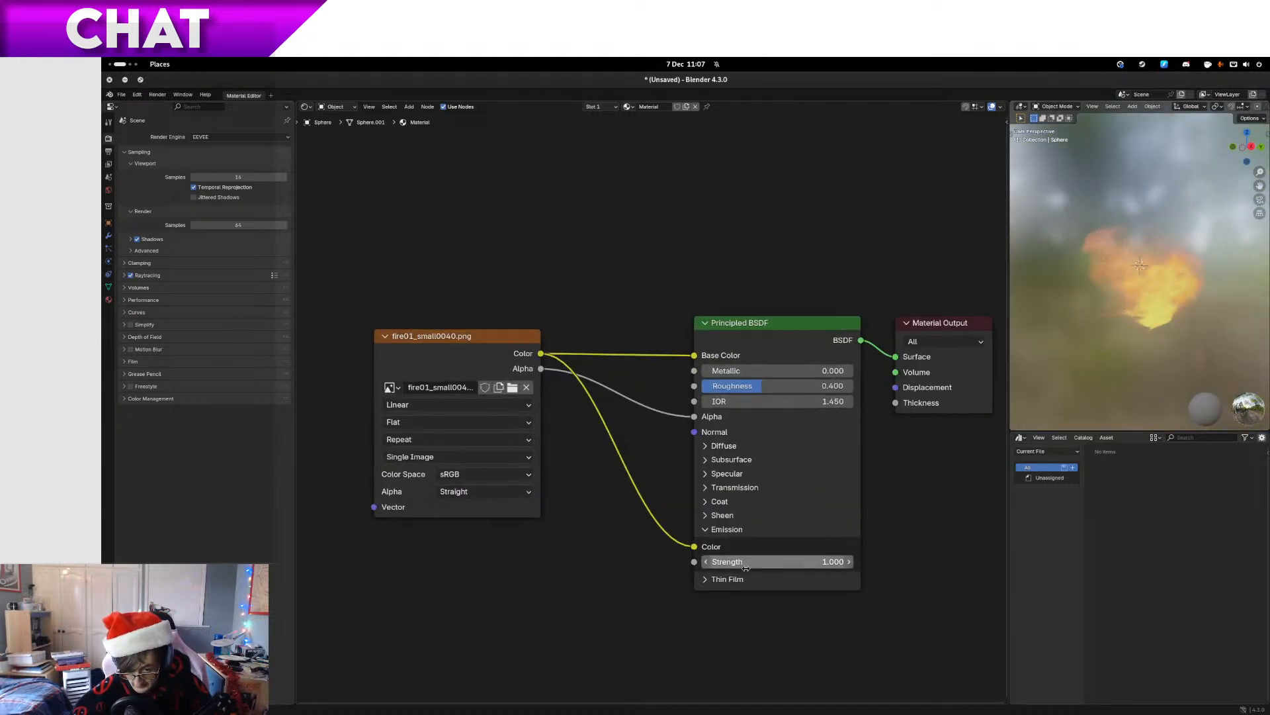
{"action": "left_click", "coordinate": [847, 561]}
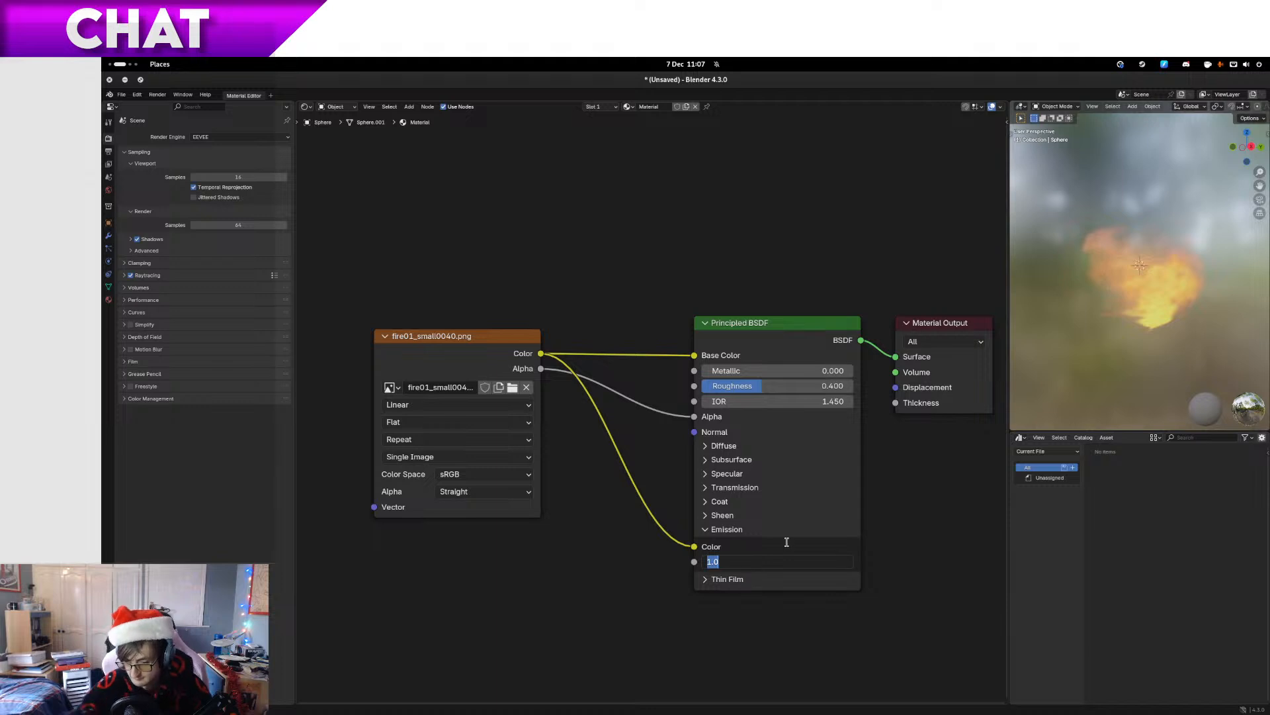
{"action": "type", "text": "5"}
{"action": "key", "text": "Return"}
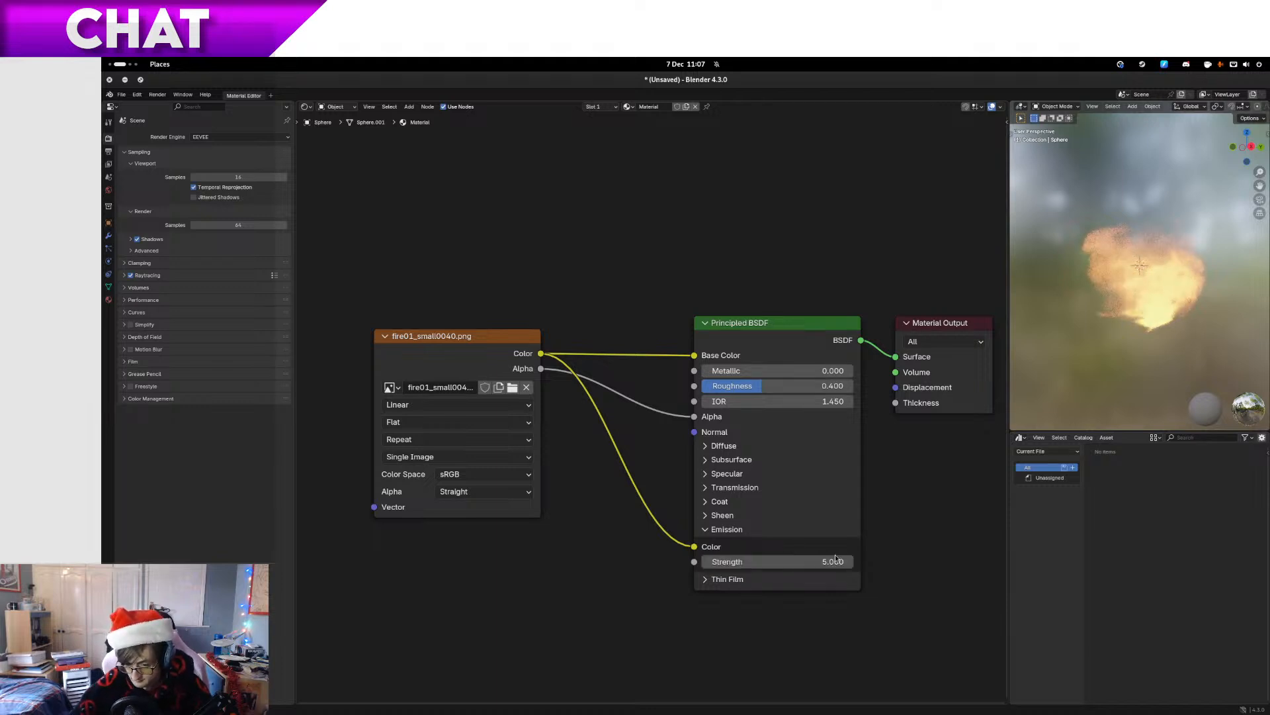
{"action": "left_click", "coordinate": [786, 562]}
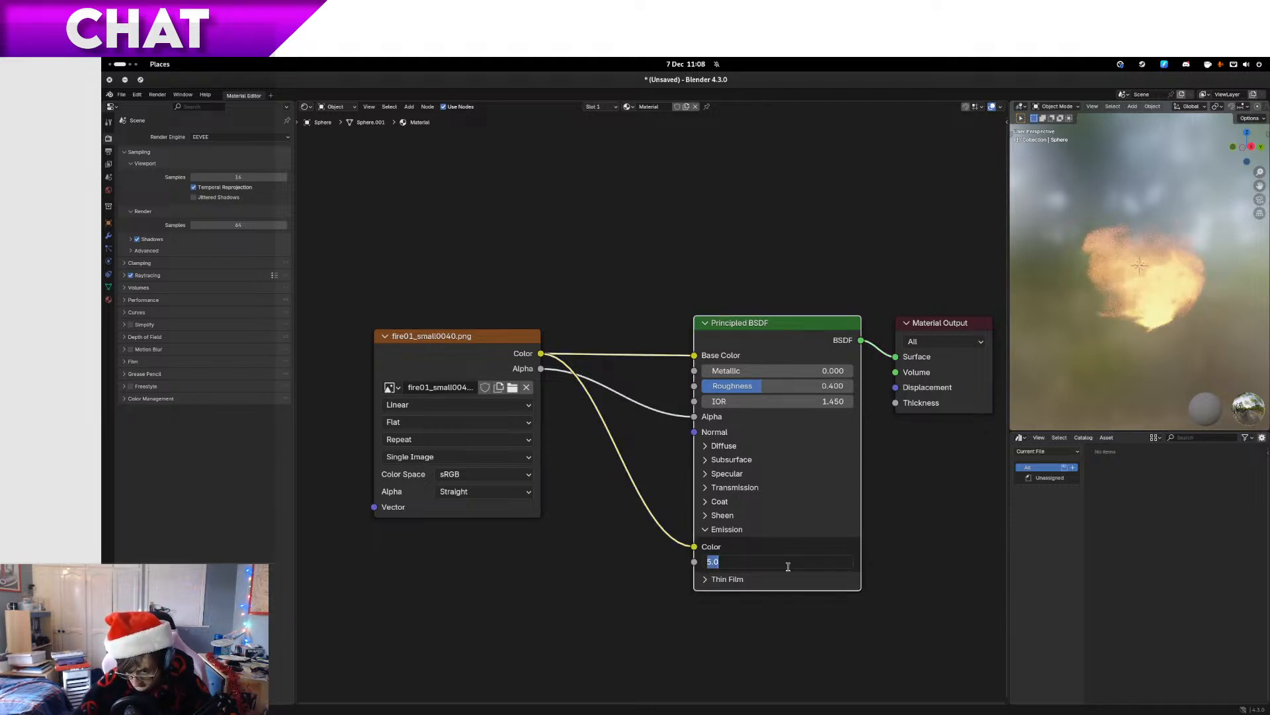
{"action": "type", "text": "3"}
{"action": "key", "text": "Return"}
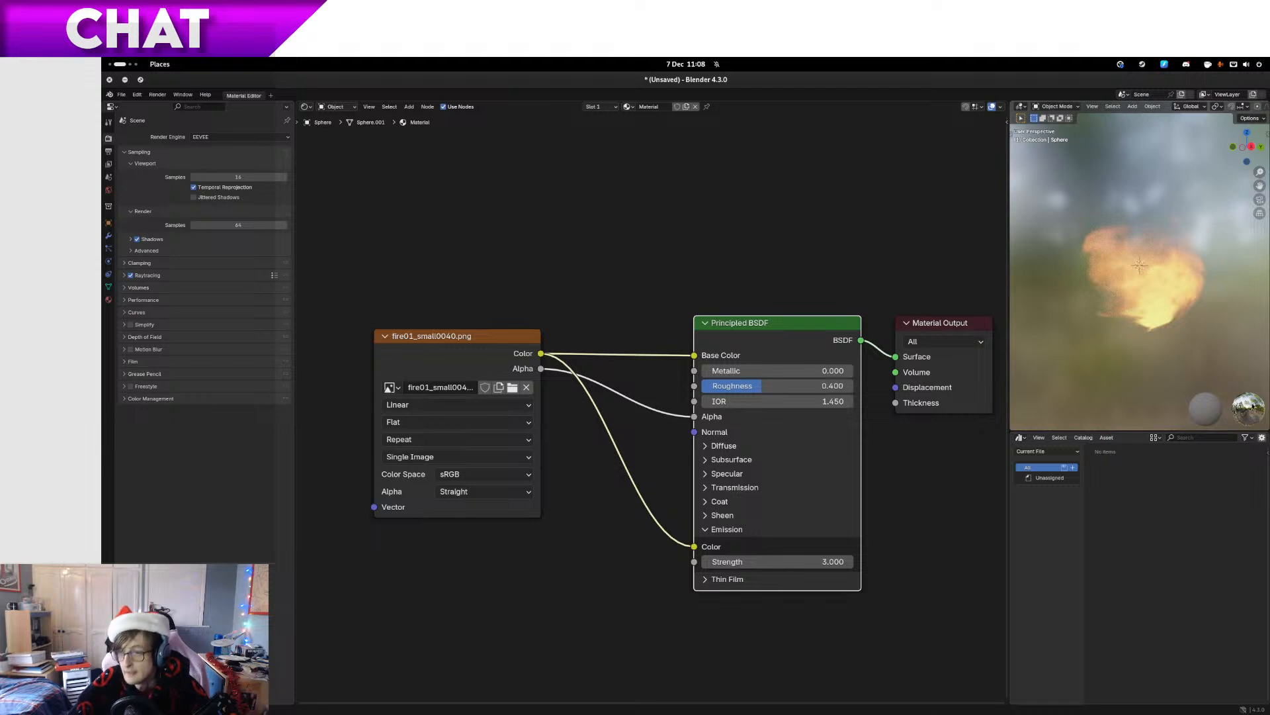
Try the scene world for the preview viewport's lighting, and switch to the dark studio environment with the black background
{"action": "scroll", "coordinate": [1169, 109], "scroll_direction": "down", "scroll_amount": 5}
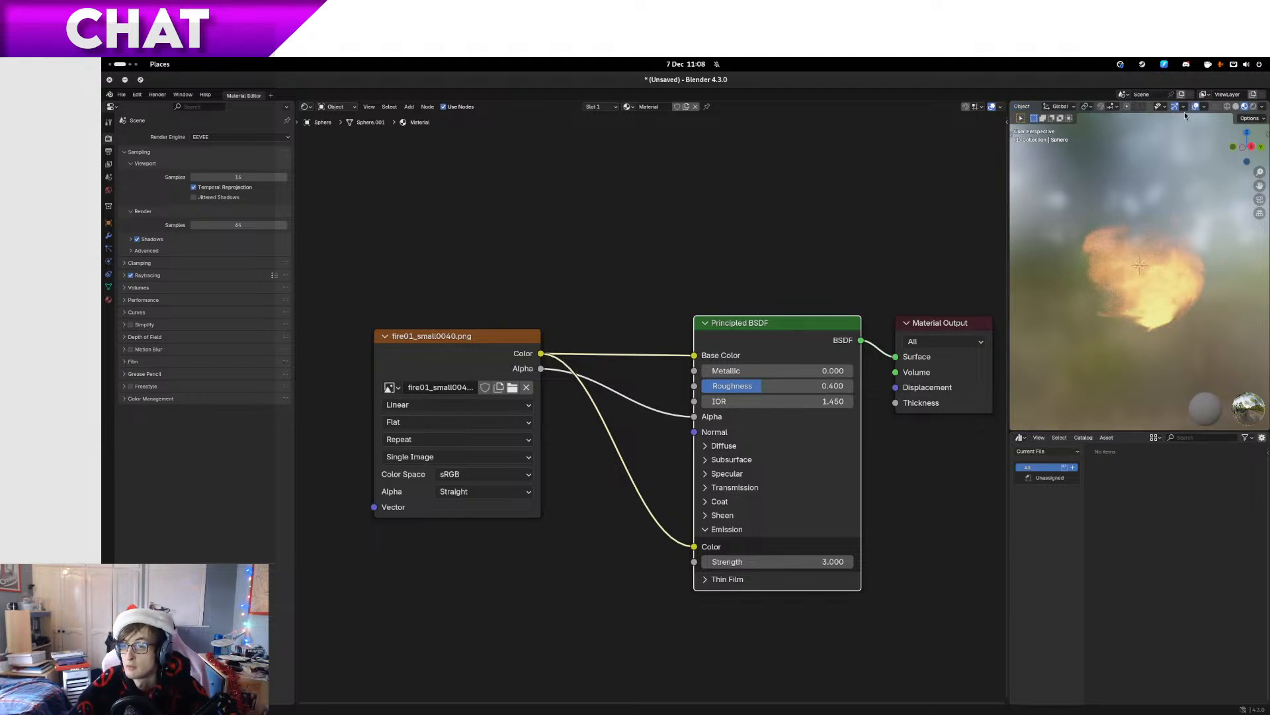
{"action": "left_click", "coordinate": [1183, 109]}
{"action": "left_click", "coordinate": [1261, 108]}
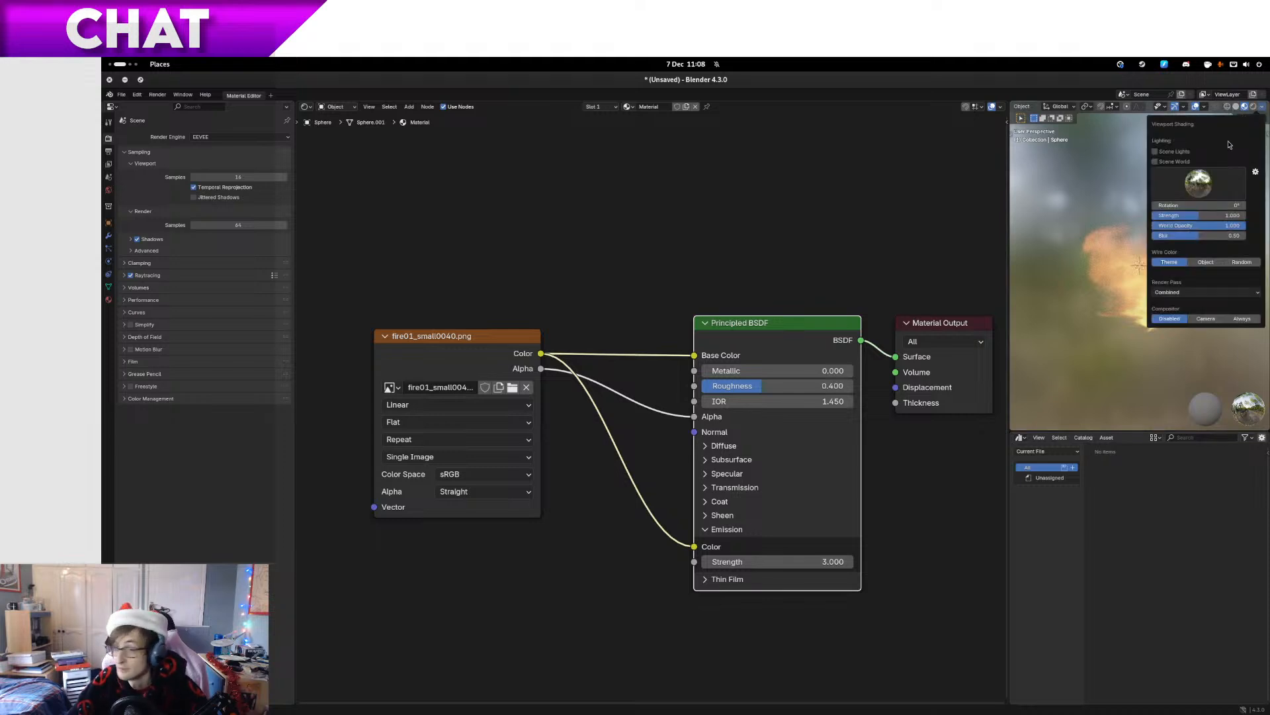
{"action": "left_click", "coordinate": [1202, 179]}
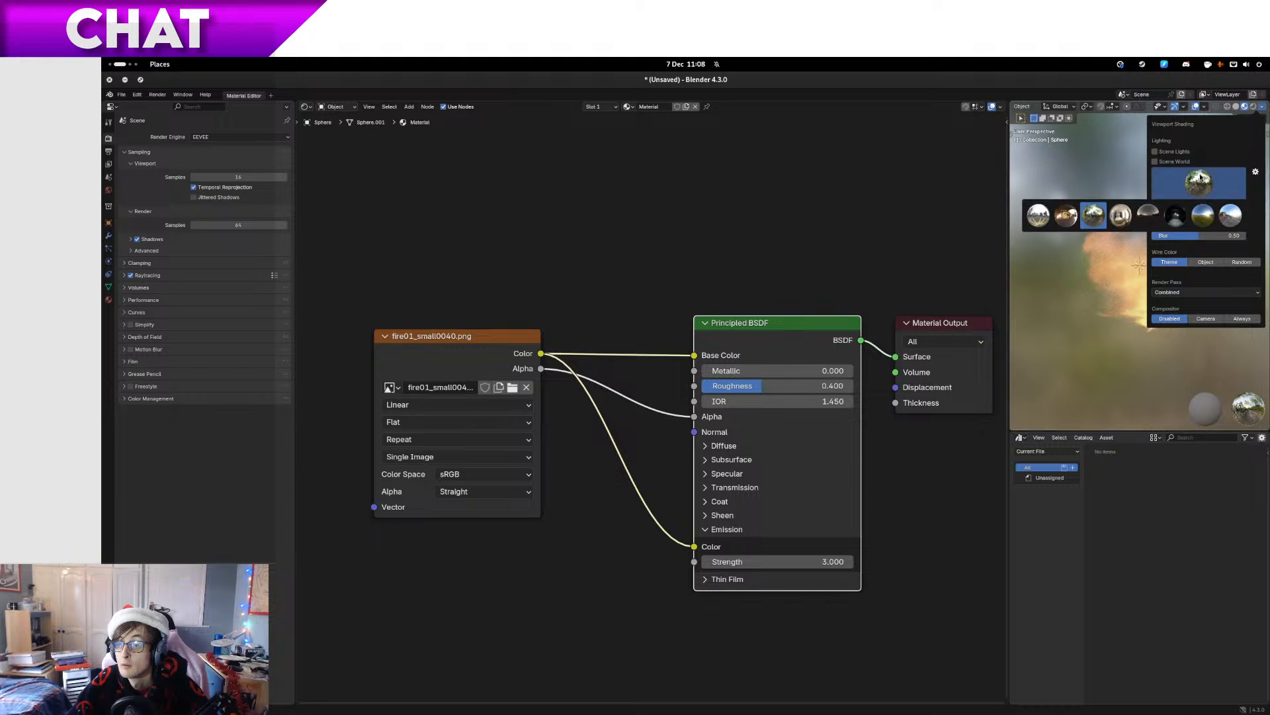
{"action": "left_click", "coordinate": [1156, 162]}
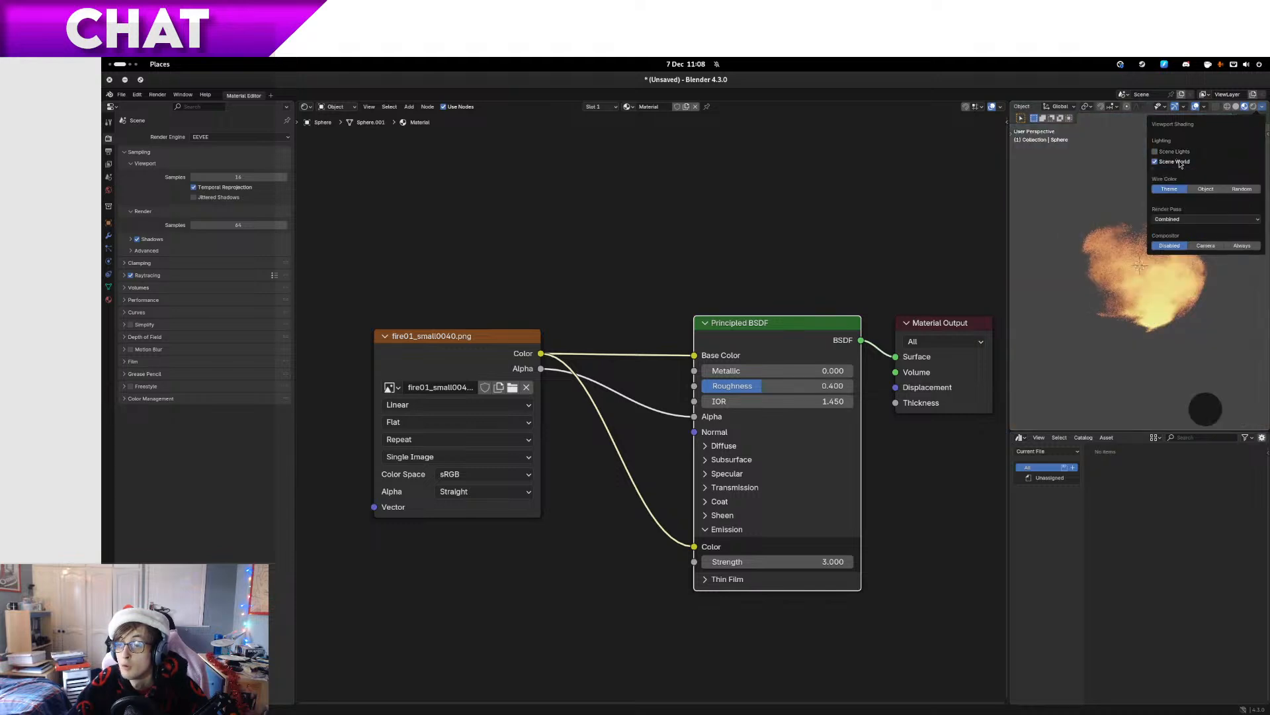
{"action": "left_click", "coordinate": [1180, 164]}
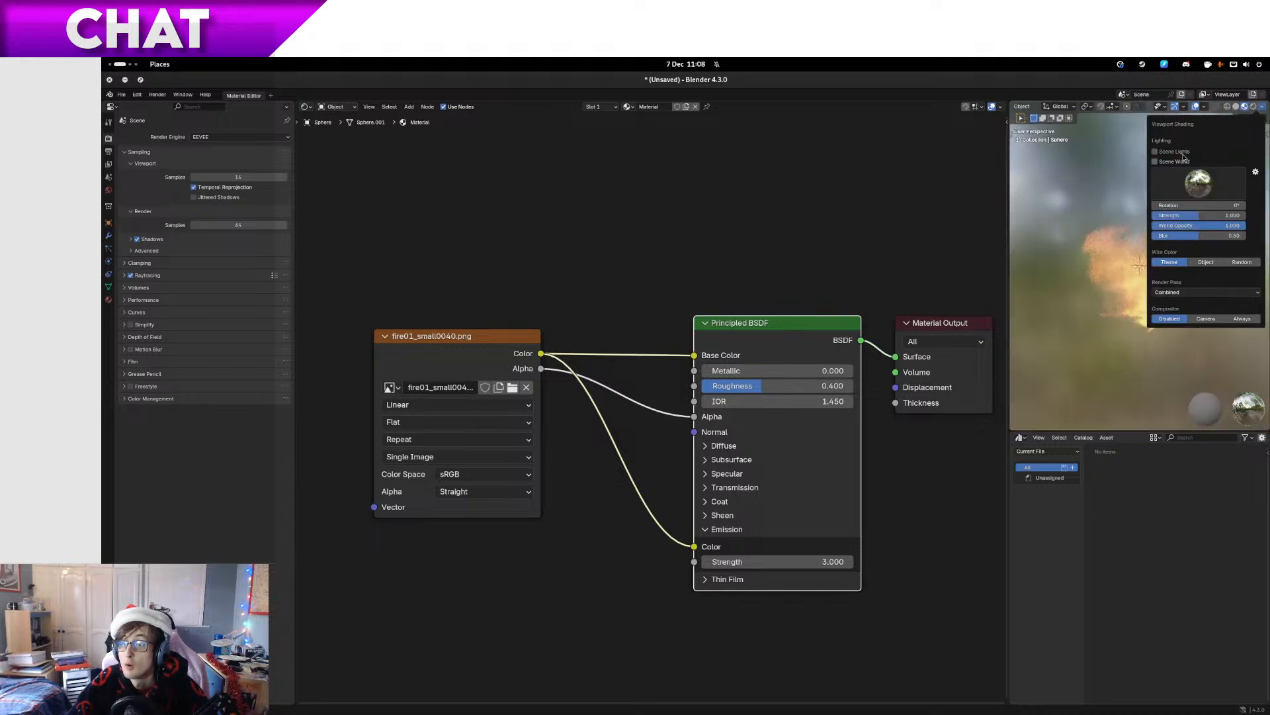
{"action": "left_click", "coordinate": [1202, 181]}
{"action": "left_click", "coordinate": [1176, 215]}
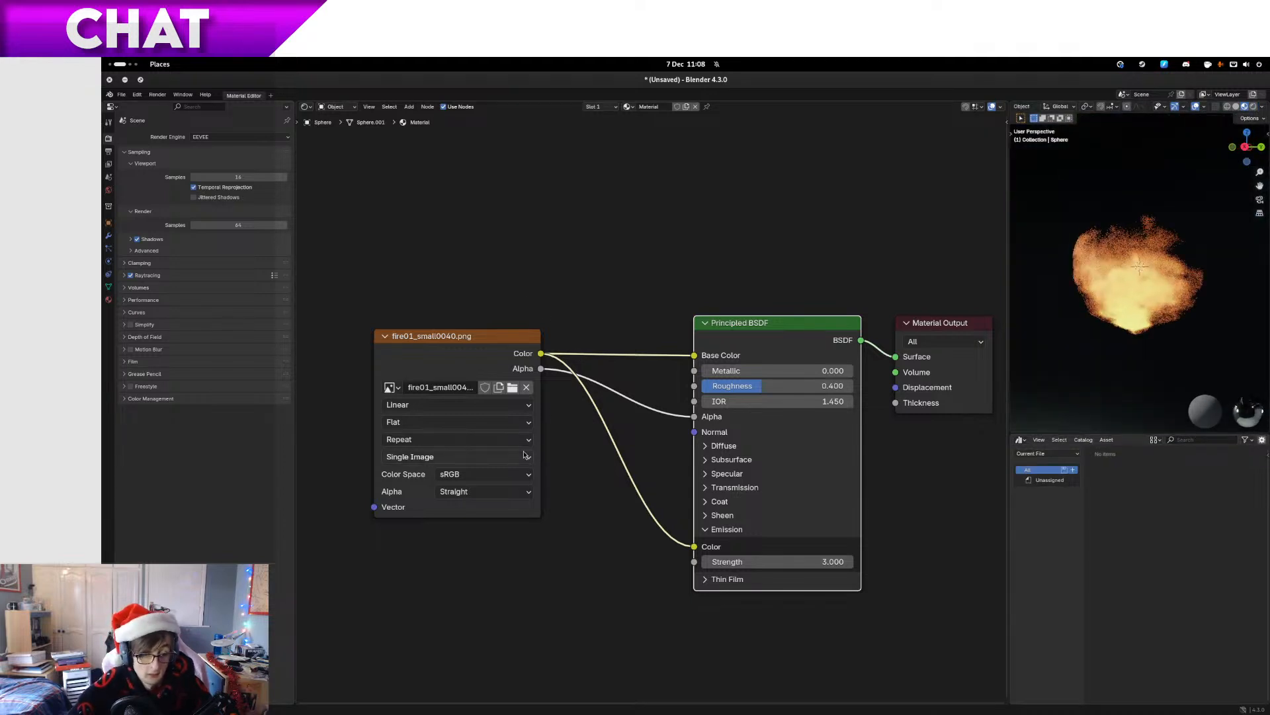
Change the image texture's source from a single image to Image Sequence and set its length to 40 frames
{"action": "left_click", "coordinate": [483, 455]}
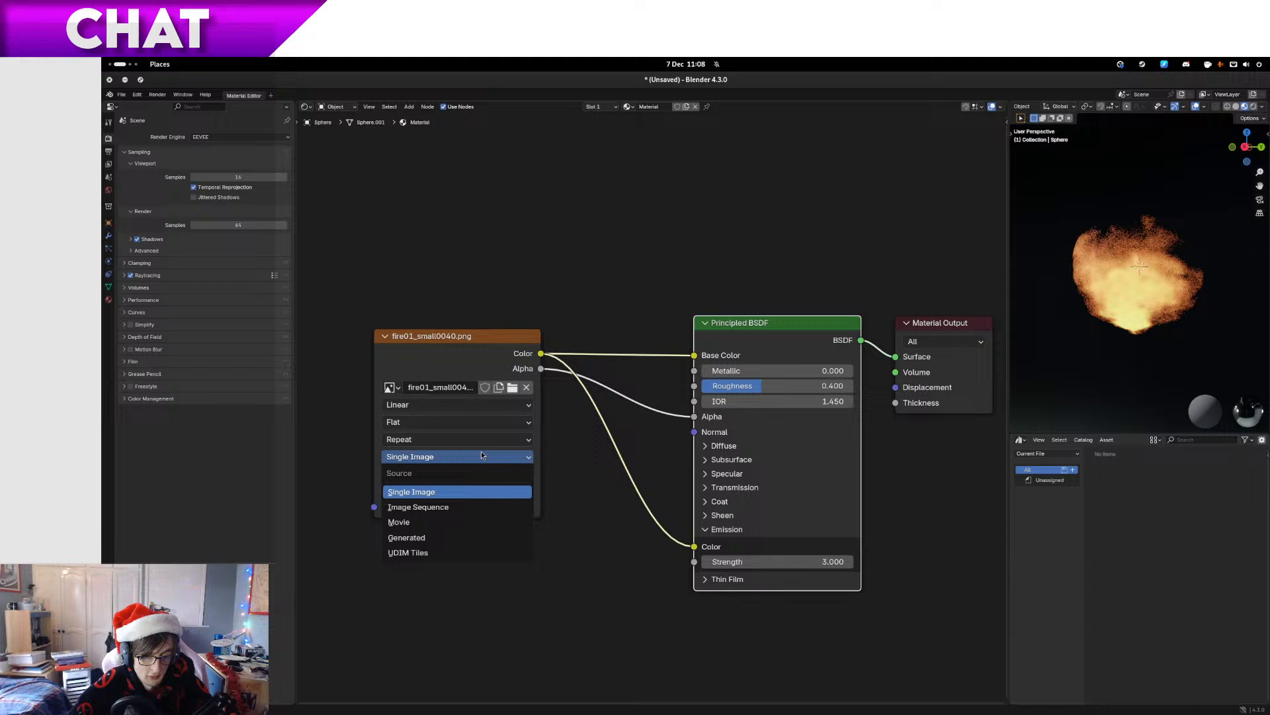
{"action": "left_click", "coordinate": [466, 507]}
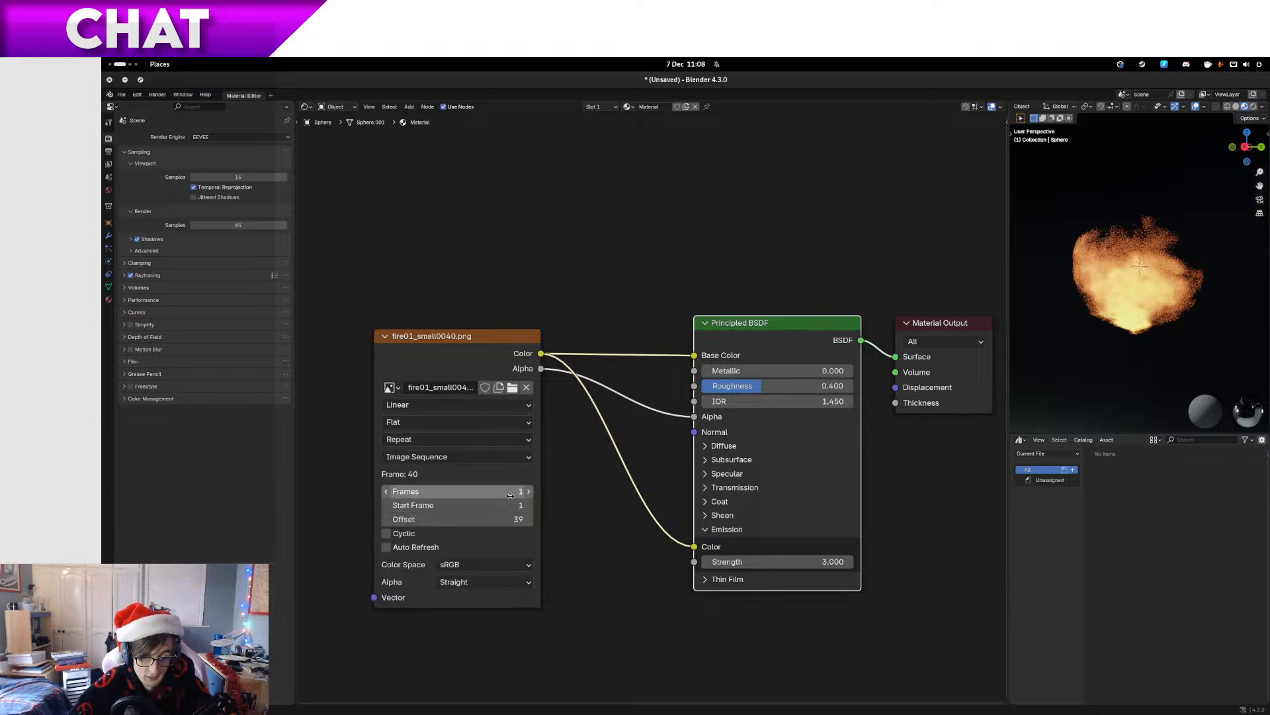
{"action": "left_click", "coordinate": [519, 505]}
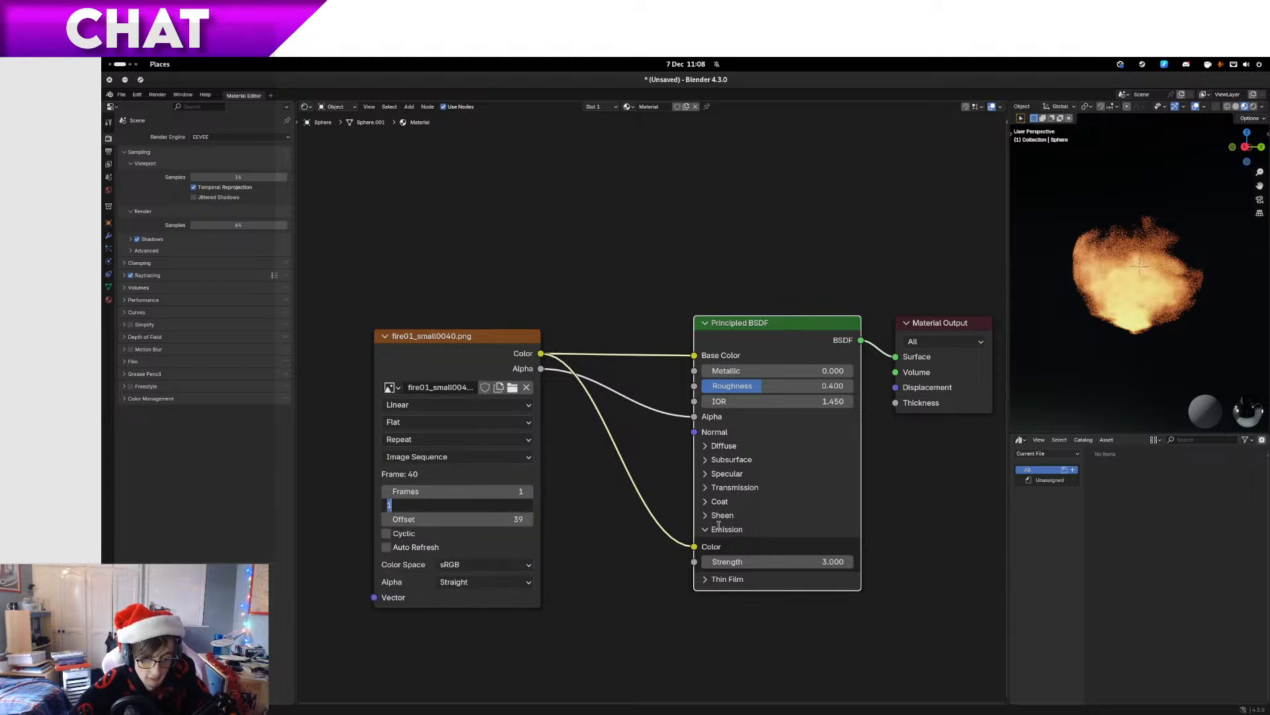
{"action": "type", "text": "1"}
{"action": "key", "text": "Return"}
{"action": "left_click", "coordinate": [498, 497]}
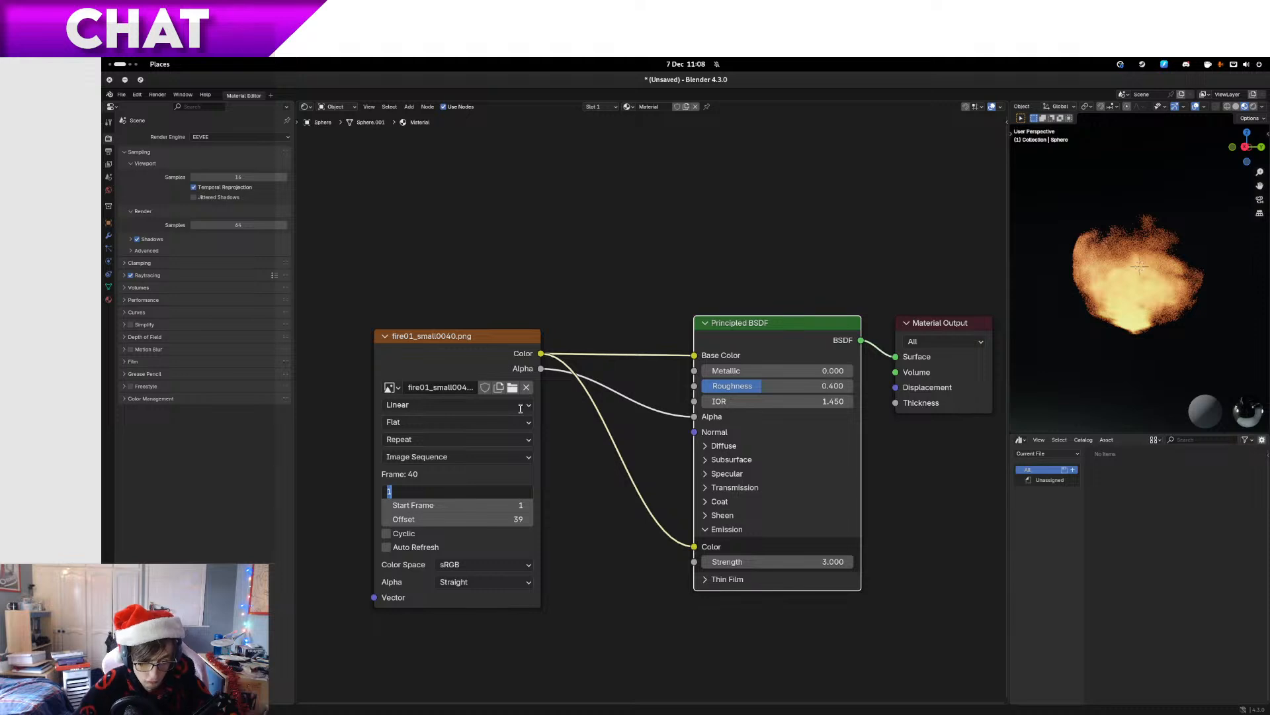
{"action": "type", "text": "40"}
{"action": "key", "text": "Return"}
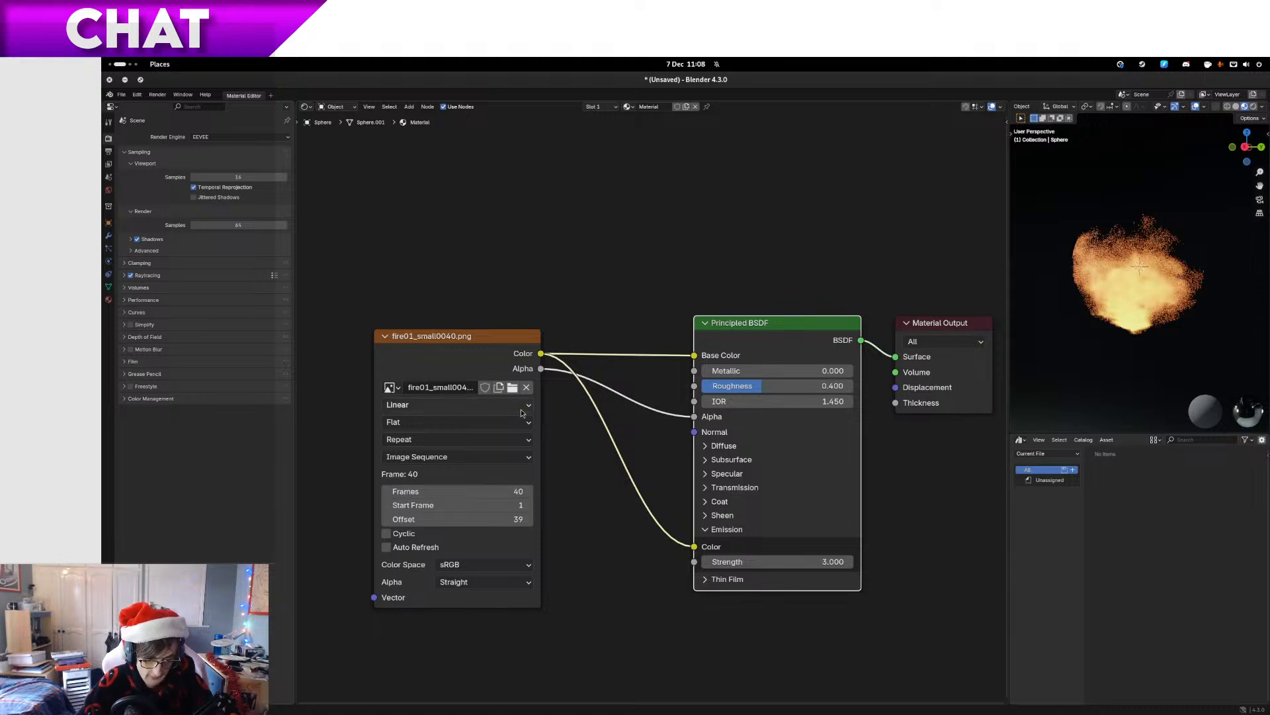
Set the image sequence's start frame to 2000
{"action": "left_click", "coordinate": [509, 505]}
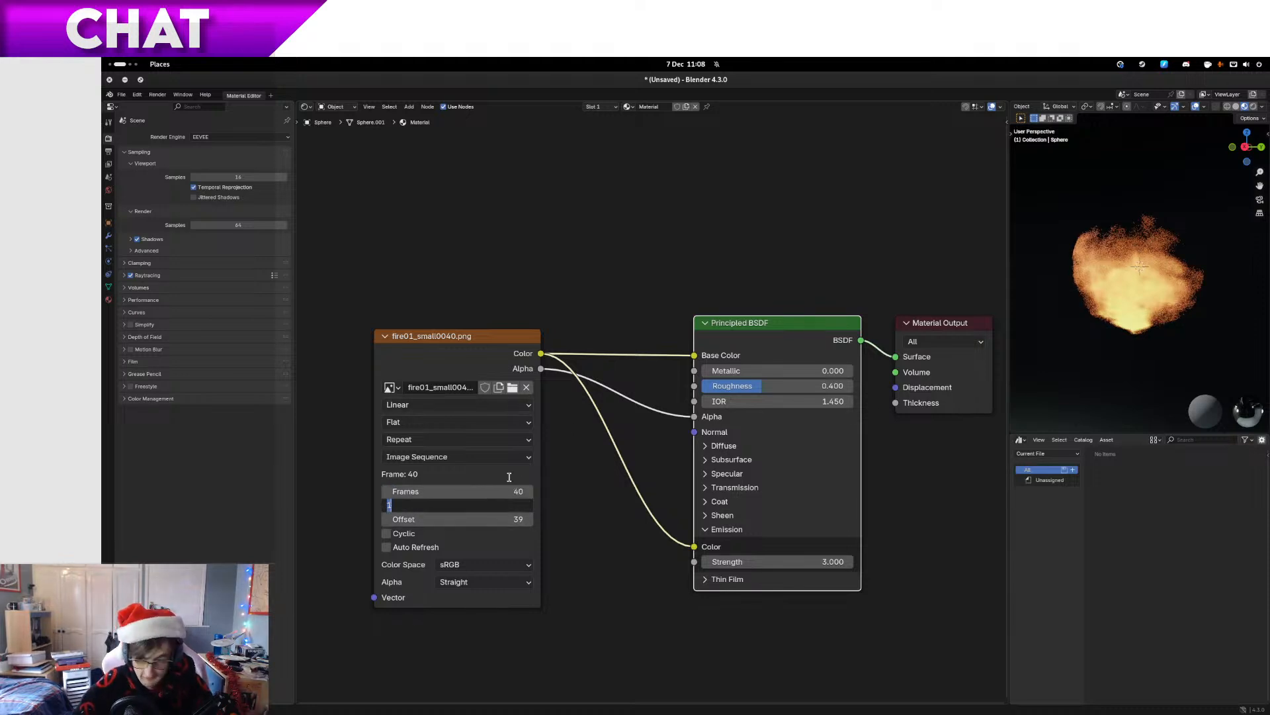
{"action": "type", "text": "2000"}
{"action": "key", "text": "Return"}
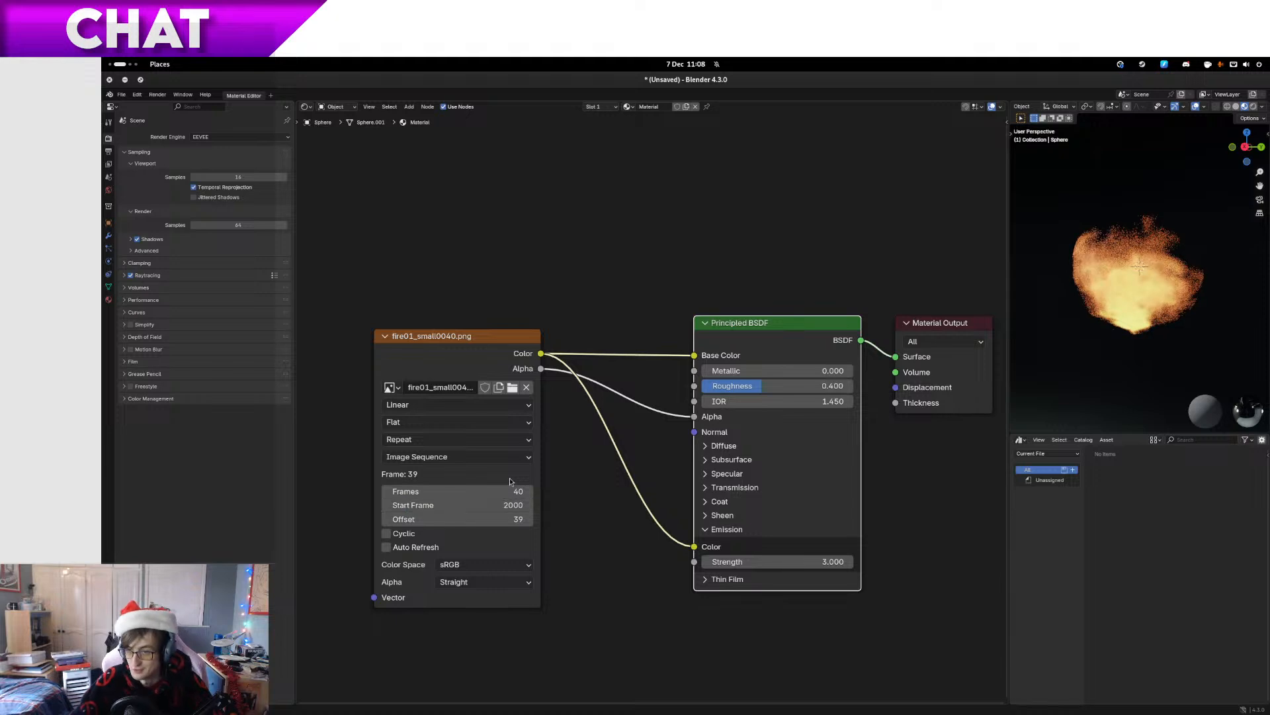
{"action": "mouse_move", "coordinate": [565, 459]}
{"action": "left_mouse_down"}
{"action": "mouse_move", "coordinate": [547, 453]}
{"action": "mouse_move", "coordinate": [571, 452]}
{"action": "left_mouse_up"}
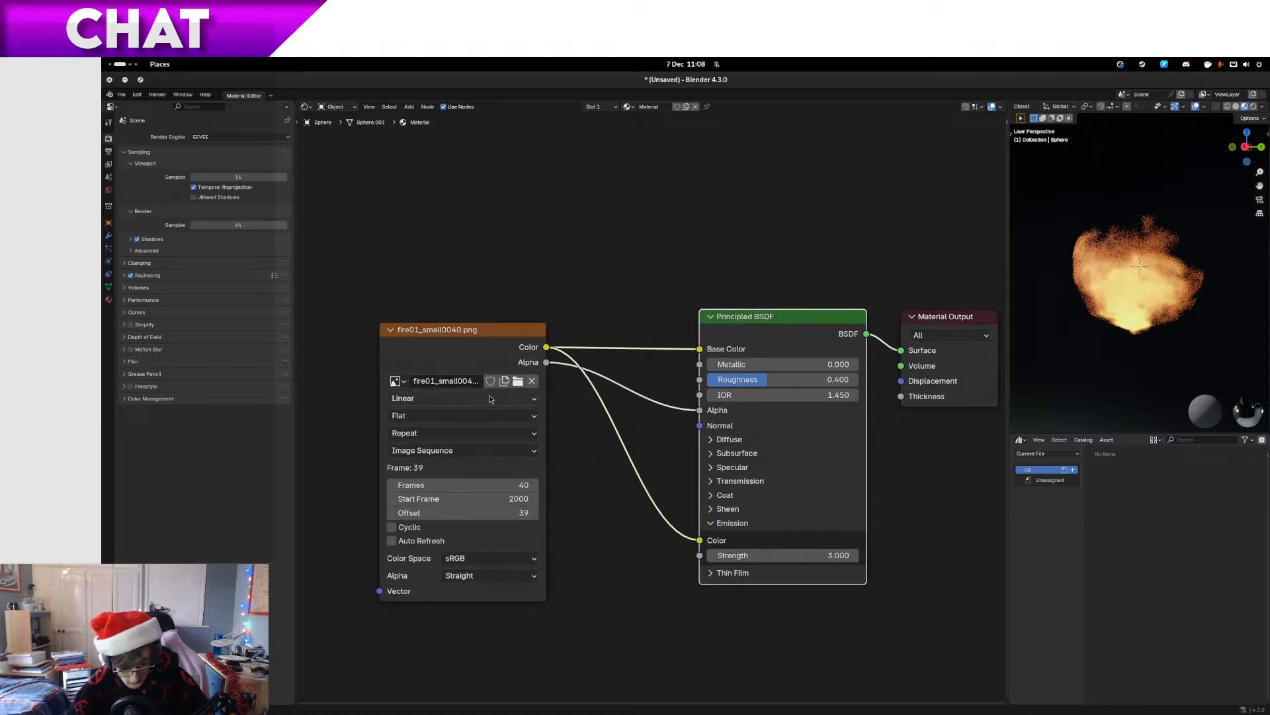
Start saving the blend file, and switch to the Files app to open the folder blender/sdk_content/usermod/.sdk_content/particlesrc/fire
{"action": "key", "text": "ctrl+s"}
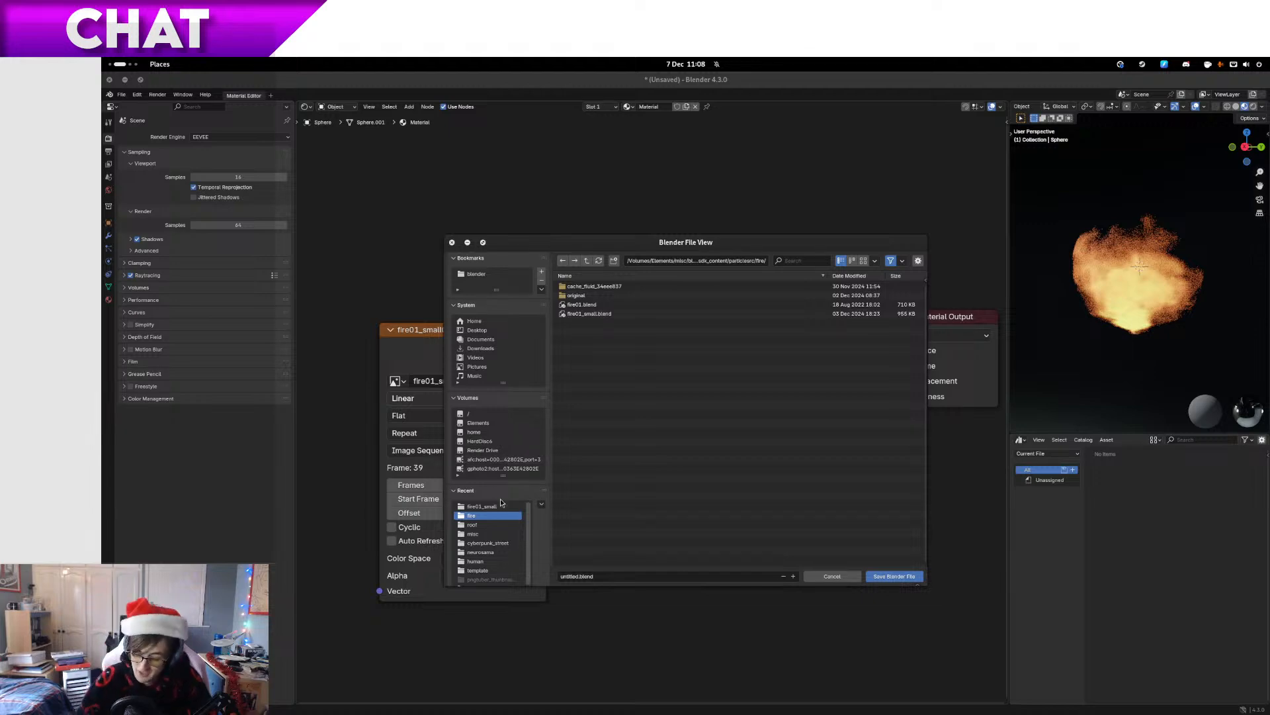
{"action": "key", "text": "super+Page_Up"}
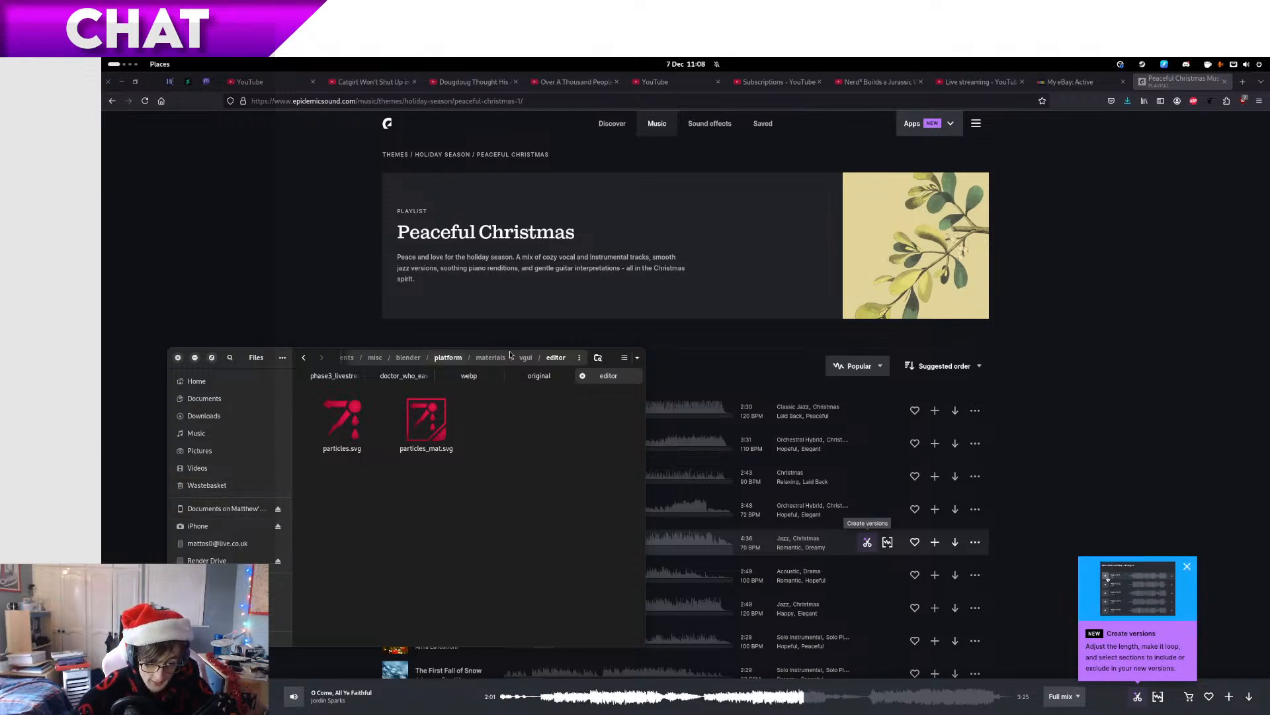
{"action": "left_click", "coordinate": [551, 360]}
{"action": "key", "text": "BackSpace"}
{"action": "key", "text": "BackSpace"}
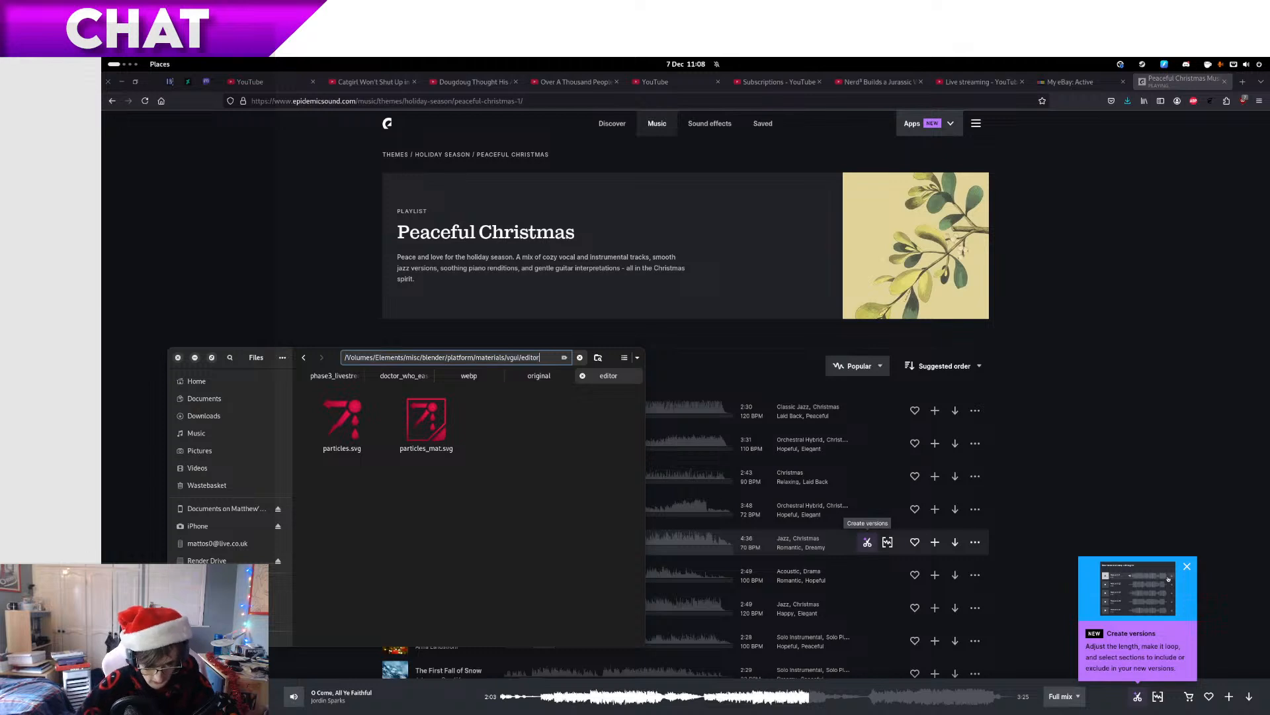
{"action": "key", "text": "ctrl+BackSpace"}
{"action": "key", "text": "ctrl+BackSpace"}
{"action": "key", "text": "ctrl+BackSpace"}
{"action": "key", "text": "ctrl+BackSpace"}
{"action": "type", "text": "S"}
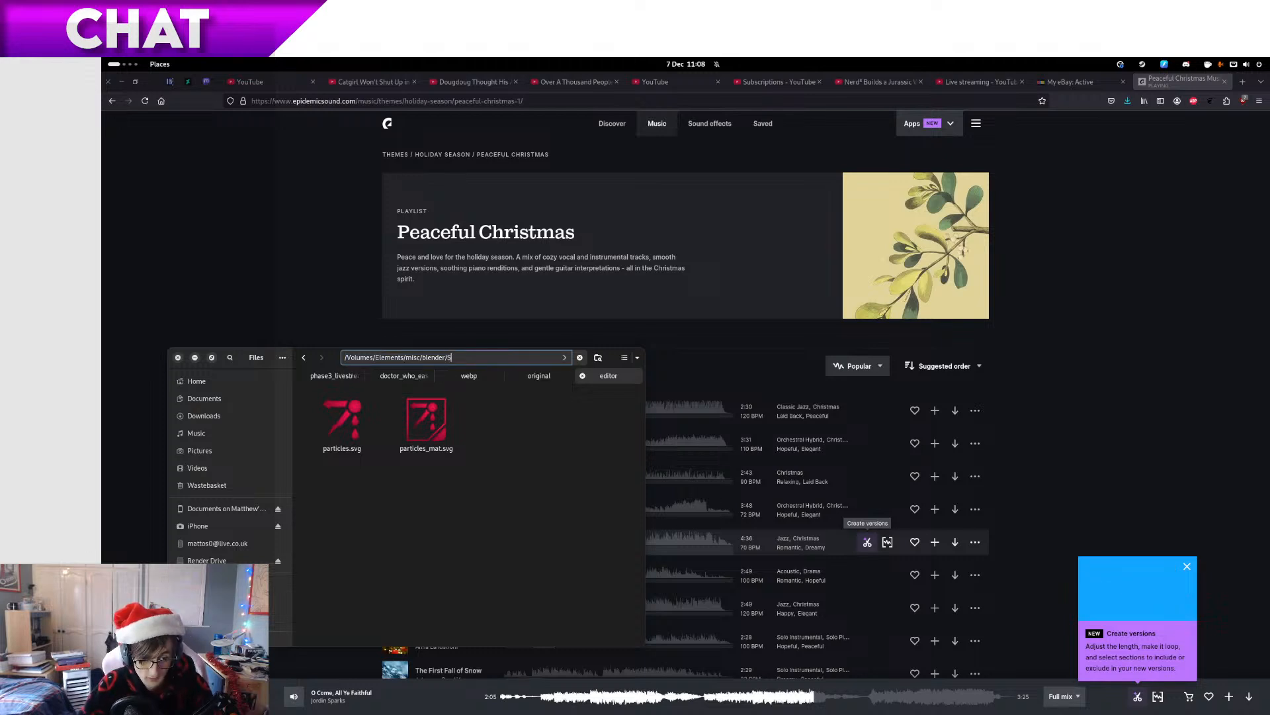
{"action": "key", "text": "BackSpace"}
{"action": "type", "text": "sdk_content/usermod/"}
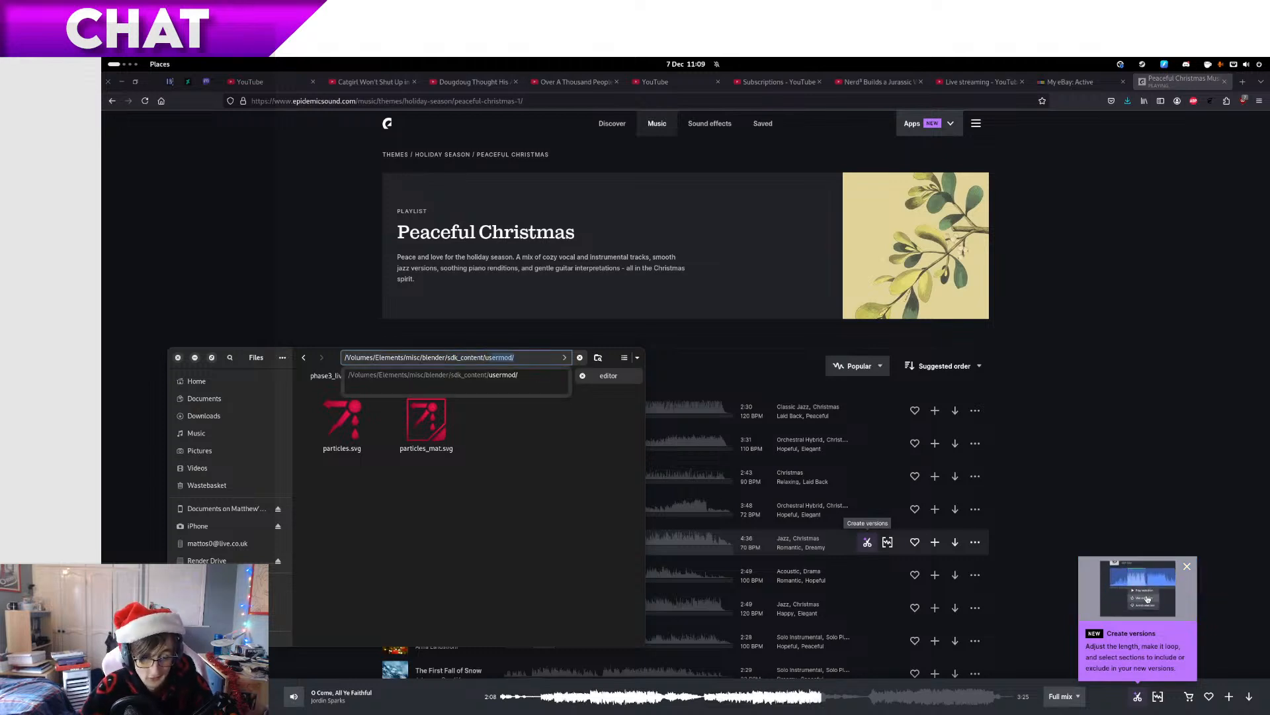
{"action": "key", "text": "Tab"}
{"action": "type", "text": ".sdk_content/"}
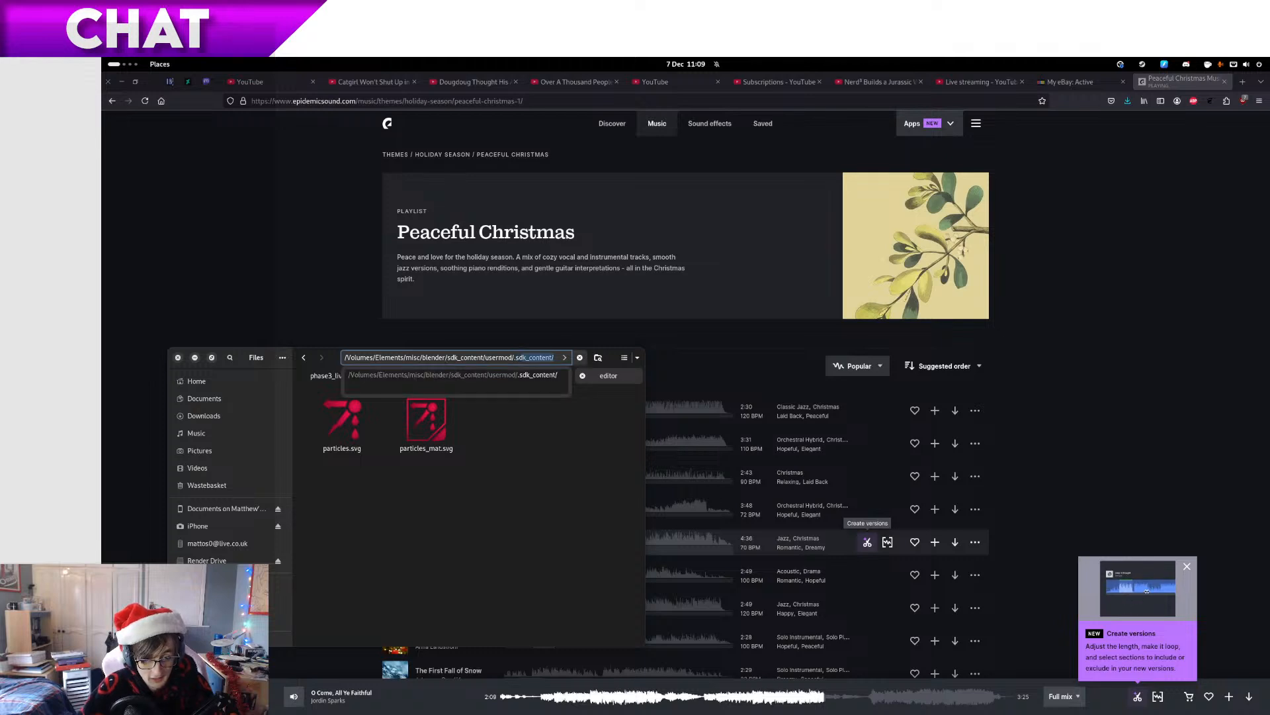
{"action": "key", "text": "Tab"}
{"action": "type", "text": "par"}
{"action": "key", "text": "Tab"}
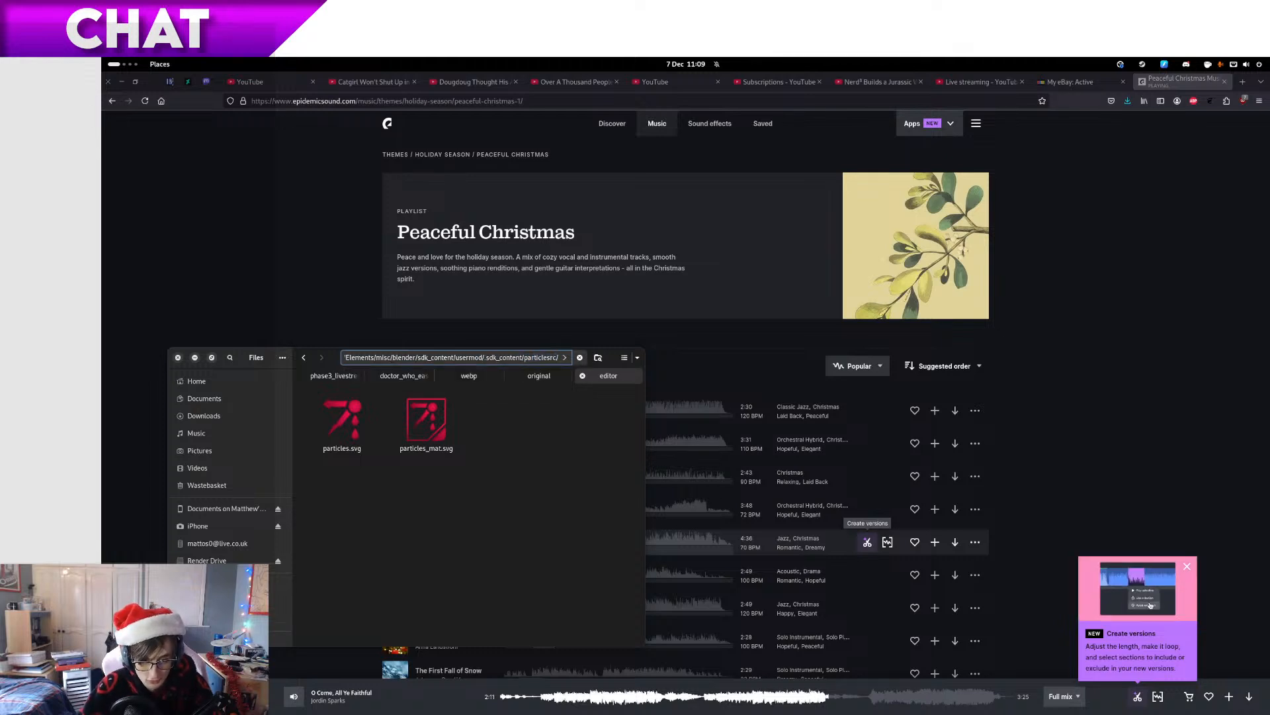
{"action": "type", "text": "fire"}
{"action": "key", "text": "Return"}
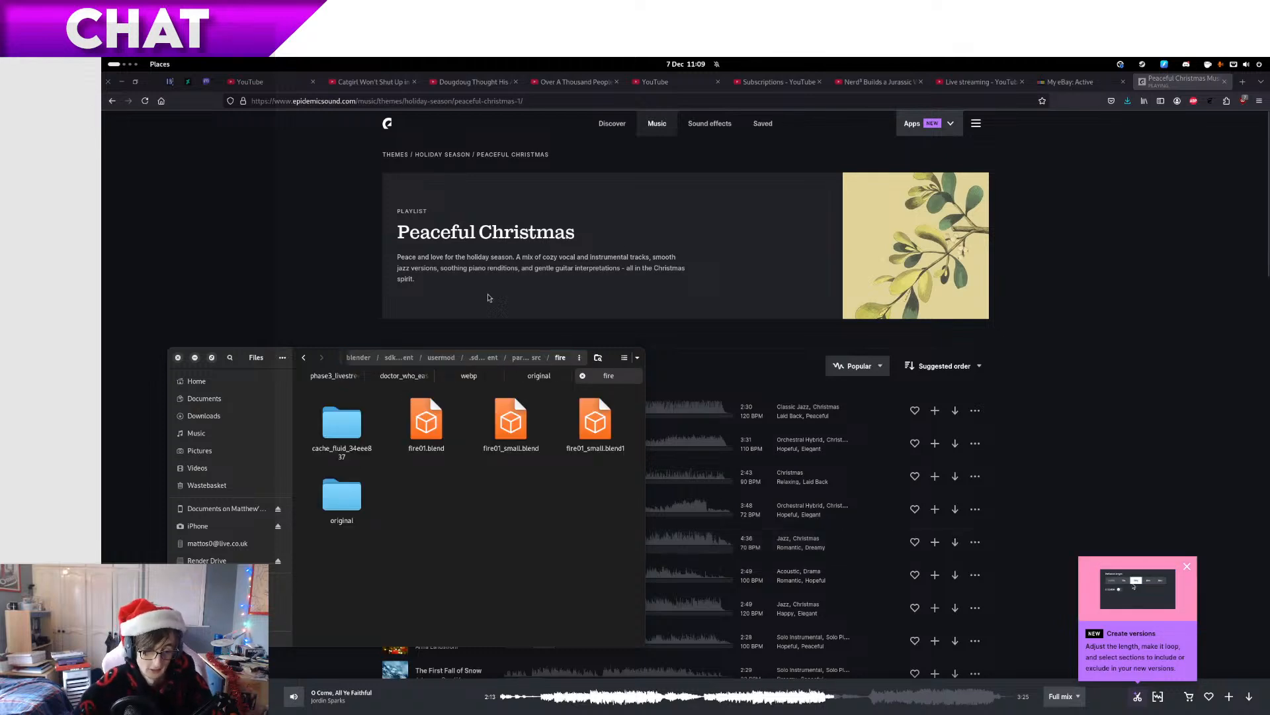
Create a new folder named source inside the fire folder
{"action": "right_click", "coordinate": [451, 526]}
{"action": "key", "text": "Escape"}
{"action": "right_click", "coordinate": [477, 506]}
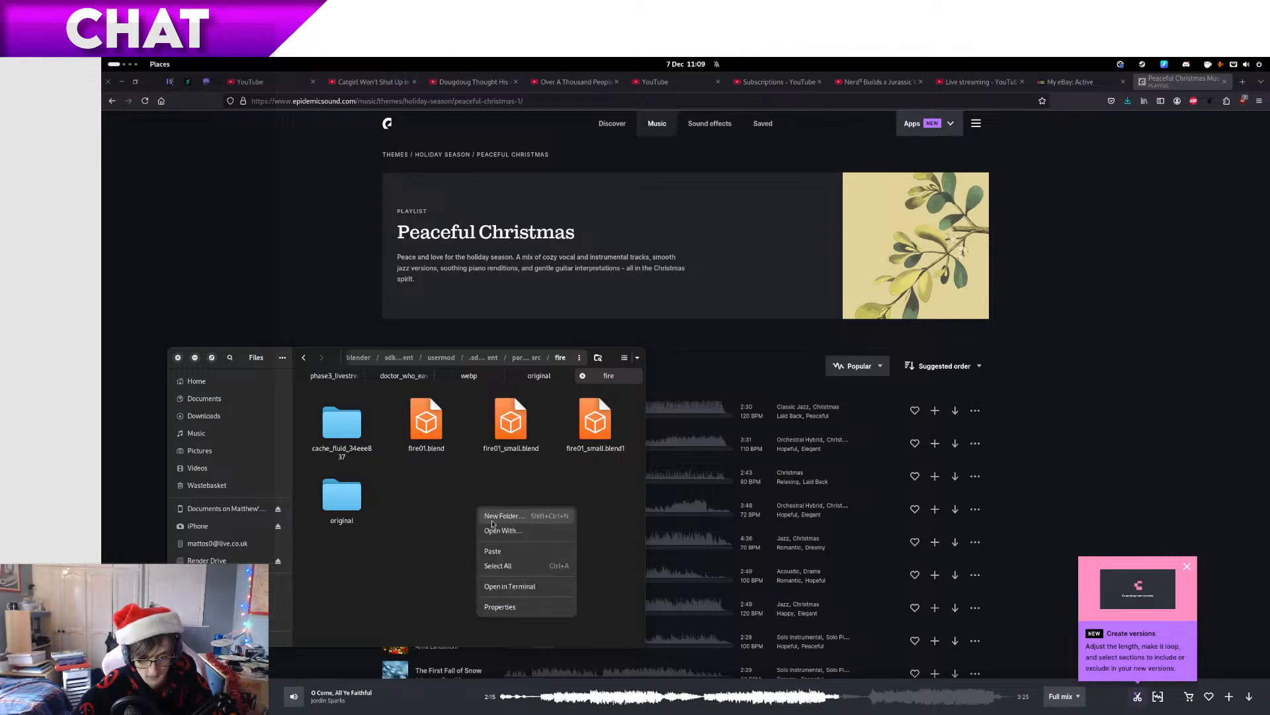
{"action": "left_click", "coordinate": [495, 519]}
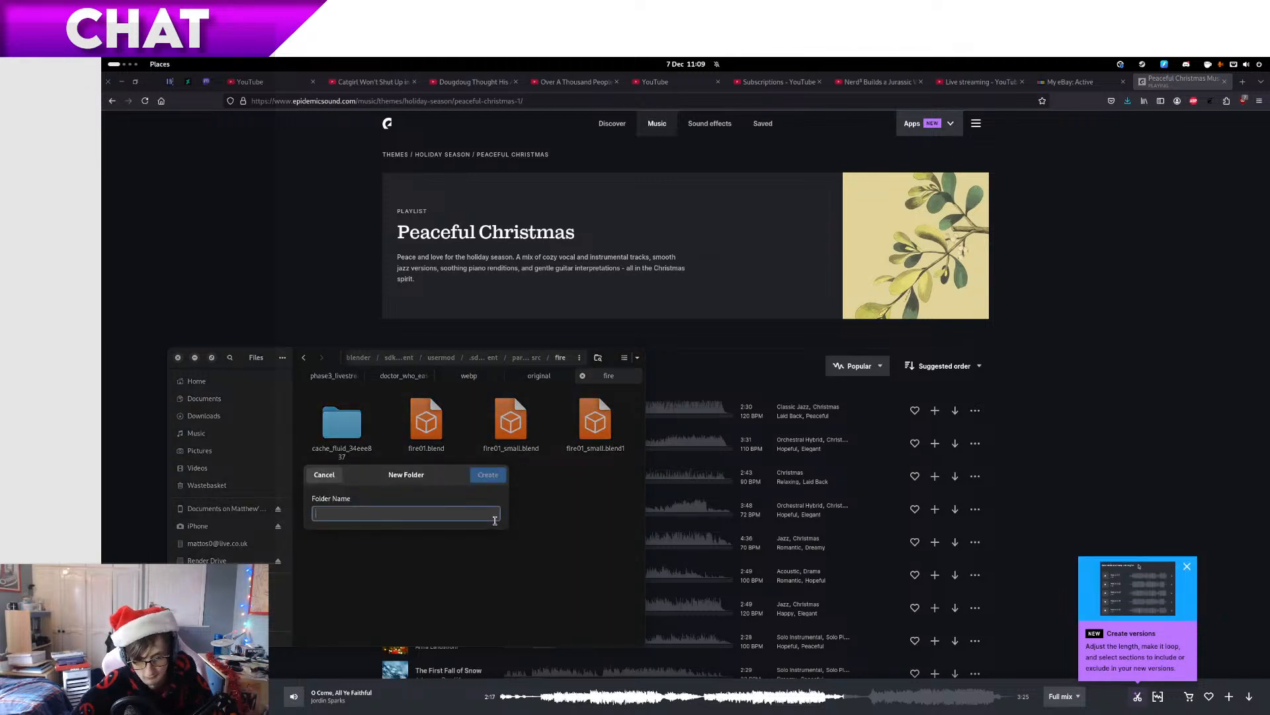
{"action": "type", "text": "source"}
{"action": "key", "text": "Return"}
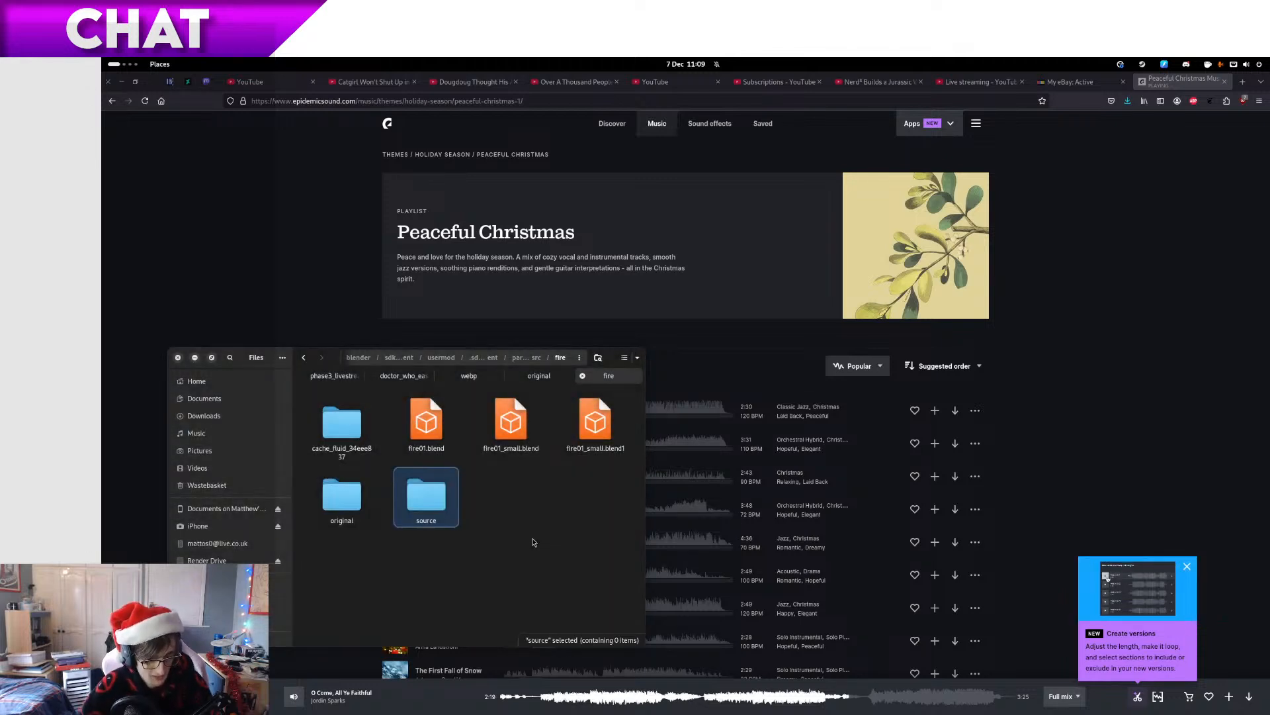
Move all the other files and folders in the fire folder into the source folder
{"action": "key", "text": "ctrl+a"}
{"action": "left_click", "coordinate": [370, 482], "text": "ctrl"}
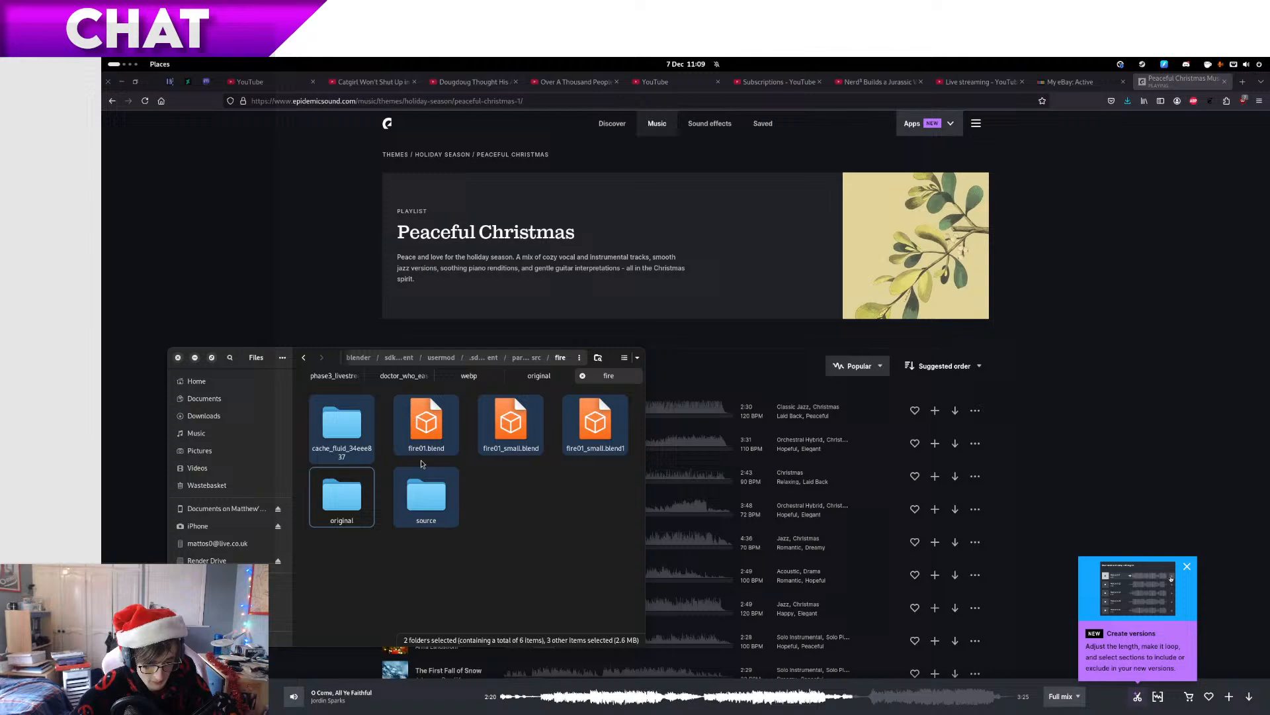
{"action": "left_click", "coordinate": [420, 497], "text": "ctrl"}
{"action": "left_click", "coordinate": [366, 516], "text": "ctrl"}
{"action": "left_click_drag", "start_coordinate": [401, 456], "coordinate": [426, 498]}
{"action": "key", "text": "super"}
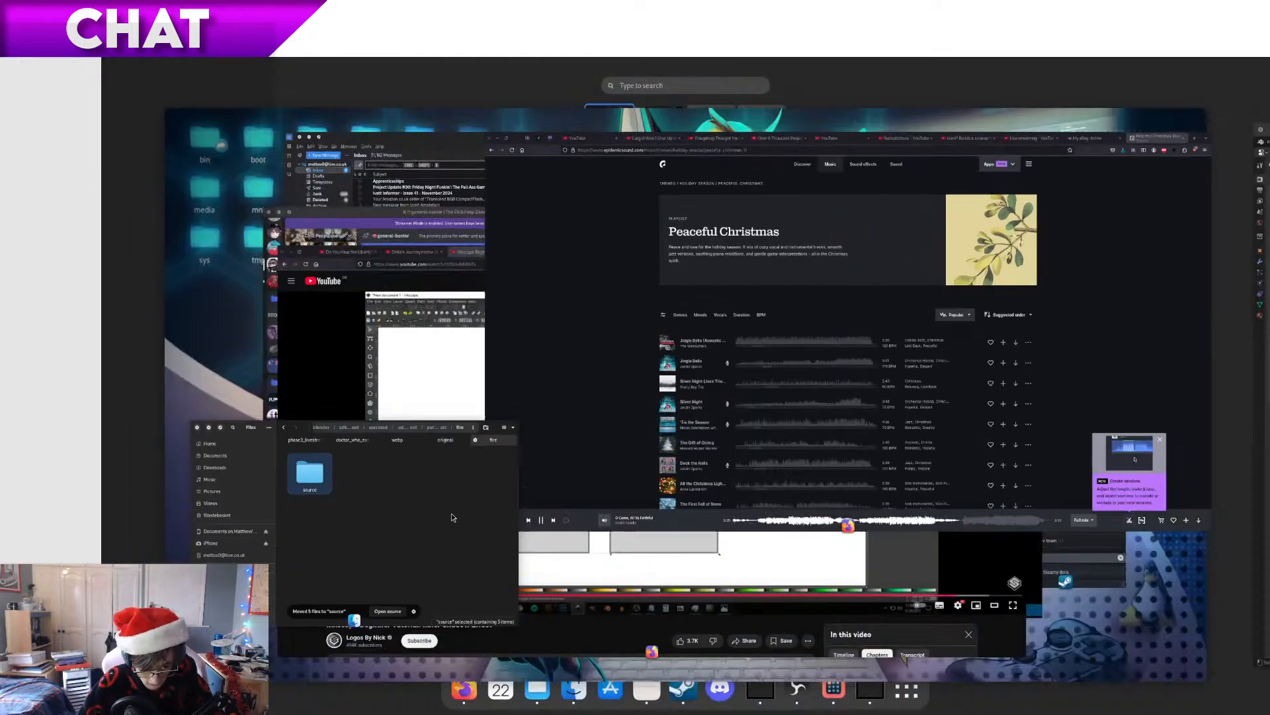
{"action": "key", "text": "super"}
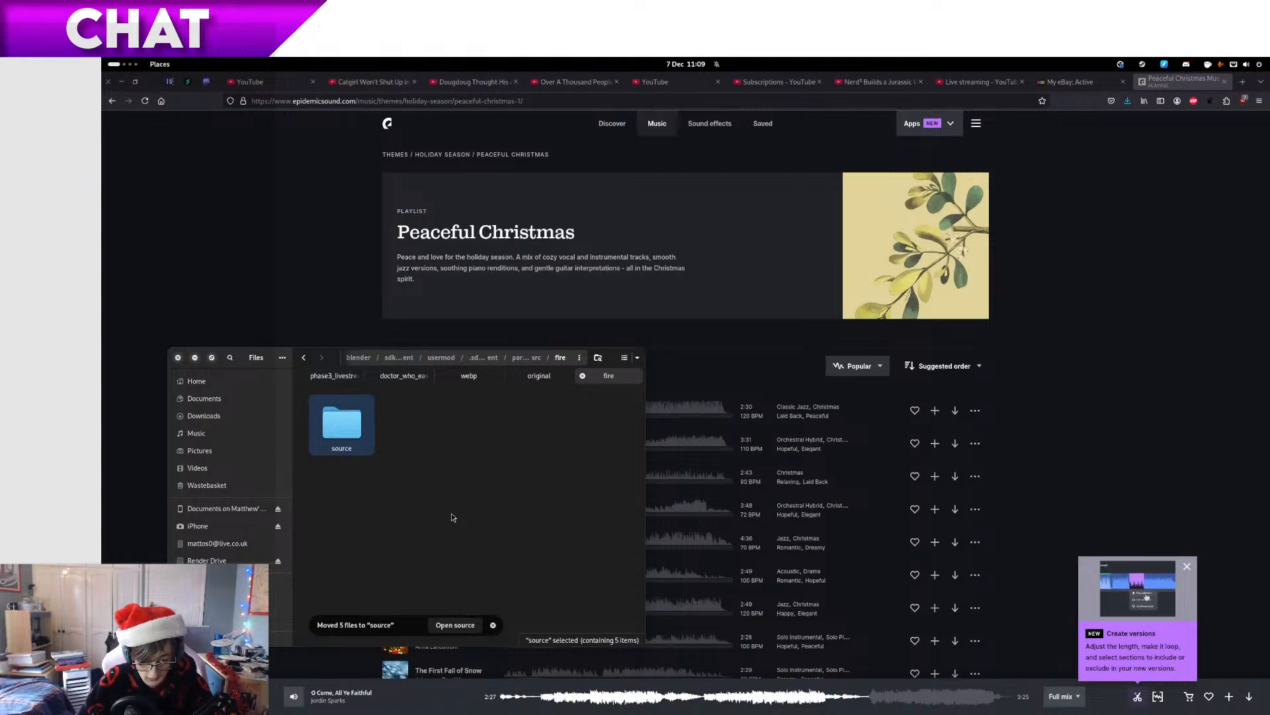
Return to Blender, refresh the save dialog's file list and save the file as fire01_small.blend in the fire folder
{"action": "key", "text": "alt+Tab"}
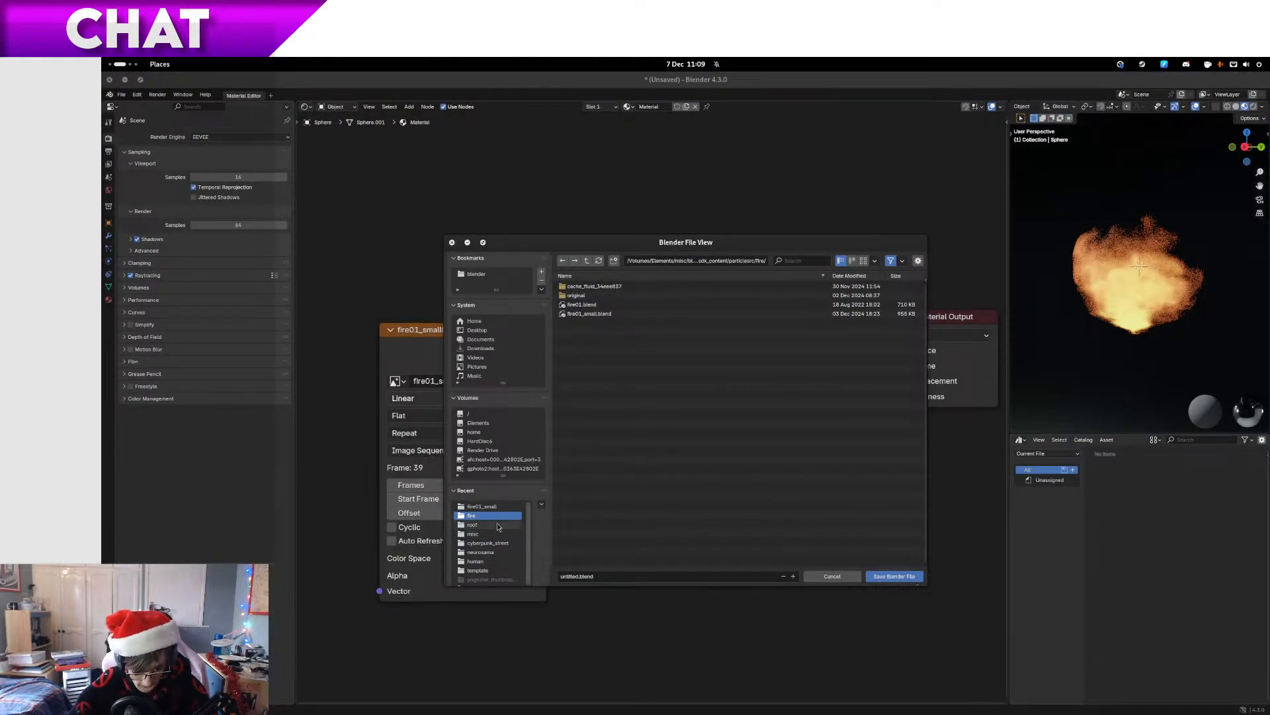
{"action": "left_click", "coordinate": [598, 260]}
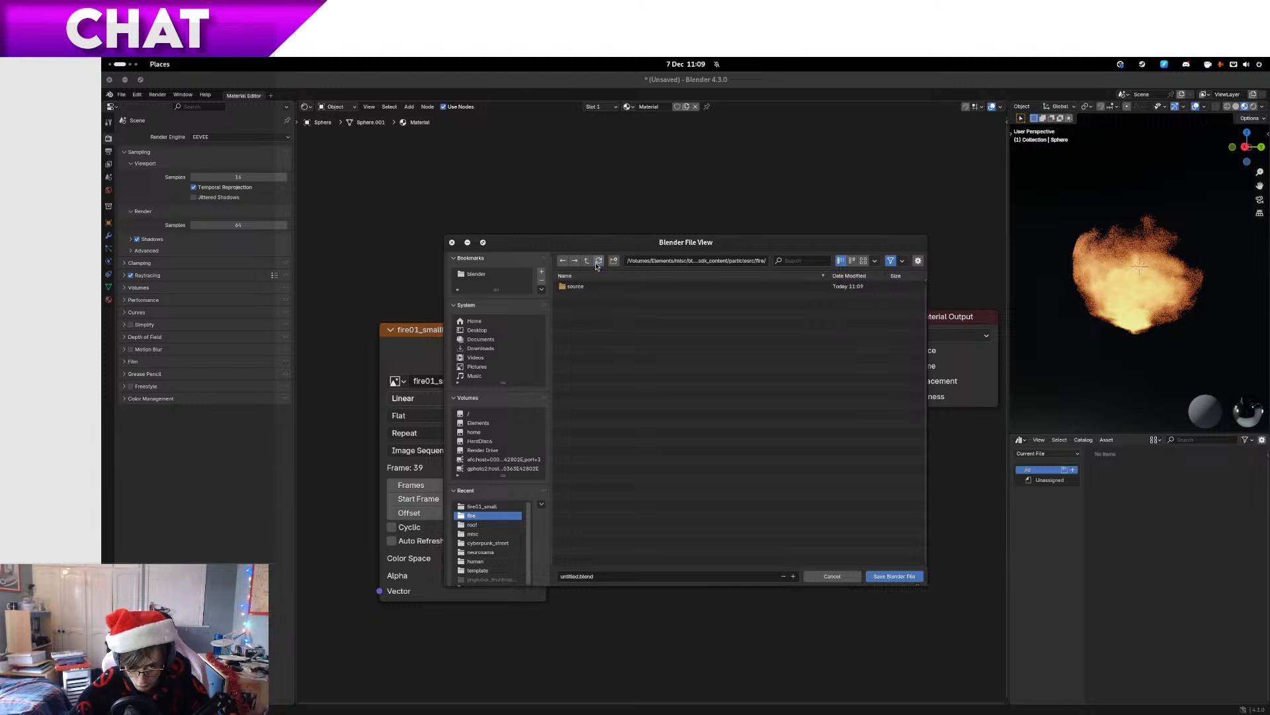
{"action": "double_click", "coordinate": [569, 575]}
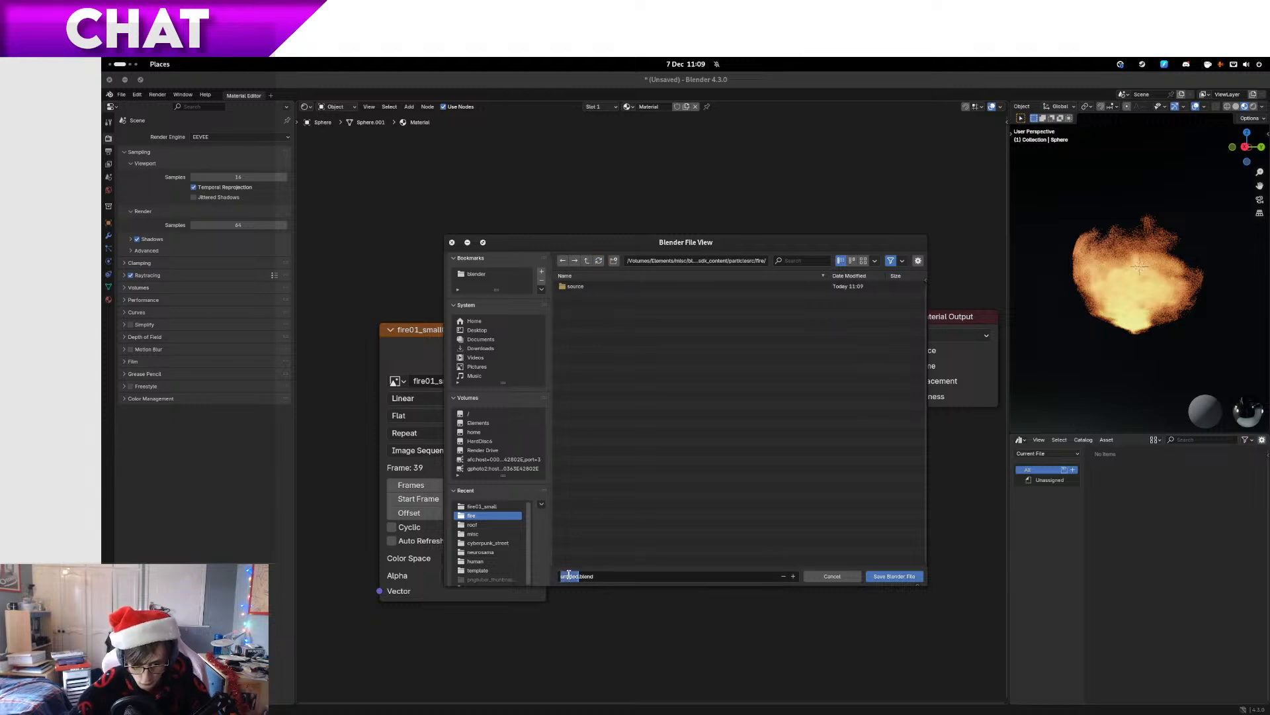
{"action": "type", "text": "fire01"}
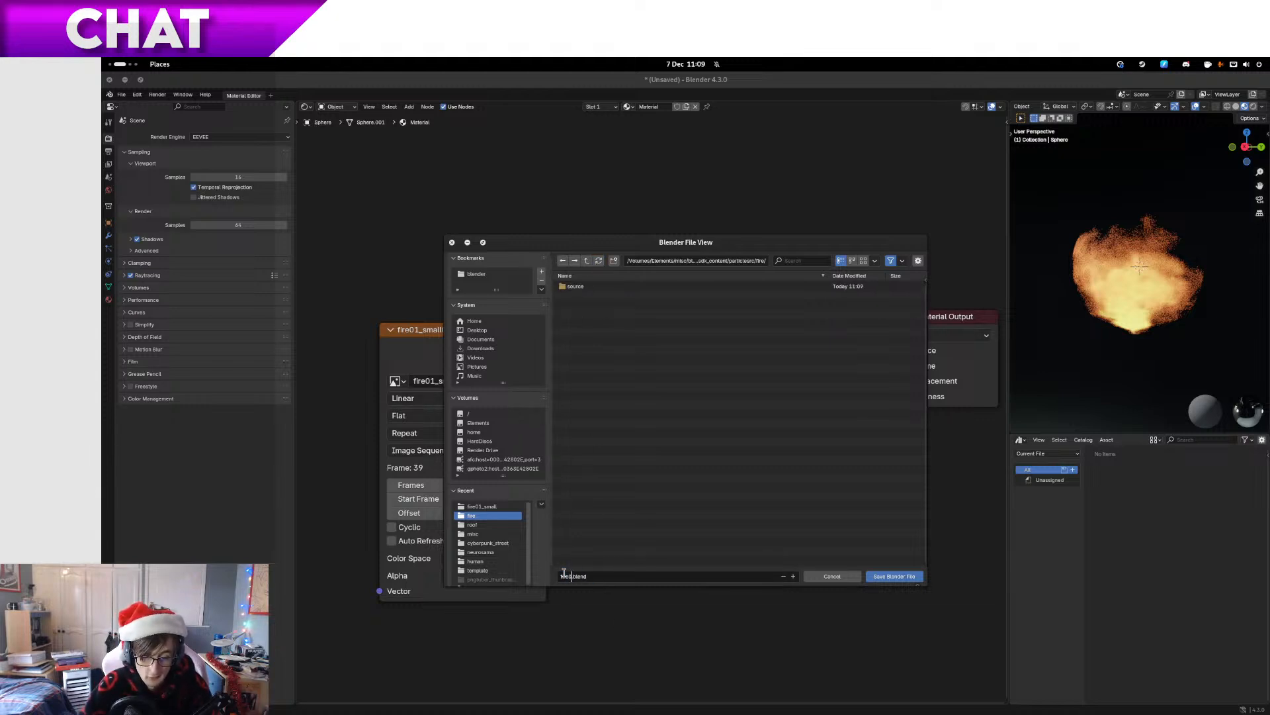
{"action": "type", "text": "_small"}
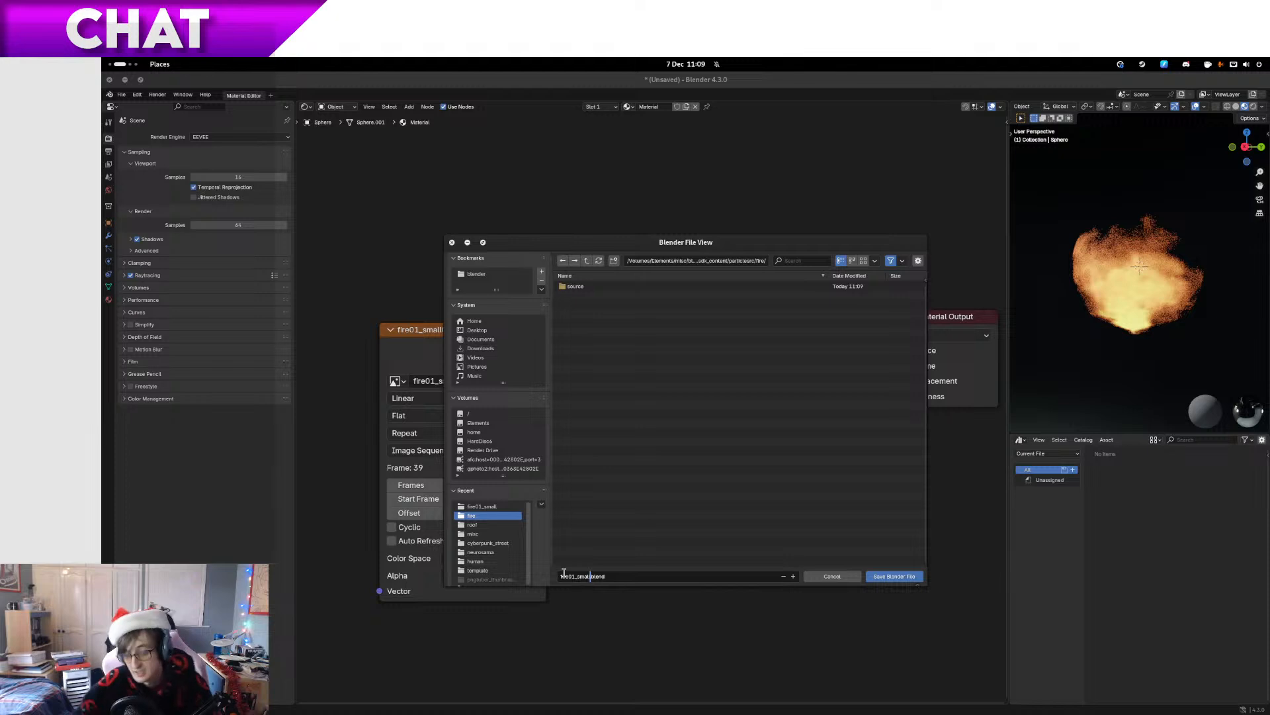
{"action": "left_click", "coordinate": [888, 578]}
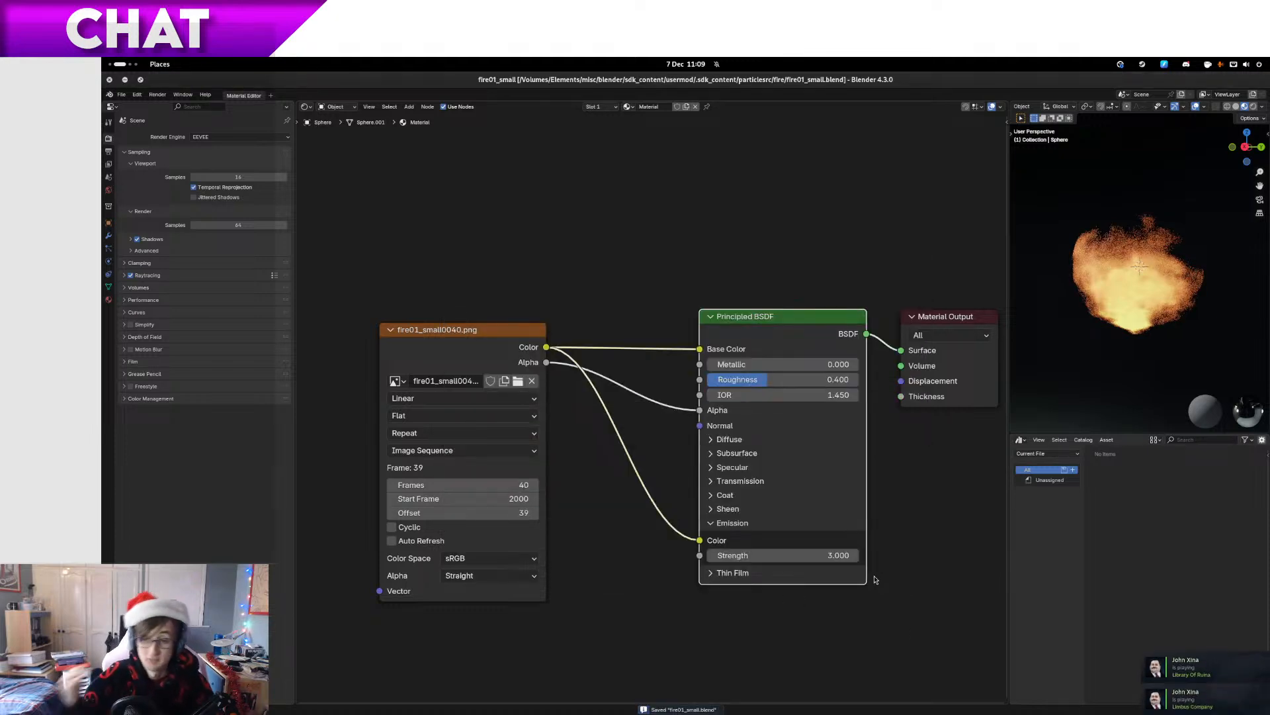
Play the animation and try an offset of 1 on the image sequence, settling on 39
{"action": "left_click", "coordinate": [110, 225]}
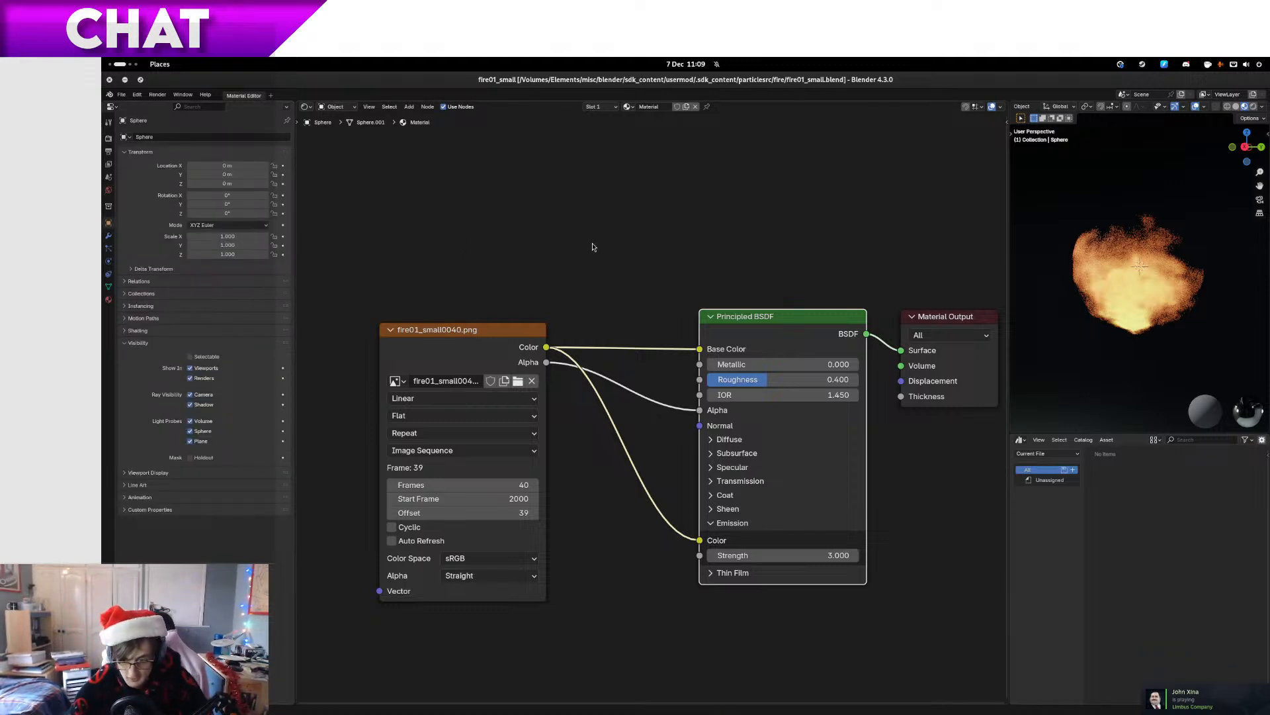
{"action": "key", "text": "space"}
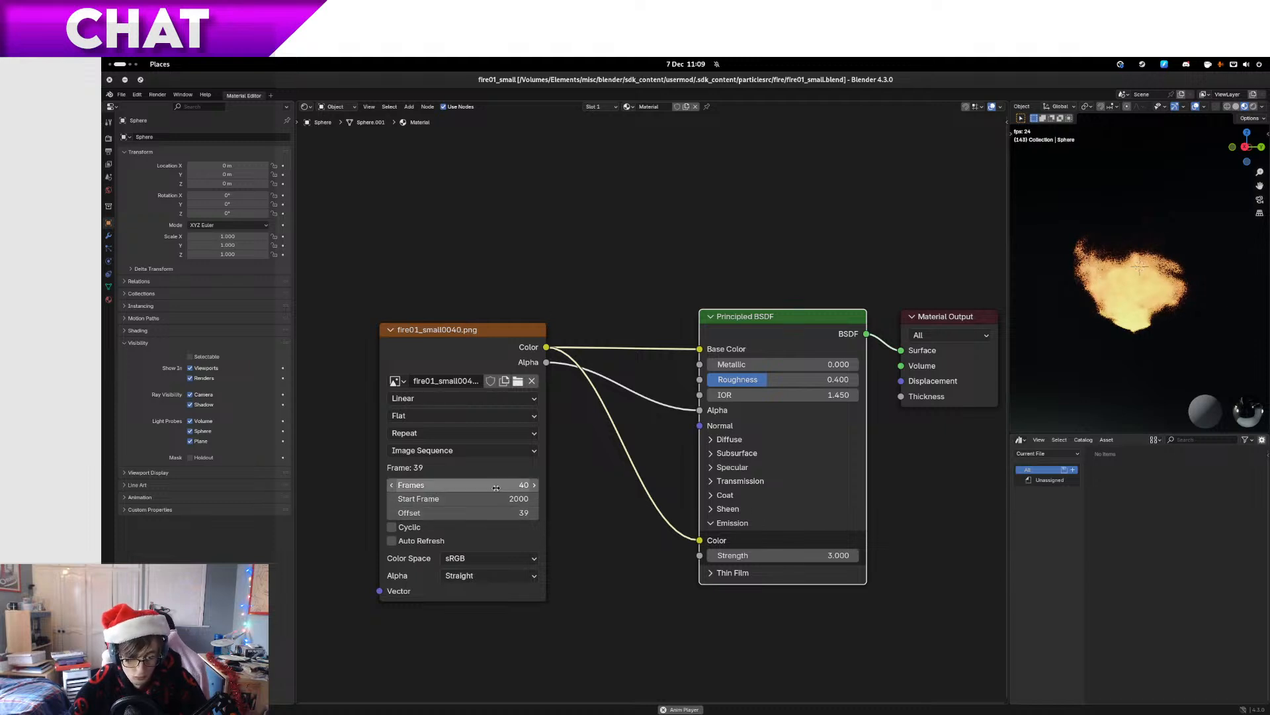
{"action": "left_click", "coordinate": [484, 511]}
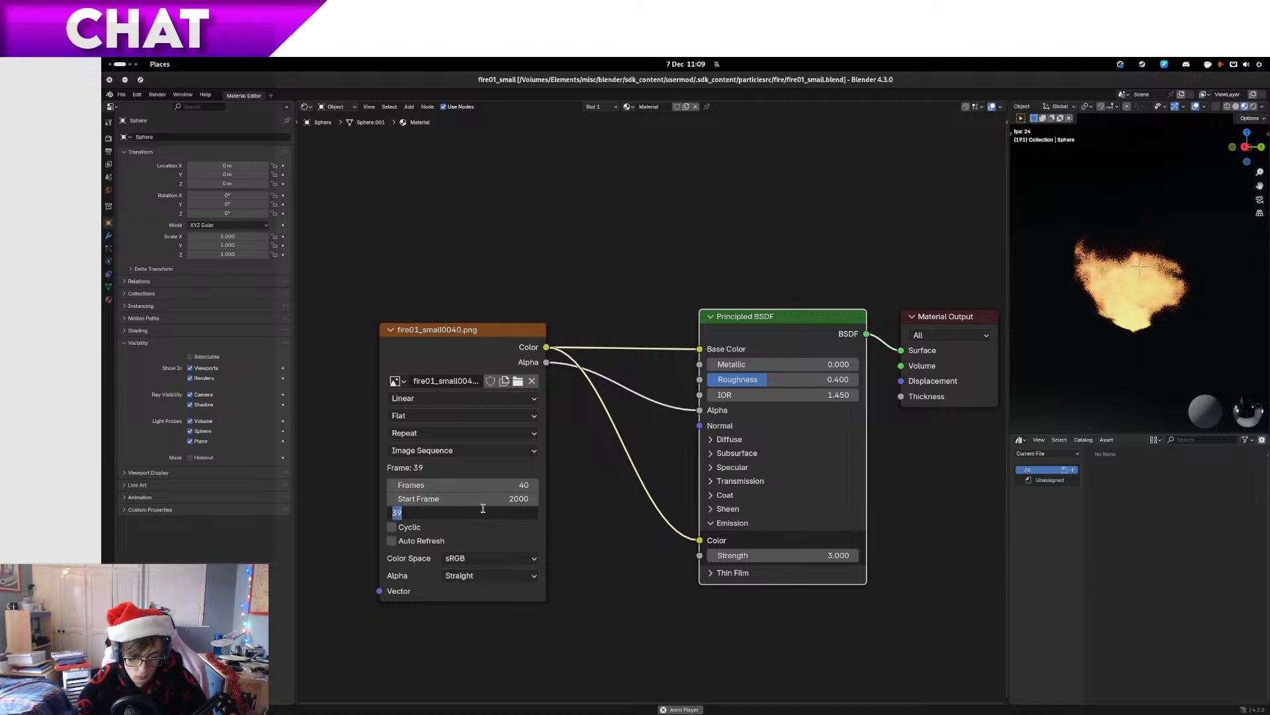
{"action": "type", "text": "1"}
{"action": "key", "text": "Return"}
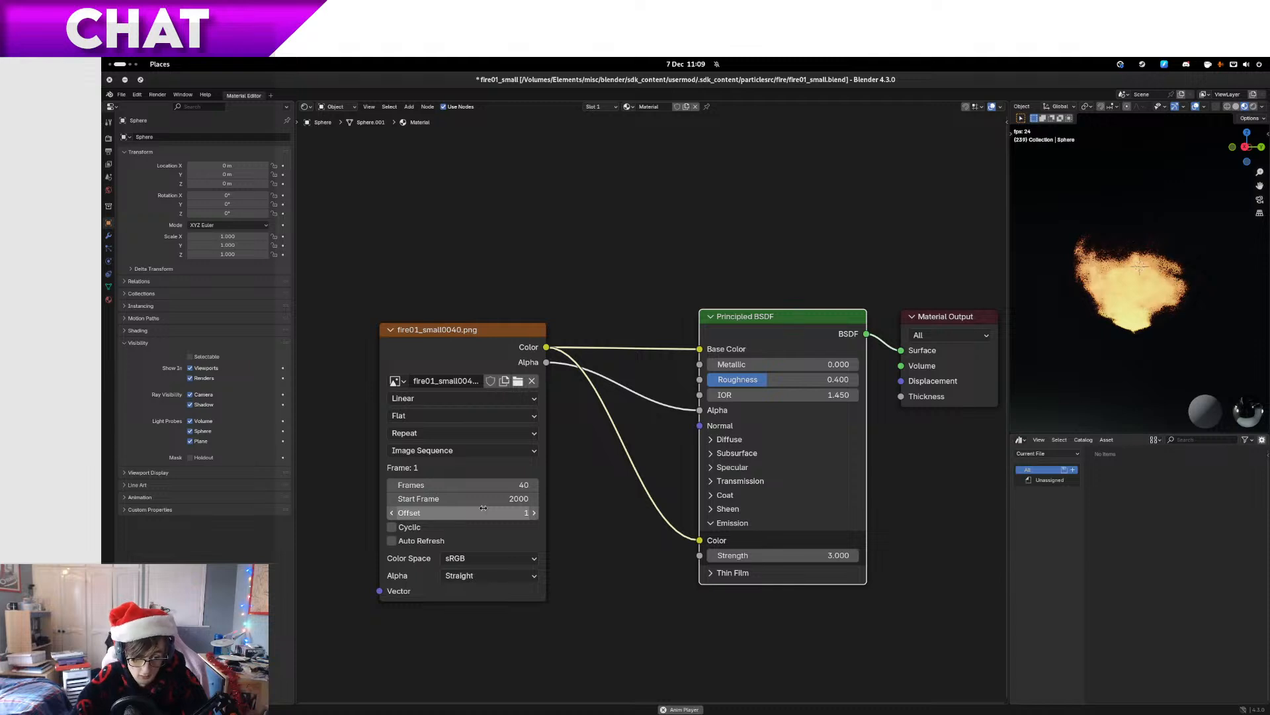
{"action": "left_click", "coordinate": [484, 507]}
{"action": "type", "text": "39"}
{"action": "key", "text": "Return"}
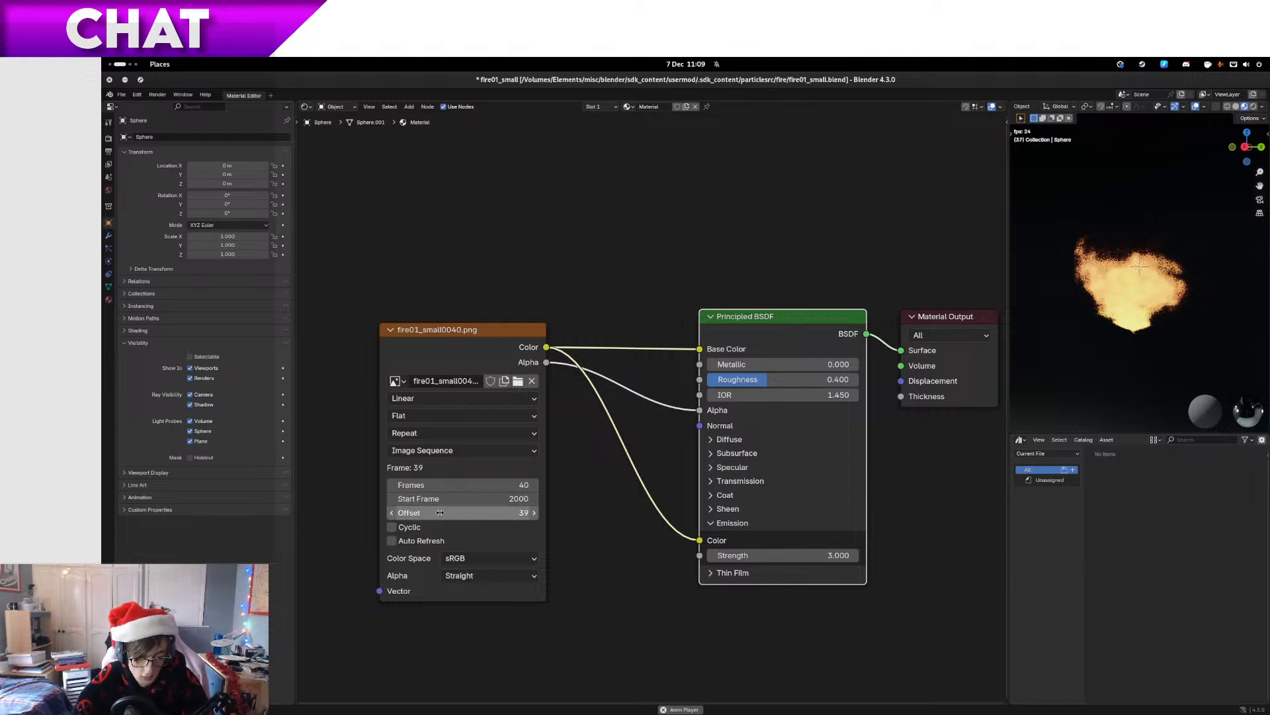
Enable Cyclic and Auto Refresh on the image sequence and show the sphere's material properties
{"action": "left_click", "coordinate": [405, 527]}
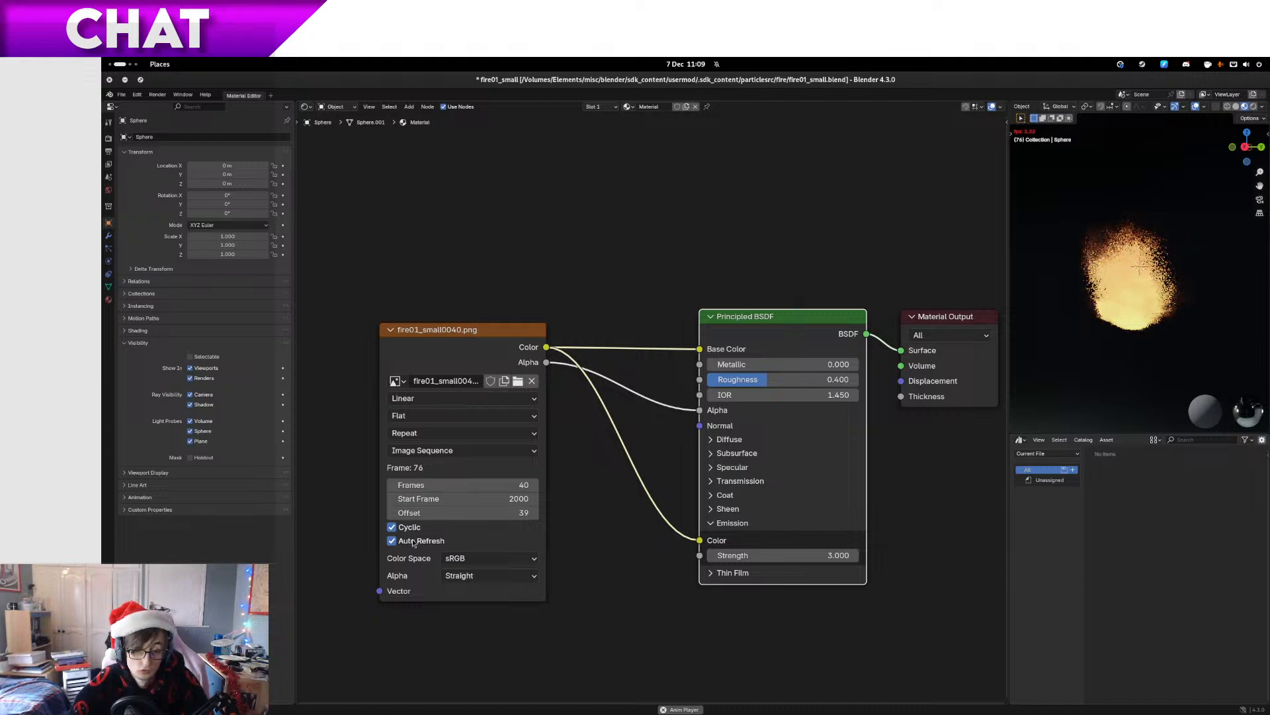
{"action": "left_click", "coordinate": [109, 299]}
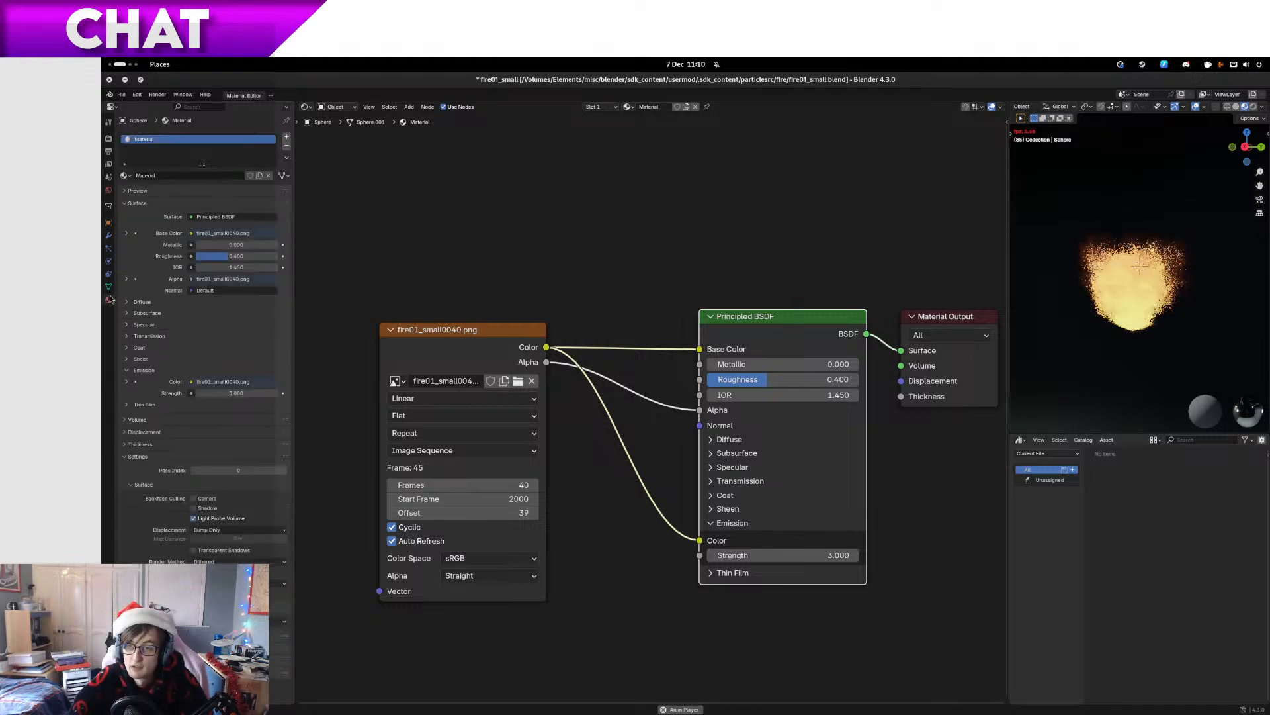
Show the material preview on a flat plane and play the animation
{"action": "left_click", "coordinate": [135, 191]}
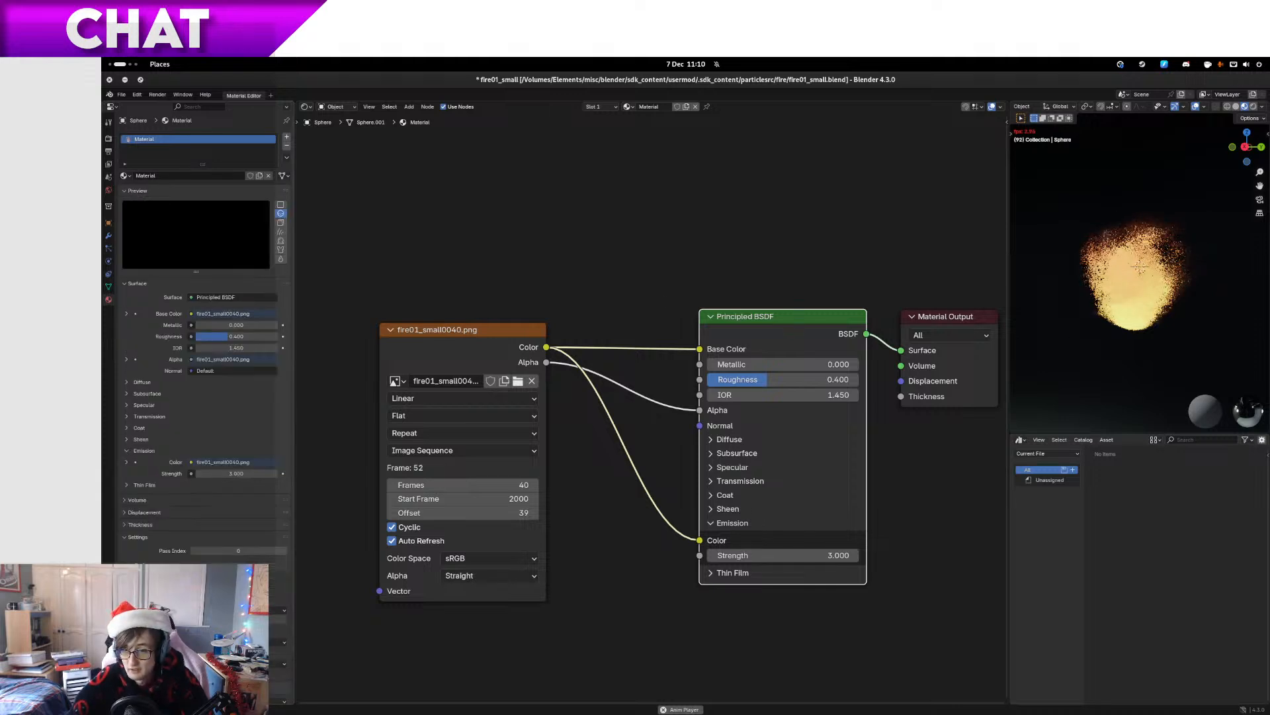
{"action": "left_click", "coordinate": [279, 207]}
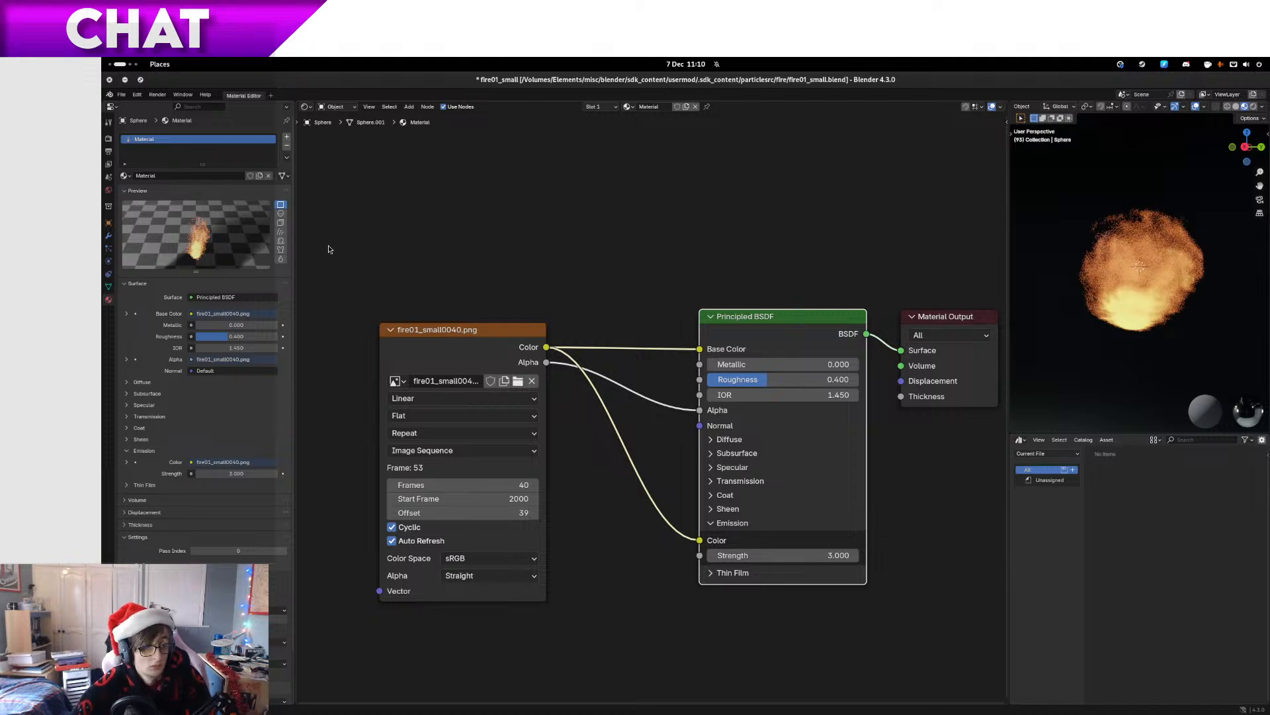
{"action": "key", "text": "space"}
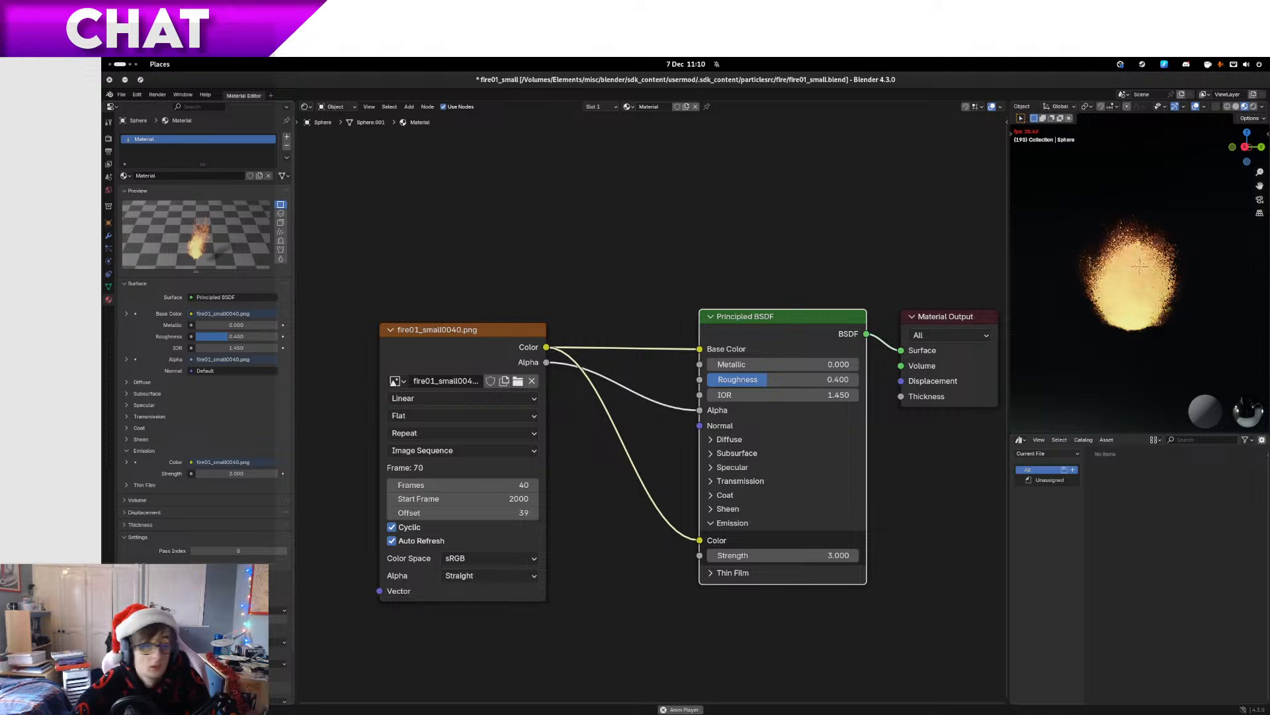
Add a Hue/Saturation/Value node and route the image's colour through its Color input into the Principled BSDF's emission colour
{"action": "left_click_drag", "start_coordinate": [495, 335], "coordinate": [541, 446]}
{"action": "type", "text": "satu"}
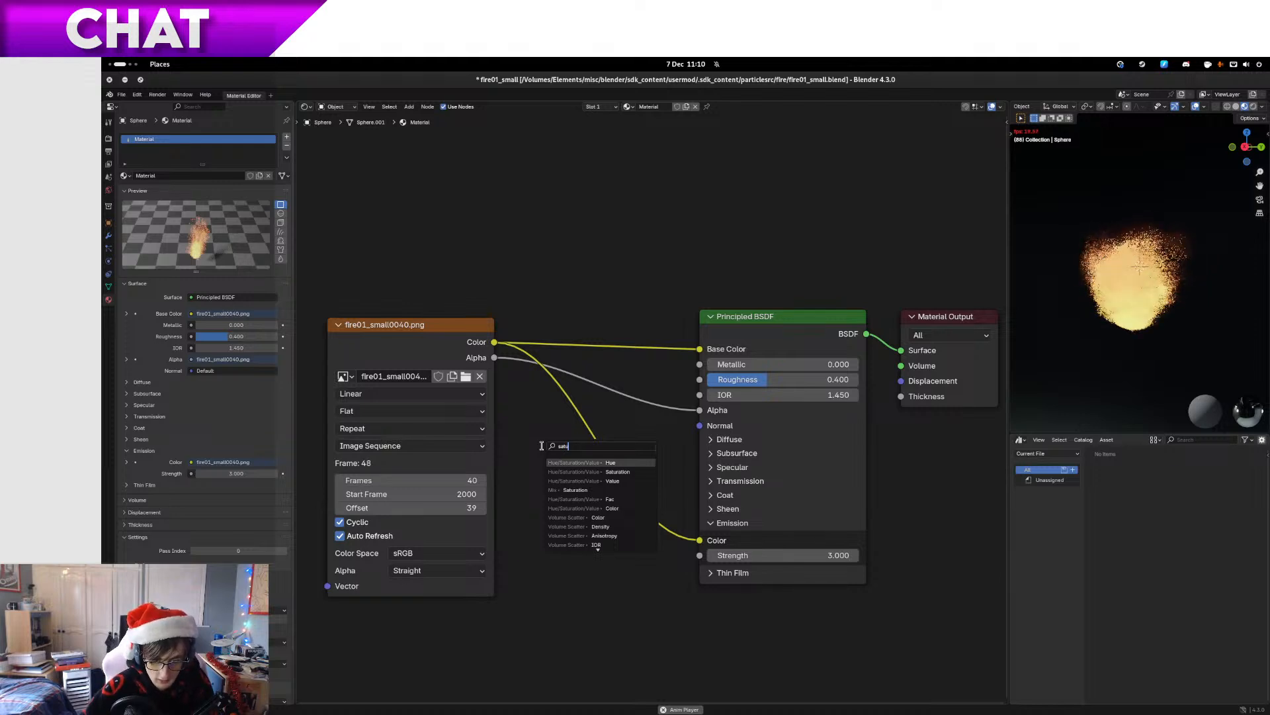
{"action": "key", "text": "Down"}
{"action": "key", "text": "Down"}
{"action": "key", "text": "Up"}
{"action": "key", "text": "Up"}
{"action": "key", "text": "Return"}
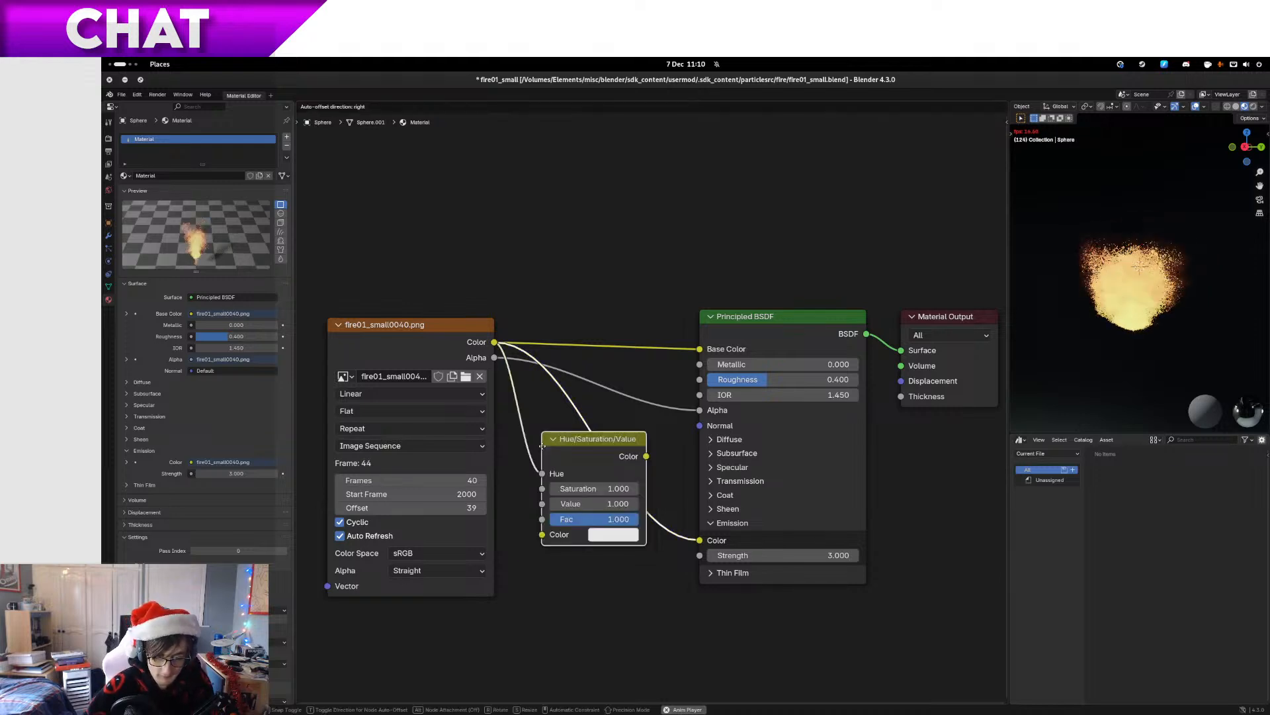
{"action": "left_click", "coordinate": [541, 542]}
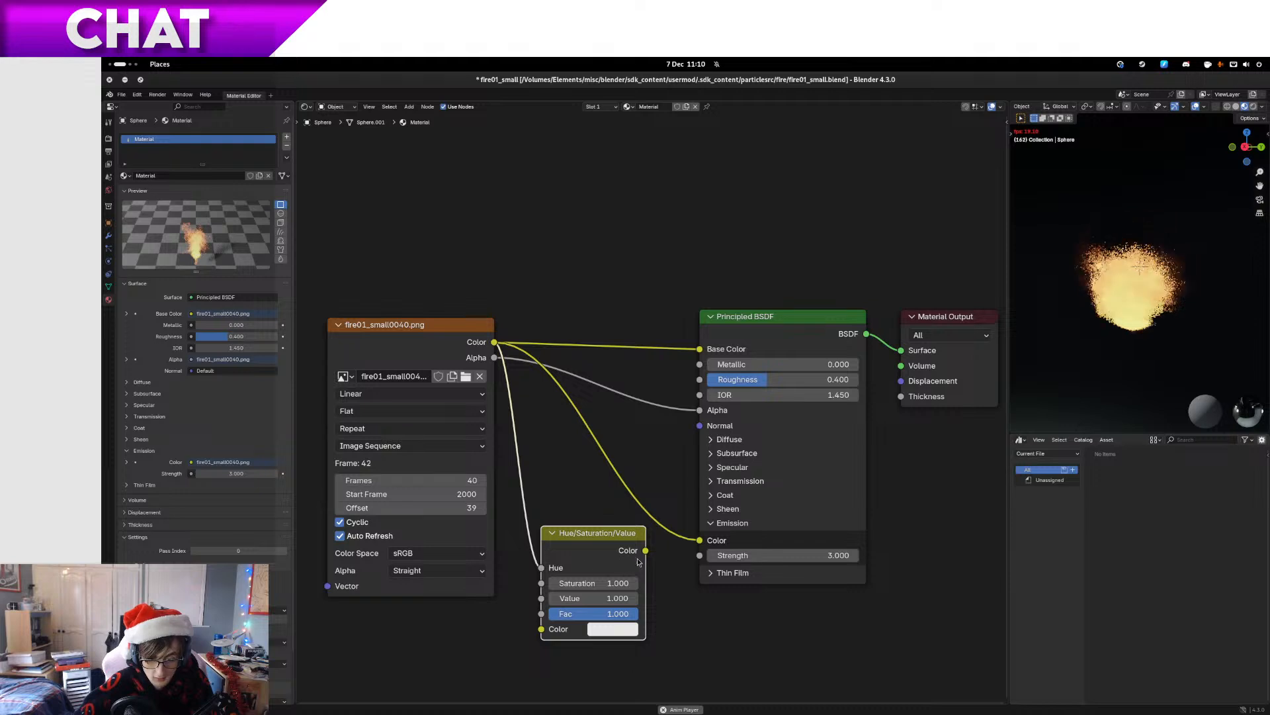
{"action": "left_click_drag", "start_coordinate": [646, 551], "coordinate": [703, 541]}
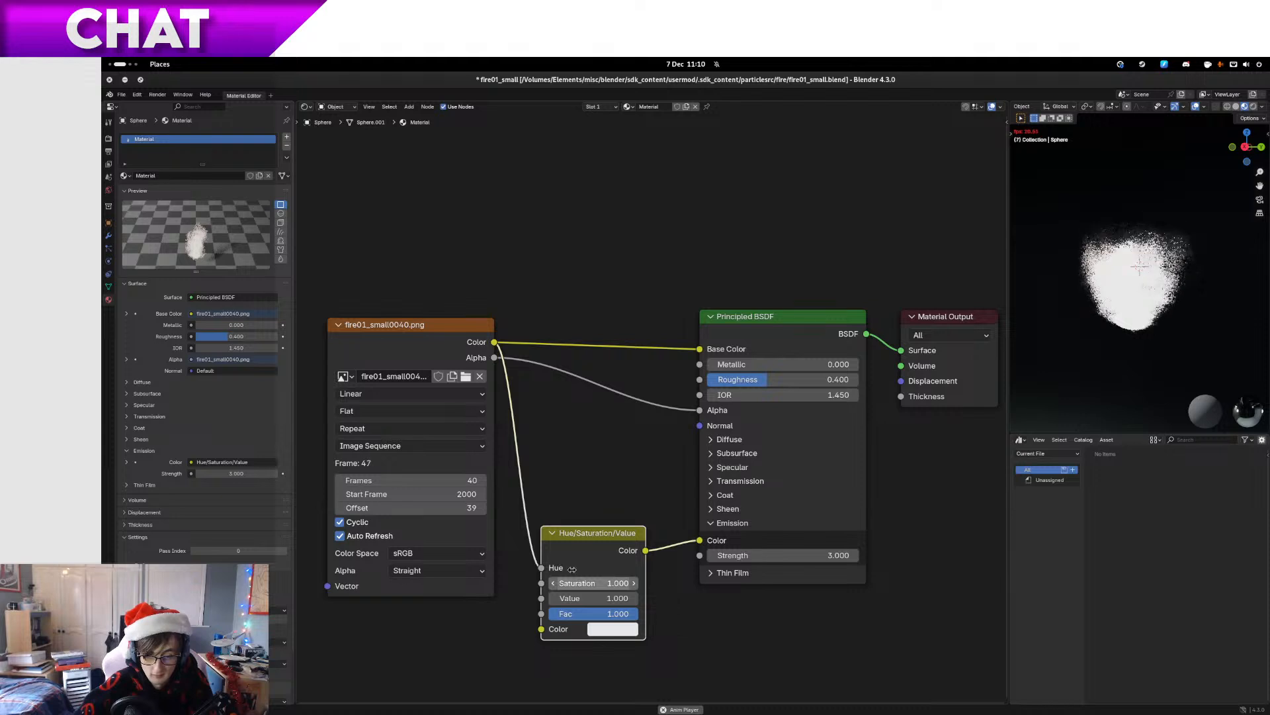
{"action": "left_click_drag", "start_coordinate": [542, 569], "coordinate": [542, 632]}
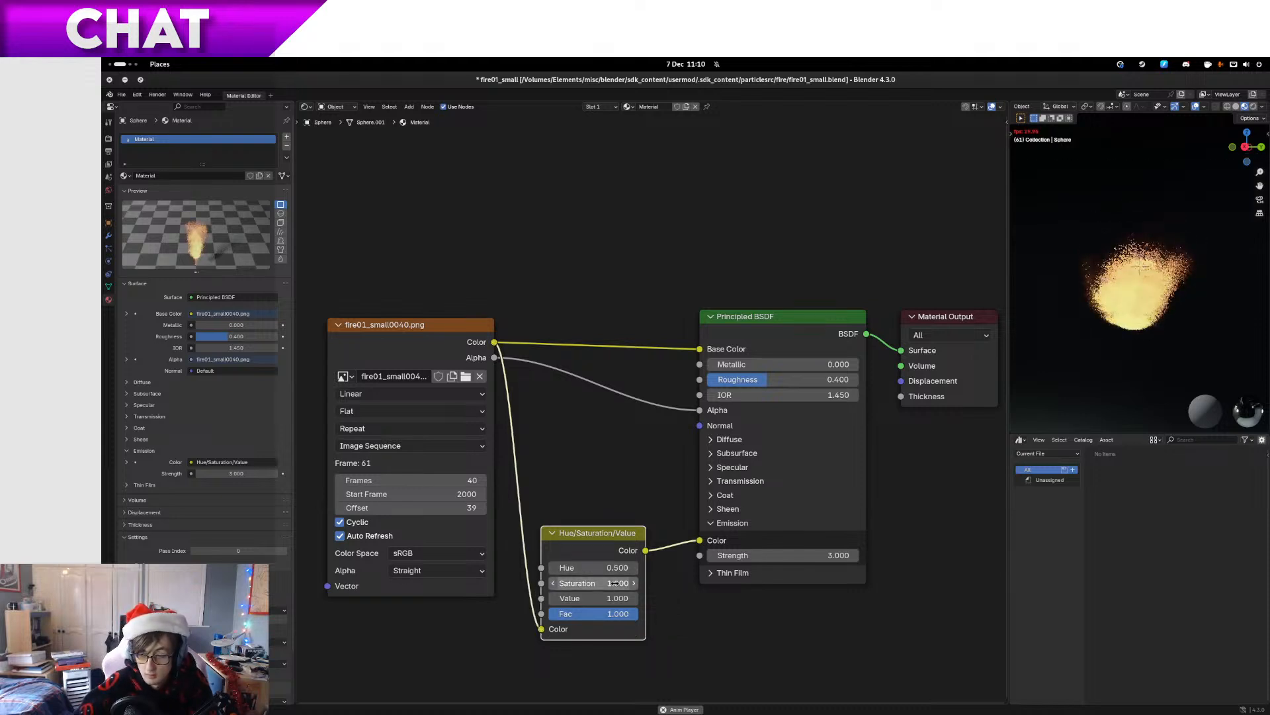
Try raising the Hue/Saturation/Value node's saturation stepwise to 1.5, and bring it back down to 1
{"action": "left_click", "coordinate": [633, 583]}
{"action": "left_click", "coordinate": [634, 584]}
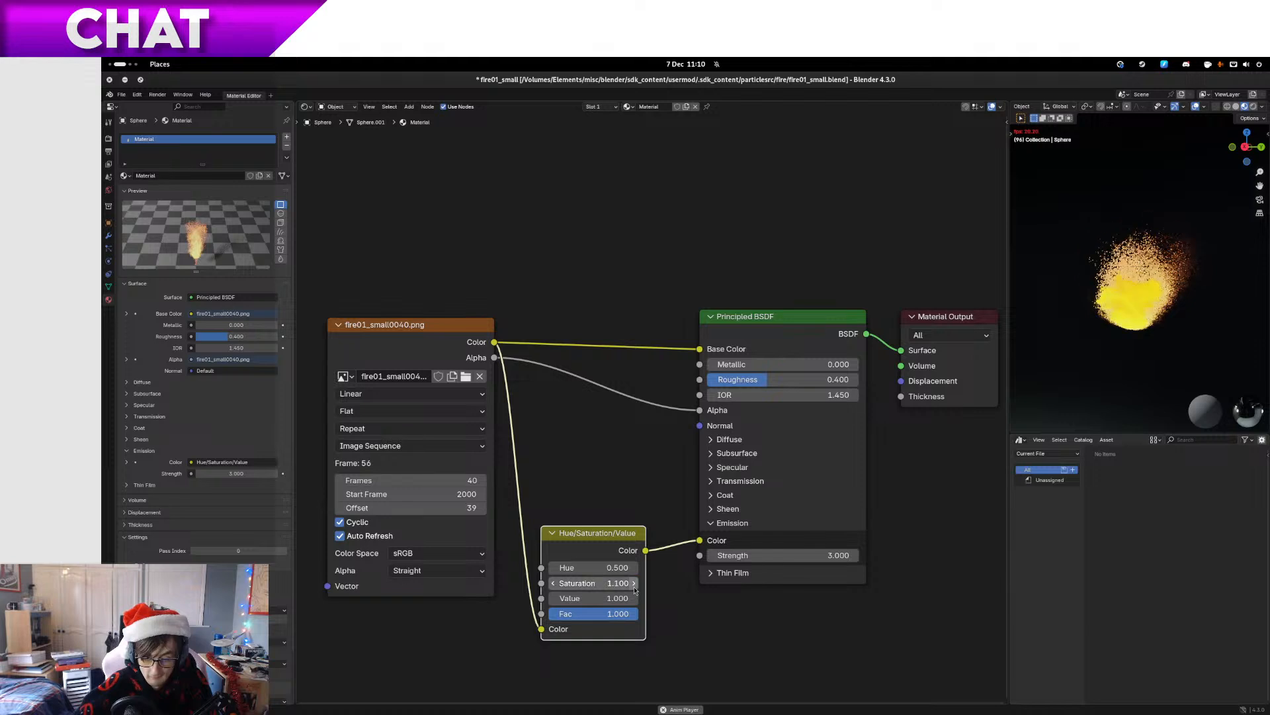
{"action": "left_click", "coordinate": [633, 584]}
{"action": "left_click", "coordinate": [634, 584]}
{"action": "left_click", "coordinate": [634, 584]}
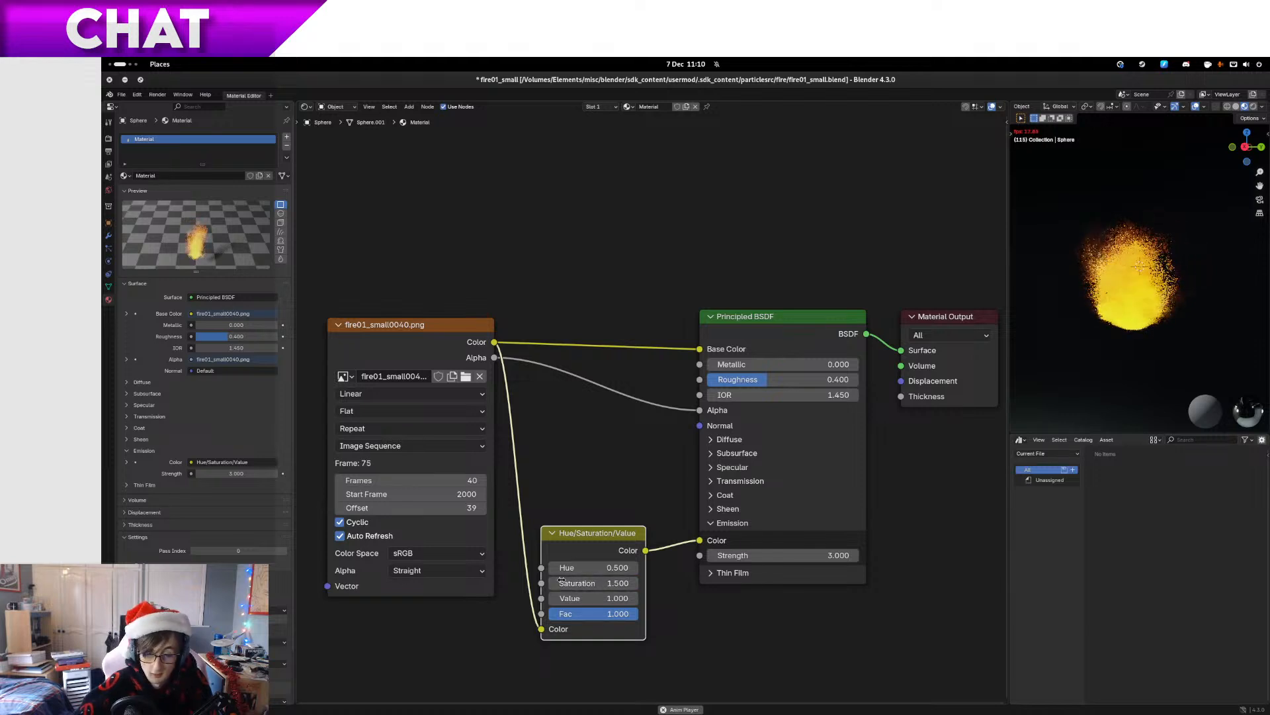
{"action": "left_click", "coordinate": [556, 583]}
{"action": "left_click", "coordinate": [555, 583]}
{"action": "left_click", "coordinate": [556, 583]}
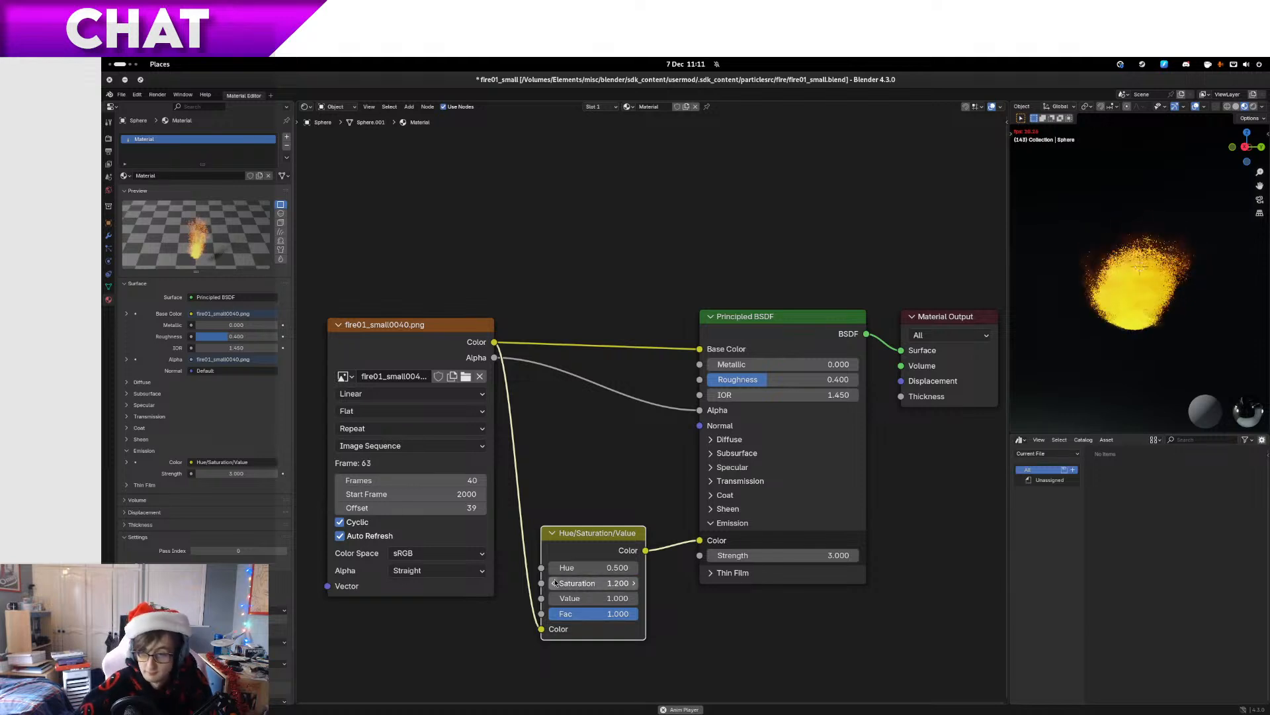
{"action": "left_click", "coordinate": [557, 582]}
{"action": "left_click", "coordinate": [556, 583]}
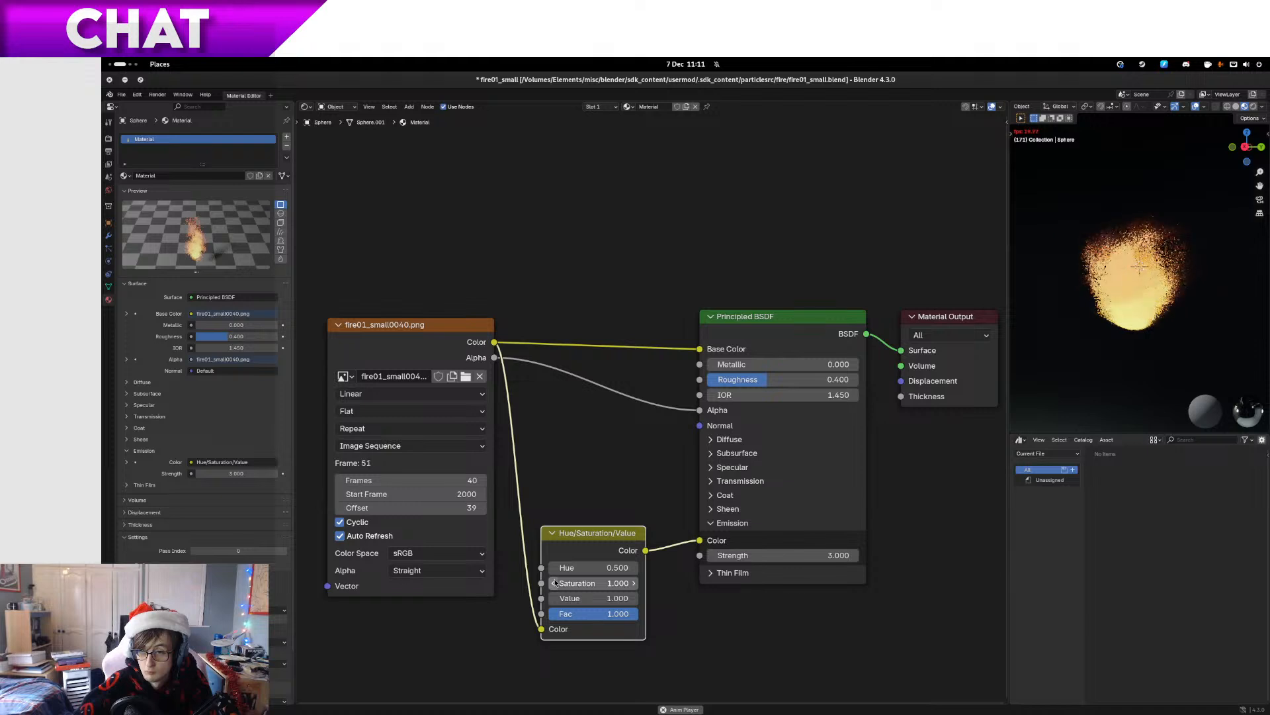
Set the Hue/Saturation/Value node's saturation to 1.05
{"action": "left_click", "coordinate": [628, 585]}
{"action": "type", "text": "1.05"}
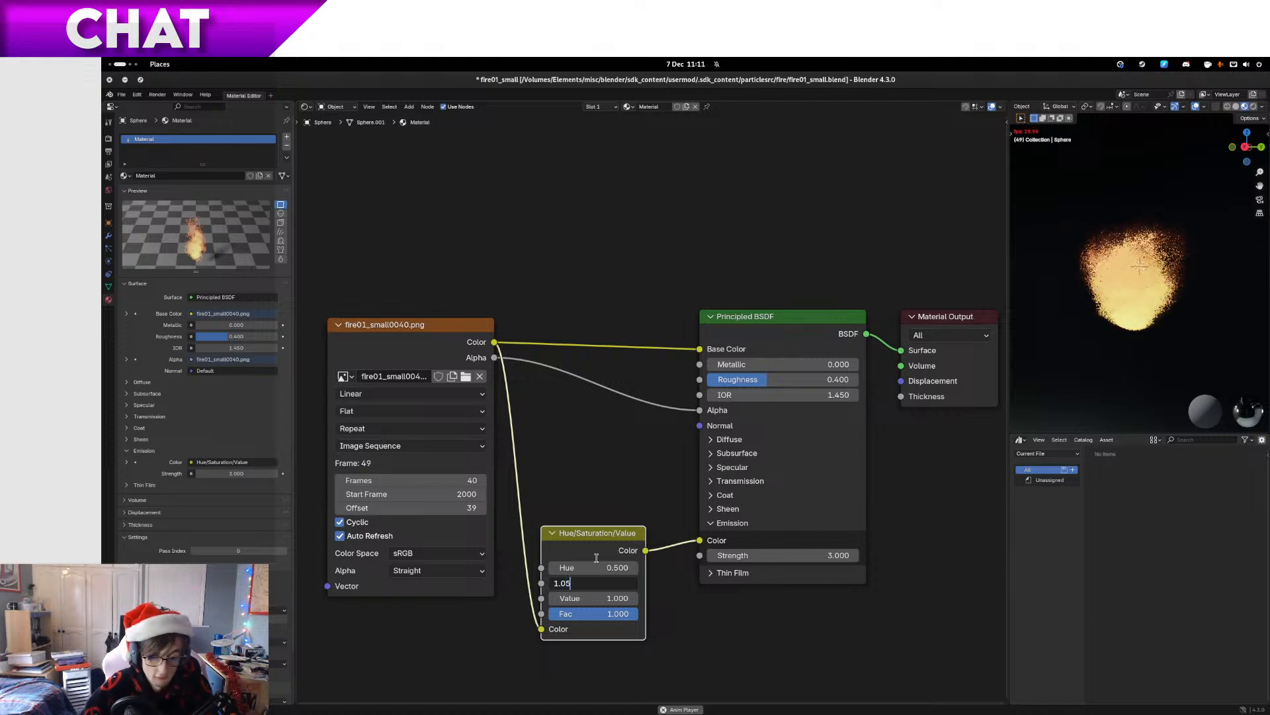
{"action": "key", "text": "Return"}
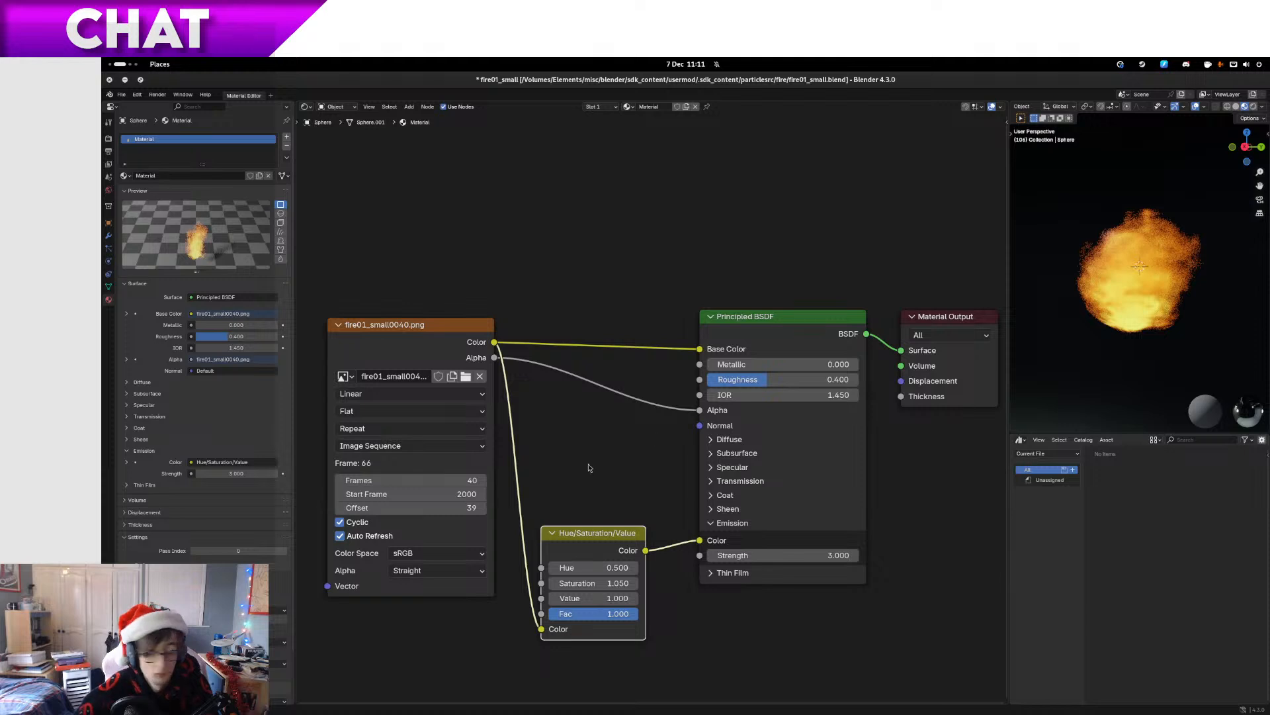
{"action": "mouse_move", "coordinate": [1115, 310]}
{"action": "left_mouse_down"}
{"action": "mouse_move", "coordinate": [1139, 311]}
{"action": "mouse_move", "coordinate": [1092, 268]}
{"action": "mouse_move", "coordinate": [1213, 328]}
{"action": "mouse_move", "coordinate": [1023, 341]}
{"action": "mouse_move", "coordinate": [1116, 318]}
{"action": "left_mouse_up"}
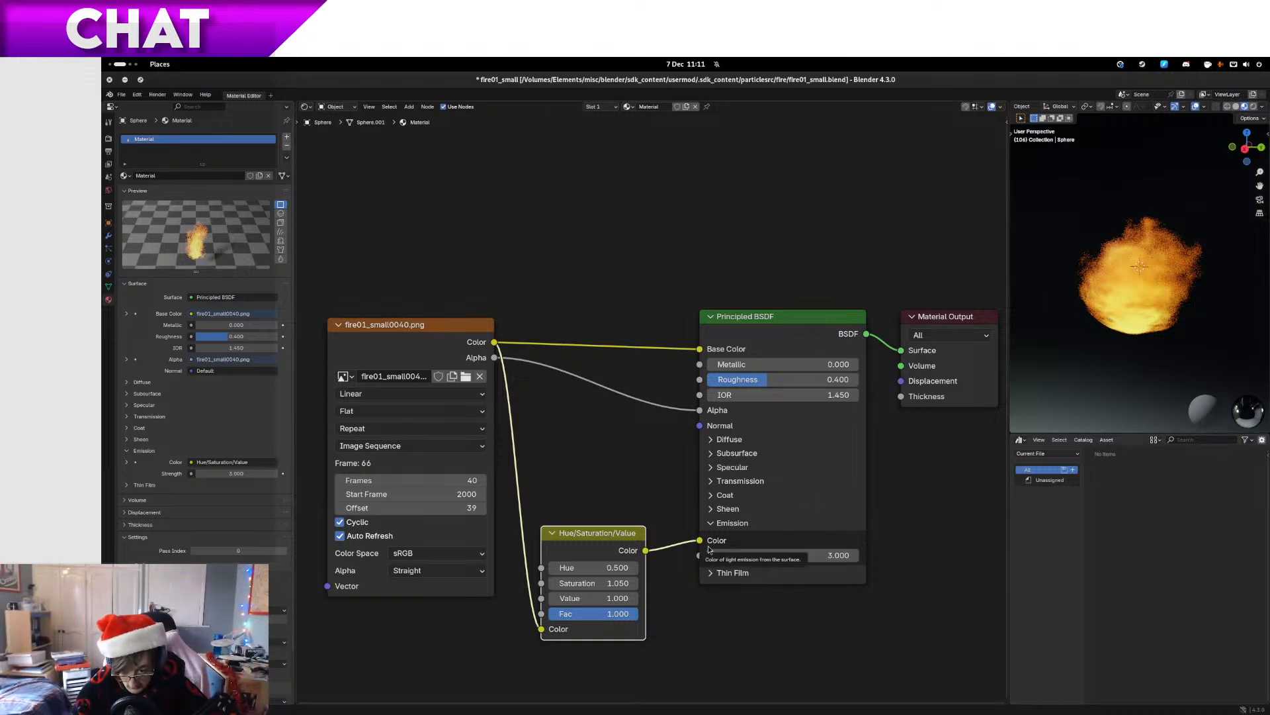
Reconnect the image's colour output directly to the Principled BSDF's emission colour, bypassing the Hue/Saturation/Value node
{"action": "left_click", "coordinate": [763, 550]}
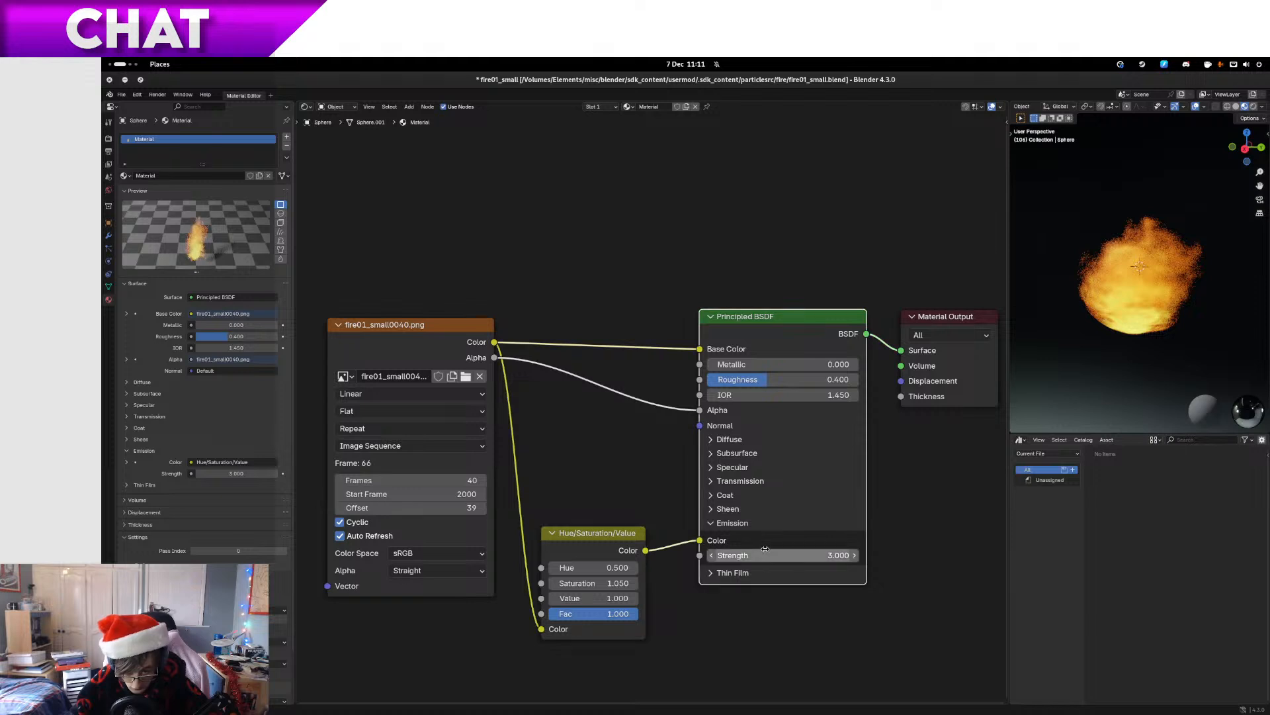
{"action": "left_click_drag", "start_coordinate": [496, 343], "coordinate": [702, 541]}
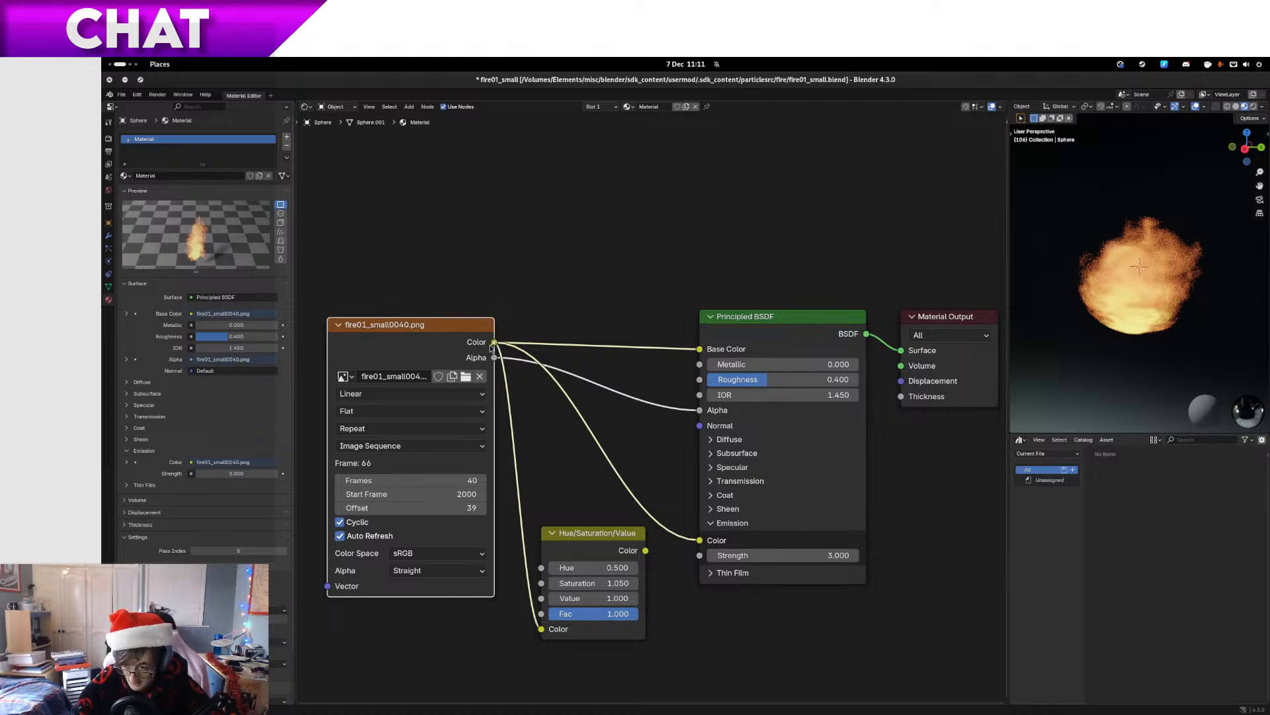
{"action": "left_click_drag", "start_coordinate": [494, 342], "coordinate": [492, 372]}
Set the Principled BSDF's emission strength to 2 and play the animation to check the fire
{"action": "left_click", "coordinate": [747, 556]}
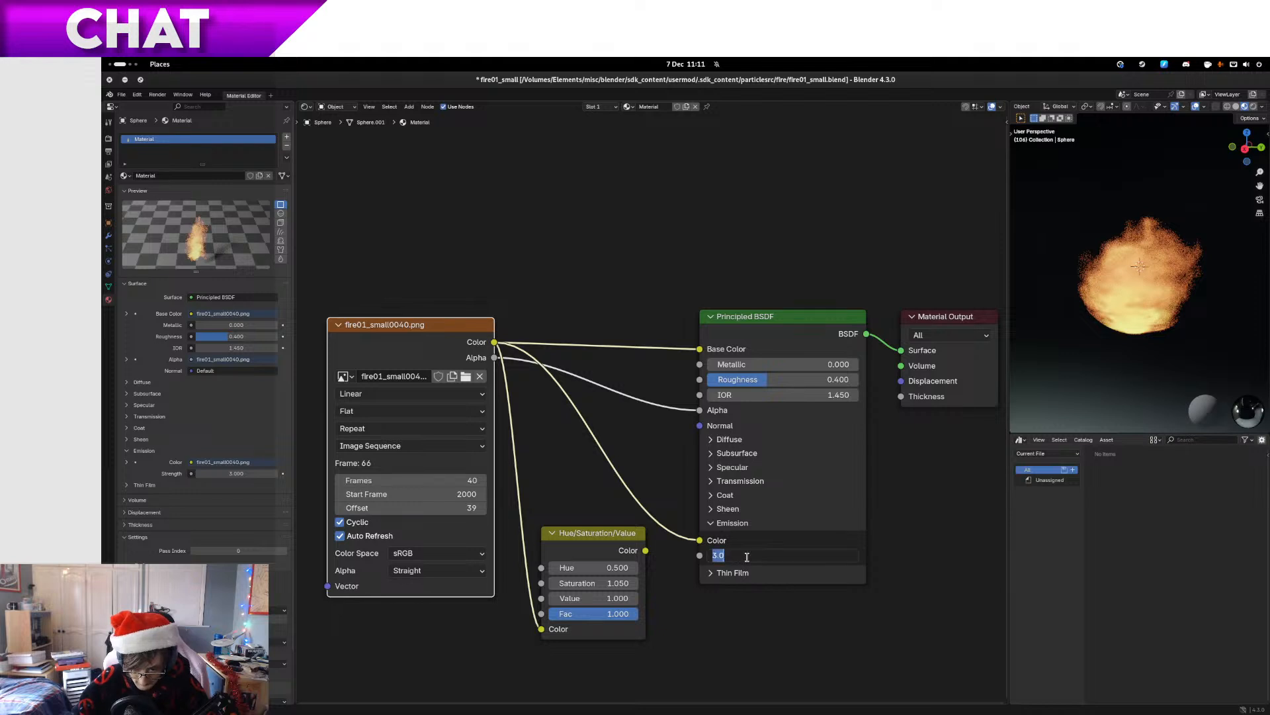
{"action": "type", "text": "2"}
{"action": "key", "text": "Return"}
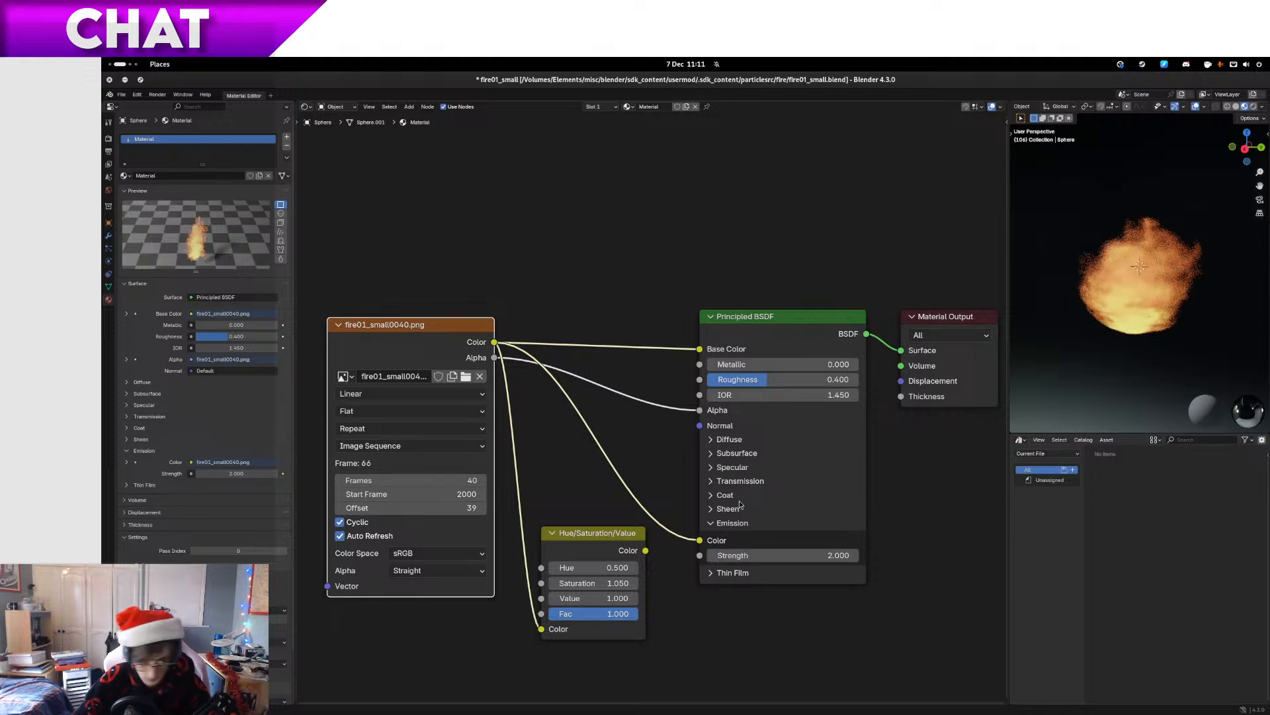
{"action": "key", "text": "space"}
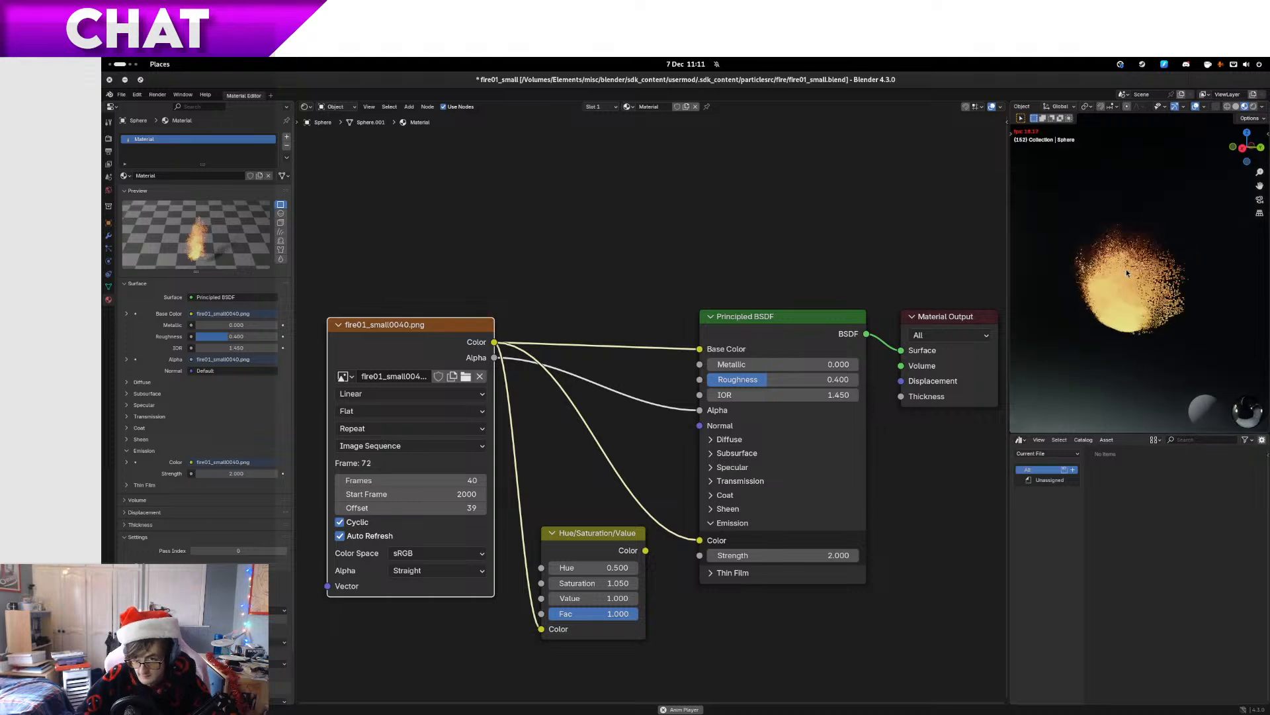
{"action": "mouse_move", "coordinate": [1127, 272]}
{"action": "left_mouse_down"}
{"action": "mouse_move", "coordinate": [1051, 274]}
{"action": "mouse_move", "coordinate": [1142, 300]}
{"action": "mouse_move", "coordinate": [1142, 275]}
{"action": "left_mouse_up"}
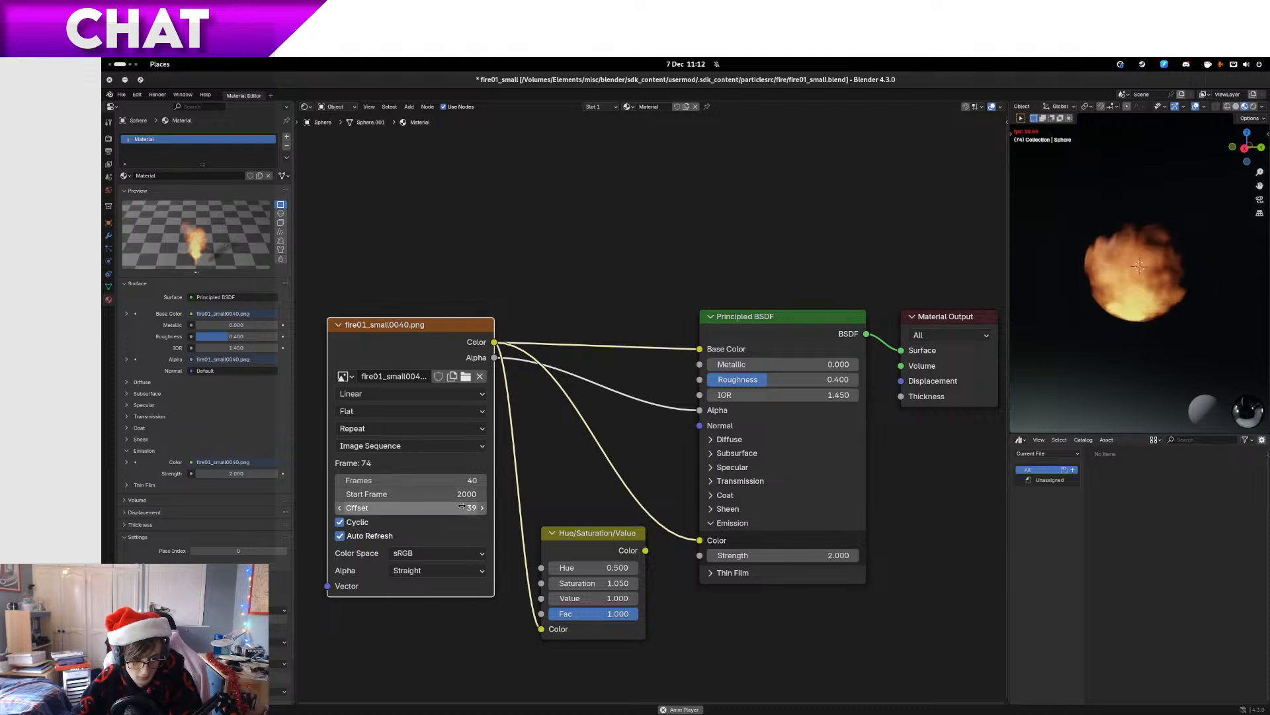
Try an offset of 1 on the image sequence again and restore it to 39
{"action": "left_click", "coordinate": [425, 507]}
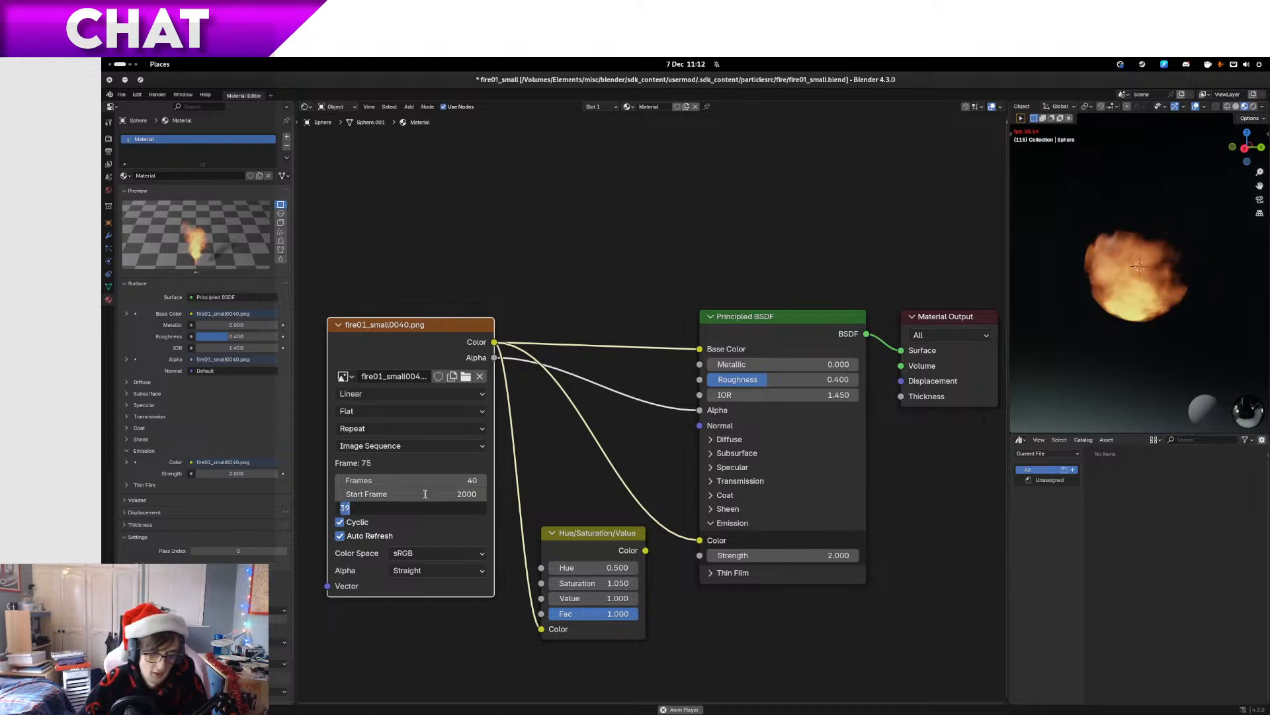
{"action": "type", "text": "1"}
{"action": "key", "text": "Return"}
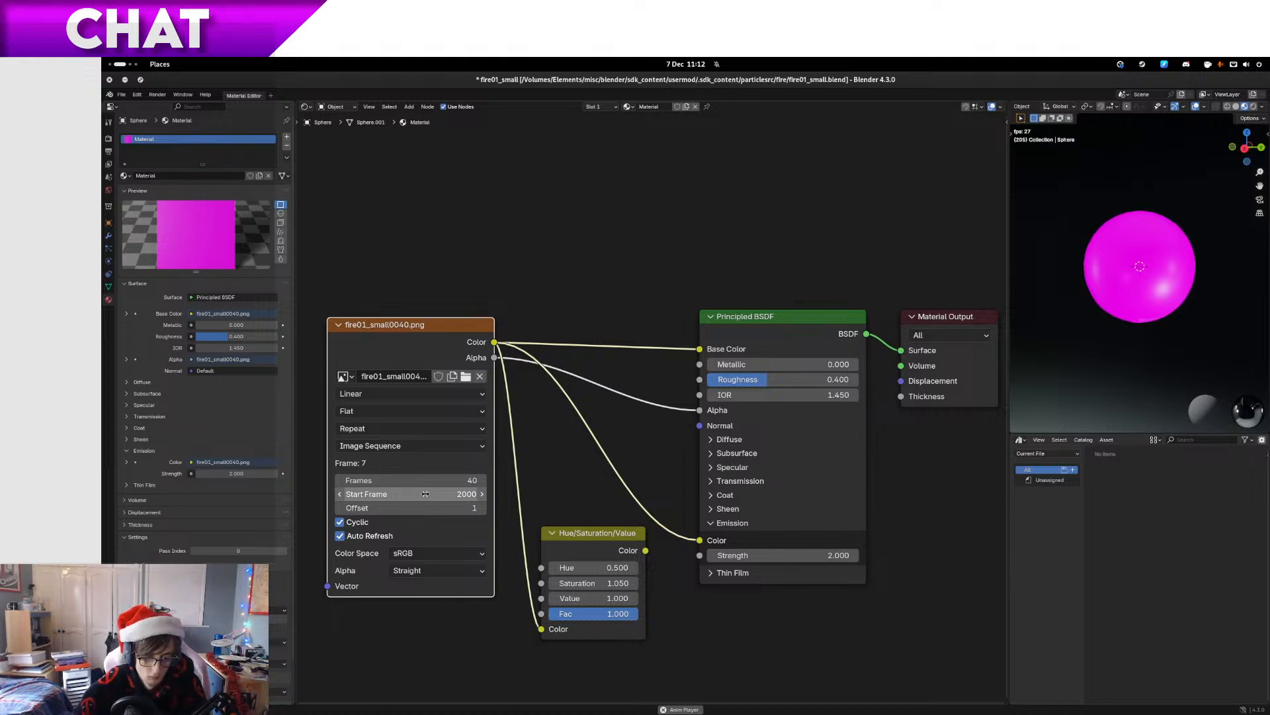
{"action": "left_click", "coordinate": [407, 508]}
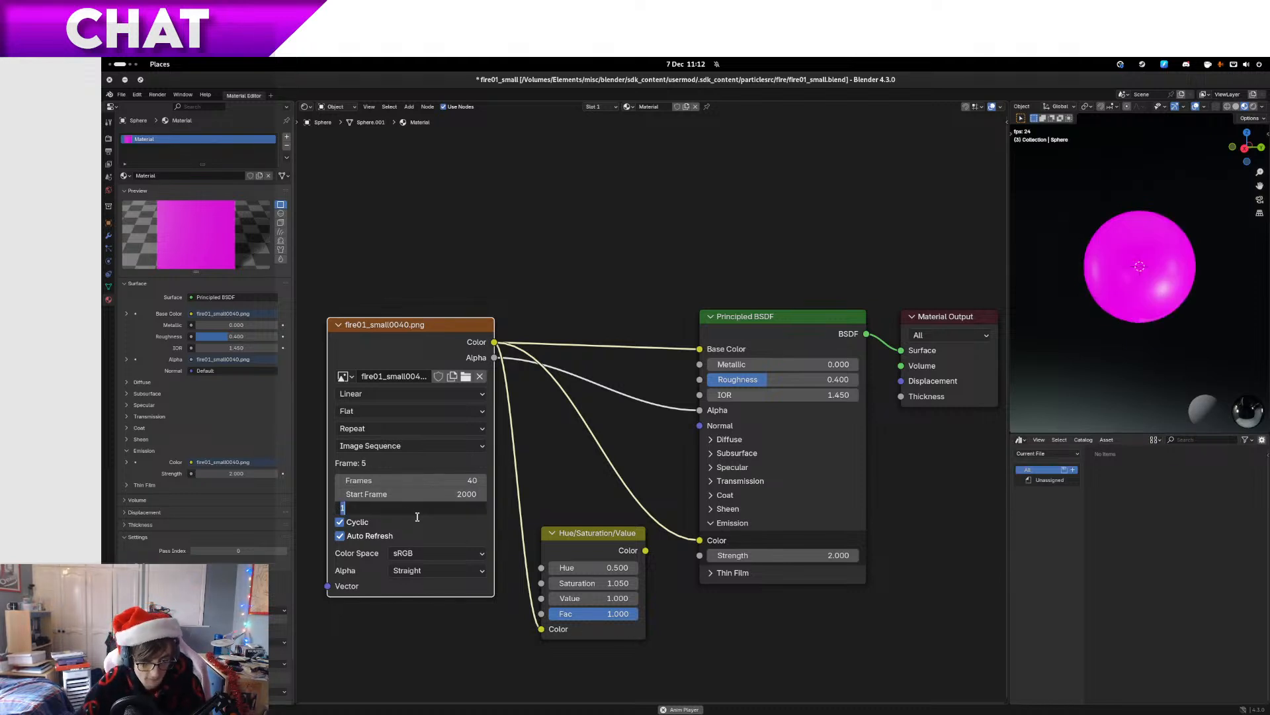
{"action": "type", "text": "39"}
{"action": "key", "text": "Return"}
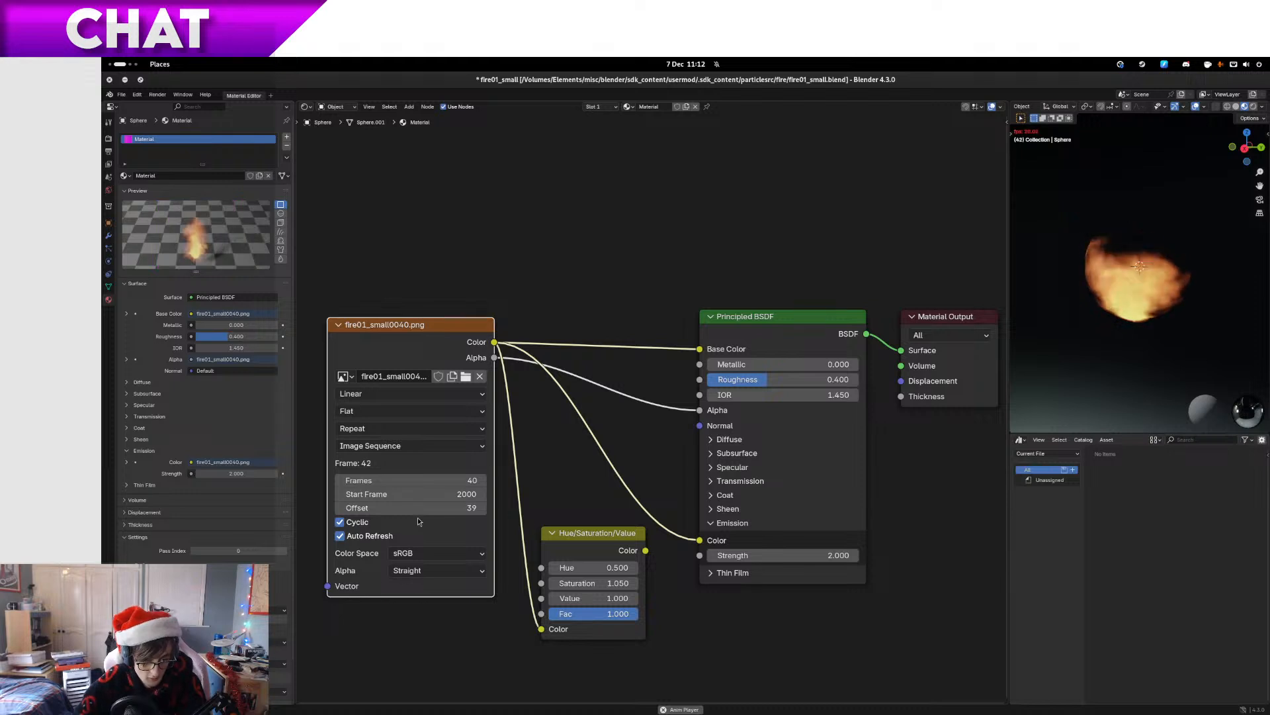
Set the image sequence's start frame to 1 and its number of frames to 2000-40
{"action": "left_click", "coordinate": [447, 488]}
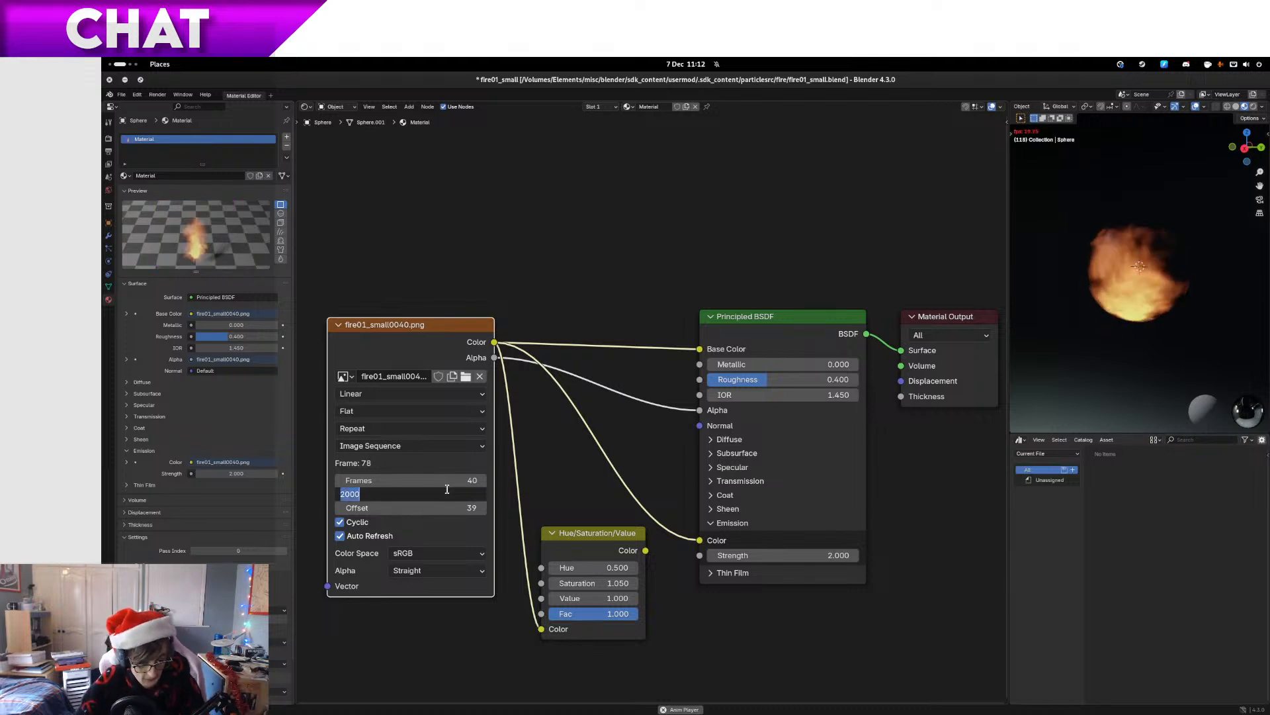
{"action": "type", "text": "1"}
{"action": "key", "text": "Return"}
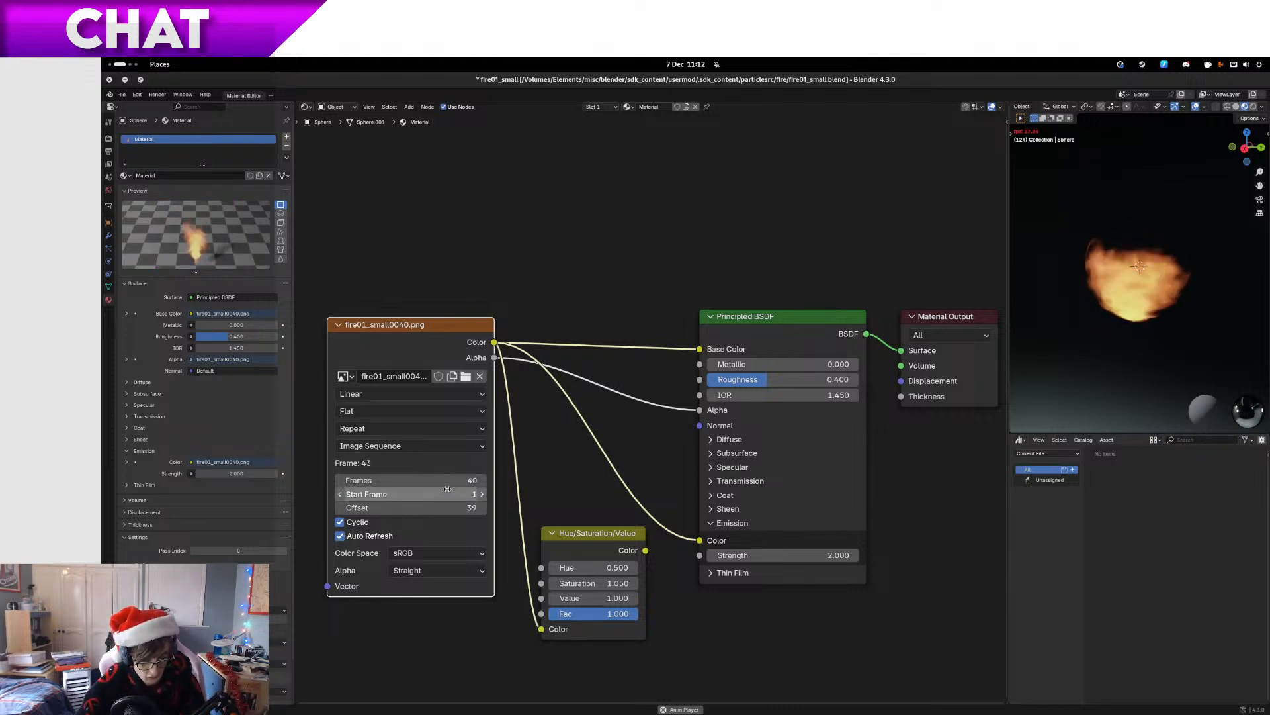
{"action": "left_click", "coordinate": [404, 478]}
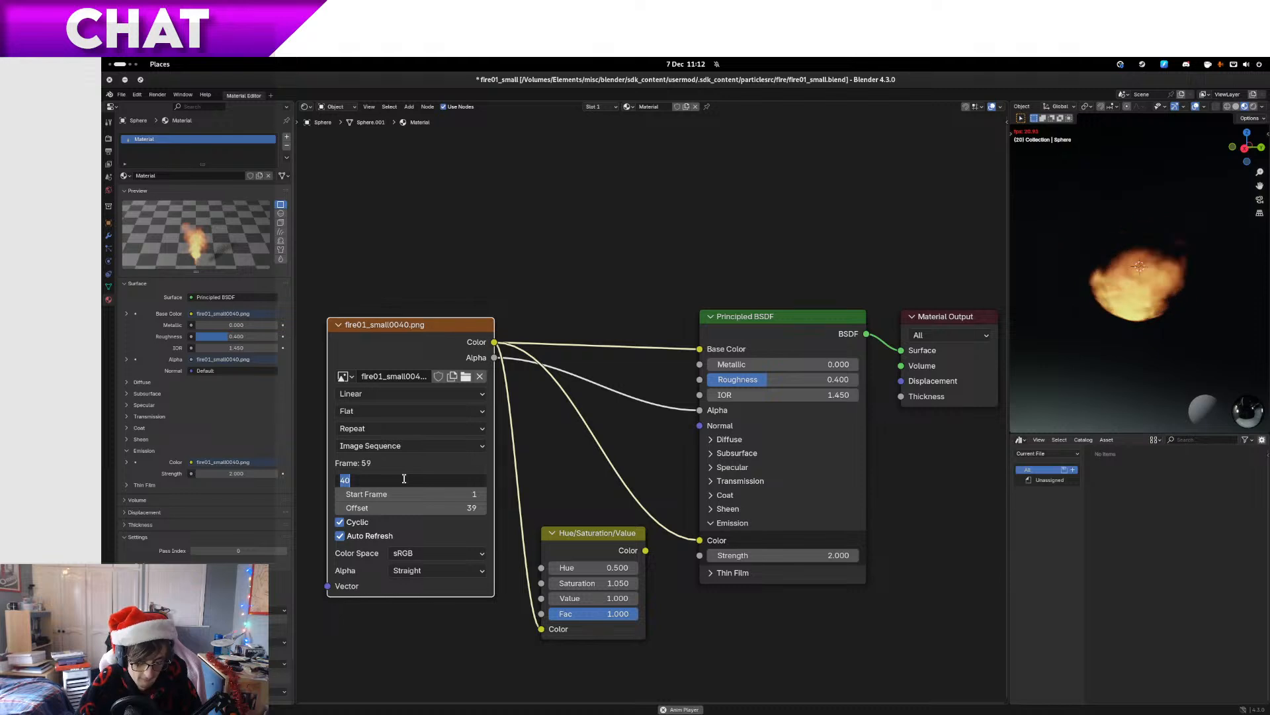
{"action": "type", "text": "2000"}
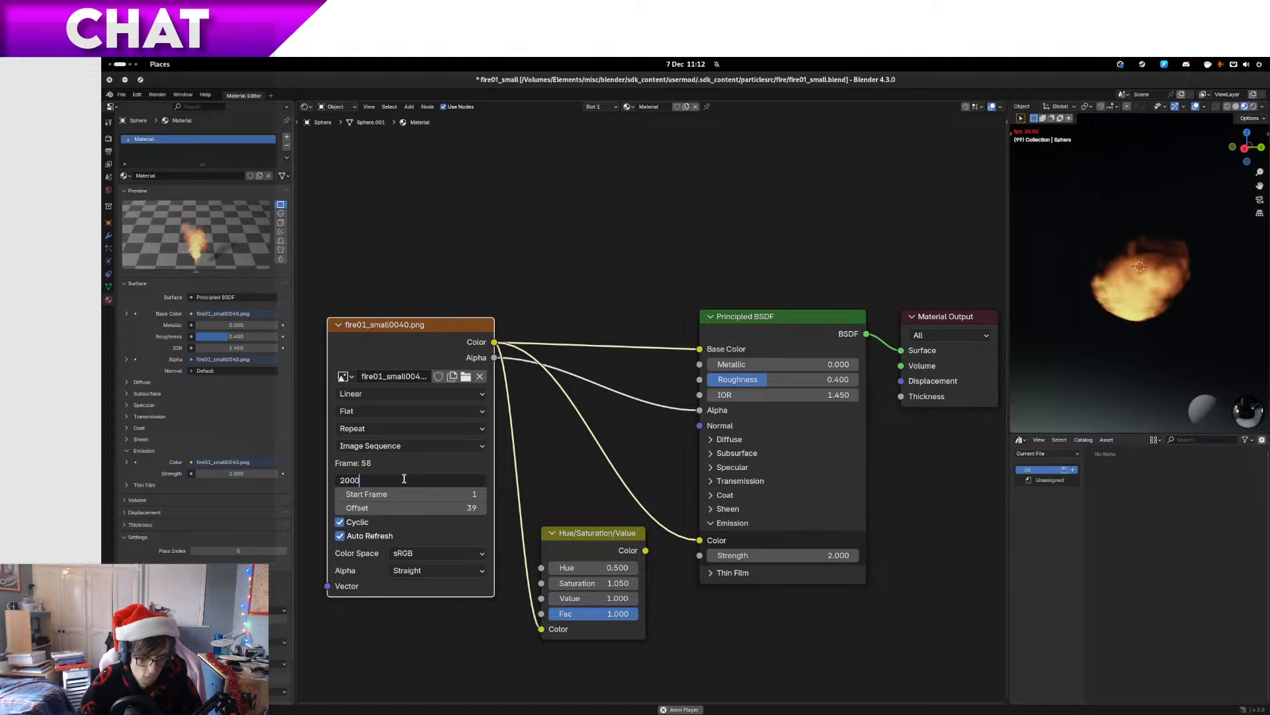
{"action": "type", "text": "-"}
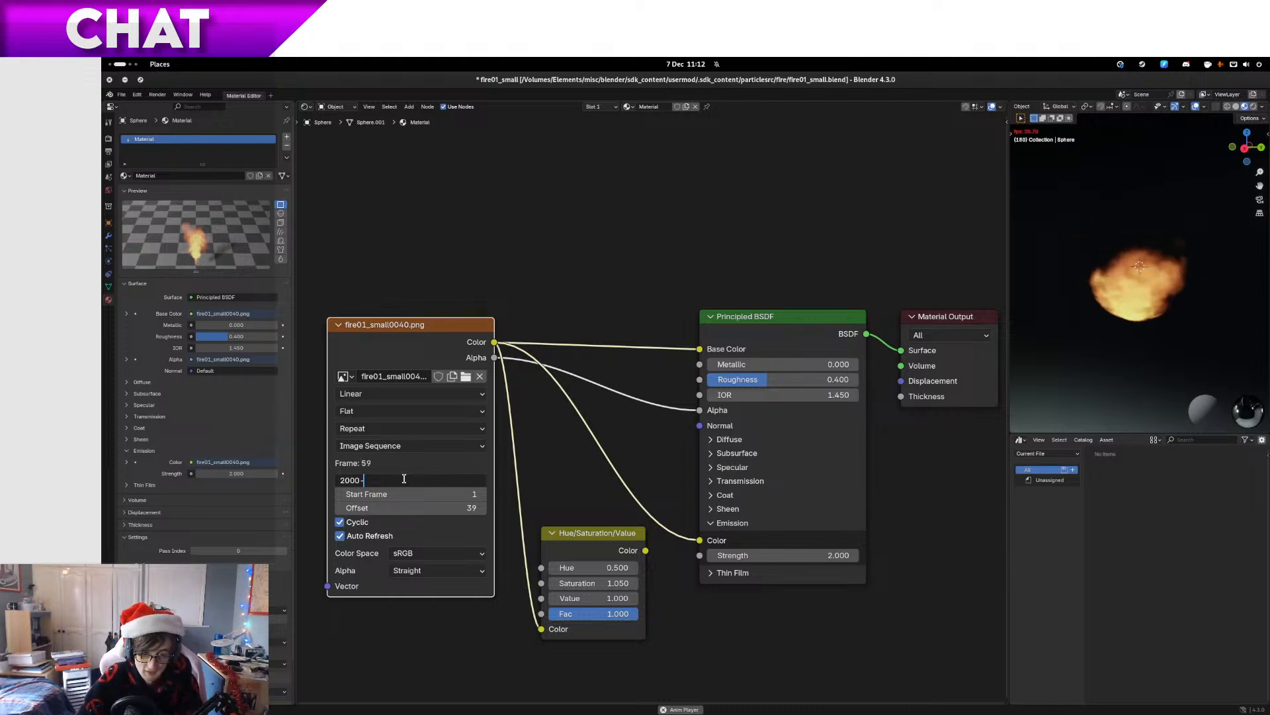
{"action": "type", "text": "40"}
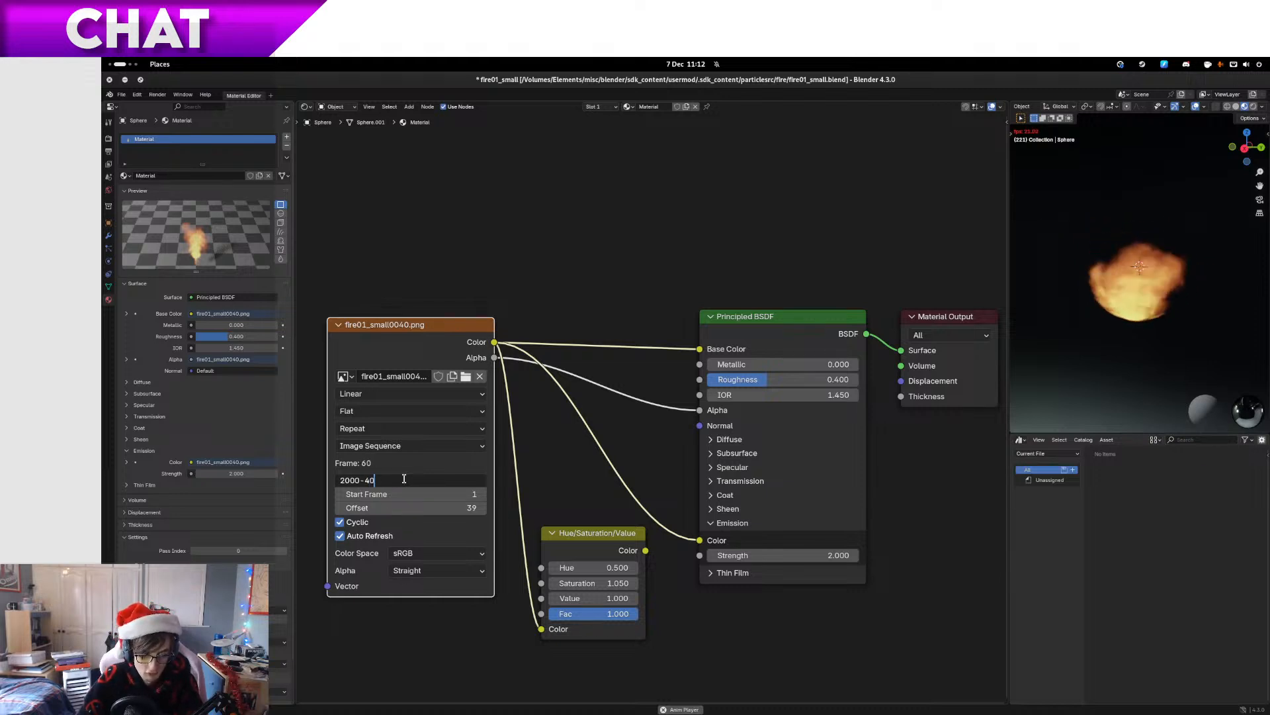
{"action": "key", "text": "Return"}
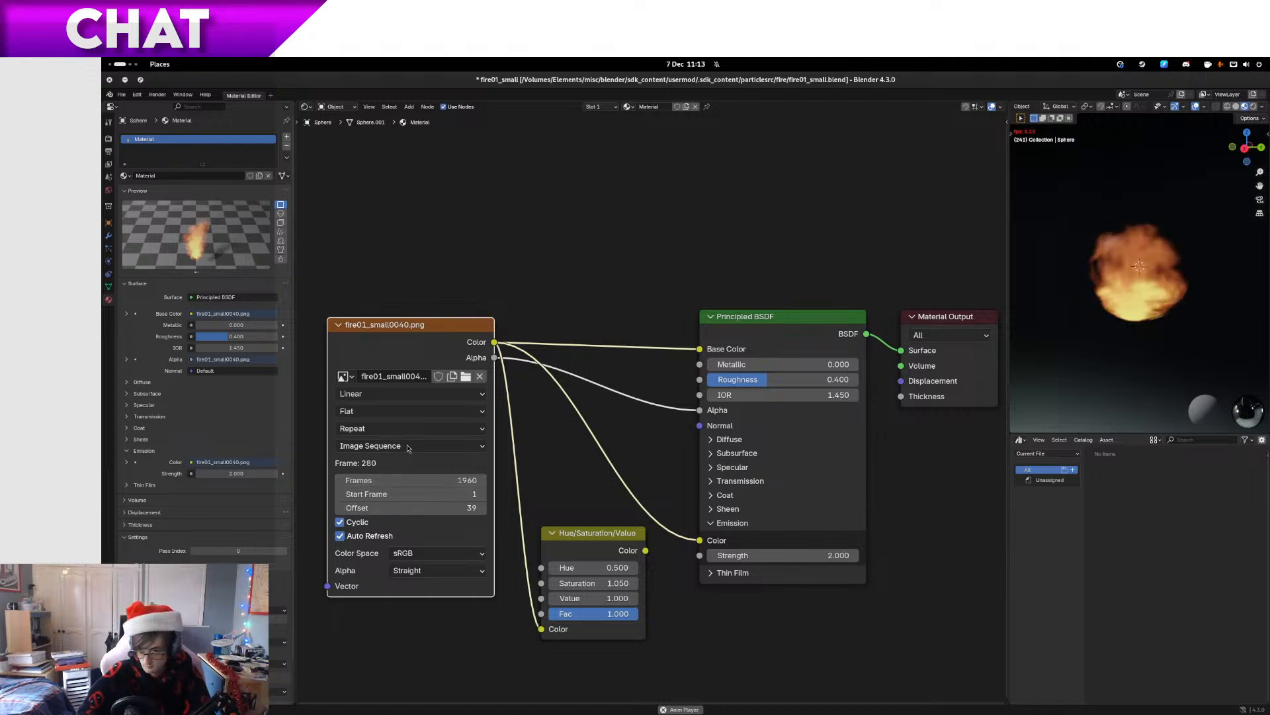
Pause the animation, save the Blender file and play the animation again
{"action": "key", "text": "space"}
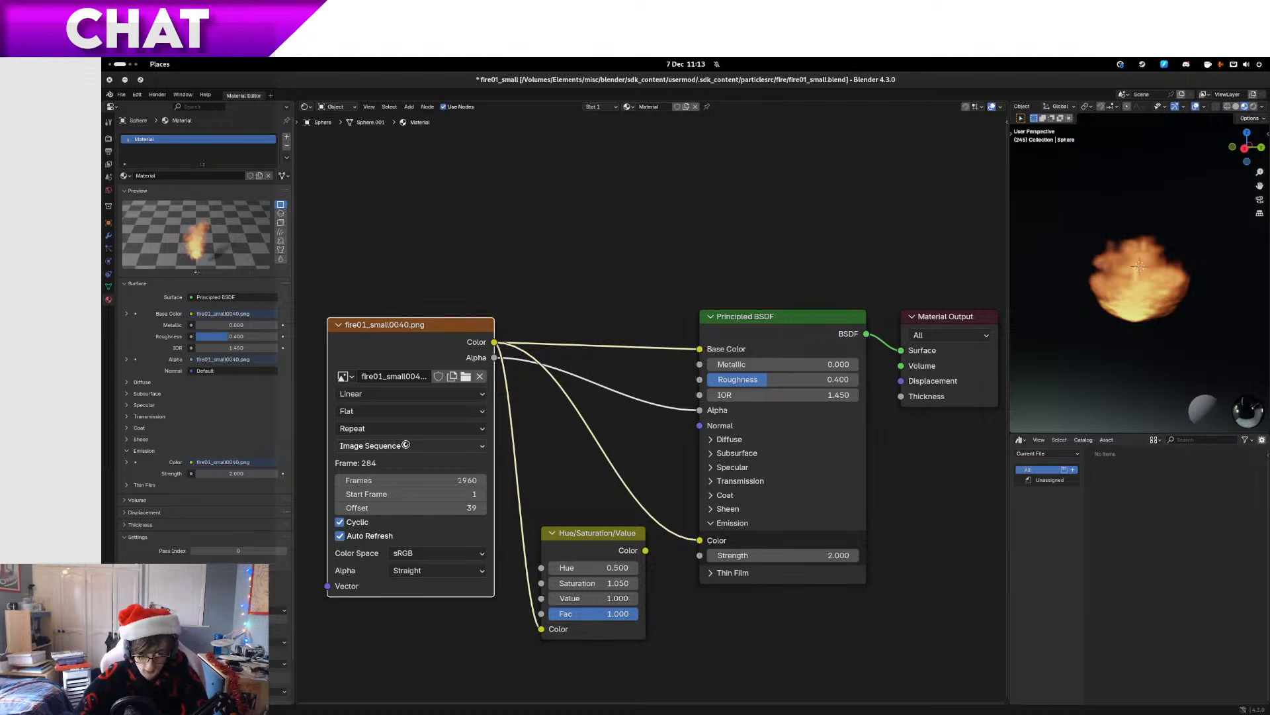
{"action": "key", "text": "ctrl+s"}
{"action": "key", "text": "space"}
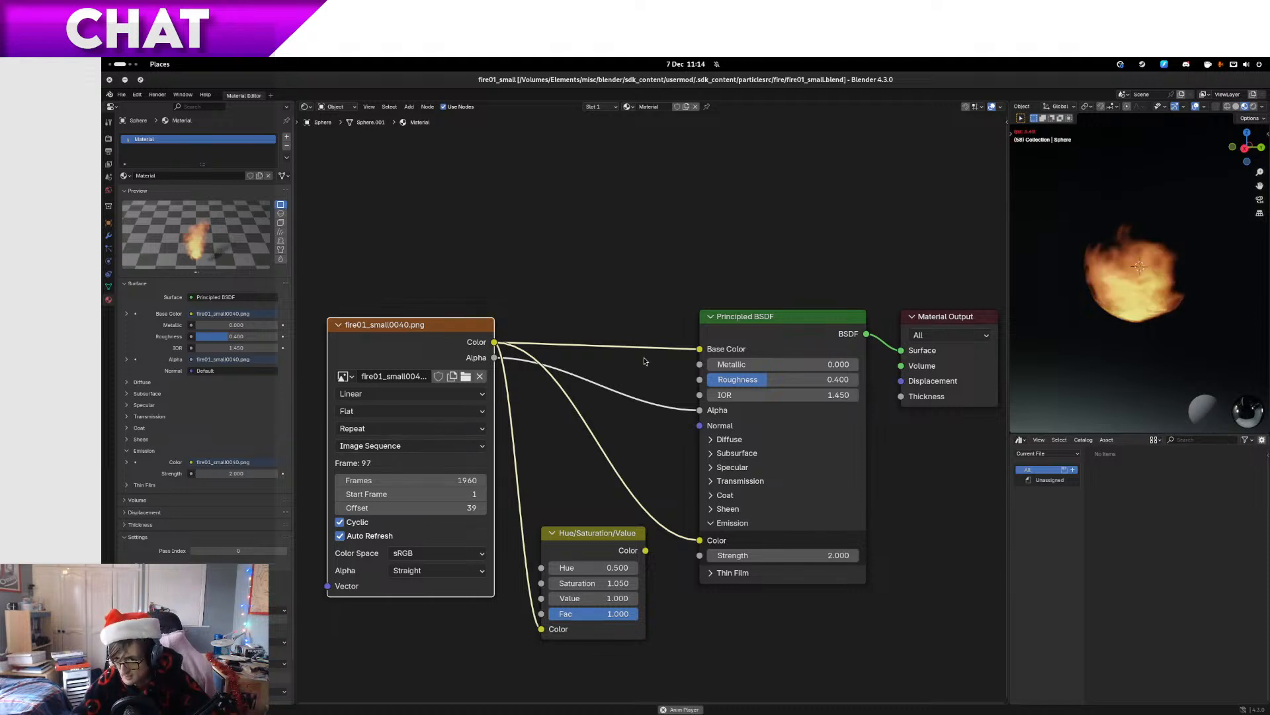
{"action": "left_click_drag", "start_coordinate": [645, 361], "coordinate": [655, 328]}
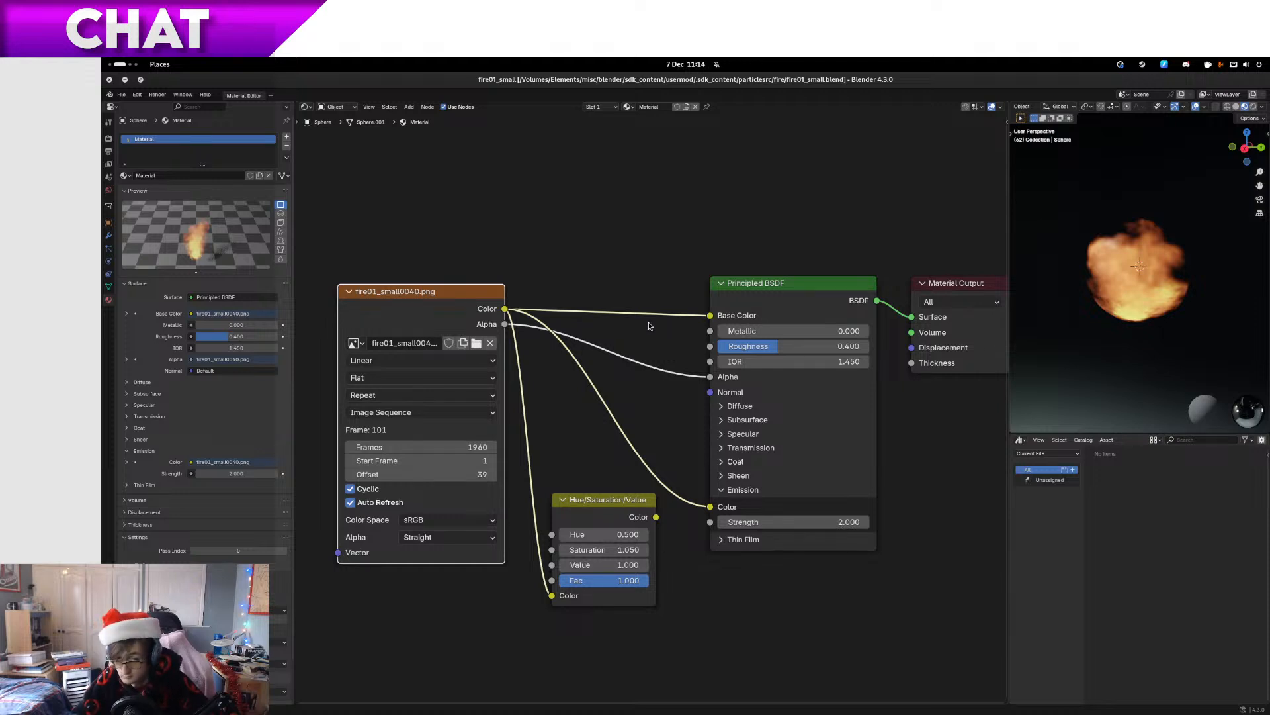
Try an emission strength of 2.5 on the Principled BSDF and raise it to 3
{"action": "mouse_move", "coordinate": [639, 323]}
{"action": "left_mouse_down"}
{"action": "mouse_move", "coordinate": [612, 317]}
{"action": "mouse_move", "coordinate": [639, 323]}
{"action": "left_mouse_up"}
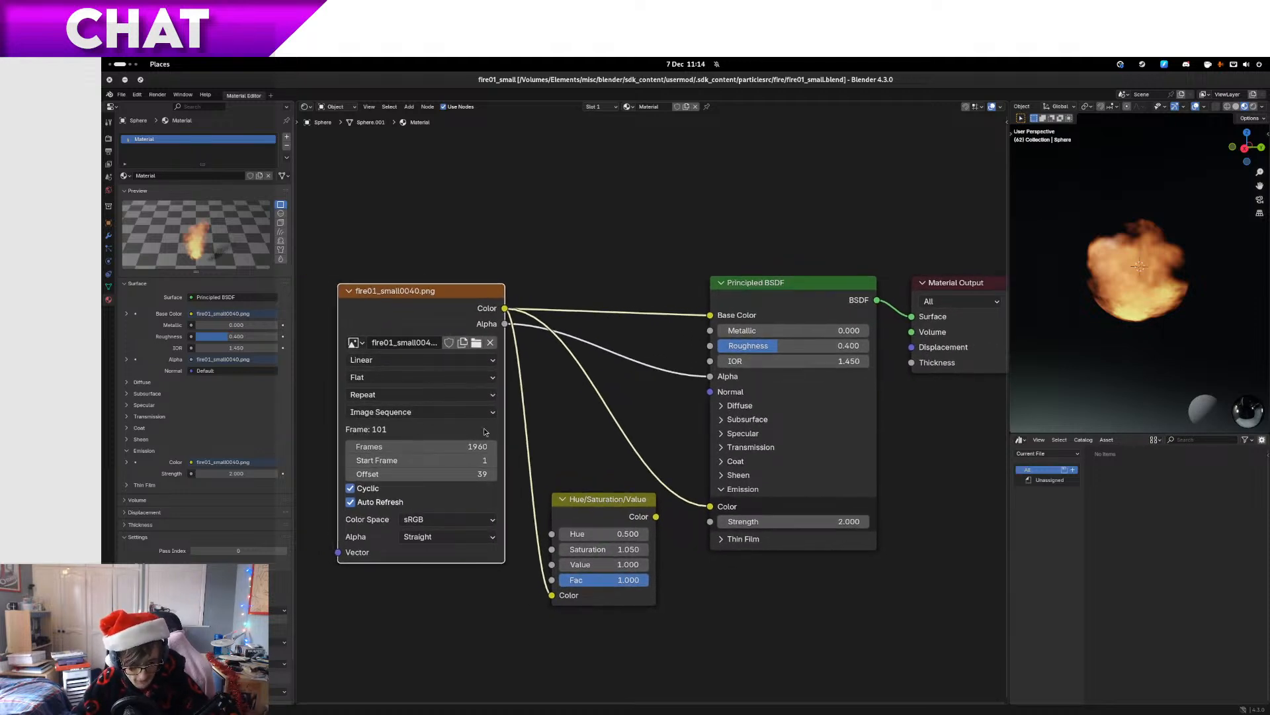
{"action": "left_click_drag", "start_coordinate": [491, 428], "coordinate": [466, 423]}
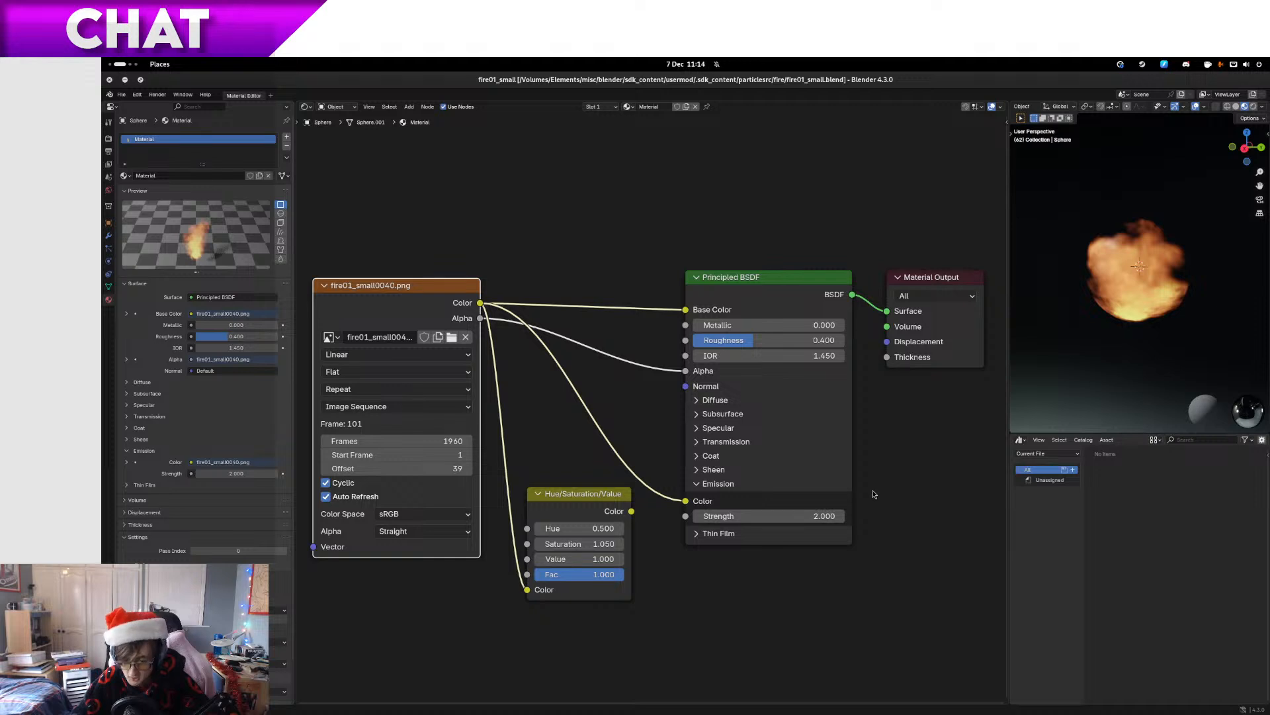
{"action": "left_click", "coordinate": [816, 520]}
{"action": "type", "text": "2.5"}
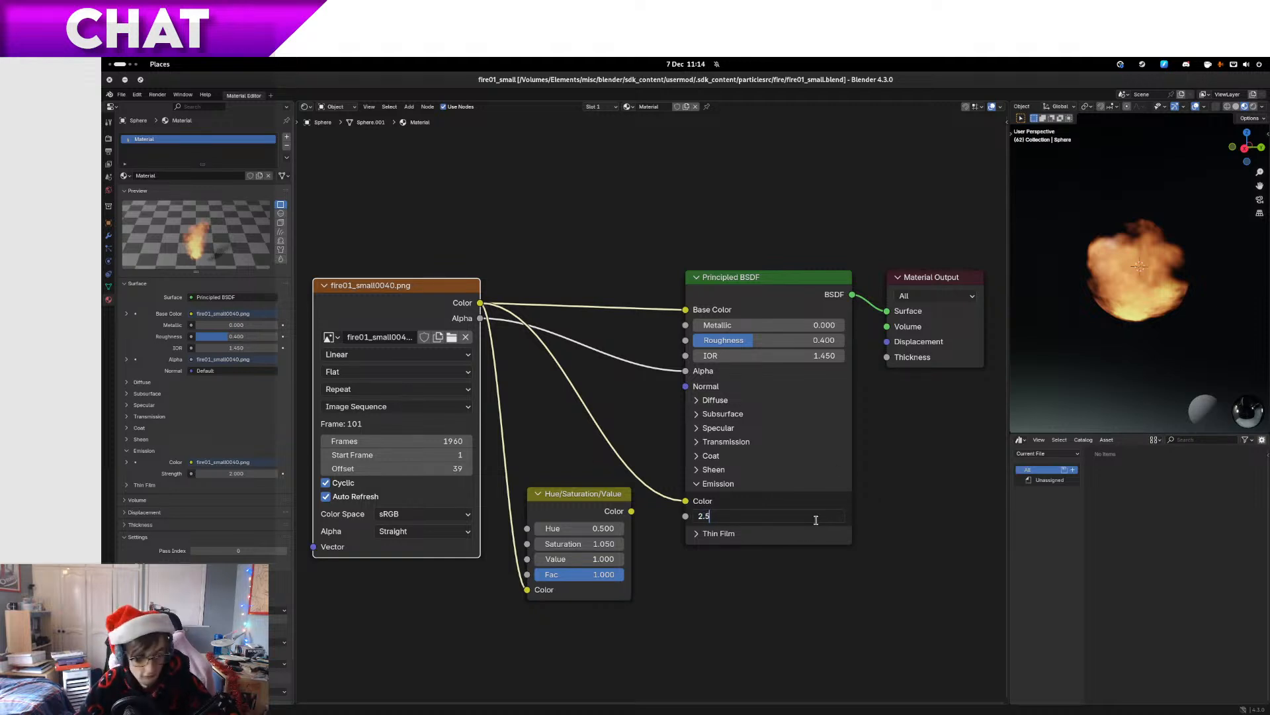
{"action": "key", "text": "Return"}
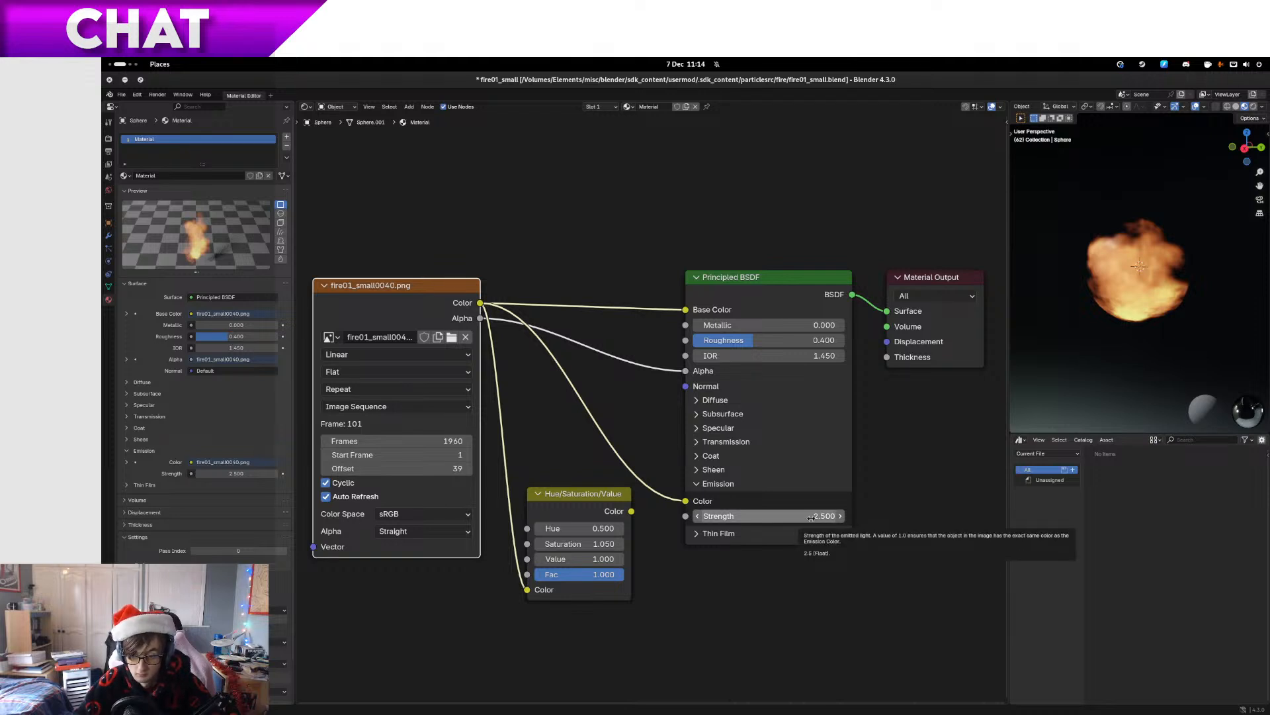
{"action": "left_click", "coordinate": [800, 515]}
{"action": "type", "text": "3"}
{"action": "key", "text": "Return"}
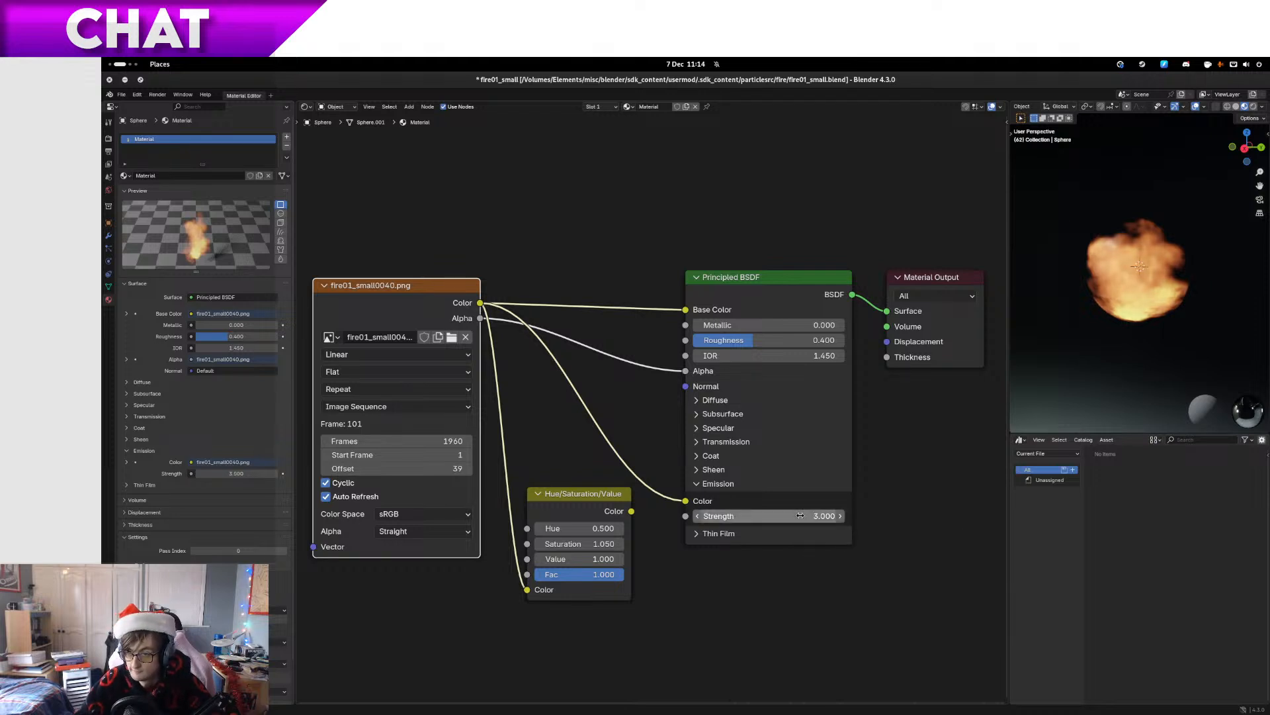
Check the fire from another angle and set the Principled BSDF's roughness to 1 and IOR to 4
{"action": "mouse_move", "coordinate": [1228, 317]}
{"action": "left_mouse_down"}
{"action": "mouse_move", "coordinate": [1160, 296]}
{"action": "mouse_move", "coordinate": [1083, 336]}
{"action": "mouse_move", "coordinate": [1235, 294]}
{"action": "left_mouse_up"}
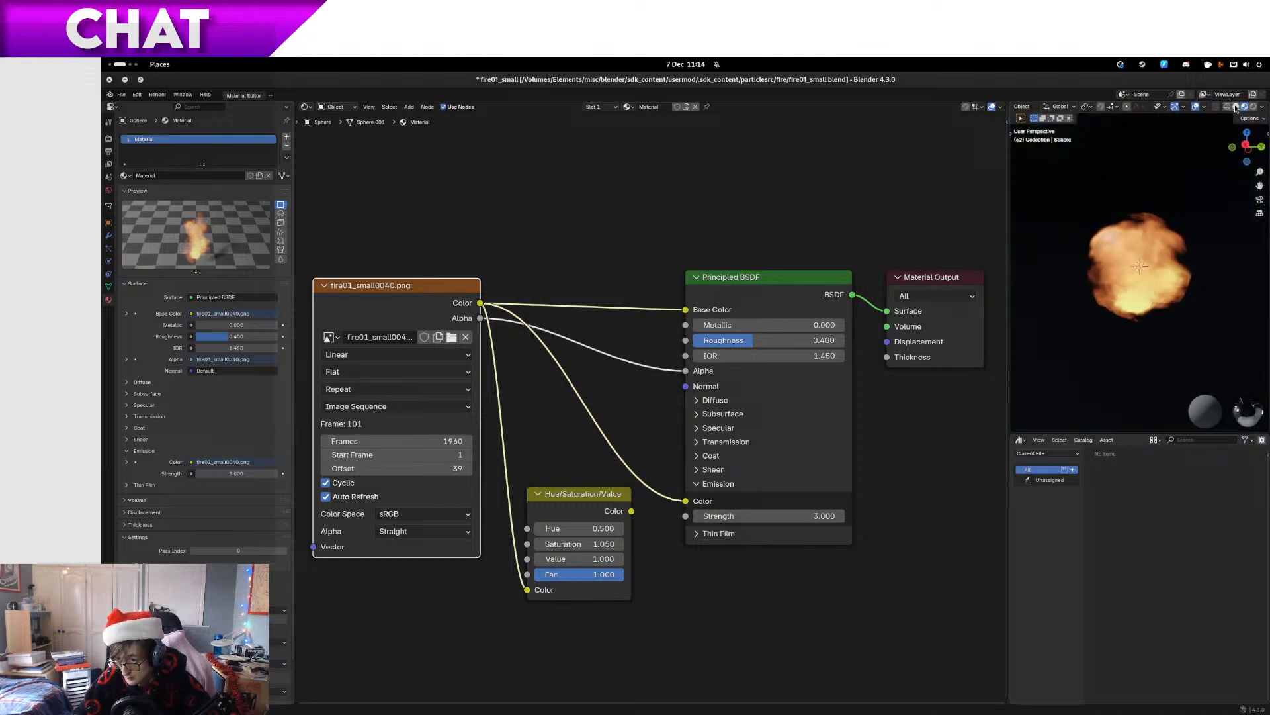
{"action": "left_click_drag", "start_coordinate": [1160, 392], "coordinate": [1100, 395]}
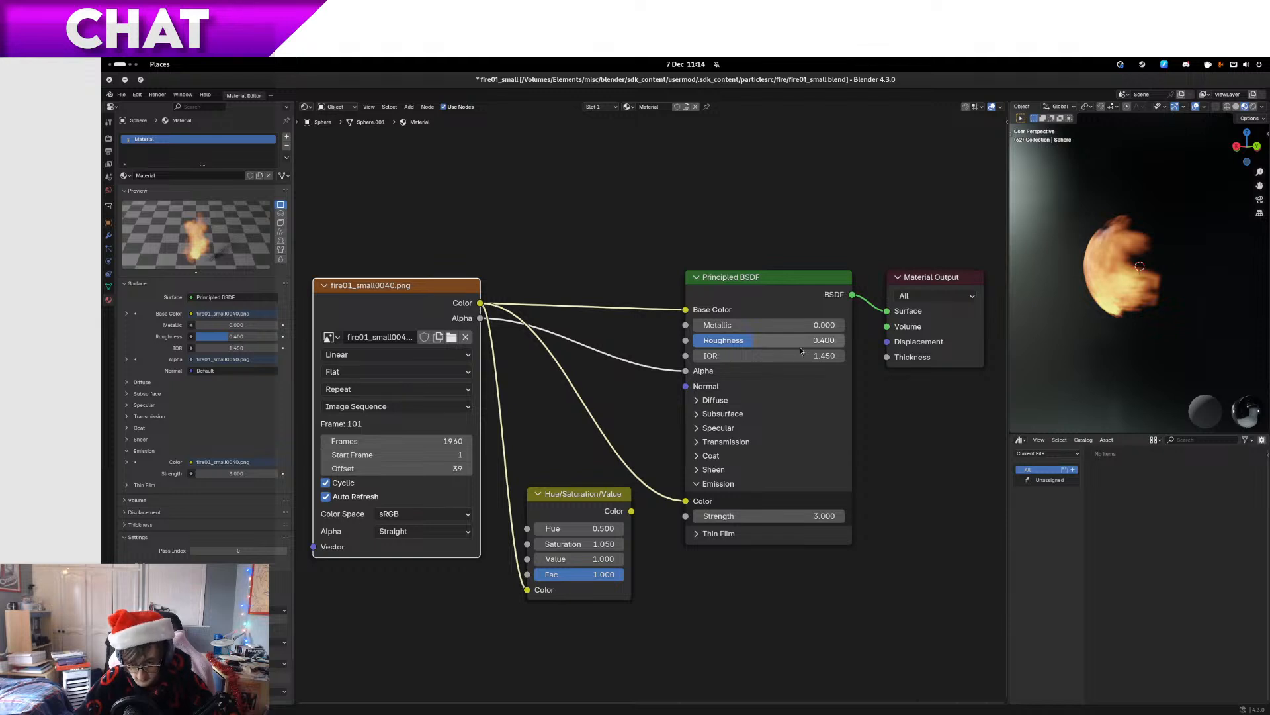
{"action": "left_click_drag", "start_coordinate": [801, 345], "coordinate": [846, 344]}
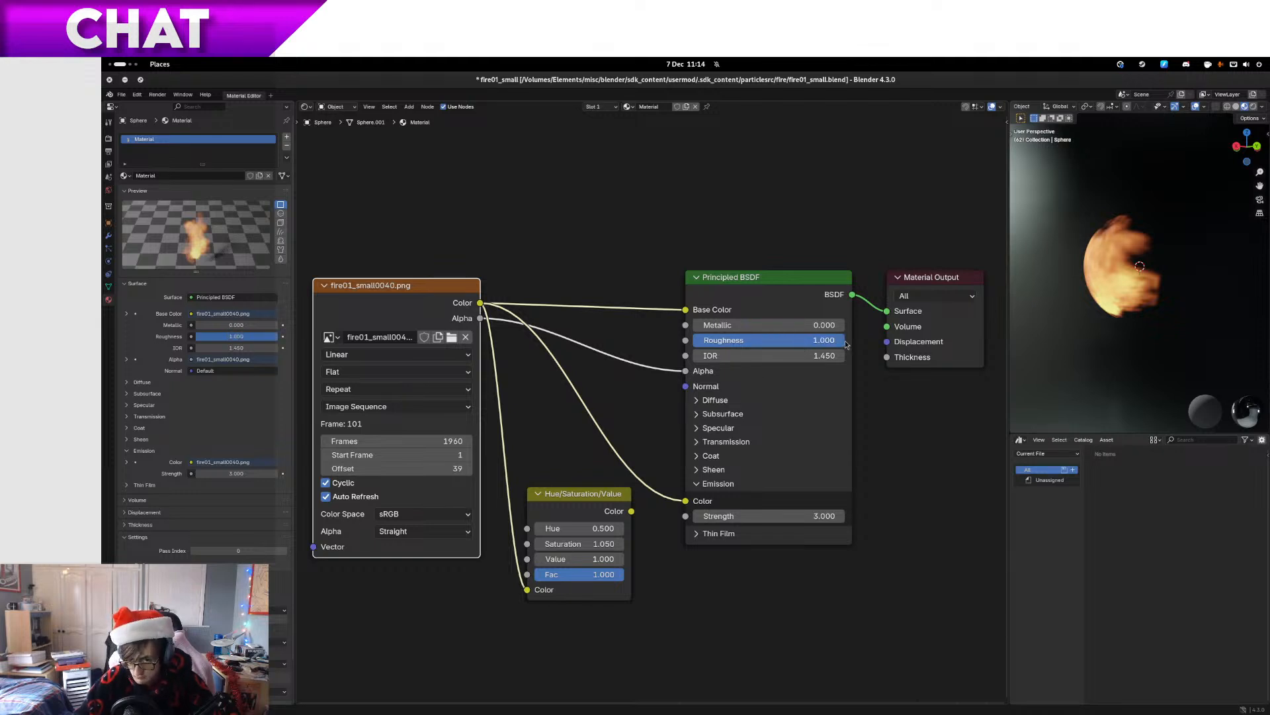
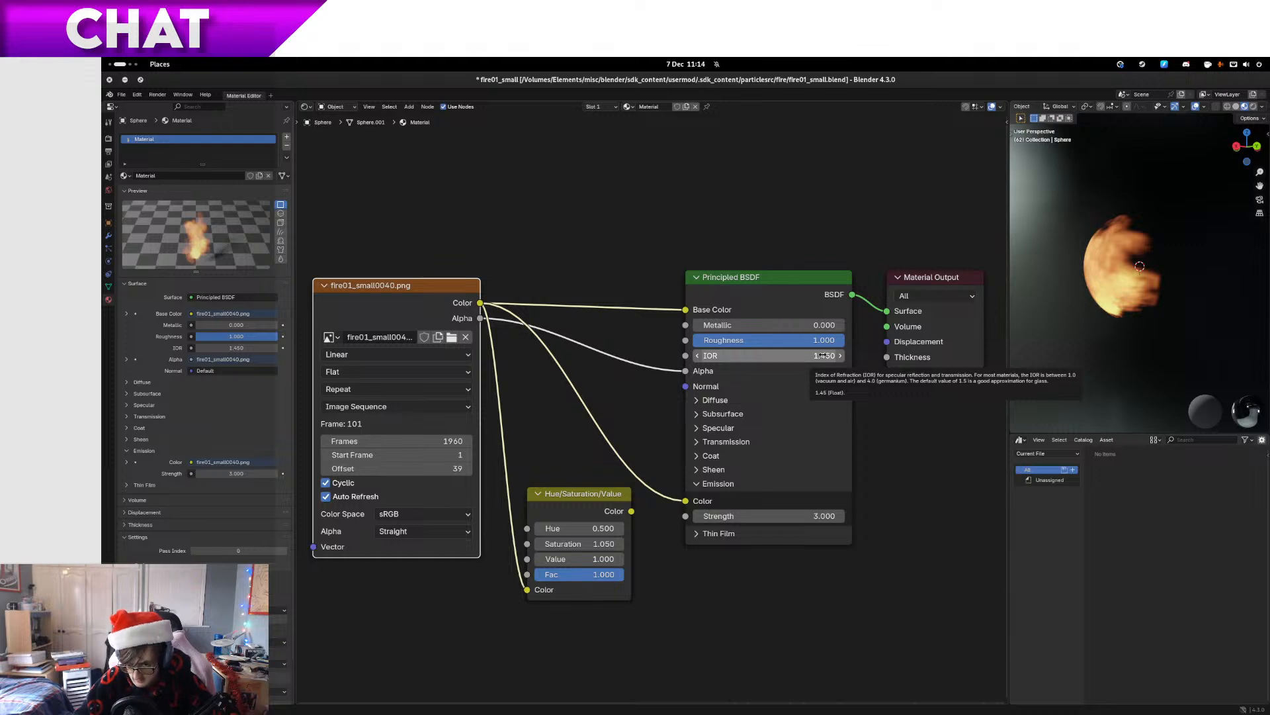
{"action": "left_click", "coordinate": [822, 356]}
{"action": "type", "text": "4"}
{"action": "key", "text": "Return"}
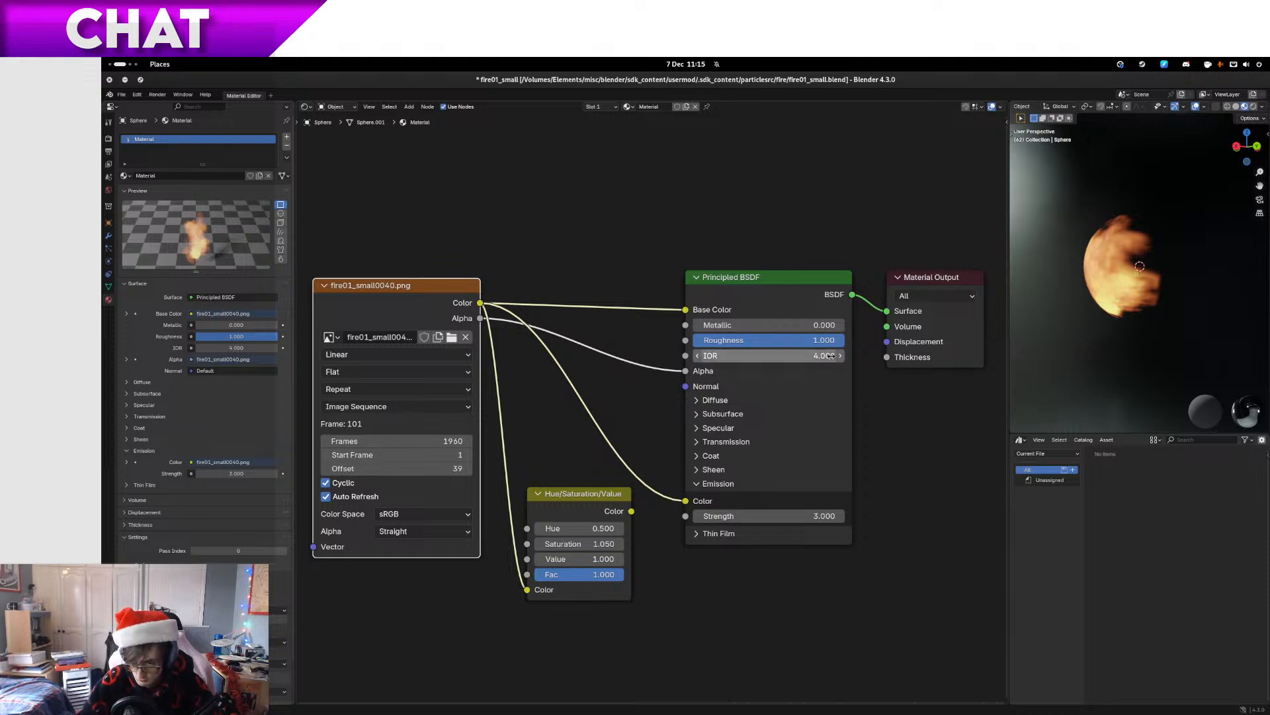
Review the Principled BSDF's diffuse and specular settings and save the Blender file
{"action": "left_click", "coordinate": [730, 416]}
{"action": "left_click", "coordinate": [730, 415]}
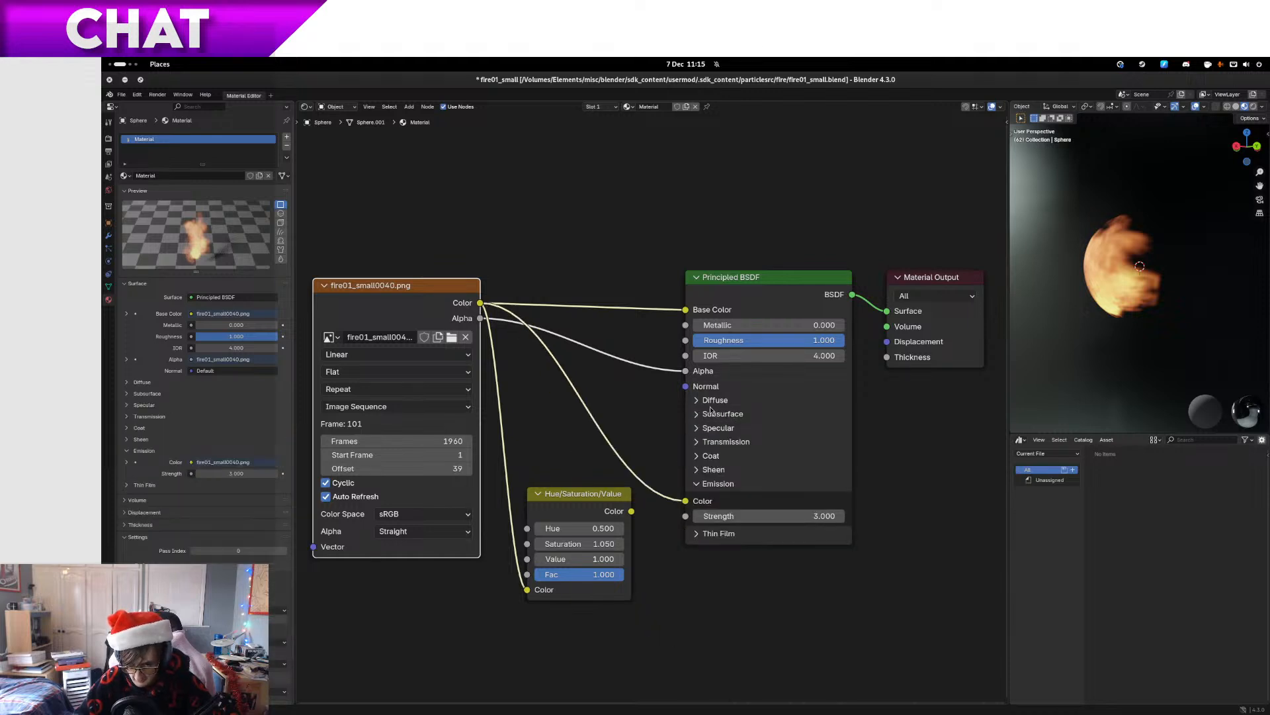
{"action": "left_click", "coordinate": [715, 402]}
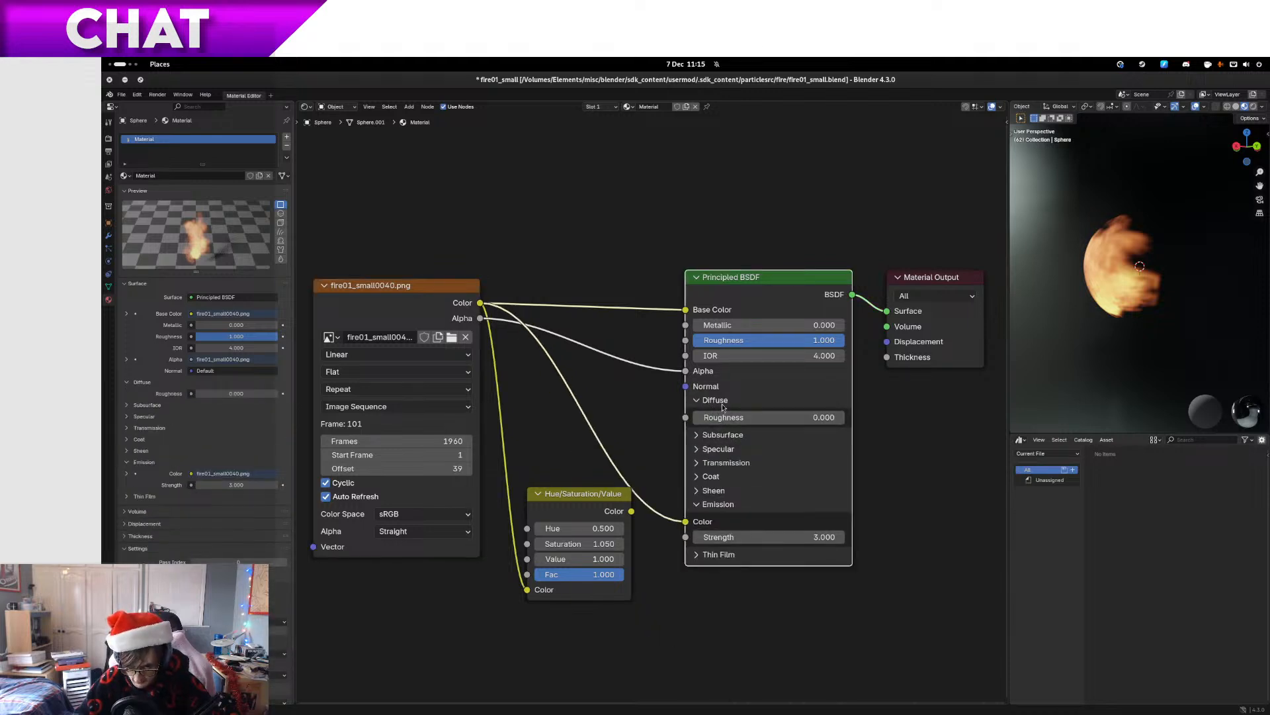
{"action": "left_click", "coordinate": [721, 402]}
{"action": "left_click", "coordinate": [727, 430]}
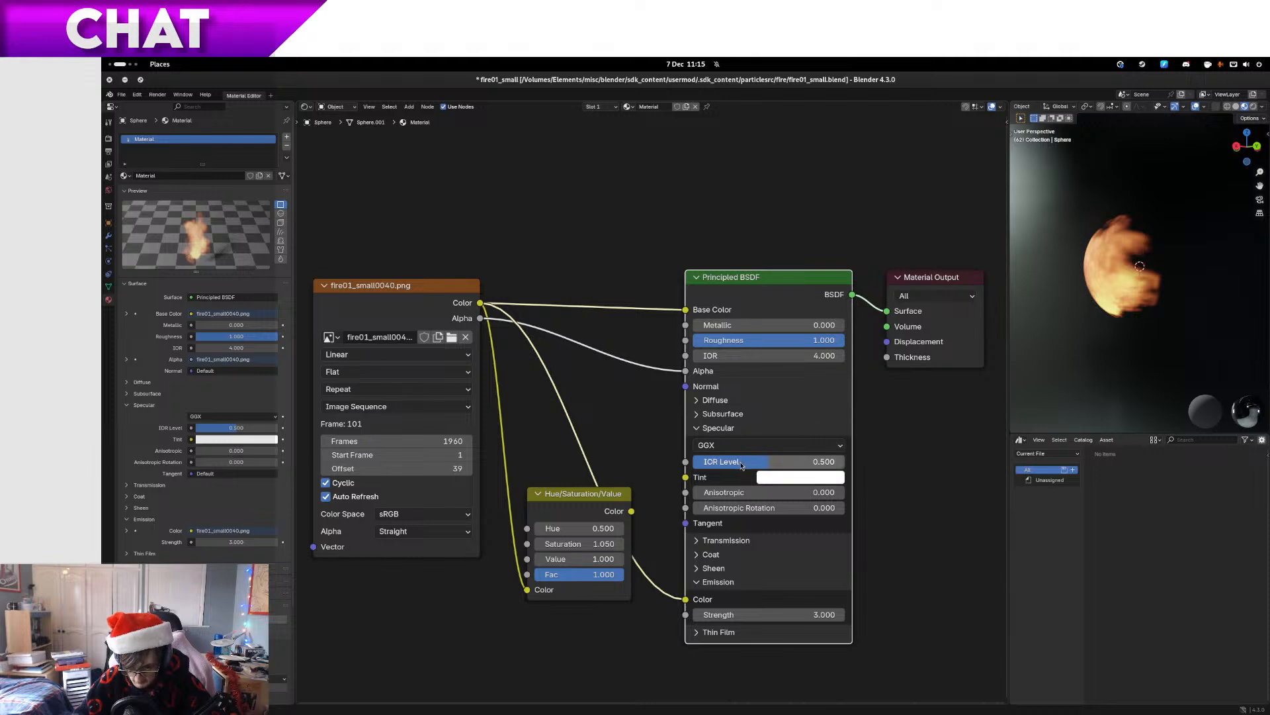
{"action": "left_click", "coordinate": [720, 429]}
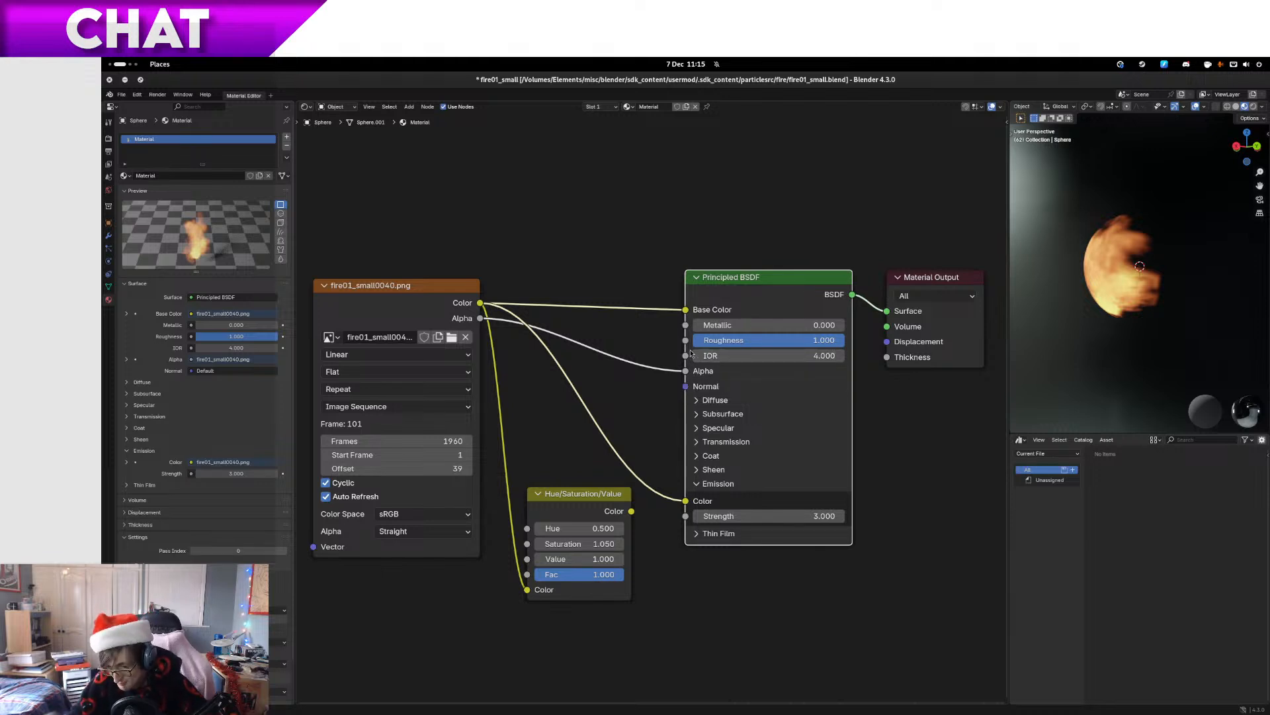
{"action": "mouse_move", "coordinate": [709, 356]}
{"action": "left_mouse_down"}
{"action": "mouse_move", "coordinate": [764, 365]}
{"action": "mouse_move", "coordinate": [674, 355]}
{"action": "mouse_move", "coordinate": [688, 360]}
{"action": "left_mouse_up"}
{"action": "key", "text": "ctrl+s"}
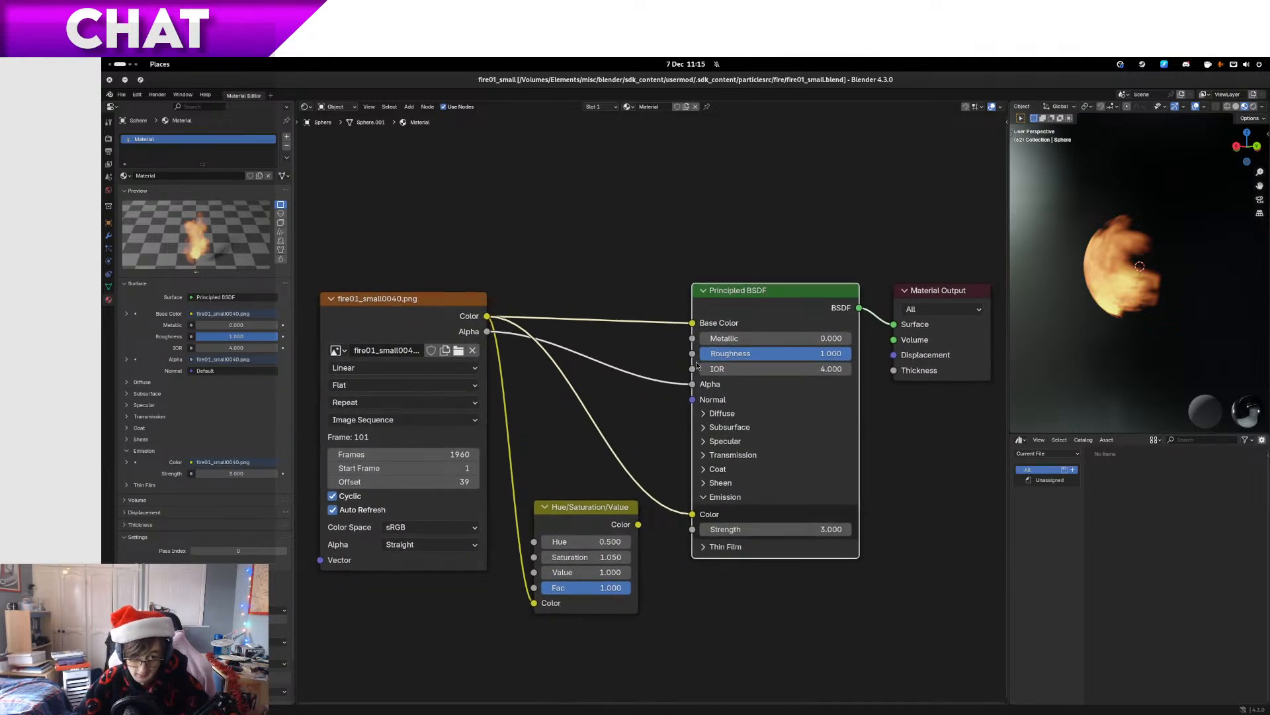
Switch to the file manager and create and open a folder named original inside the fire folder
{"action": "key", "text": "ctrl+alt+Left"}
{"action": "key", "text": "Home"}
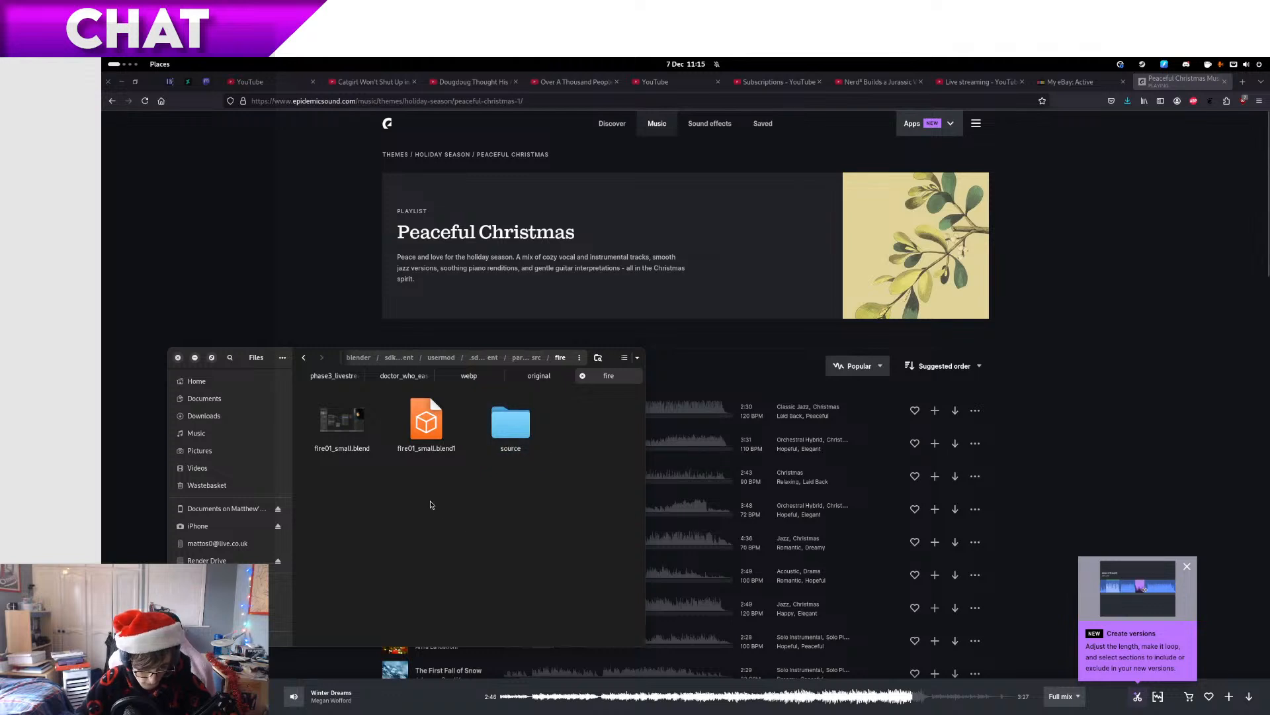
{"action": "right_click", "coordinate": [552, 441]}
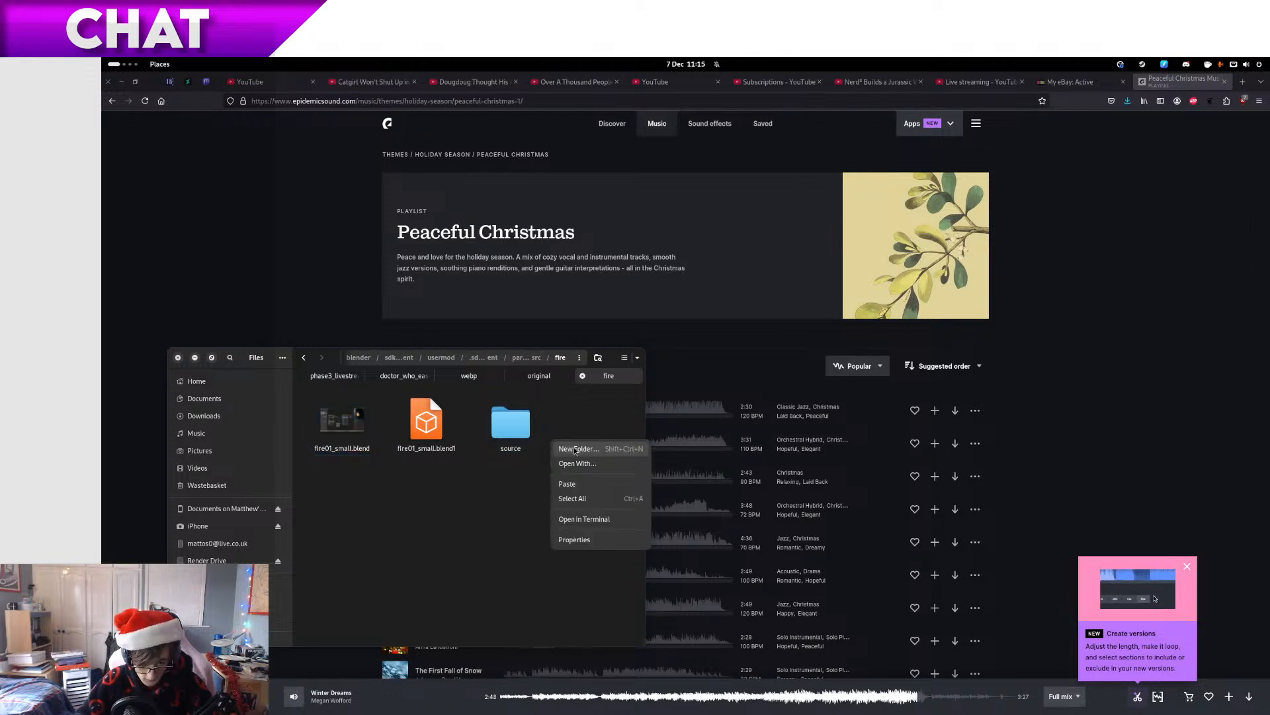
{"action": "left_click", "coordinate": [579, 450]}
{"action": "right_click", "coordinate": [579, 452]}
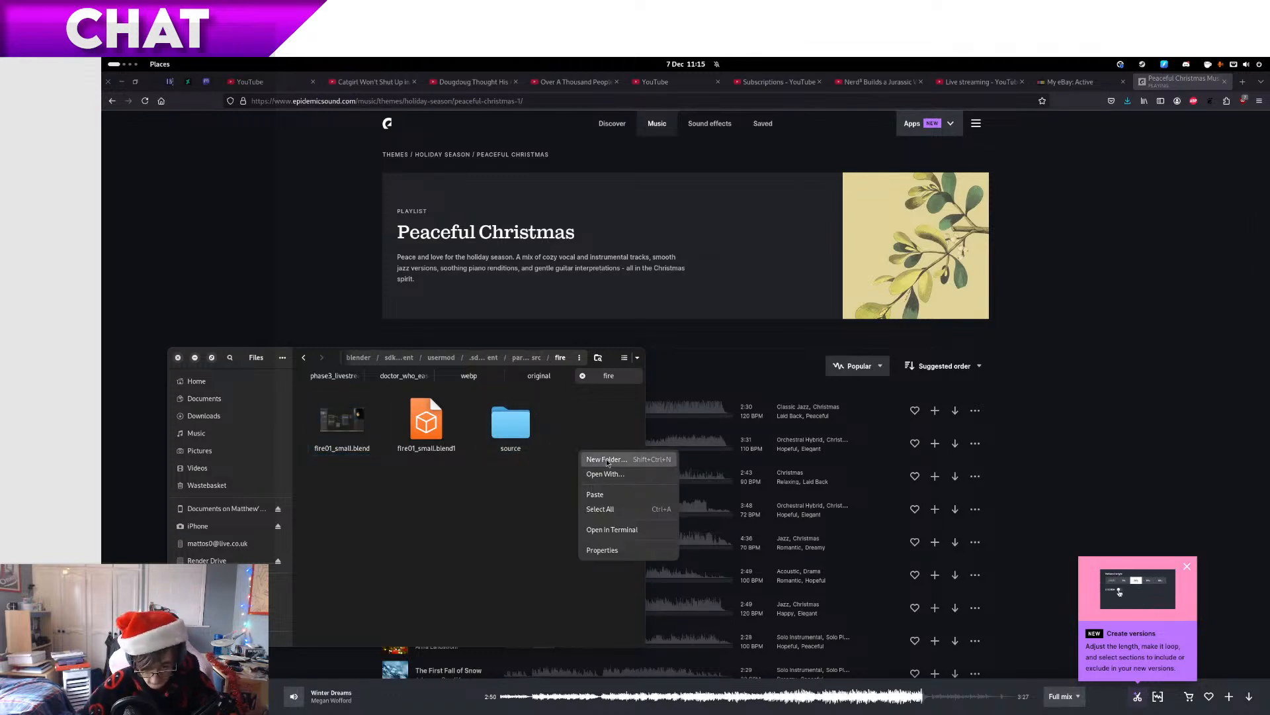
{"action": "left_click", "coordinate": [606, 460]}
{"action": "type", "text": "original"}
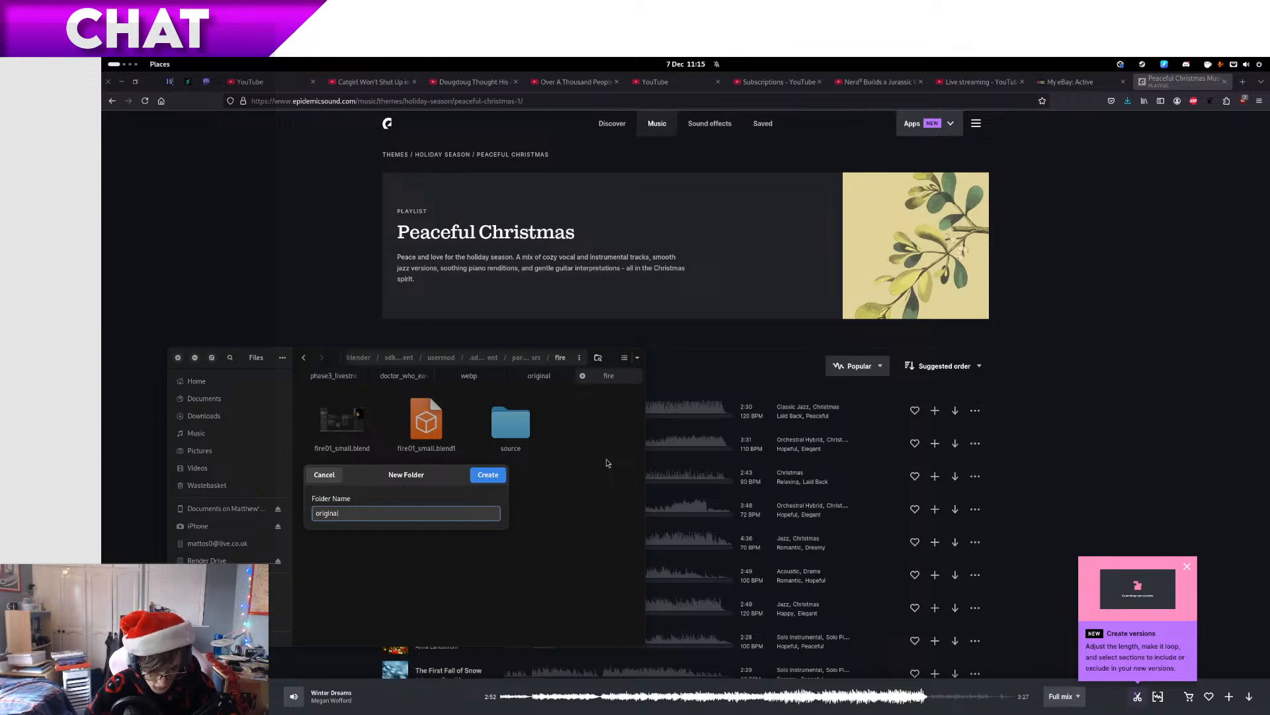
{"action": "key", "text": "Return"}
{"action": "key", "text": "Return"}
Paste a copy of fire01_small.blend into the original folder and rename it as fire01_small_wip1.blend
{"action": "key", "text": "ctrl+v"}
{"action": "key", "text": "F2"}
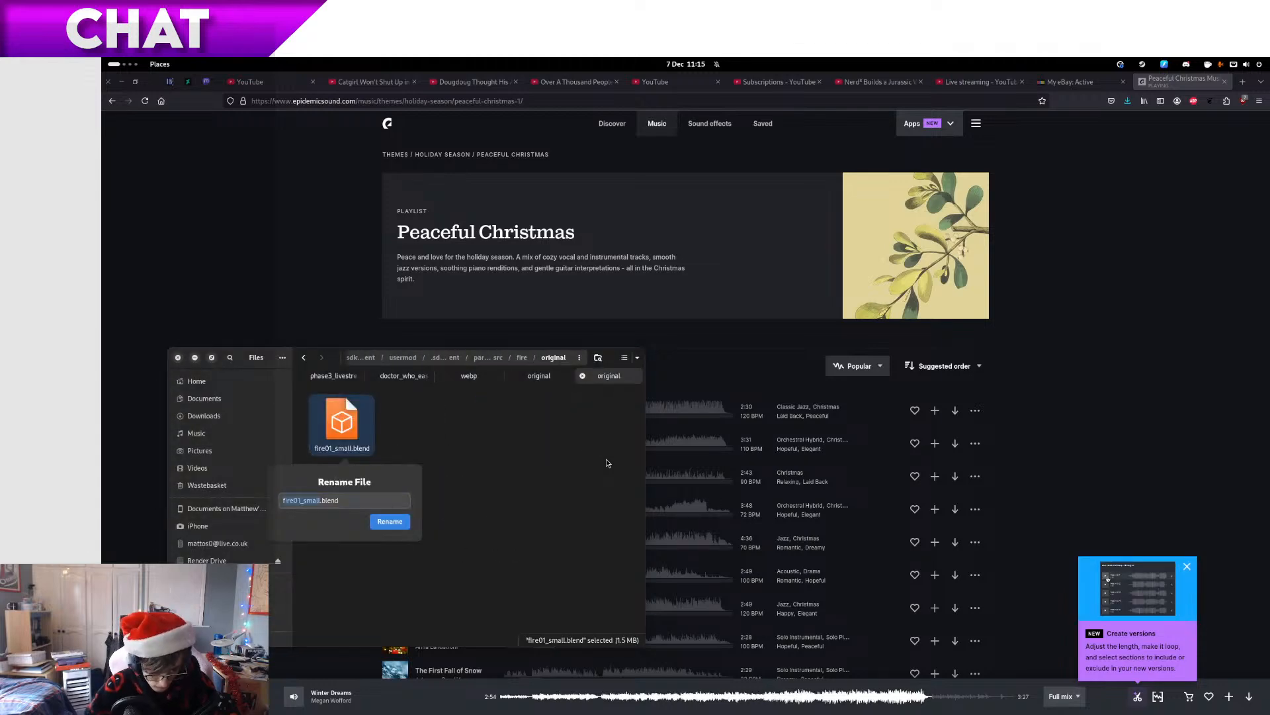
{"action": "key", "text": "Right"}
{"action": "type", "text": "_wi"}
{"action": "type", "text": "p"}
{"action": "key", "text": "Return"}
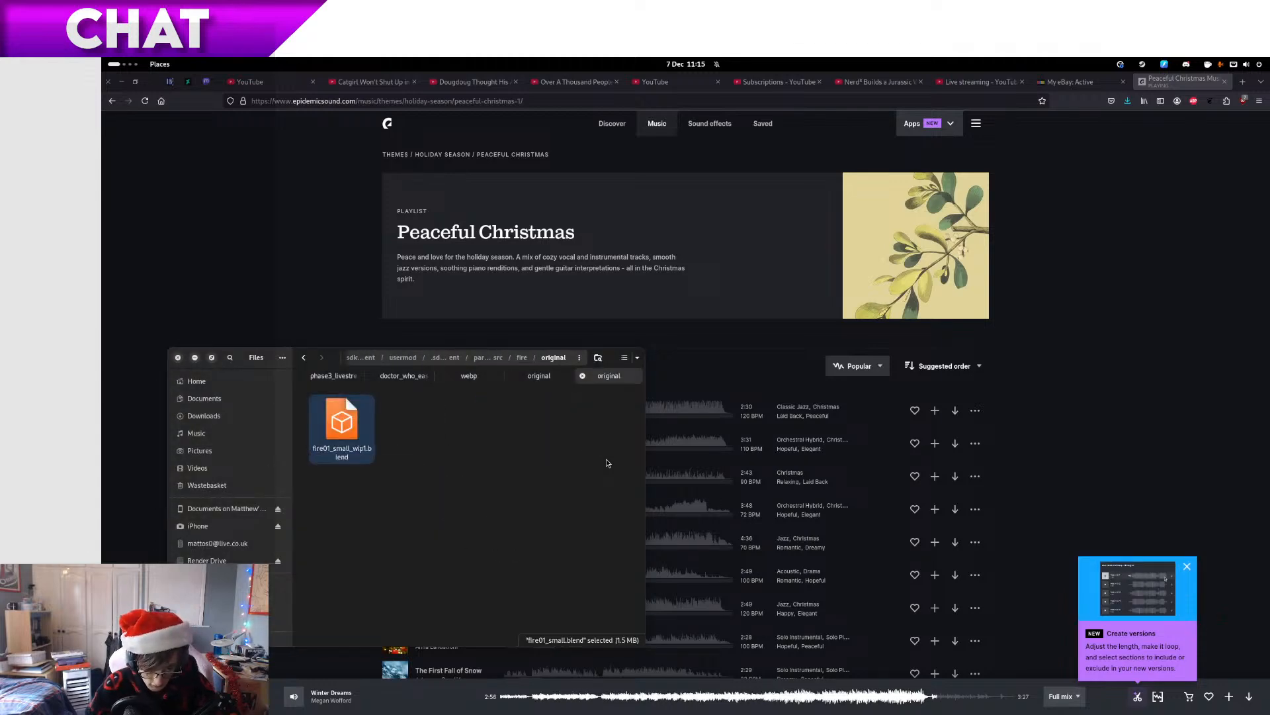
Switch back to Blender, rename the sphere's material as fire01_small and save the file
{"action": "key", "text": "ctrl+alt+Right"}
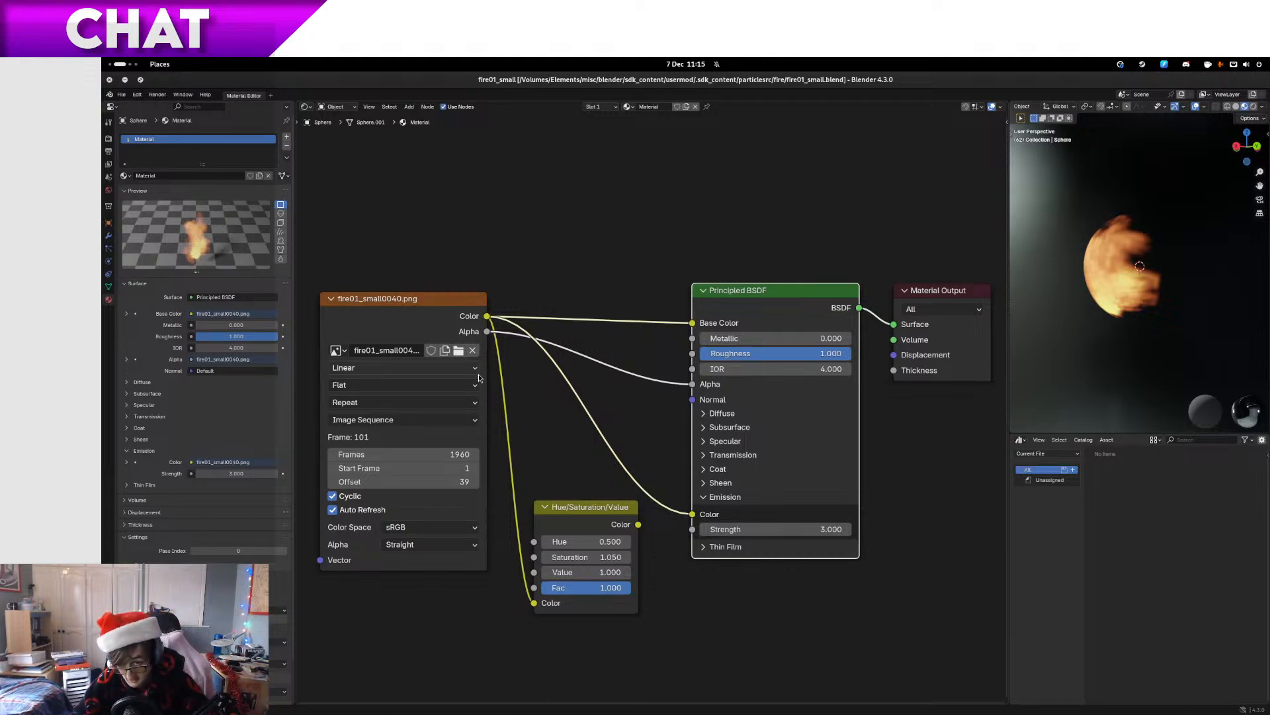
{"action": "left_click", "coordinate": [192, 176]}
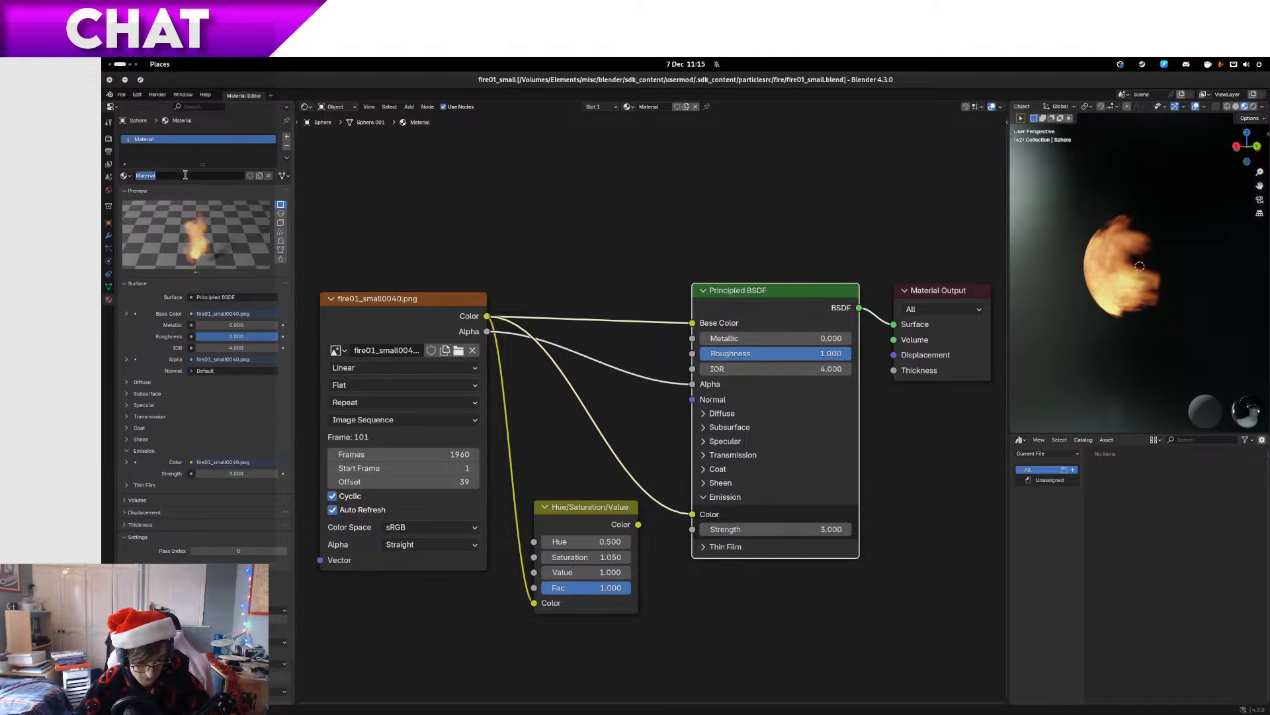
{"action": "type", "text": "fire01_small"}
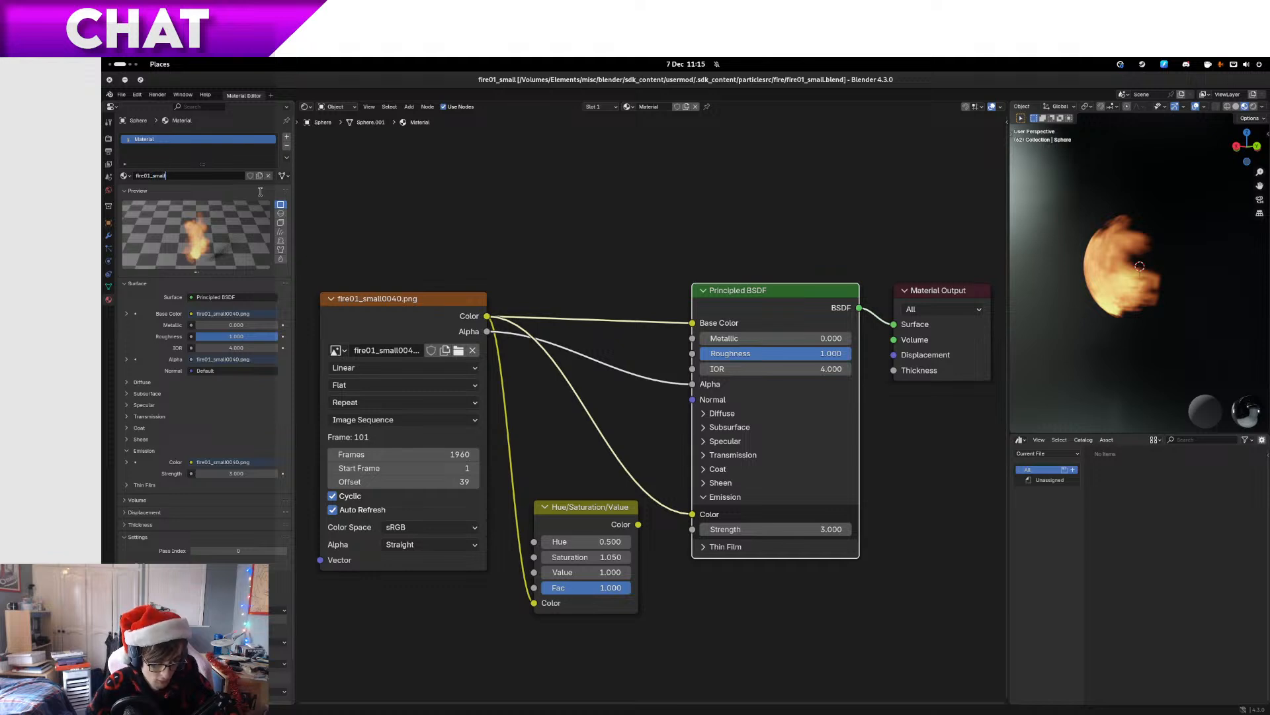
{"action": "key", "text": "Return"}
{"action": "key", "text": "ctrl+s"}
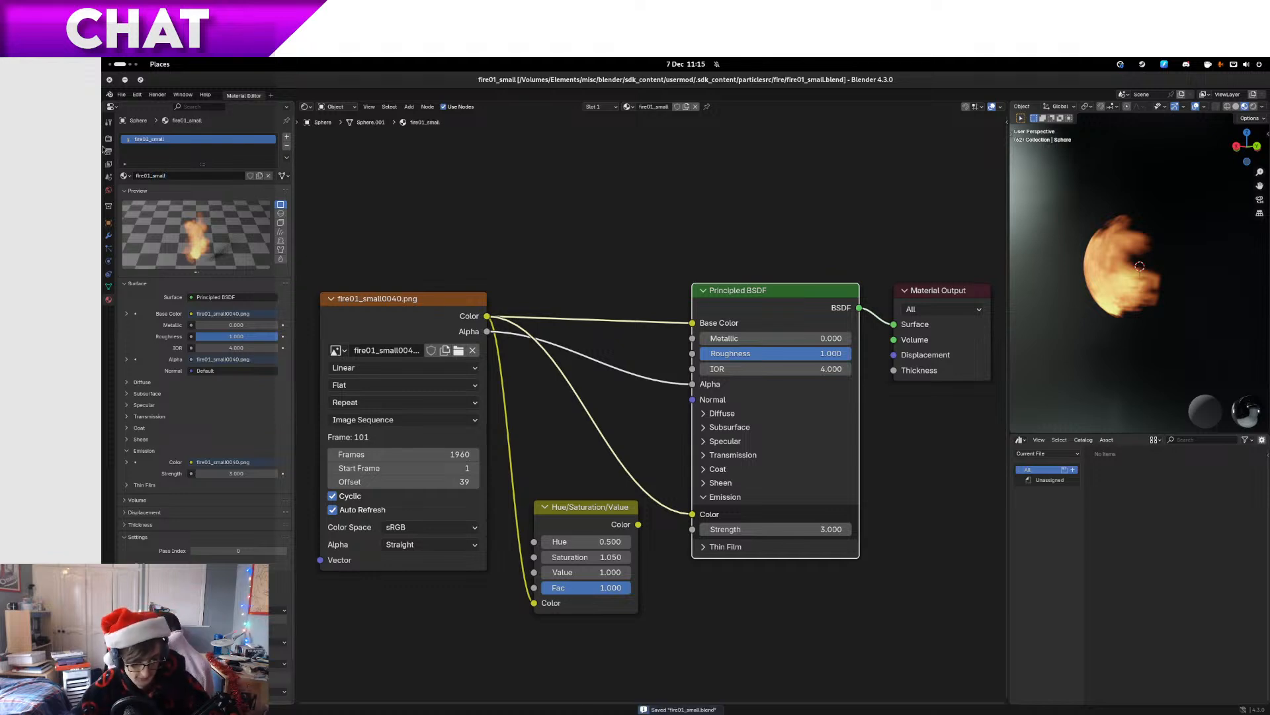
Pack the external resources into the Blender file and save it
{"action": "left_click", "coordinate": [123, 96]}
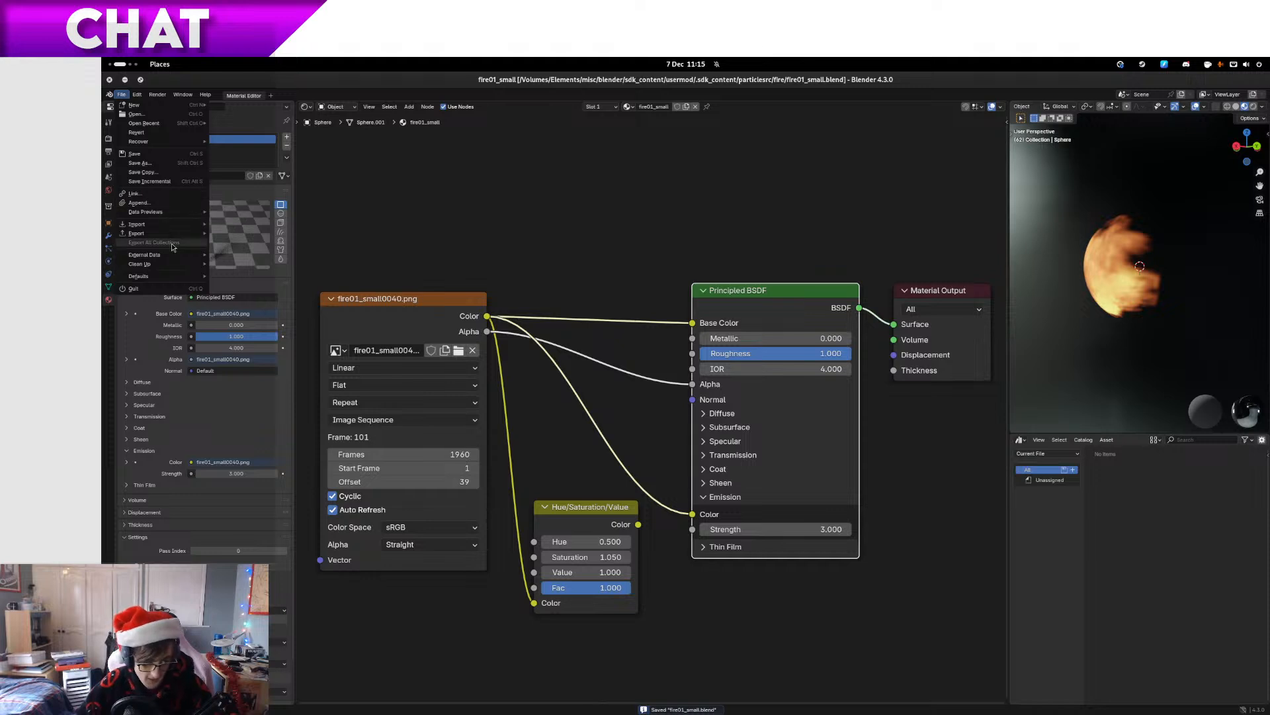
{"action": "mouse_move", "coordinate": [184, 257]}
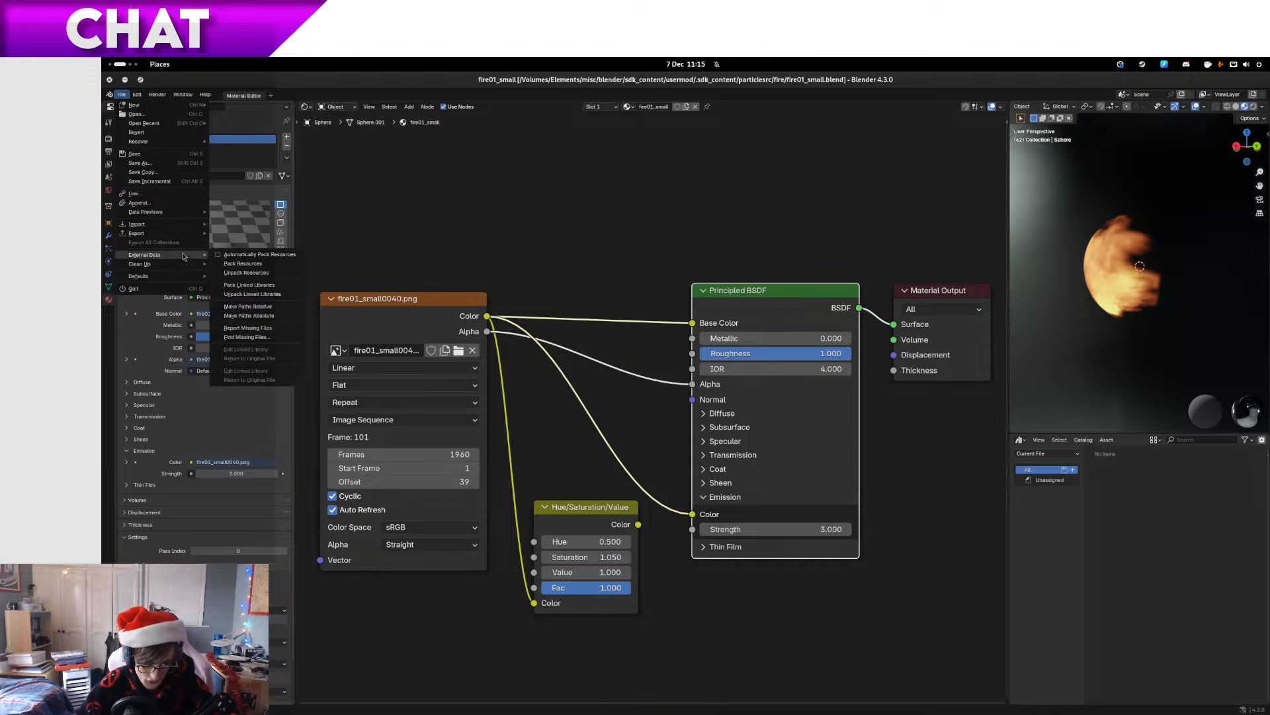
{"action": "left_click", "coordinate": [233, 265]}
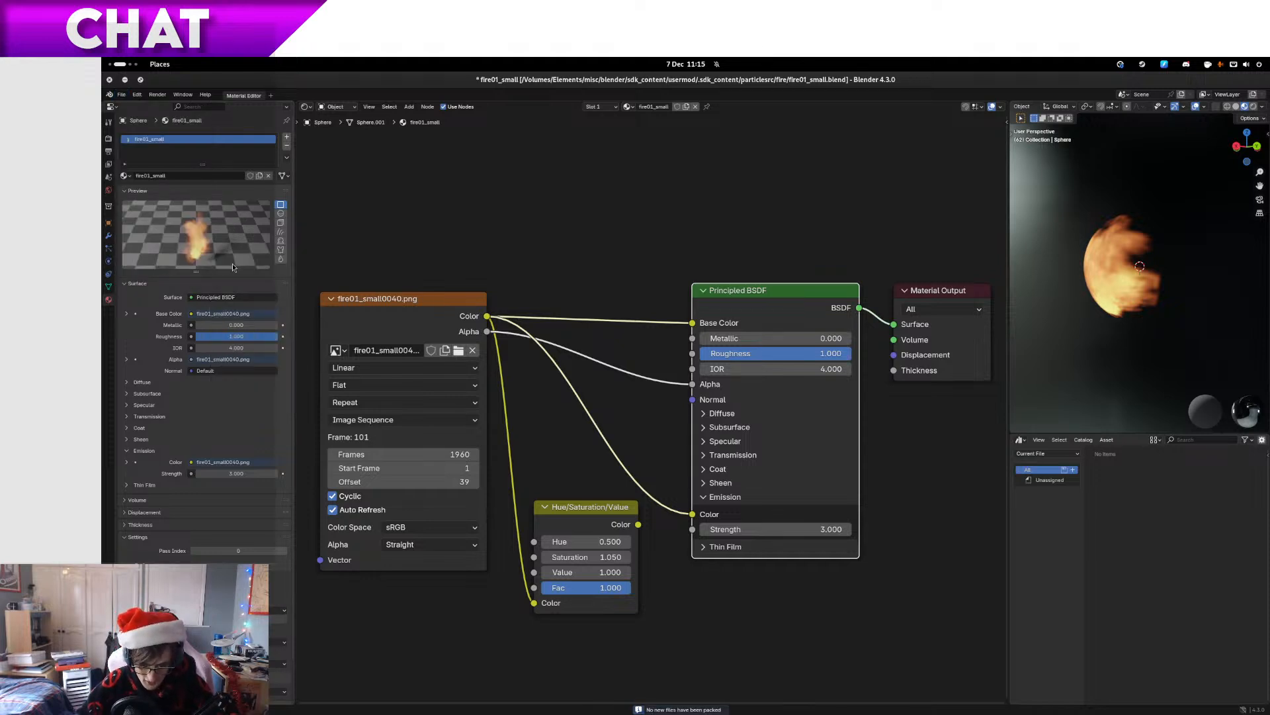
{"action": "left_click", "coordinate": [122, 95]}
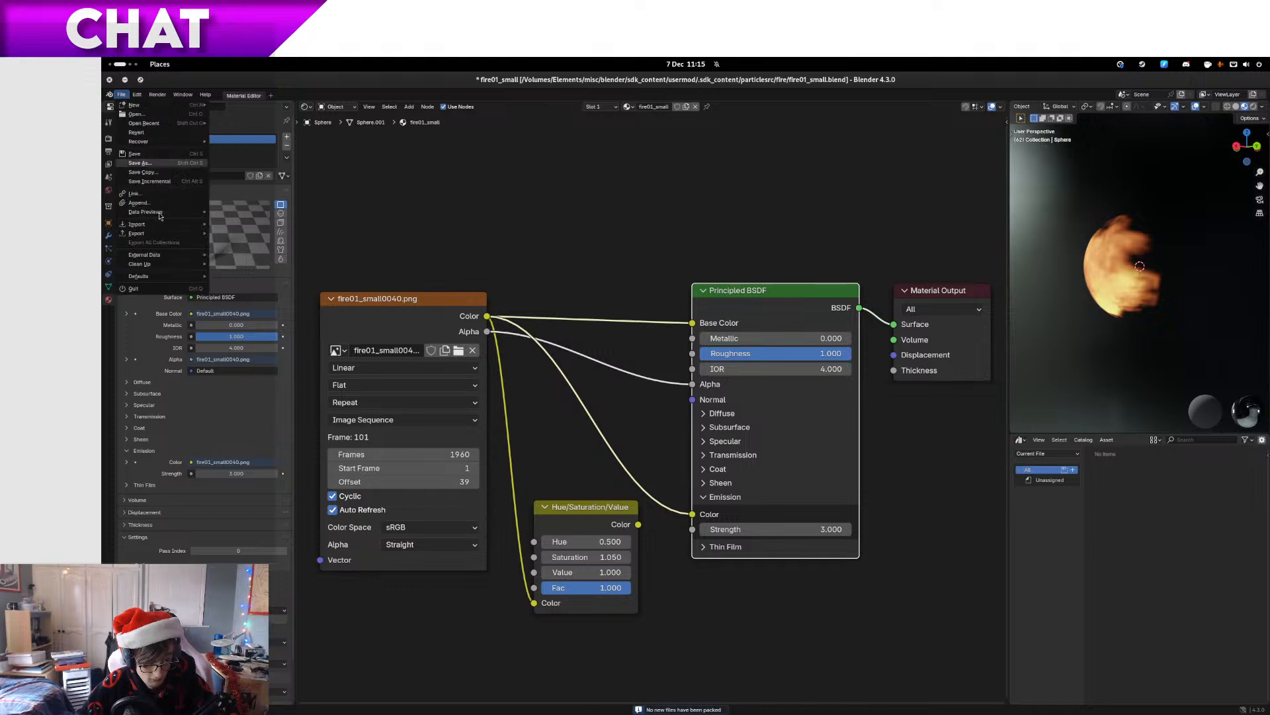
{"action": "mouse_move", "coordinate": [171, 256]}
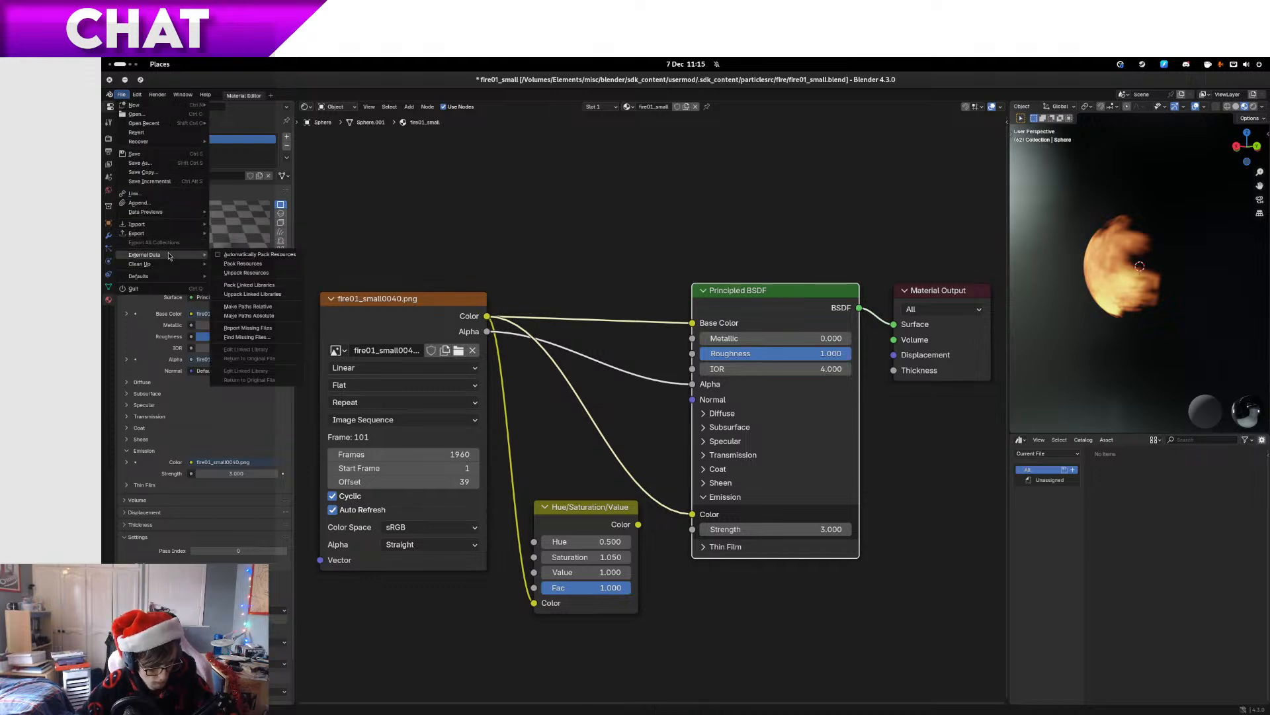
{"action": "left_click", "coordinate": [229, 262]}
{"action": "key", "text": "ctrl+s"}
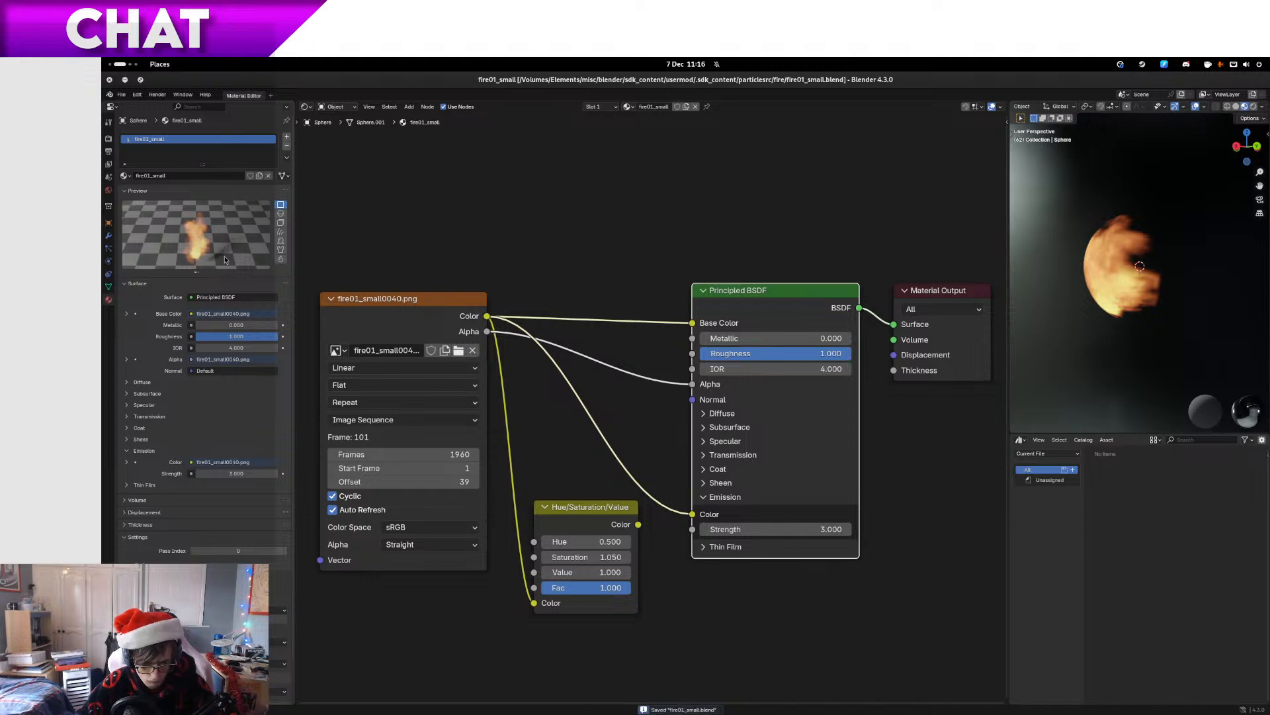
Return to the fire folder in the file manager and check the size of fire01_small.blend
{"action": "key", "text": "ctrl+alt+Left"}
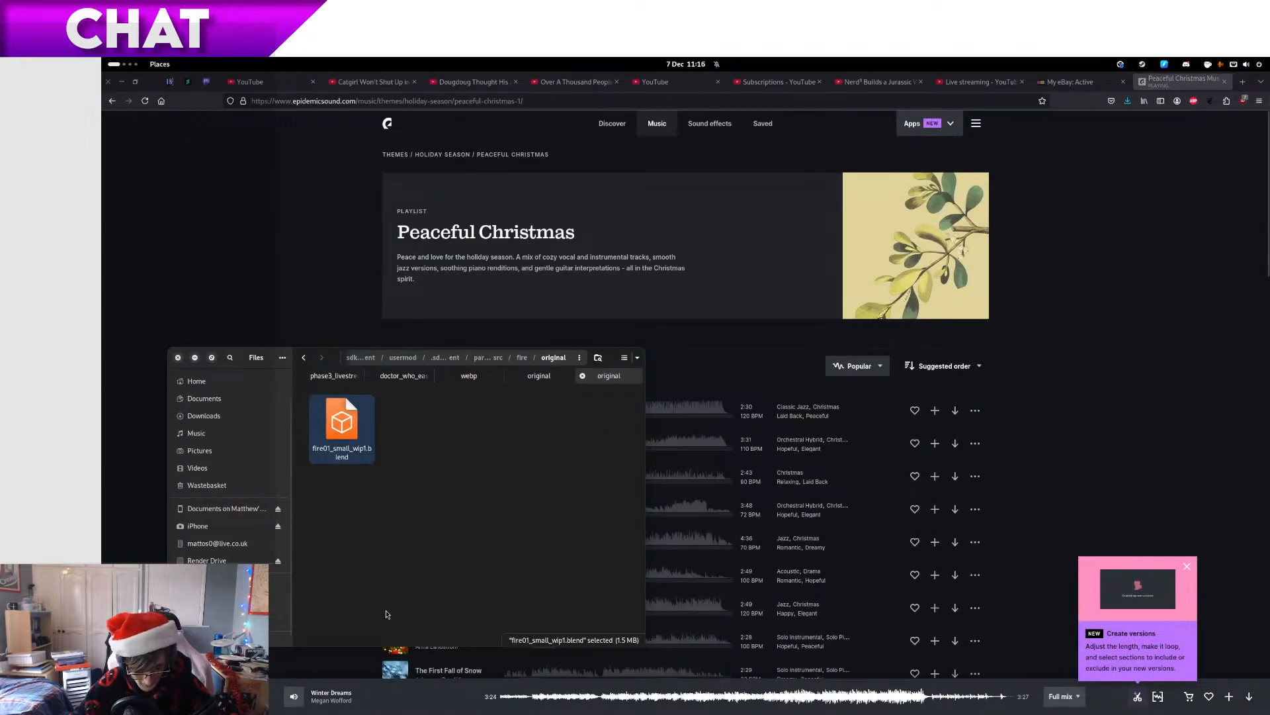
{"action": "key", "text": "alt+Left"}
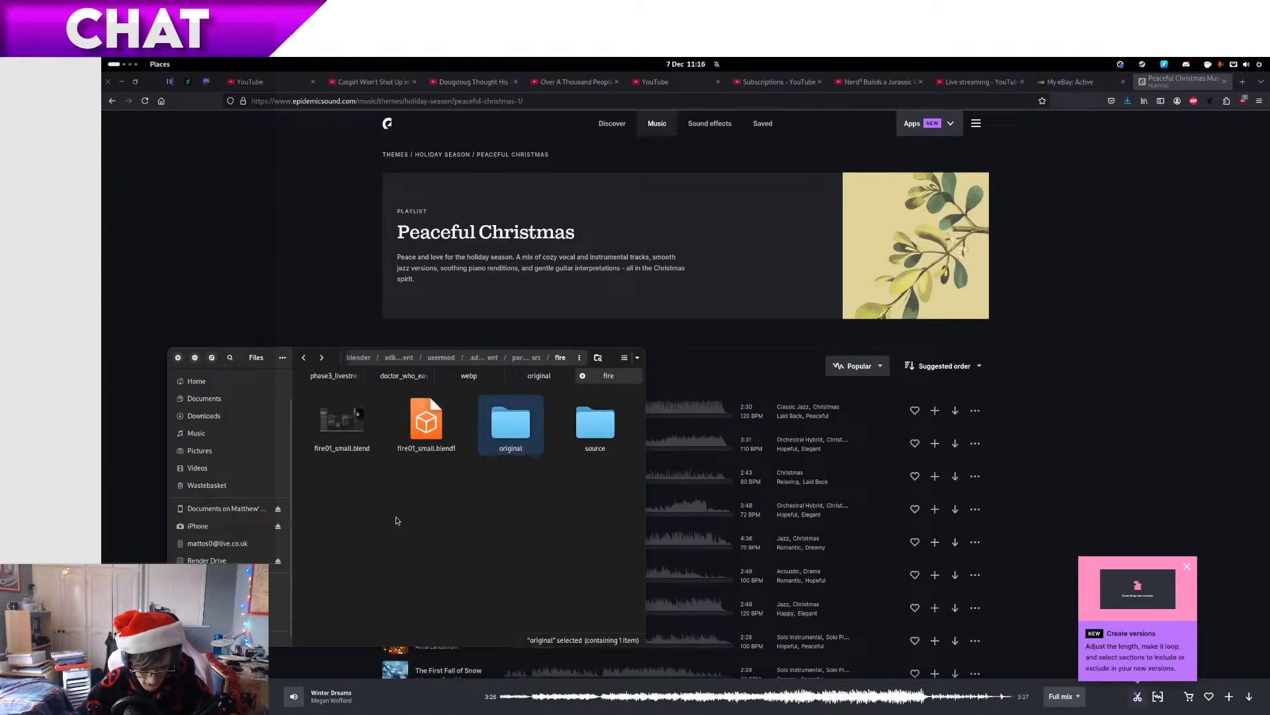
{"action": "left_click", "coordinate": [333, 376]}
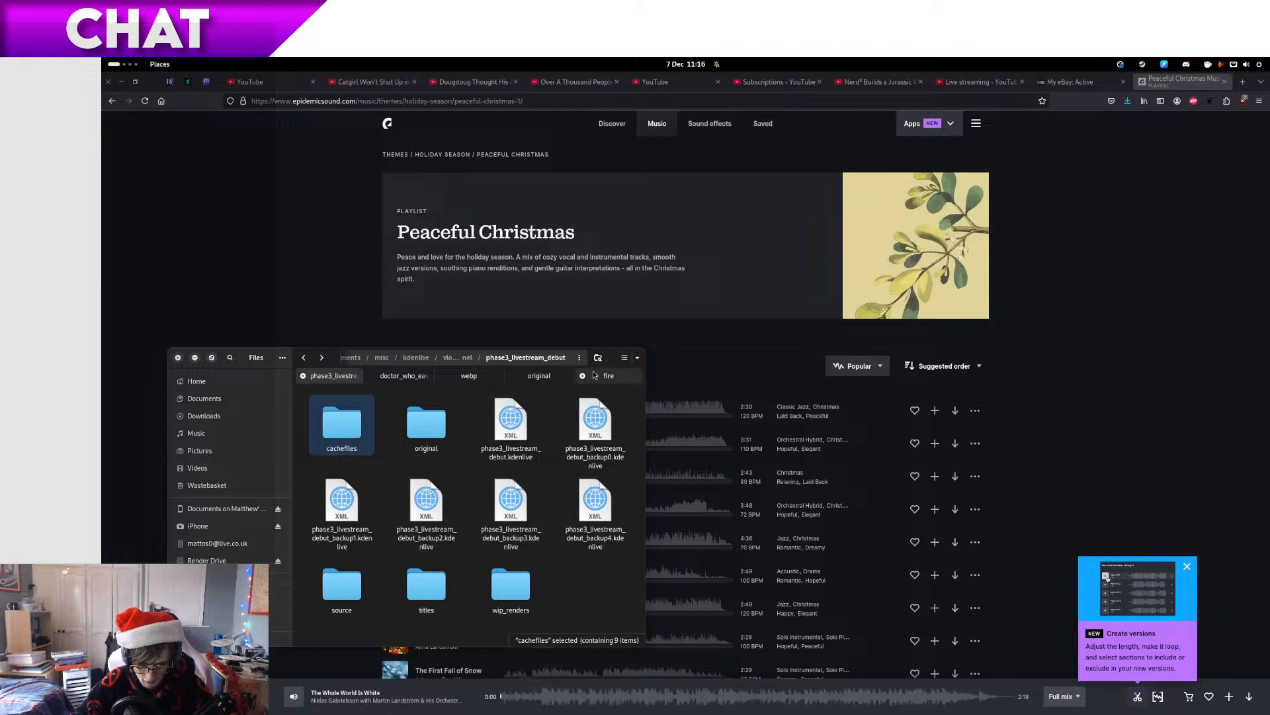
{"action": "left_click", "coordinate": [603, 376]}
{"action": "left_click", "coordinate": [368, 433]}
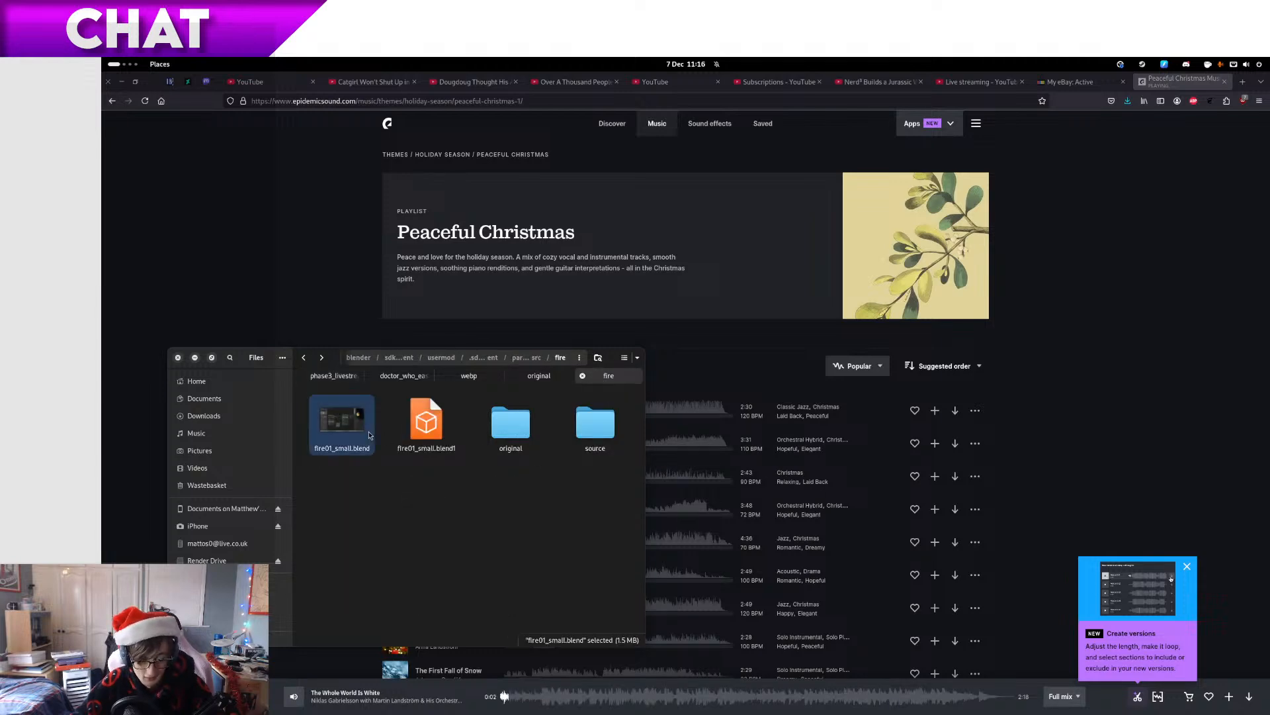
Switch to Blender and review the external data options for packing resources into the file
{"action": "key", "text": "super+Page_Down"}
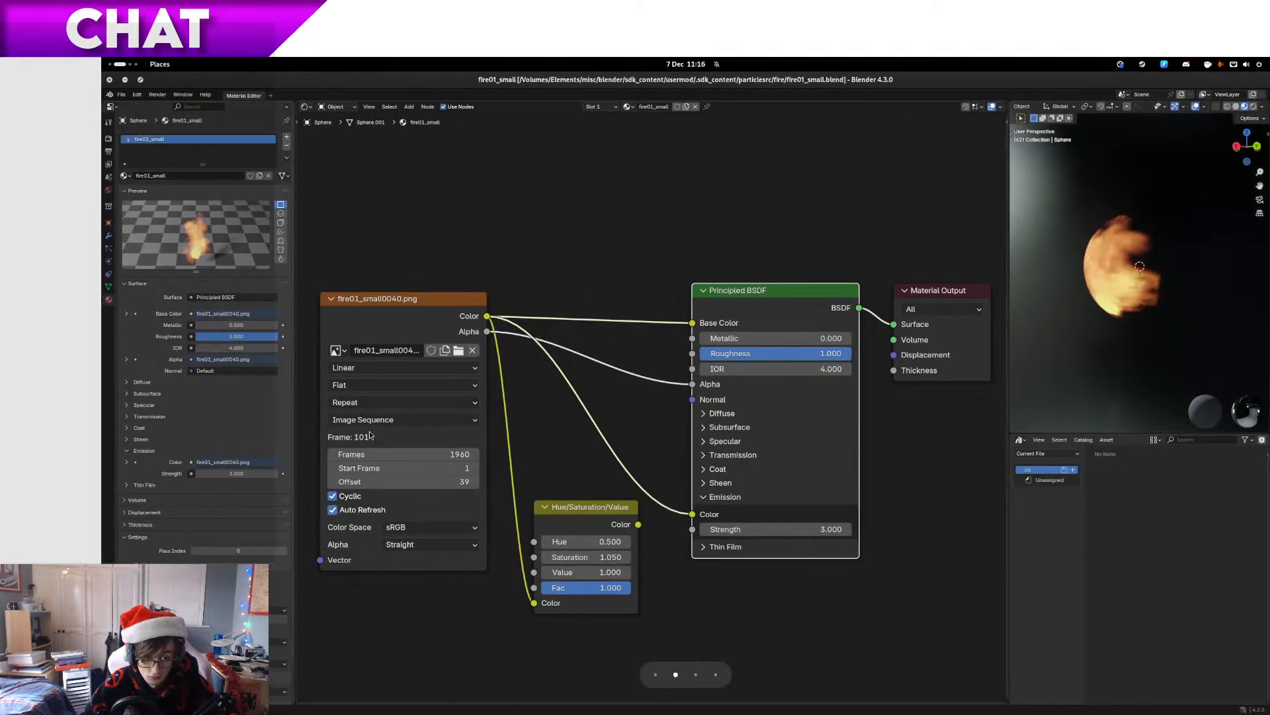
{"action": "left_click_drag", "start_coordinate": [584, 481], "coordinate": [650, 501]}
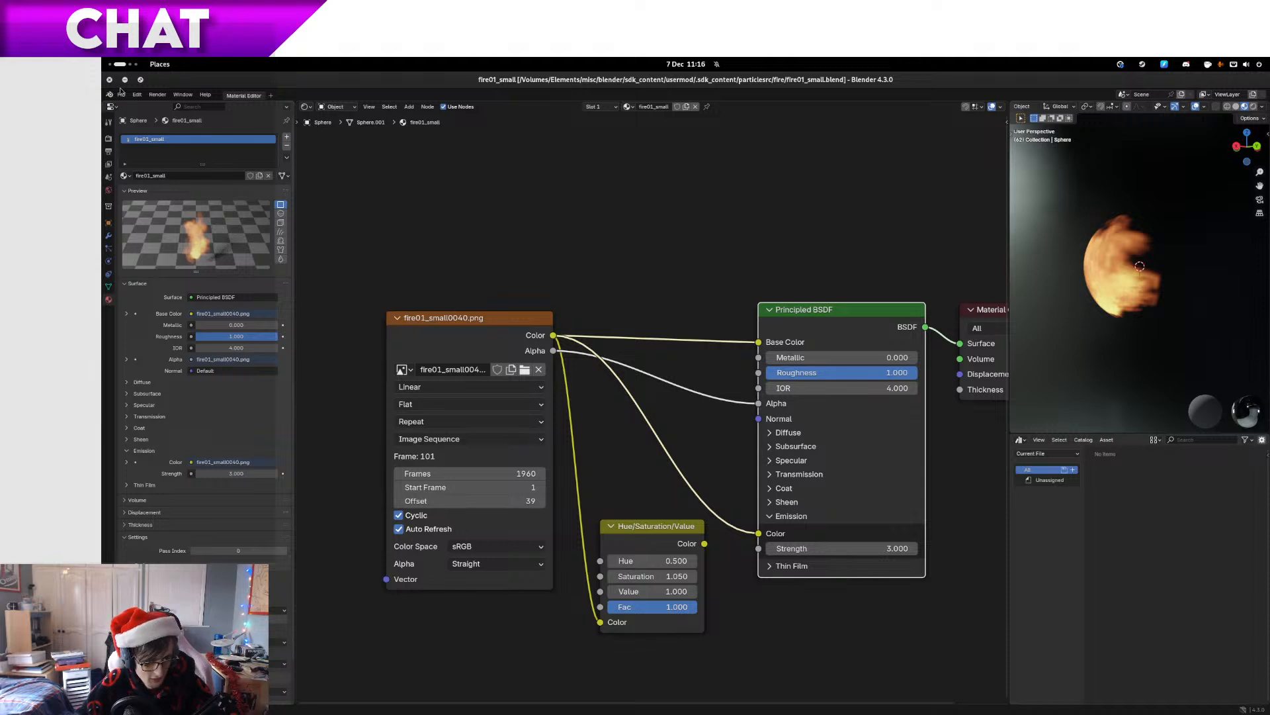
{"action": "left_click", "coordinate": [121, 95]}
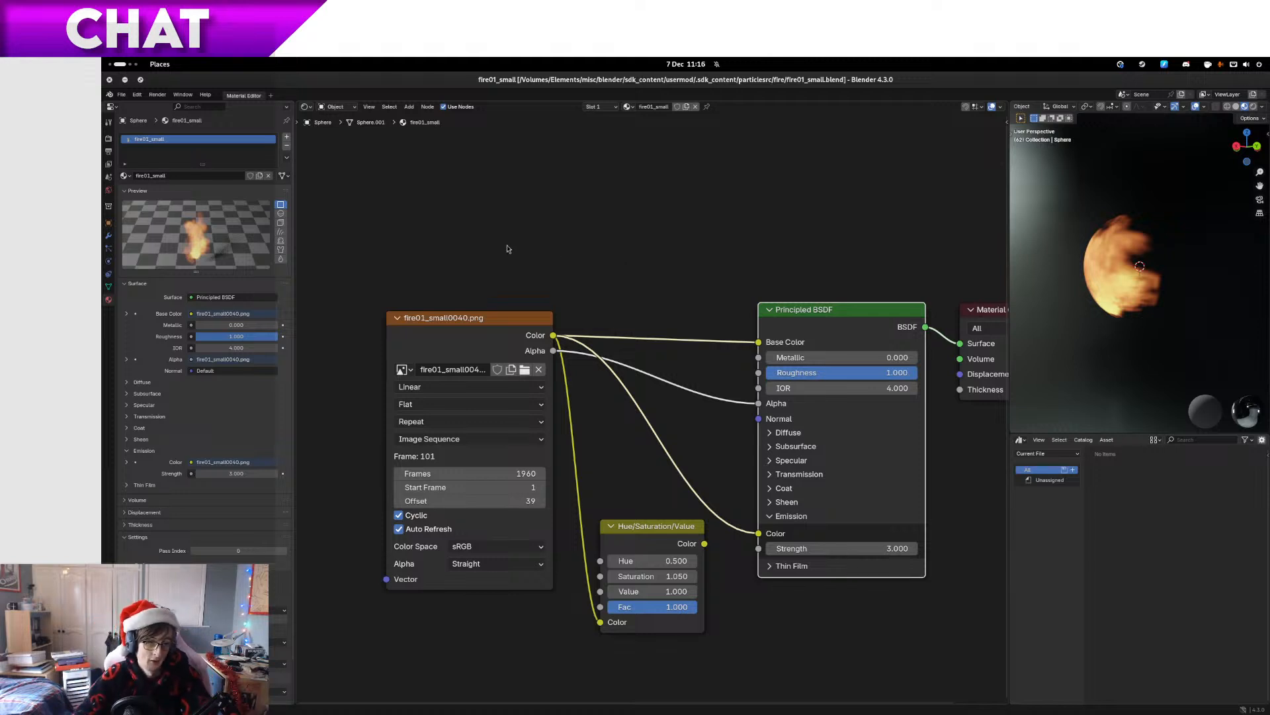
{"action": "left_click", "coordinate": [136, 96]}
{"action": "mouse_move", "coordinate": [117, 96]}
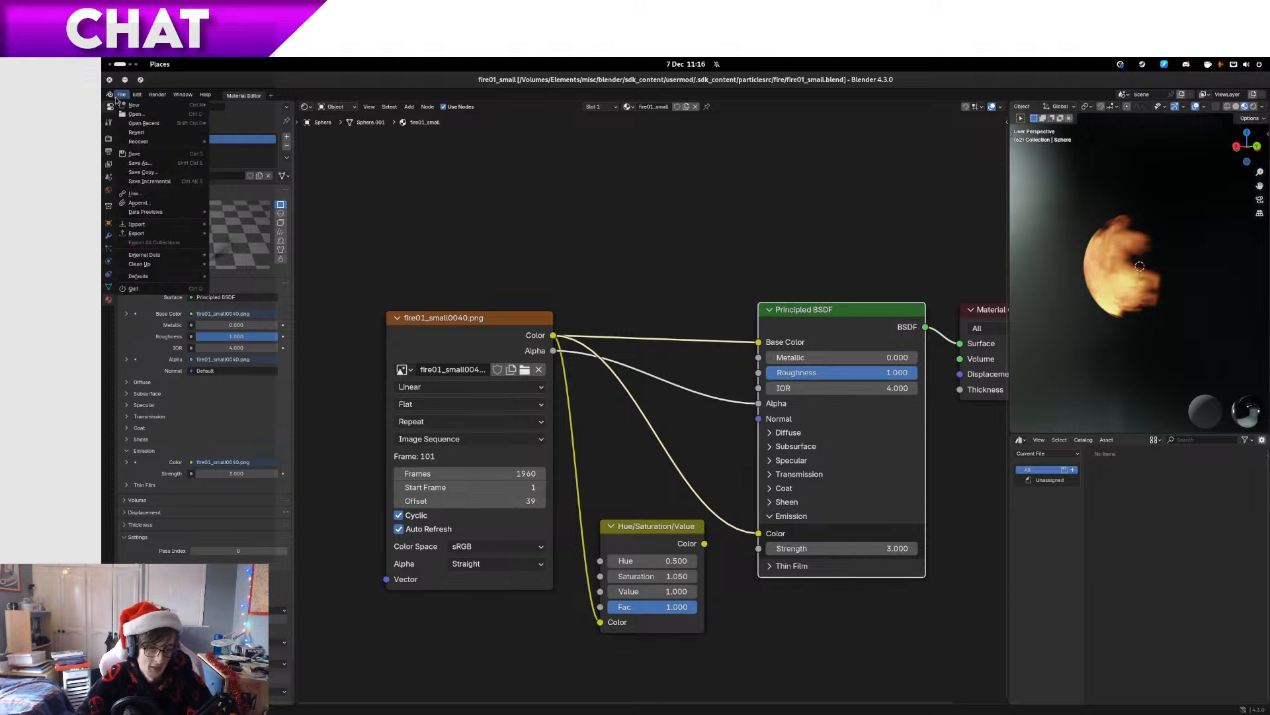
{"action": "mouse_move", "coordinate": [168, 226]}
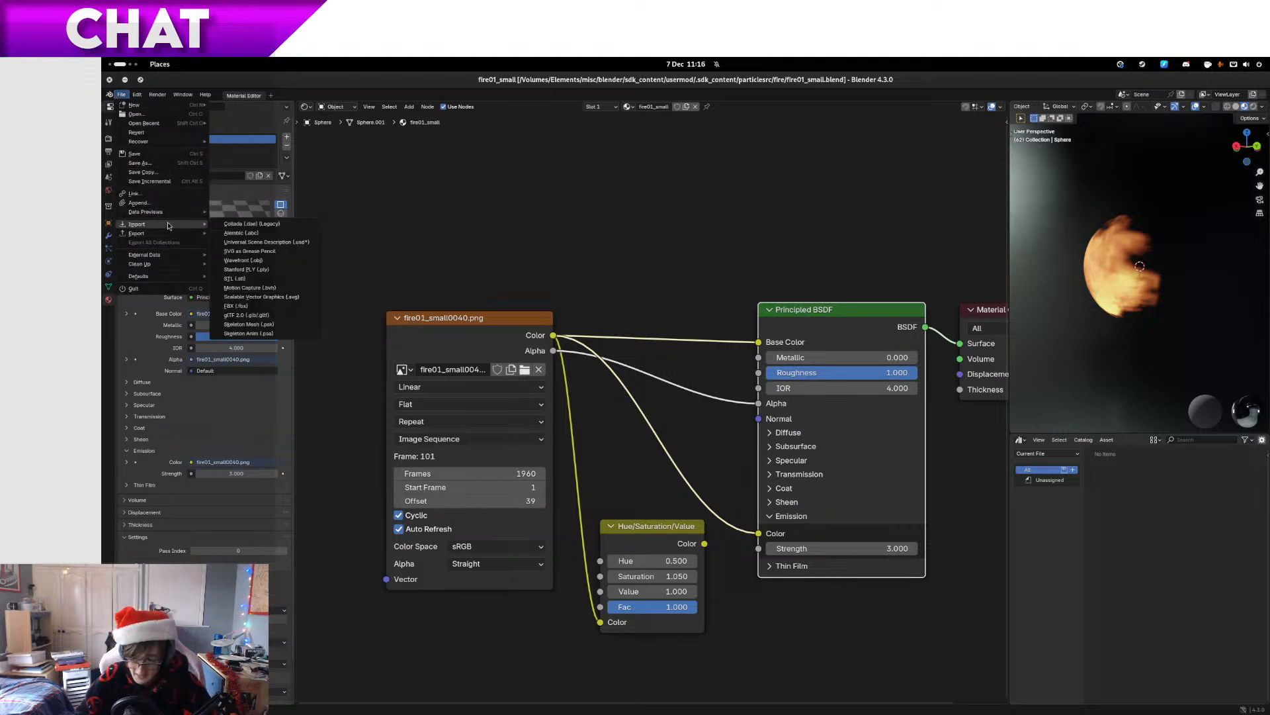
{"action": "mouse_move", "coordinate": [178, 260]}
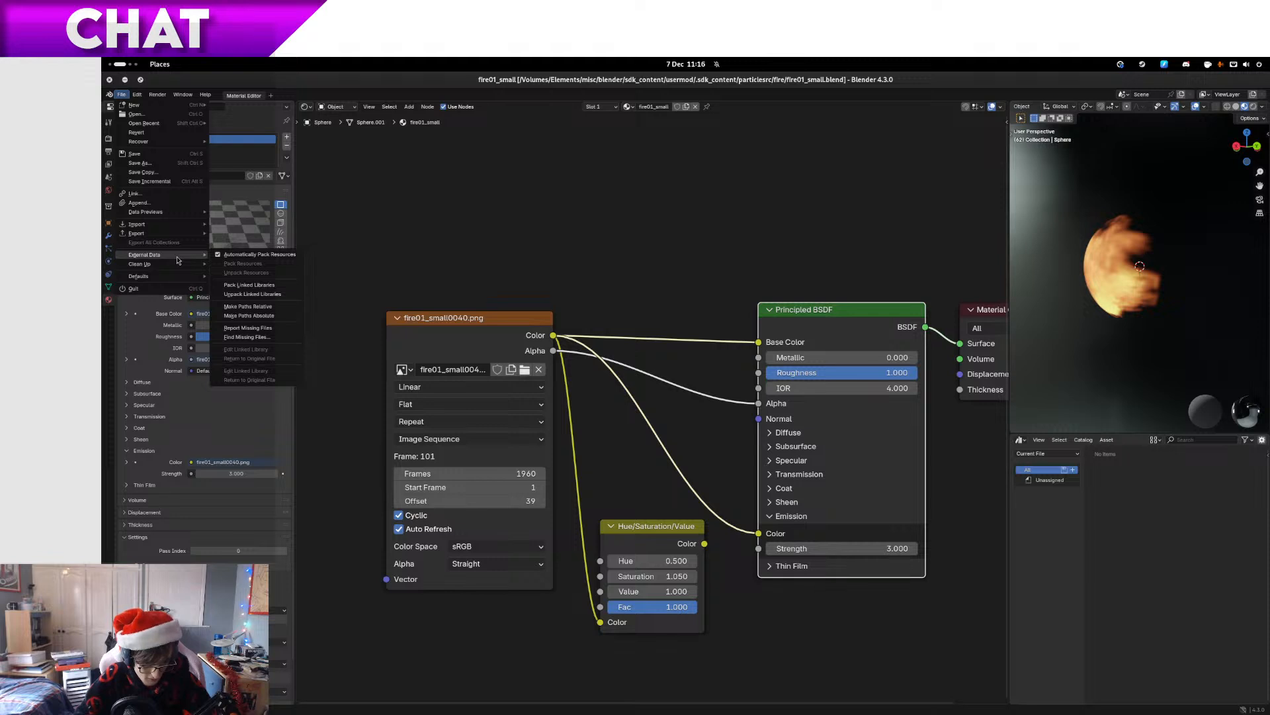
{"action": "left_click", "coordinate": [682, 243]}
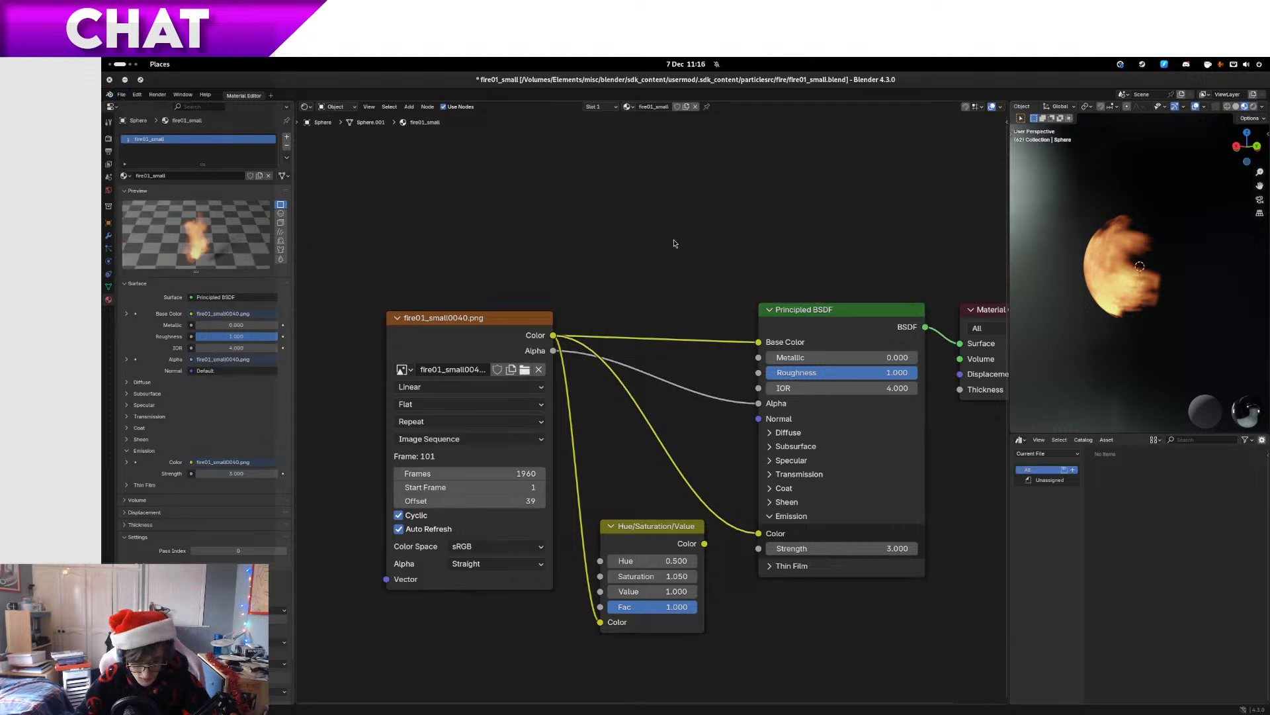
{"action": "left_click_drag", "start_coordinate": [675, 243], "coordinate": [622, 236]}
{"action": "scroll", "coordinate": [615, 230], "scroll_direction": "down", "scroll_amount": 2}
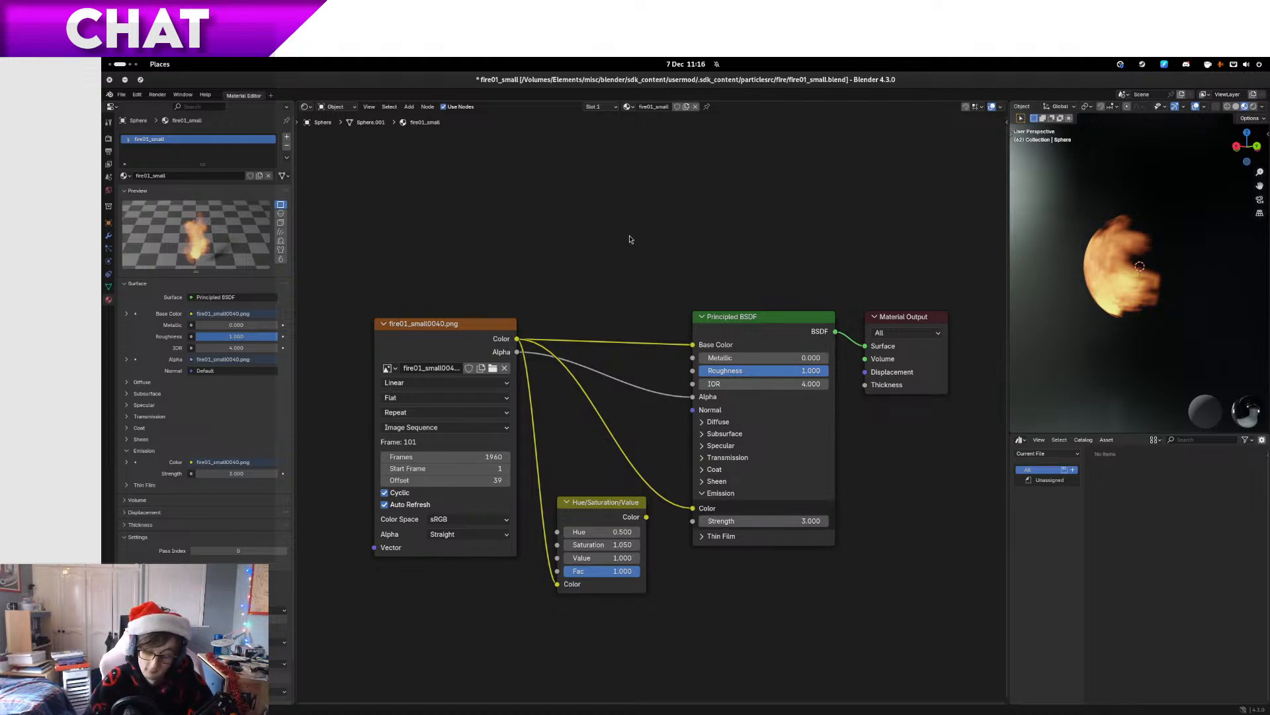
Copy fire01_small.blend from the fire folder into its original folder and rename the copy as fire01_small_pre_final1.blend
{"action": "key", "text": "super+Page_Up"}
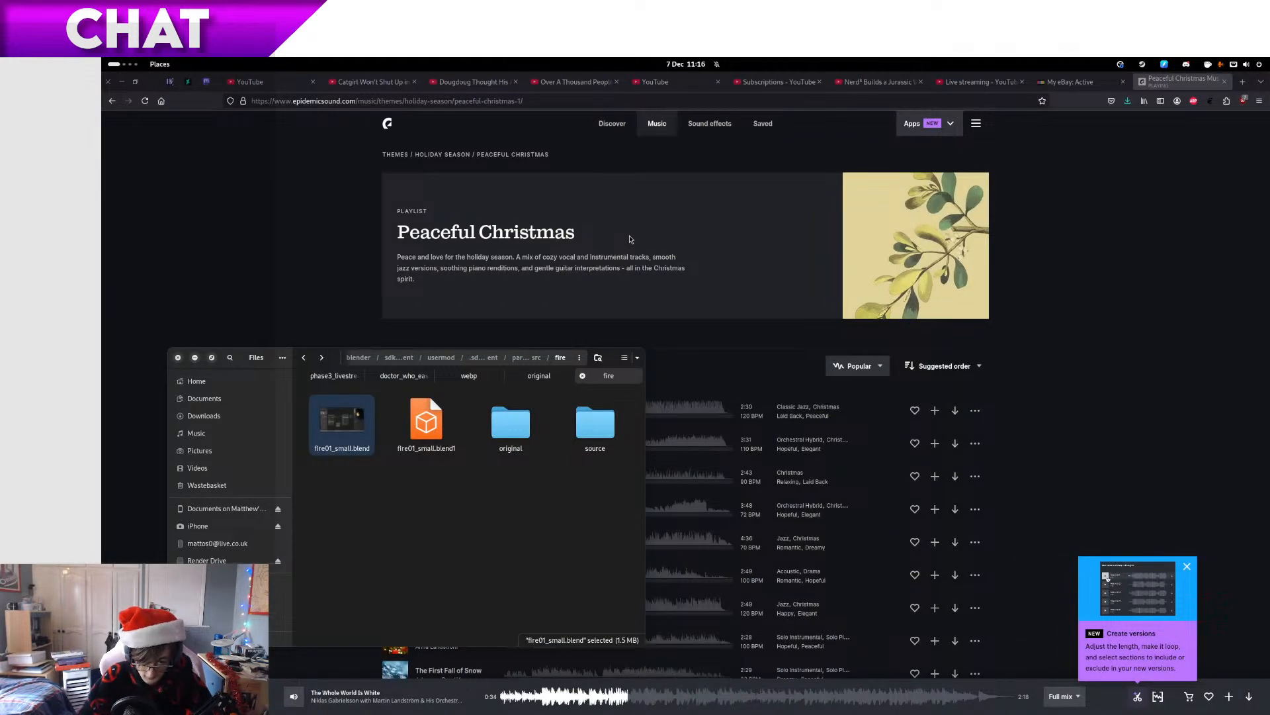
{"action": "left_click", "coordinate": [454, 474]}
{"action": "double_click", "coordinate": [510, 423]}
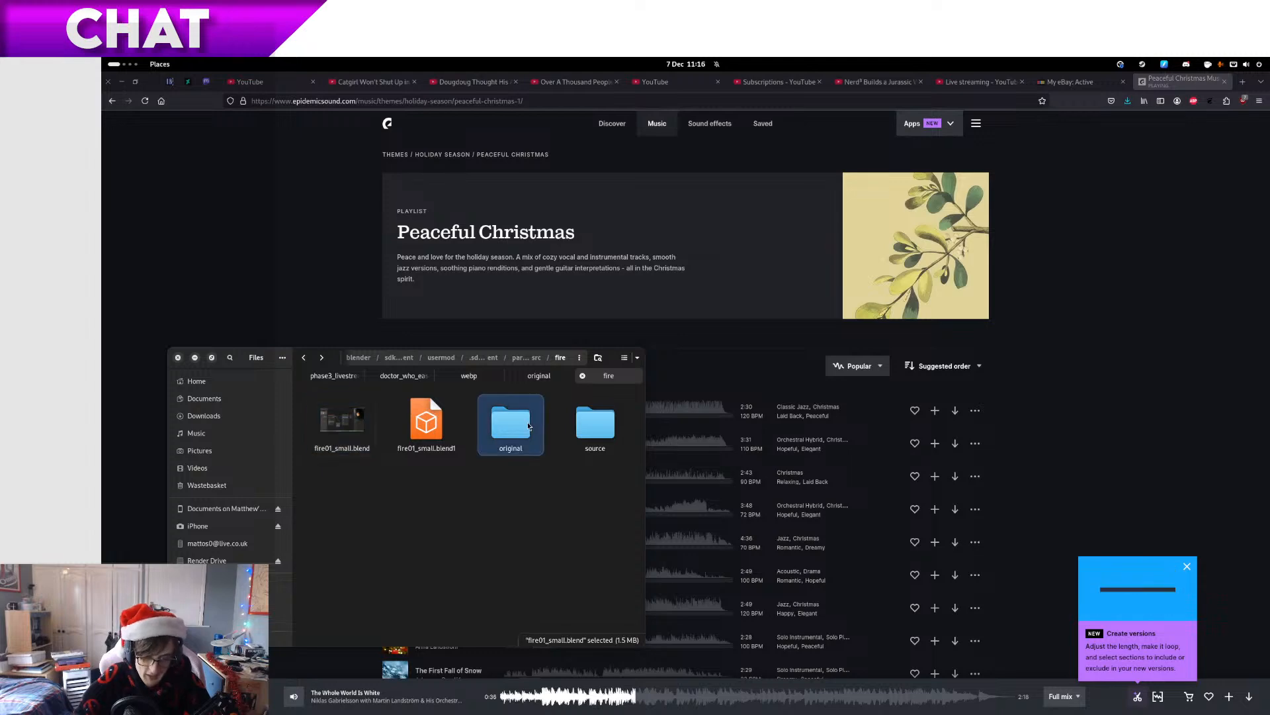
{"action": "key", "text": "F2"}
{"action": "key", "text": "Right"}
{"action": "type", "text": "_pre_fi"}
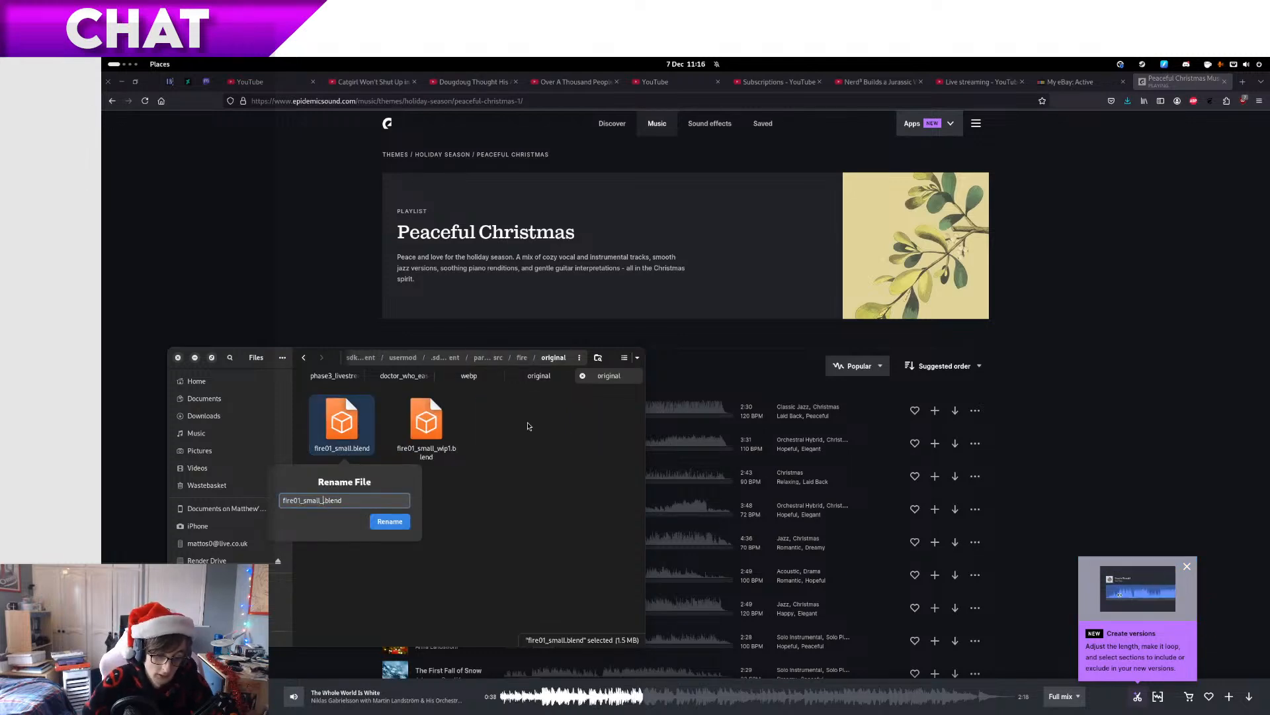
{"action": "type", "text": "re_final"}
{"action": "key", "text": "Return"}
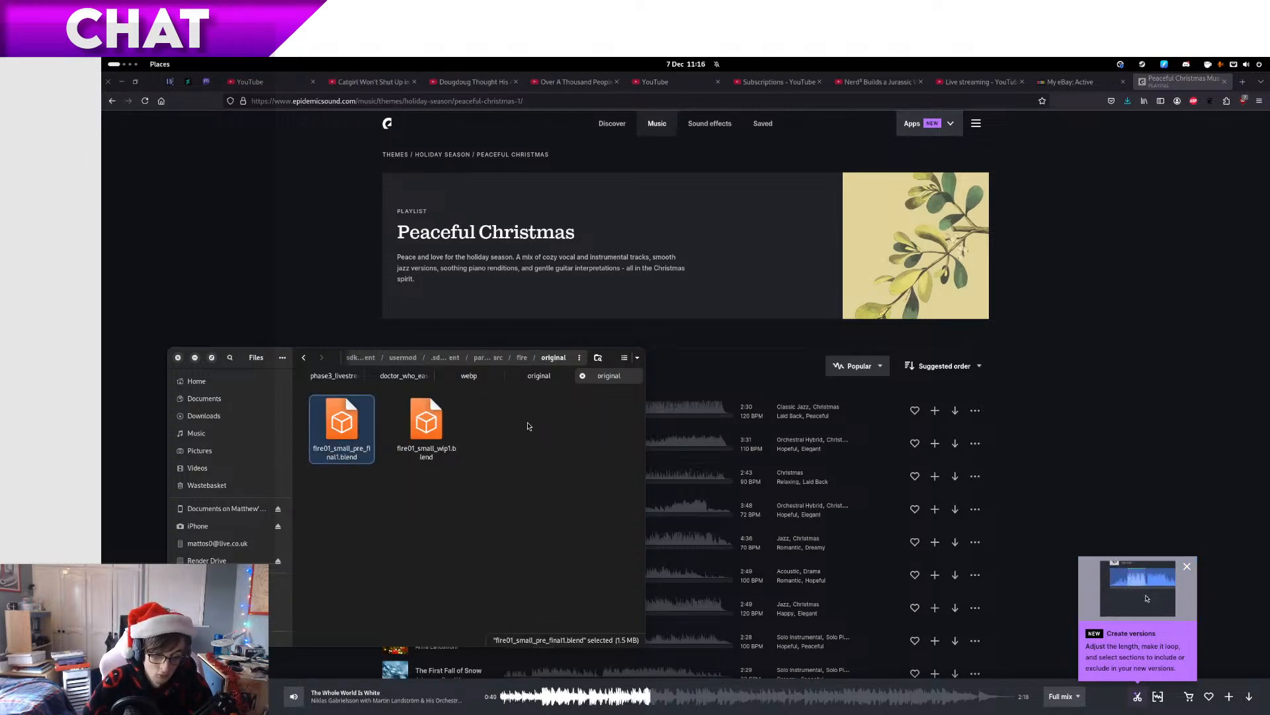
Switch back to Blender, mark the fire01_small material as an asset and show its details in the asset browser
{"action": "key", "text": "super+Page_Down"}
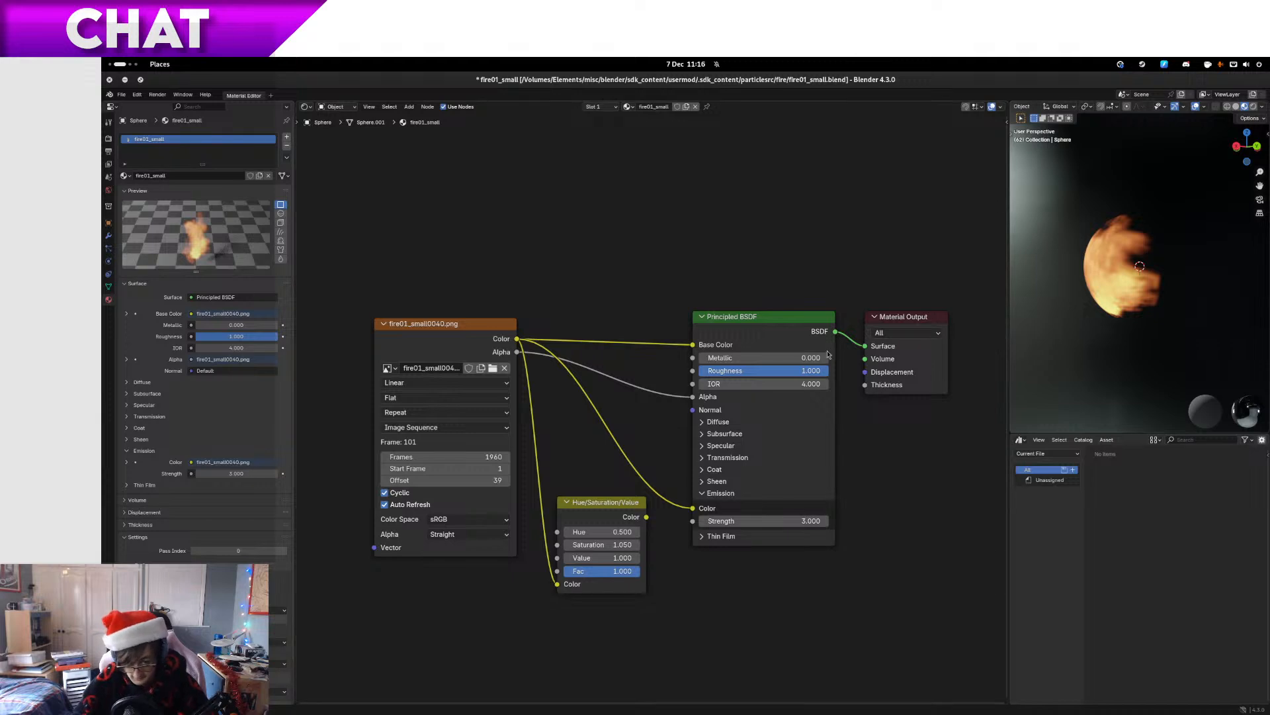
{"action": "right_click", "coordinate": [238, 139]}
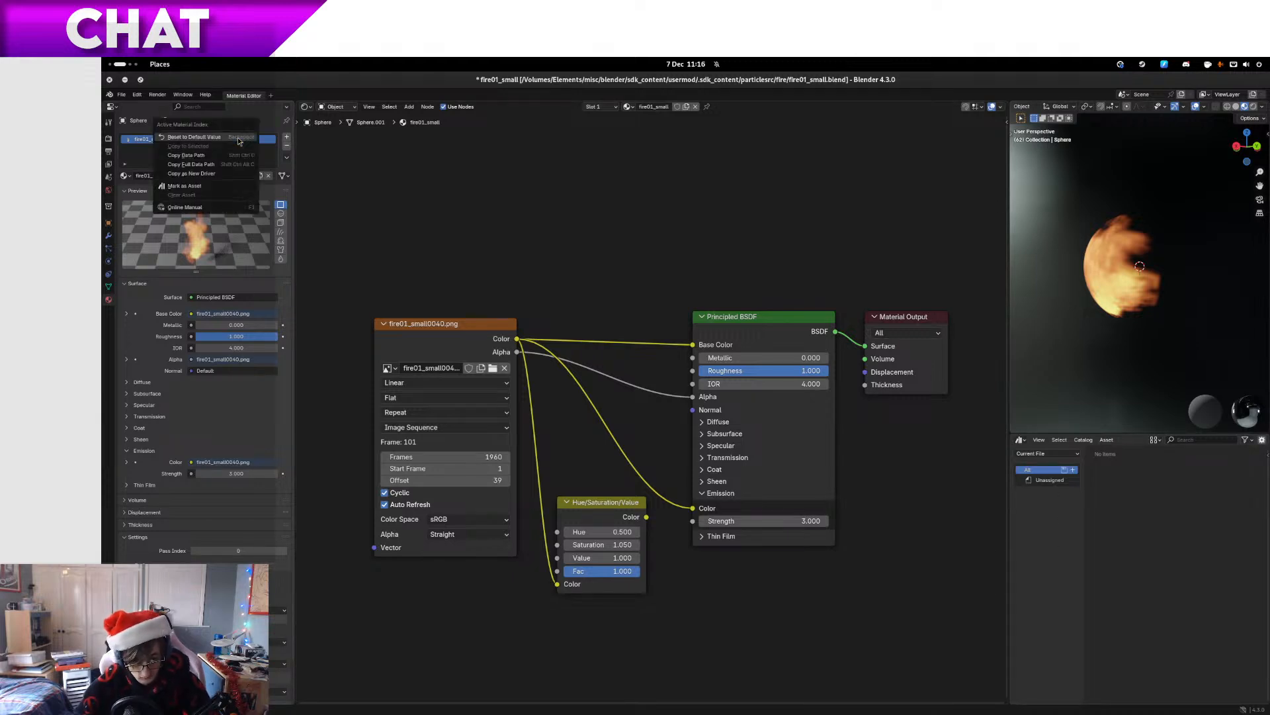
{"action": "left_click", "coordinate": [215, 188]}
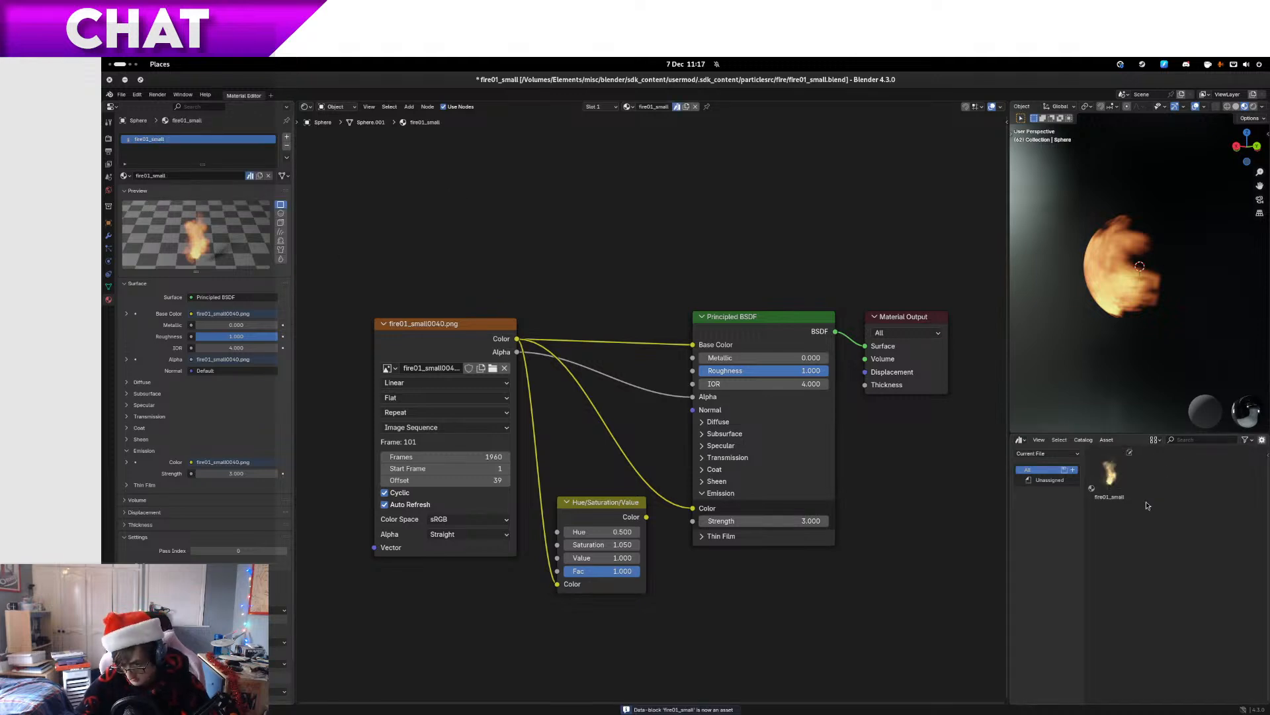
{"action": "right_click", "coordinate": [1133, 479]}
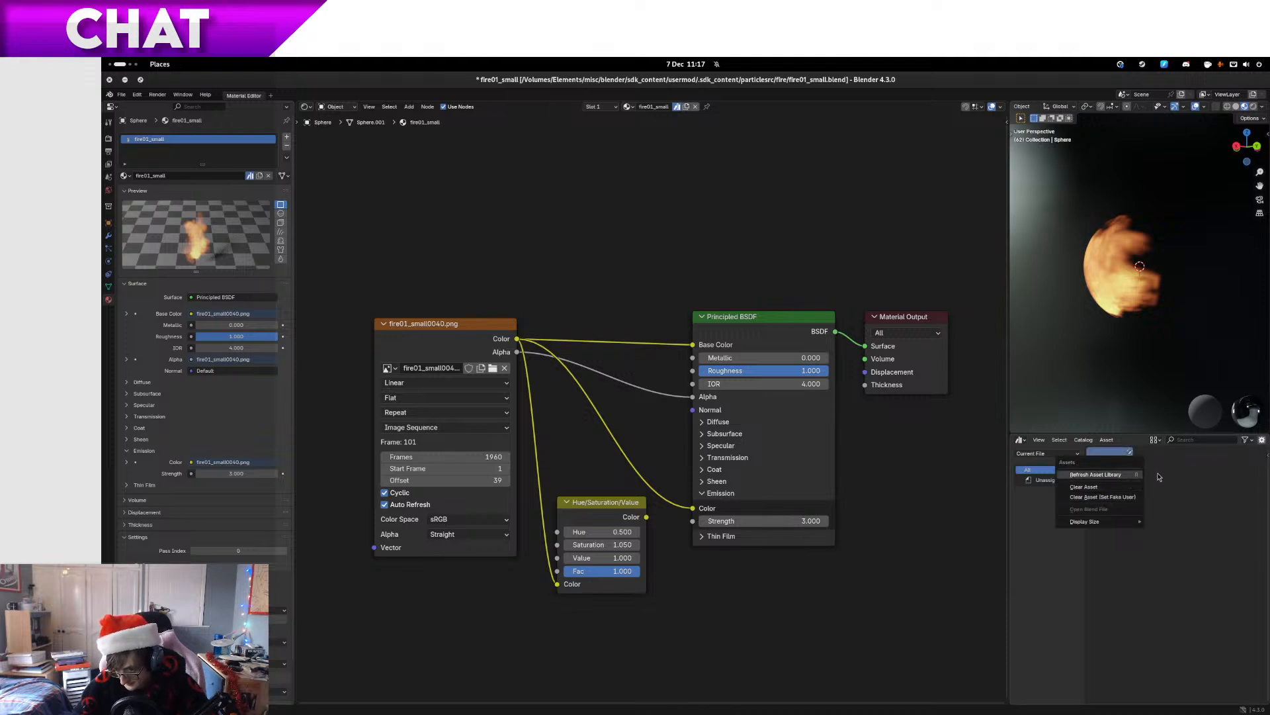
{"action": "key", "text": "n"}
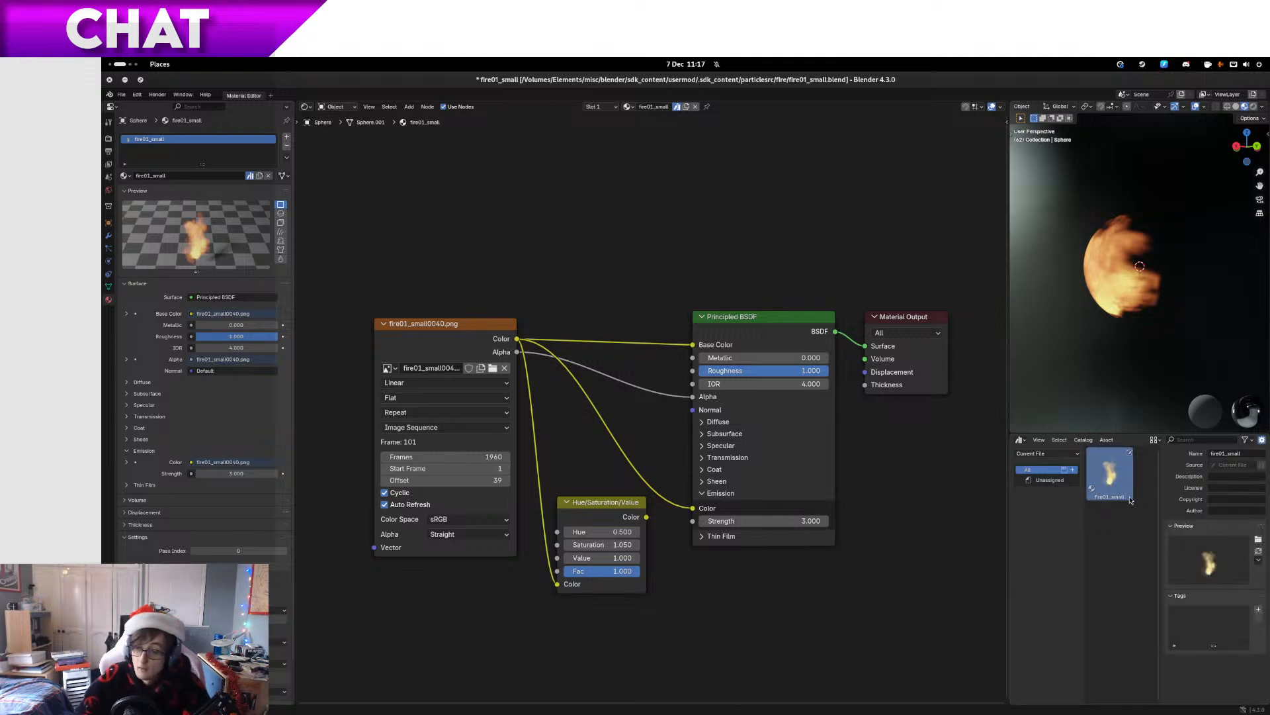
Start loading a custom preview image for the fire01_small asset and browse to the blender/platform/materials/vgui/editor folder
{"action": "left_click", "coordinate": [1259, 541]}
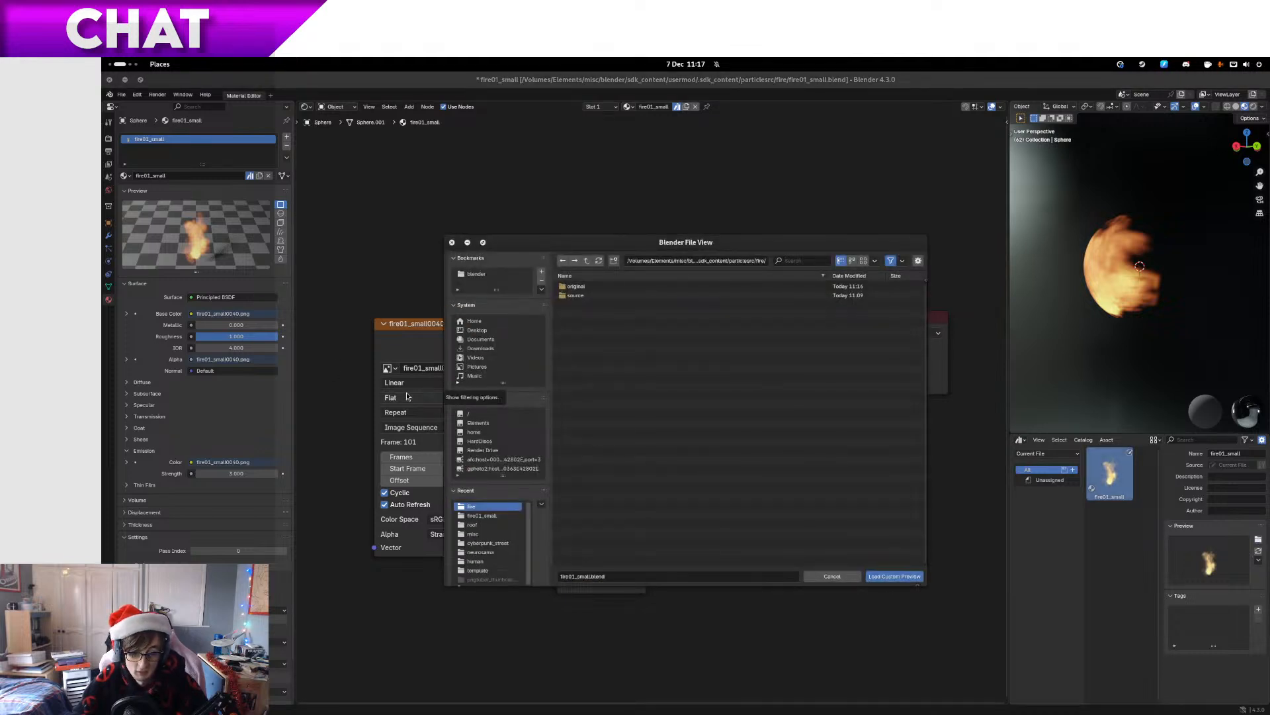
{"action": "left_click", "coordinate": [475, 273]}
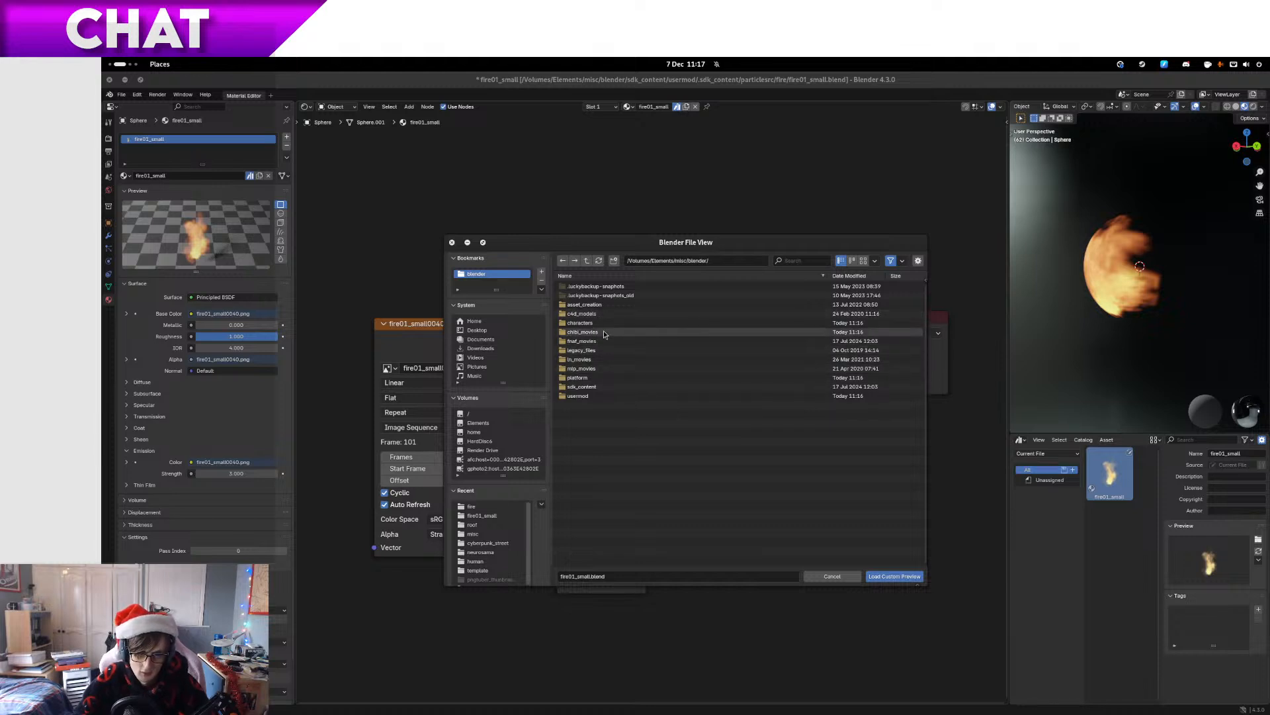
{"action": "double_click", "coordinate": [600, 378]}
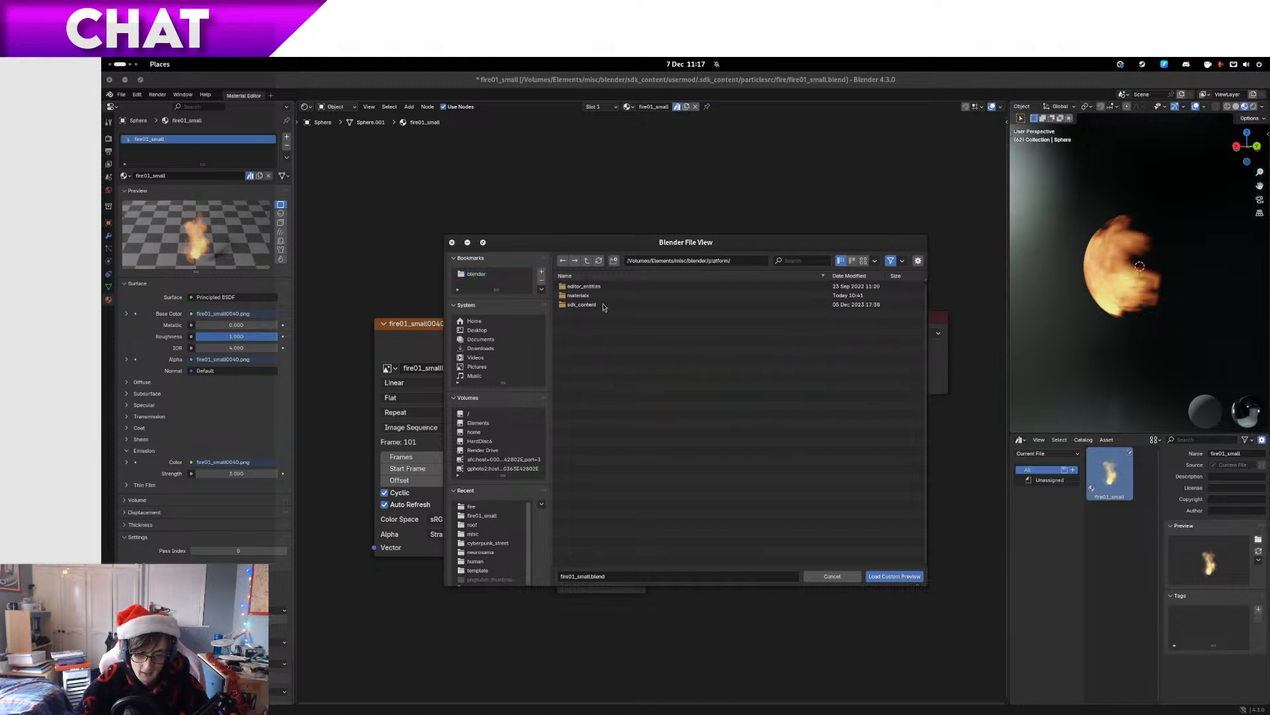
{"action": "double_click", "coordinate": [593, 294]}
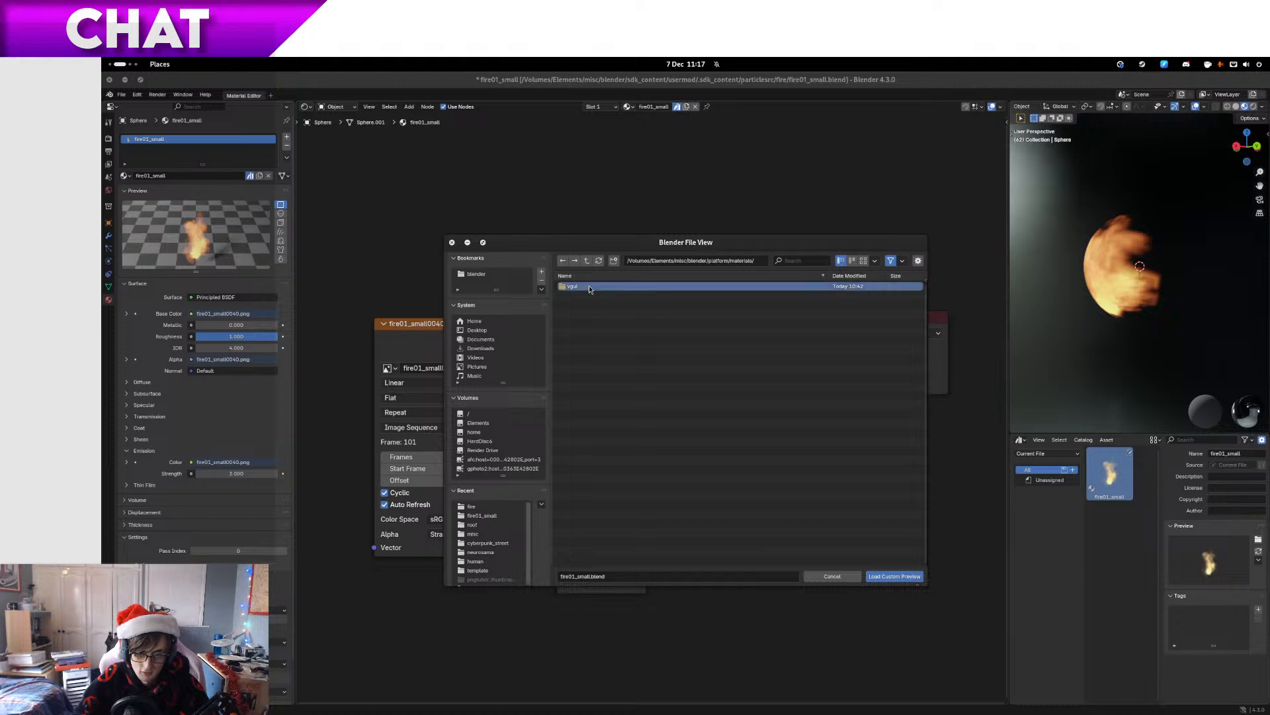
{"action": "double_click", "coordinate": [594, 286]}
{"action": "double_click", "coordinate": [591, 286]}
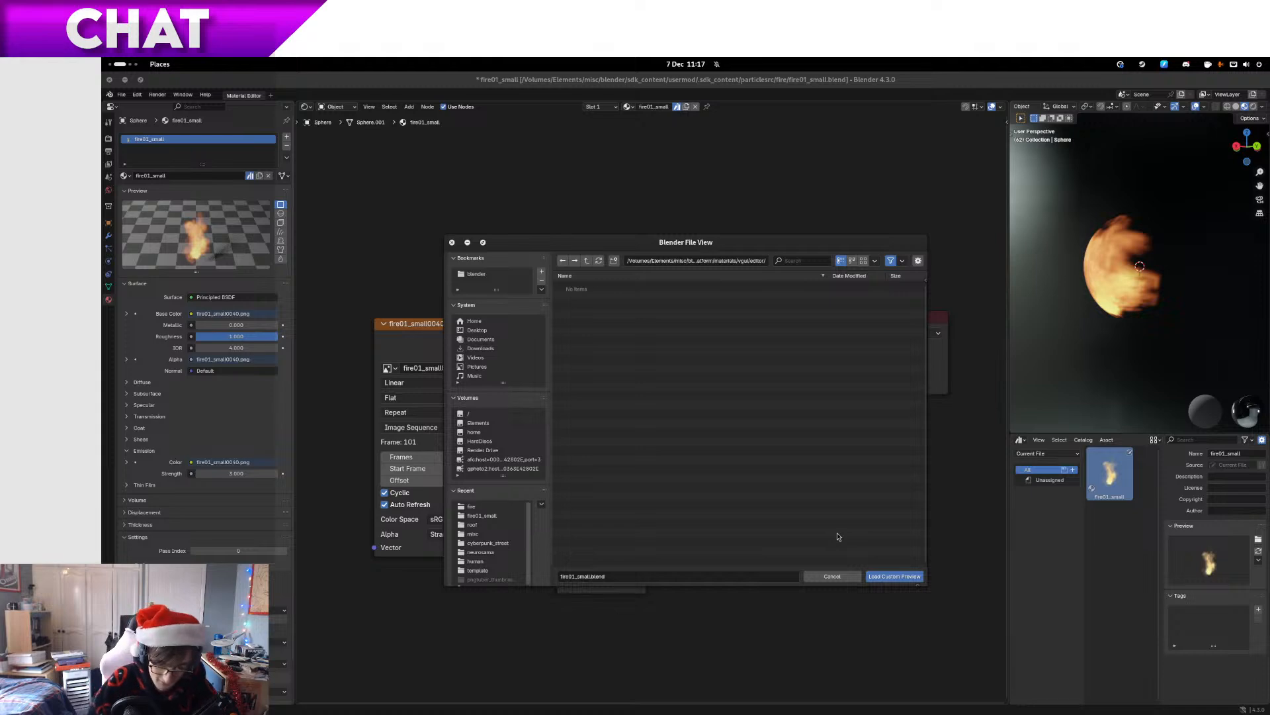
Switch to the file manager and go back to the vgui/editor folder to check which icon files it holds
{"action": "key", "text": "super+Page_Up"}
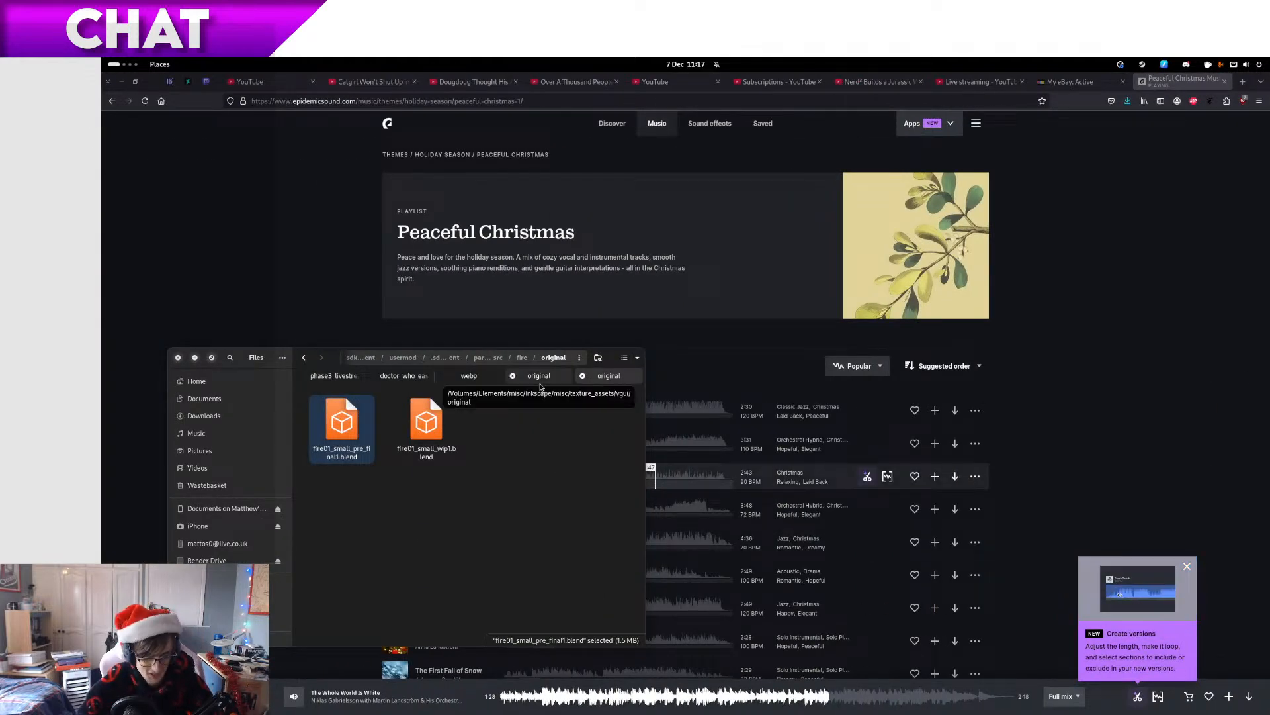
{"action": "key", "text": "alt+Left"}
{"action": "key", "text": "alt+Left"}
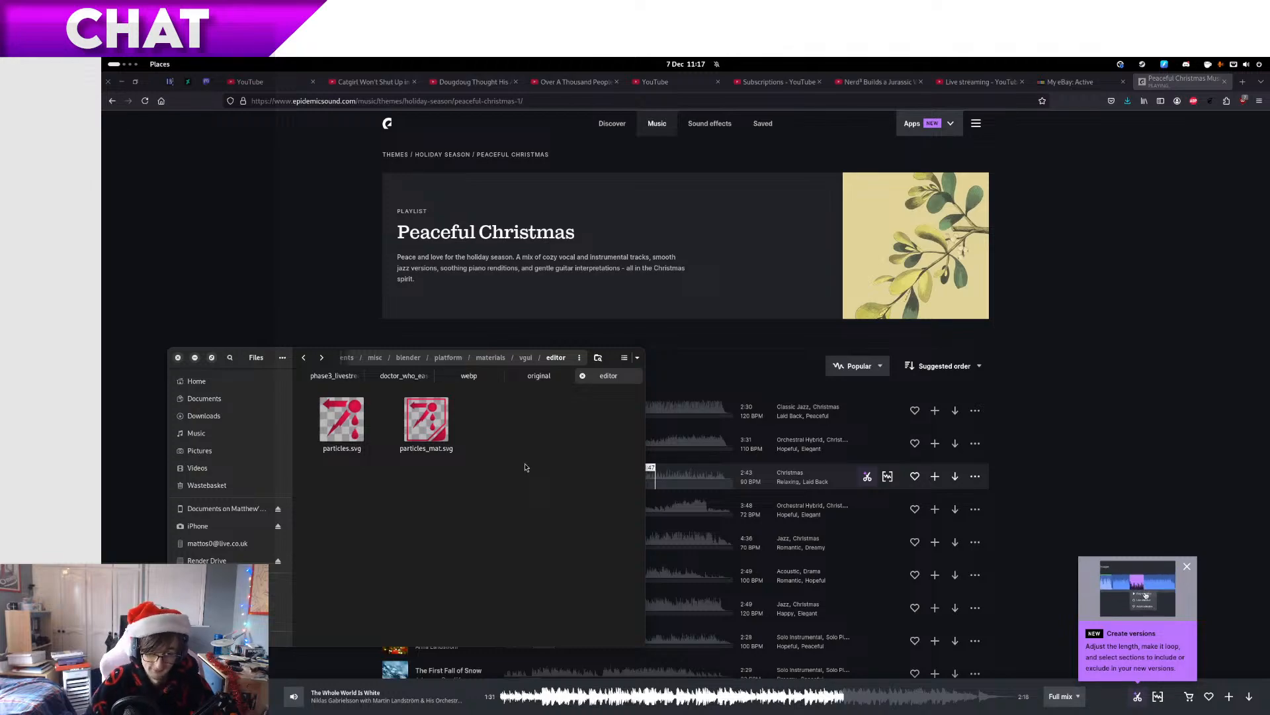
Launch Inkscape and open the recent file particles.svg
{"action": "key", "text": "alt+Tab"}
{"action": "key", "text": "super"}
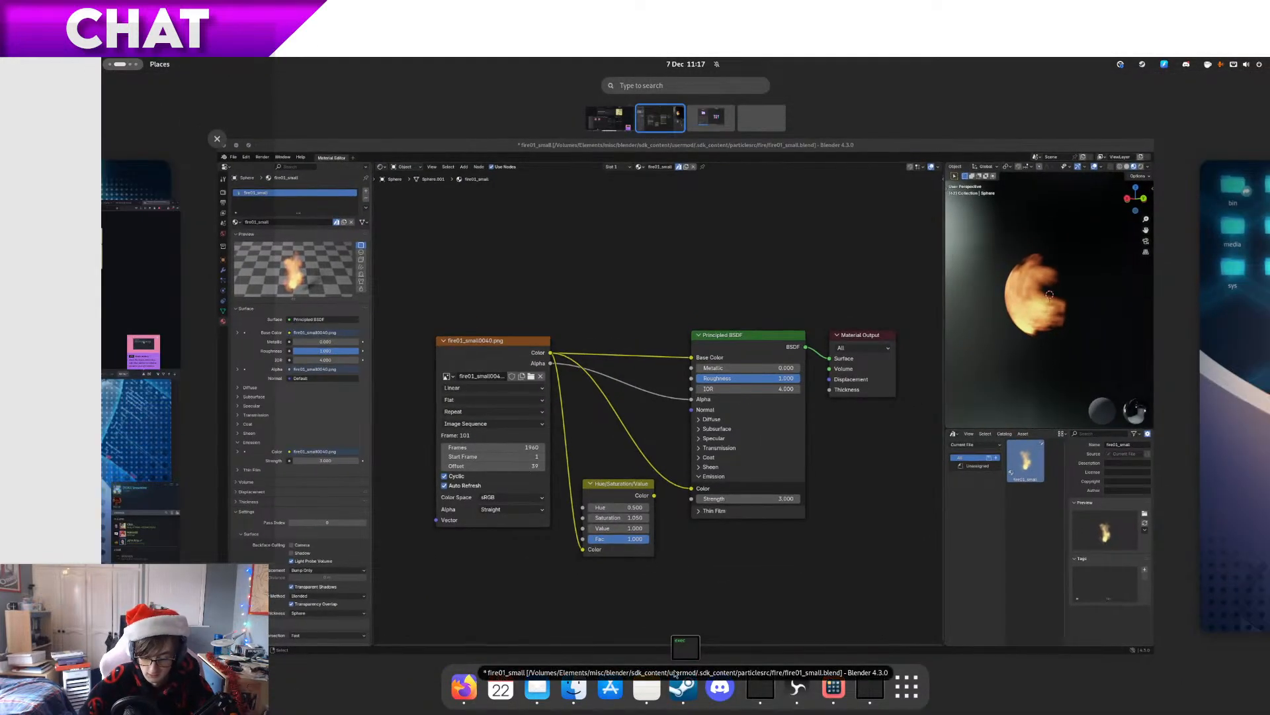
{"action": "scroll", "coordinate": [661, 633], "scroll_direction": "down", "scroll_amount": 1}
{"action": "scroll", "coordinate": [664, 632], "scroll_direction": "up", "scroll_amount": 1}
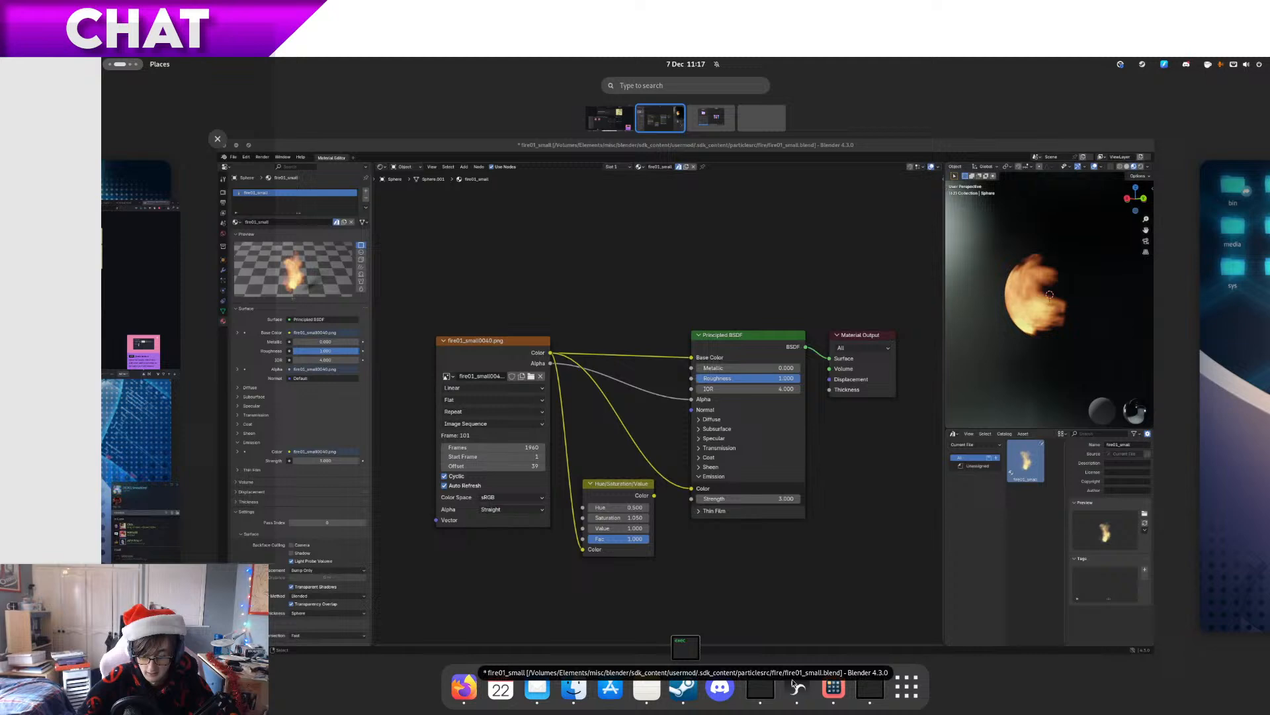
{"action": "left_click", "coordinate": [907, 686]}
{"action": "left_click", "coordinate": [726, 335]}
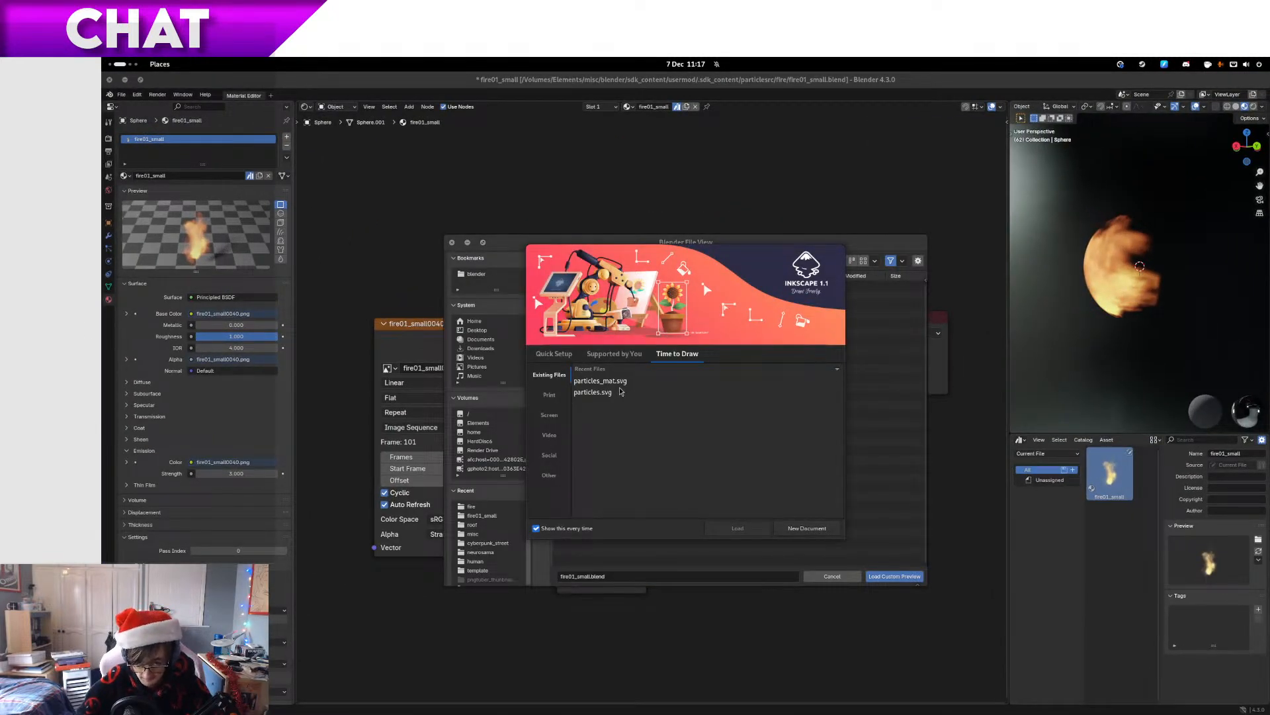
{"action": "double_click", "coordinate": [612, 391]}
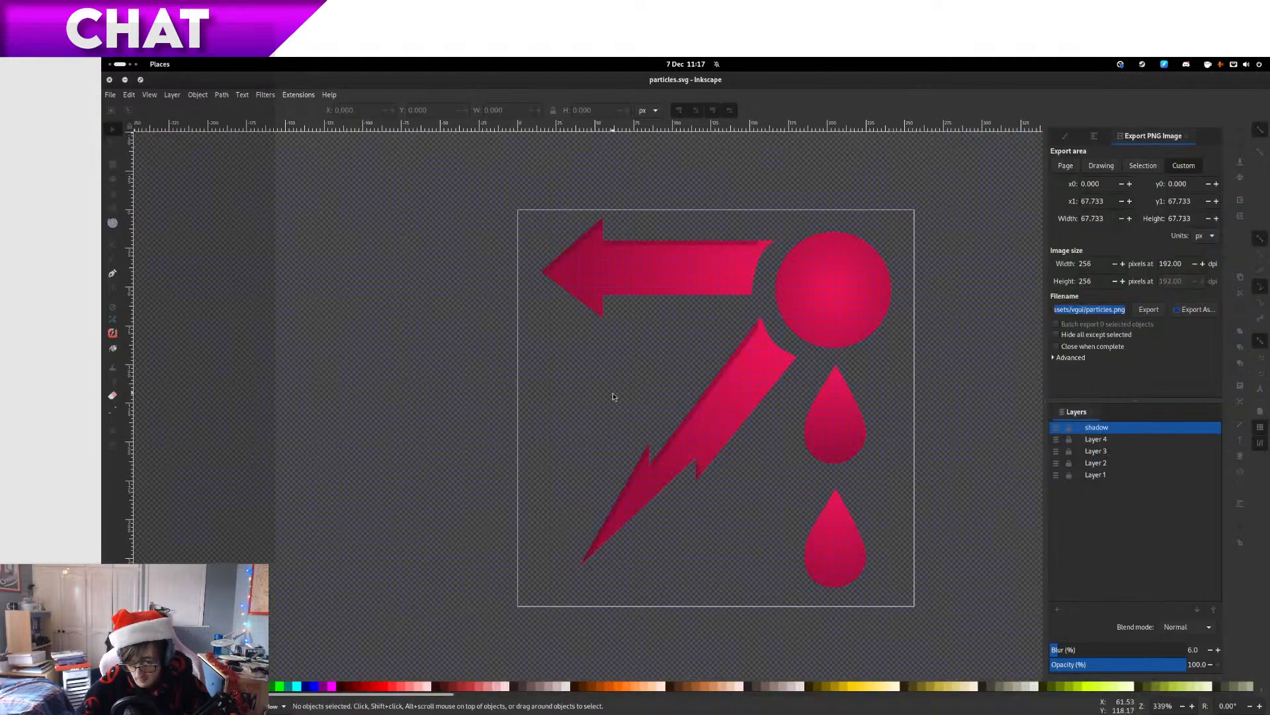
Export the particles icon as particles.png into the texture_assets/vgui folder at 256 by 256 pixels
{"action": "left_click", "coordinate": [1092, 307]}
{"action": "left_click_drag", "start_coordinate": [1089, 307], "coordinate": [1154, 312]}
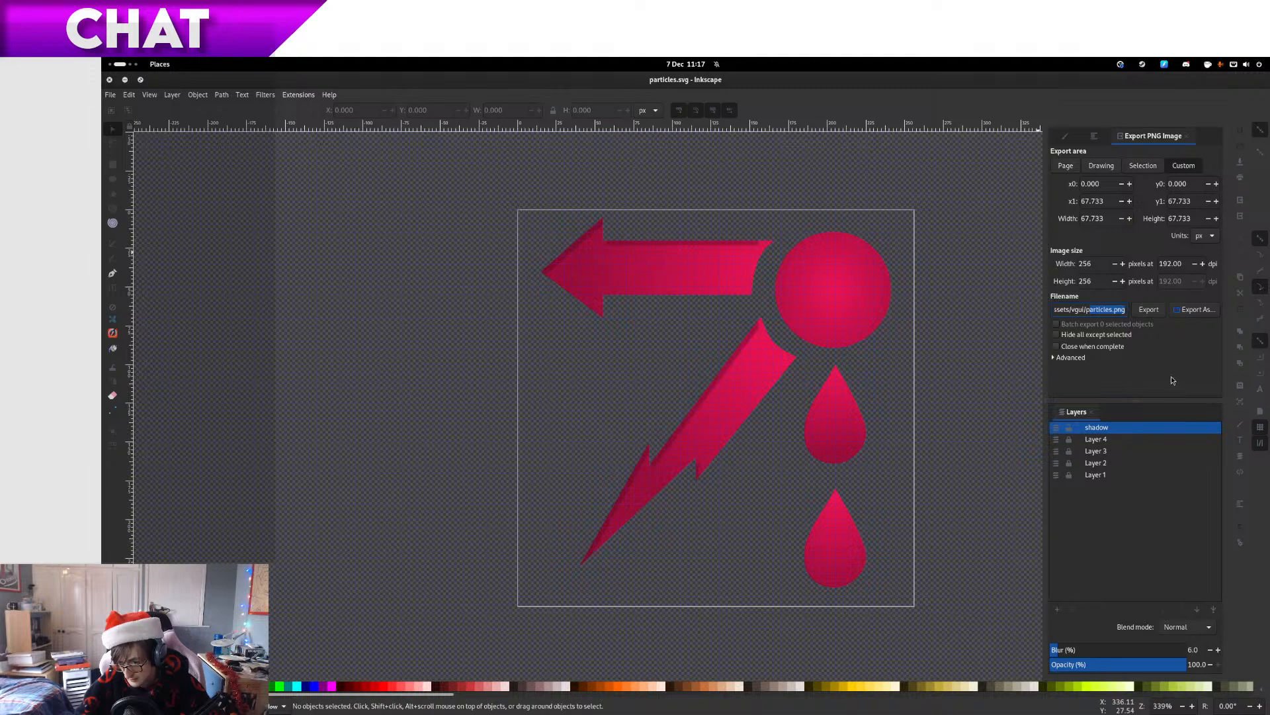
{"action": "left_click", "coordinate": [1154, 312]}
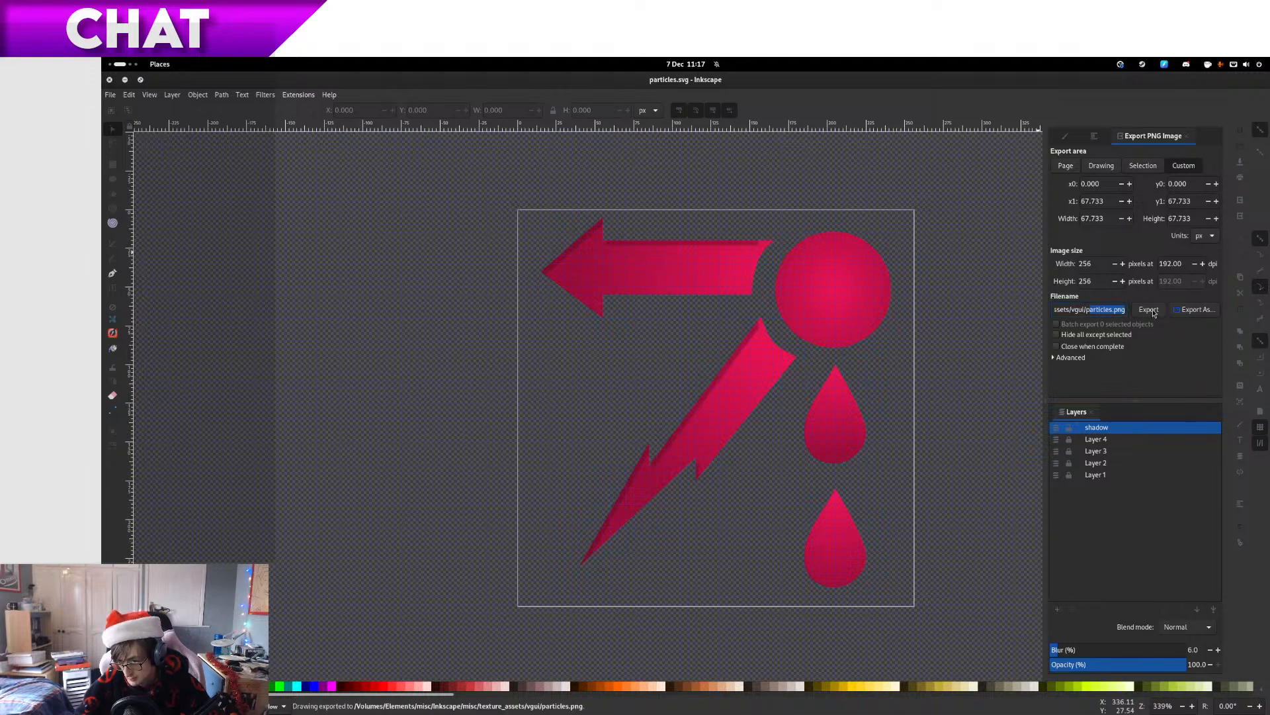
Start opening another recent drawing in Inkscape
{"action": "left_click", "coordinate": [110, 96]}
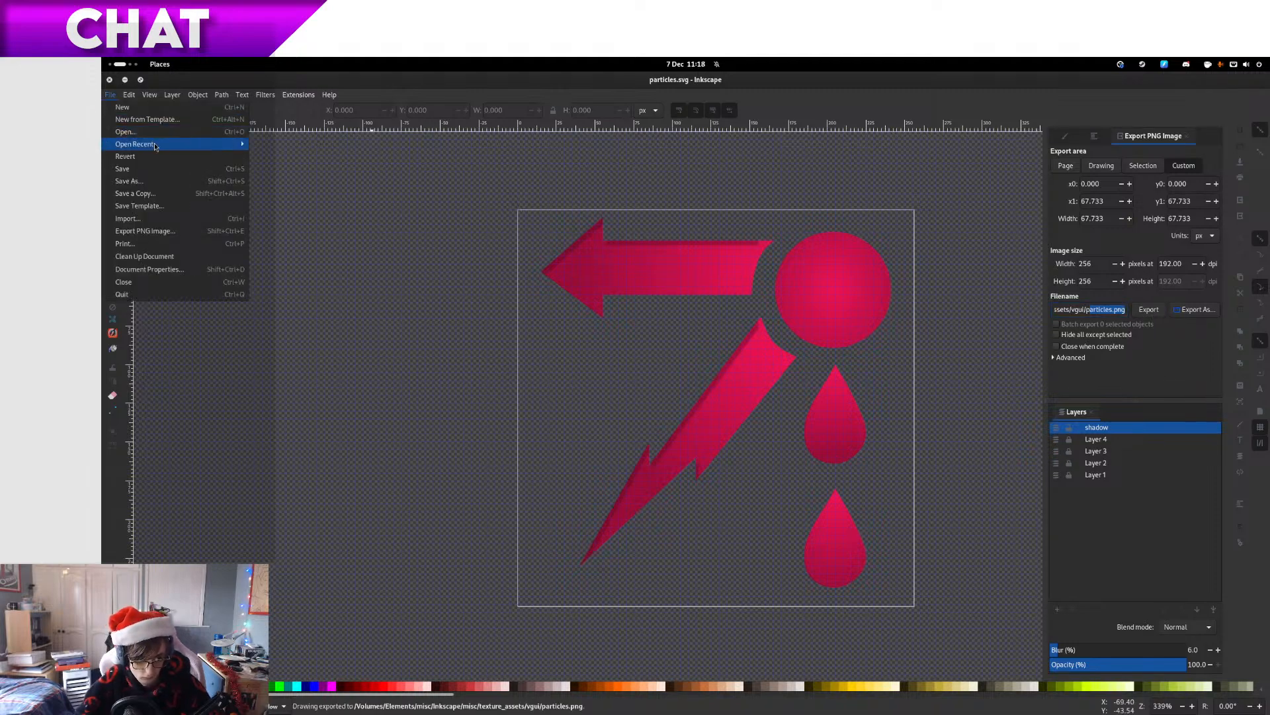
Inspect the exported particles.png and particles_mat.png in the vgui texture assets folder
{"action": "mouse_move", "coordinate": [157, 146]}
{"action": "left_click", "coordinate": [305, 160]}
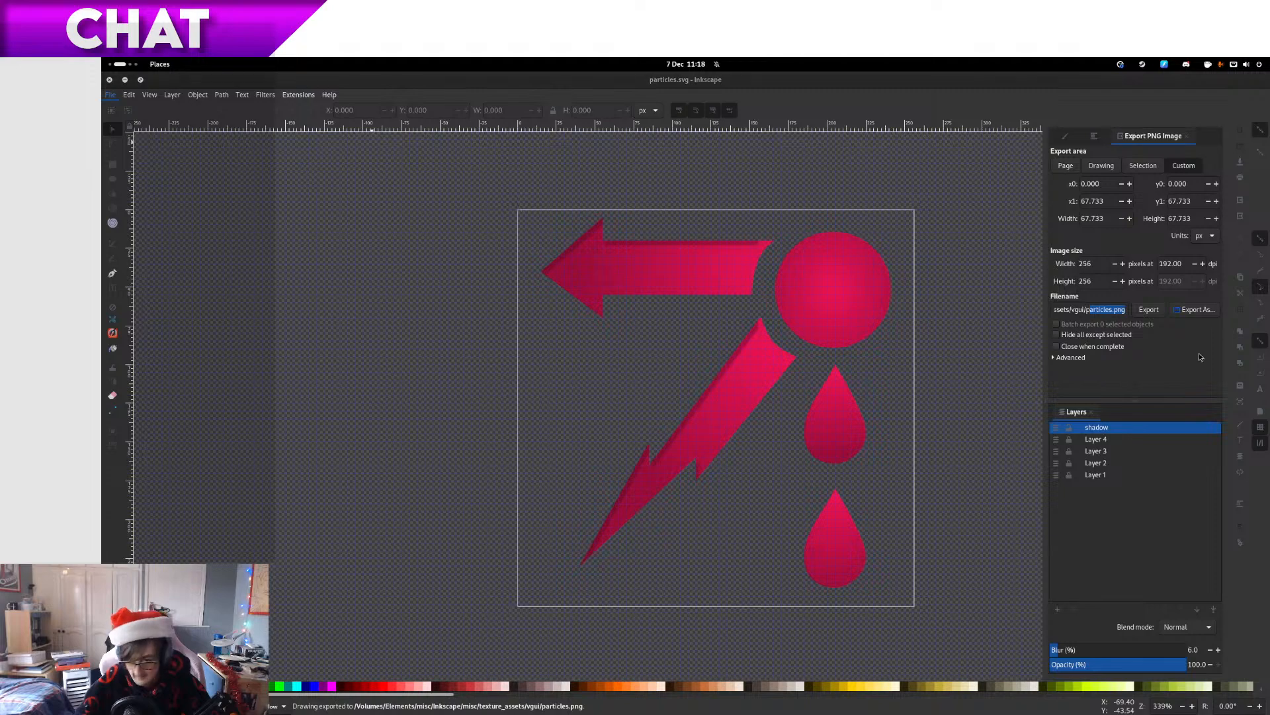
{"action": "left_click", "coordinate": [693, 326]}
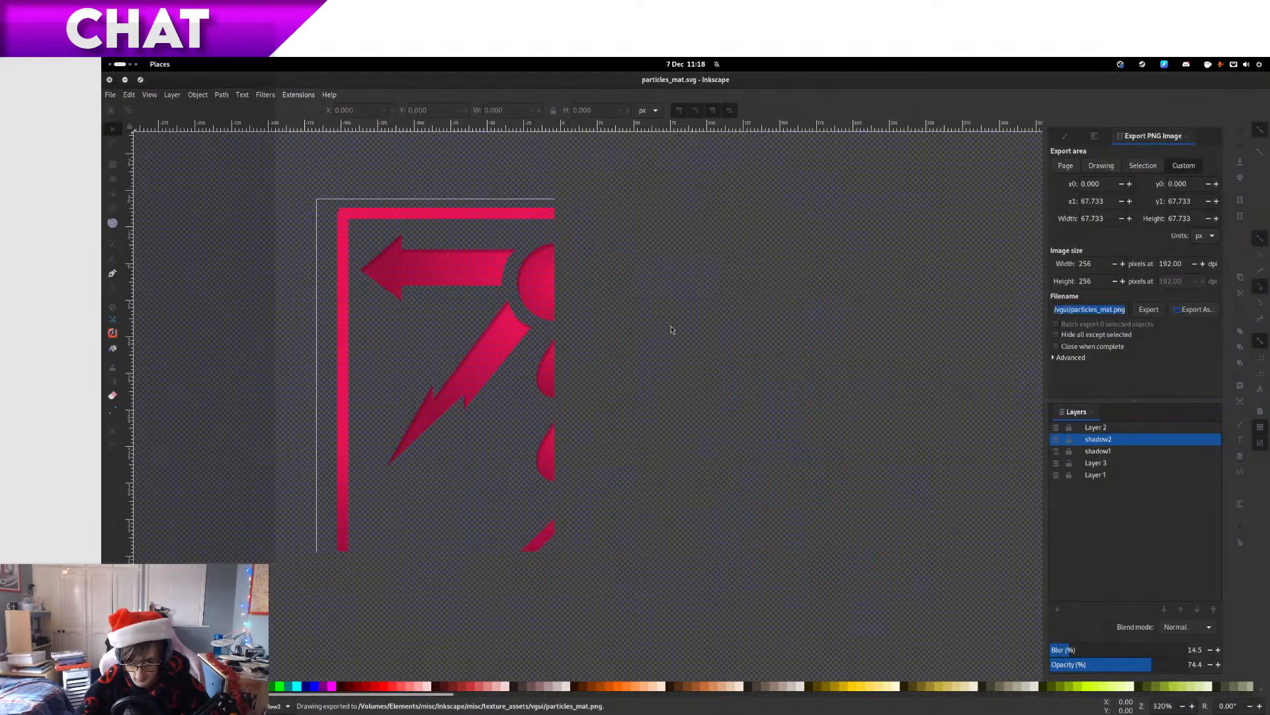
{"action": "key", "text": "super"}
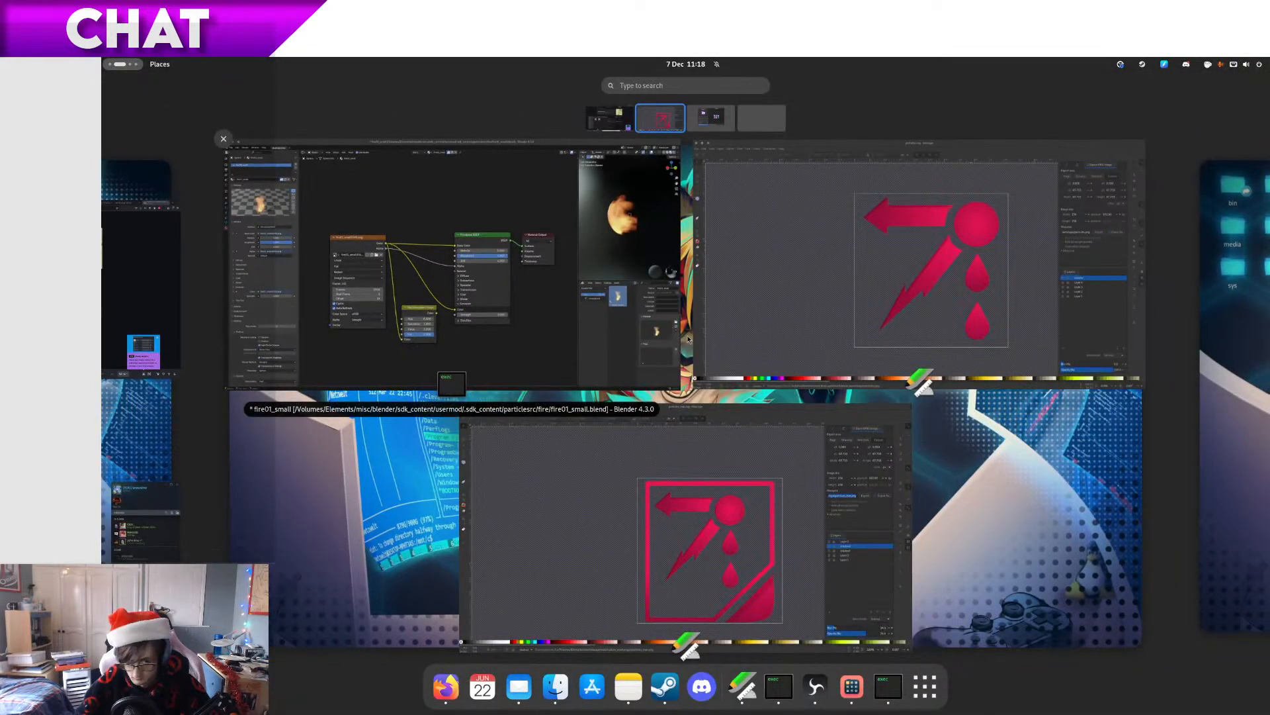
{"action": "scroll", "coordinate": [602, 381], "scroll_direction": "up", "scroll_amount": 1}
{"action": "left_click", "coordinate": [371, 540]}
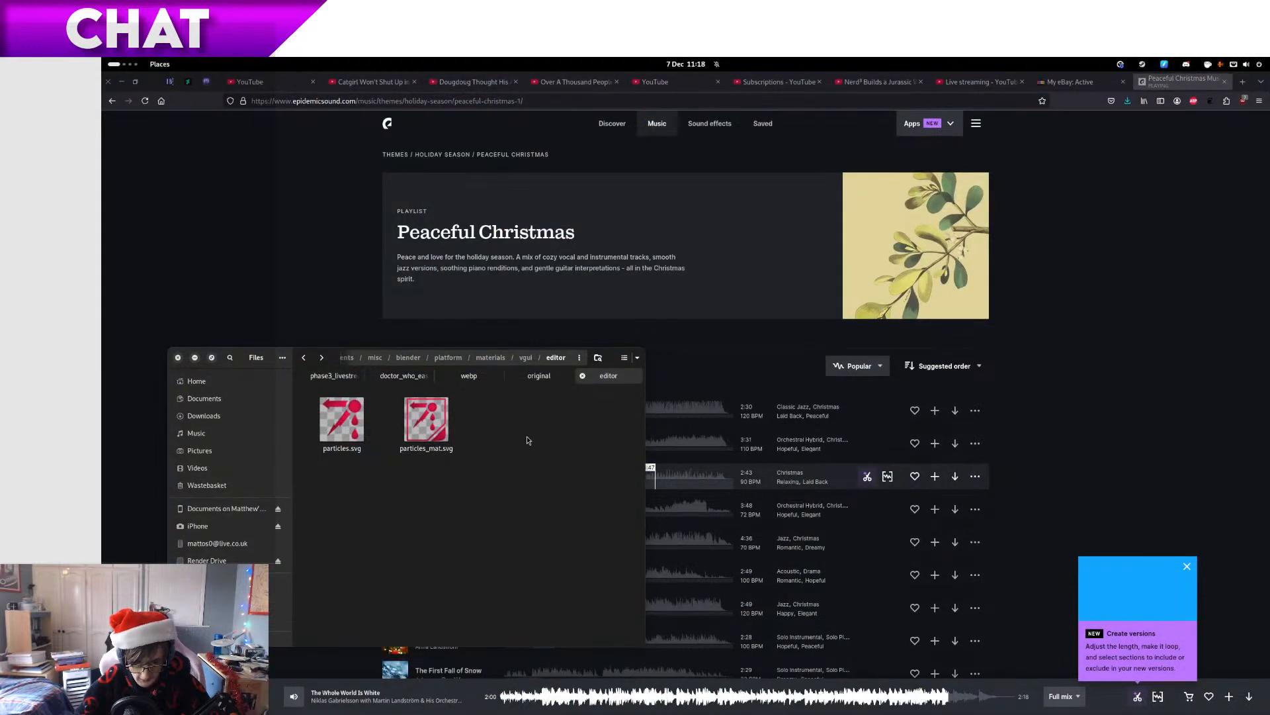
{"action": "left_click", "coordinate": [533, 383]}
{"action": "key", "text": "alt+Left"}
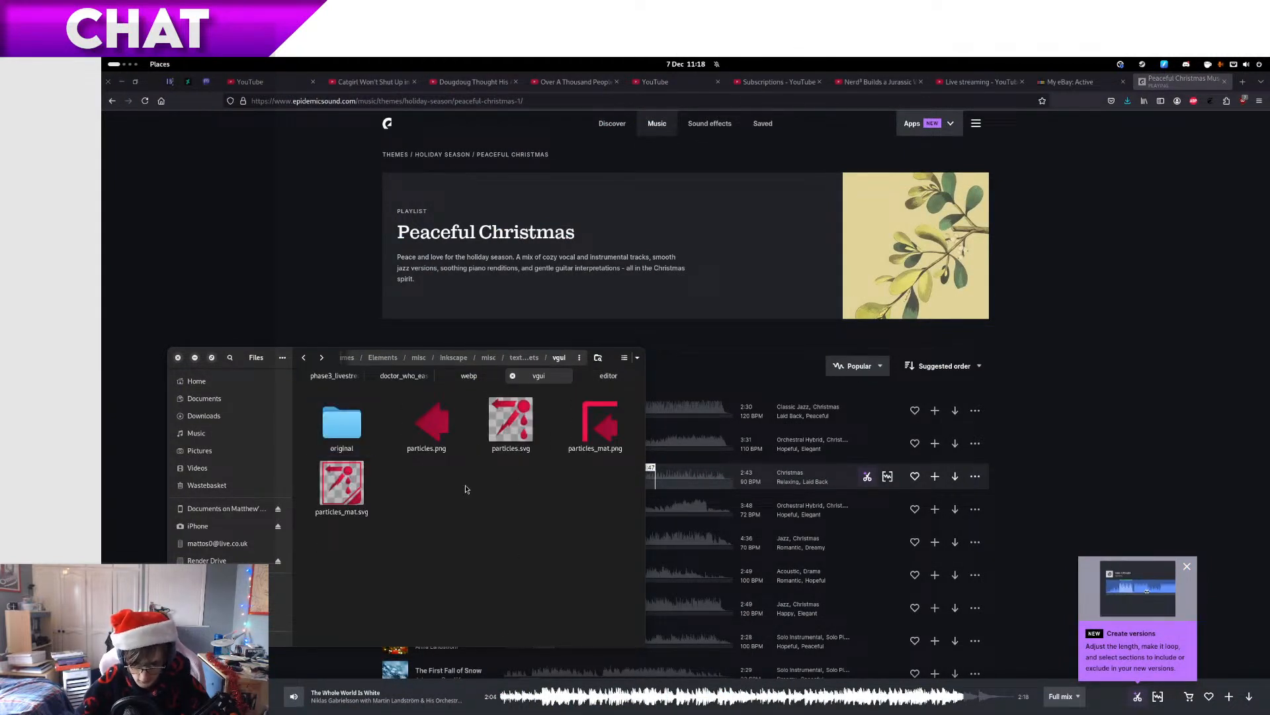
Switch to Inkscape and re-export particles_mat.svg with the whole page as export area at 512 × 512 pixels, replacing particles_mat.png
{"action": "key", "text": "alt+Tab"}
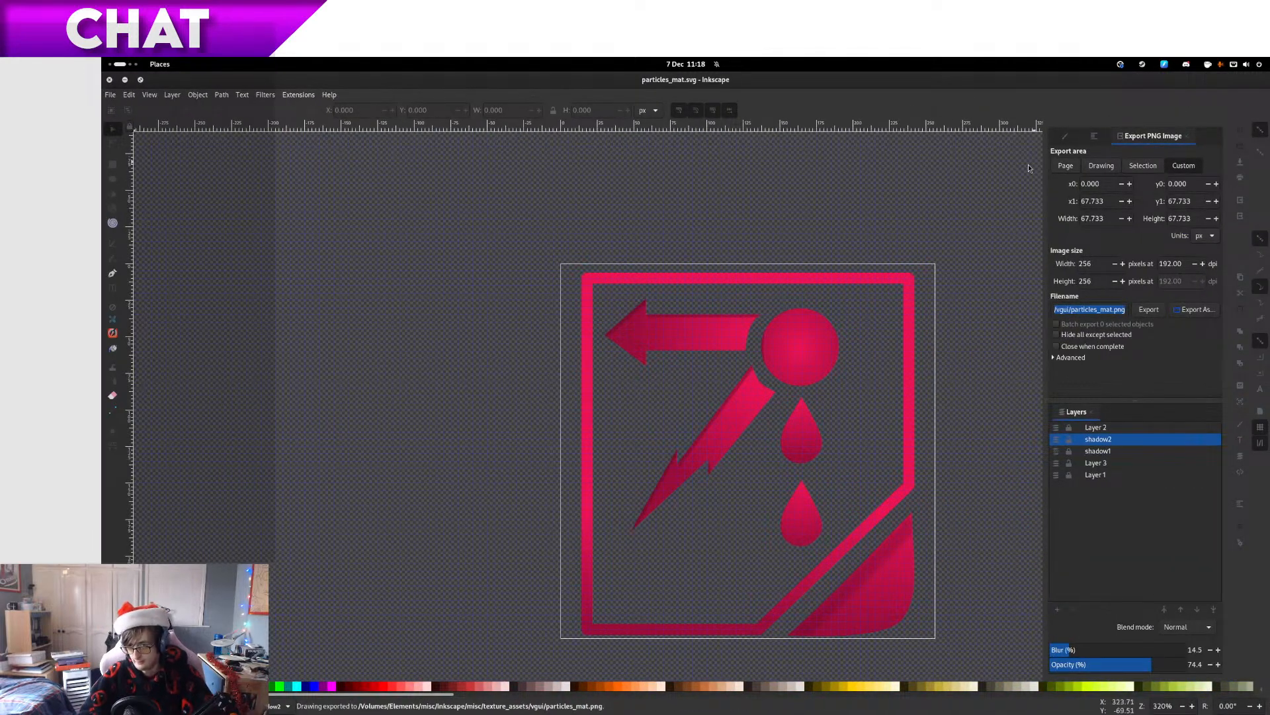
{"action": "left_click", "coordinate": [1066, 166]}
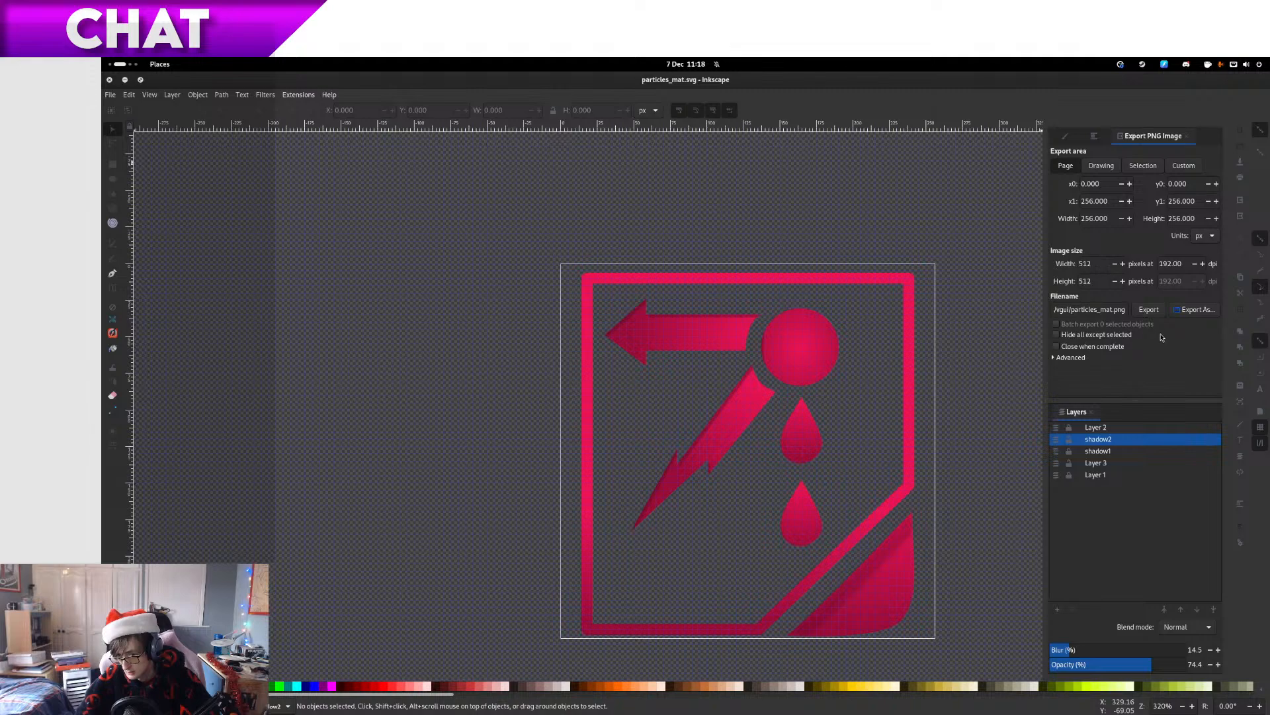
{"action": "left_click", "coordinate": [1150, 317]}
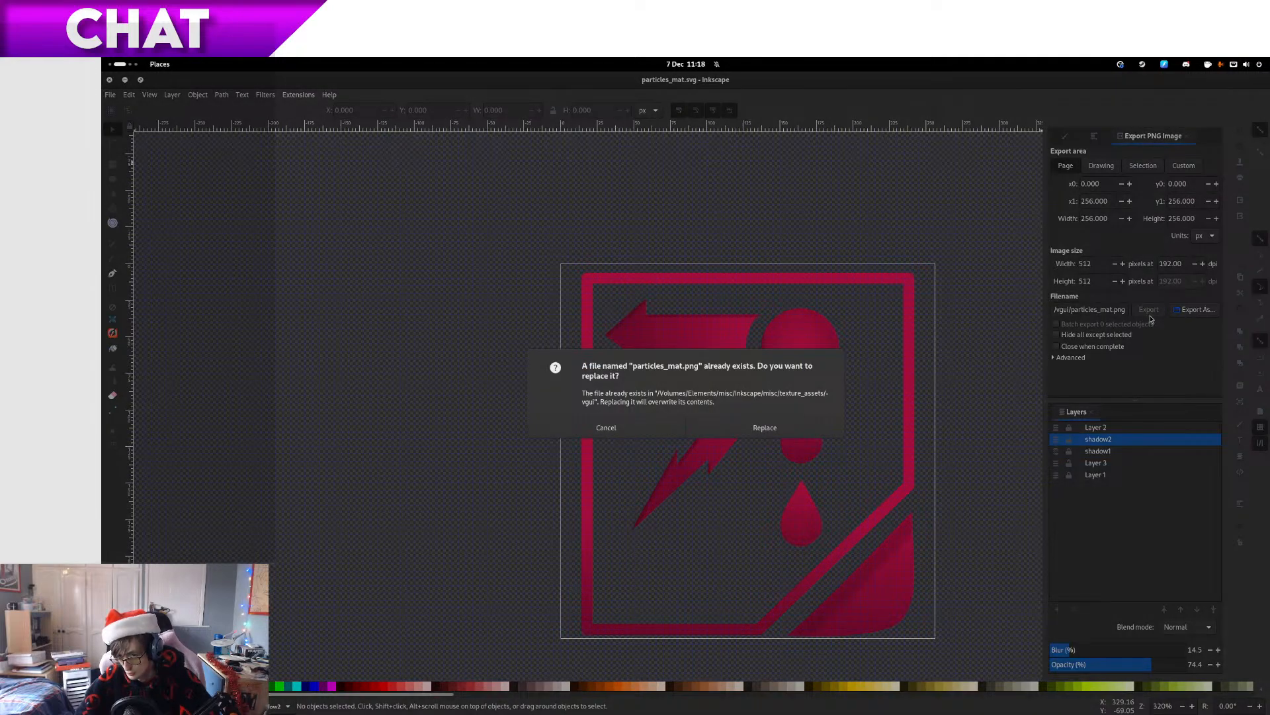
{"action": "left_click", "coordinate": [763, 429]}
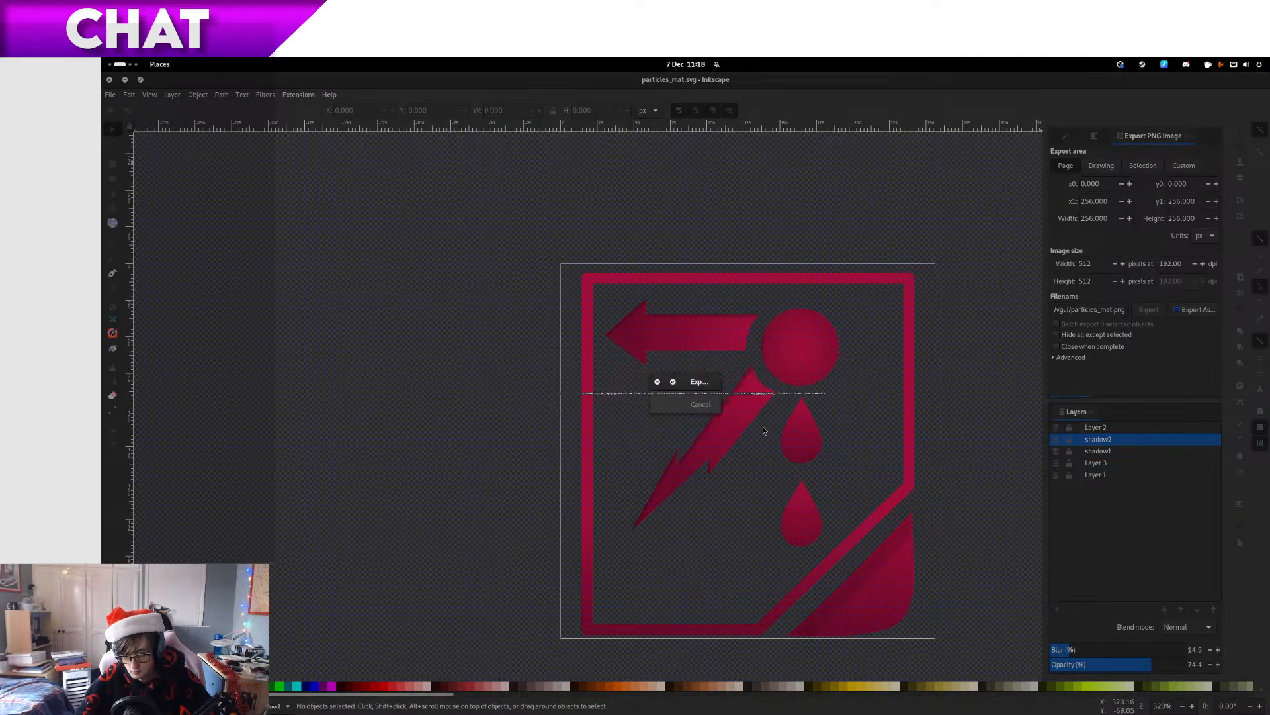
Re-export particles.svg with the whole page as export area at 512 × 512 pixels, replacing particles.png
{"action": "key", "text": "super"}
{"action": "left_click", "coordinate": [799, 325]}
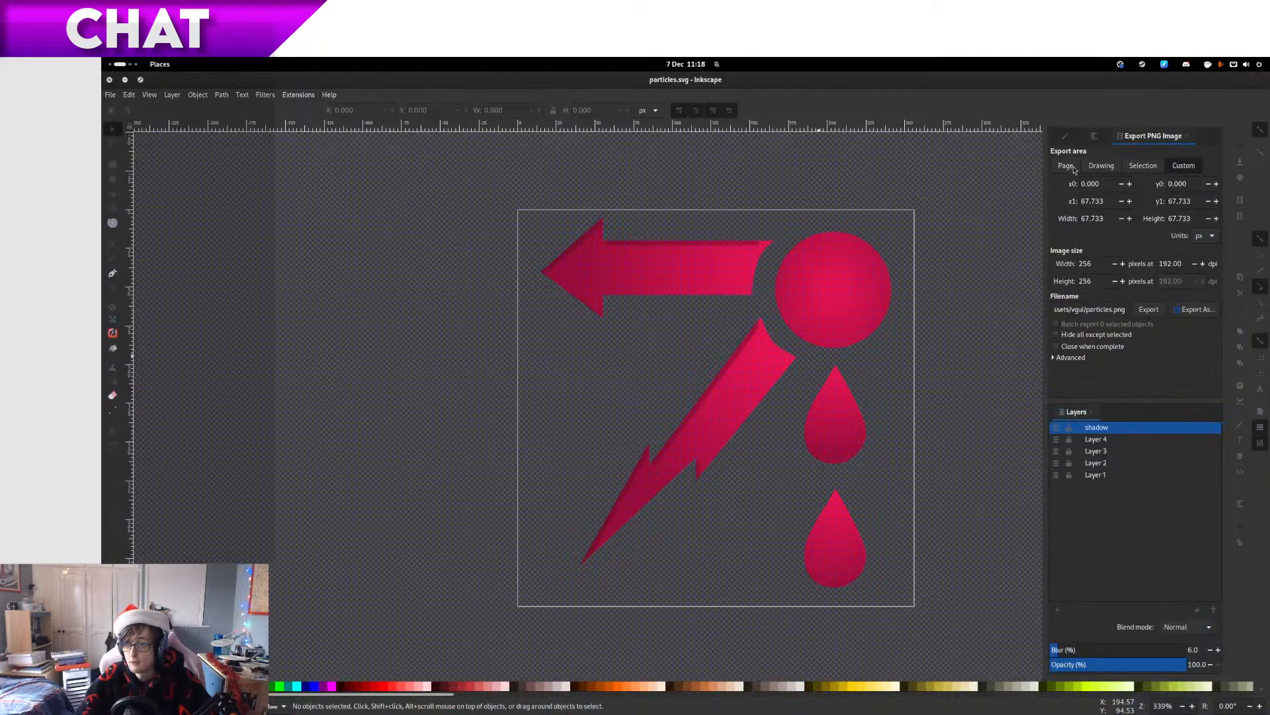
{"action": "left_click", "coordinate": [1066, 166]}
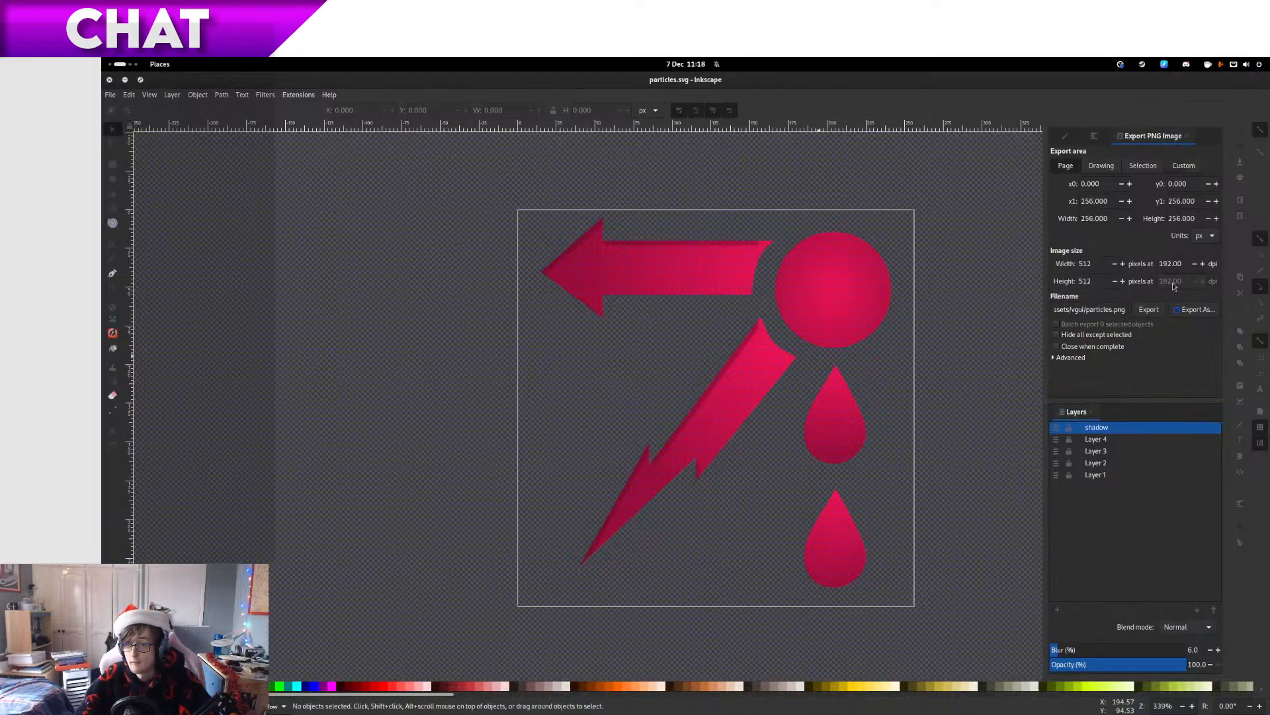
{"action": "left_click", "coordinate": [1148, 311]}
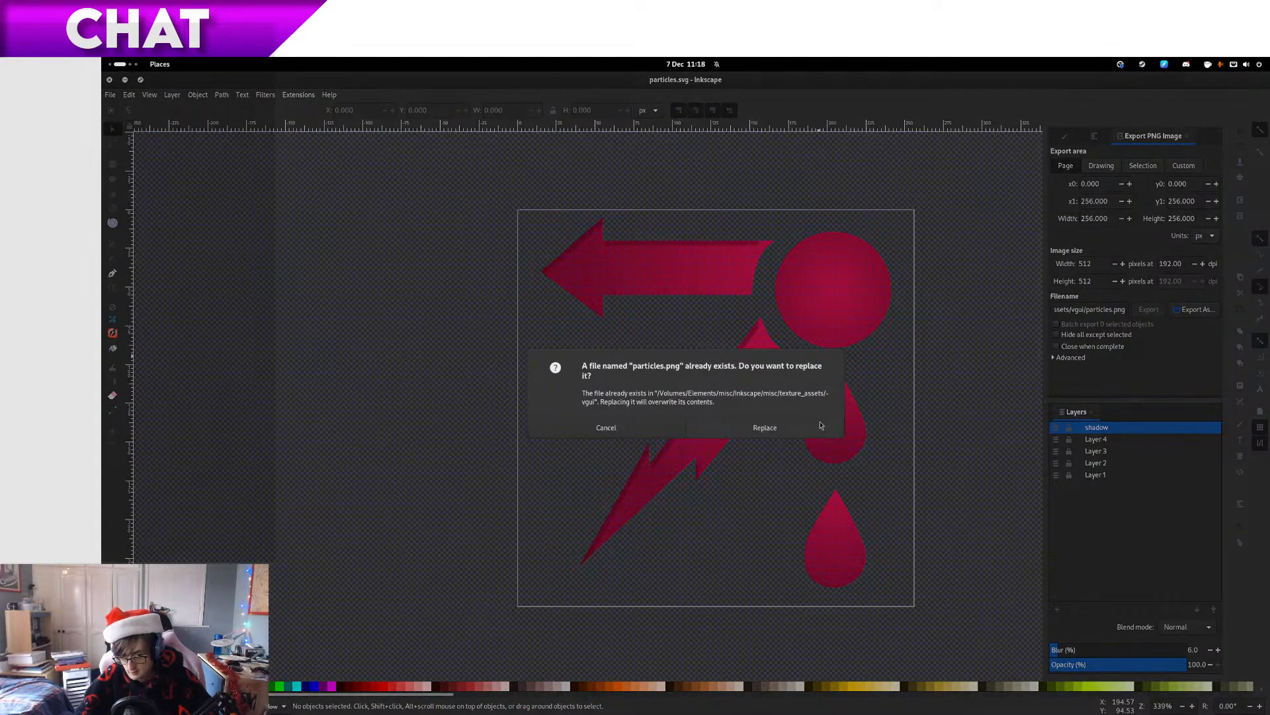
{"action": "left_click", "coordinate": [821, 427]}
Switch to the file manager, copy particles.png and particles_mat.png from vgui into the editor folder, and delete the two SVG files there
{"action": "key", "text": "super+Page_Up"}
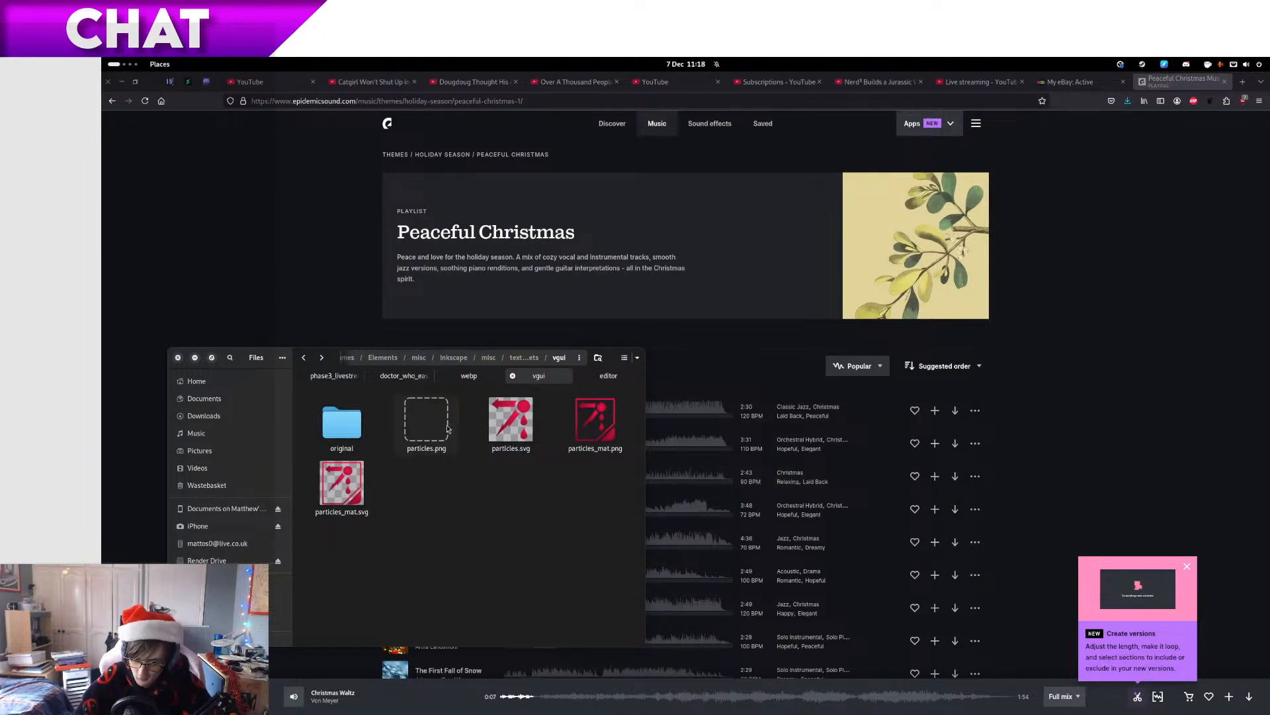
{"action": "left_click", "coordinate": [426, 424]}
{"action": "left_click", "coordinate": [595, 420], "text": "ctrl"}
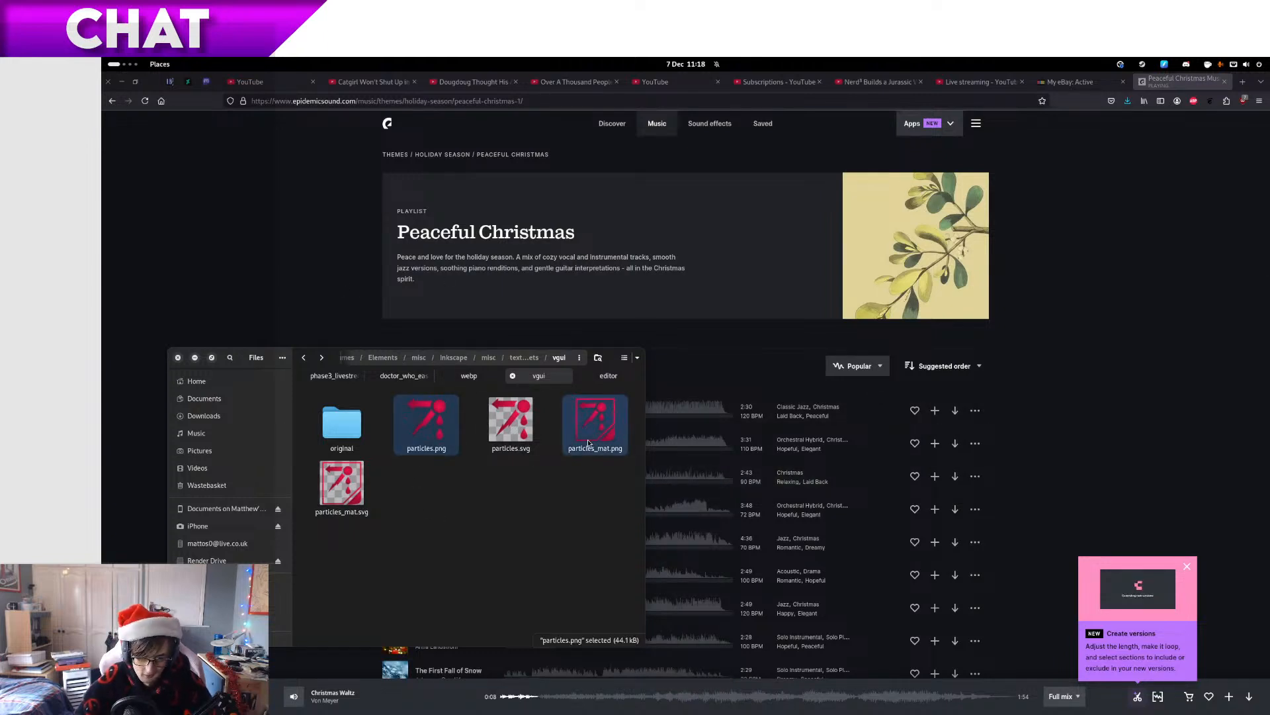
{"action": "left_click", "coordinate": [610, 380]}
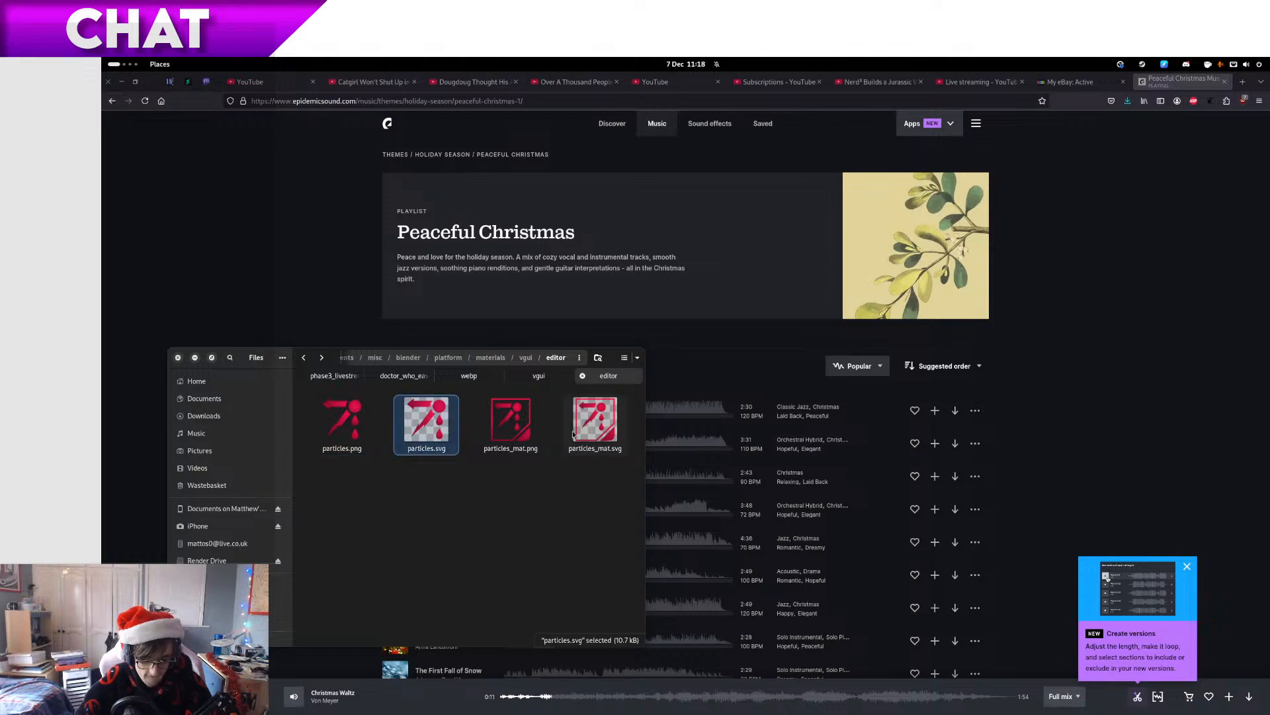
{"action": "left_click", "coordinate": [585, 436], "text": "ctrl"}
{"action": "key", "text": "Delete"}
Switch to Blender and load particles_mat.png from the editor folder as the custom preview of the fire01_small asset
{"action": "key", "text": "super+Page_Down"}
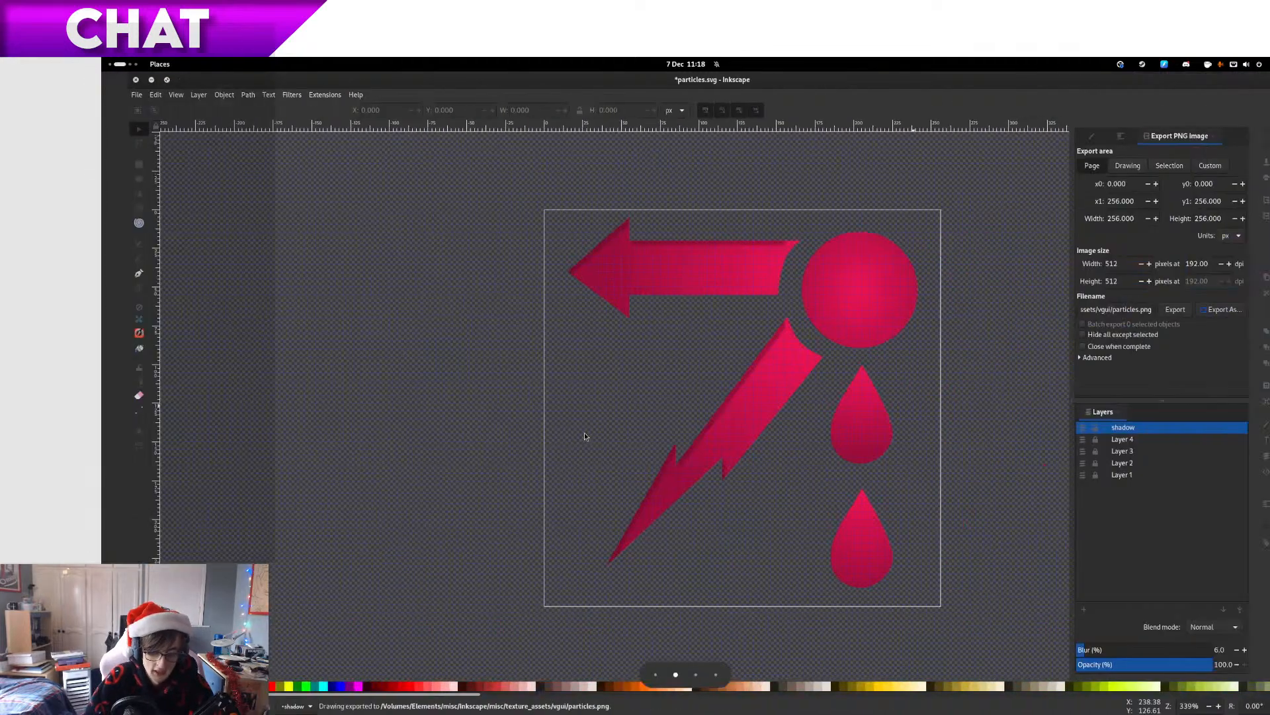
{"action": "key", "text": "super"}
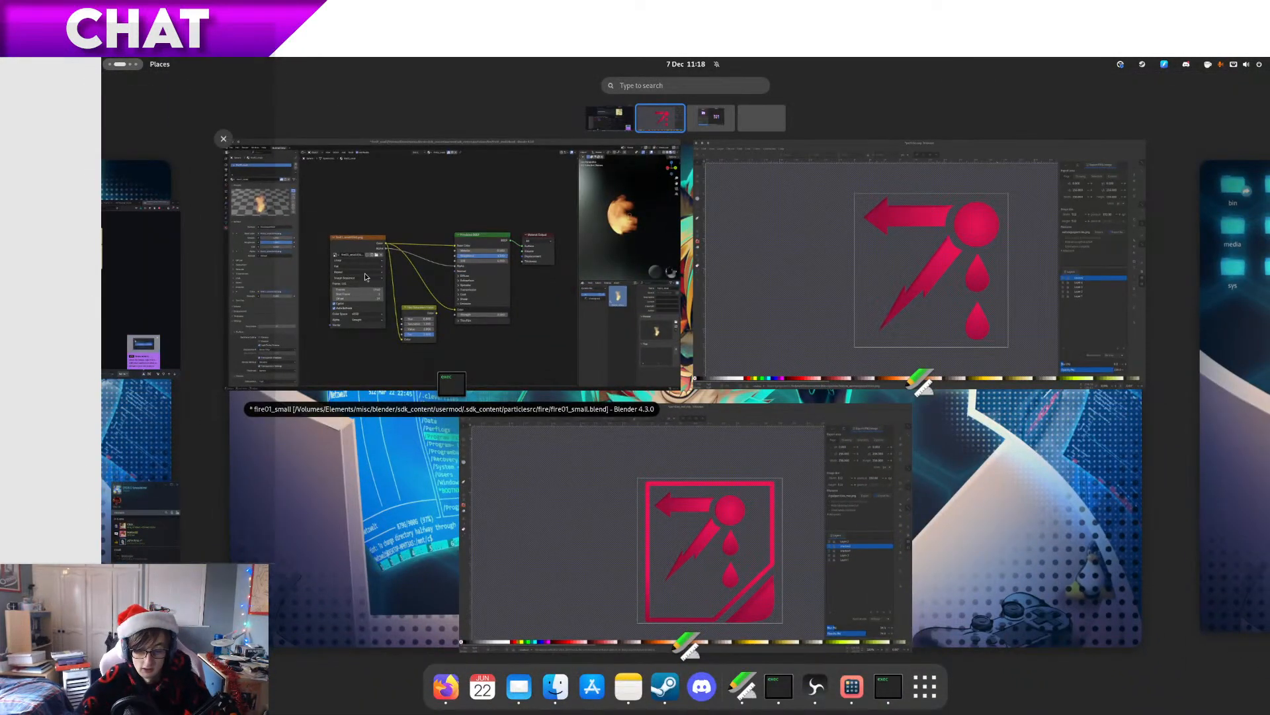
{"action": "left_click", "coordinate": [416, 296]}
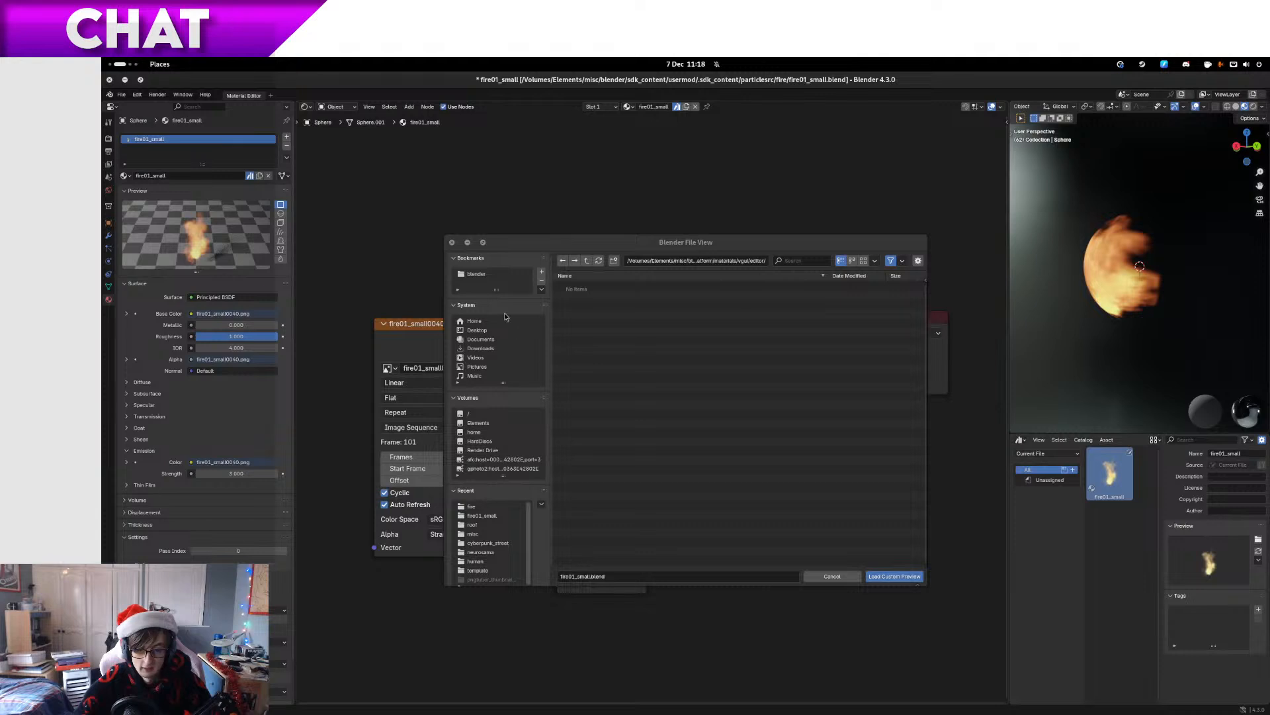
{"action": "left_click", "coordinate": [599, 261]}
{"action": "double_click", "coordinate": [600, 296]}
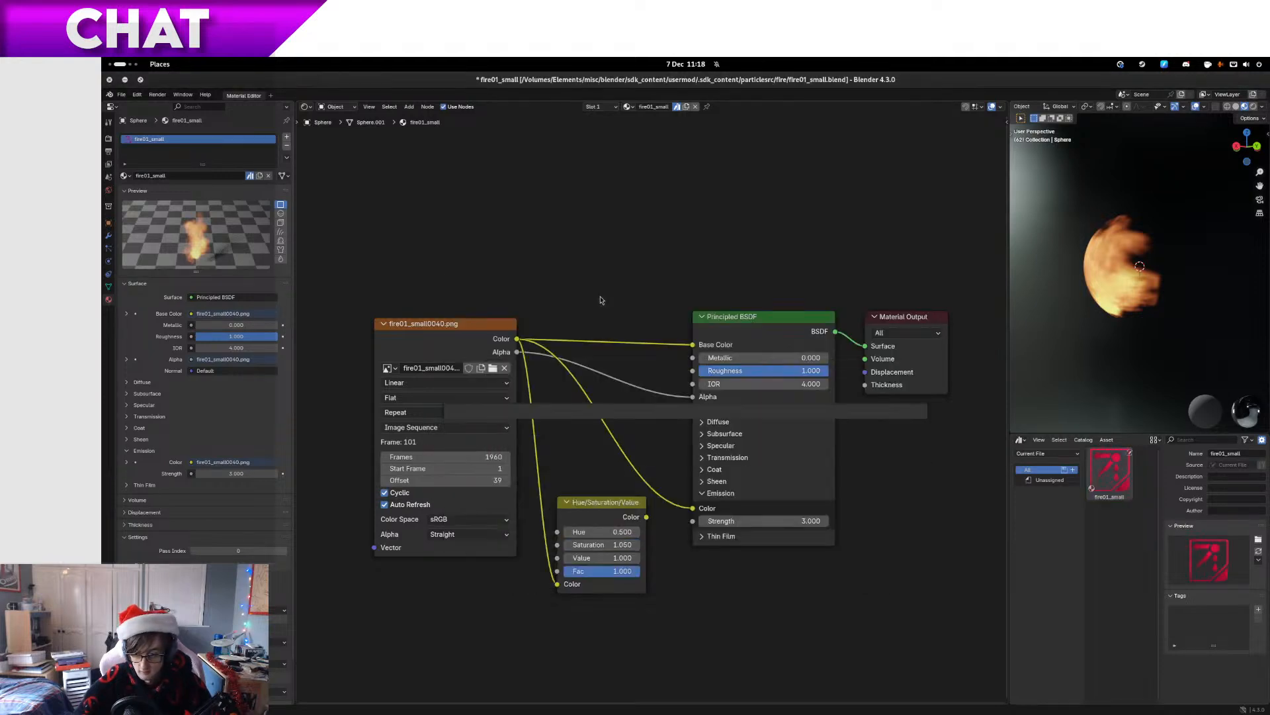
Deselect the asset, hide the asset browser's details sidebar, and switch the browser to the usermod library
{"action": "left_click", "coordinate": [1107, 617]}
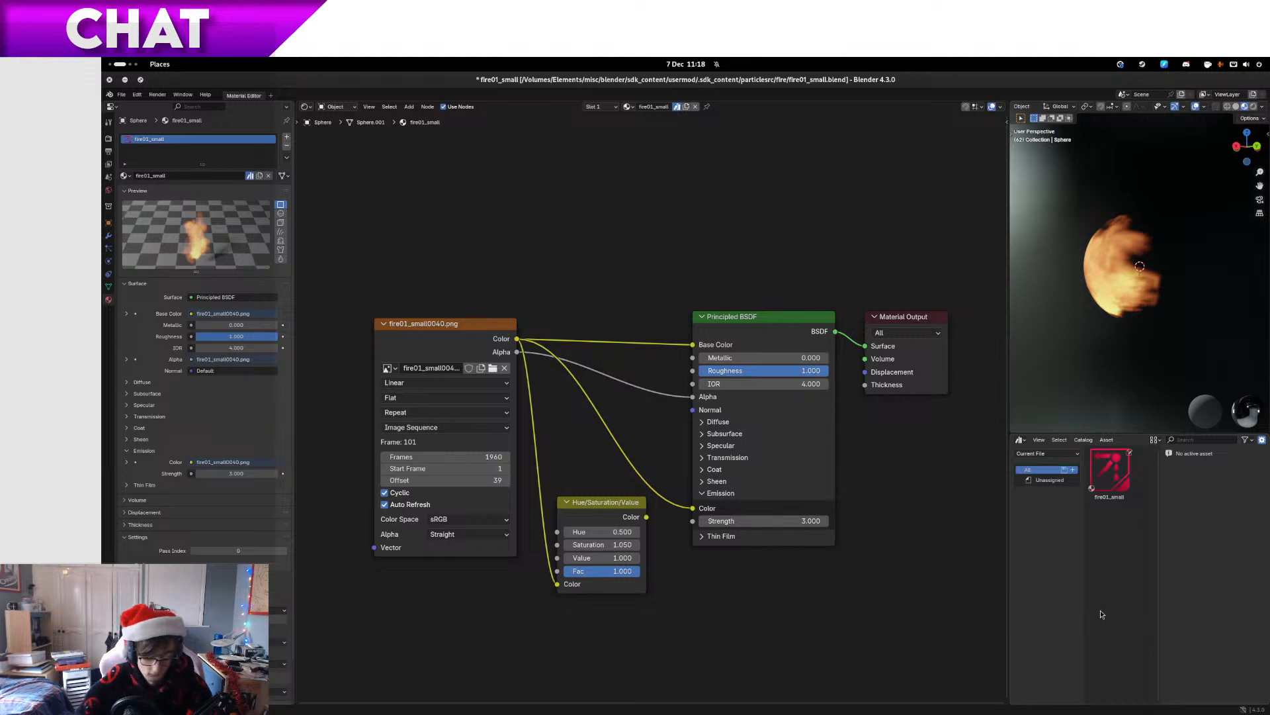
{"action": "key", "text": "n"}
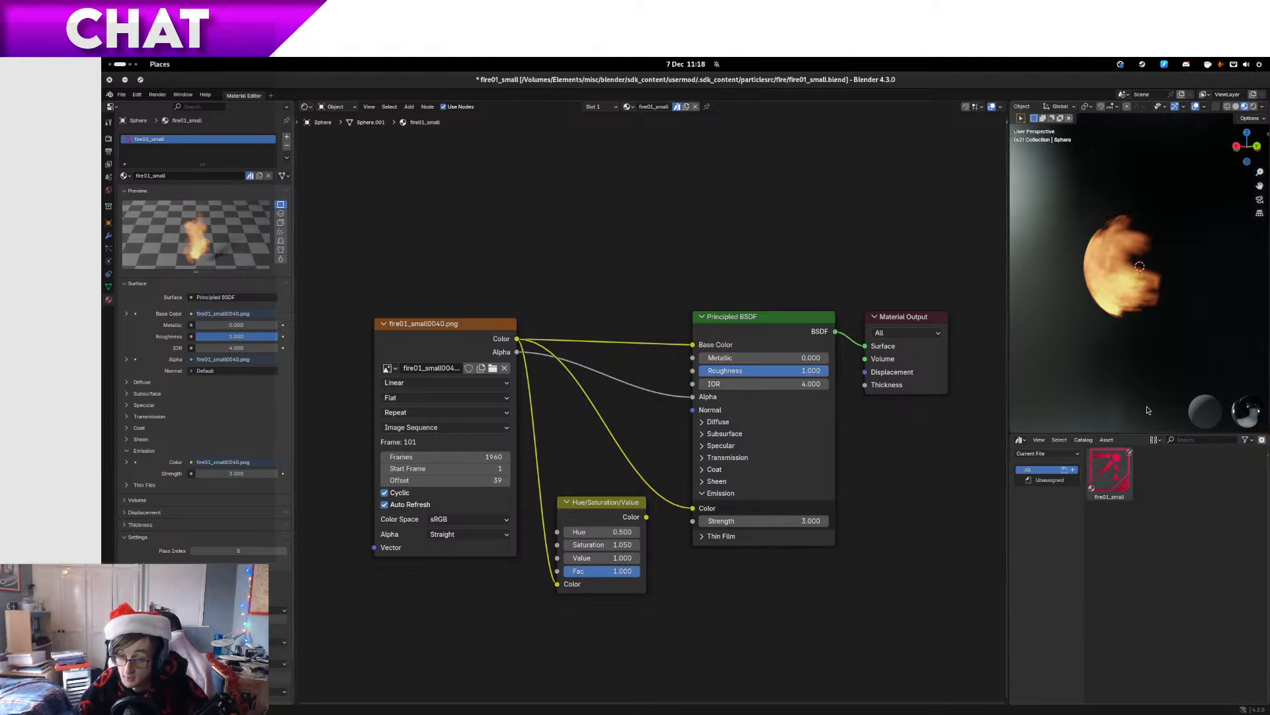
{"action": "left_click", "coordinate": [1073, 454]}
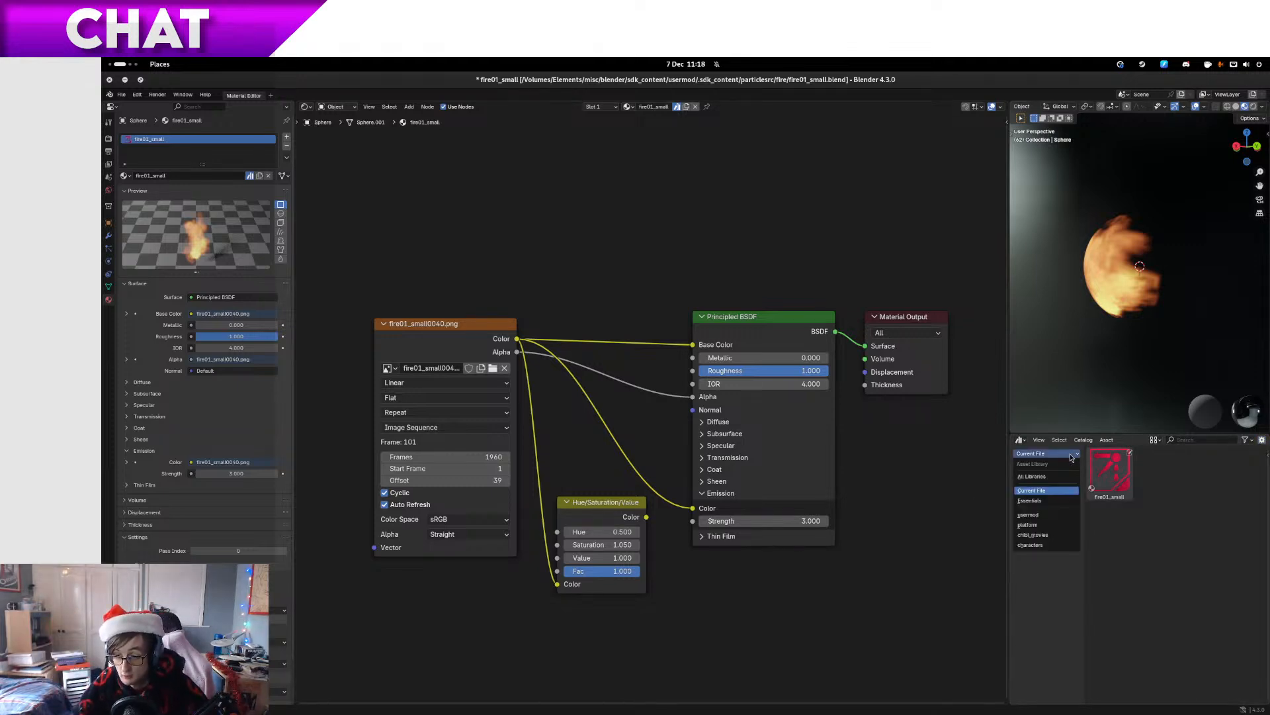
{"action": "left_click", "coordinate": [1056, 524]}
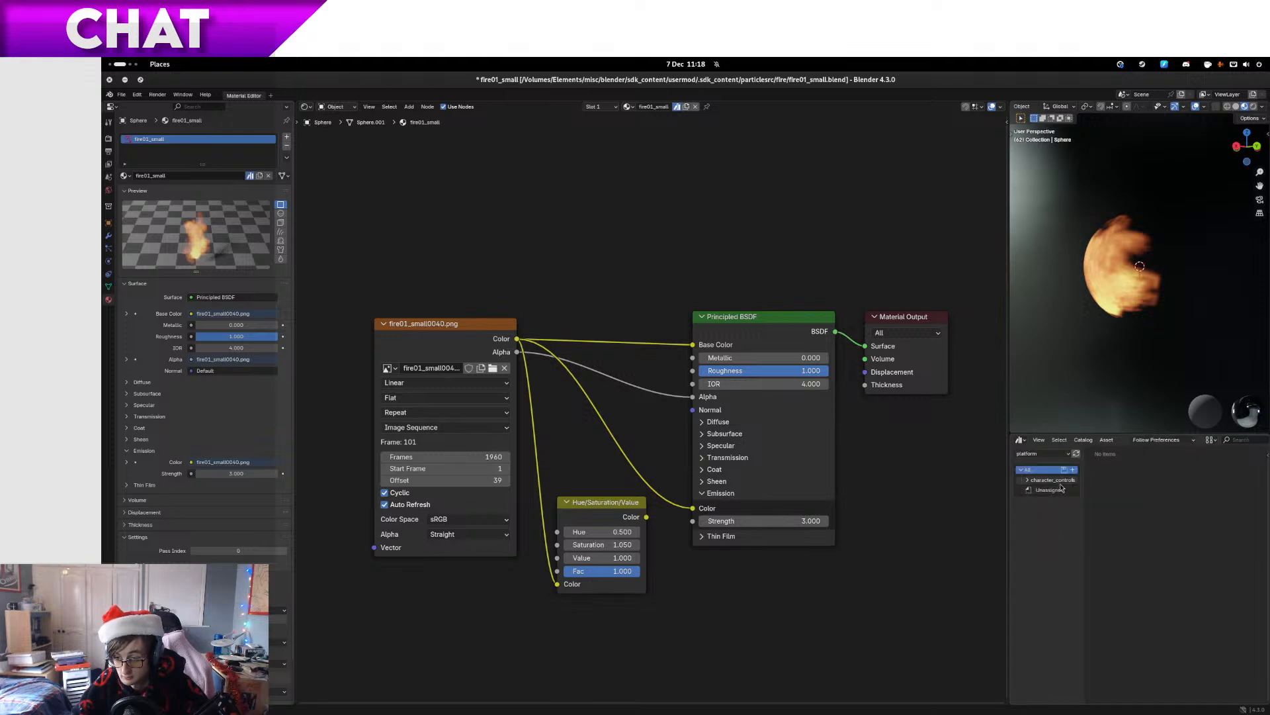
{"action": "left_click", "coordinate": [1056, 454]}
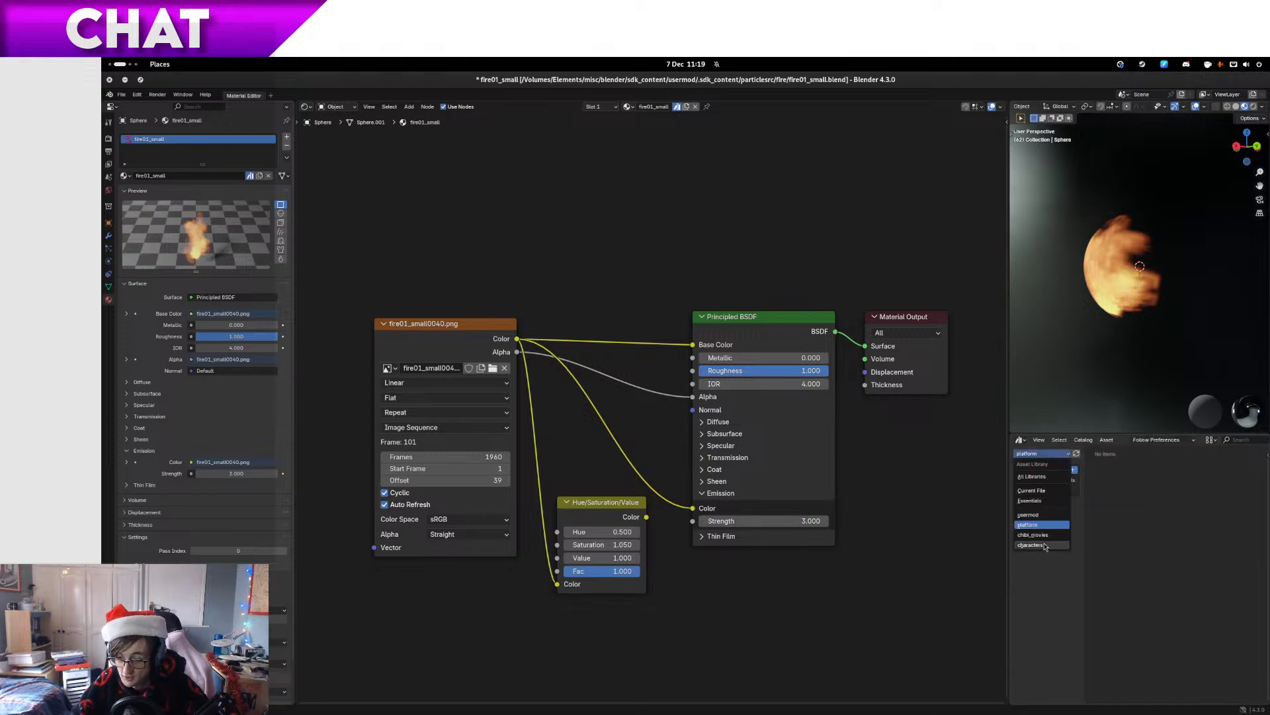
{"action": "left_click", "coordinate": [1053, 514]}
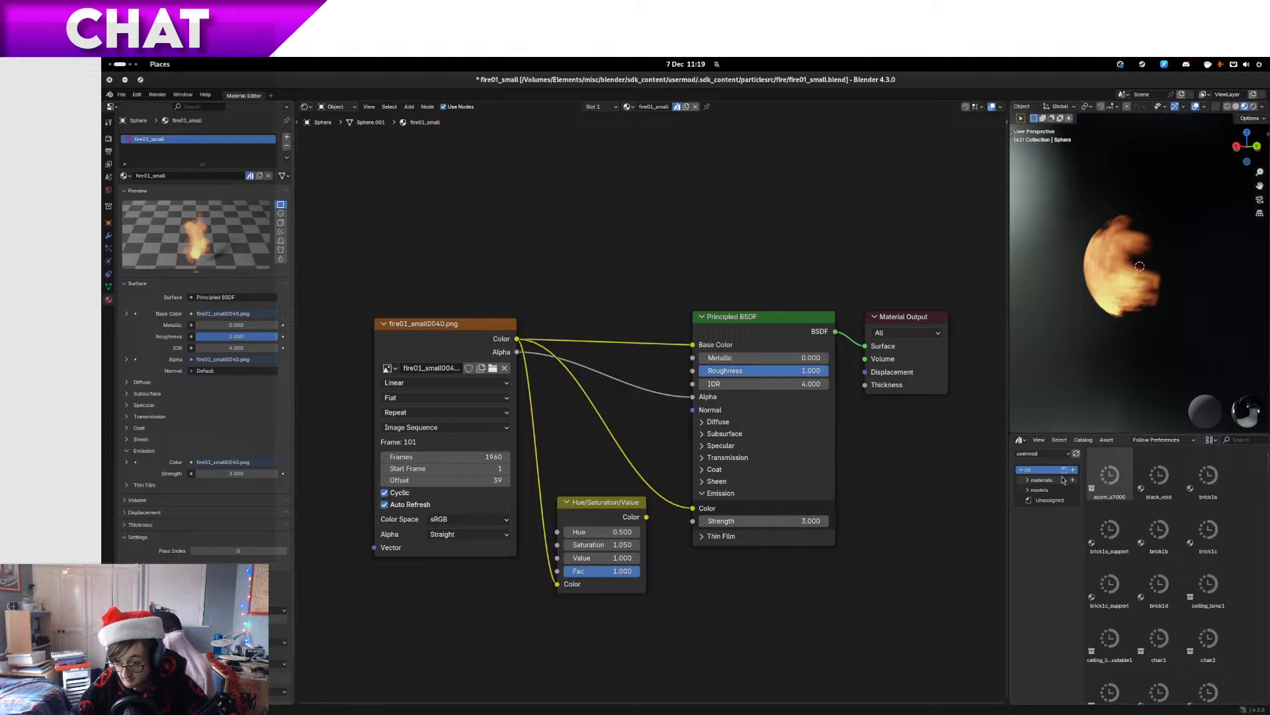
Try to add a new catalog to the usermod library and rename it particles
{"action": "left_click", "coordinate": [1072, 470]}
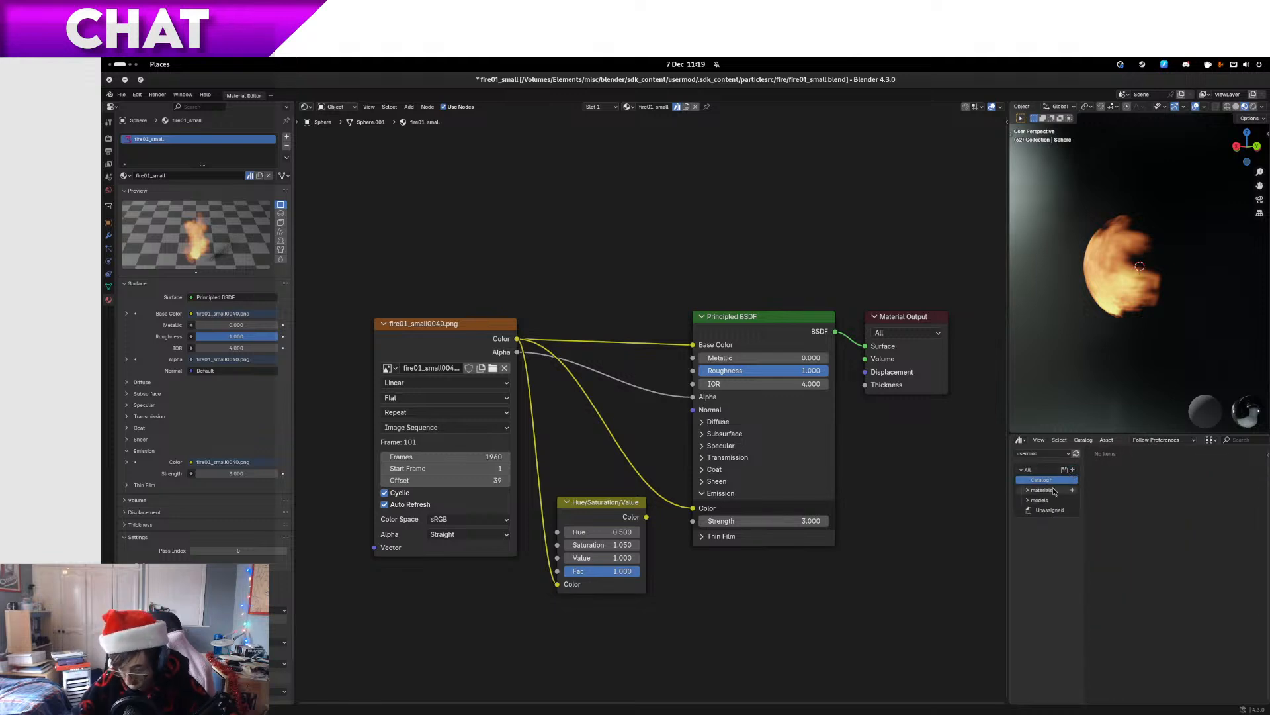
{"action": "key", "text": "F2"}
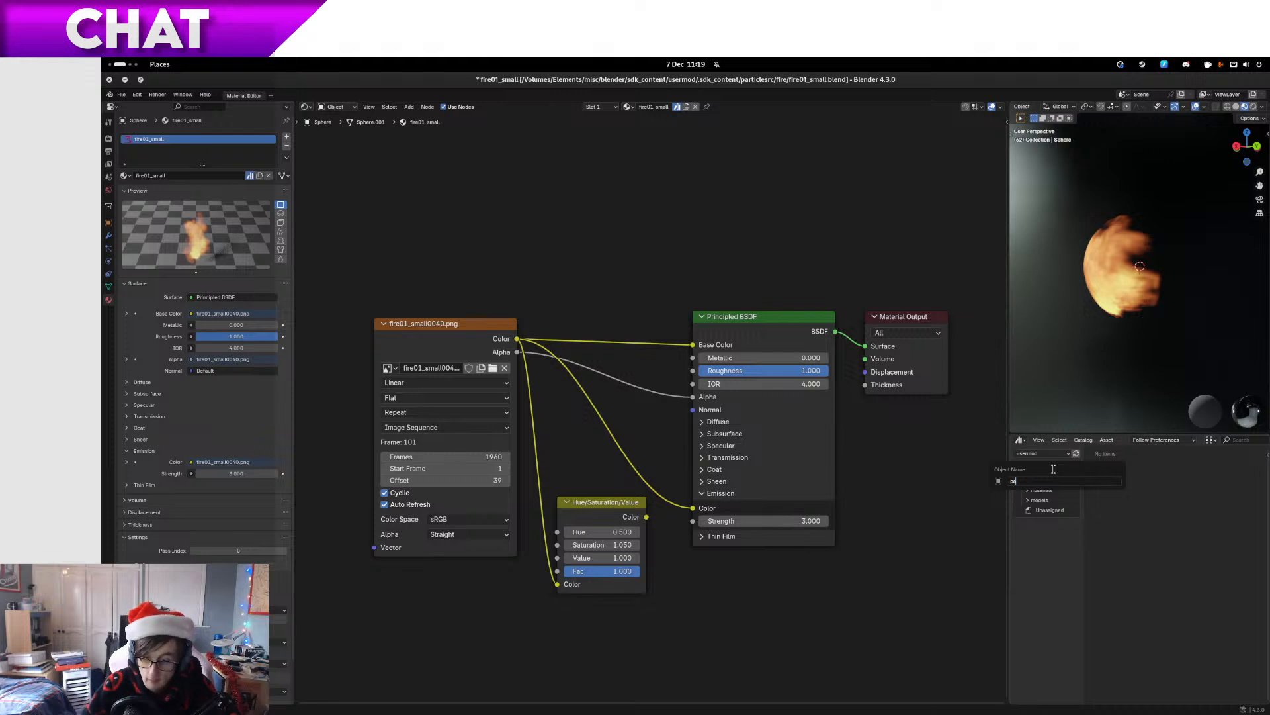
{"action": "type", "text": "particles"}
{"action": "key", "text": "Return"}
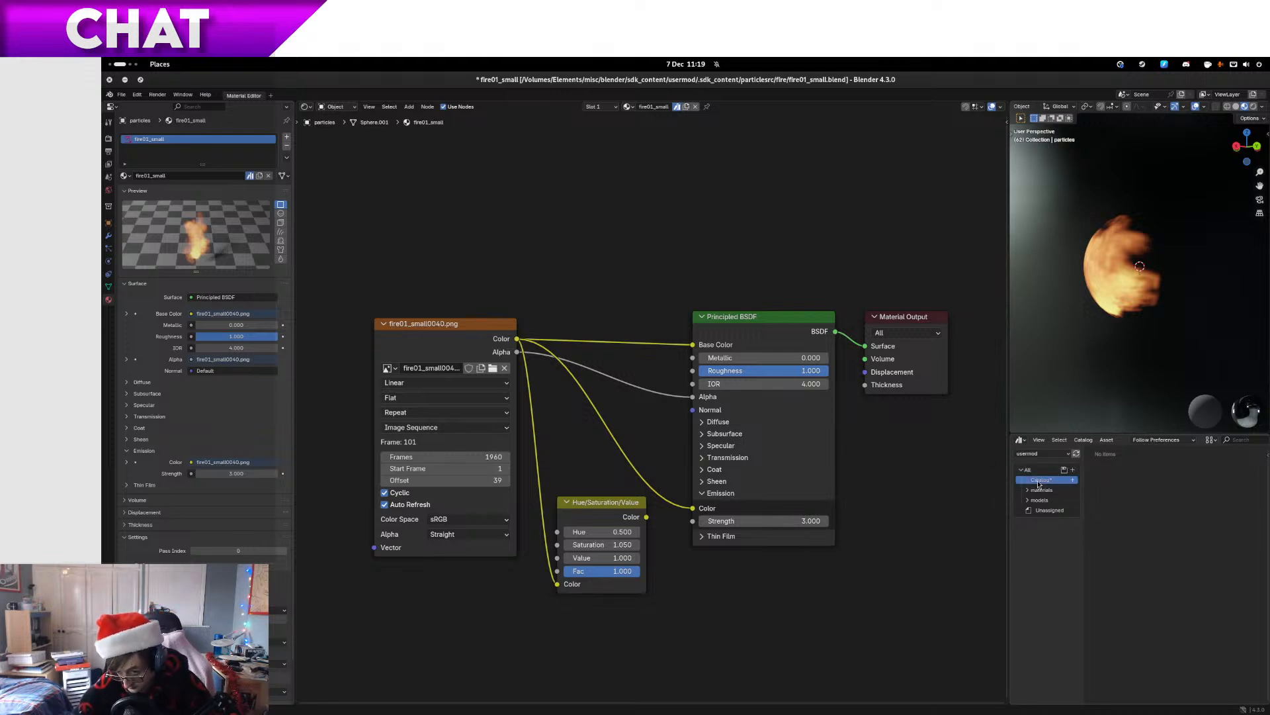
Restore the object's name to Sphere and discard the newly added catalog
{"action": "key", "text": "F2"}
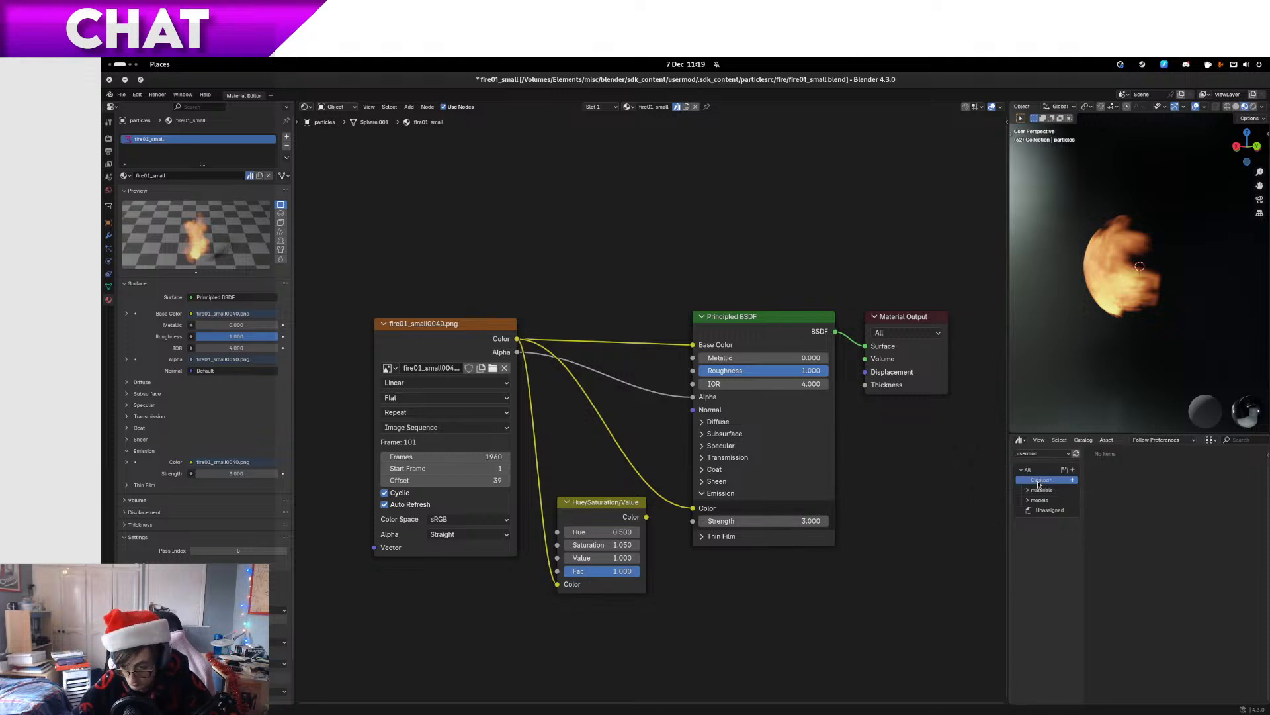
{"action": "type", "text": "Sphere"}
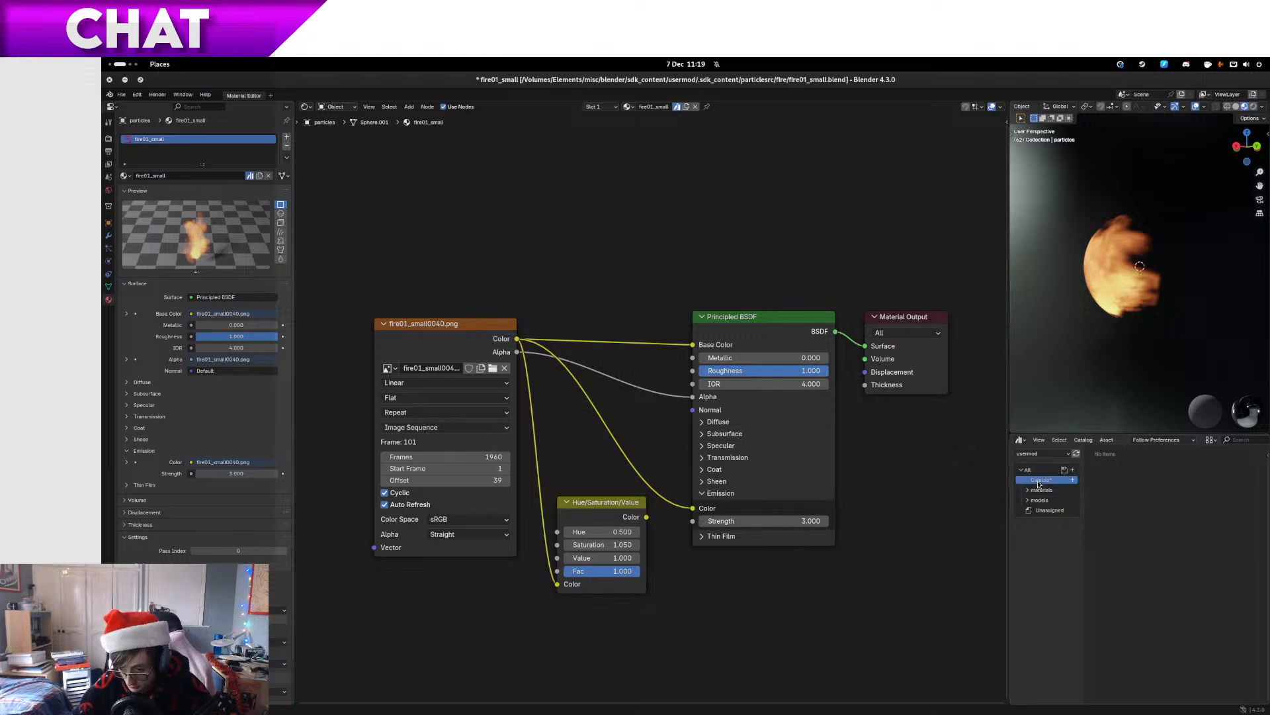
{"action": "key", "text": "Return"}
{"action": "left_click", "coordinate": [1032, 454]}
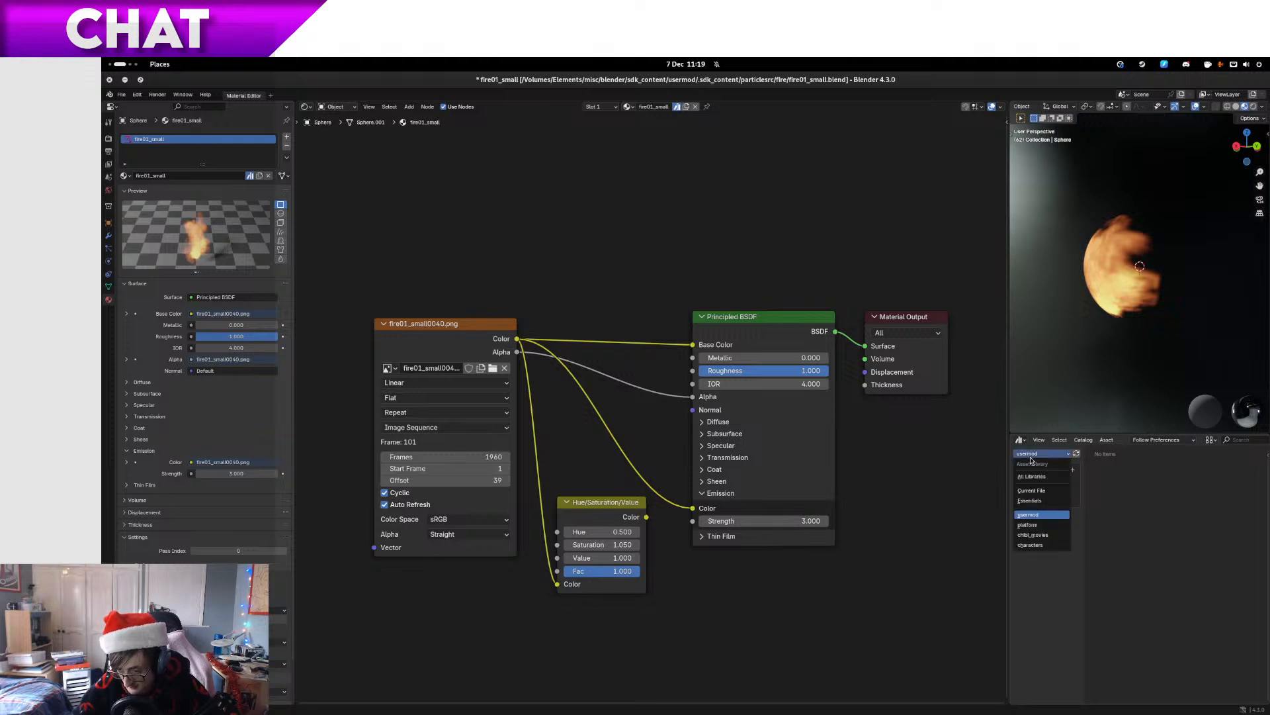
{"action": "key", "text": "Escape"}
{"action": "key", "text": "F2"}
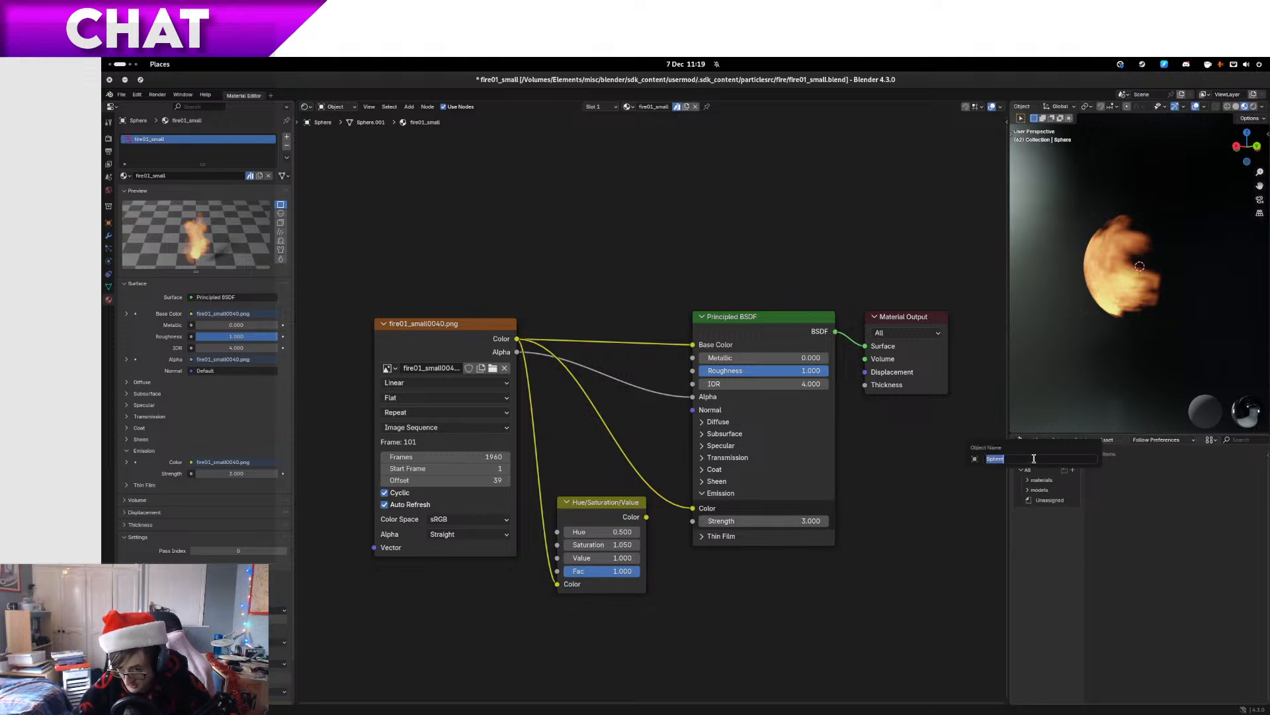
{"action": "key", "text": "Escape"}
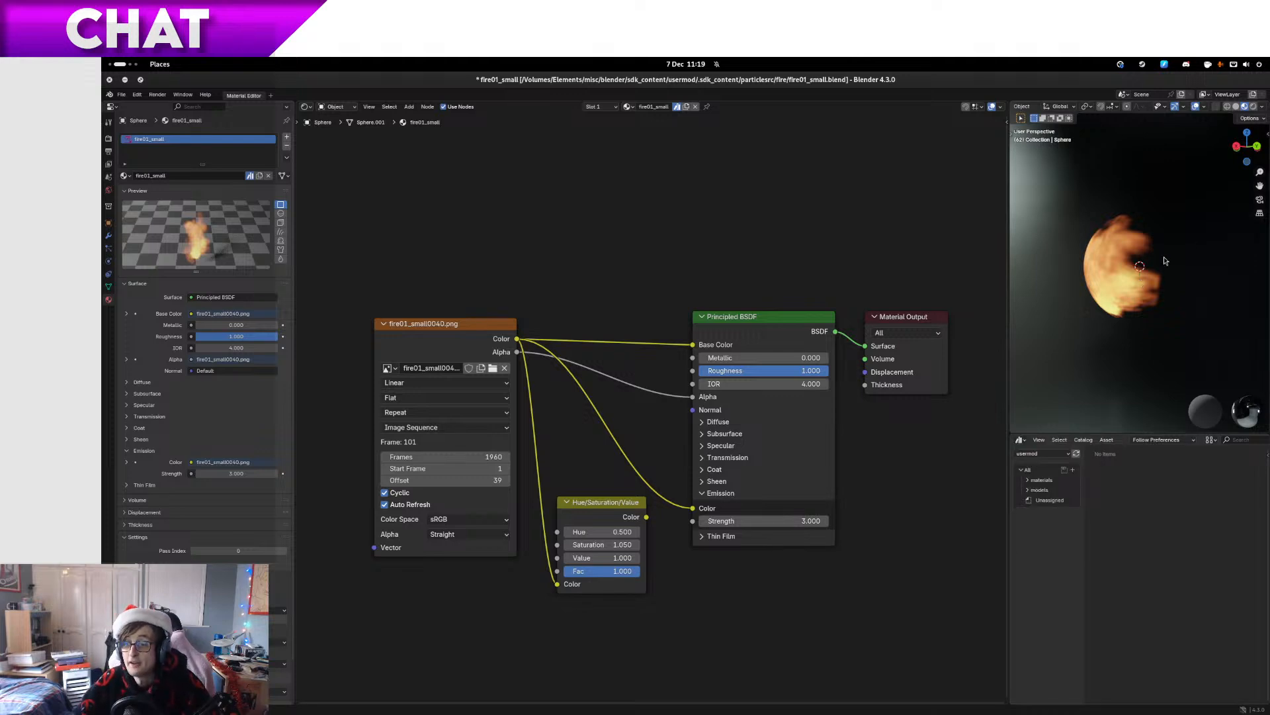
Add a top-level catalog named particles to the usermod asset library
{"action": "left_click", "coordinate": [1073, 470]}
{"action": "double_click", "coordinate": [1056, 480]}
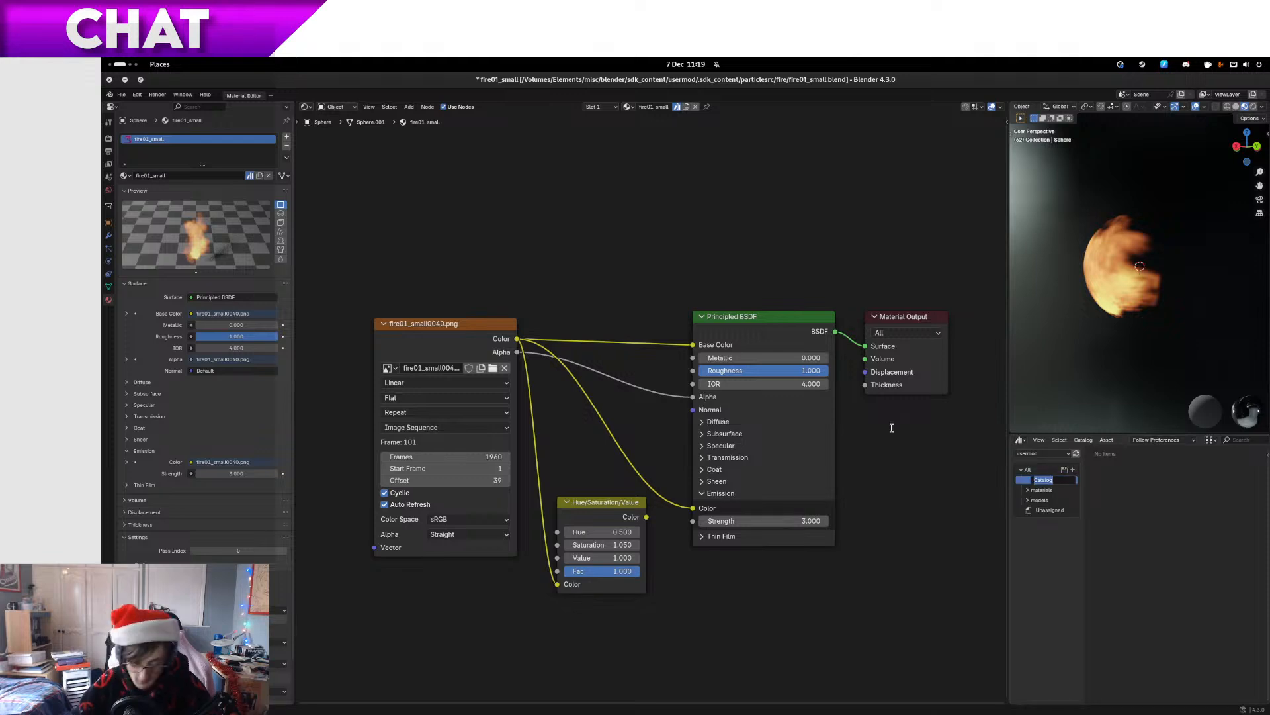
{"action": "type", "text": "particles"}
{"action": "key", "text": "Return"}
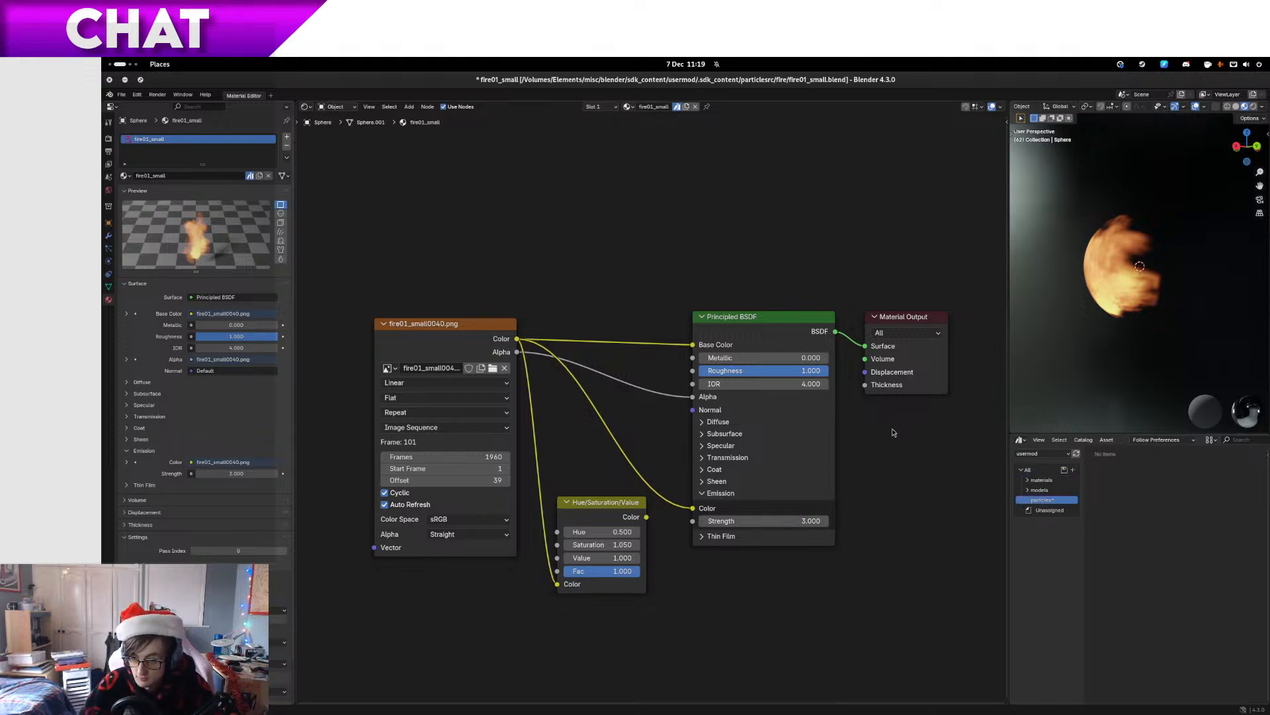
Show all asset libraries, move the unassigned fire01_small asset into the particles catalog, and save the file
{"action": "left_click", "coordinate": [1056, 455]}
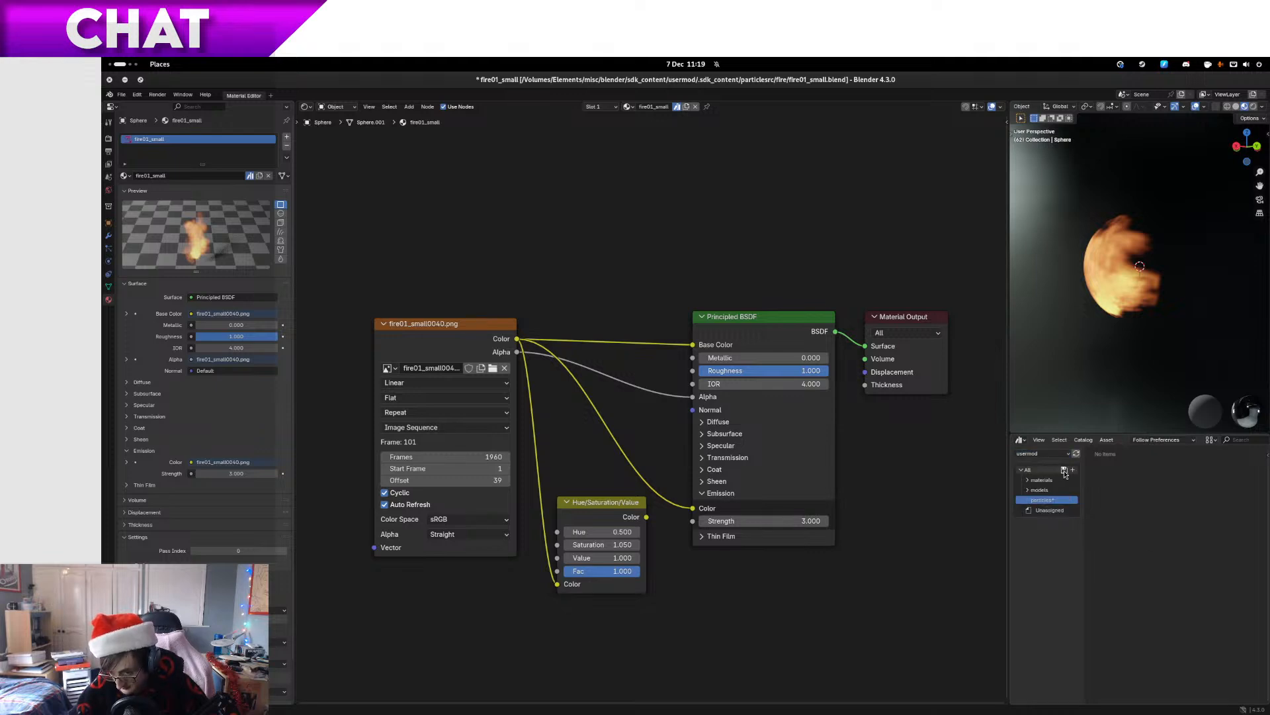
{"action": "left_click", "coordinate": [1052, 455]}
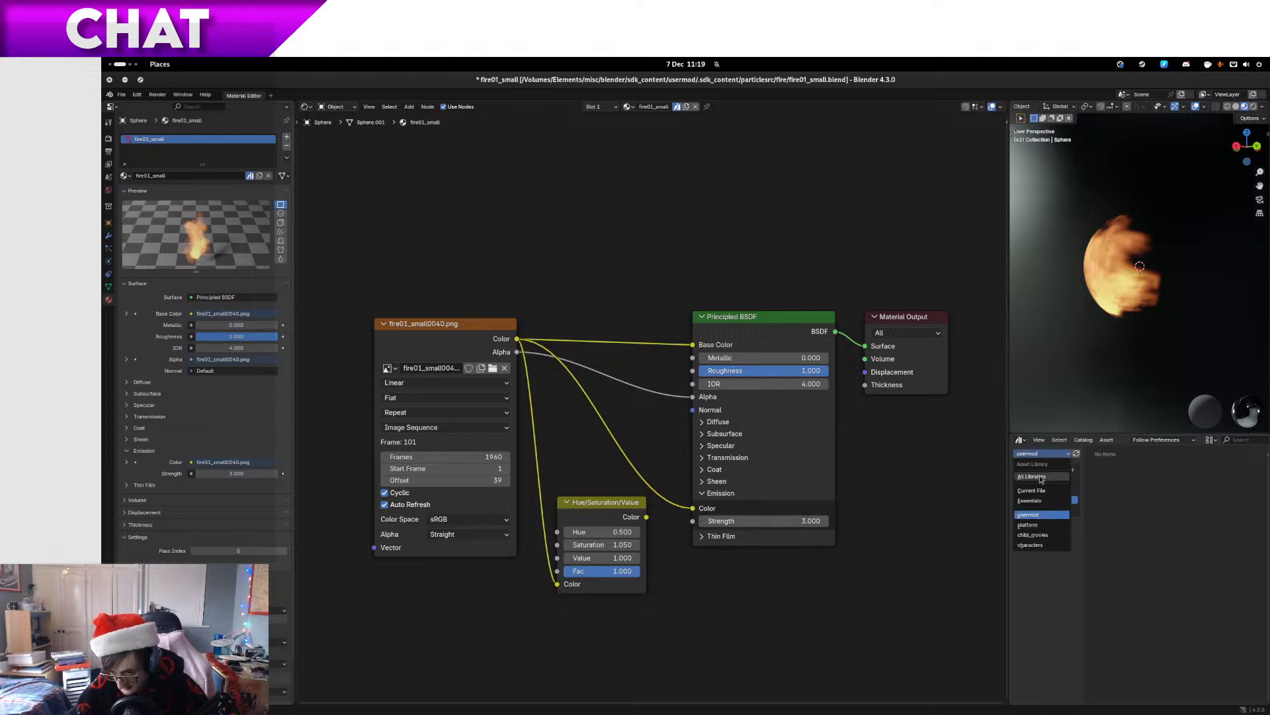
{"action": "left_click", "coordinate": [1041, 477]}
{"action": "left_click", "coordinate": [1065, 560]}
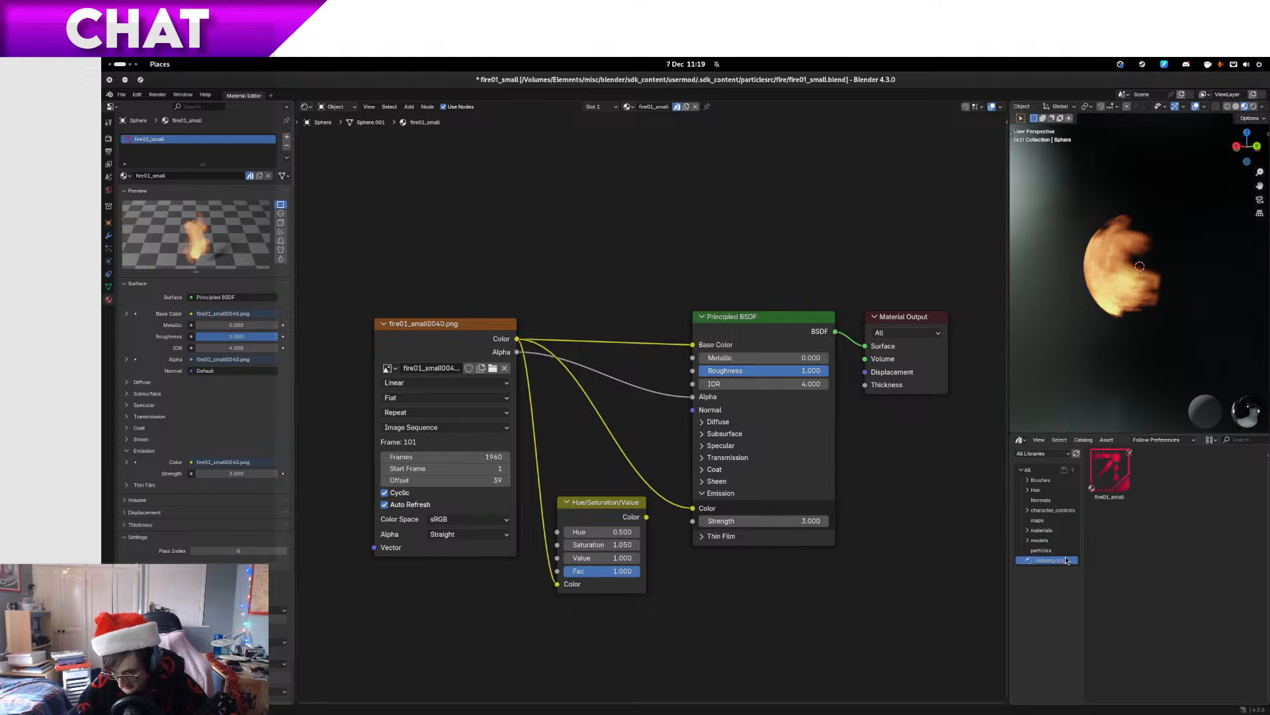
{"action": "left_click_drag", "start_coordinate": [1110, 471], "coordinate": [1044, 555]}
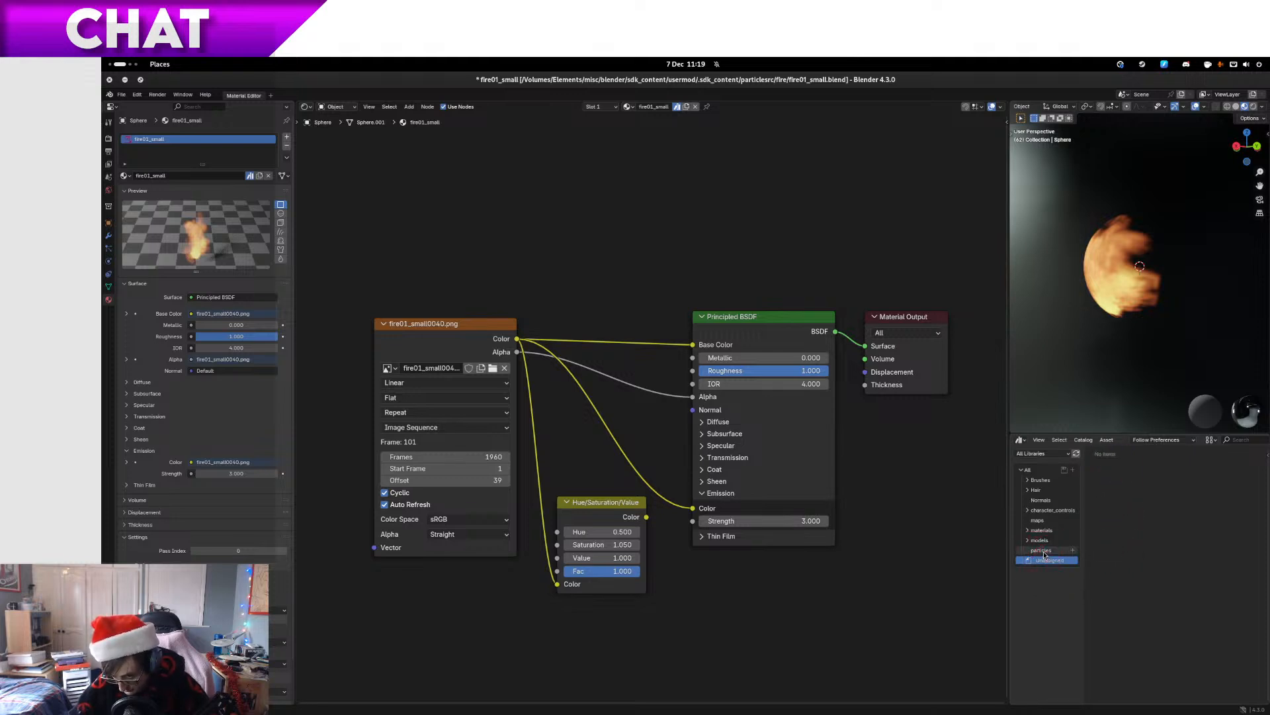
{"action": "left_click", "coordinate": [1044, 551]}
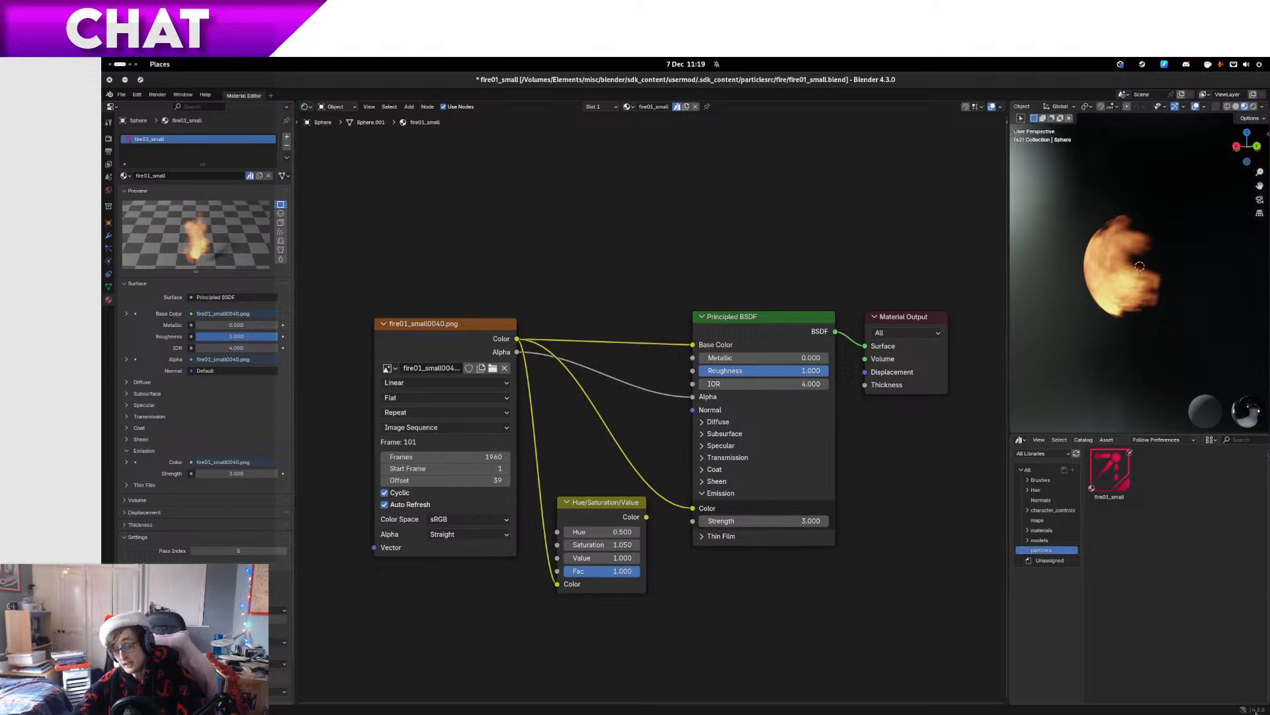
{"action": "key", "text": "ctrl+s"}
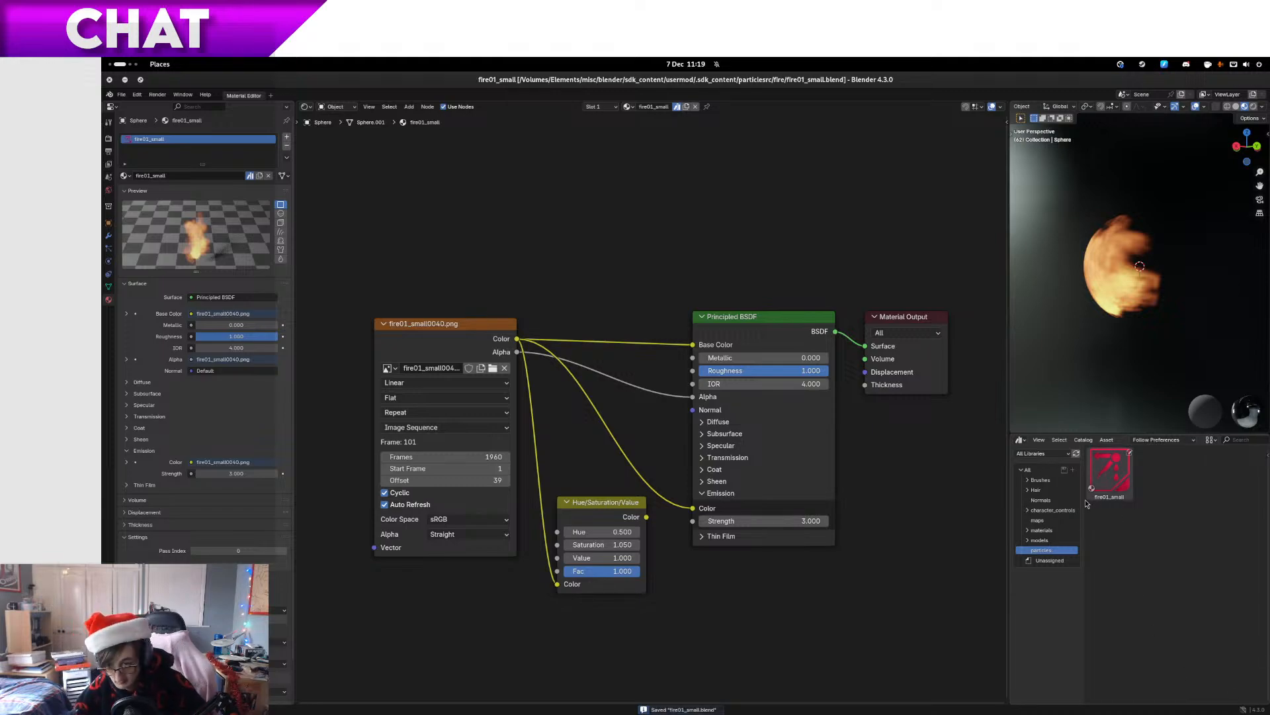
Switch to the file manager, copy fire01_small.blend from the fire folder, and open the original subfolder
{"action": "mouse_move", "coordinate": [102, 59]}
{"action": "scroll", "coordinate": [448, 411], "scroll_direction": "up", "scroll_amount": 1}
{"action": "left_click", "coordinate": [413, 513]}
{"action": "left_click", "coordinate": [588, 463]}
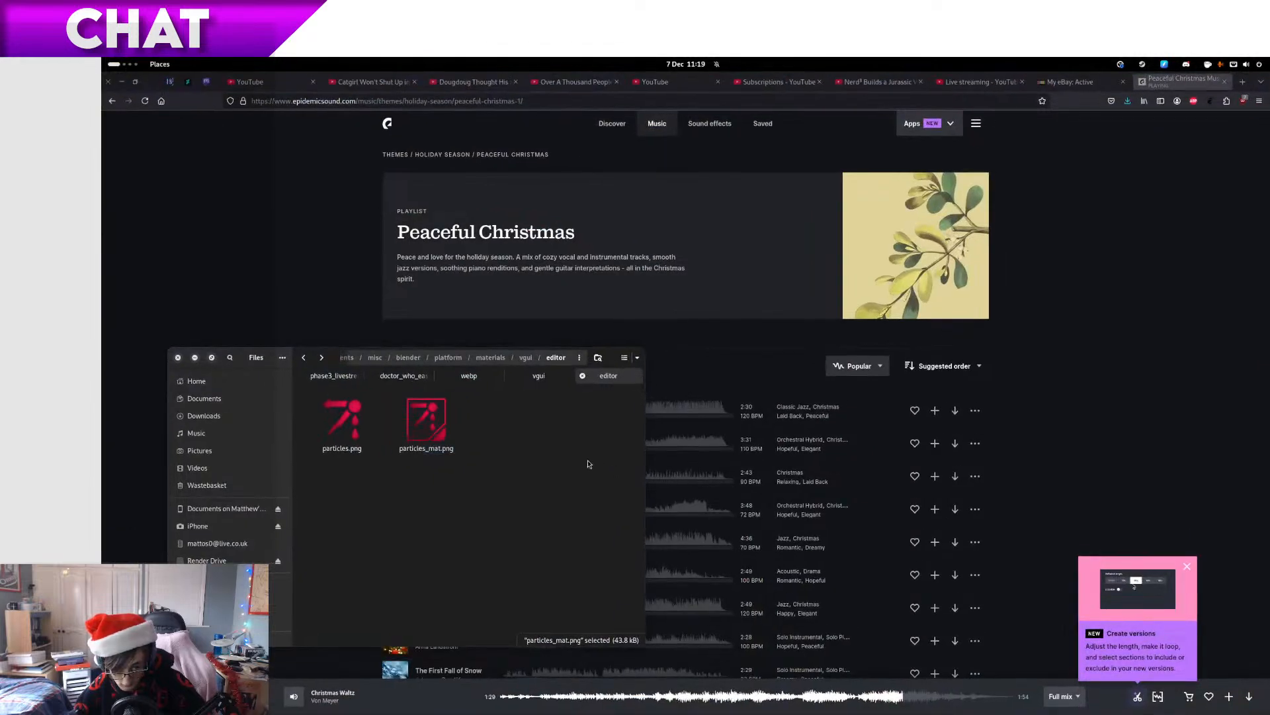
{"action": "key", "text": "alt+Left"}
{"action": "key", "text": "alt+Left"}
{"action": "left_click", "coordinate": [475, 516]}
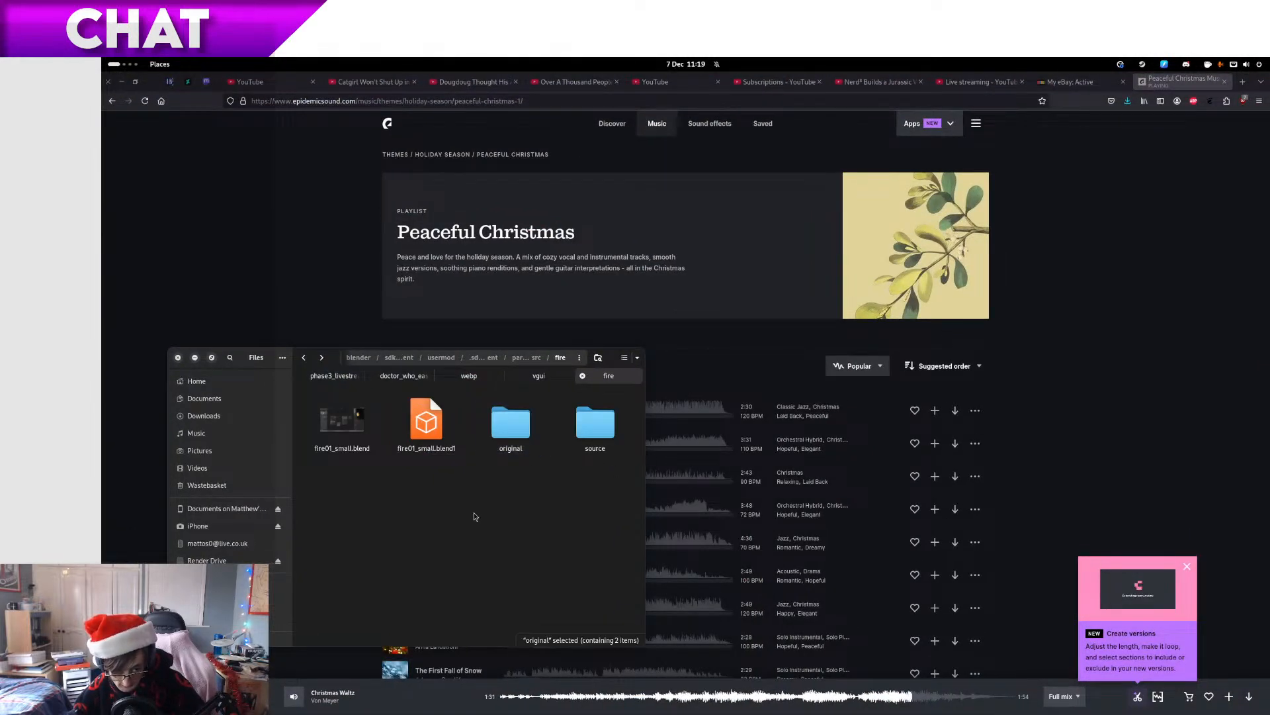
{"action": "double_click", "coordinate": [344, 434]}
{"action": "key", "text": "alt+Right"}
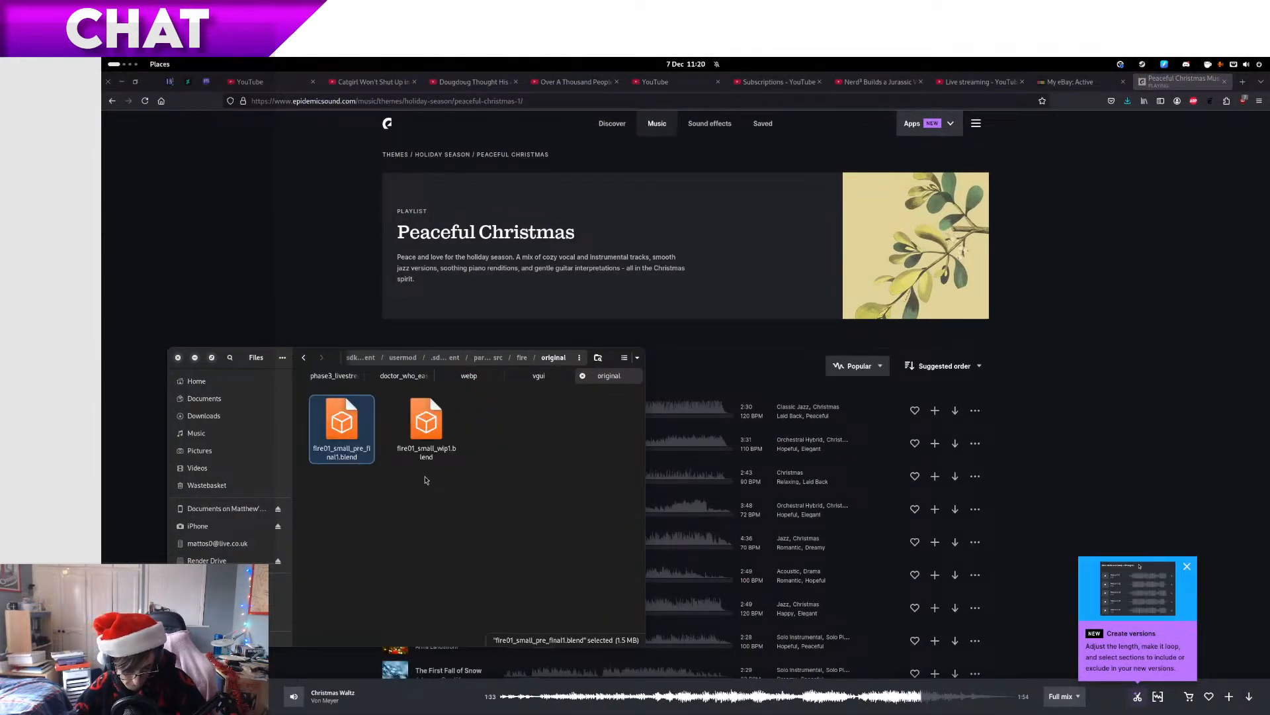
Rename fire01_small_pre_final1.blend to fire01_small_pre_final.blend, paste the copied file, and name the copy fire01_small_final.blend
{"action": "key", "text": "F2"}
{"action": "key", "text": "Return"}
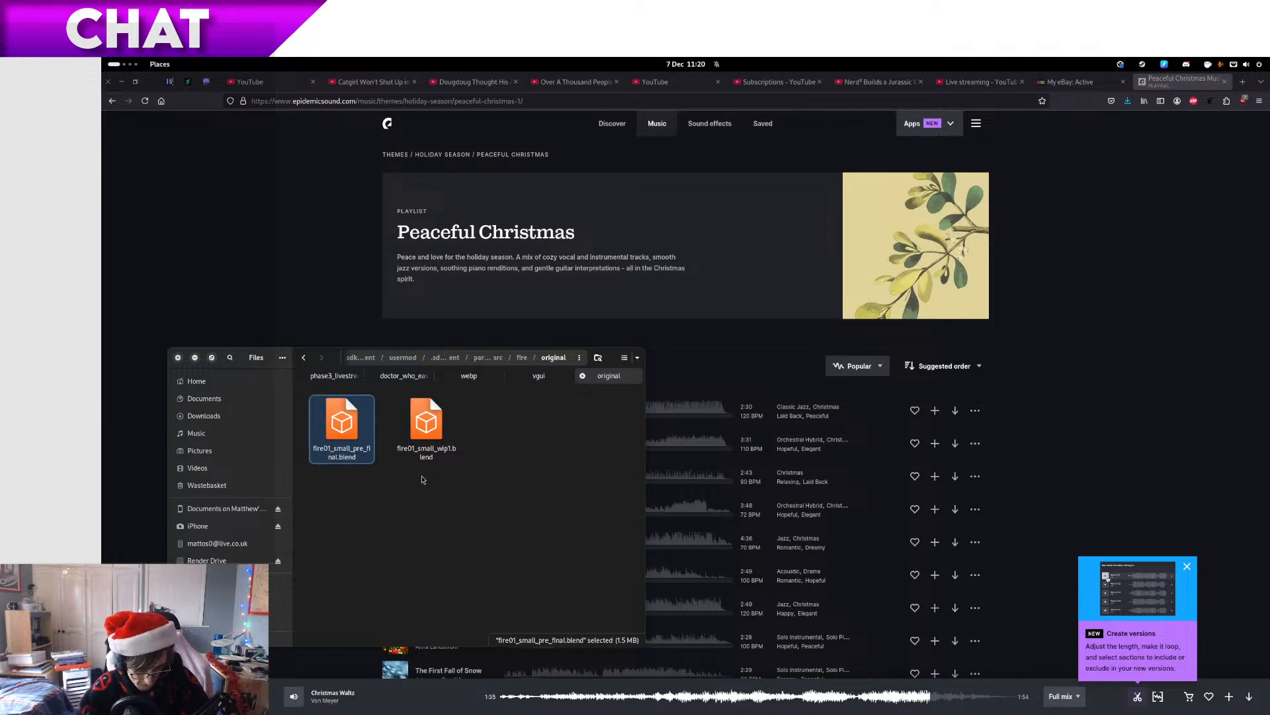
{"action": "key", "text": "ctrl+v"}
{"action": "key", "text": "F2"}
{"action": "key", "text": "Right"}
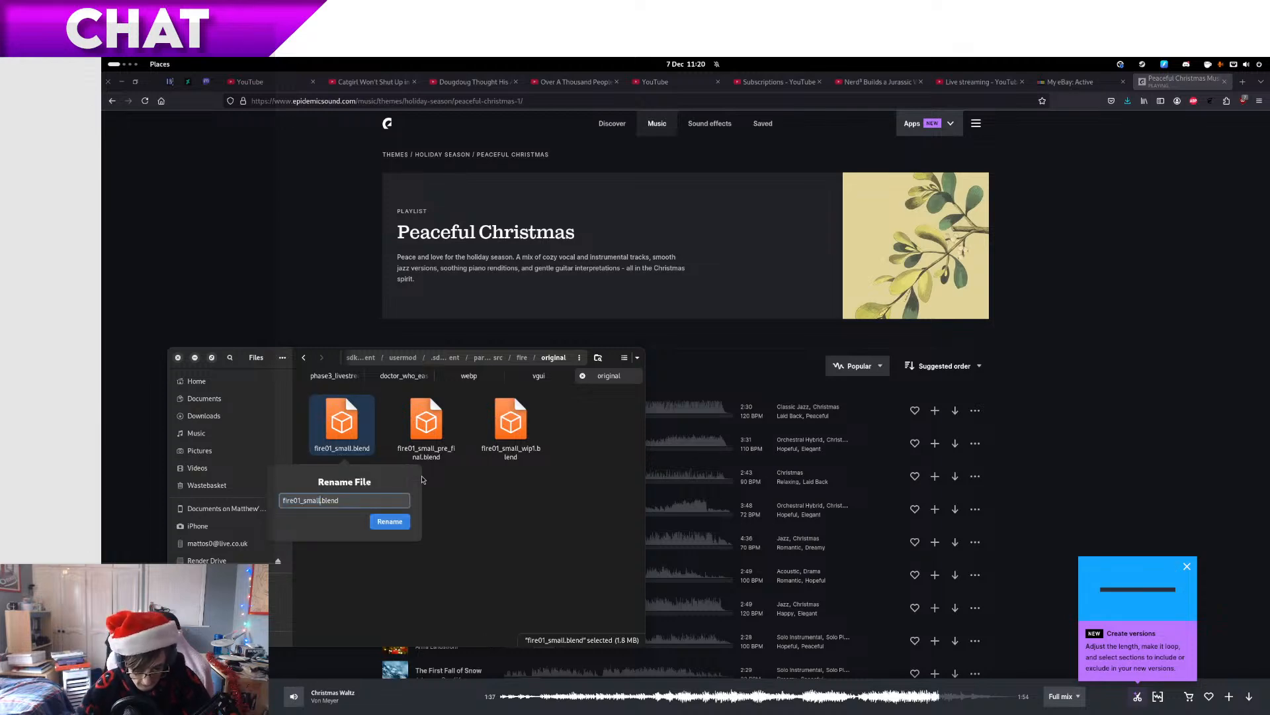
{"action": "type", "text": "_final"}
{"action": "key", "text": "Return"}
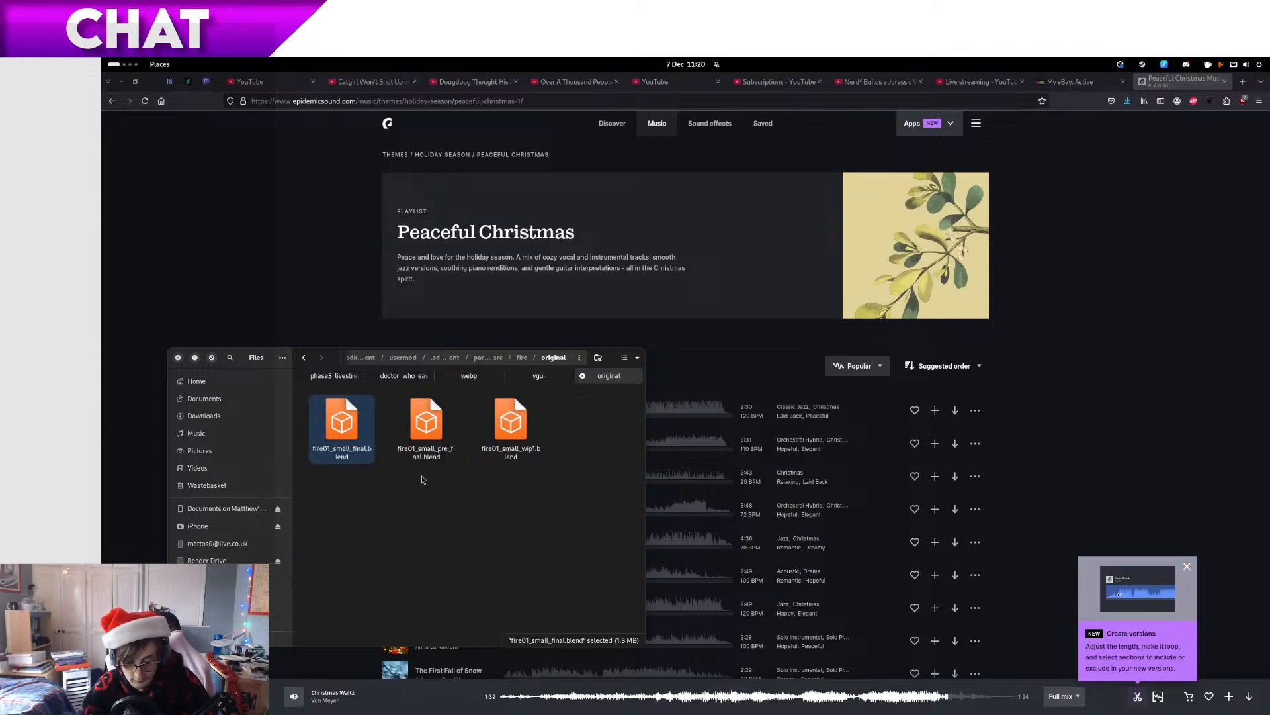
Close the vgui folder tab in the file manager and return to the original folder
{"action": "key", "text": "super+Page_Down"}
{"action": "key", "text": "super+Page_Up"}
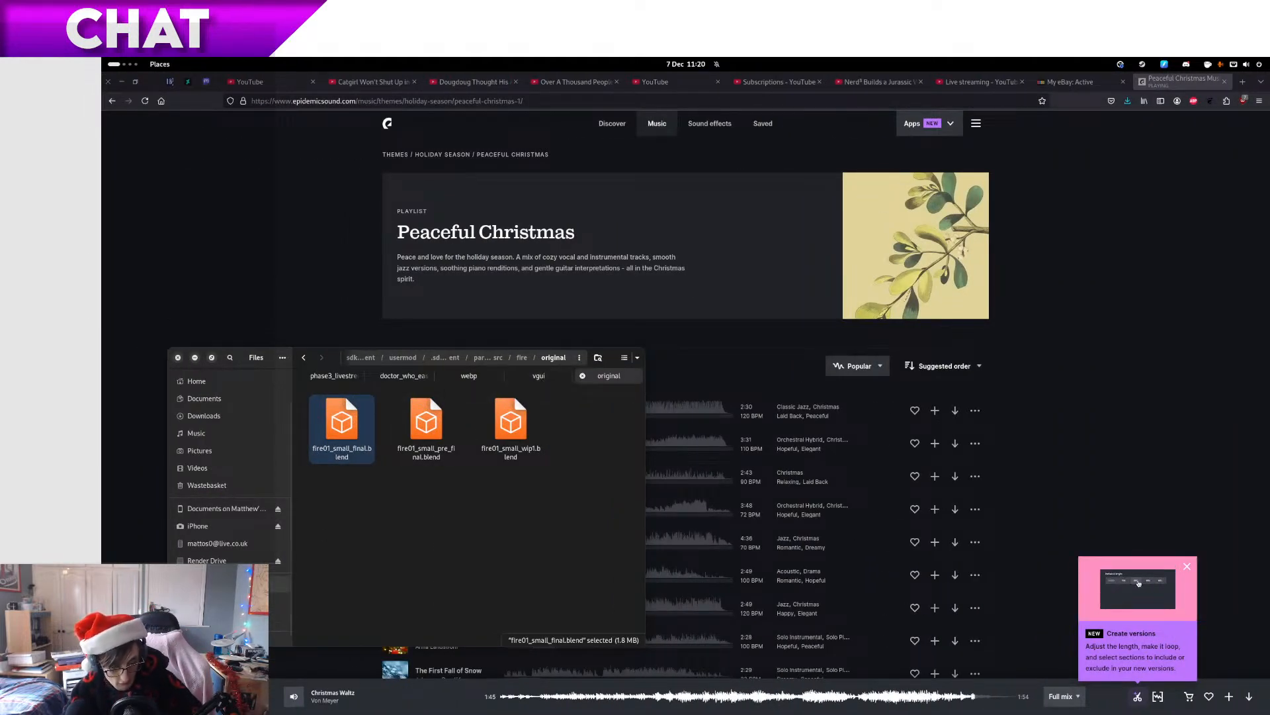
{"action": "left_click", "coordinate": [537, 376]}
{"action": "middle_click", "coordinate": [538, 377]}
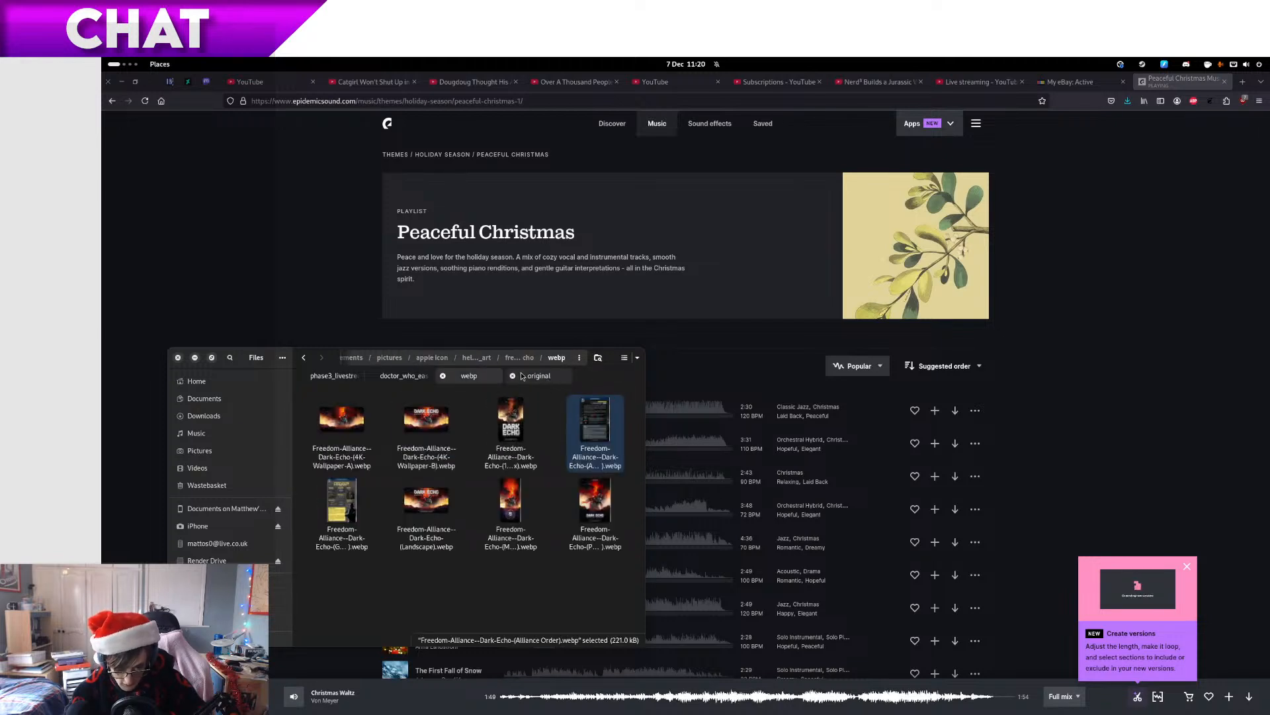
{"action": "left_click", "coordinate": [533, 376]}
Open the particles folder inside blender/usermod in a new file manager tab
{"action": "middle_click", "coordinate": [367, 358]}
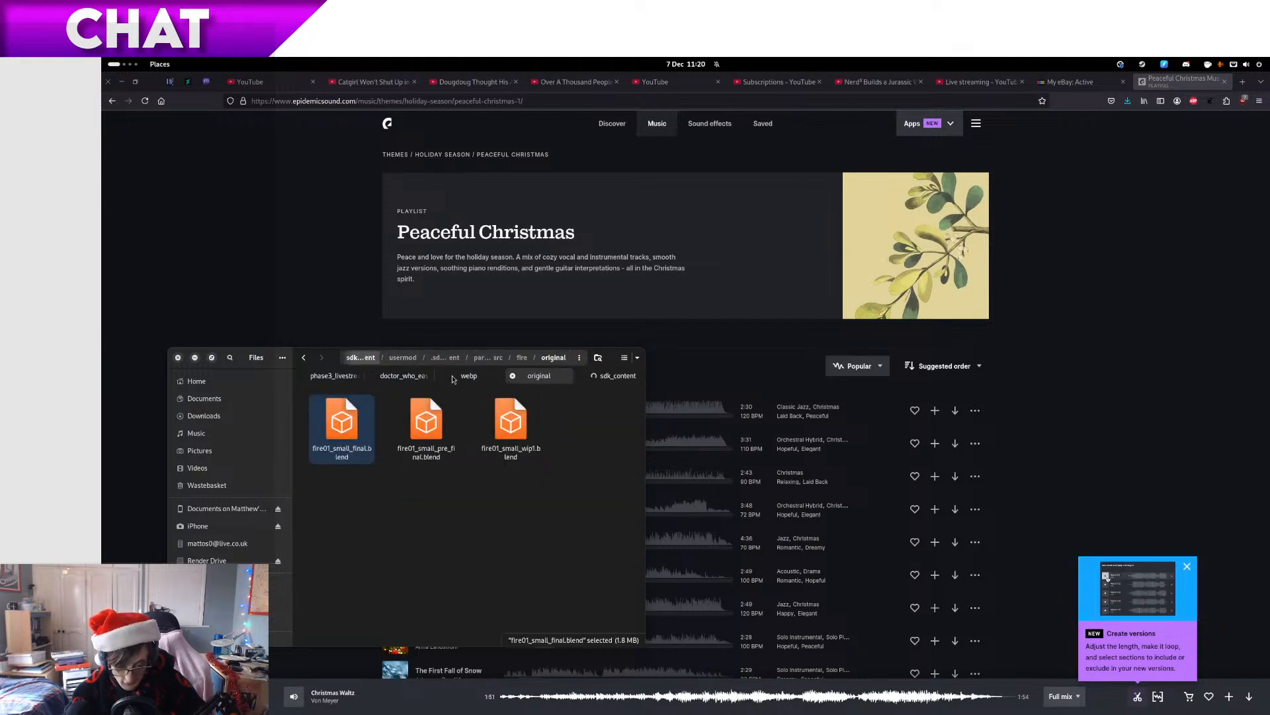
{"action": "left_click", "coordinate": [594, 376]}
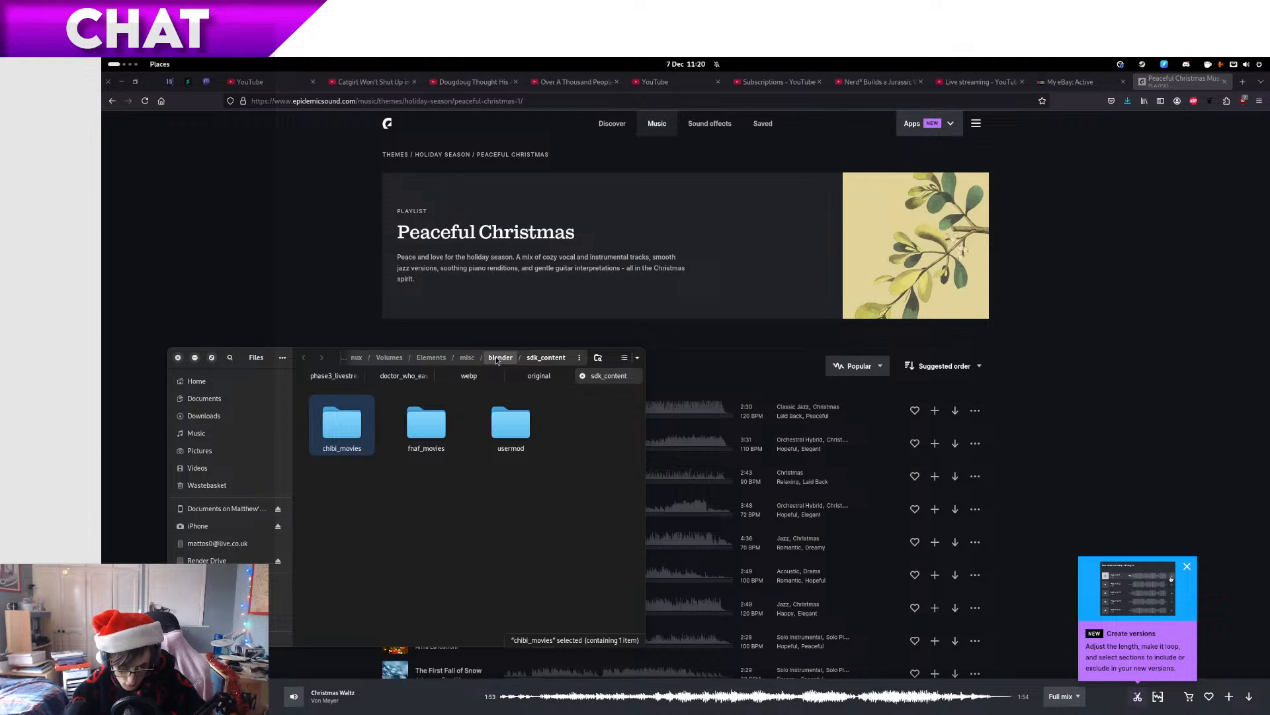
{"action": "left_click", "coordinate": [498, 358]}
{"action": "double_click", "coordinate": [525, 548]}
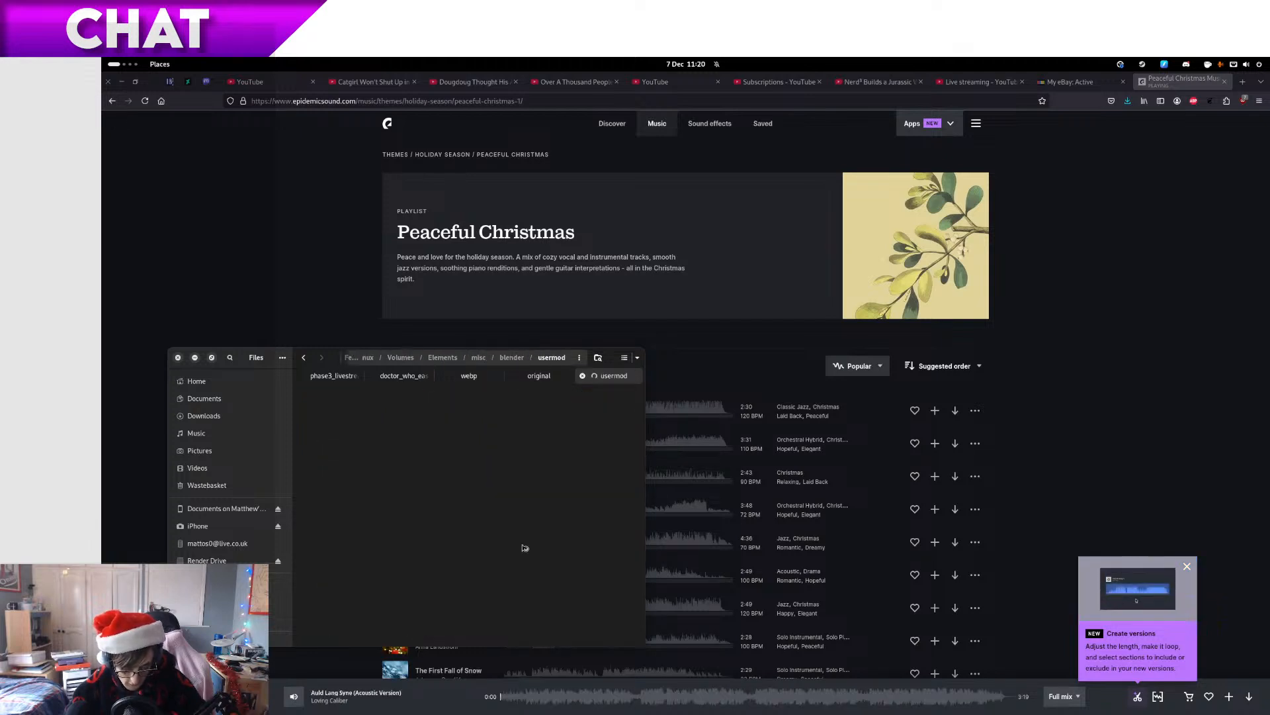
{"action": "double_click", "coordinate": [575, 518]}
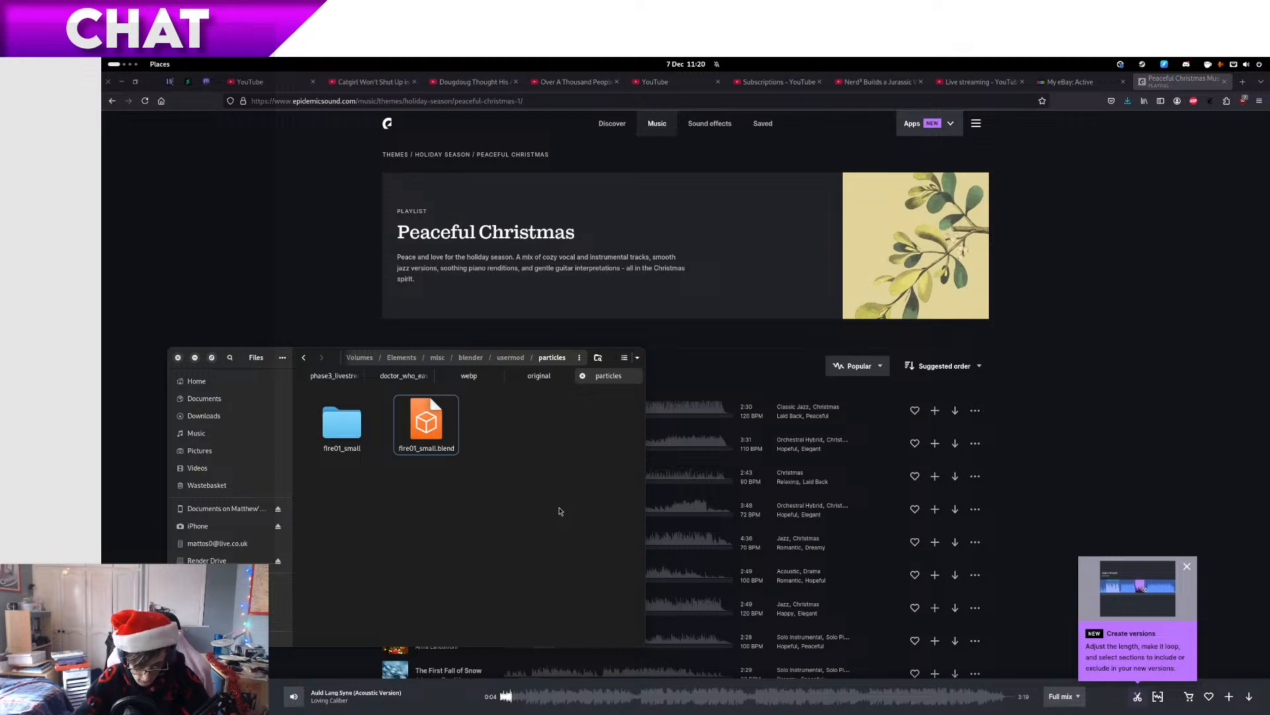
{"action": "left_click", "coordinate": [560, 511]}
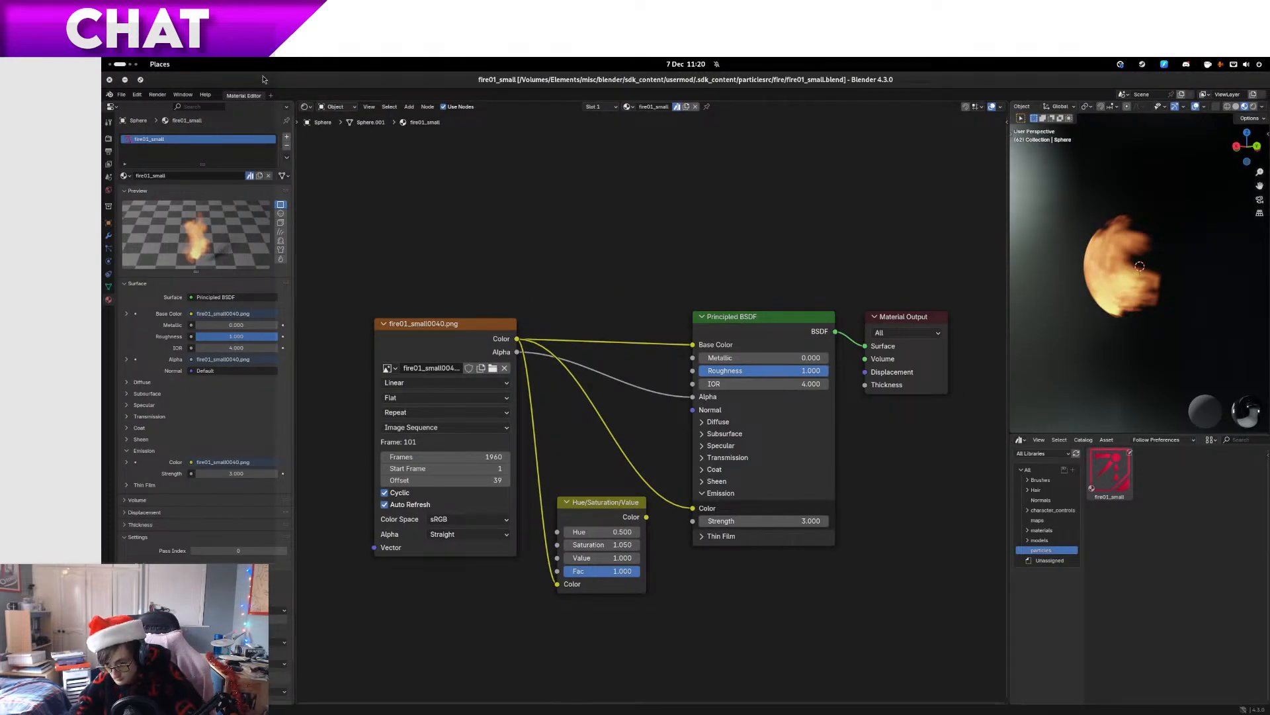
Return to Blender and open the recent file cyberpunk_street.blend
{"action": "left_click", "coordinate": [126, 96]}
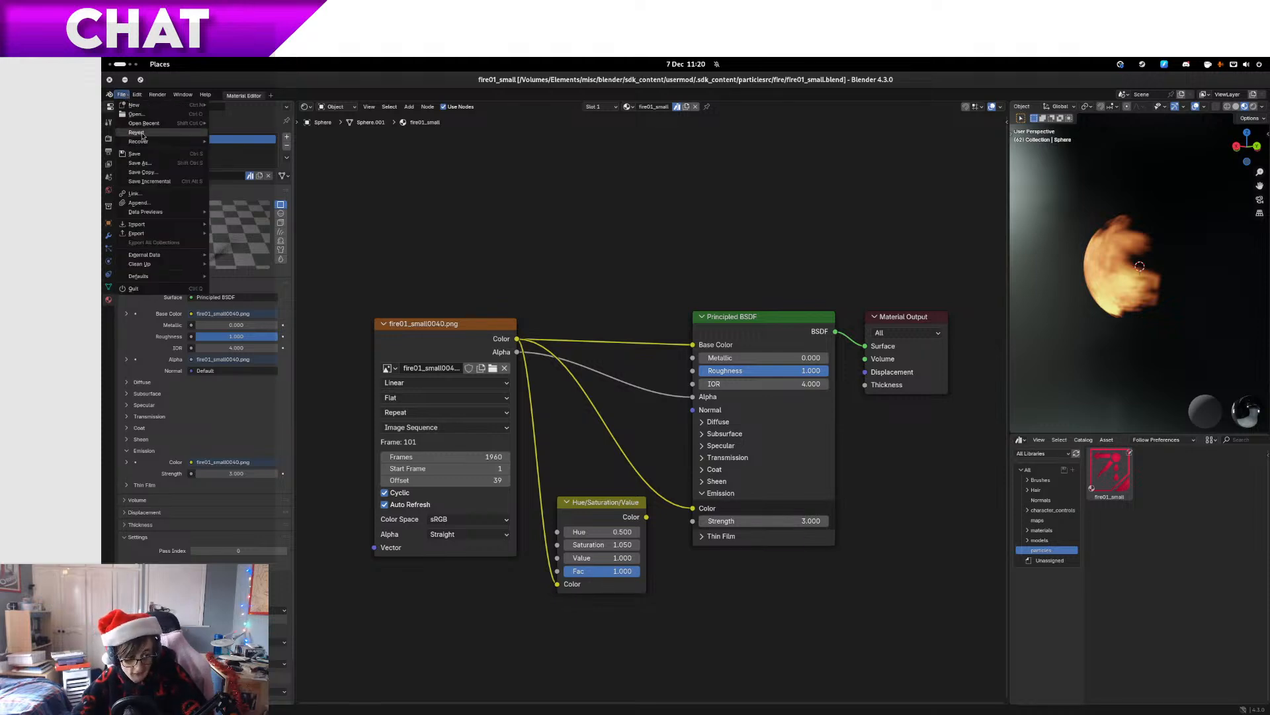
{"action": "mouse_move", "coordinate": [205, 123]}
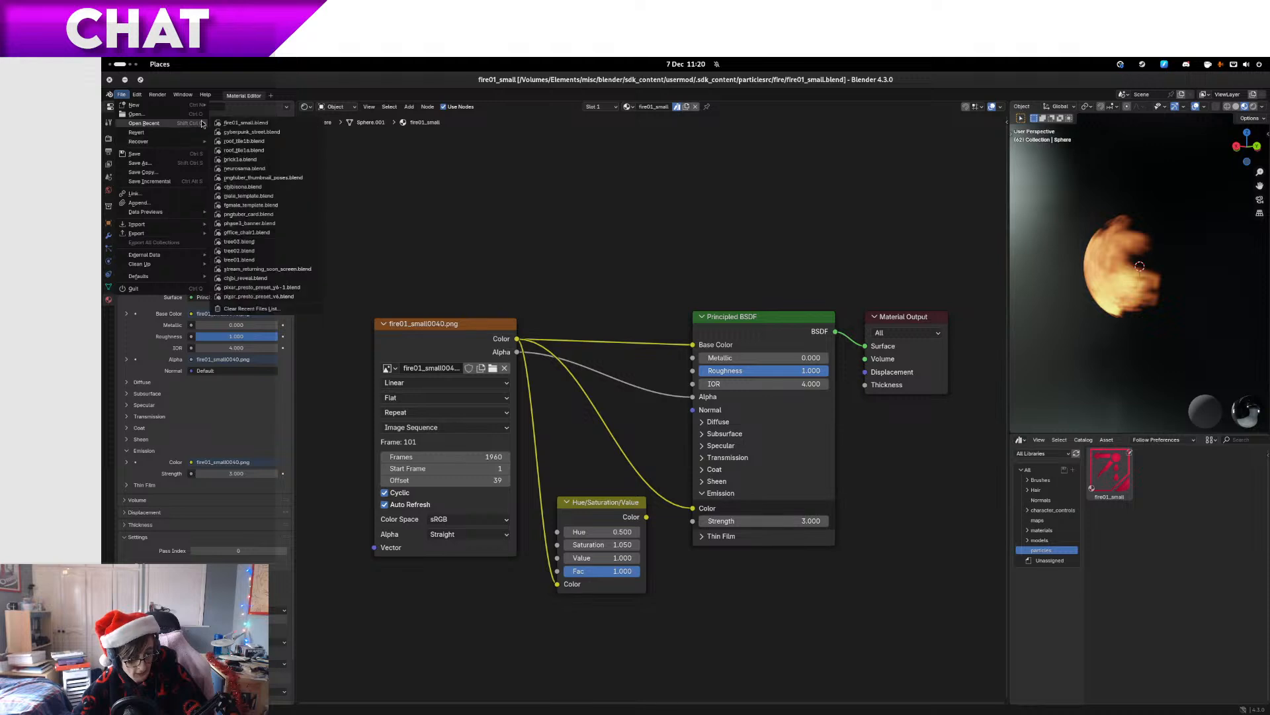
{"action": "left_click", "coordinate": [259, 132]}
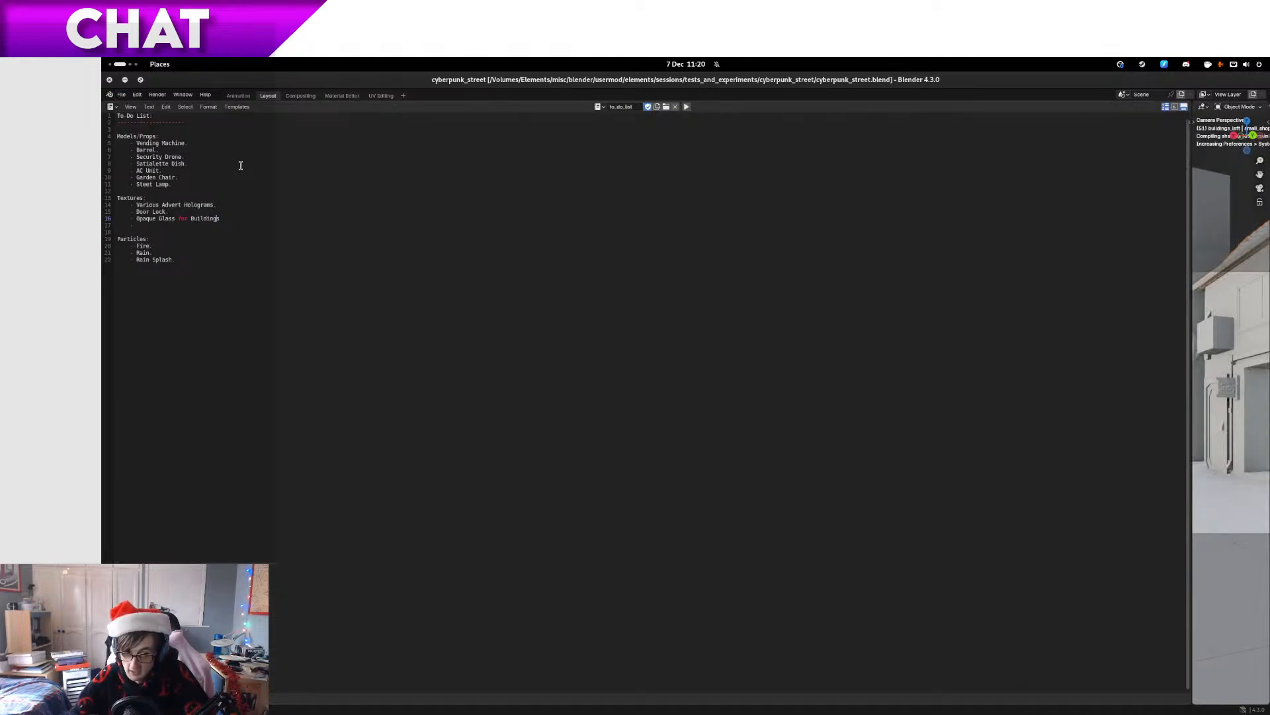
{"action": "left_click", "coordinate": [187, 243]}
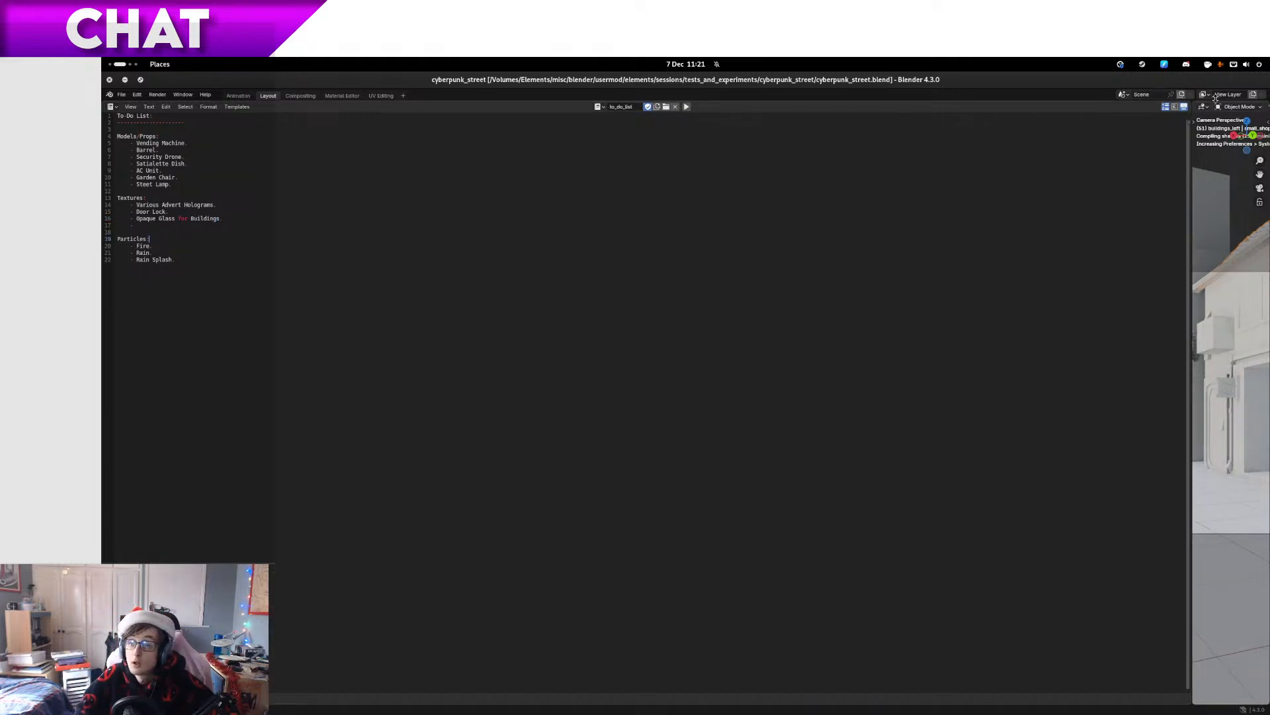
{"action": "scroll", "coordinate": [1230, 107], "scroll_direction": "down", "scroll_amount": 2}
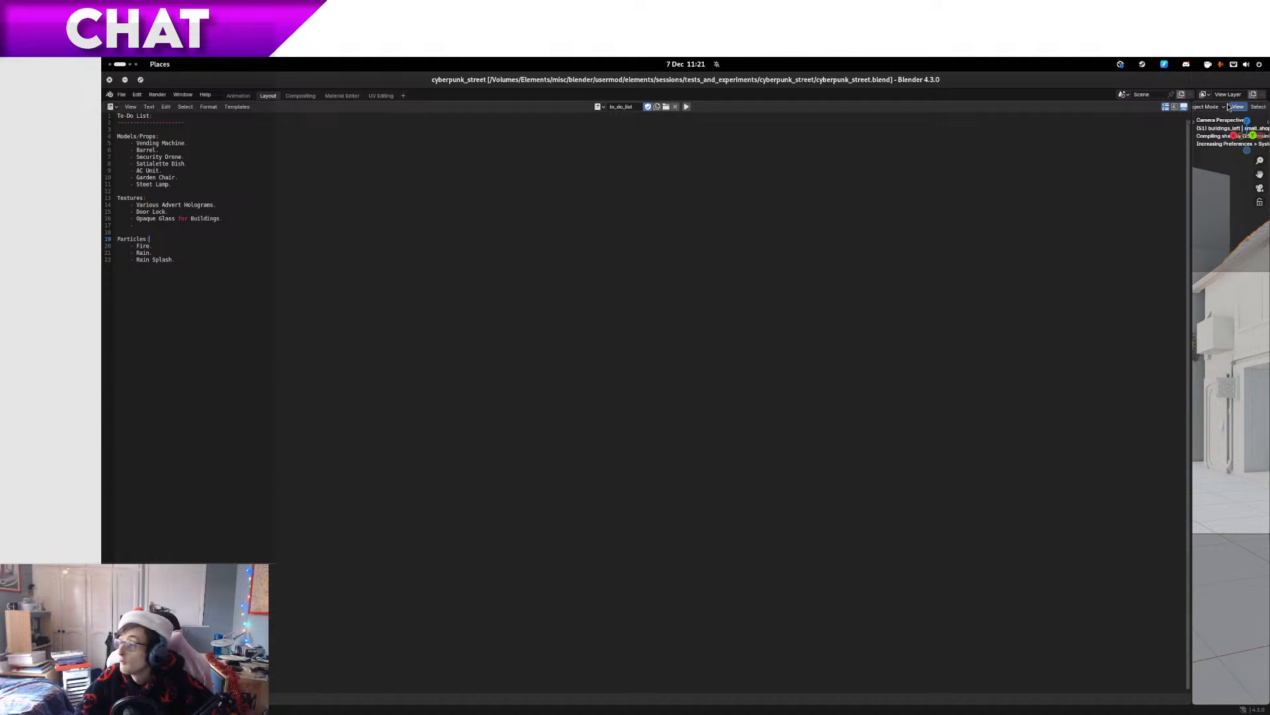
{"action": "scroll", "coordinate": [1229, 107], "scroll_direction": "down", "scroll_amount": 2}
{"action": "scroll", "coordinate": [1229, 108], "scroll_direction": "down", "scroll_amount": 1}
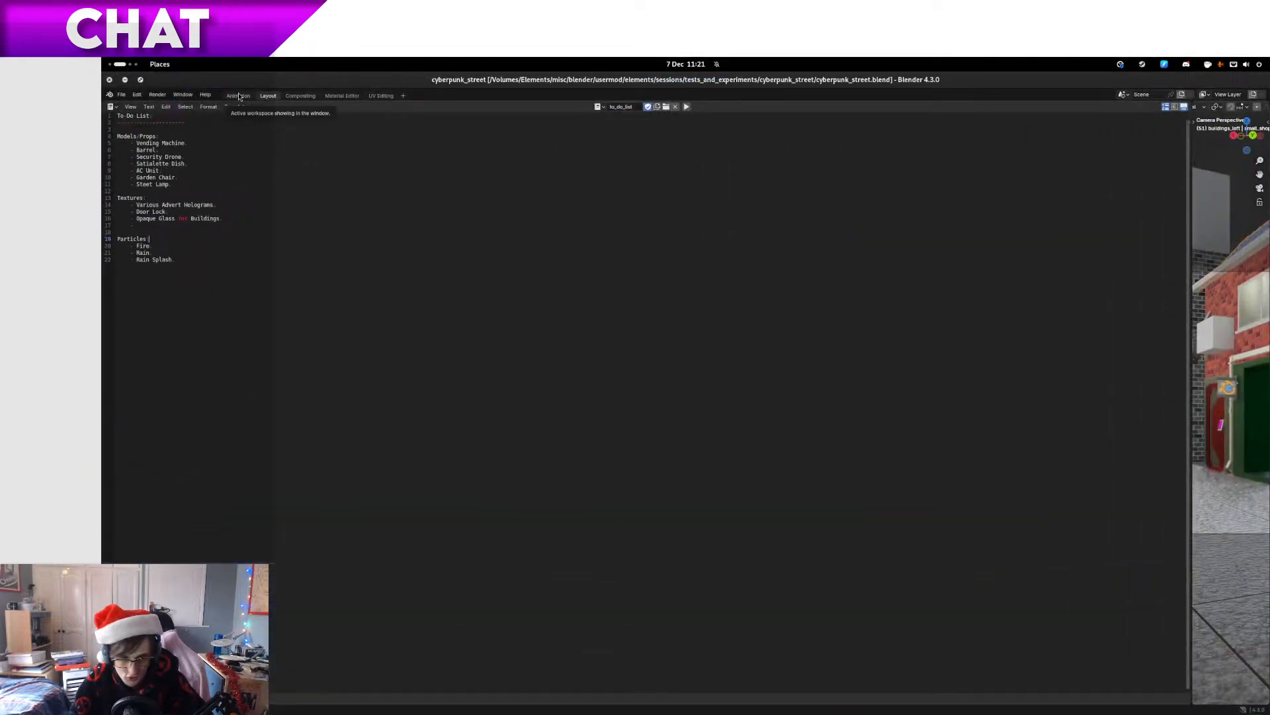
Delete the Fire entry from the Particles section of the to-do list
{"action": "left_click", "coordinate": [160, 245]}
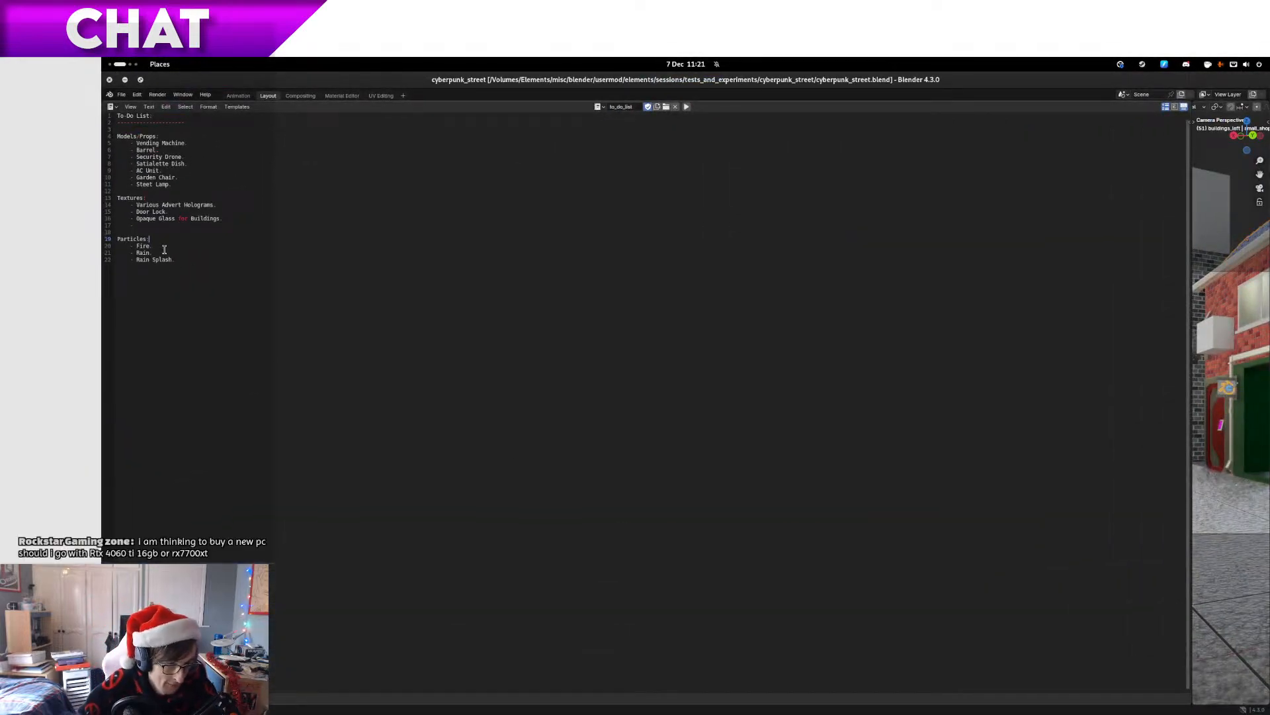
{"action": "left_click_drag", "start_coordinate": [160, 246], "coordinate": [129, 239]}
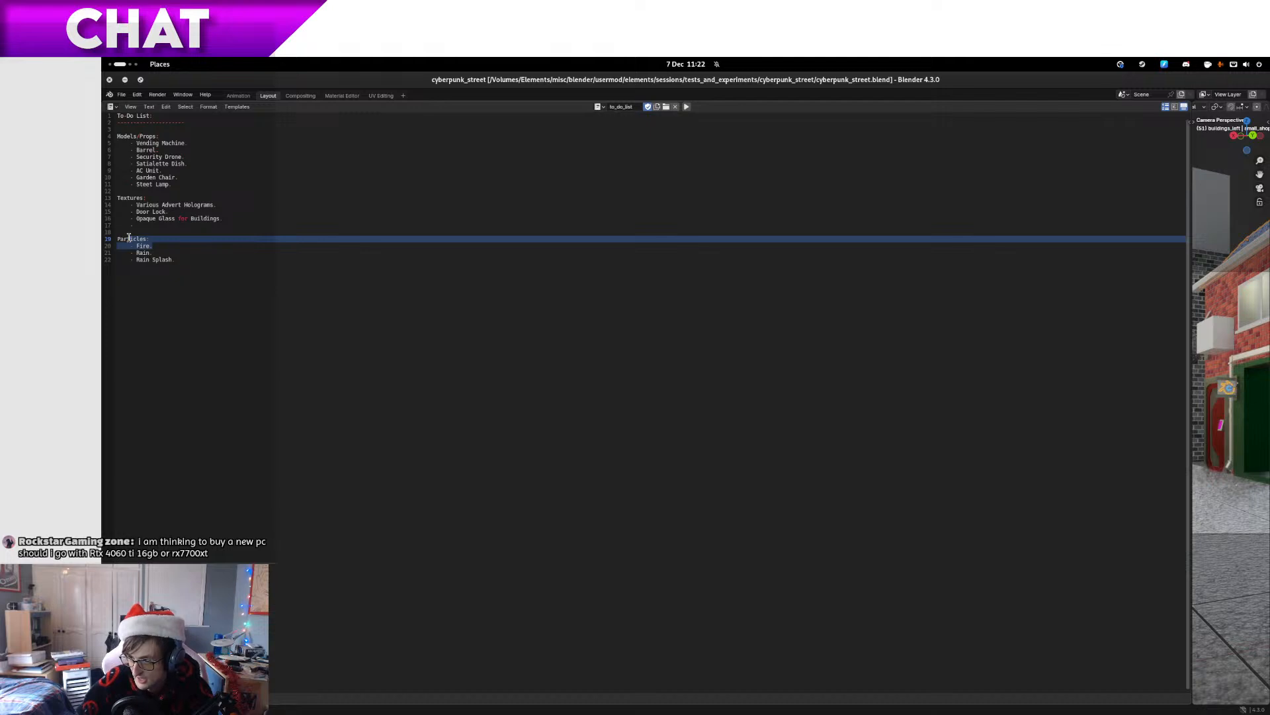
{"action": "left_click_drag", "start_coordinate": [129, 237], "coordinate": [106, 247]}
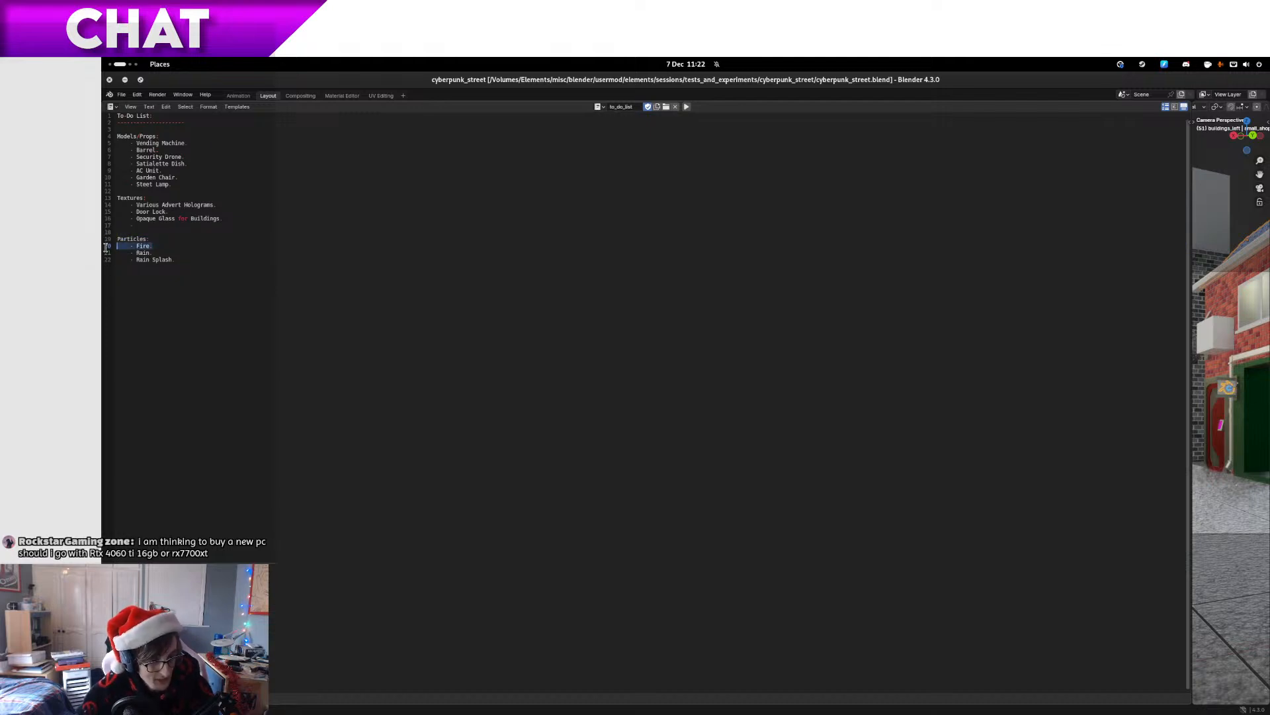
{"action": "key", "text": "Delete"}
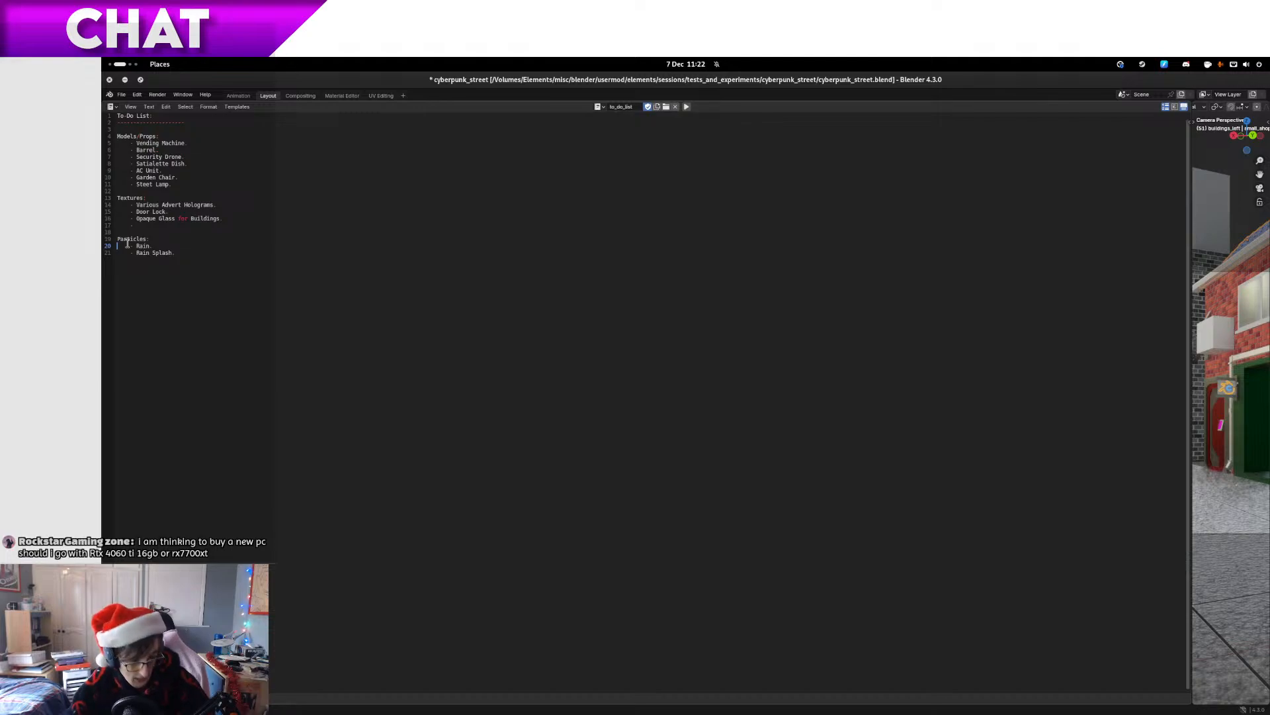
Switch to the Animation workspace and examine the shop interior with the white placeholder boxes
{"action": "left_click", "coordinate": [238, 95]}
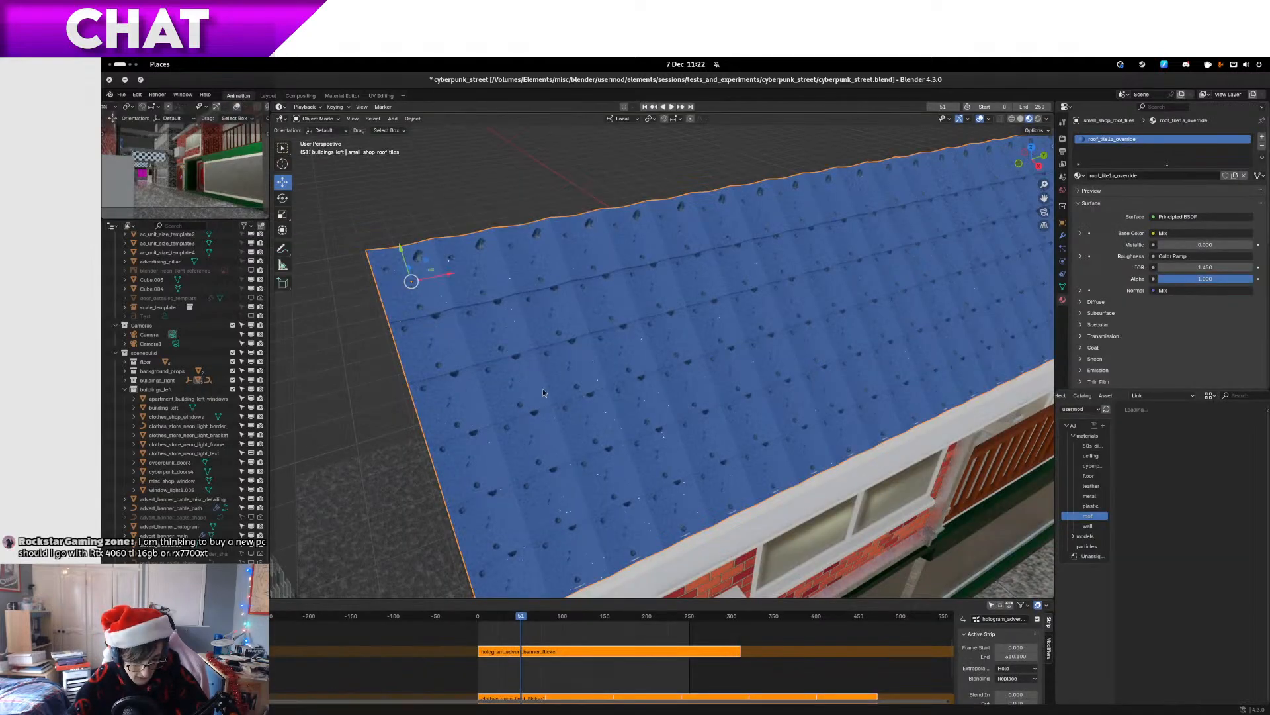
{"action": "left_click_drag", "start_coordinate": [543, 389], "coordinate": [362, 552]}
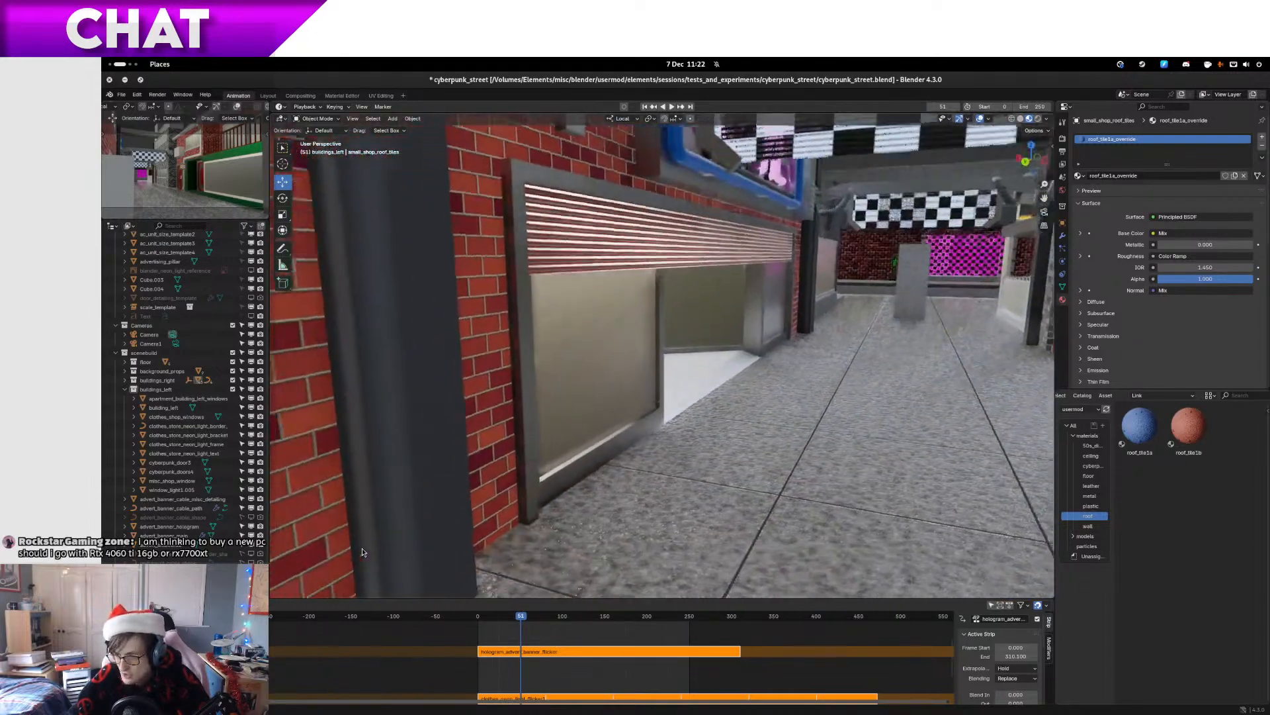
{"action": "left_click_drag", "start_coordinate": [692, 454], "coordinate": [642, 409]}
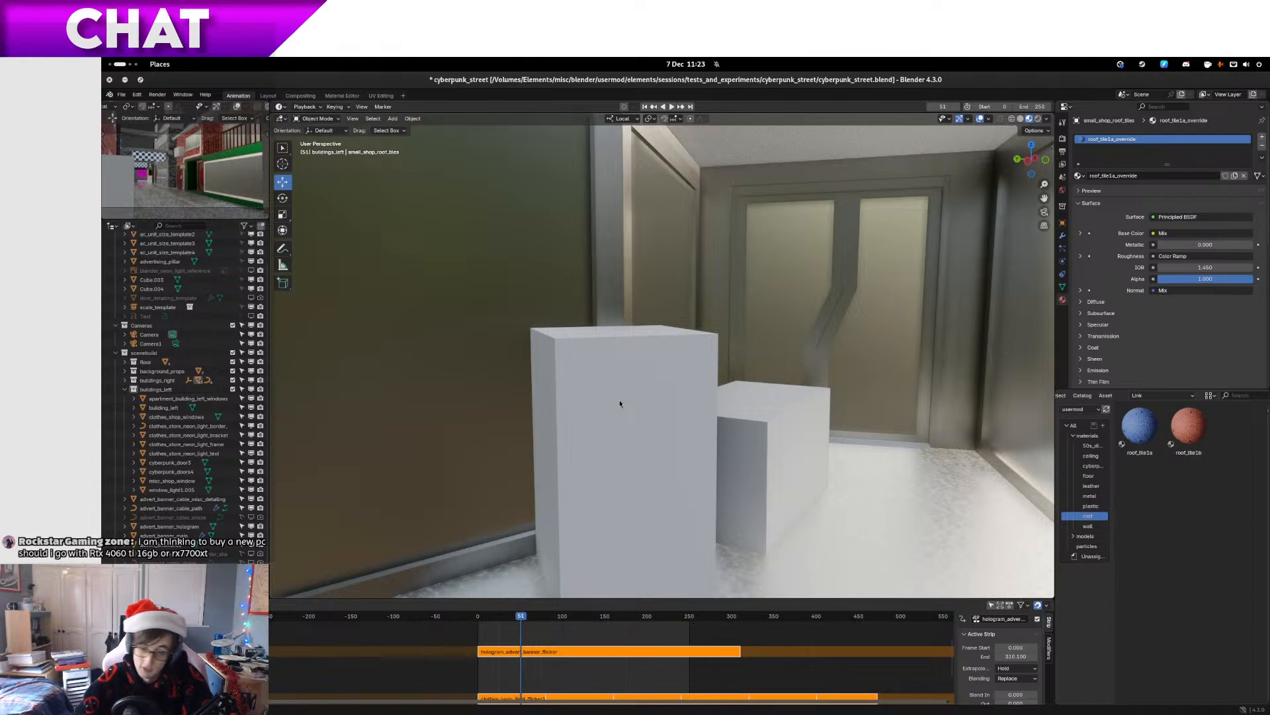
{"action": "left_click_drag", "start_coordinate": [792, 379], "coordinate": [798, 383]}
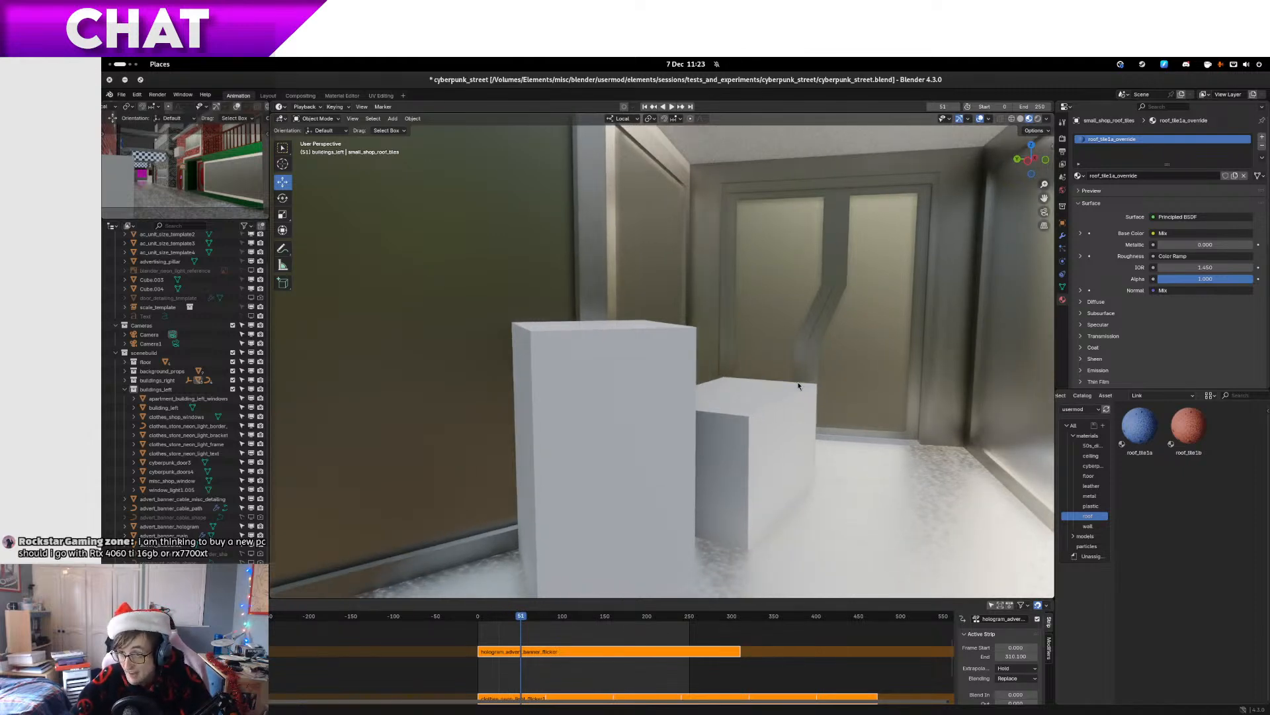
{"action": "left_click", "coordinate": [716, 63]}
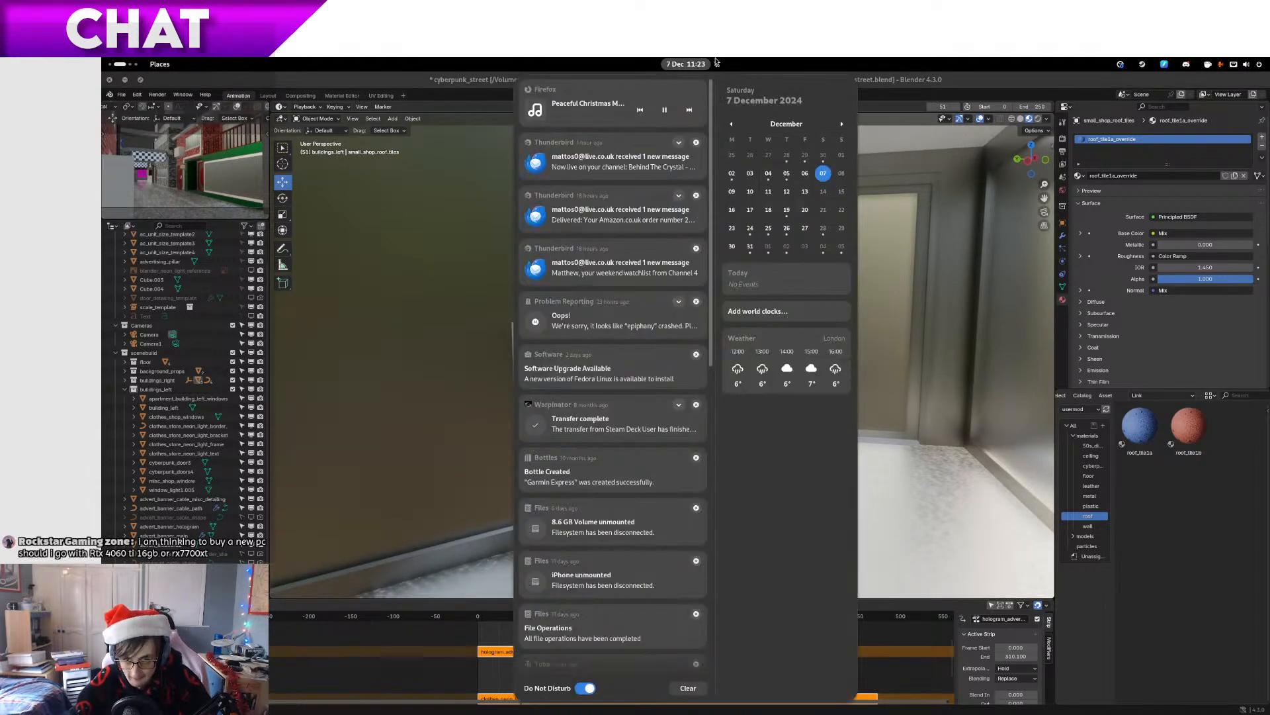
{"action": "left_click", "coordinate": [716, 62]}
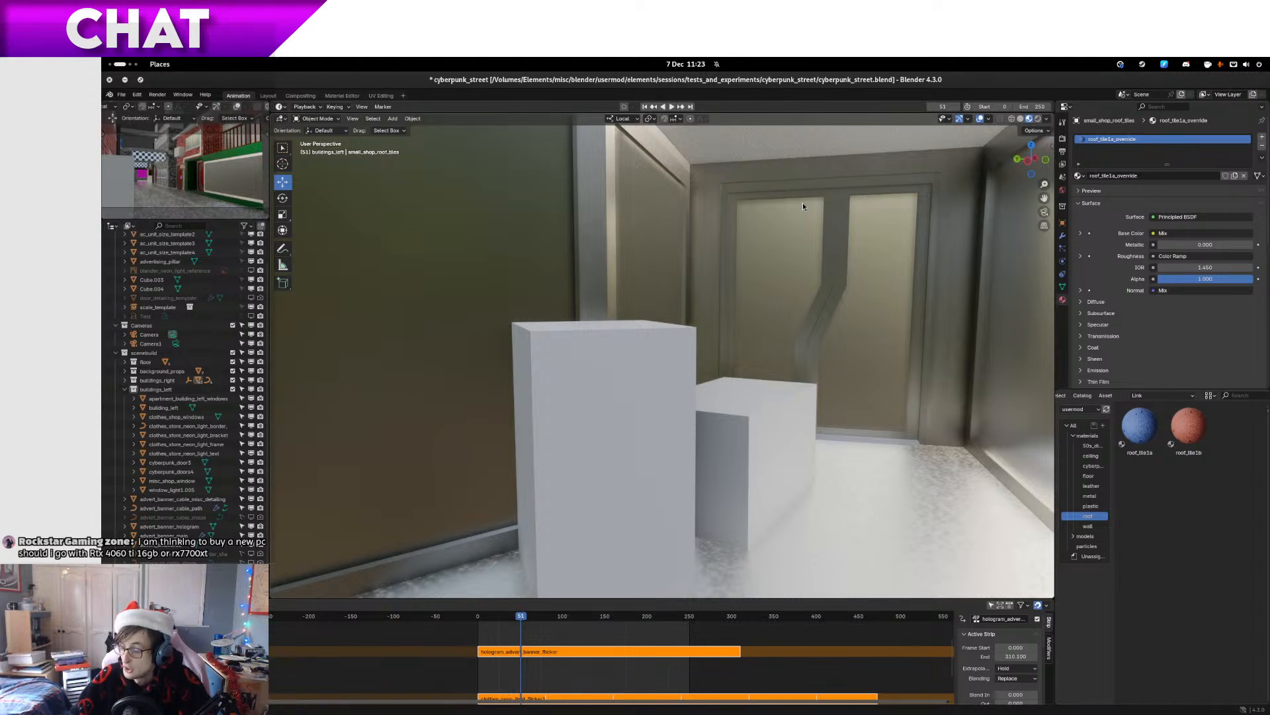
Add a 2 m mesh plane to the scene for the fire effect
{"action": "left_click_drag", "start_coordinate": [880, 343], "coordinate": [839, 331]}
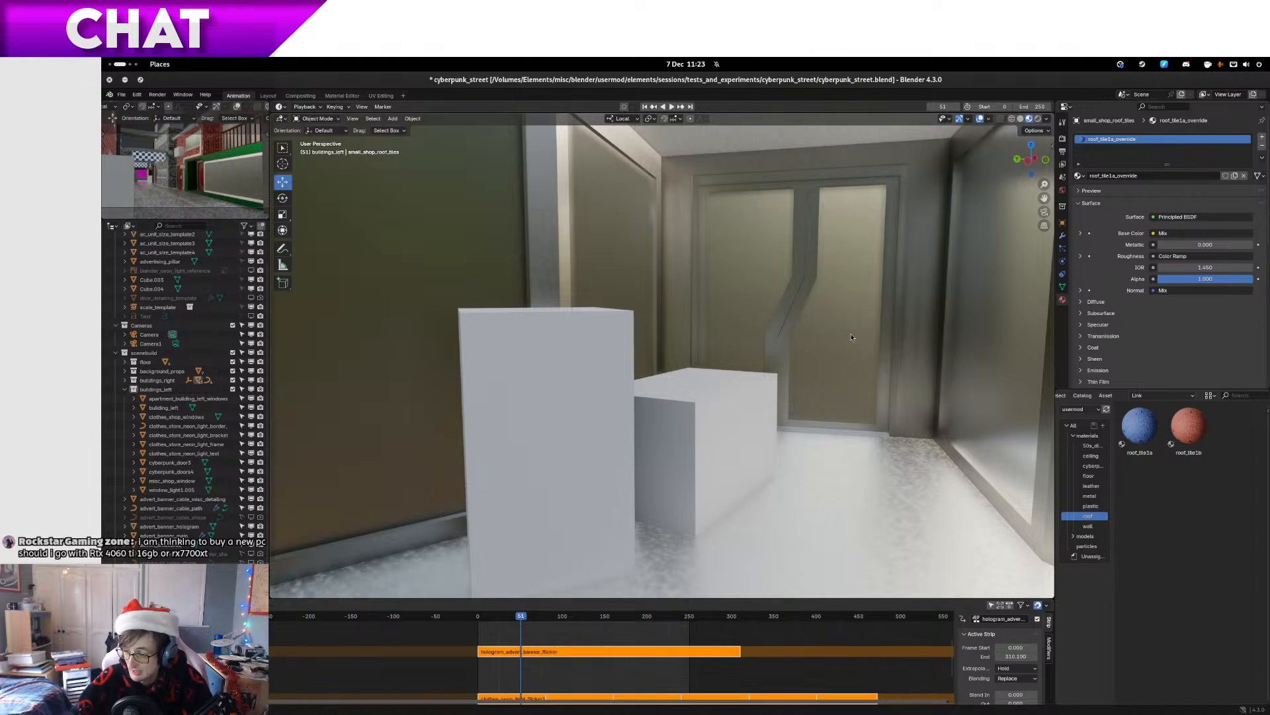
{"action": "left_click_drag", "start_coordinate": [831, 340], "coordinate": [792, 283]}
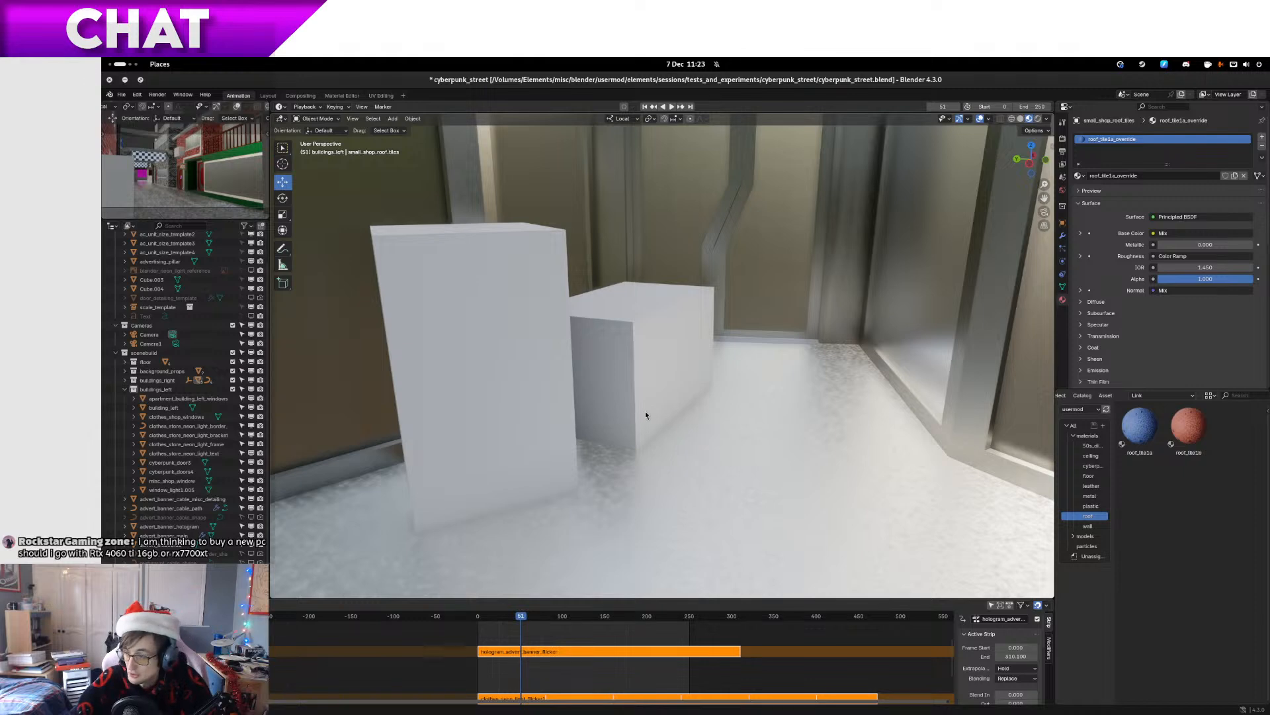
{"action": "left_click_drag", "start_coordinate": [646, 415], "coordinate": [699, 305]}
{"action": "scroll", "coordinate": [701, 337], "scroll_direction": "down", "scroll_amount": 3}
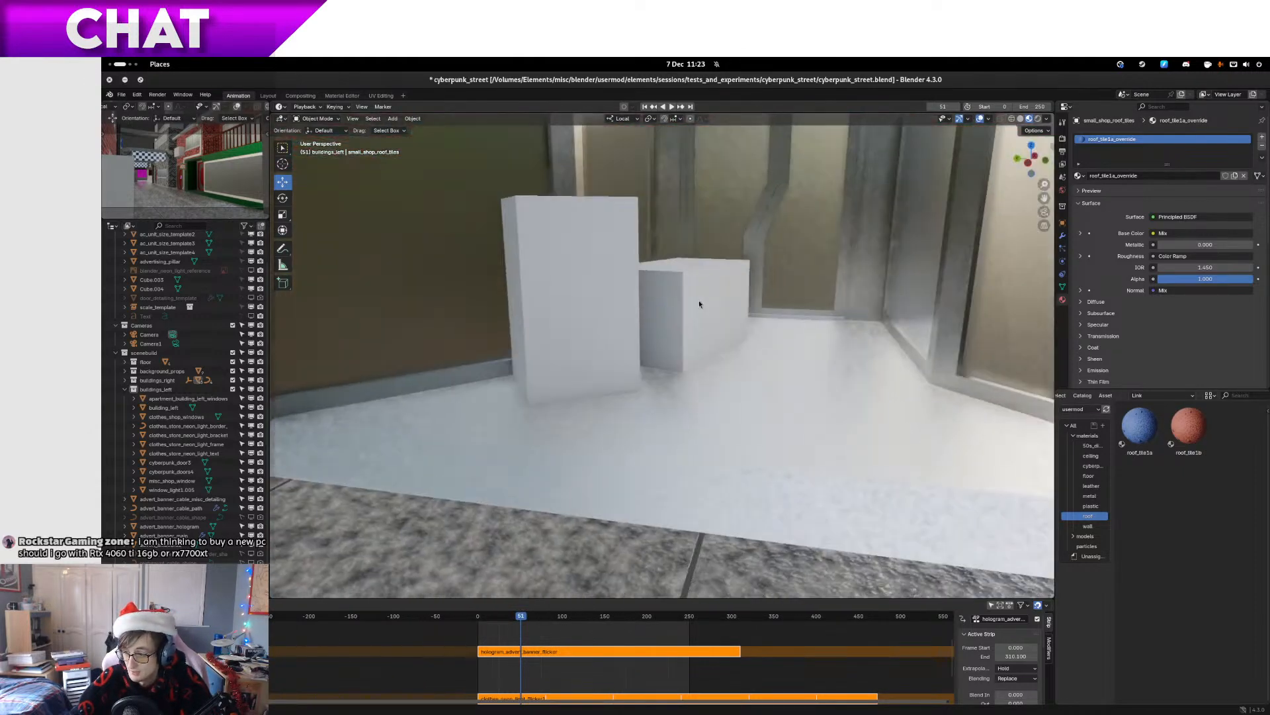
{"action": "key", "text": "shift+a"}
{"action": "mouse_move", "coordinate": [688, 488]}
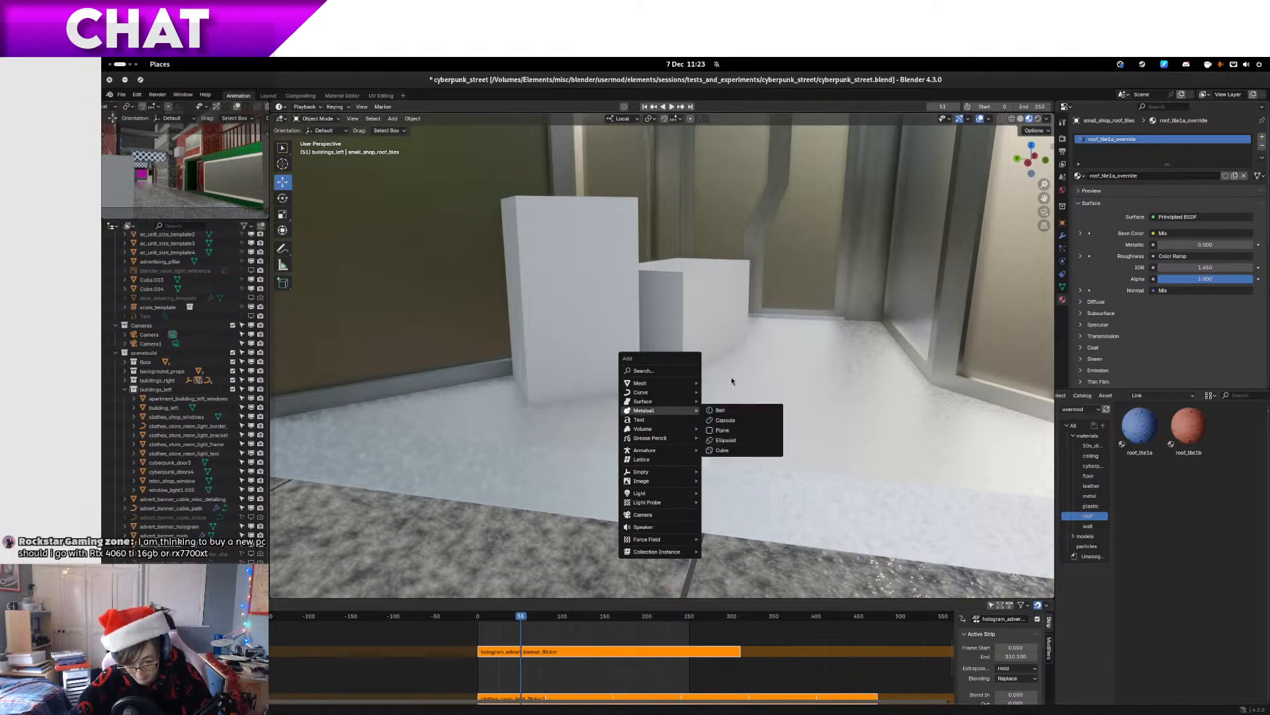
{"action": "mouse_move", "coordinate": [662, 383]}
{"action": "left_click", "coordinate": [714, 388]}
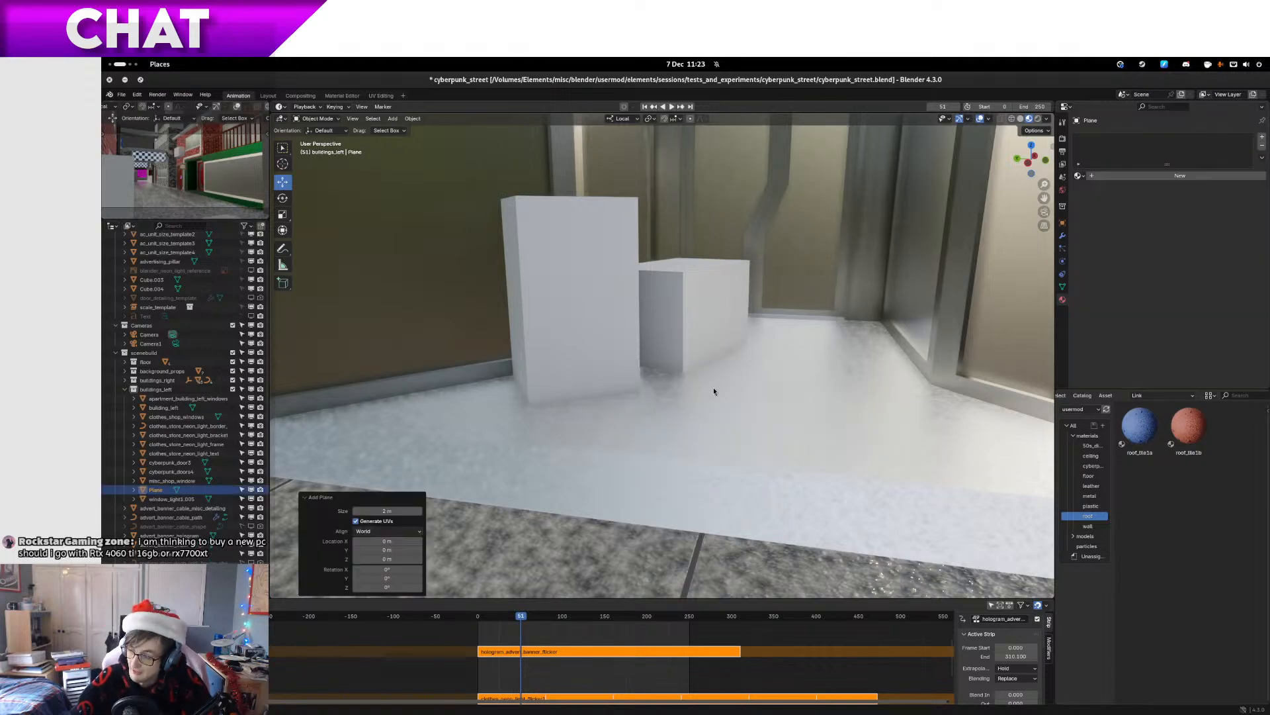
Move the plane about 12.4 m in the negative local Y direction, to the street outside the clothes shop
{"action": "scroll", "coordinate": [716, 390], "scroll_direction": "down", "scroll_amount": 5}
{"action": "scroll", "coordinate": [717, 390], "scroll_direction": "up", "scroll_amount": 2}
{"action": "left_click_drag", "start_coordinate": [716, 390], "coordinate": [822, 455]}
{"action": "scroll", "coordinate": [813, 431], "scroll_direction": "down", "scroll_amount": 5}
{"action": "left_click_drag", "start_coordinate": [796, 405], "coordinate": [664, 405]}
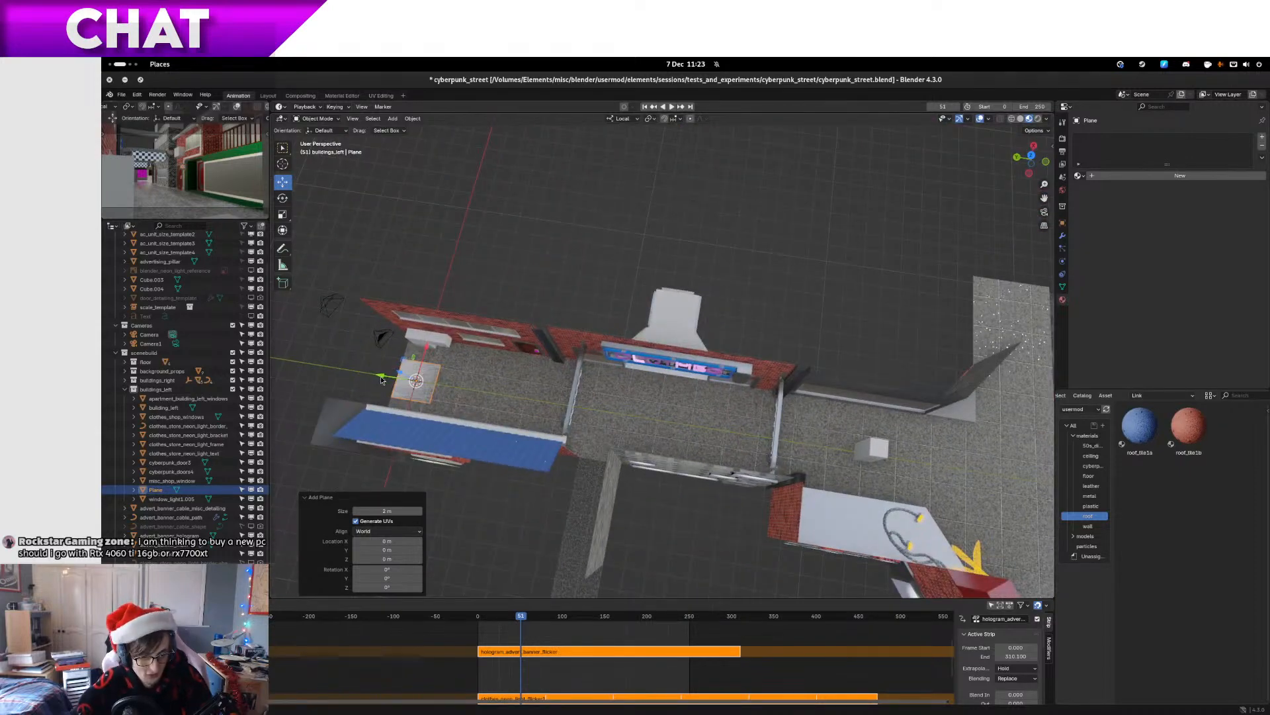
{"action": "key", "text": "g"}
{"action": "key", "text": "y"}
{"action": "left_click", "coordinate": [701, 442]}
{"action": "scroll", "coordinate": [693, 450], "scroll_direction": "up", "scroll_amount": 4}
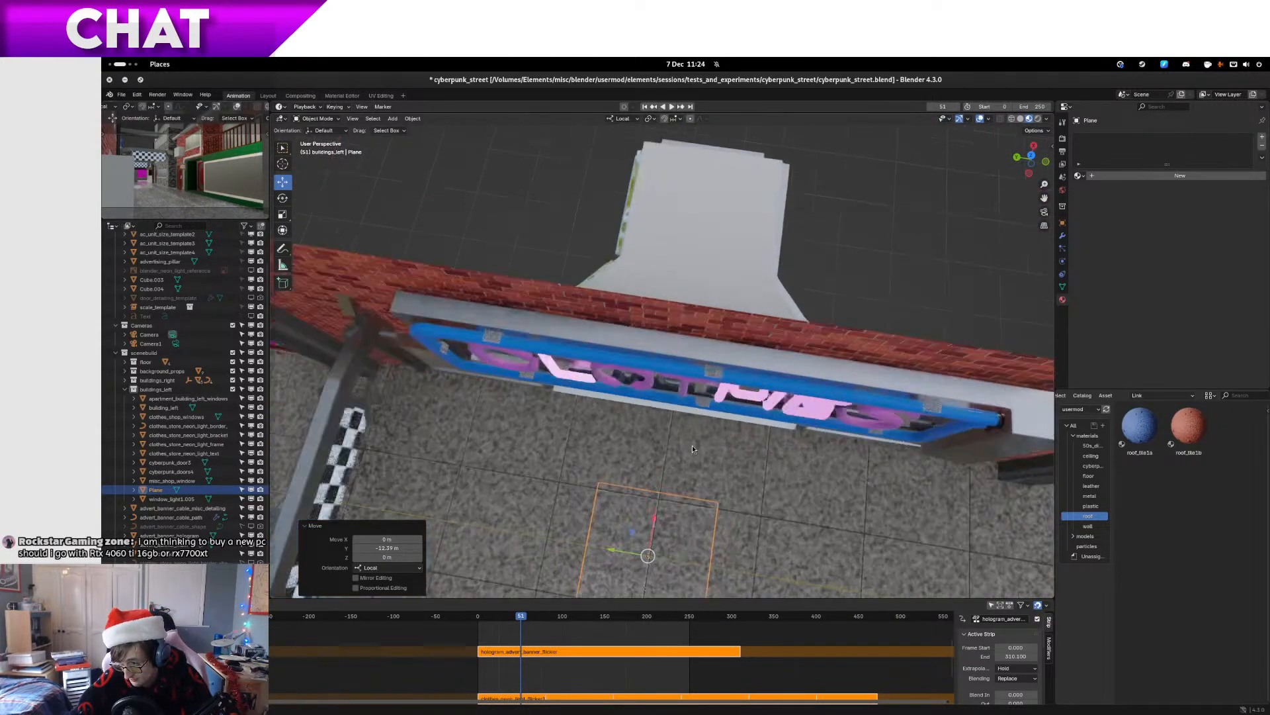
Rotate the plane 90° about its local Y axis so it stands upright, and scale it to 0.6
{"action": "left_click_drag", "start_coordinate": [692, 449], "coordinate": [728, 374]}
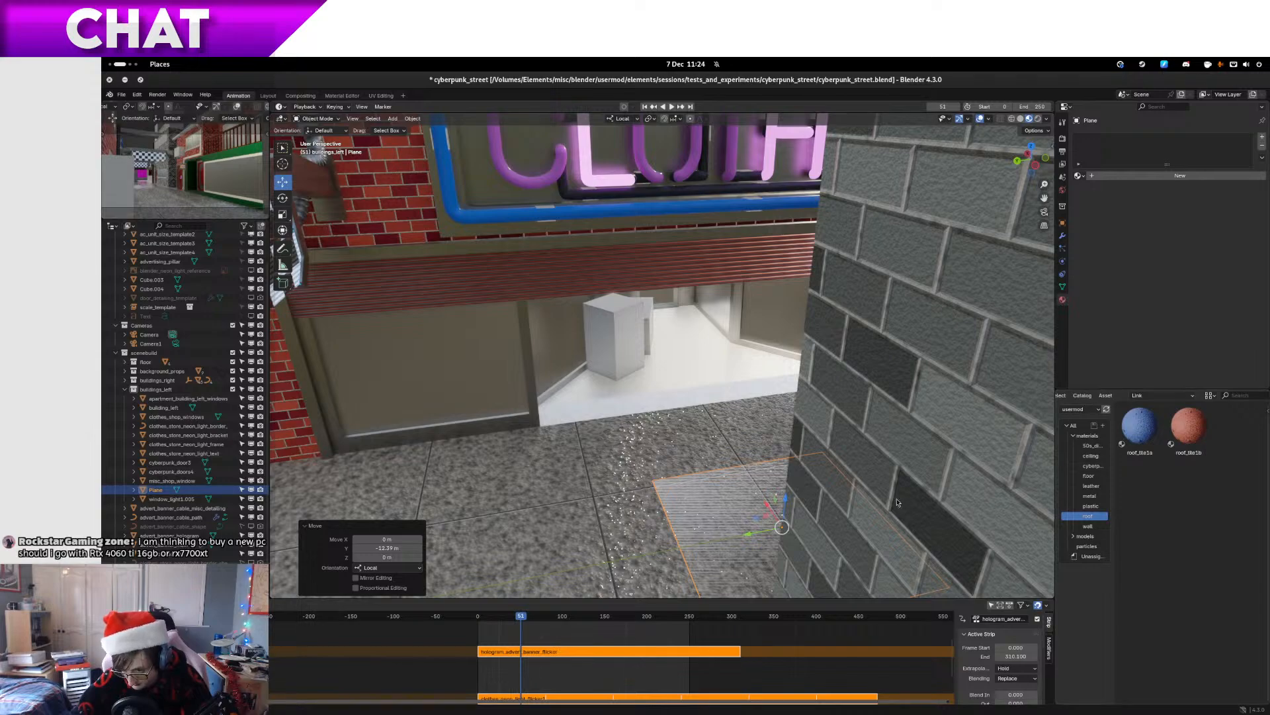
{"action": "left_click_drag", "start_coordinate": [897, 502], "coordinate": [782, 446]}
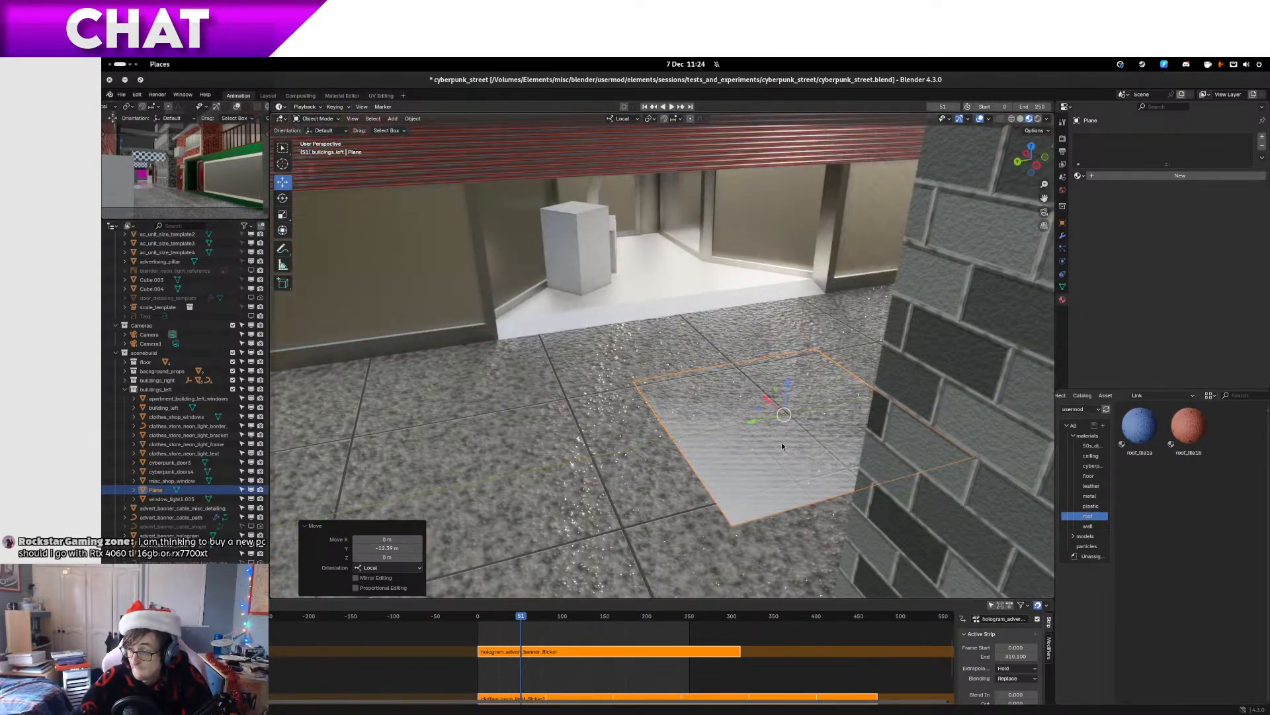
{"action": "type", "text": "rx90y"}
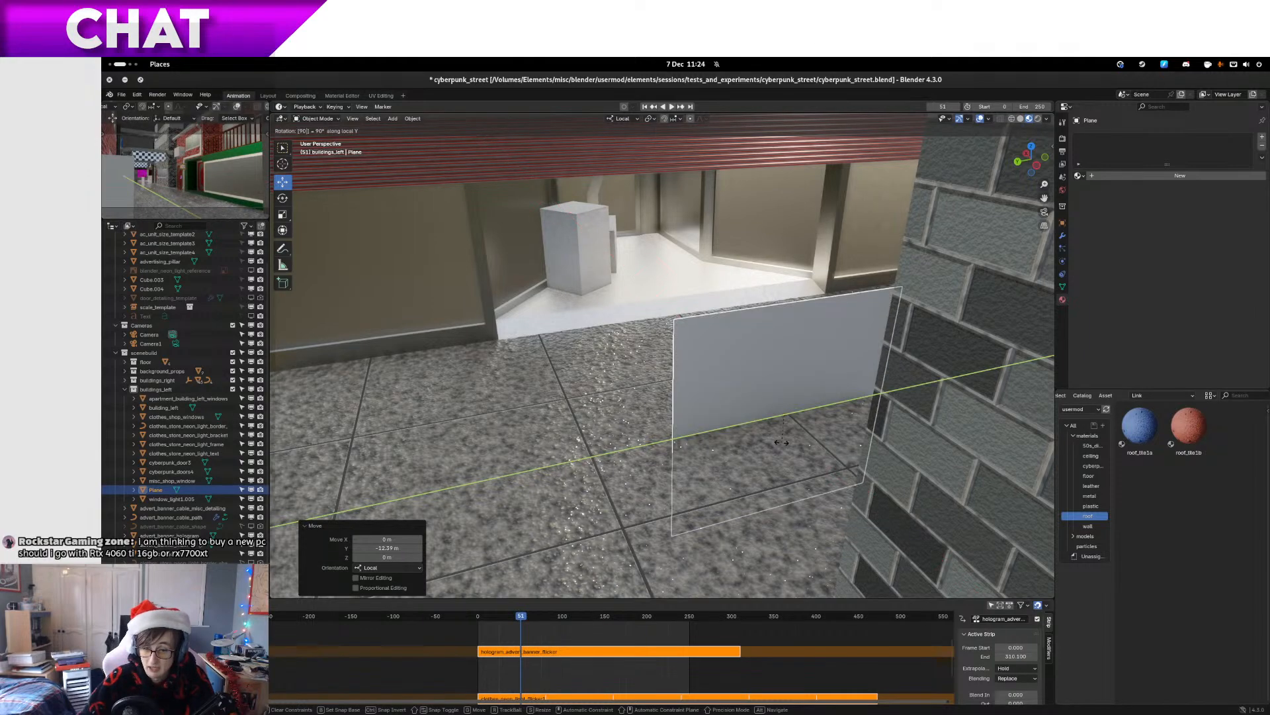
{"action": "key", "text": "Return"}
{"action": "left_click_drag", "start_coordinate": [815, 448], "coordinate": [812, 506]}
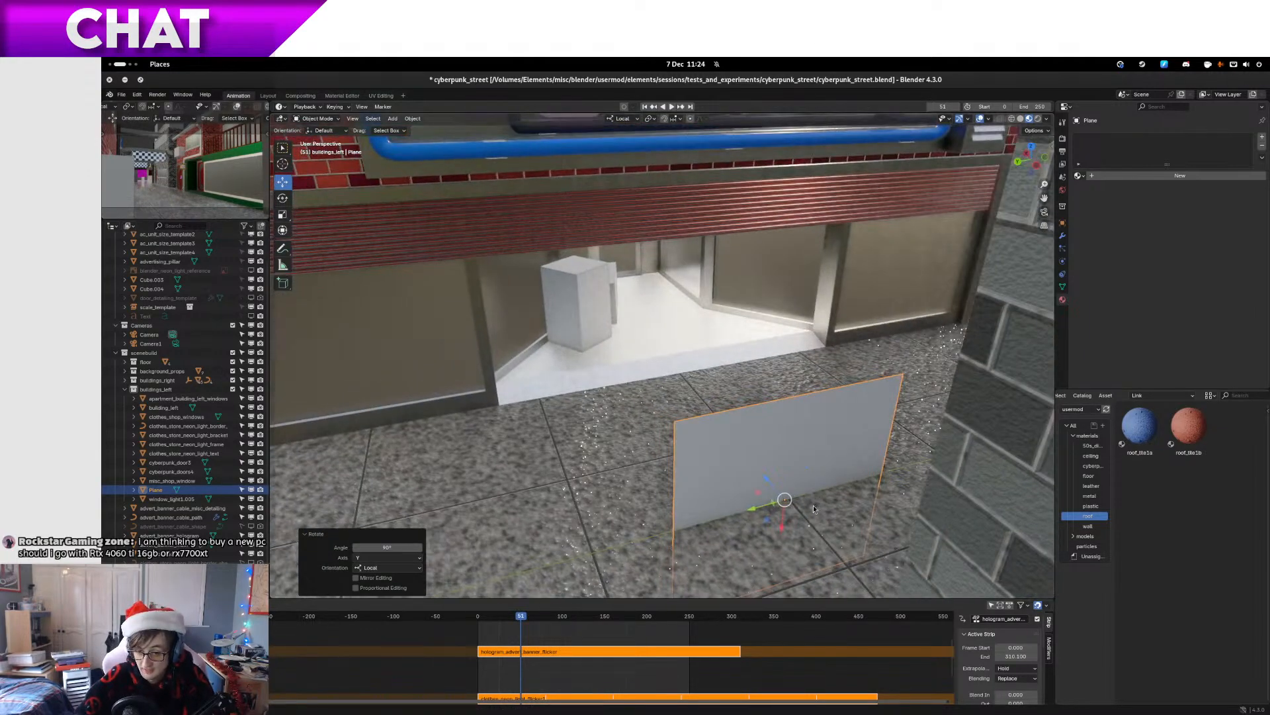
{"action": "key", "text": "s"}
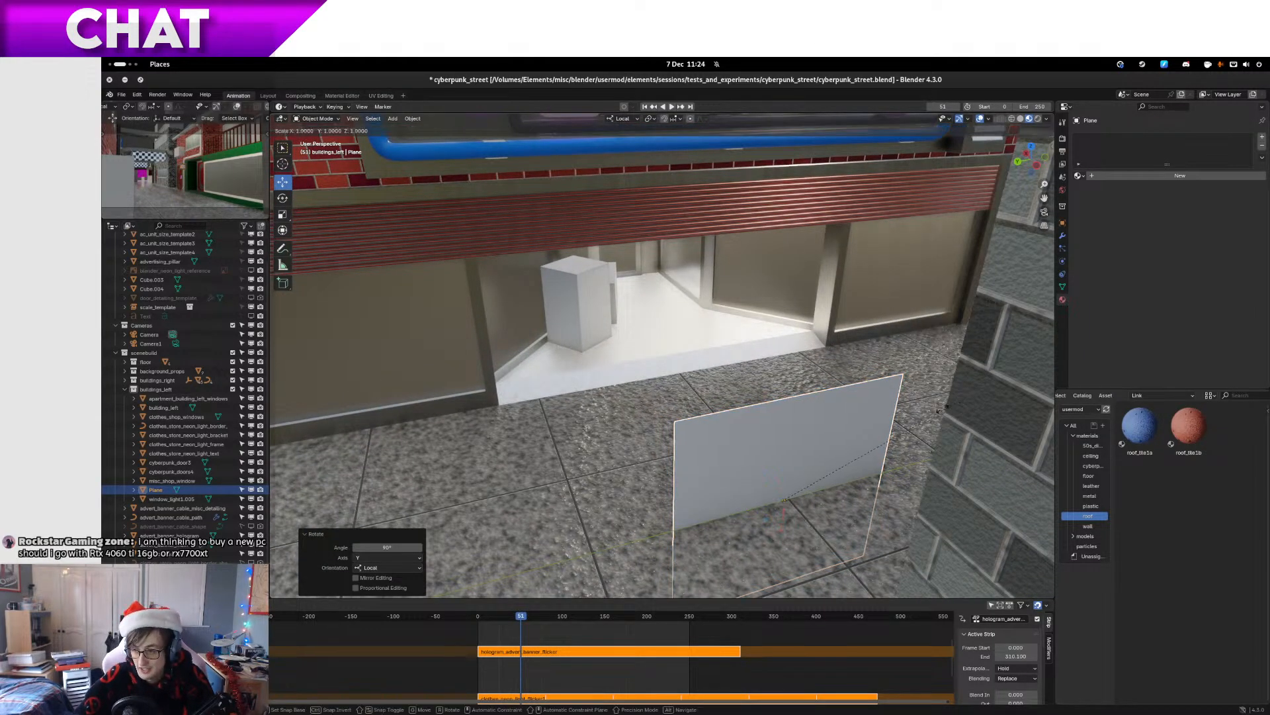
{"action": "left_click", "coordinate": [887, 439]}
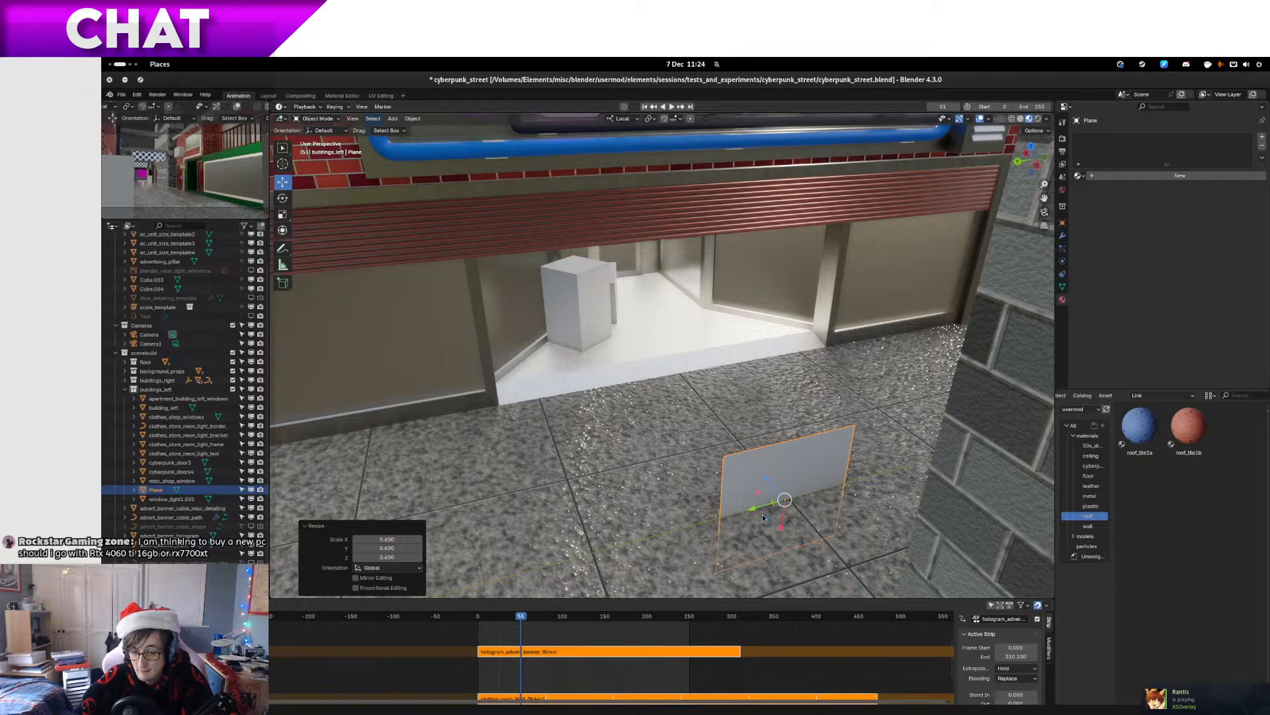
Position the upright plane on the pavement just in front of the clothes shop entrance
{"action": "left_click_drag", "start_coordinate": [770, 521], "coordinate": [651, 337]}
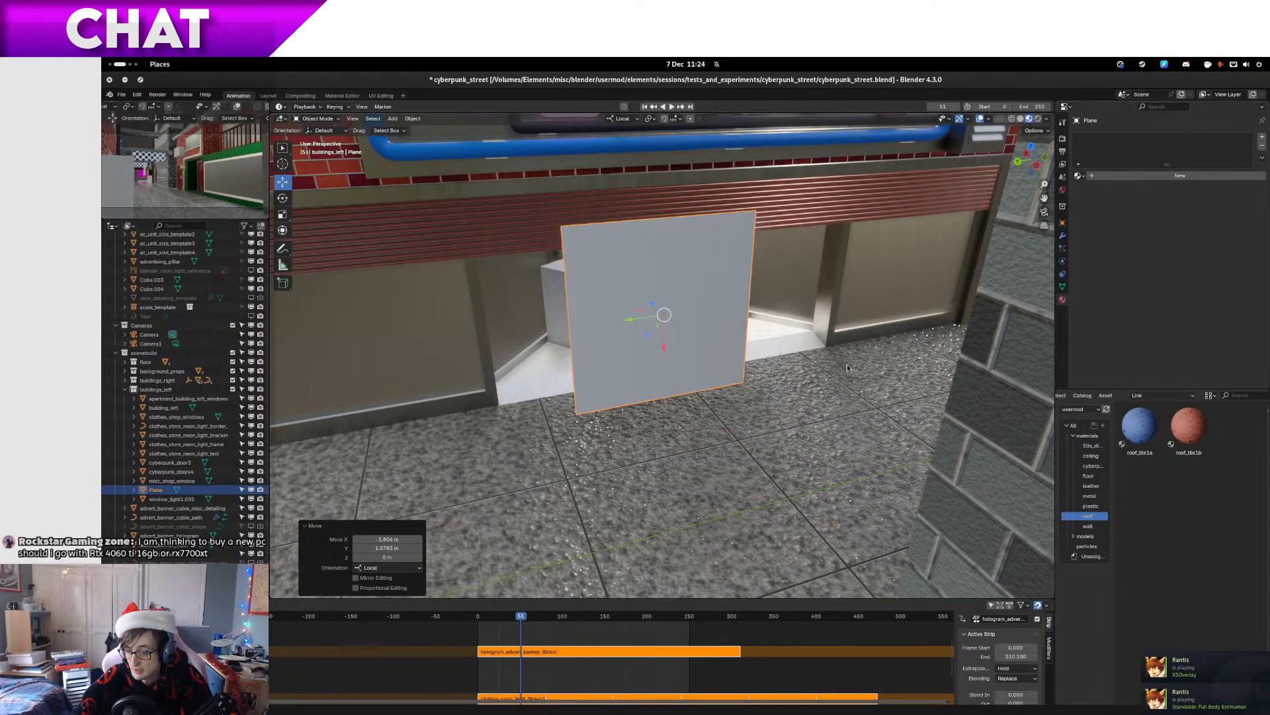
{"action": "scroll", "coordinate": [851, 367], "scroll_direction": "up", "scroll_amount": 2}
{"action": "left_click_drag", "start_coordinate": [854, 368], "coordinate": [840, 403]}
{"action": "key", "text": "g"}
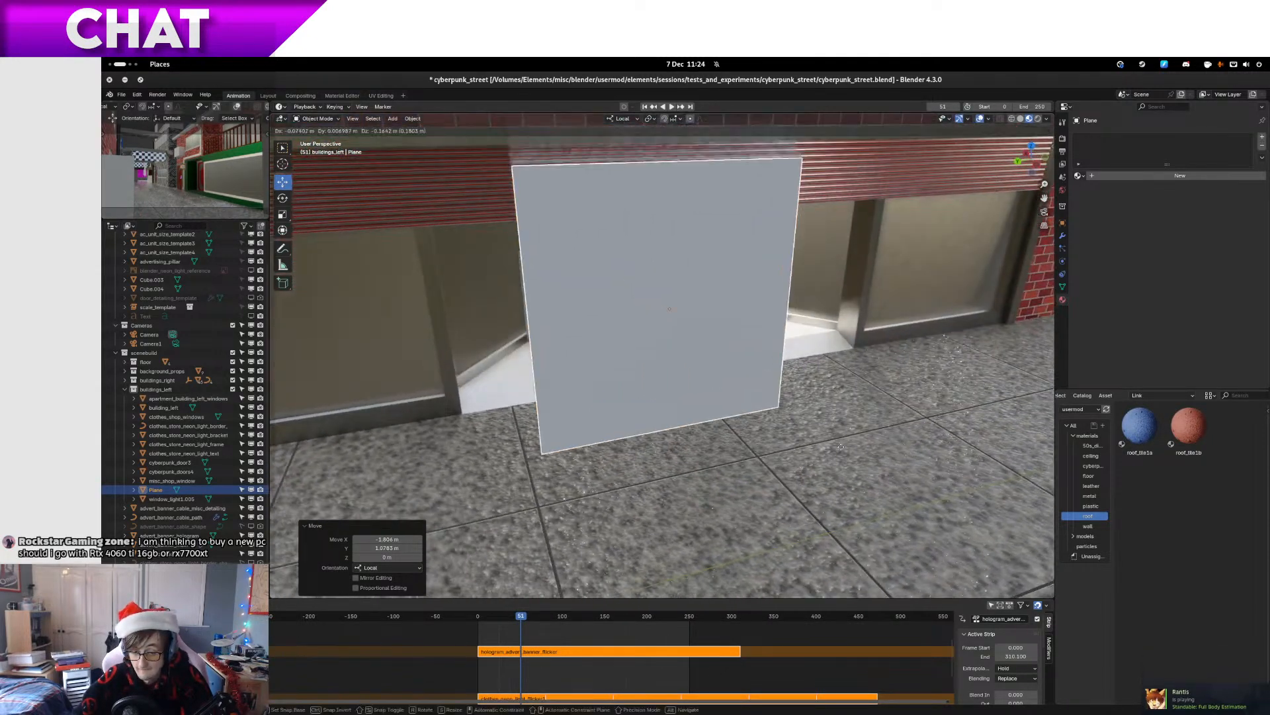
{"action": "left_click", "coordinate": [849, 560]}
{"action": "left_click_drag", "start_coordinate": [850, 560], "coordinate": [723, 387]}
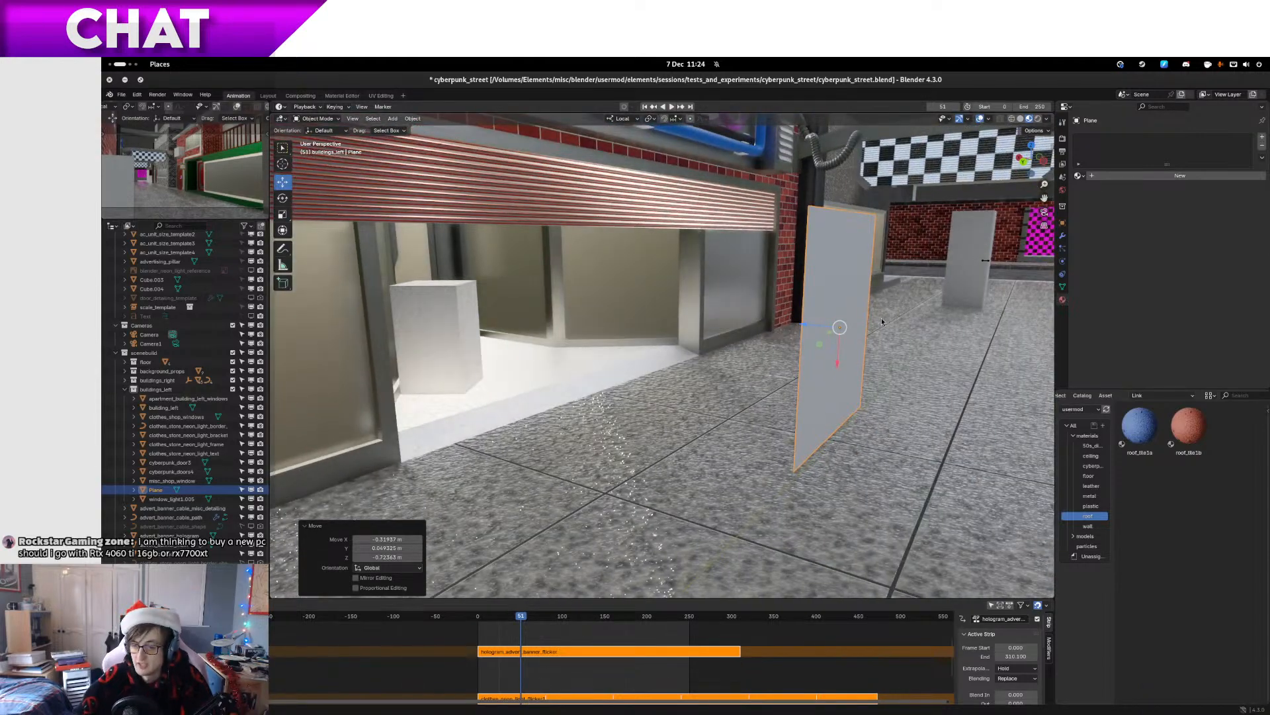
{"action": "key", "text": "g"}
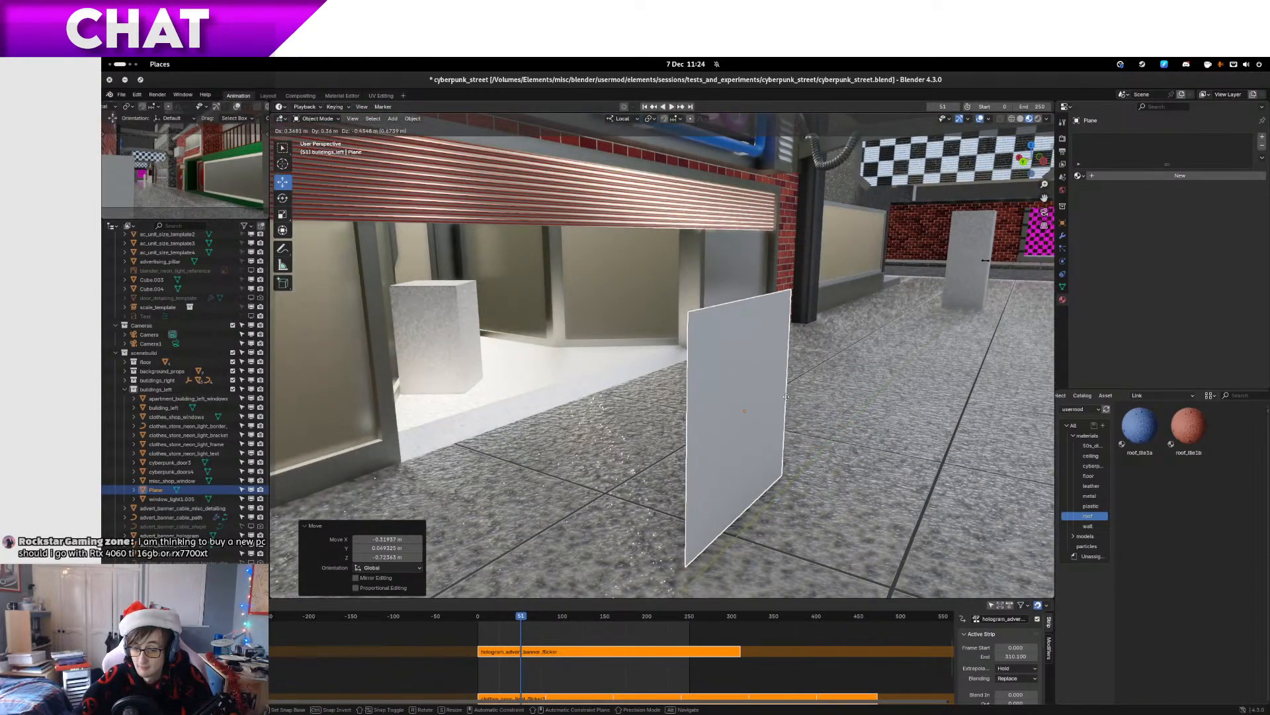
{"action": "left_click", "coordinate": [789, 405]}
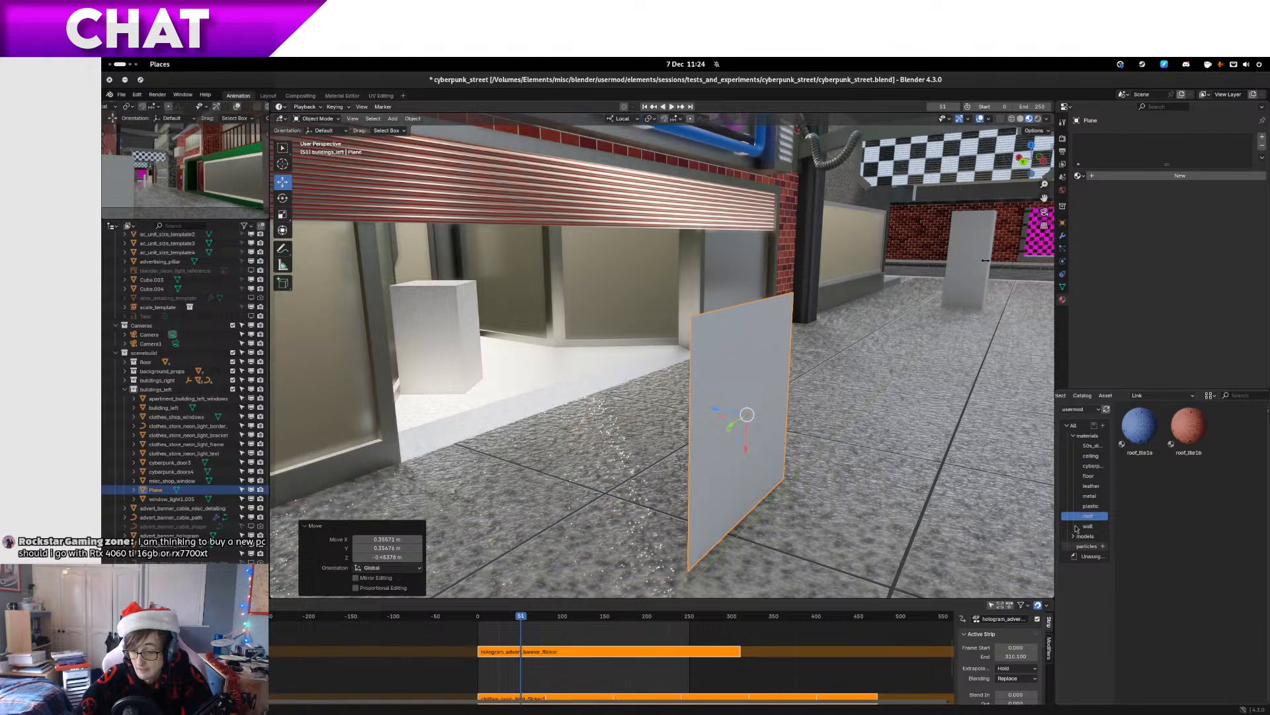
Apply the fire01_small material from the complete usermod asset library to the upright plane
{"action": "left_click", "coordinate": [1073, 426]}
{"action": "left_click_drag", "start_coordinate": [861, 457], "coordinate": [843, 425]}
{"action": "scroll", "coordinate": [1157, 512], "scroll_direction": "down", "scroll_amount": 10}
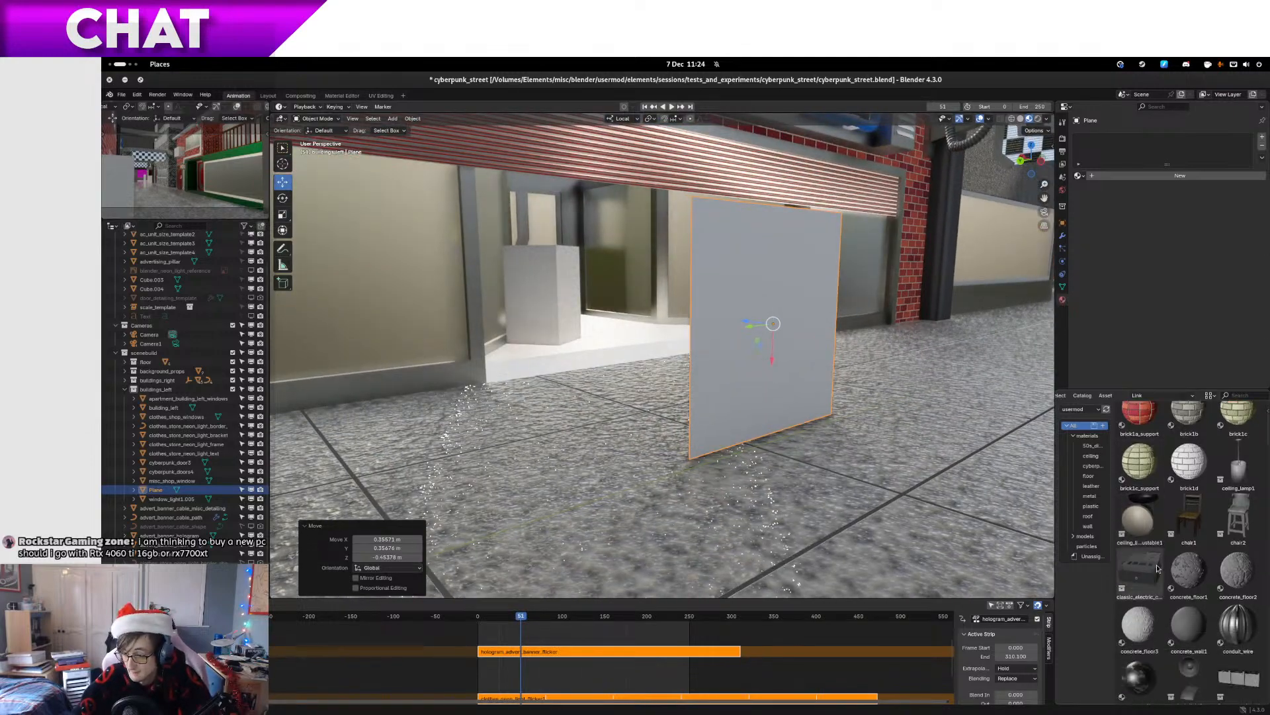
{"action": "left_click_drag", "start_coordinate": [1189, 530], "coordinate": [694, 372]}
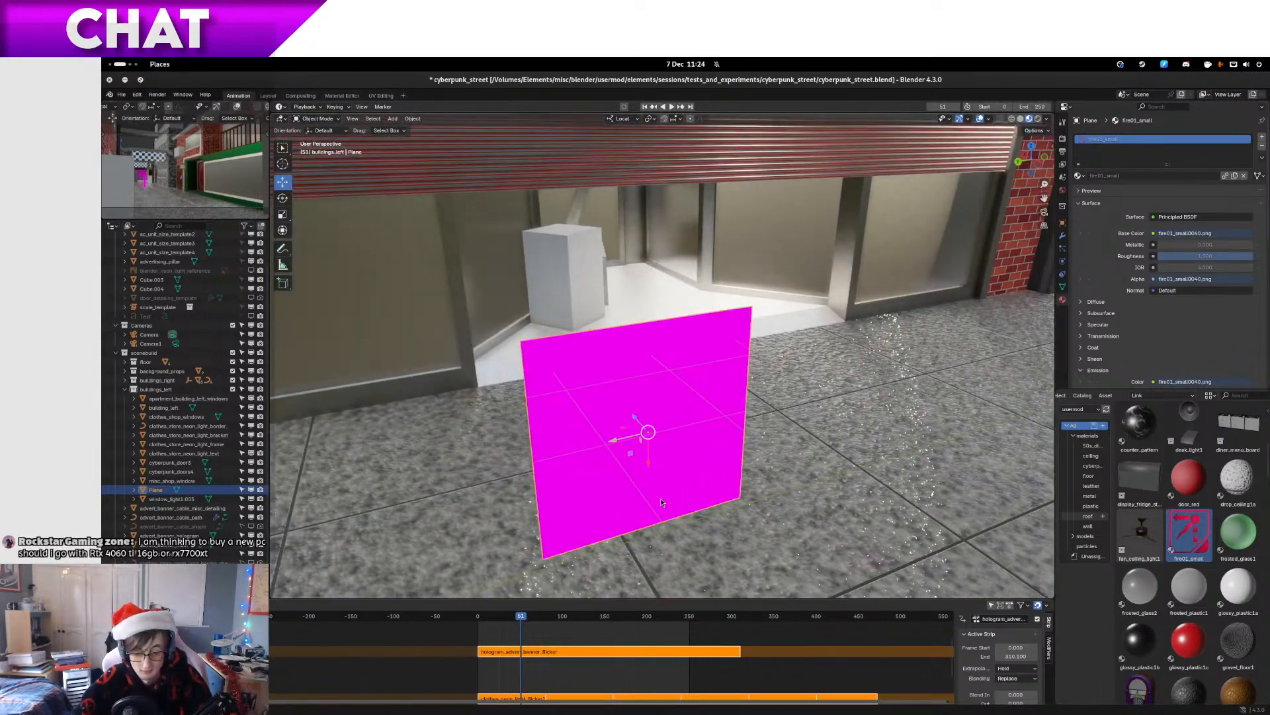
Play the animation from the start of the timeline to check the fire plane, and show its material preview
{"action": "left_click", "coordinate": [478, 616]}
{"action": "key", "text": "space"}
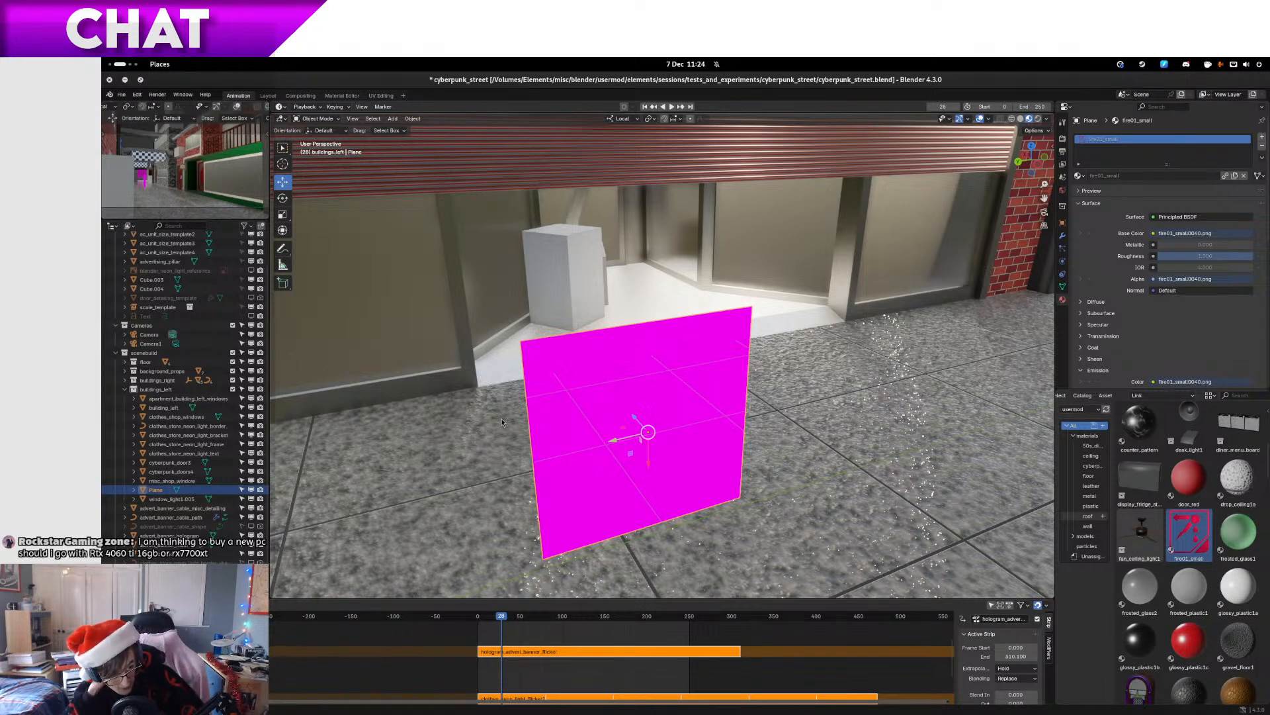
{"action": "key", "text": "space"}
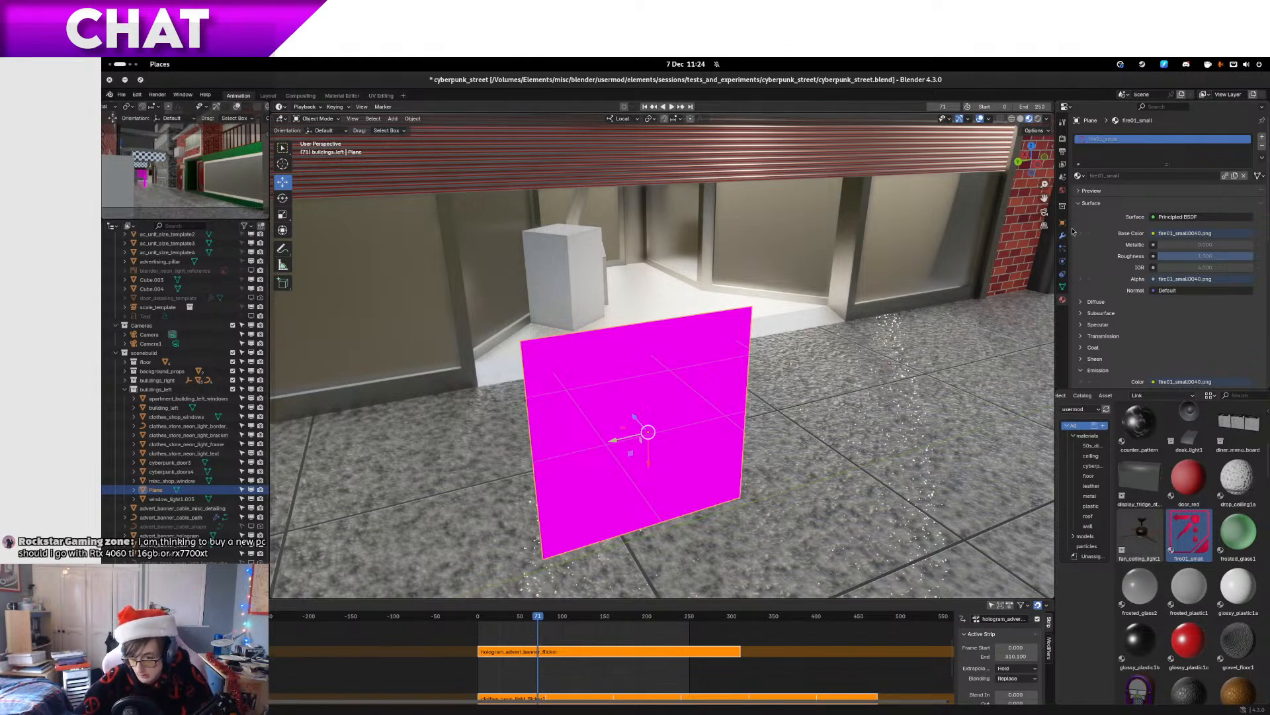
{"action": "left_click", "coordinate": [1095, 194]}
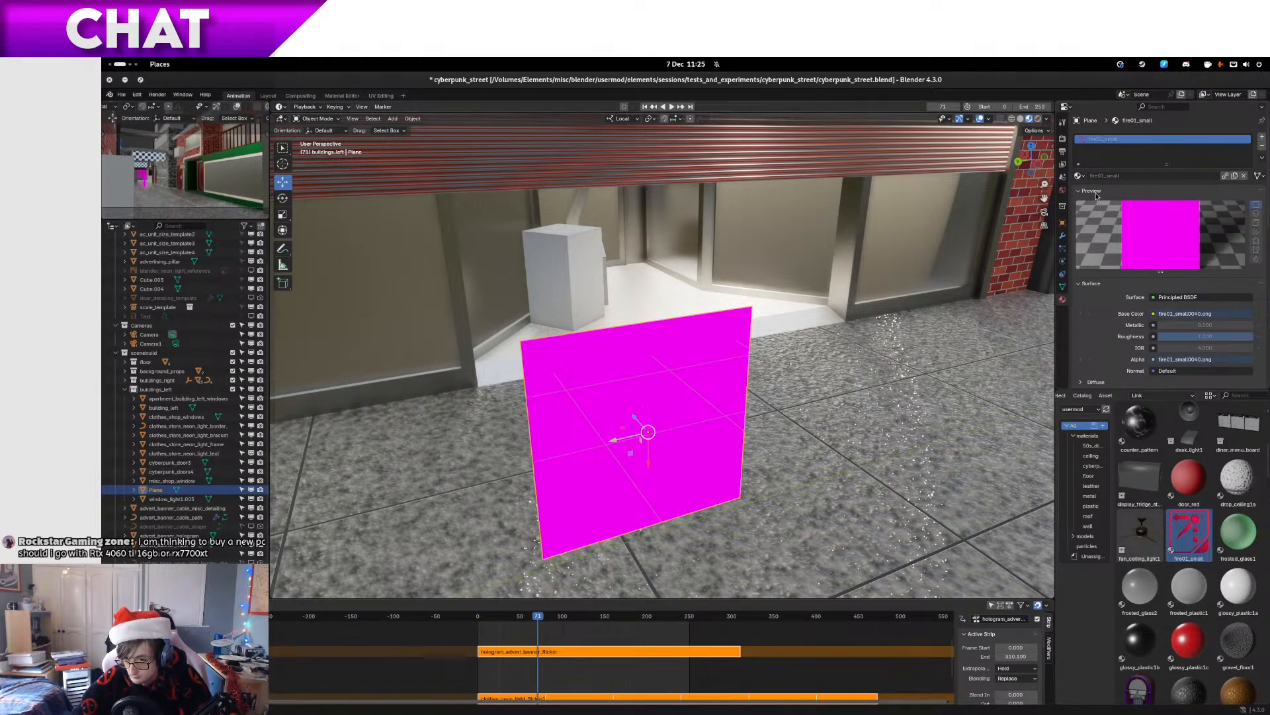
Switch to the Material Editor workspace and examine the fire01_small material's image sequence node and material slot
{"action": "left_click", "coordinate": [375, 98]}
{"action": "left_click", "coordinate": [358, 98]}
{"action": "left_click_drag", "start_coordinate": [491, 324], "coordinate": [821, 151]}
{"action": "scroll", "coordinate": [539, 377], "scroll_direction": "up", "scroll_amount": 2}
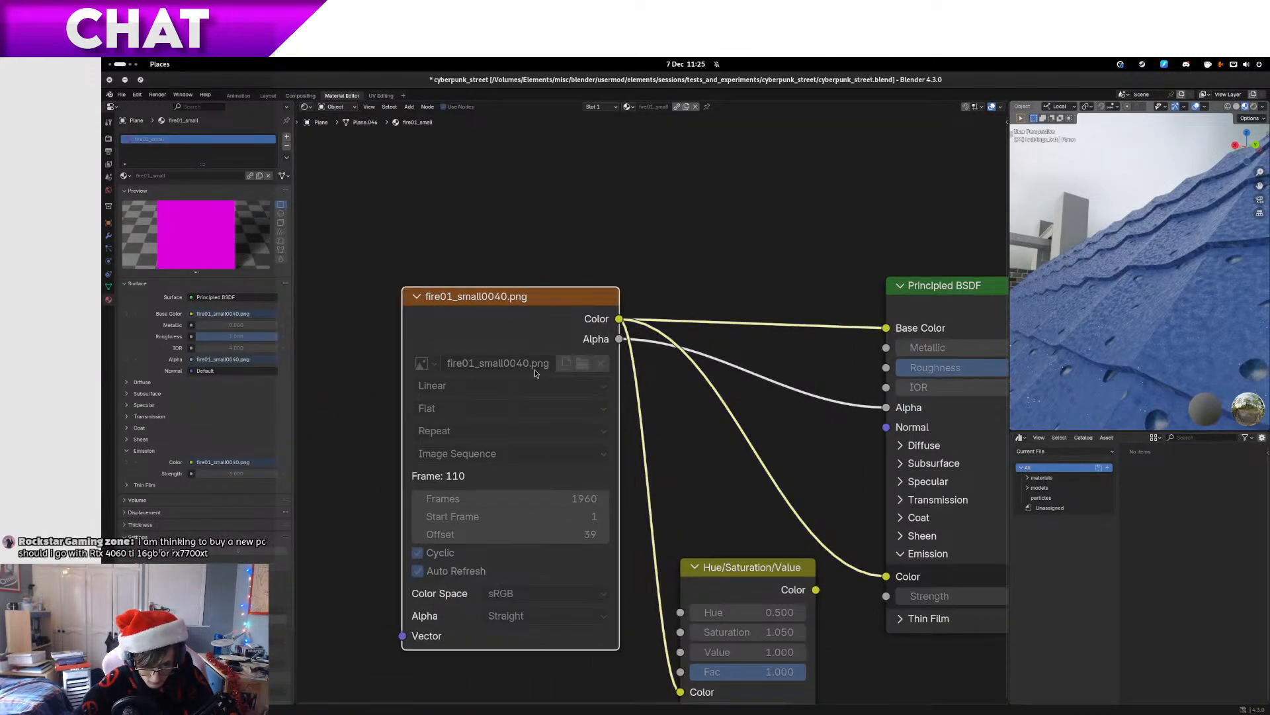
{"action": "right_click", "coordinate": [184, 146]}
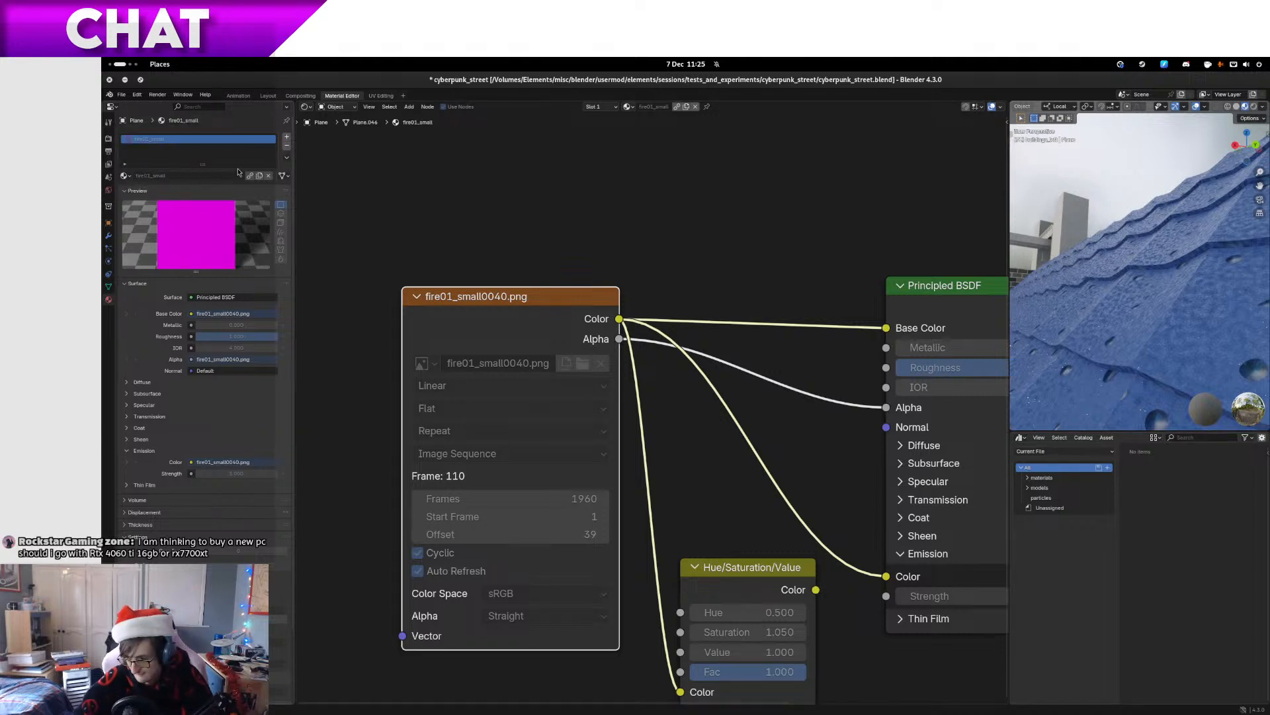
{"action": "right_click", "coordinate": [168, 148]}
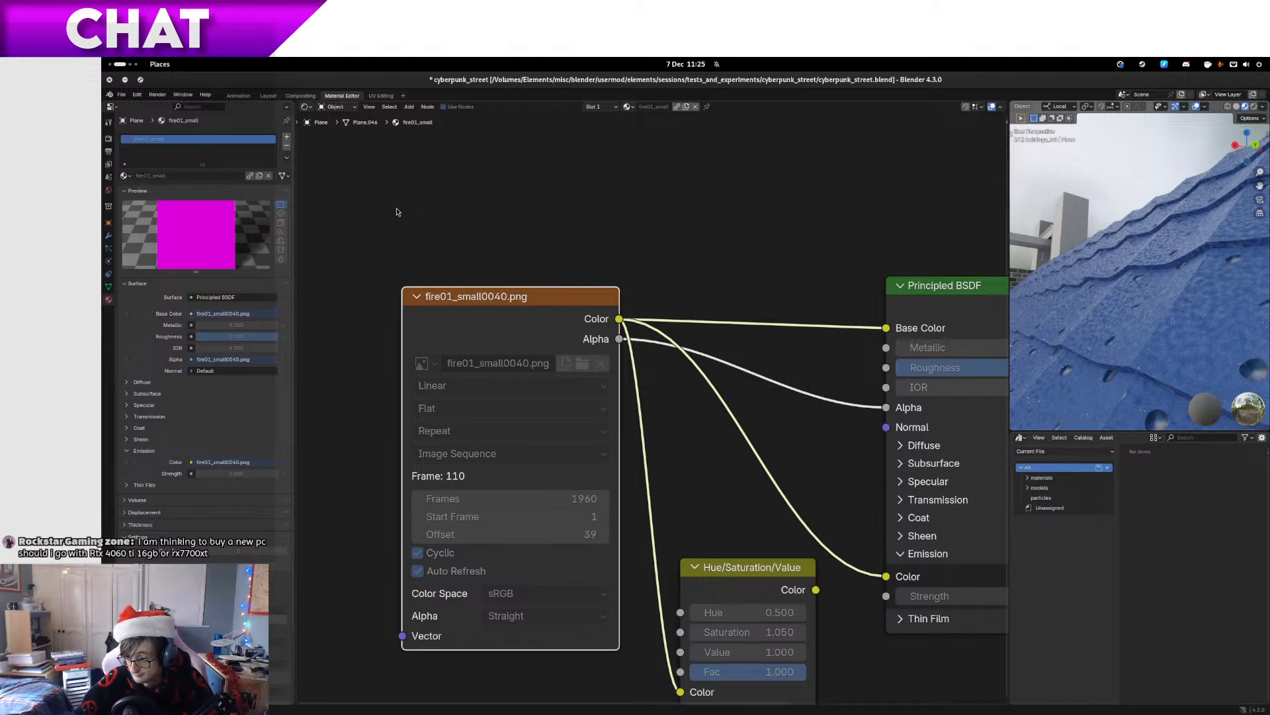
Switch to the Firefox private window and search in a new tab for "radeon rx 7700 xt vs 4060 ti"
{"action": "mouse_move", "coordinate": [102, 58]}
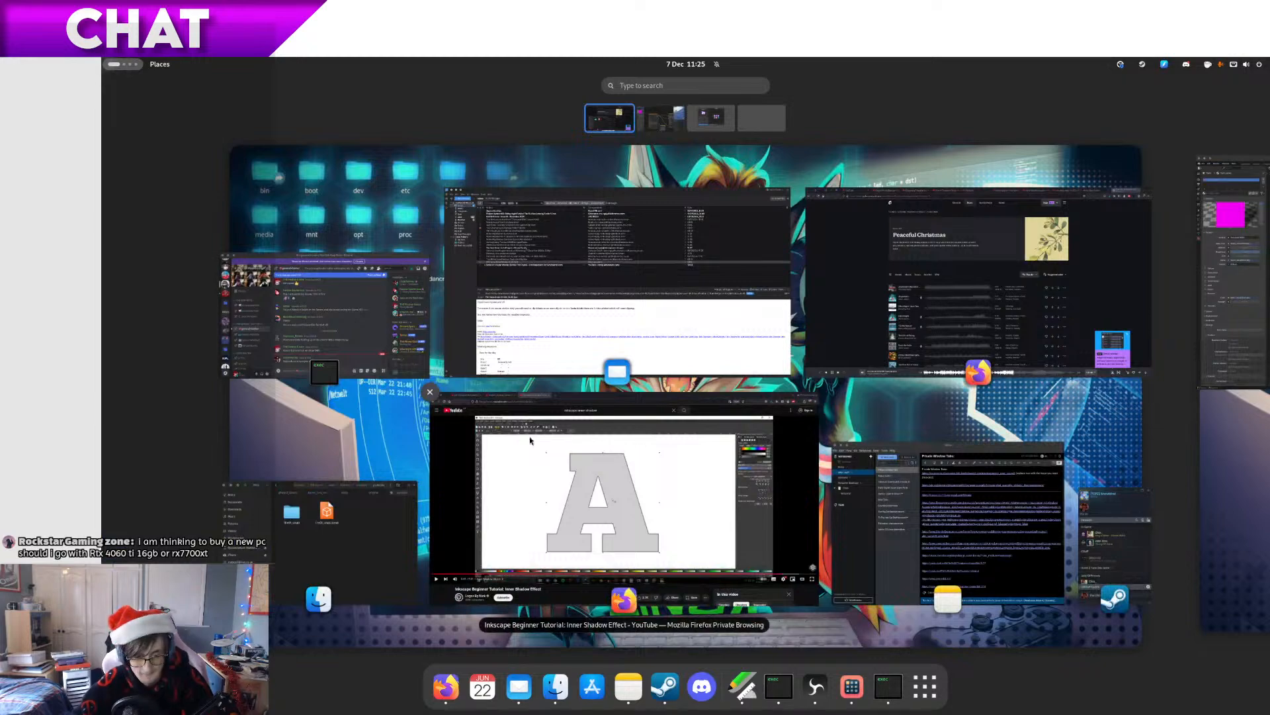
{"action": "left_click", "coordinate": [530, 440]}
{"action": "key", "text": "ctrl+t"}
{"action": "type", "text": "r"}
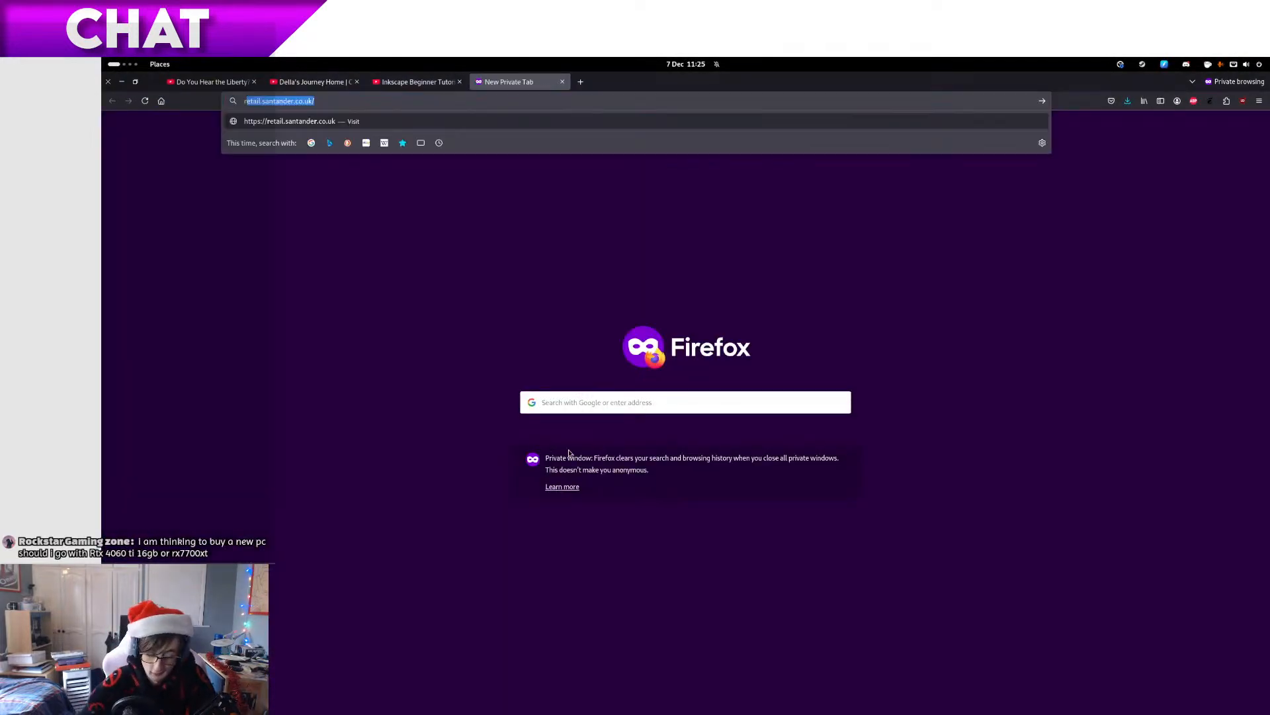
{"action": "type", "text": "adeon rx"}
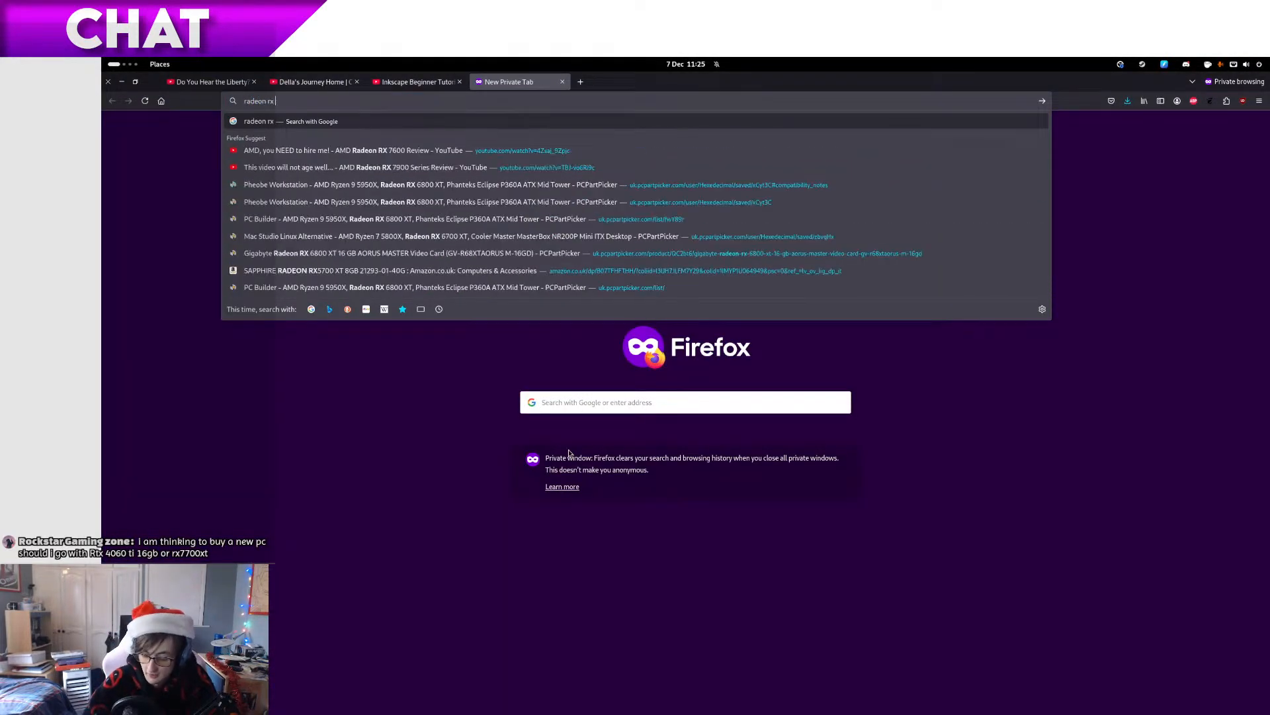
{"action": "type", "text": " 7700 xt vs 7"}
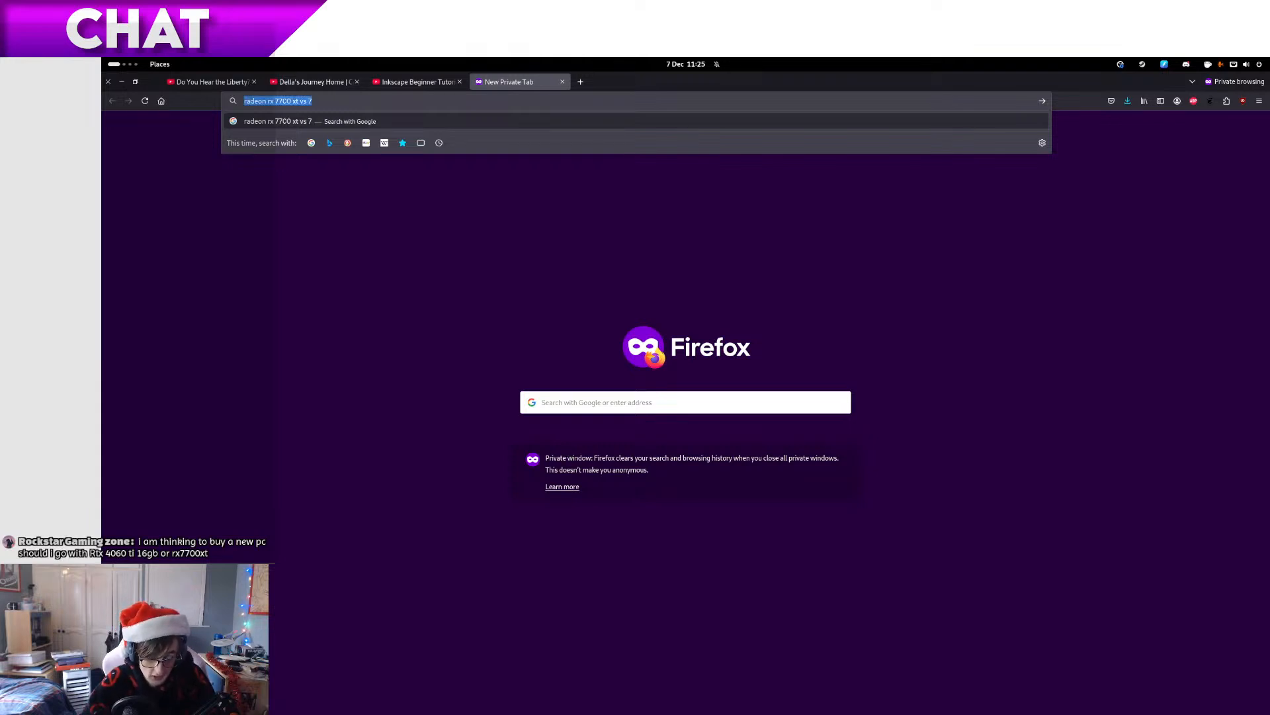
{"action": "type", "text": "rtx"}
{"action": "key", "text": "ctrl+z"}
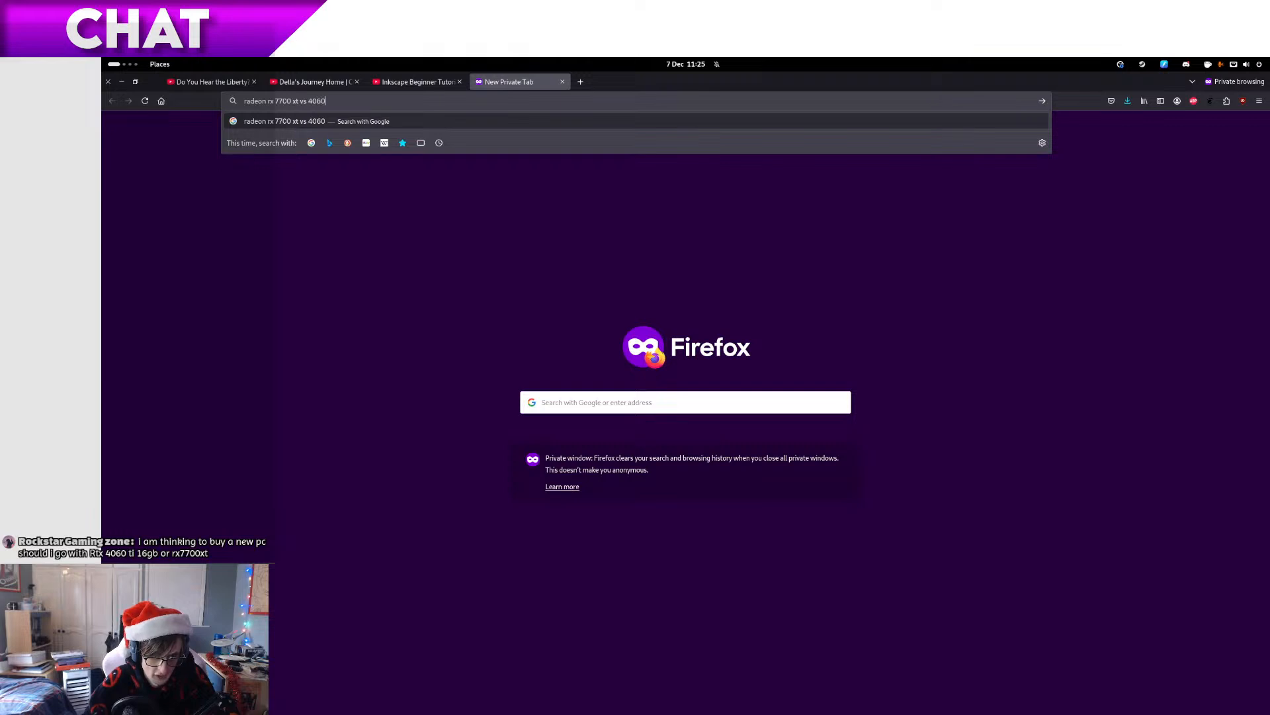
{"action": "key", "text": "Return"}
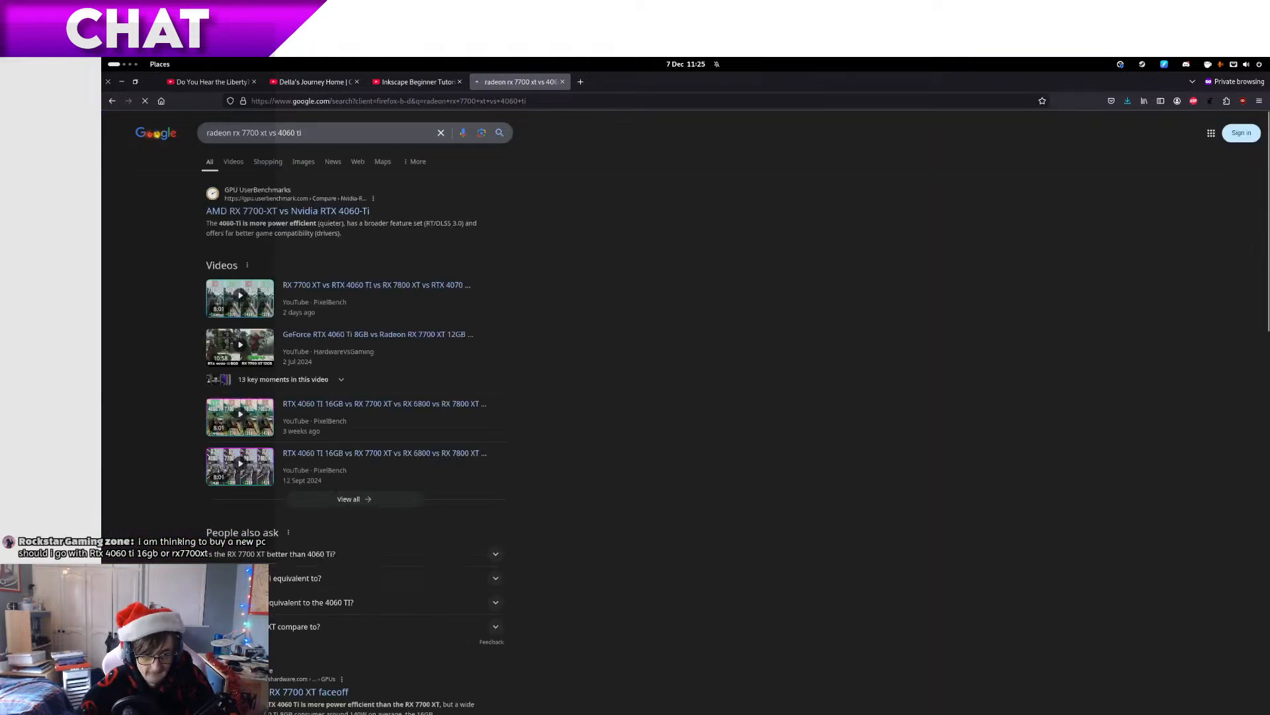
Open the PixelBench RX 7700 XT vs RTX 4060 Ti video, then search for "geforce 4060 ti" in a separate results tab
{"action": "left_click", "coordinate": [445, 292]}
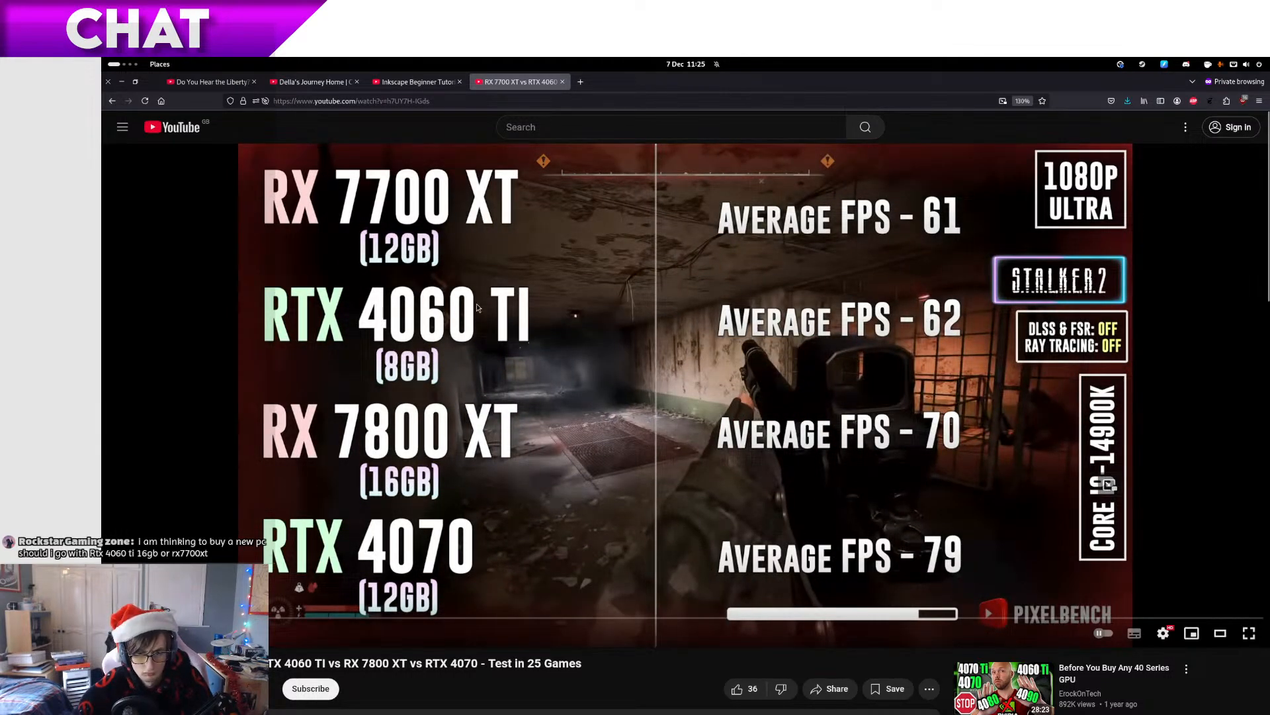
{"action": "middle_click", "coordinate": [114, 103]}
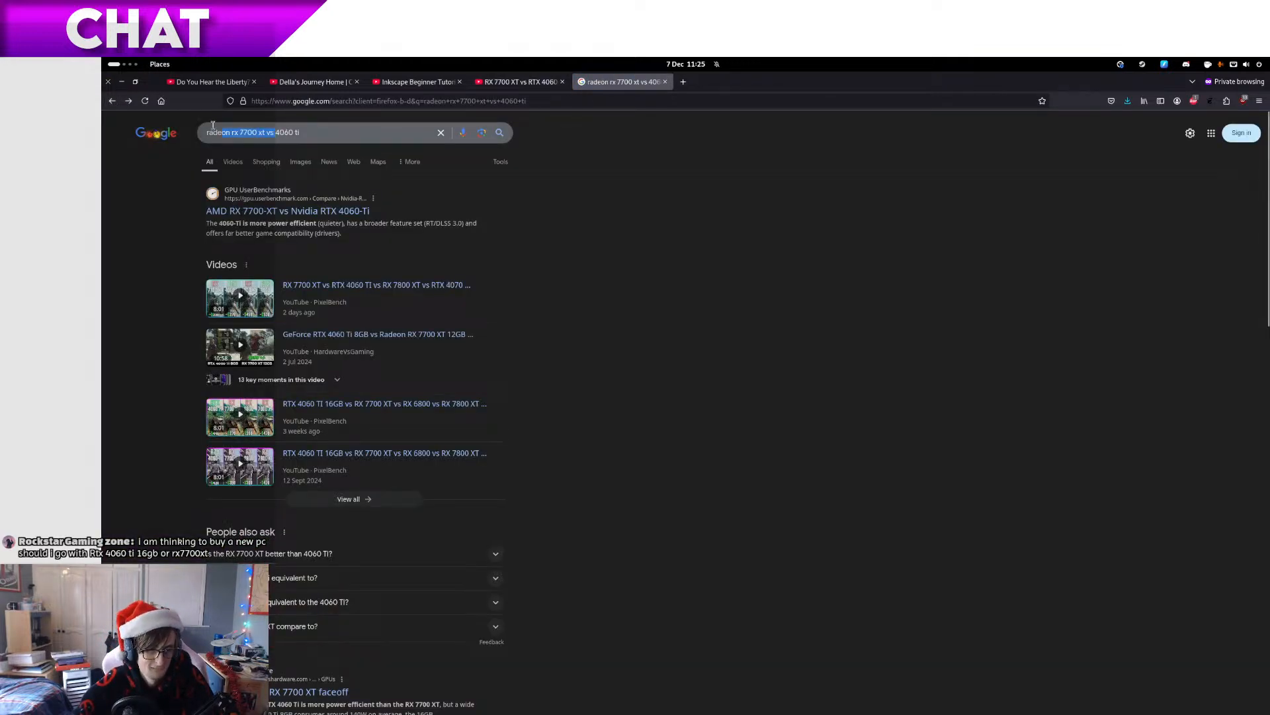
{"action": "key", "text": "BackSpace"}
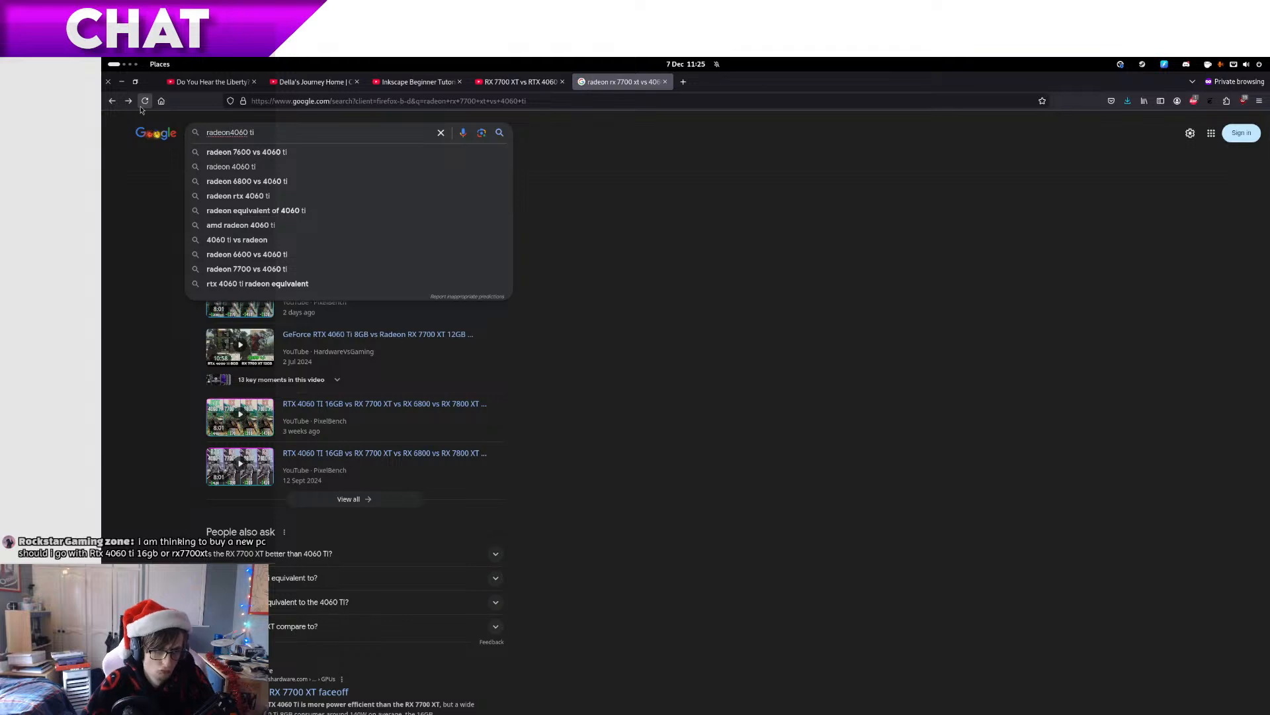
{"action": "key", "text": "BackSpace"}
{"action": "key", "text": "BackSpace"}
{"action": "key", "text": "BackSpace"}
{"action": "key", "text": "BackSpace"}
{"action": "key", "text": "BackSpace"}
{"action": "type", "text": "geforce"}
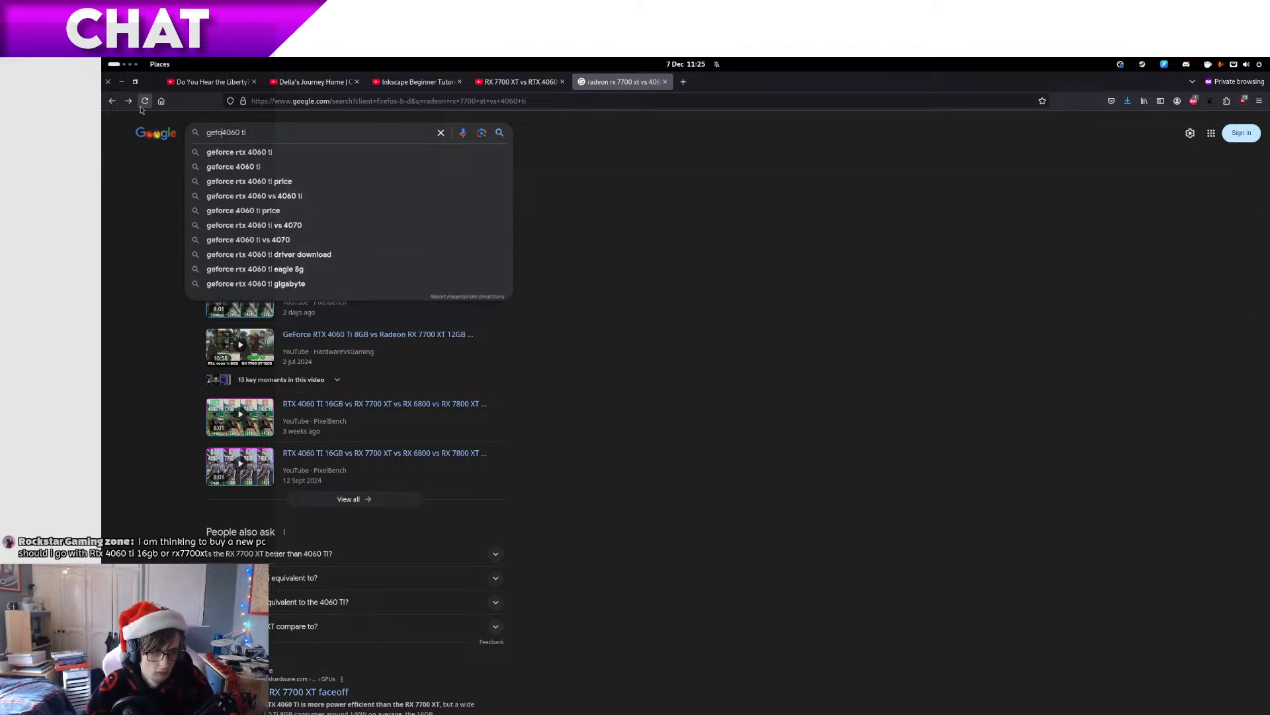
{"action": "key", "text": "Return"}
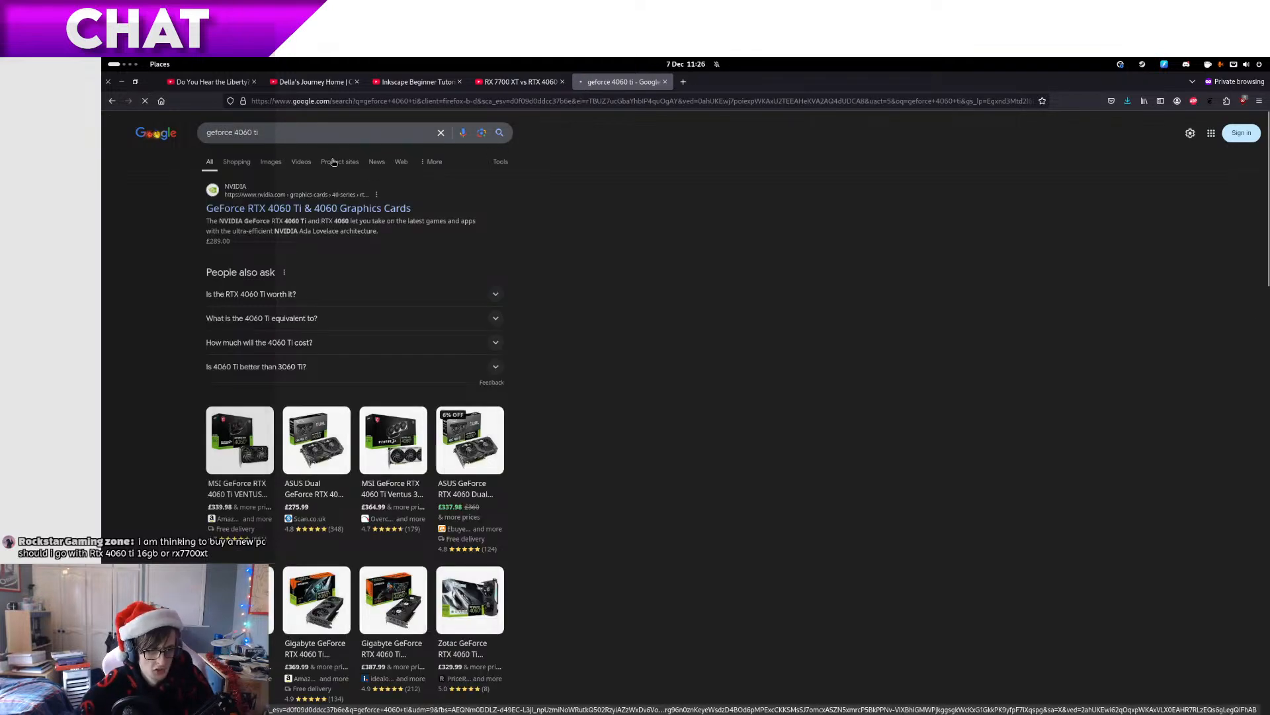
Open NVIDIA's GeForce RTX 4060 Ti & 4060 page and examine the Specs table, including the VRAM row
{"action": "left_click", "coordinate": [356, 208]}
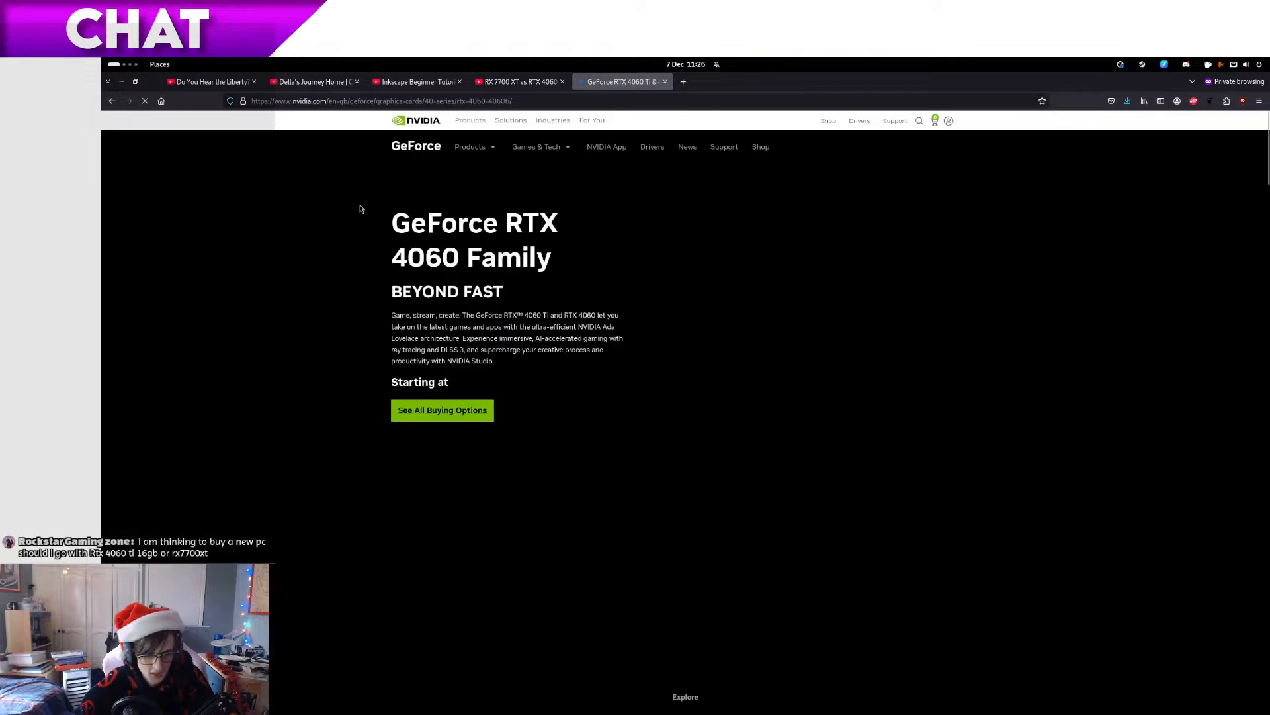
{"action": "scroll", "coordinate": [856, 289], "scroll_direction": "down", "scroll_amount": 10}
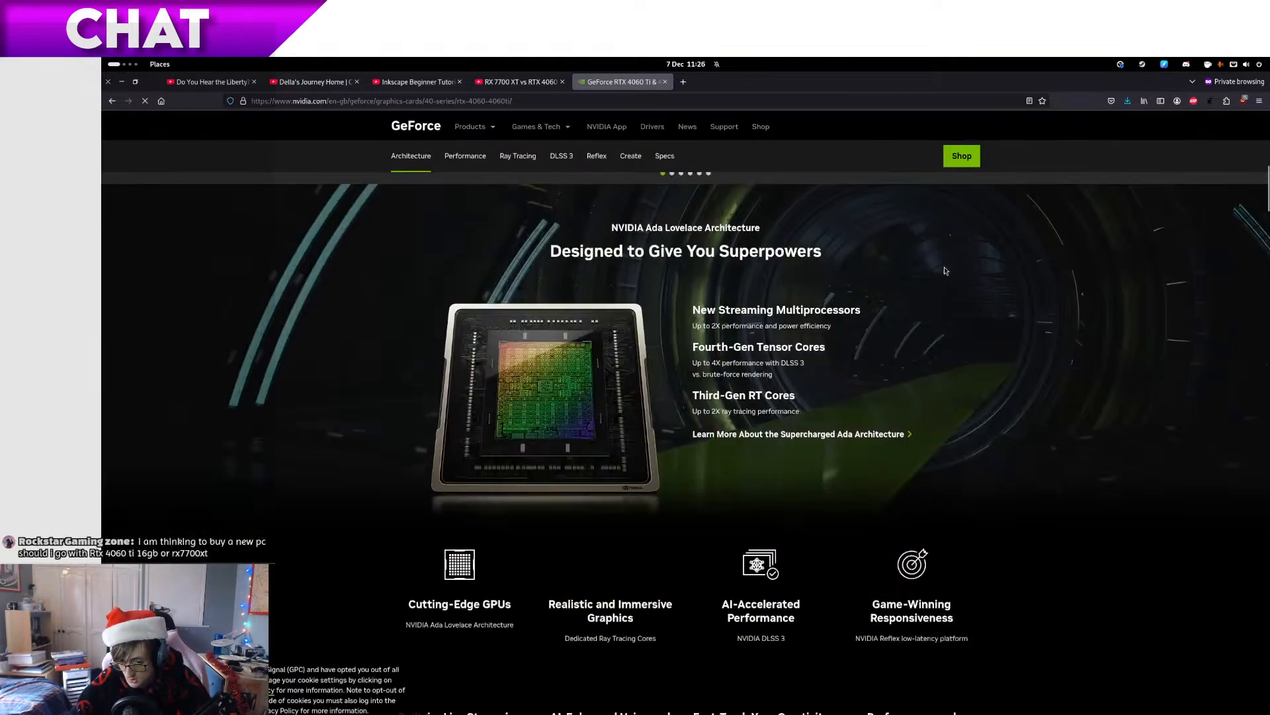
{"action": "scroll", "coordinate": [947, 271], "scroll_direction": "down", "scroll_amount": 3}
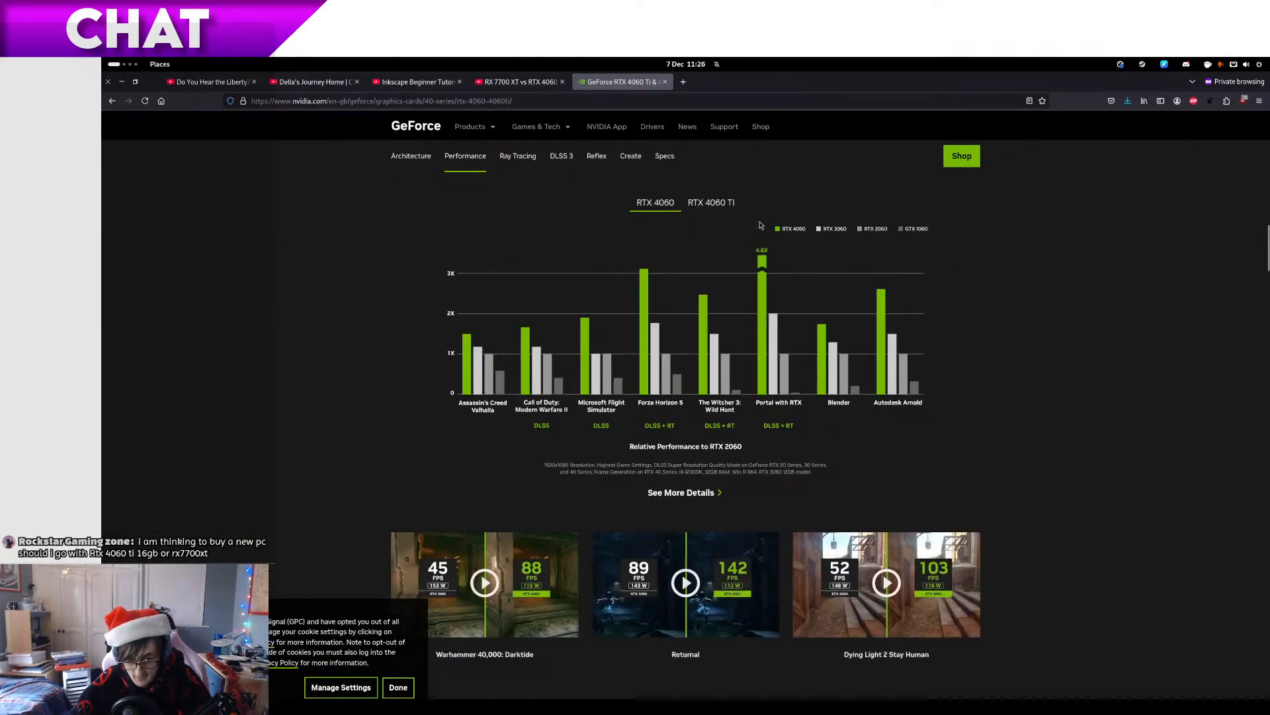
{"action": "scroll", "coordinate": [769, 224], "scroll_direction": "down", "scroll_amount": 4}
{"action": "scroll", "coordinate": [770, 223], "scroll_direction": "down", "scroll_amount": 15}
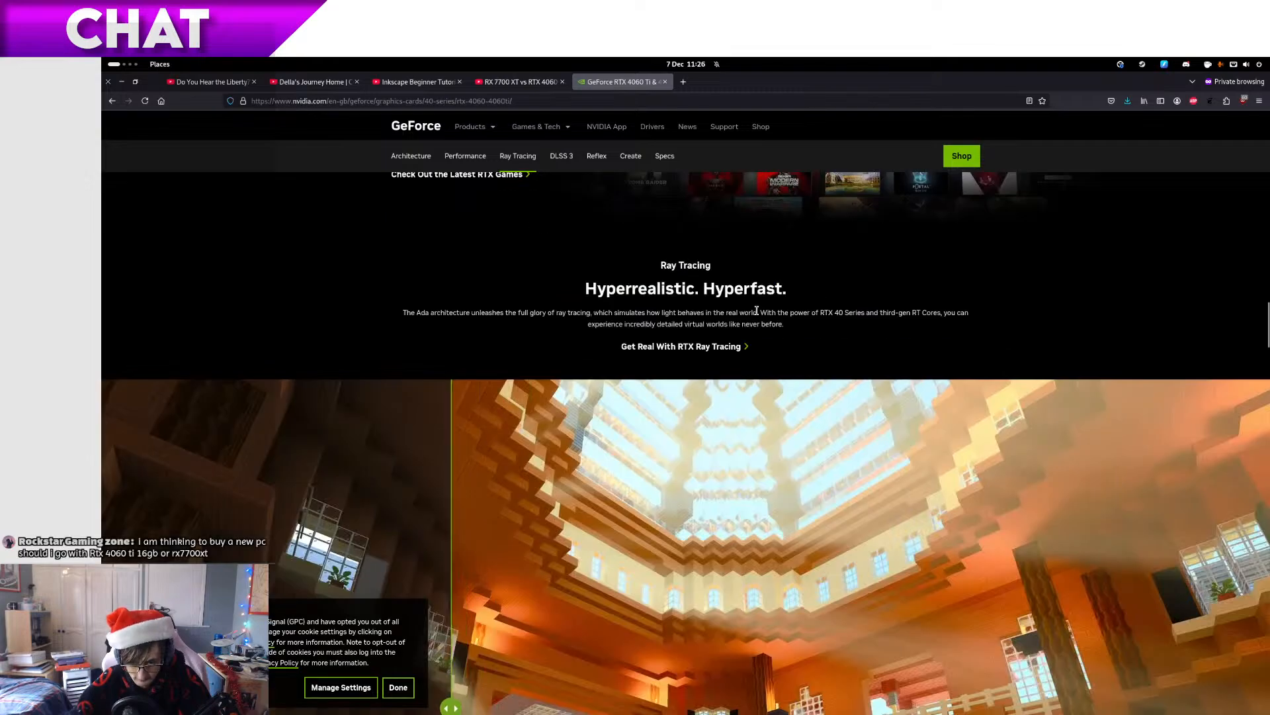
{"action": "scroll", "coordinate": [758, 315], "scroll_direction": "down", "scroll_amount": 9}
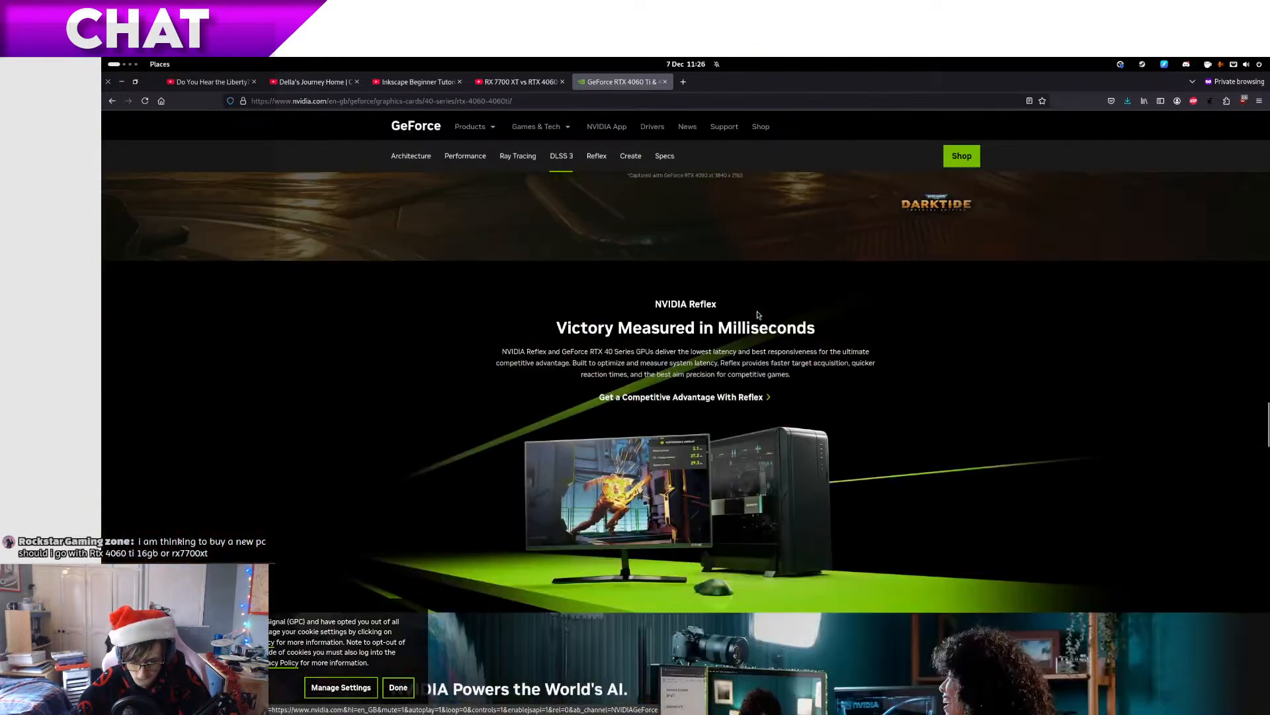
{"action": "scroll", "coordinate": [758, 315], "scroll_direction": "down", "scroll_amount": 6}
{"action": "scroll", "coordinate": [759, 315], "scroll_direction": "down", "scroll_amount": 5}
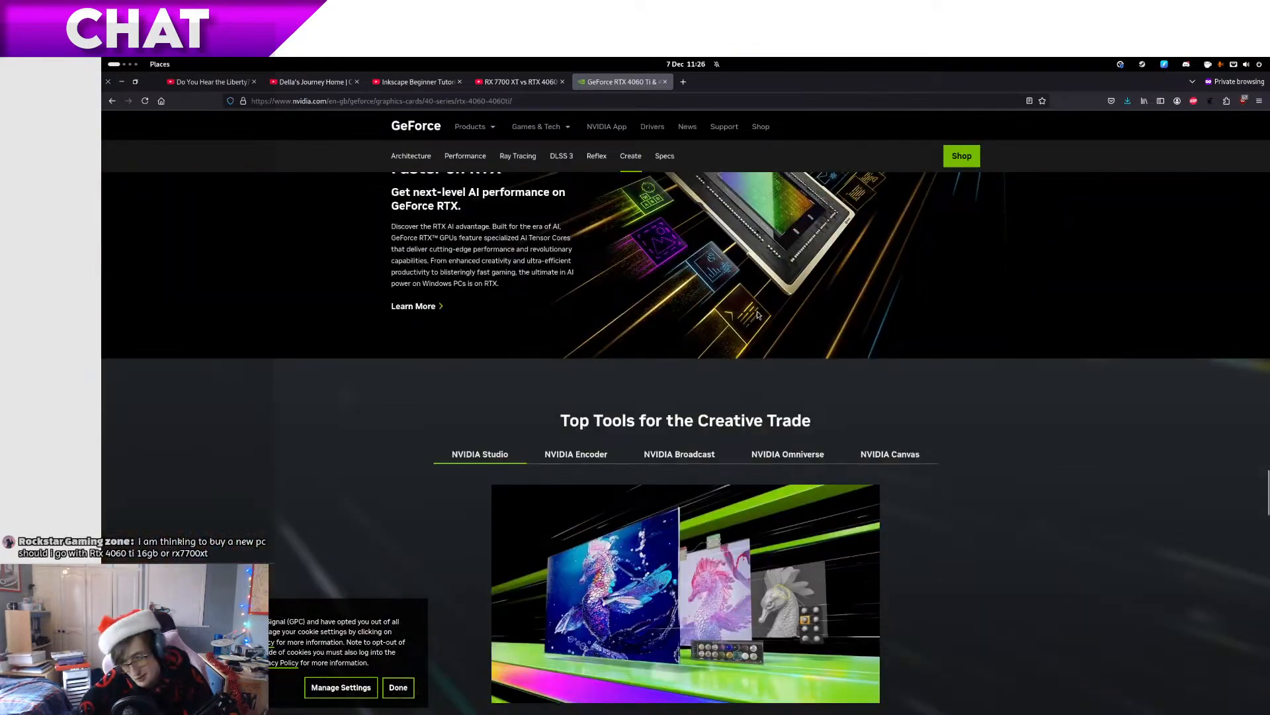
{"action": "scroll", "coordinate": [759, 315], "scroll_direction": "down", "scroll_amount": 11}
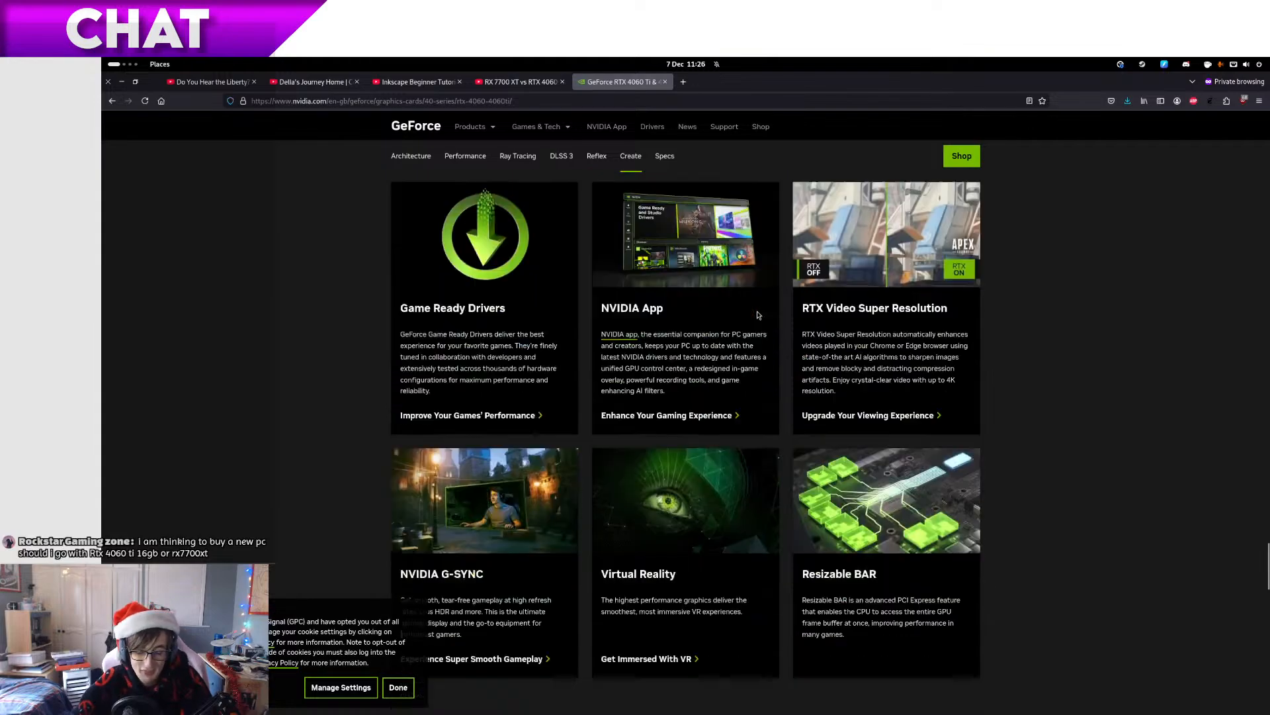
{"action": "scroll", "coordinate": [758, 315], "scroll_direction": "down", "scroll_amount": 4}
{"action": "scroll", "coordinate": [758, 315], "scroll_direction": "up", "scroll_amount": 14}
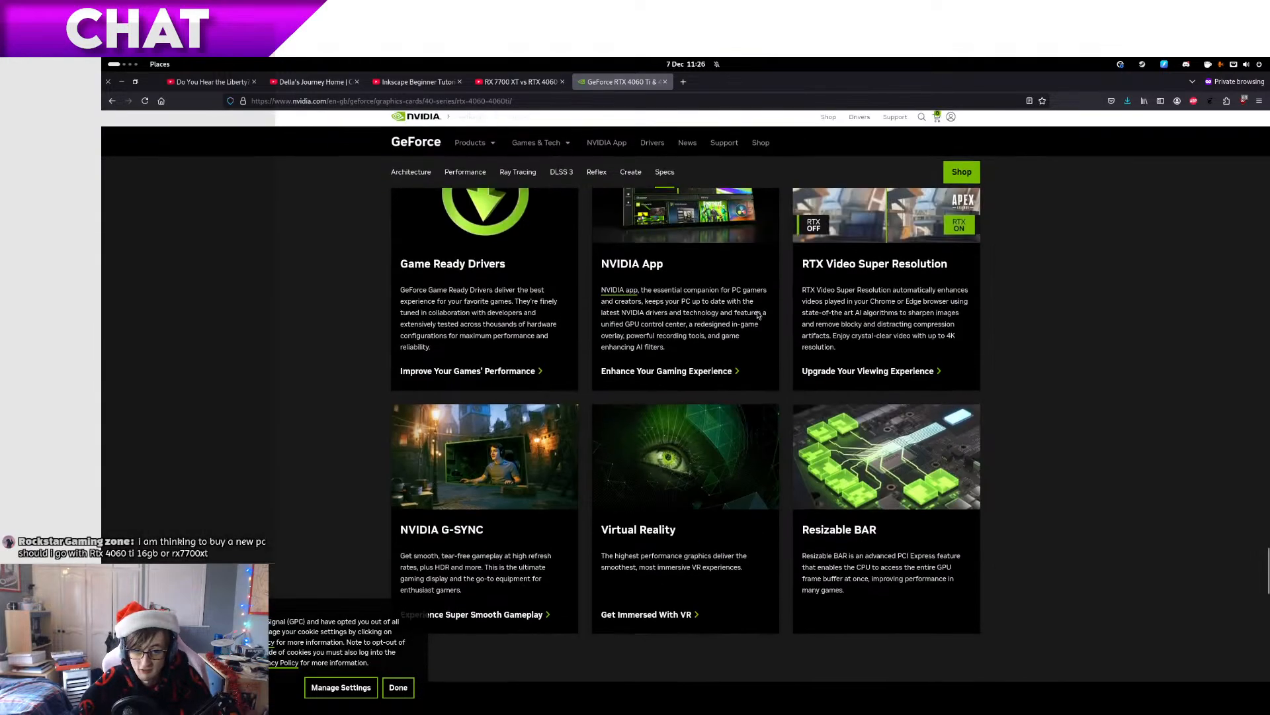
{"action": "scroll", "coordinate": [759, 315], "scroll_direction": "down", "scroll_amount": 14}
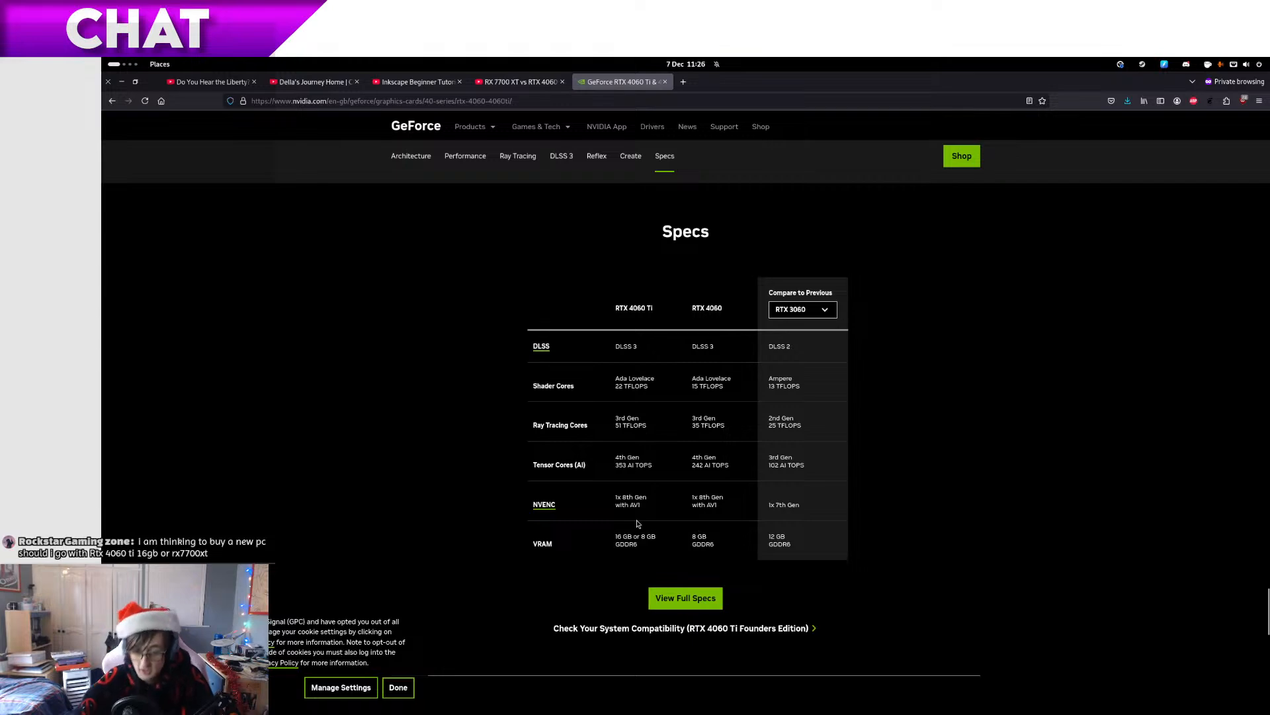
Return to the RX 7700 XT vs RTX 4060 Ti video and compare the cards' average FPS across several games
{"action": "left_click", "coordinate": [523, 82]}
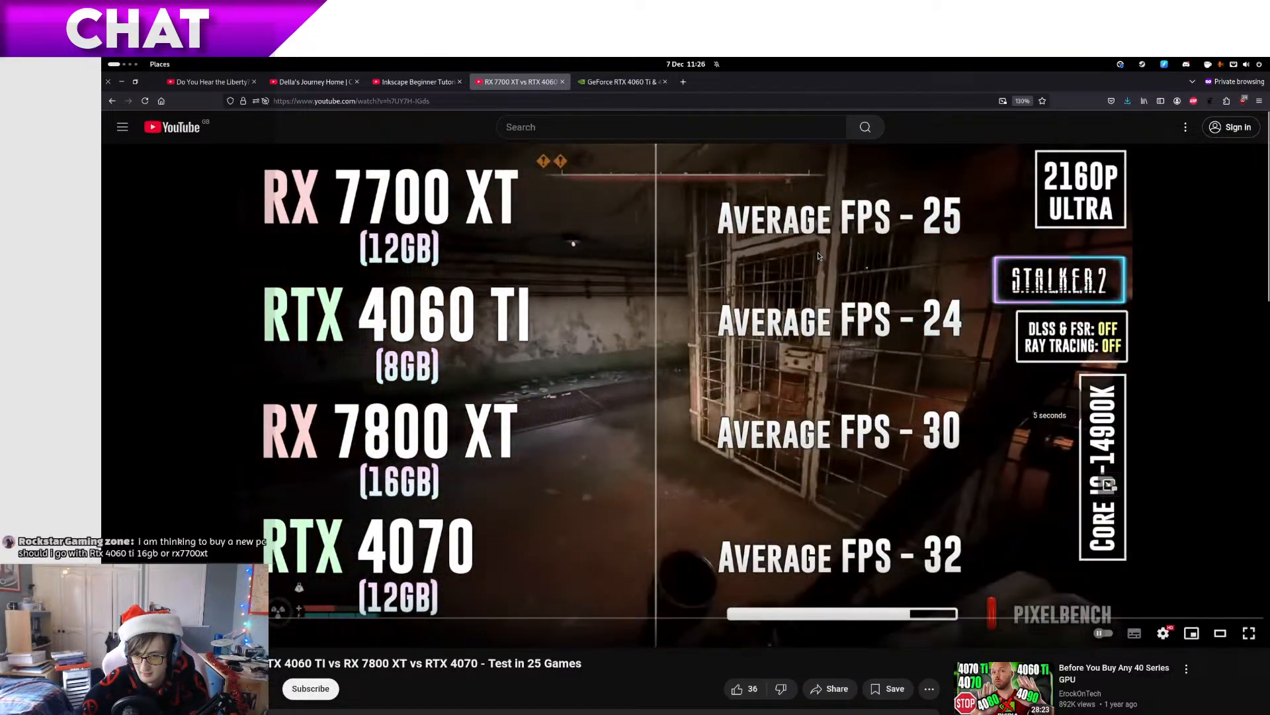
{"action": "key", "text": "Right"}
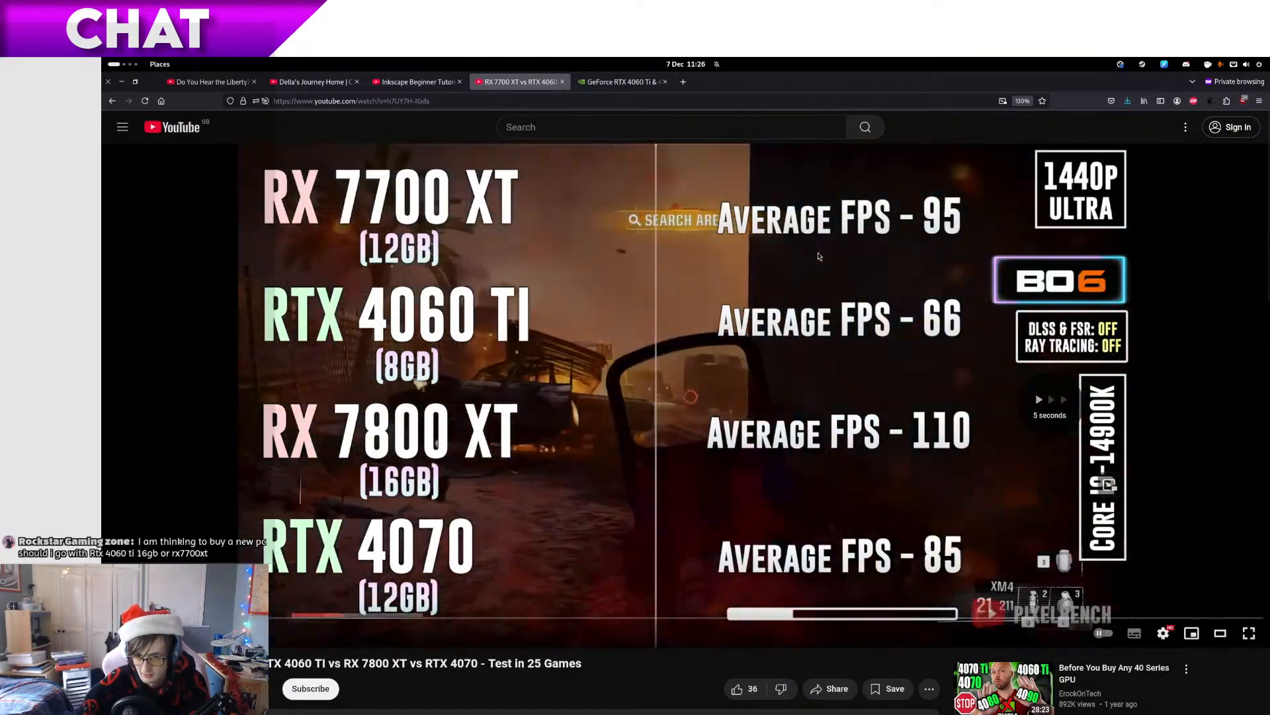
{"action": "key", "text": "Left"}
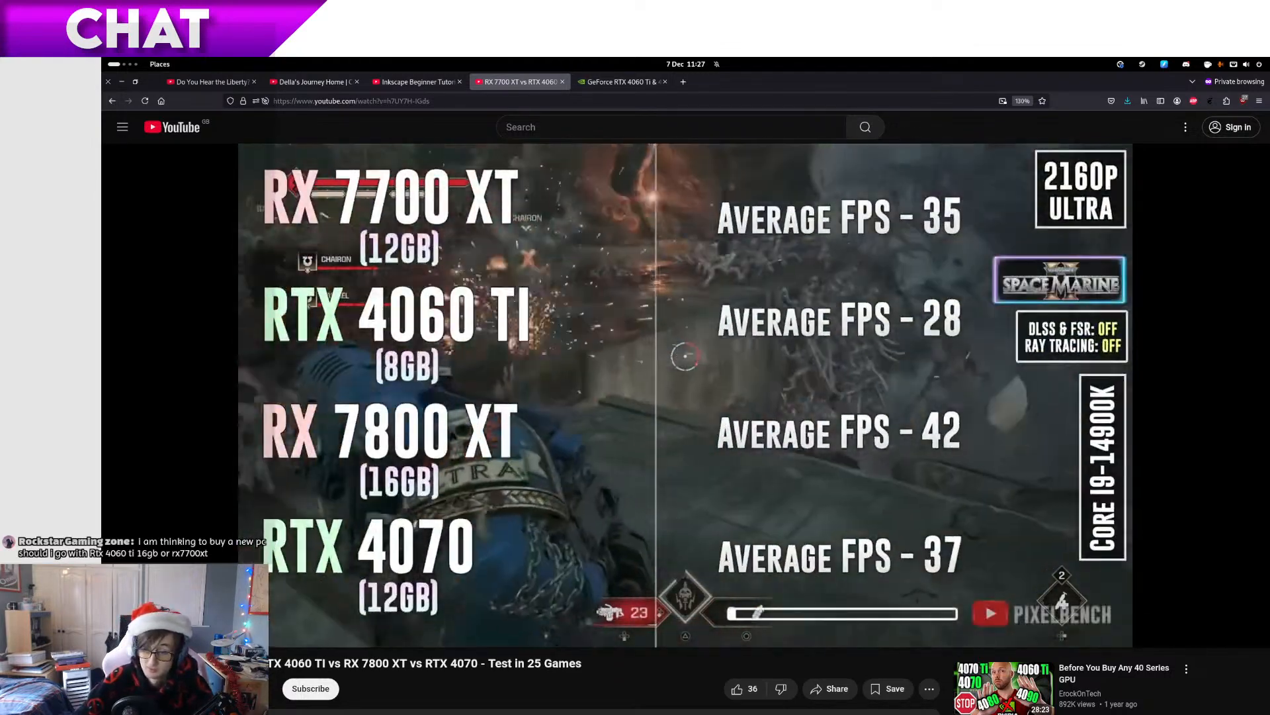
{"action": "left_click", "coordinate": [917, 247]}
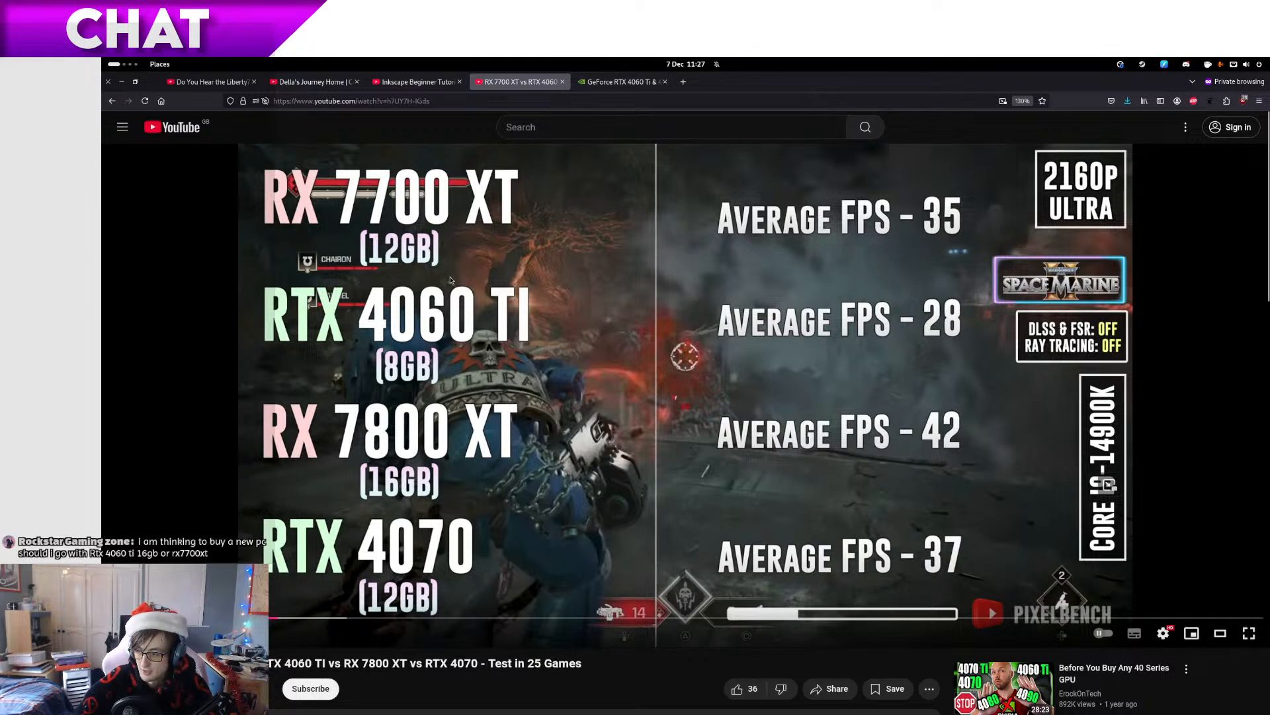
Go back to the comparison search results and search for "radeon rx 7700 xt vs 4060 ti 16gb"
{"action": "key", "text": "alt+Left"}
{"action": "left_click", "coordinate": [312, 129]}
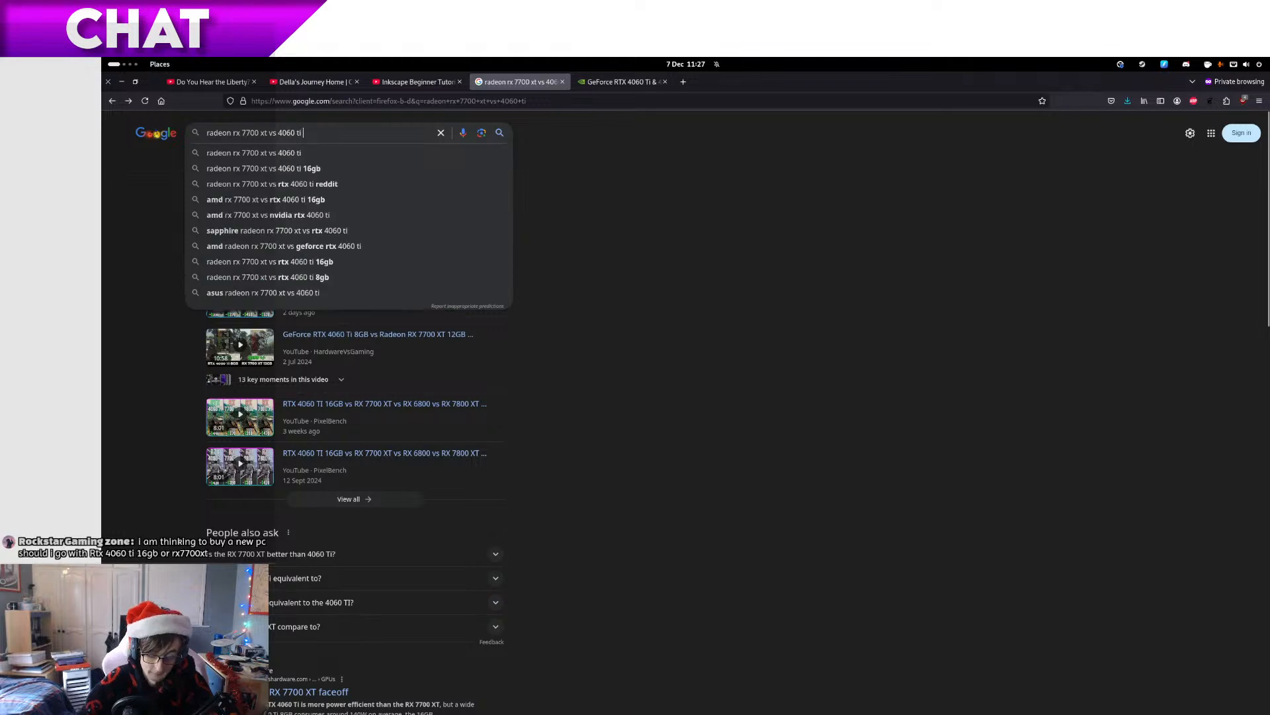
{"action": "type", "text": "16gb"}
{"action": "key", "text": "Return"}
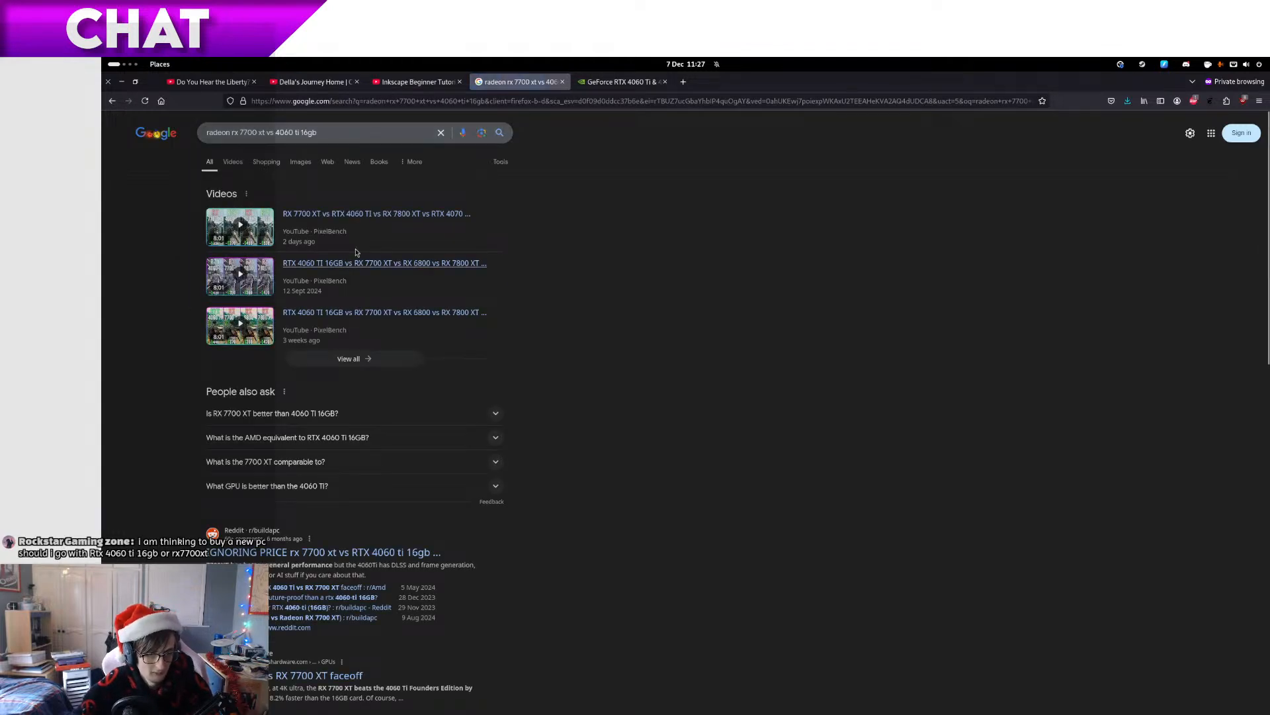
Open the September 2024 RTX 4060 Ti 16GB vs RX 7700 XT video and skip through its average FPS comparisons
{"action": "left_click", "coordinate": [348, 224]}
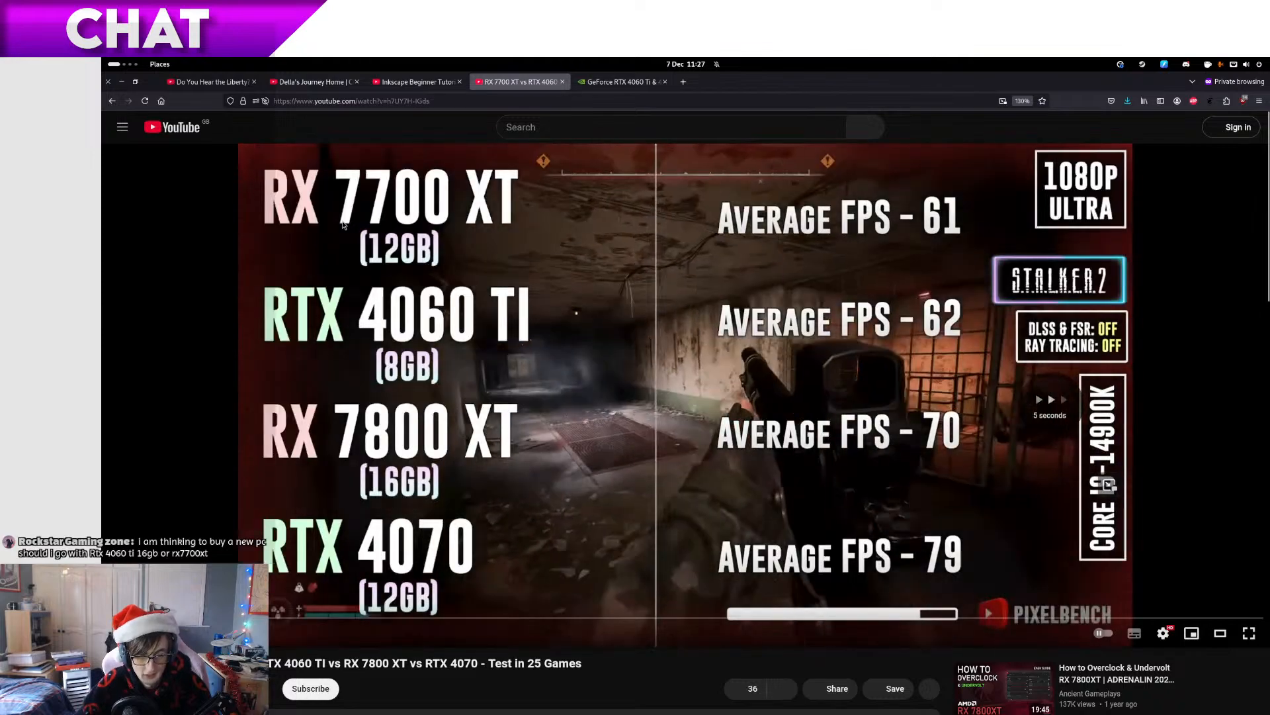
{"action": "key", "text": "alt+Left"}
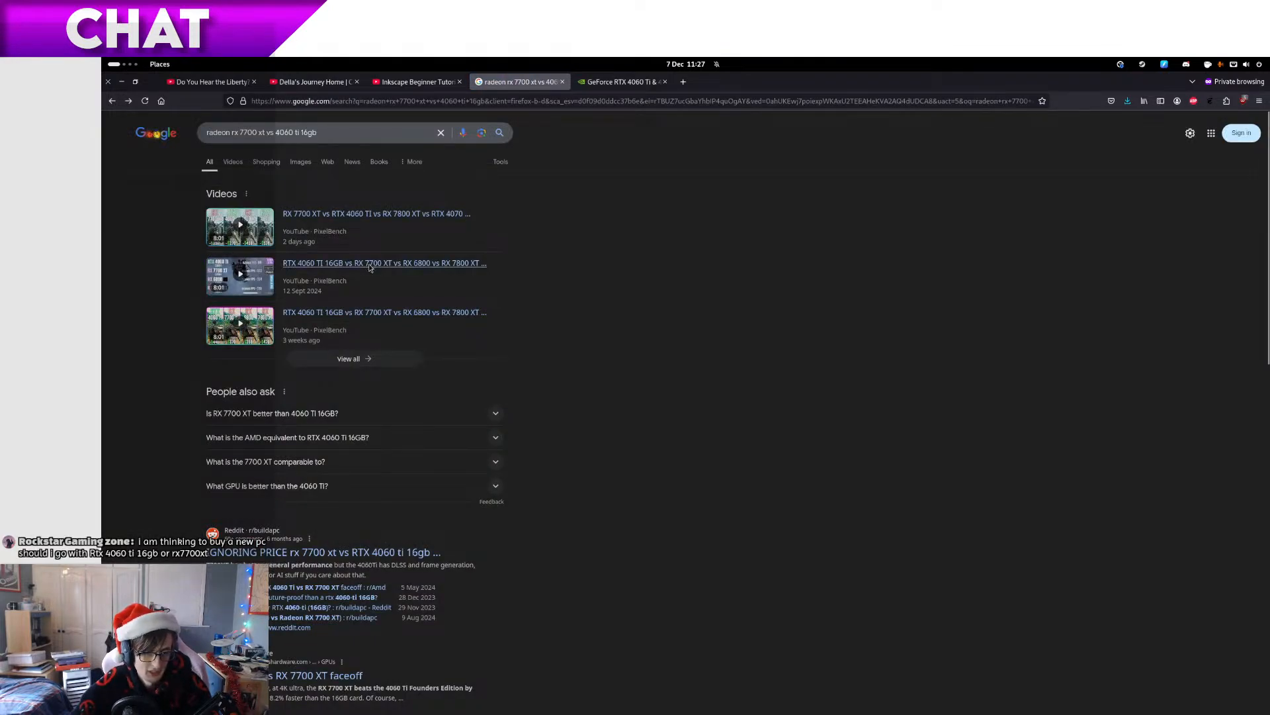
{"action": "left_click", "coordinate": [370, 264]}
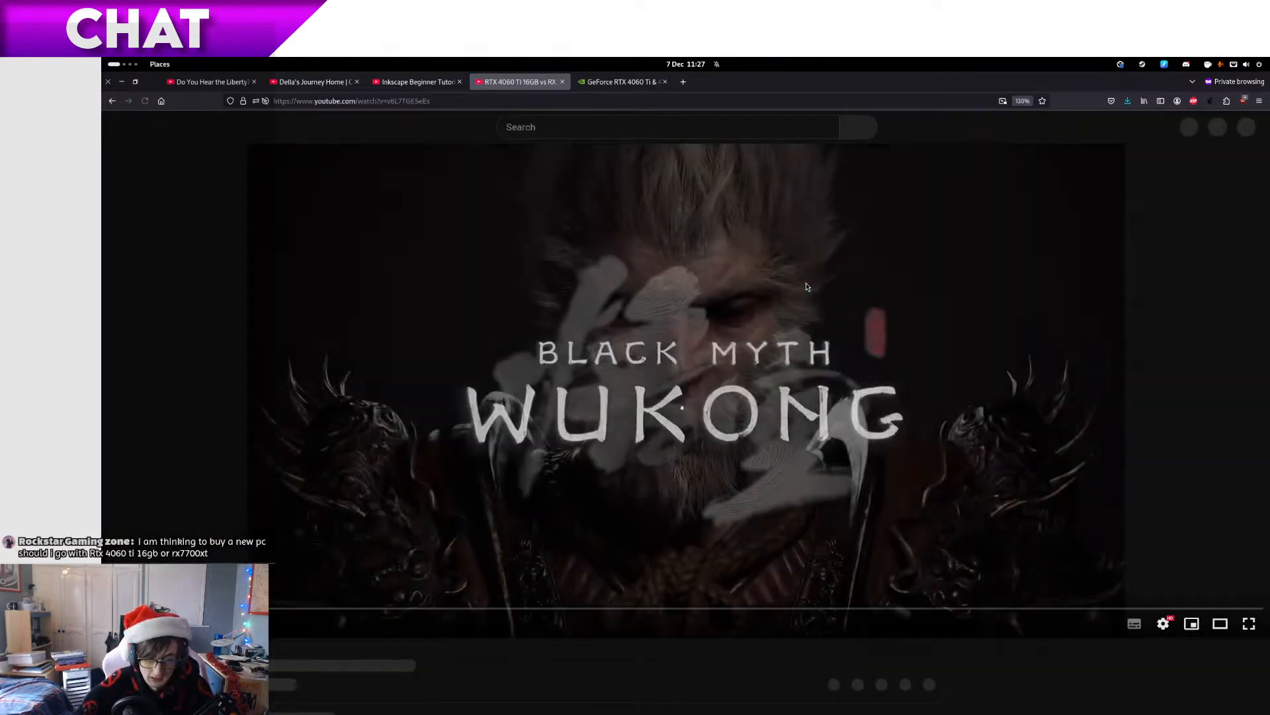
{"action": "key", "text": "Right"}
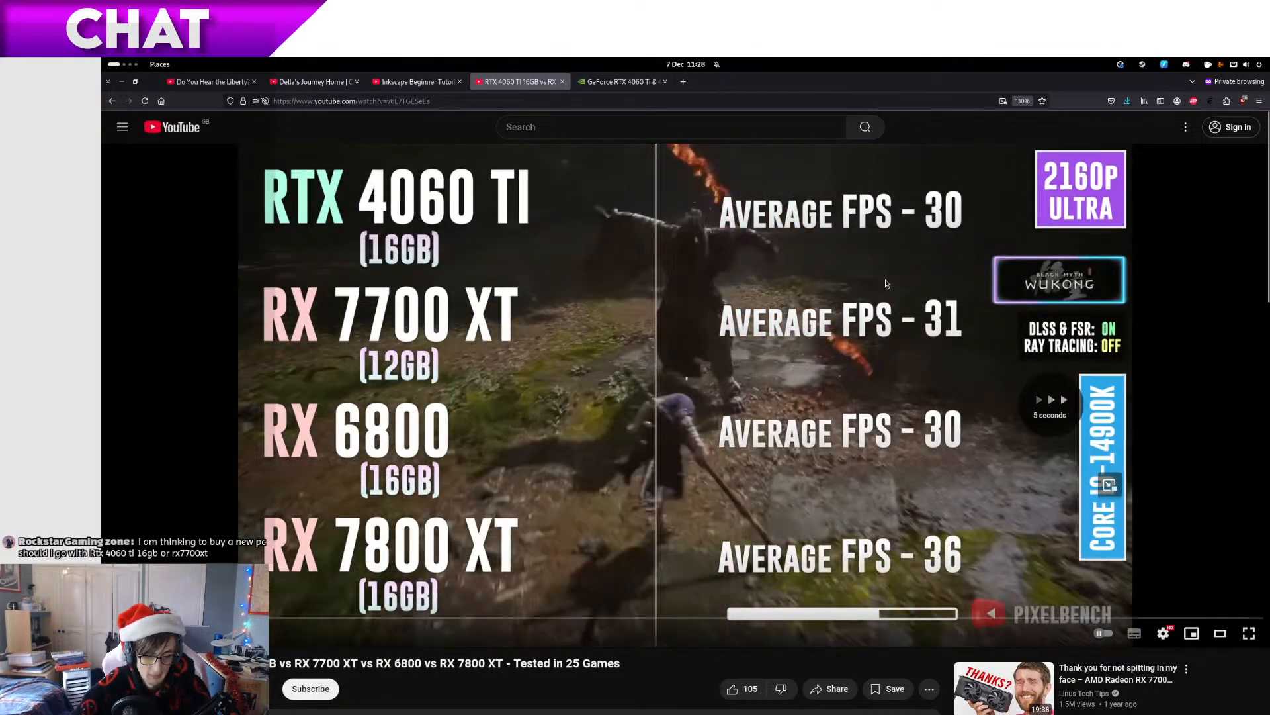
{"action": "key", "text": "Right"}
{"action": "key", "text": "Right"}
{"action": "key", "text": "Right"}
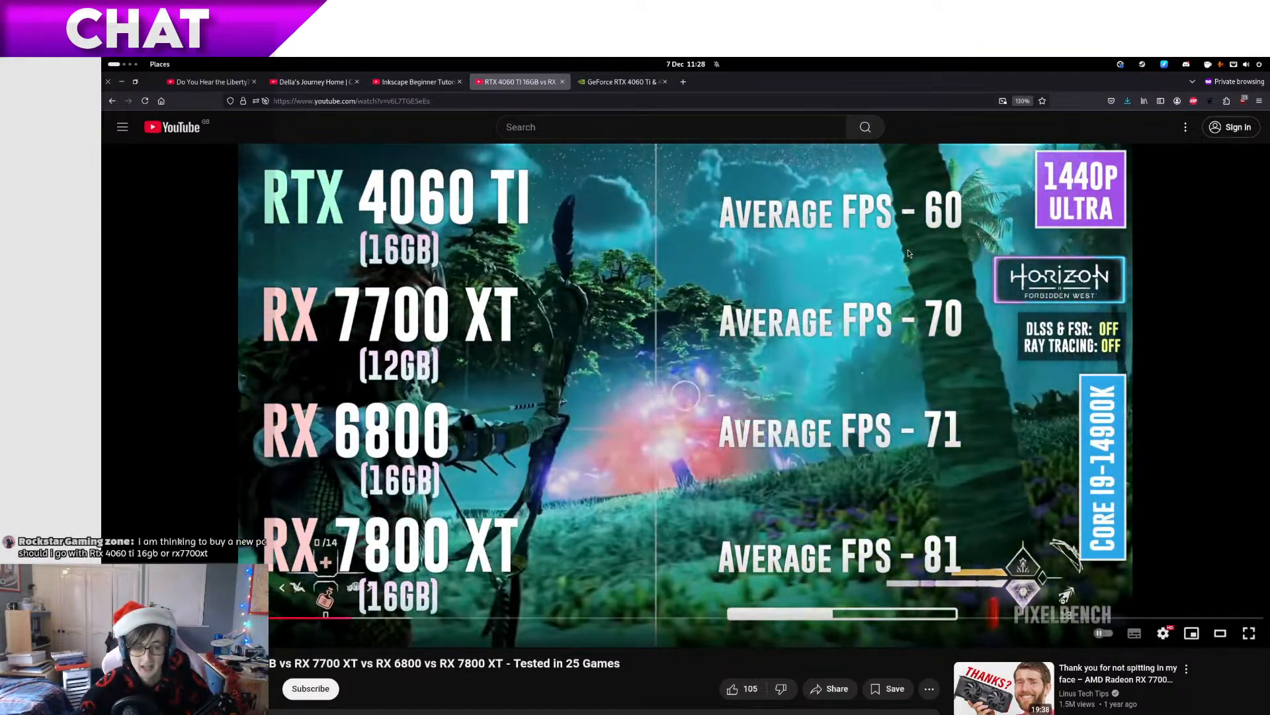
Switch to Blender and make the linked fire01_small material and its fire01_small0040.png image local
{"action": "key", "text": "ctrl+alt+Right"}
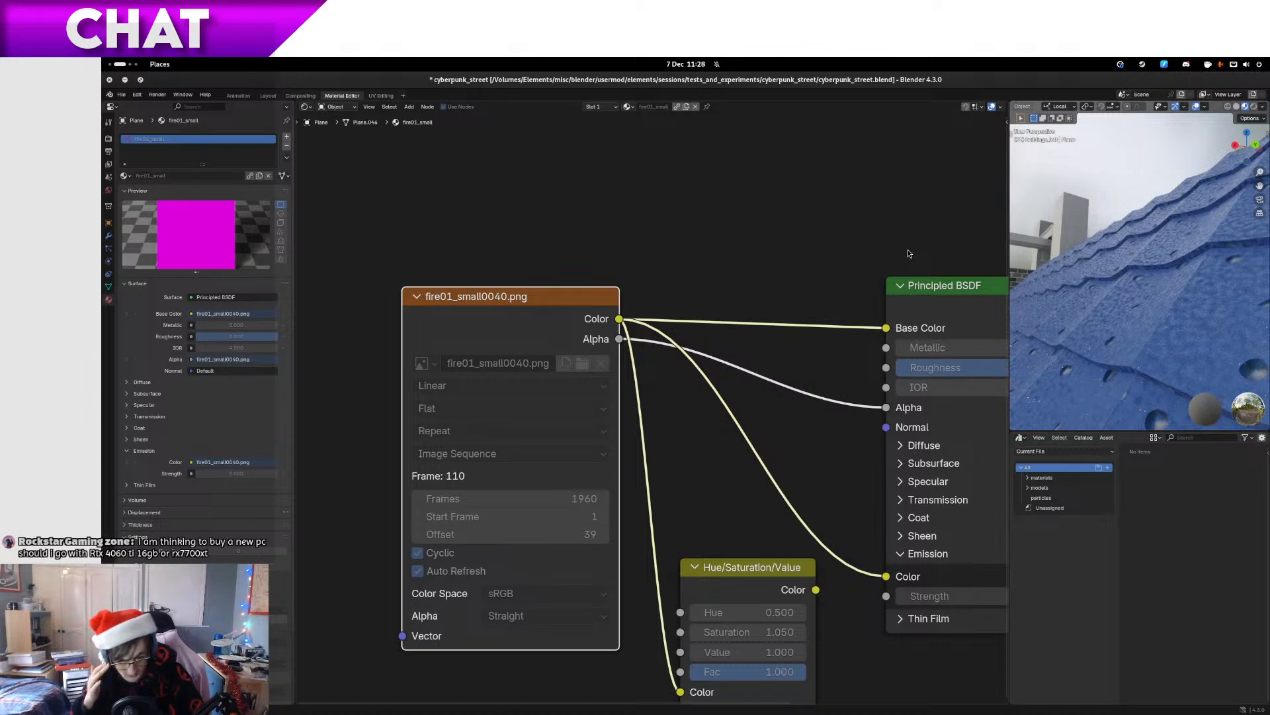
{"action": "right_click", "coordinate": [166, 141]}
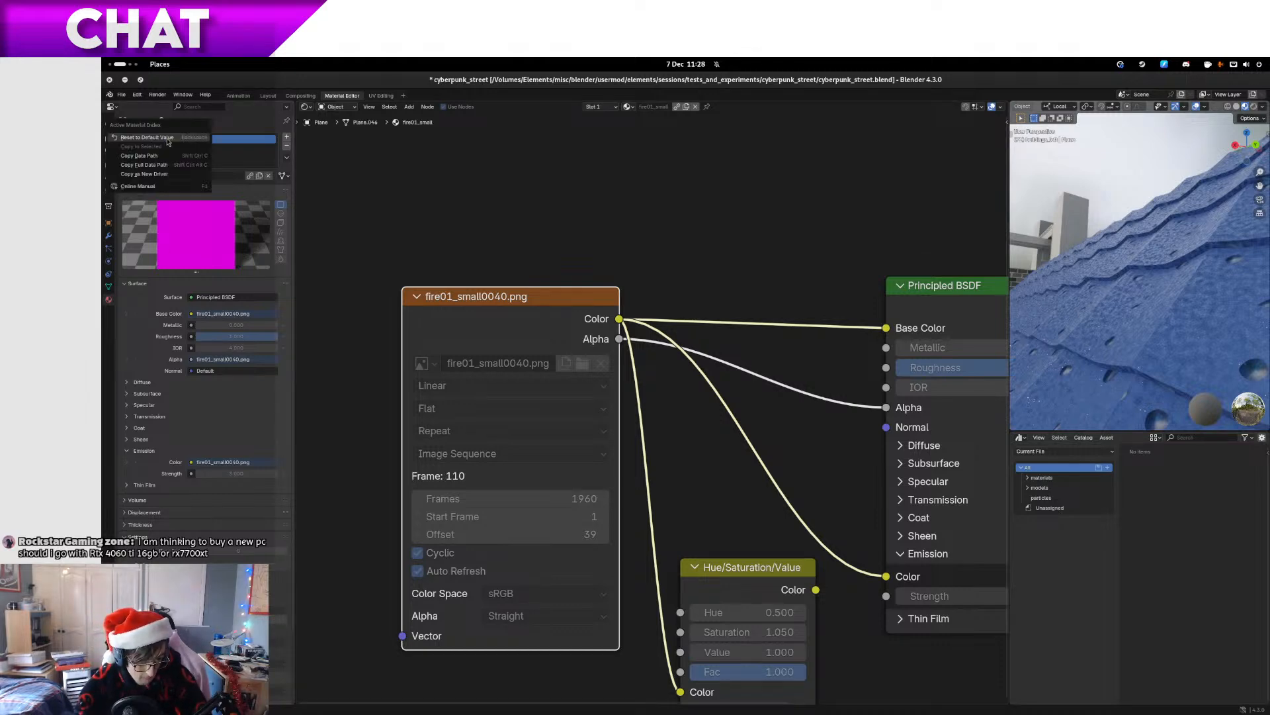
{"action": "left_click", "coordinate": [189, 164]}
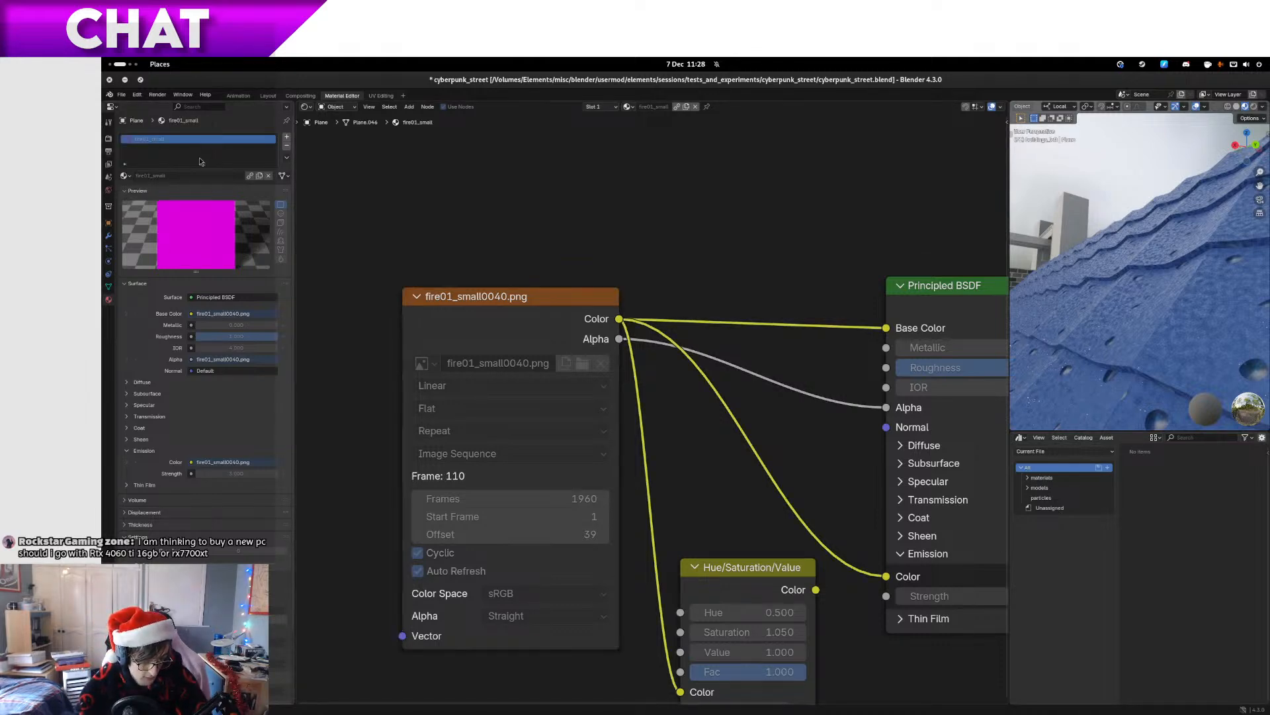
{"action": "left_click", "coordinate": [252, 177]}
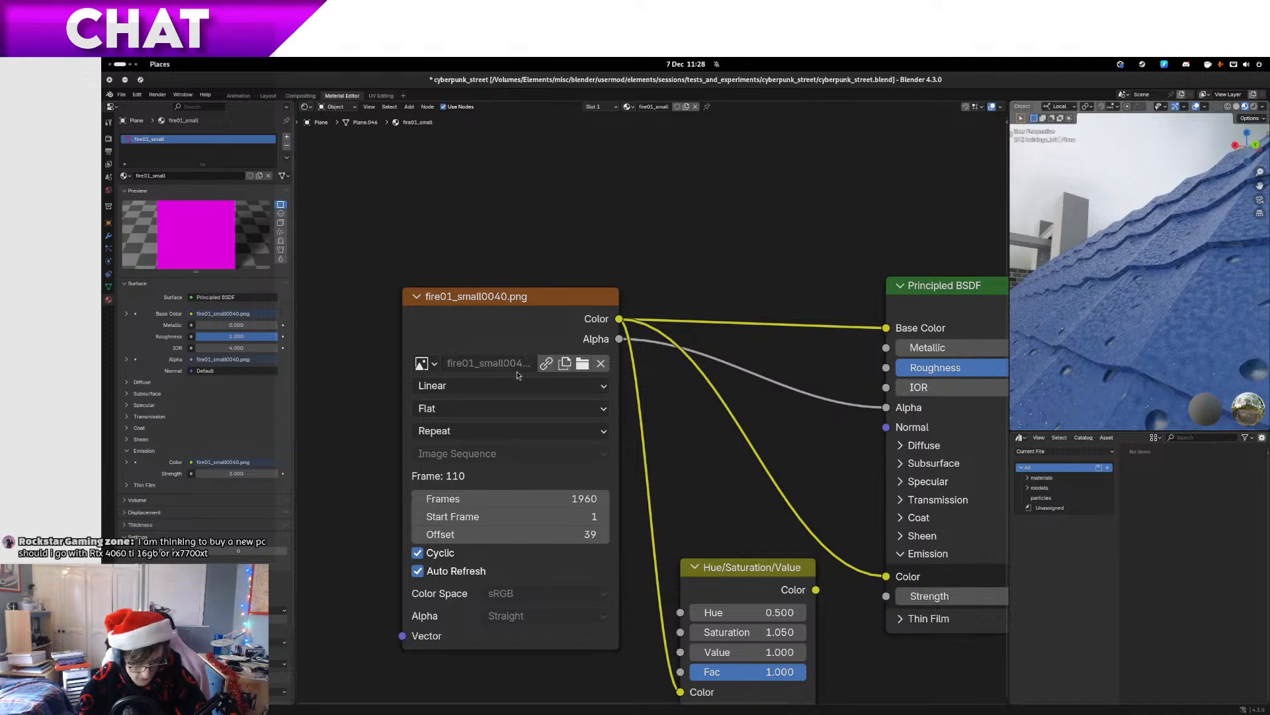
{"action": "left_click", "coordinate": [546, 364]}
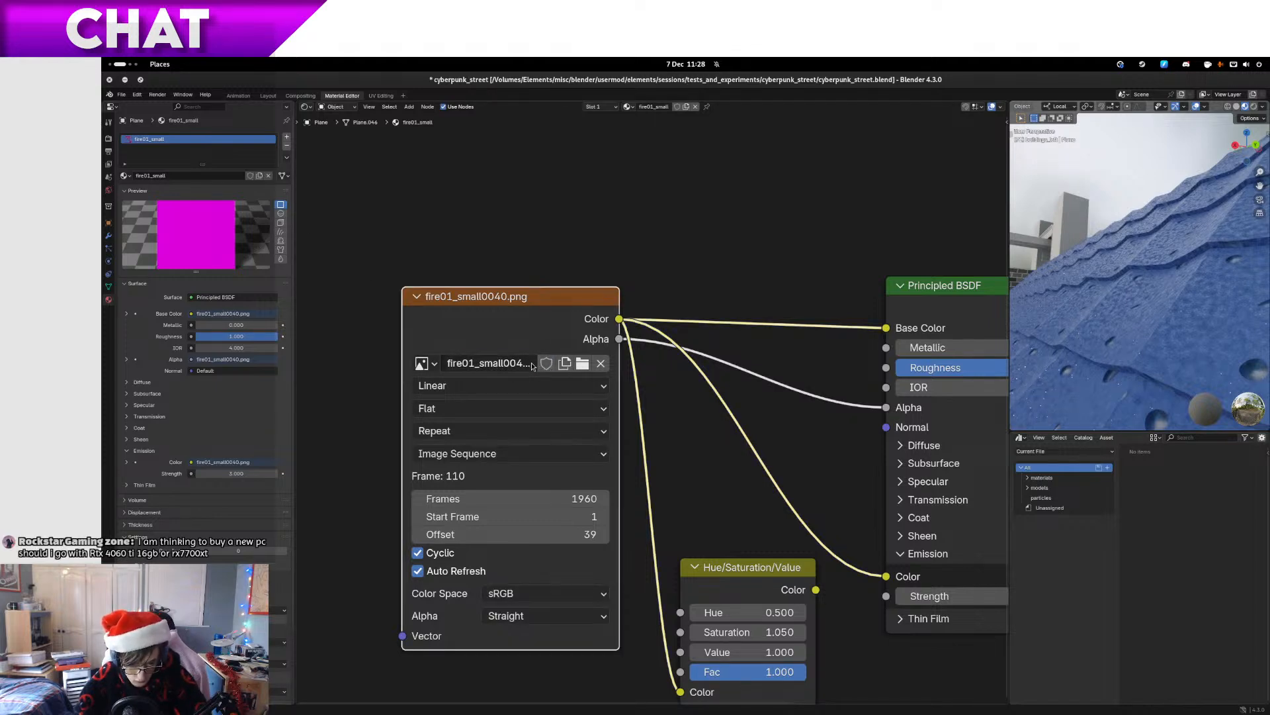
{"action": "double_click", "coordinate": [533, 366]}
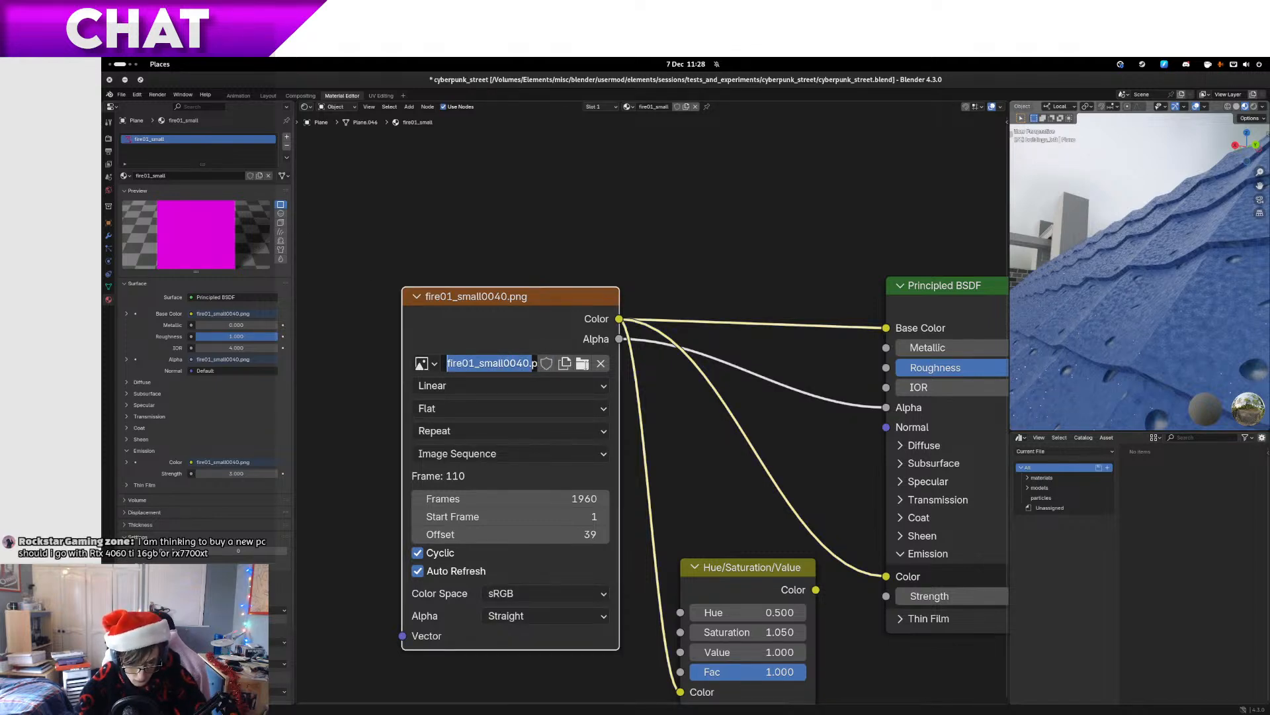
{"action": "left_click", "coordinate": [582, 364]}
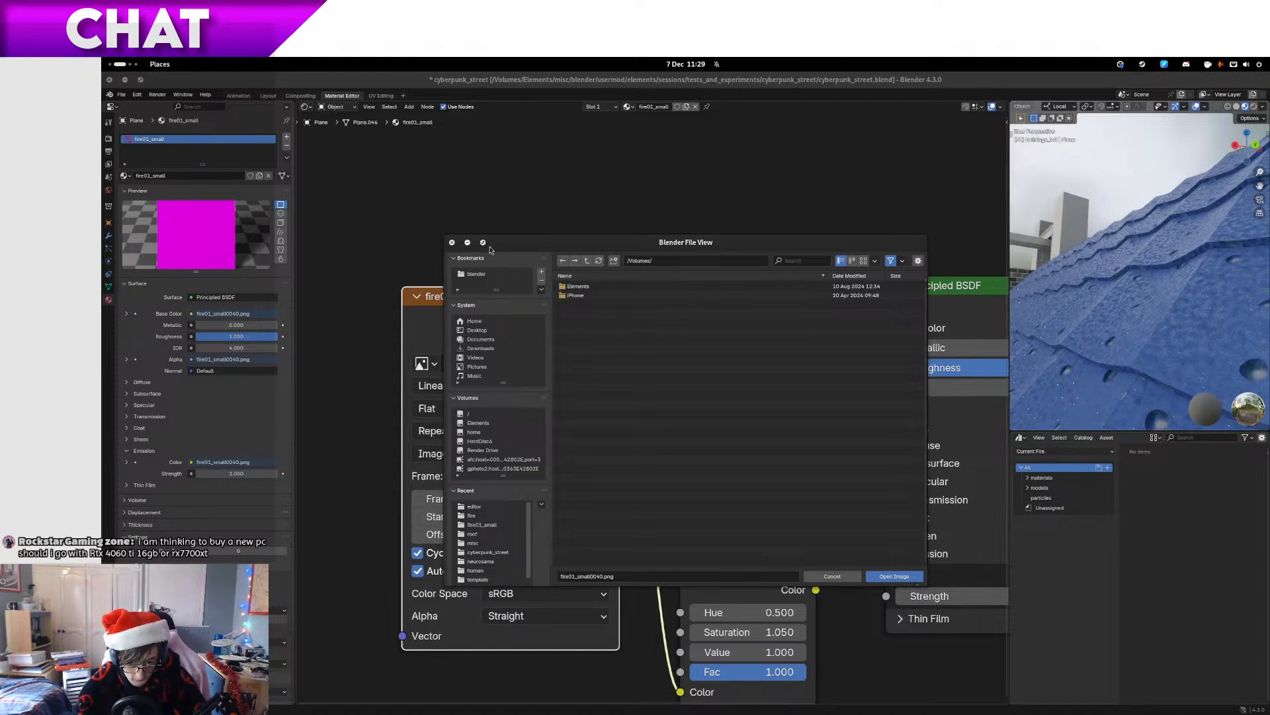
{"action": "left_click", "coordinate": [450, 242]}
{"action": "double_click", "coordinate": [490, 366]}
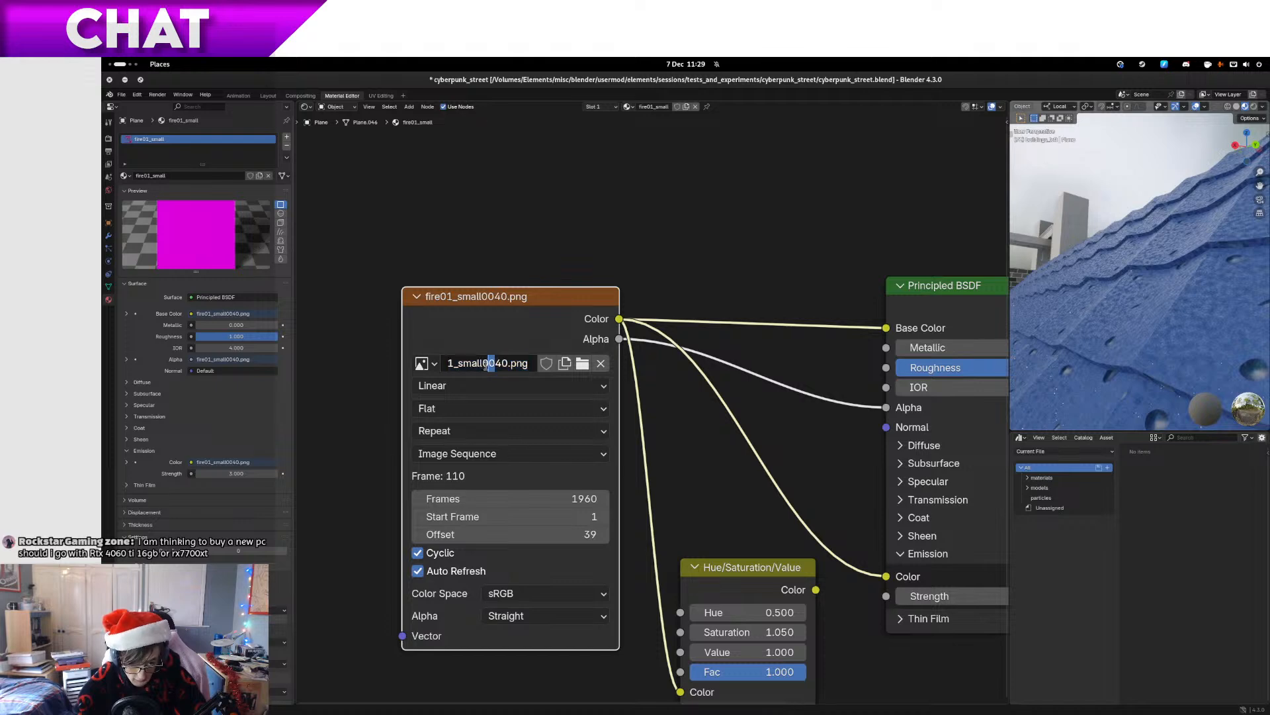
{"action": "left_click", "coordinate": [589, 372]}
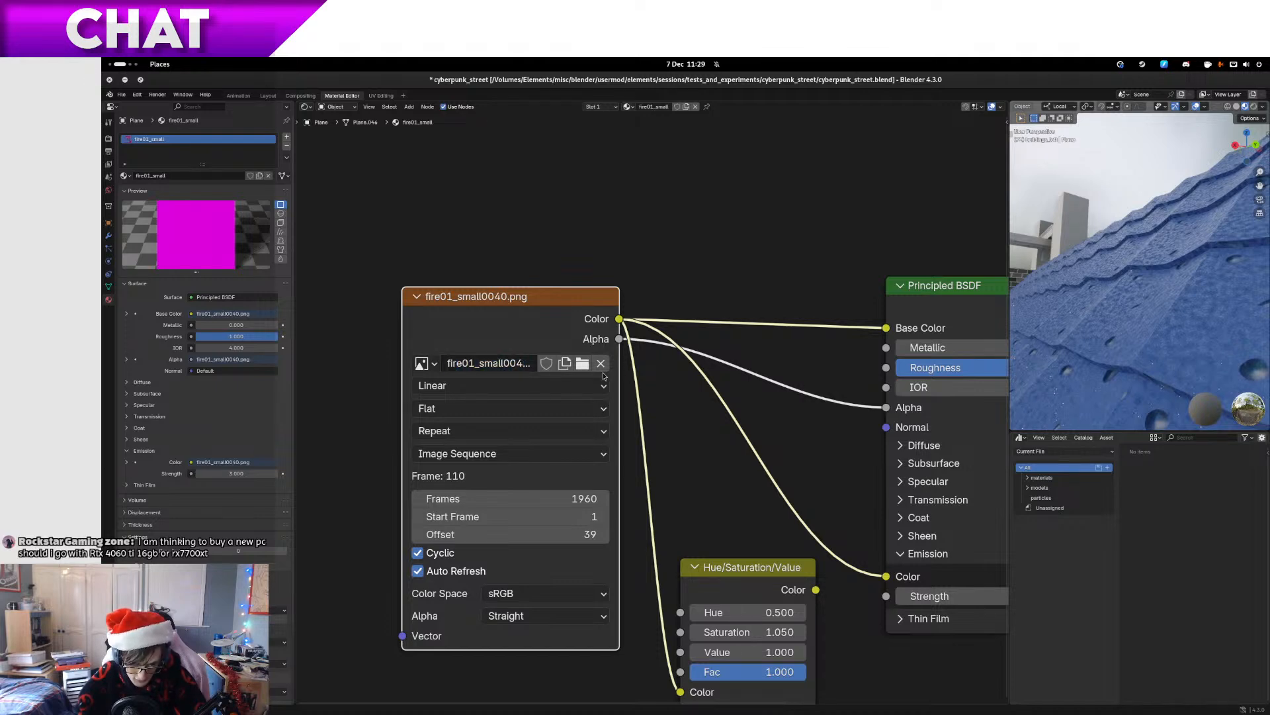
Load fire01_small0040.png from the recent fire01_small folder into the material's image texture node
{"action": "left_click", "coordinate": [583, 364]}
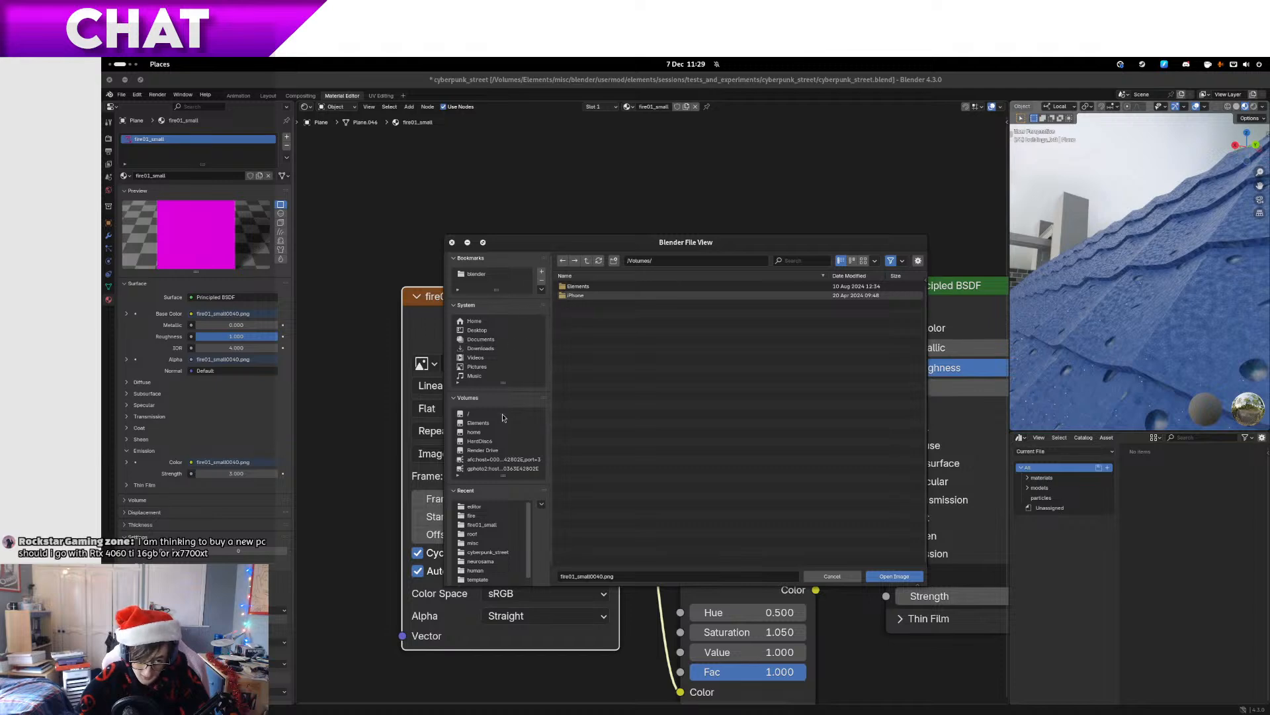
{"action": "left_click", "coordinate": [489, 525]}
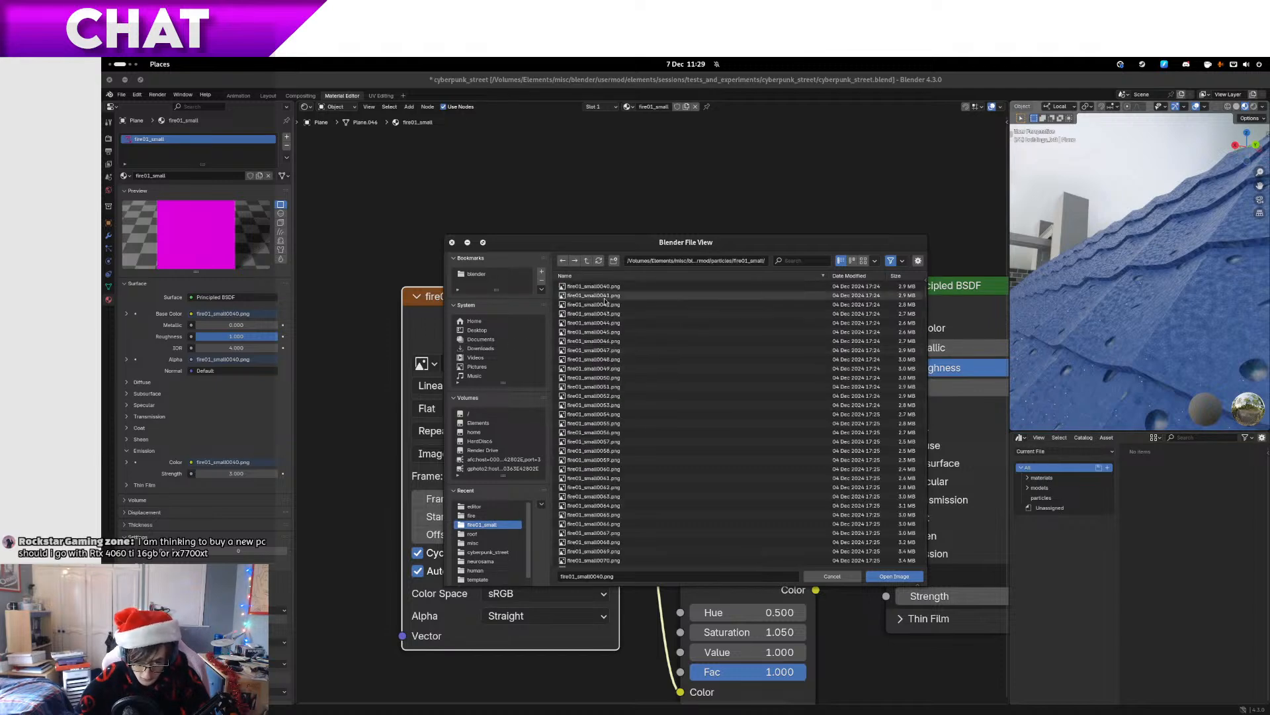
{"action": "double_click", "coordinate": [616, 287]}
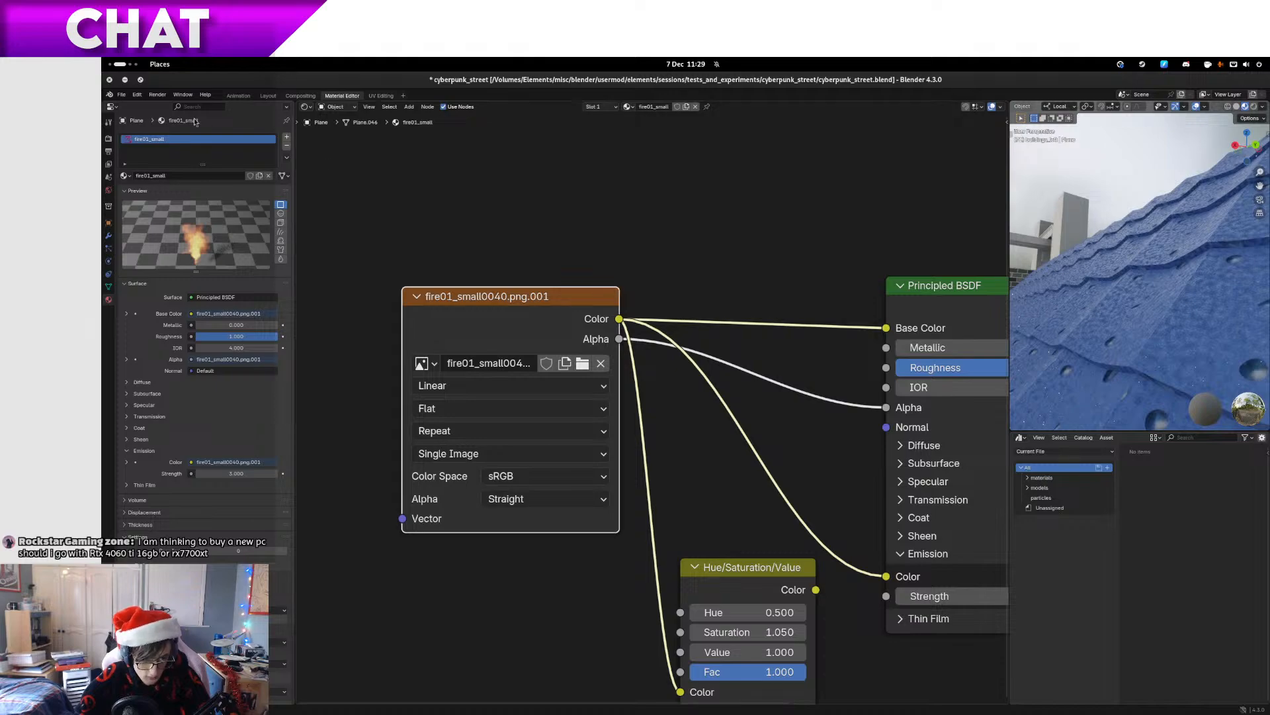
Preview the fire plane with rendered shading in the Animation workspace, moving it a short distance and hiding the viewport overlays
{"action": "left_click", "coordinate": [240, 95]}
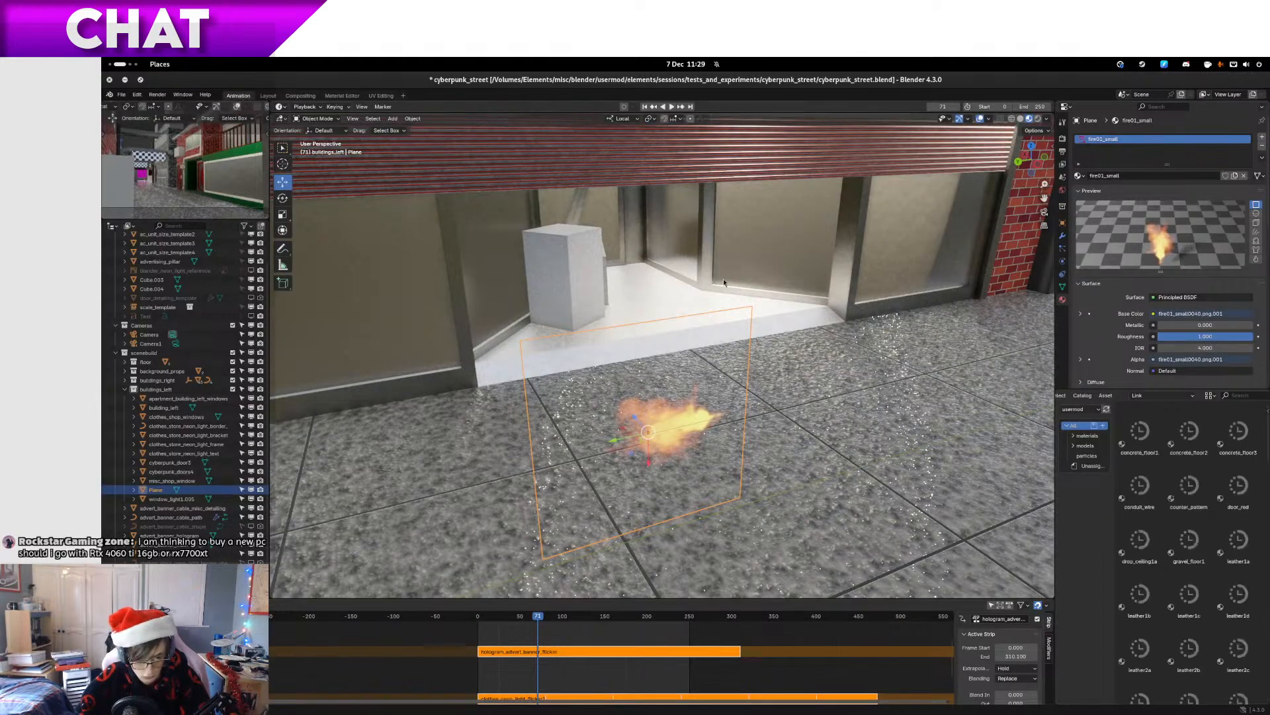
{"action": "left_click_drag", "start_coordinate": [832, 327], "coordinate": [784, 332]}
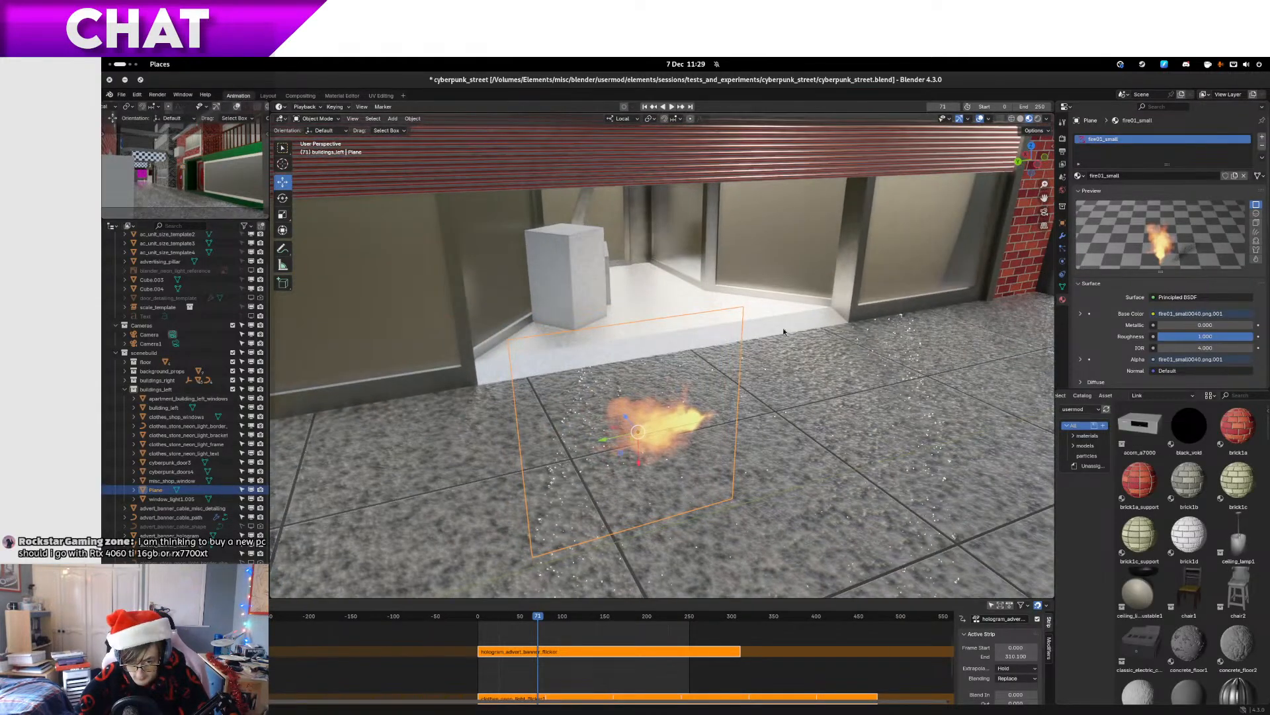
{"action": "left_click", "coordinate": [1039, 119]}
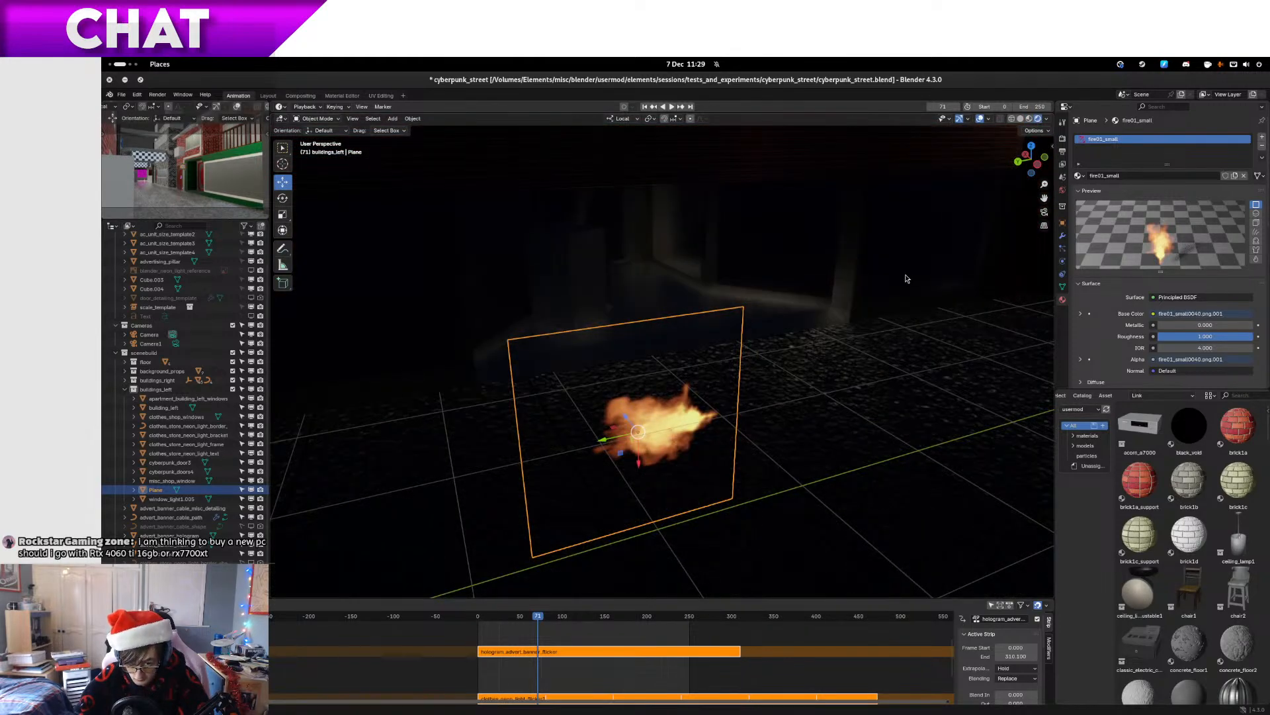
{"action": "left_click_drag", "start_coordinate": [917, 284], "coordinate": [944, 264]}
{"action": "key", "text": "g"}
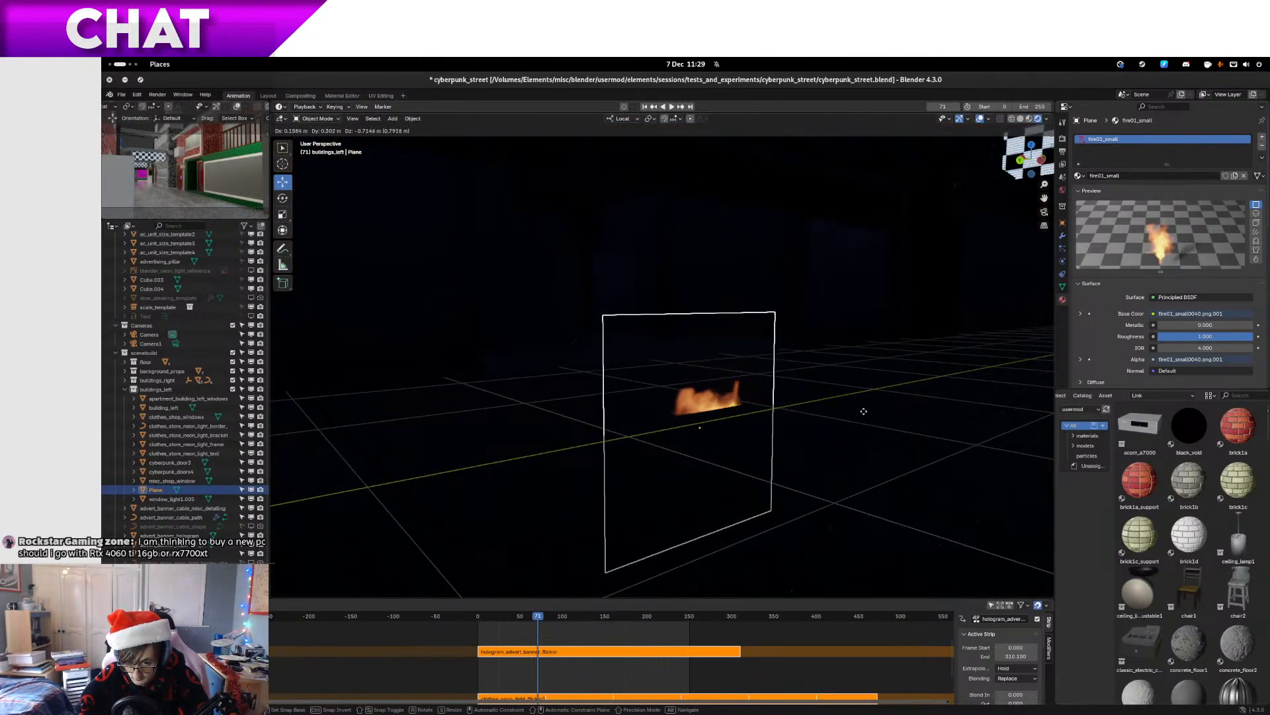
{"action": "left_click", "coordinate": [880, 264]}
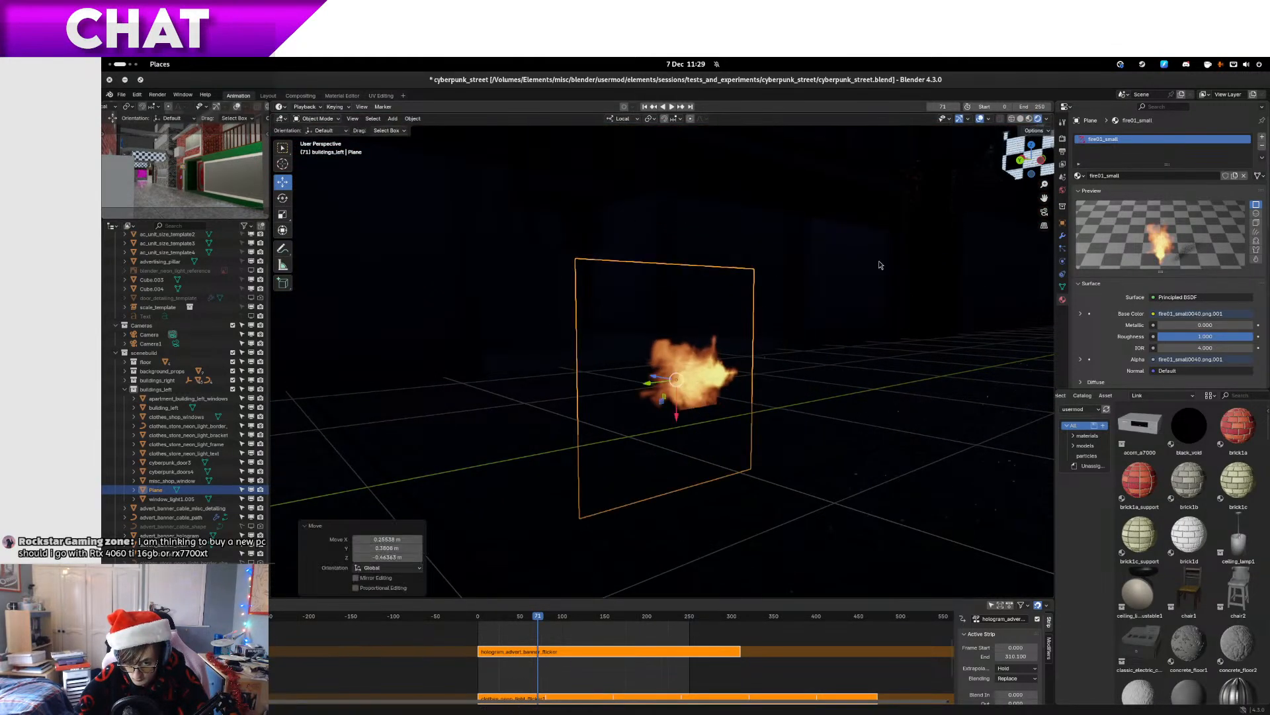
{"action": "left_click", "coordinate": [980, 119]}
{"action": "left_click_drag", "start_coordinate": [890, 331], "coordinate": [909, 336]}
{"action": "mouse_move", "coordinate": [832, 345]}
{"action": "left_mouse_down"}
{"action": "mouse_move", "coordinate": [819, 344]}
{"action": "mouse_move", "coordinate": [832, 344]}
{"action": "left_mouse_up"}
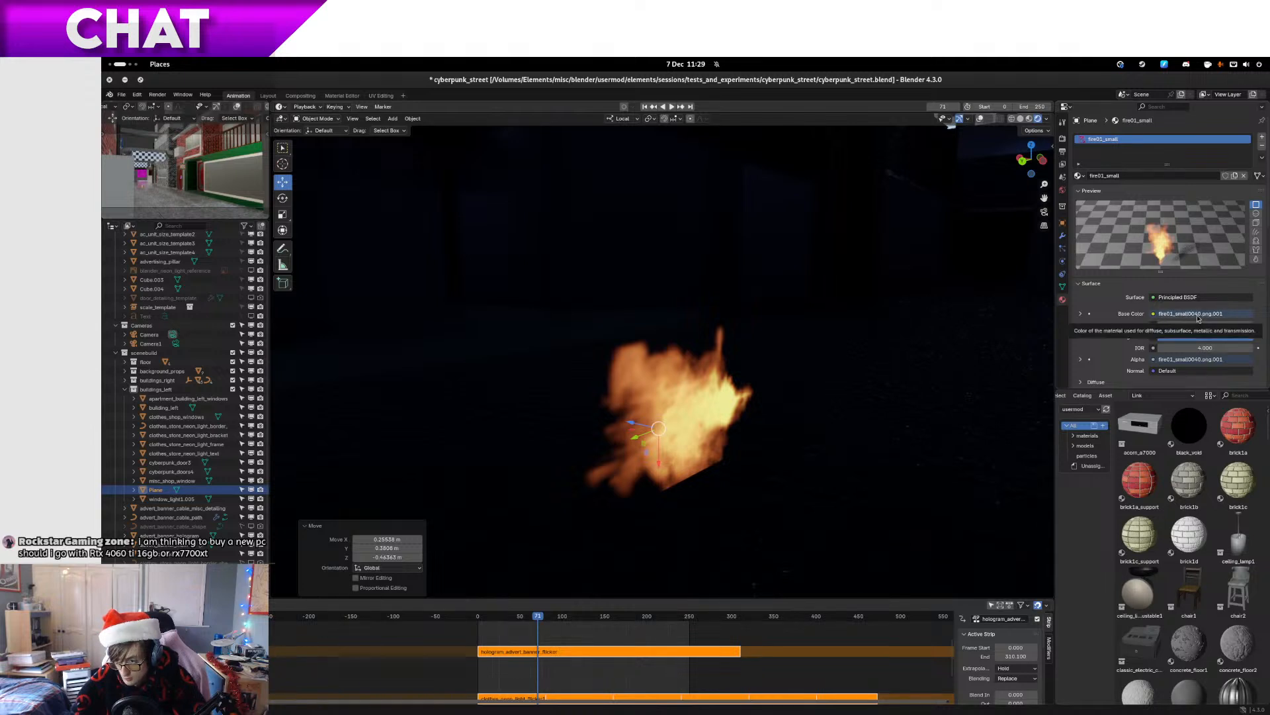
Revert the cyberpunk_street scene to its saved file, discarding all unsaved changes
{"action": "left_click", "coordinate": [122, 94]}
{"action": "left_click", "coordinate": [142, 139]}
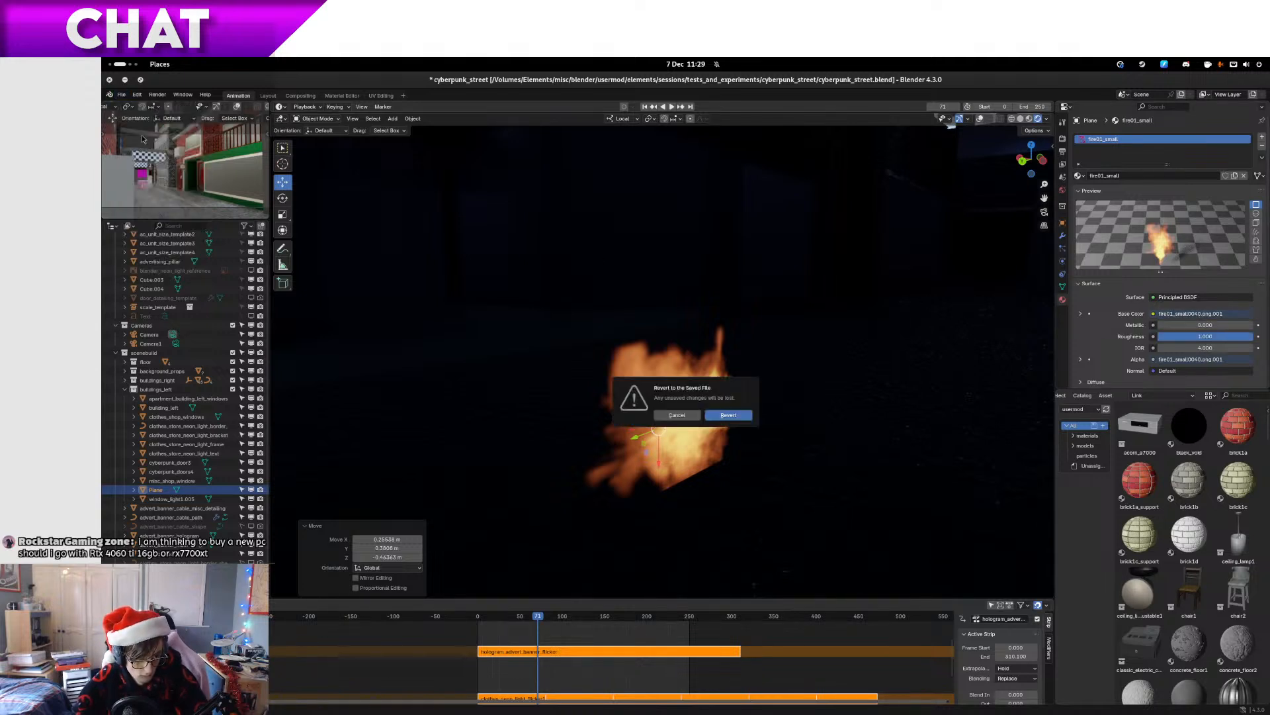
{"action": "left_click", "coordinate": [730, 416]}
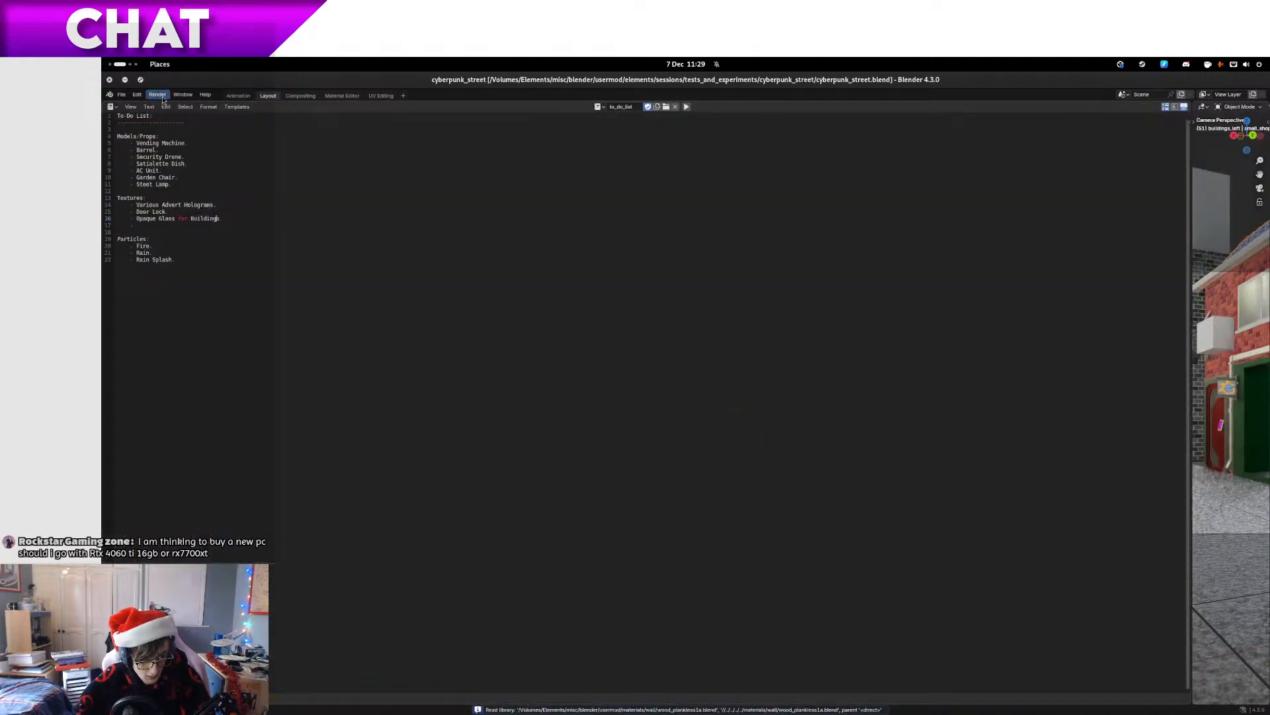
Add a mesh plane at the street's origin in the Animation workspace and raise it about 0.09 m on its local Z axis
{"action": "left_click", "coordinate": [238, 96]}
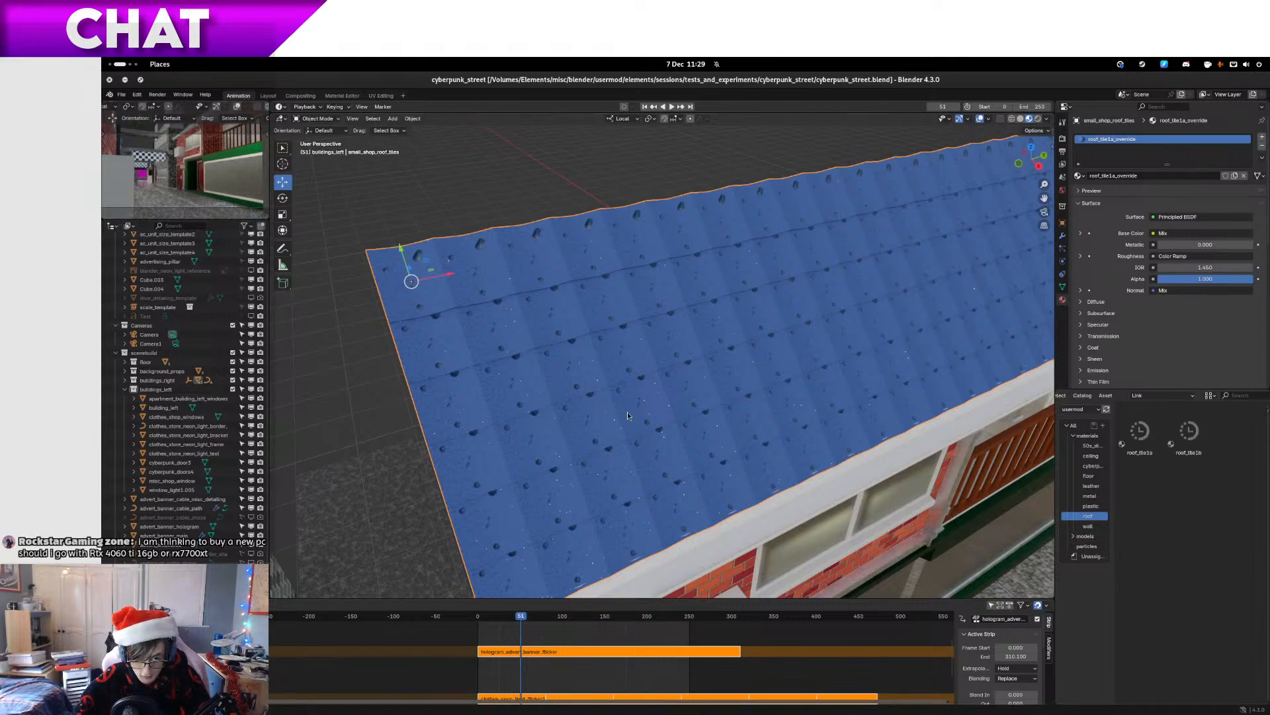
{"action": "key", "text": "shift+a"}
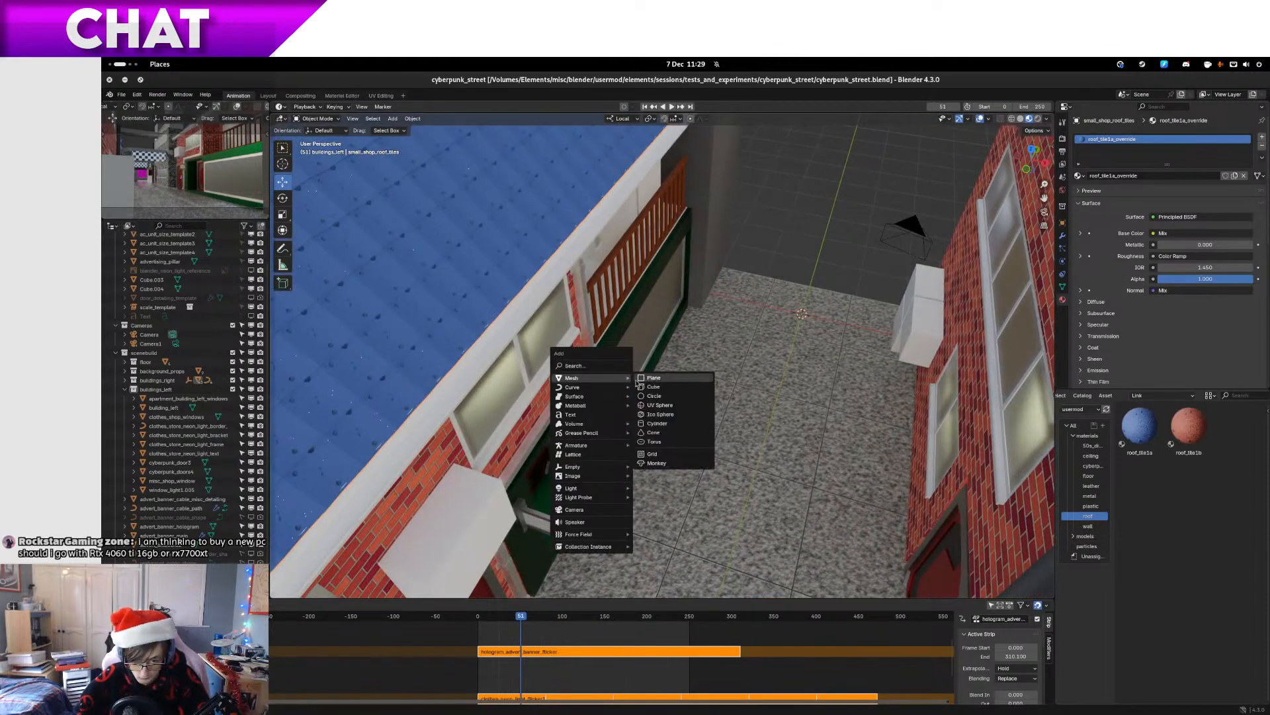
{"action": "left_click", "coordinate": [660, 382]}
{"action": "left_click_drag", "start_coordinate": [947, 334], "coordinate": [563, 363]}
{"action": "key", "text": "KP_Decimal"}
{"action": "scroll", "coordinate": [836, 379], "scroll_direction": "down", "scroll_amount": 1}
{"action": "key", "text": "g"}
{"action": "key", "text": "z"}
{"action": "key", "text": "z"}
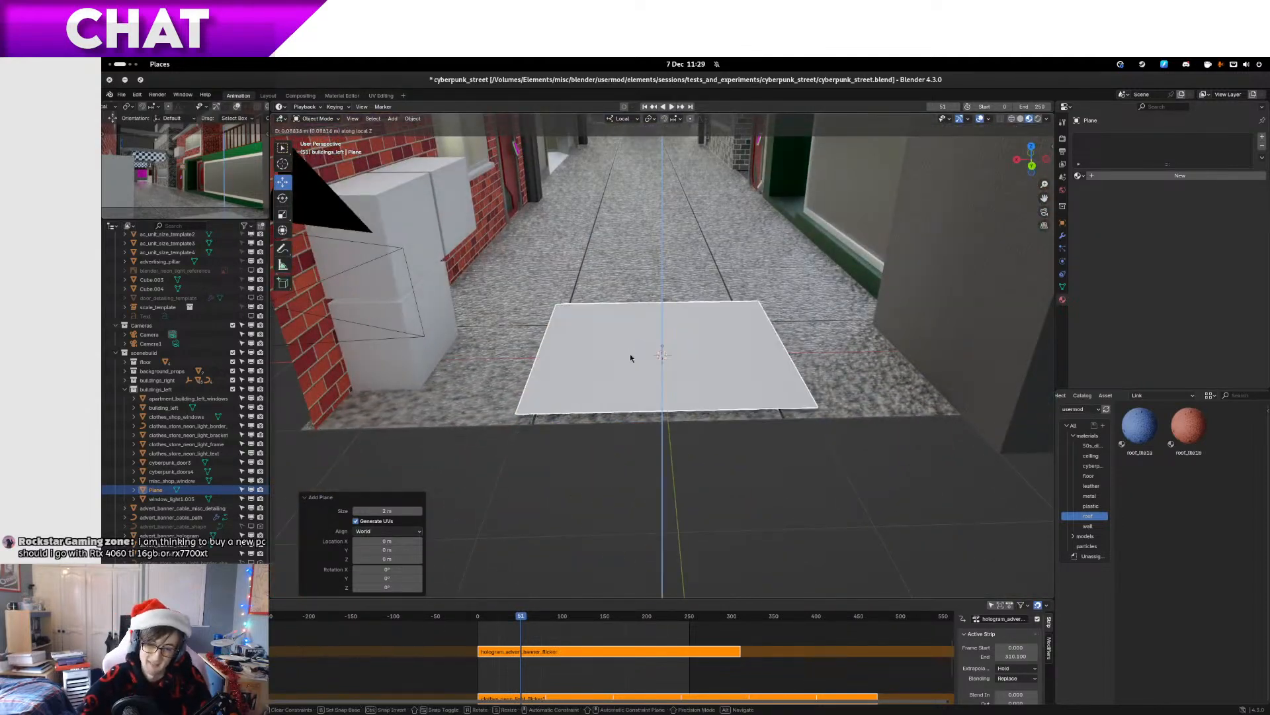
{"action": "left_click", "coordinate": [630, 356]}
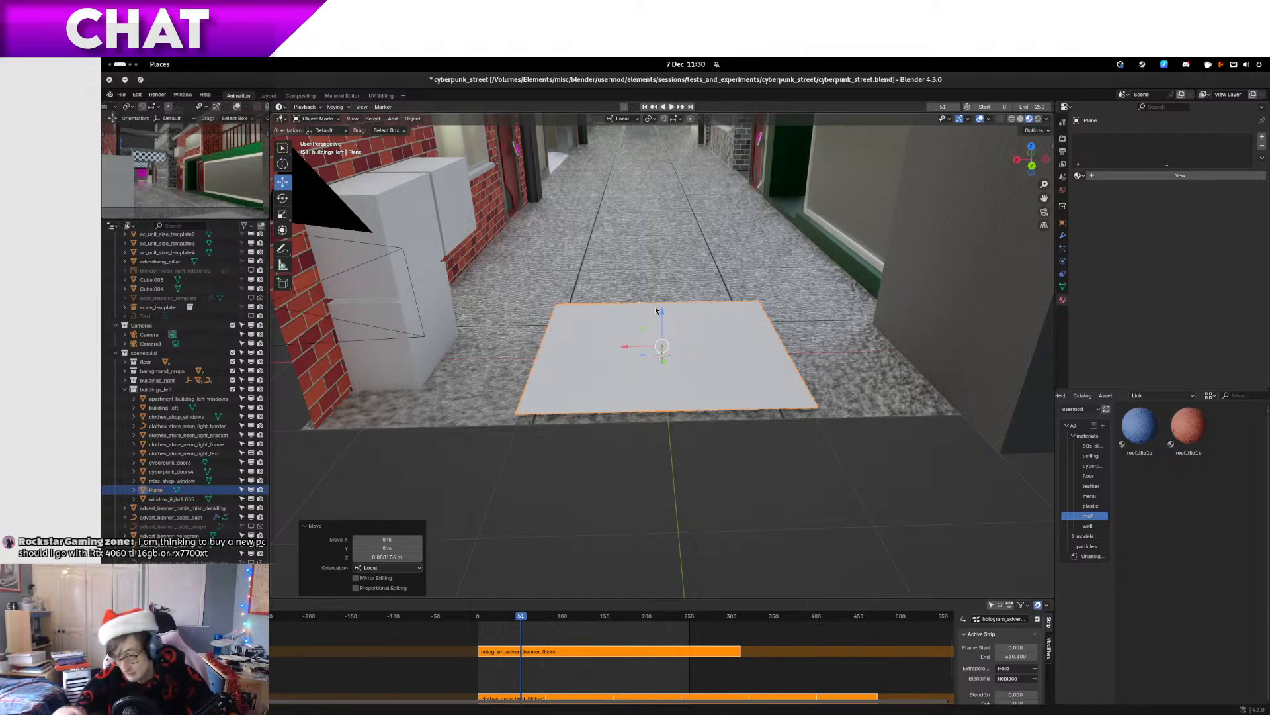
Apply the fire01_small material from the asset library's particles catalog to the new plane
{"action": "left_click_drag", "start_coordinate": [665, 391], "coordinate": [866, 424]}
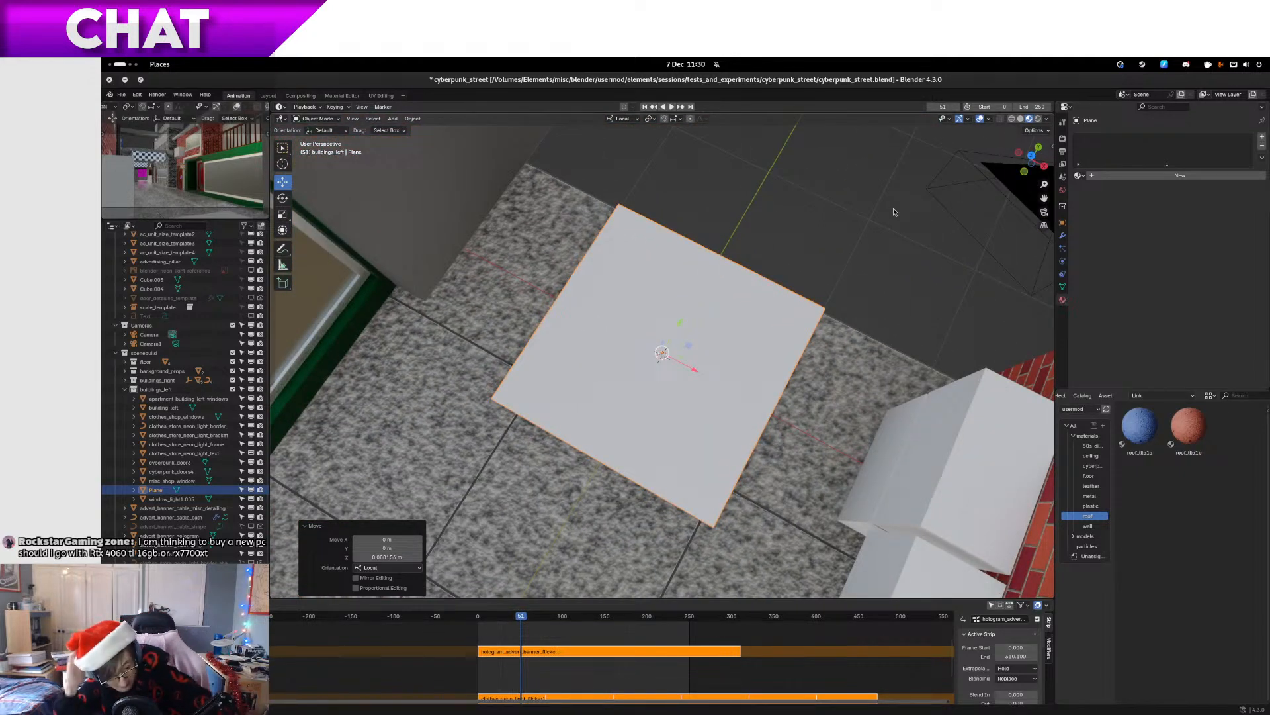
{"action": "scroll", "coordinate": [893, 212], "scroll_direction": "up", "scroll_amount": 1}
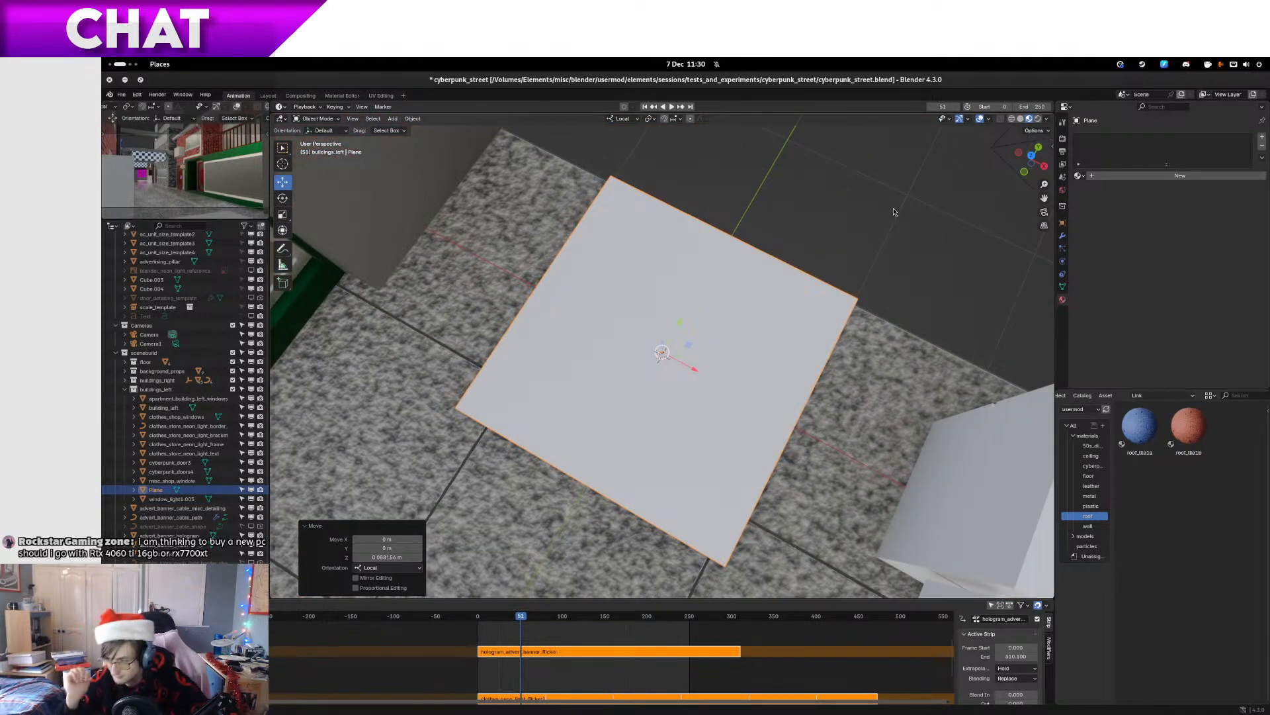
{"action": "left_click_drag", "start_coordinate": [894, 211], "coordinate": [915, 315]}
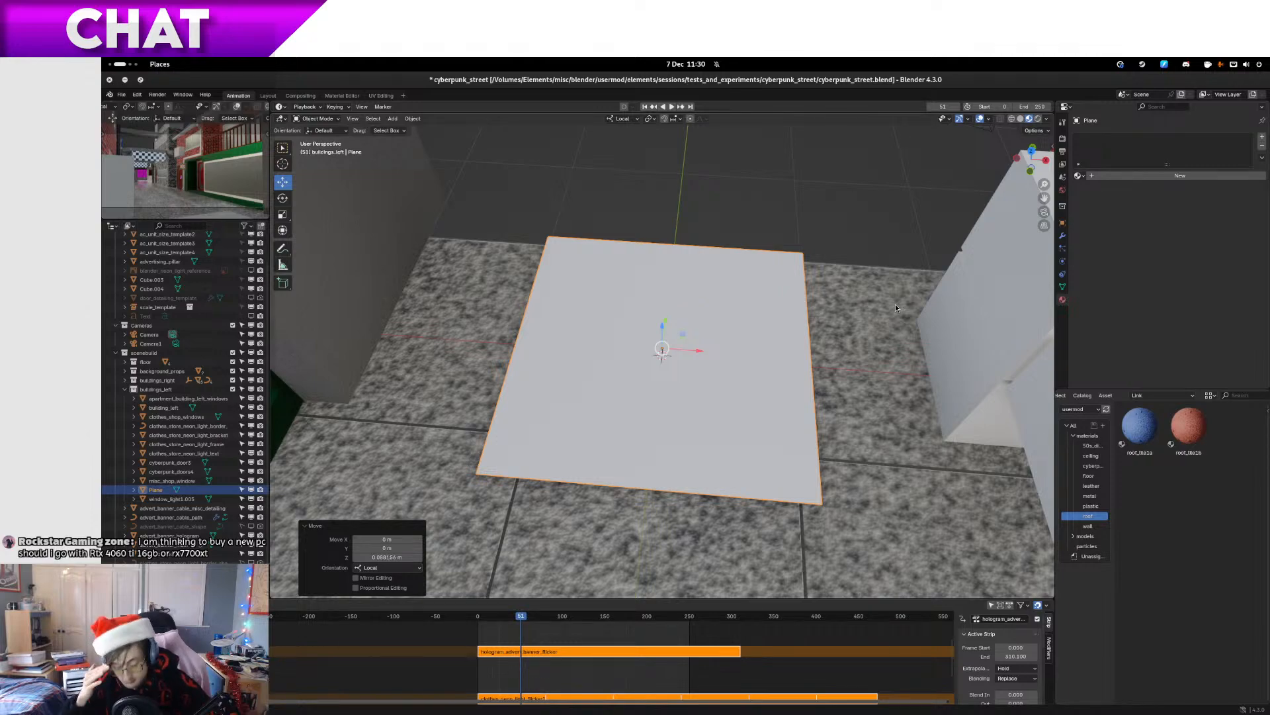
{"action": "mouse_move", "coordinate": [844, 294]}
{"action": "left_mouse_down"}
{"action": "mouse_move", "coordinate": [579, 227]}
{"action": "mouse_move", "coordinate": [728, 225]}
{"action": "mouse_move", "coordinate": [867, 291]}
{"action": "left_mouse_up"}
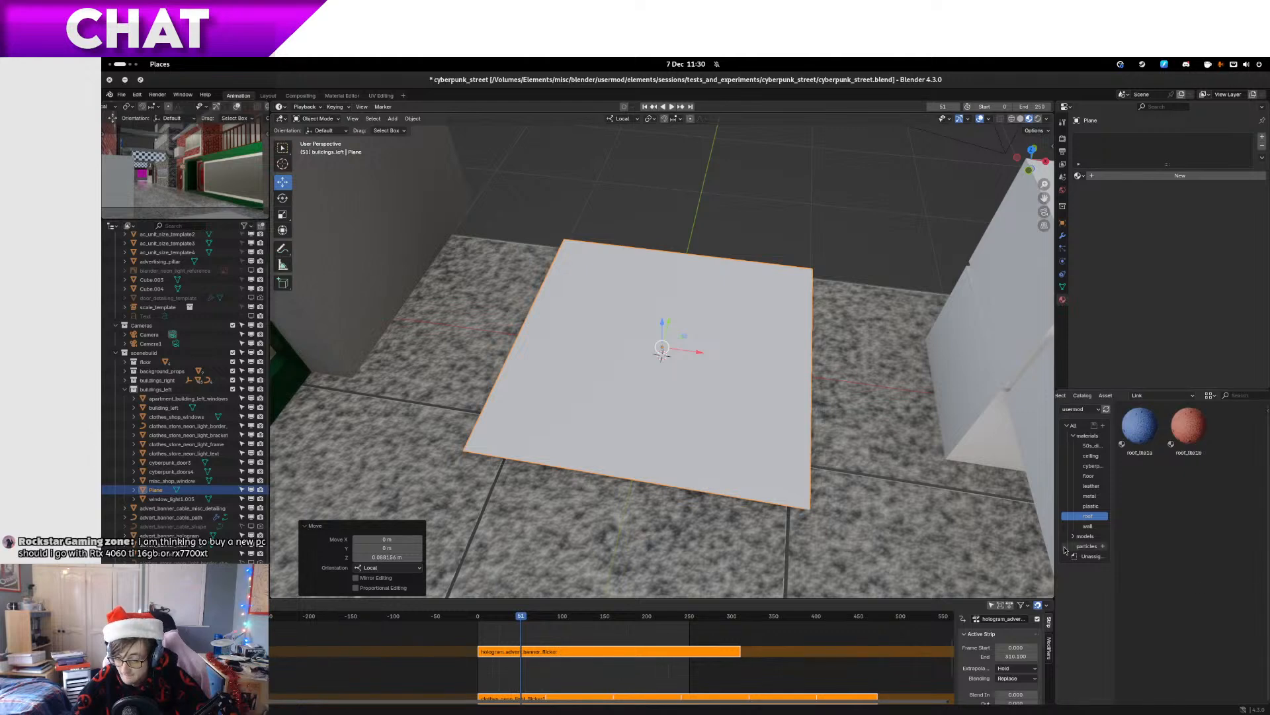
{"action": "left_click", "coordinate": [1089, 556]}
{"action": "left_click", "coordinate": [1094, 546]}
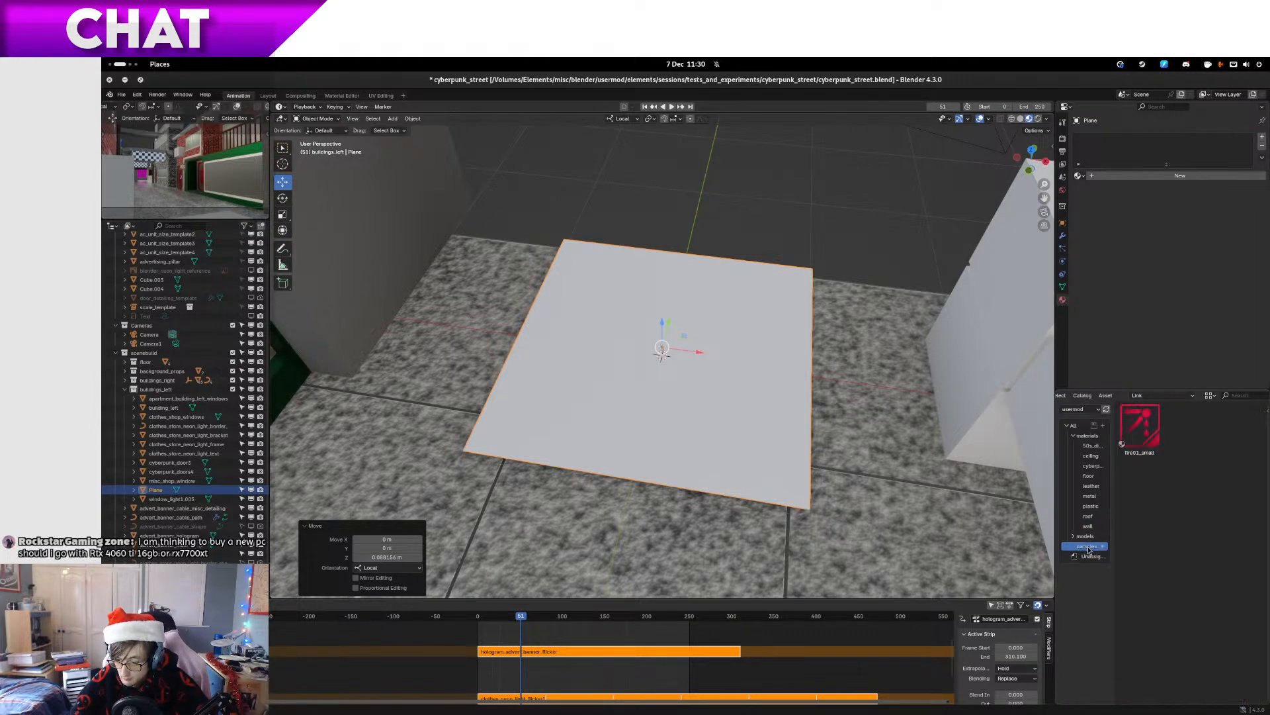
{"action": "left_click_drag", "start_coordinate": [1140, 428], "coordinate": [658, 374]}
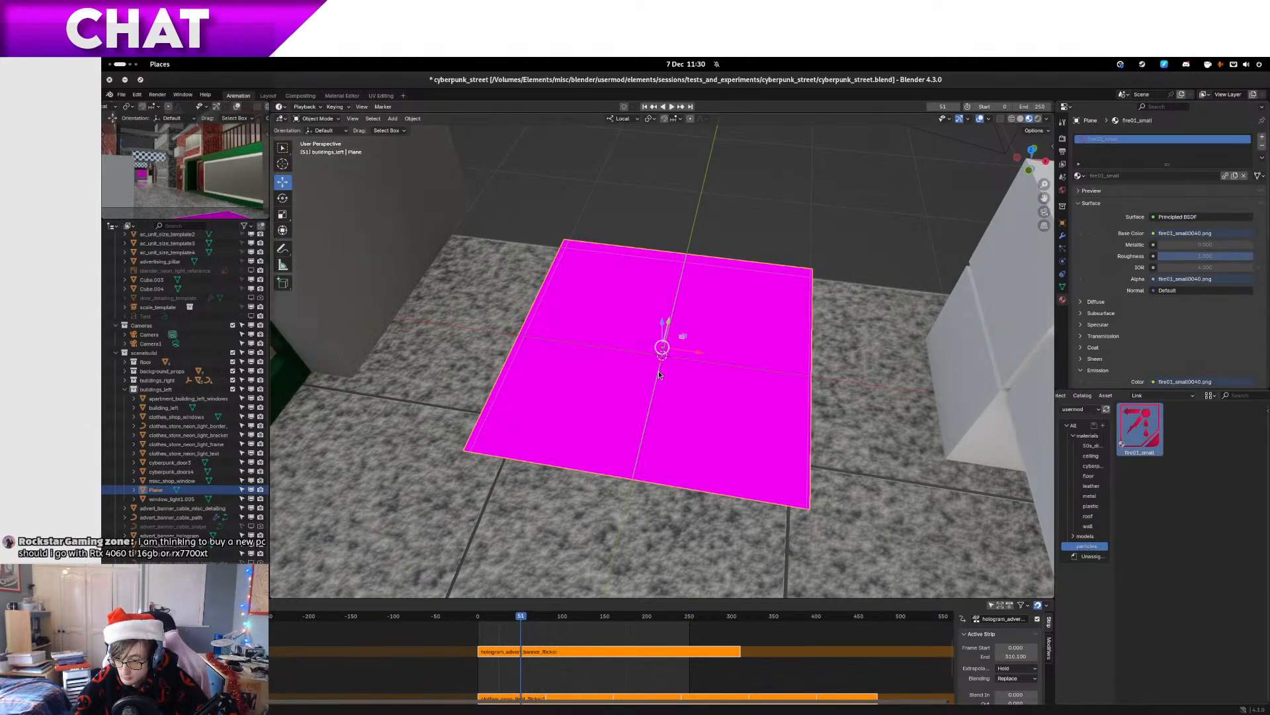
{"action": "left_click_drag", "start_coordinate": [714, 344], "coordinate": [671, 329]}
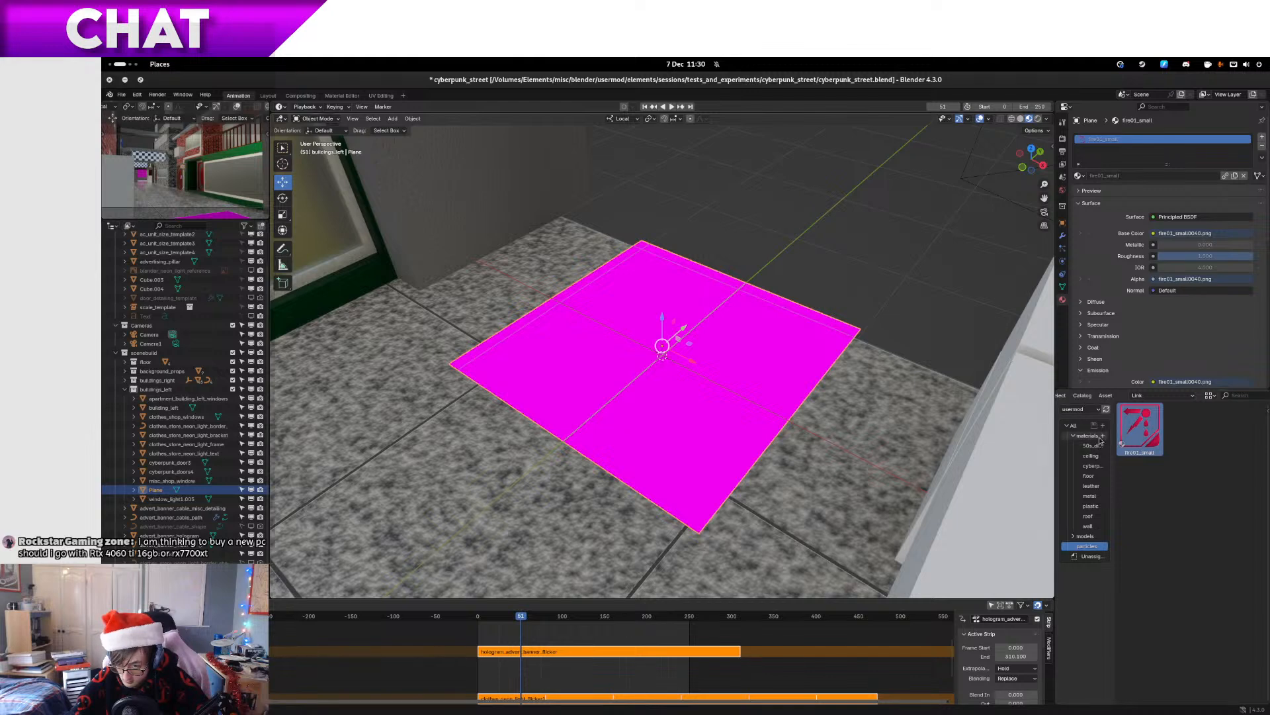
Look through all the library's assets and its unassigned ones, and return to the particles catalog
{"action": "left_click", "coordinate": [1077, 429]}
{"action": "scroll", "coordinate": [1169, 475], "scroll_direction": "down", "scroll_amount": 10}
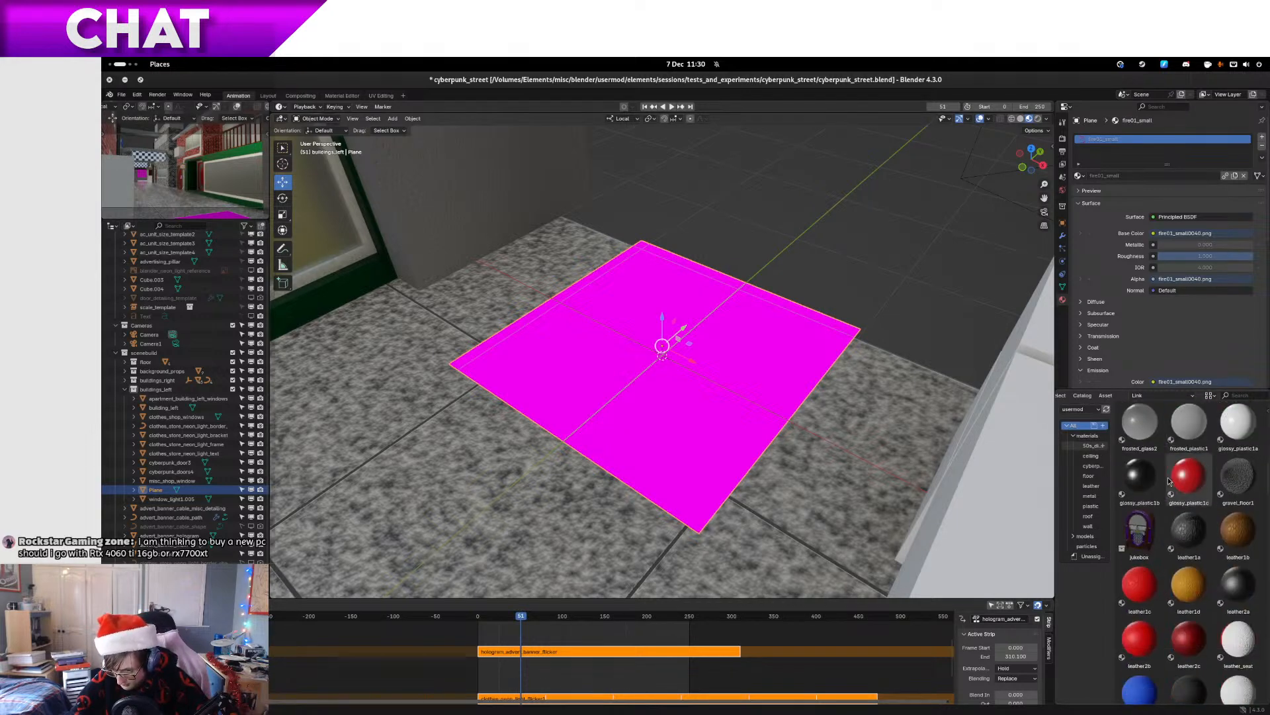
{"action": "scroll", "coordinate": [1168, 475], "scroll_direction": "down", "scroll_amount": 15}
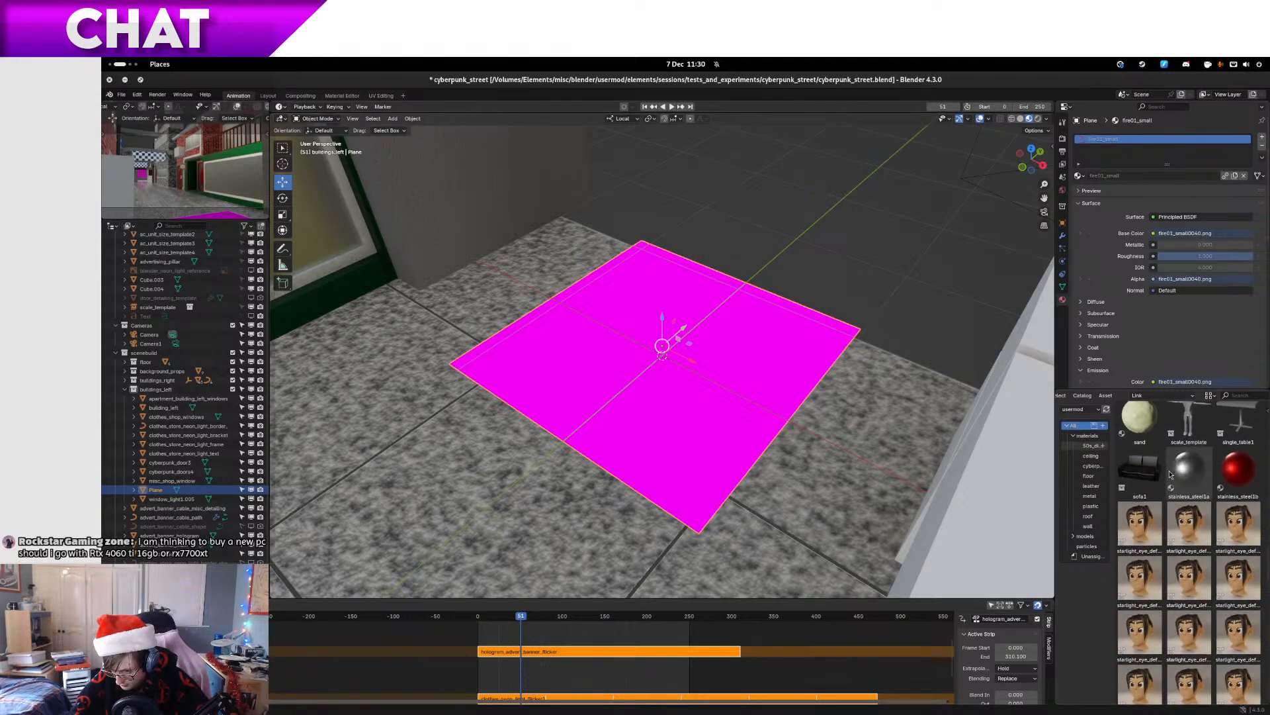
{"action": "scroll", "coordinate": [1151, 493], "scroll_direction": "down", "scroll_amount": 5}
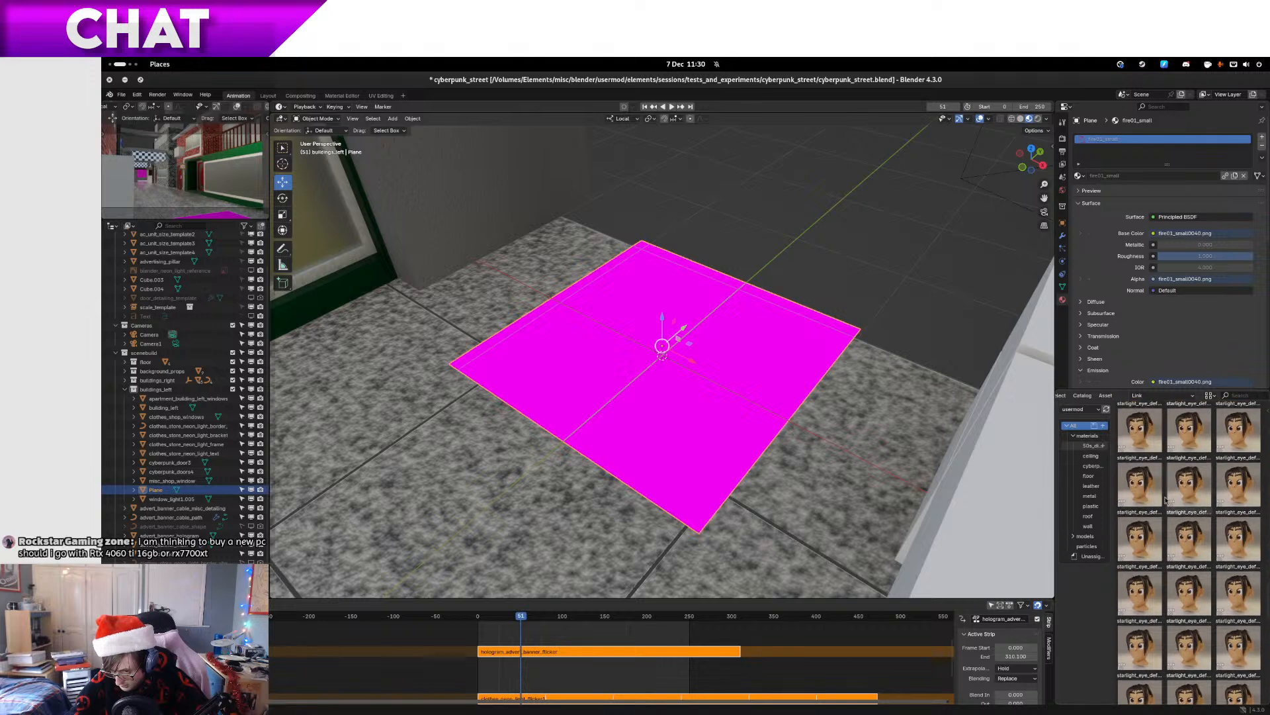
{"action": "scroll", "coordinate": [1174, 483], "scroll_direction": "up", "scroll_amount": 1}
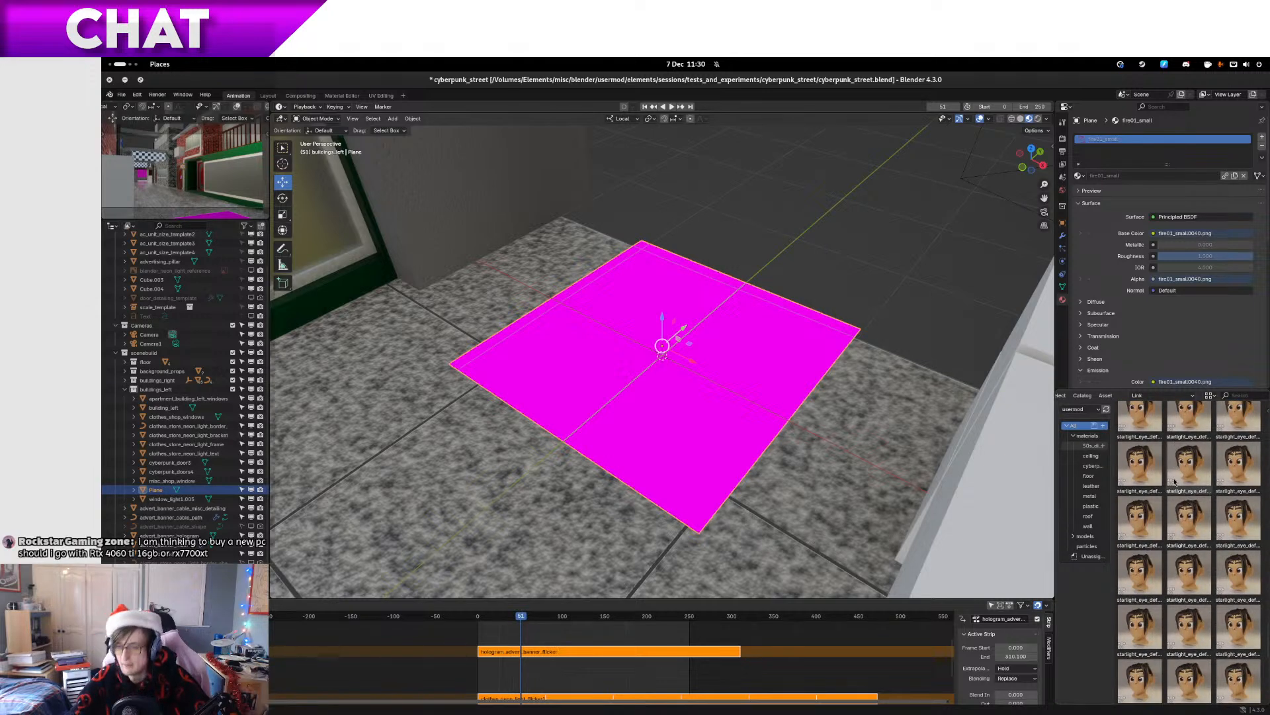
{"action": "scroll", "coordinate": [1175, 482], "scroll_direction": "down", "scroll_amount": 5}
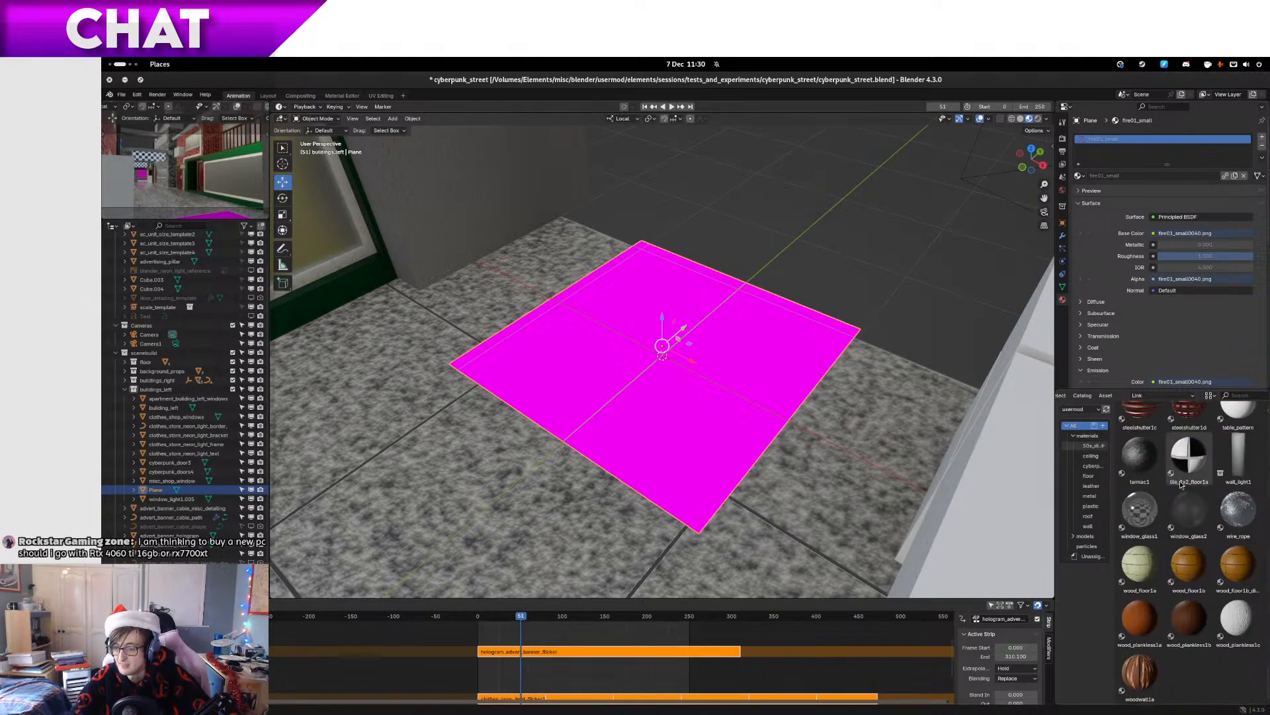
{"action": "scroll", "coordinate": [1181, 480], "scroll_direction": "up", "scroll_amount": 5}
{"action": "scroll", "coordinate": [1180, 485], "scroll_direction": "up", "scroll_amount": 10}
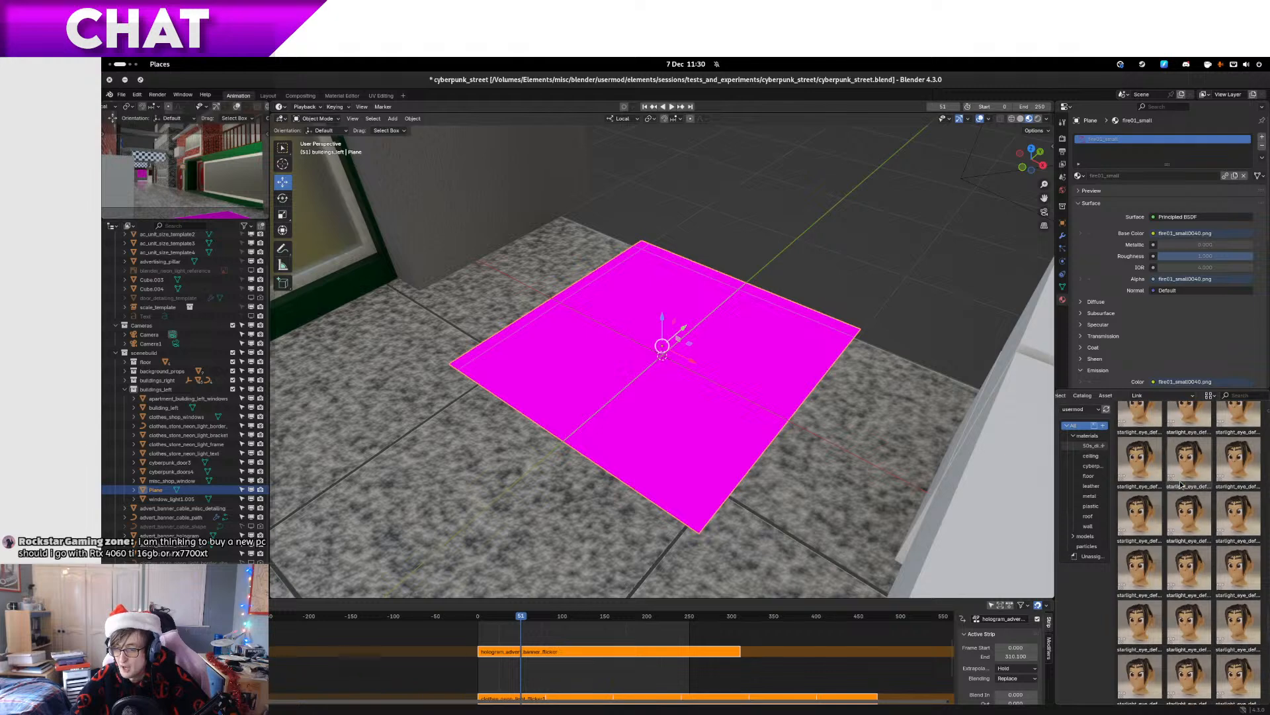
{"action": "scroll", "coordinate": [1182, 485], "scroll_direction": "up", "scroll_amount": 10}
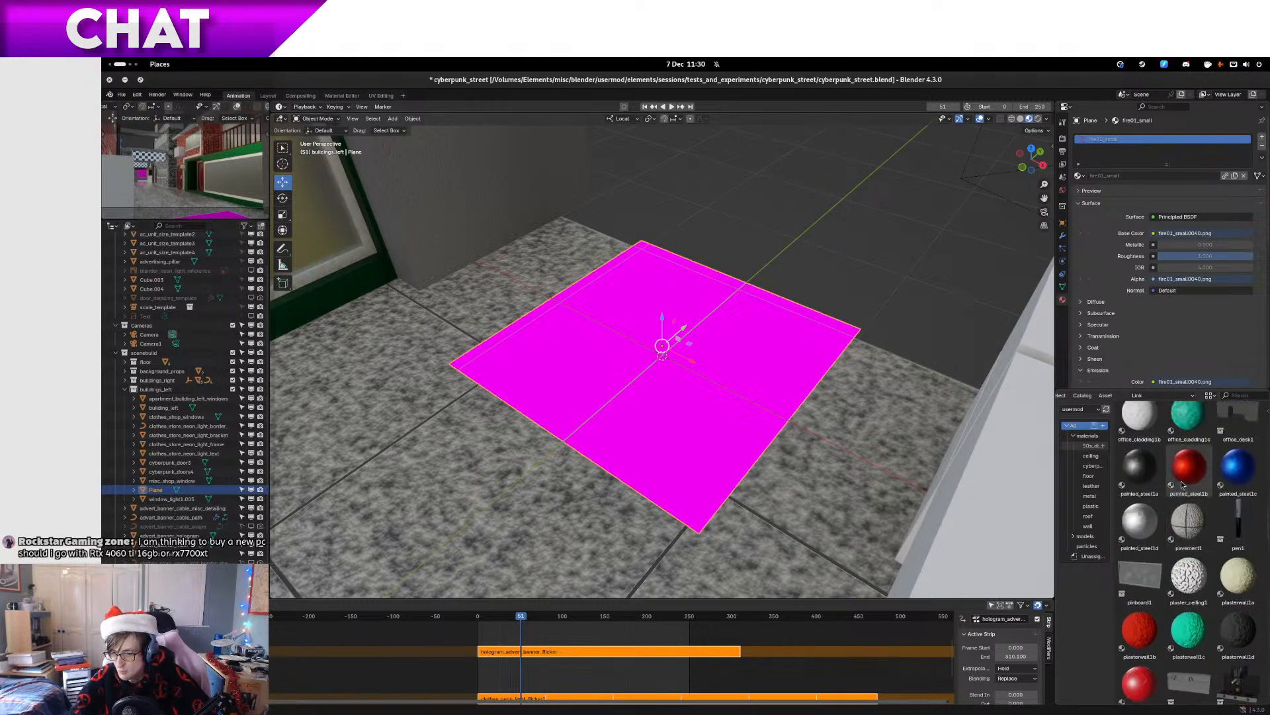
{"action": "left_click", "coordinate": [1086, 556]}
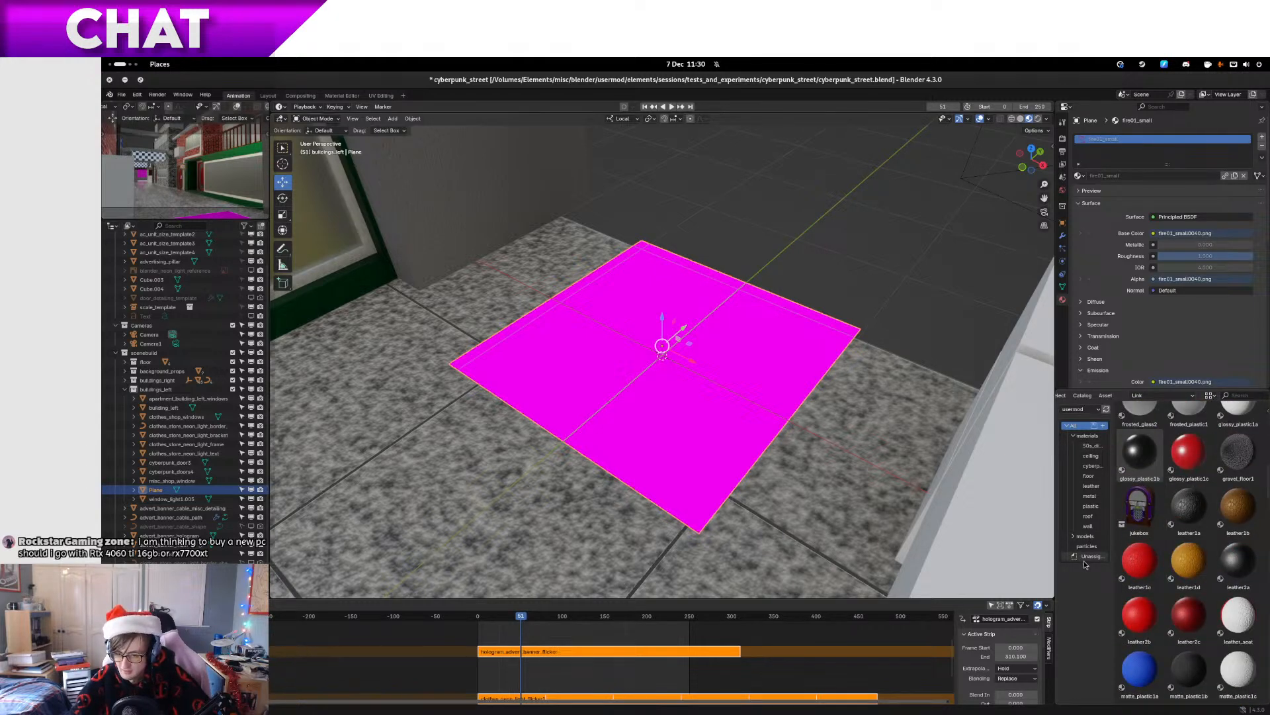
{"action": "scroll", "coordinate": [1203, 540], "scroll_direction": "up", "scroll_amount": 8}
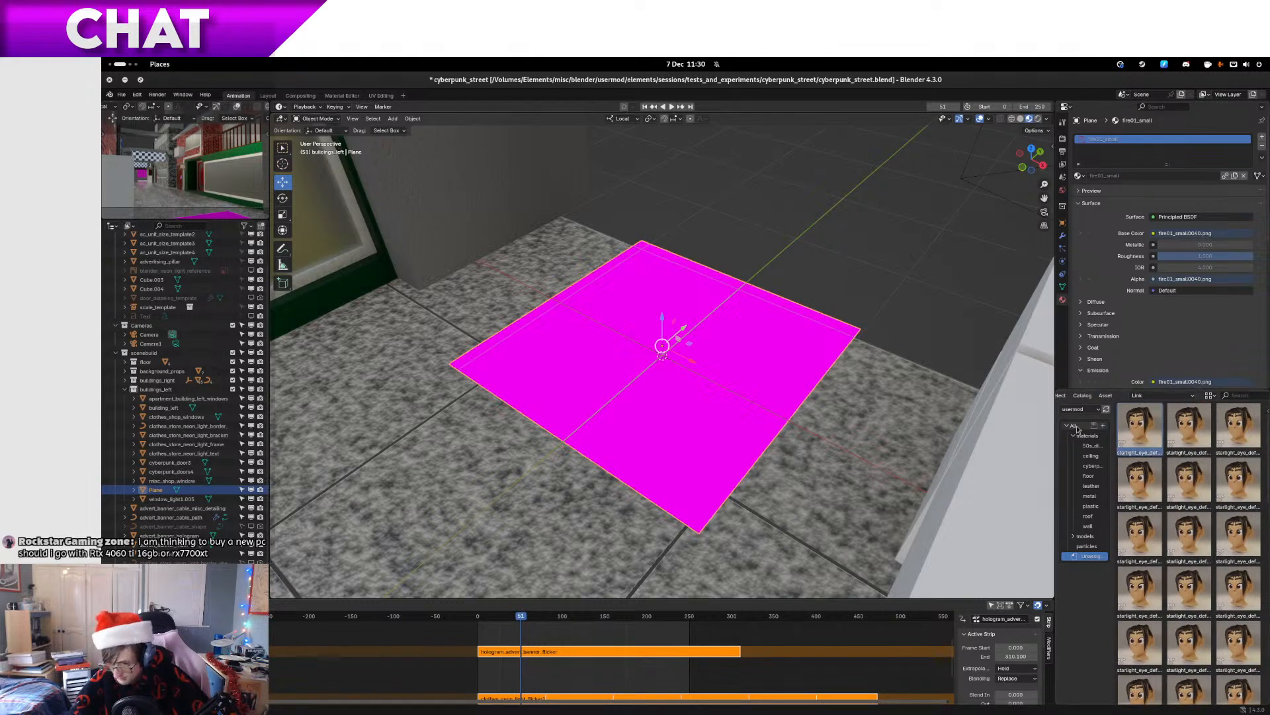
{"action": "left_click", "coordinate": [1089, 547]}
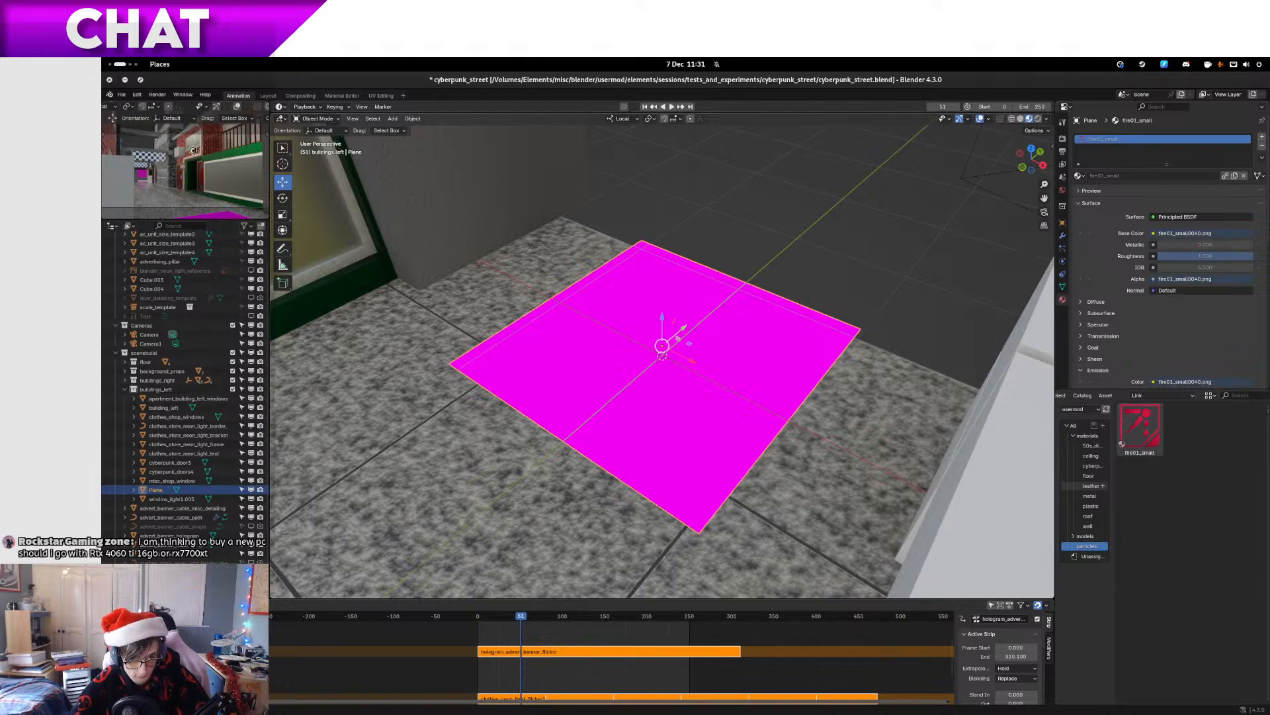
Save the cyberpunk_street scene and reload it by reverting to the saved file
{"action": "key", "text": "ctrl+s"}
{"action": "left_click", "coordinate": [121, 95]}
{"action": "left_click", "coordinate": [164, 133]}
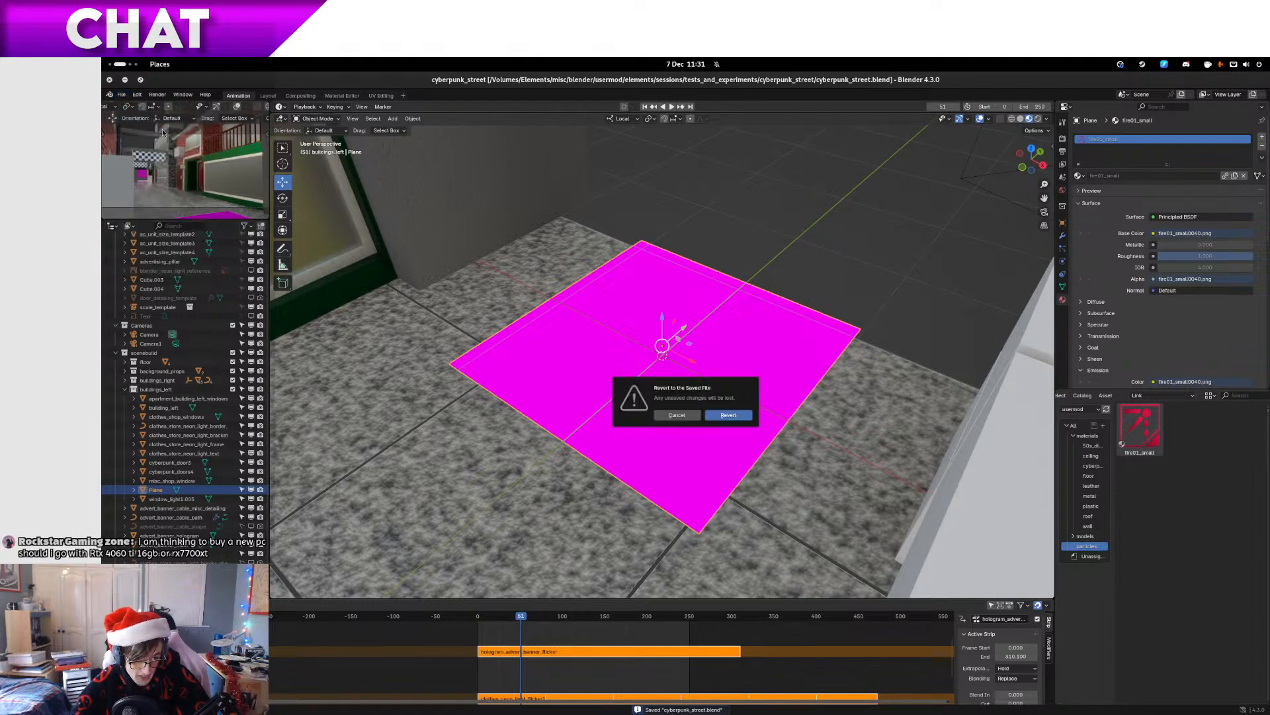
{"action": "left_click", "coordinate": [729, 415]}
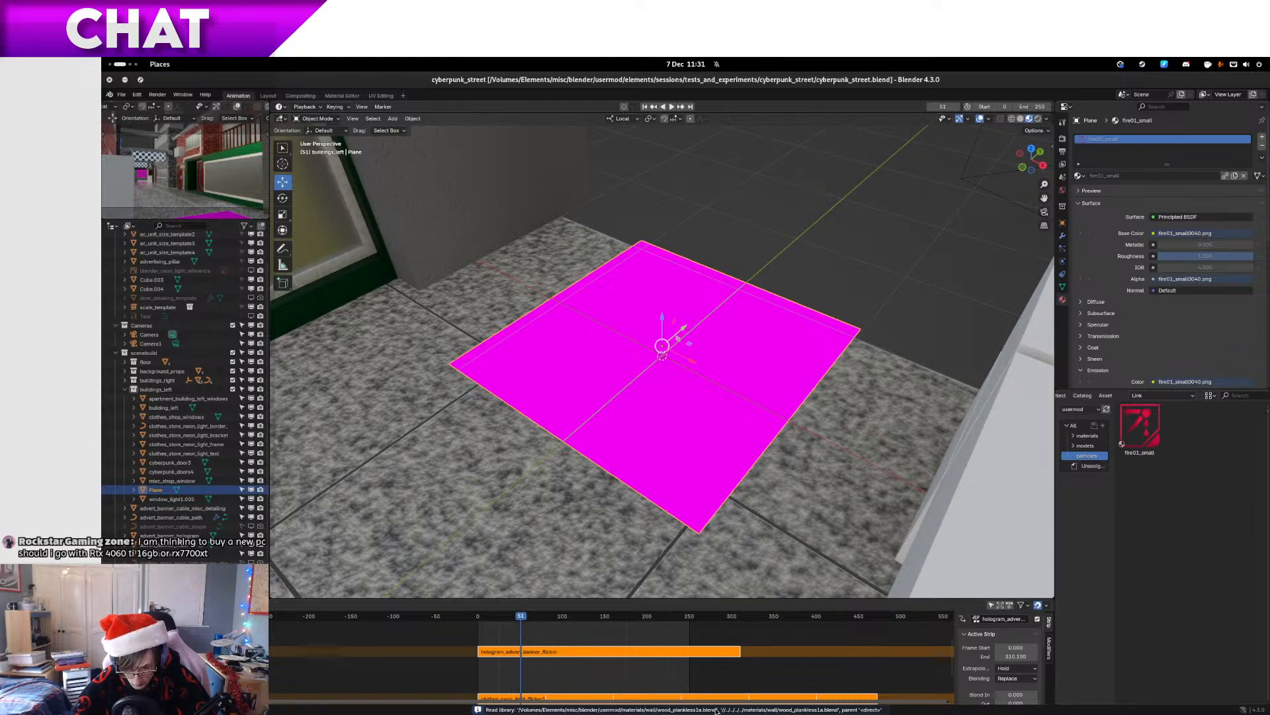
Read through the library loading messages in the info log and close it
{"action": "scroll", "coordinate": [757, 540], "scroll_direction": "up", "scroll_amount": 10}
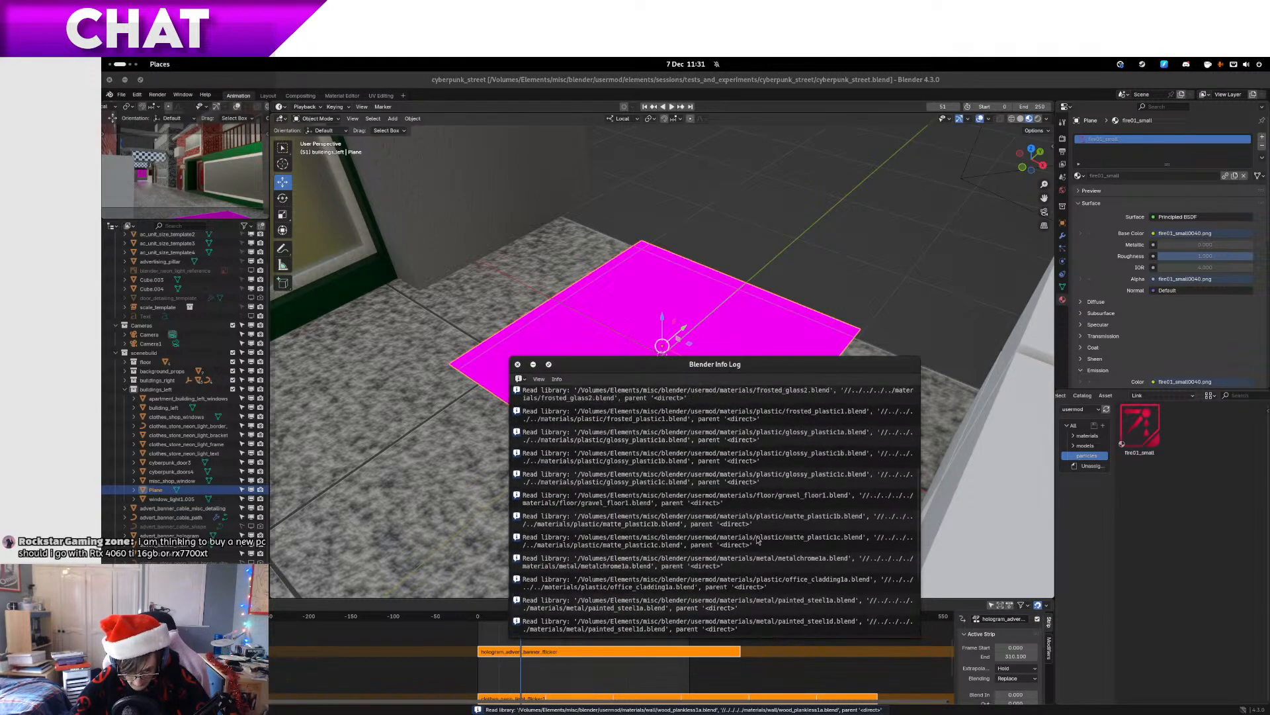
{"action": "scroll", "coordinate": [758, 539], "scroll_direction": "down", "scroll_amount": 10}
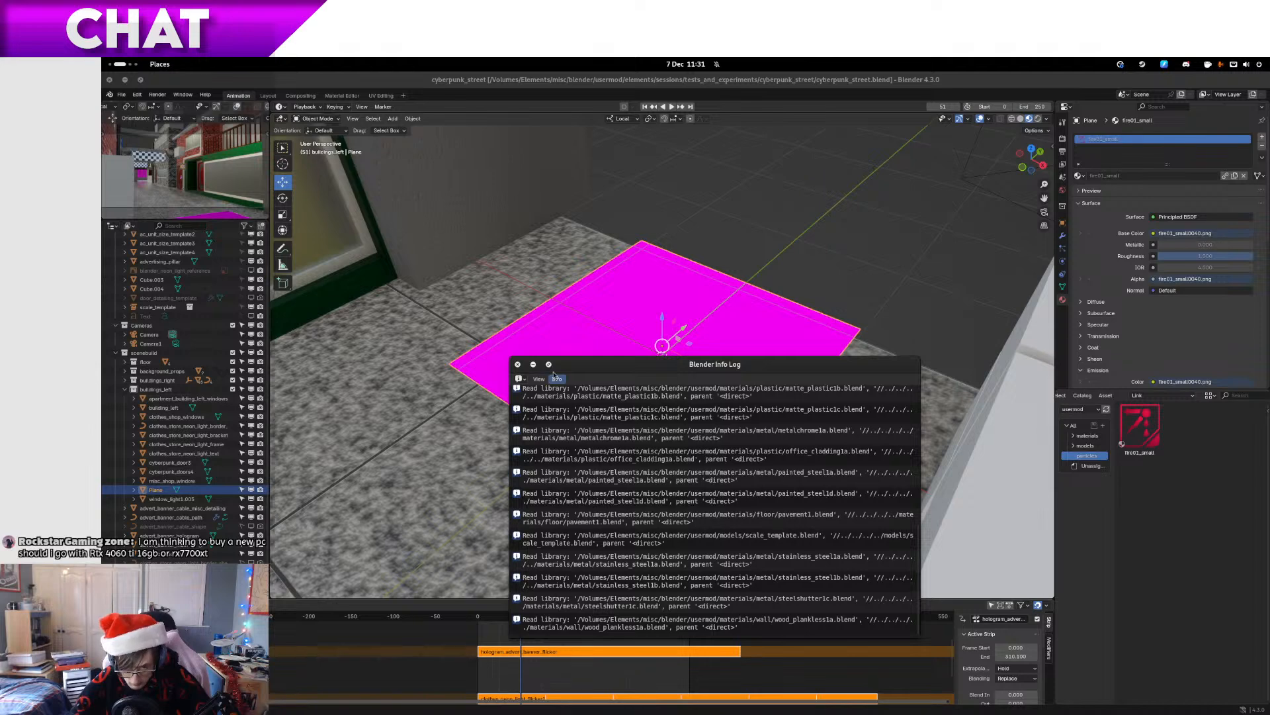
{"action": "left_click", "coordinate": [517, 364]}
Try to open the source blend file of the fire01_small asset in the particles catalog
{"action": "right_click", "coordinate": [1139, 427]}
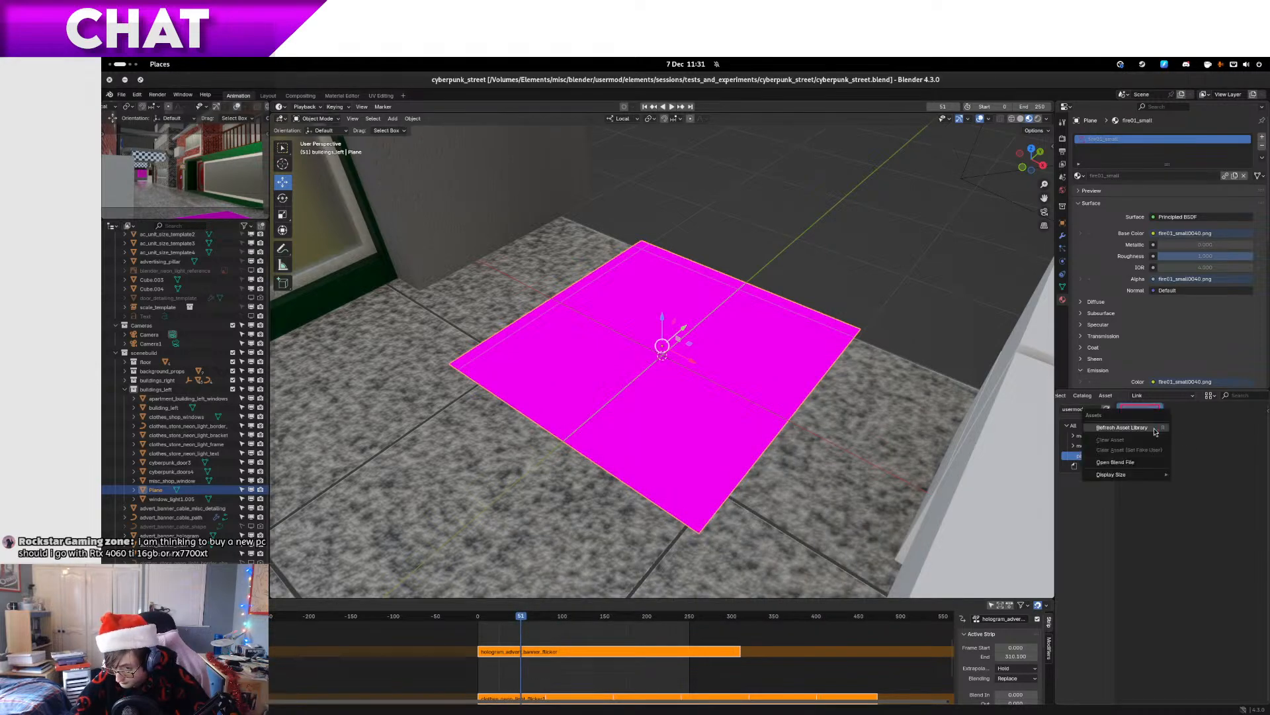
{"action": "left_click", "coordinate": [1124, 462]}
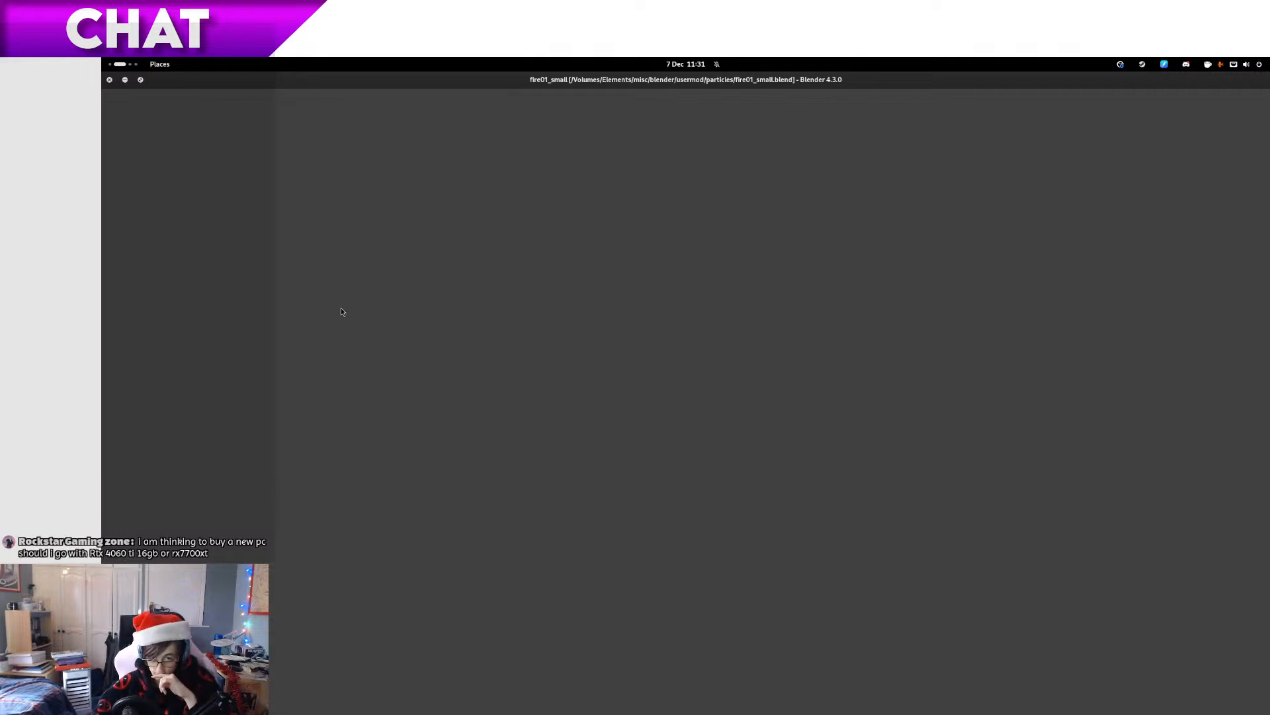
Close the particles_mat.svg and particles.svg documents in Inkscape without saving their changes
{"action": "mouse_move", "coordinate": [103, 59]}
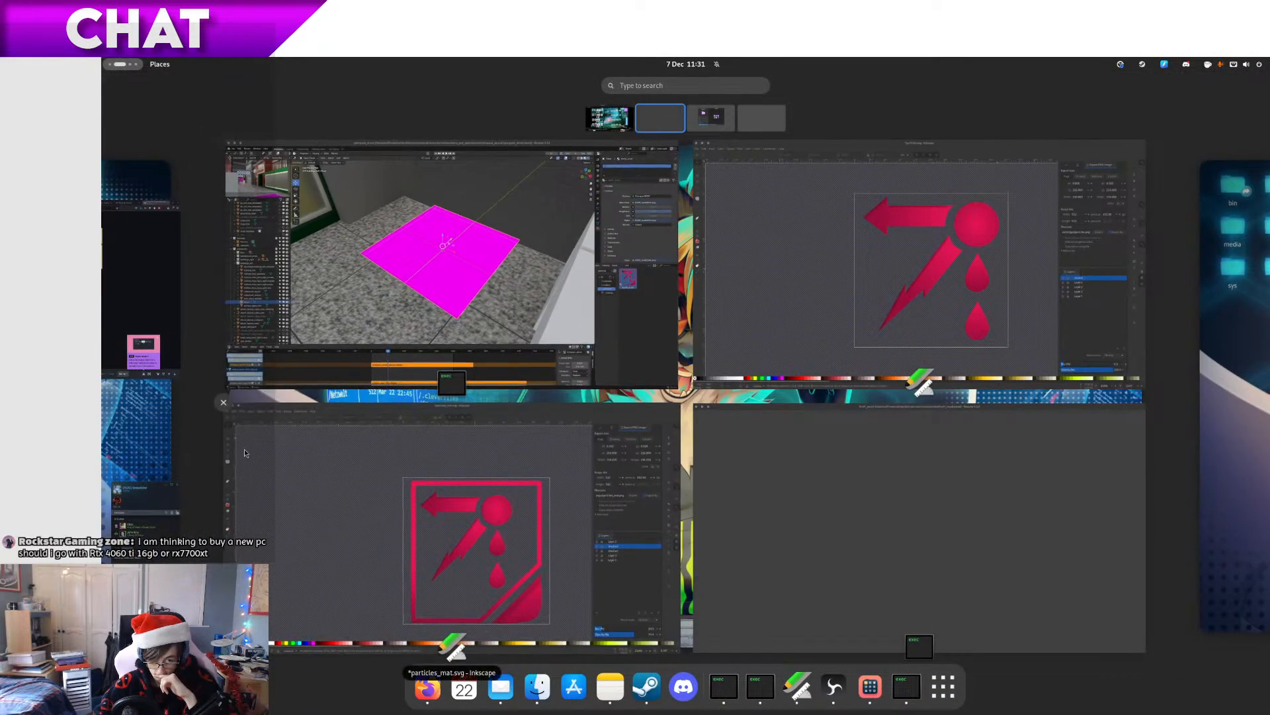
{"action": "left_click", "coordinate": [224, 413]}
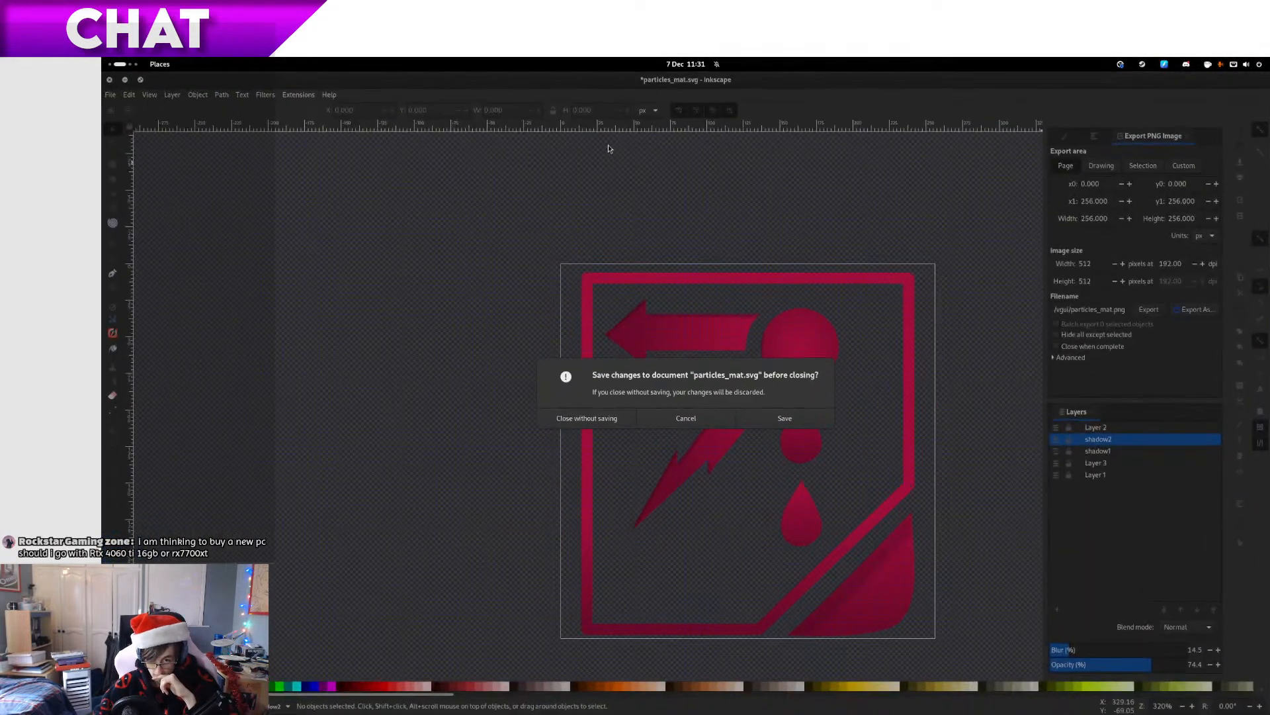
{"action": "left_click", "coordinate": [610, 422]}
{"action": "key", "text": "super"}
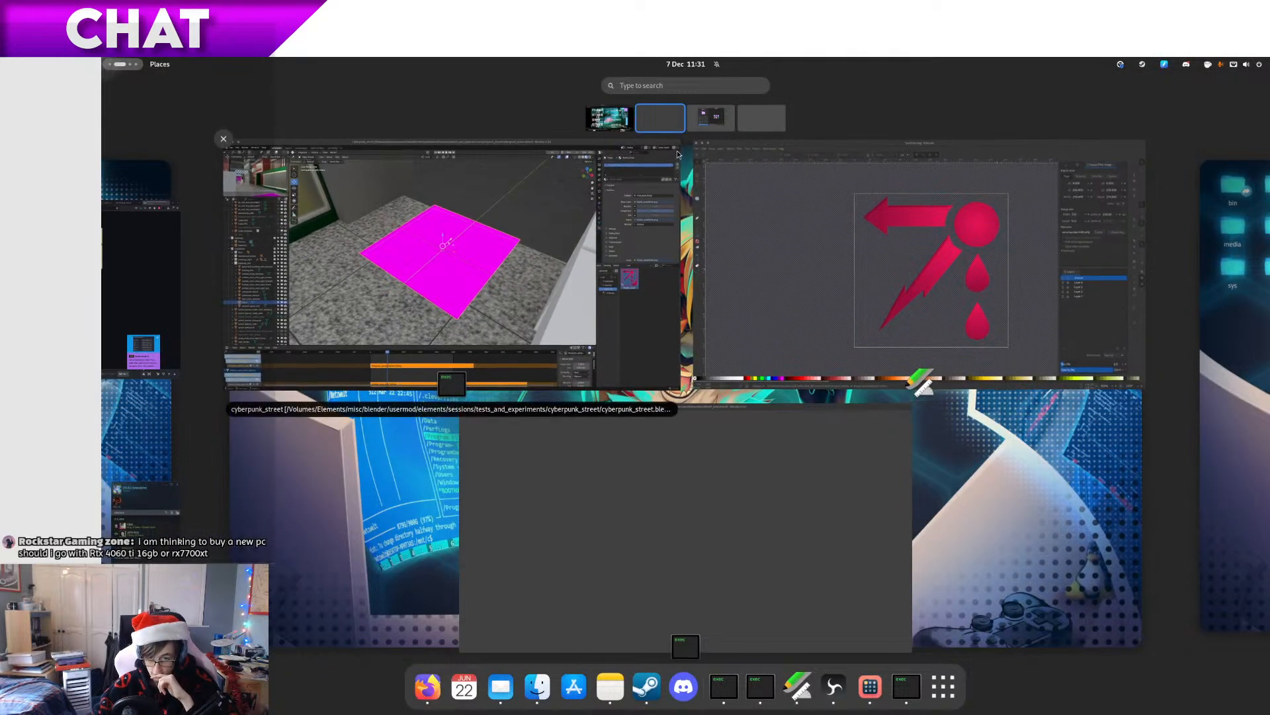
{"action": "left_click", "coordinate": [690, 139]}
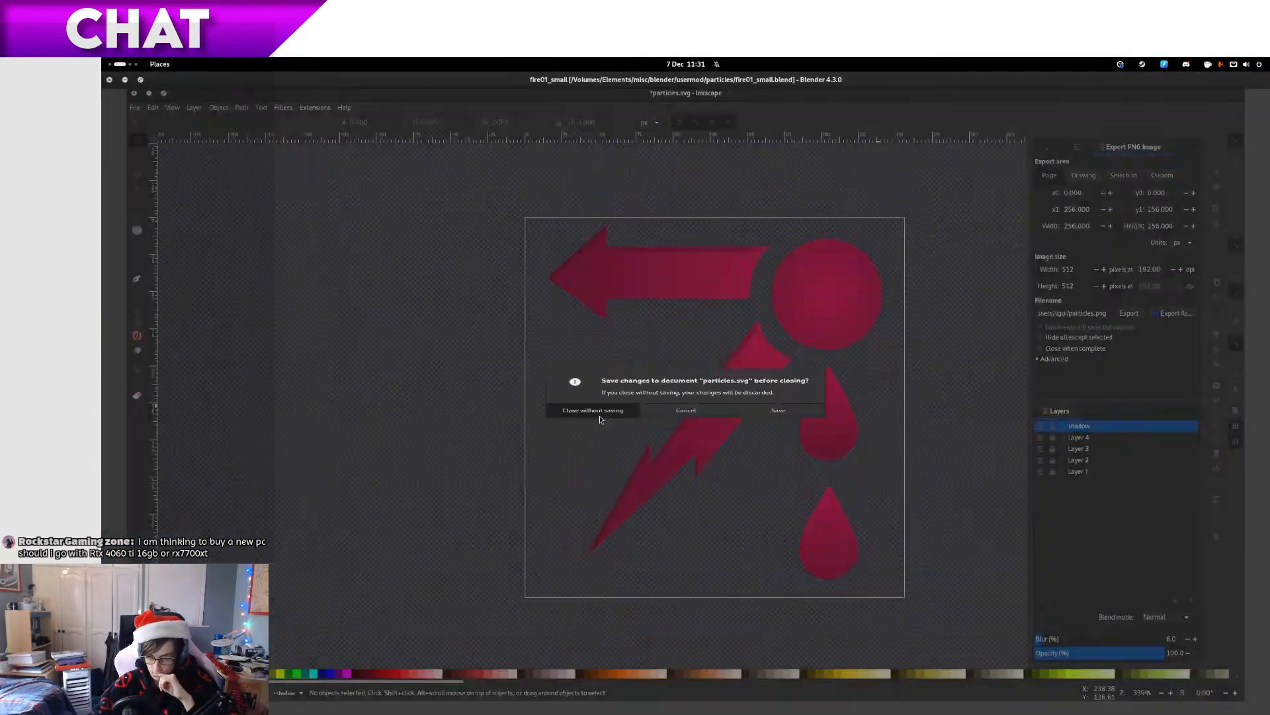
{"action": "left_click", "coordinate": [593, 410]}
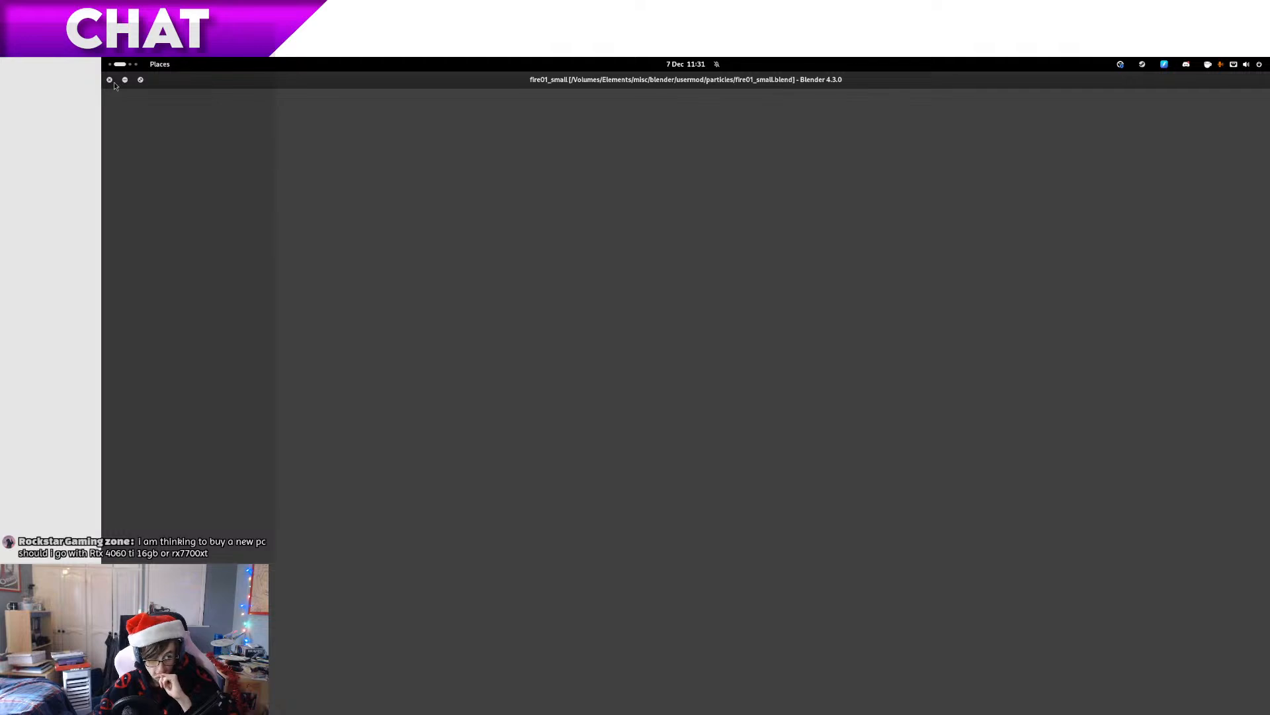
Return to Blender's cyberpunk_street window and open the fire01_small asset's source blend file from the asset library
{"action": "mouse_move", "coordinate": [103, 58]}
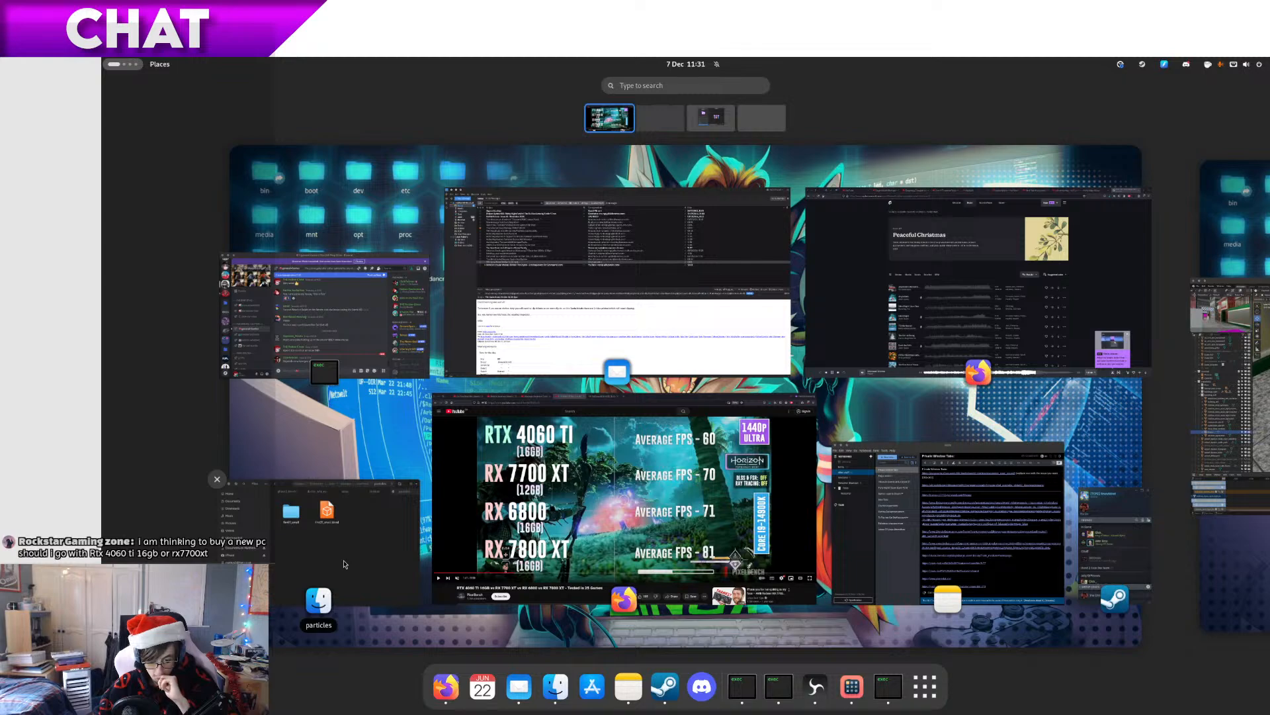
{"action": "scroll", "coordinate": [345, 564], "scroll_direction": "down", "scroll_amount": 1}
{"action": "scroll", "coordinate": [344, 564], "scroll_direction": "up", "scroll_amount": 1}
{"action": "scroll", "coordinate": [345, 564], "scroll_direction": "down", "scroll_amount": 1}
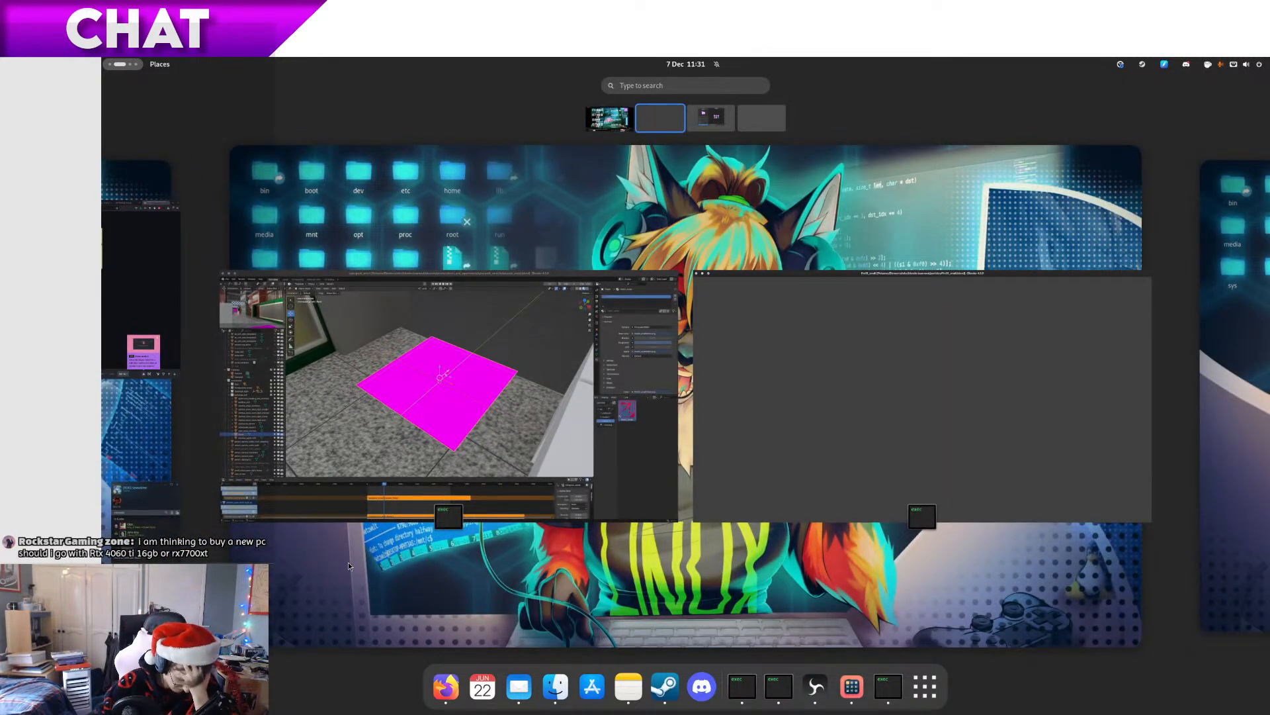
{"action": "left_click", "coordinate": [543, 453]}
{"action": "right_click", "coordinate": [1135, 420]}
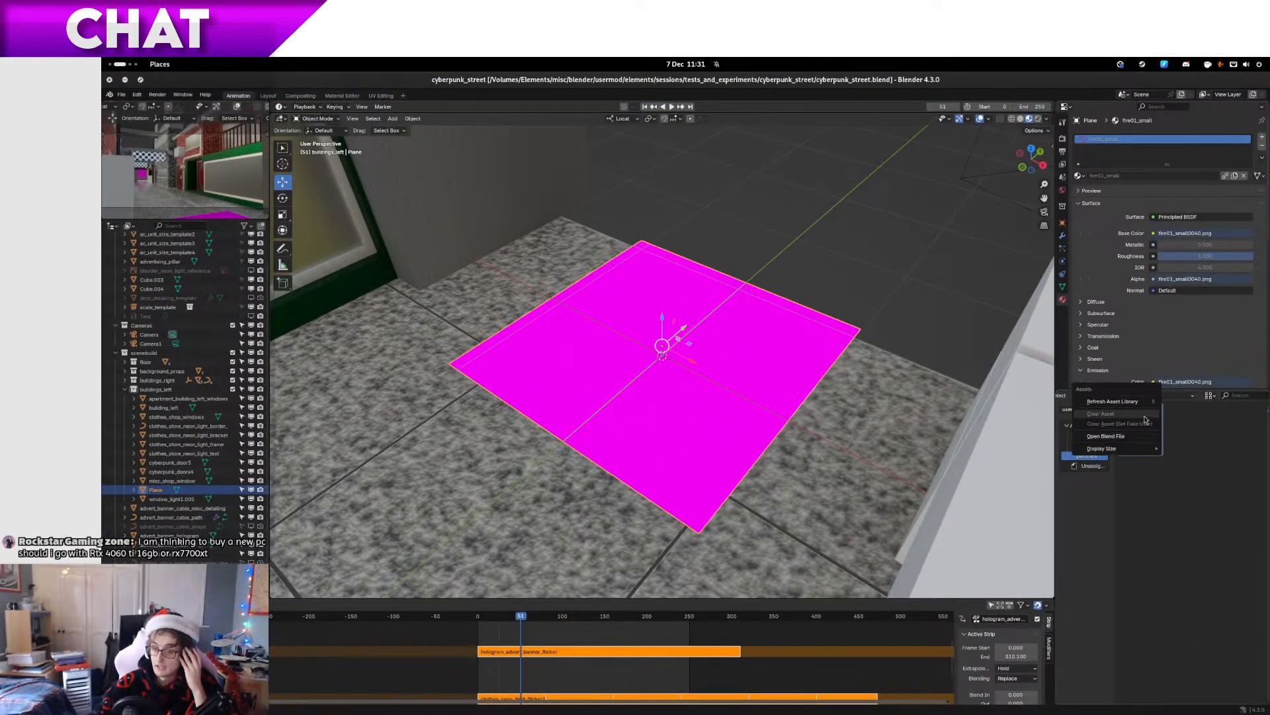
{"action": "left_click", "coordinate": [1128, 437]}
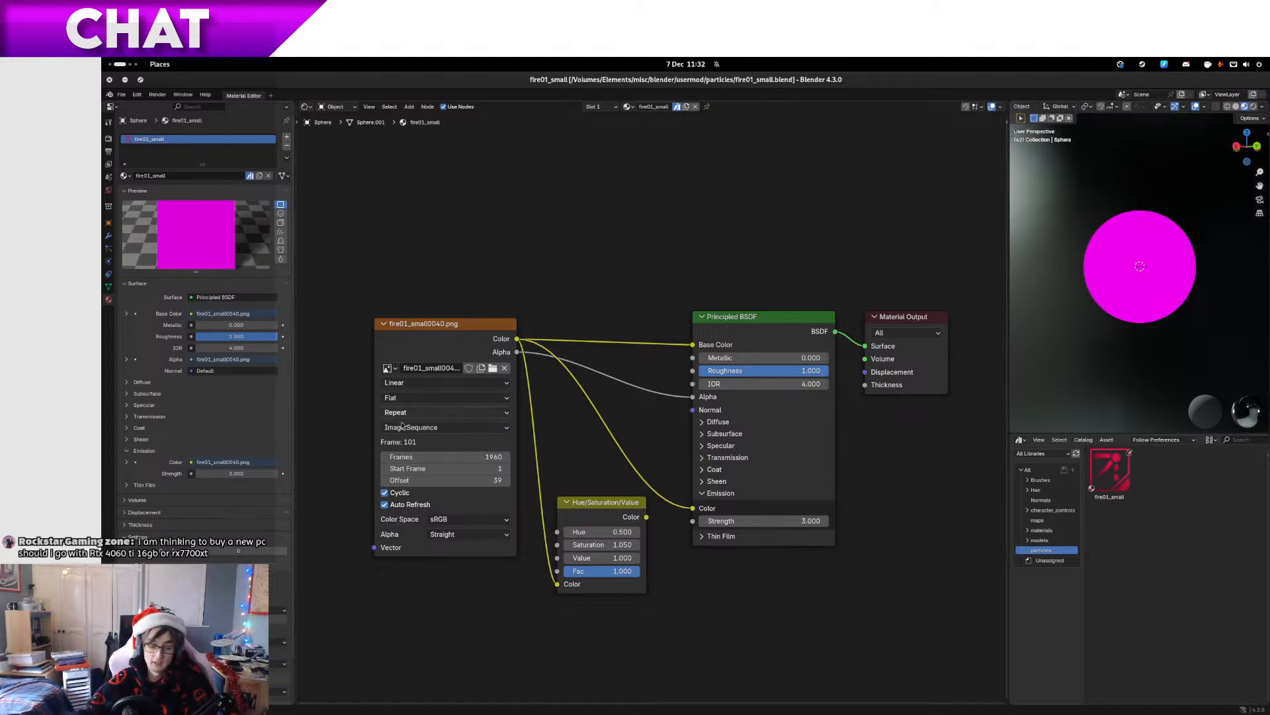
Inspect the image name in the fire01_small0040.png texture node and close the asset's file without saving
{"action": "left_click", "coordinate": [421, 360]}
{"action": "left_click", "coordinate": [428, 364]}
{"action": "left_click_drag", "start_coordinate": [431, 364], "coordinate": [414, 361]}
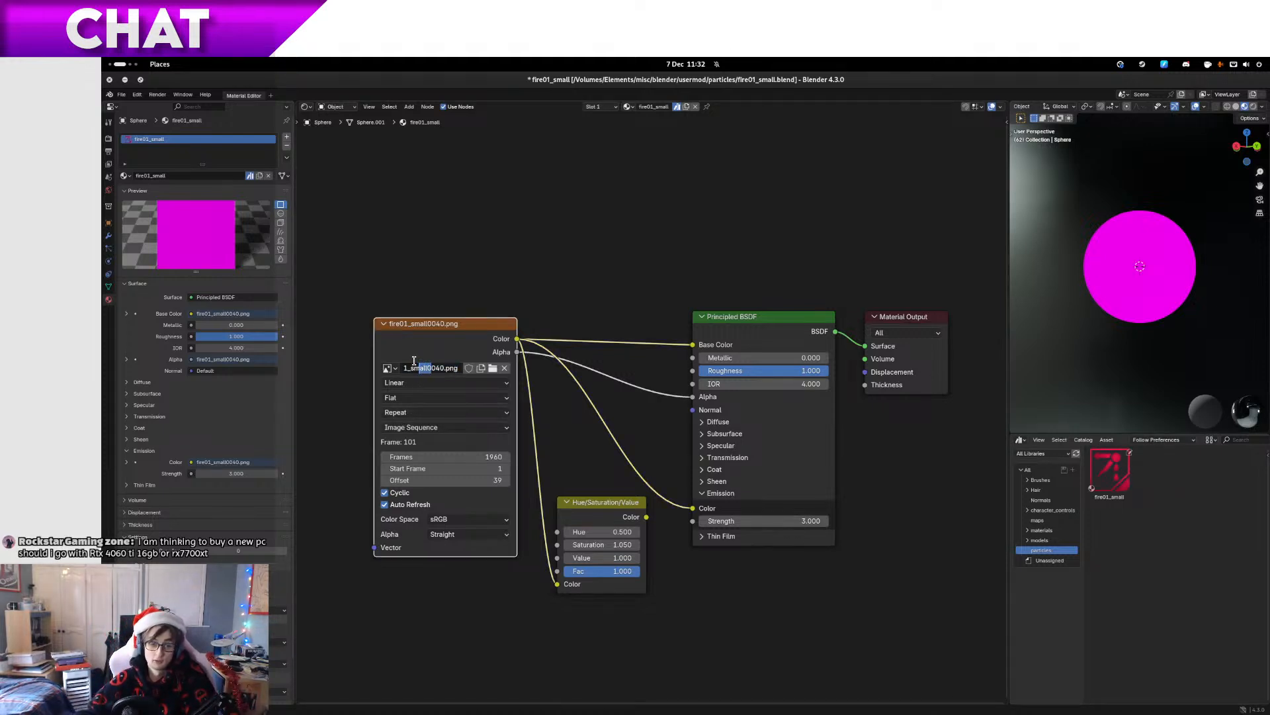
{"action": "key", "text": "Escape"}
{"action": "left_click", "coordinate": [388, 369]}
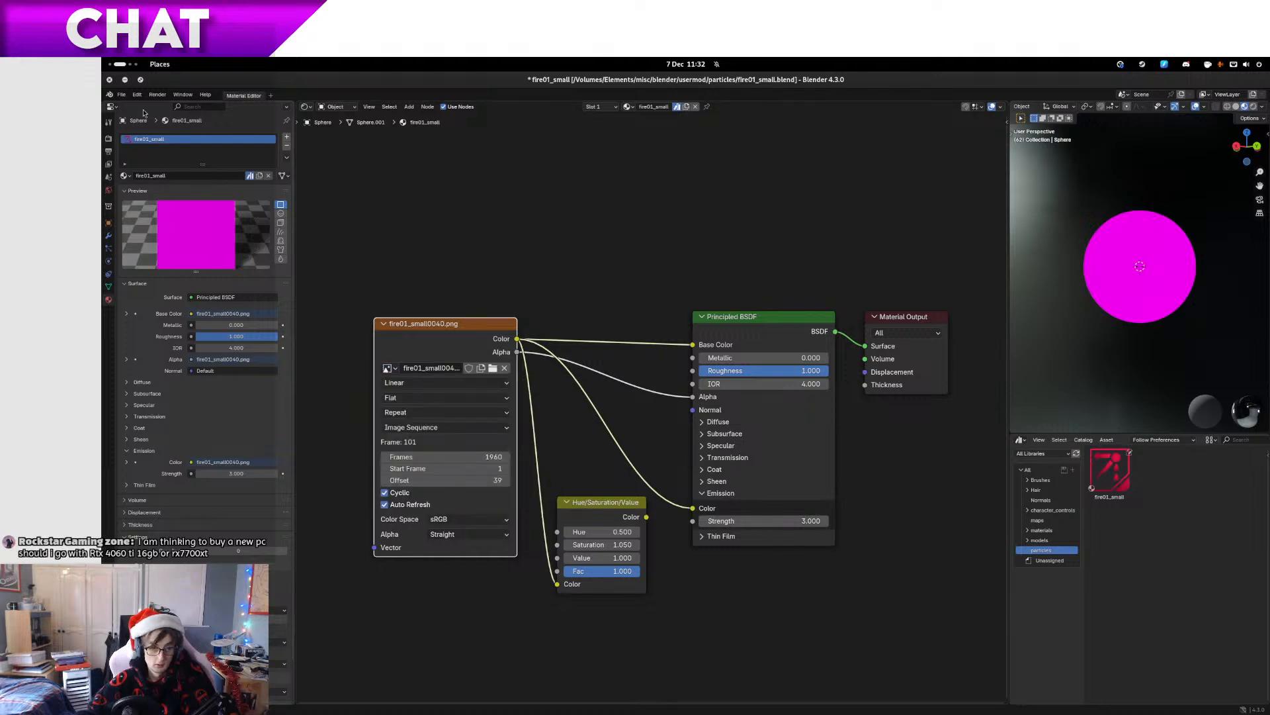
{"action": "left_click", "coordinate": [109, 80]}
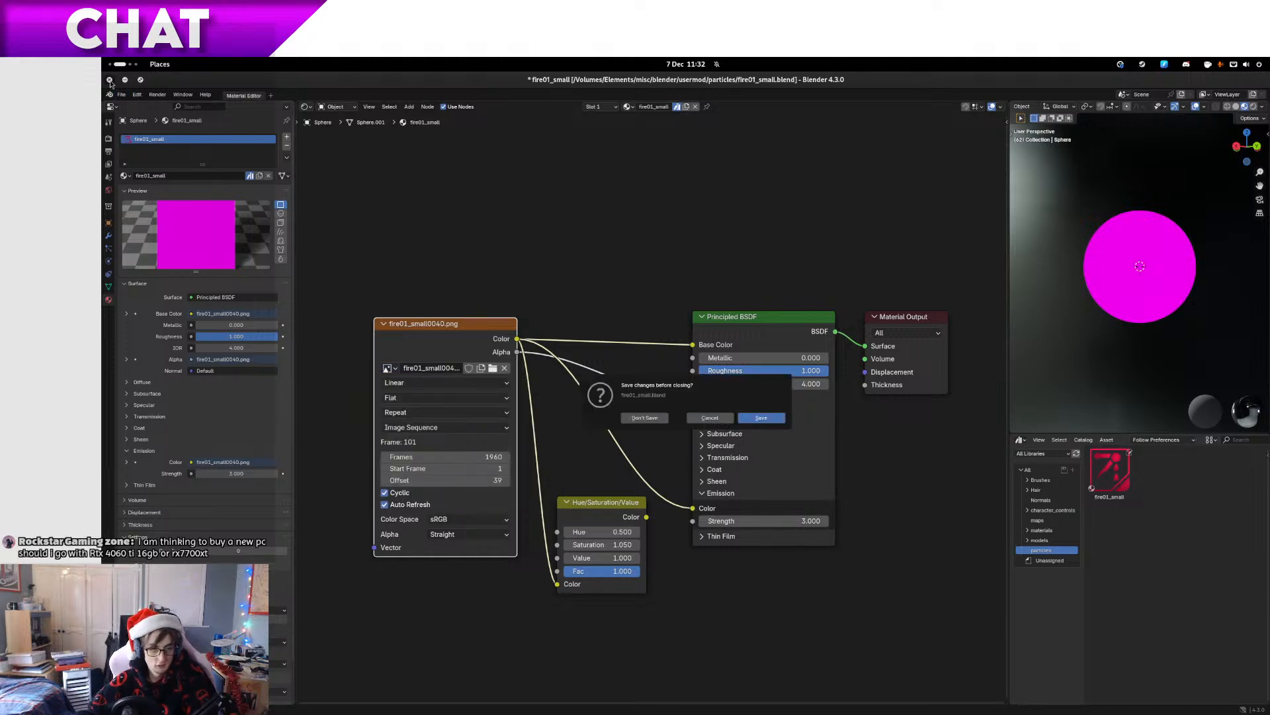
{"action": "left_click", "coordinate": [638, 417]}
Open the original fire01_small.blend in sdk_content's particlesrc/fire folder from the recent files
{"action": "left_click", "coordinate": [121, 94]}
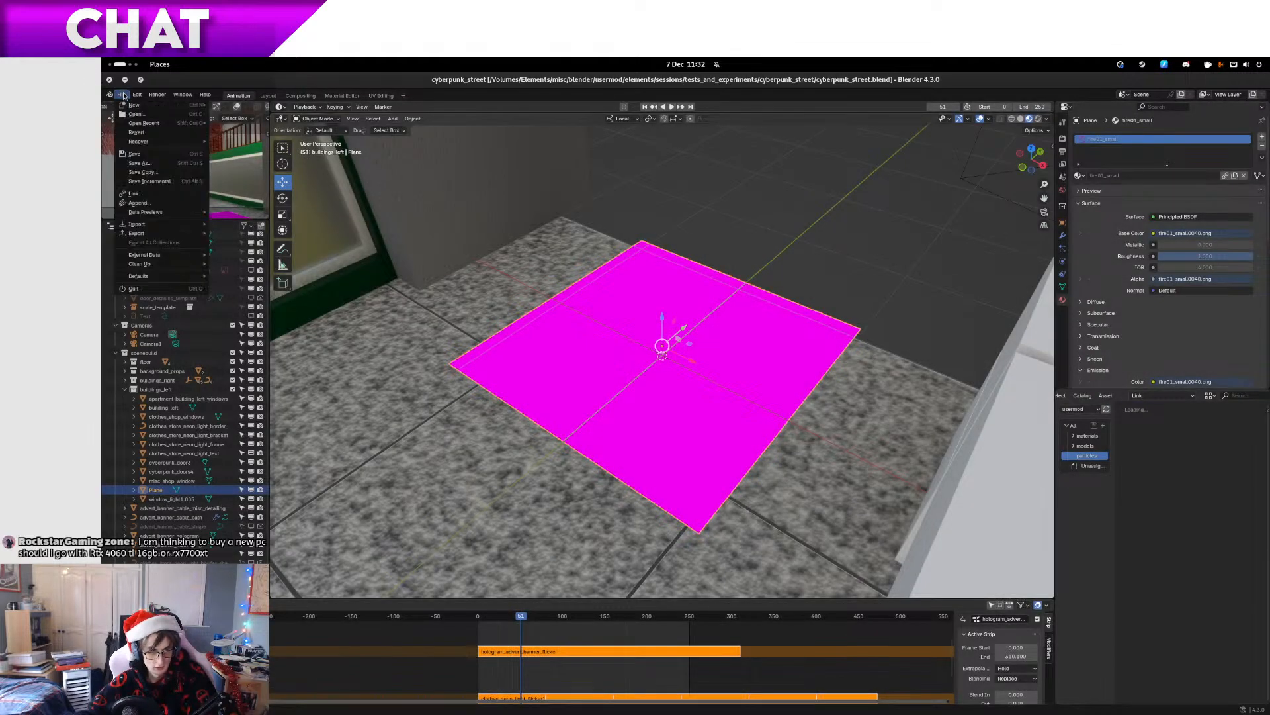
{"action": "mouse_move", "coordinate": [135, 126]}
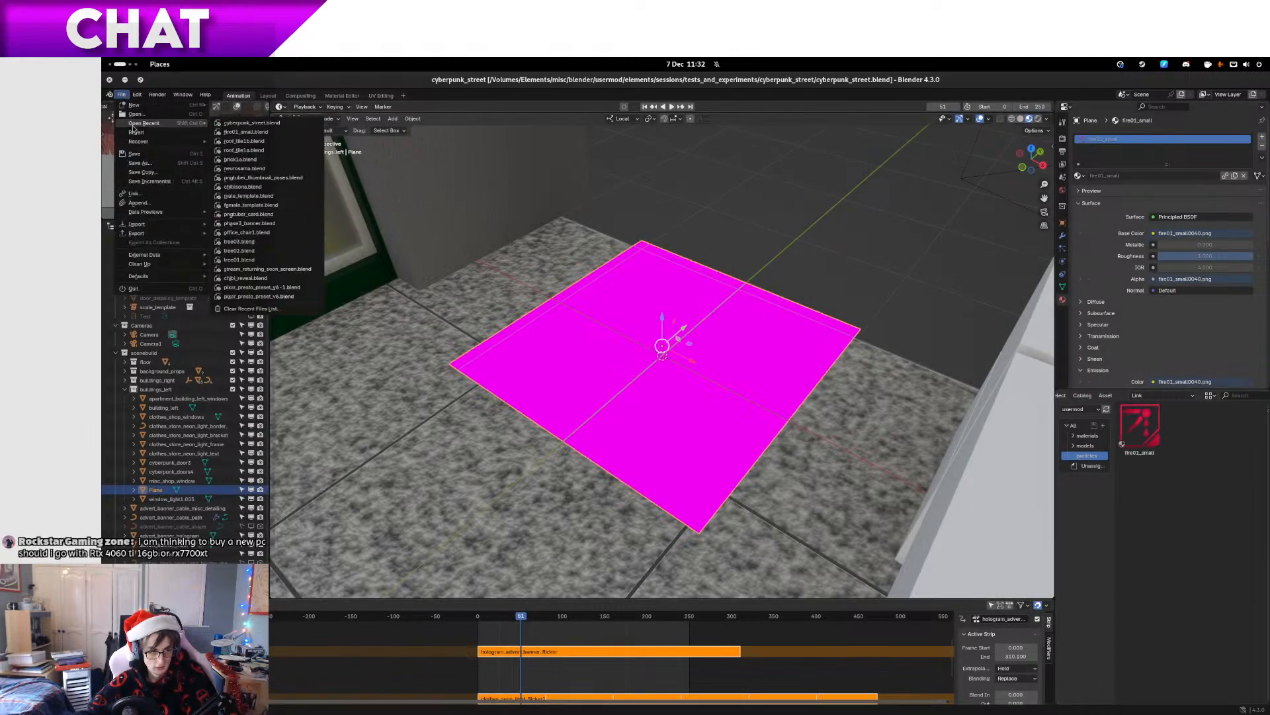
{"action": "left_click", "coordinate": [245, 132]}
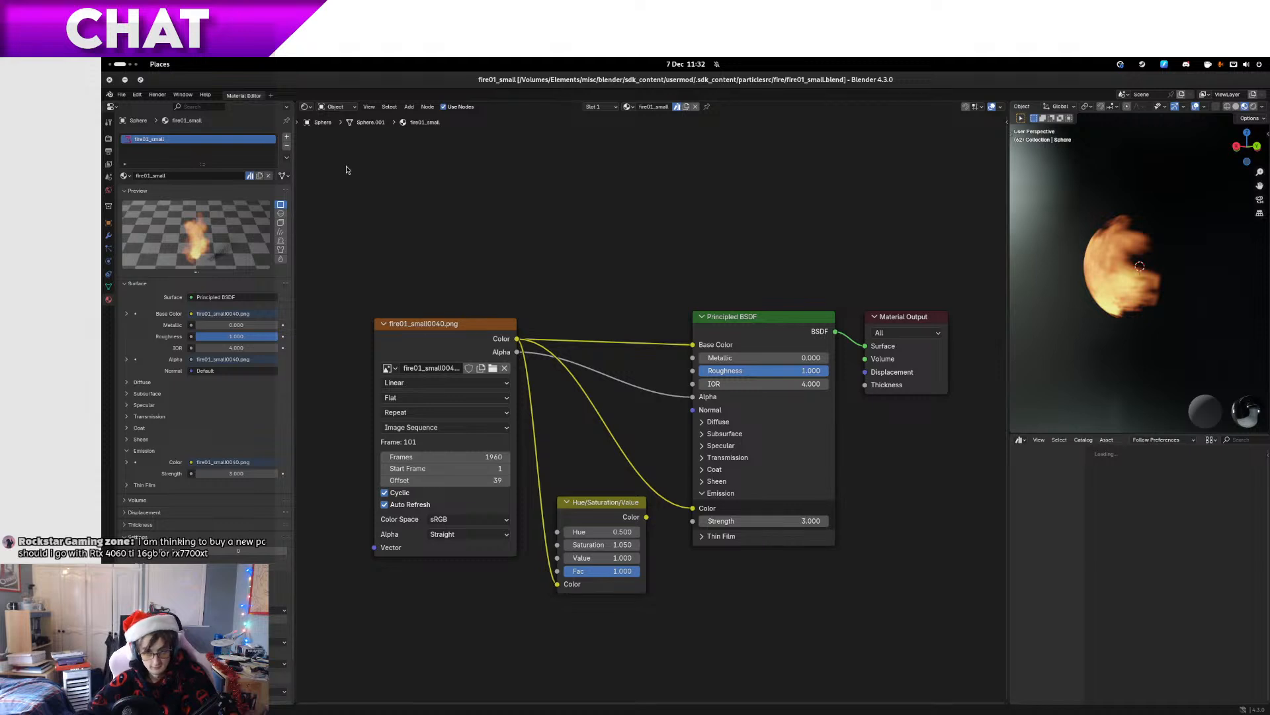
Make all external file paths in fire01_small.blend relative
{"action": "left_click", "coordinate": [121, 95]}
{"action": "mouse_move", "coordinate": [147, 266]}
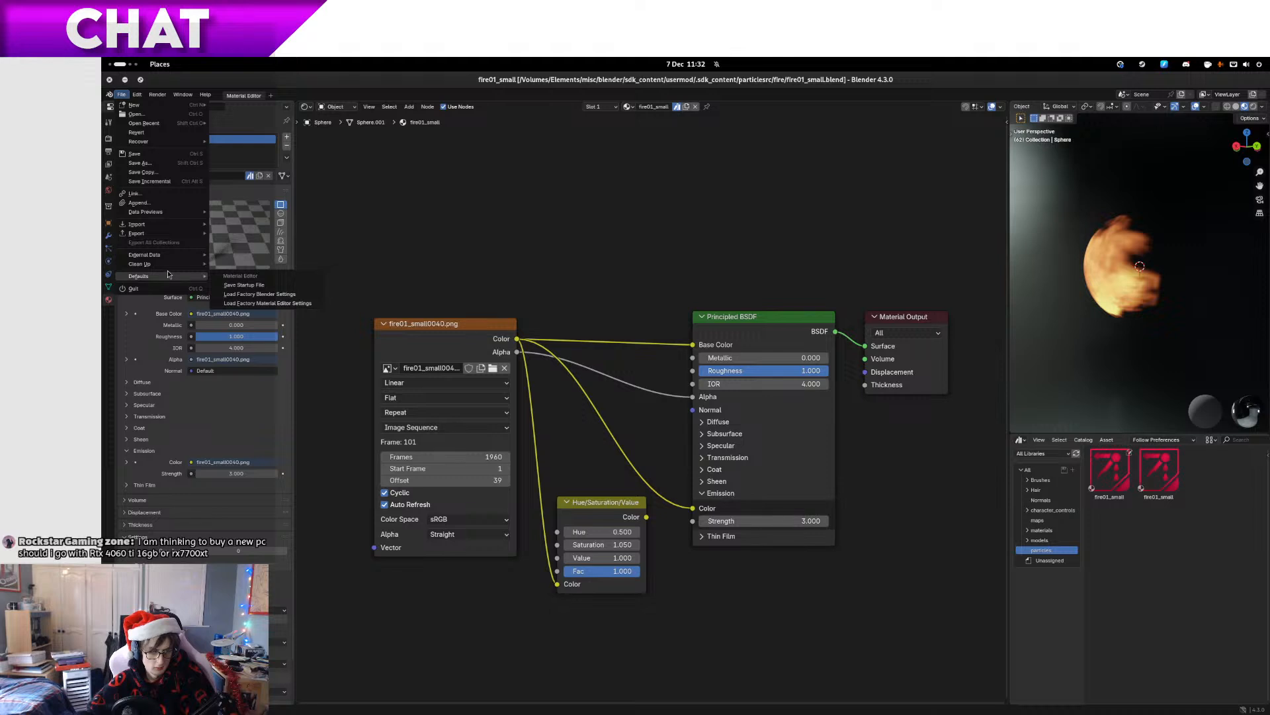
{"action": "left_click", "coordinate": [121, 94]}
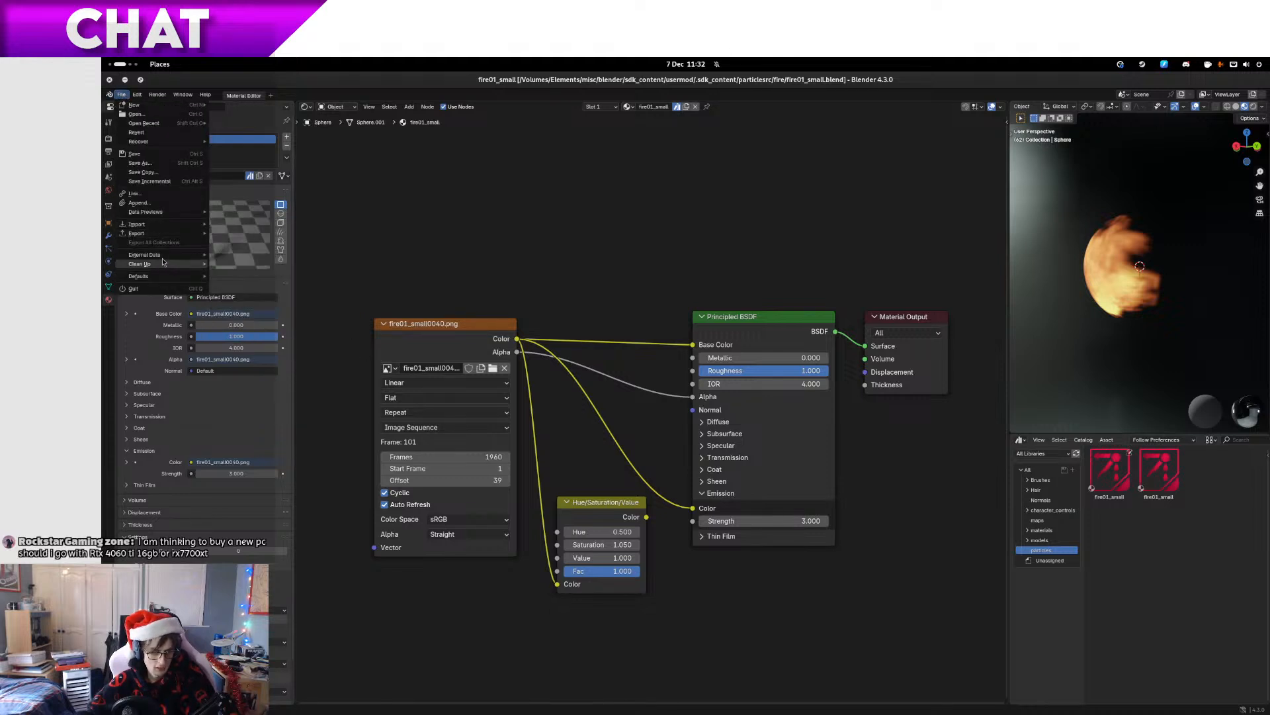
{"action": "mouse_move", "coordinate": [164, 256]}
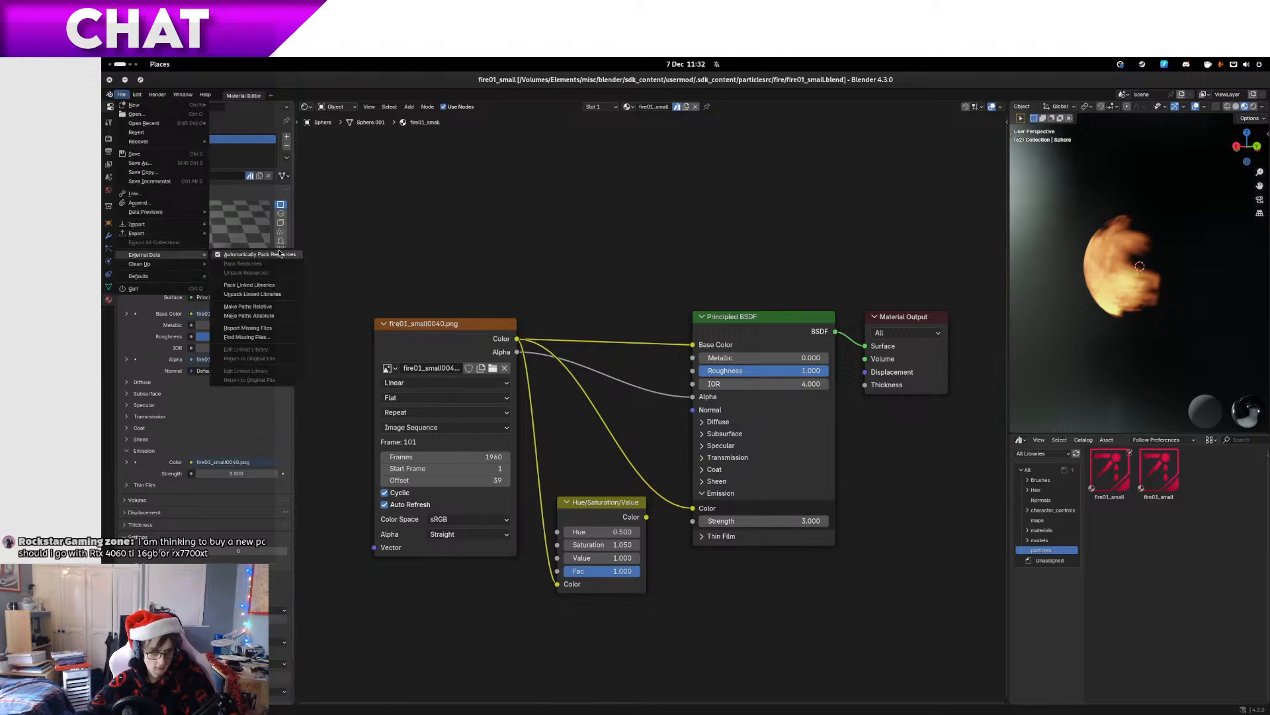
{"action": "left_click", "coordinate": [276, 309]}
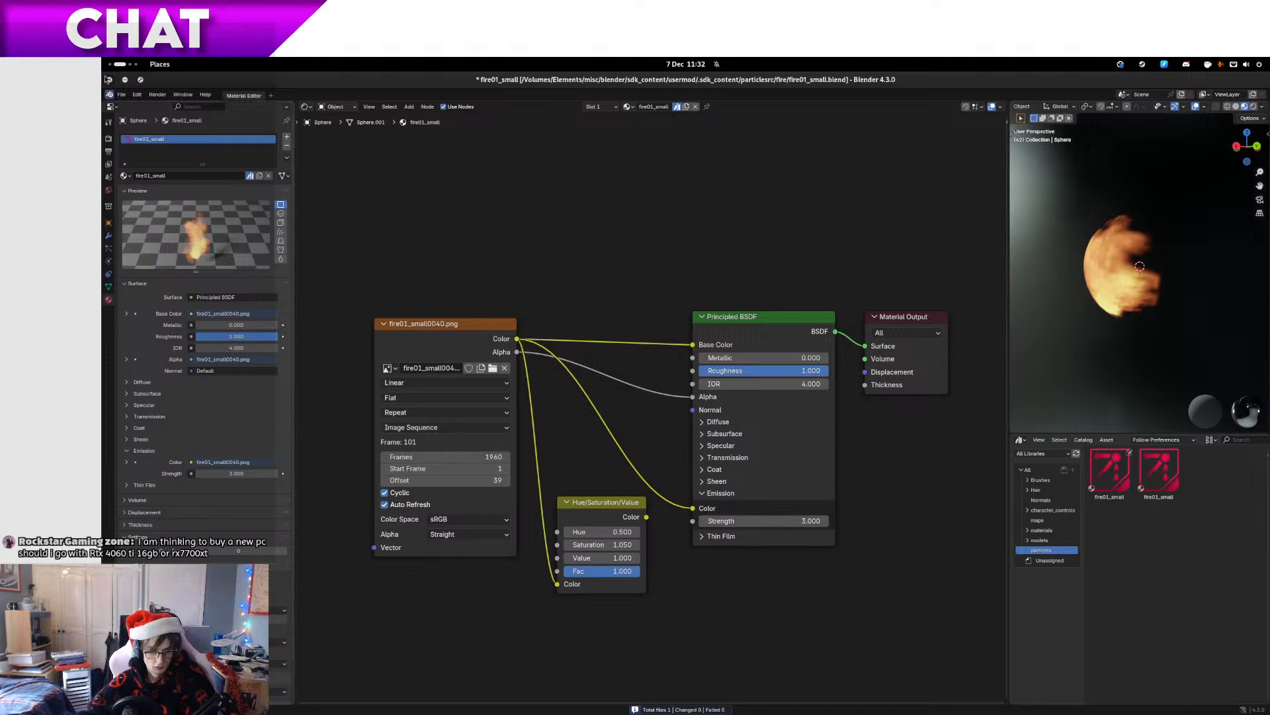
Run the missing files report on the original fire01_small.blend
{"action": "left_click", "coordinate": [121, 95]}
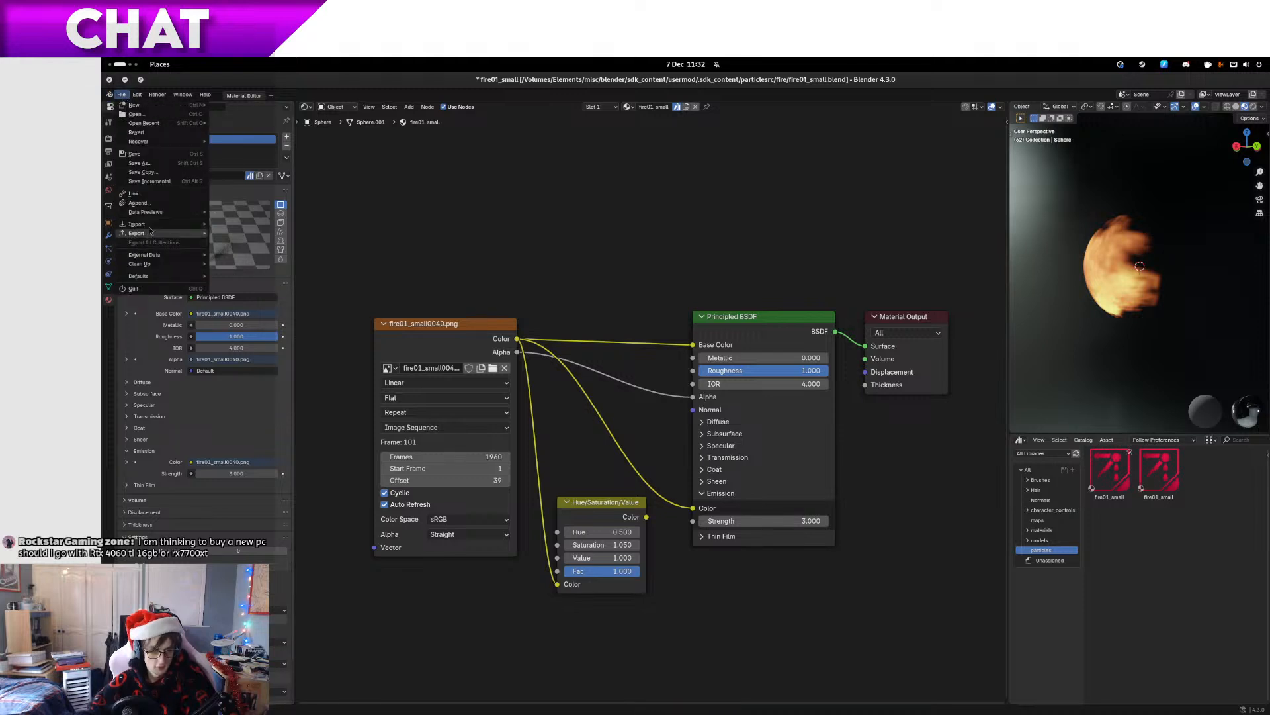
{"action": "mouse_move", "coordinate": [174, 233]}
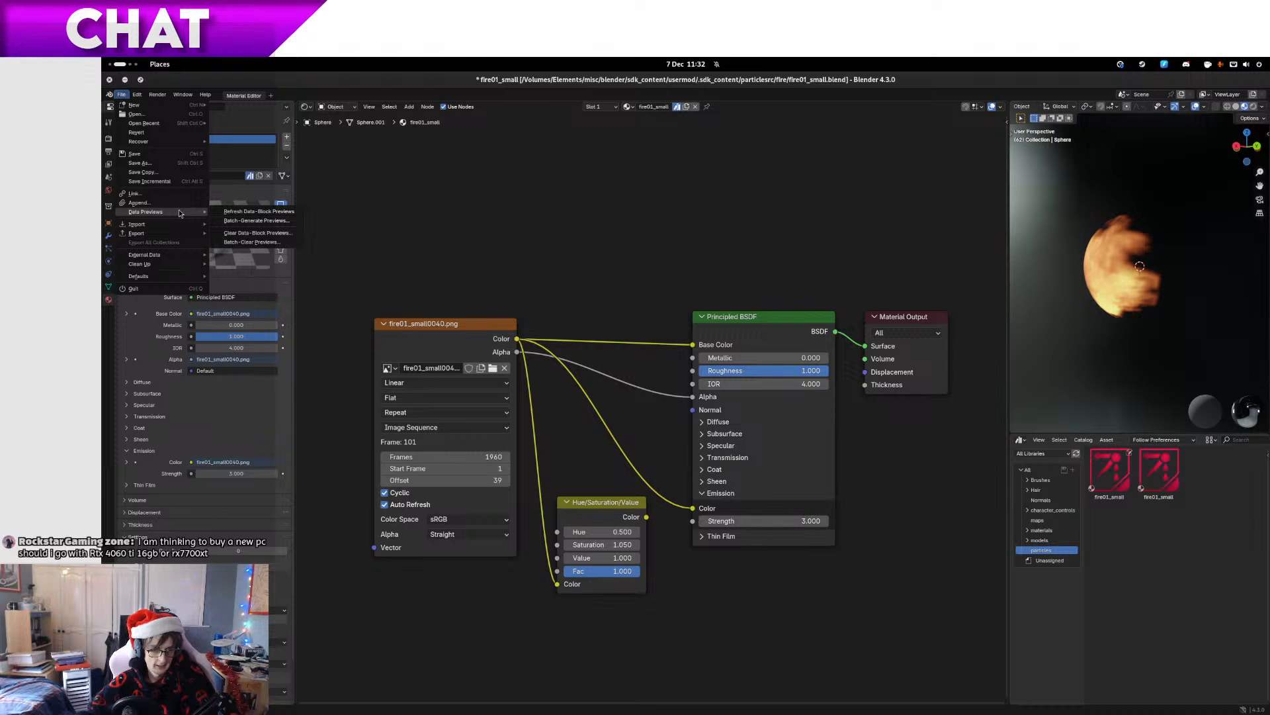
{"action": "mouse_move", "coordinate": [171, 259]}
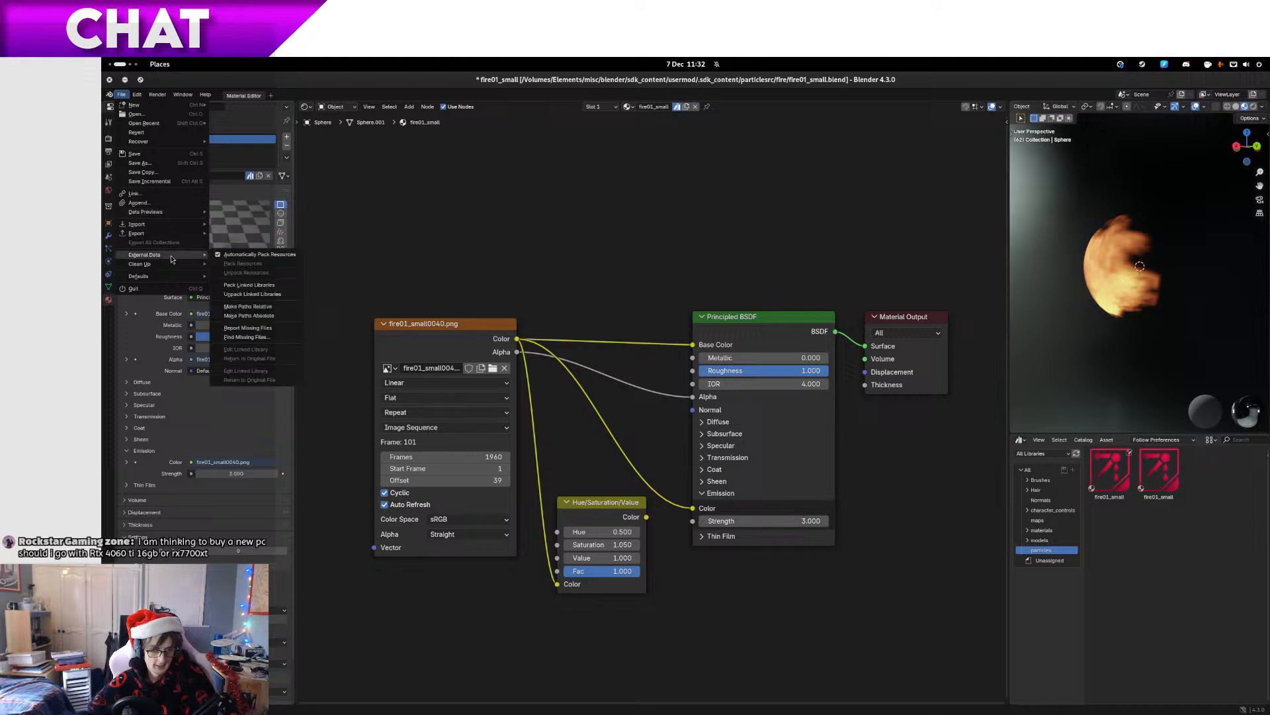
{"action": "left_click", "coordinate": [275, 329]}
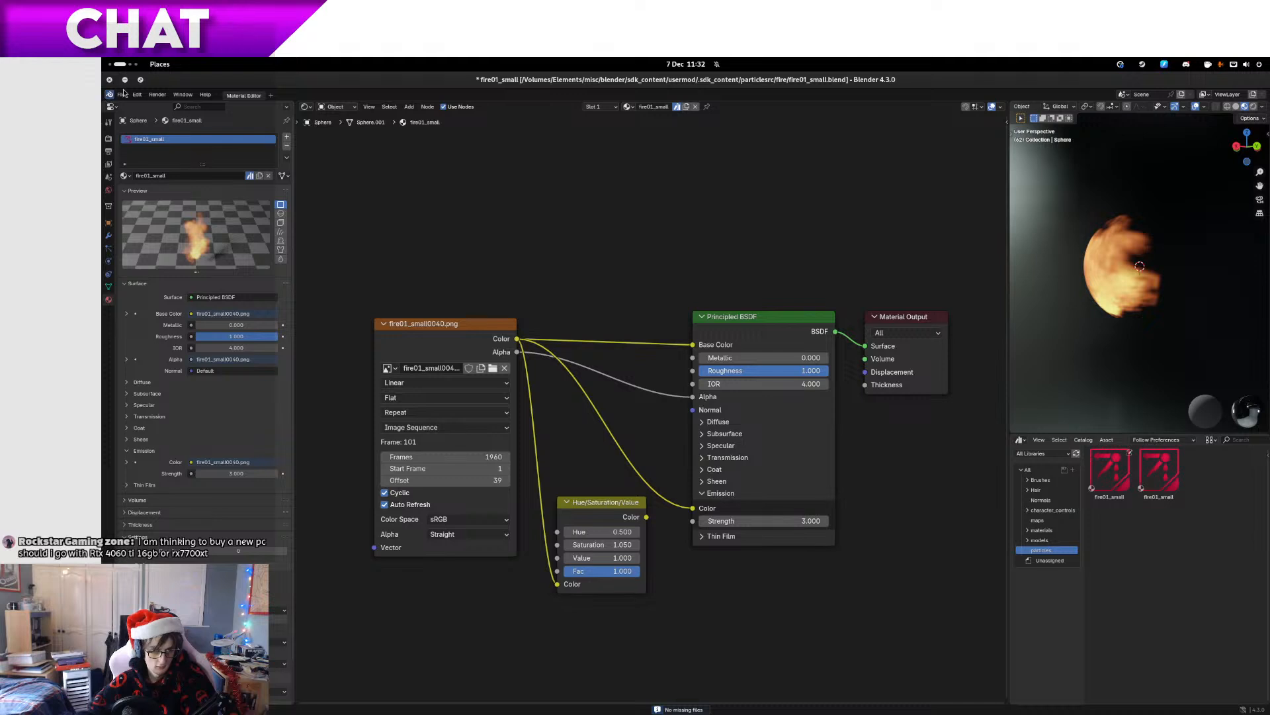
Reopen the cyberpunk_street scene from the recent files, discarding the unsaved changes to fire01_small.blend
{"action": "left_click", "coordinate": [122, 96]}
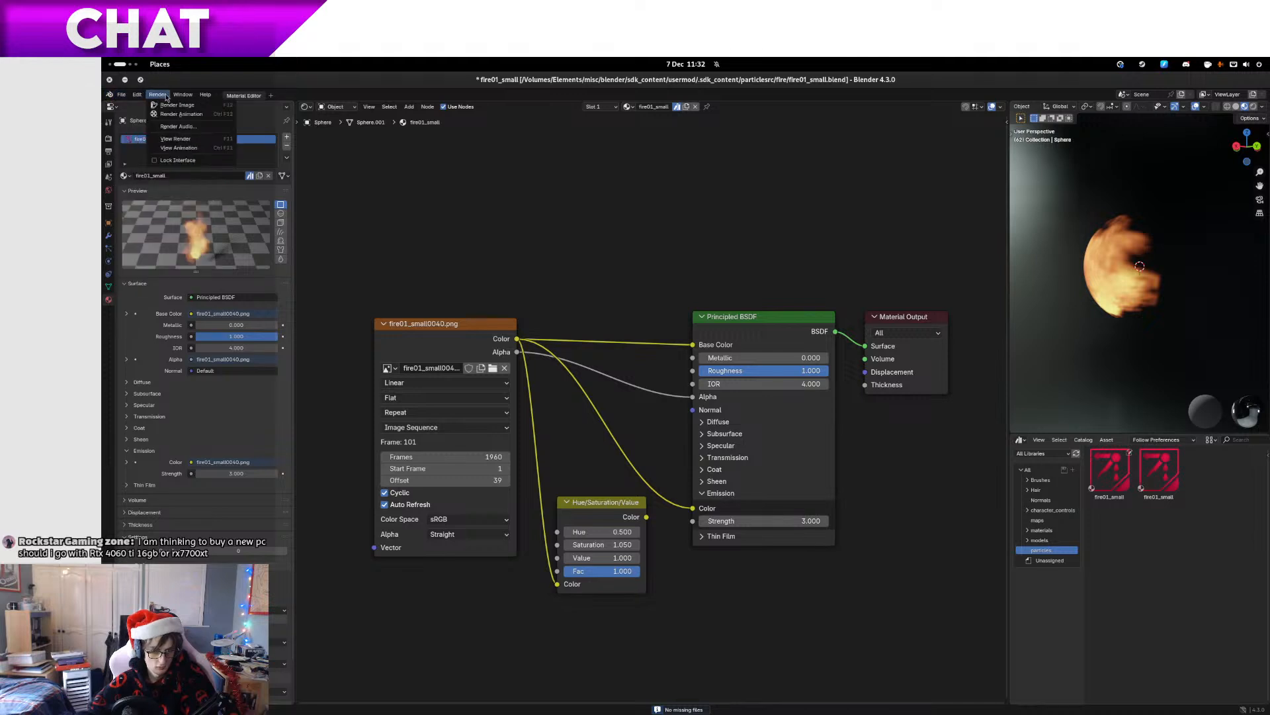
{"action": "left_click", "coordinate": [121, 95]}
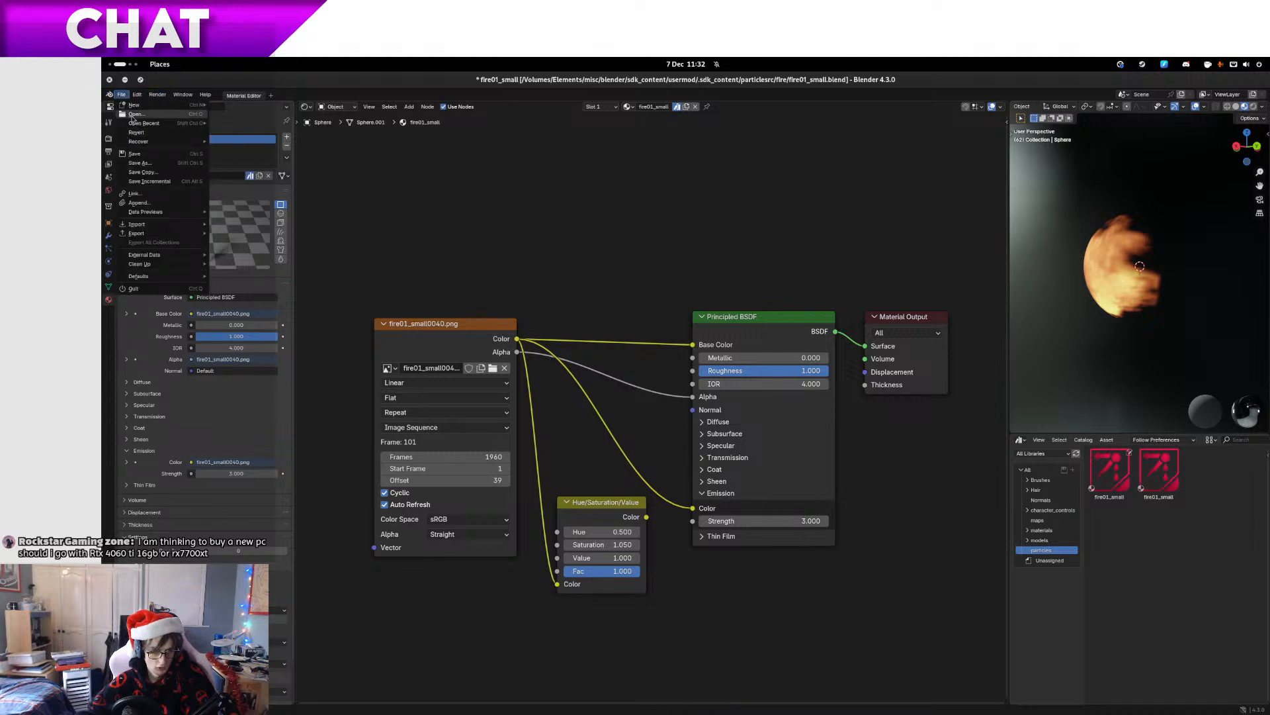
{"action": "mouse_move", "coordinate": [185, 123]}
{"action": "left_click", "coordinate": [274, 131]}
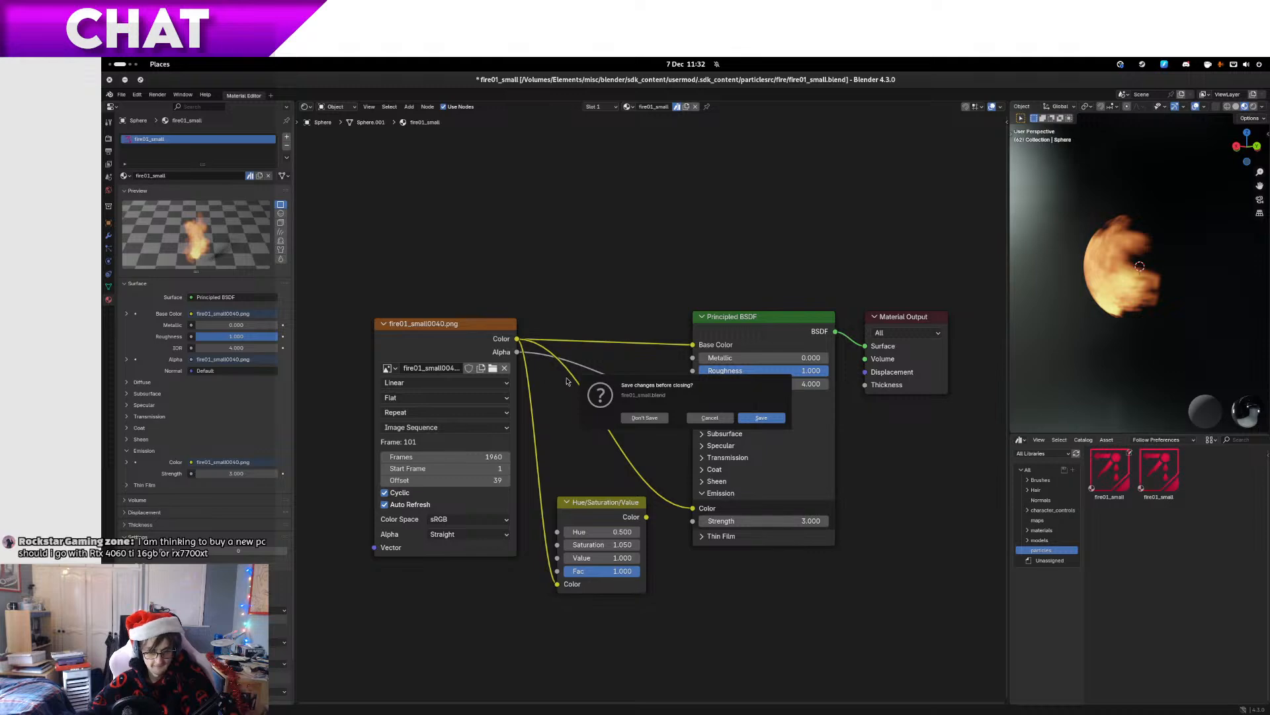
{"action": "left_click", "coordinate": [640, 417]}
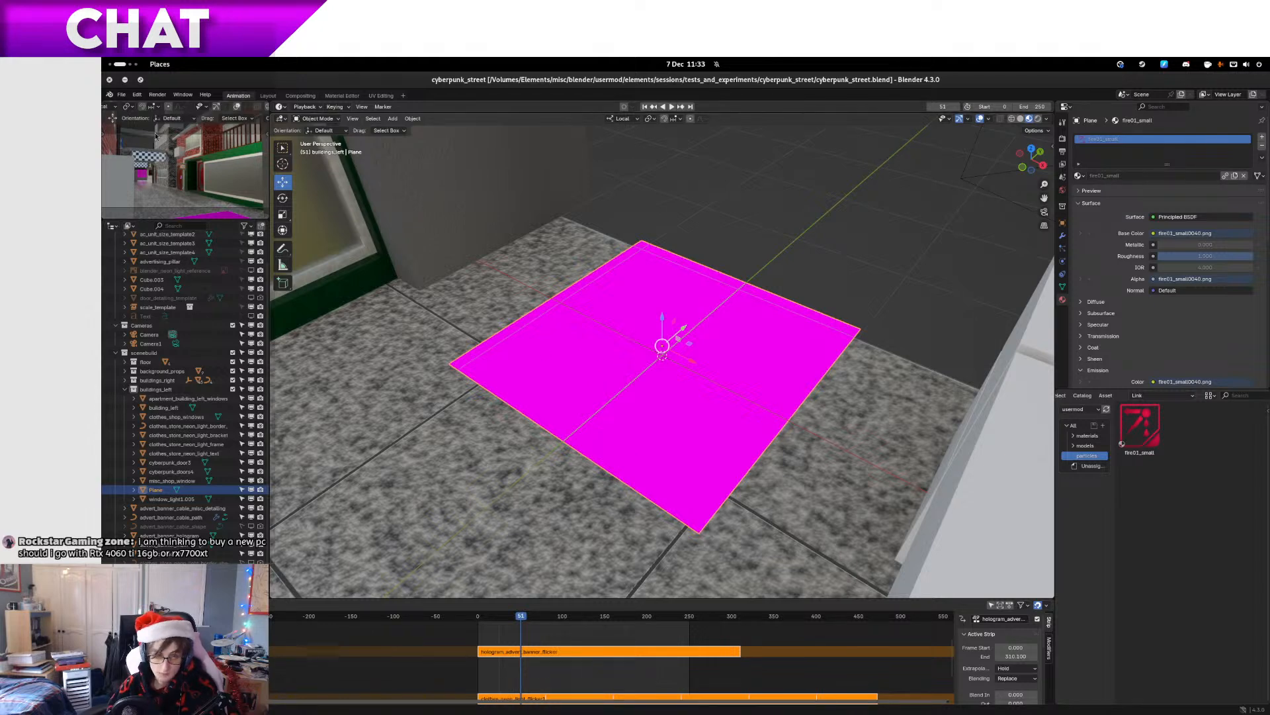
Report the missing files of the cyberpunk_street scene and read the resulting path message in the info log
{"action": "left_click", "coordinate": [122, 95]}
{"action": "mouse_move", "coordinate": [172, 254]}
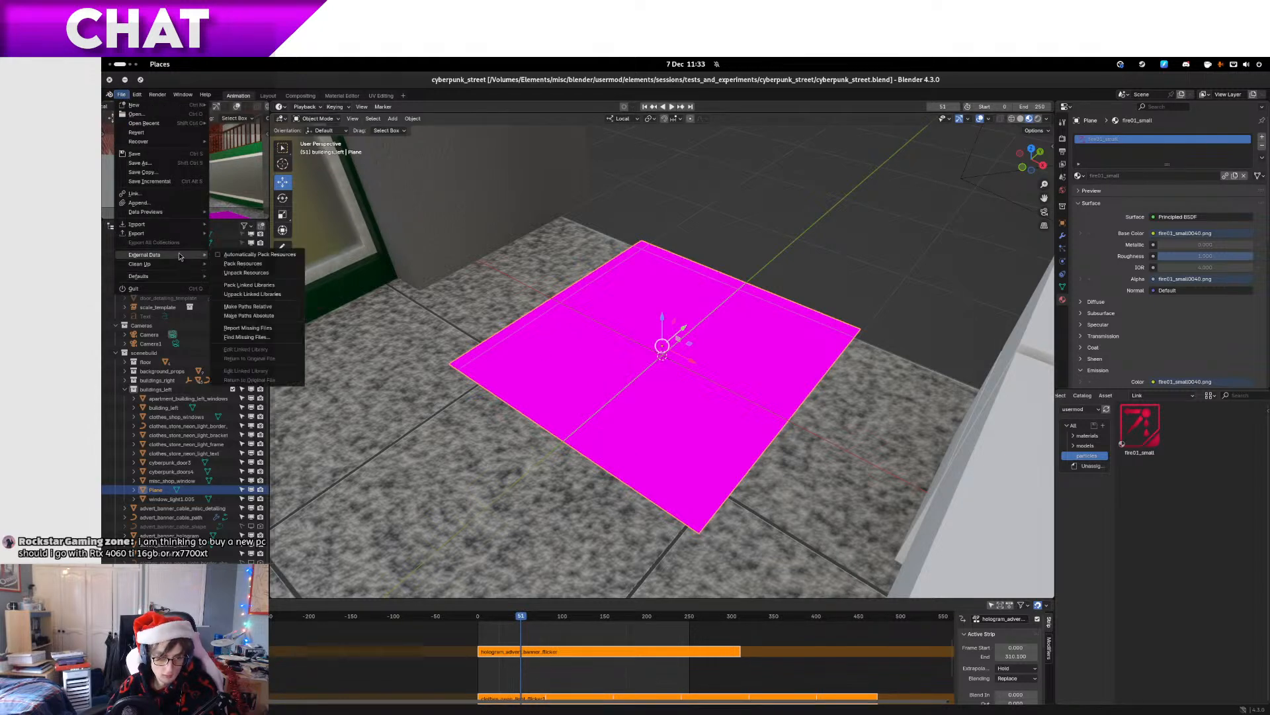
{"action": "left_click", "coordinate": [283, 328]}
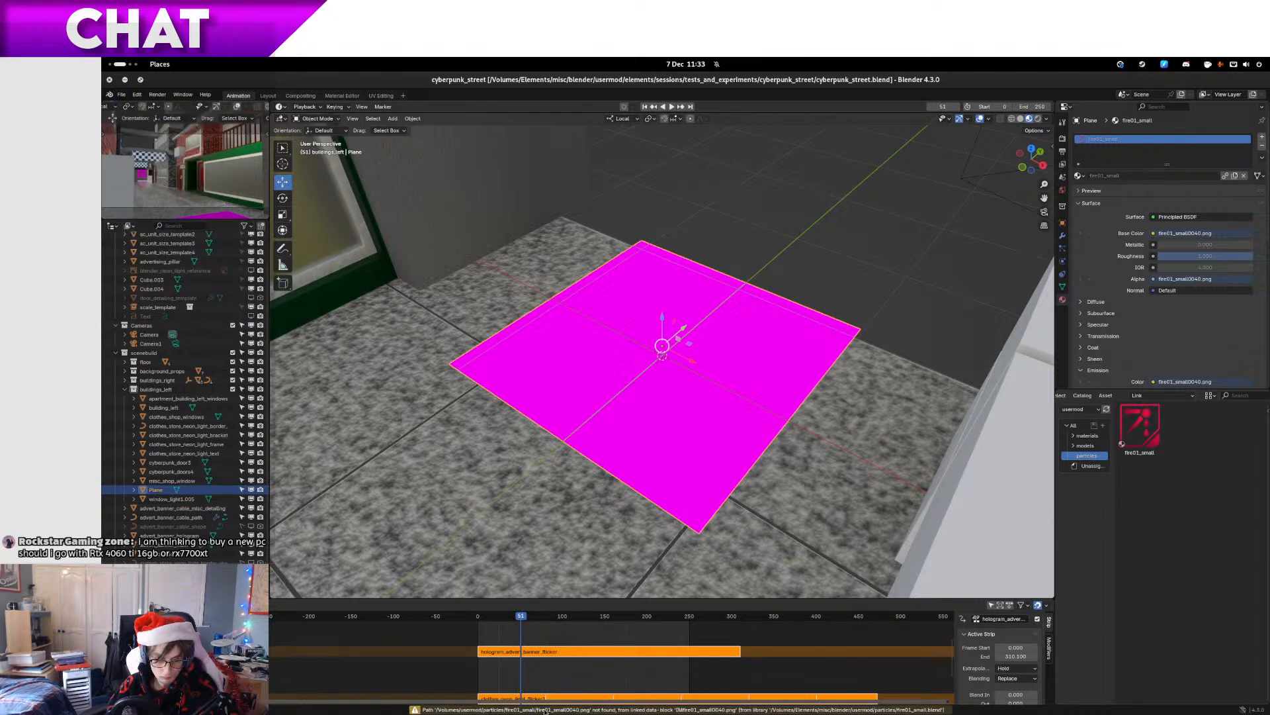
{"action": "left_click", "coordinate": [545, 710]}
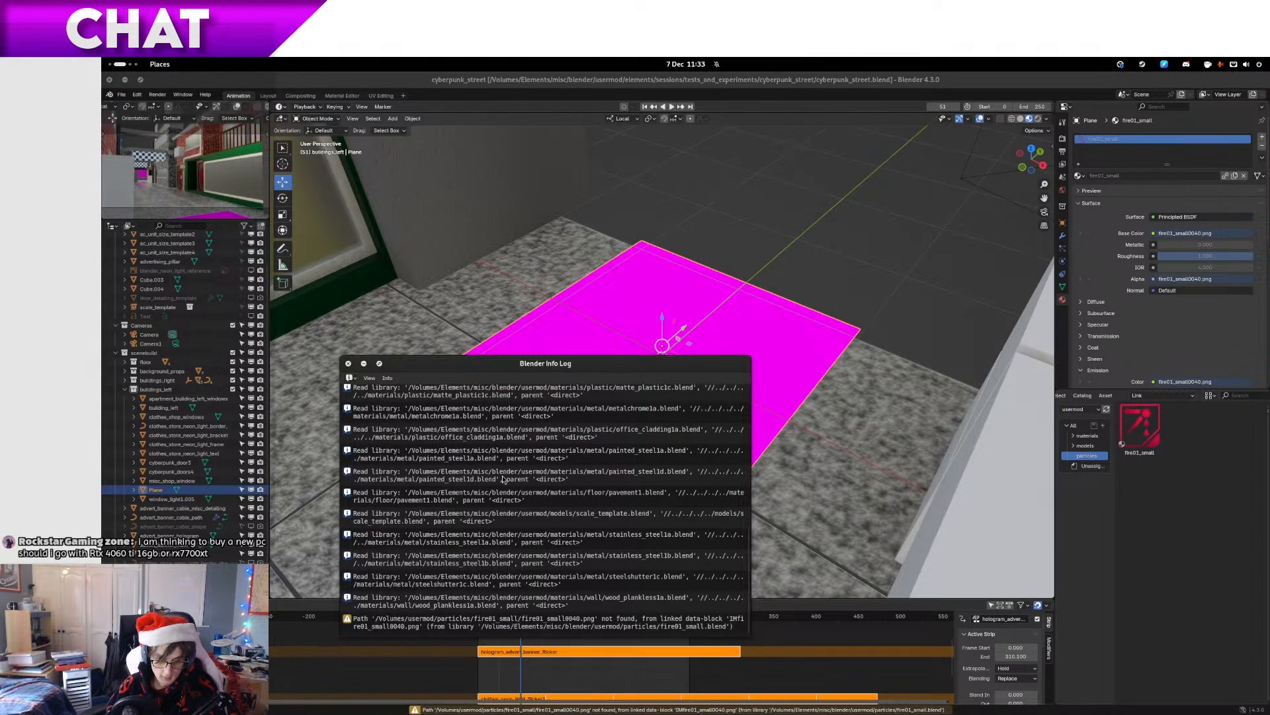
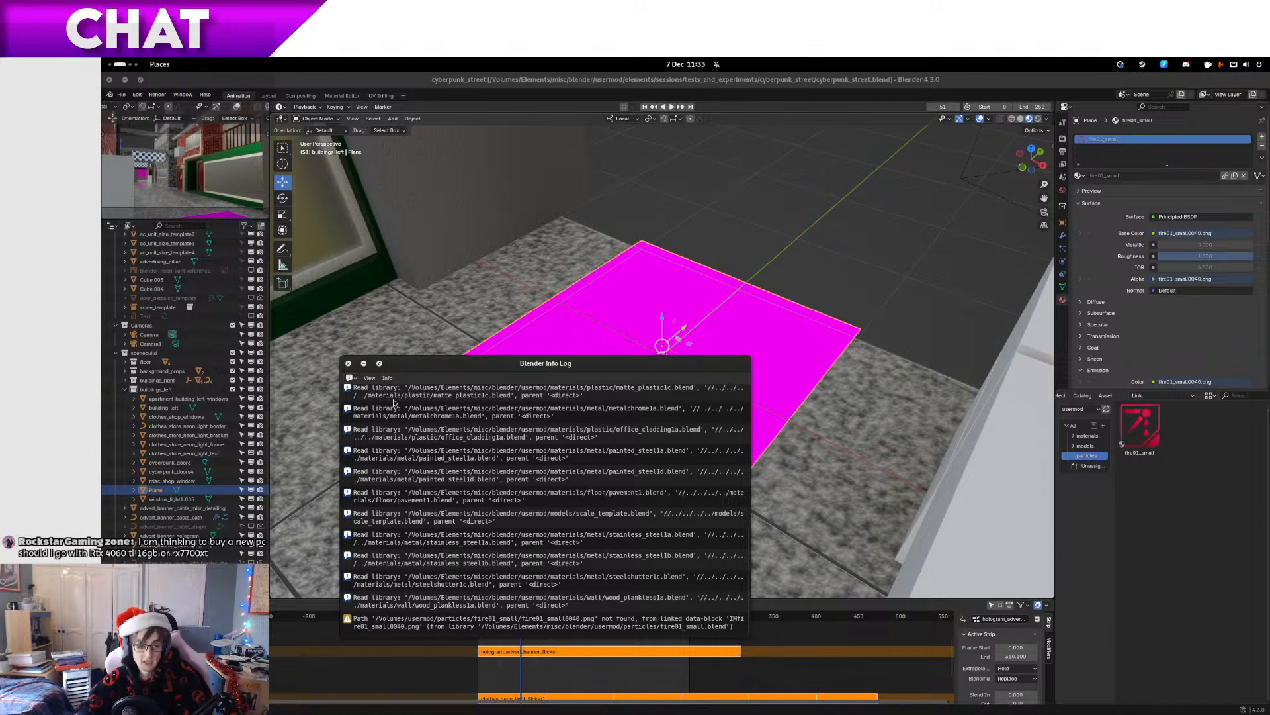
Close the info log, open fire01_small.blend from the recent files, and make its external file paths absolute
{"action": "left_click", "coordinate": [348, 363]}
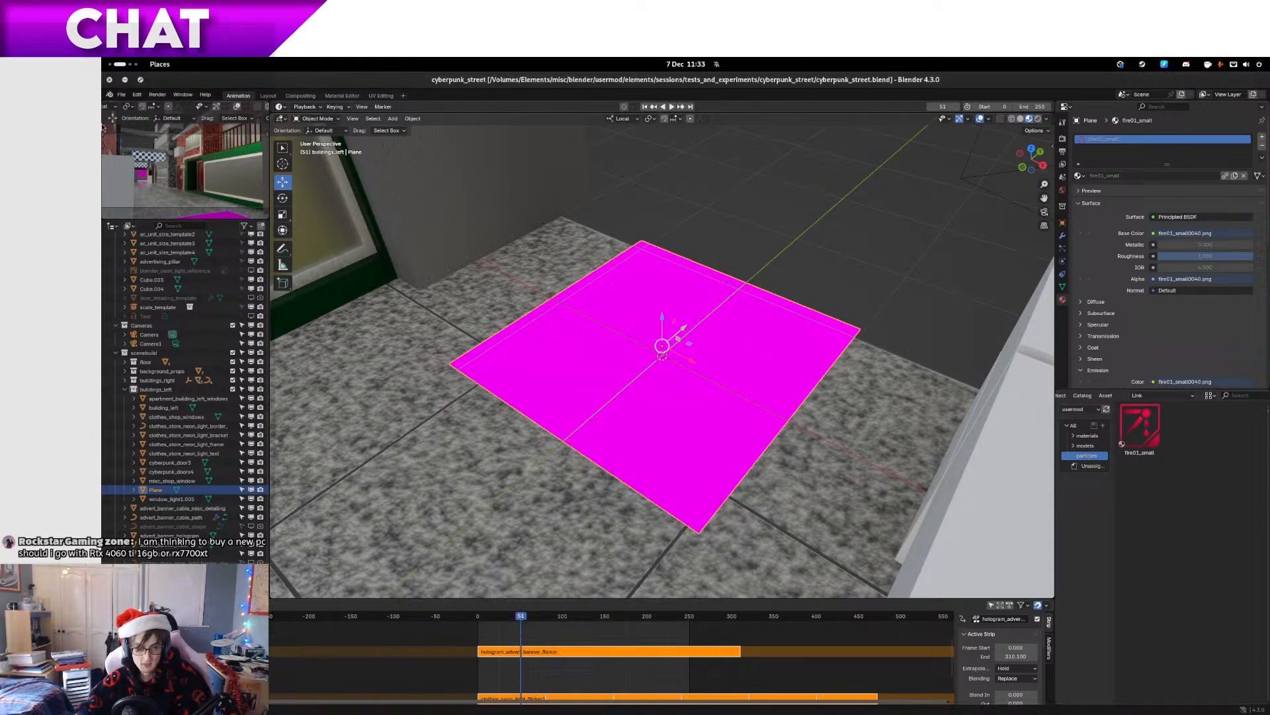
{"action": "left_click", "coordinate": [121, 96]}
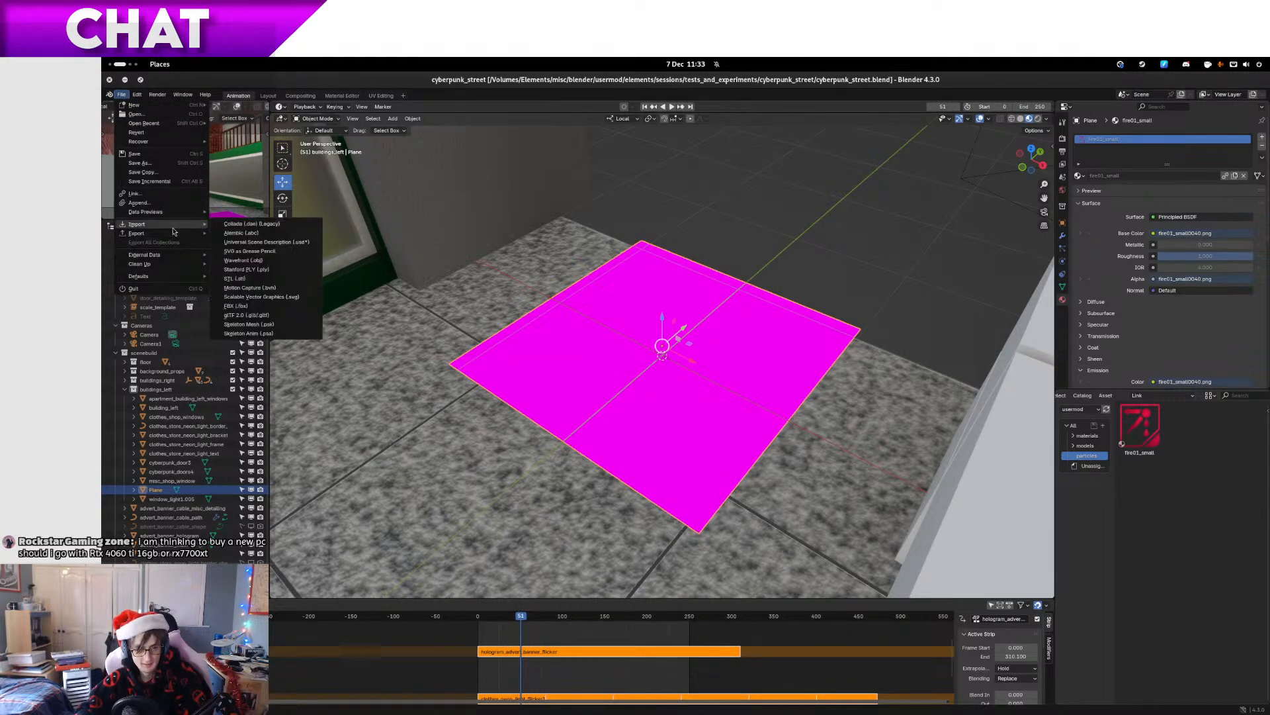
{"action": "mouse_move", "coordinate": [177, 266]}
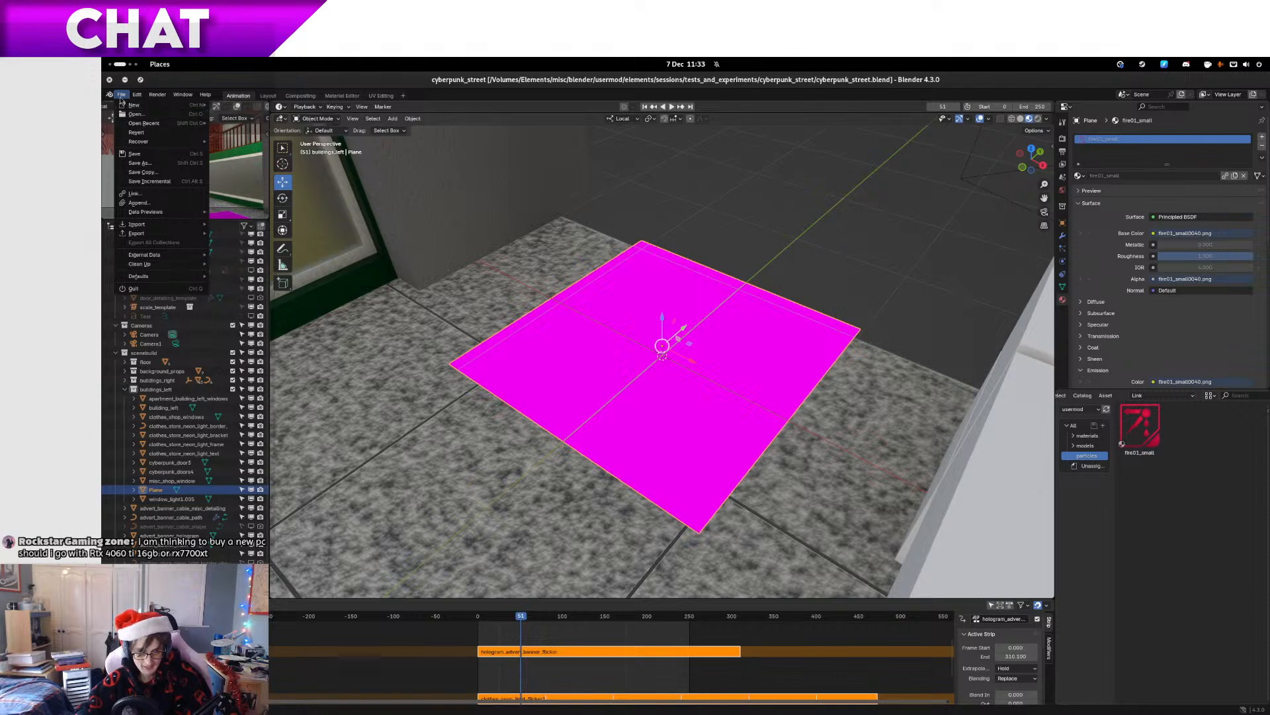
{"action": "left_click", "coordinate": [110, 96]}
{"action": "mouse_move", "coordinate": [121, 96]}
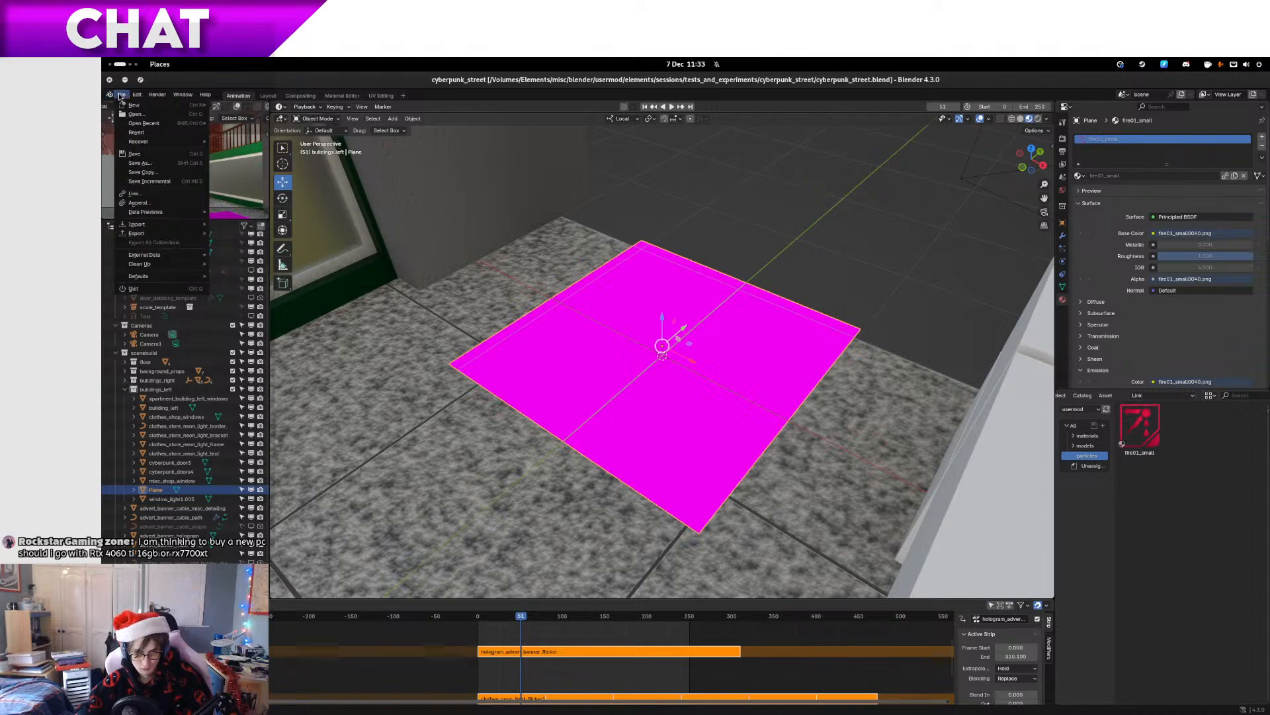
{"action": "mouse_move", "coordinate": [160, 128]}
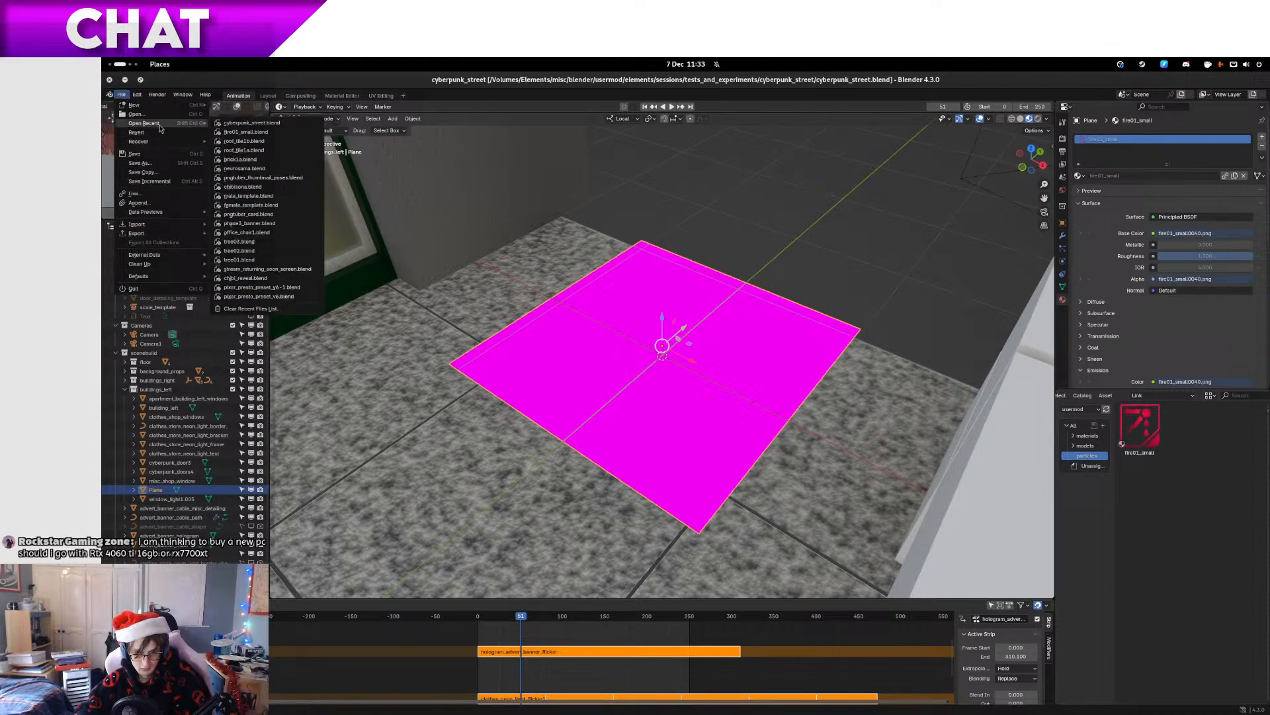
{"action": "left_click", "coordinate": [223, 132]}
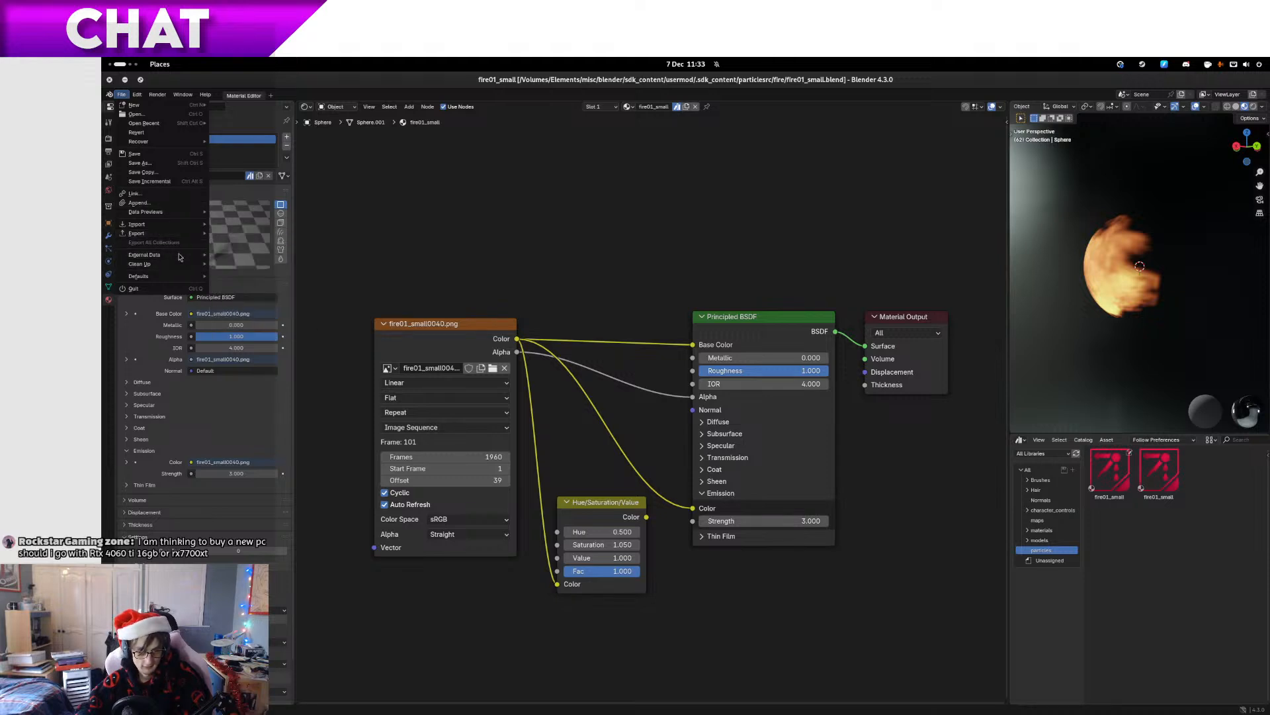
{"action": "mouse_move", "coordinate": [177, 258]}
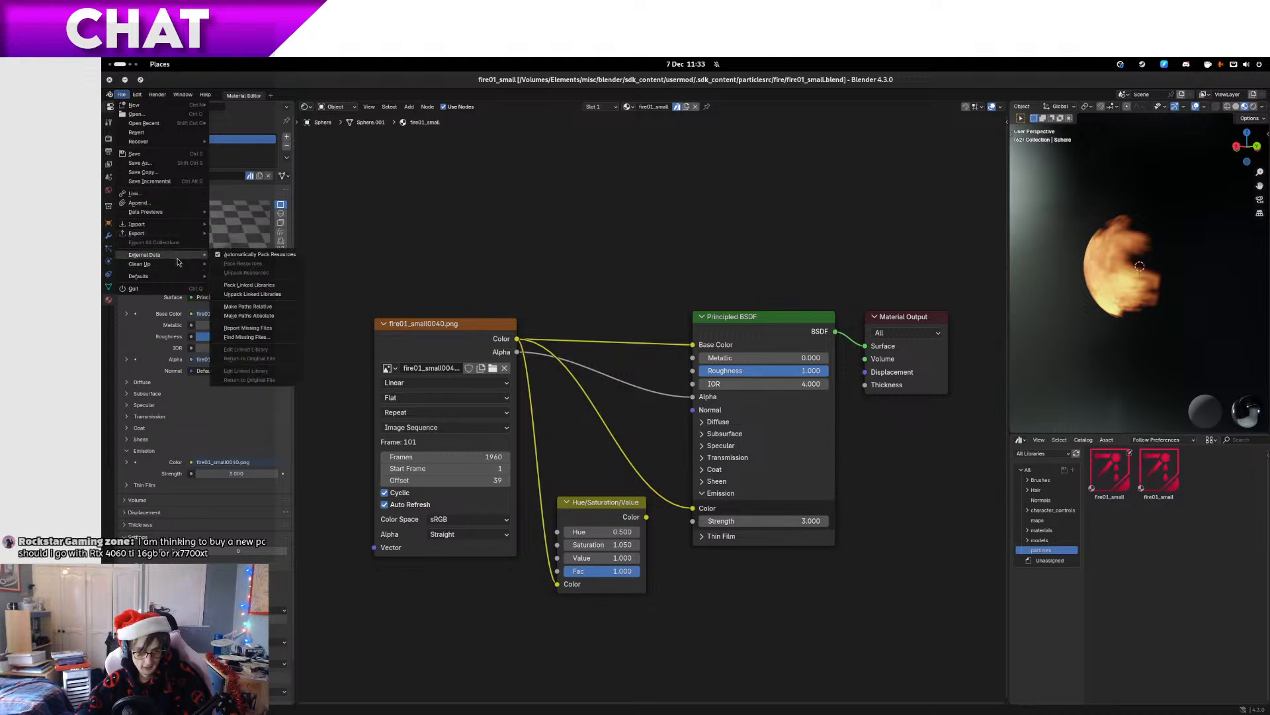
{"action": "left_click", "coordinate": [240, 315]}
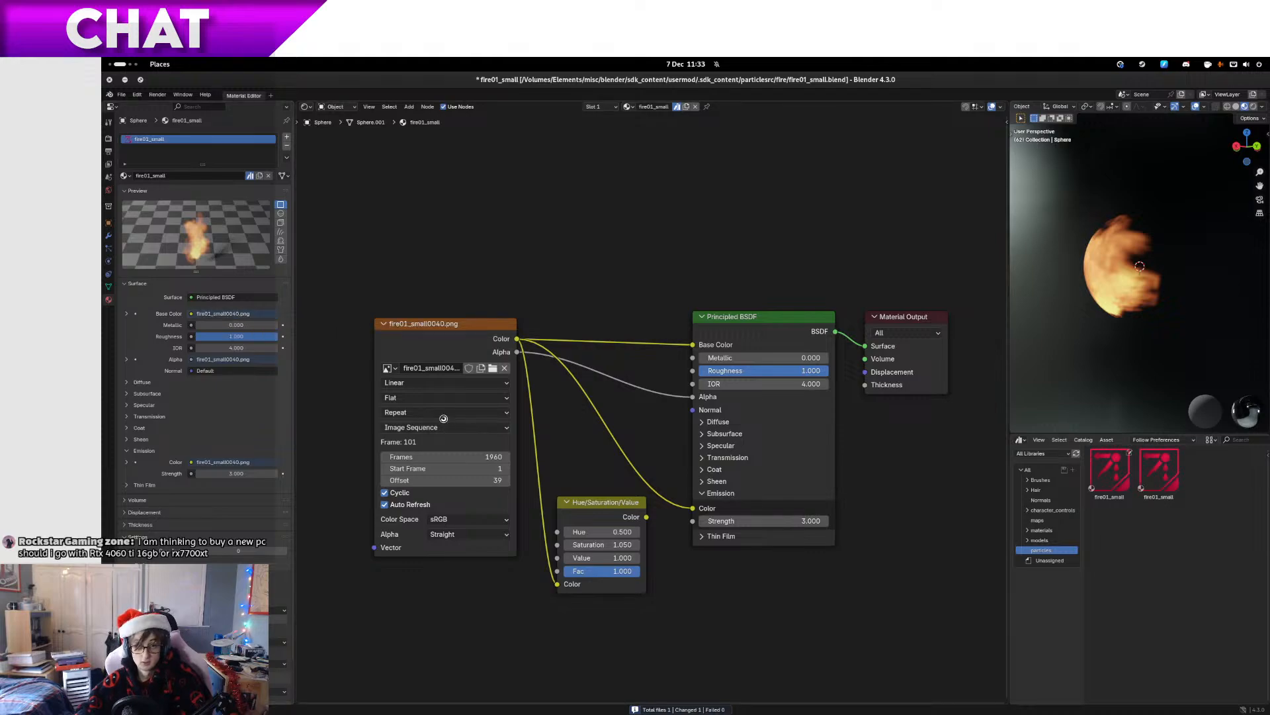
Switch to Files and paste a copy of fire01_small.blend from the fire folder into its original subfolder
{"action": "key", "text": "super"}
{"action": "scroll", "coordinate": [505, 490], "scroll_direction": "up", "scroll_amount": 1}
{"action": "left_click", "coordinate": [505, 490]}
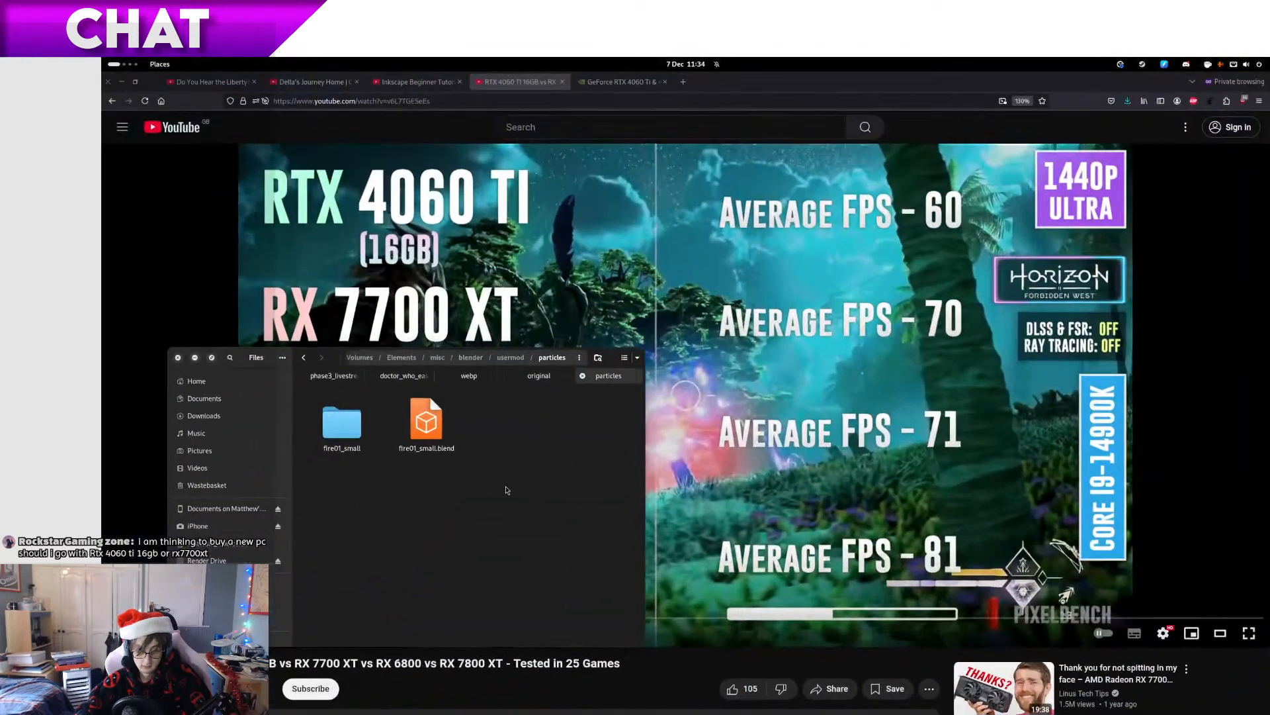
{"action": "left_click", "coordinate": [539, 375]}
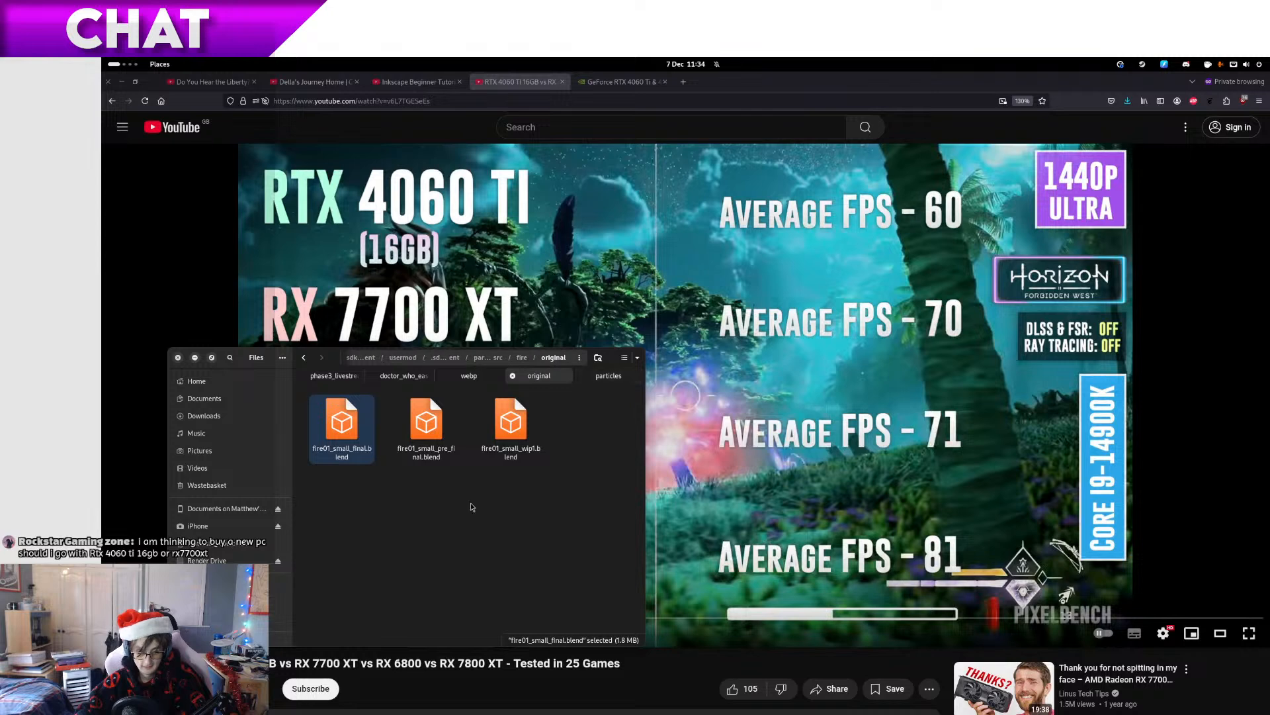
{"action": "key", "text": "alt+Left"}
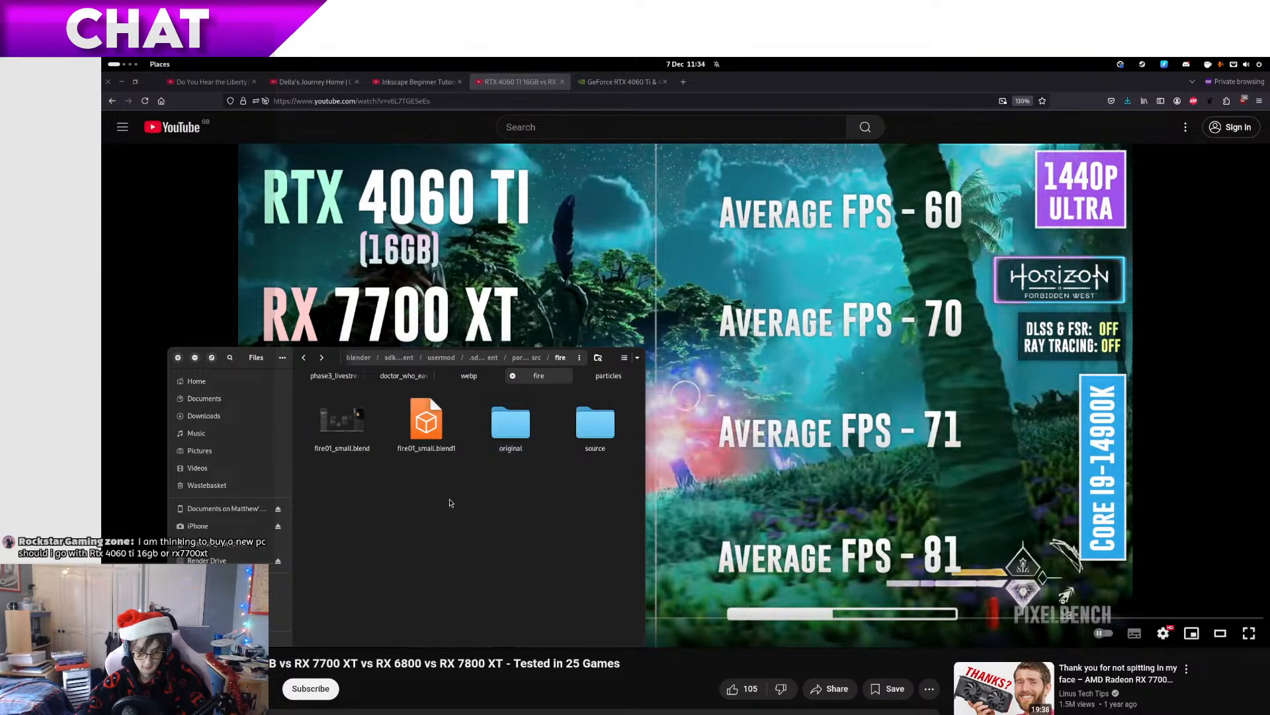
{"action": "key", "text": "alt+Right"}
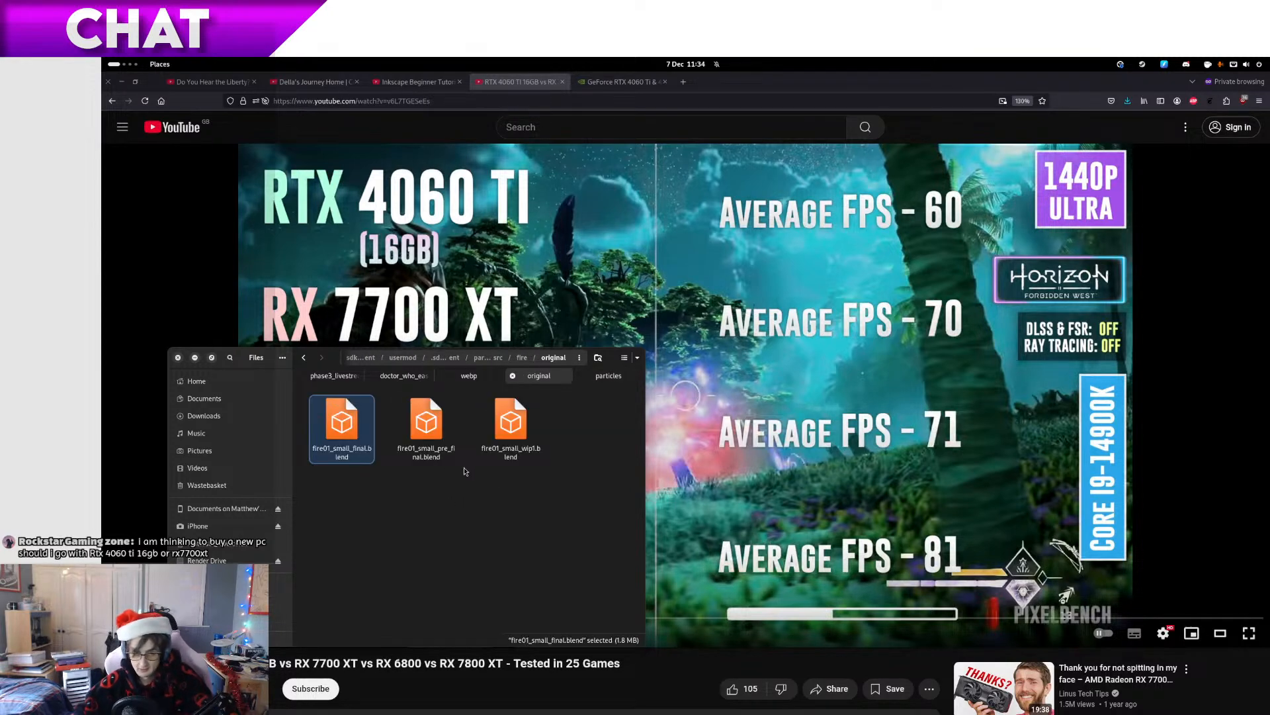
{"action": "key", "text": "ctrl+v"}
Rename fire01_small_final.blend to fire01_small_r1_final.blend and the pasted fire01_small.blend to fire01_small_r2_final.blend
{"action": "key", "text": "F2"}
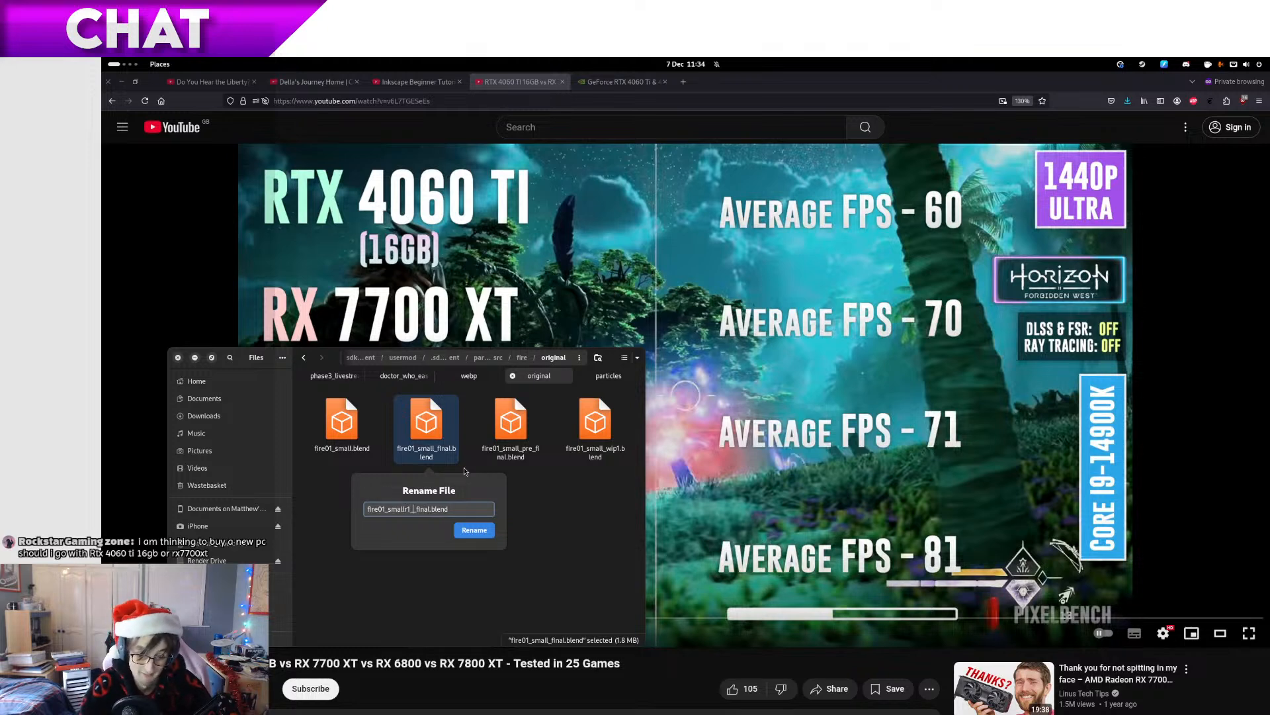
{"action": "type", "text": "r1"}
{"action": "key", "text": "Return"}
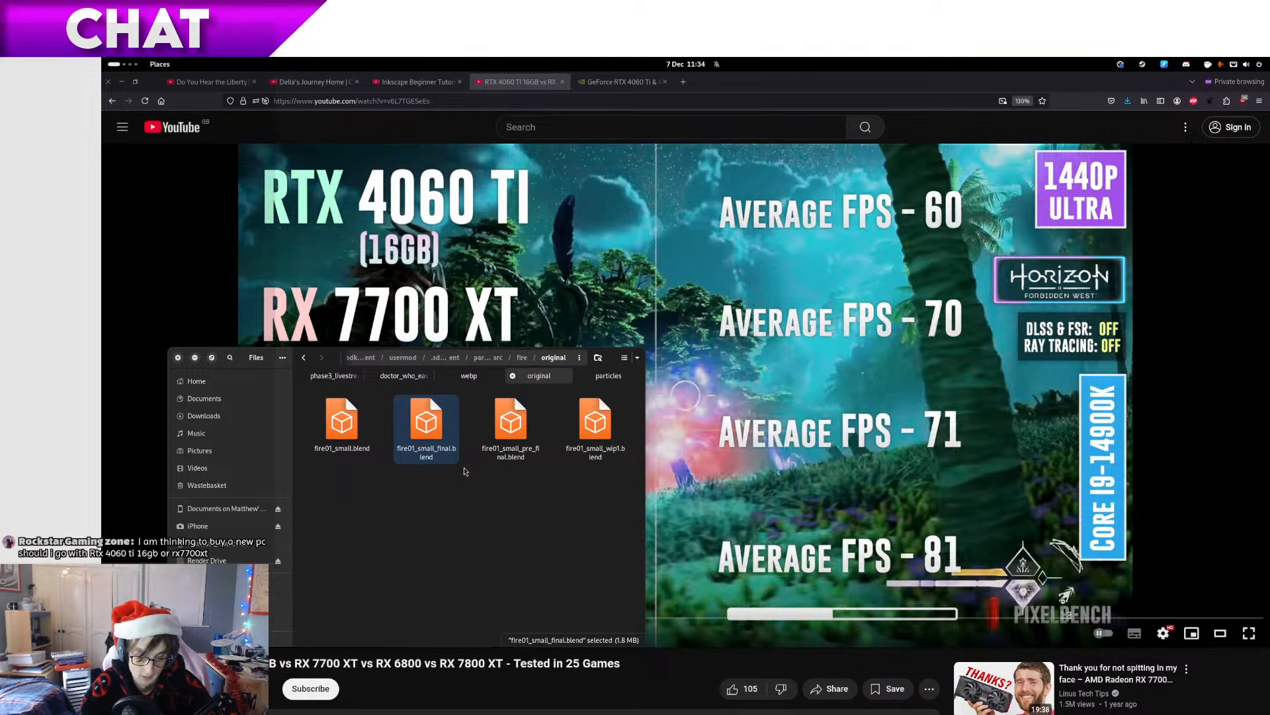
{"action": "key", "text": "Left"}
{"action": "key", "text": "Left"}
{"action": "key", "text": "F2"}
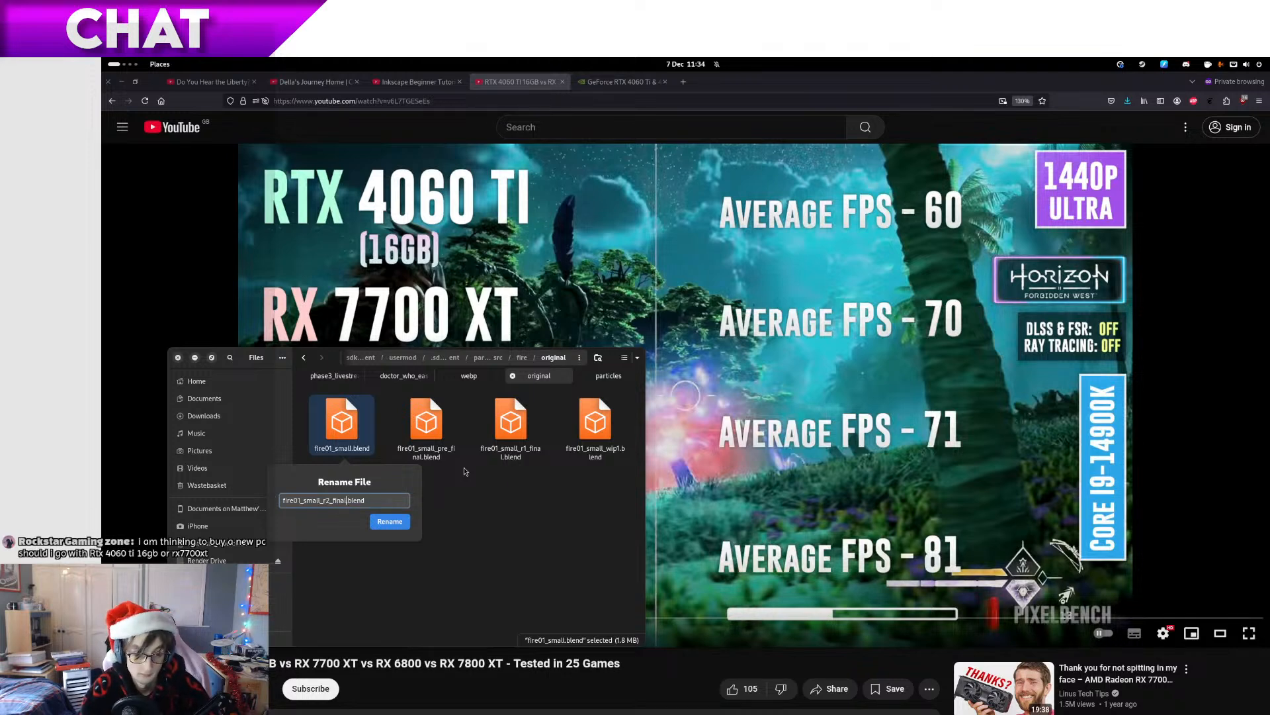
{"action": "type", "text": "_r2_final"}
{"action": "key", "text": "Return"}
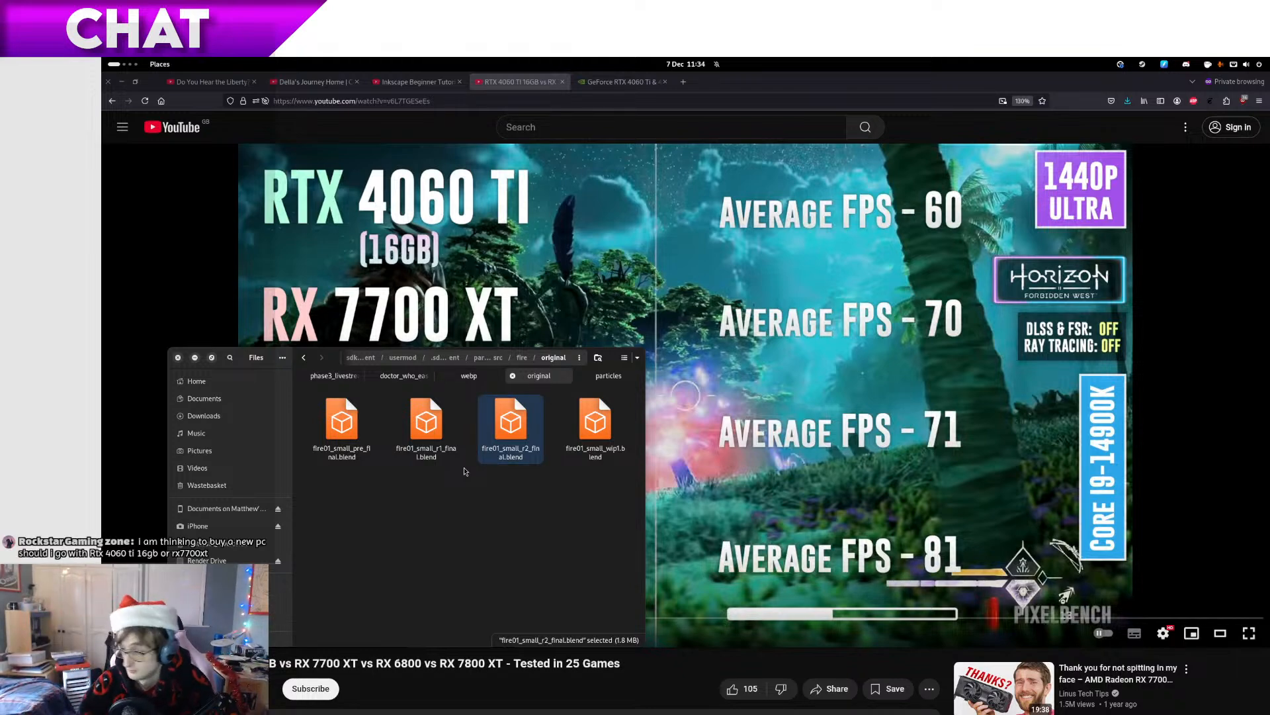
Paste the copied fire01_small.blend into the usermod particles folder, replacing the existing file
{"action": "key", "text": "alt+Tab"}
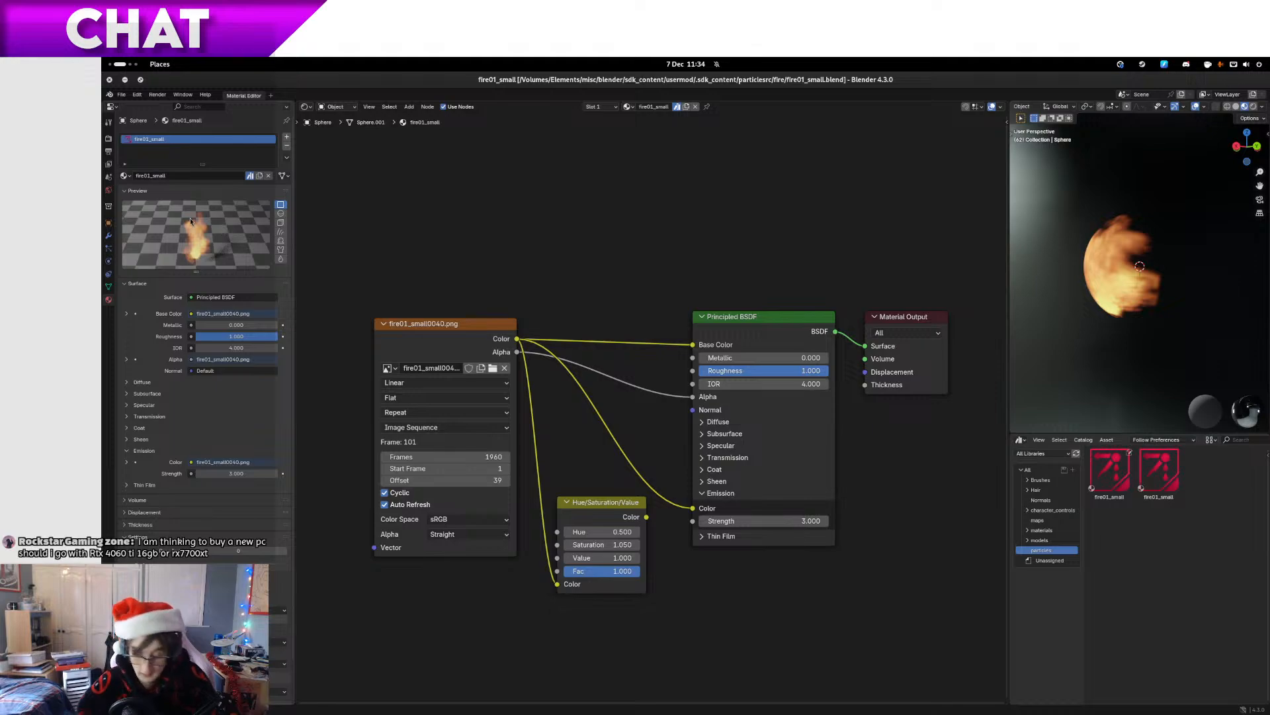
{"action": "key", "text": "alt+Tab"}
{"action": "left_click", "coordinate": [586, 376]}
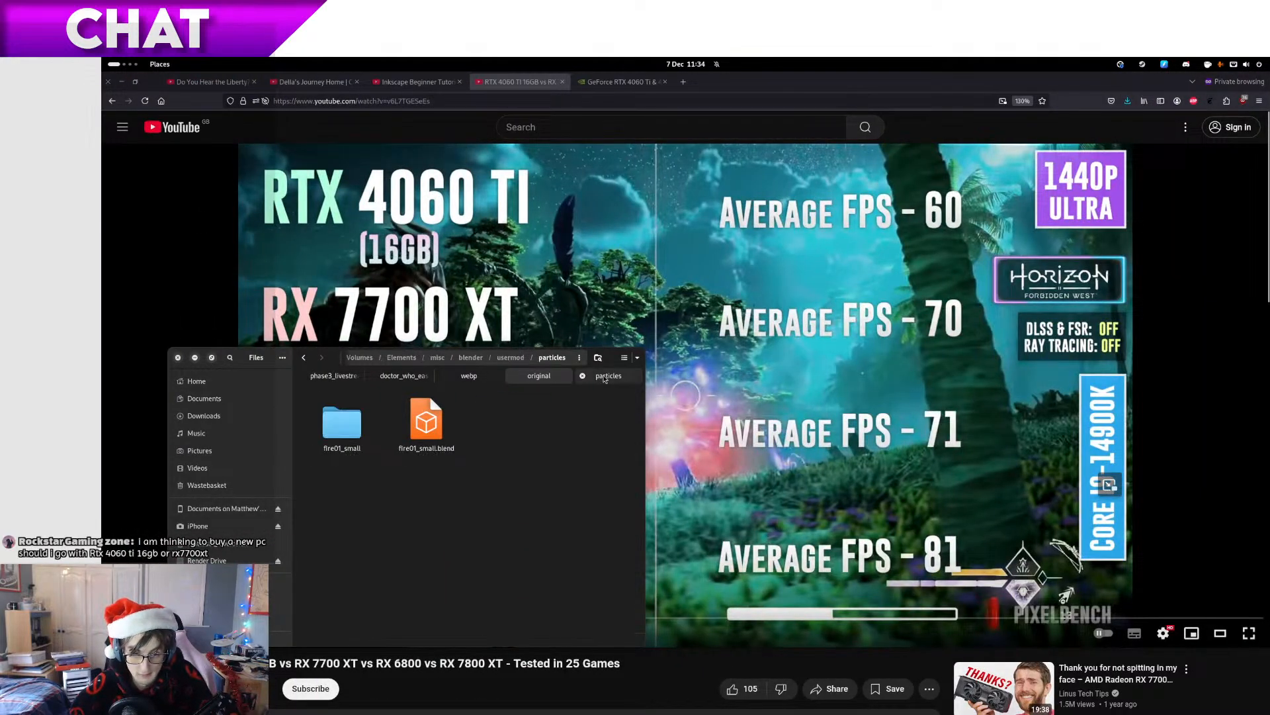
{"action": "key", "text": "ctrl+v"}
{"action": "left_click", "coordinate": [452, 424]}
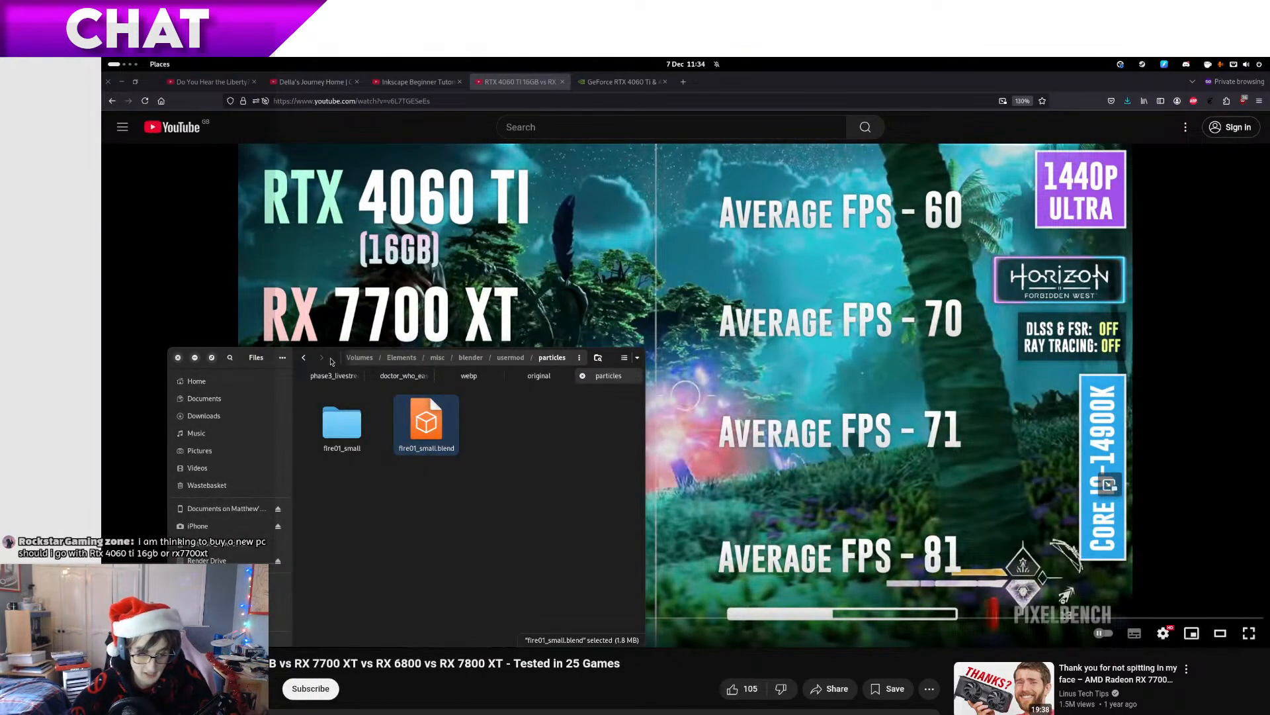
Switch to Blender and reopen the cyberpunk_street scene from the recent files
{"action": "key", "text": "alt+Tab"}
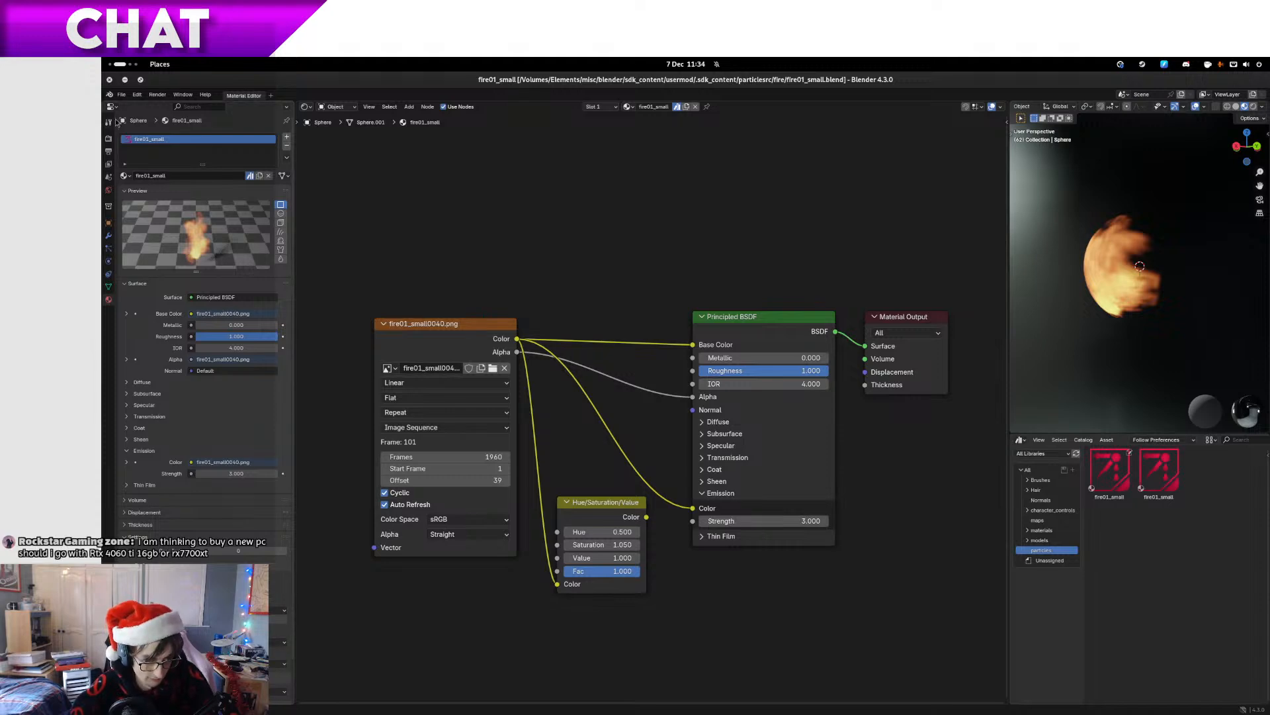
{"action": "left_click", "coordinate": [121, 96]}
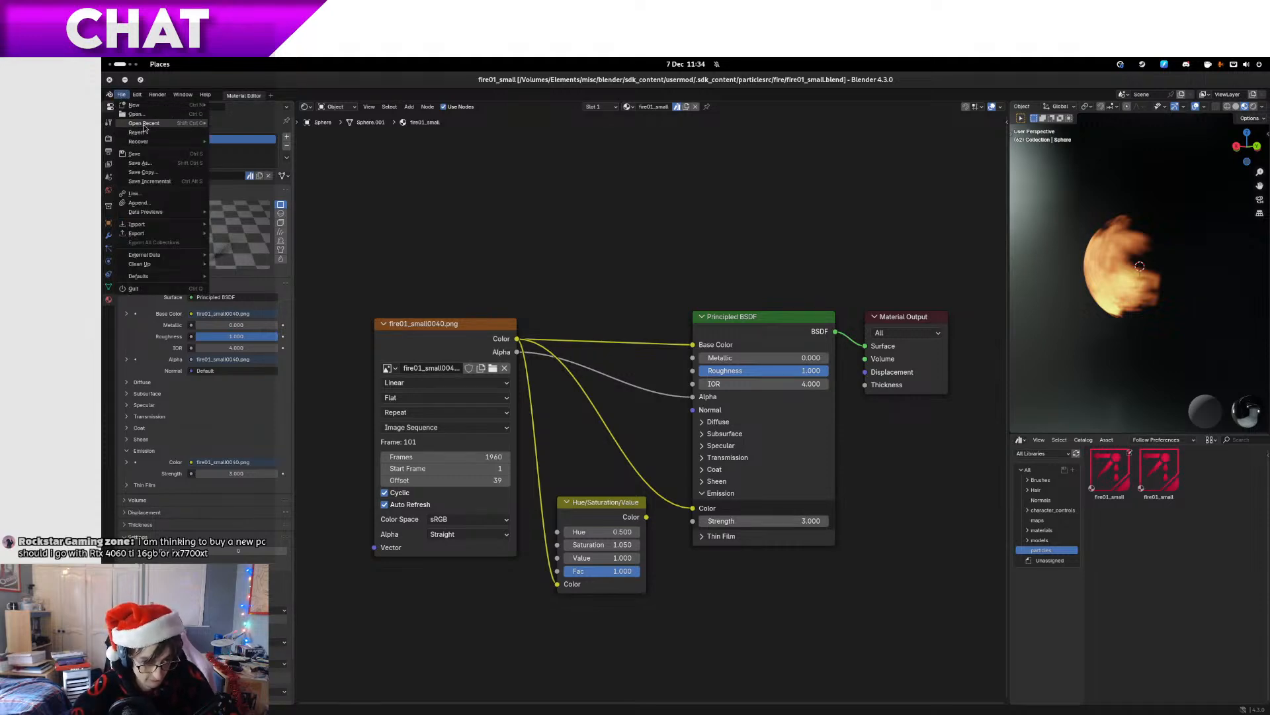
{"action": "mouse_move", "coordinate": [145, 123]}
{"action": "left_click", "coordinate": [233, 133]}
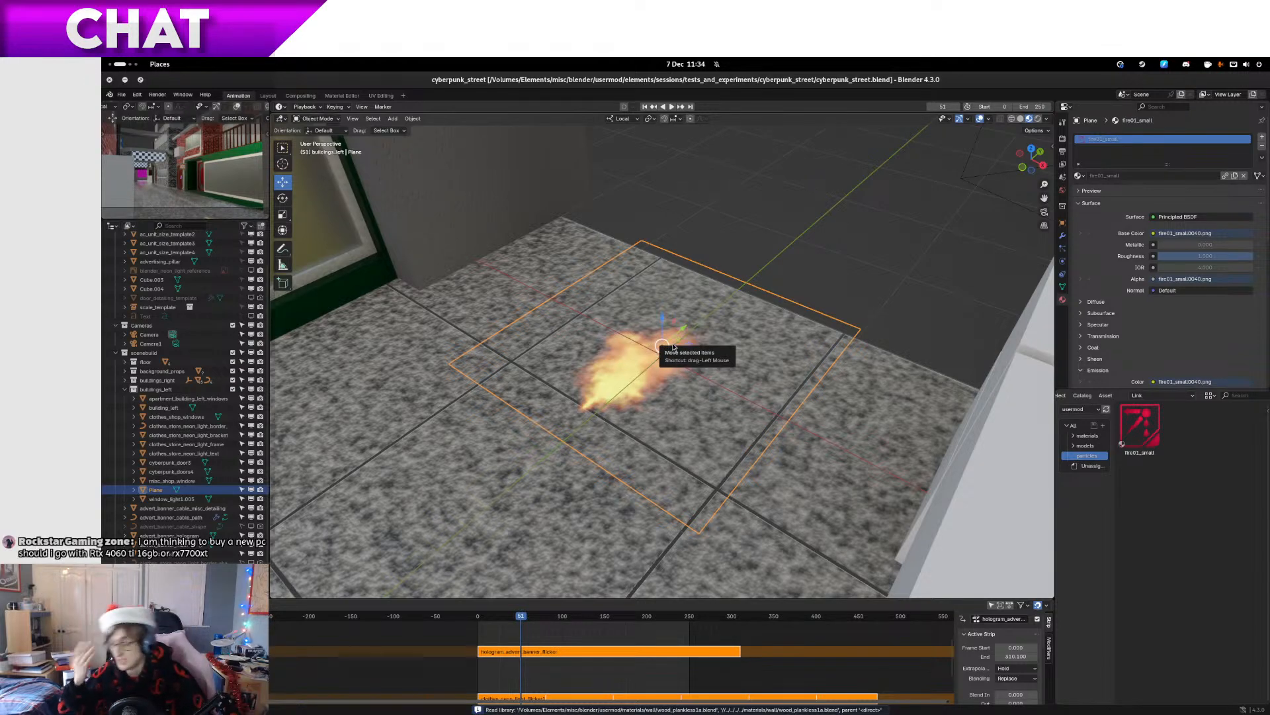
Play the fire animation on the plane briefly and switch the viewport to rendered shading
{"action": "left_click_drag", "start_coordinate": [673, 348], "coordinate": [713, 380]}
{"action": "scroll", "coordinate": [656, 409], "scroll_direction": "up", "scroll_amount": 1}
{"action": "scroll", "coordinate": [656, 409], "scroll_direction": "up", "scroll_amount": 1}
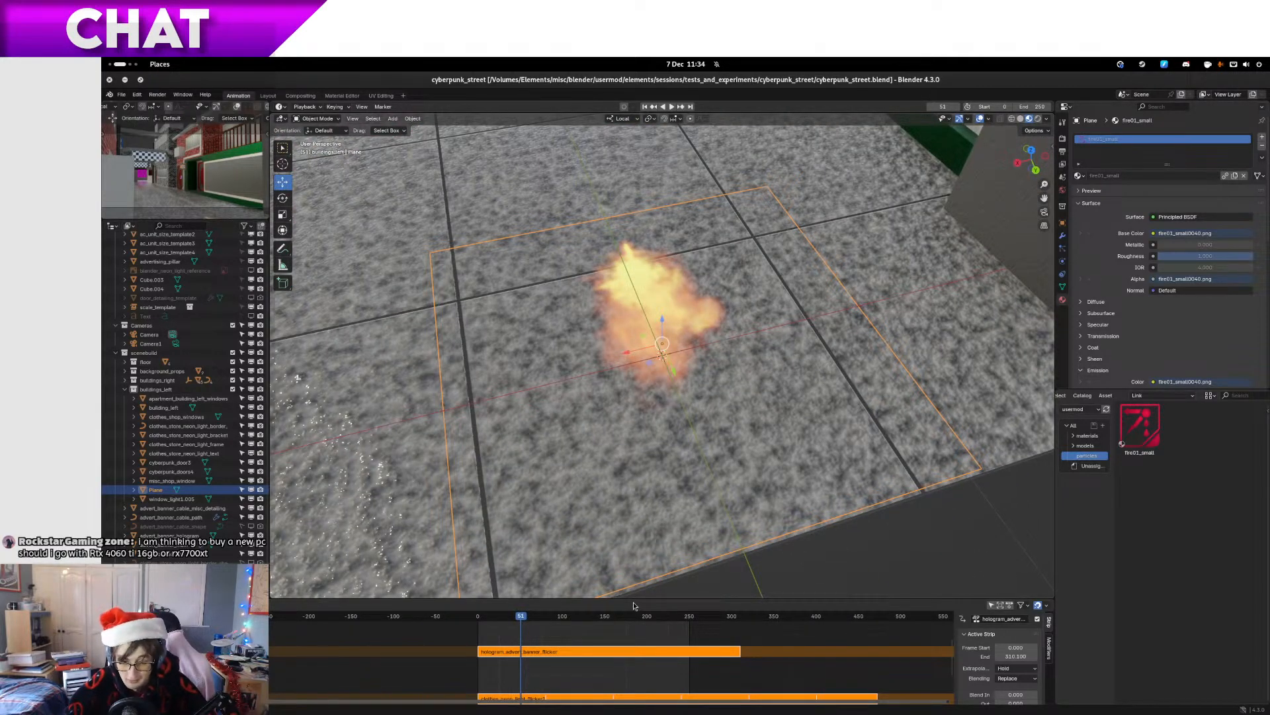
{"action": "key", "text": "space"}
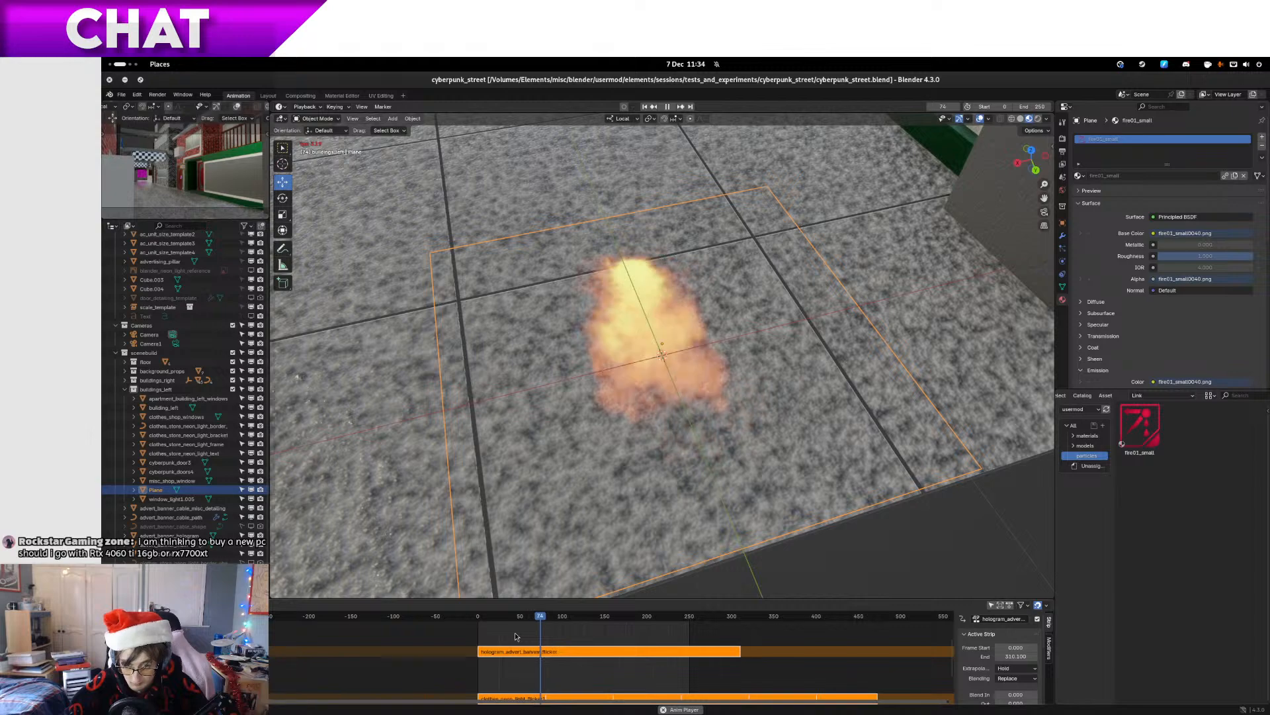
{"action": "left_click", "coordinate": [1038, 118]}
{"action": "key", "text": "space"}
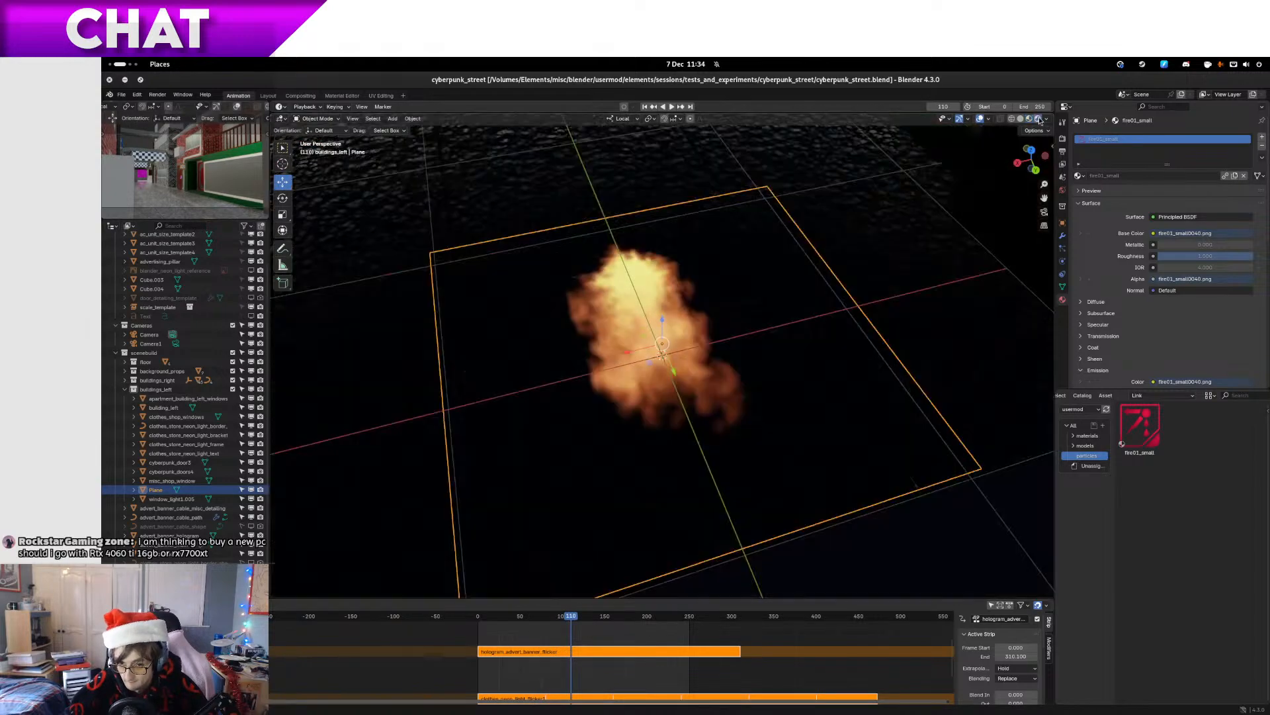
Hide the viewport overlays and view the fire plane from several angles
{"action": "mouse_move", "coordinate": [774, 356]}
{"action": "left_mouse_down"}
{"action": "mouse_move", "coordinate": [745, 288]}
{"action": "mouse_move", "coordinate": [766, 335]}
{"action": "left_mouse_up"}
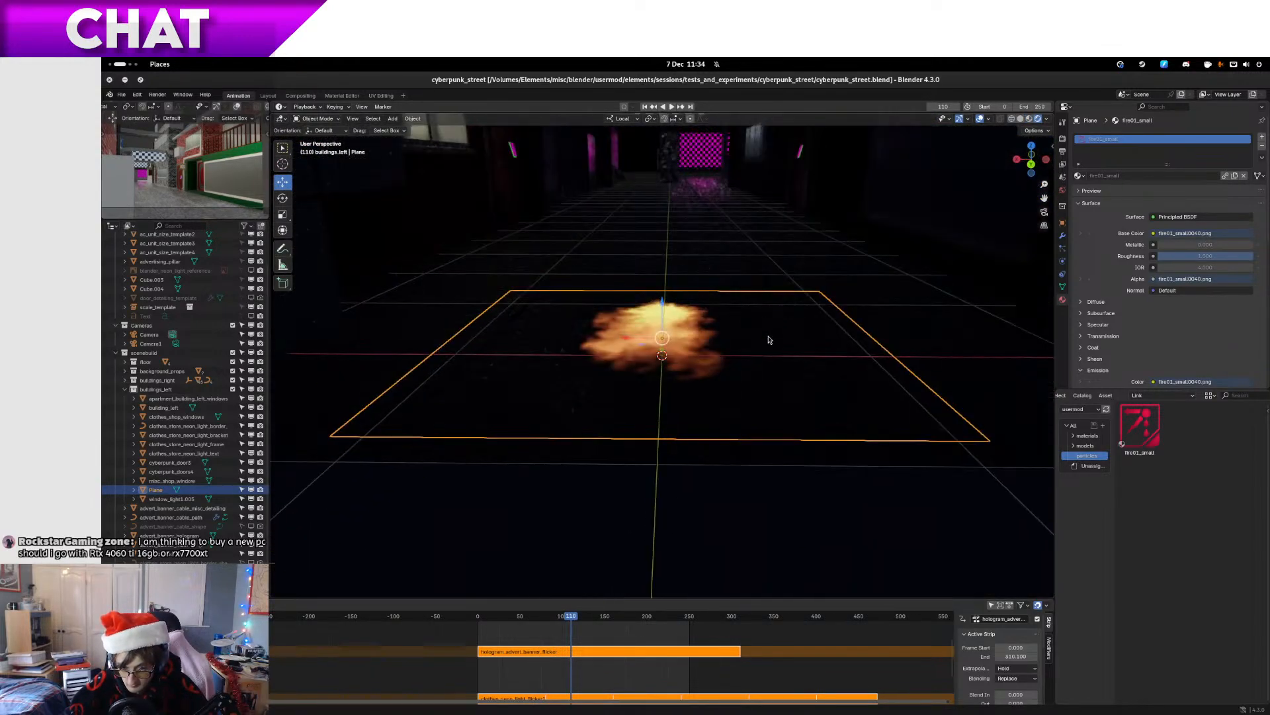
{"action": "left_click", "coordinate": [980, 119]}
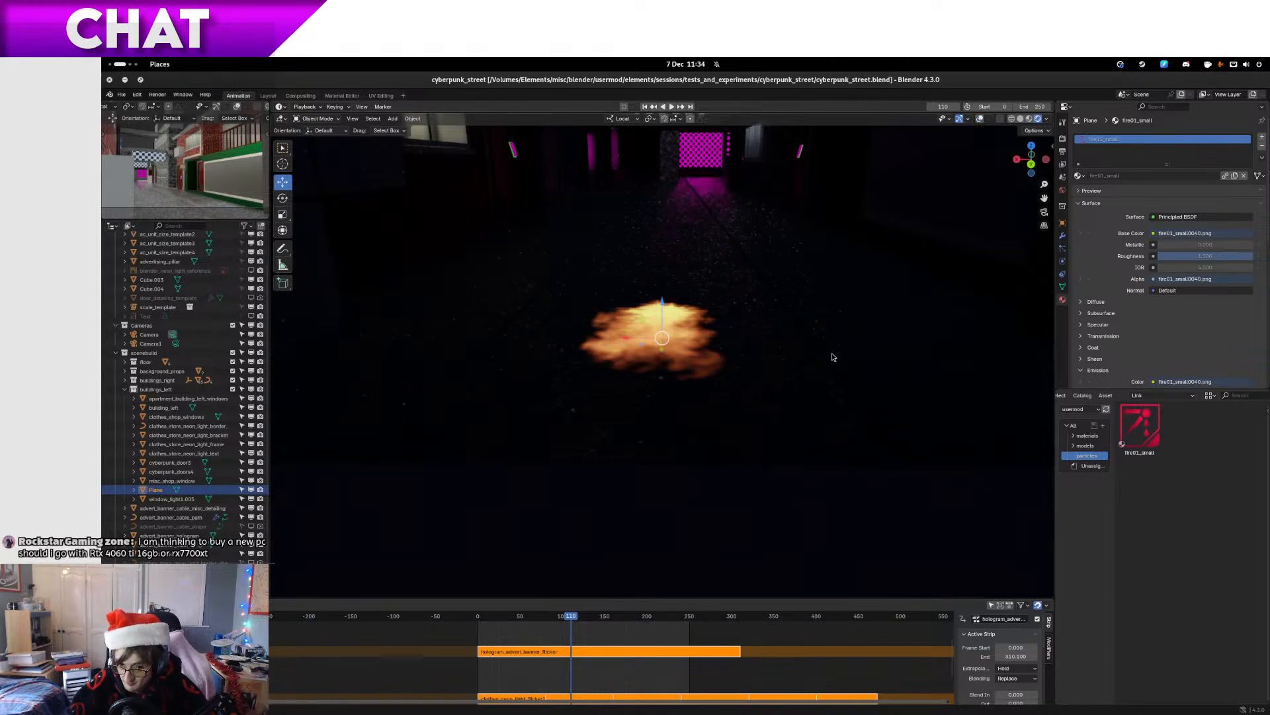
{"action": "left_click_drag", "start_coordinate": [831, 358], "coordinate": [637, 368]}
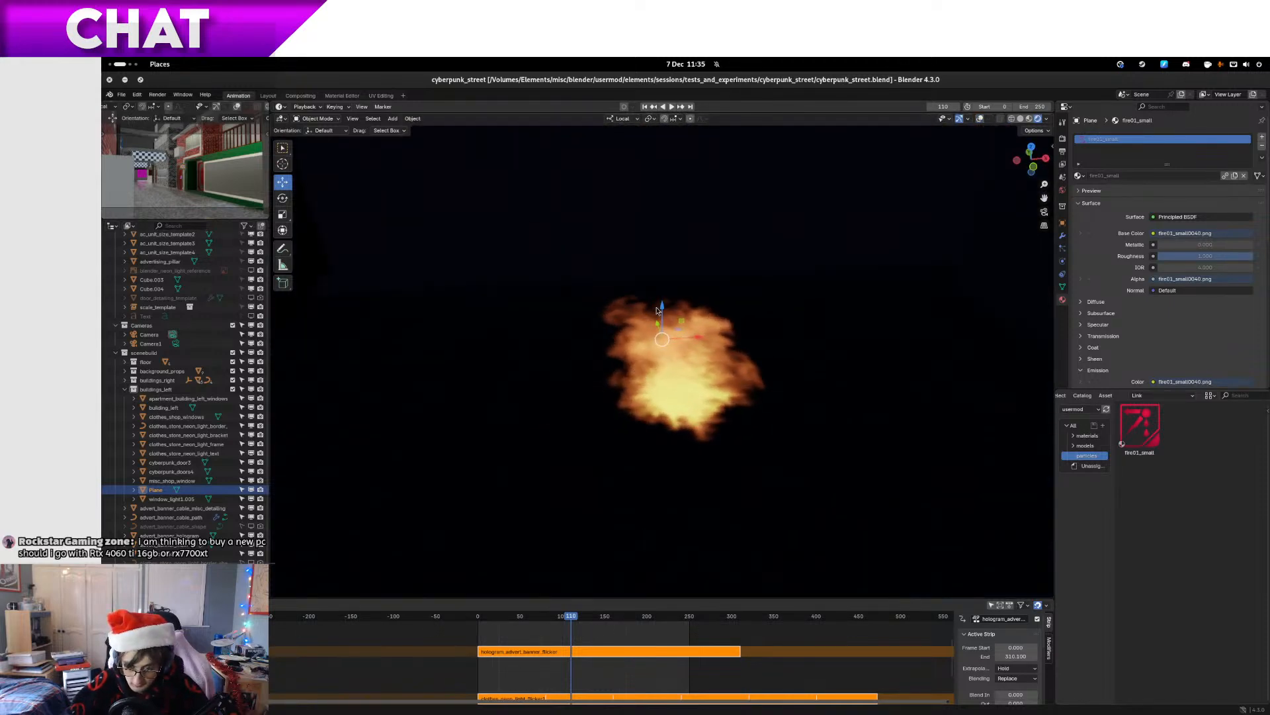
Move the fire plane along the ground to below the clothes store's neon sign, about 3.2 m in X and -12.2 m in Y
{"action": "scroll", "coordinate": [637, 368], "scroll_direction": "down", "scroll_amount": 10}
{"action": "left_click_drag", "start_coordinate": [755, 433], "coordinate": [857, 520]}
{"action": "key", "text": "g"}
{"action": "right_click", "coordinate": [1040, 520]}
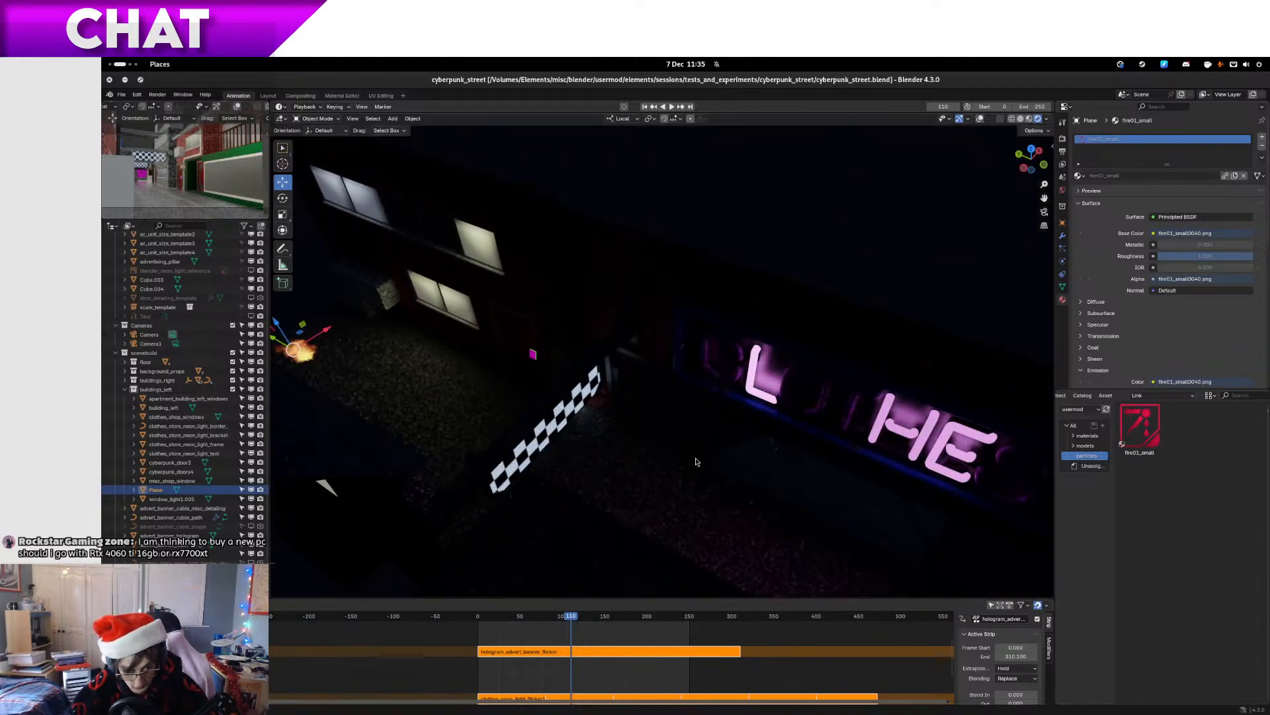
{"action": "left_click_drag", "start_coordinate": [310, 333], "coordinate": [824, 456]}
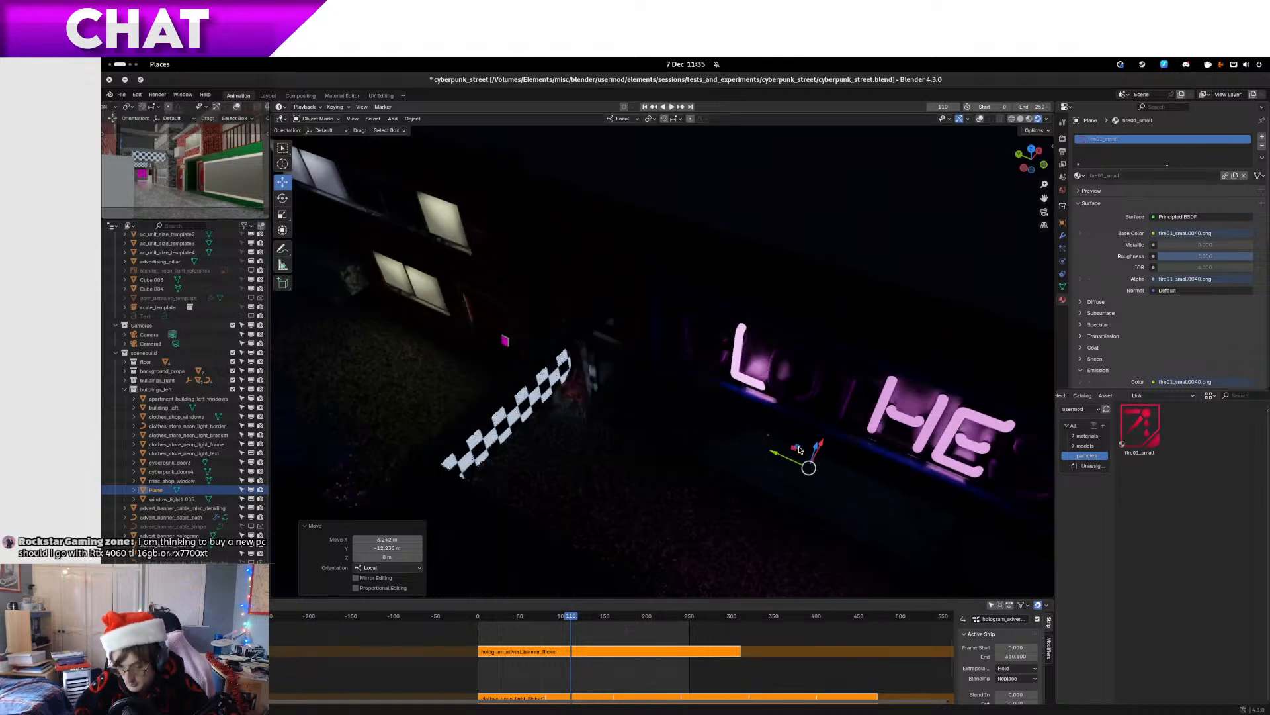
Focus on the fire plane and nudge it freehand, about 0.15 m in X and 0.09 m upward
{"action": "key", "text": "KP_Decimal"}
{"action": "key", "text": "g"}
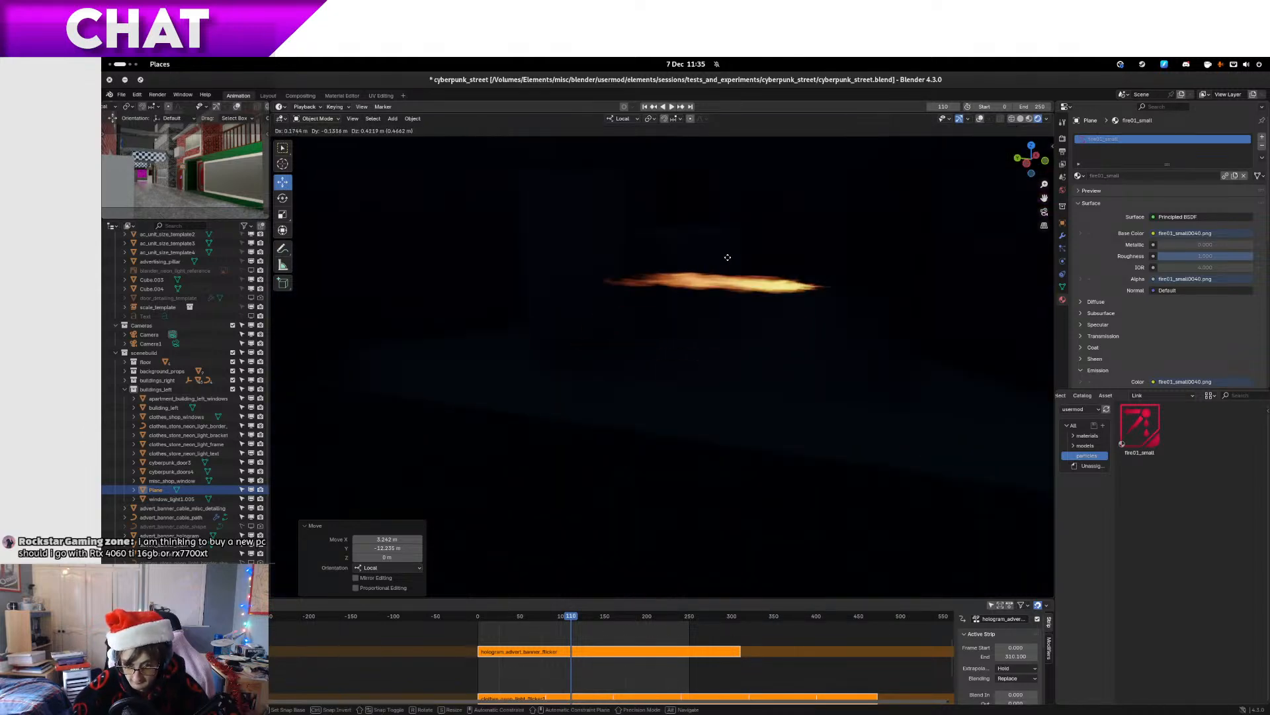
{"action": "left_click", "coordinate": [757, 338]}
Select the window_light1.005 object and examine its window_light_cold emission material and how the windows and fire plane light their surroundings
{"action": "left_click_drag", "start_coordinate": [757, 338], "coordinate": [958, 596]}
{"action": "scroll", "coordinate": [860, 389], "scroll_direction": "down", "scroll_amount": 6}
{"action": "left_click", "coordinate": [686, 64]}
{"action": "left_click", "coordinate": [641, 74]}
{"action": "left_click_drag", "start_coordinate": [728, 305], "coordinate": [1005, 349]}
{"action": "left_click_drag", "start_coordinate": [628, 408], "coordinate": [655, 372]}
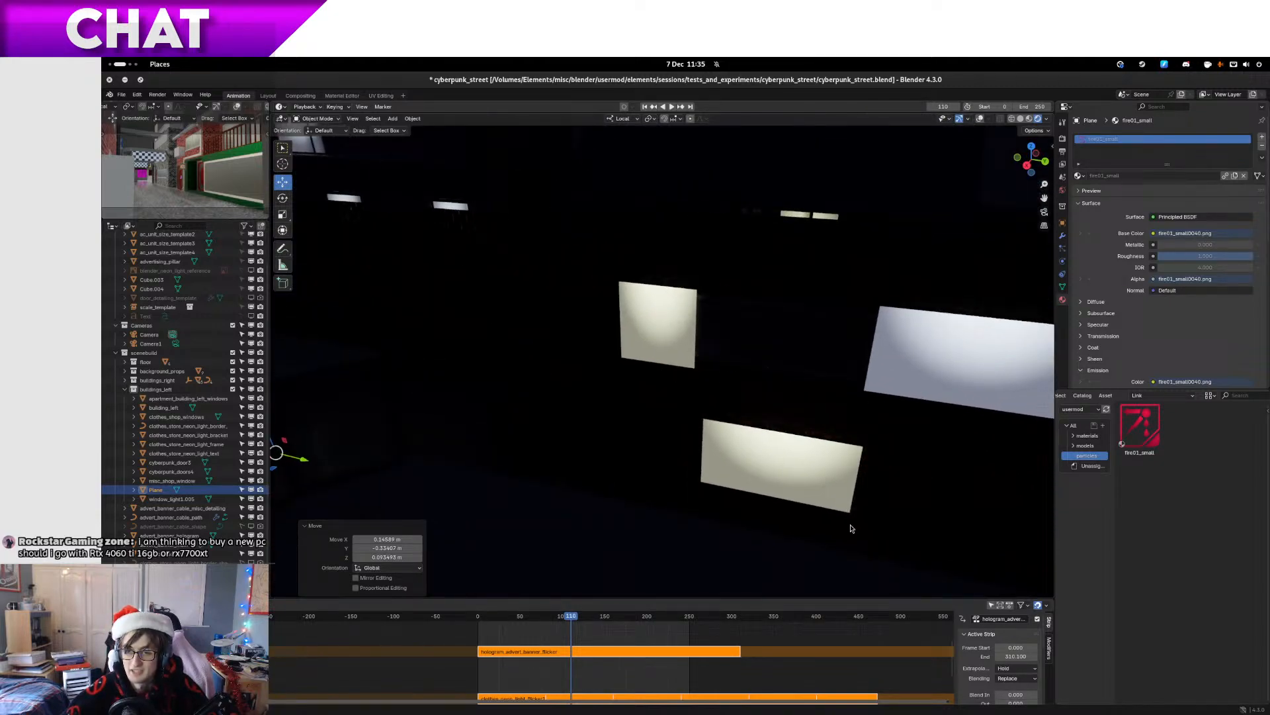
{"action": "left_click", "coordinate": [806, 460]}
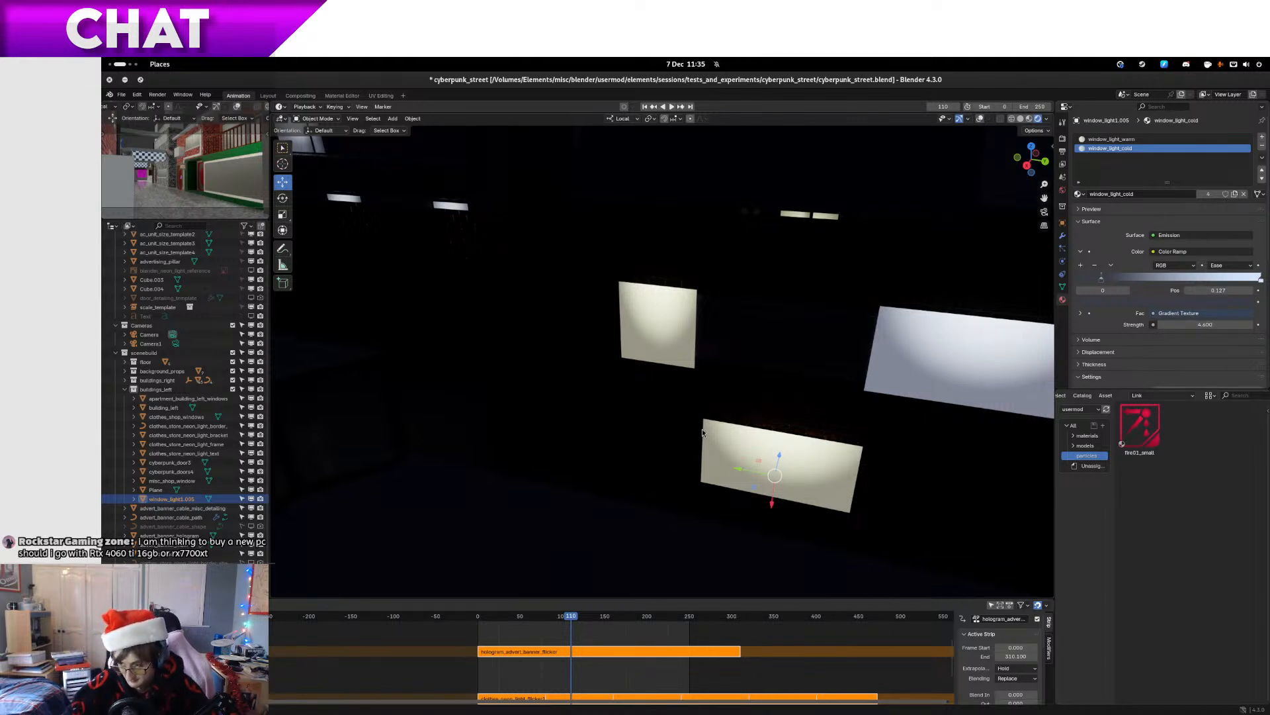
{"action": "mouse_move", "coordinate": [665, 407]}
{"action": "left_mouse_down"}
{"action": "mouse_move", "coordinate": [618, 474]}
{"action": "mouse_move", "coordinate": [840, 473]}
{"action": "mouse_move", "coordinate": [726, 388]}
{"action": "mouse_move", "coordinate": [683, 420]}
{"action": "left_mouse_up"}
{"action": "scroll", "coordinate": [496, 414], "scroll_direction": "up", "scroll_amount": 3}
{"action": "left_click_drag", "start_coordinate": [509, 415], "coordinate": [1025, 441]}
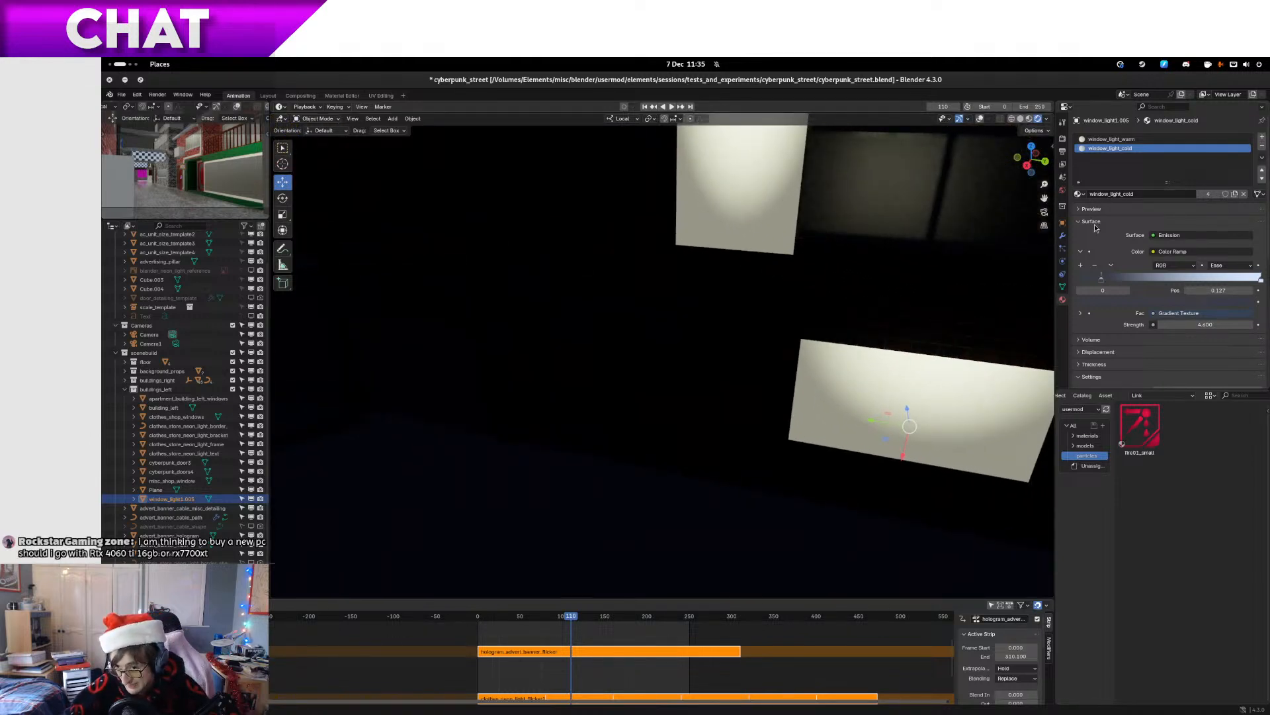
{"action": "left_click_drag", "start_coordinate": [716, 432], "coordinate": [447, 400]}
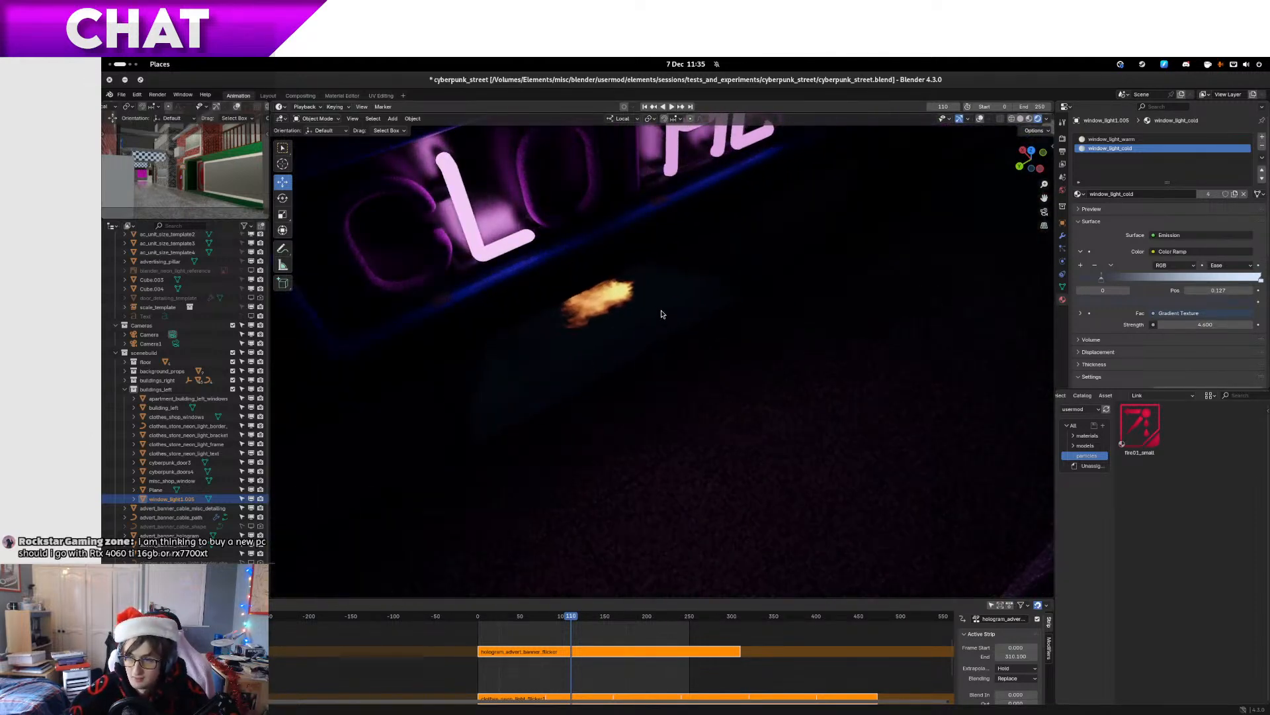
Focus on the fire plane below the neon sign and rotate it freehand until the flames stand upright
{"action": "left_click", "coordinate": [610, 299]}
{"action": "key", "text": "KP_Decimal"}
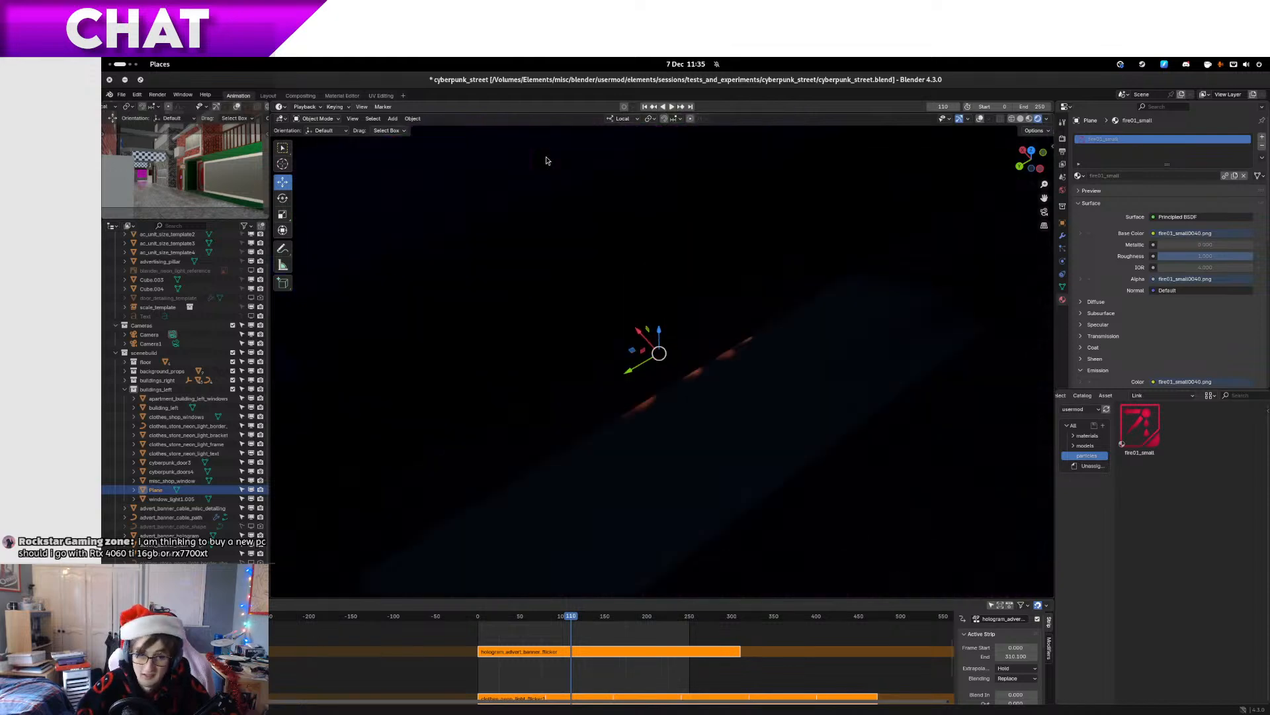
{"action": "left_click_drag", "start_coordinate": [547, 161], "coordinate": [906, 360]}
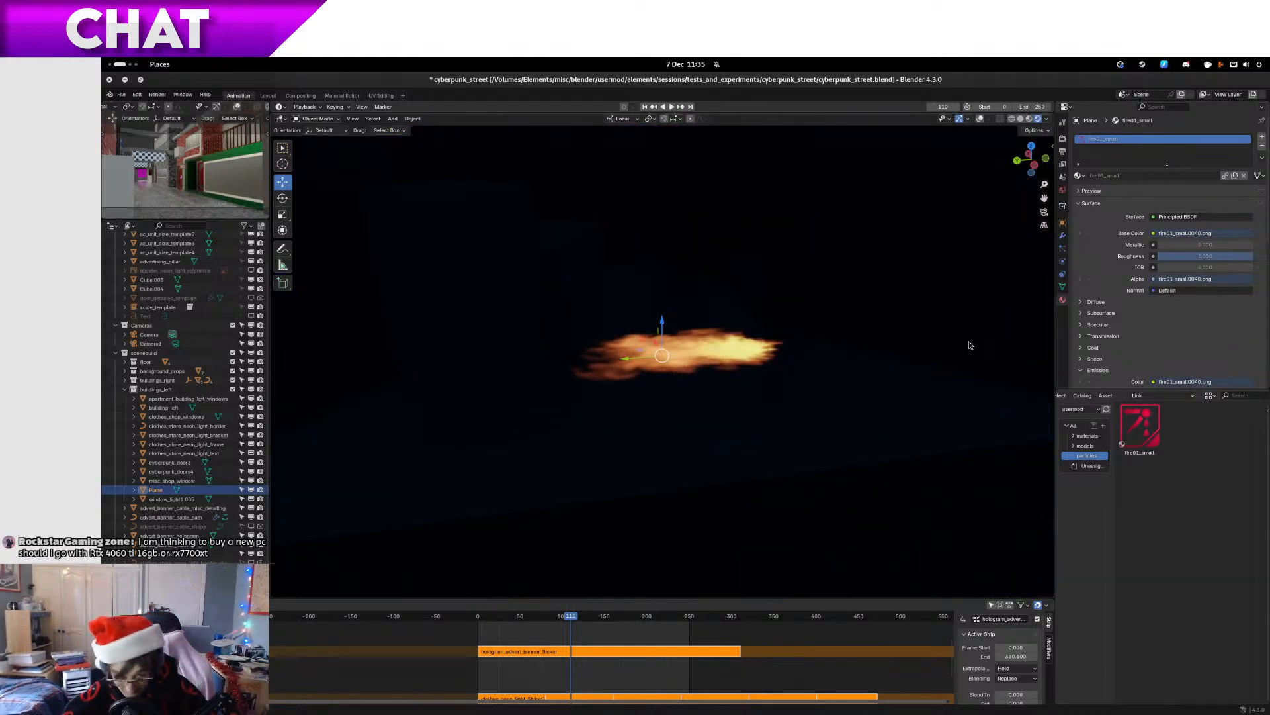
{"action": "mouse_move", "coordinate": [855, 413]}
{"action": "left_mouse_down"}
{"action": "mouse_move", "coordinate": [794, 394]}
{"action": "mouse_move", "coordinate": [867, 399]}
{"action": "mouse_move", "coordinate": [811, 423]}
{"action": "mouse_move", "coordinate": [829, 408]}
{"action": "left_mouse_up"}
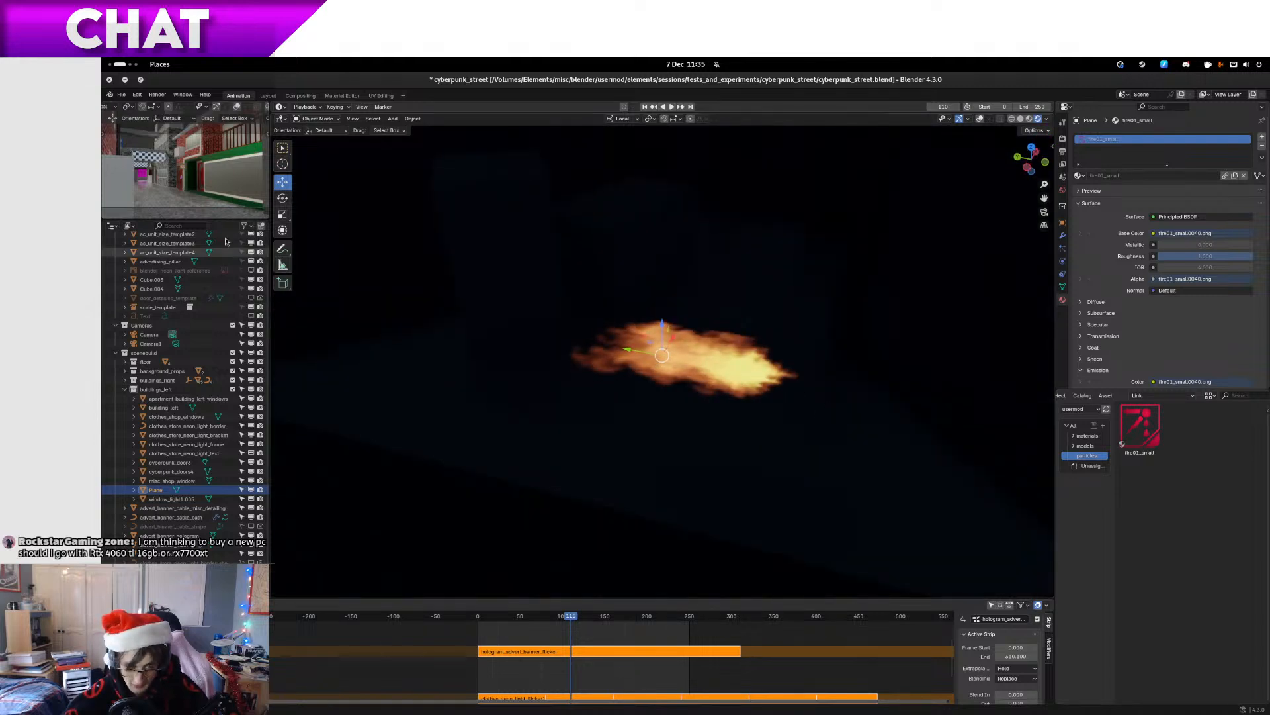
{"action": "left_click", "coordinate": [282, 197]}
{"action": "left_click_drag", "start_coordinate": [686, 361], "coordinate": [616, 420]}
{"action": "mouse_move", "coordinate": [661, 343]}
{"action": "left_mouse_down"}
{"action": "mouse_move", "coordinate": [743, 346]}
{"action": "mouse_move", "coordinate": [651, 338]}
{"action": "left_mouse_up"}
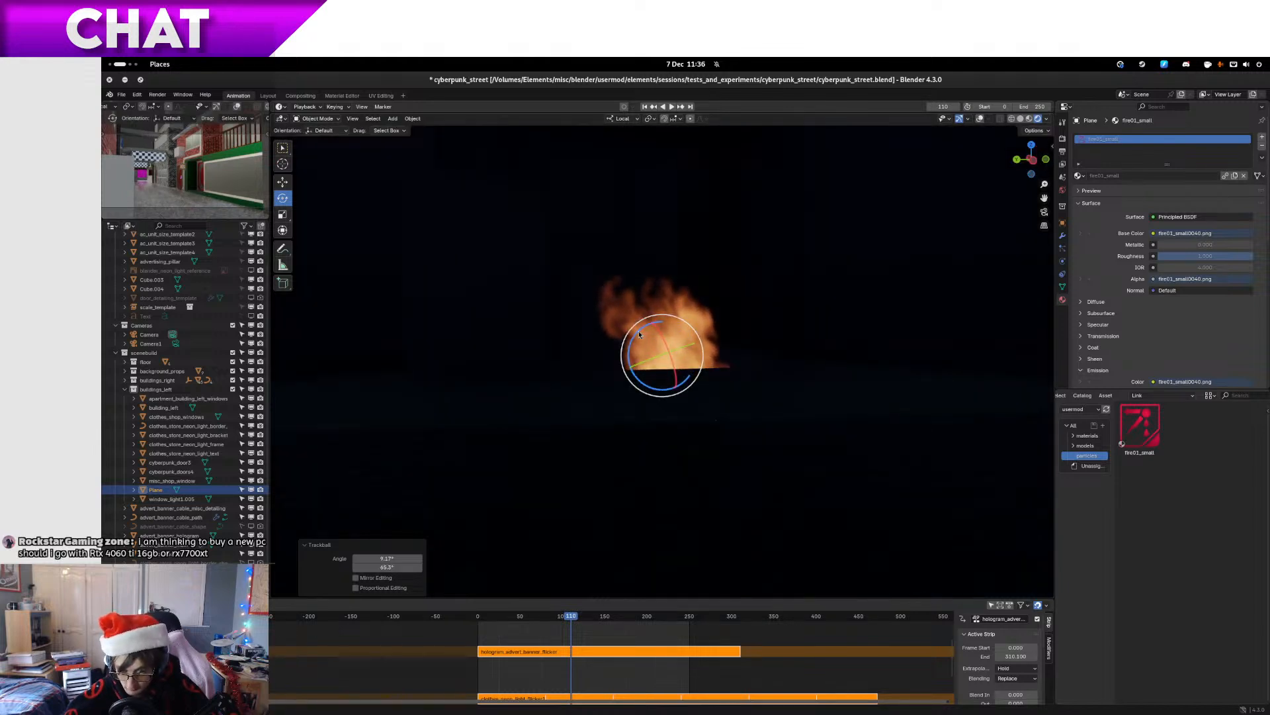
Rotate the upright fire plane about -25° around its local Z axis and move it about -0.13 m along local Z
{"action": "key", "text": "r"}
{"action": "key", "text": "z"}
{"action": "left_click", "coordinate": [757, 421]}
{"action": "left_click_drag", "start_coordinate": [757, 421], "coordinate": [743, 411]}
{"action": "key", "text": "g"}
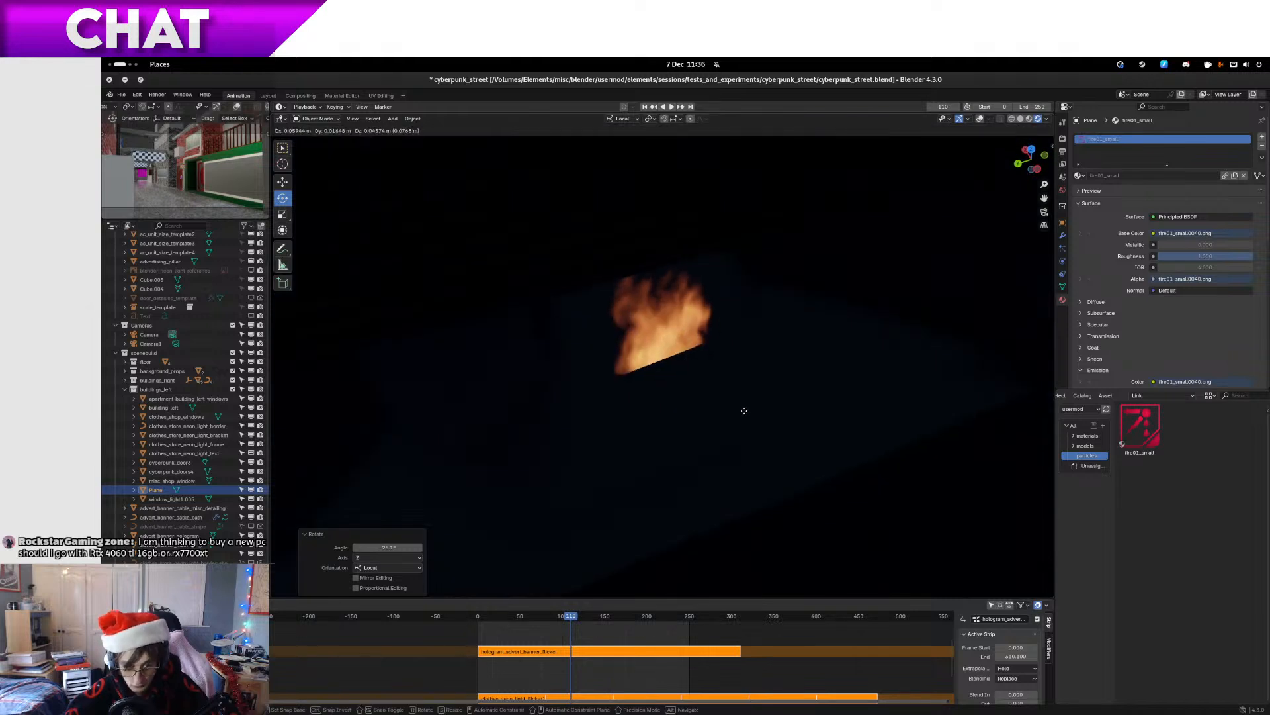
{"action": "middle_click", "coordinate": [742, 408]}
{"action": "left_click", "coordinate": [730, 418]}
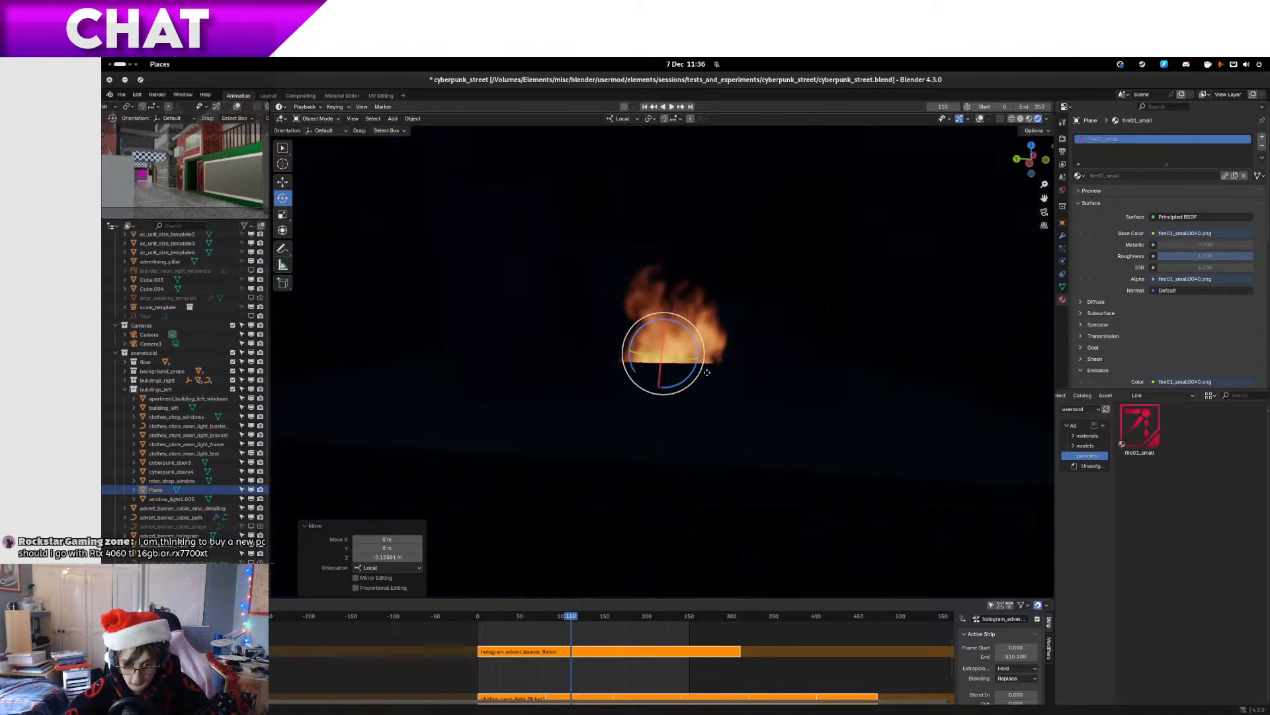
Move the fire plane about 0.28 m in X, 1.03 m in Y and 1.46 m up, scale it down slightly and nudge it
{"action": "key", "text": "g"}
{"action": "left_click", "coordinate": [596, 196]}
{"action": "left_click_drag", "start_coordinate": [607, 280], "coordinate": [652, 377]}
{"action": "key", "text": "w"}
{"action": "key", "text": "s"}
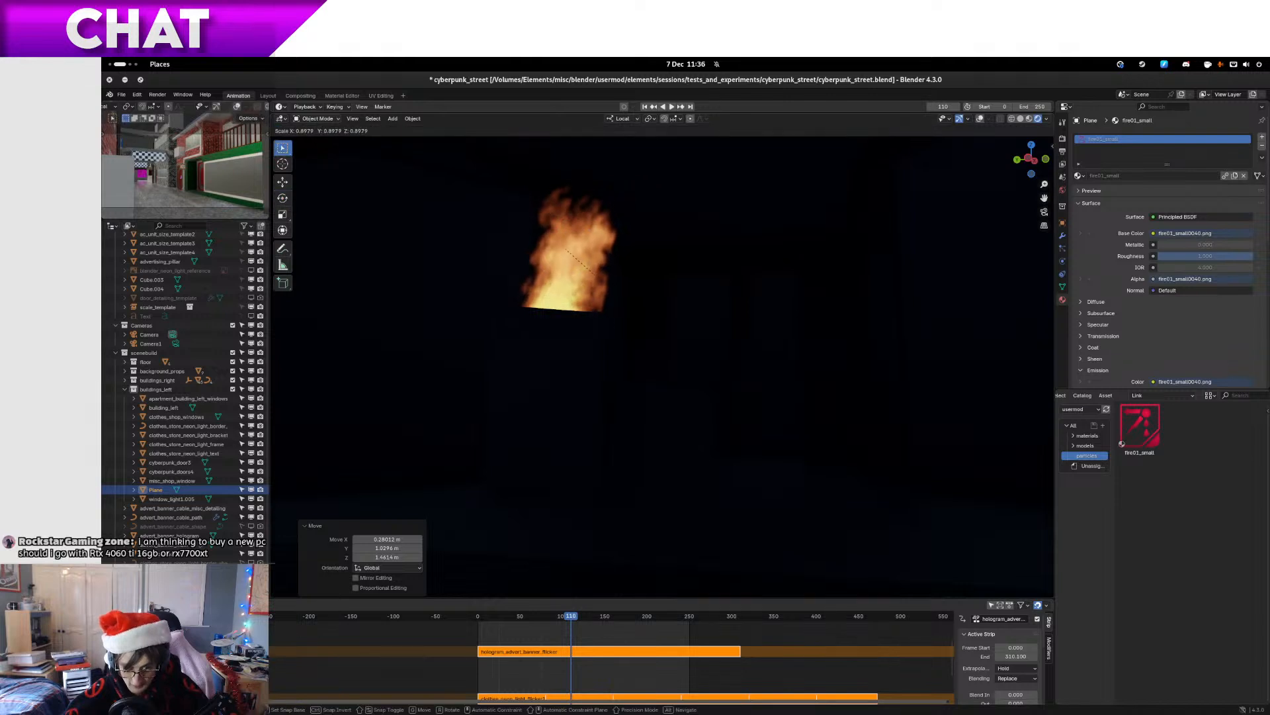
{"action": "left_click", "coordinate": [654, 334]}
{"action": "key", "text": "g"}
{"action": "left_click", "coordinate": [650, 342]}
{"action": "left_click_drag", "start_coordinate": [651, 342], "coordinate": [612, 297]}
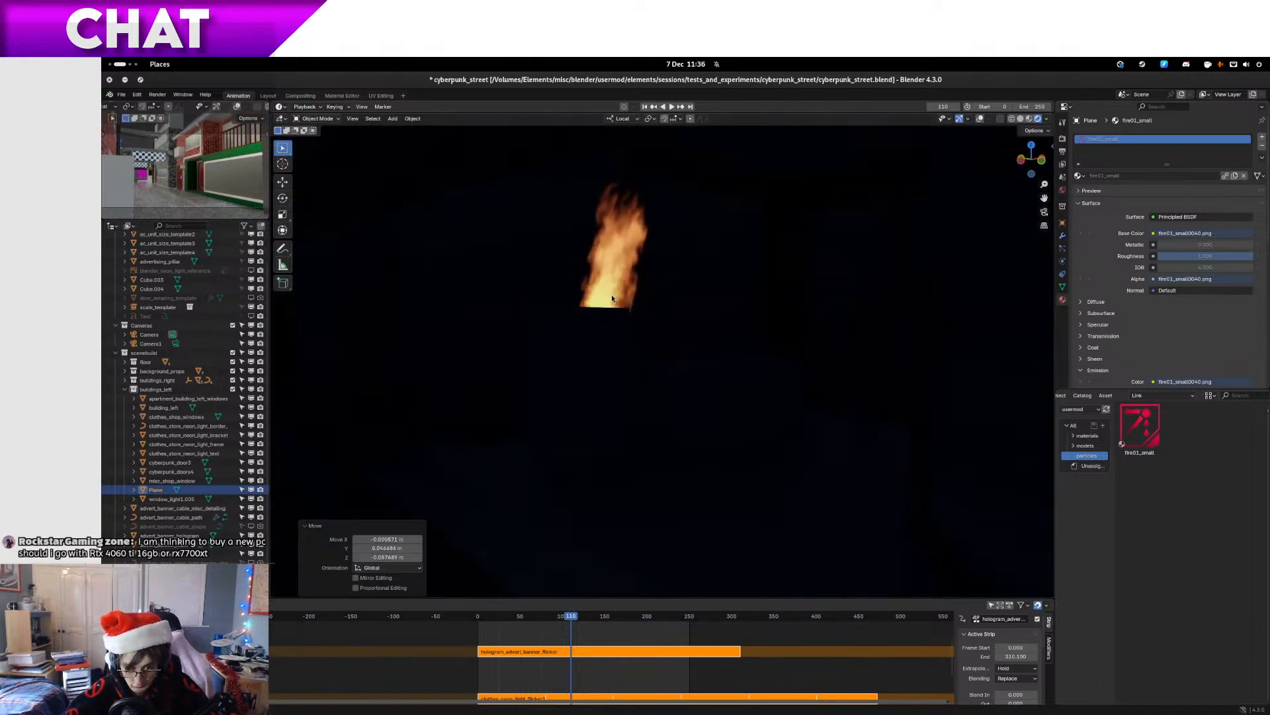
Turn the fire plane freehand and move it about -0.38 m in X onto the block outside the clothes store
{"action": "left_click", "coordinate": [283, 213]}
{"action": "left_click", "coordinate": [285, 199]}
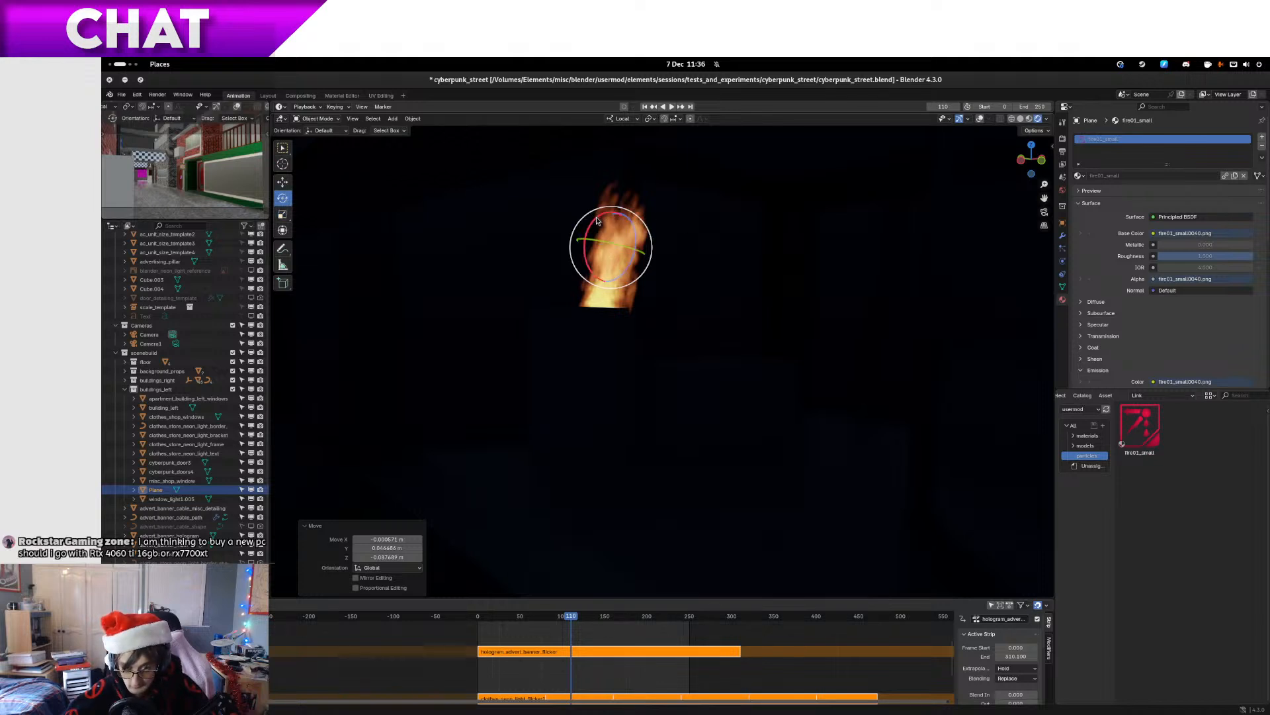
{"action": "left_click_drag", "start_coordinate": [596, 221], "coordinate": [720, 270]}
{"action": "key", "text": "g"}
{"action": "left_click", "coordinate": [585, 253]}
{"action": "key", "text": "g"}
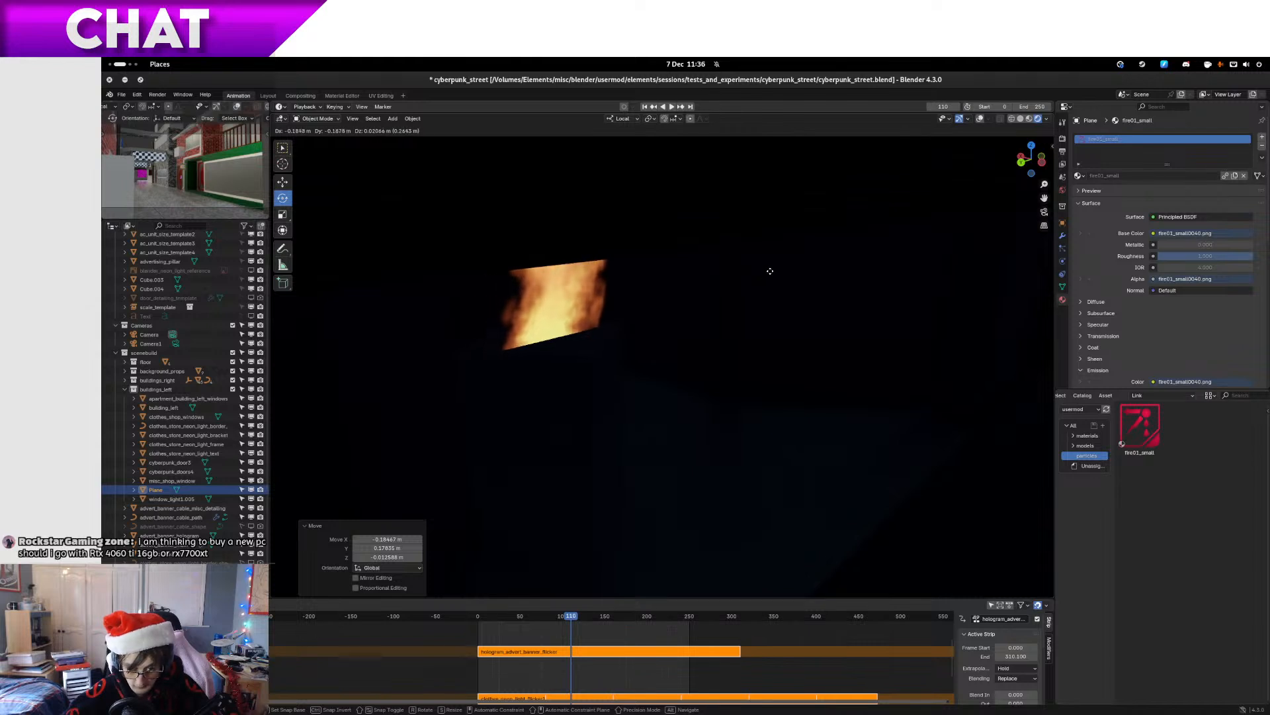
{"action": "left_click", "coordinate": [770, 271]}
{"action": "left_click_drag", "start_coordinate": [744, 361], "coordinate": [720, 337]}
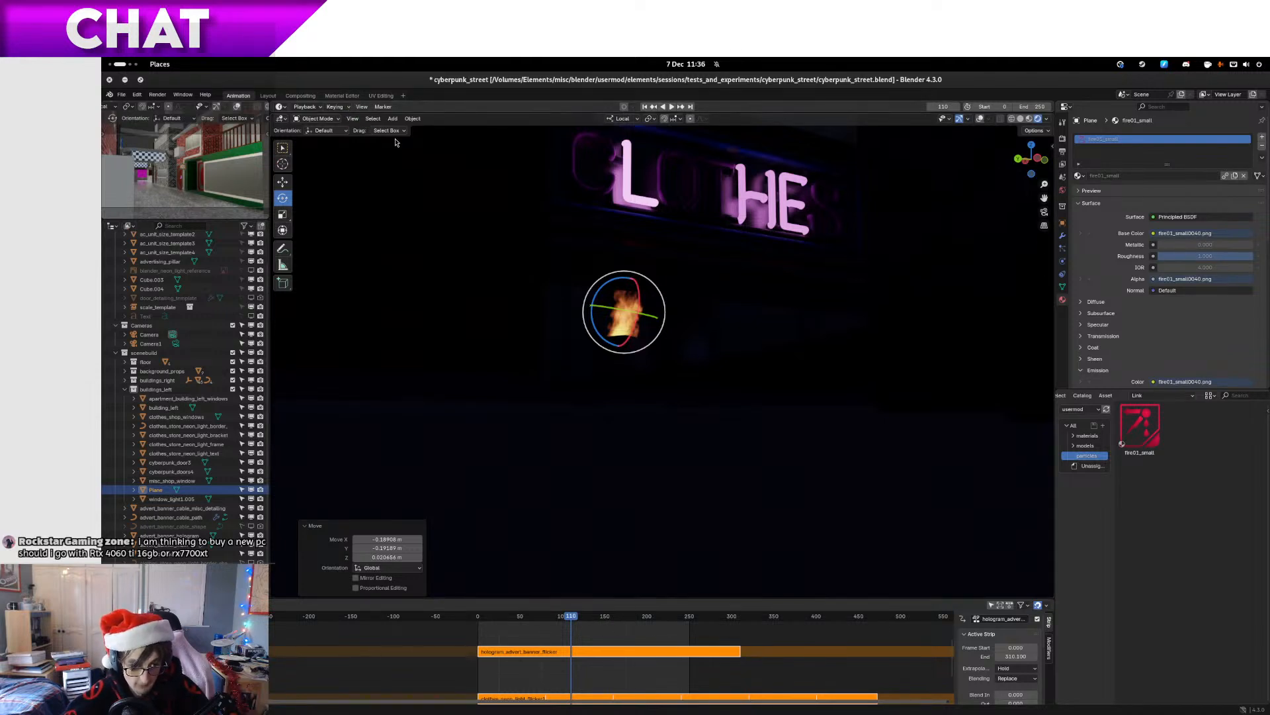
Play the animation to watch the fire below the neon sign, trying fly navigation during playback
{"action": "key", "text": "space"}
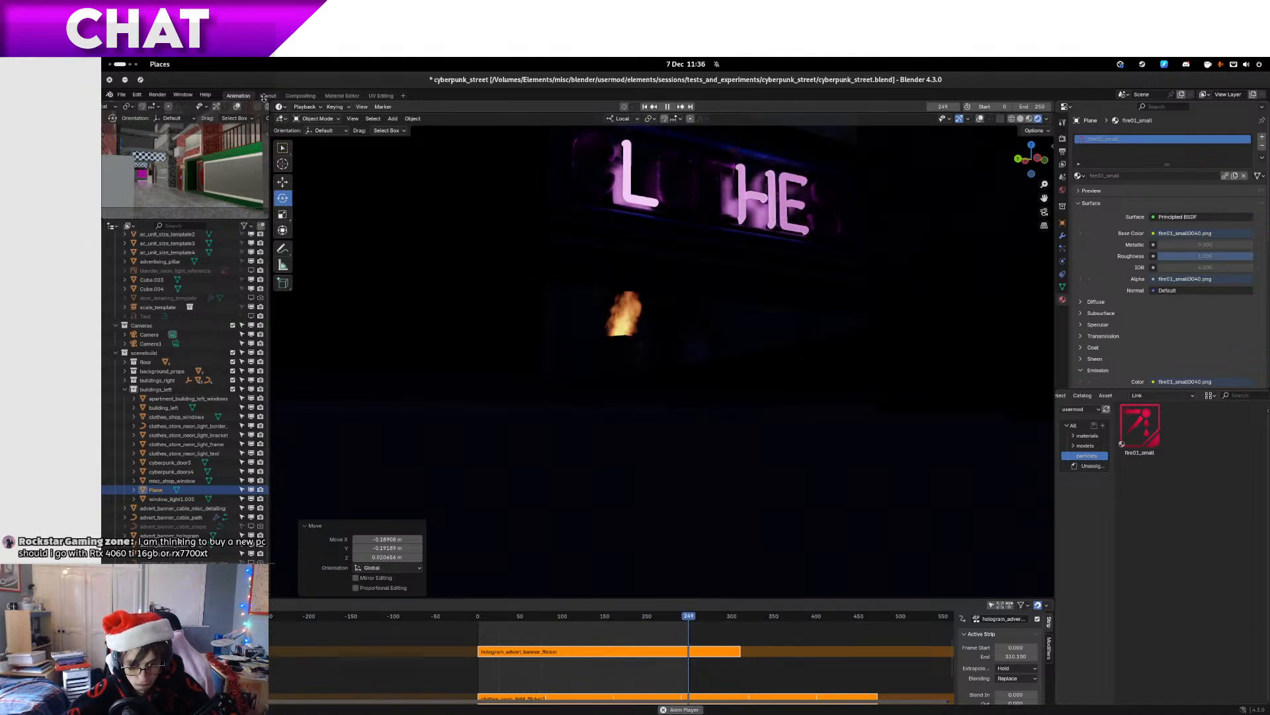
{"action": "left_click", "coordinate": [353, 119]}
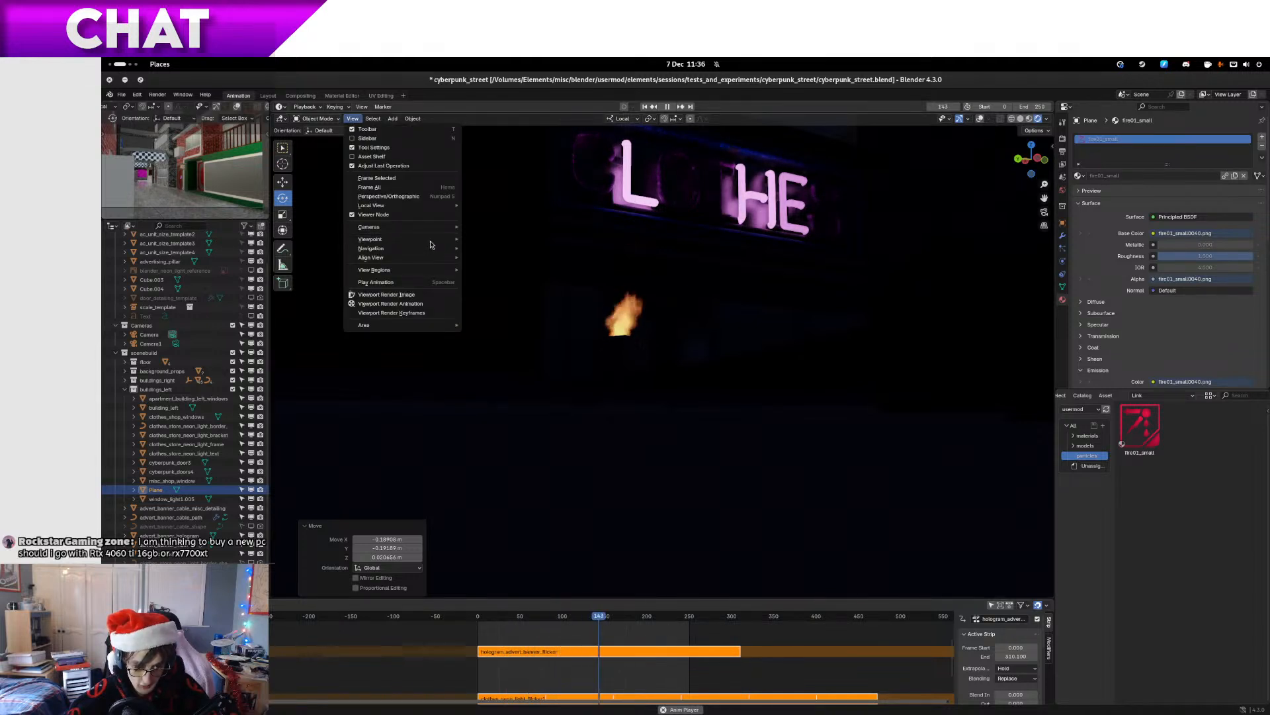
{"action": "mouse_move", "coordinate": [431, 240]}
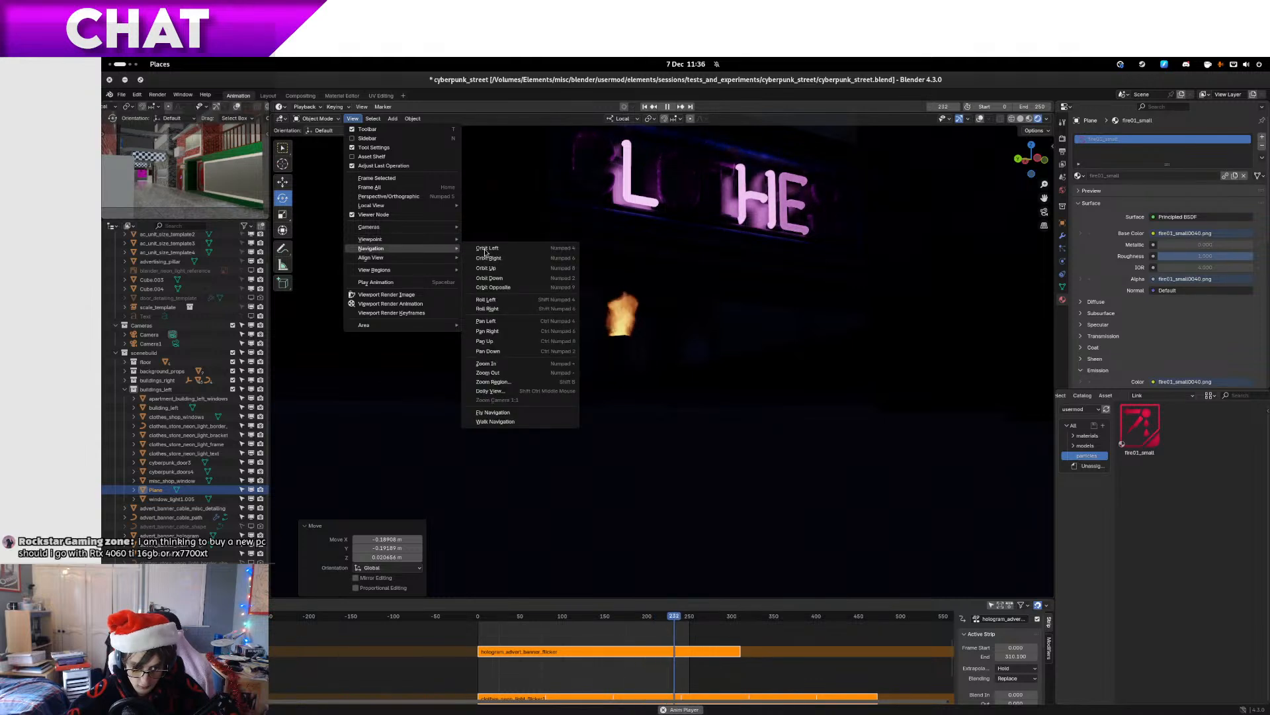
{"action": "left_click", "coordinate": [508, 413]}
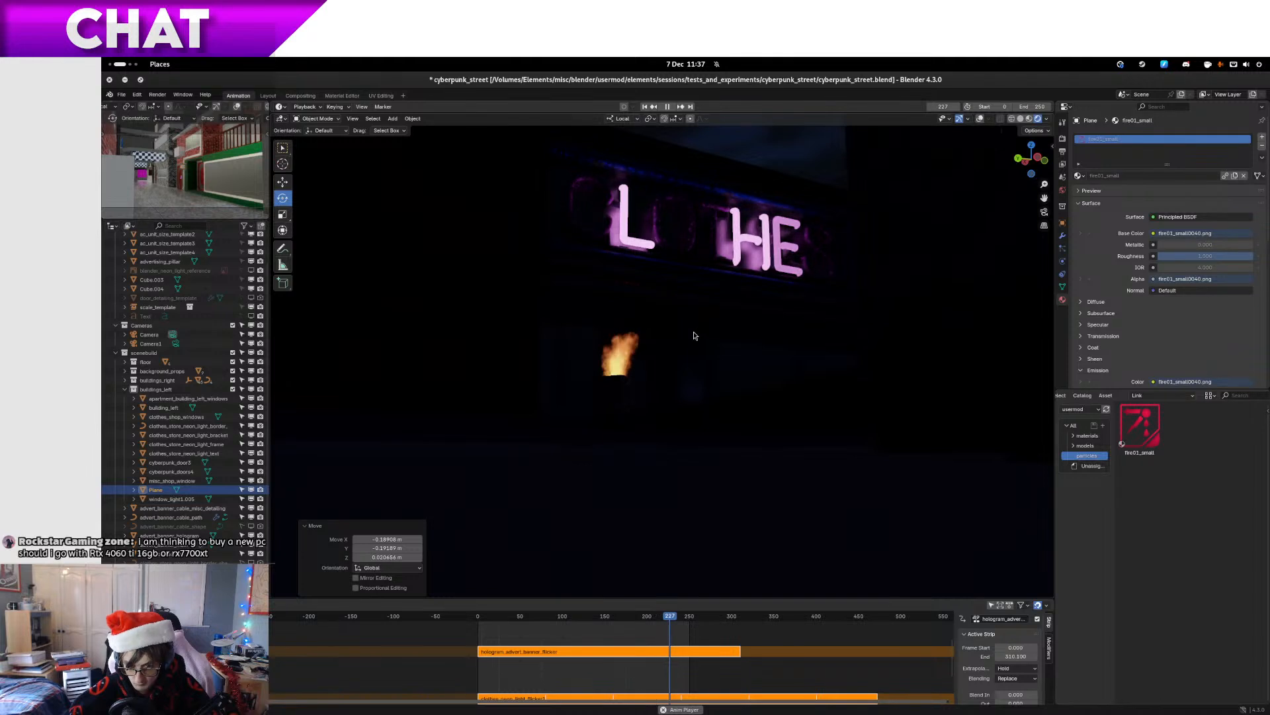
{"action": "key", "text": "Escape"}
{"action": "key", "text": "Escape"}
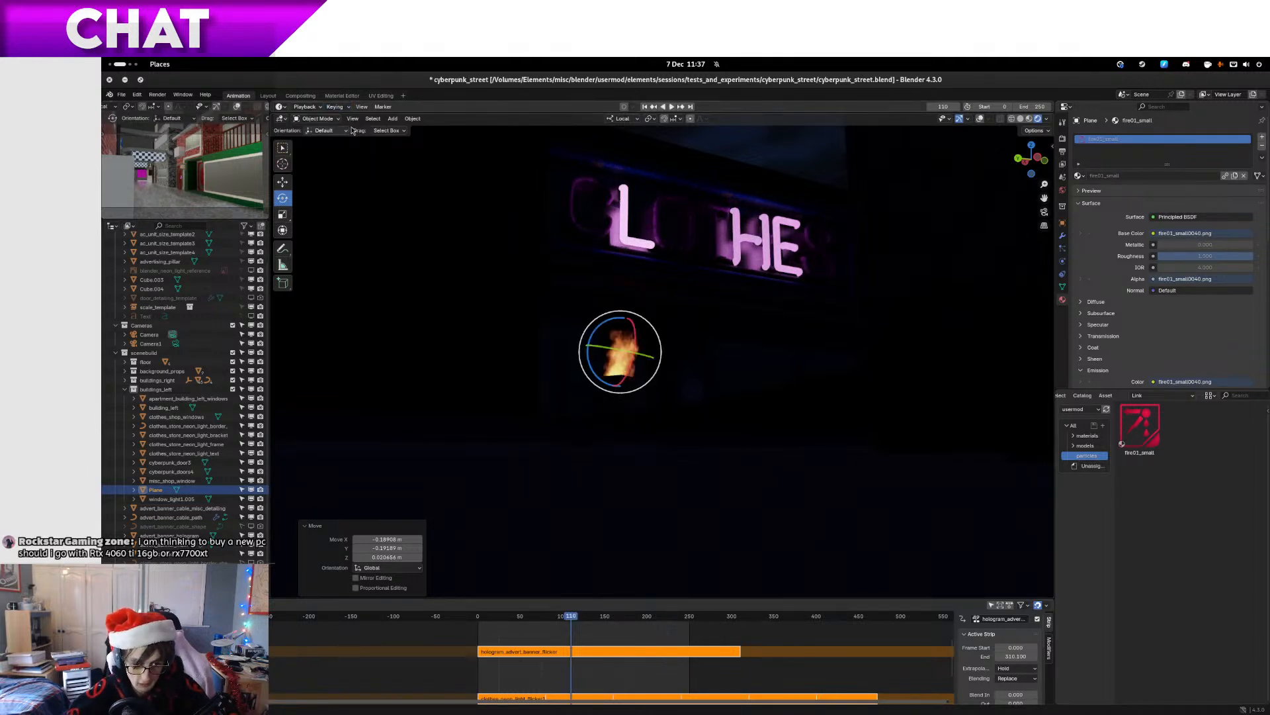
{"action": "left_click", "coordinate": [373, 119]}
{"action": "mouse_move", "coordinate": [396, 119]}
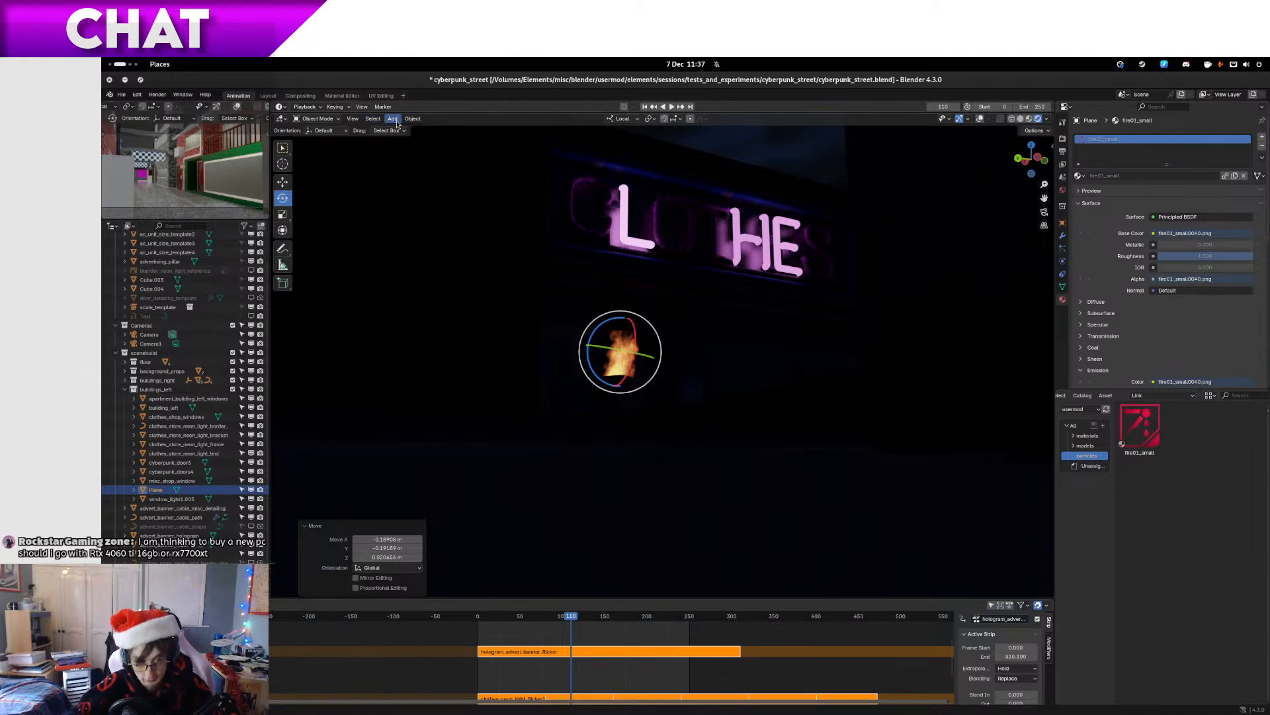
{"action": "mouse_move", "coordinate": [409, 121]}
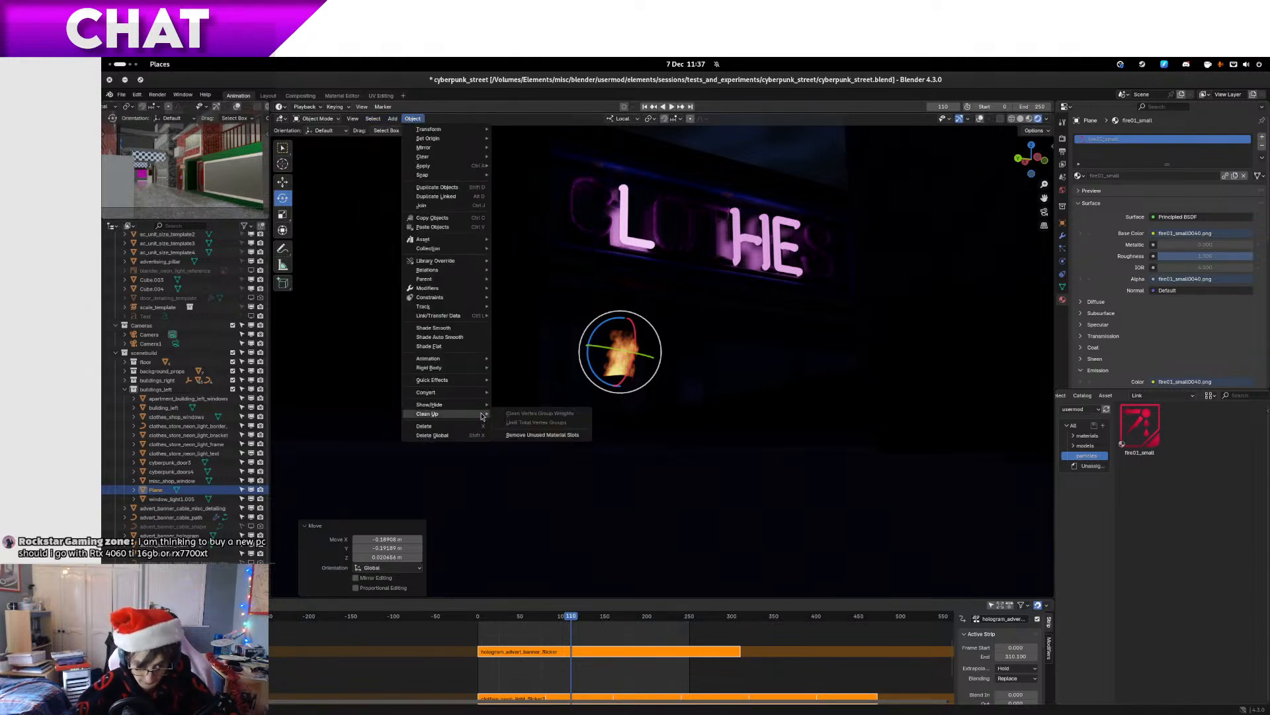
{"action": "mouse_move", "coordinate": [429, 290]}
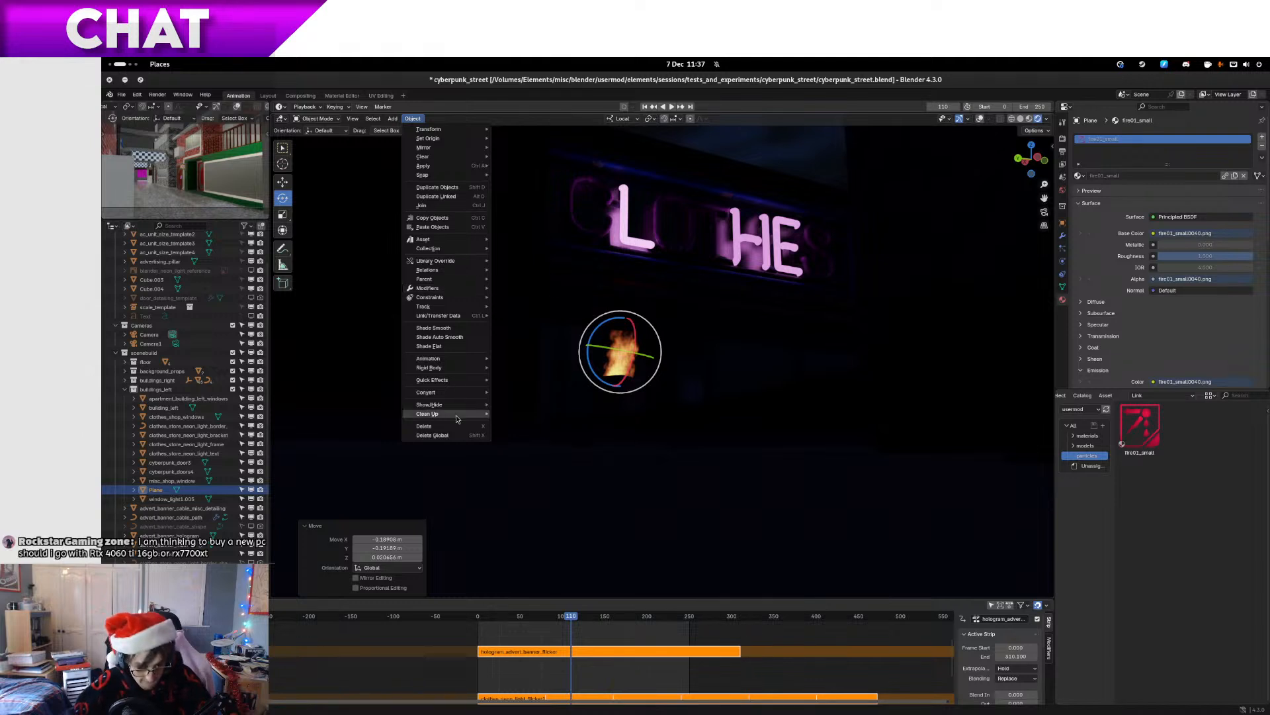
{"action": "left_click", "coordinate": [352, 119]}
{"action": "mouse_move", "coordinate": [435, 242]}
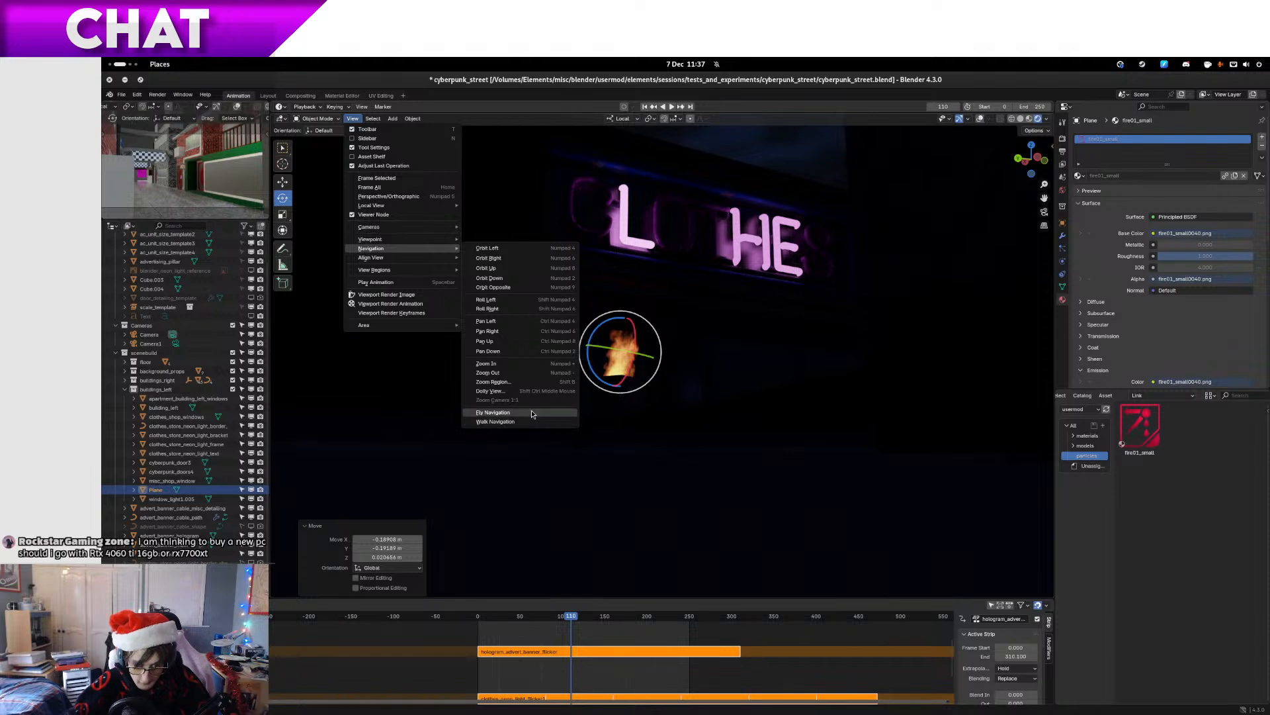
{"action": "left_click", "coordinate": [533, 415]}
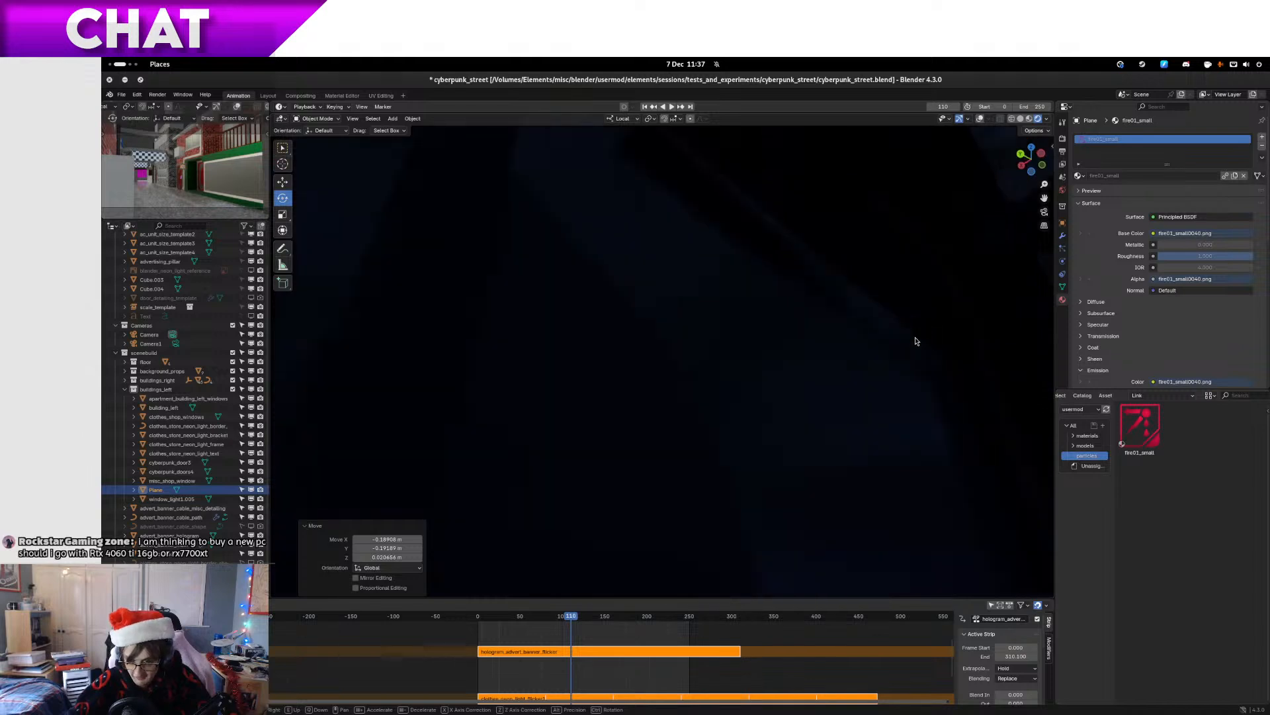
Examine the fire plane and the neon sign in the rendered scene with walk navigation
{"action": "left_click", "coordinate": [371, 120]}
{"action": "mouse_move", "coordinate": [353, 119]}
{"action": "mouse_move", "coordinate": [419, 226]}
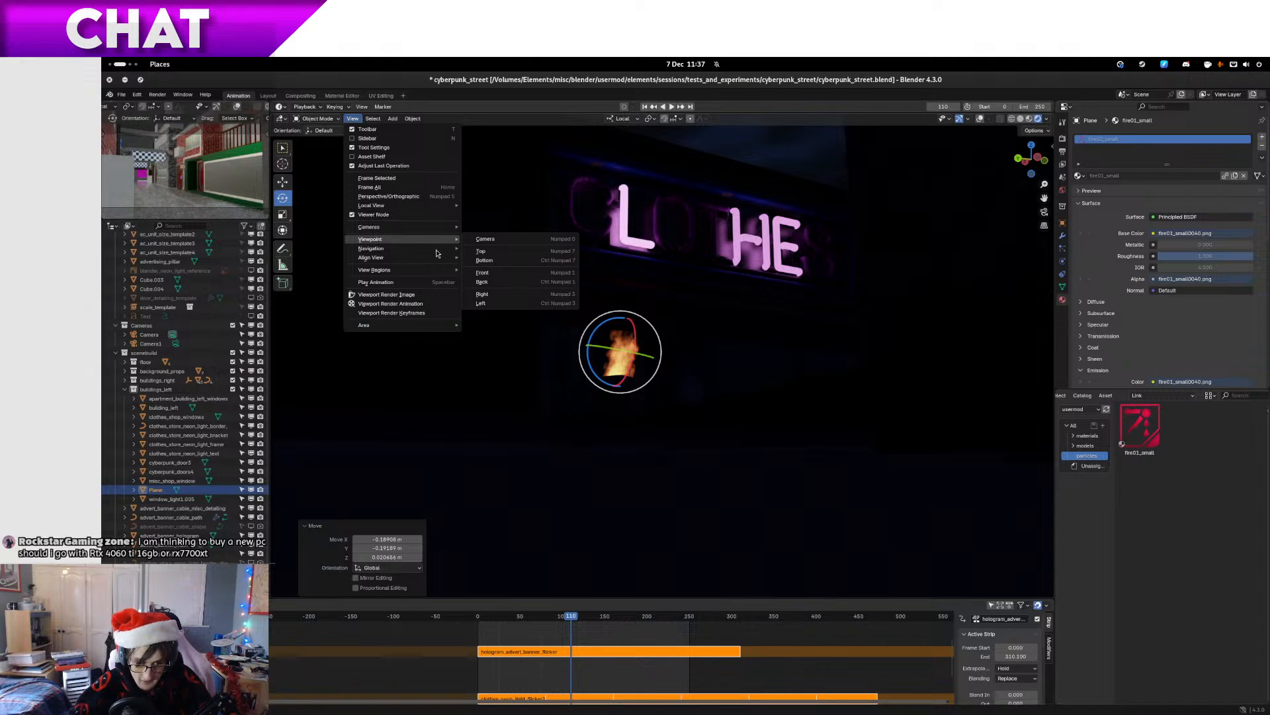
{"action": "left_click", "coordinate": [532, 426]}
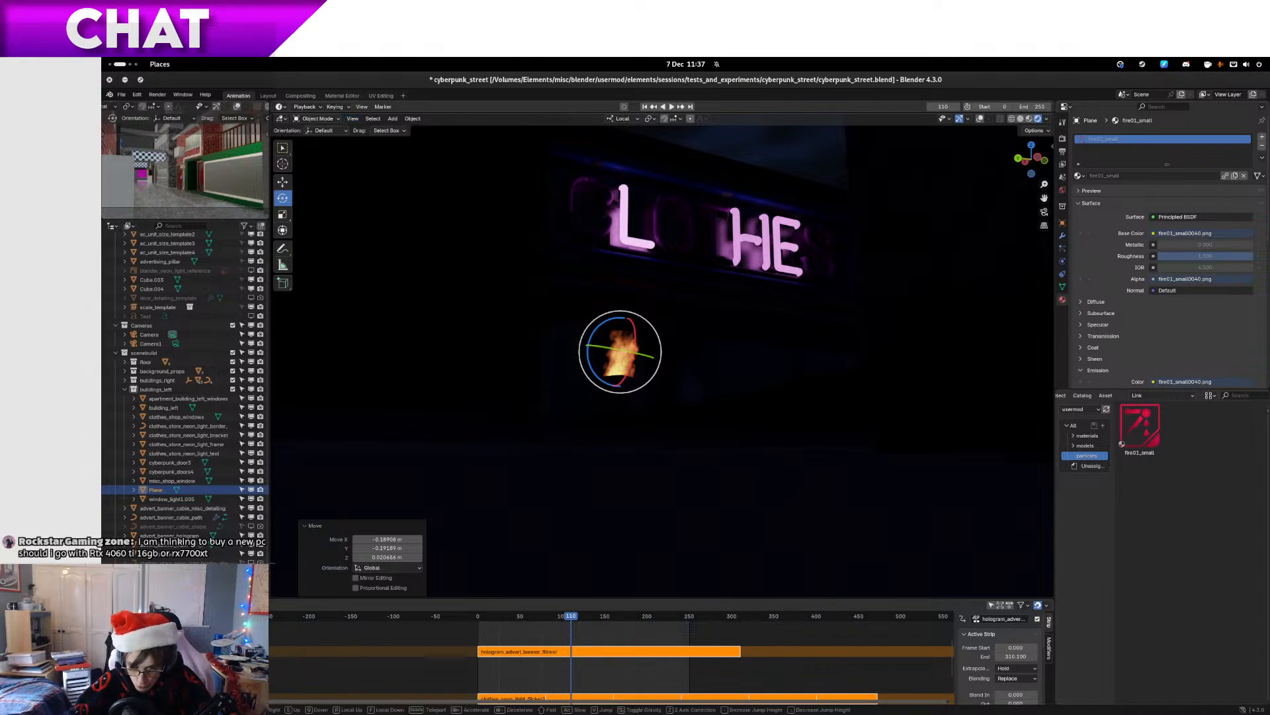
{"action": "key", "text": "d"}
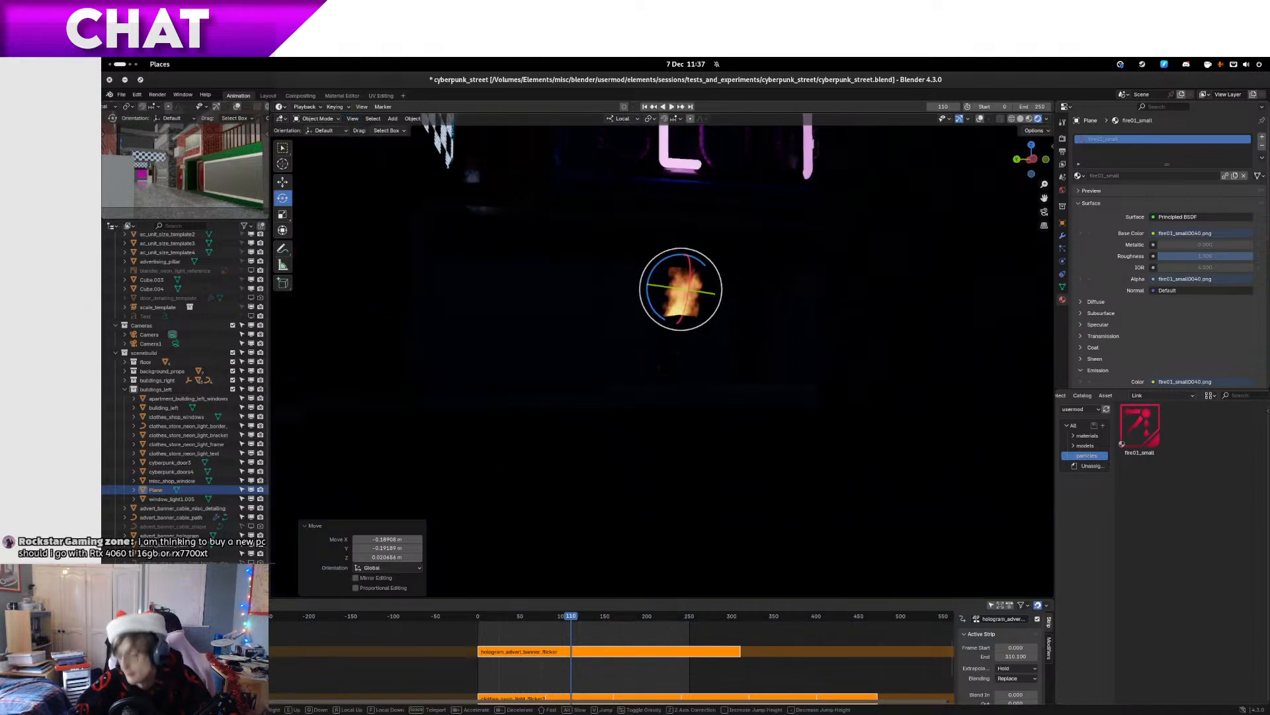
{"action": "key", "text": "a"}
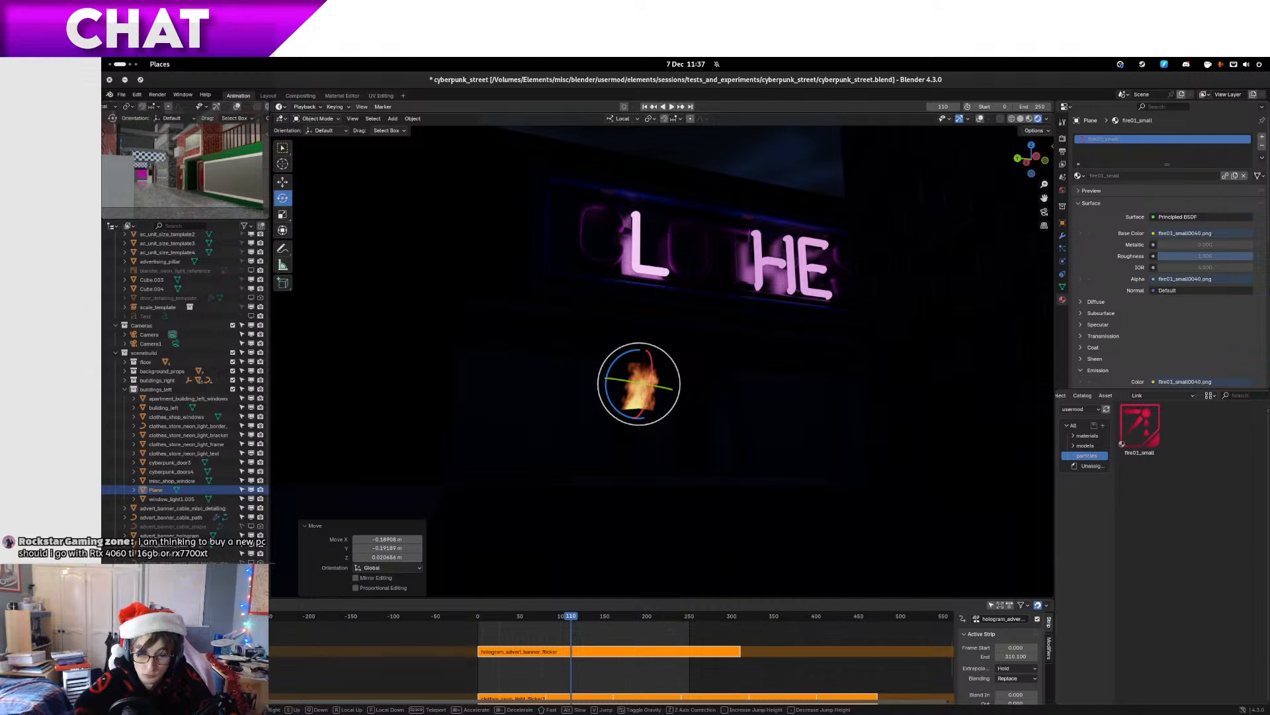
{"action": "left_click", "coordinate": [527, 428]}
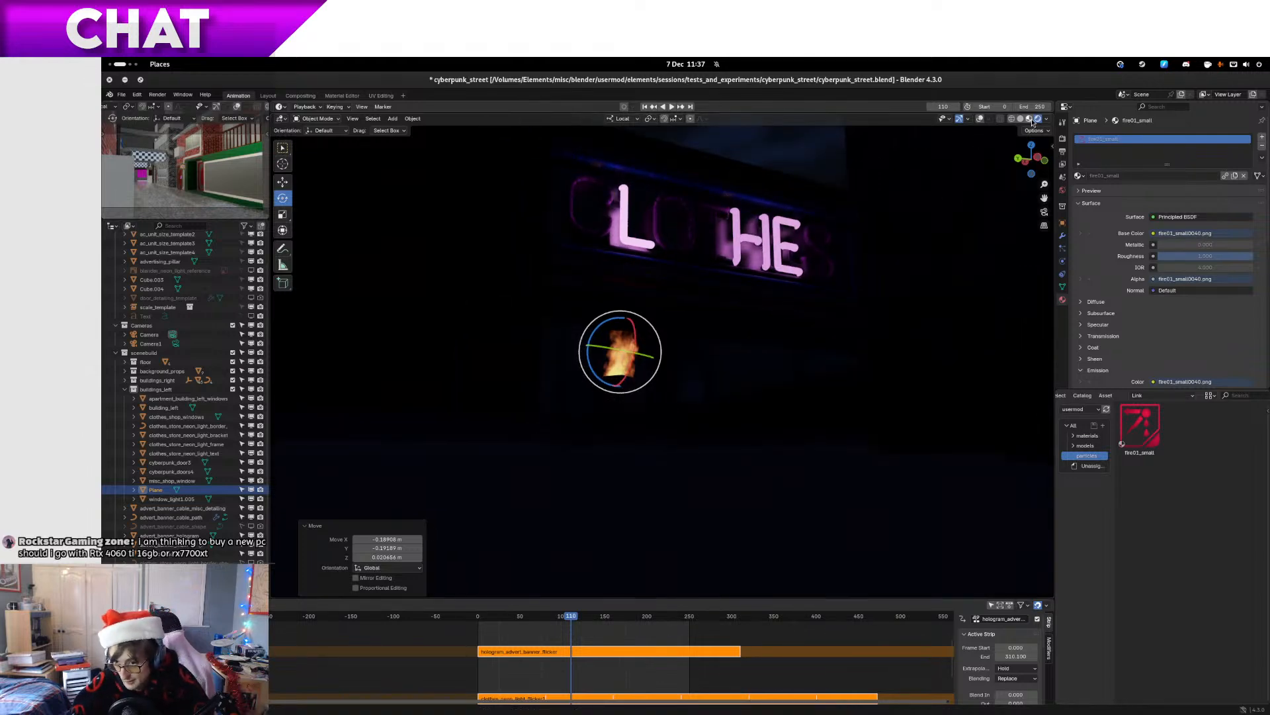
Switch the viewport to Material Preview and examine the fire plane outside the clothes store with walk navigation
{"action": "left_click", "coordinate": [1029, 119]}
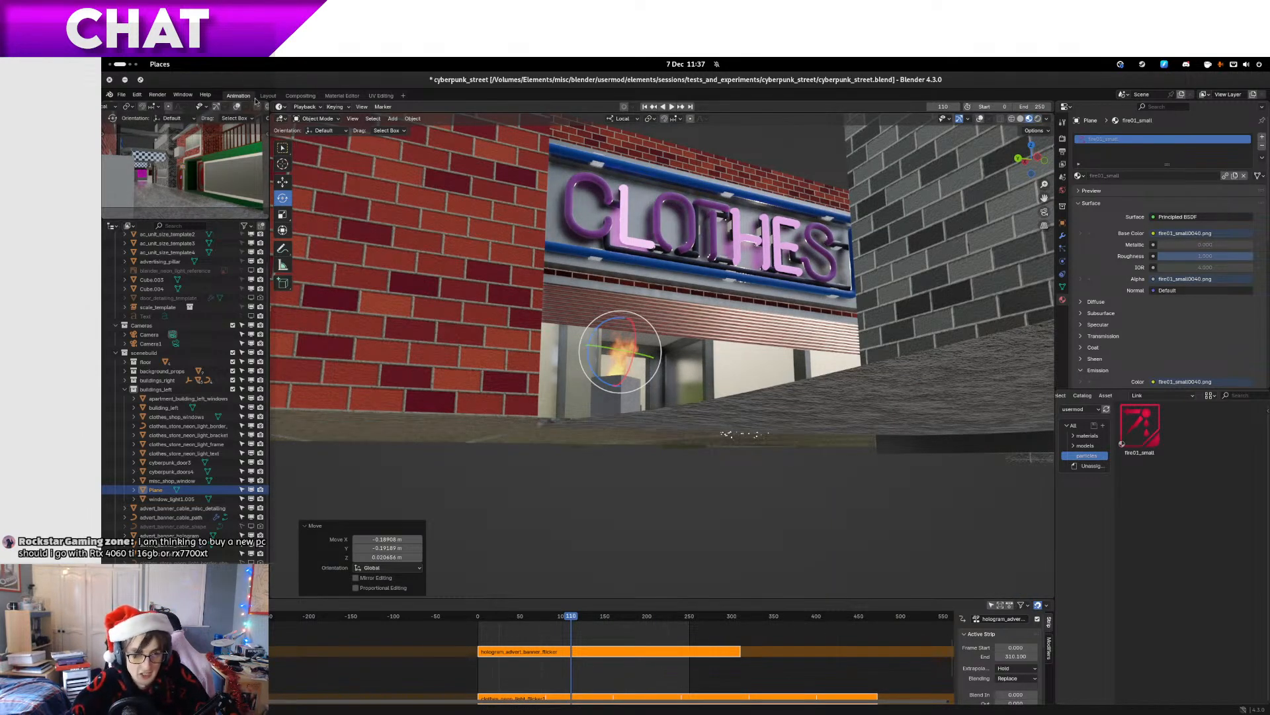
{"action": "left_click", "coordinate": [353, 120]}
{"action": "mouse_move", "coordinate": [394, 123]}
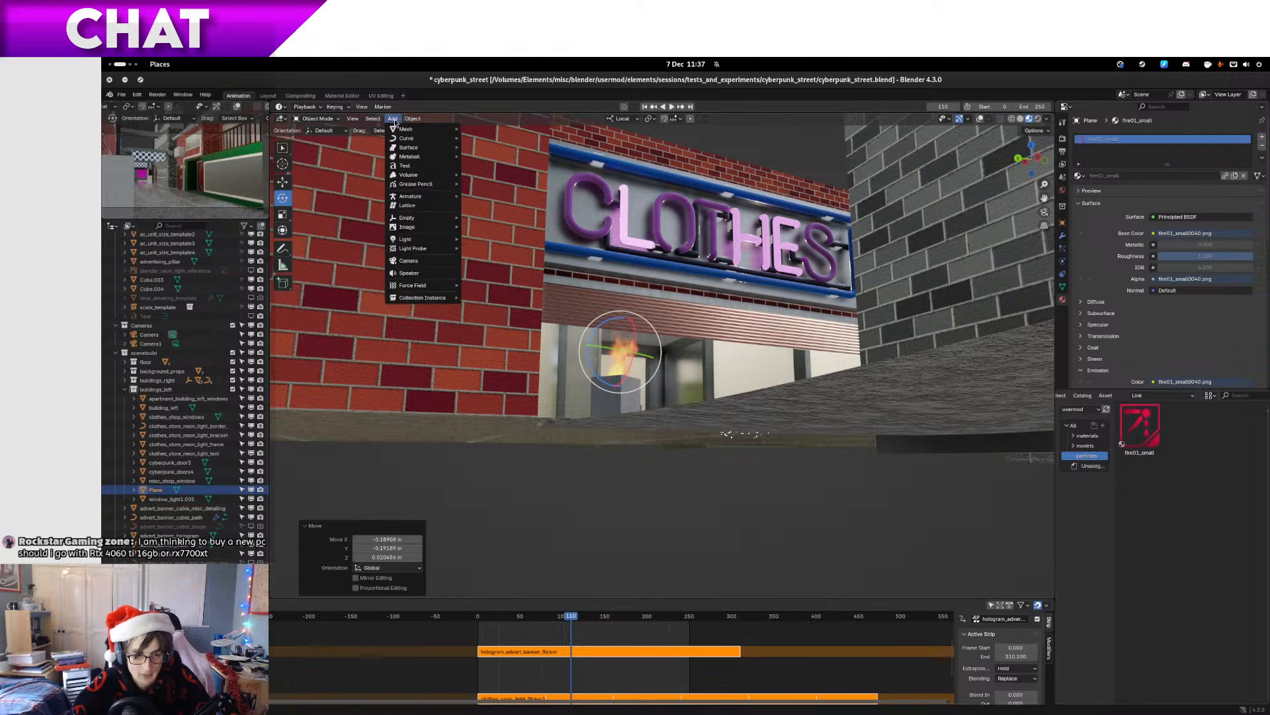
{"action": "mouse_move", "coordinate": [353, 119]}
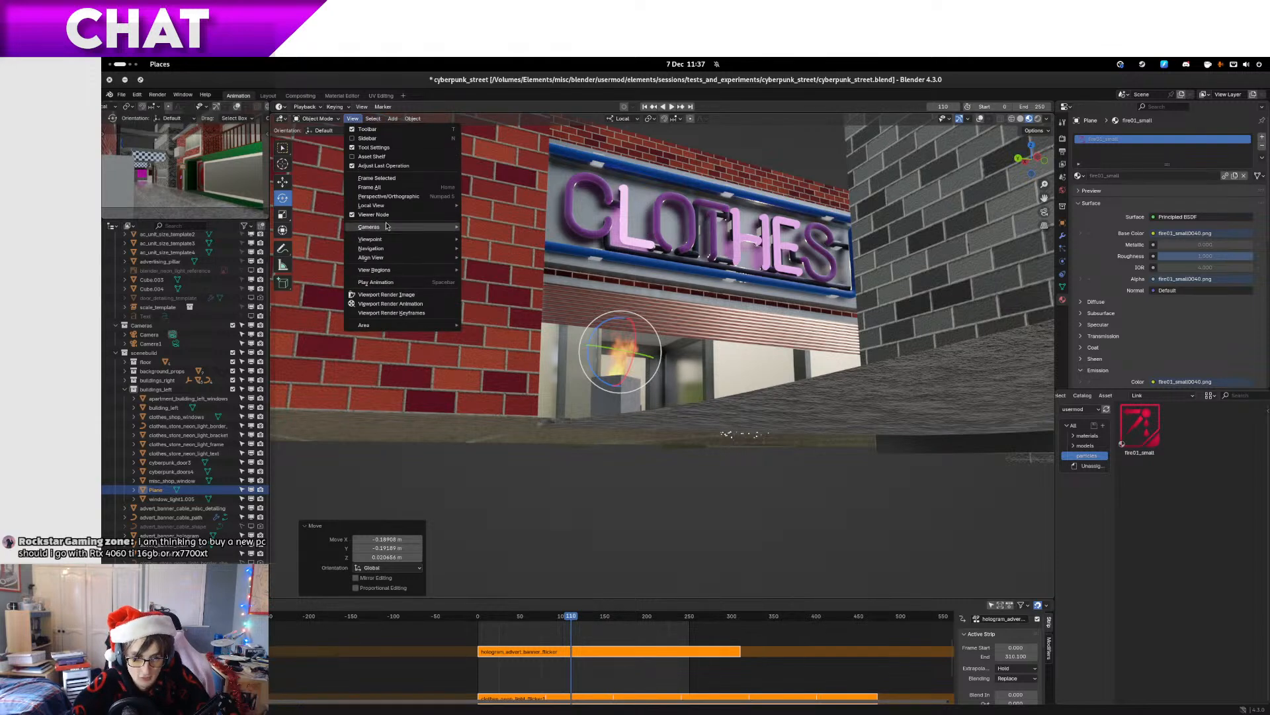
{"action": "mouse_move", "coordinate": [401, 243]}
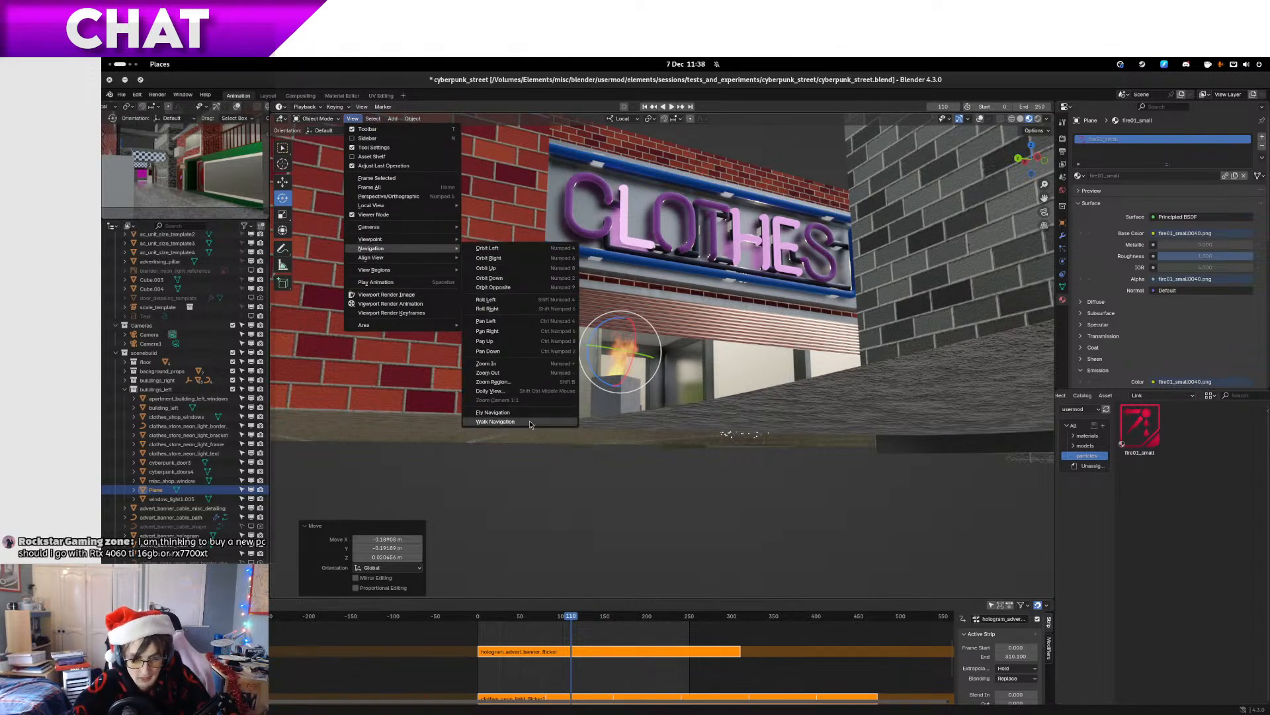
{"action": "left_click", "coordinate": [538, 415]}
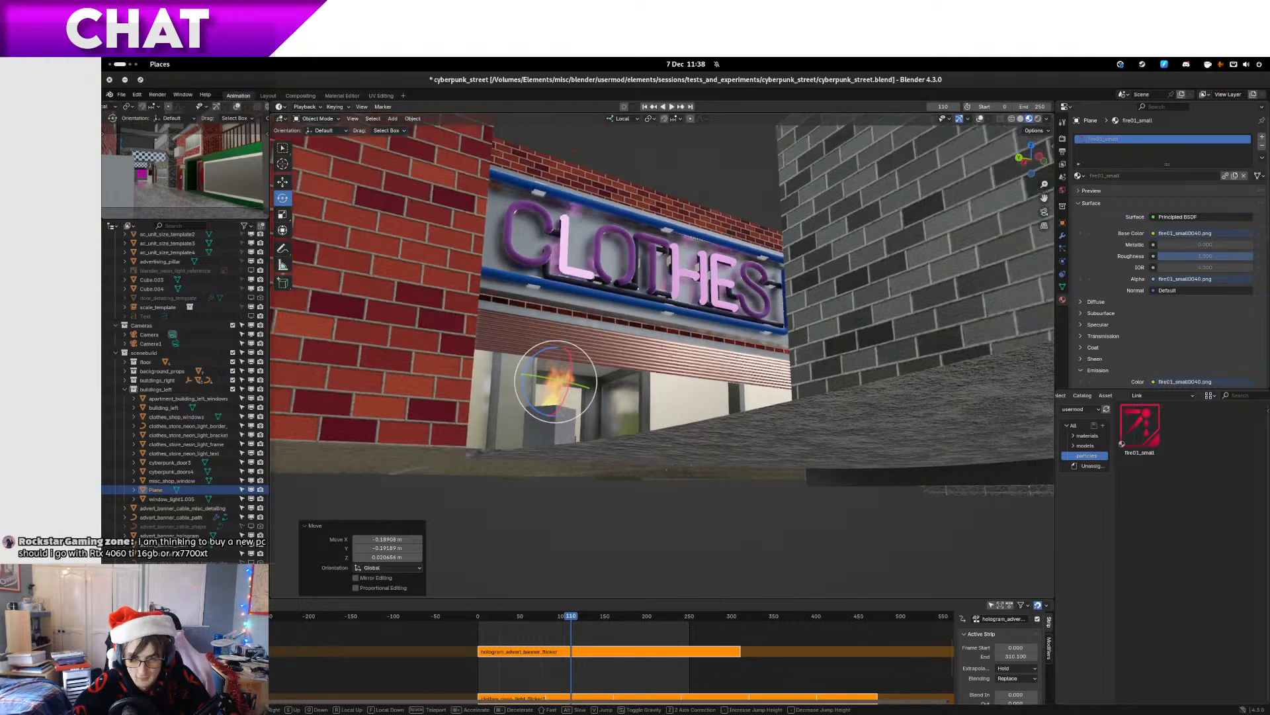
{"action": "key", "text": "d"}
{"action": "key", "text": "a"}
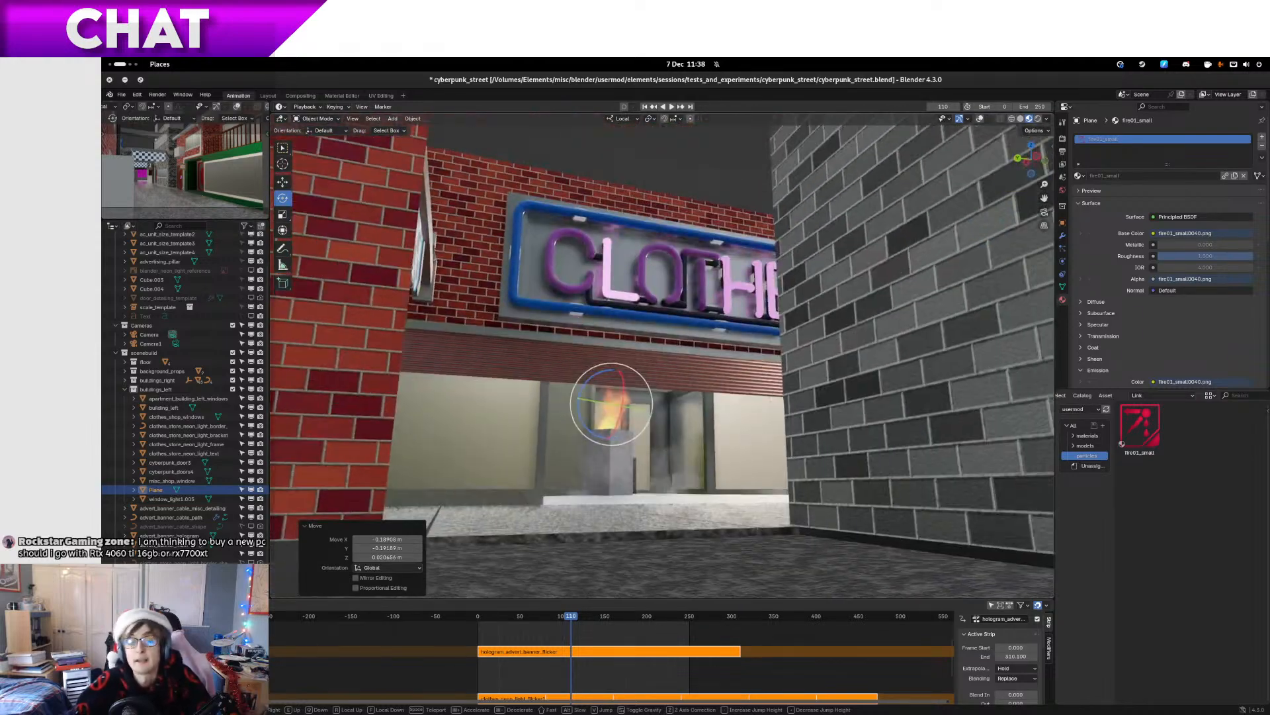
{"action": "key", "text": "q"}
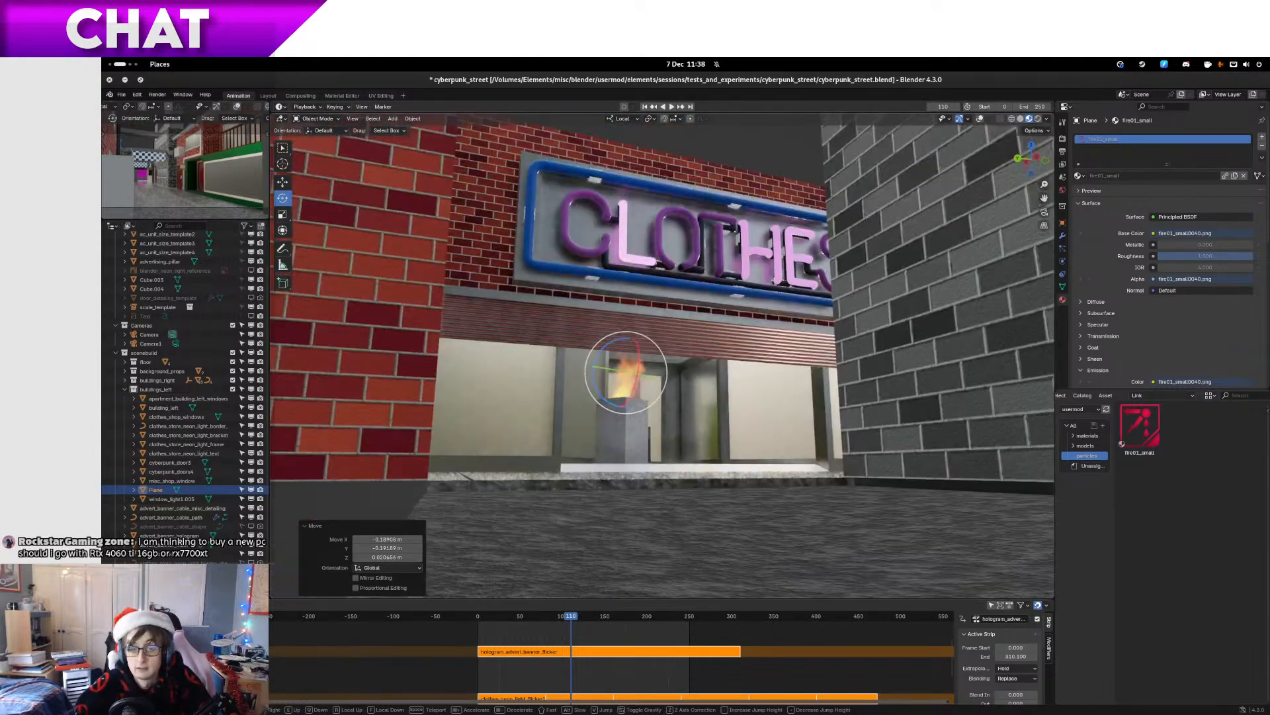
{"action": "key", "text": "w"}
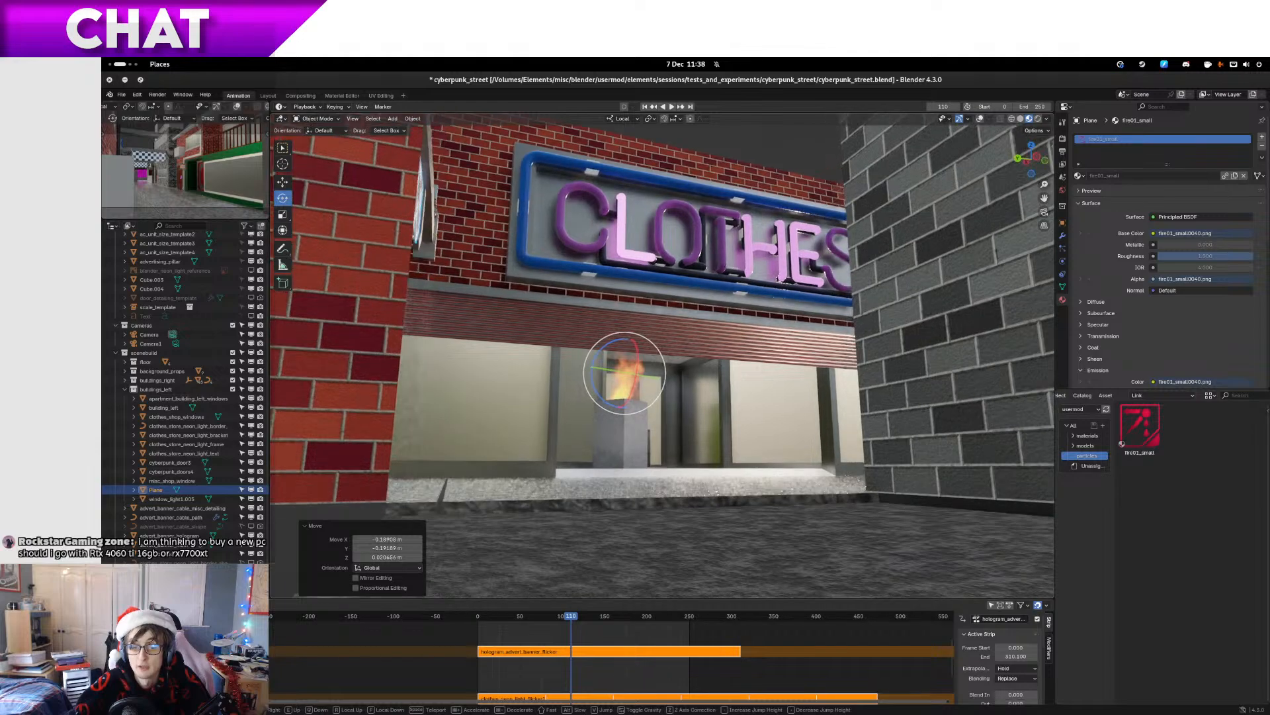
{"action": "key", "text": "w"}
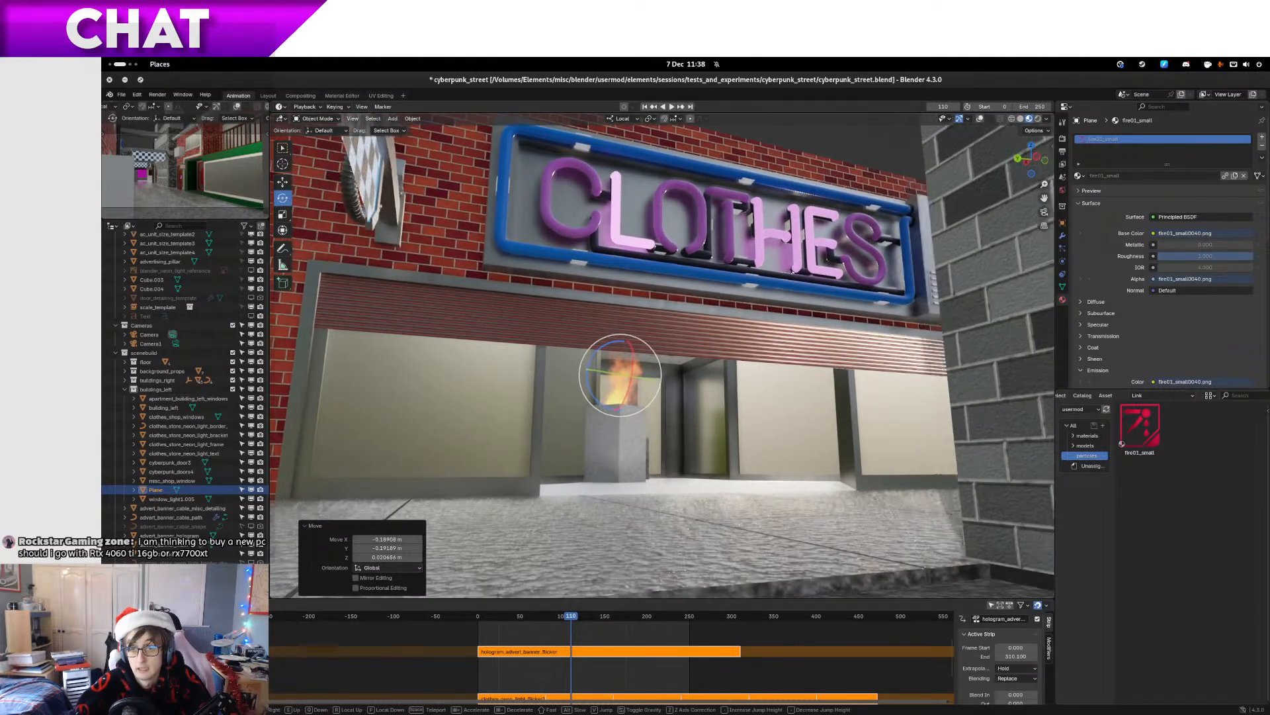
{"action": "key", "text": "s"}
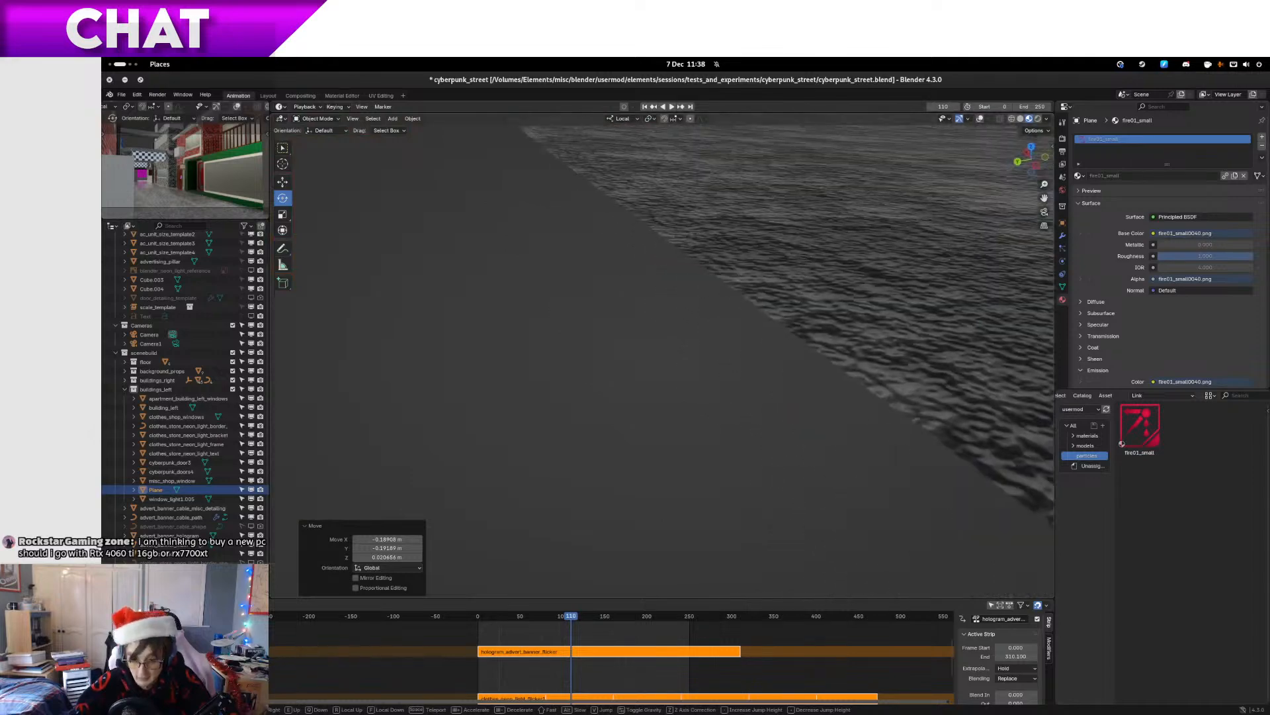
{"action": "key", "text": "d"}
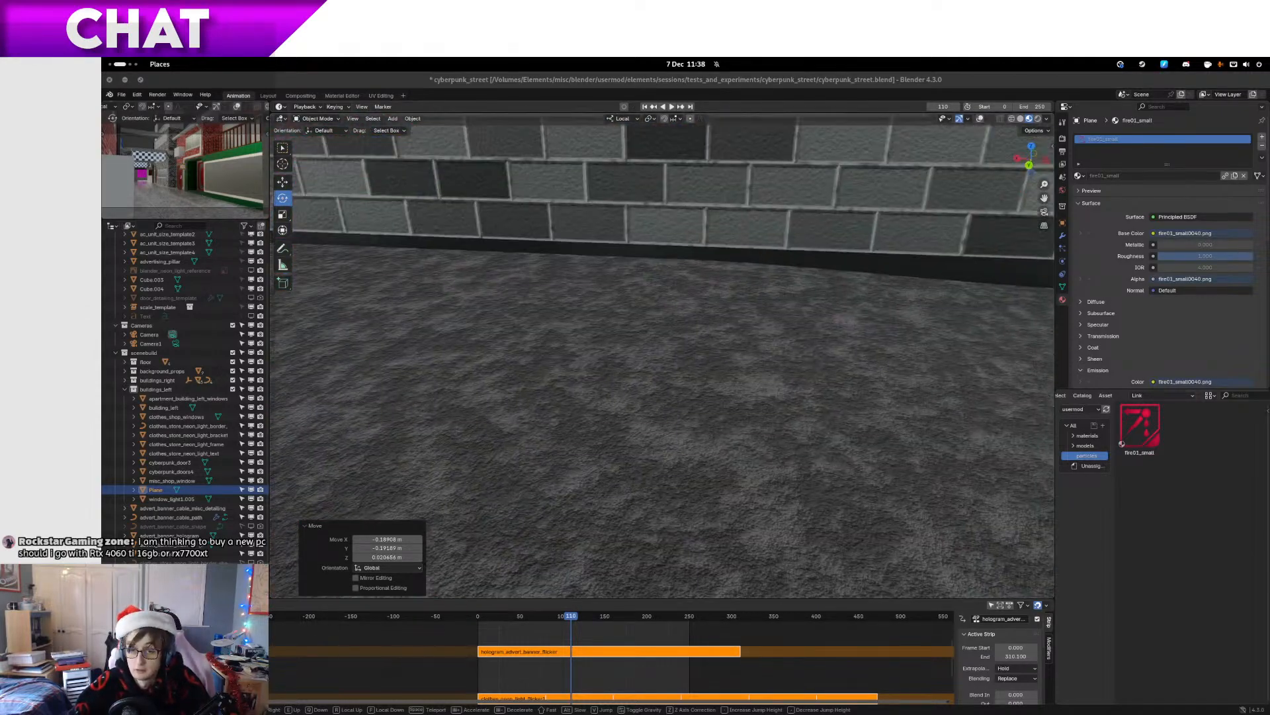
{"action": "key", "text": "alt+Tab"}
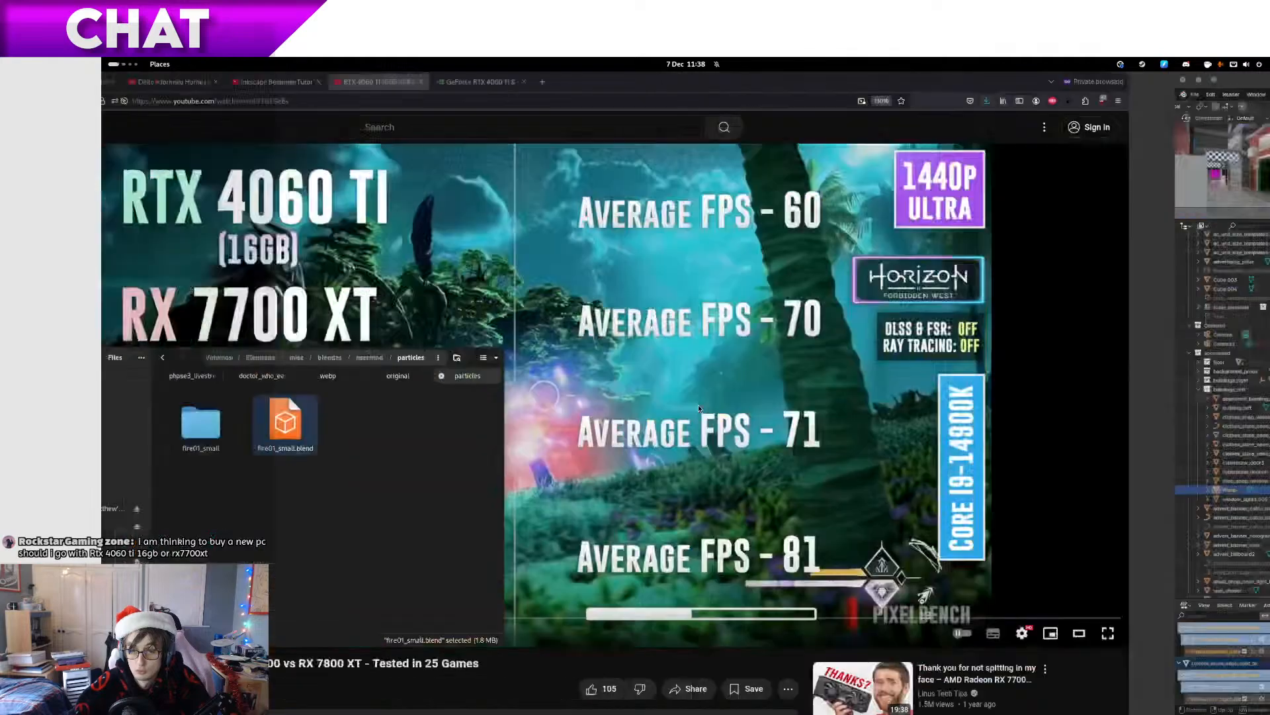
{"action": "key", "text": "super"}
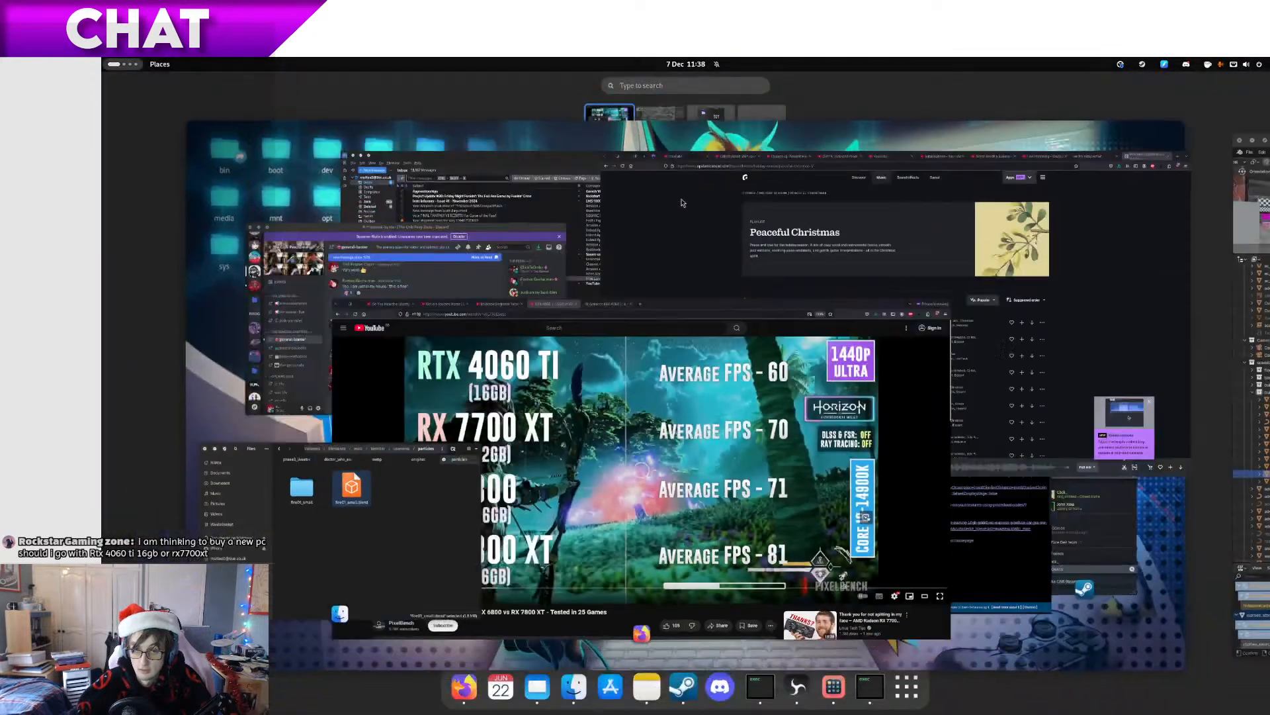
{"action": "scroll", "coordinate": [681, 203], "scroll_direction": "down", "scroll_amount": 1}
{"action": "left_click", "coordinate": [658, 231]}
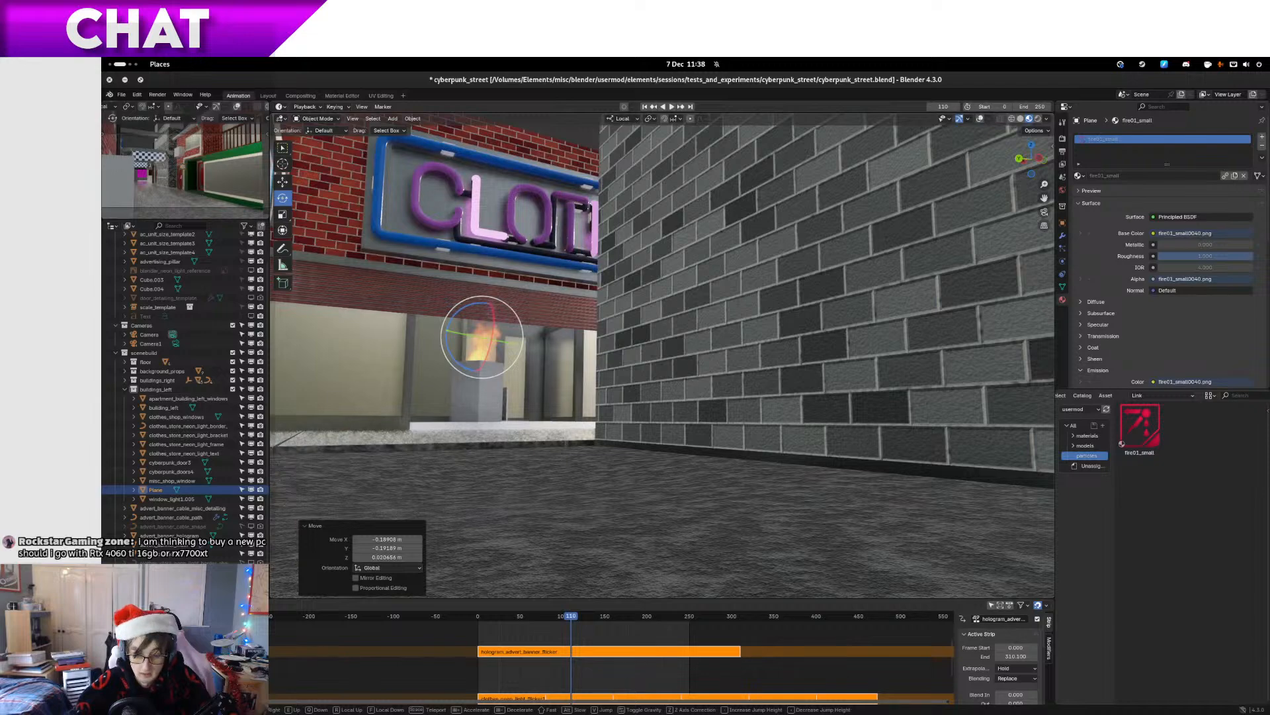
Walk from the alley up to the clothes store and inspect the fire on its block up close
{"action": "key", "text": "a"}
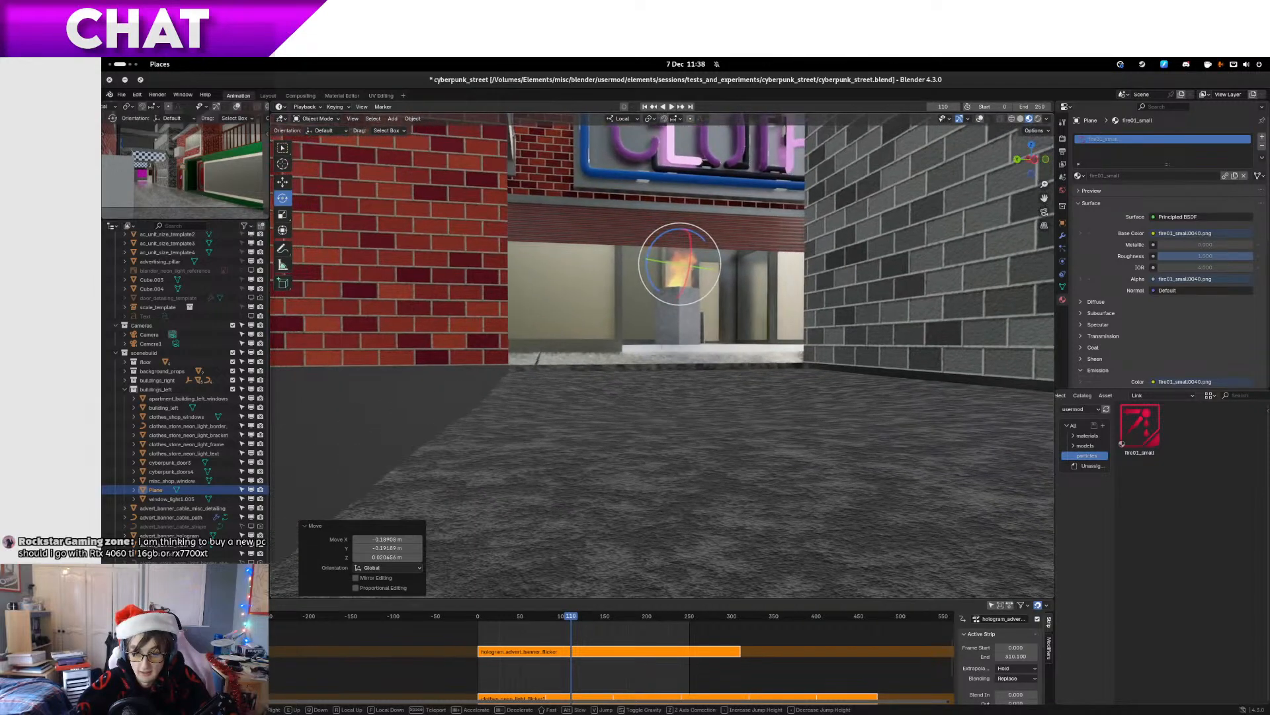
{"action": "key", "text": "w"}
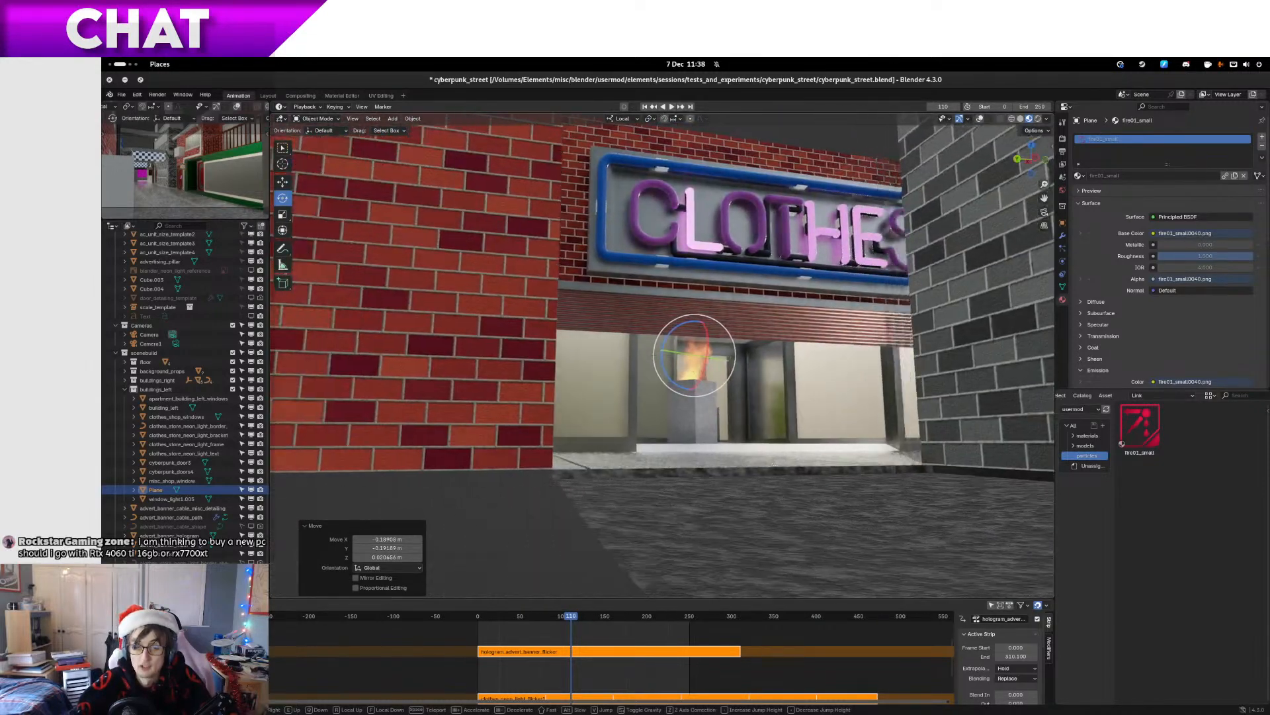
{"action": "key", "text": "d"}
{"action": "key", "text": "w"}
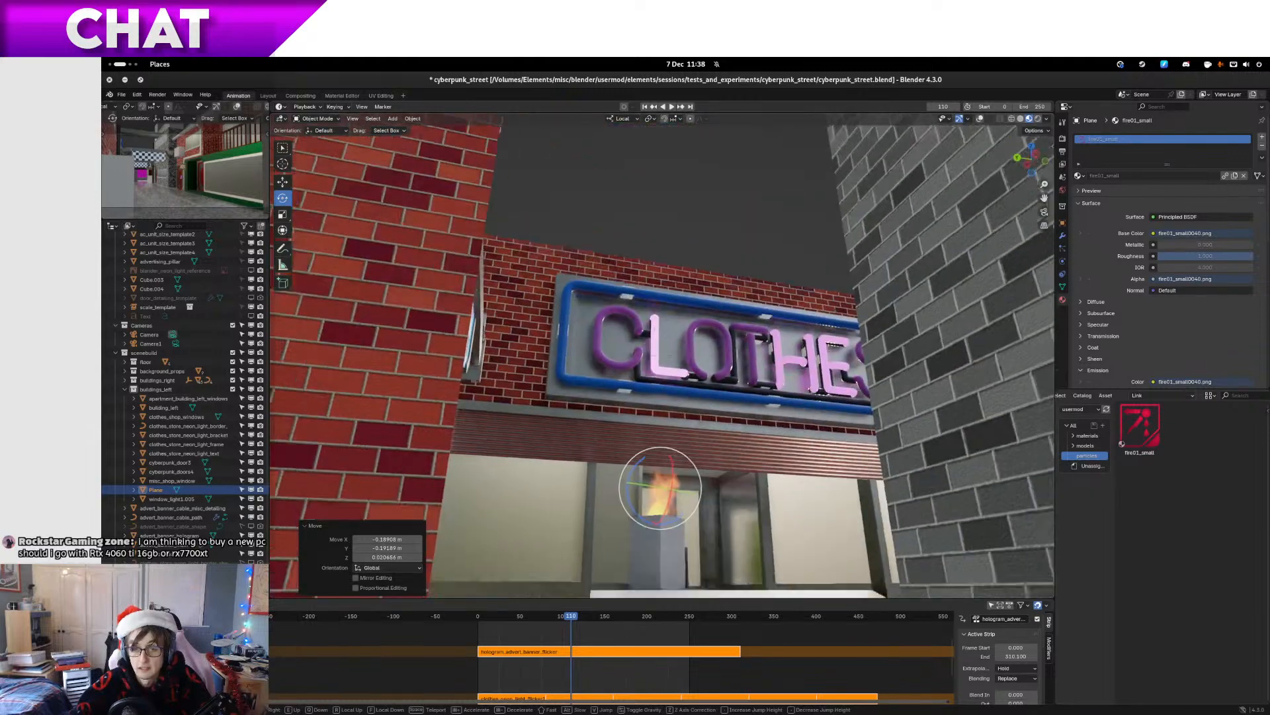
{"action": "key", "text": "s"}
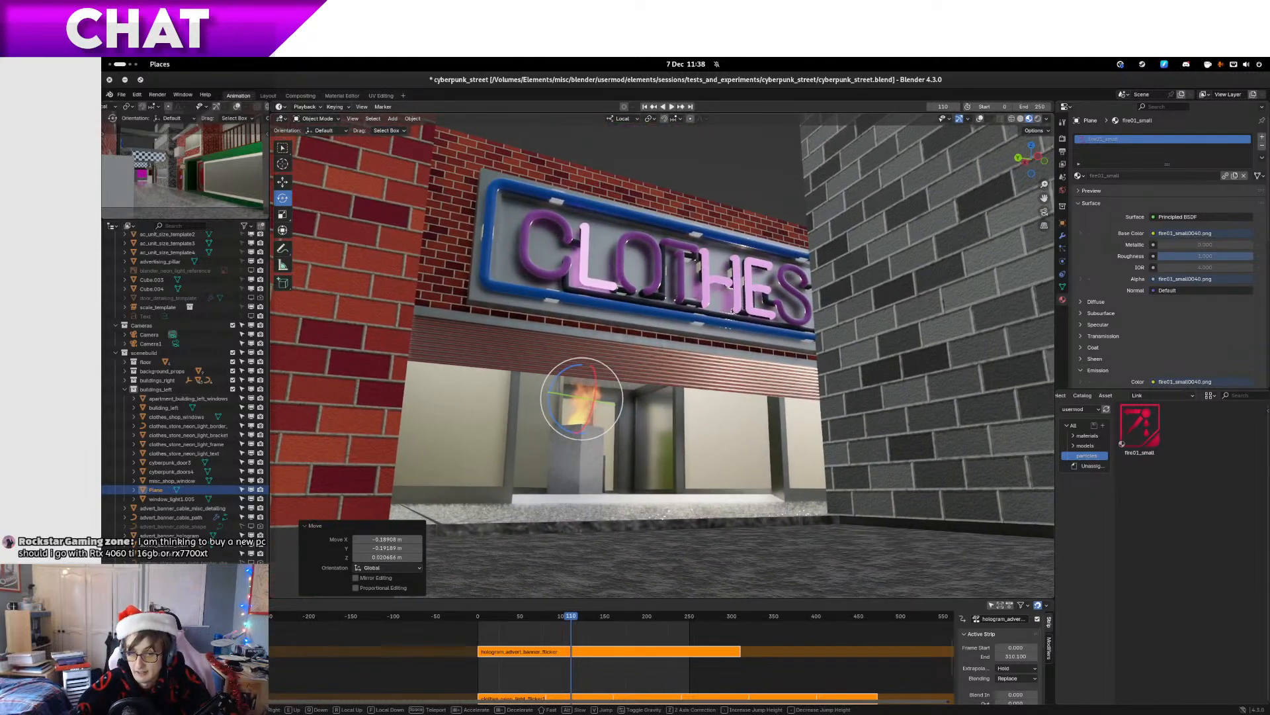
{"action": "key", "text": "w"}
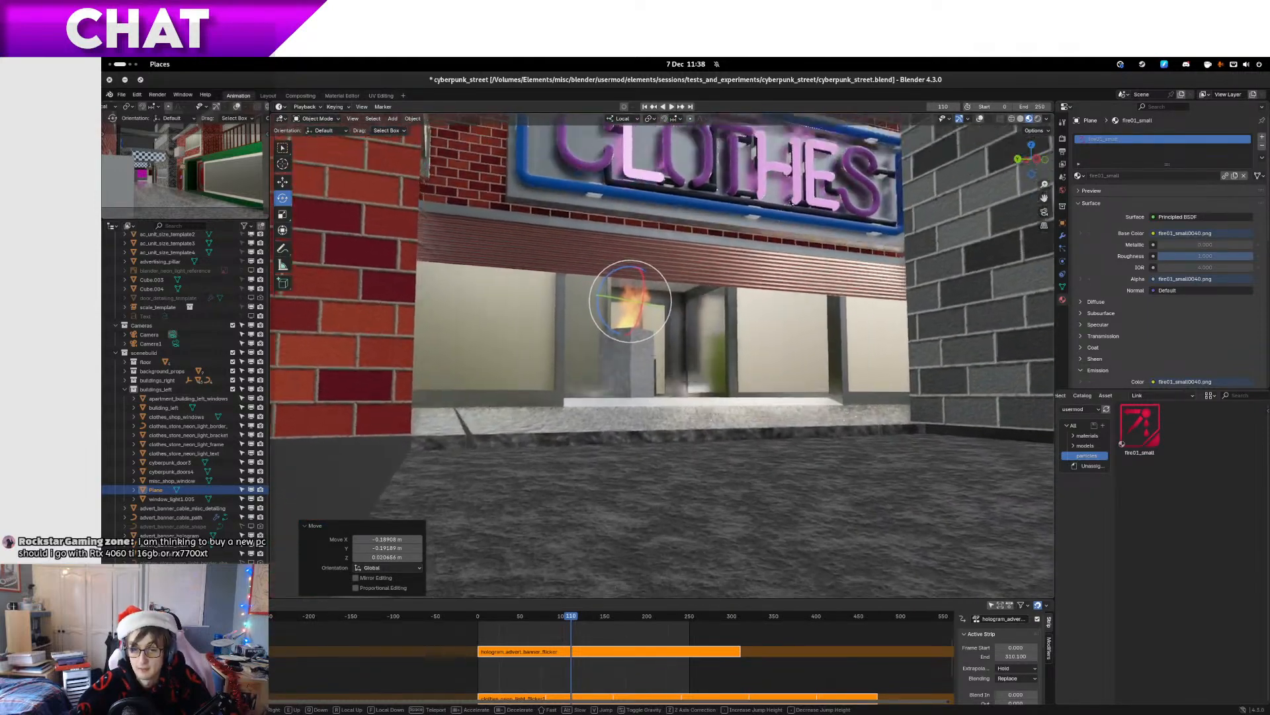
{"action": "key", "text": "w"}
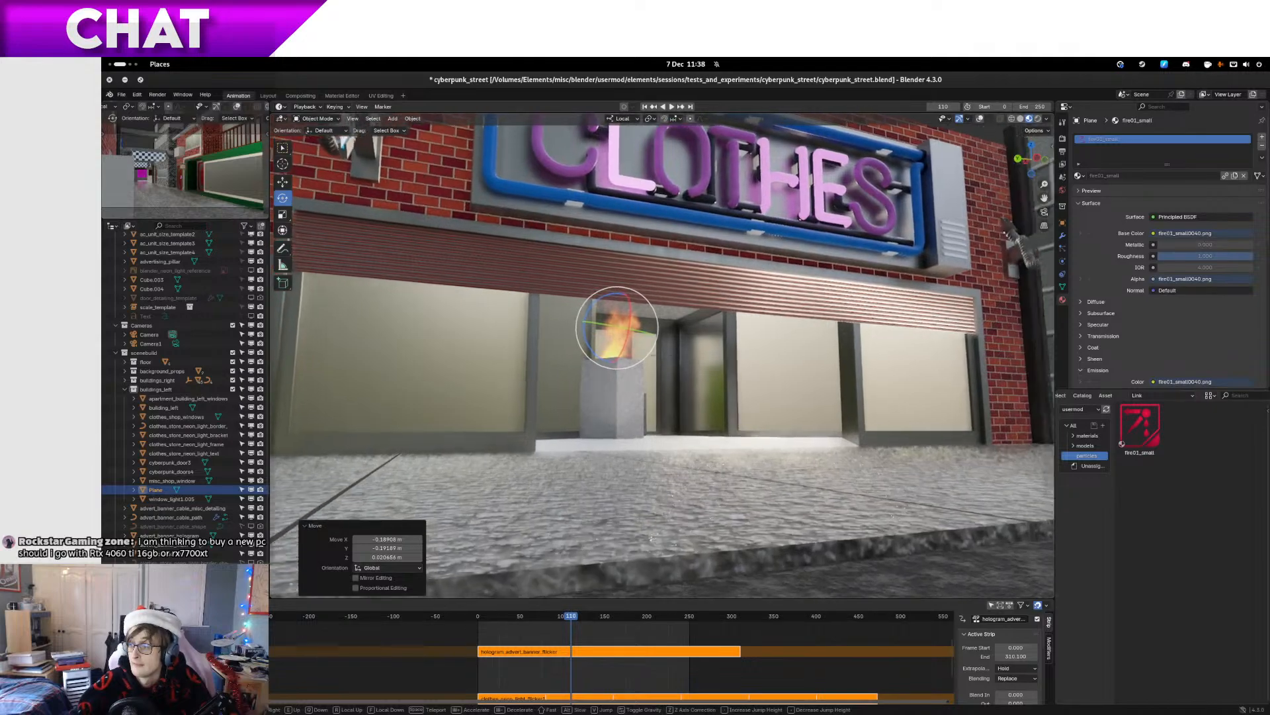
{"action": "key", "text": "w"}
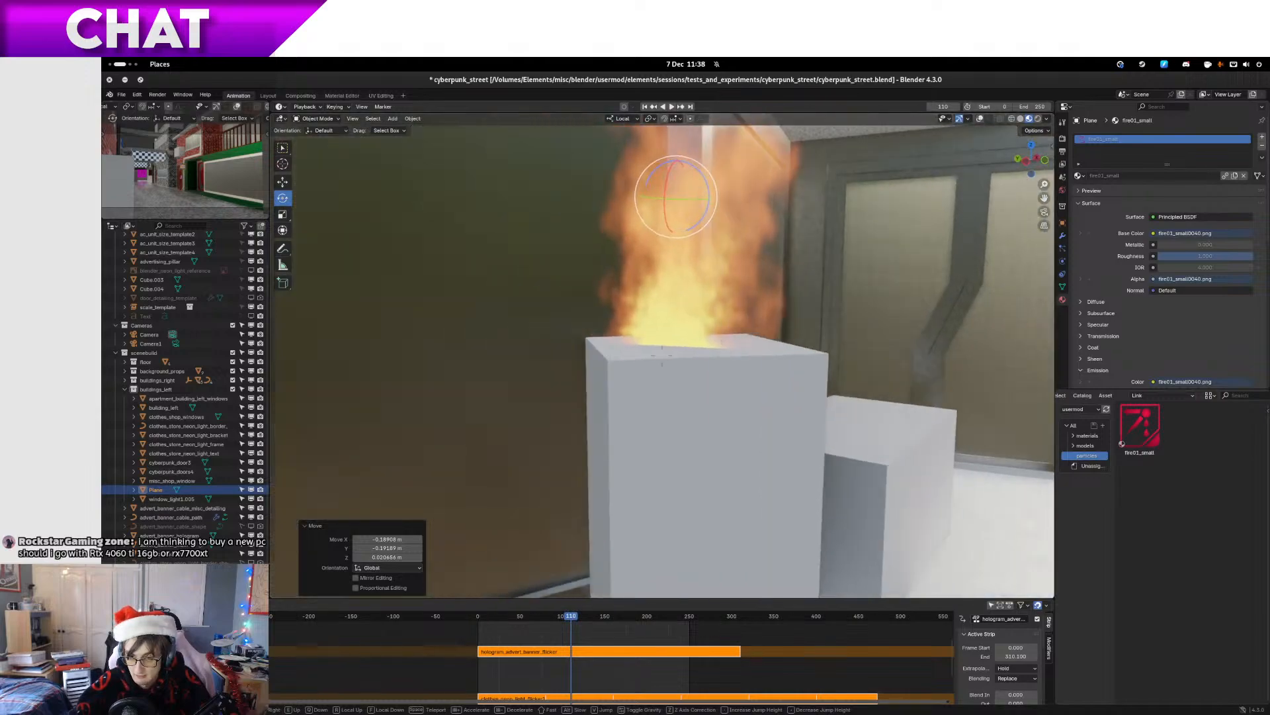
Walk back along the street to view the fire together with the clothes sign, and leave walk navigation
{"action": "key", "text": "s"}
{"action": "key", "text": "w"}
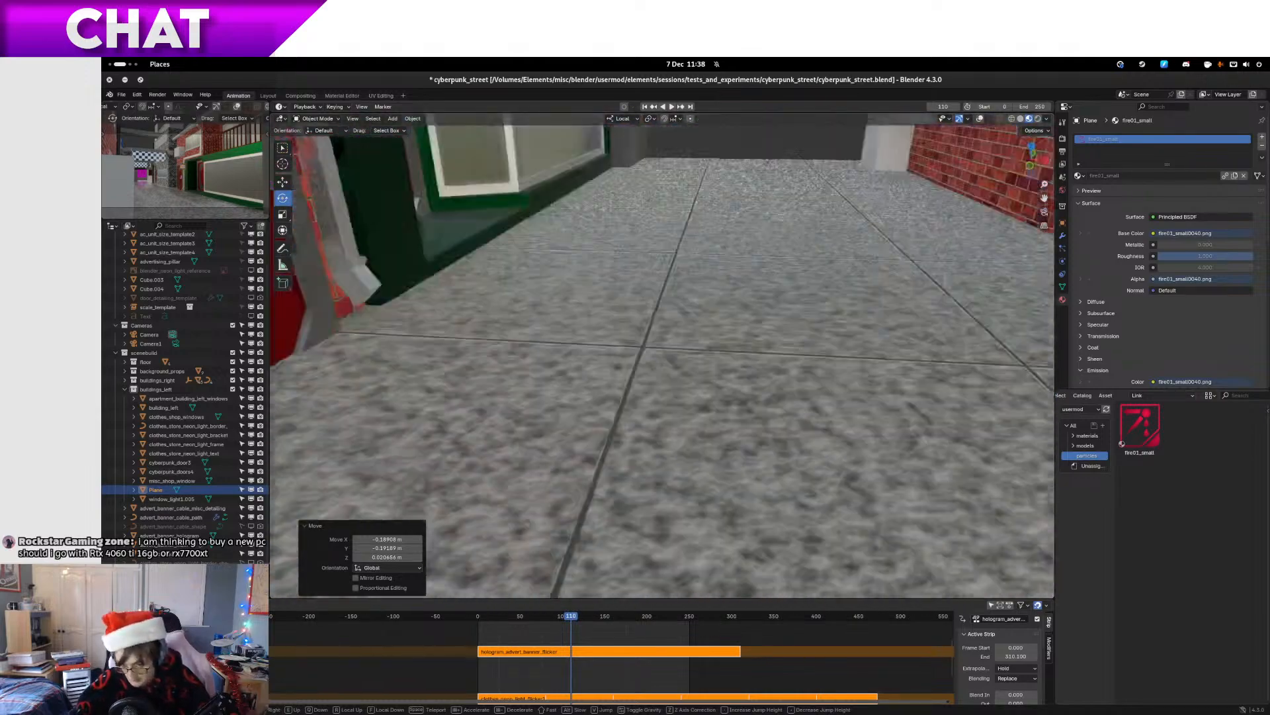
{"action": "key", "text": "w"}
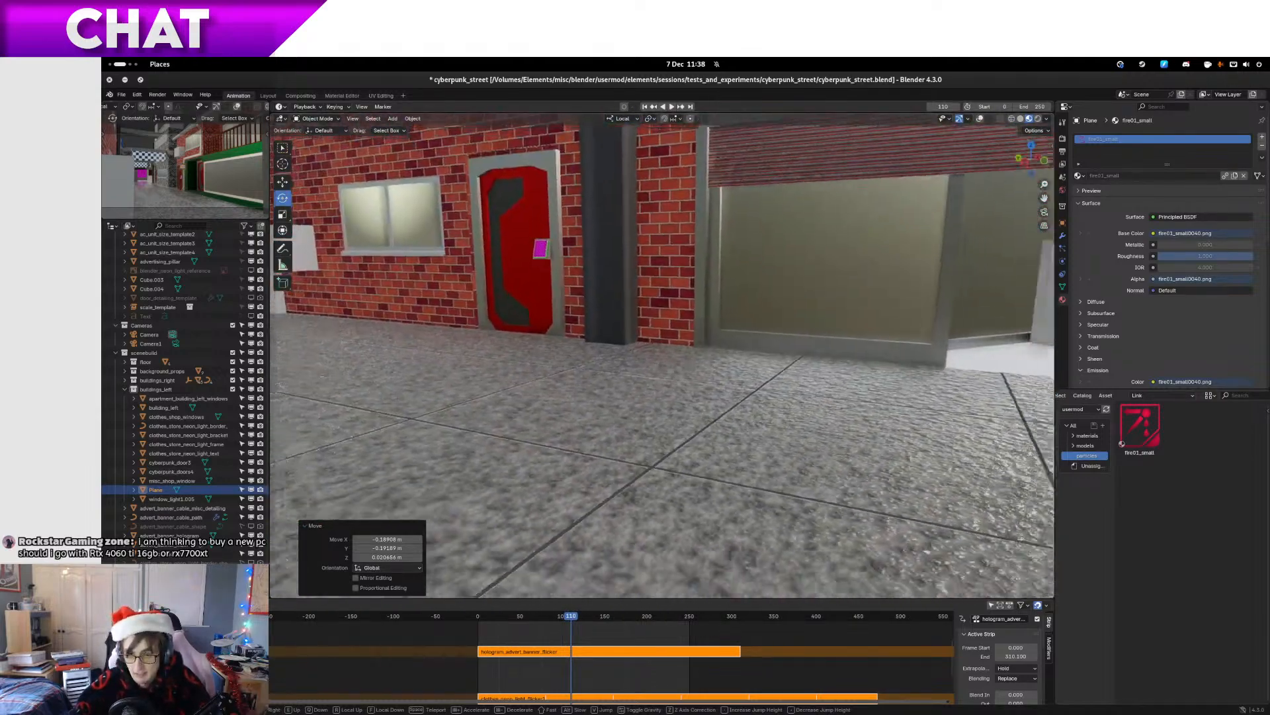
{"action": "key", "text": "w"}
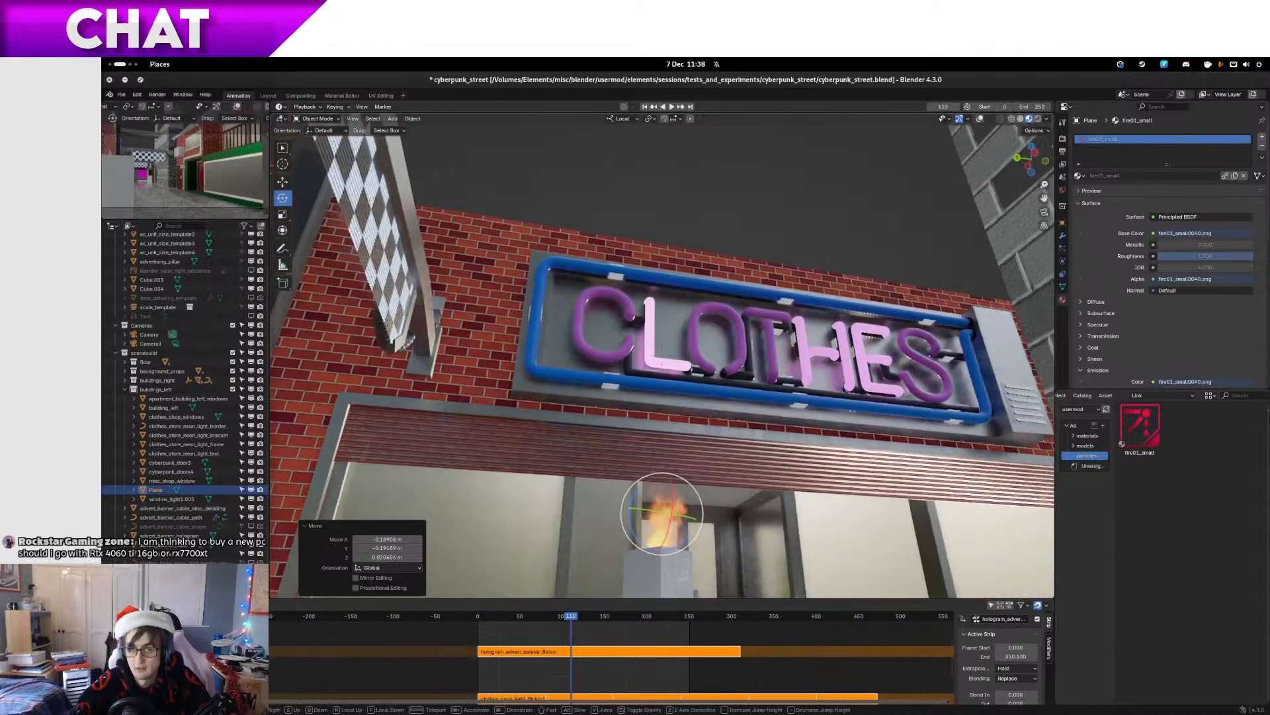
{"action": "key", "text": "a"}
{"action": "key", "text": "d"}
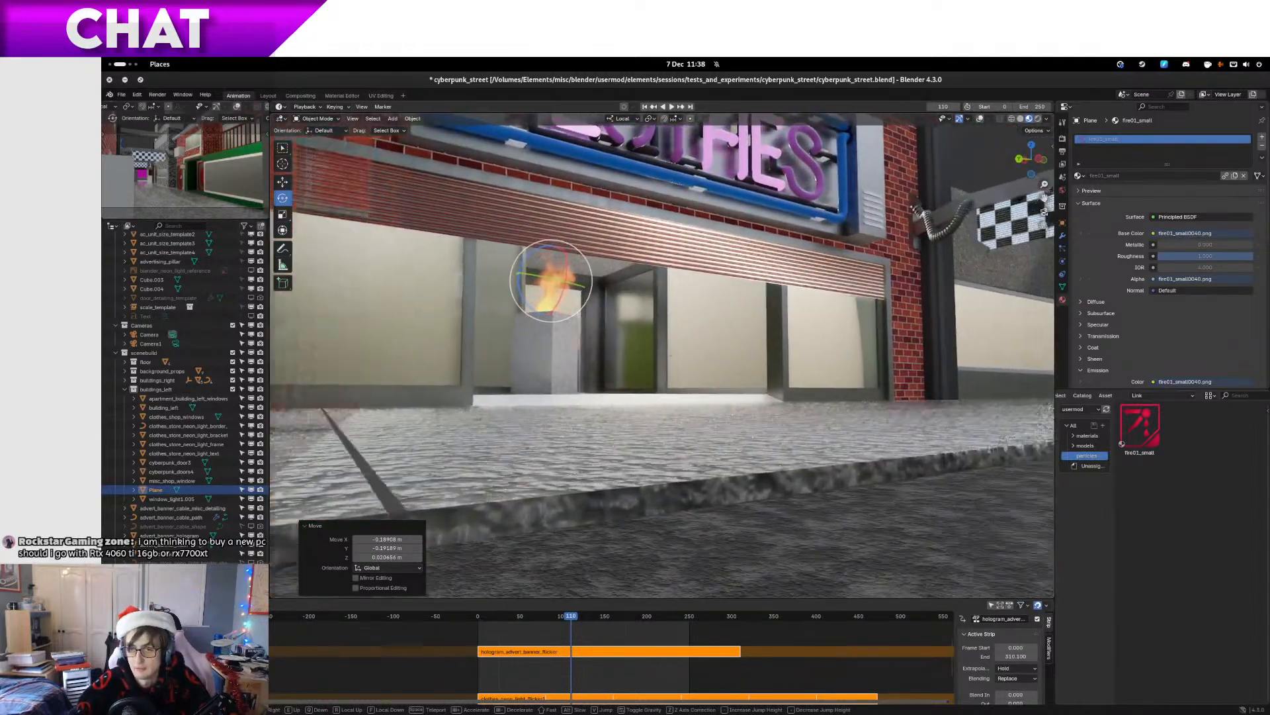
{"action": "key", "text": "s"}
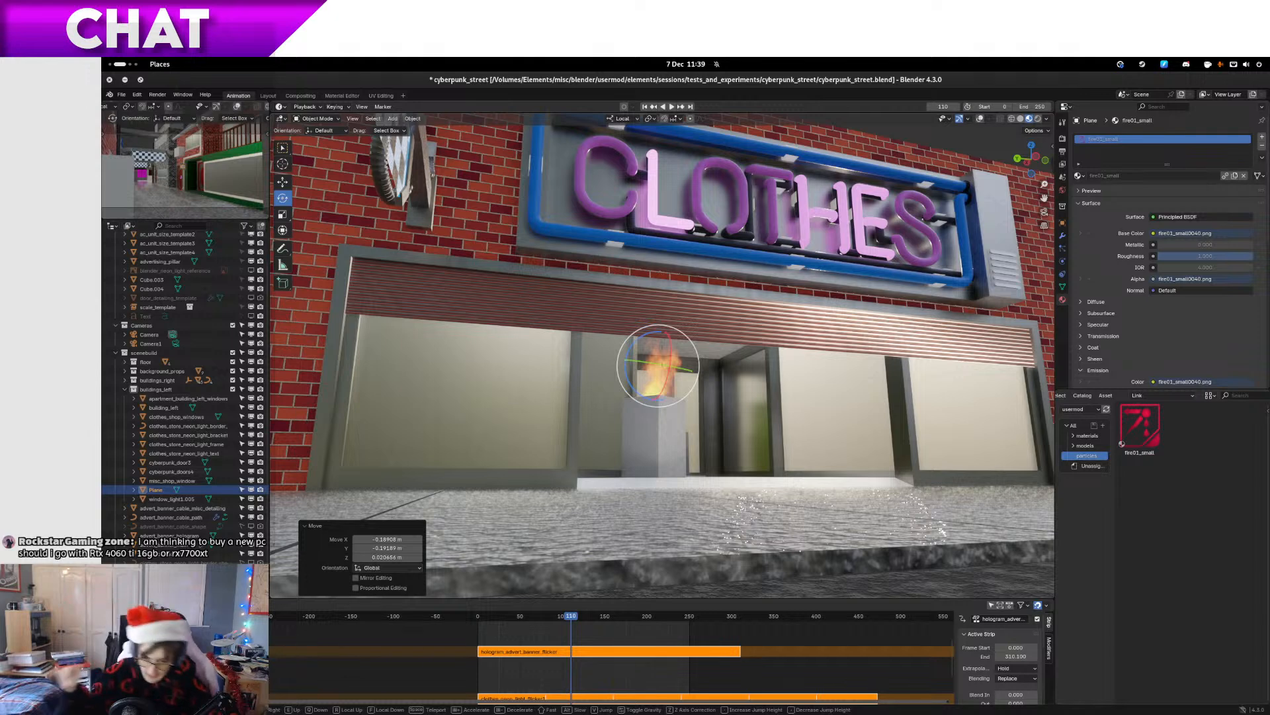
{"action": "key", "text": "Escape"}
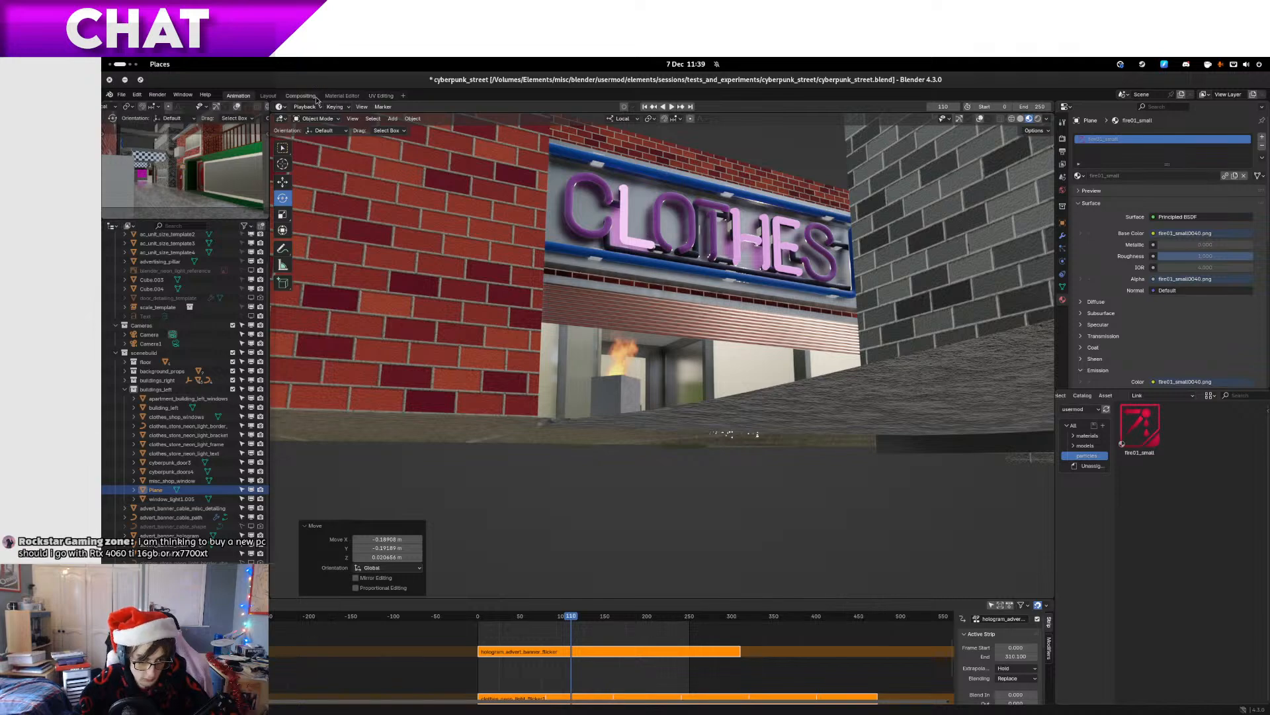
Start walk navigation and examine the burning block outside the clothes store from several angles
{"action": "left_click", "coordinate": [358, 121]}
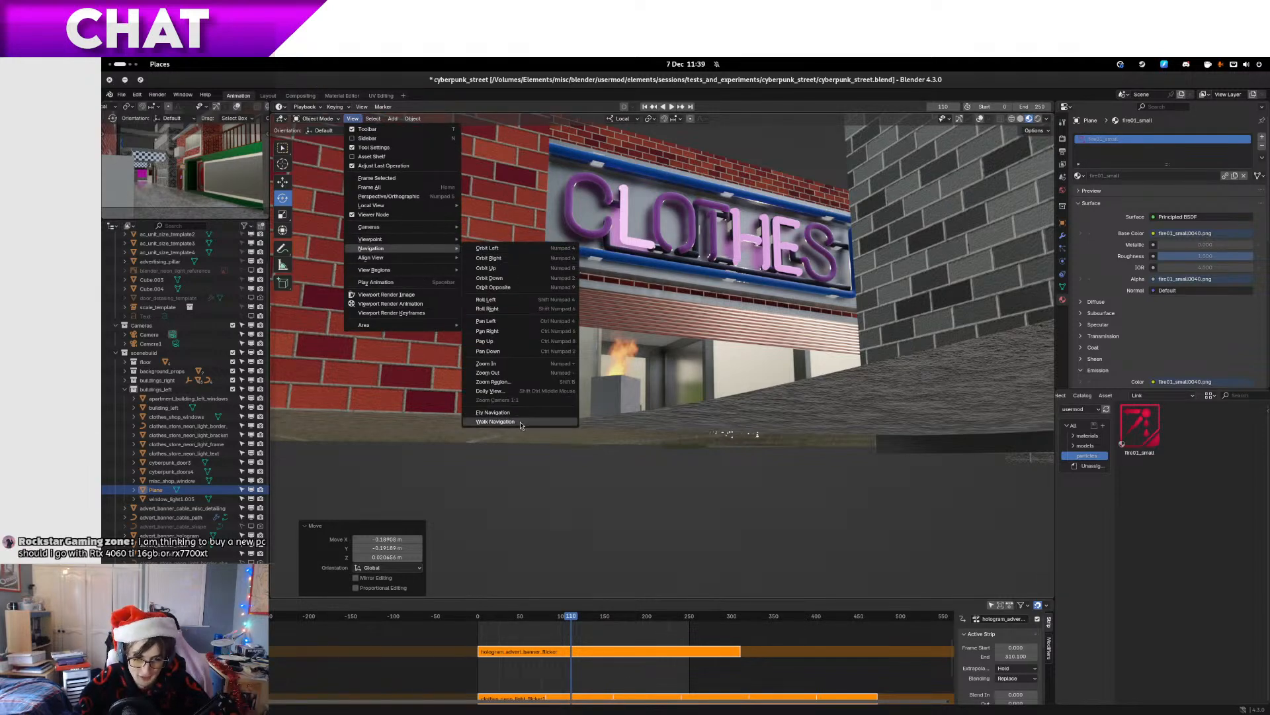
{"action": "left_click", "coordinate": [483, 410]}
{"action": "key", "text": "w"}
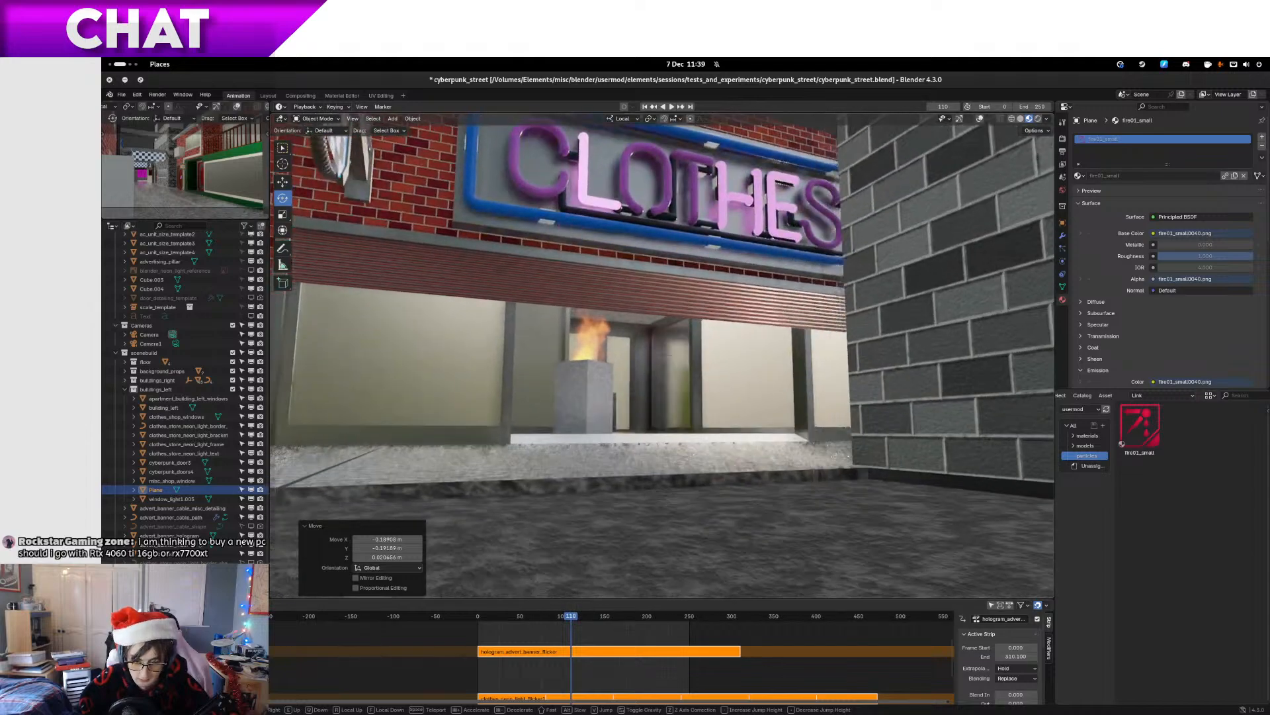
{"action": "key", "text": "a"}
{"action": "key", "text": "s"}
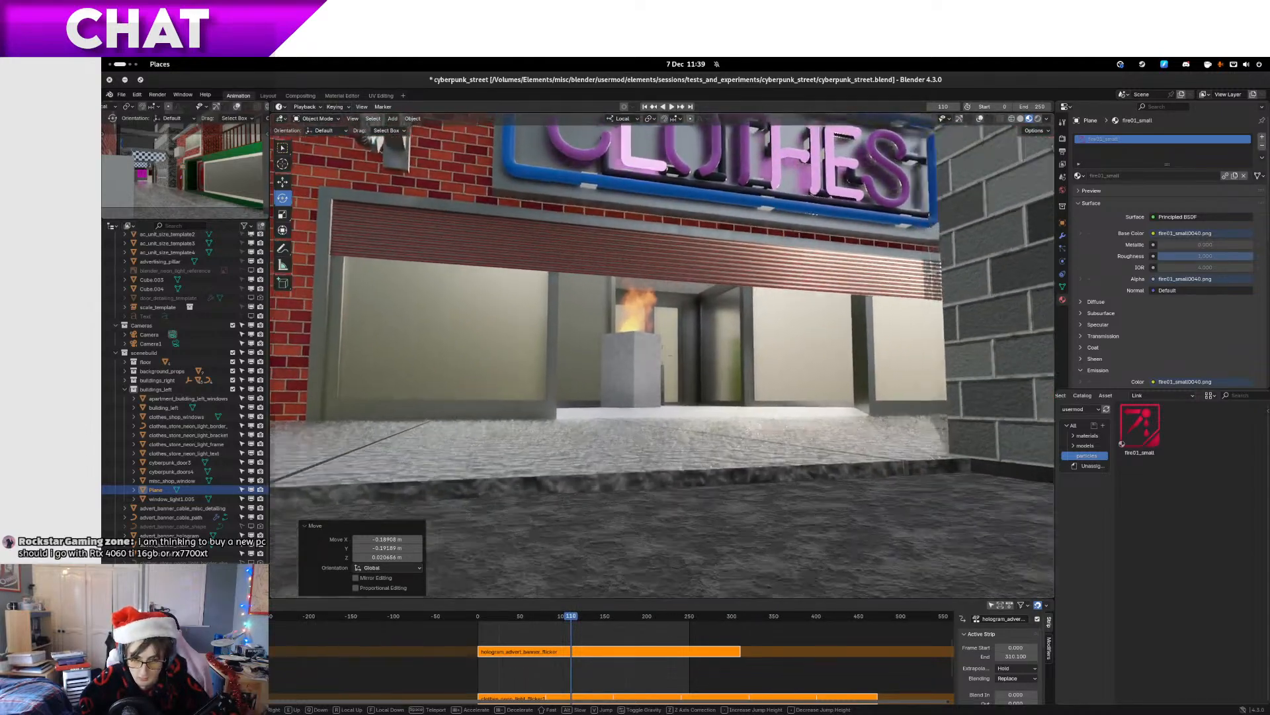
{"action": "key", "text": "a"}
{"action": "key", "text": "d"}
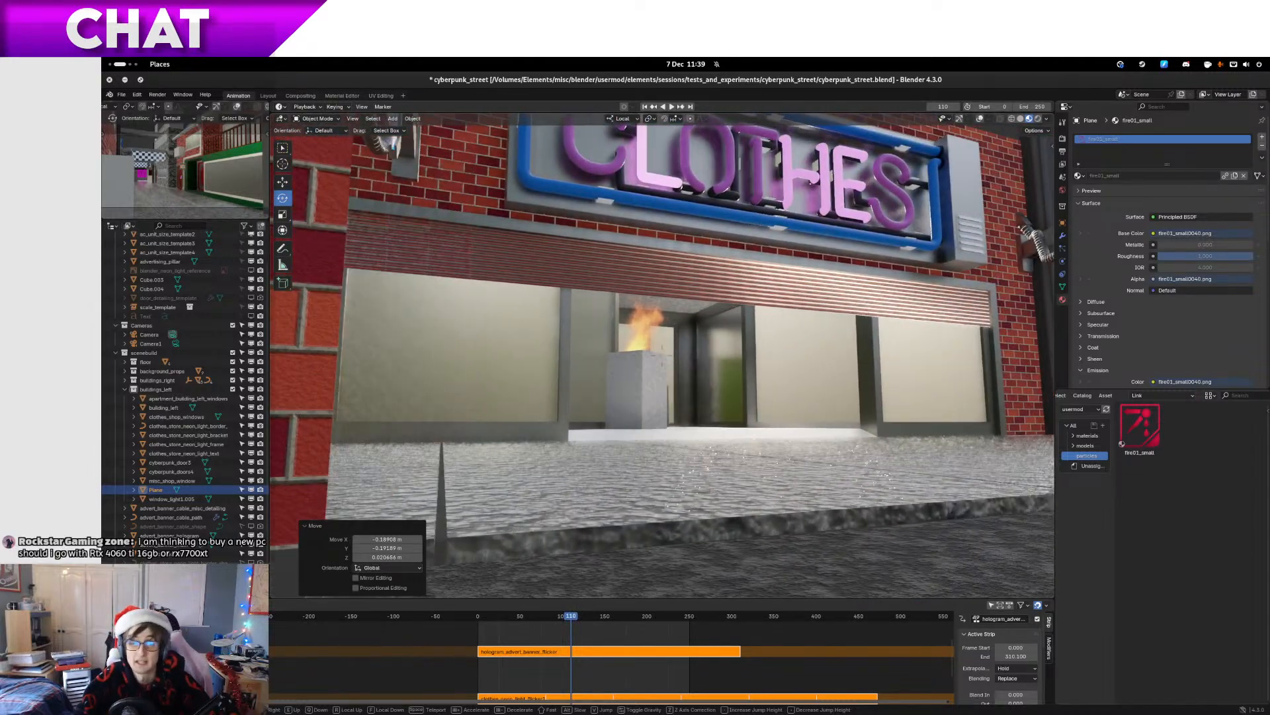
{"action": "key", "text": "d"}
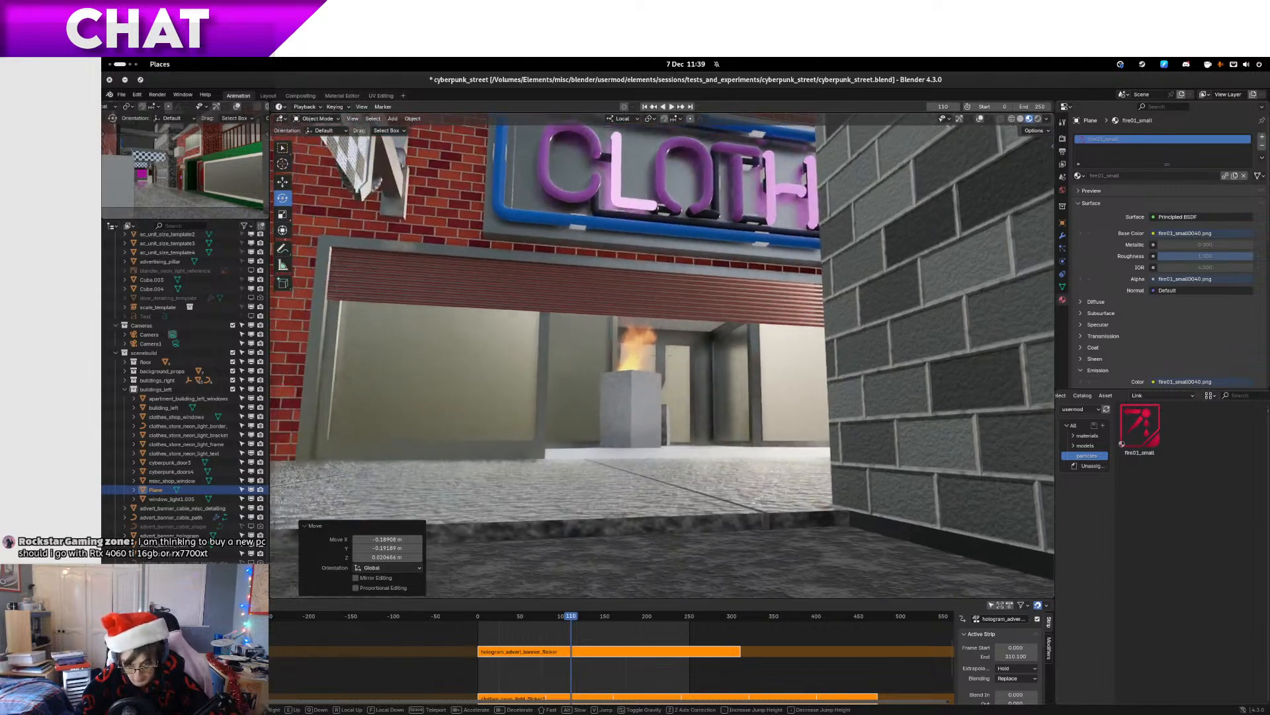
{"action": "key", "text": "a"}
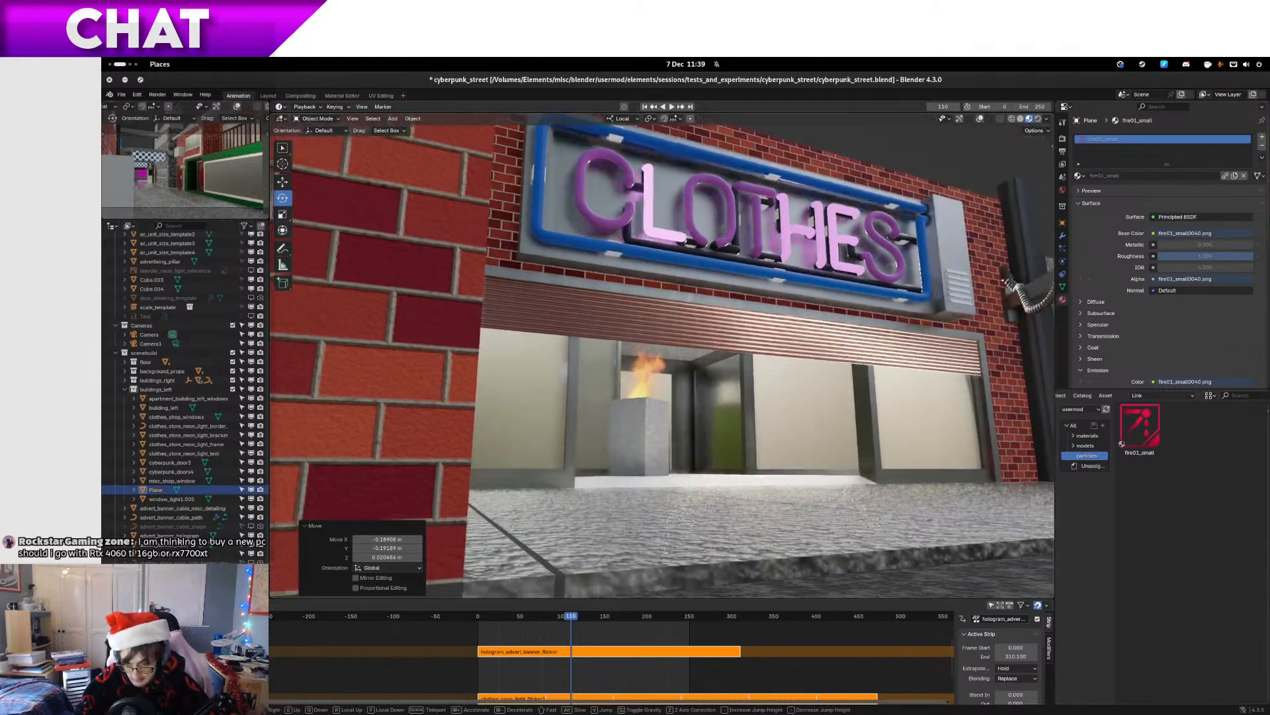
{"action": "key", "text": "d"}
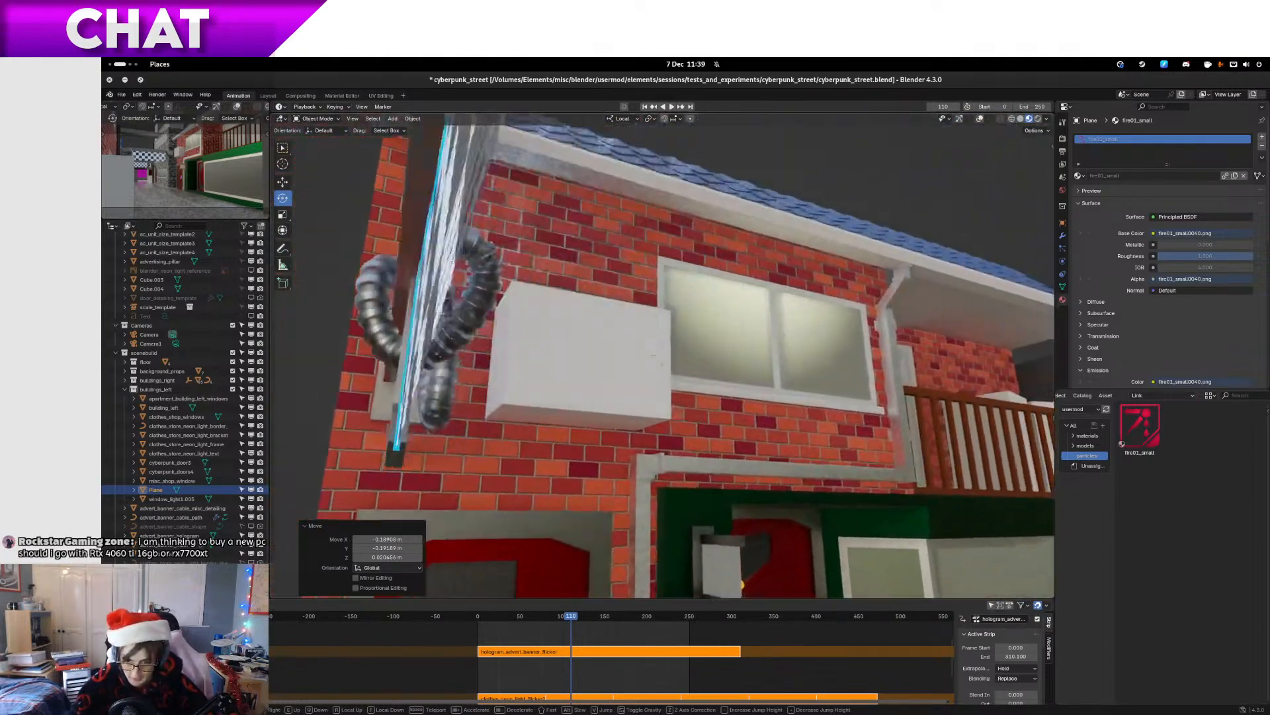
Rise above the street in walk navigation and examine the blue tiled roof and the background buildings
{"action": "key", "text": "s"}
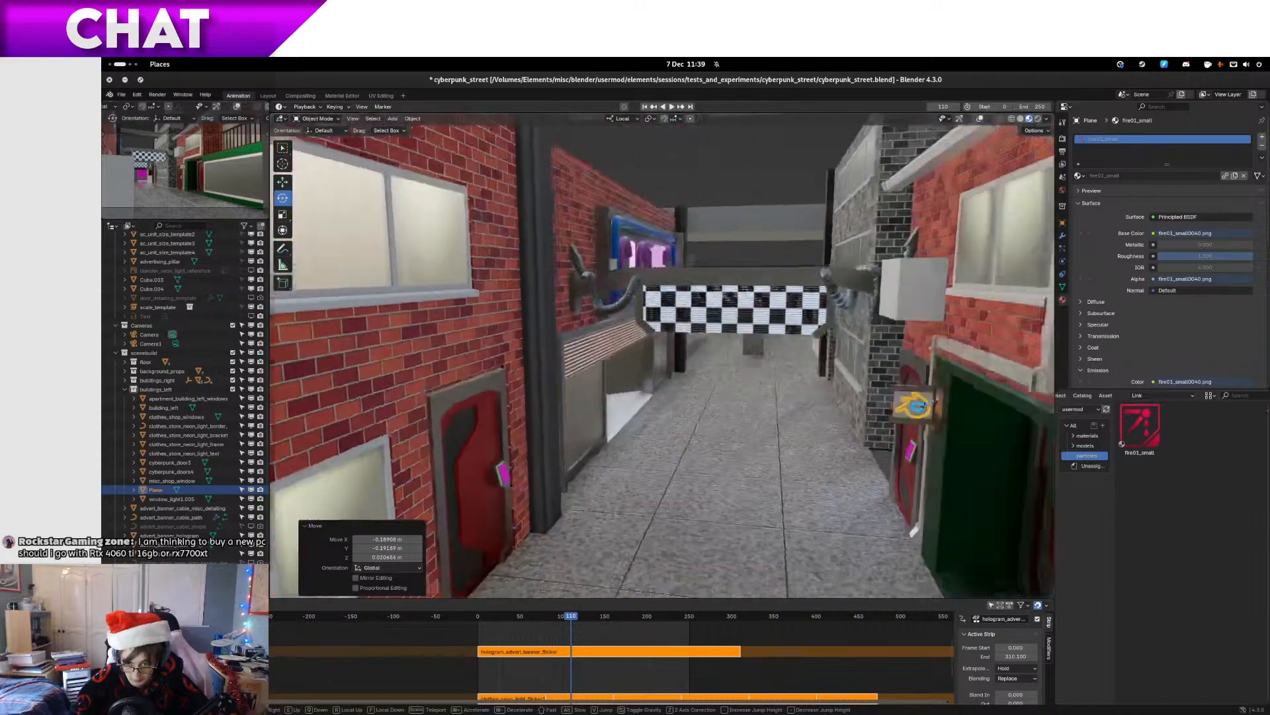
{"action": "key", "text": "a"}
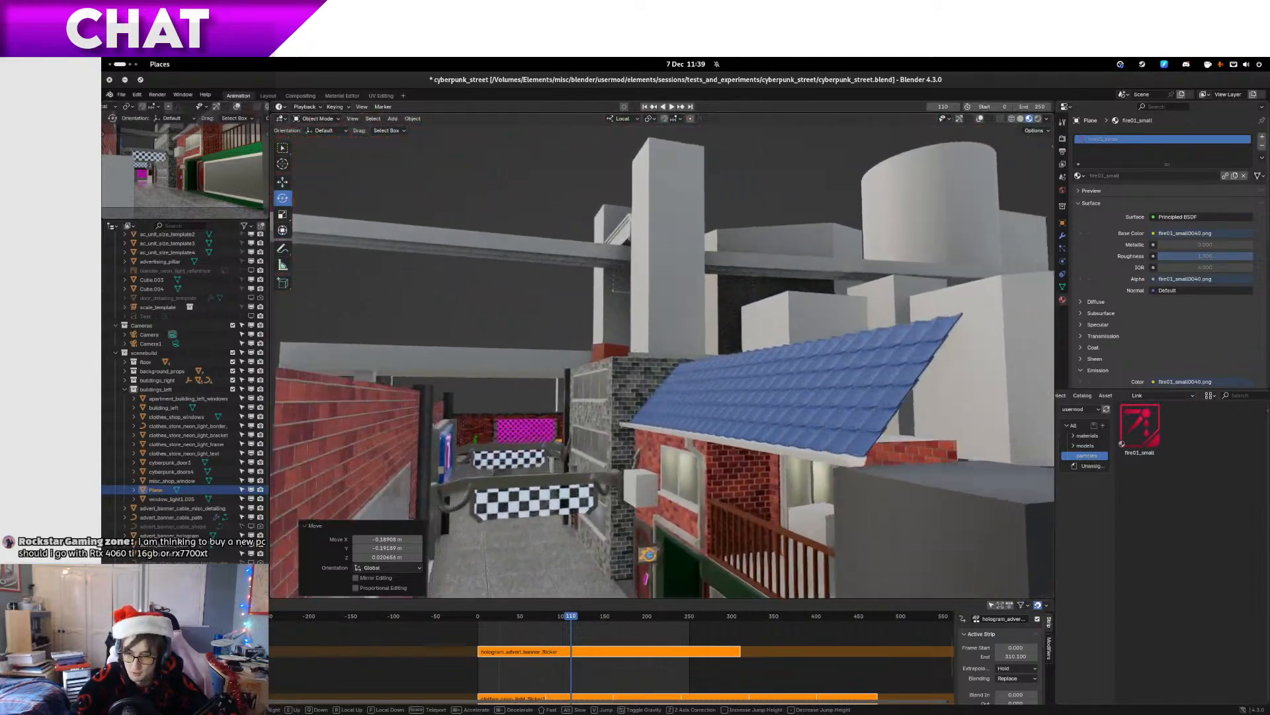
{"action": "key", "text": "w"}
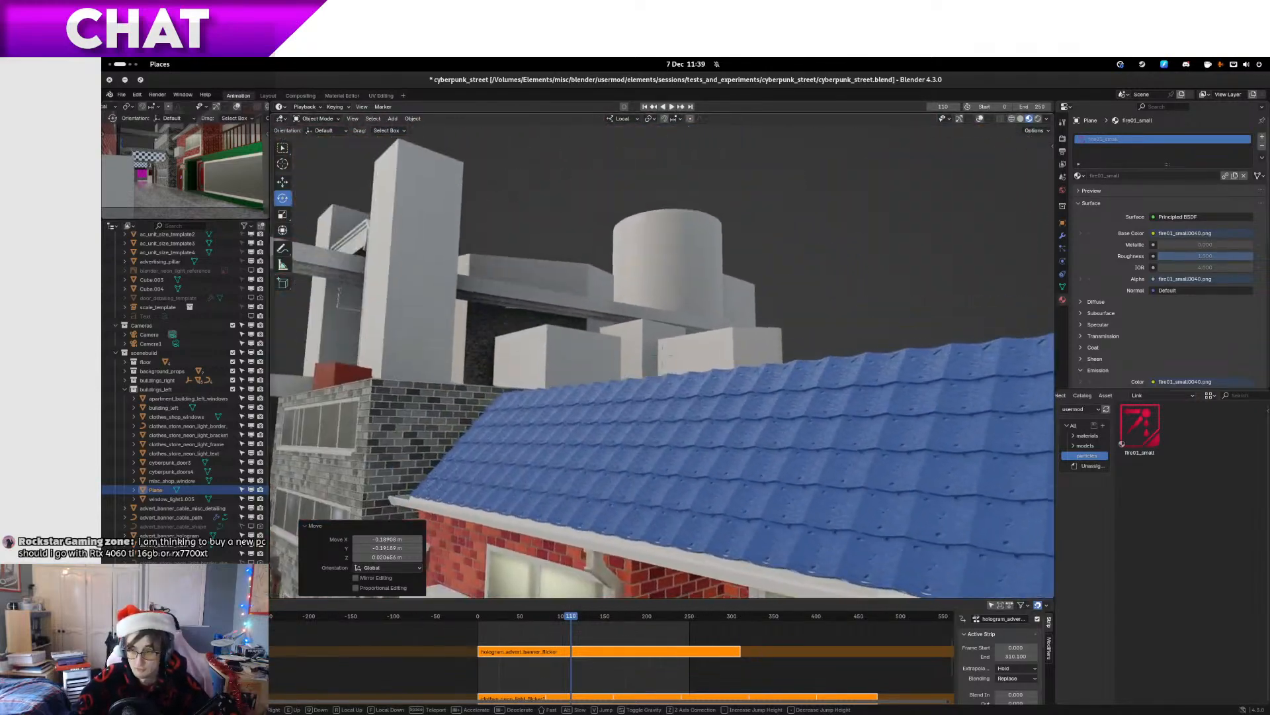
{"action": "key", "text": "w"}
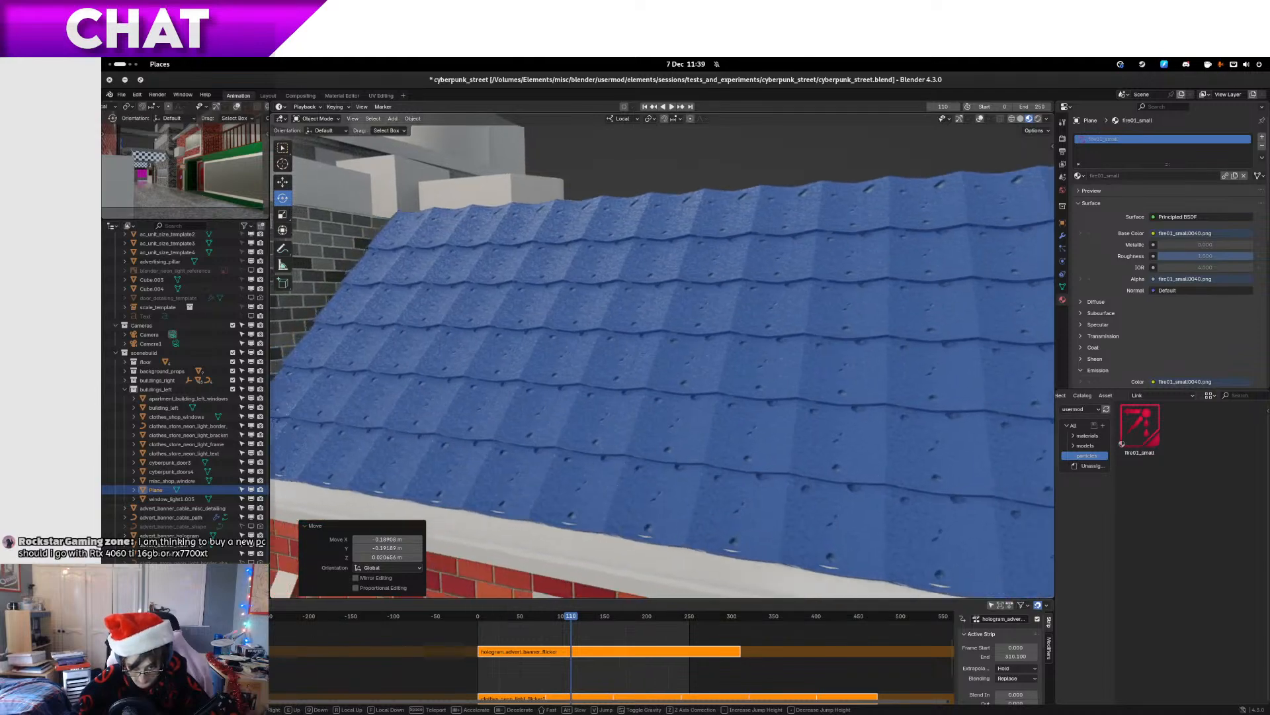
{"action": "key", "text": "w"}
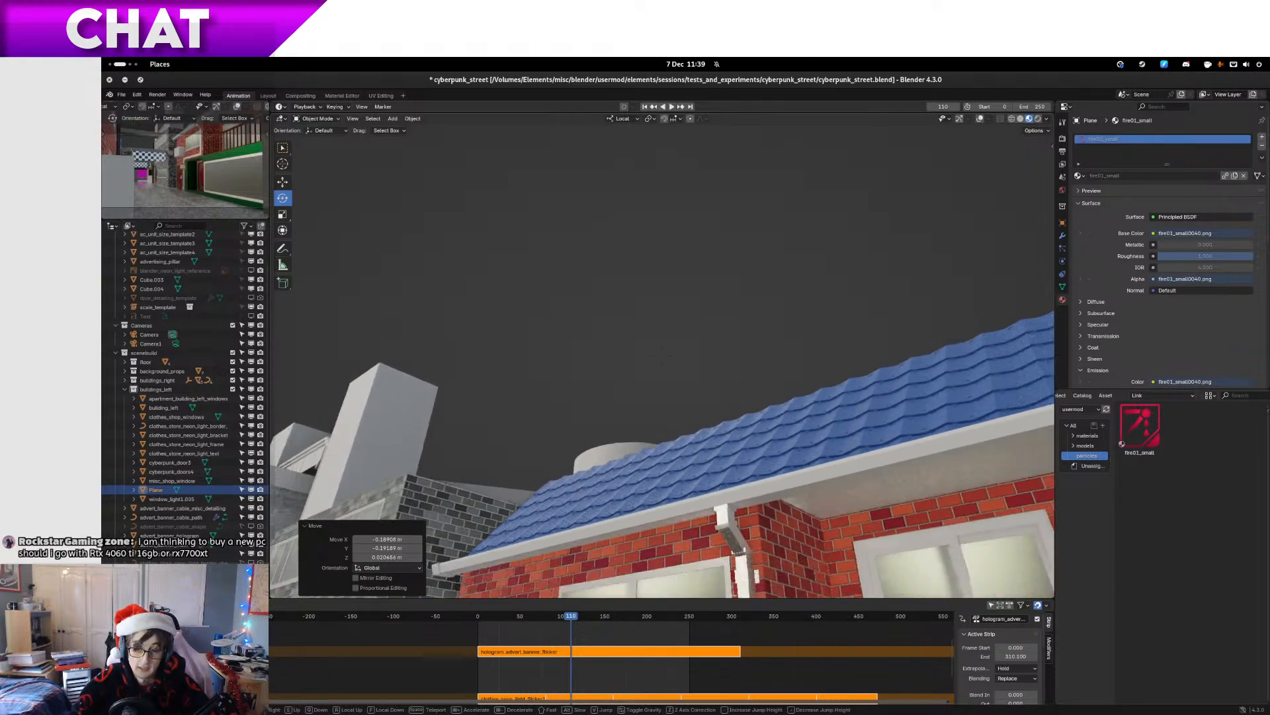
Return to street level and walk past the checkered banners to the far end of the street
{"action": "key", "text": "w"}
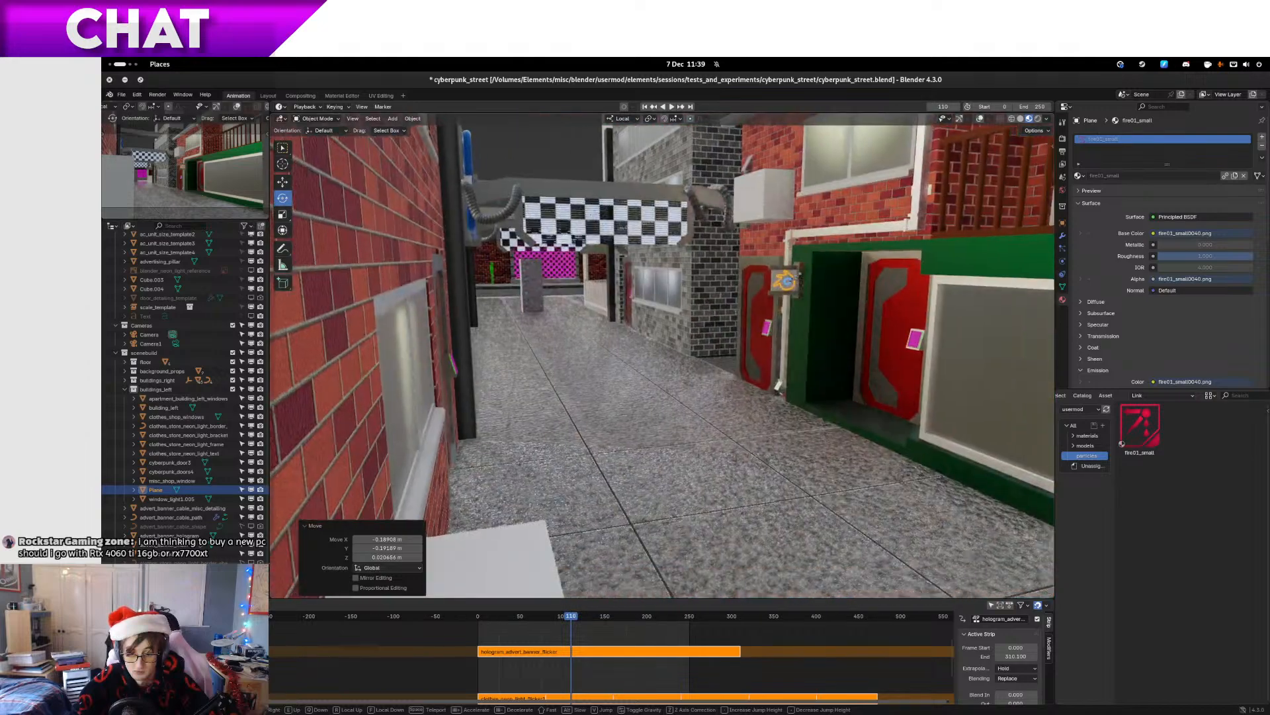
{"action": "key", "text": "w"}
{"action": "key", "text": "s"}
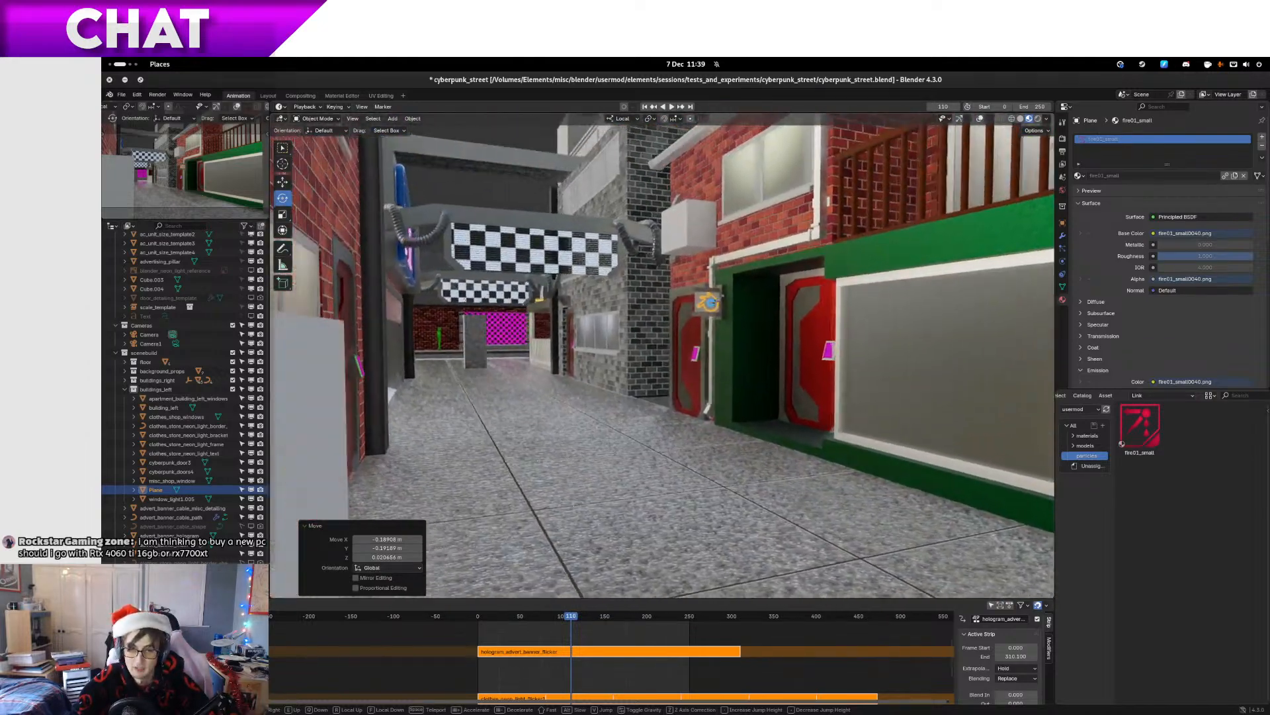
{"action": "key", "text": "w"}
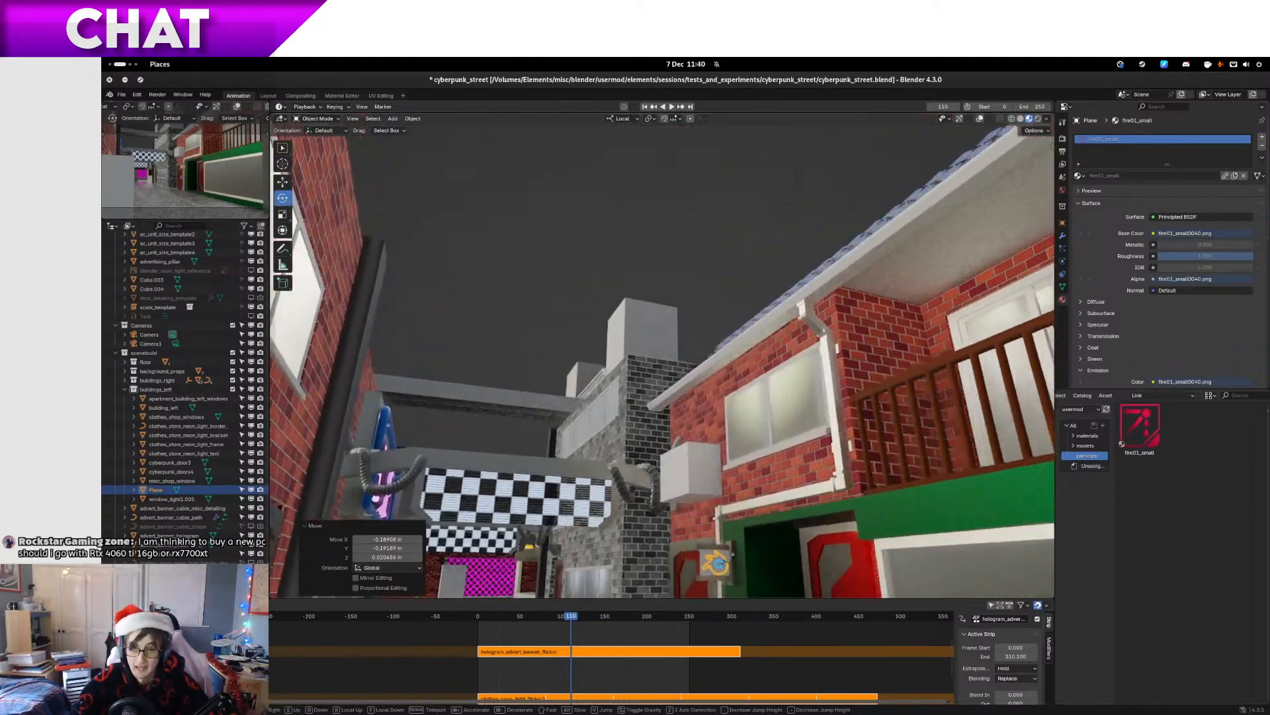
{"action": "key", "text": "w"}
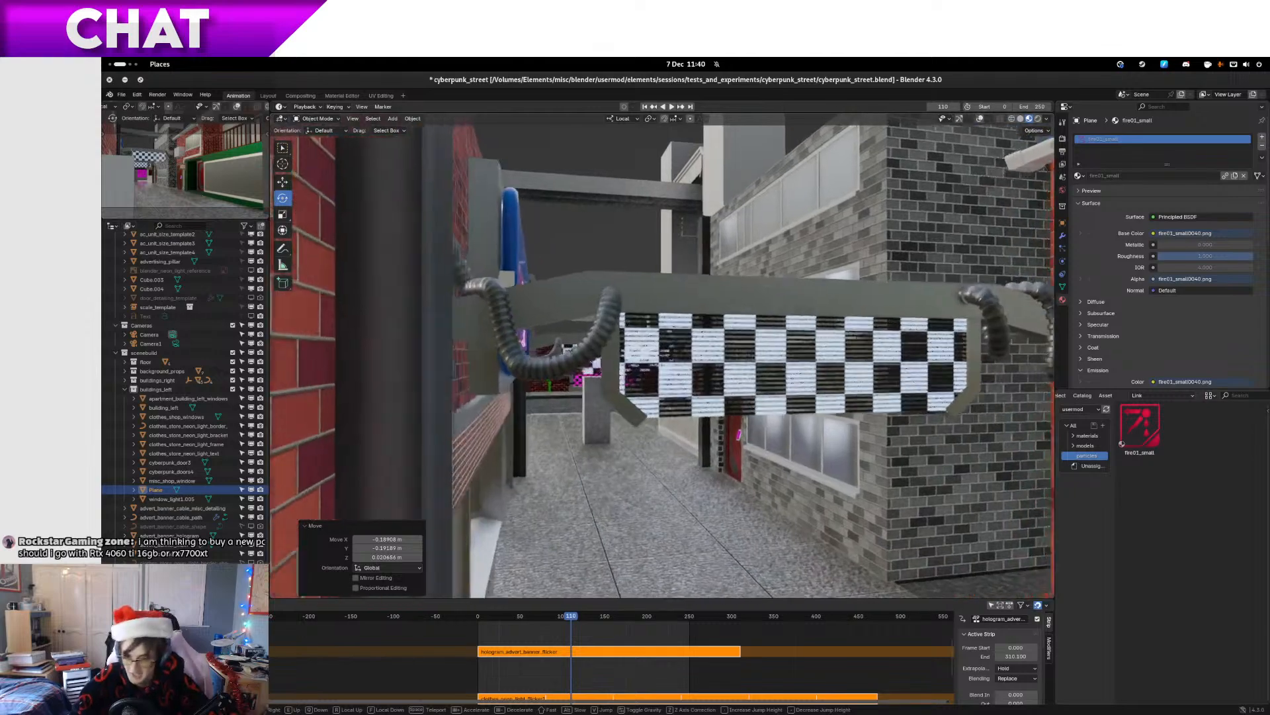
{"action": "key", "text": "s"}
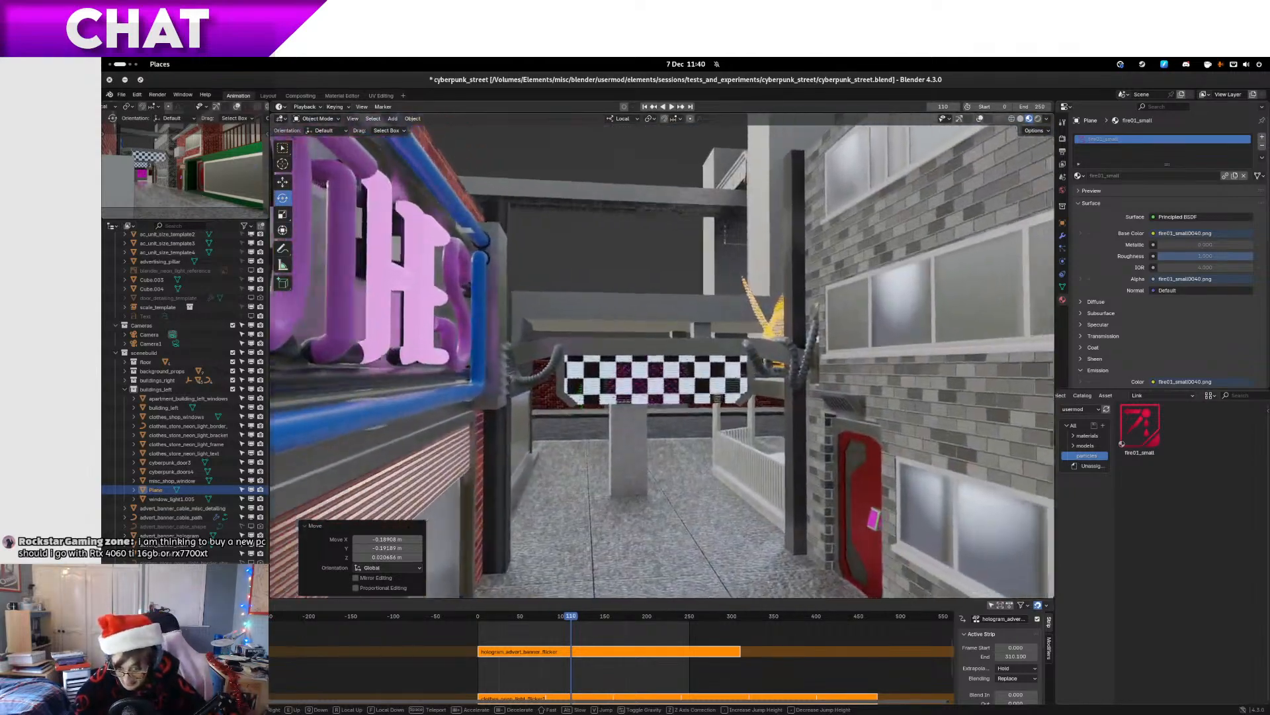
{"action": "key", "text": "w"}
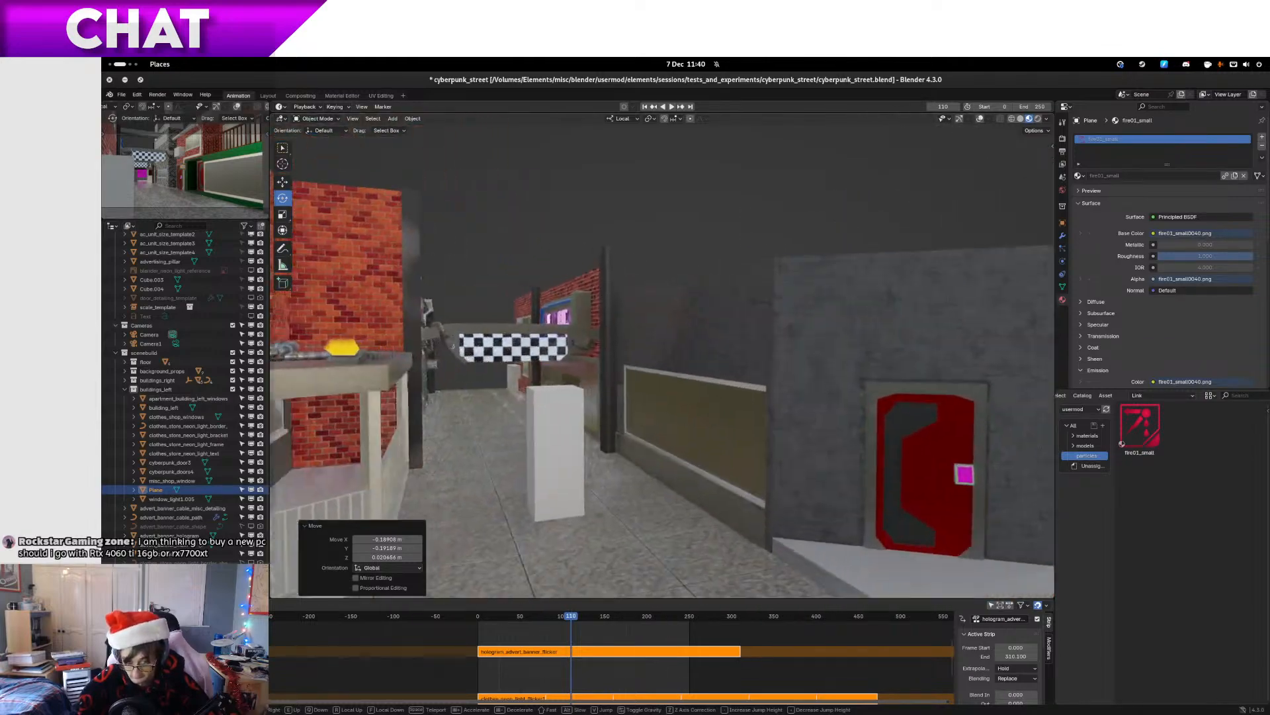
Inspect the green shopfront, the street entrance and the magenta checkered panels in walk navigation
{"action": "key", "text": "w"}
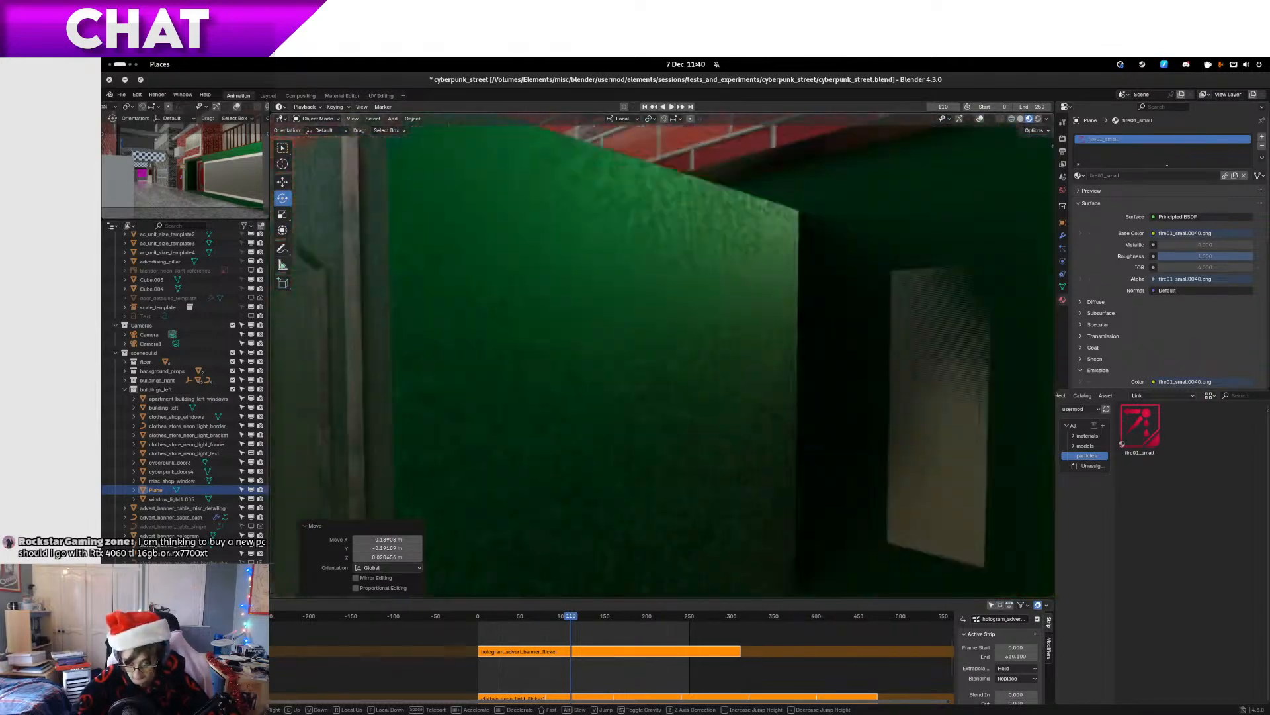
{"action": "key", "text": "d"}
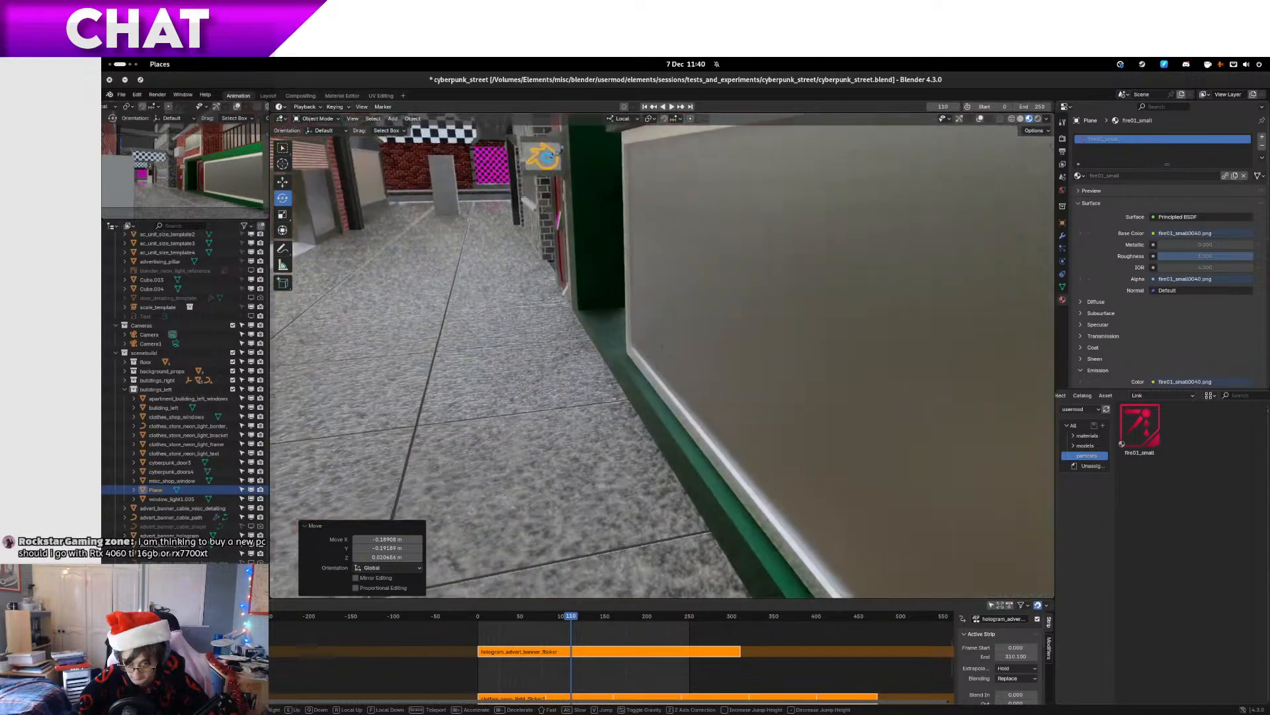
{"action": "key", "text": "a"}
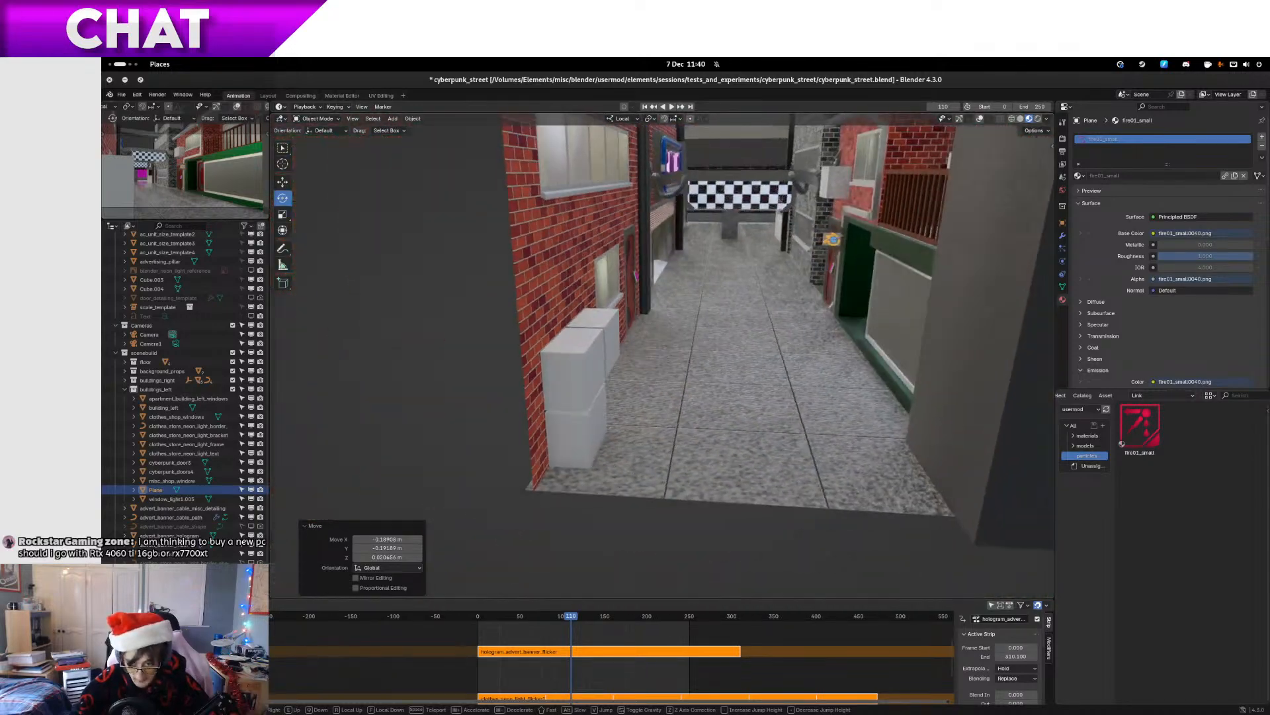
{"action": "key", "text": "w"}
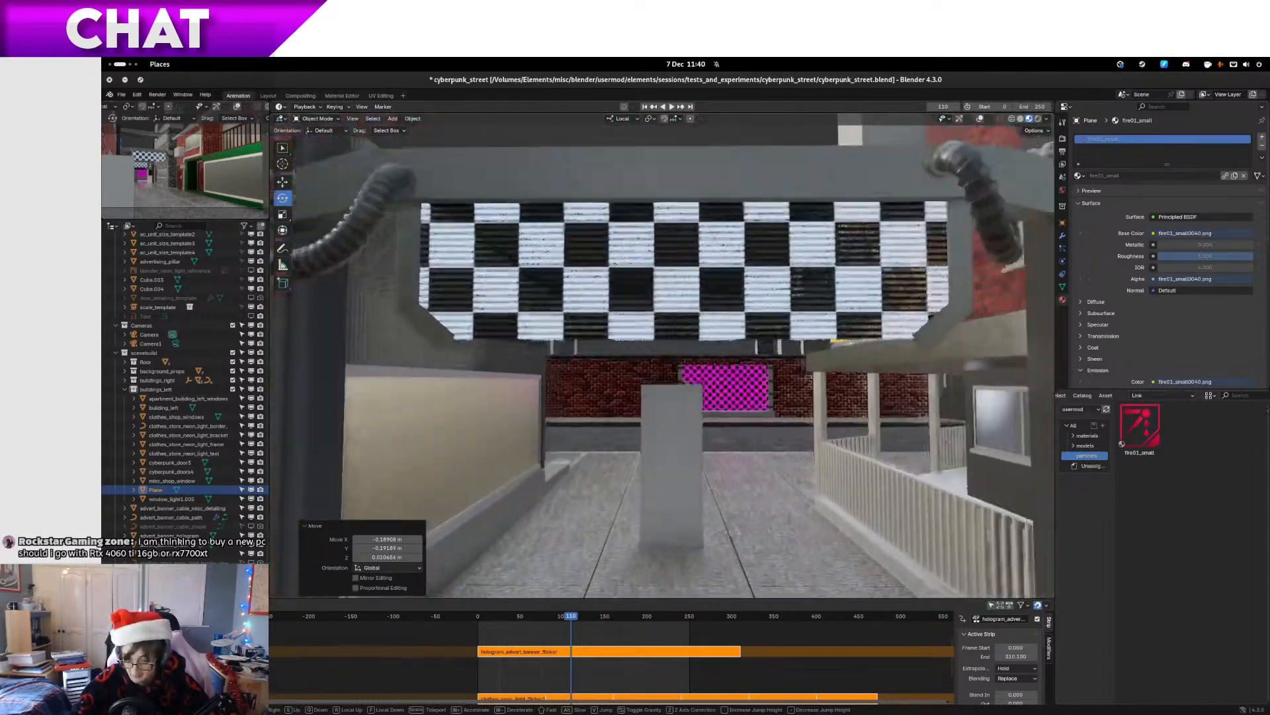
{"action": "key", "text": "w"}
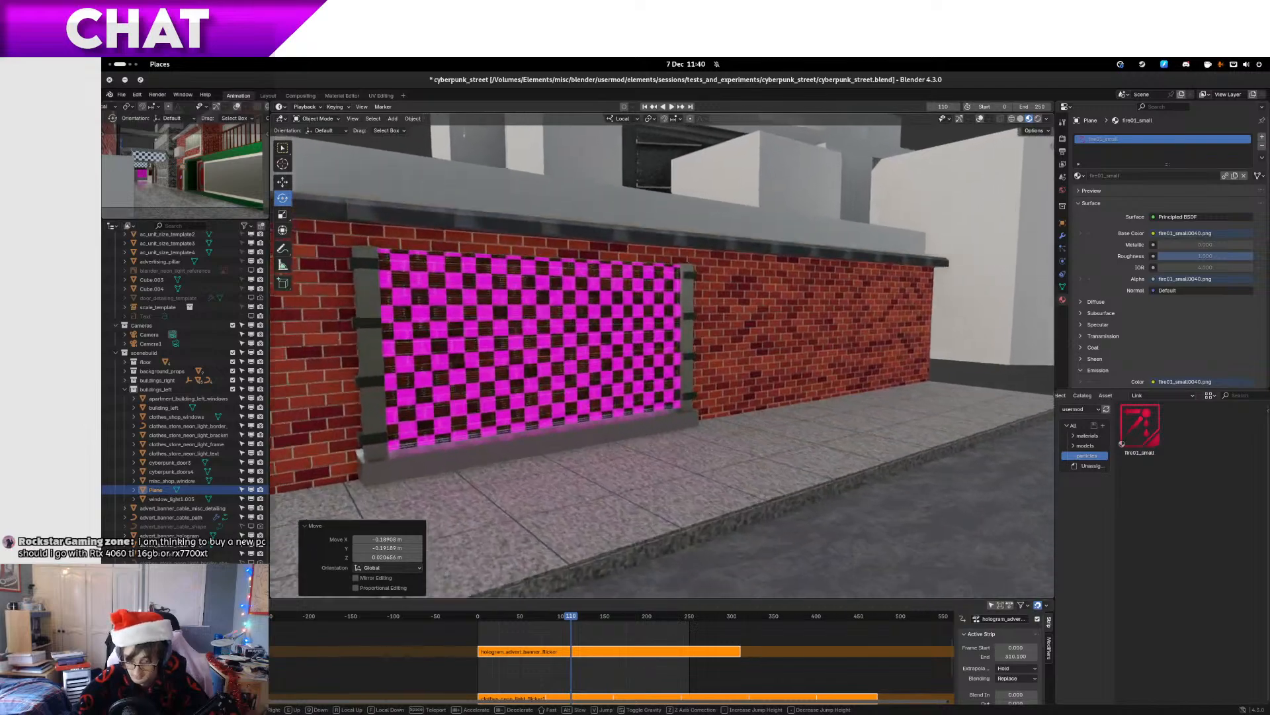
{"action": "key", "text": "w"}
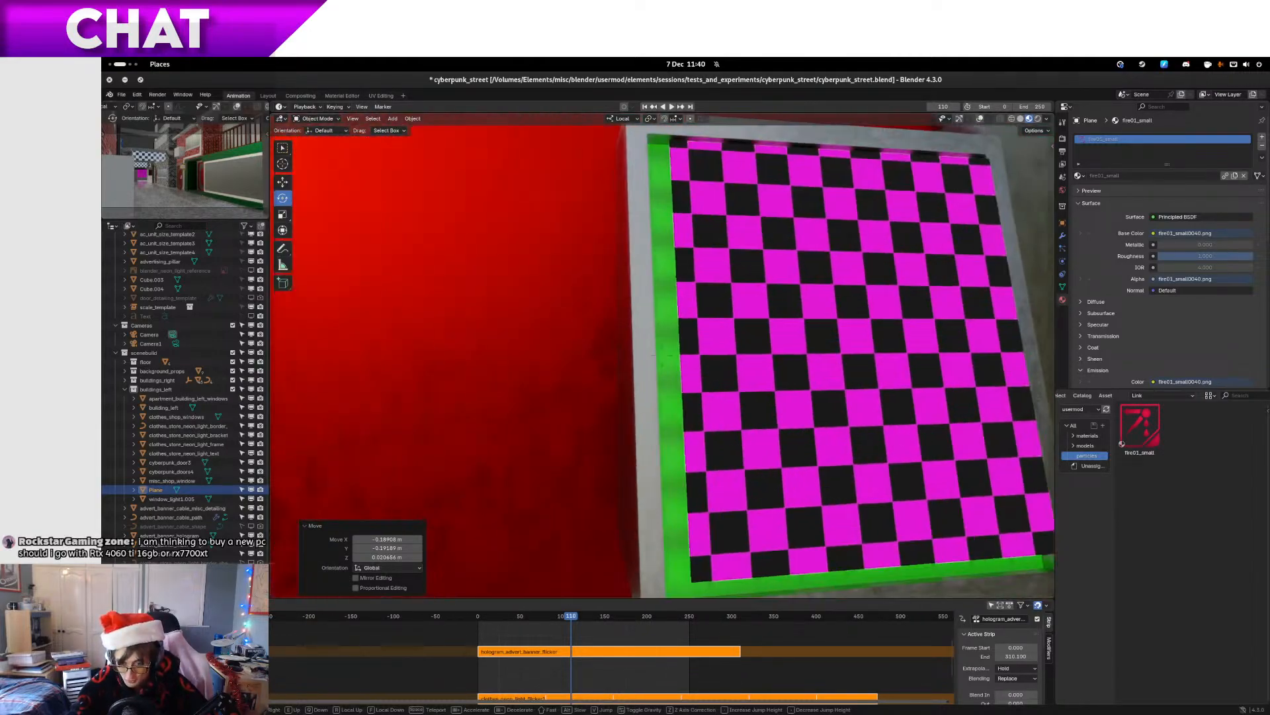
{"action": "key", "text": "w"}
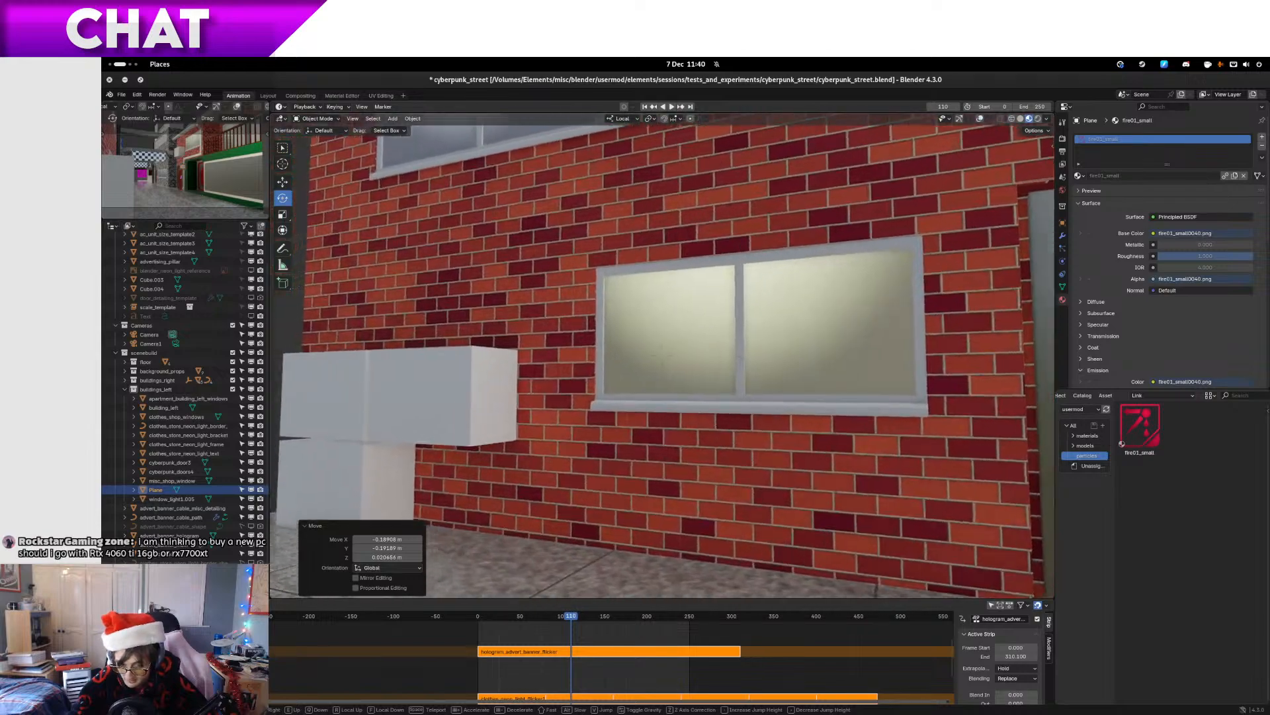
Walk back to the clothes store, inspect its window frames and glass up close, and cancel walk navigation
{"action": "key", "text": "w"}
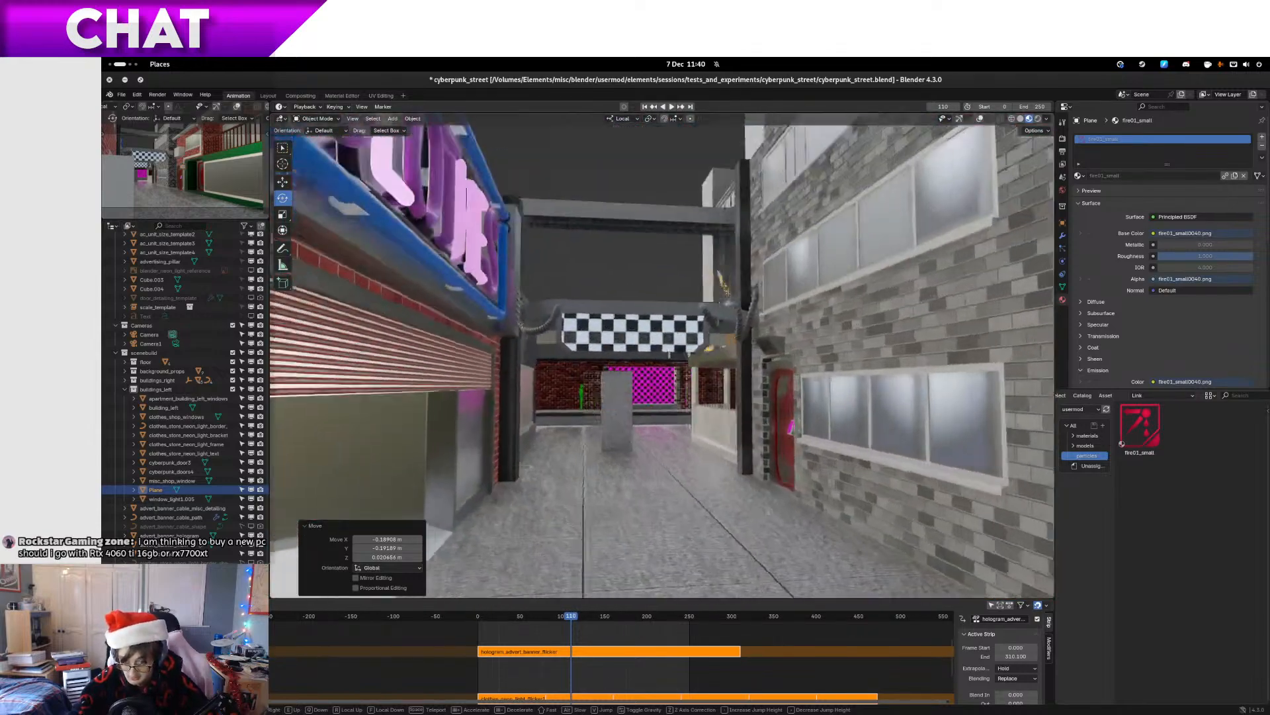
{"action": "key", "text": "w"}
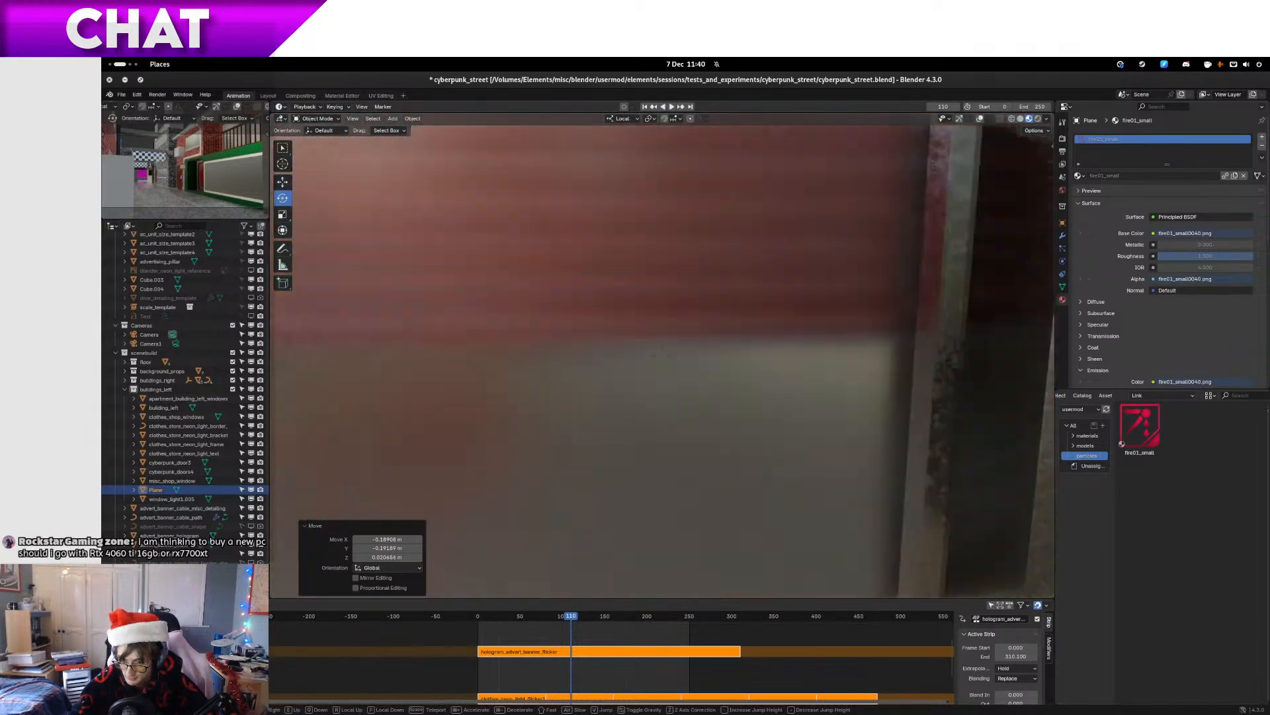
{"action": "key", "text": "s"}
{"action": "key", "text": "s"}
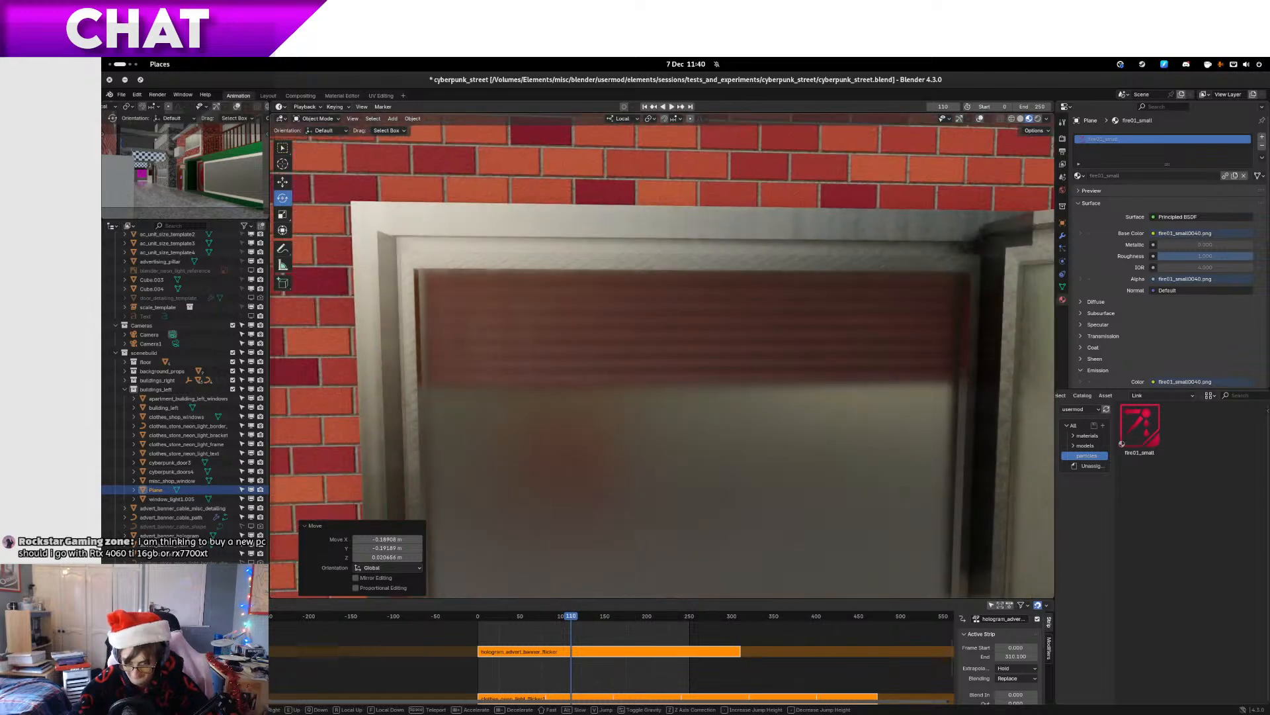
{"action": "key", "text": "s"}
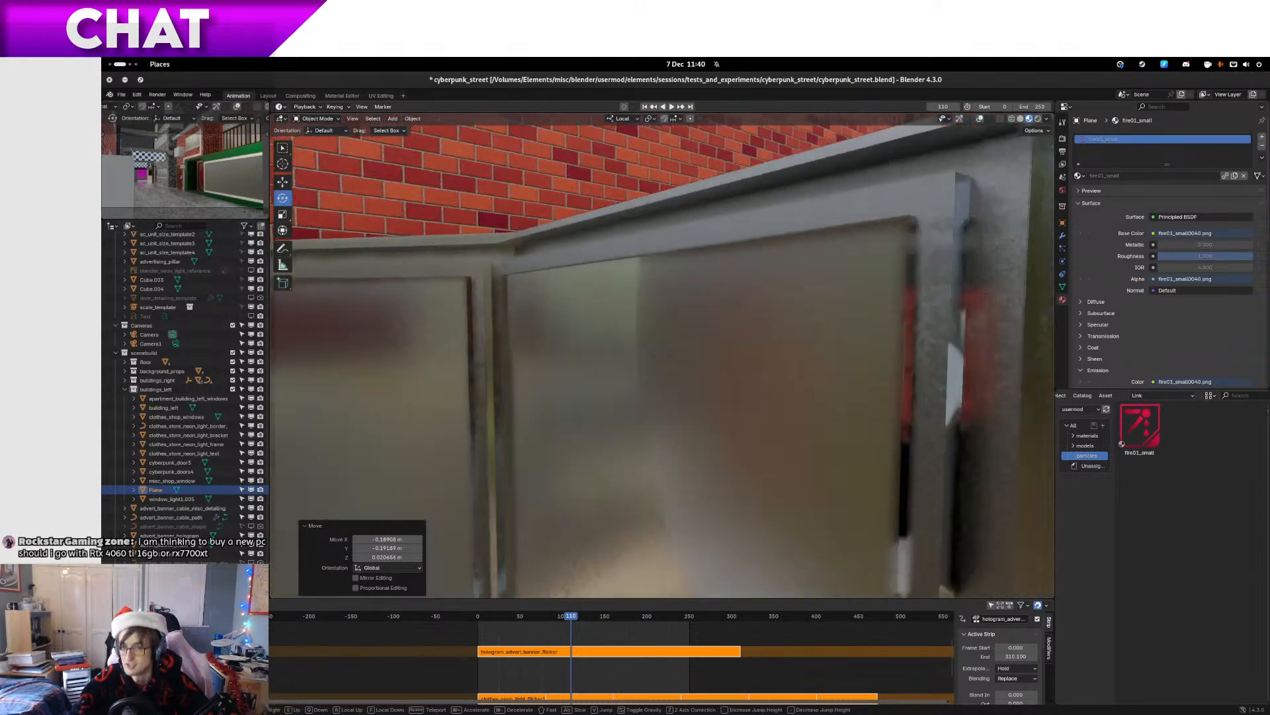
{"action": "key", "text": "w"}
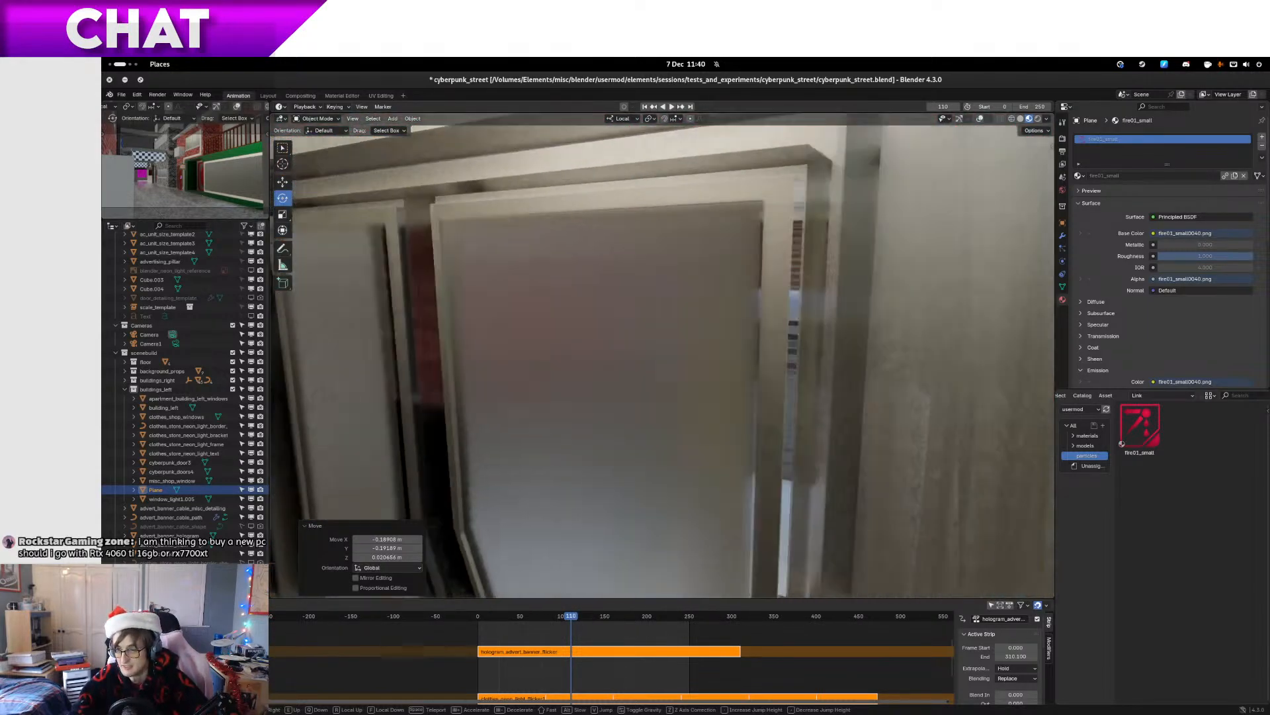
{"action": "key", "text": "Escape"}
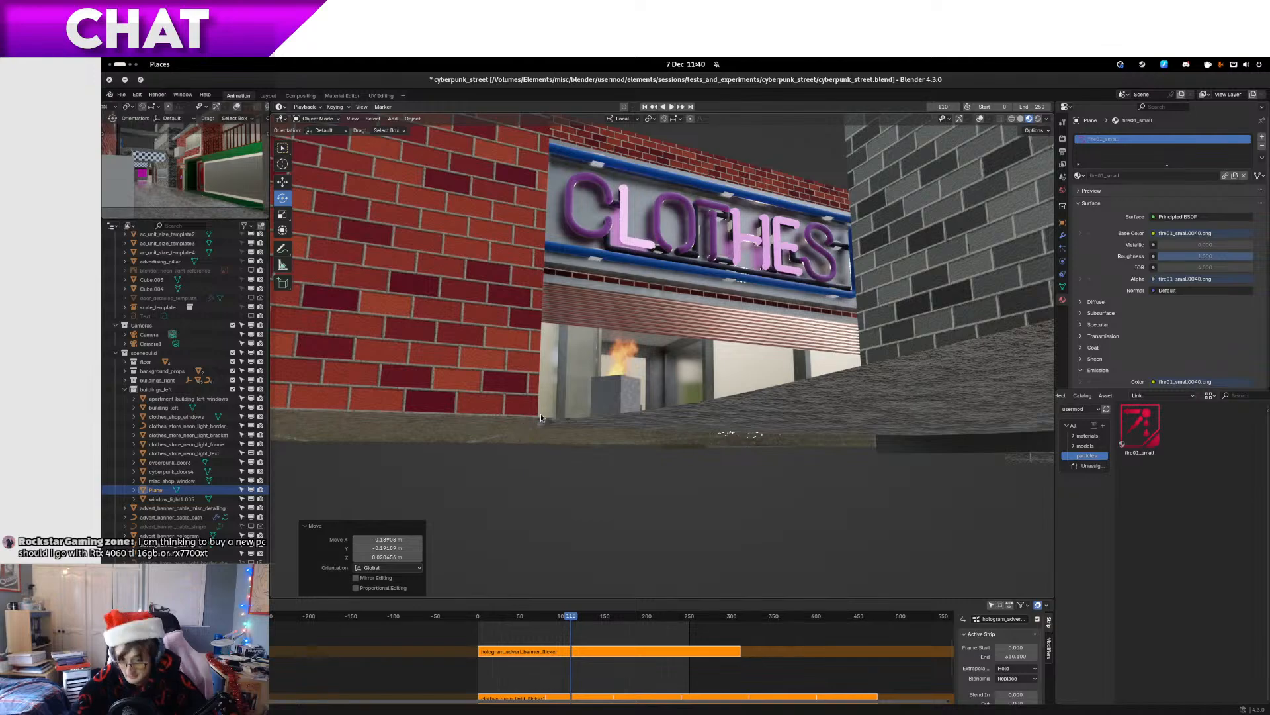
Turn the viewport gizmos and overlays back on and activate the box selection tool
{"action": "left_click_drag", "start_coordinate": [541, 418], "coordinate": [768, 221]}
{"action": "left_click", "coordinate": [960, 120]}
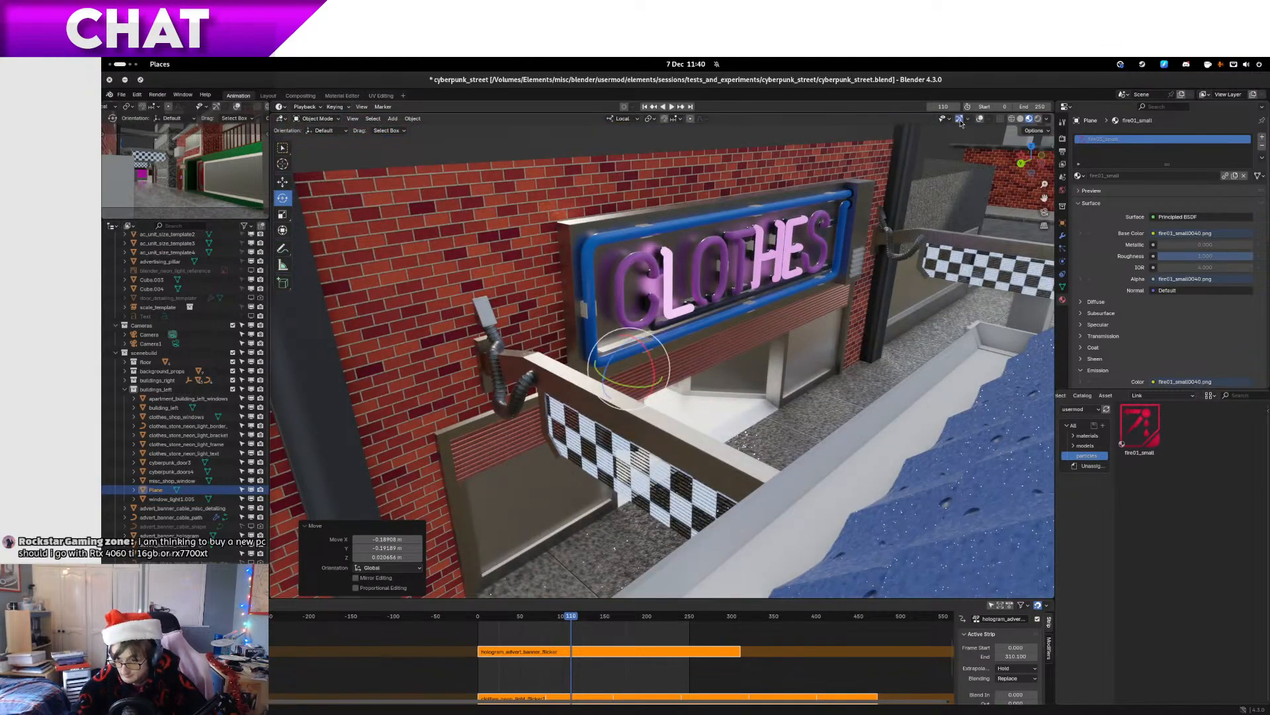
{"action": "key", "text": "w"}
Play the fire animation in a close view, and hide and unhide the Plane object to compare the scene
{"action": "left_click_drag", "start_coordinate": [865, 325], "coordinate": [668, 380]}
{"action": "scroll", "coordinate": [721, 413], "scroll_direction": "up", "scroll_amount": 5}
{"action": "key", "text": "space"}
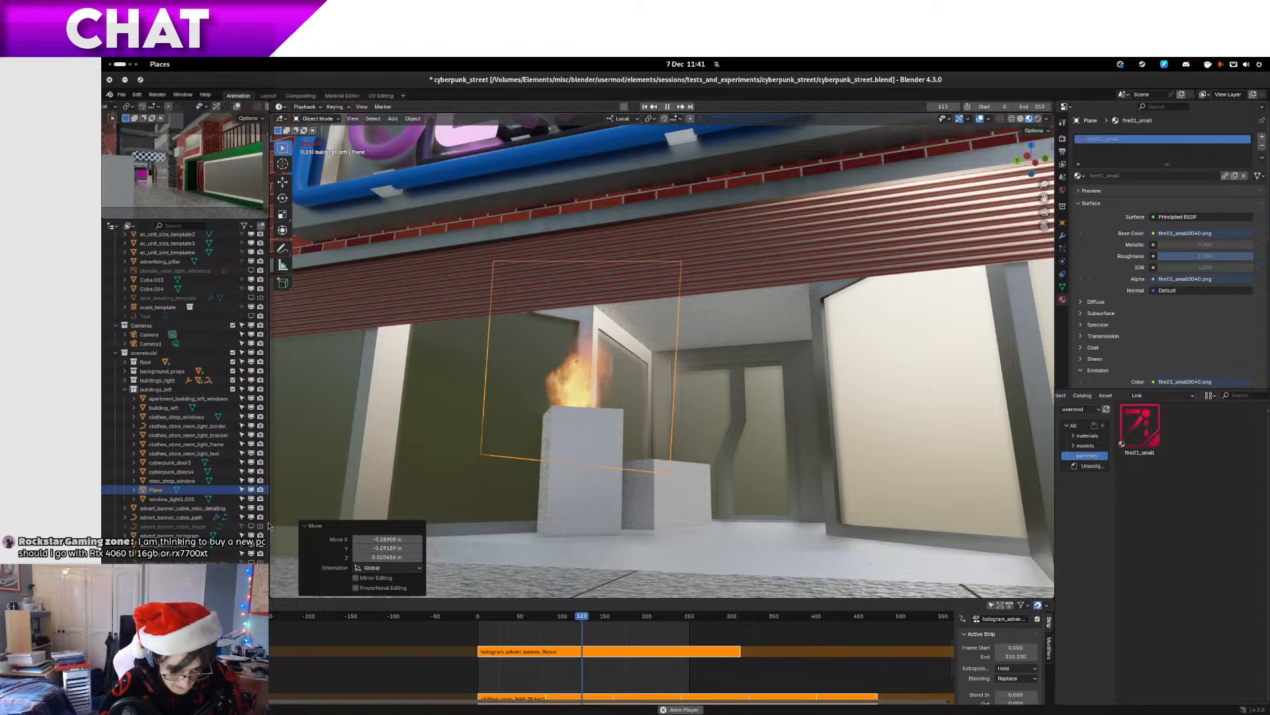
{"action": "left_click", "coordinate": [251, 490]}
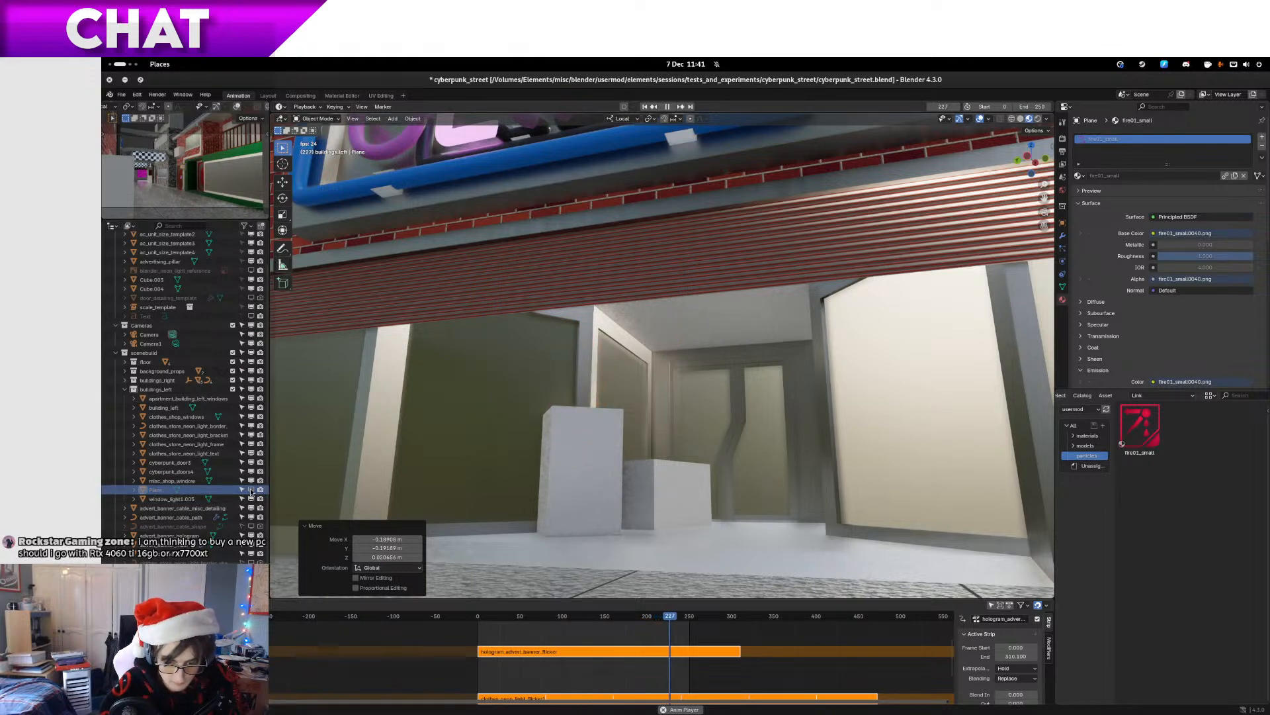
{"action": "left_click", "coordinate": [250, 490]}
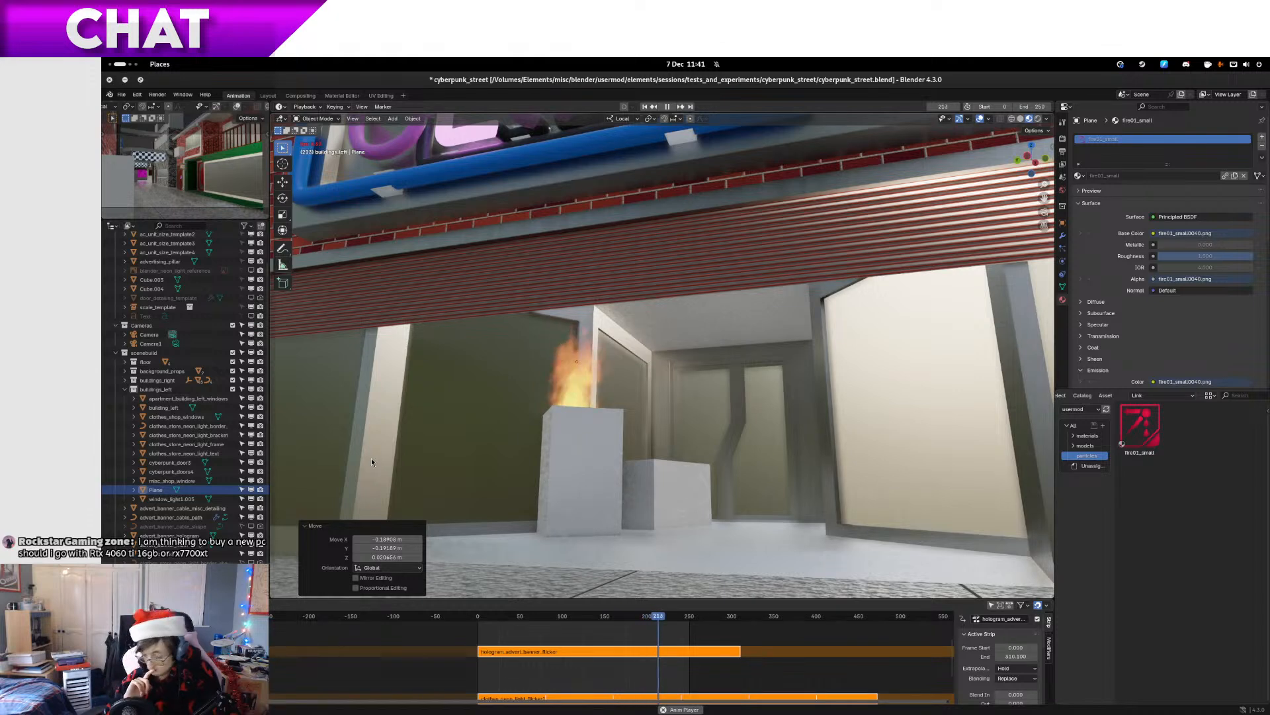
Stop the animation playback and delete the fire plane outside the clothes store
{"action": "key", "text": "Escape"}
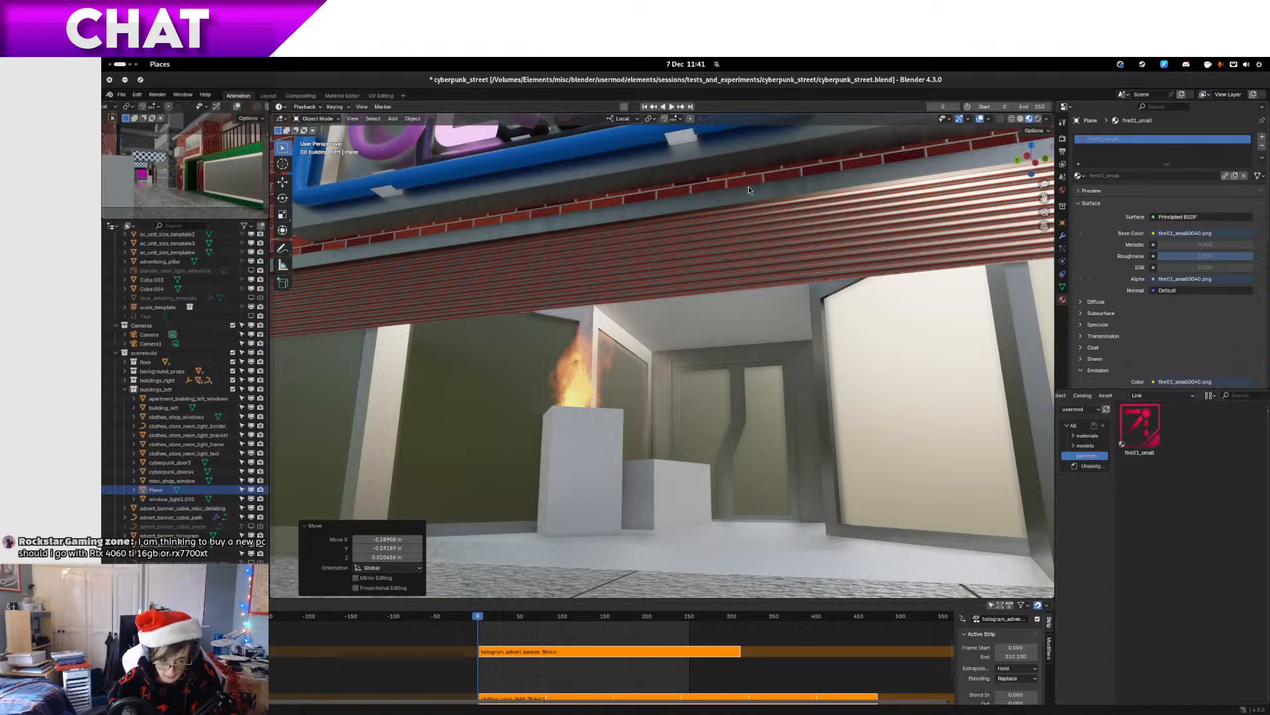
{"action": "left_click", "coordinate": [558, 379]}
{"action": "key", "text": "x"}
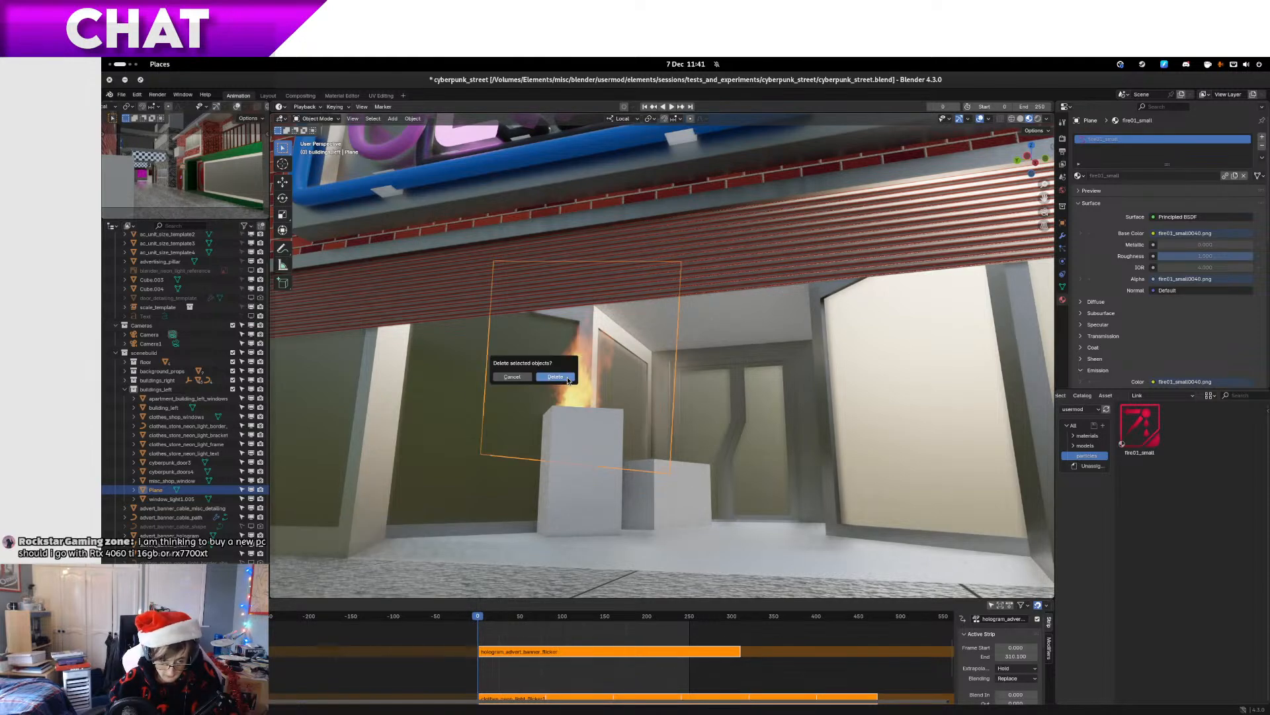
{"action": "left_click", "coordinate": [559, 374]}
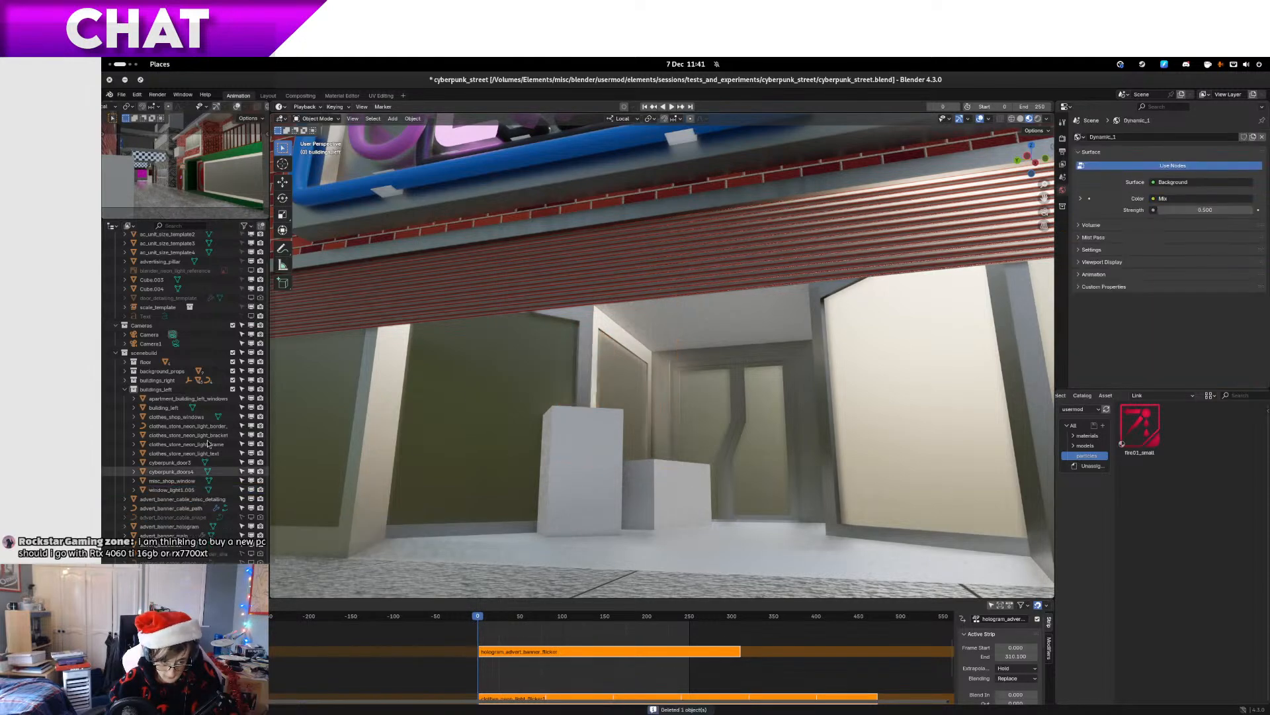
Collapse the buildings_left collection in the outliner and save cyberpunk_street.blend
{"action": "left_click", "coordinate": [124, 390]}
{"action": "mouse_move", "coordinate": [716, 395]}
{"action": "left_mouse_down"}
{"action": "mouse_move", "coordinate": [684, 411]}
{"action": "mouse_move", "coordinate": [777, 414]}
{"action": "mouse_move", "coordinate": [700, 380]}
{"action": "left_mouse_up"}
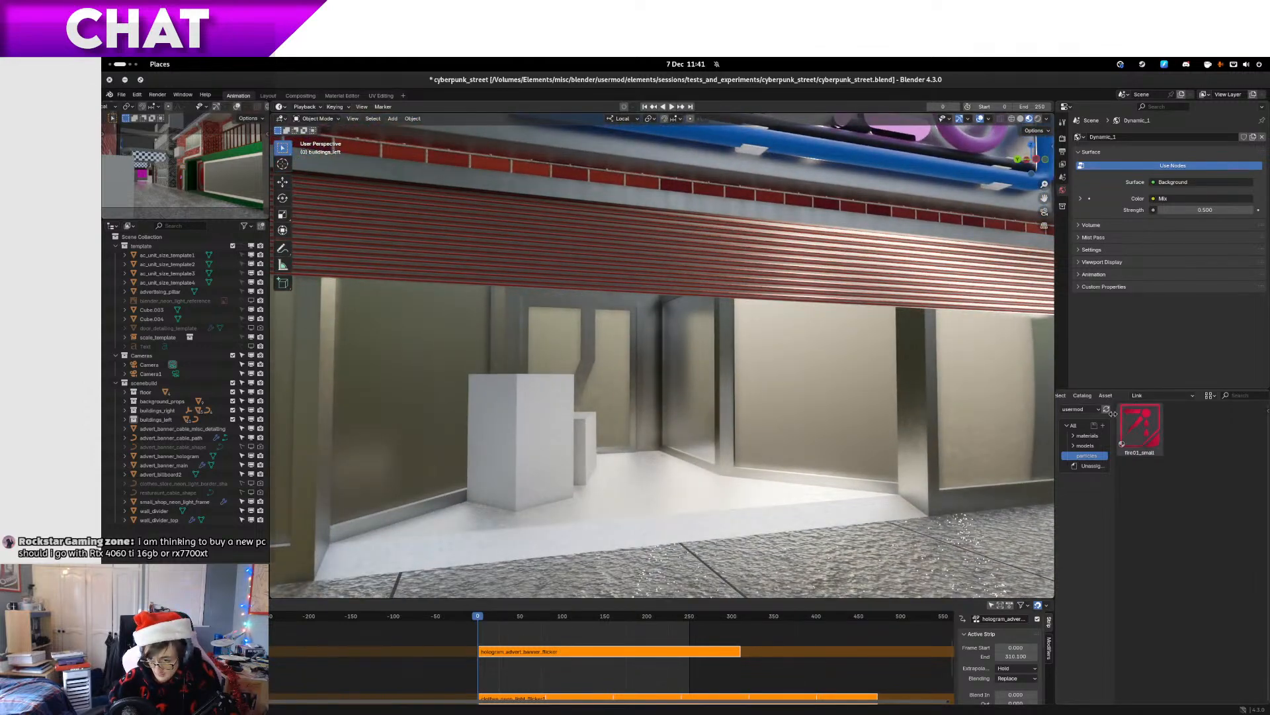
{"action": "key", "text": "ctrl+s"}
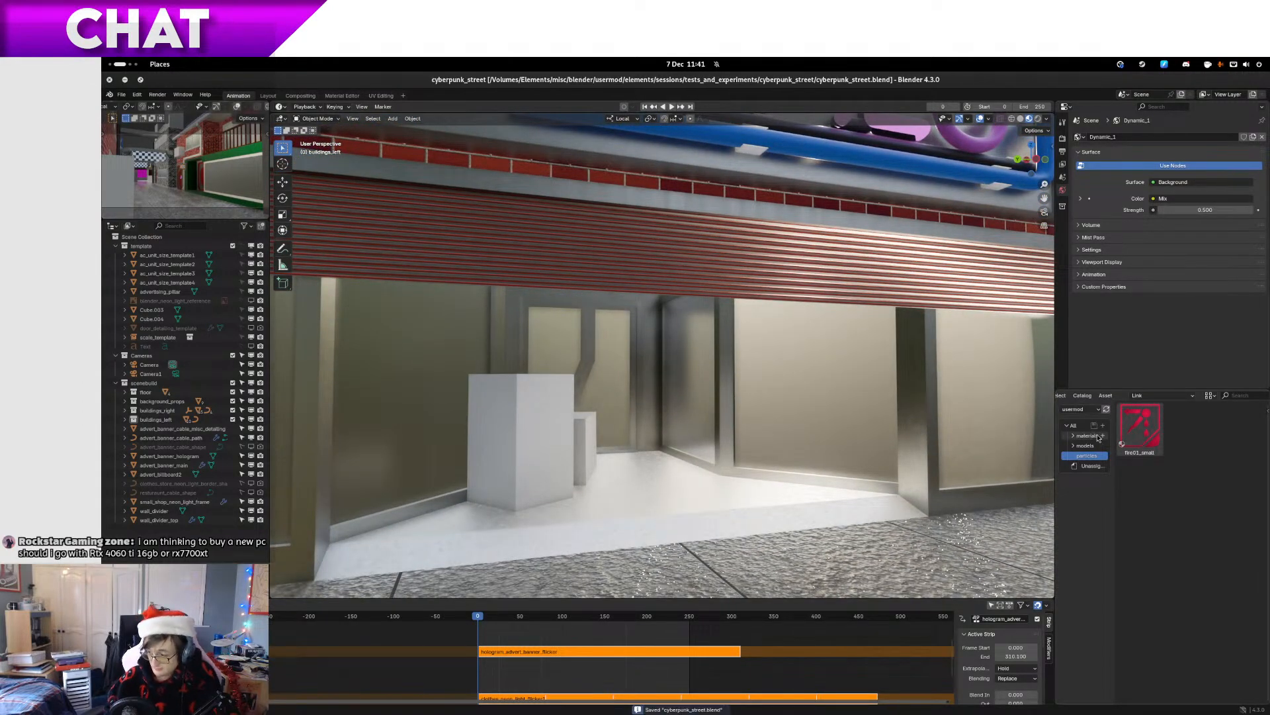
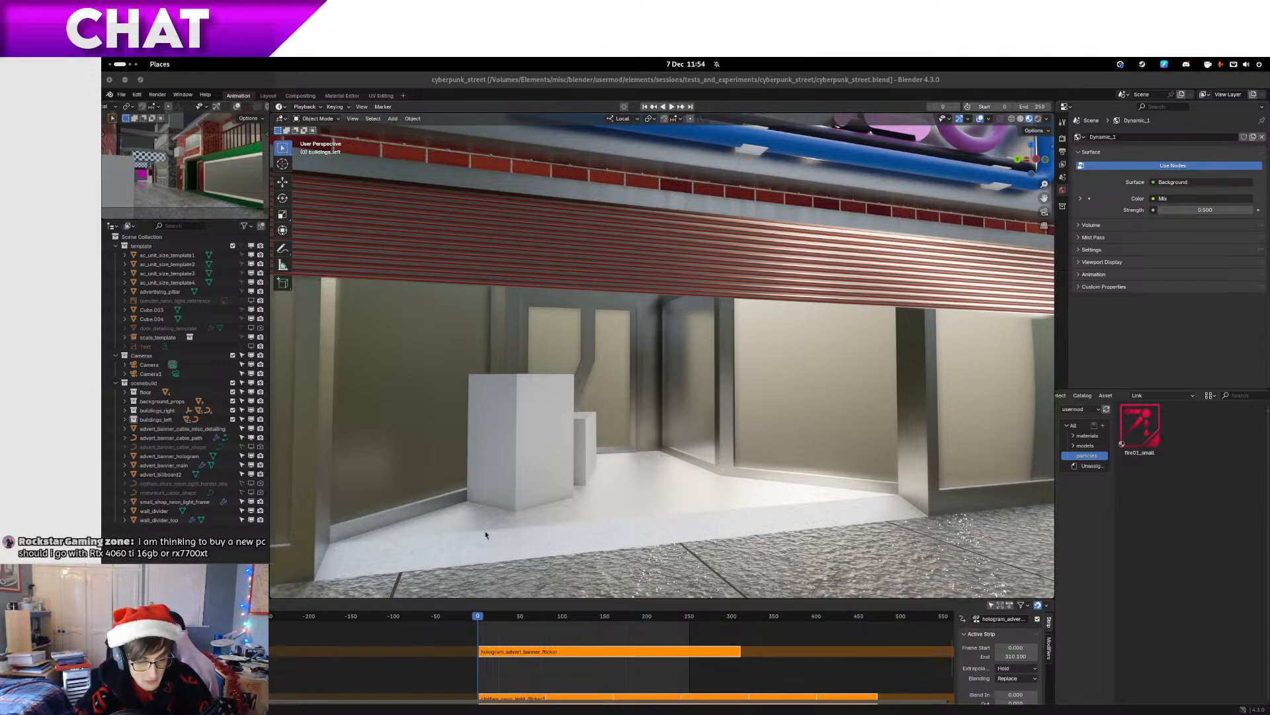
Examine the street from above and inspect the magenta checkered lock screen on the red door up close
{"action": "left_click_drag", "start_coordinate": [542, 511], "coordinate": [573, 522]}
{"action": "scroll", "coordinate": [573, 522], "scroll_direction": "down", "scroll_amount": 5}
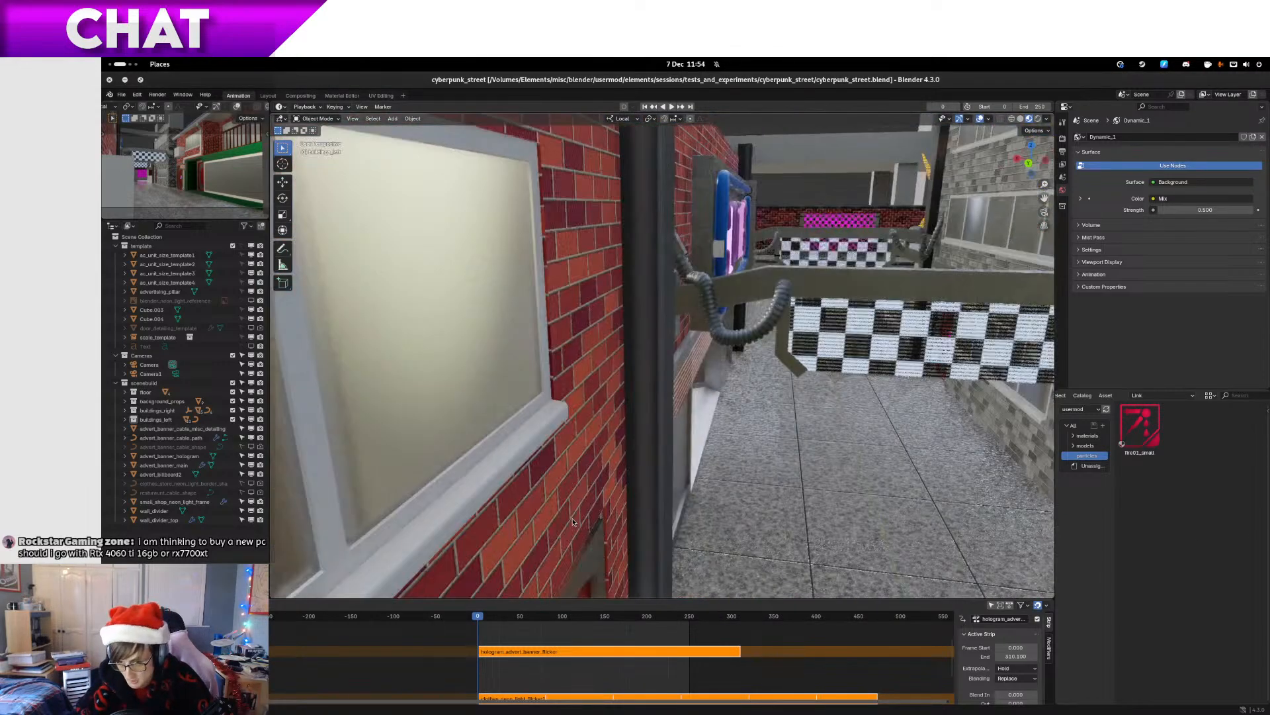
{"action": "left_click_drag", "start_coordinate": [786, 475], "coordinate": [563, 476]}
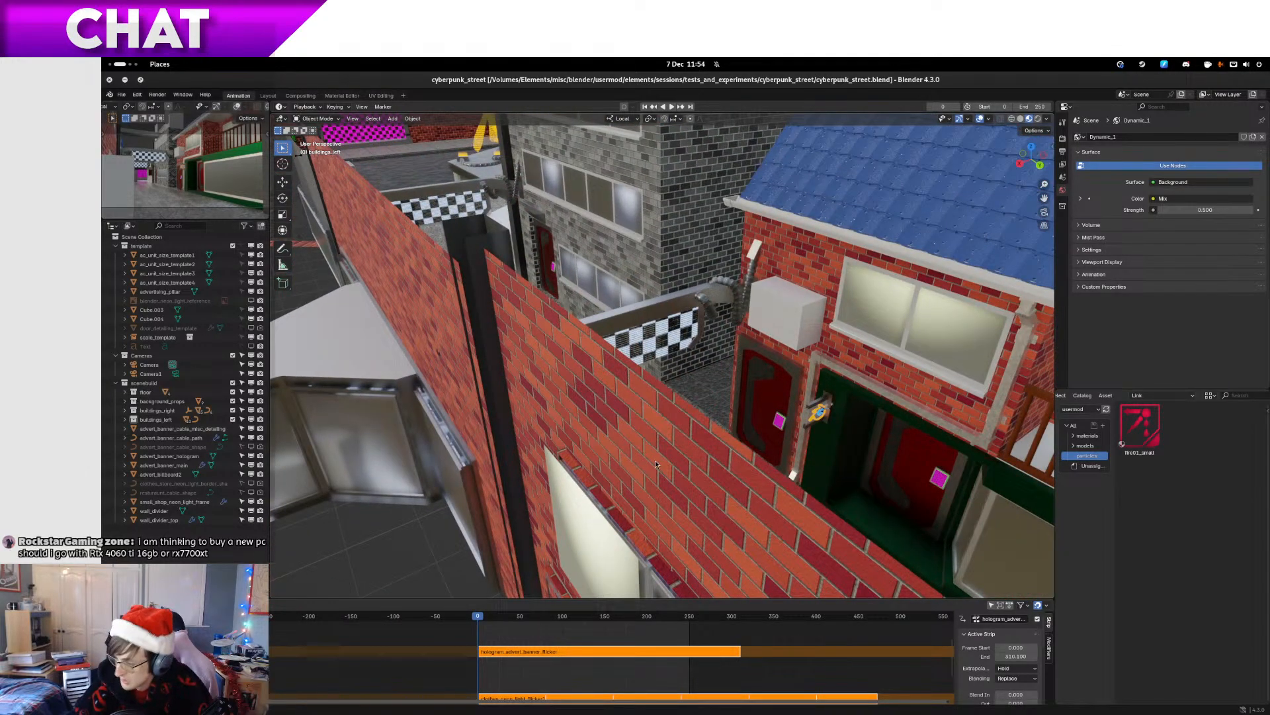
{"action": "left_click_drag", "start_coordinate": [655, 461], "coordinate": [560, 484]}
{"action": "scroll", "coordinate": [626, 454], "scroll_direction": "up", "scroll_amount": 3}
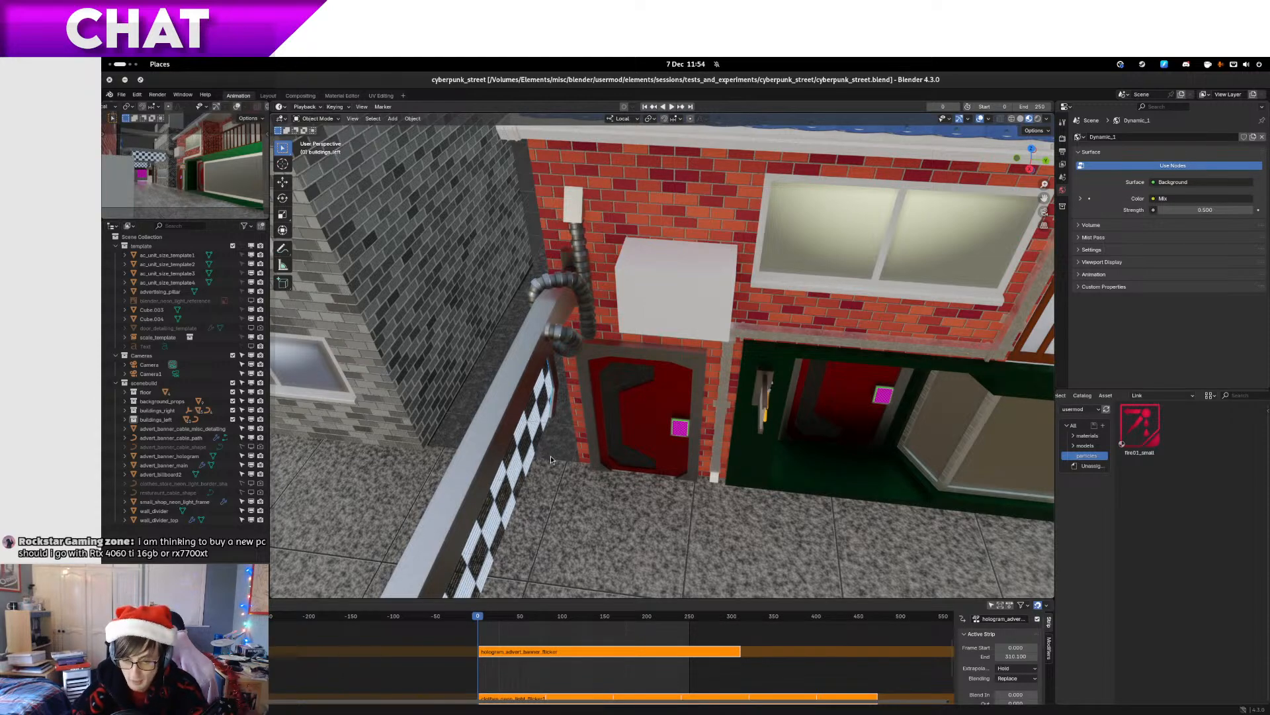
{"action": "scroll", "coordinate": [593, 439], "scroll_direction": "up", "scroll_amount": 5}
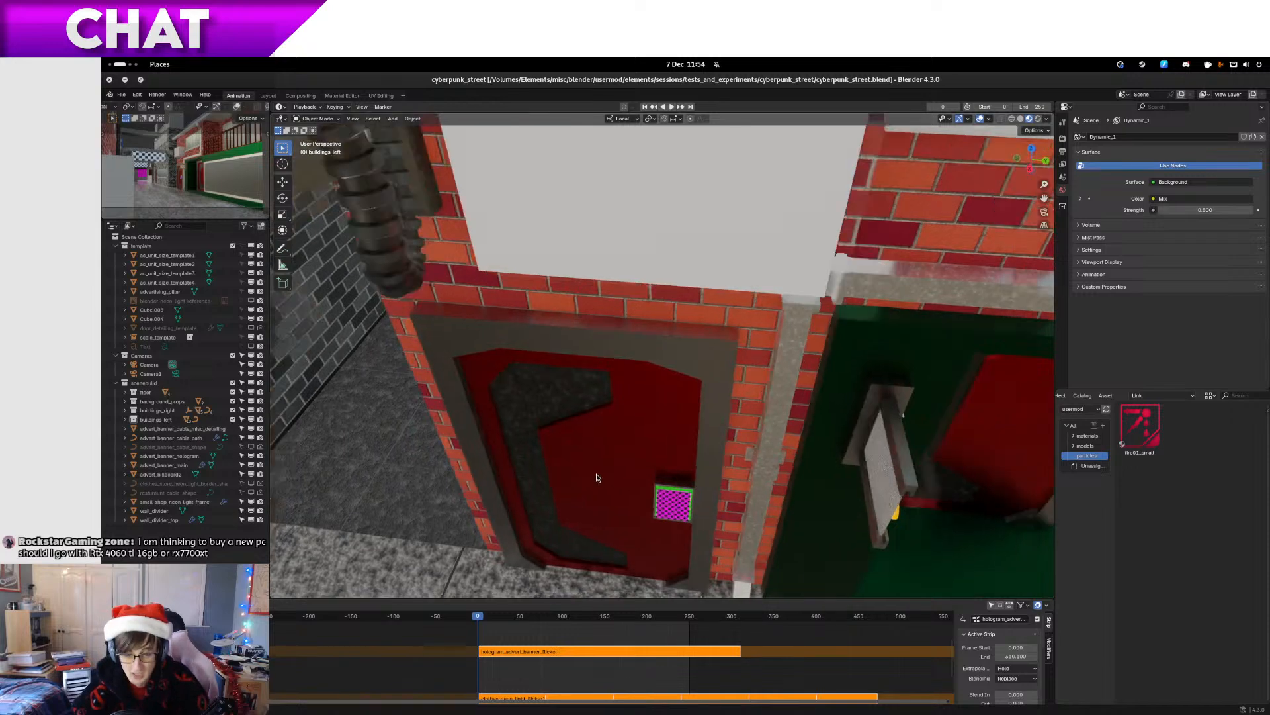
{"action": "left_click_drag", "start_coordinate": [596, 477], "coordinate": [593, 339]}
{"action": "scroll", "coordinate": [643, 379], "scroll_direction": "up", "scroll_amount": 3}
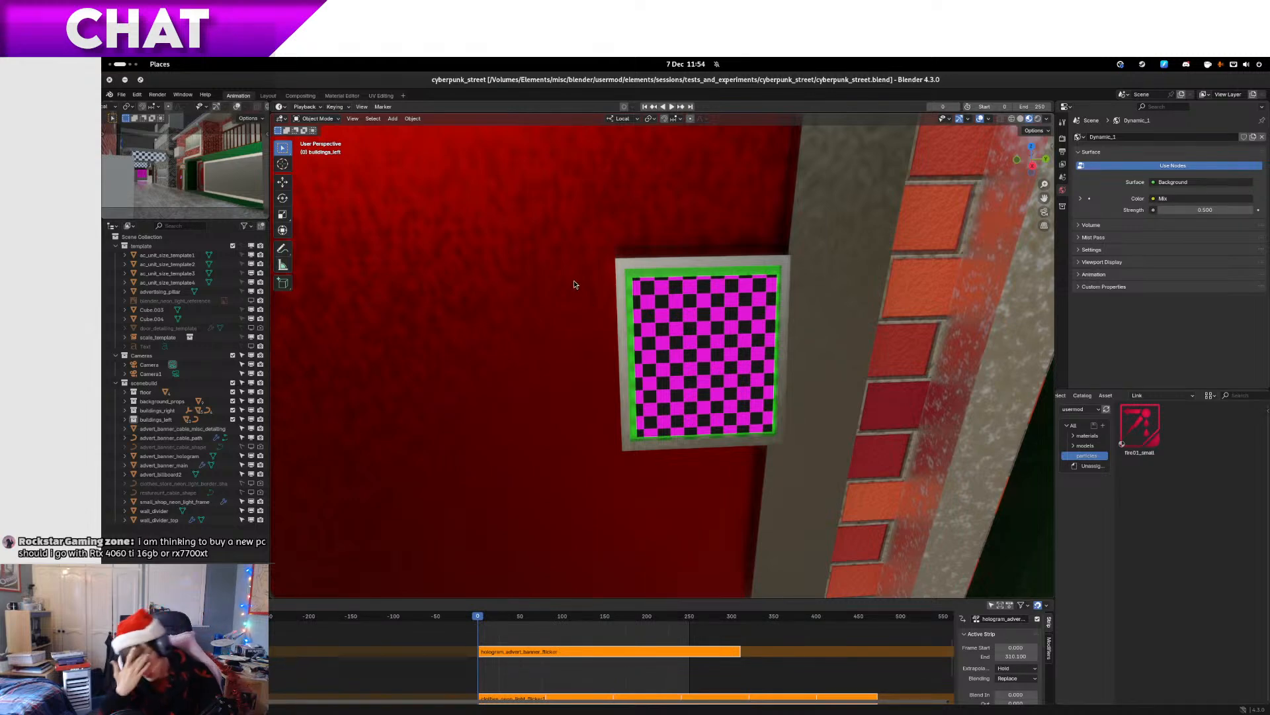
{"action": "left_click_drag", "start_coordinate": [530, 285], "coordinate": [602, 263]}
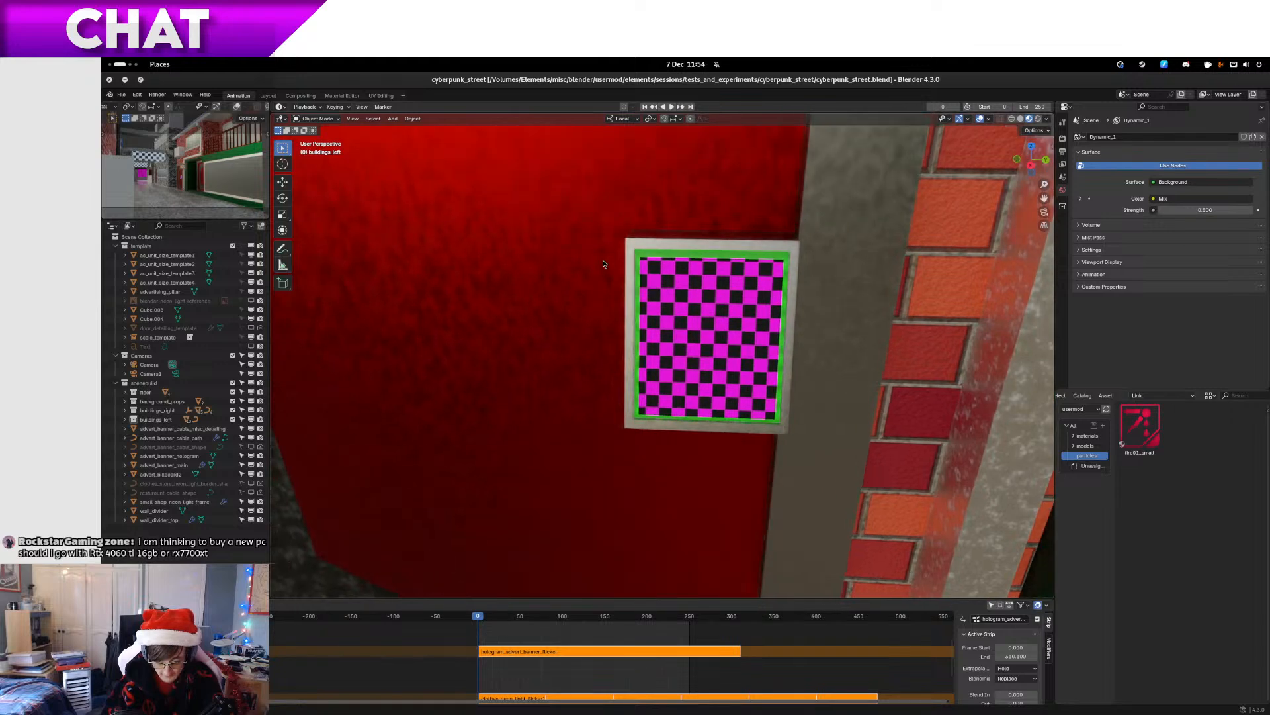
{"action": "key", "text": "KP_5"}
{"action": "key", "text": "KP_5"}
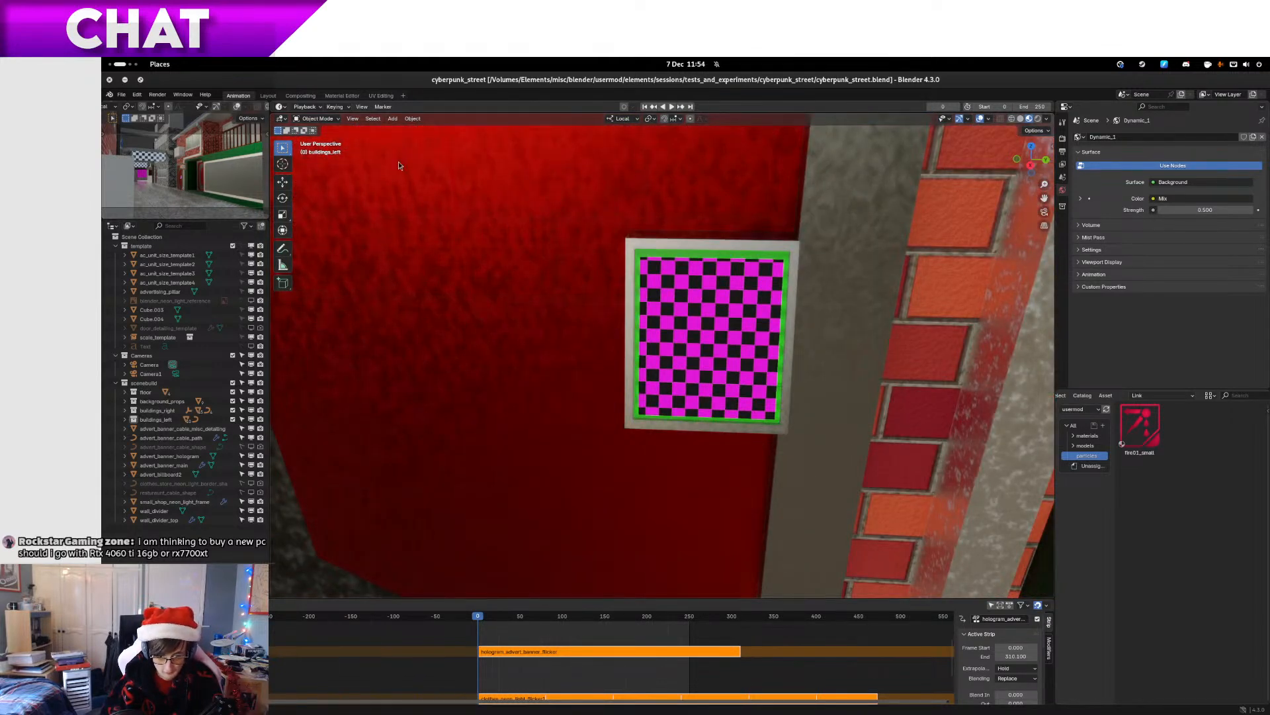
Remove the Fire entry from the Particles section of to_do_list in the Layout workspace and save the file
{"action": "left_click", "coordinate": [268, 96]}
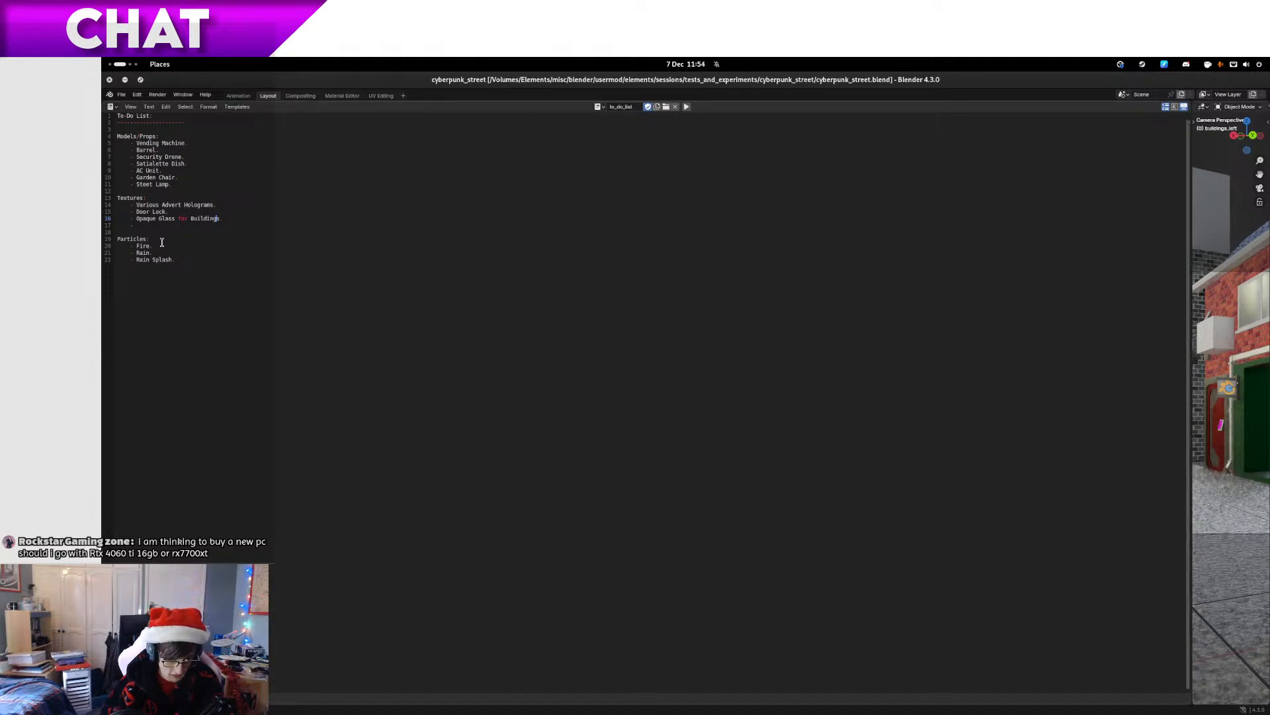
{"action": "left_click_drag", "start_coordinate": [164, 241], "coordinate": [165, 245]}
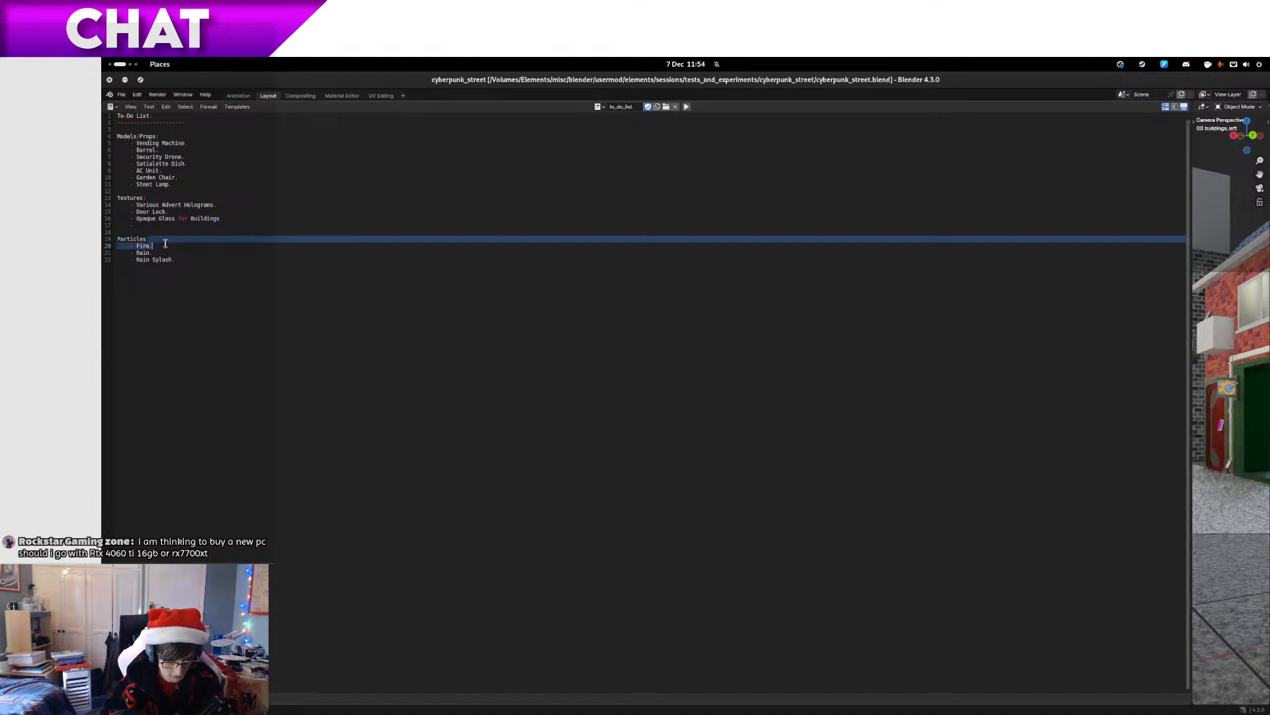
{"action": "key", "text": "BackSpace"}
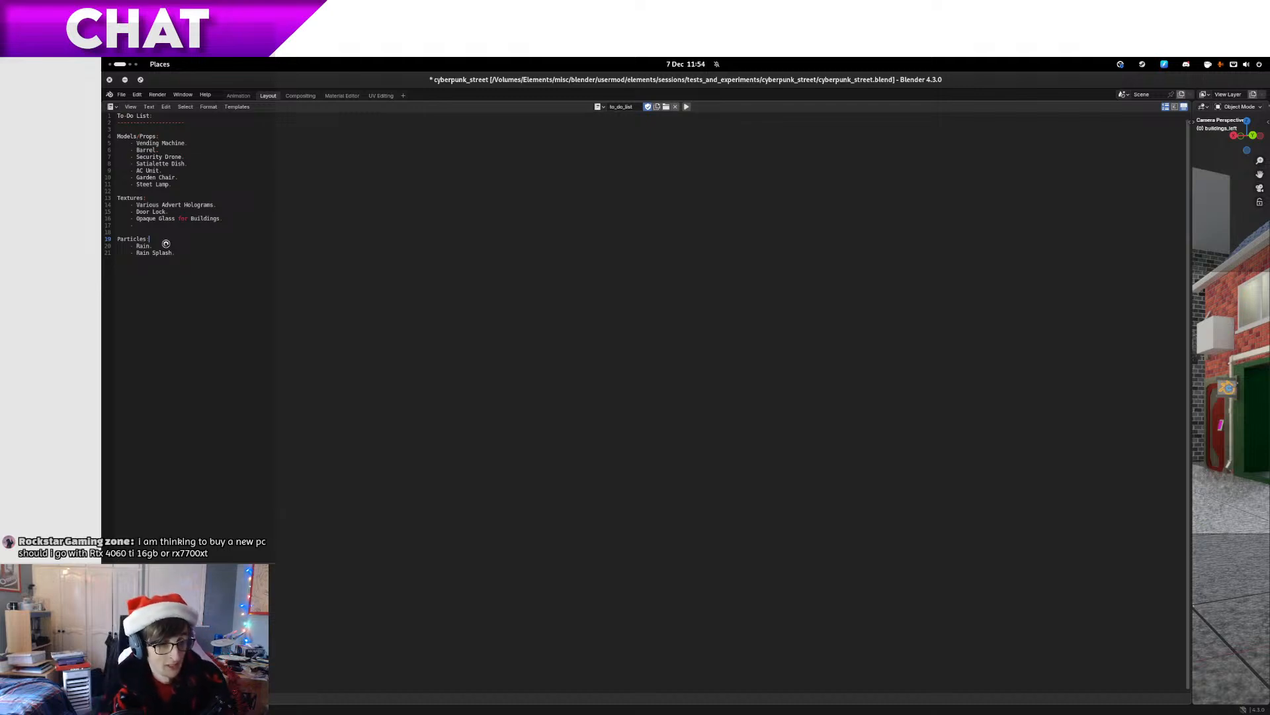
{"action": "key", "text": "ctrl+s"}
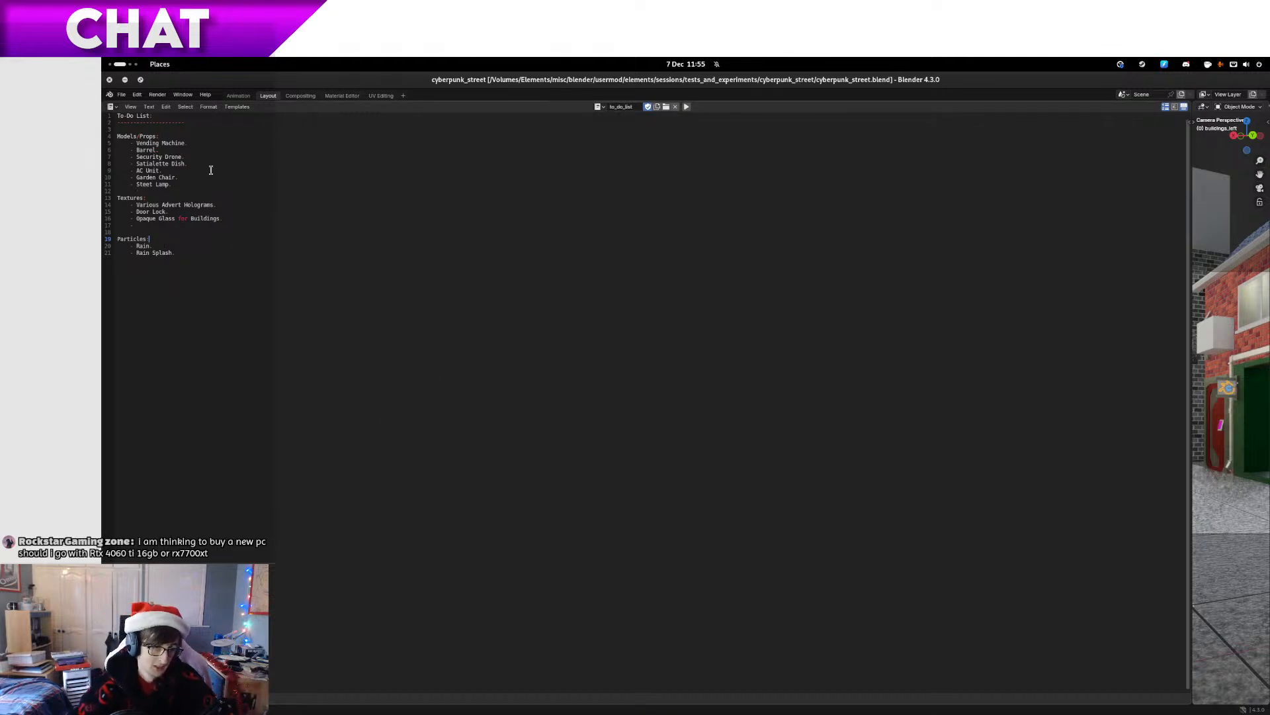
{"action": "left_click", "coordinate": [191, 218]}
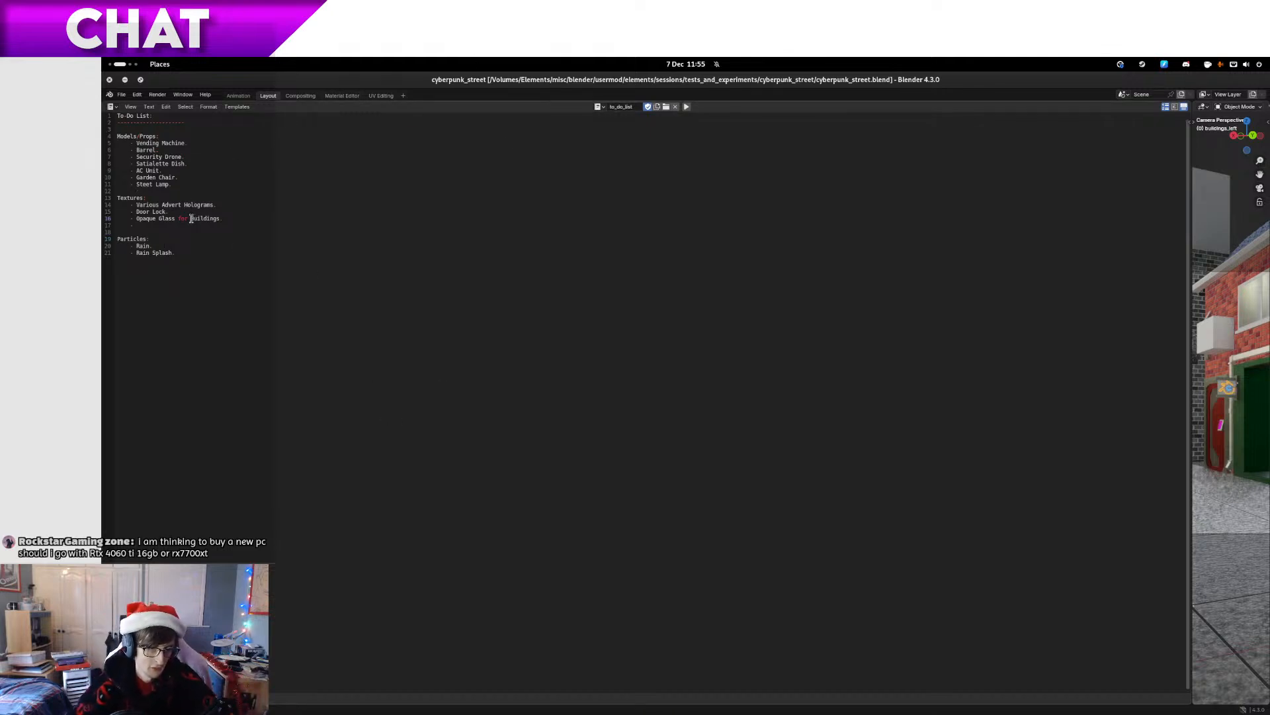
Return to the Animation workspace, select the red cyberpunk_door1 object and isolate it in local view
{"action": "left_click", "coordinate": [237, 96]}
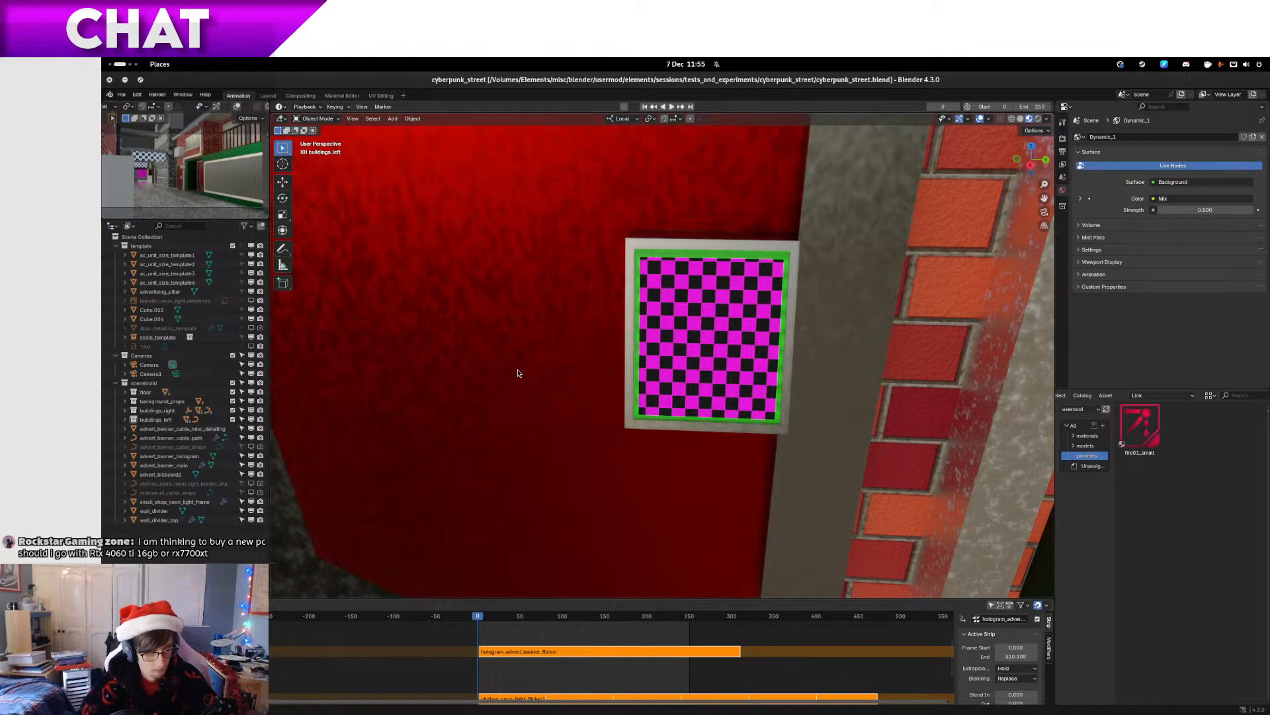
{"action": "left_click", "coordinate": [442, 362]}
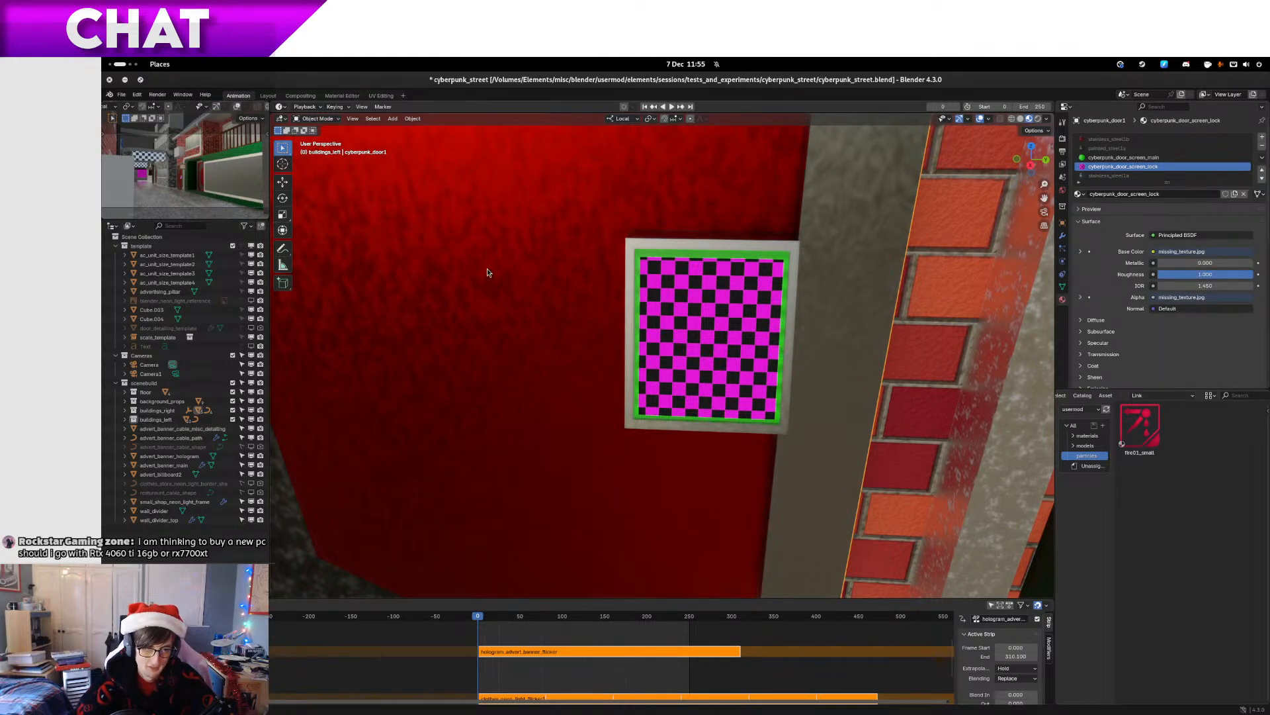
{"action": "key", "text": "KP_Decimal"}
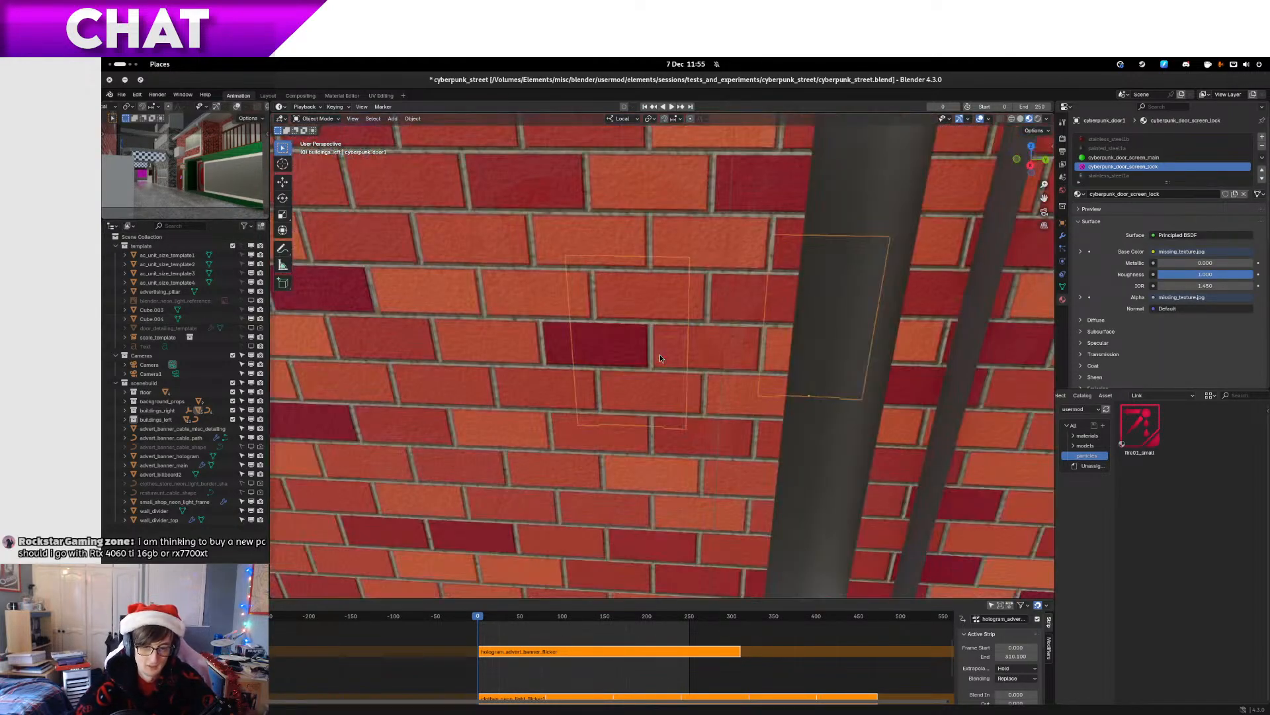
{"action": "key", "text": "KP_Divide"}
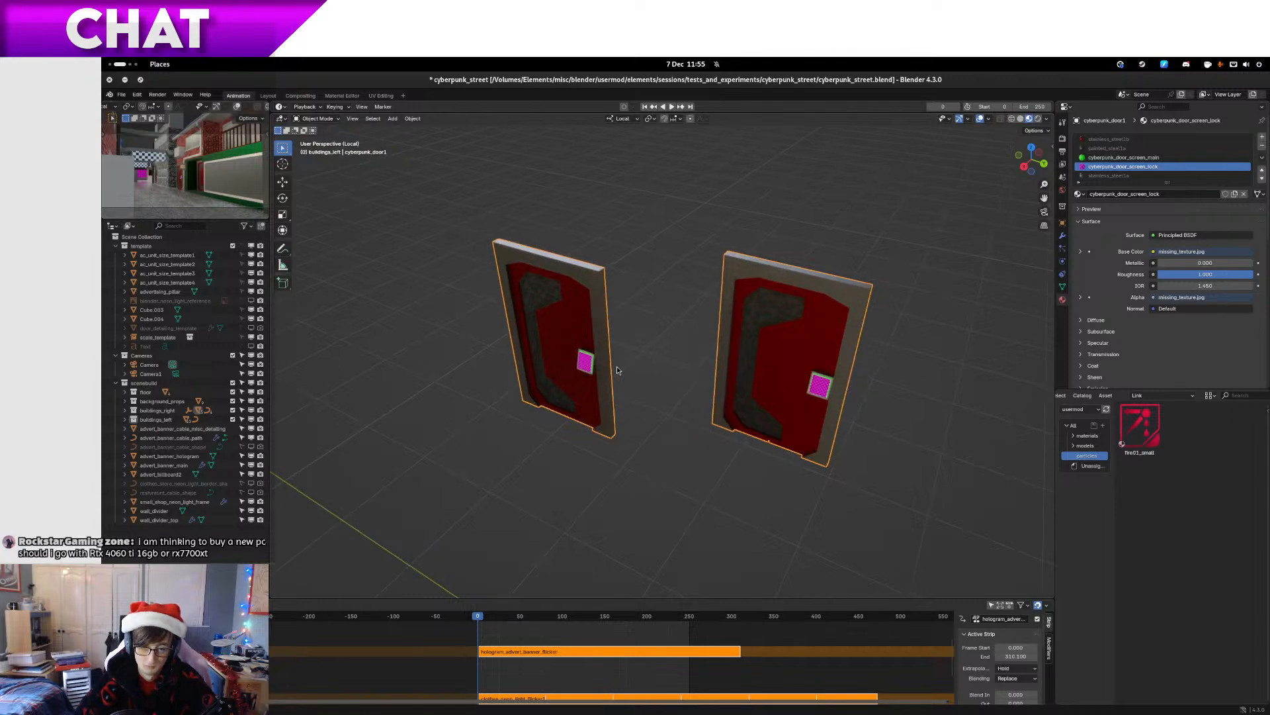
Examine the proportions of the door's checkered lock screen up close in an orthographic view
{"action": "scroll", "coordinate": [617, 367], "scroll_direction": "up", "scroll_amount": 5}
{"action": "left_click_drag", "start_coordinate": [617, 366], "coordinate": [693, 370]}
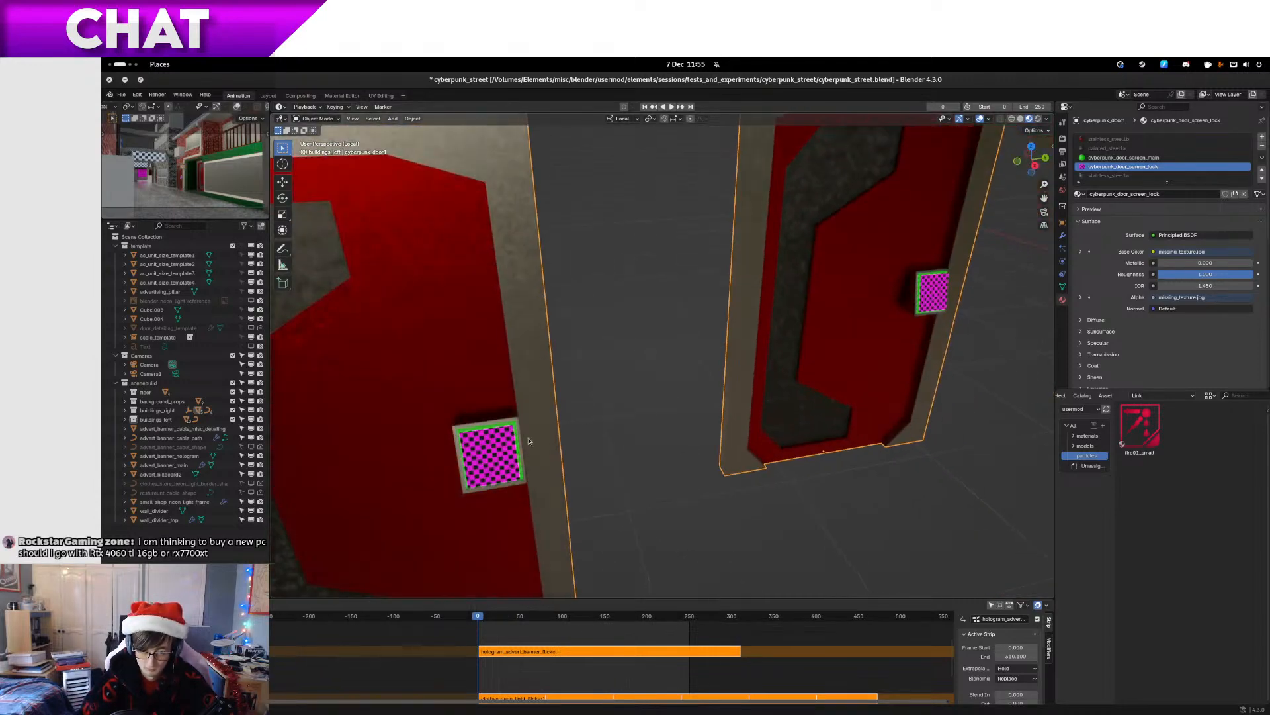
{"action": "left_click_drag", "start_coordinate": [527, 442], "coordinate": [569, 383]}
{"action": "scroll", "coordinate": [717, 355], "scroll_direction": "up", "scroll_amount": 4}
{"action": "key", "text": "KP_5"}
{"action": "scroll", "coordinate": [619, 342], "scroll_direction": "up", "scroll_amount": 3}
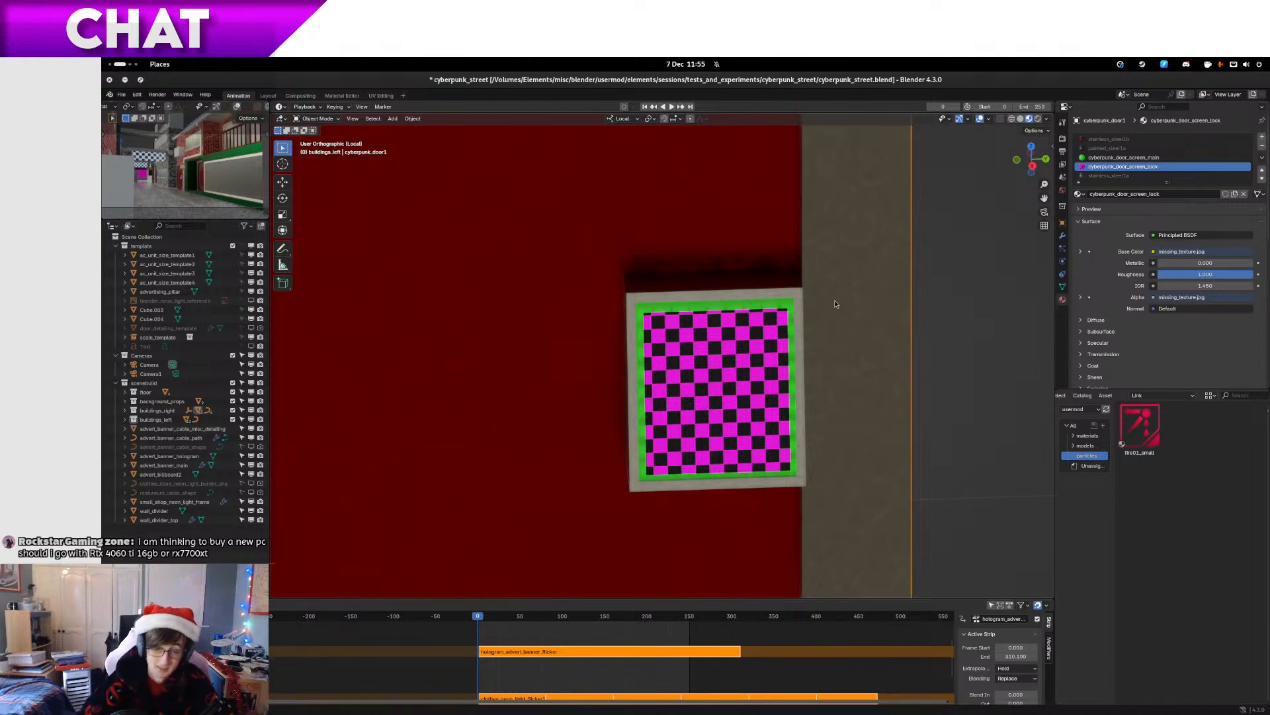
{"action": "left_click_drag", "start_coordinate": [666, 281], "coordinate": [552, 296]}
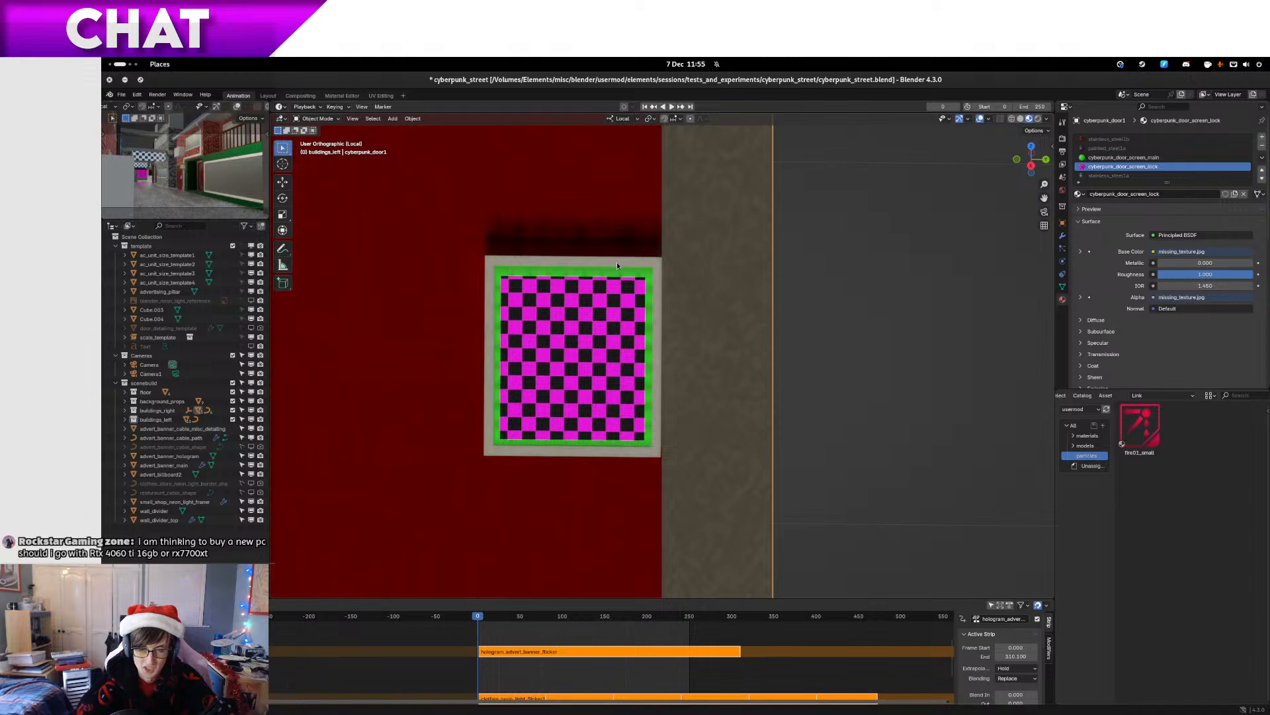
{"action": "scroll", "coordinate": [616, 265], "scroll_direction": "up", "scroll_amount": 1}
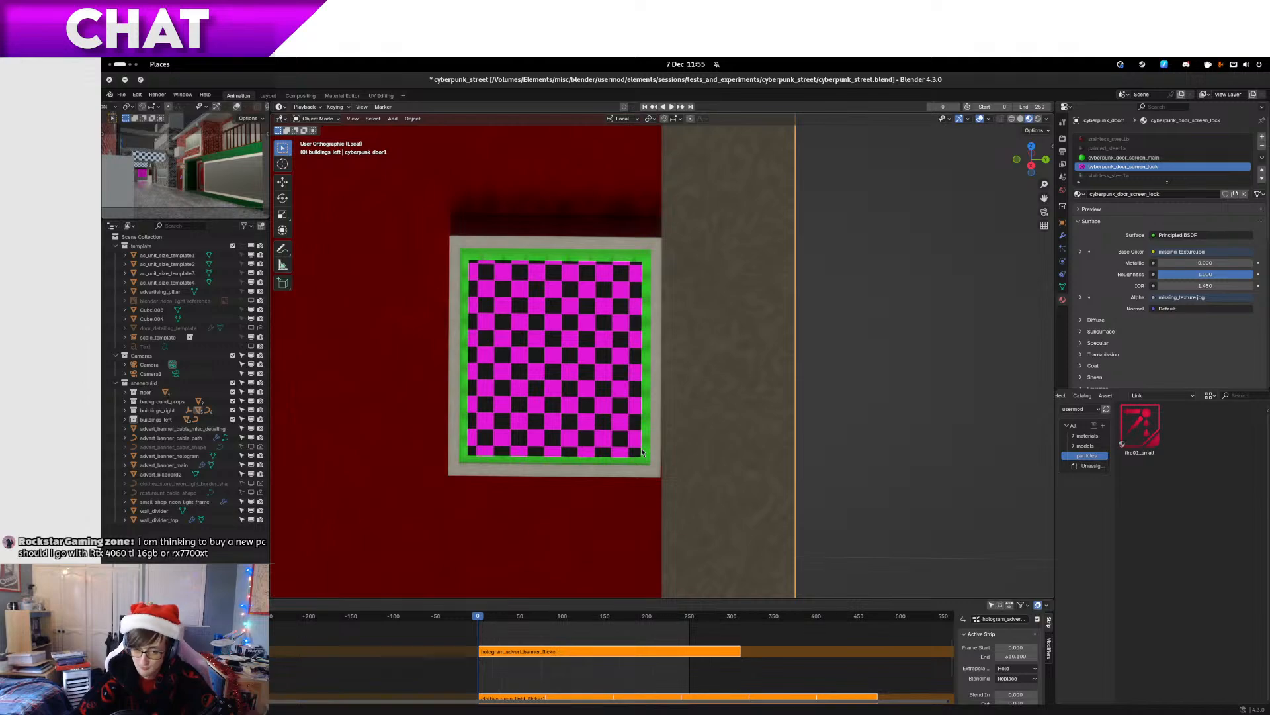
Switch to the desktop's application overview and launch Inkscape
{"action": "key", "text": "super"}
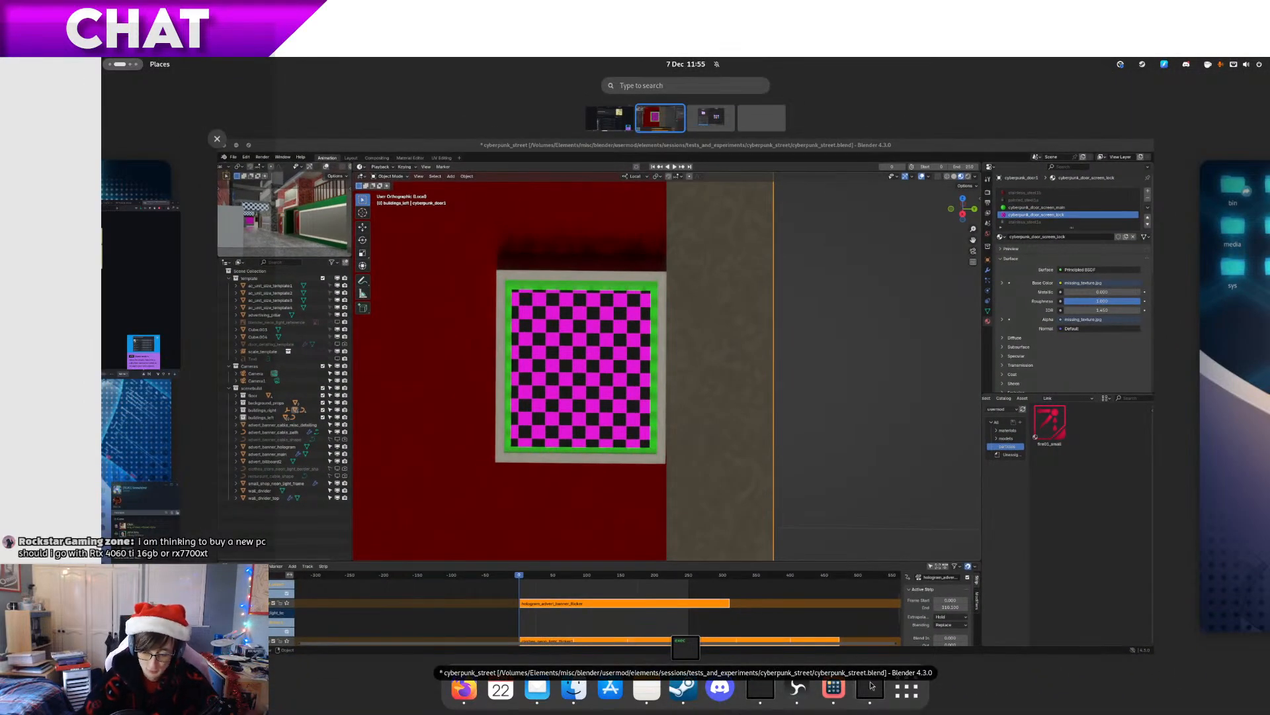
{"action": "left_click", "coordinate": [923, 702]}
{"action": "scroll", "coordinate": [949, 387], "scroll_direction": "down", "scroll_amount": 1}
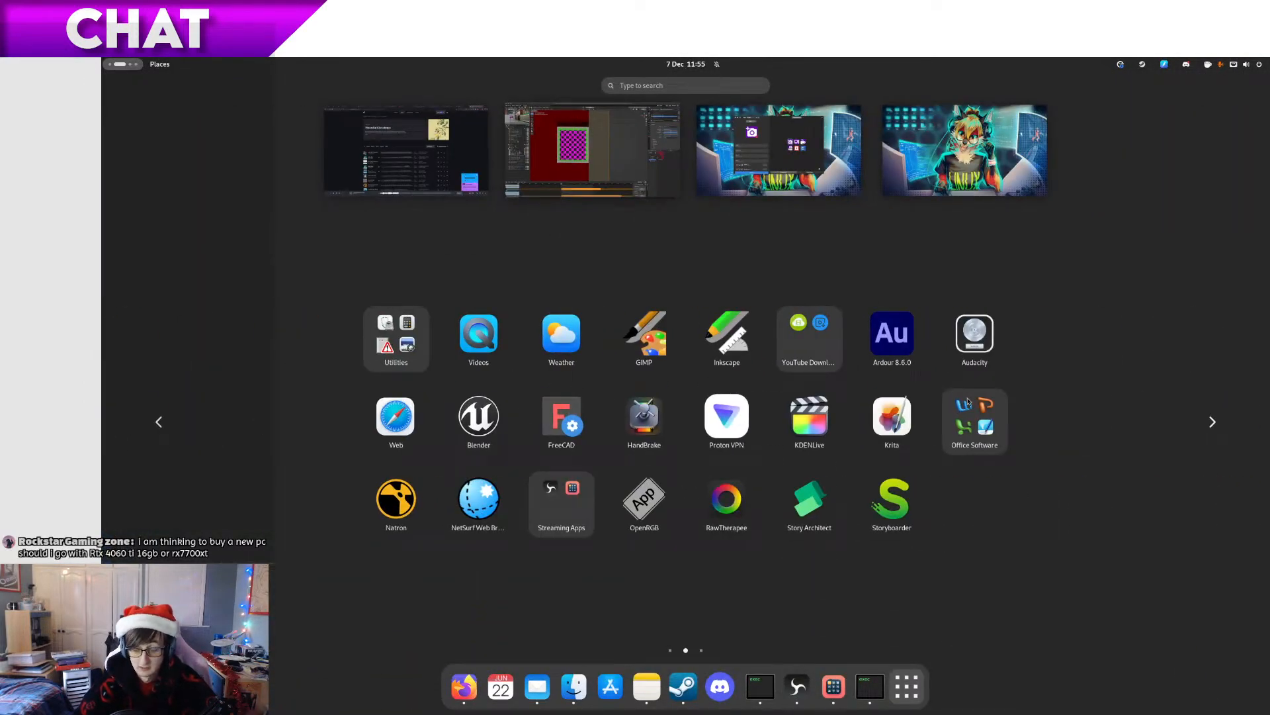
{"action": "left_click", "coordinate": [727, 334]}
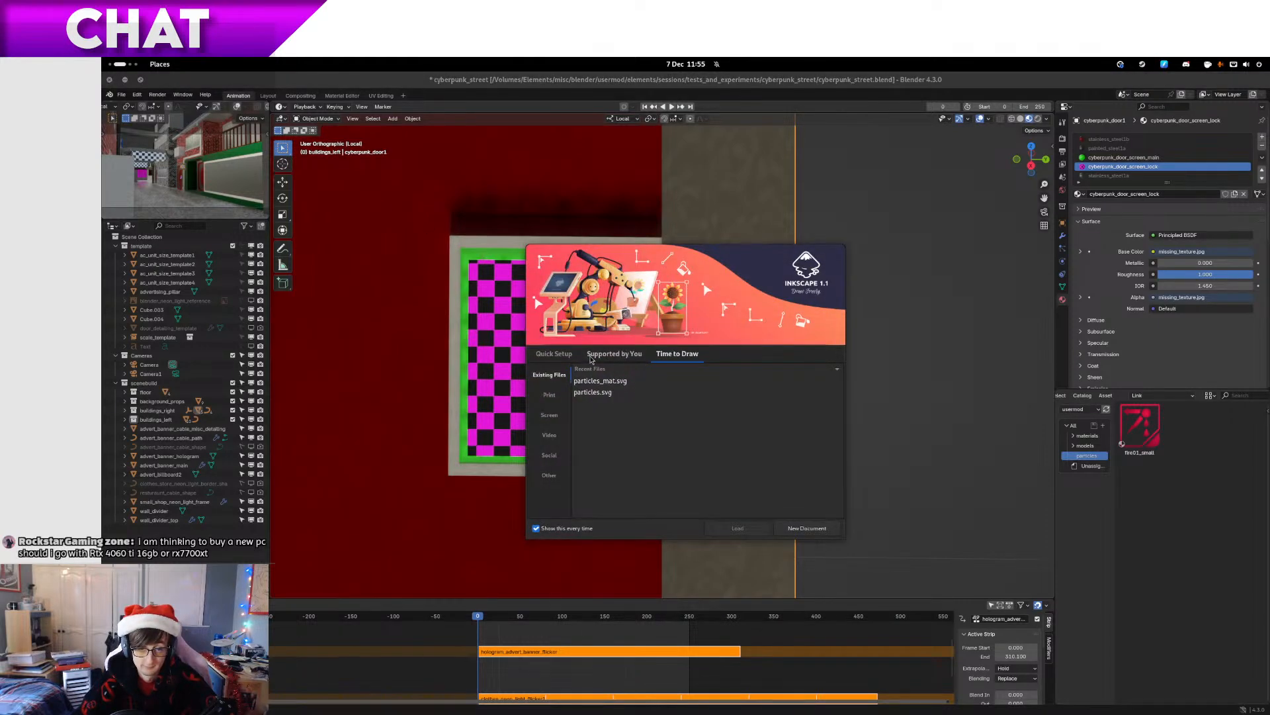
Look through the welcome screen's Social and Other document presets and start a new blank document
{"action": "left_click", "coordinate": [564, 355]}
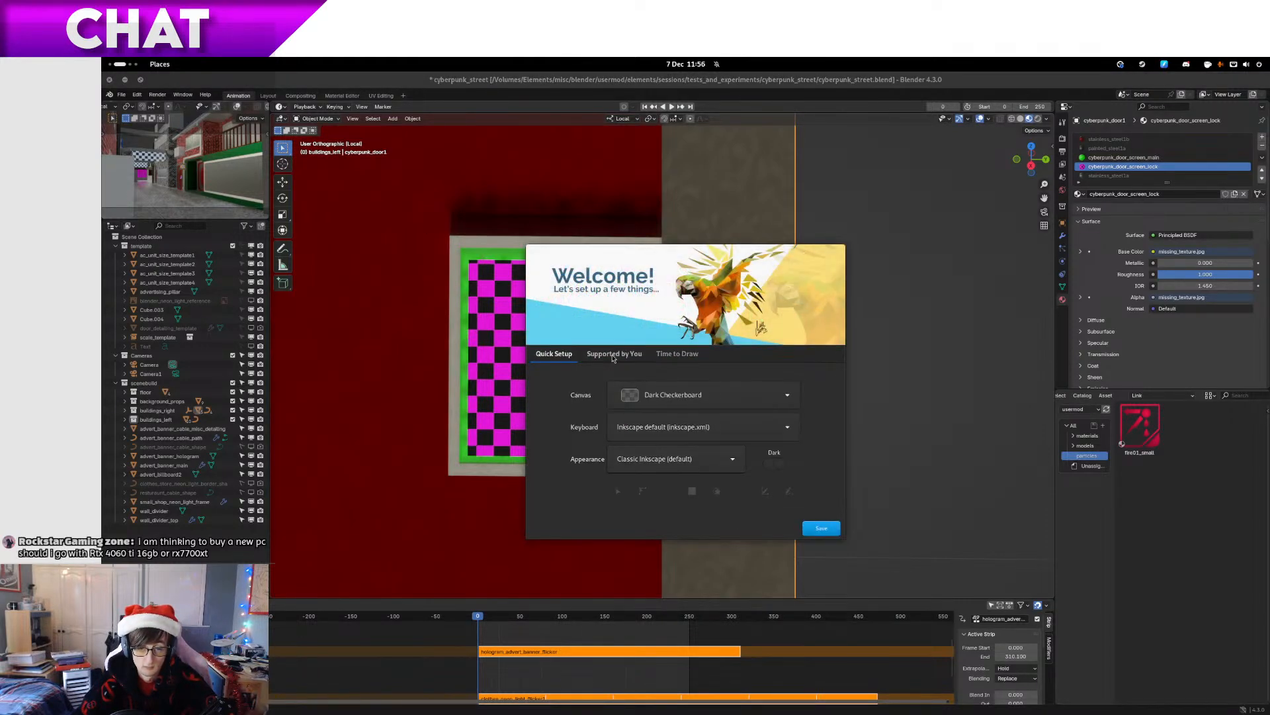
{"action": "left_click", "coordinate": [613, 355]}
{"action": "left_click", "coordinate": [677, 354]}
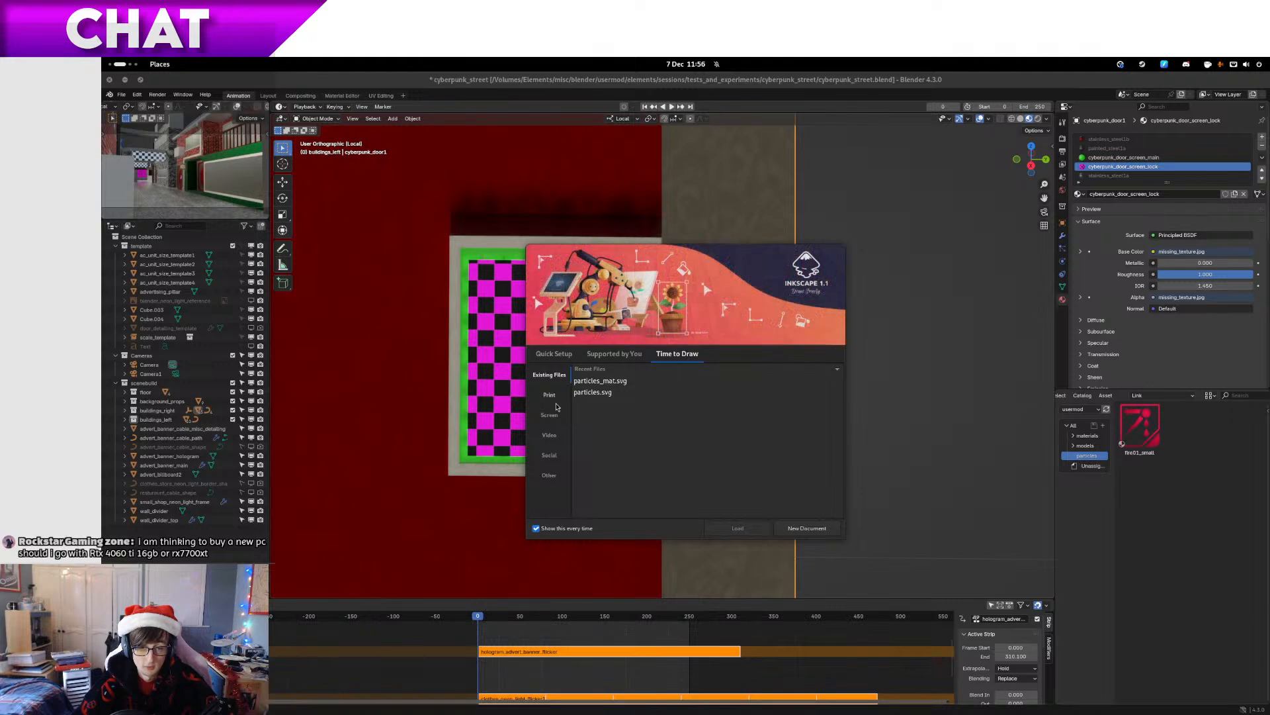
{"action": "left_click", "coordinate": [549, 475]}
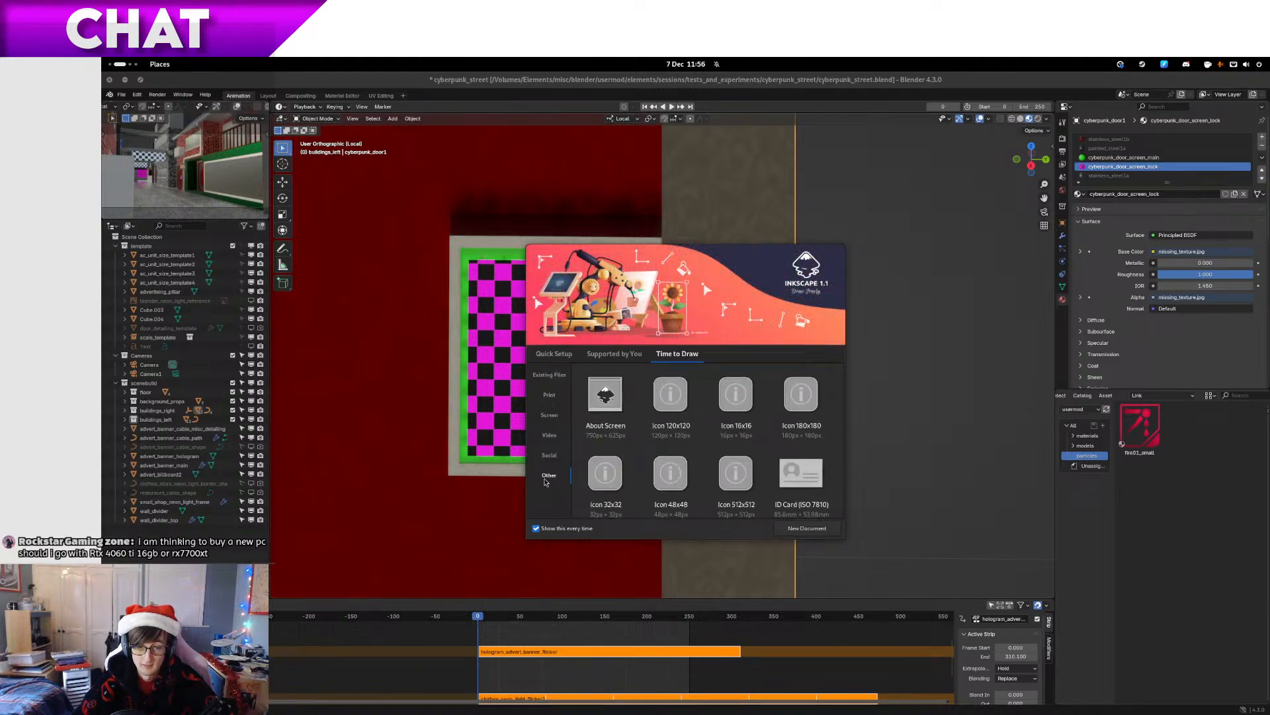
{"action": "scroll", "coordinate": [610, 445], "scroll_direction": "down", "scroll_amount": 1}
{"action": "left_click", "coordinate": [610, 445]}
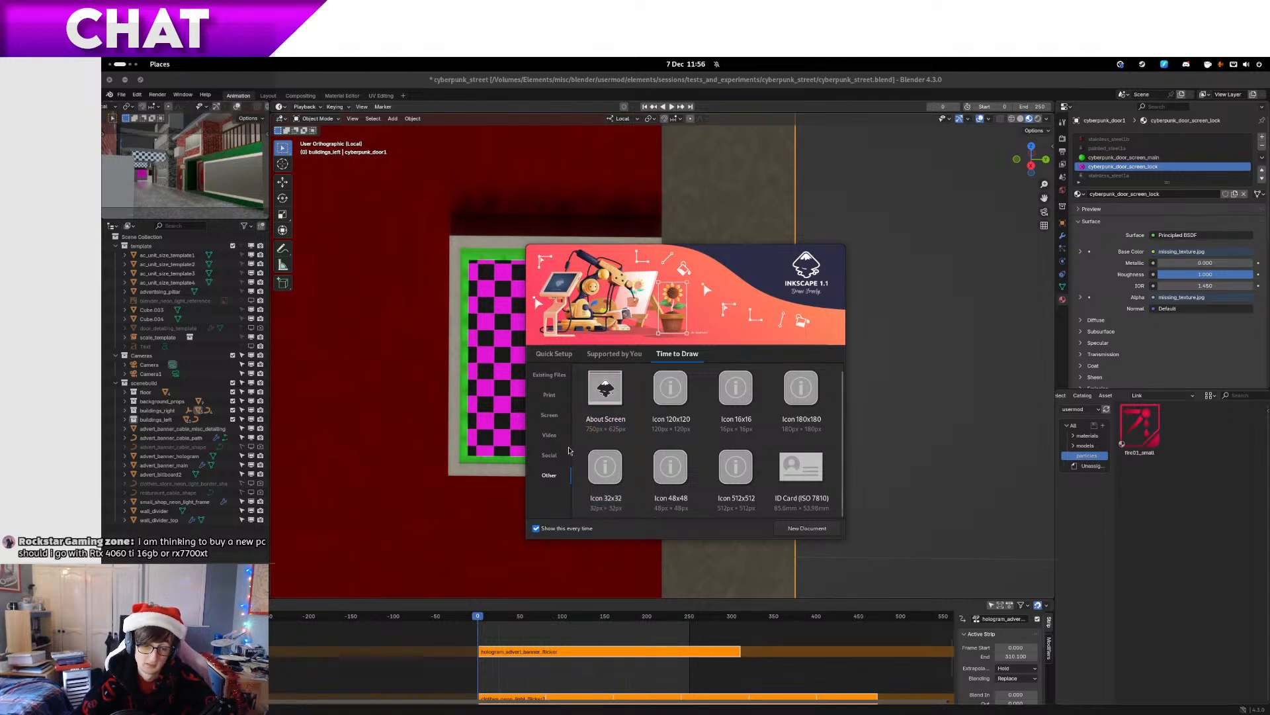
{"action": "left_click", "coordinate": [543, 456]}
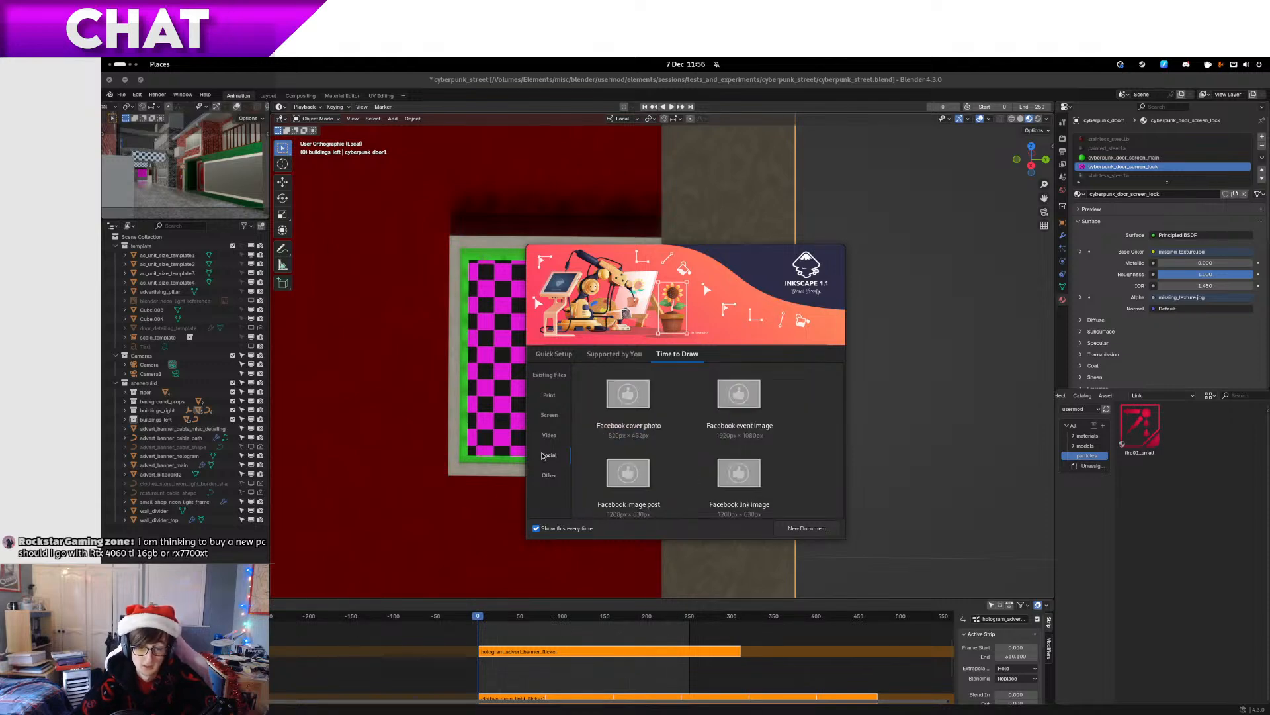
{"action": "left_click", "coordinate": [548, 476]}
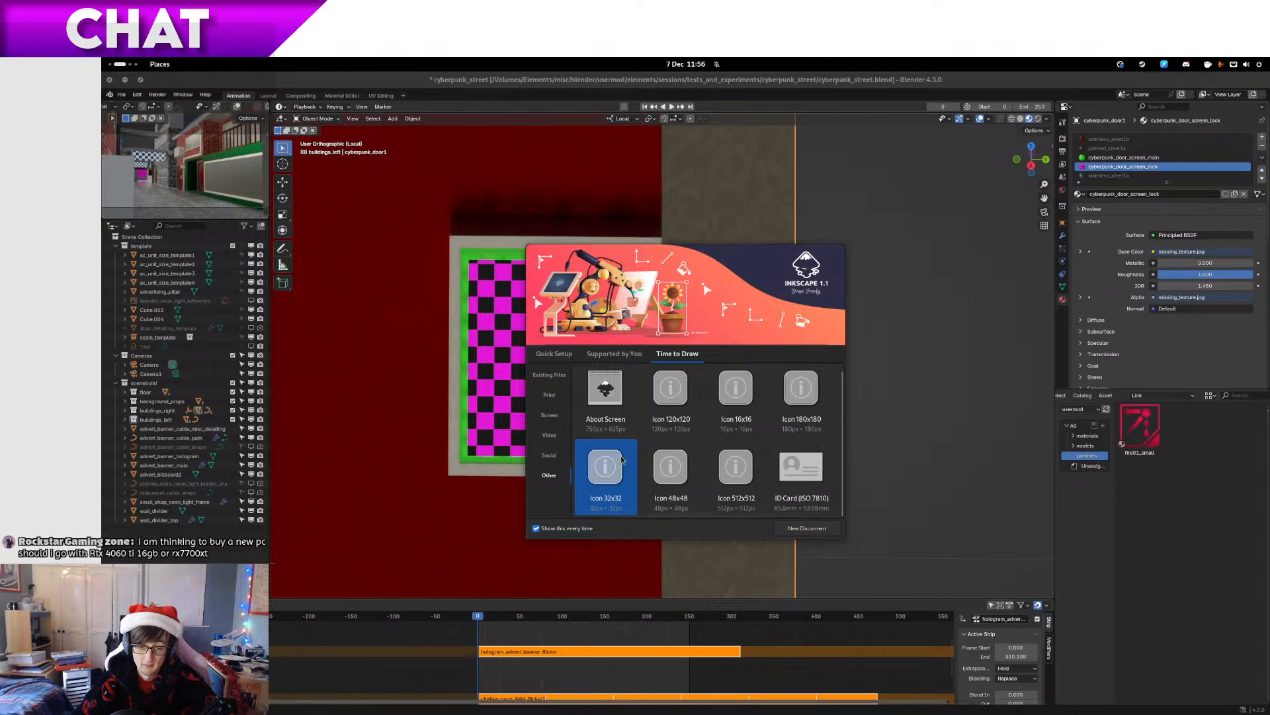
{"action": "left_click", "coordinate": [797, 535]}
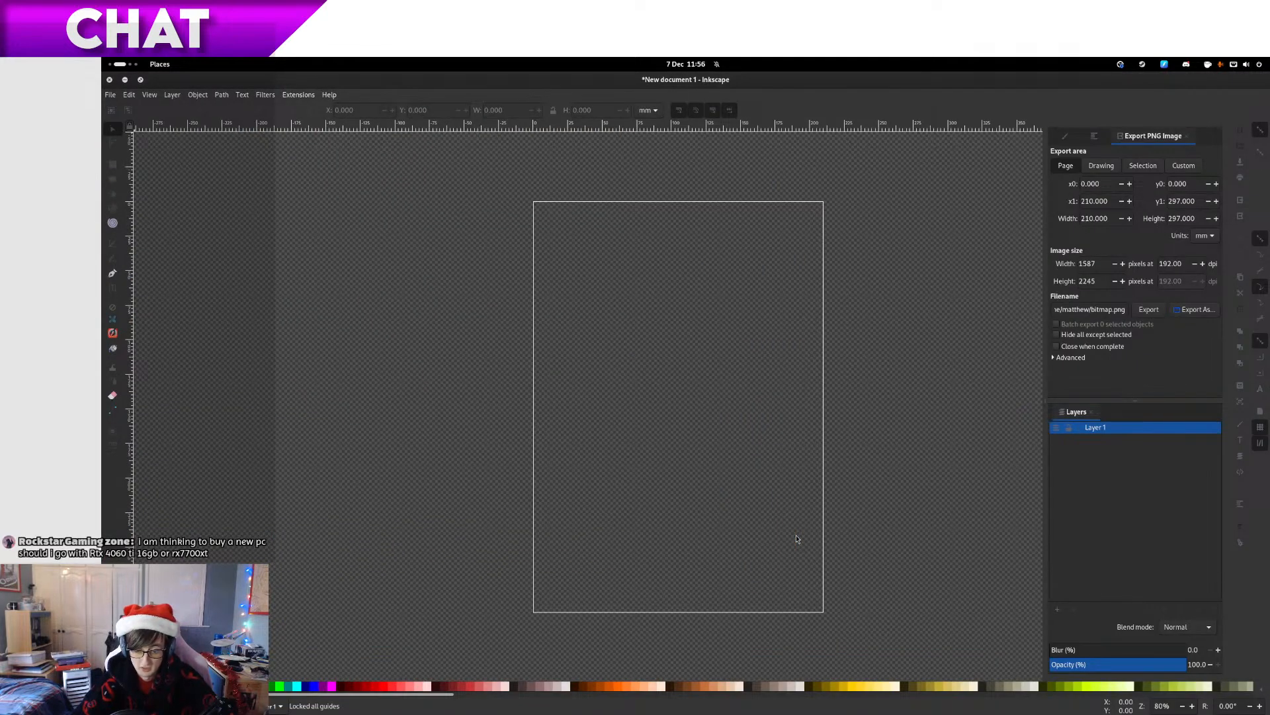
Begin a new document from the Video template, using the Custom video size with a width of 768
{"action": "left_click", "coordinate": [110, 95]}
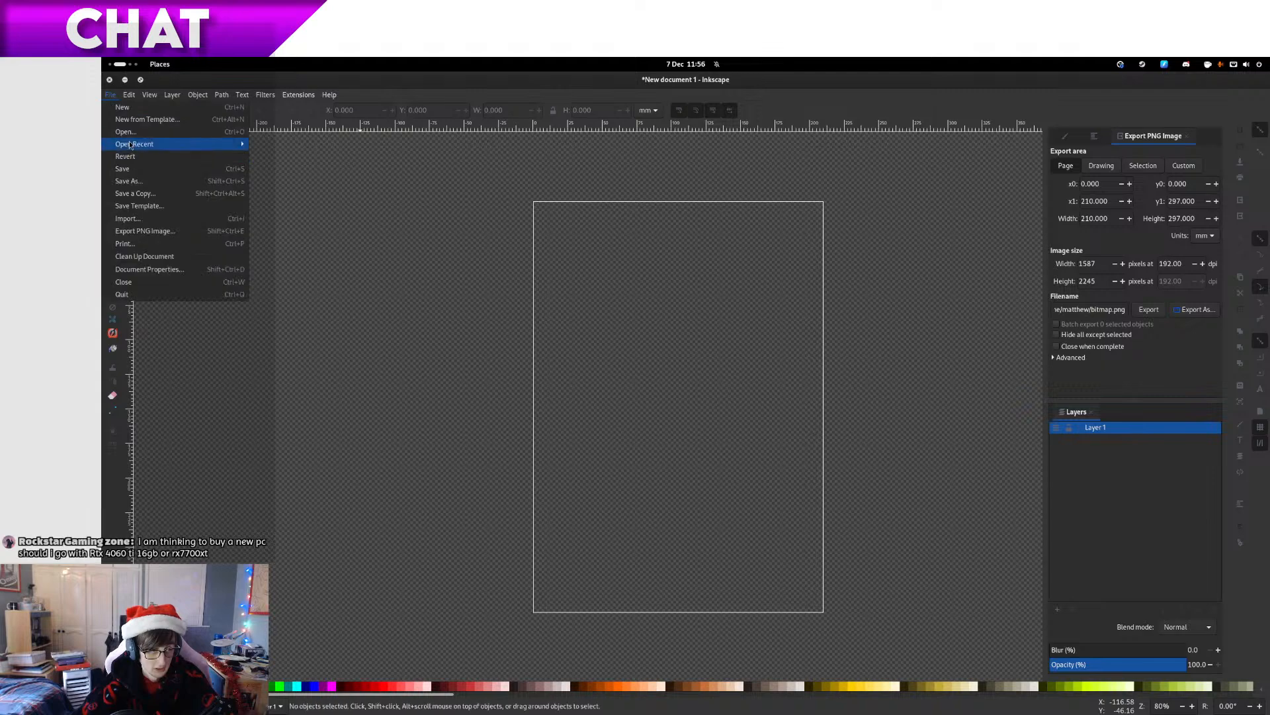
{"action": "left_click", "coordinate": [146, 121]}
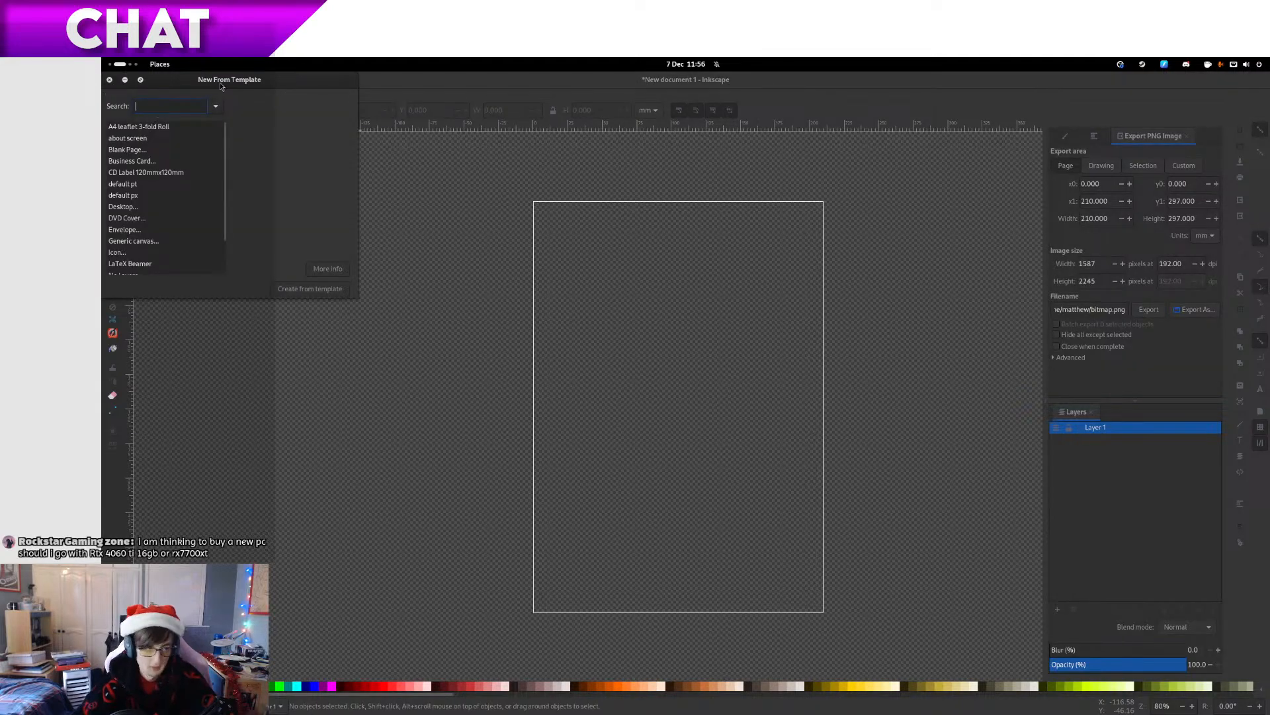
{"action": "left_click_drag", "start_coordinate": [222, 86], "coordinate": [511, 249]}
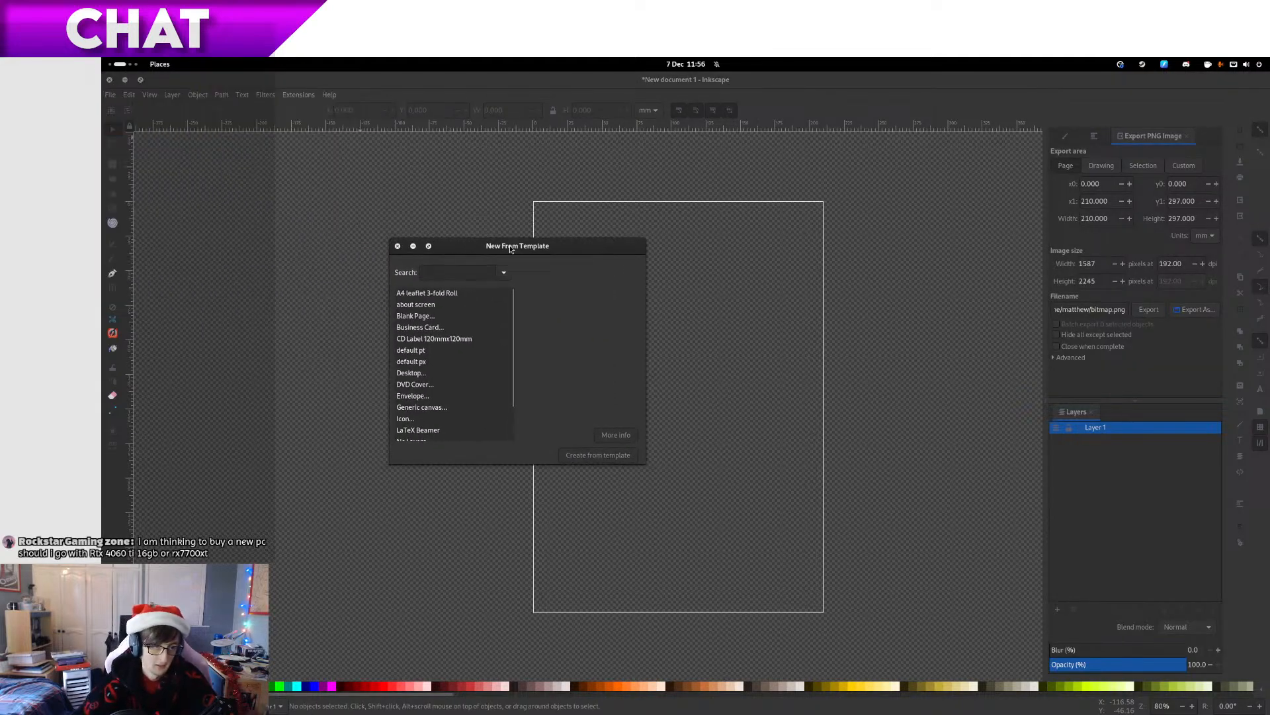
{"action": "left_click", "coordinate": [447, 362]}
{"action": "left_click", "coordinate": [449, 384]}
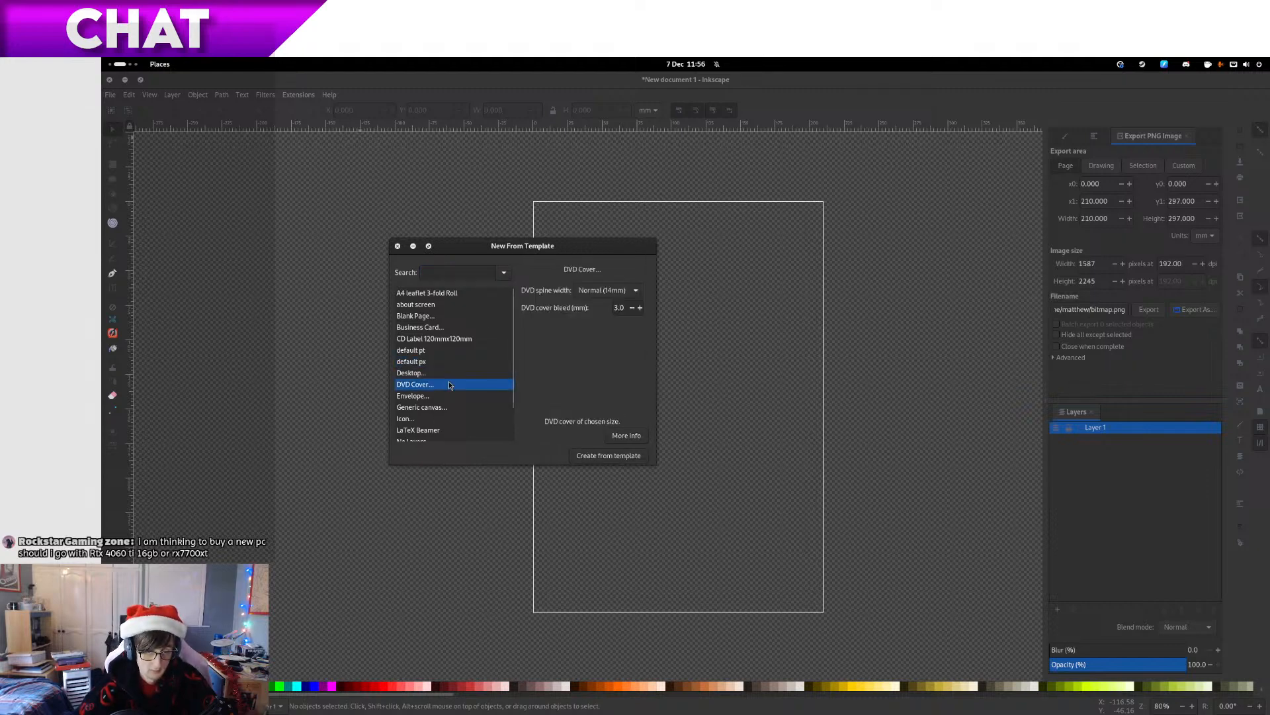
{"action": "left_click", "coordinate": [456, 397]}
{"action": "scroll", "coordinate": [456, 401], "scroll_direction": "down", "scroll_amount": 2}
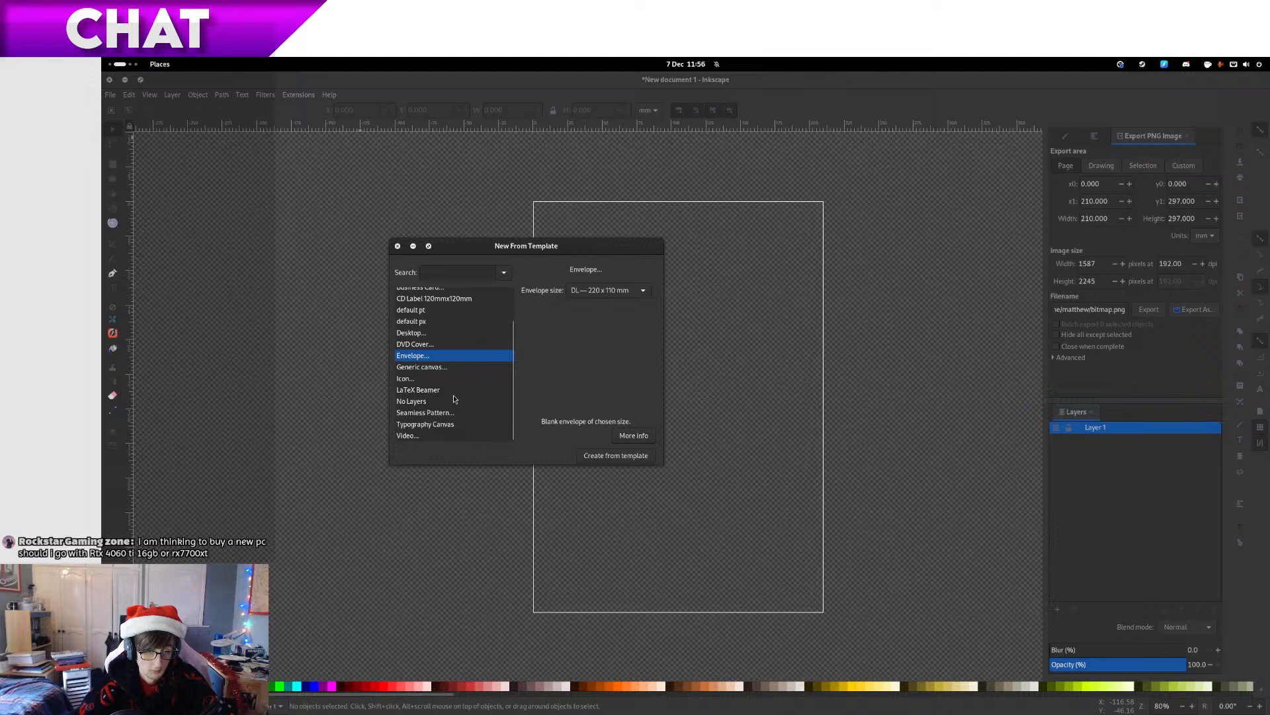
{"action": "left_click", "coordinate": [446, 435]}
{"action": "double_click", "coordinate": [622, 329]}
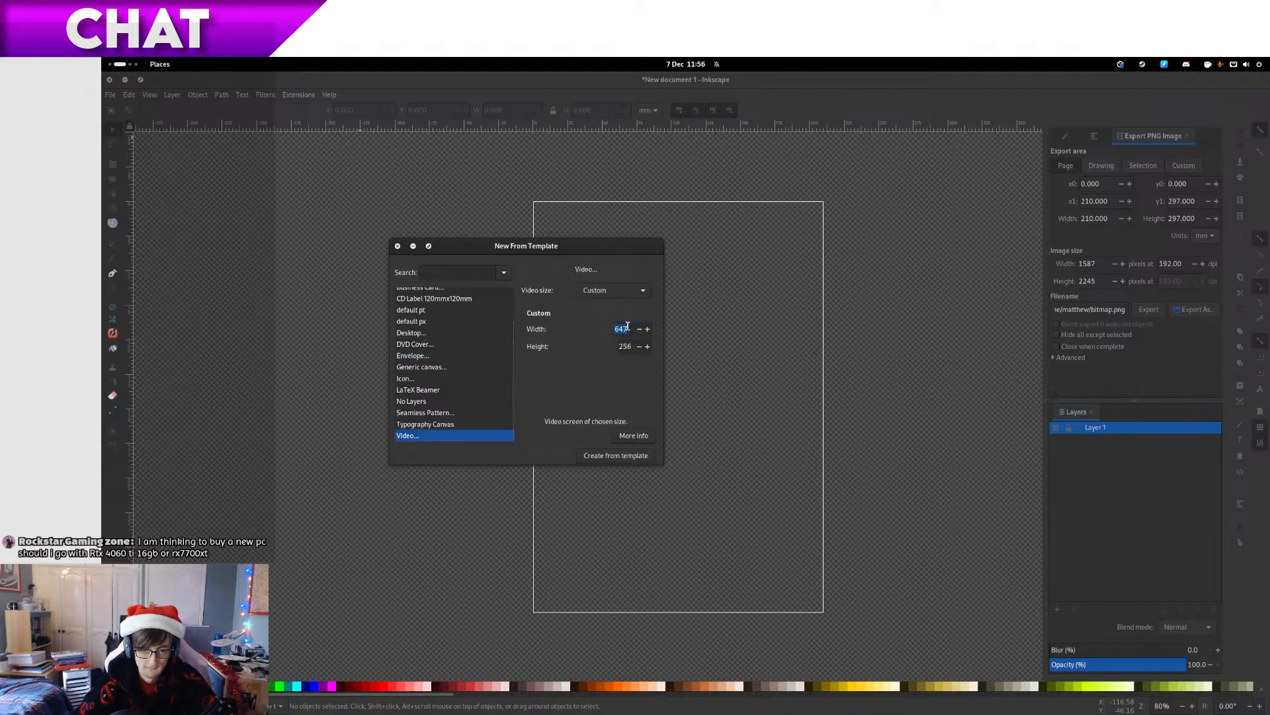
{"action": "type", "text": "768"}
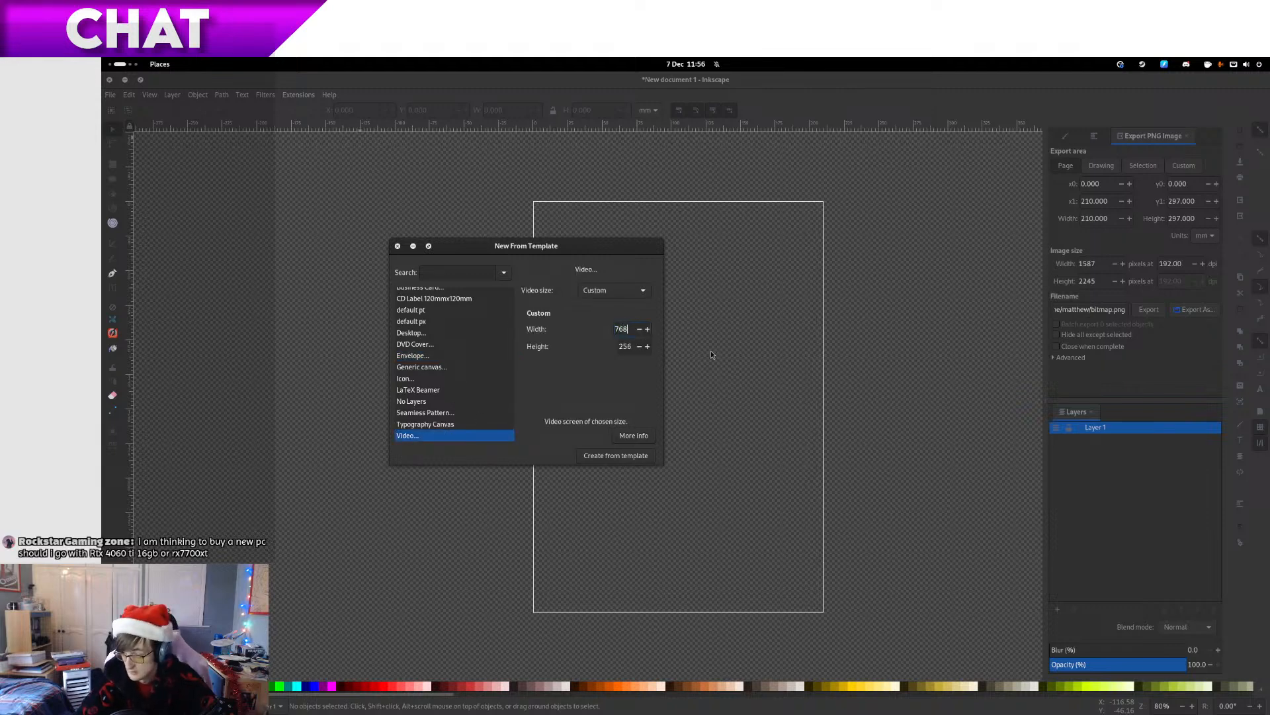
Set the Video template's height to 1534 with the width at 768 and create the document
{"action": "key", "text": "Tab"}
{"action": "type", "text": "1534"}
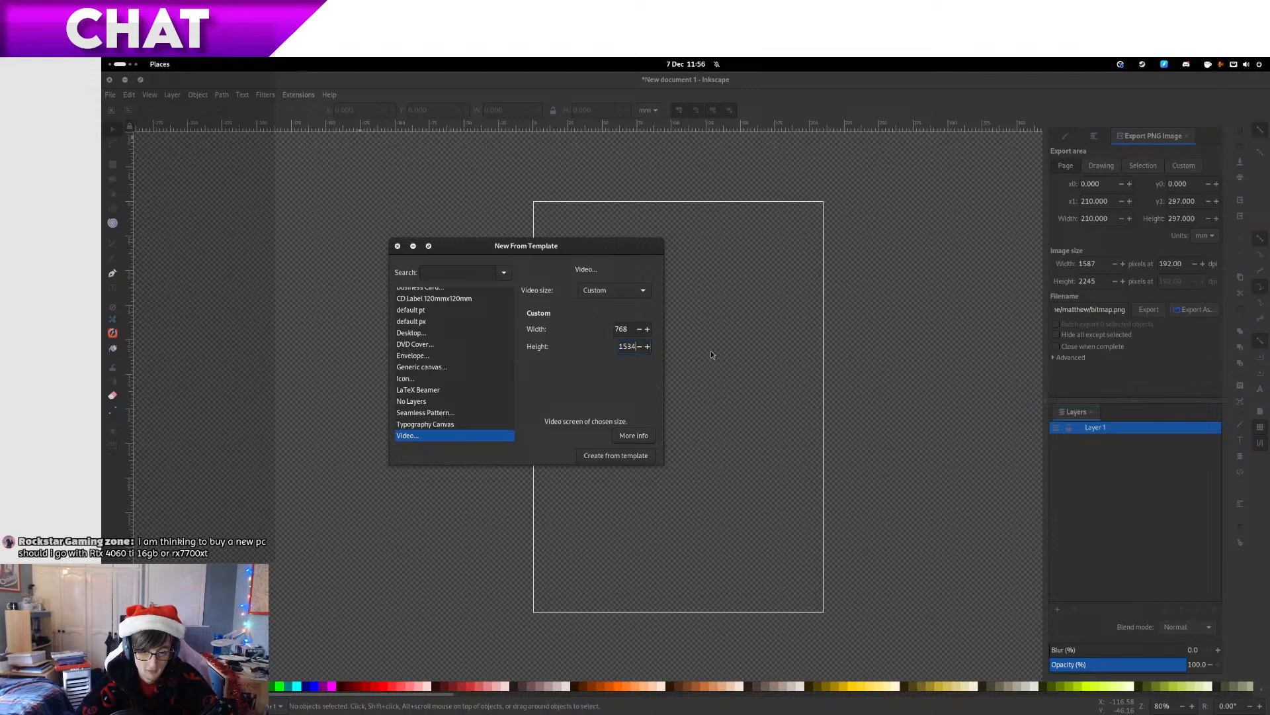
{"action": "left_click", "coordinate": [588, 459]}
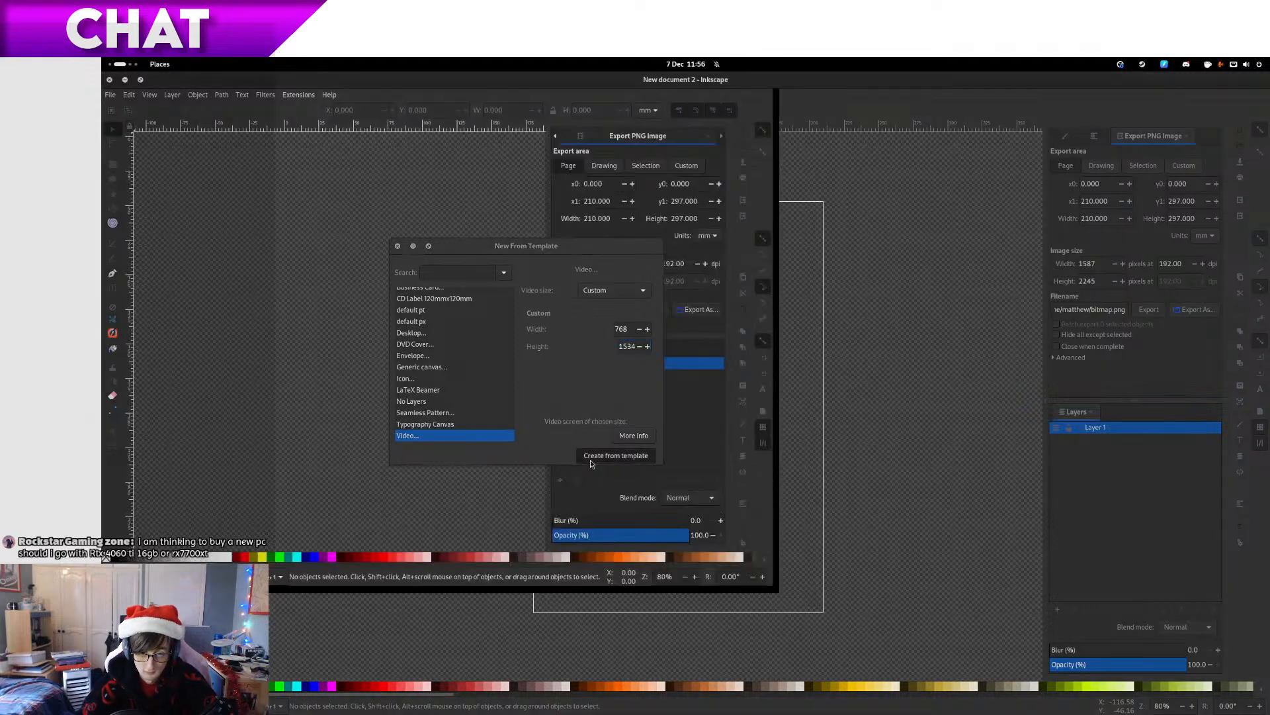
{"action": "left_click_drag", "start_coordinate": [736, 332], "coordinate": [626, 300]}
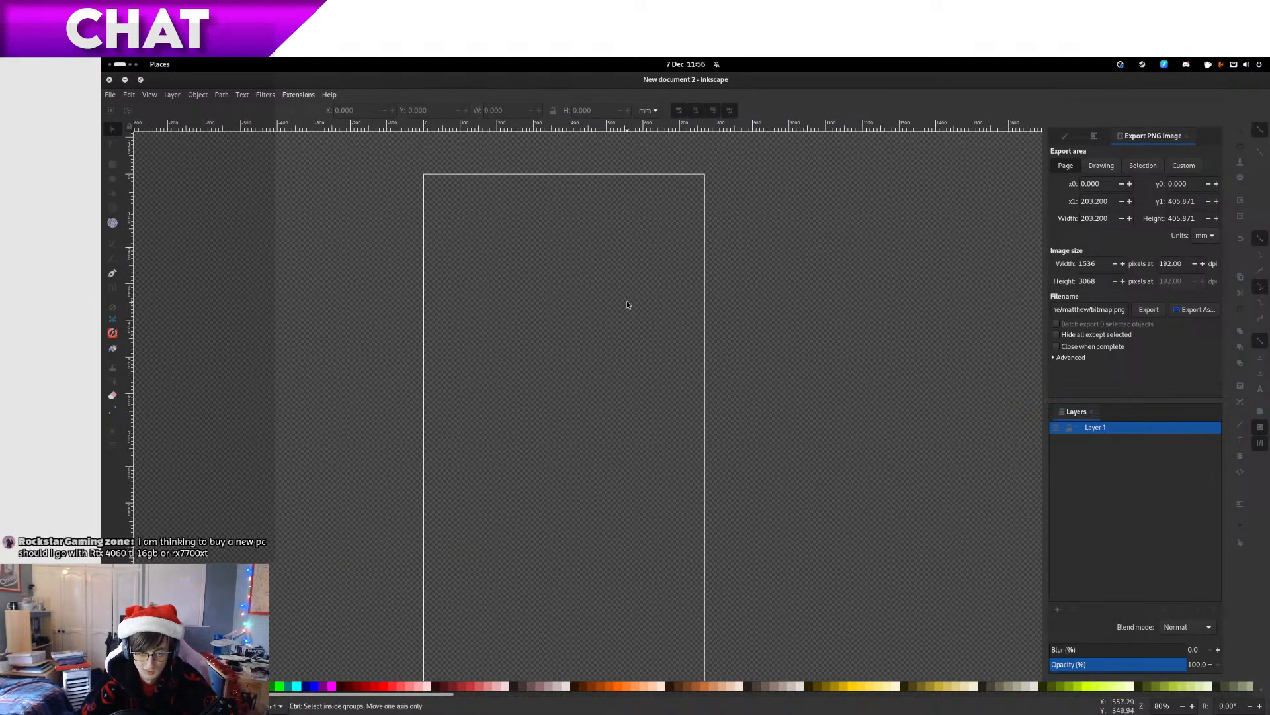
{"action": "scroll", "coordinate": [626, 300], "scroll_direction": "down", "scroll_amount": 2}
{"action": "scroll", "coordinate": [626, 300], "scroll_direction": "up", "scroll_amount": 2}
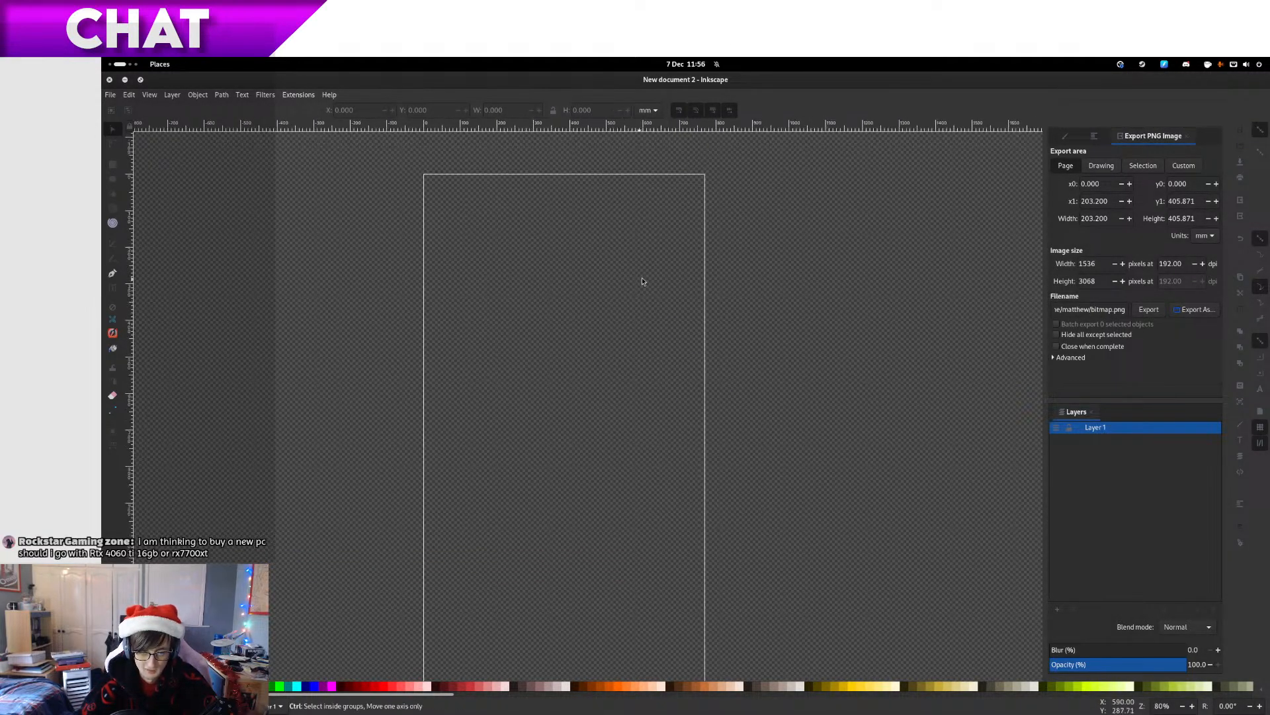
Start another document from the Video template and select its custom height for editing
{"action": "left_click", "coordinate": [164, 94]}
{"action": "left_click", "coordinate": [150, 95]}
{"action": "left_click", "coordinate": [110, 94]}
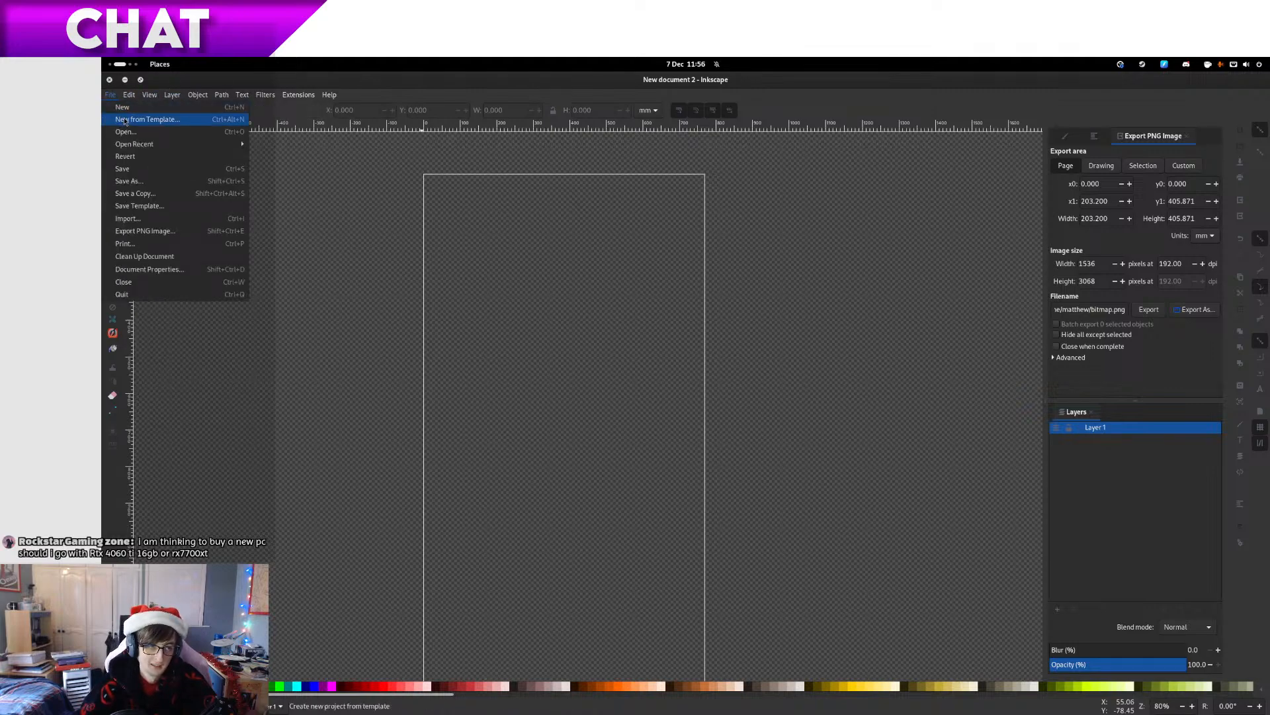
{"action": "left_click", "coordinate": [125, 121]}
{"action": "scroll", "coordinate": [605, 457], "scroll_direction": "down", "scroll_amount": 3}
{"action": "left_click", "coordinate": [600, 478]}
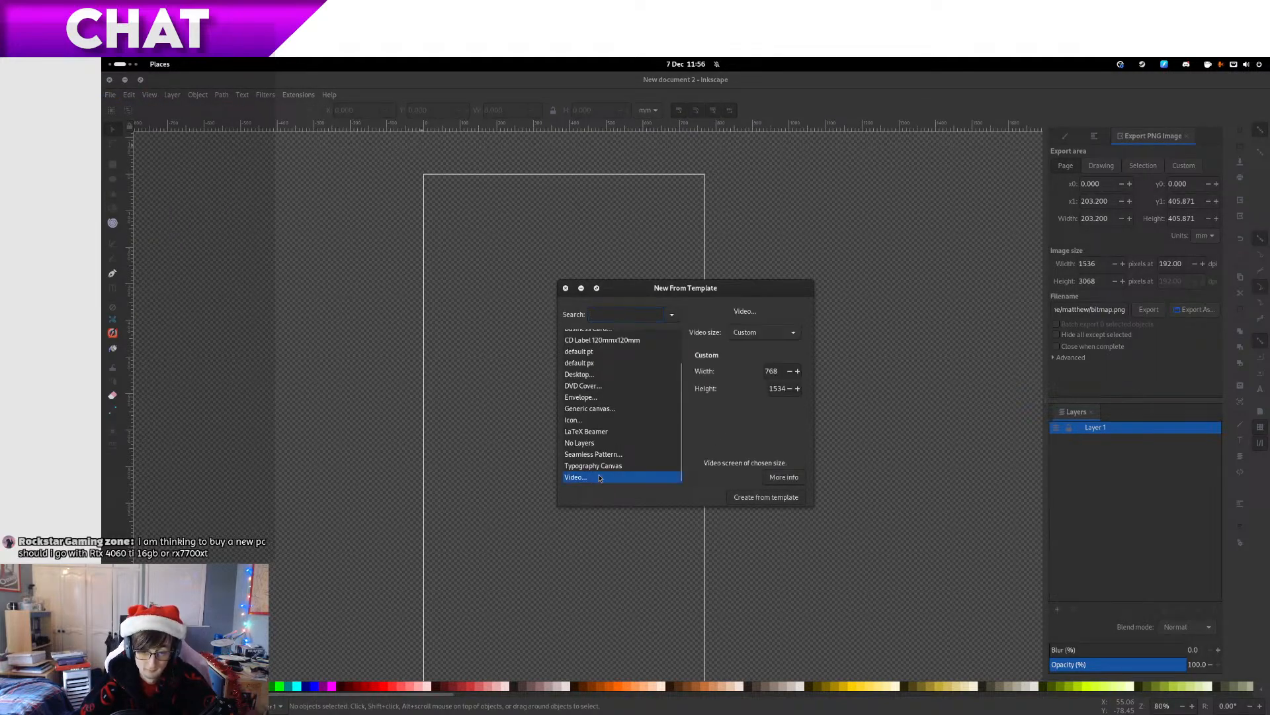
{"action": "double_click", "coordinate": [778, 388]}
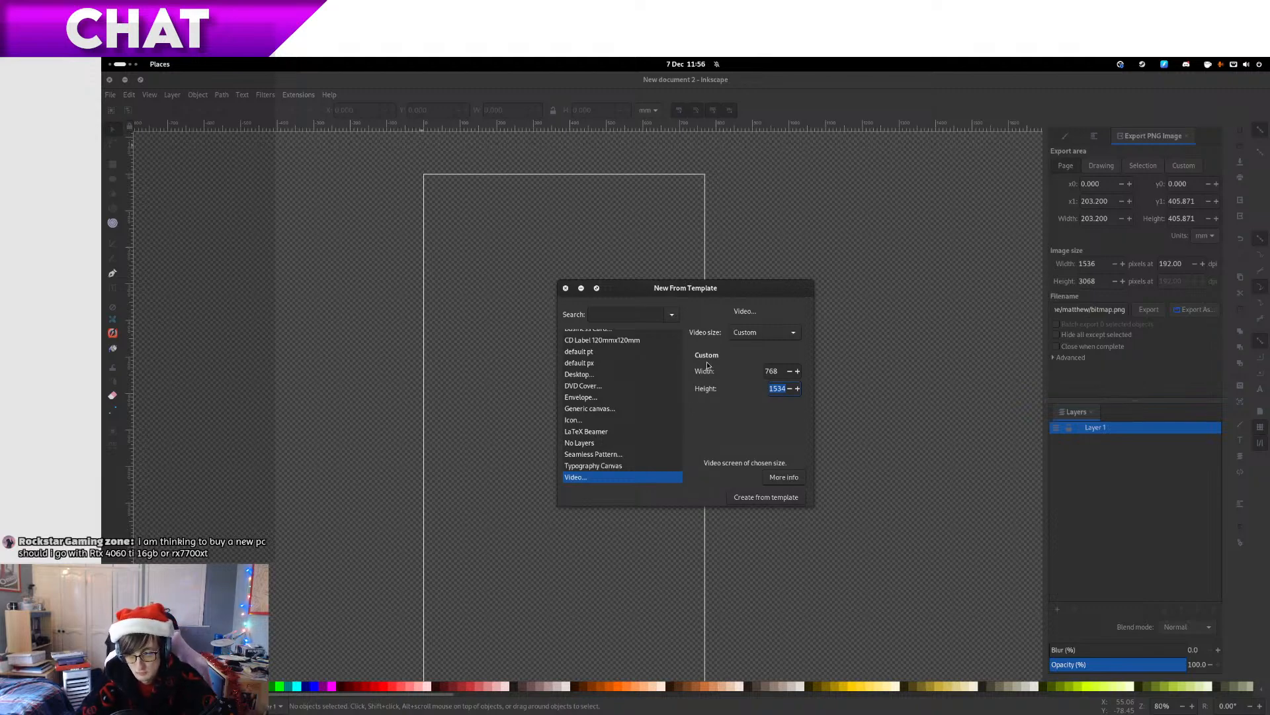
Open Calculator and add 256 to 768, then add another 256 to the sum
{"action": "key", "text": "super"}
{"action": "type", "text": "calc"}
{"action": "key", "text": "Right"}
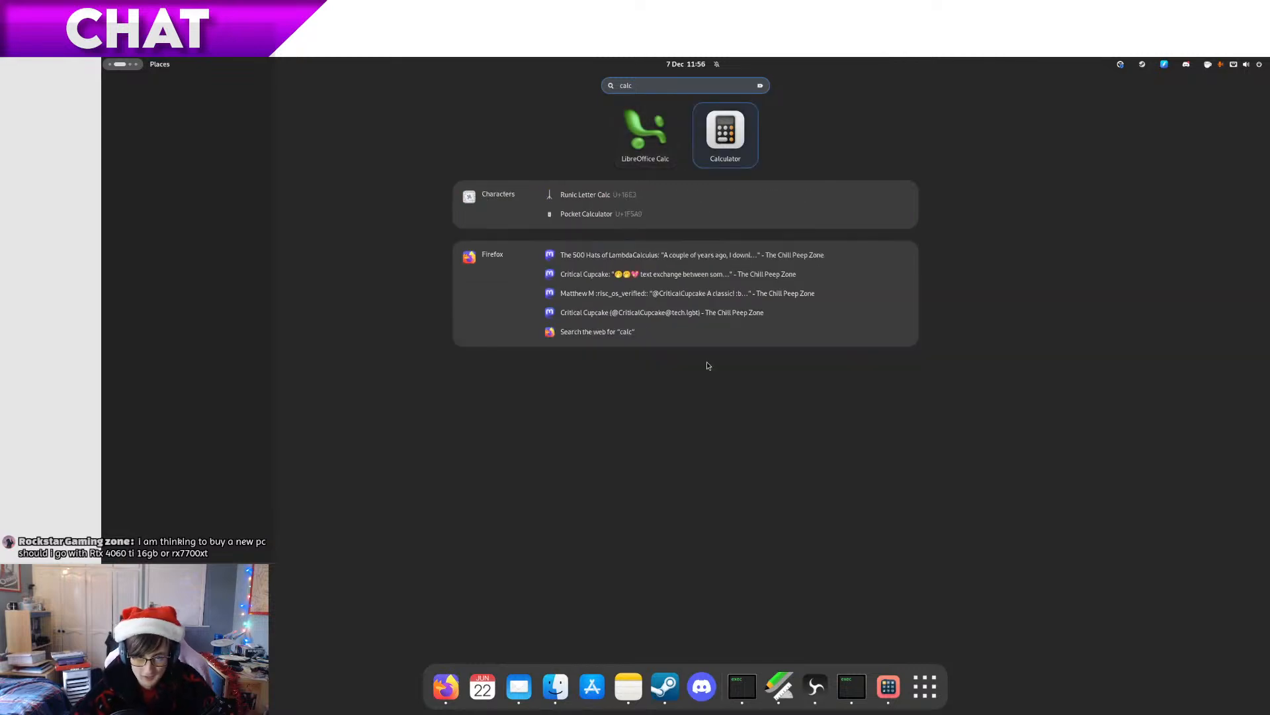
{"action": "key", "text": "Return"}
{"action": "type", "text": "768"}
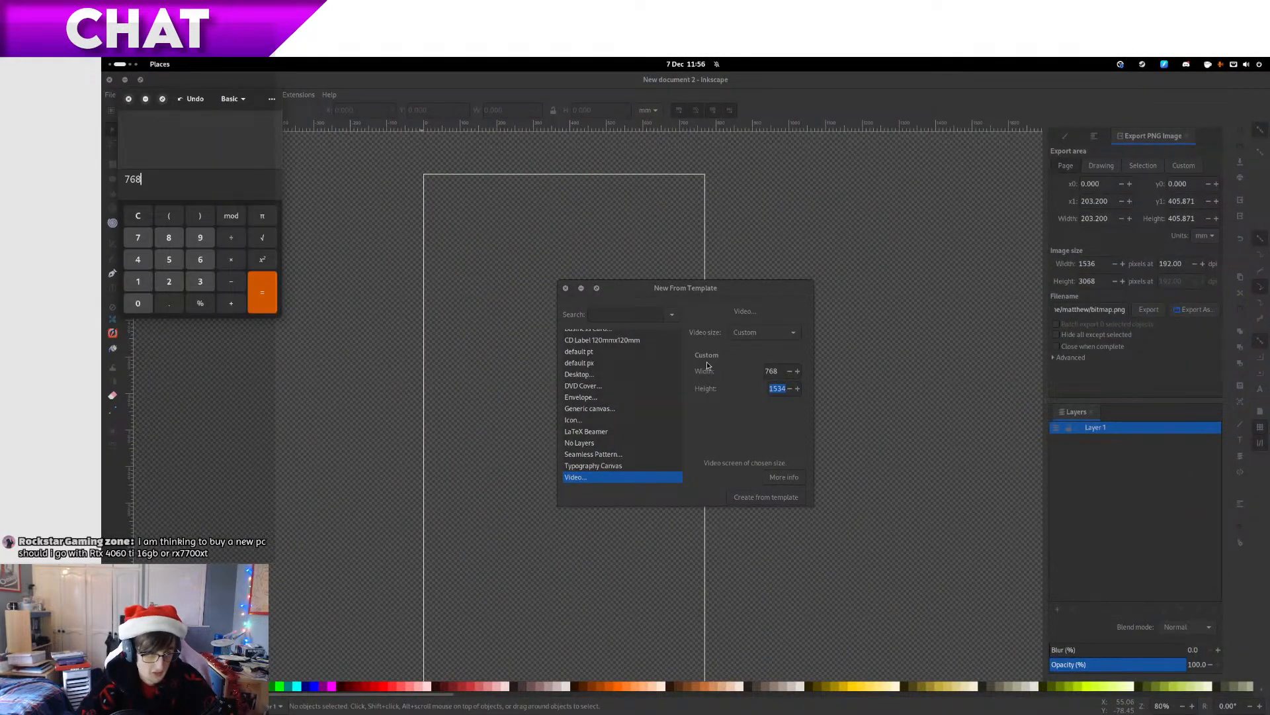
{"action": "type", "text": "+256"}
{"action": "key", "text": "Return"}
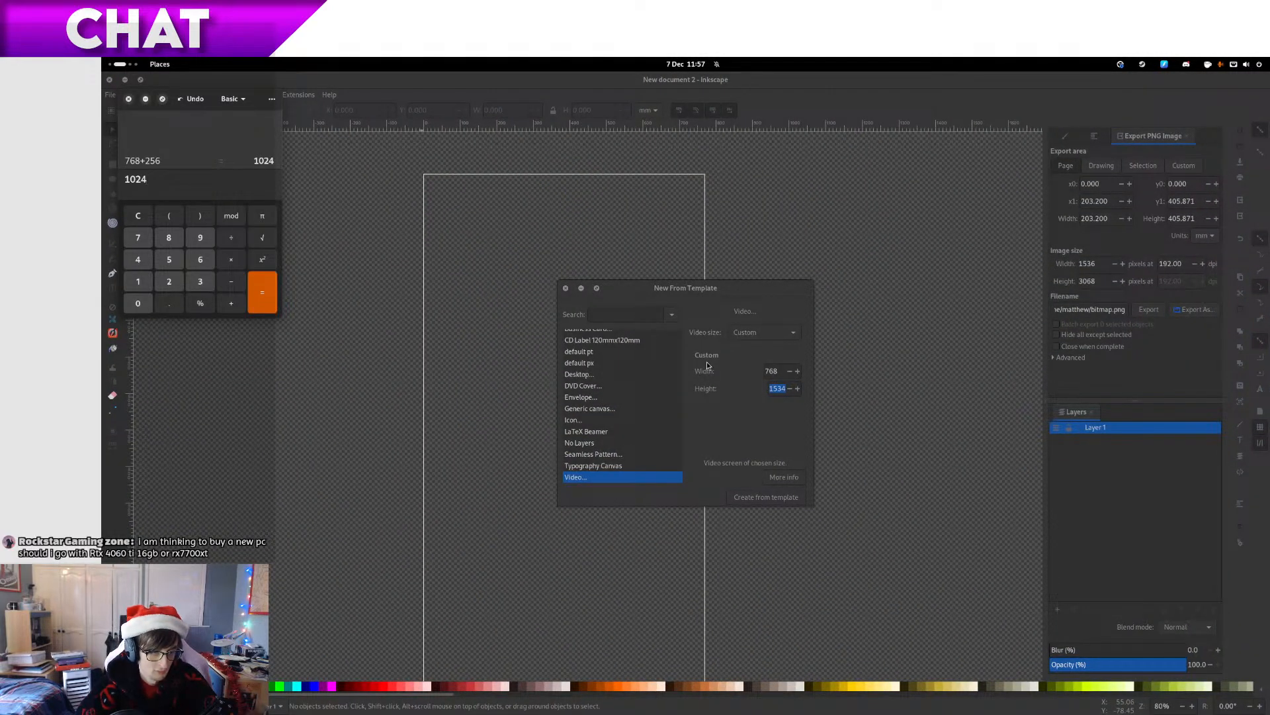
{"action": "type", "text": "+2"}
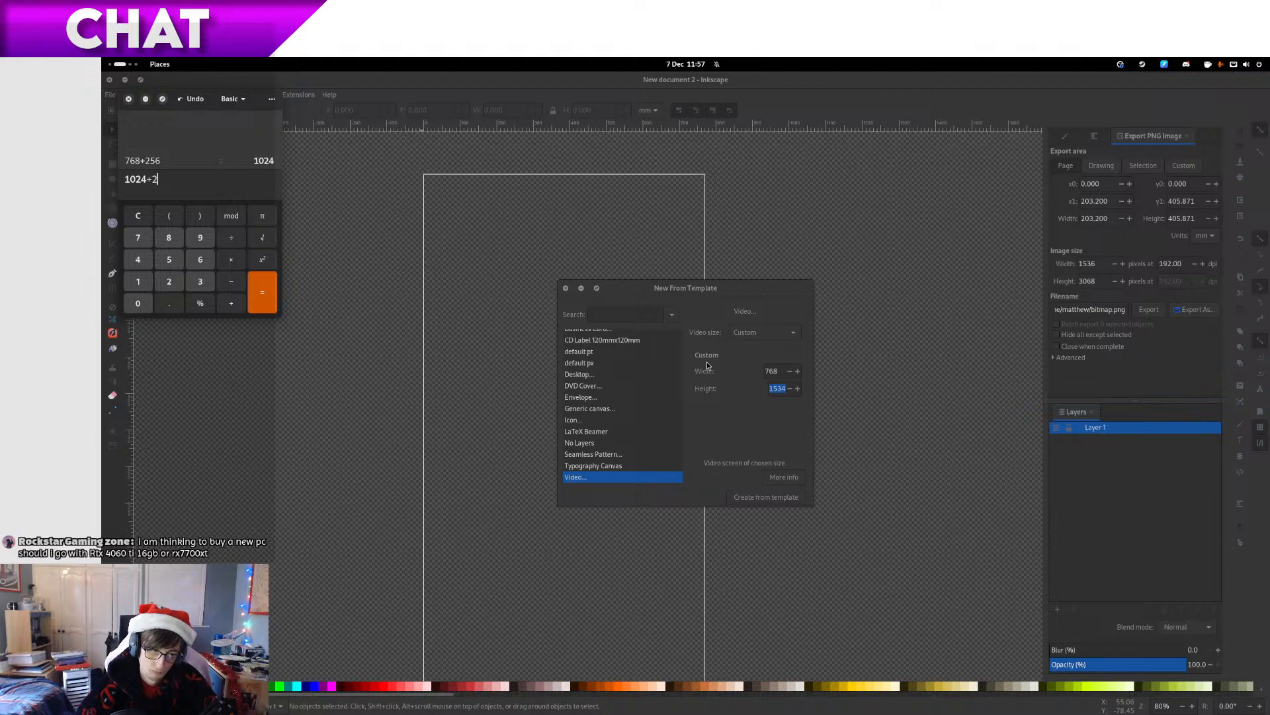
{"action": "type", "text": "56"}
{"action": "key", "text": "Return"}
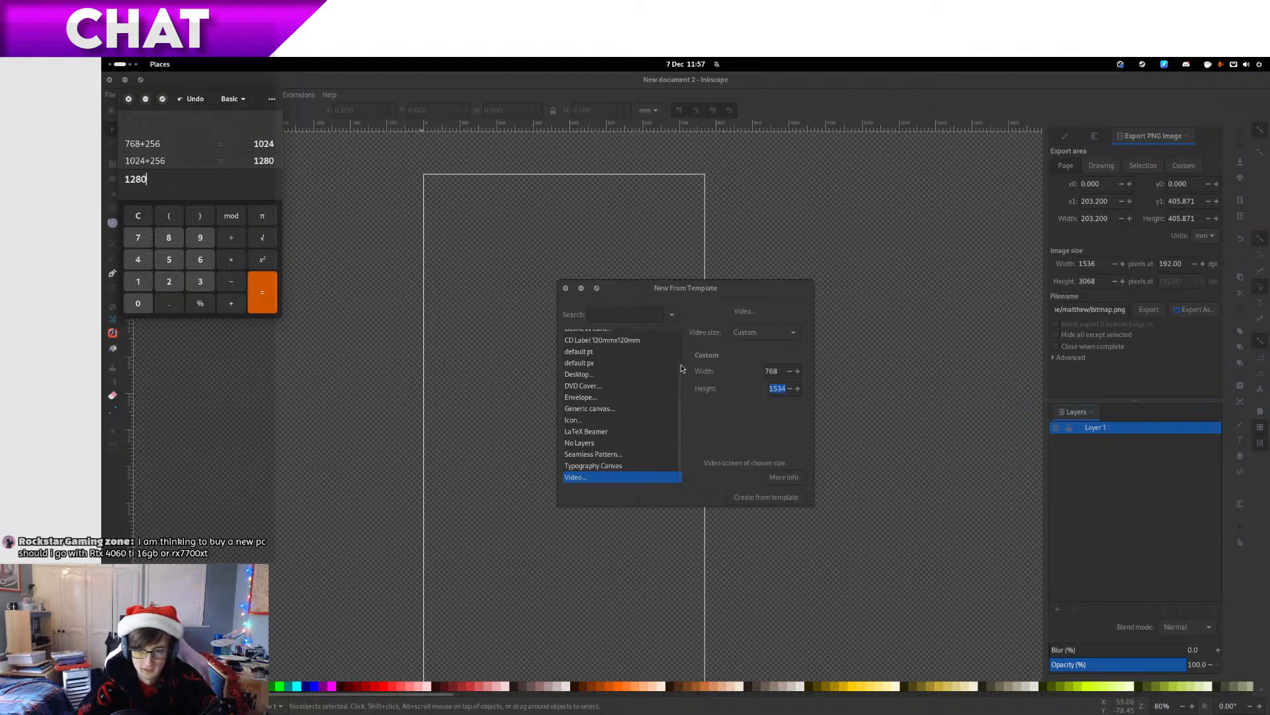
Set the Video template's height to 1280 with the width at 768 and create the document
{"action": "left_click", "coordinate": [775, 404]}
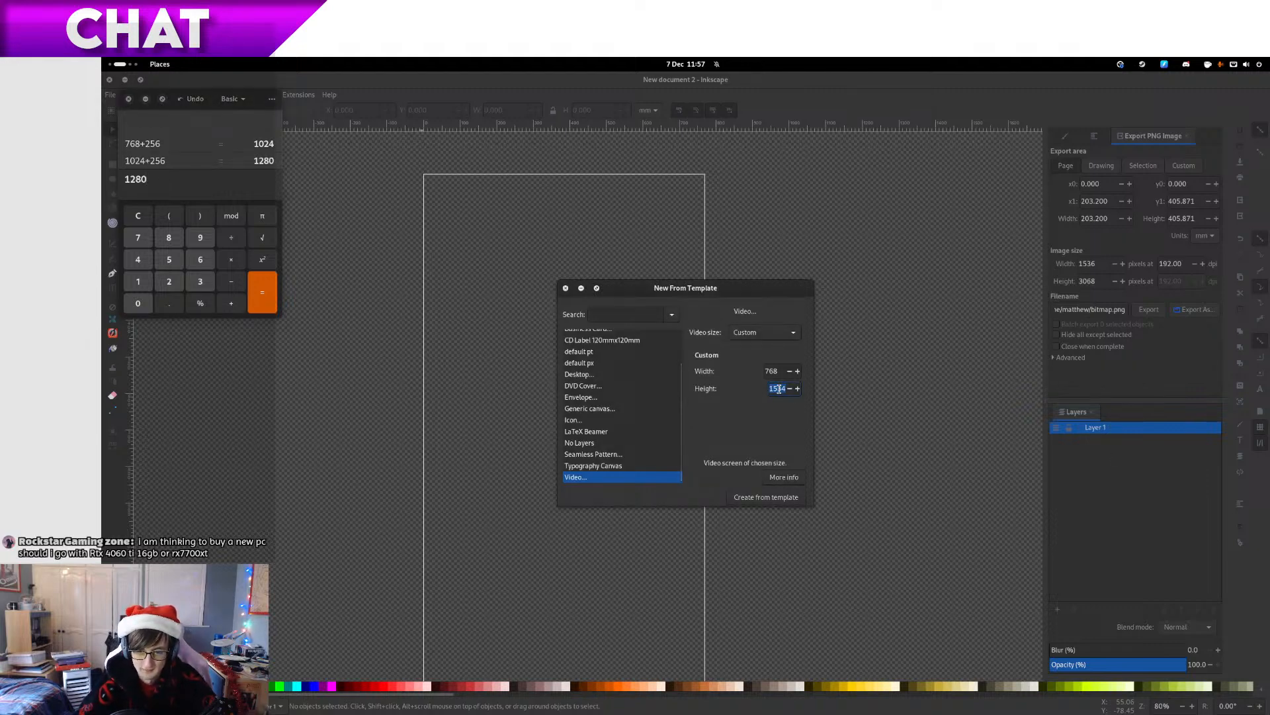
{"action": "type", "text": "1"}
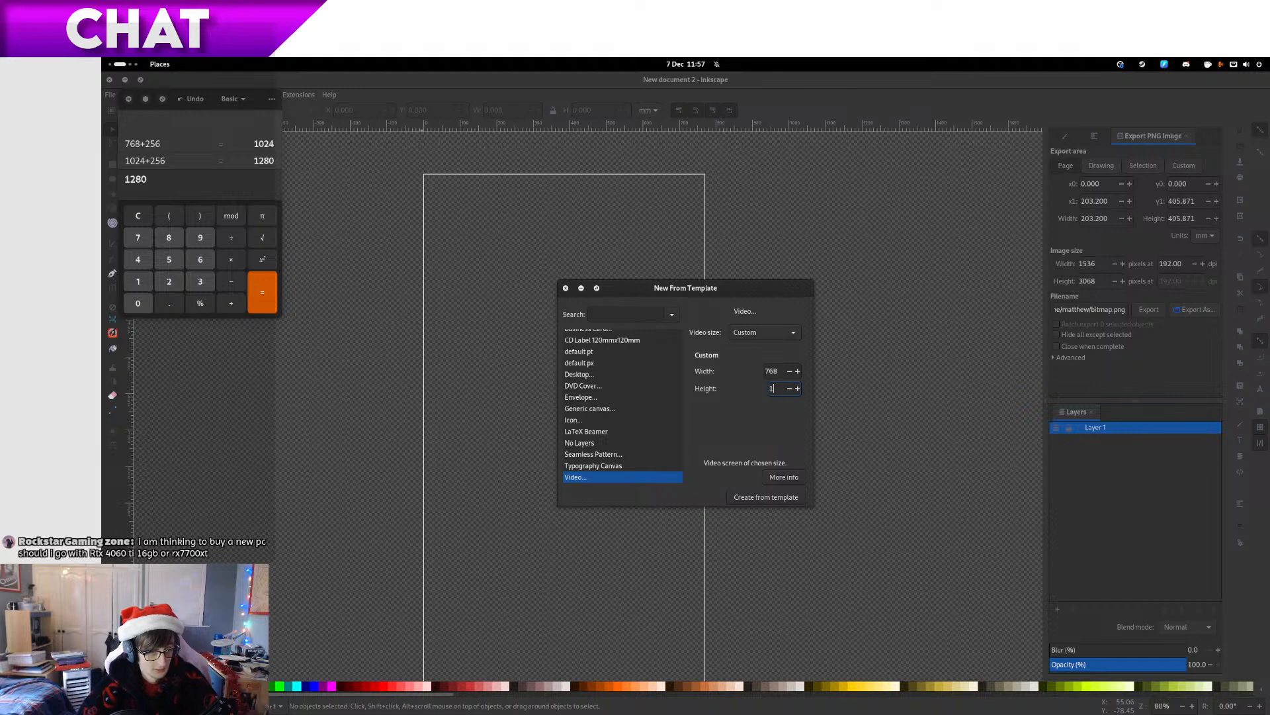
{"action": "type", "text": "680"}
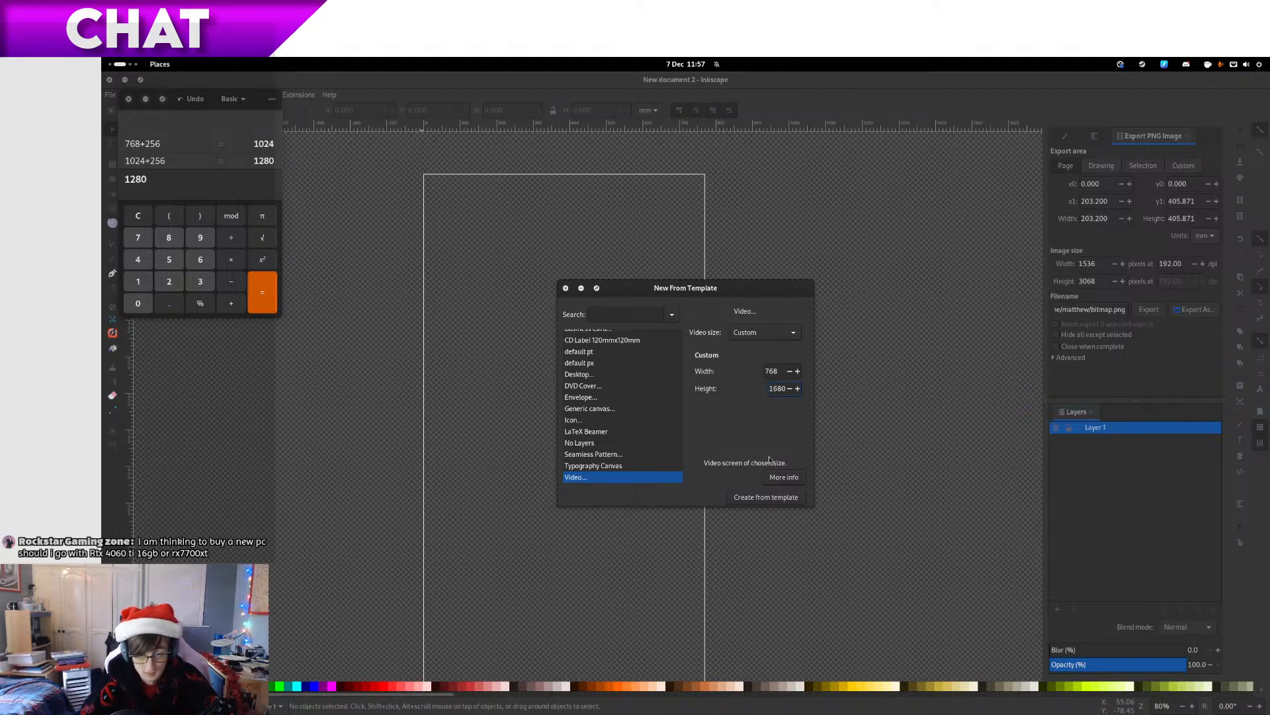
{"action": "double_click", "coordinate": [779, 389]}
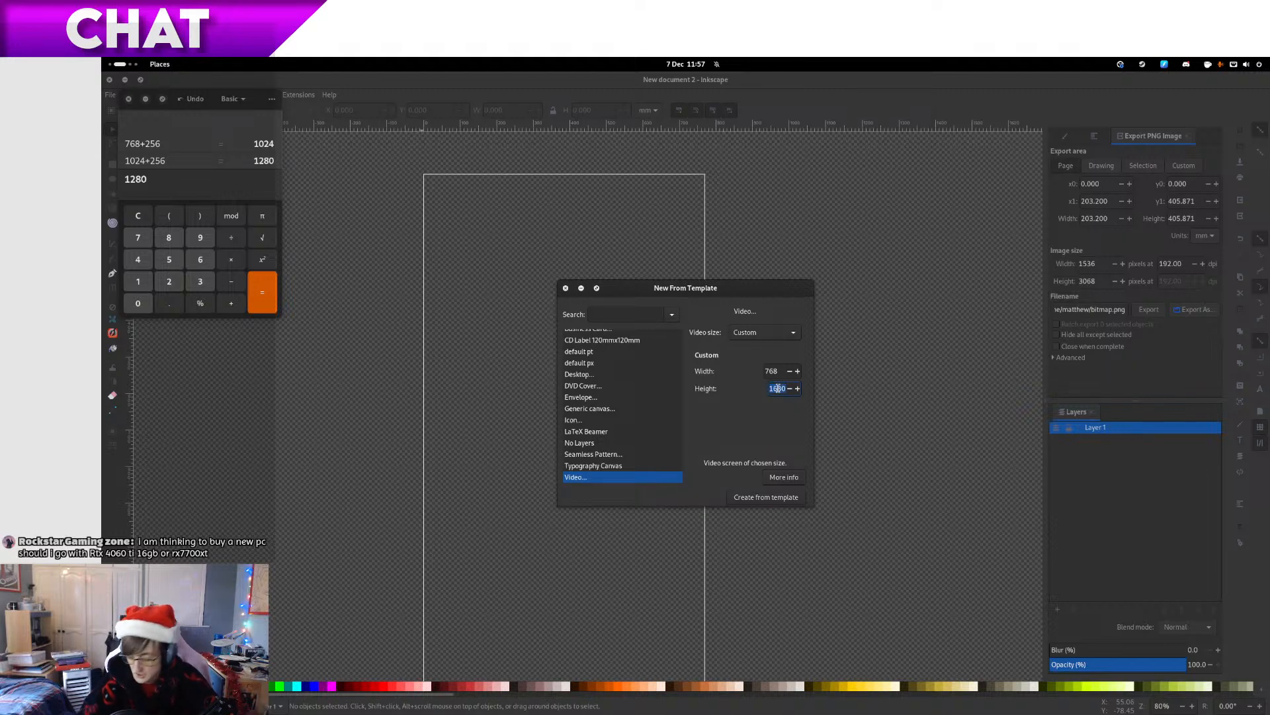
{"action": "type", "text": "128"}
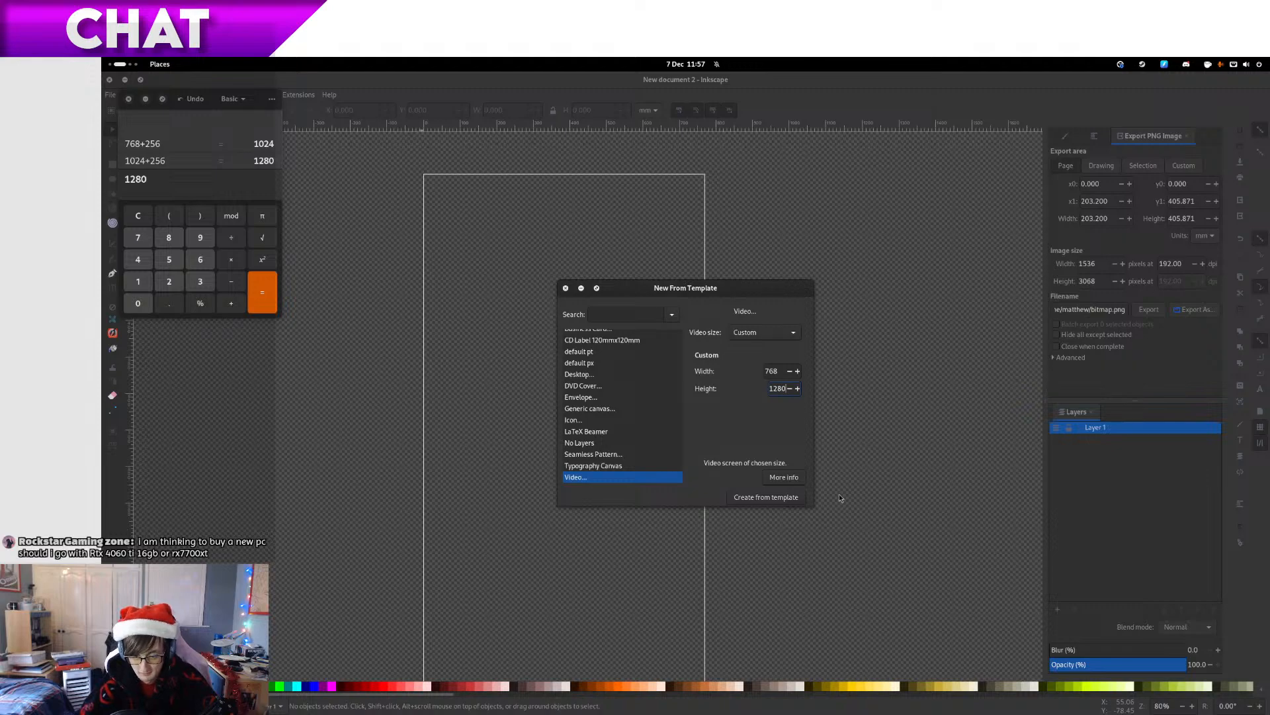
{"action": "left_click", "coordinate": [751, 496]}
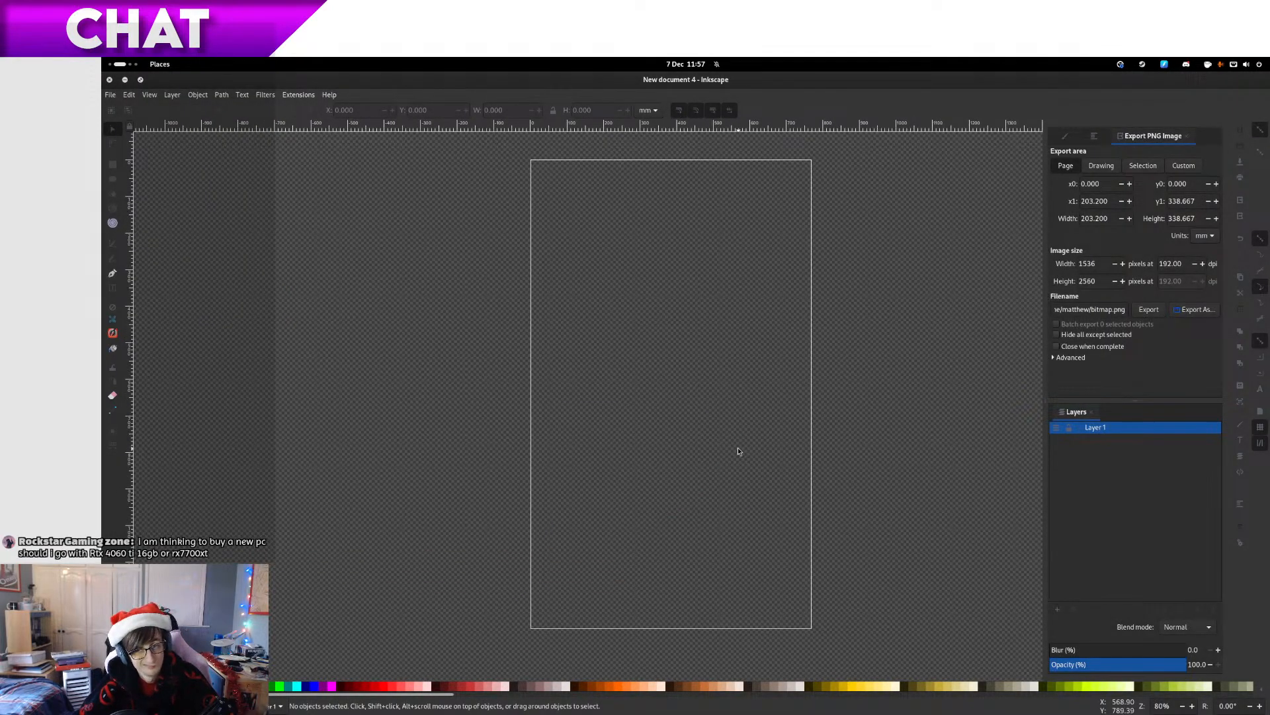
{"action": "left_click_drag", "start_coordinate": [732, 451], "coordinate": [695, 459]}
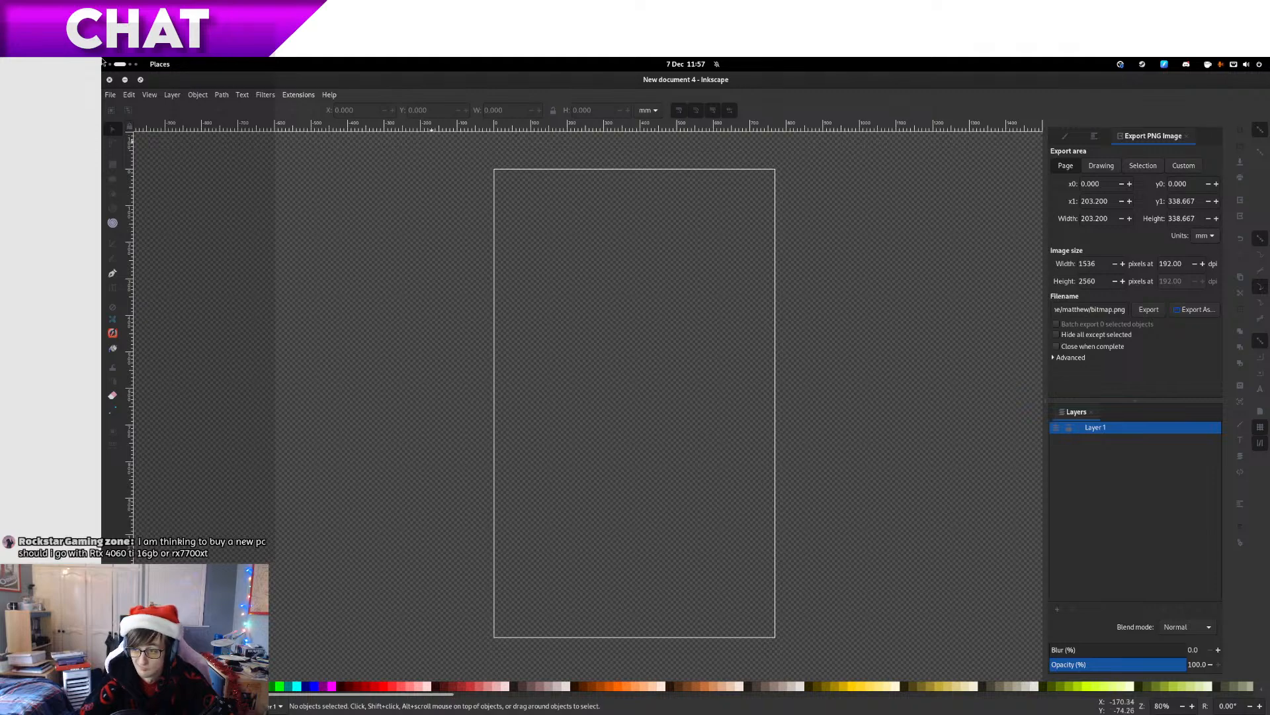
Switch to Calculator, subtract 128 from 1280, and return to Inkscape
{"action": "mouse_move", "coordinate": [103, 62]}
{"action": "left_click", "coordinate": [261, 329]}
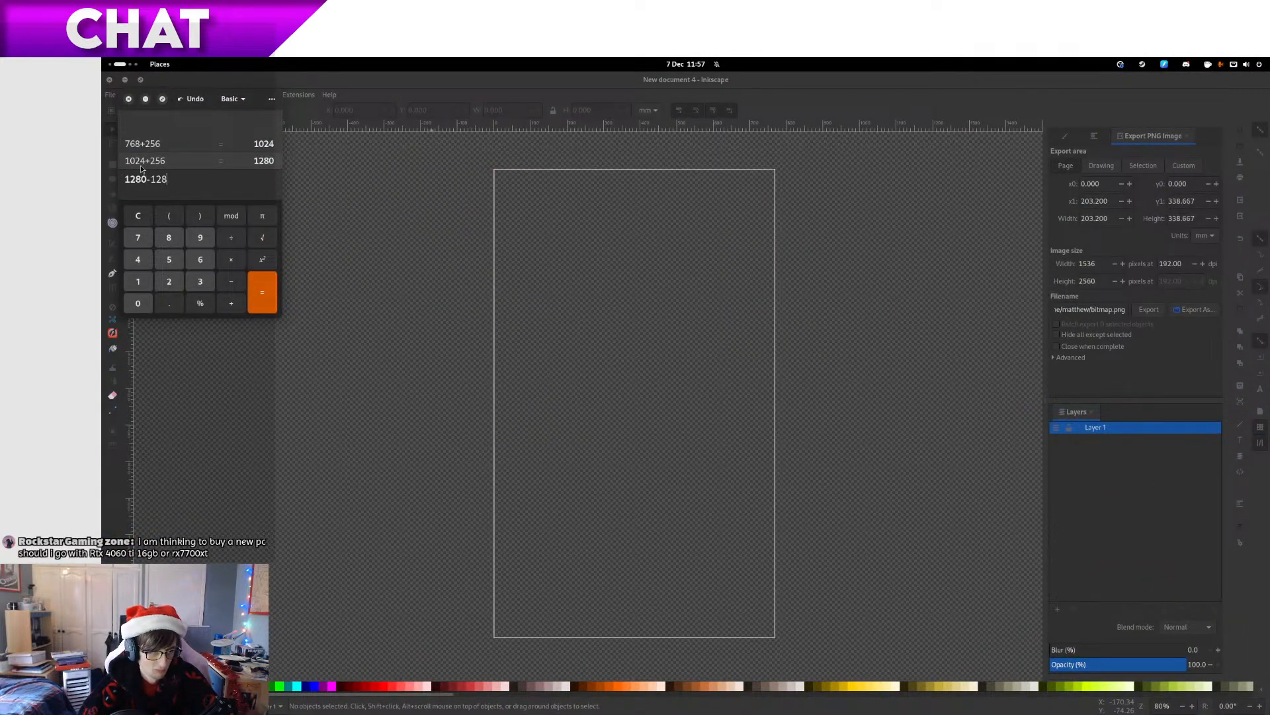
{"action": "type", "text": "-128"}
{"action": "key", "text": "Return"}
{"action": "left_click", "coordinate": [805, 261]}
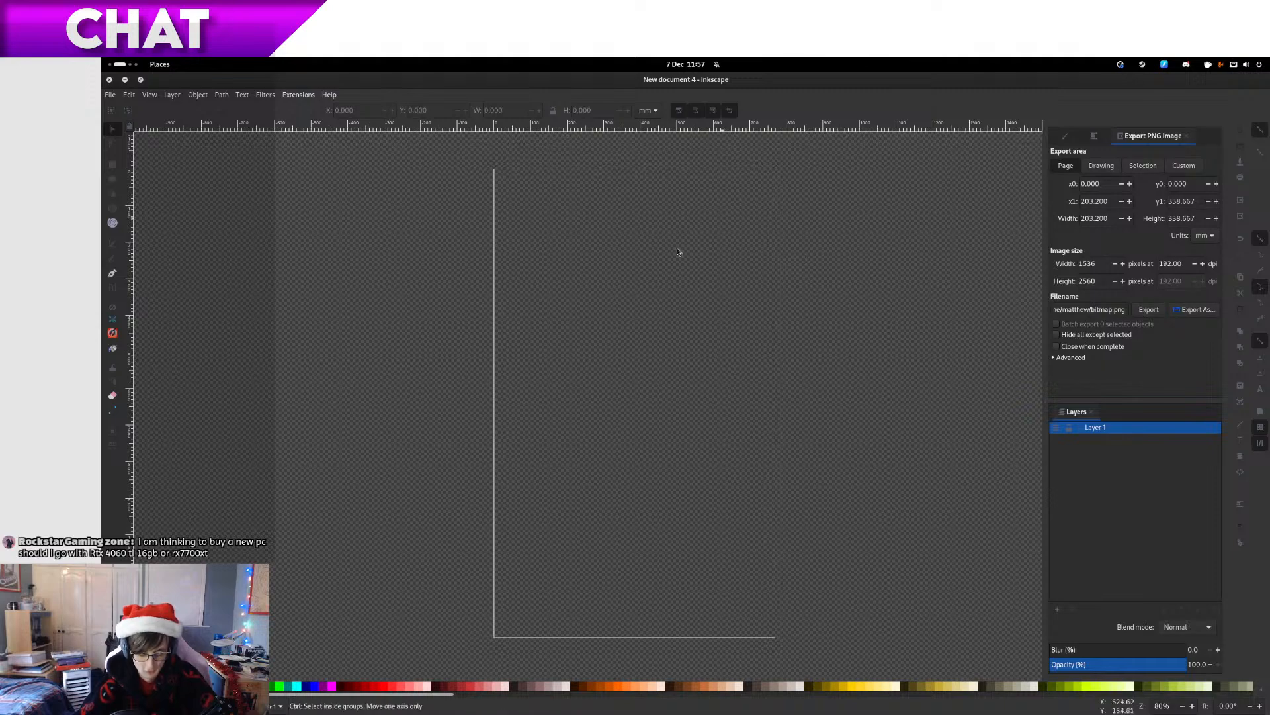
Create a new document from the Video template with a custom size of 768 by 1152
{"action": "key", "text": "ctrl+n"}
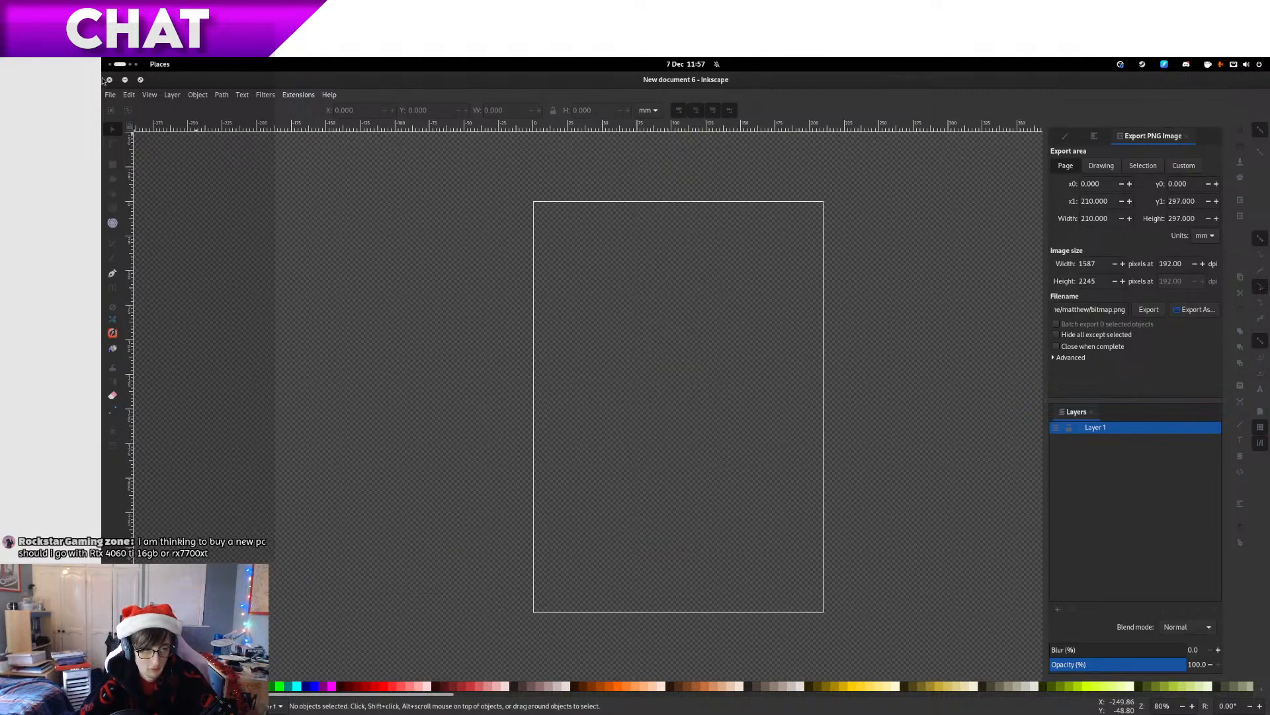
{"action": "left_click", "coordinate": [109, 79]}
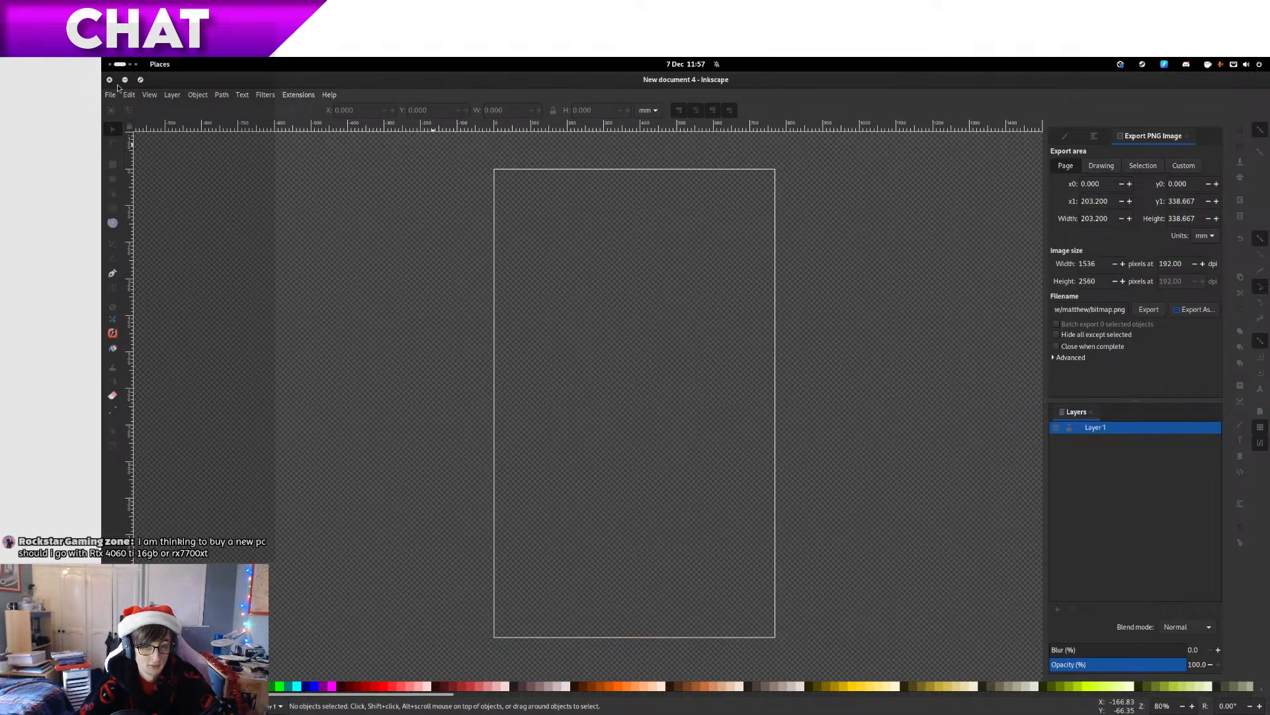
{"action": "left_click", "coordinate": [111, 95]}
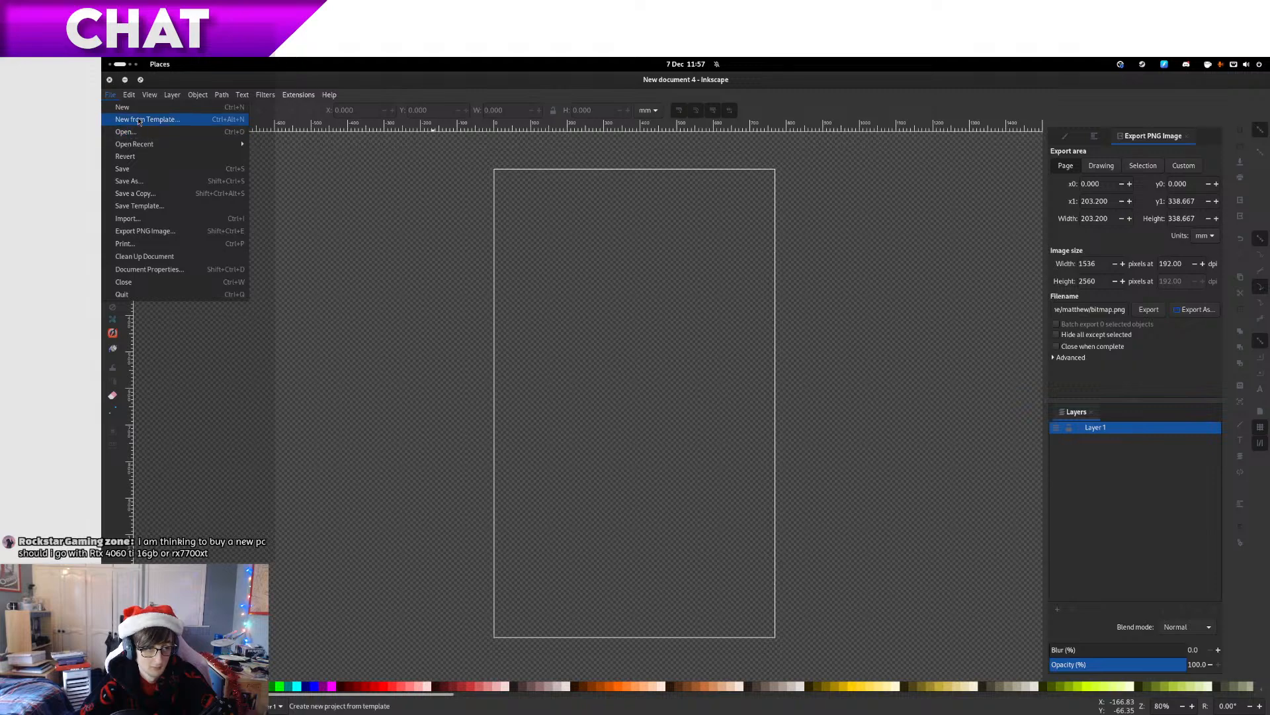
{"action": "left_click", "coordinate": [135, 132]}
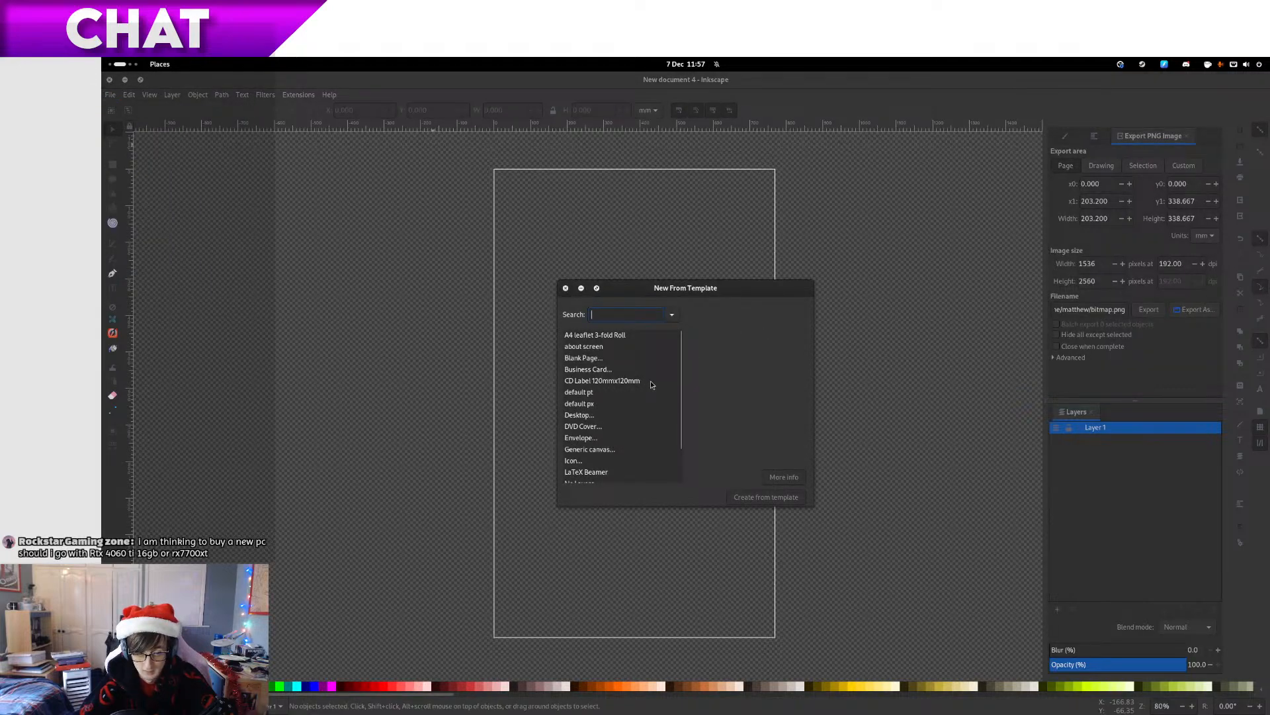
{"action": "scroll", "coordinate": [653, 381], "scroll_direction": "down", "scroll_amount": 3}
{"action": "left_click", "coordinate": [612, 478]}
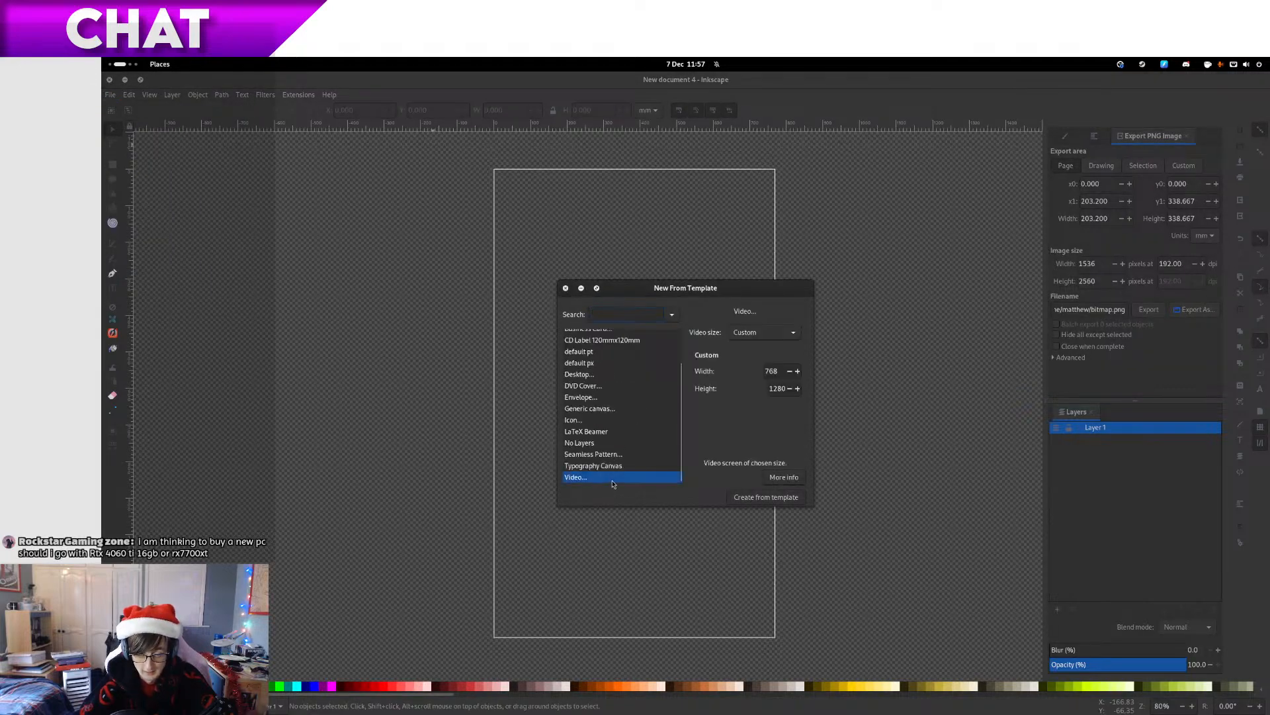
{"action": "double_click", "coordinate": [778, 389]}
{"action": "type", "text": "115"}
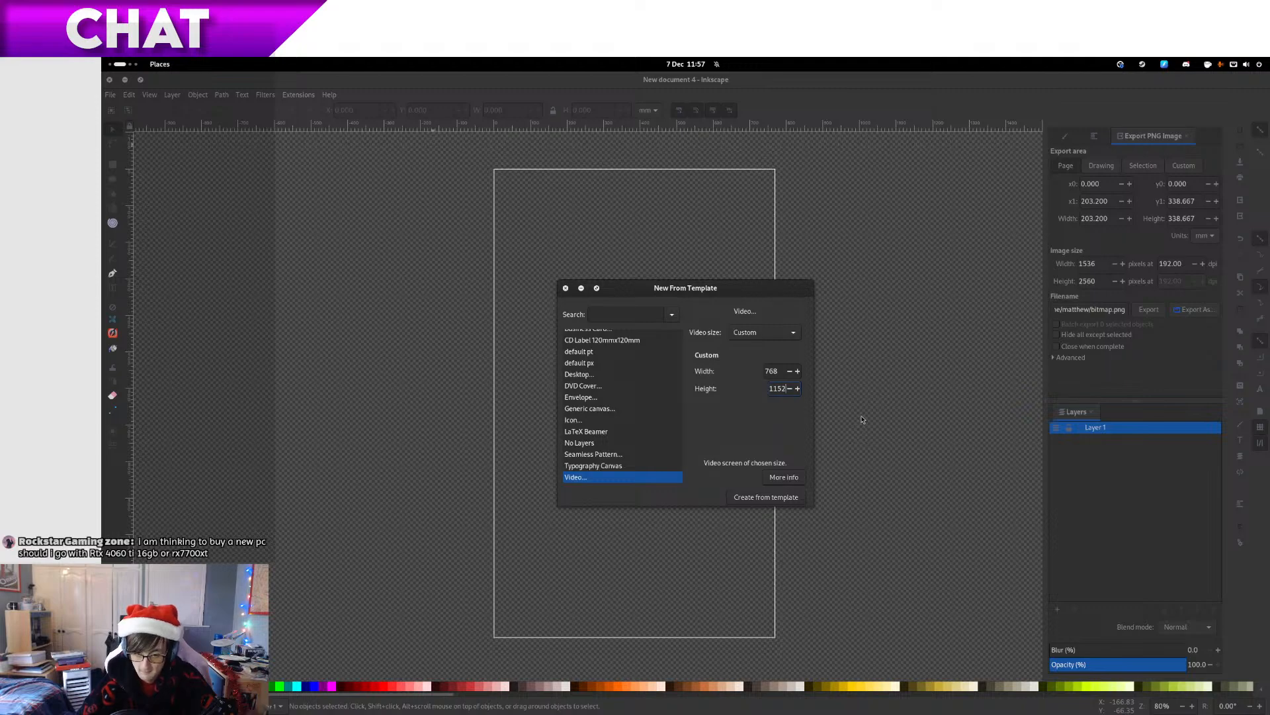
{"action": "left_click", "coordinate": [778, 498]}
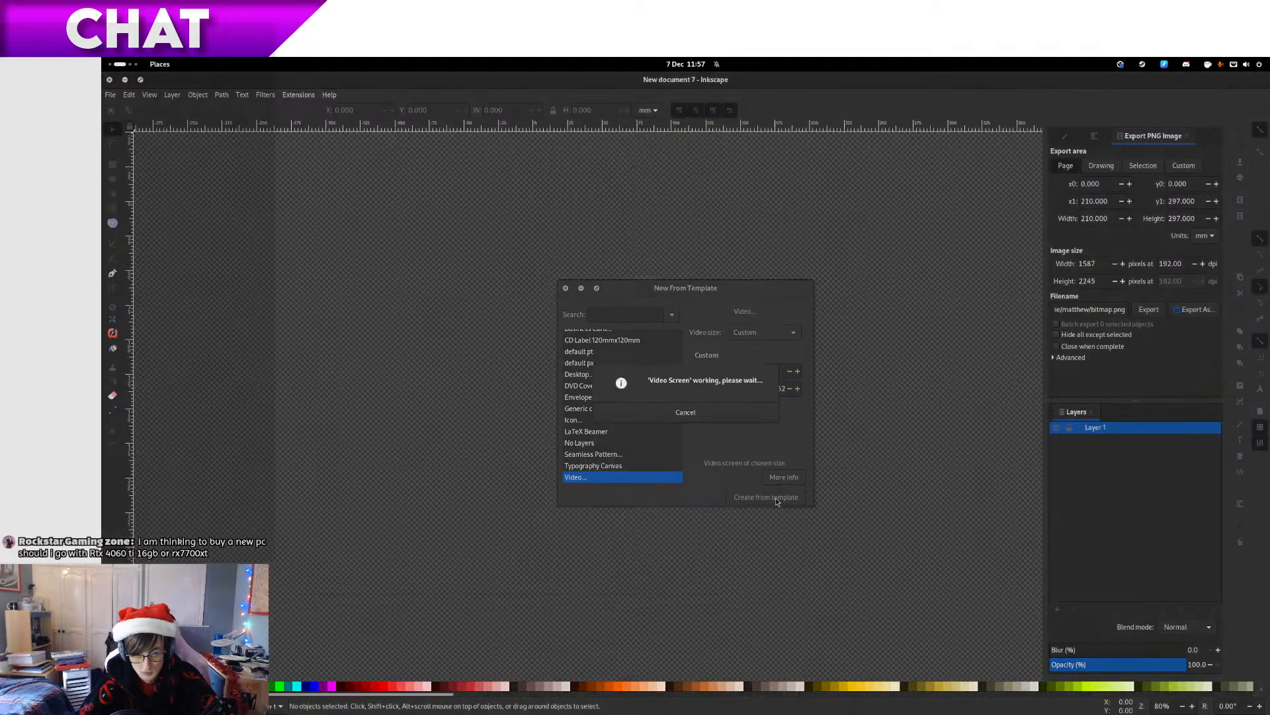
Close New document 2, New document 4 and New document 1, discarding the unsaved changes
{"action": "key", "text": "super"}
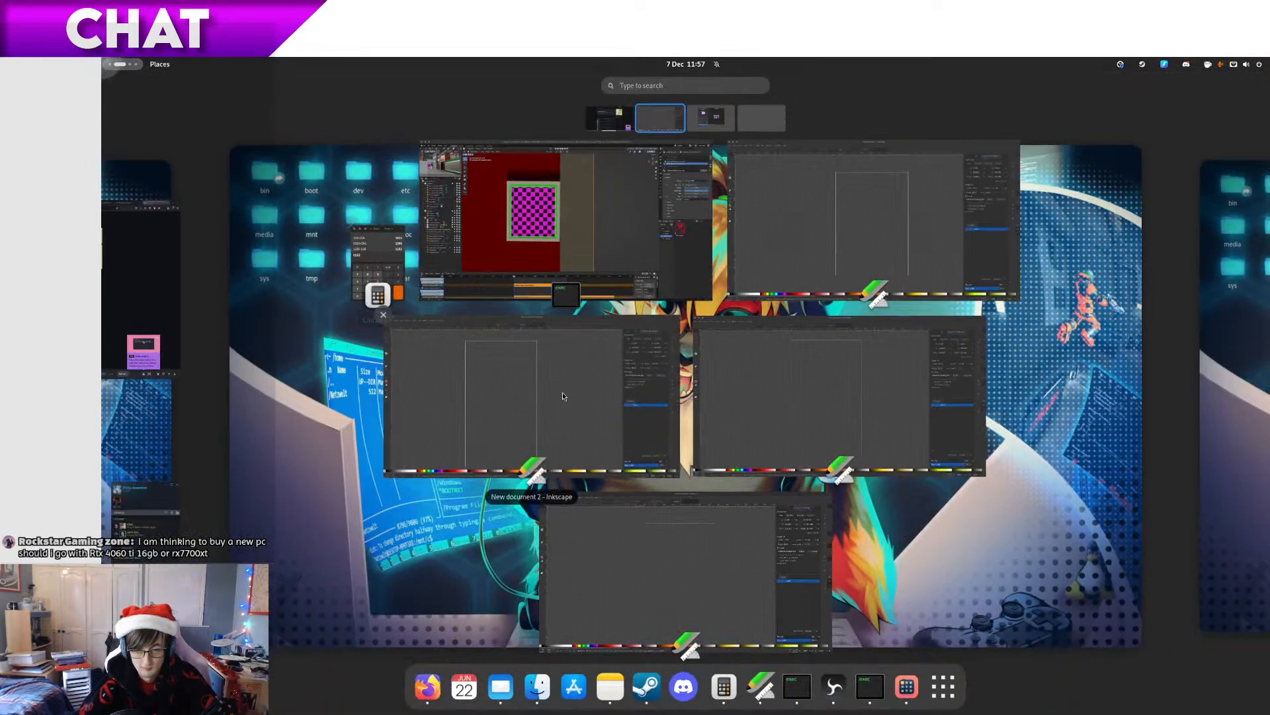
{"action": "left_click", "coordinate": [383, 315]}
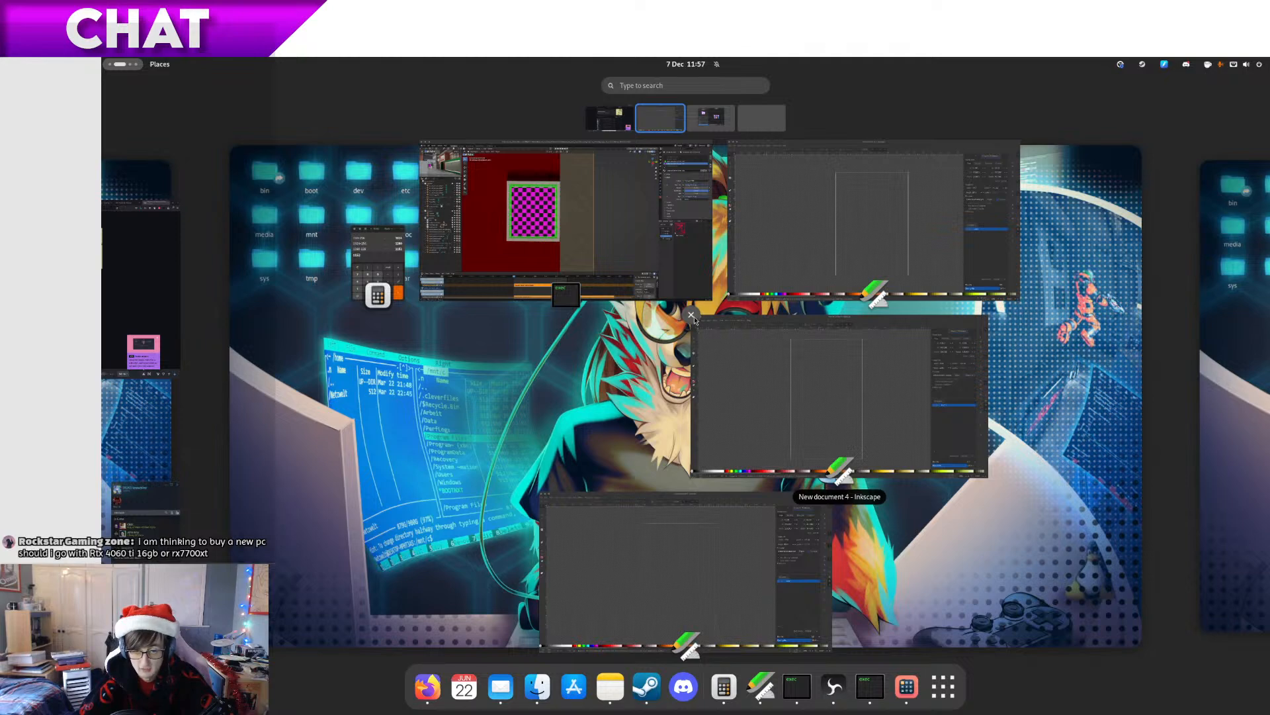
{"action": "left_click", "coordinate": [692, 315]}
{"action": "left_click", "coordinate": [730, 141]}
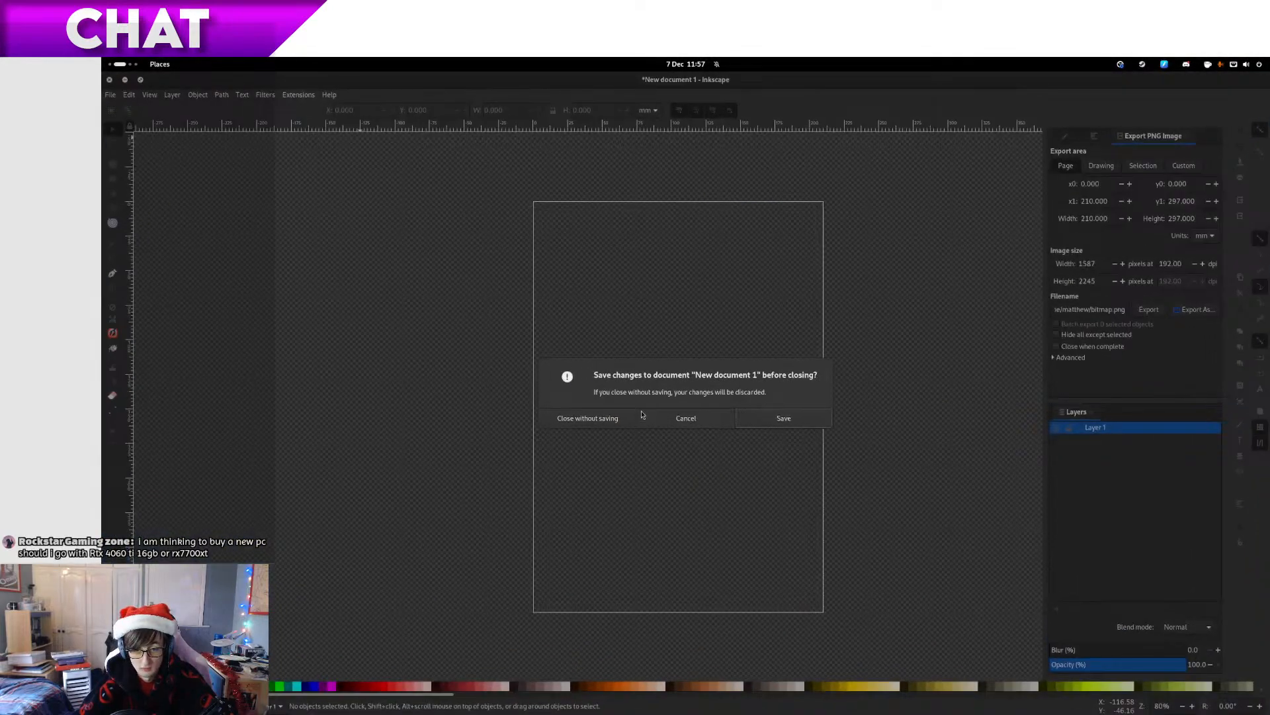
{"action": "left_click", "coordinate": [615, 422]}
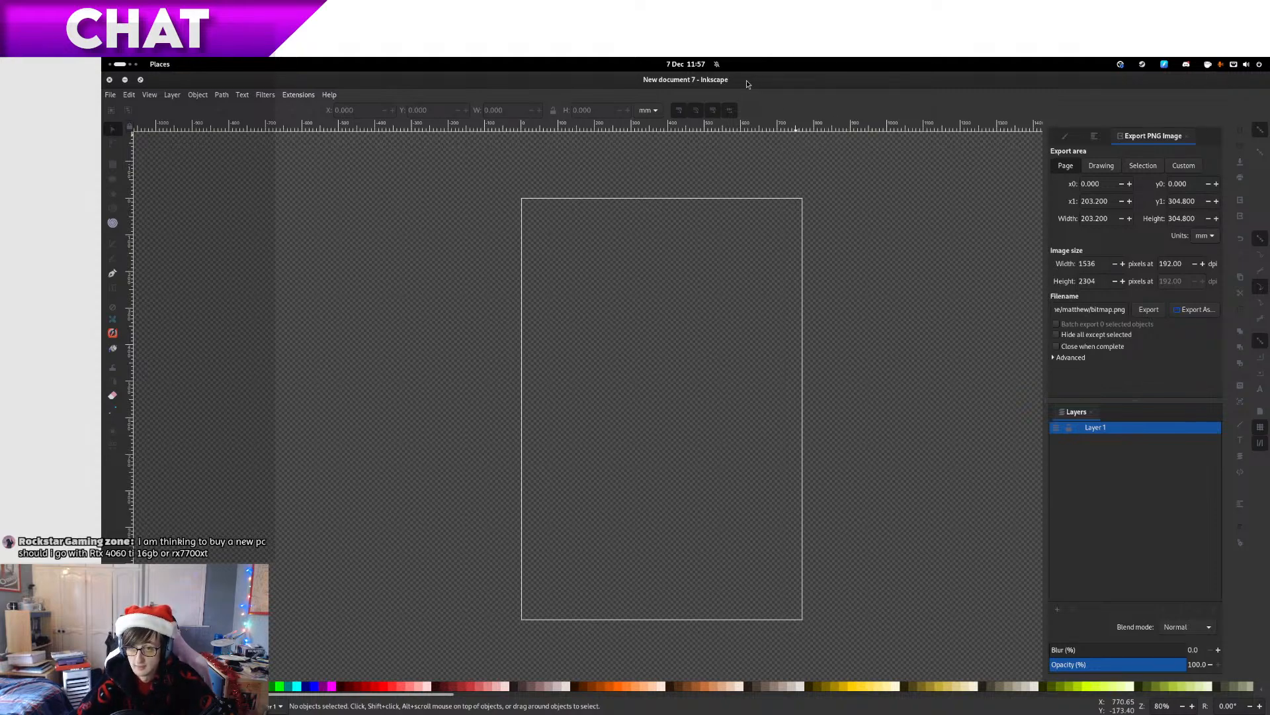
Place the Inkscape window beside Blender's checkered door screen with the whole page in view
{"action": "left_click_drag", "start_coordinate": [746, 81], "coordinate": [1057, 171]}
{"action": "scroll", "coordinate": [933, 423], "scroll_direction": "down", "scroll_amount": 4}
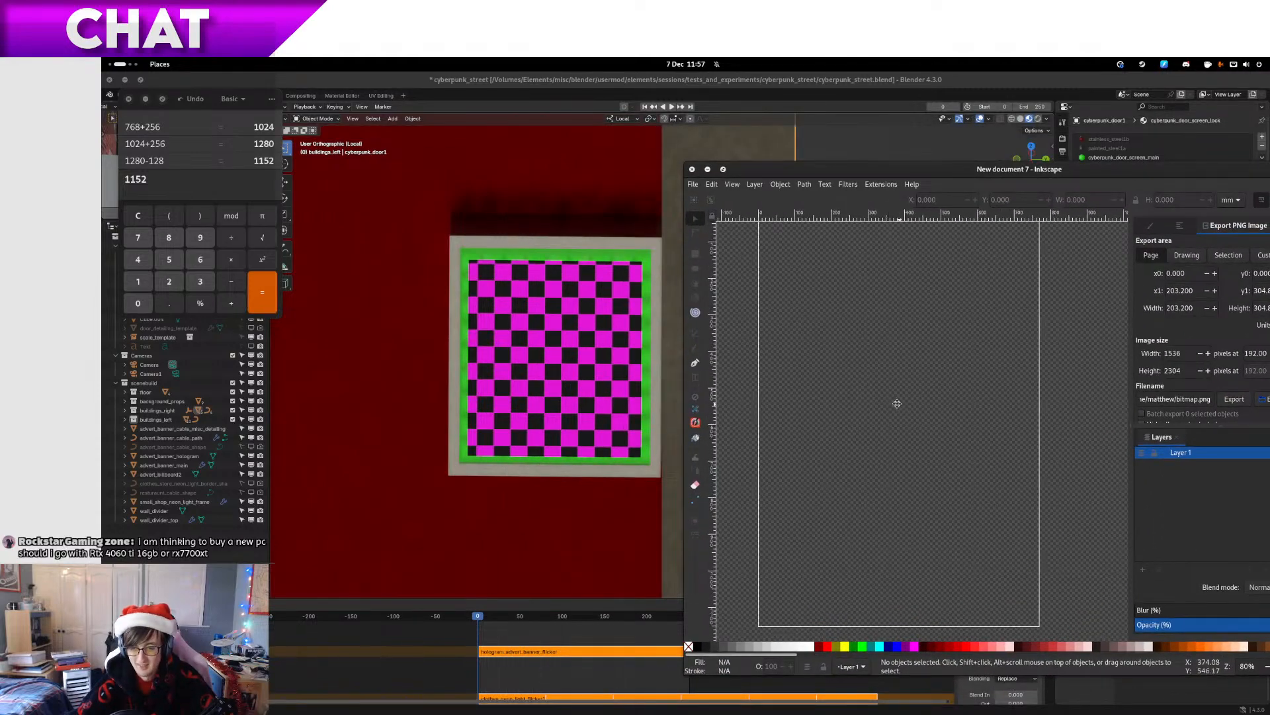
{"action": "scroll", "coordinate": [937, 421], "scroll_direction": "up", "scroll_amount": 2}
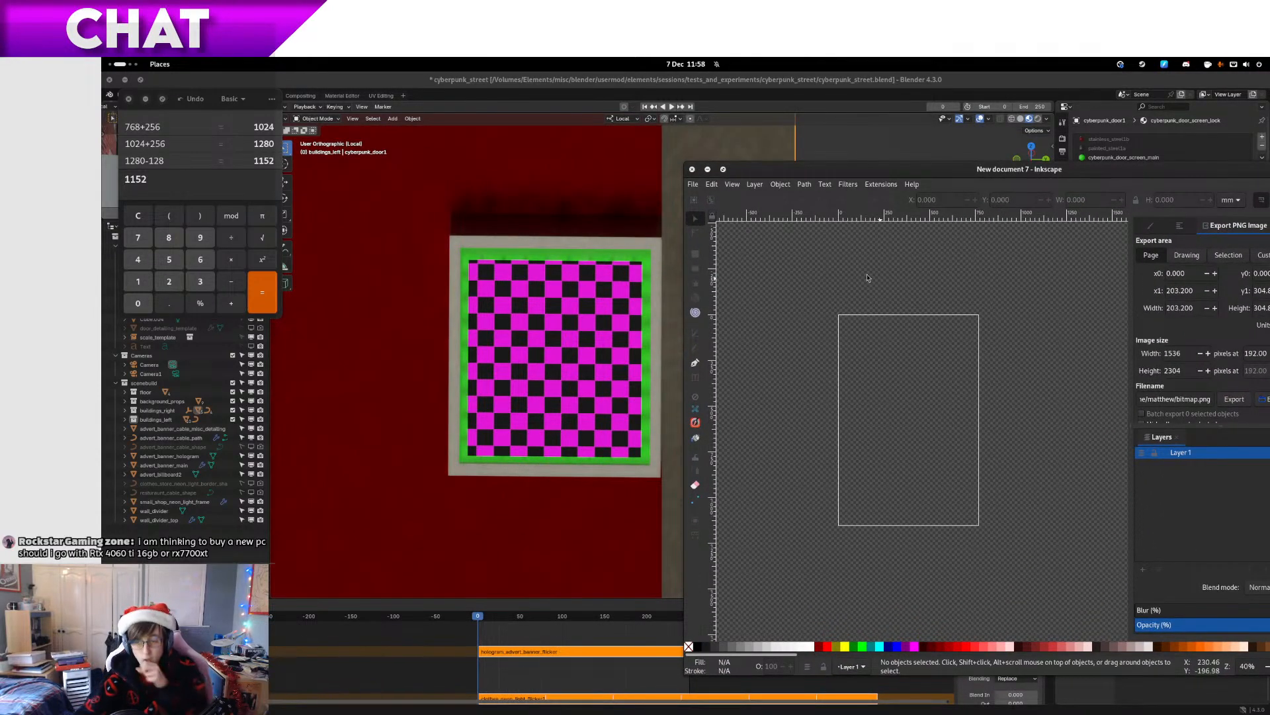
{"action": "left_click", "coordinate": [709, 186]}
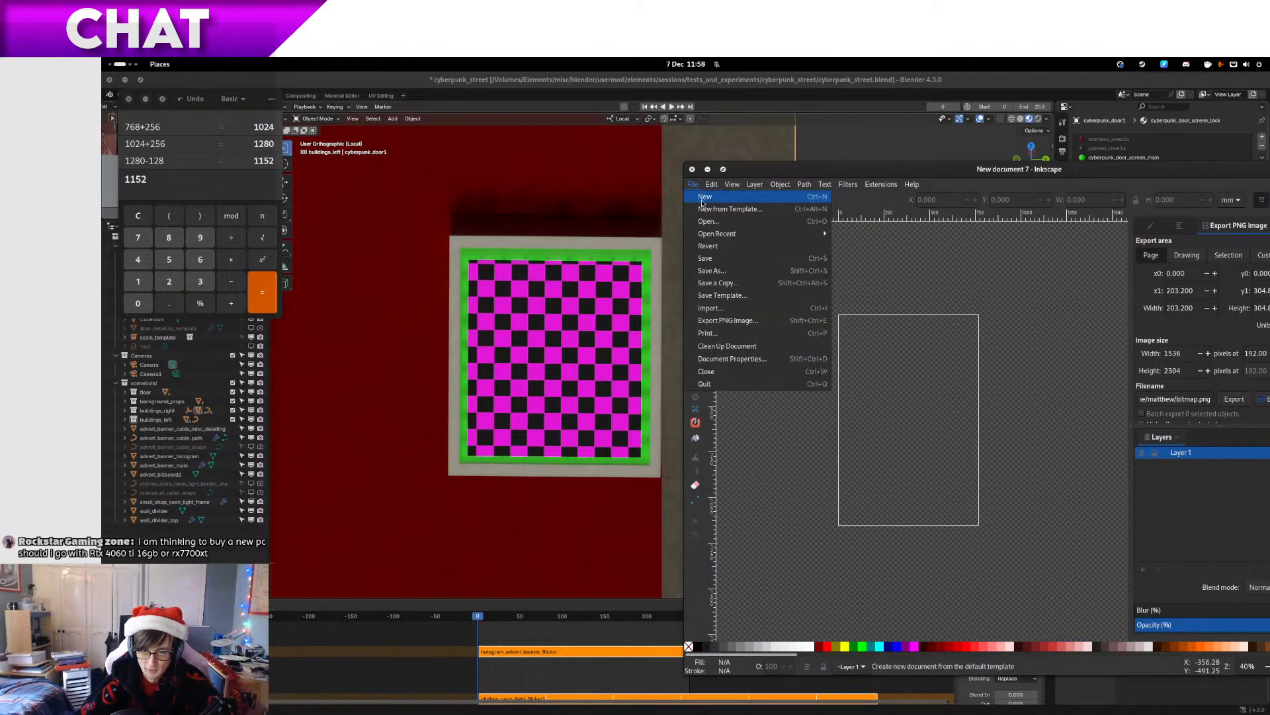
{"action": "left_click", "coordinate": [703, 198]}
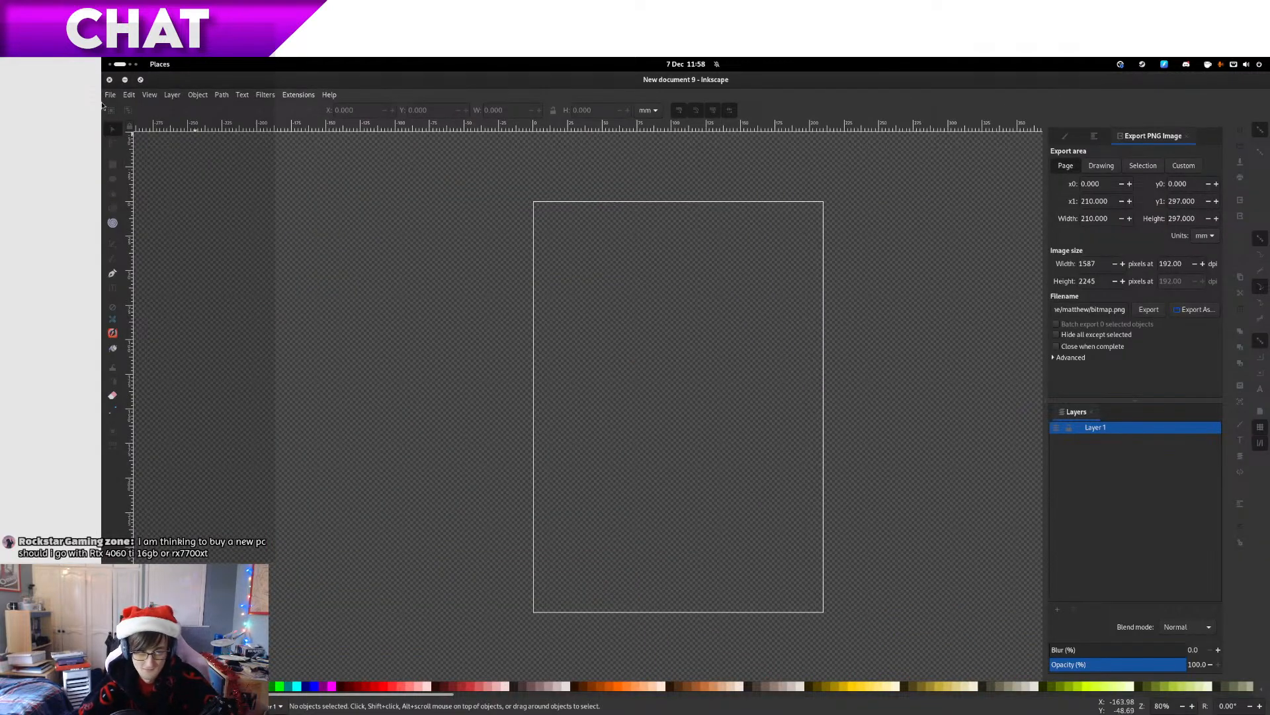
{"action": "left_click", "coordinate": [109, 80]}
Start another new document from a template and choose the Video template
{"action": "left_click", "coordinate": [693, 185]}
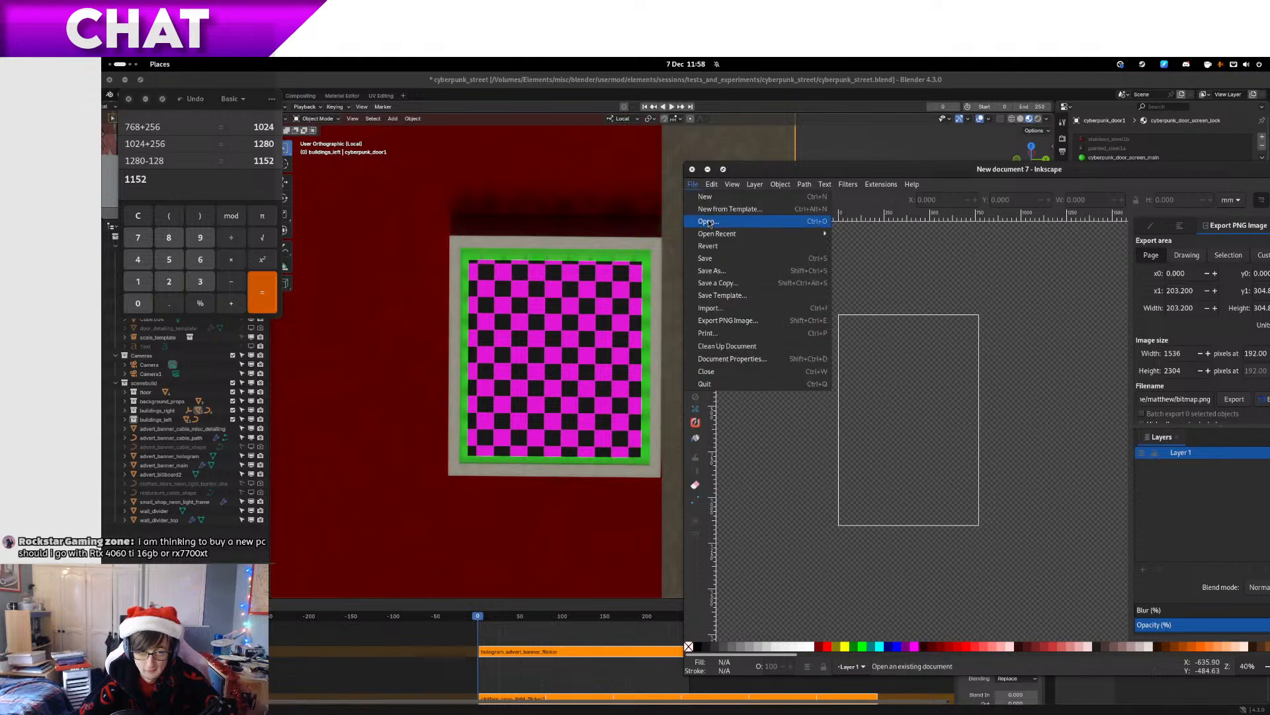
{"action": "left_click", "coordinate": [708, 210]}
{"action": "scroll", "coordinate": [627, 424], "scroll_direction": "down", "scroll_amount": 2}
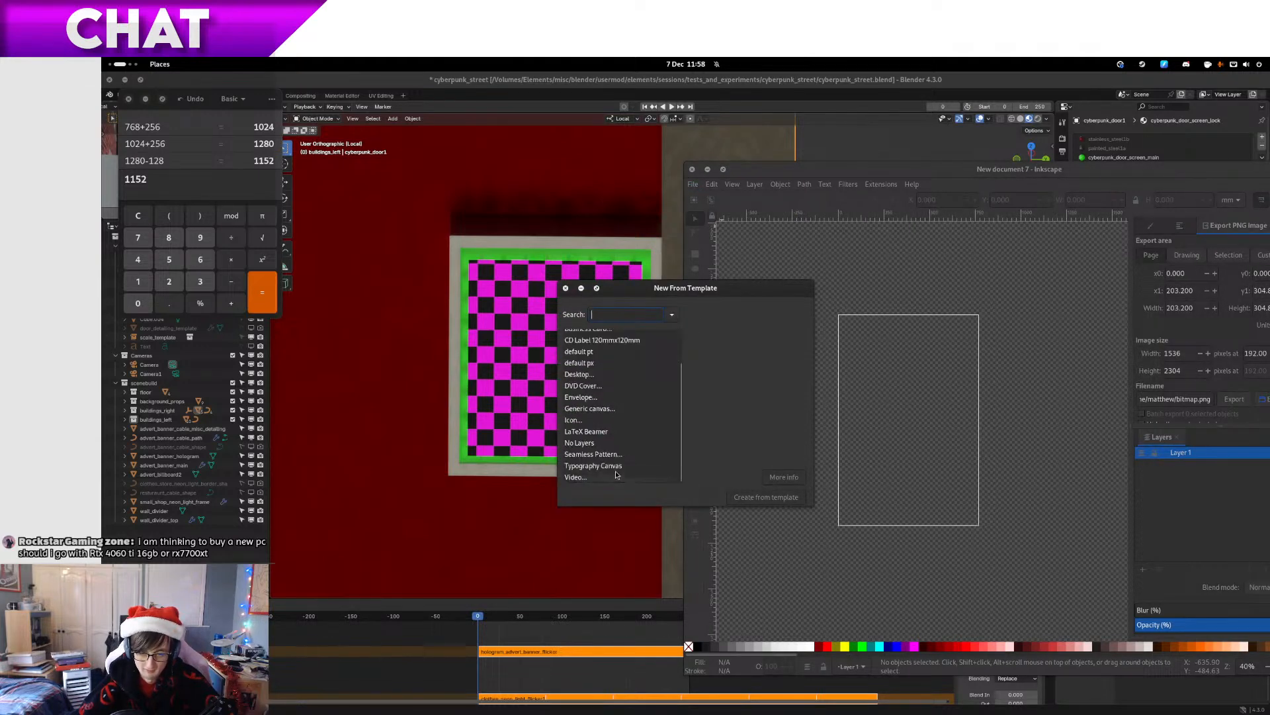
{"action": "left_click", "coordinate": [617, 476]}
{"action": "left_click", "coordinate": [619, 488]}
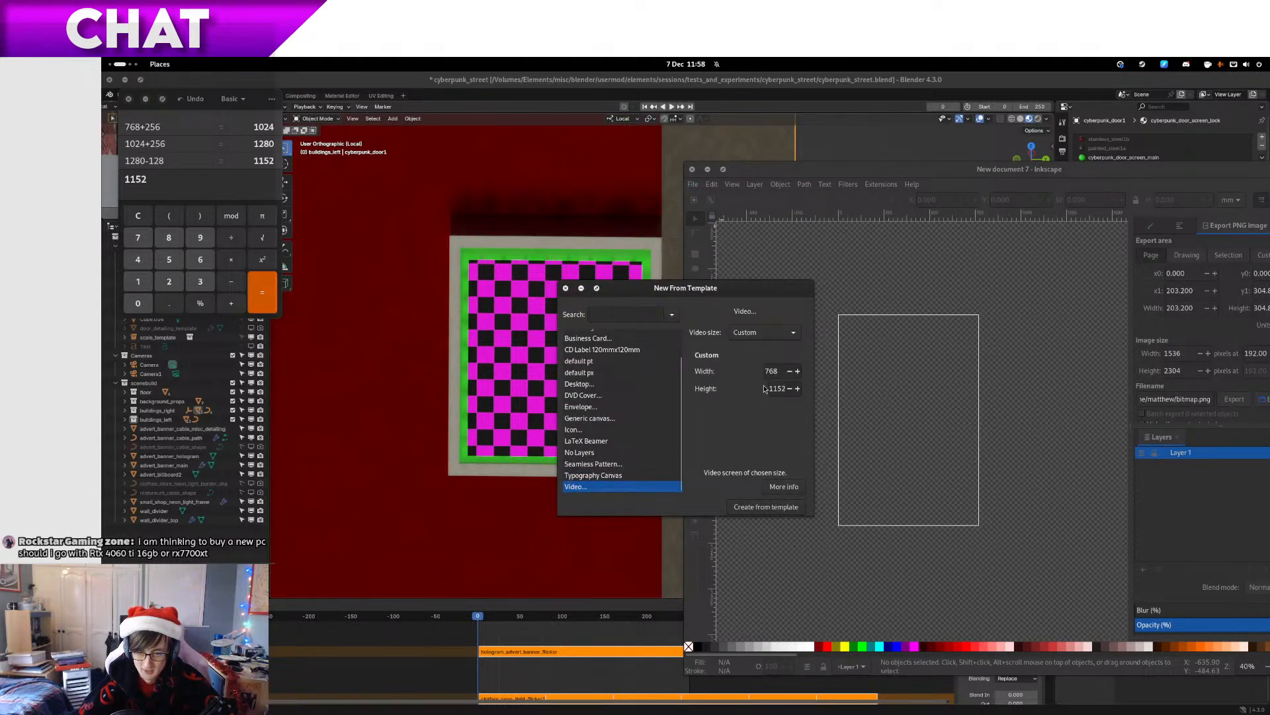
{"action": "double_click", "coordinate": [769, 390]}
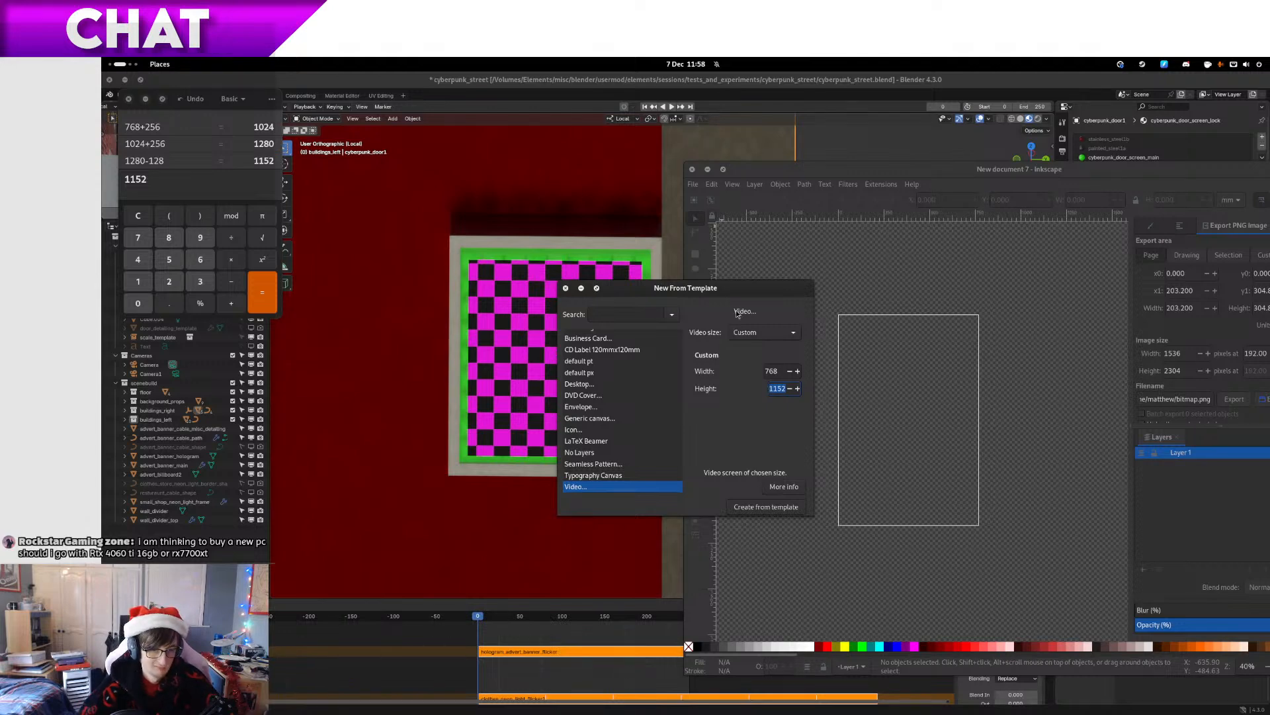
Switch to Calculator and add 128 to 768
{"action": "left_click", "coordinate": [233, 191]}
{"action": "type", "text": "7"}
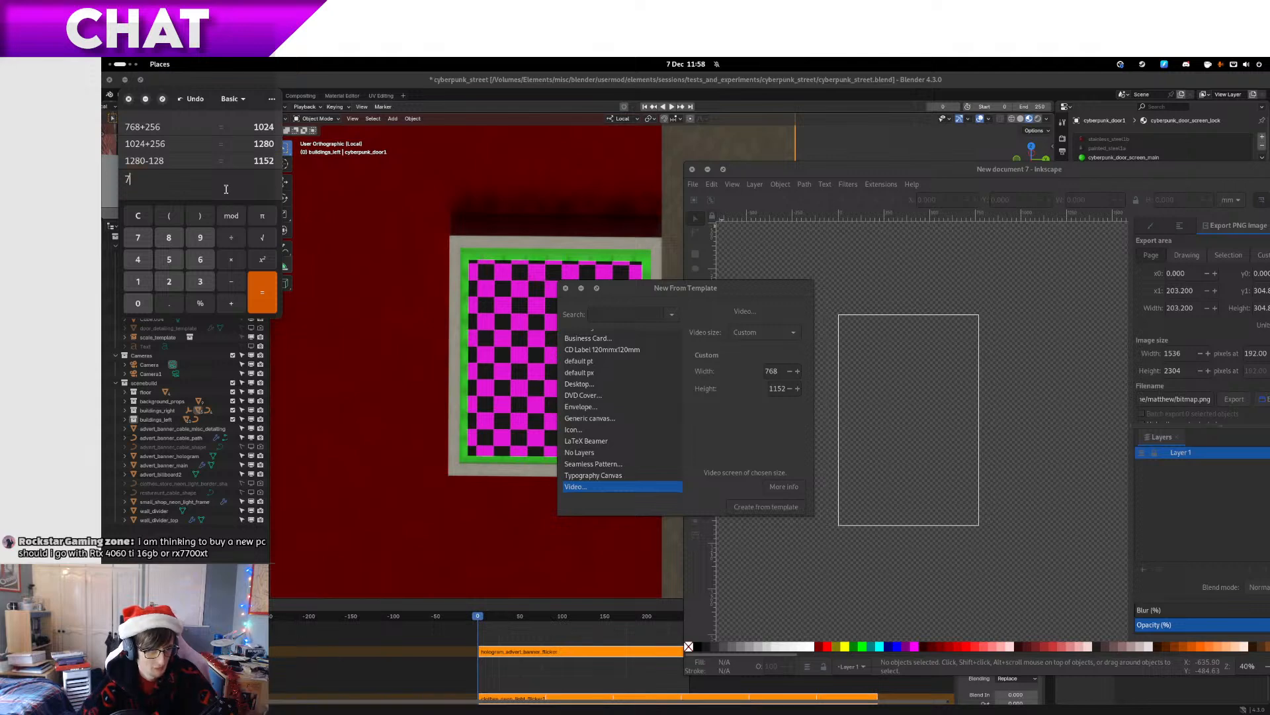
{"action": "type", "text": "68+128"}
{"action": "key", "text": "Return"}
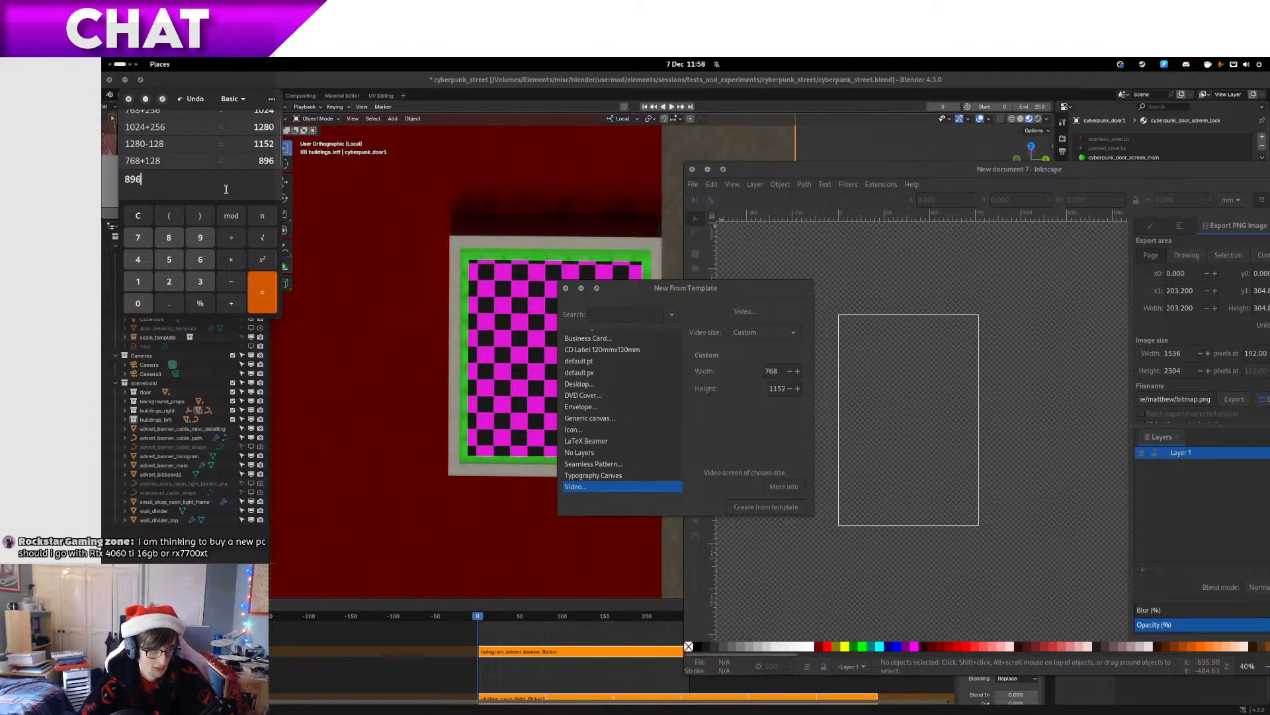
Set the template's custom height to 896 and create the 768 by 896 document
{"action": "left_click", "coordinate": [779, 374]}
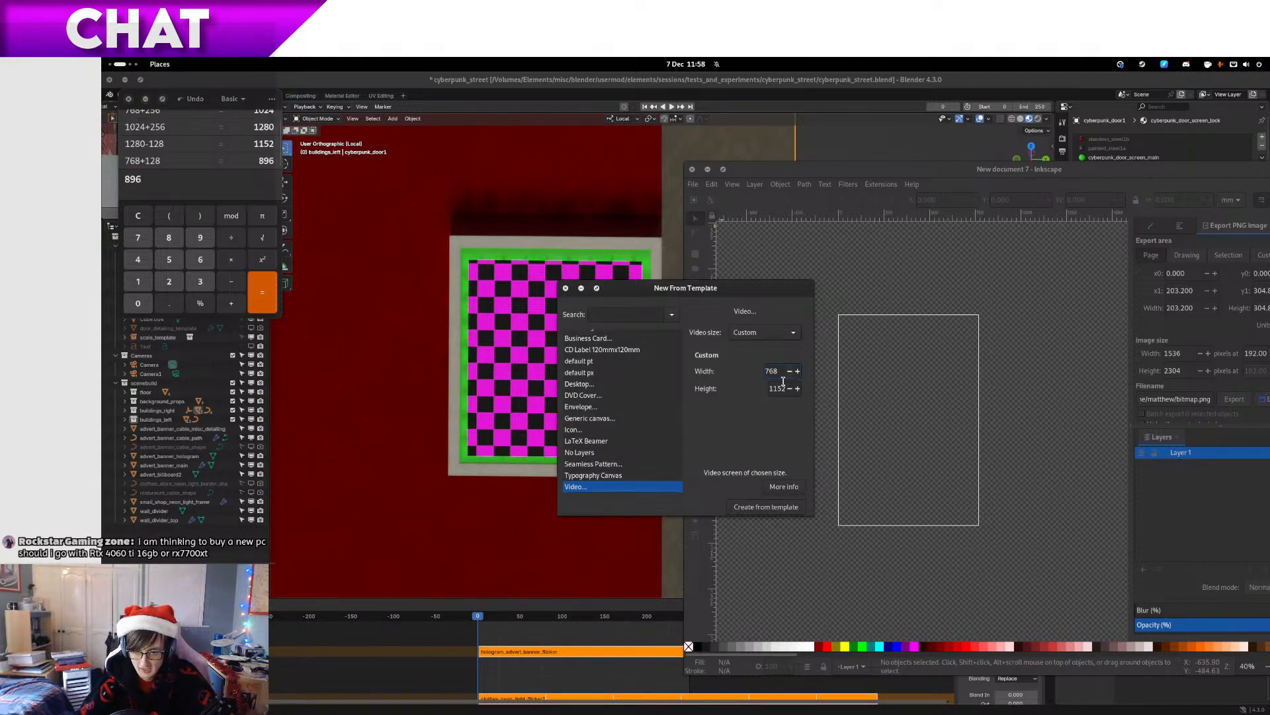
{"action": "type", "text": "896"}
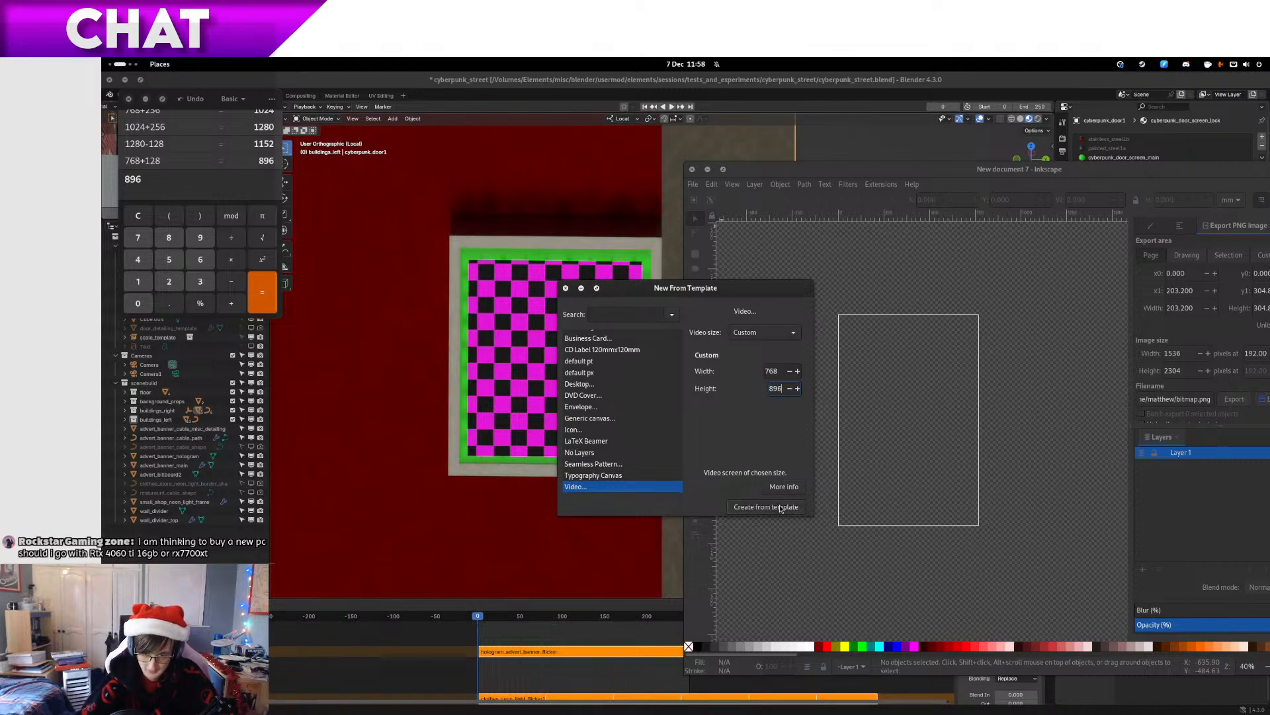
{"action": "left_click", "coordinate": [781, 508]}
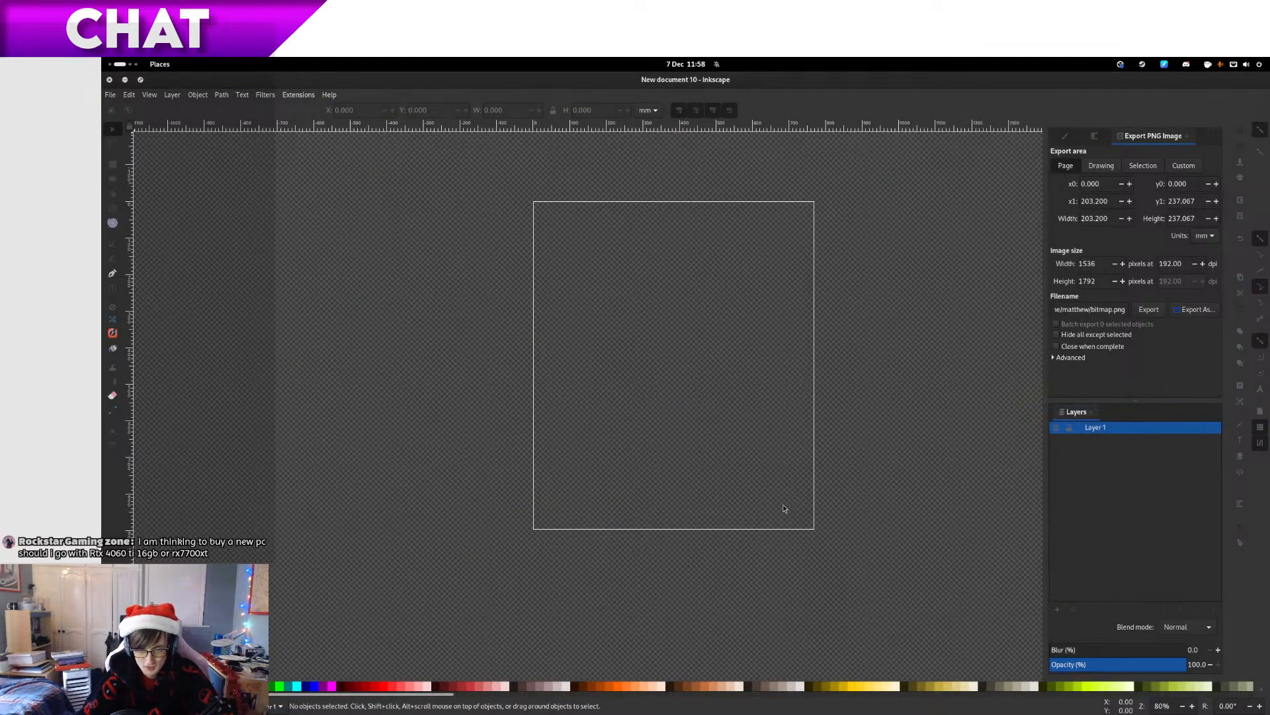
Place the new document's window beside Blender's checkered door screen with the whole page in view to compare proportions
{"action": "left_click_drag", "start_coordinate": [736, 83], "coordinate": [993, 139]}
{"action": "left_click_drag", "start_coordinate": [726, 340], "coordinate": [681, 362]}
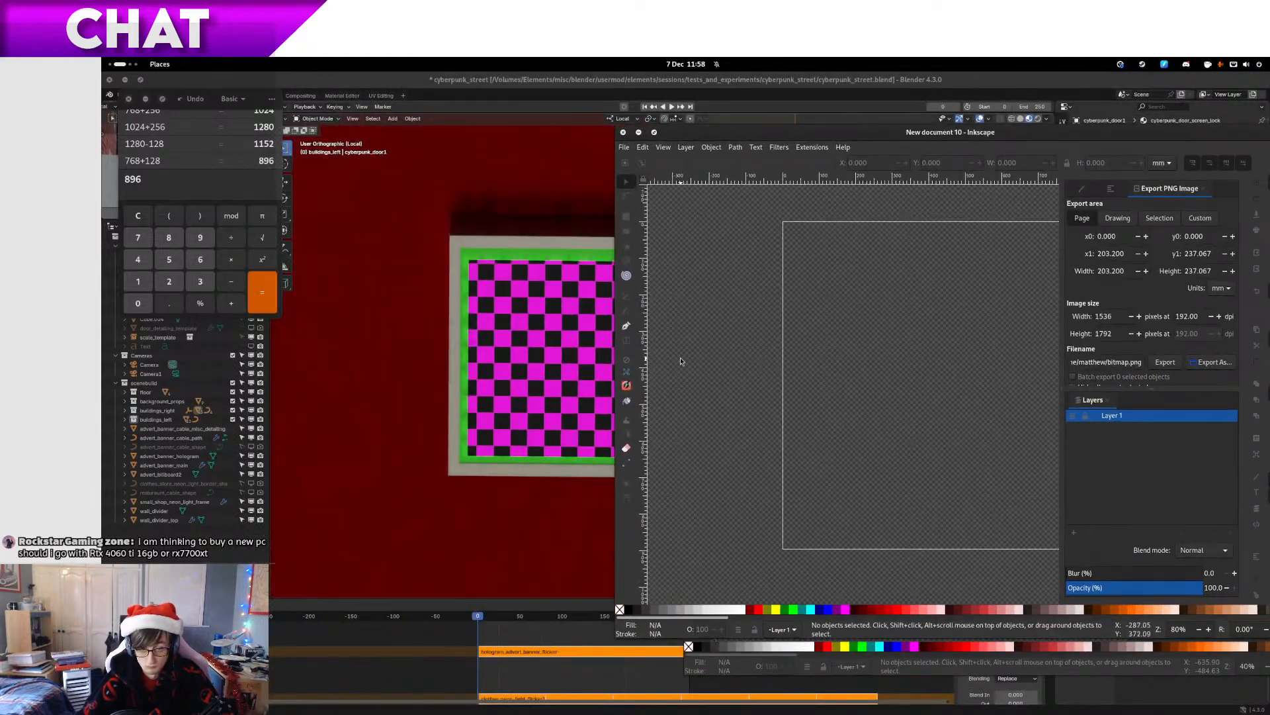
{"action": "left_click_drag", "start_coordinate": [814, 269], "coordinate": [758, 278]}
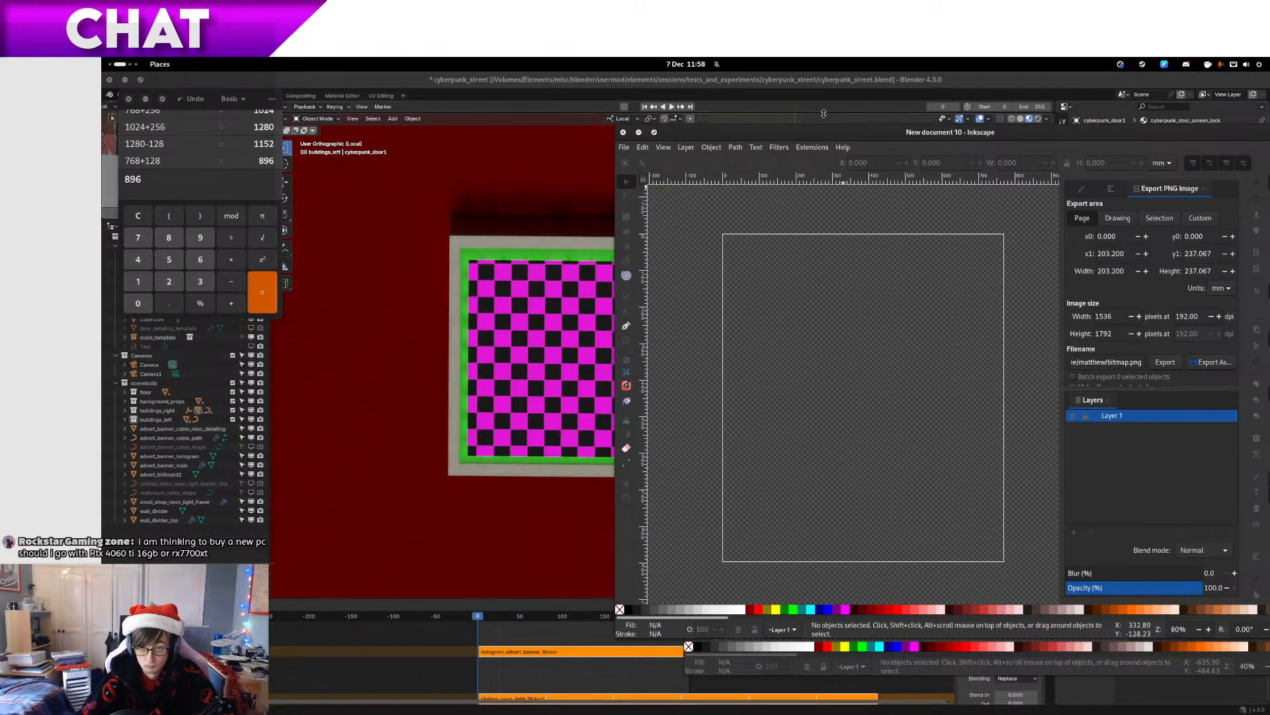
Close New document 7 and maximize the window of New document 10
{"action": "left_click_drag", "start_coordinate": [821, 137], "coordinate": [481, 289]}
{"action": "left_click", "coordinate": [692, 169]}
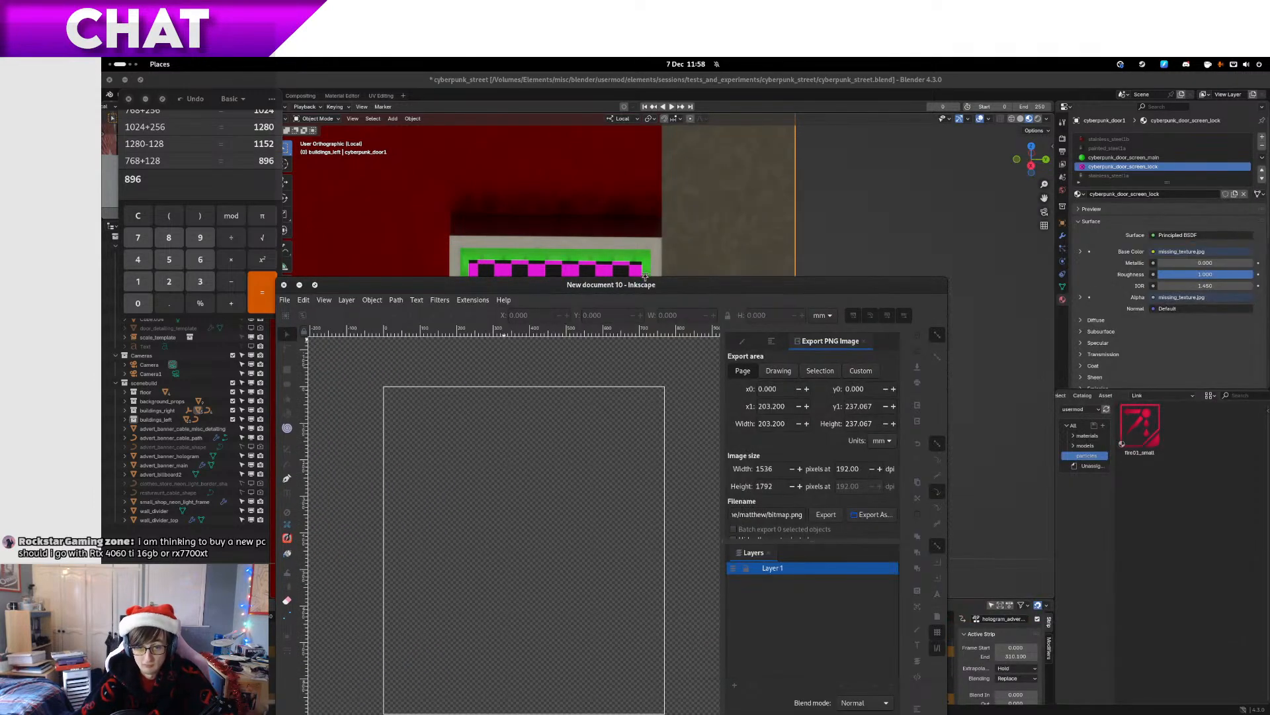
{"action": "double_click", "coordinate": [650, 289]}
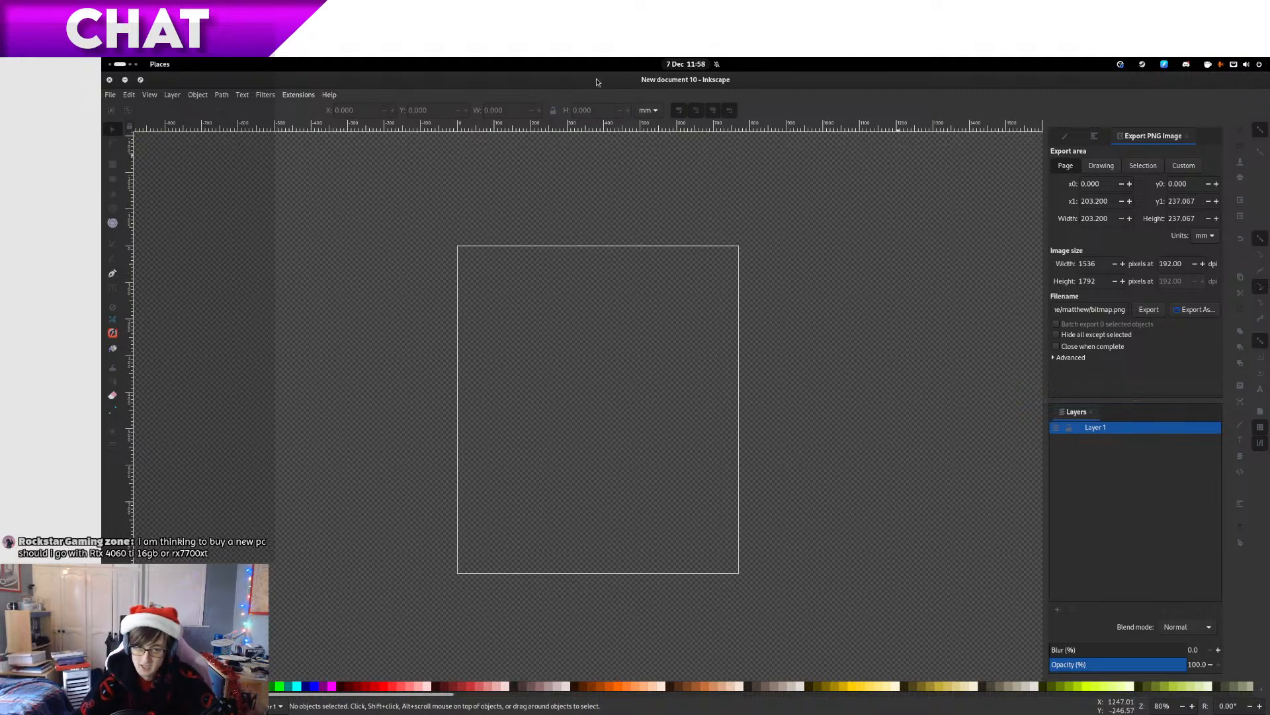
Start saving the document under a new name and create a cyberpunk_street folder inside texture_assets
{"action": "key", "text": "ctrl+s"}
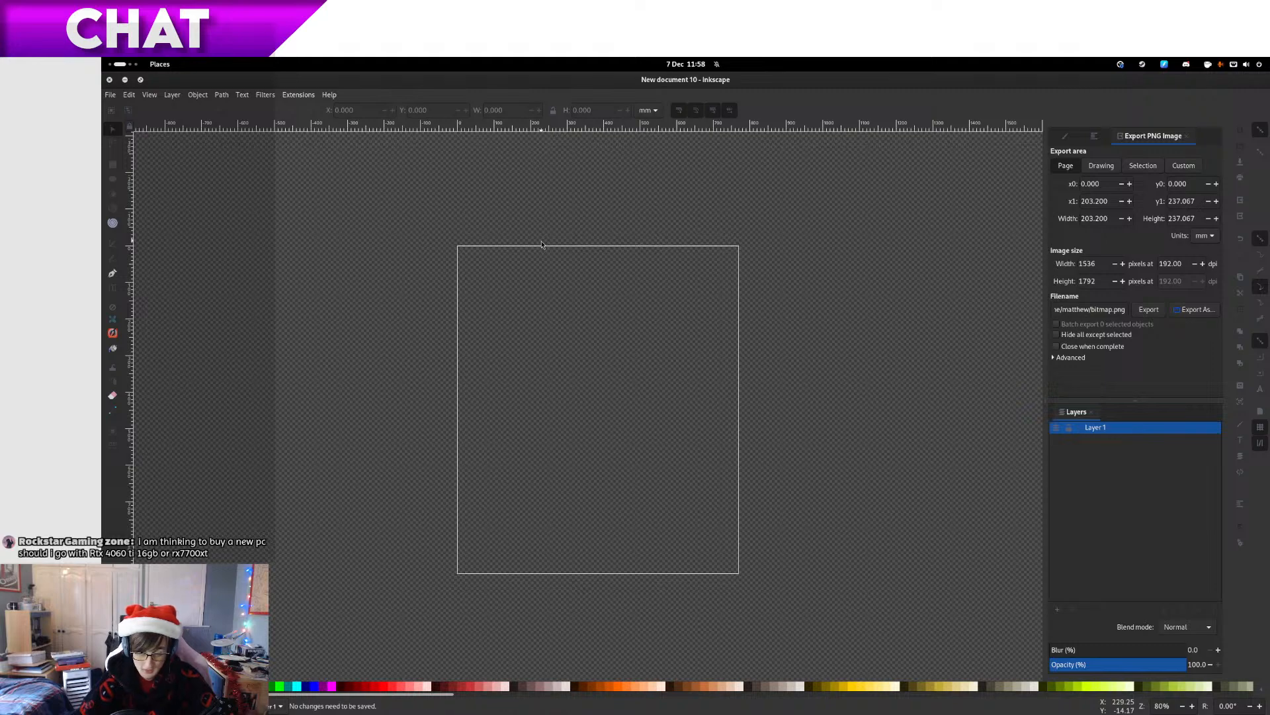
{"action": "key", "text": "ctrl+shift+s"}
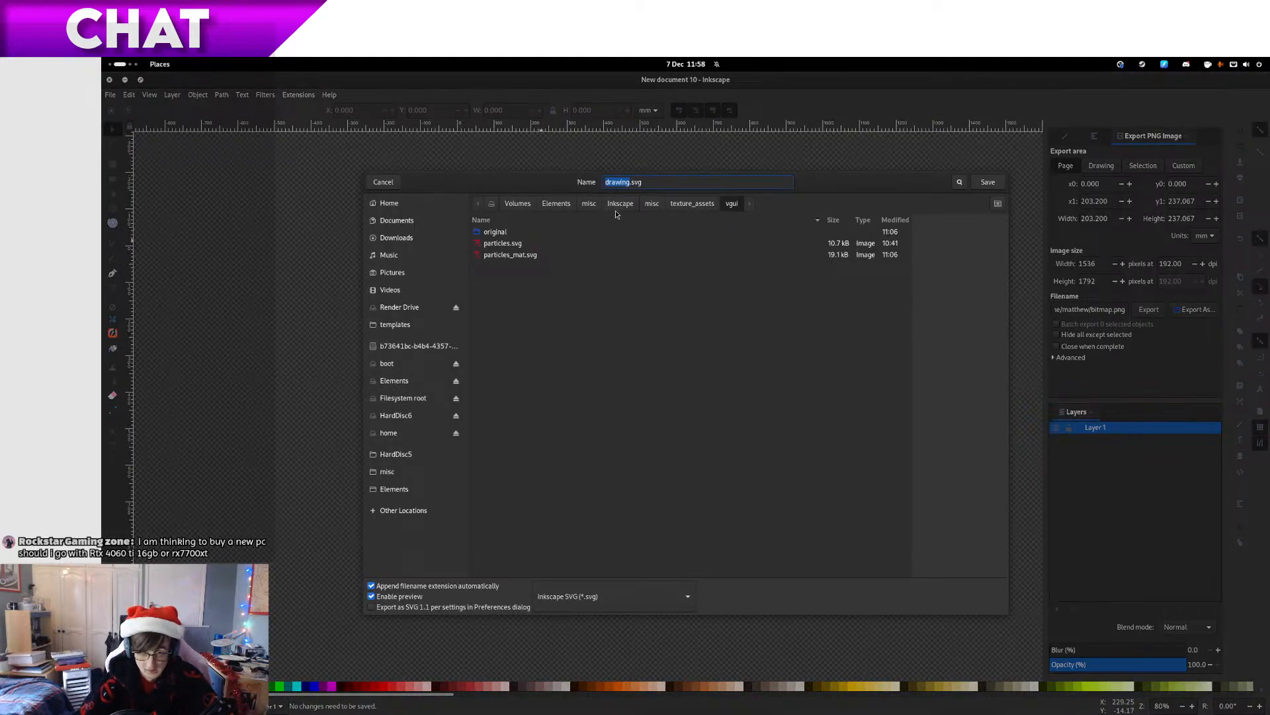
{"action": "left_click", "coordinate": [693, 203]}
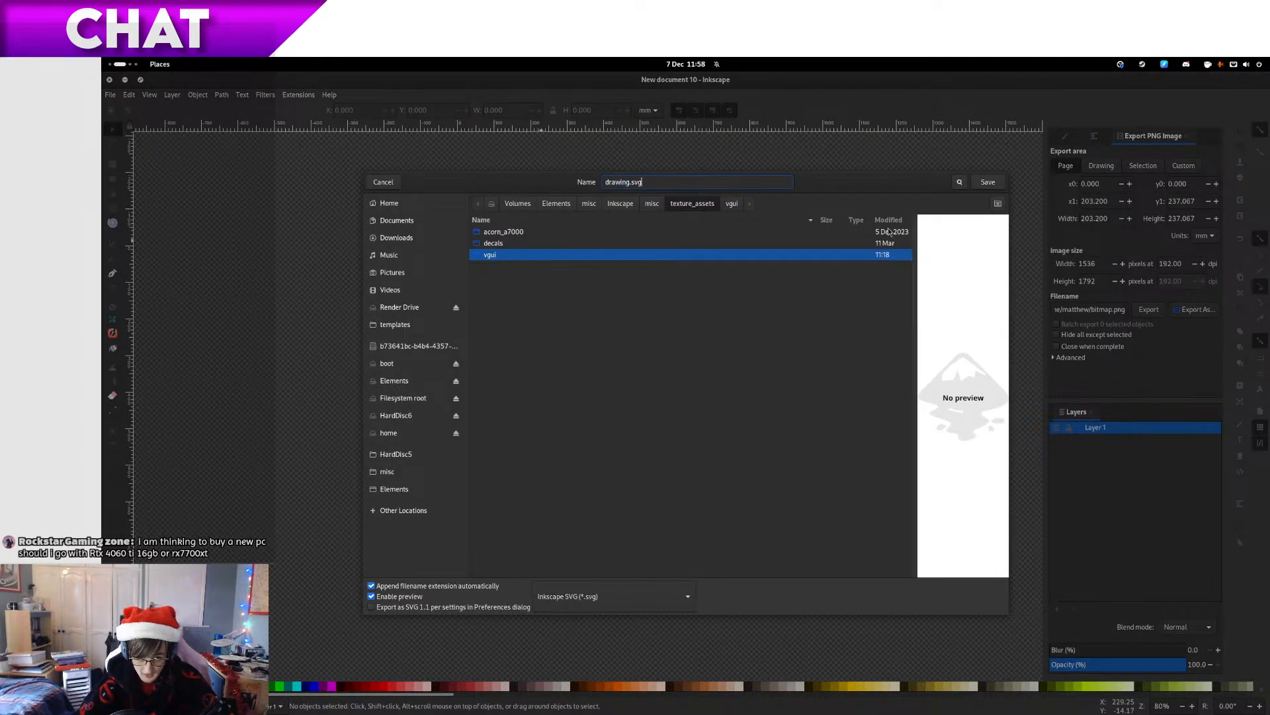
{"action": "left_click", "coordinate": [997, 205]}
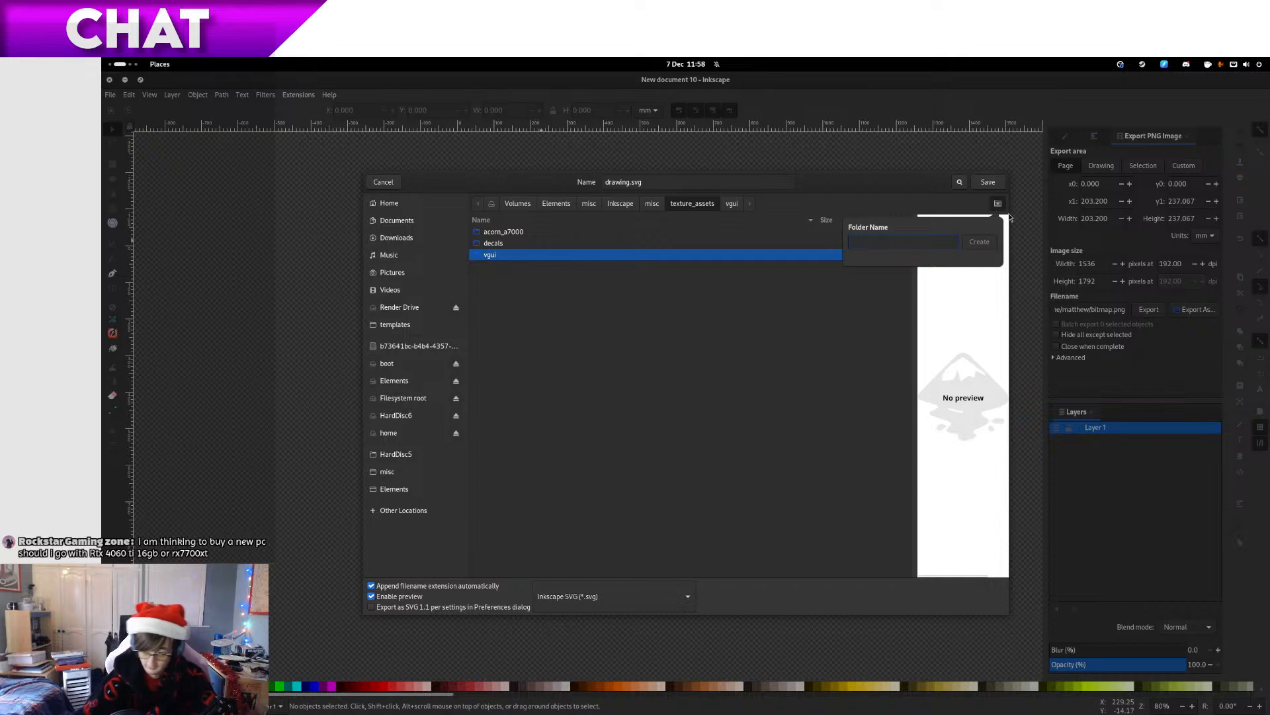
{"action": "type", "text": "cyberpunk_street"}
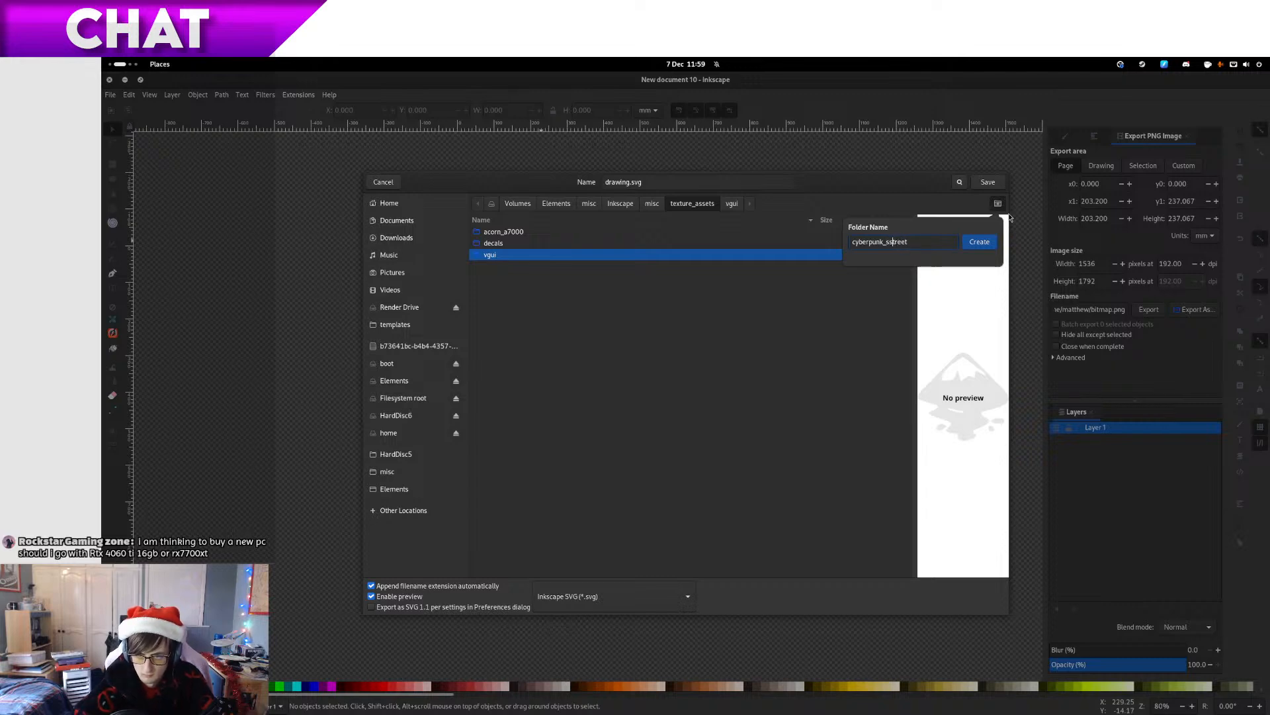
{"action": "key", "text": "Return"}
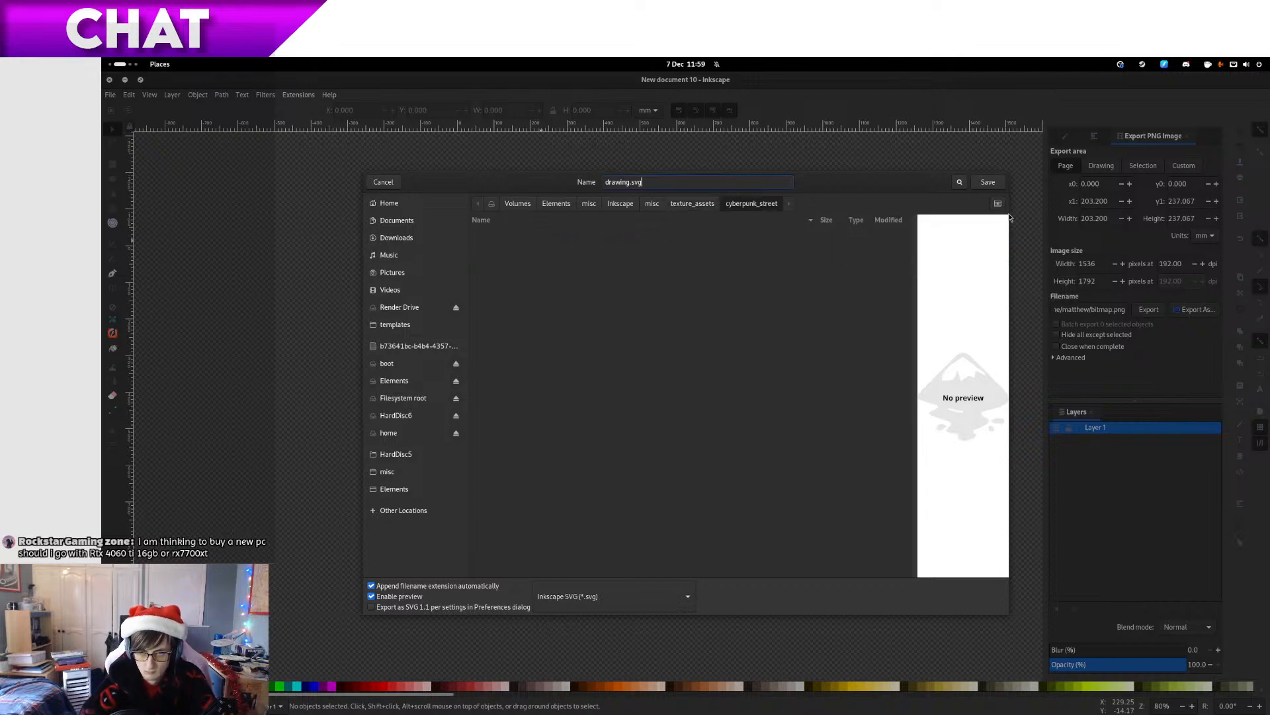
Name the file padlock_alpha.svg and save it in the cyberpunk_street folder
{"action": "double_click", "coordinate": [609, 183]}
{"action": "type", "text": "lo"}
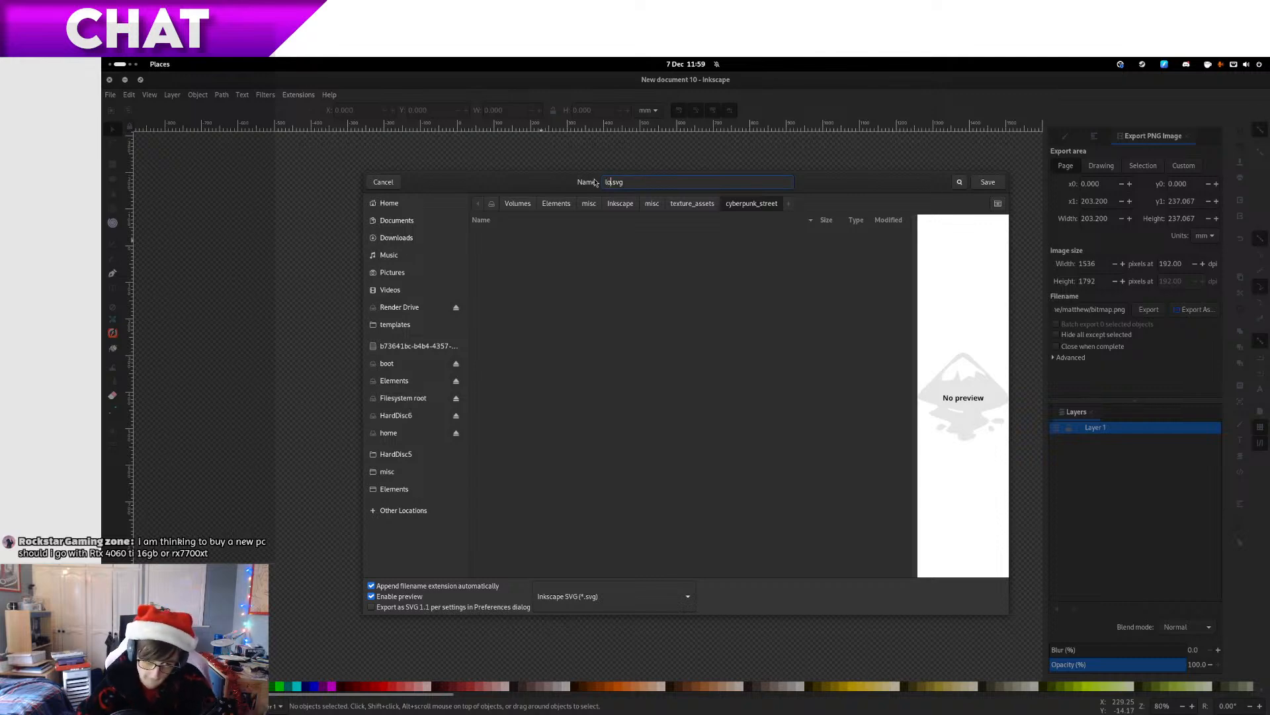
{"action": "type", "text": "adlock"}
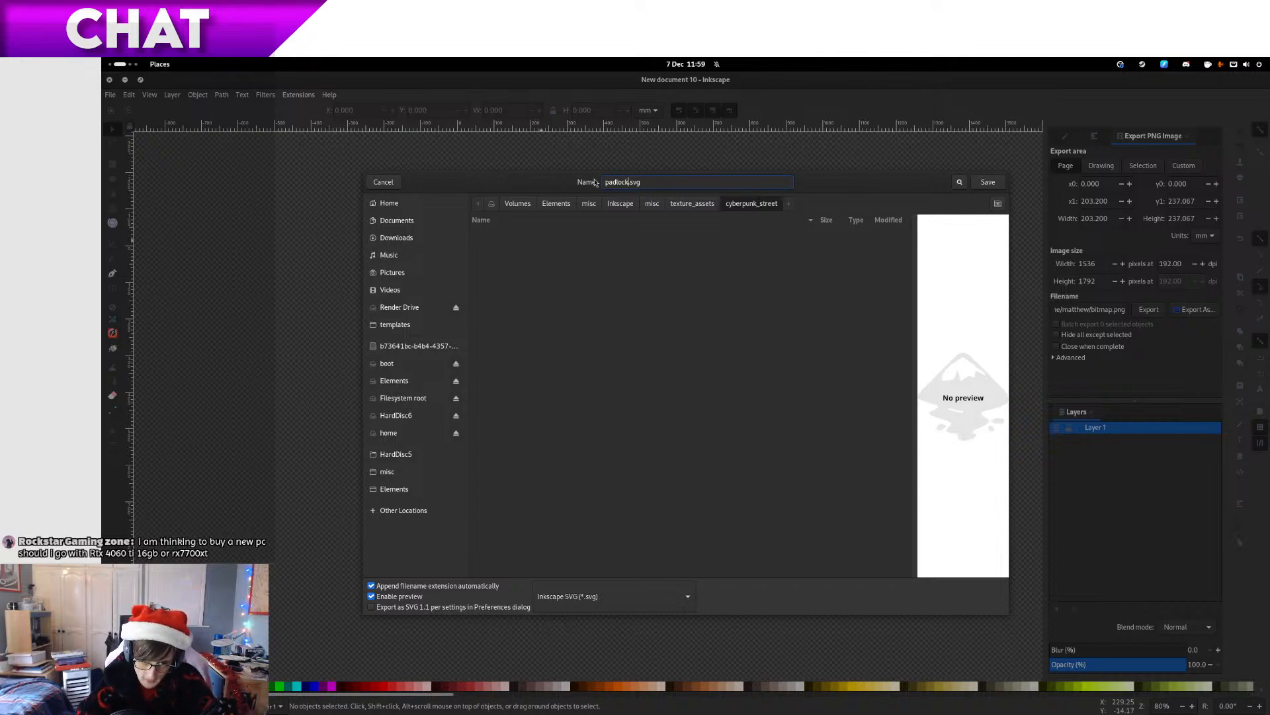
{"action": "type", "text": "_alpha"}
{"action": "key", "text": "Return"}
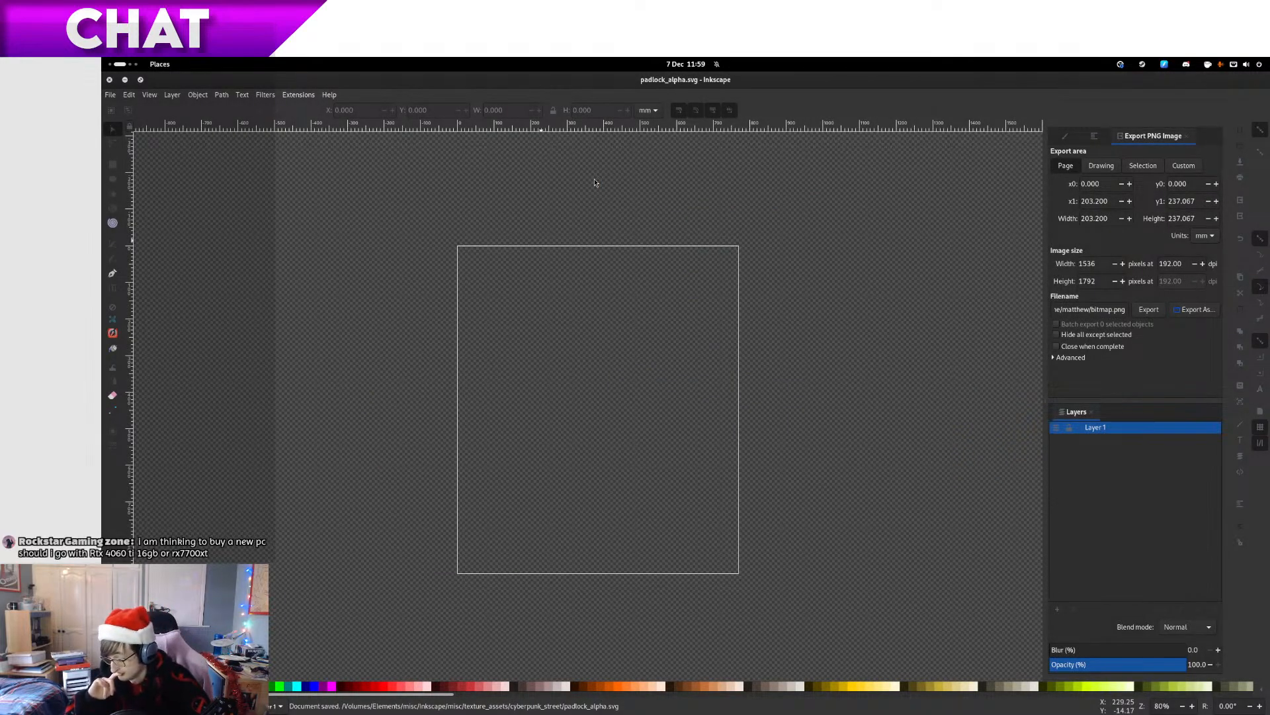
Switch to the private Firefox window and search Google Images for "padlock front" in a new tab
{"action": "key", "text": "alt+Tab"}
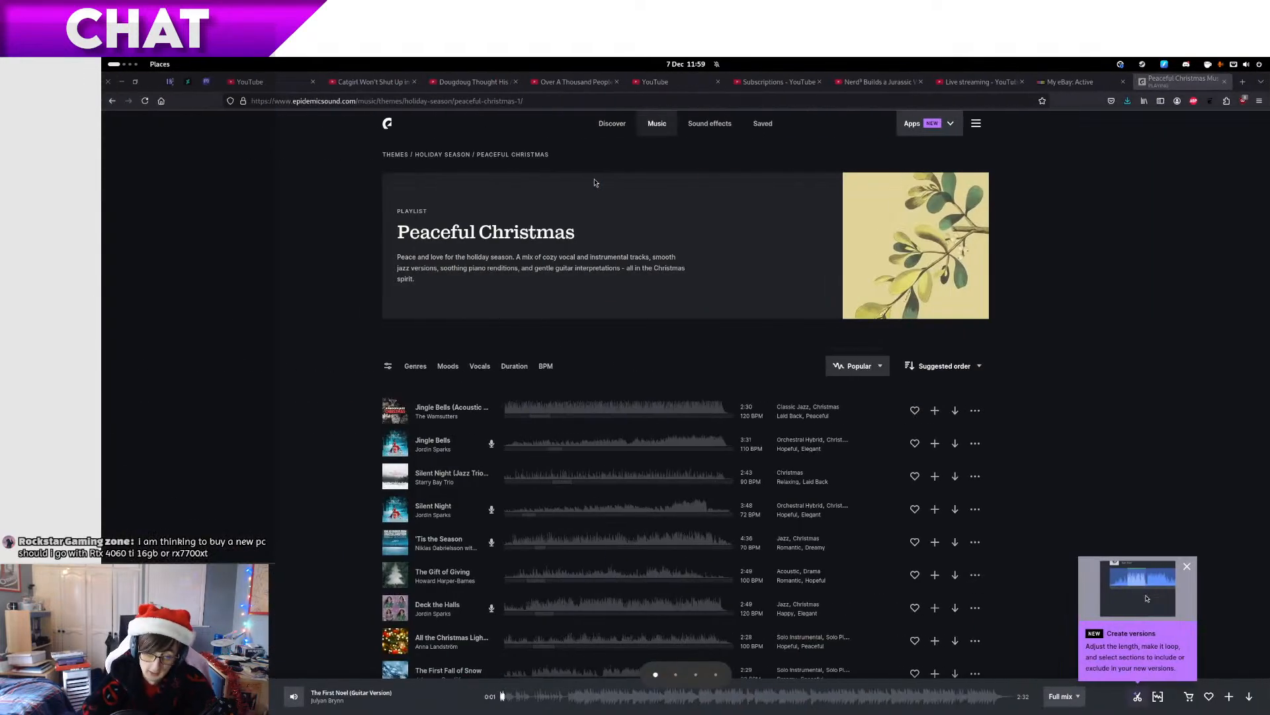
{"action": "key", "text": "super"}
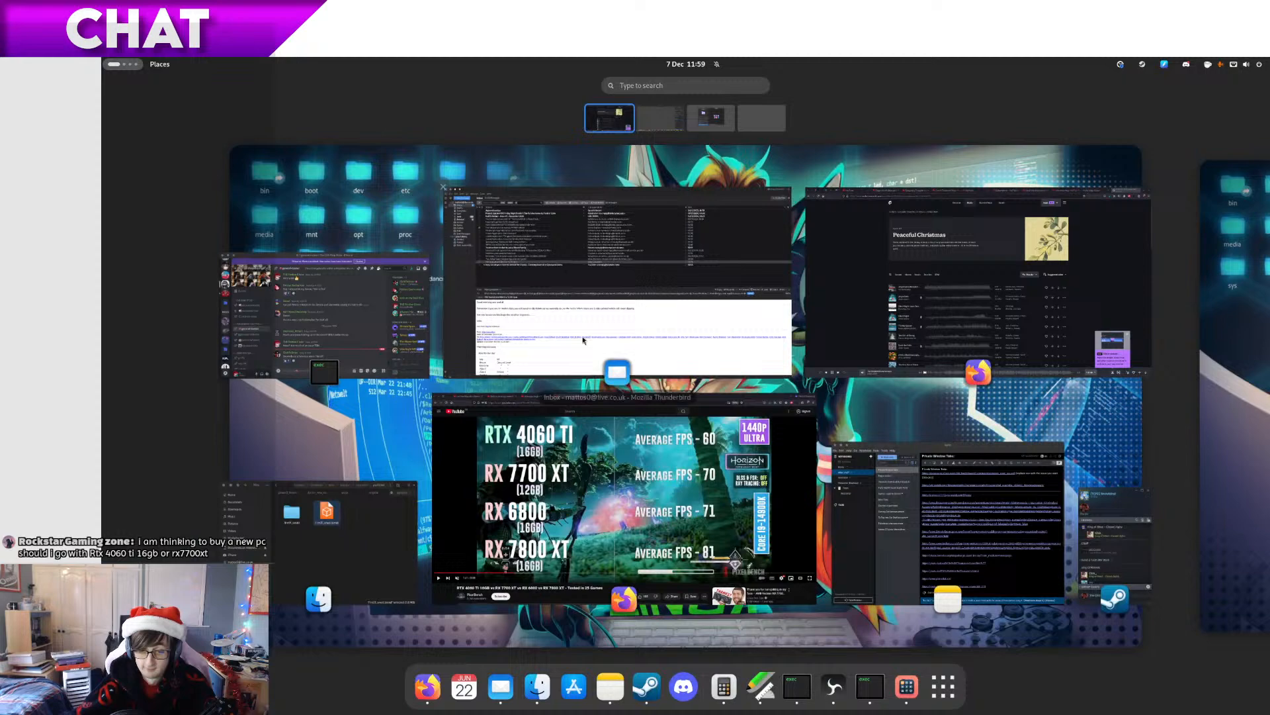
{"action": "left_click", "coordinate": [540, 456]}
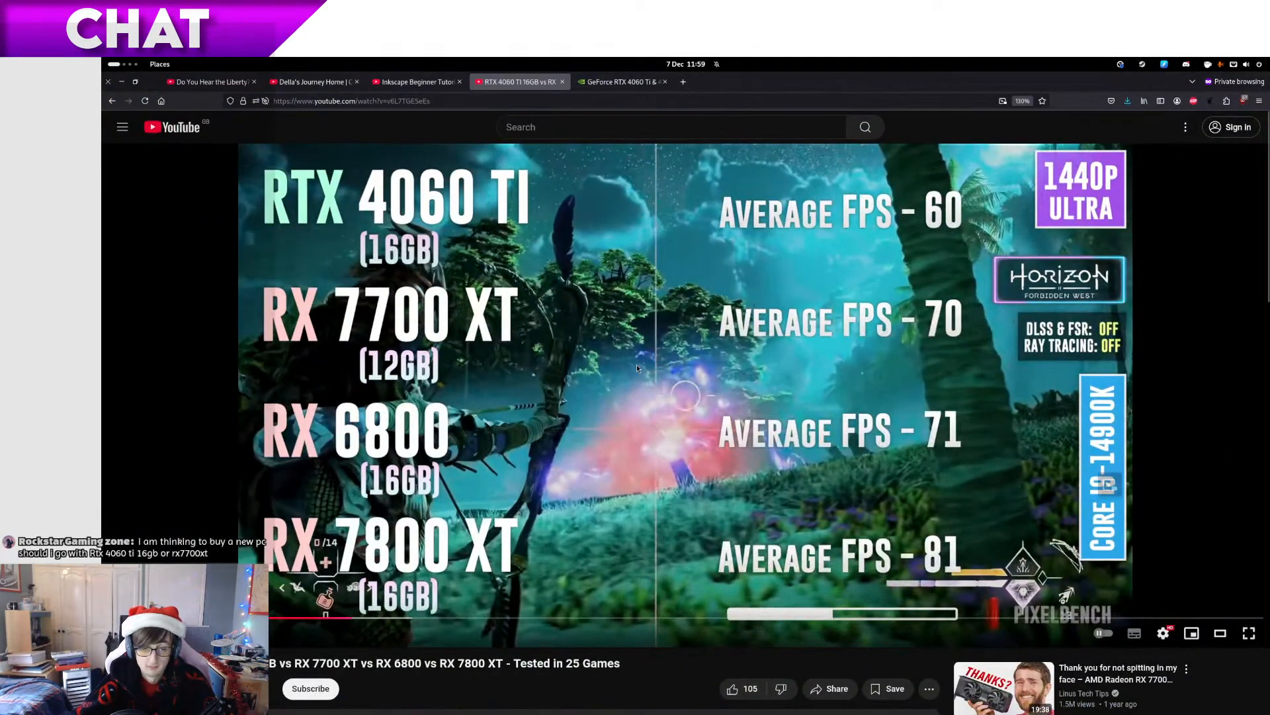
{"action": "key", "text": "ctrl+t"}
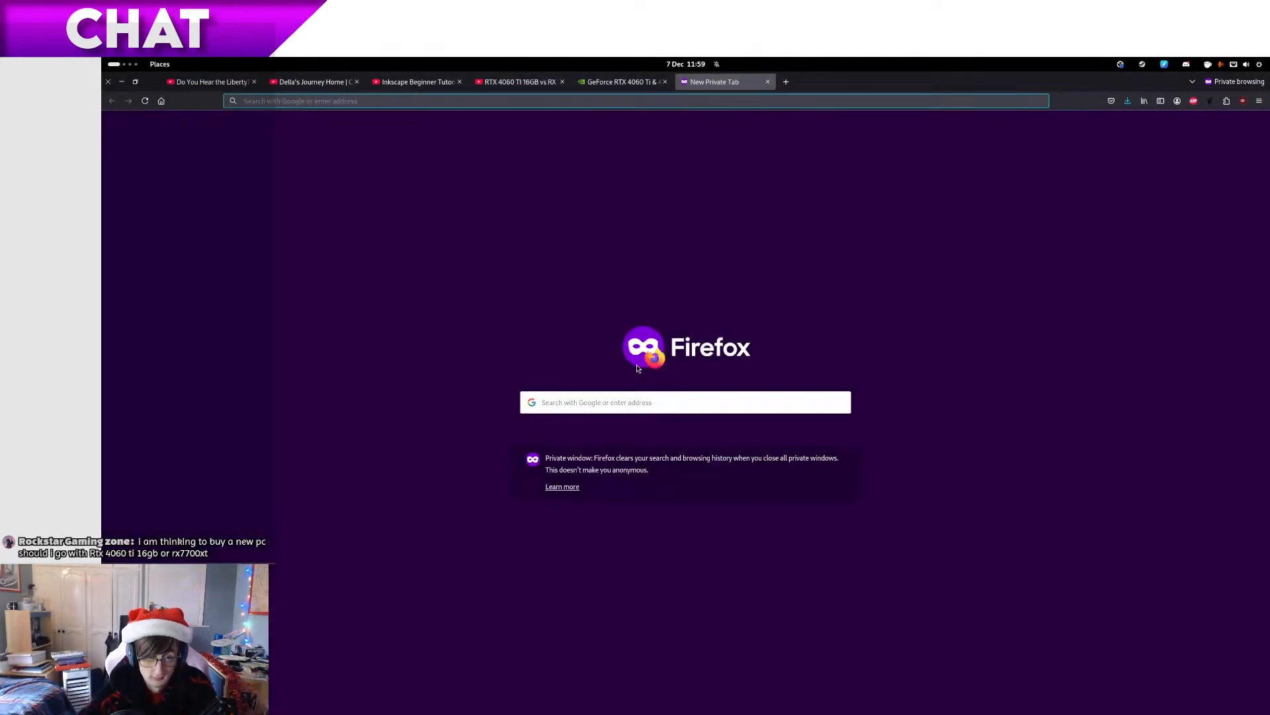
{"action": "type", "text": "padlock fro"}
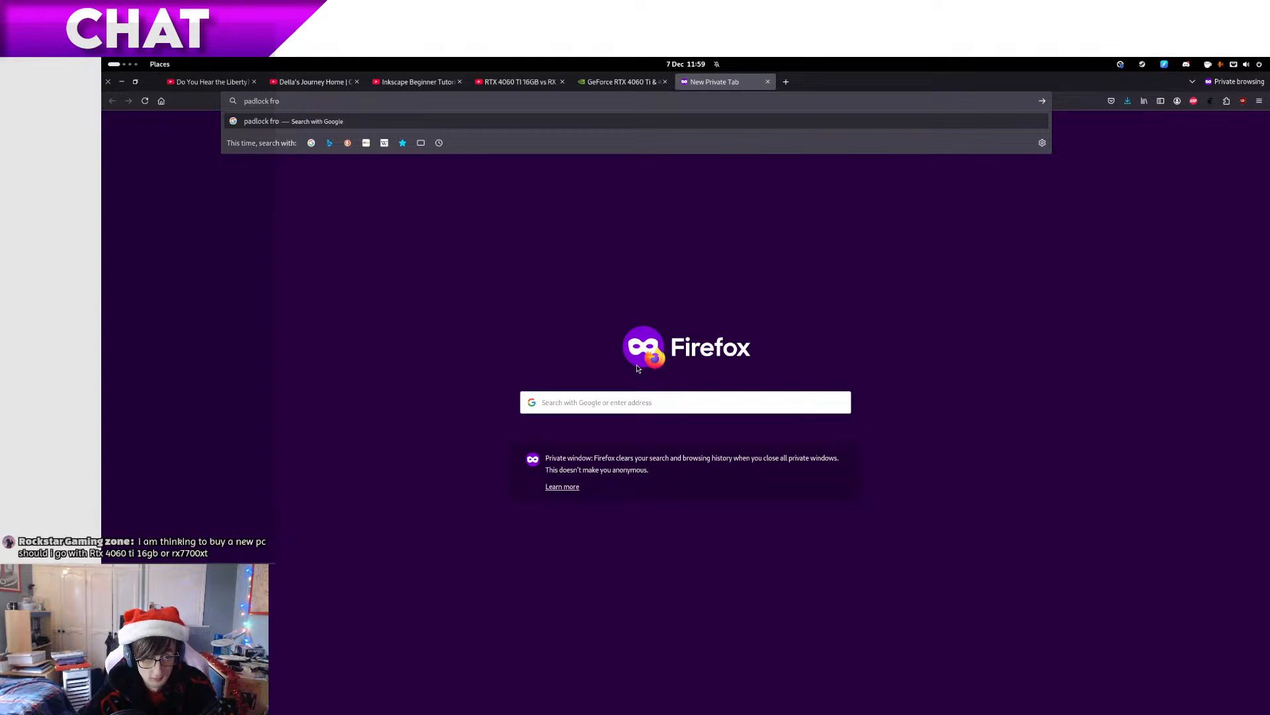
{"action": "type", "text": "nt"}
{"action": "key", "text": "Return"}
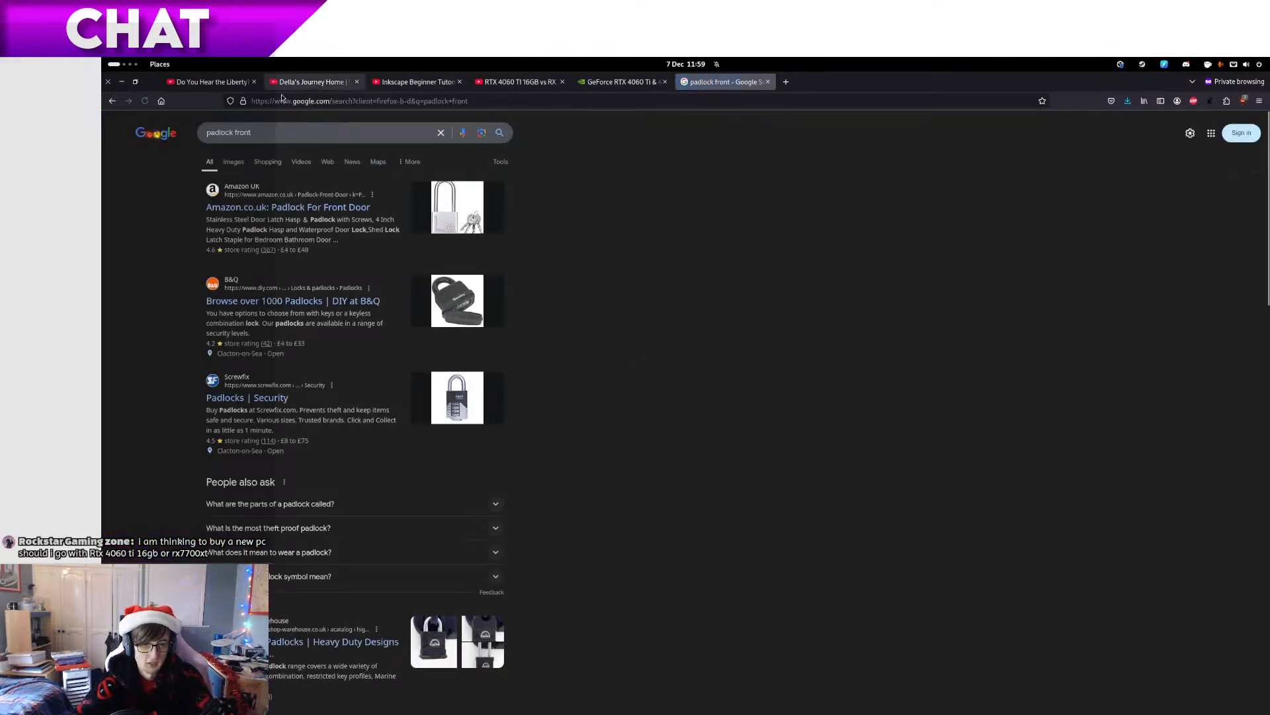
{"action": "left_click", "coordinate": [233, 167]}
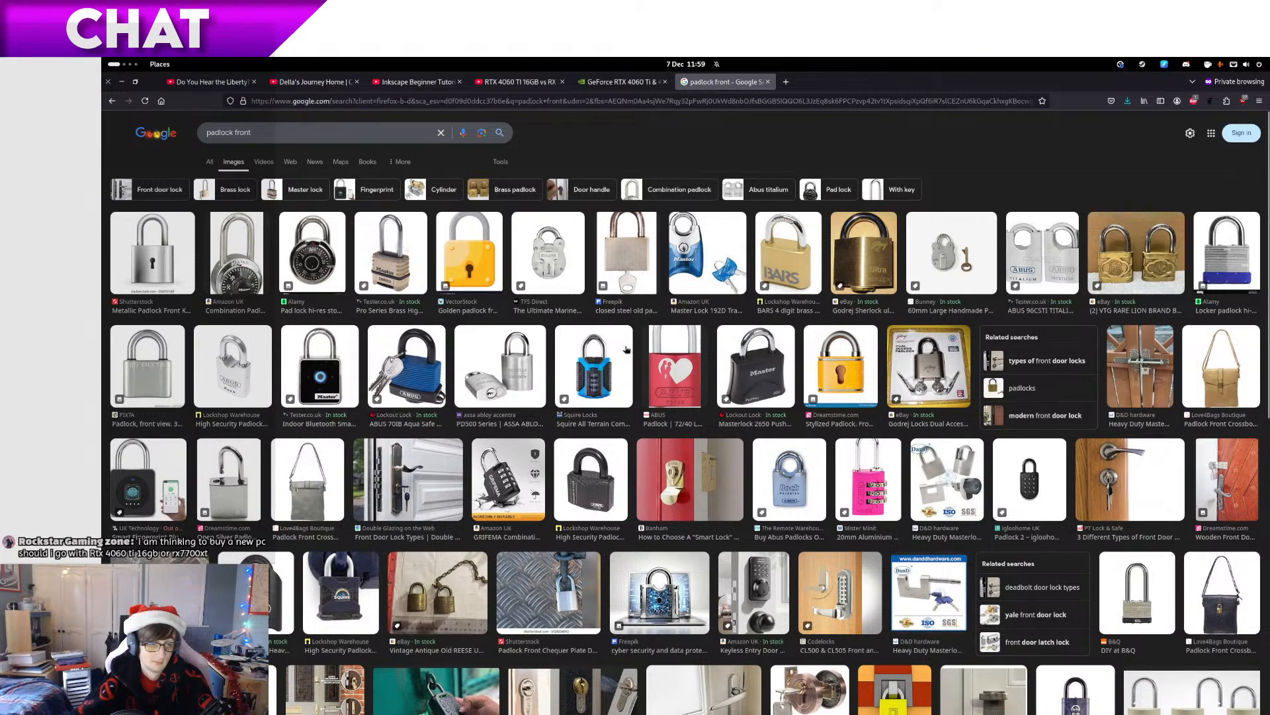
Open the Shutterstock metallic keyhole padlock image in its own tab and start saving it
{"action": "left_click", "coordinate": [173, 247]}
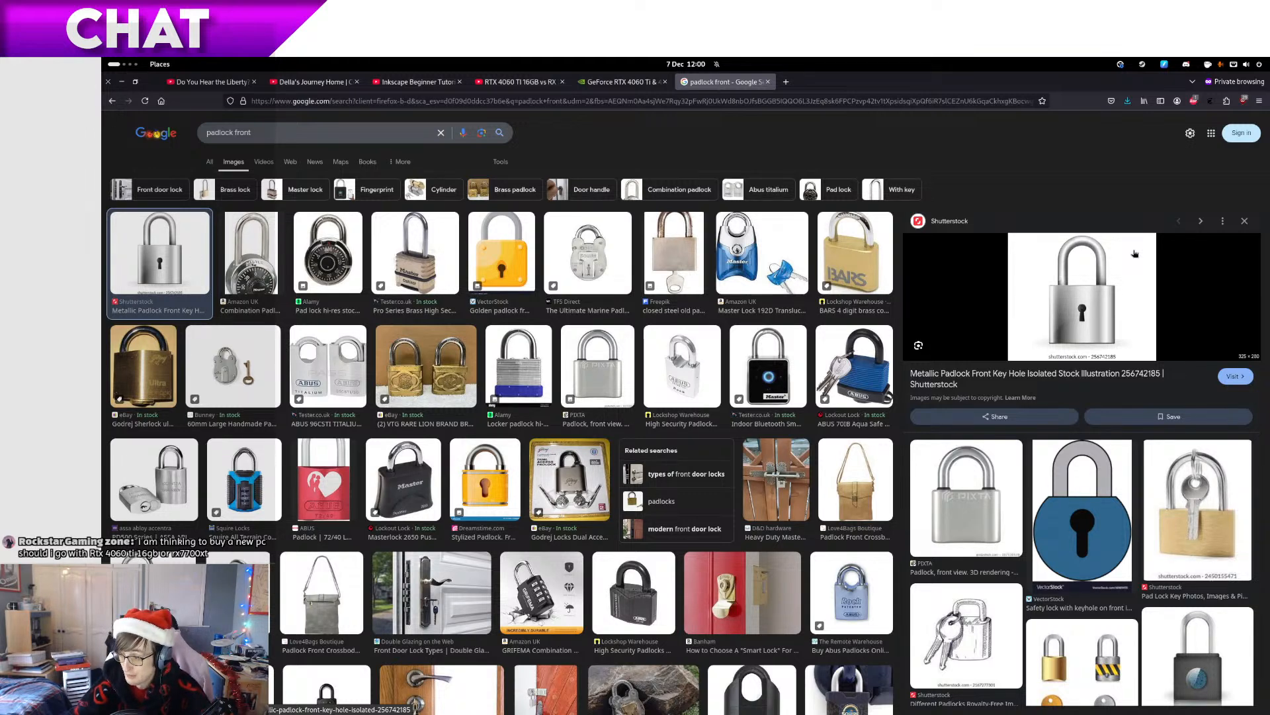
{"action": "right_click", "coordinate": [1092, 301]}
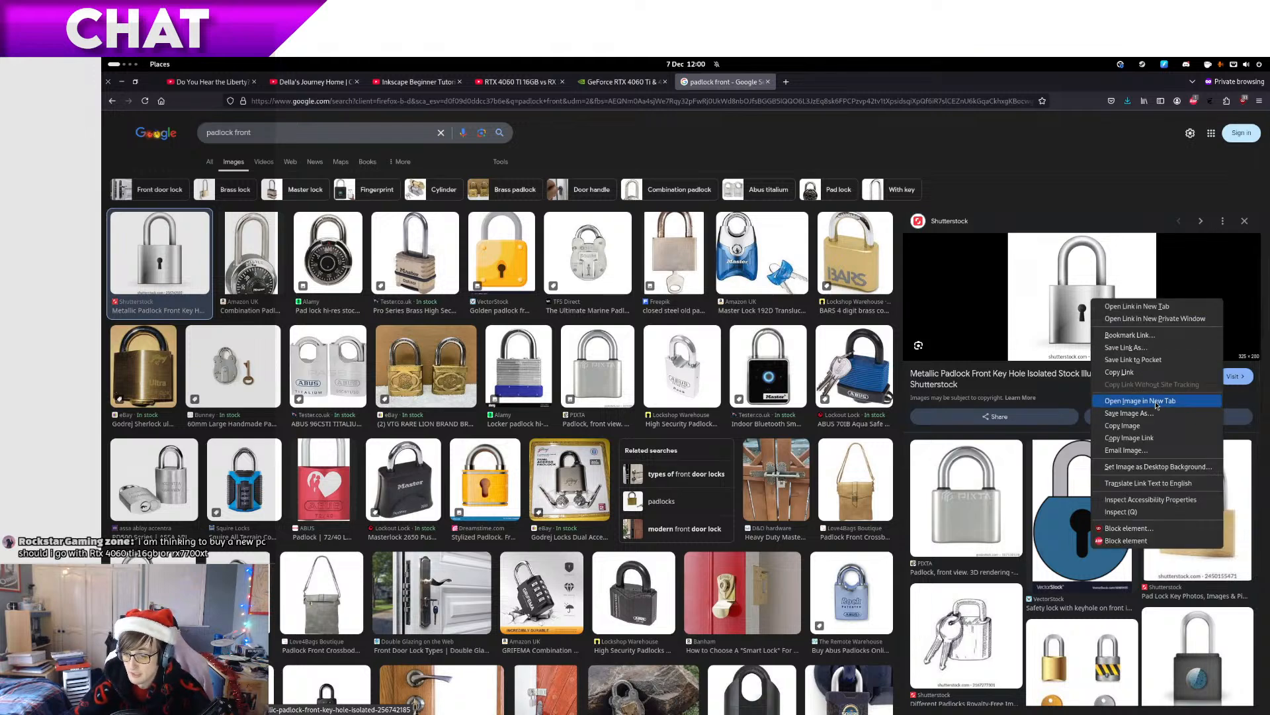
{"action": "left_click", "coordinate": [1156, 401]}
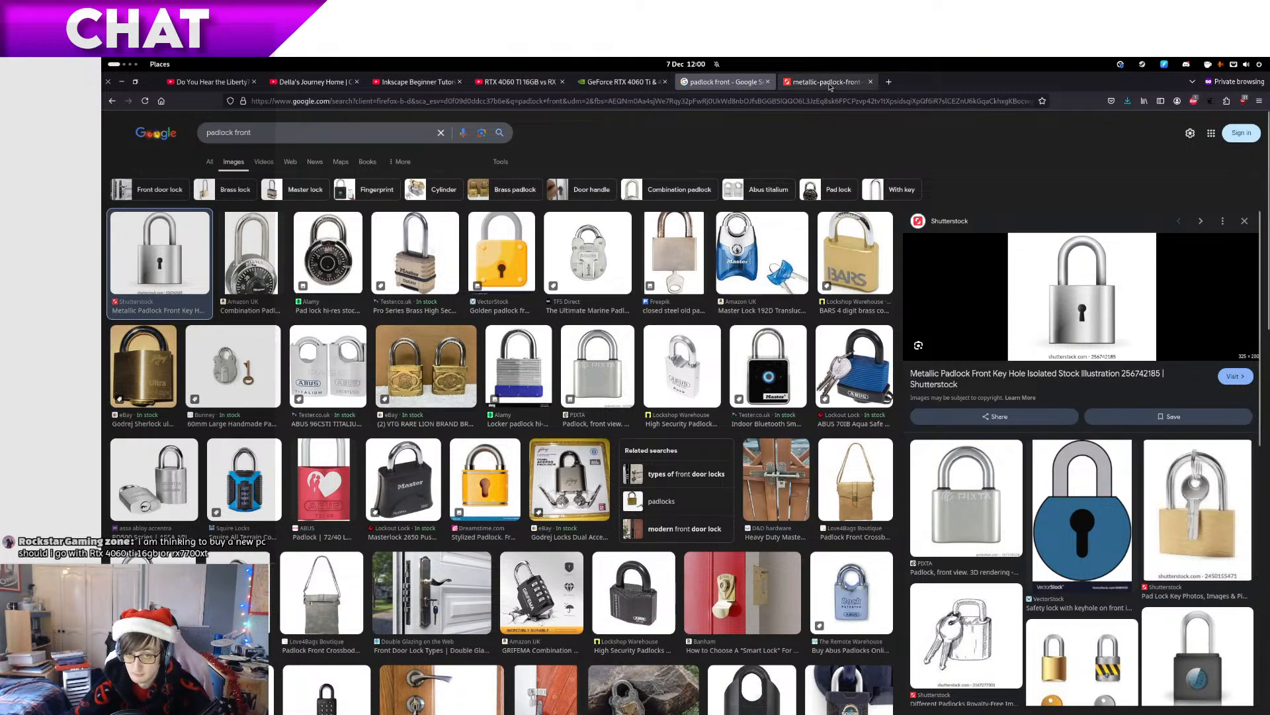
{"action": "left_click", "coordinate": [824, 82]}
{"action": "right_click", "coordinate": [715, 432]}
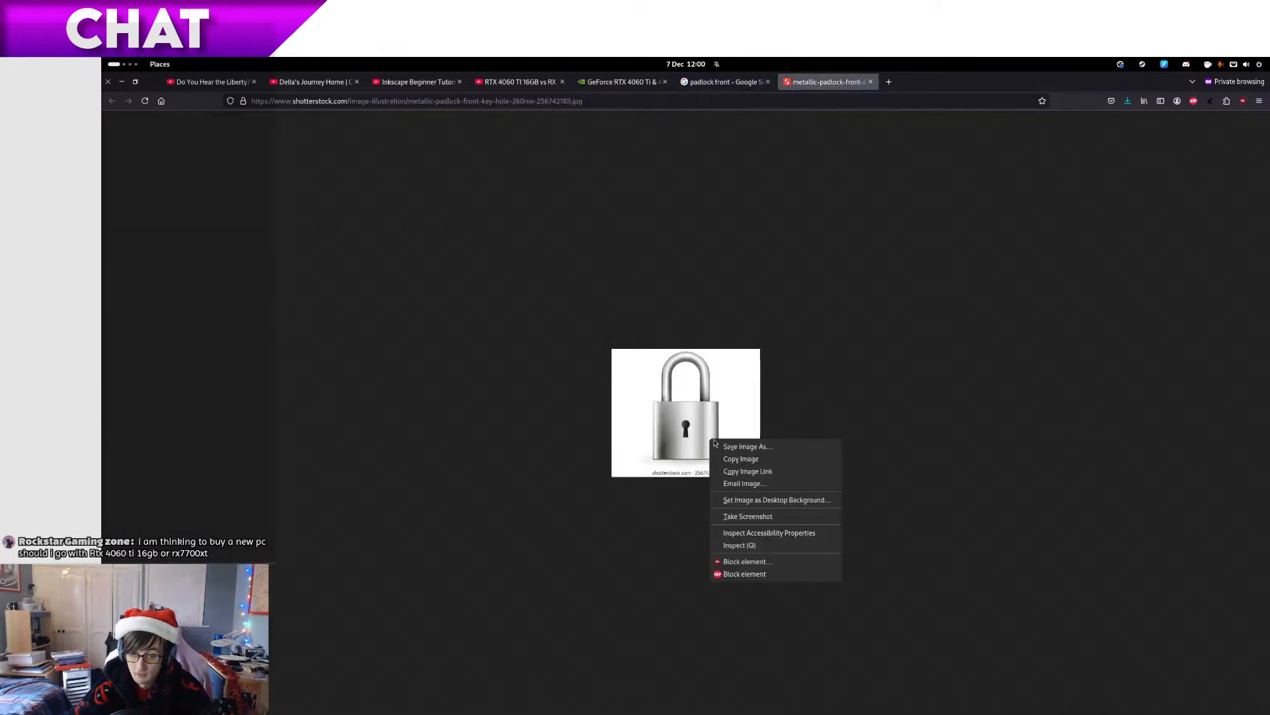
{"action": "left_click", "coordinate": [754, 446]}
Browse the save location to misc/Inkscape/misc/texture_assets/cyberpunk_street
{"action": "left_click", "coordinate": [464, 438]}
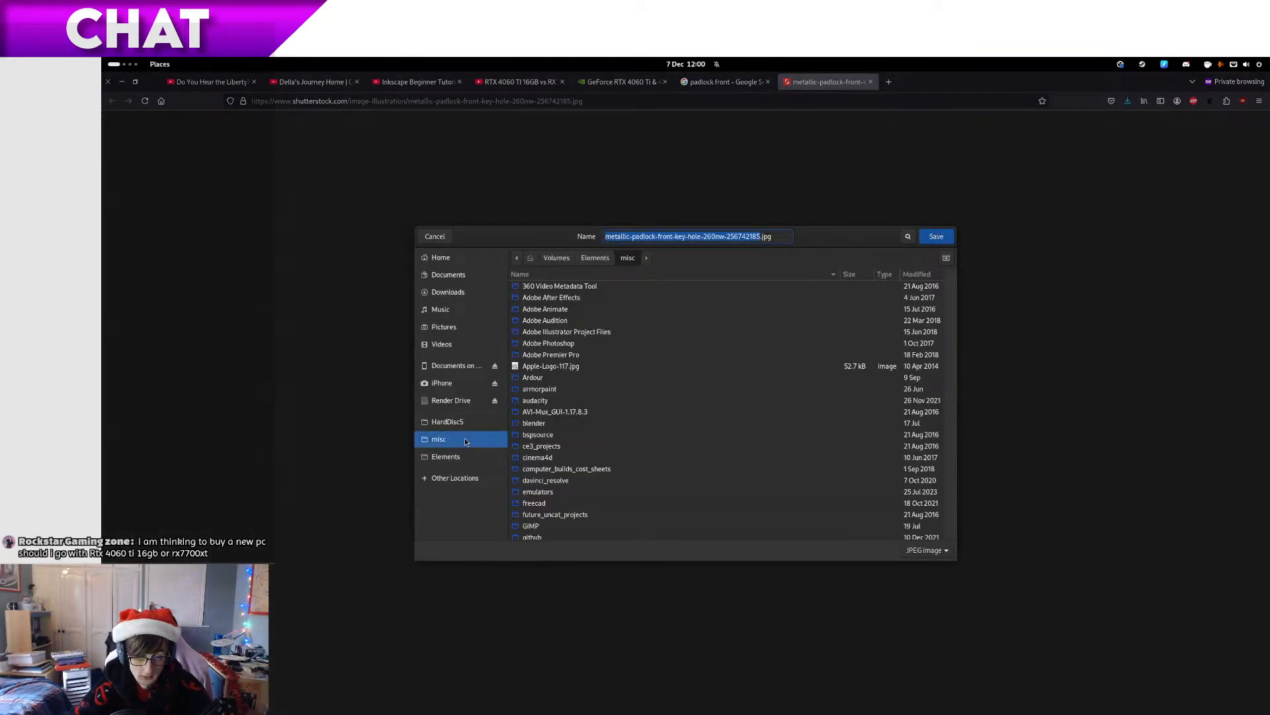
{"action": "scroll", "coordinate": [590, 426], "scroll_direction": "down", "scroll_amount": 5}
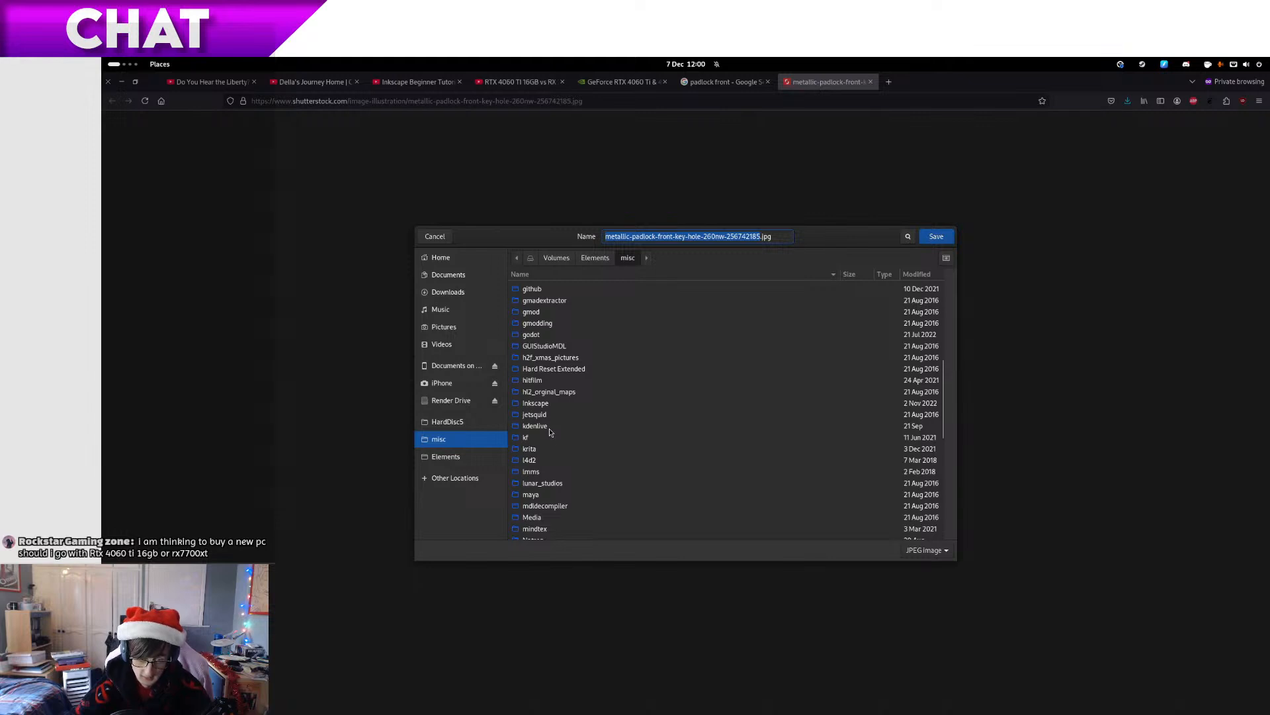
{"action": "scroll", "coordinate": [563, 397], "scroll_direction": "down", "scroll_amount": 6}
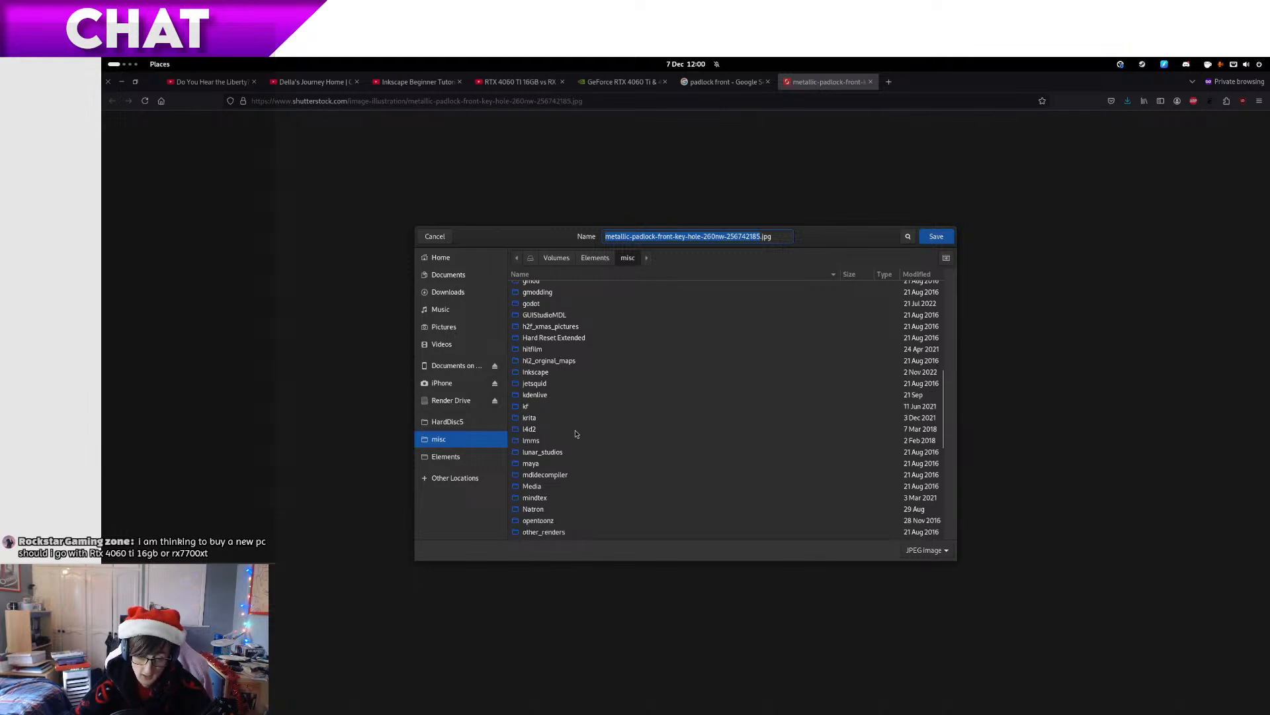
{"action": "scroll", "coordinate": [575, 456], "scroll_direction": "up", "scroll_amount": 7}
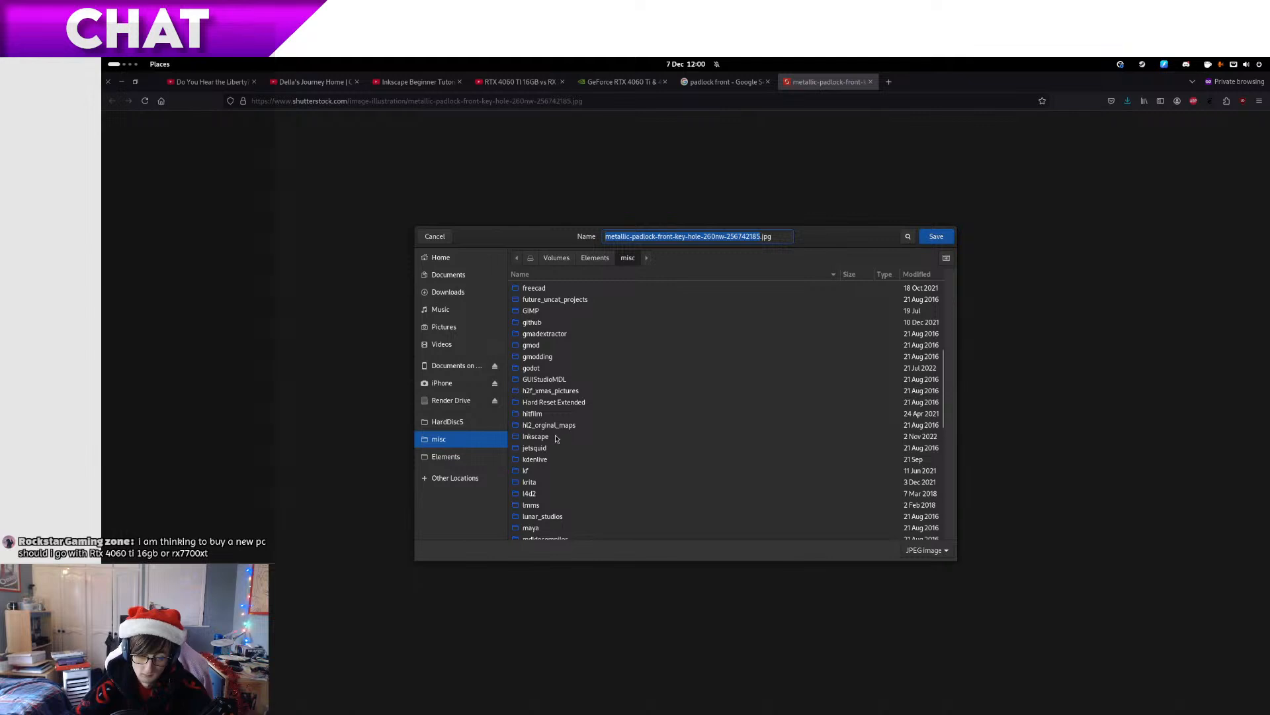
{"action": "double_click", "coordinate": [557, 439]}
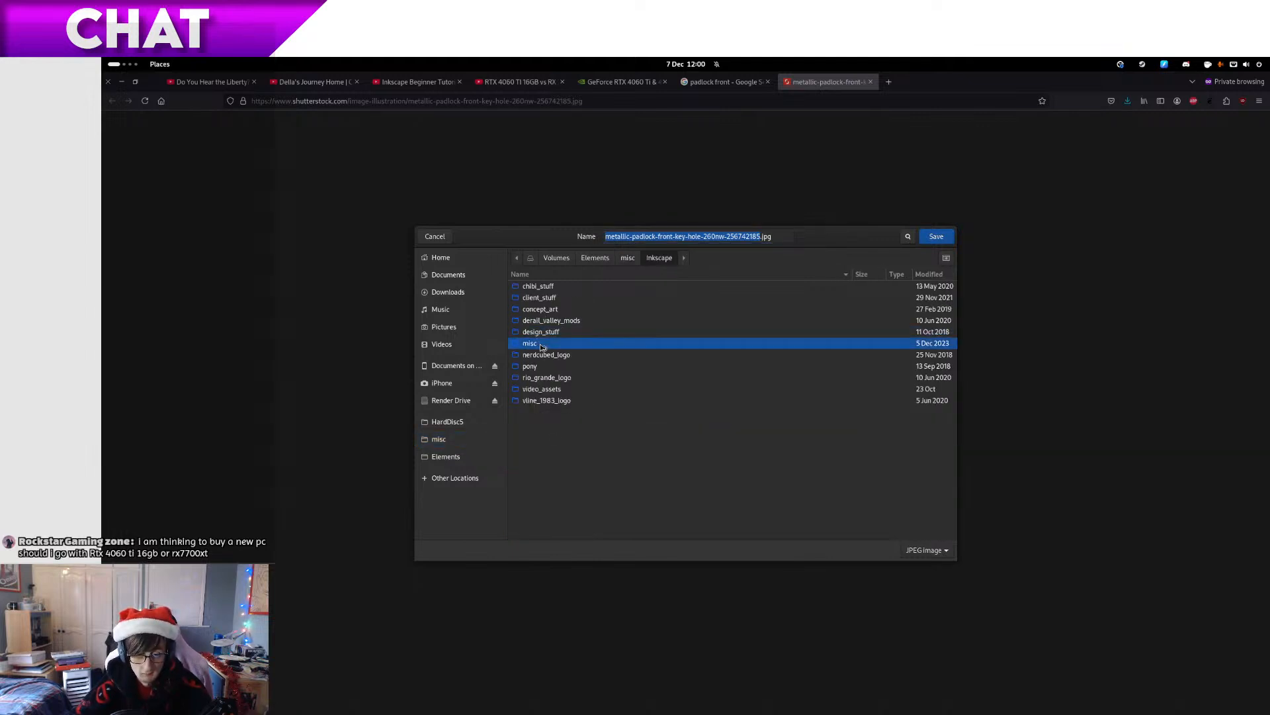
{"action": "double_click", "coordinate": [539, 343]}
{"action": "left_click", "coordinate": [552, 300]}
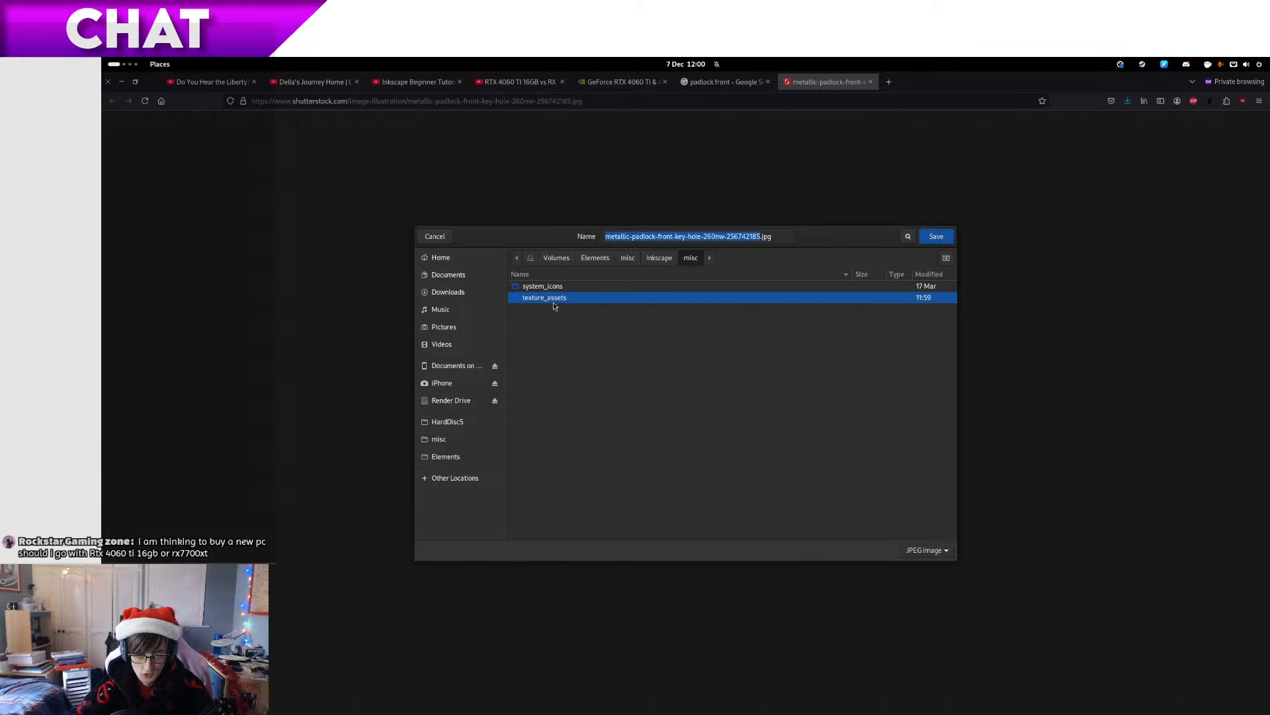
{"action": "double_click", "coordinate": [554, 304]}
{"action": "double_click", "coordinate": [556, 306]}
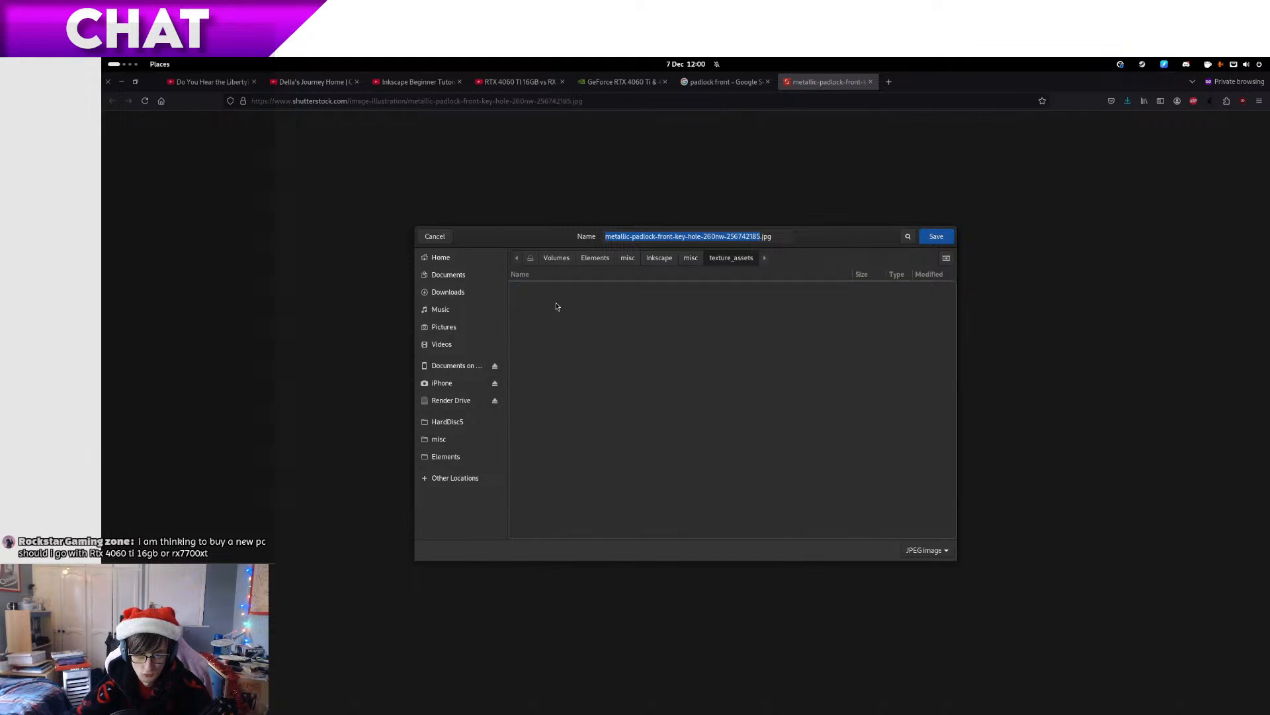
Create a references folder with a padlock_alpha subfolder, save the padlock image there under its default name, and close its tab
{"action": "left_click", "coordinate": [947, 258]}
{"action": "type", "text": "reference"}
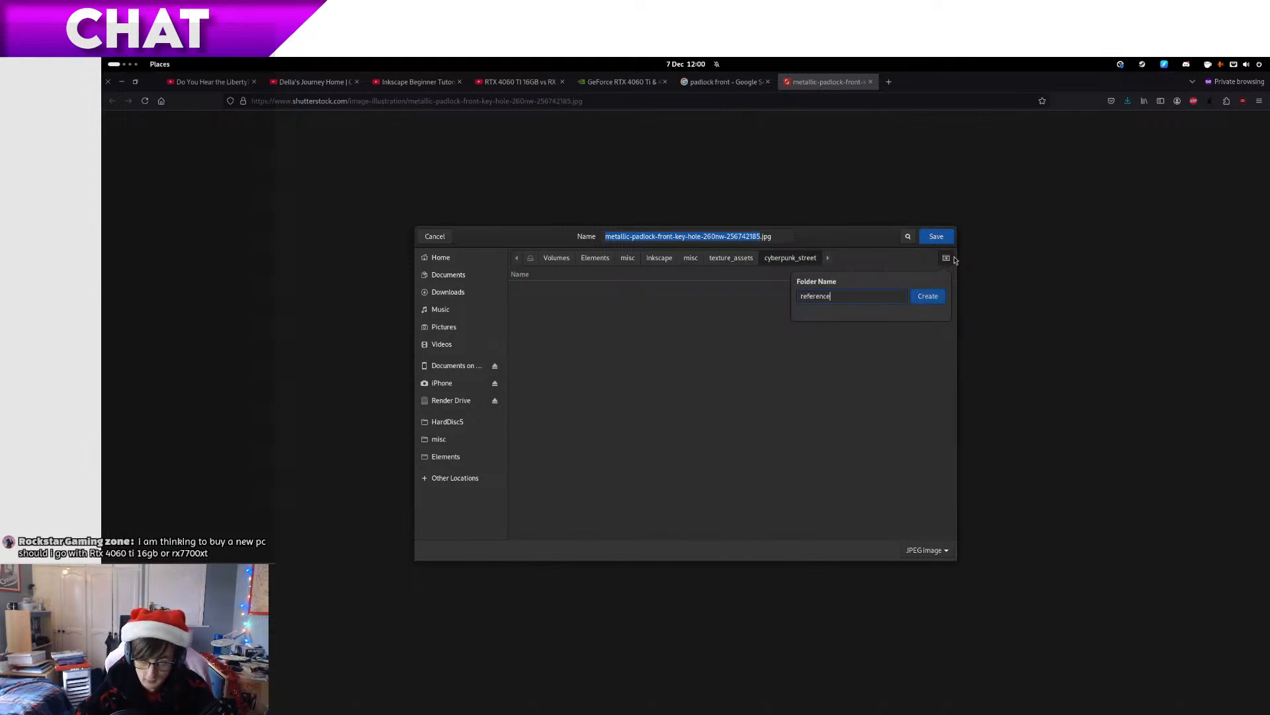
{"action": "type", "text": "s"}
{"action": "key", "text": "Return"}
{"action": "left_click", "coordinate": [955, 259]}
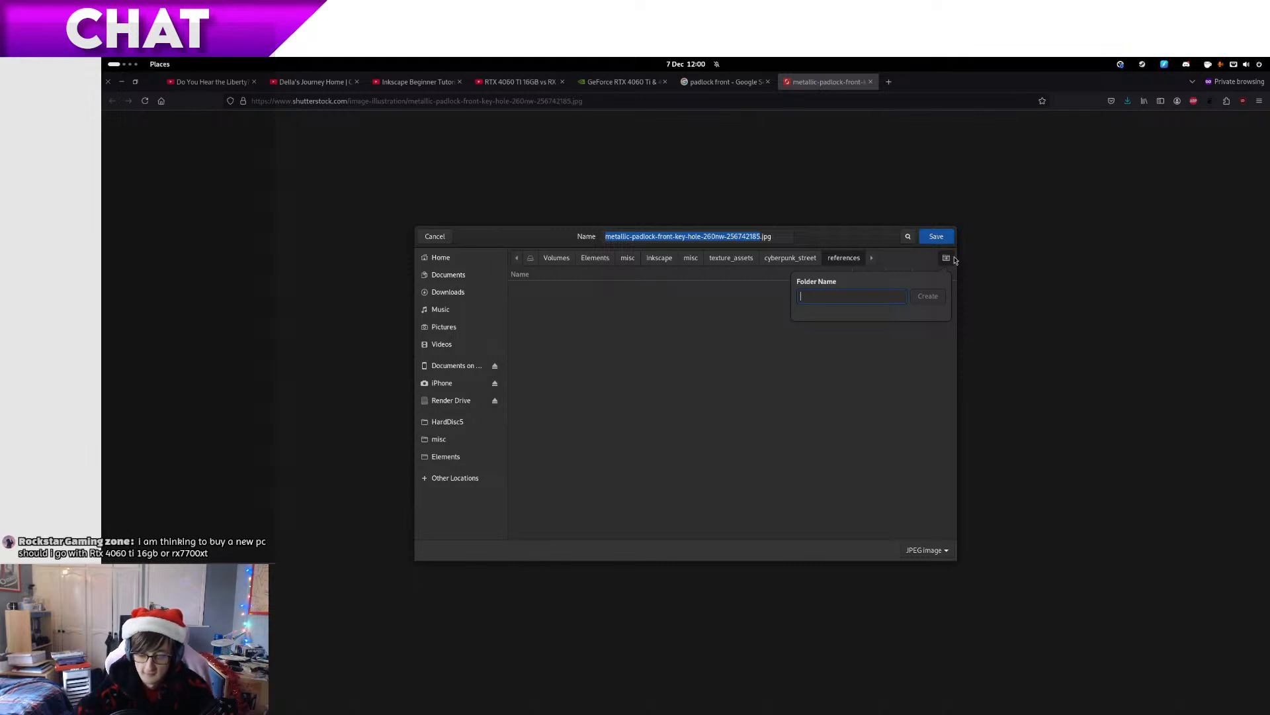
{"action": "type", "text": "padlock_alpha"}
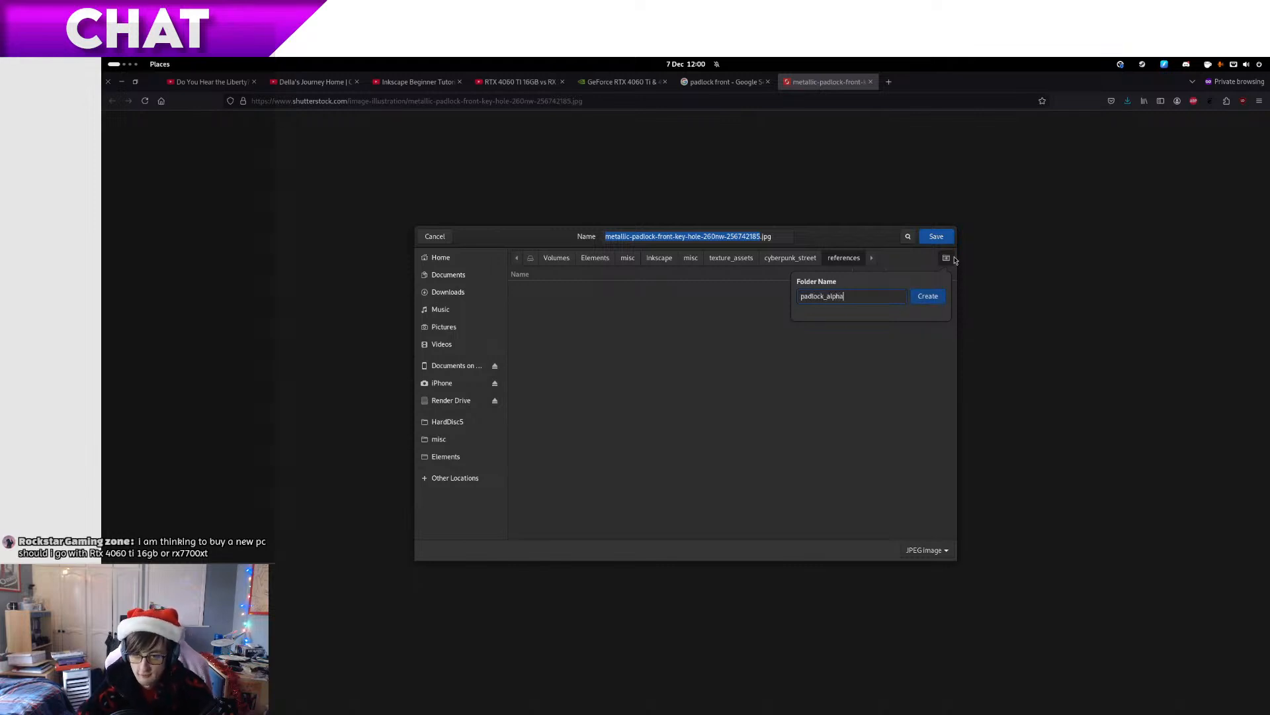
{"action": "key", "text": "Return"}
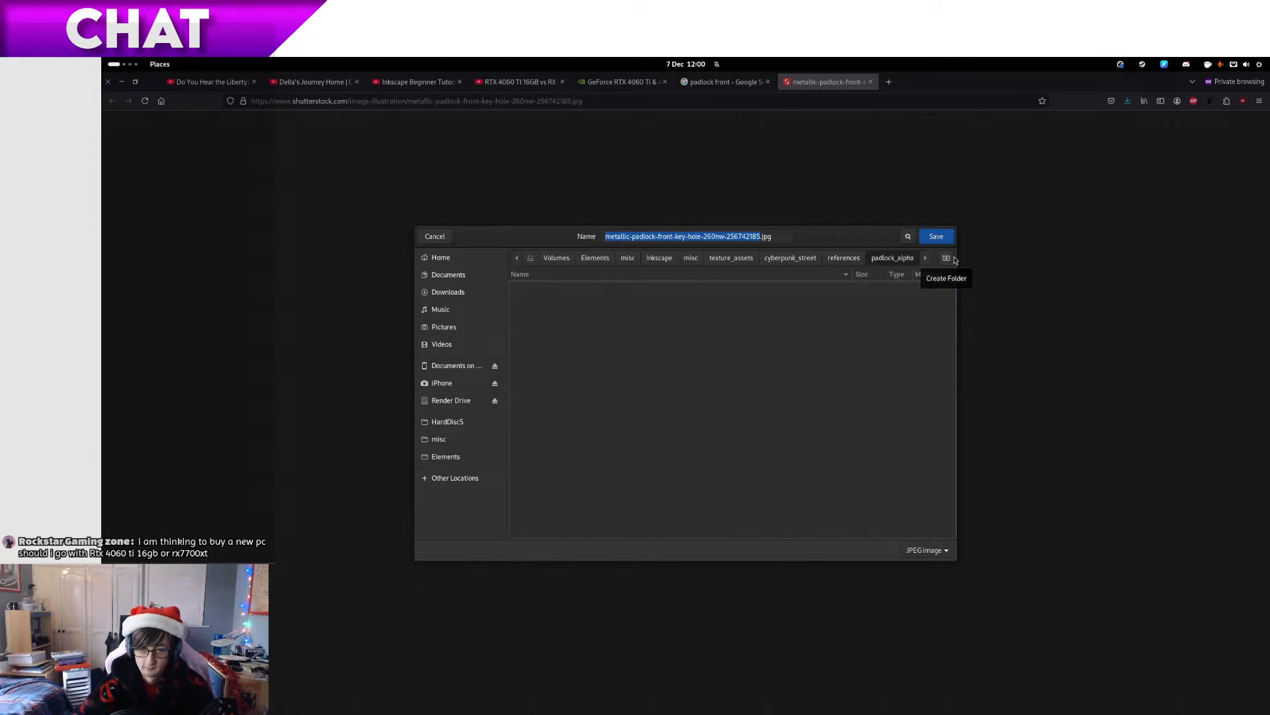
{"action": "key", "text": "Return"}
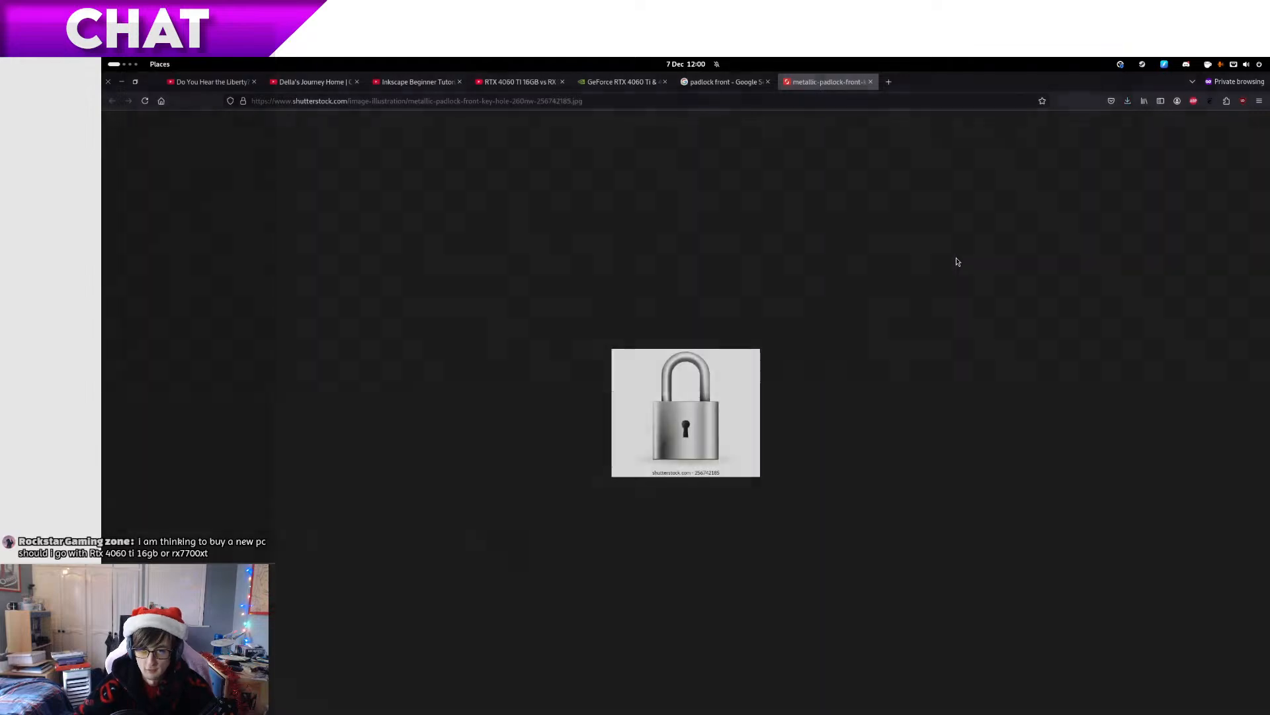
{"action": "key", "text": "ctrl+w"}
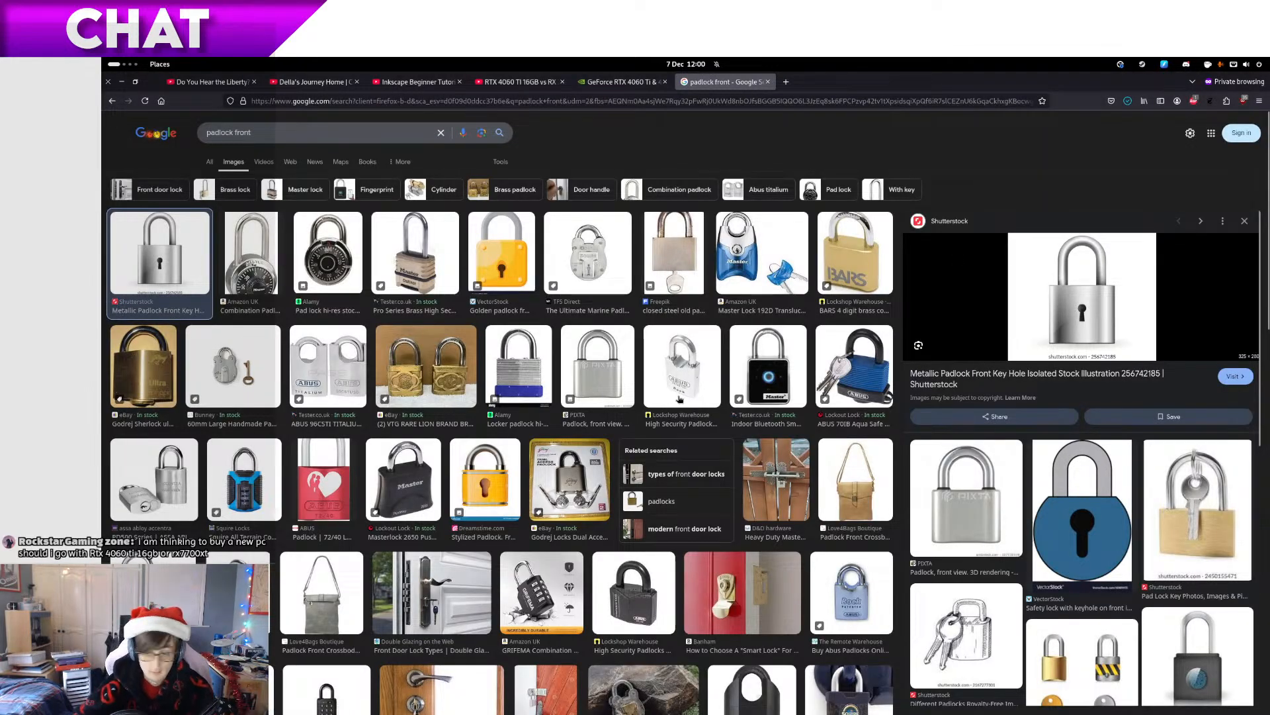
Save the PIXTA front-view padlock image as images.jpg in the padlock_alpha folder and close the image and search tabs
{"action": "left_click", "coordinate": [933, 510]}
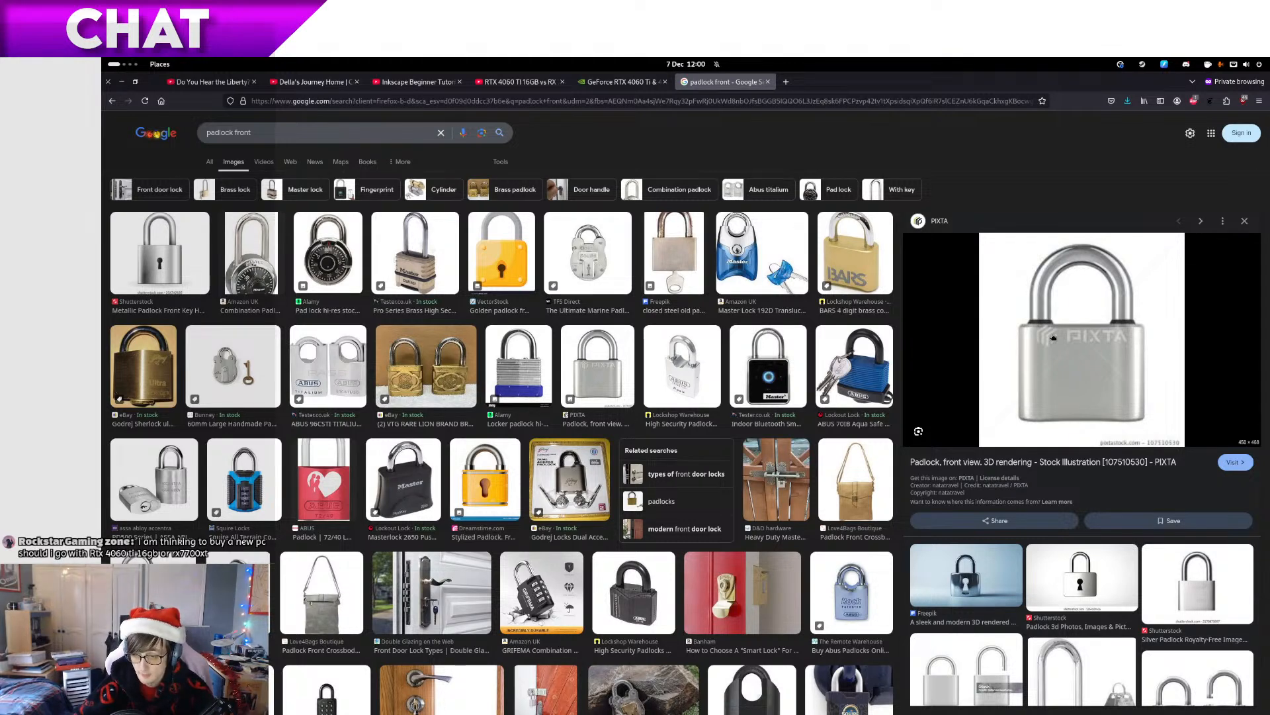
{"action": "right_click", "coordinate": [1032, 362]}
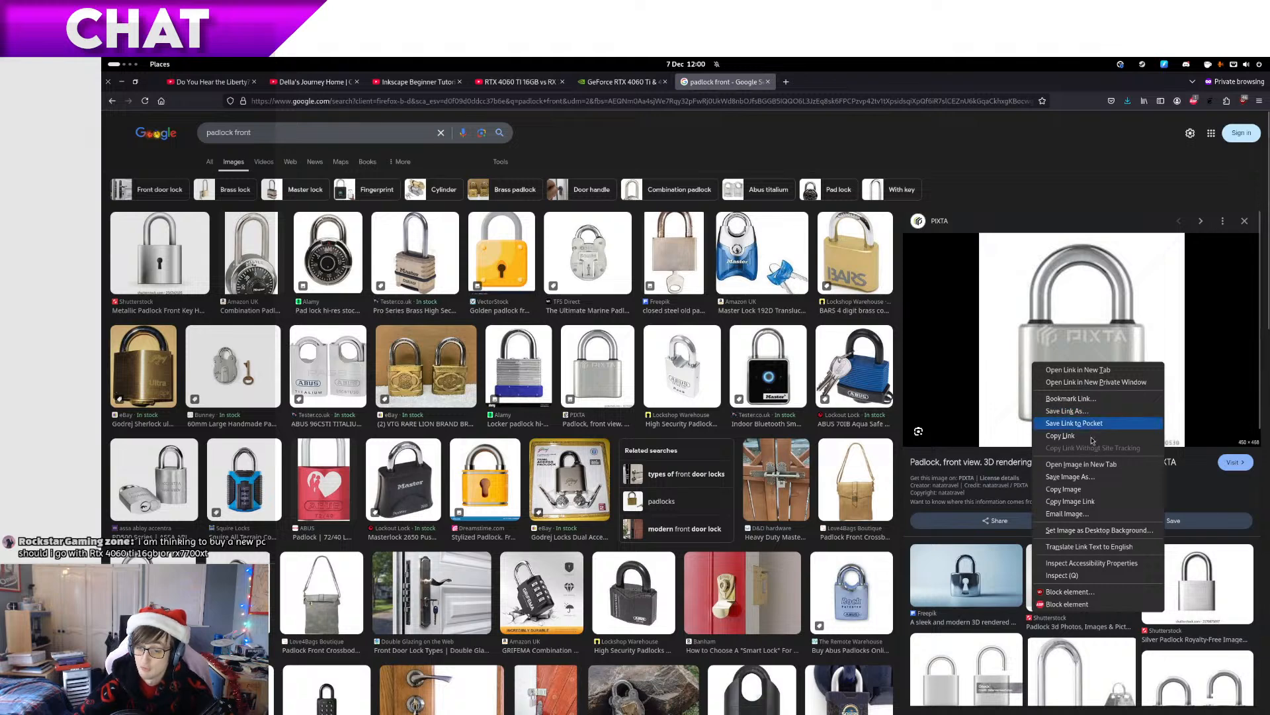
{"action": "left_click", "coordinate": [1093, 463]}
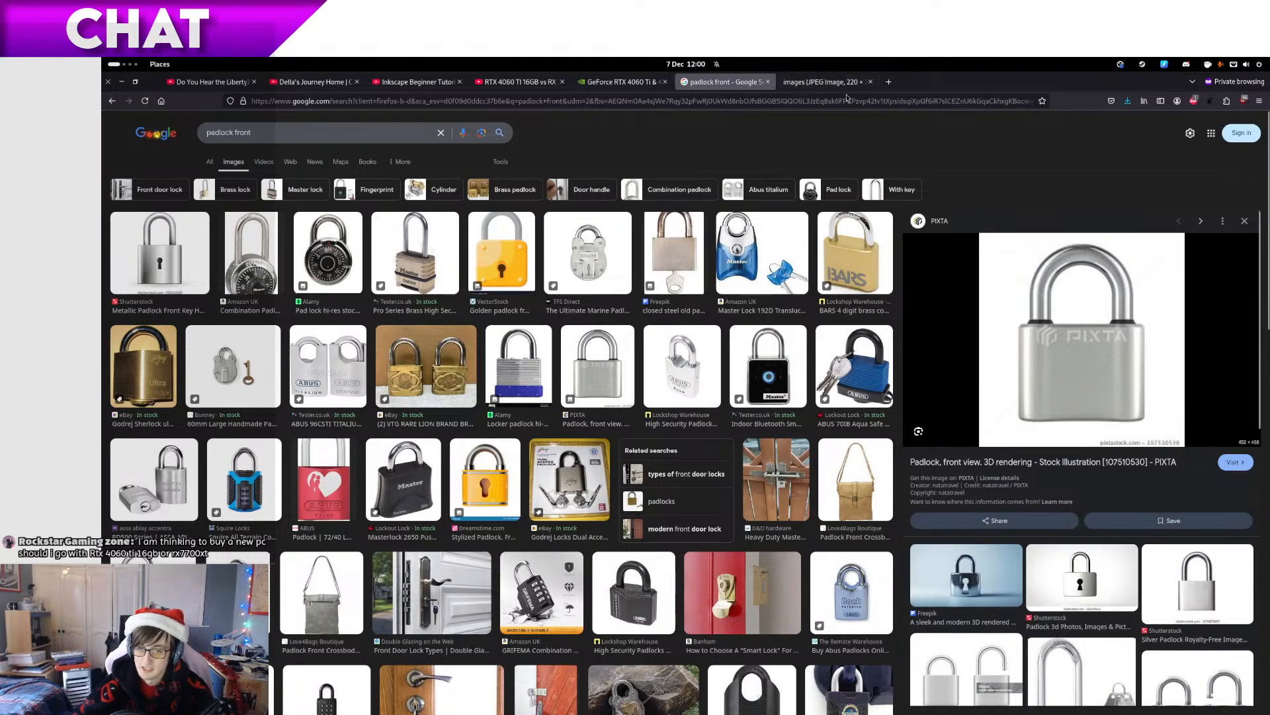
{"action": "left_click", "coordinate": [820, 97]}
{"action": "left_click", "coordinate": [822, 84]}
{"action": "key", "text": "ctrl+s"}
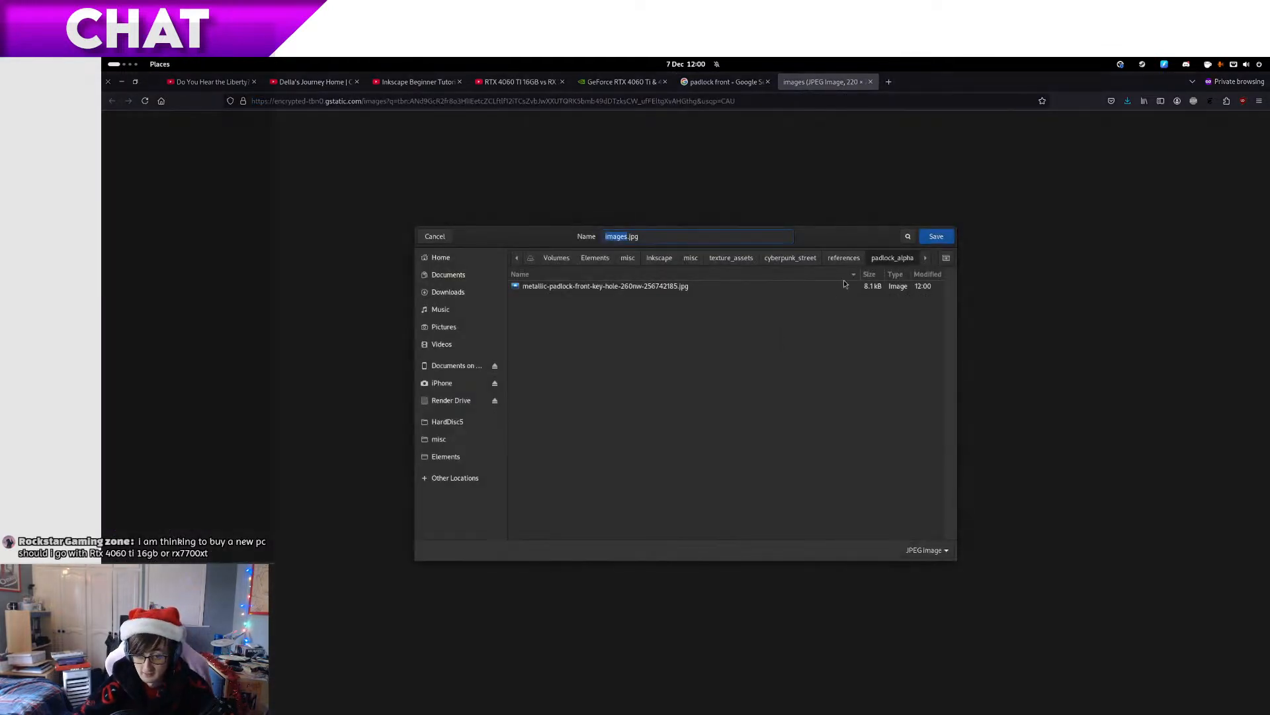
{"action": "left_click", "coordinate": [939, 236]}
{"action": "key", "text": "ctrl+w"}
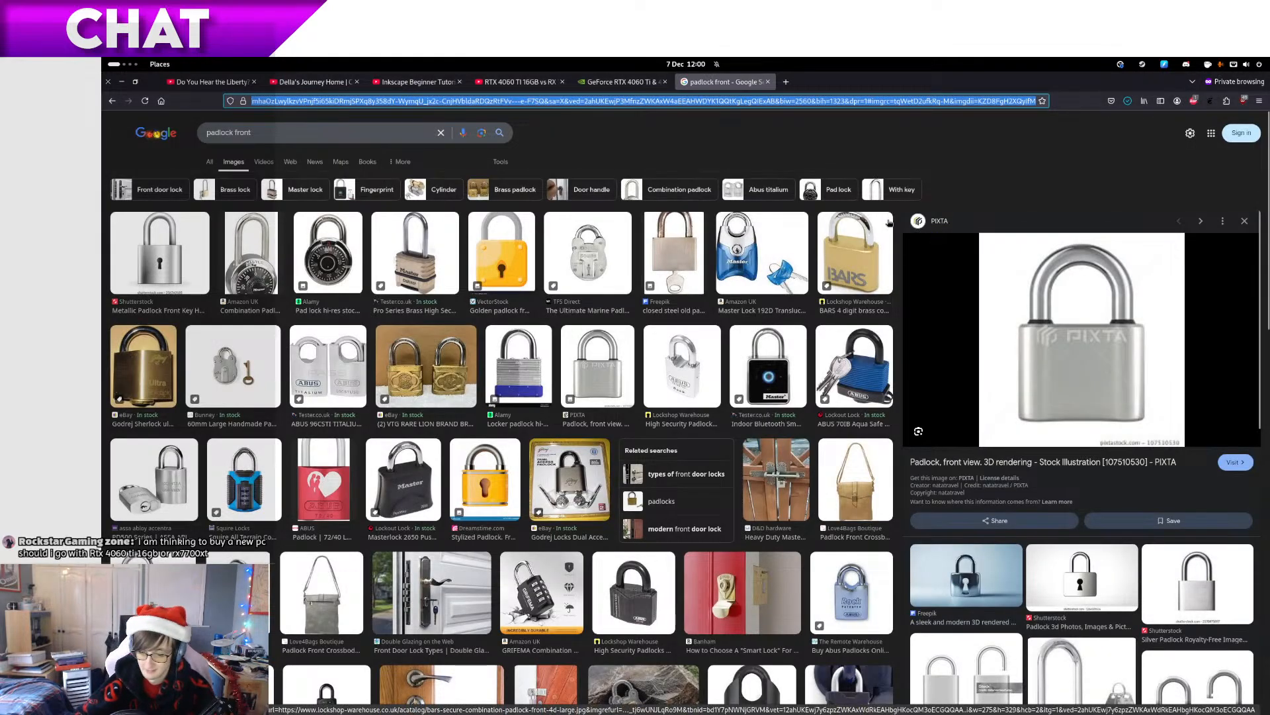
{"action": "key", "text": "ctrl+w"}
Switch to the Inkscape window containing padlock_alpha.svg
{"action": "key", "text": "ctrl+alt+Right"}
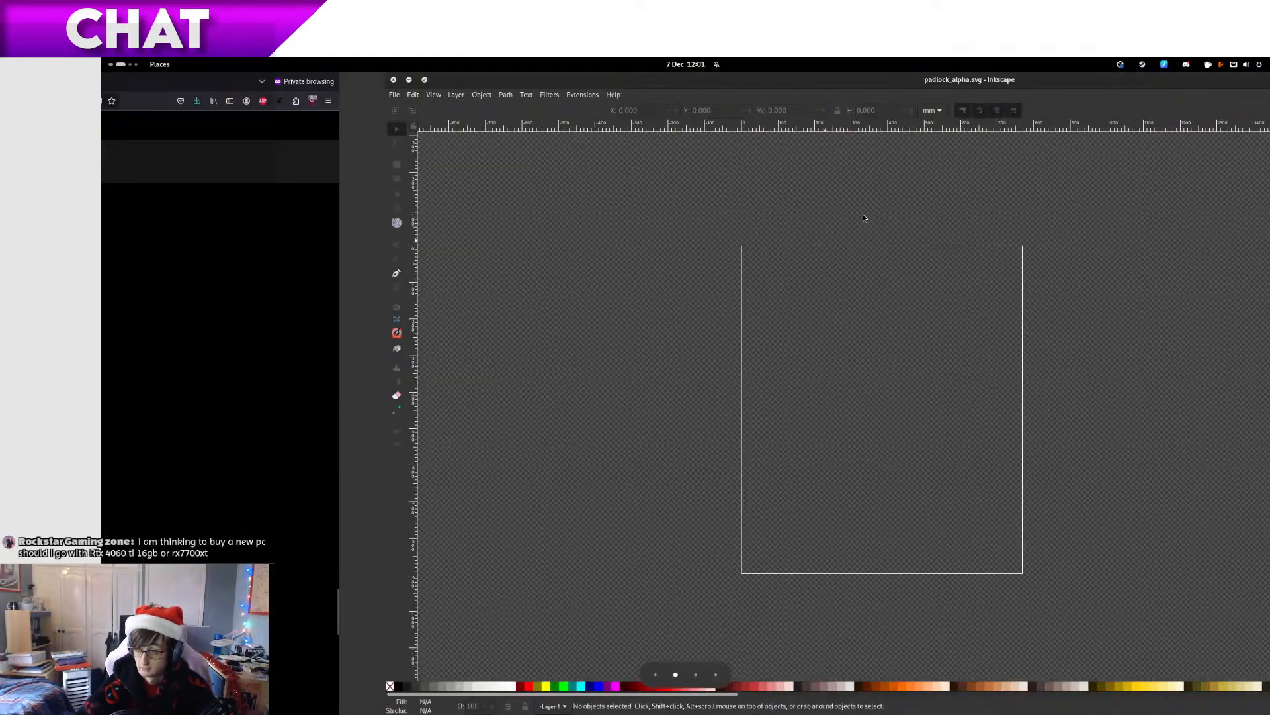
{"action": "key", "text": "ctrl+alt+Left"}
{"action": "key", "text": "ctrl+alt+Right"}
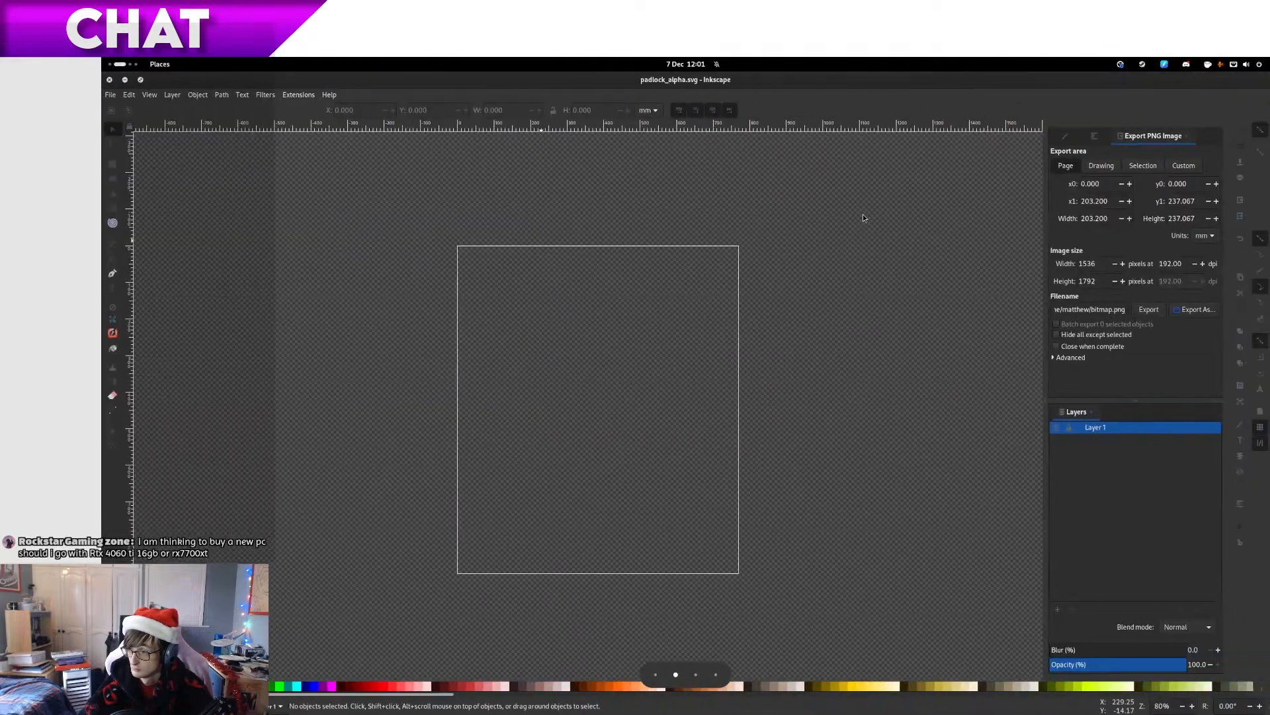
{"action": "key", "text": "ctrl+alt+Left"}
{"action": "key", "text": "ctrl+alt+Right"}
{"action": "key", "text": "ctrl+alt+Left"}
{"action": "key", "text": "ctrl+alt+Right"}
{"action": "key", "text": "ctrl+alt+Left"}
{"action": "key", "text": "ctrl+alt+Right"}
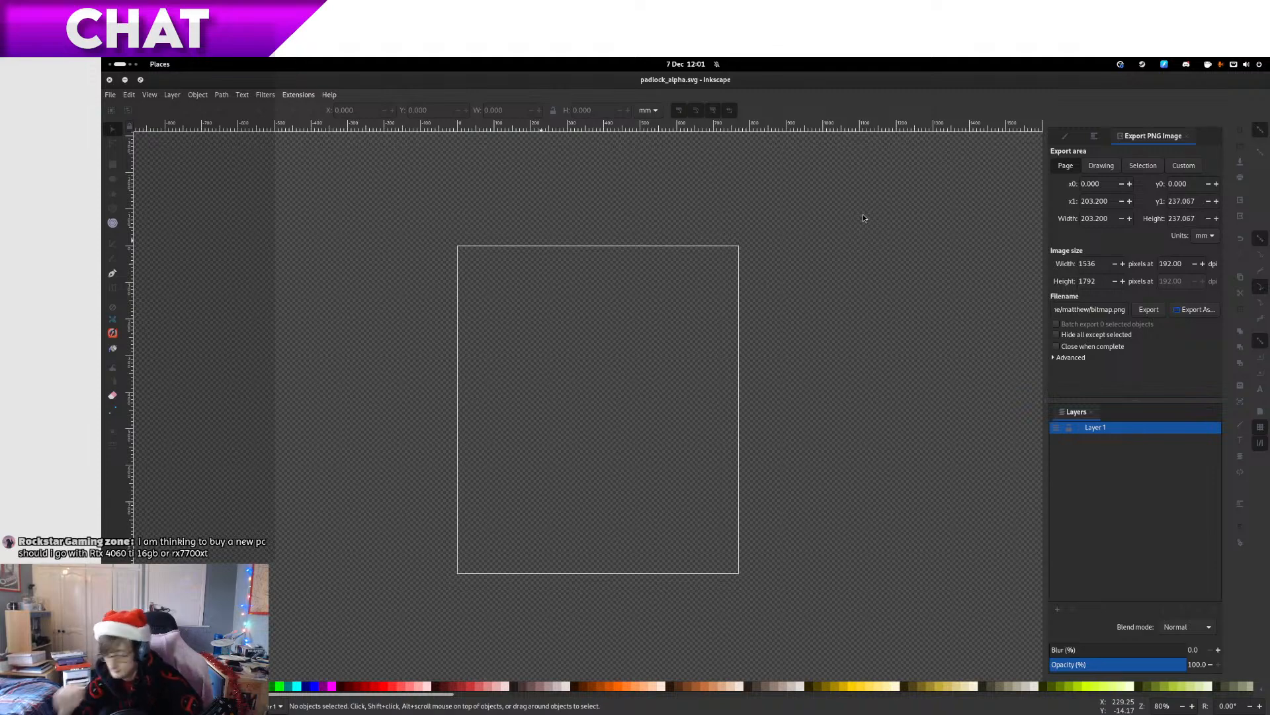
Draw a white rectangle about 171 by 136 mm across the page as the padlock body
{"action": "left_click_drag", "start_coordinate": [685, 315], "coordinate": [778, 342]}
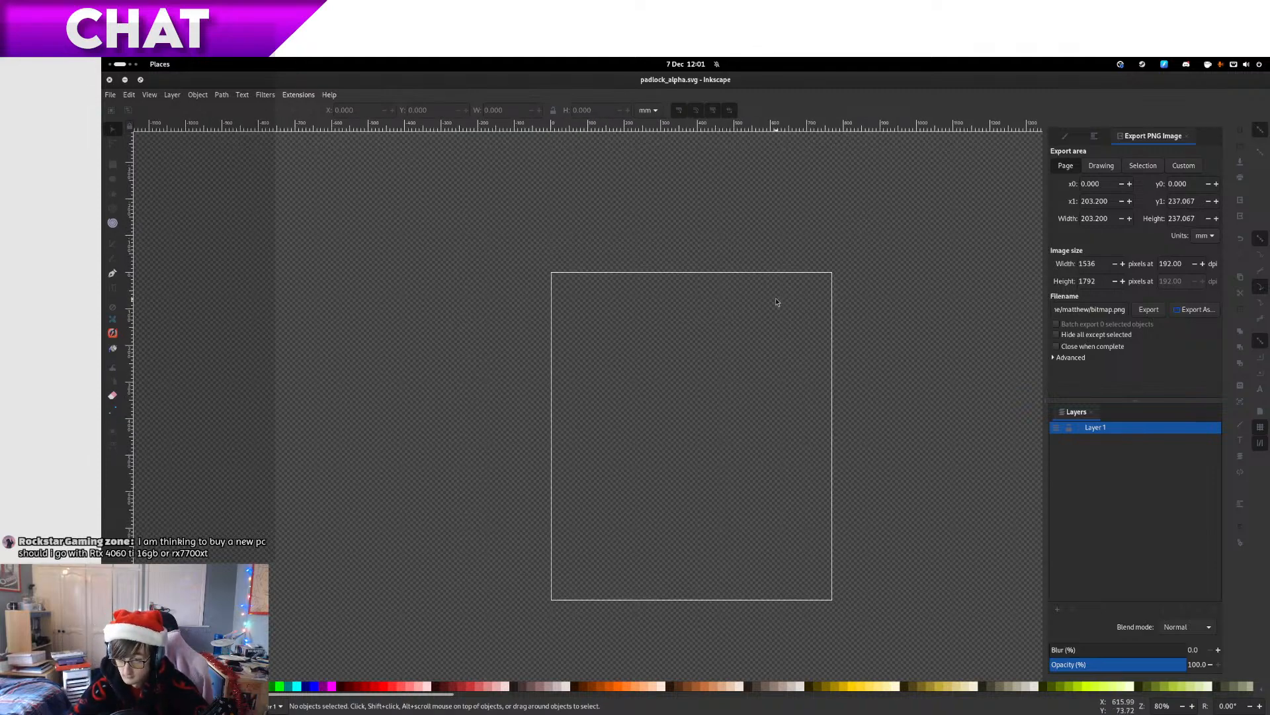
{"action": "left_click_drag", "start_coordinate": [781, 279], "coordinate": [737, 184]}
{"action": "scroll", "coordinate": [760, 316], "scroll_direction": "up", "scroll_amount": 2, "text": "ctrl"}
{"action": "scroll", "coordinate": [738, 185], "scroll_direction": "down", "scroll_amount": 2, "text": "ctrl"}
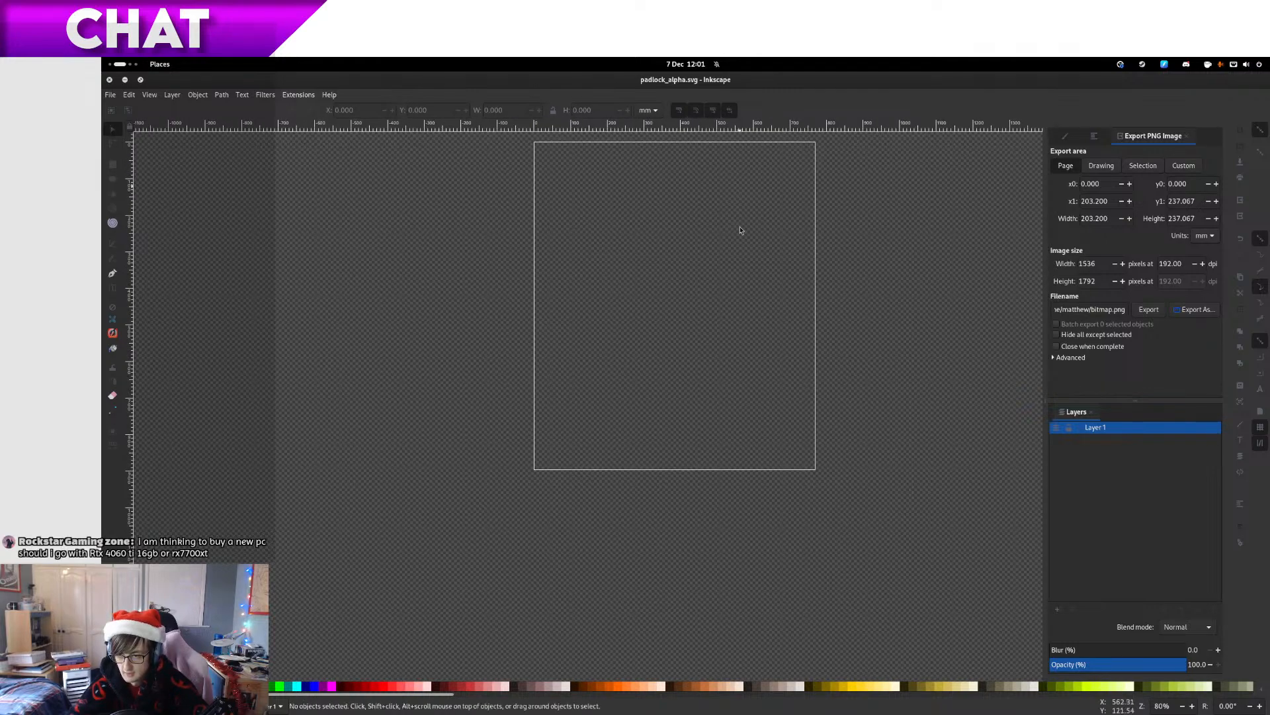
{"action": "scroll", "coordinate": [737, 244], "scroll_direction": "up", "scroll_amount": 2}
{"action": "scroll", "coordinate": [738, 250], "scroll_direction": "up", "scroll_amount": 2, "text": "ctrl"}
{"action": "left_click_drag", "start_coordinate": [737, 250], "coordinate": [789, 231]}
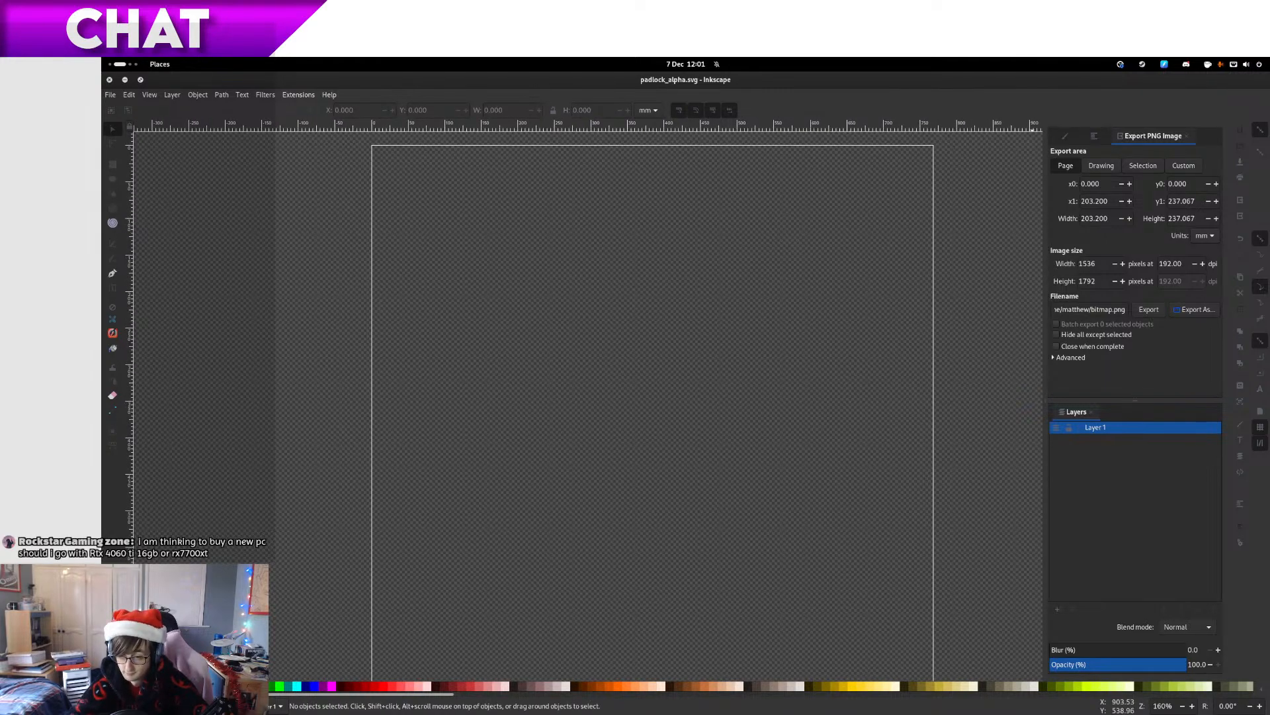
{"action": "left_click", "coordinate": [114, 166]}
{"action": "left_click_drag", "start_coordinate": [406, 322], "coordinate": [887, 685]}
{"action": "scroll", "coordinate": [831, 360], "scroll_direction": "down", "scroll_amount": 5}
{"action": "scroll", "coordinate": [806, 366], "scroll_direction": "down", "scroll_amount": 3, "text": "ctrl"}
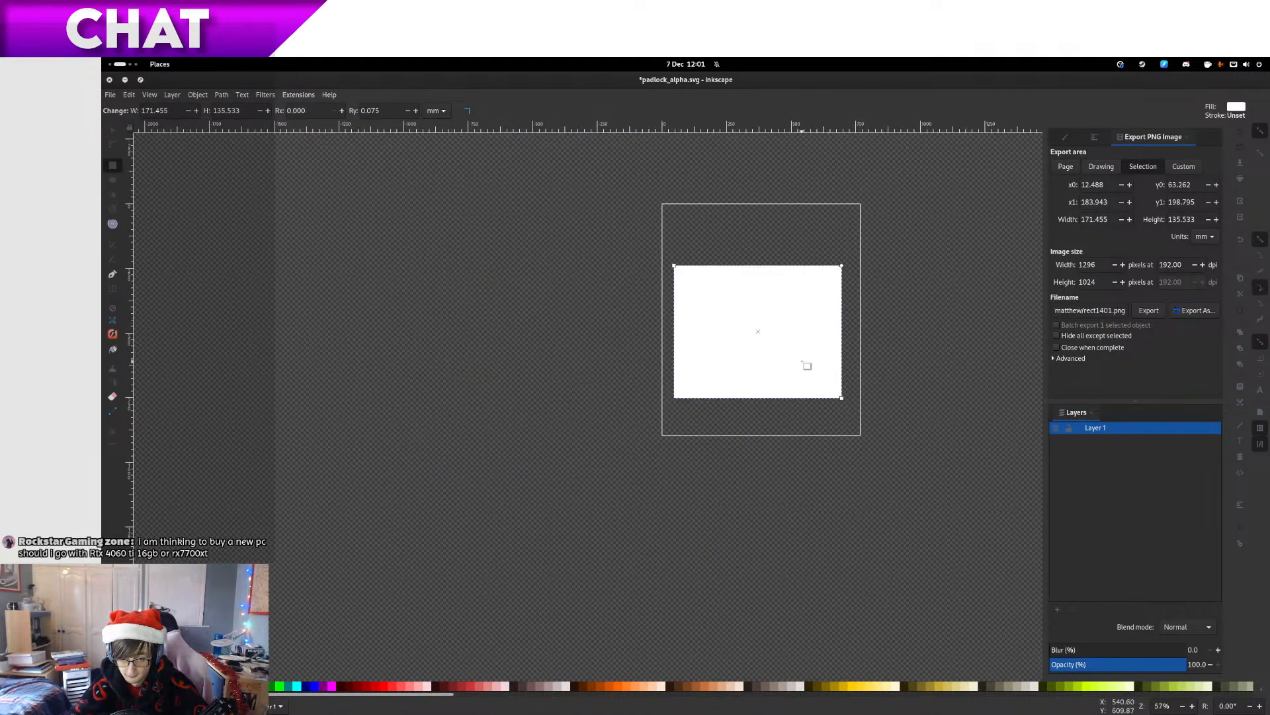
{"action": "left_click_drag", "start_coordinate": [802, 361], "coordinate": [783, 444]}
Narrow the padlock body rectangle to about 147 mm and position it in the lower part of the page
{"action": "left_click", "coordinate": [112, 134]}
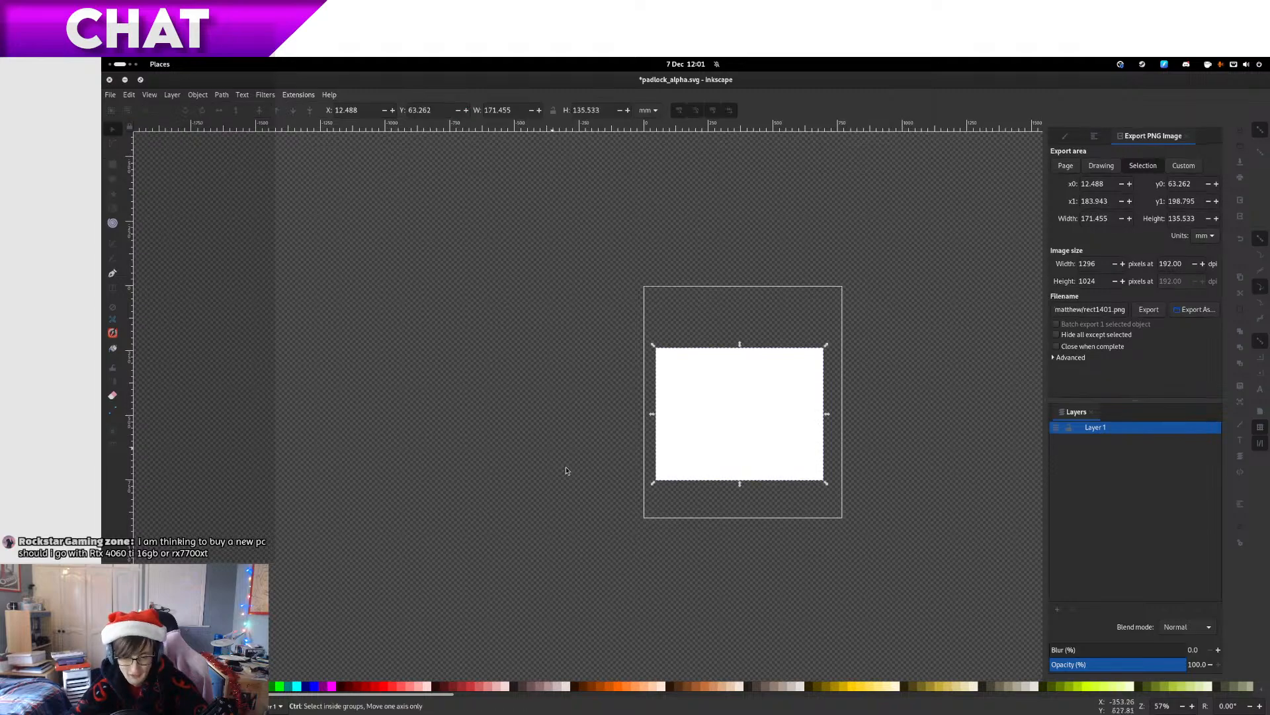
{"action": "scroll", "coordinate": [582, 415], "scroll_direction": "up", "scroll_amount": 4, "text": "ctrl"}
{"action": "scroll", "coordinate": [716, 352], "scroll_direction": "down", "scroll_amount": 2, "text": "ctrl"}
{"action": "left_click_drag", "start_coordinate": [761, 399], "coordinate": [621, 429]}
{"action": "left_click_drag", "start_coordinate": [690, 409], "coordinate": [660, 437]}
{"action": "left_click_drag", "start_coordinate": [751, 435], "coordinate": [736, 466]}
Centre the rectangle horizontally relative to the page and lower its top edge to make it about 122 mm high
{"action": "left_click", "coordinate": [1101, 138]}
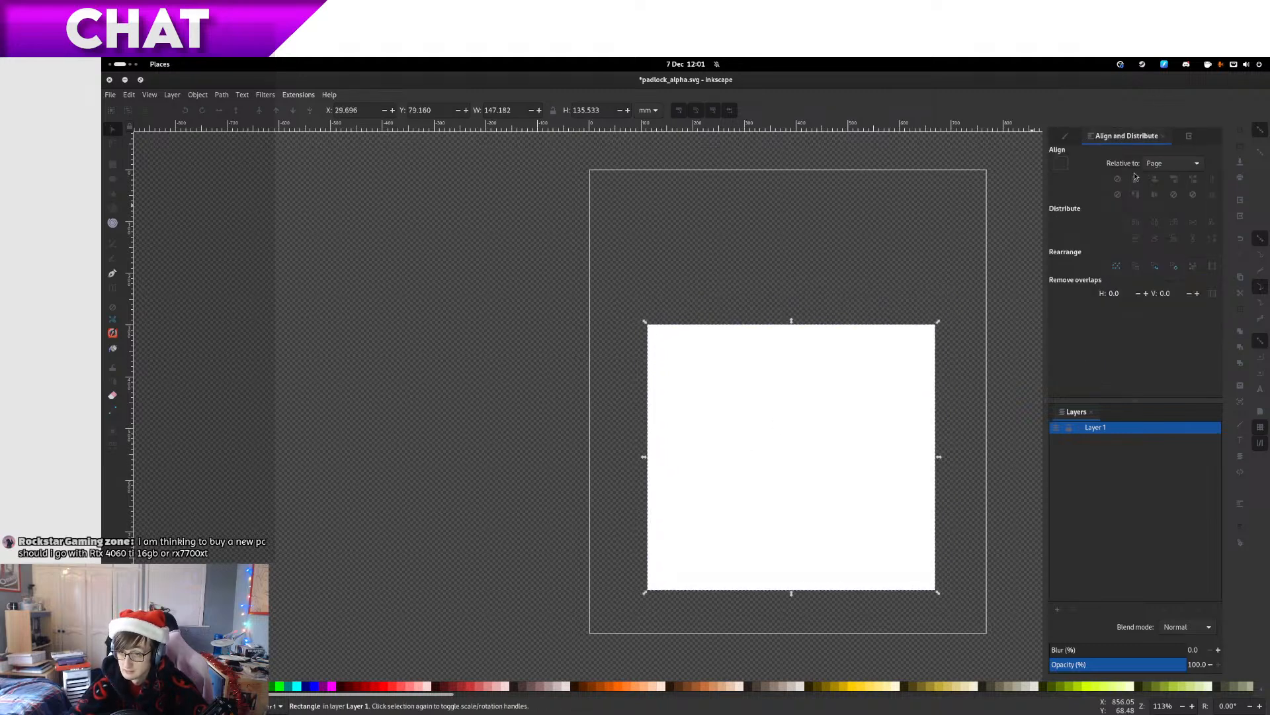
{"action": "left_click", "coordinate": [1155, 181]}
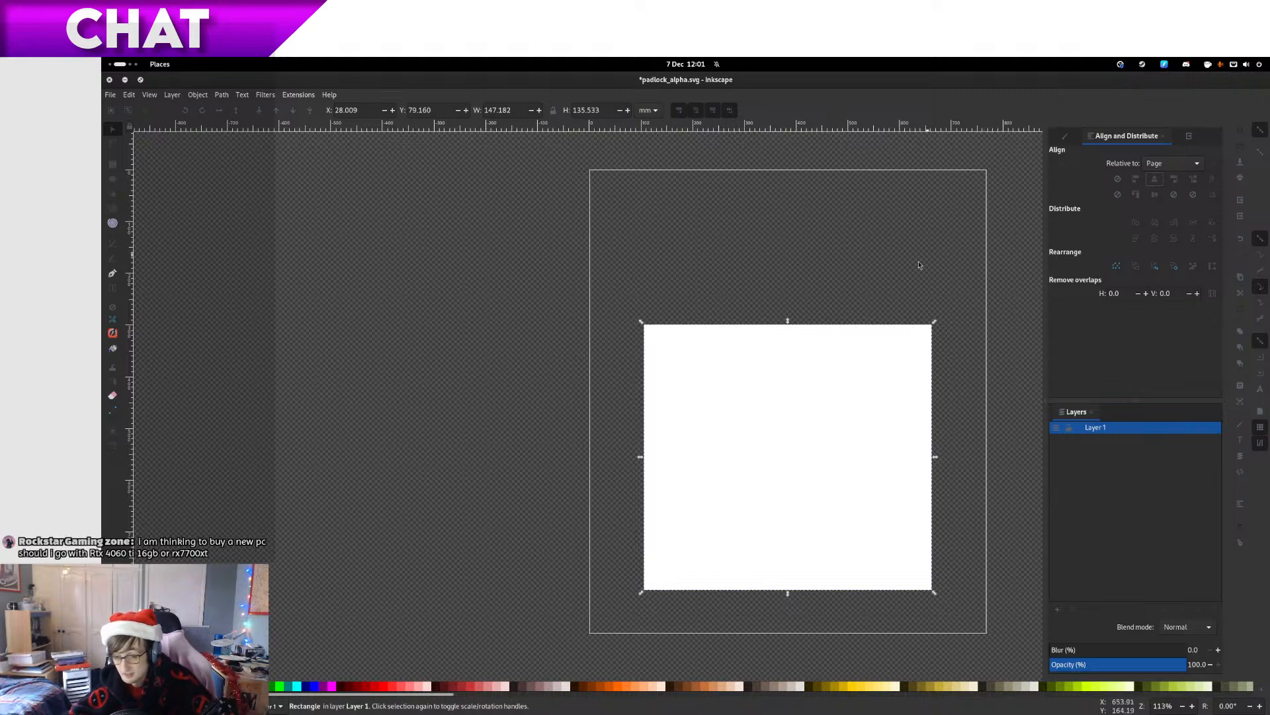
{"action": "left_click_drag", "start_coordinate": [816, 384], "coordinate": [794, 379]}
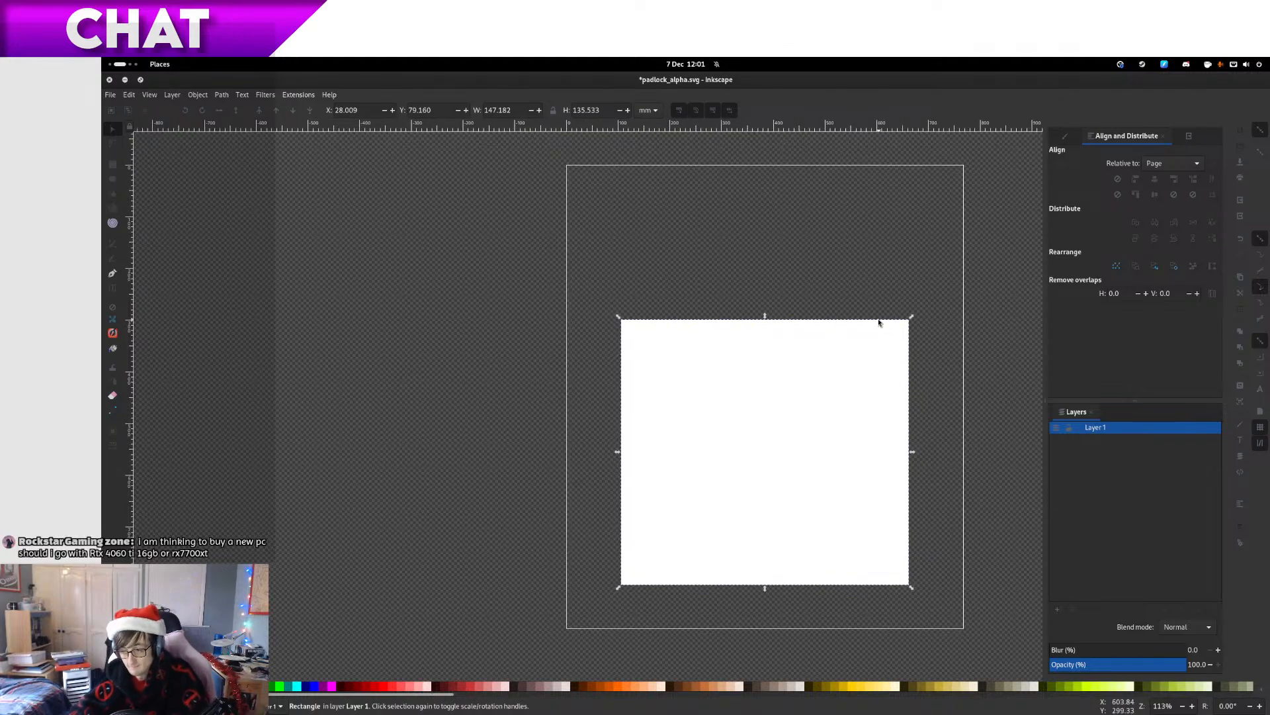
{"action": "left_click_drag", "start_coordinate": [885, 324], "coordinate": [809, 389]}
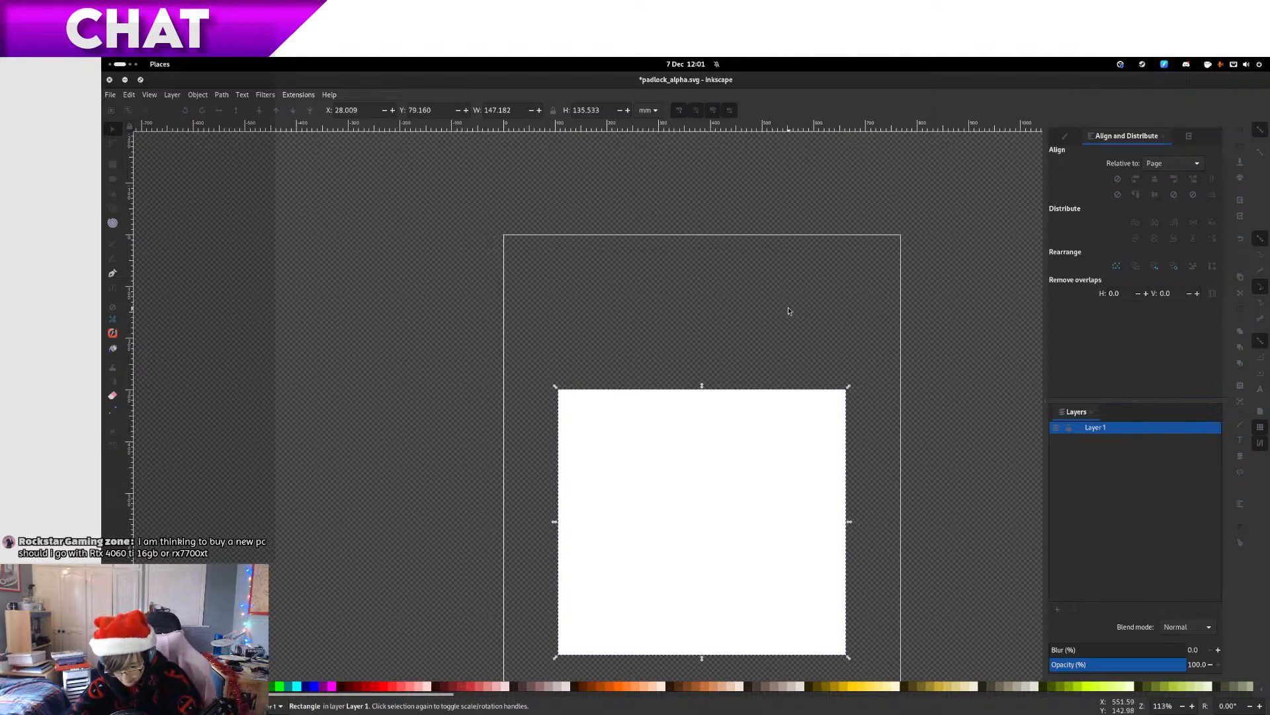
{"action": "left_click_drag", "start_coordinate": [704, 386], "coordinate": [718, 415]}
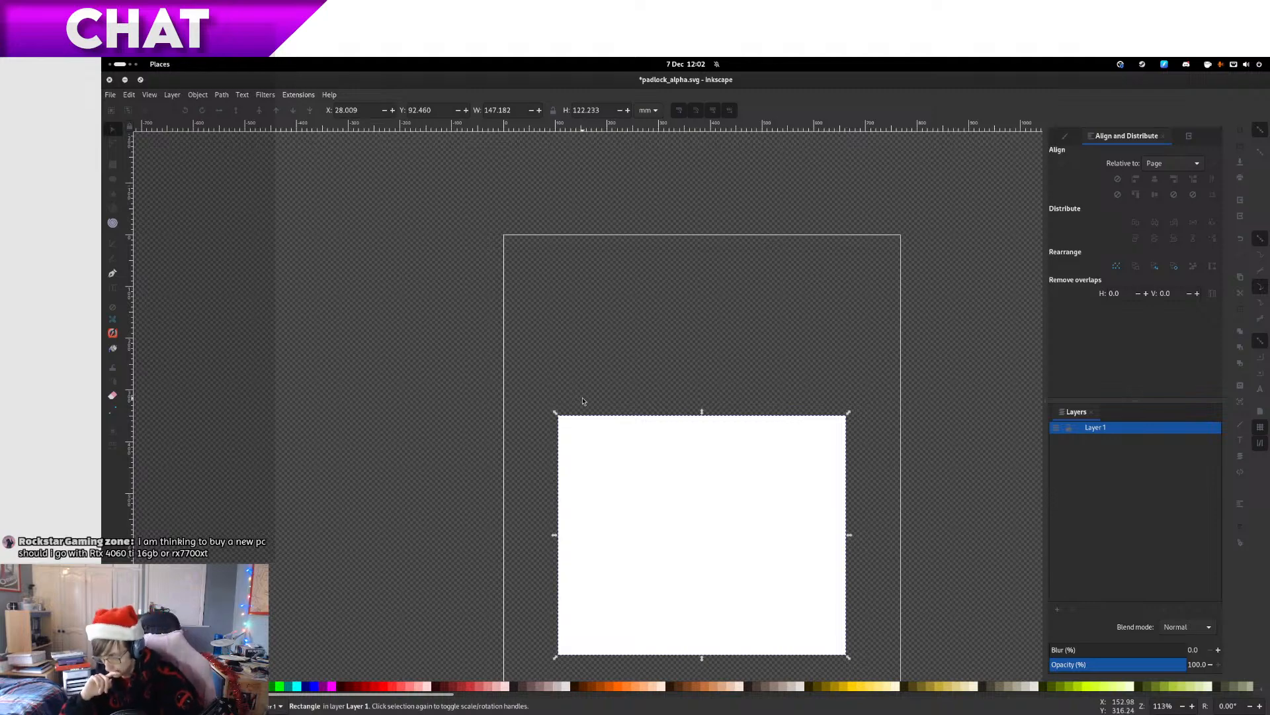
Switch to the Files window, close the particles folder tab and show the recently used files
{"action": "key", "text": "super"}
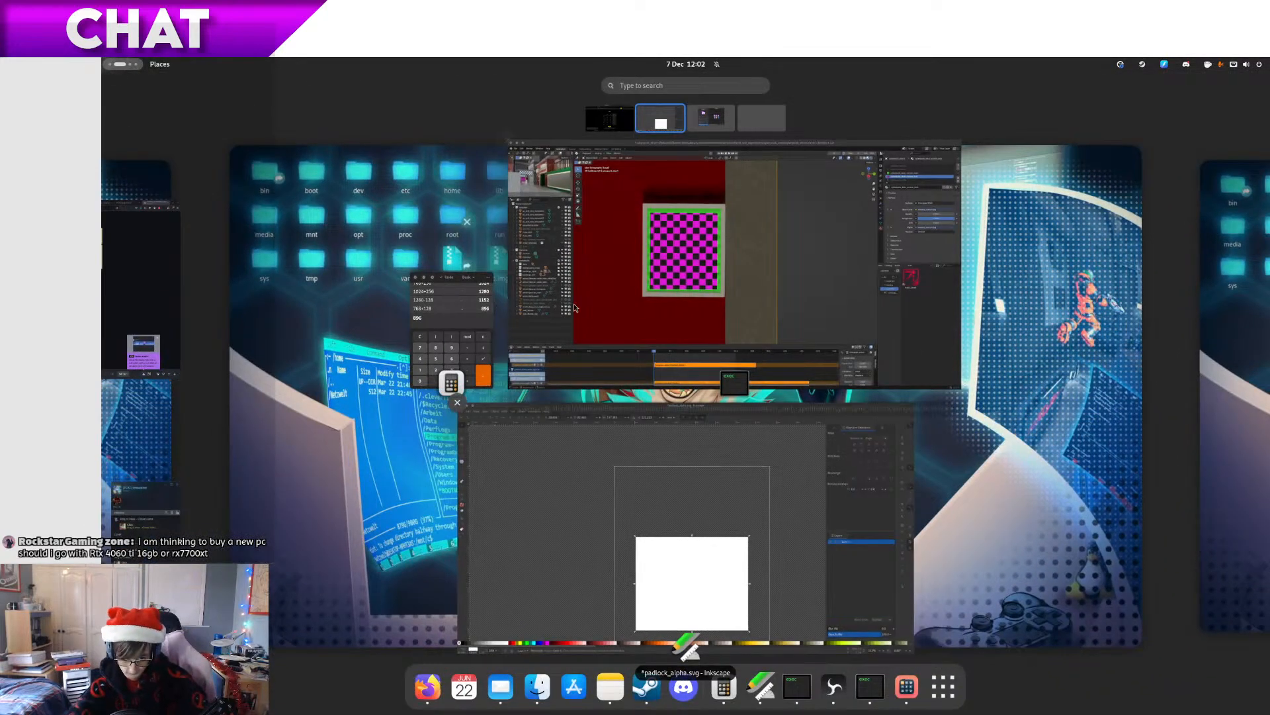
{"action": "scroll", "coordinate": [562, 245], "scroll_direction": "up", "scroll_amount": 1}
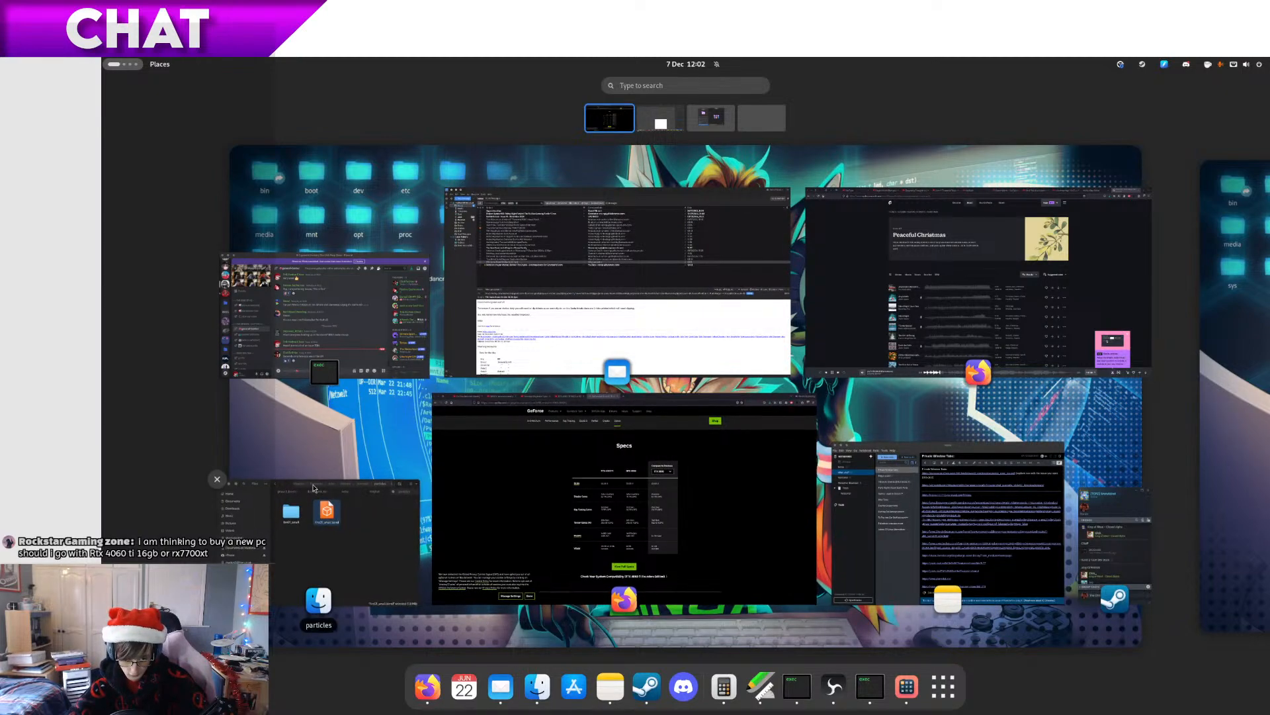
{"action": "left_click", "coordinate": [327, 489]}
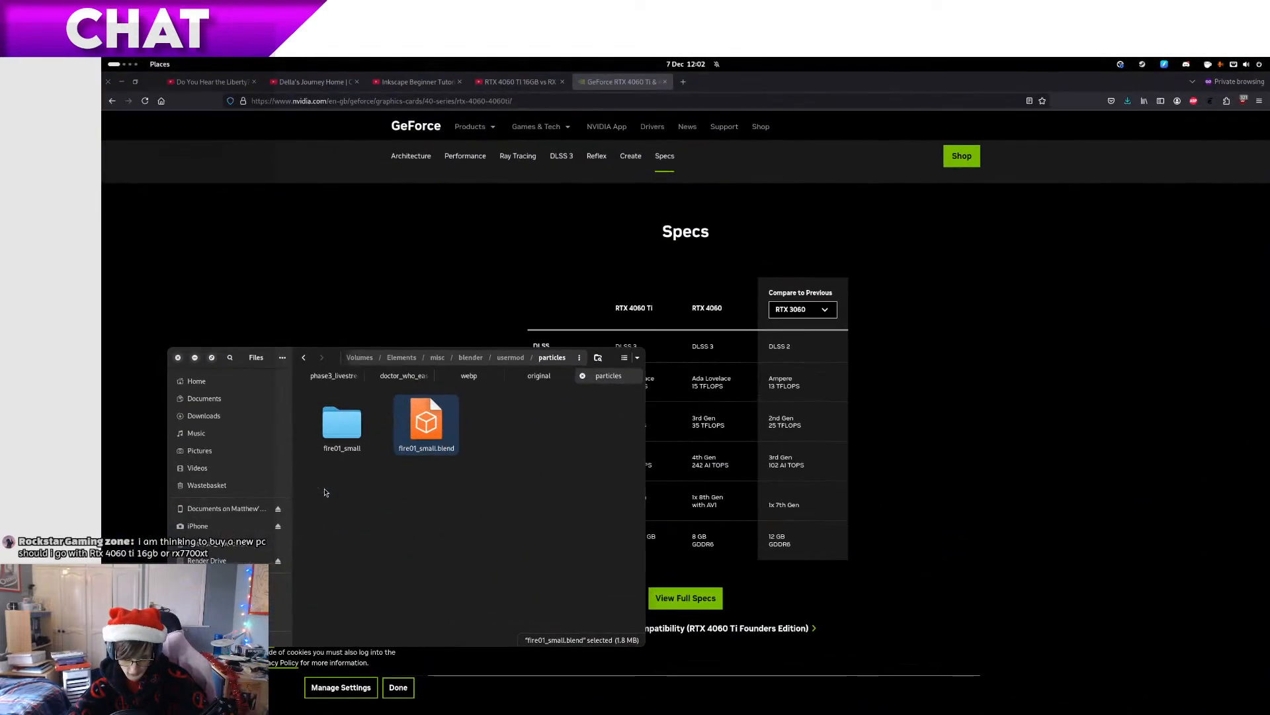
{"action": "middle_click", "coordinate": [627, 377]}
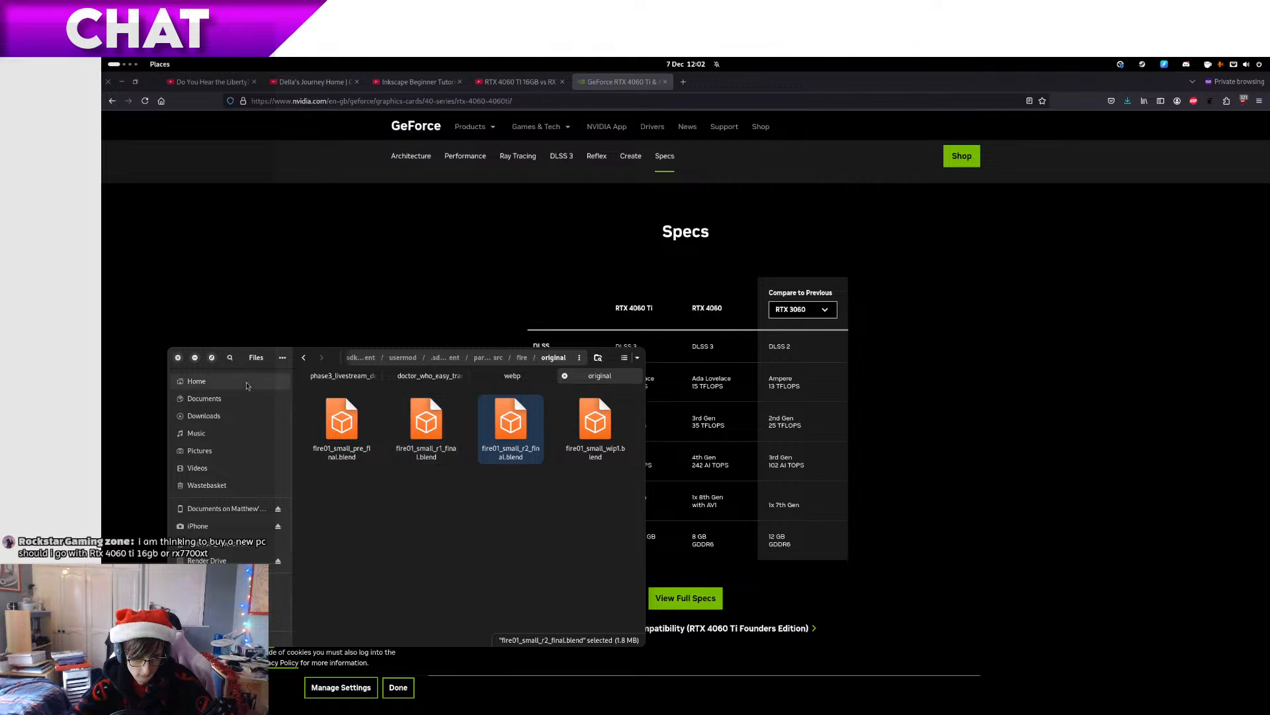
{"action": "scroll", "coordinate": [209, 387], "scroll_direction": "up", "scroll_amount": 1}
{"action": "left_click", "coordinate": [214, 382]}
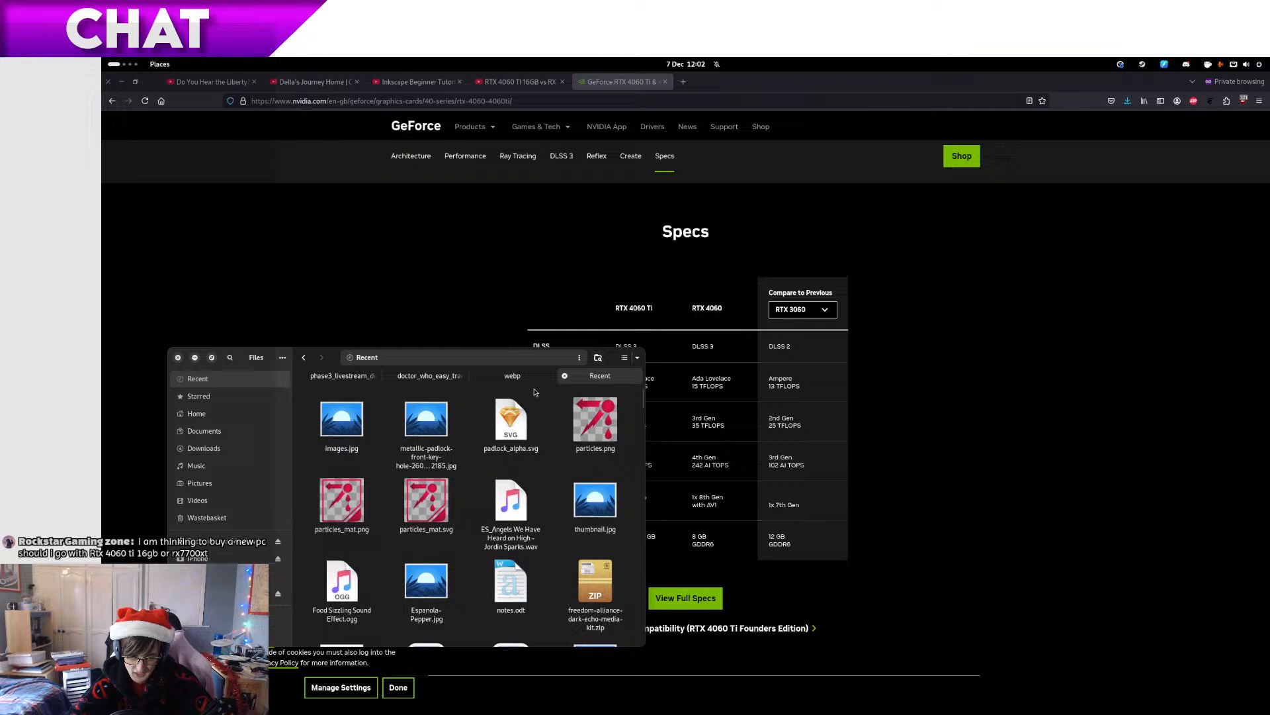
Remove particles.png, particles_mat.svg and particles_mat.png from the recent files
{"action": "left_click", "coordinate": [504, 414]}
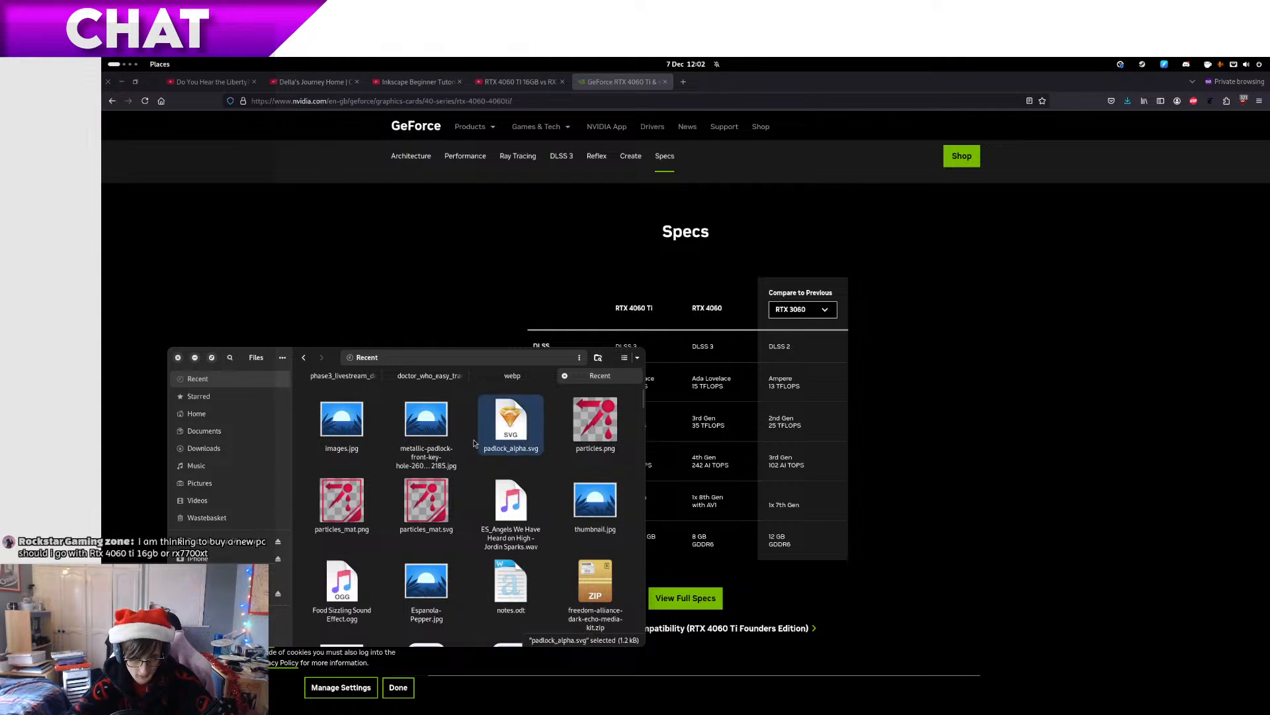
{"action": "left_click", "coordinate": [582, 438]}
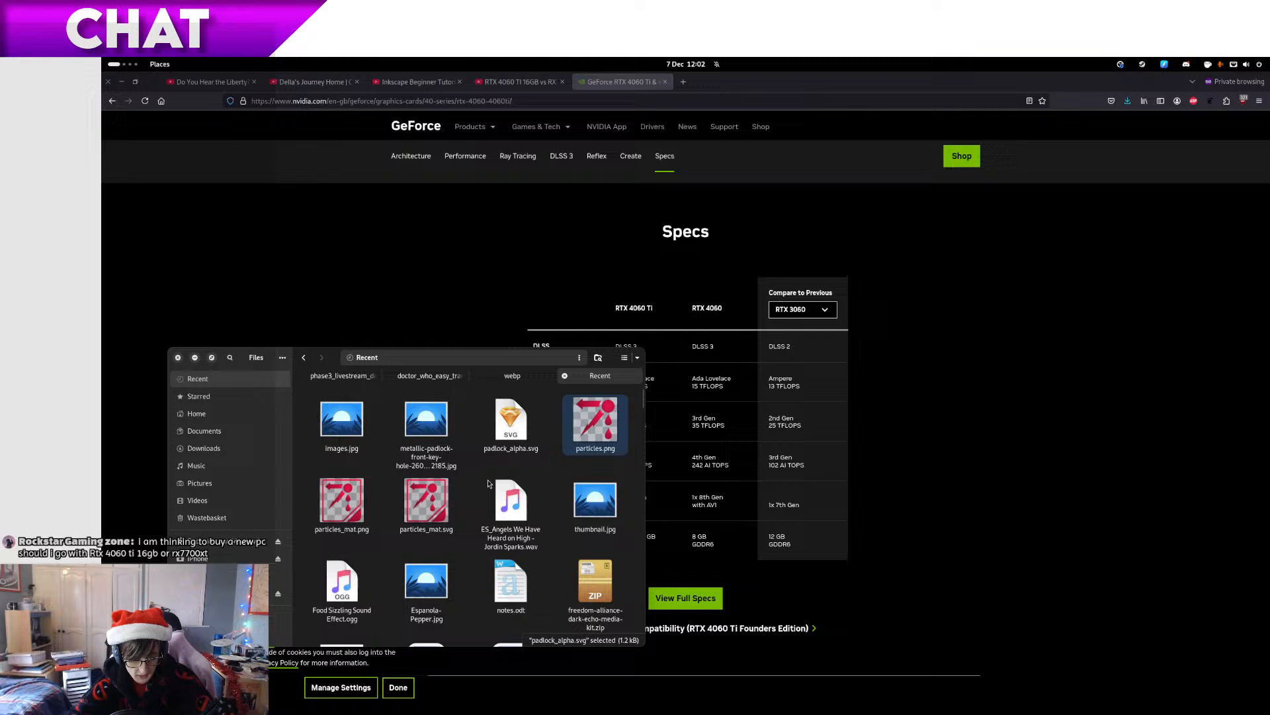
{"action": "left_click", "coordinate": [450, 488], "text": "ctrl"}
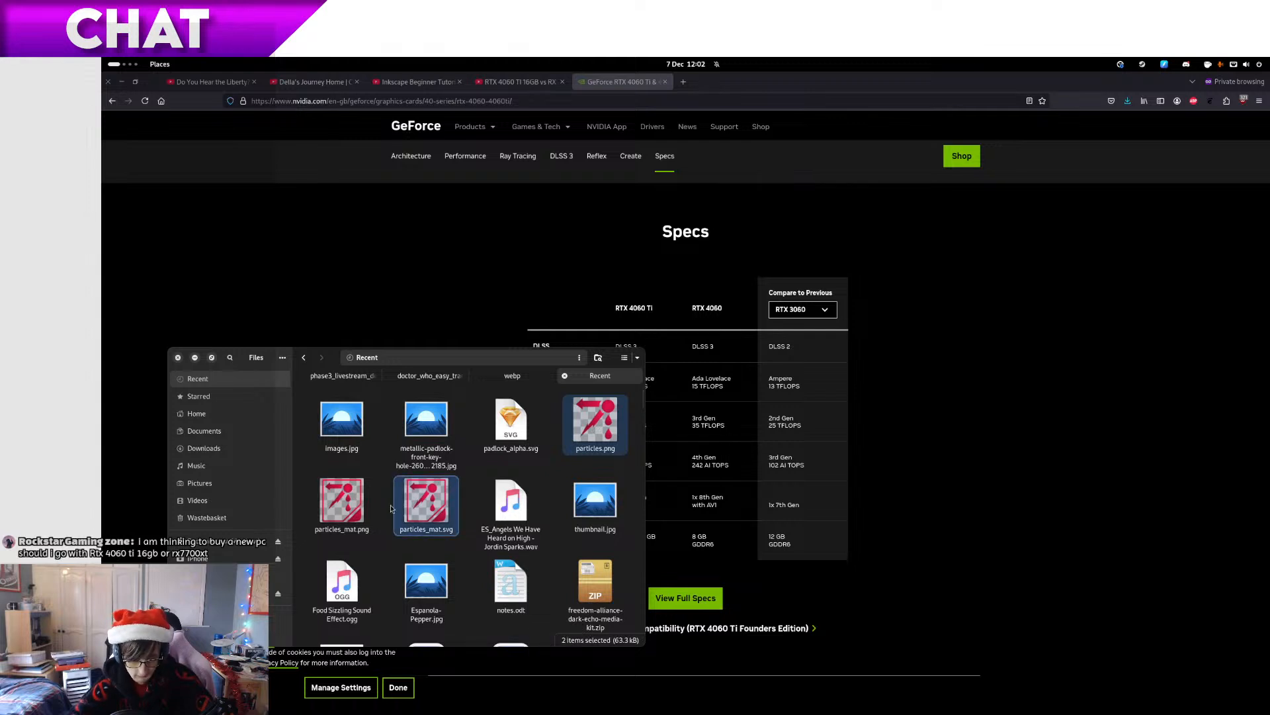
{"action": "left_click", "coordinate": [344, 503], "text": "ctrl"}
{"action": "right_click", "coordinate": [439, 521]}
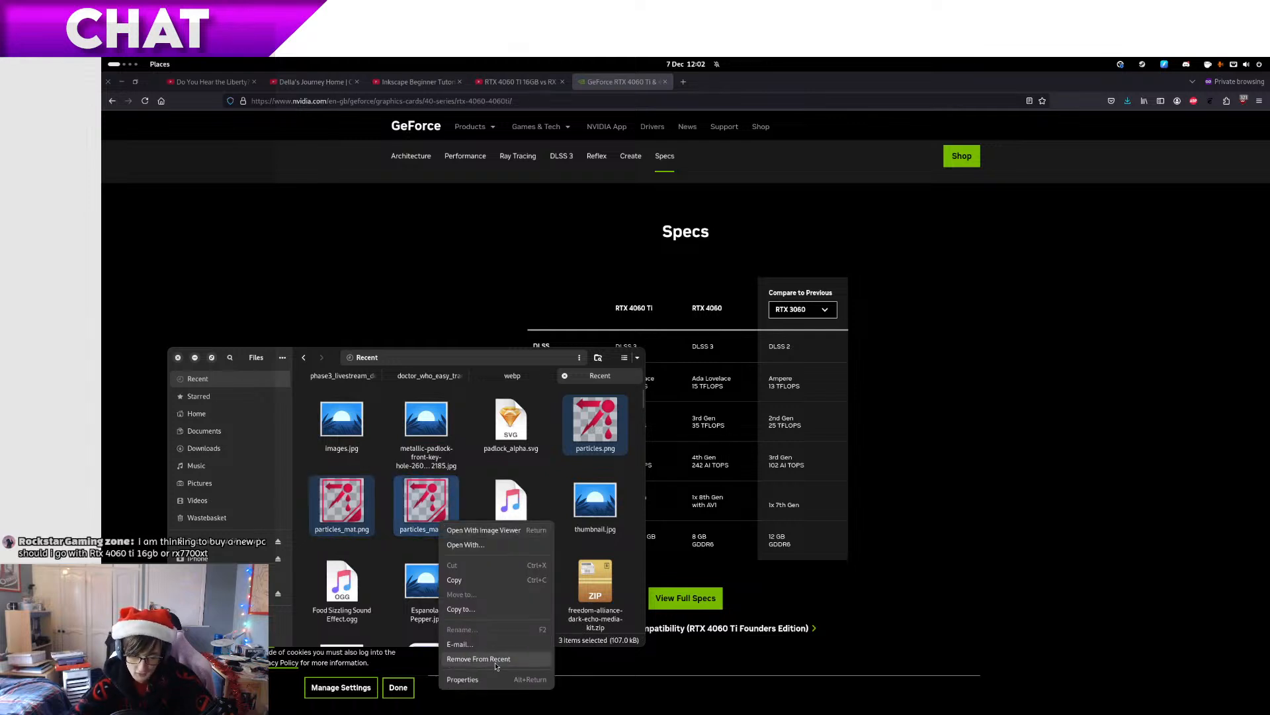
{"action": "left_click", "coordinate": [496, 665]}
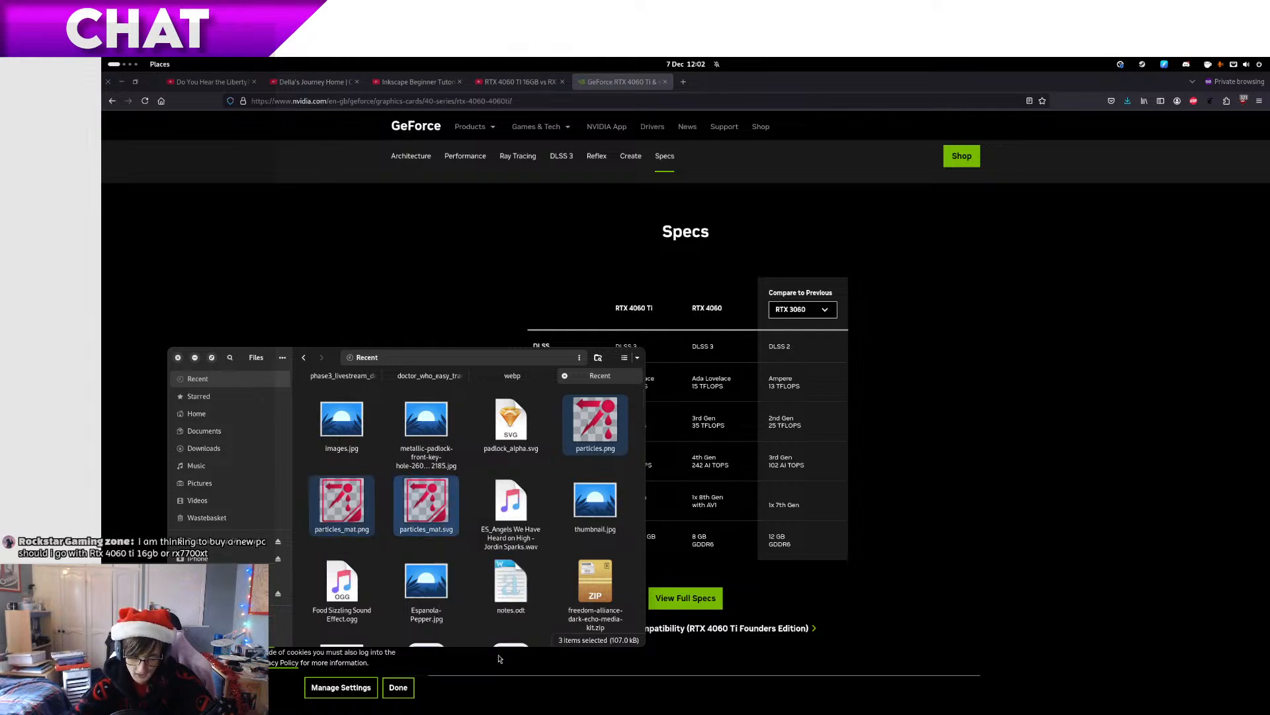
Open the metallic-padlock-front-key-hole reference image, move it to another screen and return to the Inkscape drawing
{"action": "double_click", "coordinate": [416, 424]}
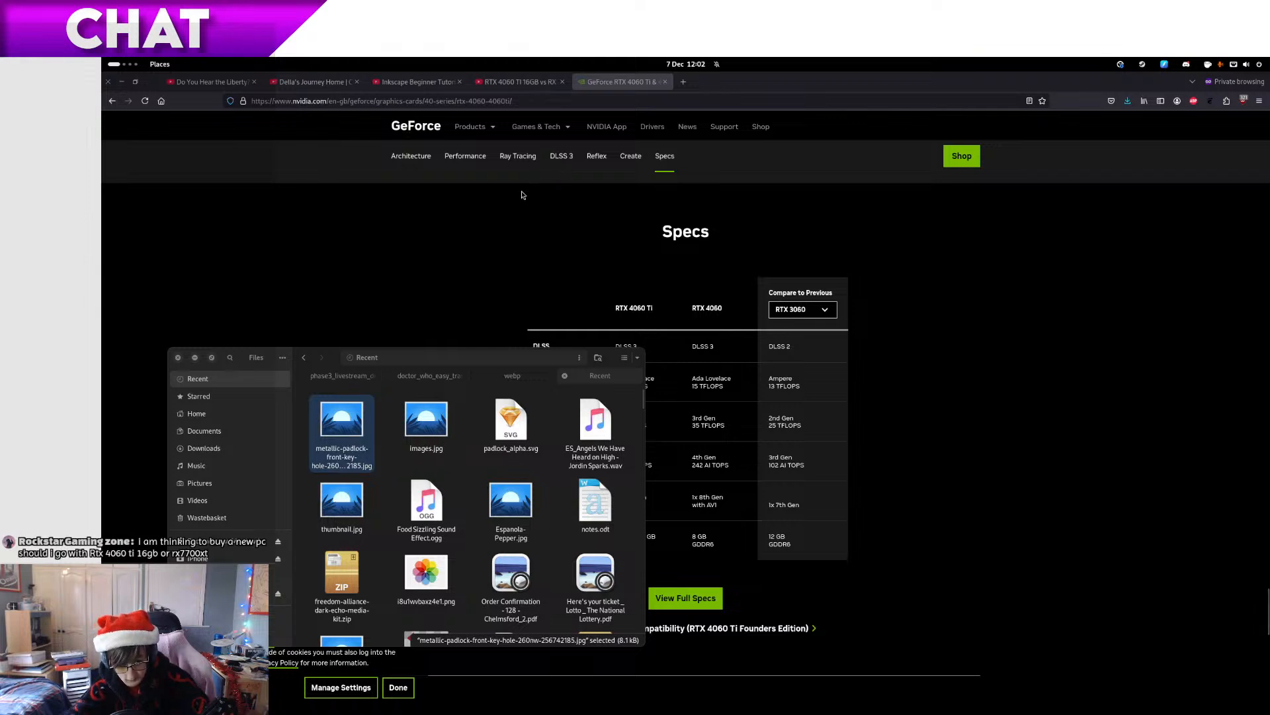
{"action": "left_click_drag", "start_coordinate": [298, 99], "coordinate": [1269, 463]}
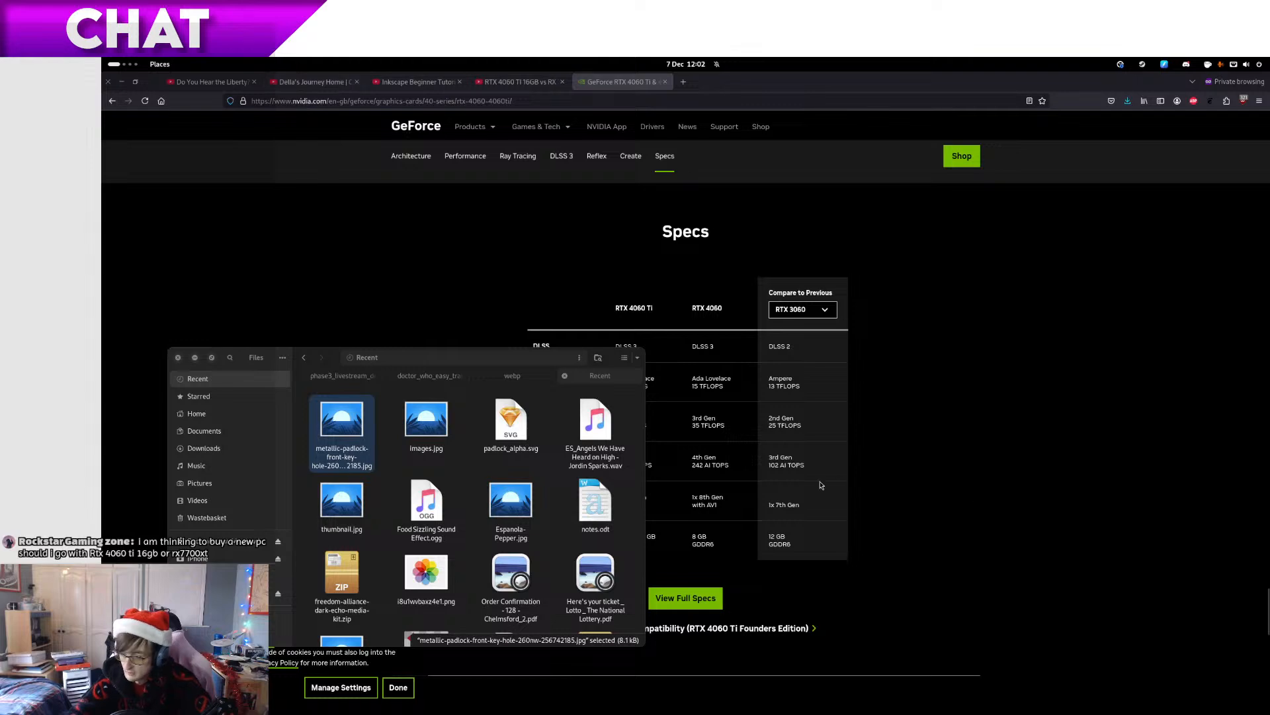
{"action": "key", "text": "super+Page_Down"}
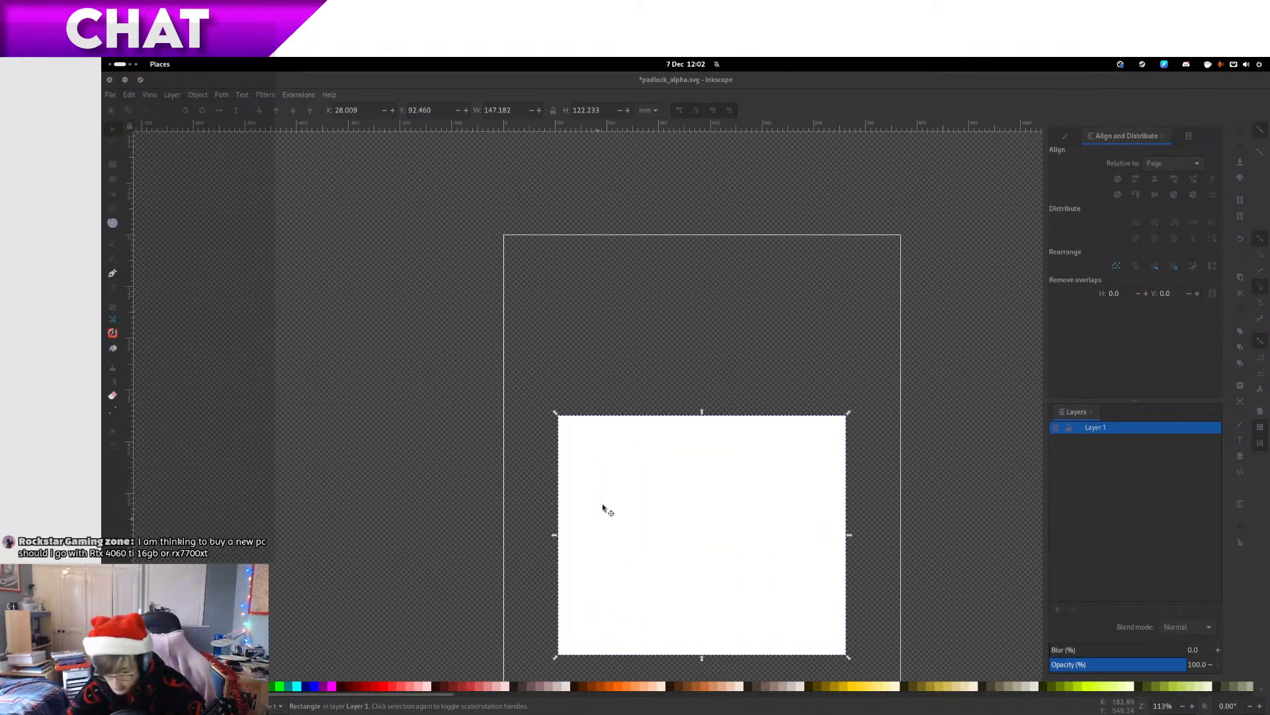
Draw a closed keyhole outline about 54 by 81 mm on the padlock body, with a flared base and rounded head
{"action": "left_click_drag", "start_coordinate": [602, 502], "coordinate": [561, 406]}
{"action": "scroll", "coordinate": [618, 419], "scroll_direction": "up", "scroll_amount": 1}
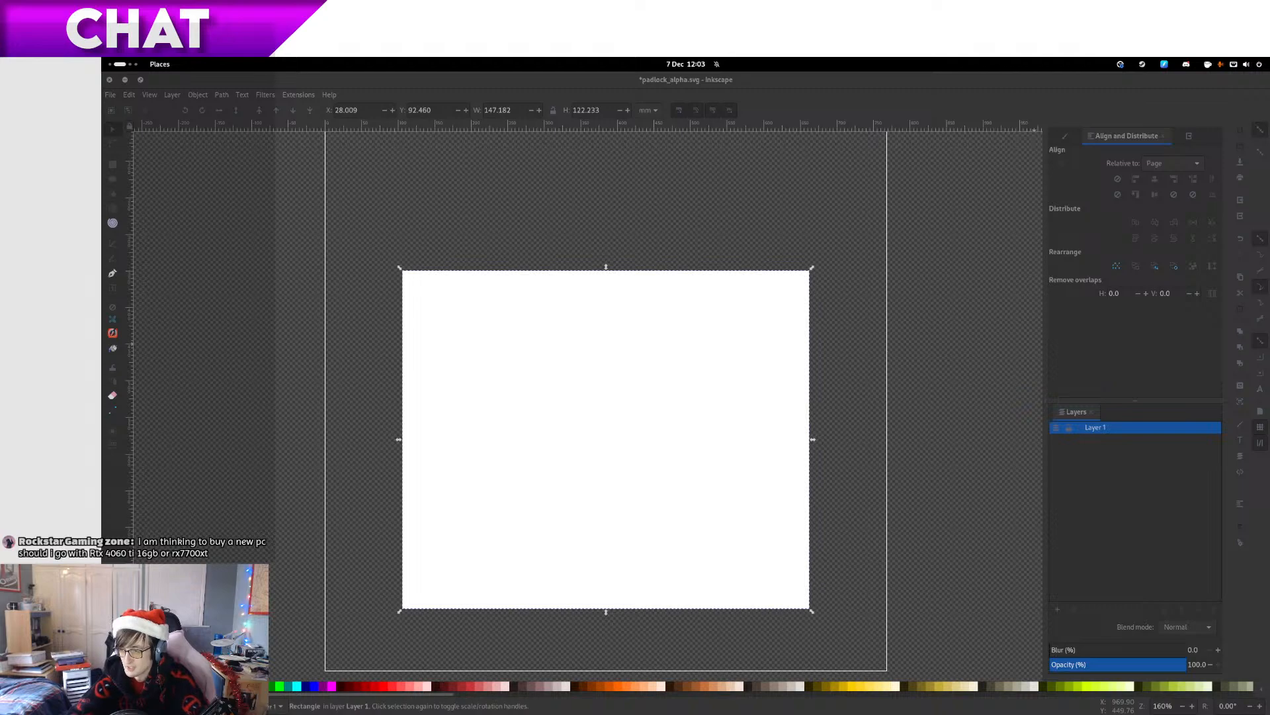
{"action": "left_click_drag", "start_coordinate": [444, 401], "coordinate": [473, 374]}
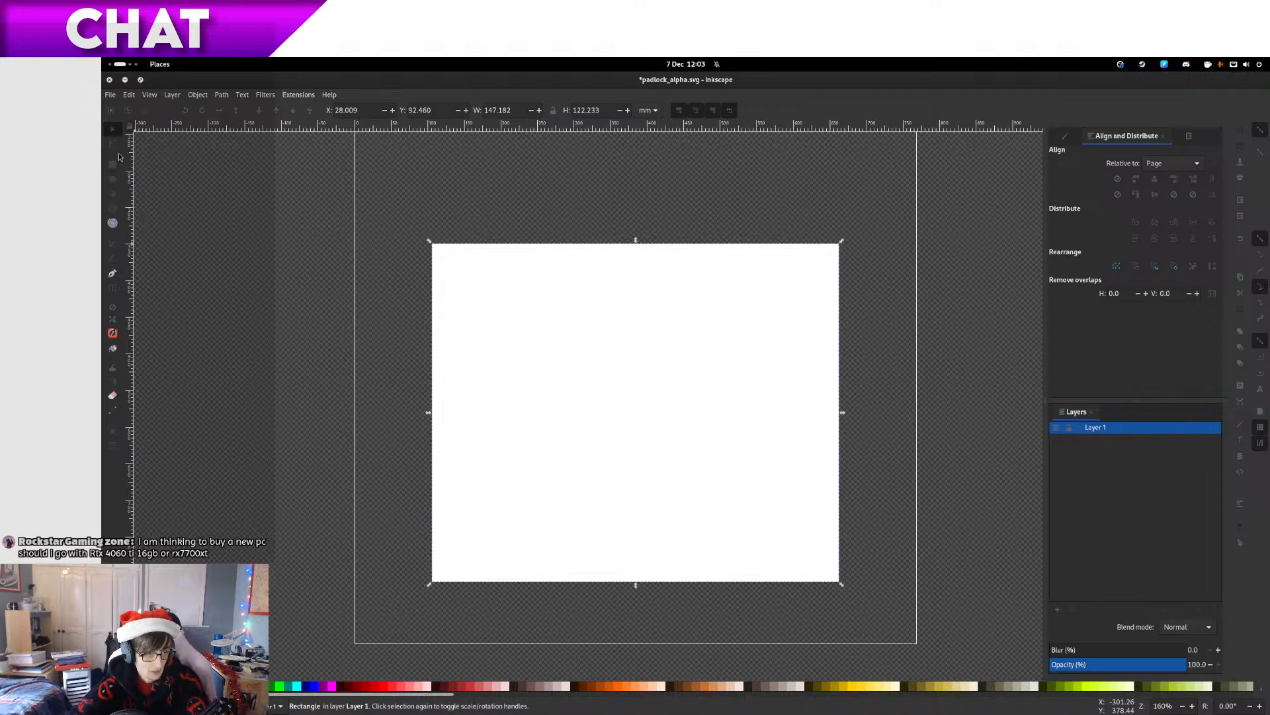
{"action": "left_click", "coordinate": [115, 245]}
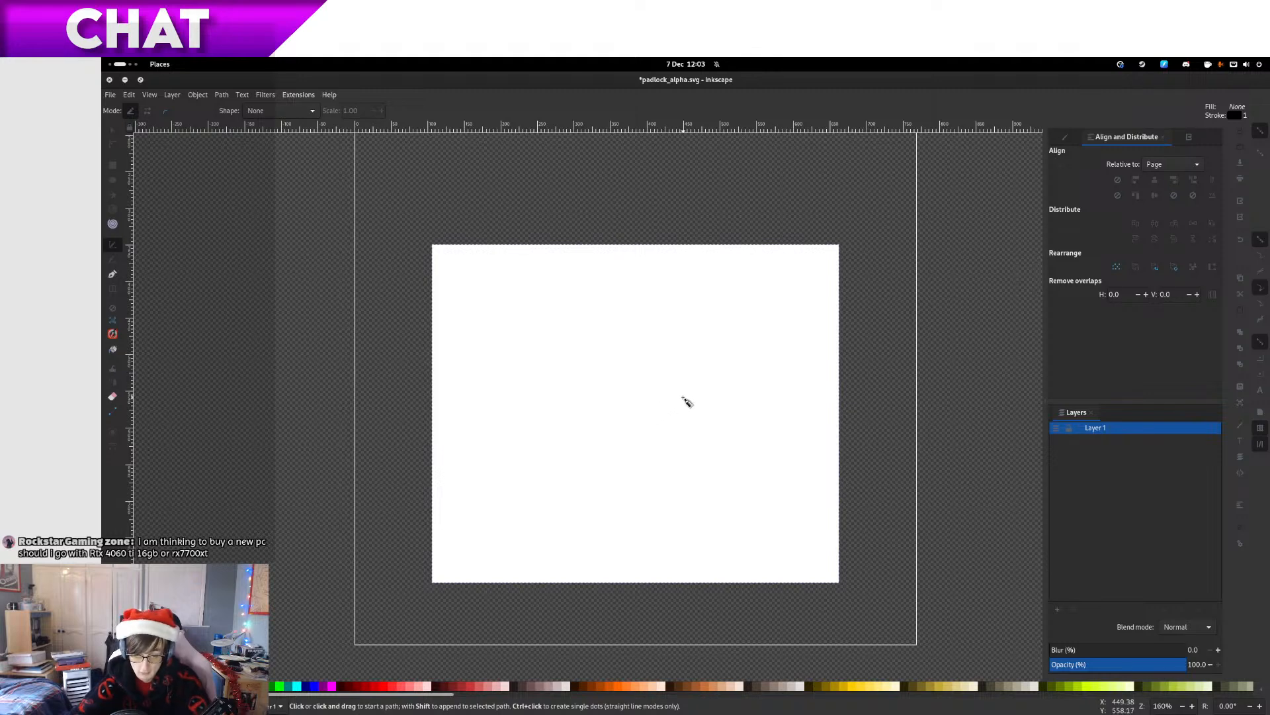
{"action": "left_click", "coordinate": [683, 397]}
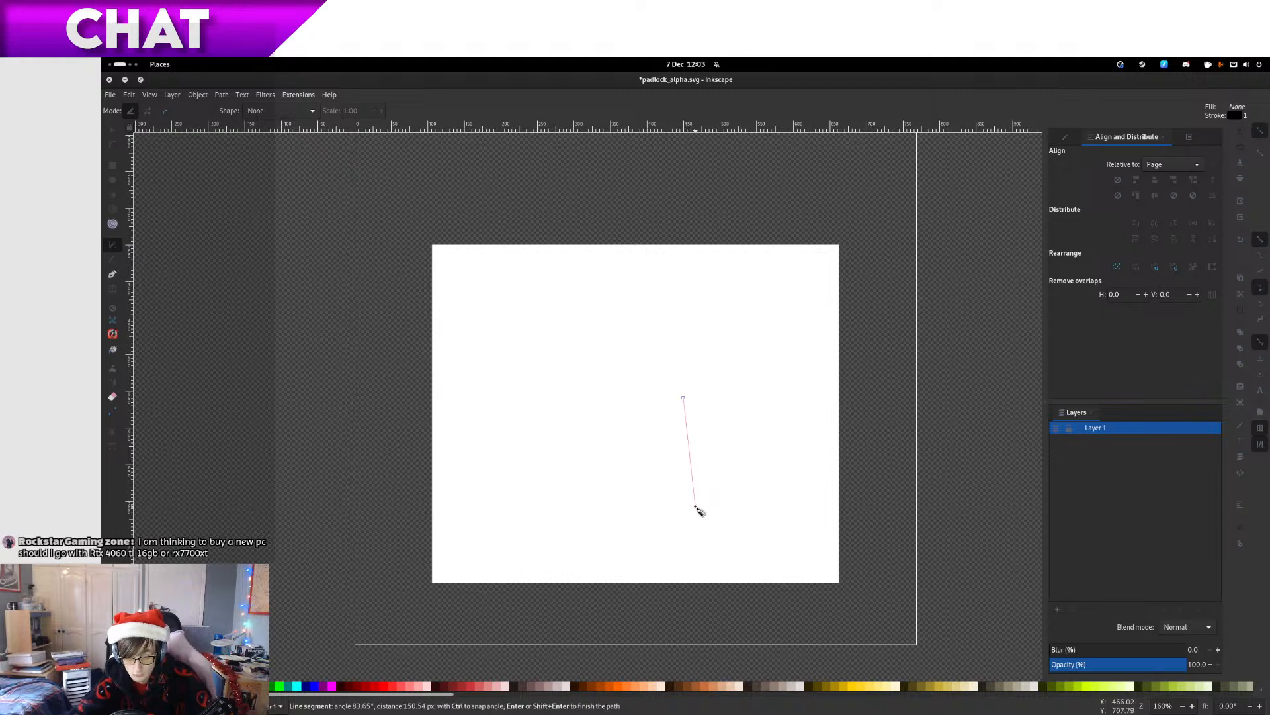
{"action": "left_click", "coordinate": [695, 507]}
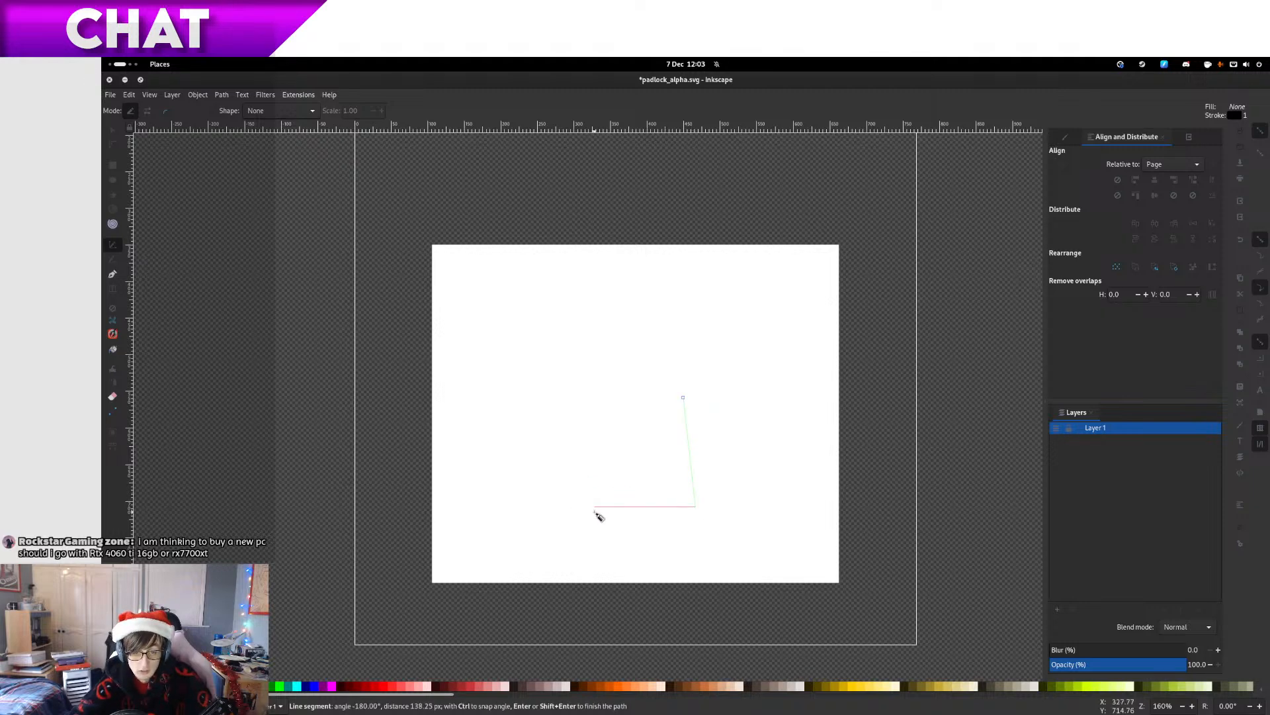
{"action": "left_click", "coordinate": [594, 506]}
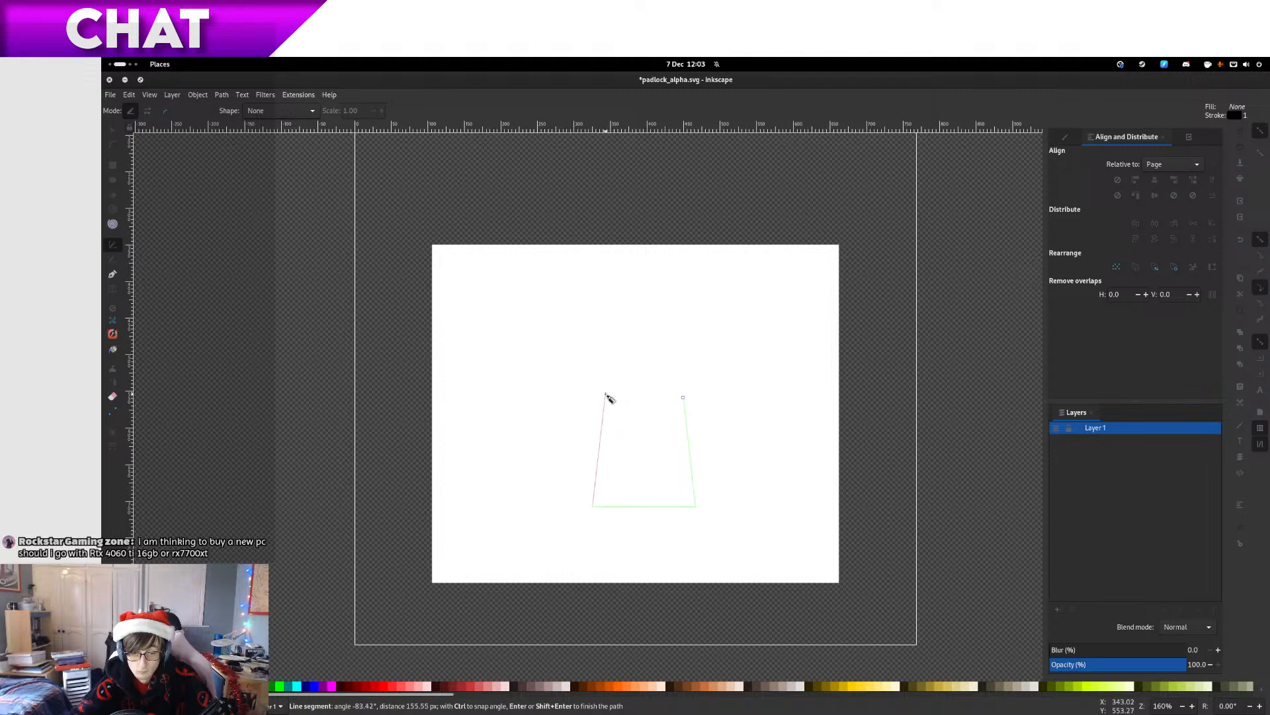
{"action": "left_click_drag", "start_coordinate": [605, 394], "coordinate": [687, 281]}
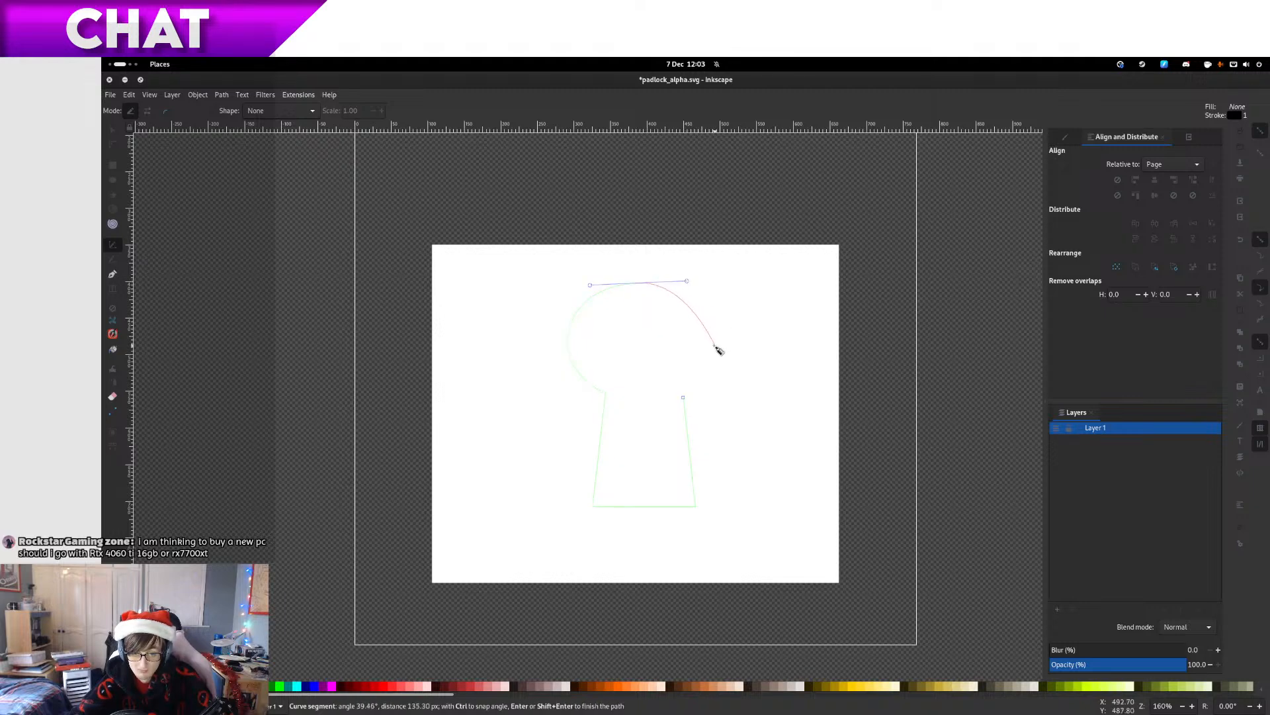
{"action": "left_click_drag", "start_coordinate": [715, 331], "coordinate": [717, 360]}
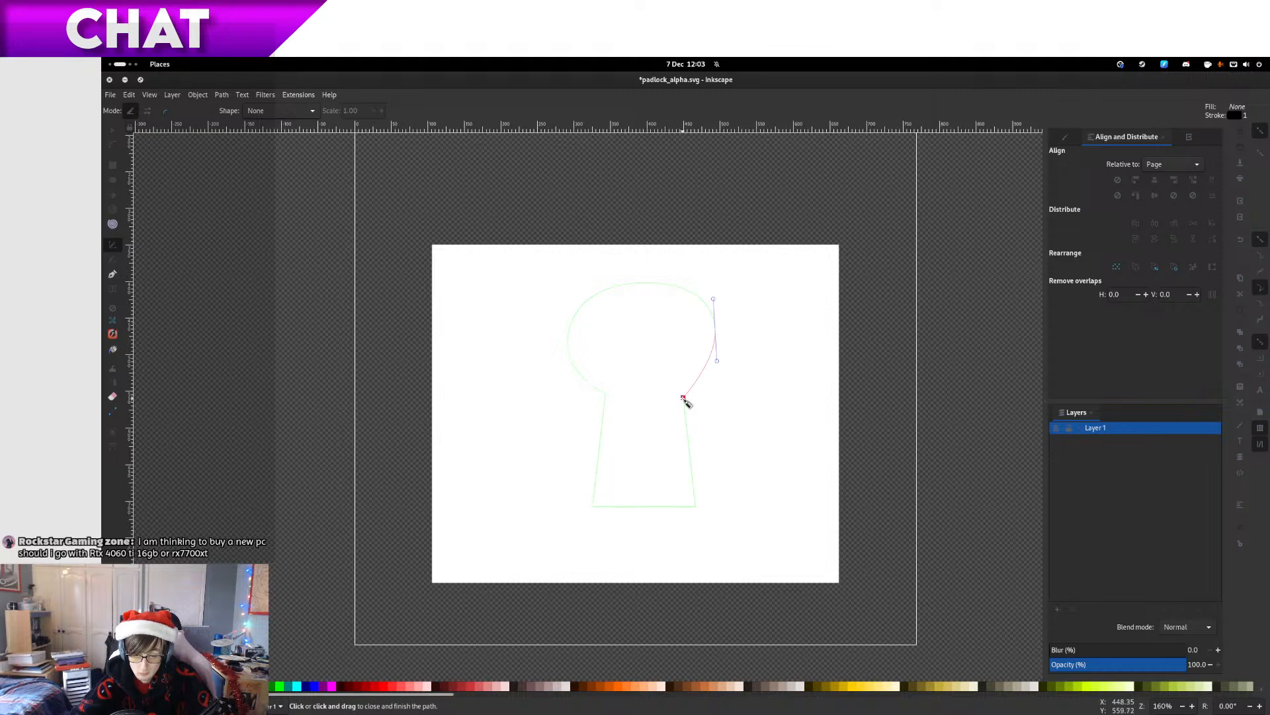
{"action": "left_click", "coordinate": [684, 398]}
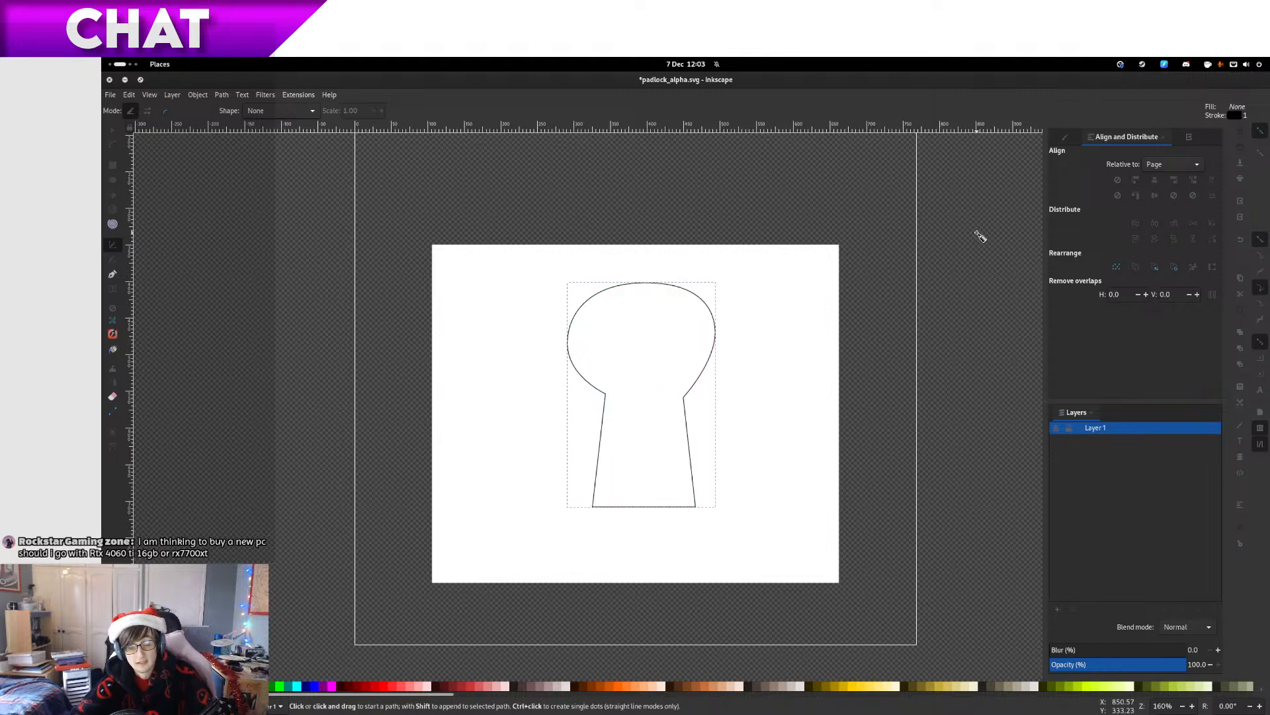
Try repositioning the node at the right side of the keyhole's neck, undoing each move
{"action": "left_click", "coordinate": [113, 131]}
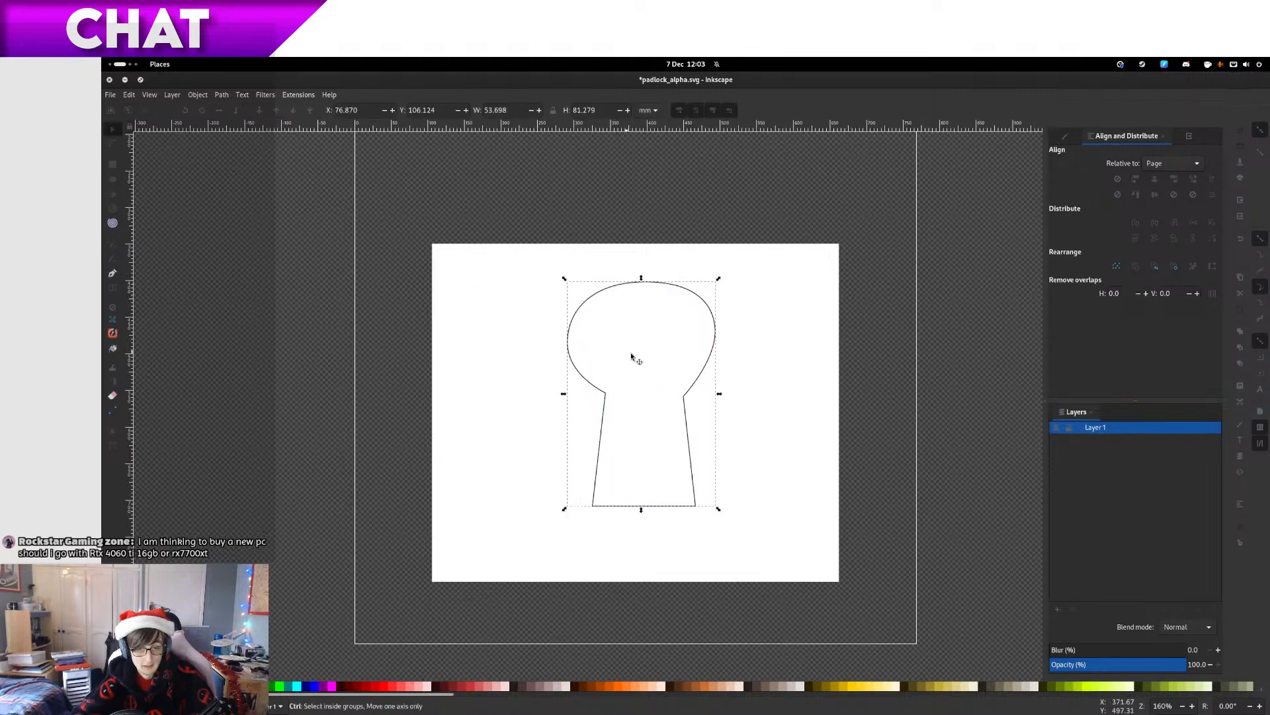
{"action": "scroll", "coordinate": [635, 359], "scroll_direction": "up", "scroll_amount": 1}
{"action": "left_click", "coordinate": [113, 144]}
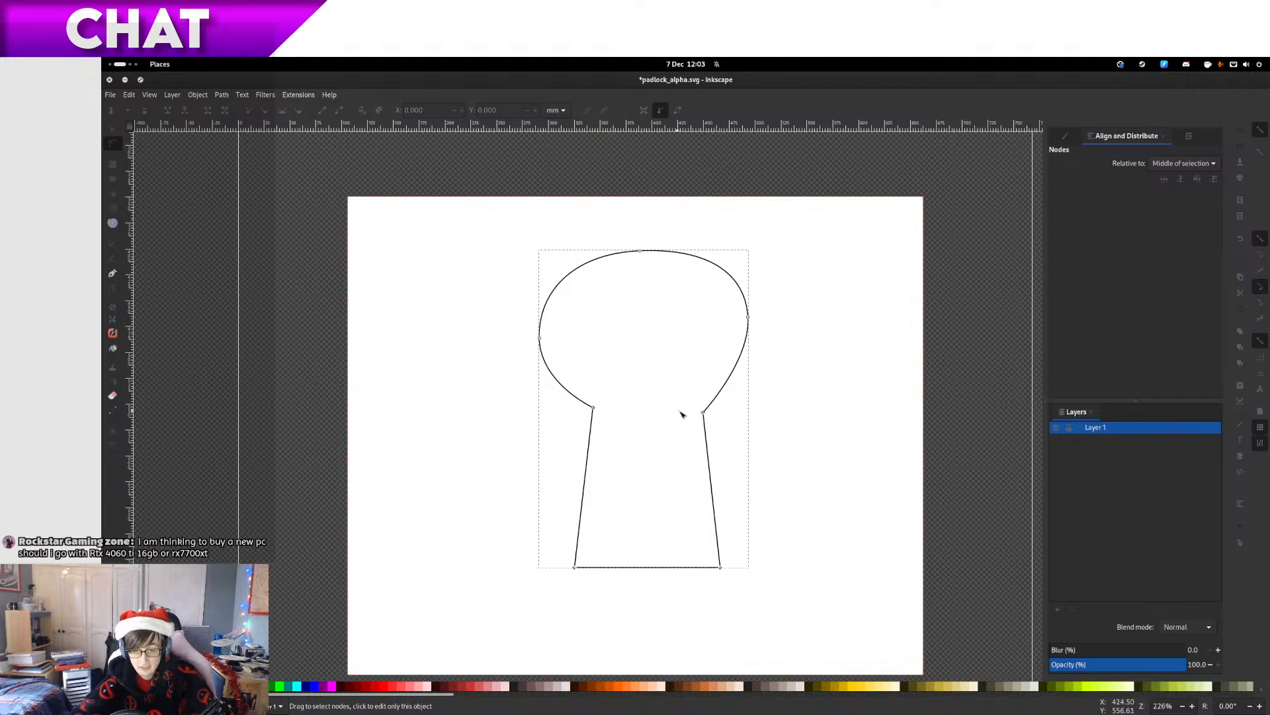
{"action": "mouse_move", "coordinate": [702, 413]}
{"action": "left_mouse_down"}
{"action": "mouse_move", "coordinate": [733, 402]}
{"action": "mouse_move", "coordinate": [700, 397]}
{"action": "mouse_move", "coordinate": [695, 420]}
{"action": "mouse_move", "coordinate": [718, 434]}
{"action": "mouse_move", "coordinate": [691, 419]}
{"action": "left_mouse_up"}
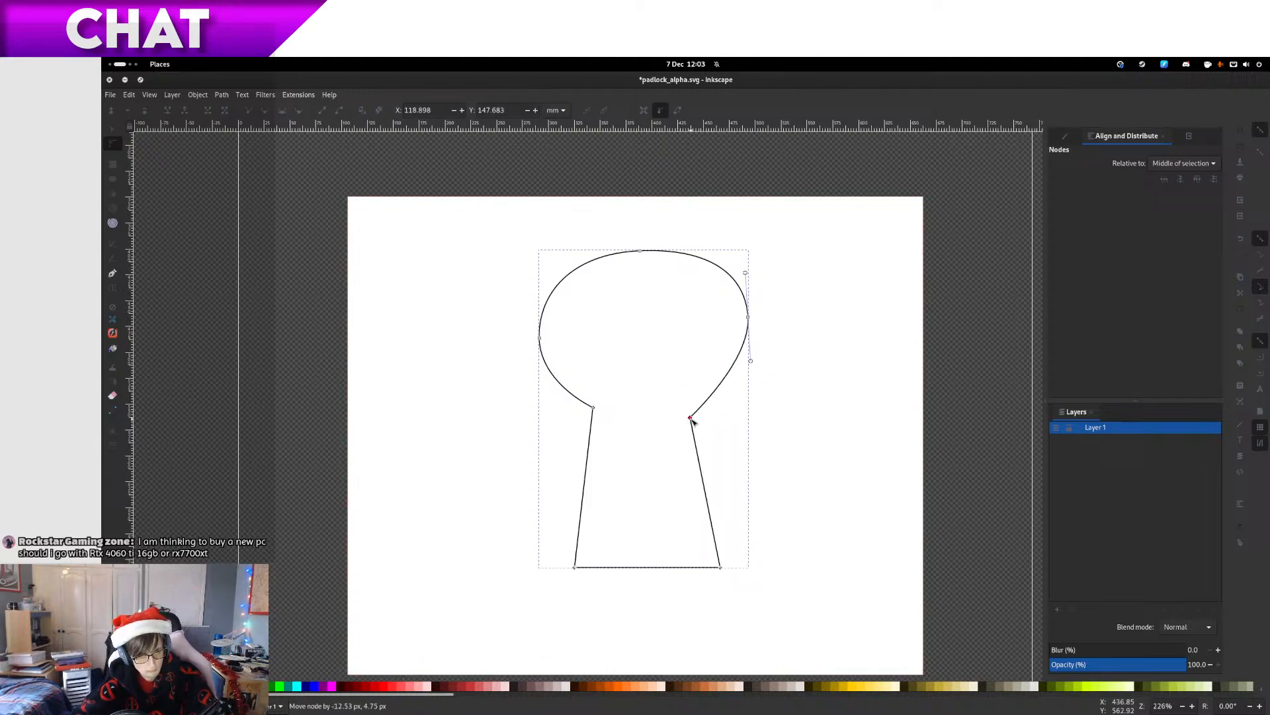
{"action": "key", "text": "ctrl+z"}
{"action": "left_click", "coordinate": [727, 434]}
{"action": "left_click", "coordinate": [706, 417]}
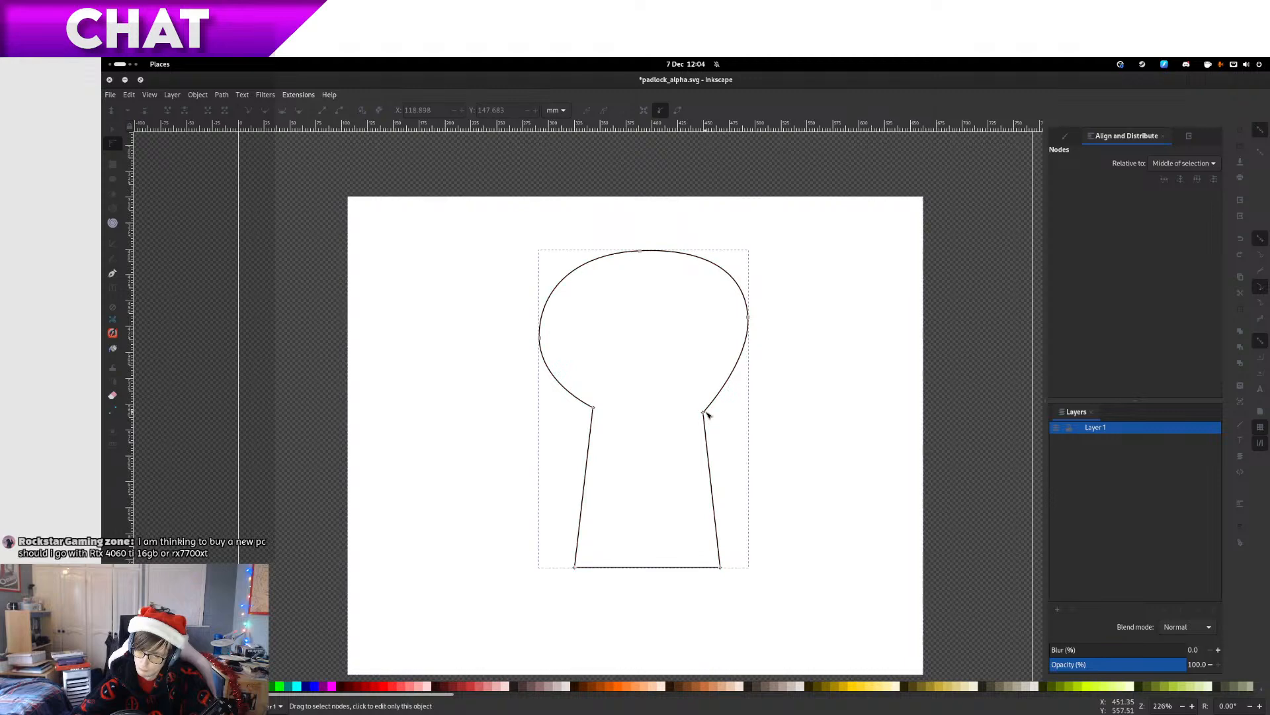
{"action": "left_click_drag", "start_coordinate": [705, 414], "coordinate": [697, 358]}
{"action": "key", "text": "ctrl+z"}
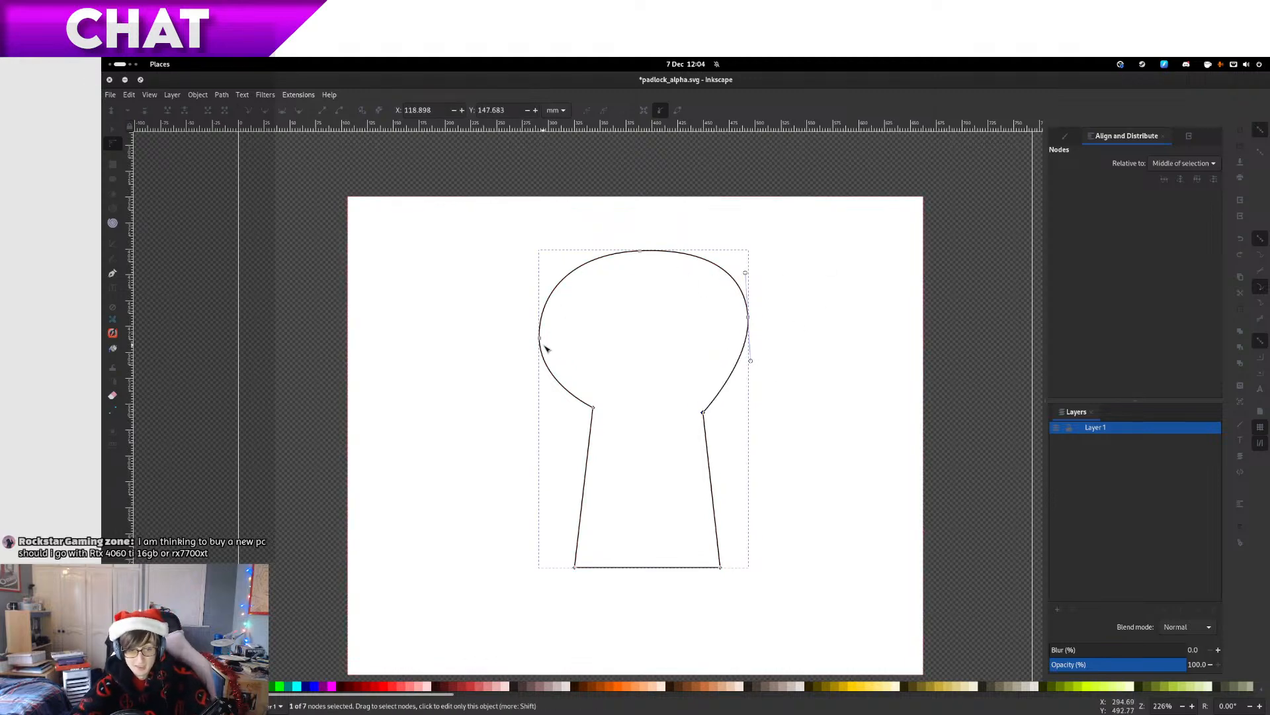
Give the keyhole a flat black fill and remove its stroke
{"action": "left_click", "coordinate": [1075, 137]}
{"action": "left_click", "coordinate": [1078, 174]}
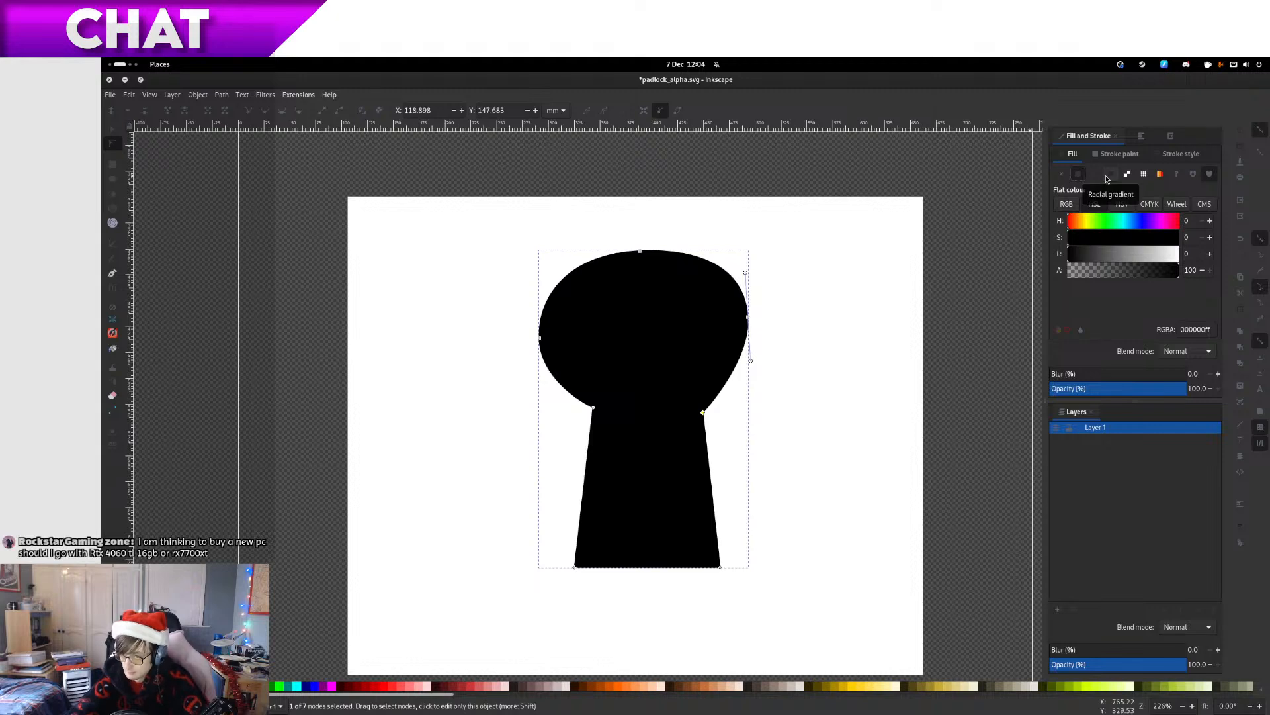
{"action": "left_click", "coordinate": [1093, 158]}
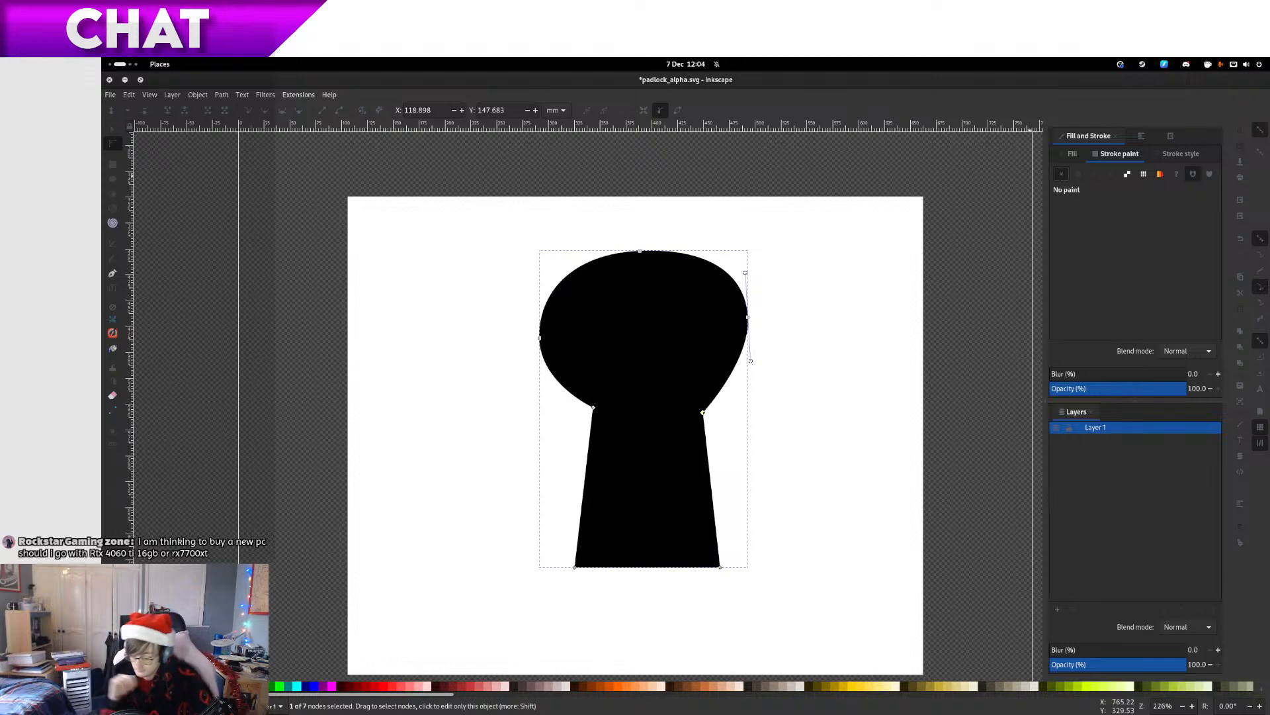
Align the nodes at both sides of the keyhole's neck to the same Y position of 147.783 mm
{"action": "left_click_drag", "start_coordinate": [673, 466], "coordinate": [715, 487]}
{"action": "scroll", "coordinate": [734, 506], "scroll_direction": "up", "scroll_amount": 1}
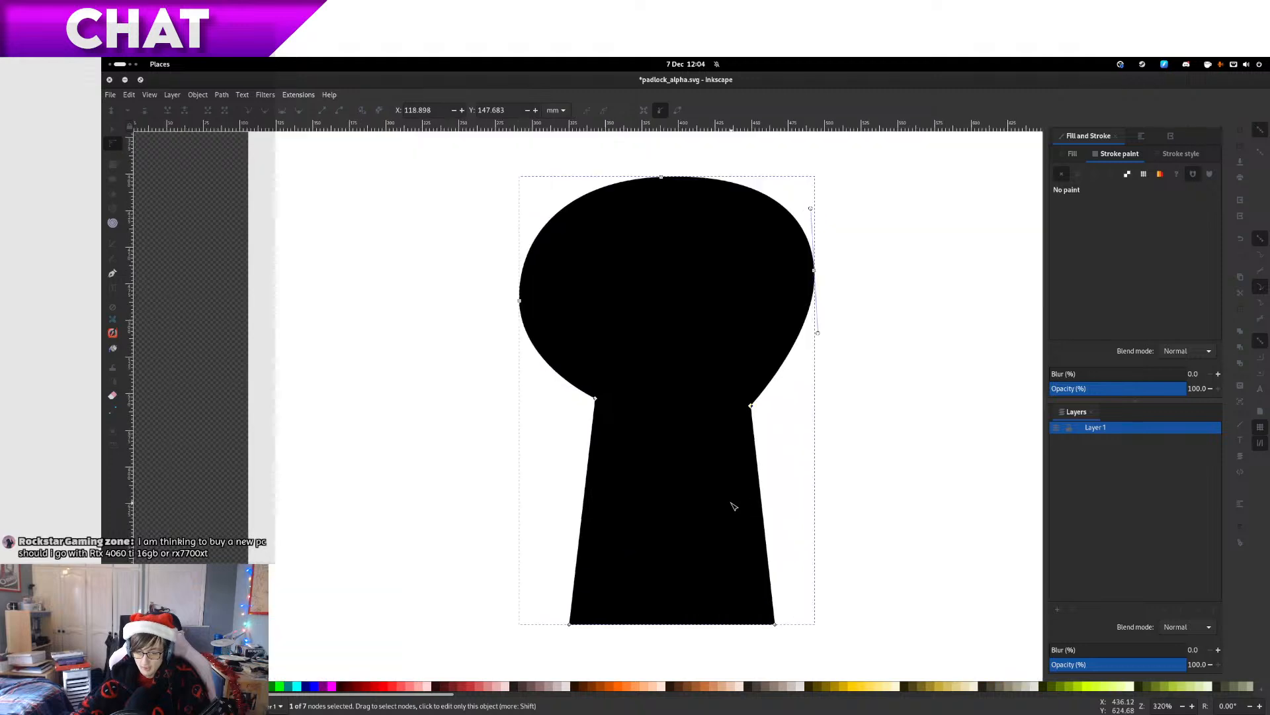
{"action": "left_click", "coordinate": [596, 399]}
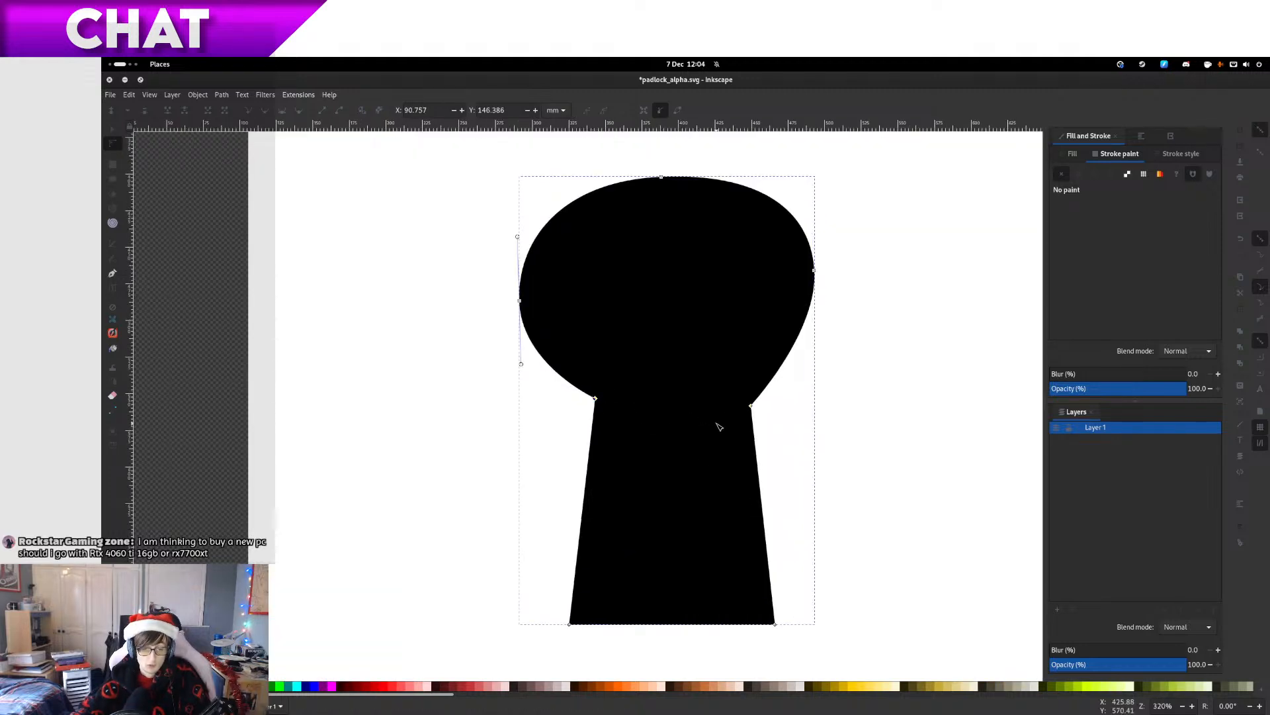
{"action": "left_click", "coordinate": [751, 406]}
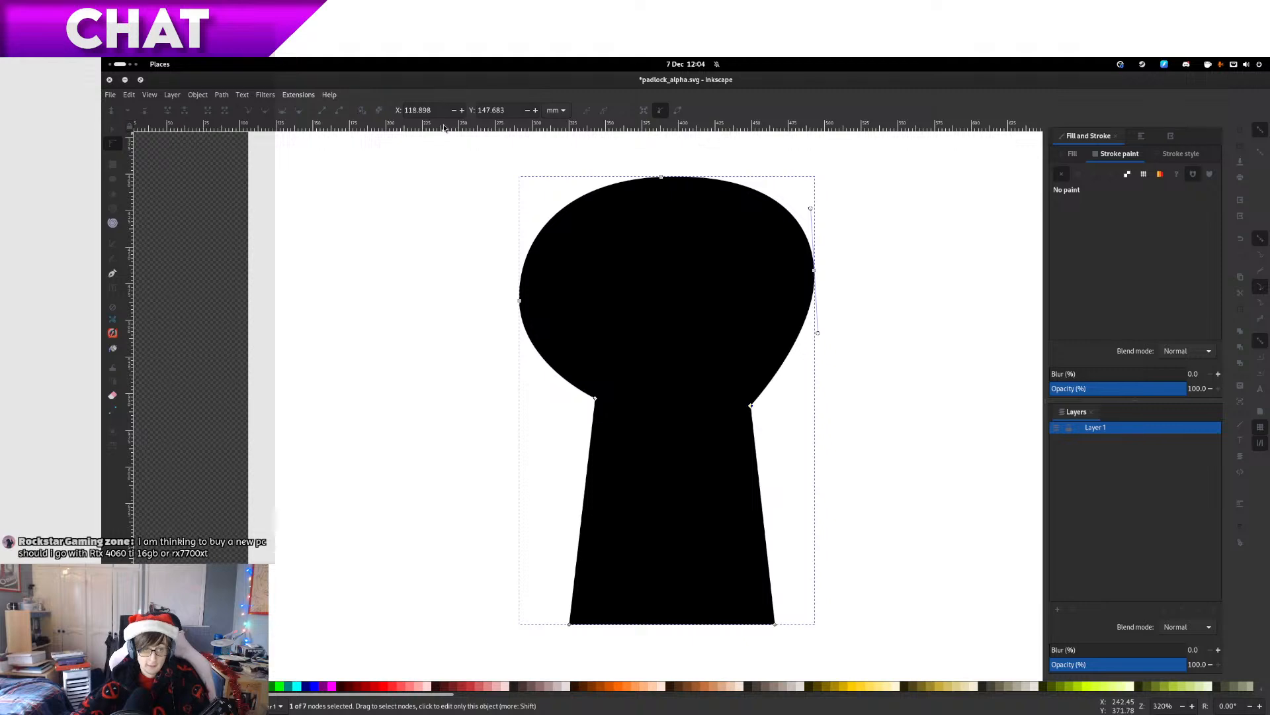
{"action": "double_click", "coordinate": [488, 111]}
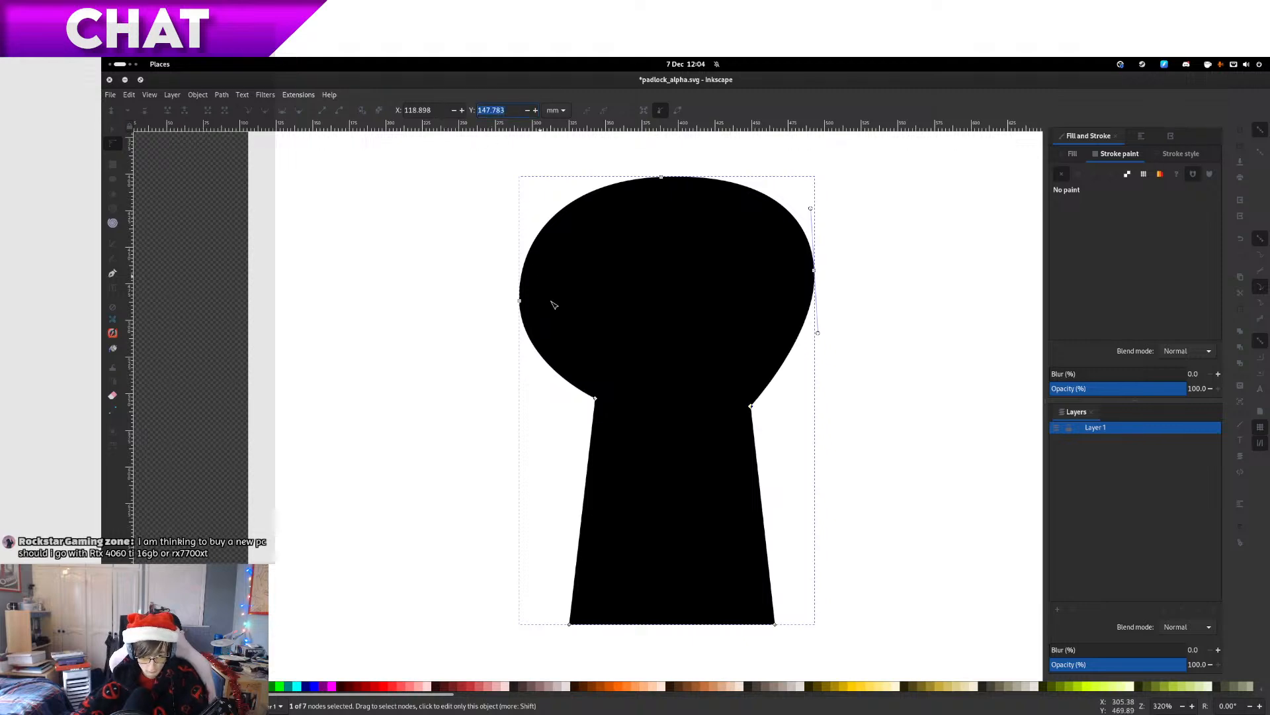
{"action": "left_click", "coordinate": [751, 406]}
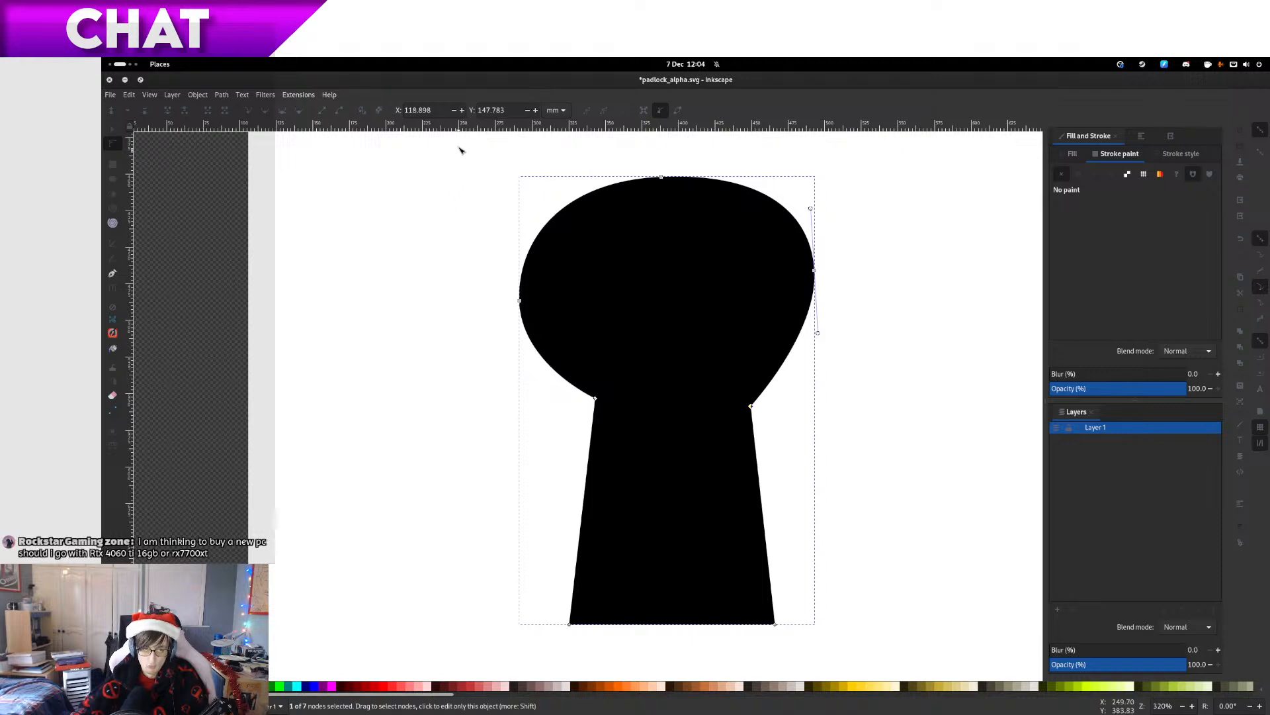
{"action": "double_click", "coordinate": [501, 110]}
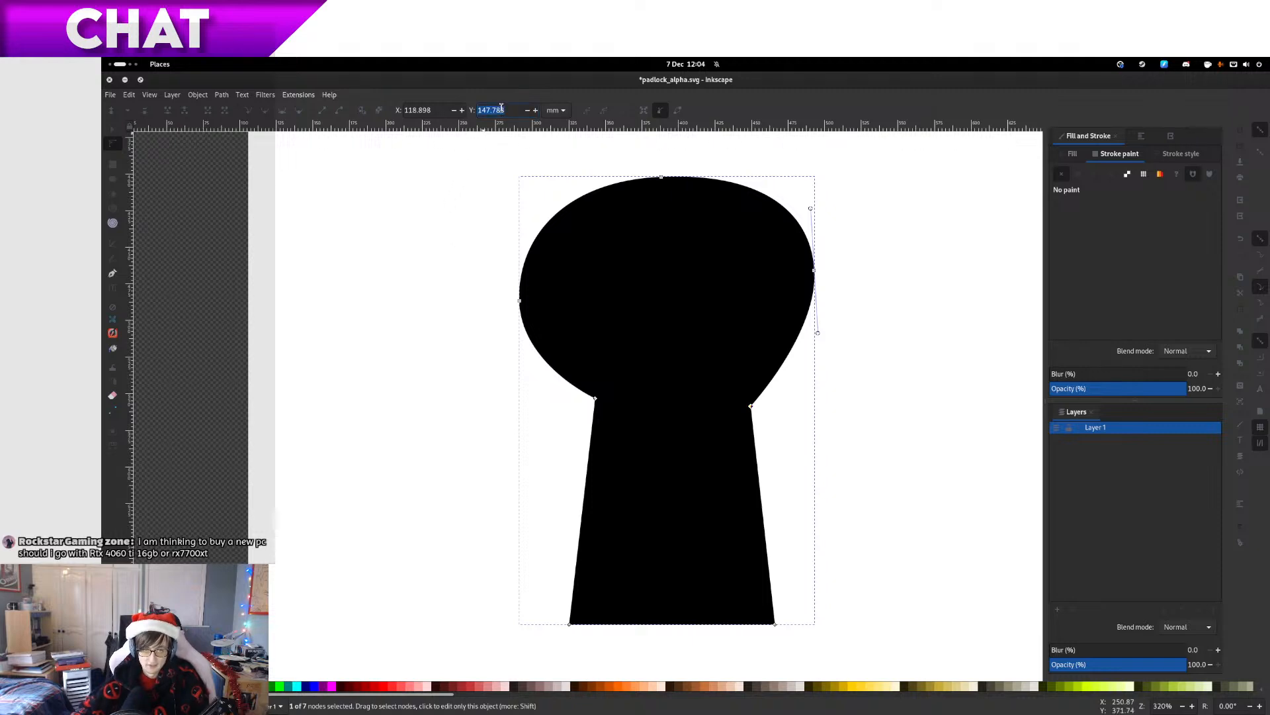
{"action": "left_click", "coordinate": [593, 399]}
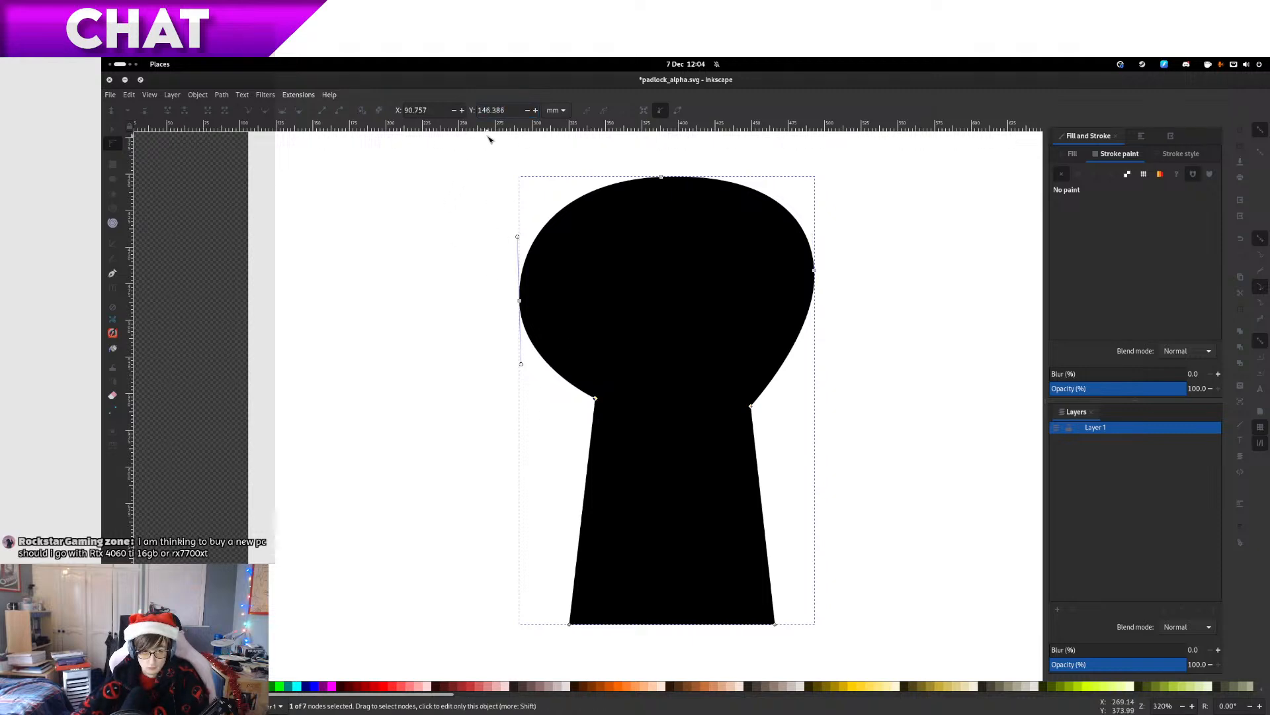
{"action": "double_click", "coordinate": [493, 110]}
{"action": "type", "text": "147.783"}
{"action": "key", "text": "Return"}
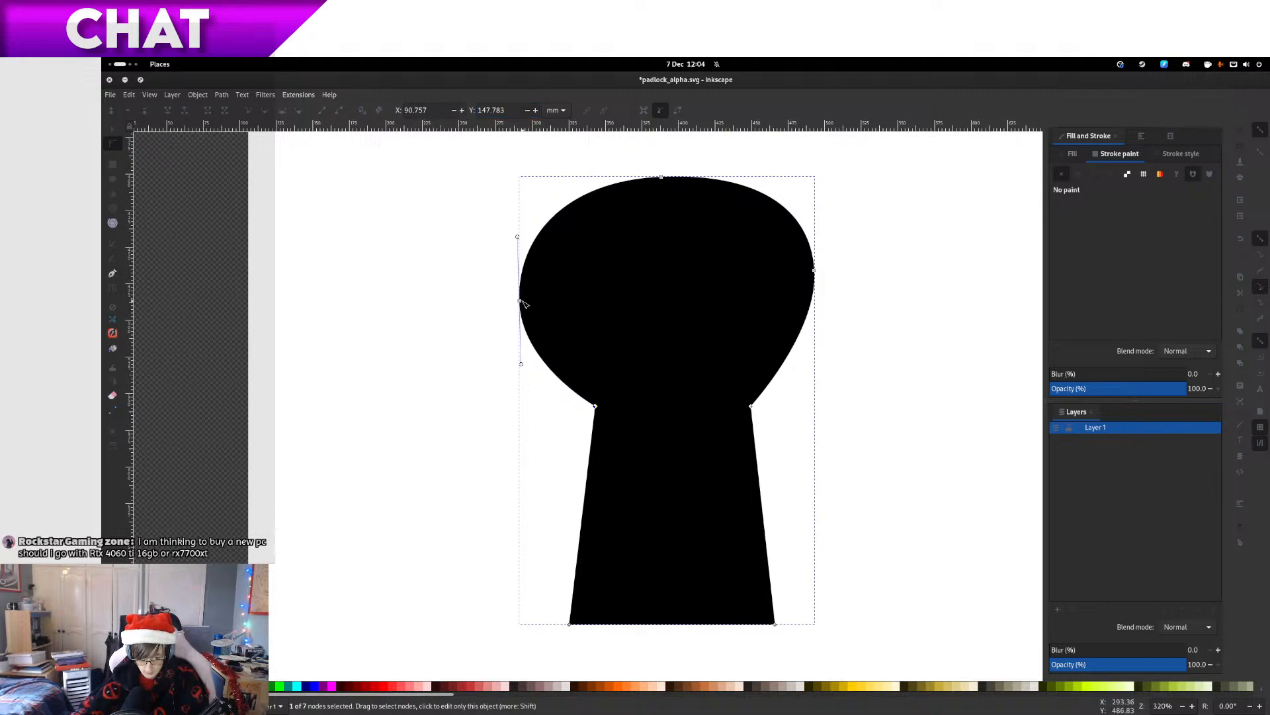
Try setting the Y position of the node at the right side of the keyhole's head to 147.783 mm, undoing each attempt
{"action": "double_click", "coordinate": [487, 110]}
{"action": "key", "text": "ctrl+c"}
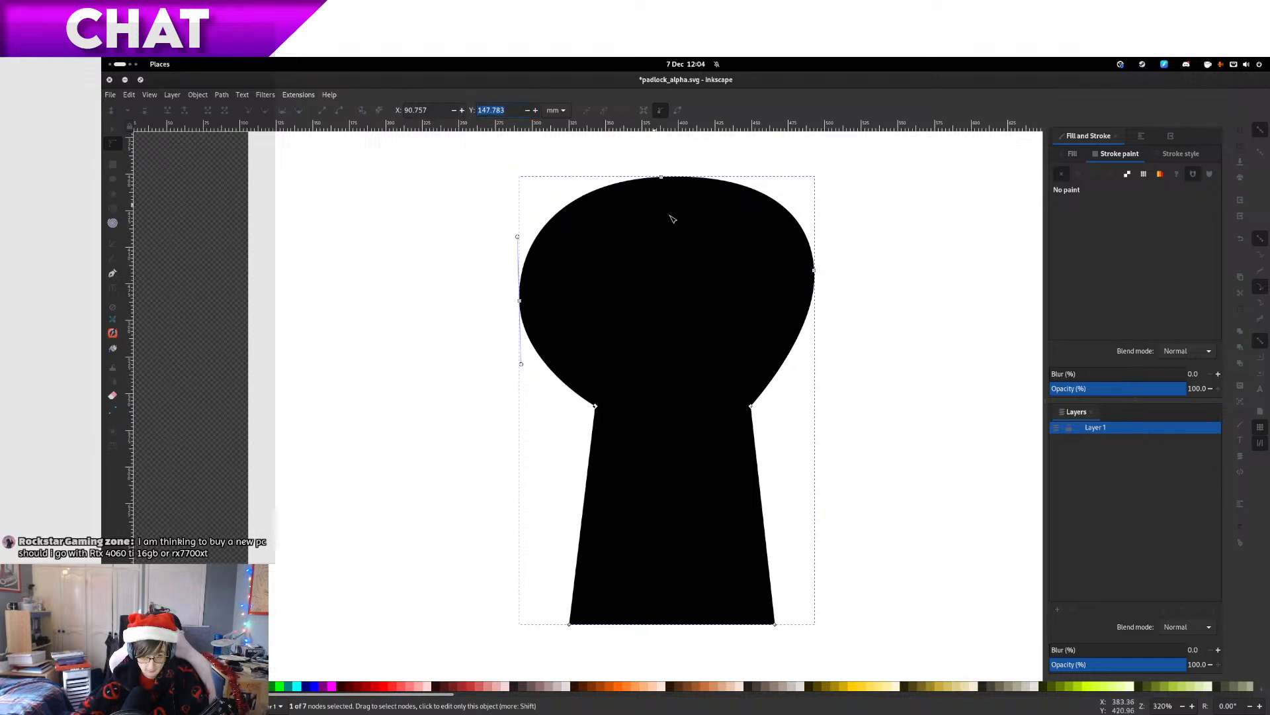
{"action": "left_click", "coordinate": [814, 271], "text": "shift"}
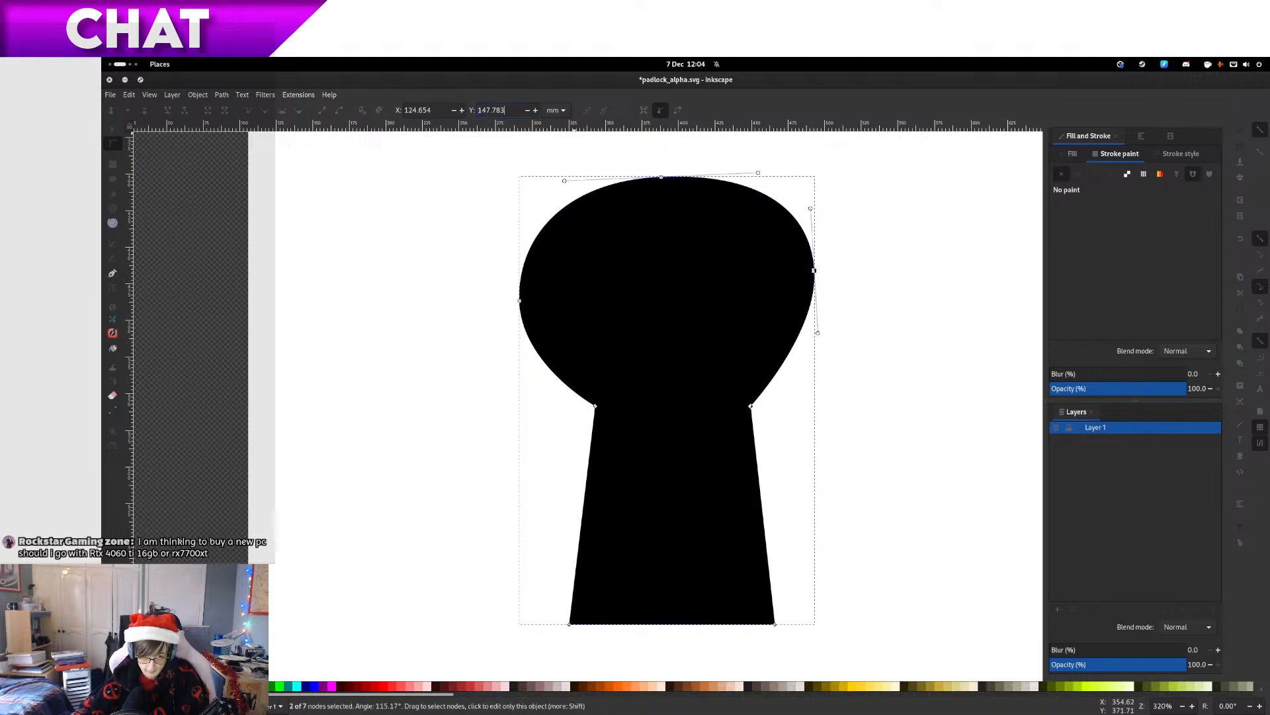
{"action": "key", "text": "Return"}
{"action": "key", "text": "ctrl+z"}
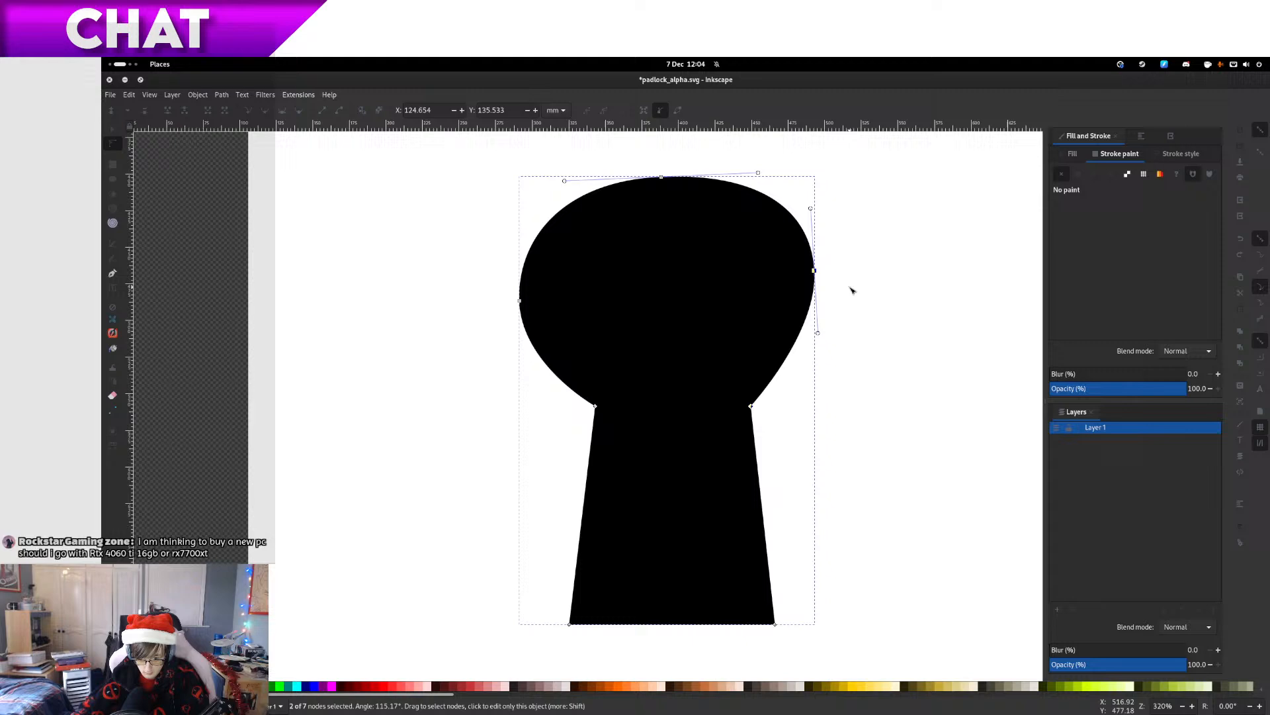
{"action": "left_click", "coordinate": [816, 272]}
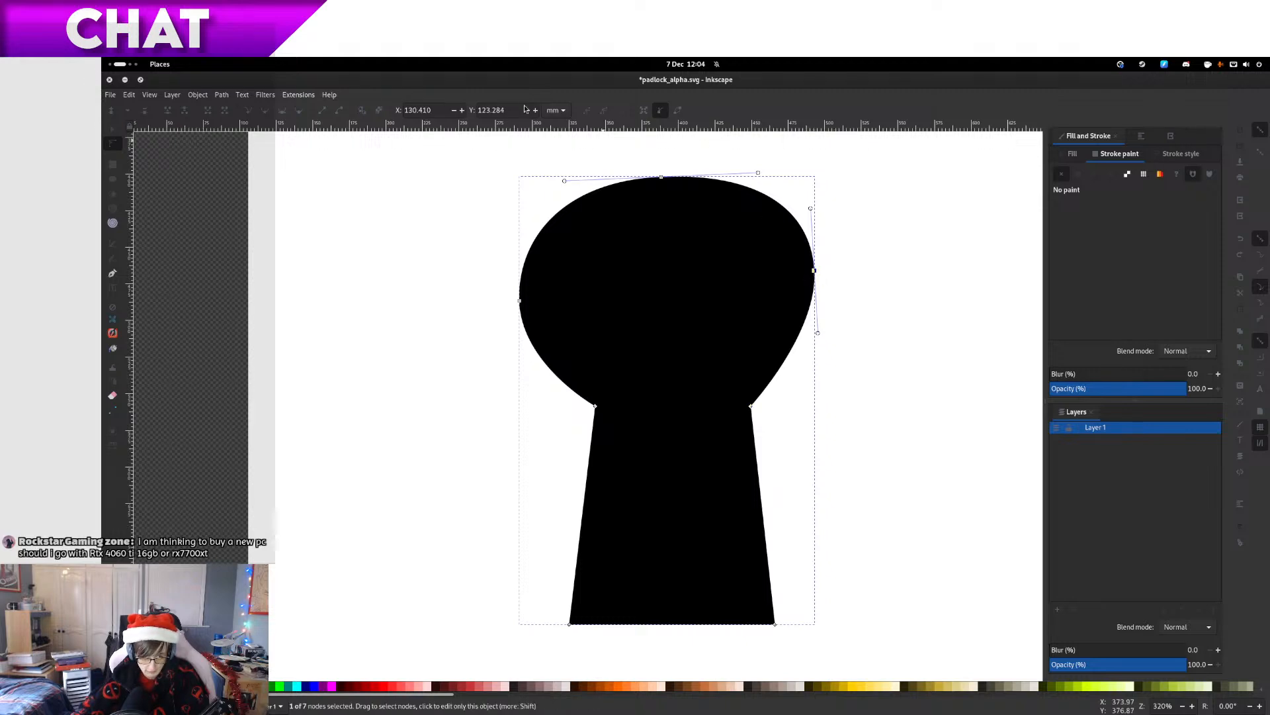
{"action": "left_click_drag", "start_coordinate": [501, 109], "coordinate": [458, 98]}
{"action": "key", "text": "ctrl+v"}
{"action": "key", "text": "Return"}
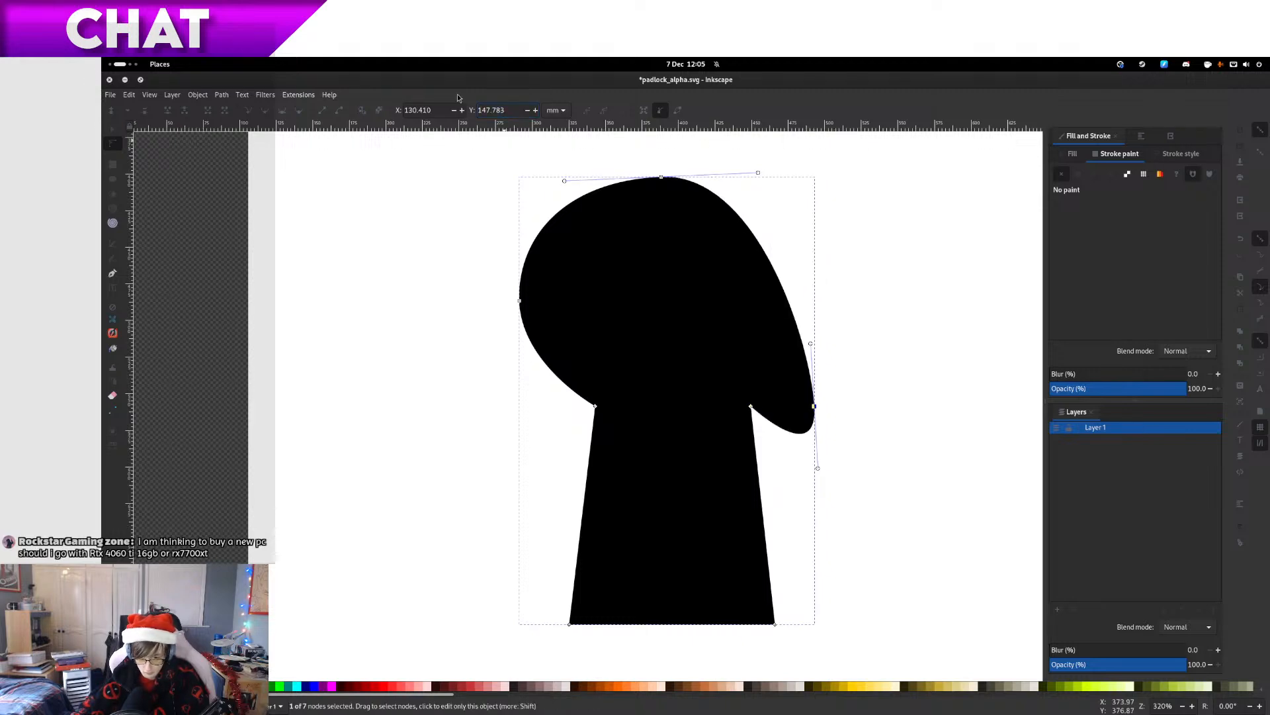
{"action": "key", "text": "ctrl+z"}
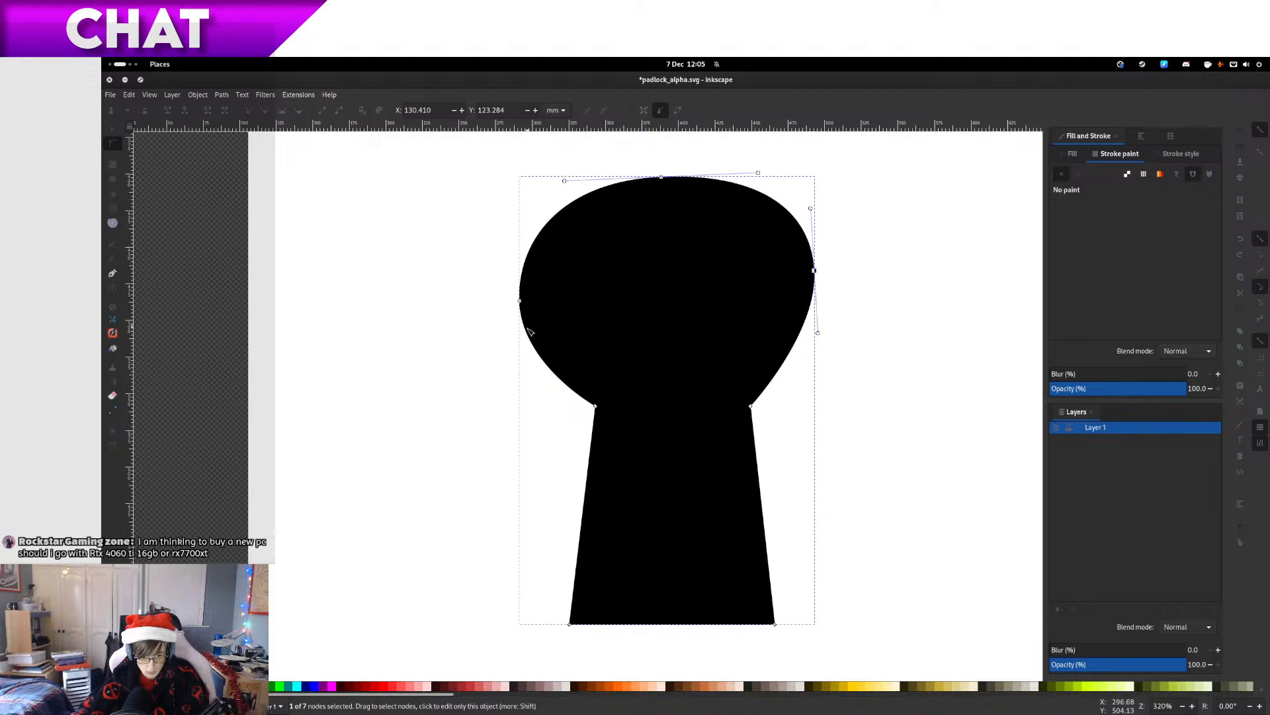
Match the head's right side node to the left one at Y 128.702 mm and straighten its handles vertically
{"action": "left_click", "coordinate": [520, 301]}
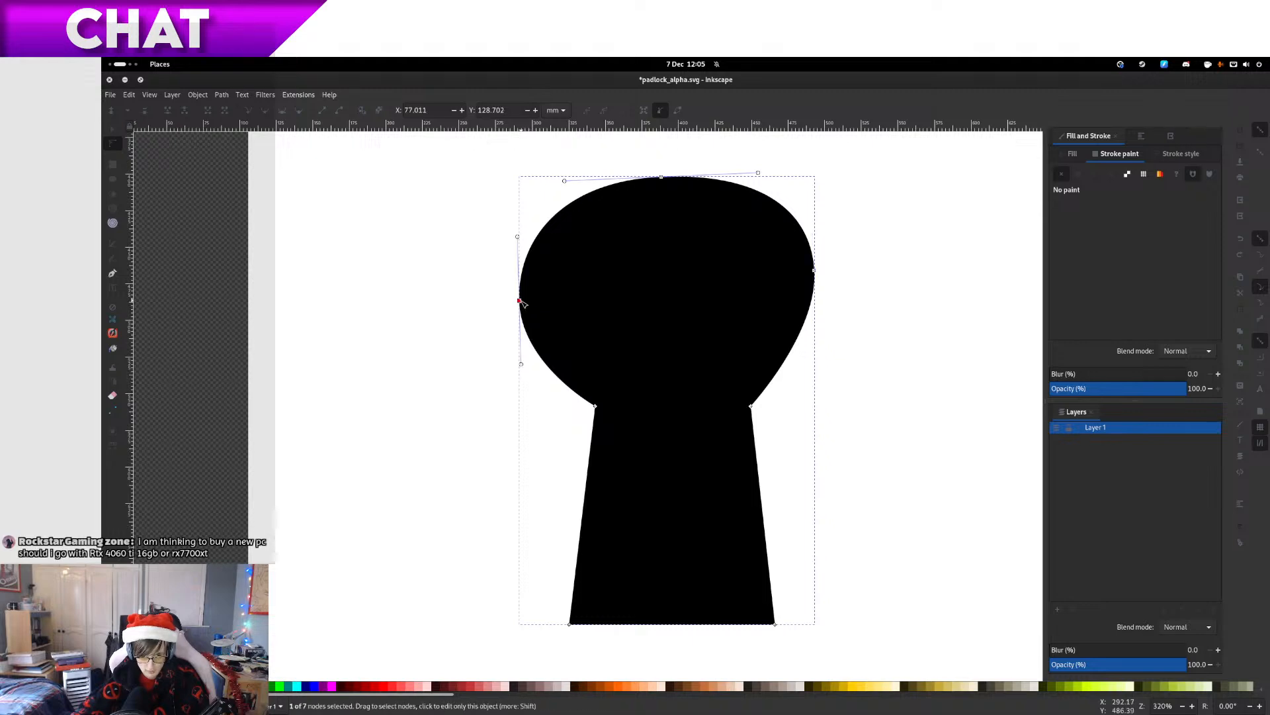
{"action": "double_click", "coordinate": [497, 110]}
{"action": "key", "text": "ctrl+c"}
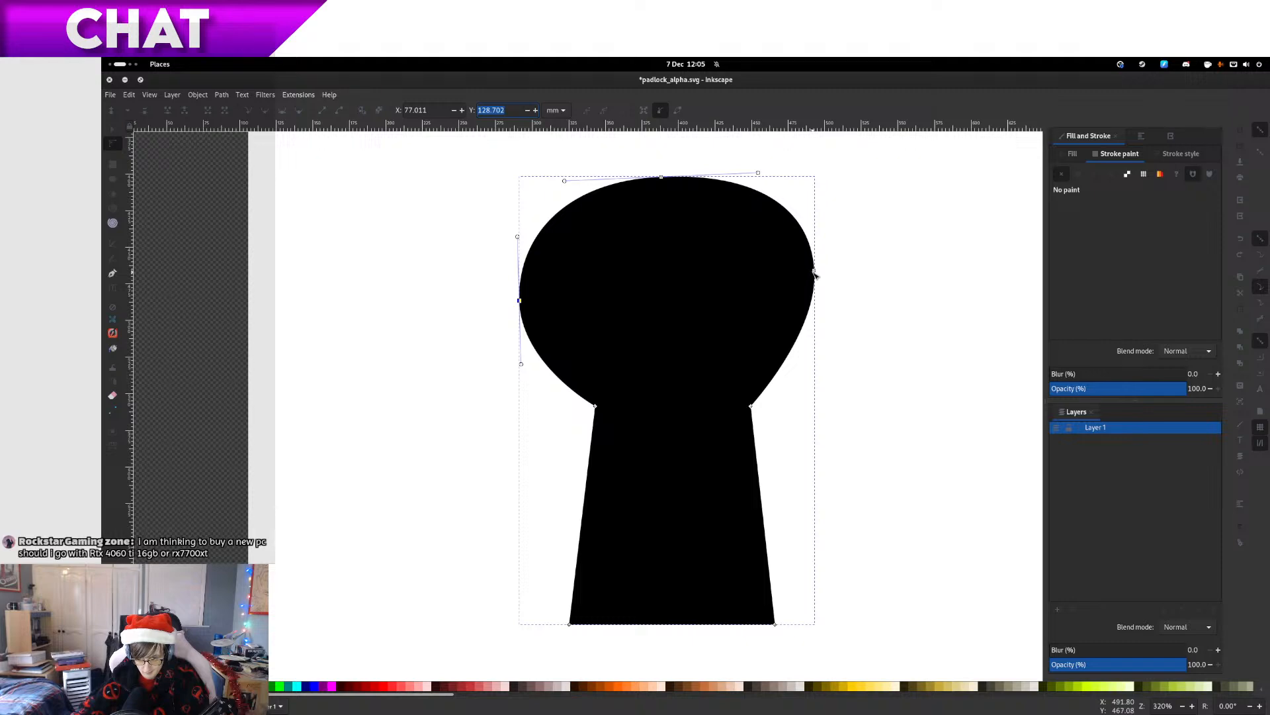
{"action": "left_click", "coordinate": [814, 271]}
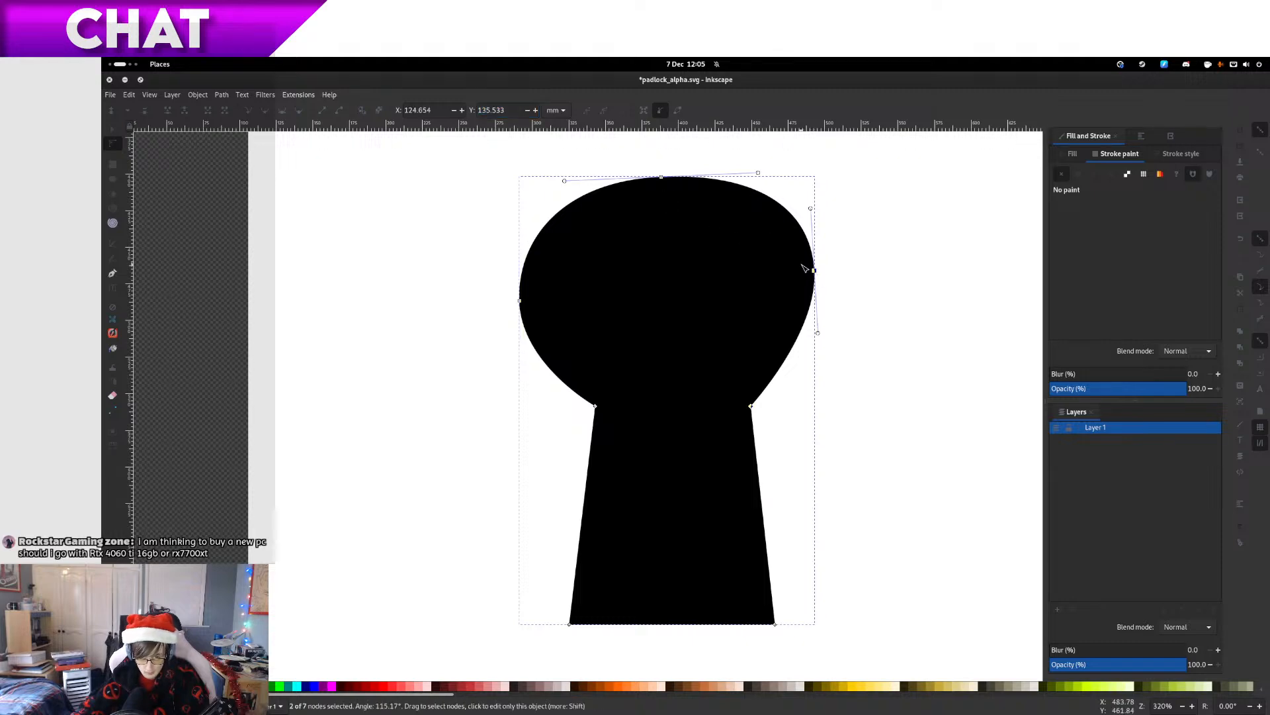
{"action": "left_click", "coordinate": [814, 271]}
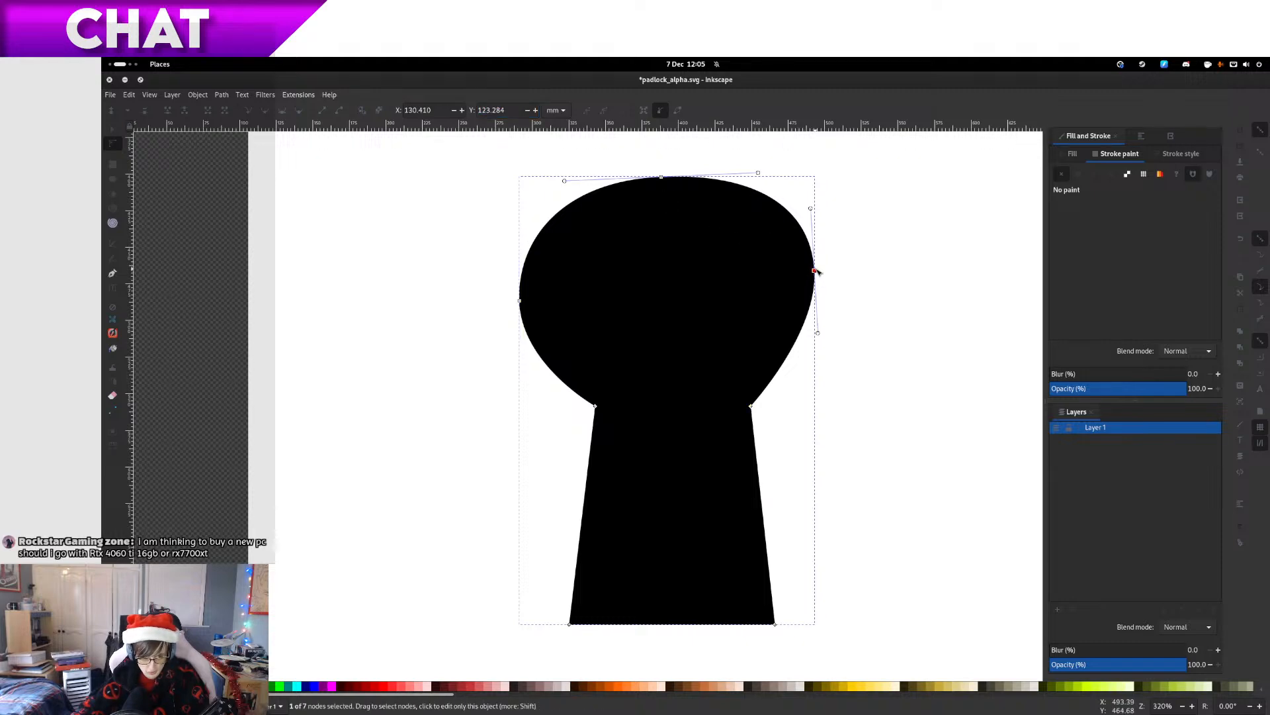
{"action": "double_click", "coordinate": [501, 108]}
{"action": "key", "text": "ctrl+v"}
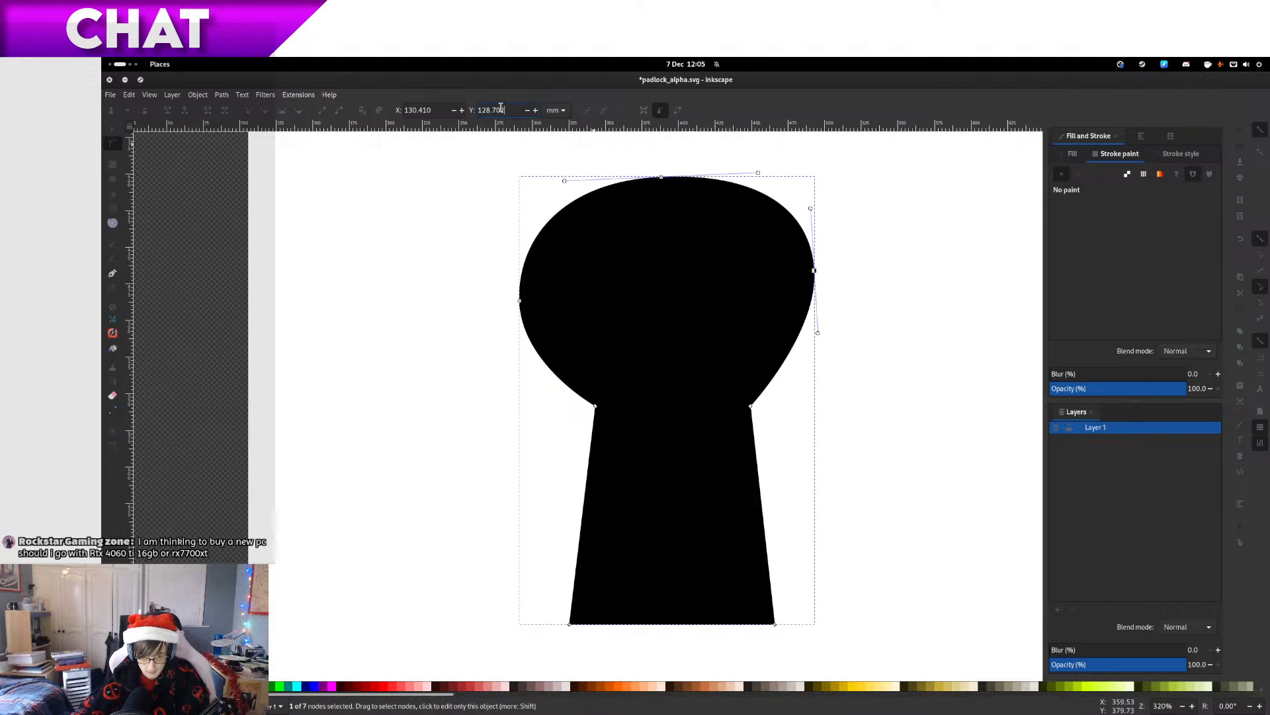
{"action": "key", "text": "Return"}
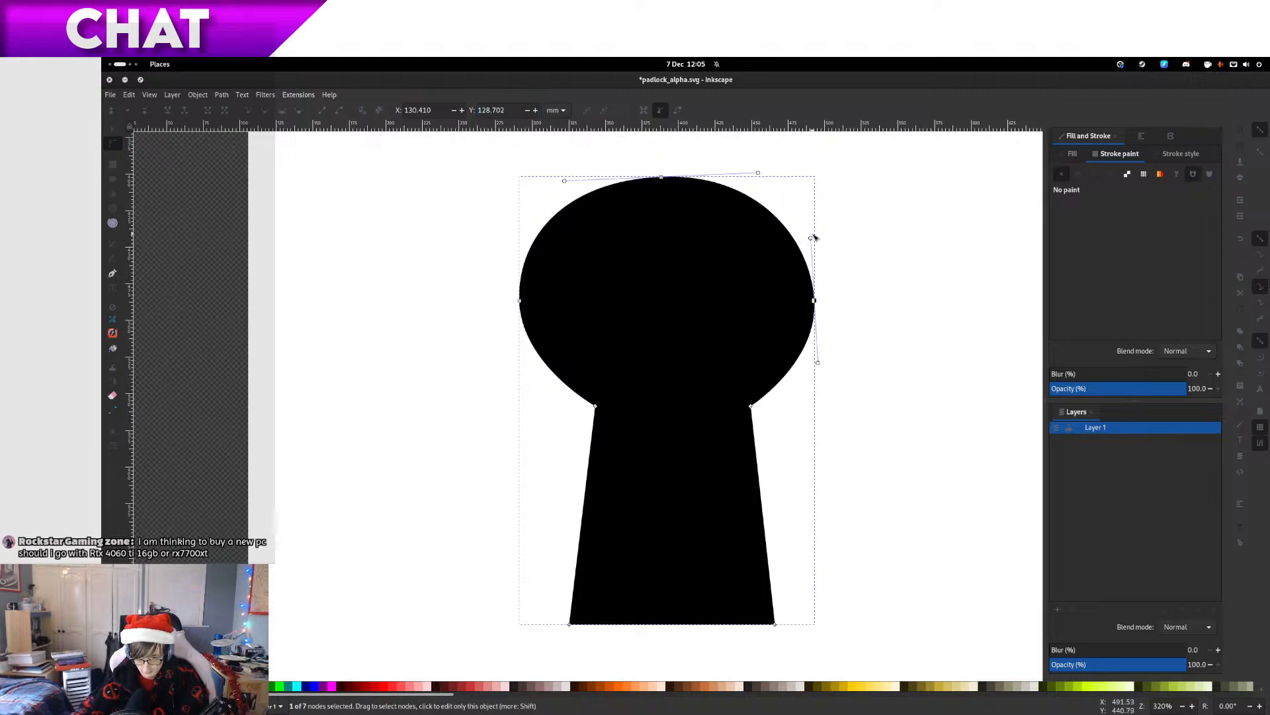
{"action": "left_click_drag", "start_coordinate": [814, 237], "coordinate": [816, 236]}
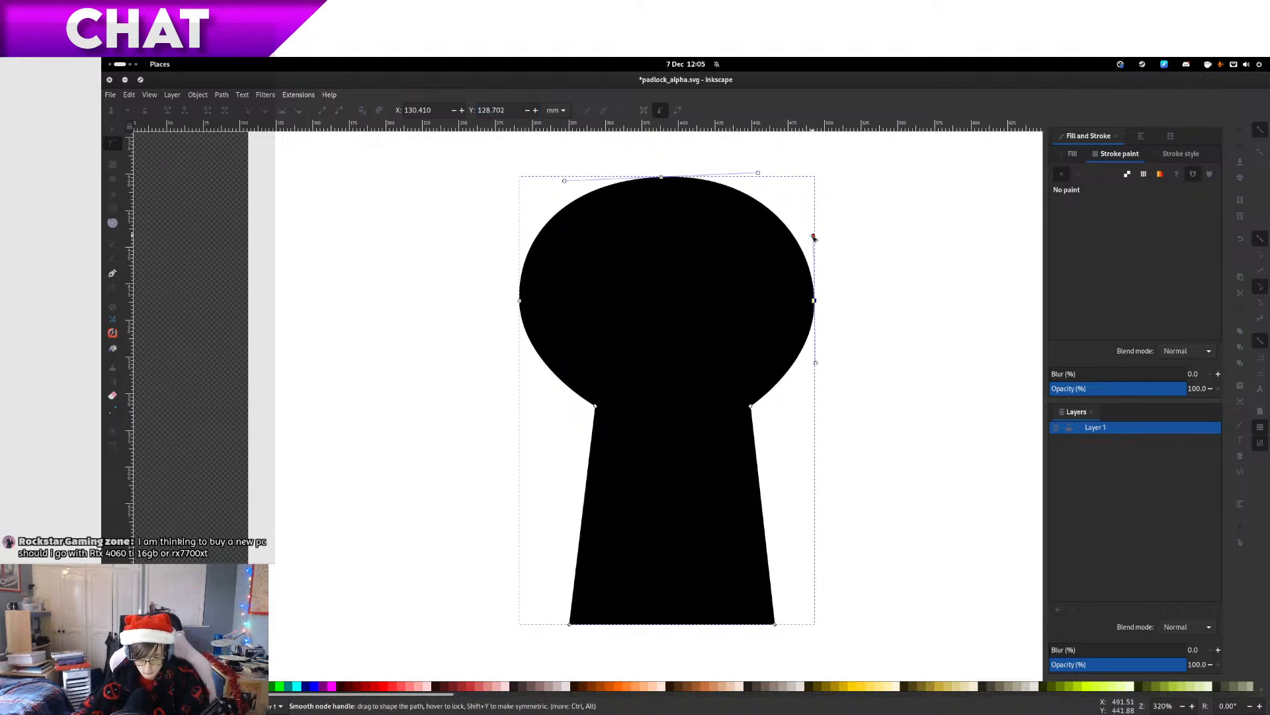
Narrow the whole keyhole from its right side to about 45 mm wide, keeping its height
{"action": "left_click", "coordinate": [114, 127]}
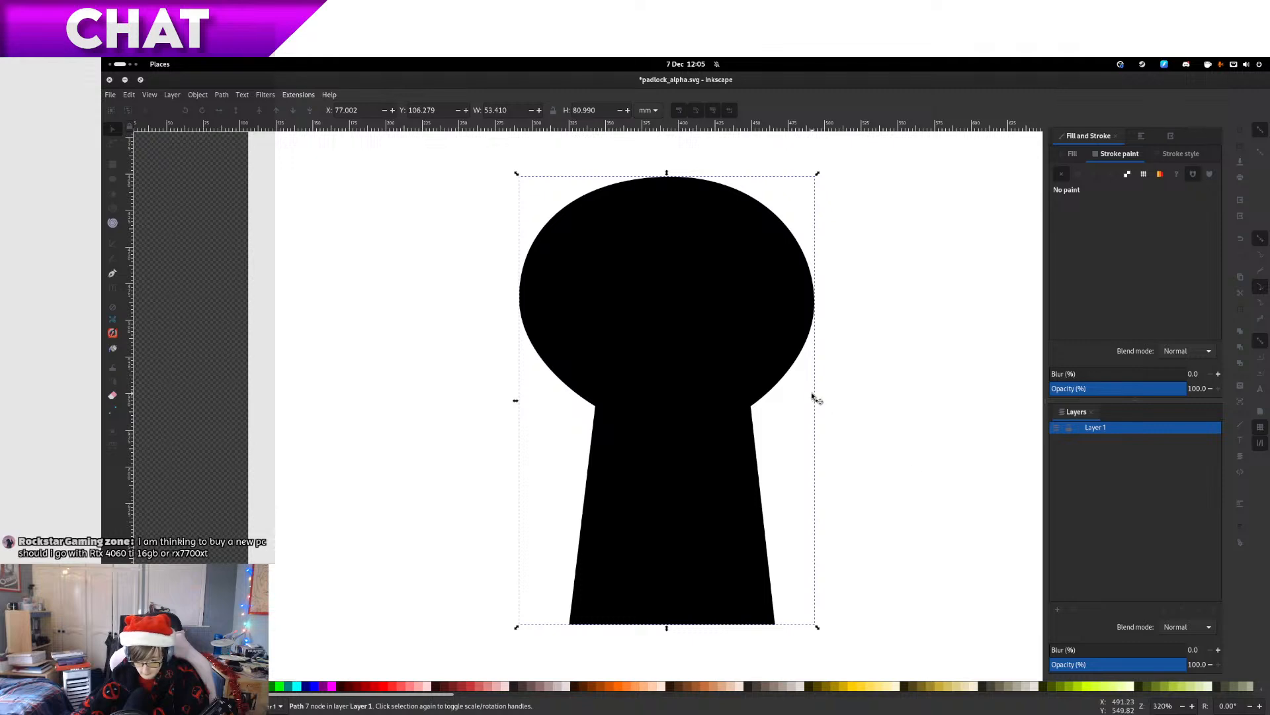
{"action": "left_click_drag", "start_coordinate": [819, 400], "coordinate": [771, 403]}
{"action": "scroll", "coordinate": [771, 403], "scroll_direction": "down", "scroll_amount": 2}
{"action": "scroll", "coordinate": [768, 405], "scroll_direction": "up", "scroll_amount": 1}
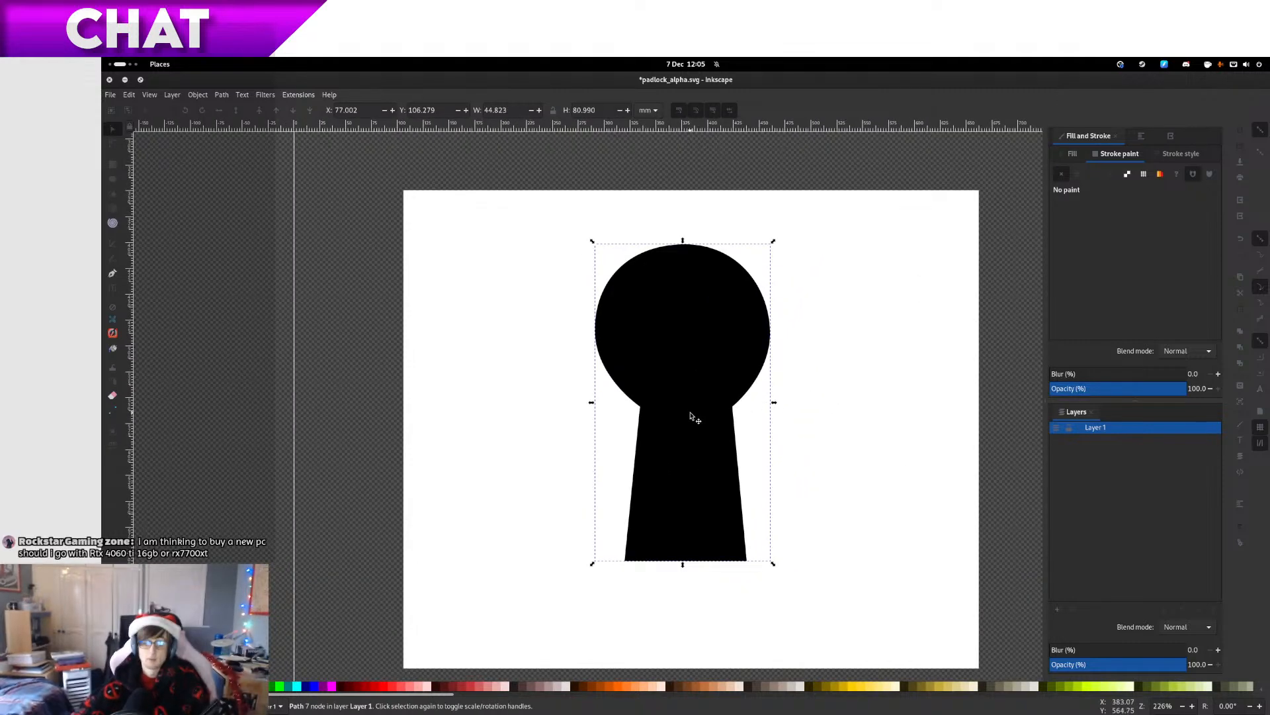
Move the keyhole to the middle of the padlock body, at about X 79.9 mm and Y 113.6 mm
{"action": "mouse_move", "coordinate": [689, 417]}
{"action": "left_mouse_down"}
{"action": "mouse_move", "coordinate": [723, 420]}
{"action": "mouse_move", "coordinate": [705, 440]}
{"action": "mouse_move", "coordinate": [710, 416]}
{"action": "left_mouse_up"}
{"action": "scroll", "coordinate": [703, 437], "scroll_direction": "down", "scroll_amount": 1}
{"action": "scroll", "coordinate": [706, 439], "scroll_direction": "up", "scroll_amount": 1}
{"action": "scroll", "coordinate": [726, 412], "scroll_direction": "down", "scroll_amount": 1}
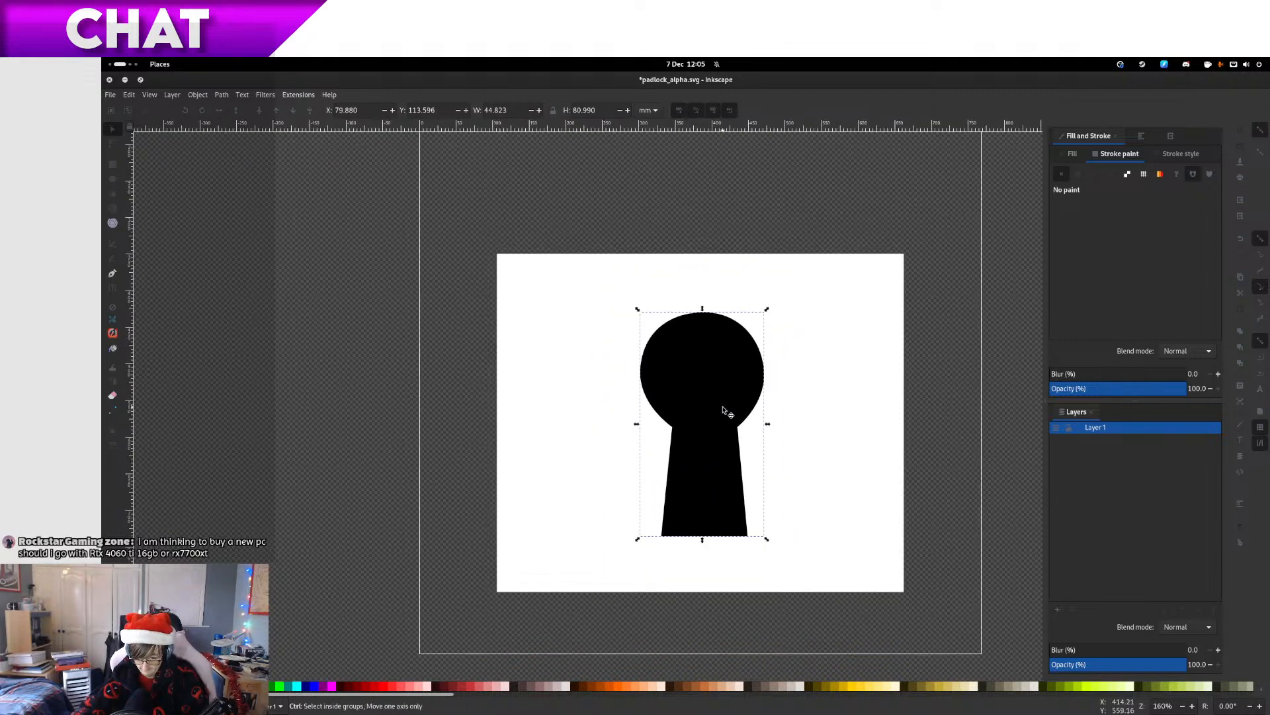
{"action": "scroll", "coordinate": [772, 442], "scroll_direction": "down", "scroll_amount": 1}
{"action": "scroll", "coordinate": [764, 497], "scroll_direction": "up", "scroll_amount": 1}
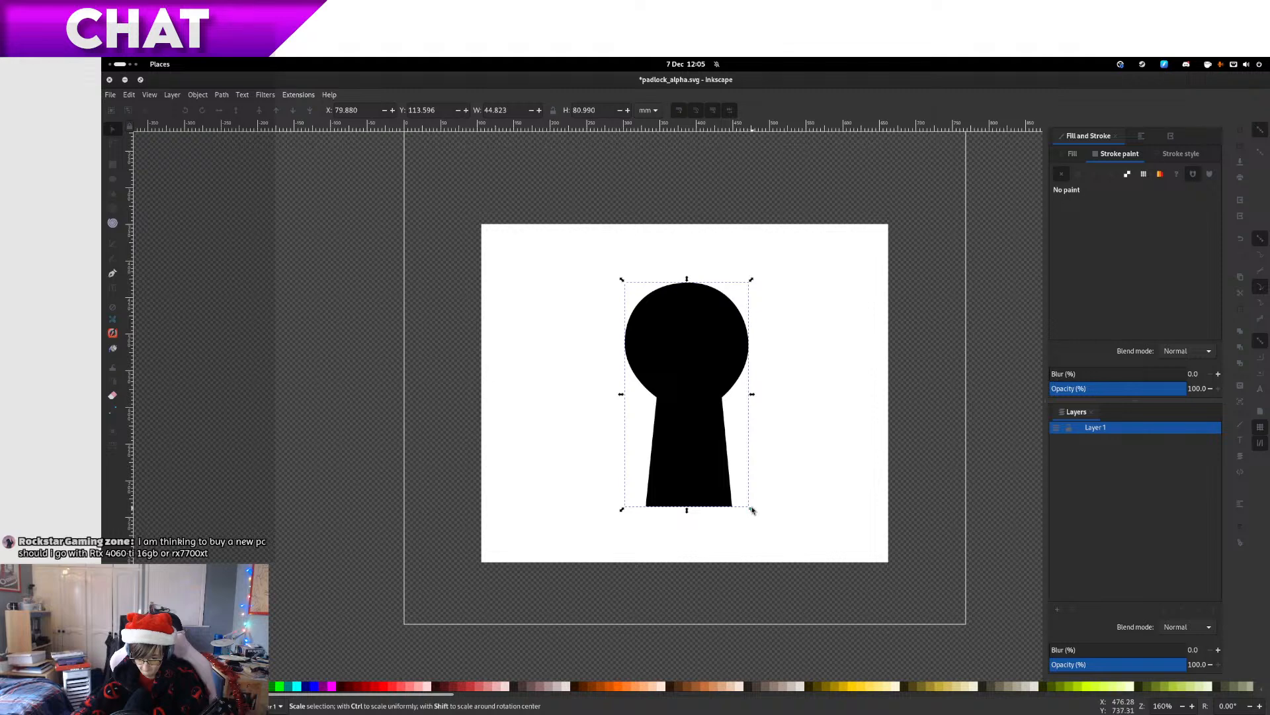
Scale the keyhole down proportionally about its centre to about 41 by 74 mm
{"action": "mouse_move", "coordinate": [751, 510]}
{"action": "left_mouse_down"}
{"action": "mouse_move", "coordinate": [728, 485]}
{"action": "mouse_move", "coordinate": [759, 500]}
{"action": "left_mouse_up"}
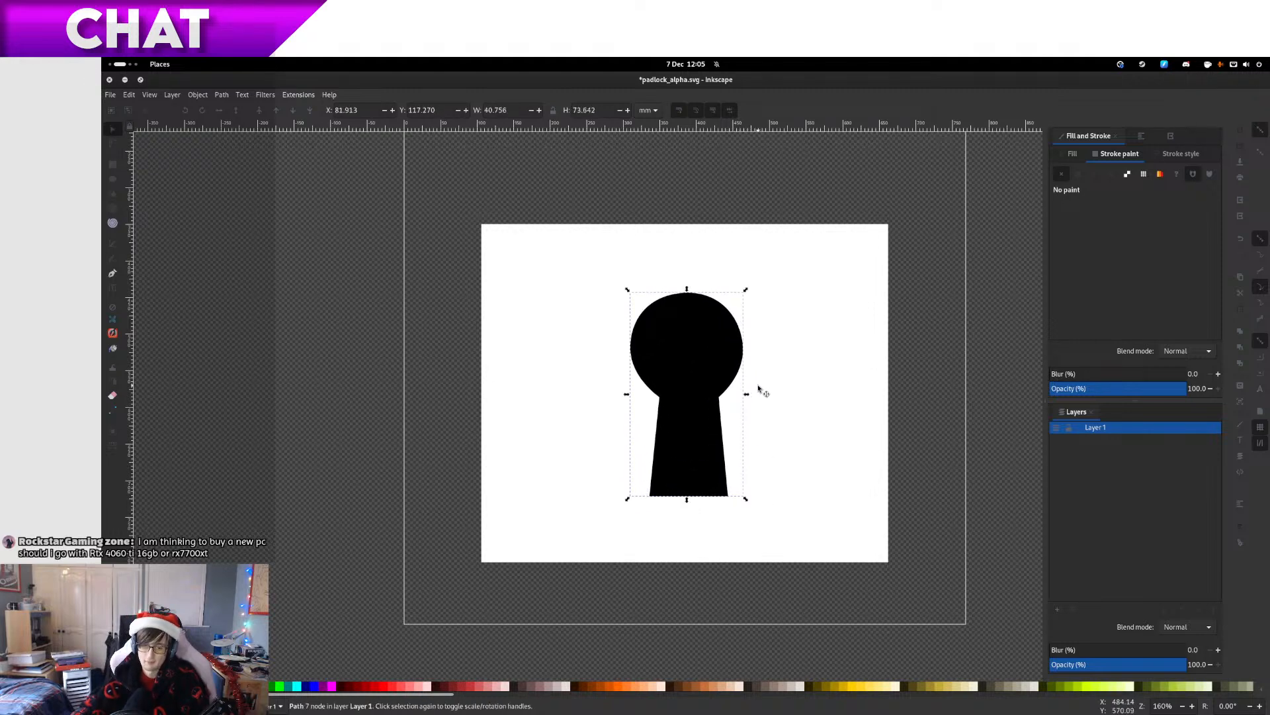
{"action": "scroll", "coordinate": [760, 391], "scroll_direction": "down", "scroll_amount": 1}
{"action": "scroll", "coordinate": [787, 421], "scroll_direction": "up", "scroll_amount": 1}
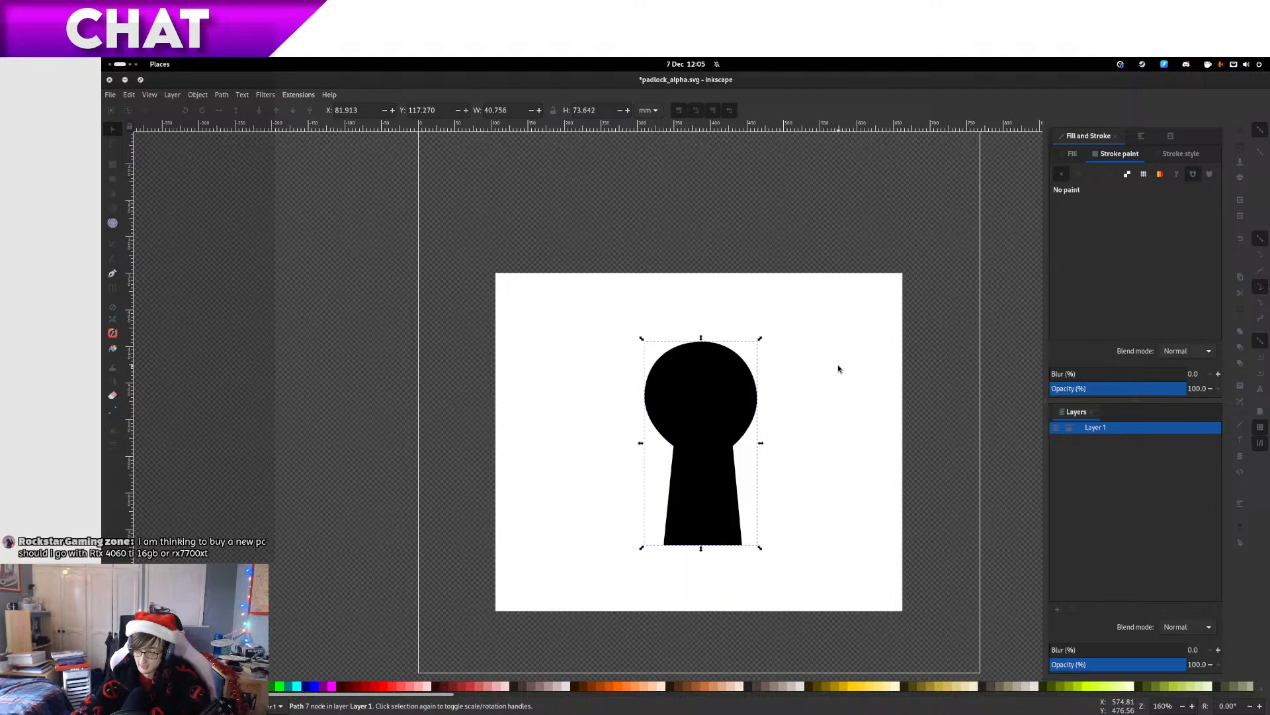
Level the handles of the node at the top of the keyhole's head so they run horizontally
{"action": "left_click_drag", "start_coordinate": [721, 254], "coordinate": [727, 329]}
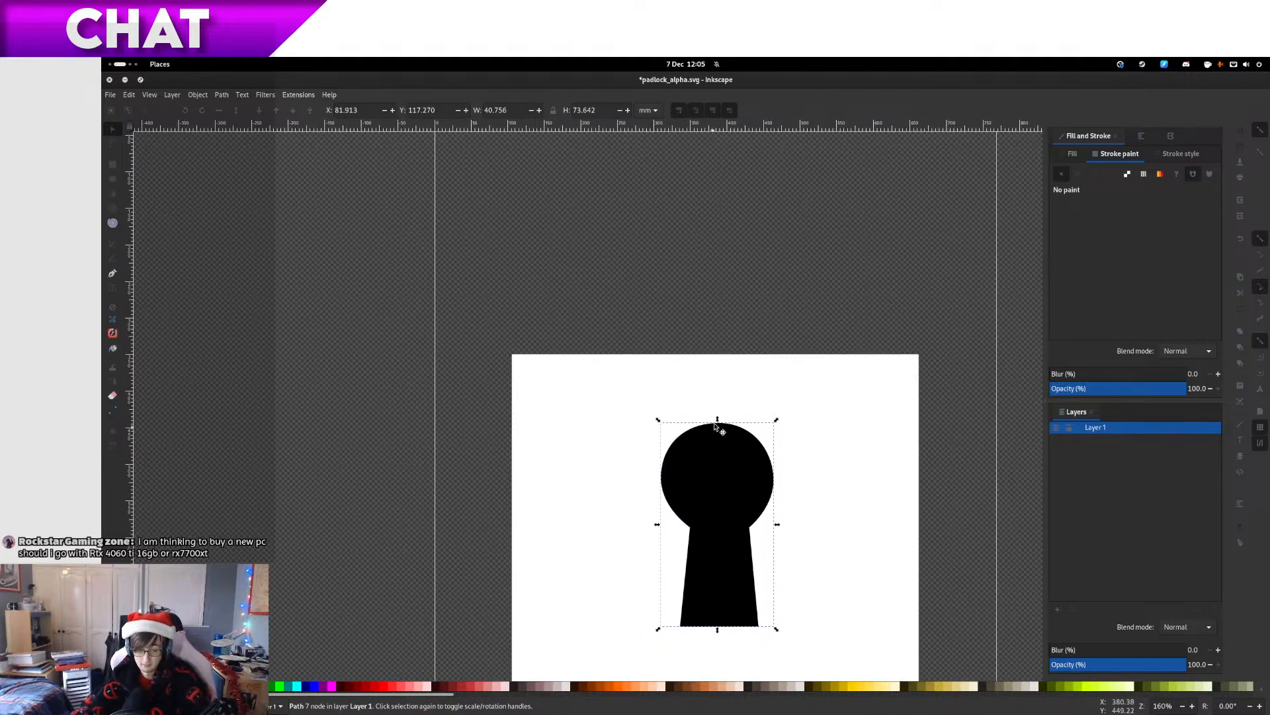
{"action": "left_click_drag", "start_coordinate": [760, 488], "coordinate": [745, 393]}
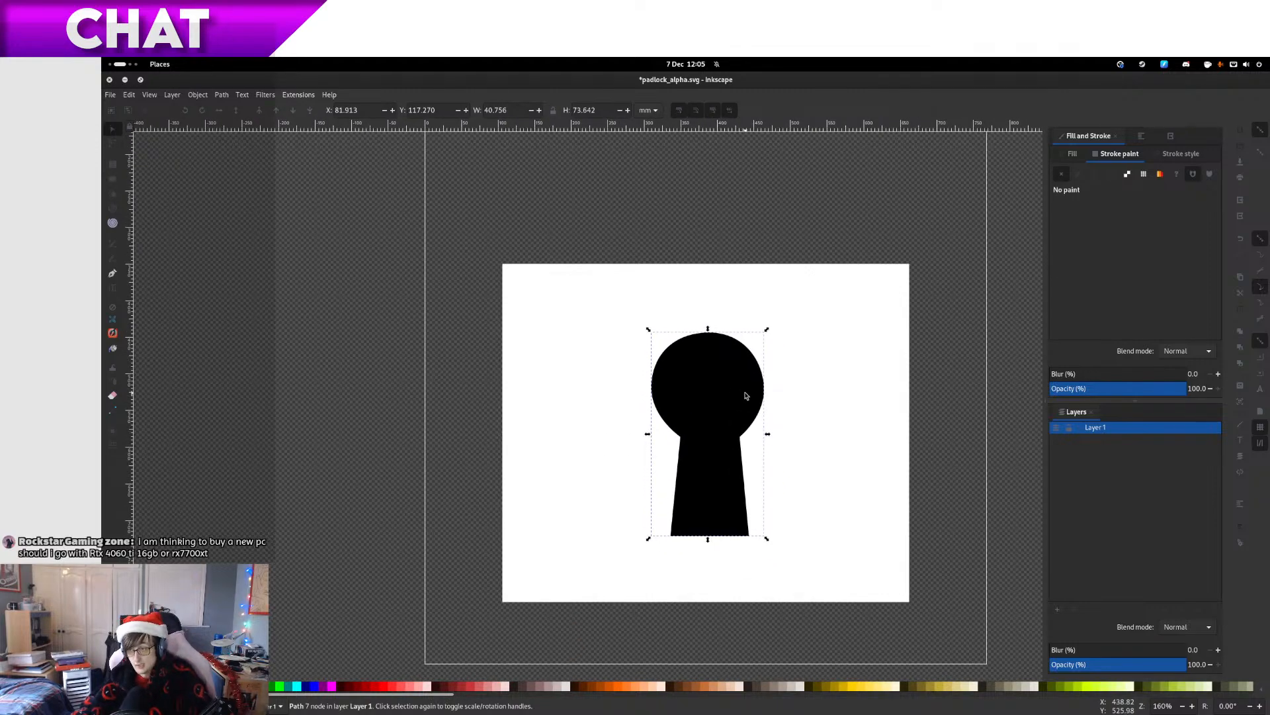
{"action": "scroll", "coordinate": [745, 395], "scroll_direction": "up", "scroll_amount": 4}
{"action": "scroll", "coordinate": [745, 395], "scroll_direction": "down", "scroll_amount": 4}
{"action": "scroll", "coordinate": [746, 395], "scroll_direction": "up", "scroll_amount": 2}
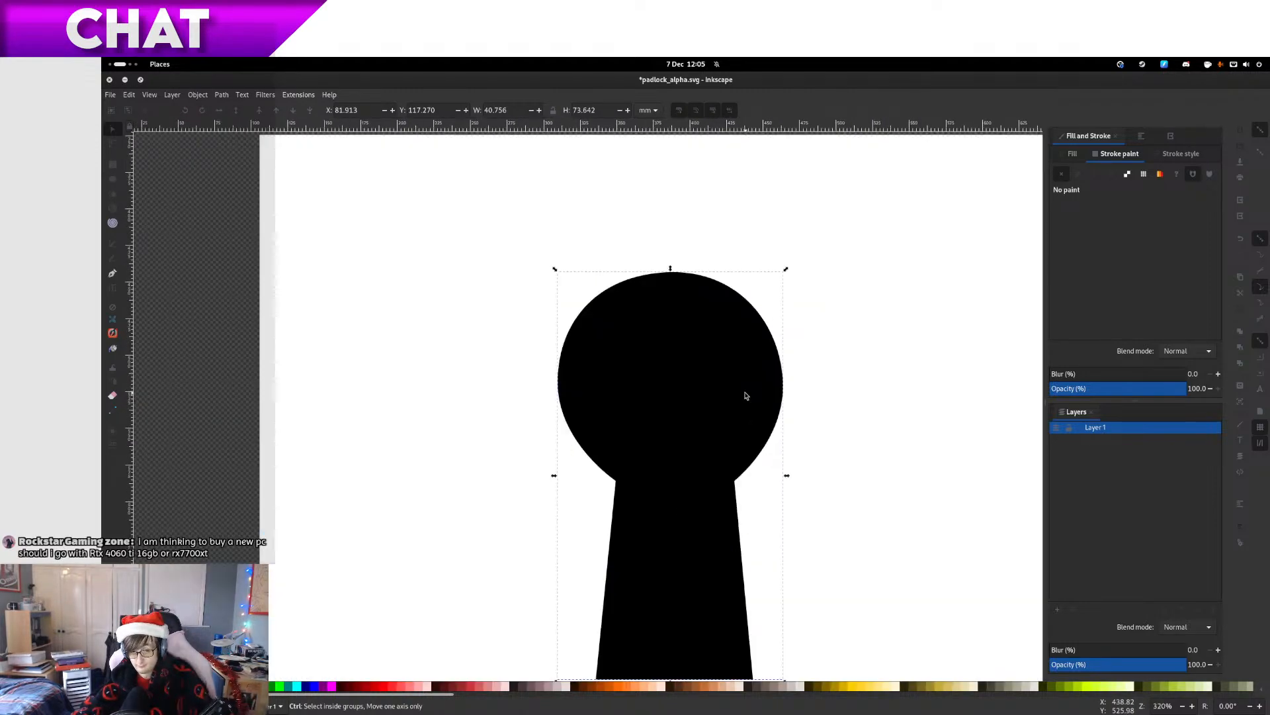
{"action": "scroll", "coordinate": [745, 395], "scroll_direction": "up", "scroll_amount": 3}
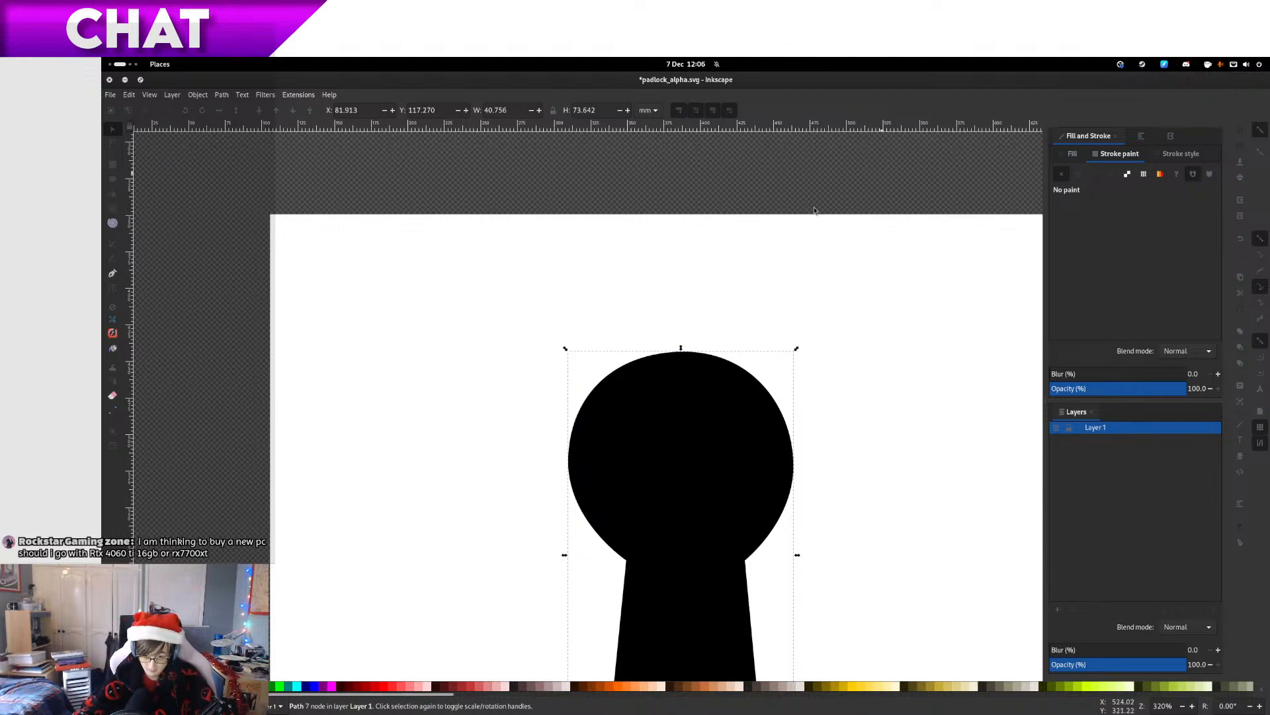
{"action": "left_click_drag", "start_coordinate": [681, 318], "coordinate": [669, 268]}
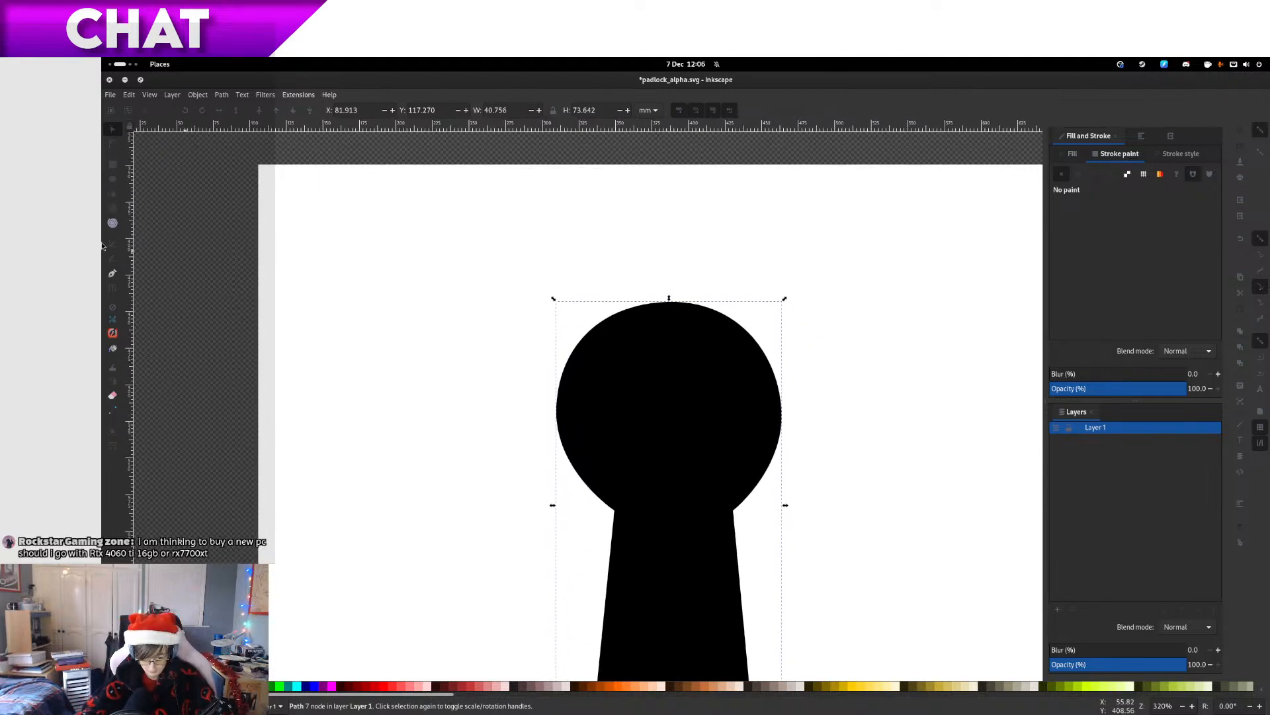
{"action": "left_click", "coordinate": [116, 148]}
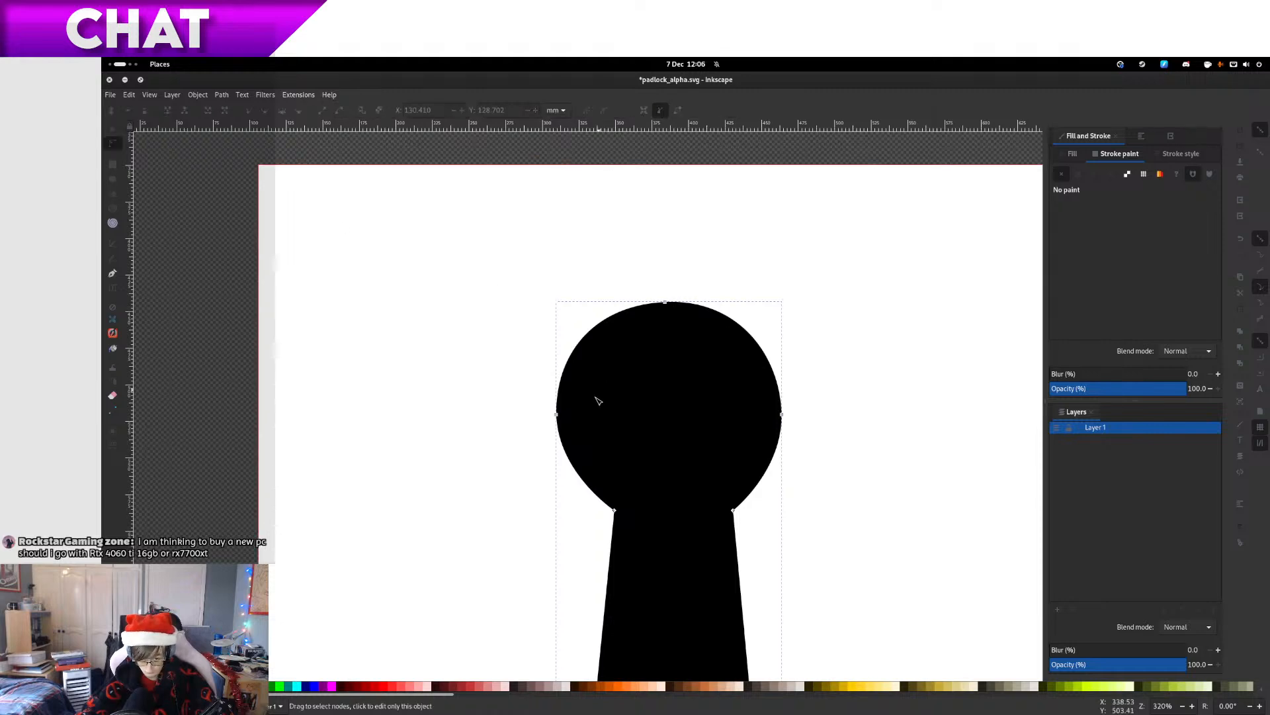
{"action": "left_click", "coordinate": [557, 414]}
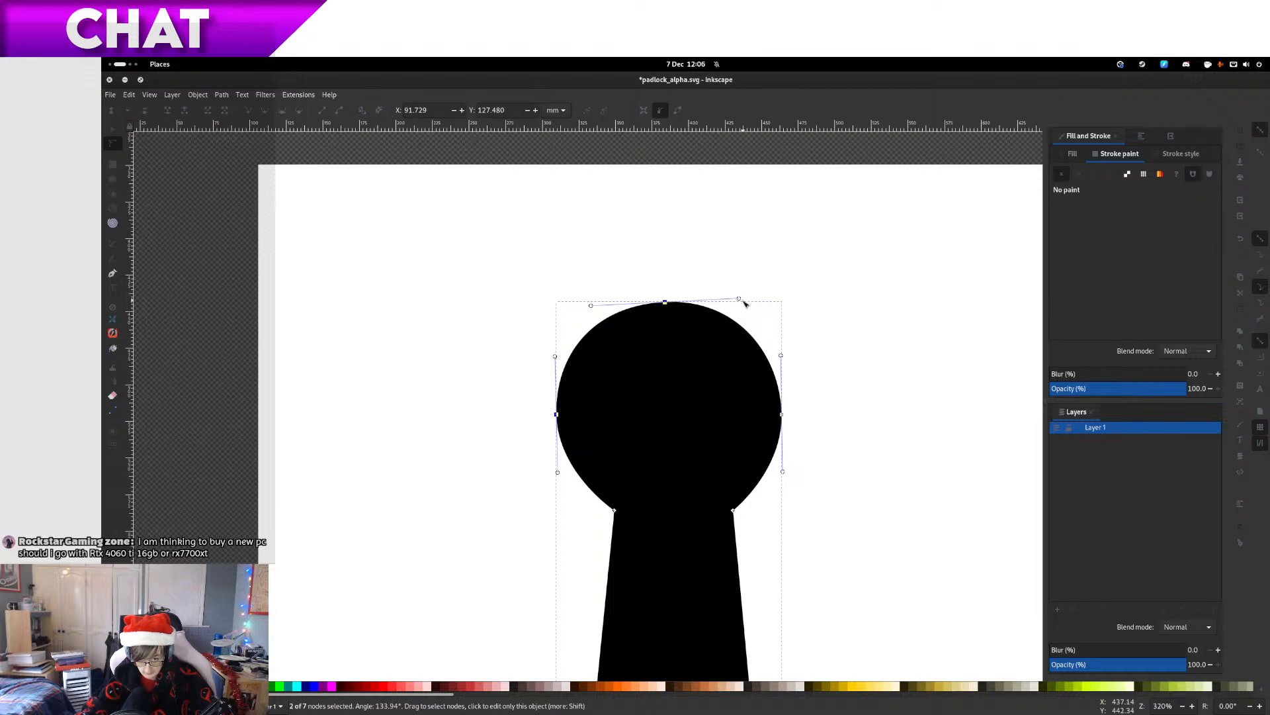
{"action": "left_click_drag", "start_coordinate": [743, 299], "coordinate": [737, 303]}
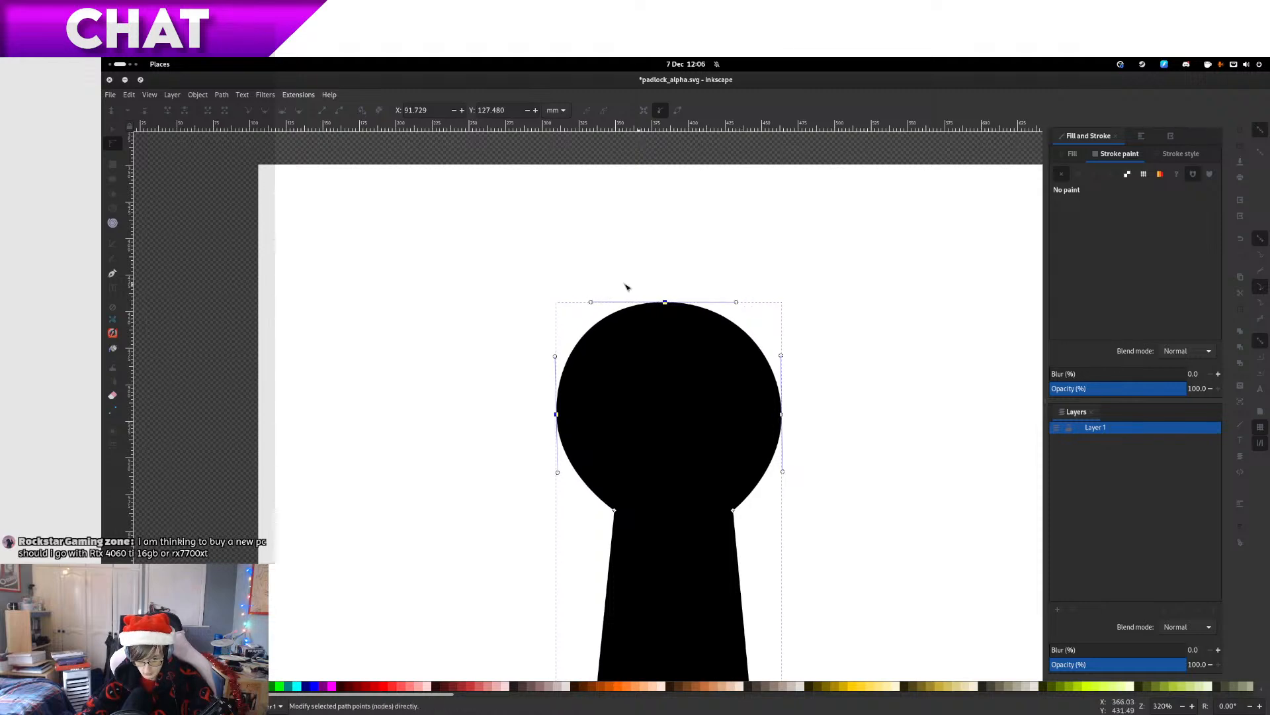
Fine-tune the left handle of the node at the top of the keyhole's head, deselect the keyhole and save the drawing
{"action": "left_click_drag", "start_coordinate": [593, 304], "coordinate": [604, 301]}
{"action": "left_click", "coordinate": [644, 256]}
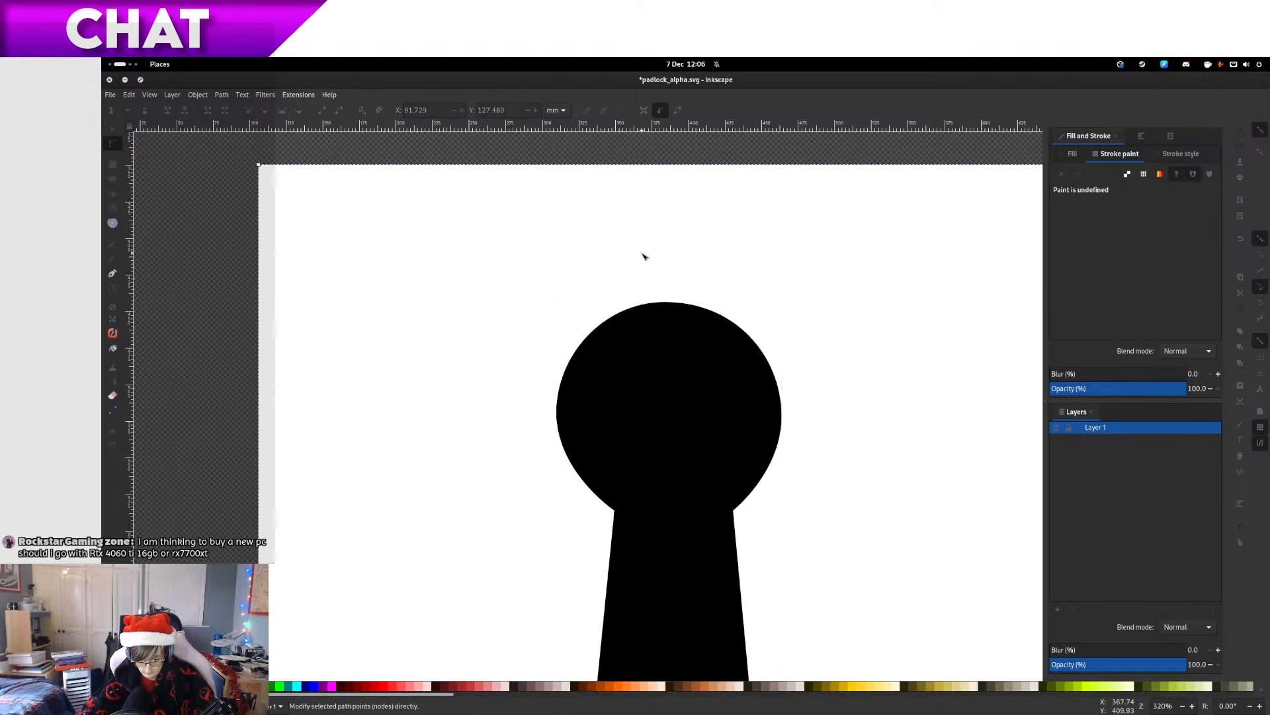
{"action": "scroll", "coordinate": [644, 256], "scroll_direction": "down", "scroll_amount": 1}
{"action": "left_click_drag", "start_coordinate": [720, 356], "coordinate": [751, 357]}
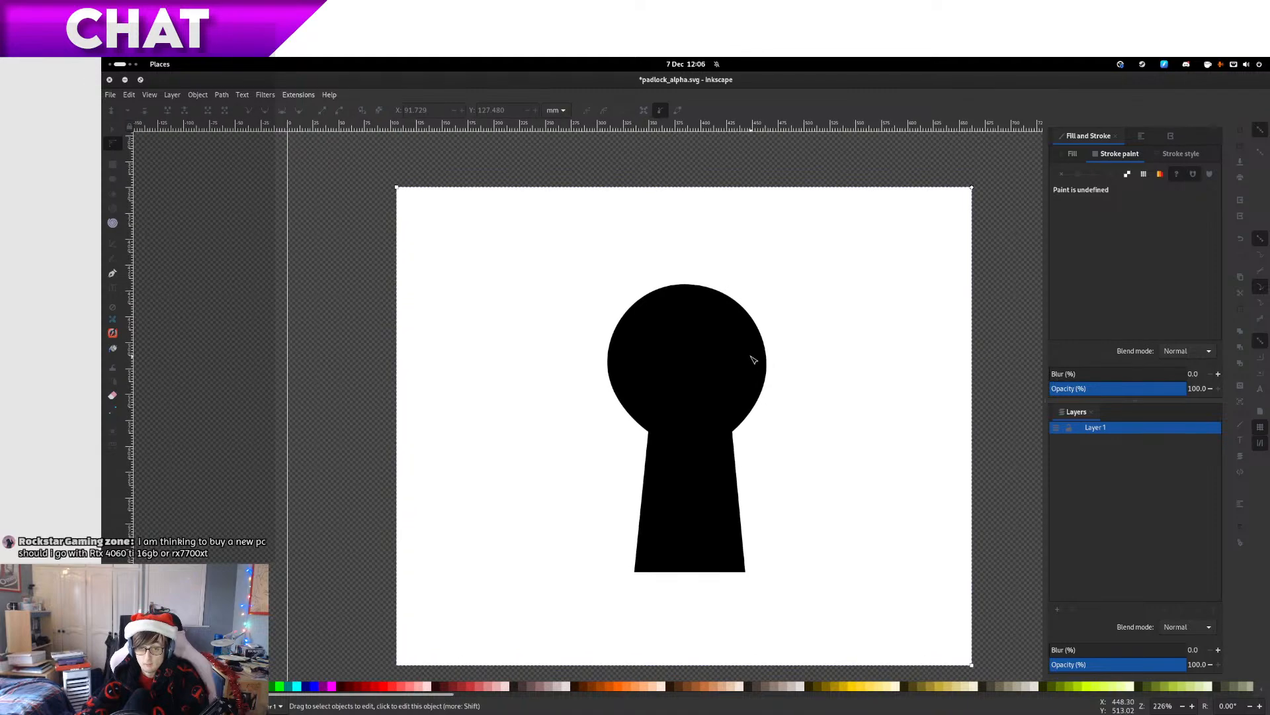
{"action": "key", "text": "ctrl+s"}
Switch to the Files window and open the folder that contains padlock_alpha.svg
{"action": "mouse_move", "coordinate": [103, 59]}
{"action": "scroll", "coordinate": [375, 349], "scroll_direction": "up", "scroll_amount": 1}
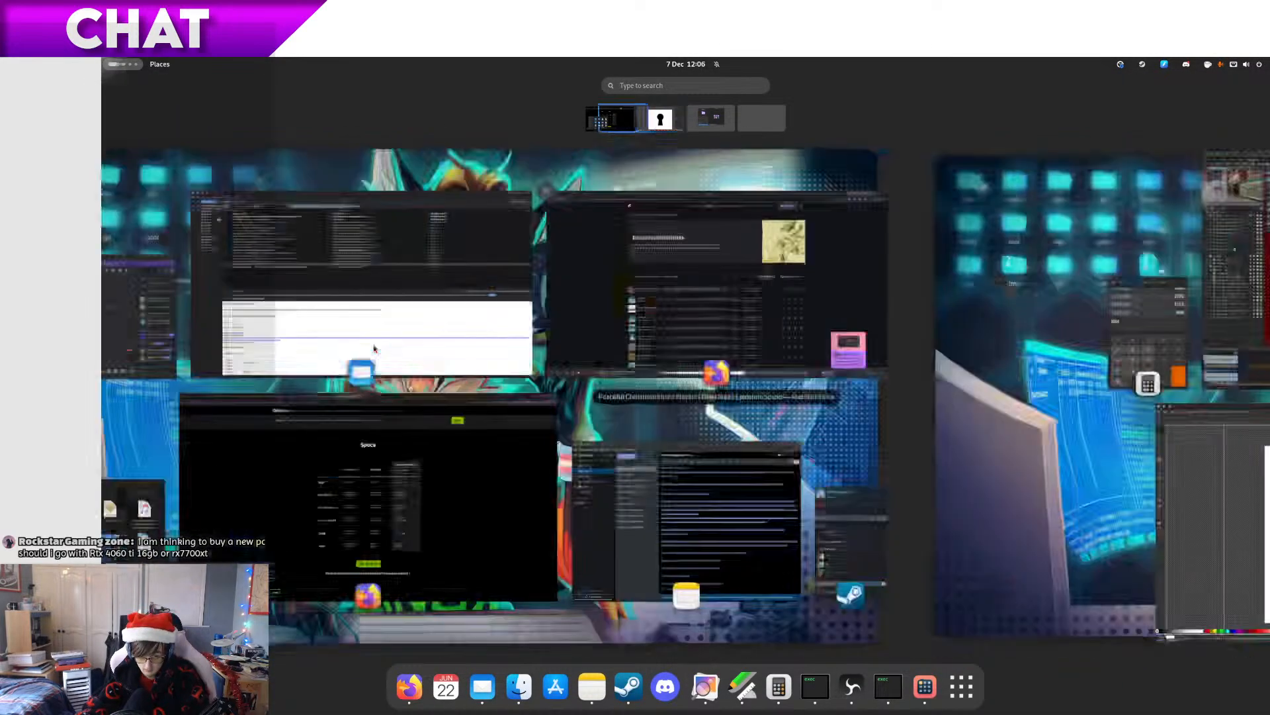
{"action": "left_click", "coordinate": [326, 551]}
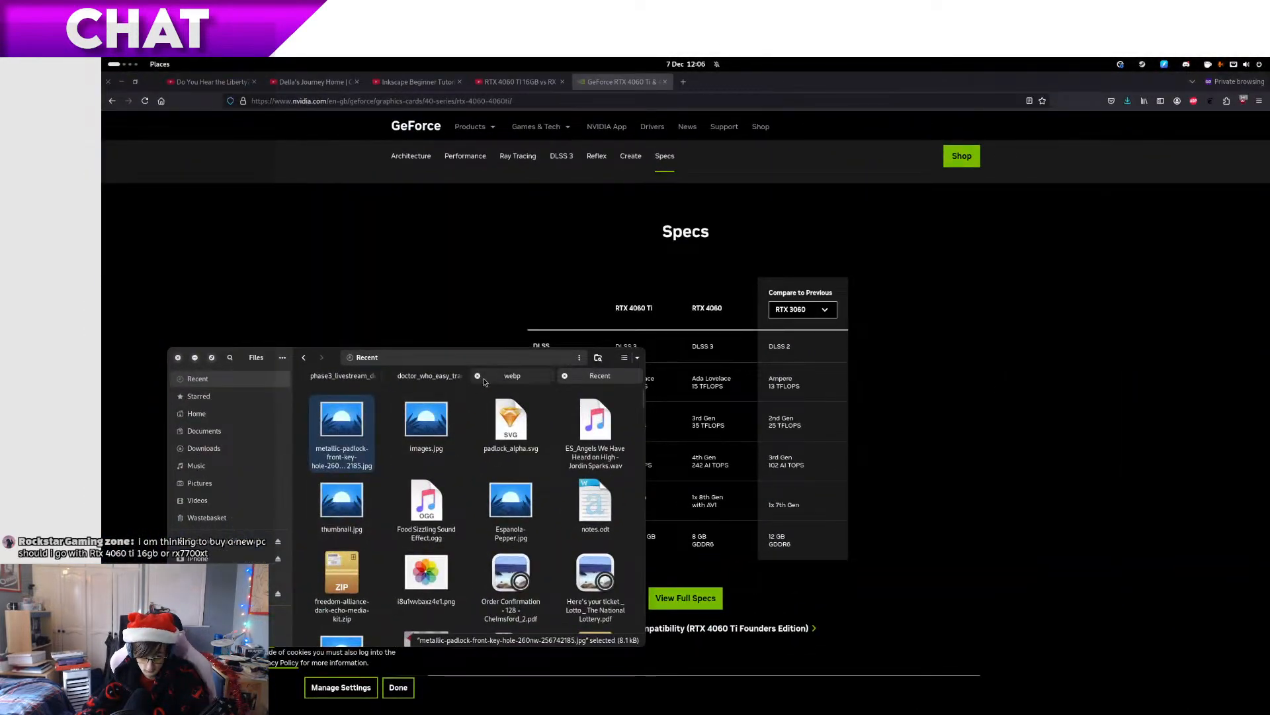
{"action": "right_click", "coordinate": [533, 428]}
{"action": "left_click", "coordinate": [566, 463]}
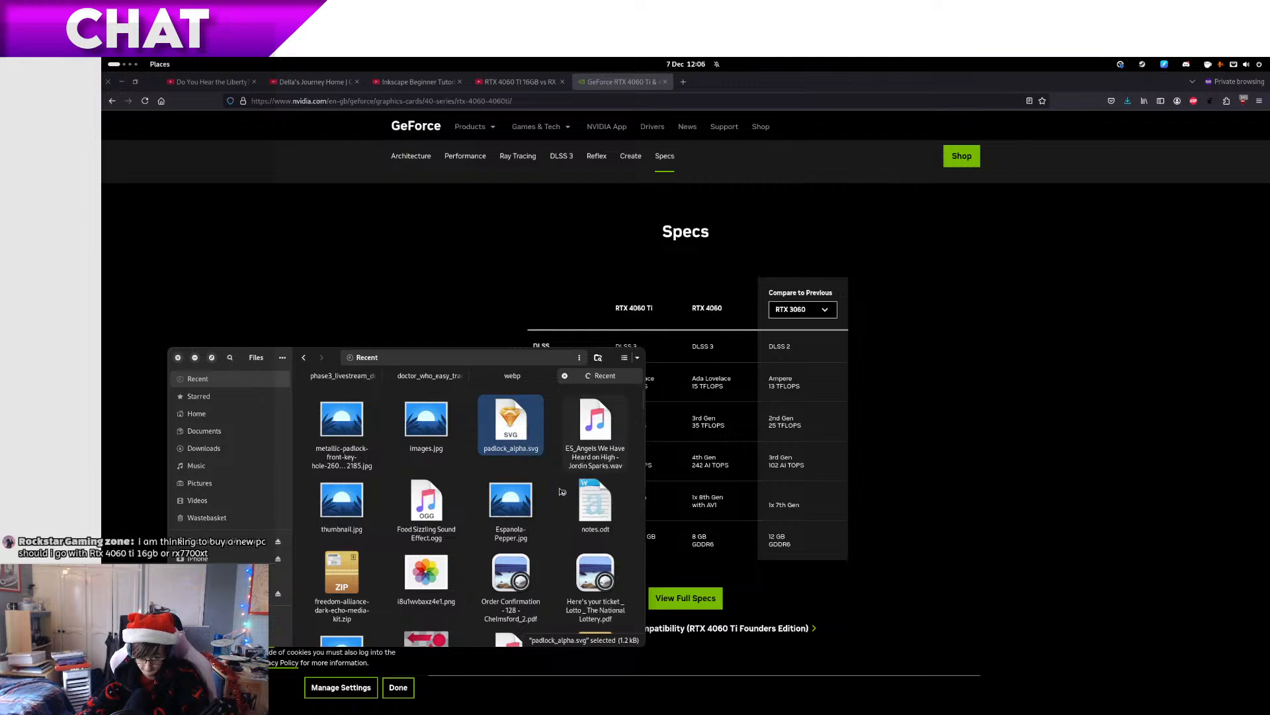
Create a folder named original inside cyberpunk_street and open it
{"action": "right_click", "coordinate": [515, 525]}
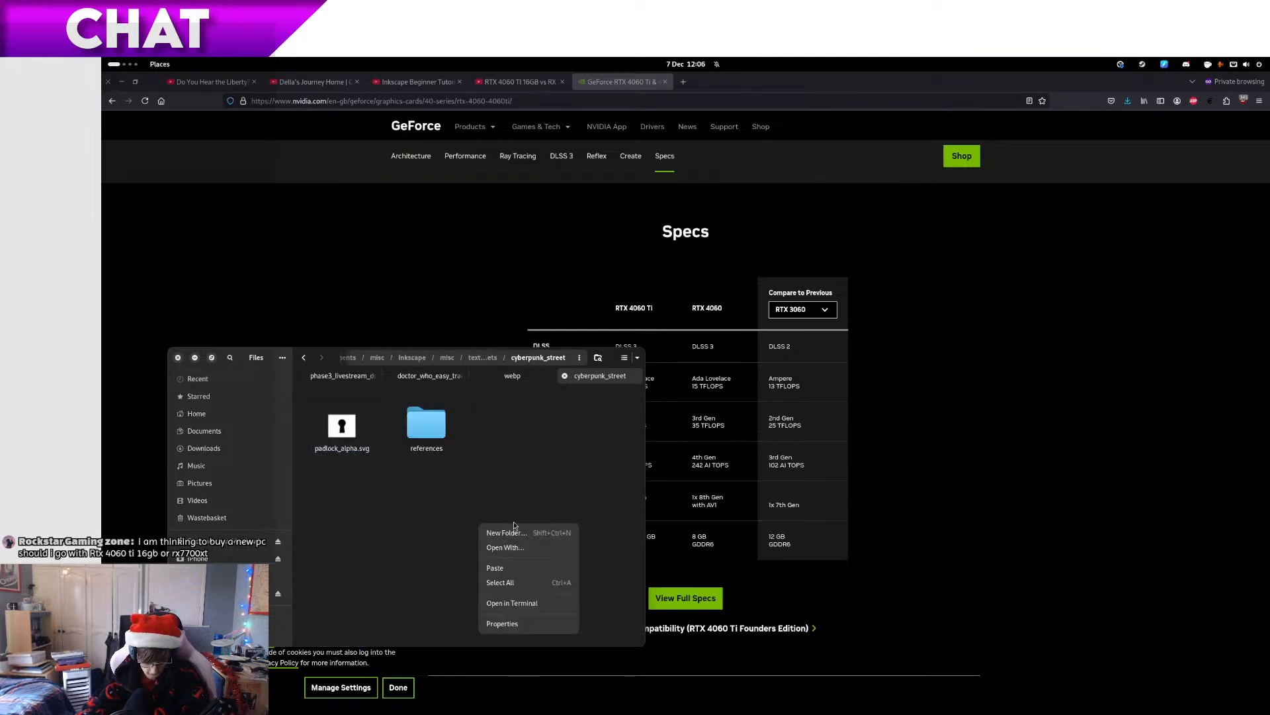
{"action": "left_click", "coordinate": [530, 532]}
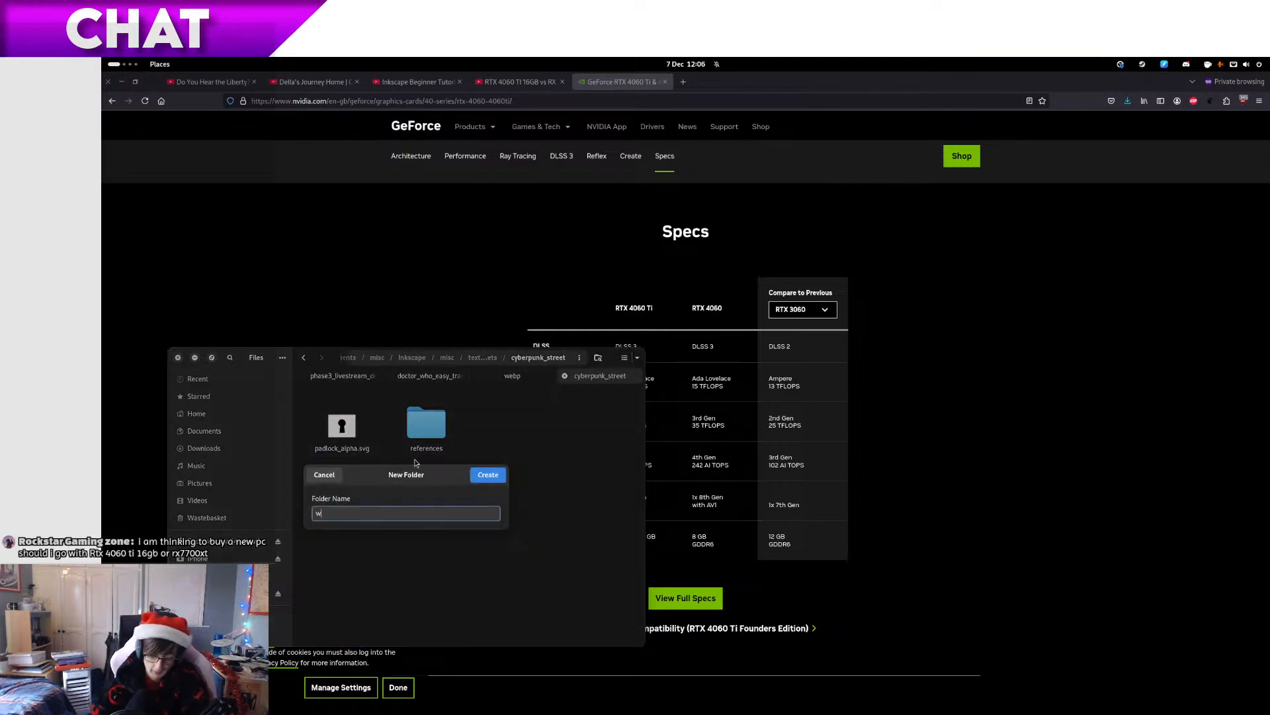
{"action": "type", "text": "original"}
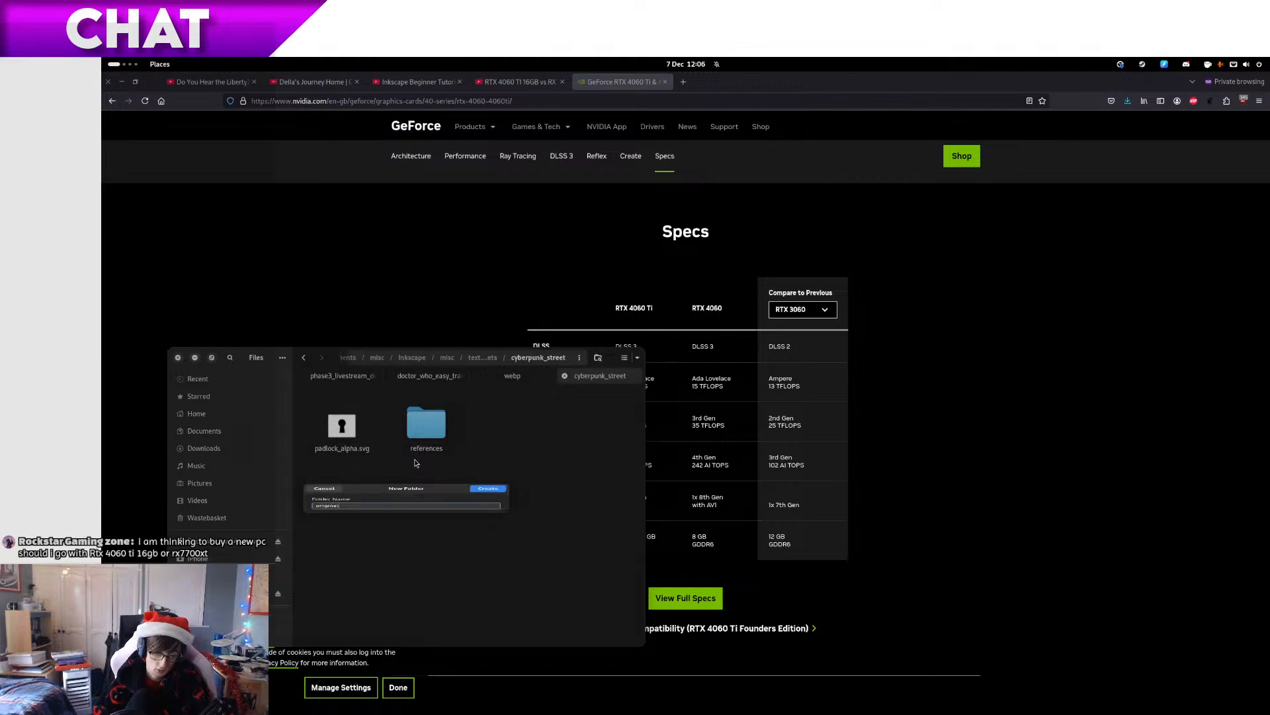
{"action": "key", "text": "Return"}
{"action": "key", "text": "Return"}
Paste a copy of padlock_alpha.svg into the original folder and rename it padlock_alpha_wip1.svg
{"action": "key", "text": "ctrl+v"}
{"action": "key", "text": "F2"}
{"action": "key", "text": "Right"}
{"action": "type", "text": "_wip1"}
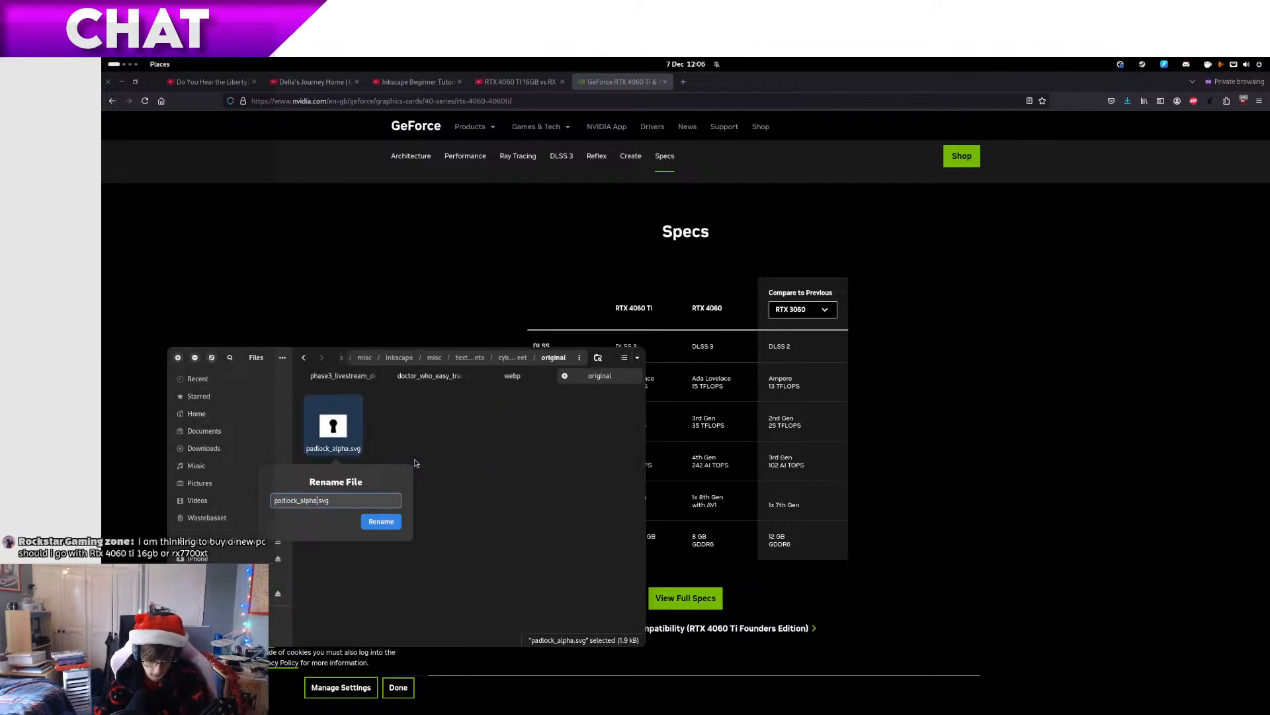
{"action": "key", "text": "Return"}
Switch back to Inkscape and cut the keyhole out of the white padlock body with Difference, leaving nothing selected
{"action": "key", "text": "alt+Tab"}
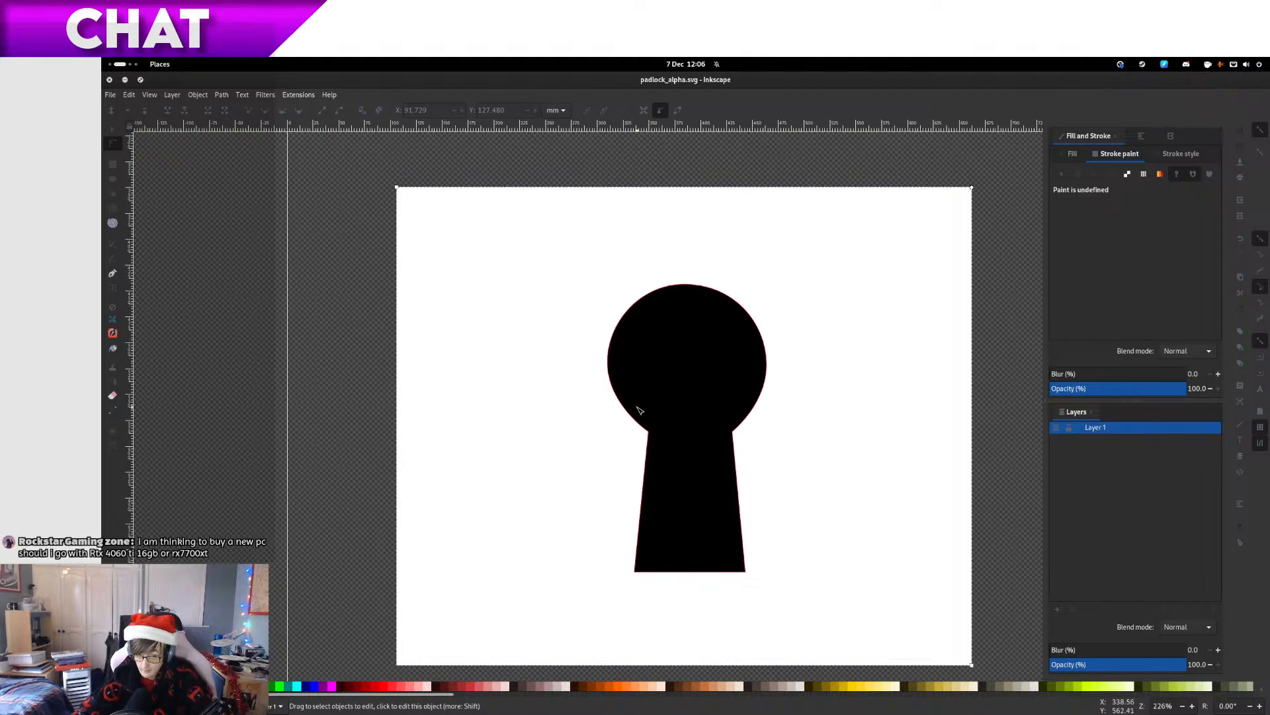
{"action": "left_click_drag", "start_coordinate": [636, 406], "coordinate": [615, 411]}
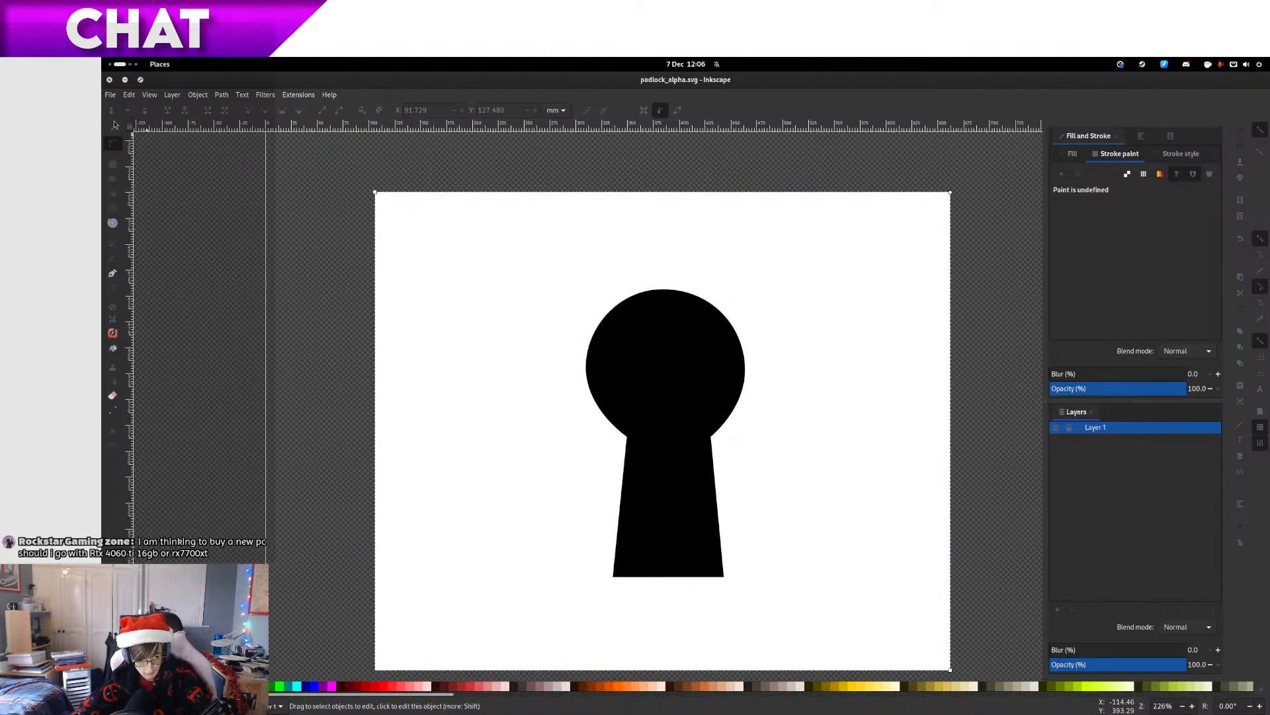
{"action": "left_click", "coordinate": [114, 144]}
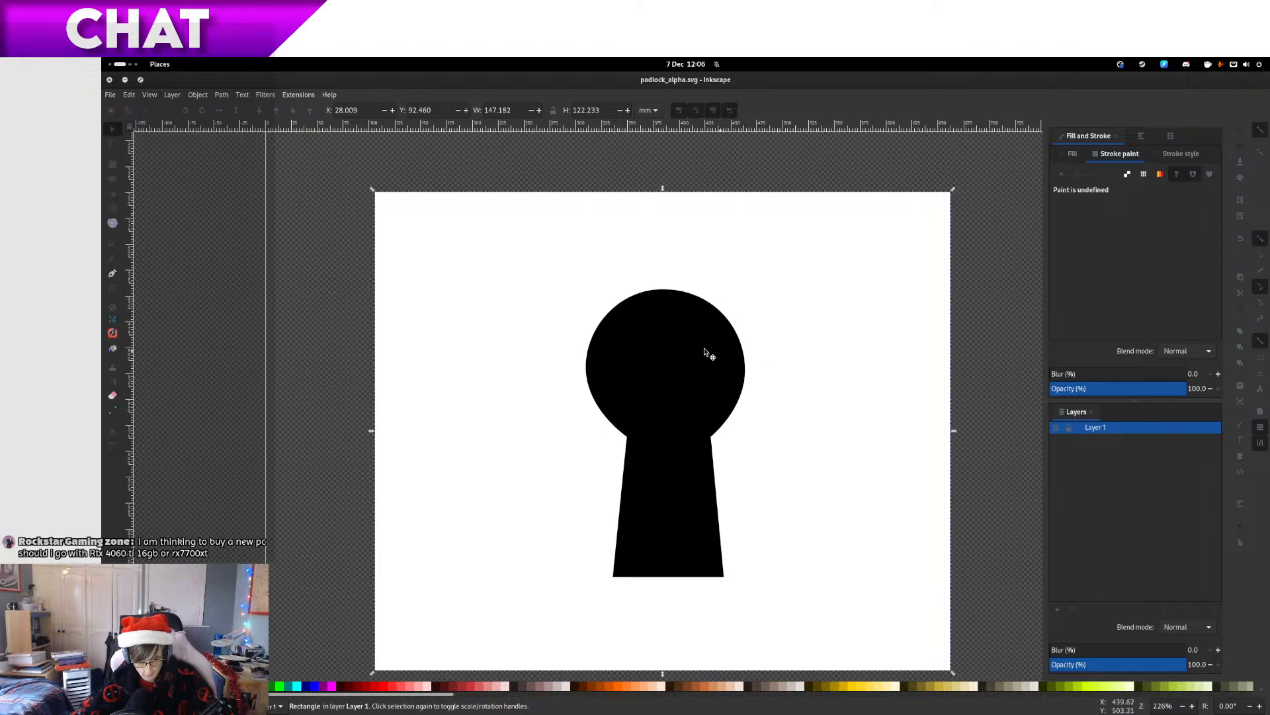
{"action": "left_click", "coordinate": [702, 352]}
{"action": "left_click", "coordinate": [811, 352], "text": "shift"}
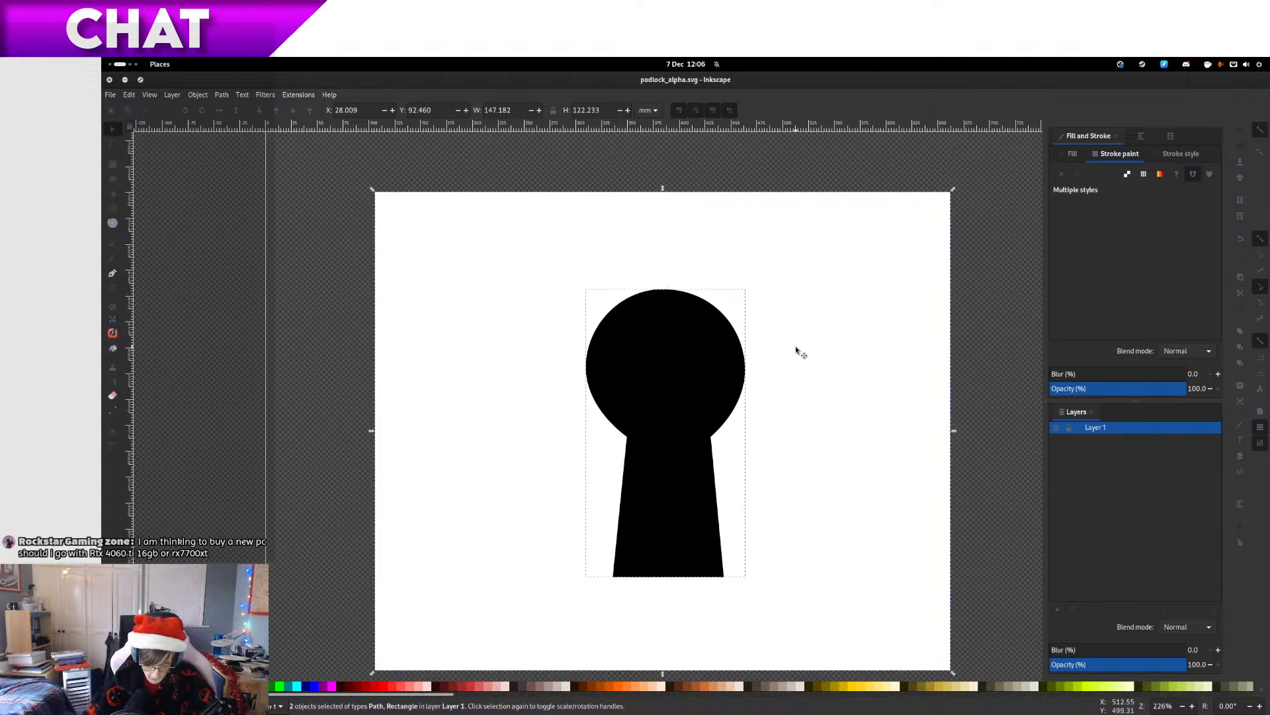
{"action": "key", "text": "ctrl"}
{"action": "key", "text": "ctrl+minus"}
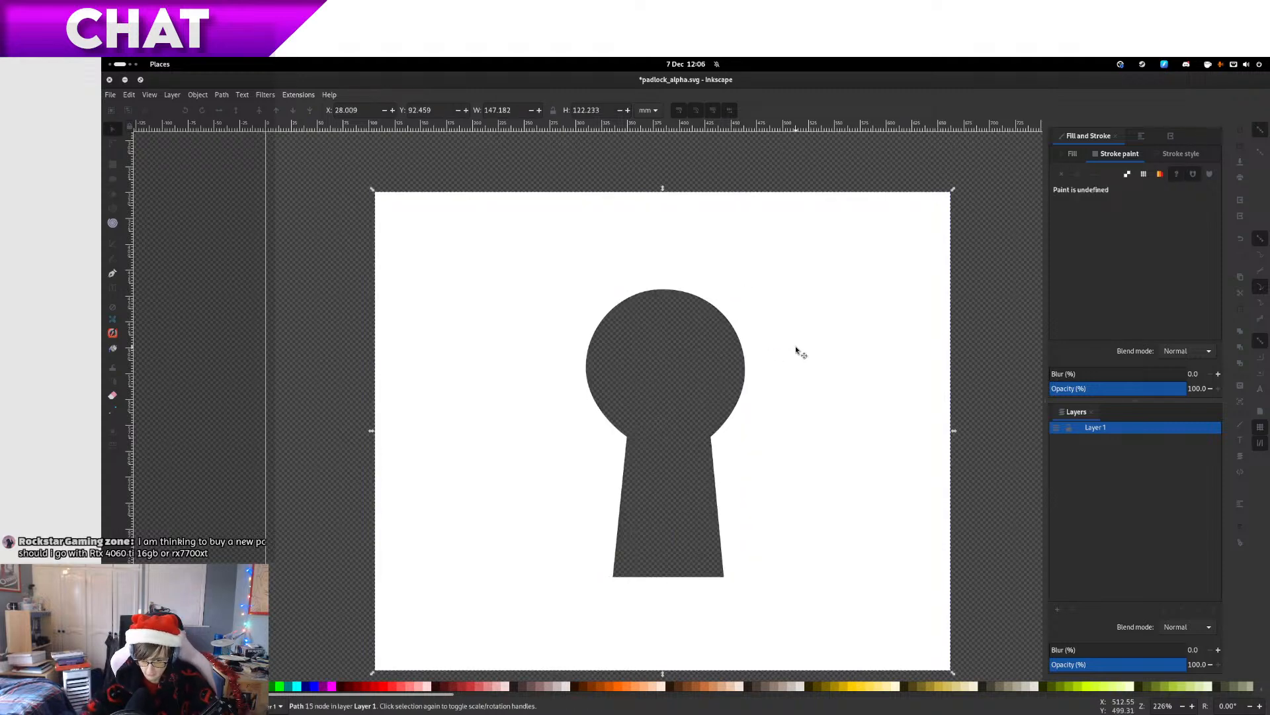
{"action": "left_click", "coordinate": [957, 360]}
Save padlock_alpha.svg with the keyhole cut out of the body
{"action": "scroll", "coordinate": [936, 404], "scroll_direction": "up", "scroll_amount": 1}
{"action": "scroll", "coordinate": [937, 404], "scroll_direction": "right", "scroll_amount": 1}
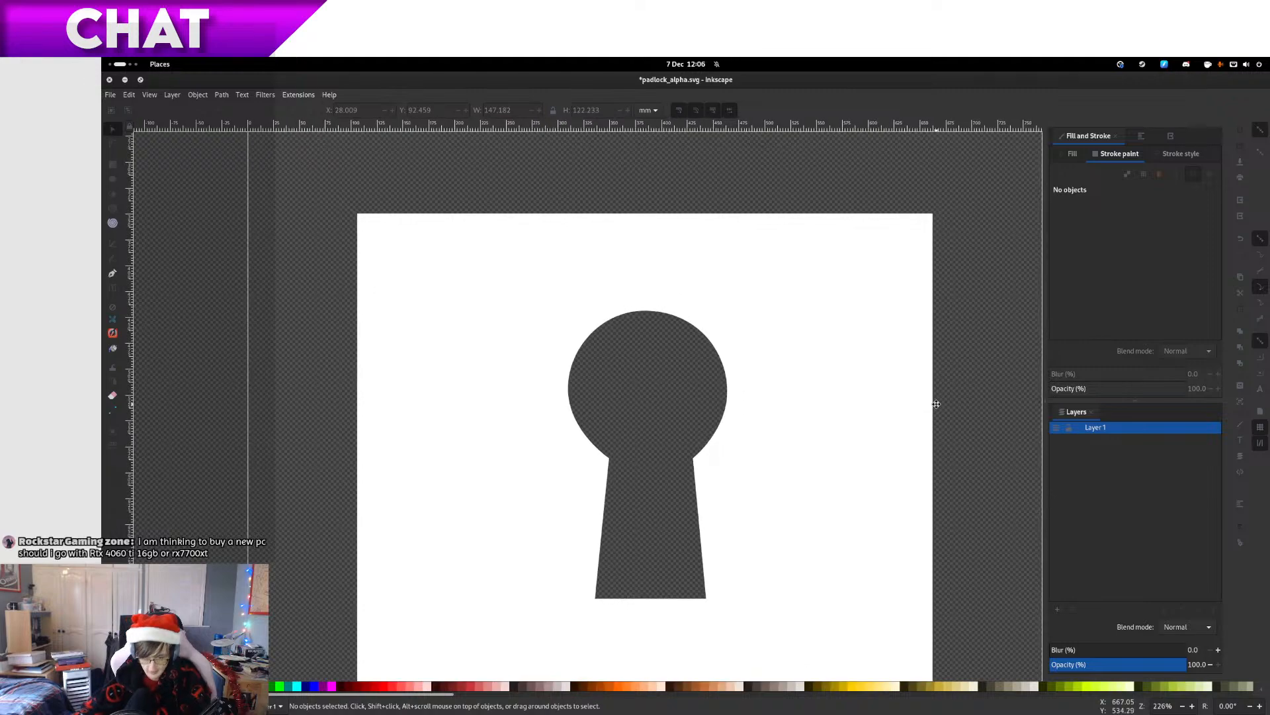
{"action": "key", "text": "ctrl"}
{"action": "key", "text": "ctrl+s"}
{"action": "scroll", "coordinate": [893, 431], "scroll_direction": "right", "scroll_amount": 1}
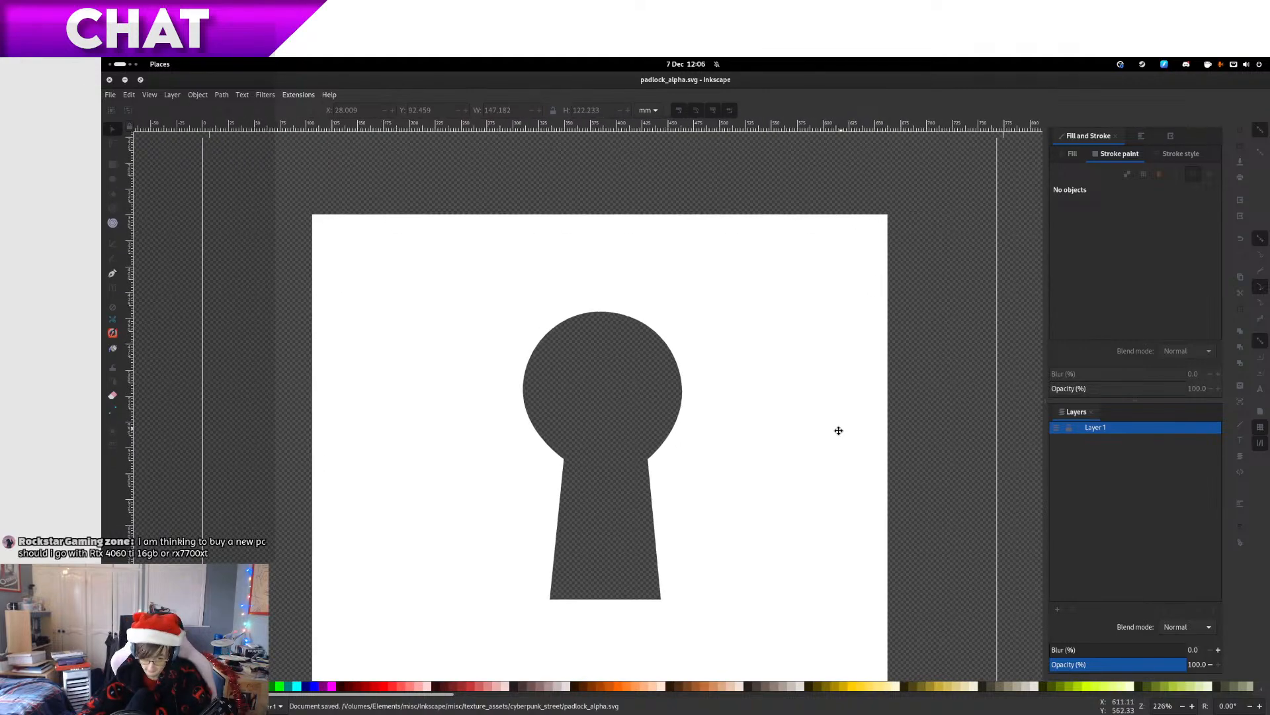
{"action": "scroll", "coordinate": [836, 430], "scroll_direction": "left", "scroll_amount": 1}
{"action": "scroll", "coordinate": [885, 445], "scroll_direction": "down", "scroll_amount": 3}
{"action": "left_click_drag", "start_coordinate": [806, 361], "coordinate": [762, 413]}
Switch to Files and copy padlock_alpha.svg from cyberpunk_street into its original folder
{"action": "key", "text": "super+Page_Up"}
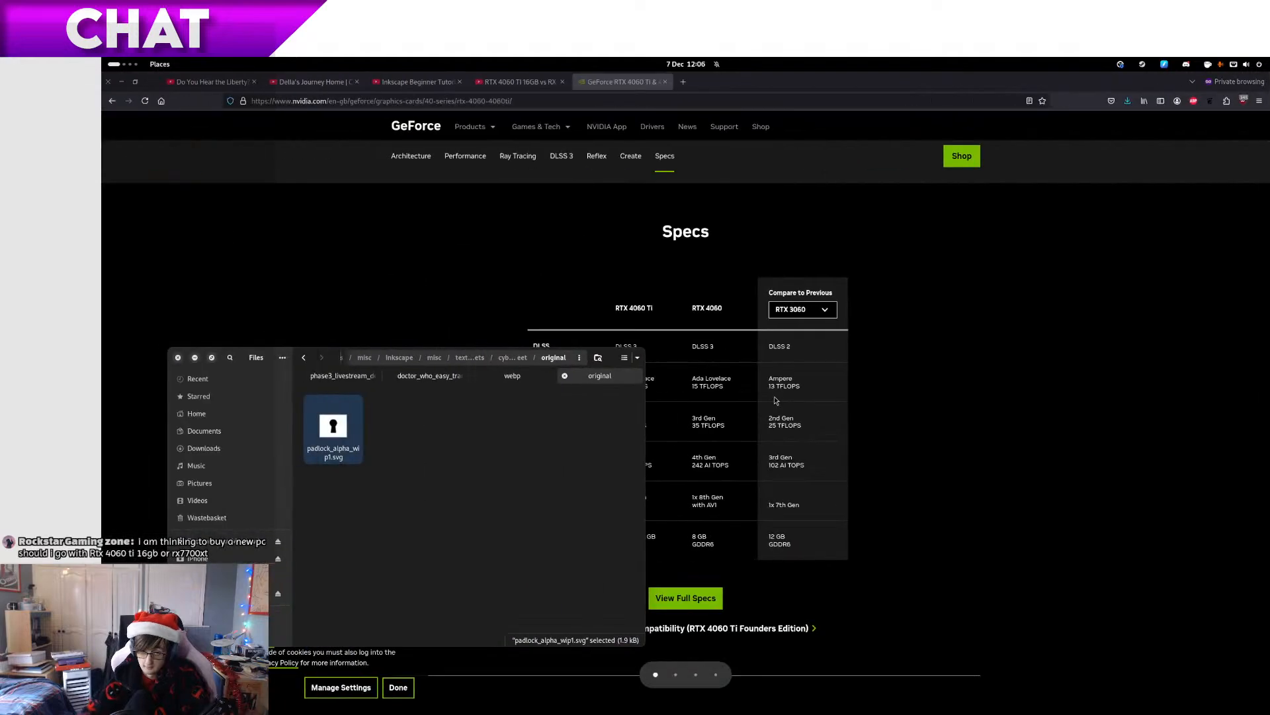
{"action": "left_click", "coordinate": [503, 485]}
{"action": "key", "text": "alt+Left"}
{"action": "left_click", "coordinate": [482, 495]}
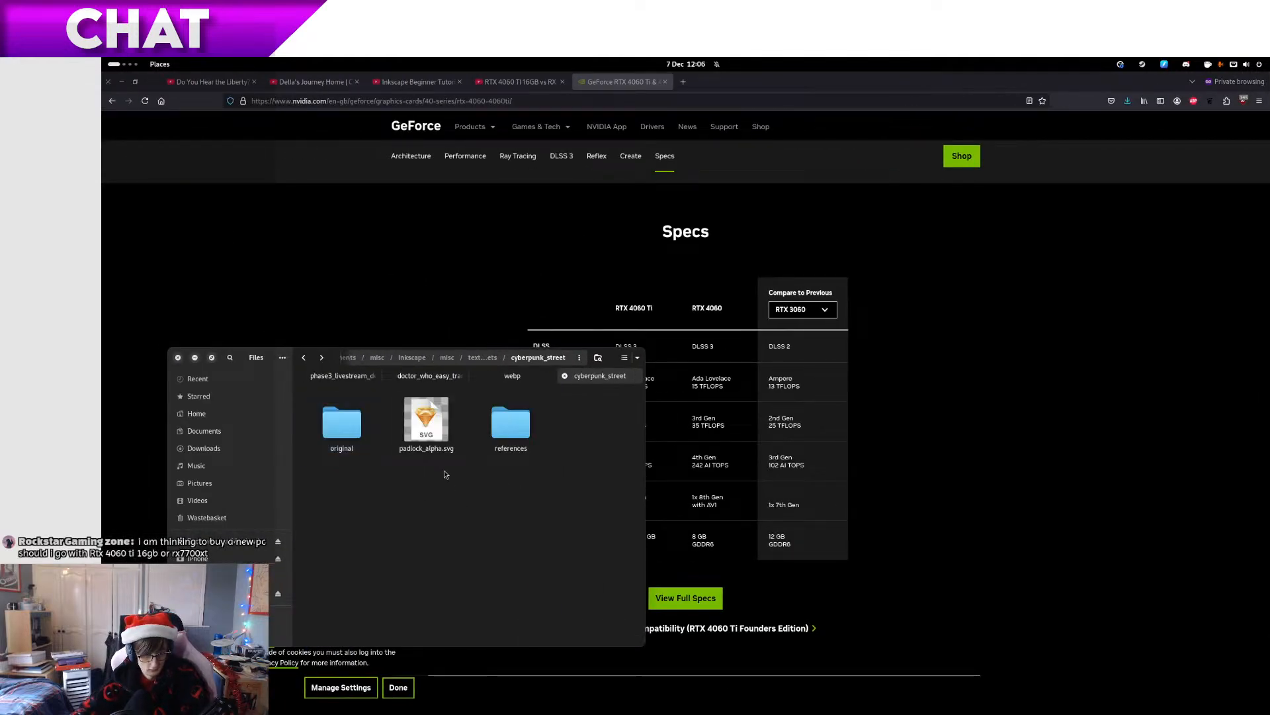
{"action": "double_click", "coordinate": [426, 430]}
{"action": "key", "text": "alt+Right"}
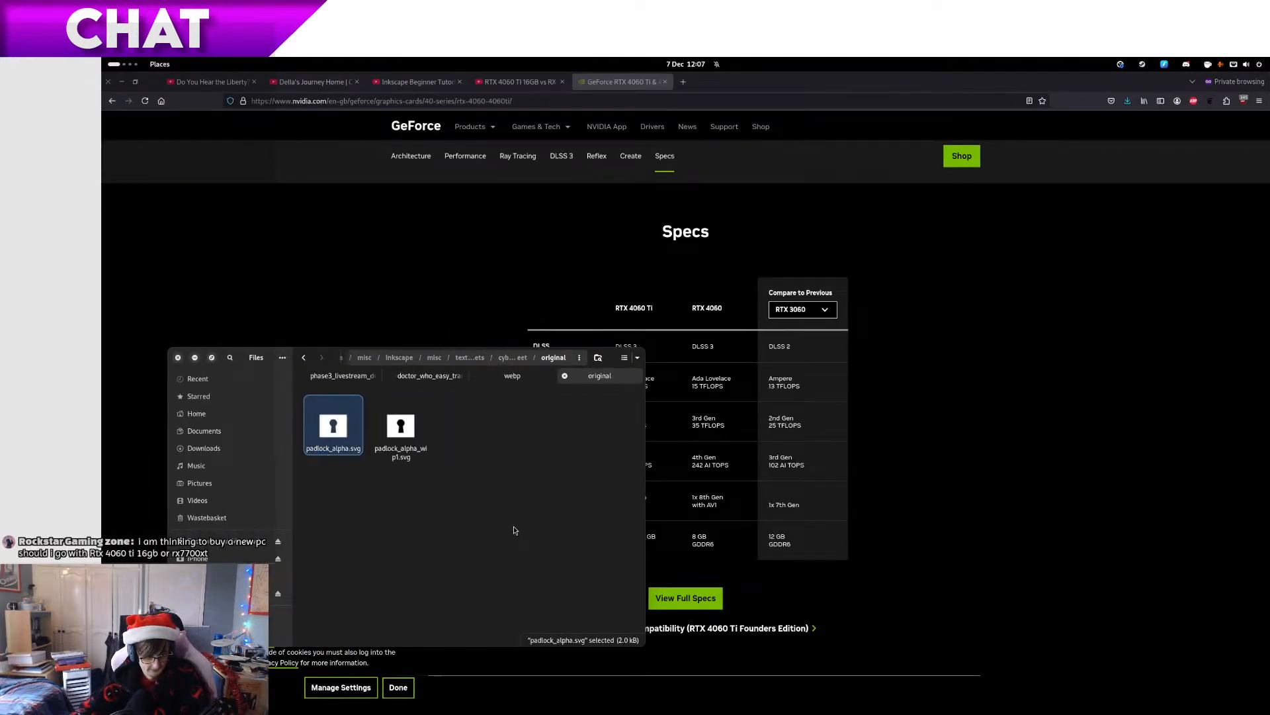
Preview padlock_alpha.svg and padlock_alpha_wip1.svg in turn to compare the two versions of the keyhole
{"action": "key", "text": "space"}
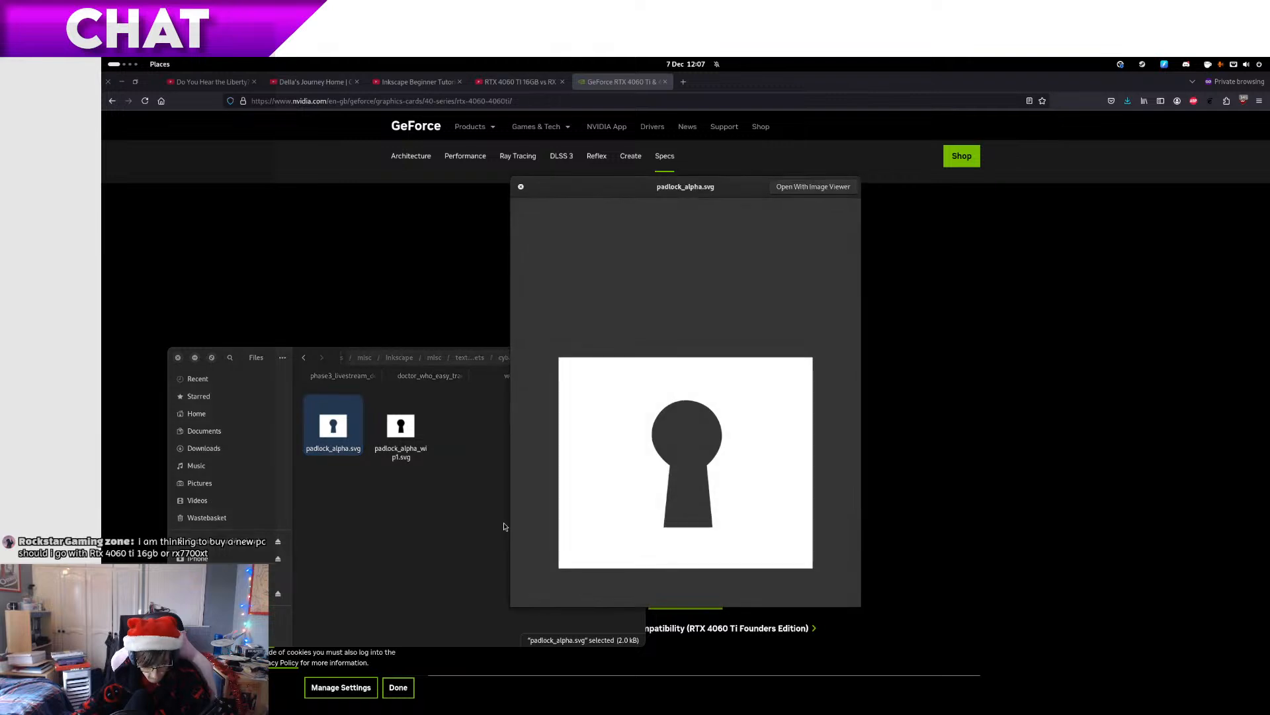
{"action": "key", "text": "Right"}
{"action": "key", "text": "Left"}
{"action": "key", "text": "Right"}
{"action": "key", "text": "Left"}
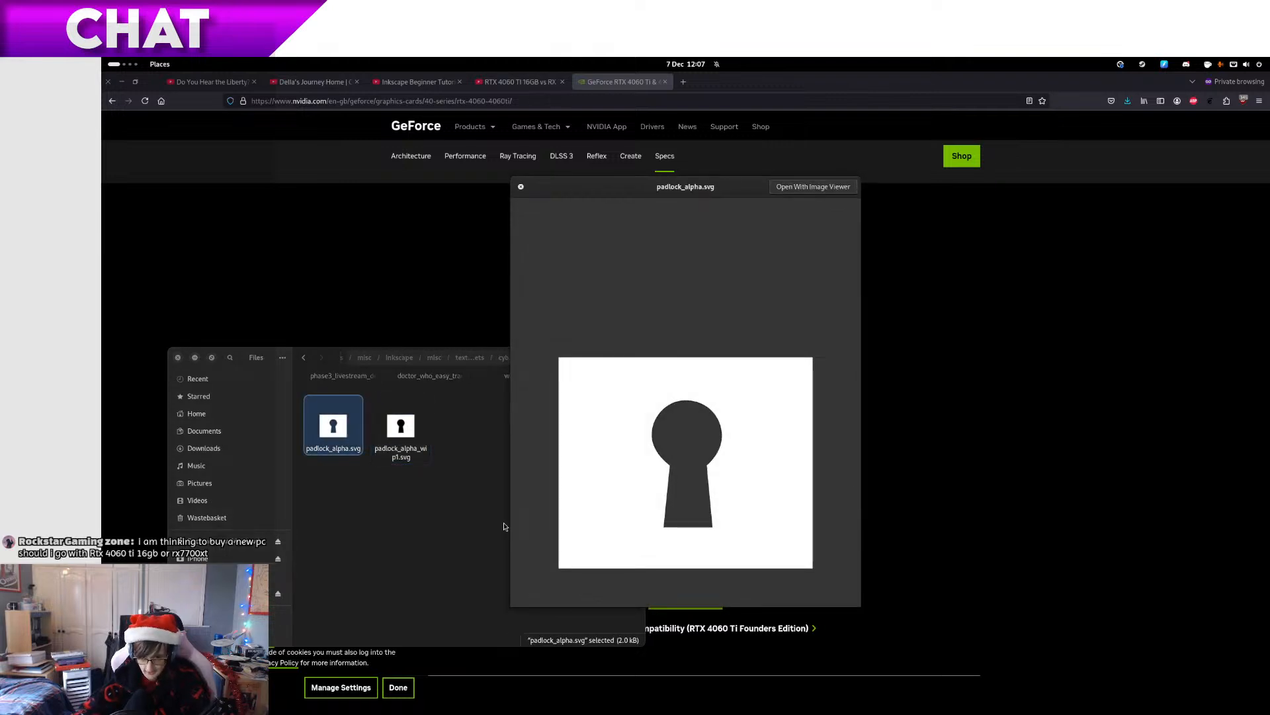
{"action": "key", "text": "Right"}
{"action": "key", "text": "Left"}
{"action": "key", "text": "space"}
Rename the padlock_alpha.svg copy in the original folder to padlock_alpha_wip2.svg
{"action": "key", "text": "F2"}
{"action": "key", "text": "Right"}
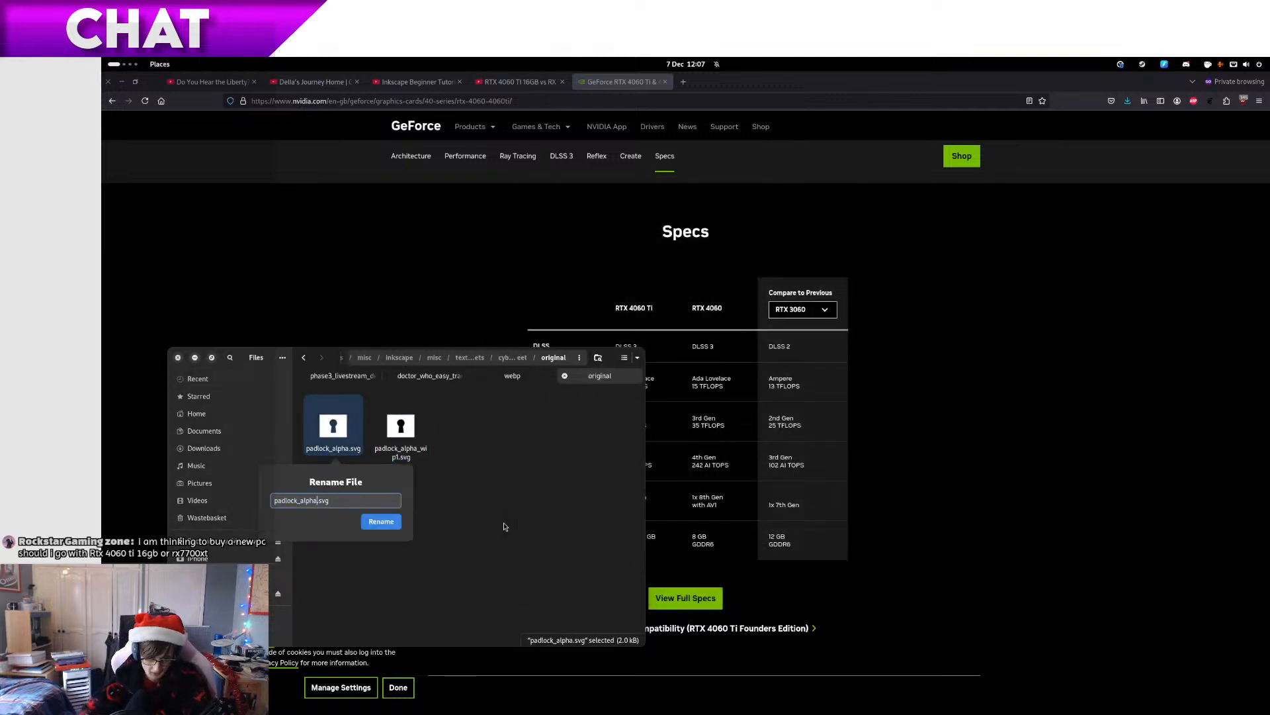
{"action": "type", "text": "_wip"}
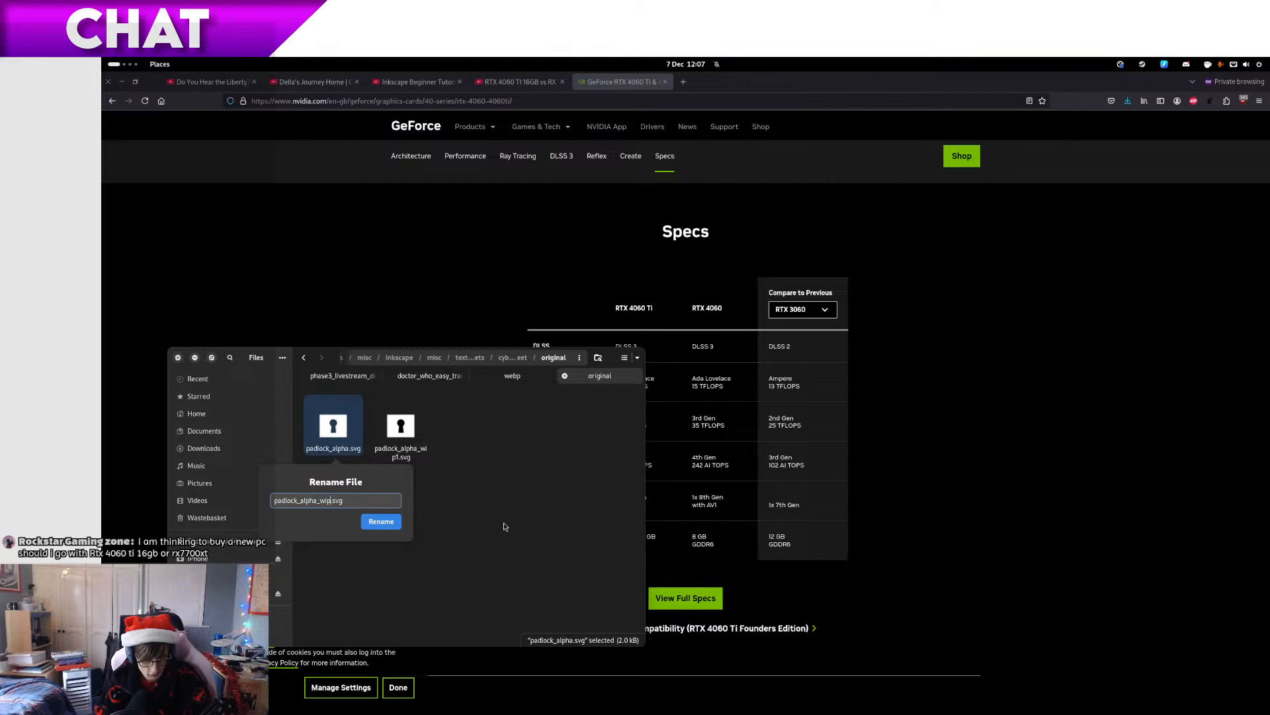
{"action": "type", "text": "2"}
{"action": "key", "text": "Return"}
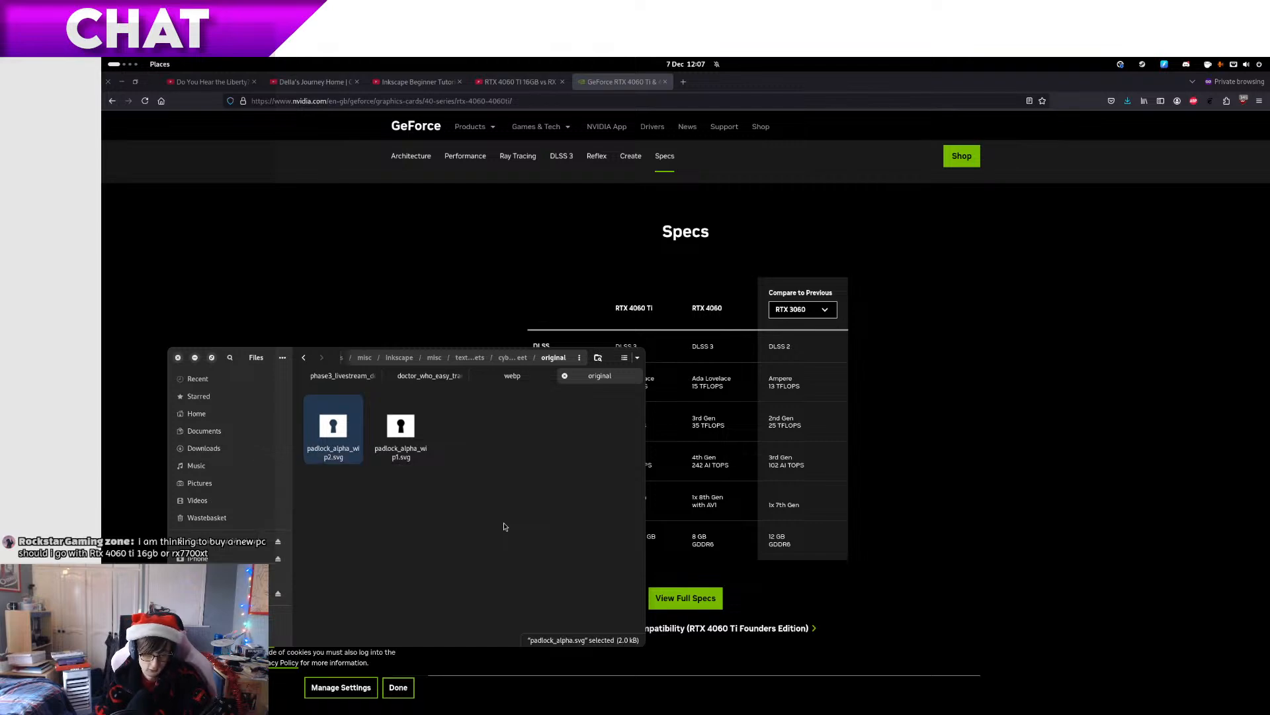
Switch back to Inkscape, add a new layer above Layer 1 and lock Layer 1
{"action": "key", "text": "alt+Tab"}
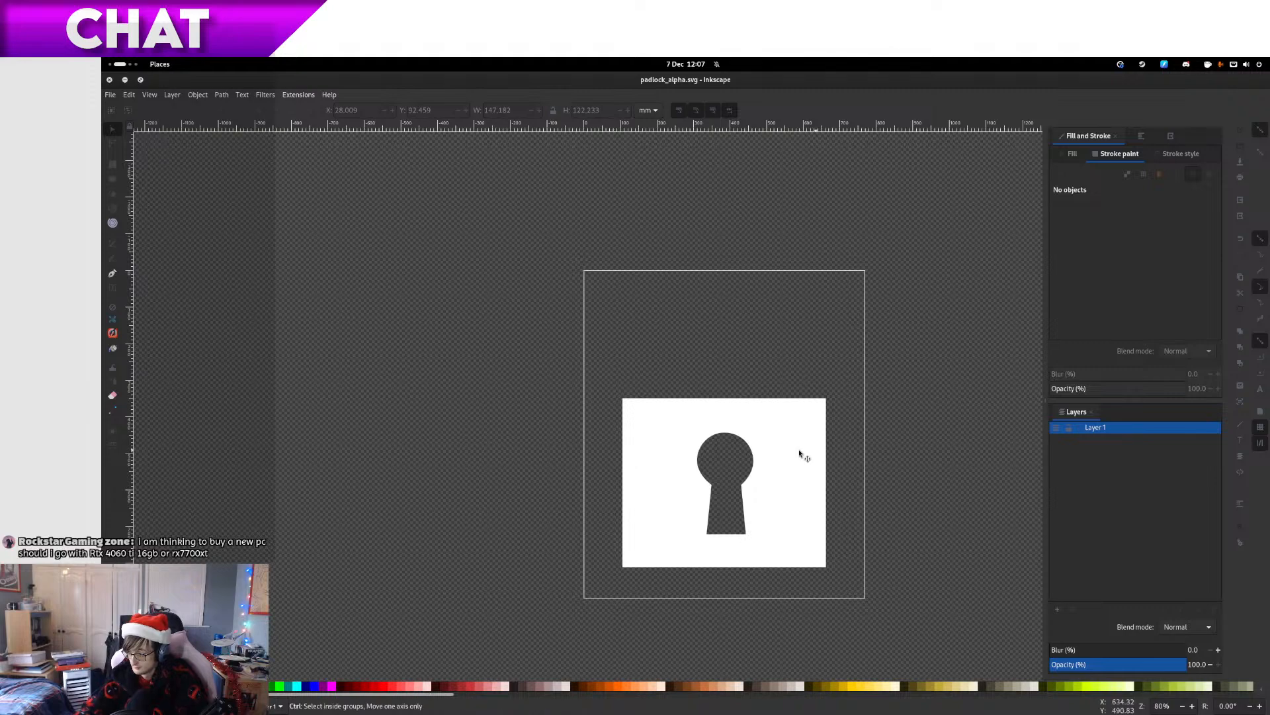
{"action": "scroll", "coordinate": [766, 457], "scroll_direction": "up", "scroll_amount": 1}
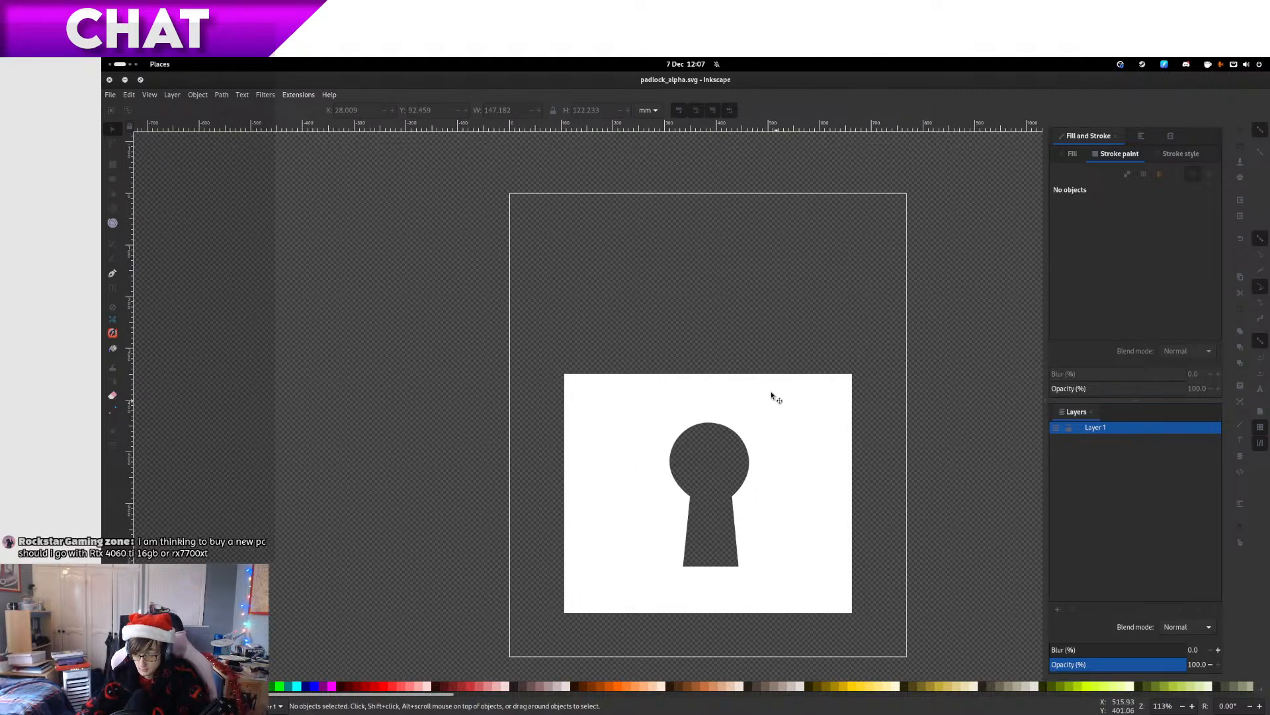
{"action": "left_click", "coordinate": [1057, 610]}
{"action": "left_click", "coordinate": [727, 419]}
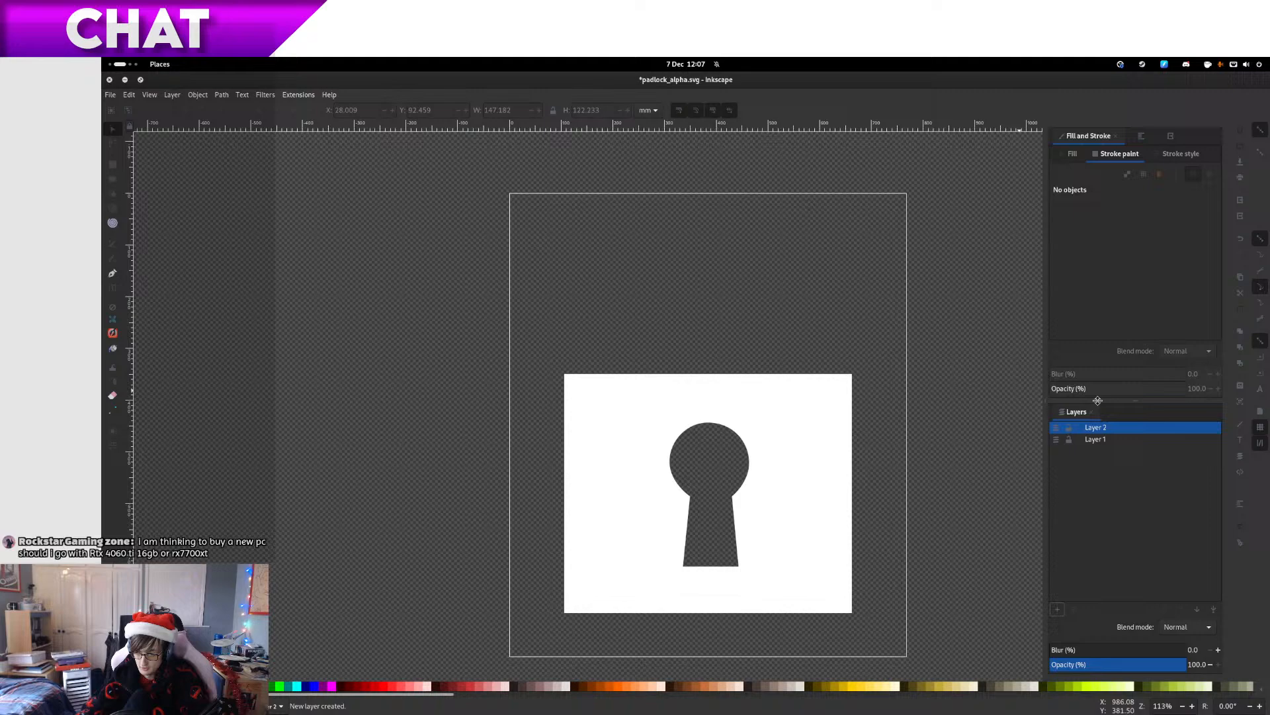
{"action": "left_click", "coordinate": [1068, 439]}
{"action": "left_click_drag", "start_coordinate": [615, 416], "coordinate": [525, 424]}
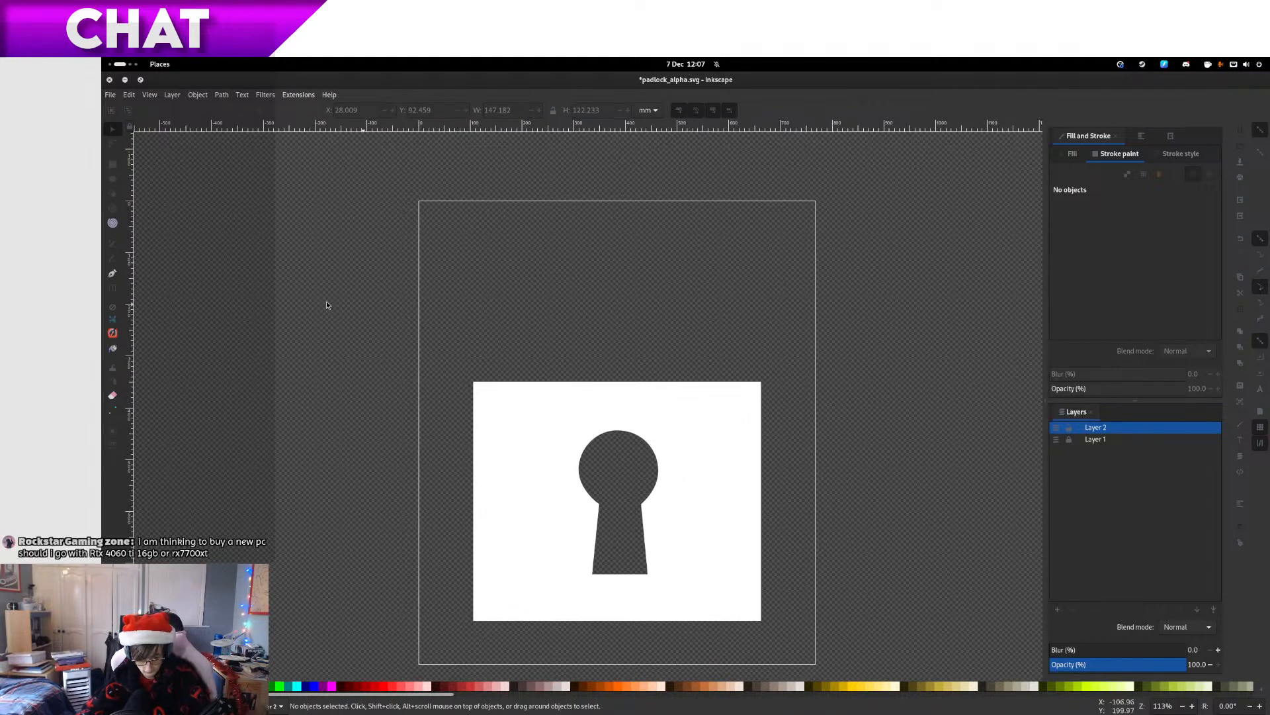
Draw a closed curved outline with the Pen tool for the left half of the shackle above the padlock body
{"action": "left_click", "coordinate": [113, 245]}
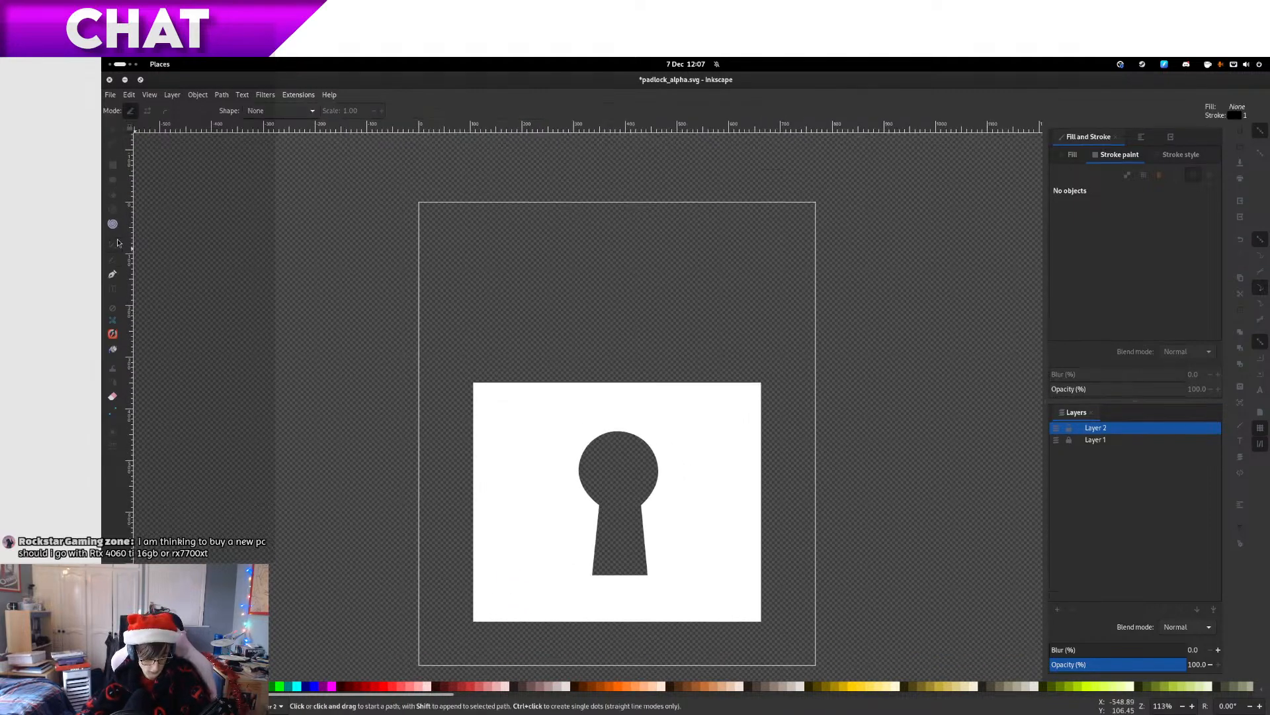
{"action": "left_click_drag", "start_coordinate": [473, 371], "coordinate": [505, 375]}
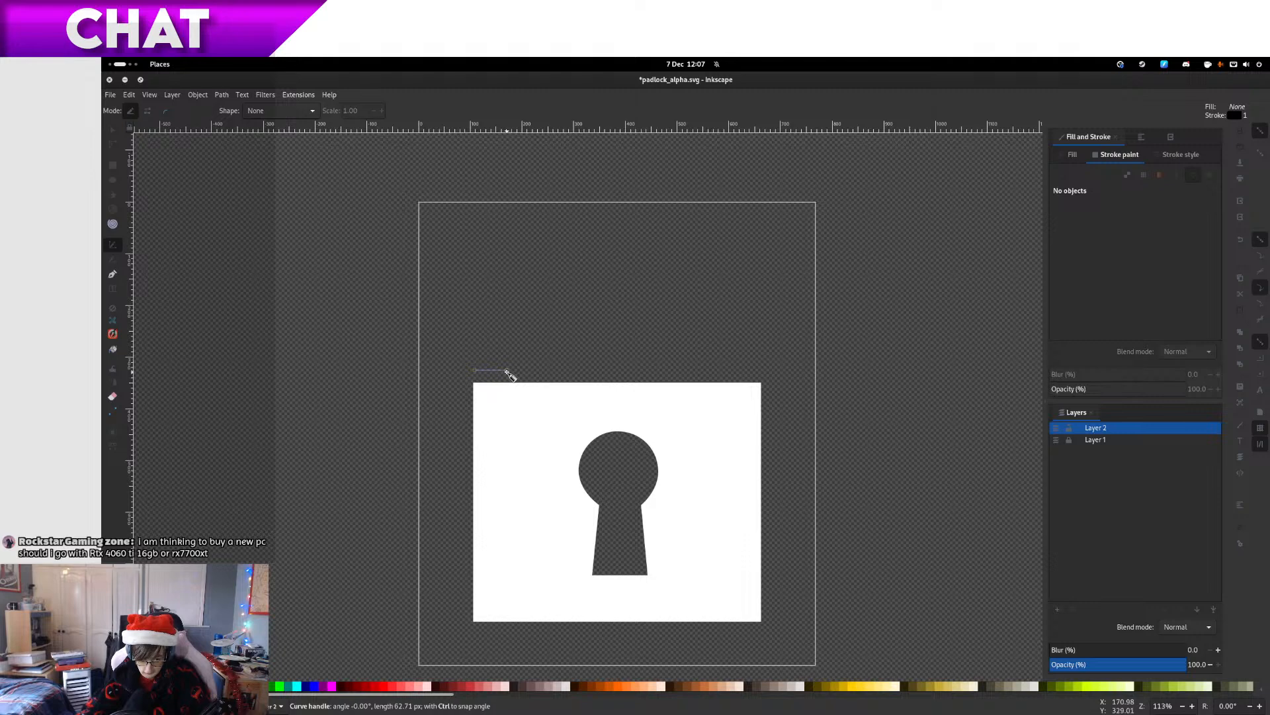
{"action": "key", "text": "Escape"}
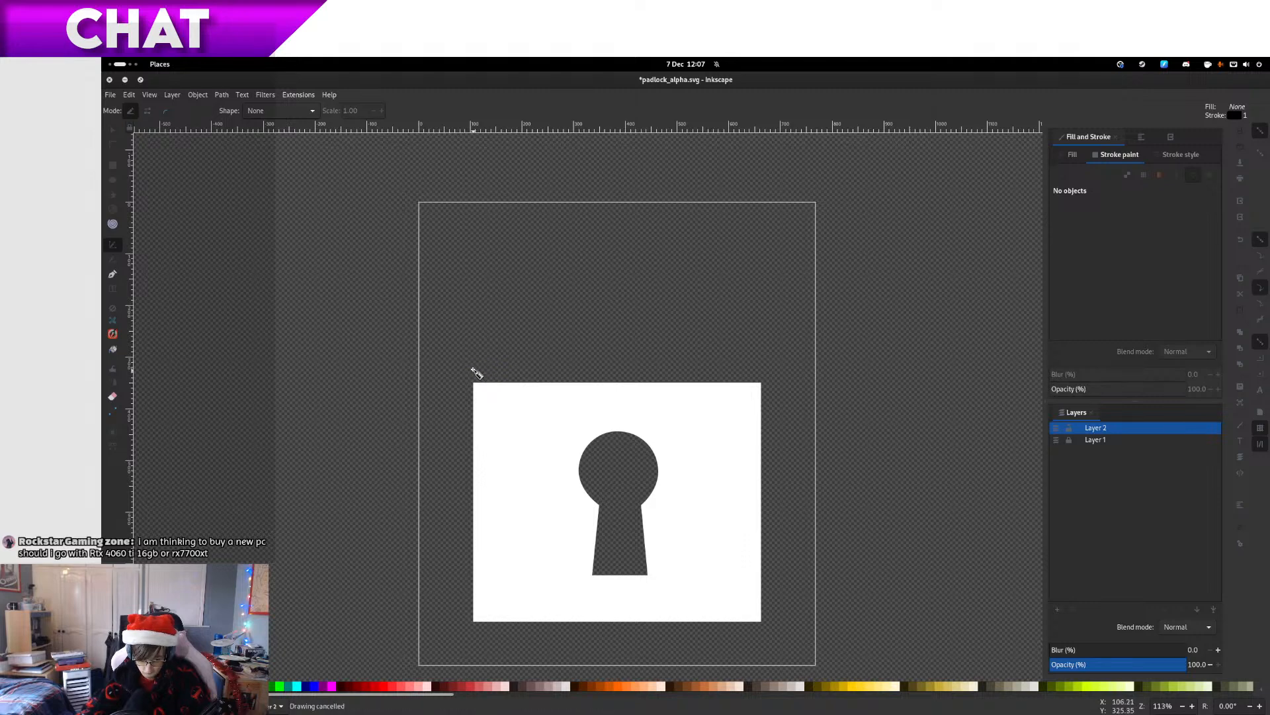
{"action": "left_click", "coordinate": [473, 369]}
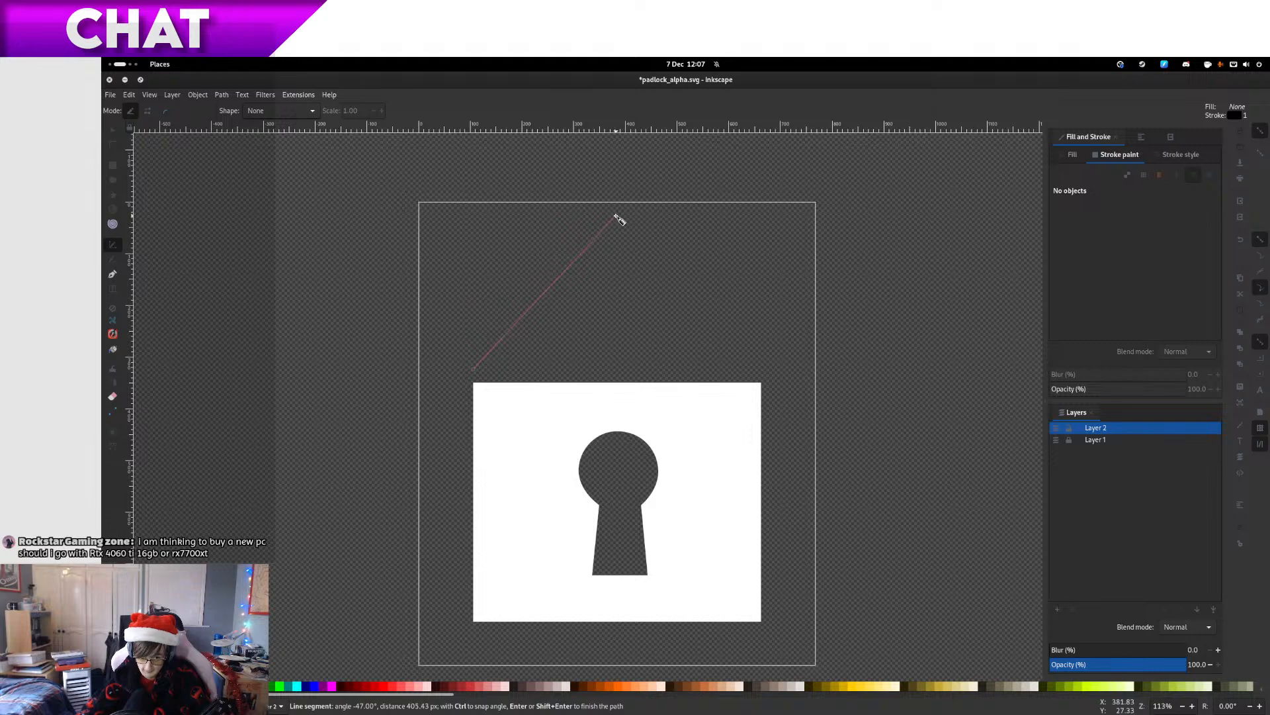
{"action": "left_click_drag", "start_coordinate": [614, 215], "coordinate": [751, 215]}
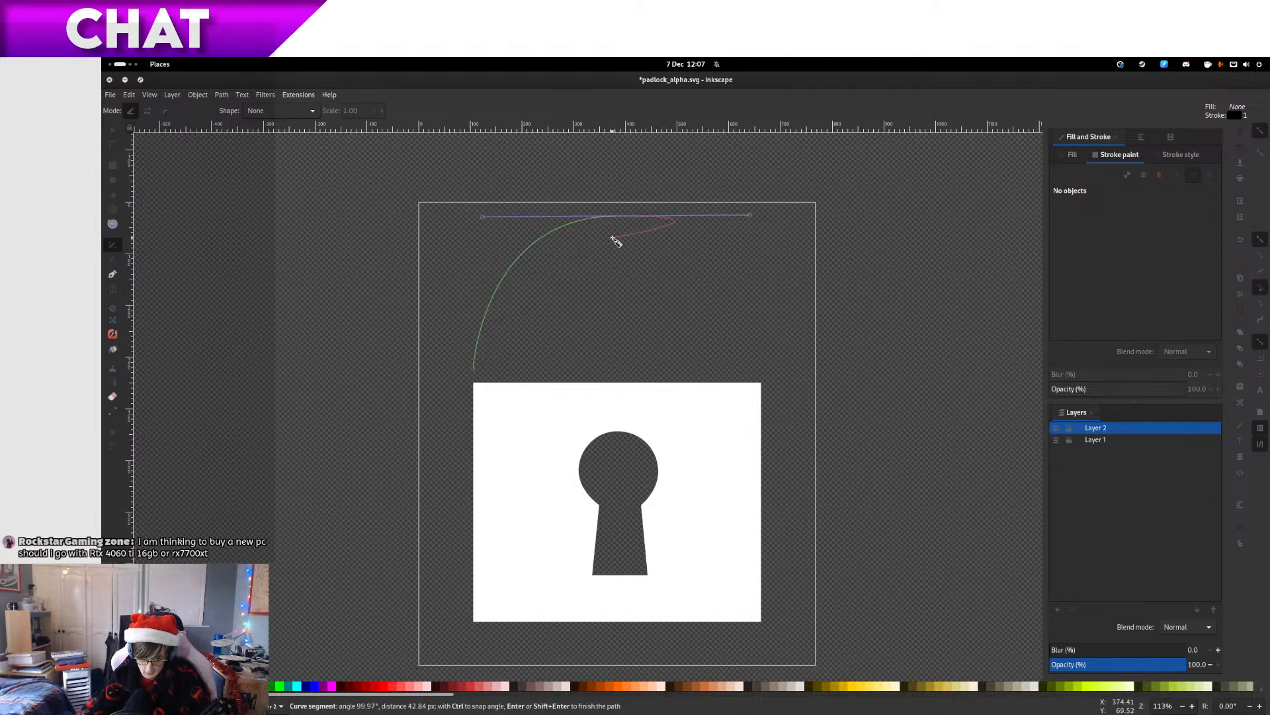
{"action": "left_click", "coordinate": [609, 245]}
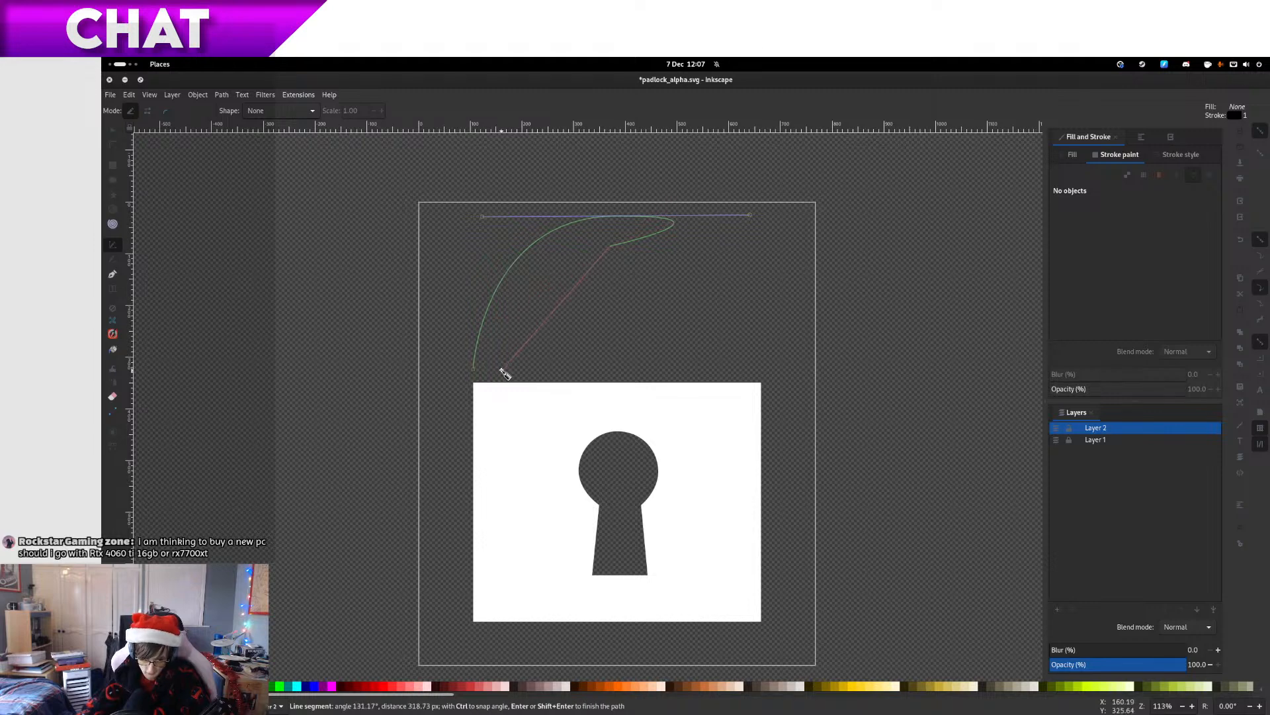
{"action": "left_click_drag", "start_coordinate": [502, 365], "coordinate": [486, 502]}
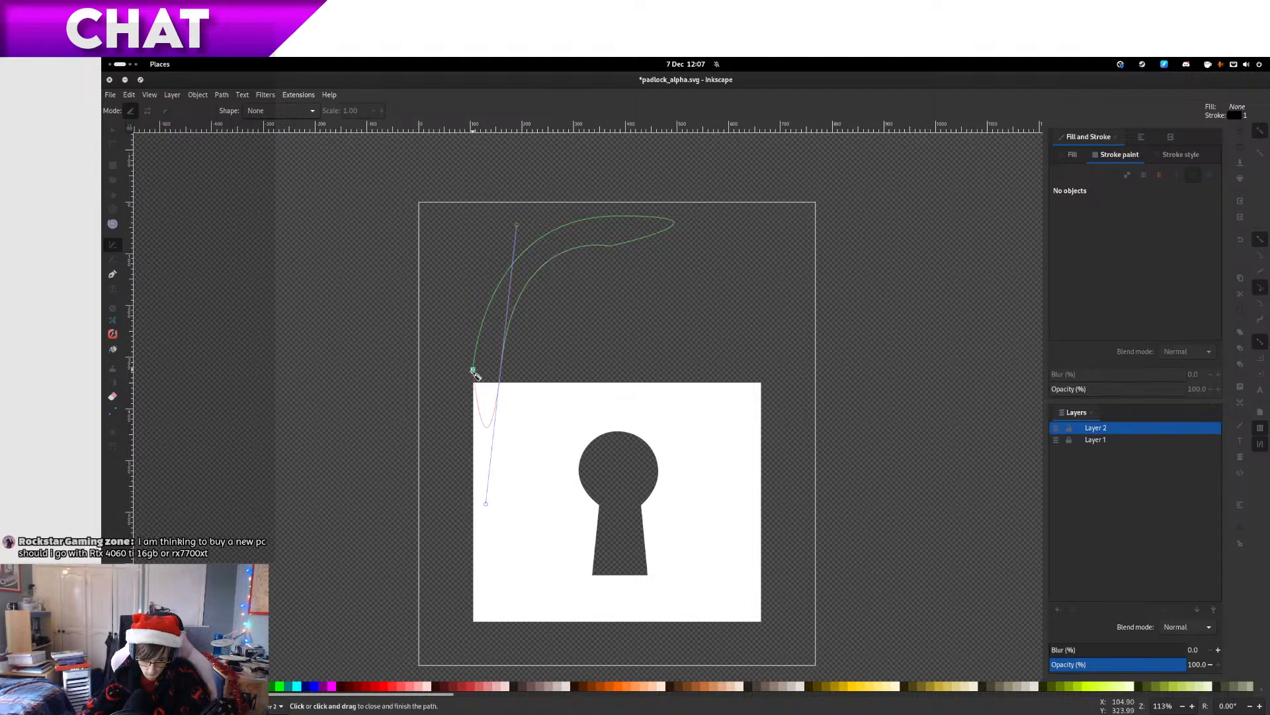
{"action": "left_click", "coordinate": [474, 371]}
Make the two nodes at the lower end of the shackle outline corner nodes
{"action": "key", "text": "n"}
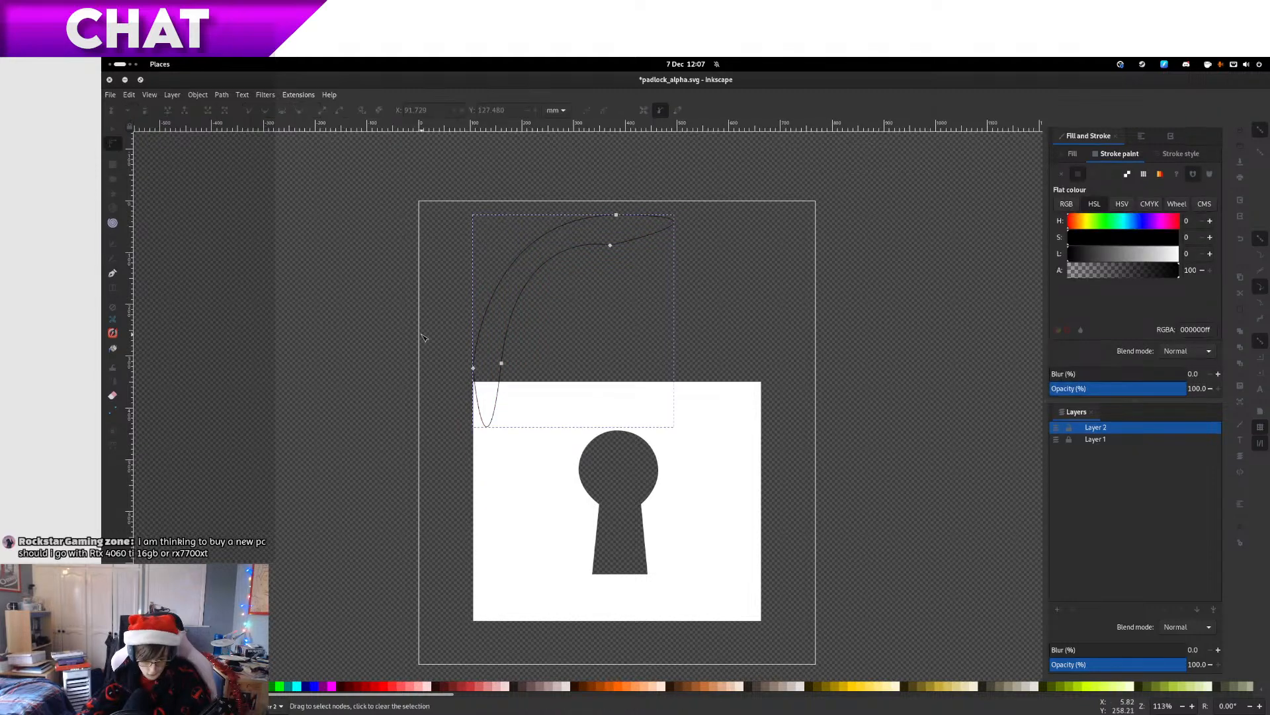
{"action": "scroll", "coordinate": [426, 339], "scroll_direction": "up", "scroll_amount": 4}
{"action": "left_click_drag", "start_coordinate": [482, 383], "coordinate": [884, 575]}
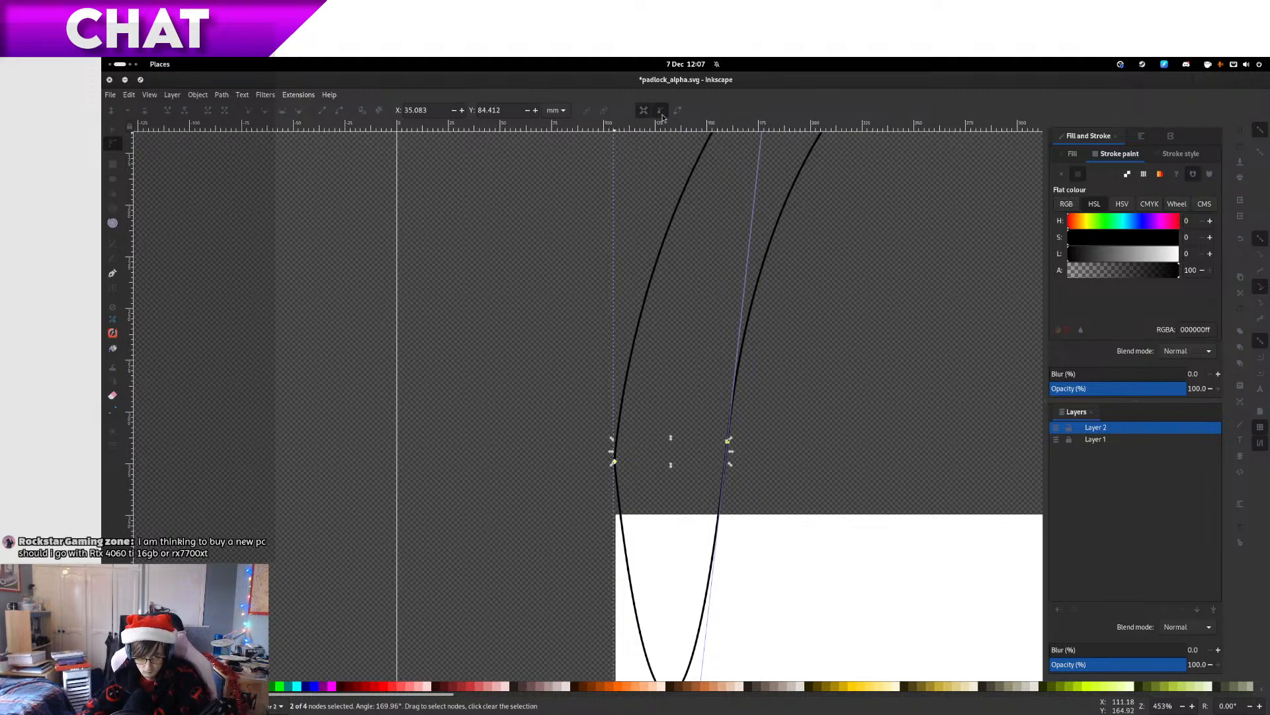
{"action": "left_click", "coordinate": [665, 112]}
{"action": "left_click", "coordinate": [664, 112]}
{"action": "left_click", "coordinate": [647, 112]}
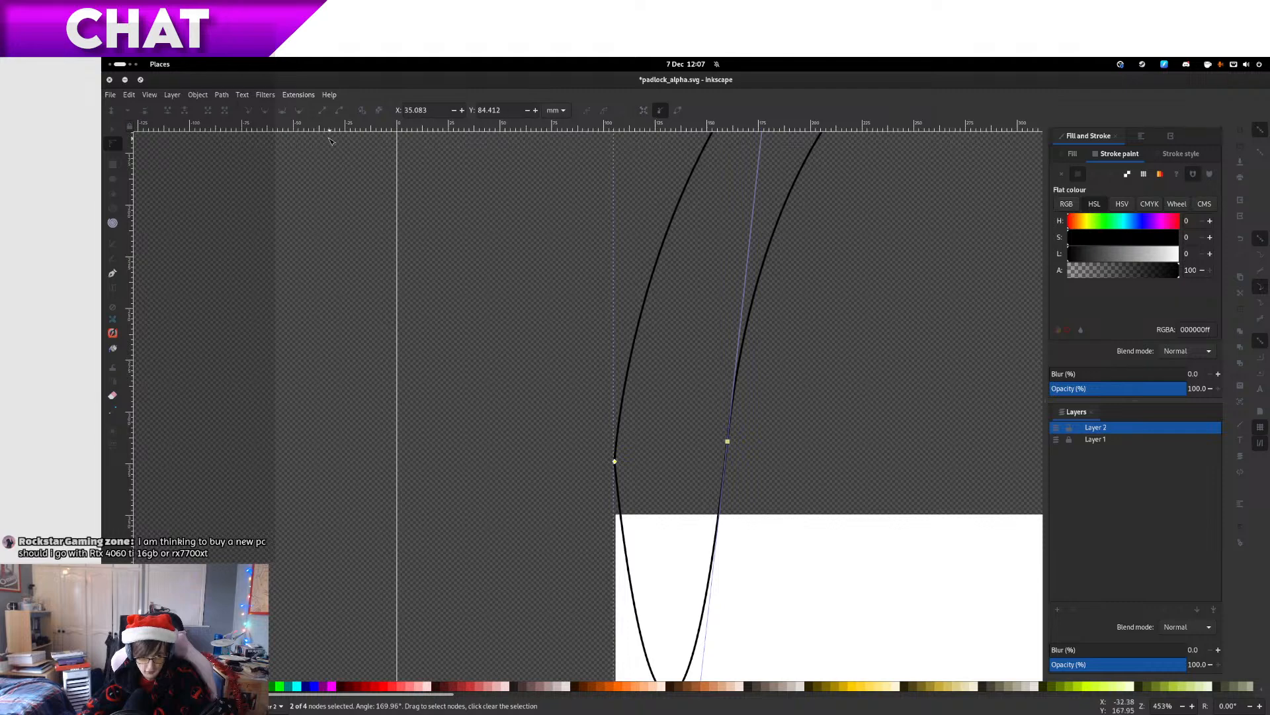
{"action": "left_click", "coordinate": [249, 113]}
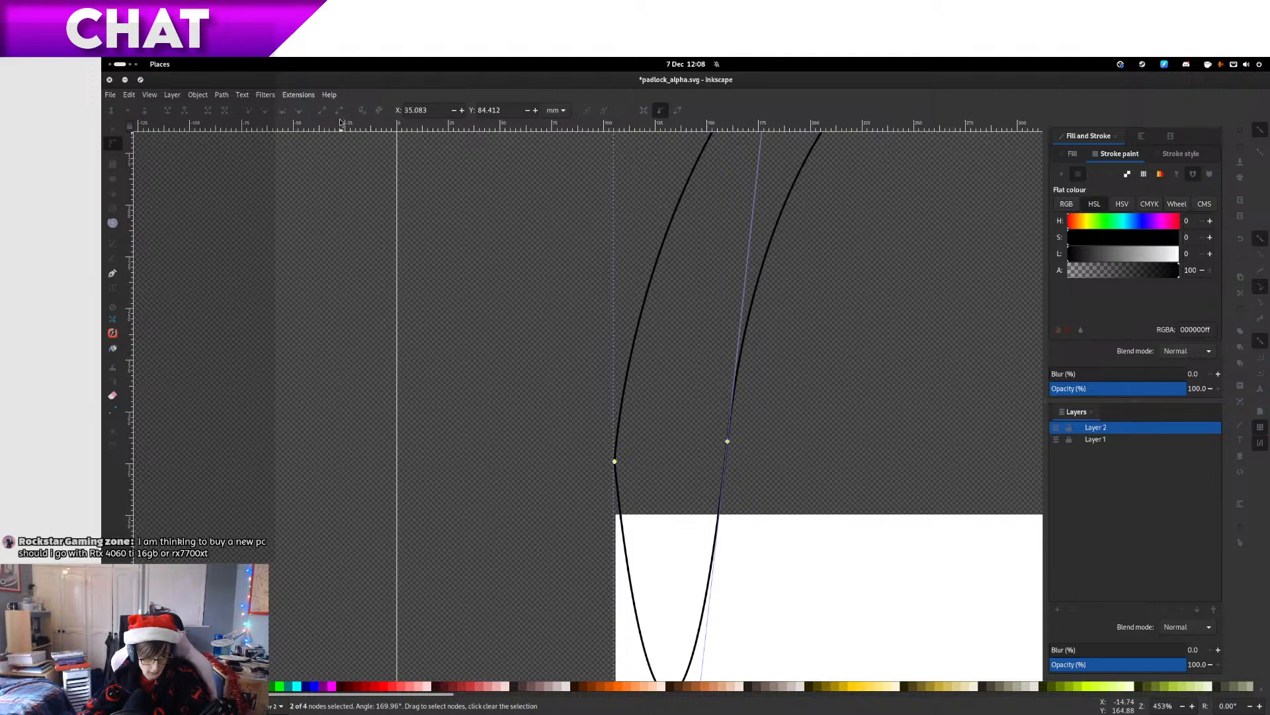
Try to straighten the shackle's lower end by retracting the handles of both end nodes
{"action": "left_click", "coordinate": [263, 112]}
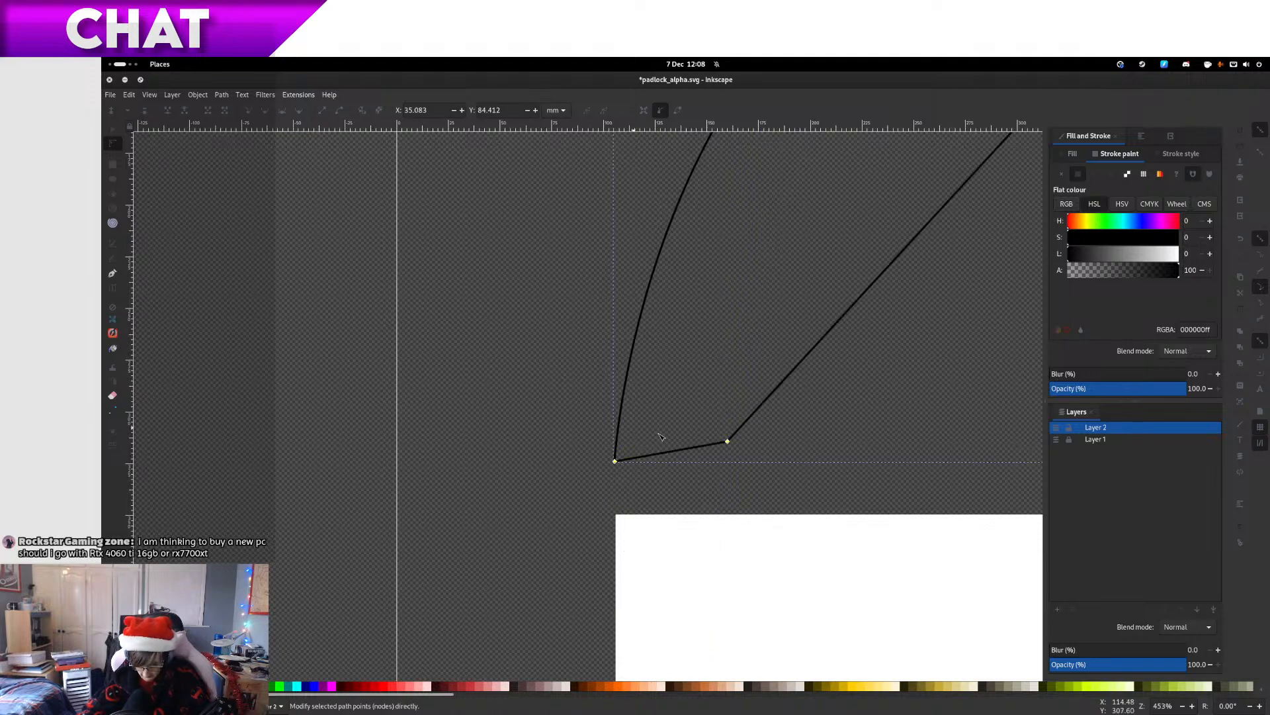
{"action": "scroll", "coordinate": [734, 453], "scroll_direction": "down", "scroll_amount": 3, "text": "ctrl"}
{"action": "scroll", "coordinate": [730, 421], "scroll_direction": "up", "scroll_amount": 2, "text": "ctrl"}
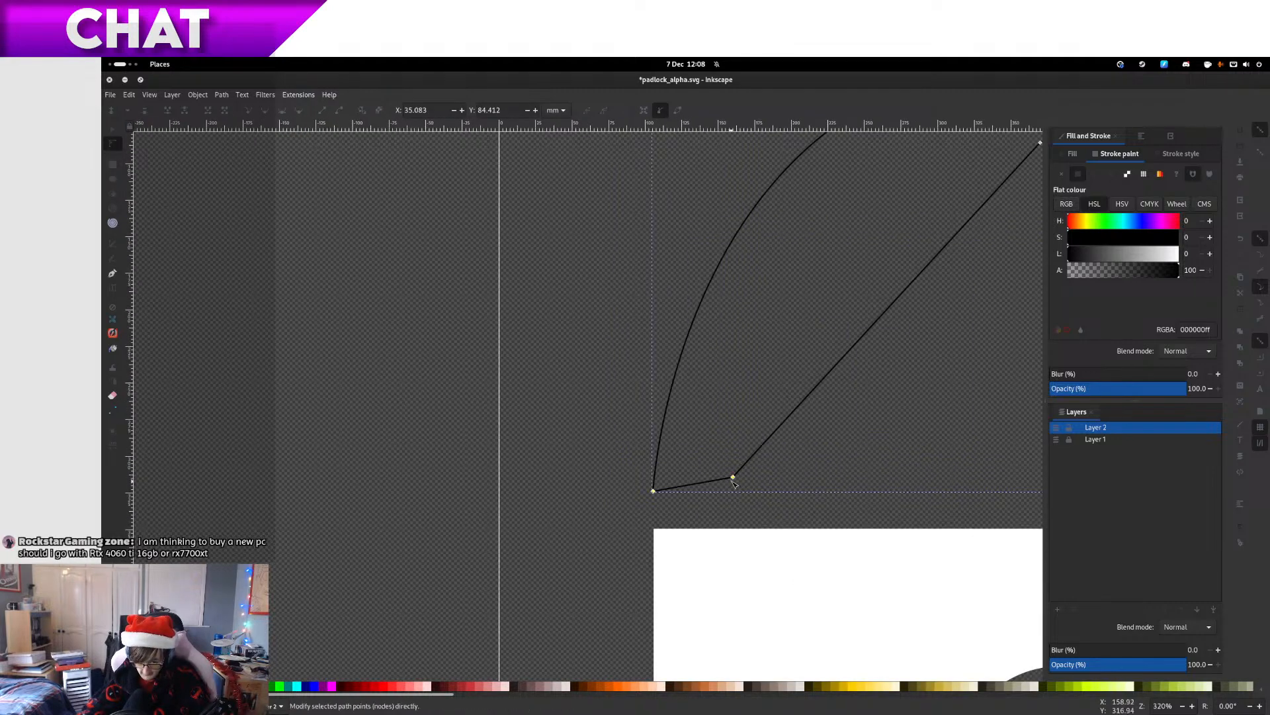
{"action": "key", "text": "ctrl+z"}
Retract the handles of the inner lower node so the shackle's bottom edge is straight
{"action": "left_click", "coordinate": [733, 477]}
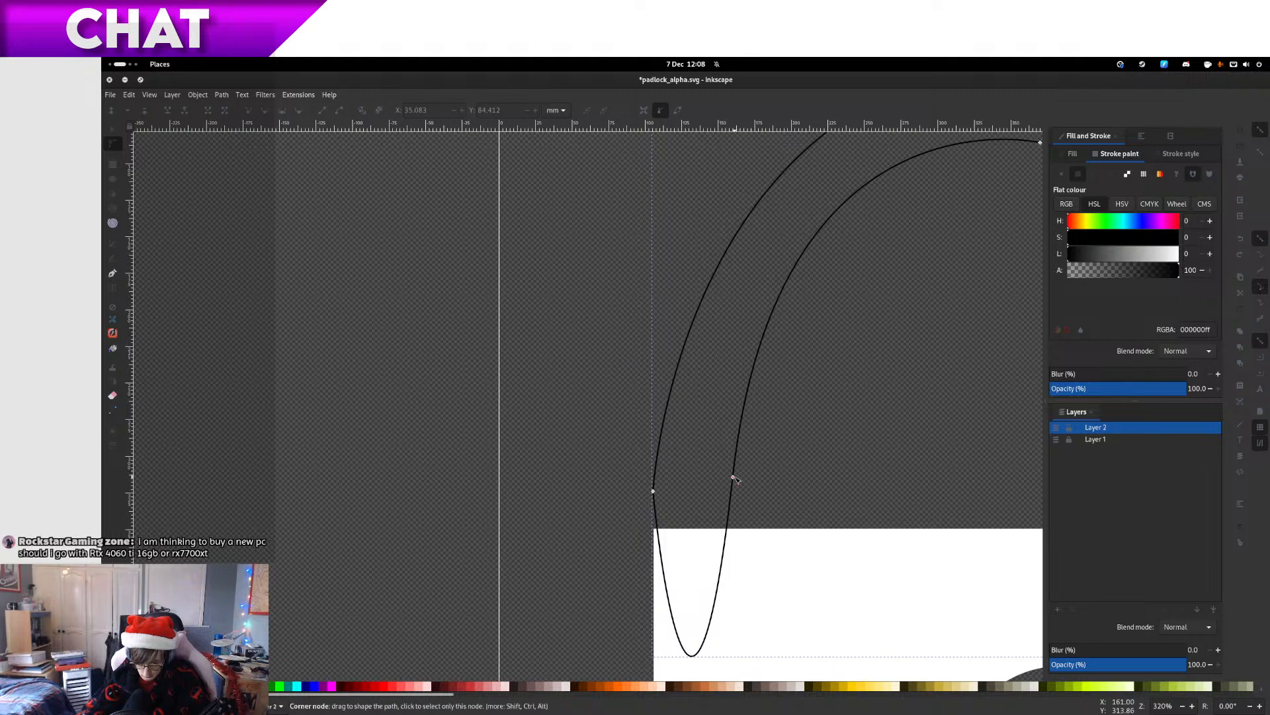
{"action": "left_click", "coordinate": [248, 108]}
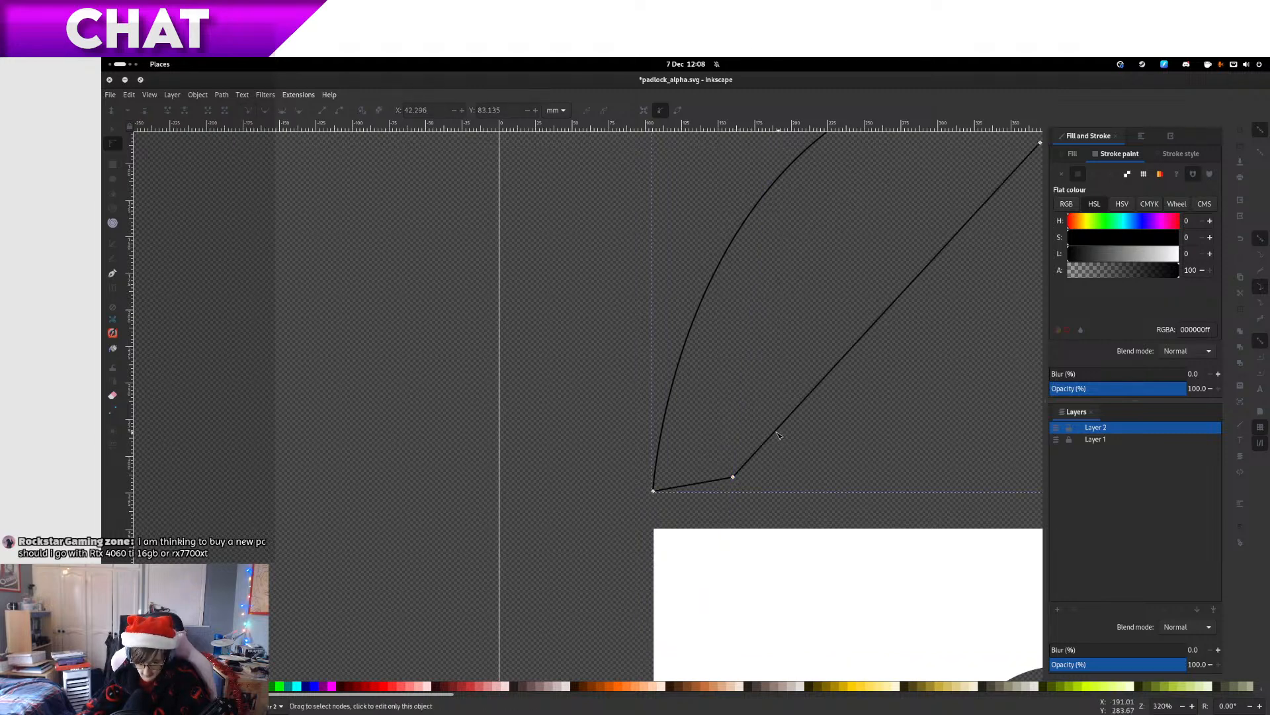
{"action": "left_click_drag", "start_coordinate": [778, 435], "coordinate": [635, 410]}
{"action": "key", "text": "ctrl+z"}
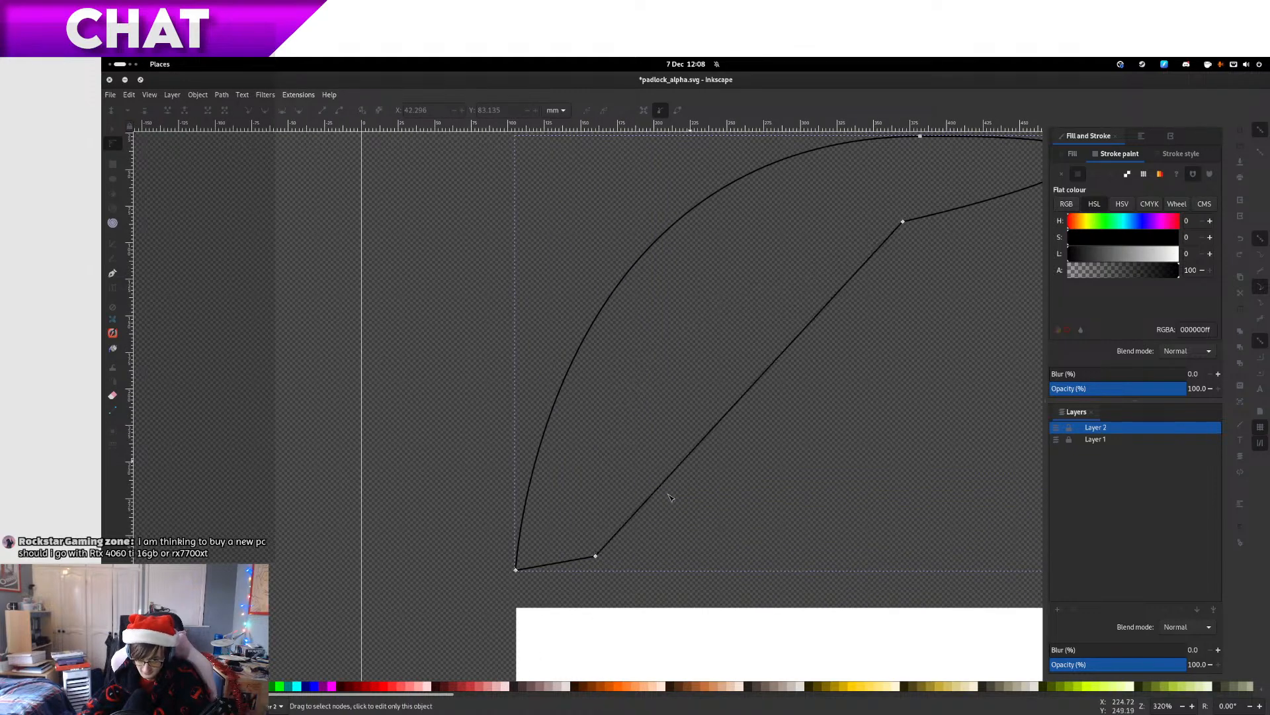
{"action": "key", "text": "ctrl+z"}
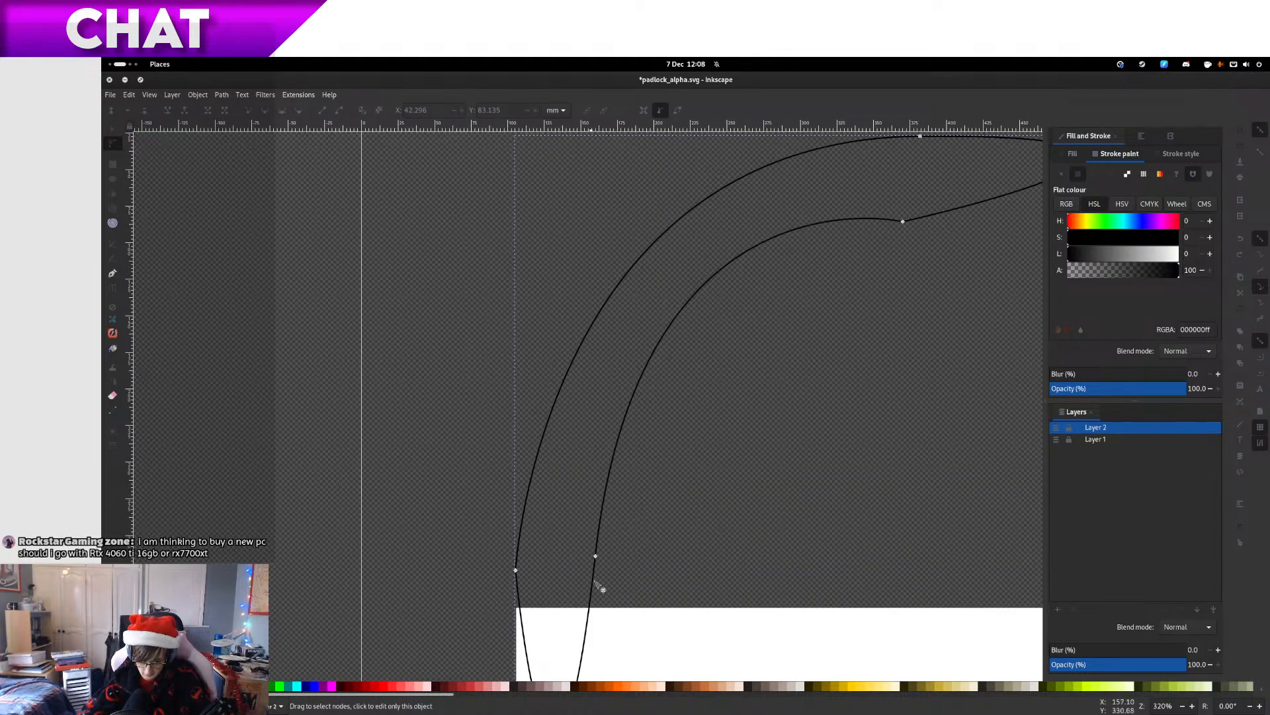
{"action": "key", "text": "ctrl+z"}
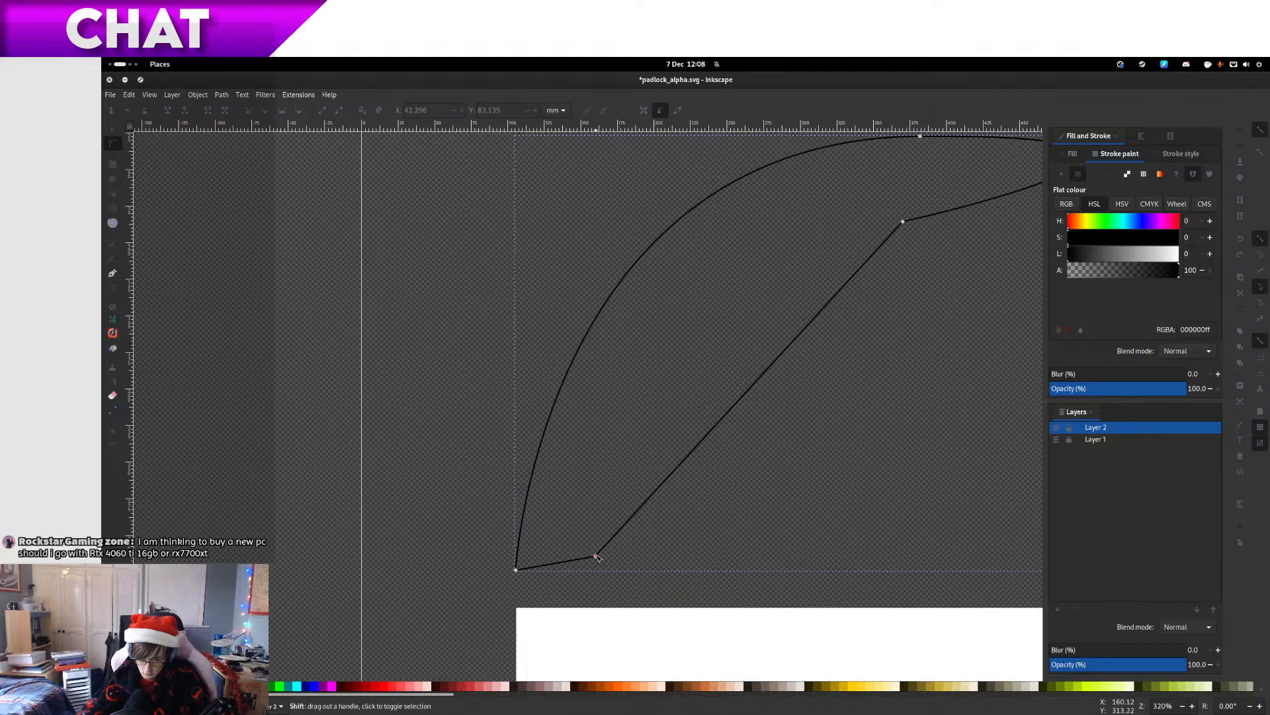
Bend the straight inner edge of the shackle back into a curve that follows the outer arc
{"action": "left_click", "coordinate": [763, 382]}
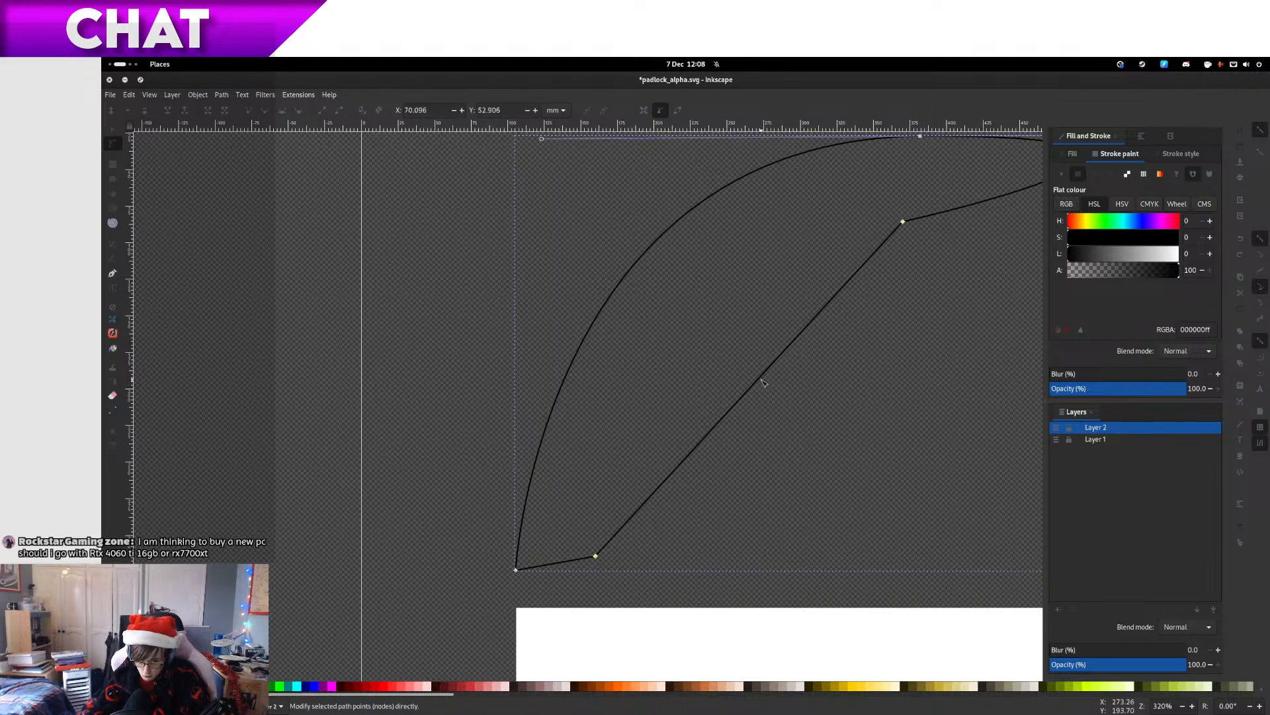
{"action": "left_click", "coordinate": [762, 390]}
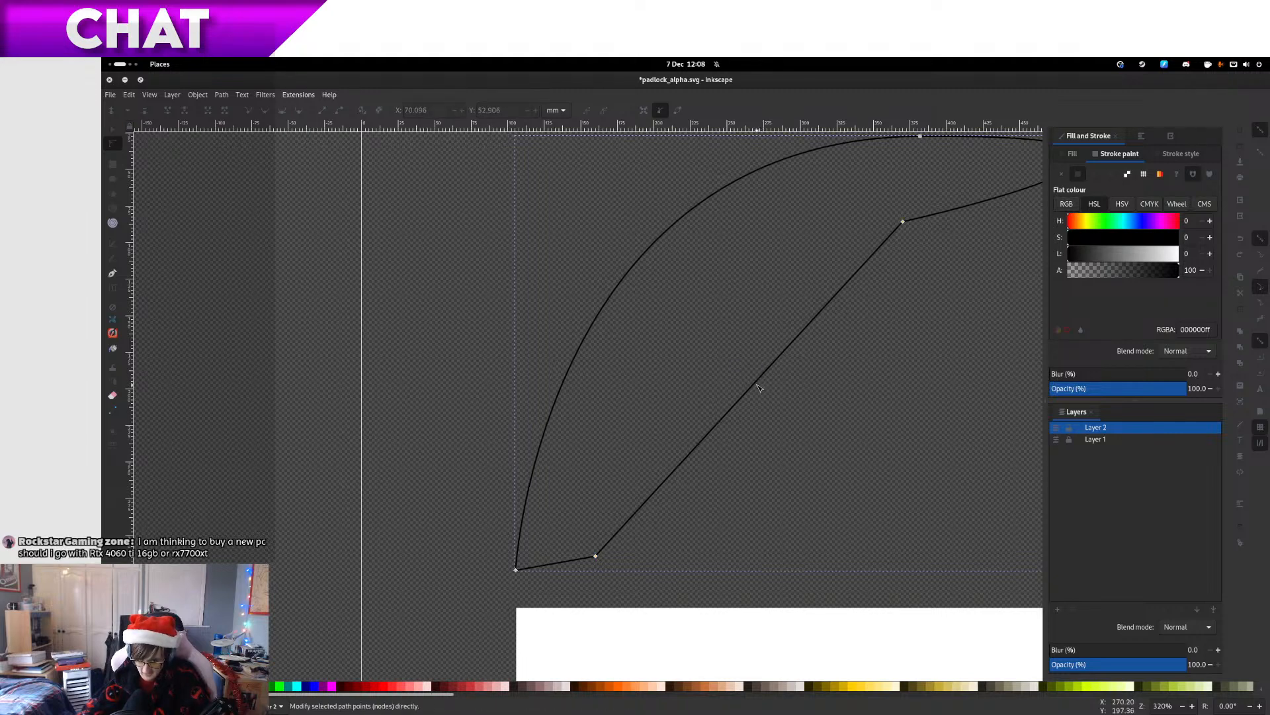
{"action": "left_click_drag", "start_coordinate": [758, 388], "coordinate": [704, 312]}
Make the outer top node a corner and pull its outward handle in just beneath it to remove the bulge
{"action": "left_click_drag", "start_coordinate": [771, 291], "coordinate": [517, 430]}
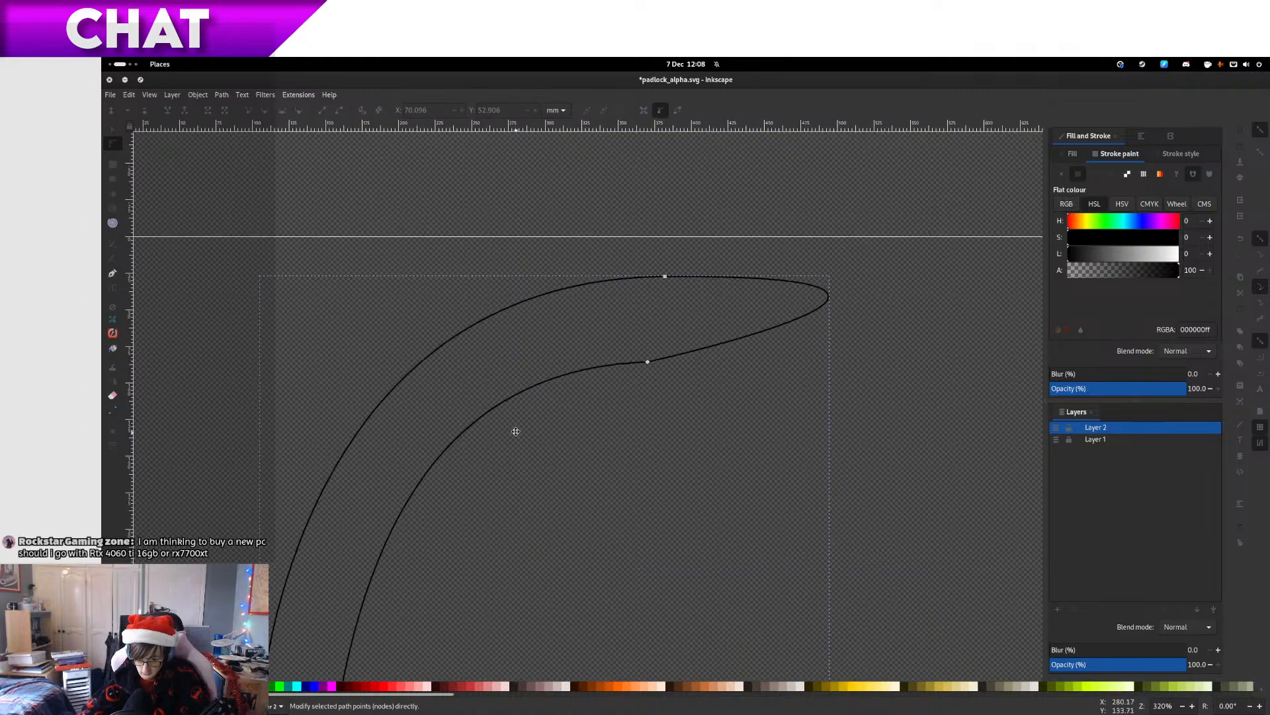
{"action": "left_click", "coordinate": [665, 276]}
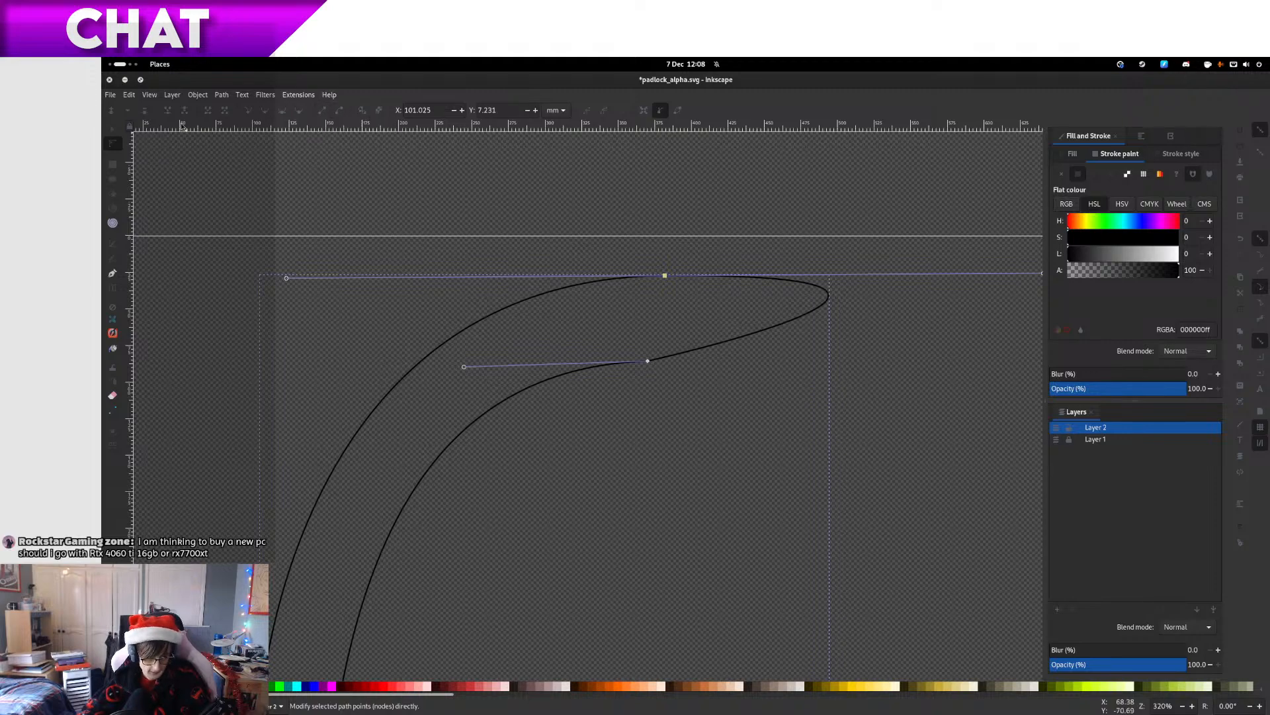
{"action": "left_click", "coordinate": [243, 118]}
{"action": "key", "text": "ctrl+z"}
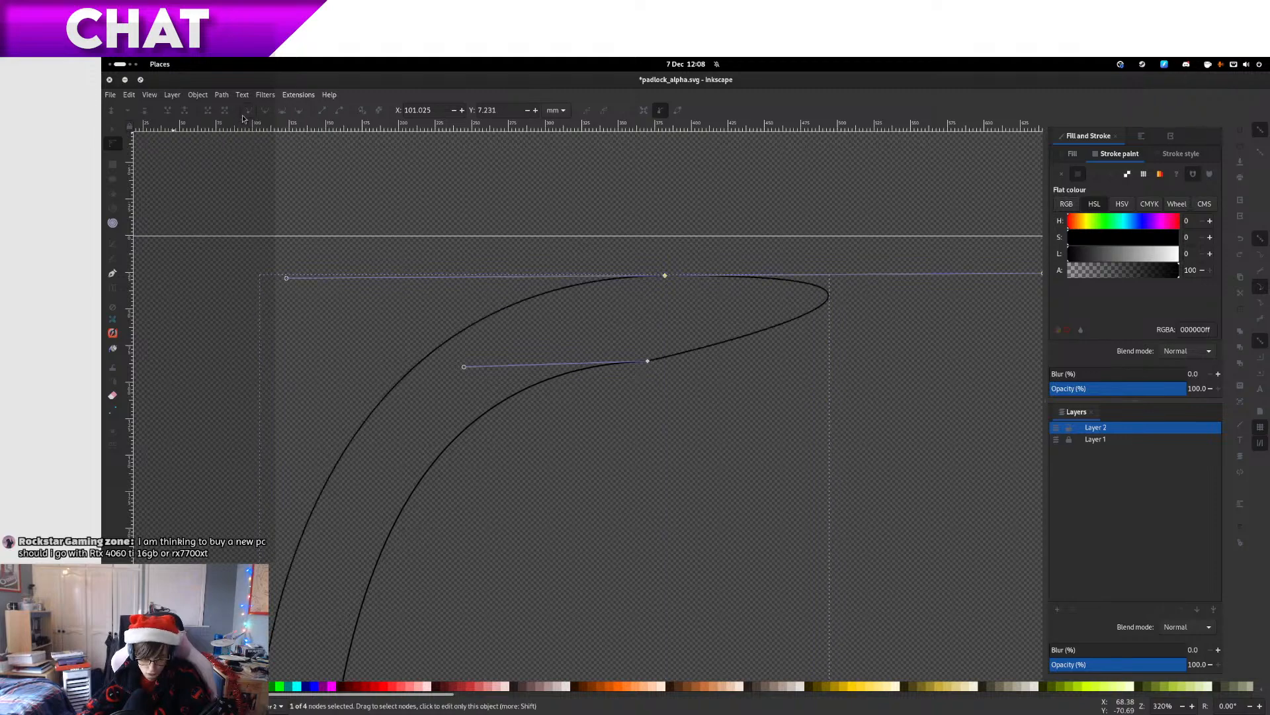
{"action": "left_click_drag", "start_coordinate": [783, 282], "coordinate": [480, 309]}
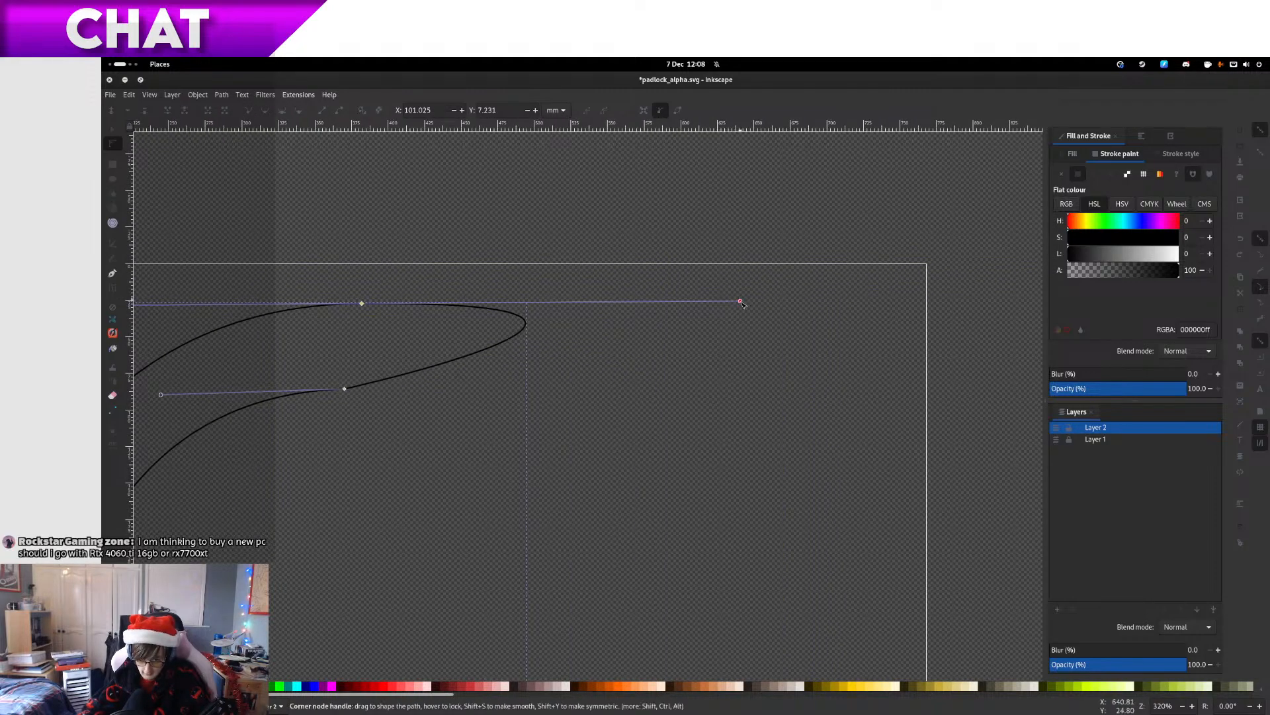
{"action": "left_click_drag", "start_coordinate": [746, 307], "coordinate": [669, 296]}
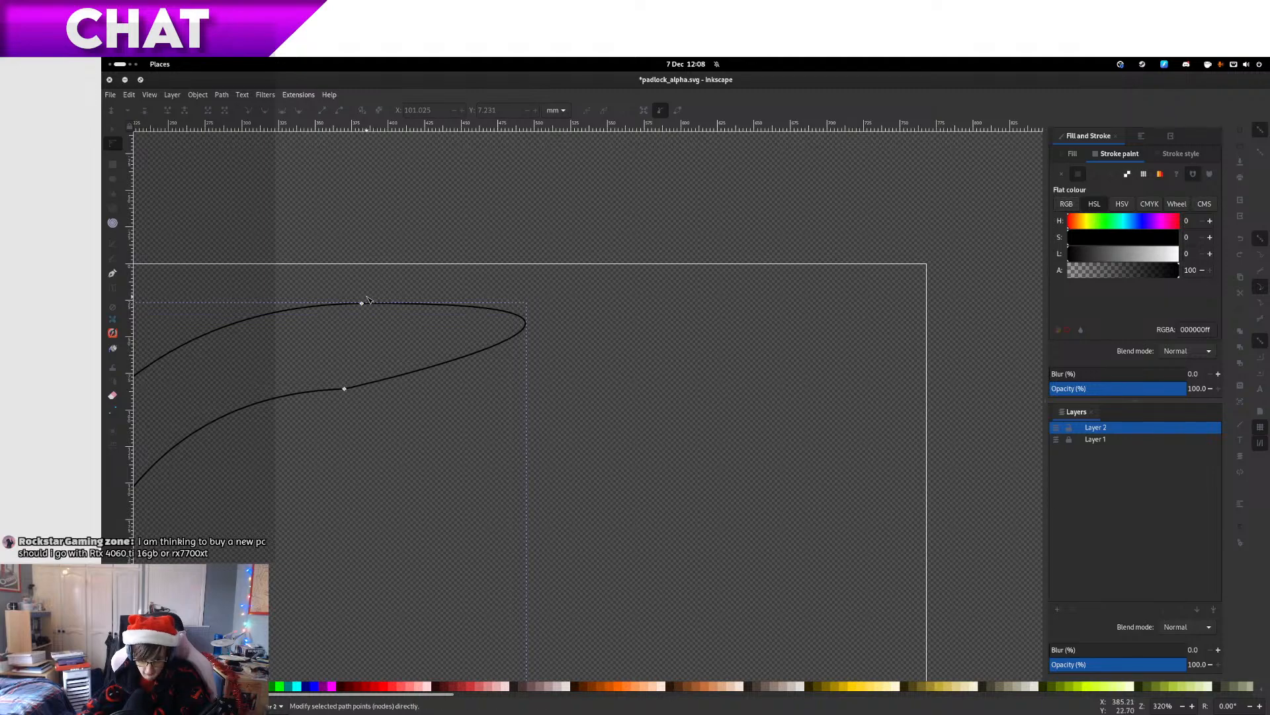
{"action": "left_click", "coordinate": [365, 306]}
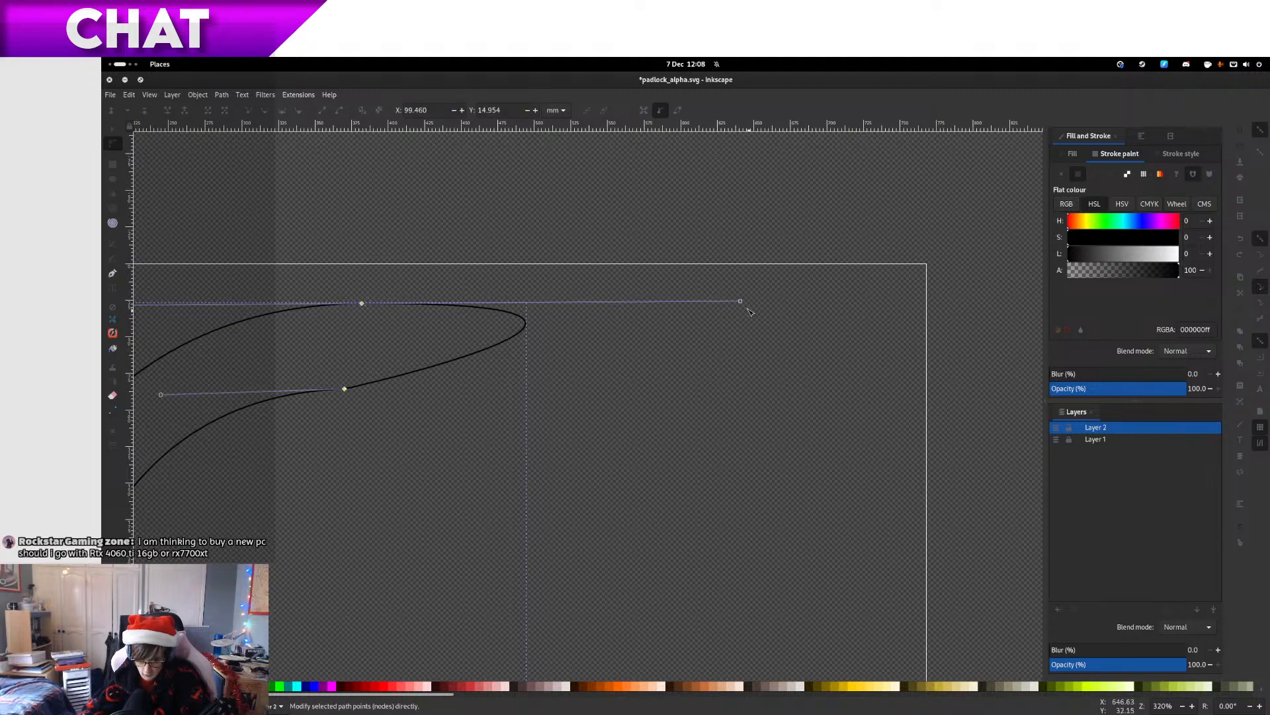
{"action": "left_click_drag", "start_coordinate": [741, 302], "coordinate": [363, 326]}
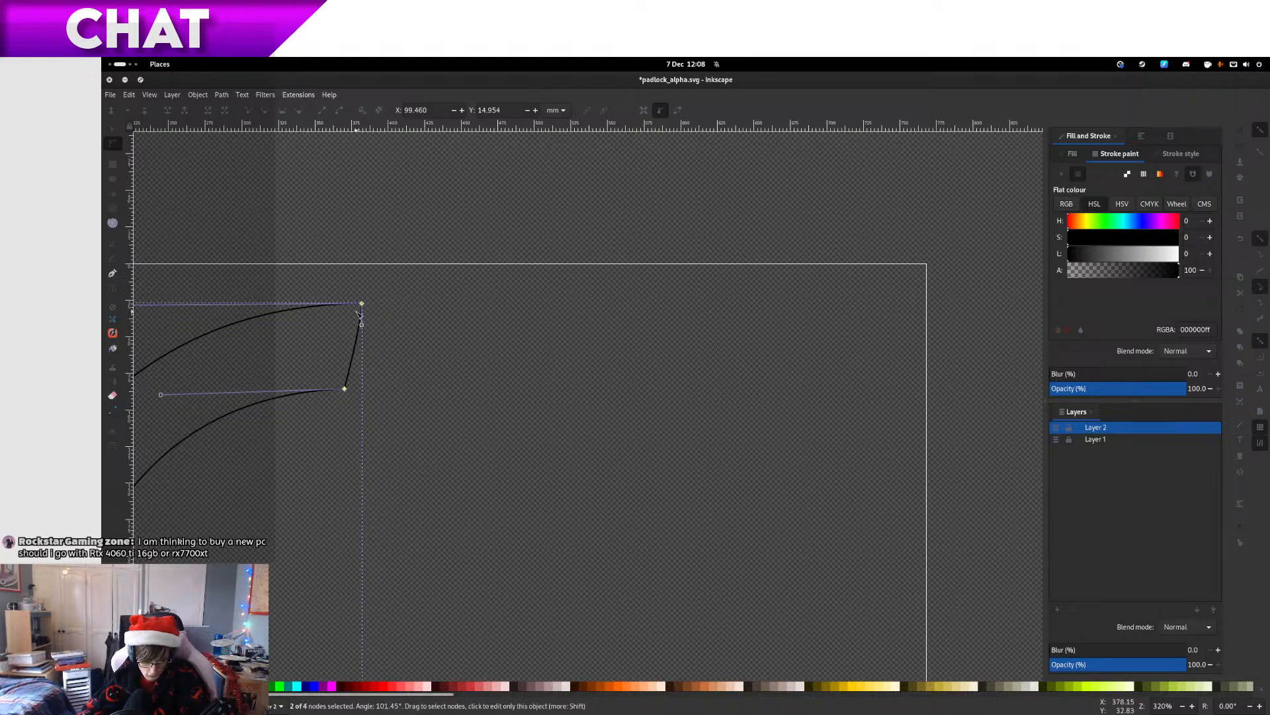
Copy the outer top node's X coordinate and set the inner top node's X to 101.025 mm for a vertical end edge
{"action": "scroll", "coordinate": [357, 371], "scroll_direction": "up", "scroll_amount": 3}
{"action": "scroll", "coordinate": [342, 401], "scroll_direction": "up", "scroll_amount": 5}
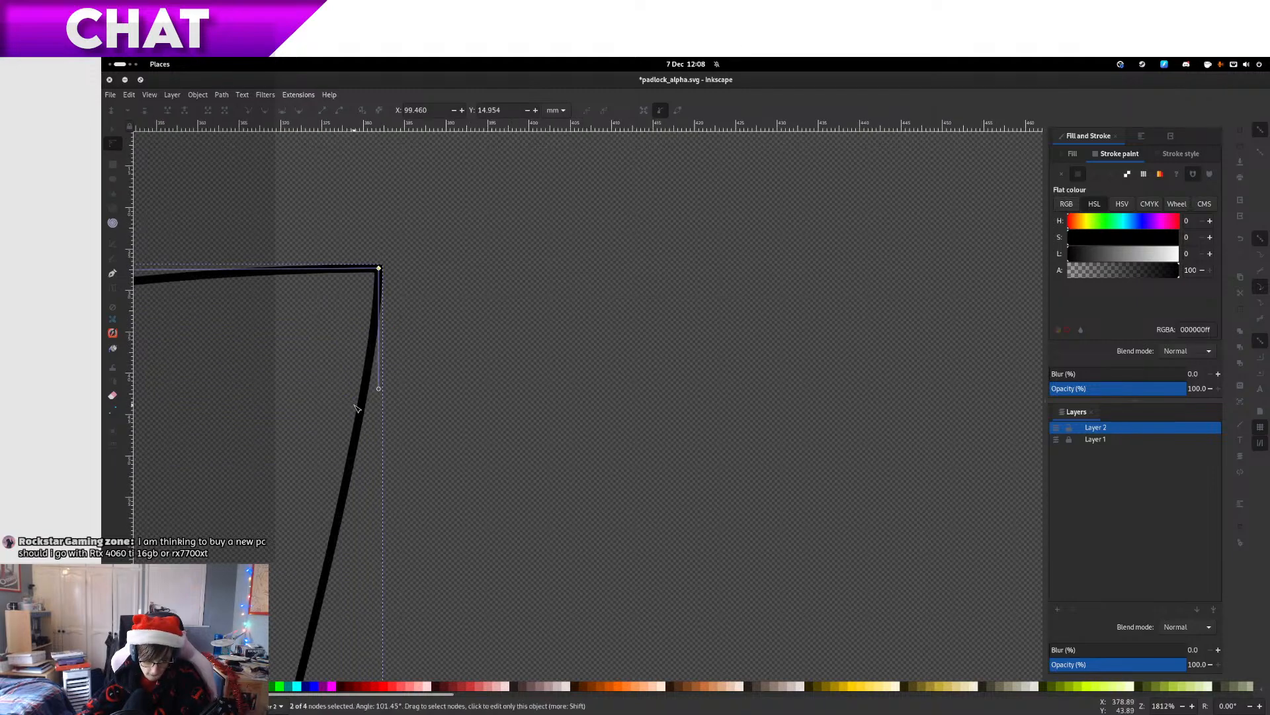
{"action": "scroll", "coordinate": [357, 407], "scroll_direction": "down", "scroll_amount": 2}
{"action": "left_click", "coordinate": [321, 579]}
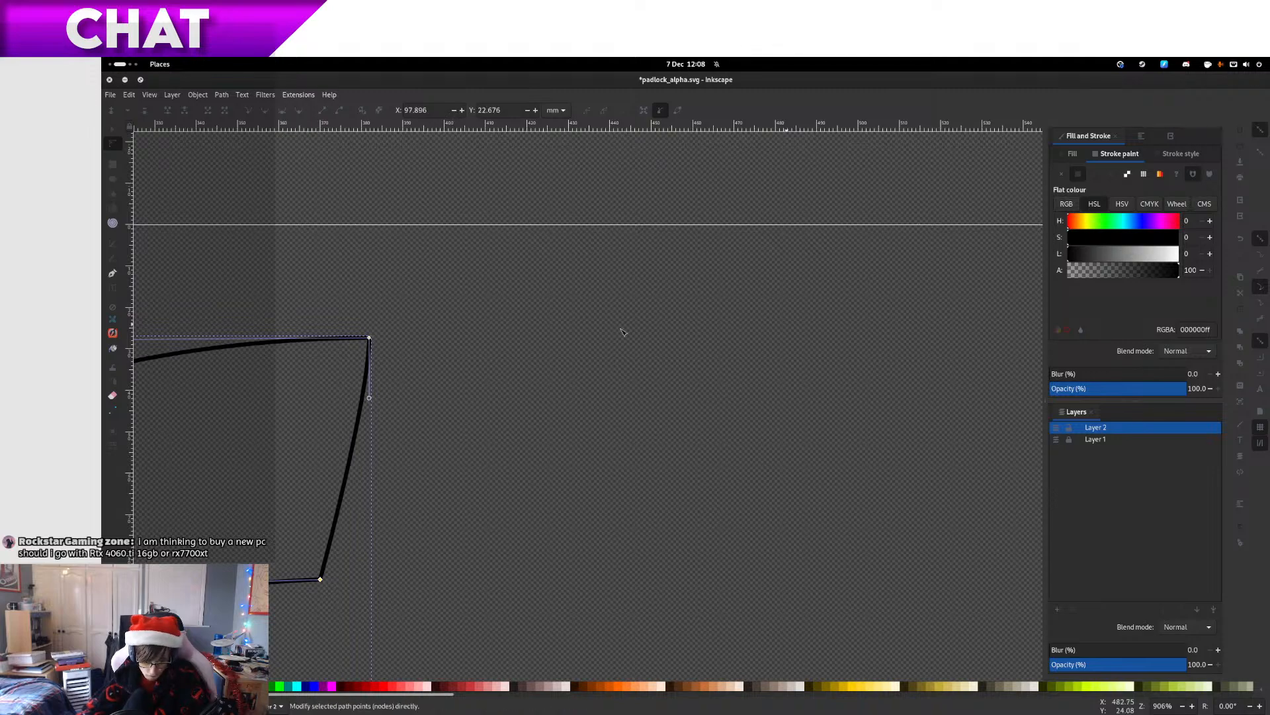
{"action": "left_click", "coordinate": [370, 338]}
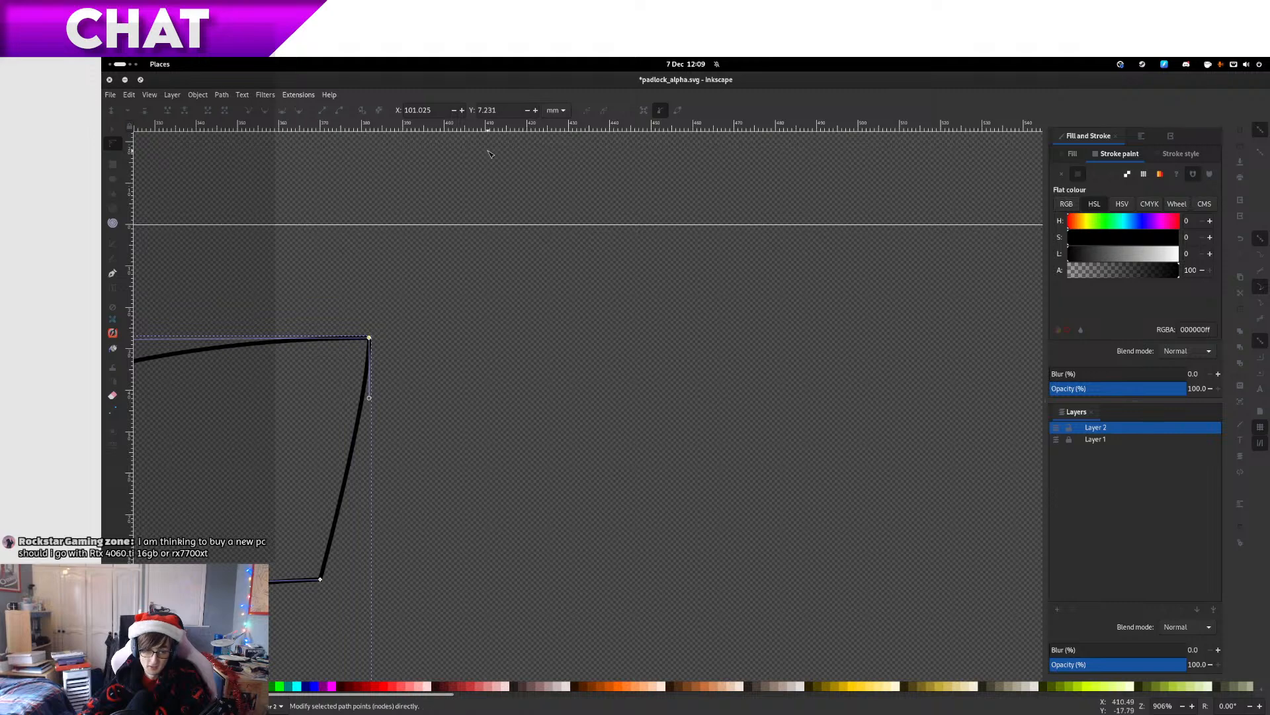
{"action": "left_click", "coordinate": [430, 114]}
{"action": "key", "text": "ctrl+c"}
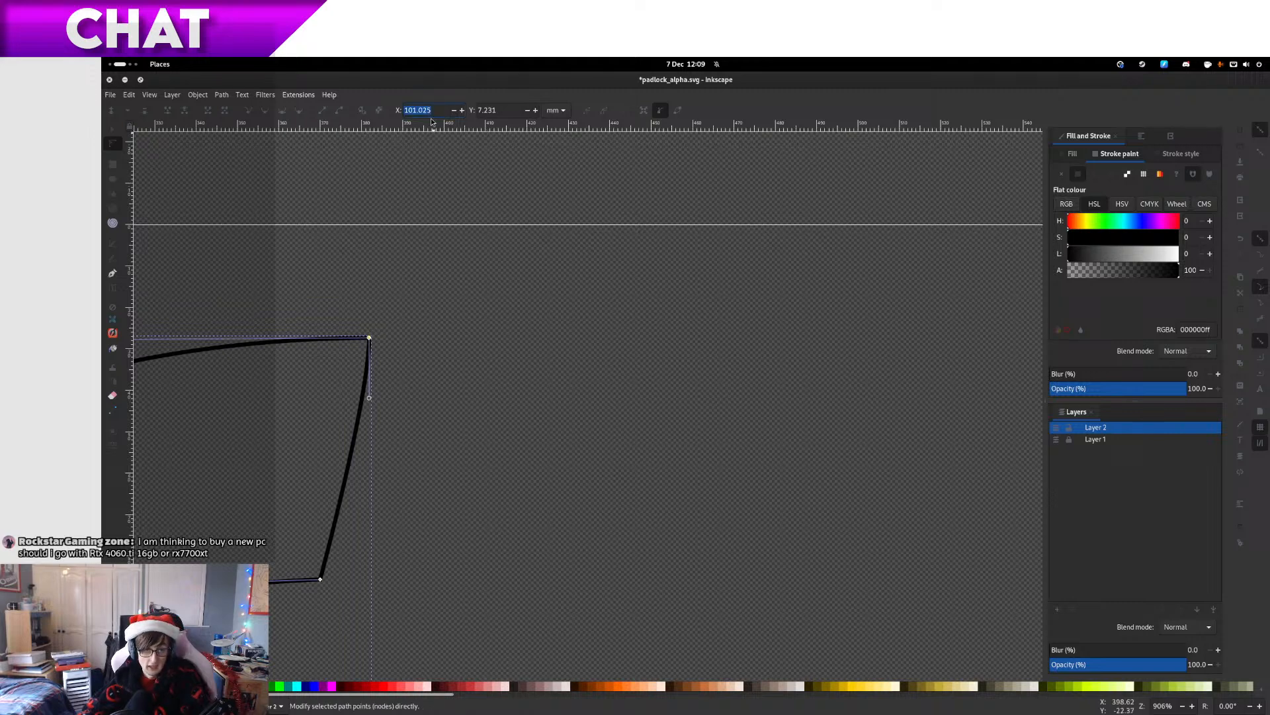
{"action": "left_click", "coordinate": [321, 580]}
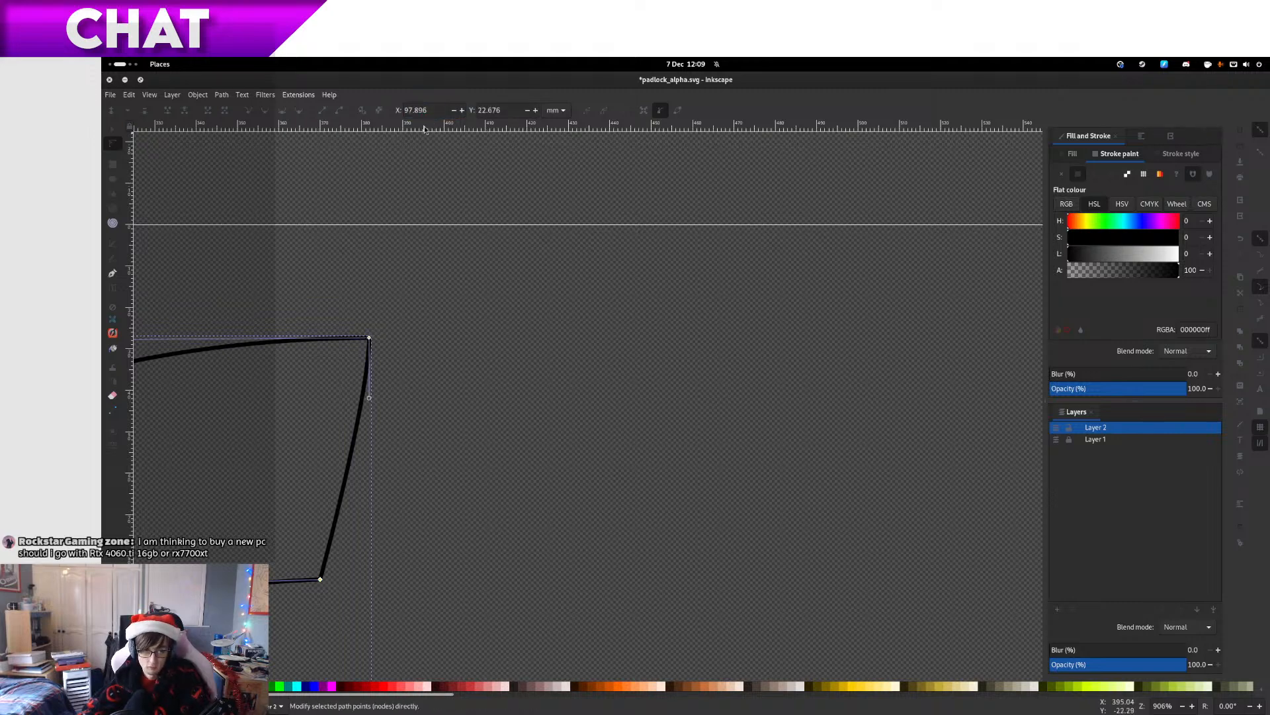
{"action": "left_click_drag", "start_coordinate": [429, 110], "coordinate": [401, 105]}
{"action": "key", "text": "ctrl+v"}
{"action": "key", "text": "Return"}
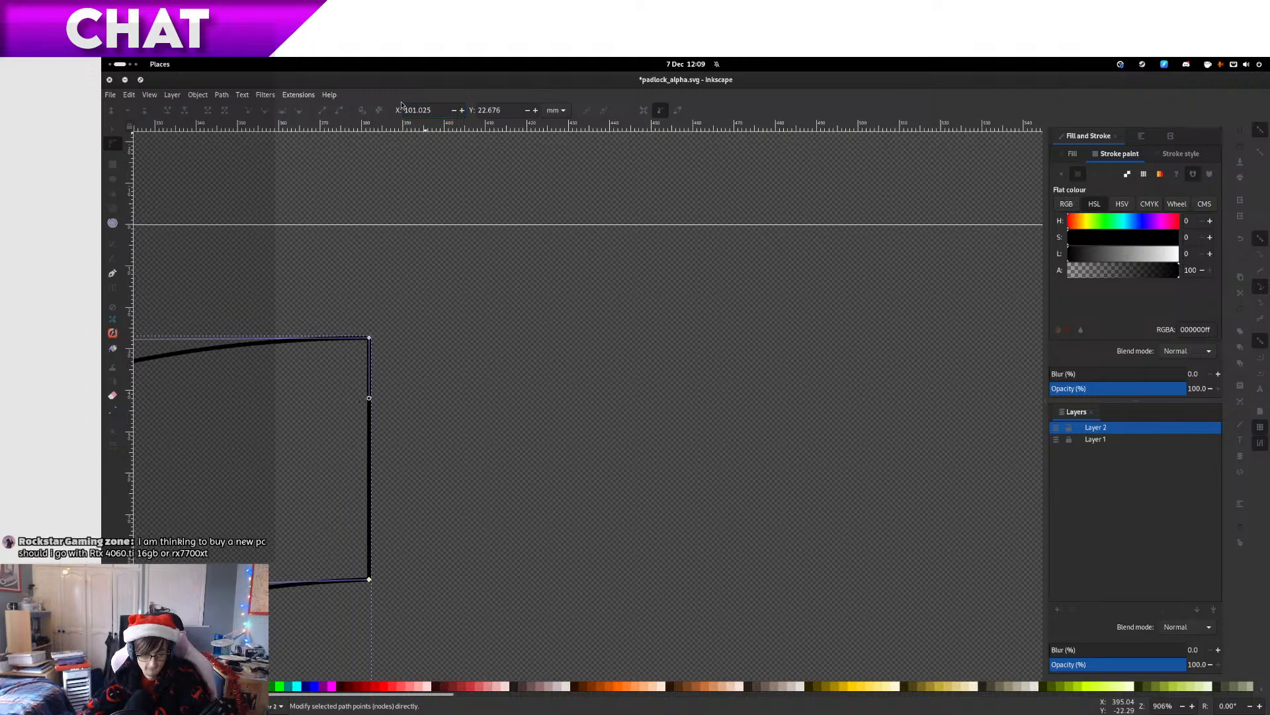
{"action": "scroll", "coordinate": [549, 415], "scroll_direction": "down", "scroll_amount": 6}
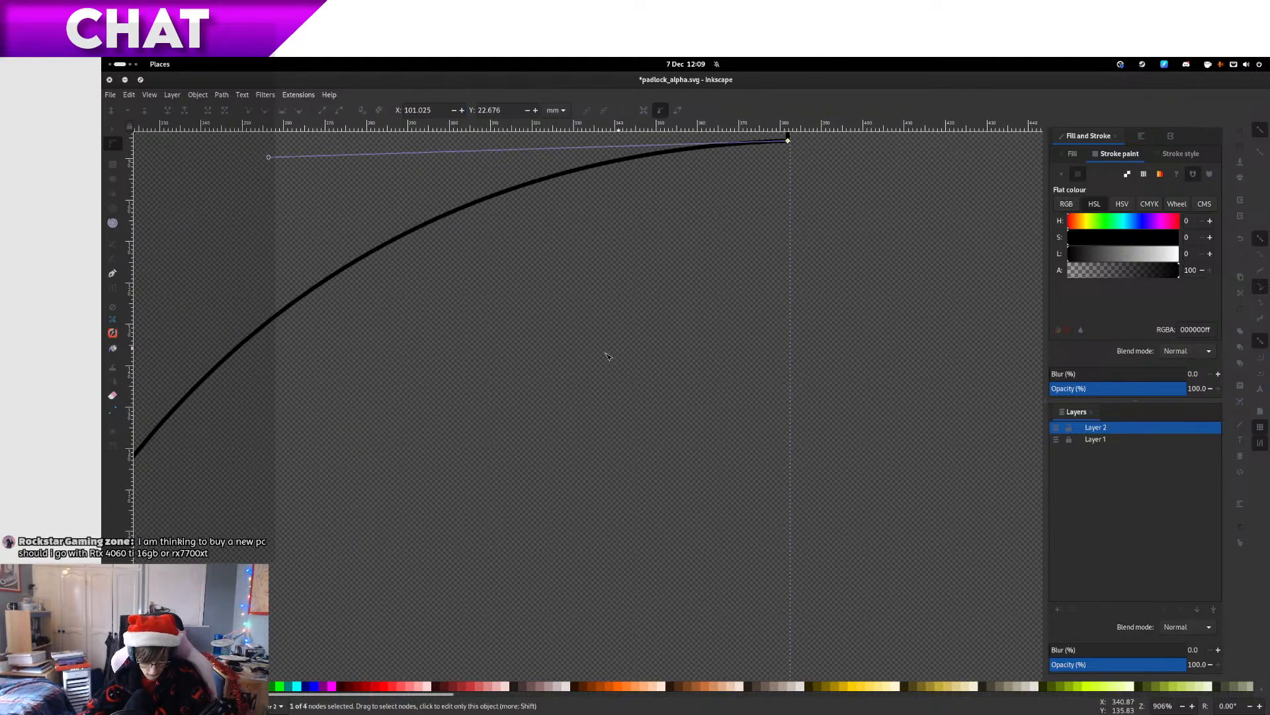
{"action": "scroll", "coordinate": [530, 369], "scroll_direction": "up", "scroll_amount": 6}
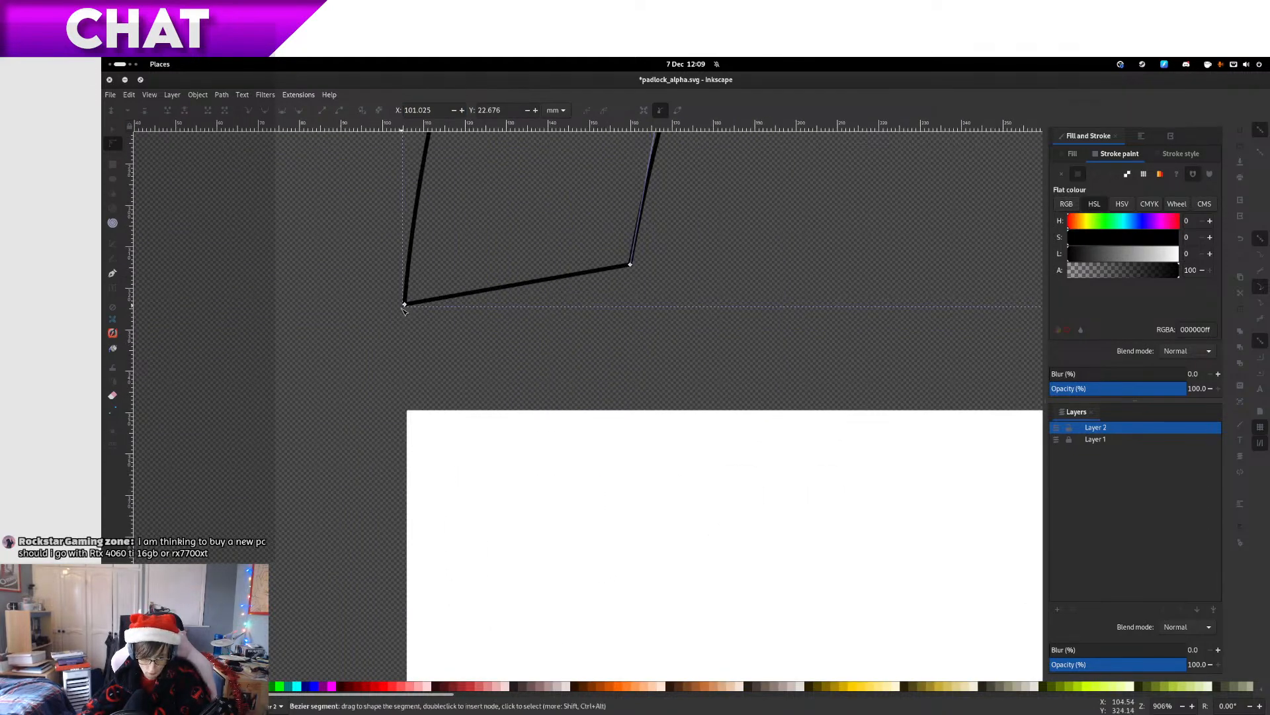
Copy the outer lower node's Y coordinate and set the inner lower node's Y to 85.688 mm for a horizontal bottom edge
{"action": "left_click_drag", "start_coordinate": [405, 307], "coordinate": [425, 335]}
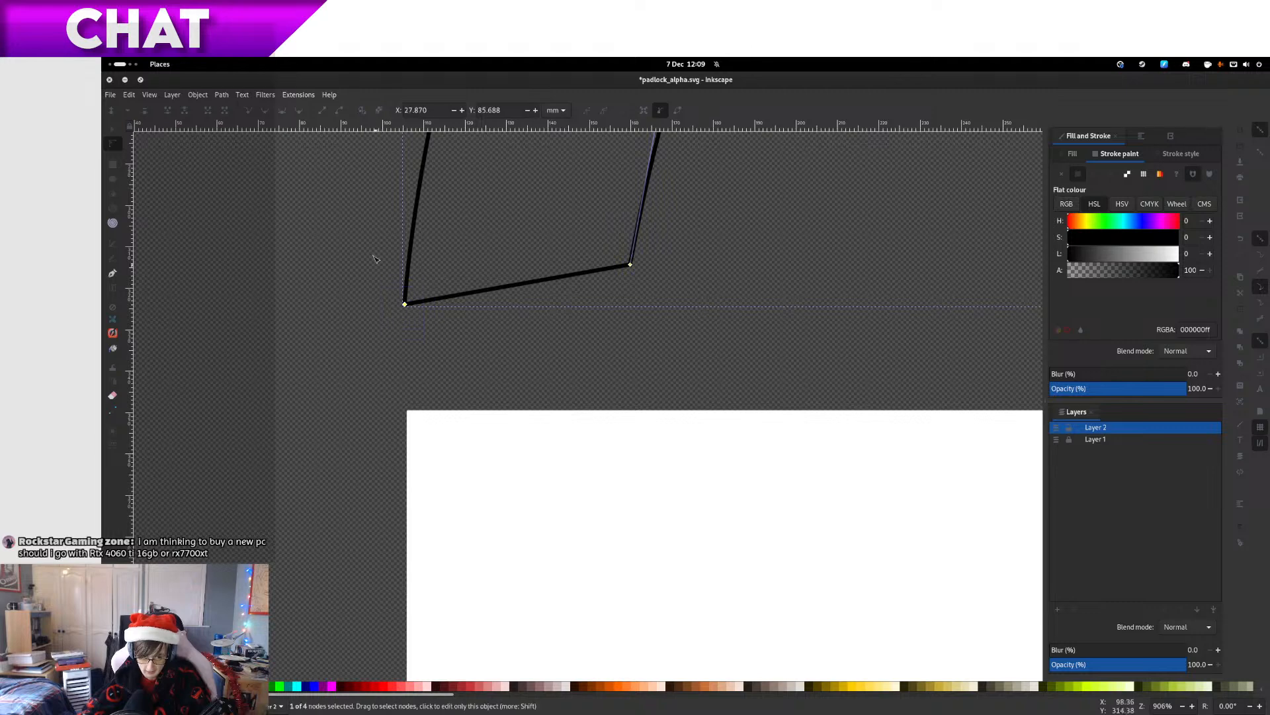
{"action": "double_click", "coordinate": [498, 110]}
{"action": "key", "text": "ctrl+c"}
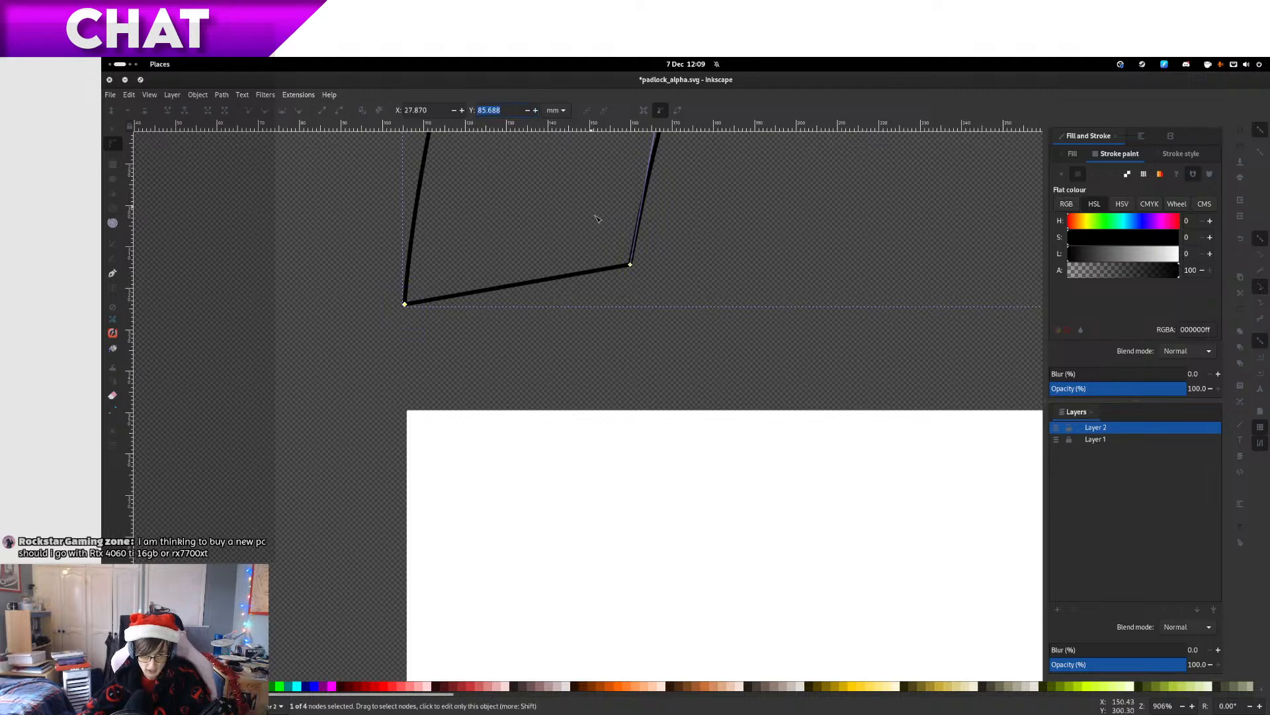
{"action": "left_click", "coordinate": [630, 265]}
{"action": "double_click", "coordinate": [496, 110]}
{"action": "key", "text": "ctrl+v"}
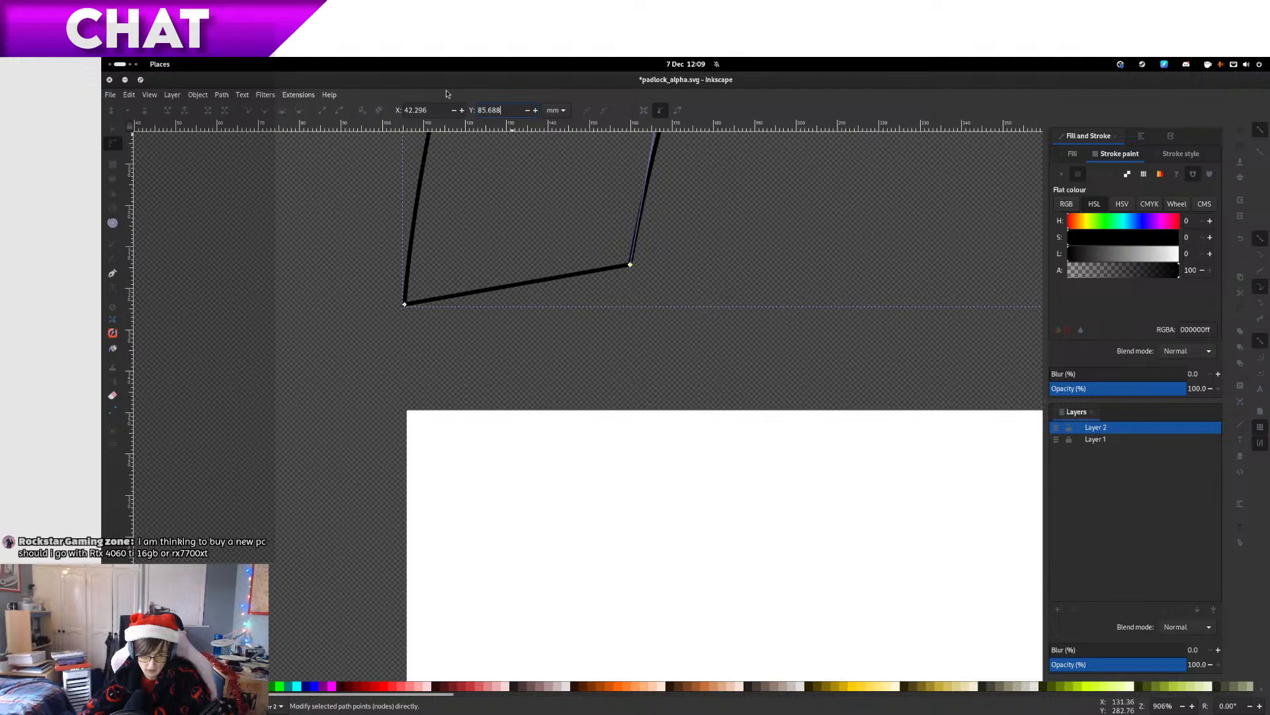
{"action": "key", "text": "Return"}
Remove the half shackle's stroke and give it a flat white fill
{"action": "scroll", "coordinate": [612, 235], "scroll_direction": "down", "scroll_amount": 6}
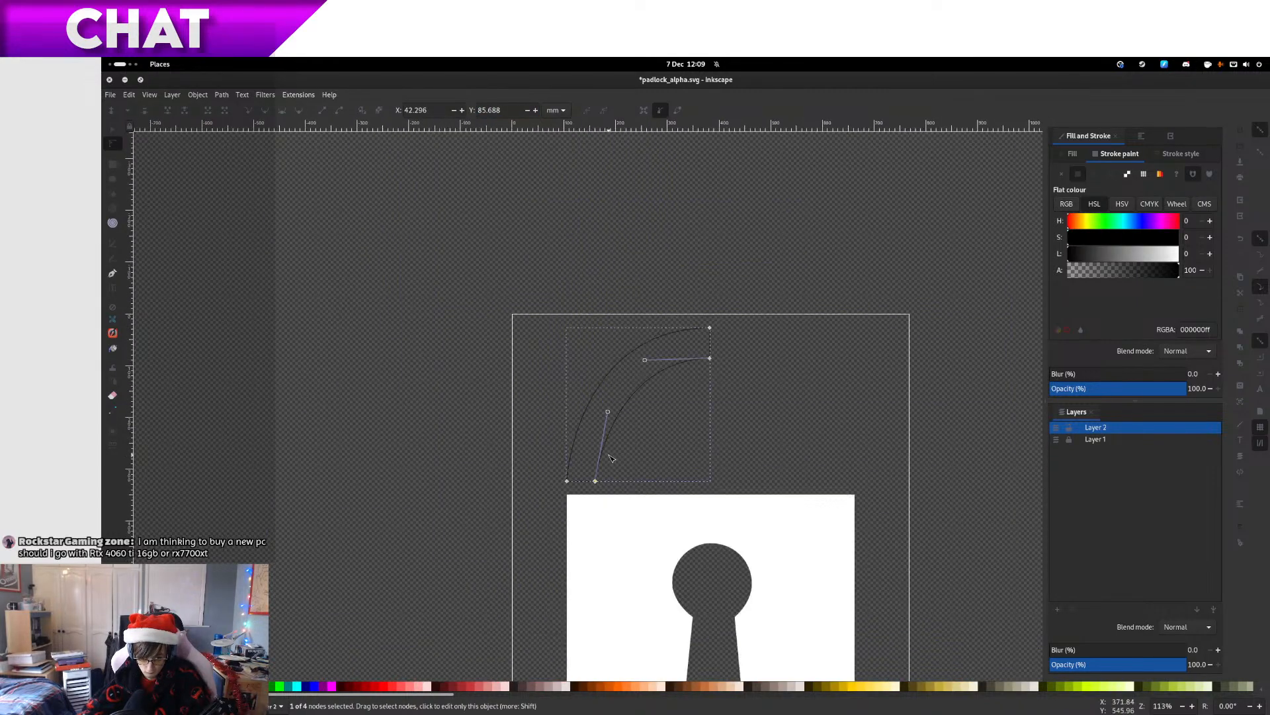
{"action": "scroll", "coordinate": [656, 412], "scroll_direction": "up", "scroll_amount": 2}
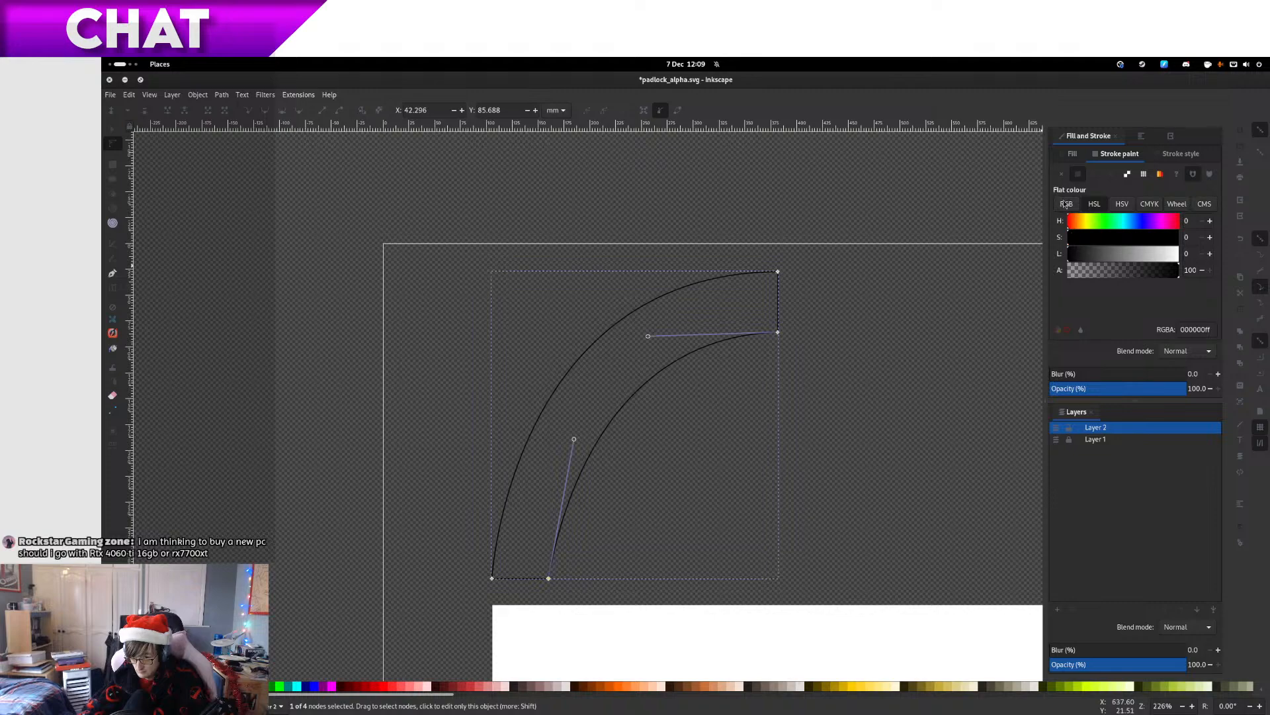
{"action": "left_click", "coordinate": [1061, 173]}
{"action": "left_click", "coordinate": [1072, 153]}
{"action": "left_click", "coordinate": [1078, 173]}
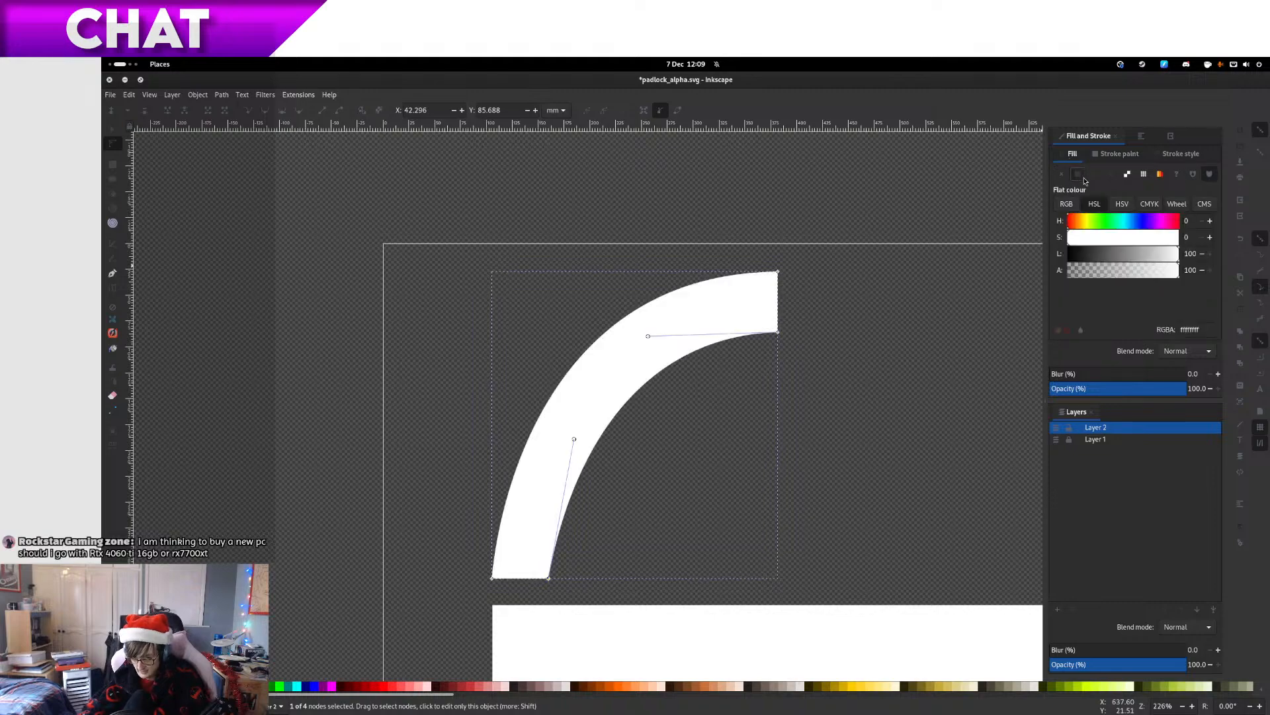
{"action": "left_click", "coordinate": [112, 130]}
{"action": "left_click", "coordinate": [637, 209]}
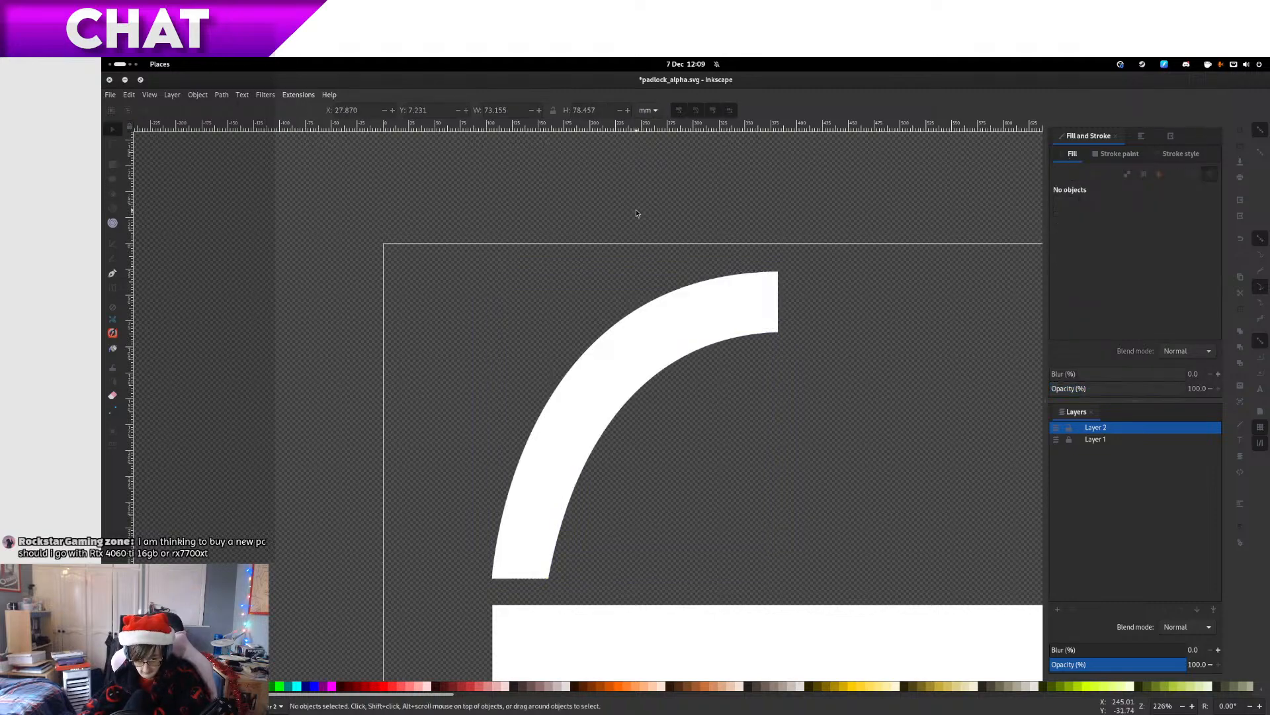
Duplicate the half shackle, flip the copy horizontally and snap it against the original's vertical end edge to complete the arch
{"action": "left_click_drag", "start_coordinate": [665, 248], "coordinate": [501, 212]}
{"action": "left_click", "coordinate": [577, 272]}
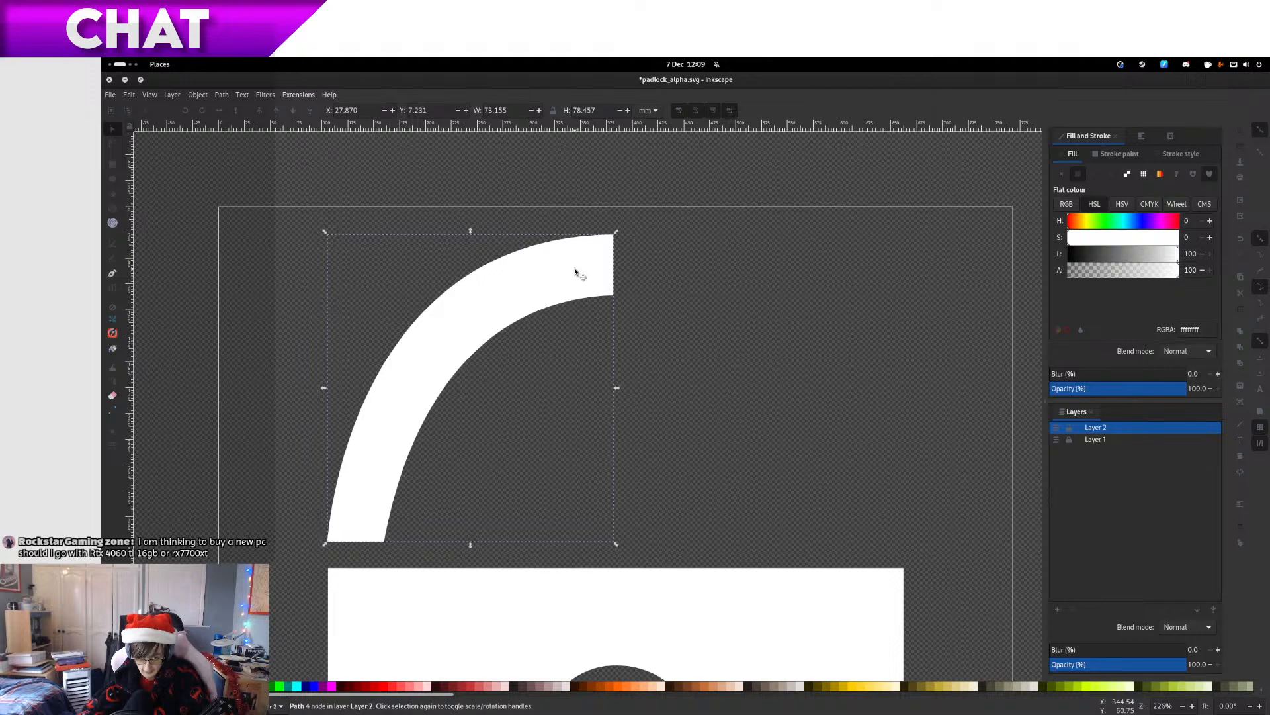
{"action": "key", "text": "ctrl+d"}
{"action": "key", "text": "h"}
{"action": "left_click_drag", "start_coordinate": [548, 363], "coordinate": [842, 347]}
{"action": "left_click", "coordinate": [895, 190]}
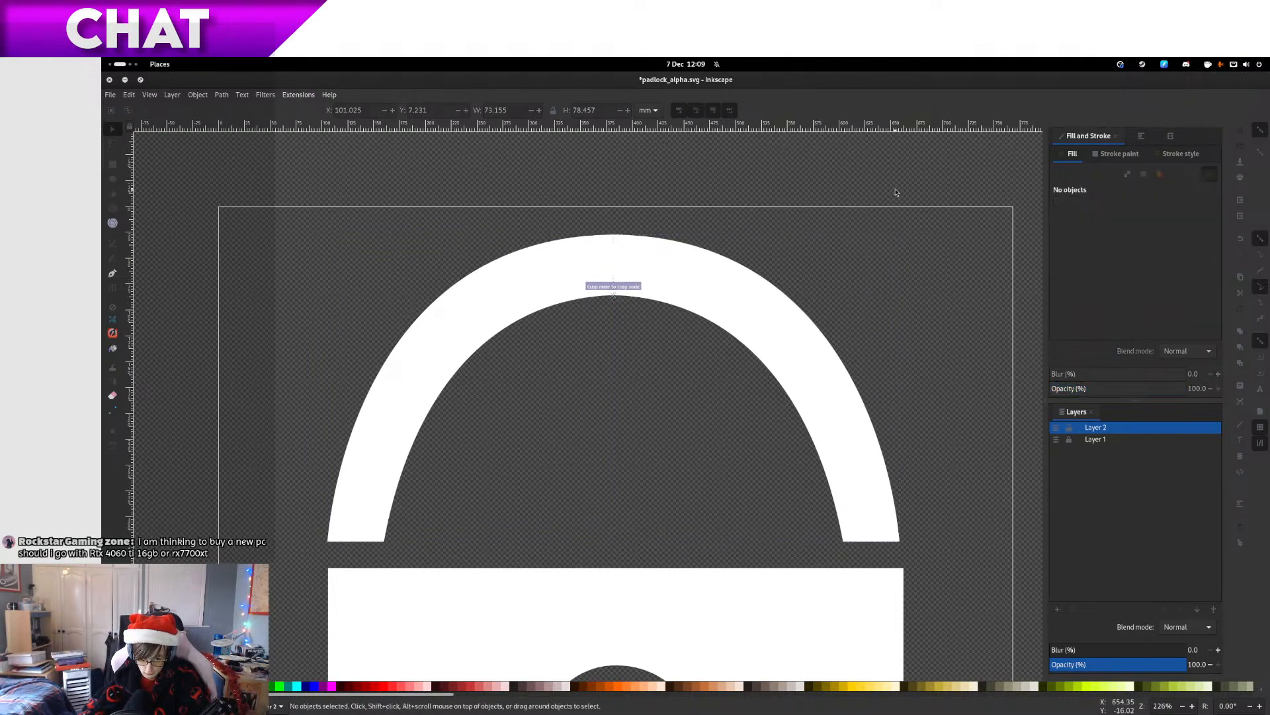
Shift the mirrored half slightly left to X 100.935 mm so it overlaps the seam at the top, and save the drawing
{"action": "scroll", "coordinate": [625, 206], "scroll_direction": "up", "scroll_amount": 2}
{"action": "scroll", "coordinate": [601, 268], "scroll_direction": "up", "scroll_amount": 8}
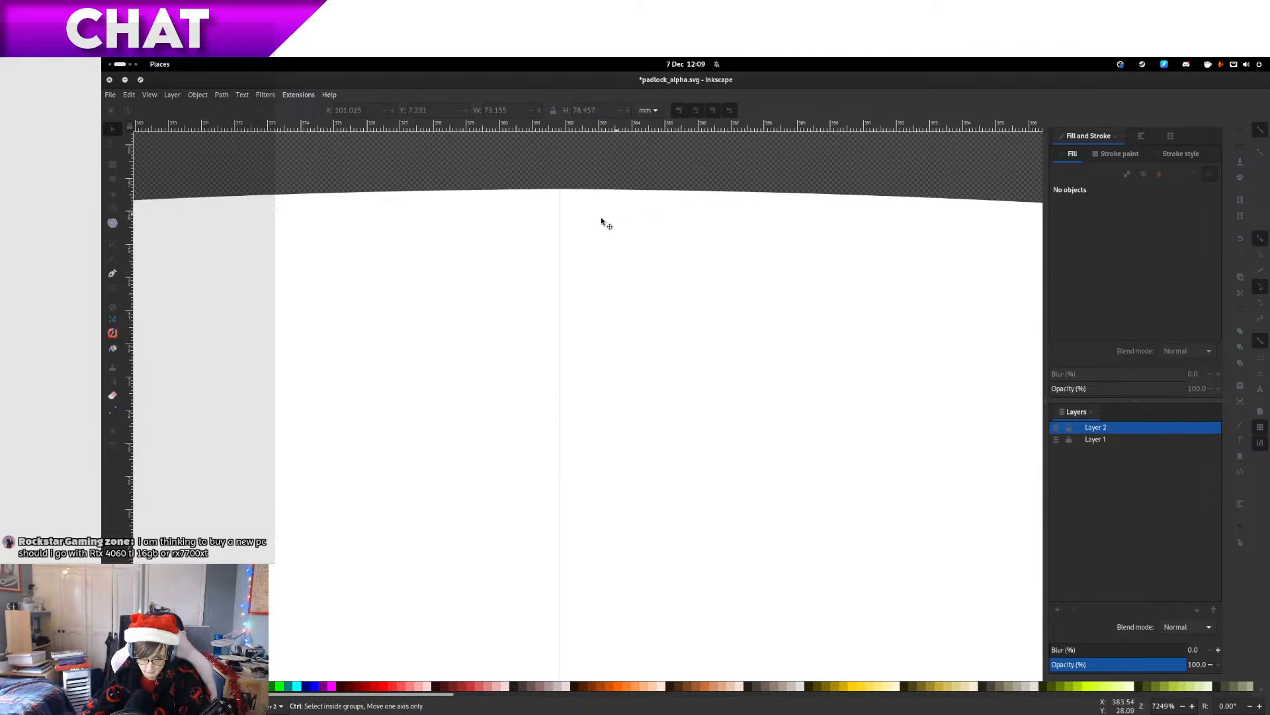
{"action": "left_click_drag", "start_coordinate": [605, 210], "coordinate": [595, 217]}
{"action": "left_click", "coordinate": [606, 170]}
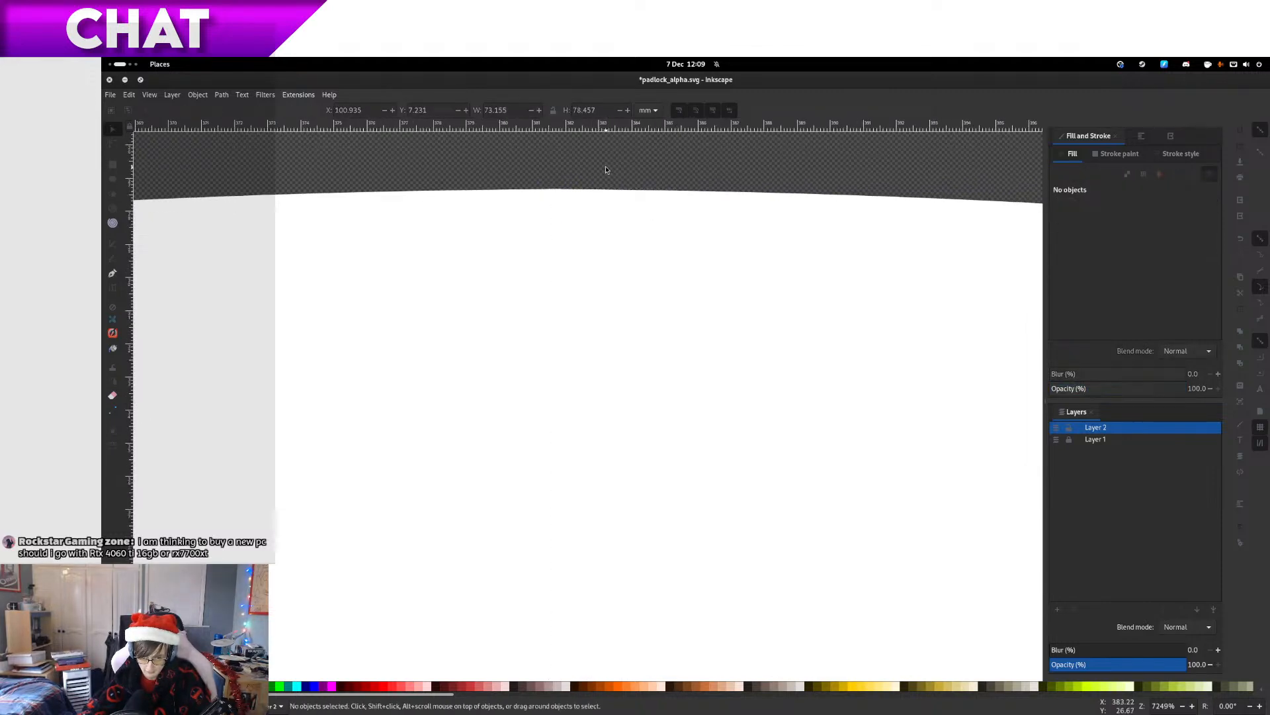
{"action": "scroll", "coordinate": [606, 171], "scroll_direction": "down", "scroll_amount": 12}
{"action": "scroll", "coordinate": [641, 250], "scroll_direction": "up", "scroll_amount": 1}
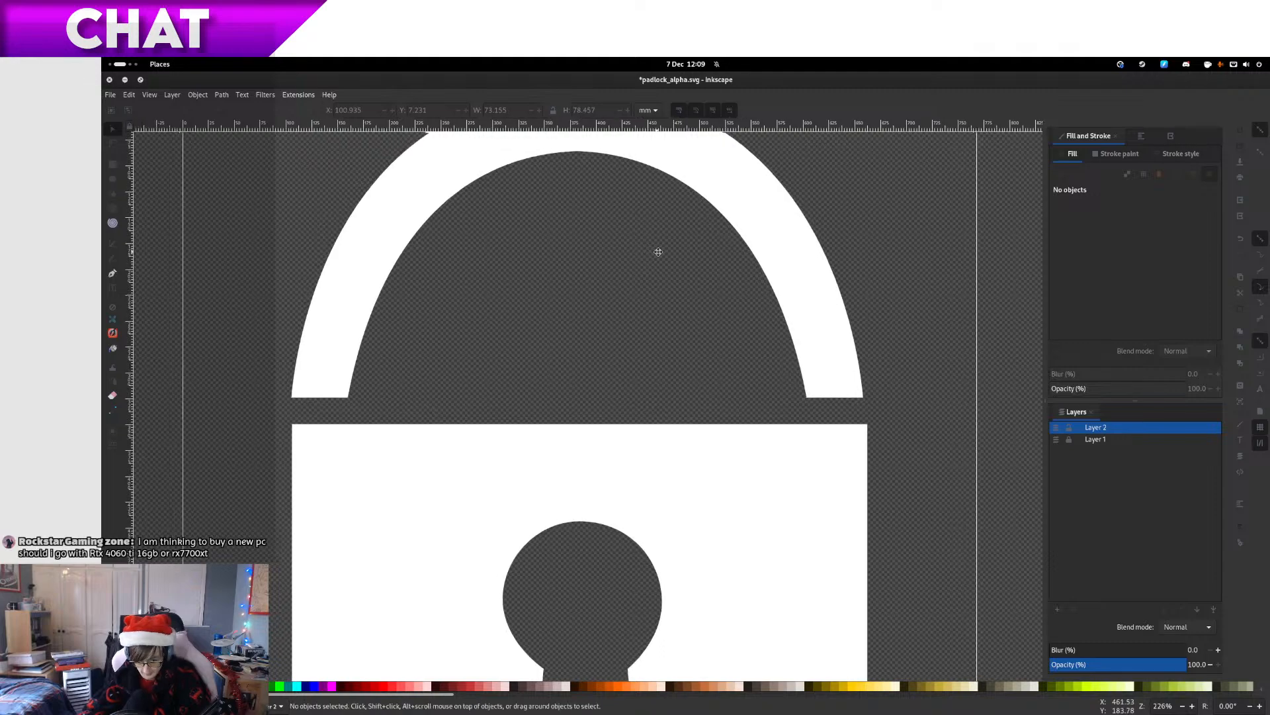
{"action": "scroll", "coordinate": [689, 363], "scroll_direction": "down", "scroll_amount": 5}
{"action": "scroll", "coordinate": [689, 363], "scroll_direction": "up", "scroll_amount": 2}
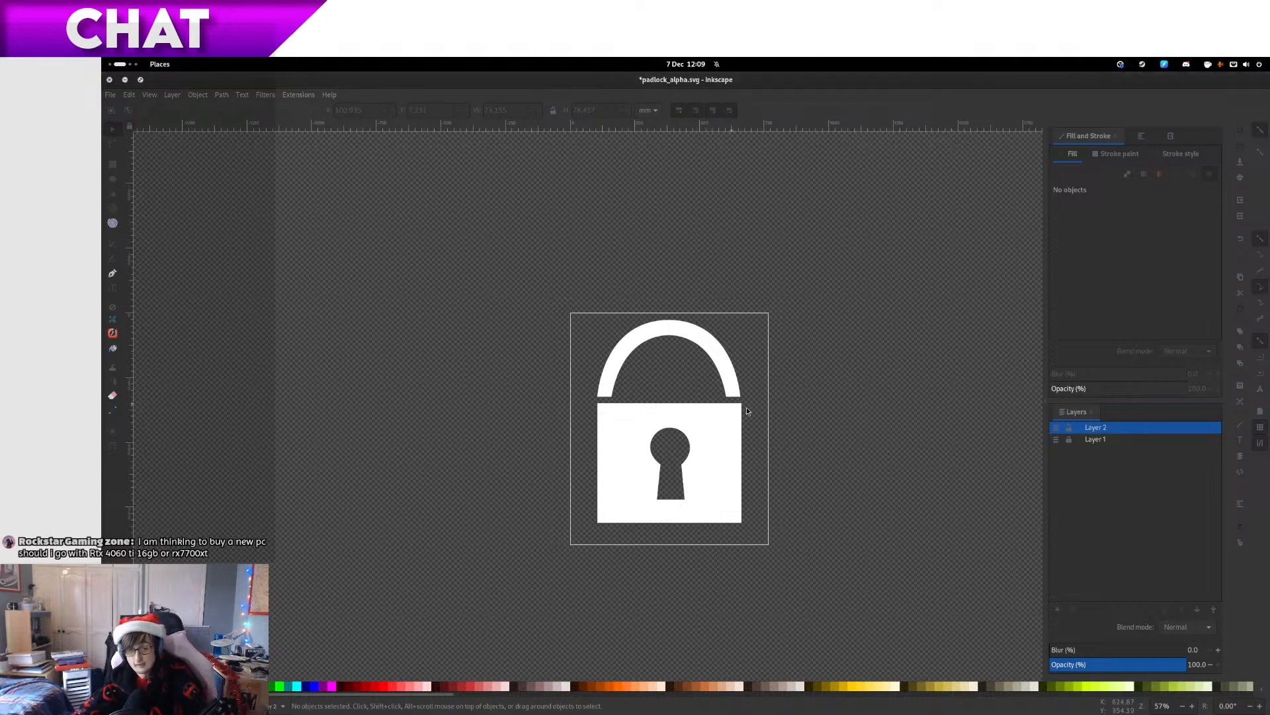
{"action": "scroll", "coordinate": [744, 407], "scroll_direction": "up", "scroll_amount": 2}
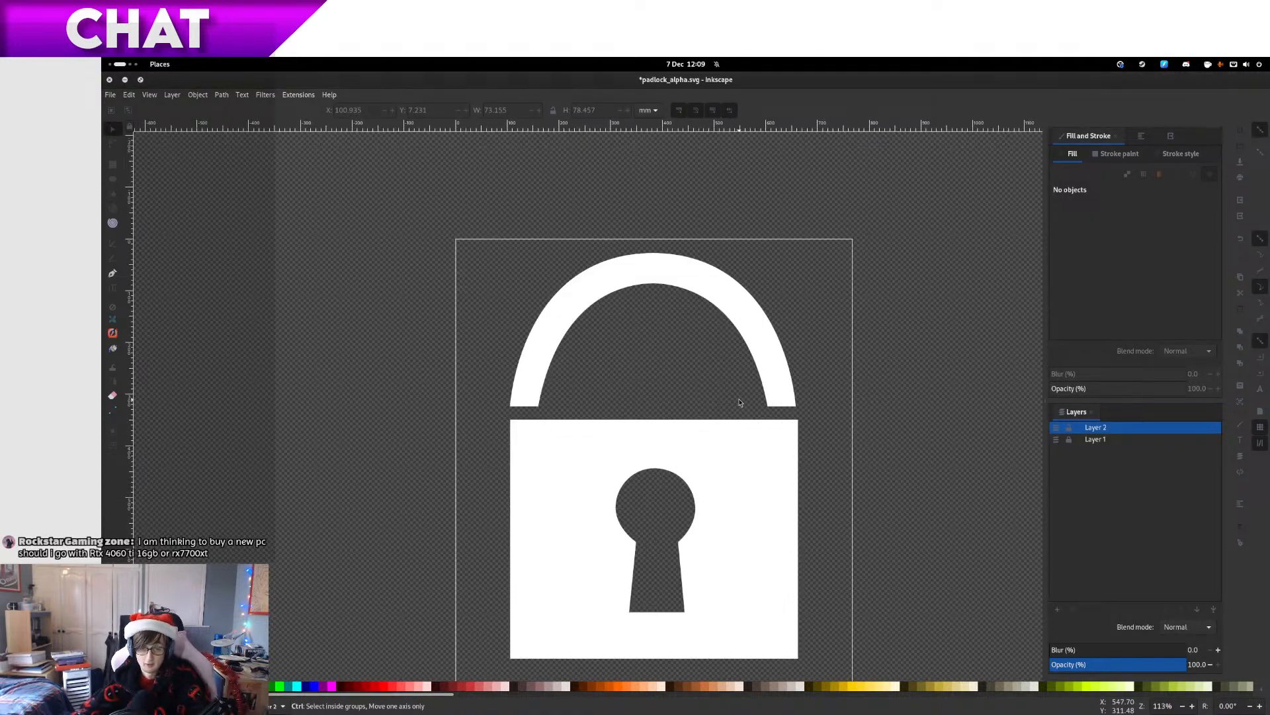
{"action": "key", "text": "ctrl+s"}
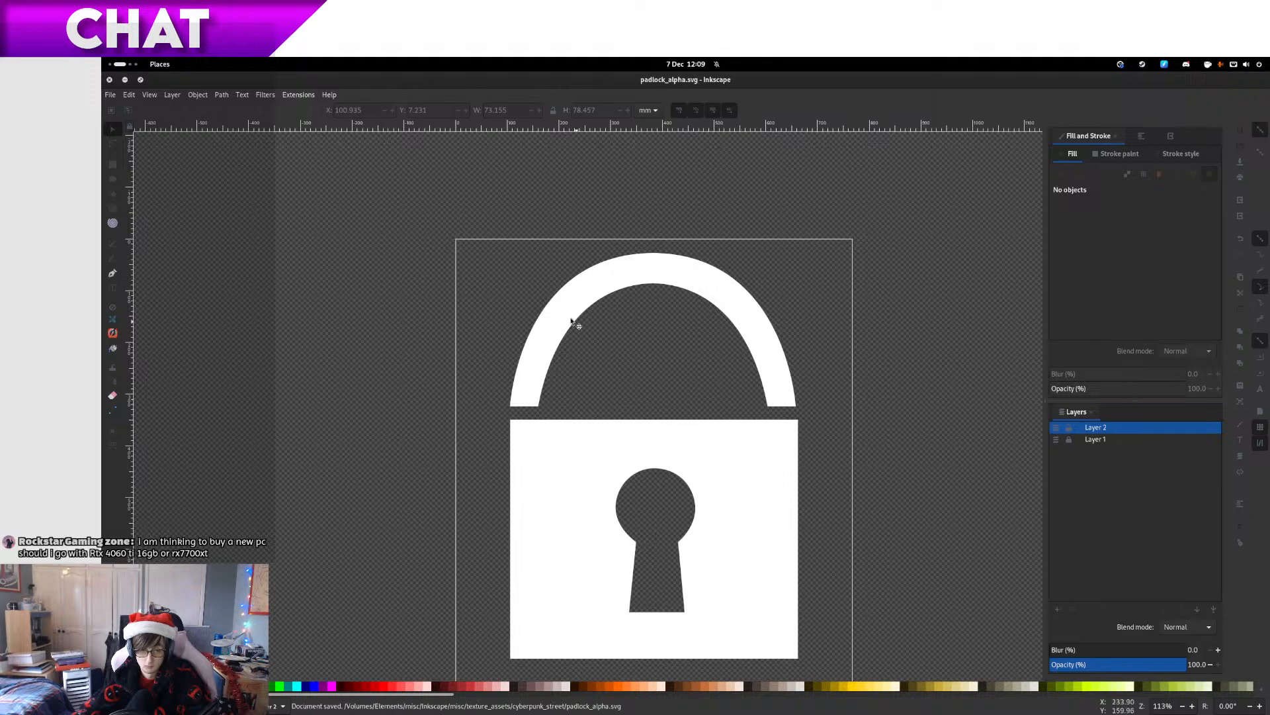
Group the two shackle halves and centre the group horizontally relative to the page
{"action": "left_click", "coordinate": [751, 332]}
{"action": "key", "text": "ctrl+g"}
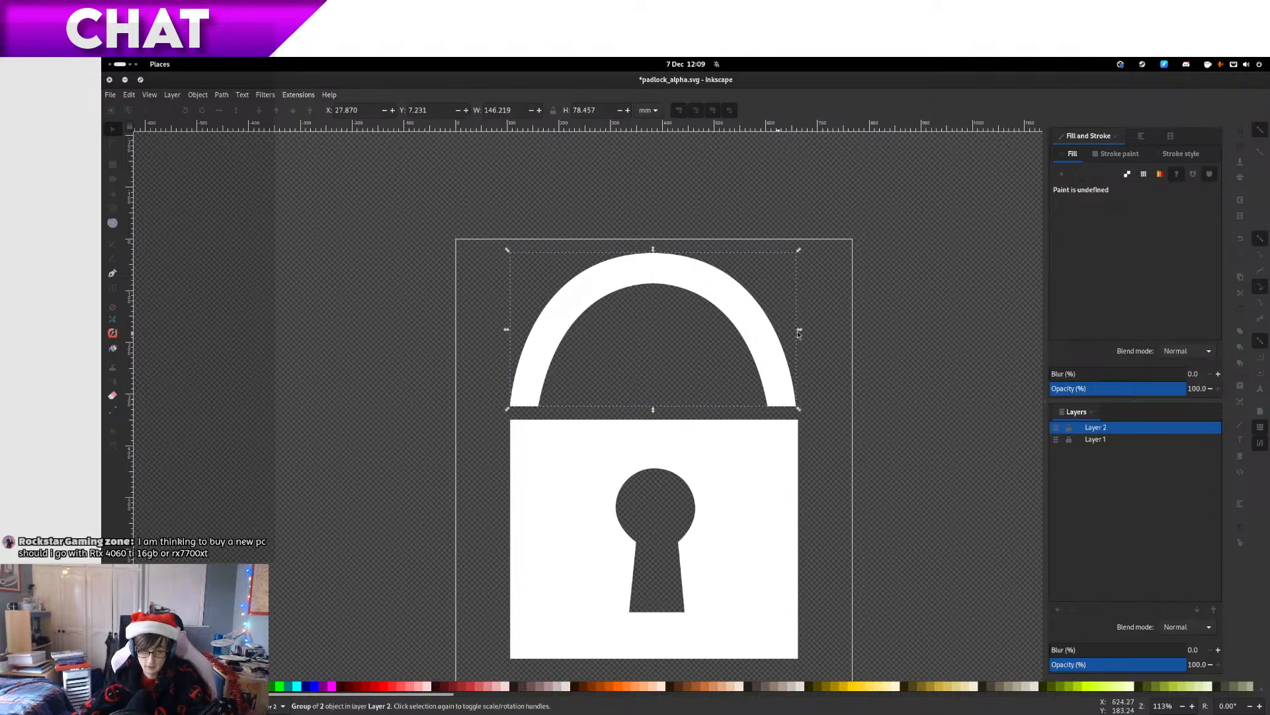
{"action": "left_click", "coordinate": [1141, 135]}
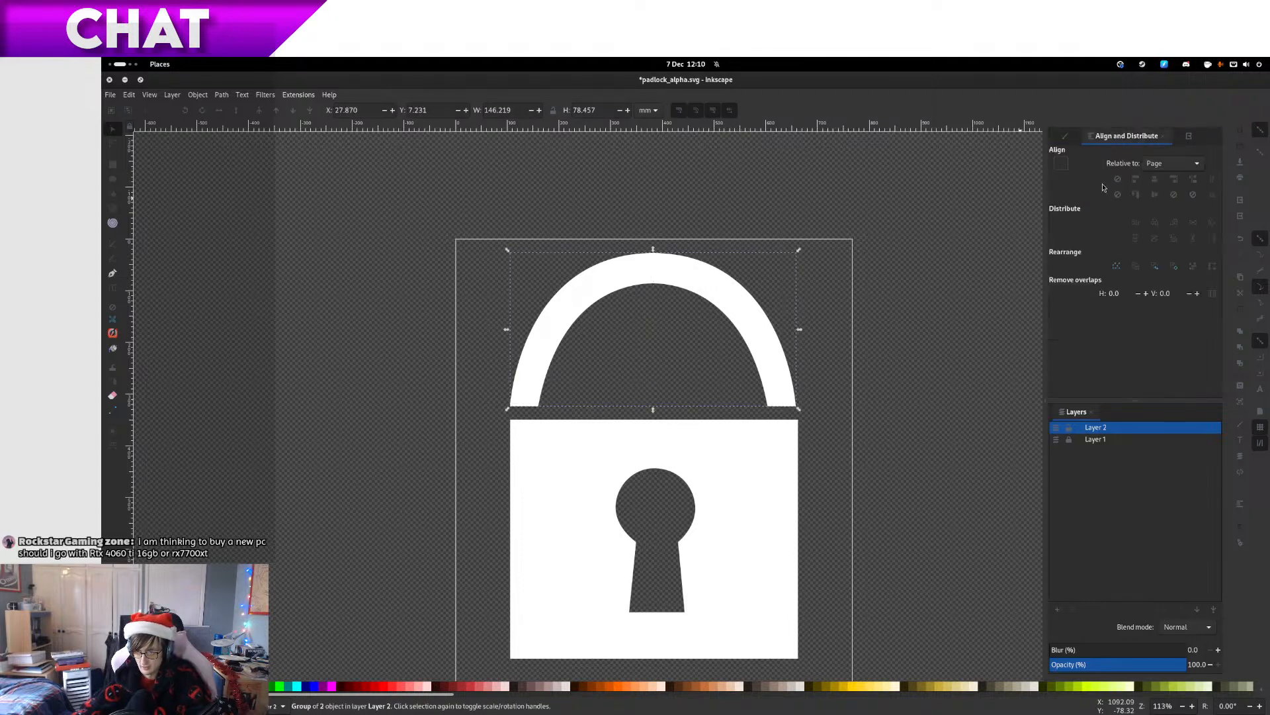
{"action": "left_click", "coordinate": [1153, 184]}
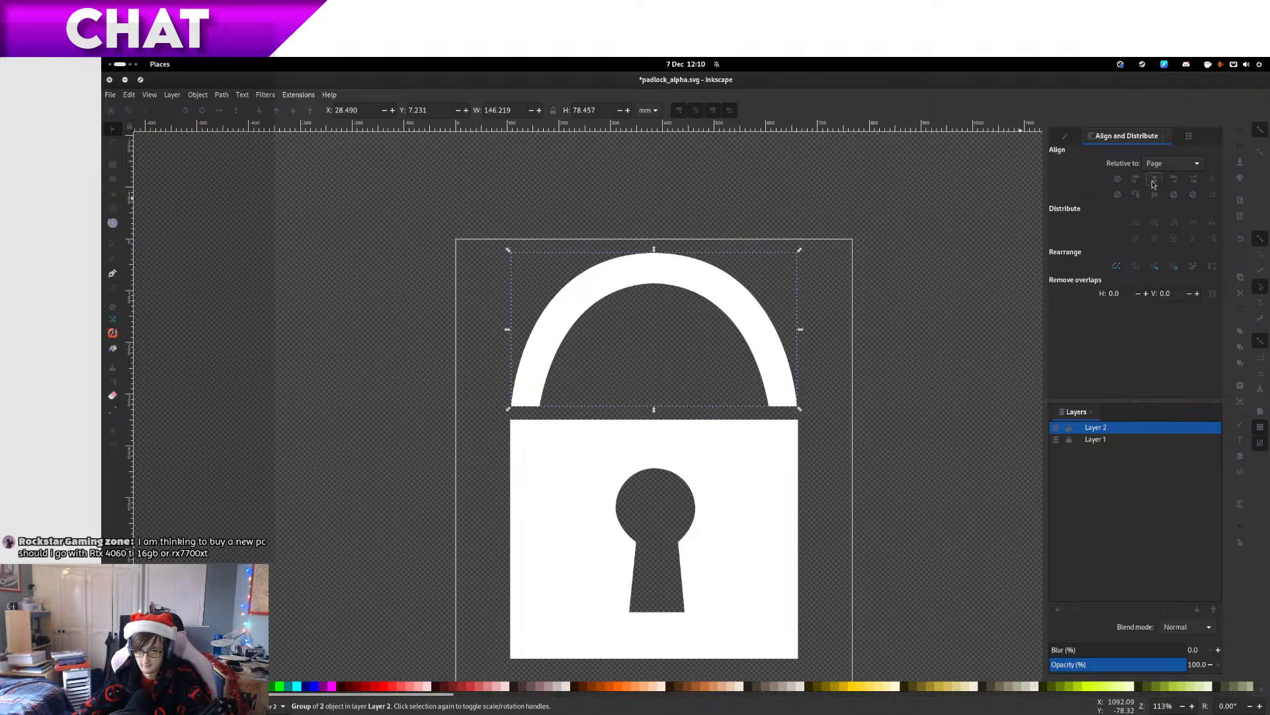
{"action": "left_click", "coordinate": [1005, 304]}
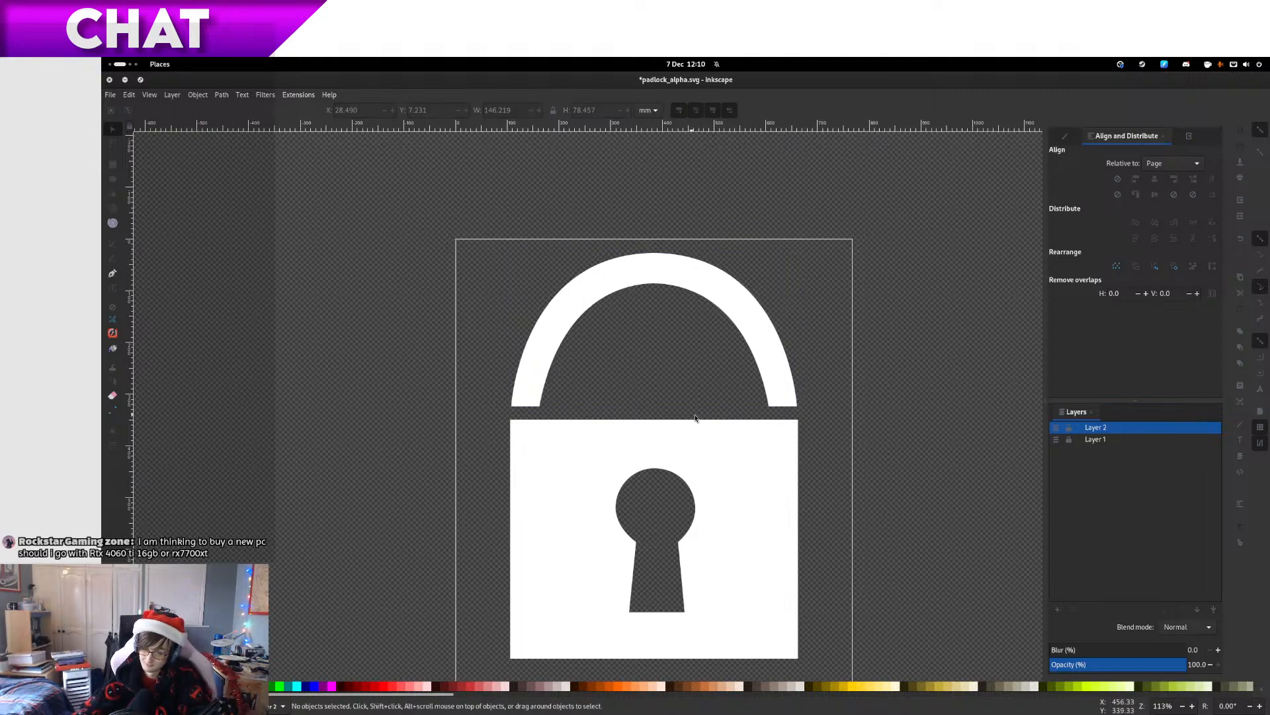
Shorten the shackle group from its lower edge to a height of about 73.6 mm and save the drawing
{"action": "left_click", "coordinate": [786, 385]}
{"action": "left_click_drag", "start_coordinate": [657, 415], "coordinate": [670, 405]}
{"action": "left_click", "coordinate": [672, 372]}
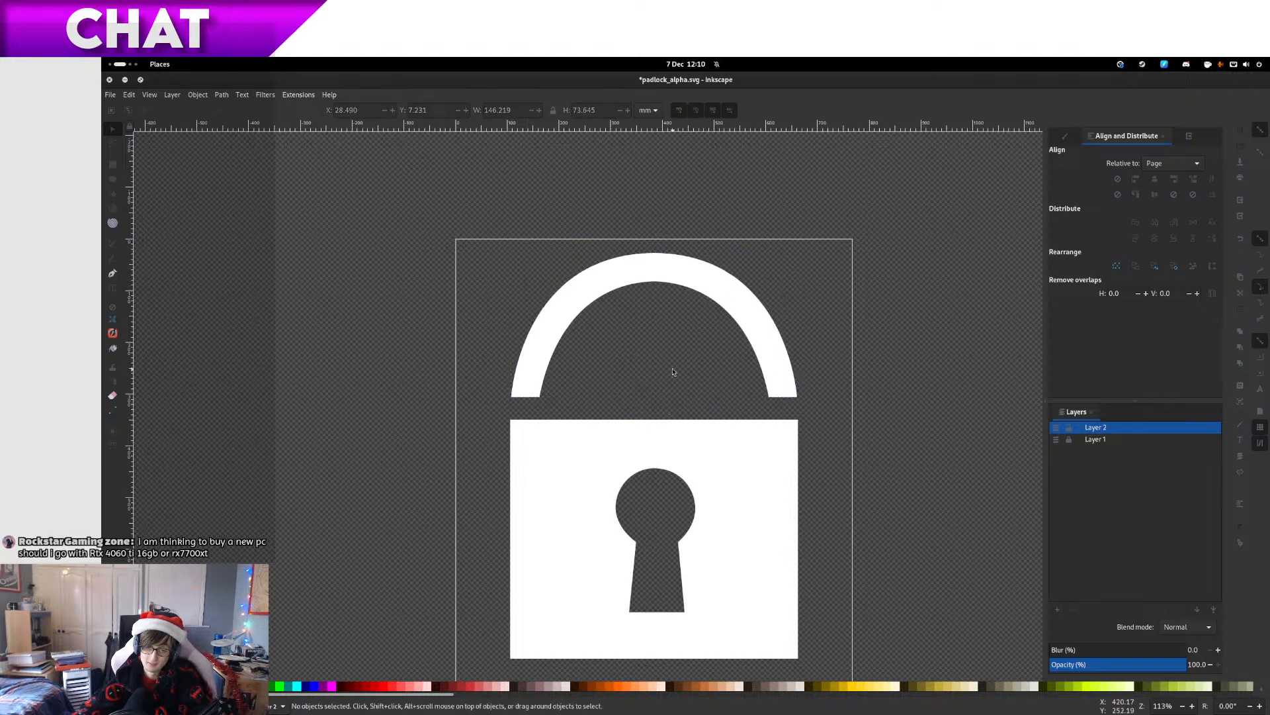
{"action": "scroll", "coordinate": [763, 420], "scroll_direction": "down", "scroll_amount": 2}
{"action": "scroll", "coordinate": [763, 420], "scroll_direction": "down", "scroll_amount": 2, "text": "ctrl"}
{"action": "scroll", "coordinate": [766, 422], "scroll_direction": "up", "scroll_amount": 2, "text": "ctrl"}
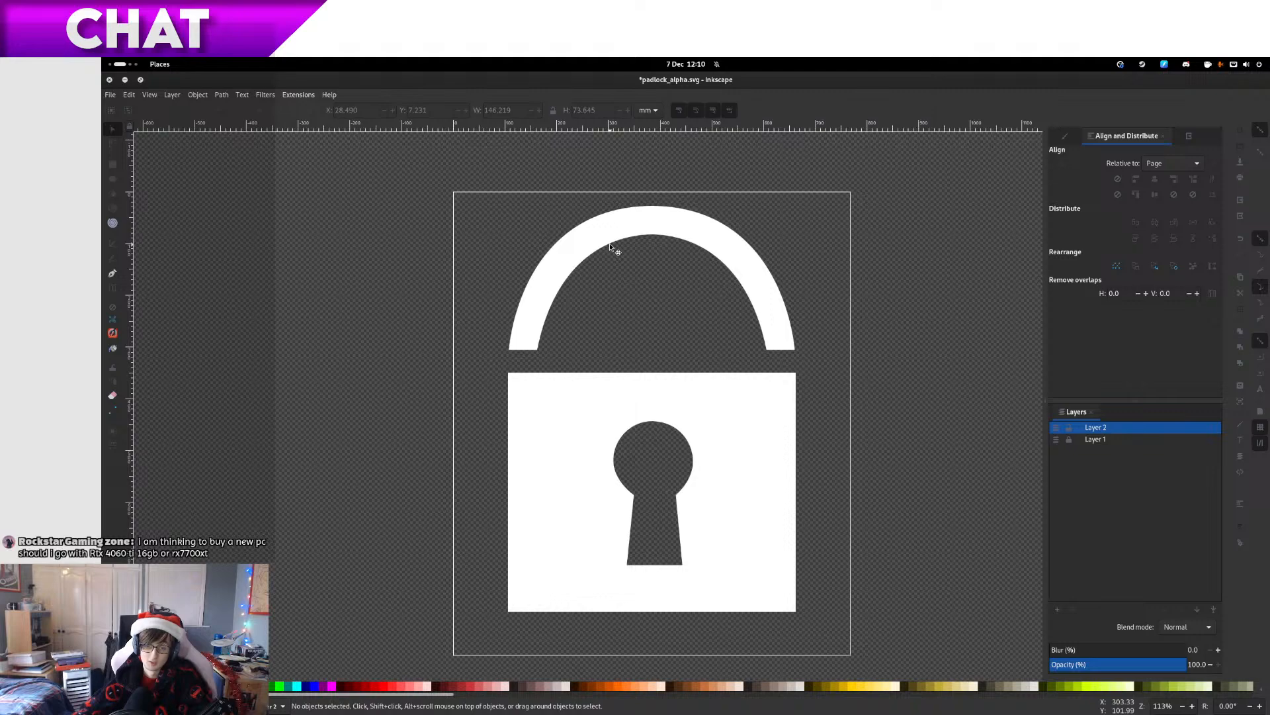
{"action": "key", "text": "ctrl+s"}
In the file manager, copy padlock_alpha.svg into the original folder, rename the copy padlock_alpha_wip3.svg, and return to Inkscape
{"action": "mouse_move", "coordinate": [103, 59]}
{"action": "scroll", "coordinate": [471, 340], "scroll_direction": "up", "scroll_amount": 1}
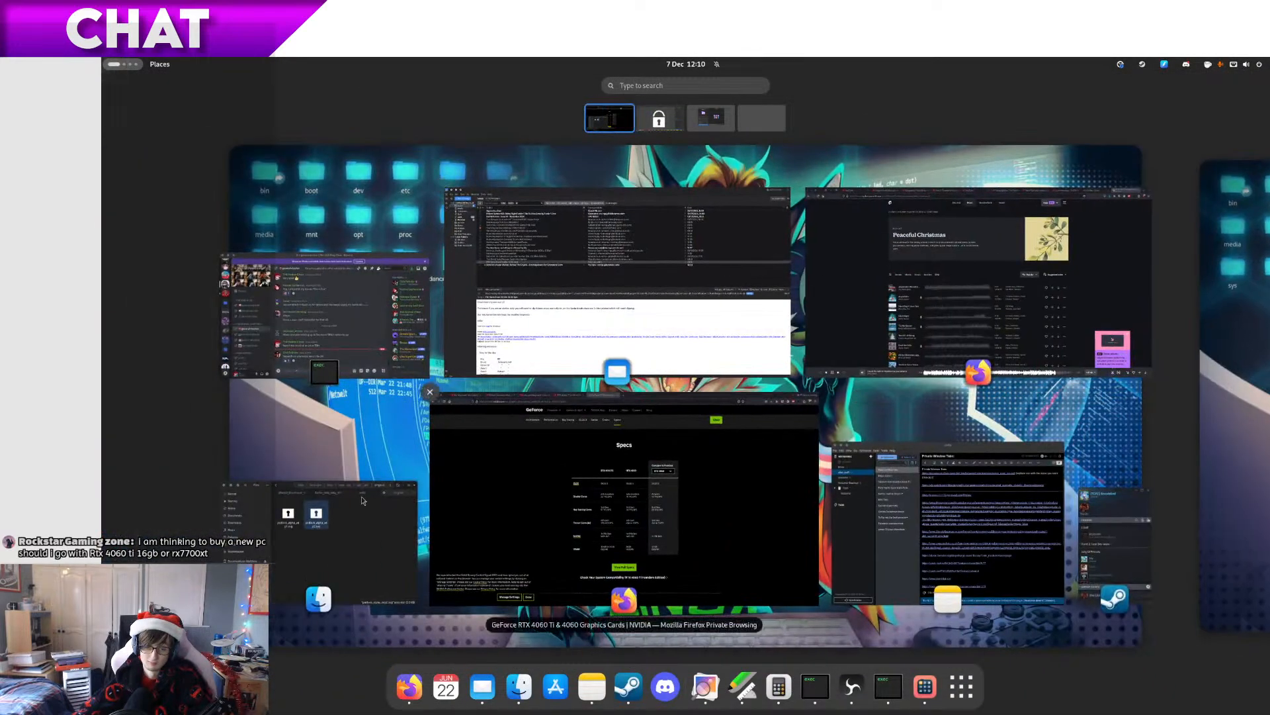
{"action": "left_click", "coordinate": [362, 500]}
{"action": "key", "text": "alt+Up"}
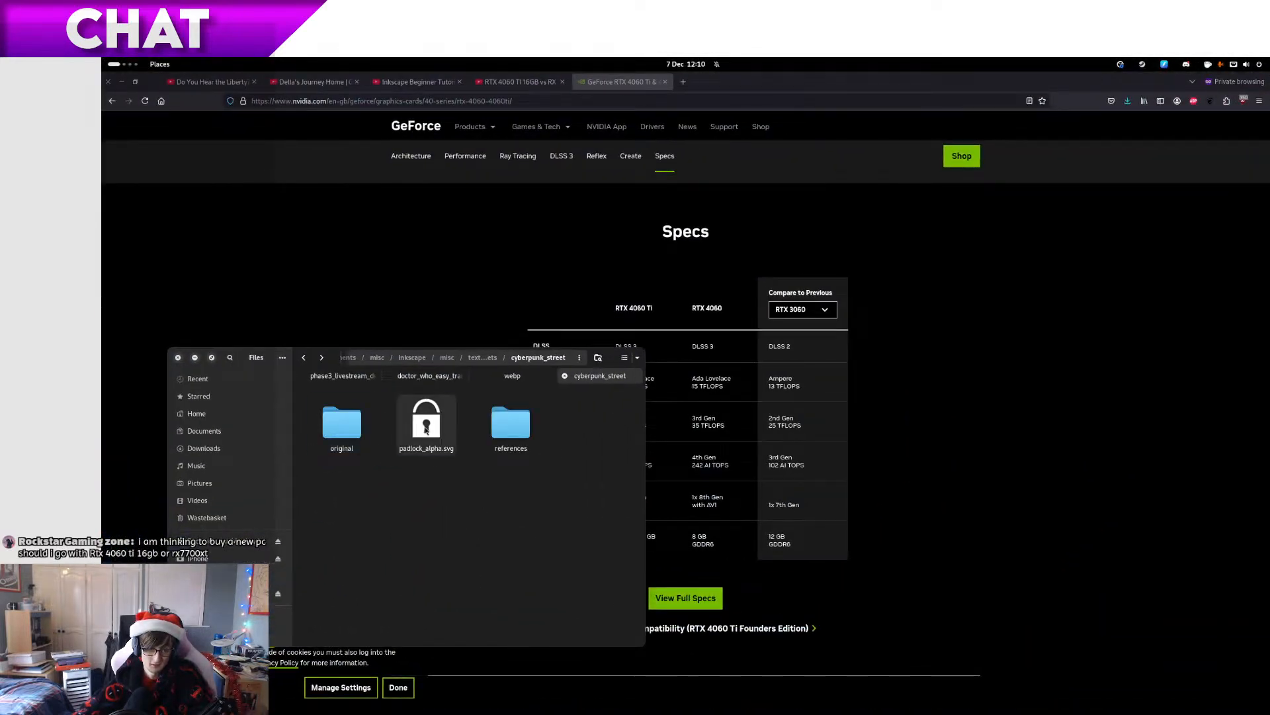
{"action": "key", "text": "alt+Right"}
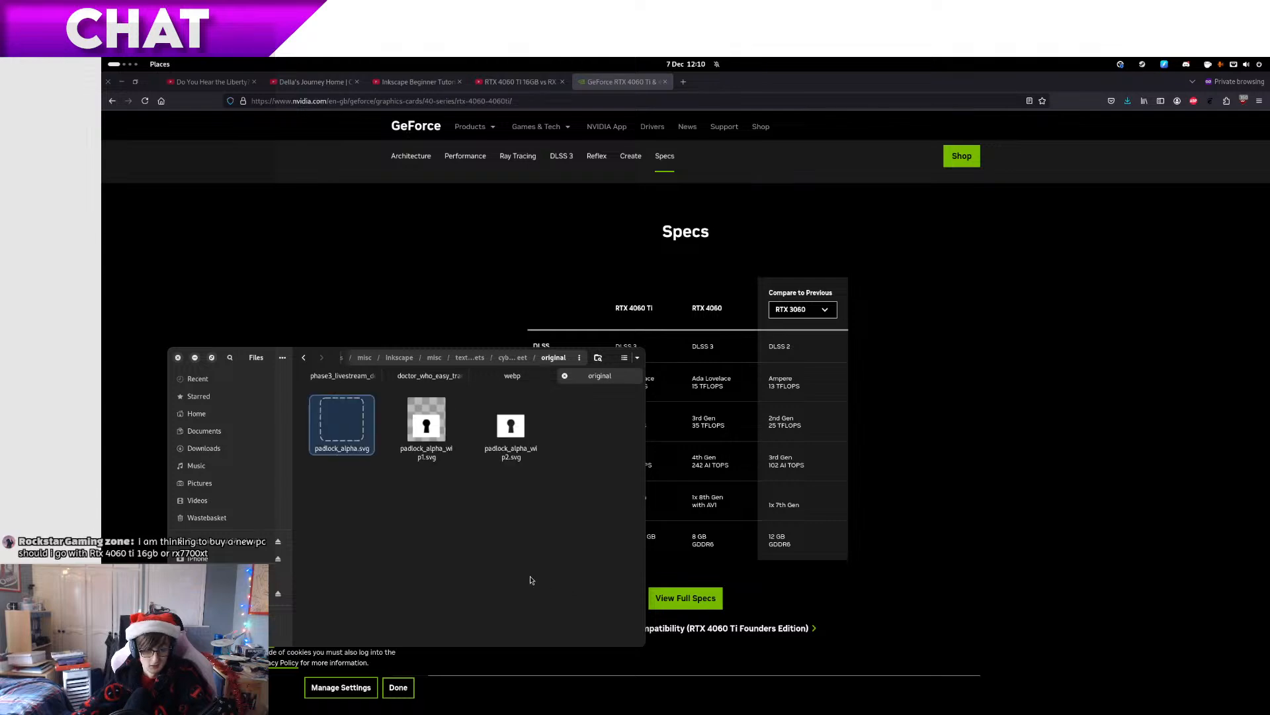
{"action": "key", "text": "F2"}
{"action": "key", "text": "Right"}
{"action": "type", "text": "_w"}
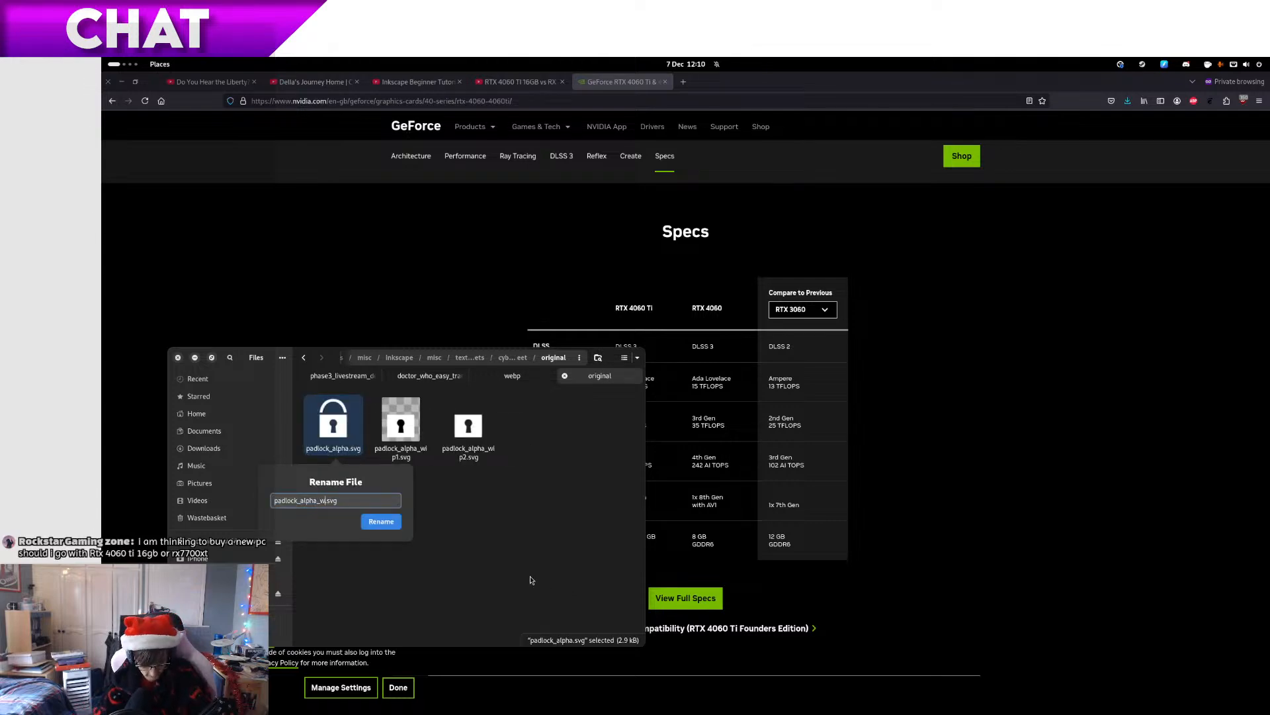
{"action": "type", "text": "ip3"}
{"action": "key", "text": "Return"}
{"action": "key", "text": "alt+Tab"}
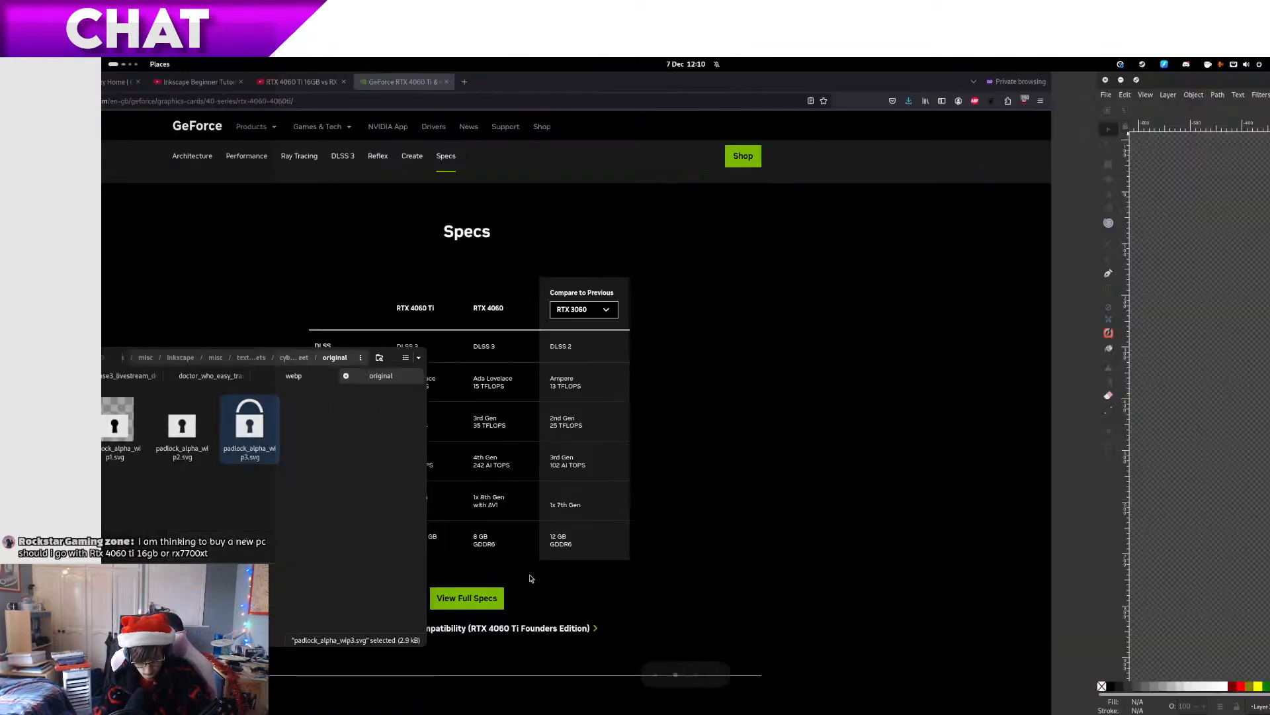
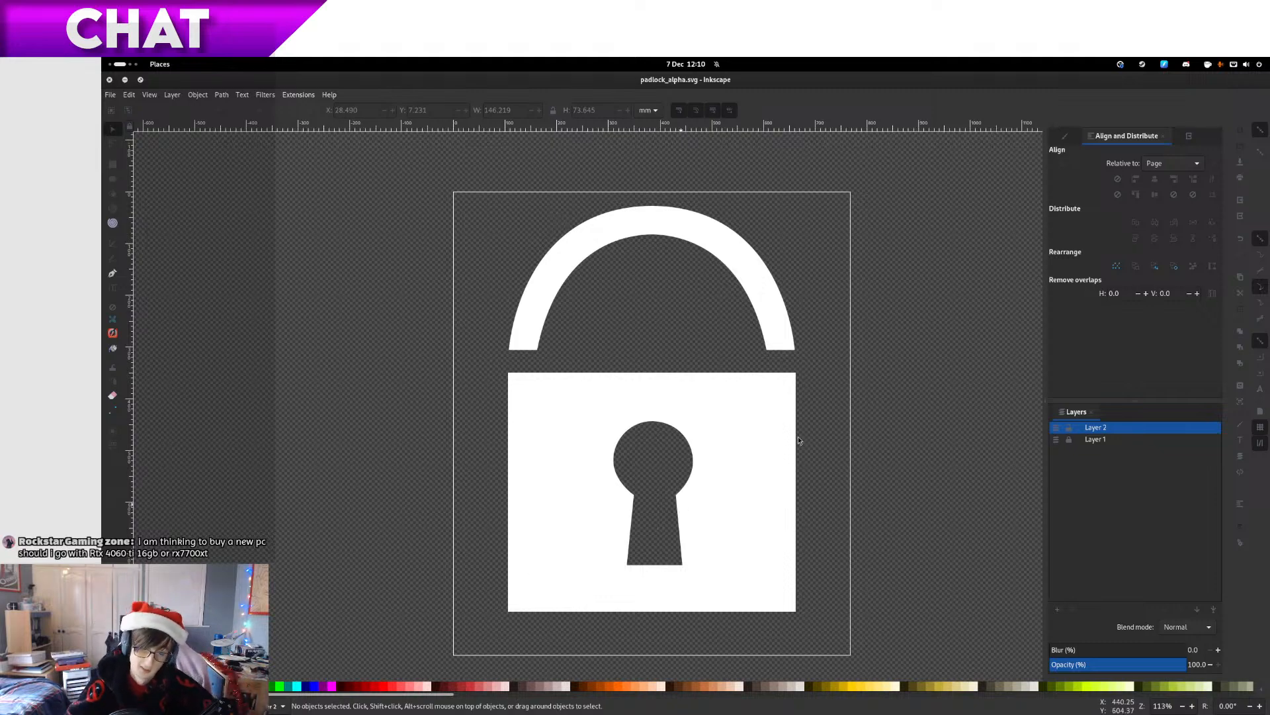
Unlock Layer 1 and move the padlock body and shackle down together to Y 15.169 mm for even top and bottom margins
{"action": "left_click_drag", "start_coordinate": [857, 425], "coordinate": [873, 400]}
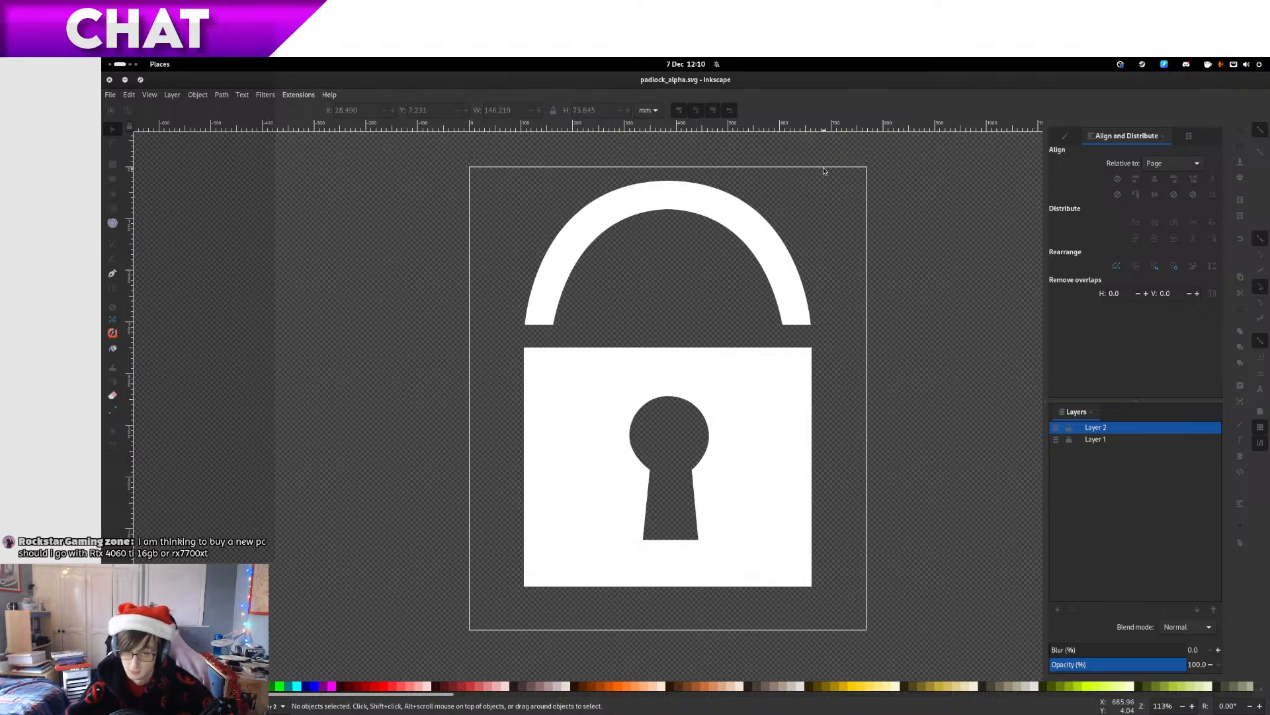
{"action": "left_click_drag", "start_coordinate": [822, 170], "coordinate": [817, 218]}
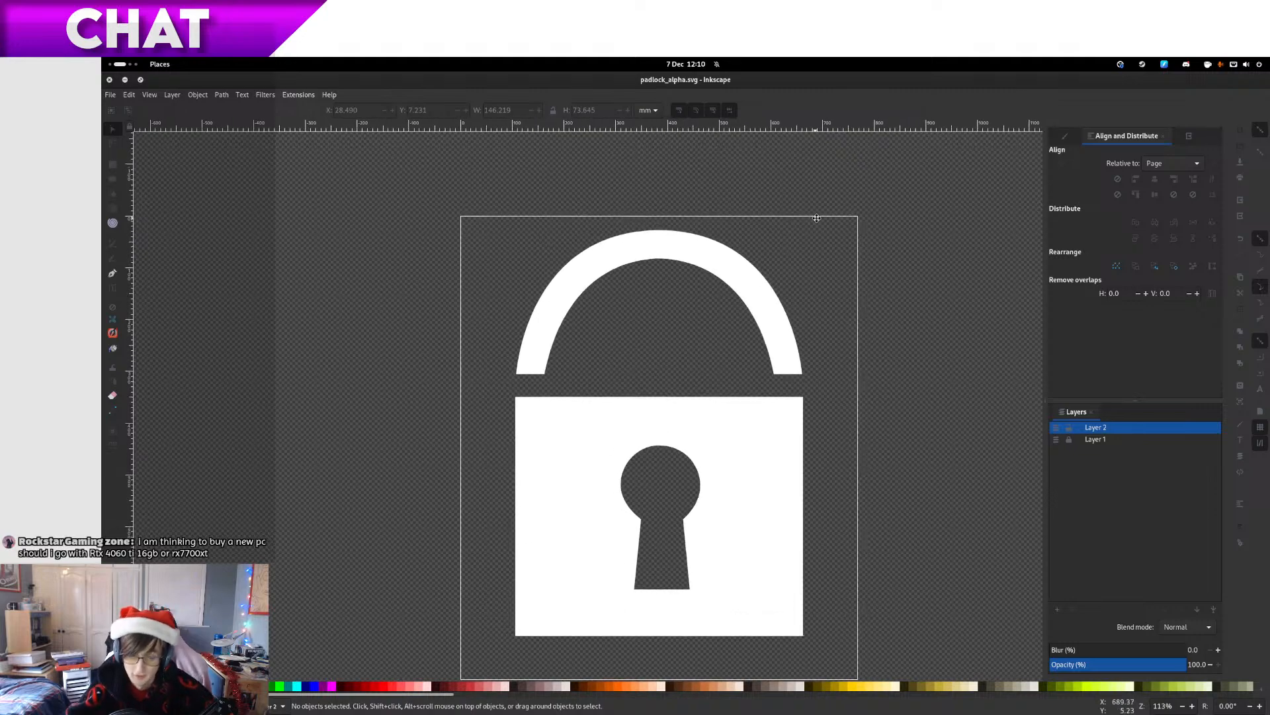
{"action": "left_click", "coordinate": [1068, 440]}
{"action": "left_click_drag", "start_coordinate": [383, 142], "coordinate": [920, 713]}
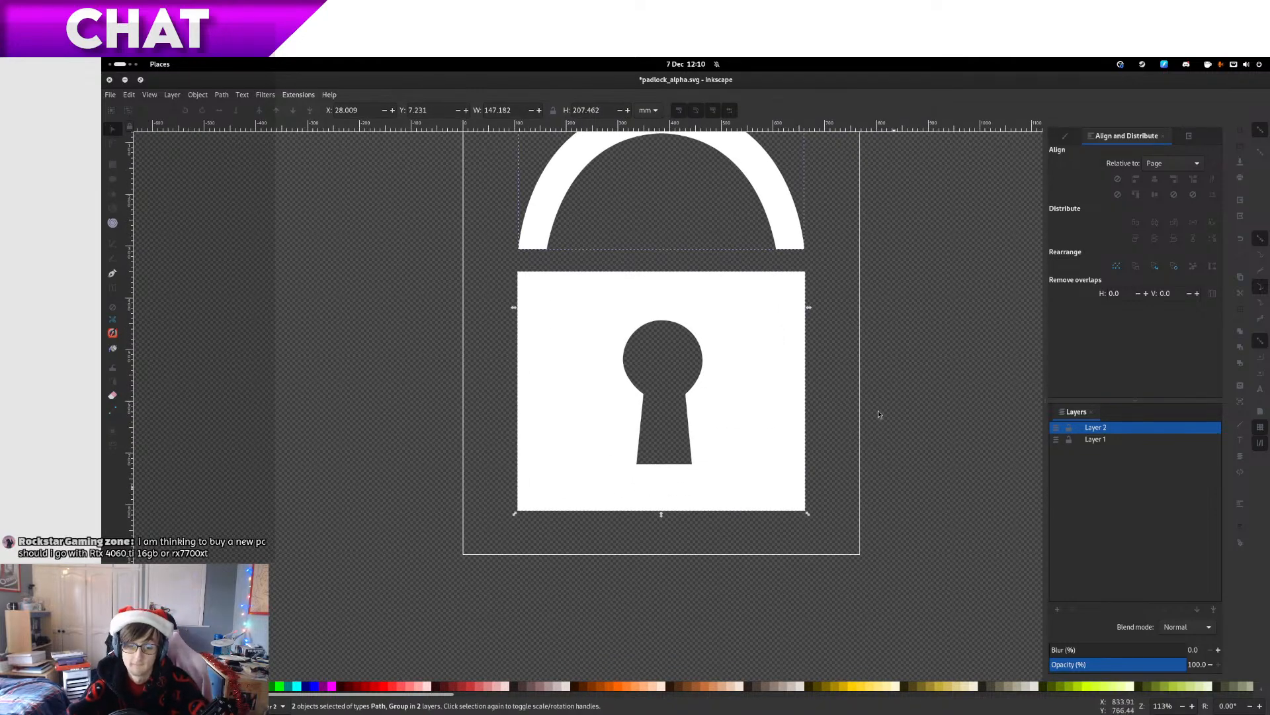
{"action": "left_click_drag", "start_coordinate": [867, 387], "coordinate": [787, 408]}
{"action": "key", "text": "Down"}
{"action": "key", "text": "Down"}
{"action": "key", "text": "Down"}
{"action": "key", "text": "Down"}
{"action": "key", "text": "Down"}
{"action": "key", "text": "Down"}
{"action": "key", "text": "Down"}
{"action": "key", "text": "Down"}
{"action": "key", "text": "Down"}
{"action": "key", "text": "Down"}
{"action": "key", "text": "Down"}
{"action": "key", "text": "Down"}
{"action": "key", "text": "Down"}
{"action": "key", "text": "Down"}
{"action": "key", "text": "Down"}
{"action": "key", "text": "Down"}
{"action": "key", "text": "Down"}
{"action": "key", "text": "Down"}
{"action": "key", "text": "Down"}
{"action": "key", "text": "Down"}
{"action": "key", "text": "Down"}
{"action": "key", "text": "Down"}
{"action": "key", "text": "Down"}
{"action": "key", "text": "Up"}
{"action": "key", "text": "Up"}
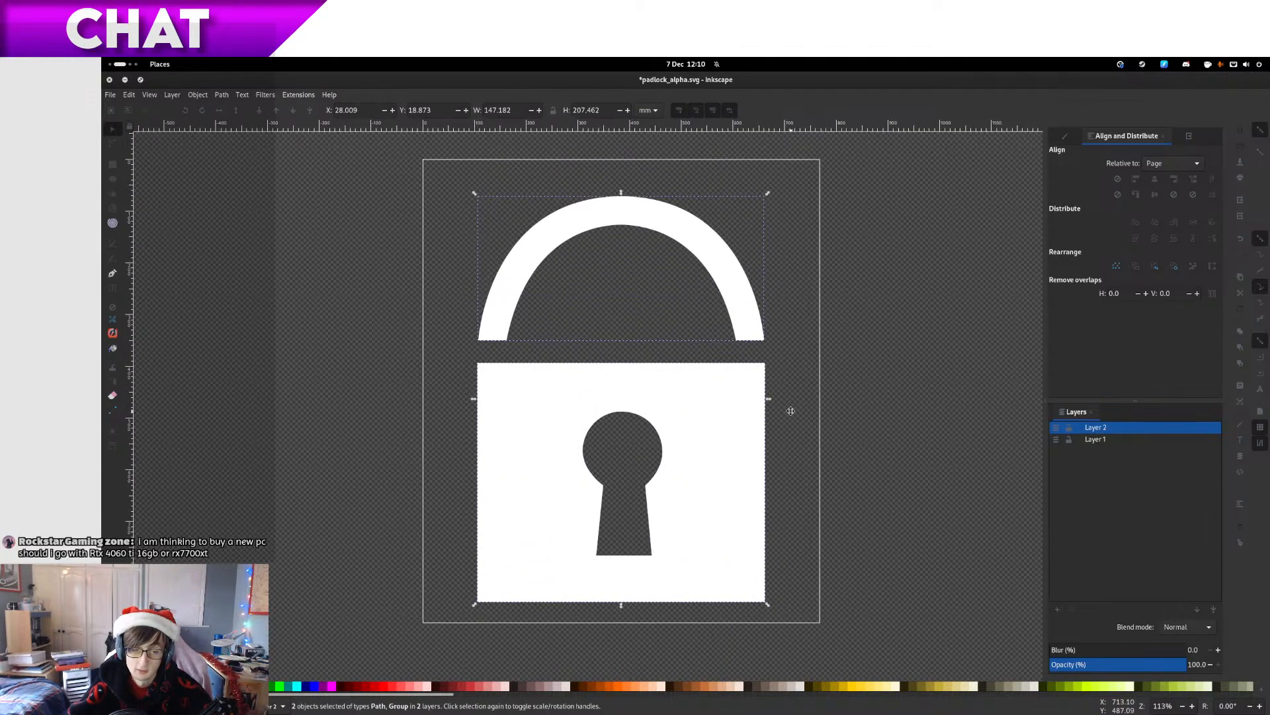
{"action": "key", "text": "Up"}
{"action": "key", "text": "Up"}
{"action": "key", "text": "Up"}
{"action": "key", "text": "Up"}
{"action": "key", "text": "Up"}
{"action": "key", "text": "Up"}
{"action": "key", "text": "Up"}
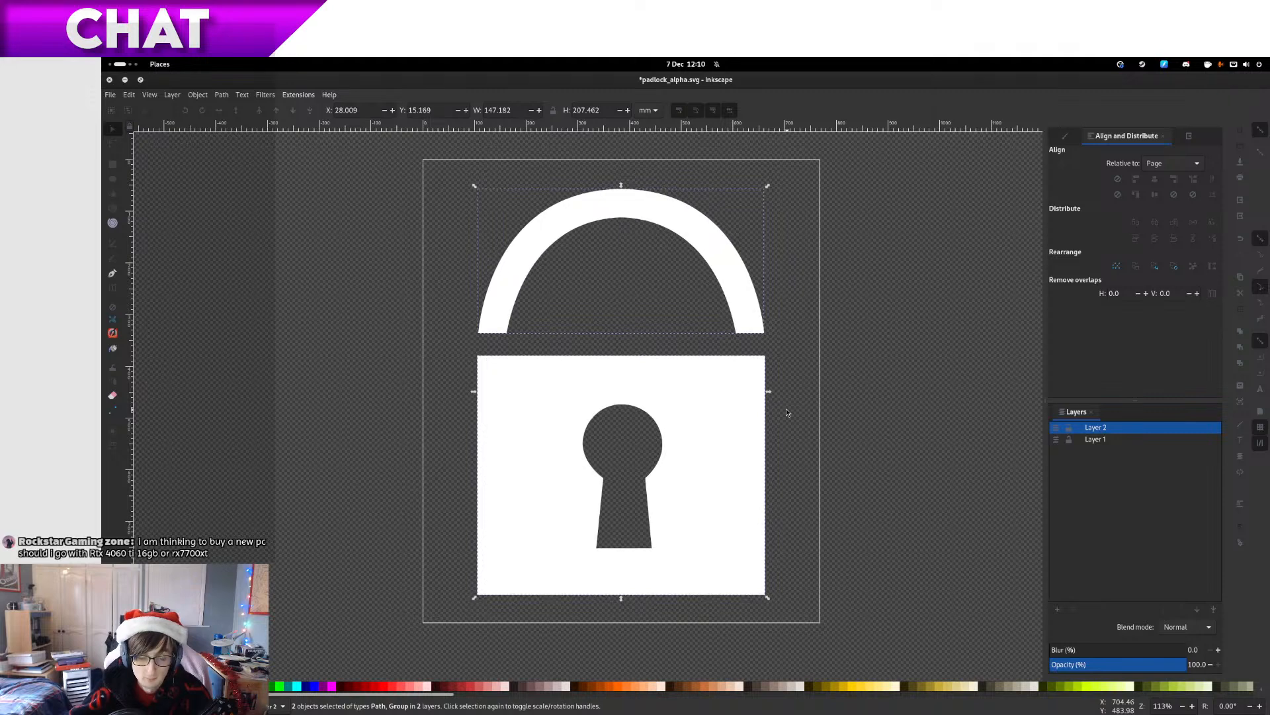
{"action": "left_click", "coordinate": [809, 418]}
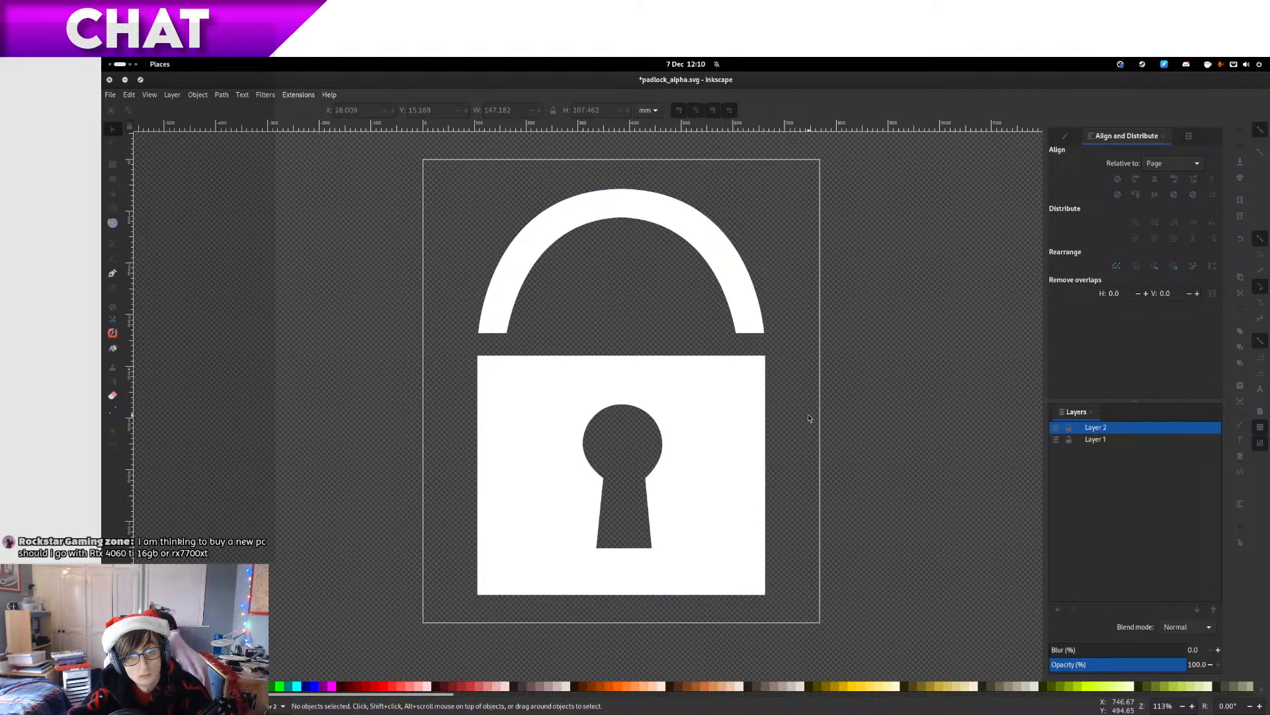
{"action": "scroll", "coordinate": [808, 419], "scroll_direction": "down", "scroll_amount": 6, "text": "ctrl"}
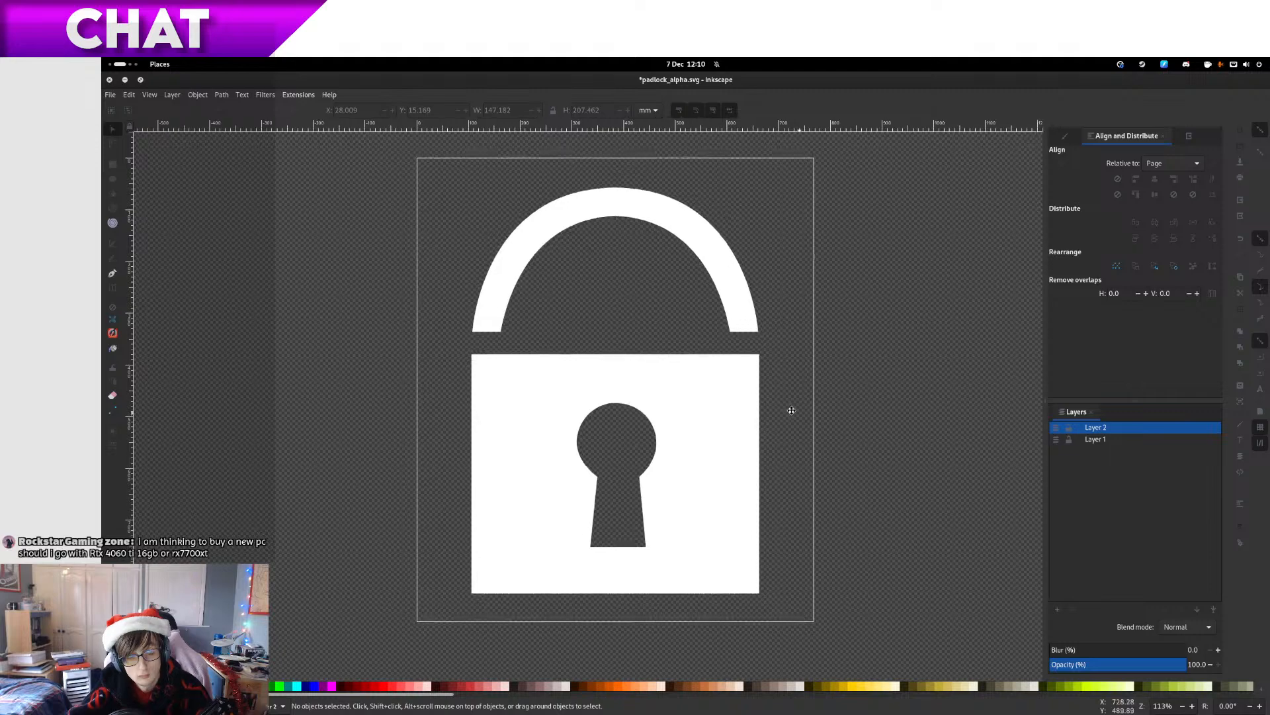
{"action": "scroll", "coordinate": [787, 413], "scroll_direction": "up", "scroll_amount": 6, "text": "ctrl"}
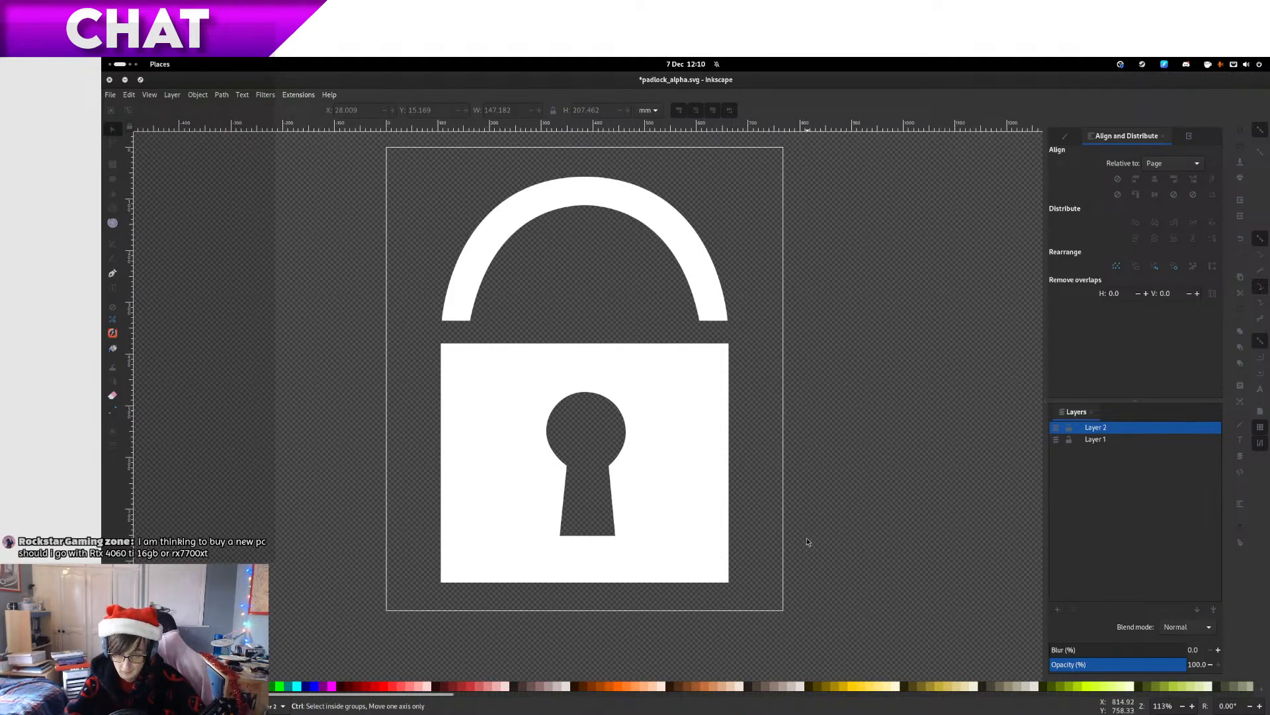
Save the finished padlock drawing in padlock_alpha.svg
{"action": "scroll", "coordinate": [808, 503], "scroll_direction": "down", "scroll_amount": 2, "text": "ctrl"}
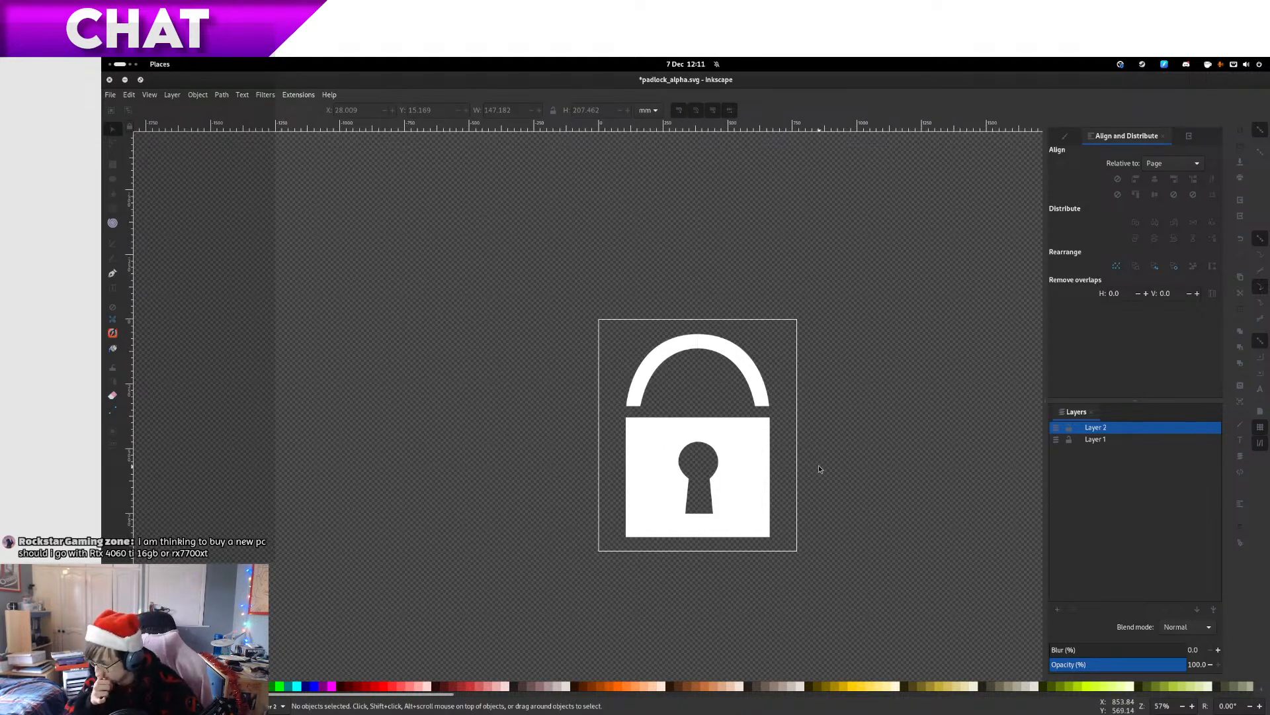
{"action": "key", "text": "ctrl+s"}
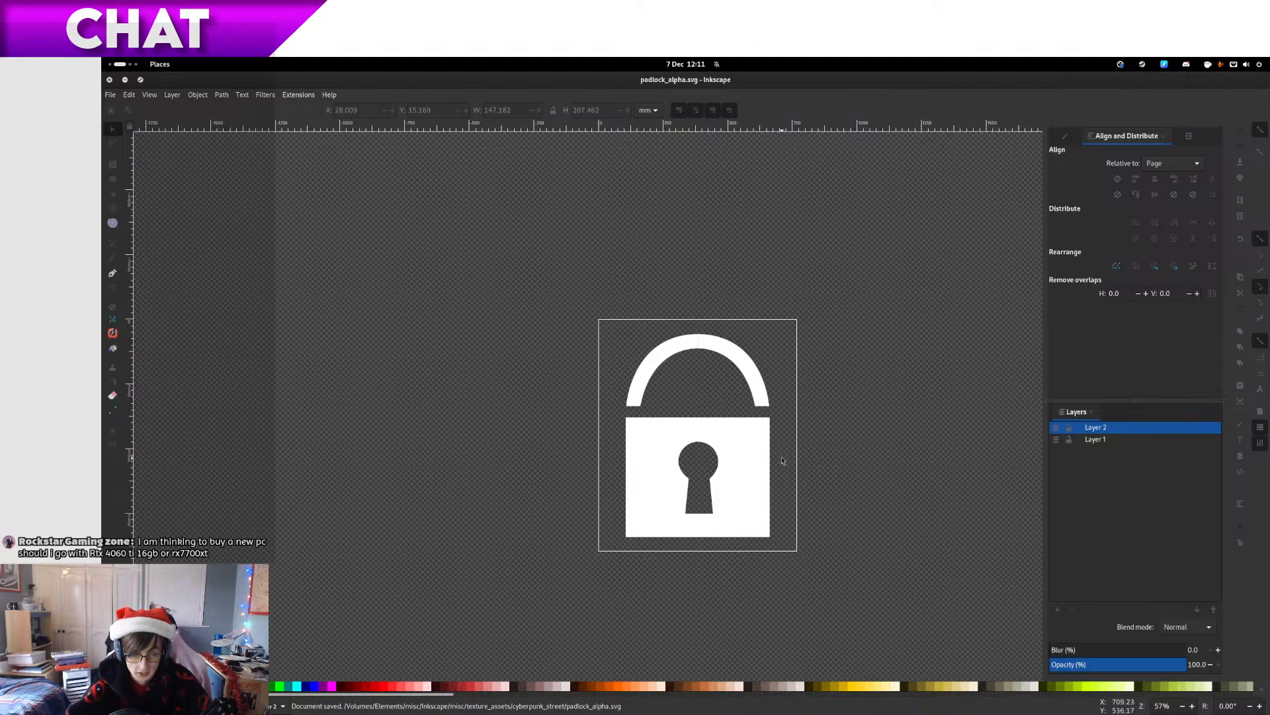
In the file manager, copy padlock_alpha.svg from cyberpunk_street into the cyberpunk folder under blender/usermod/materials
{"action": "key", "text": "ctrl+alt+Left"}
{"action": "left_click", "coordinate": [540, 621]}
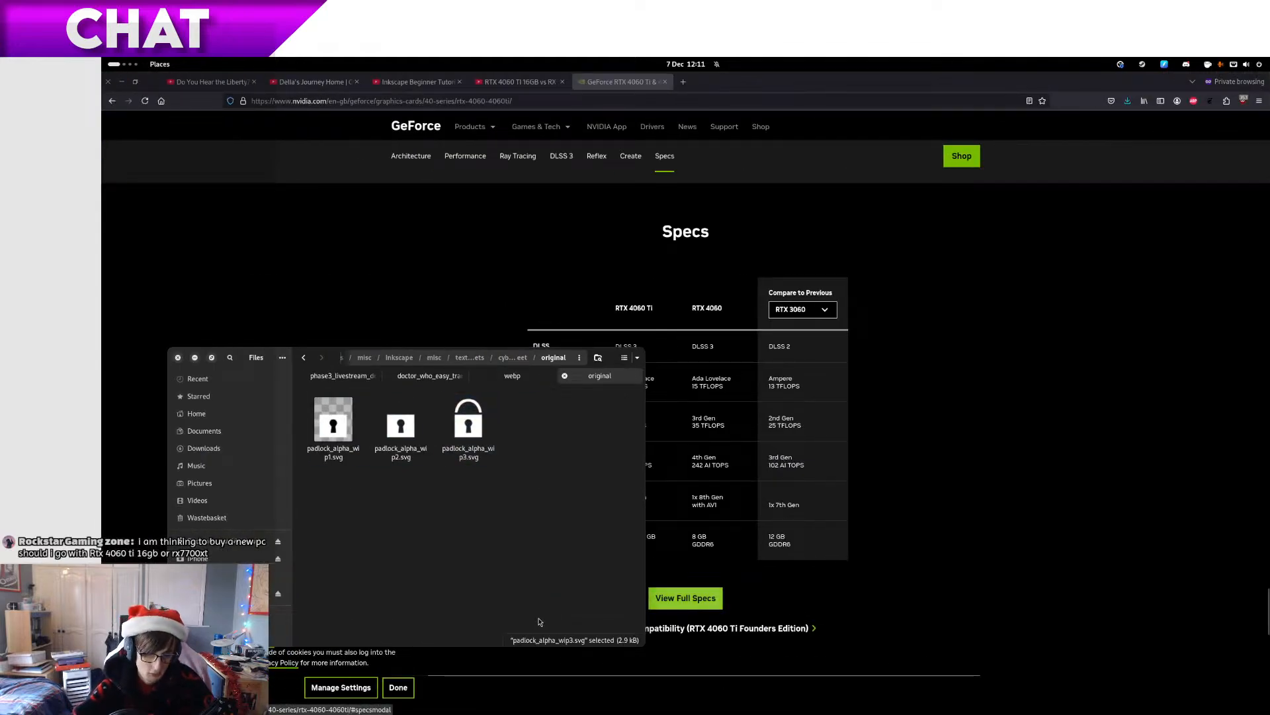
{"action": "key", "text": "alt+Left"}
{"action": "left_click", "coordinate": [427, 422]}
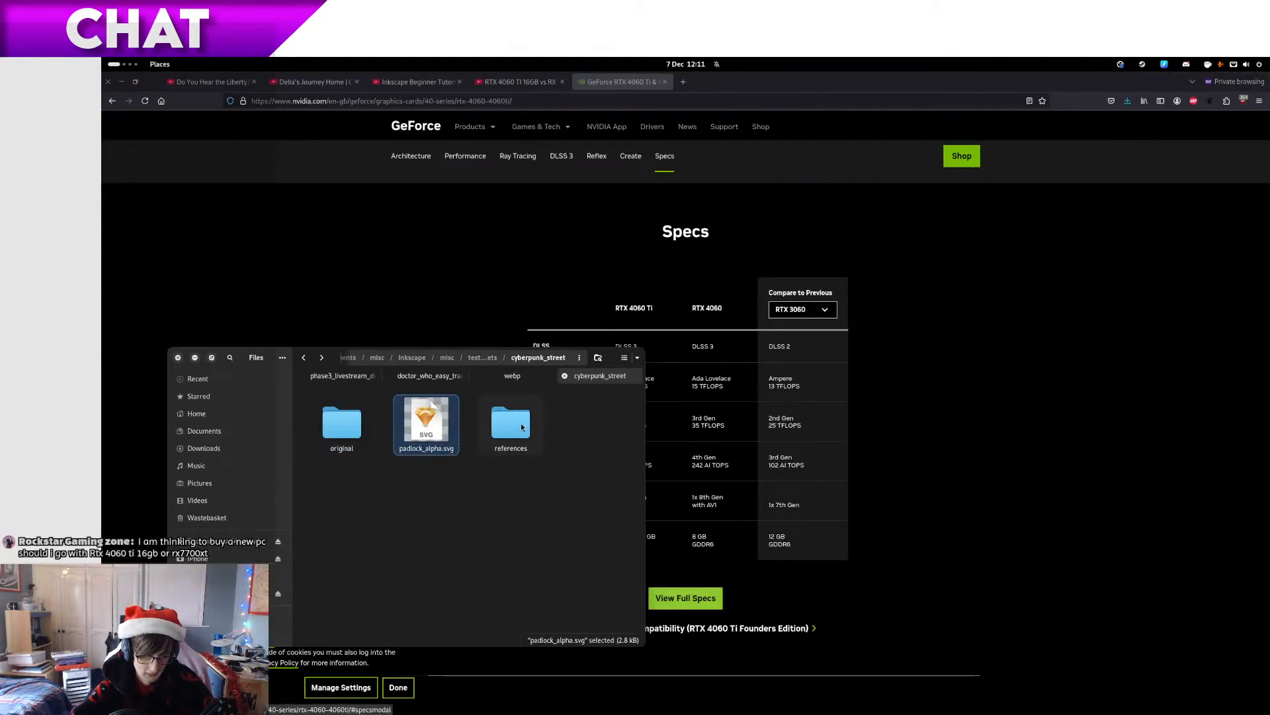
{"action": "middle_click", "coordinate": [231, 634]}
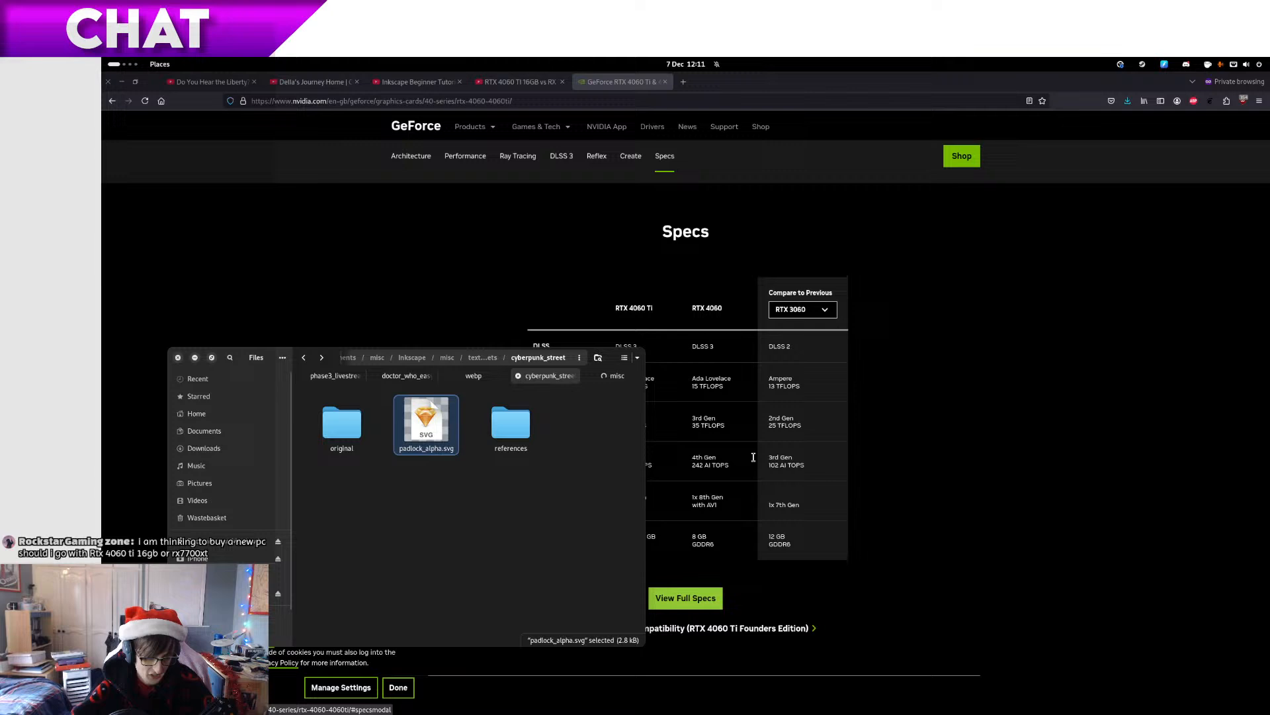
{"action": "left_click", "coordinate": [609, 376]}
{"action": "scroll", "coordinate": [591, 478], "scroll_direction": "down", "scroll_amount": 5}
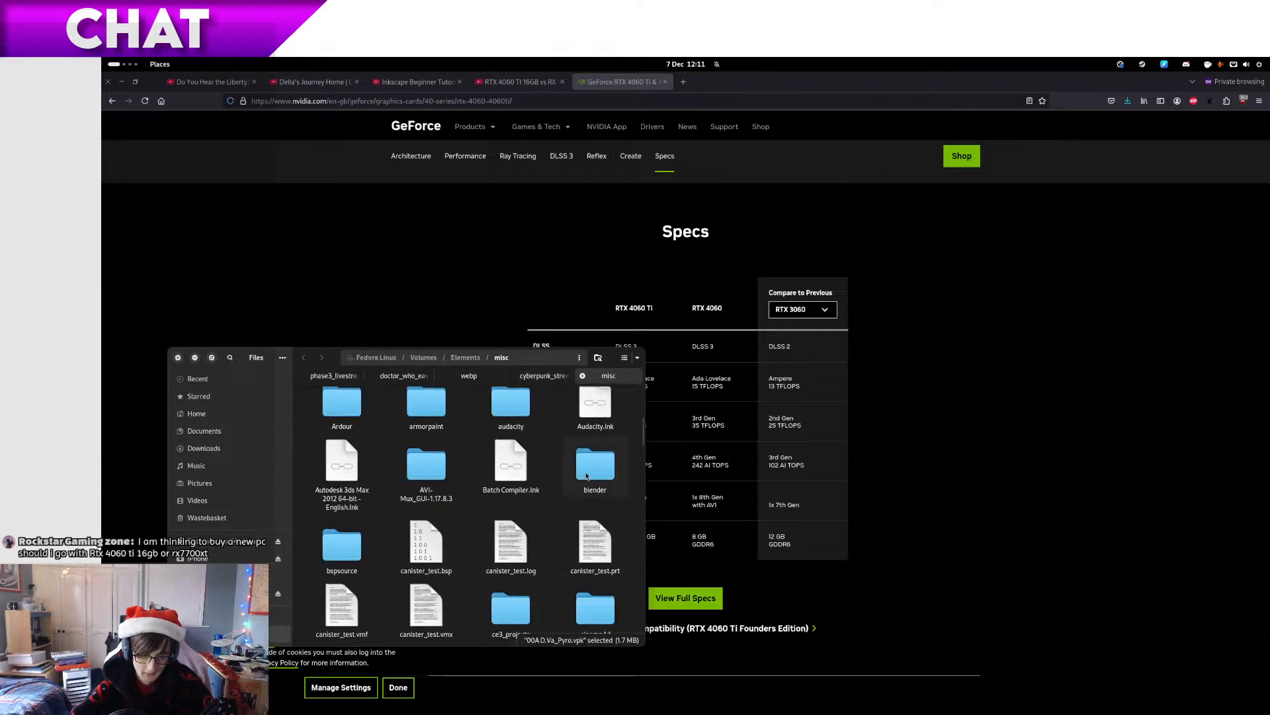
{"action": "double_click", "coordinate": [588, 475]}
{"action": "double_click", "coordinate": [506, 553]}
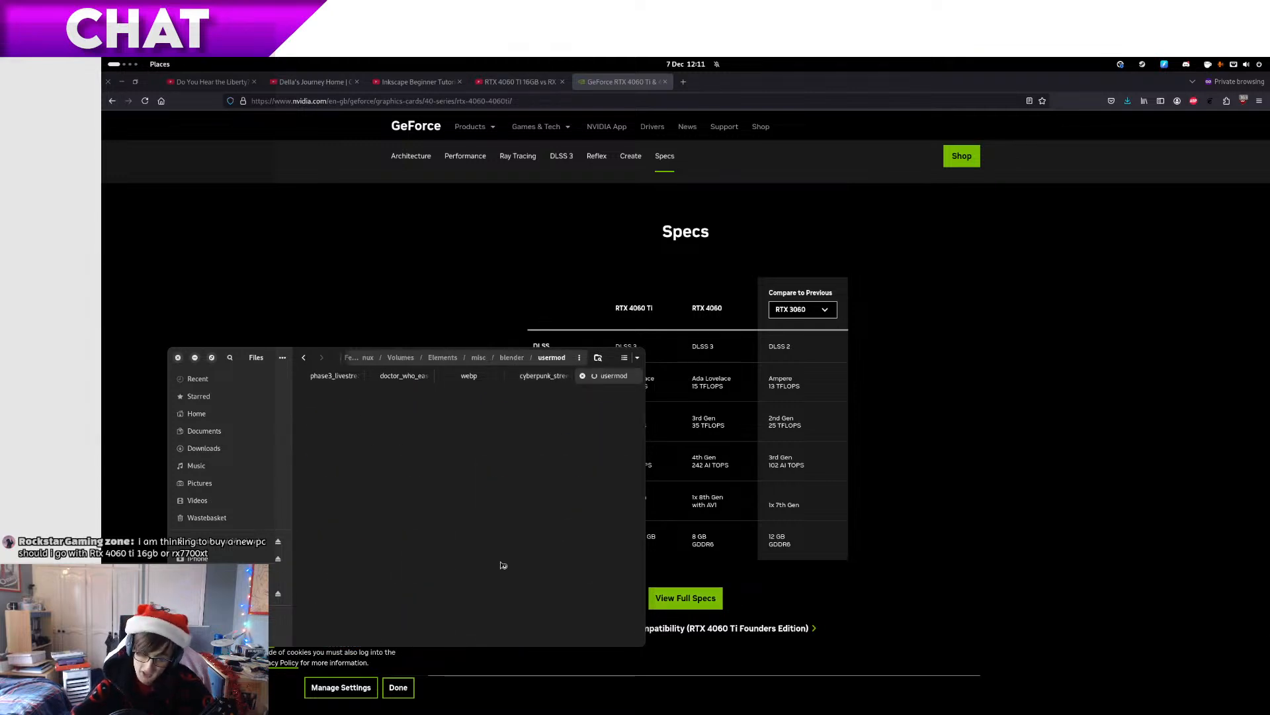
{"action": "left_click", "coordinate": [427, 527]}
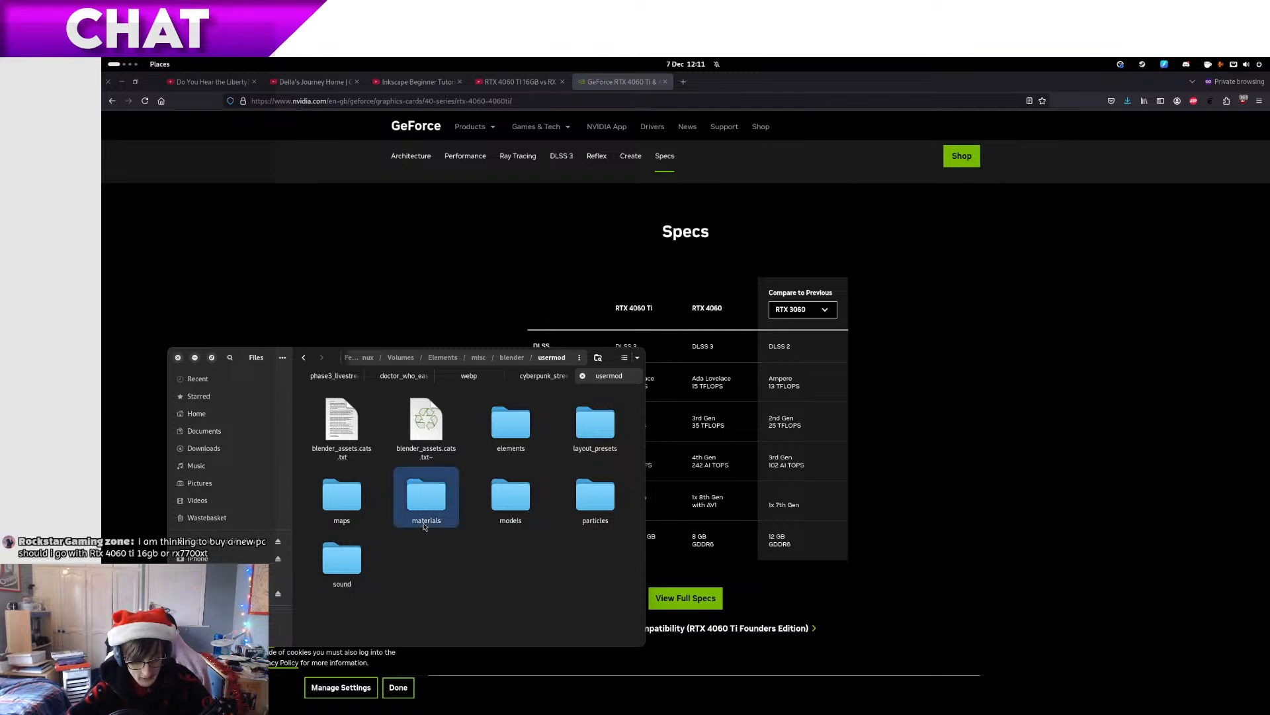
{"action": "double_click", "coordinate": [430, 528]}
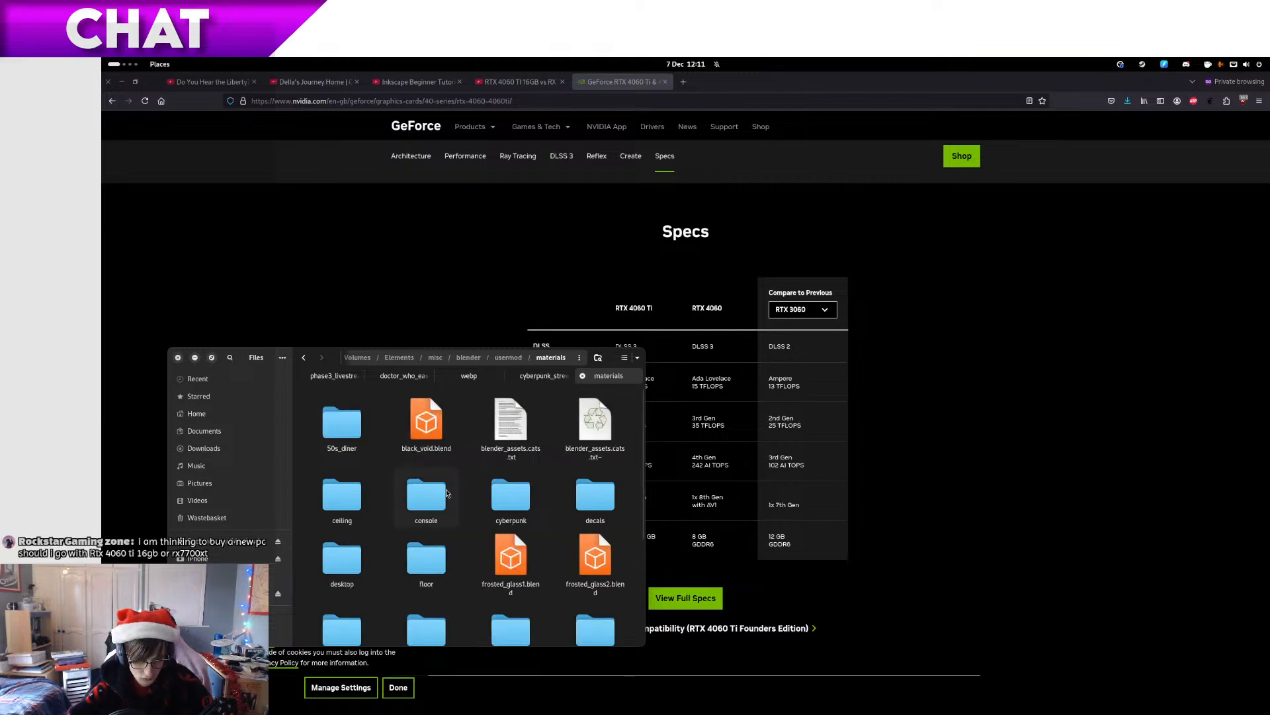
{"action": "double_click", "coordinate": [496, 495]}
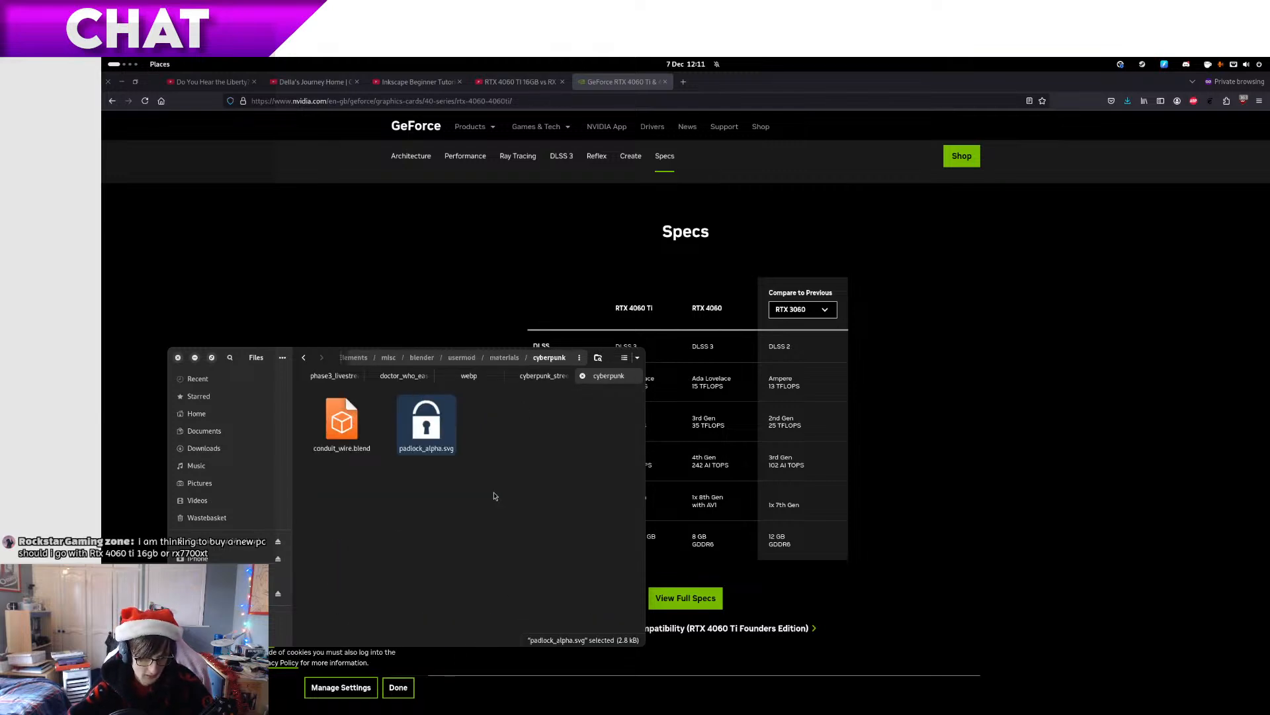
Switch to Blender's material node editor and disconnect the missing_texture.jpg colour from Base Color in cyberpunk_door_screen_lock
{"action": "key", "text": "super+Page_Down"}
{"action": "key", "text": "super"}
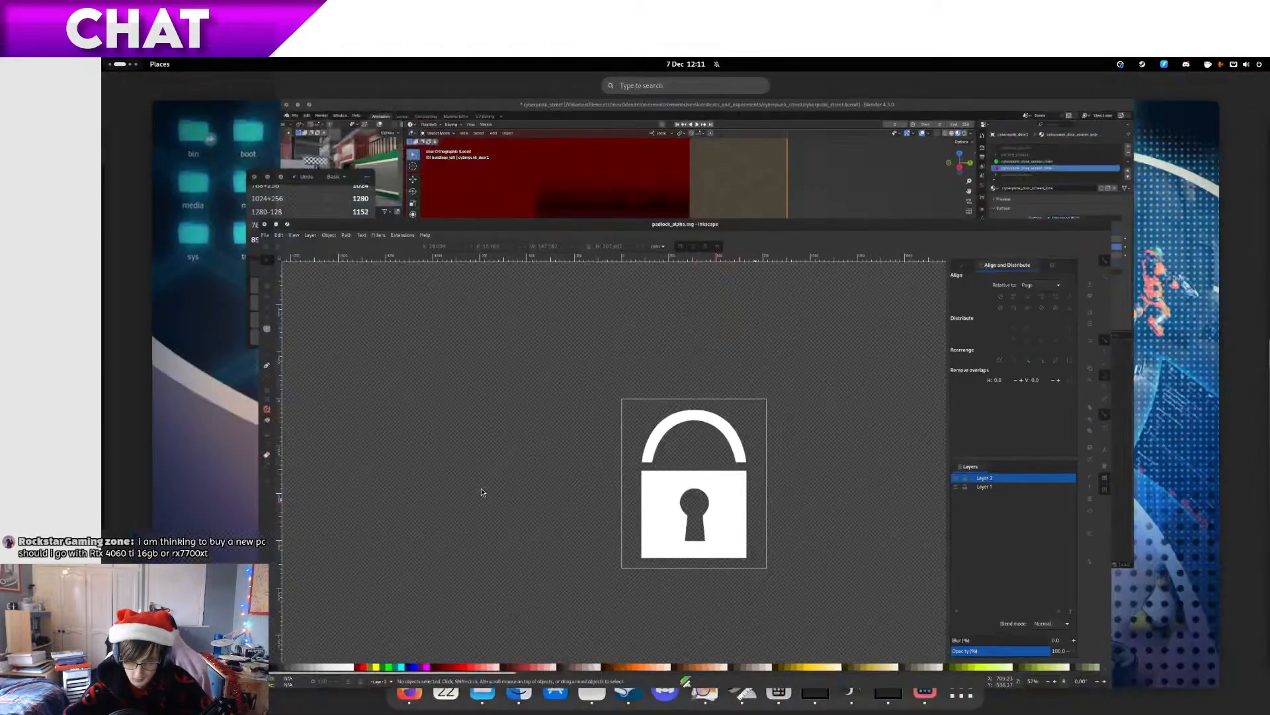
{"action": "left_click", "coordinate": [610, 290]}
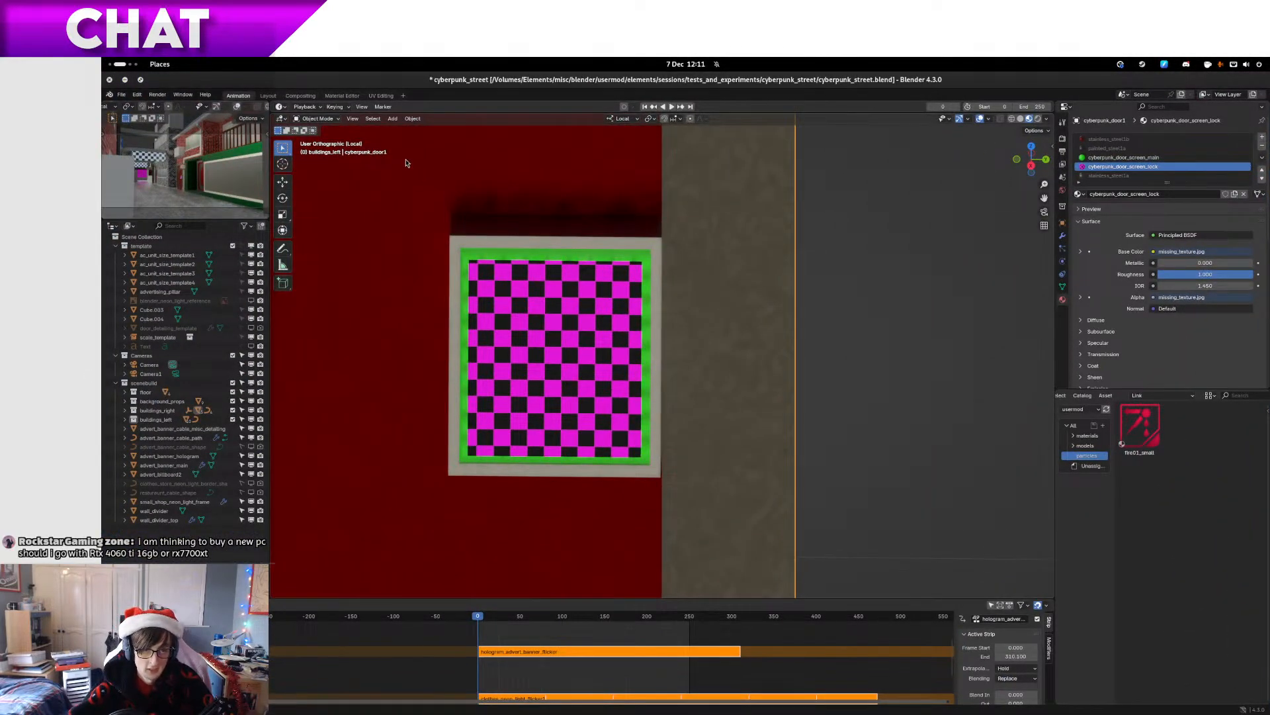
{"action": "left_click", "coordinate": [340, 97]}
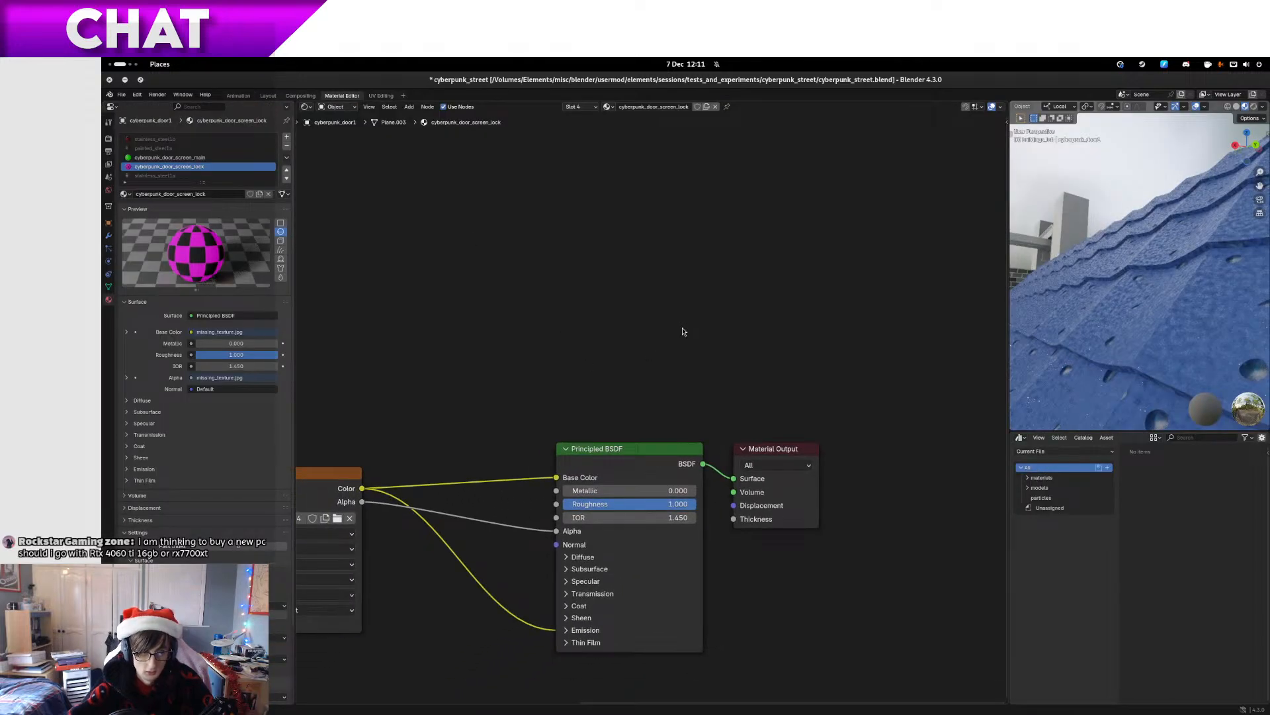
{"action": "left_click_drag", "start_coordinate": [519, 356], "coordinate": [744, 263]}
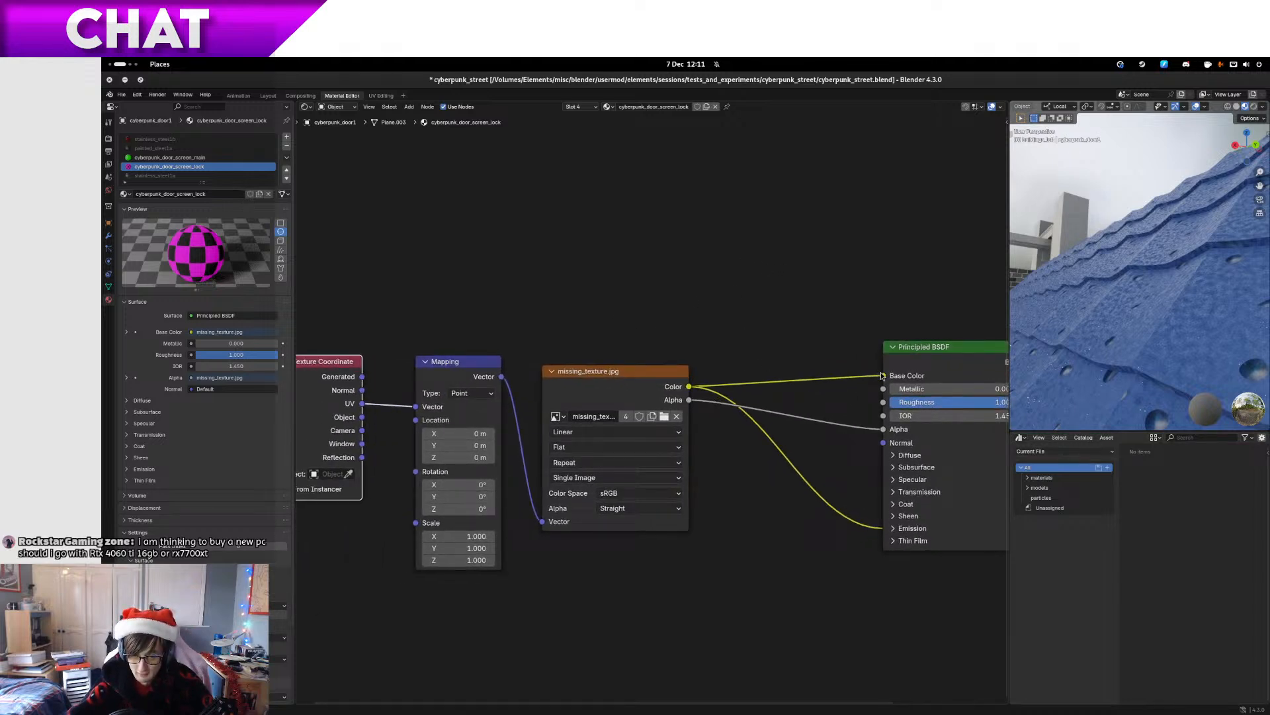
{"action": "left_click_drag", "start_coordinate": [882, 376], "coordinate": [668, 412]}
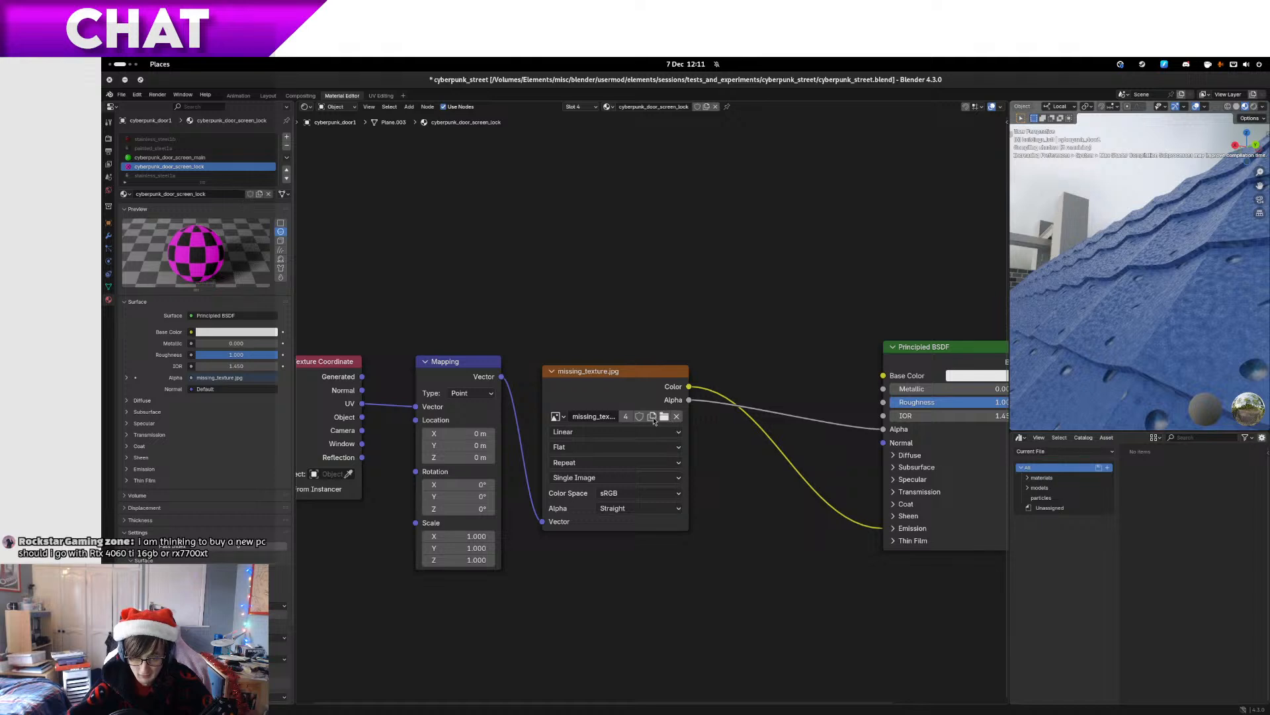
Start replacing the texture node's image and browse to the materials/cyberpunk folder
{"action": "left_click", "coordinate": [664, 416]}
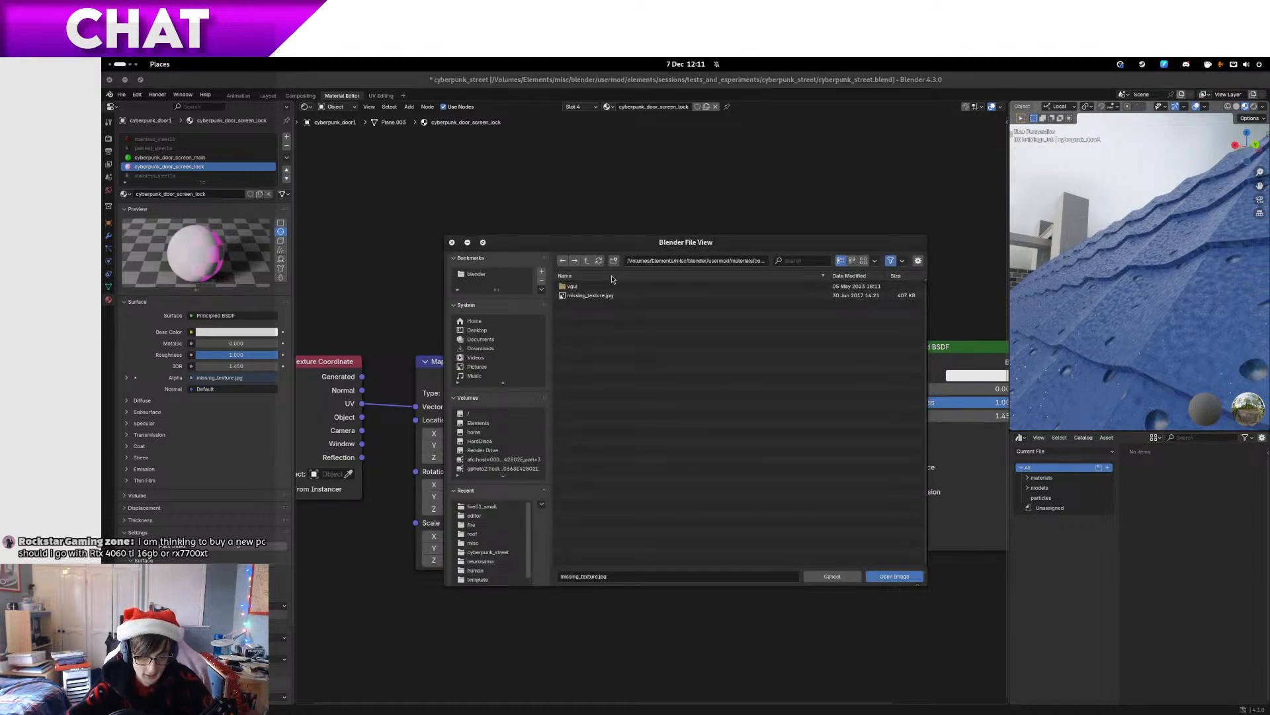
{"action": "left_click", "coordinate": [587, 262]}
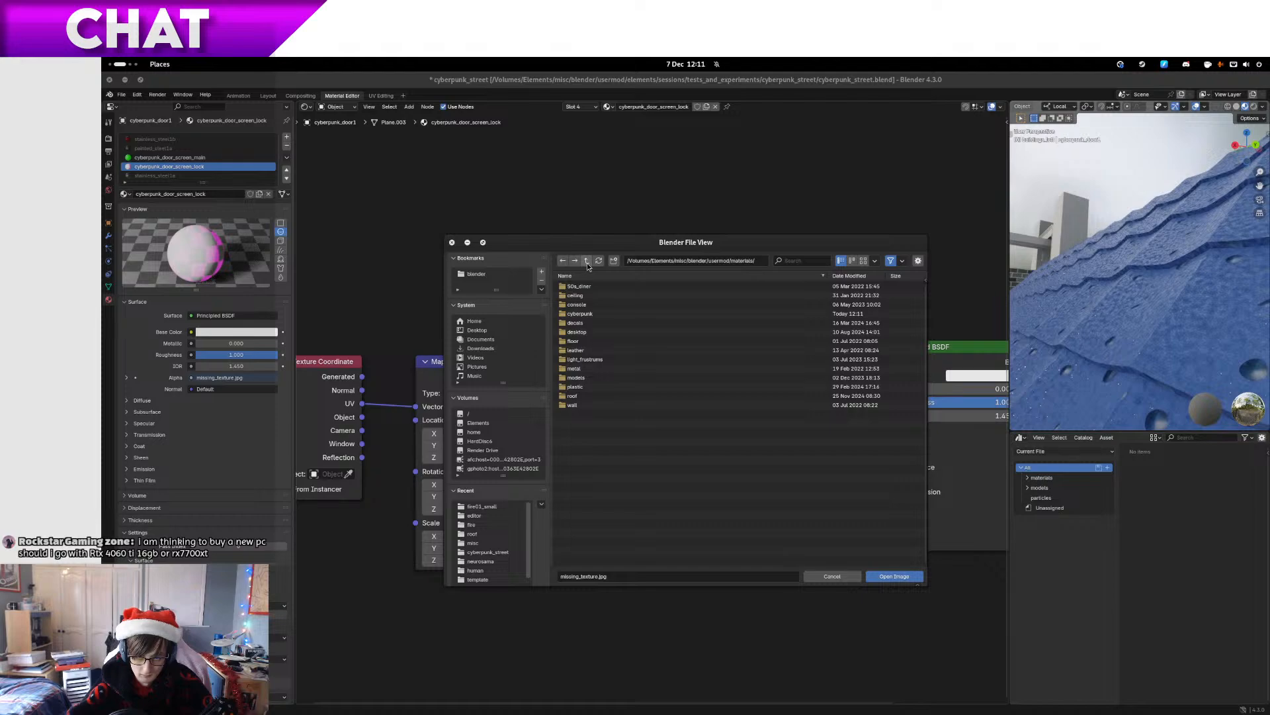
{"action": "double_click", "coordinate": [605, 315]}
Switch to Inkscape and start a PNG export of the page, browsing to misc/blender/usermod/materials/cyberpunk as the destination
{"action": "key", "text": "super"}
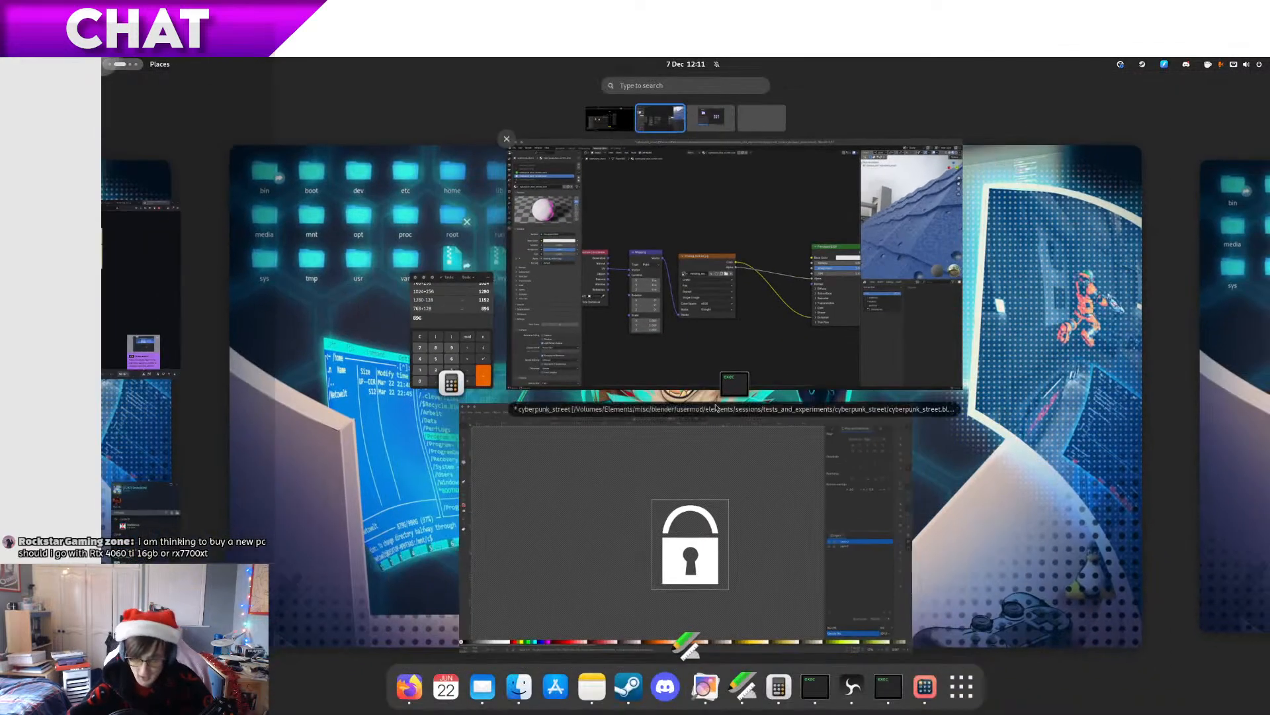
{"action": "left_click", "coordinate": [752, 502]}
{"action": "left_click", "coordinate": [1189, 137]}
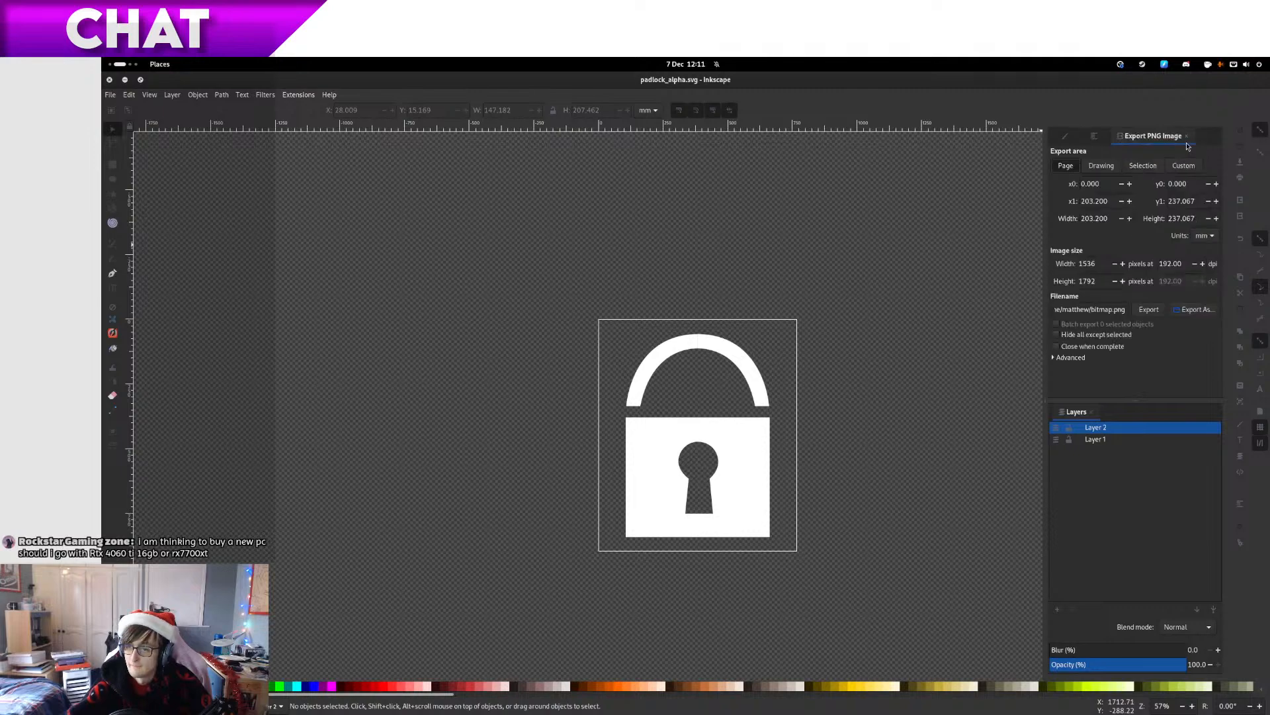
{"action": "left_click", "coordinate": [1170, 312]}
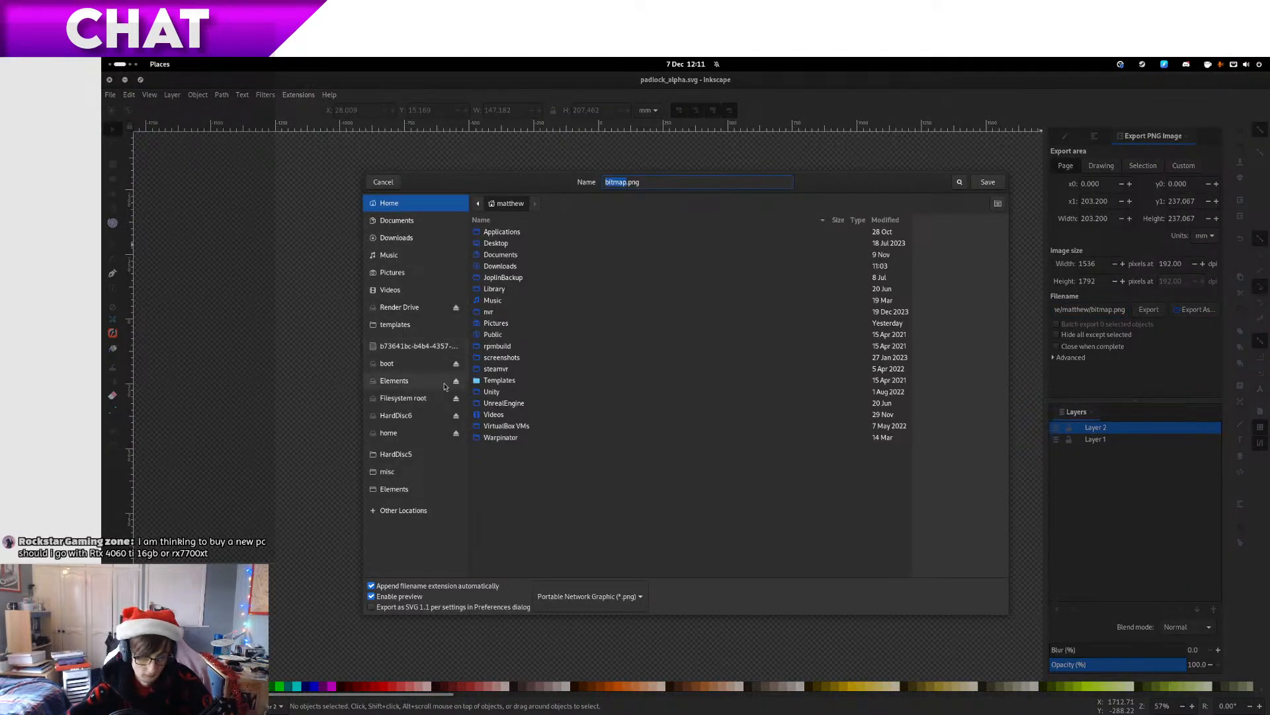
{"action": "left_click", "coordinate": [407, 476]}
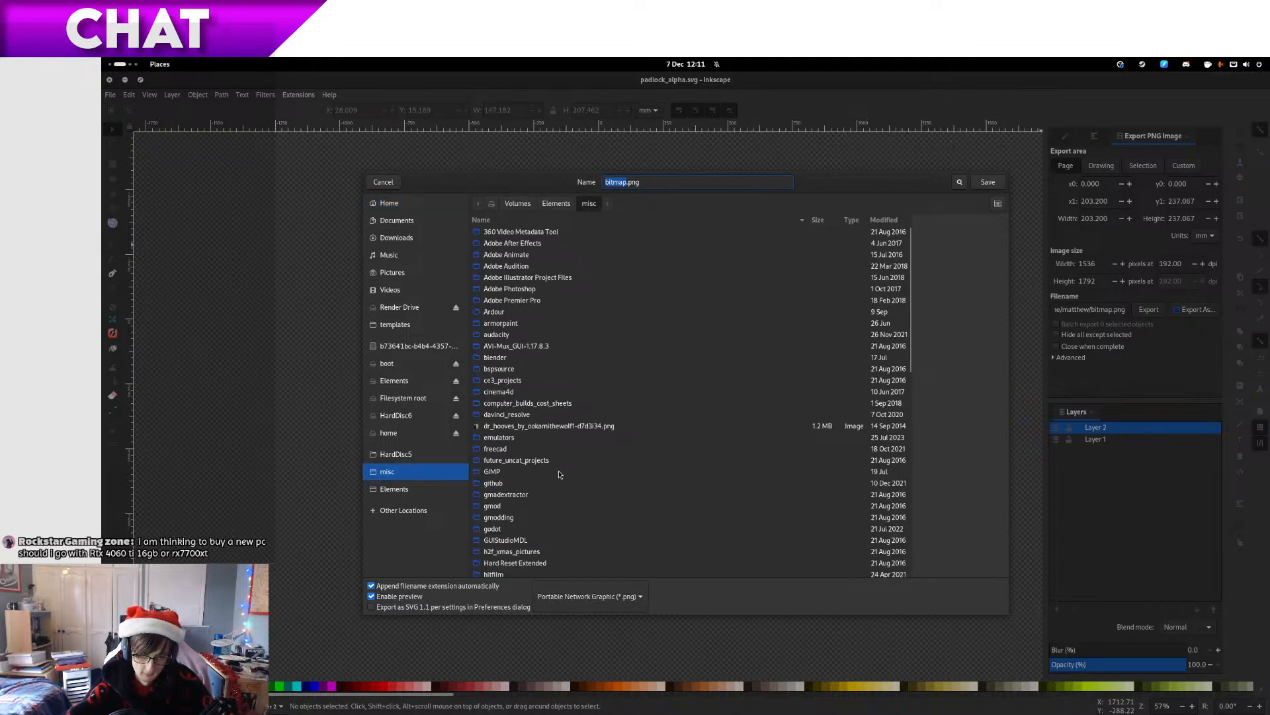
{"action": "double_click", "coordinate": [507, 360]}
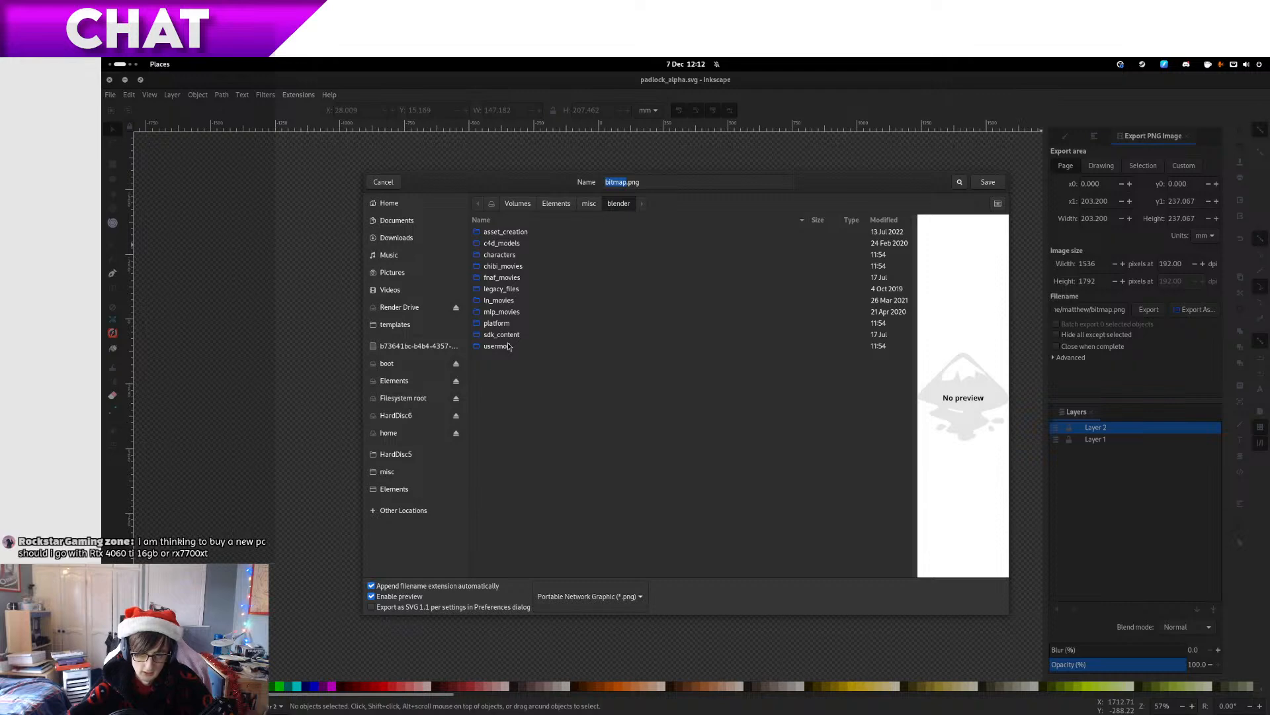
{"action": "double_click", "coordinate": [508, 346]}
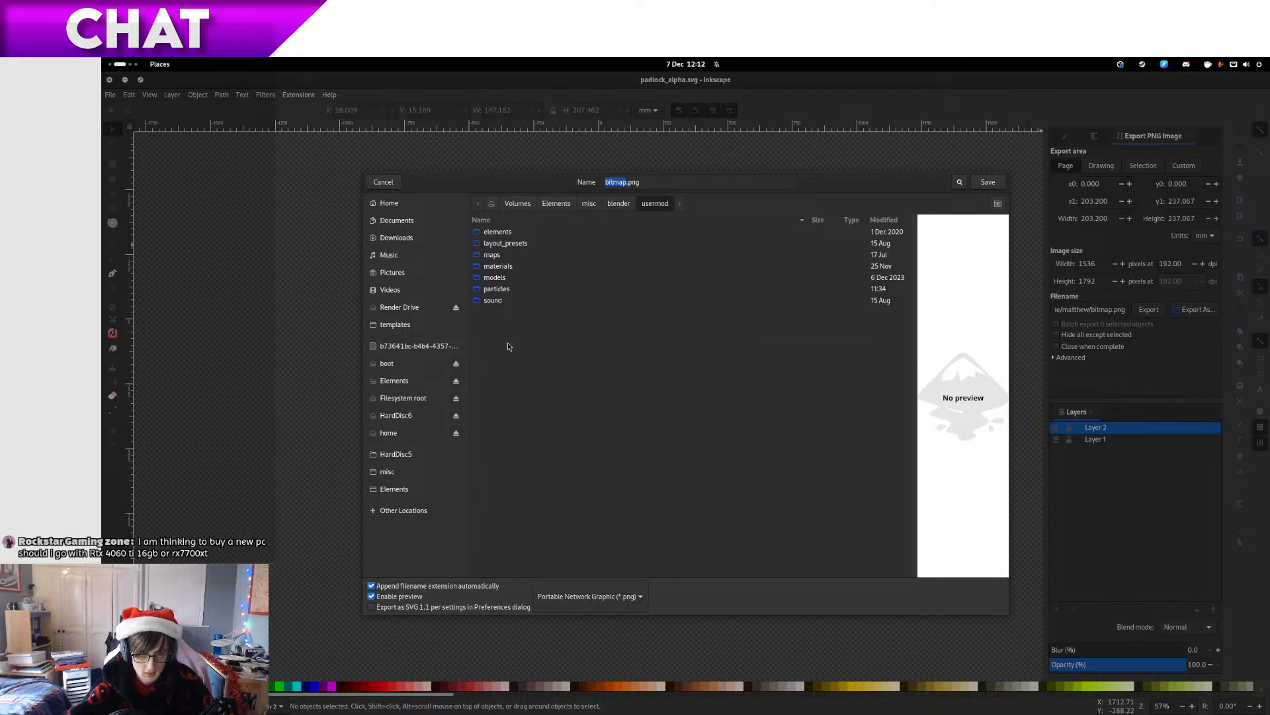
{"action": "double_click", "coordinate": [520, 265]}
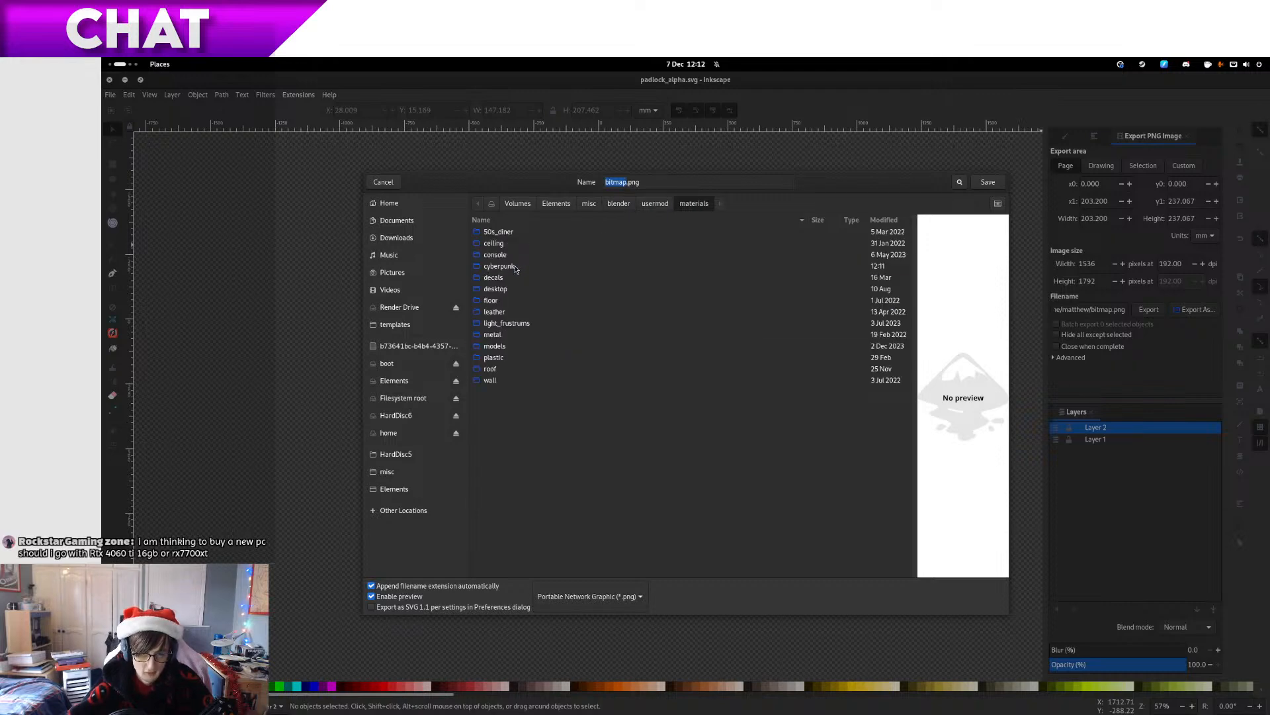
{"action": "double_click", "coordinate": [515, 267]}
Name the exported image padlock_alpha.png and save it in the cyberpunk folder
{"action": "double_click", "coordinate": [637, 182]}
{"action": "double_click", "coordinate": [618, 182]}
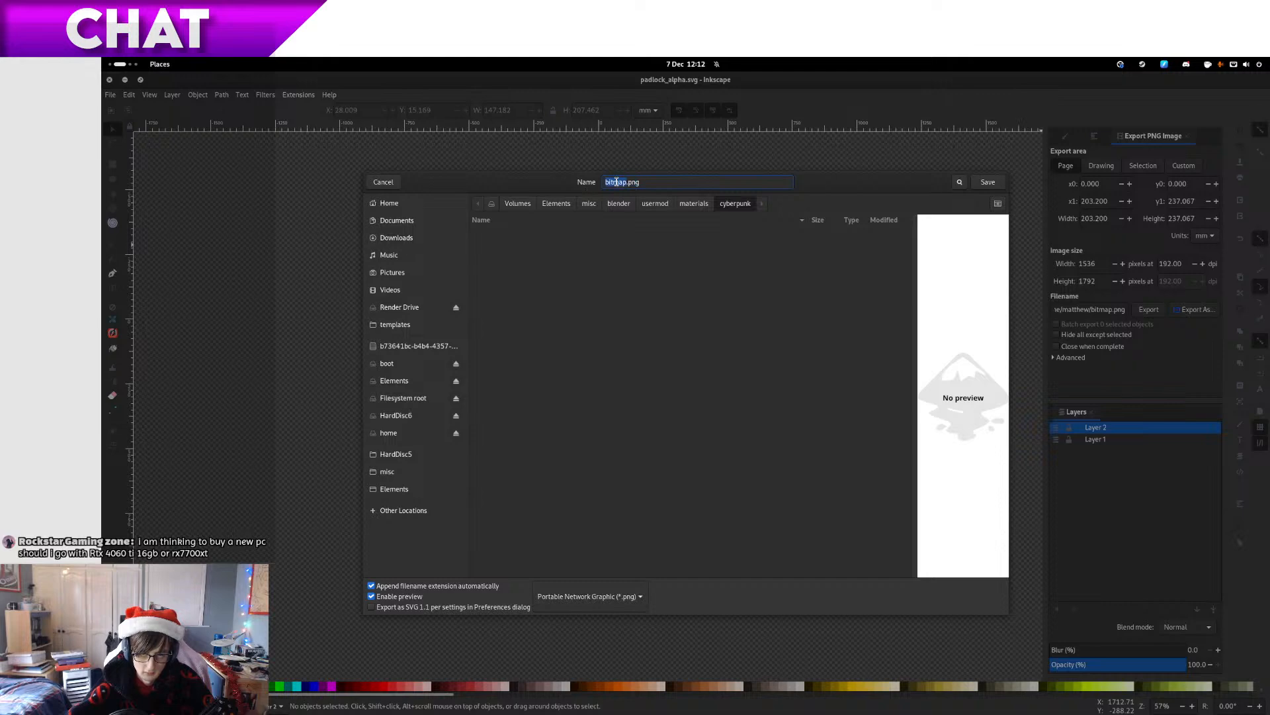
{"action": "key", "text": "BackSpace"}
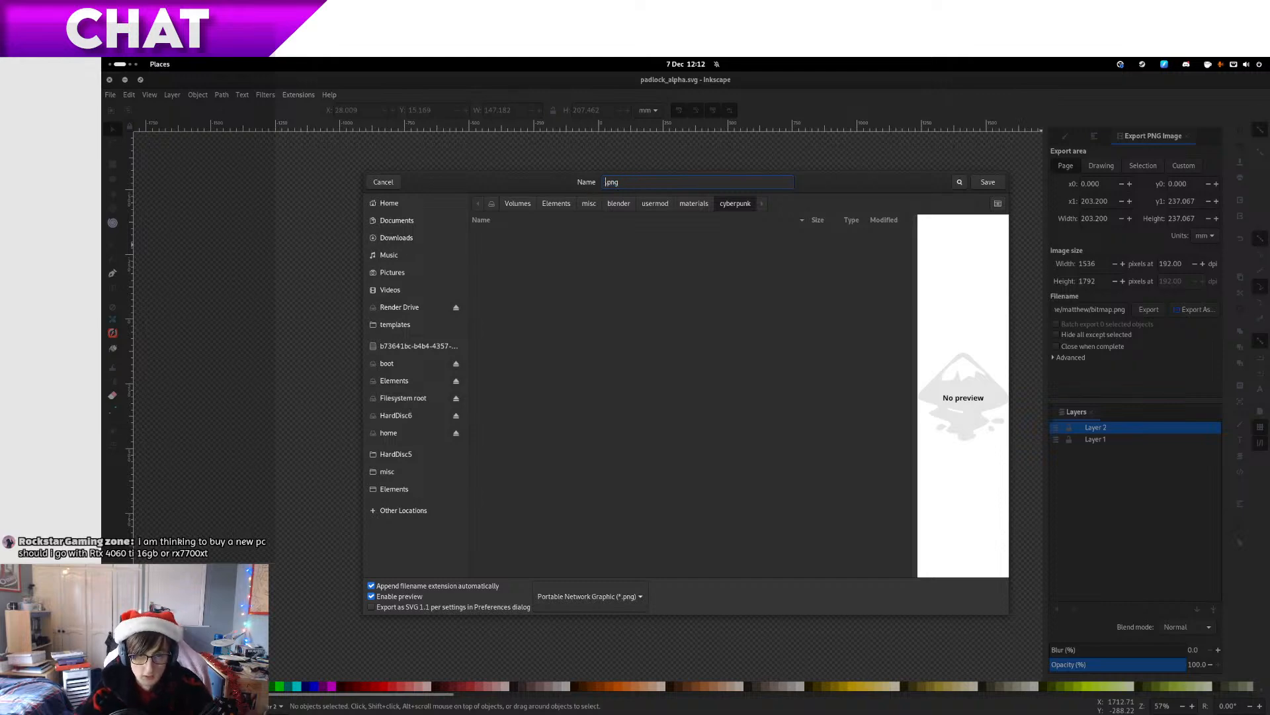
{"action": "type", "text": "padlock_alp"}
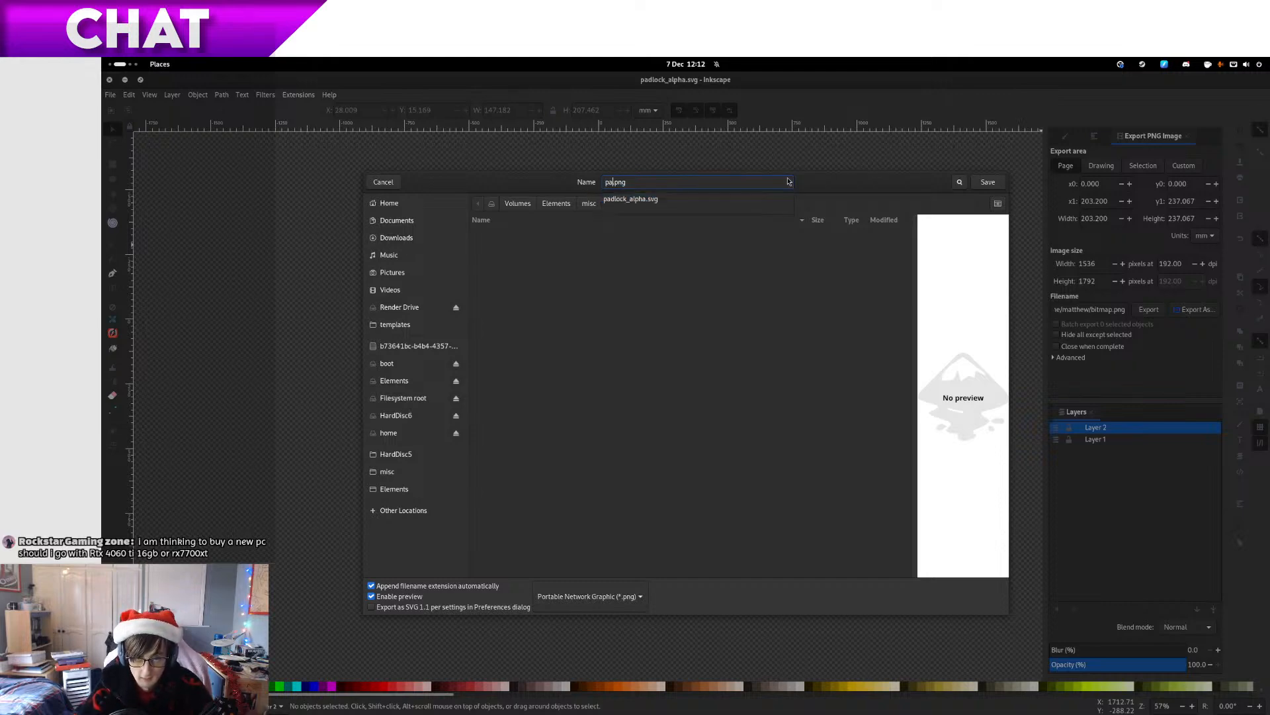
{"action": "type", "text": "ha"}
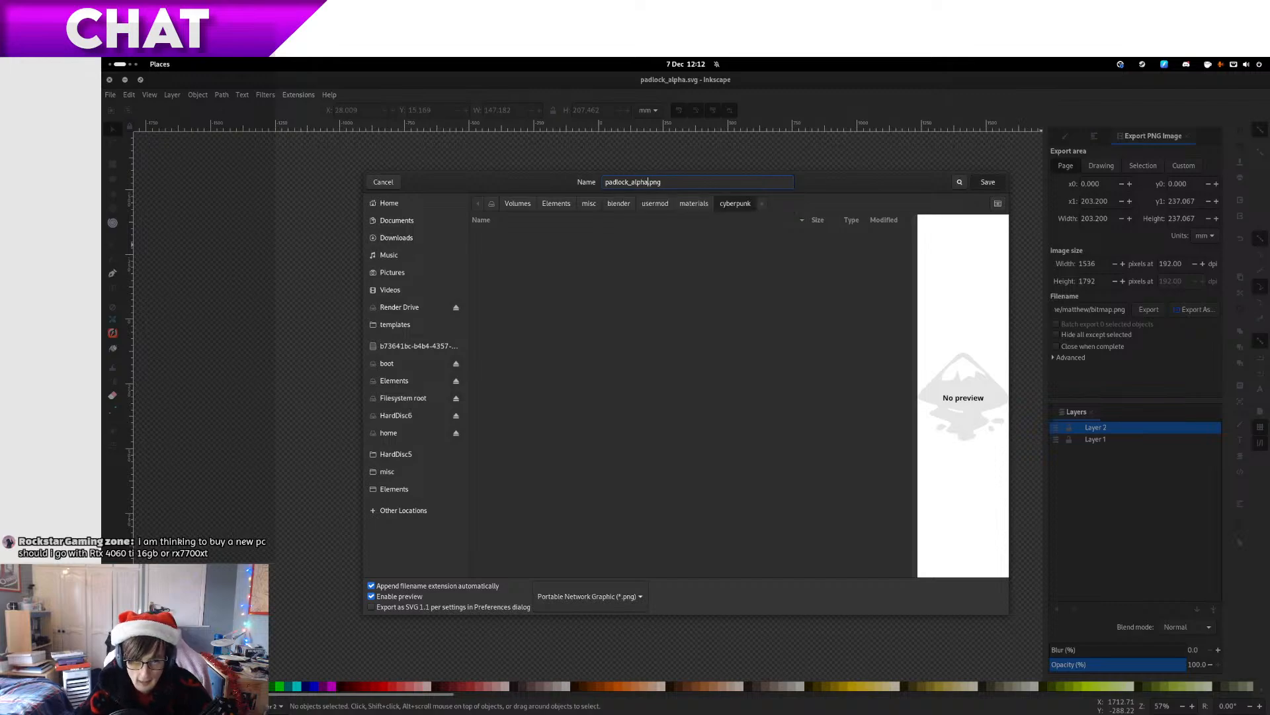
{"action": "key", "text": "Return"}
Return to the file manager and delete padlock_alpha.svg from the materials/cyberpunk folder
{"action": "key", "text": "super"}
{"action": "scroll", "coordinate": [635, 464], "scroll_direction": "up", "scroll_amount": 1}
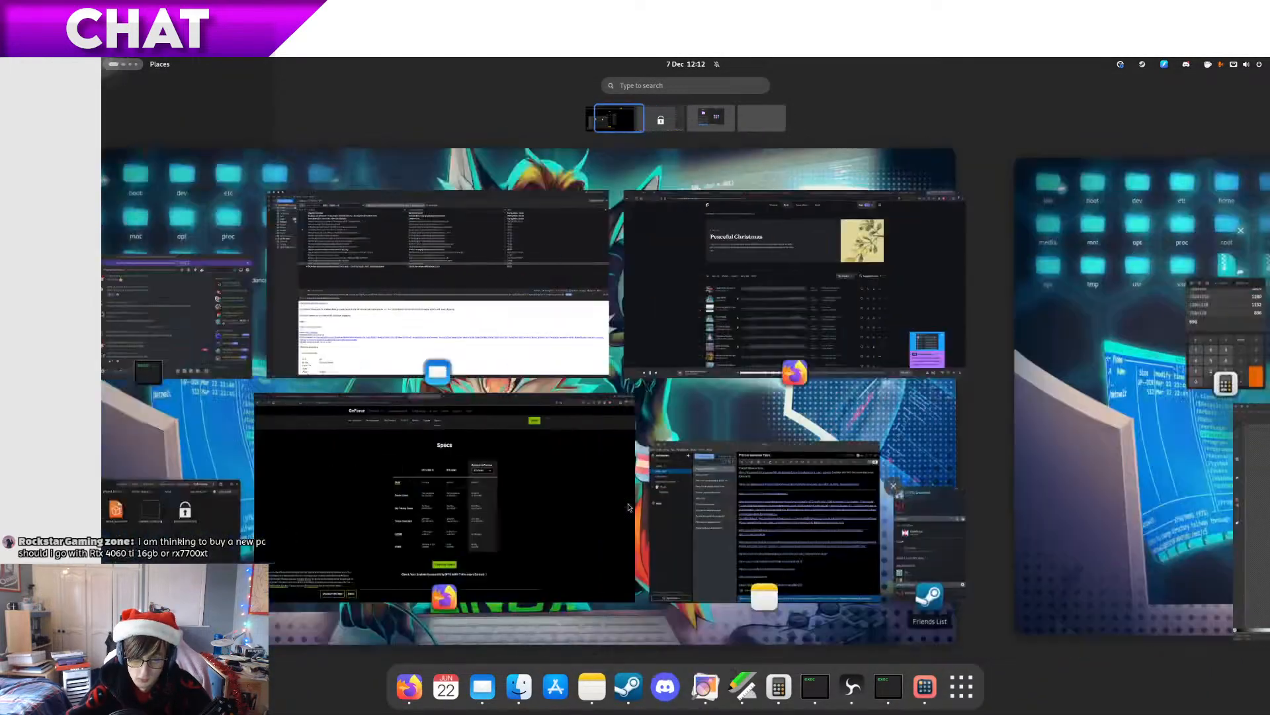
{"action": "left_click", "coordinate": [374, 544]}
{"action": "left_click", "coordinate": [519, 421]}
{"action": "key", "text": "Delete"}
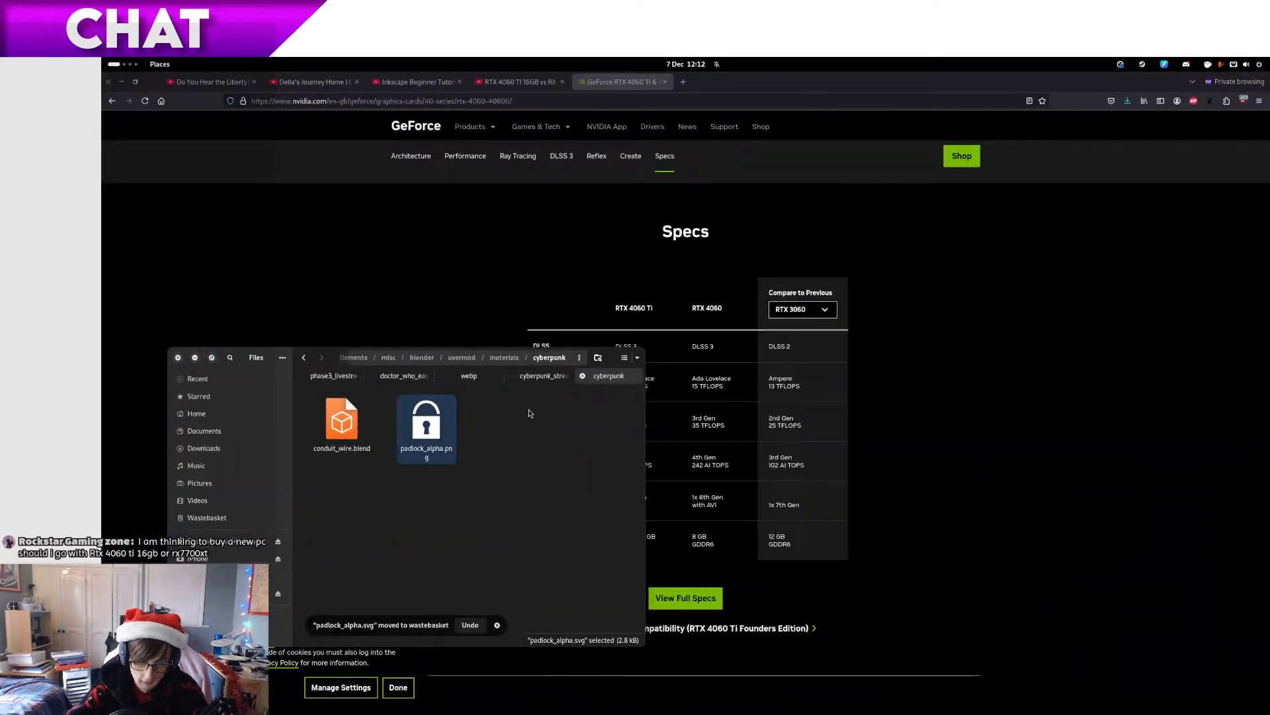
Return to Blender and load padlock_alpha.png into the image texture node of the door lock material
{"action": "key", "text": "super+Page_Down"}
{"action": "key", "text": "super"}
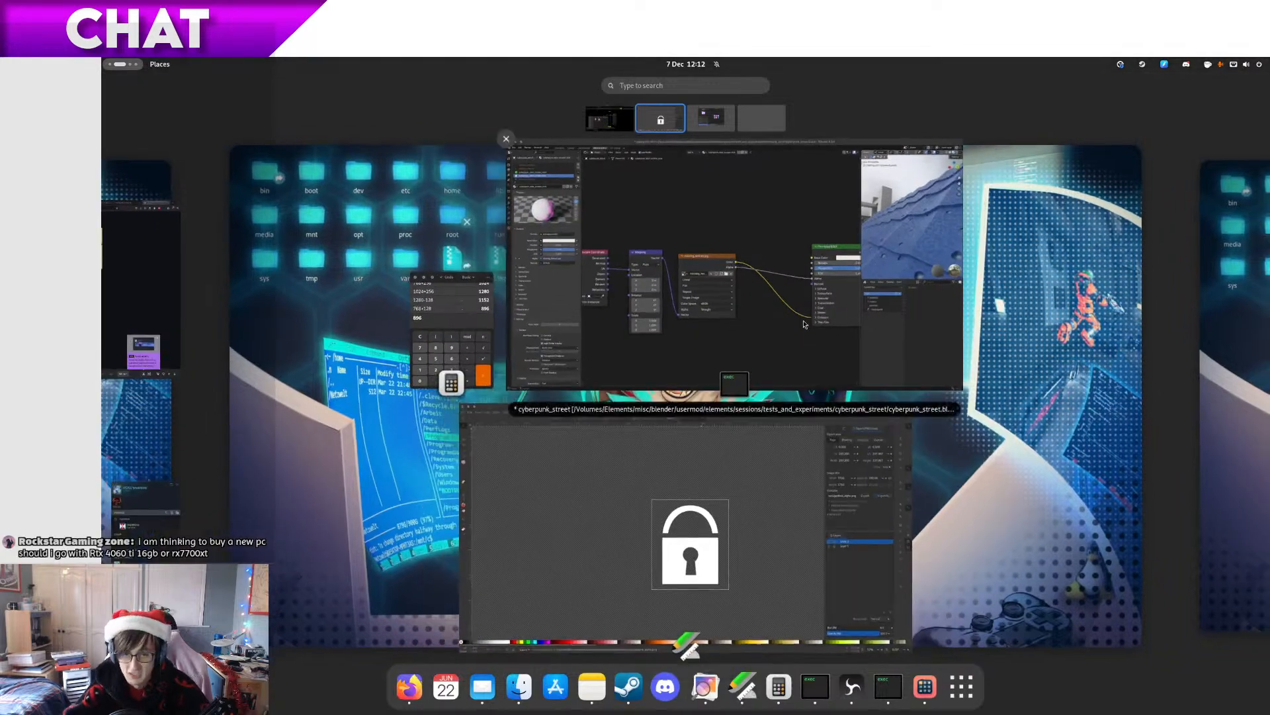
{"action": "left_click", "coordinate": [782, 319]}
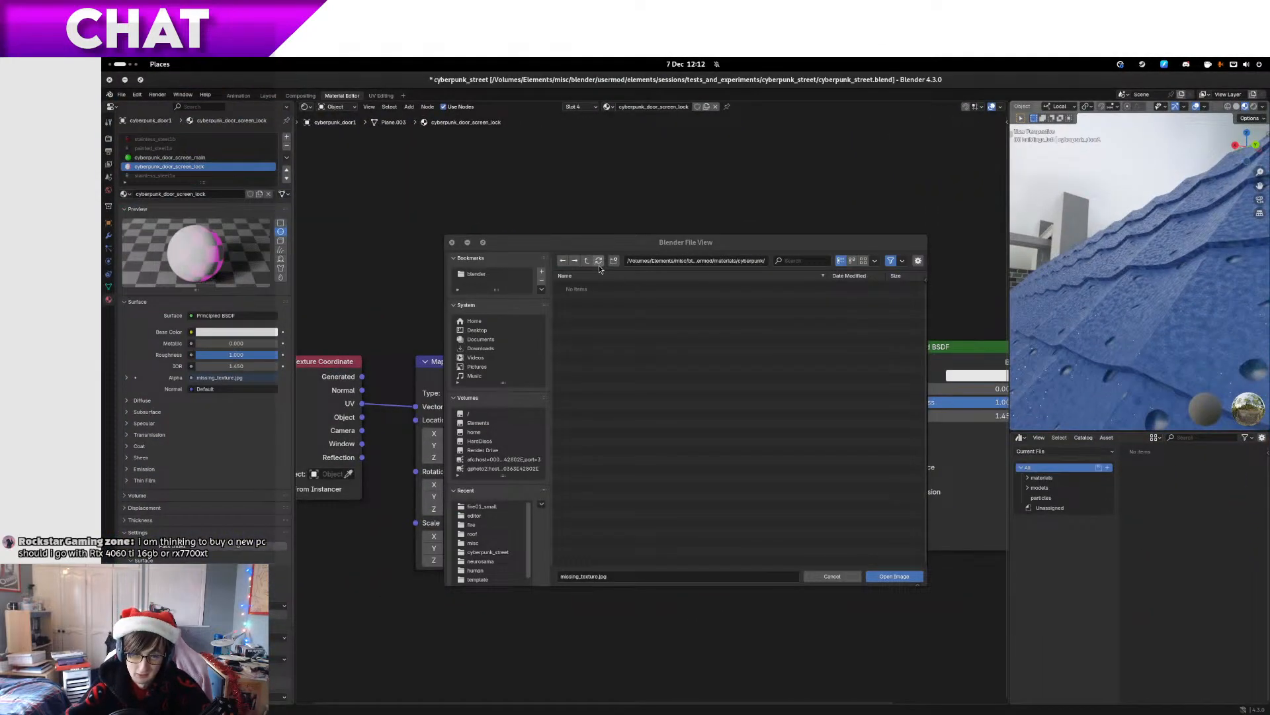
{"action": "left_click", "coordinate": [595, 287]}
{"action": "double_click", "coordinate": [595, 288]}
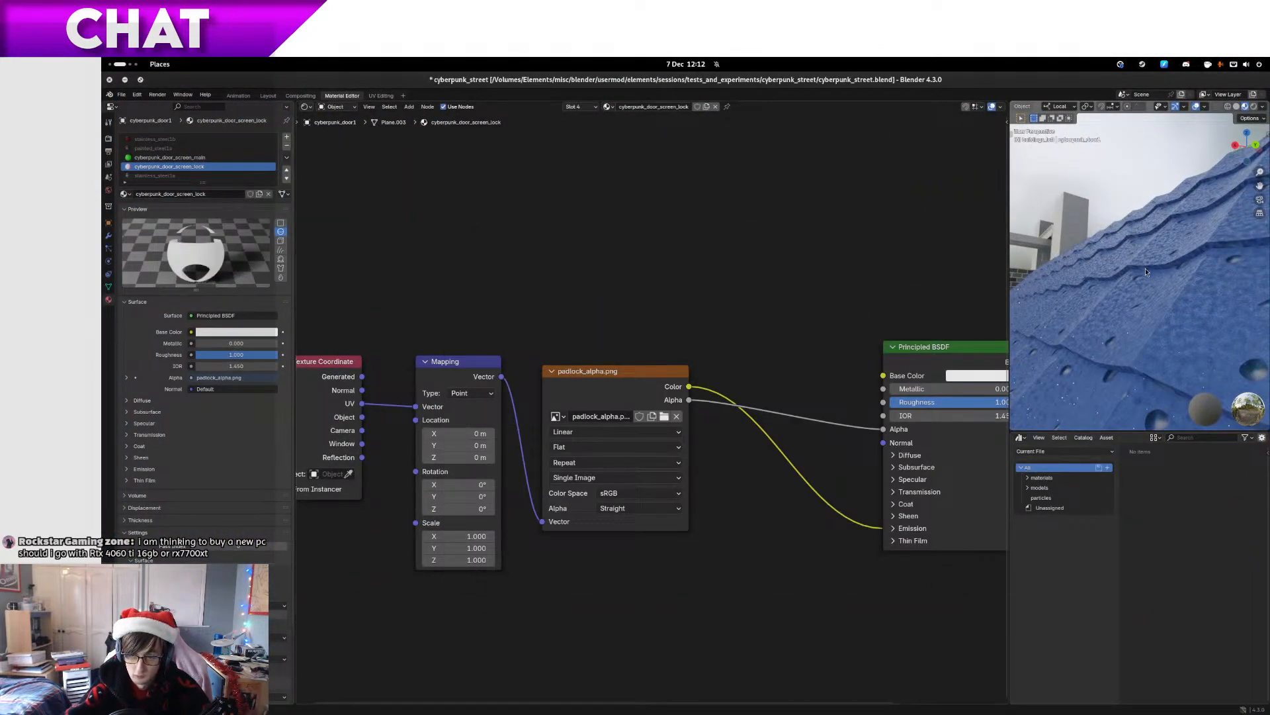
Examine how the padlock texture looks on the cyberpunk door's screen in the 3D view
{"action": "left_click_drag", "start_coordinate": [1146, 268], "coordinate": [1182, 334]}
{"action": "scroll", "coordinate": [1127, 300], "scroll_direction": "up", "scroll_amount": 2}
{"action": "scroll", "coordinate": [1105, 290], "scroll_direction": "up", "scroll_amount": 2}
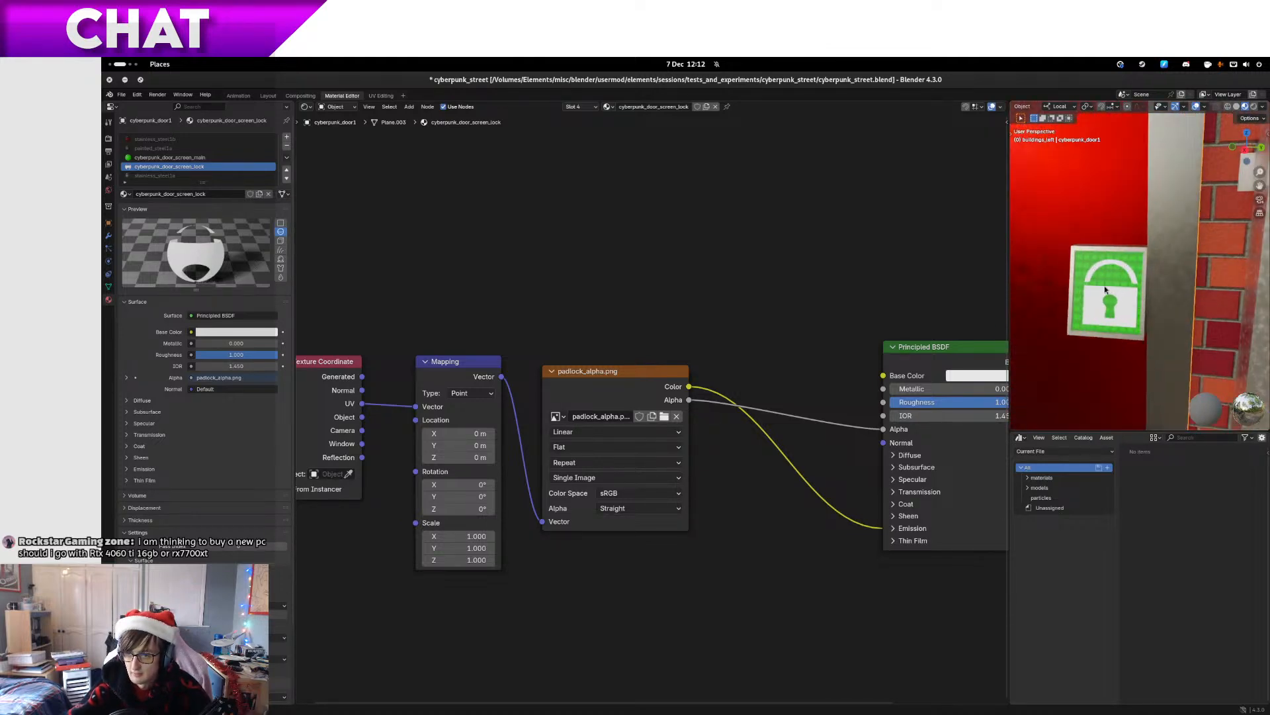
{"action": "scroll", "coordinate": [1105, 290], "scroll_direction": "down", "scroll_amount": 8}
{"action": "scroll", "coordinate": [1105, 290], "scroll_direction": "up", "scroll_amount": 8}
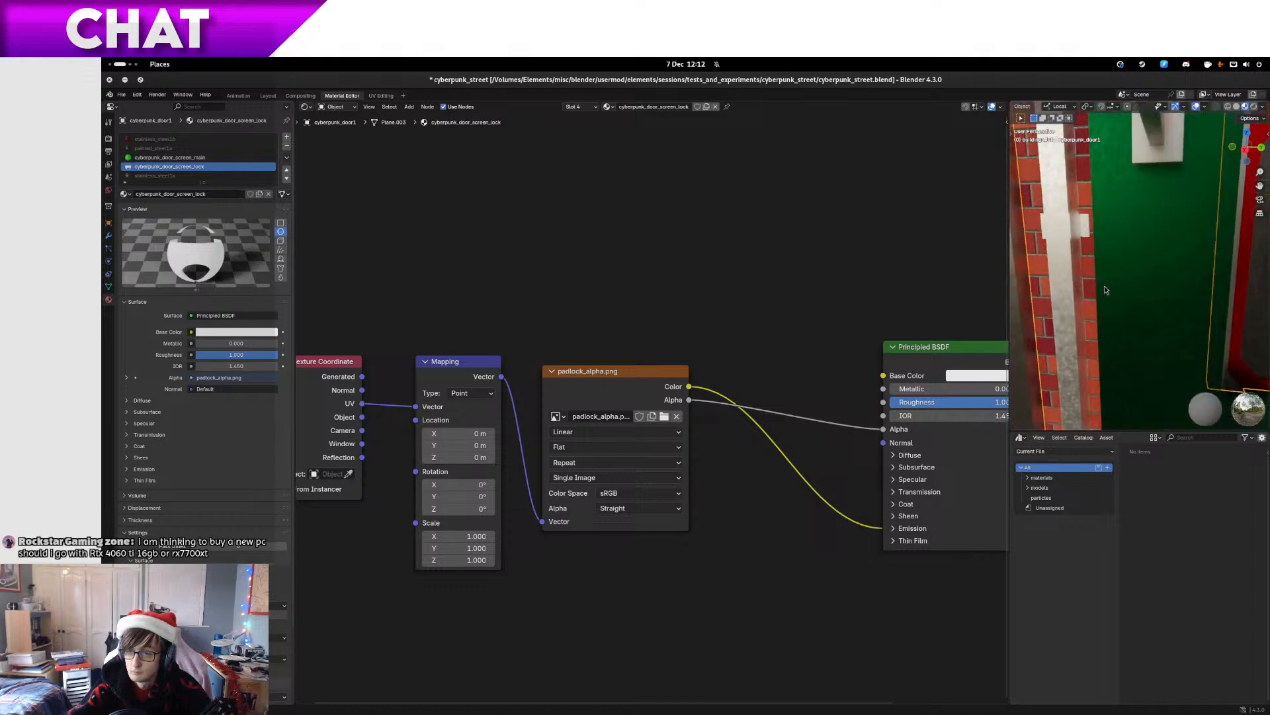
Inspect the padlock's placement within the green lock screen frame up close and from the front
{"action": "scroll", "coordinate": [1089, 275], "scroll_direction": "up", "scroll_amount": 5}
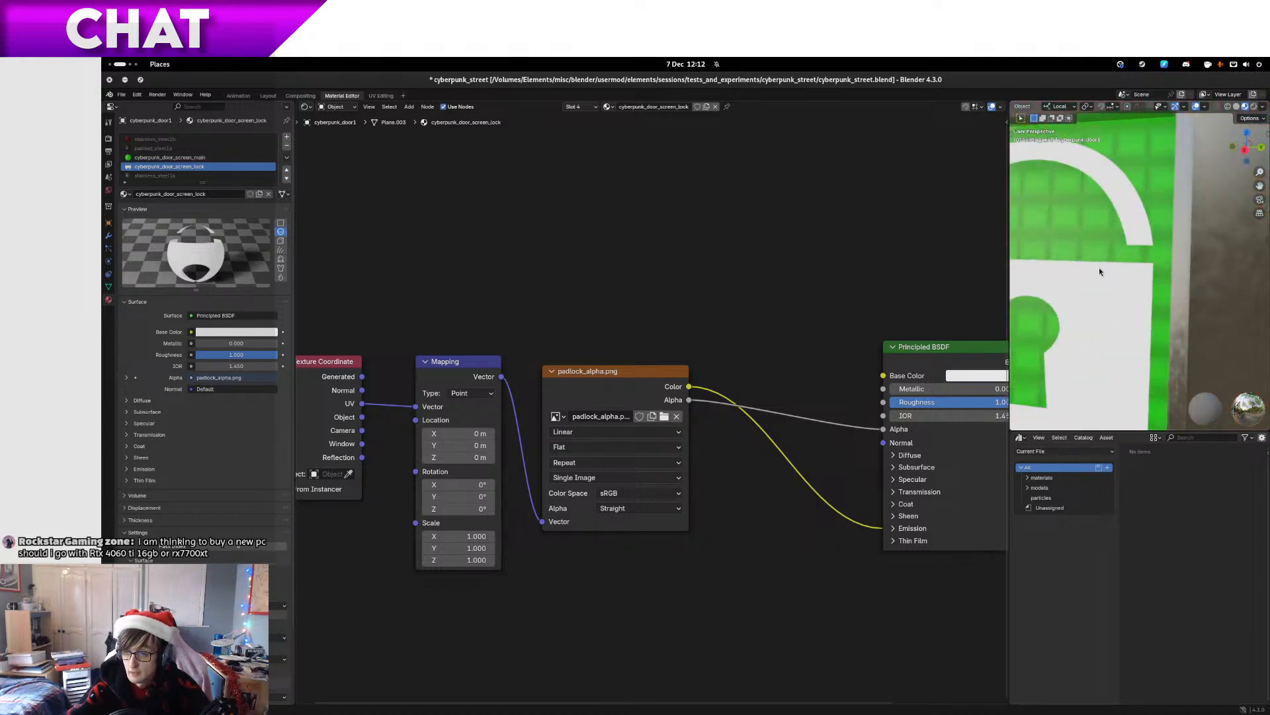
{"action": "scroll", "coordinate": [1112, 271], "scroll_direction": "down", "scroll_amount": 3}
{"action": "scroll", "coordinate": [1072, 264], "scroll_direction": "down", "scroll_amount": 4}
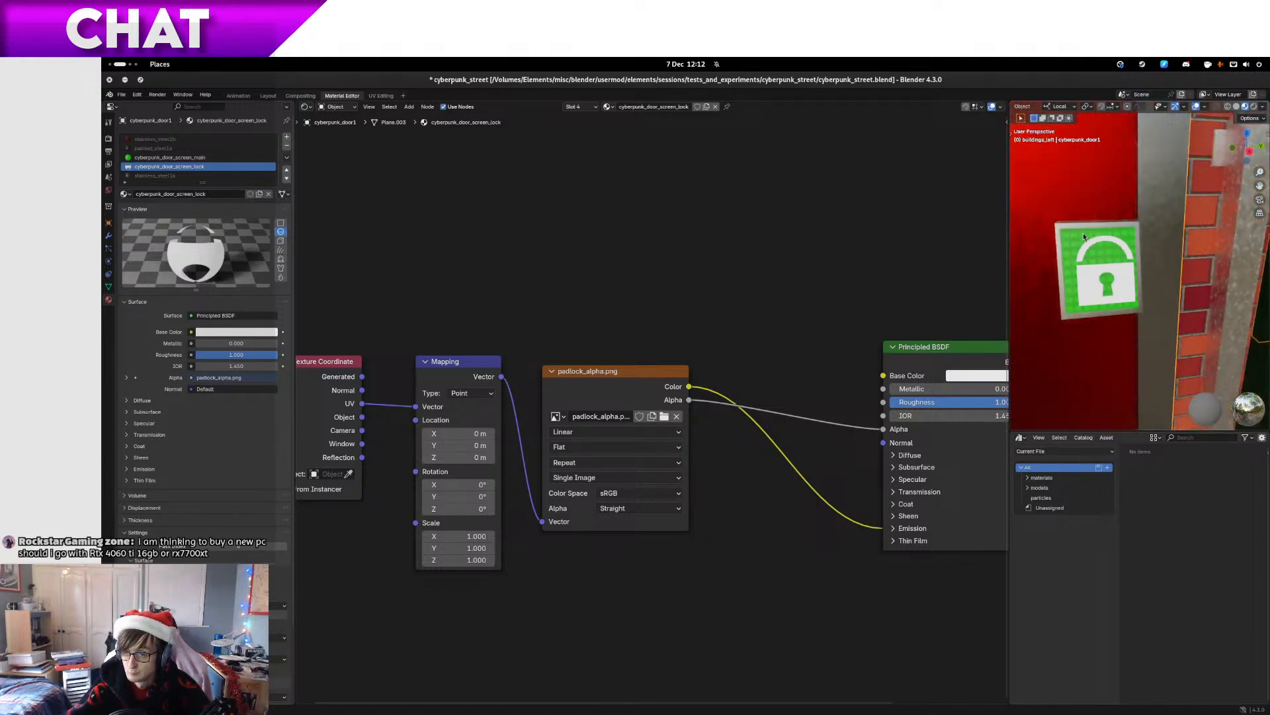
{"action": "scroll", "coordinate": [1077, 265], "scroll_direction": "up", "scroll_amount": 3}
{"action": "left_click_drag", "start_coordinate": [1078, 264], "coordinate": [1131, 281]}
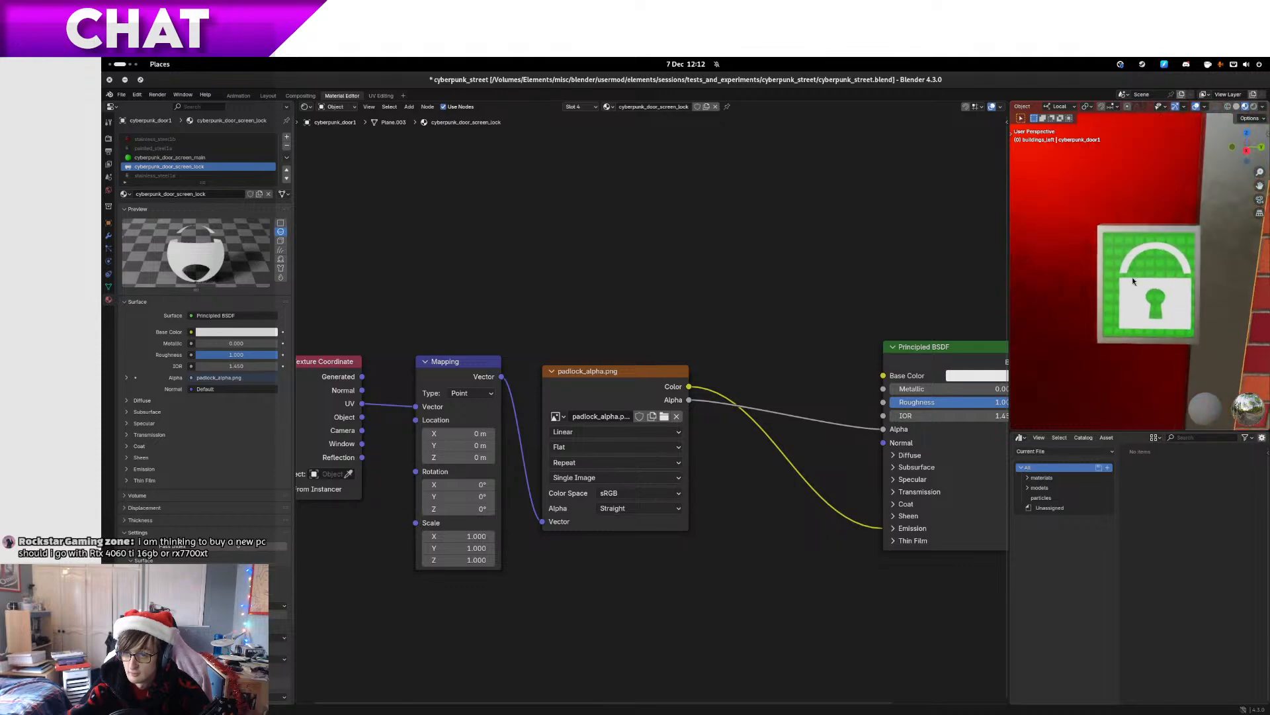
Preview padlock_alpha.png in the file manager to check the padlock's margins, and return to Blender
{"action": "mouse_move", "coordinate": [103, 58]}
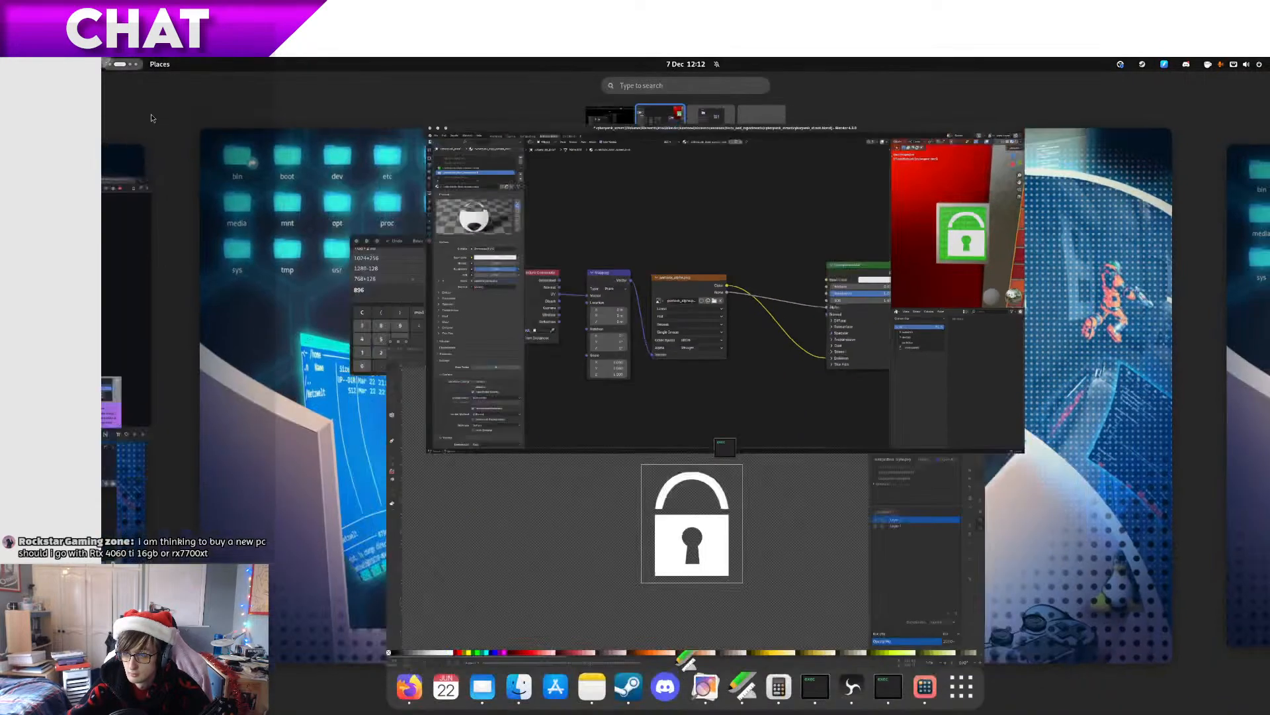
{"action": "left_click", "coordinate": [577, 528]}
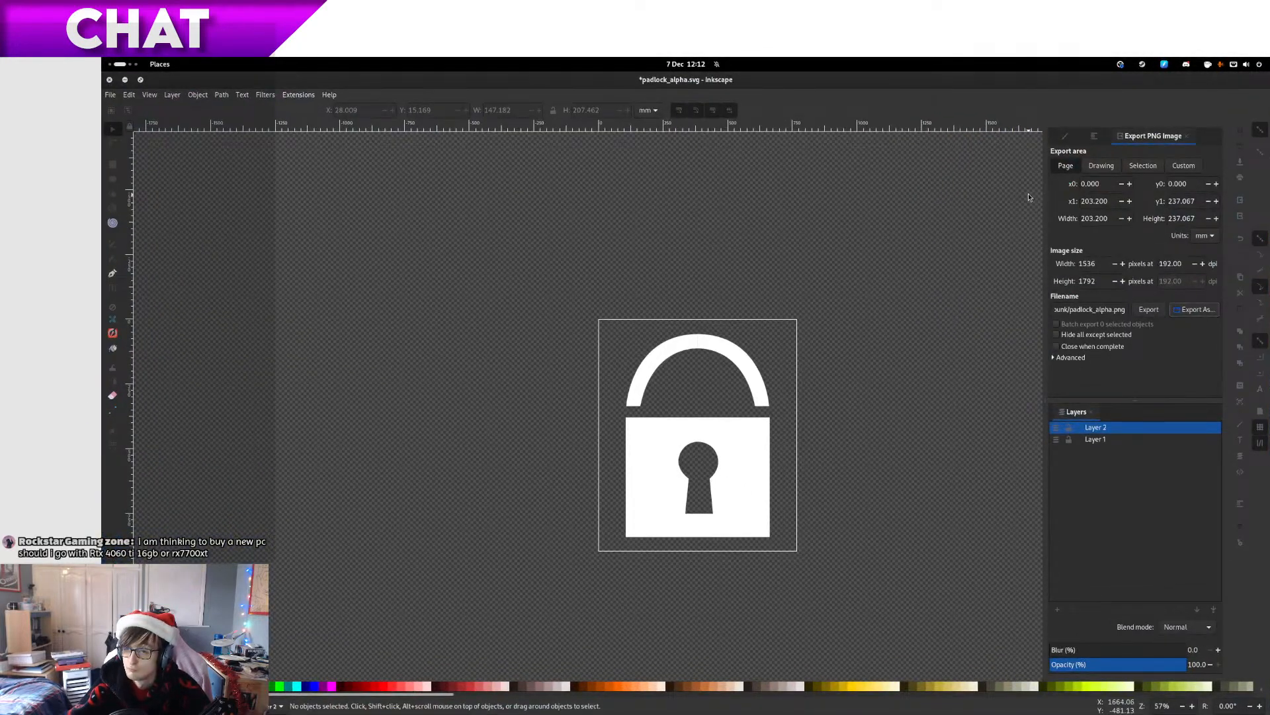
{"action": "mouse_move", "coordinate": [103, 59]}
{"action": "scroll", "coordinate": [499, 329], "scroll_direction": "up", "scroll_amount": 1}
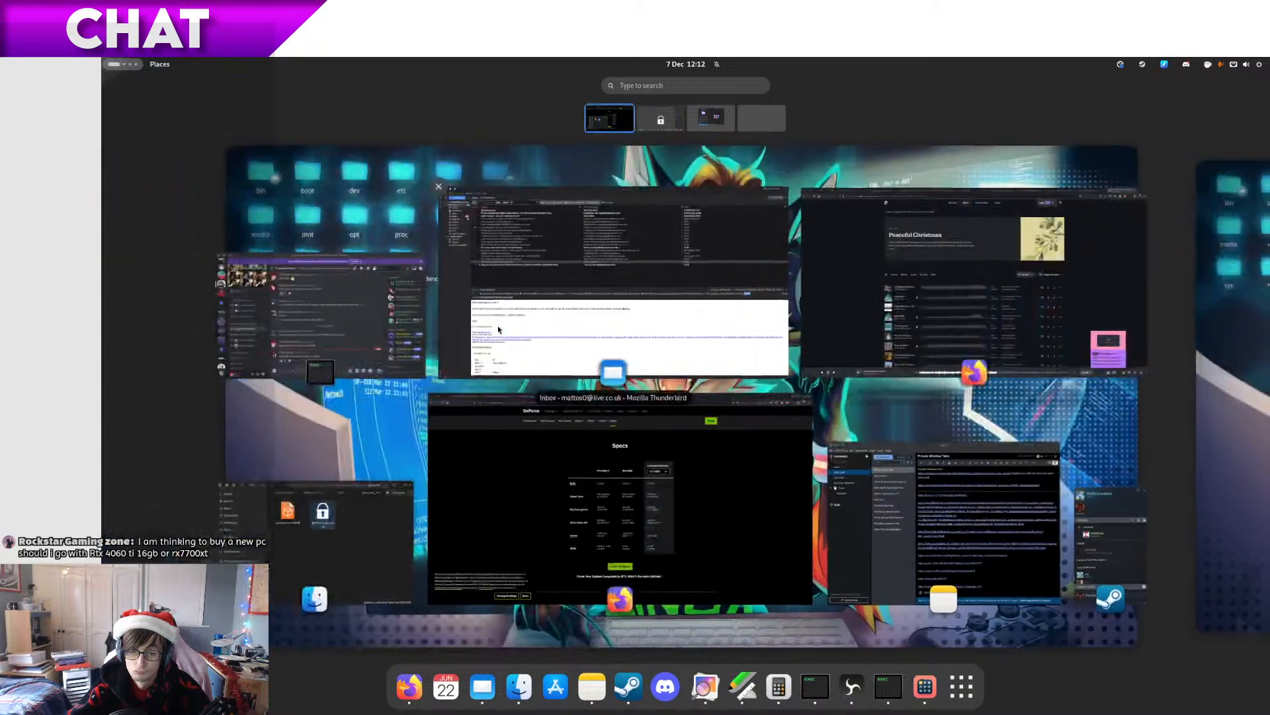
{"action": "left_click", "coordinate": [348, 534]}
{"action": "left_click", "coordinate": [431, 434]}
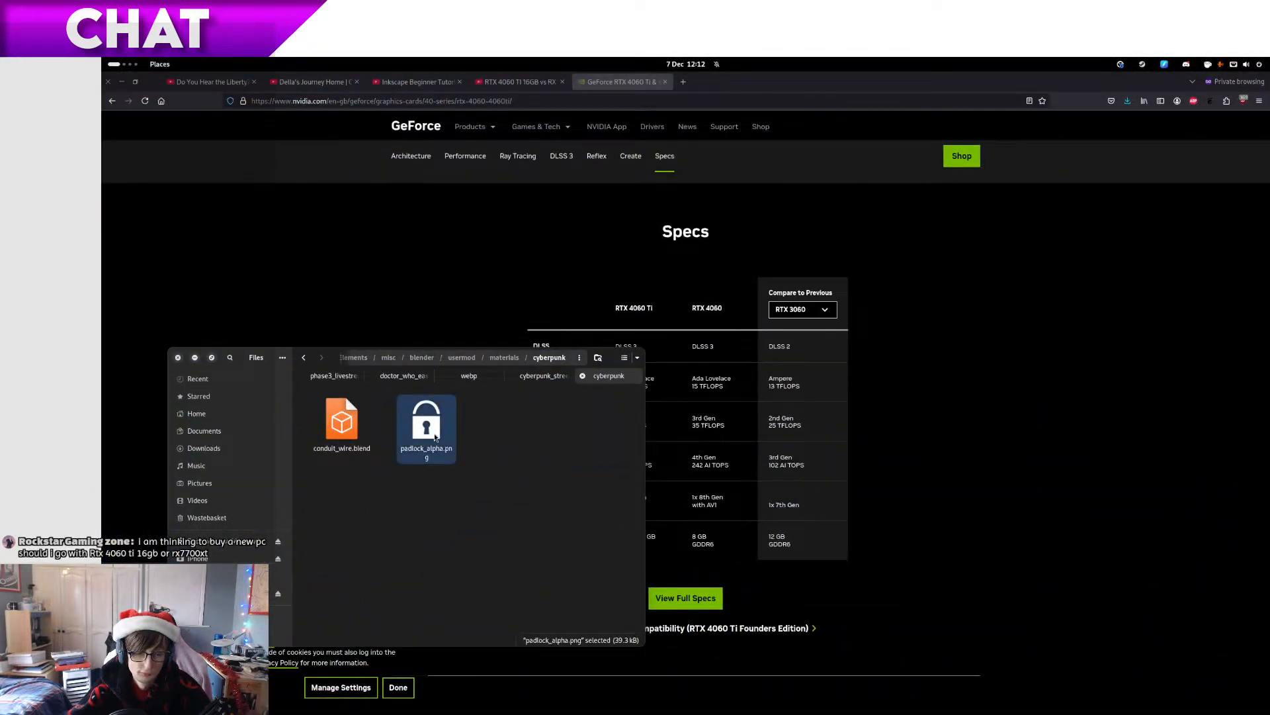
{"action": "key", "text": "space"}
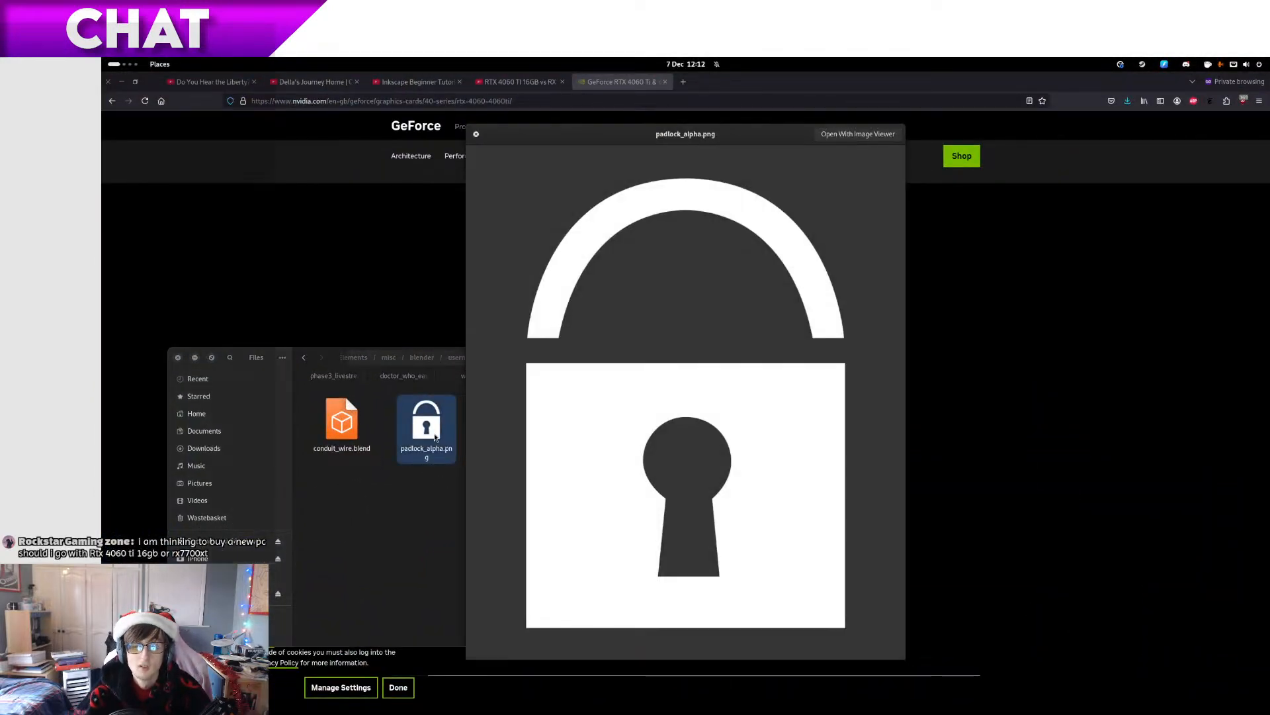
{"action": "key", "text": "space"}
{"action": "key", "text": "super+Page_Down"}
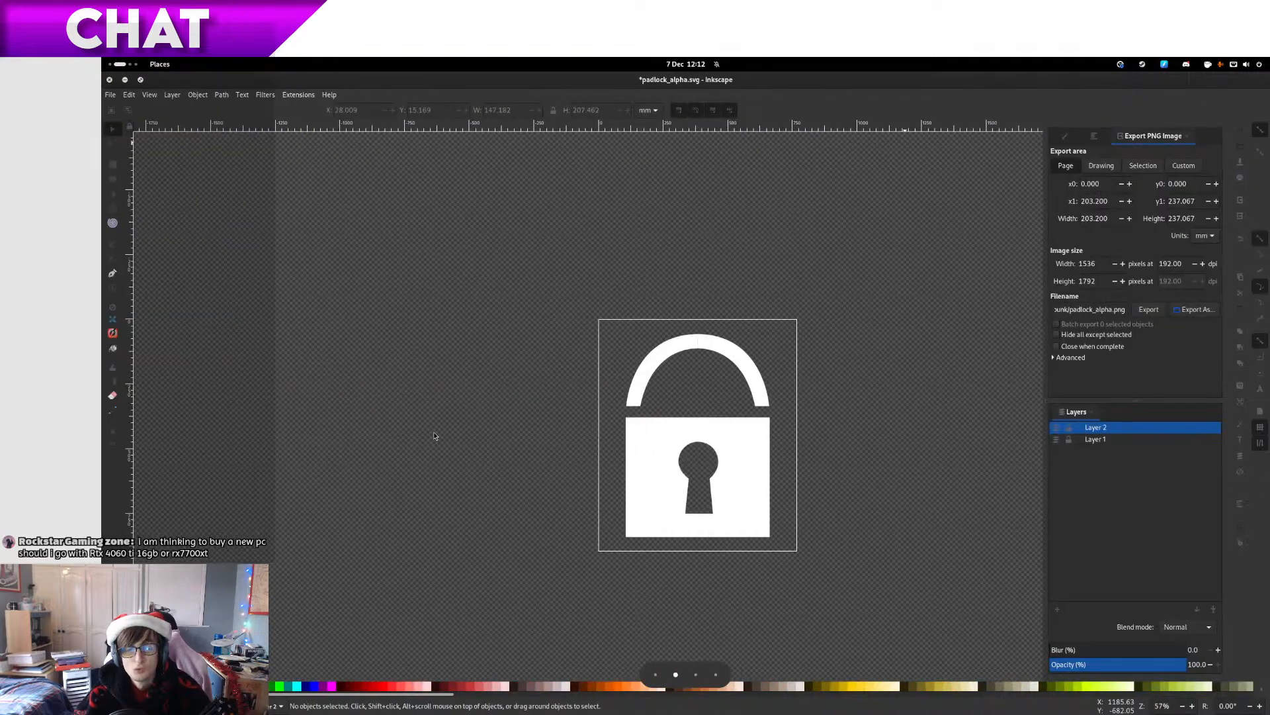
{"action": "key", "text": "super"}
{"action": "left_click", "coordinate": [567, 332]}
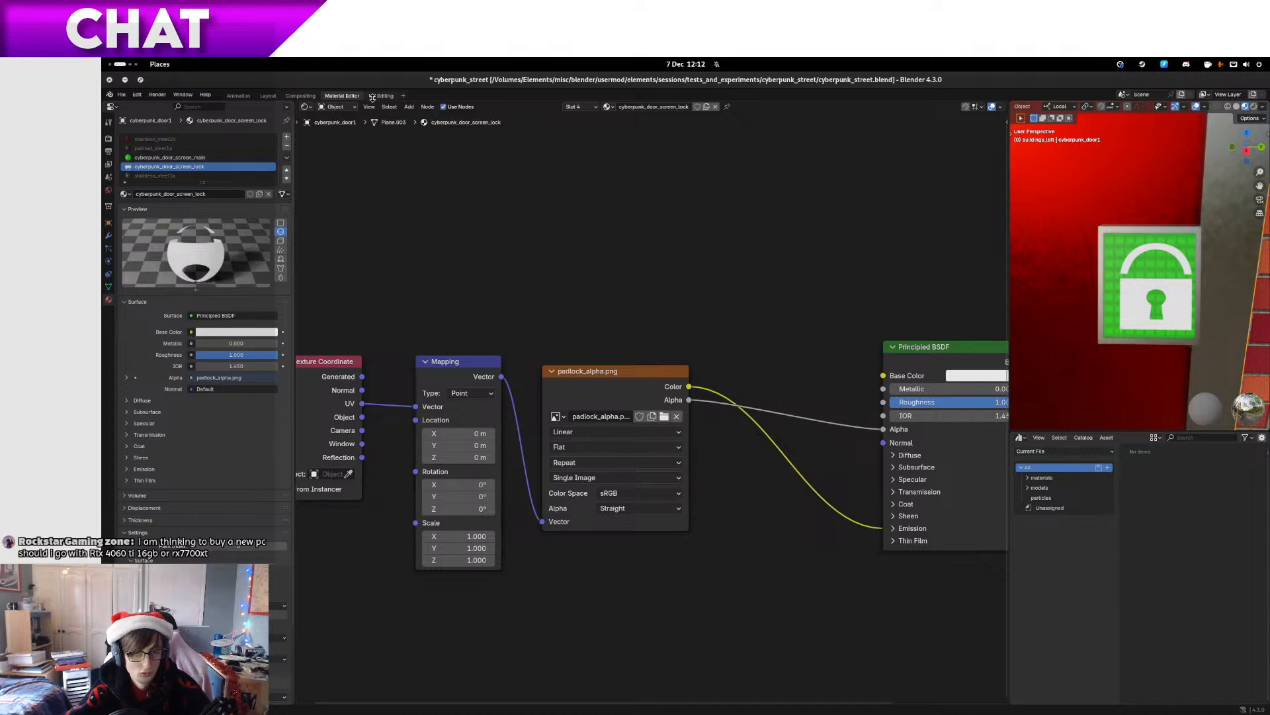
Switch to the UV Editing workspace and select the padlock face of the door's lock screen to show its UV layout
{"action": "left_click", "coordinate": [381, 96]}
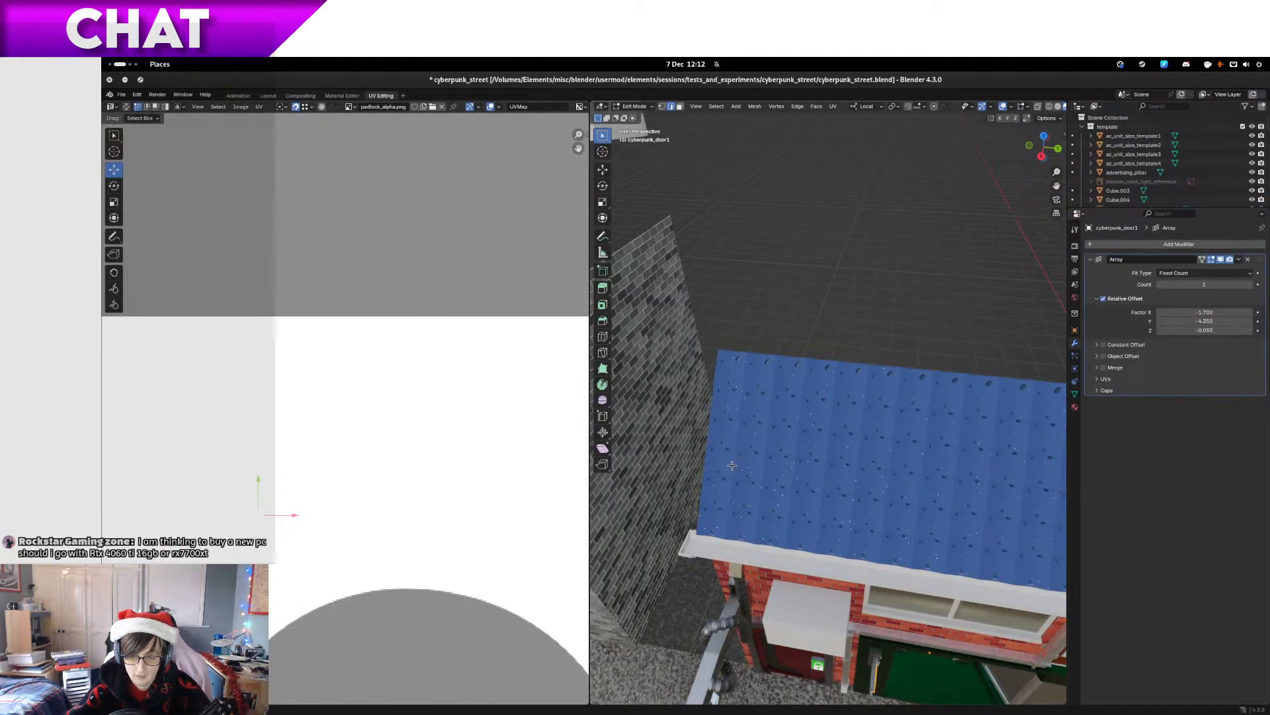
{"action": "key", "text": "Tab"}
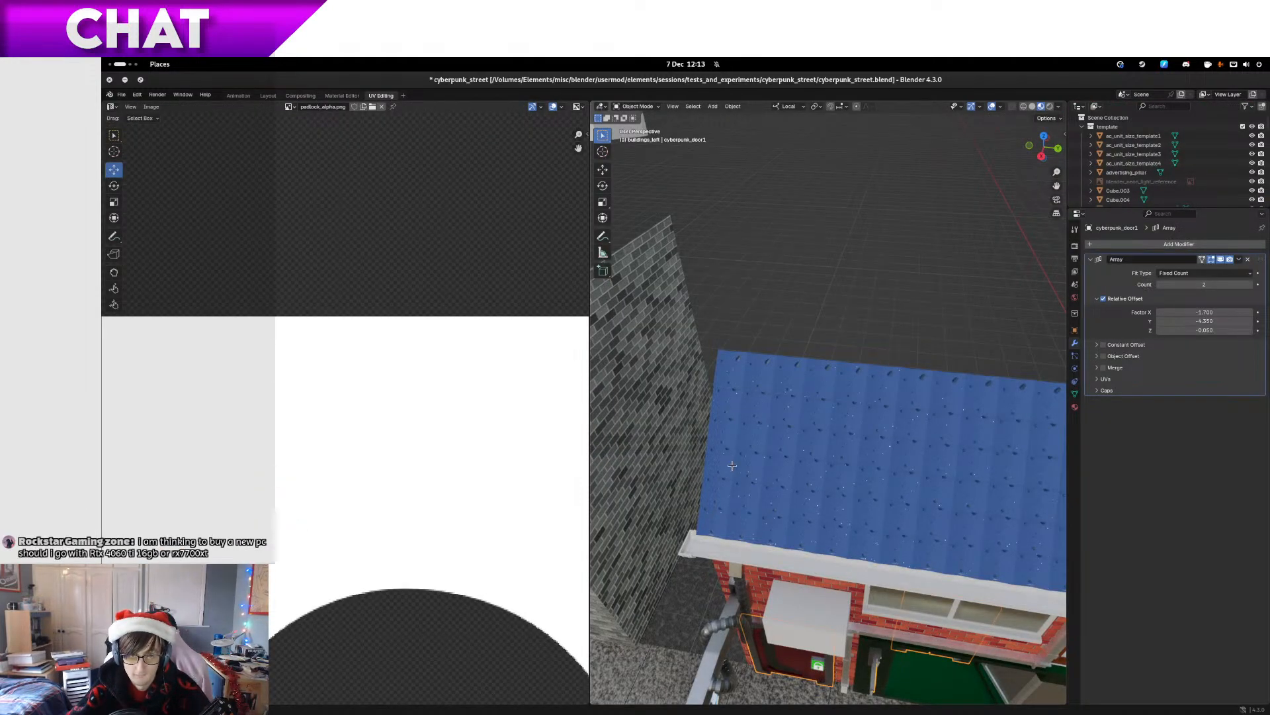
{"action": "key", "text": "Tab"}
{"action": "key", "text": "KP_Decimal"}
{"action": "left_click", "coordinate": [899, 442]}
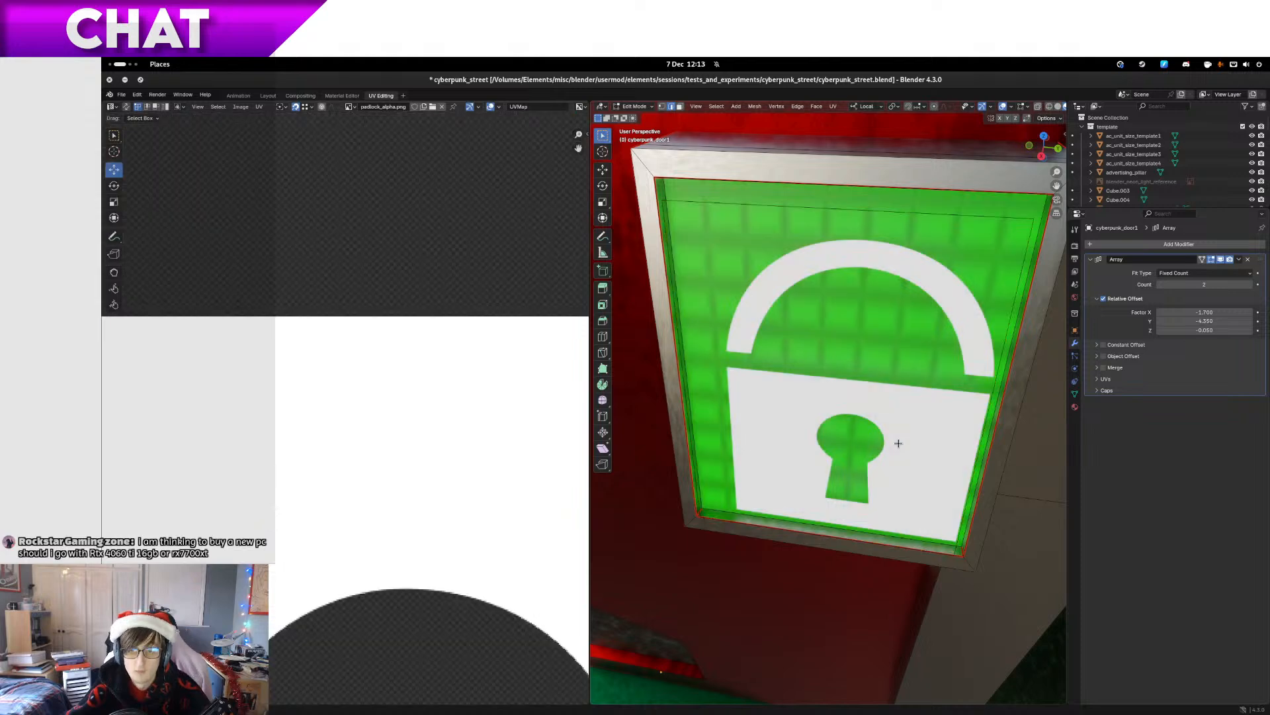
{"action": "key", "text": "3"}
{"action": "left_click", "coordinate": [885, 425]}
{"action": "scroll", "coordinate": [133, 377], "scroll_direction": "down", "scroll_amount": 8}
{"action": "scroll", "coordinate": [157, 369], "scroll_direction": "down", "scroll_amount": 1}
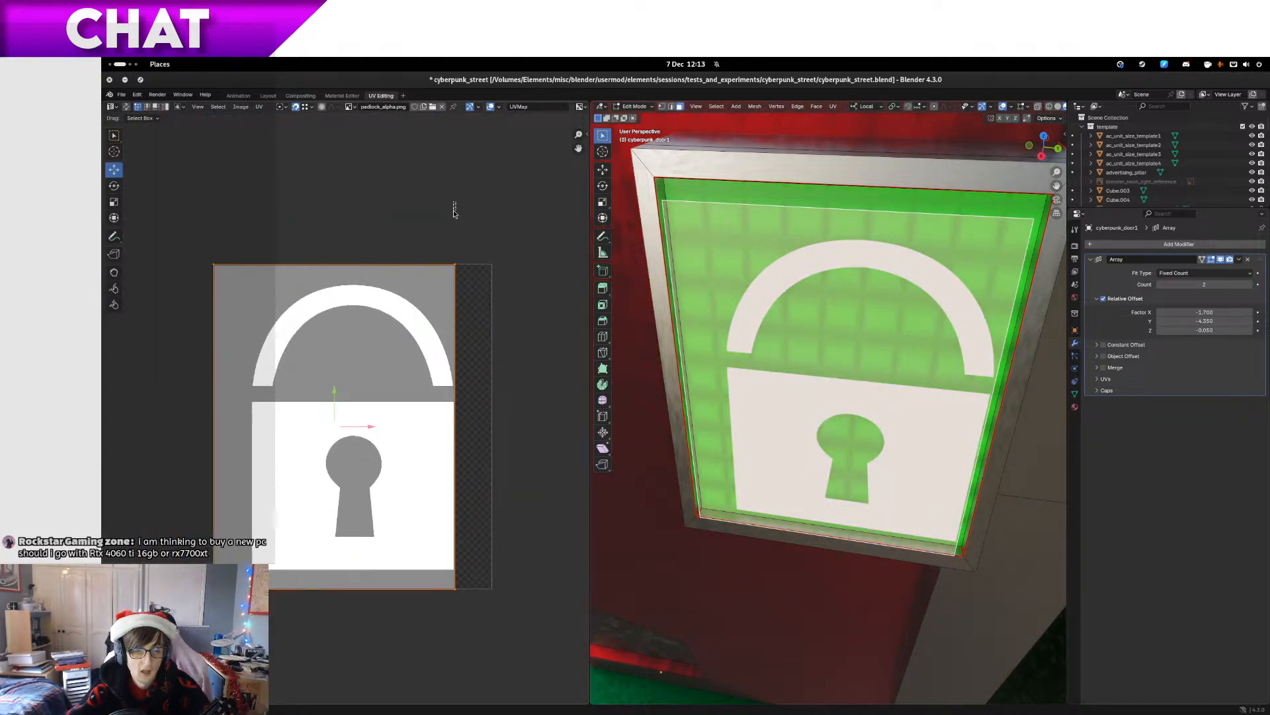
Move the right-hand UV vertices of the padlock face along X to the right edge of the image
{"action": "left_click_drag", "start_coordinate": [455, 202], "coordinate": [373, 162]}
{"action": "key", "text": "g"}
{"action": "key", "text": "x"}
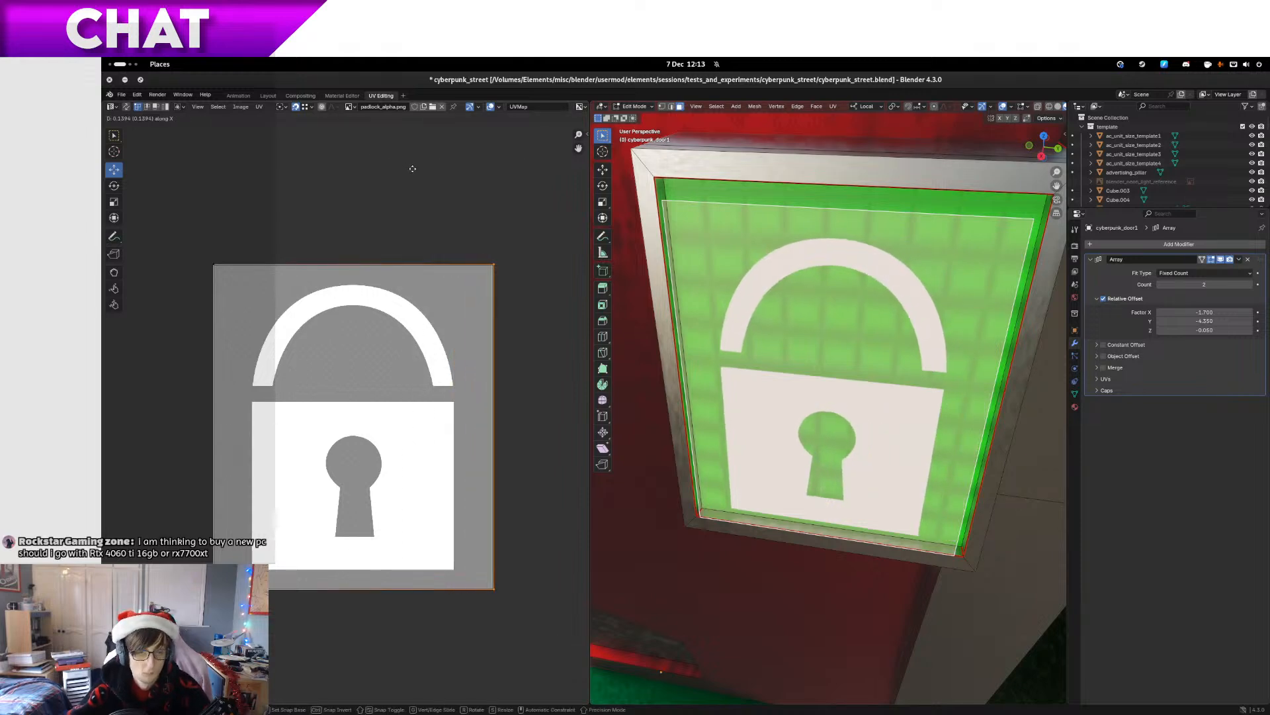
{"action": "left_click", "coordinate": [444, 180]}
{"action": "key", "text": "Tab"}
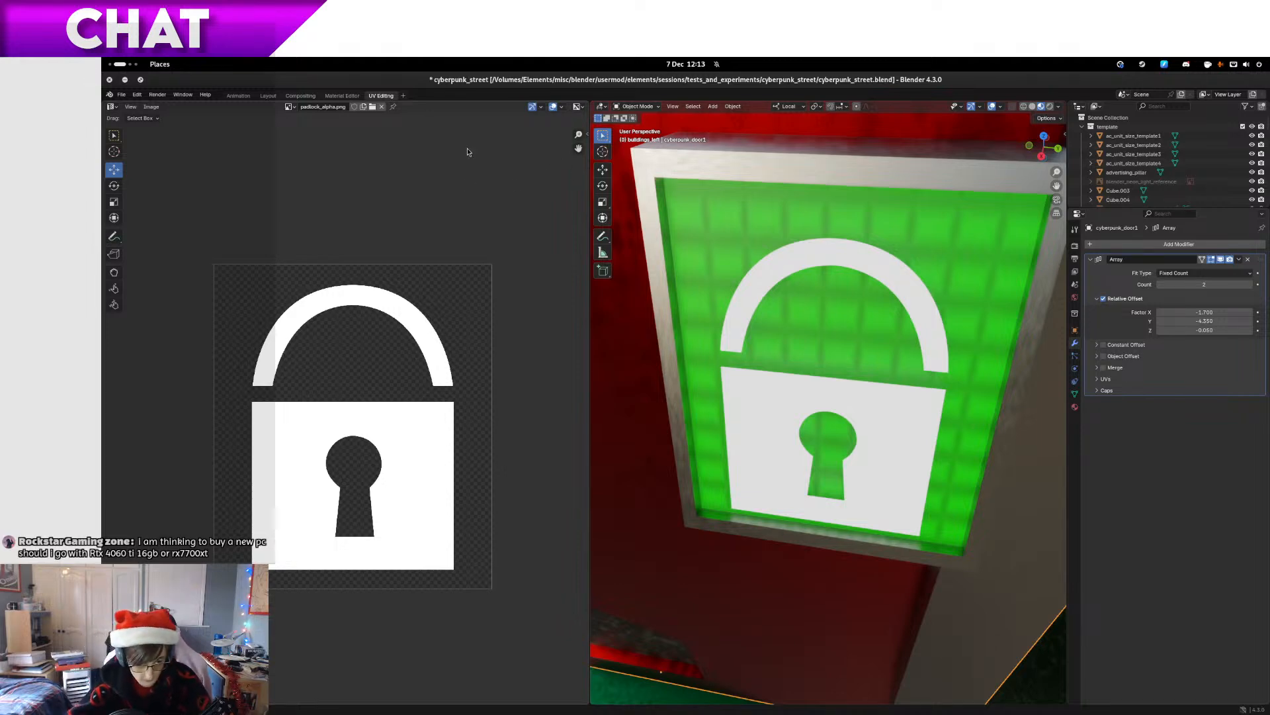
Copy the Mapping and Brick Texture nodes from cyberpunk_door_screen_main into cyberpunk_door_screen_lock and place them above the padlock nodes
{"action": "left_click", "coordinate": [342, 95]}
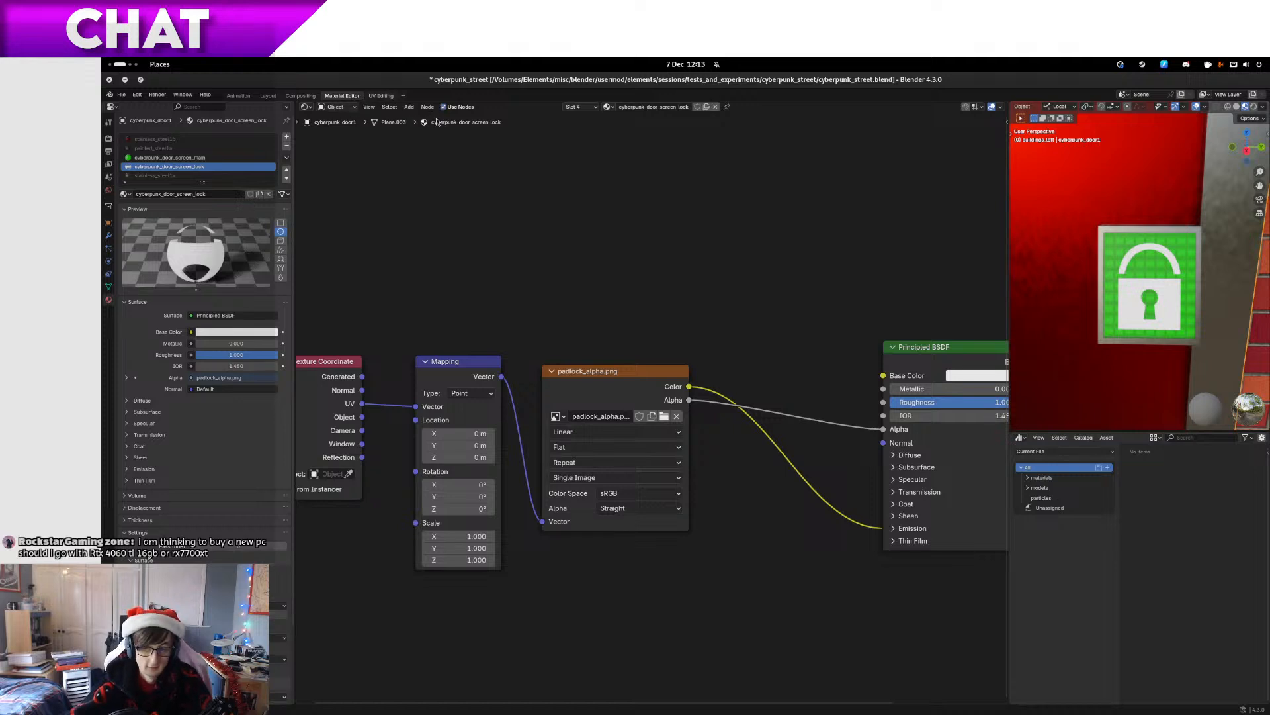
{"action": "left_click", "coordinate": [216, 159]}
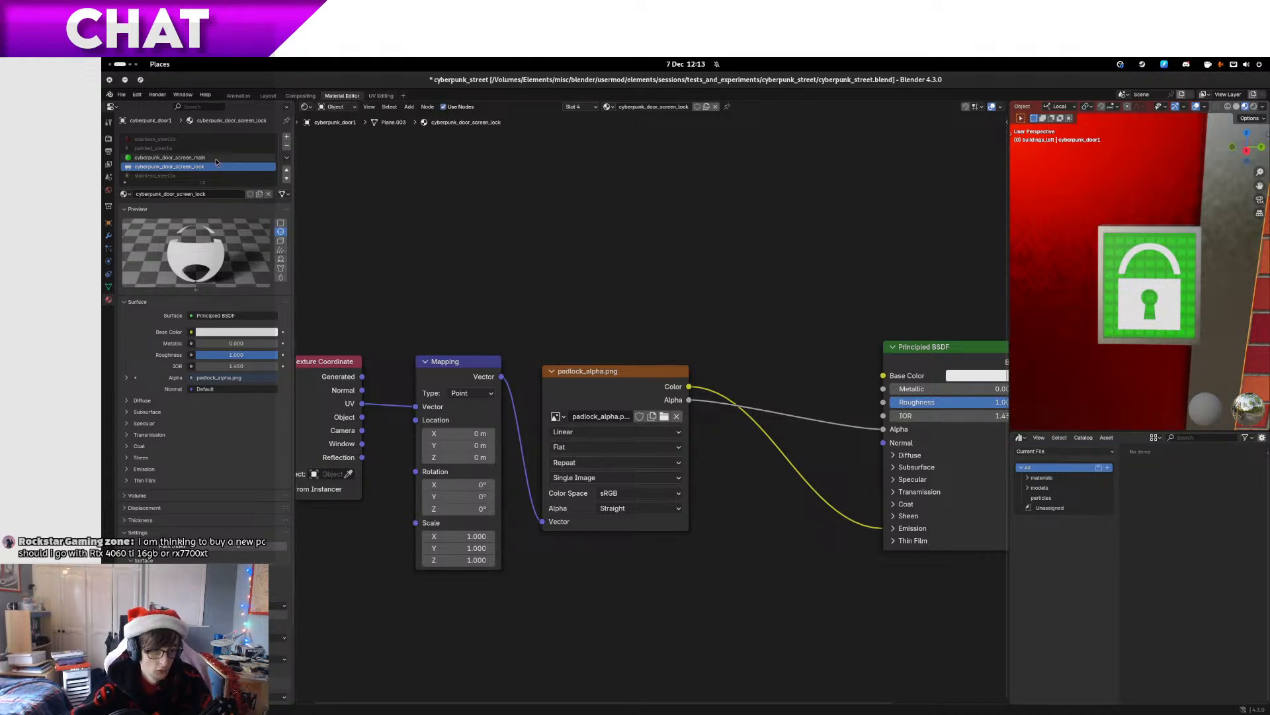
{"action": "left_click_drag", "start_coordinate": [484, 325], "coordinate": [575, 348]}
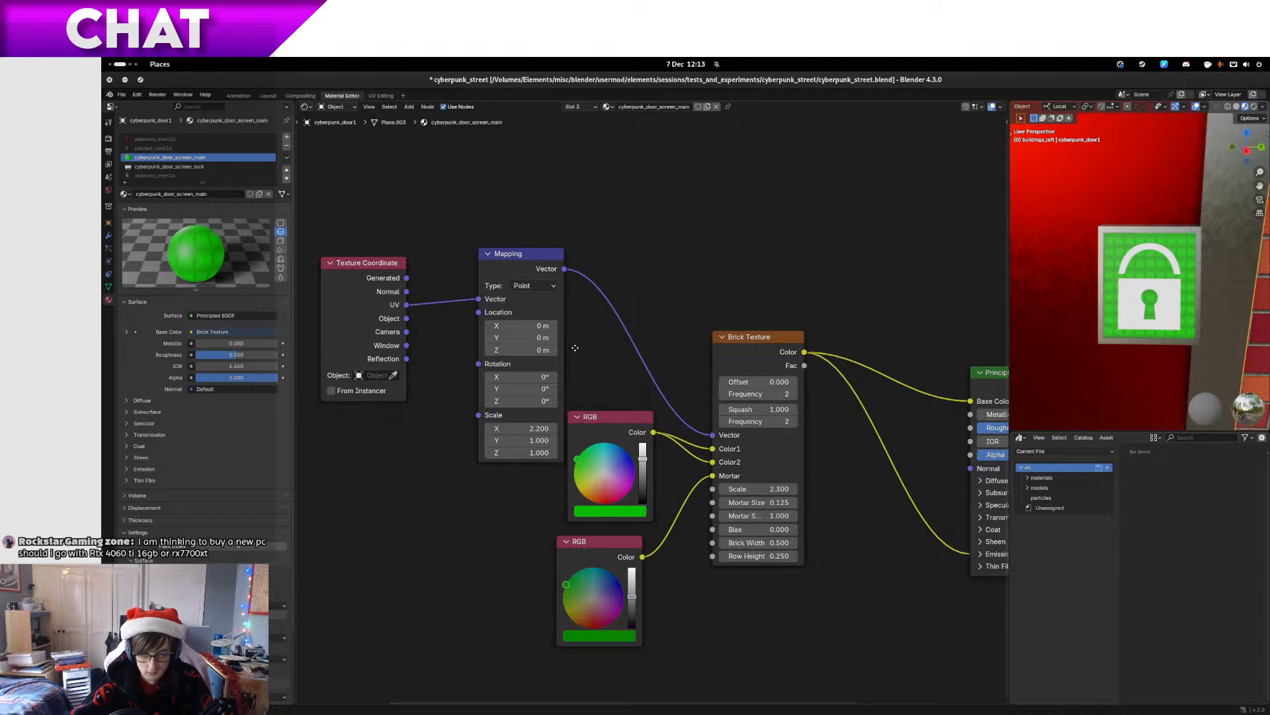
{"action": "left_click", "coordinate": [762, 344]}
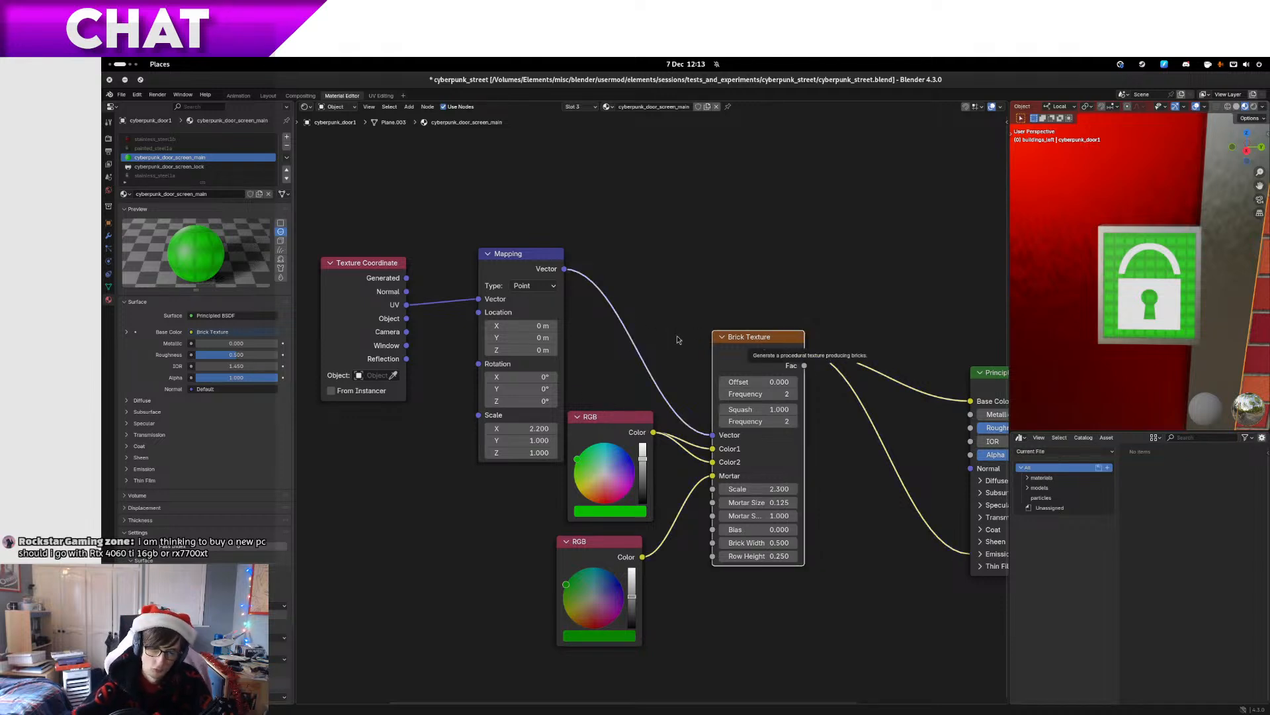
{"action": "left_click", "coordinate": [512, 268]}
{"action": "left_click", "coordinate": [749, 354], "text": "shift"}
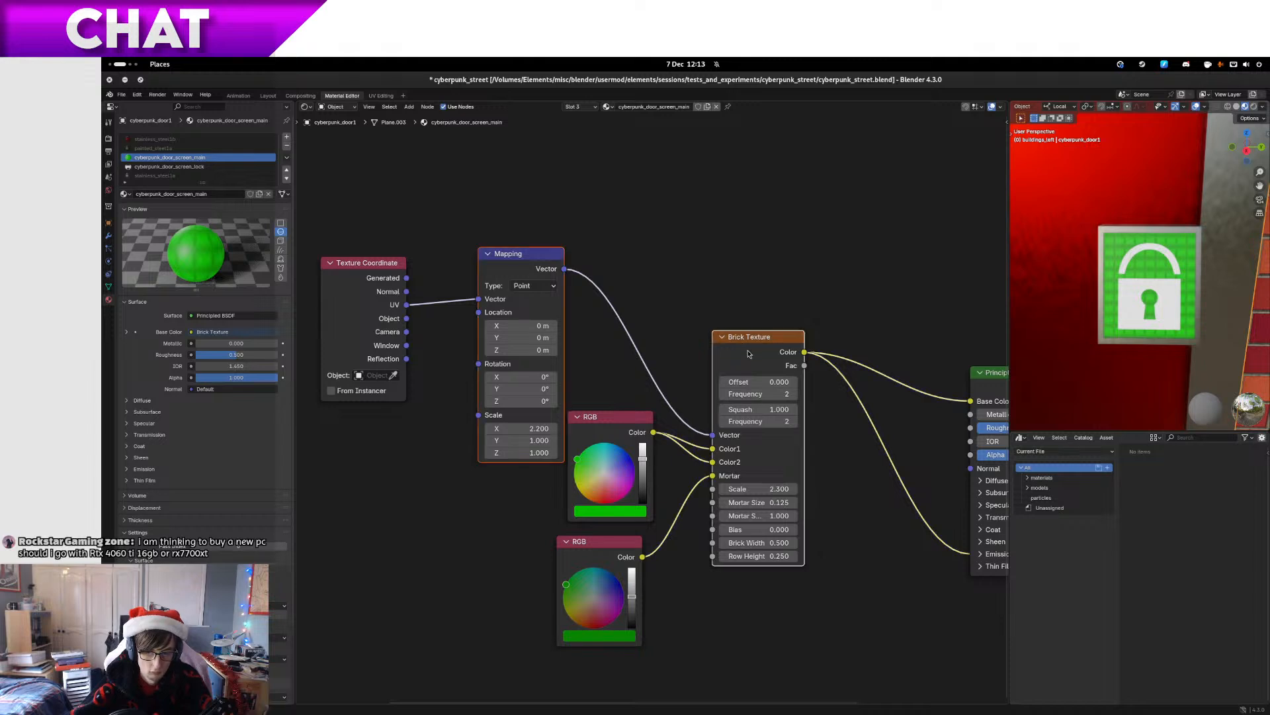
{"action": "left_click", "coordinate": [184, 167]}
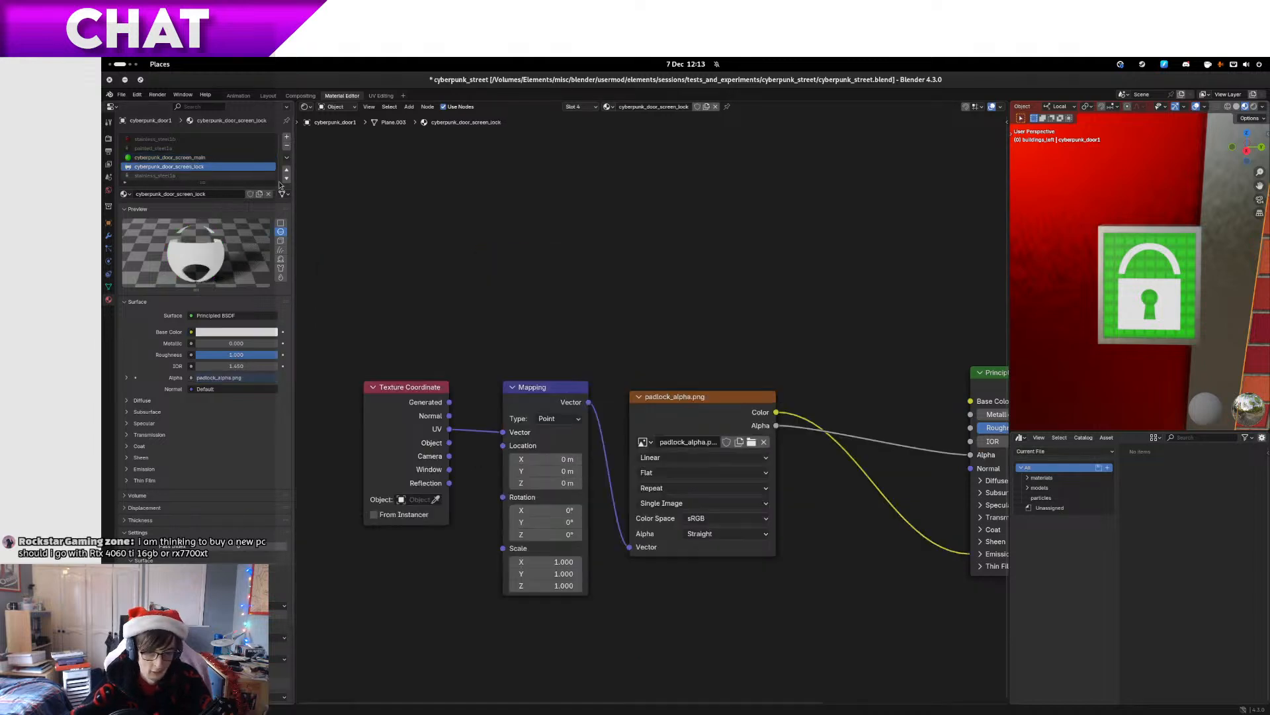
{"action": "left_click_drag", "start_coordinate": [633, 269], "coordinate": [639, 397]}
{"action": "key", "text": "ctrl+v"}
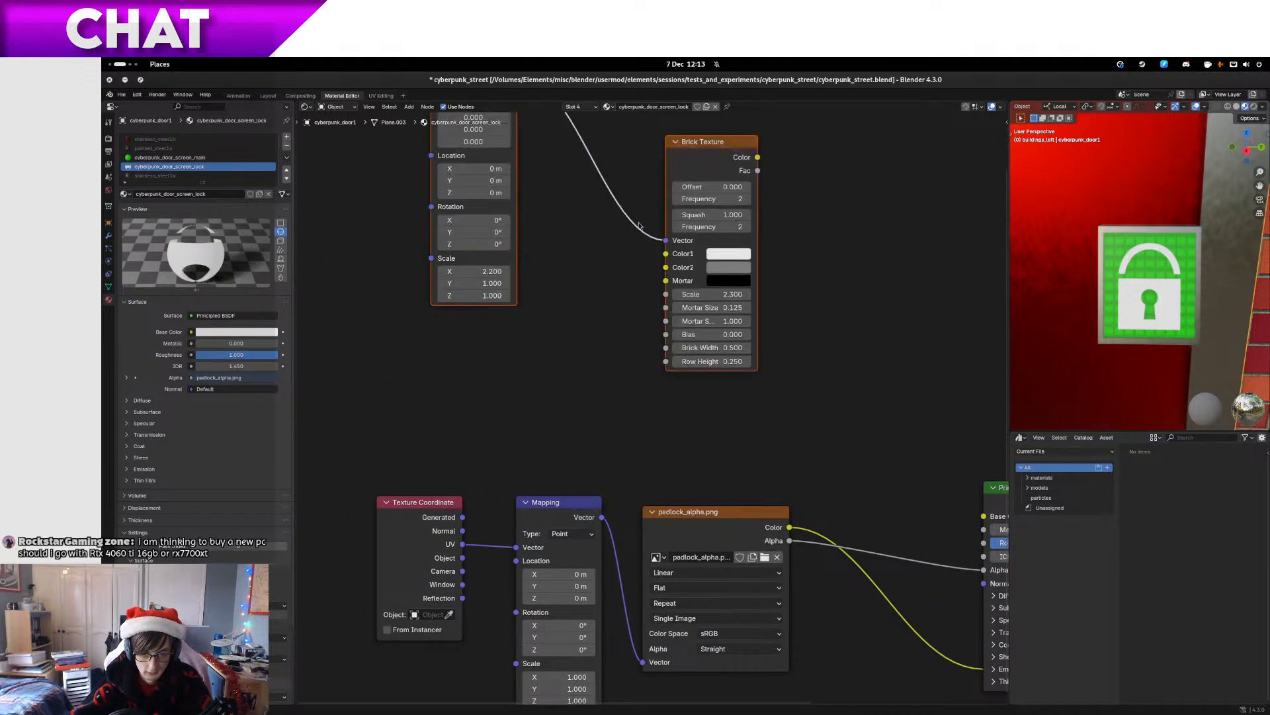
{"action": "left_click_drag", "start_coordinate": [696, 153], "coordinate": [775, 264]}
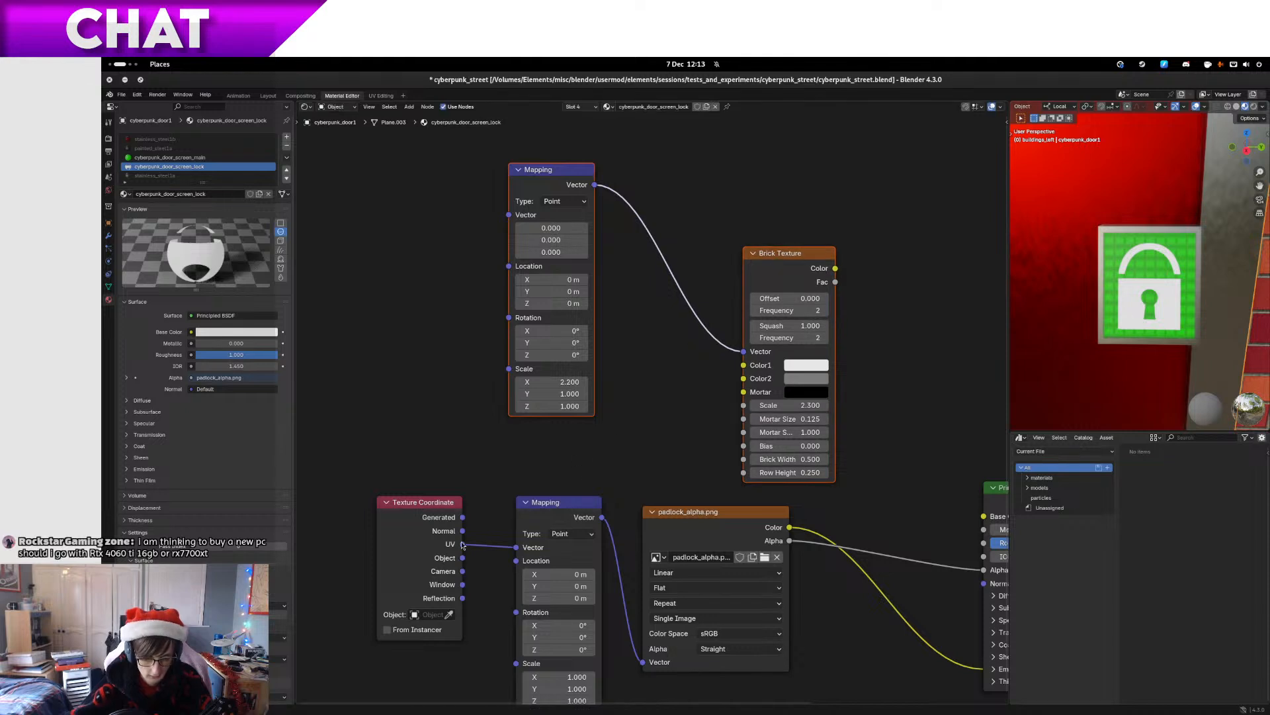
Add a Float Mix node with the padlock image's Alpha feeding its B input, and place it beside the Brick Texture
{"action": "left_click_drag", "start_coordinate": [648, 495], "coordinate": [501, 423]}
{"action": "left_click_drag", "start_coordinate": [644, 455], "coordinate": [761, 409]}
{"action": "type", "text": "mix"}
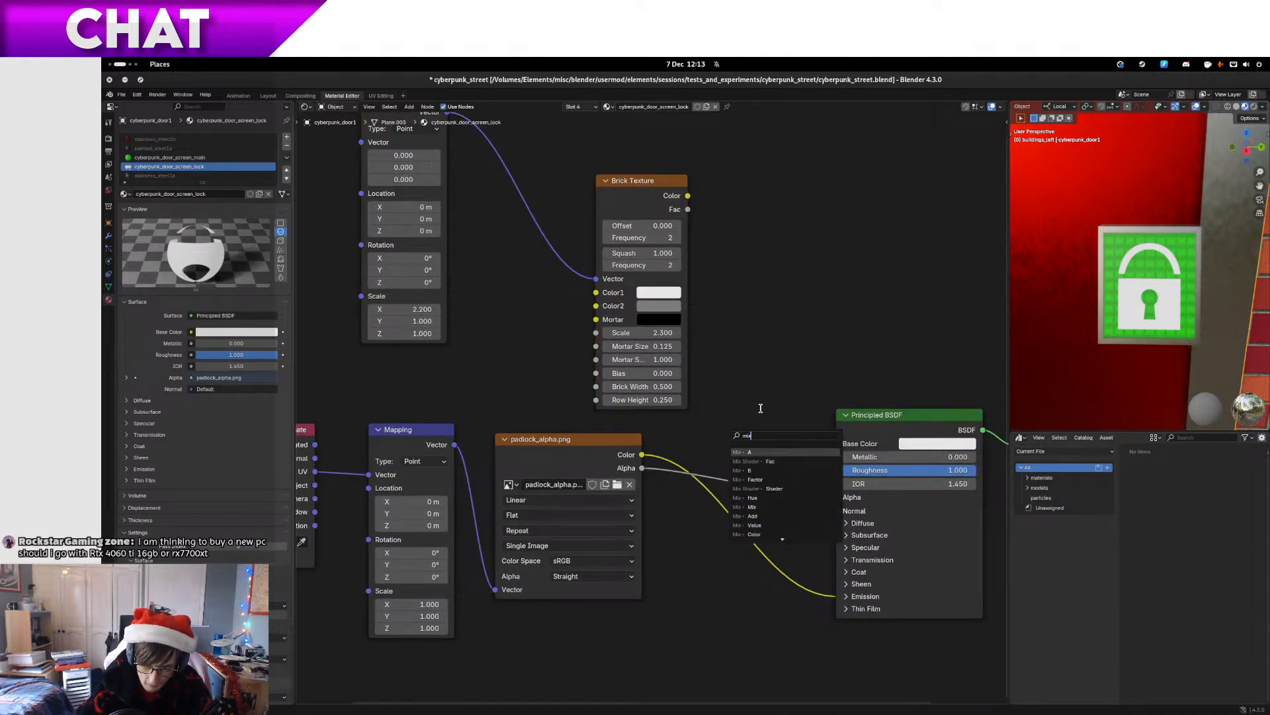
{"action": "key", "text": "Down"}
{"action": "key", "text": "Down"}
{"action": "key", "text": "Return"}
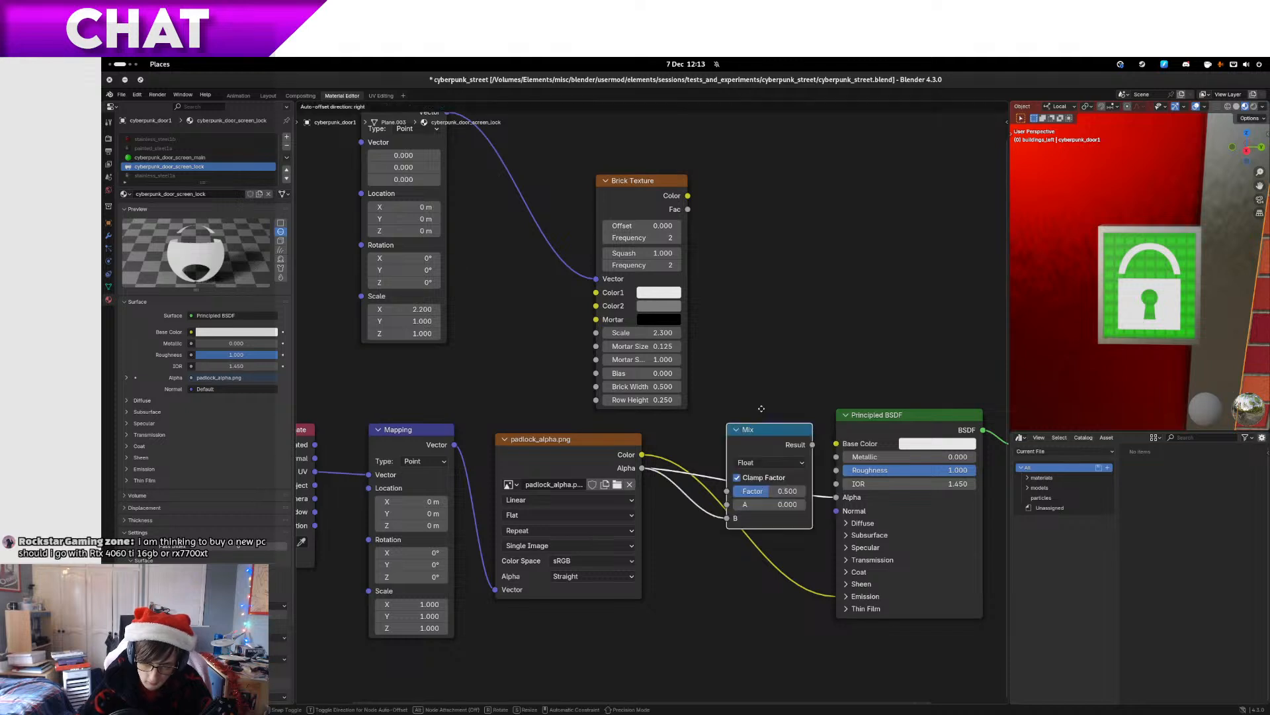
{"action": "left_click", "coordinate": [778, 295]}
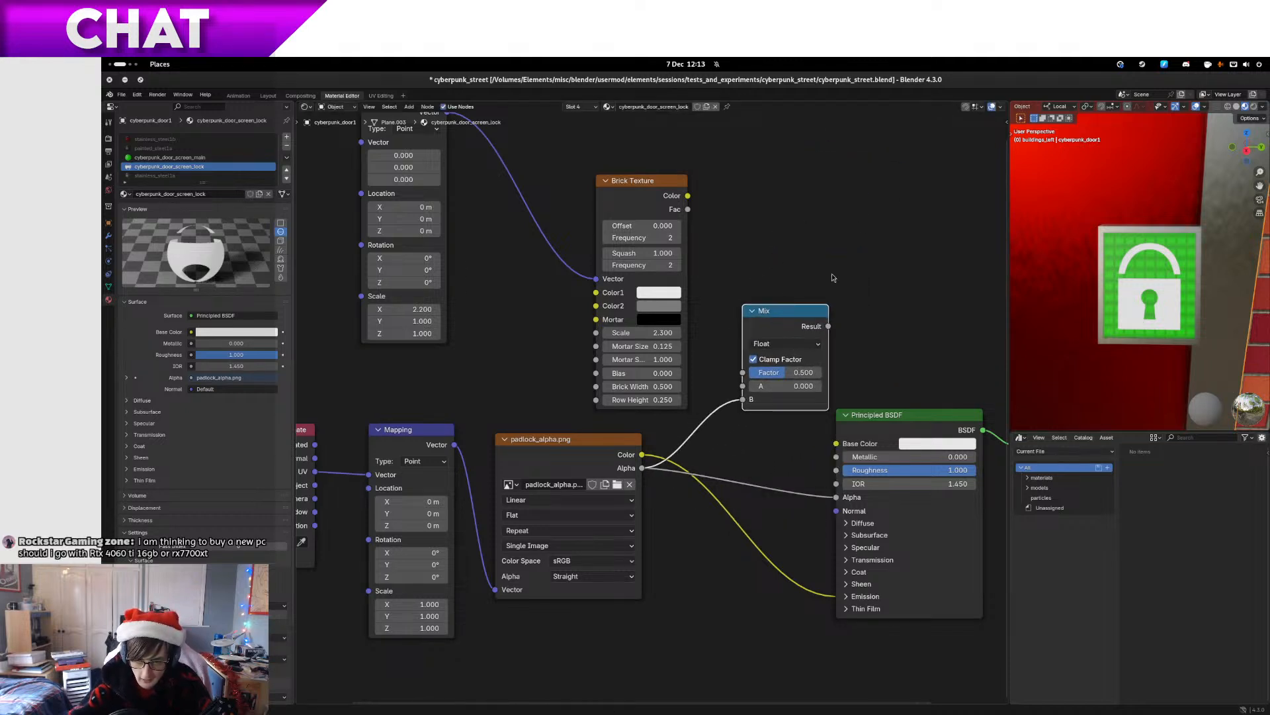
Link the Brick Texture's Fac to the Mix node's A input and the UV coordinates to the pasted Mapping node
{"action": "left_click_drag", "start_coordinate": [833, 277], "coordinate": [858, 311]}
{"action": "left_click_drag", "start_coordinate": [768, 421], "coordinate": [716, 235]}
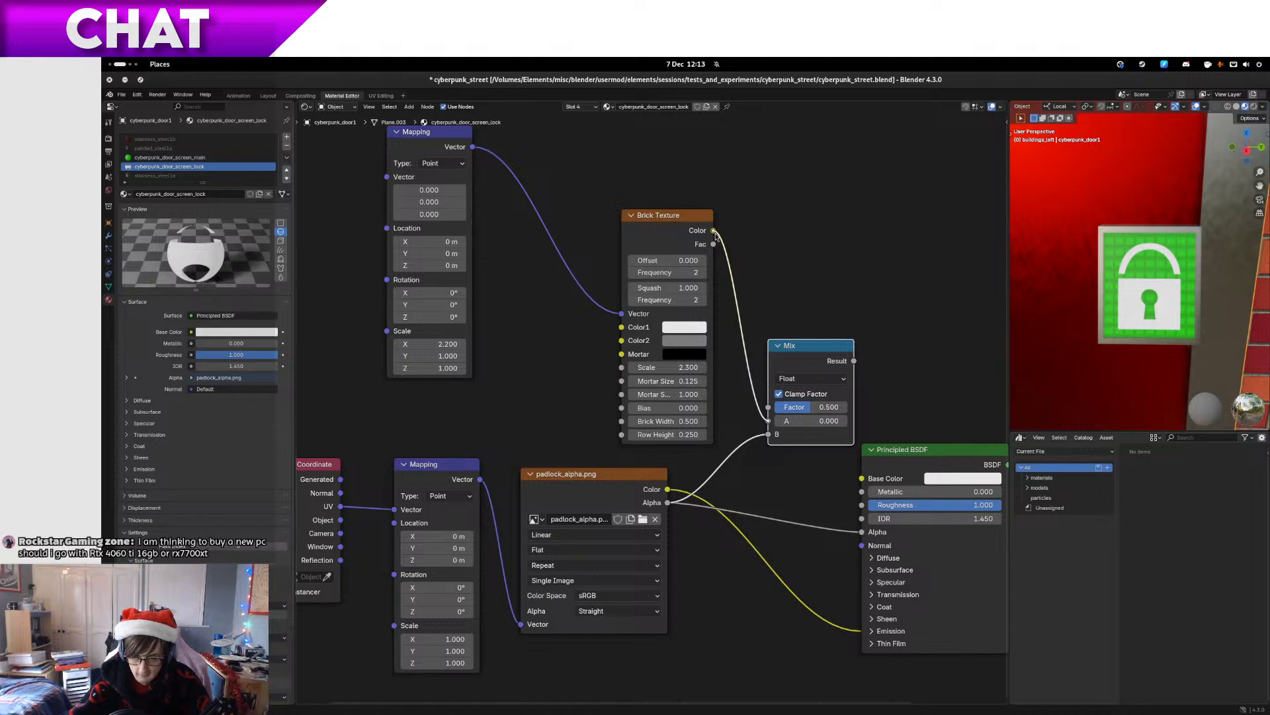
{"action": "left_click_drag", "start_coordinate": [715, 234], "coordinate": [717, 258]}
{"action": "left_click_drag", "start_coordinate": [572, 247], "coordinate": [750, 258]}
{"action": "left_click_drag", "start_coordinate": [517, 517], "coordinate": [564, 189]}
Connect the Mix node's Result to the Principled BSDF's Alpha and inspect the effect on the lock screen
{"action": "scroll", "coordinate": [486, 315], "scroll_direction": "right", "scroll_amount": 8}
{"action": "scroll", "coordinate": [485, 315], "scroll_direction": "right", "scroll_amount": 1}
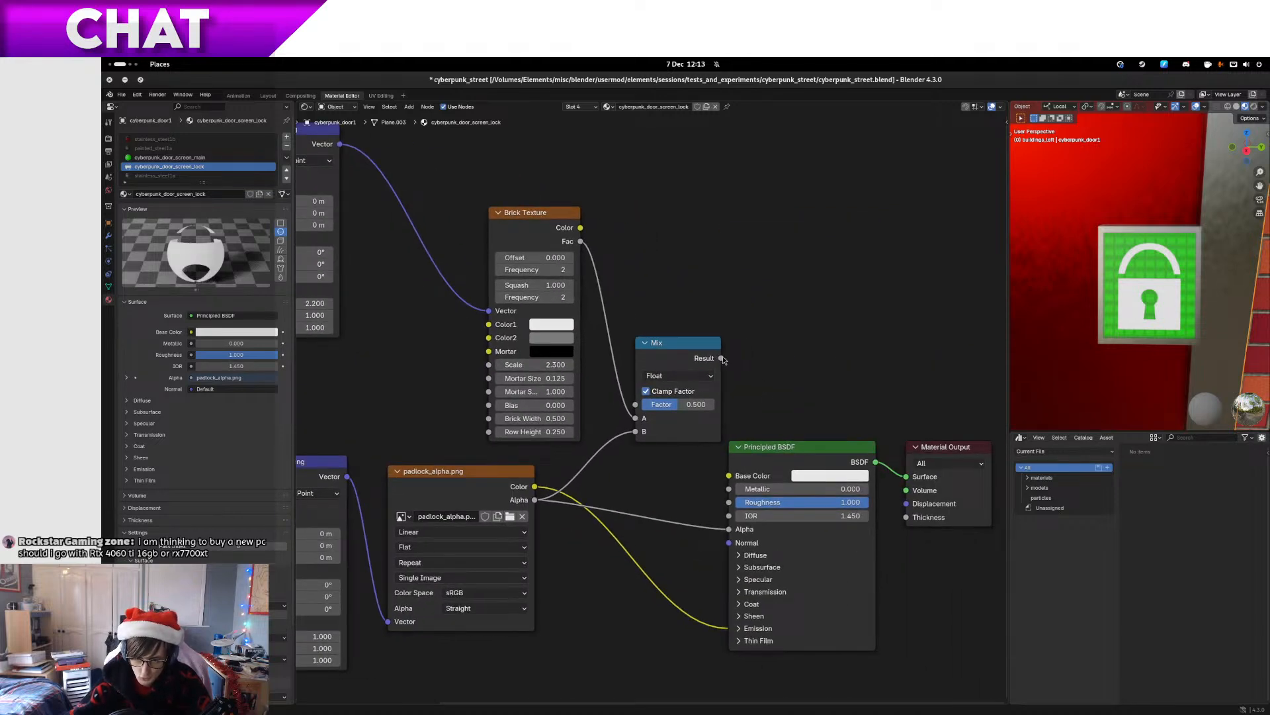
{"action": "left_click_drag", "start_coordinate": [723, 358], "coordinate": [729, 529]}
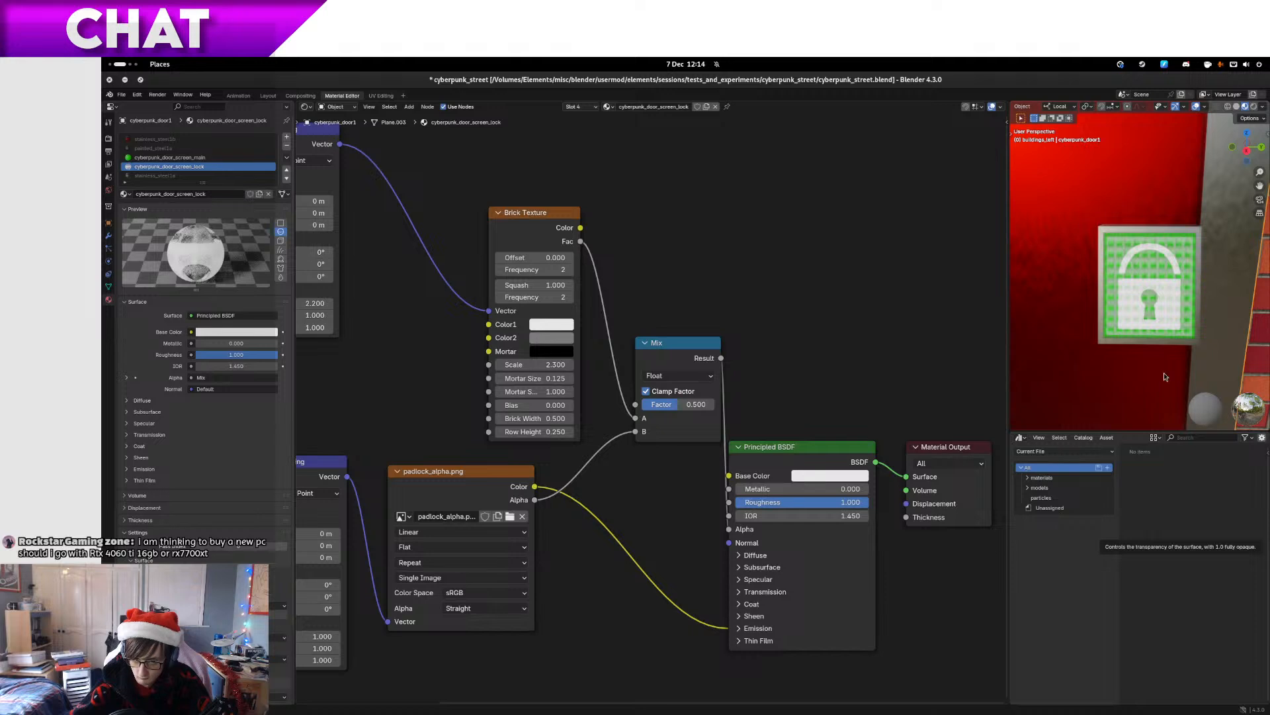
{"action": "scroll", "coordinate": [1099, 284], "scroll_direction": "up", "scroll_amount": 8}
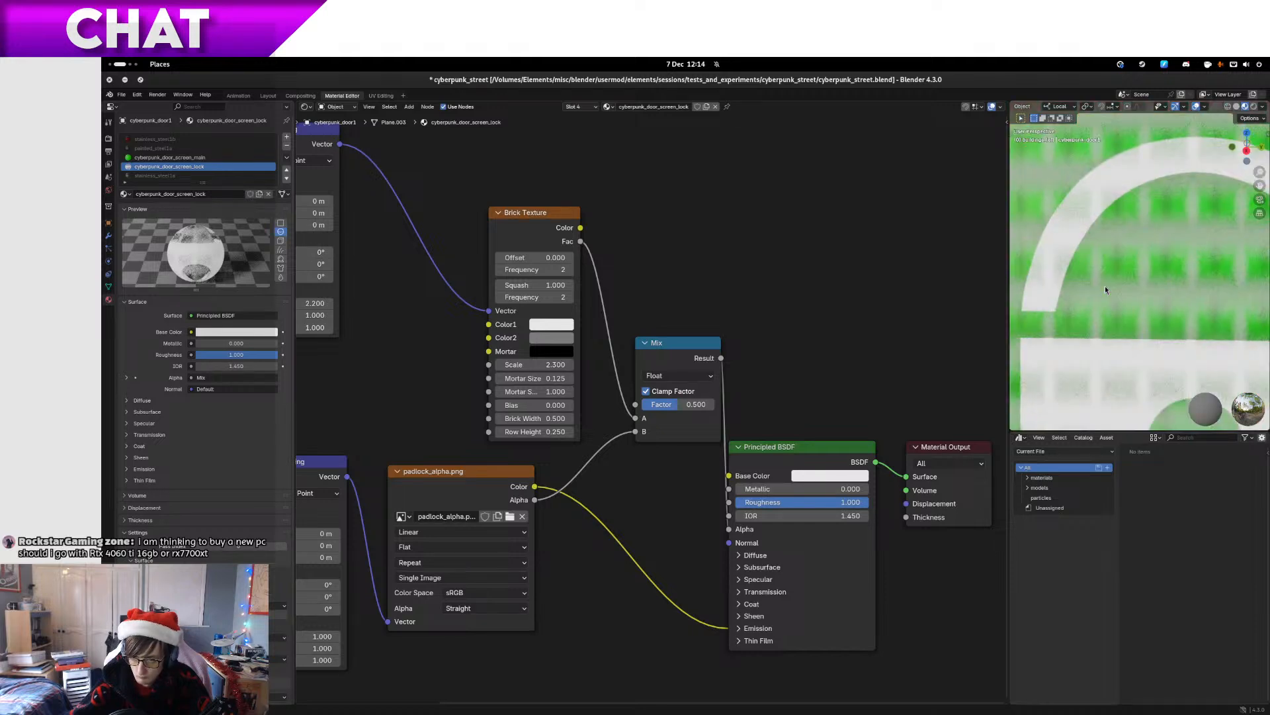
{"action": "scroll", "coordinate": [1105, 286], "scroll_direction": "down", "scroll_amount": 5}
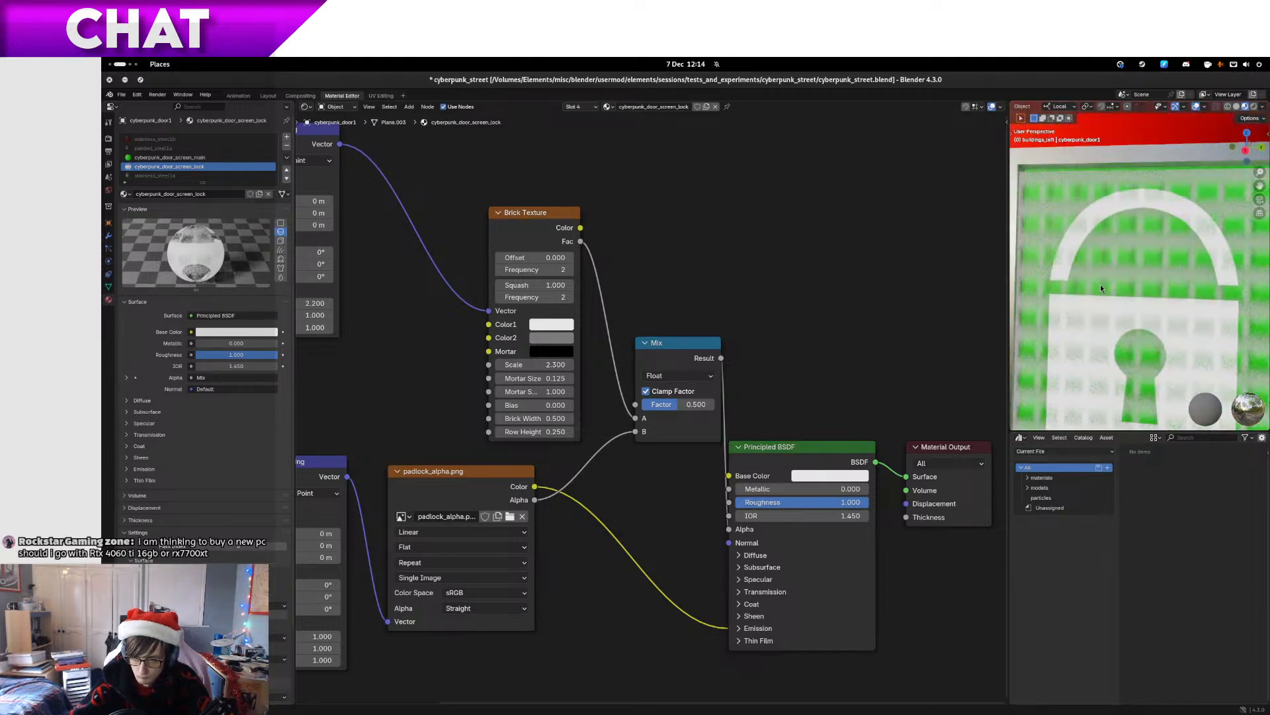
{"action": "scroll", "coordinate": [1101, 284], "scroll_direction": "down", "scroll_amount": 3}
Set the Brick Texture's Color2 and Color1 to pure white
{"action": "left_click", "coordinate": [548, 337]}
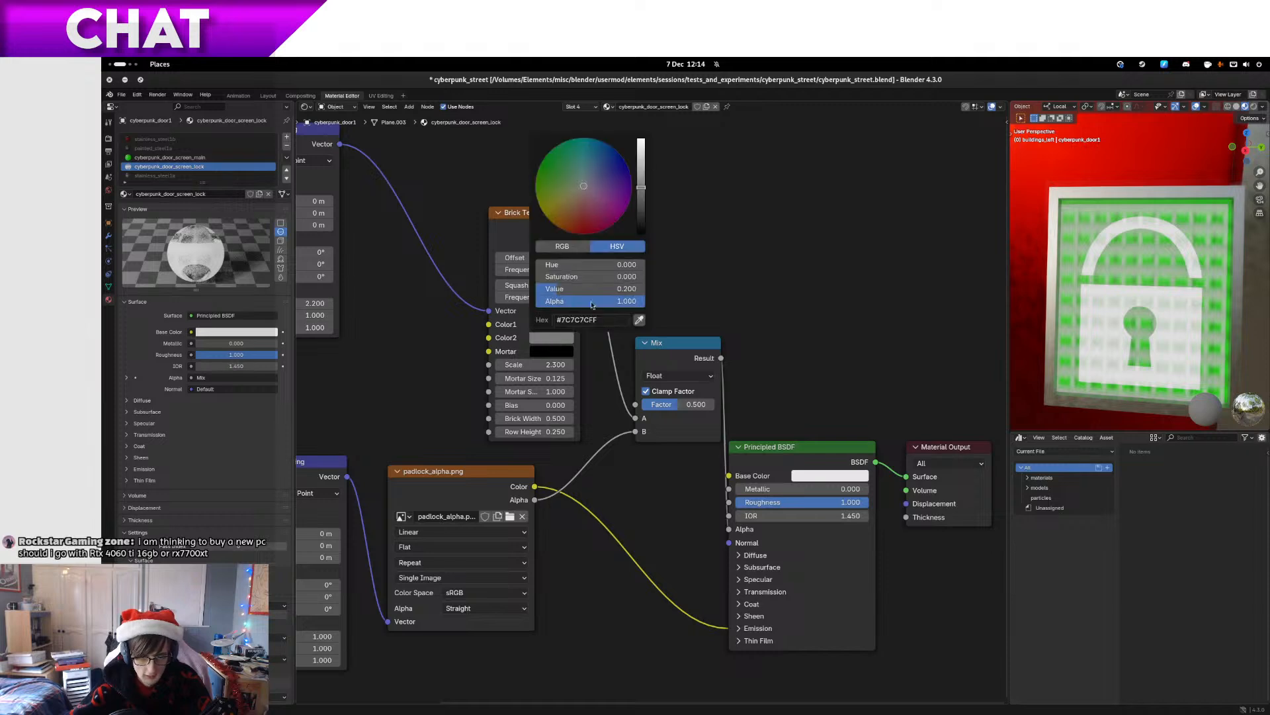
{"action": "left_click_drag", "start_coordinate": [640, 187], "coordinate": [639, 139]}
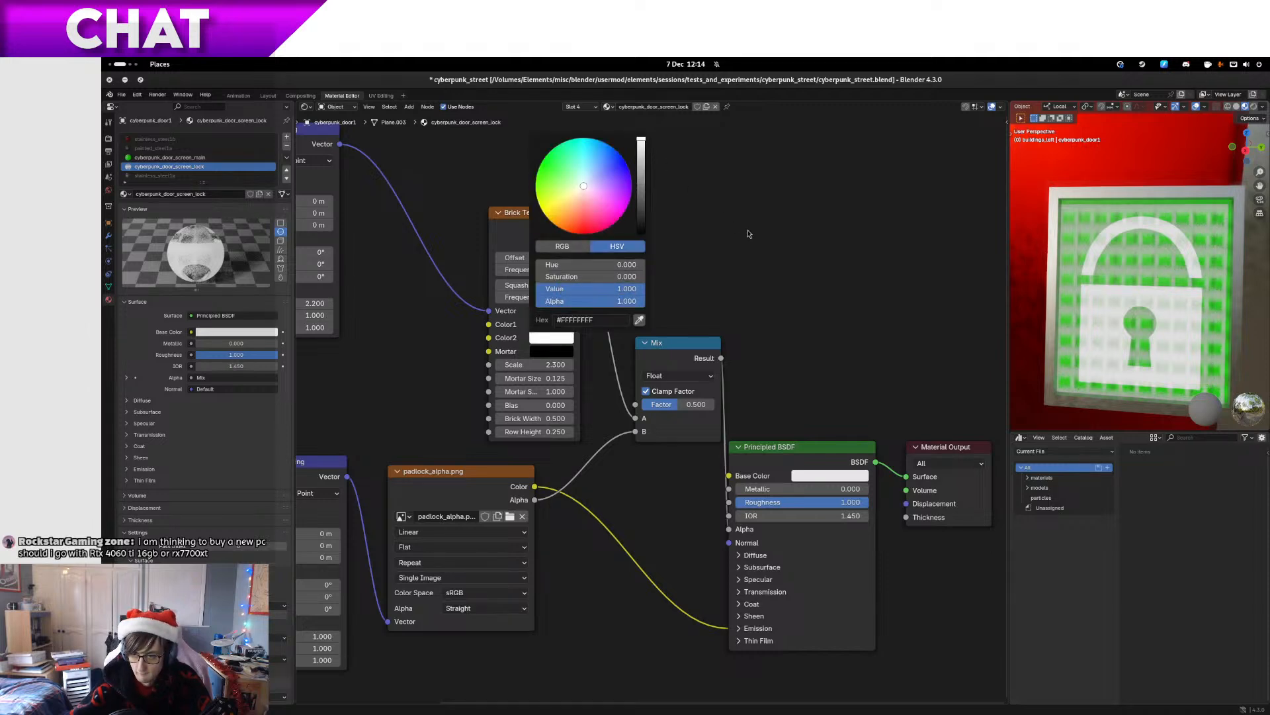
{"action": "left_click", "coordinate": [539, 325]}
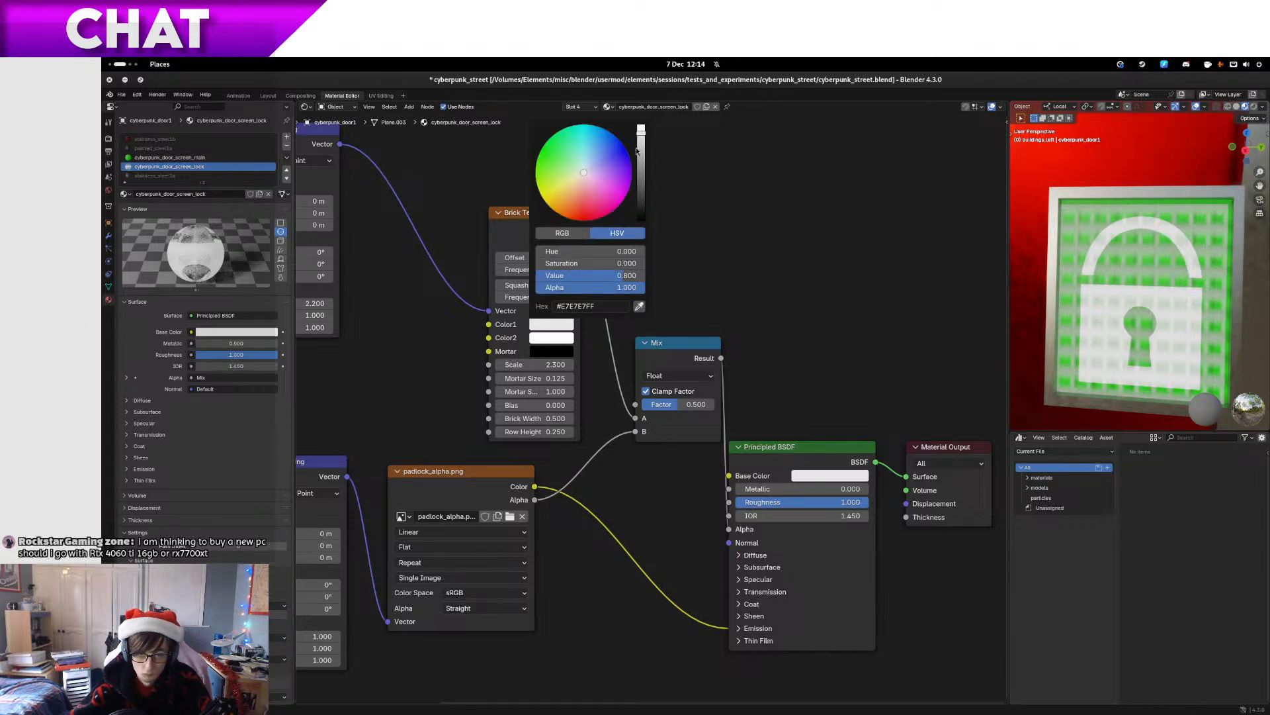
{"action": "left_click_drag", "start_coordinate": [641, 132], "coordinate": [641, 125]}
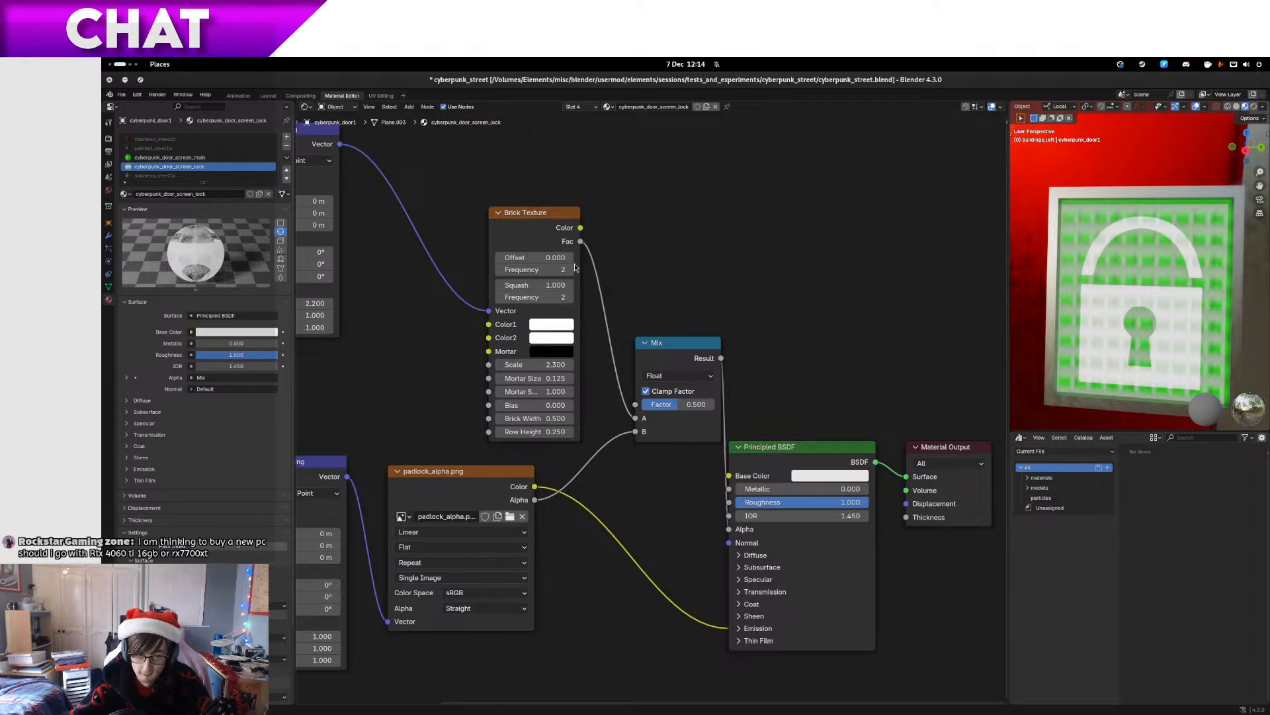
Feed the Brick Texture's Color output into the Mix node's A input and inspect the grid on the lock screen
{"action": "left_click_drag", "start_coordinate": [581, 228], "coordinate": [635, 418]}
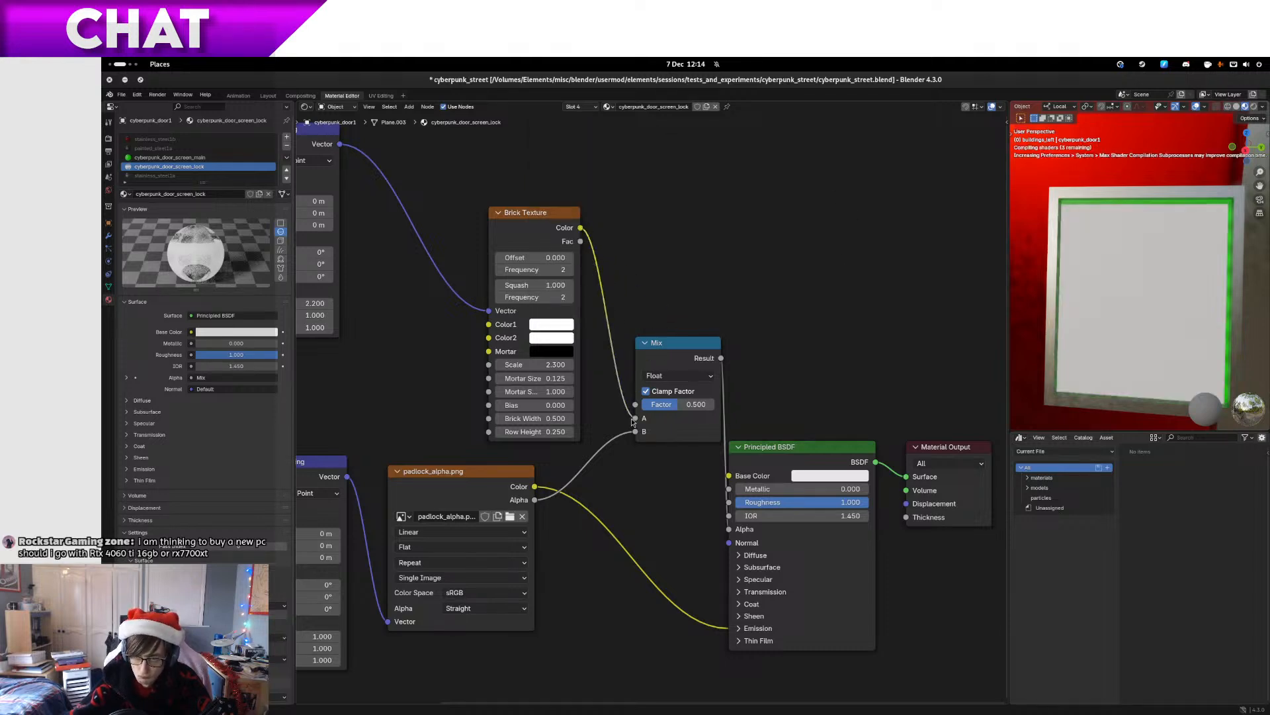
{"action": "scroll", "coordinate": [1113, 331], "scroll_direction": "up", "scroll_amount": 6}
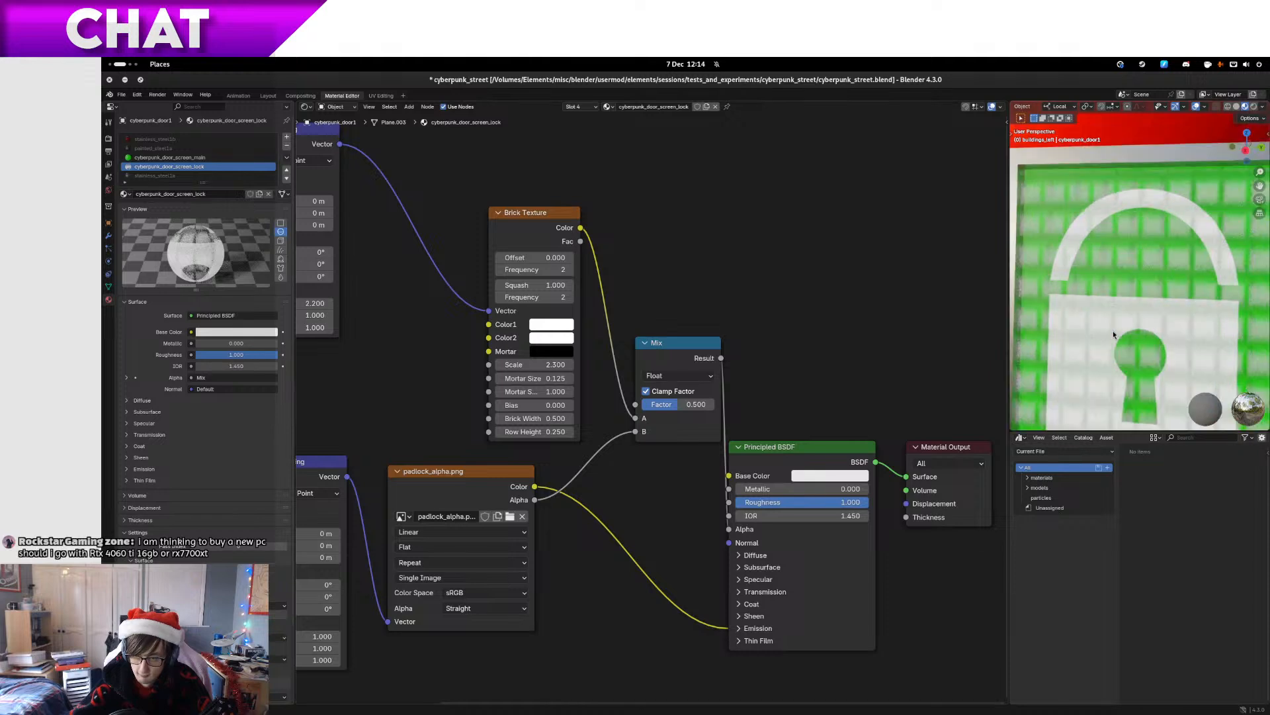
{"action": "scroll", "coordinate": [1123, 338], "scroll_direction": "down", "scroll_amount": 5}
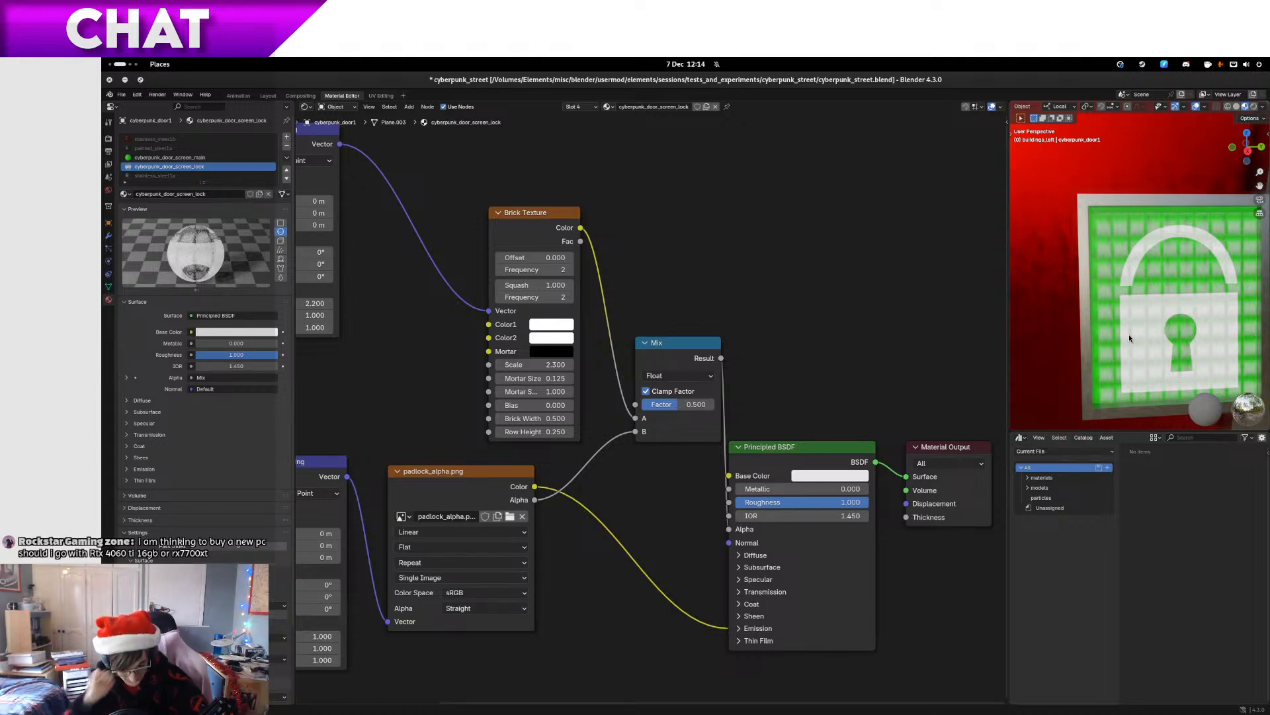
{"action": "scroll", "coordinate": [1128, 337], "scroll_direction": "up", "scroll_amount": 3}
Set the Mix node's Factor to 0 and check the lock screen from farther away
{"action": "left_click_drag", "start_coordinate": [678, 405], "coordinate": [639, 404]}
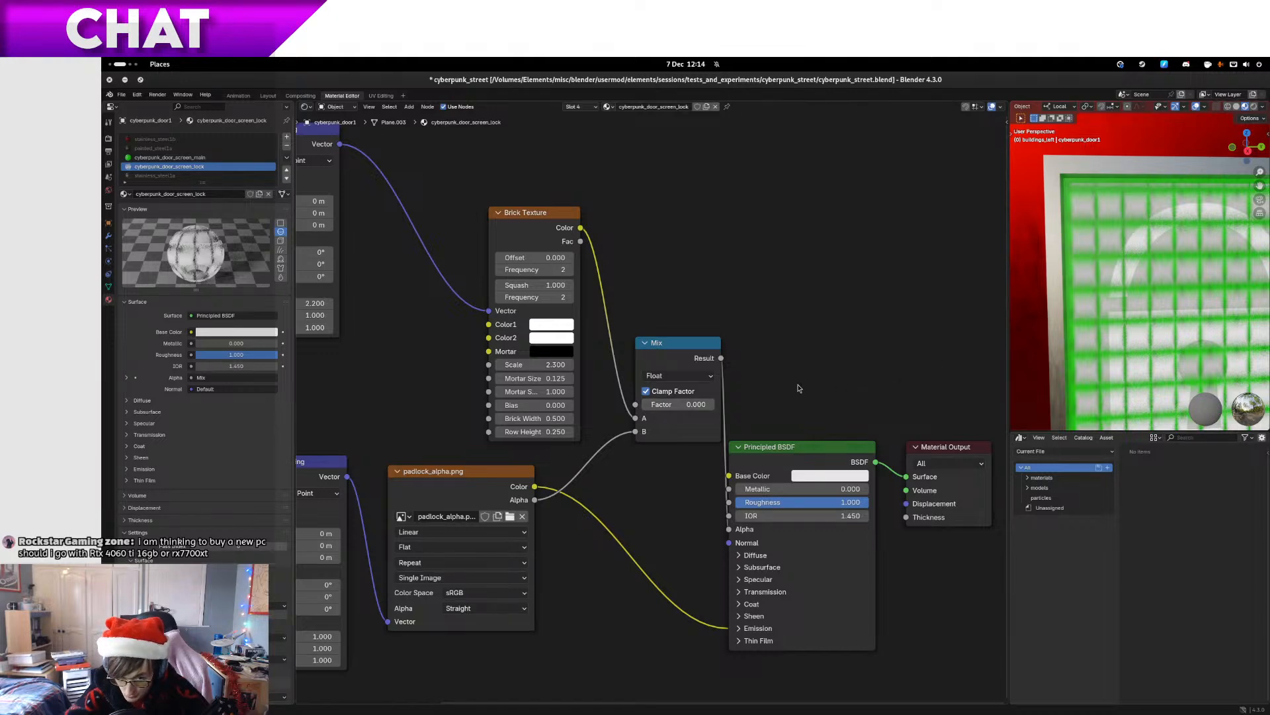
{"action": "left_click_drag", "start_coordinate": [798, 388], "coordinate": [766, 381]}
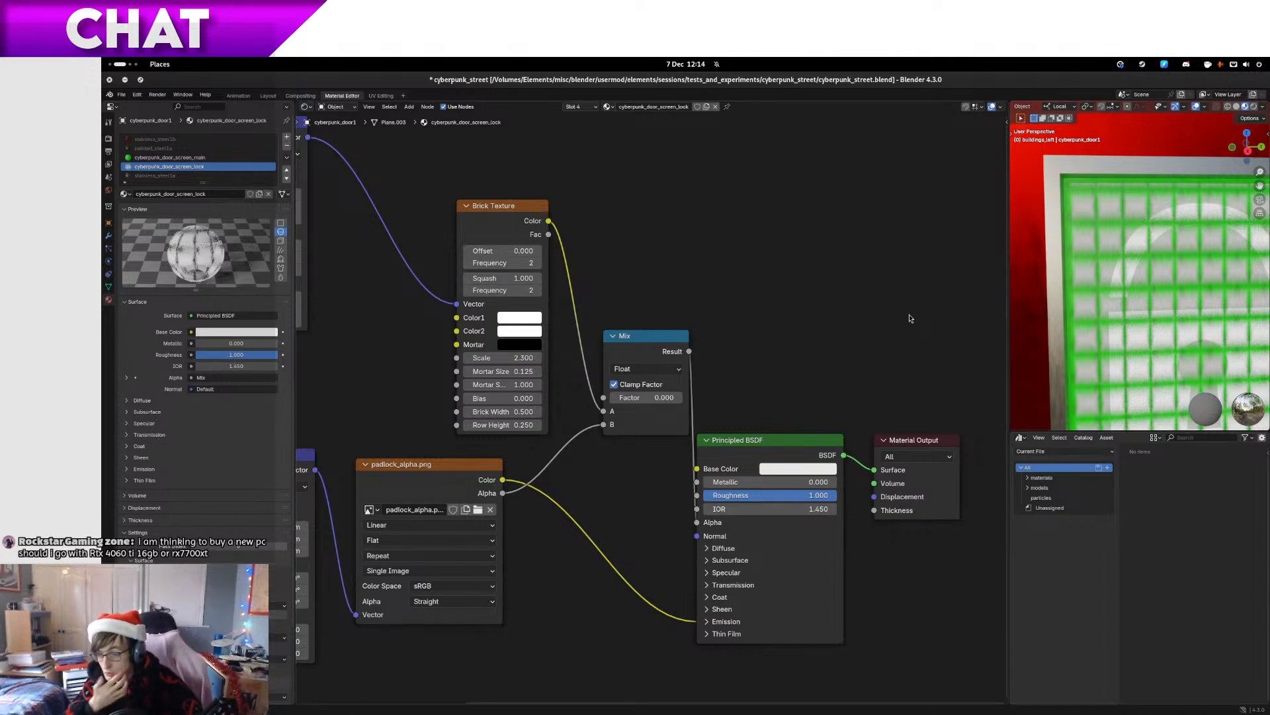
{"action": "scroll", "coordinate": [1105, 207], "scroll_direction": "down", "scroll_amount": 4}
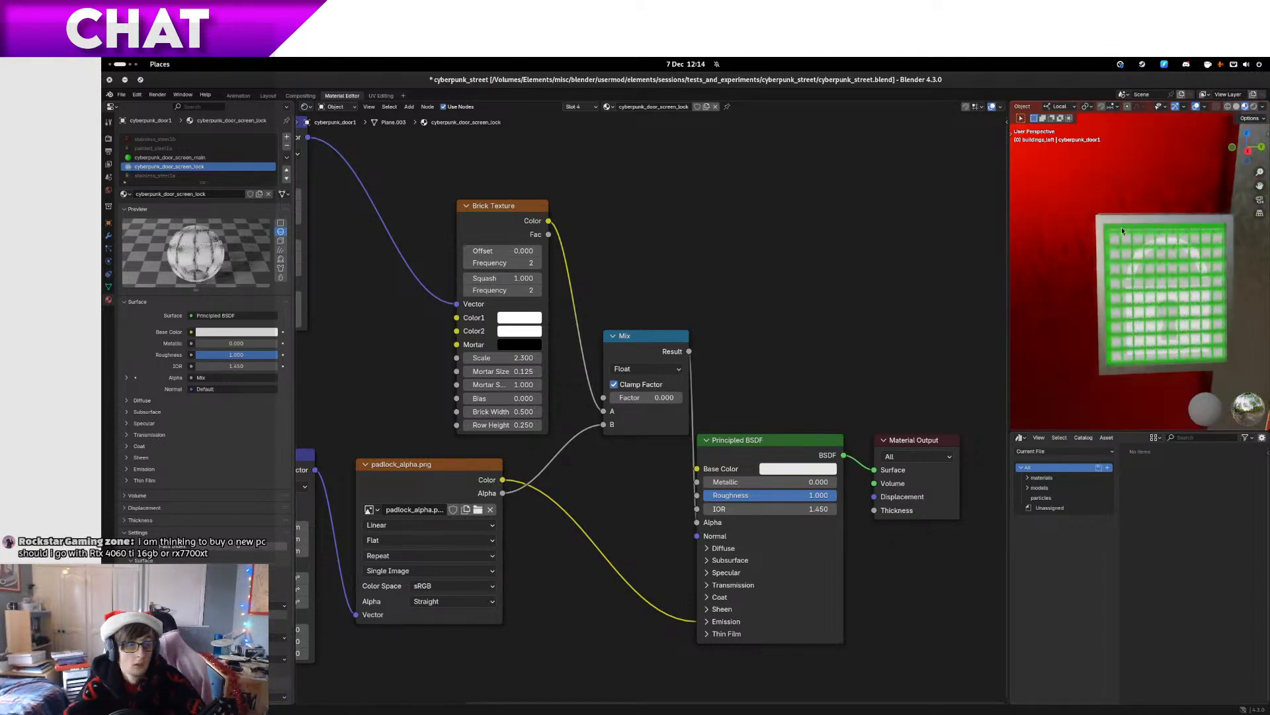
{"action": "left_click_drag", "start_coordinate": [1159, 274], "coordinate": [1144, 270]}
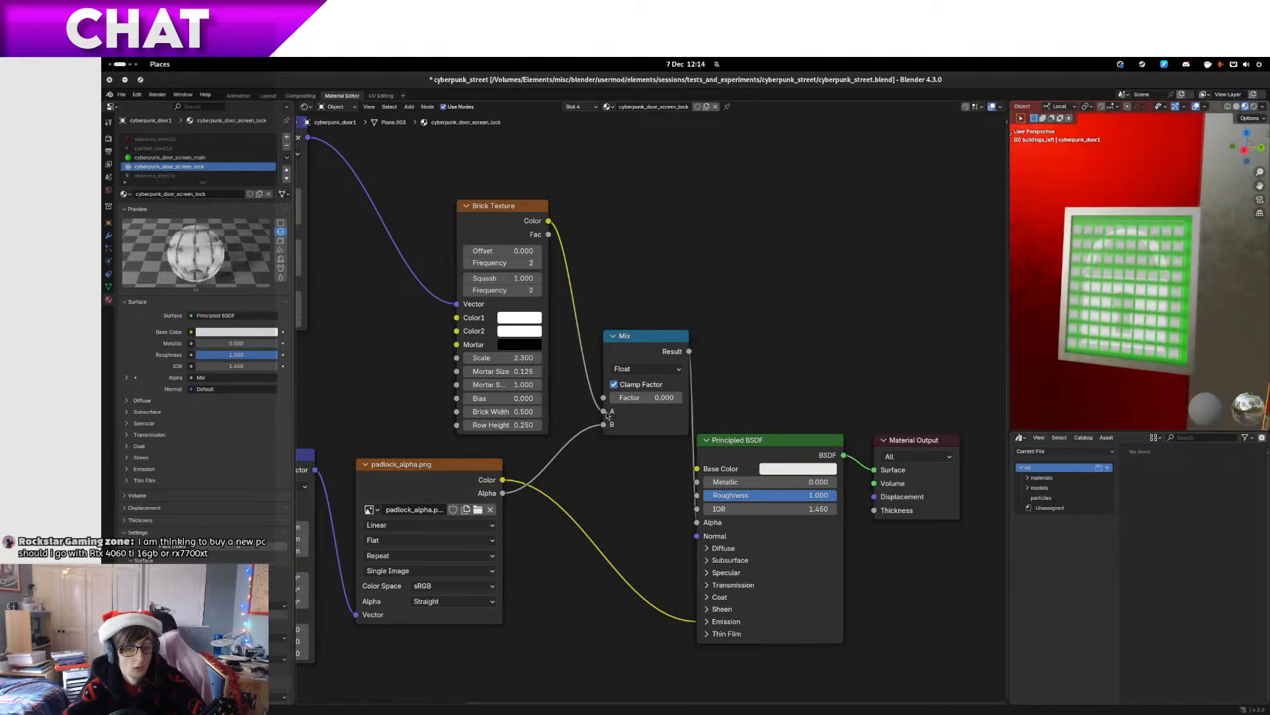
Unlink the Brick Texture from Mix, feed the padlock image's Color into Color1 and Color2, and link the brick Color to the Principled BSDF's Alpha
{"action": "mouse_move", "coordinate": [603, 411]}
{"action": "left_mouse_down"}
{"action": "mouse_move", "coordinate": [580, 408]}
{"action": "mouse_move", "coordinate": [609, 419]}
{"action": "left_mouse_up"}
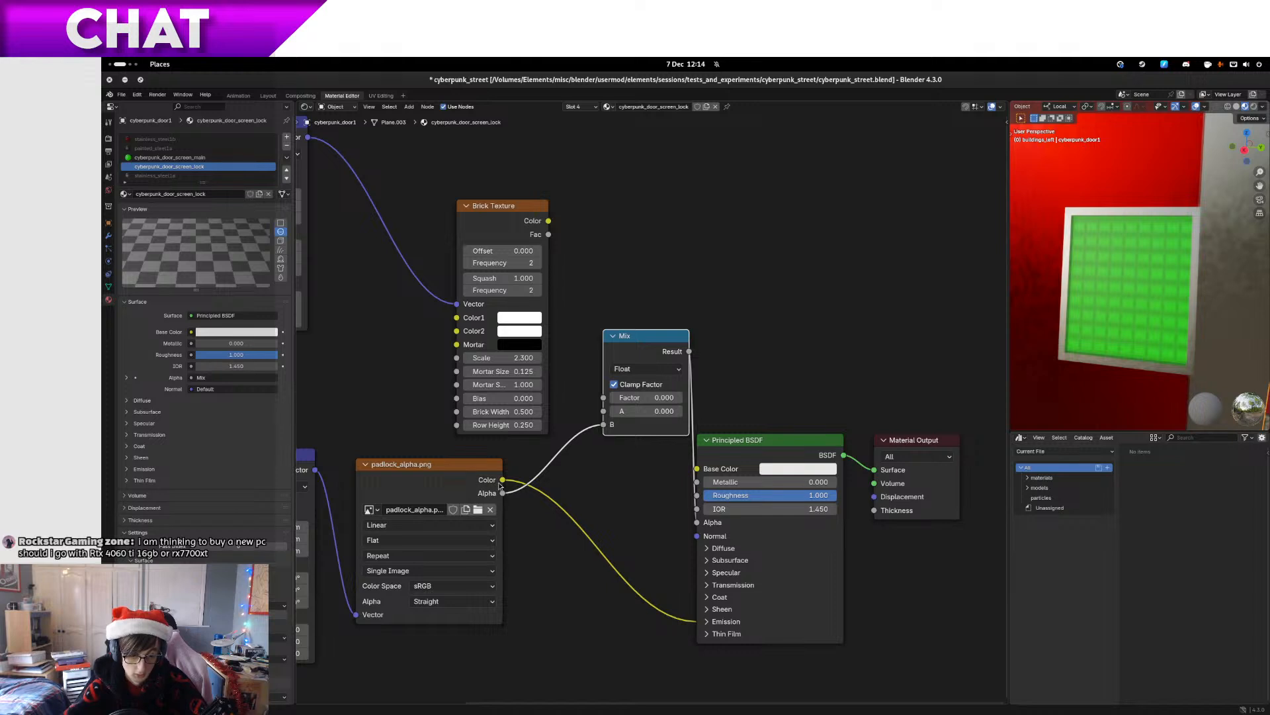
{"action": "left_click_drag", "start_coordinate": [501, 481], "coordinate": [451, 324]}
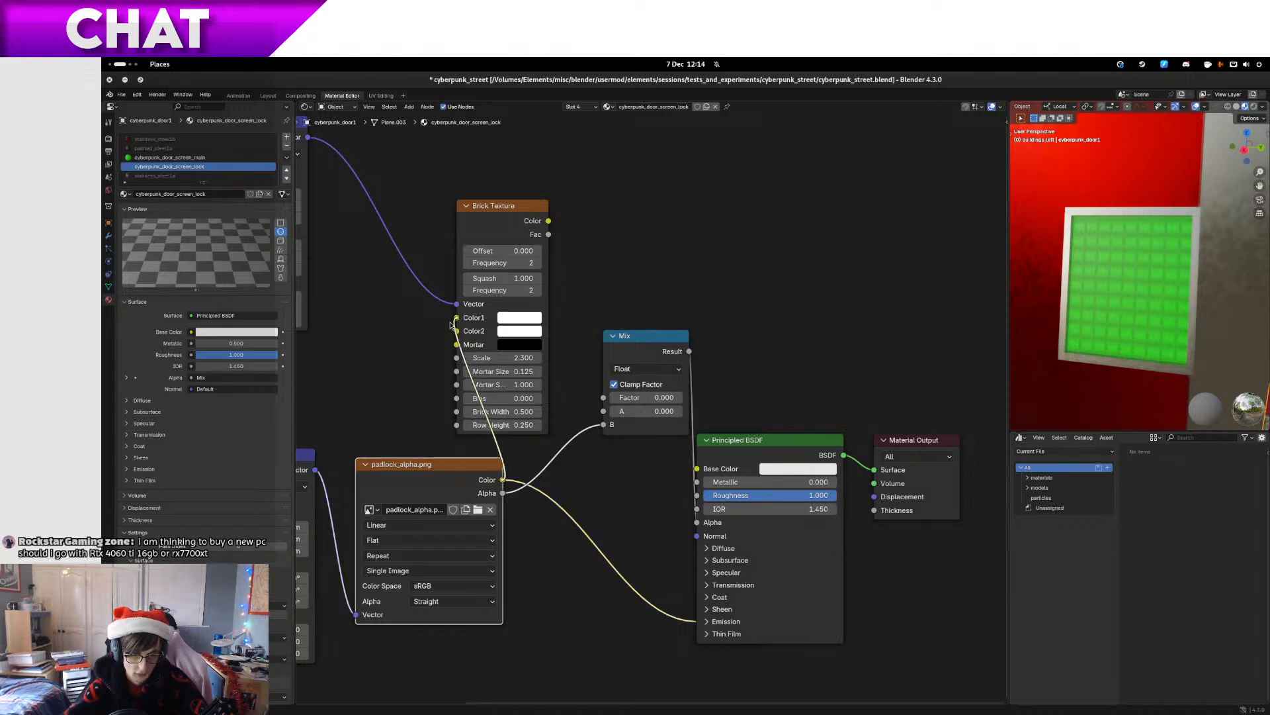
{"action": "left_click_drag", "start_coordinate": [503, 480], "coordinate": [457, 330]}
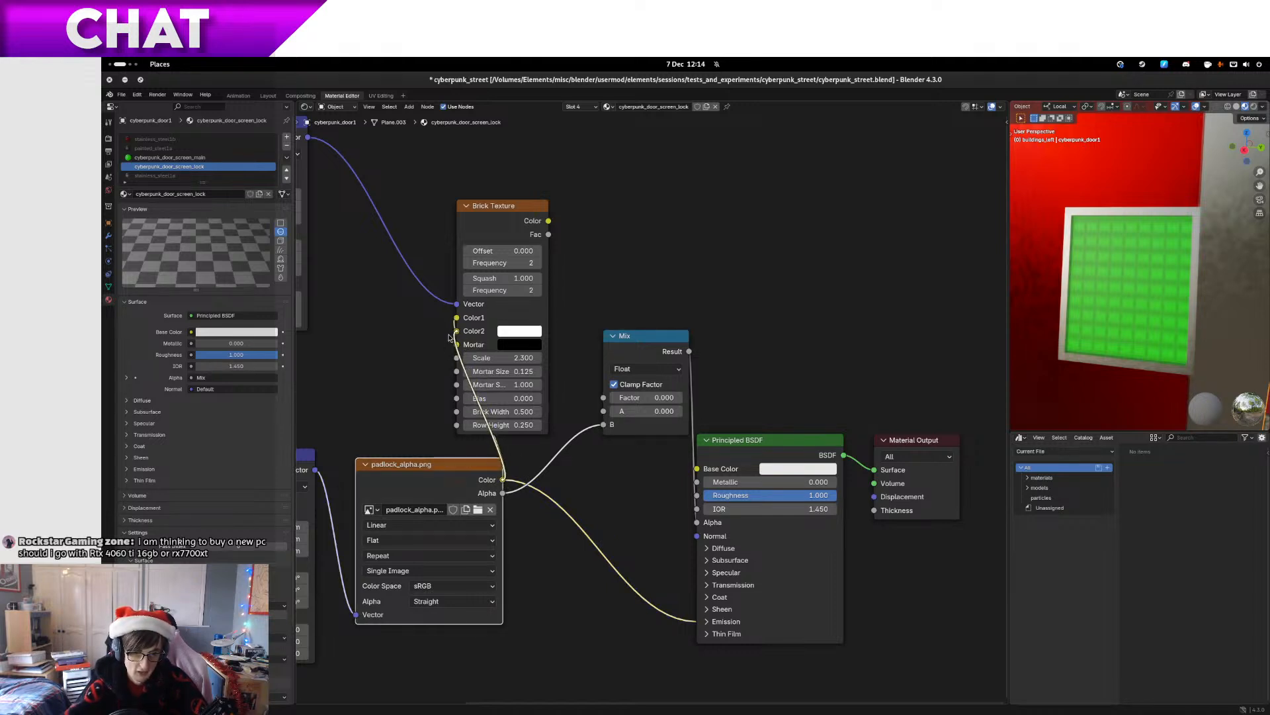
{"action": "left_click_drag", "start_coordinate": [549, 222], "coordinate": [697, 522]}
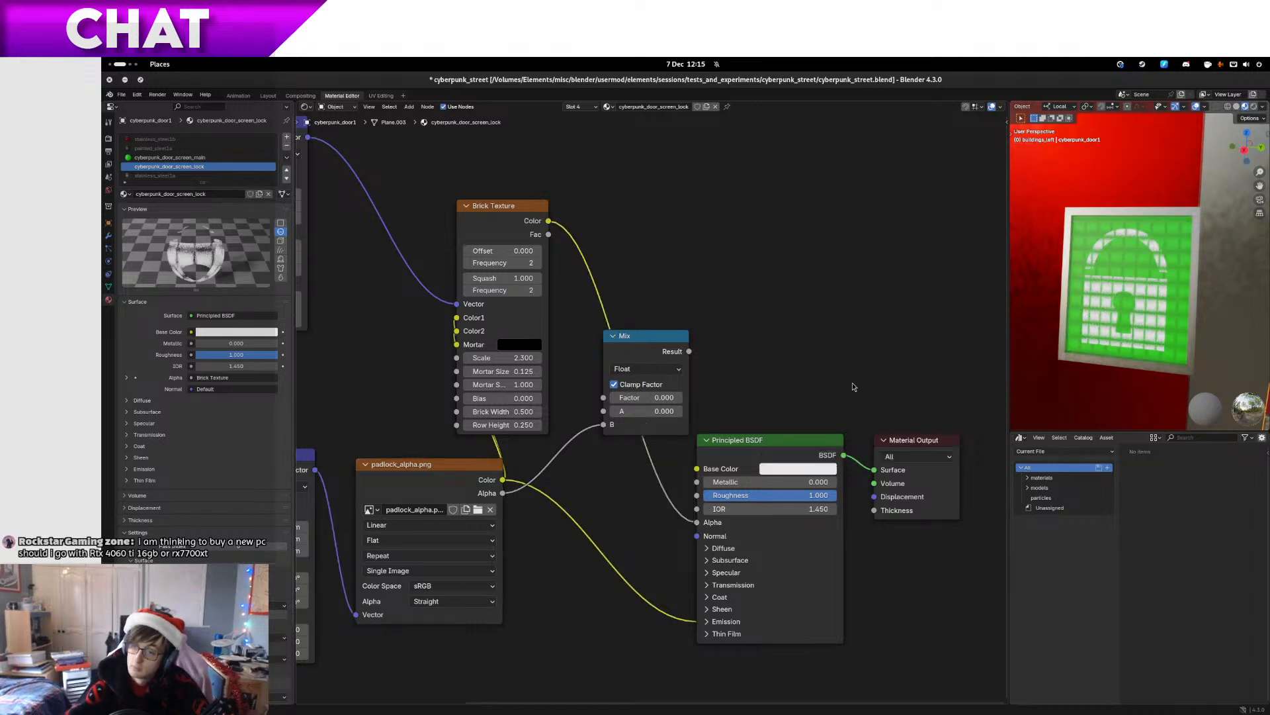
Examine the pixelated padlock on the lock screen from close up and from a distance
{"action": "scroll", "coordinate": [1101, 319], "scroll_direction": "up", "scroll_amount": 5}
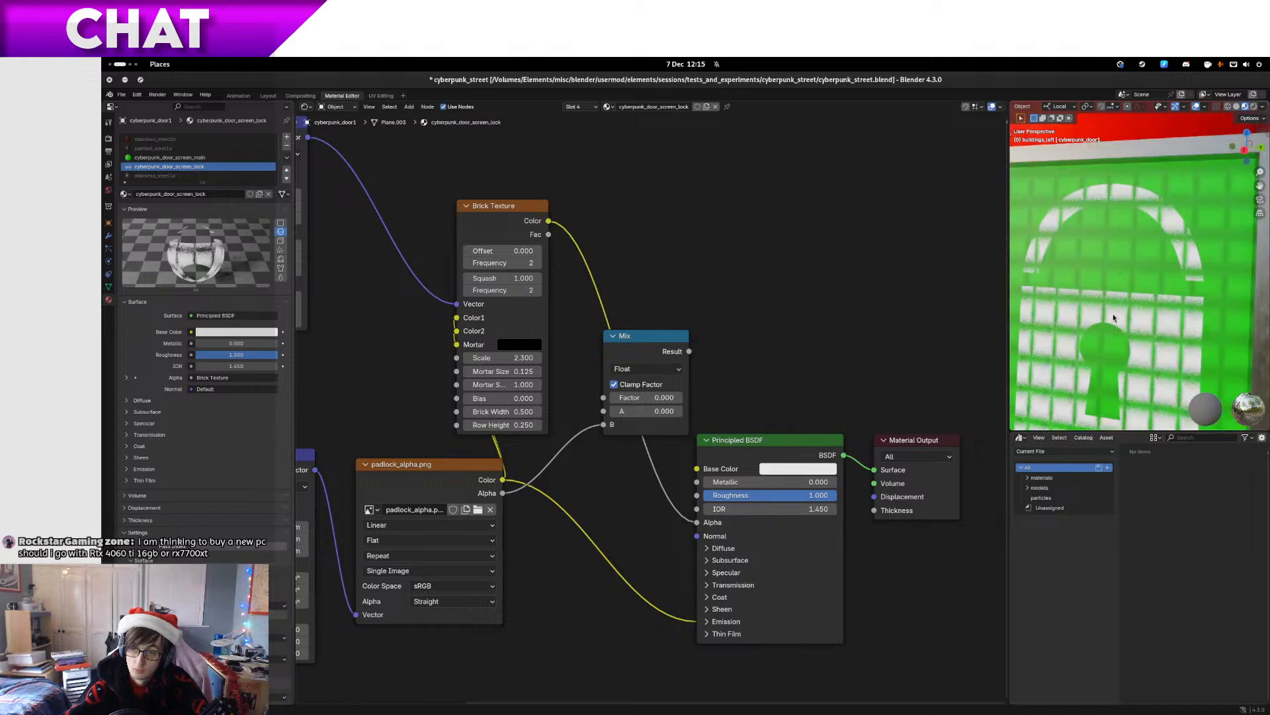
{"action": "mouse_move", "coordinate": [1152, 338]}
{"action": "left_mouse_down"}
{"action": "mouse_move", "coordinate": [1136, 324]}
{"action": "mouse_move", "coordinate": [1155, 315]}
{"action": "left_mouse_up"}
{"action": "scroll", "coordinate": [1150, 323], "scroll_direction": "down", "scroll_amount": 4}
{"action": "scroll", "coordinate": [1175, 320], "scroll_direction": "up", "scroll_amount": 3}
{"action": "scroll", "coordinate": [1155, 315], "scroll_direction": "down", "scroll_amount": 6}
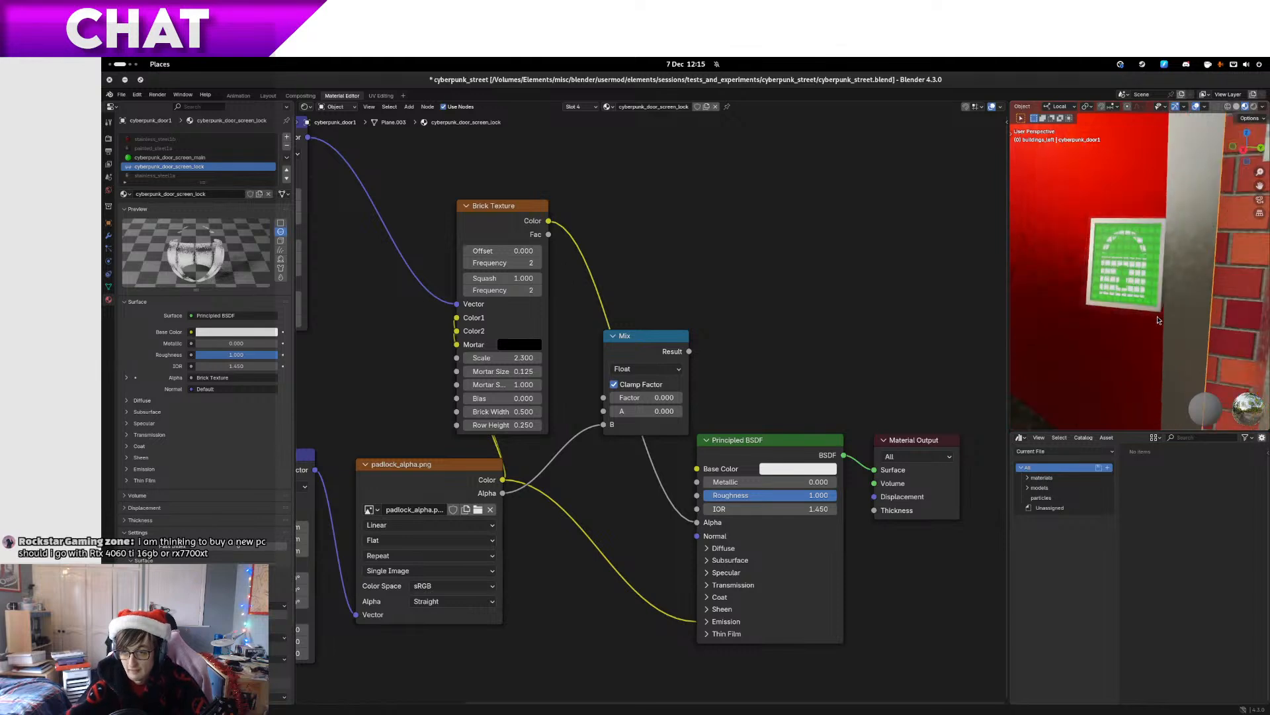
{"action": "scroll", "coordinate": [1158, 320], "scroll_direction": "up", "scroll_amount": 5}
{"action": "scroll", "coordinate": [1158, 320], "scroll_direction": "down", "scroll_amount": 2}
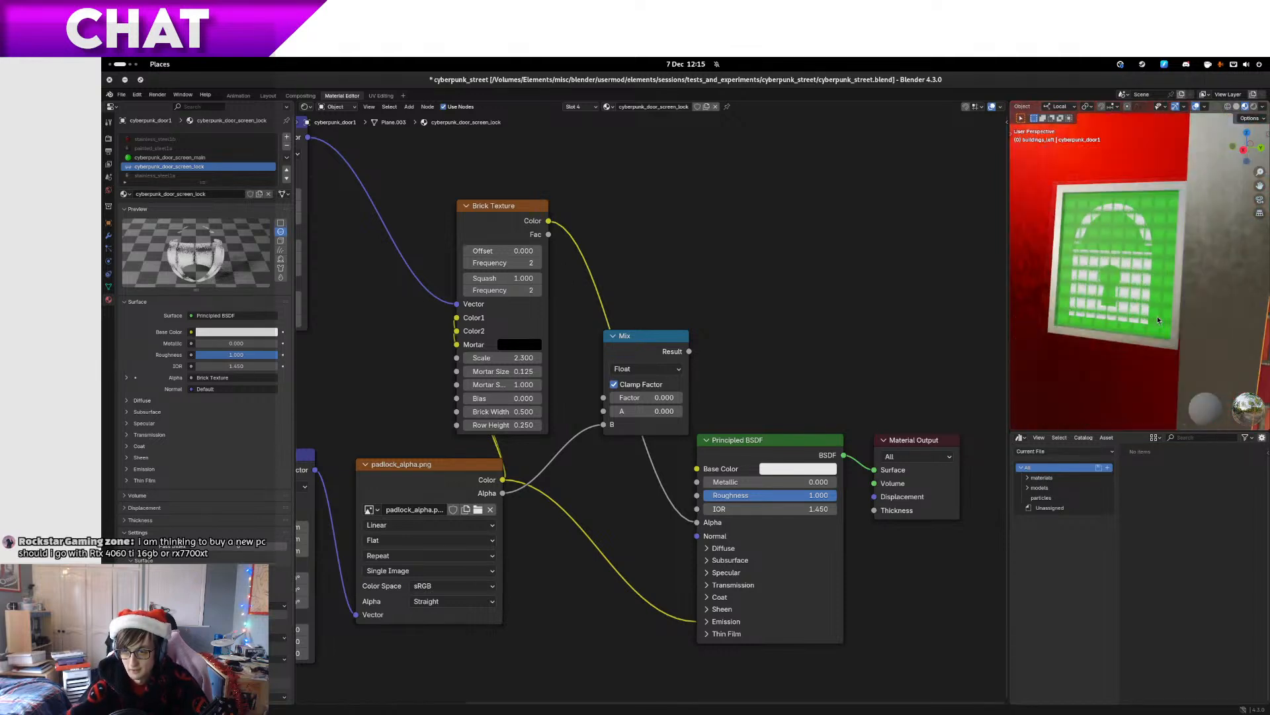
Add an RGB node feeding the Principled BSDF's Base Color, place it above the Mix node and make it bright green
{"action": "left_click_drag", "start_coordinate": [729, 285], "coordinate": [737, 288]}
{"action": "left_click_drag", "start_coordinate": [705, 471], "coordinate": [756, 322]}
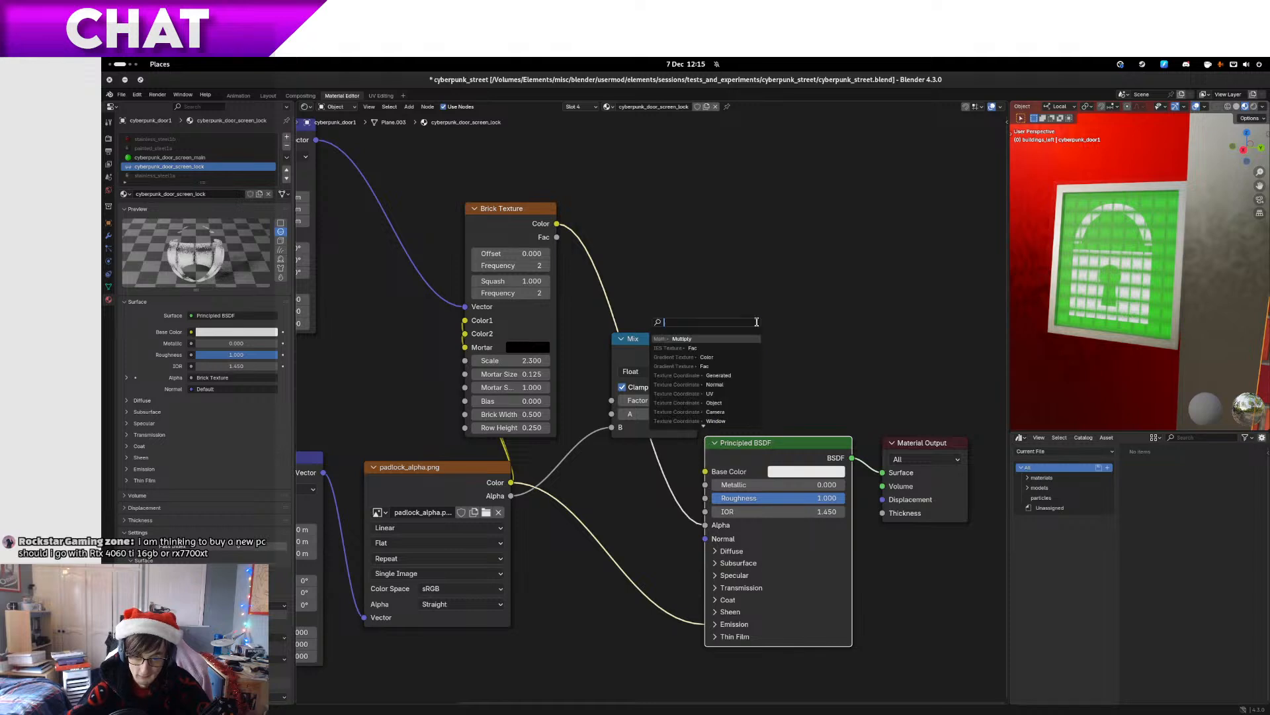
{"action": "type", "text": "rgb"}
{"action": "key", "text": "Return"}
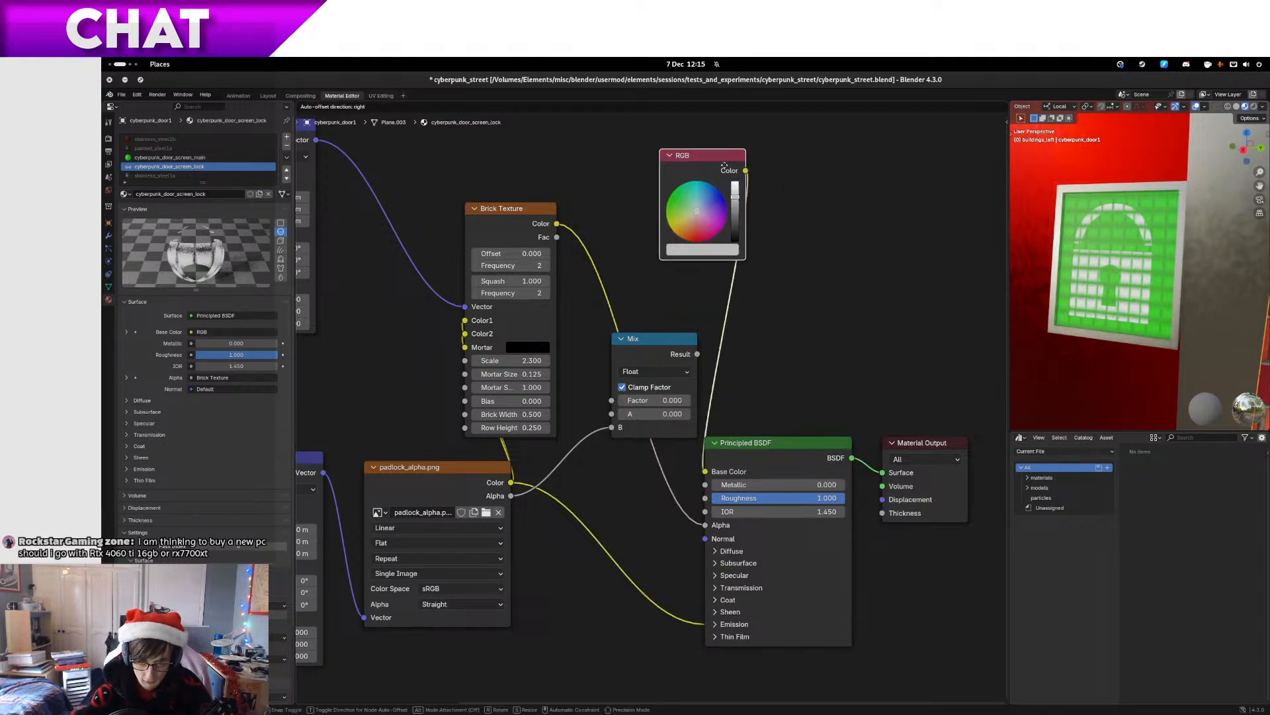
{"action": "left_click", "coordinate": [717, 170]}
{"action": "mouse_move", "coordinate": [693, 213]}
{"action": "left_mouse_down"}
{"action": "mouse_move", "coordinate": [660, 223]}
{"action": "mouse_move", "coordinate": [642, 208]}
{"action": "mouse_move", "coordinate": [709, 188]}
{"action": "left_mouse_up"}
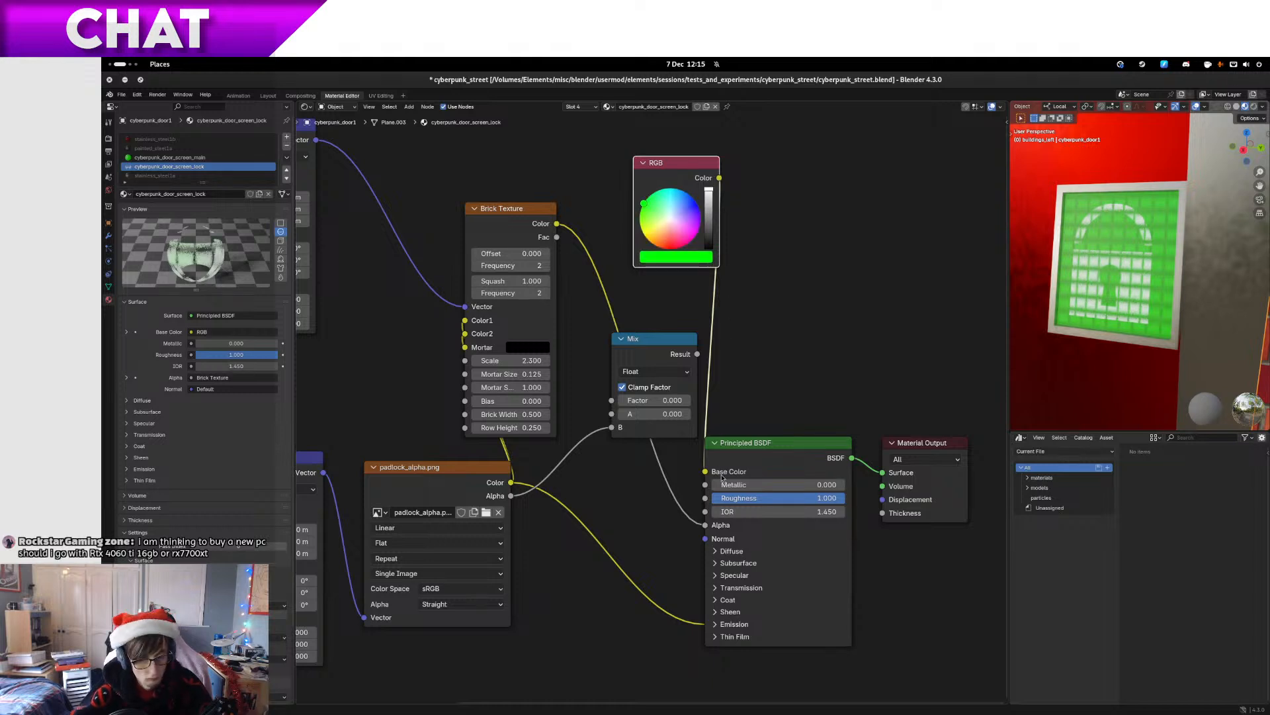
Replace the padlock image on the Principled BSDF's Emission Color with the RGB node's Color and check the whole door
{"action": "left_click", "coordinate": [716, 626]}
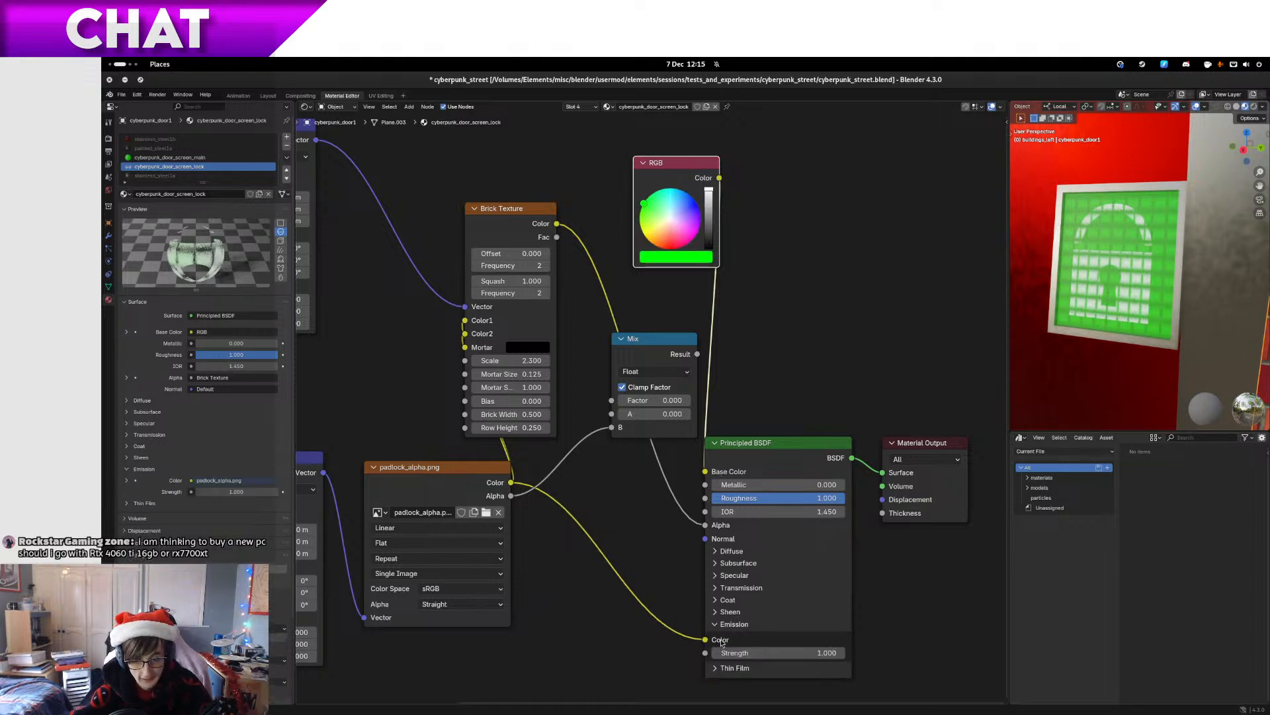
{"action": "mouse_move", "coordinate": [706, 639]}
{"action": "left_mouse_down"}
{"action": "mouse_move", "coordinate": [662, 638]}
{"action": "mouse_move", "coordinate": [685, 644]}
{"action": "left_mouse_up"}
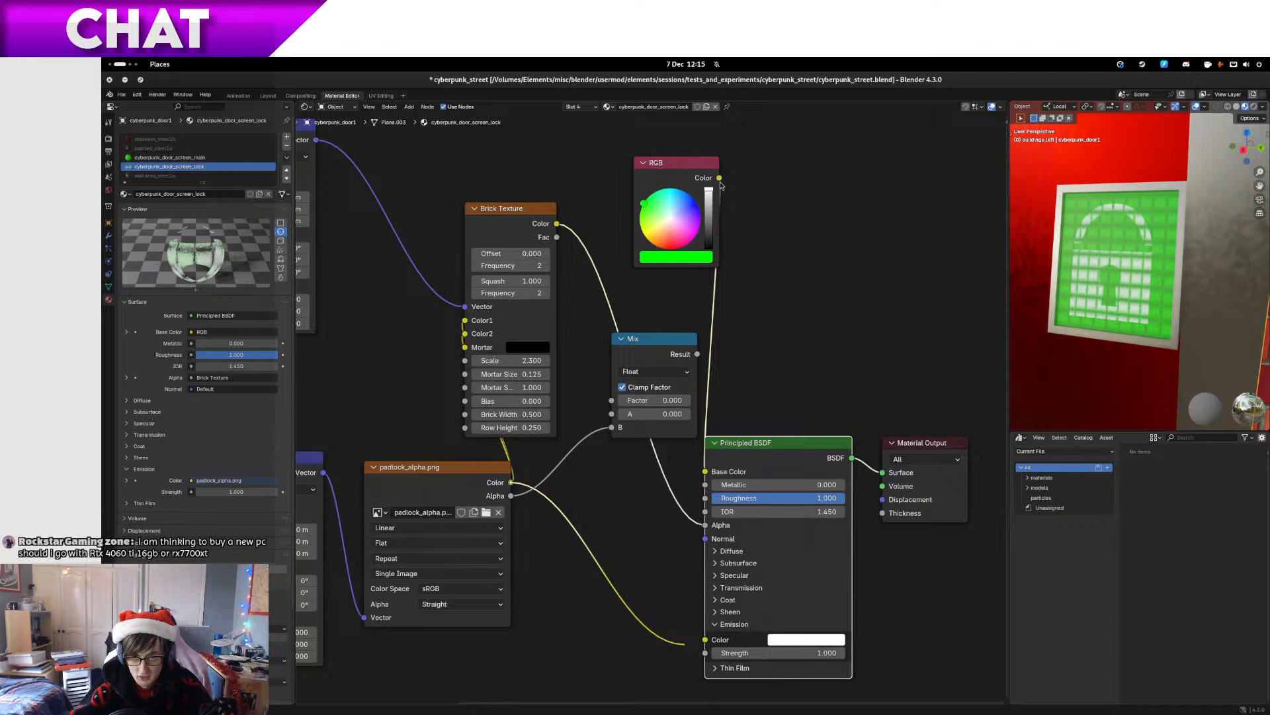
{"action": "left_click_drag", "start_coordinate": [720, 179], "coordinate": [704, 639]}
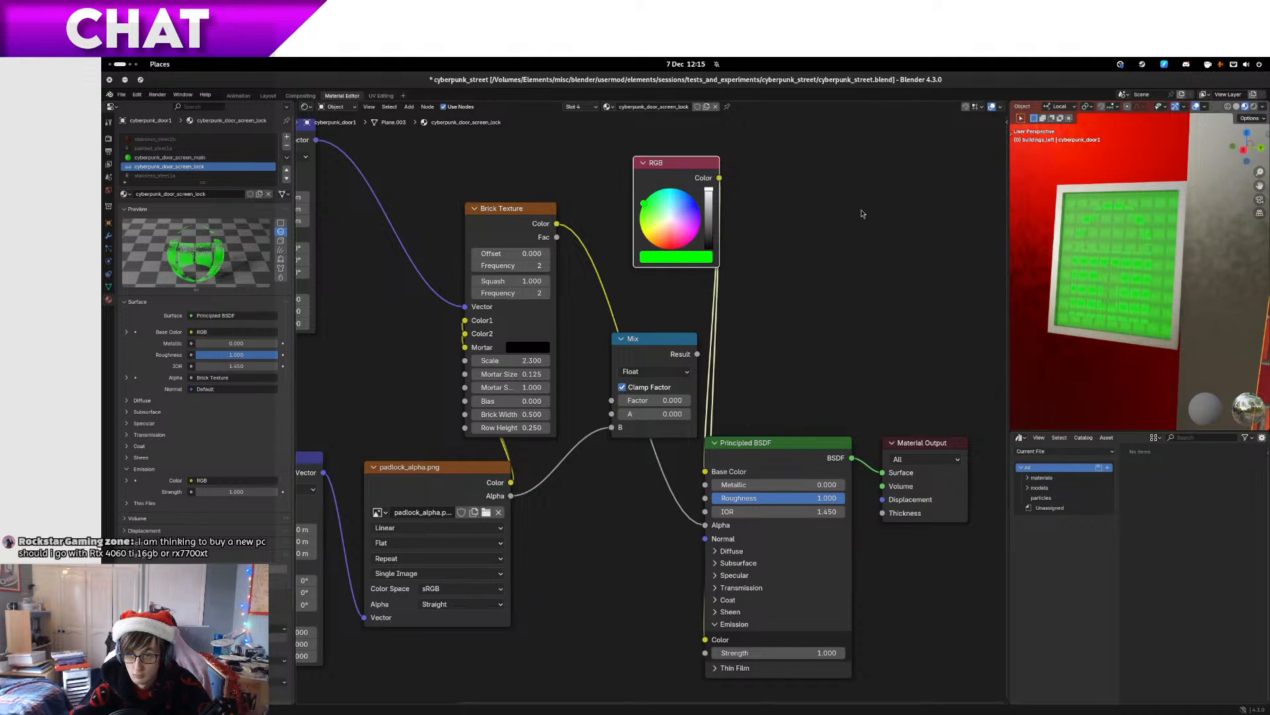
{"action": "mouse_move", "coordinate": [709, 192]}
{"action": "left_mouse_down"}
{"action": "mouse_move", "coordinate": [709, 227]}
{"action": "mouse_move", "coordinate": [708, 190]}
{"action": "left_mouse_up"}
{"action": "left_click_drag", "start_coordinate": [1150, 304], "coordinate": [1154, 397]}
{"action": "scroll", "coordinate": [1165, 307], "scroll_direction": "down", "scroll_amount": 7}
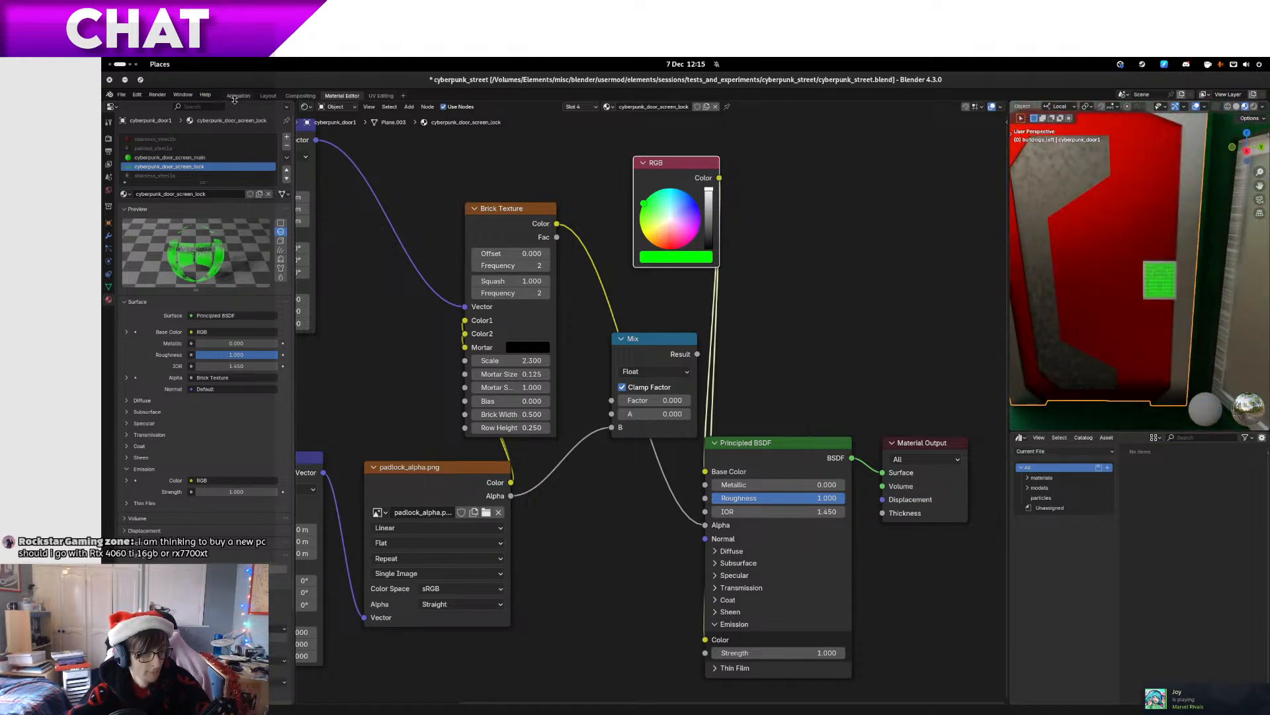
Delete the Mix node, then place the Brick Texture beside the Principled BSDF and its Mapping node above the padlock image
{"action": "scroll", "coordinate": [647, 390], "scroll_direction": "down", "scroll_amount": 2}
{"action": "left_click", "coordinate": [645, 371]}
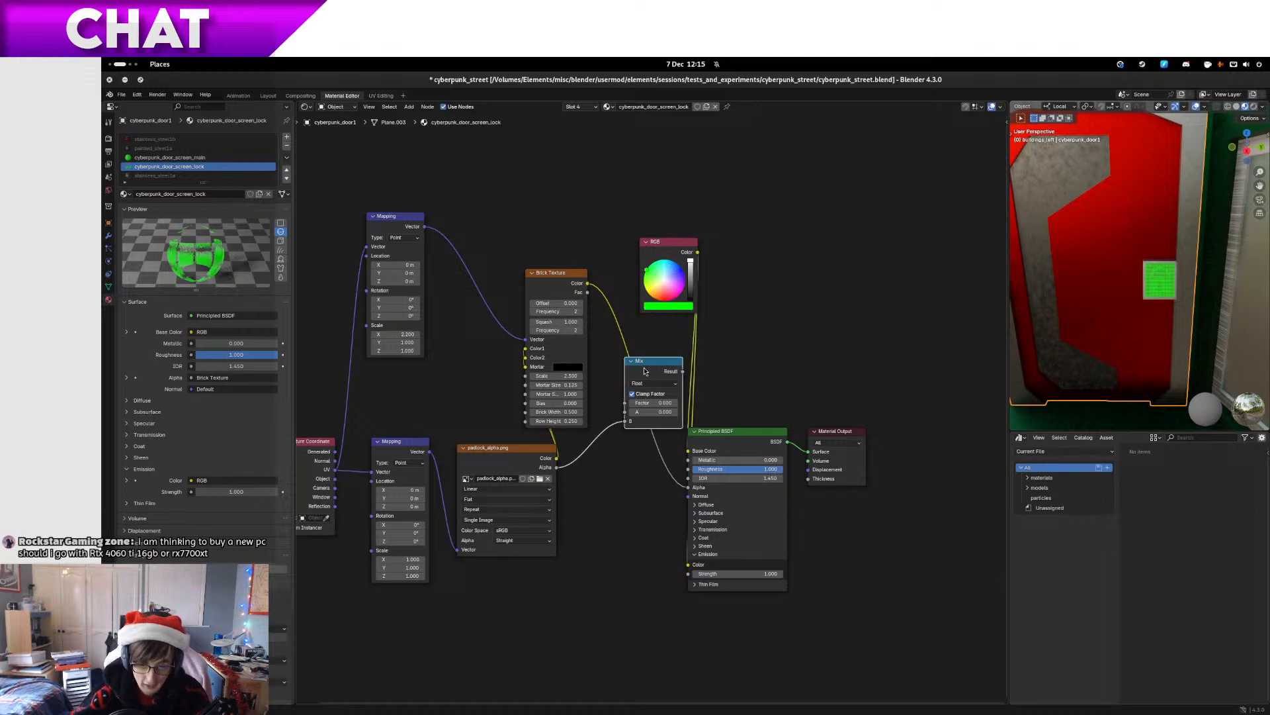
{"action": "key", "text": "x"}
{"action": "left_click_drag", "start_coordinate": [561, 274], "coordinate": [623, 438]}
{"action": "left_click_drag", "start_coordinate": [402, 220], "coordinate": [500, 289]}
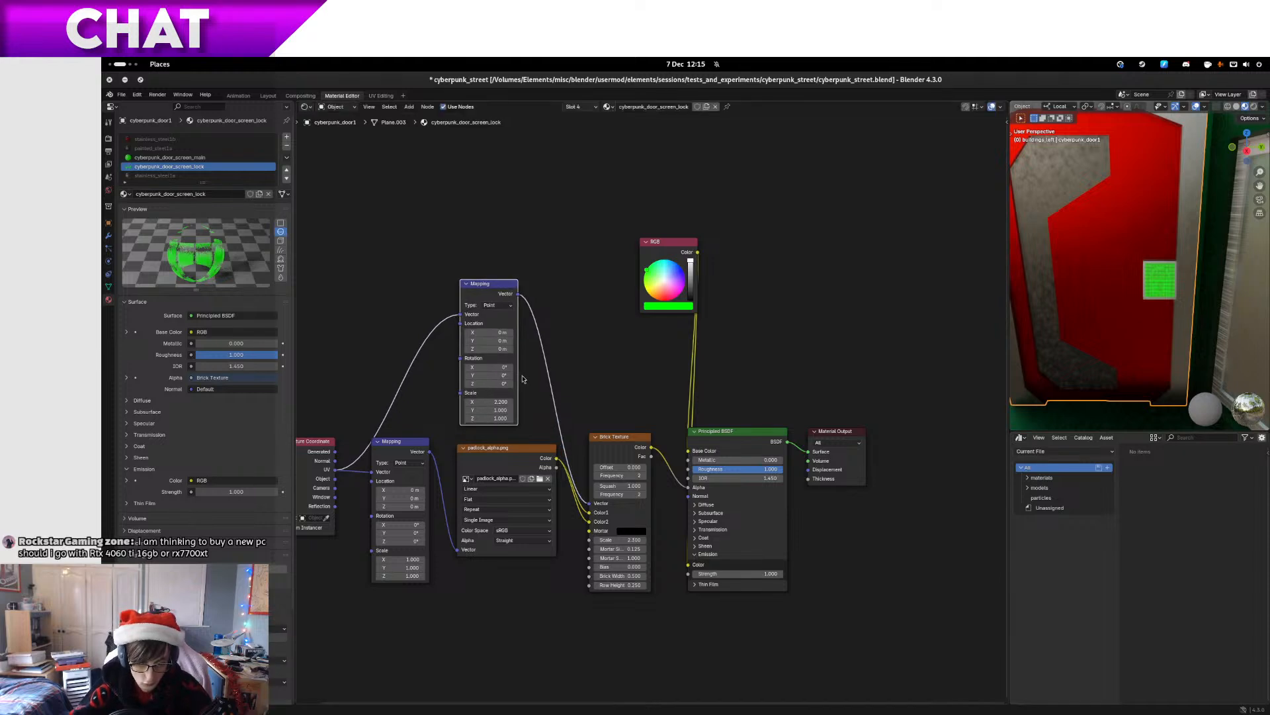
Add a reroute point on the link from Mapping to the Brick Texture's Vector and place the RGB node above the Brick Texture
{"action": "left_click_drag", "start_coordinate": [567, 391], "coordinate": [586, 392]}
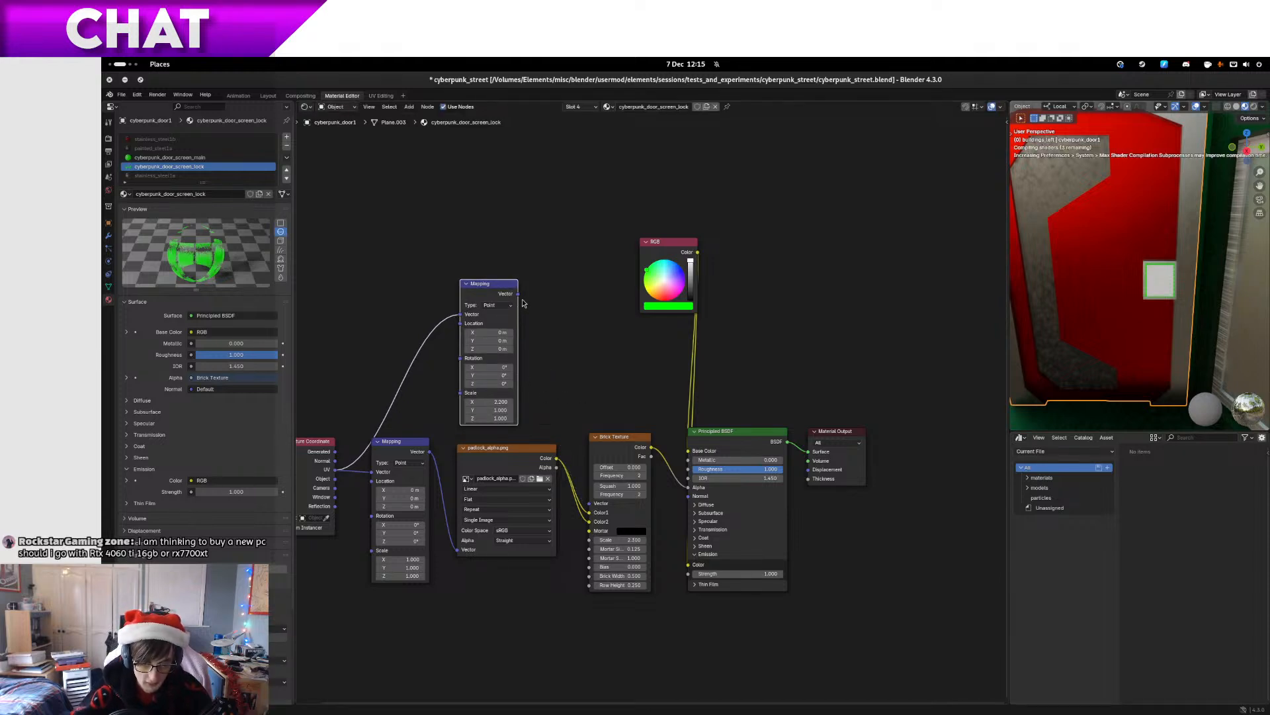
{"action": "left_click_drag", "start_coordinate": [519, 294], "coordinate": [589, 502]}
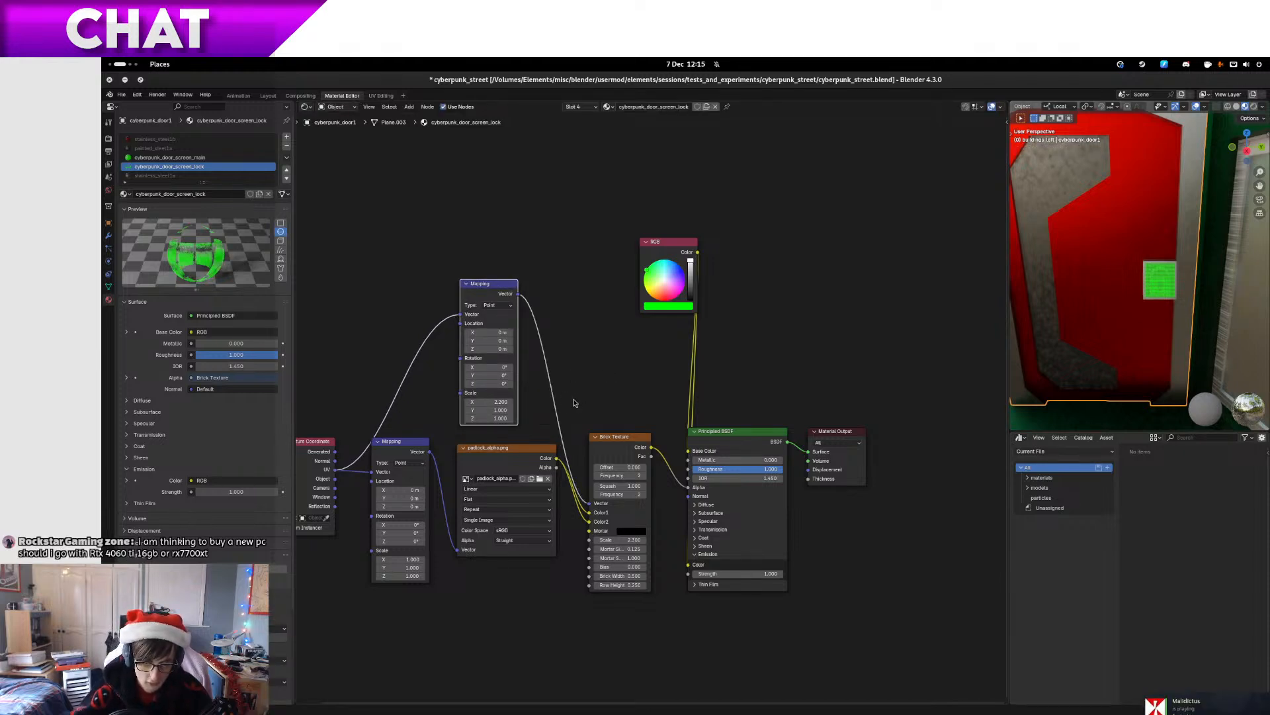
{"action": "left_click_drag", "start_coordinate": [574, 403], "coordinate": [528, 415]}
{"action": "key", "text": "g"}
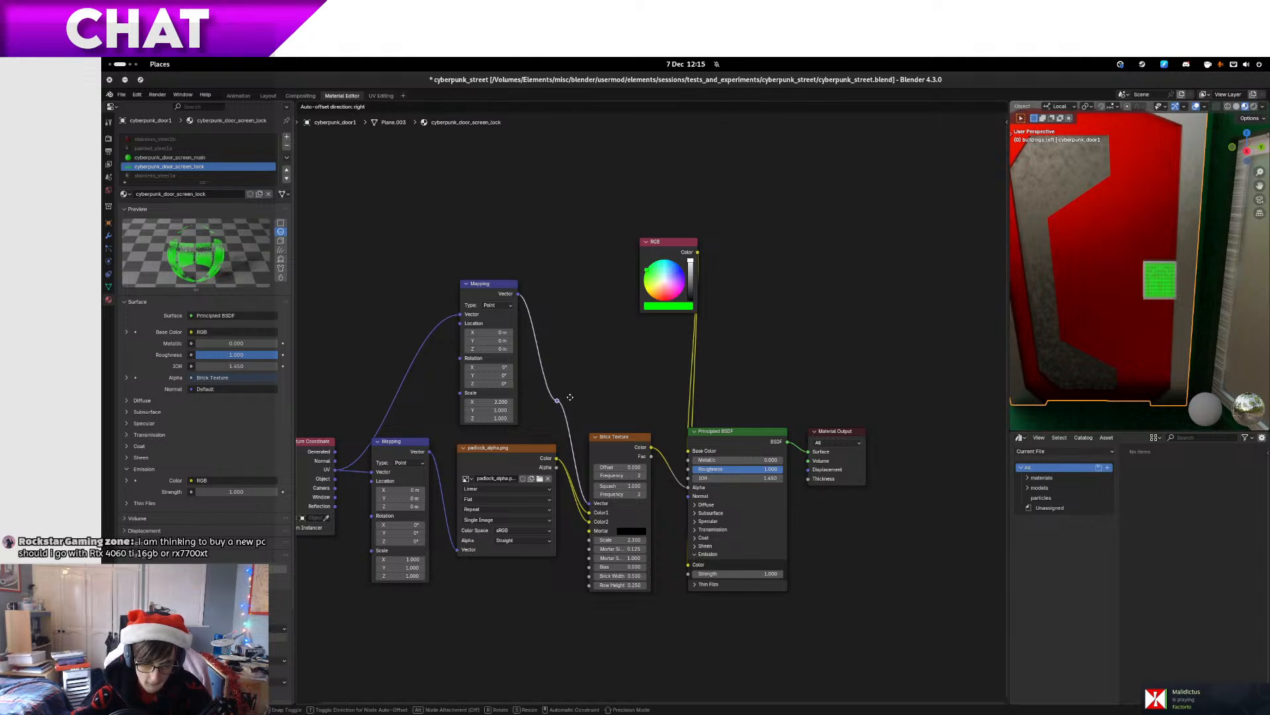
{"action": "left_click", "coordinate": [582, 411]}
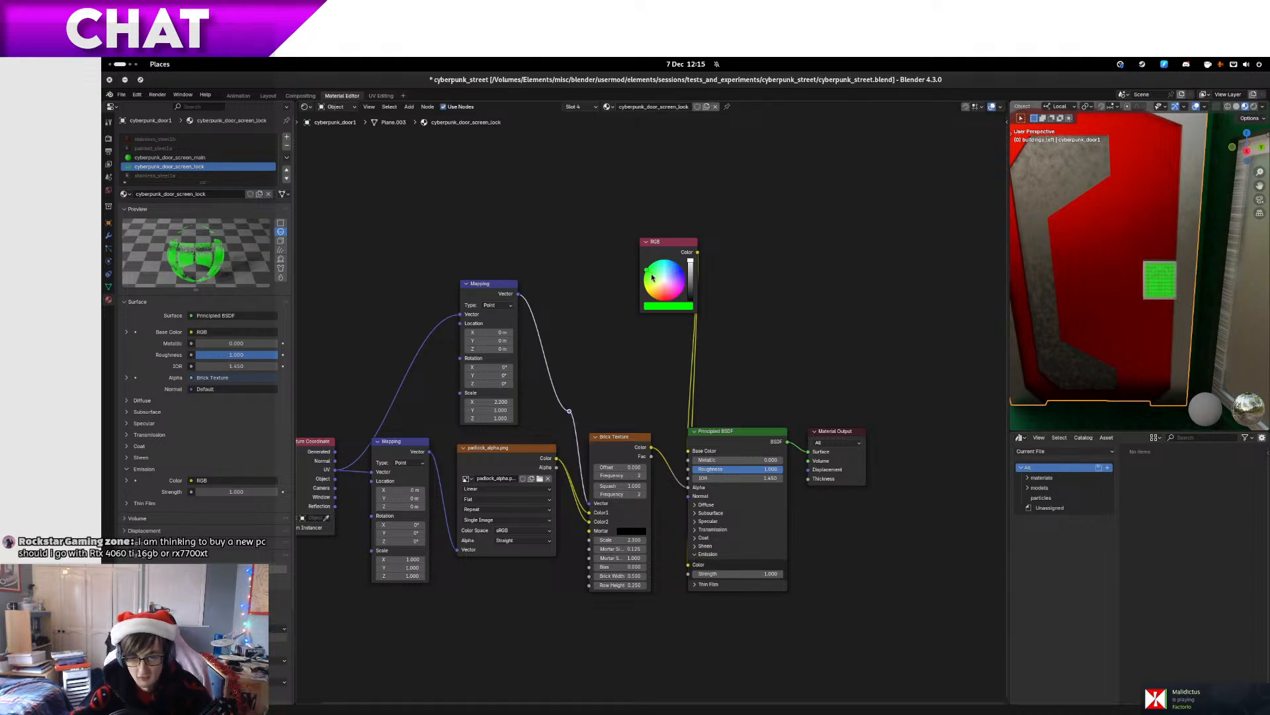
{"action": "left_click_drag", "start_coordinate": [667, 253], "coordinate": [615, 343]}
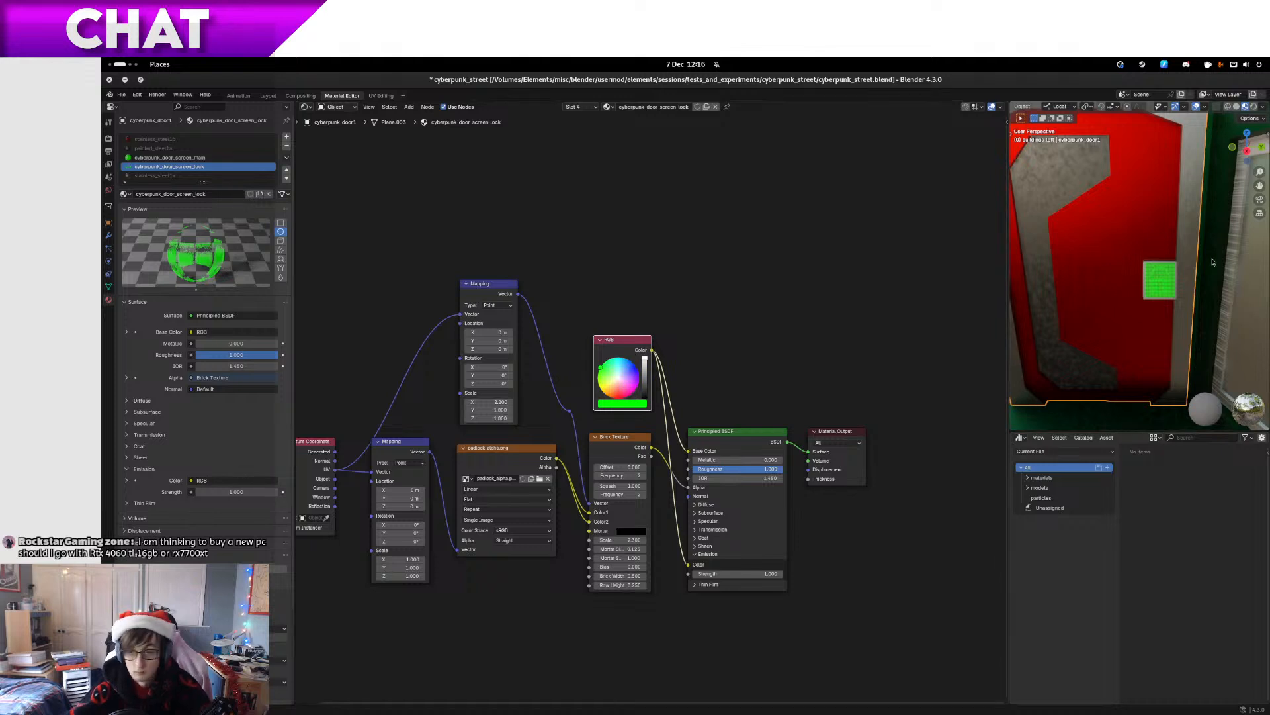
Check the lock screen at an angle, return to the full street scene in the Animation workspace and save the file
{"action": "scroll", "coordinate": [1212, 262], "scroll_direction": "up", "scroll_amount": 2}
{"action": "scroll", "coordinate": [1213, 262], "scroll_direction": "up", "scroll_amount": 1}
{"action": "left_click_drag", "start_coordinate": [1213, 262], "coordinate": [1118, 261]}
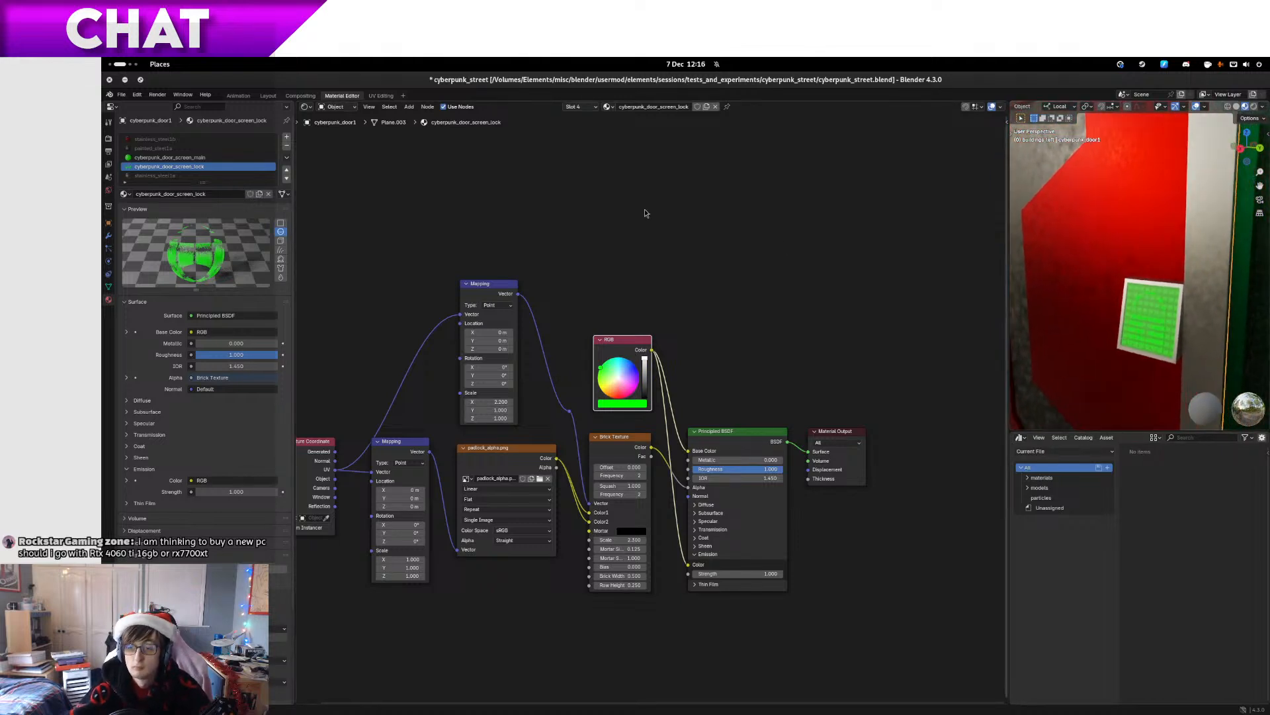
{"action": "left_click", "coordinate": [239, 95]}
{"action": "key", "text": "KP_Divide"}
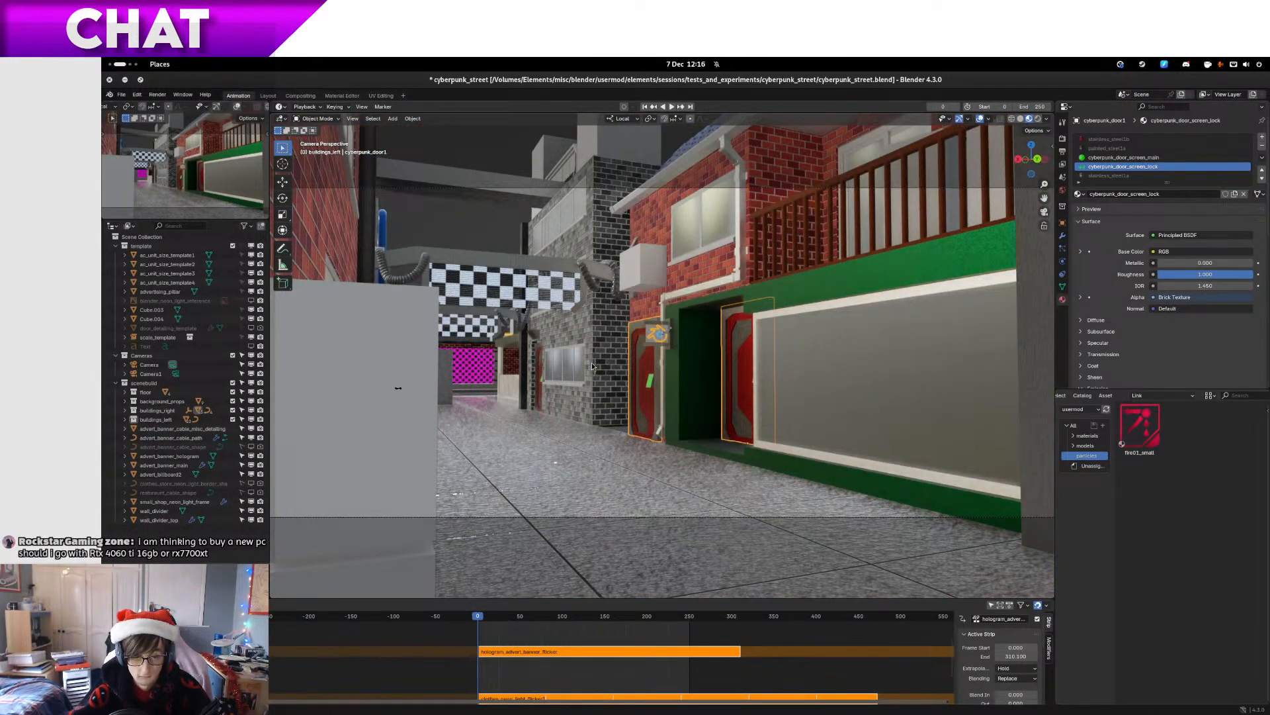
{"action": "key", "text": "ctrl+s"}
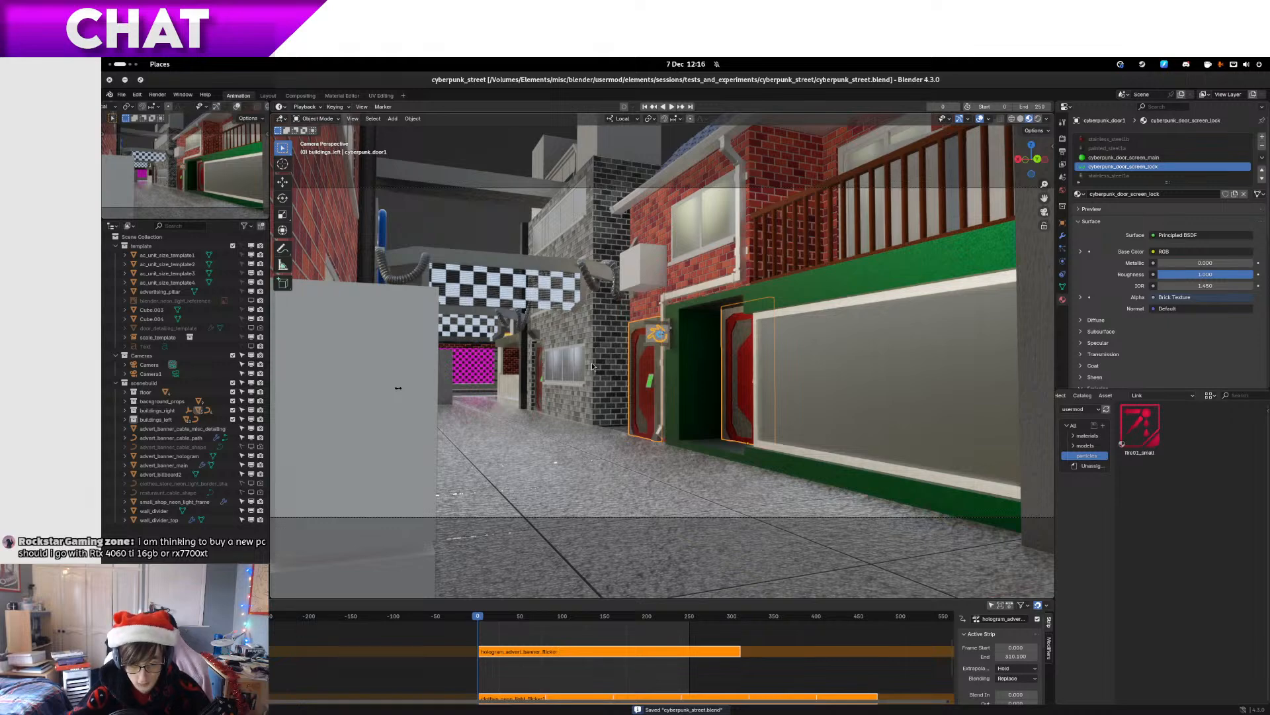
Frame the selected cyberpunk door in the street scene and examine its green lock screen up close
{"action": "key", "text": "KP_Decimal"}
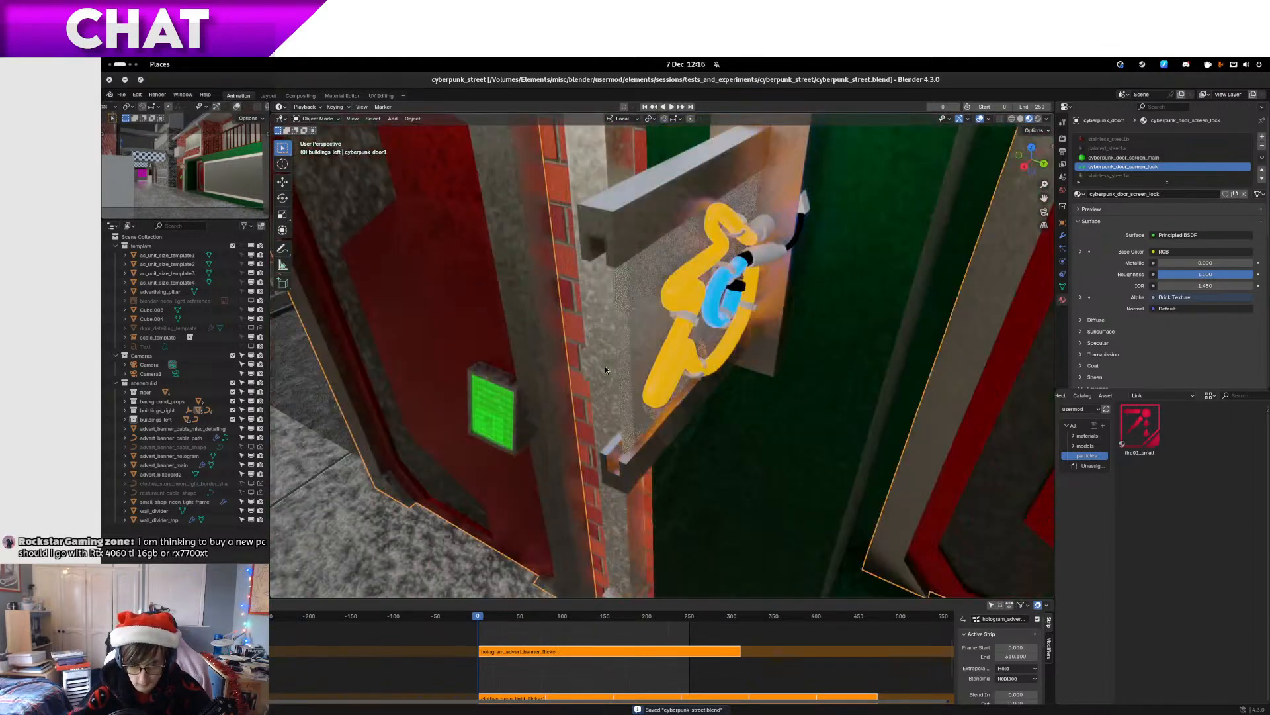
{"action": "left_click_drag", "start_coordinate": [605, 366], "coordinate": [647, 383]}
{"action": "scroll", "coordinate": [684, 454], "scroll_direction": "up", "scroll_amount": 4}
{"action": "left_click_drag", "start_coordinate": [684, 454], "coordinate": [659, 384]}
{"action": "scroll", "coordinate": [659, 384], "scroll_direction": "up", "scroll_amount": 2}
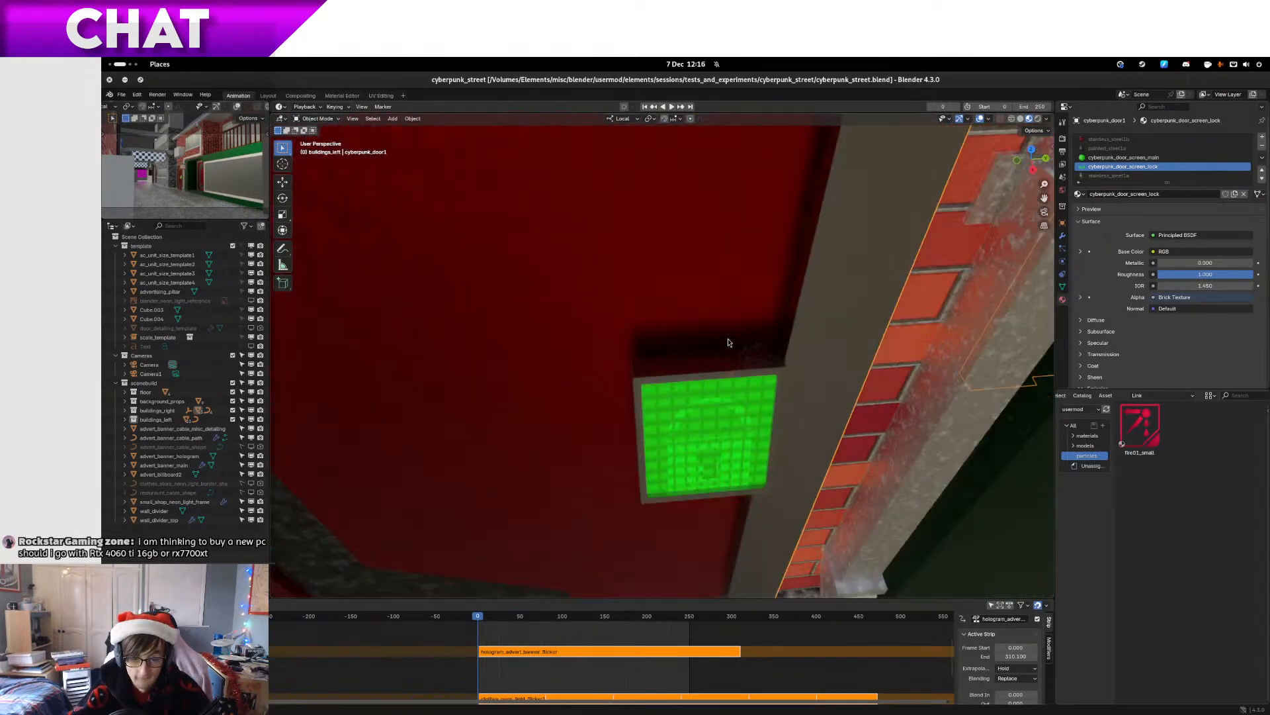
Switch the viewport to Rendered shading and check the door's glowing padlock screen from several angles and distances
{"action": "left_click", "coordinate": [1038, 118]}
{"action": "left_click_drag", "start_coordinate": [980, 197], "coordinate": [768, 361]}
{"action": "scroll", "coordinate": [842, 316], "scroll_direction": "up", "scroll_amount": 3}
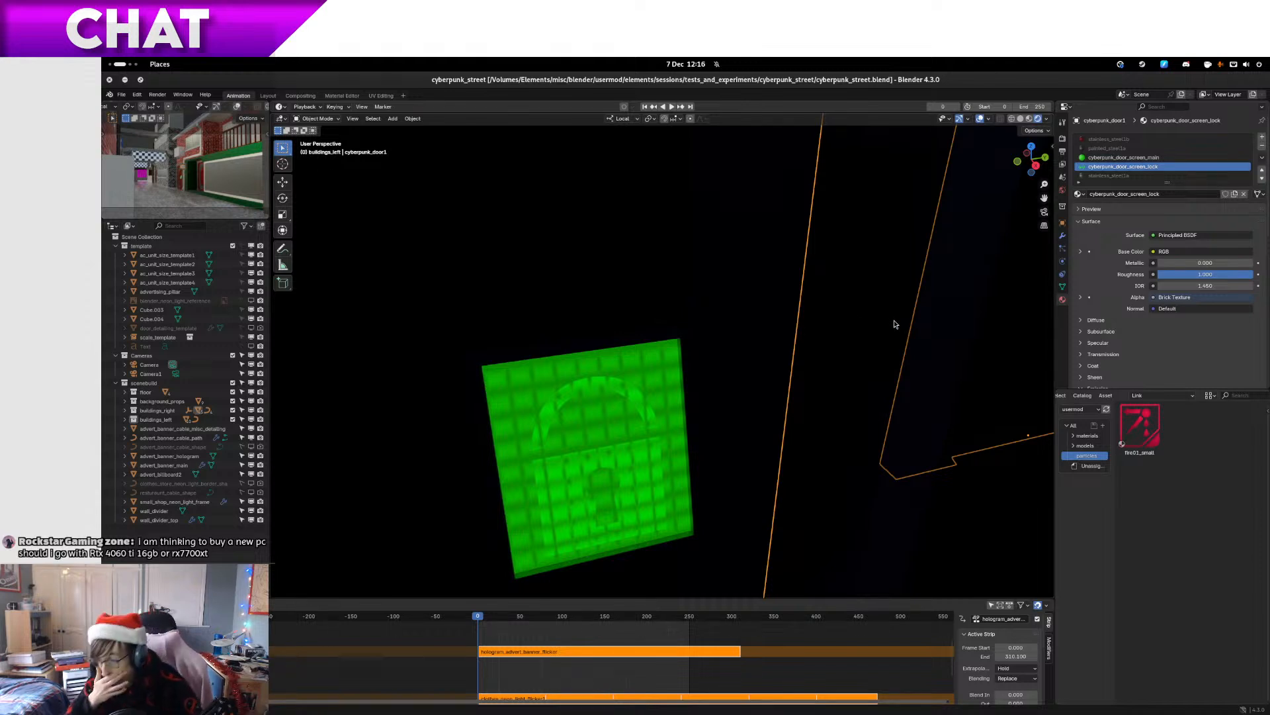
{"action": "key", "text": "KP_Decimal"}
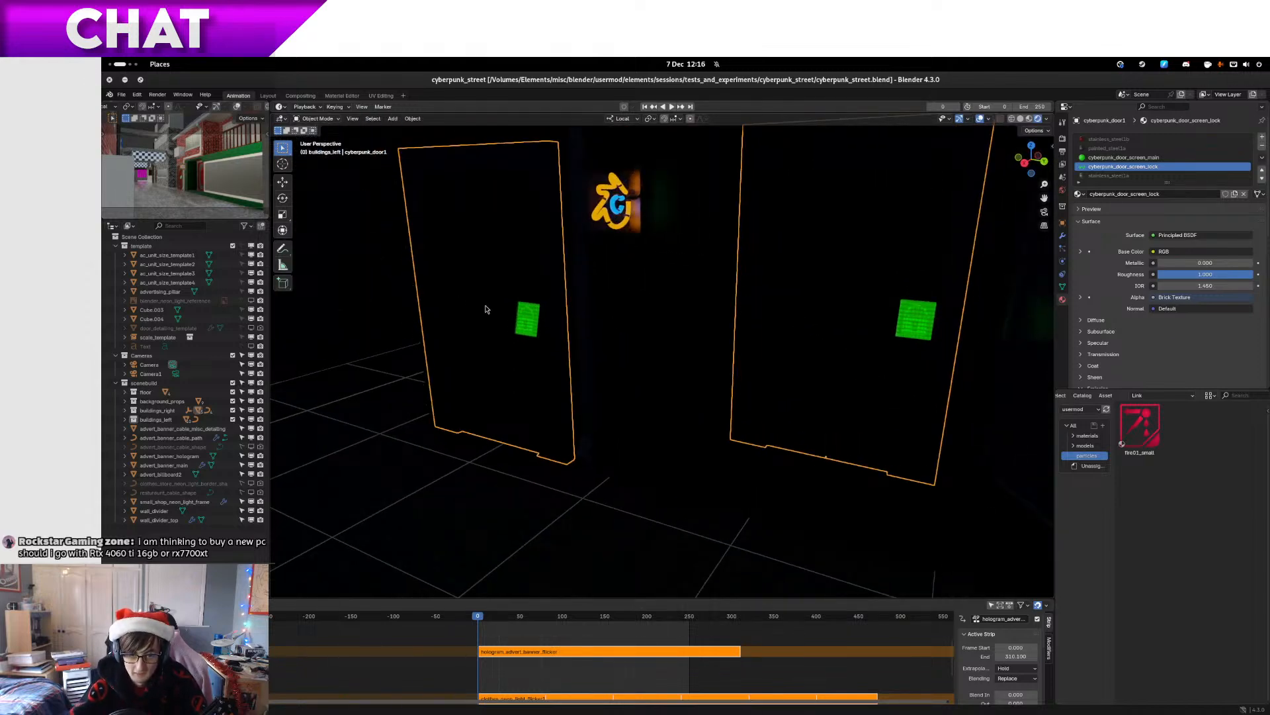
{"action": "left_click_drag", "start_coordinate": [486, 305], "coordinate": [647, 367]}
{"action": "scroll", "coordinate": [638, 364], "scroll_direction": "up", "scroll_amount": 9}
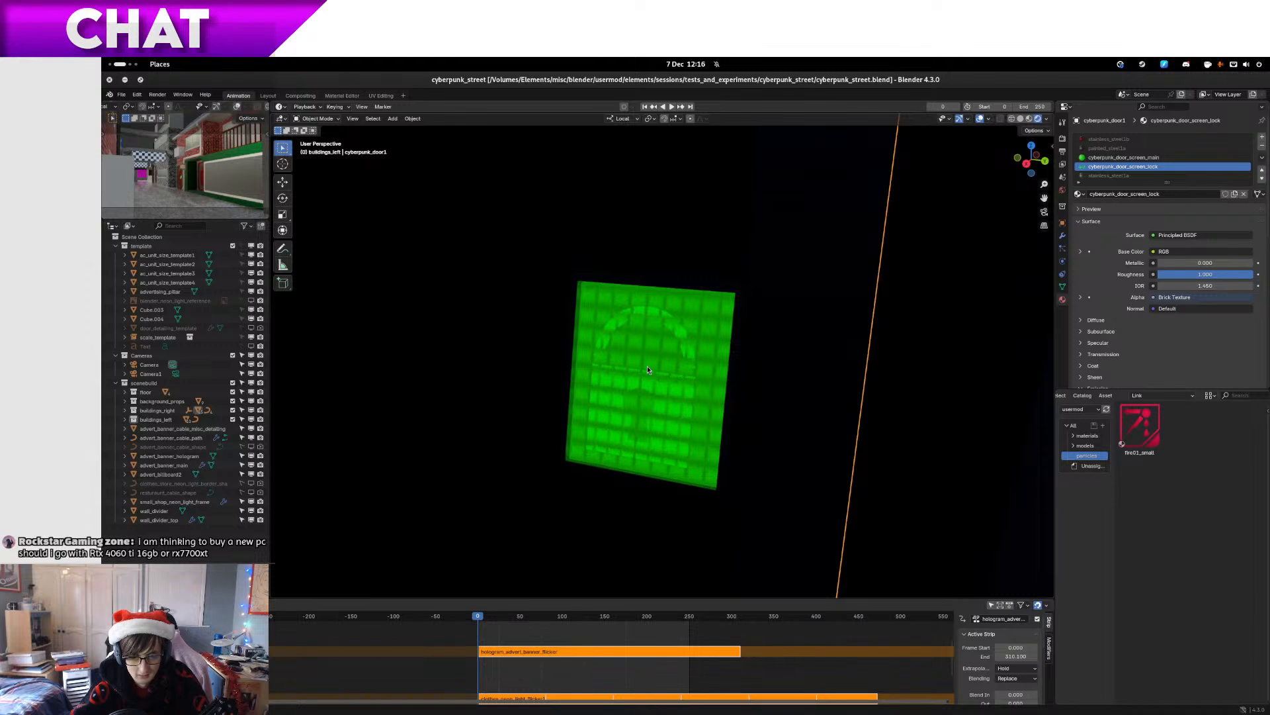
{"action": "scroll", "coordinate": [647, 366], "scroll_direction": "down", "scroll_amount": 8}
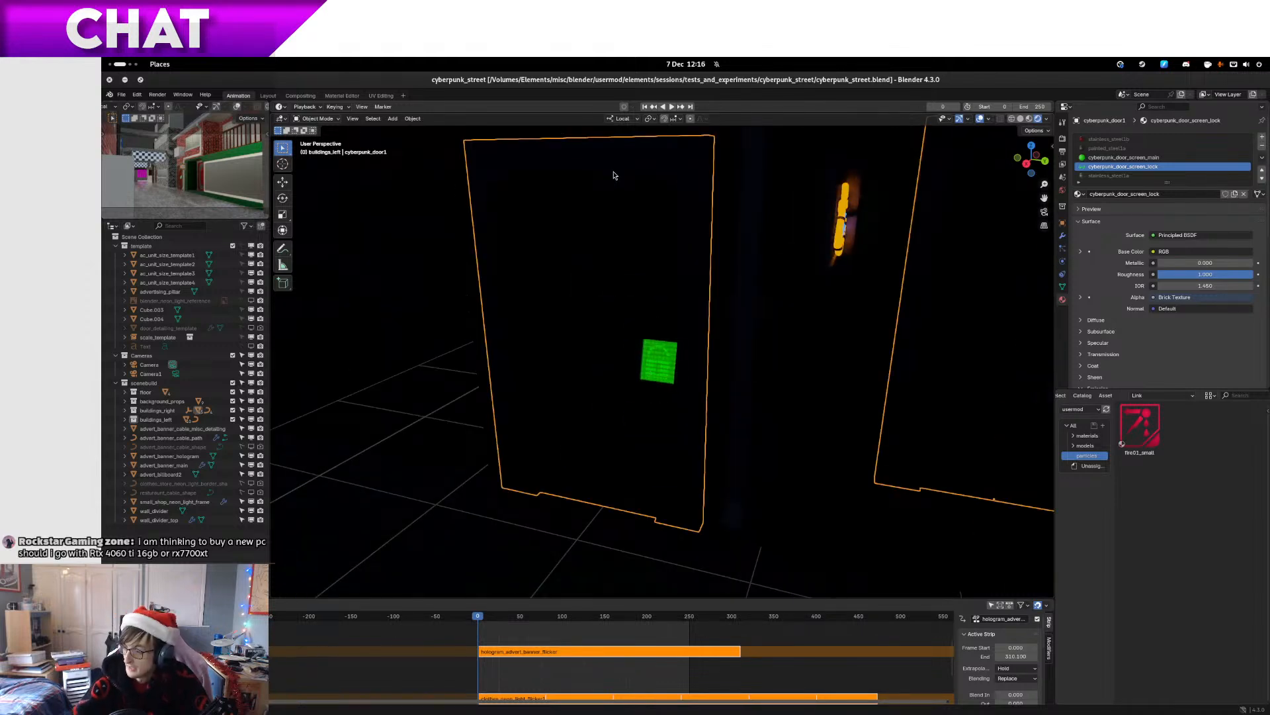